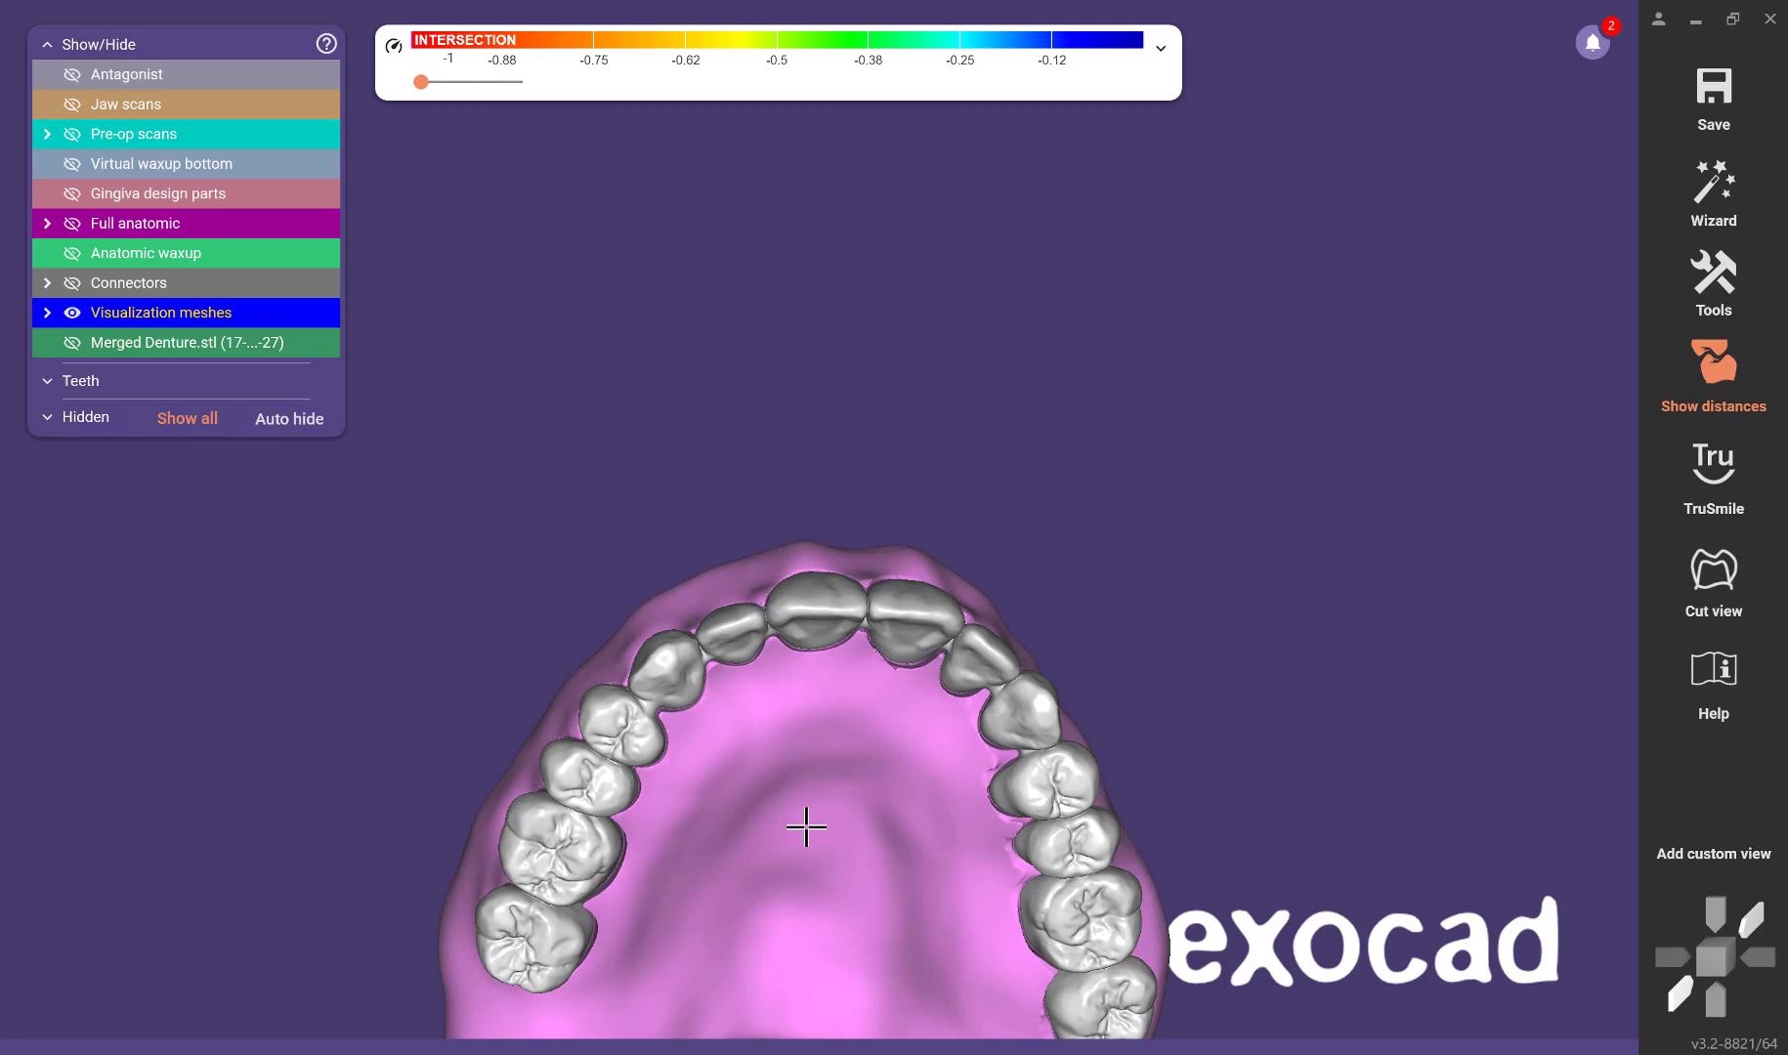
Examine the upper denture design from the occlusal side, the front and slightly angled frontal views.
{"action": "right_click_drag", "start_coordinate": [806, 827], "coordinate": [842, 446]}
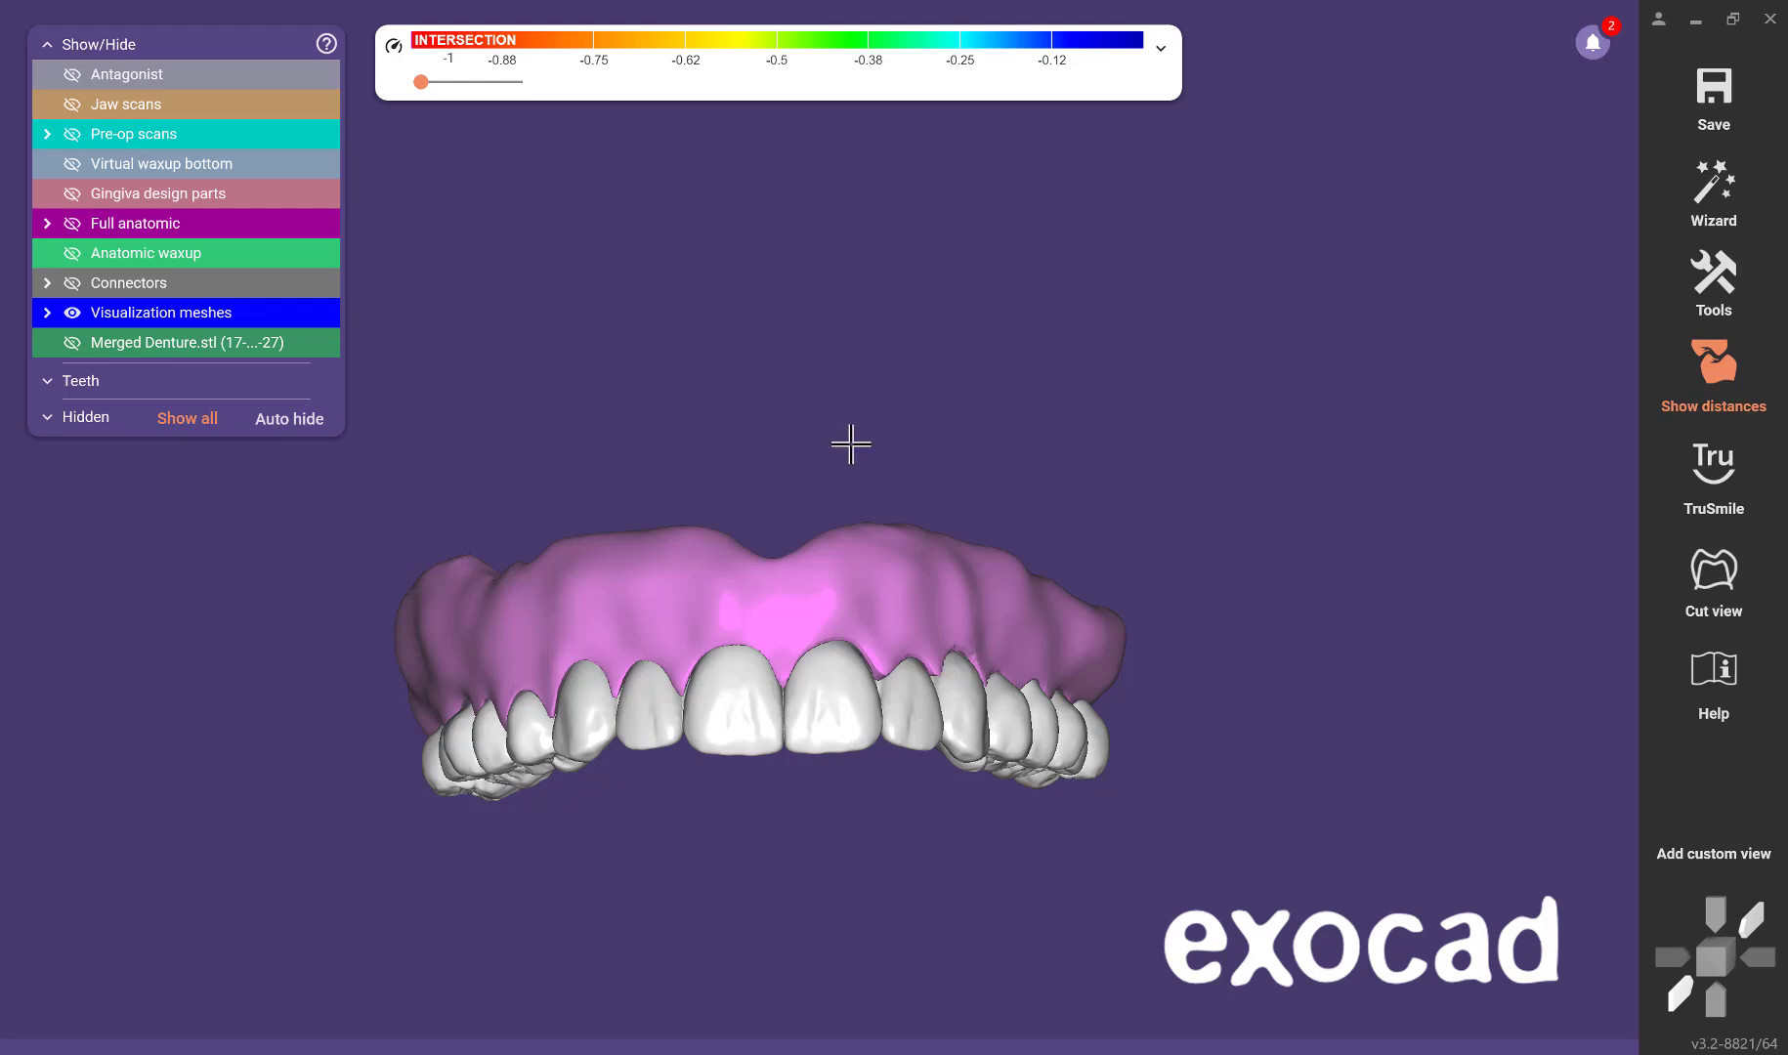
{"action": "middle_click_drag", "start_coordinate": [914, 430], "coordinate": [970, 379]}
{"action": "right_click_drag", "start_coordinate": [970, 379], "coordinate": [958, 387]}
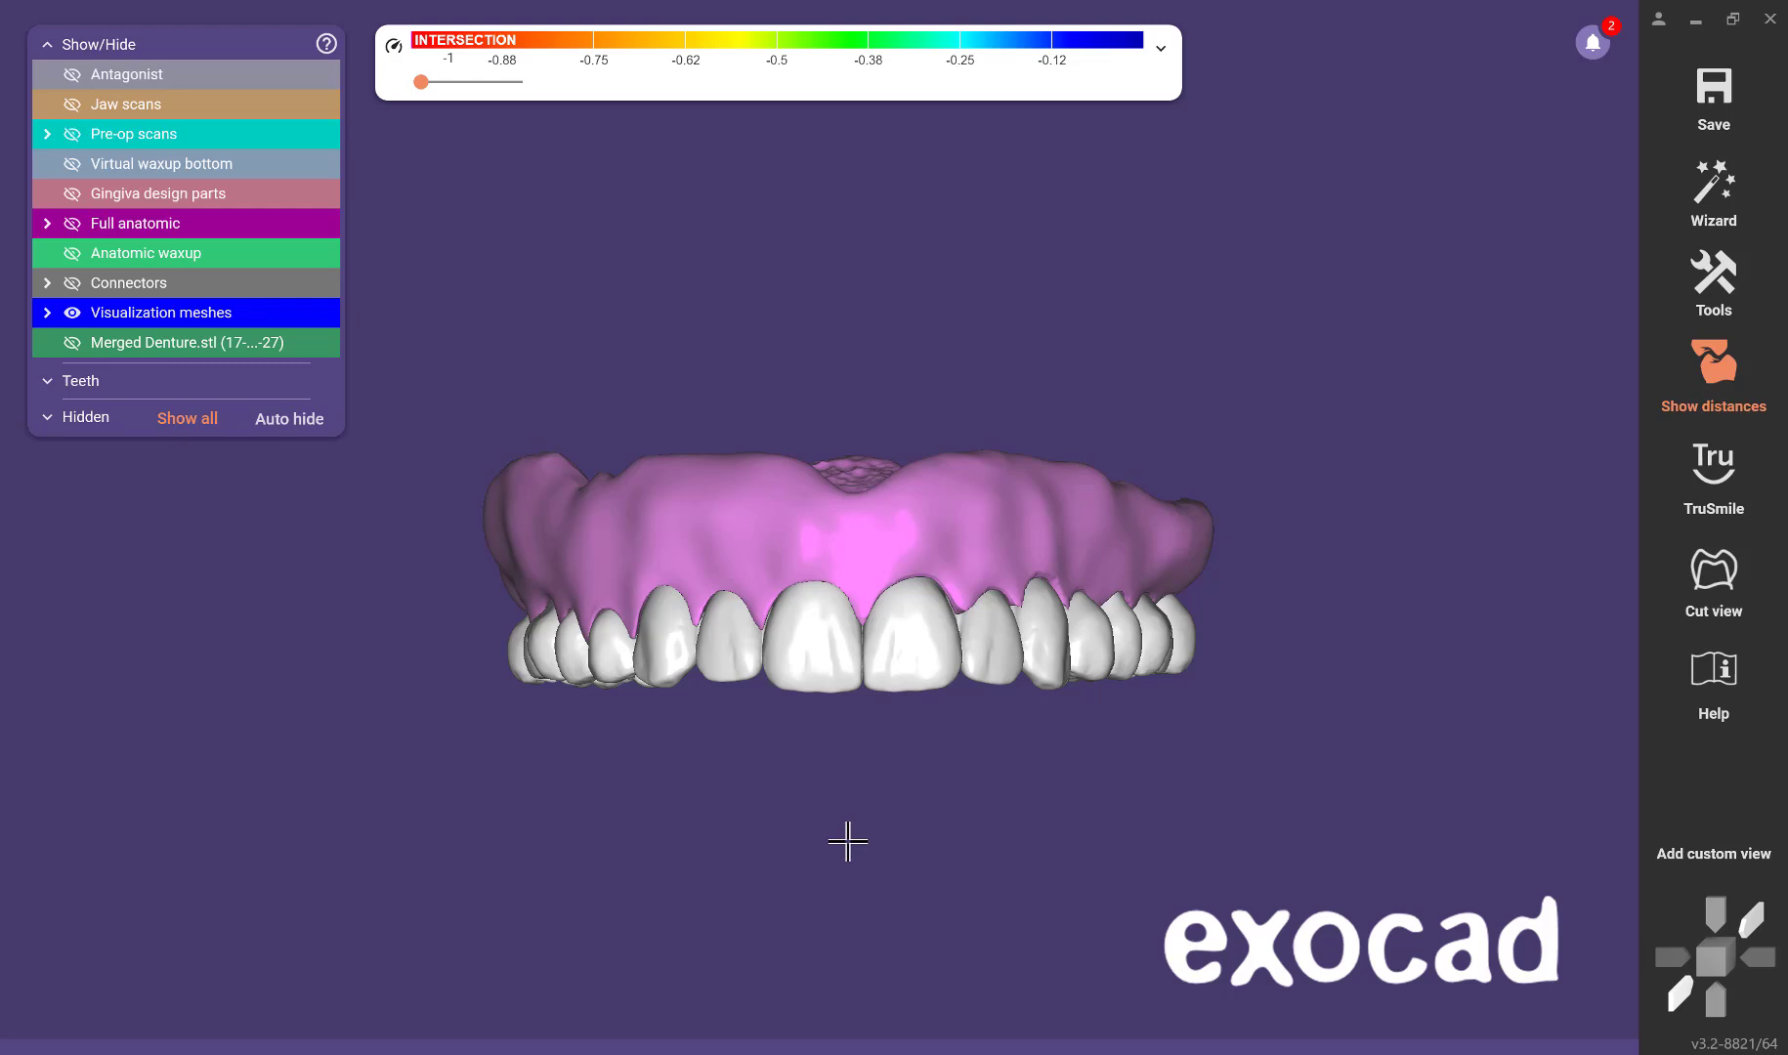
{"action": "right_click_drag", "start_coordinate": [1194, 772], "coordinate": [1049, 760]}
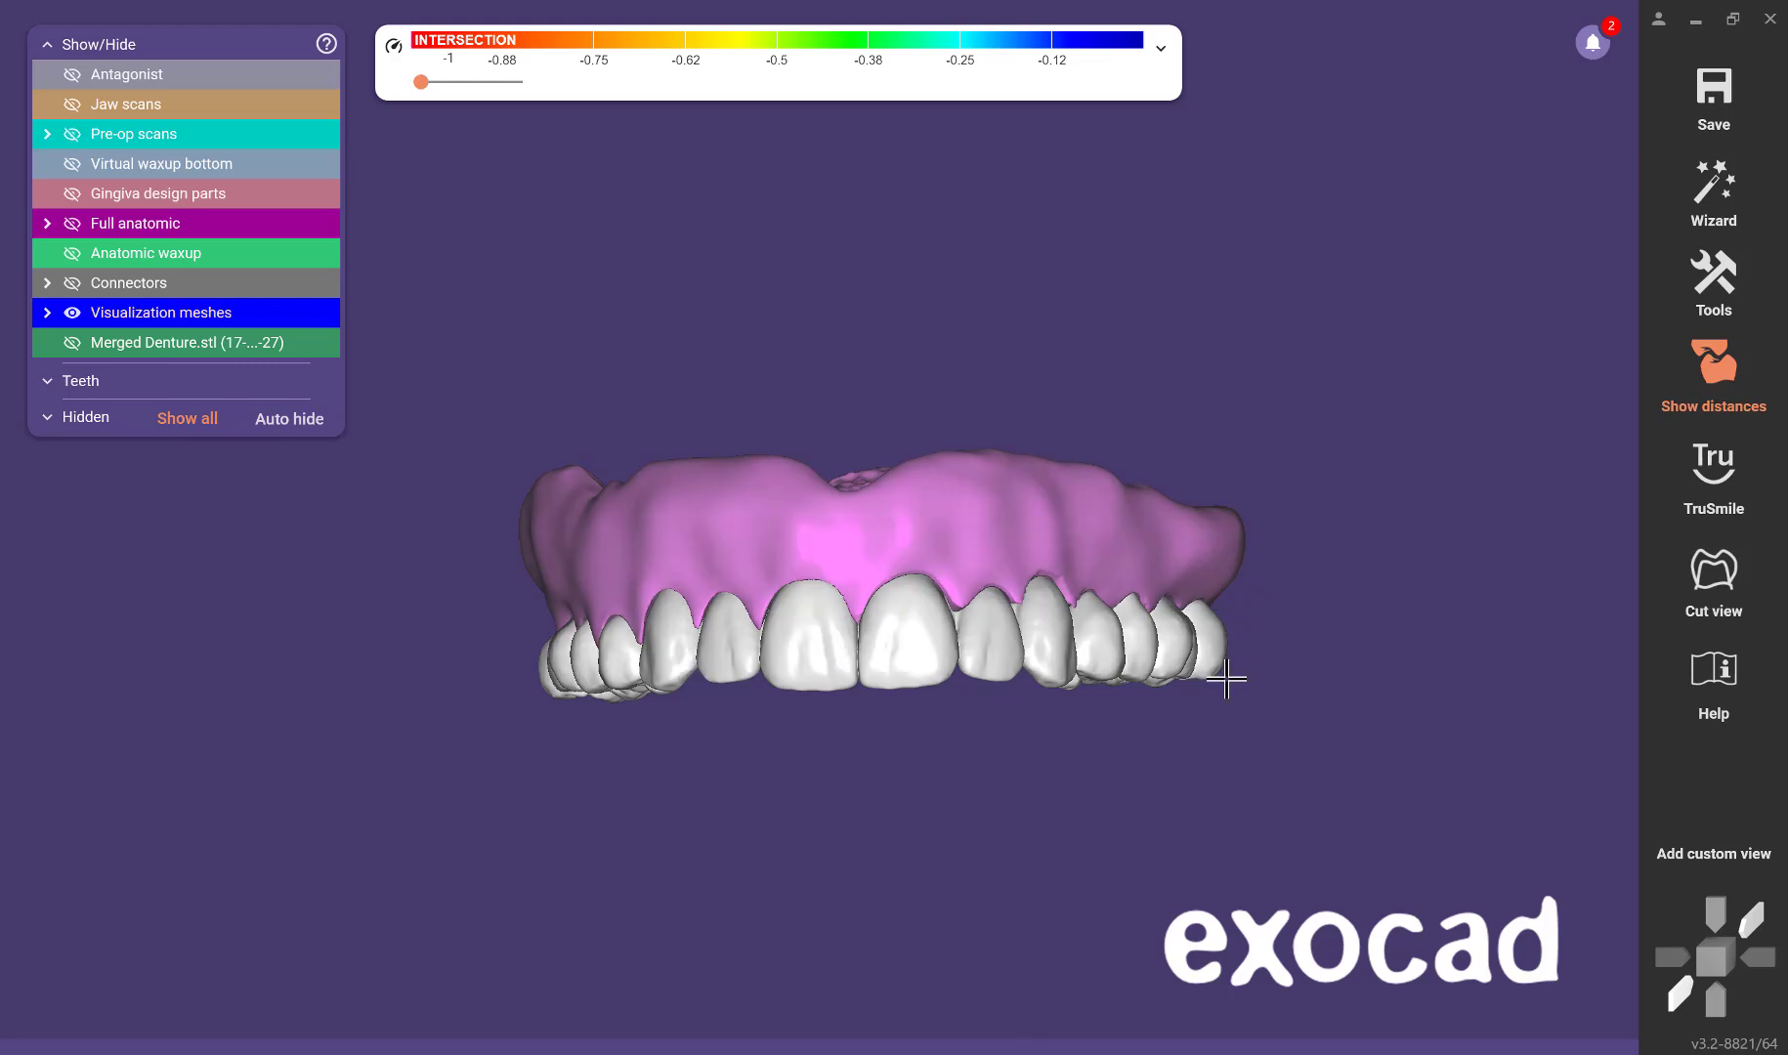
{"action": "right_click_drag", "start_coordinate": [1222, 670], "coordinate": [1250, 675]}
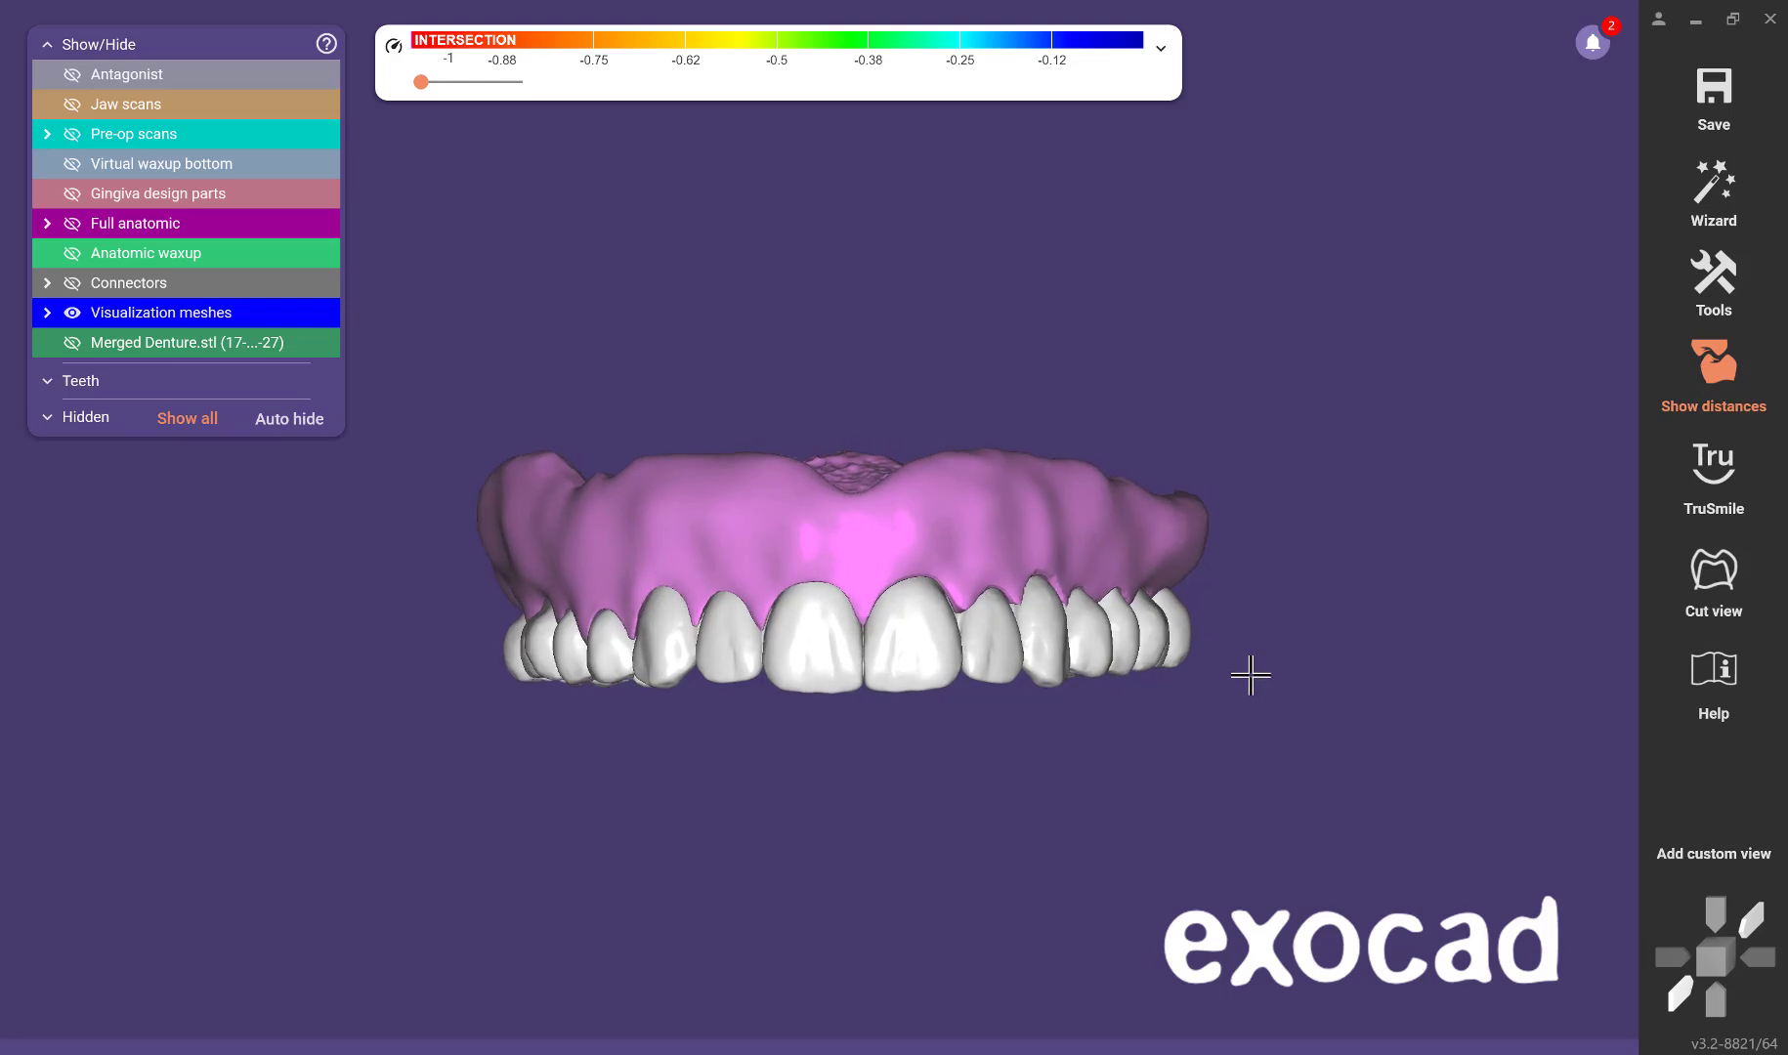
{"action": "right_click_drag", "start_coordinate": [1186, 581], "coordinate": [1213, 600]}
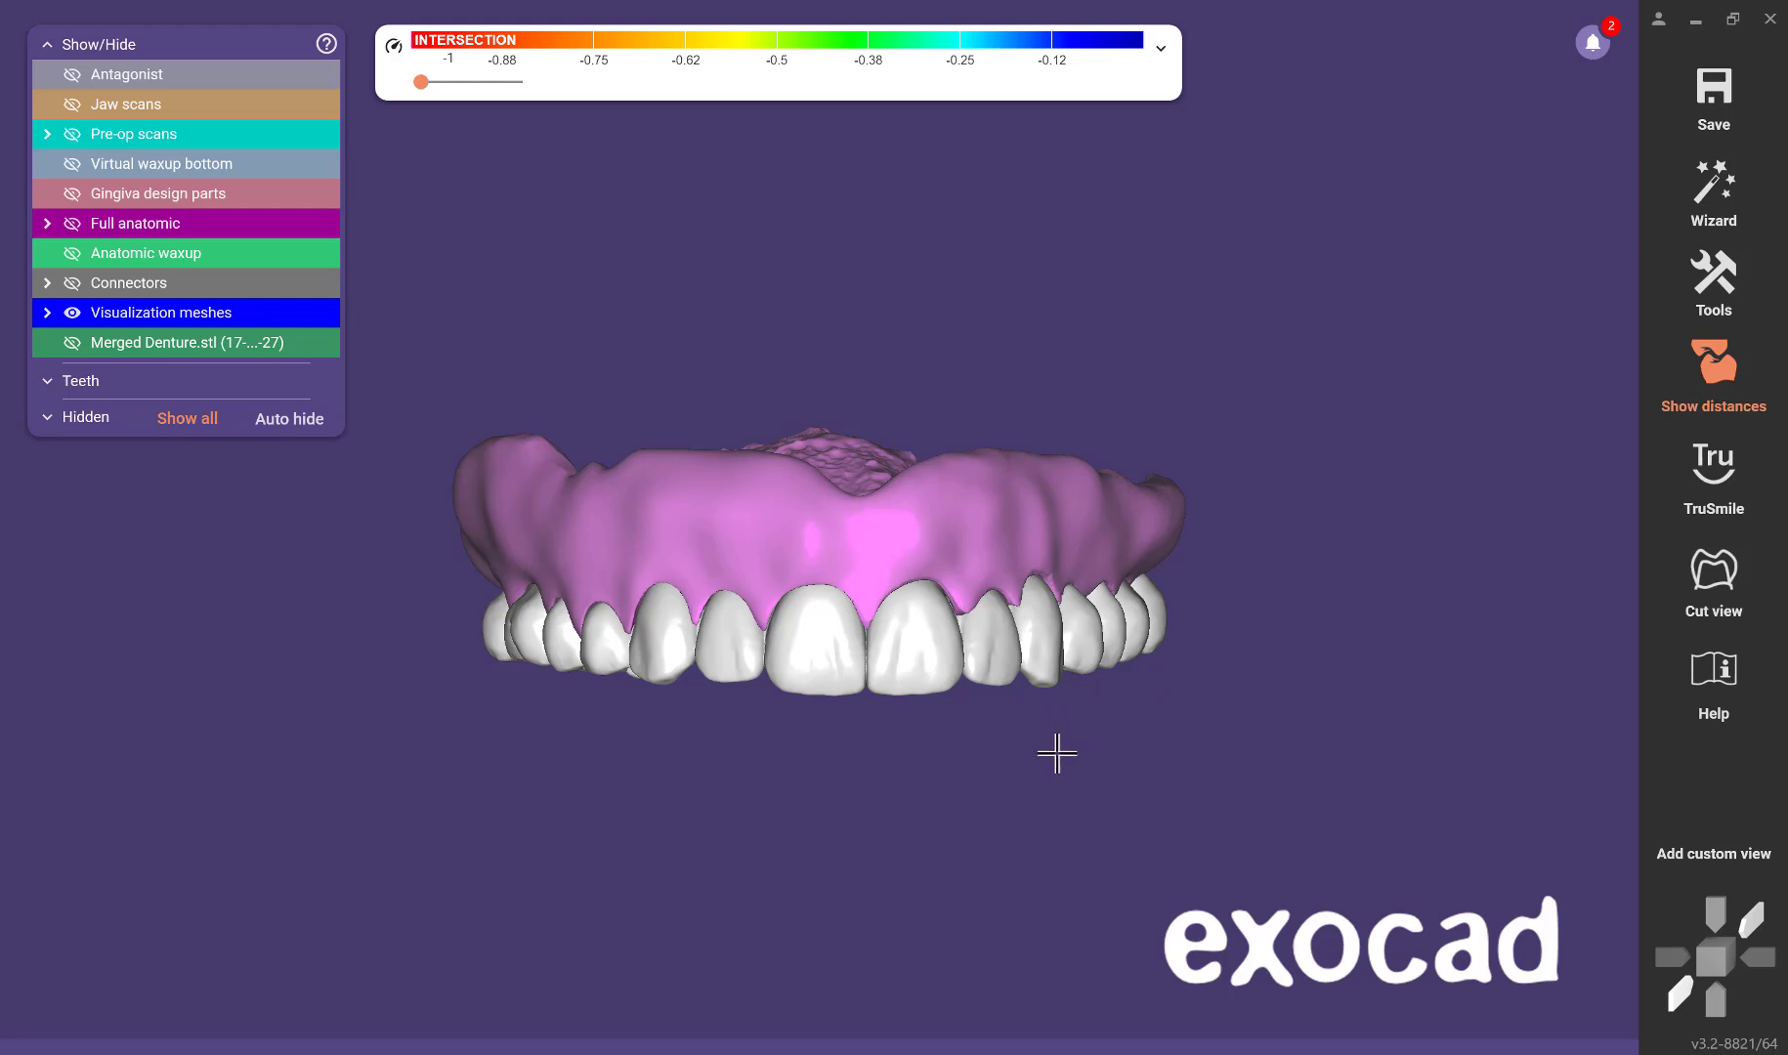
{"action": "right_click_drag", "start_coordinate": [974, 808], "coordinate": [970, 844]}
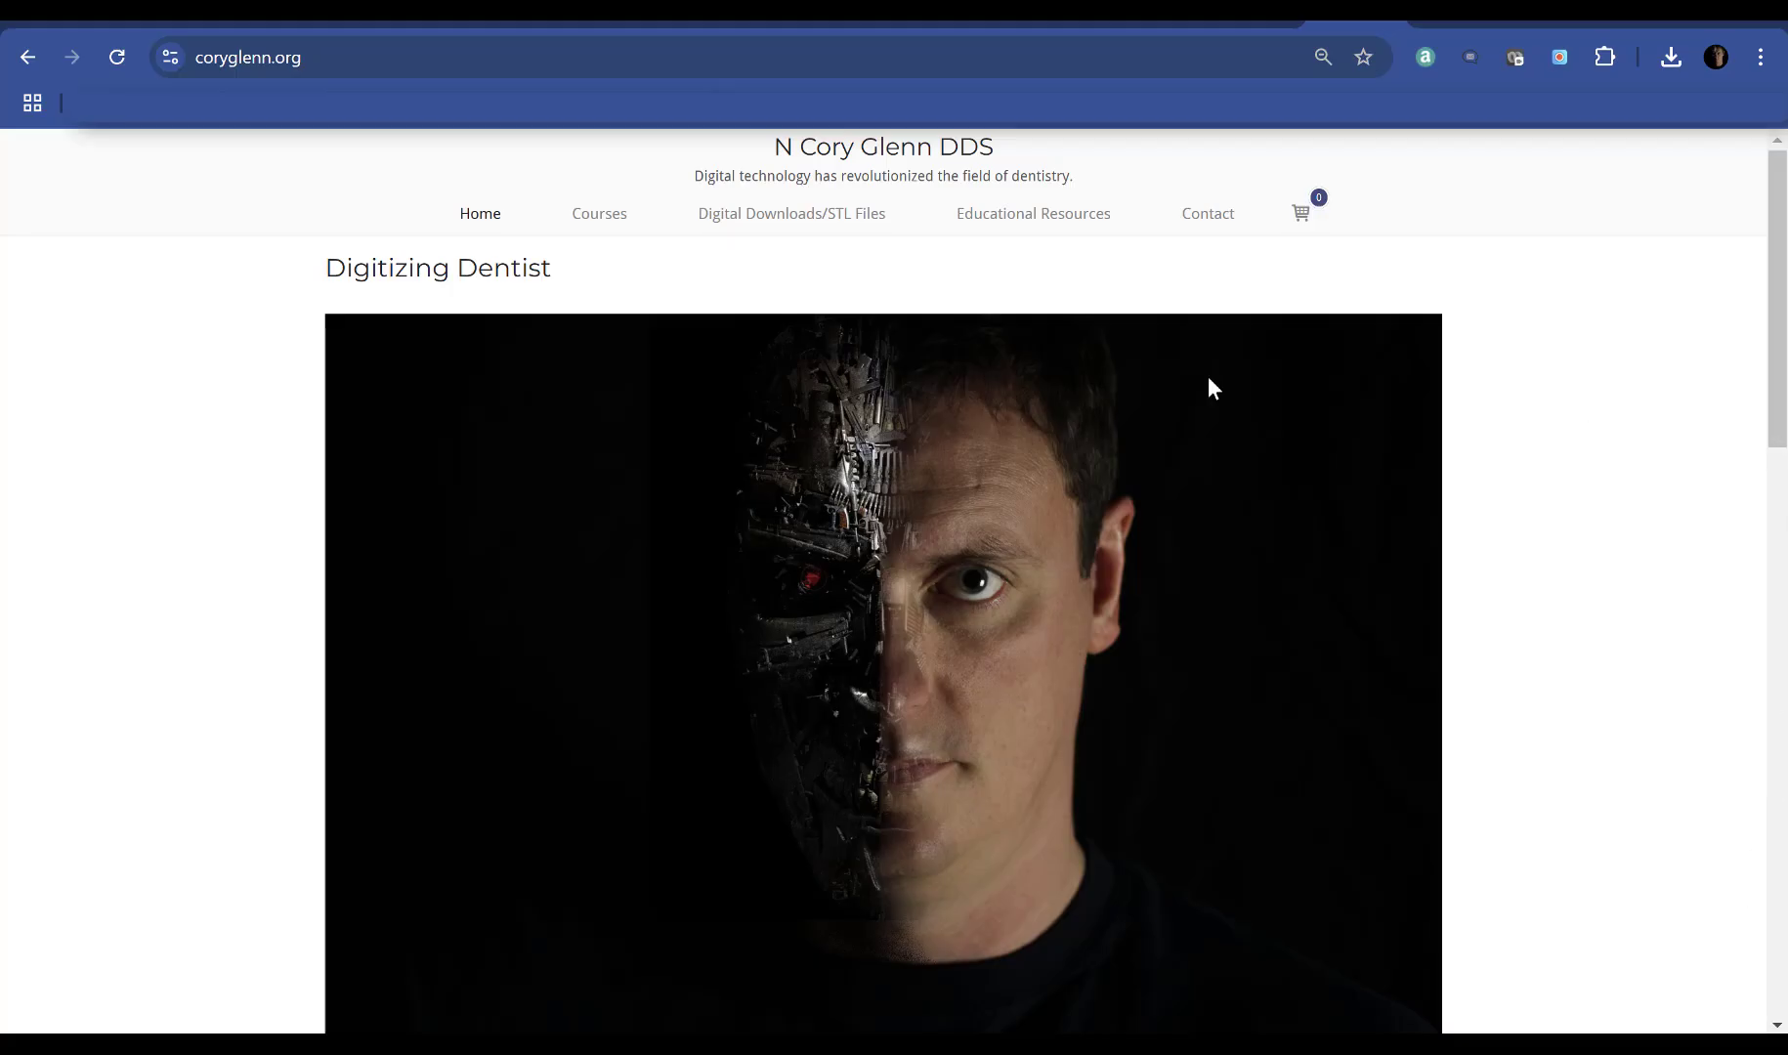
{"action": "mouse_move", "coordinate": [593, 221]}
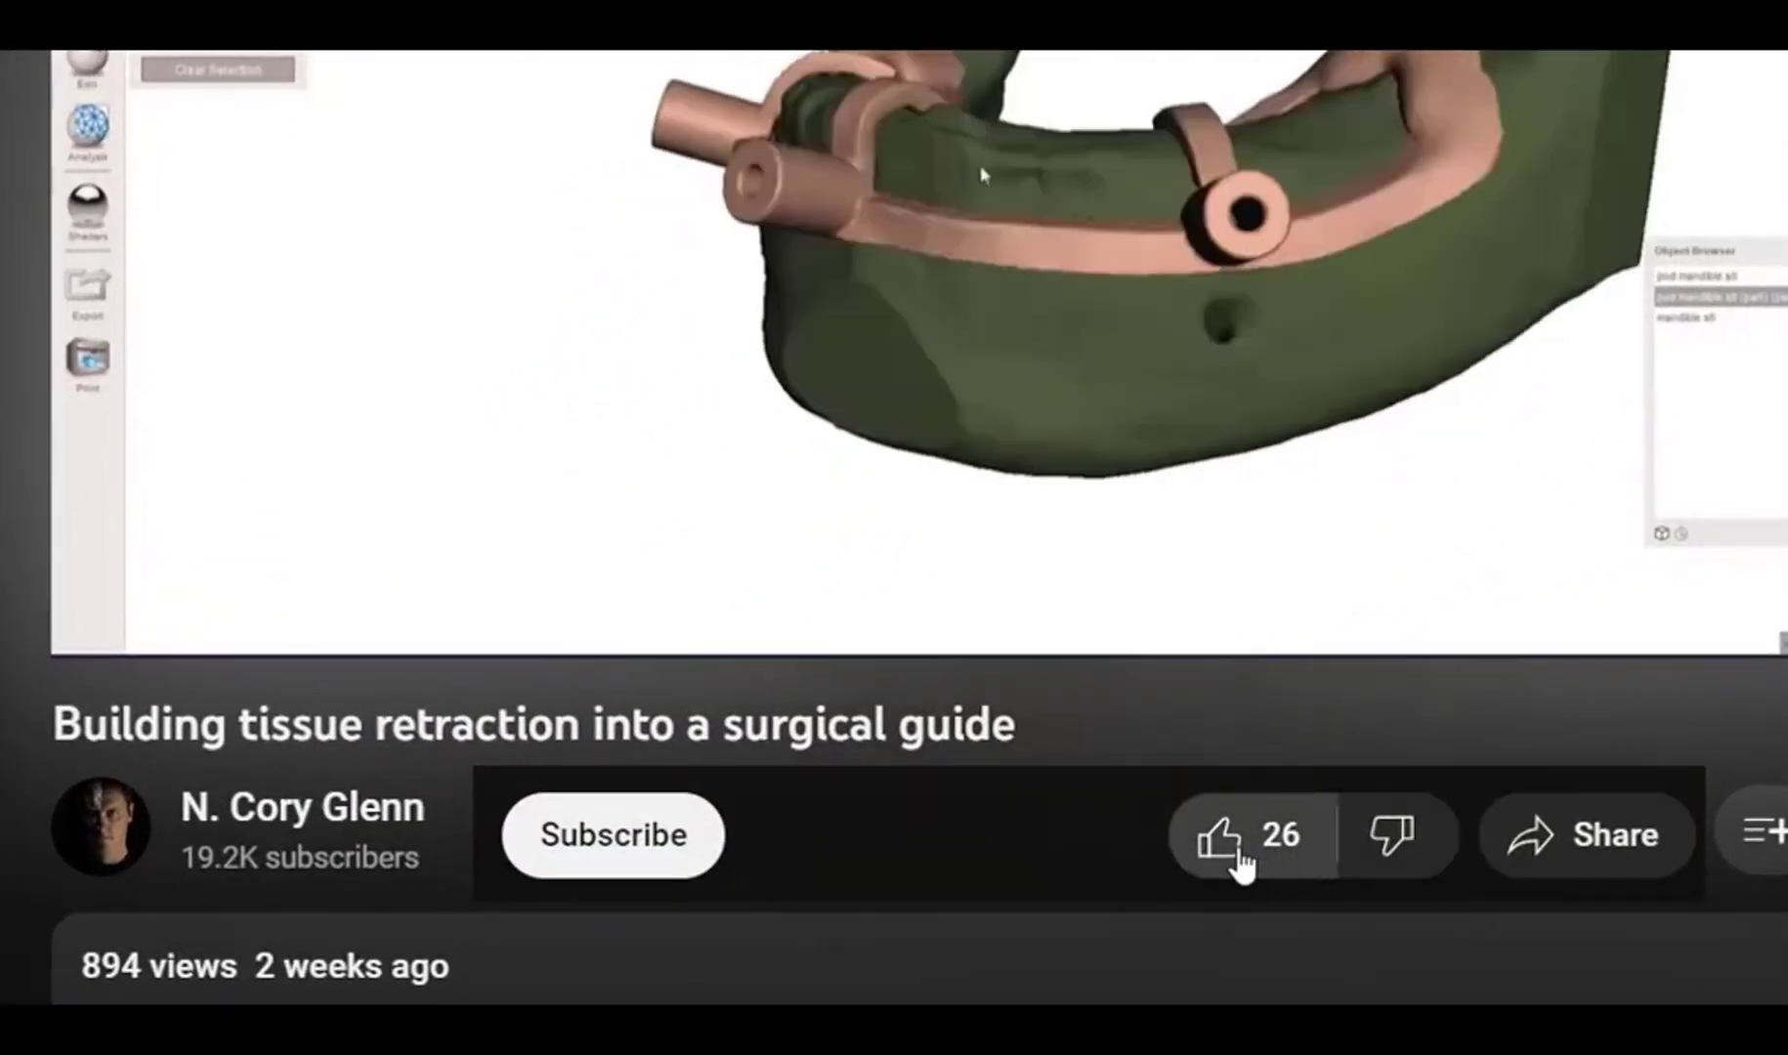
{"action": "left_click", "coordinate": [1002, 850]}
{"action": "left_click", "coordinate": [606, 858]}
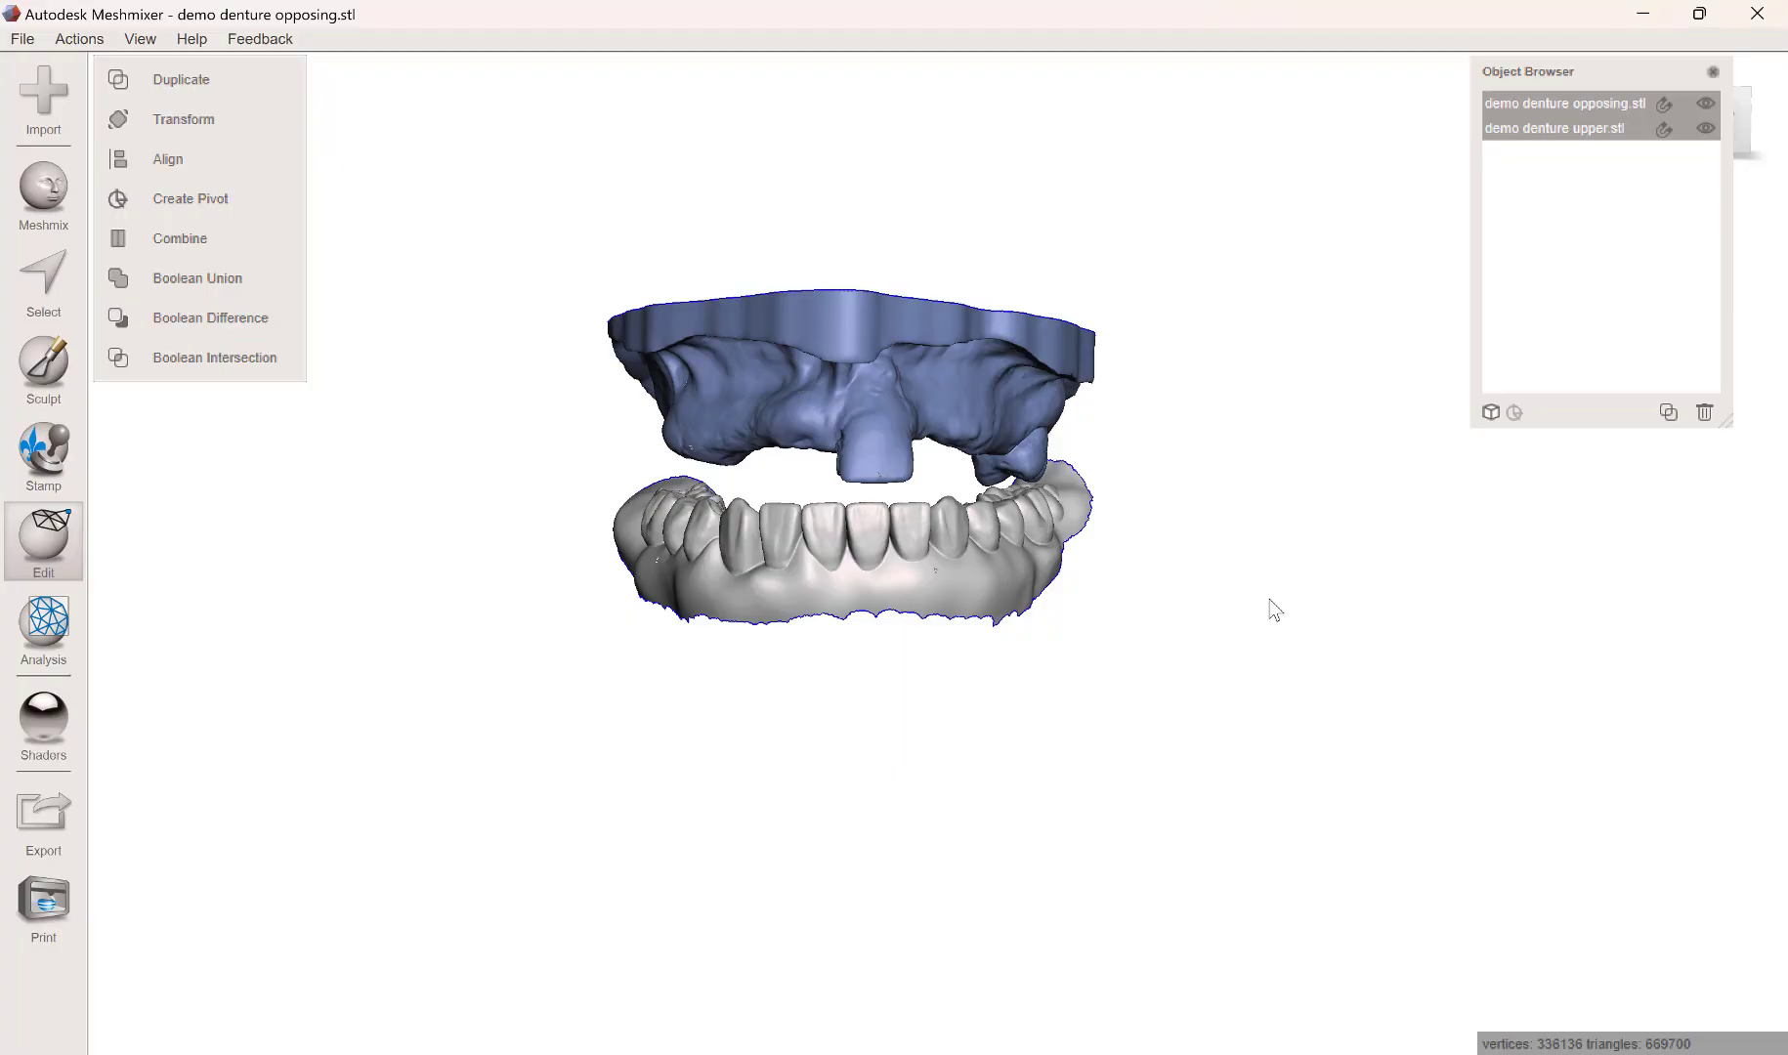
Inspect the upper jaw scan and the opposing denture scan from the front, the side and the palatal aspect.
{"action": "right_click_drag", "start_coordinate": [1271, 601], "coordinate": [1176, 687]}
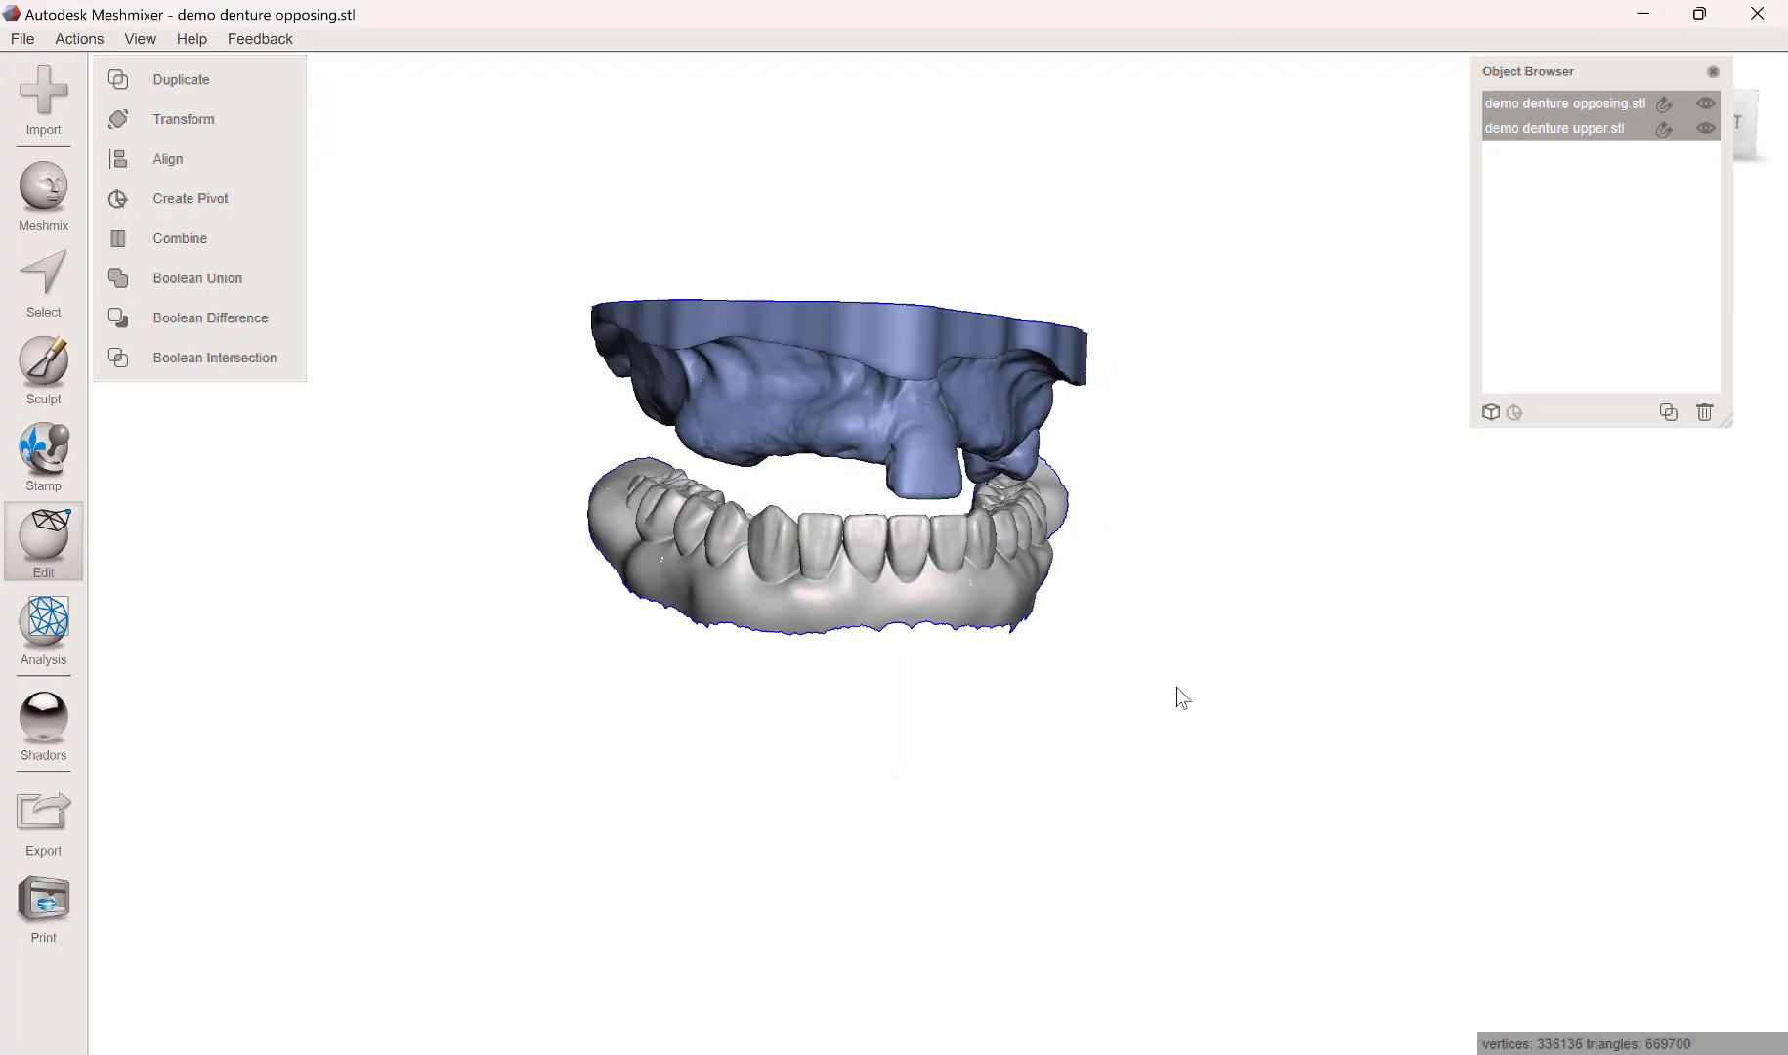
{"action": "scroll", "coordinate": [1177, 687], "scroll_direction": "up", "scroll_amount": 4}
{"action": "right_click_drag", "start_coordinate": [961, 724], "coordinate": [1192, 725]}
{"action": "scroll", "coordinate": [991, 641], "scroll_direction": "up", "scroll_amount": 2}
{"action": "scroll", "coordinate": [990, 641], "scroll_direction": "up", "scroll_amount": 1}
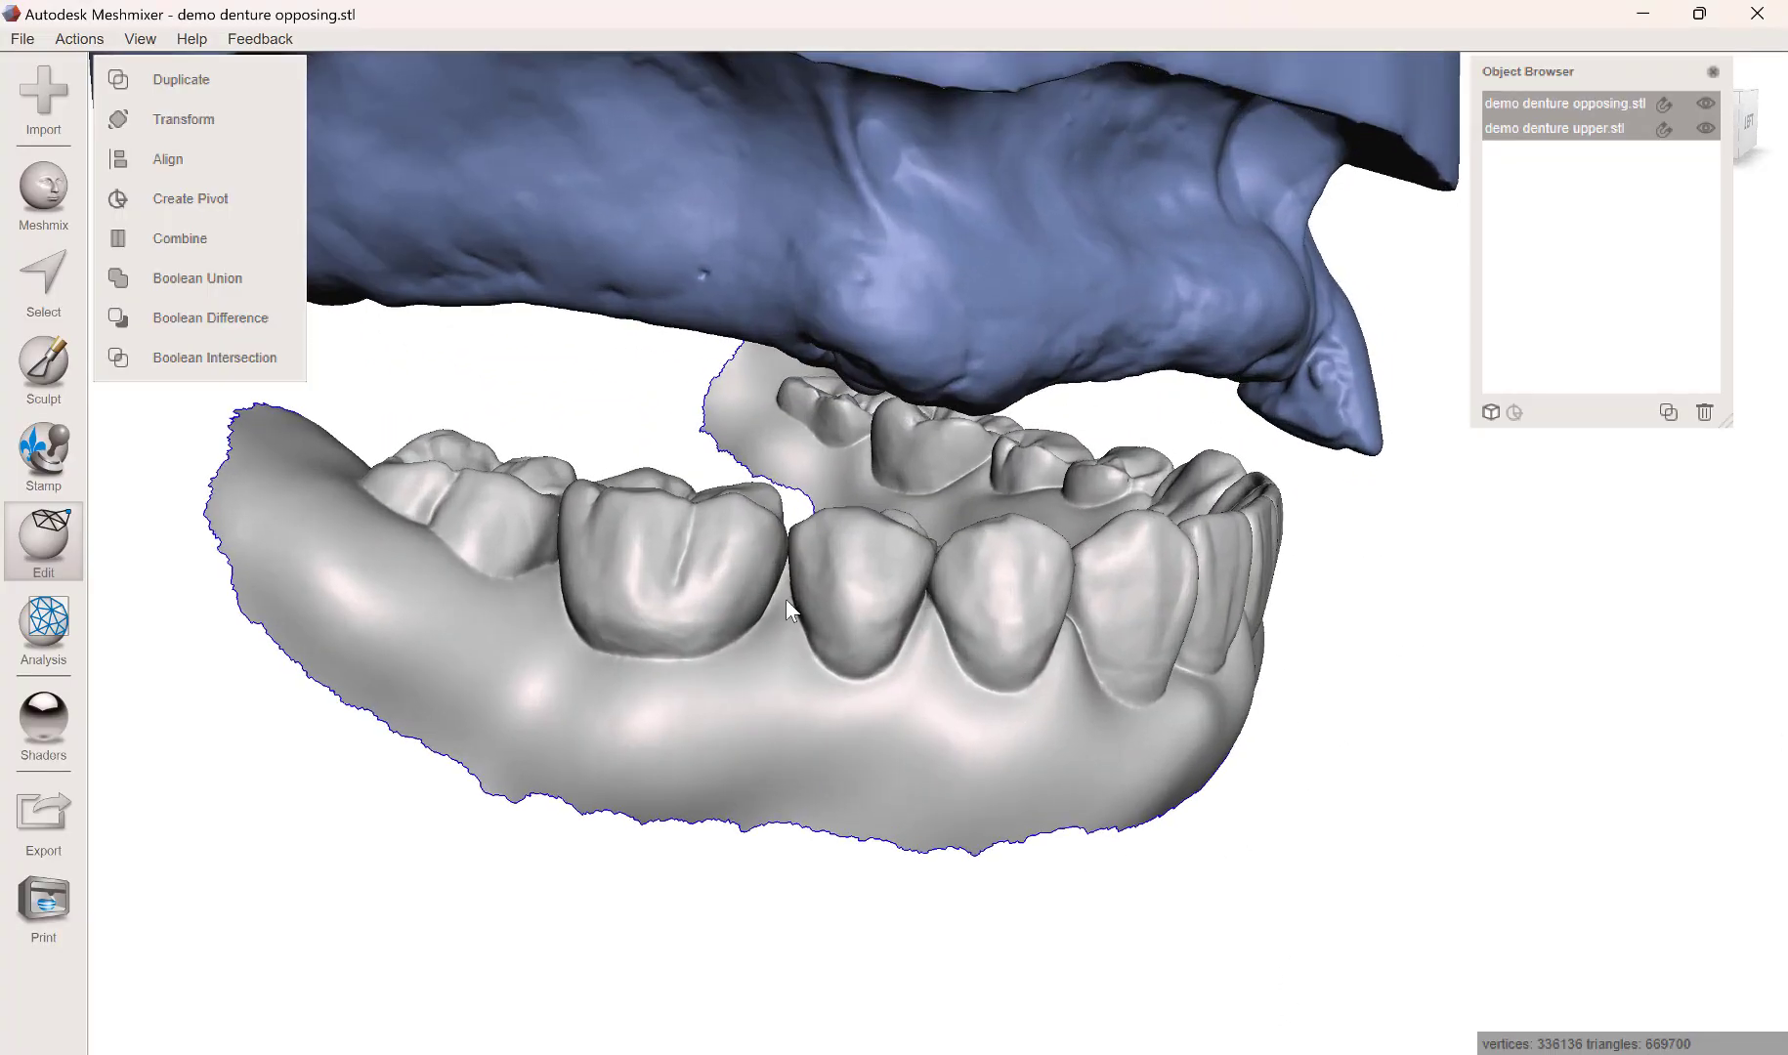
{"action": "right_click_drag", "start_coordinate": [1087, 766], "coordinate": [788, 526]}
{"action": "scroll", "coordinate": [912, 697], "scroll_direction": "down", "scroll_amount": 2}
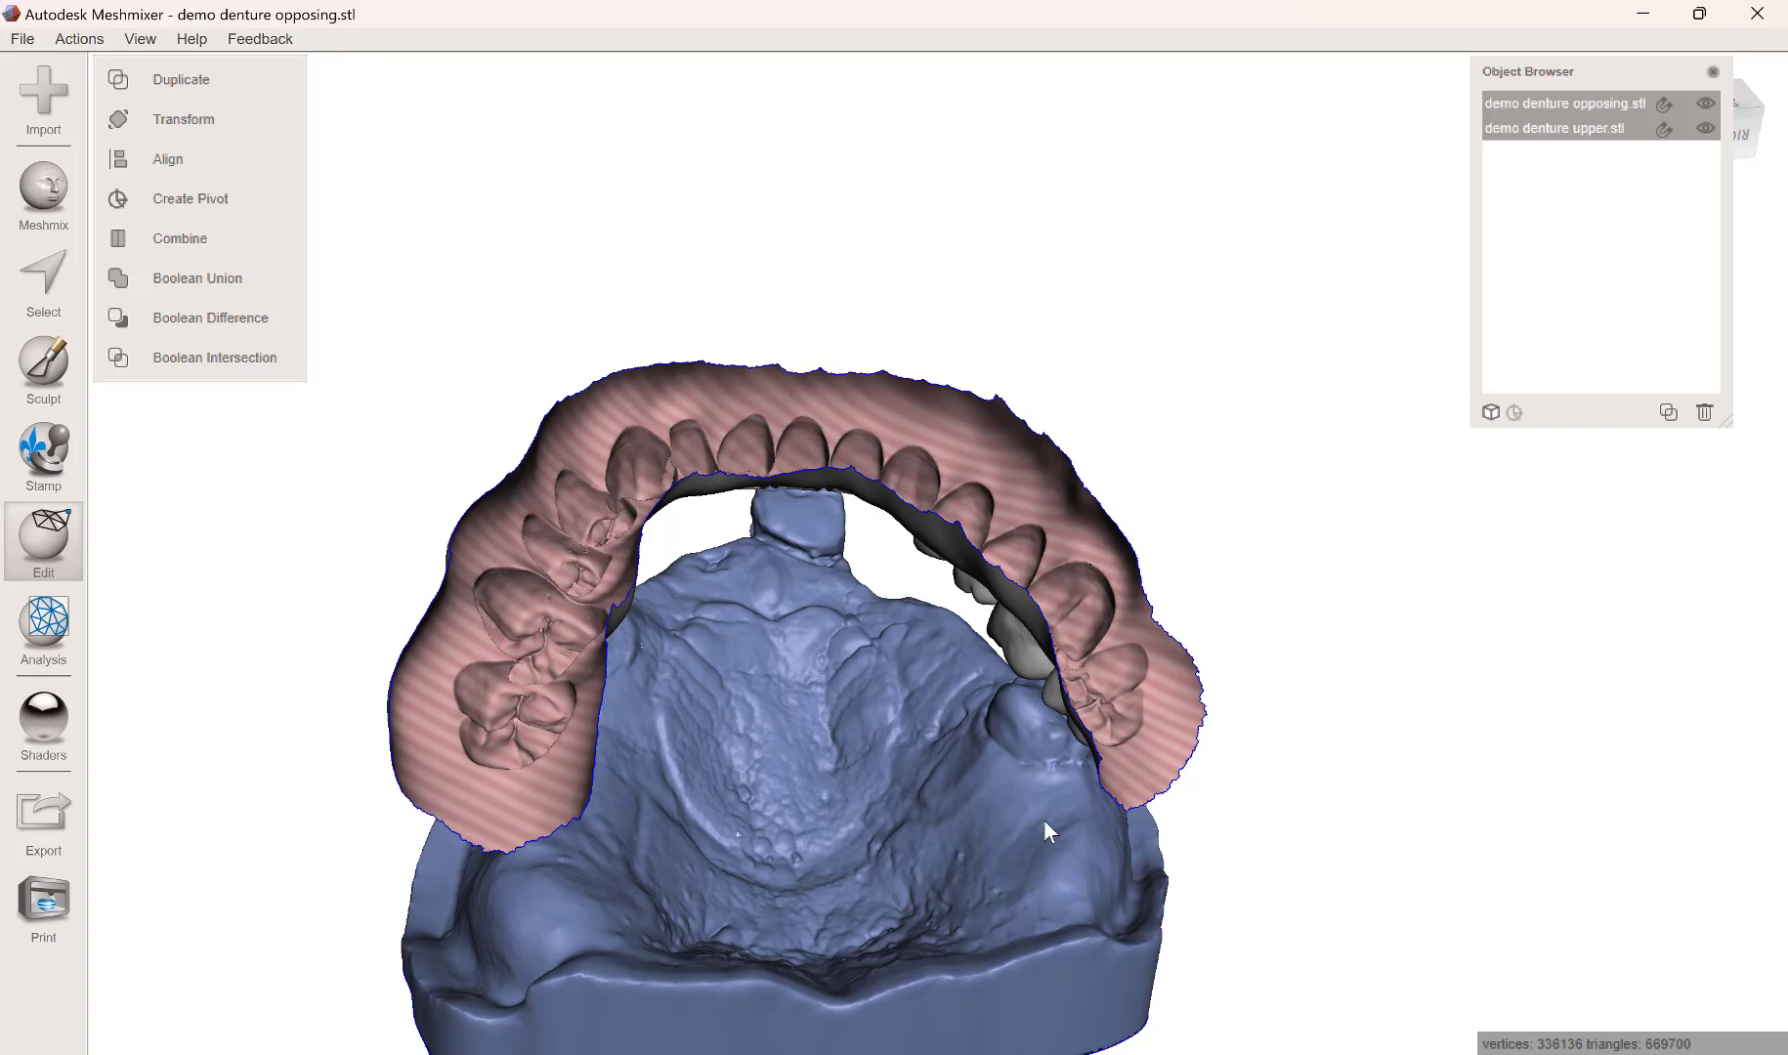
{"action": "right_click_drag", "start_coordinate": [1045, 827], "coordinate": [982, 660]}
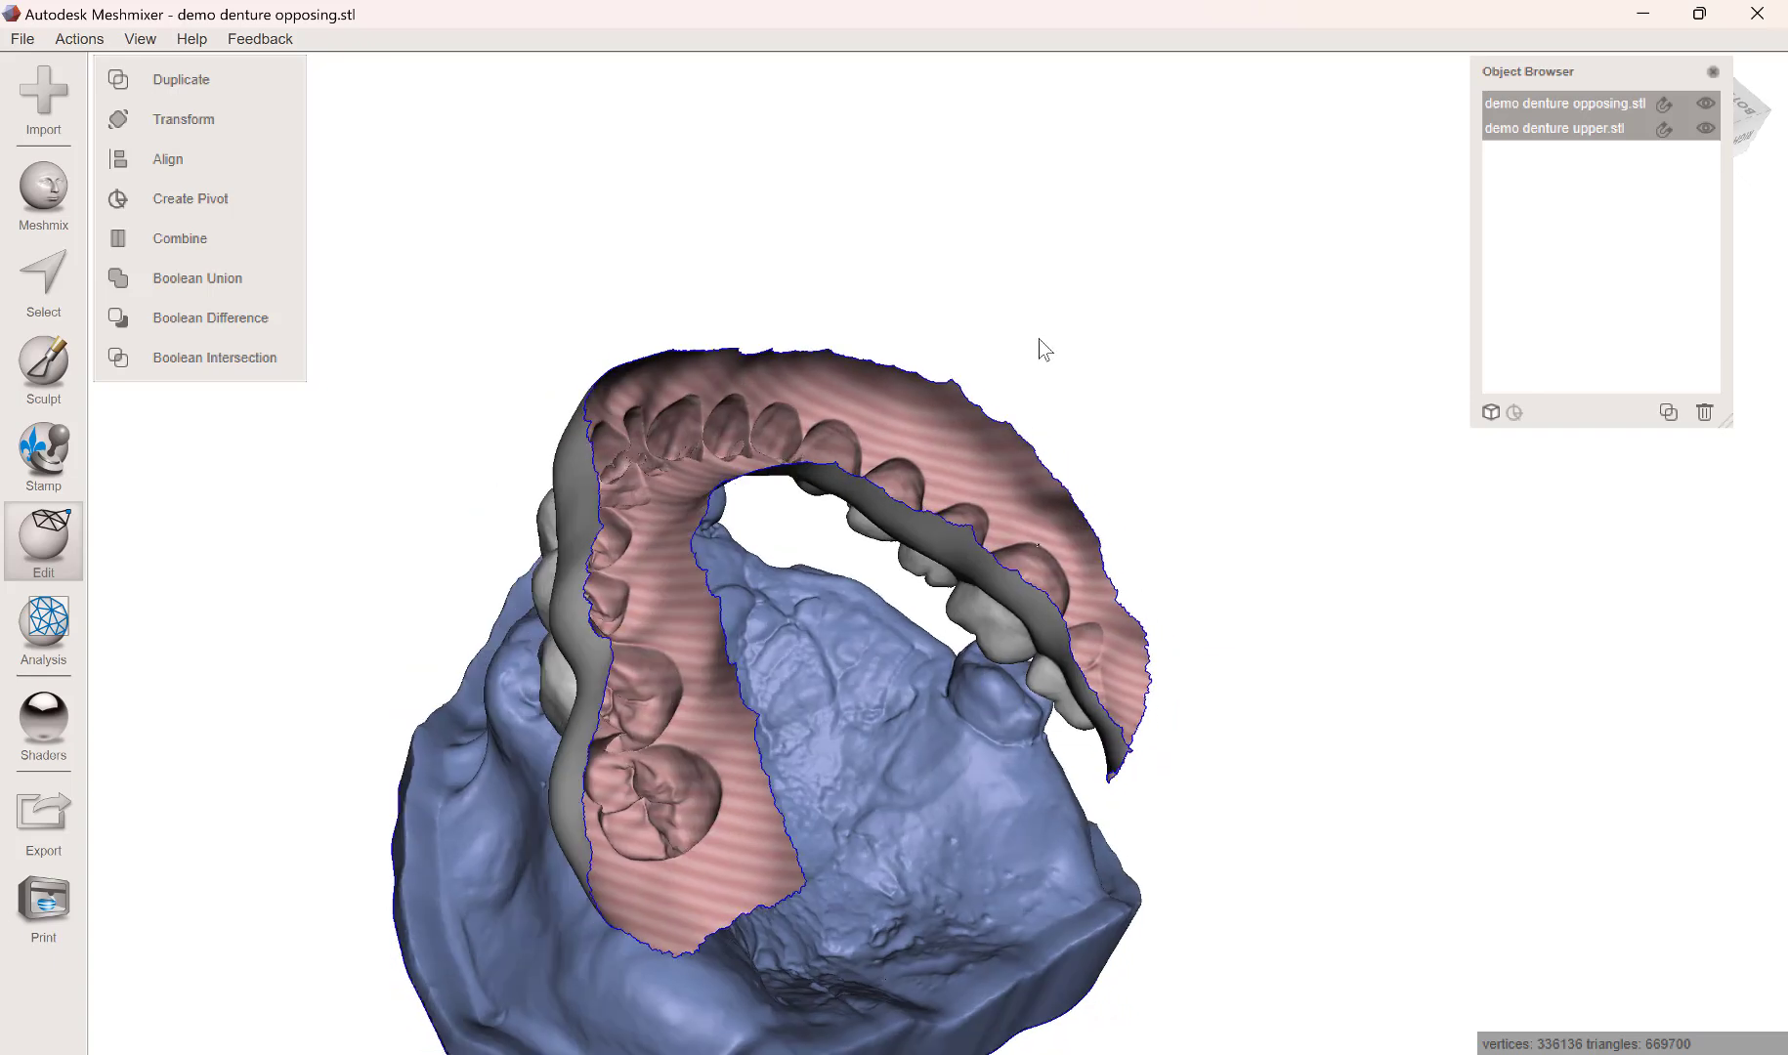
{"action": "right_click_drag", "start_coordinate": [1042, 348], "coordinate": [982, 823]}
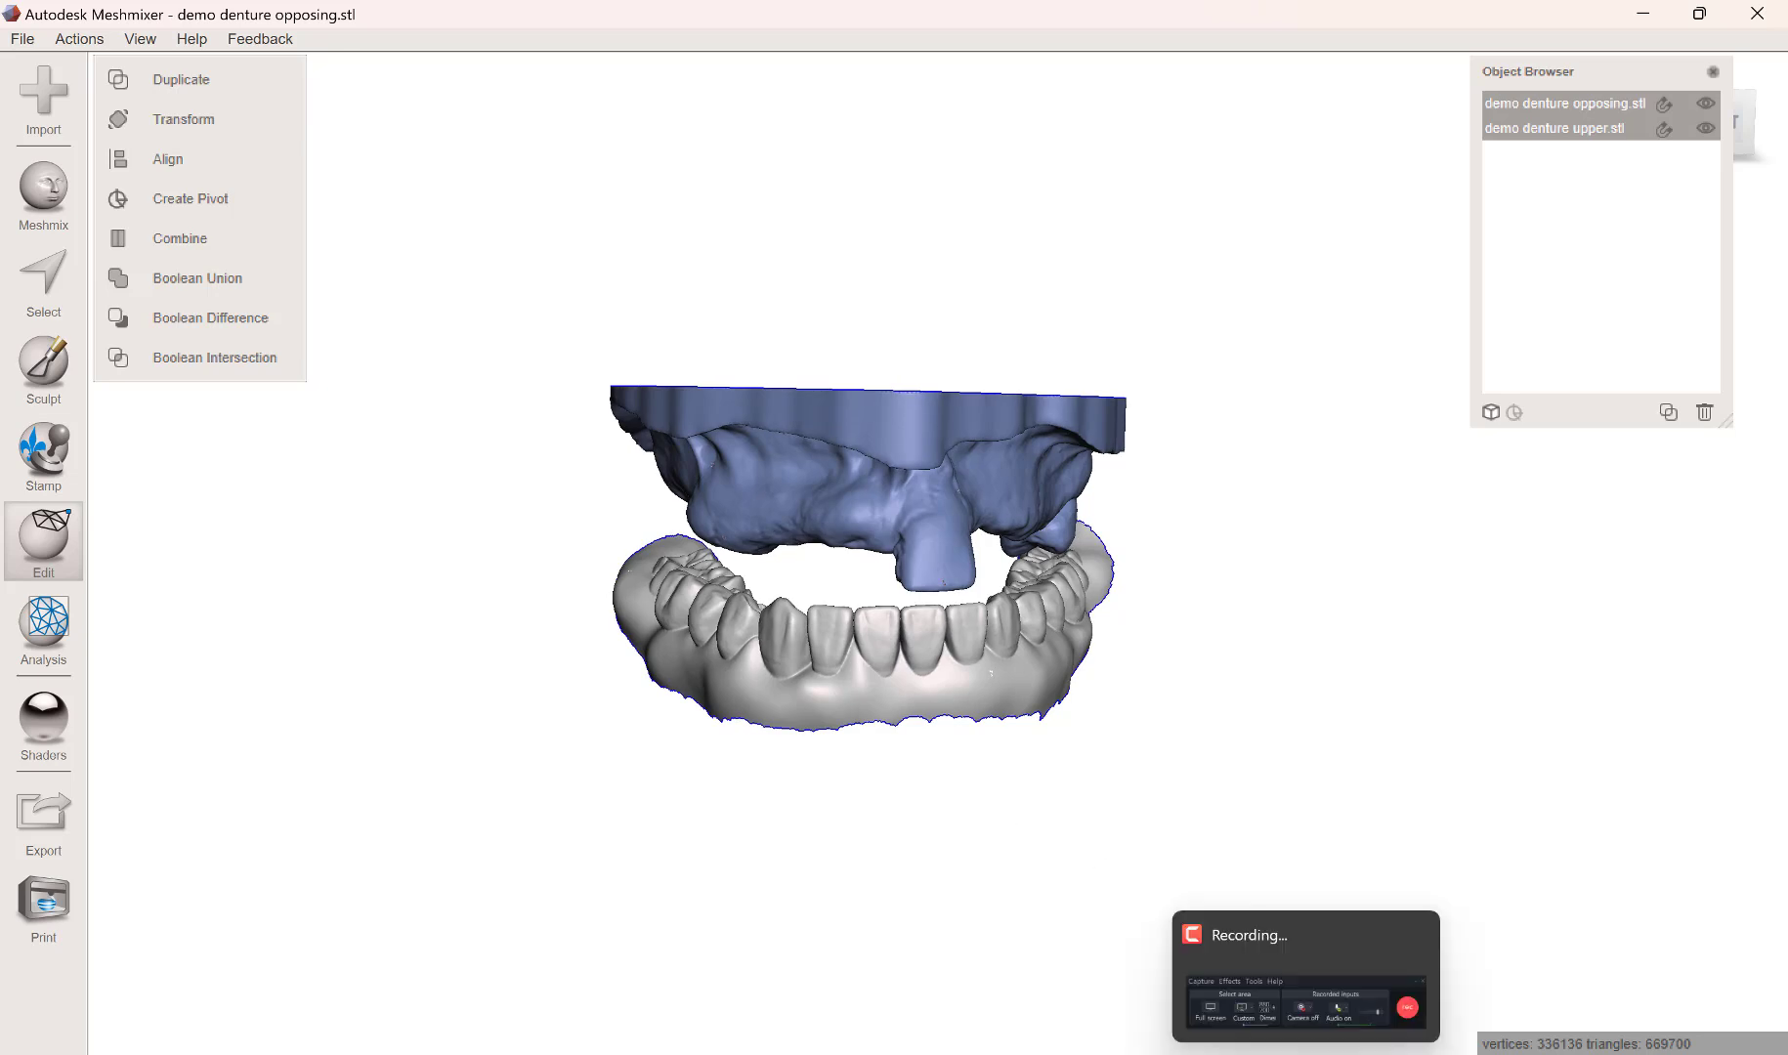
Switch to the exocad project window, set the client to Default and enter the patient's name.
{"action": "left_click", "coordinate": [1197, 1053]}
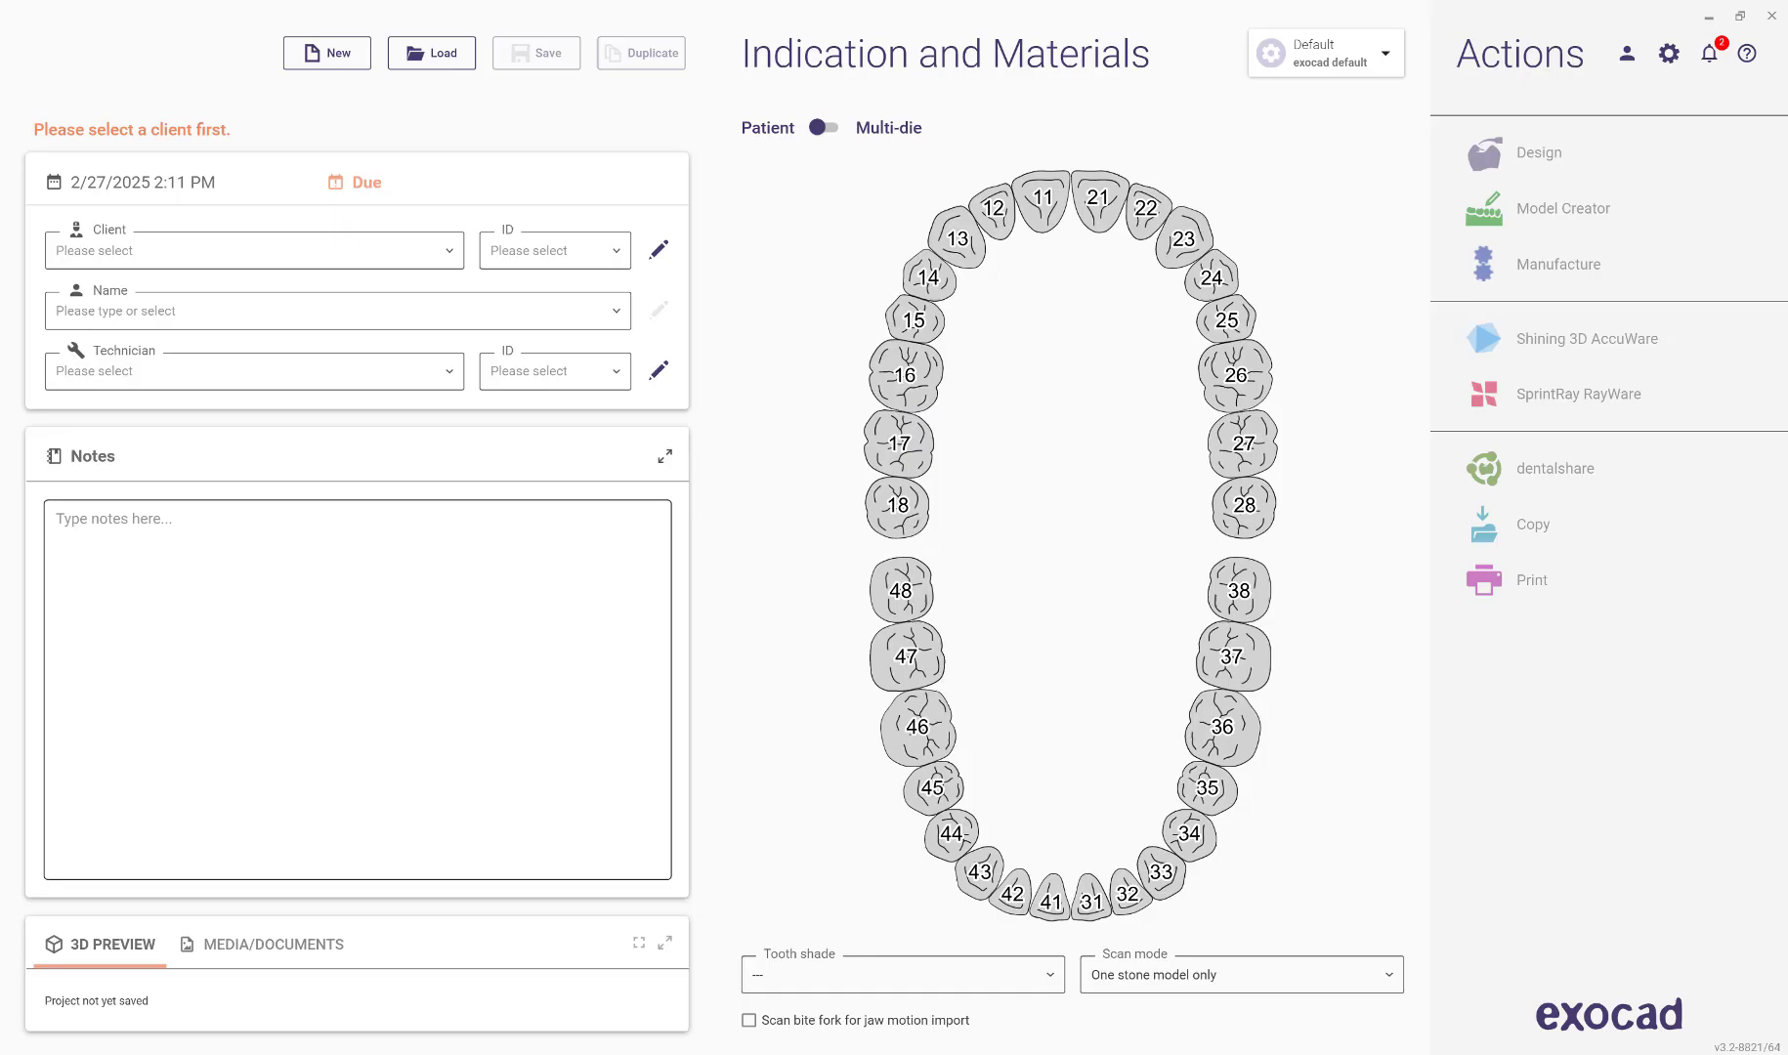
{"action": "left_click", "coordinate": [322, 250]}
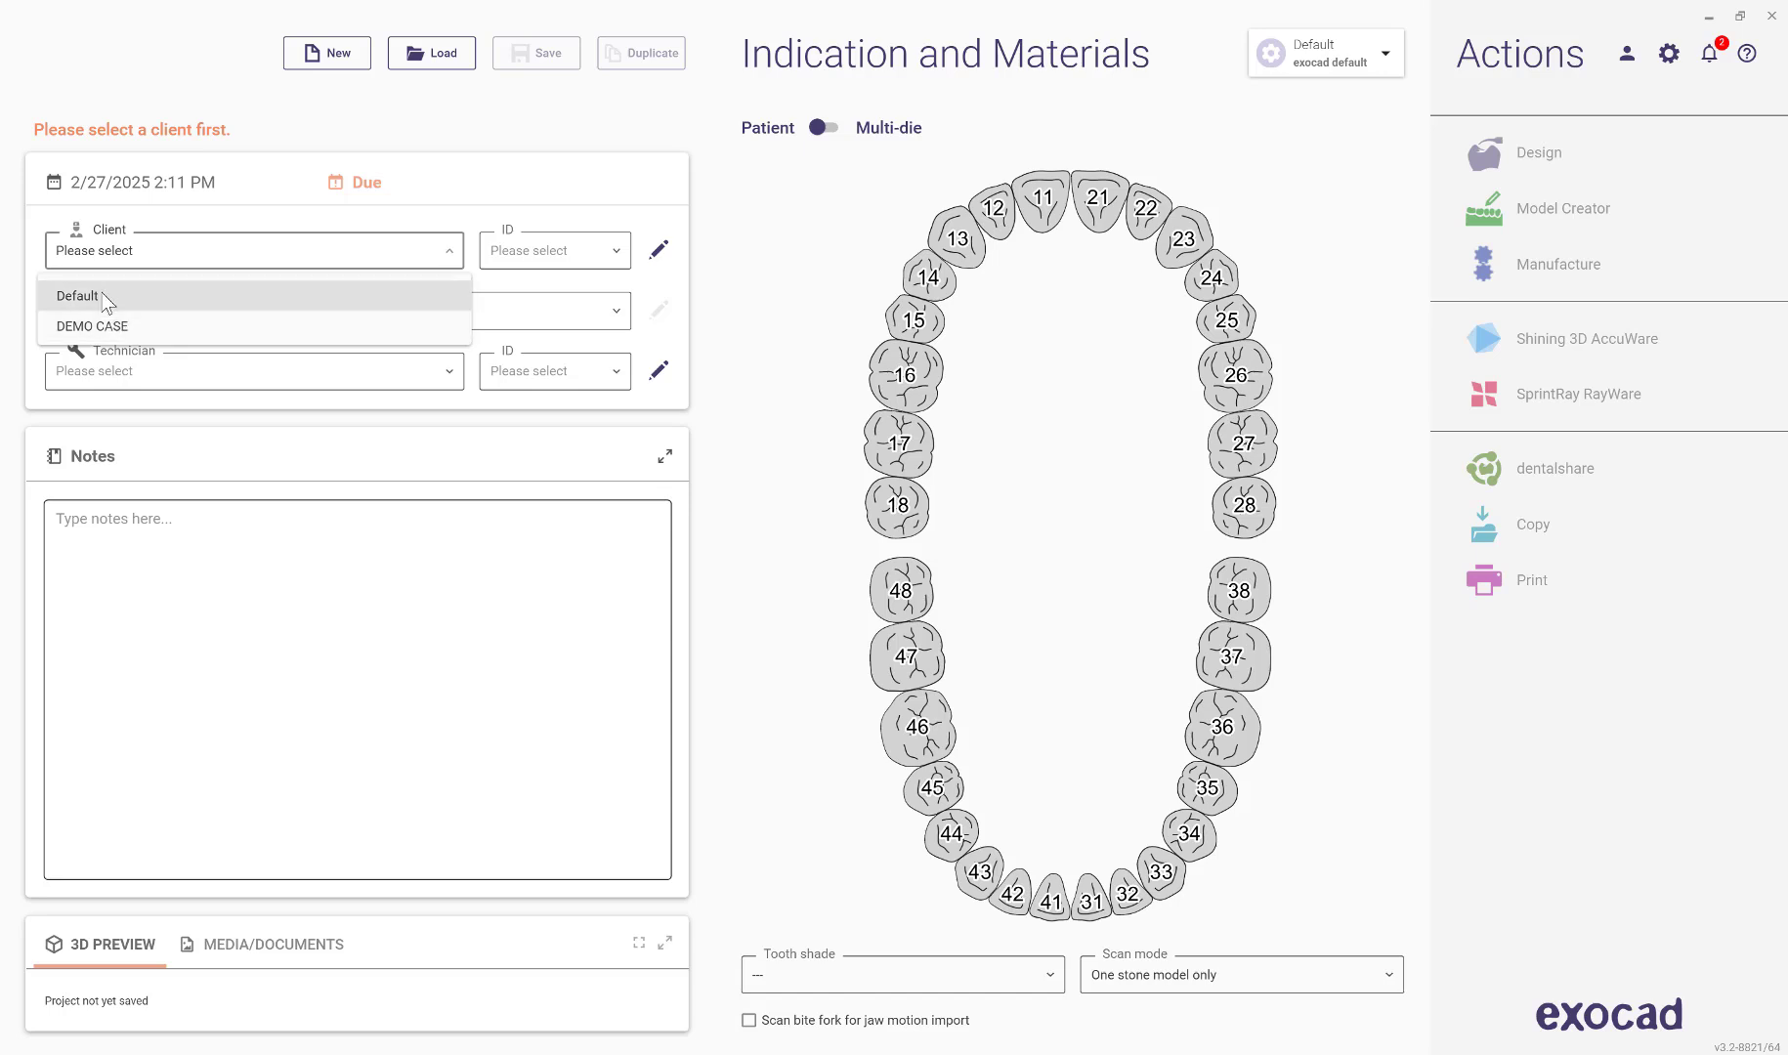
{"action": "left_click", "coordinate": [183, 297]}
{"action": "type", "text": "SRGDHSG"}
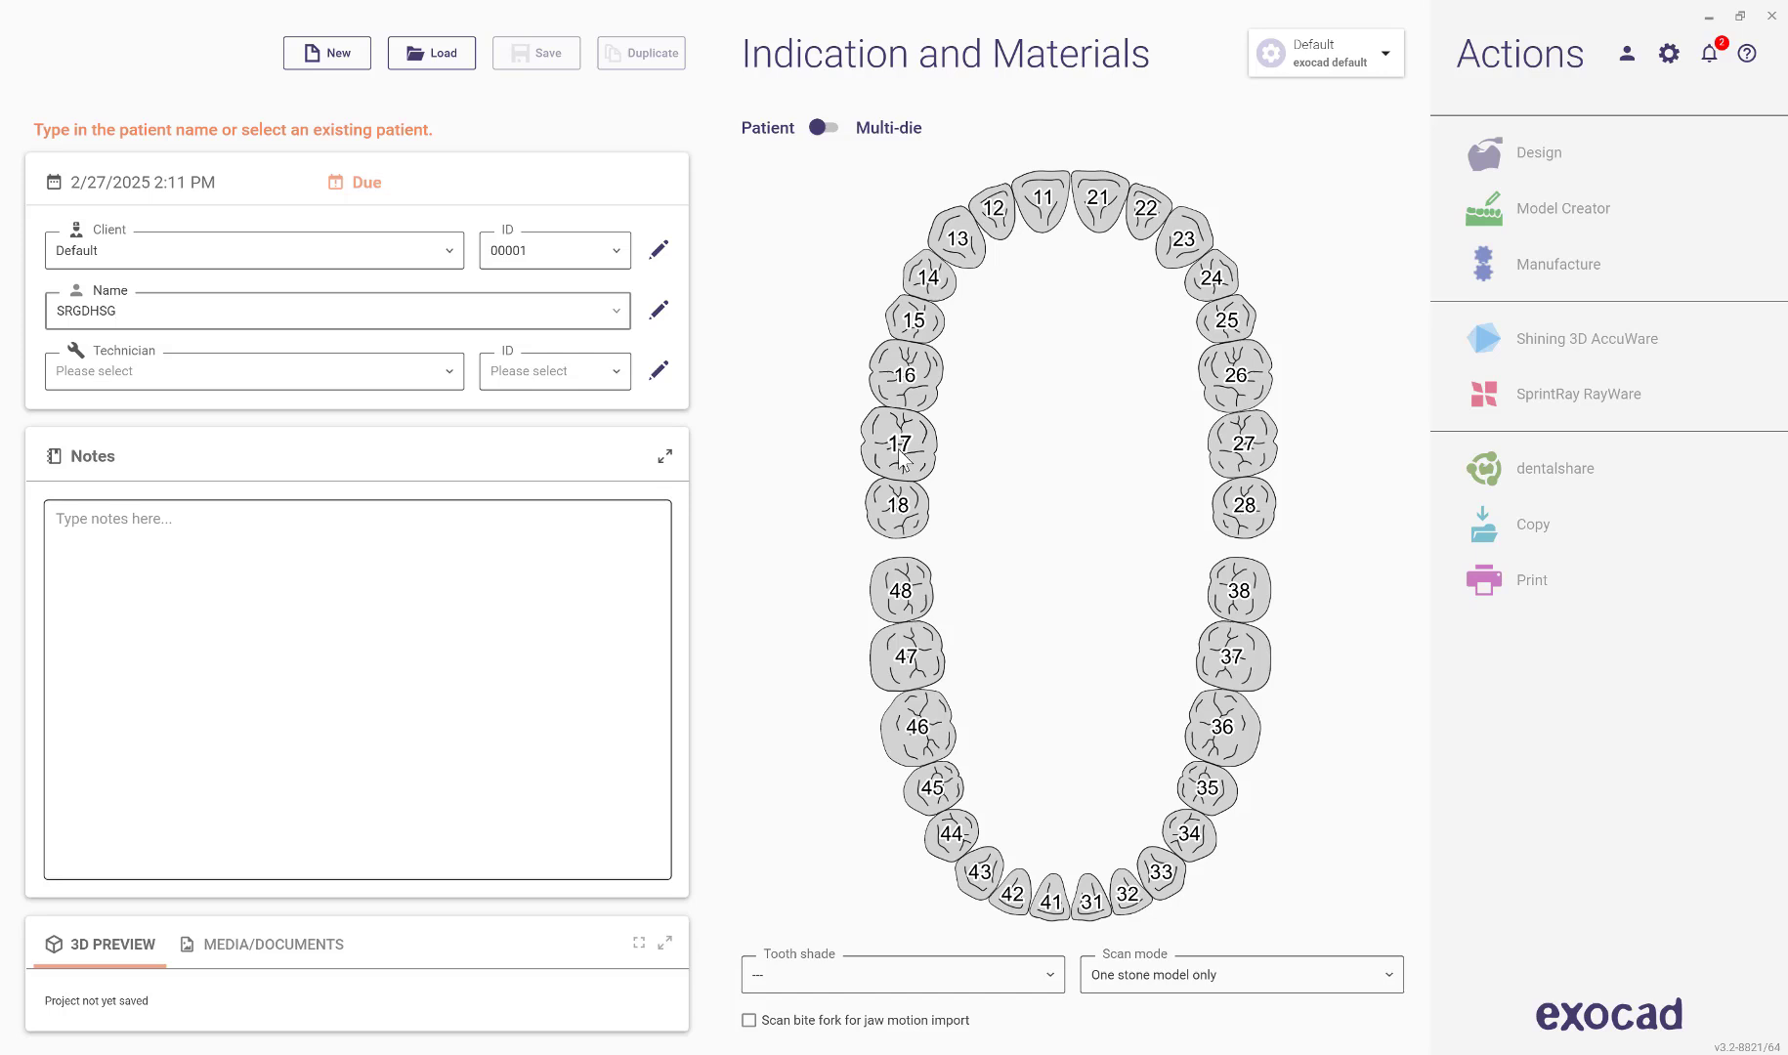
Define teeth 17 to 27 as 3D Print anatomic pontics with virtual gingiva, with teeth 47 to 37 as antagonists.
{"action": "left_click", "coordinate": [899, 450]}
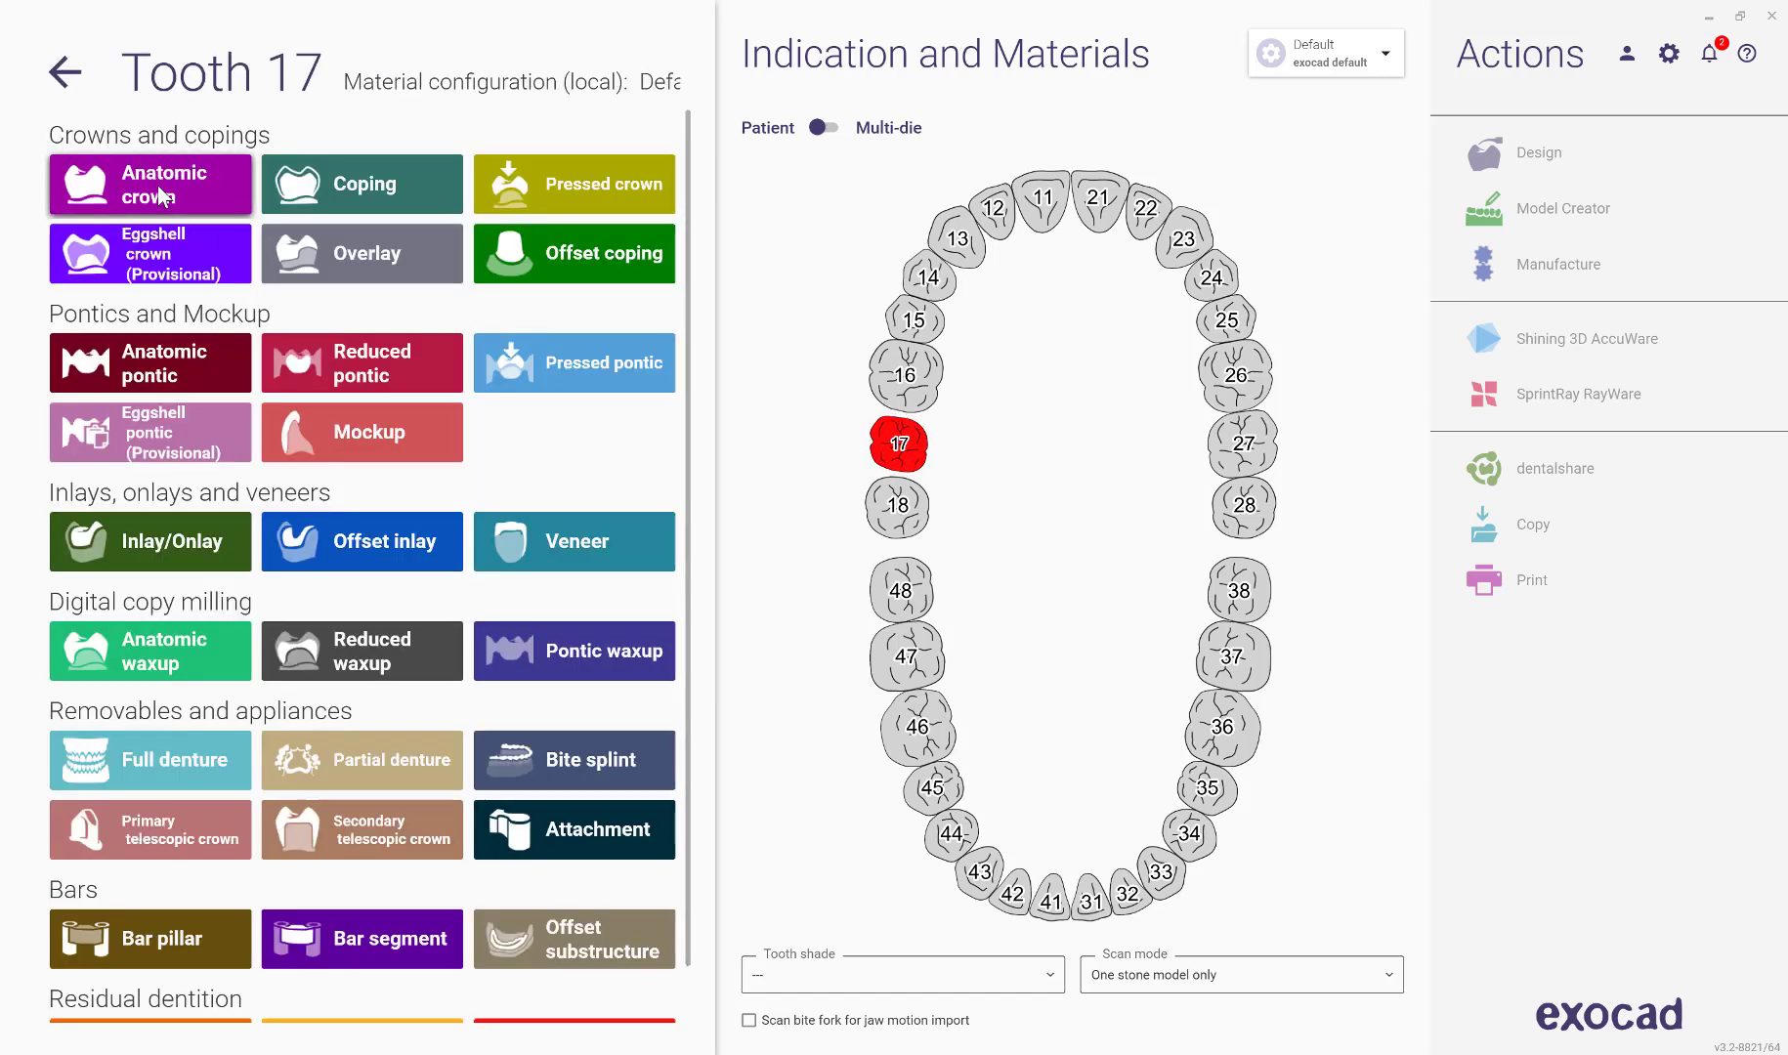
{"action": "left_click", "coordinate": [161, 371]}
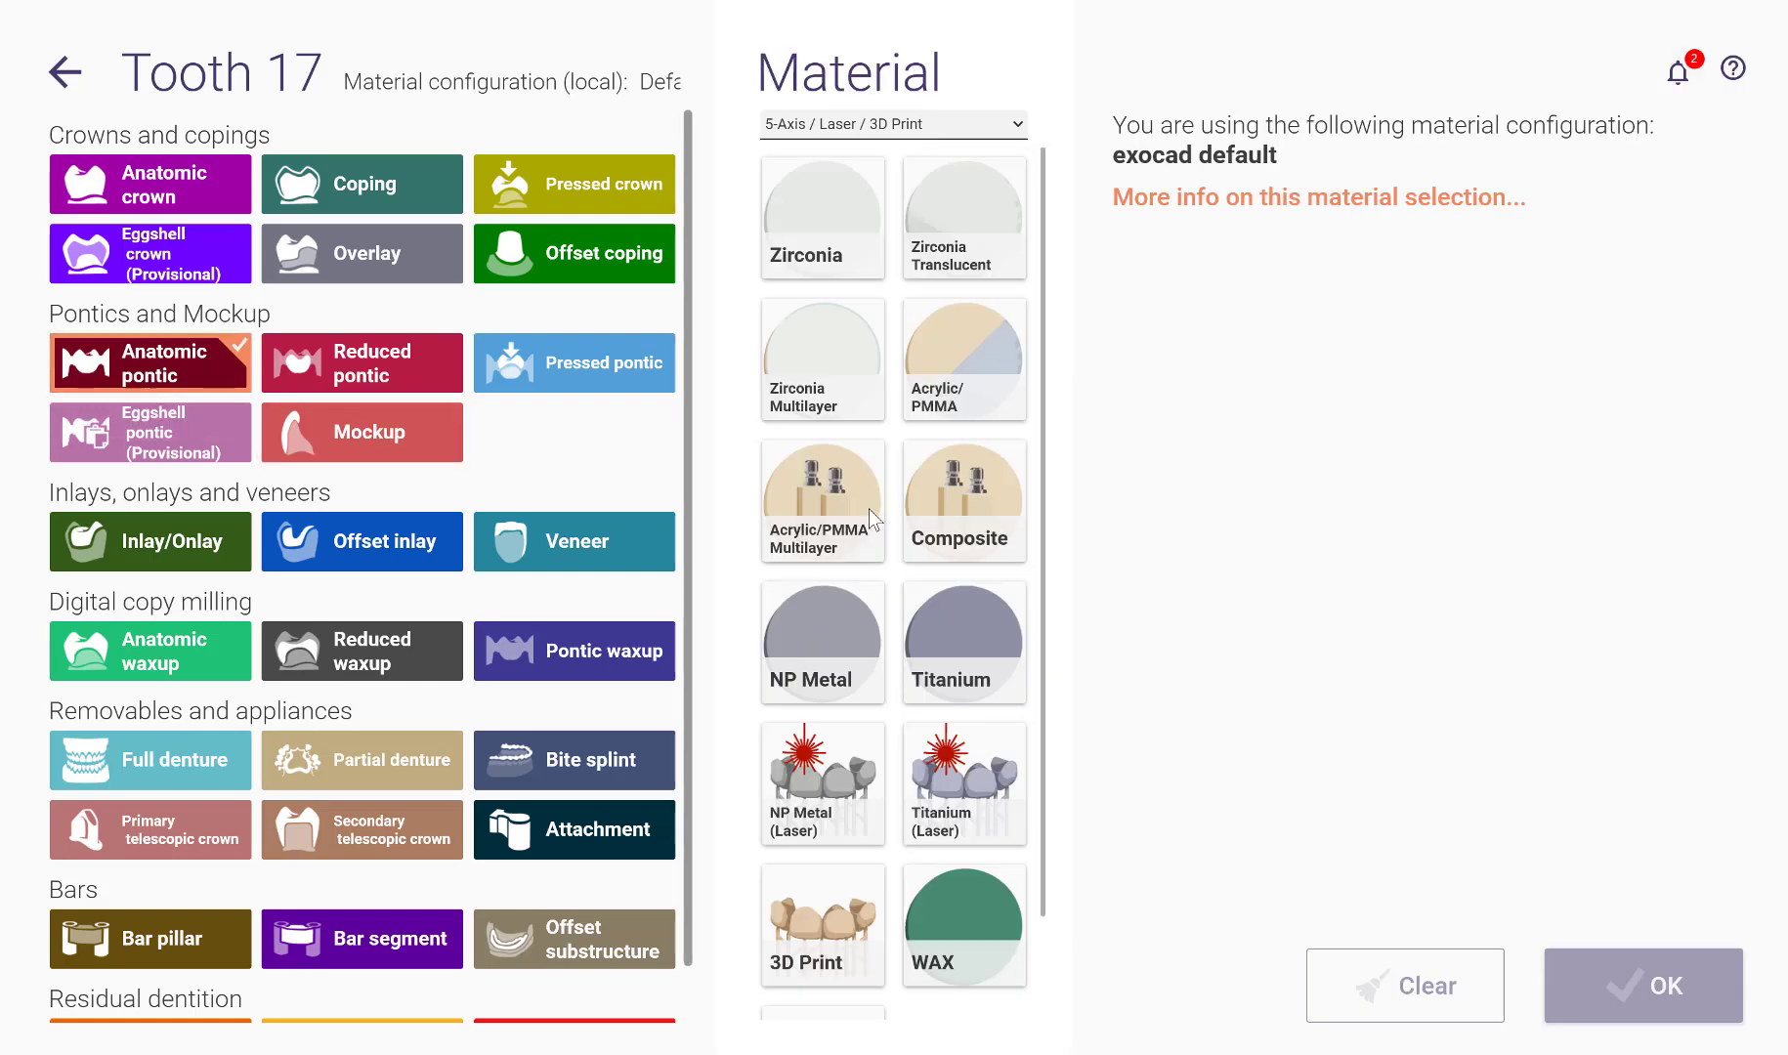
{"action": "left_click", "coordinate": [799, 914]}
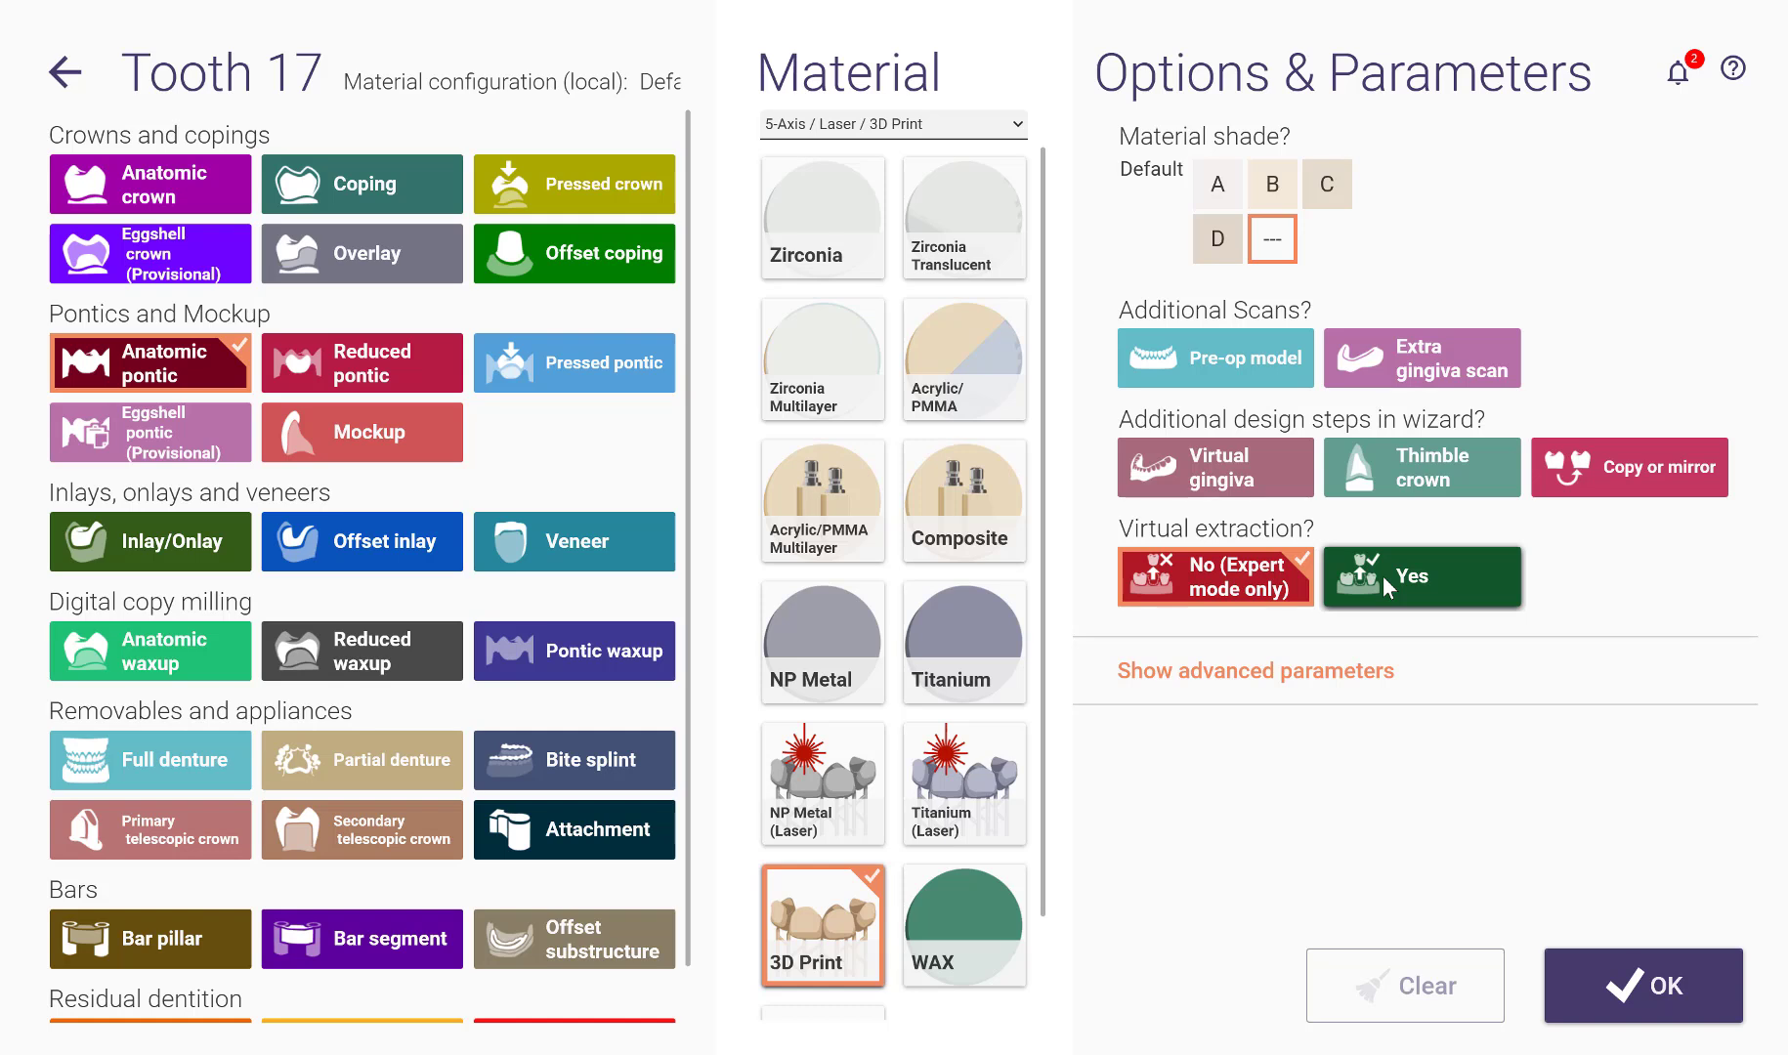
{"action": "left_click", "coordinate": [1224, 481]}
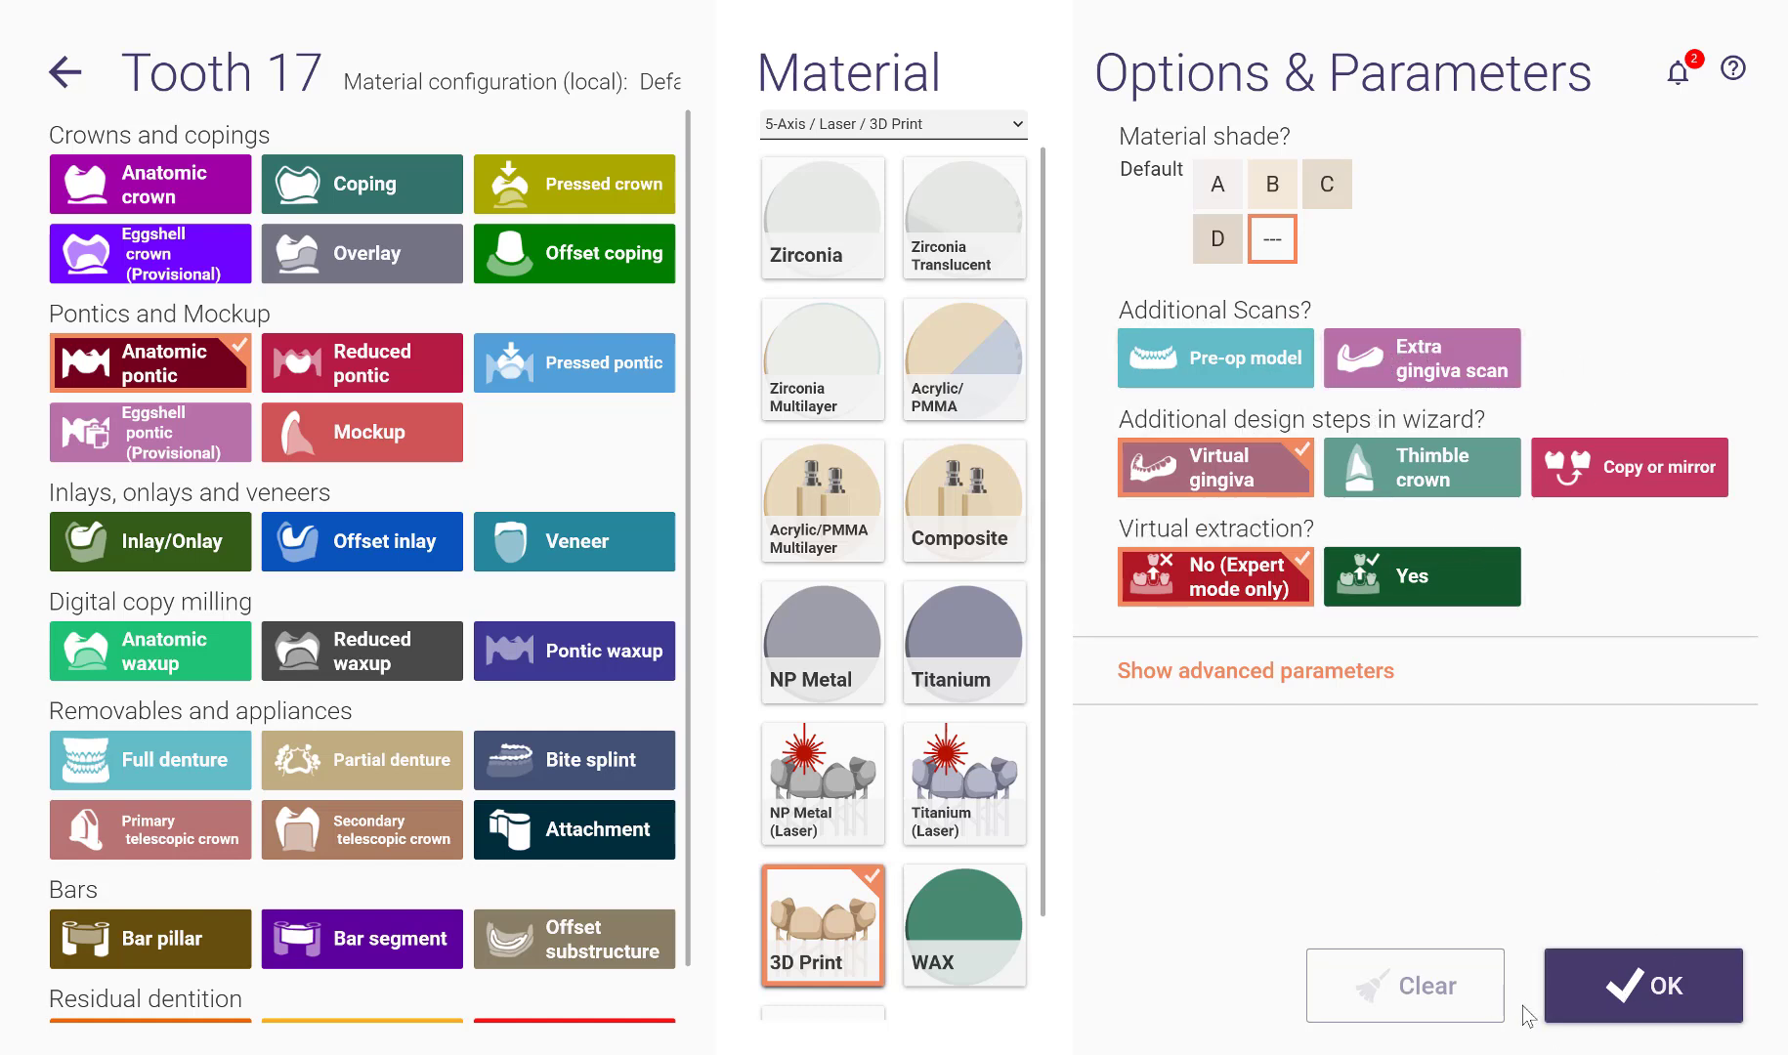
{"action": "left_click", "coordinate": [1658, 1016]}
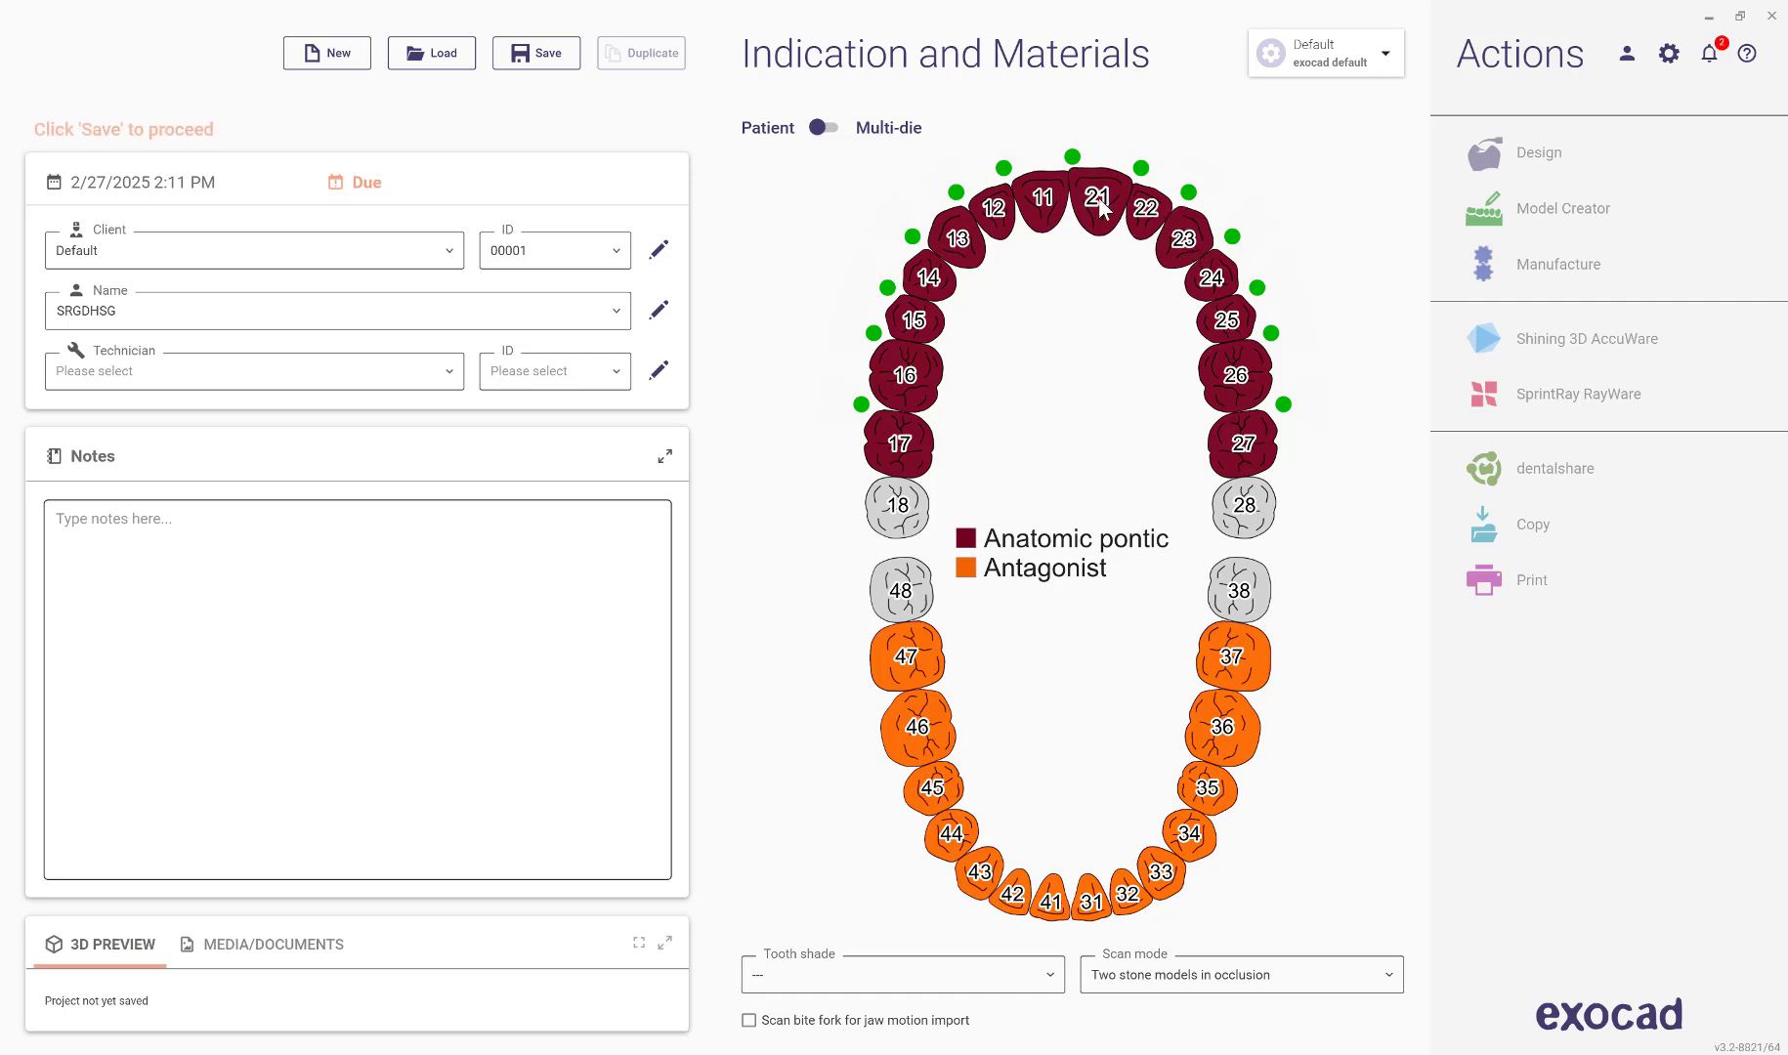
Enable virtual extraction for the tooth 21 pontic and save the project.
{"action": "mouse_move", "coordinate": [1096, 201]}
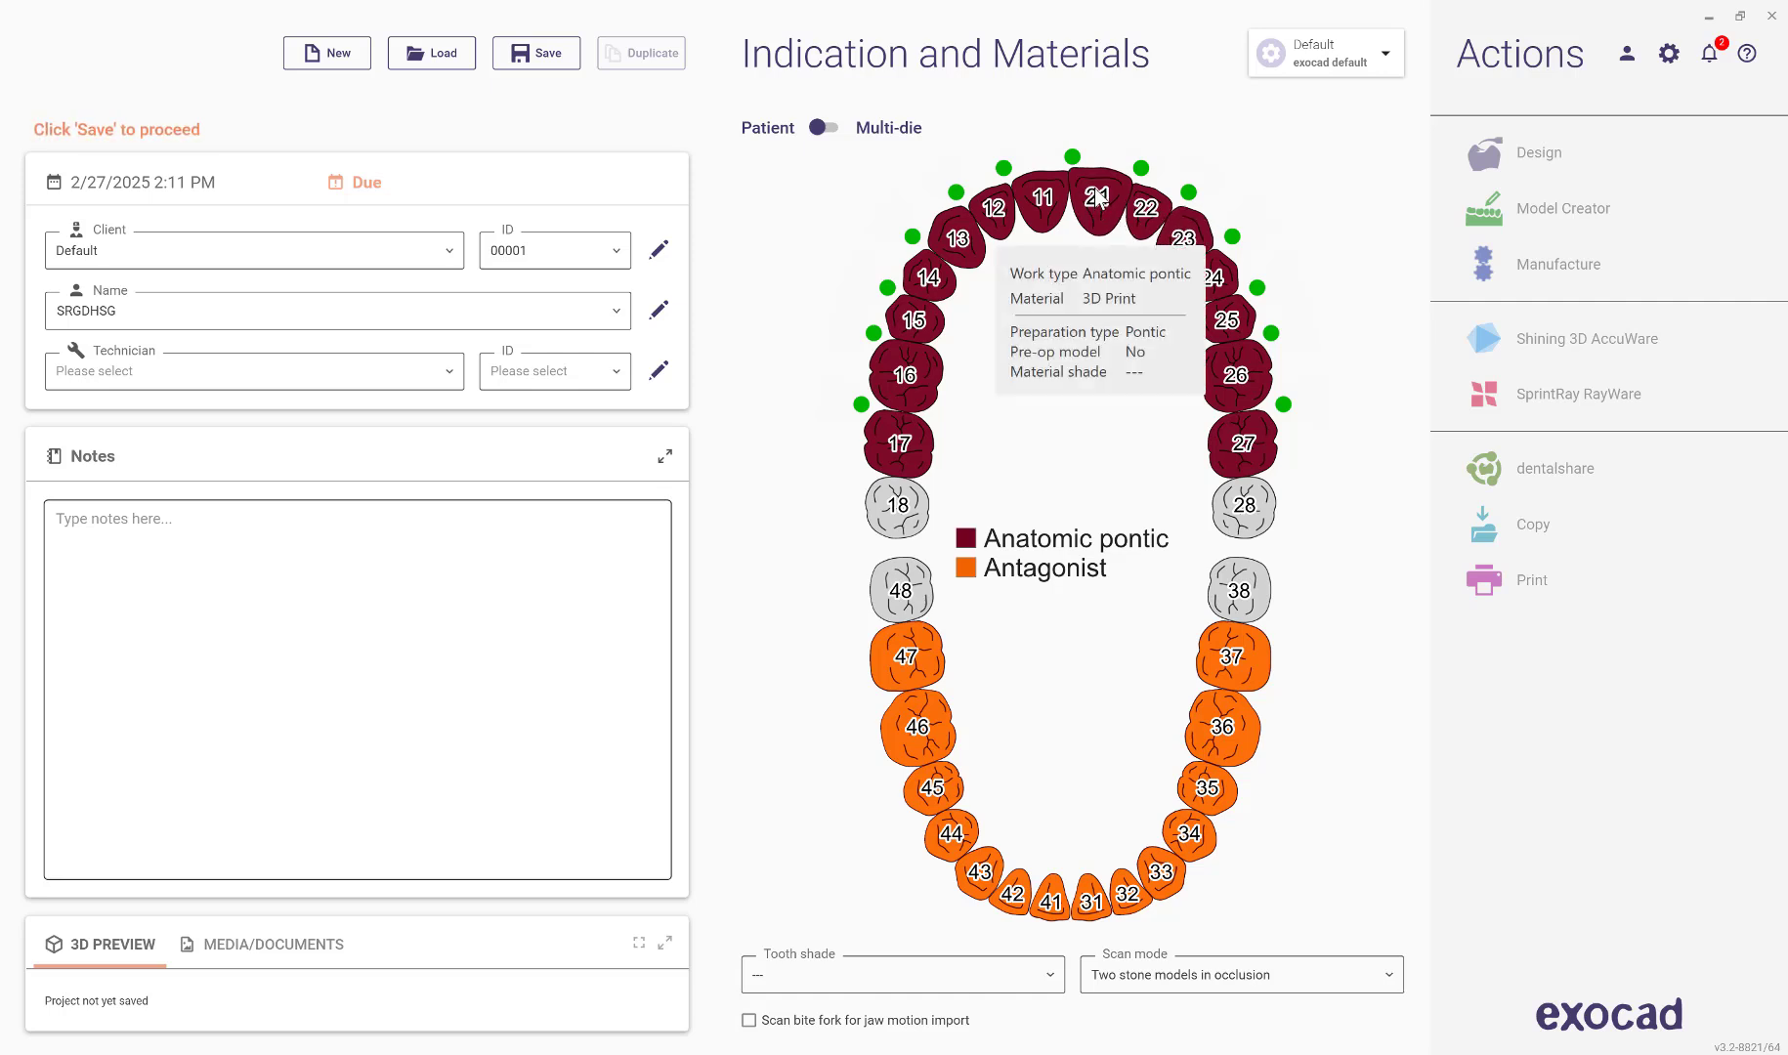
{"action": "left_click", "coordinate": [1099, 203]}
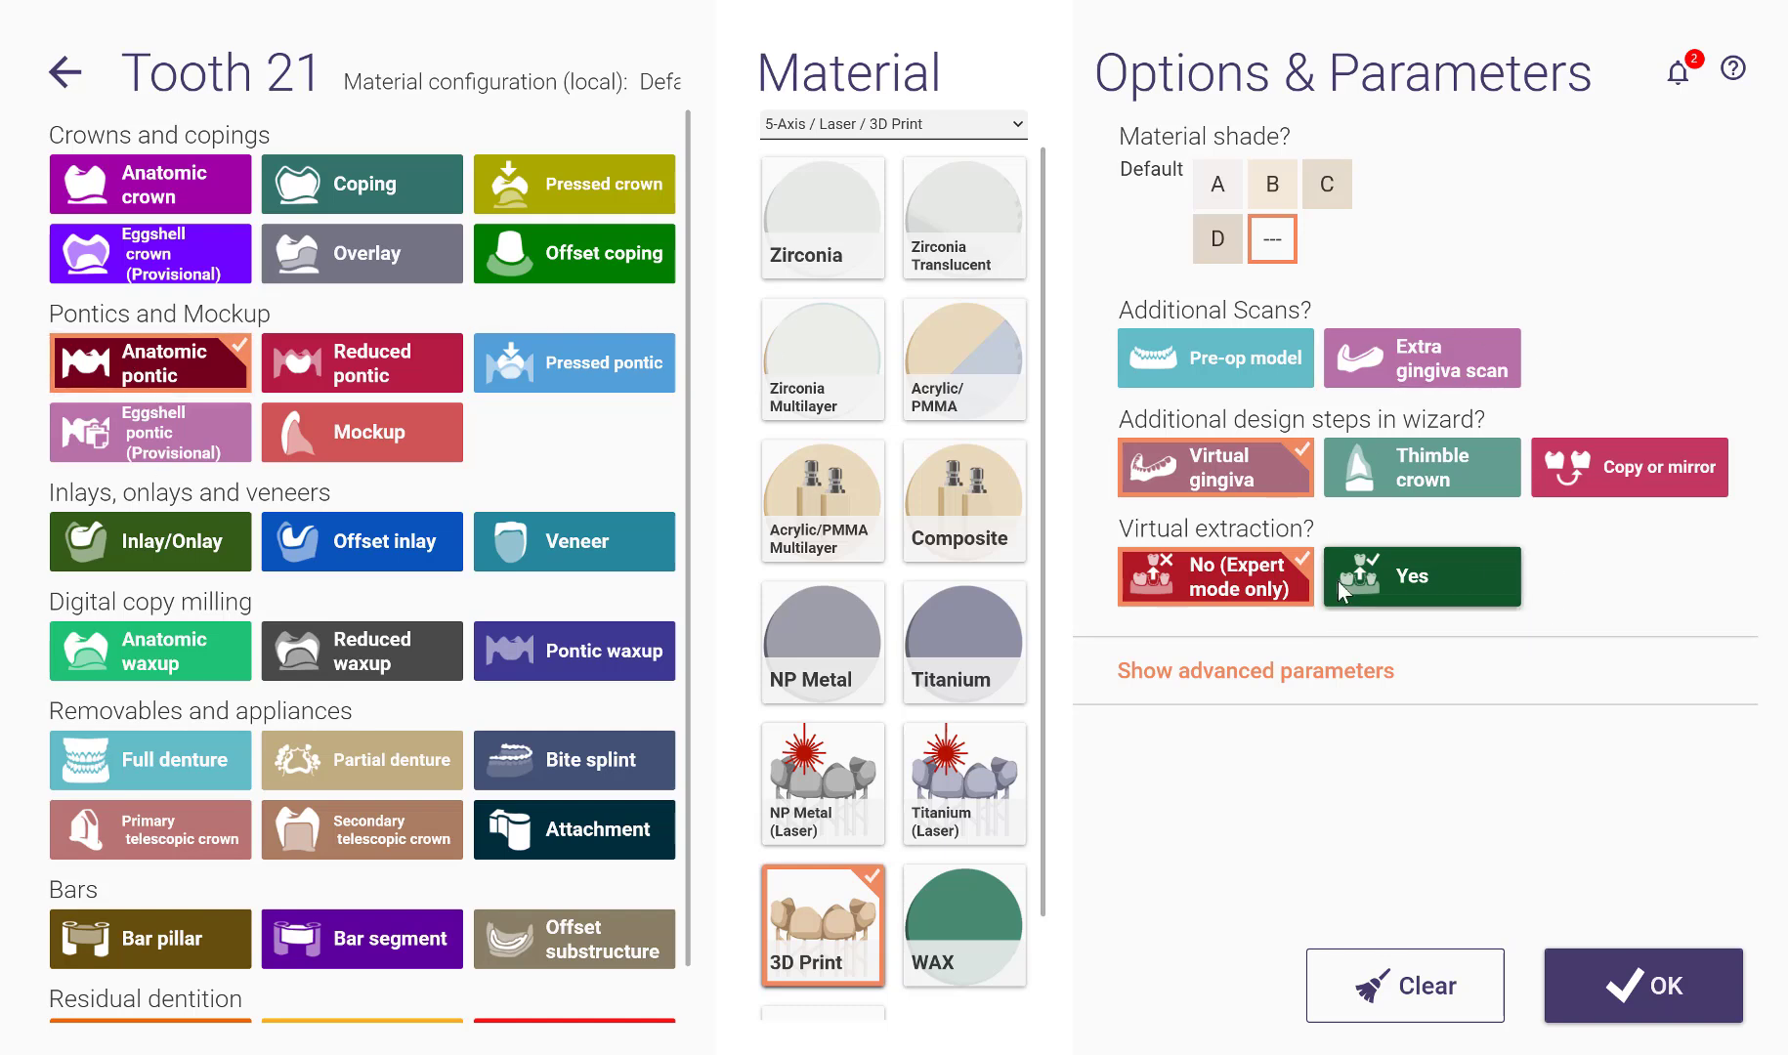
{"action": "left_click", "coordinate": [1435, 580]}
{"action": "left_click", "coordinate": [1664, 983]}
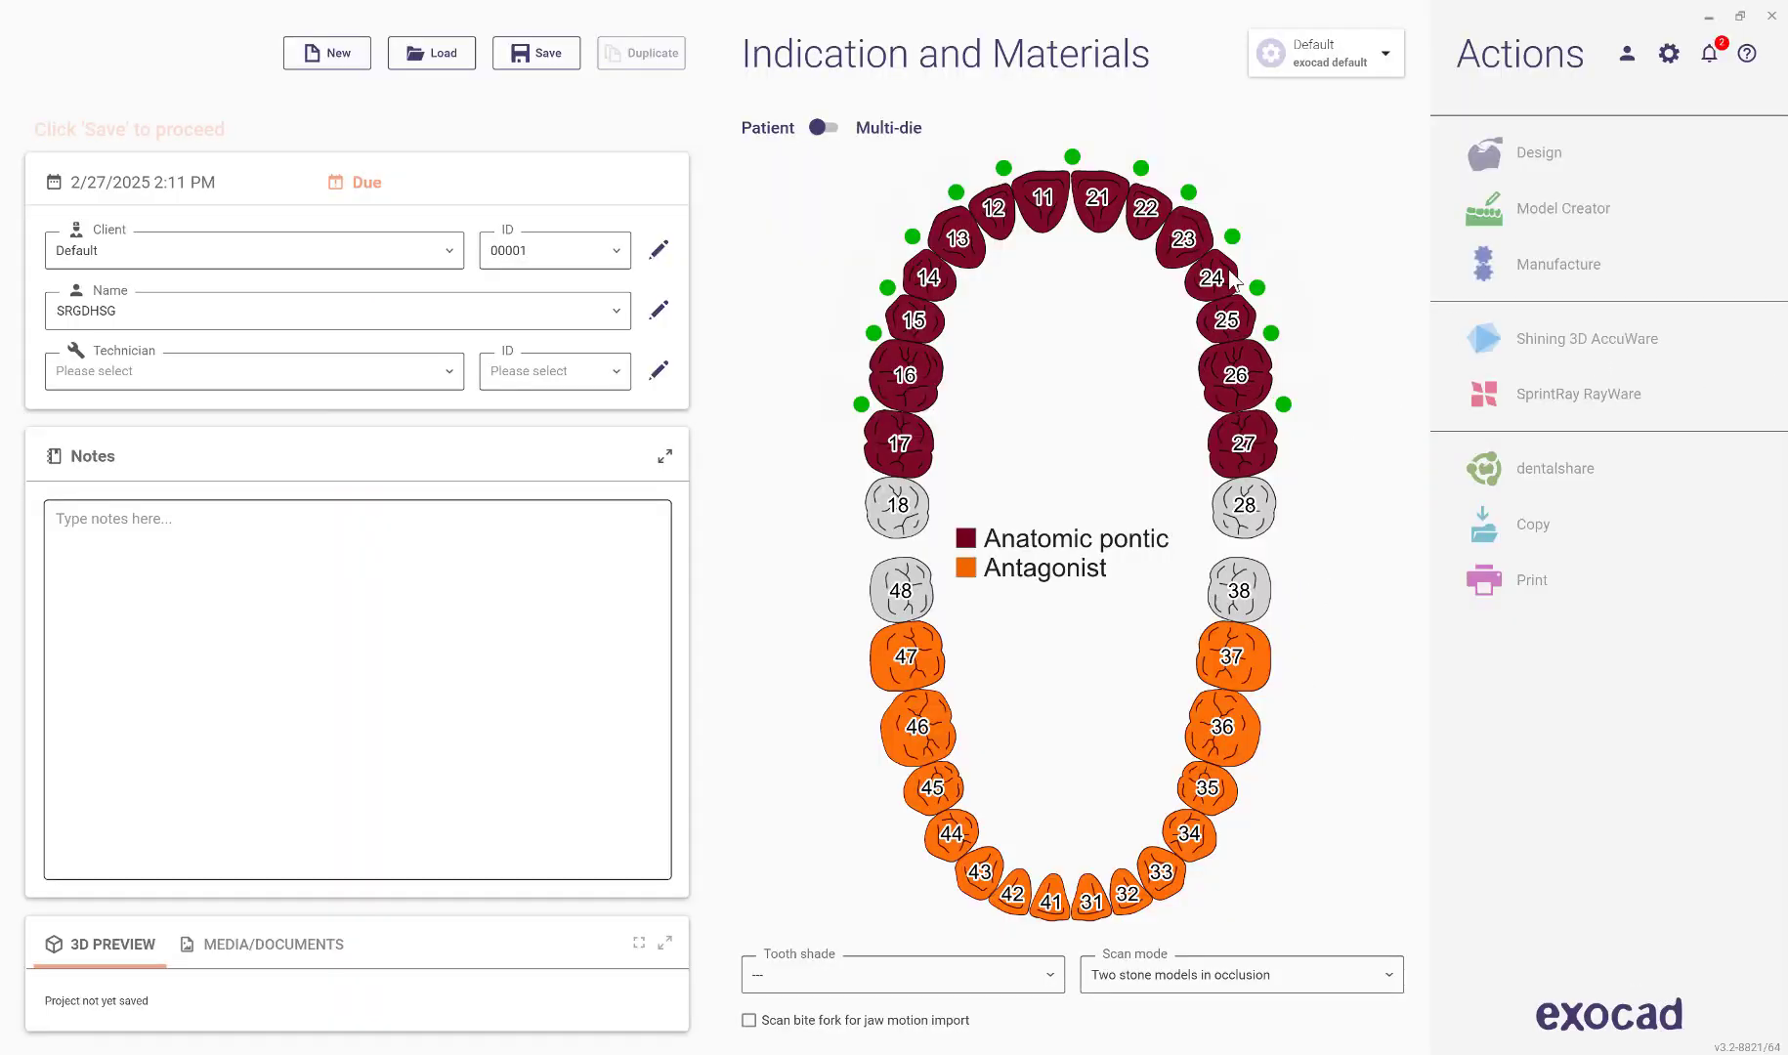
{"action": "left_click", "coordinate": [533, 60]}
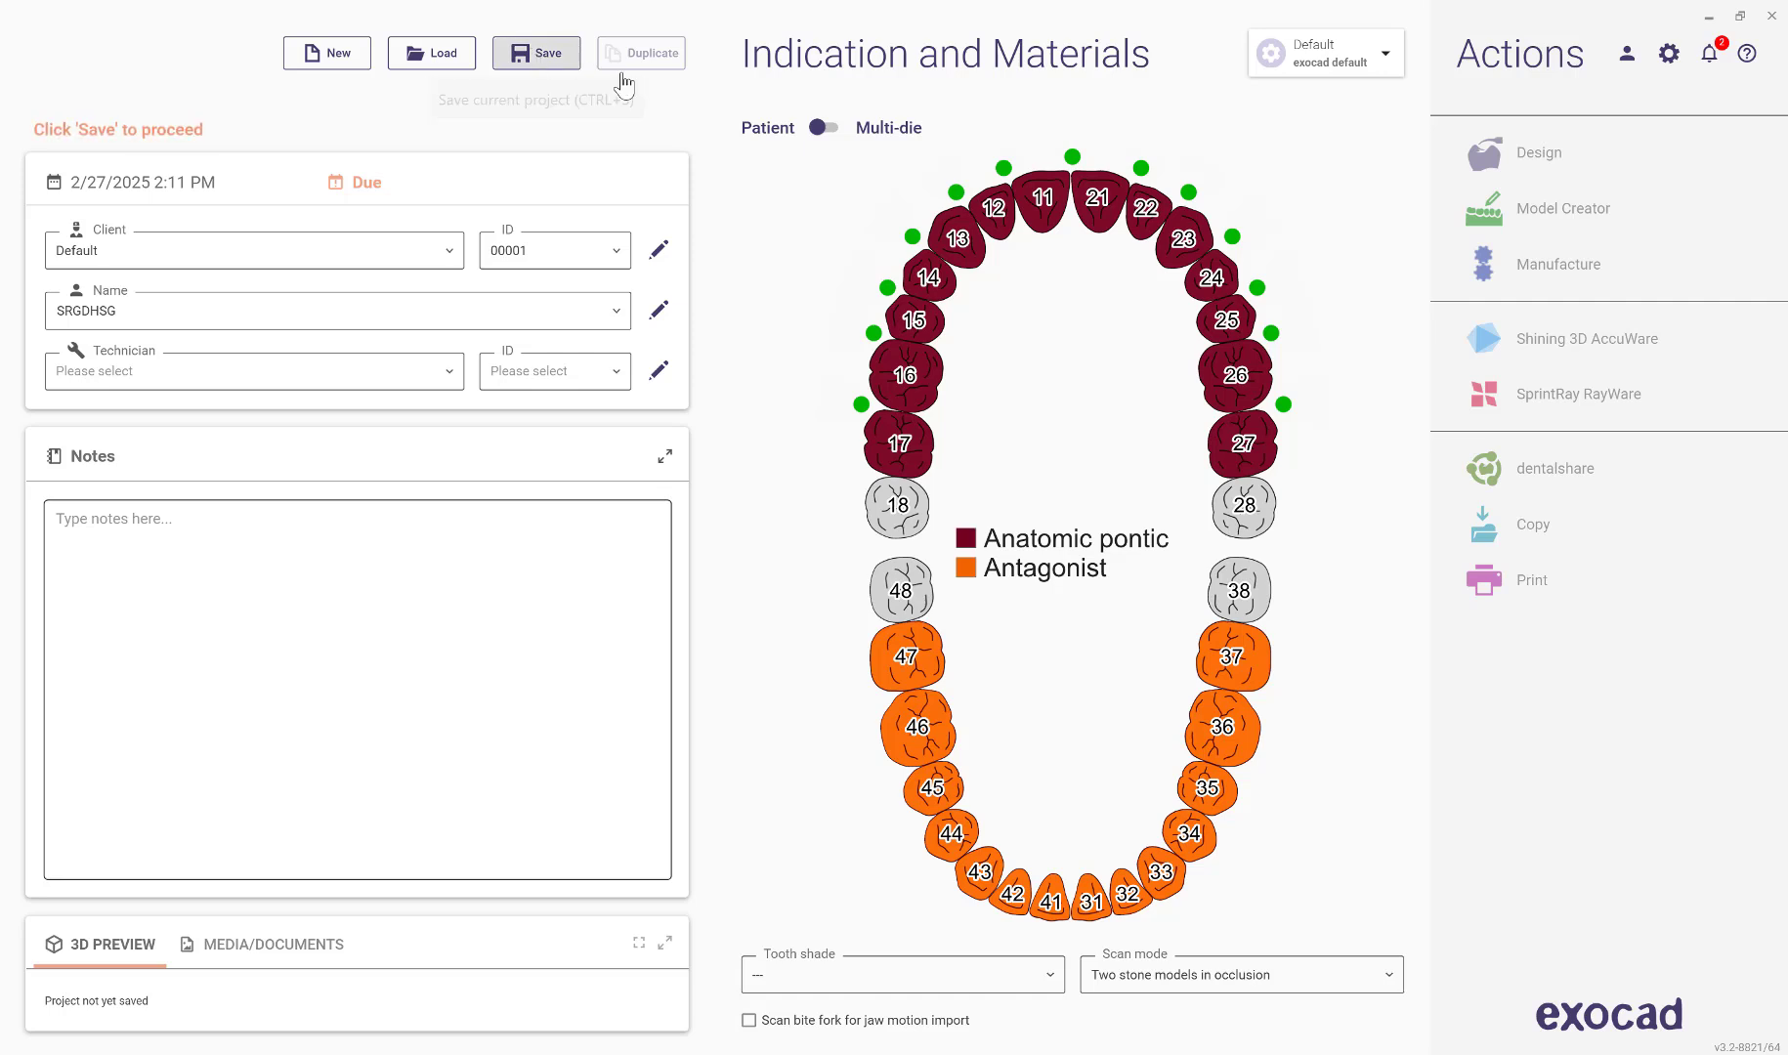
Start the design and load the upper jaw scan and the lower jaw antagonist scan.
{"action": "left_click", "coordinate": [1541, 156]}
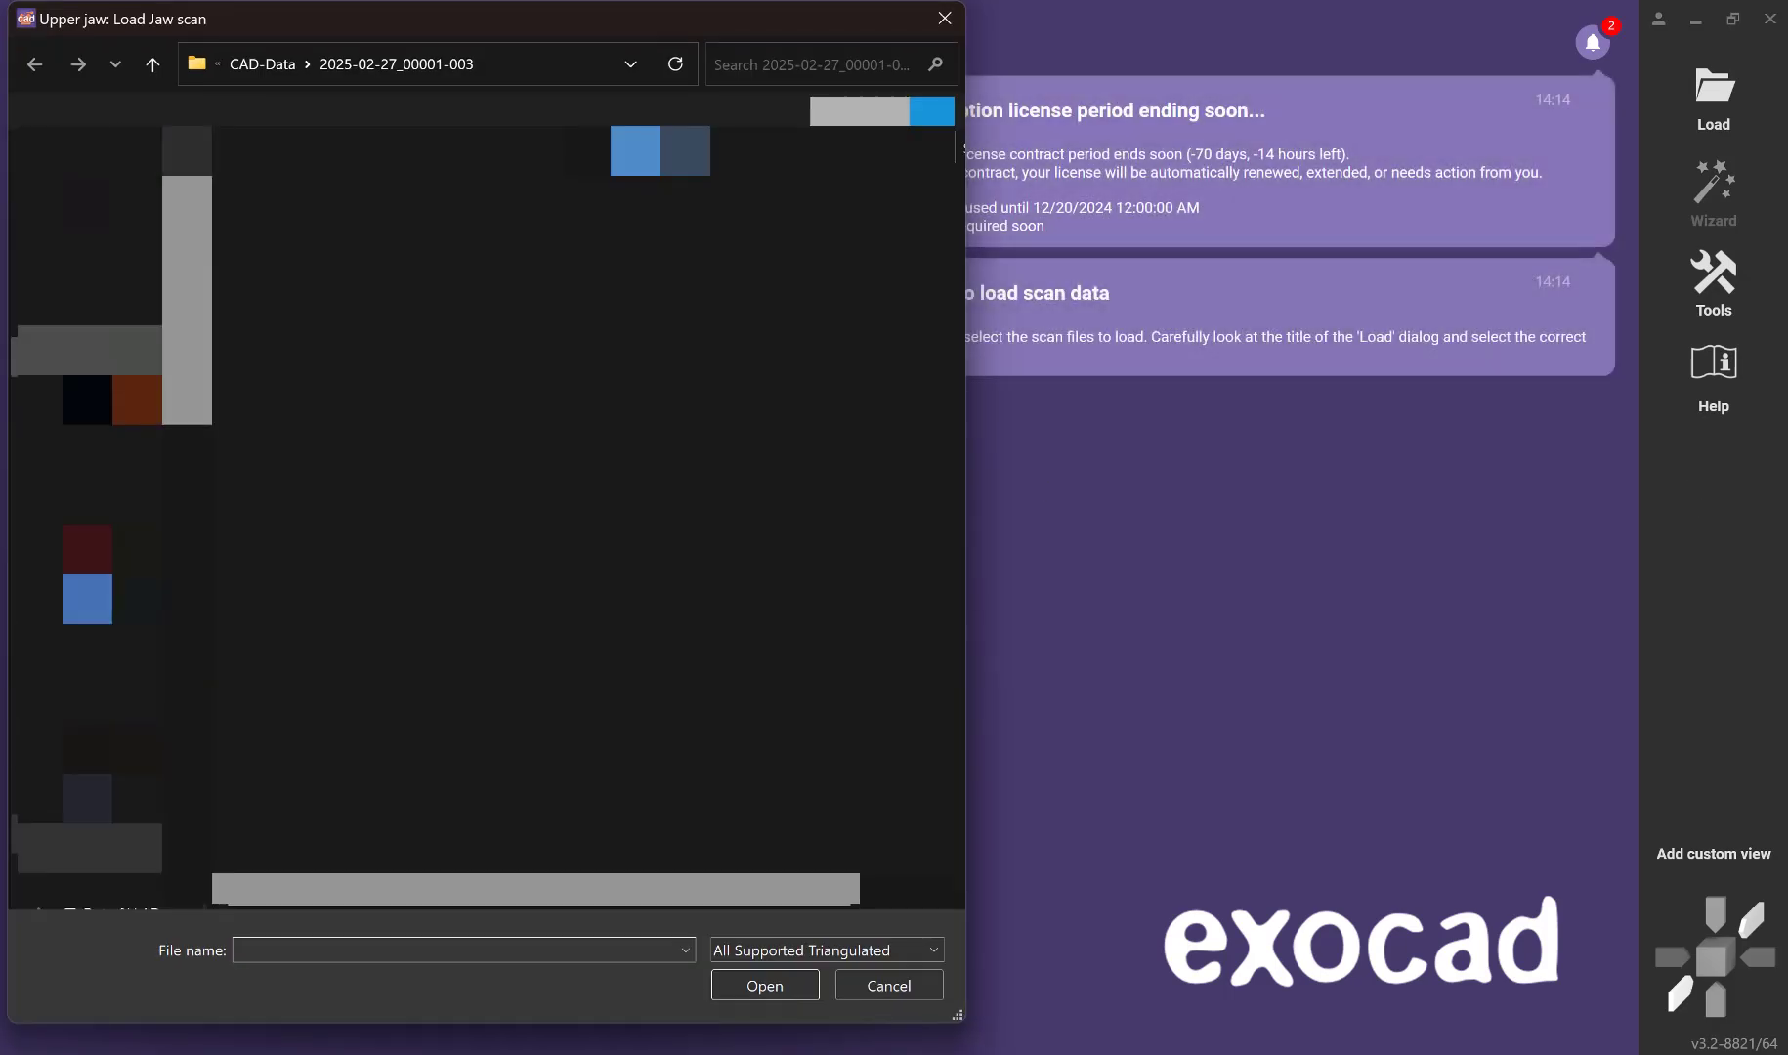
{"action": "double_click", "coordinate": [735, 300]}
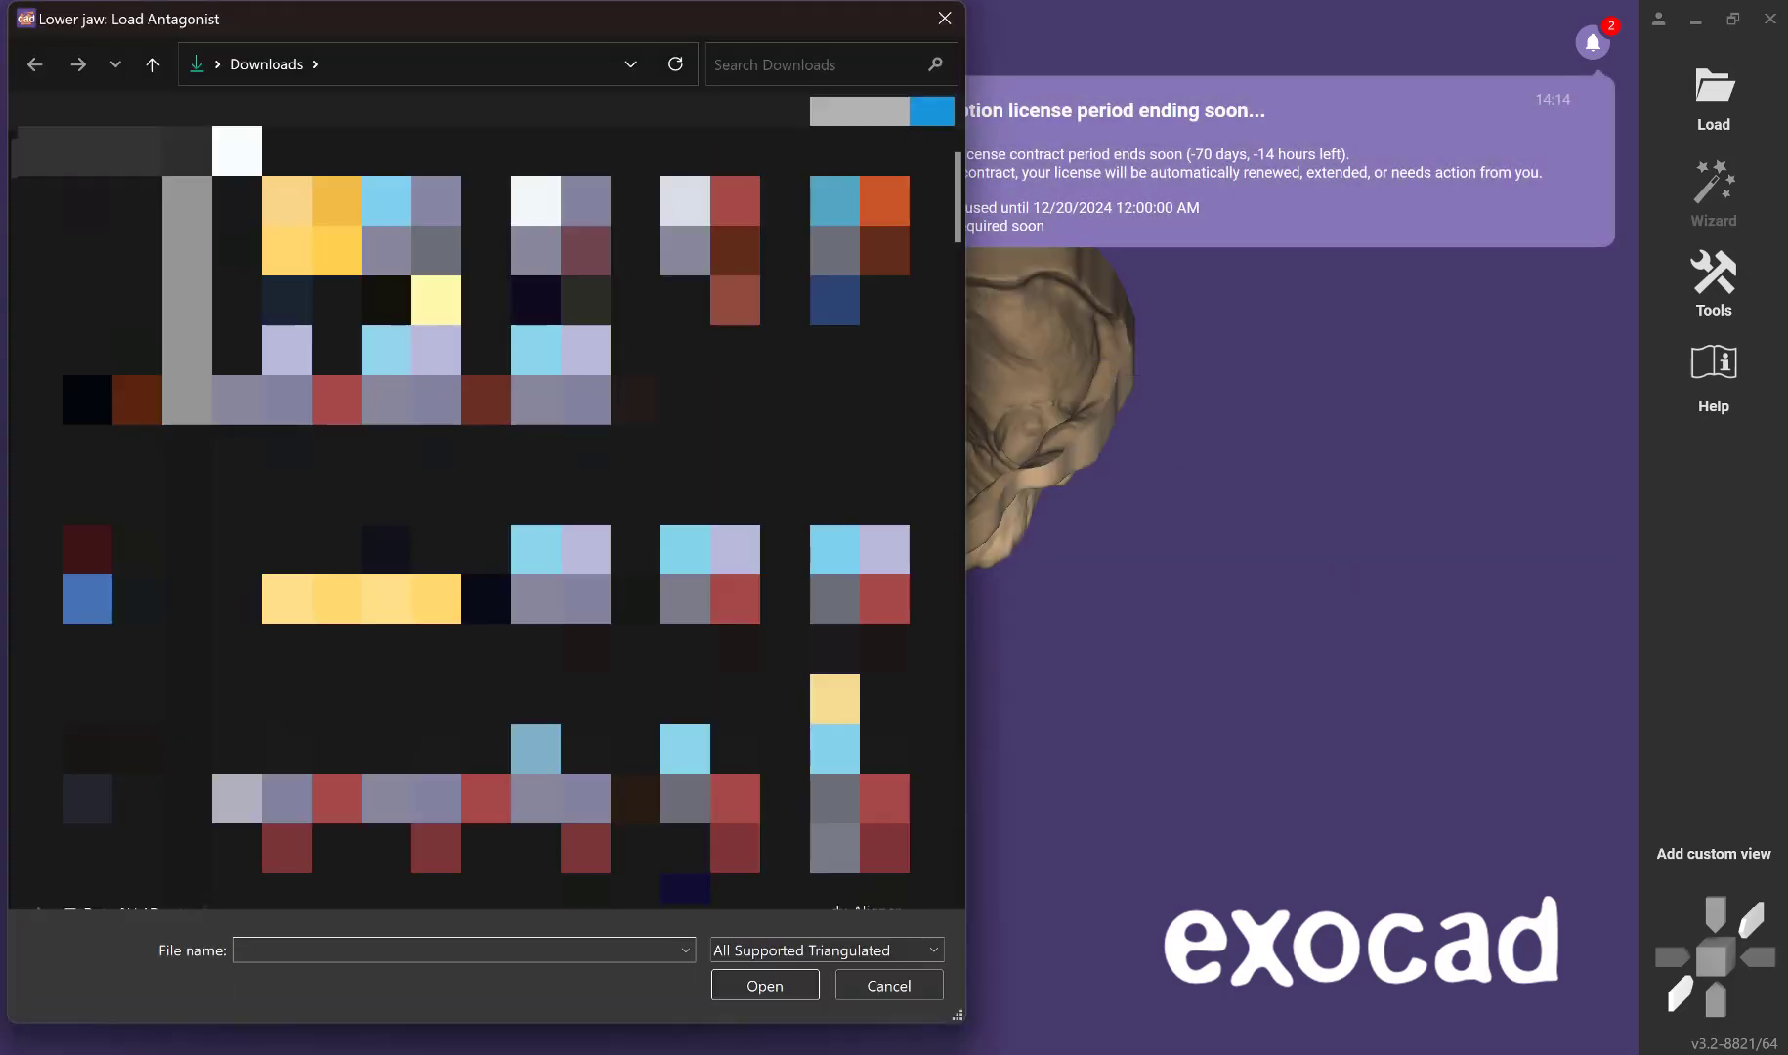
{"action": "double_click", "coordinate": [934, 108]}
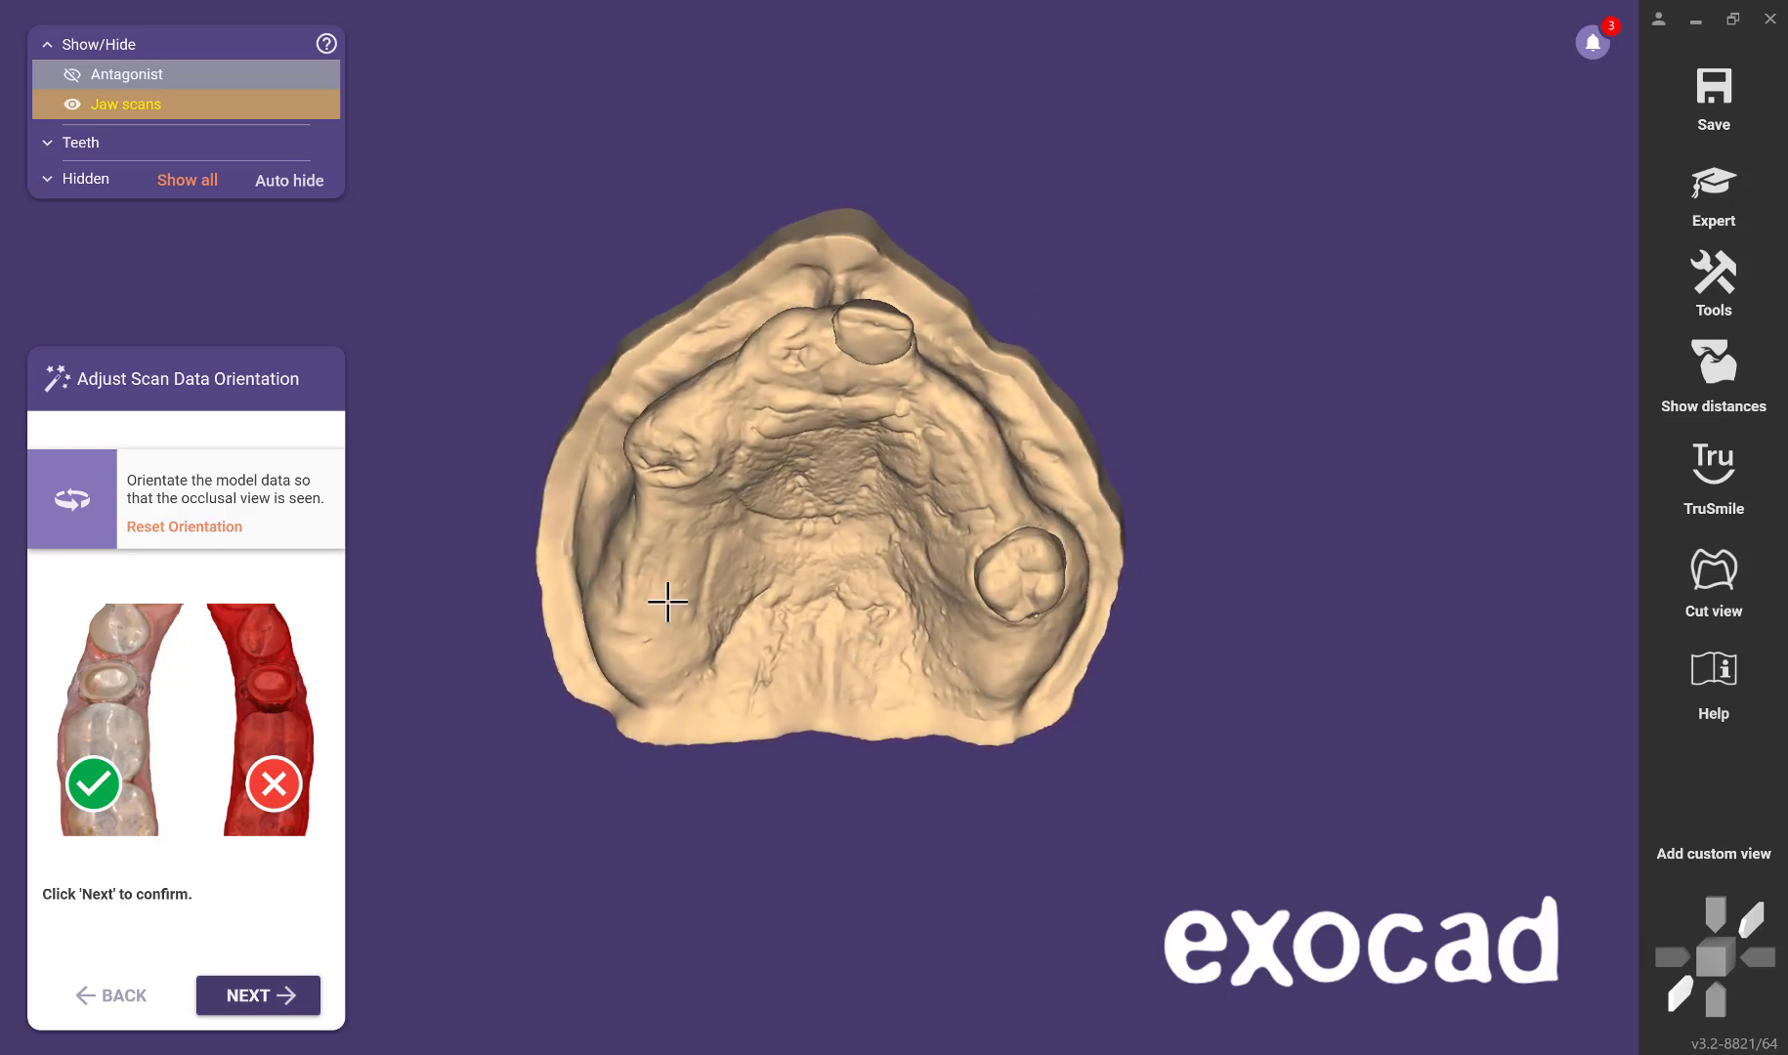
Confirm the occlusal scan orientation and pick tooth 21 on the jaw scan for extraction as a virtual pre-op copy.
{"action": "left_click", "coordinate": [274, 996]}
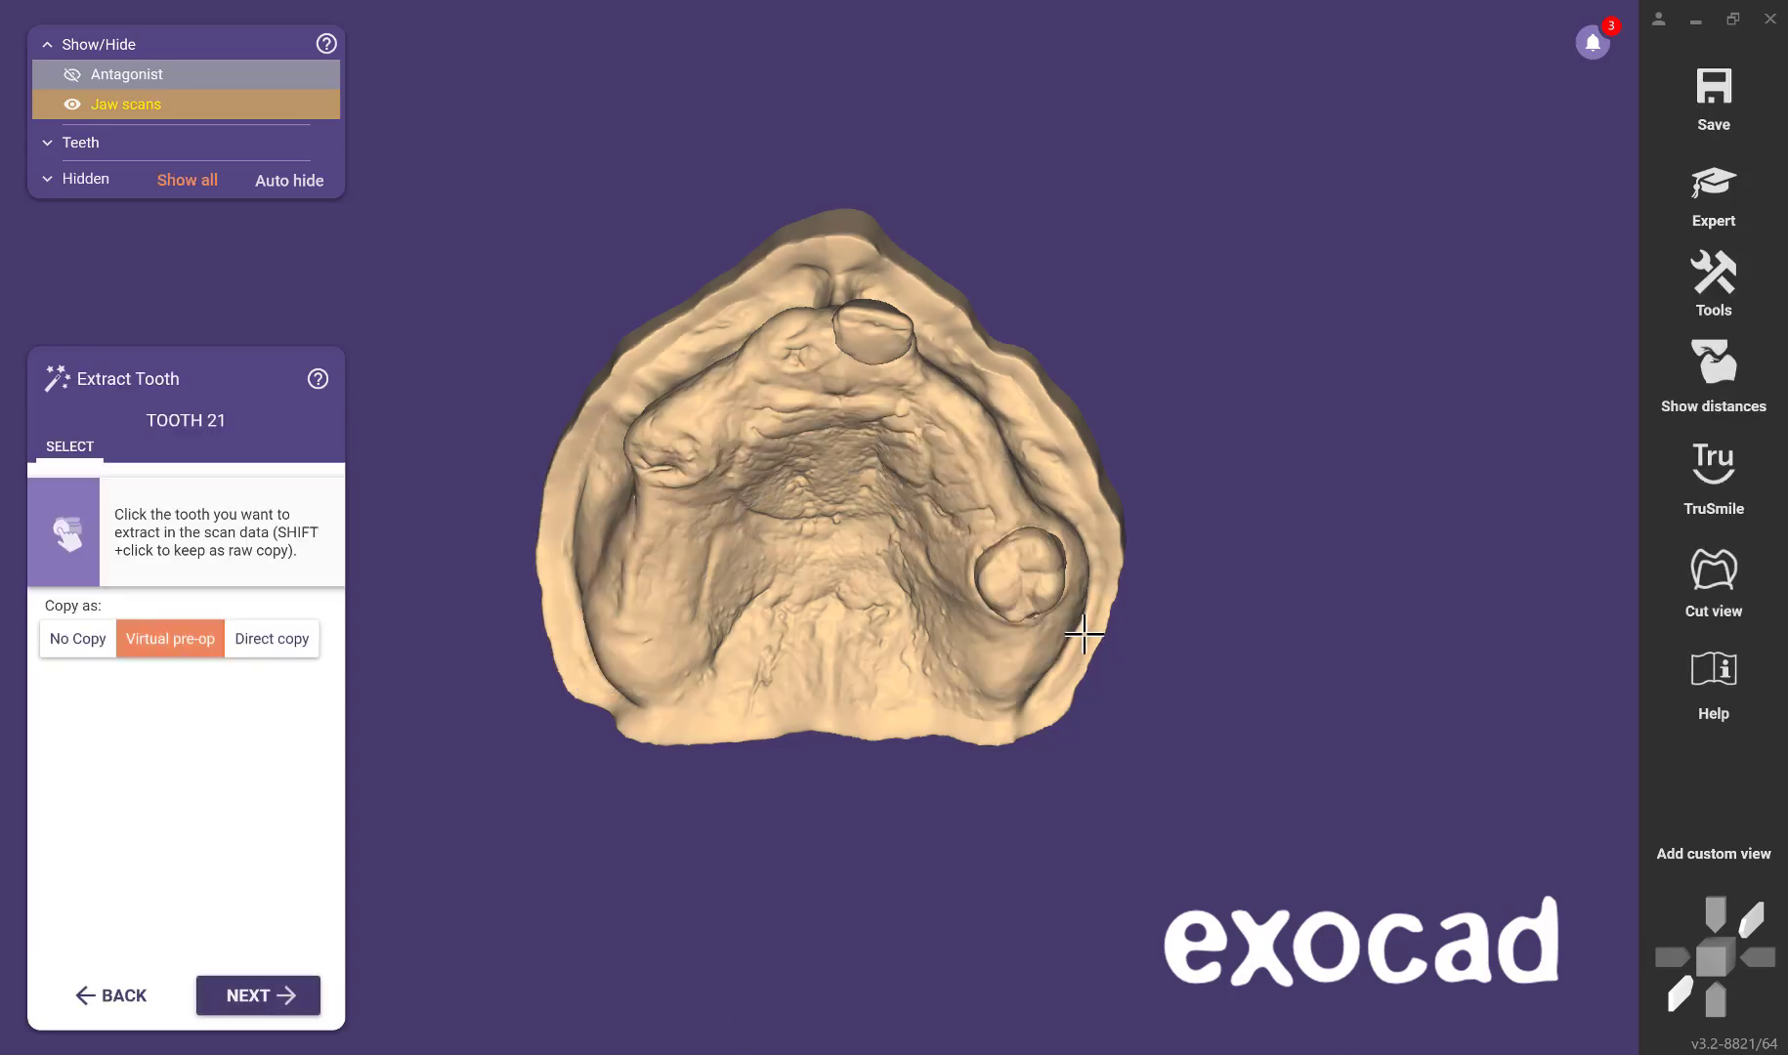
{"action": "scroll", "coordinate": [880, 412], "scroll_direction": "up", "scroll_amount": 3}
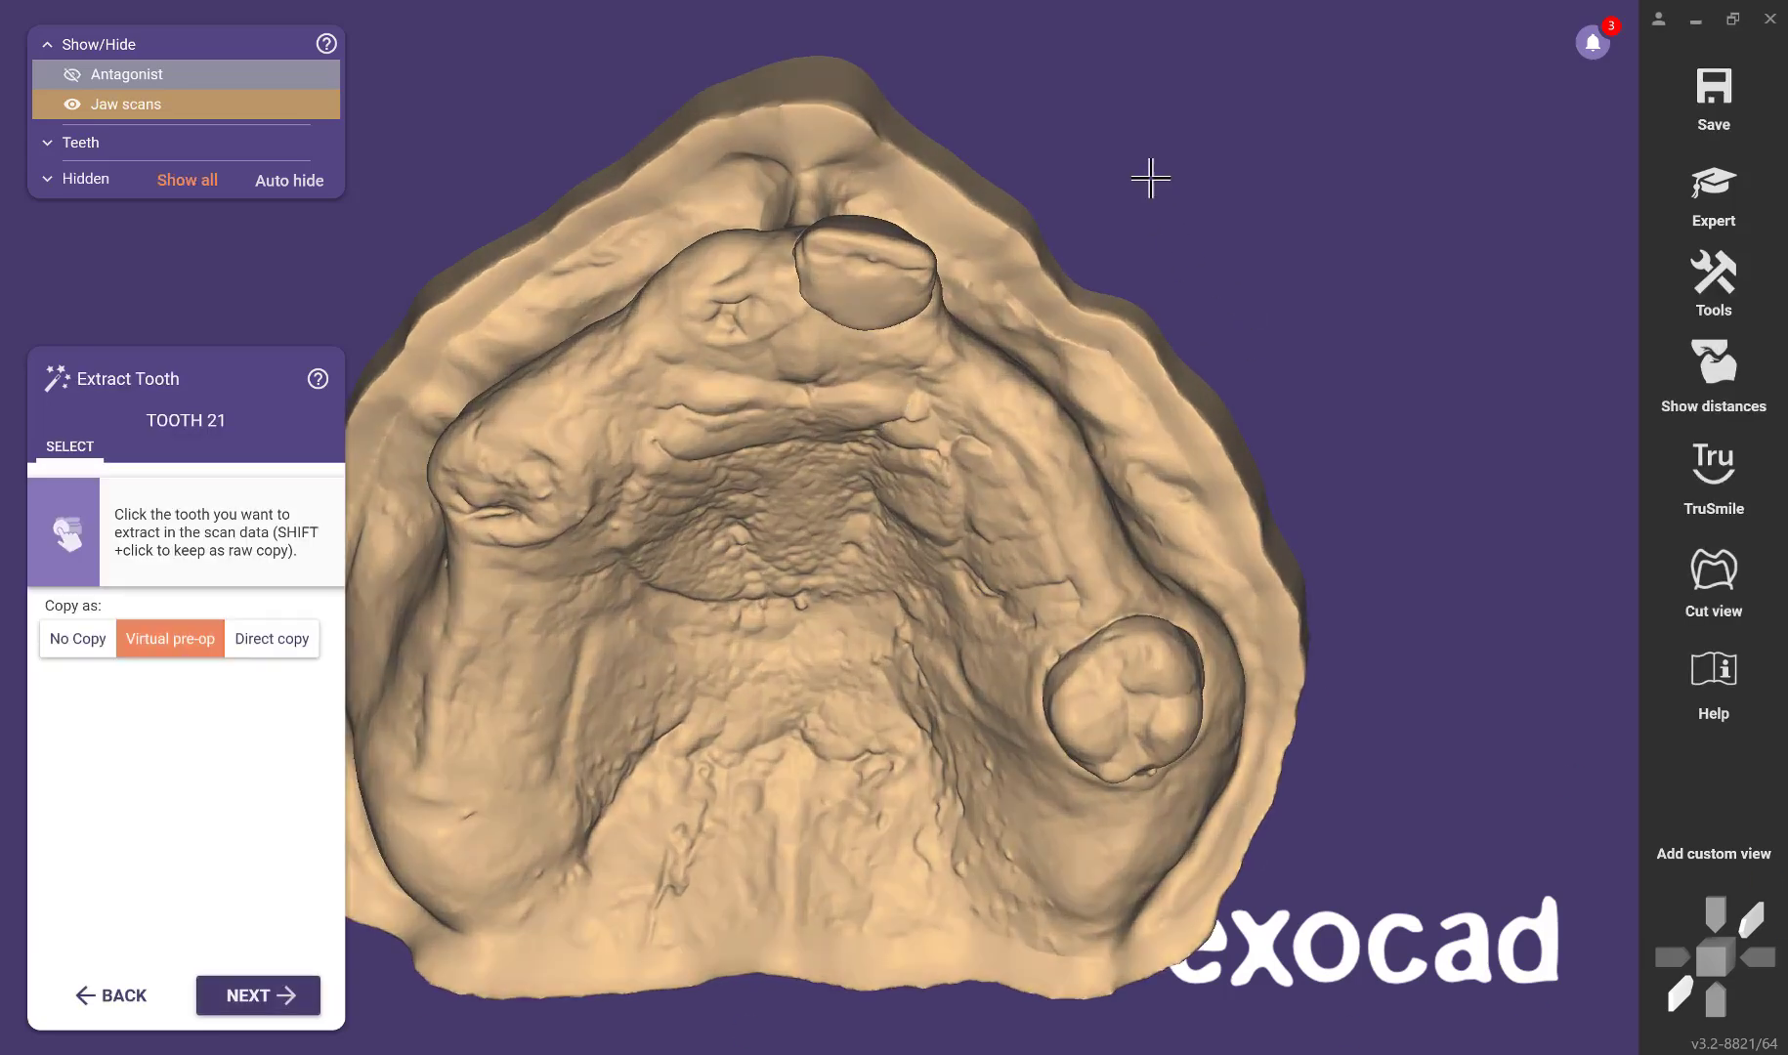
{"action": "right_click_drag", "start_coordinate": [1151, 178], "coordinate": [865, 395]}
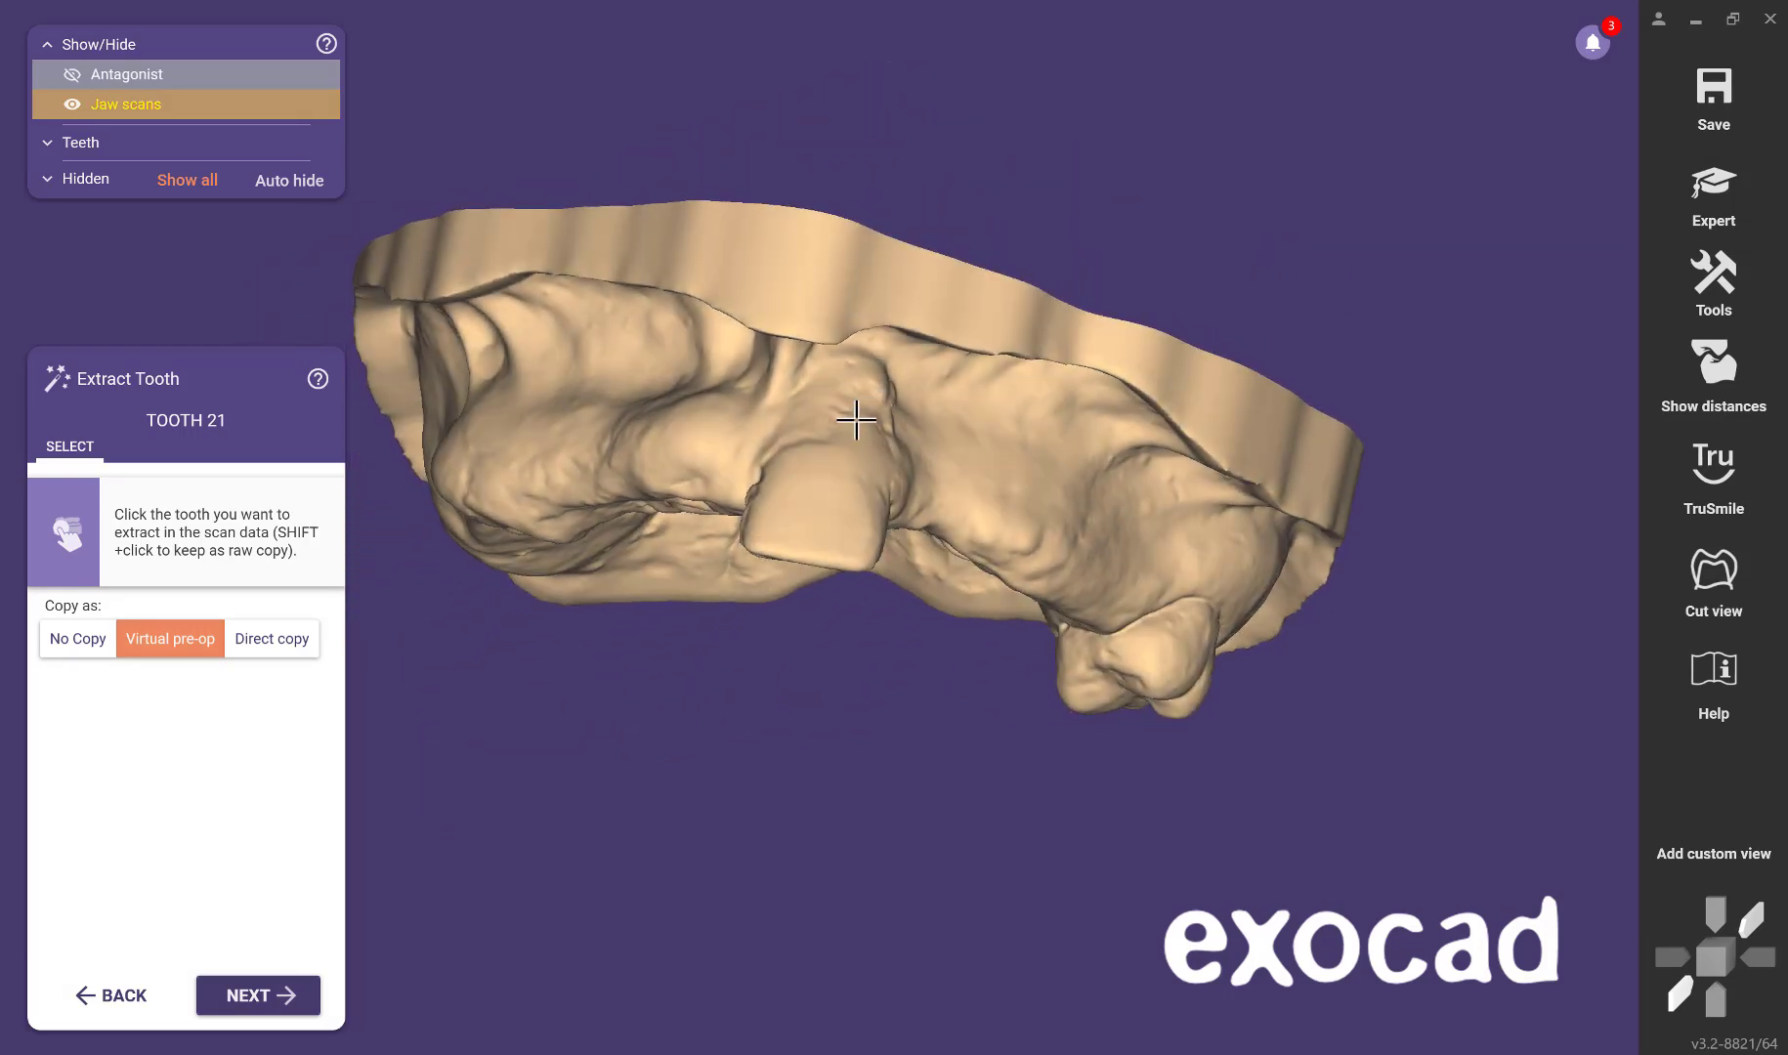
{"action": "right_click_drag", "start_coordinate": [816, 591], "coordinate": [735, 650]}
{"action": "left_click", "coordinate": [828, 551]}
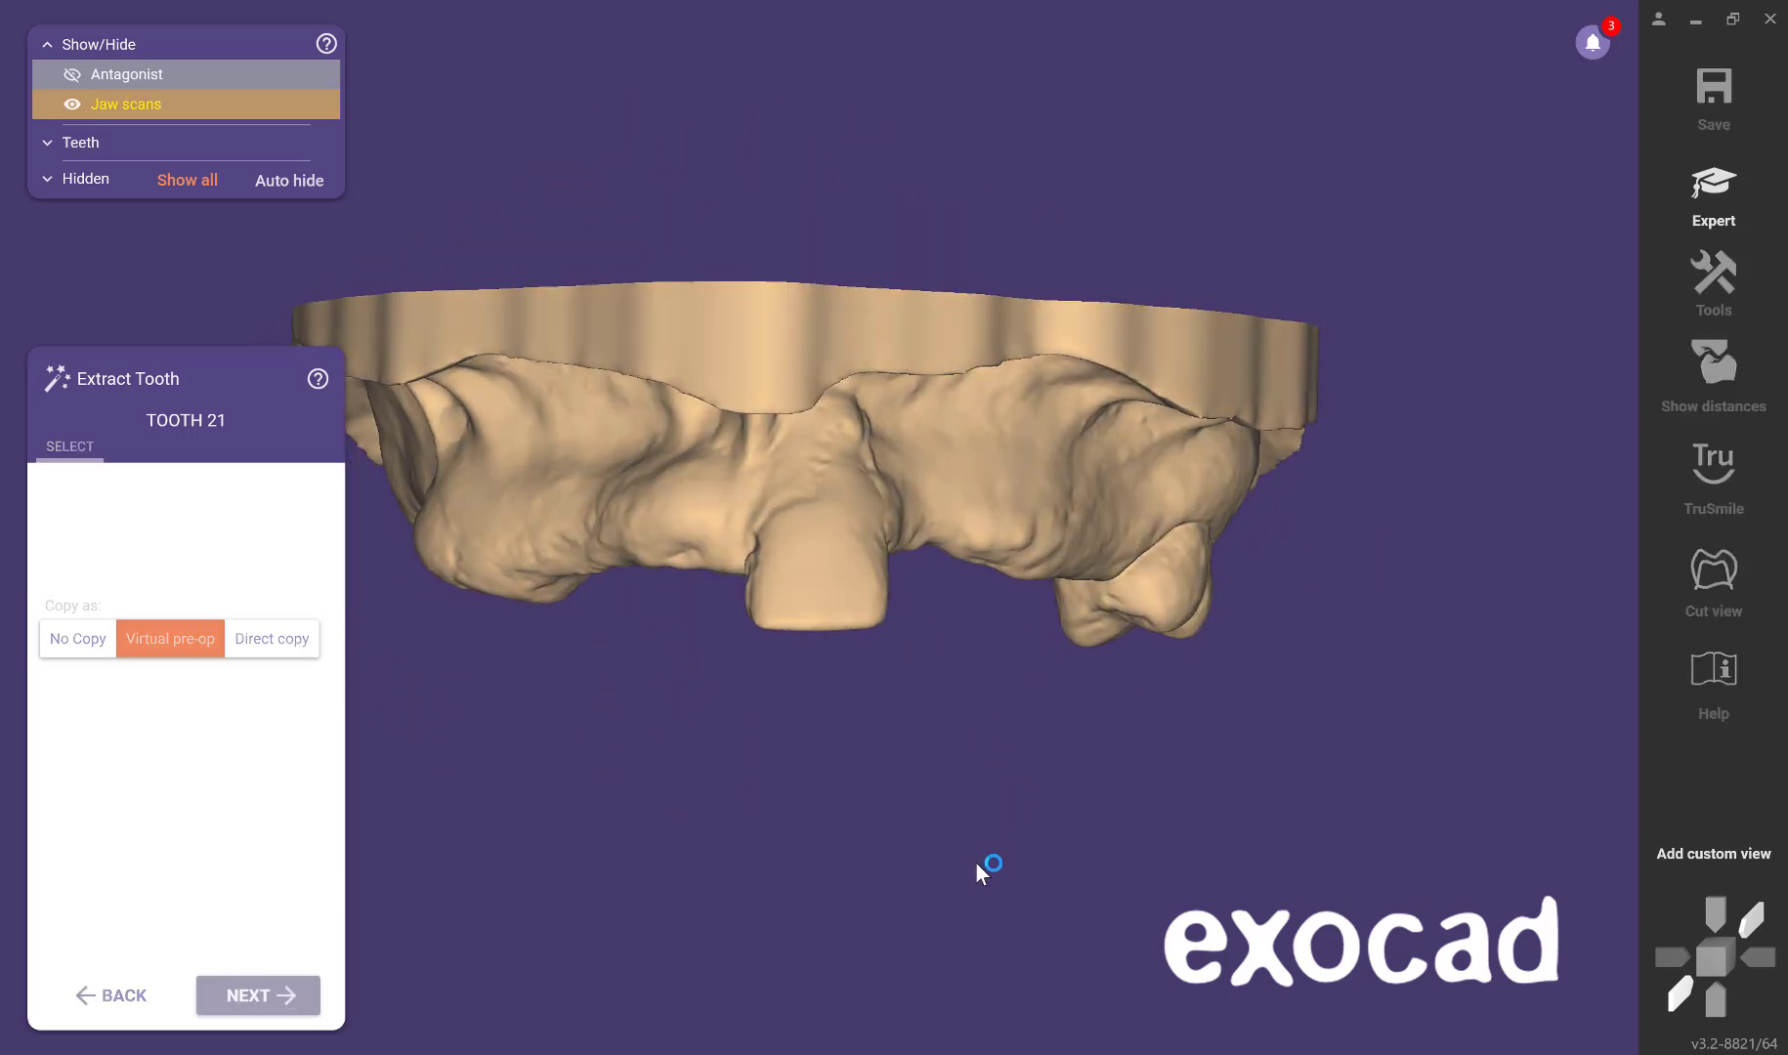
{"action": "scroll", "coordinate": [881, 657], "scroll_direction": "up", "scroll_amount": 4}
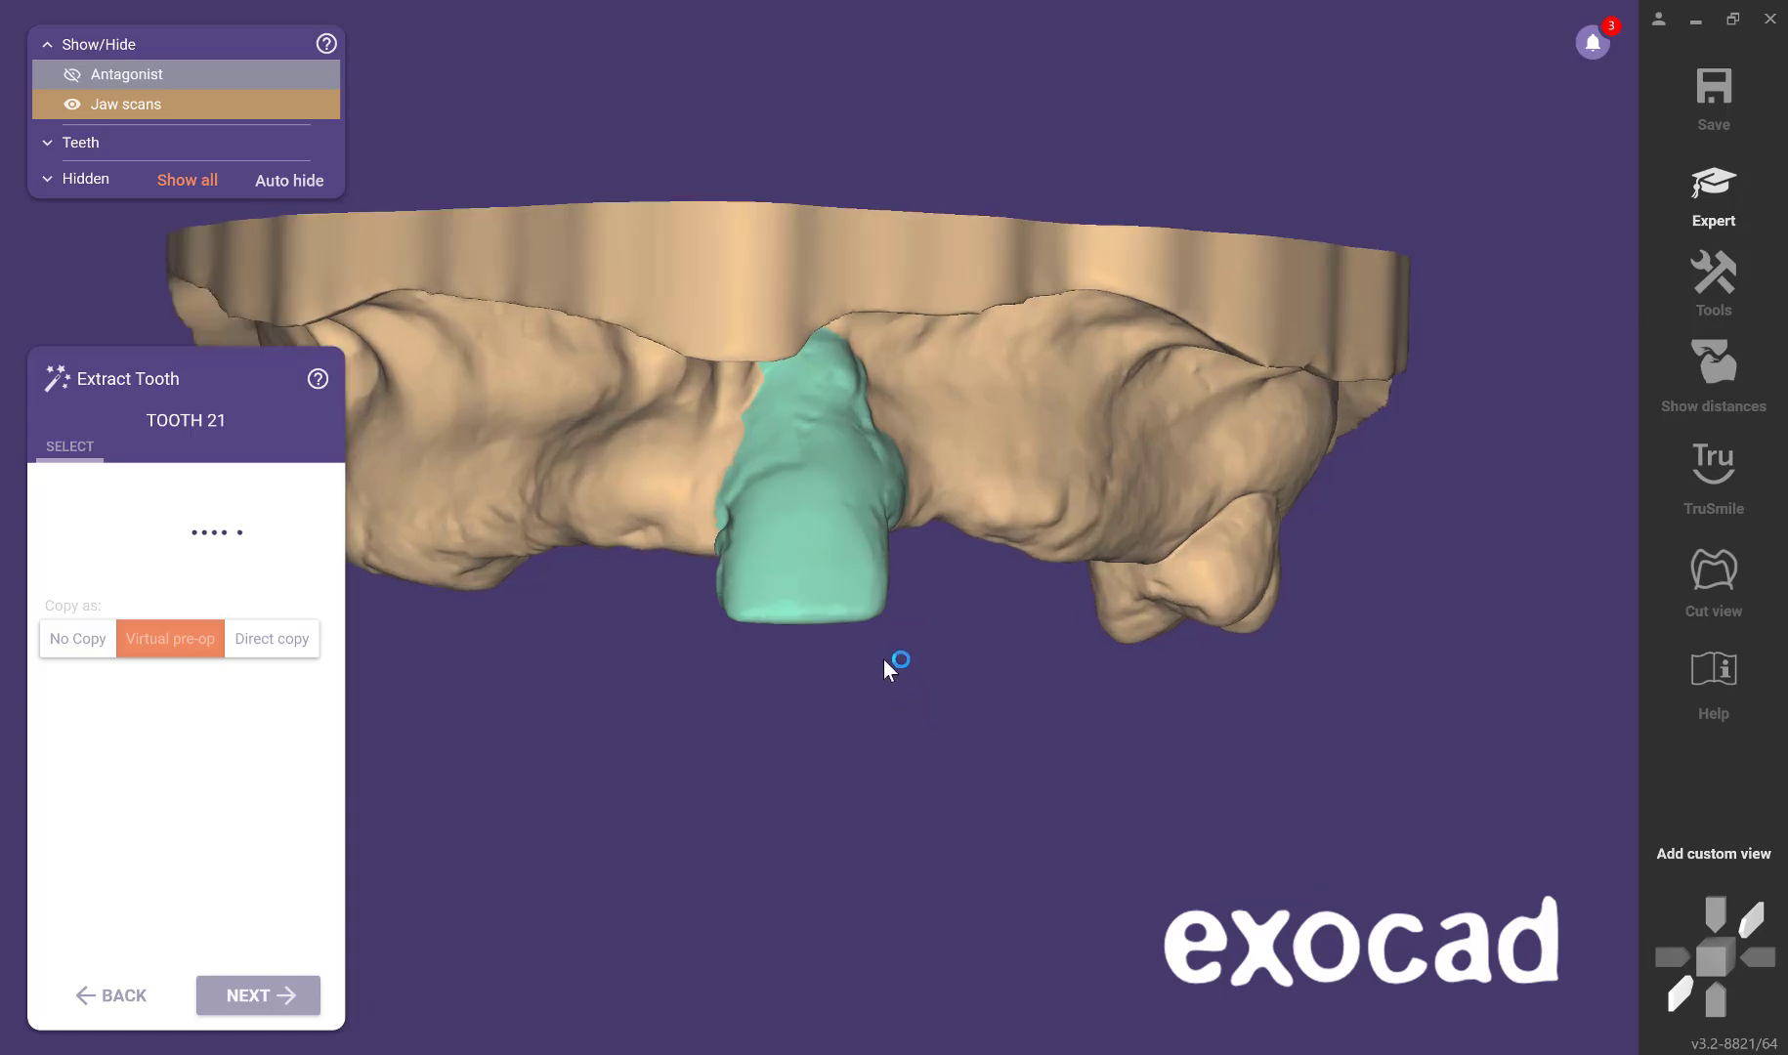
{"action": "right_click_drag", "start_coordinate": [826, 653], "coordinate": [805, 652]}
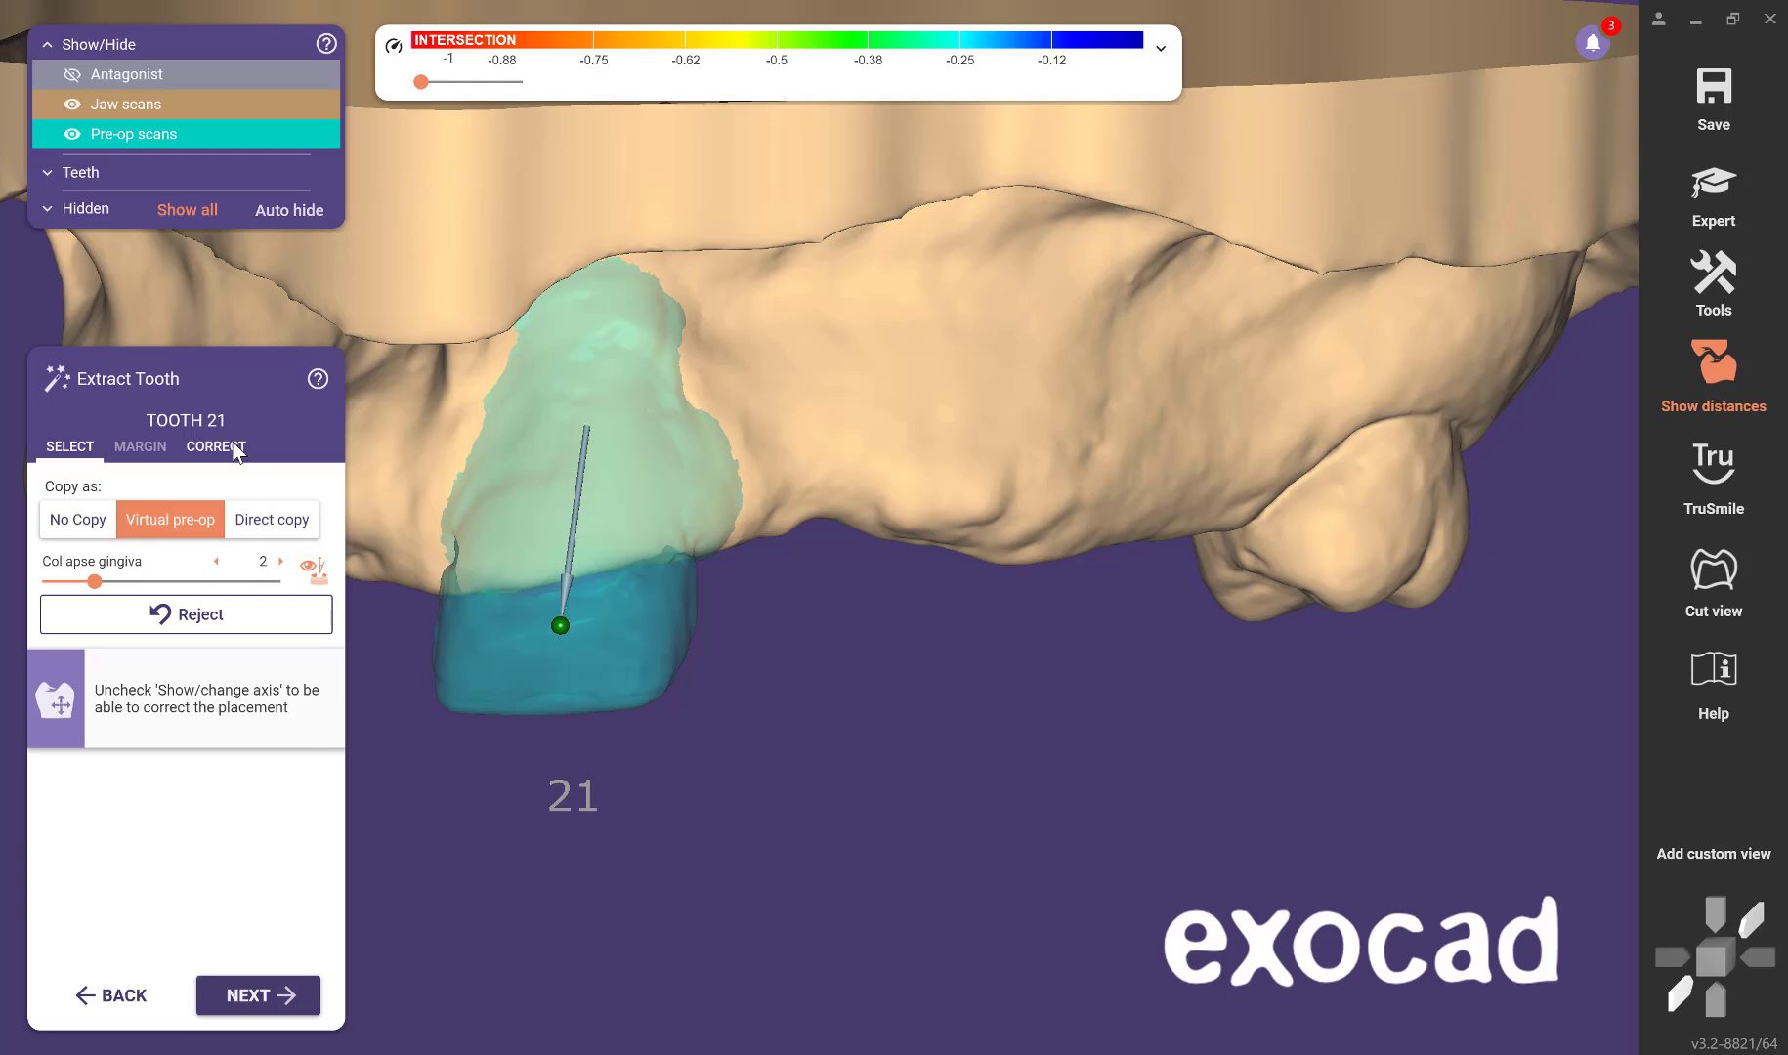
Correct the tooth 21 detection by unmarking the surplus gingiva, touching up the selection's edge beside the tooth, and applying the correction.
{"action": "left_click", "coordinate": [217, 446]}
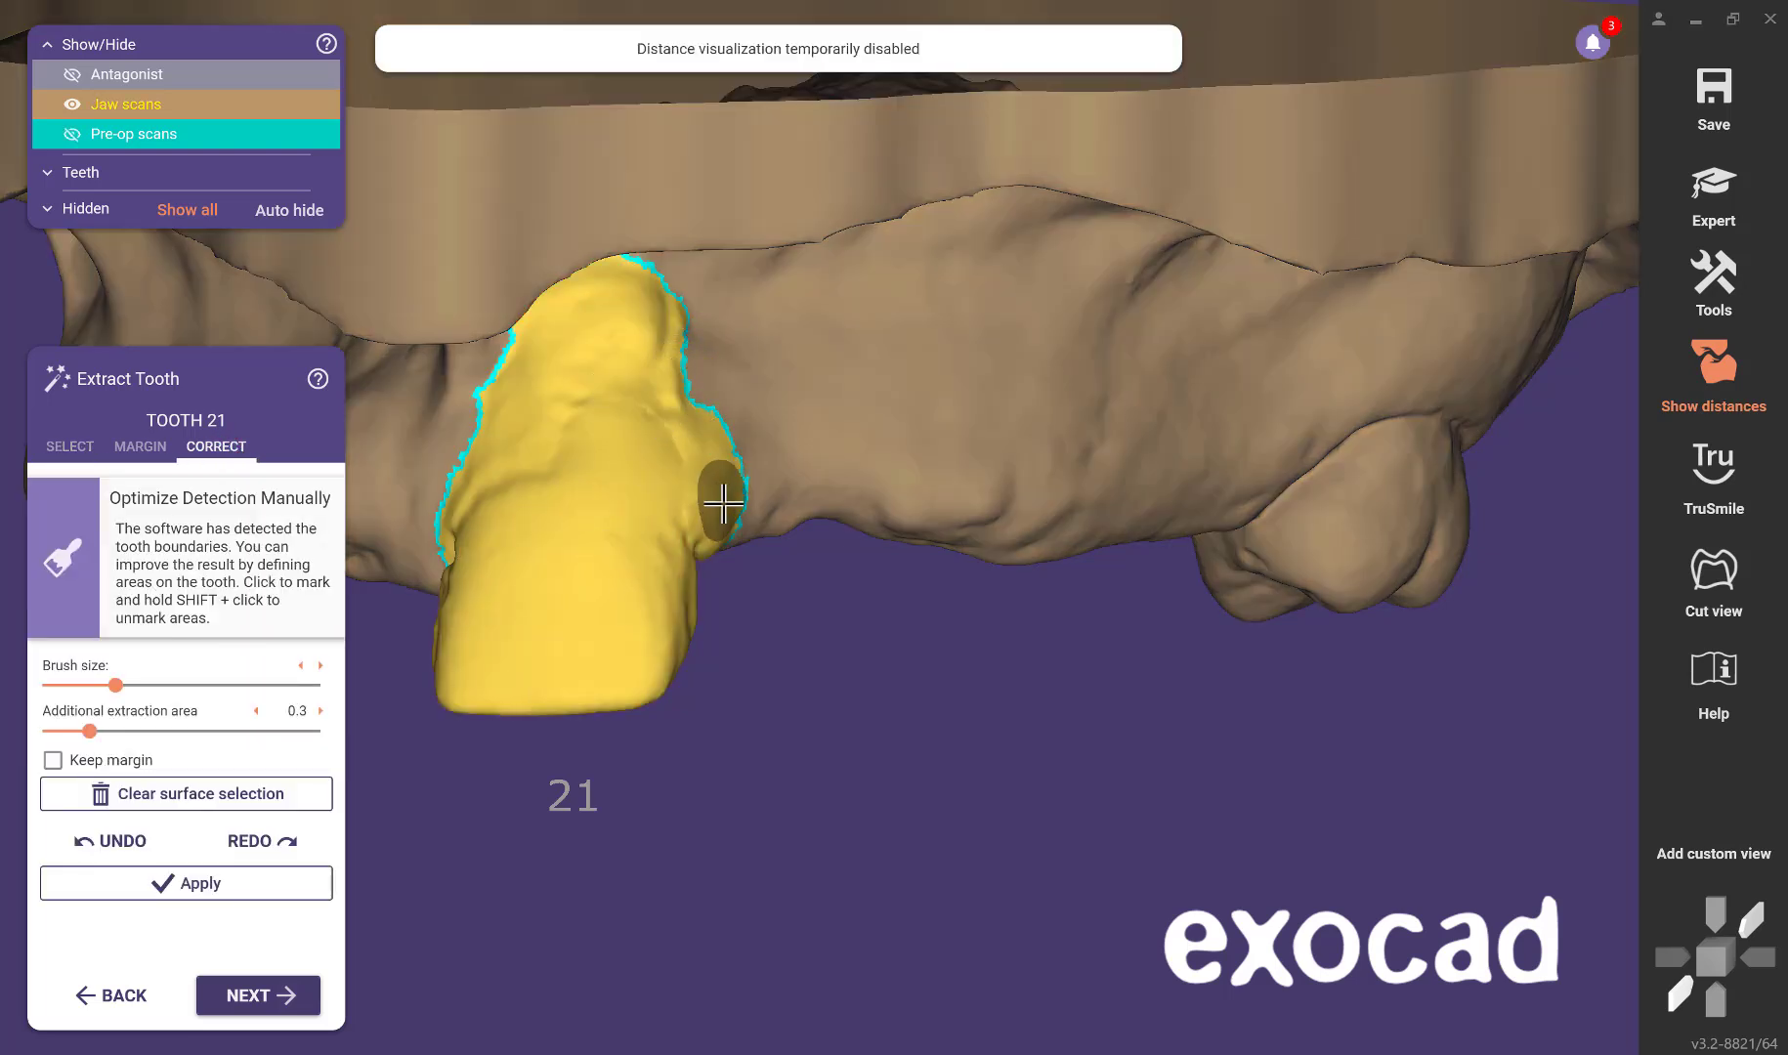
{"action": "mouse_move", "coordinate": [721, 486]}
{"action": "left_mouse_down", "text": "shift"}
{"action": "mouse_move", "coordinate": [696, 402]}
{"action": "mouse_move", "coordinate": [611, 359]}
{"action": "mouse_move", "coordinate": [459, 467]}
{"action": "mouse_move", "coordinate": [499, 348]}
{"action": "mouse_move", "coordinate": [591, 294]}
{"action": "mouse_move", "coordinate": [547, 303]}
{"action": "mouse_move", "coordinate": [711, 367]}
{"action": "mouse_move", "coordinate": [692, 359]}
{"action": "mouse_move", "coordinate": [731, 555]}
{"action": "left_mouse_up", "text": "shift"}
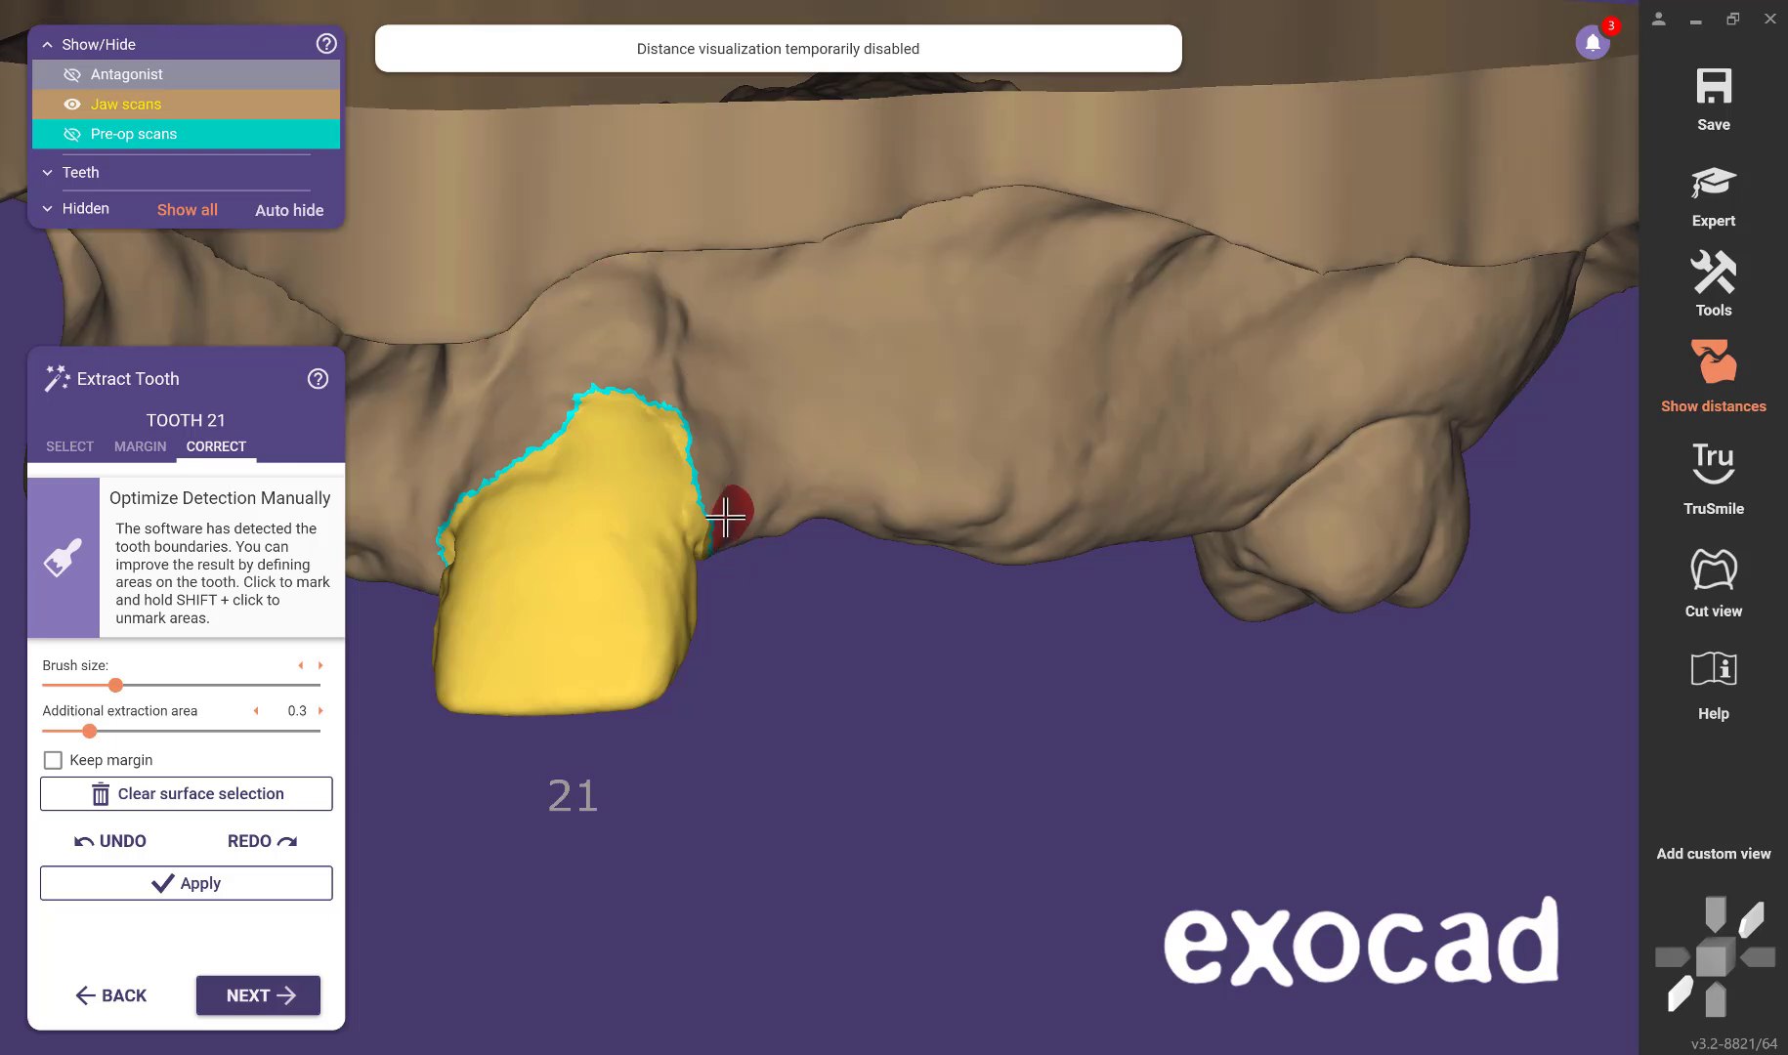
{"action": "right_click_drag", "start_coordinate": [782, 509], "coordinate": [810, 544]}
{"action": "scroll", "coordinate": [782, 531], "scroll_direction": "down", "scroll_amount": 5}
{"action": "right_click_drag", "start_coordinate": [697, 520], "coordinate": [704, 495]}
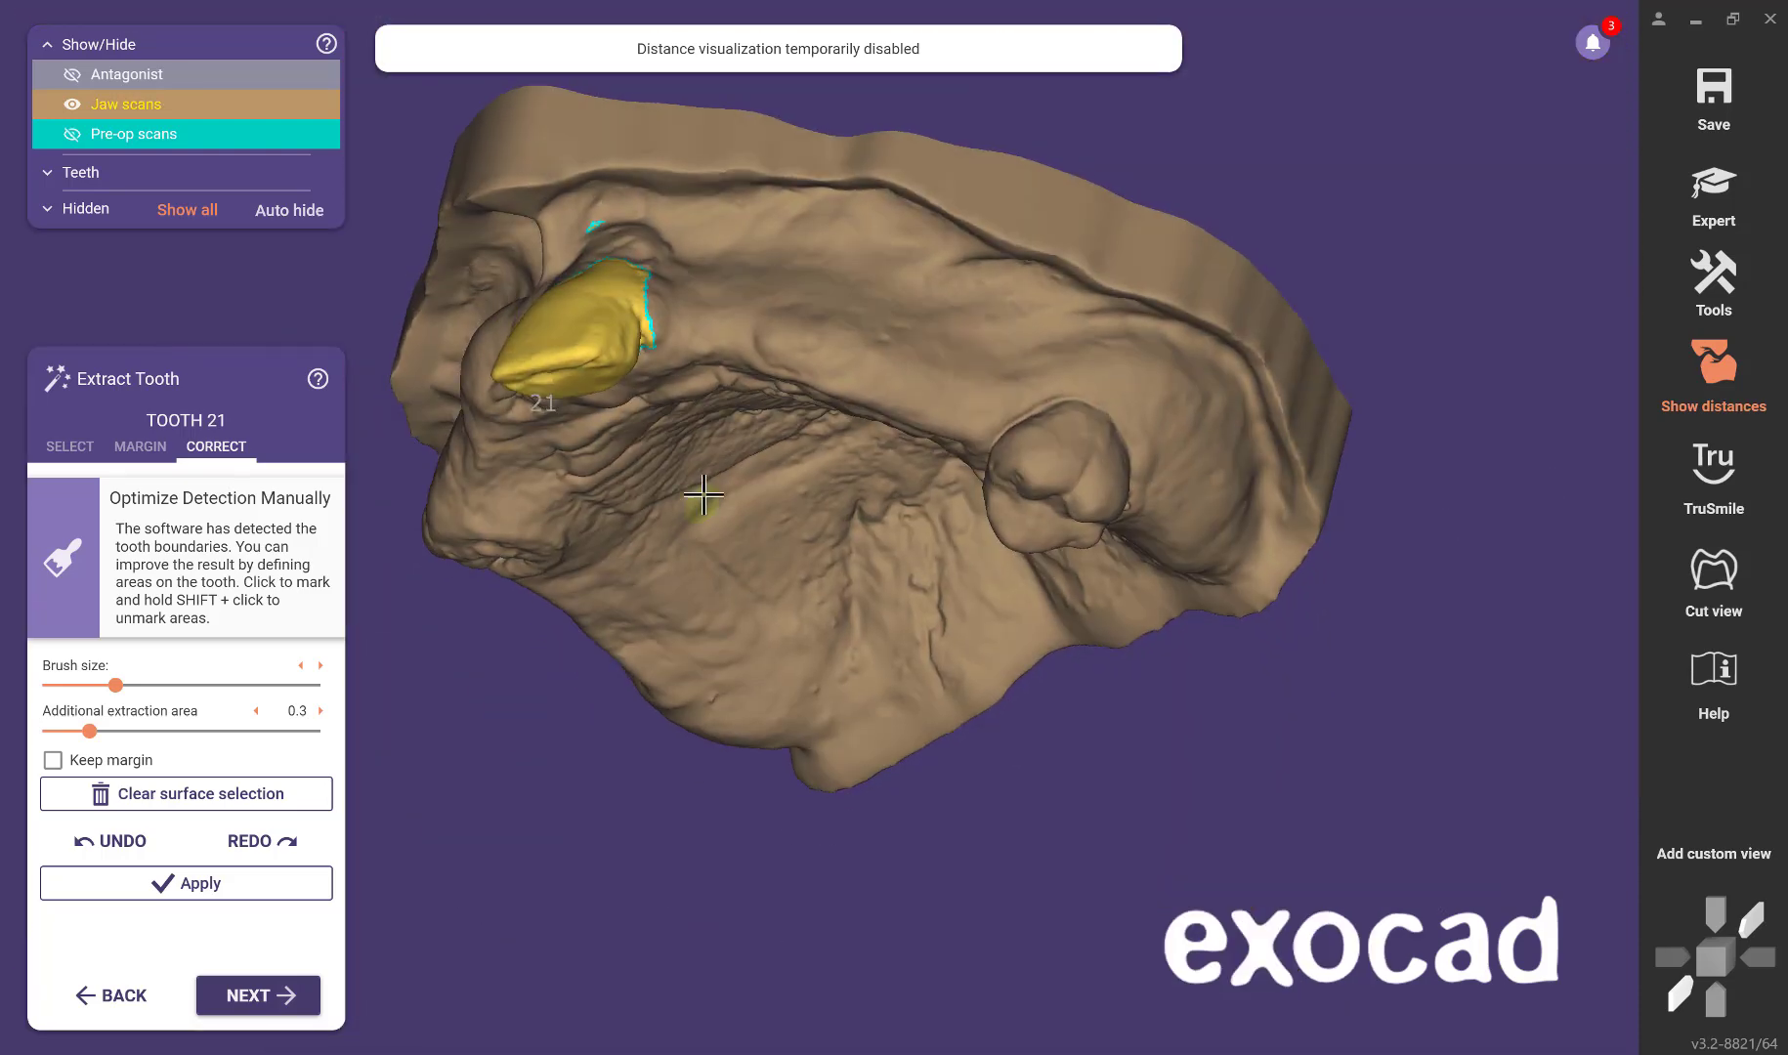
{"action": "left_click_drag", "start_coordinate": [657, 326], "coordinate": [677, 388]}
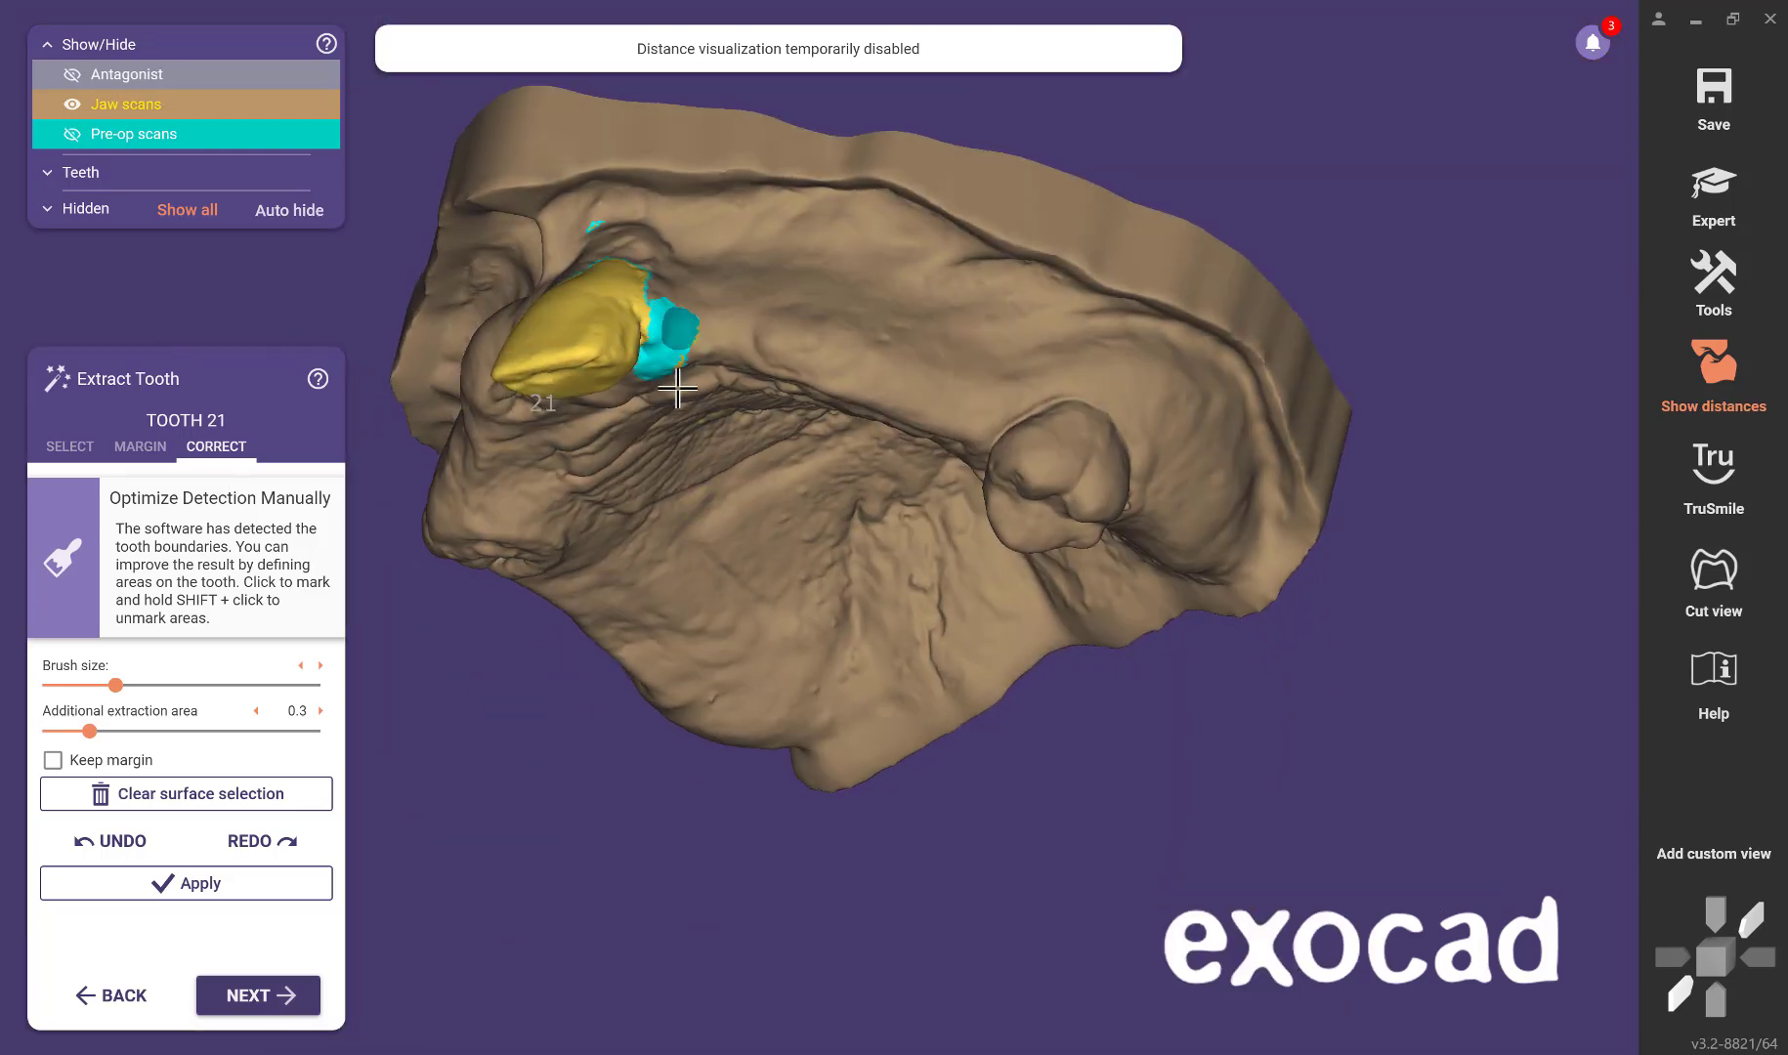
{"action": "mouse_move", "coordinate": [677, 388]}
{"action": "right_mouse_down"}
{"action": "mouse_move", "coordinate": [691, 499]}
{"action": "mouse_move", "coordinate": [668, 493]}
{"action": "right_mouse_up"}
{"action": "left_click", "coordinate": [196, 887]}
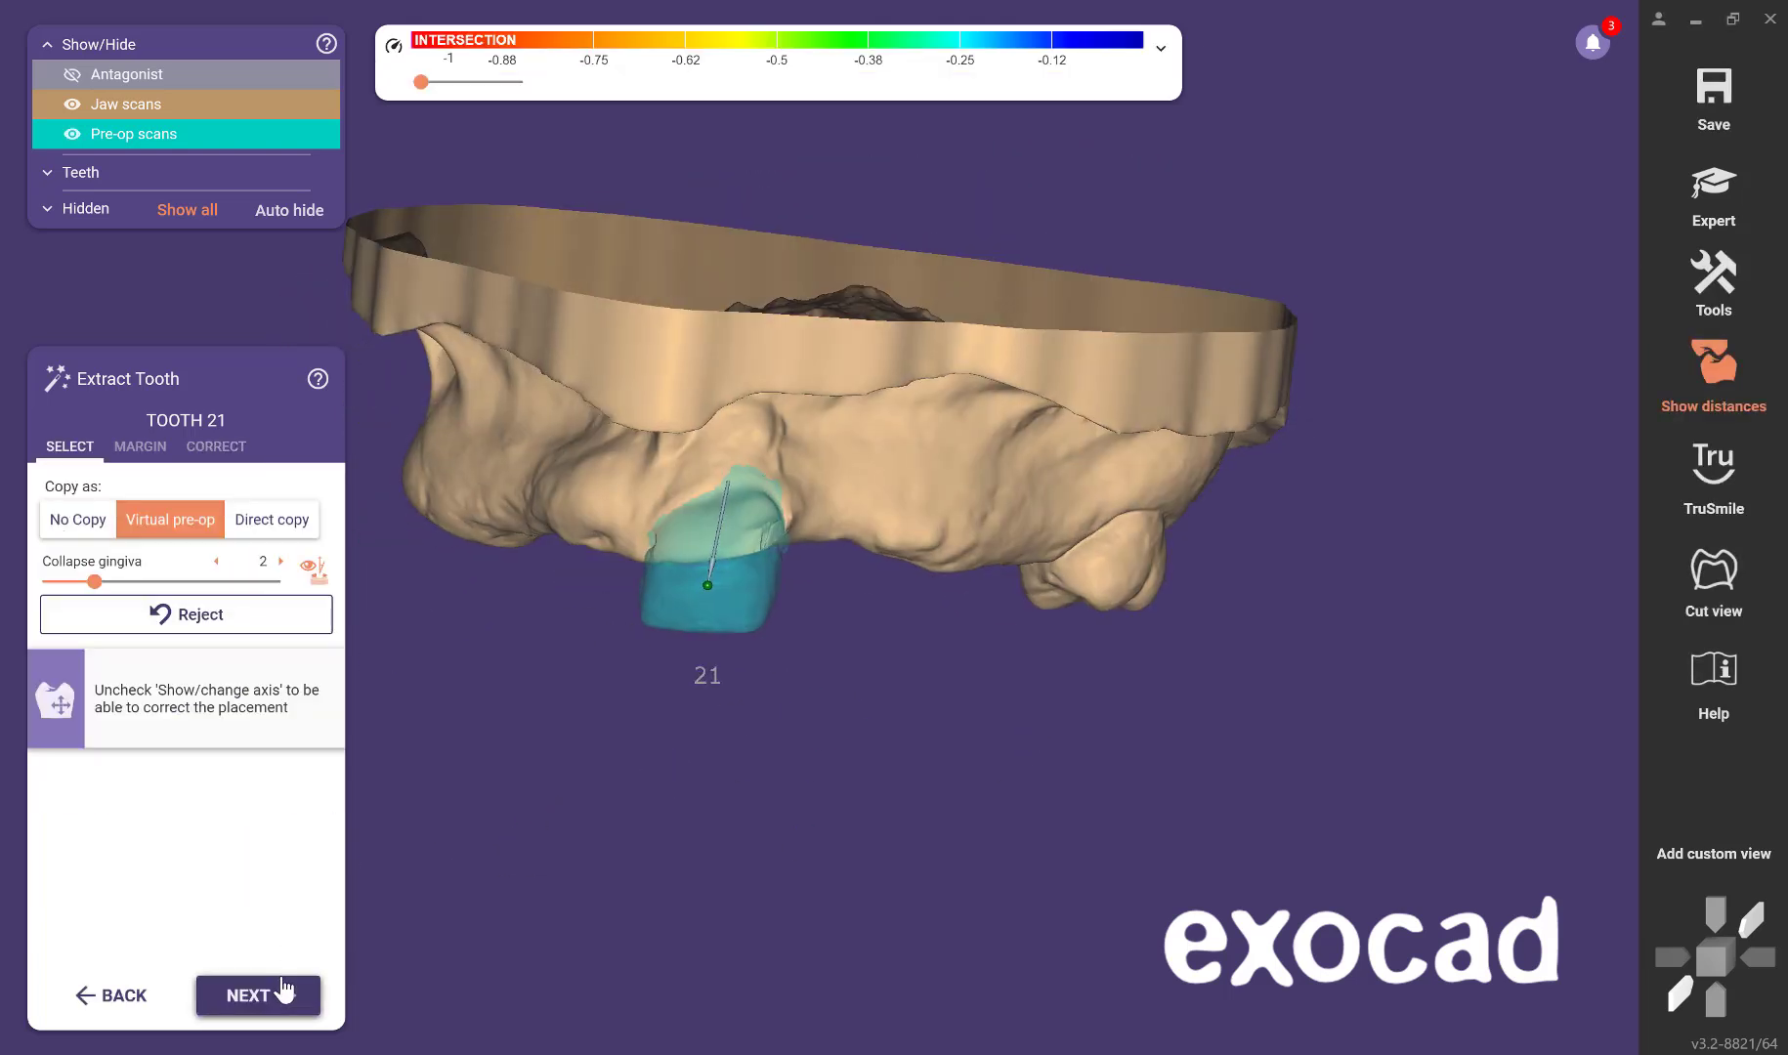
Accept the tooth 21 extraction and extract tooth 26 as a virtual pre-op copy.
{"action": "left_click", "coordinate": [278, 1011]}
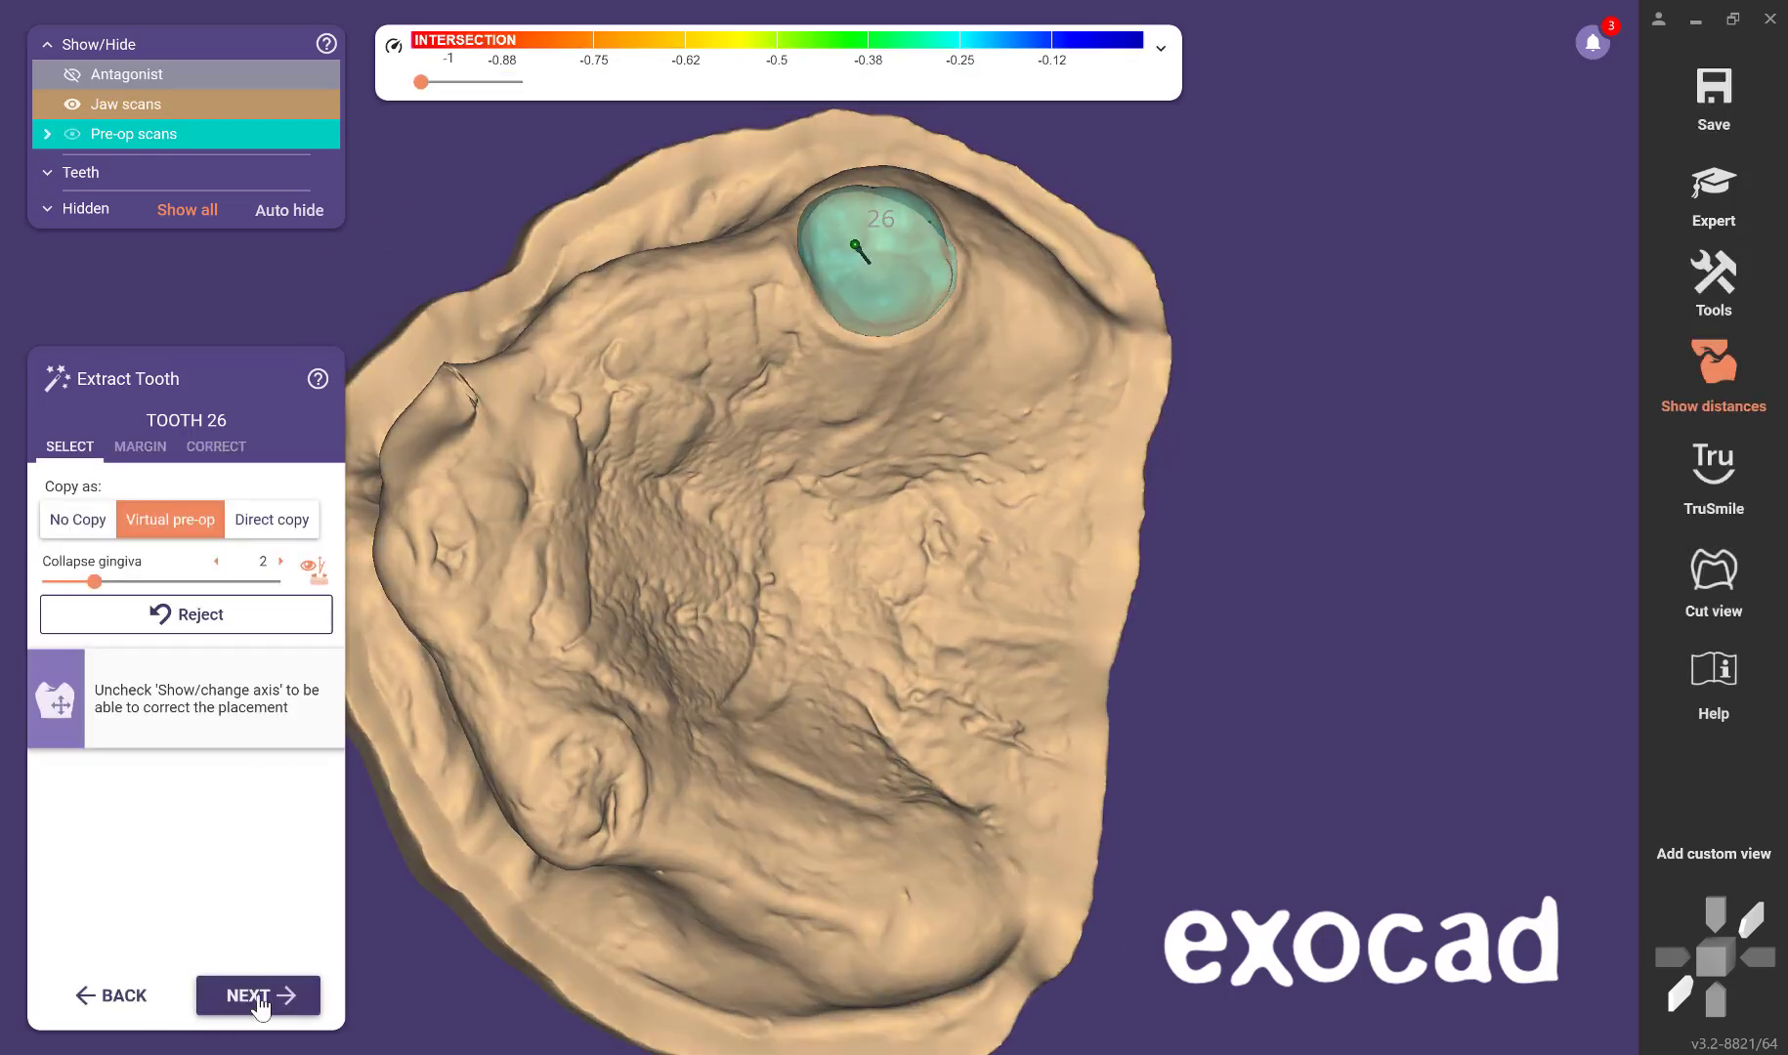
{"action": "left_click", "coordinate": [258, 997]}
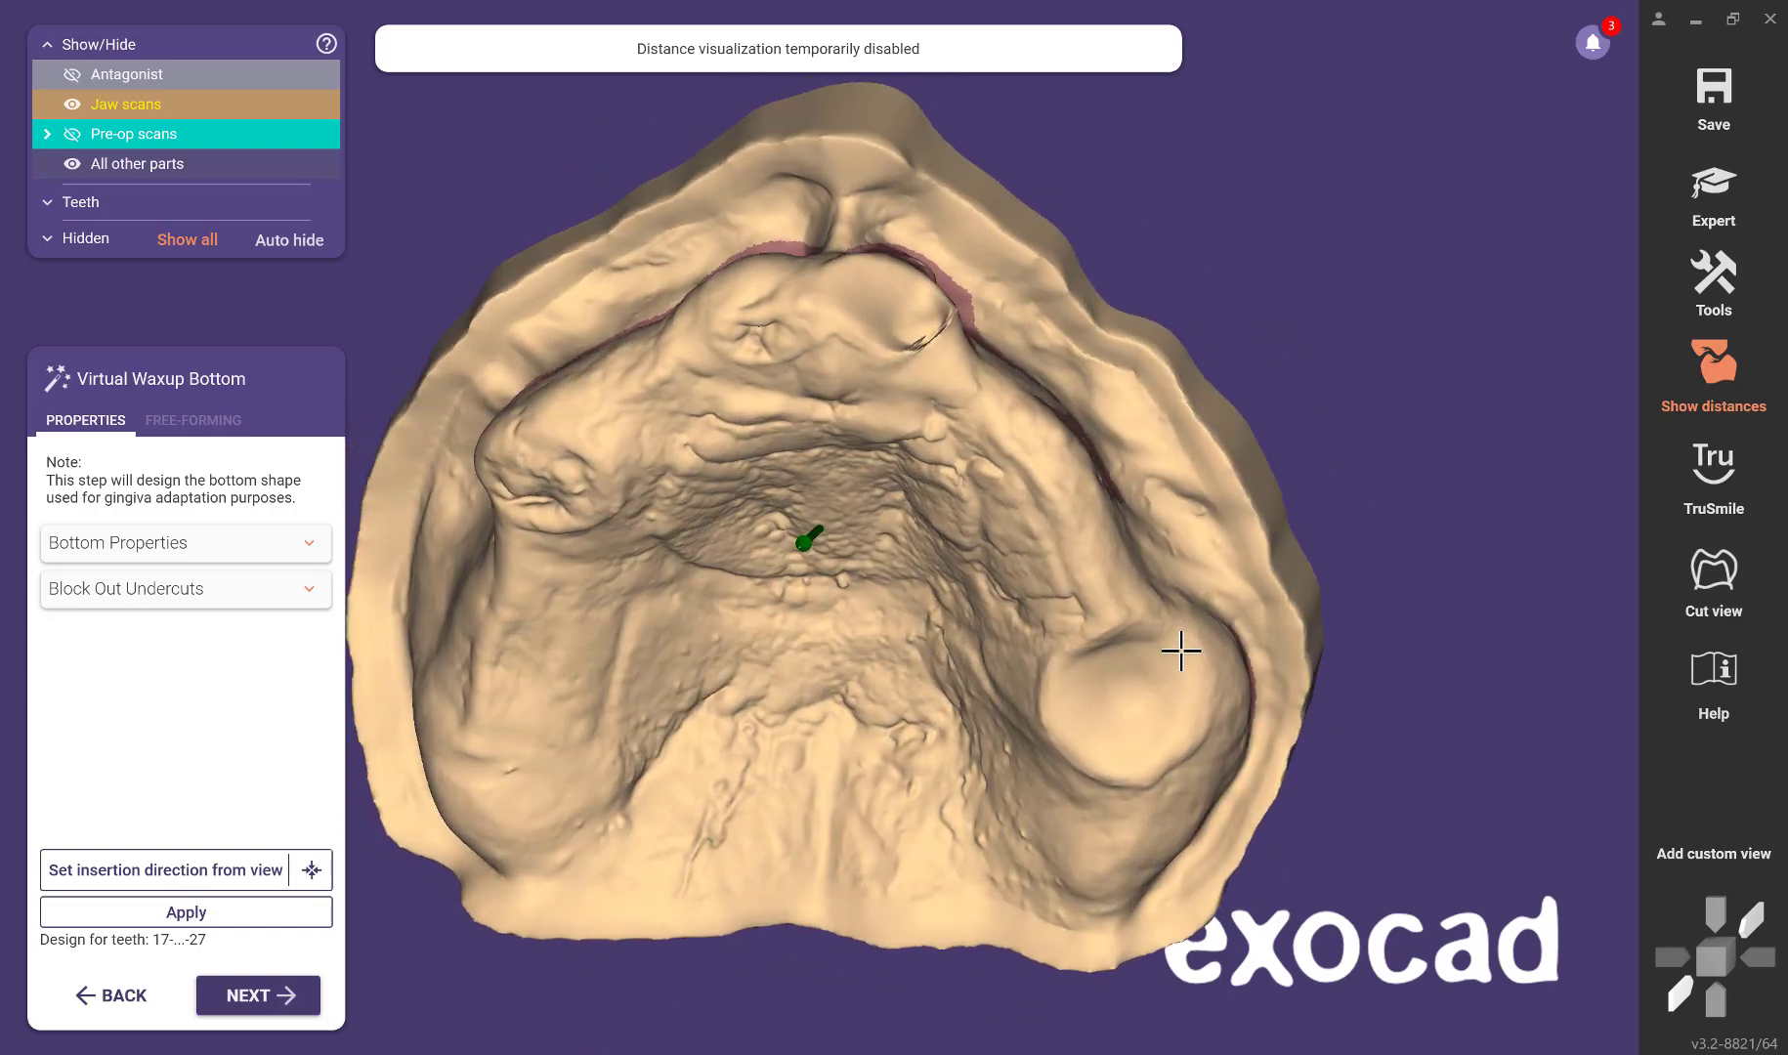
Check the undercut areas on the jaw scan, switch to expert mode and hide the pre-op scans.
{"action": "scroll", "coordinate": [1163, 535], "scroll_direction": "up", "scroll_amount": 5}
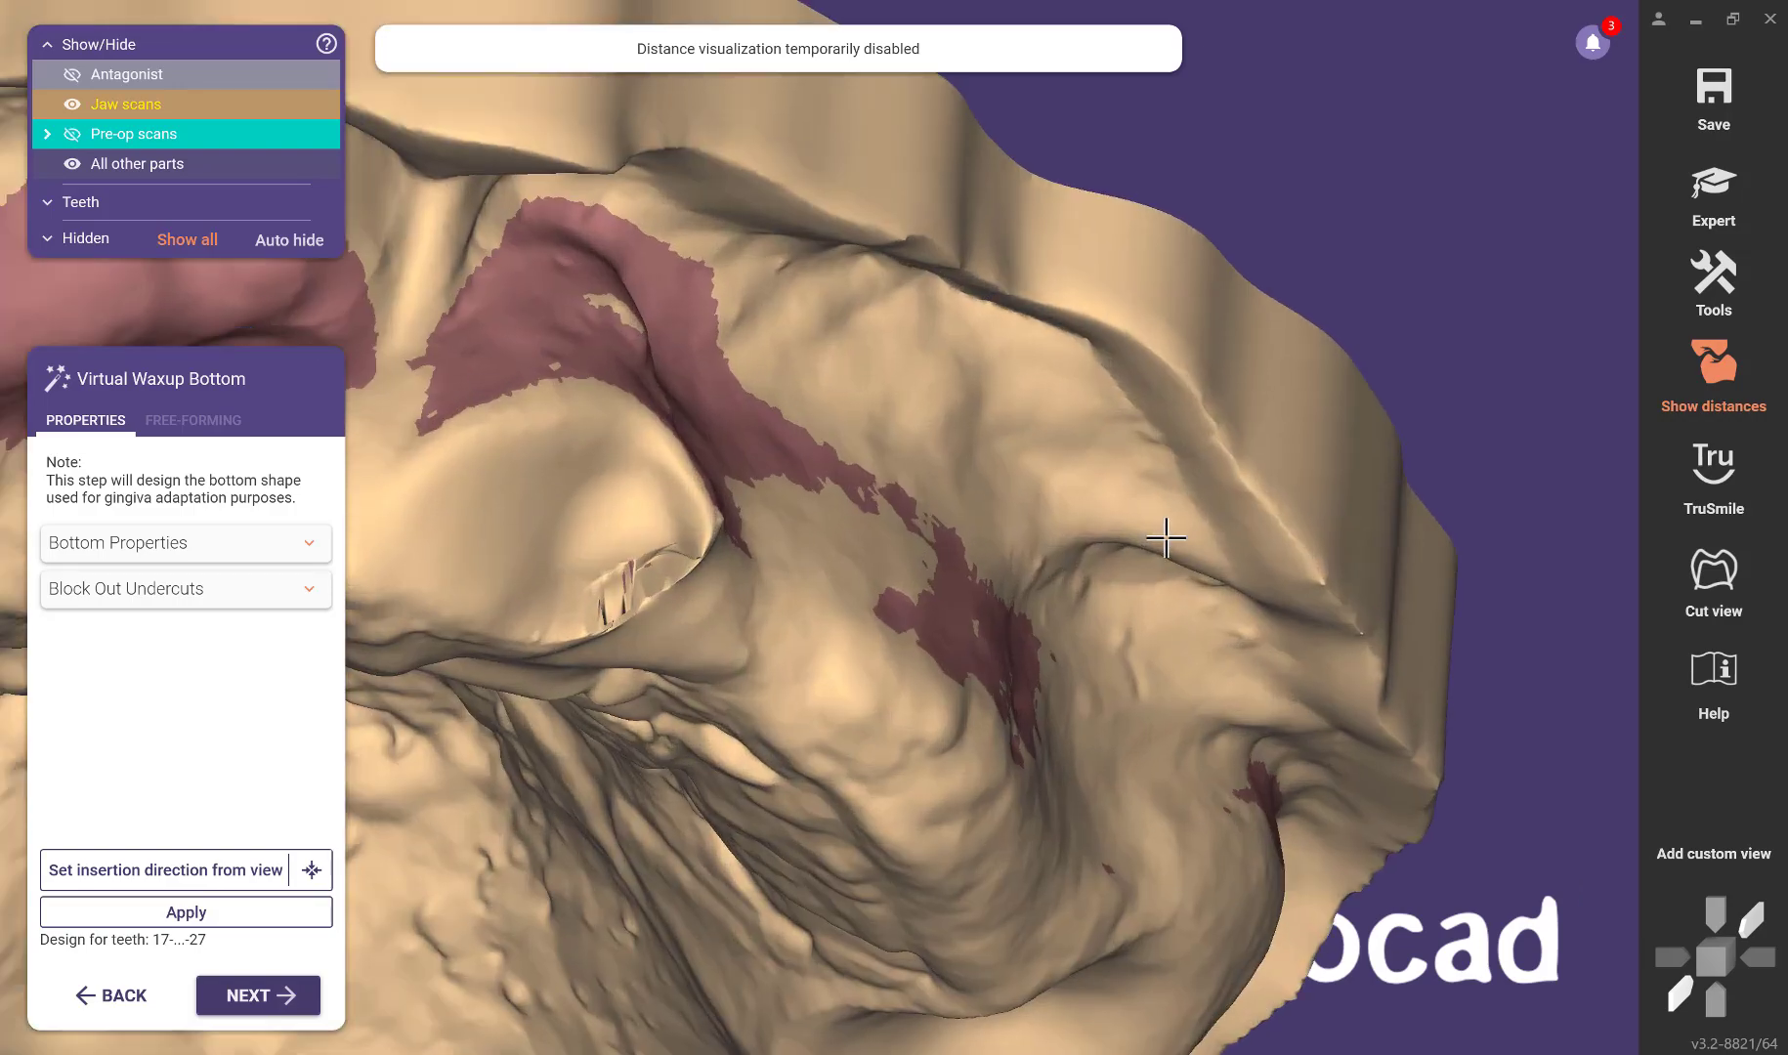
{"action": "scroll", "coordinate": [647, 553], "scroll_direction": "down", "scroll_amount": 3}
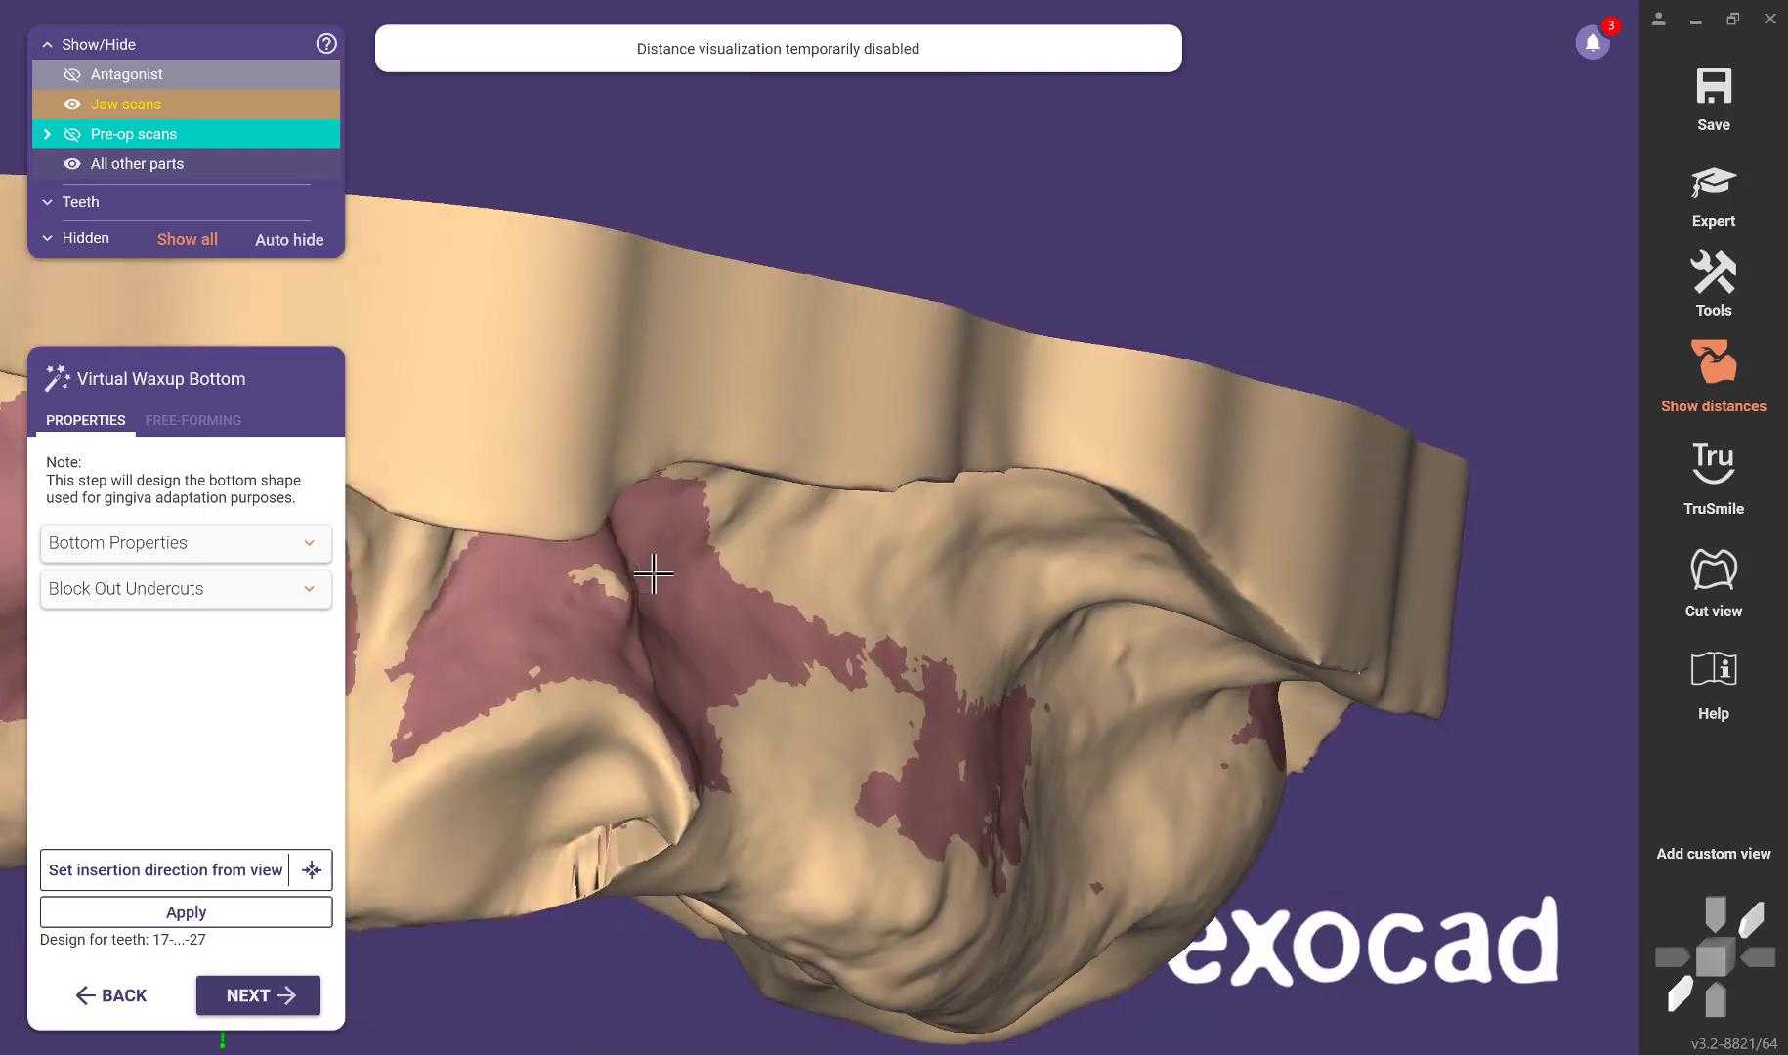
{"action": "middle_click_drag", "start_coordinate": [657, 571], "coordinate": [691, 783]}
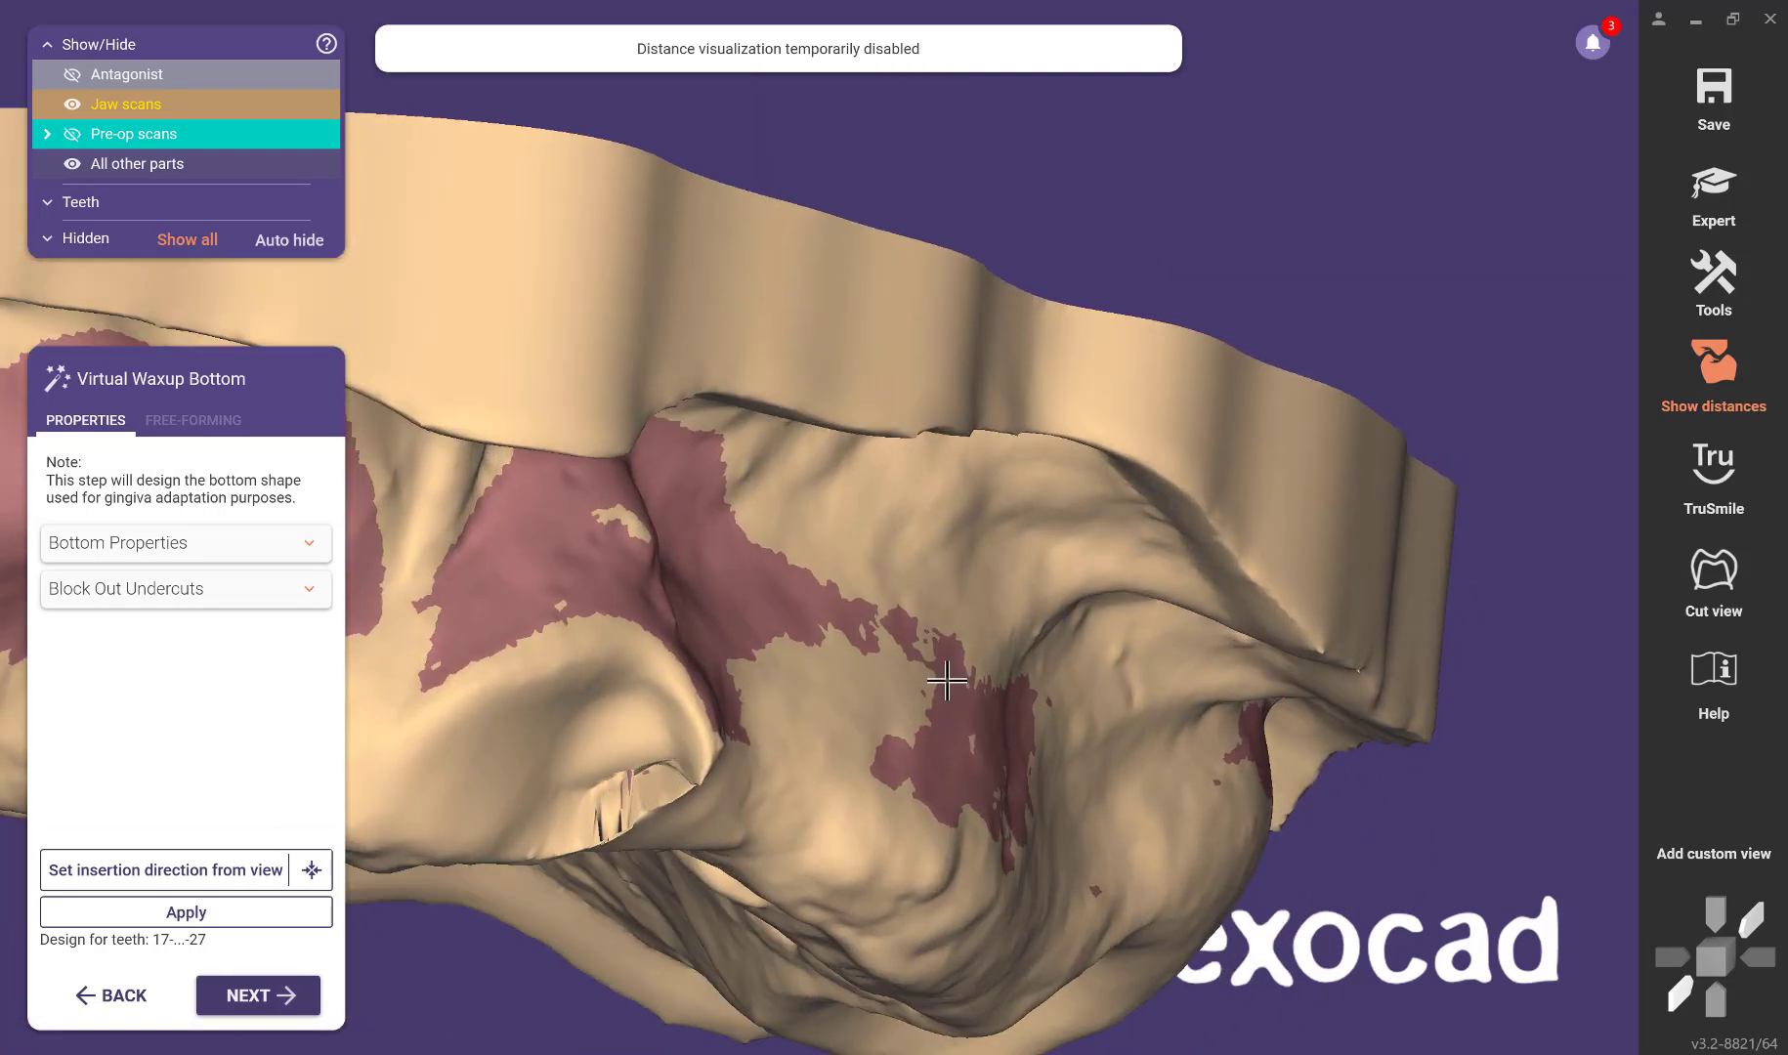
{"action": "scroll", "coordinate": [947, 682], "scroll_direction": "down", "scroll_amount": 4}
{"action": "scroll", "coordinate": [1000, 653], "scroll_direction": "up", "scroll_amount": 2}
{"action": "right_click_drag", "start_coordinate": [999, 652], "coordinate": [978, 469]}
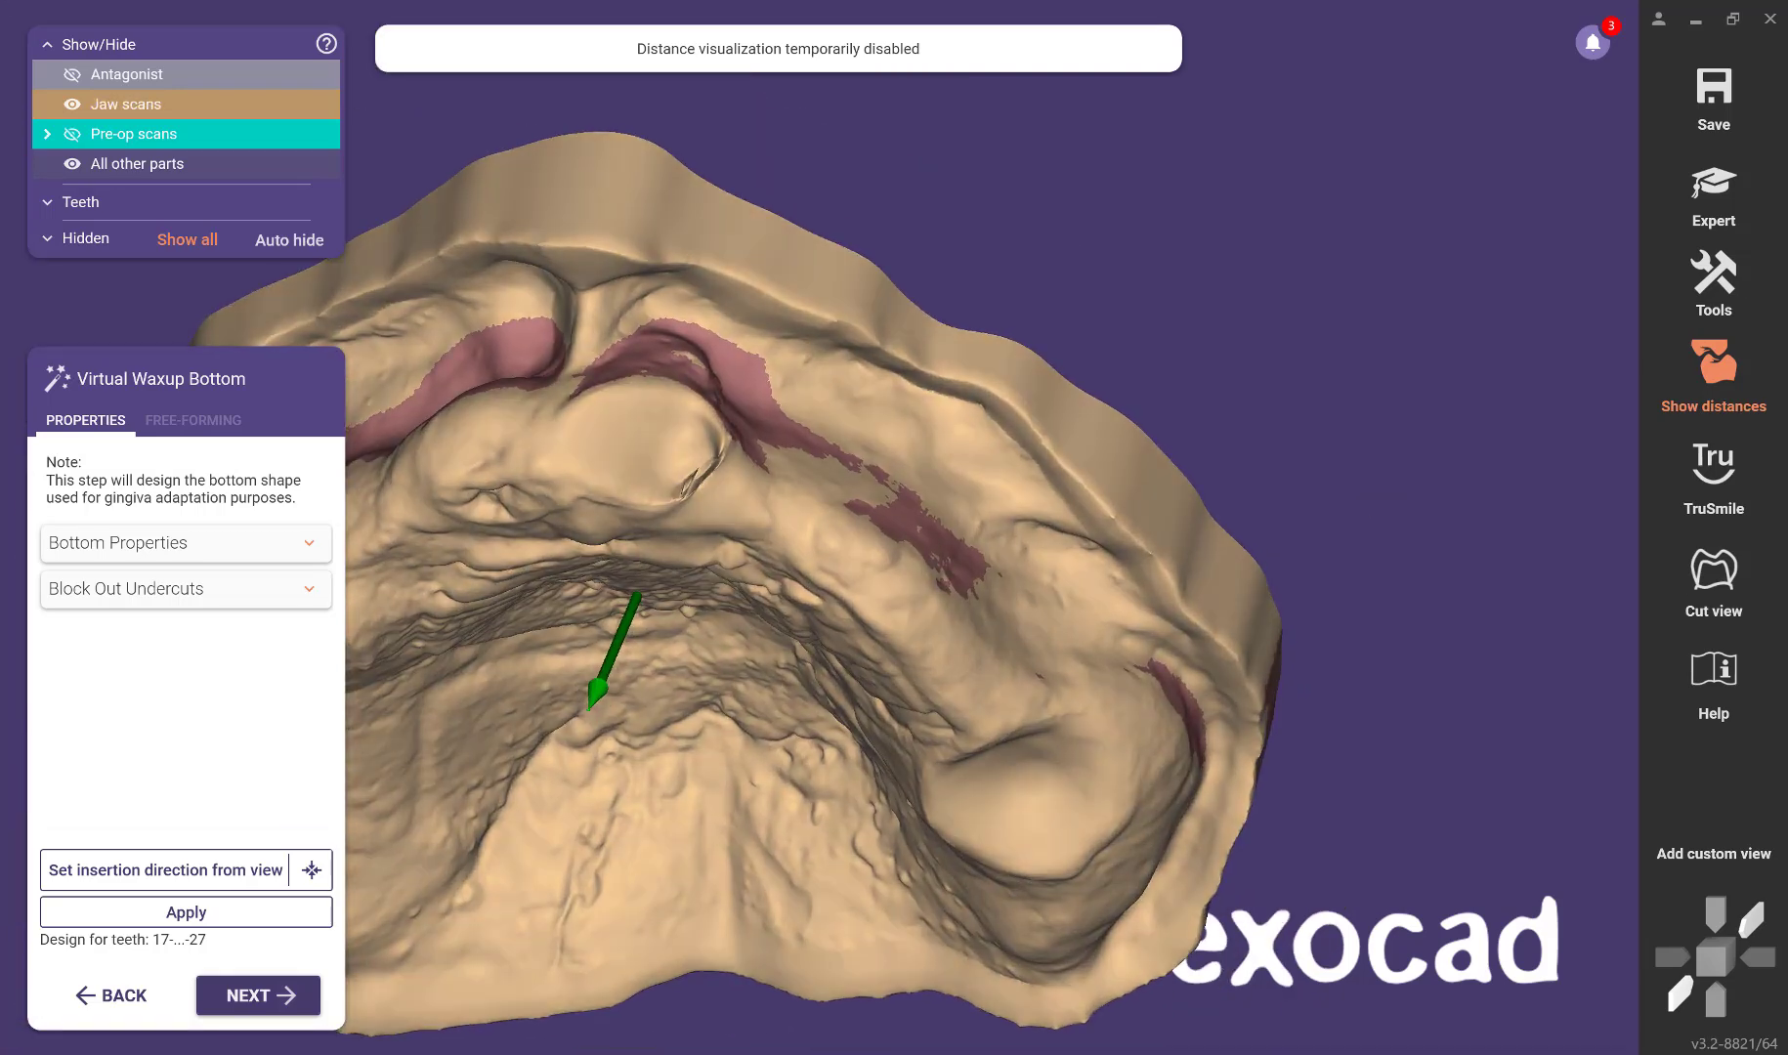
{"action": "left_click", "coordinate": [1704, 190]}
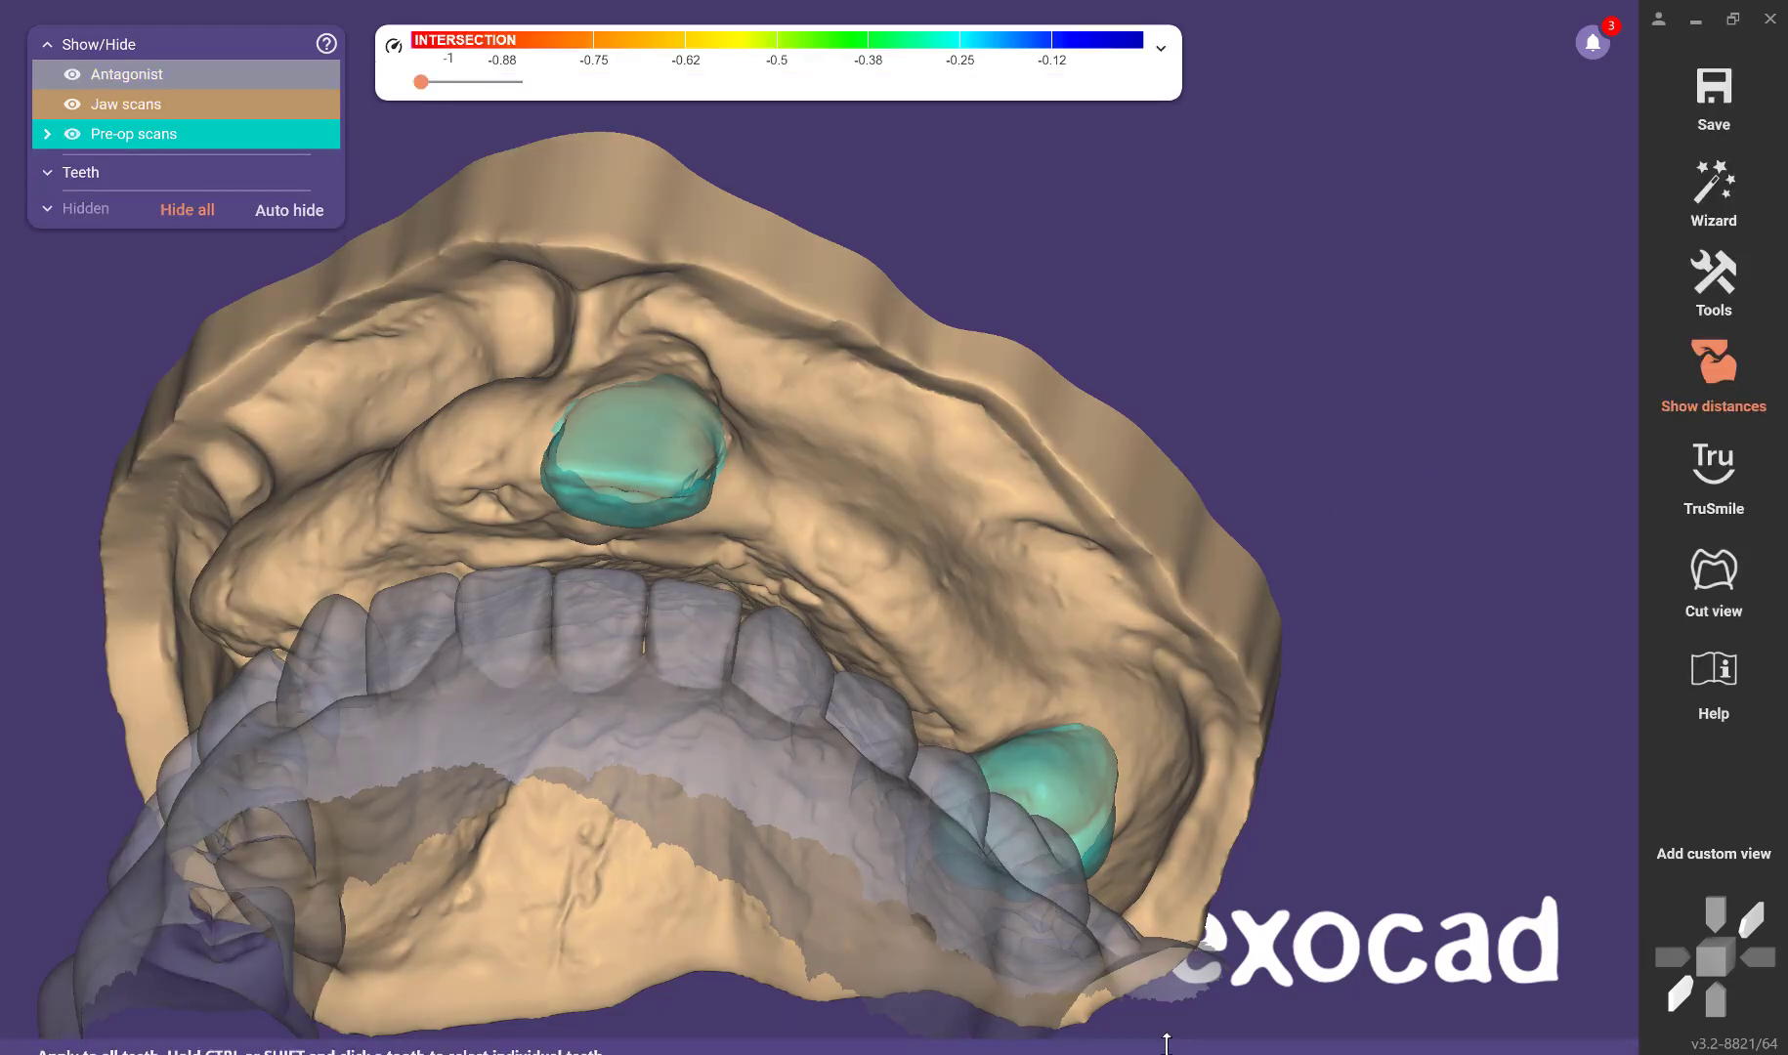
{"action": "left_click", "coordinate": [71, 132]}
{"action": "scroll", "coordinate": [938, 583], "scroll_direction": "down", "scroll_amount": 4}
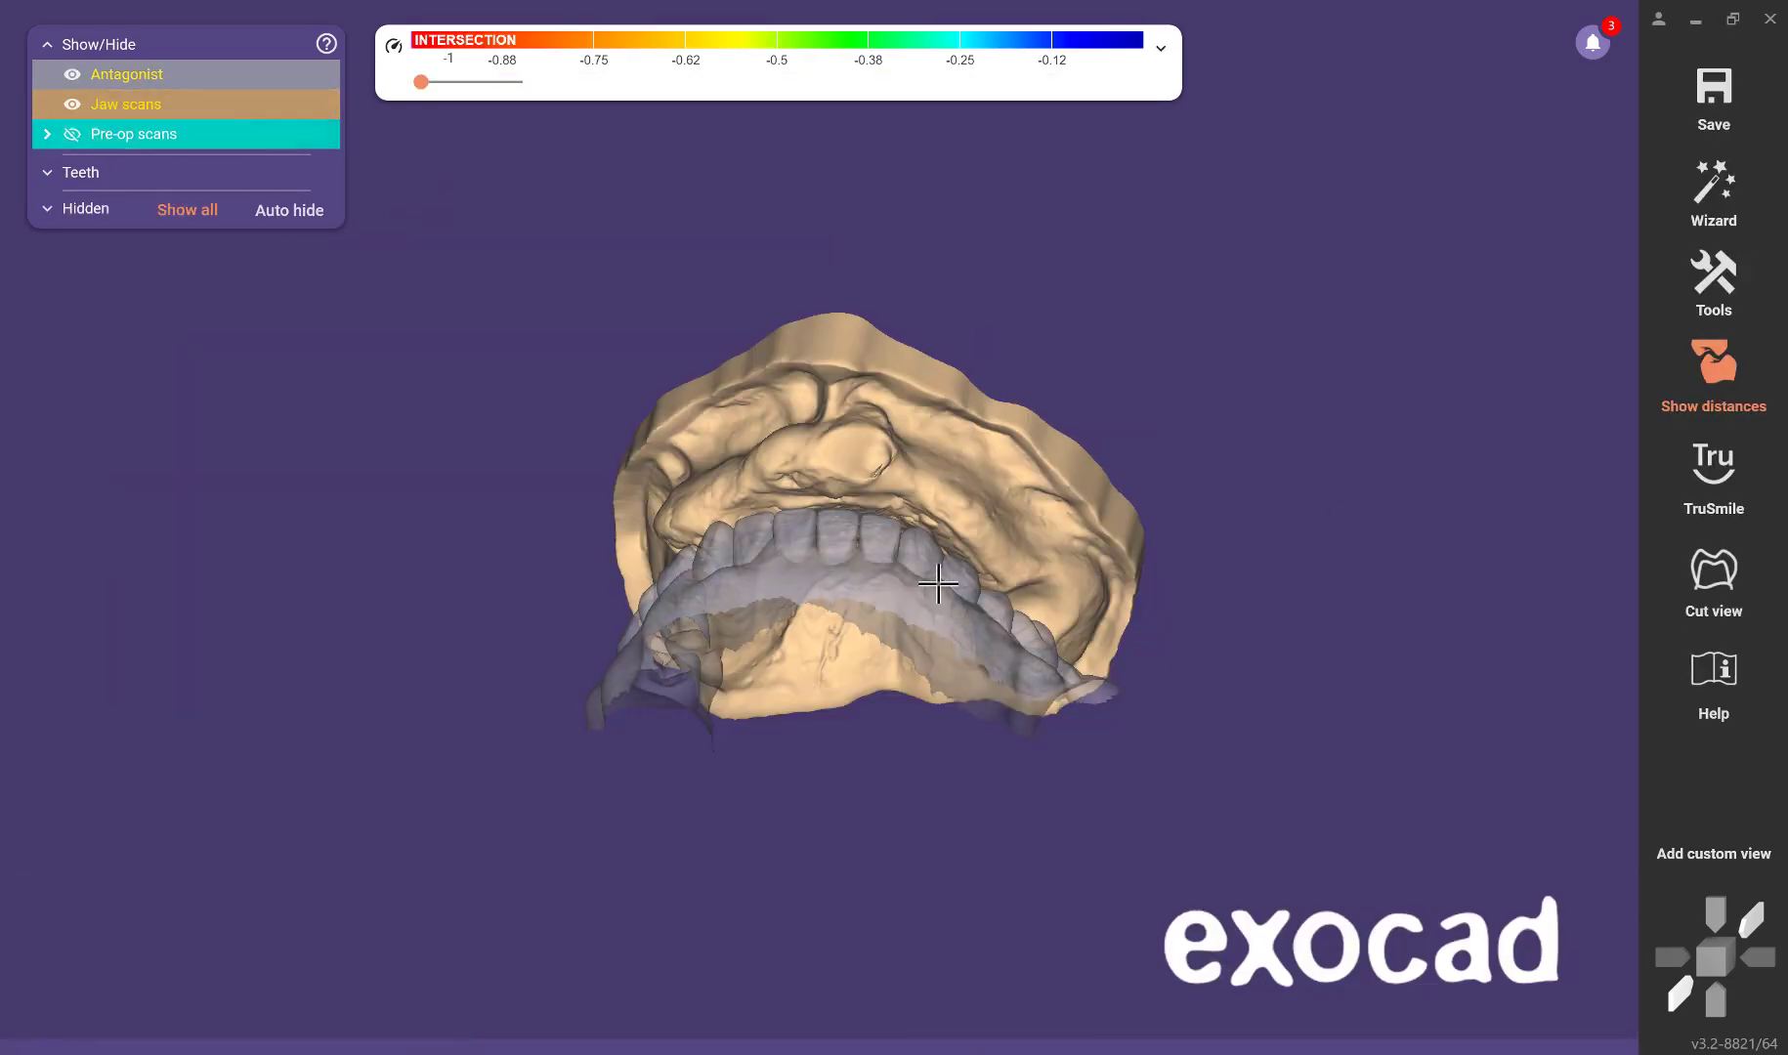
{"action": "right_click_drag", "start_coordinate": [938, 584], "coordinate": [913, 918]}
{"action": "mouse_move", "coordinate": [922, 1043]}
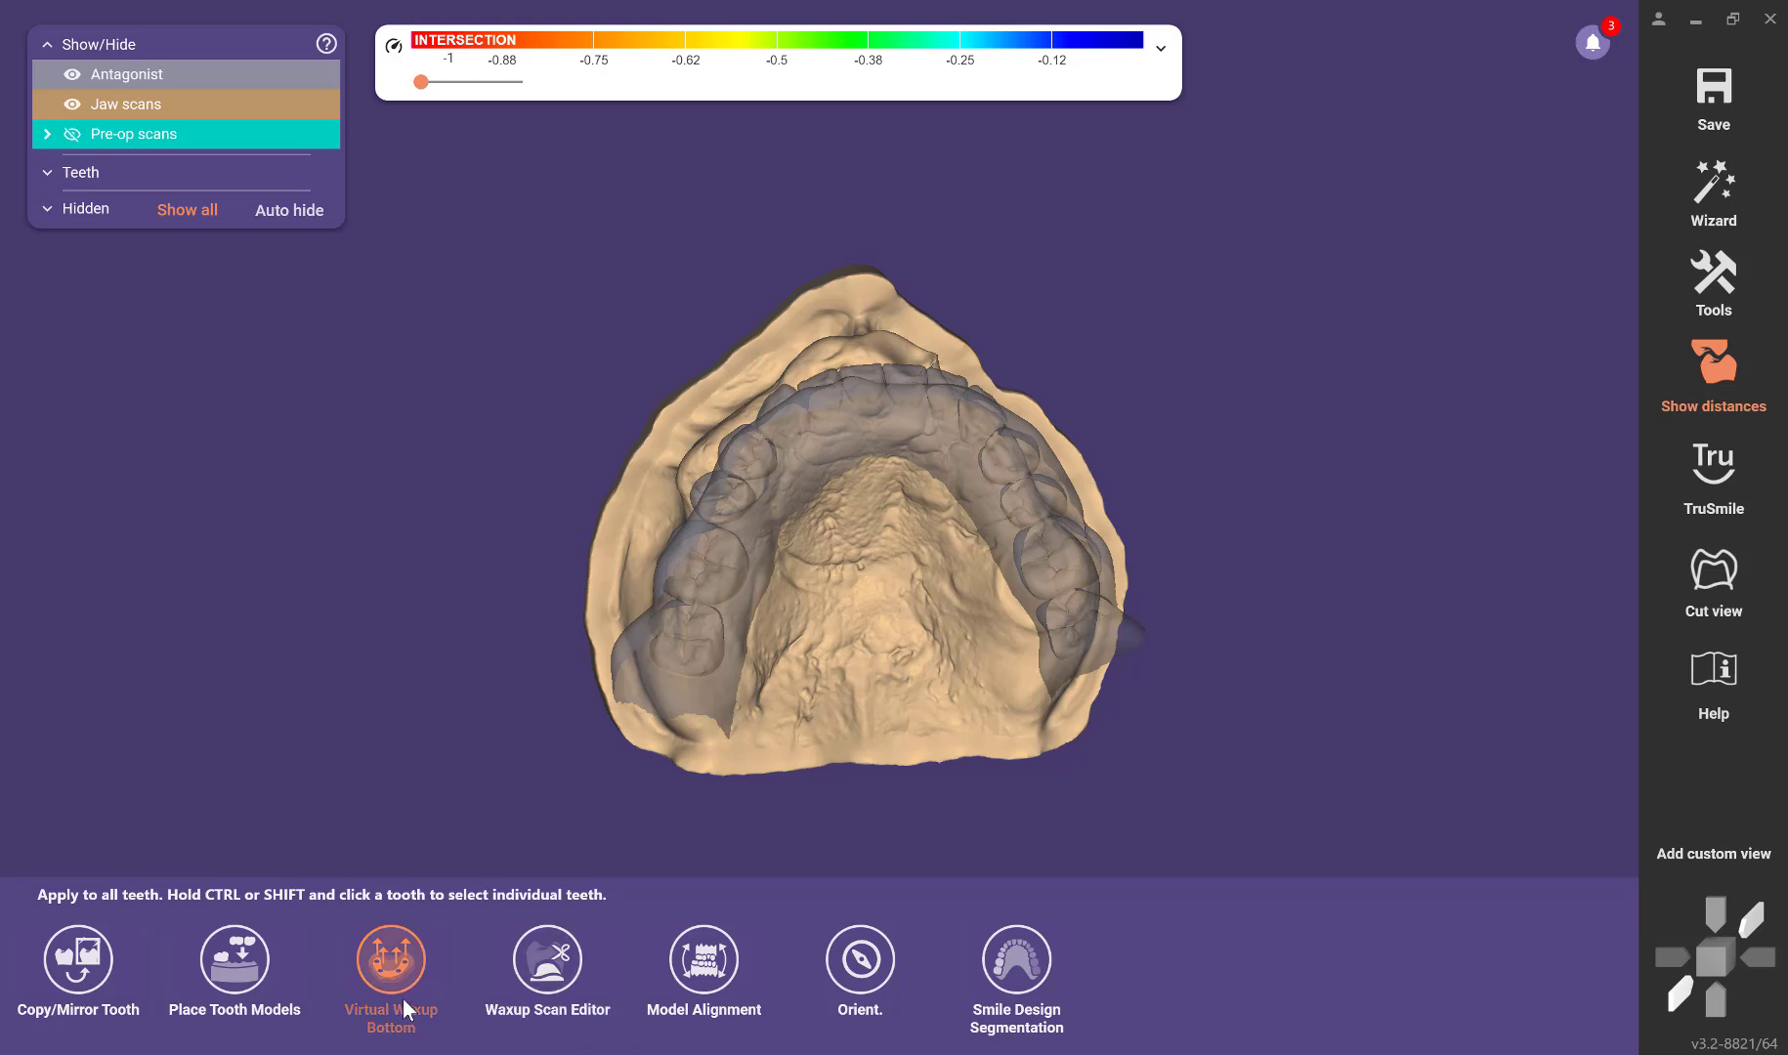
Smooth the ragged edge of the tooth 21 extraction site on the jaw scan using Free-Form Scan Data with Smooth/Flatten.
{"action": "right_click", "coordinate": [836, 336]}
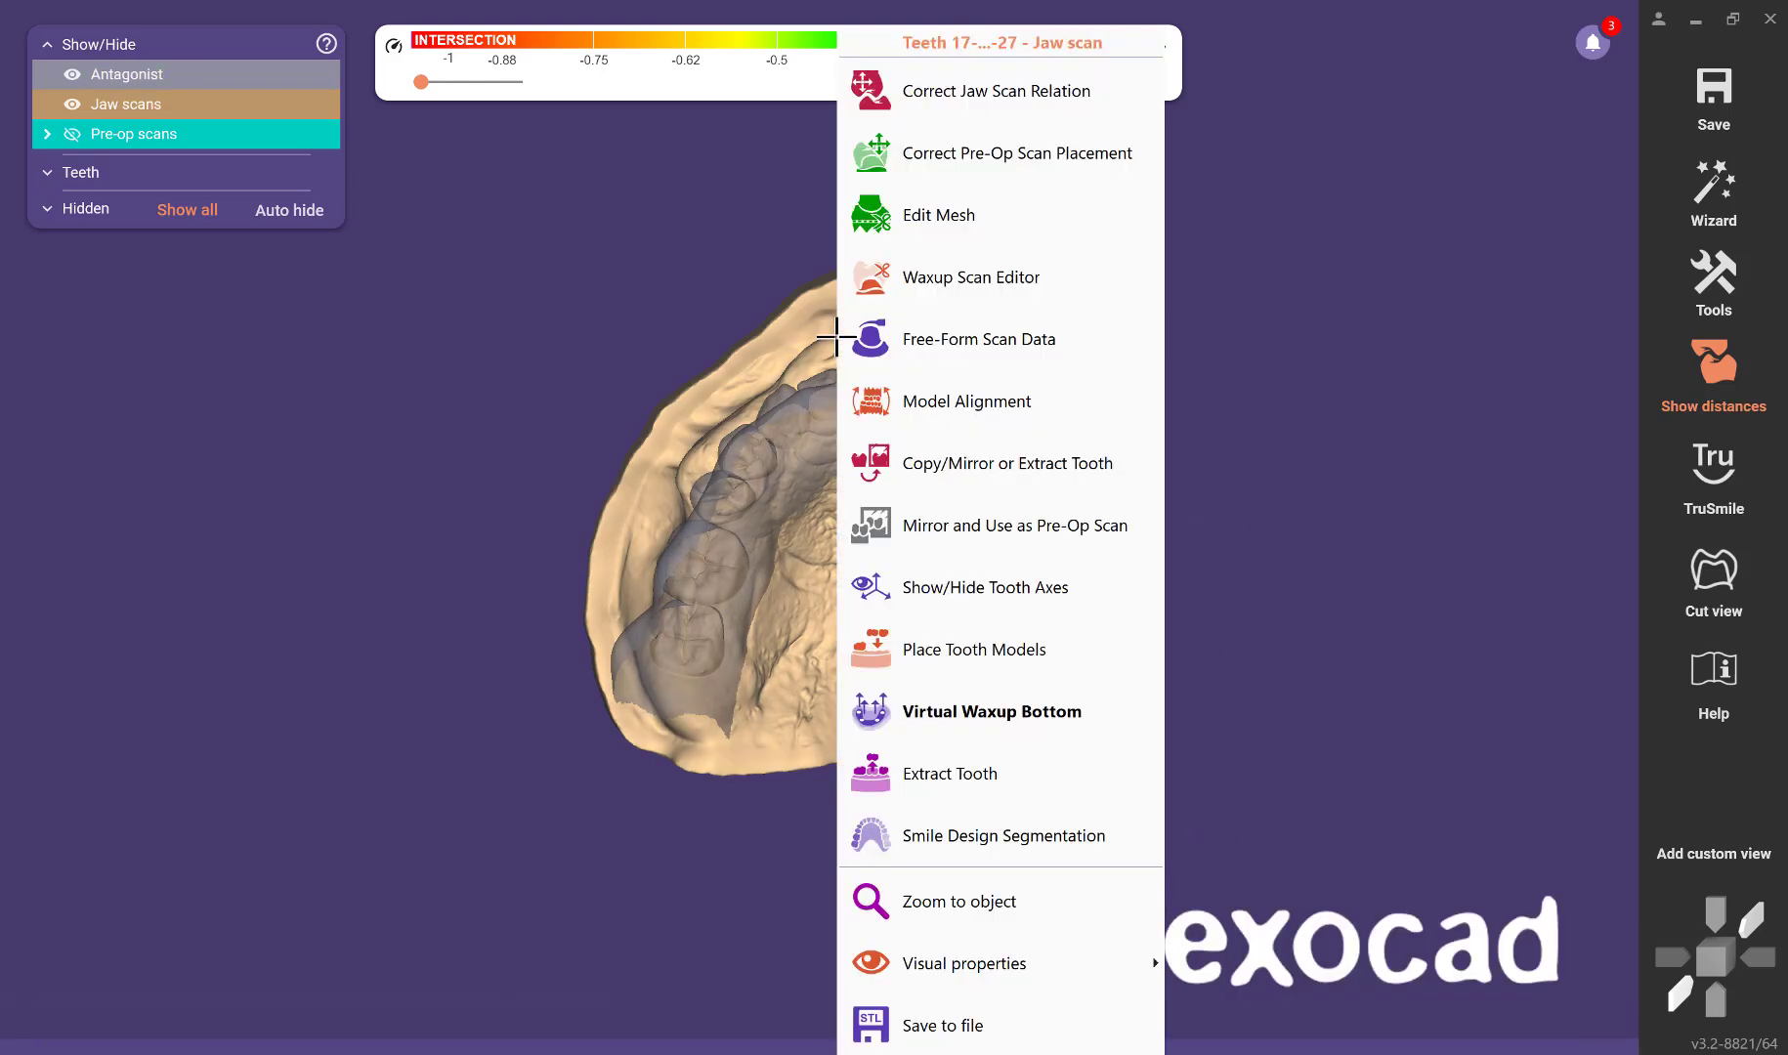
{"action": "left_click", "coordinate": [970, 342]}
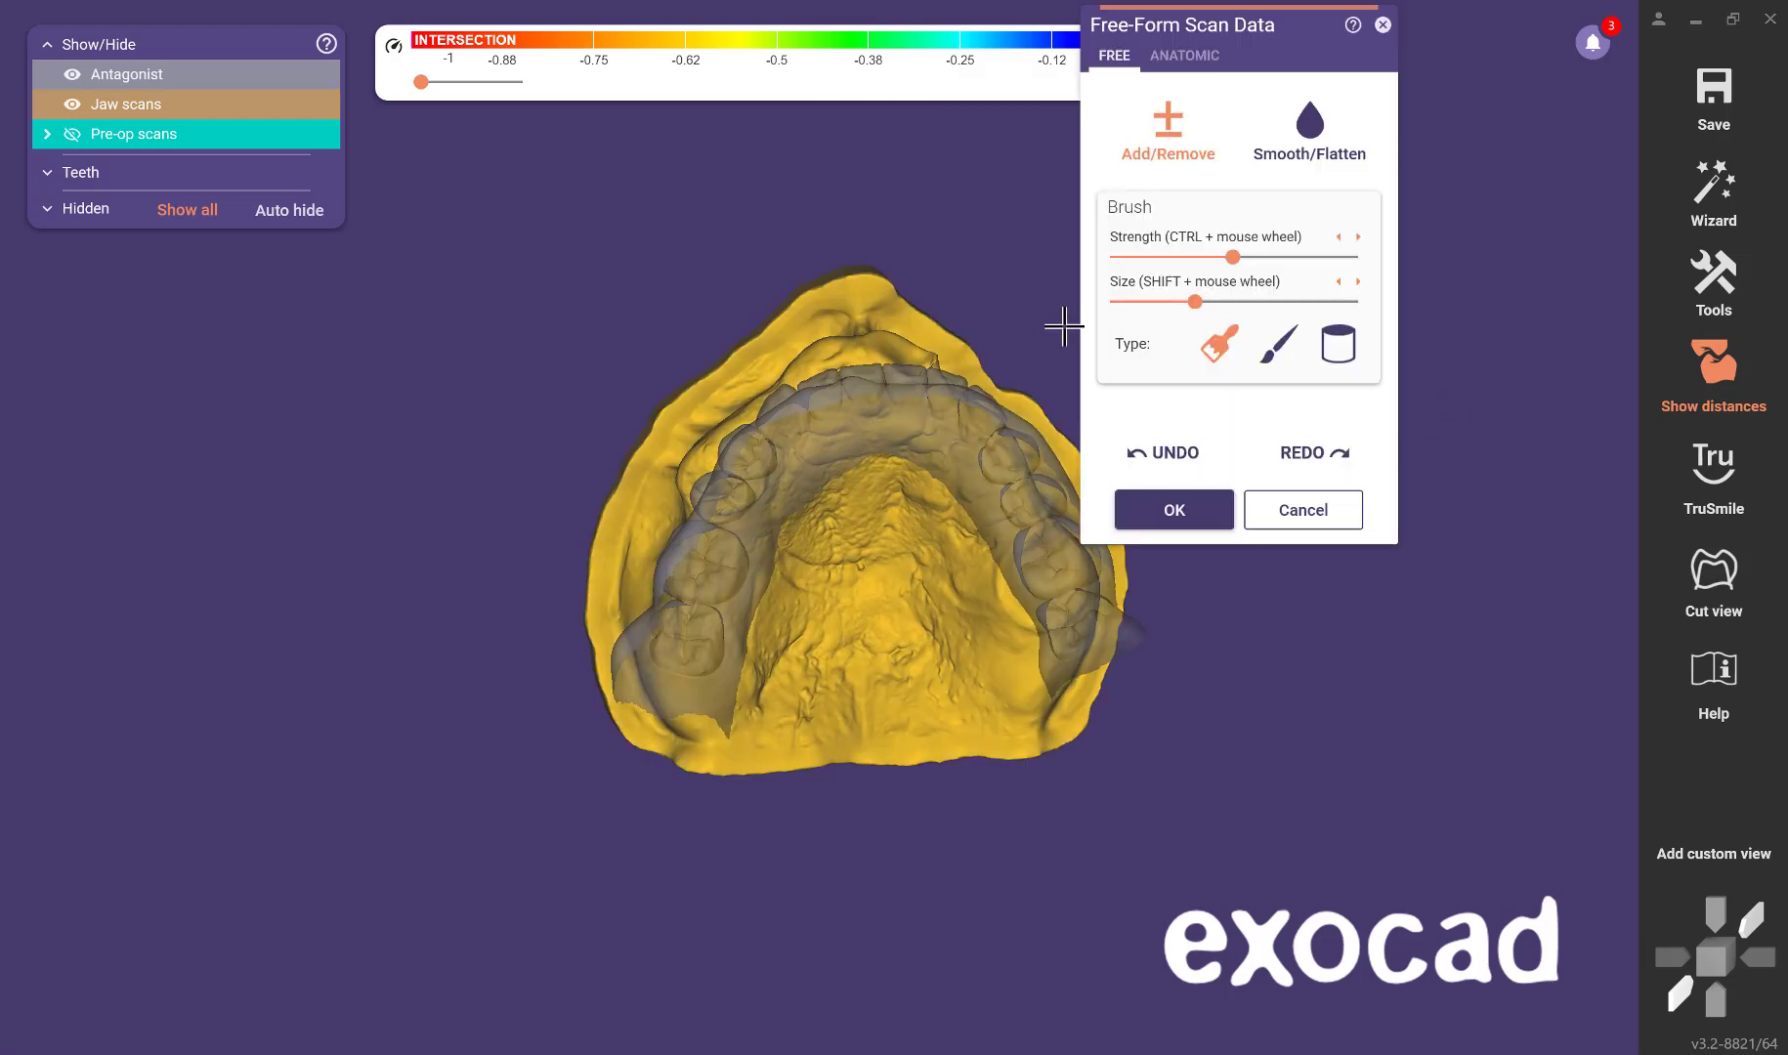
{"action": "mouse_move", "coordinate": [877, 314]}
{"action": "right_mouse_down"}
{"action": "mouse_move", "coordinate": [844, 328]}
{"action": "mouse_move", "coordinate": [872, 344]}
{"action": "right_mouse_up"}
{"action": "scroll", "coordinate": [880, 364], "scroll_direction": "up", "scroll_amount": 5}
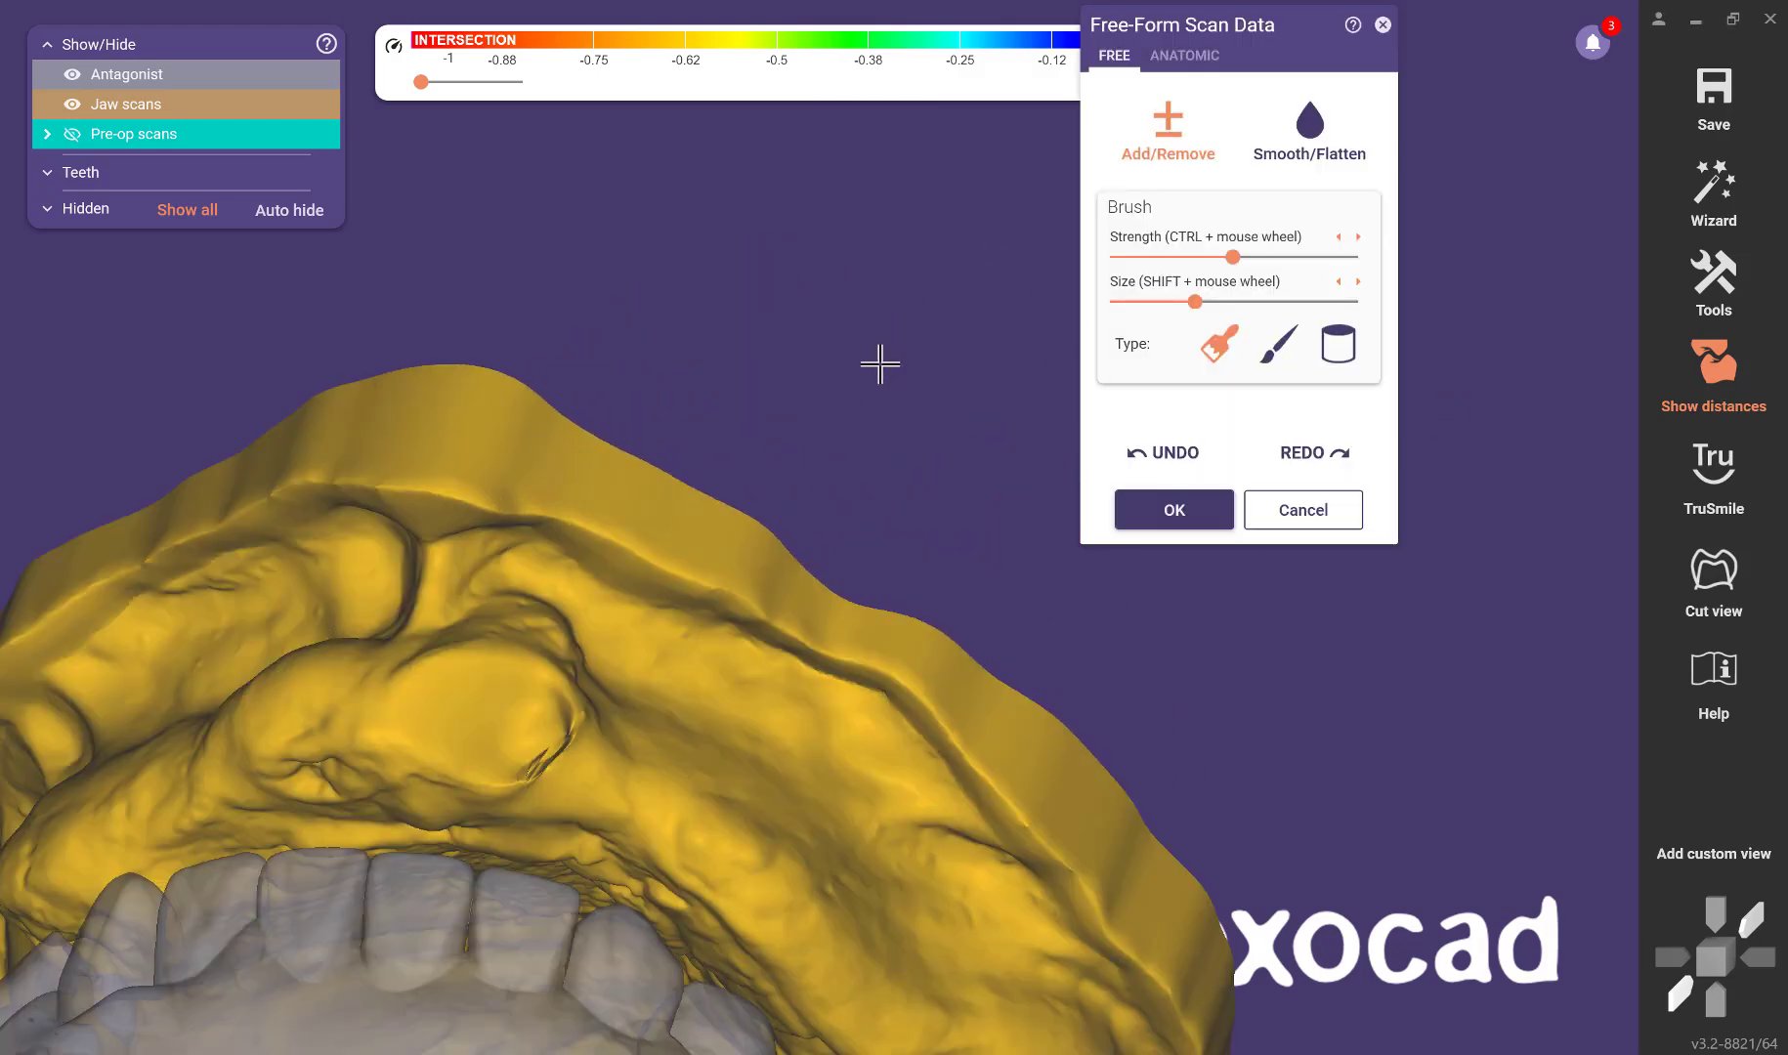
{"action": "right_click_drag", "start_coordinate": [761, 370], "coordinate": [1023, 243]}
{"action": "left_click", "coordinate": [1310, 125]}
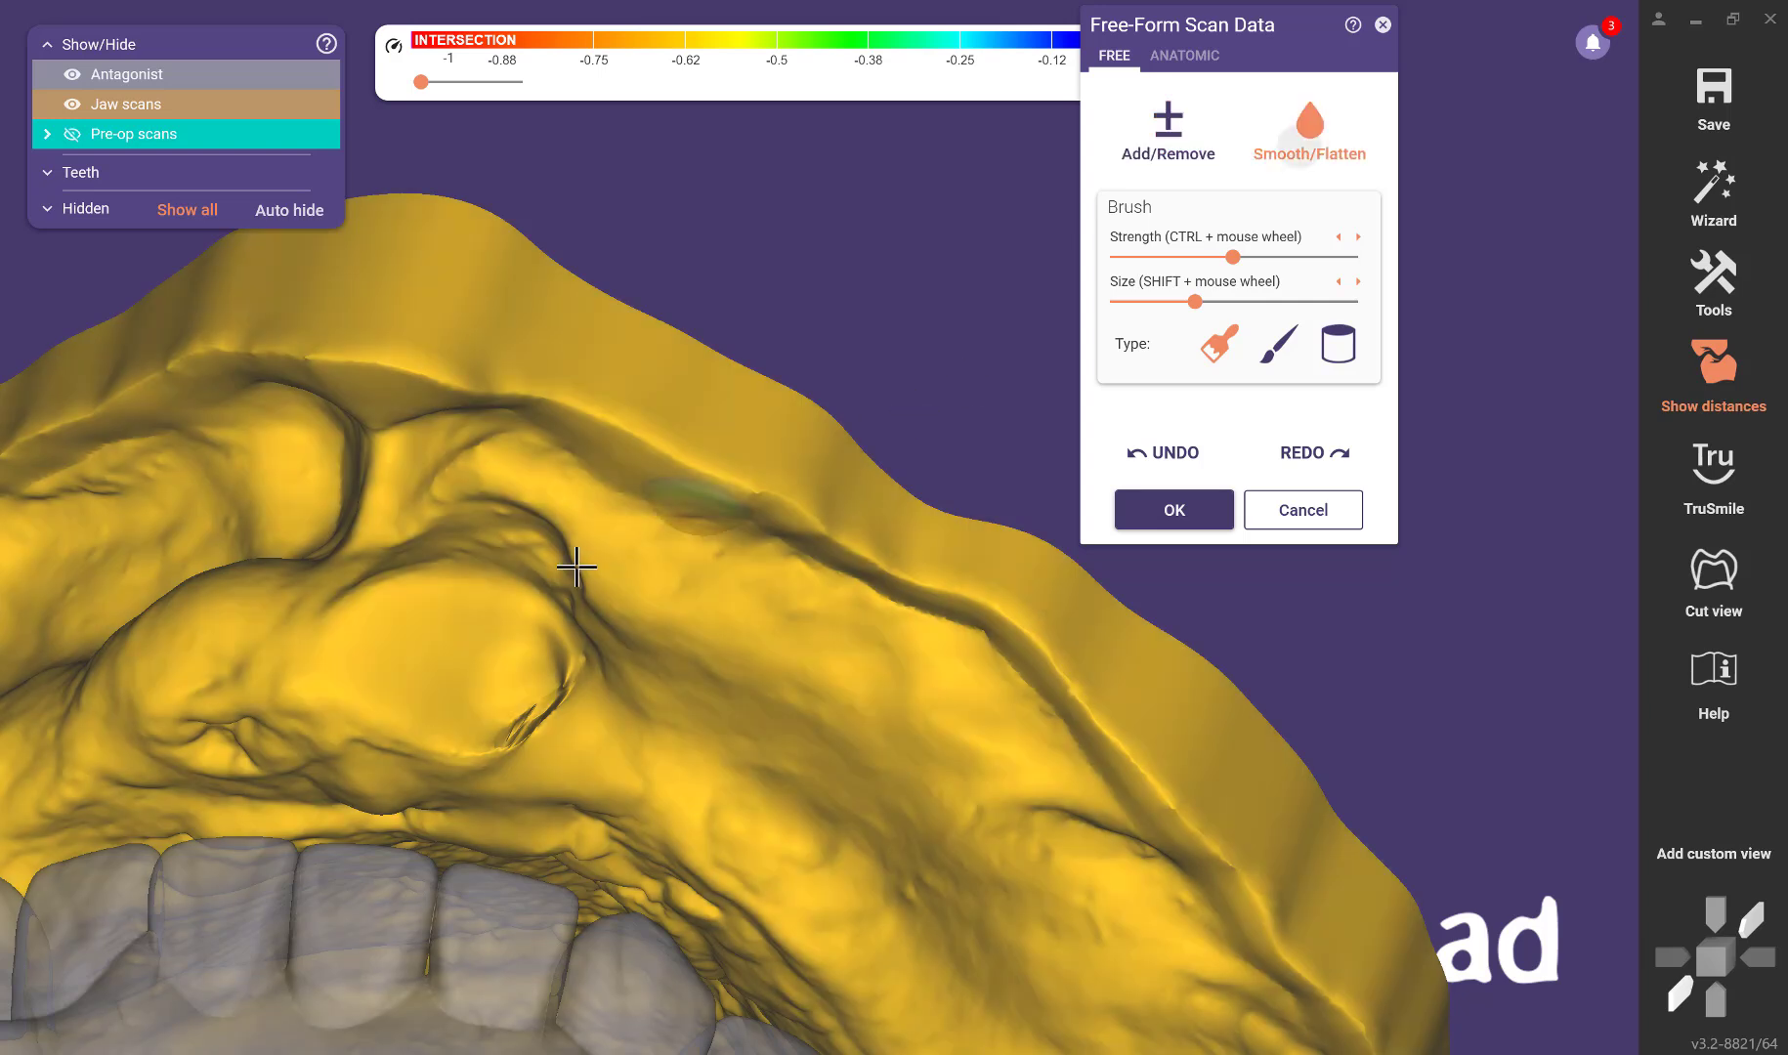
{"action": "mouse_move", "coordinate": [542, 690]}
{"action": "left_mouse_down"}
{"action": "mouse_move", "coordinate": [487, 731]}
{"action": "mouse_move", "coordinate": [375, 647]}
{"action": "mouse_move", "coordinate": [536, 682]}
{"action": "left_mouse_up"}
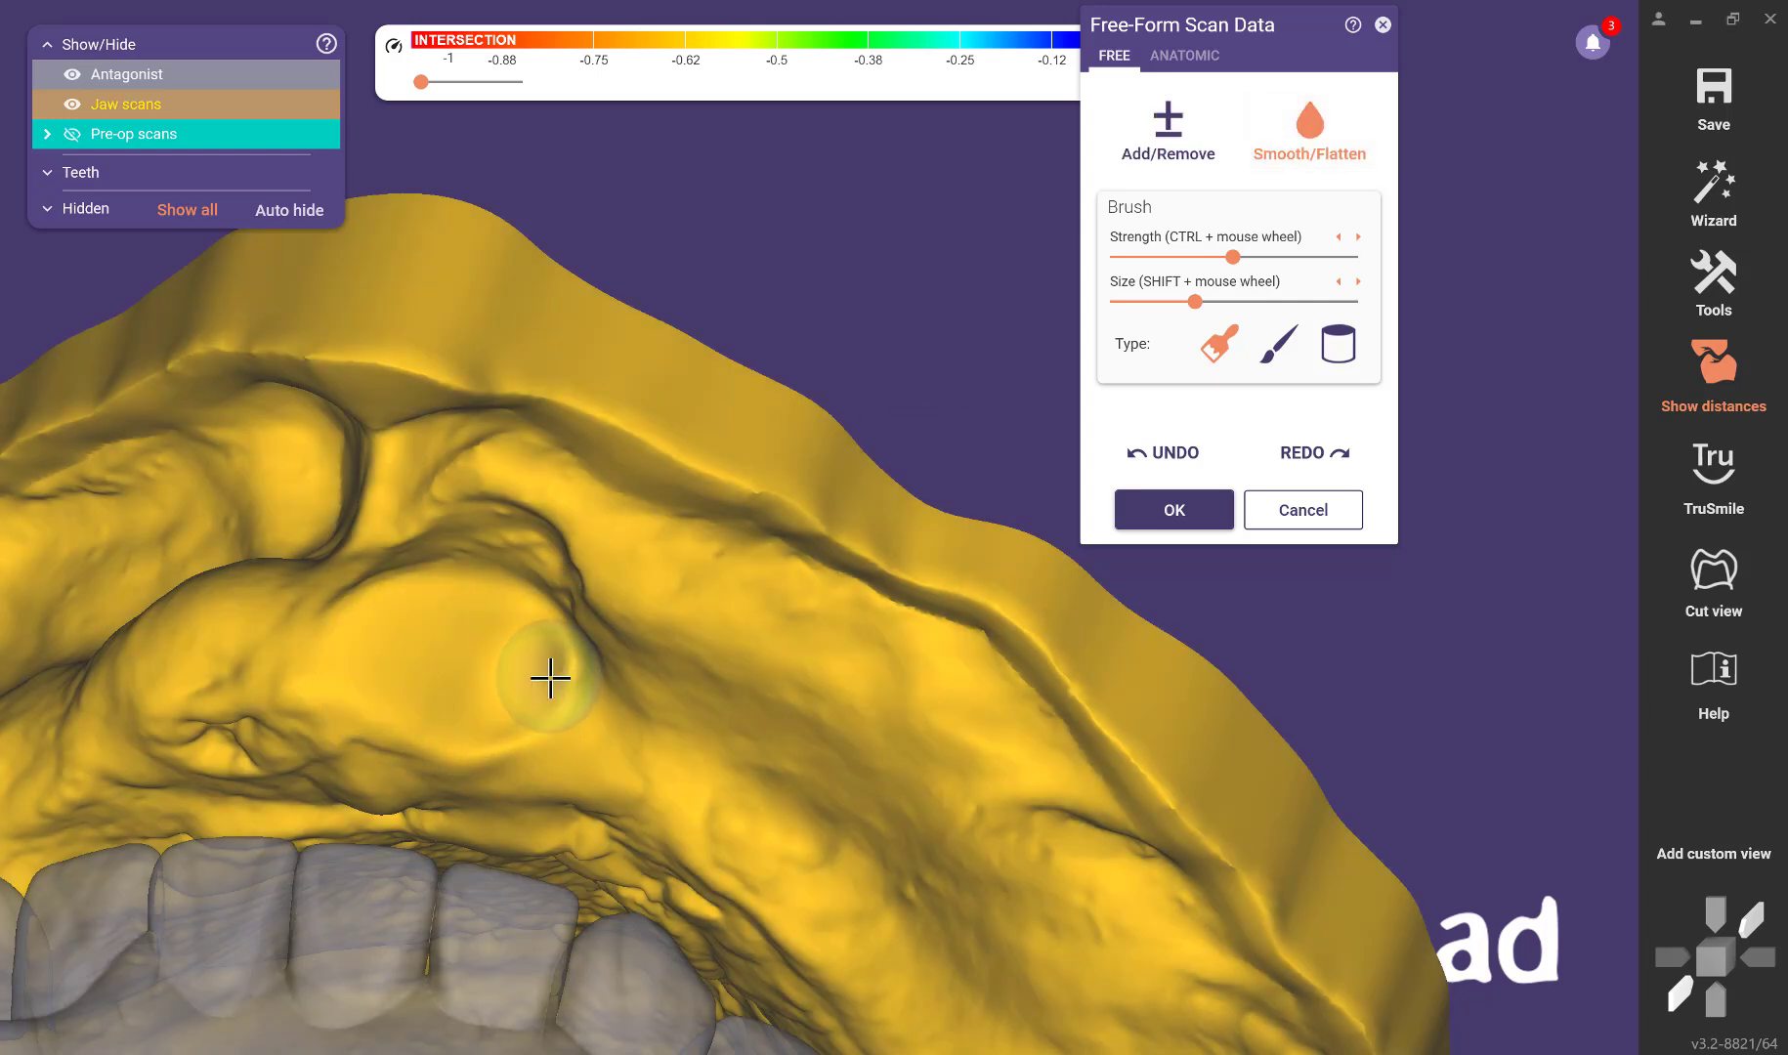
Hide the antagonist scan and inspect the palate and posterior border of the jaw scan.
{"action": "scroll", "coordinate": [832, 427], "scroll_direction": "down", "scroll_amount": 6}
{"action": "right_click_drag", "start_coordinate": [779, 531], "coordinate": [1327, 256]}
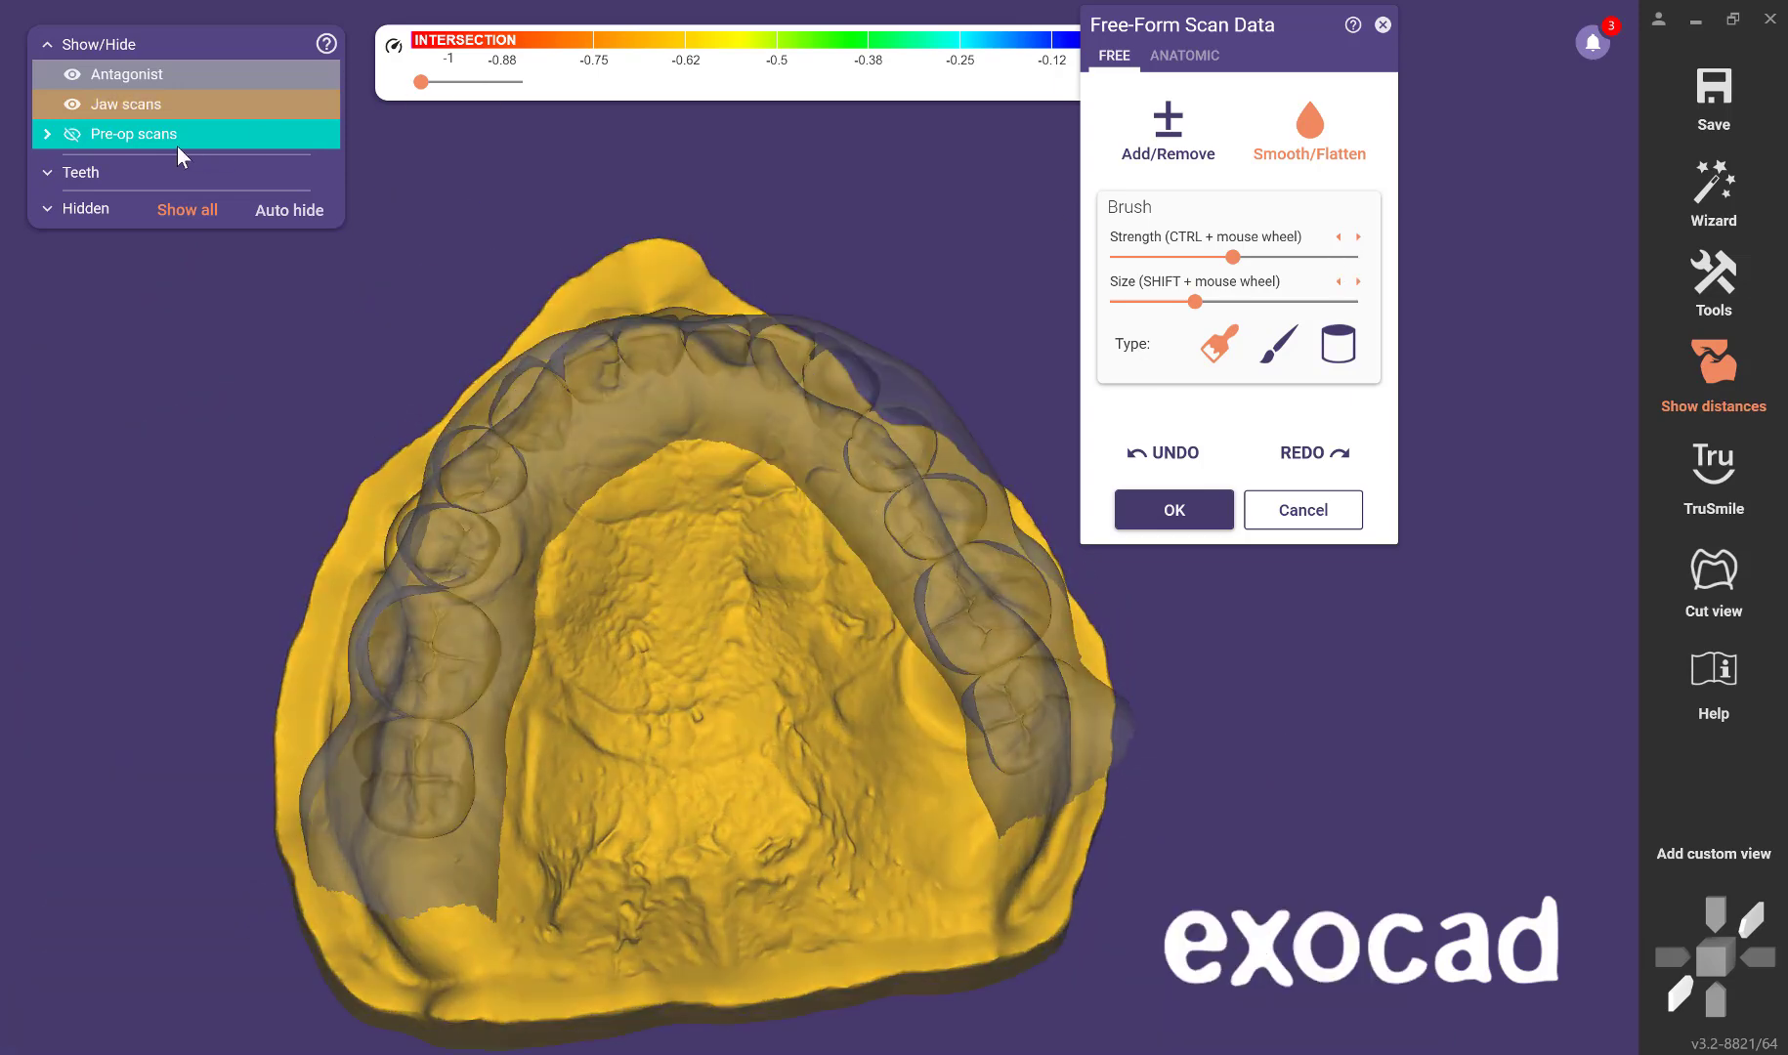
{"action": "left_click", "coordinate": [72, 74]}
{"action": "right_click_drag", "start_coordinate": [854, 399], "coordinate": [898, 611]}
{"action": "scroll", "coordinate": [860, 773], "scroll_direction": "up", "scroll_amount": 6}
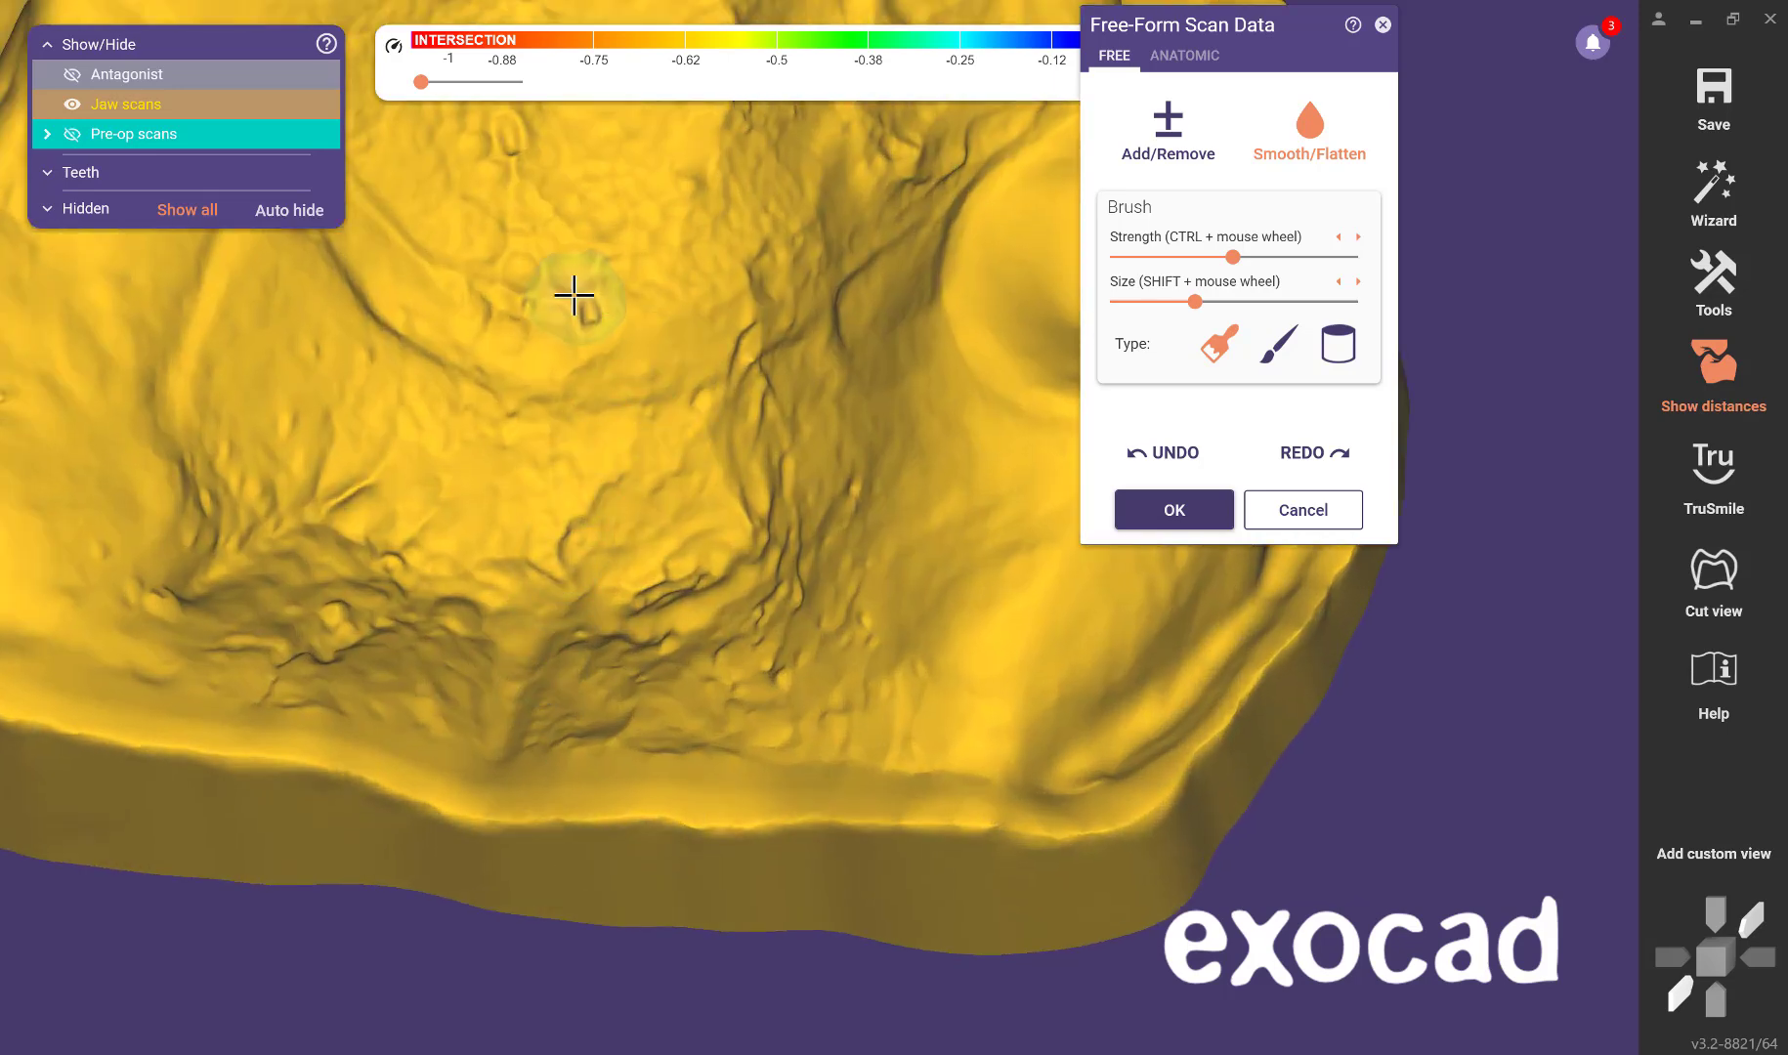
{"action": "scroll", "coordinate": [684, 493], "scroll_direction": "down", "scroll_amount": 6}
{"action": "right_click_drag", "start_coordinate": [422, 498], "coordinate": [467, 527]}
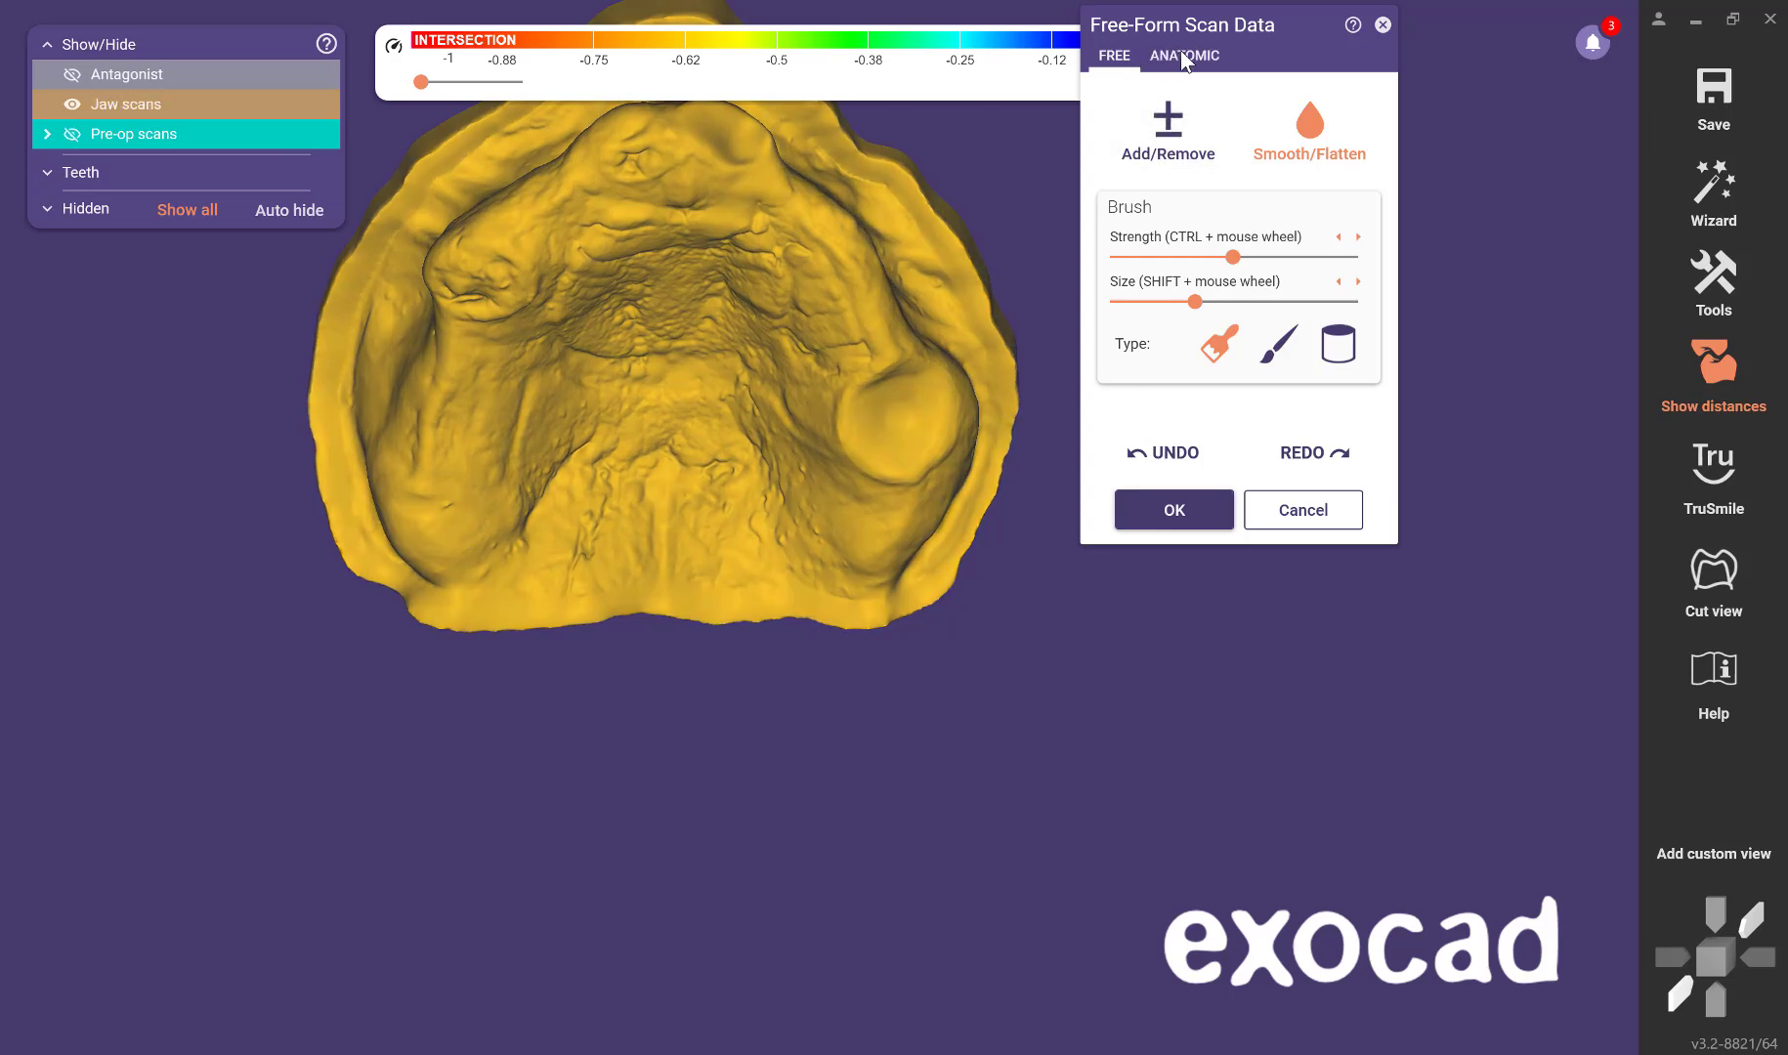
Open the anatomic free-forming options, accept the free-formed jaw scan and return to the wizard.
{"action": "left_click", "coordinate": [1184, 57]}
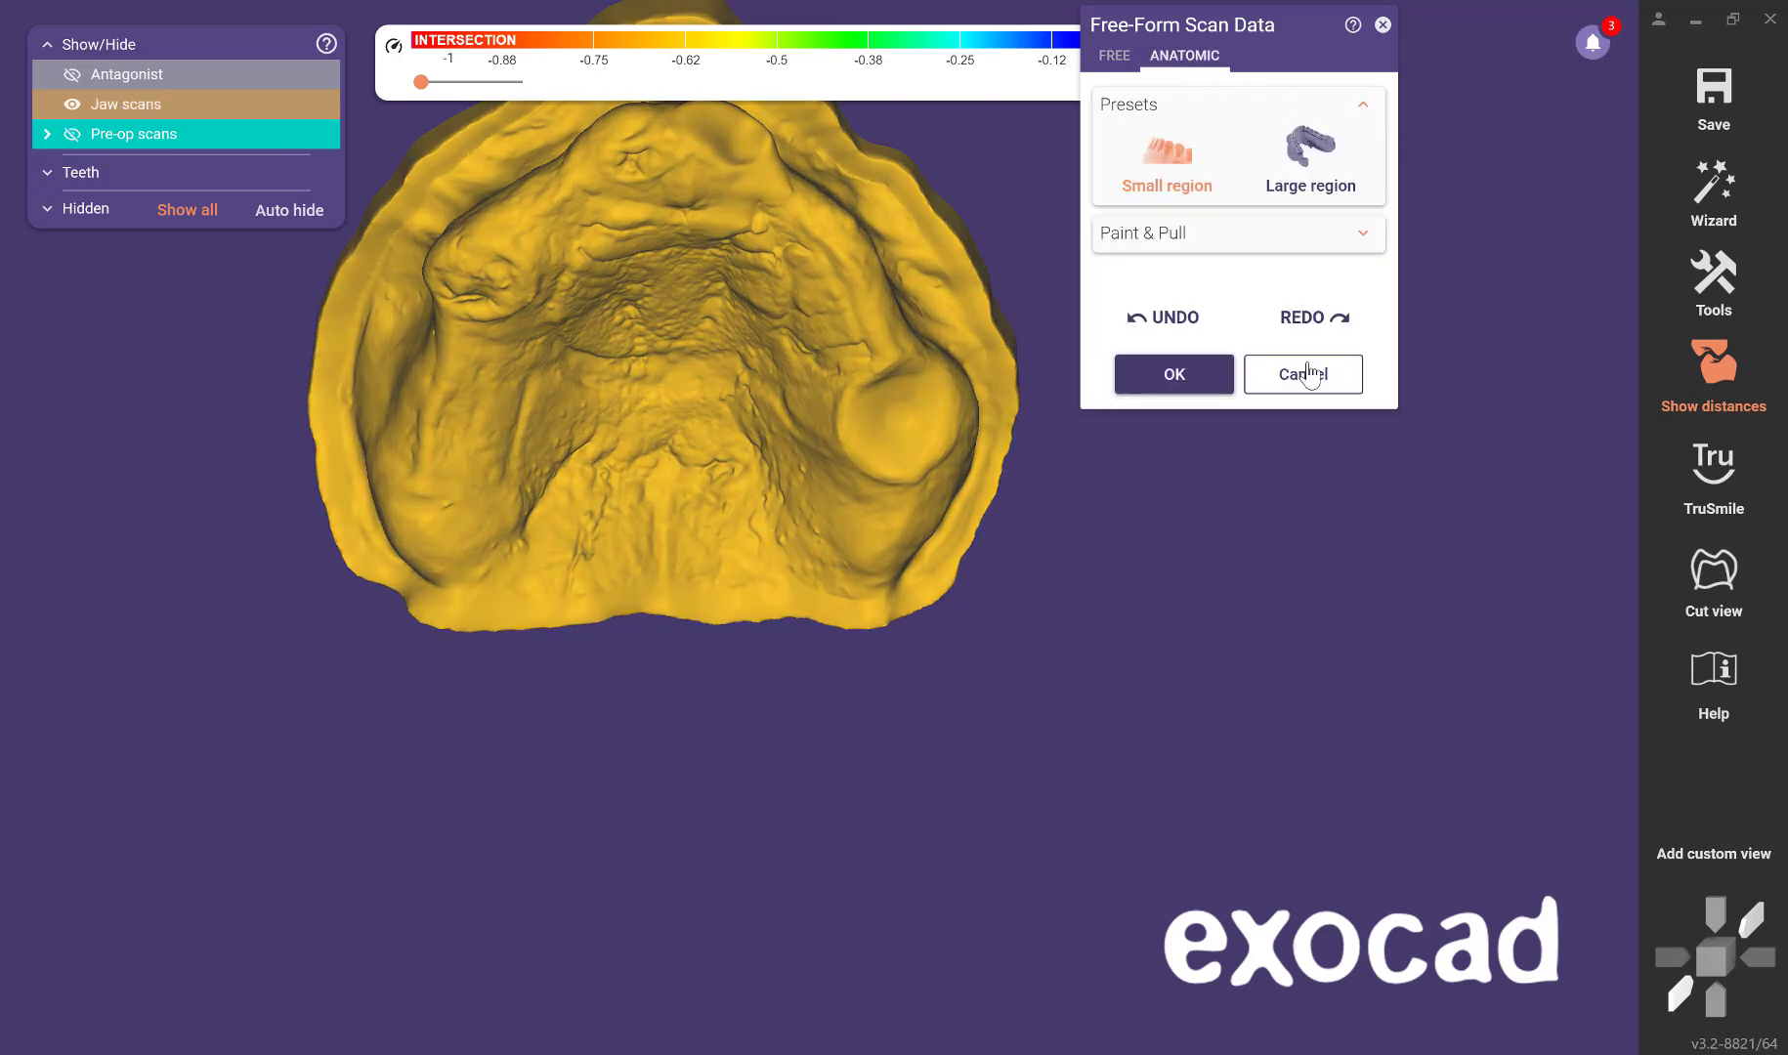
{"action": "left_click", "coordinate": [1200, 389]}
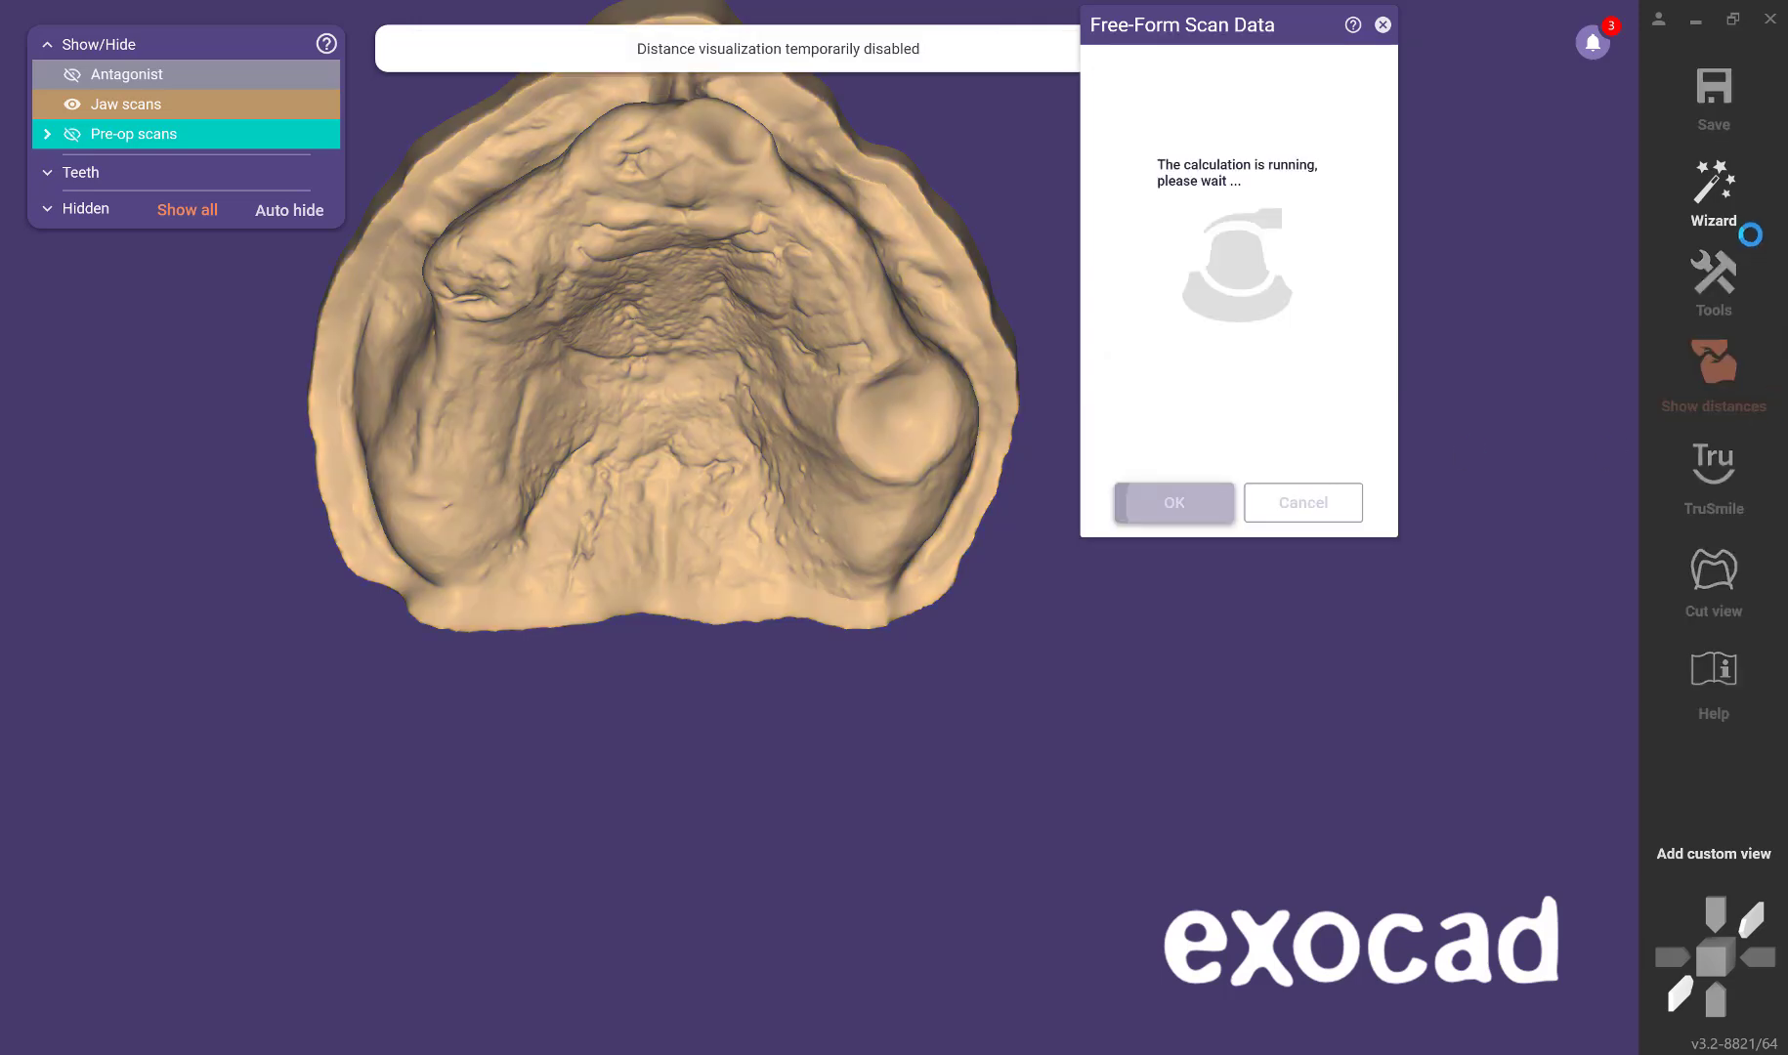
{"action": "left_click", "coordinate": [1716, 199]}
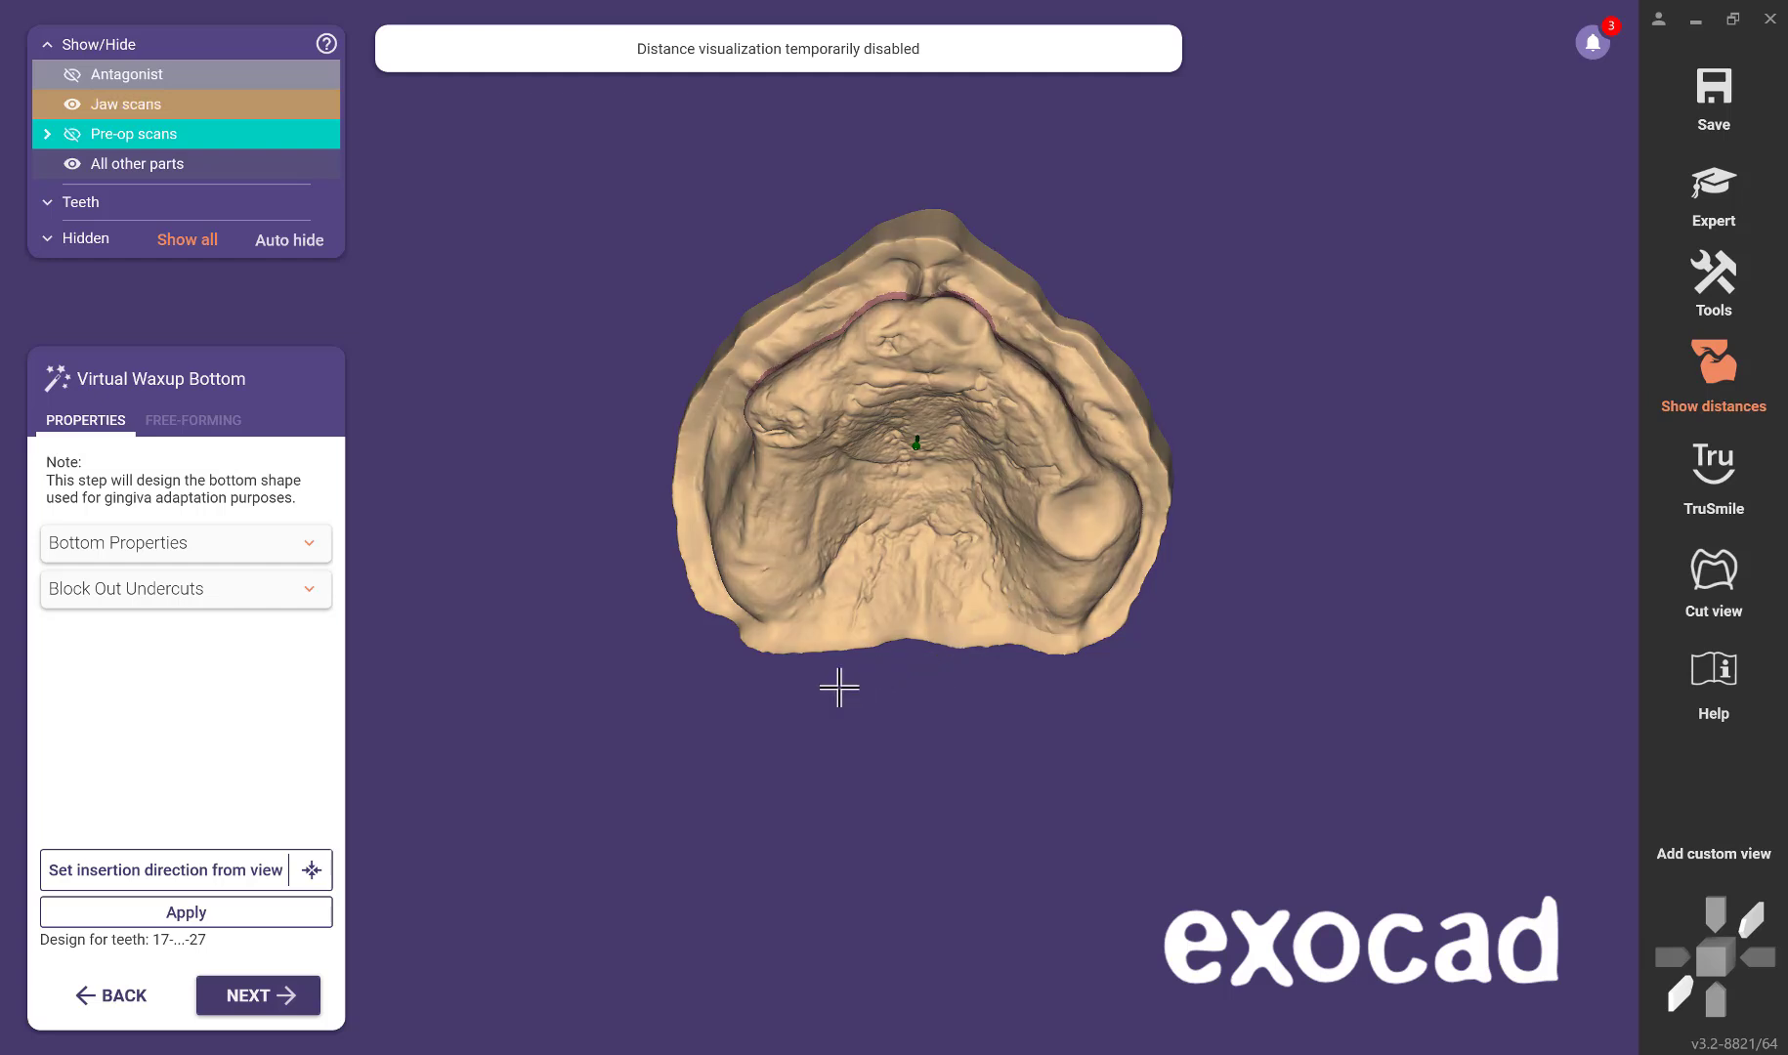
Set the waxup bottom's insertion direction from the current view and review the bottom properties and the posterior undercuts.
{"action": "left_click", "coordinate": [191, 880]}
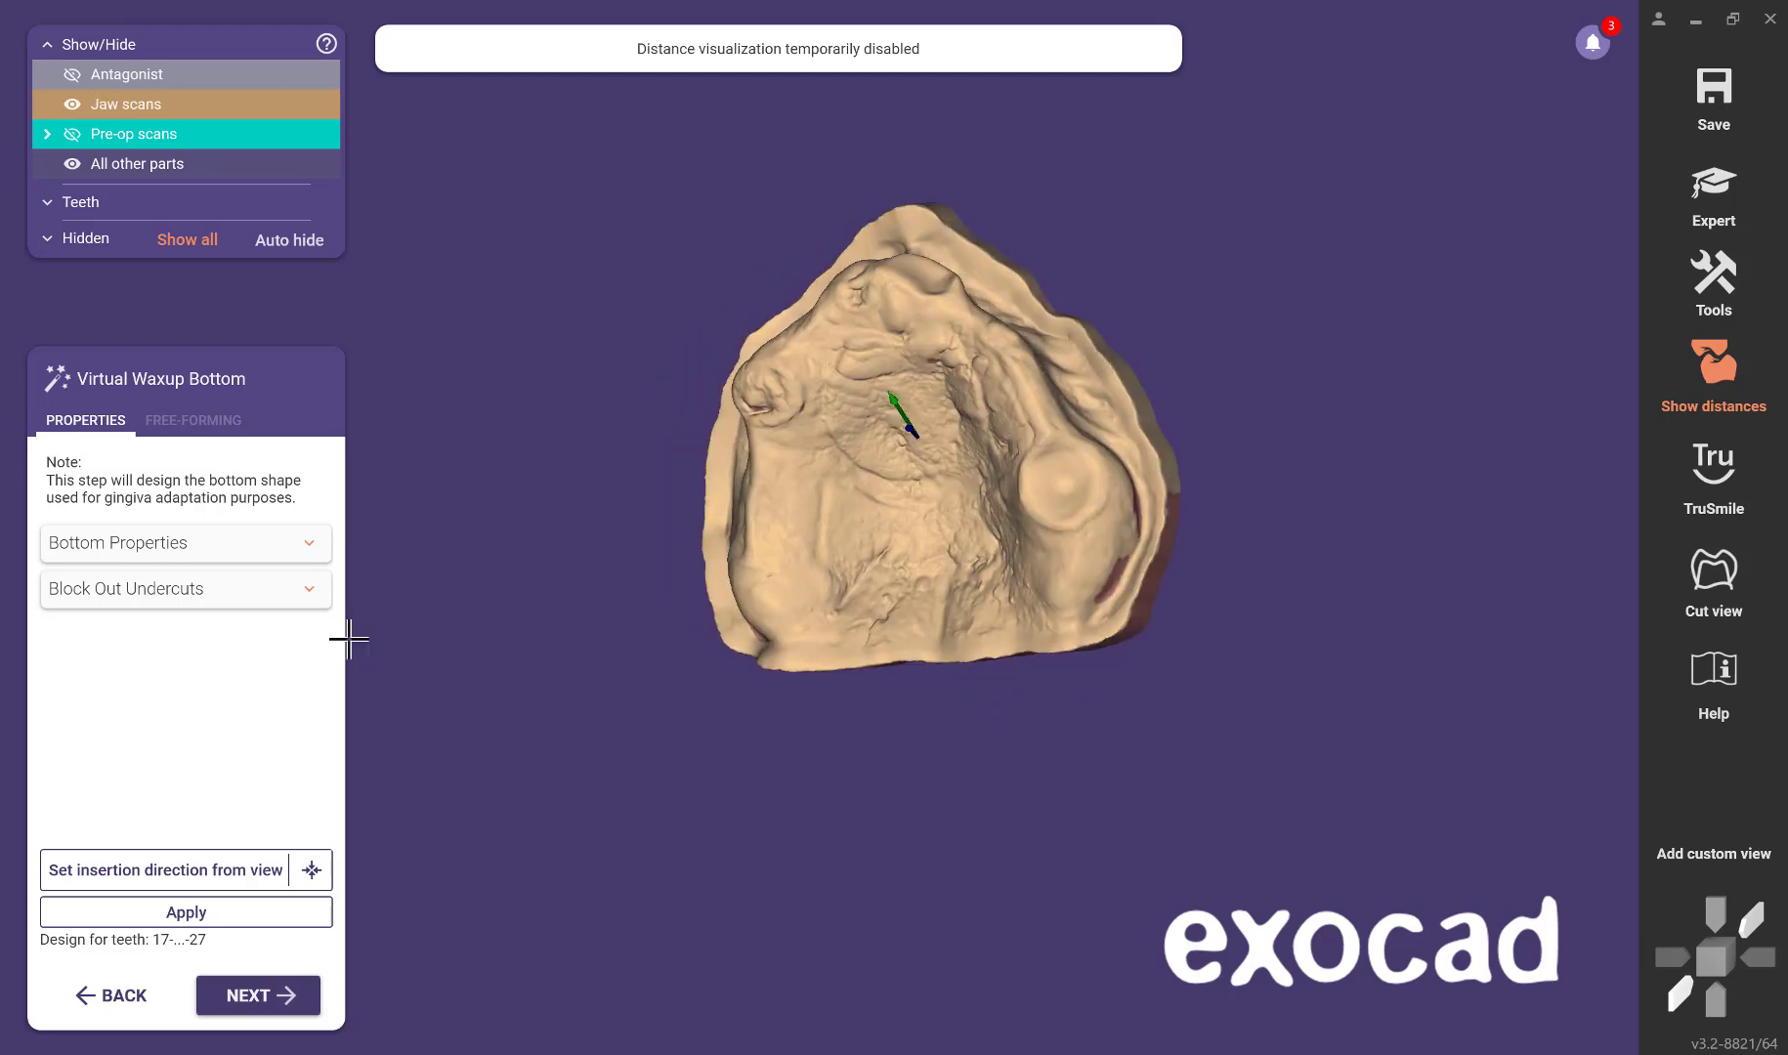
{"action": "left_click", "coordinate": [311, 546]}
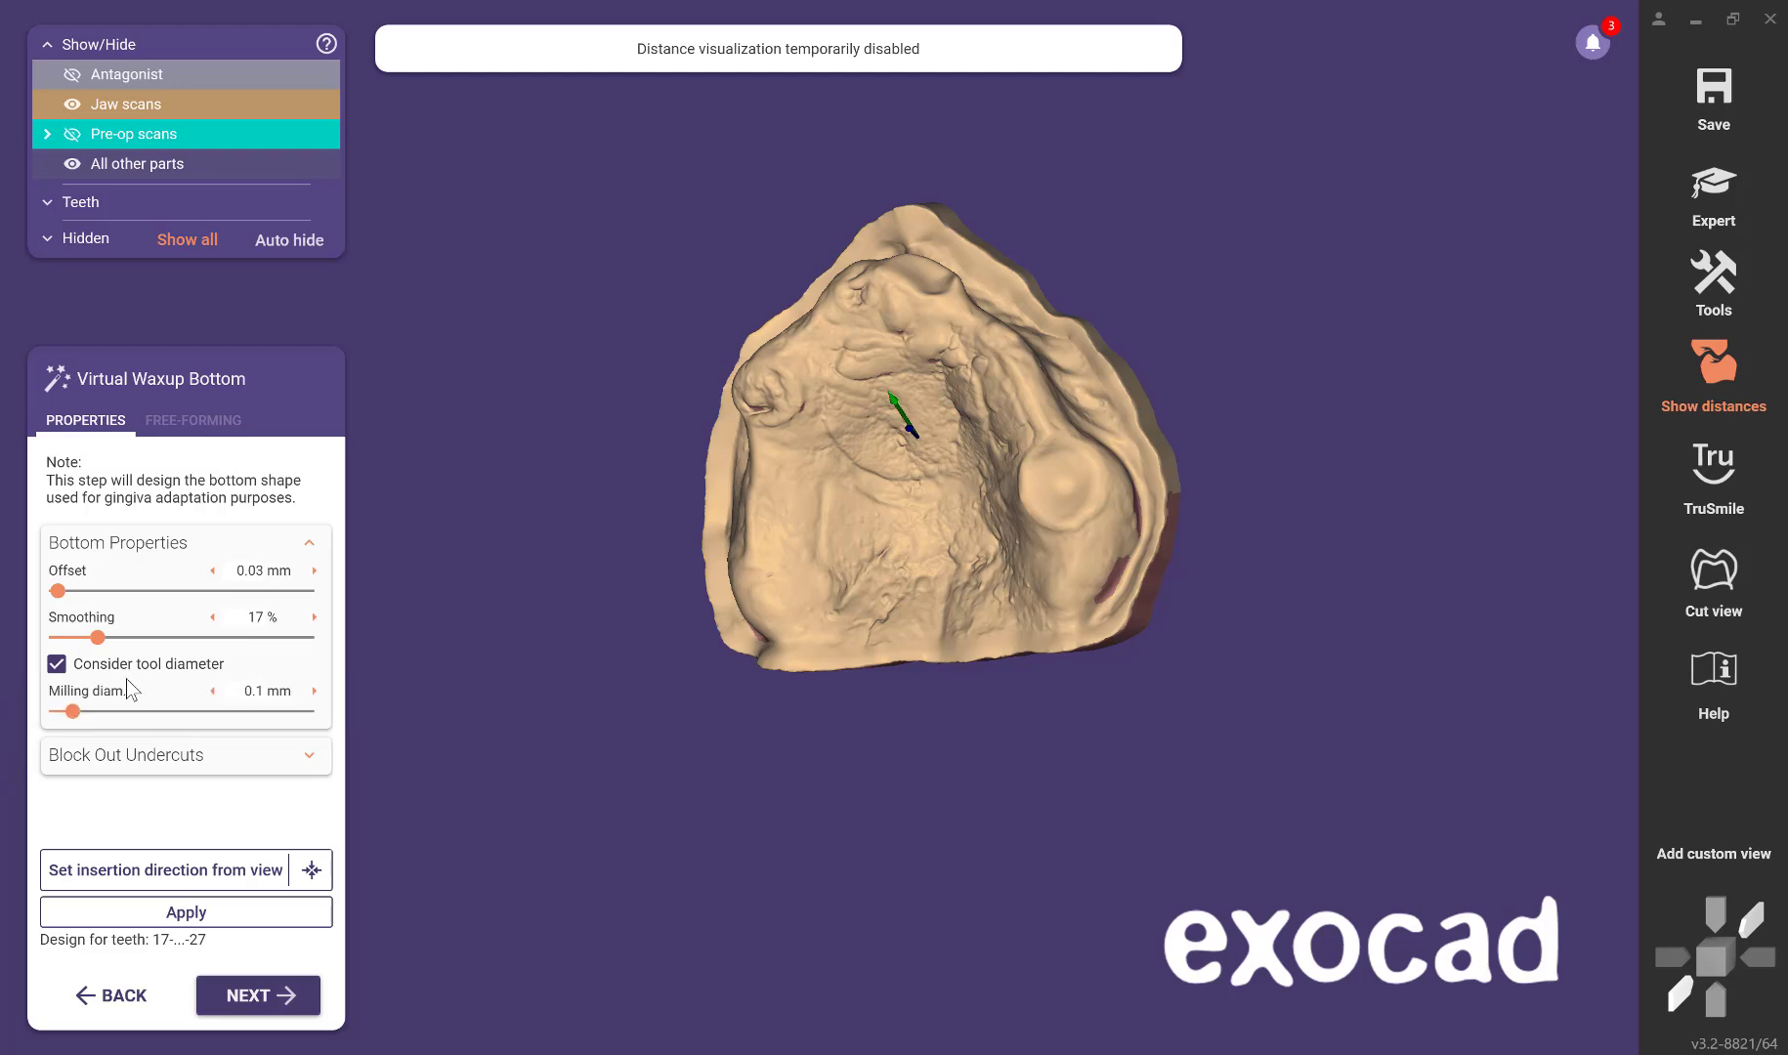
{"action": "scroll", "coordinate": [835, 456], "scroll_direction": "up", "scroll_amount": 5}
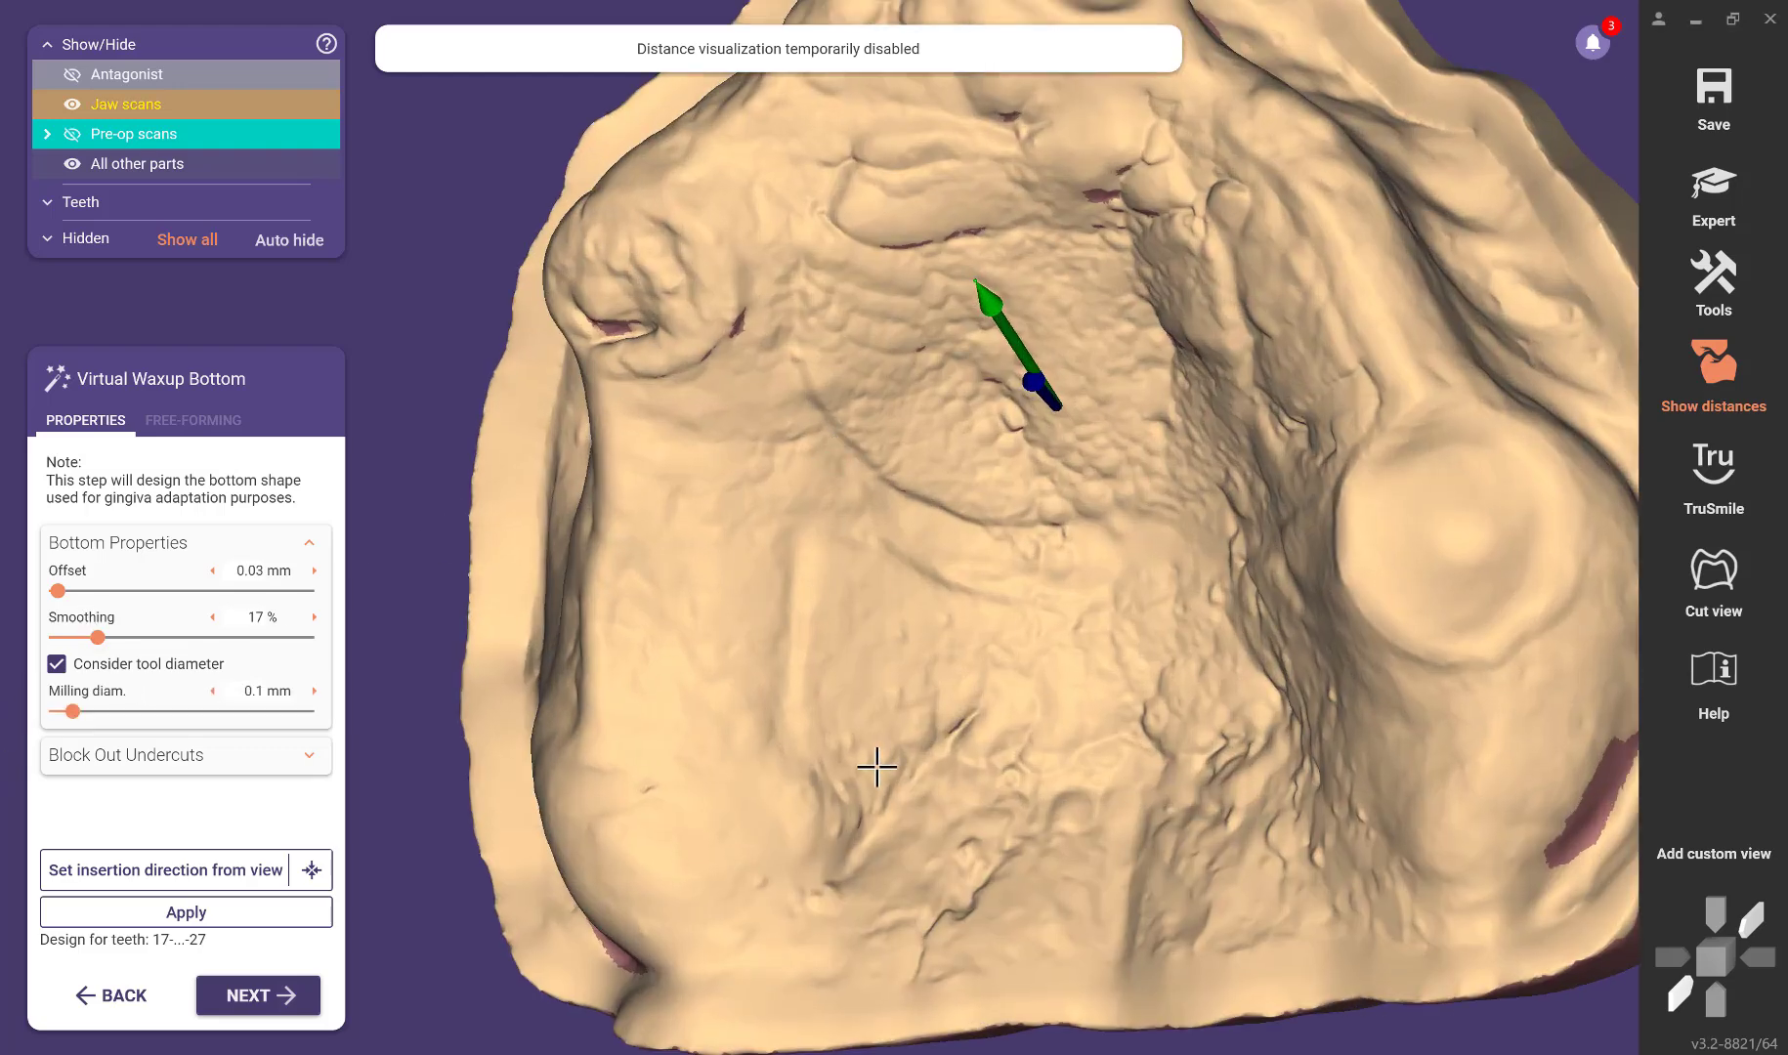
{"action": "right_click_drag", "start_coordinate": [875, 766], "coordinate": [881, 739]}
{"action": "scroll", "coordinate": [836, 527], "scroll_direction": "up", "scroll_amount": 6}
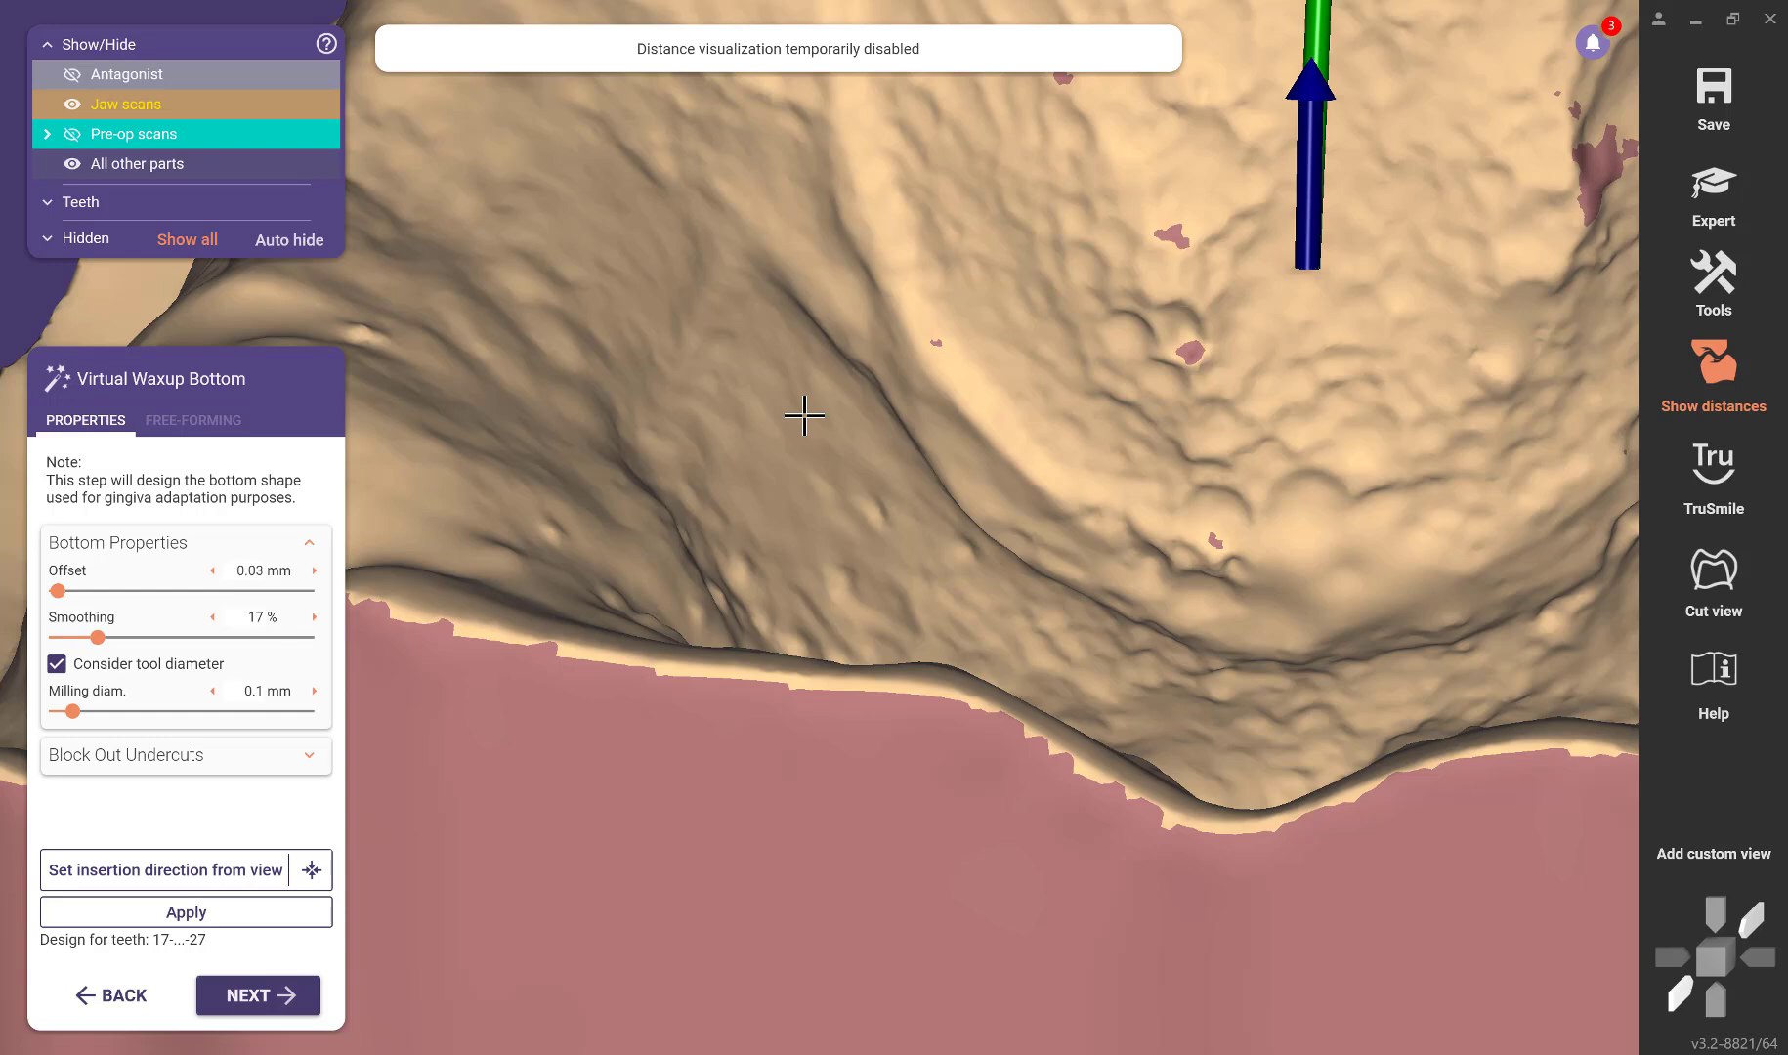
{"action": "scroll", "coordinate": [805, 415], "scroll_direction": "down", "scroll_amount": 5}
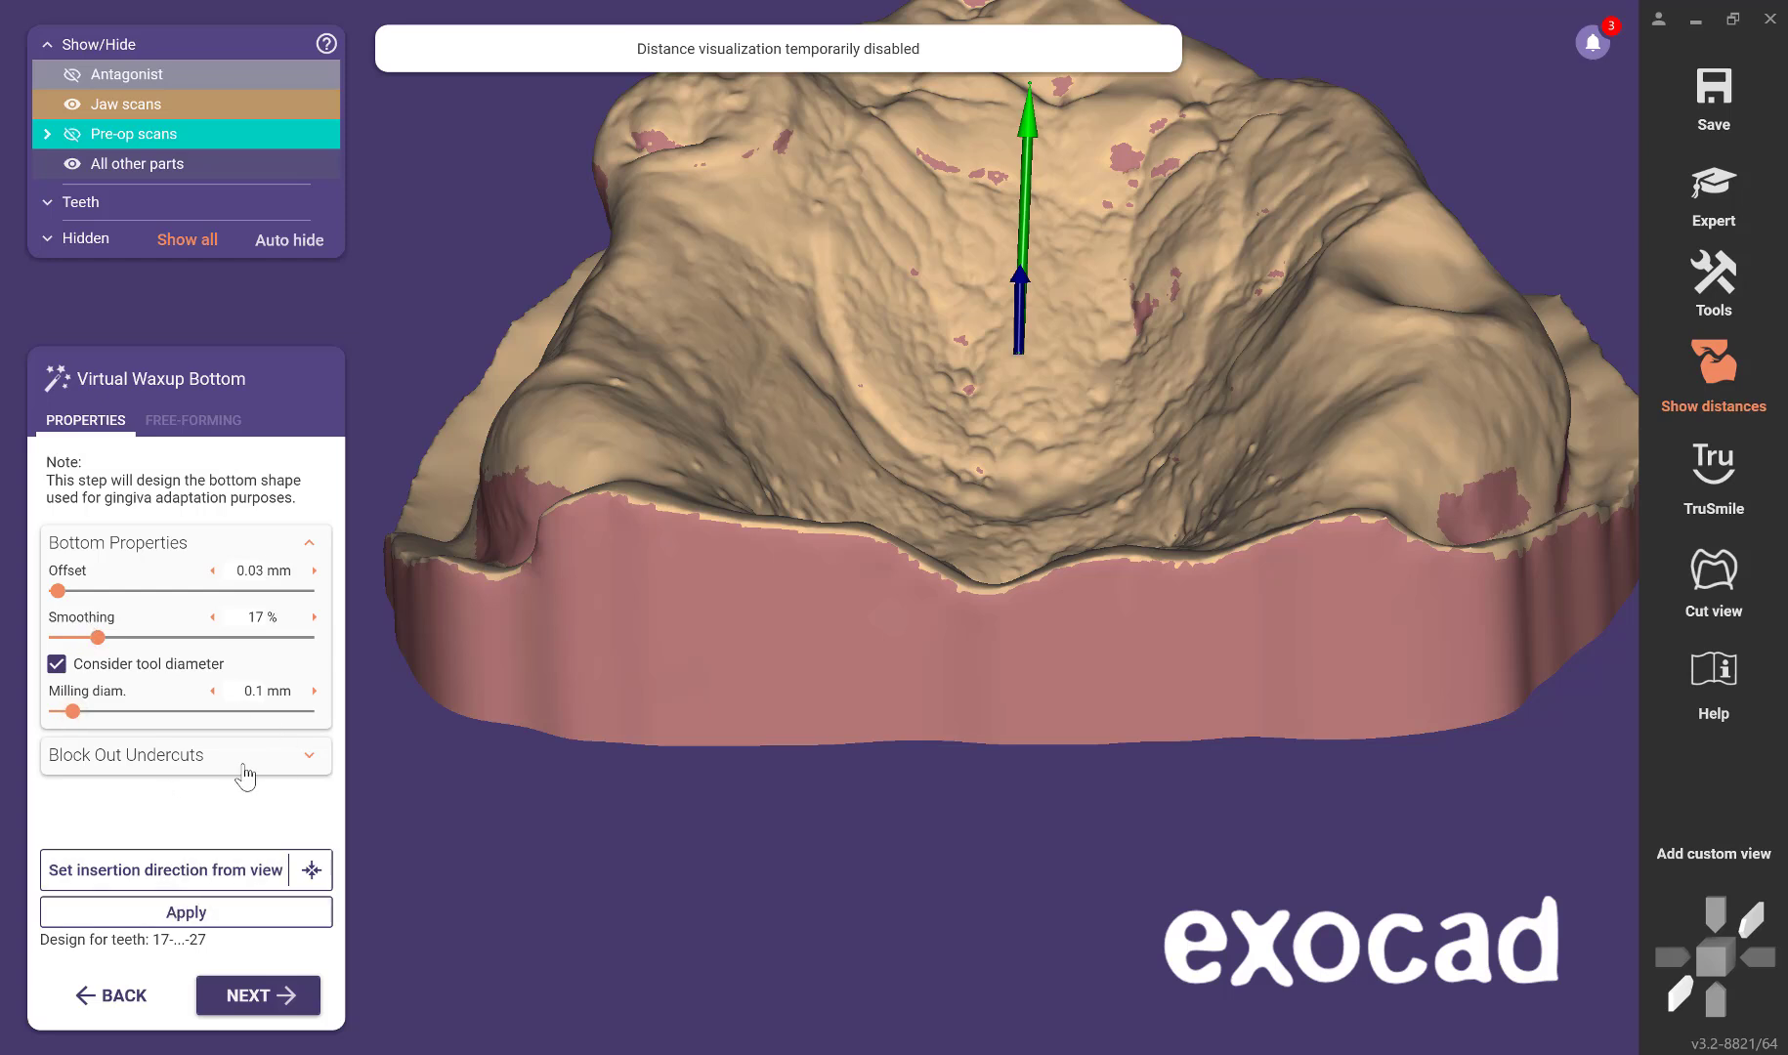
Allow undercuts up to 0.5 mm in the waxup bottom's block-out settings and check the undercut areas around the jaw.
{"action": "left_click", "coordinate": [306, 763]}
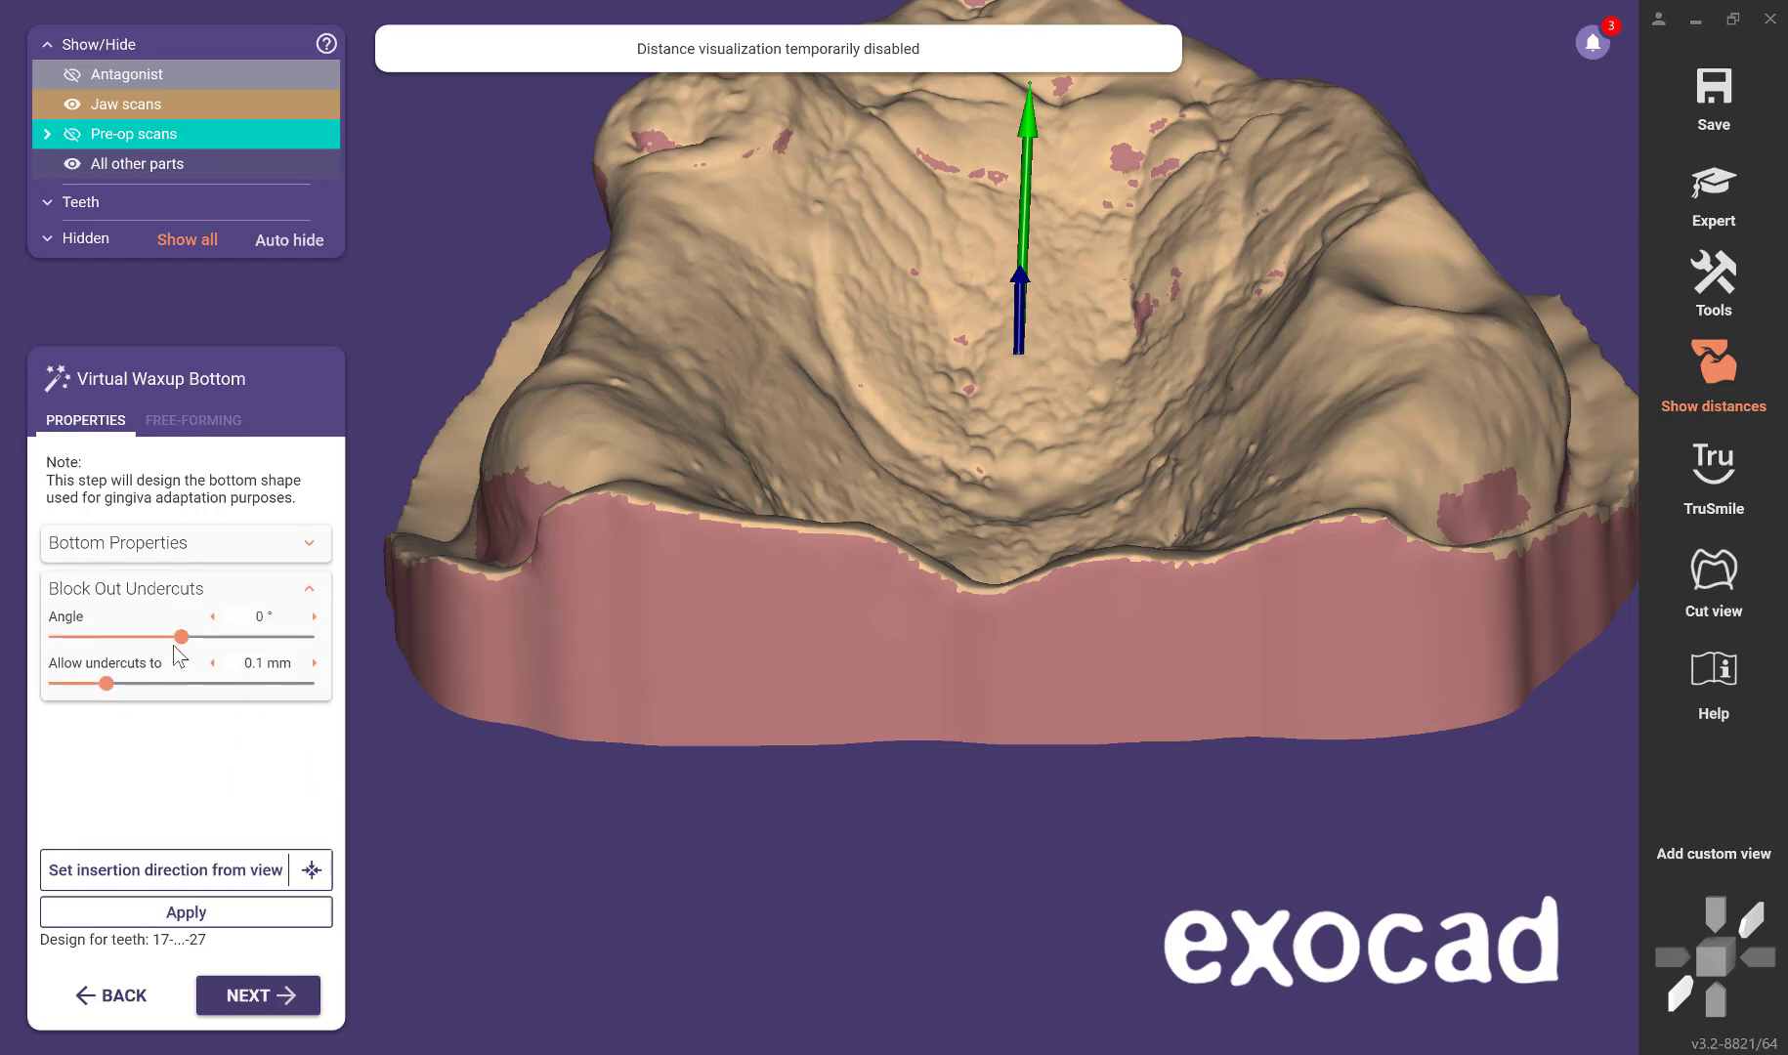
{"action": "left_click_drag", "start_coordinate": [101, 682], "coordinate": [307, 683]}
{"action": "scroll", "coordinate": [724, 671], "scroll_direction": "down", "scroll_amount": 5}
{"action": "right_click_drag", "start_coordinate": [724, 670], "coordinate": [391, 787]}
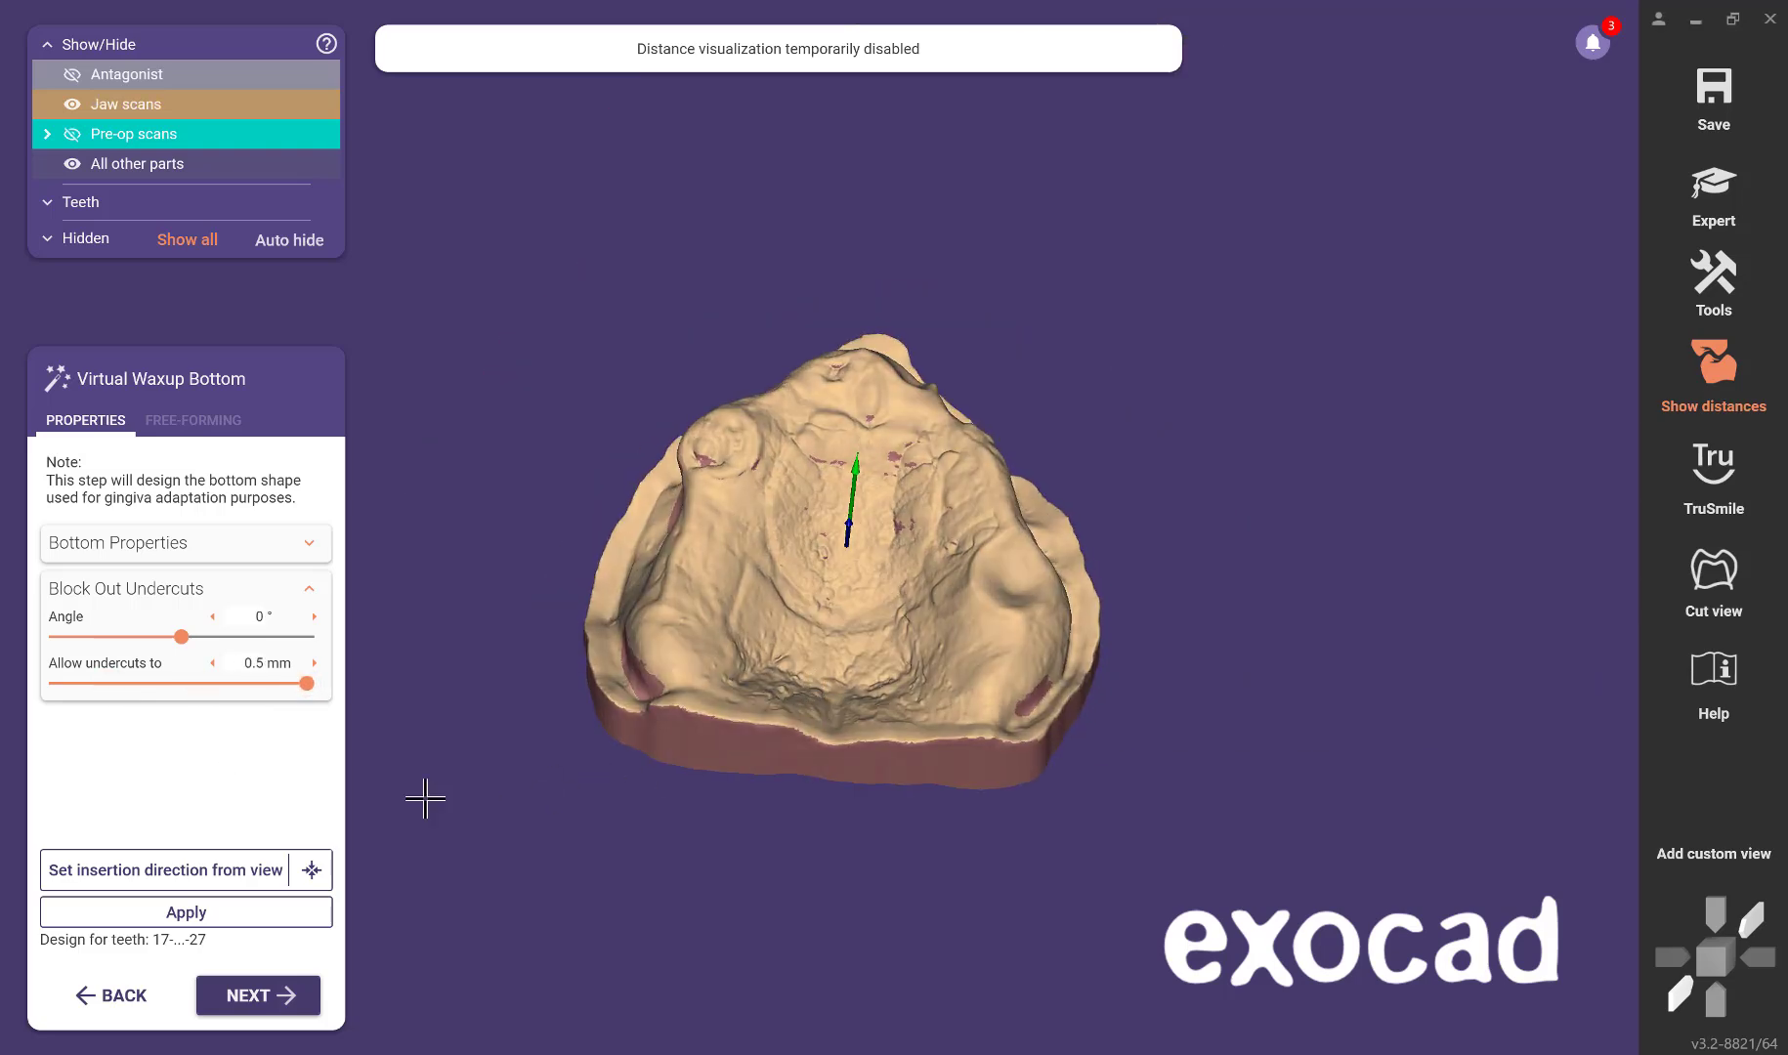
{"action": "scroll", "coordinate": [391, 787], "scroll_direction": "up", "scroll_amount": 3}
{"action": "right_click_drag", "start_coordinate": [723, 860], "coordinate": [502, 862]}
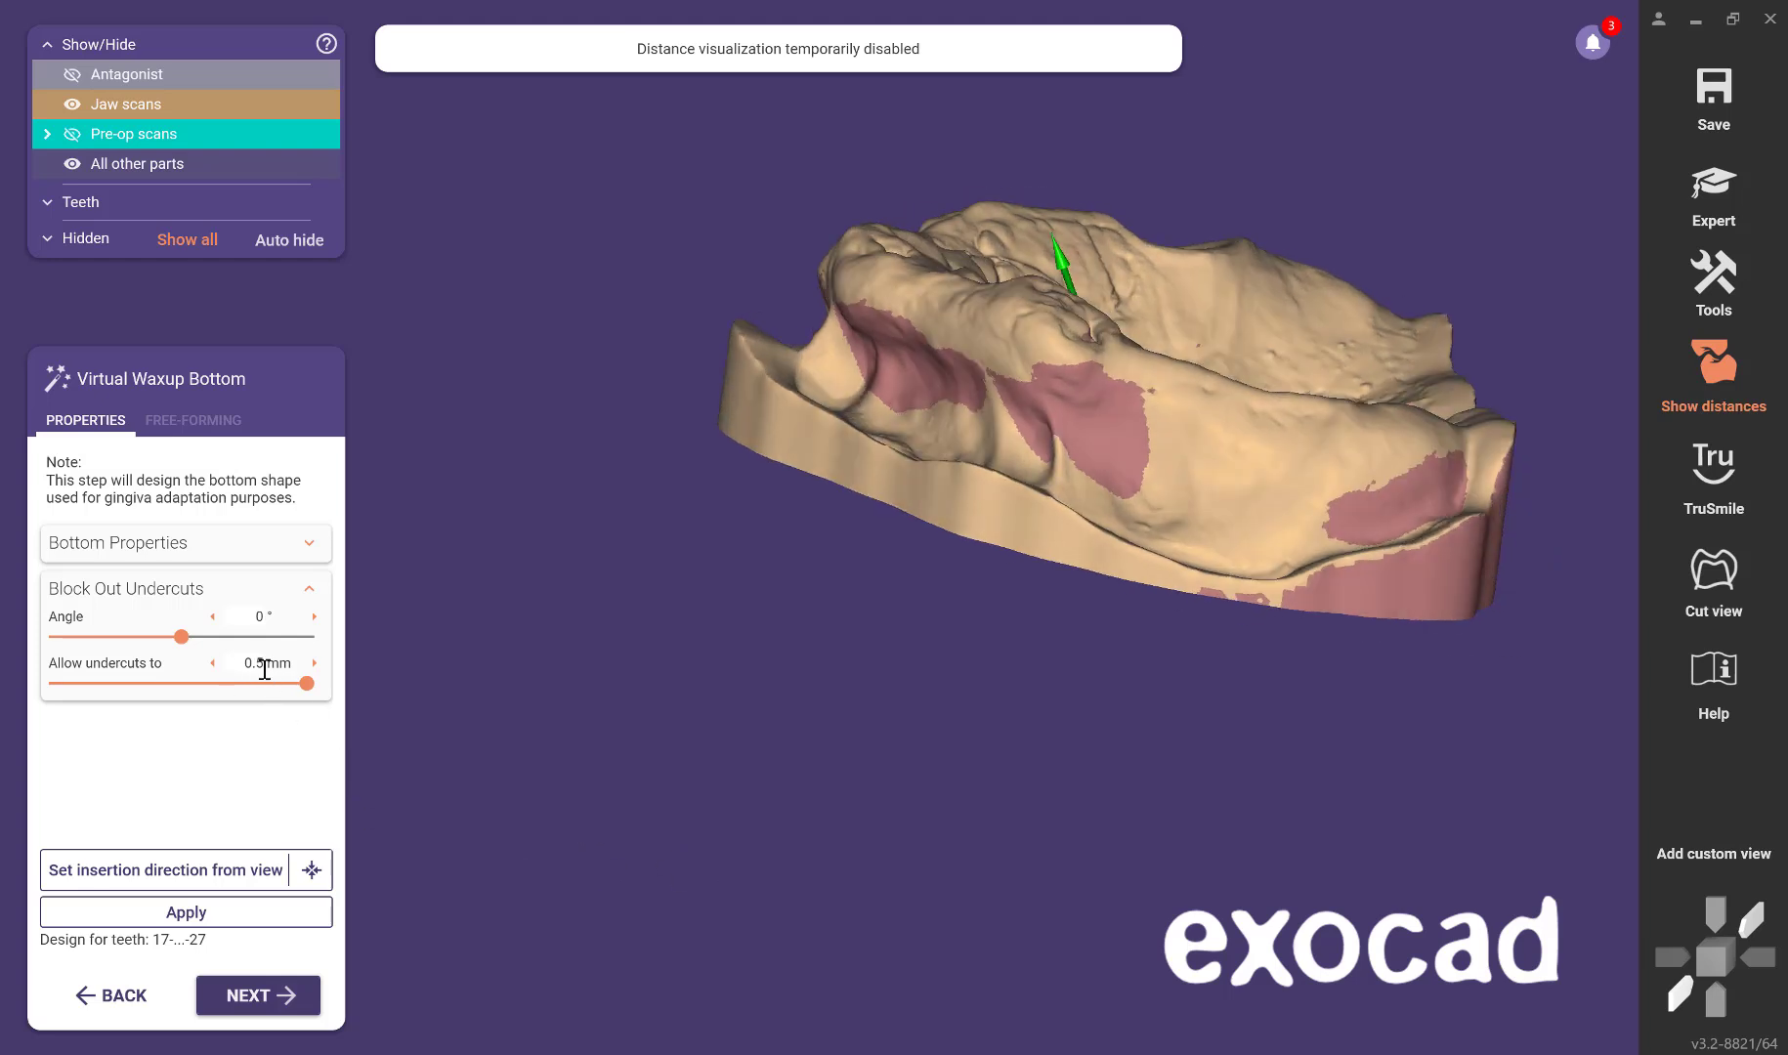
{"action": "right_click_drag", "start_coordinate": [934, 644], "coordinate": [950, 639]}
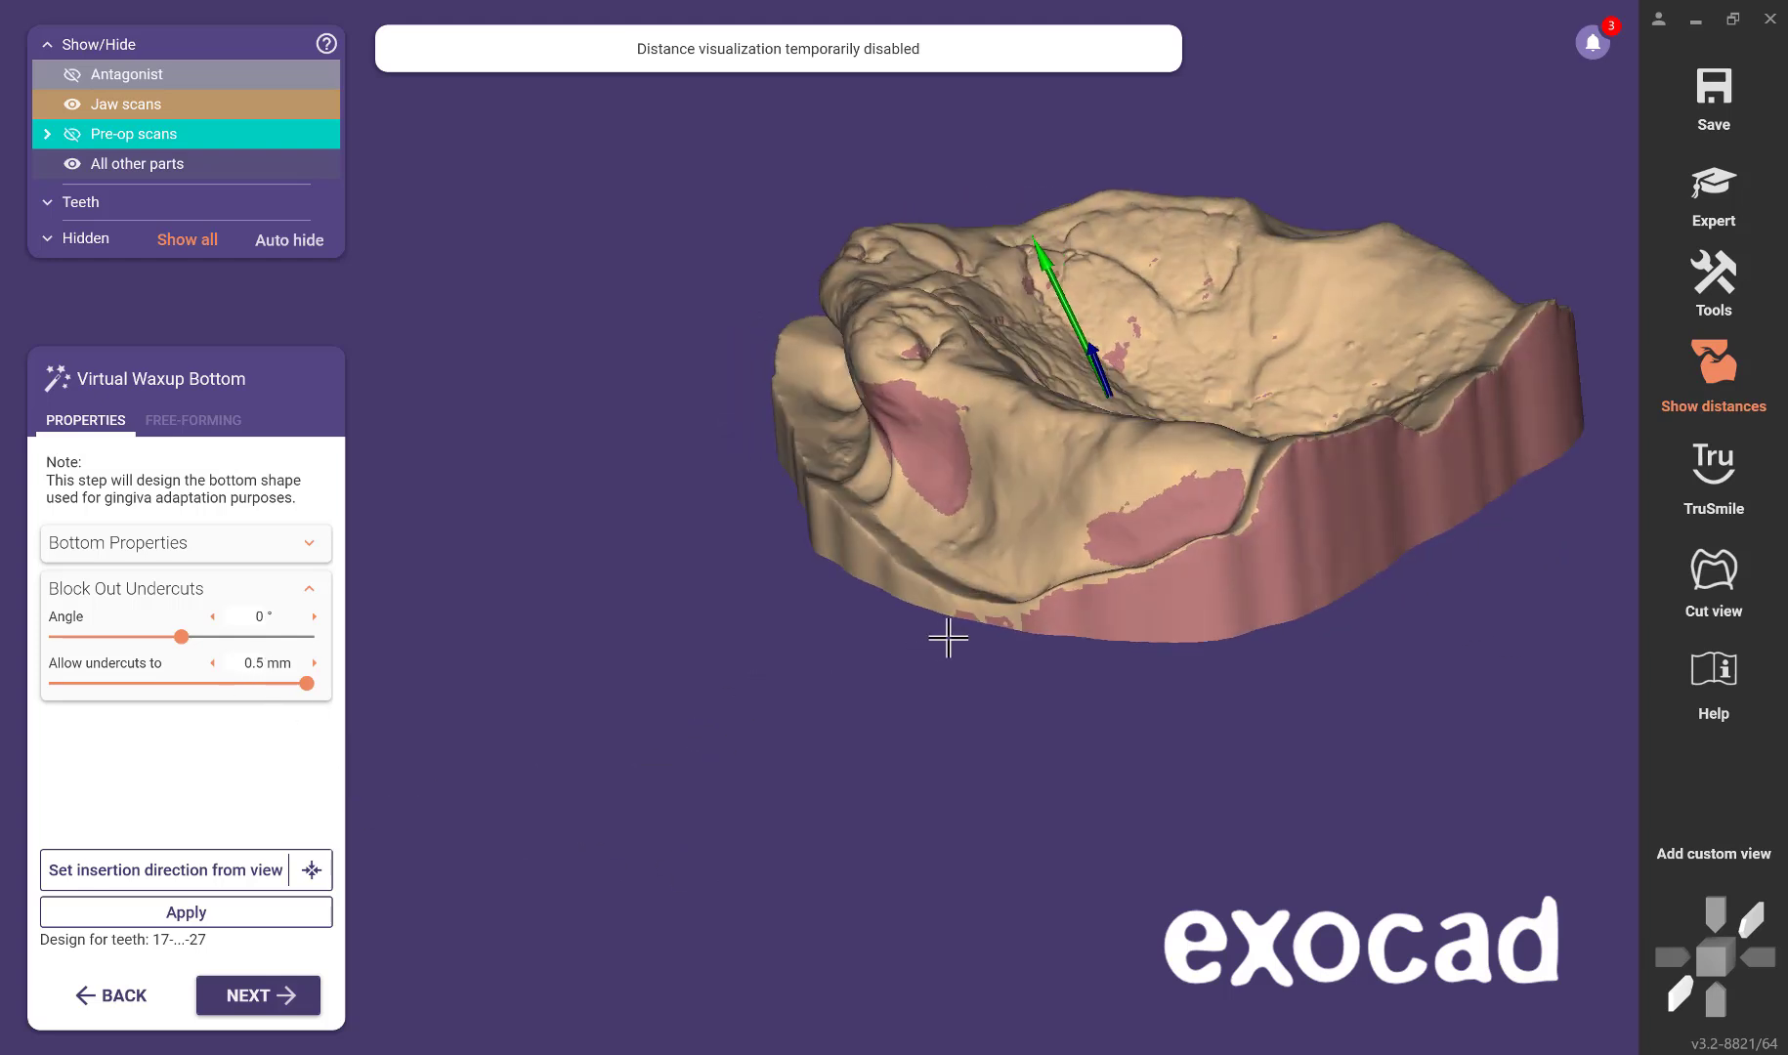
{"action": "scroll", "coordinate": [954, 637], "scroll_direction": "down", "scroll_amount": 5}
{"action": "right_click_drag", "start_coordinate": [996, 576], "coordinate": [1113, 575]}
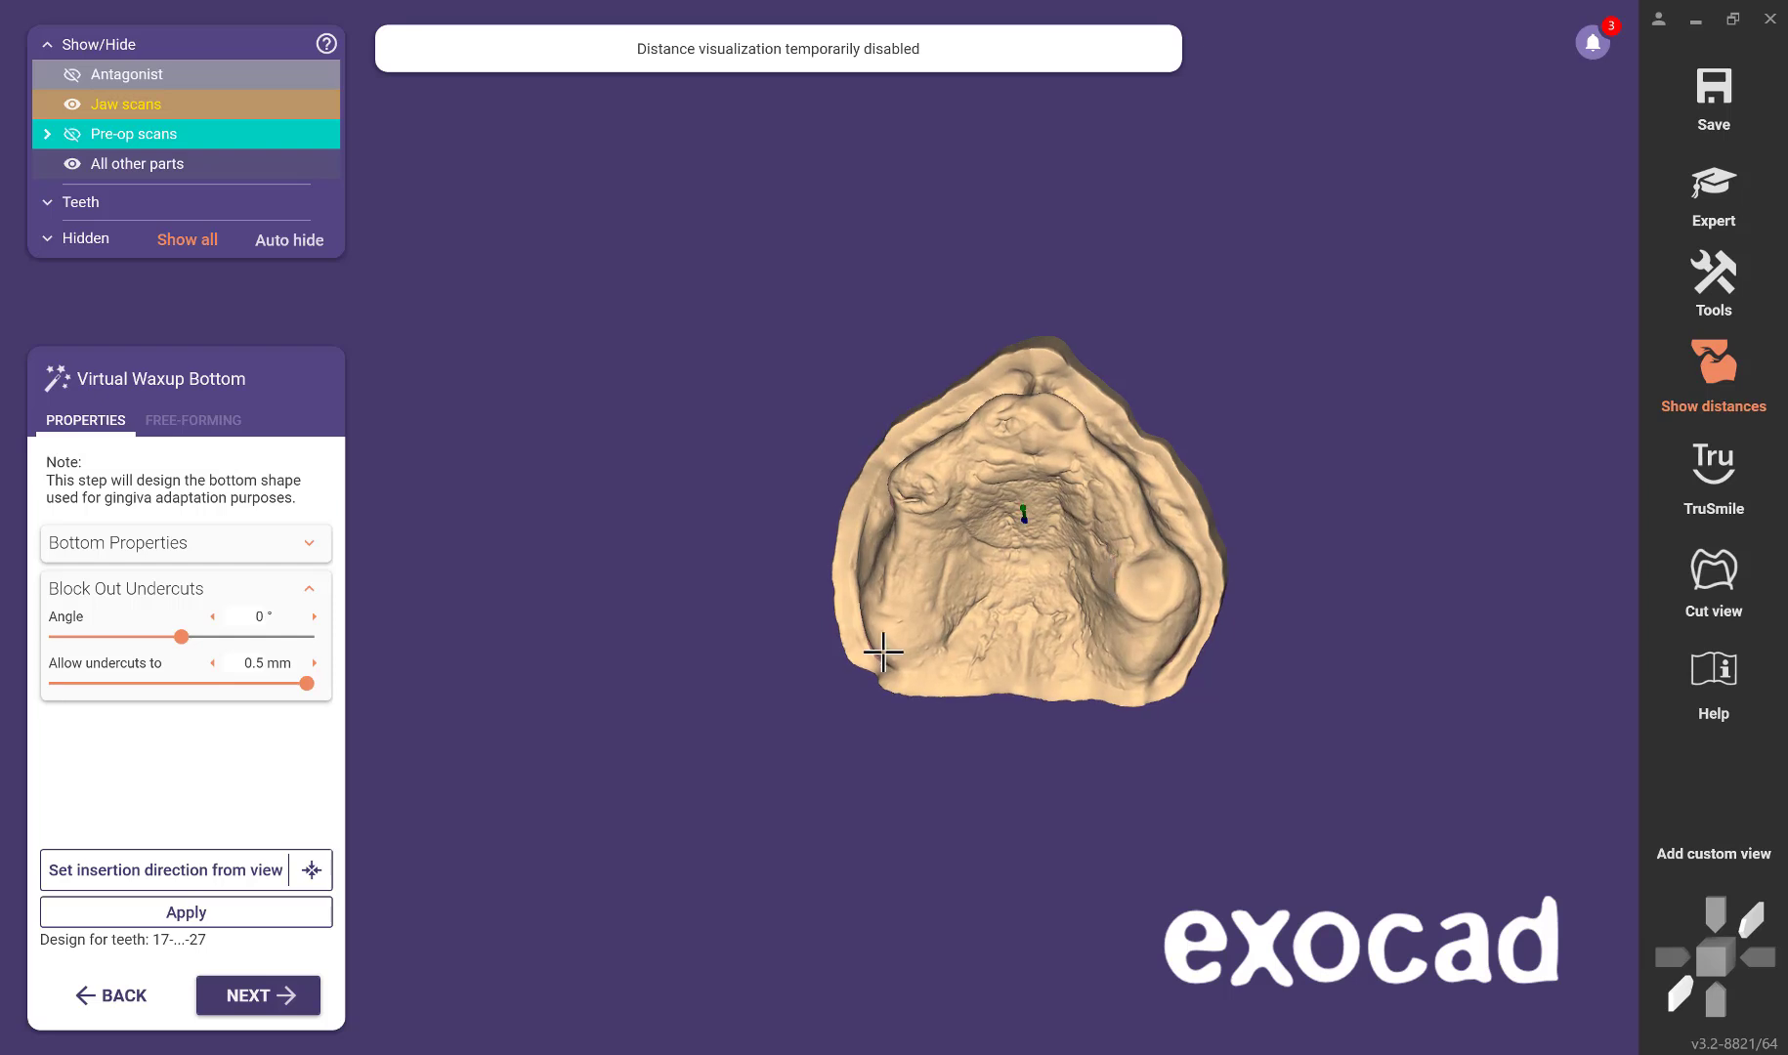
Generate the virtual waxup bottom and continue to the placement of the tooth models.
{"action": "left_click", "coordinate": [226, 914]}
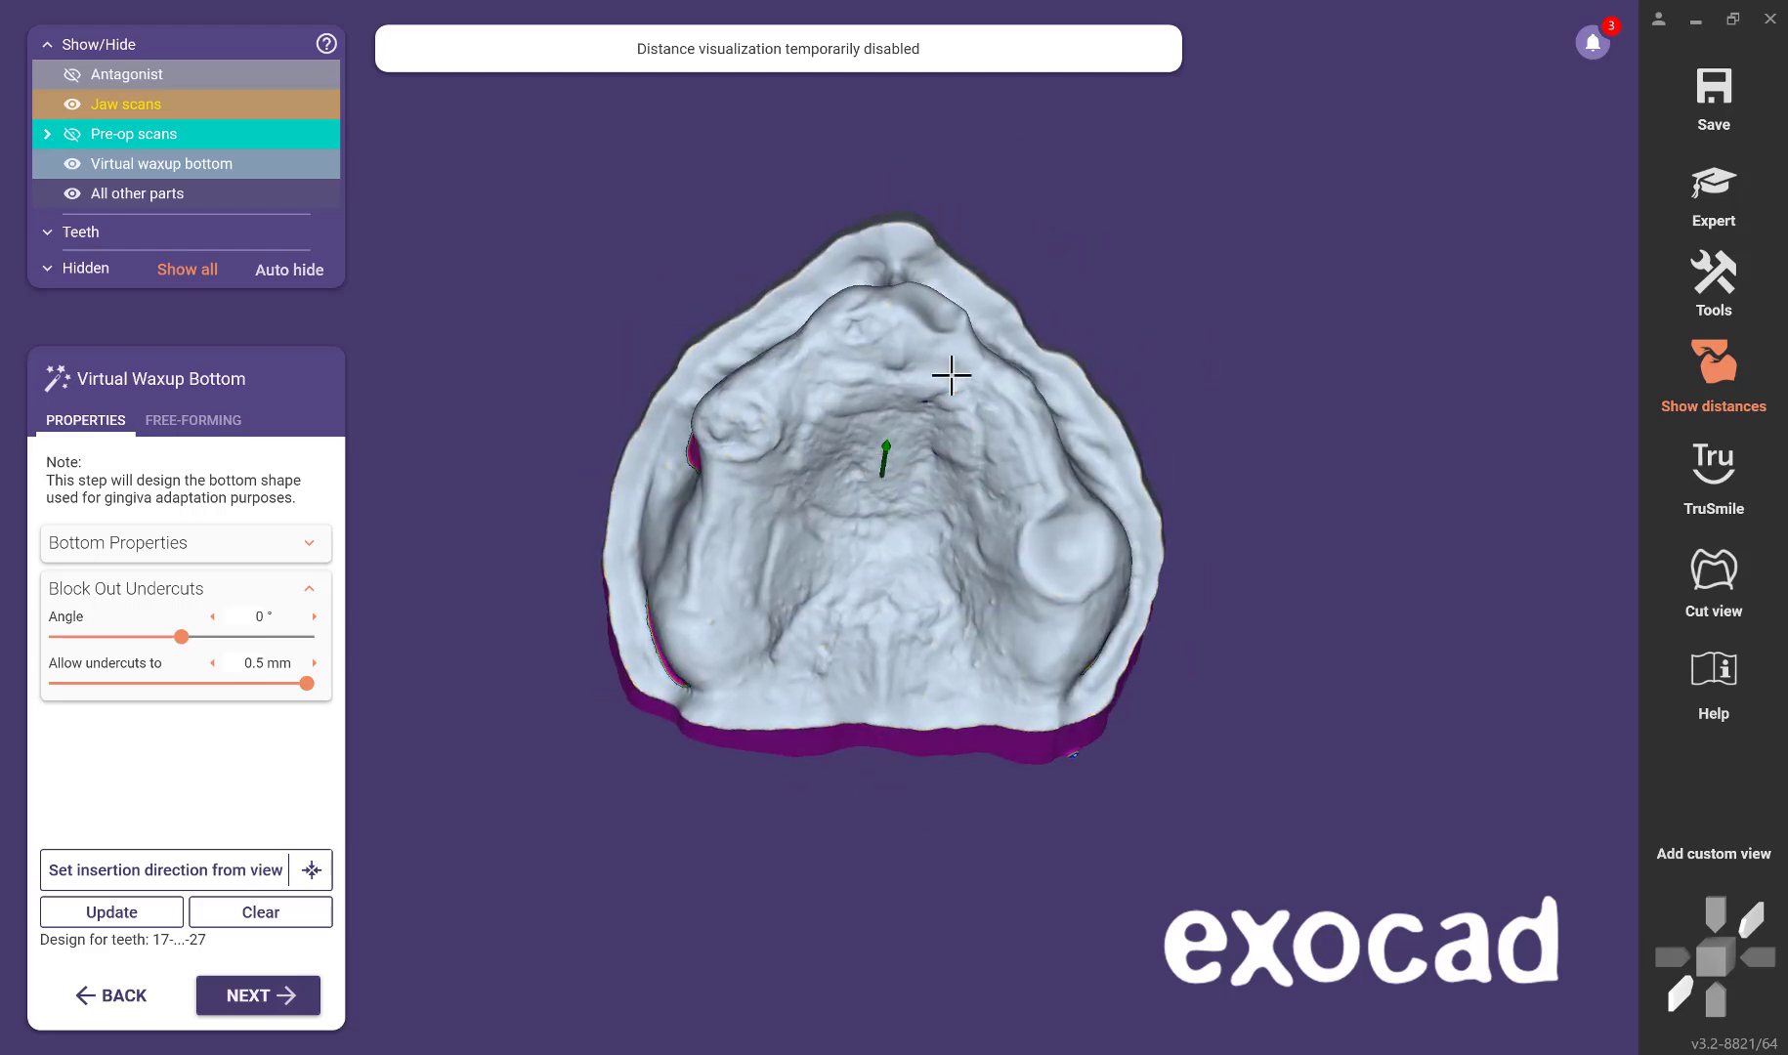
{"action": "left_click", "coordinate": [273, 997]}
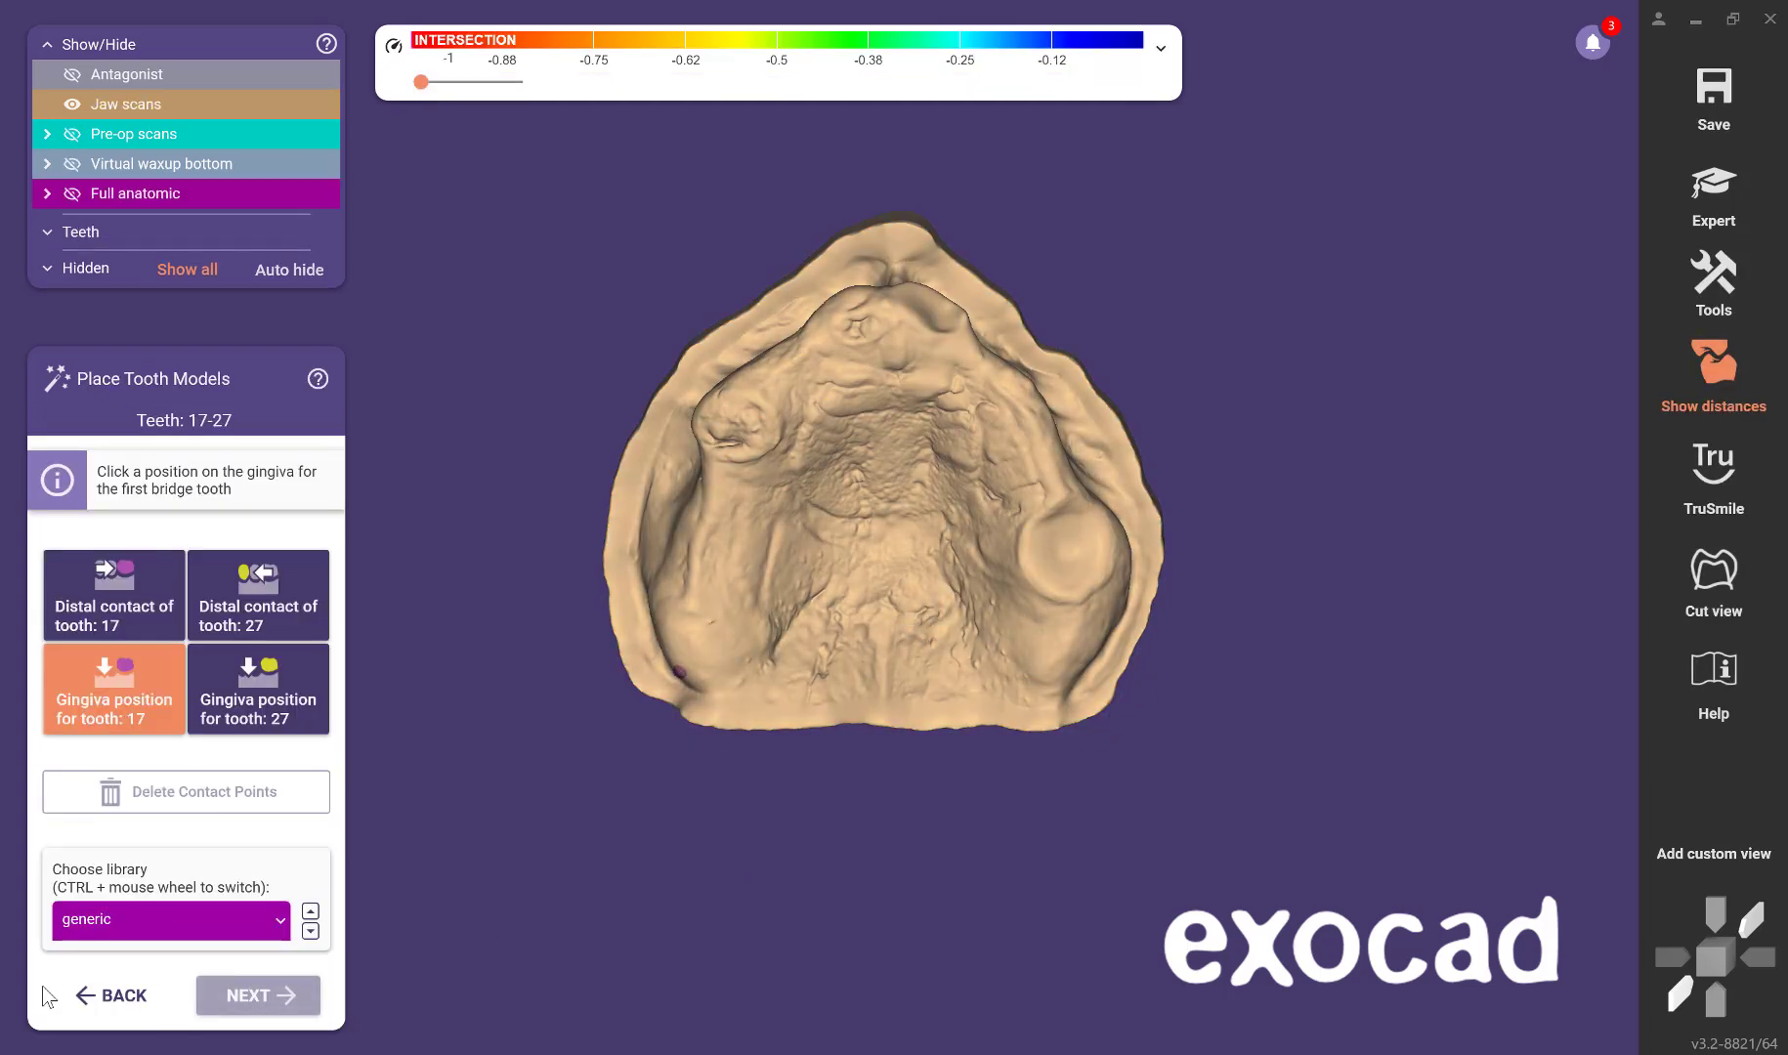
Show the antagonist over the jaw scan and set the gingiva positions for teeth 17 and 27 on the posterior ridge.
{"action": "left_click", "coordinate": [71, 74]}
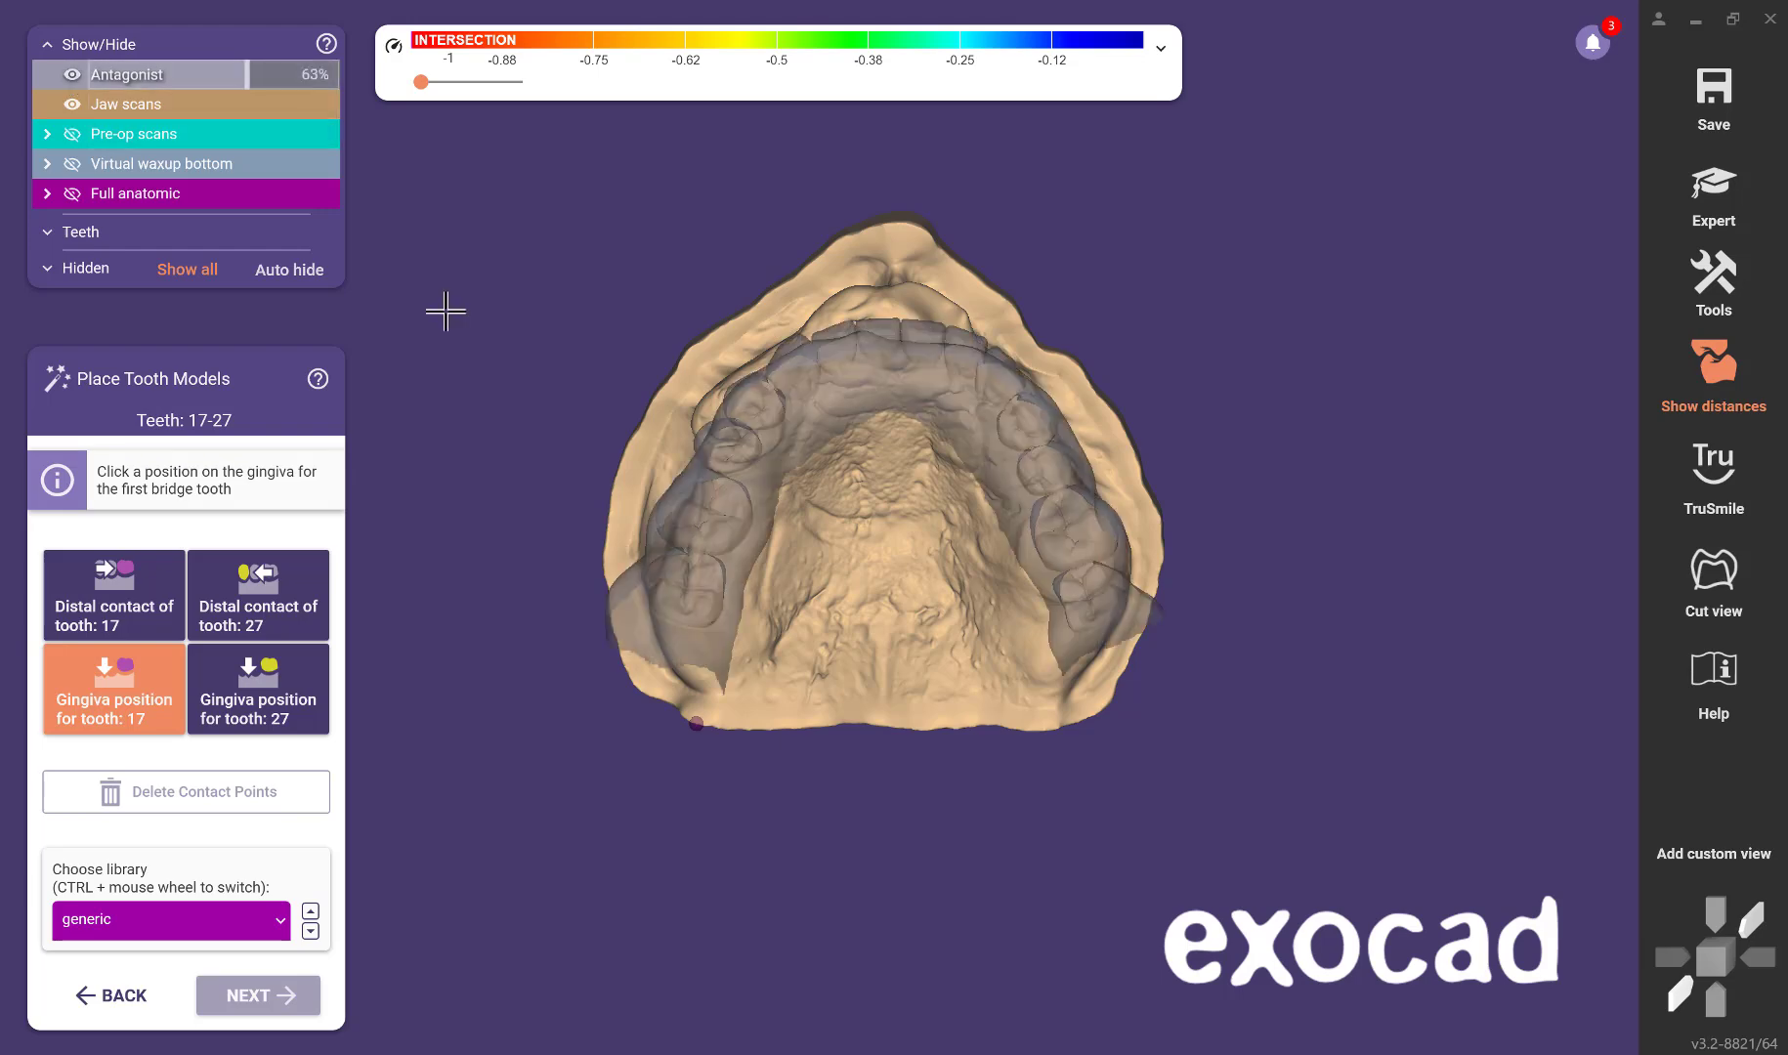
{"action": "scroll", "coordinate": [731, 806], "scroll_direction": "up", "scroll_amount": 3}
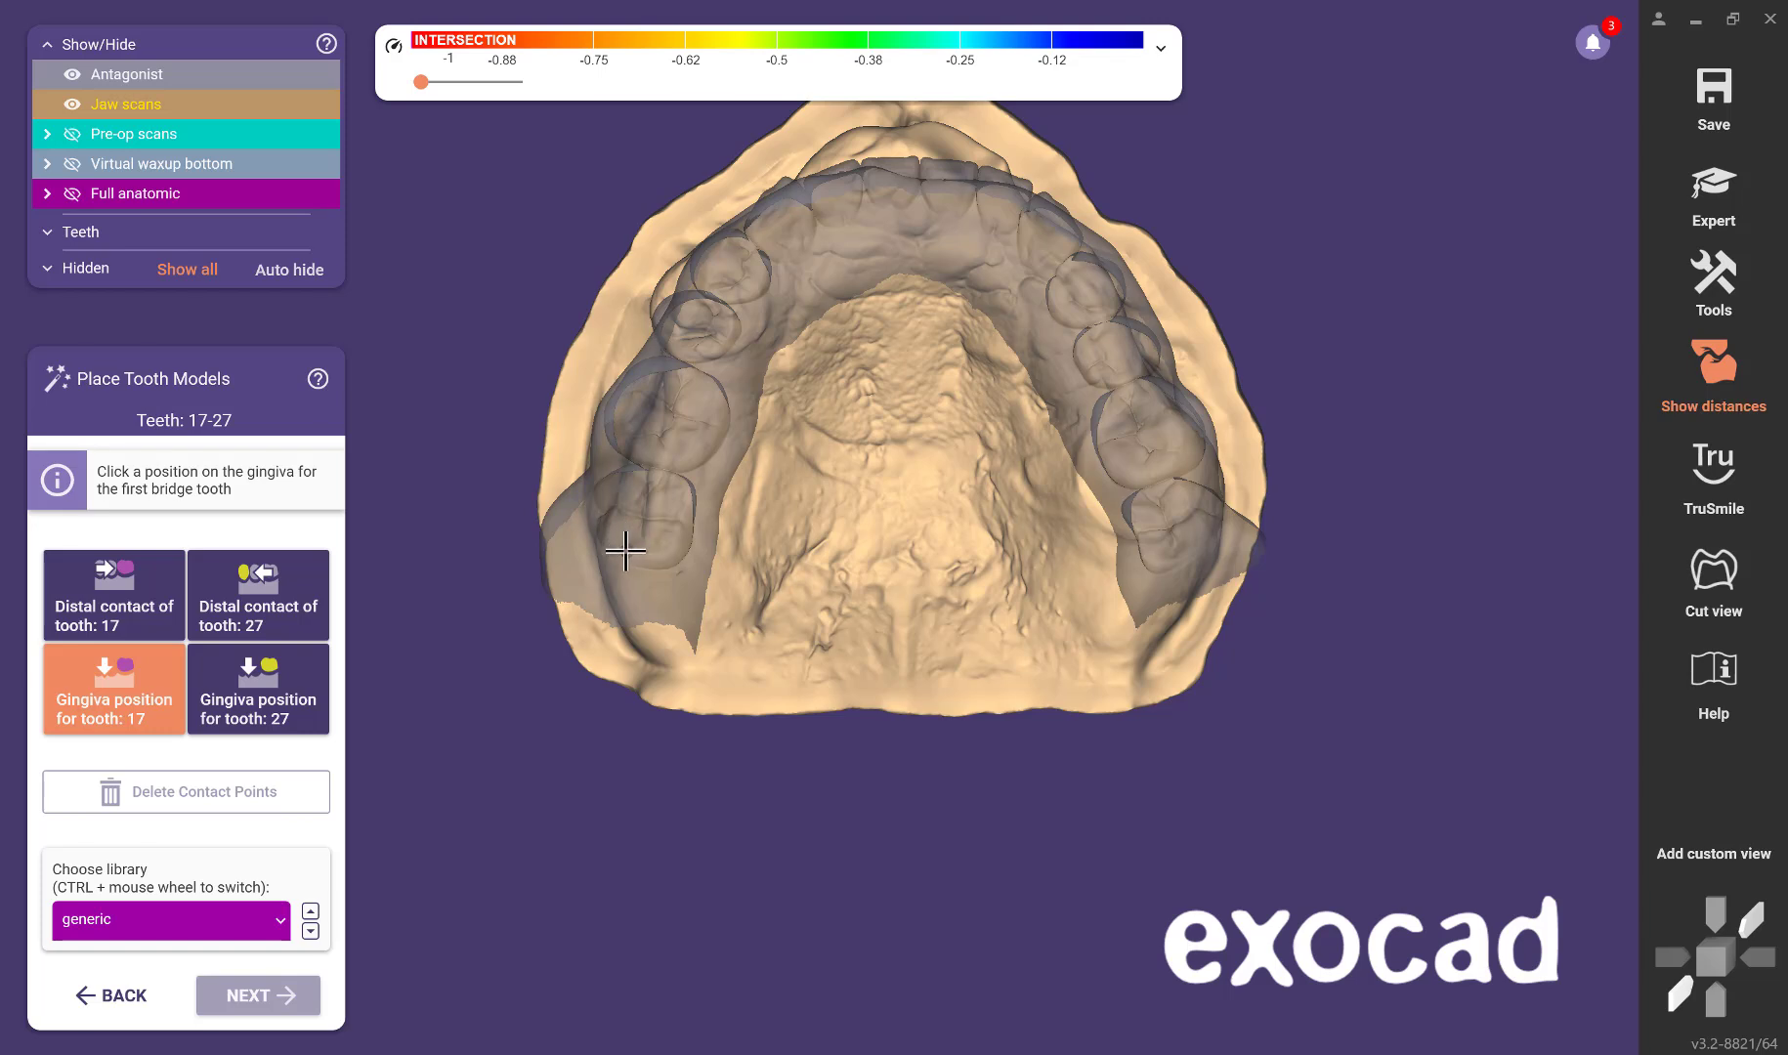
{"action": "left_click", "coordinate": [627, 551]}
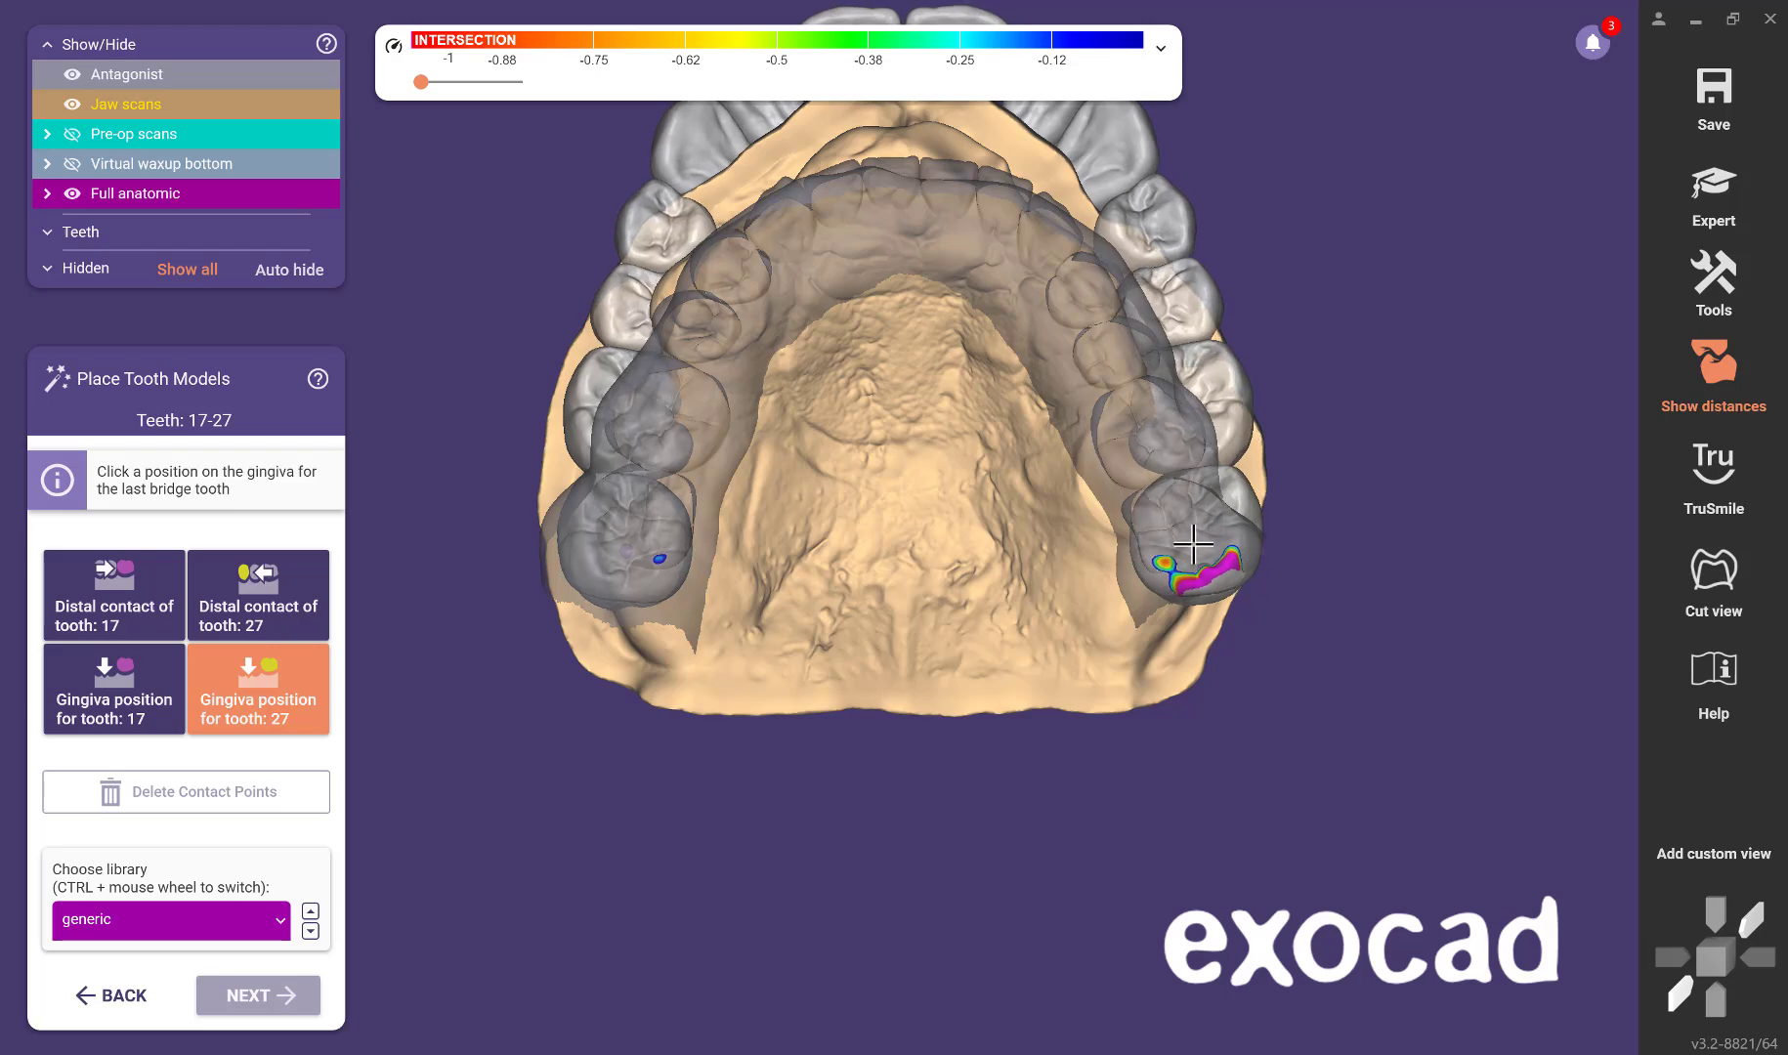
{"action": "left_click", "coordinate": [950, 560]}
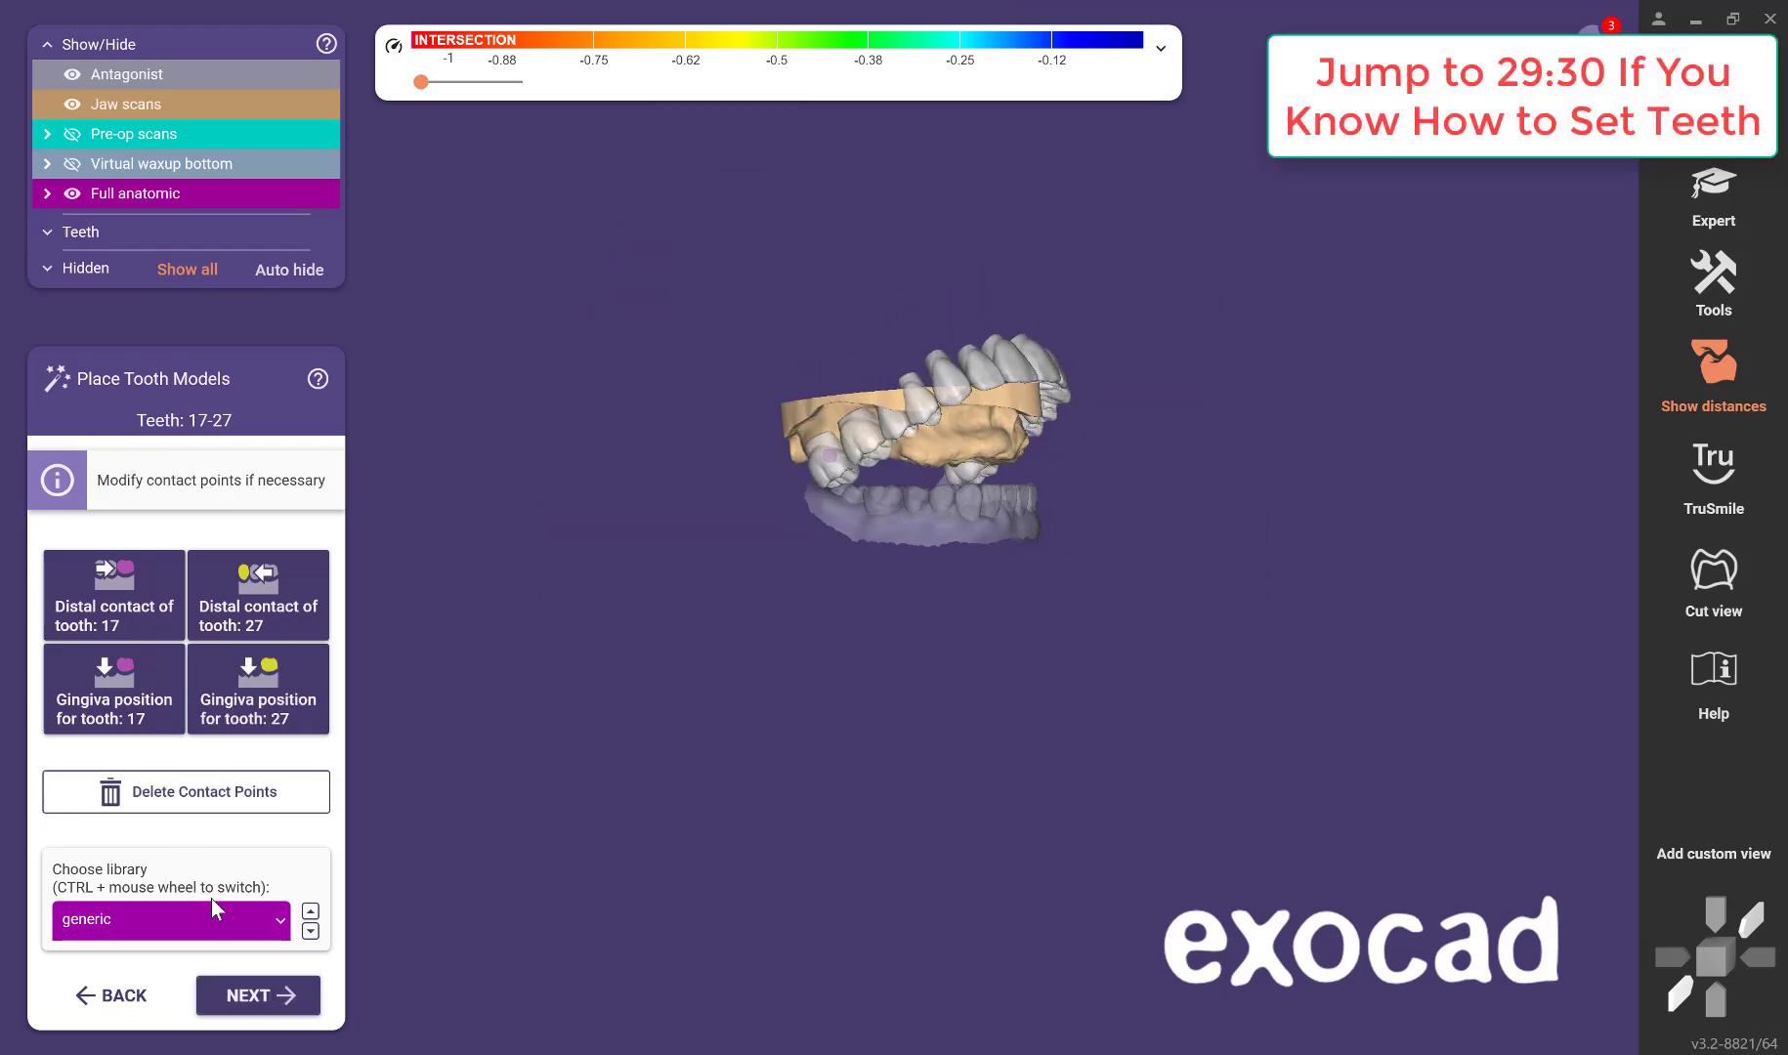
Switch the tooth library to hd and adjust the position of the posterior tooth models on the ridge.
{"action": "left_click", "coordinate": [283, 920]}
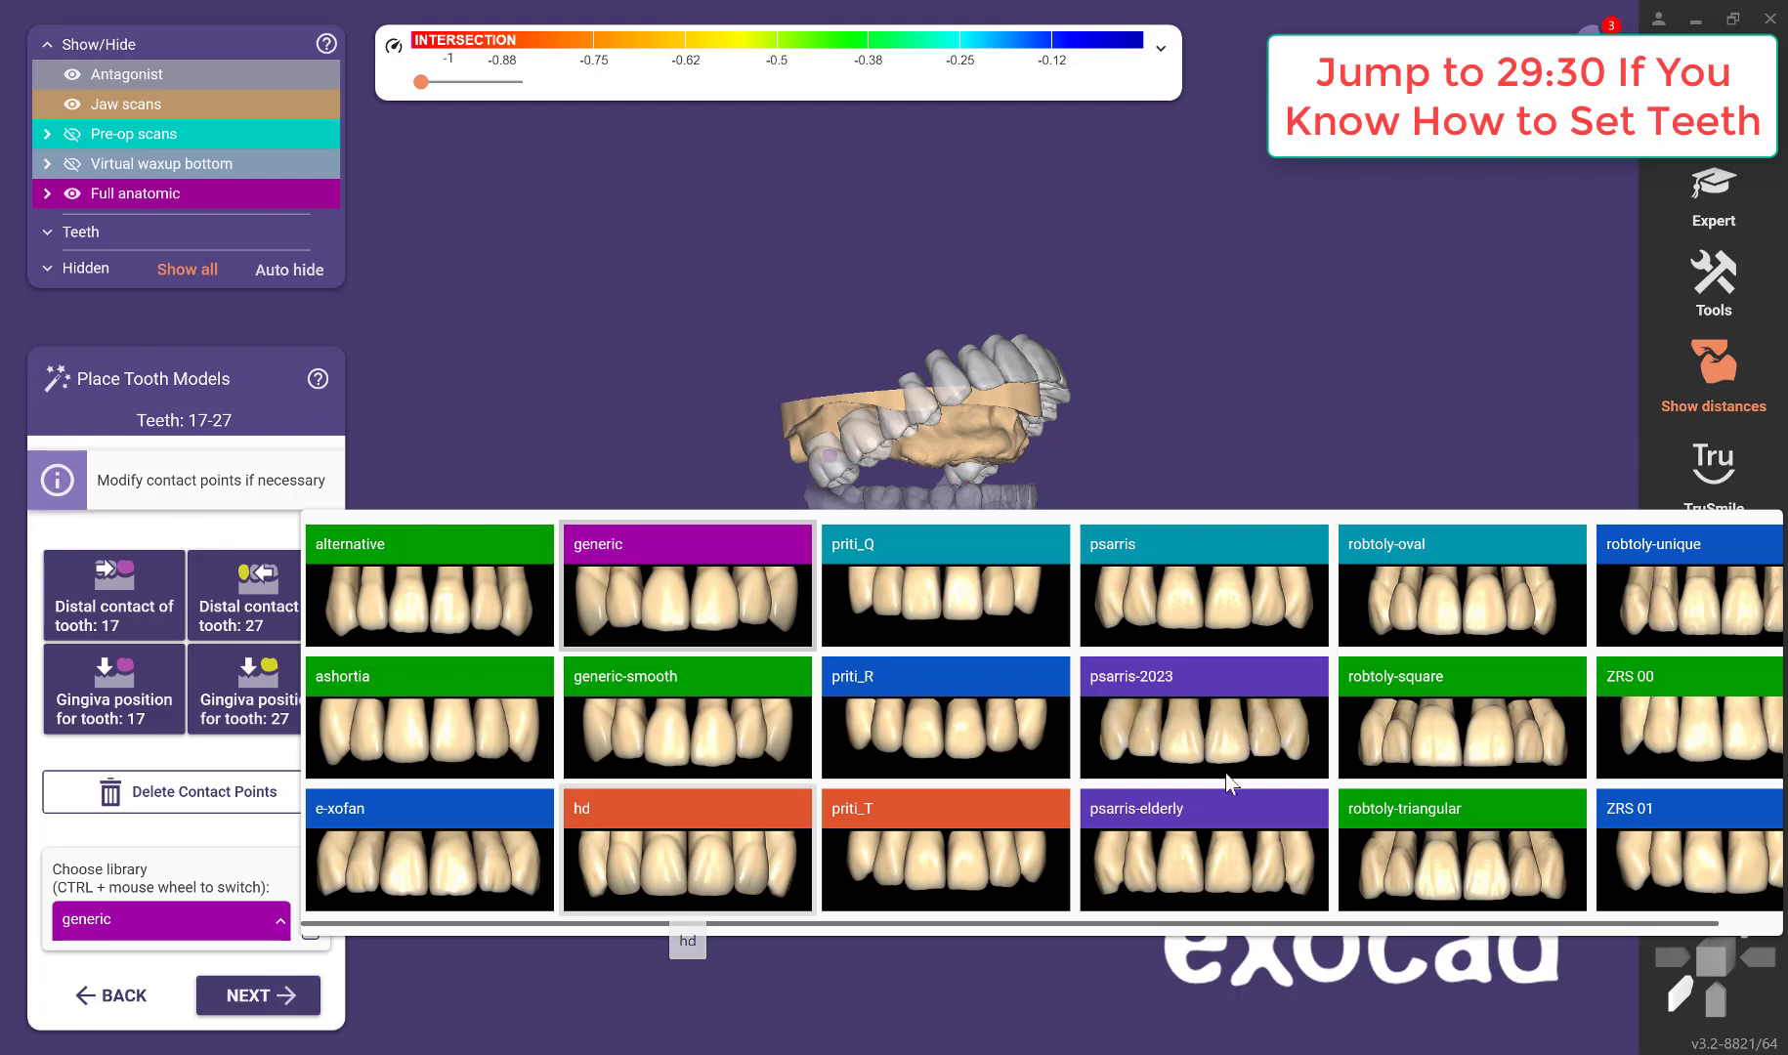
{"action": "left_click", "coordinate": [734, 804]}
{"action": "right_click_drag", "start_coordinate": [1039, 641], "coordinate": [906, 613]}
{"action": "scroll", "coordinate": [905, 611], "scroll_direction": "up", "scroll_amount": 4}
{"action": "right_click_drag", "start_coordinate": [833, 667], "coordinate": [838, 675]}
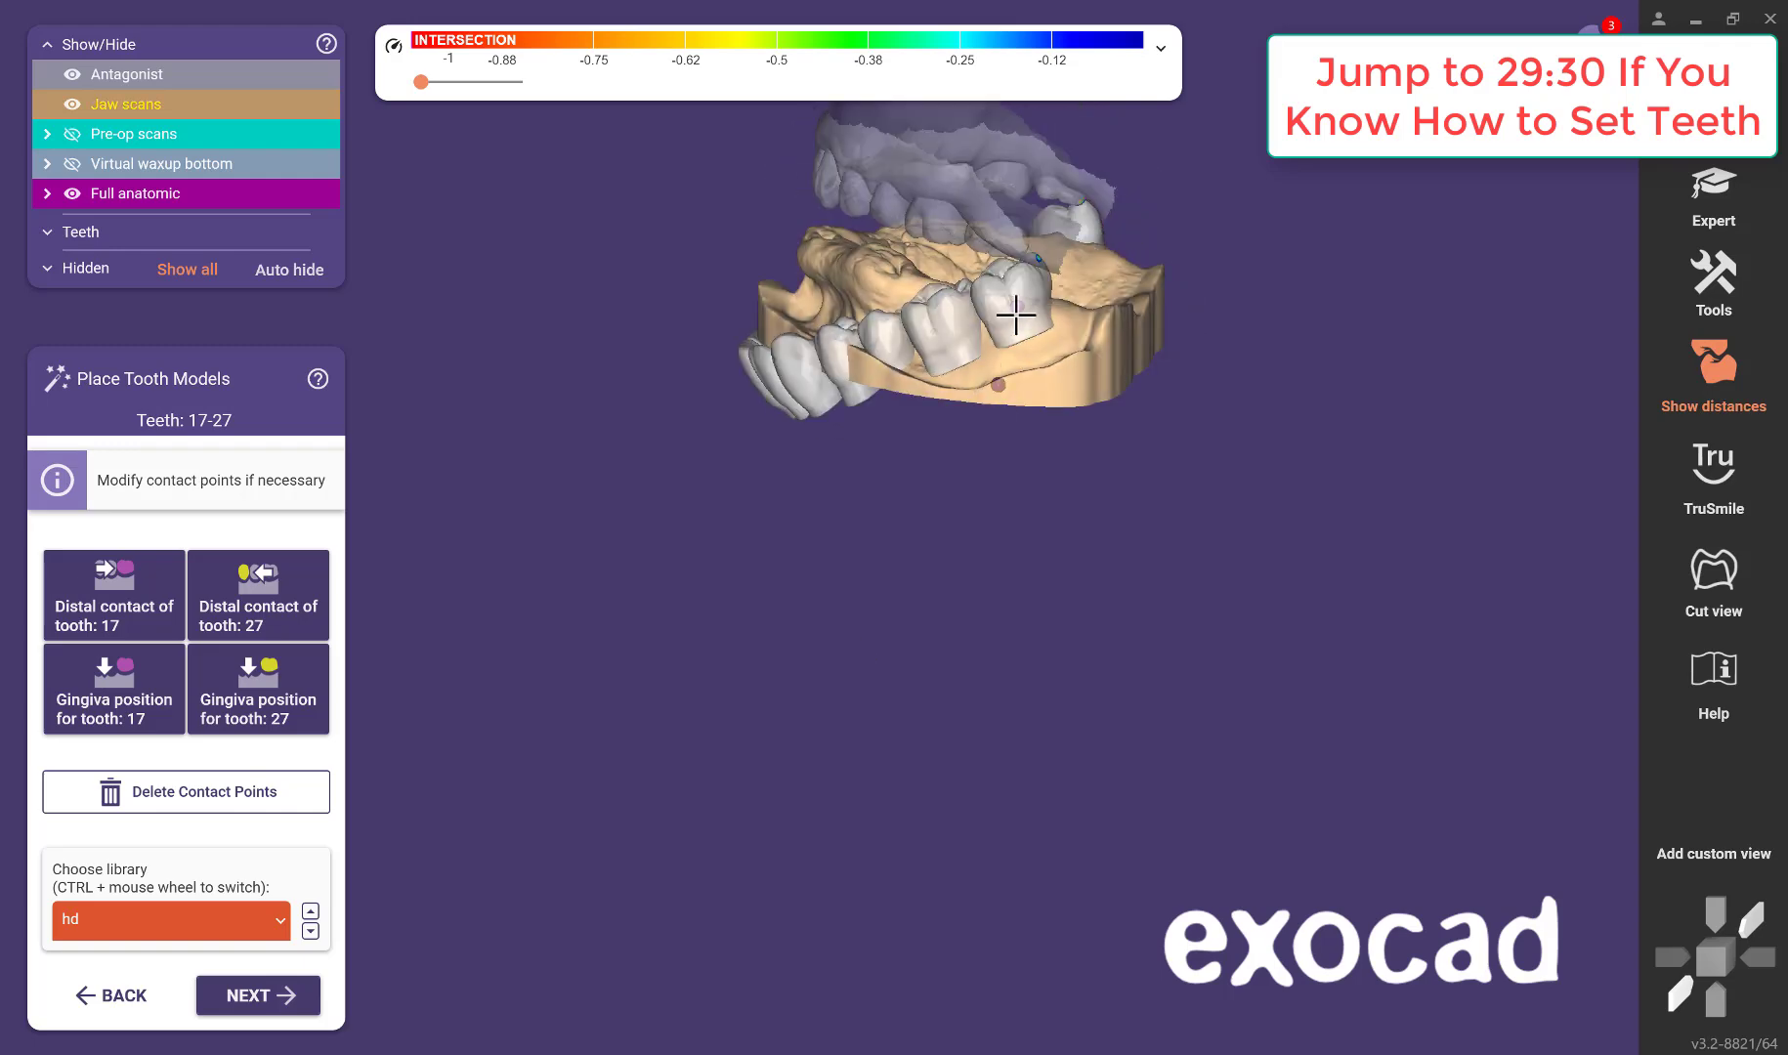
{"action": "scroll", "coordinate": [1016, 315], "scroll_direction": "up", "scroll_amount": 4}
{"action": "left_click_drag", "start_coordinate": [1018, 303], "coordinate": [1074, 312]}
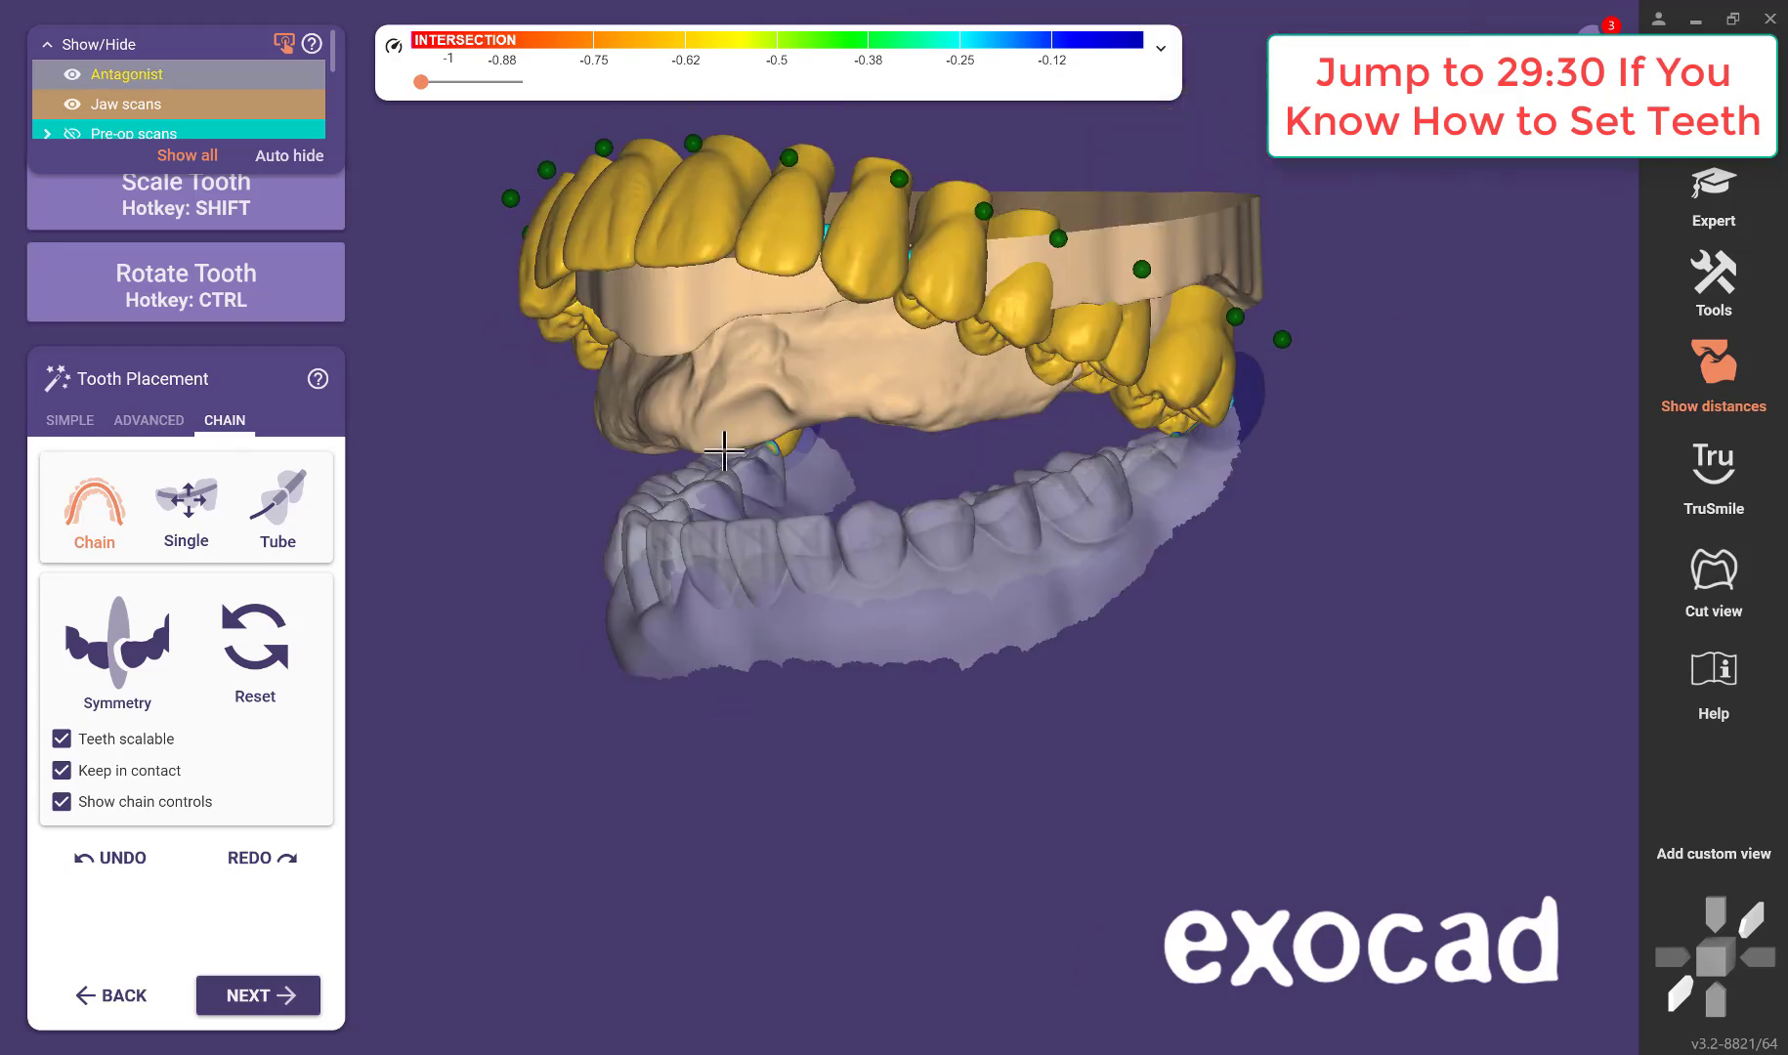
Lower the front of the tooth chain toward the antagonist and raise the molars on both sides toward the jaw.
{"action": "left_click_drag", "start_coordinate": [679, 238], "coordinate": [687, 496]}
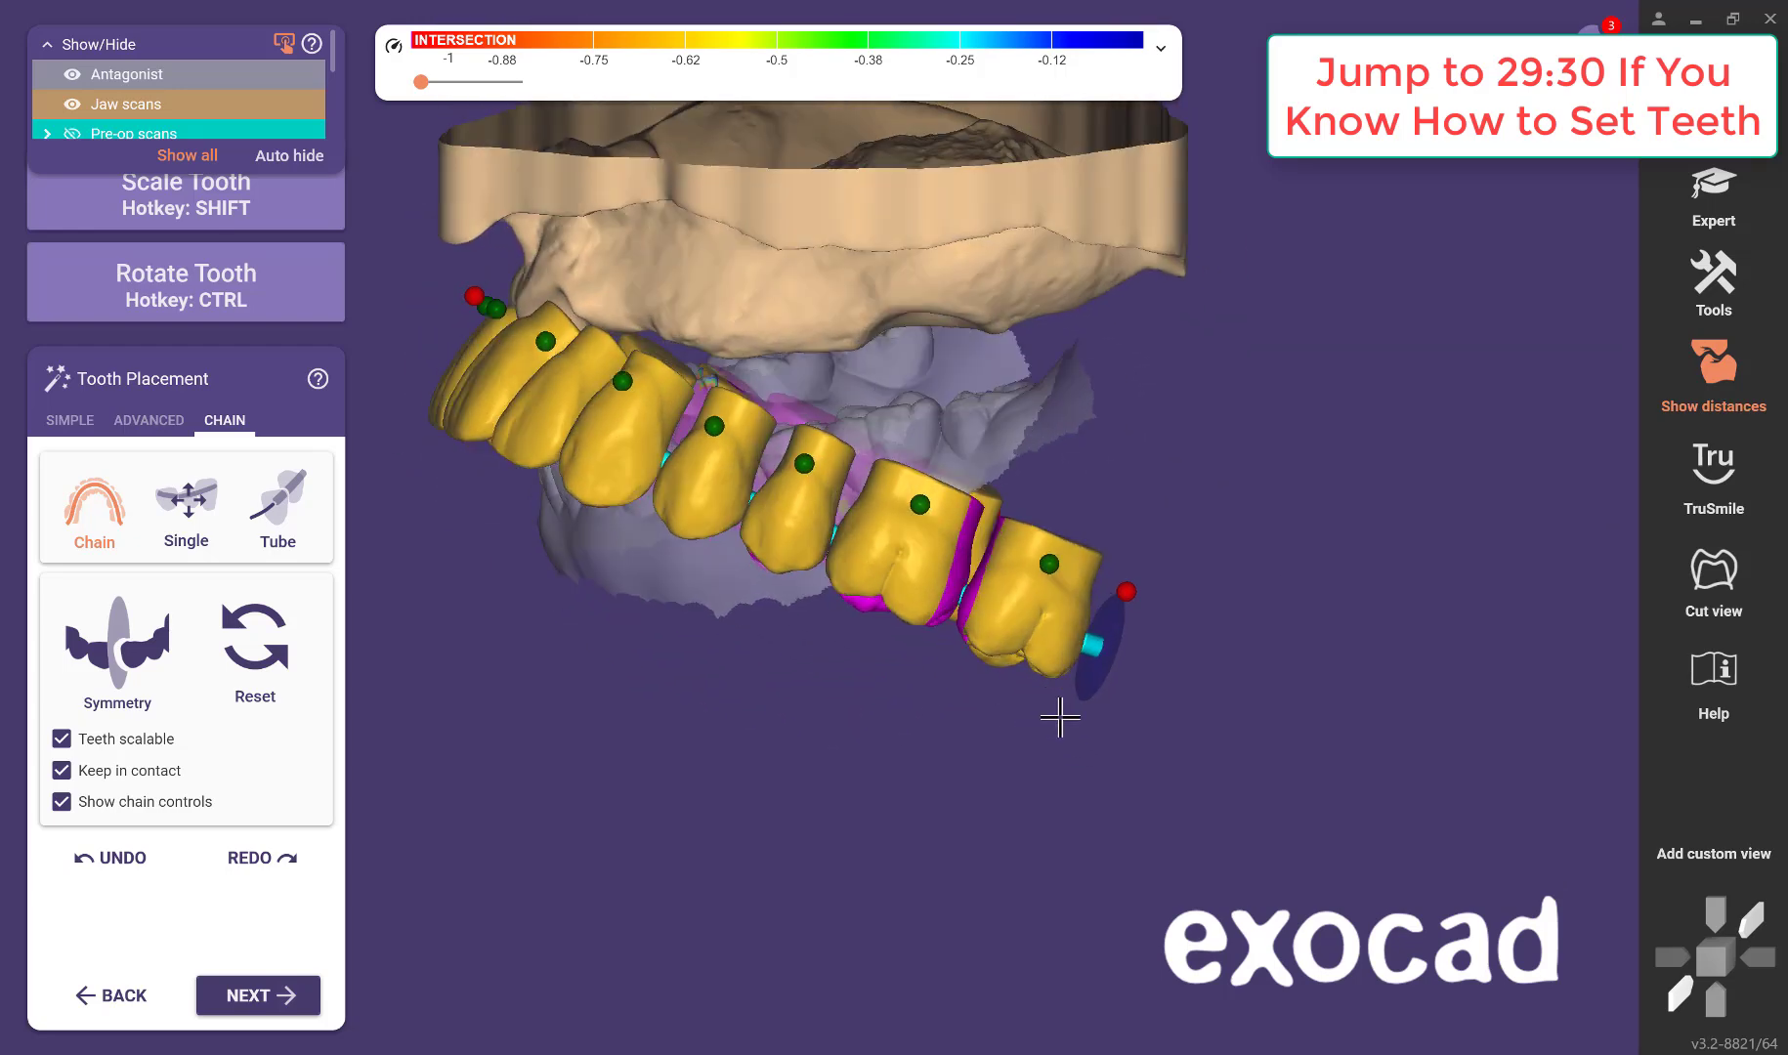
{"action": "left_click_drag", "start_coordinate": [1061, 649], "coordinate": [1065, 376]}
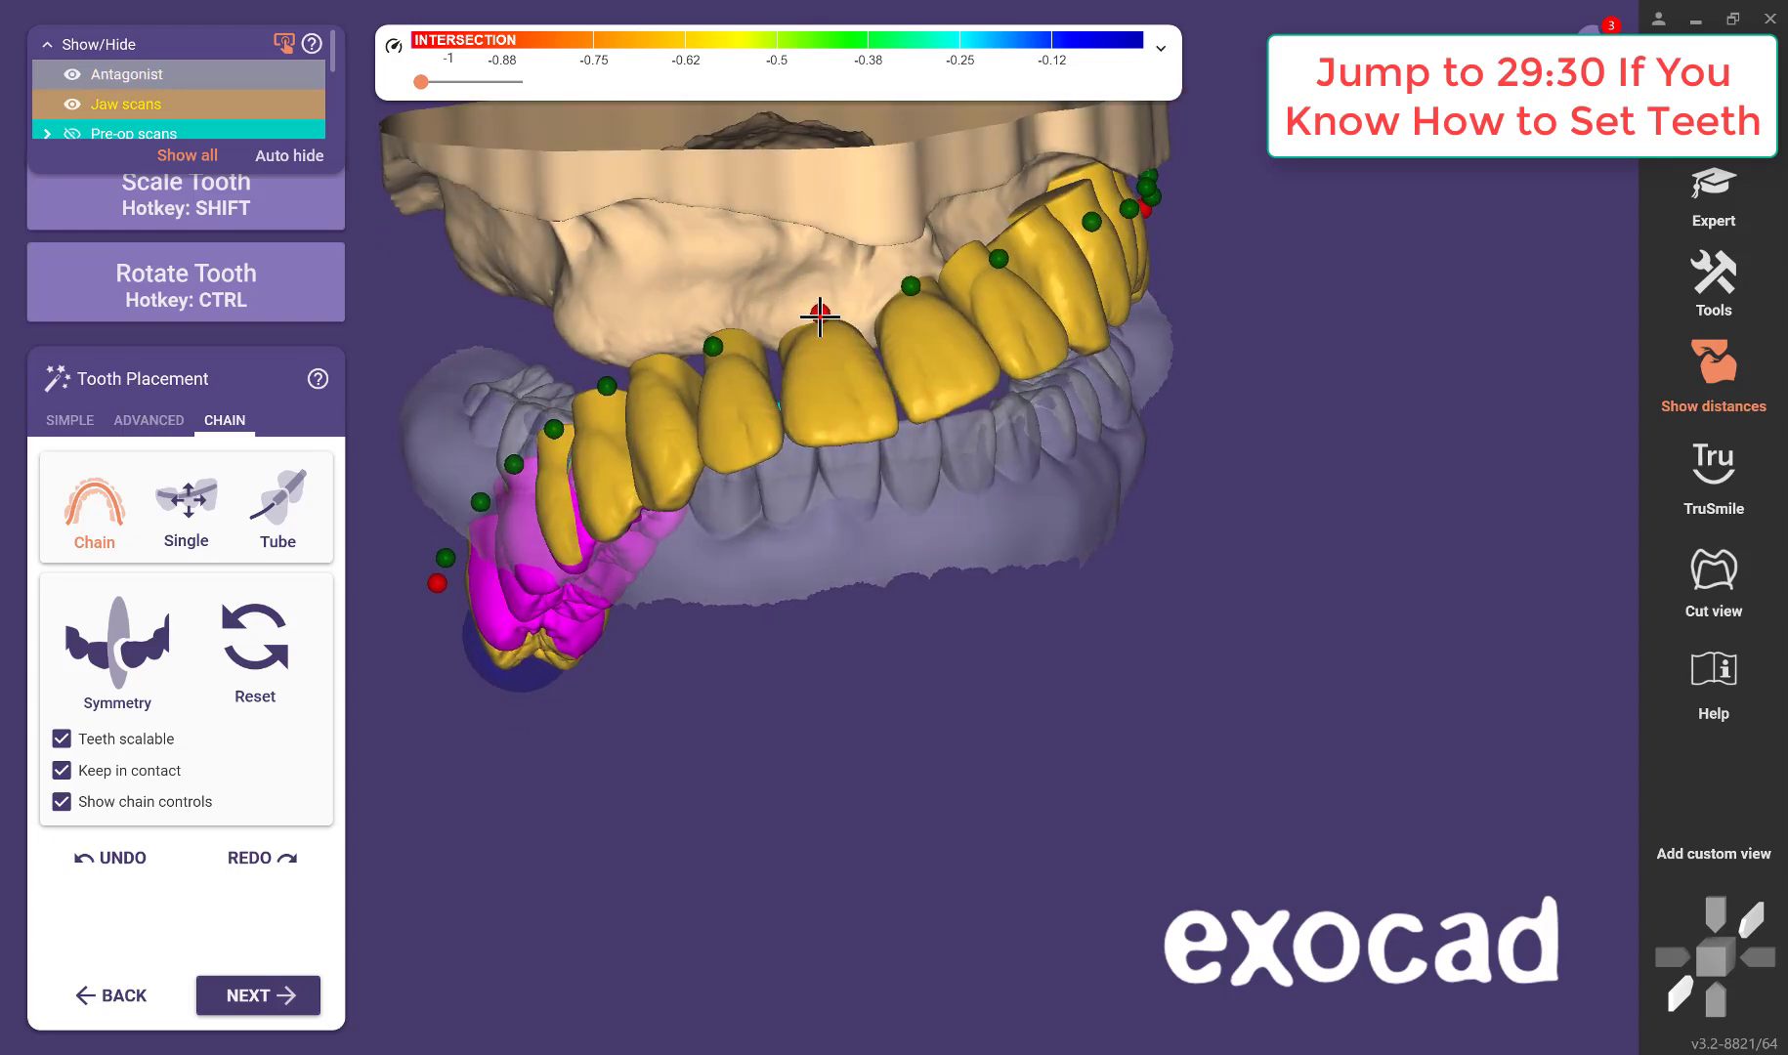
{"action": "right_click_drag", "start_coordinate": [853, 553], "coordinate": [773, 599]}
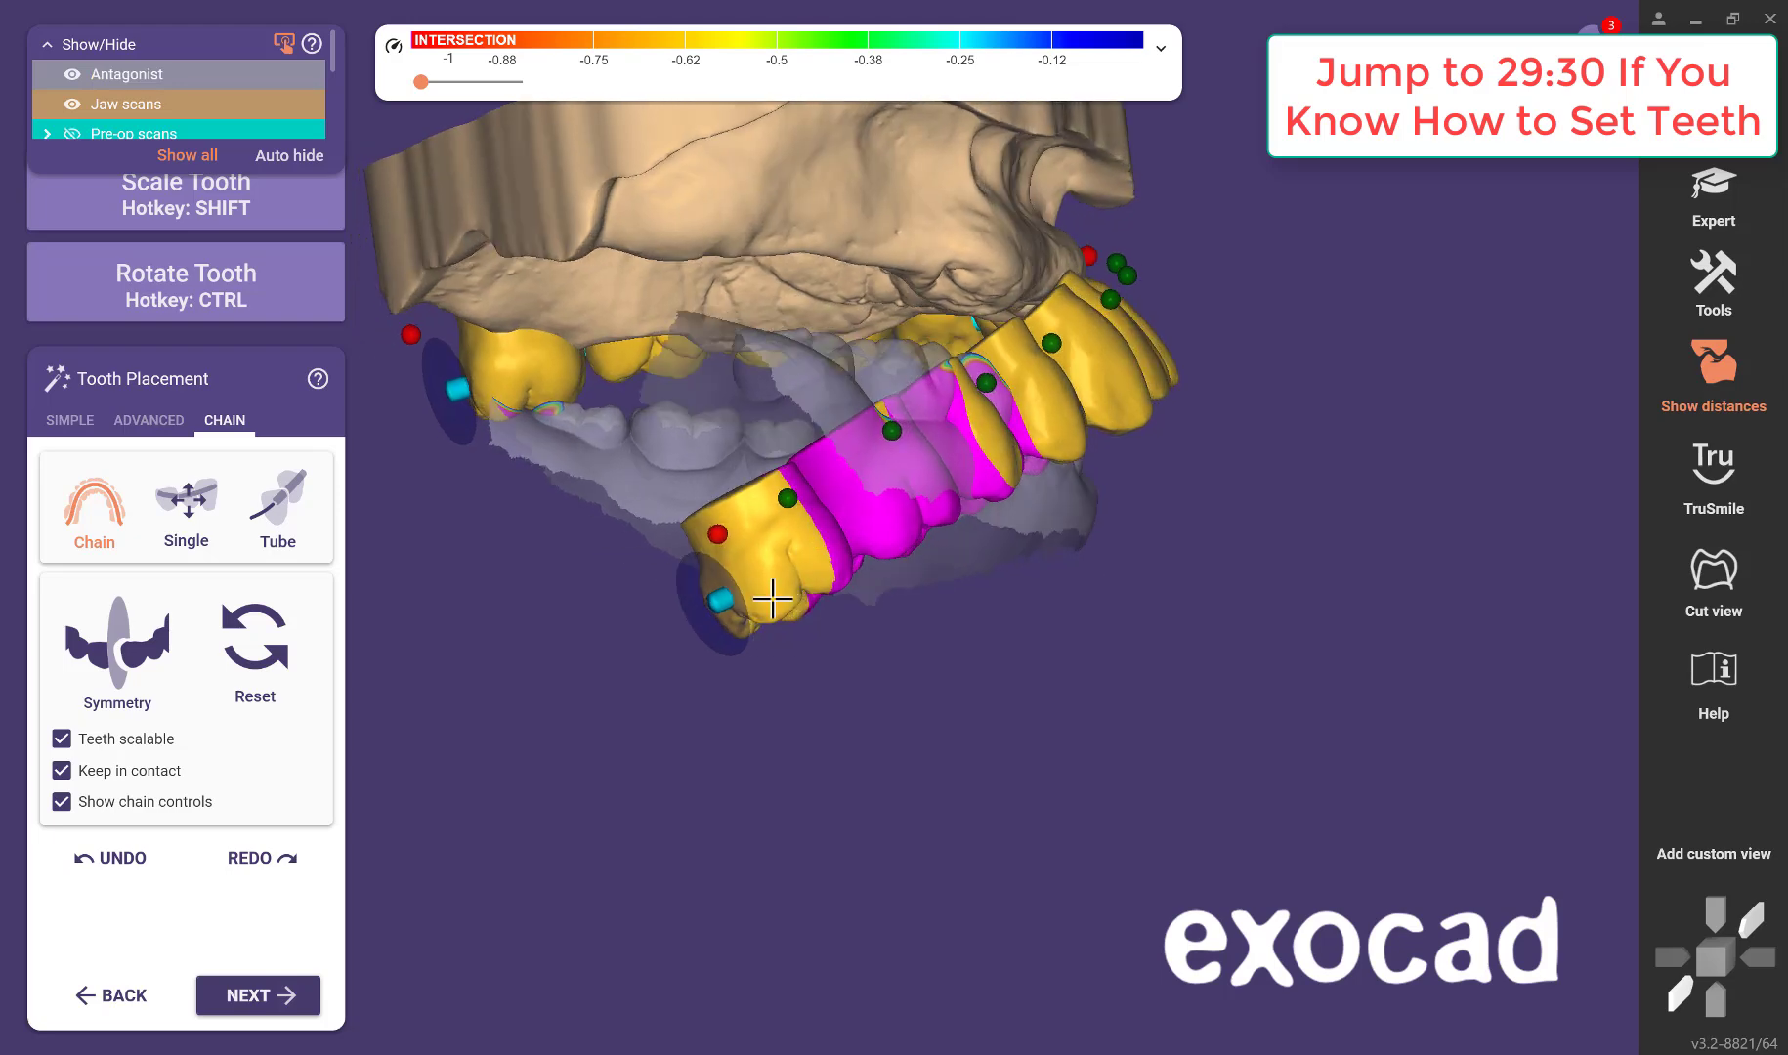
{"action": "left_click_drag", "start_coordinate": [700, 615], "coordinate": [670, 305]}
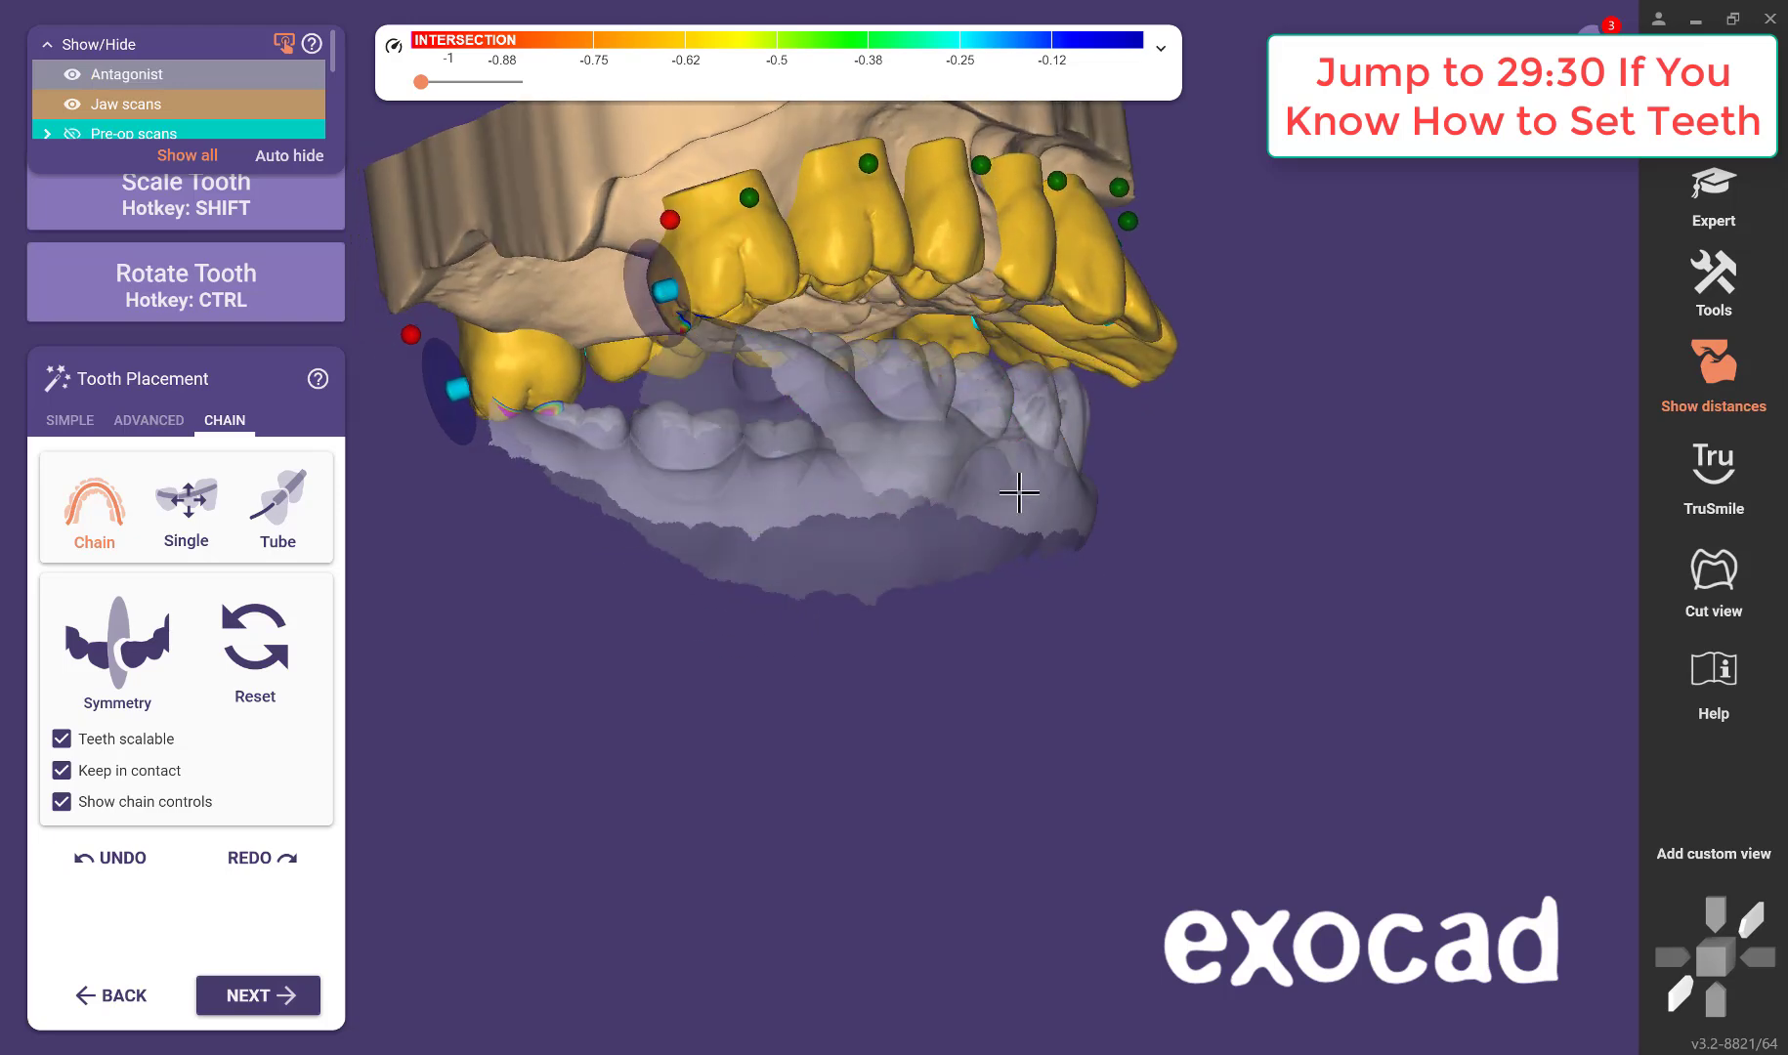
Rotate both central incisors in the chain to a more upright inclination, working from the occlusal view.
{"action": "right_click_drag", "start_coordinate": [1018, 489], "coordinate": [1032, 496]}
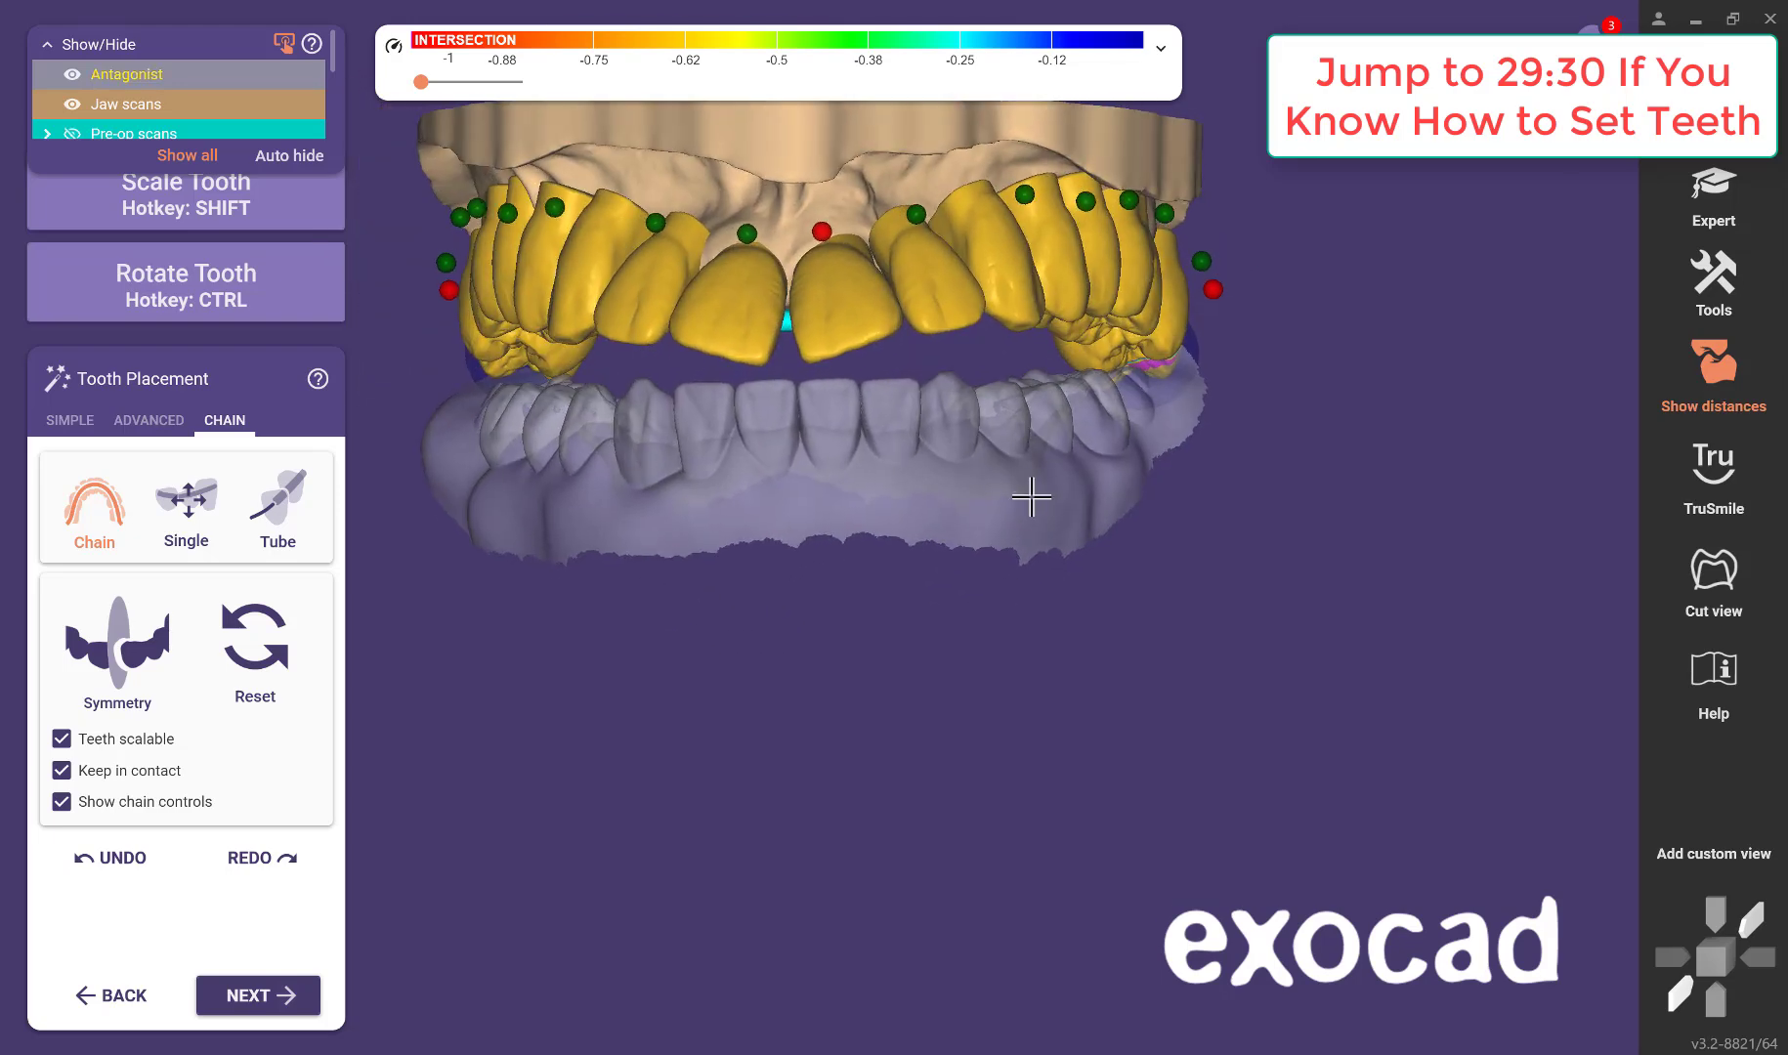
{"action": "right_click_drag", "start_coordinate": [821, 249], "coordinate": [754, 622]}
{"action": "scroll", "coordinate": [818, 627], "scroll_direction": "up", "scroll_amount": 5}
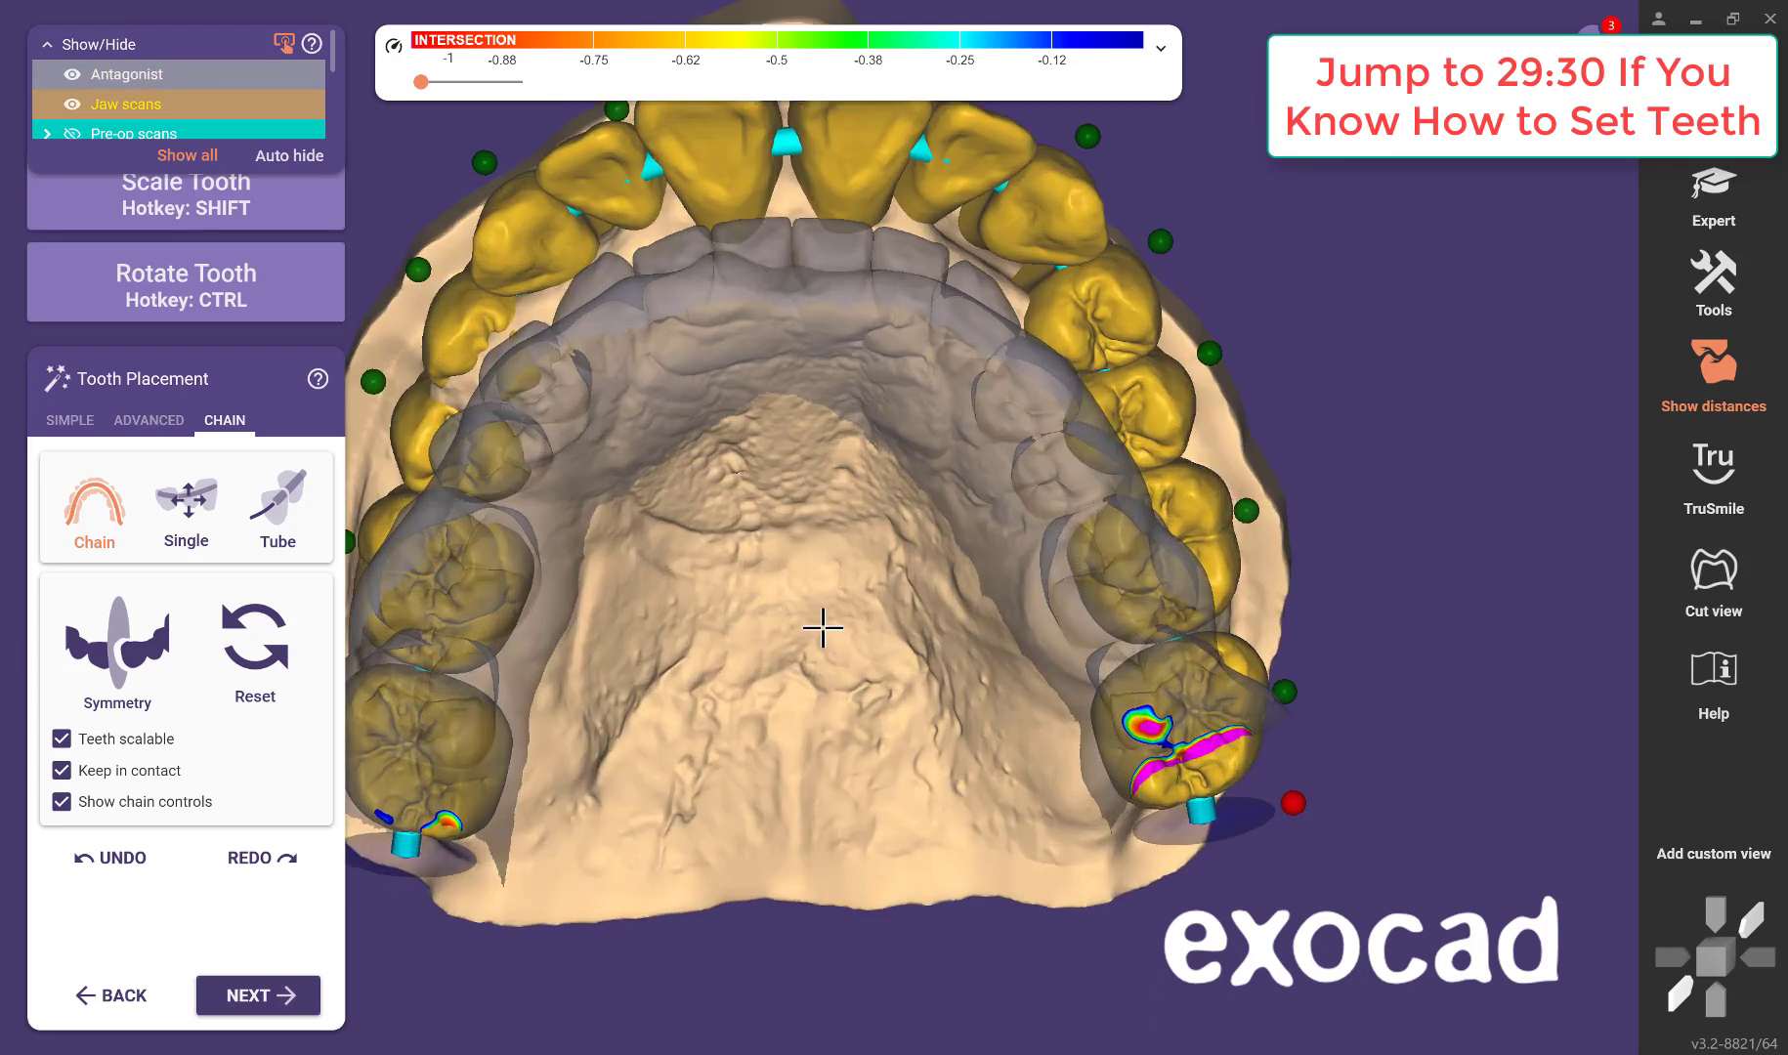
{"action": "right_click_drag", "start_coordinate": [858, 757], "coordinate": [854, 758]}
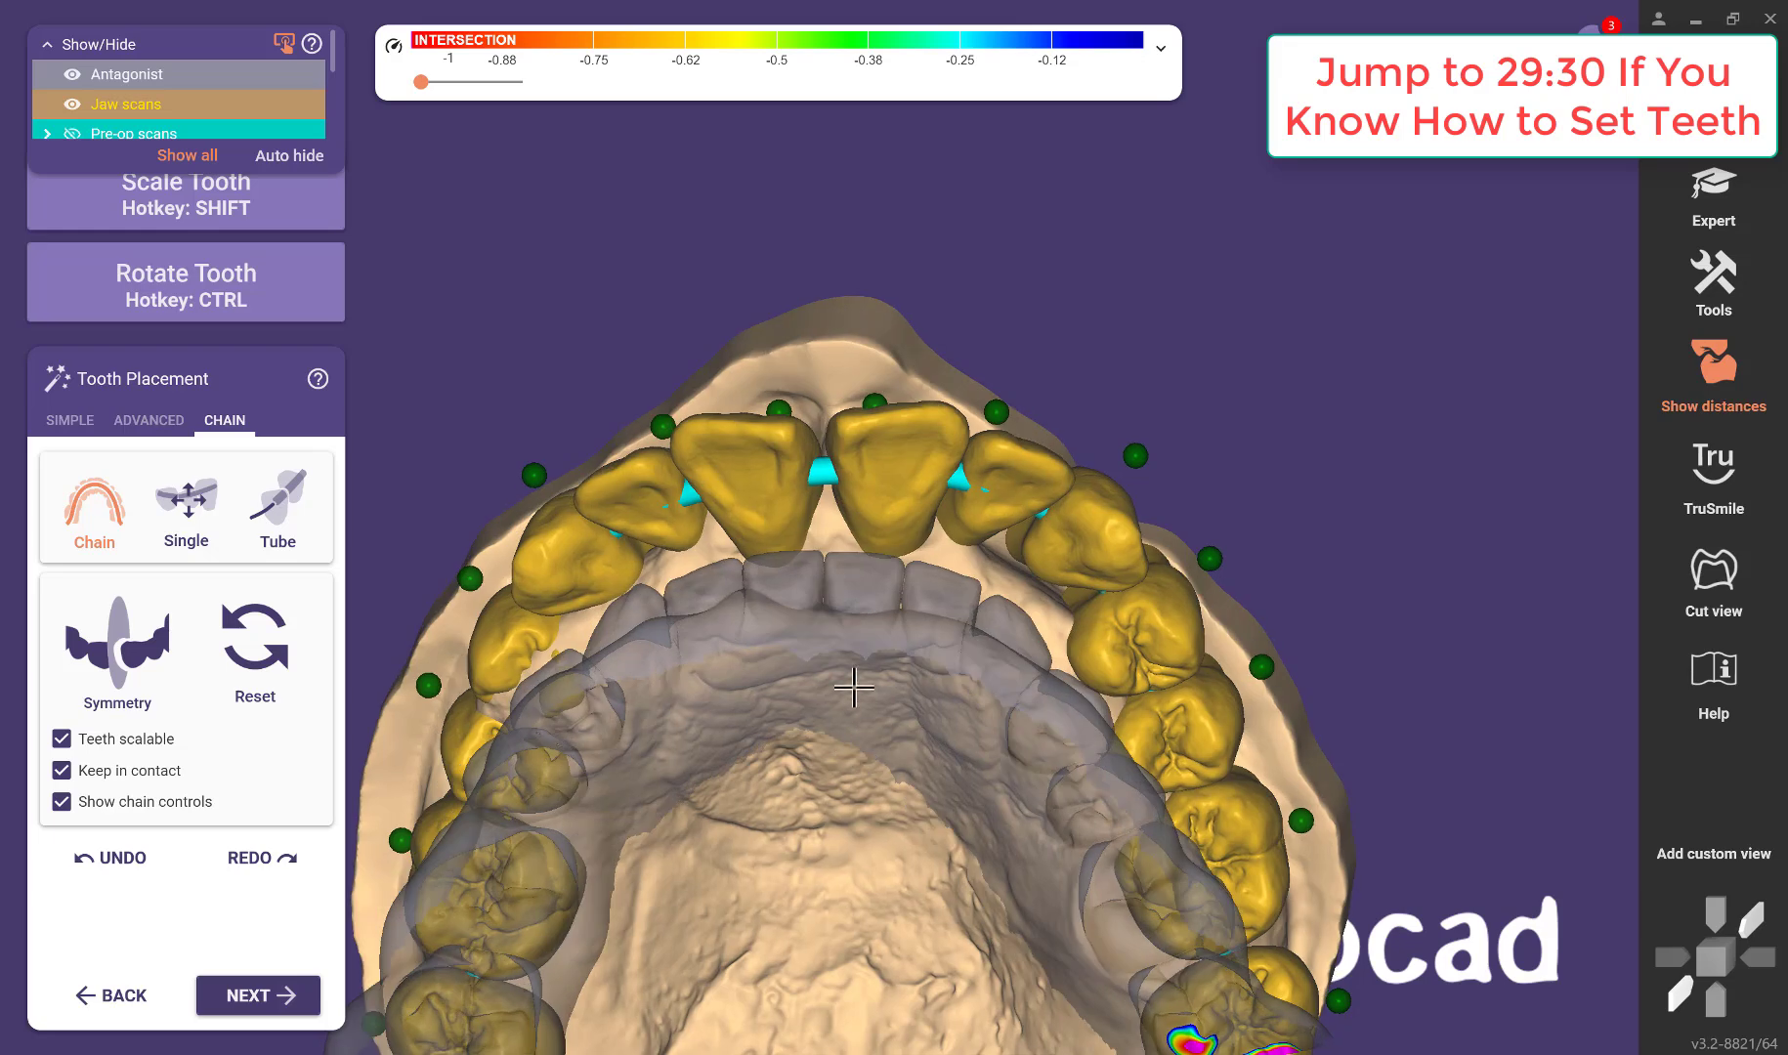
{"action": "key", "text": "shift"}
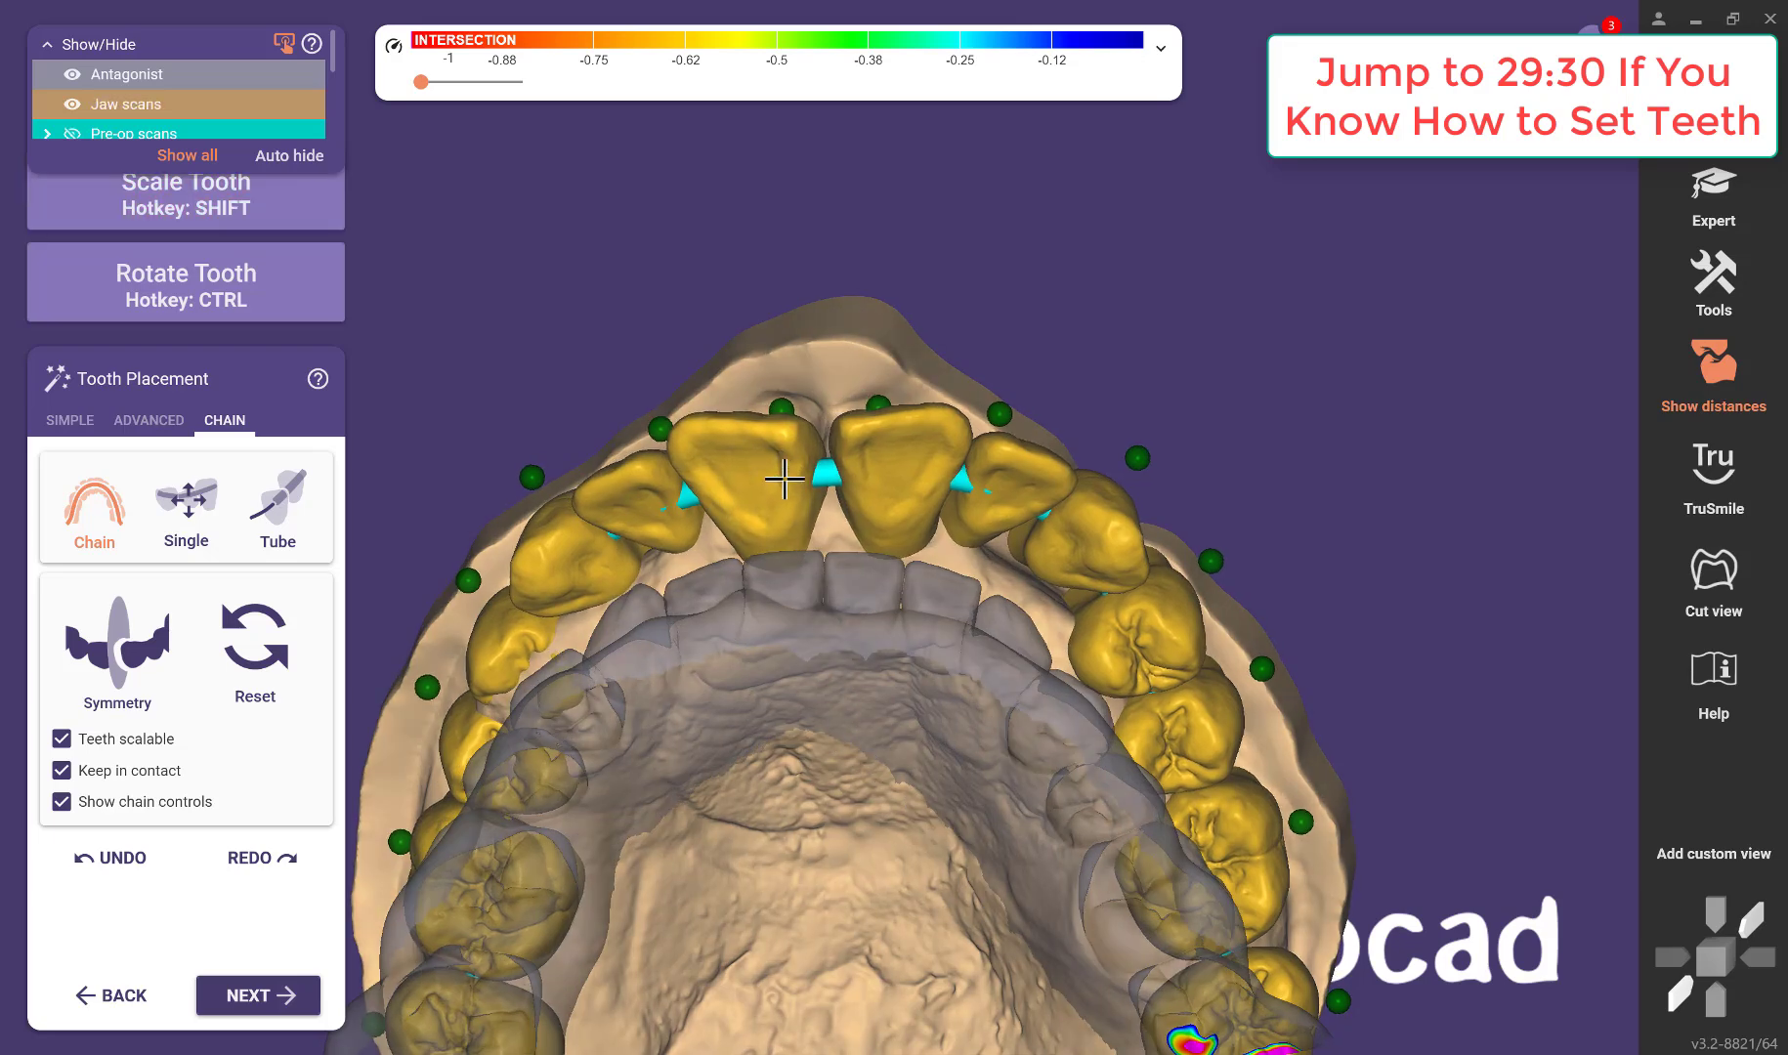
{"action": "key", "text": "ctrl"}
{"action": "left_click_drag", "start_coordinate": [762, 483], "coordinate": [772, 486], "text": "ctrl"}
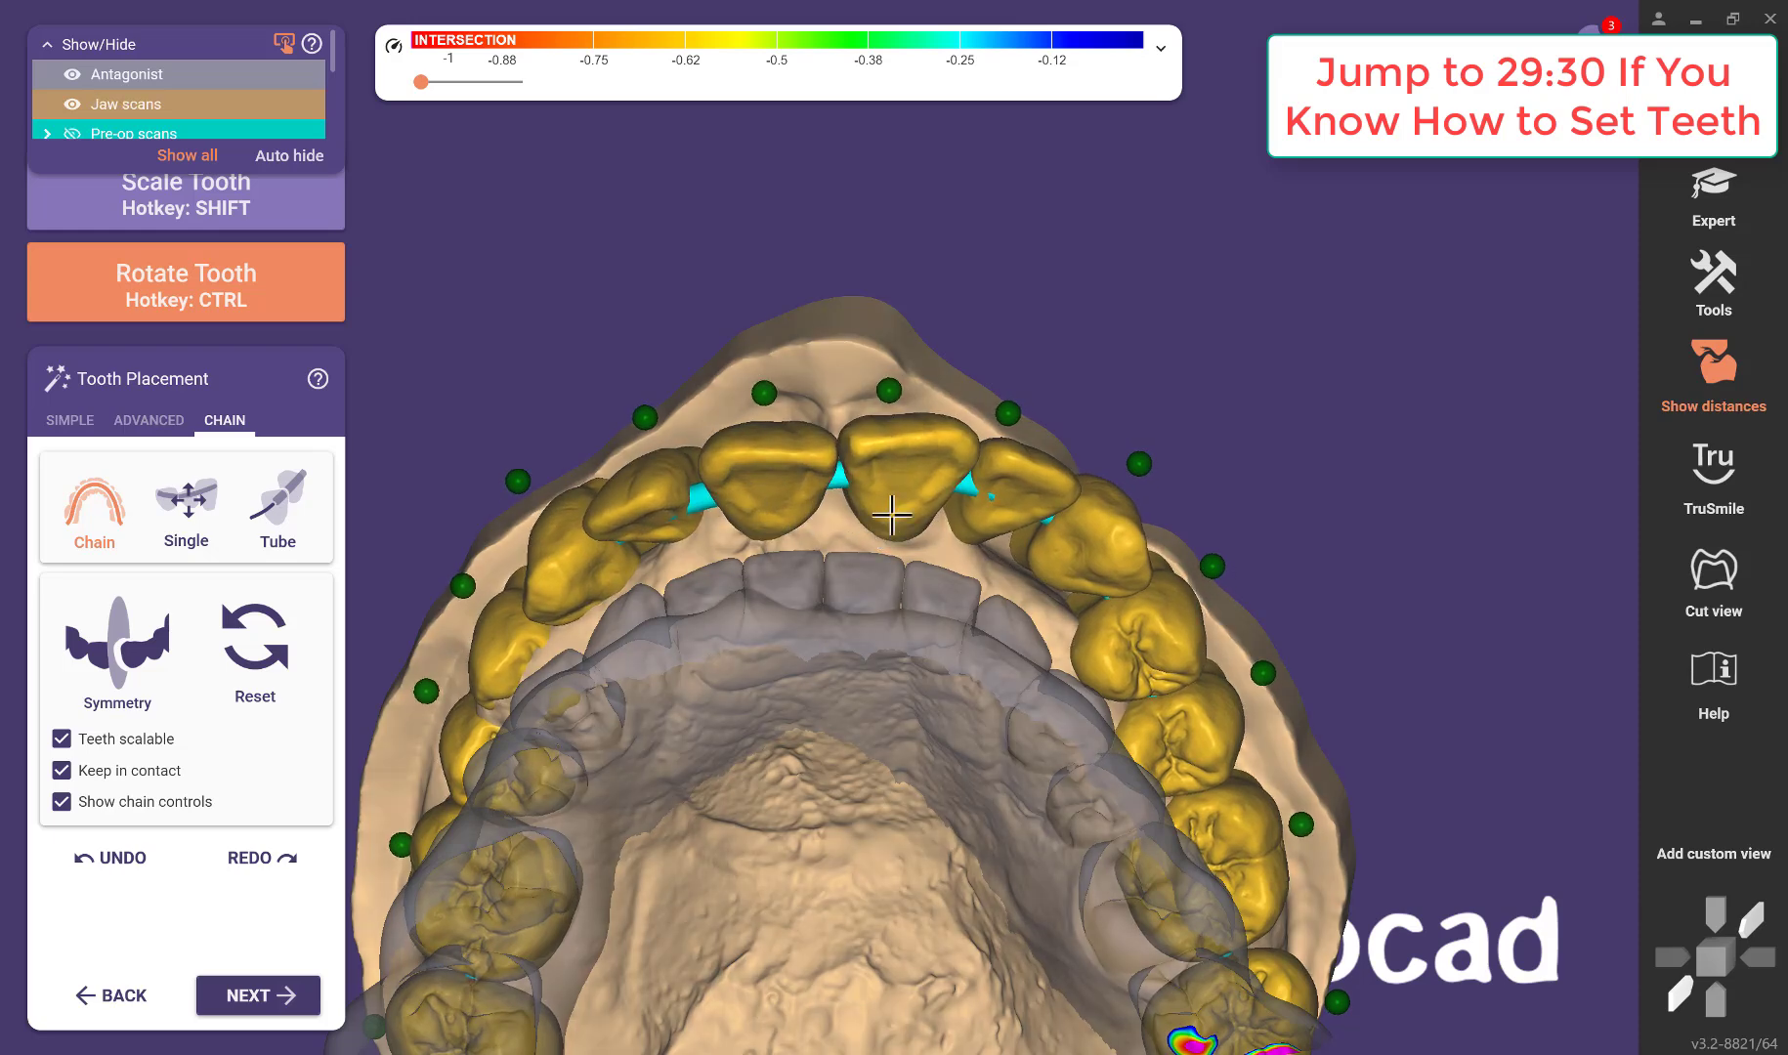
{"action": "left_click_drag", "start_coordinate": [906, 507], "coordinate": [900, 508], "text": "ctrl"}
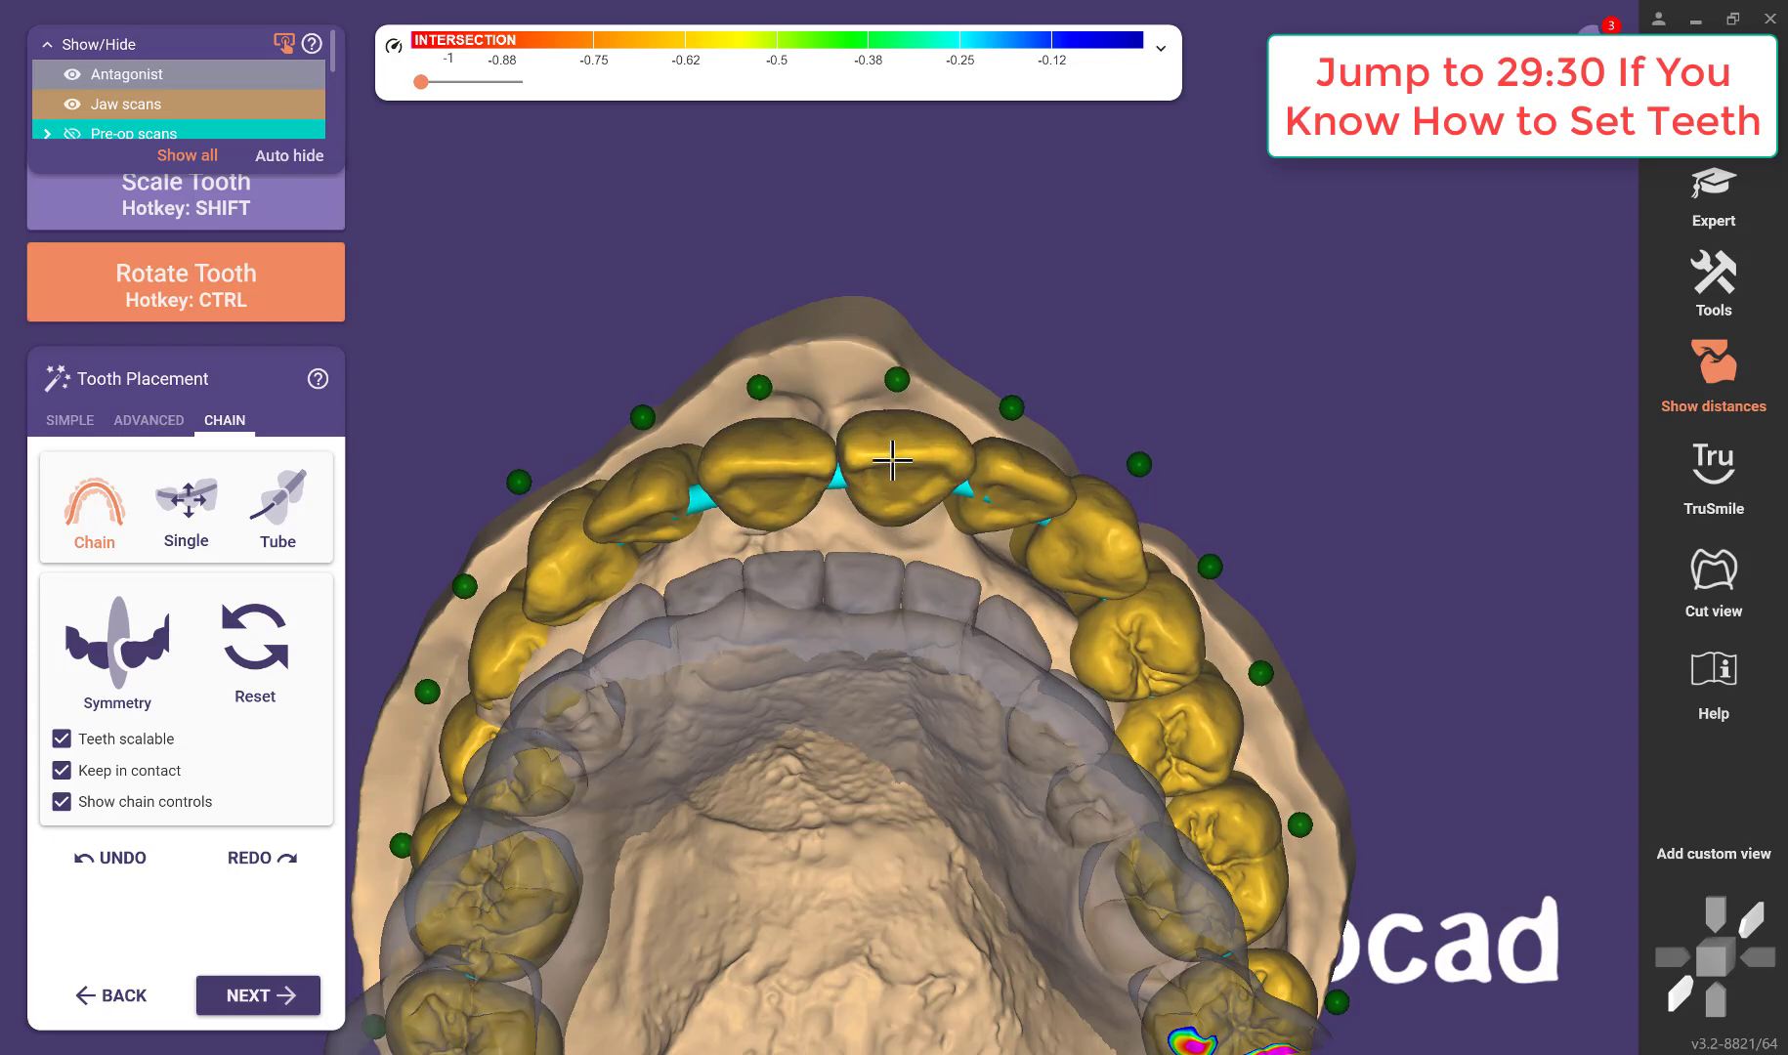
{"action": "right_click_drag", "start_coordinate": [887, 467], "coordinate": [895, 402]}
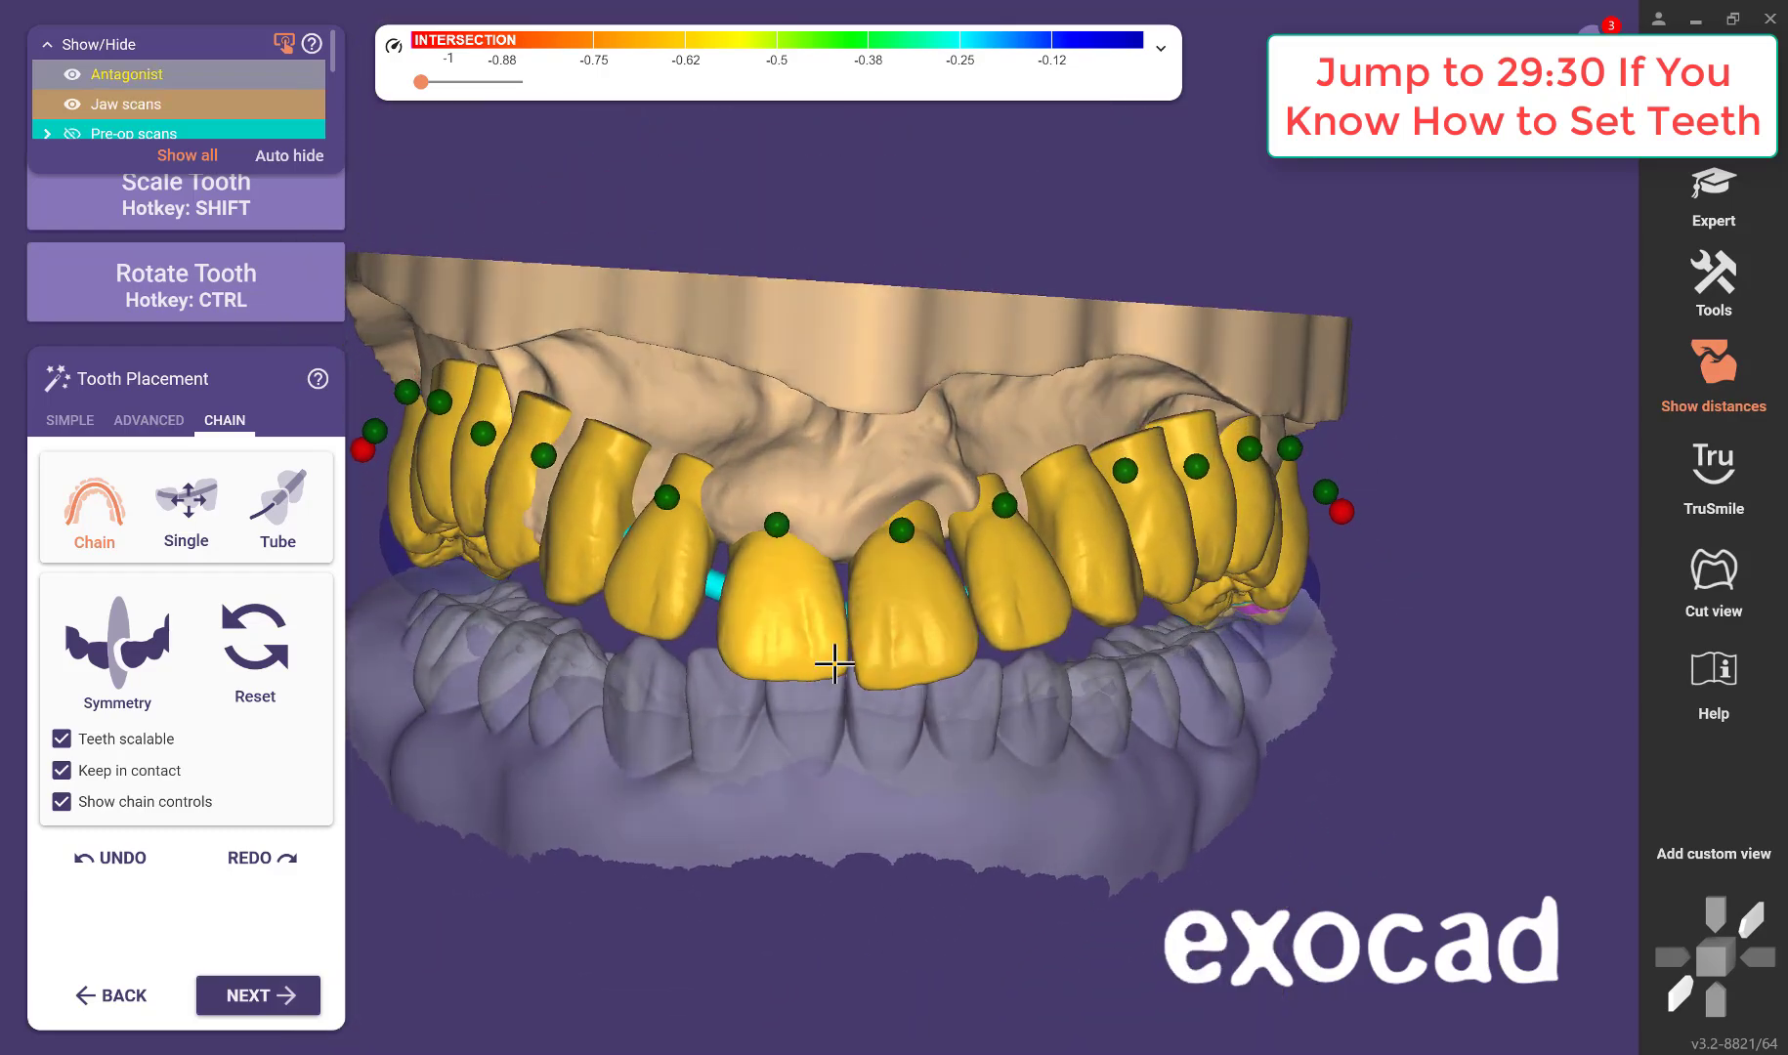
Refine the rotation of the central incisors from the front and occlusal views, checking their overlap with the antagonist's incisors.
{"action": "mouse_move", "coordinate": [831, 659]}
{"action": "left_mouse_down", "text": "ctrl"}
{"action": "mouse_move", "coordinate": [956, 681]}
{"action": "mouse_move", "coordinate": [917, 657]}
{"action": "left_mouse_up", "text": "ctrl"}
{"action": "scroll", "coordinate": [908, 682], "scroll_direction": "down", "scroll_amount": 3}
{"action": "right_click_drag", "start_coordinate": [828, 751], "coordinate": [790, 810]}
{"action": "middle_click_drag", "start_coordinate": [791, 810], "coordinate": [801, 904]}
{"action": "scroll", "coordinate": [793, 828], "scroll_direction": "up", "scroll_amount": 5}
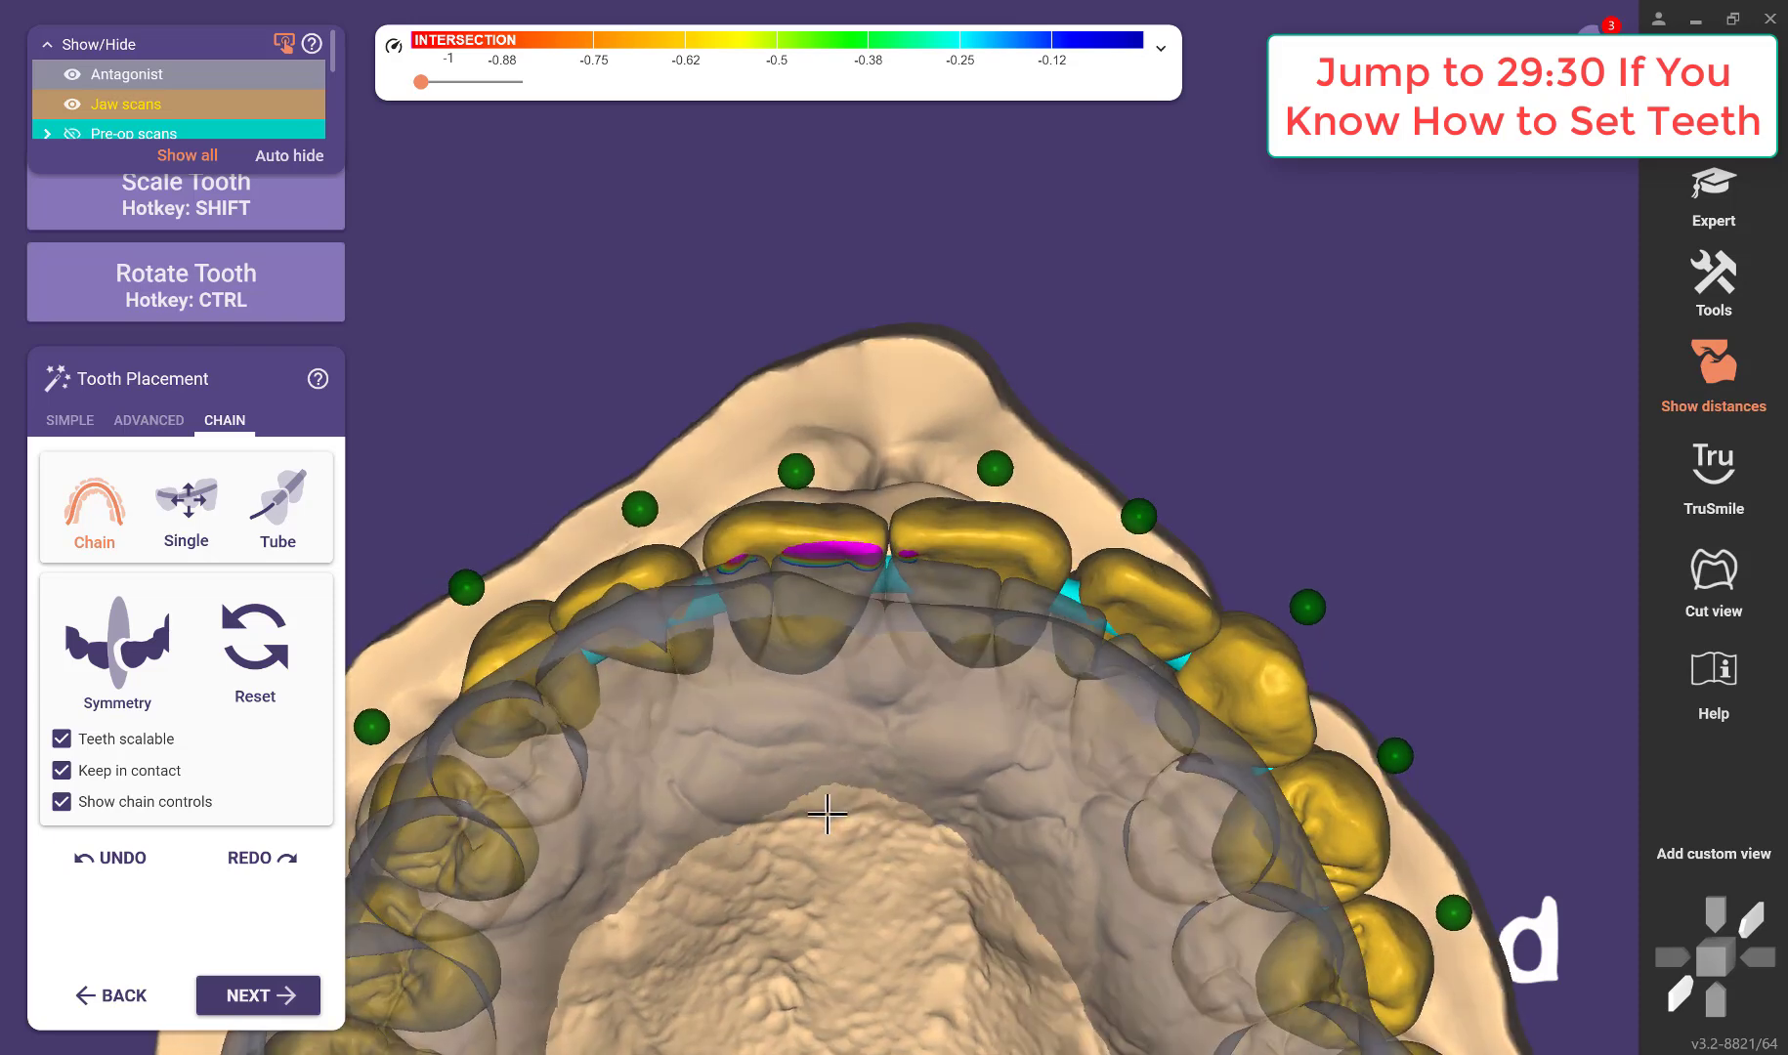
{"action": "key", "text": "ctrl"}
{"action": "left_click_drag", "start_coordinate": [791, 663], "coordinate": [797, 662], "text": "ctrl"}
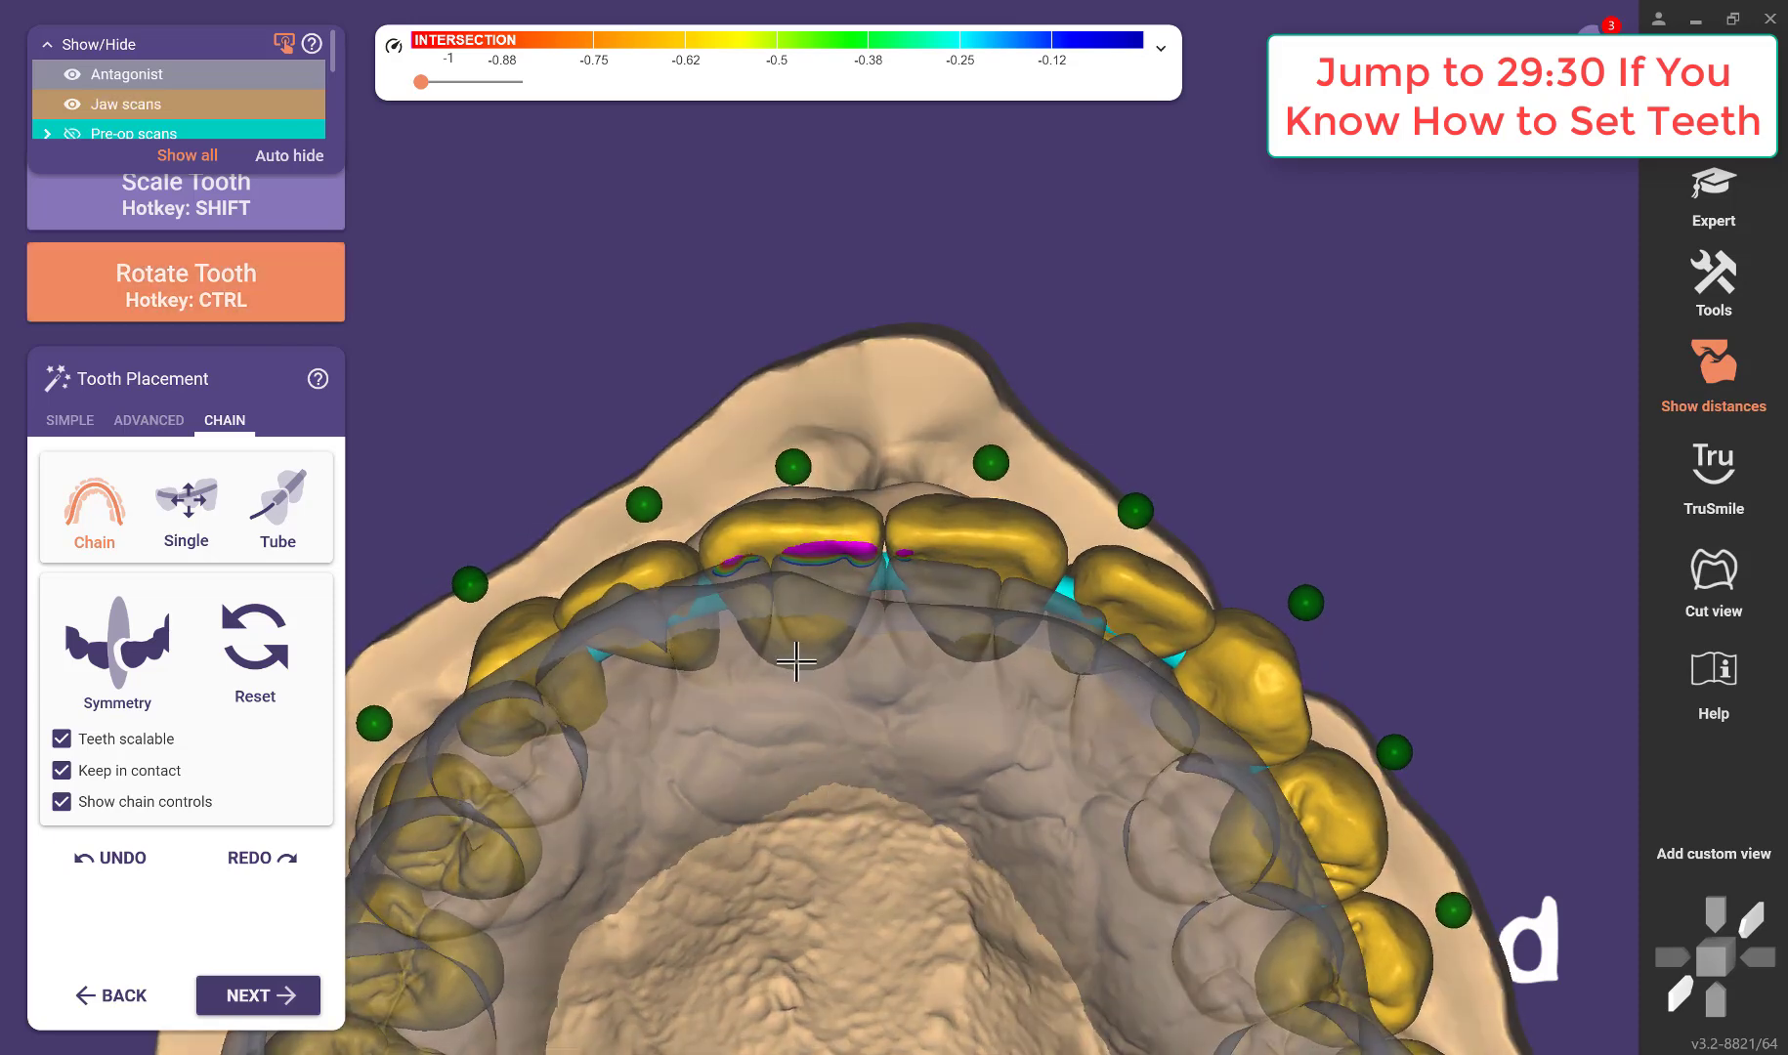
{"action": "left_click_drag", "start_coordinate": [794, 532], "coordinate": [794, 539], "text": "ctrl"}
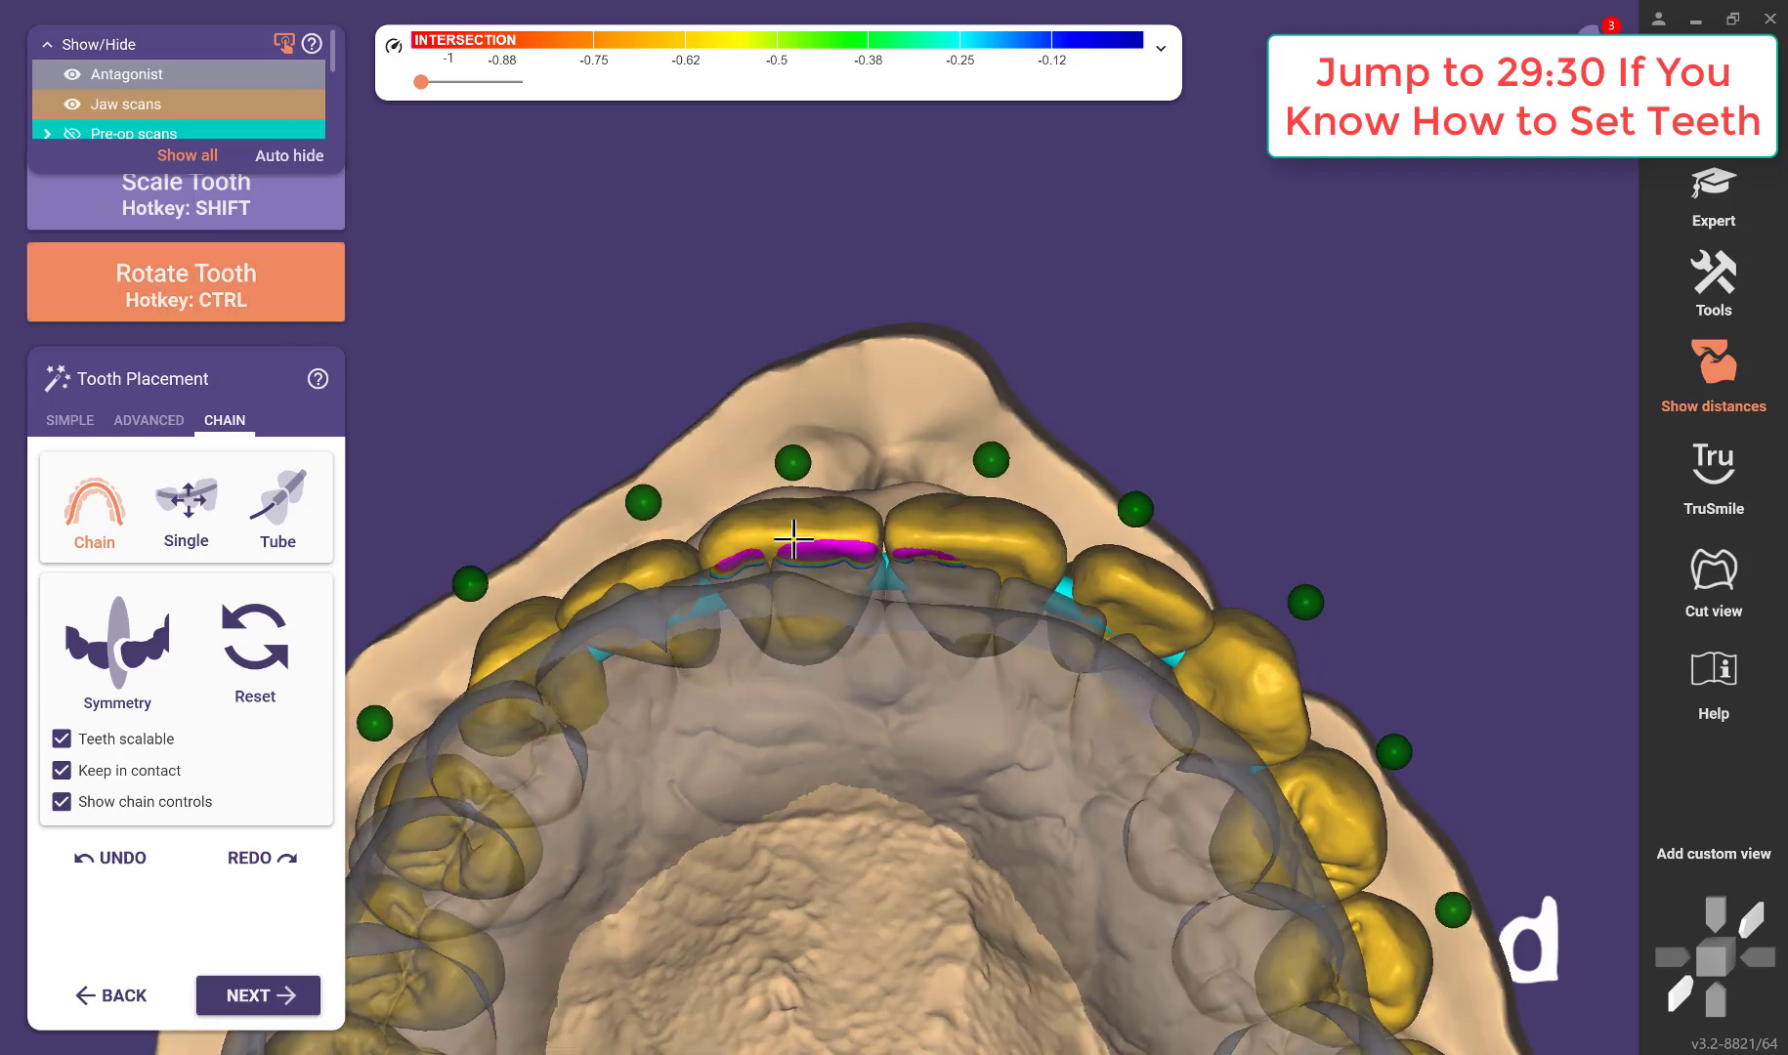
Switch to simple tooth placement and fine-tune the central incisors individually against the lower front teeth.
{"action": "left_click", "coordinate": [69, 420]}
{"action": "key", "text": "ctrl"}
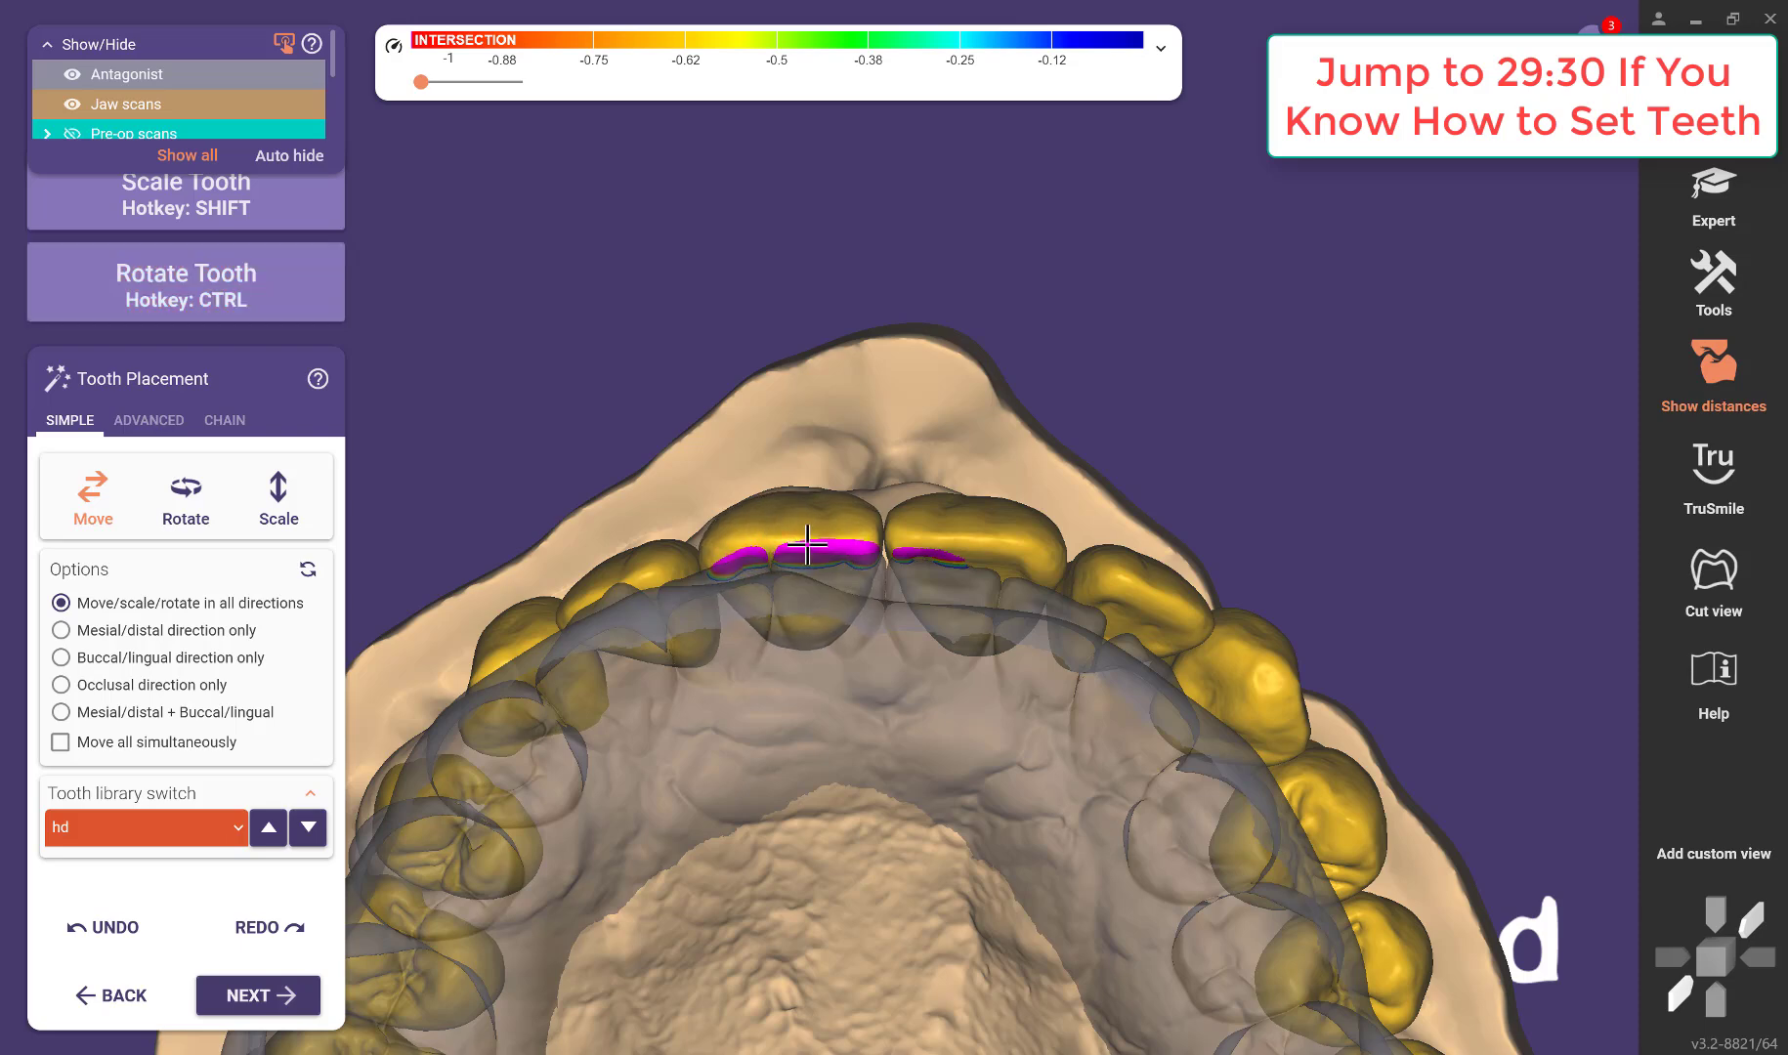
{"action": "right_click_drag", "start_coordinate": [1034, 683], "coordinate": [1031, 685]}
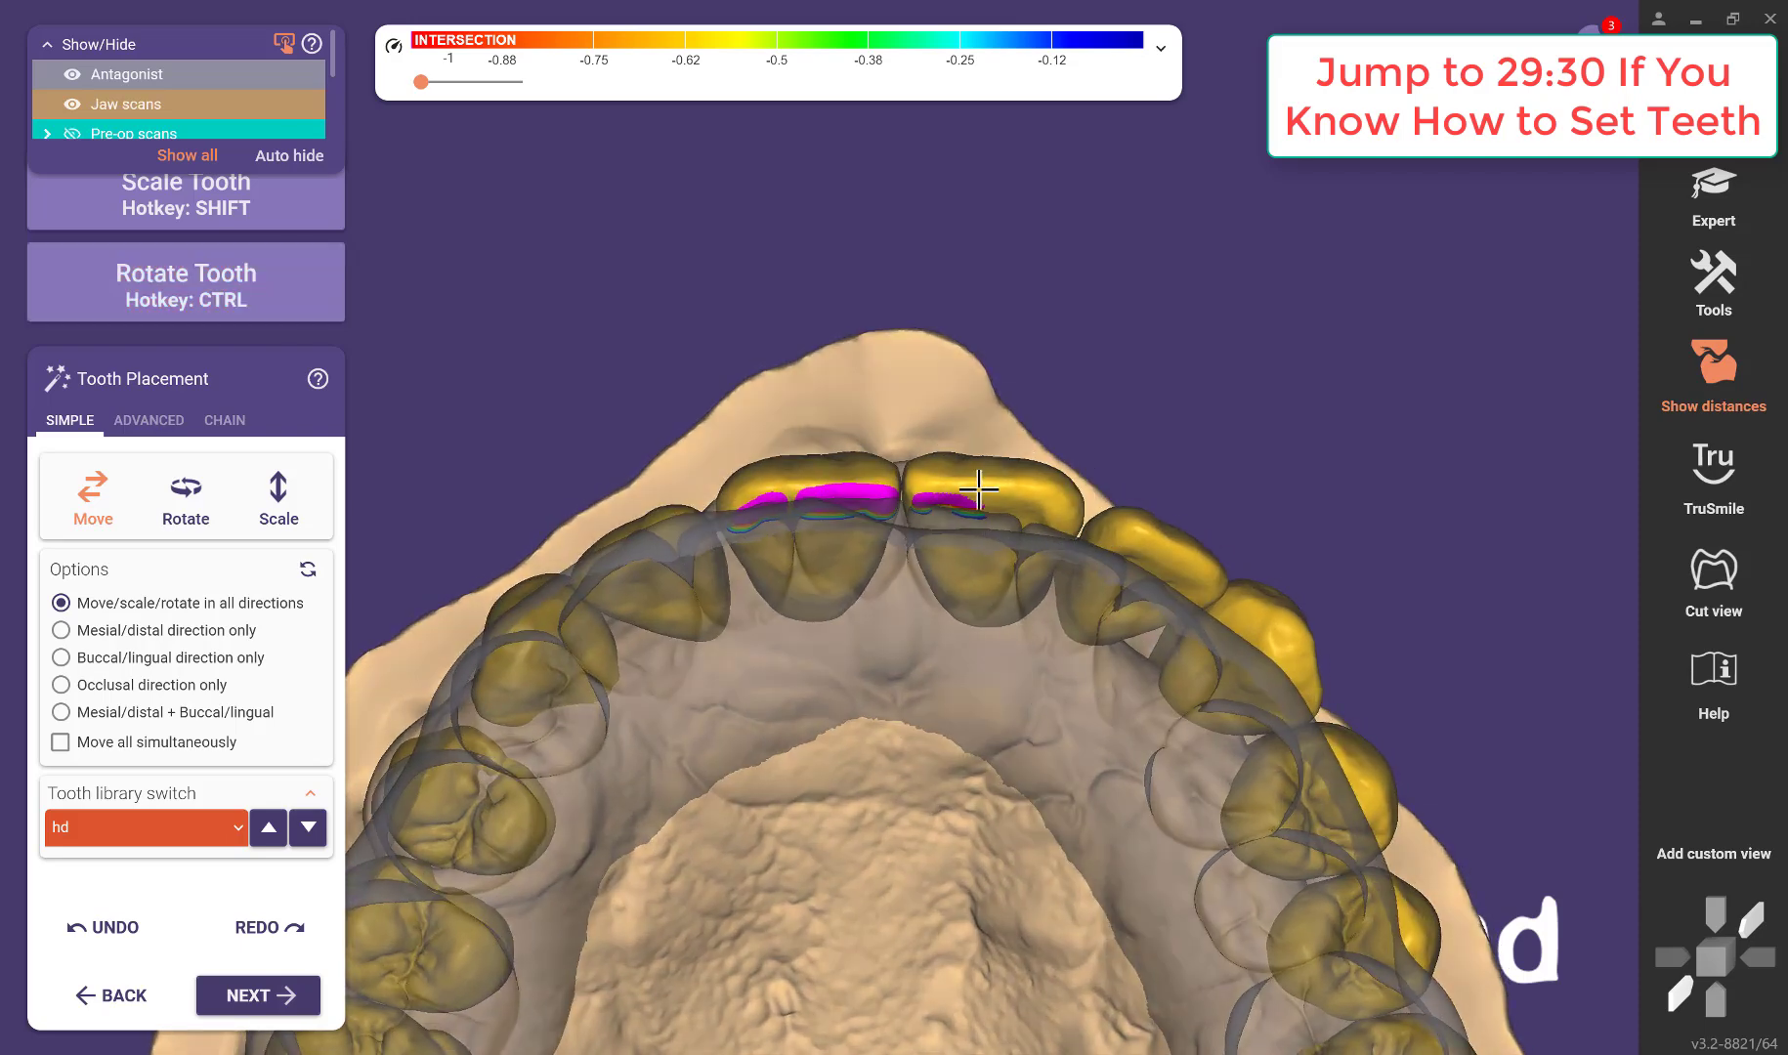
{"action": "right_click", "coordinate": [940, 705]}
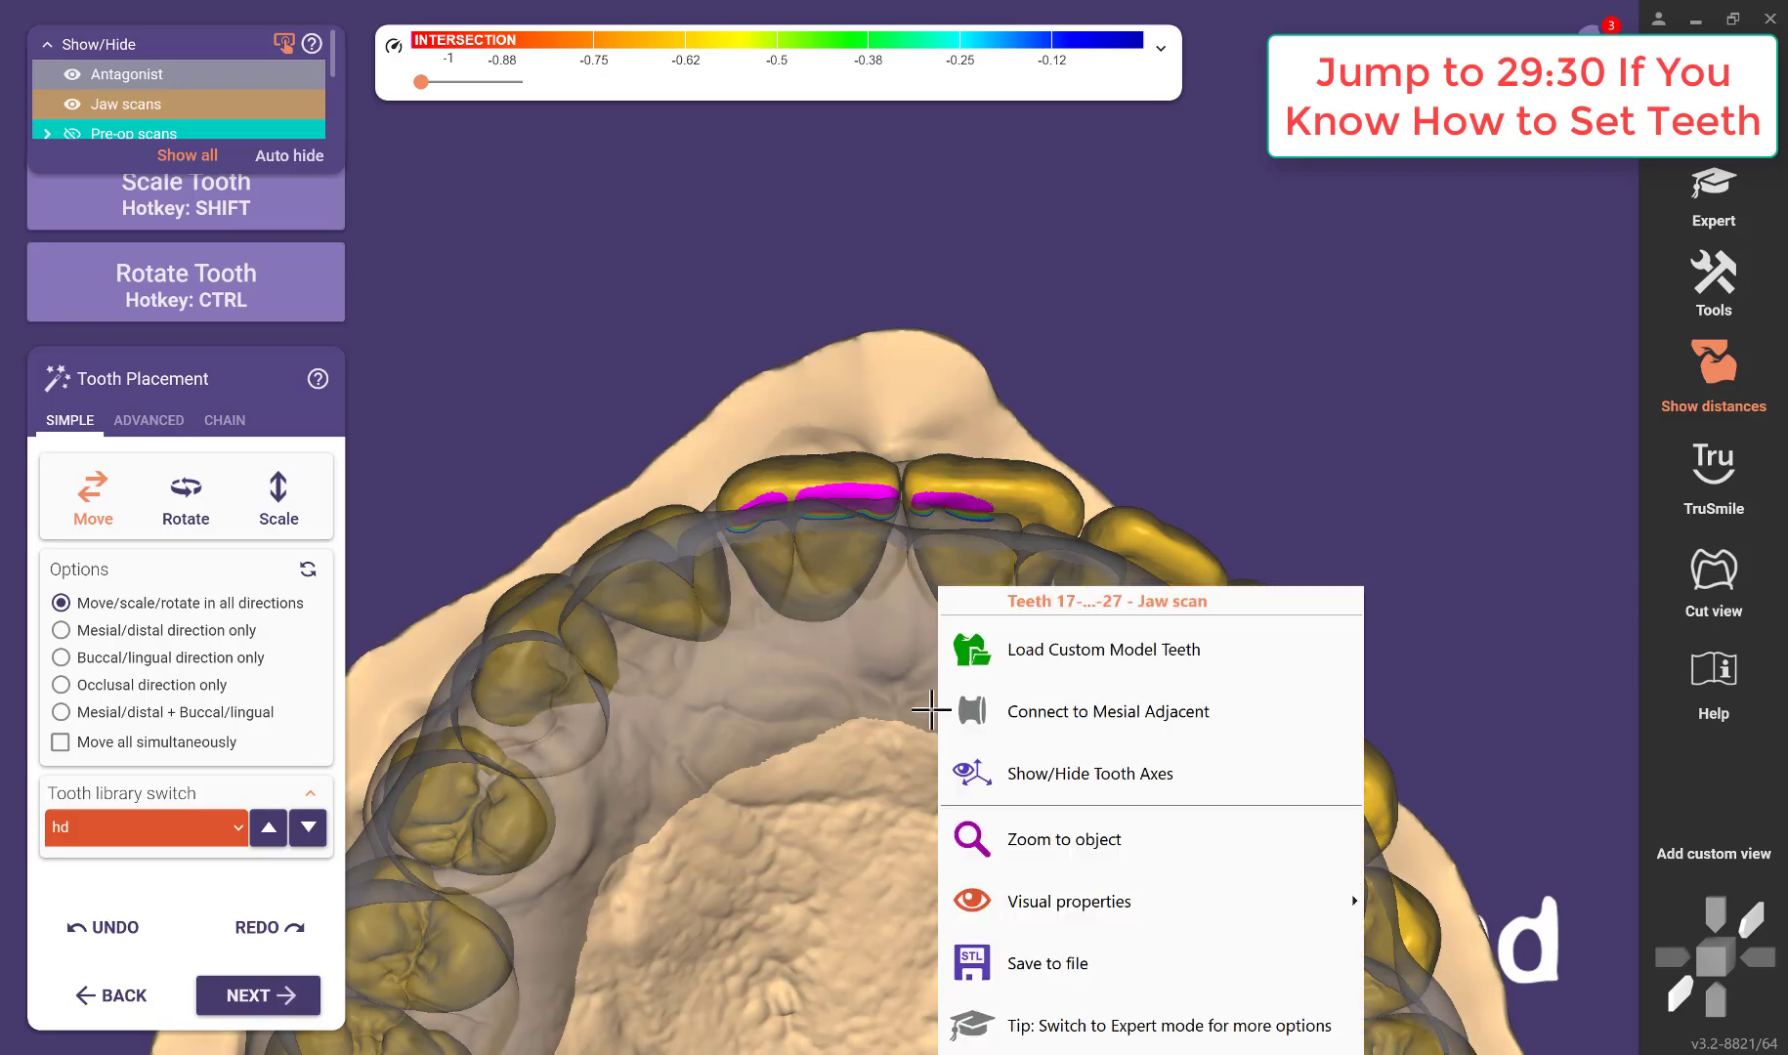
{"action": "right_click_drag", "start_coordinate": [939, 708], "coordinate": [879, 310]}
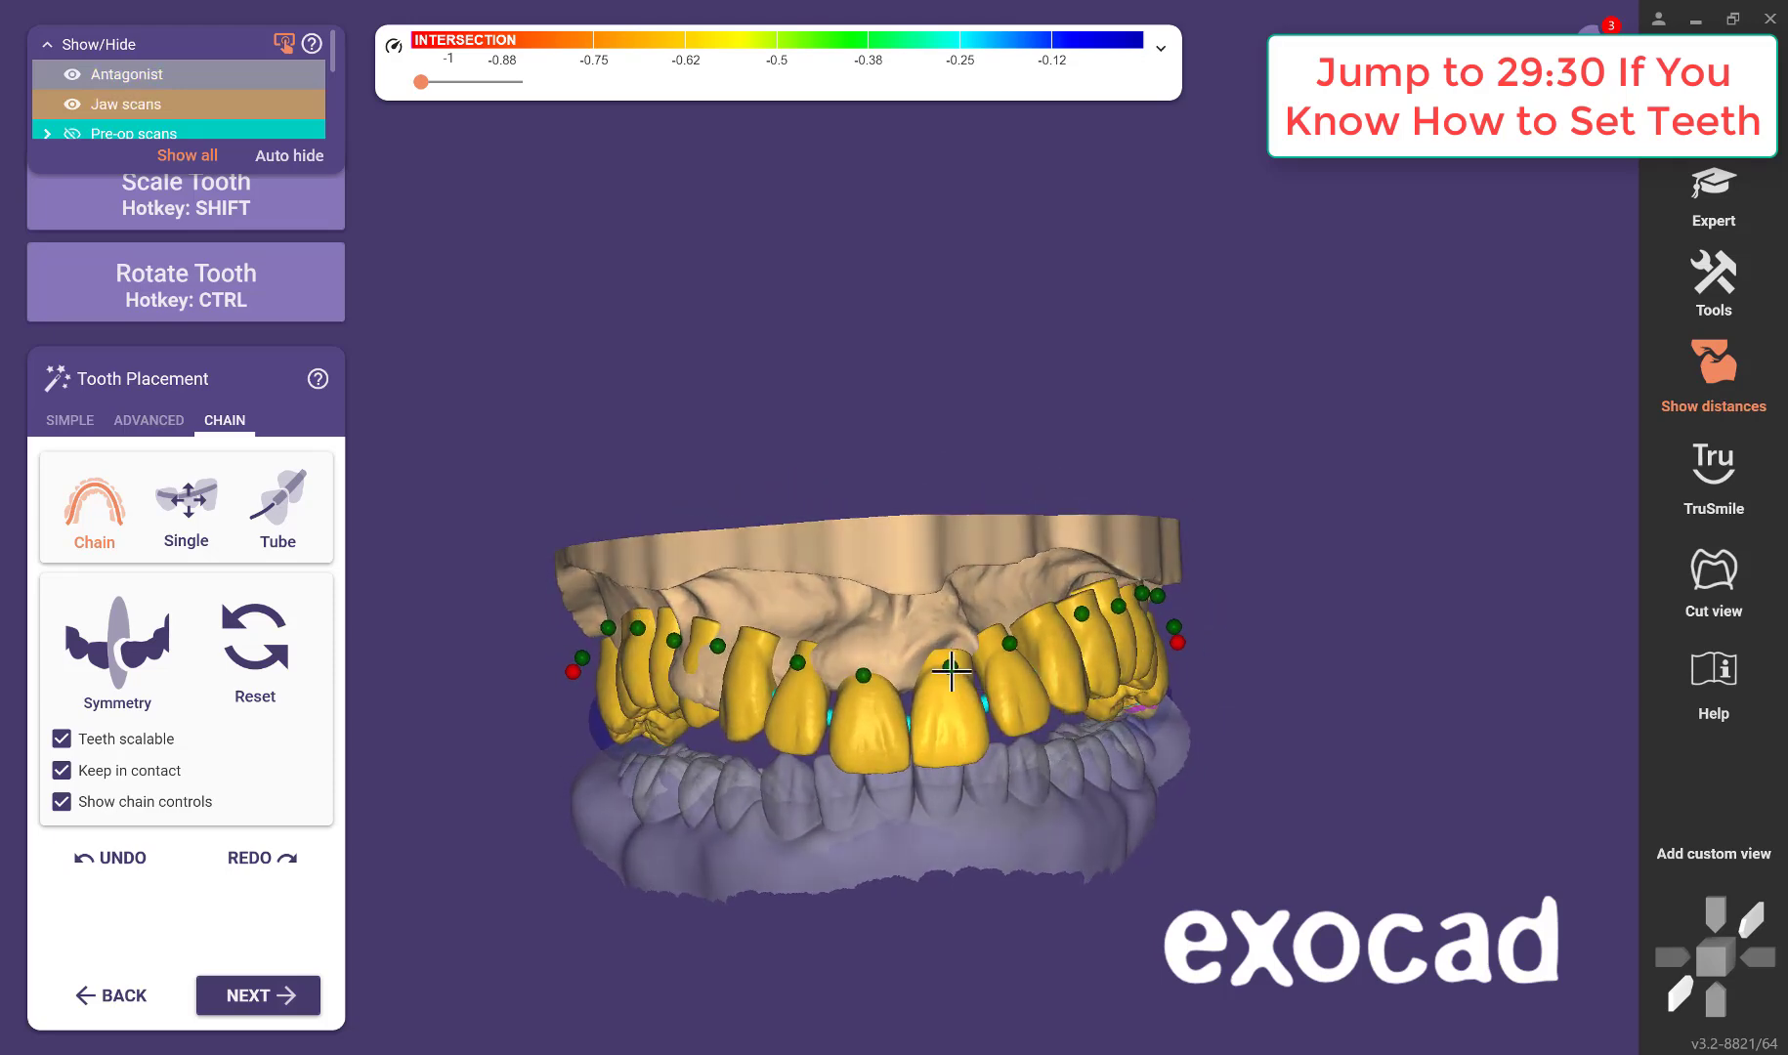
Lock the chain's control points at the central incisors and shift the upper right first premolar buccally.
{"action": "right_click_drag", "start_coordinate": [866, 676], "coordinate": [796, 758]}
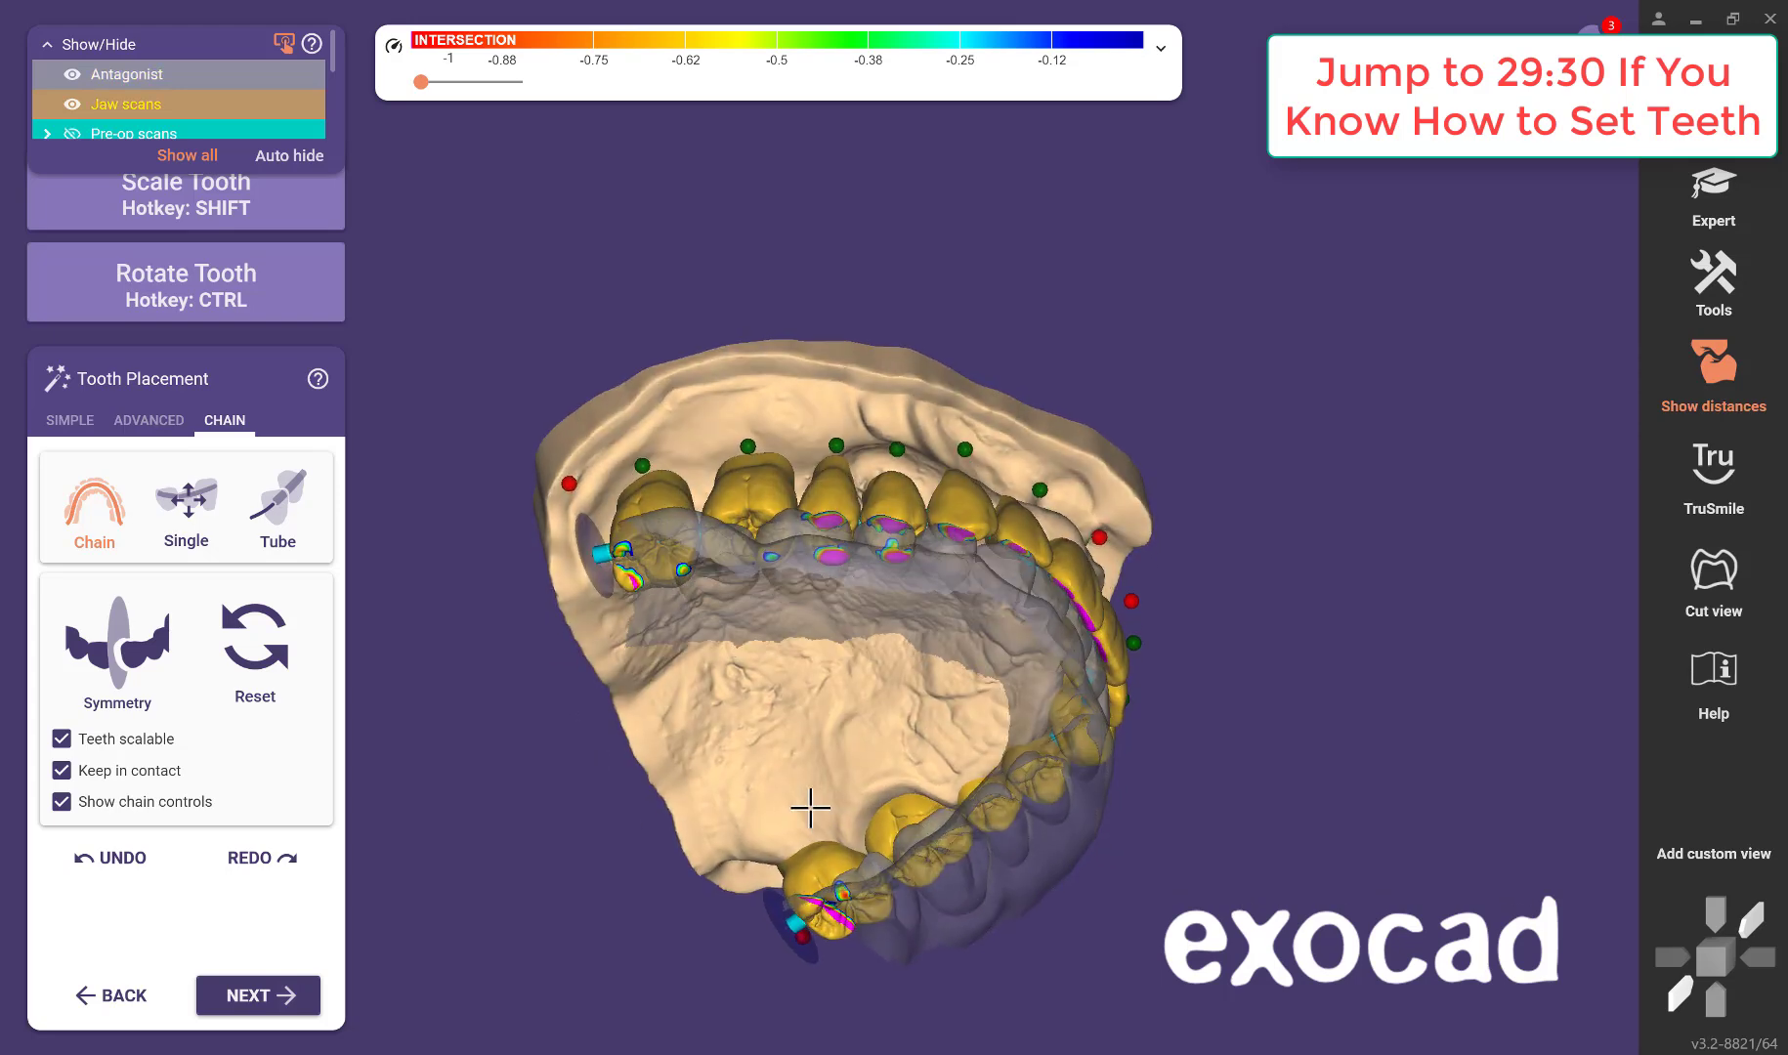
{"action": "scroll", "coordinate": [860, 684], "scroll_direction": "up", "scroll_amount": 5}
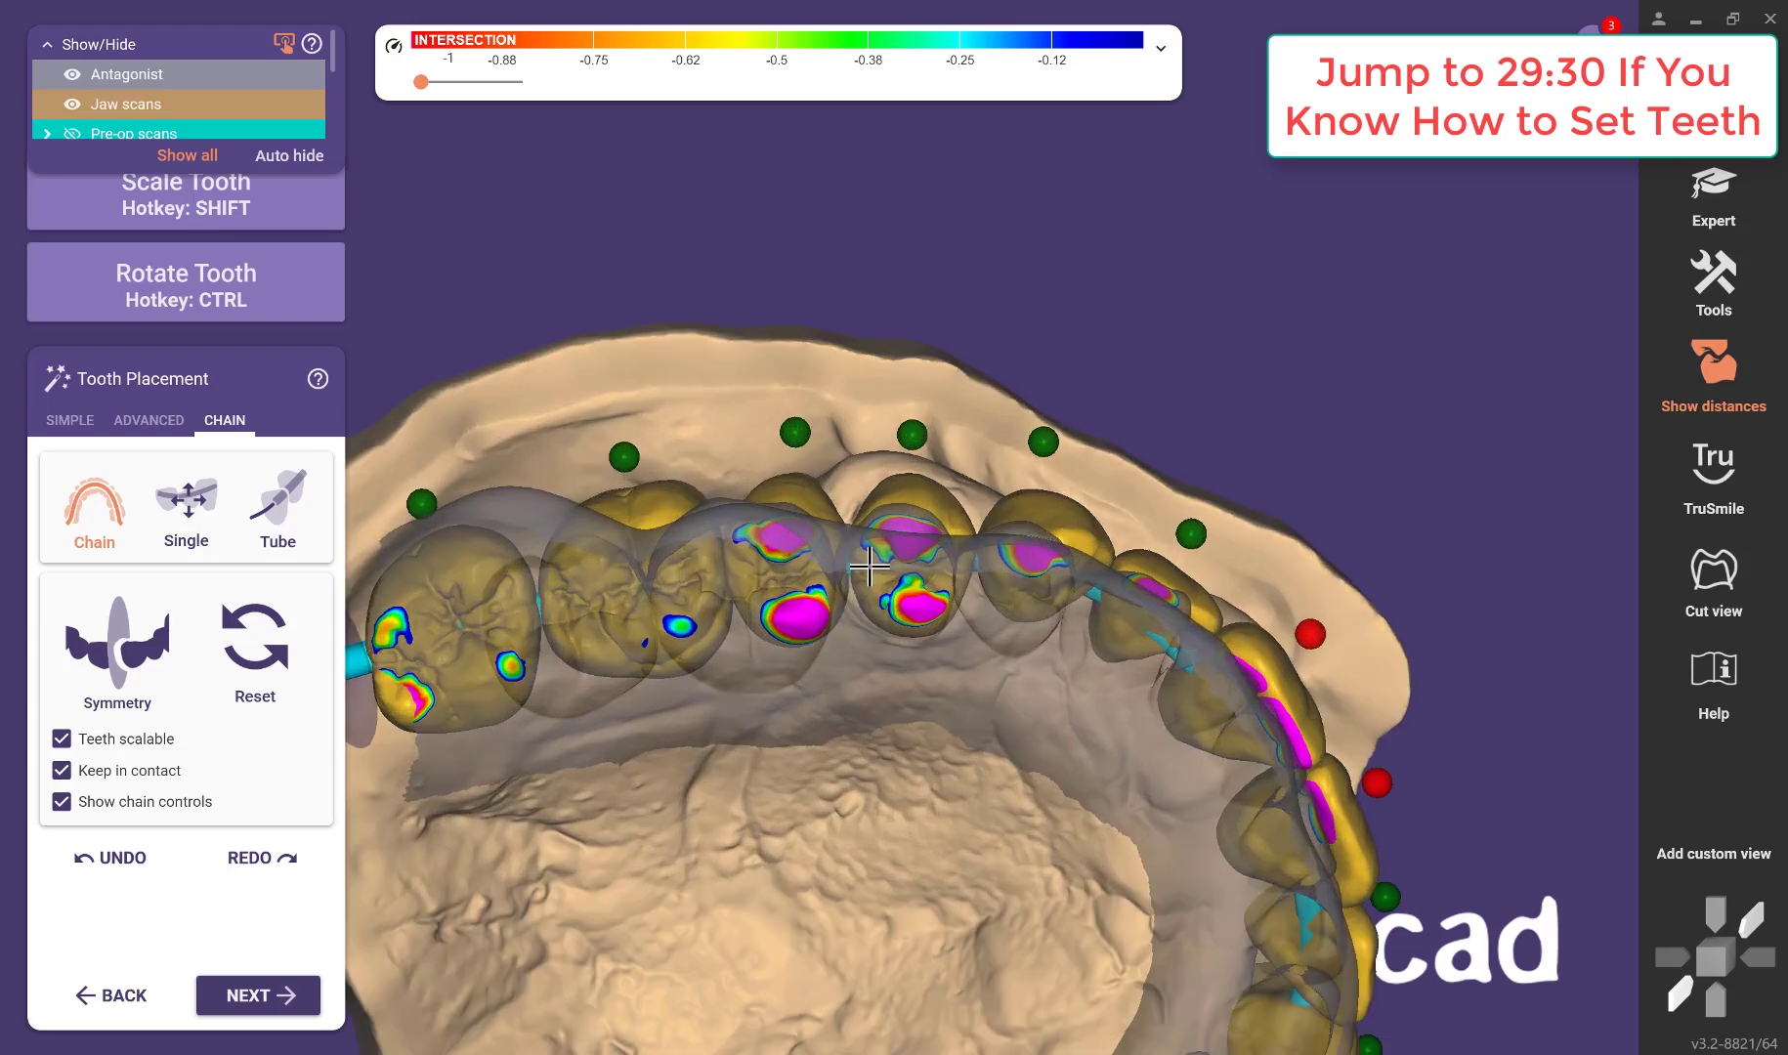
{"action": "left_click_drag", "start_coordinate": [921, 628], "coordinate": [918, 590]}
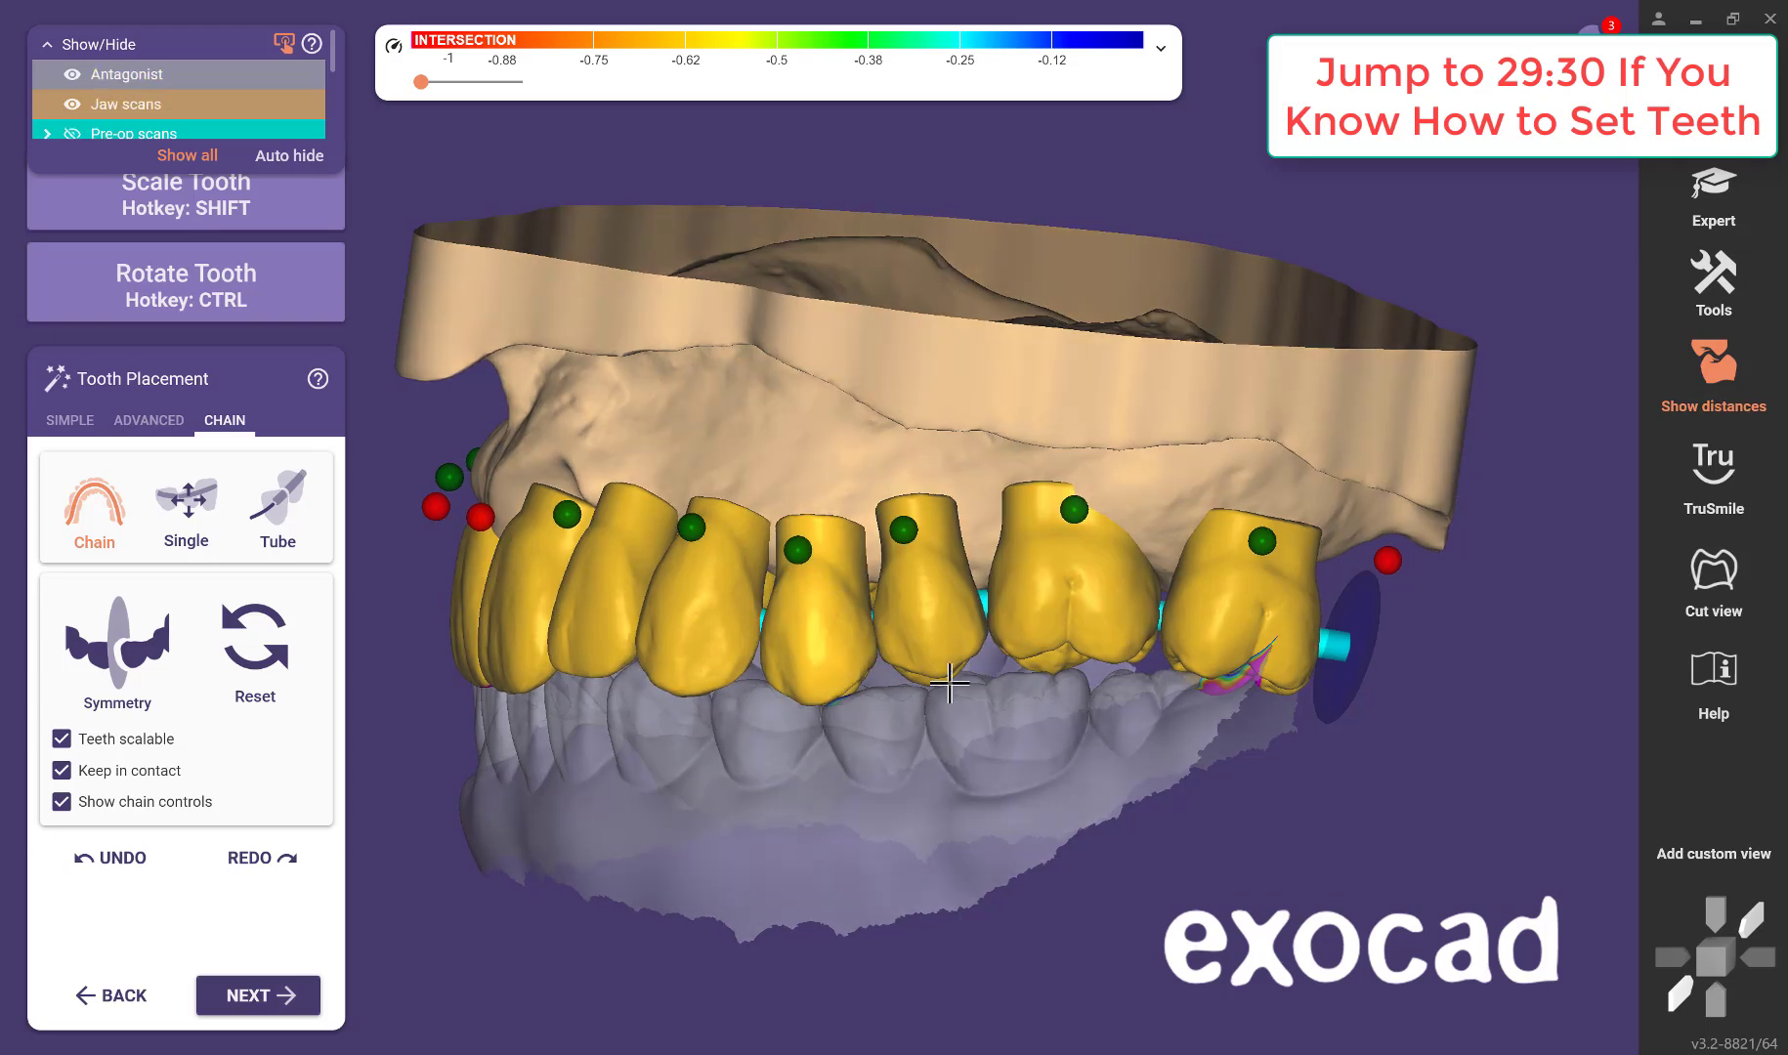
Lock the chain at the first premolars and lower the posterior teeth on both sides onto the antagonist.
{"action": "key", "text": "ctrl"}
{"action": "right_click_drag", "start_coordinate": [708, 739], "coordinate": [902, 566]}
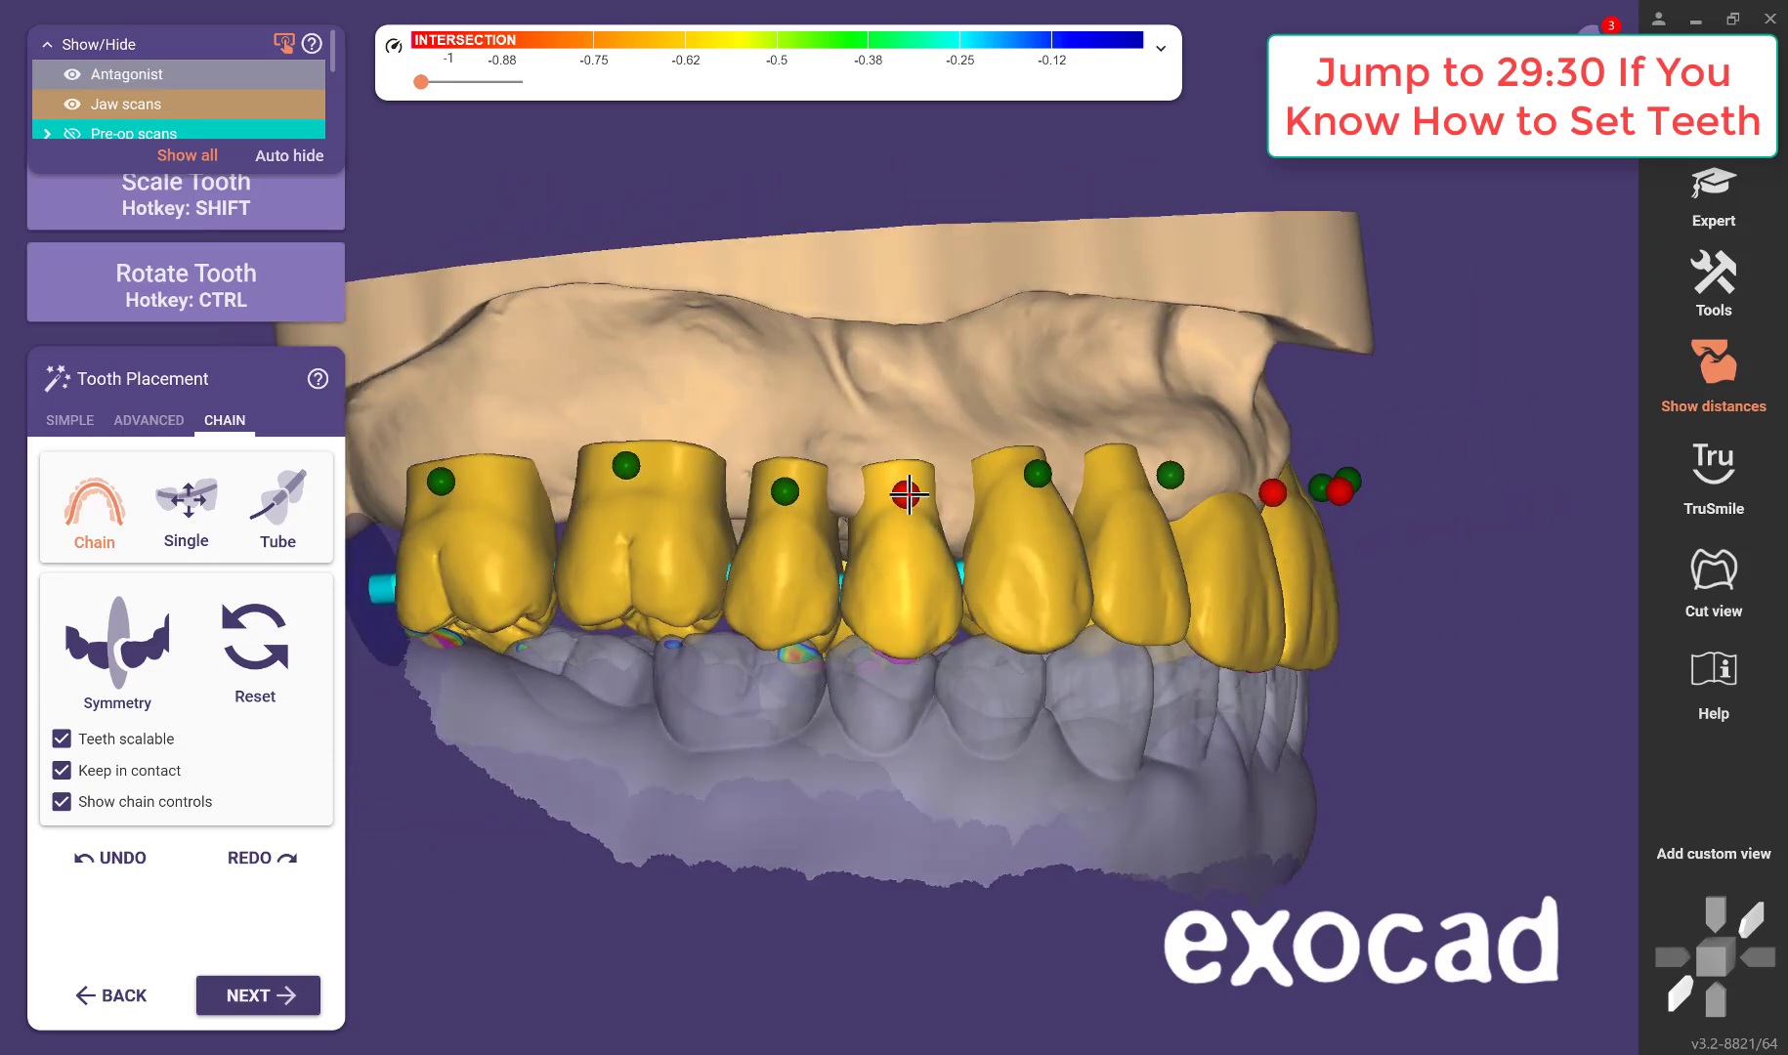
{"action": "right_click_drag", "start_coordinate": [908, 495], "coordinate": [802, 710]}
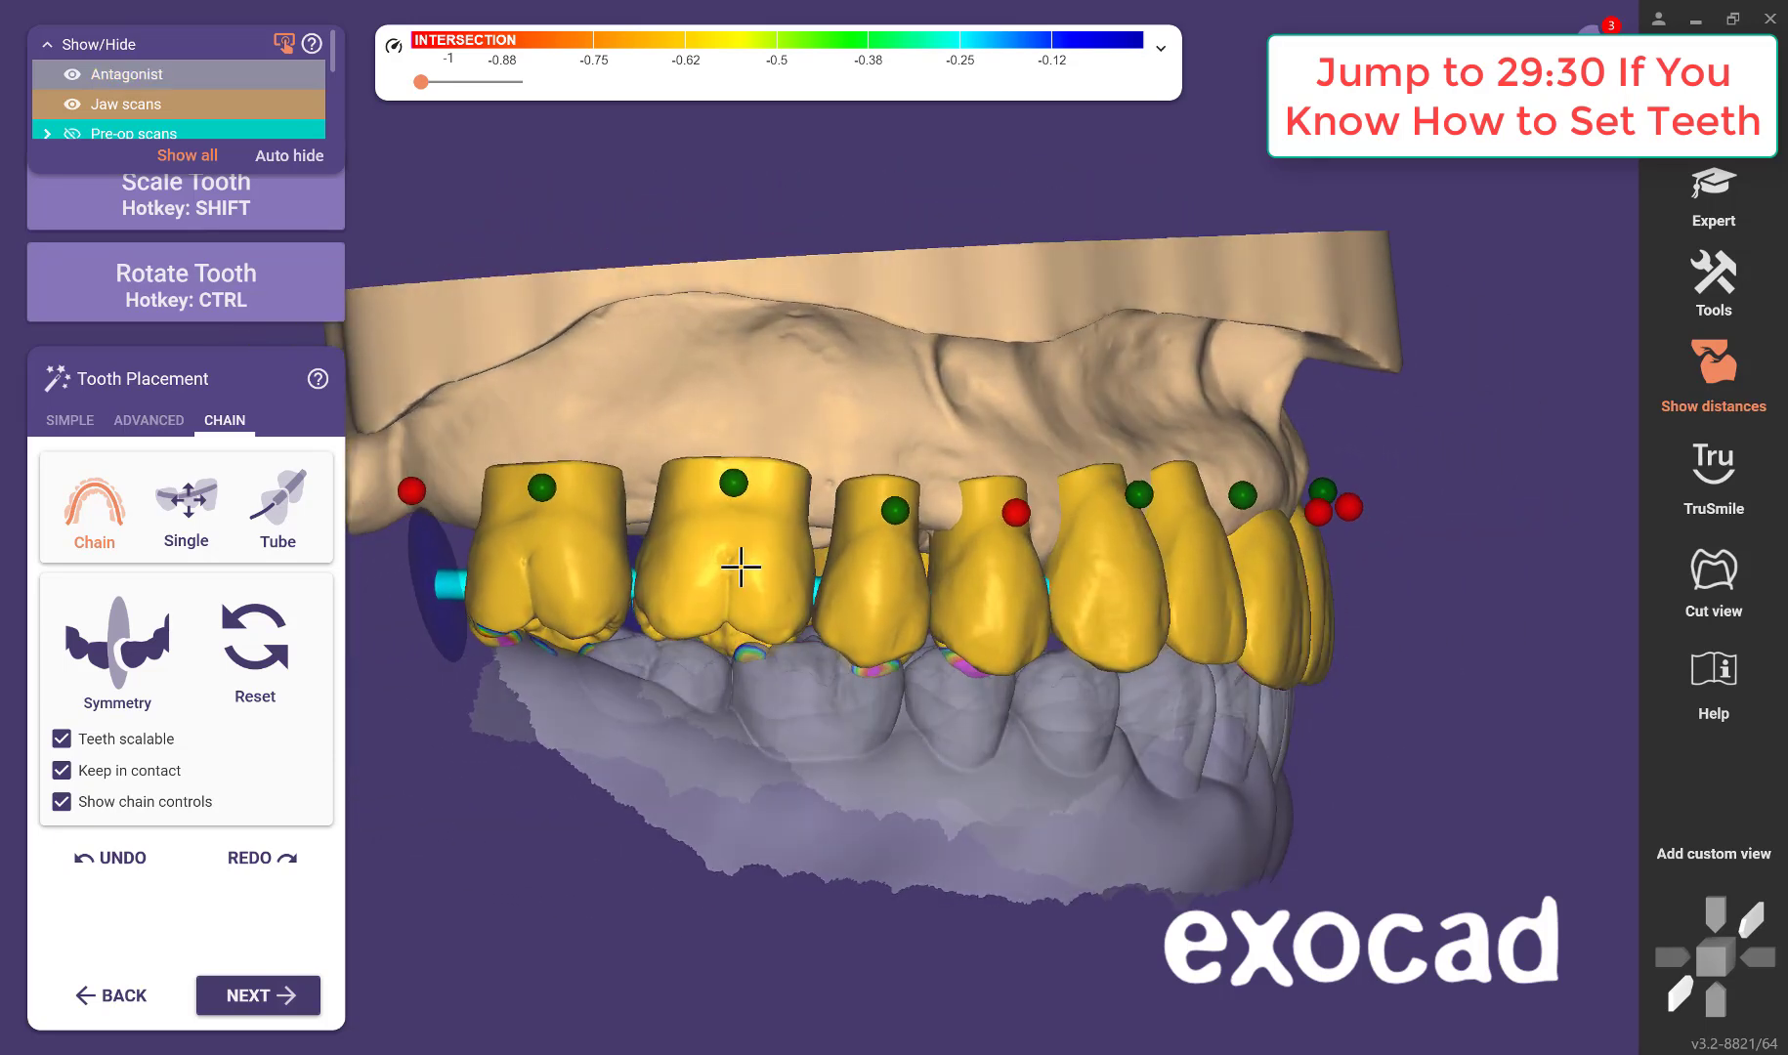
{"action": "left_click_drag", "start_coordinate": [741, 567], "coordinate": [737, 582]}
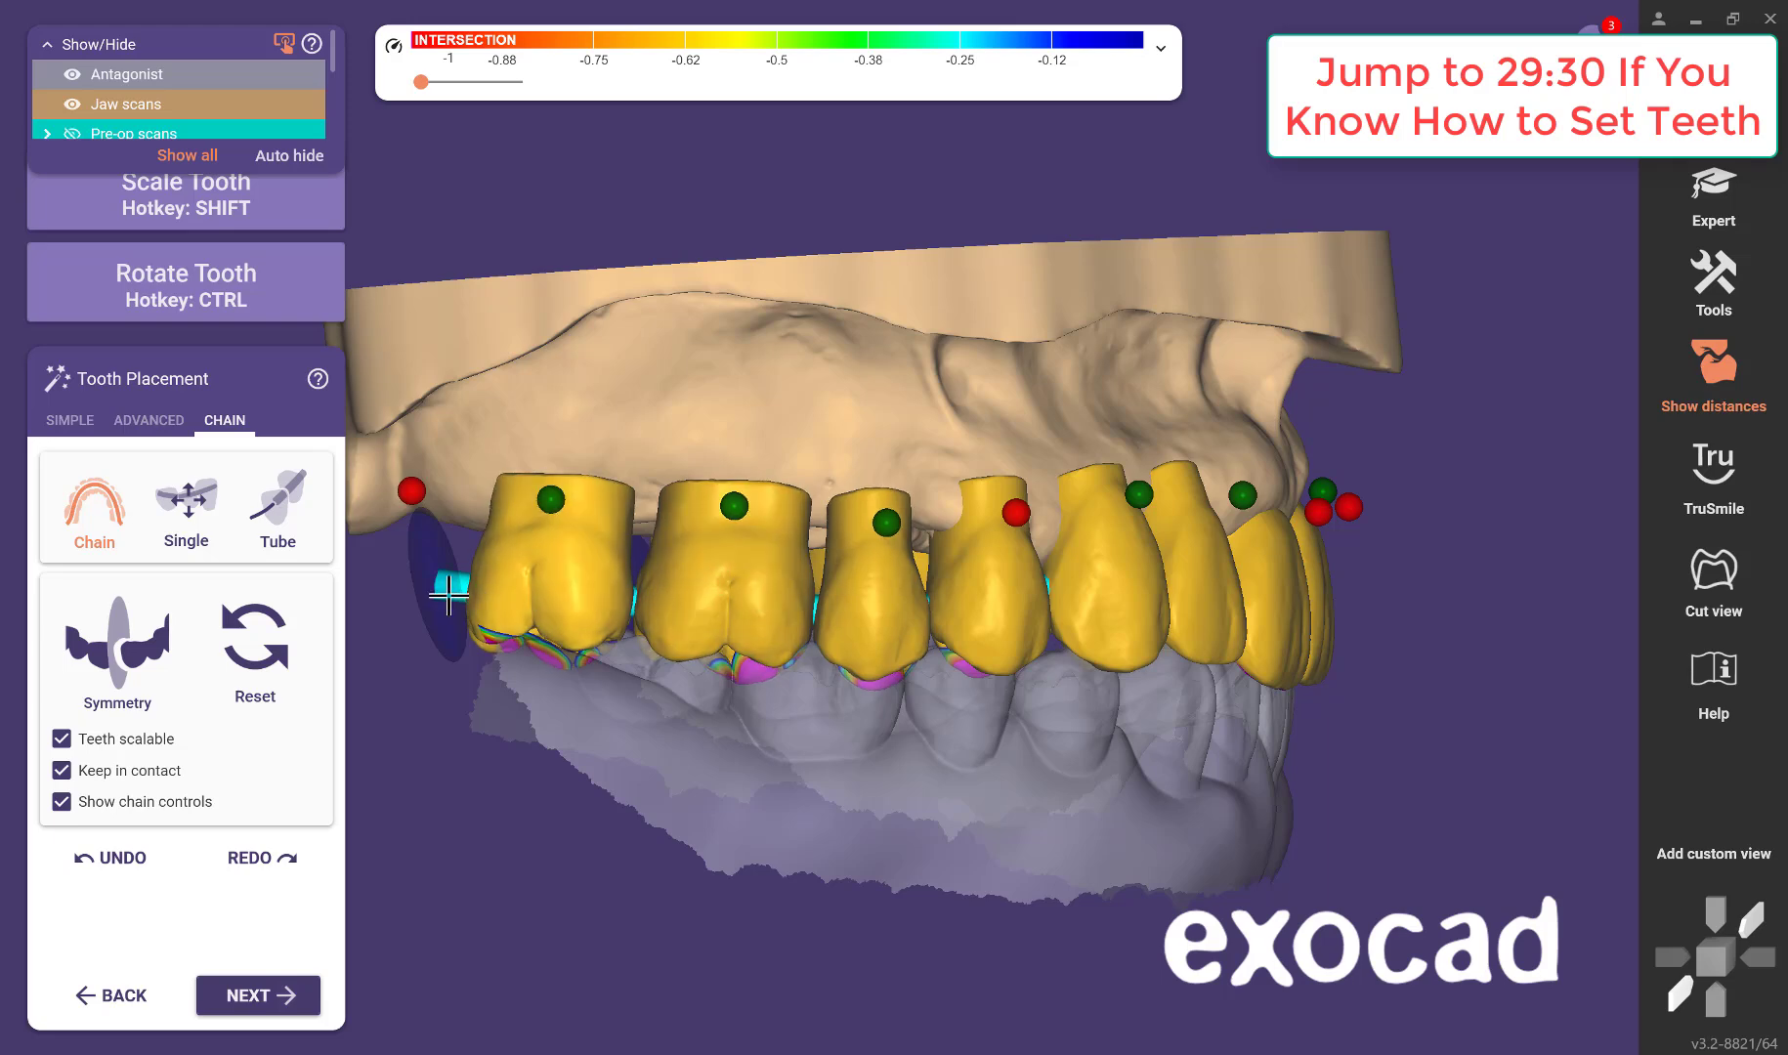
{"action": "right_click_drag", "start_coordinate": [1085, 742], "coordinate": [1134, 702]}
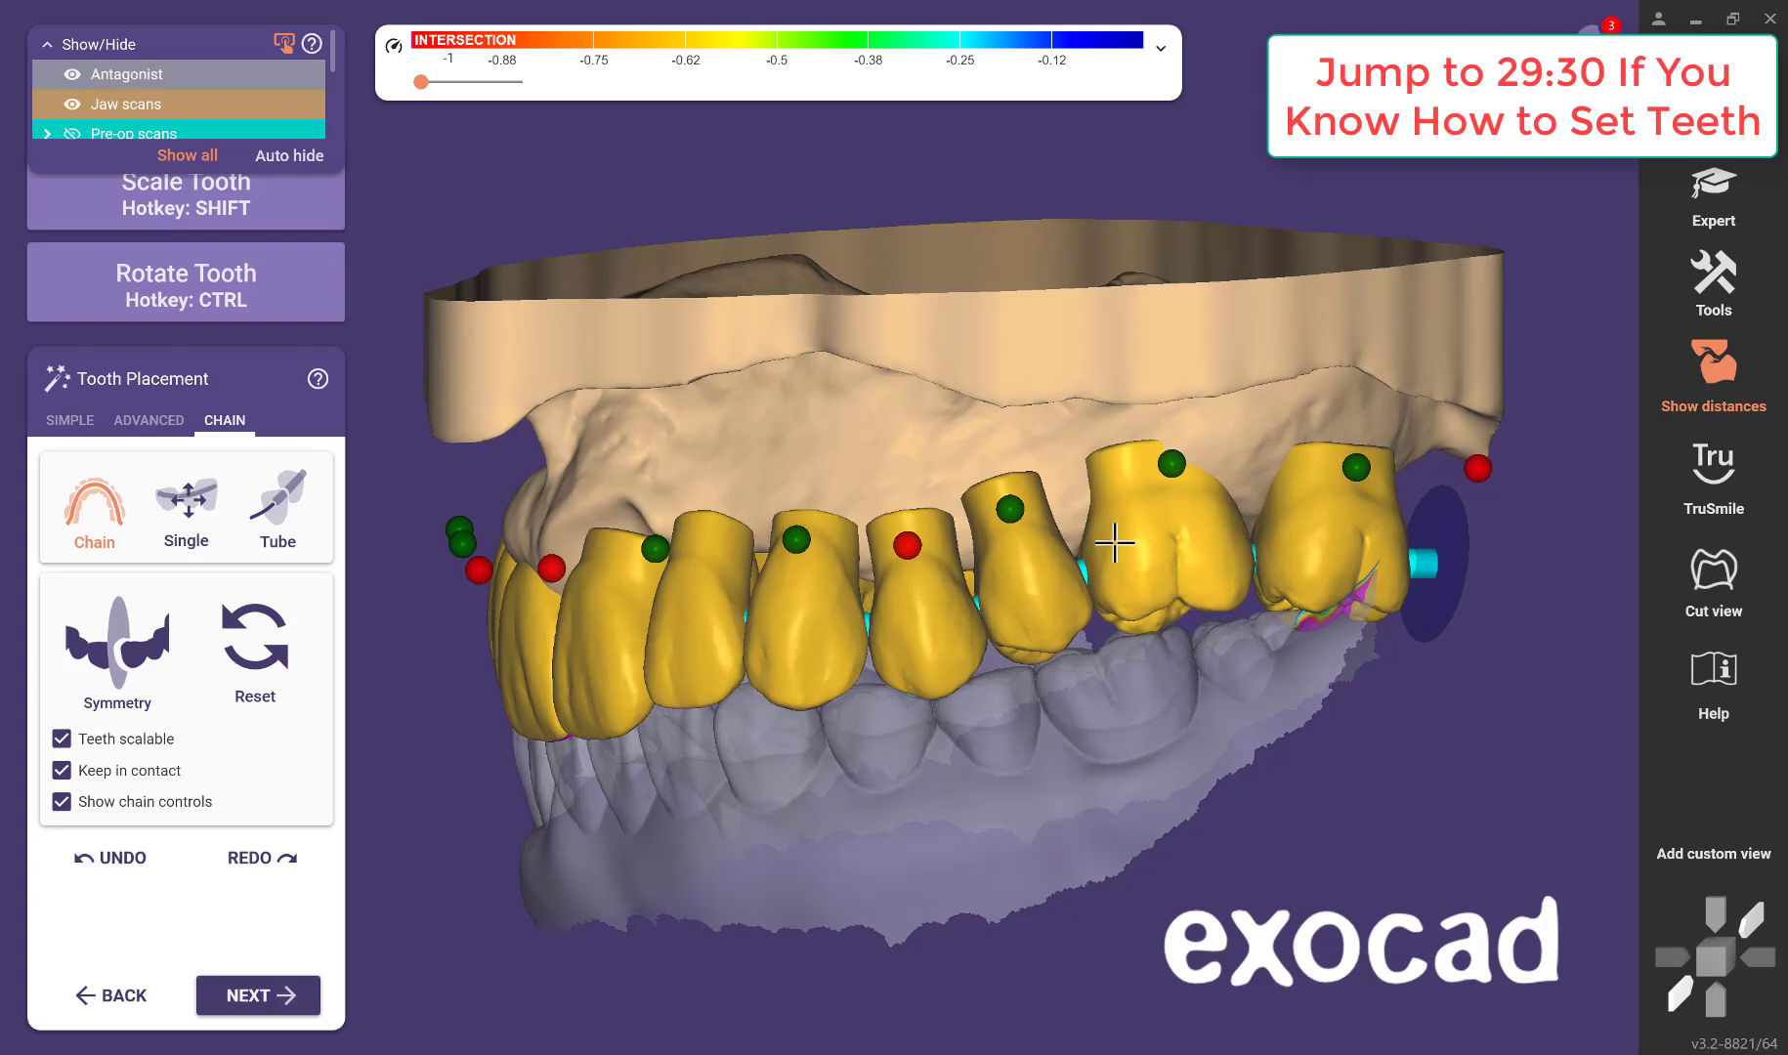
{"action": "left_click_drag", "start_coordinate": [1114, 542], "coordinate": [1116, 594]}
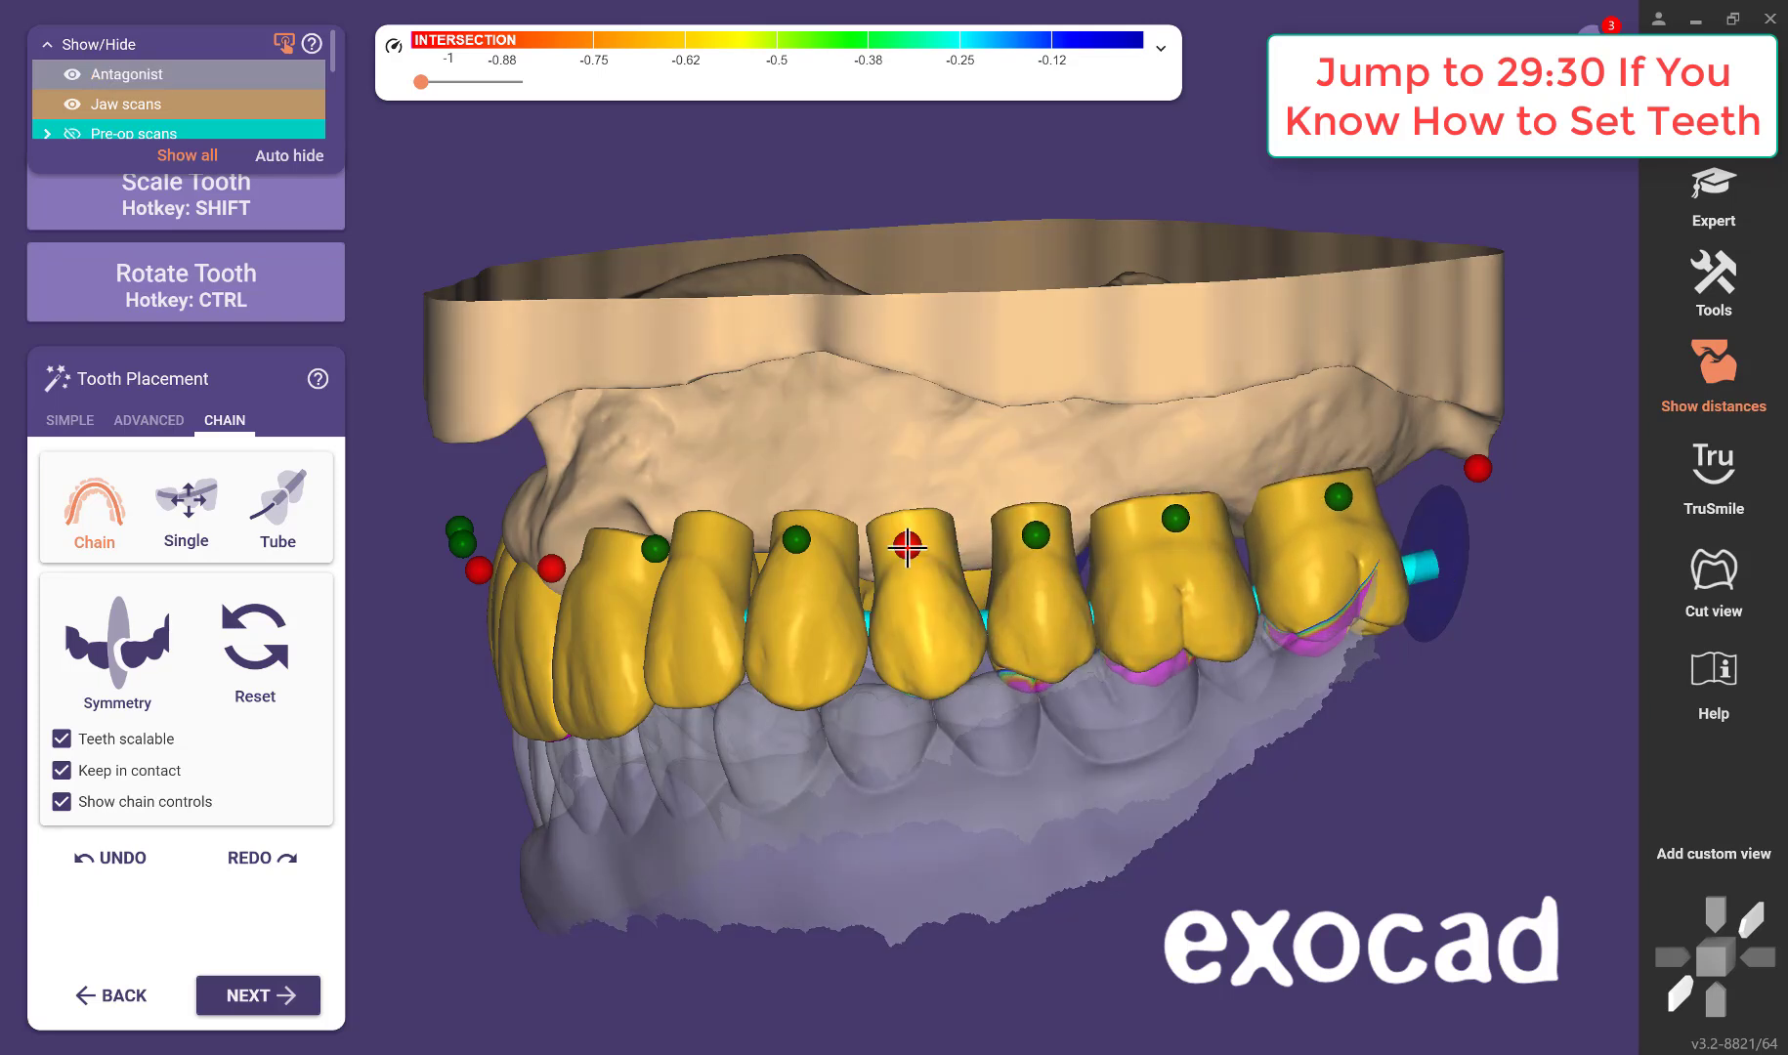
Unlock the chain at the upper left first premolar and the central incisors, and make the jaw scans semi-transparent.
{"action": "key", "text": "ctrl"}
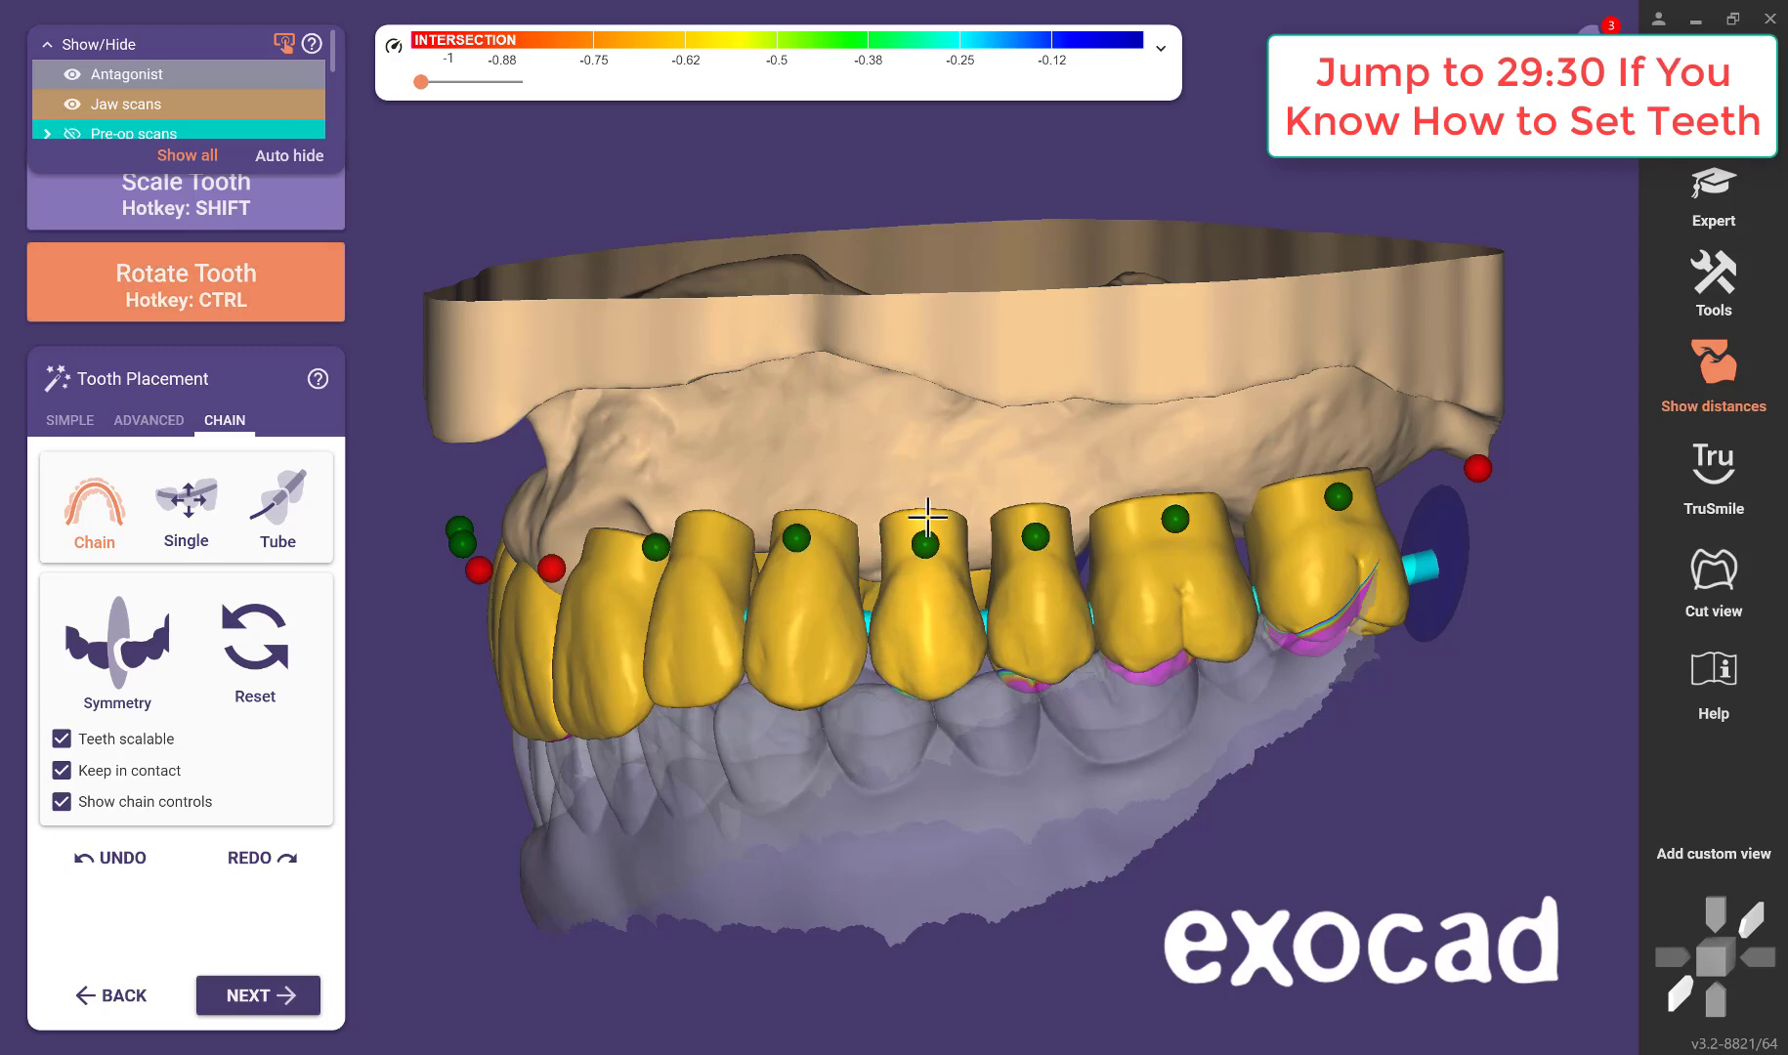
{"action": "right_click_drag", "start_coordinate": [851, 483], "coordinate": [852, 484]}
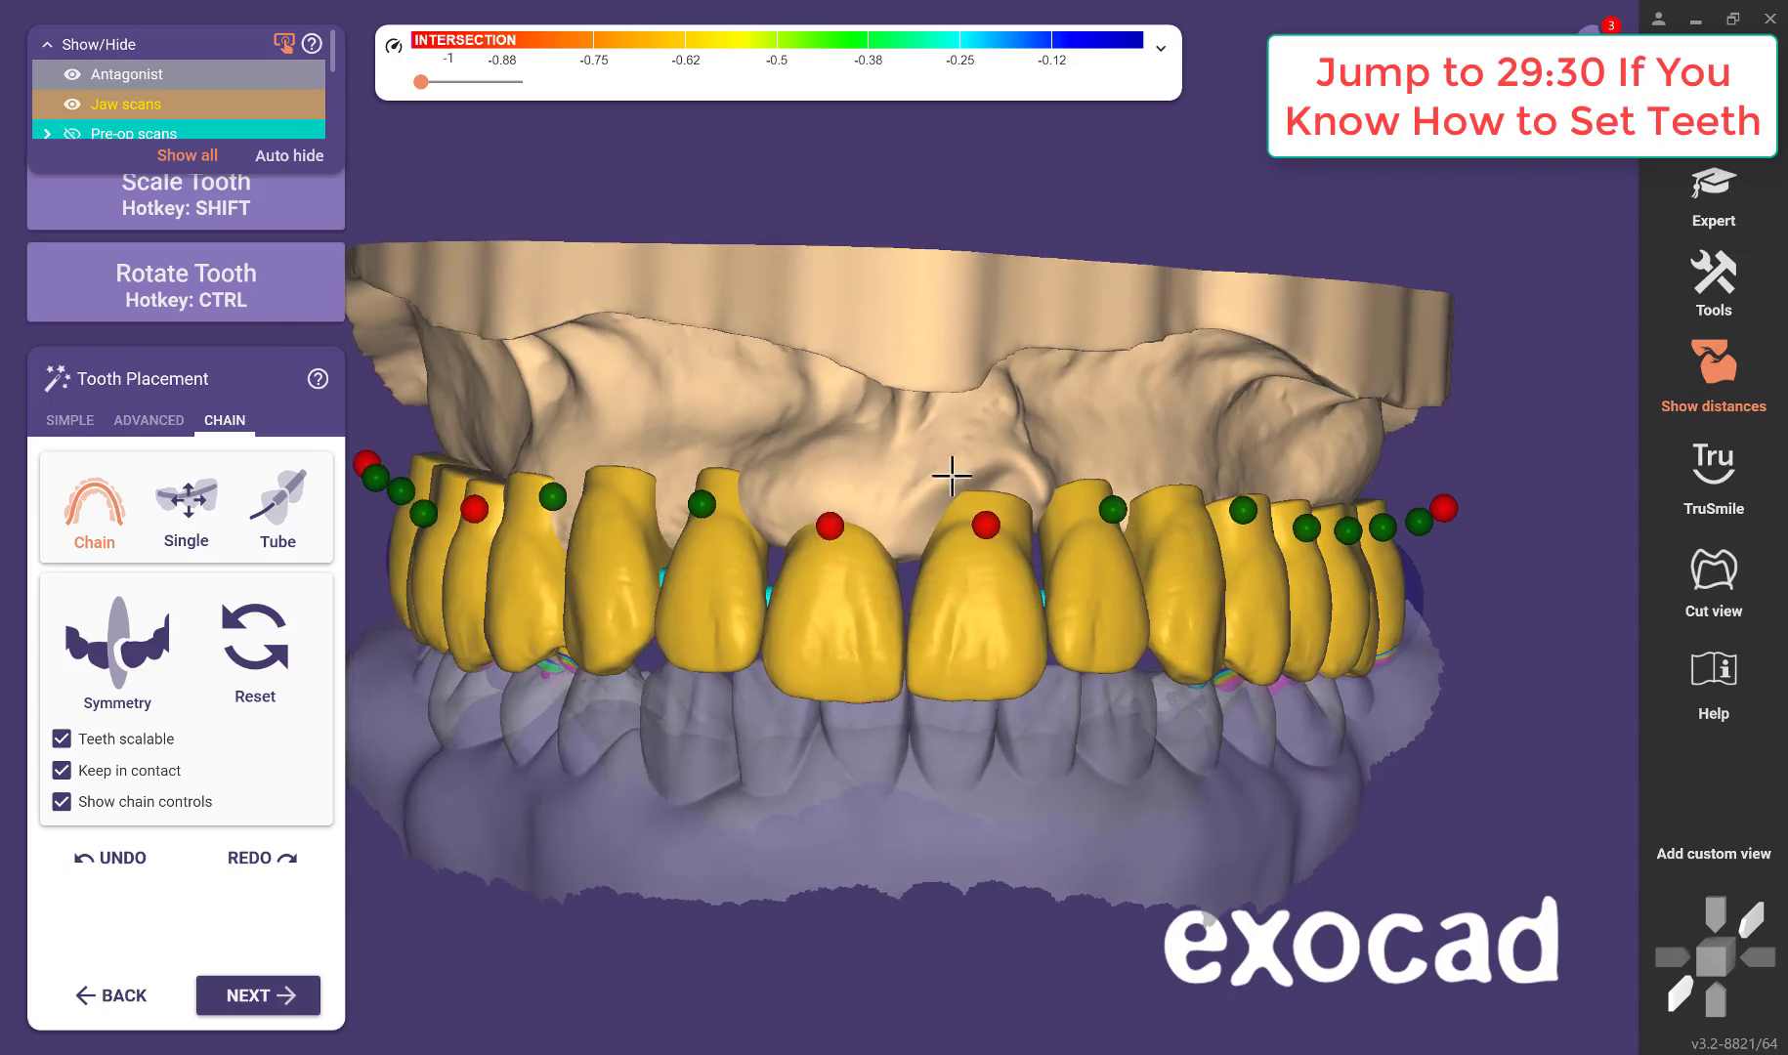
{"action": "key", "text": "ctrl"}
{"action": "left_click", "coordinate": [986, 525]}
{"action": "left_click", "coordinate": [249, 106]}
{"action": "key", "text": "ctrl"}
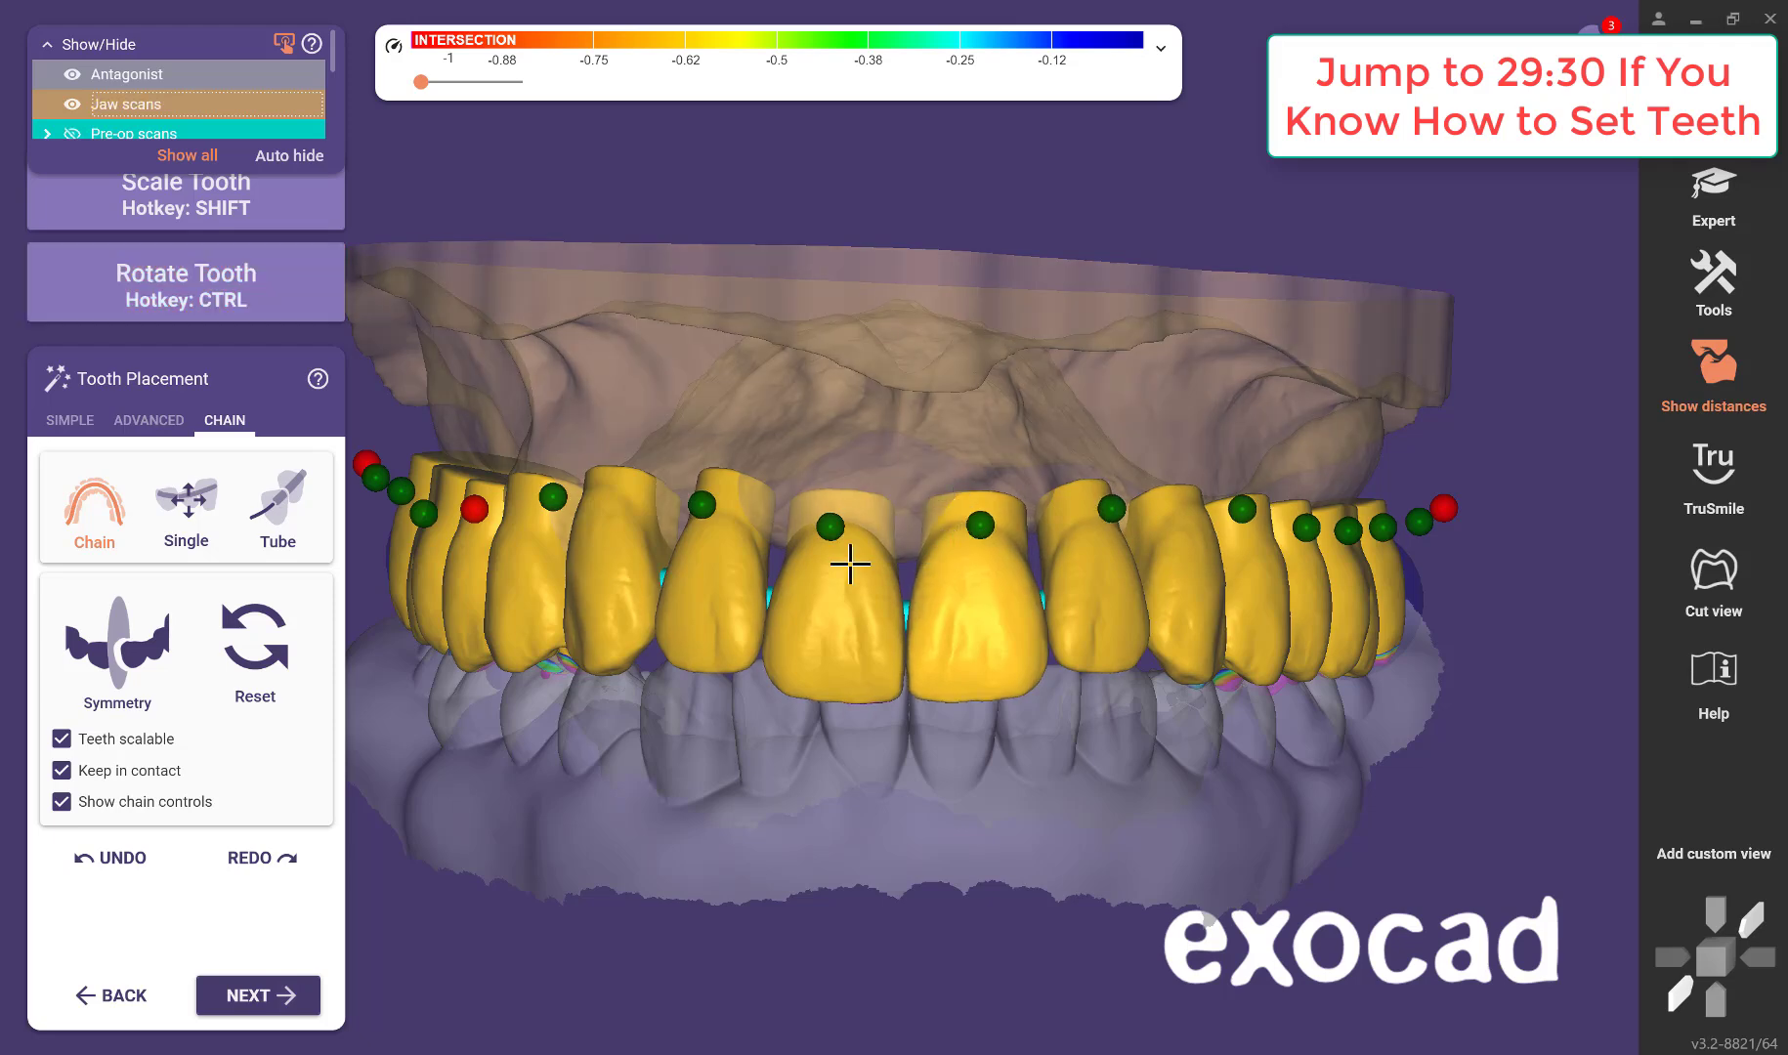
Unlock the chain at the upper right first premolar and make a small position correction to the teeth from the occlusal view.
{"action": "right_click_drag", "start_coordinate": [701, 651], "coordinate": [699, 658]}
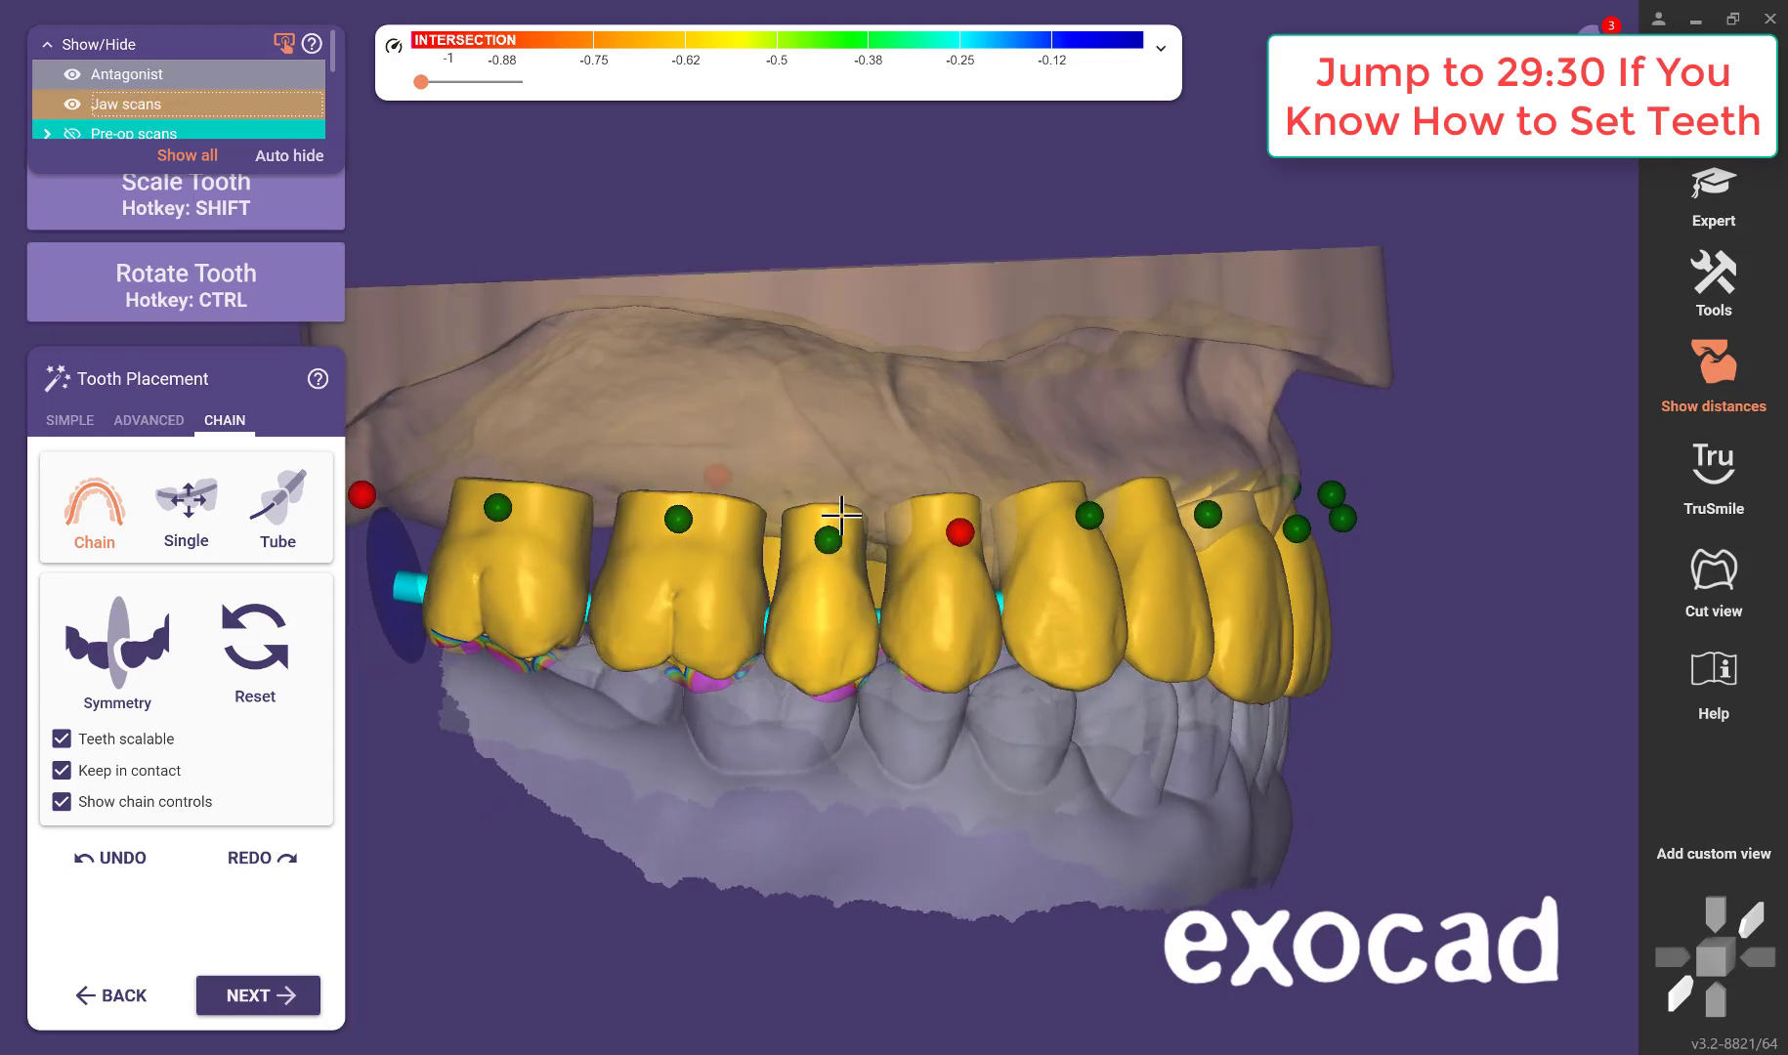
{"action": "key", "text": "ctrl"}
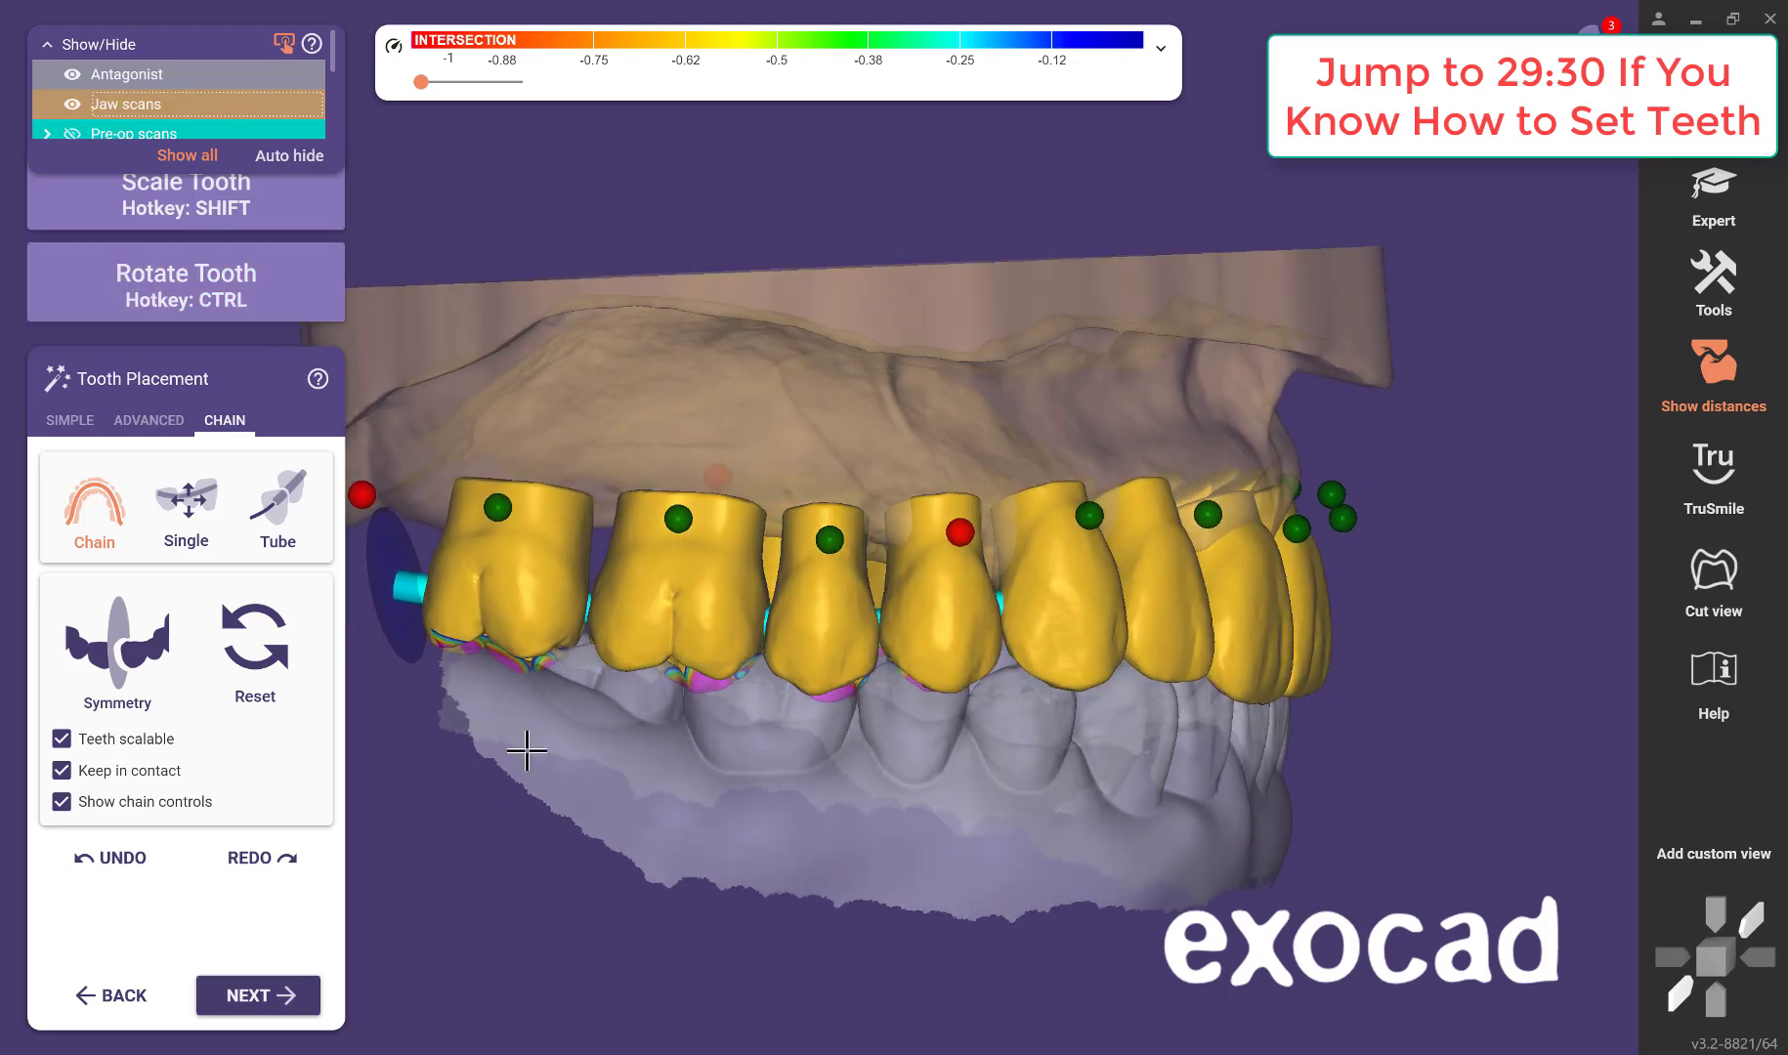
{"action": "left_click", "coordinate": [960, 532]}
{"action": "right_click_drag", "start_coordinate": [1002, 700], "coordinate": [895, 827]}
{"action": "scroll", "coordinate": [891, 819], "scroll_direction": "down", "scroll_amount": 2}
{"action": "scroll", "coordinate": [892, 807], "scroll_direction": "up", "scroll_amount": 4}
{"action": "middle_click_drag", "start_coordinate": [888, 747], "coordinate": [882, 1016]}
{"action": "left_click_drag", "start_coordinate": [833, 546], "coordinate": [838, 527]}
{"action": "scroll", "coordinate": [845, 543], "scroll_direction": "down", "scroll_amount": 5}
Rotate the upper left central incisor slightly between temporary chain locks at the right central and left lateral incisors, then release the locks.
{"action": "right_click_drag", "start_coordinate": [845, 542], "coordinate": [894, 666]}
{"action": "middle_click_drag", "start_coordinate": [894, 667], "coordinate": [894, 391]}
{"action": "right_click_drag", "start_coordinate": [894, 391], "coordinate": [894, 368]}
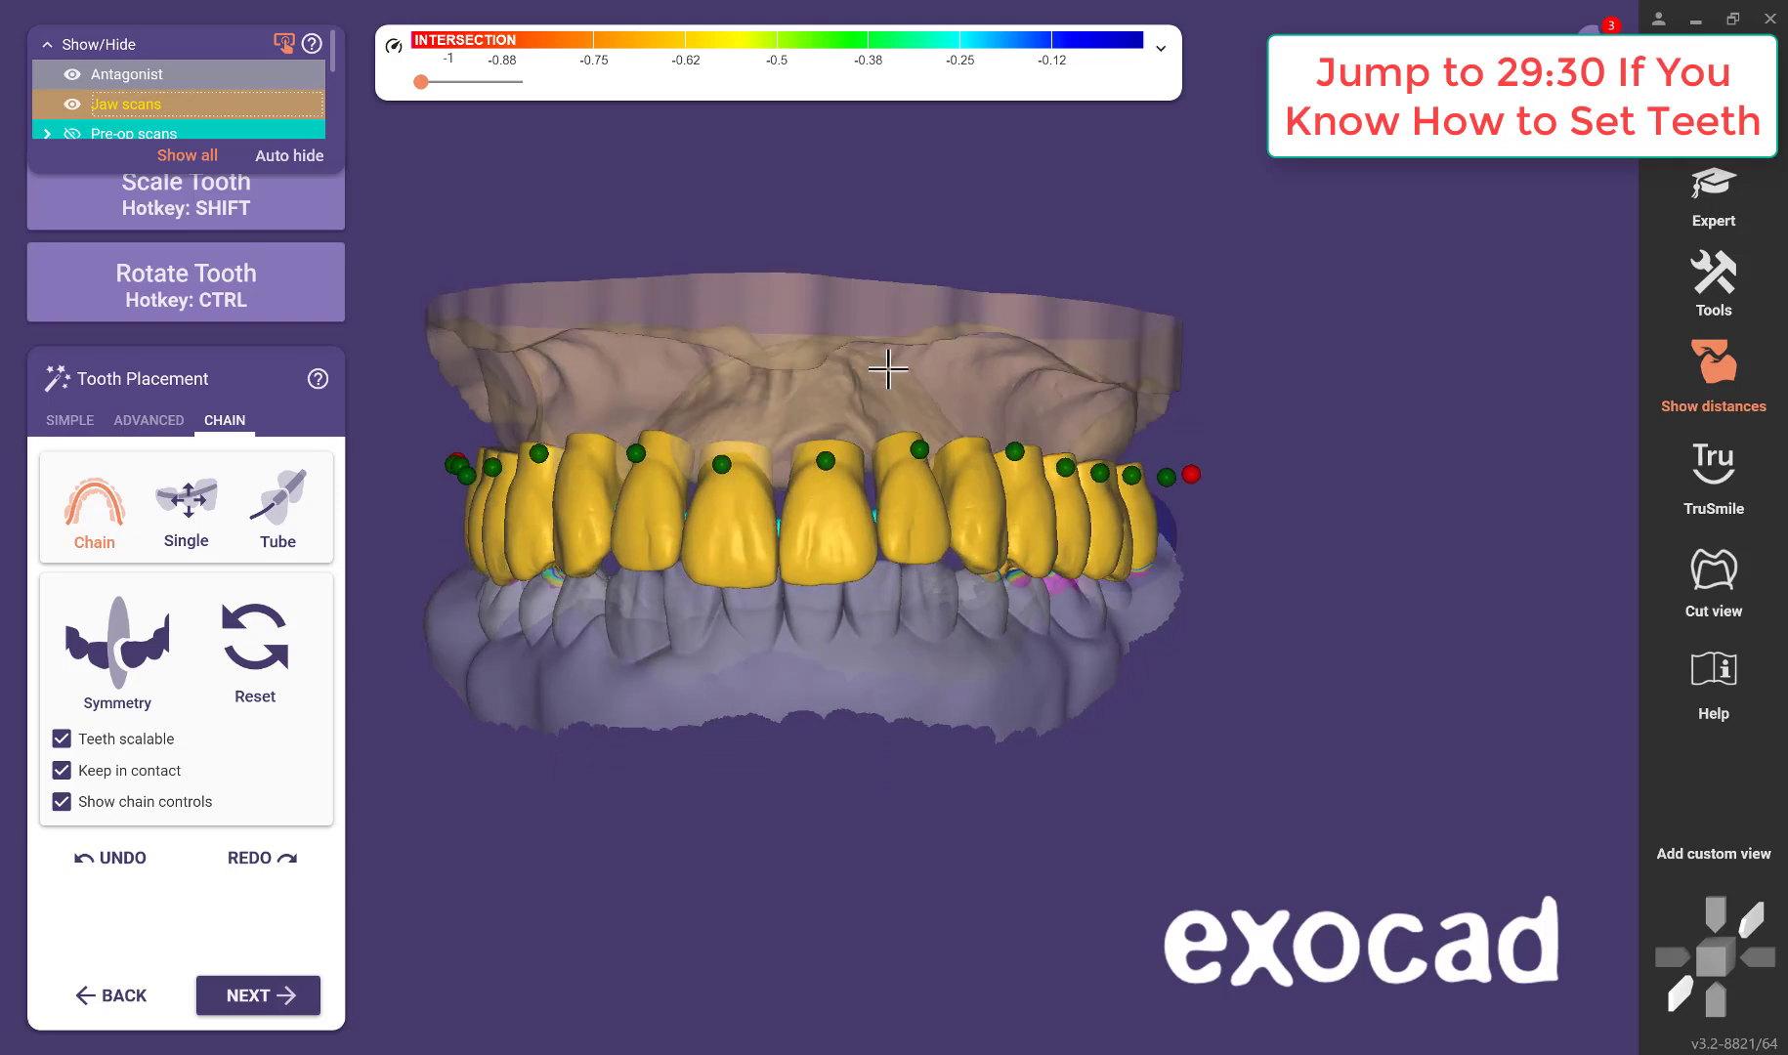
{"action": "middle_click_drag", "start_coordinate": [894, 368], "coordinate": [831, 446]}
{"action": "right_click_drag", "start_coordinate": [830, 446], "coordinate": [839, 451]}
{"action": "scroll", "coordinate": [841, 454], "scroll_direction": "up", "scroll_amount": 5}
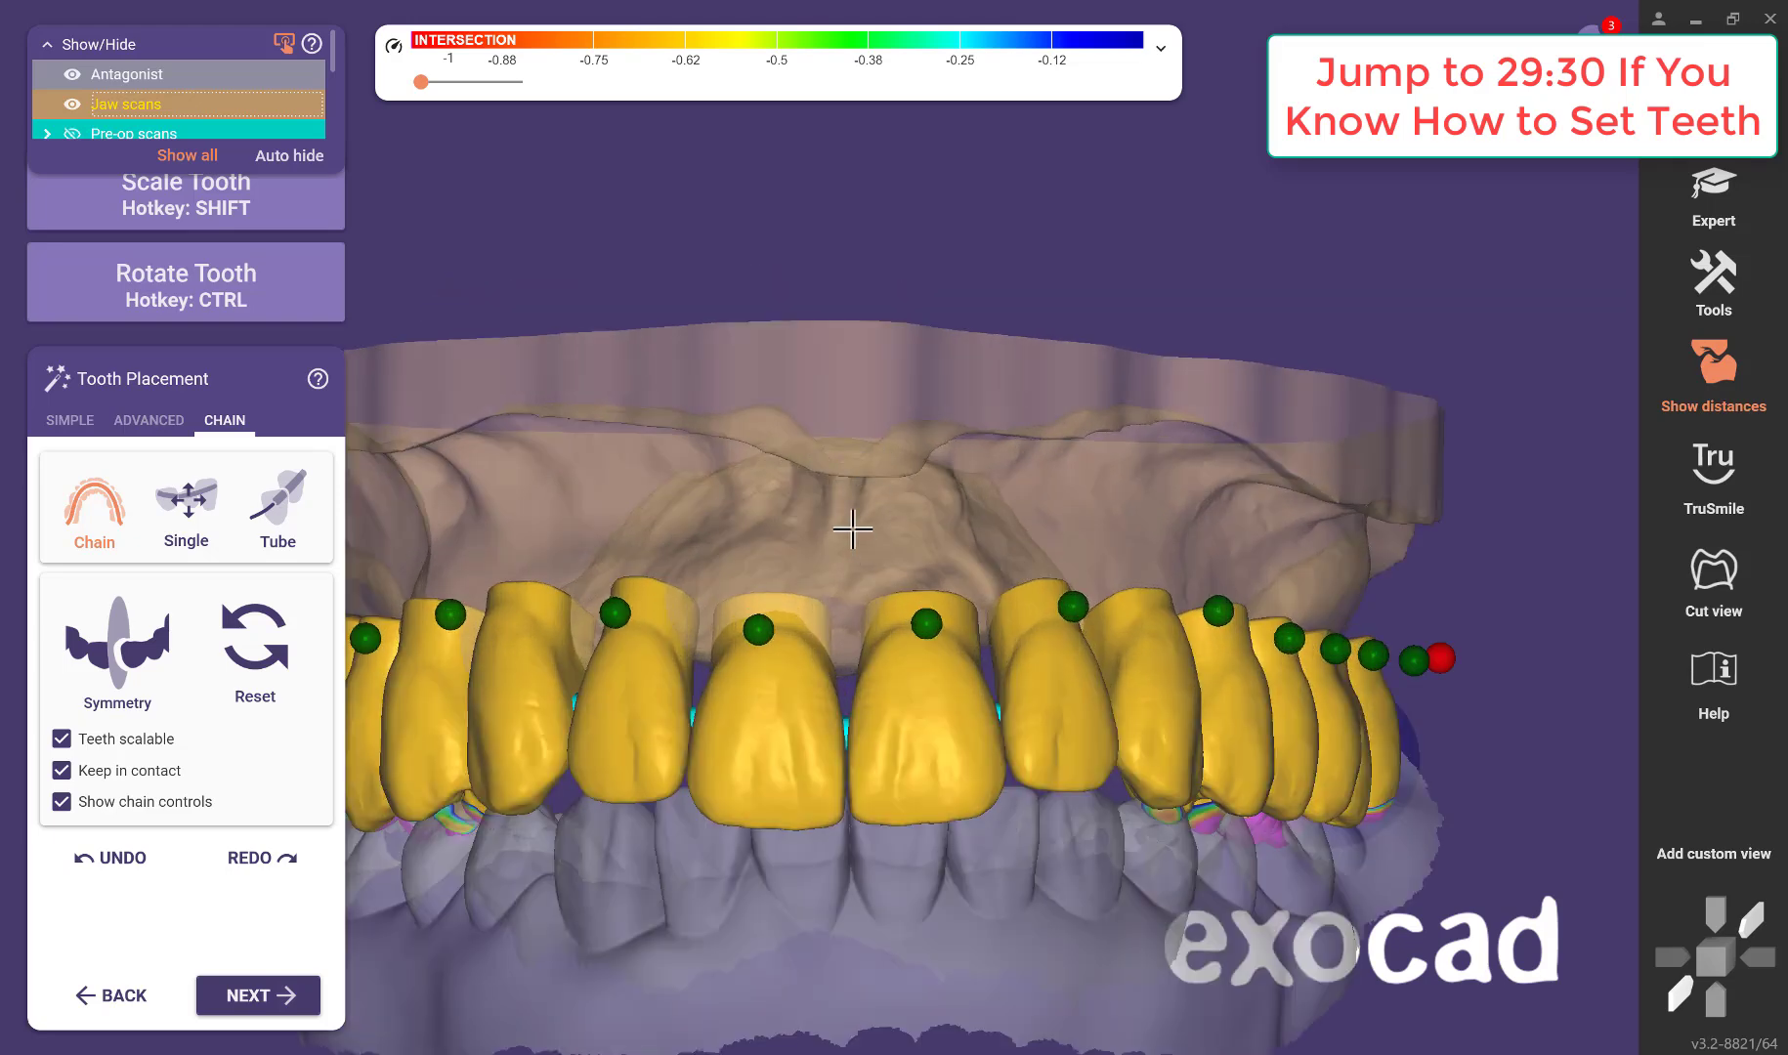
{"action": "middle_click_drag", "start_coordinate": [853, 529], "coordinate": [905, 342]}
{"action": "right_click_drag", "start_coordinate": [905, 342], "coordinate": [901, 353]}
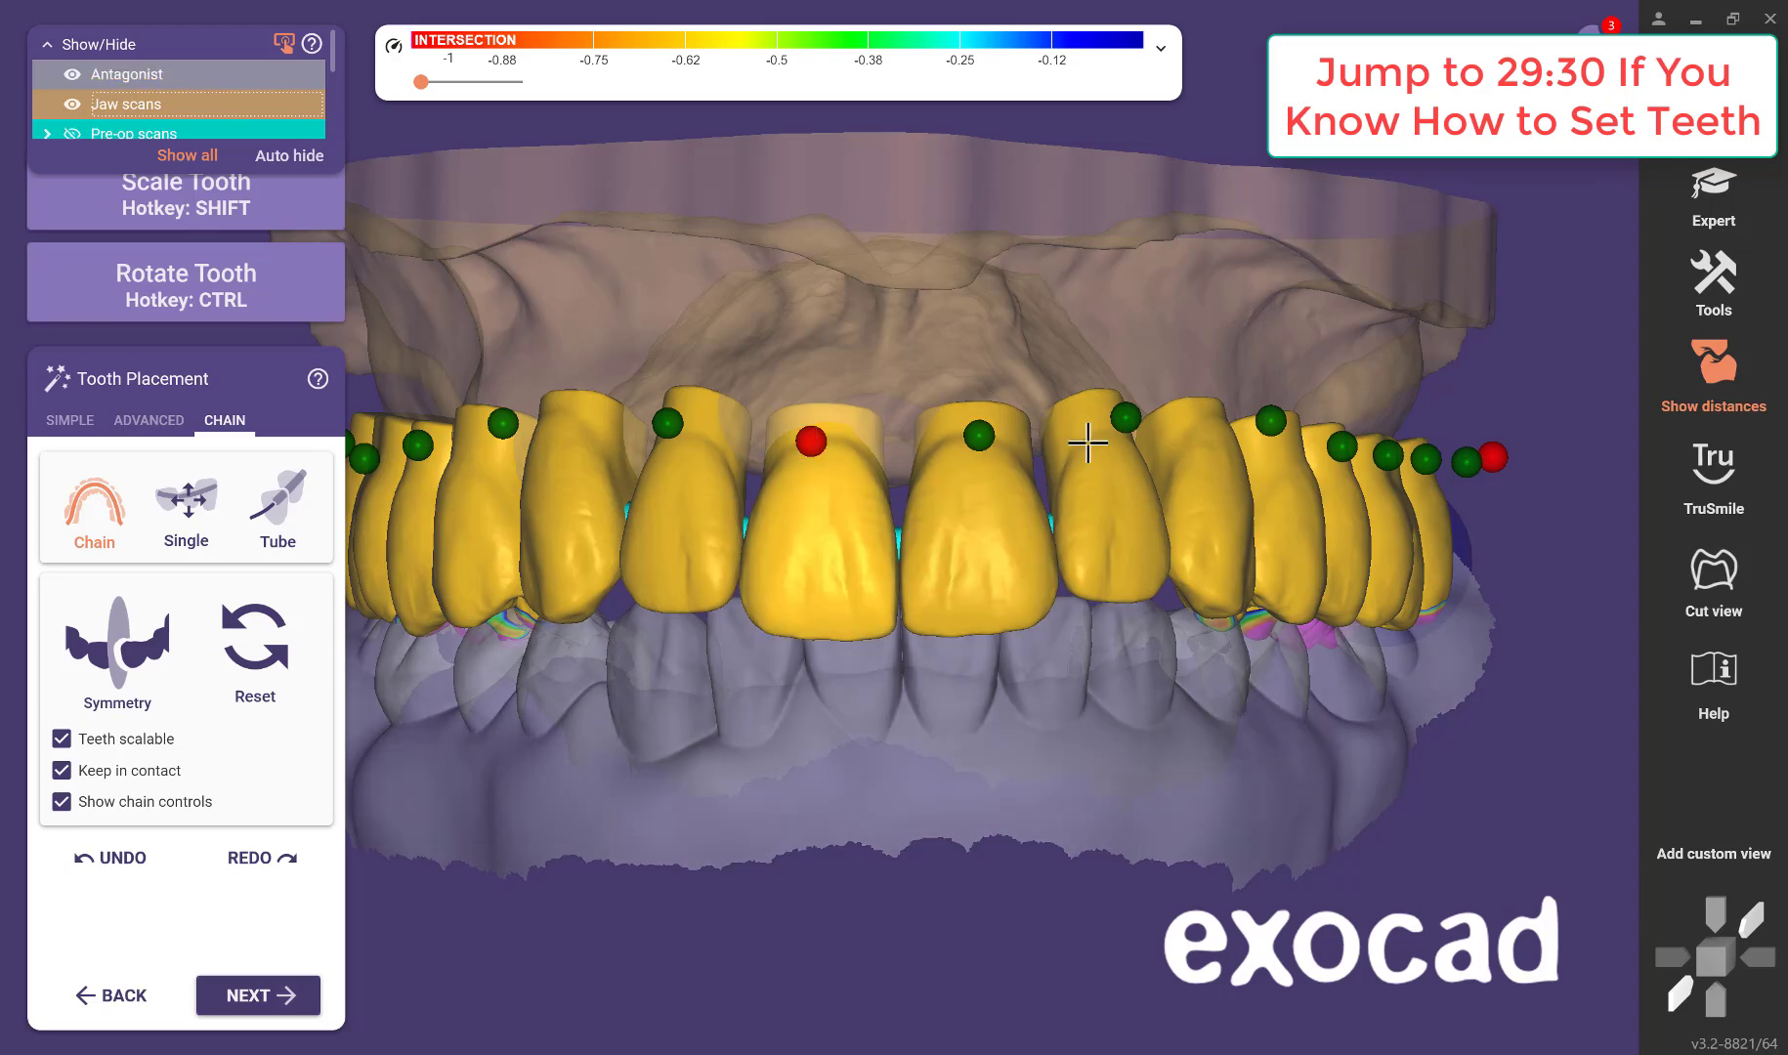
{"action": "left_click", "coordinate": [1126, 418]}
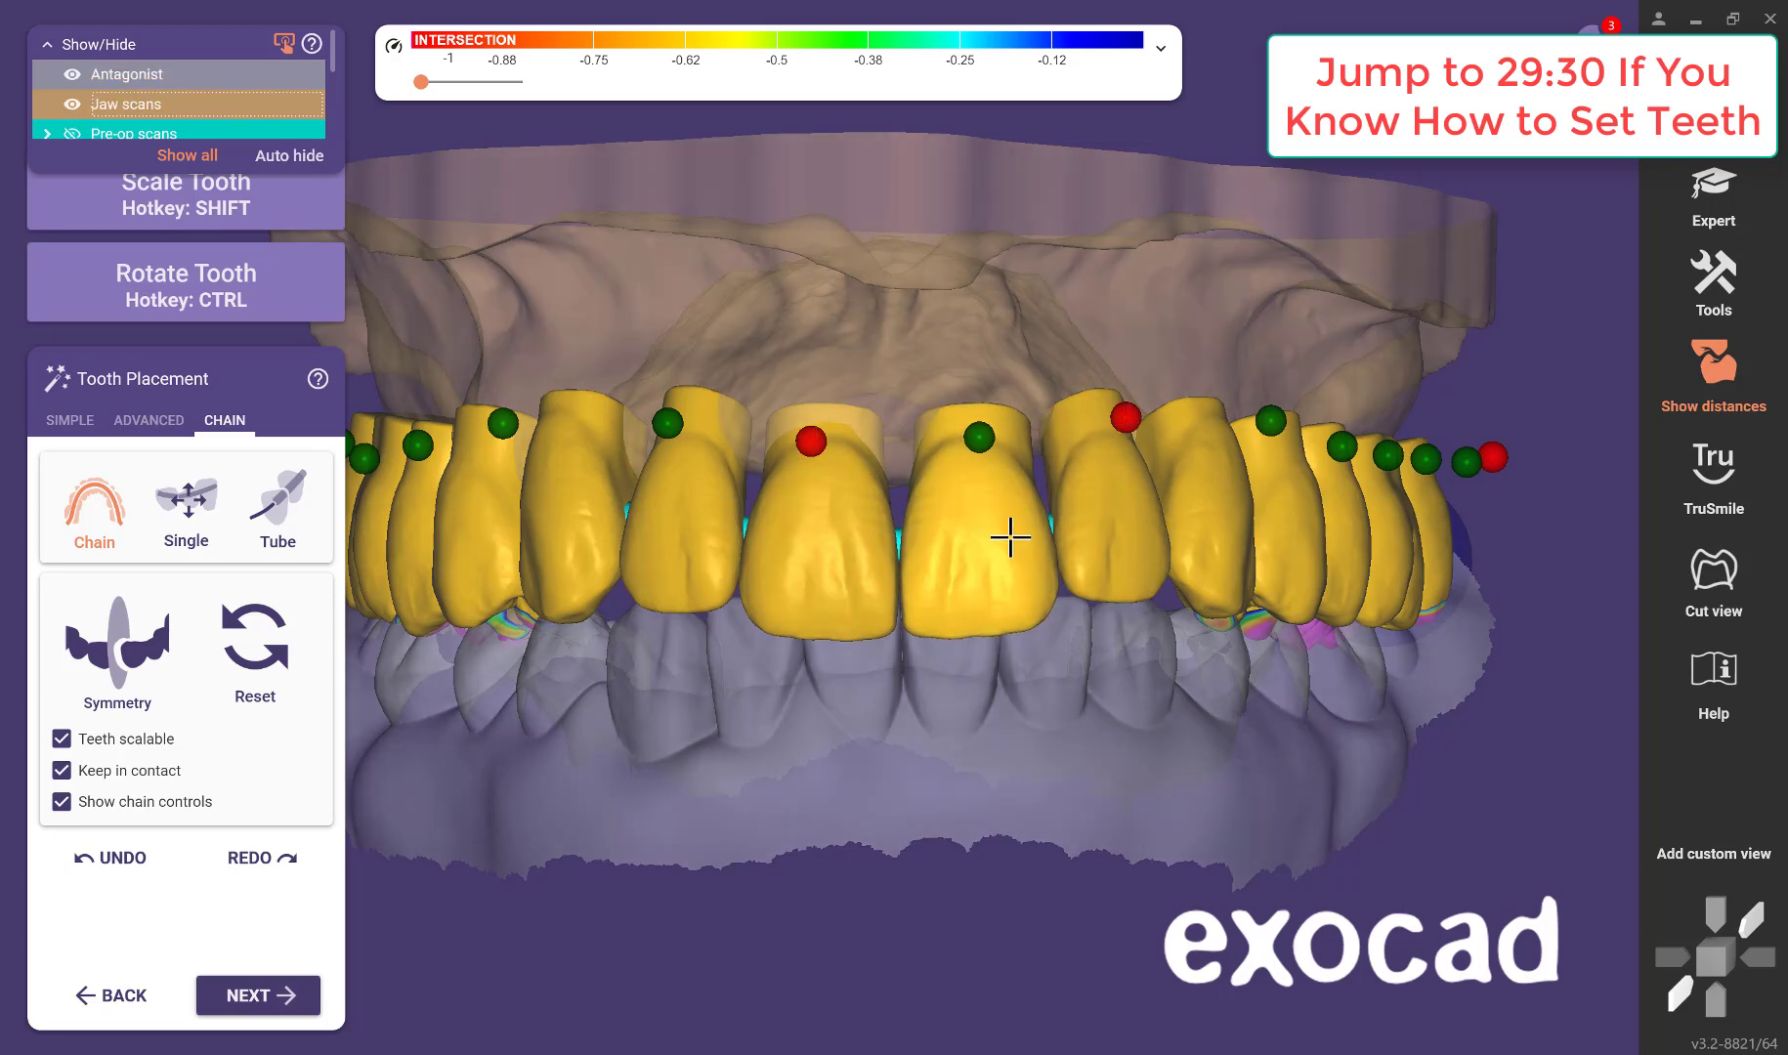
{"action": "key", "text": "ctrl"}
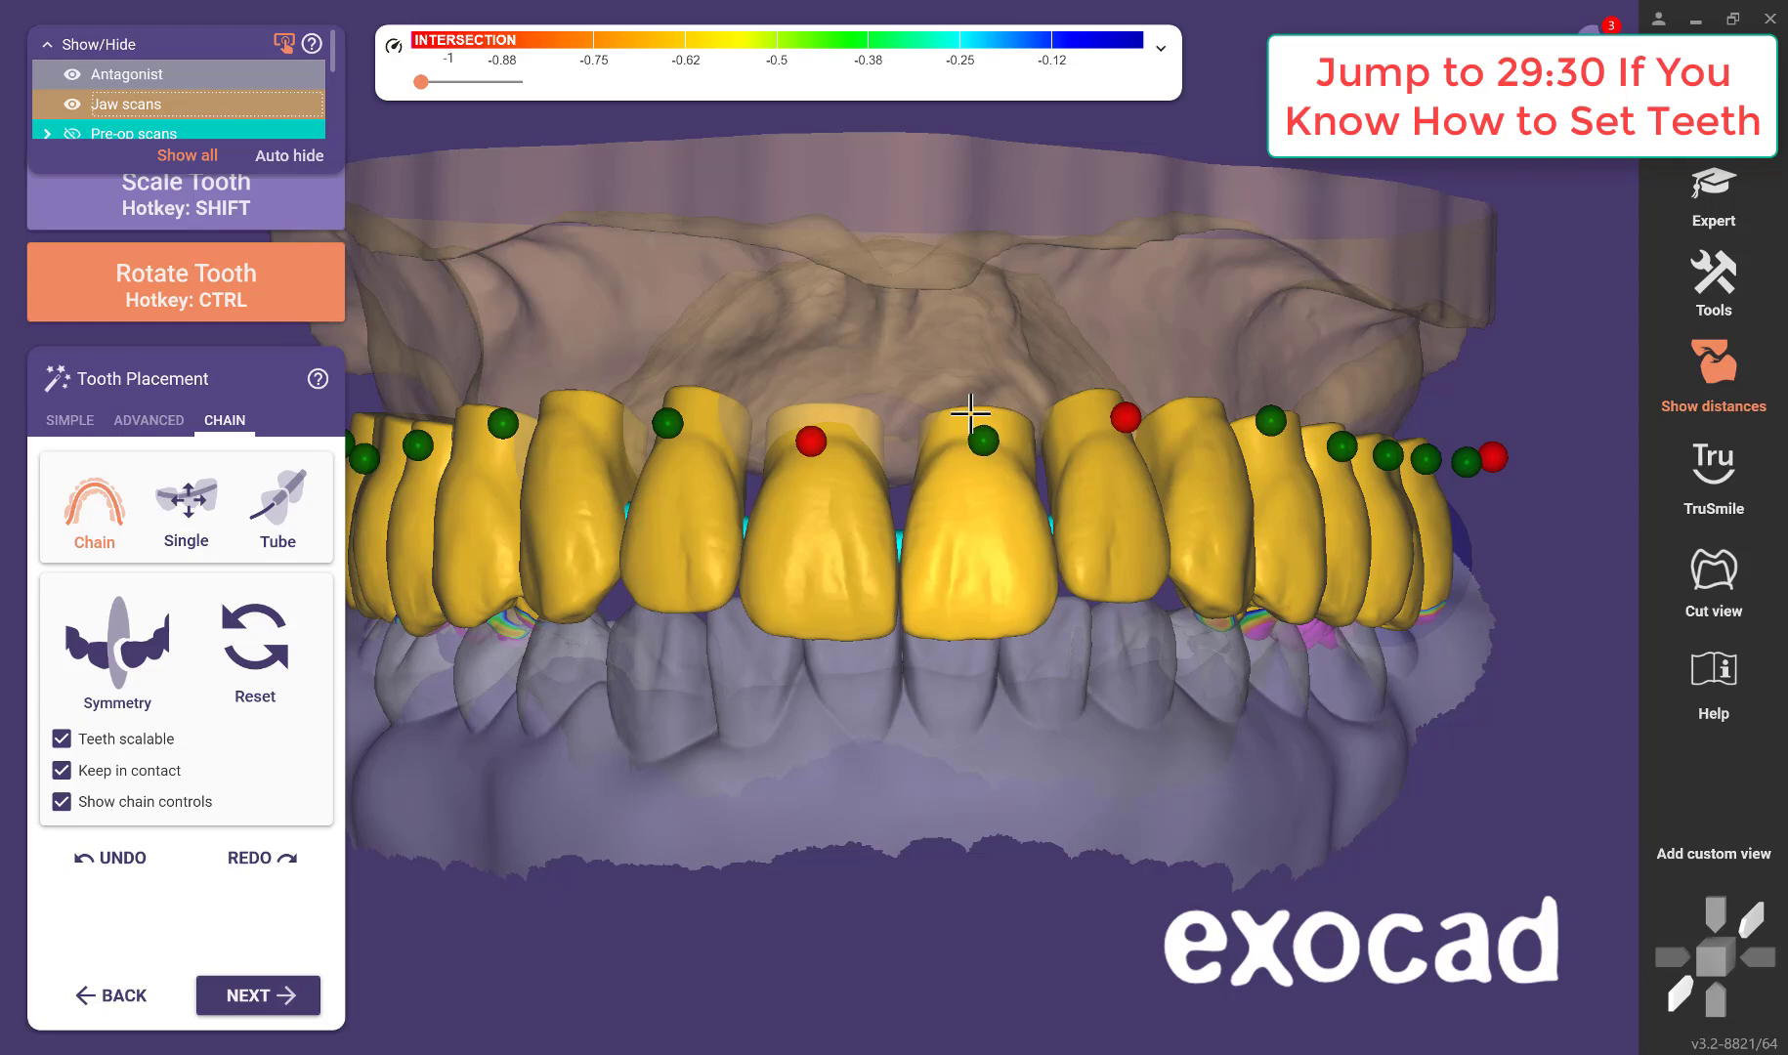
{"action": "left_click", "coordinate": [1126, 417]}
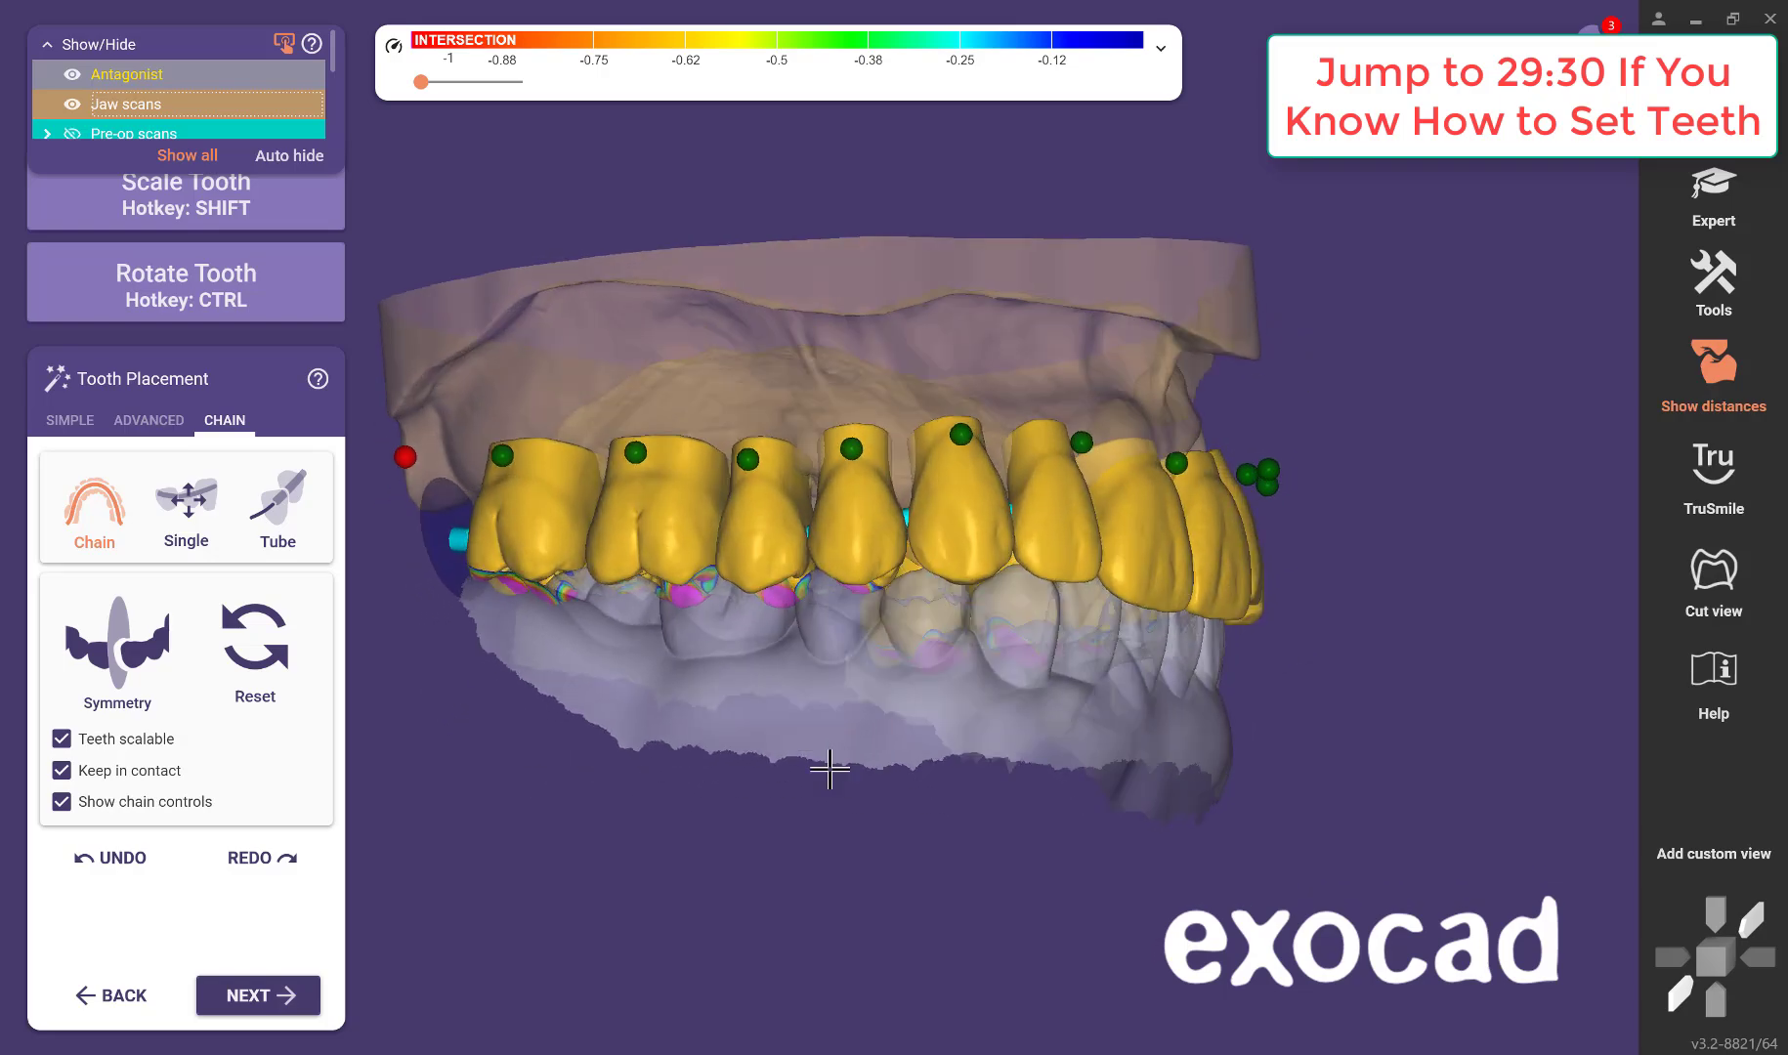
Lock the chain at both central incisors and shift the upper right canine slightly outward from the occlusal view.
{"action": "right_click_drag", "start_coordinate": [829, 771], "coordinate": [822, 622]}
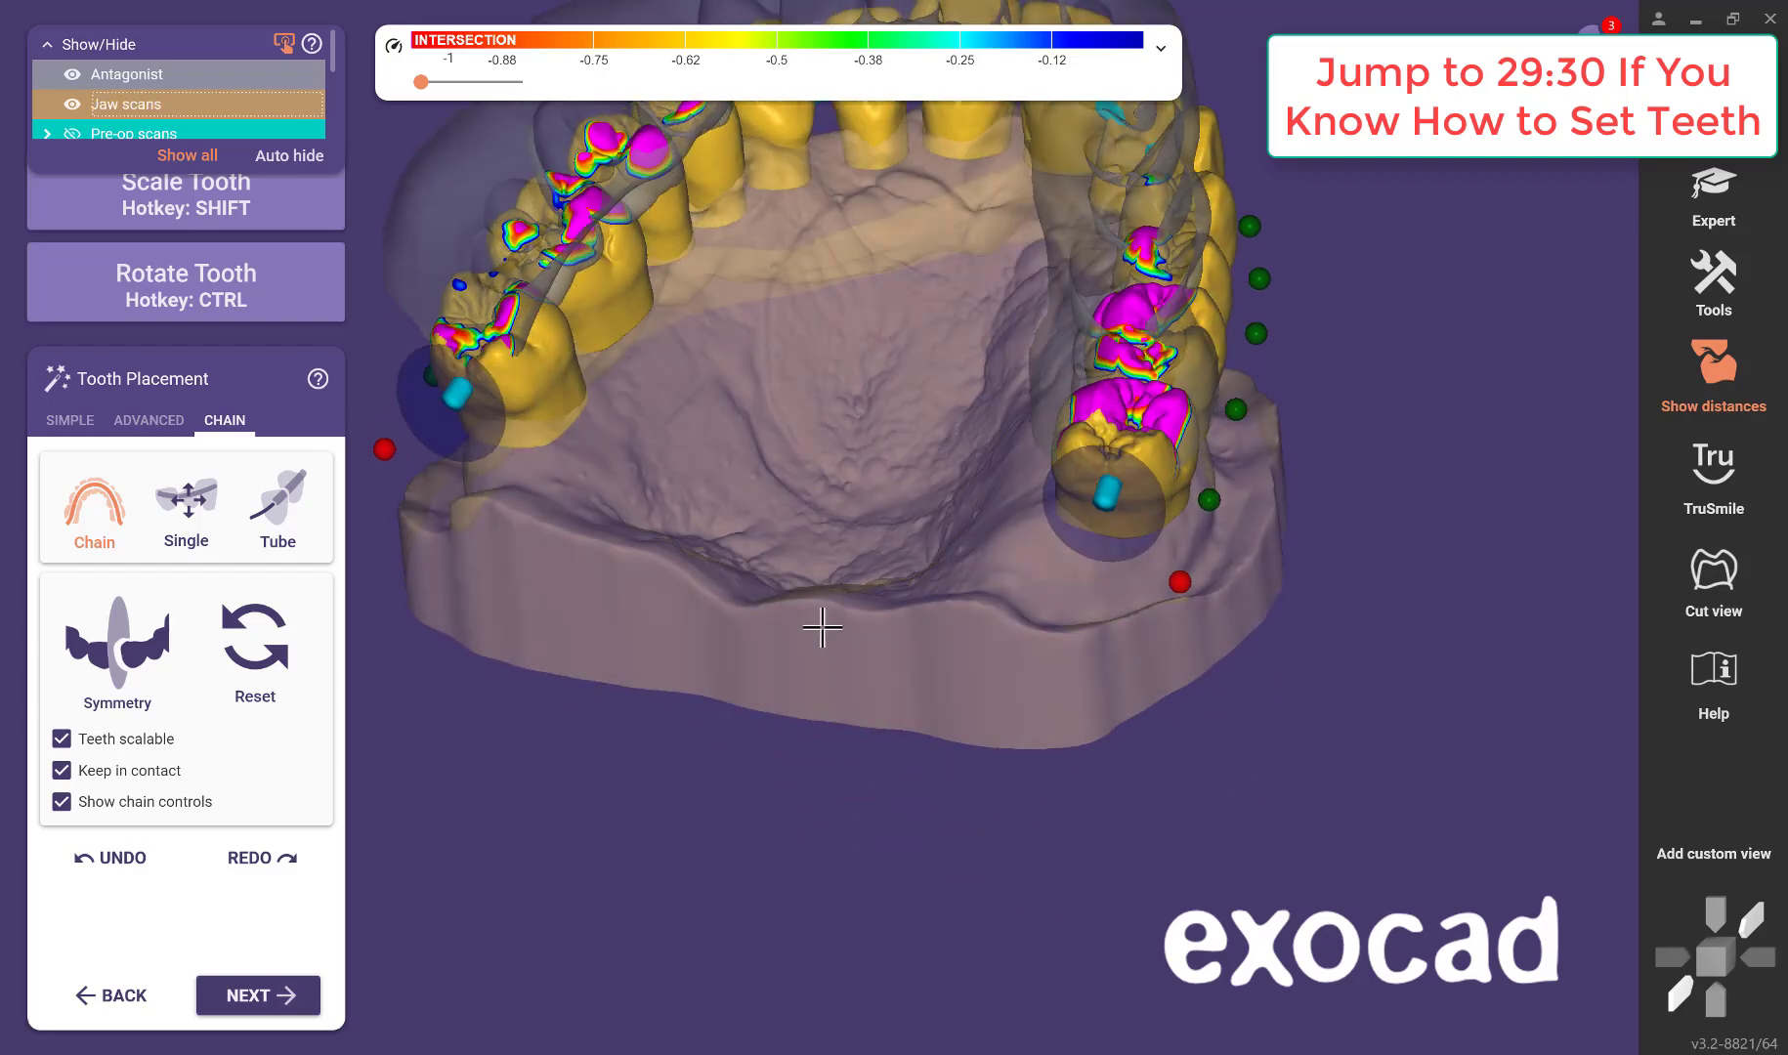
{"action": "middle_click_drag", "start_coordinate": [808, 467], "coordinate": [750, 952]}
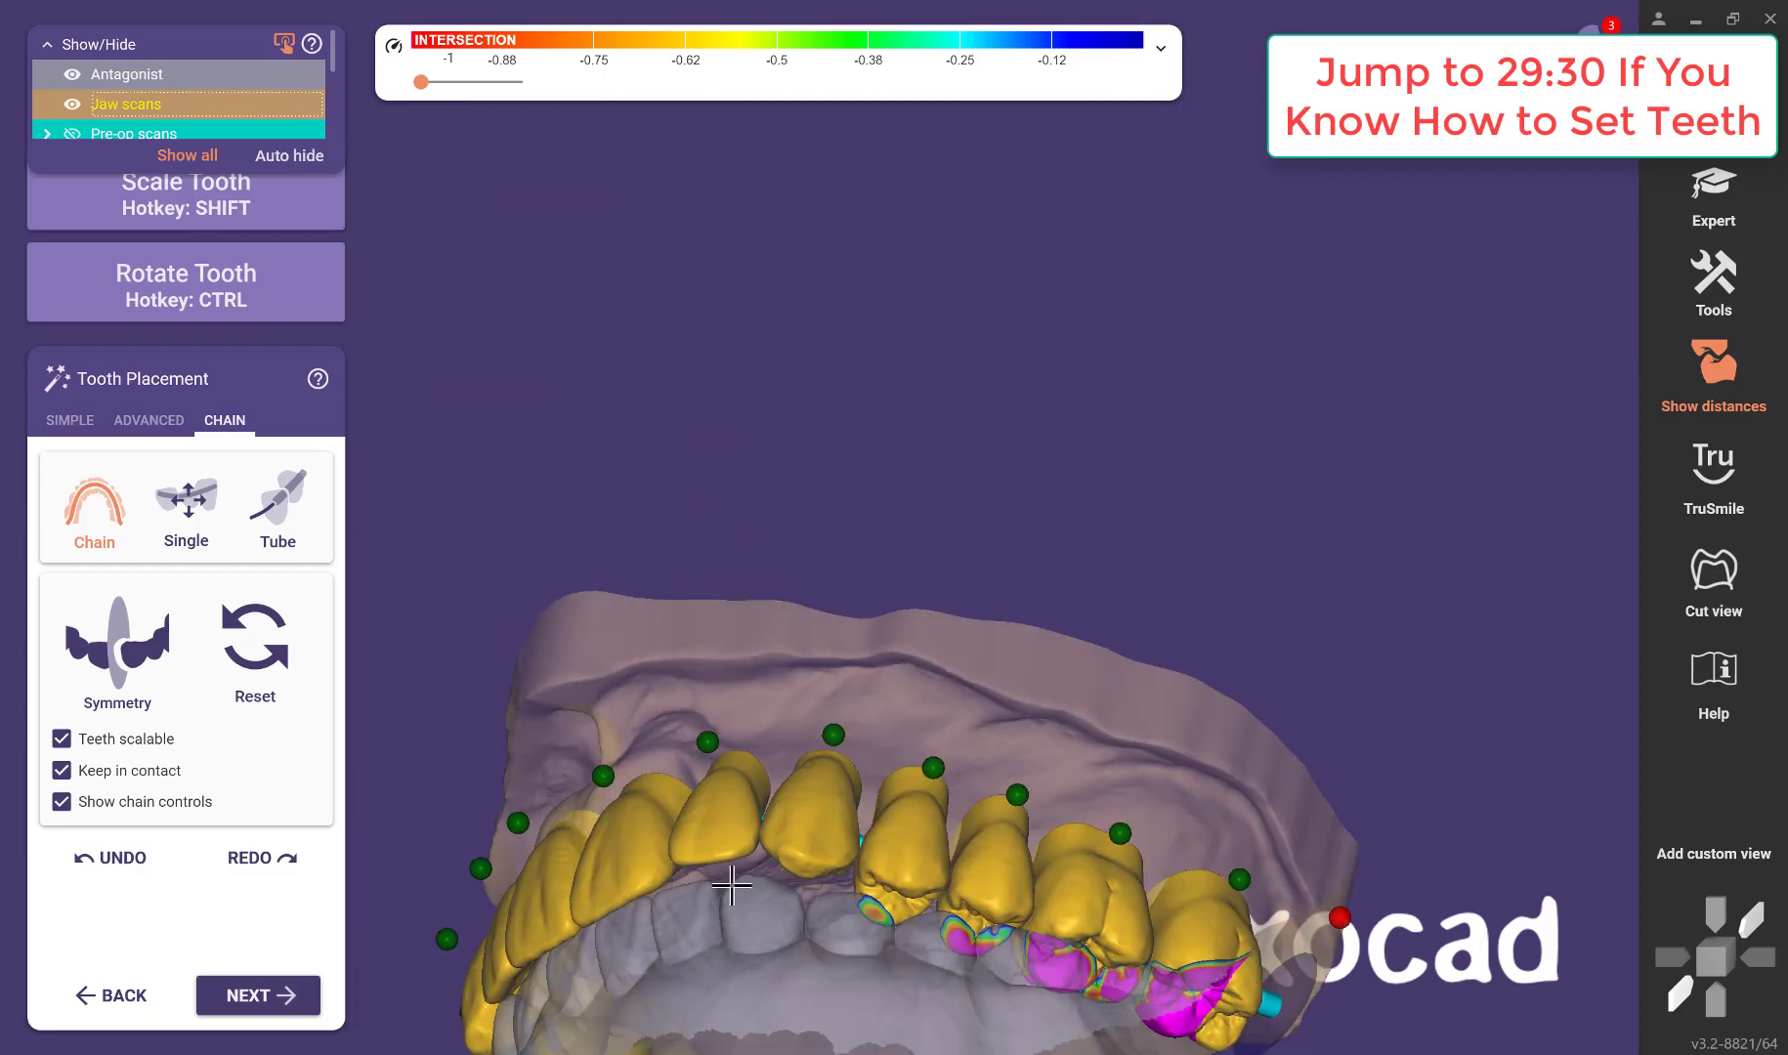
{"action": "middle_click_drag", "start_coordinate": [783, 658], "coordinate": [783, 411]}
{"action": "right_click_drag", "start_coordinate": [783, 411], "coordinate": [823, 527]}
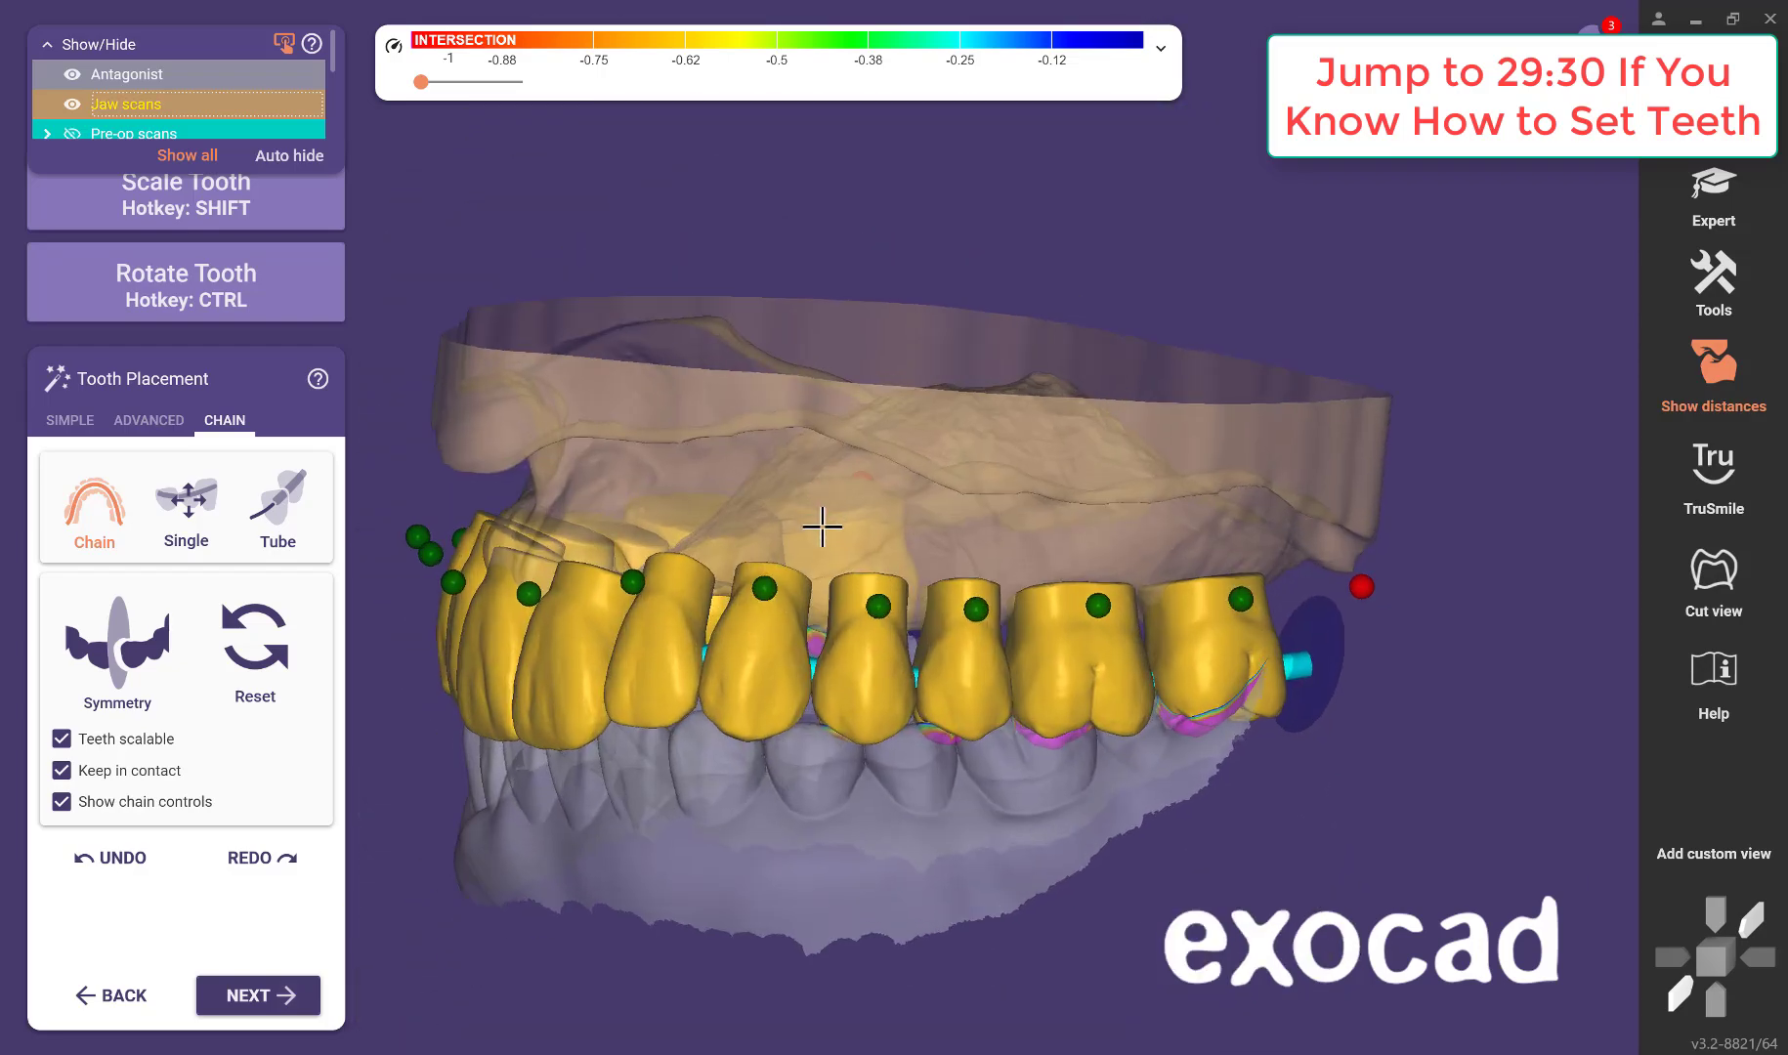
{"action": "scroll", "coordinate": [722, 553], "scroll_direction": "up", "scroll_amount": 3}
{"action": "right_click_drag", "start_coordinate": [722, 553], "coordinate": [1012, 519]}
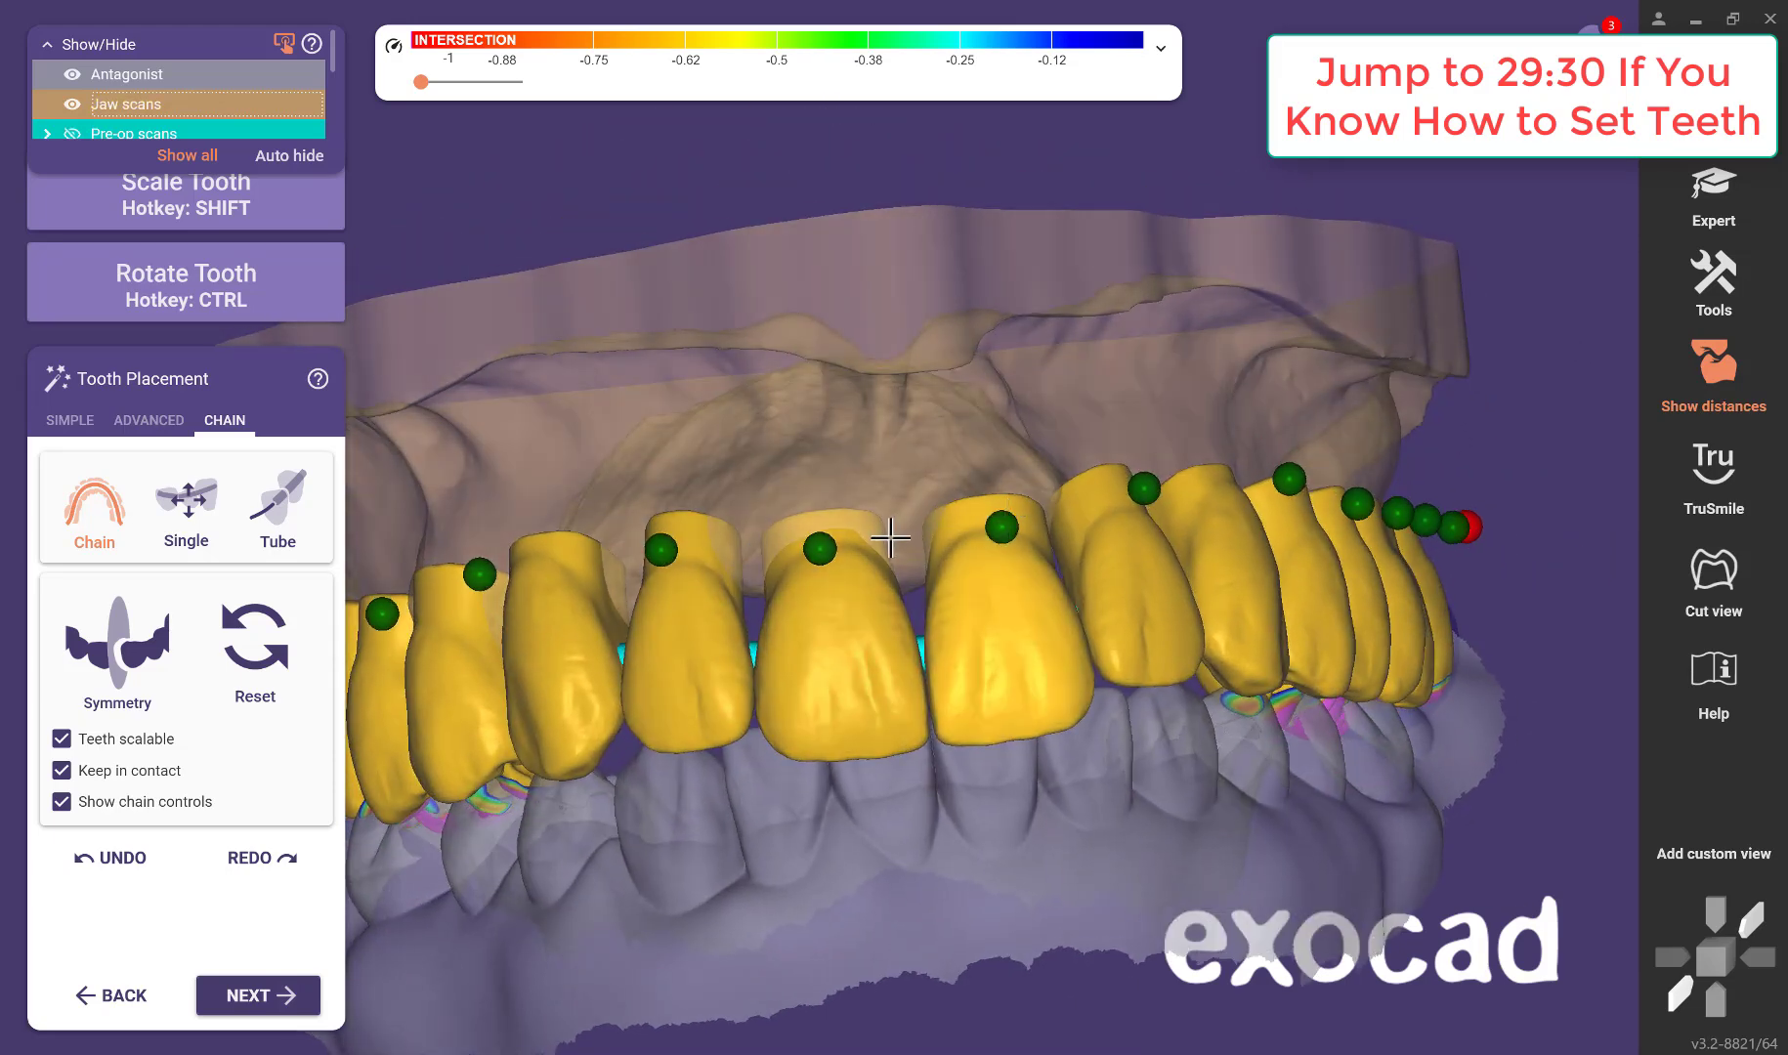
{"action": "right_click_drag", "start_coordinate": [1011, 607], "coordinate": [931, 599]}
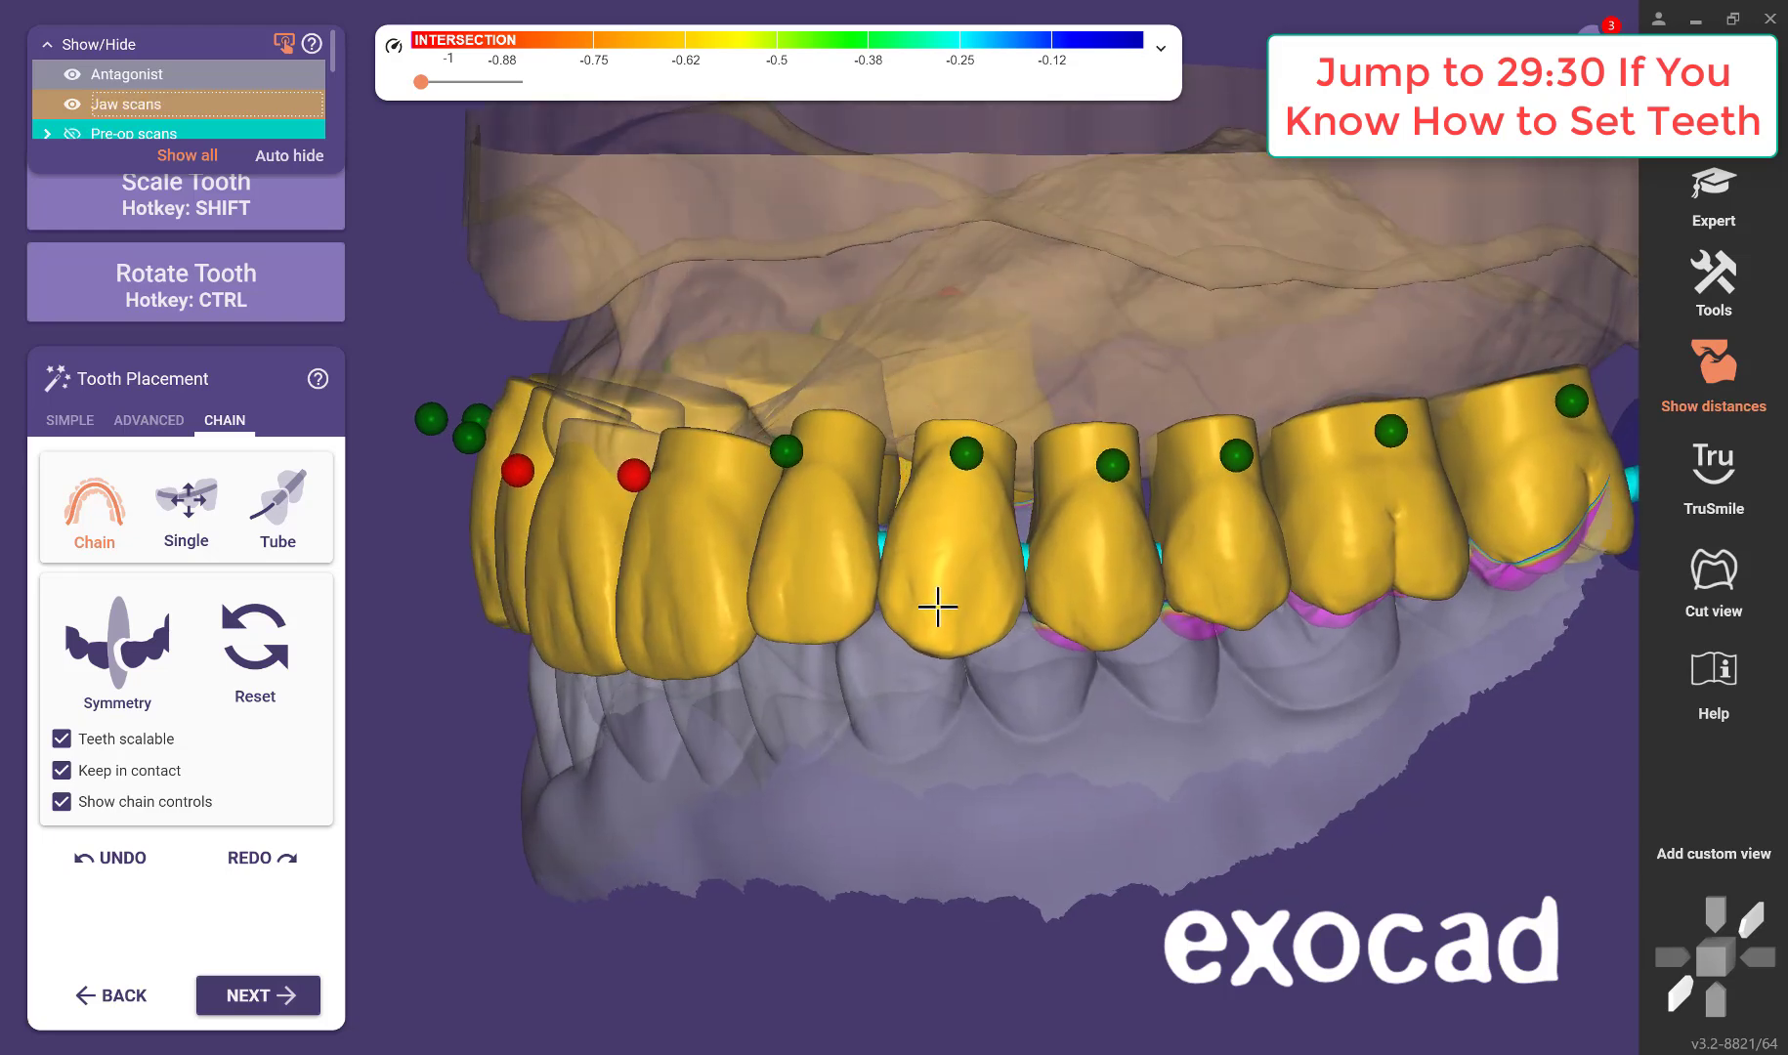
{"action": "right_click_drag", "start_coordinate": [850, 740], "coordinate": [736, 782]}
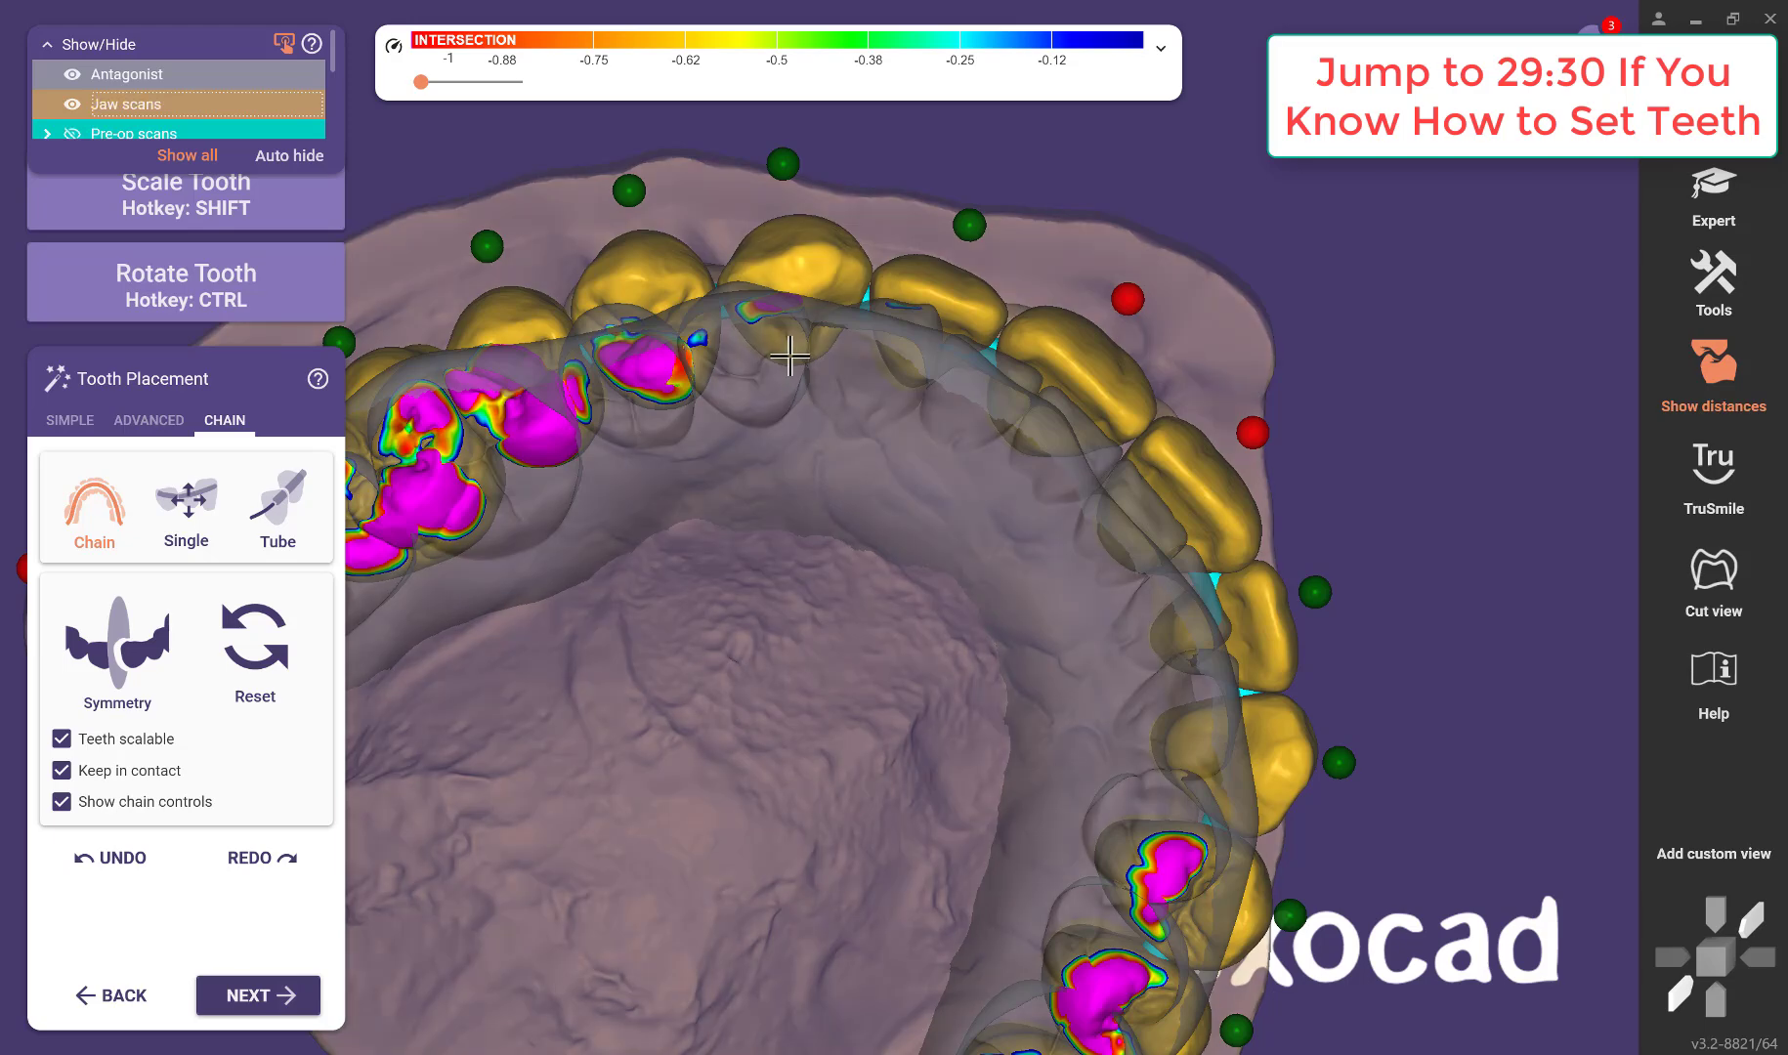
{"action": "left_click_drag", "start_coordinate": [787, 358], "coordinate": [788, 351]}
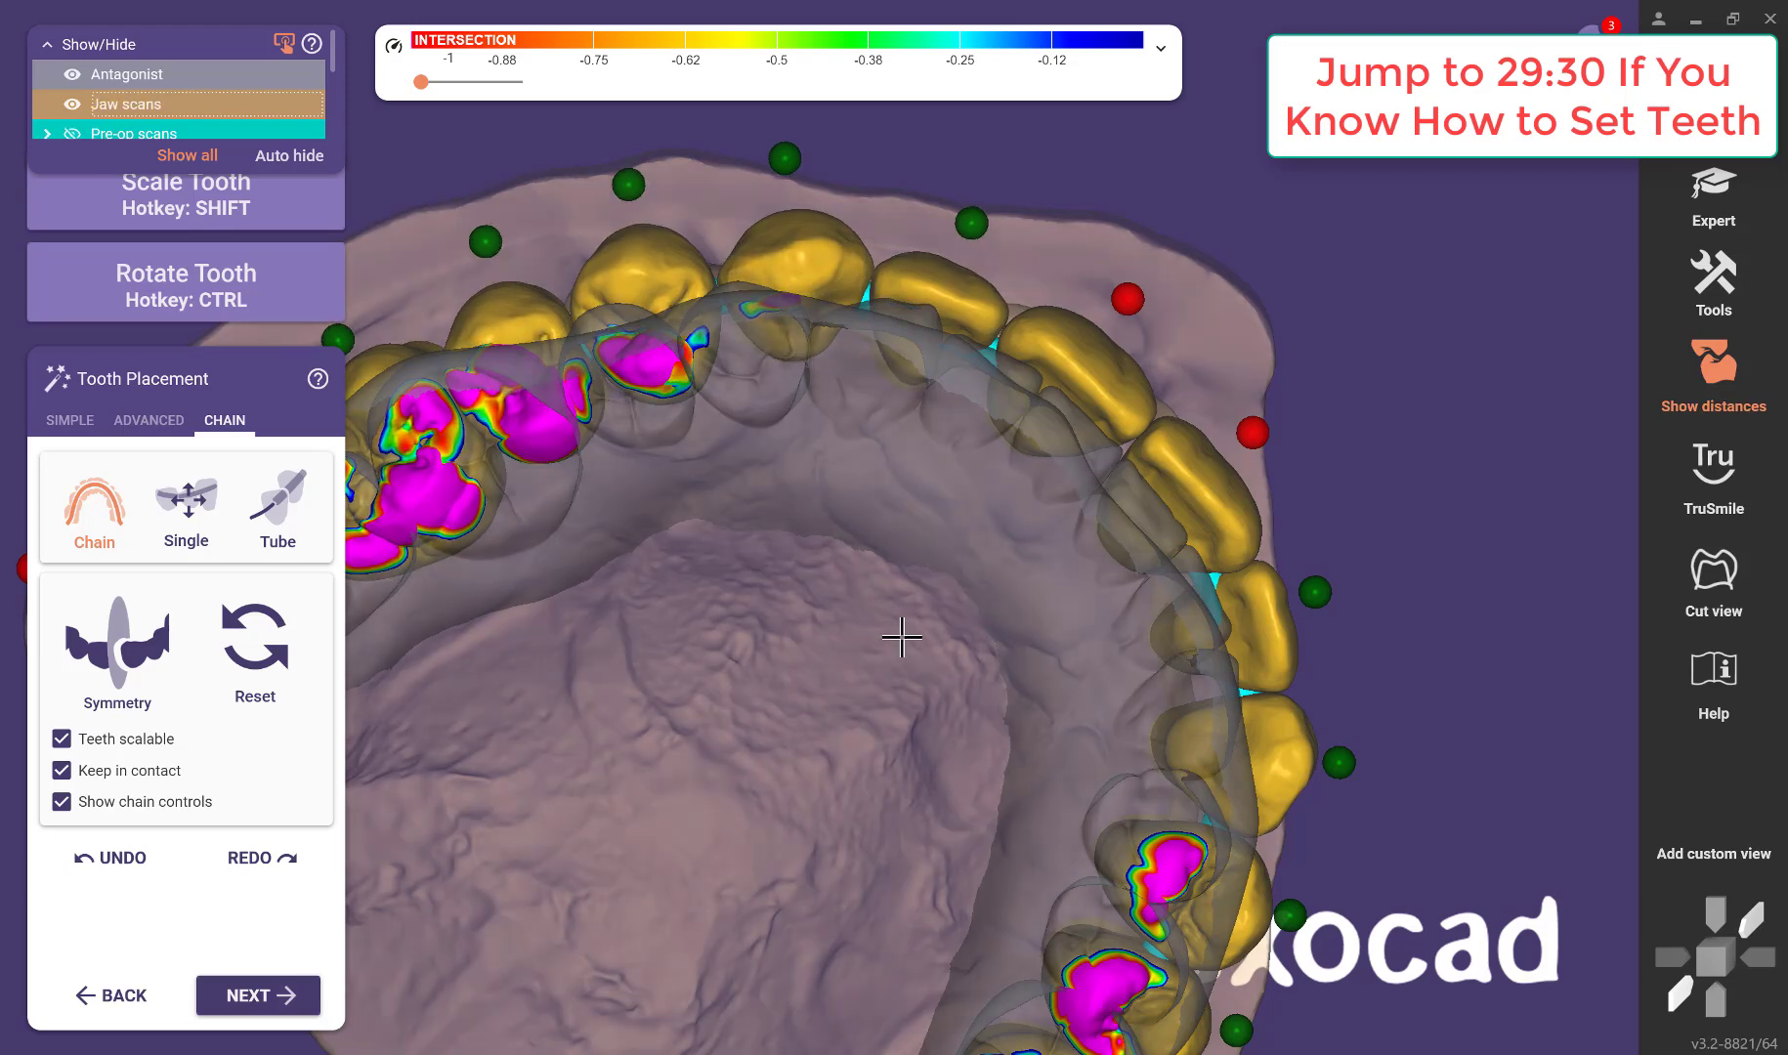
{"action": "right_click_drag", "start_coordinate": [902, 635], "coordinate": [904, 633]}
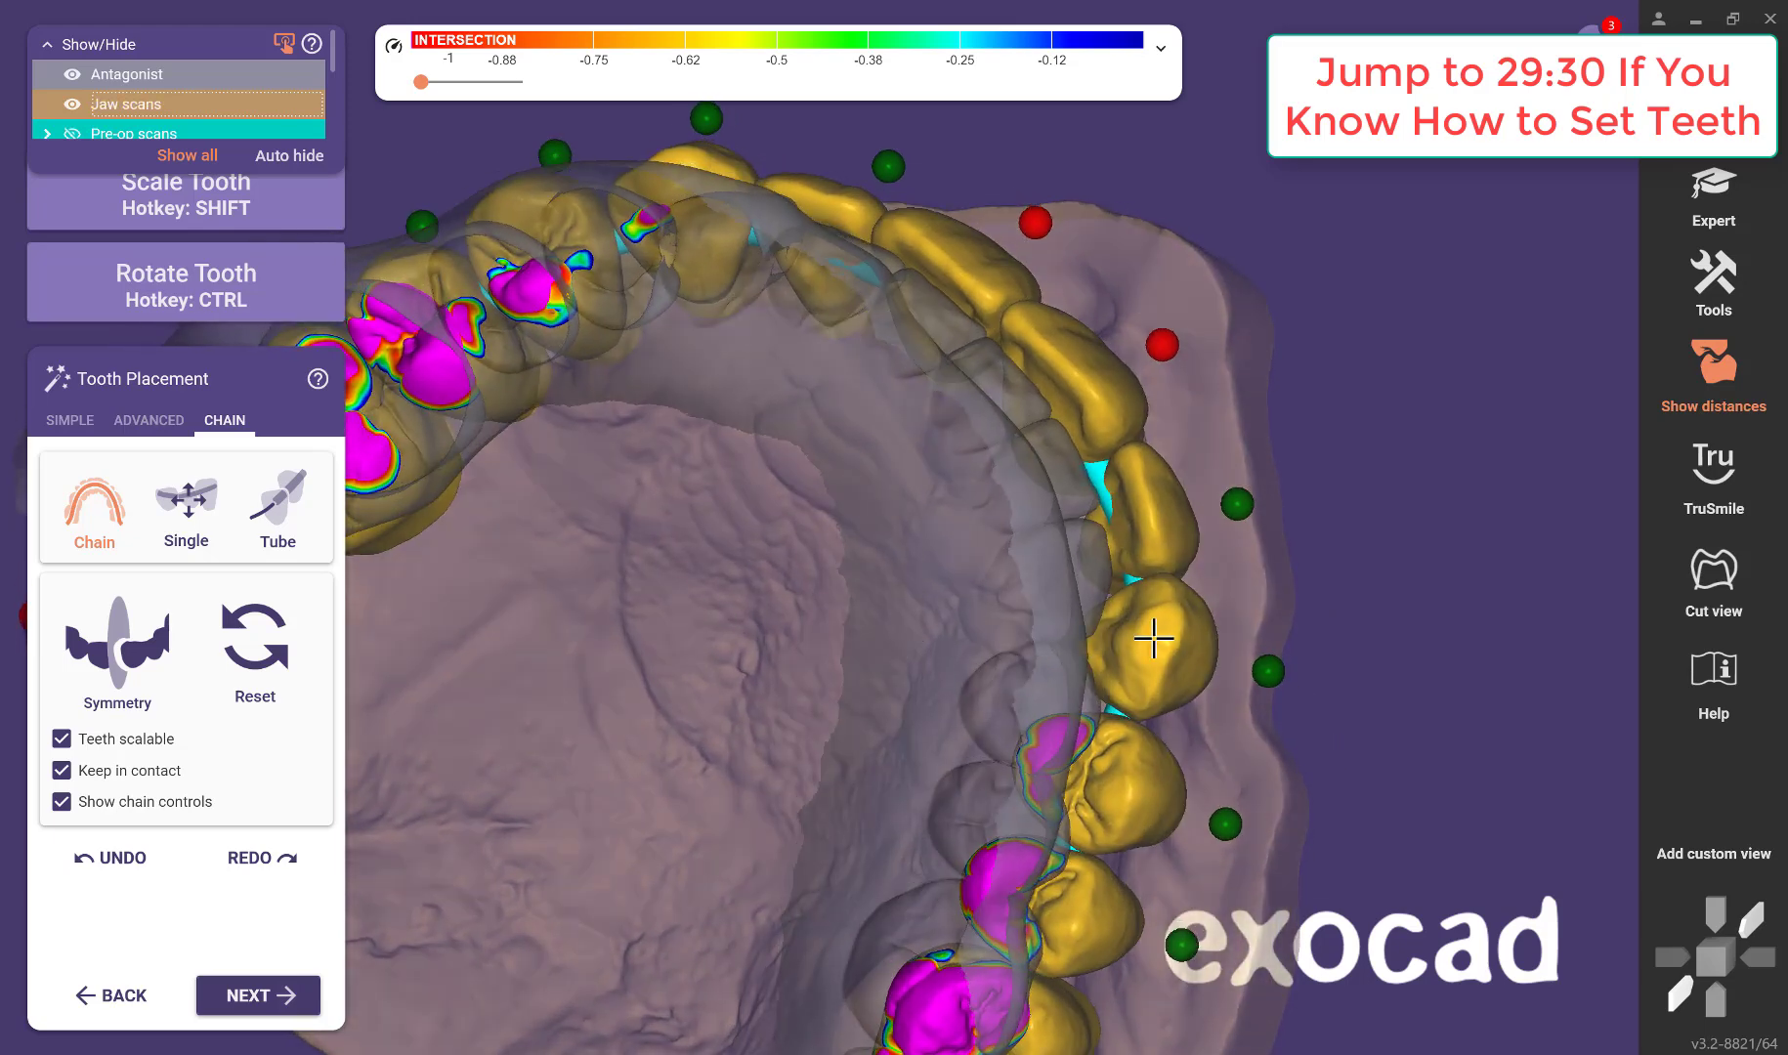
Turn chain symmetry off and lock the chain at both central incisors and both canines.
{"action": "right_click_drag", "start_coordinate": [839, 722], "coordinate": [883, 631]}
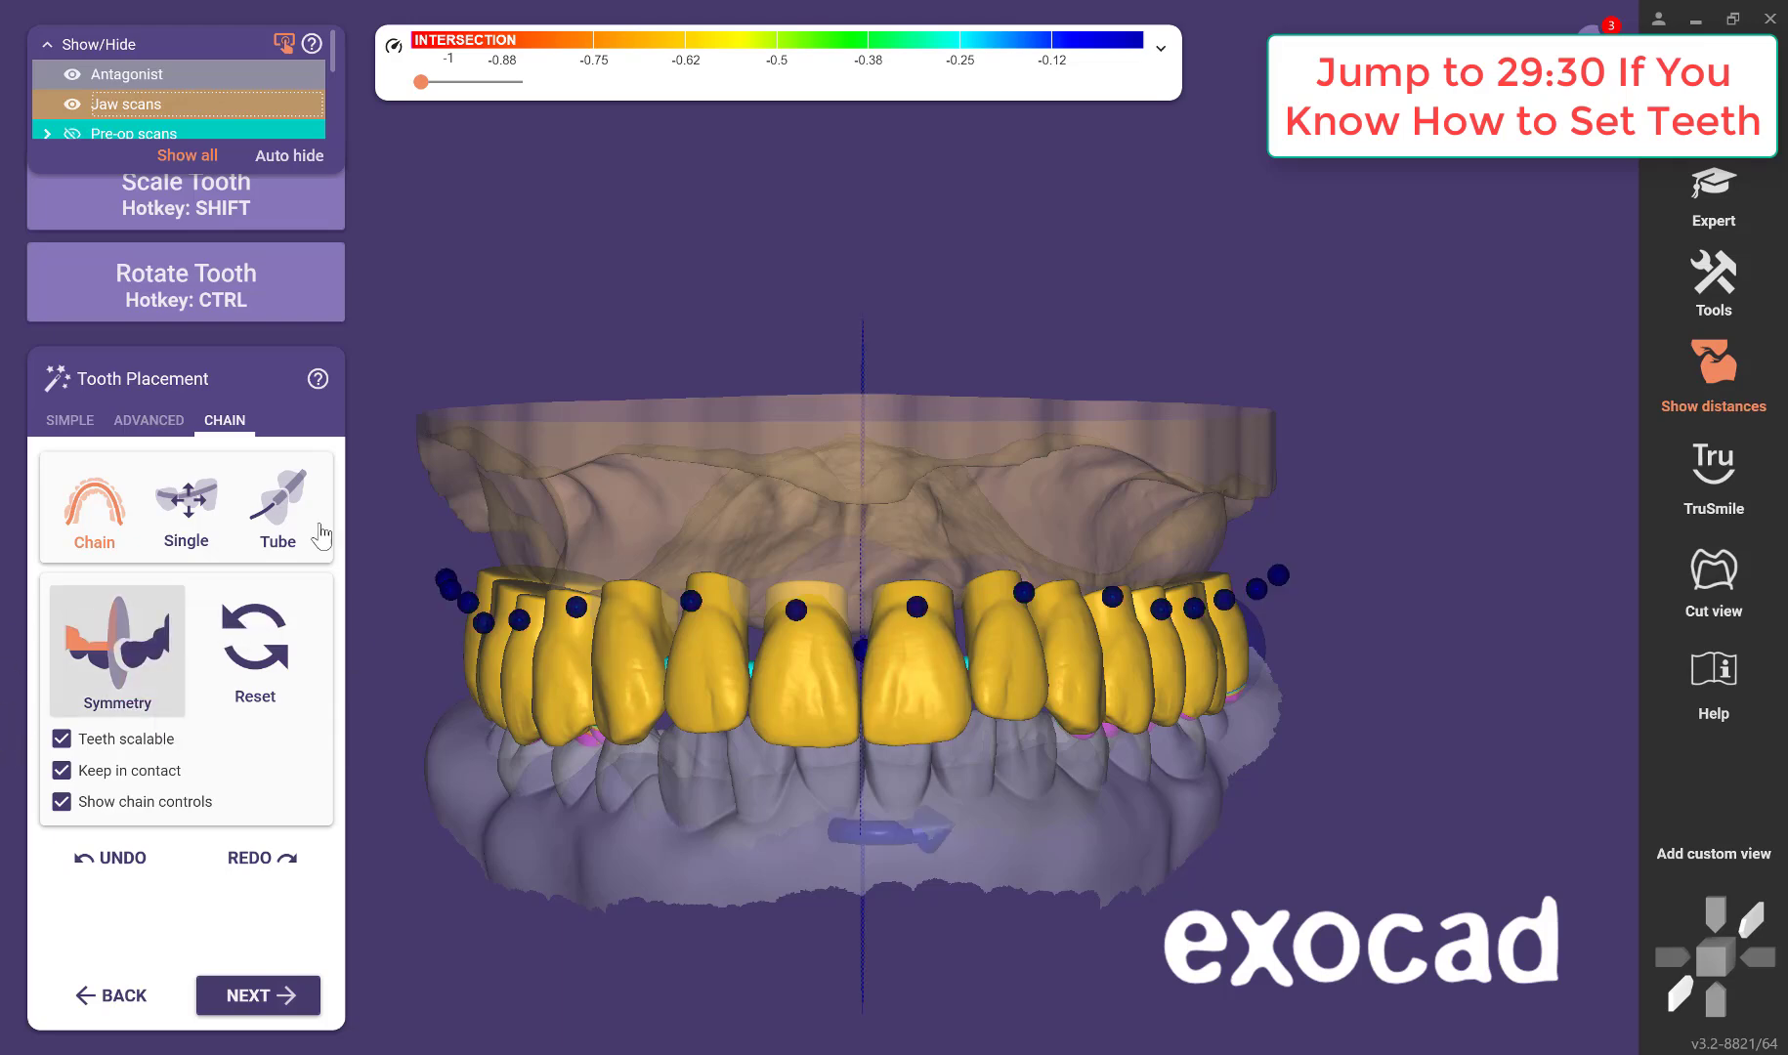
{"action": "middle_click_drag", "start_coordinate": [817, 494], "coordinate": [834, 360]}
{"action": "right_click_drag", "start_coordinate": [834, 359], "coordinate": [901, 569]}
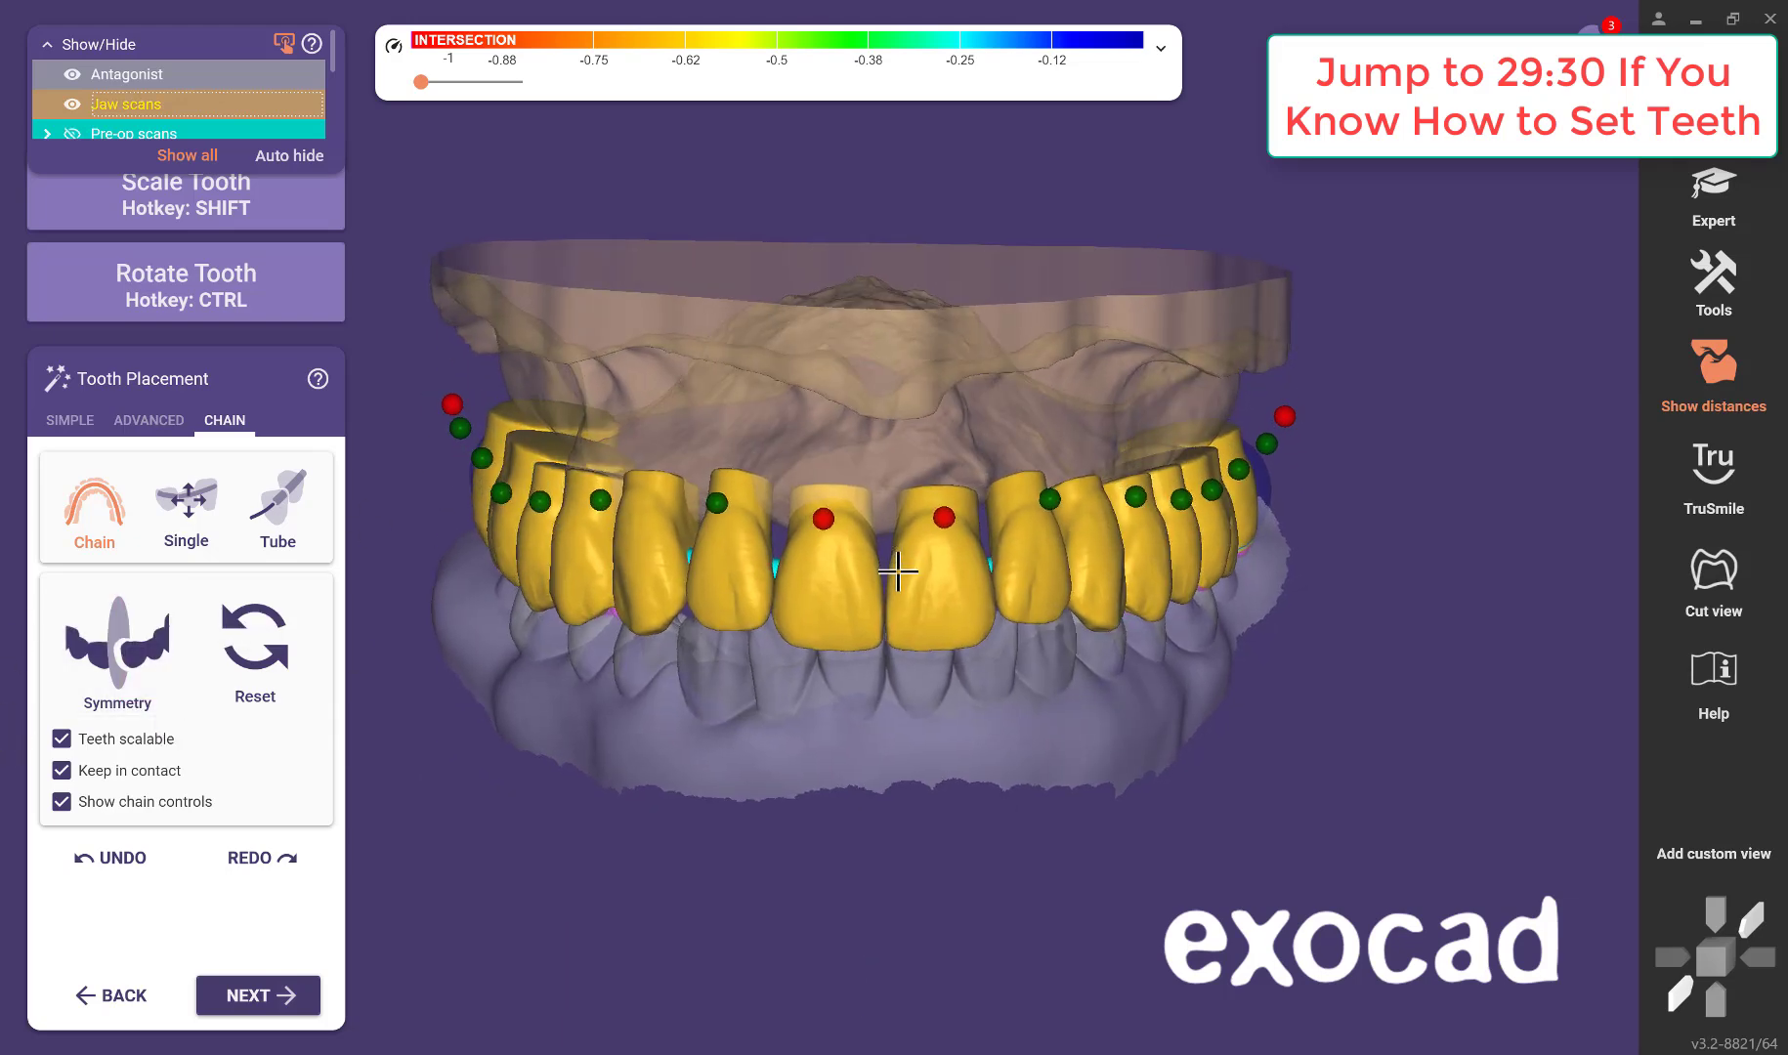
{"action": "right_click_drag", "start_coordinate": [897, 723], "coordinate": [896, 561]}
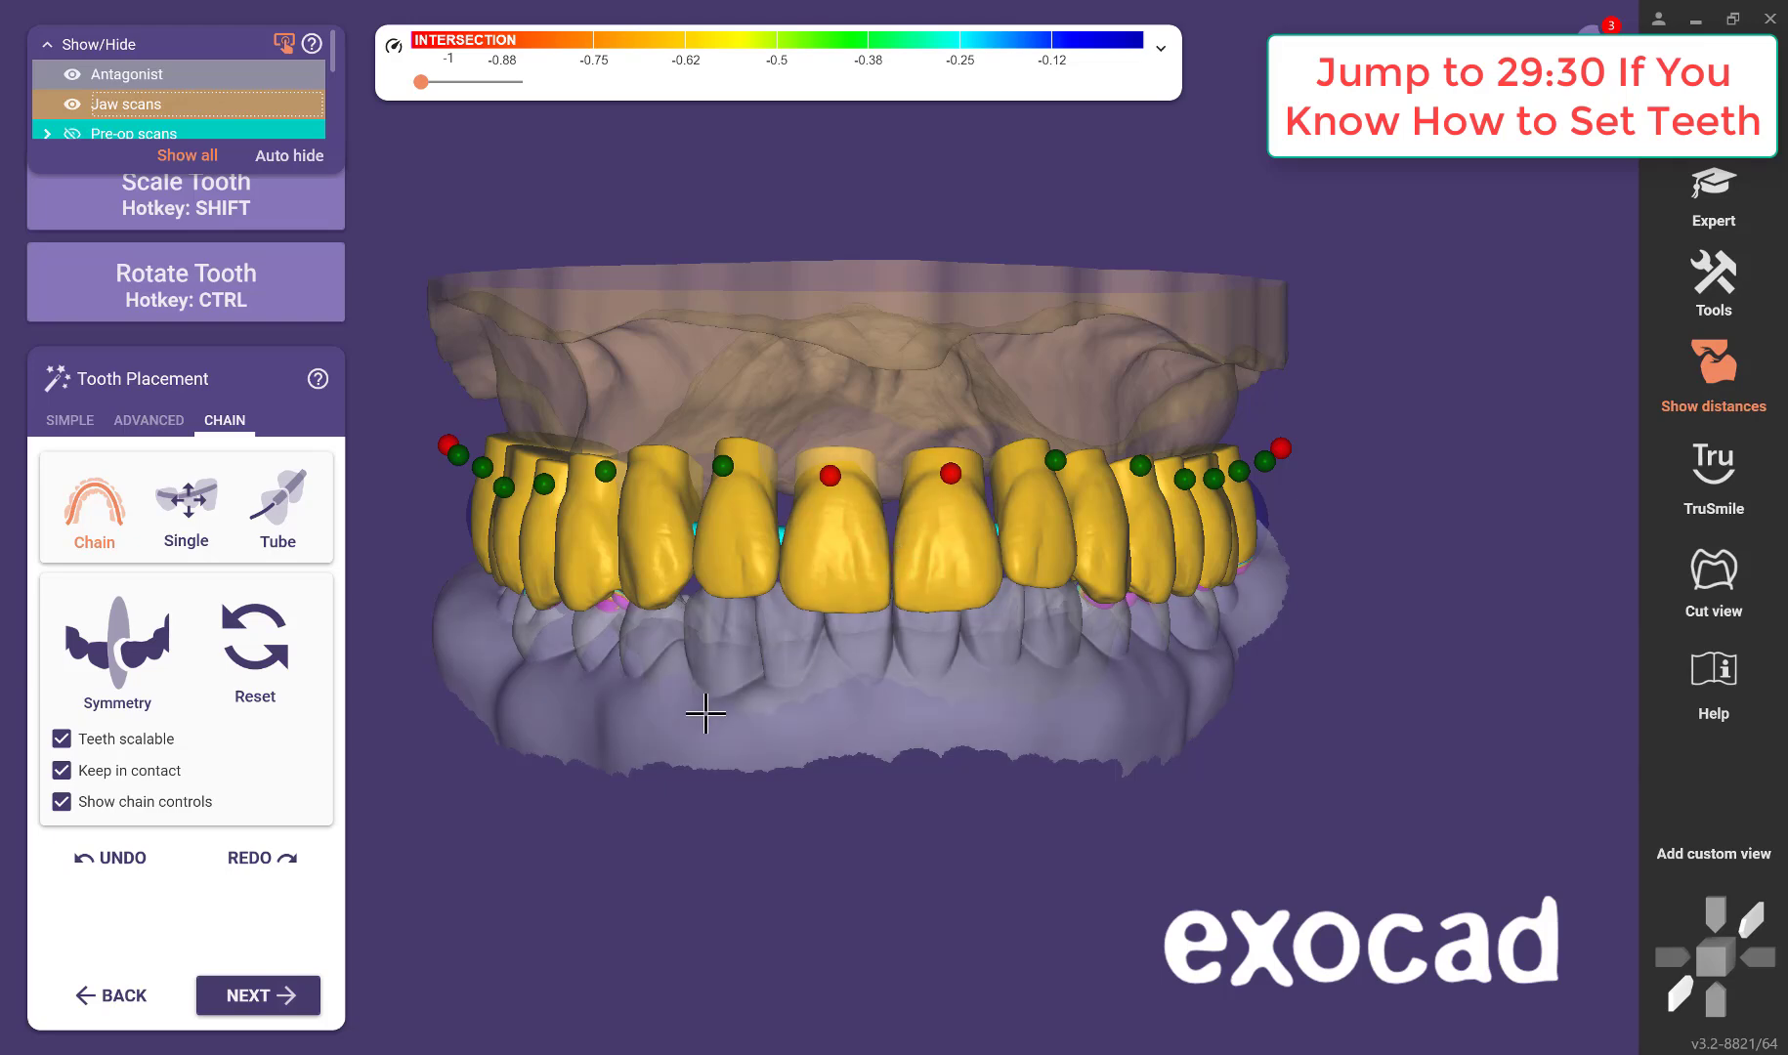
{"action": "right_click_drag", "start_coordinate": [703, 718], "coordinate": [823, 667]}
{"action": "key", "text": "ctrl"}
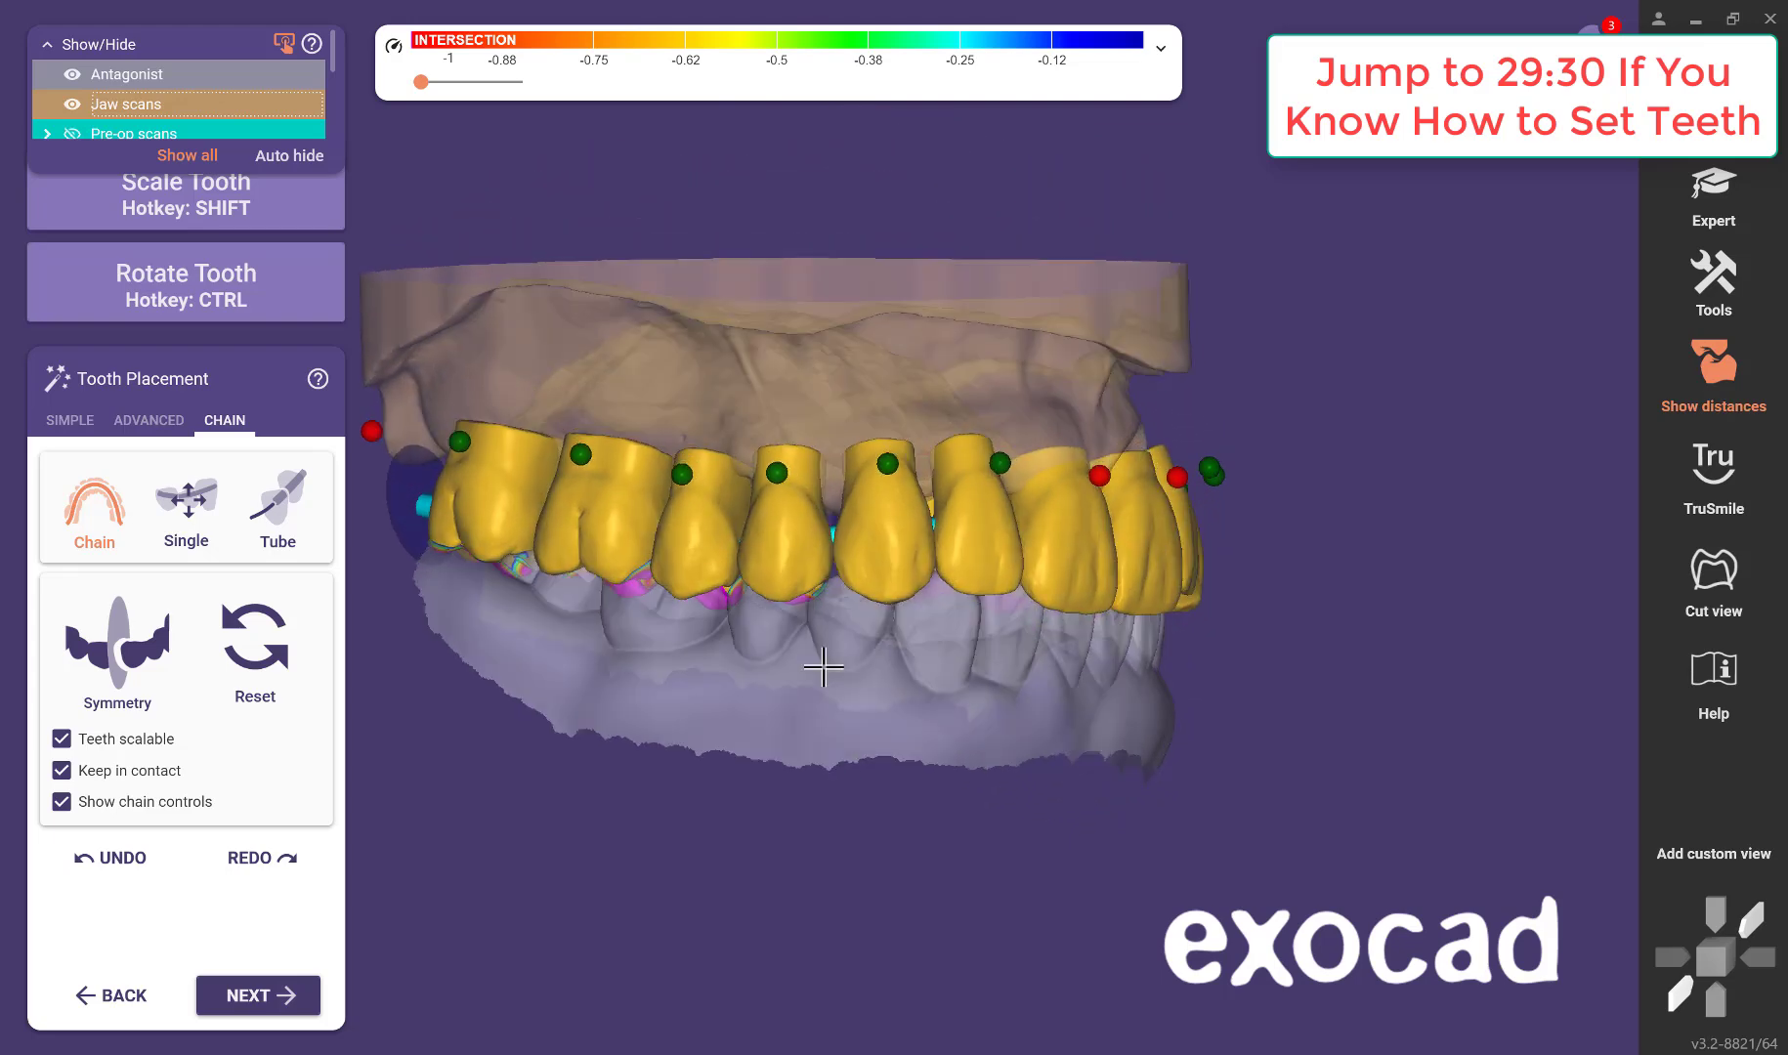
{"action": "right_click_drag", "start_coordinate": [966, 719], "coordinate": [950, 639]}
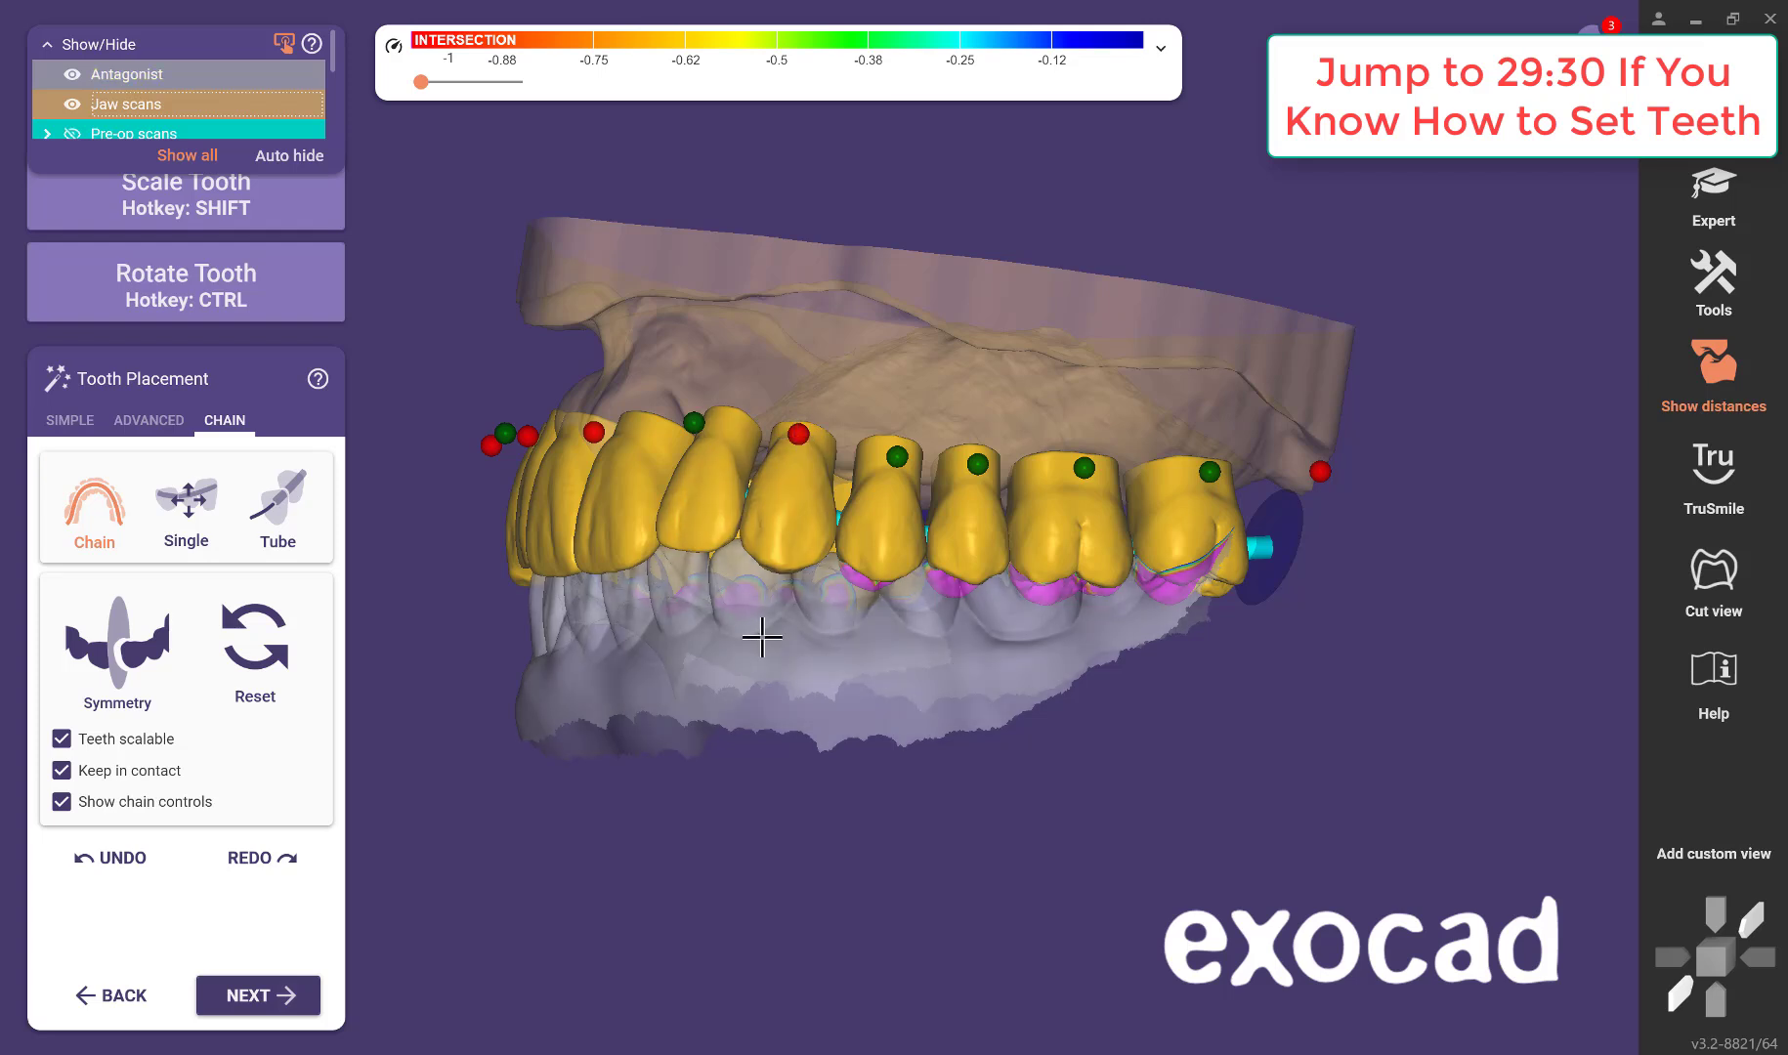
Move the left end of the chain forward and up off the antagonist, and rotate the upper left first molar slightly.
{"action": "right_click_drag", "start_coordinate": [762, 637], "coordinate": [886, 705]}
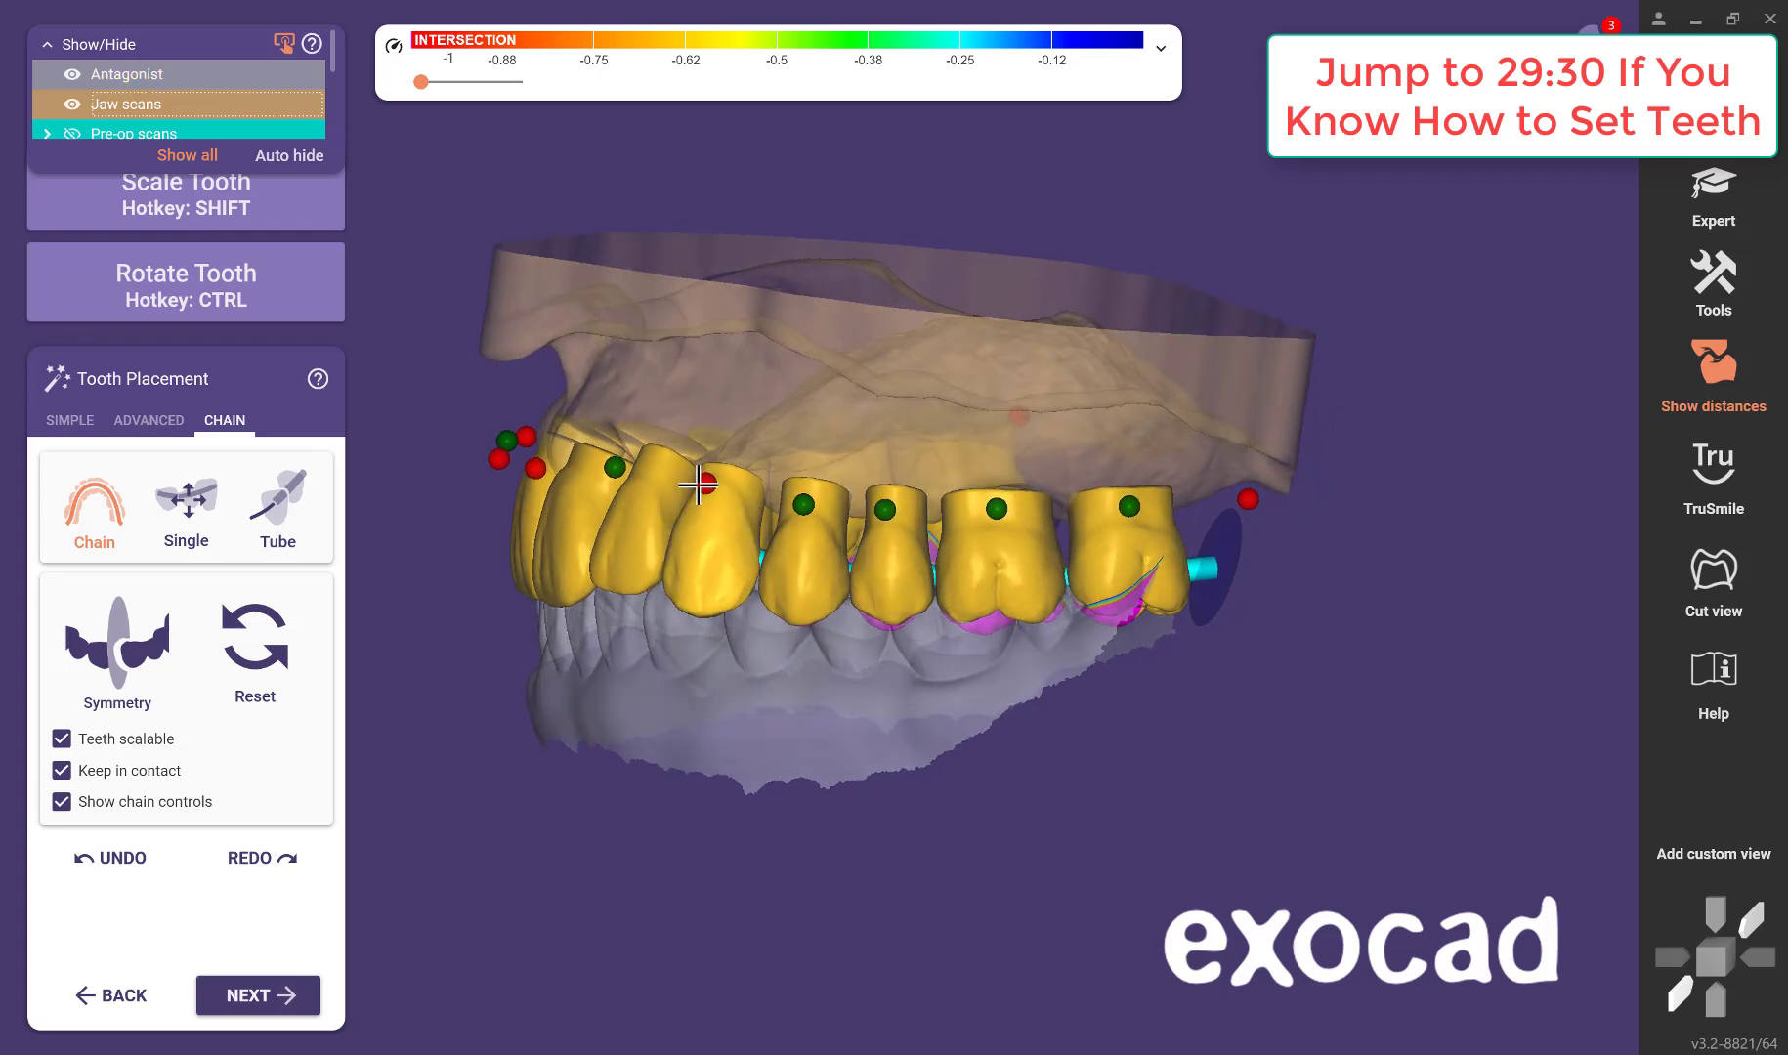
{"action": "left_click_drag", "start_coordinate": [1224, 554], "coordinate": [1176, 528]}
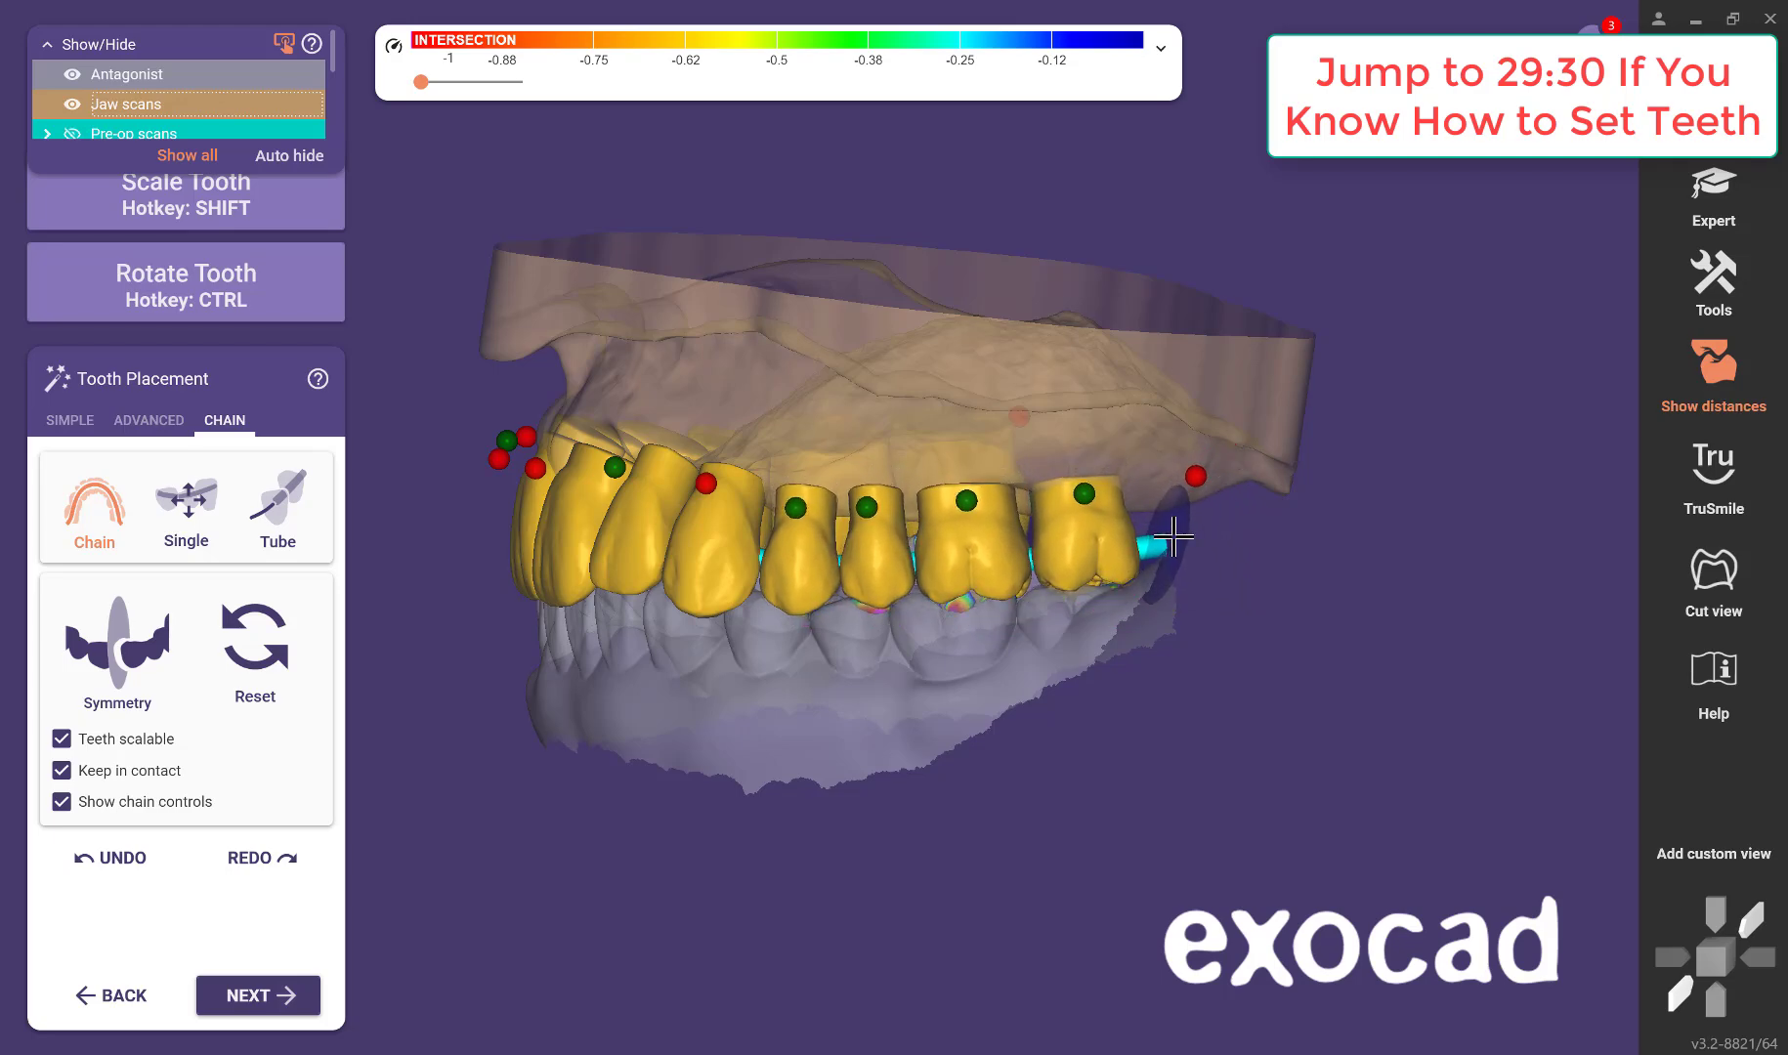
{"action": "scroll", "coordinate": [981, 689], "scroll_direction": "up", "scroll_amount": 5}
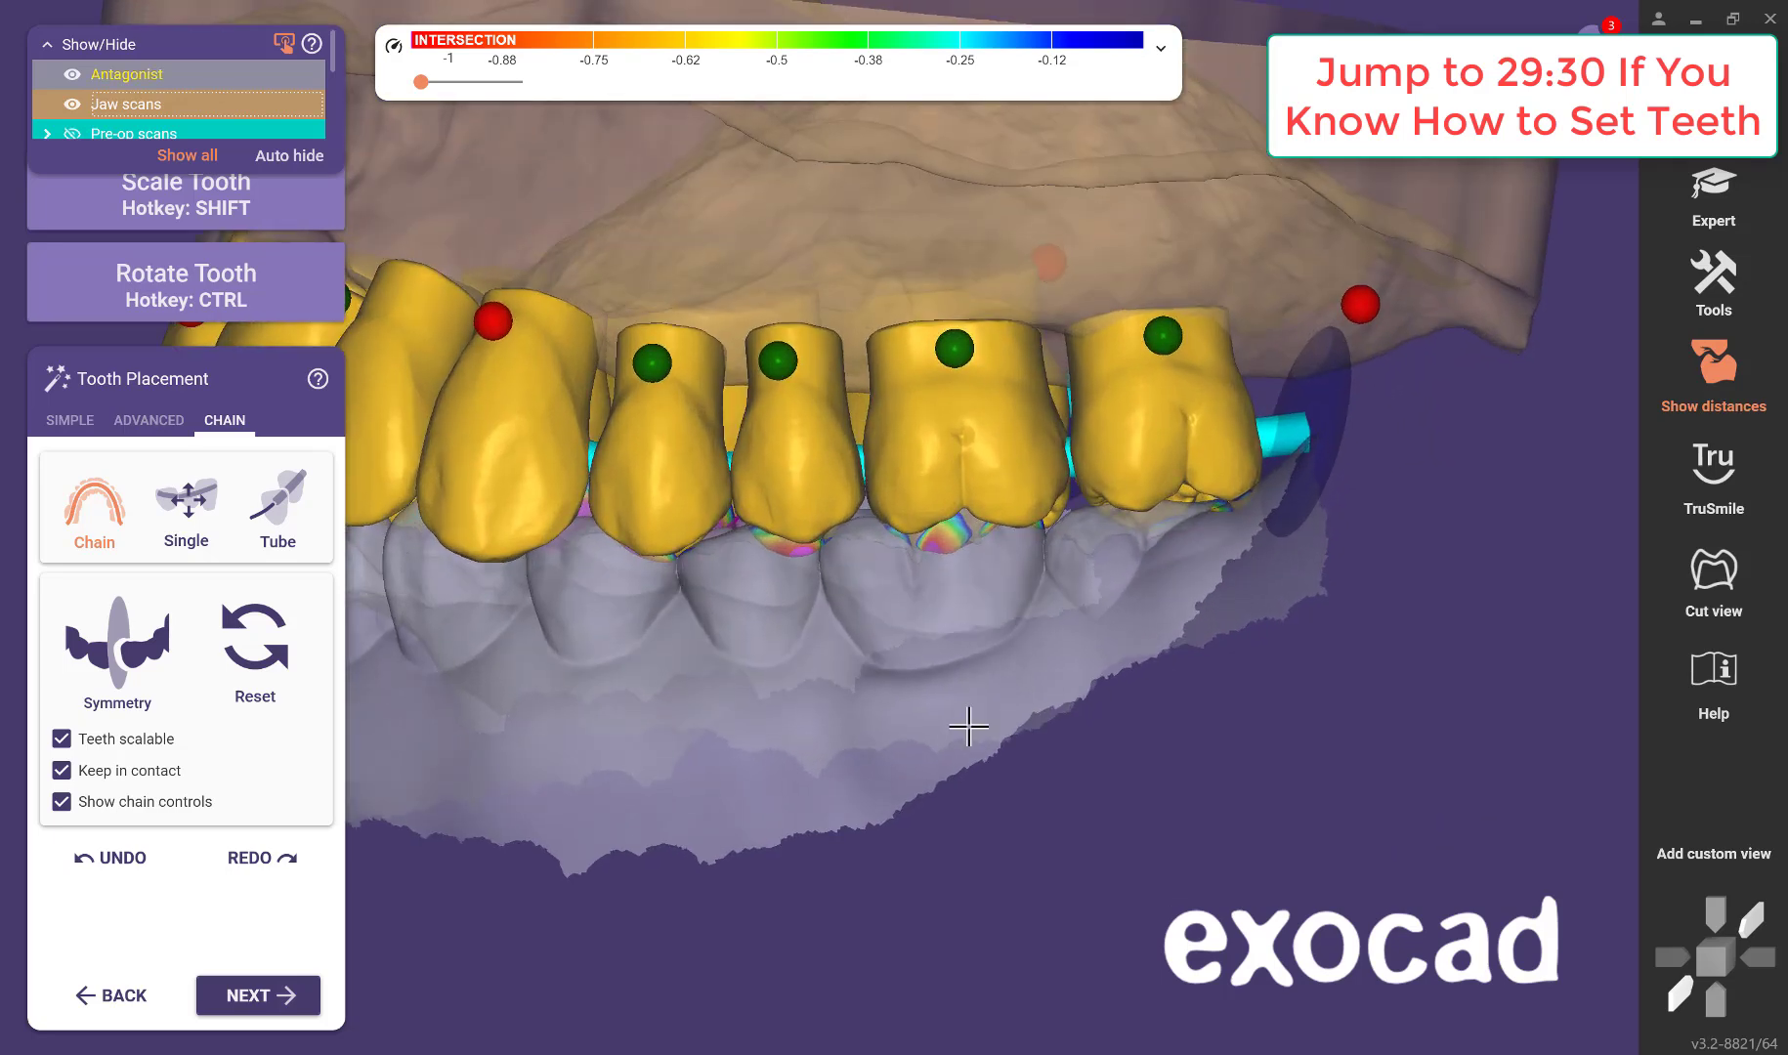
{"action": "right_click_drag", "start_coordinate": [968, 725], "coordinate": [932, 835]}
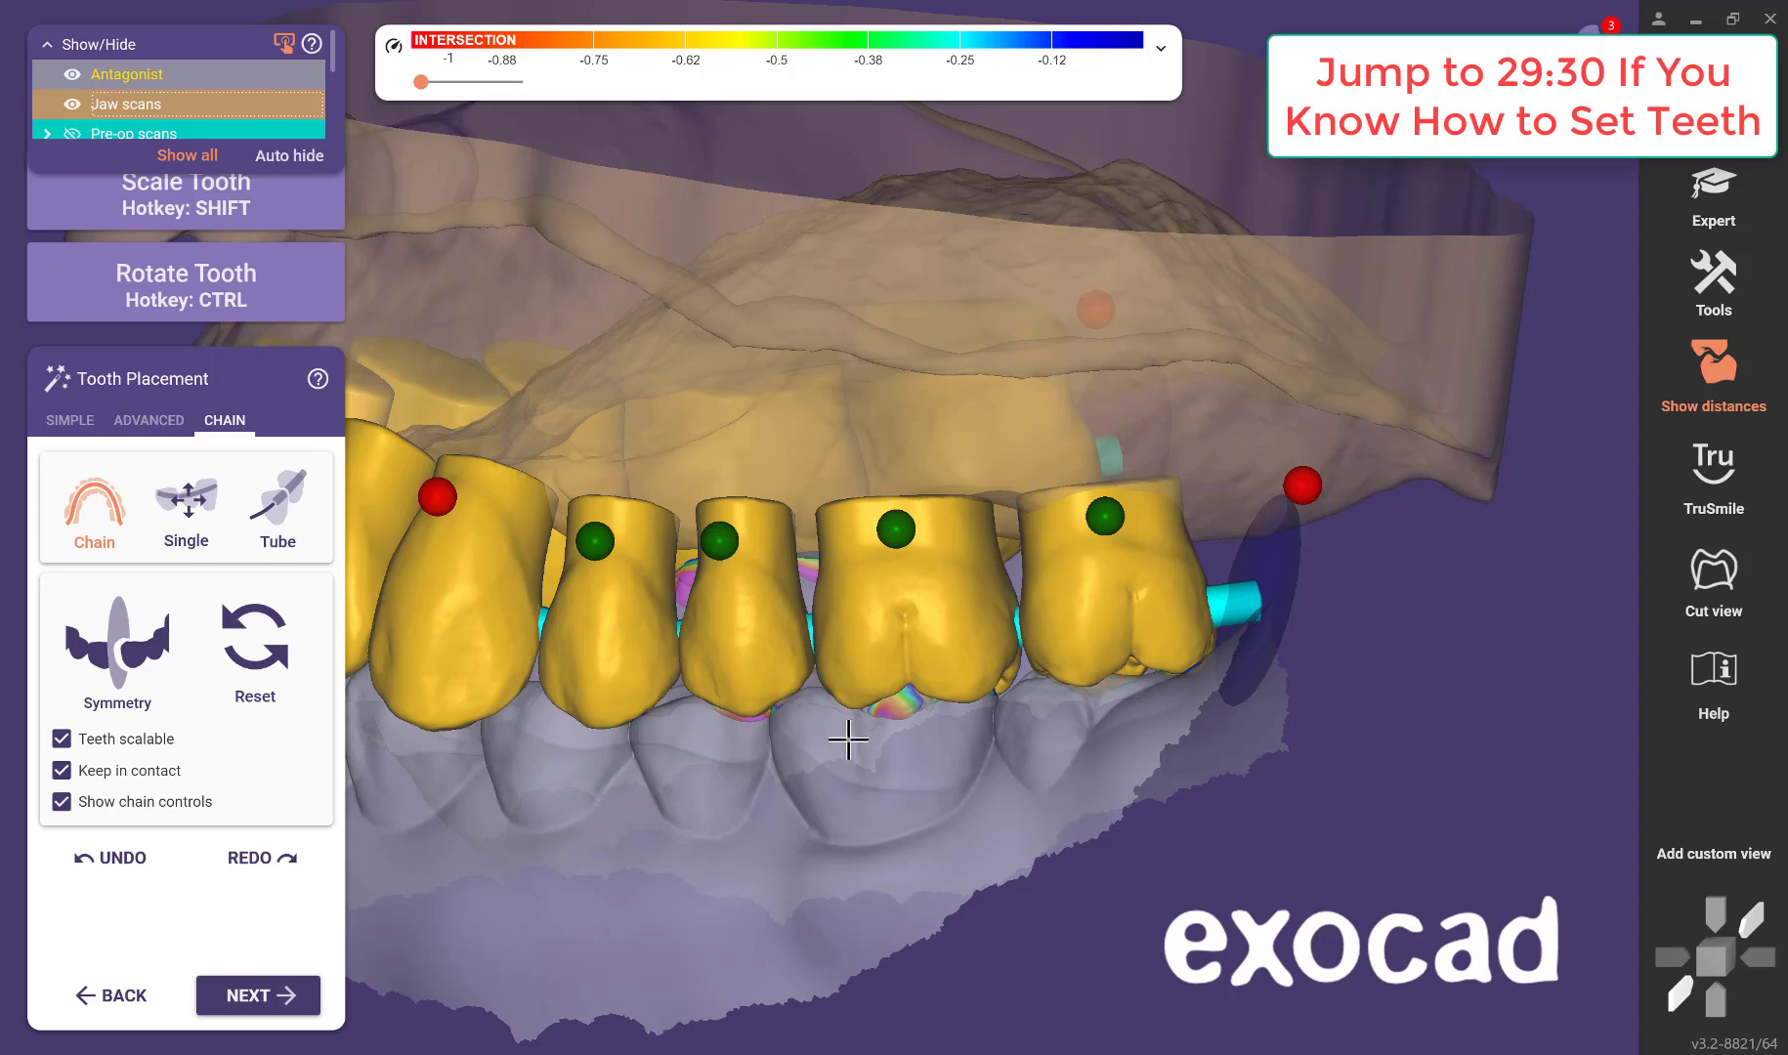
{"action": "right_click_drag", "start_coordinate": [962, 837], "coordinate": [1153, 715]}
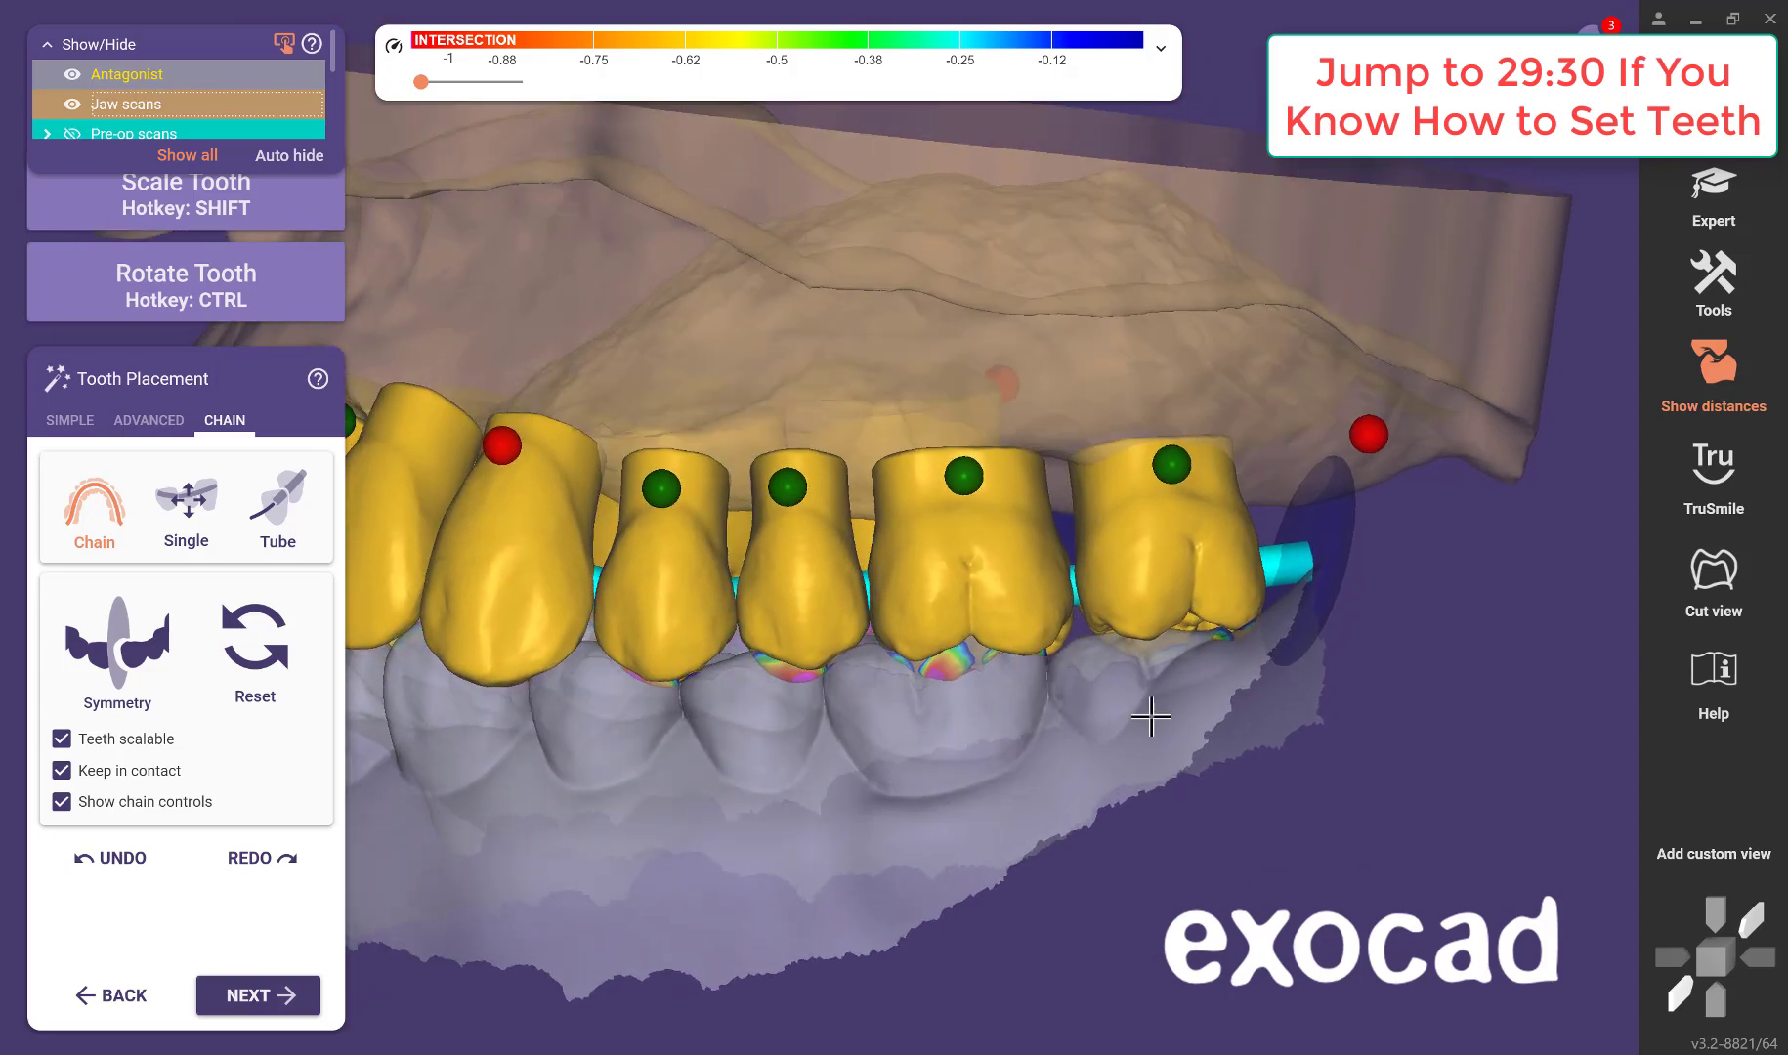
{"action": "left_click_drag", "start_coordinate": [963, 557], "coordinate": [969, 564], "text": "ctrl"}
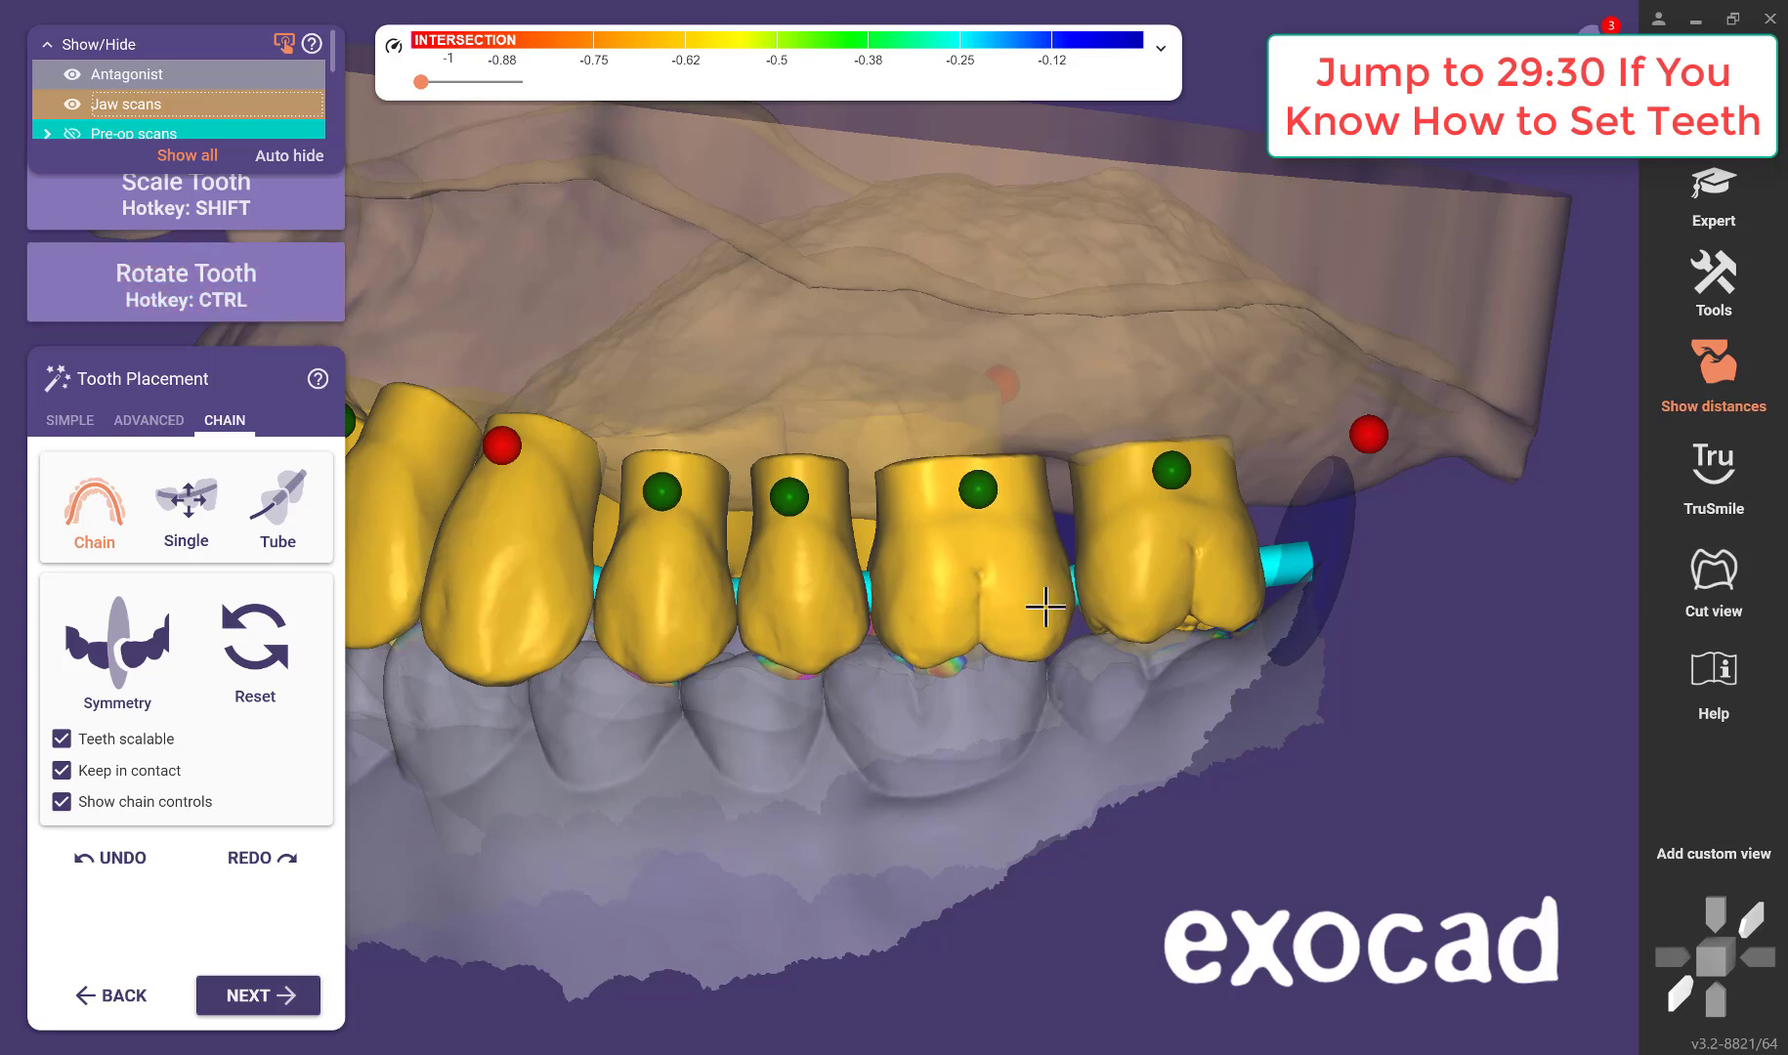
{"action": "left_click_drag", "start_coordinate": [1326, 576], "coordinate": [1335, 571]}
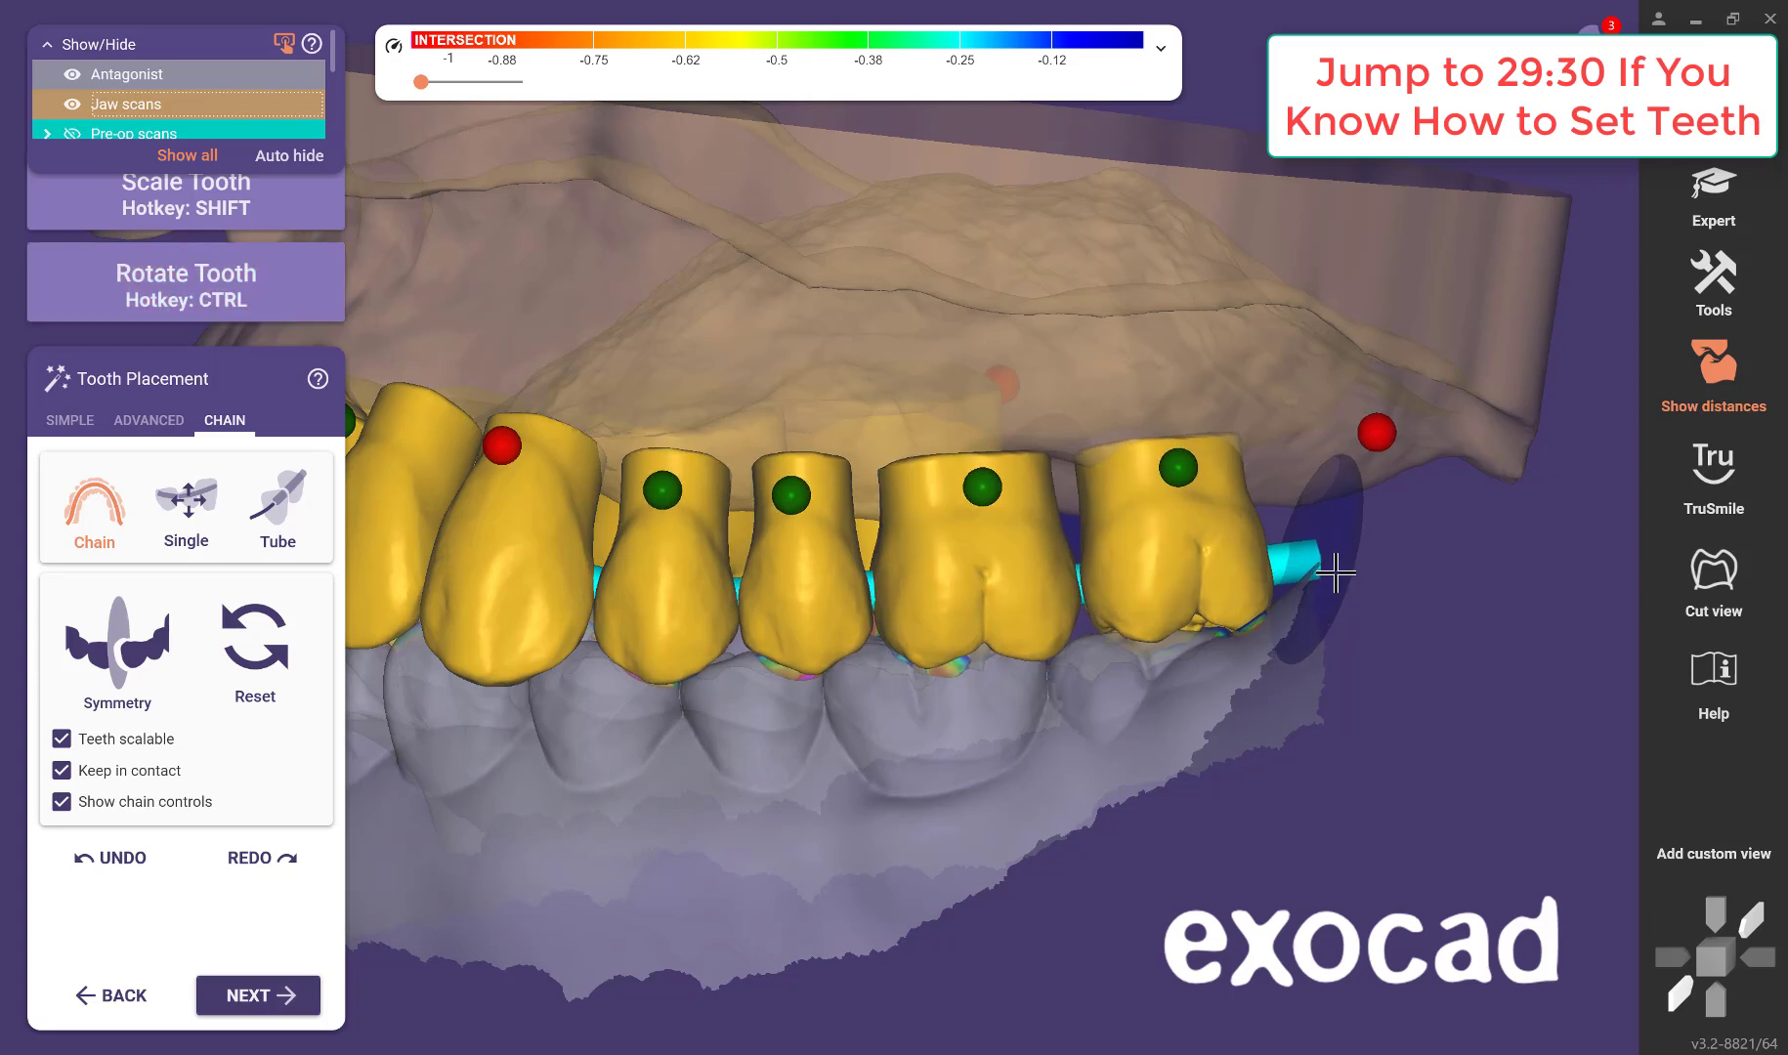
Move the right end of the chain forward and up to reduce the posterior teeth's intersection with the antagonist.
{"action": "right_click_drag", "start_coordinate": [743, 846], "coordinate": [681, 824]}
{"action": "scroll", "coordinate": [682, 818], "scroll_direction": "down", "scroll_amount": 5}
{"action": "scroll", "coordinate": [681, 823], "scroll_direction": "up", "scroll_amount": 5}
{"action": "middle_click_drag", "start_coordinate": [959, 845], "coordinate": [1427, 836]}
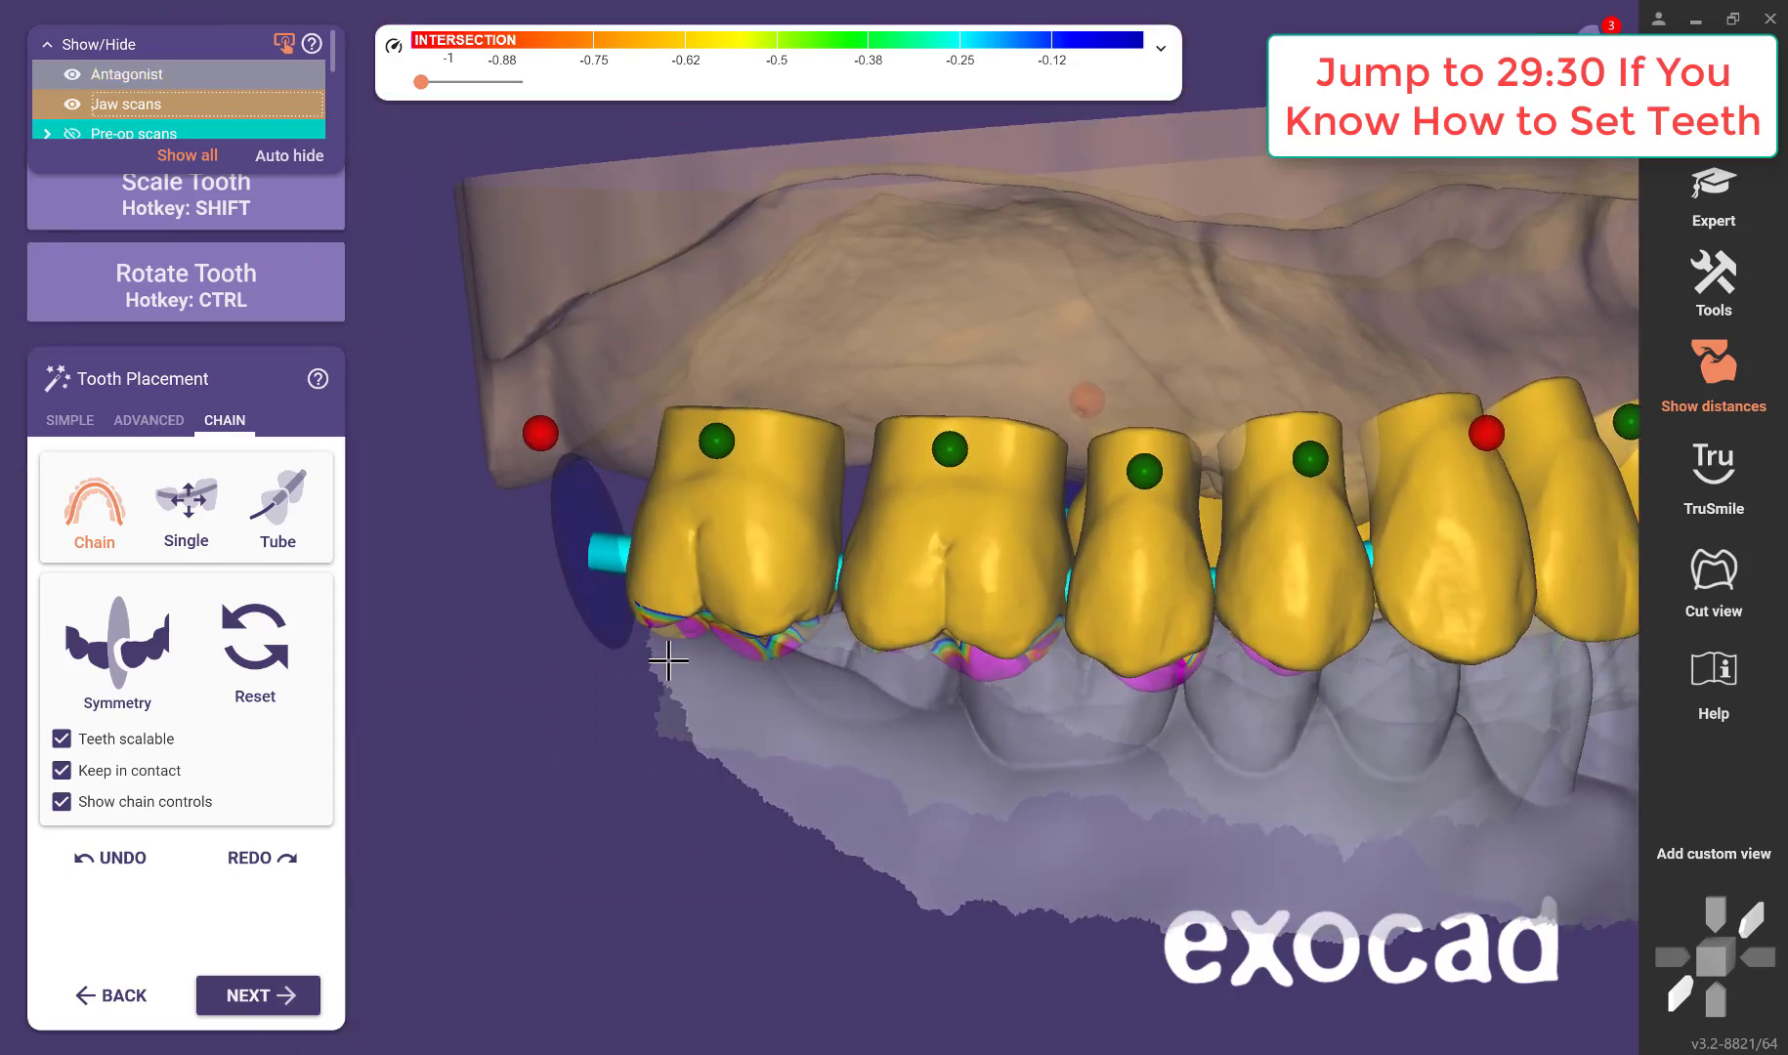
{"action": "right_click_drag", "start_coordinate": [669, 659], "coordinate": [688, 617]}
{"action": "mouse_move", "coordinate": [688, 616]}
{"action": "left_mouse_down"}
{"action": "mouse_move", "coordinate": [626, 531]}
{"action": "mouse_move", "coordinate": [764, 525]}
{"action": "left_mouse_up"}
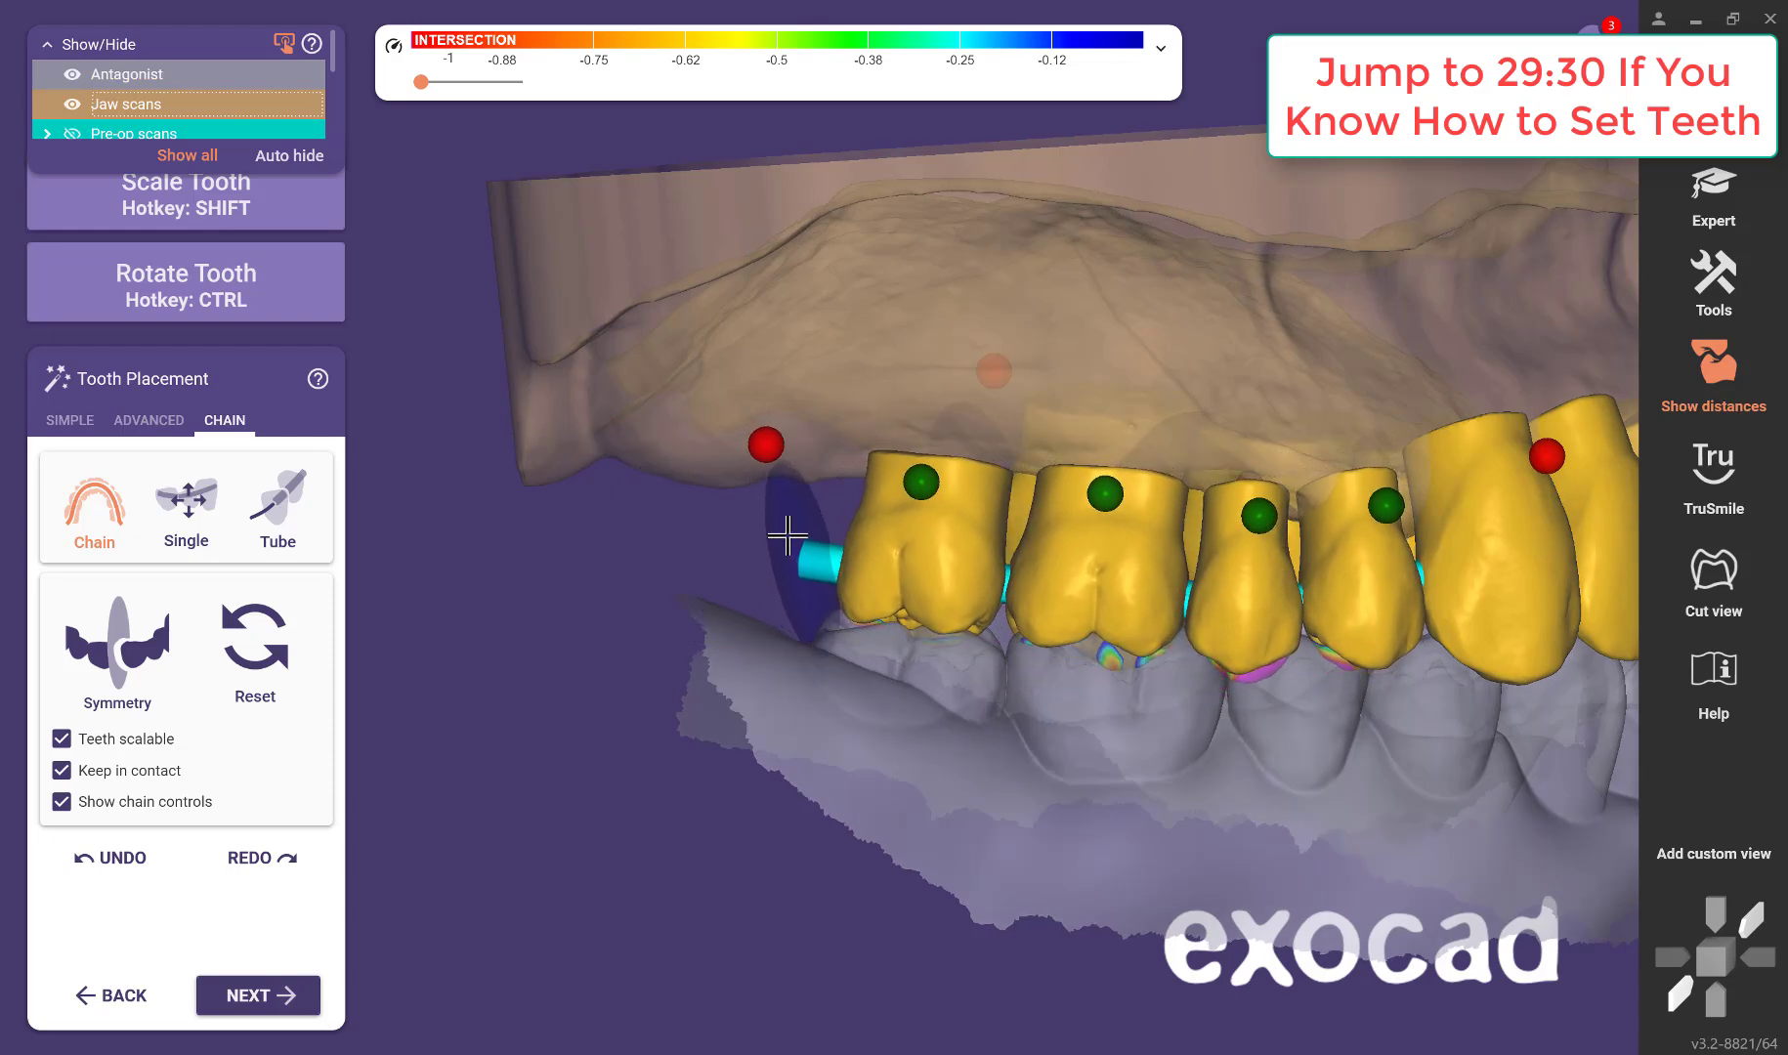
Shift the right end of the chain buccally at the second molar, working from the distal view.
{"action": "right_click_drag", "start_coordinate": [878, 738], "coordinate": [880, 742]}
{"action": "right_click_drag", "start_coordinate": [1004, 734], "coordinate": [665, 665]}
{"action": "scroll", "coordinate": [778, 603], "scroll_direction": "up", "scroll_amount": 3}
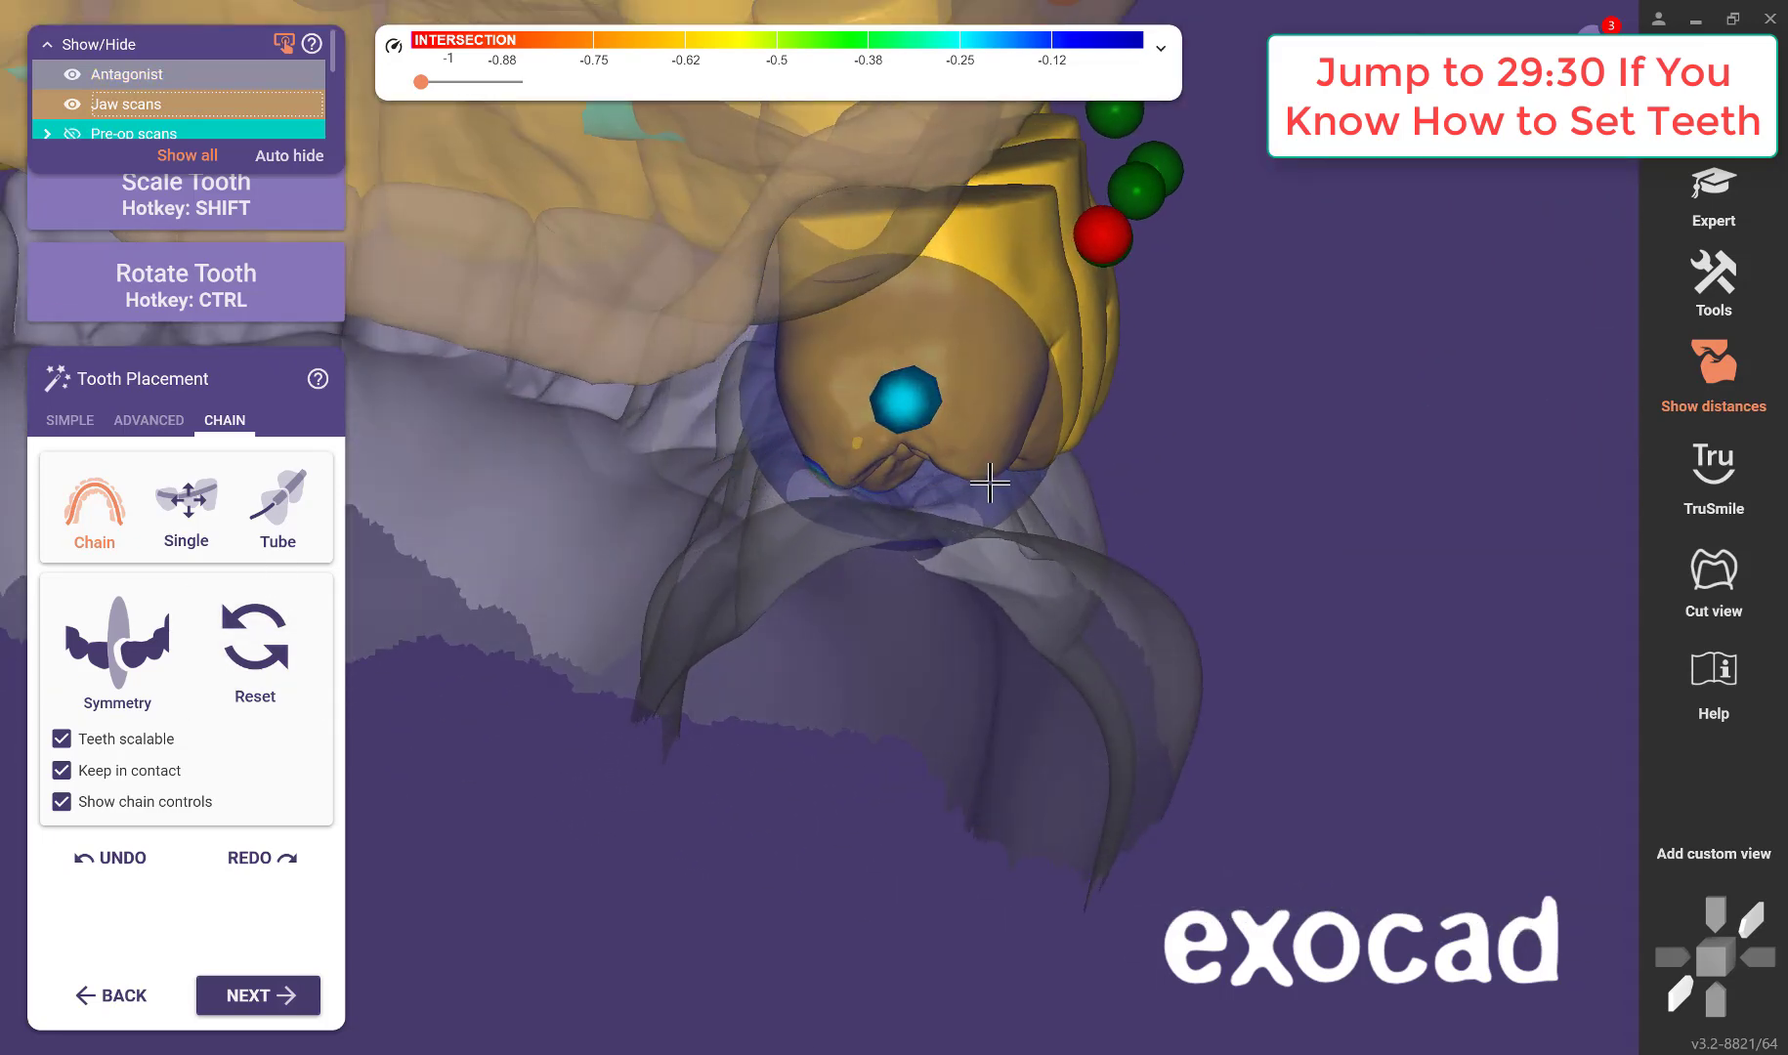
{"action": "left_click_drag", "start_coordinate": [989, 483], "coordinate": [1018, 485]}
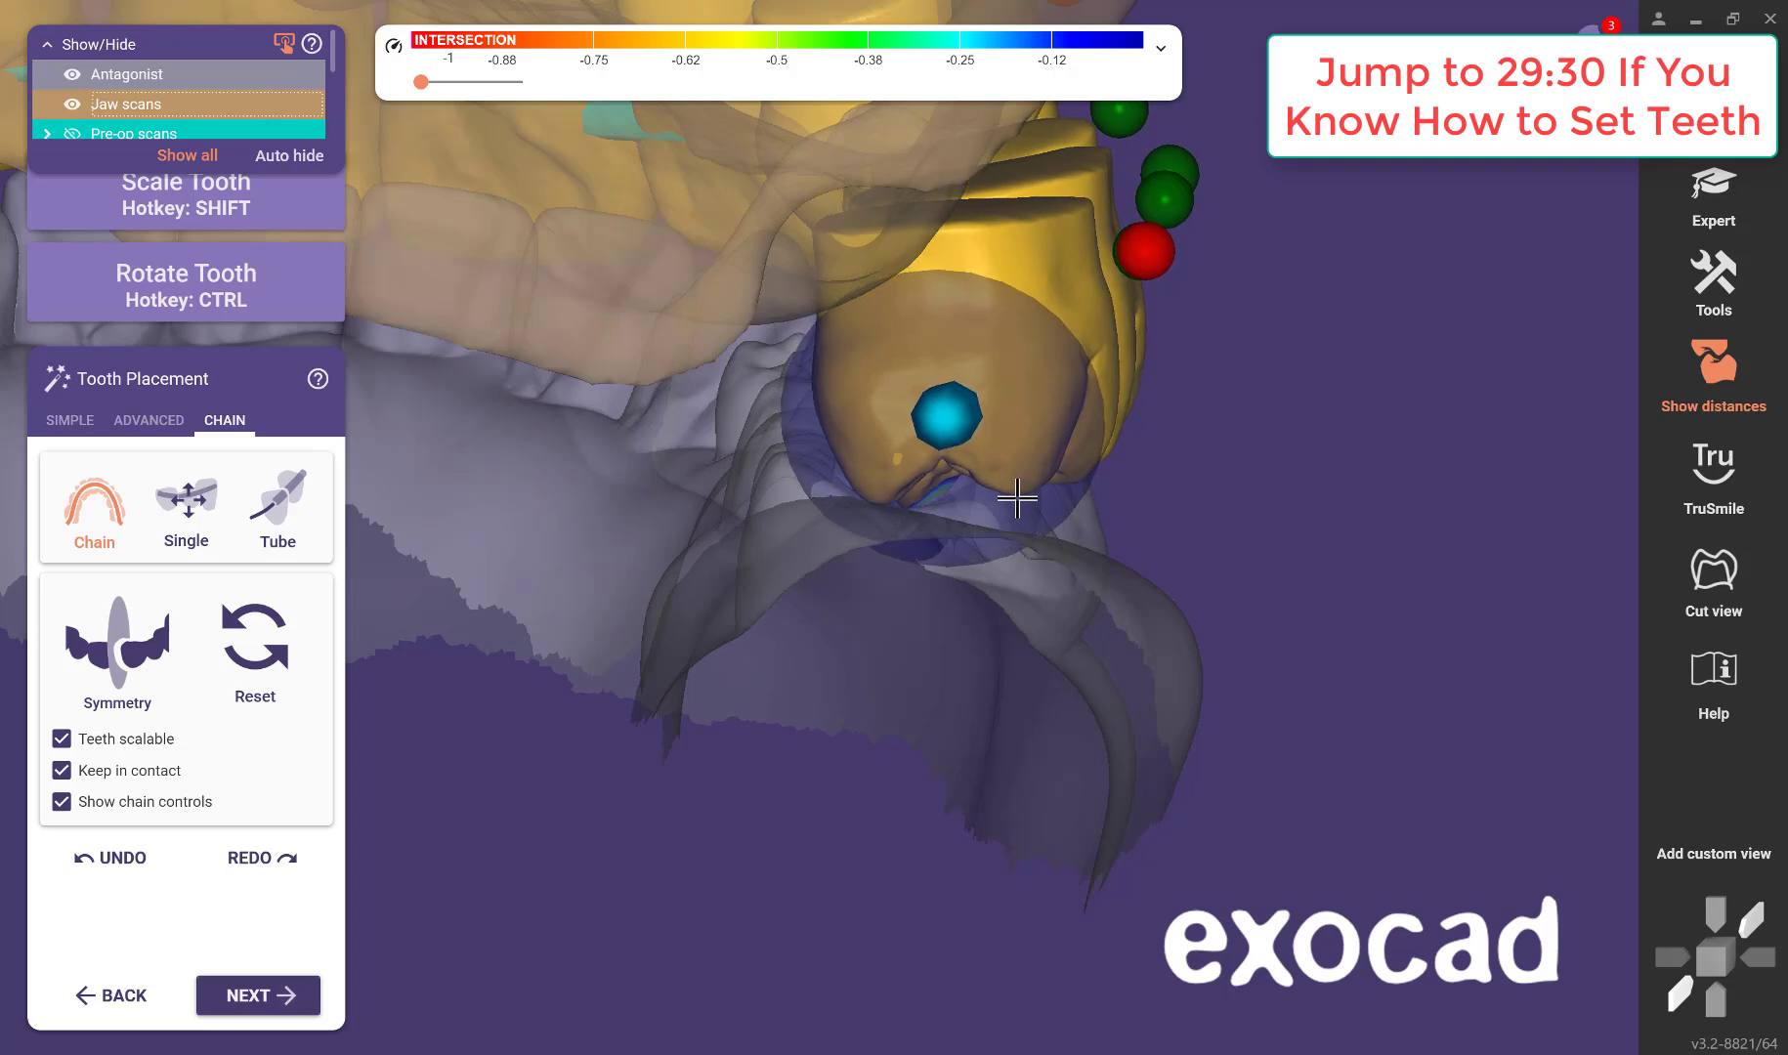
Shift the left end of the chain buccally at the second molar, working from the occlusal view.
{"action": "right_click_drag", "start_coordinate": [1017, 499], "coordinate": [1014, 667]}
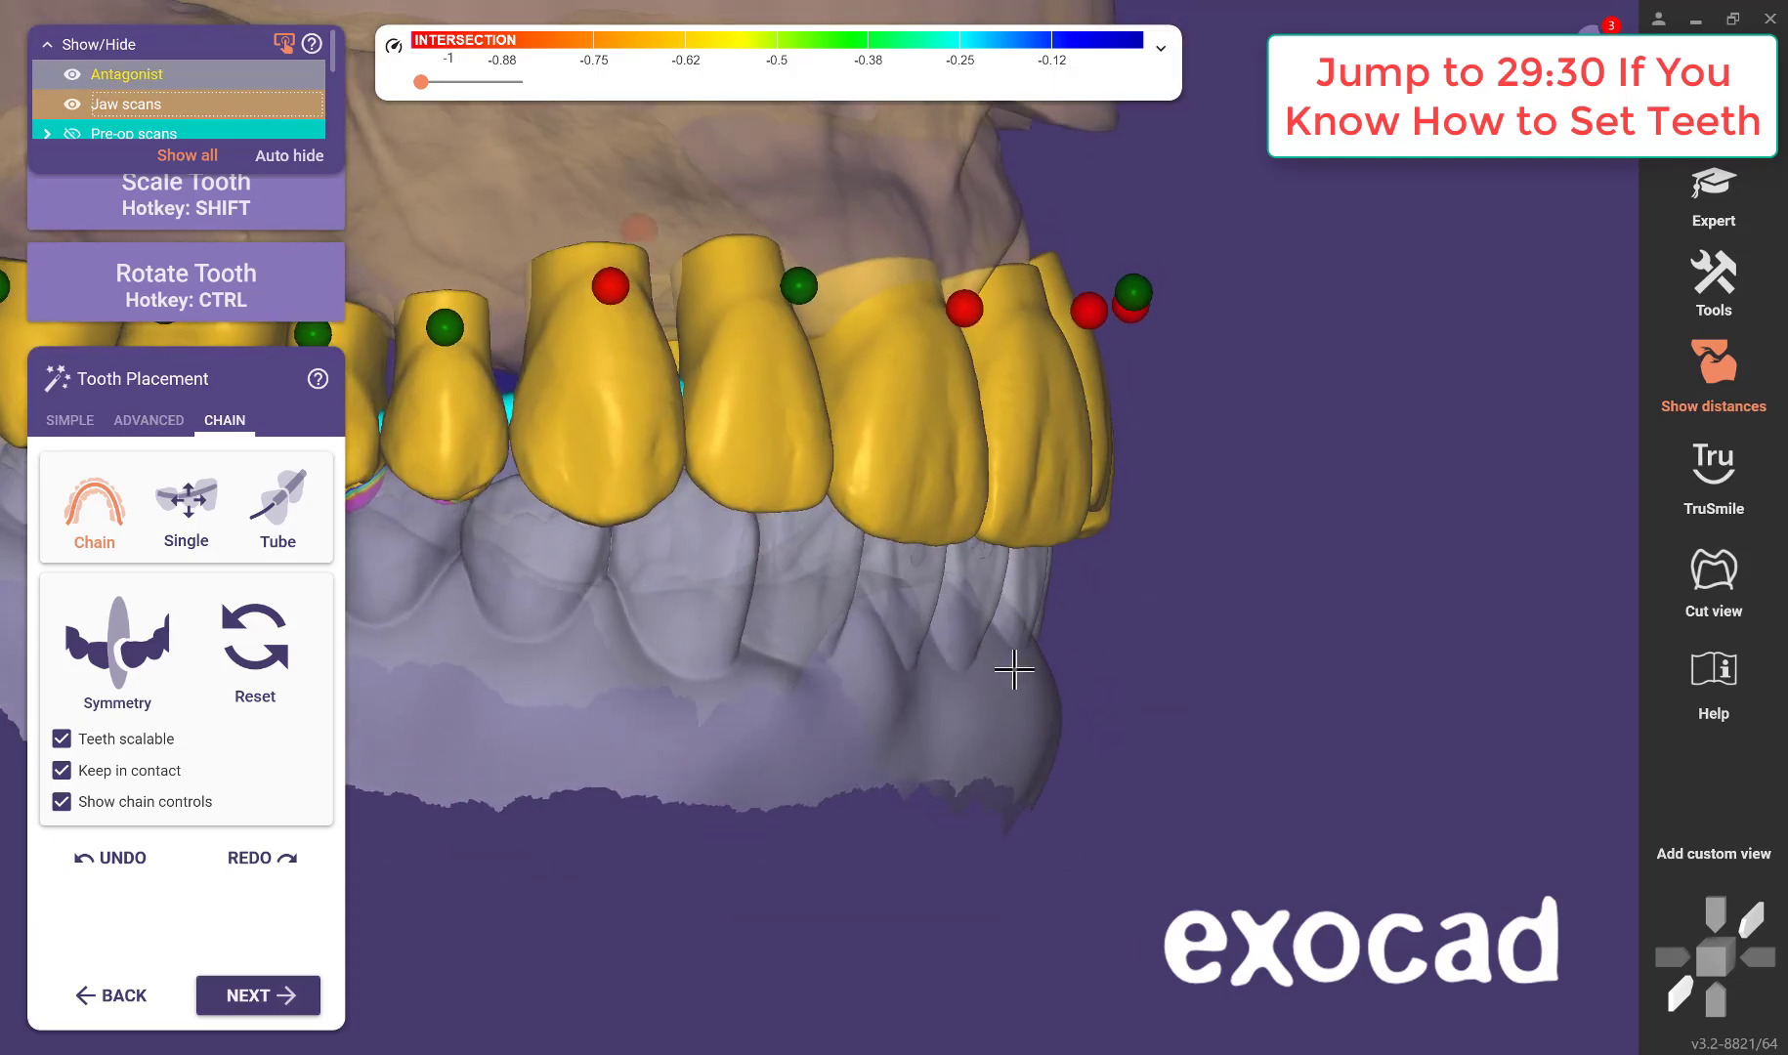
{"action": "right_click_drag", "start_coordinate": [1405, 677], "coordinate": [861, 715]}
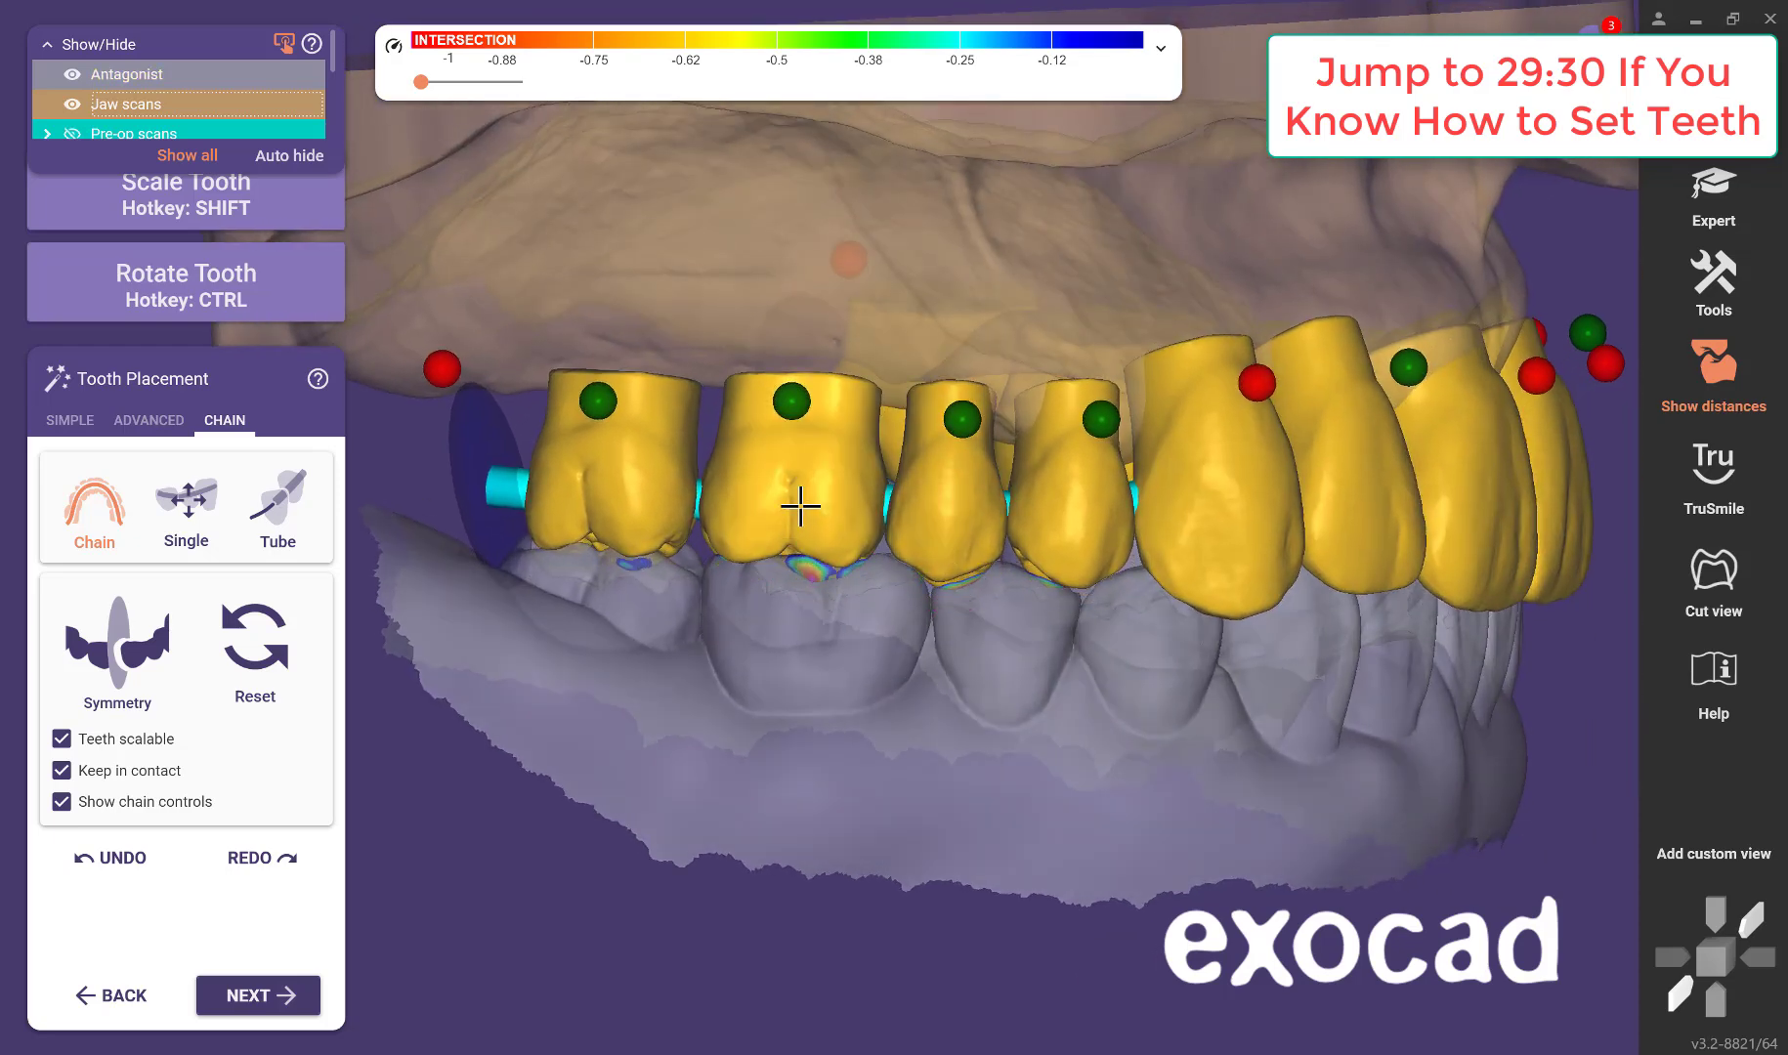
{"action": "key", "text": "ctrl"}
{"action": "scroll", "coordinate": [974, 724], "scroll_direction": "down", "scroll_amount": 5}
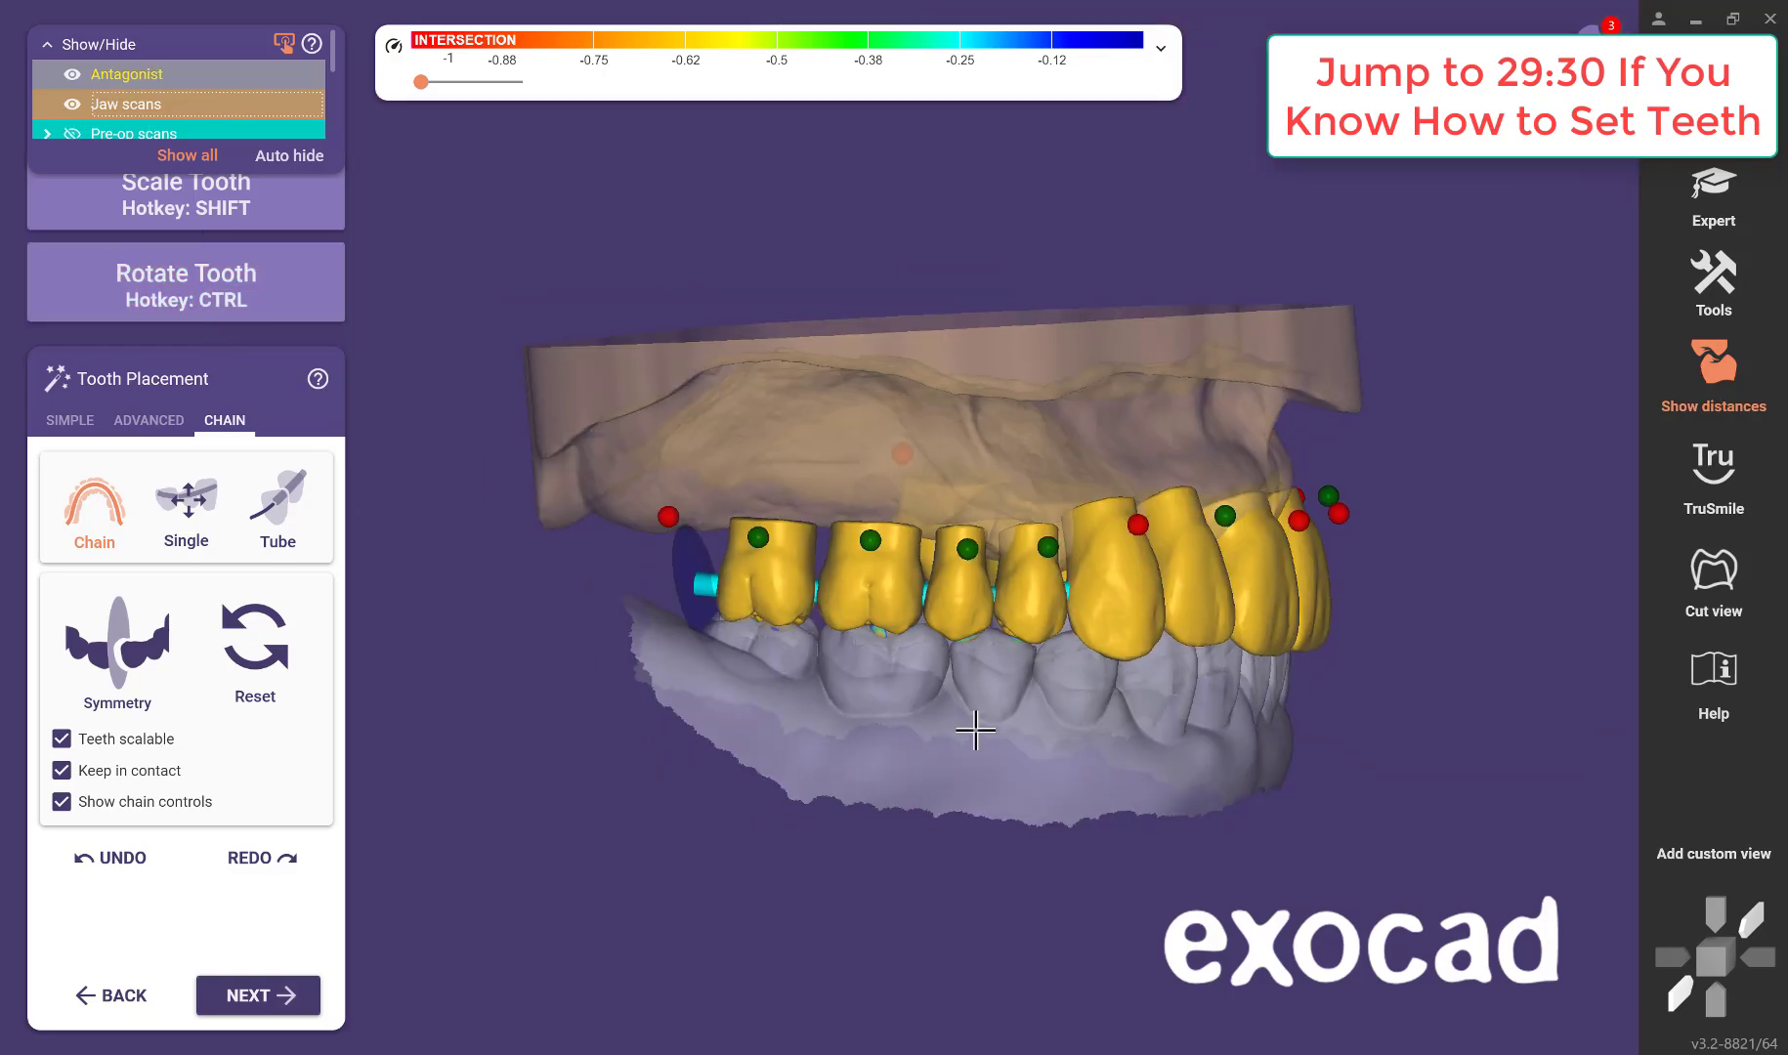
{"action": "mouse_move", "coordinate": [974, 724]}
{"action": "right_mouse_down"}
{"action": "mouse_move", "coordinate": [990, 739]}
{"action": "mouse_move", "coordinate": [966, 786]}
{"action": "mouse_move", "coordinate": [955, 736]}
{"action": "mouse_move", "coordinate": [985, 746]}
{"action": "mouse_move", "coordinate": [982, 699]}
{"action": "right_mouse_up"}
{"action": "scroll", "coordinate": [982, 741], "scroll_direction": "up", "scroll_amount": 4}
{"action": "right_click_drag", "start_coordinate": [843, 838], "coordinate": [828, 802]}
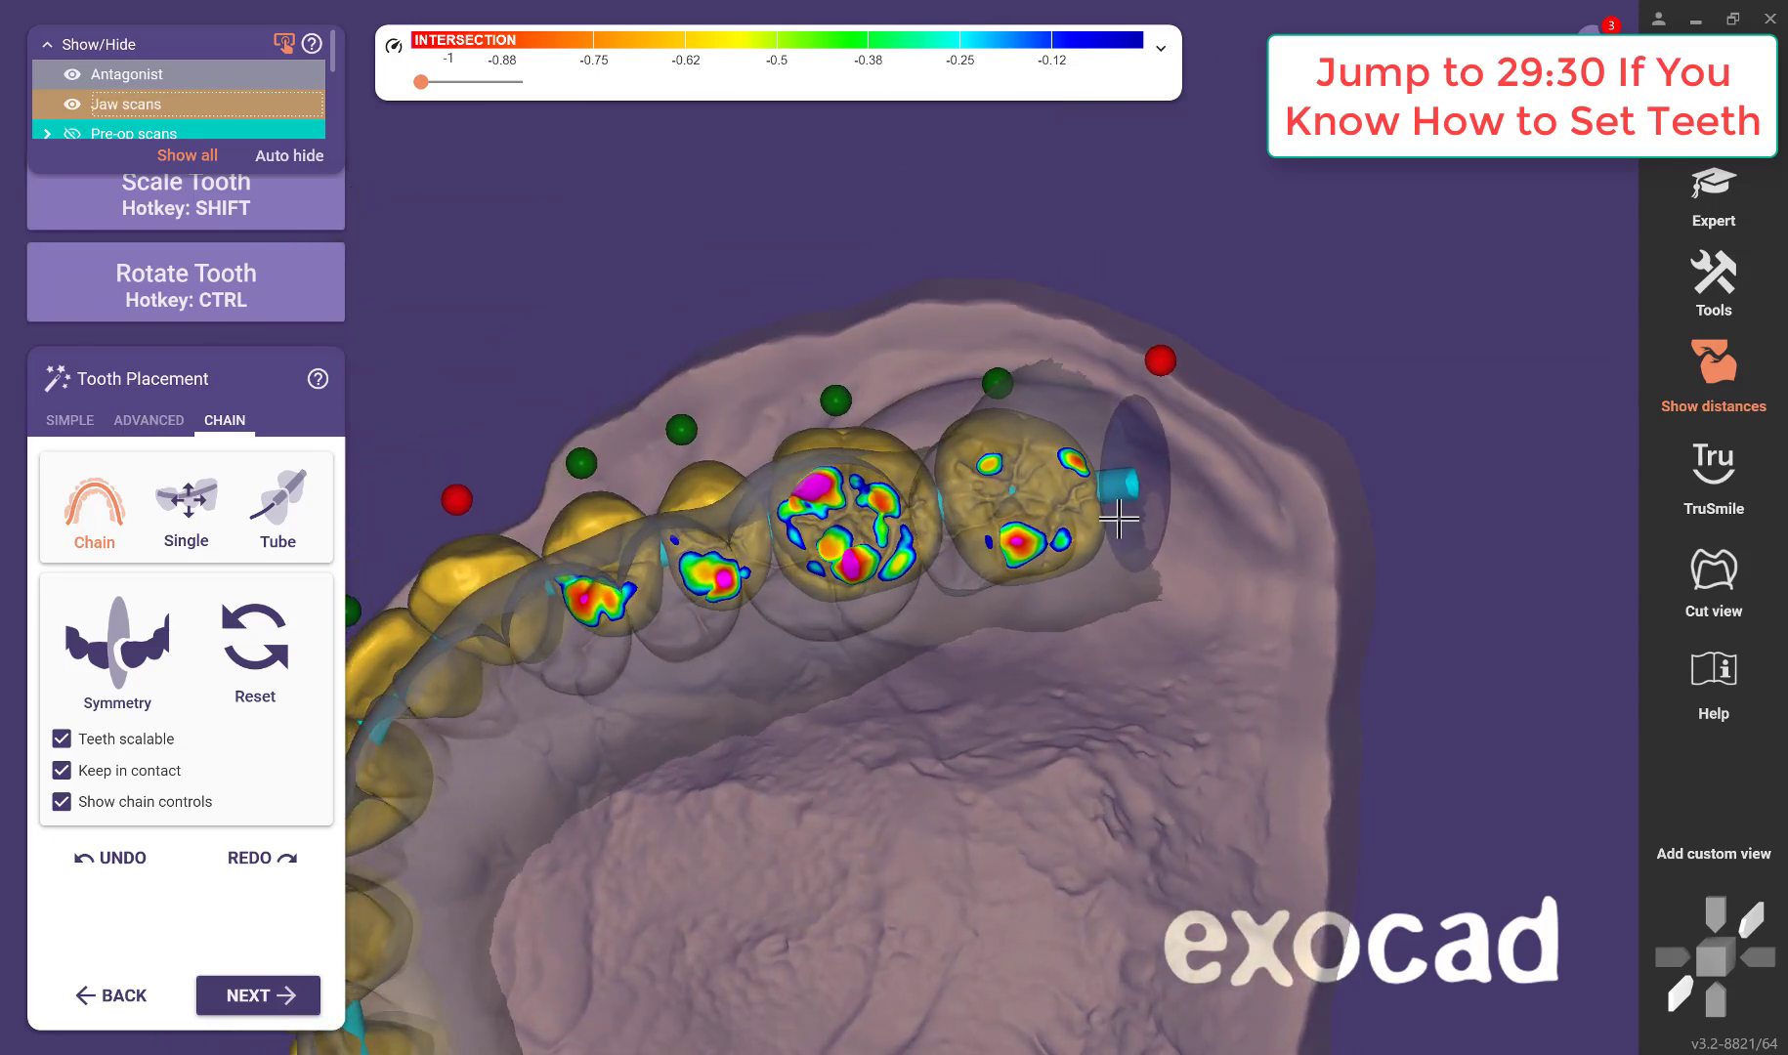
{"action": "left_click_drag", "start_coordinate": [1156, 471], "coordinate": [1133, 445]}
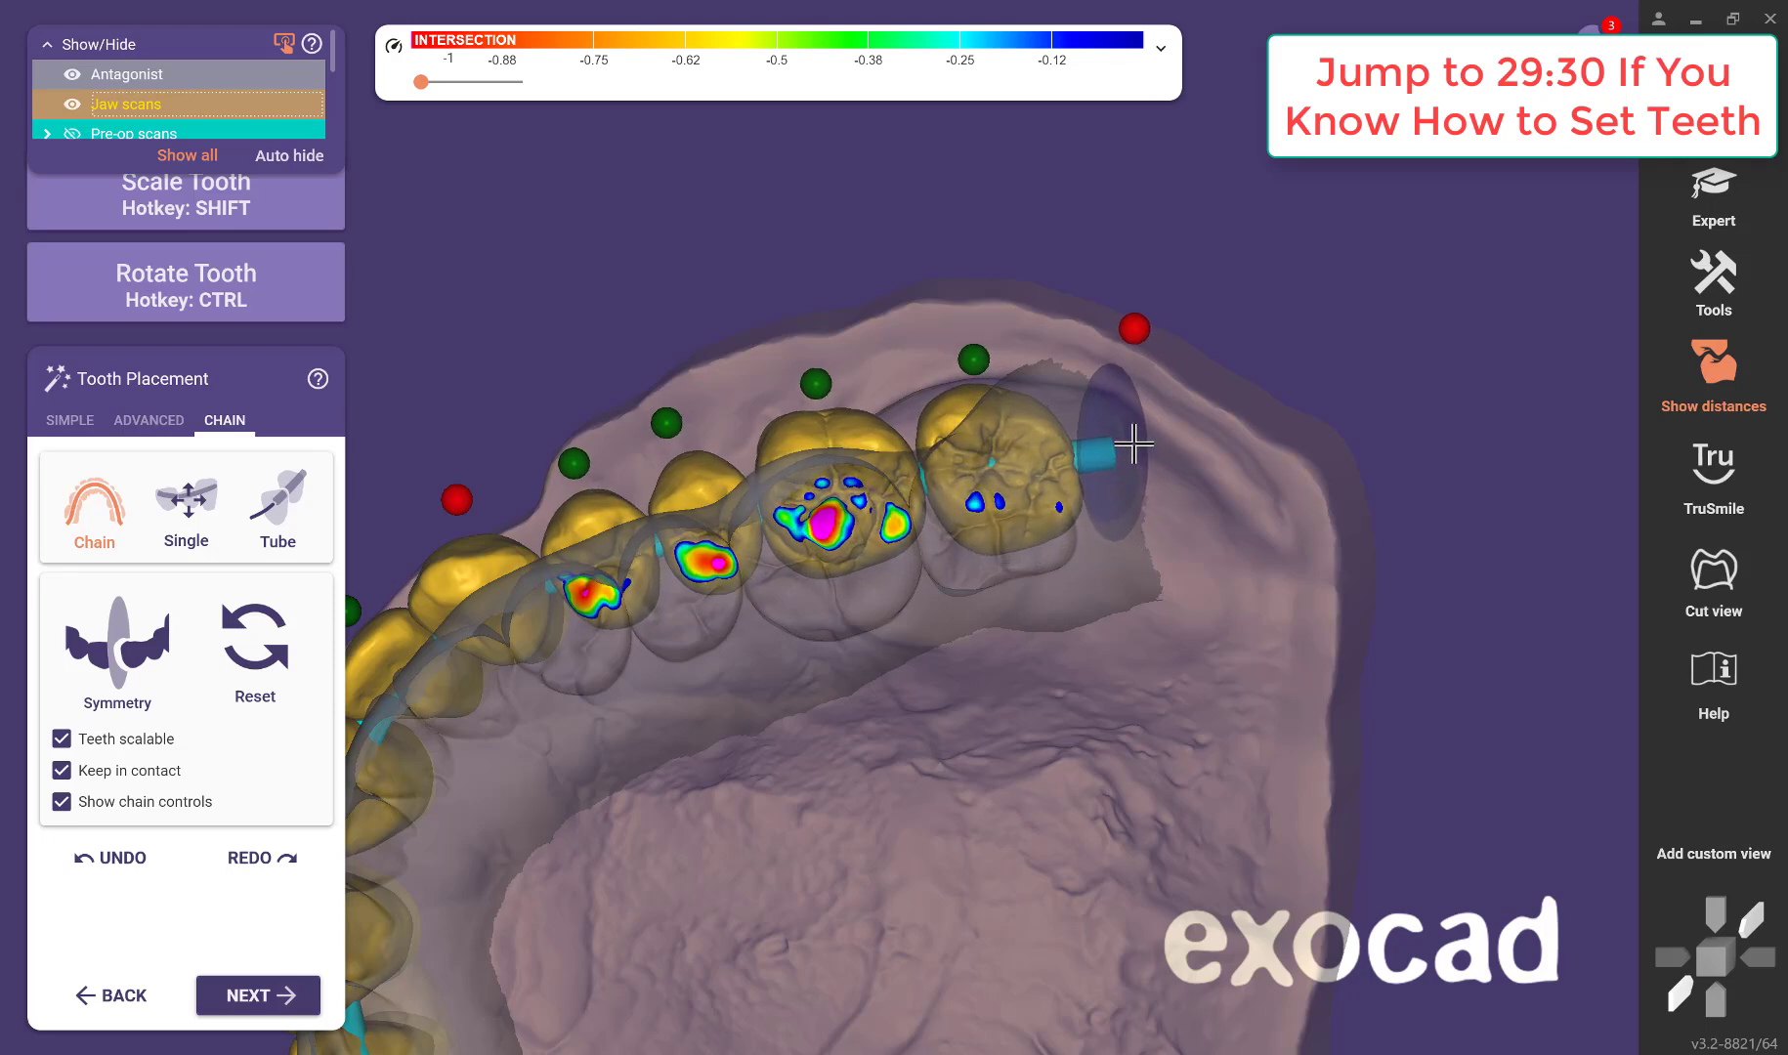
{"action": "scroll", "coordinate": [1008, 541], "scroll_direction": "up", "scroll_amount": 3}
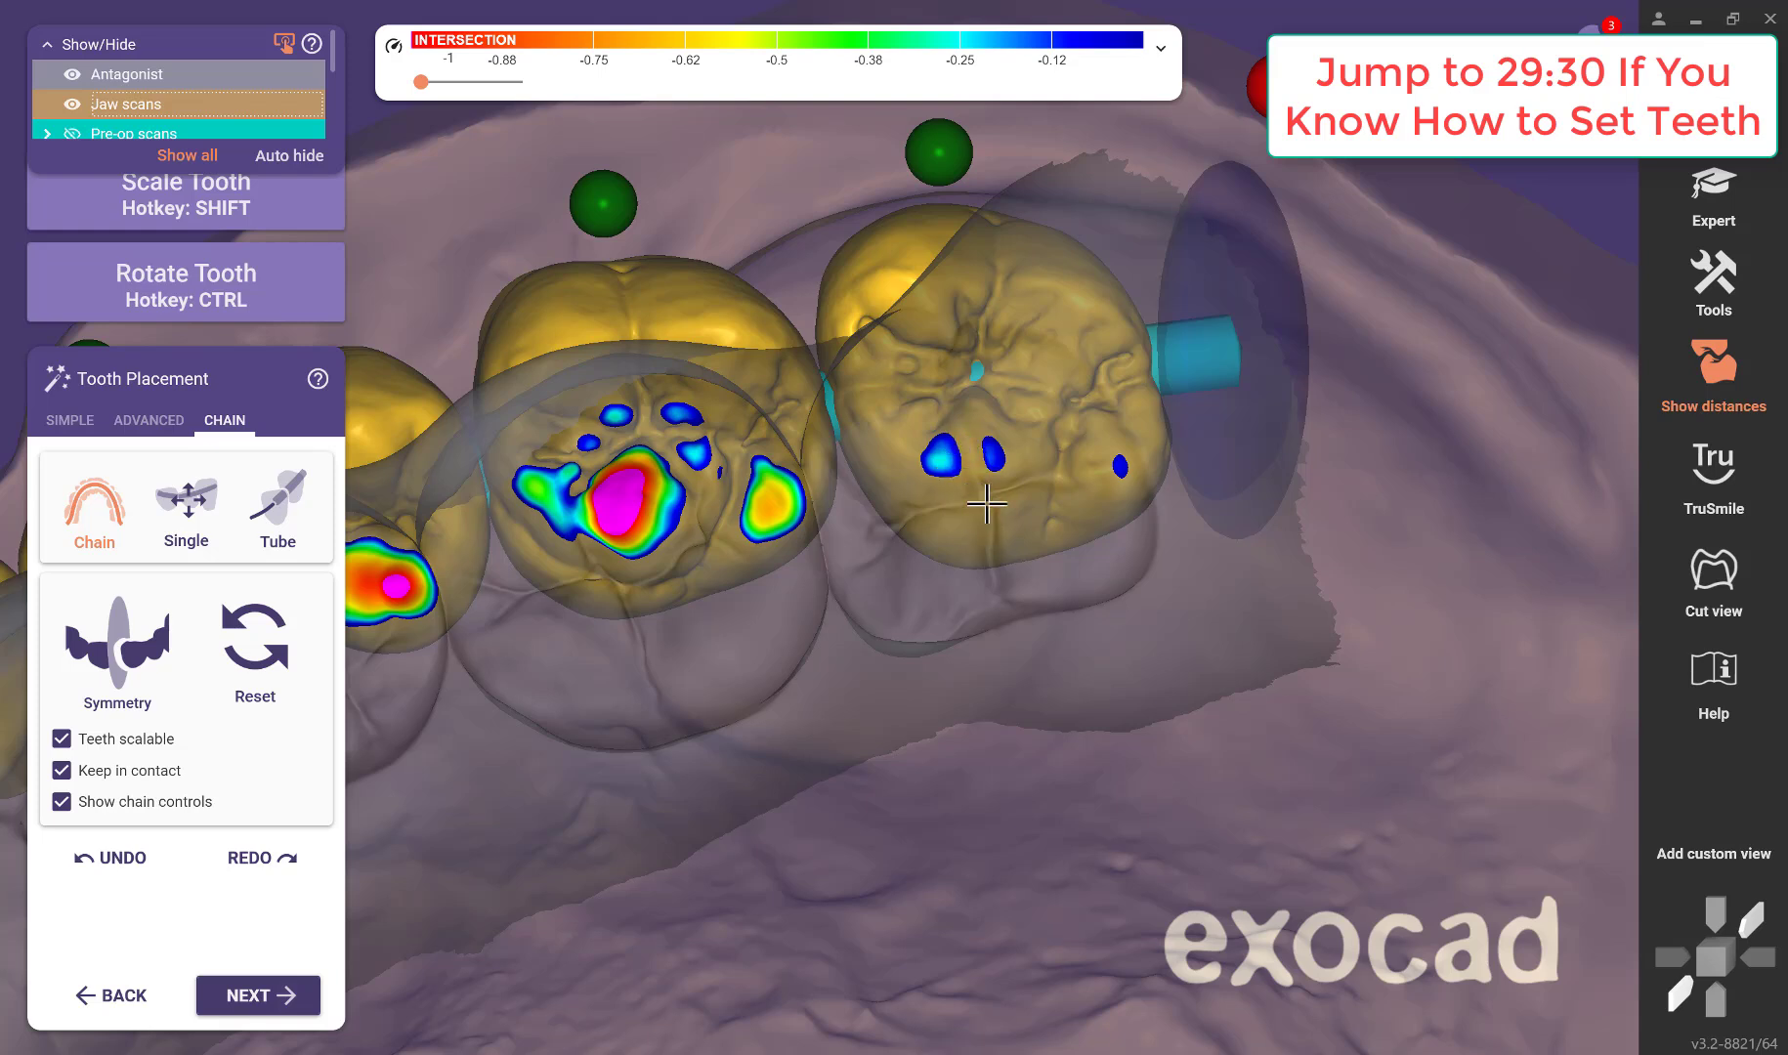
{"action": "left_click_drag", "start_coordinate": [1214, 409], "coordinate": [1221, 417]}
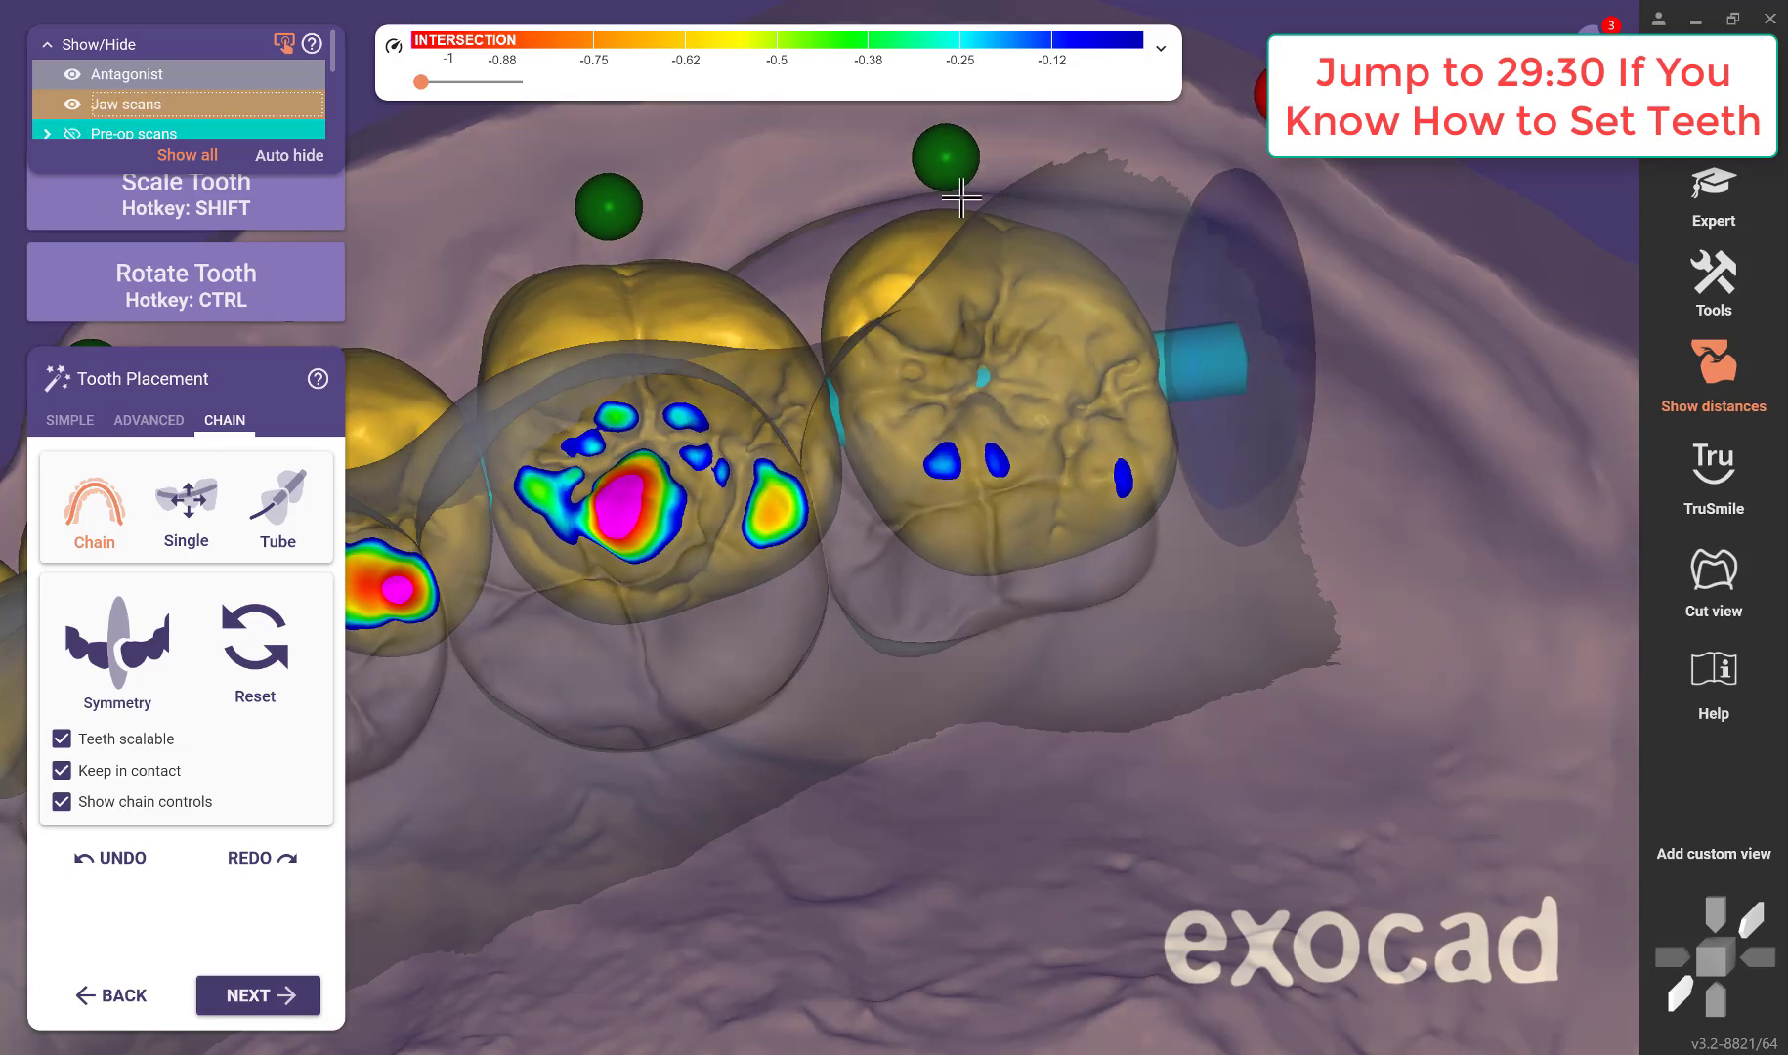
Lock the chain at the upper left second molar and shift the upper left first molar palatally toward its antagonist.
{"action": "left_click", "coordinate": [957, 168]}
{"action": "scroll", "coordinate": [857, 233], "scroll_direction": "down", "scroll_amount": 2}
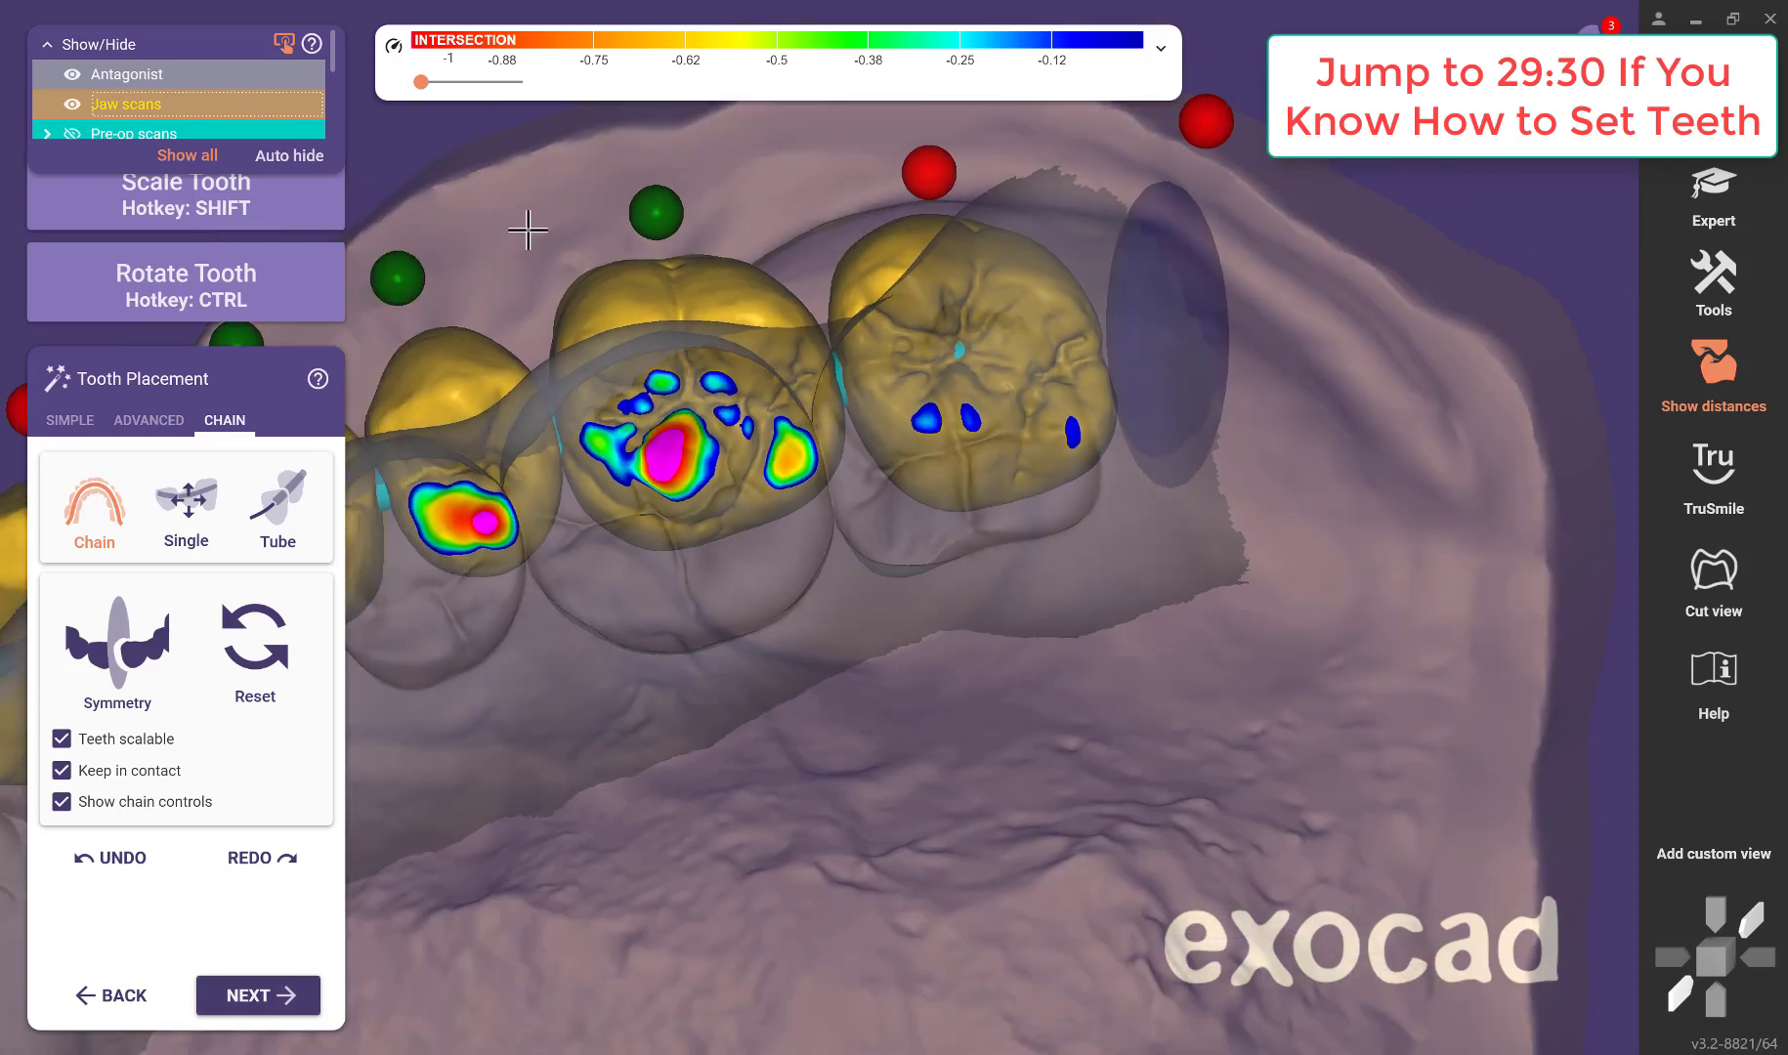
{"action": "middle_click_drag", "start_coordinate": [528, 229], "coordinate": [806, 163]}
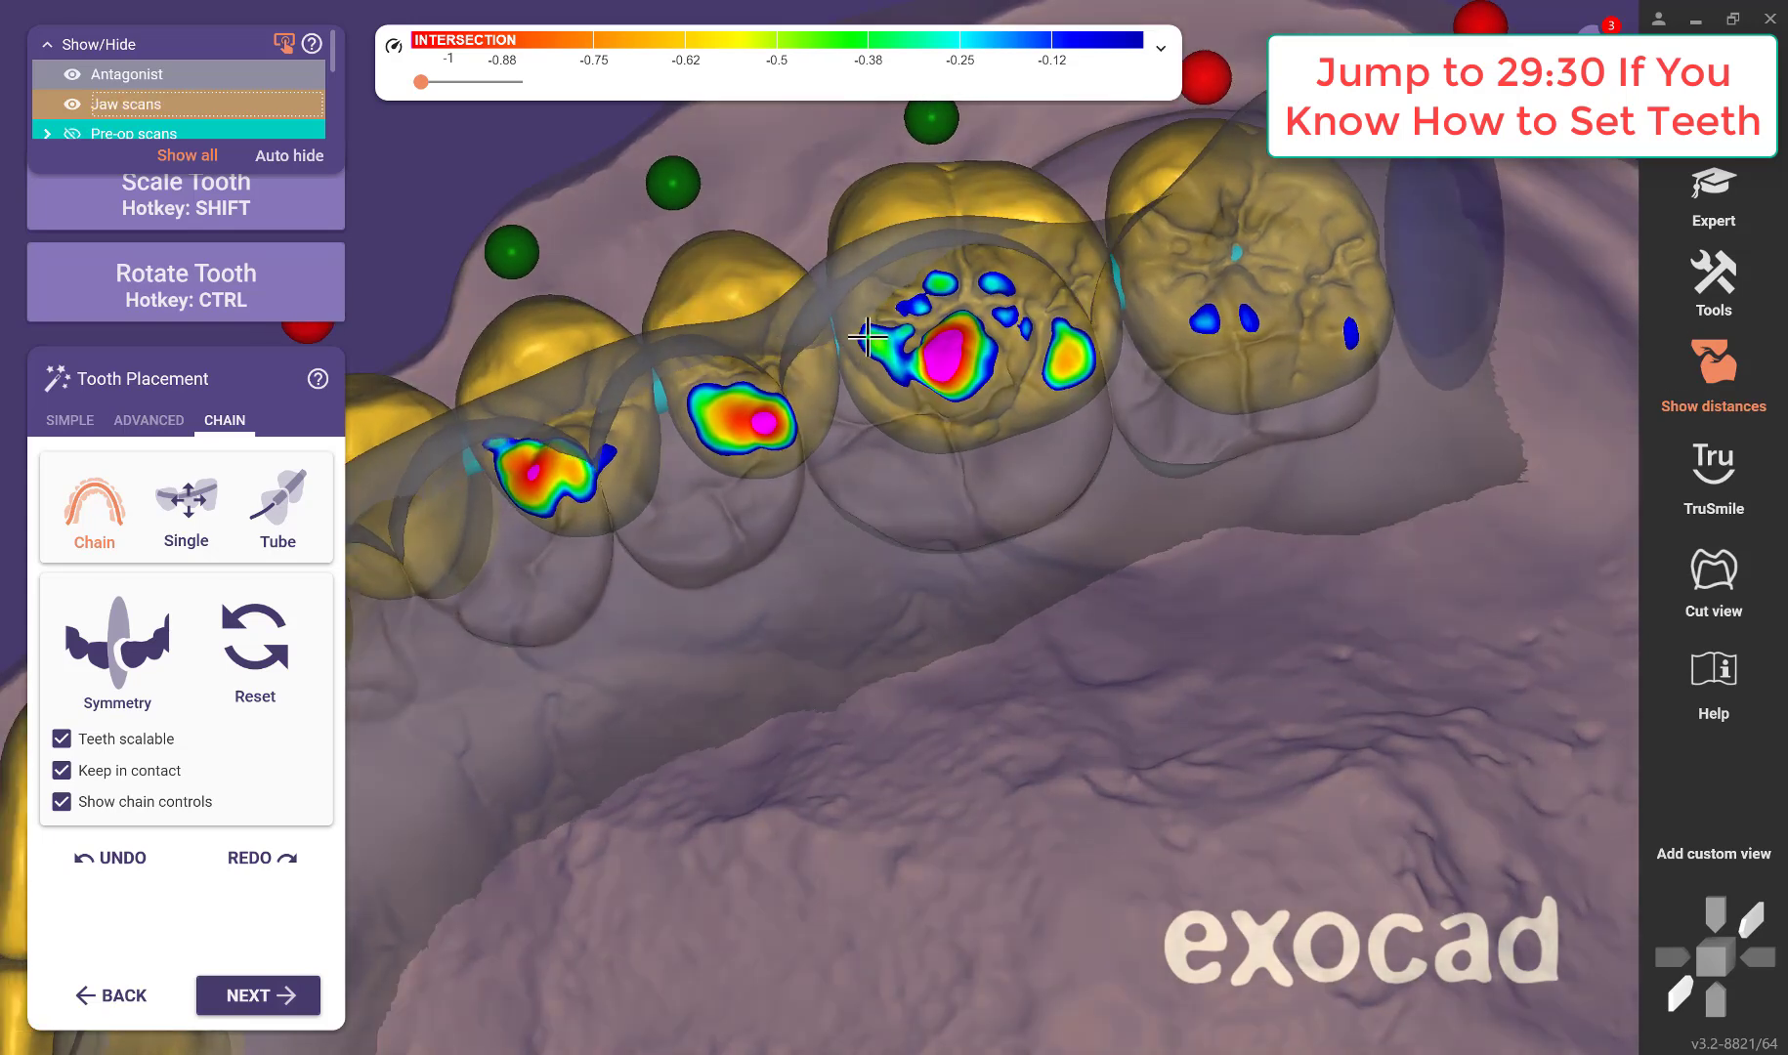
{"action": "left_click_drag", "start_coordinate": [867, 337], "coordinate": [908, 371]}
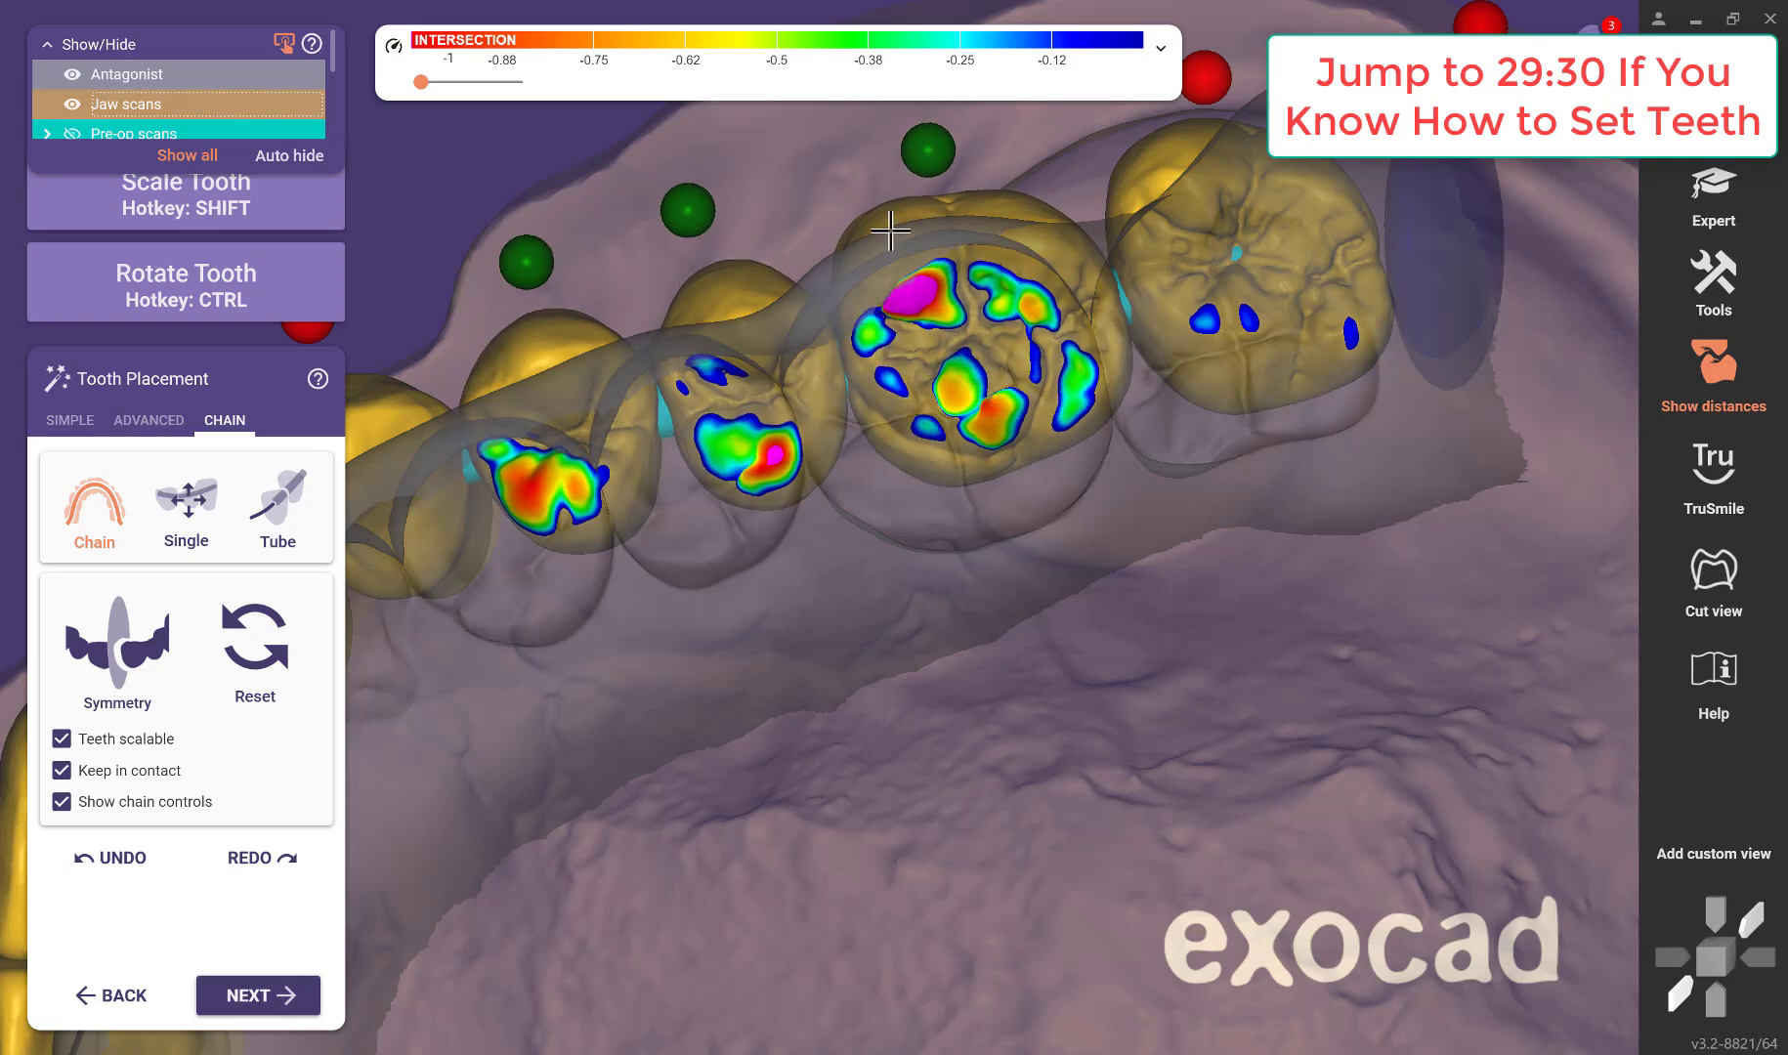
Rotate the upper left second premolar slightly, working from the buccal view.
{"action": "right_click_drag", "start_coordinate": [916, 469], "coordinate": [1002, 530]}
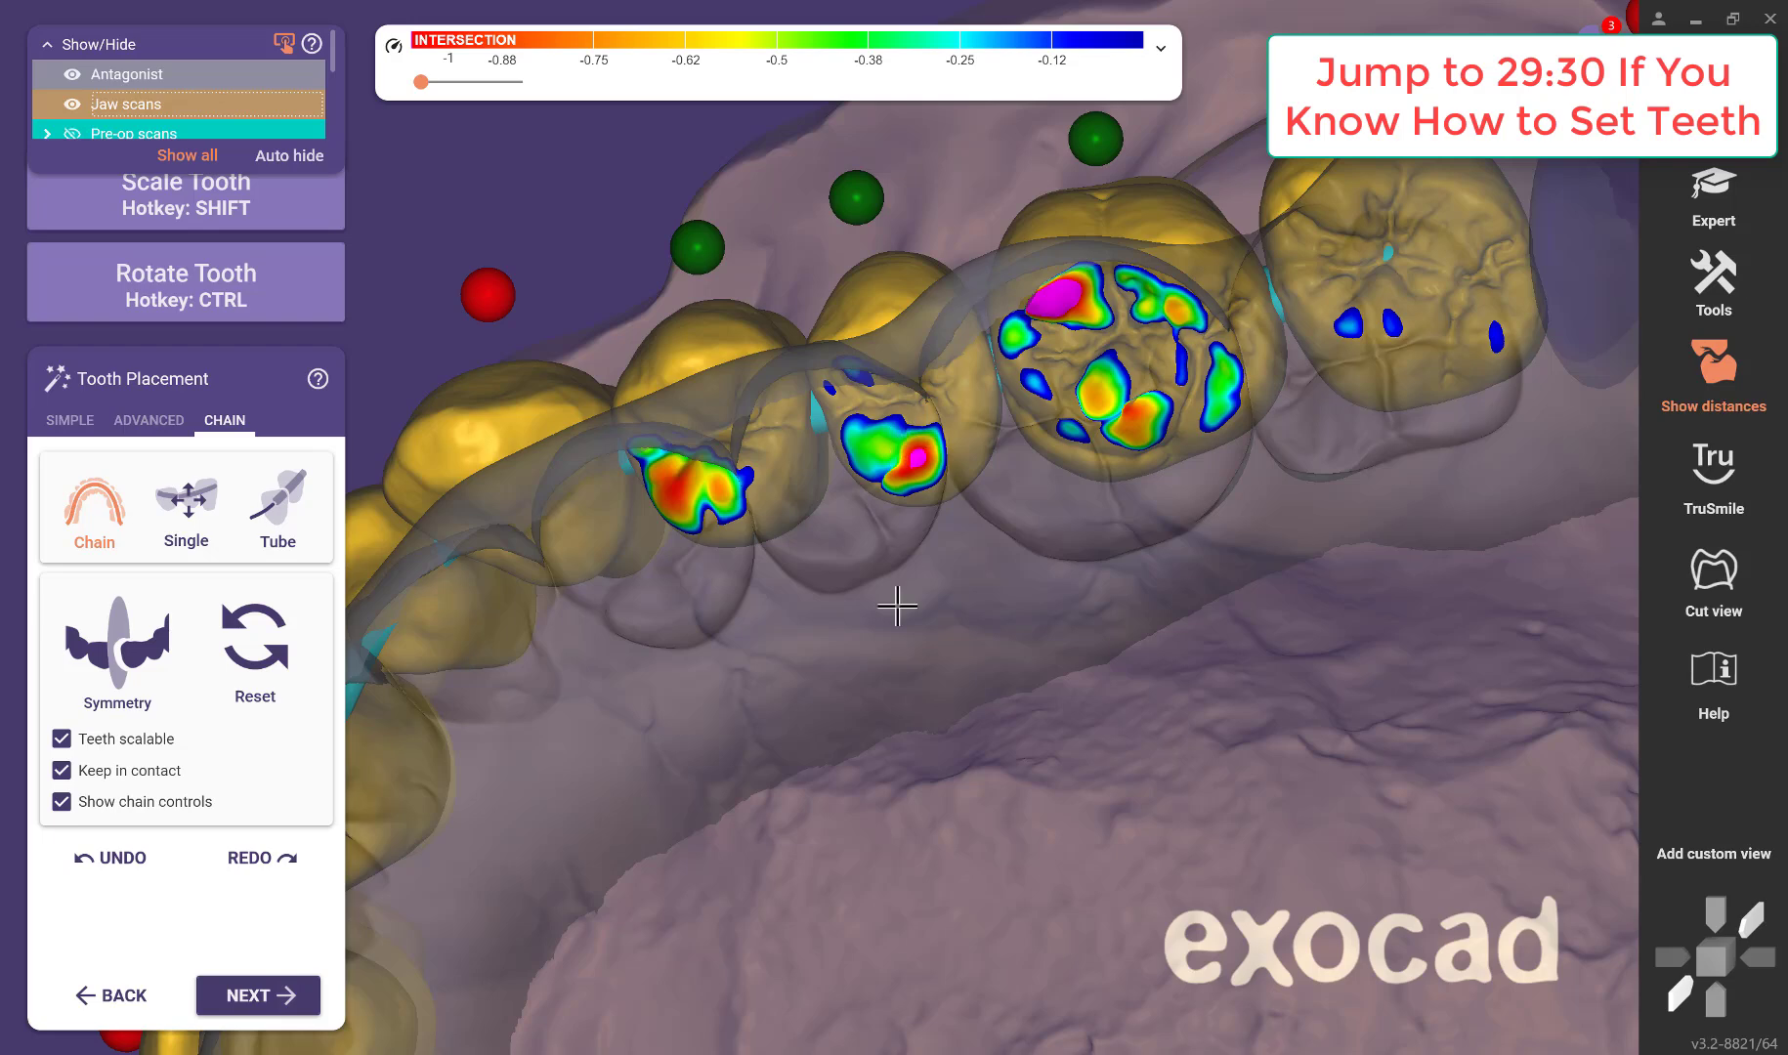
{"action": "right_click_drag", "start_coordinate": [897, 607], "coordinate": [916, 597]}
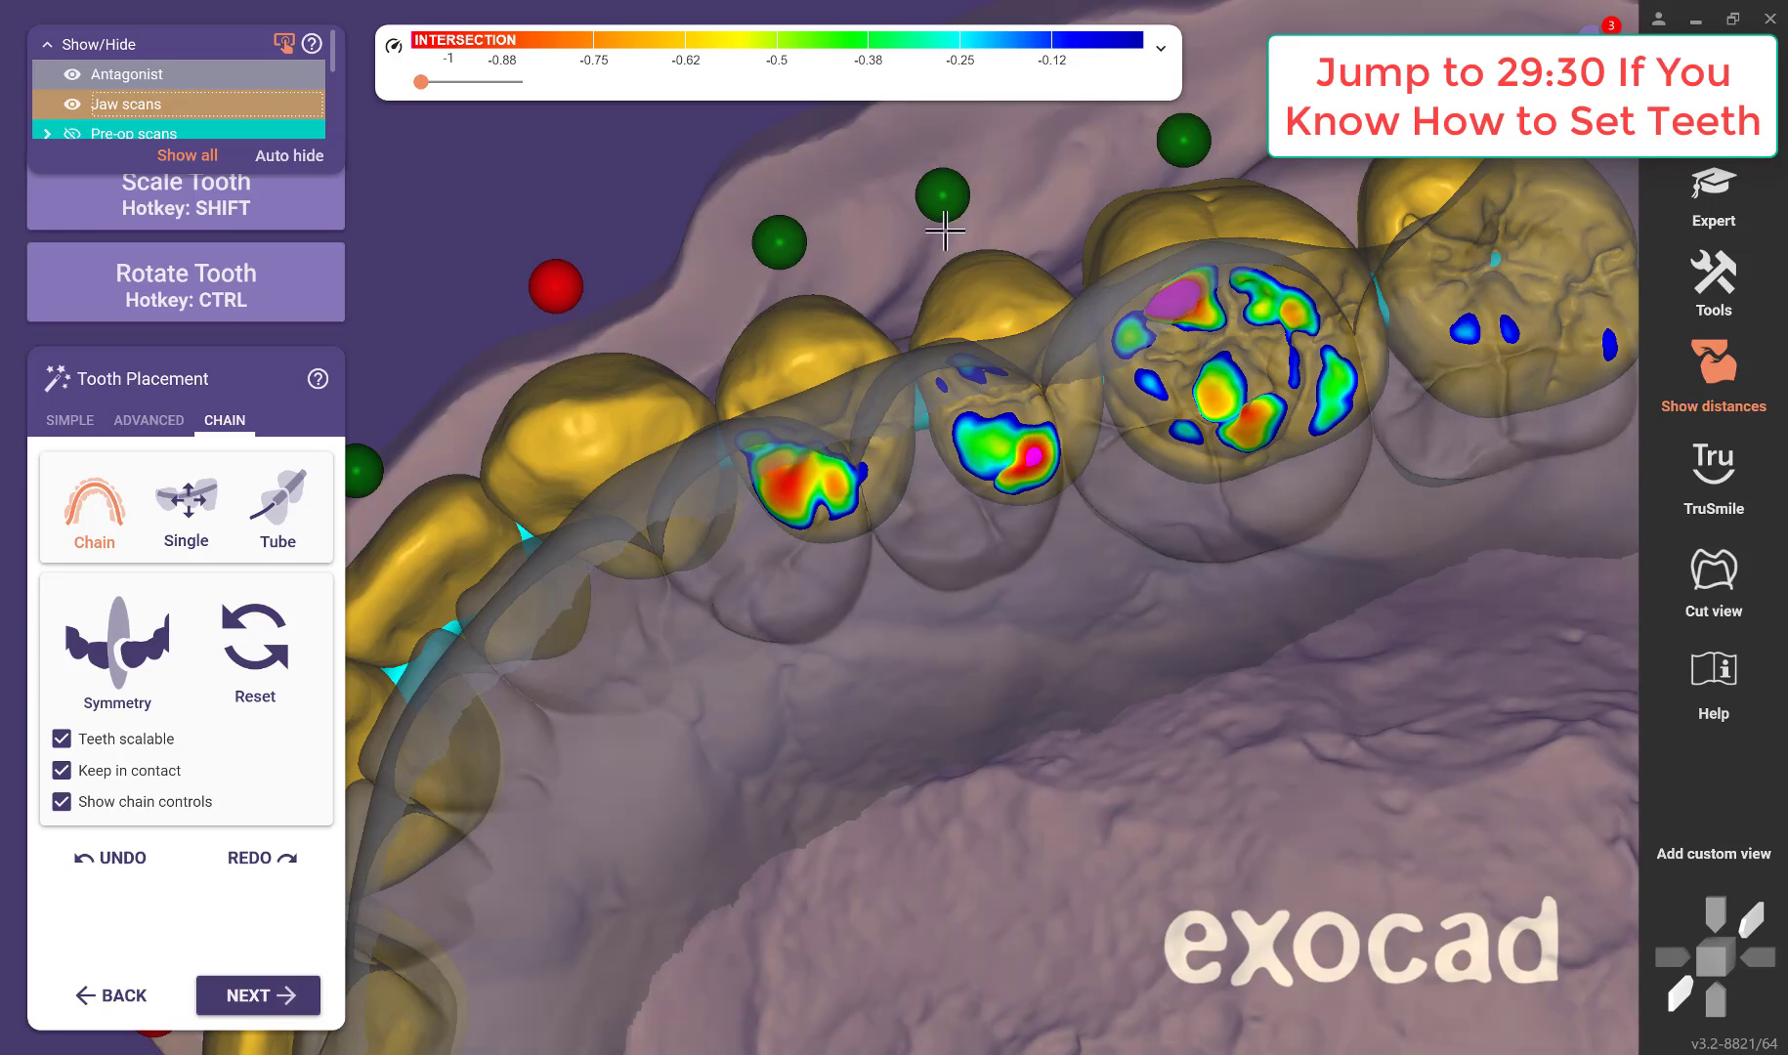
{"action": "right_click_drag", "start_coordinate": [850, 540], "coordinate": [907, 487]}
{"action": "scroll", "coordinate": [902, 559], "scroll_direction": "down", "scroll_amount": 5}
{"action": "middle_click_drag", "start_coordinate": [908, 486], "coordinate": [843, 404]}
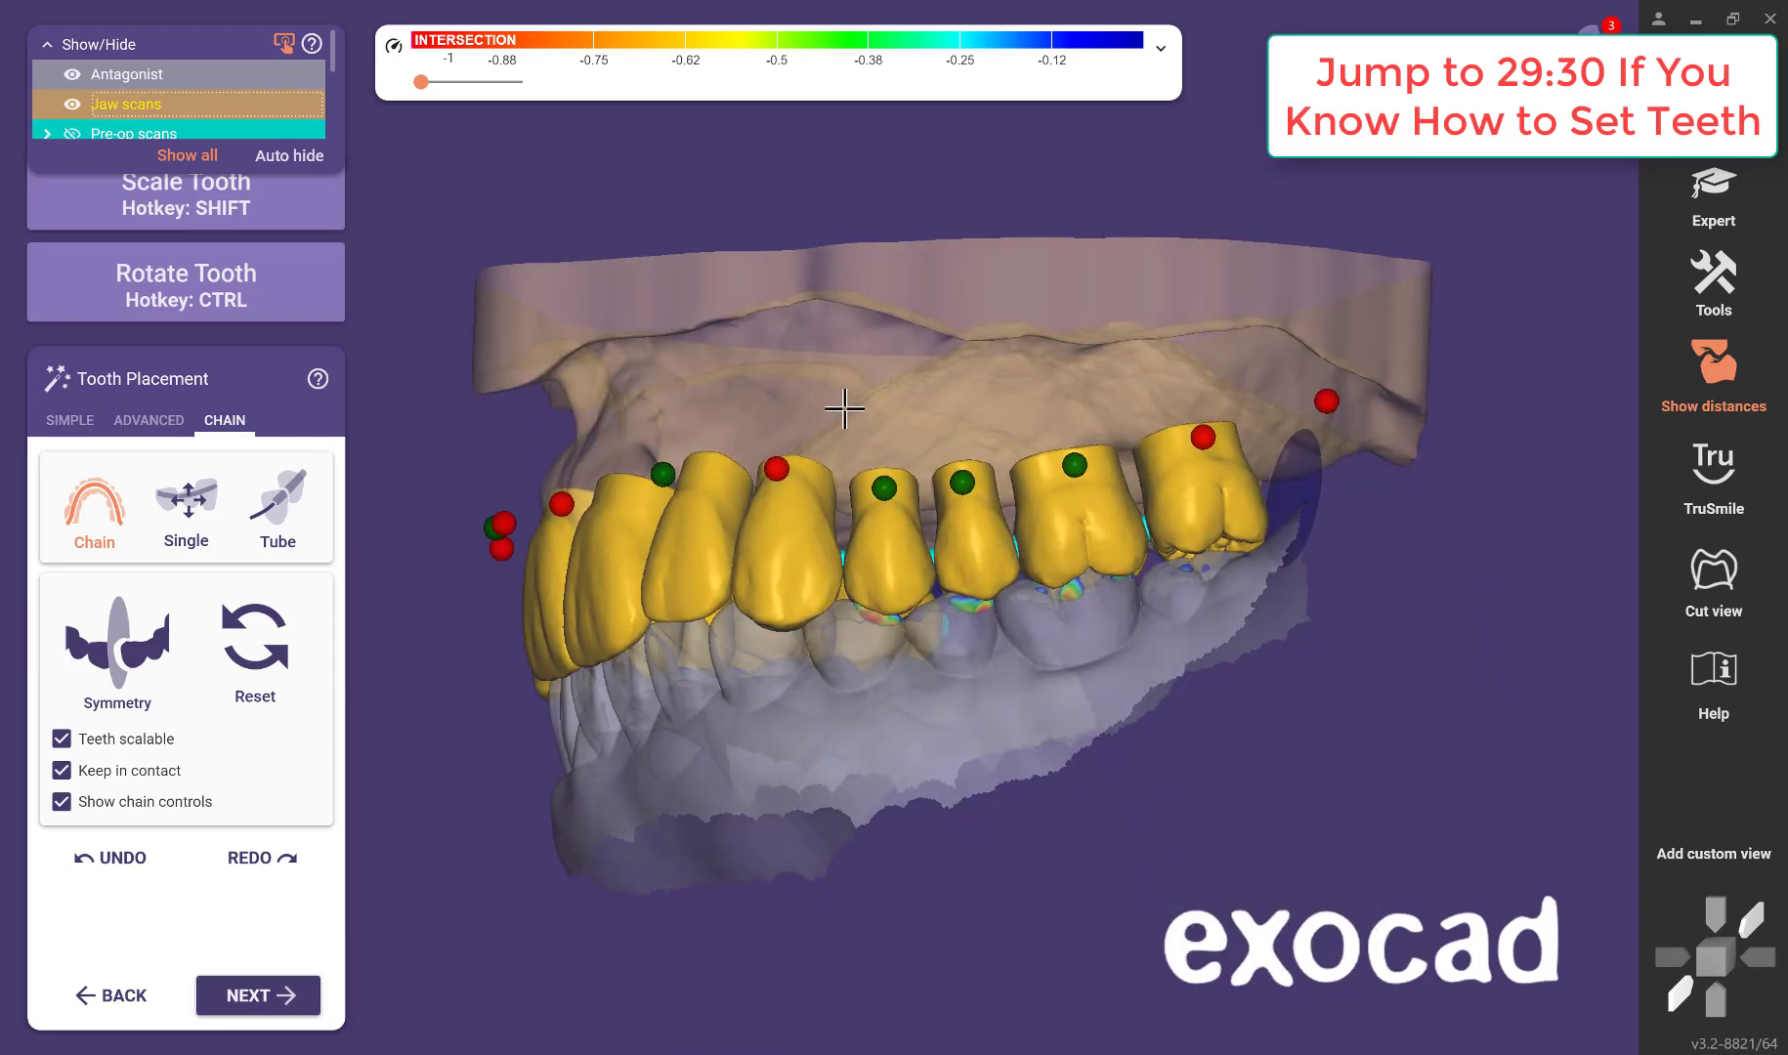
{"action": "right_click_drag", "start_coordinate": [843, 404], "coordinate": [844, 407]}
{"action": "key", "text": "ctrl"}
{"action": "left_click_drag", "start_coordinate": [991, 534], "coordinate": [1001, 532], "text": "ctrl"}
{"action": "right_click_drag", "start_coordinate": [817, 727], "coordinate": [813, 729]}
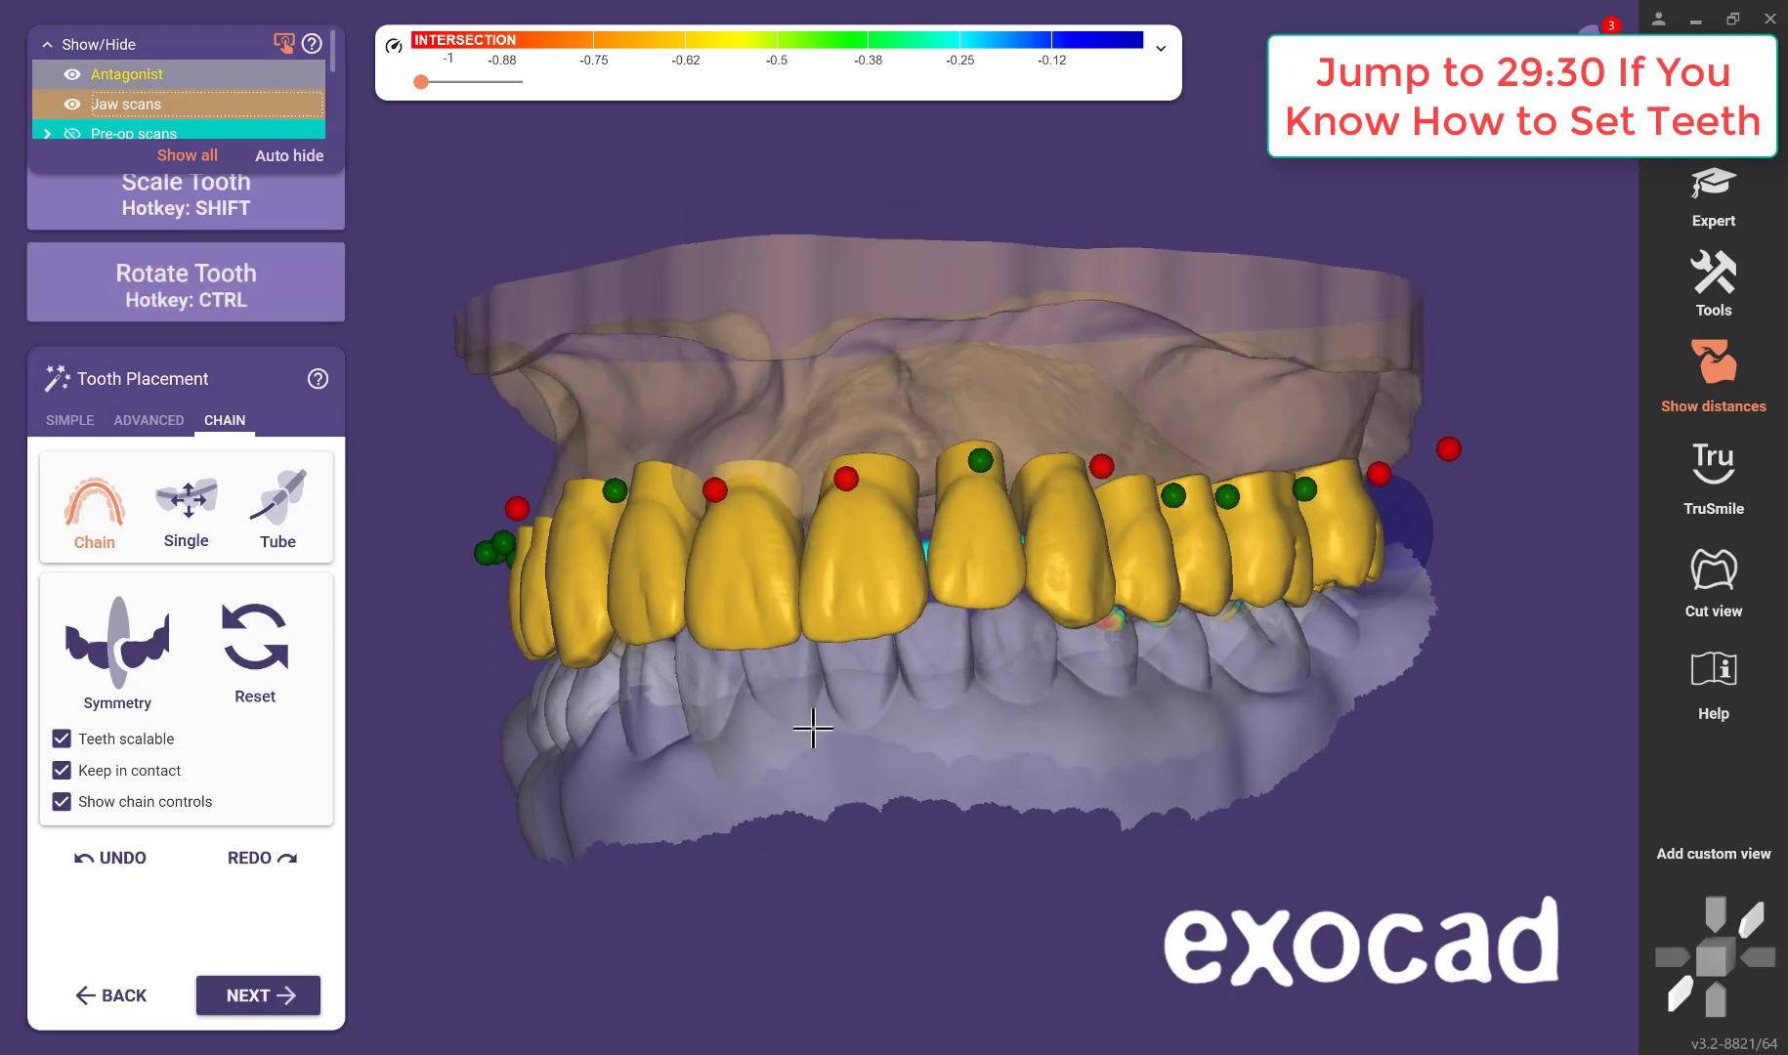
Move the upper left lateral incisor down so its edge sits closer to the level of the neighbouring teeth.
{"action": "scroll", "coordinate": [991, 651], "scroll_direction": "up", "scroll_amount": 4}
{"action": "right_click_drag", "start_coordinate": [862, 806], "coordinate": [859, 807]}
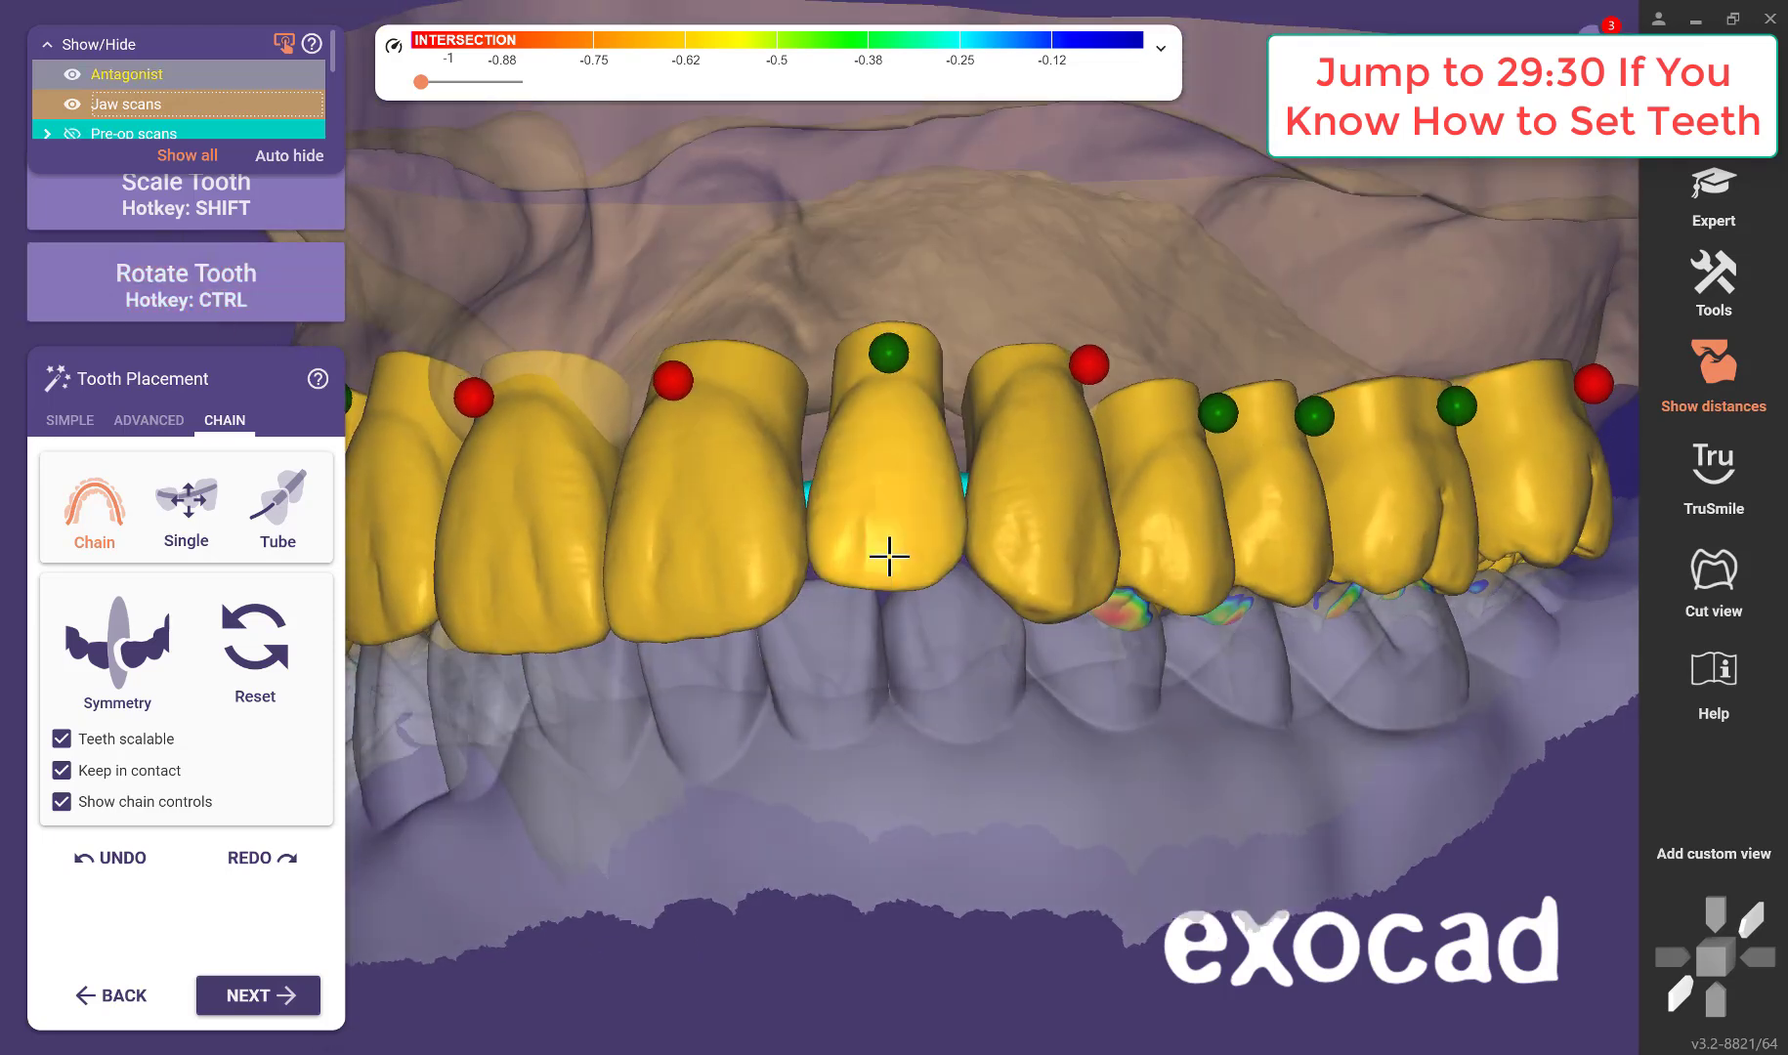
{"action": "left_click_drag", "start_coordinate": [892, 553], "coordinate": [894, 562]}
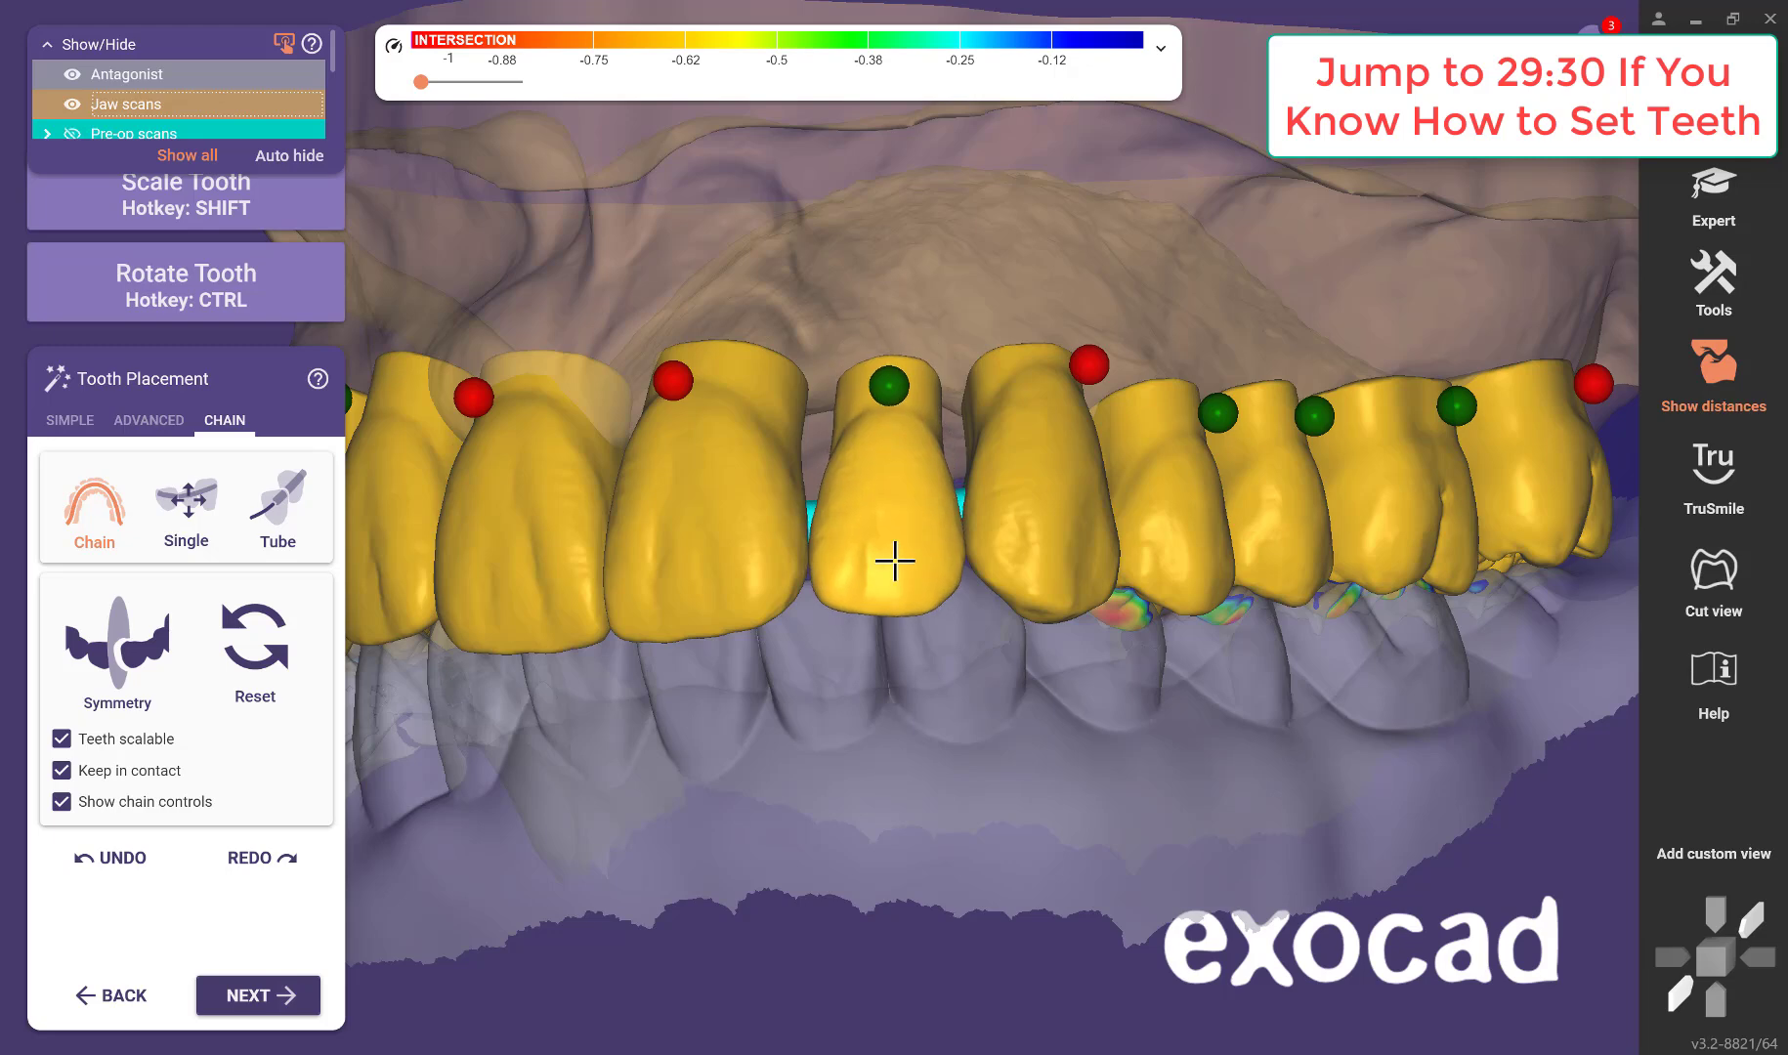
{"action": "scroll", "coordinate": [897, 565], "scroll_direction": "down", "scroll_amount": 4}
{"action": "right_click_drag", "start_coordinate": [766, 787], "coordinate": [771, 780]}
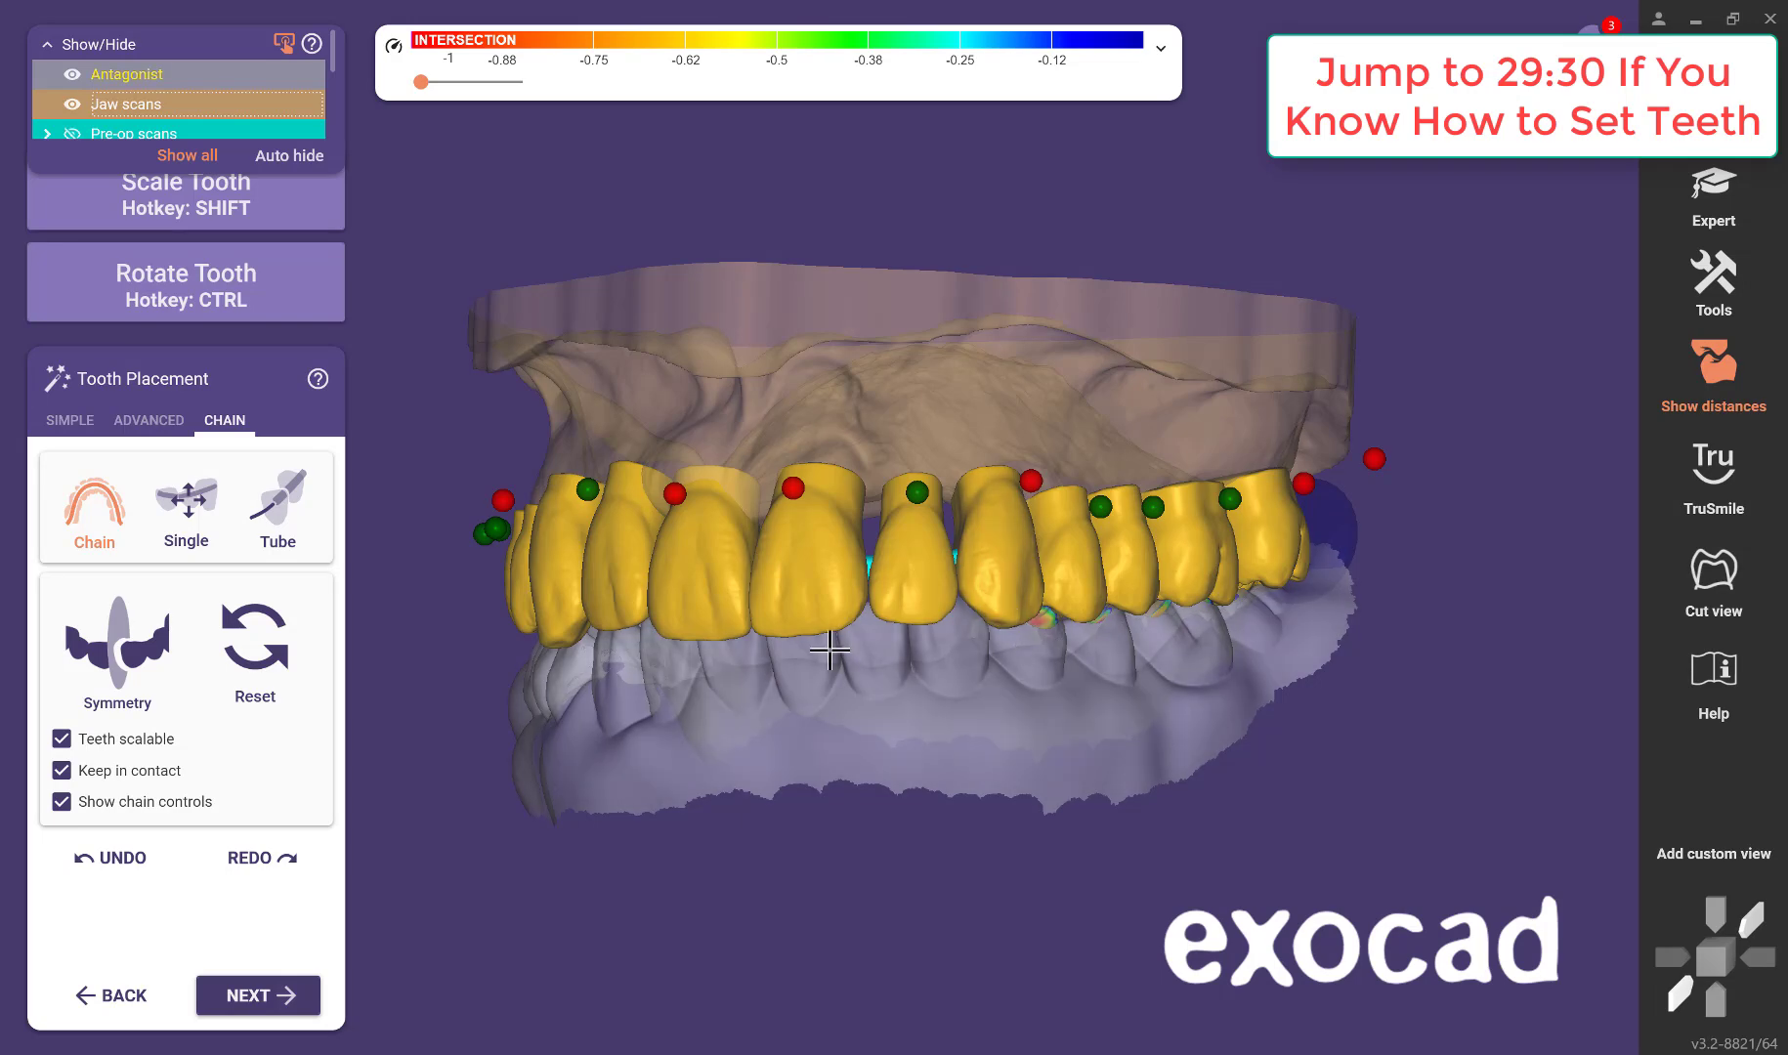
{"action": "right_click_drag", "start_coordinate": [795, 707], "coordinate": [874, 643]}
{"action": "scroll", "coordinate": [906, 512], "scroll_direction": "up", "scroll_amount": 4}
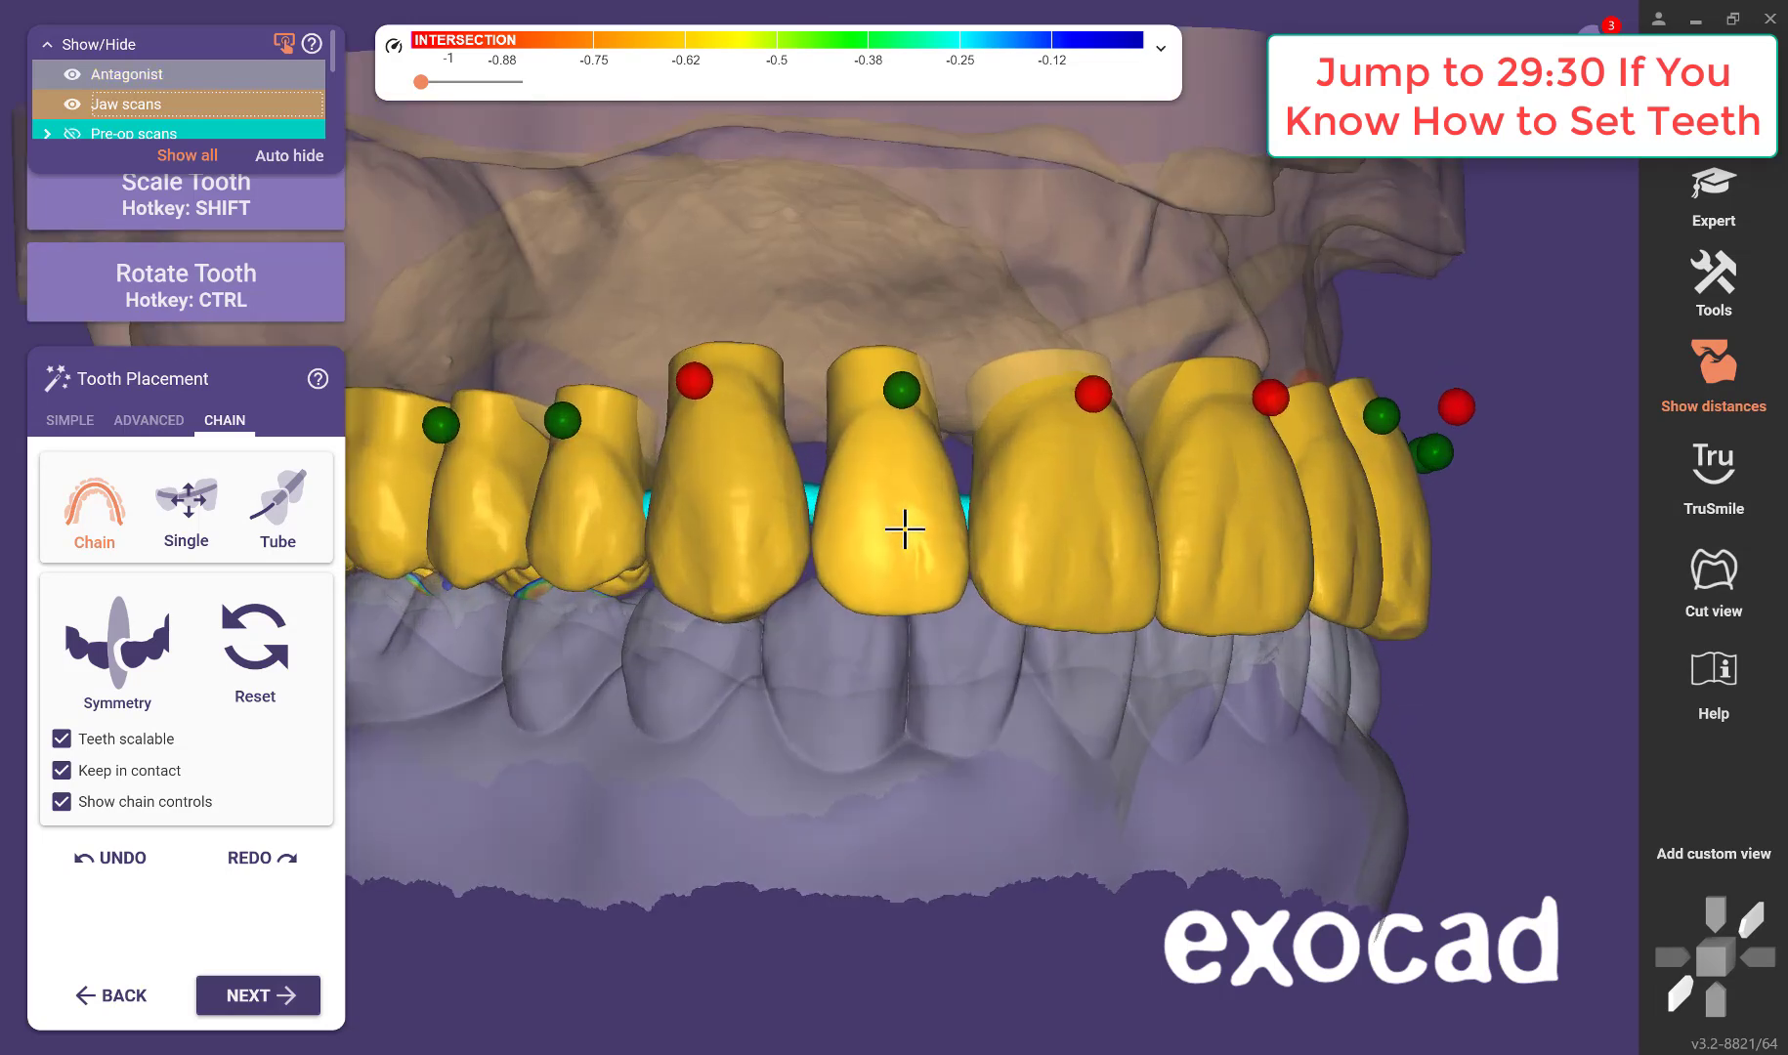
{"action": "scroll", "coordinate": [794, 654], "scroll_direction": "down", "scroll_amount": 4}
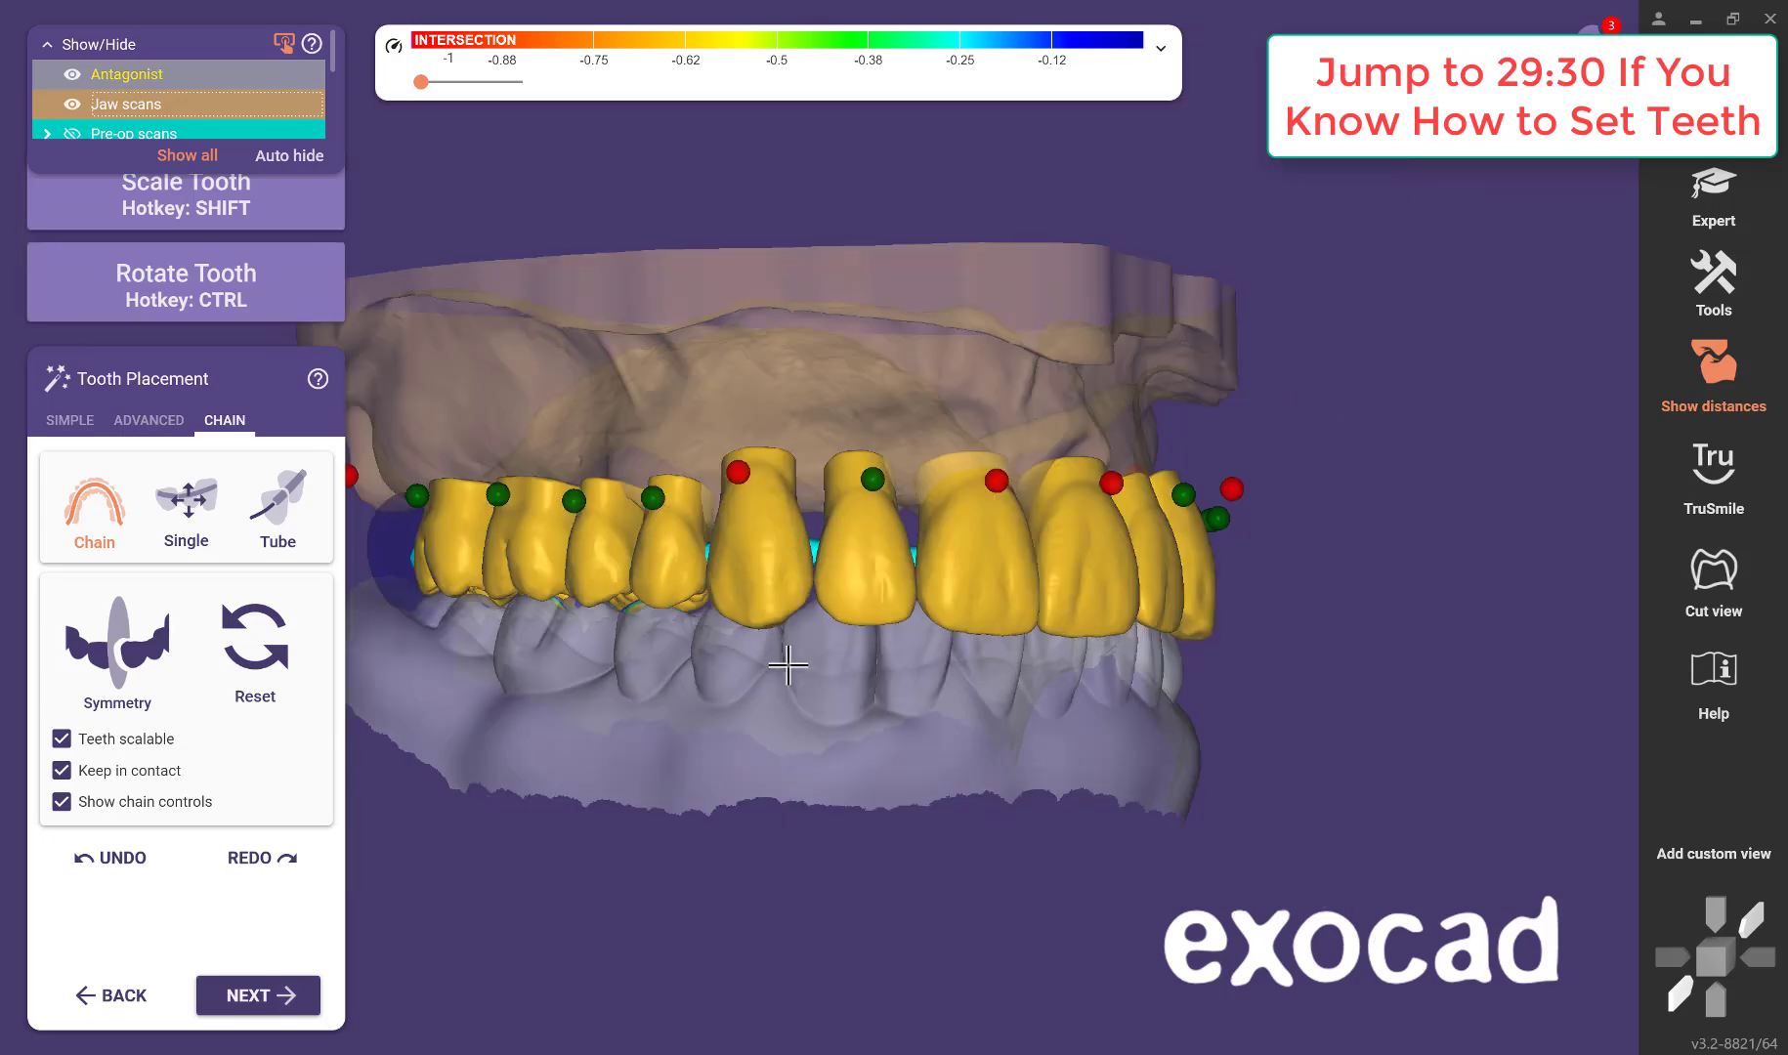
Unlock the chain at both canines, both central incisors and the upper left second molar.
{"action": "right_click_drag", "start_coordinate": [786, 651], "coordinate": [856, 664]}
{"action": "left_click", "coordinate": [643, 551]}
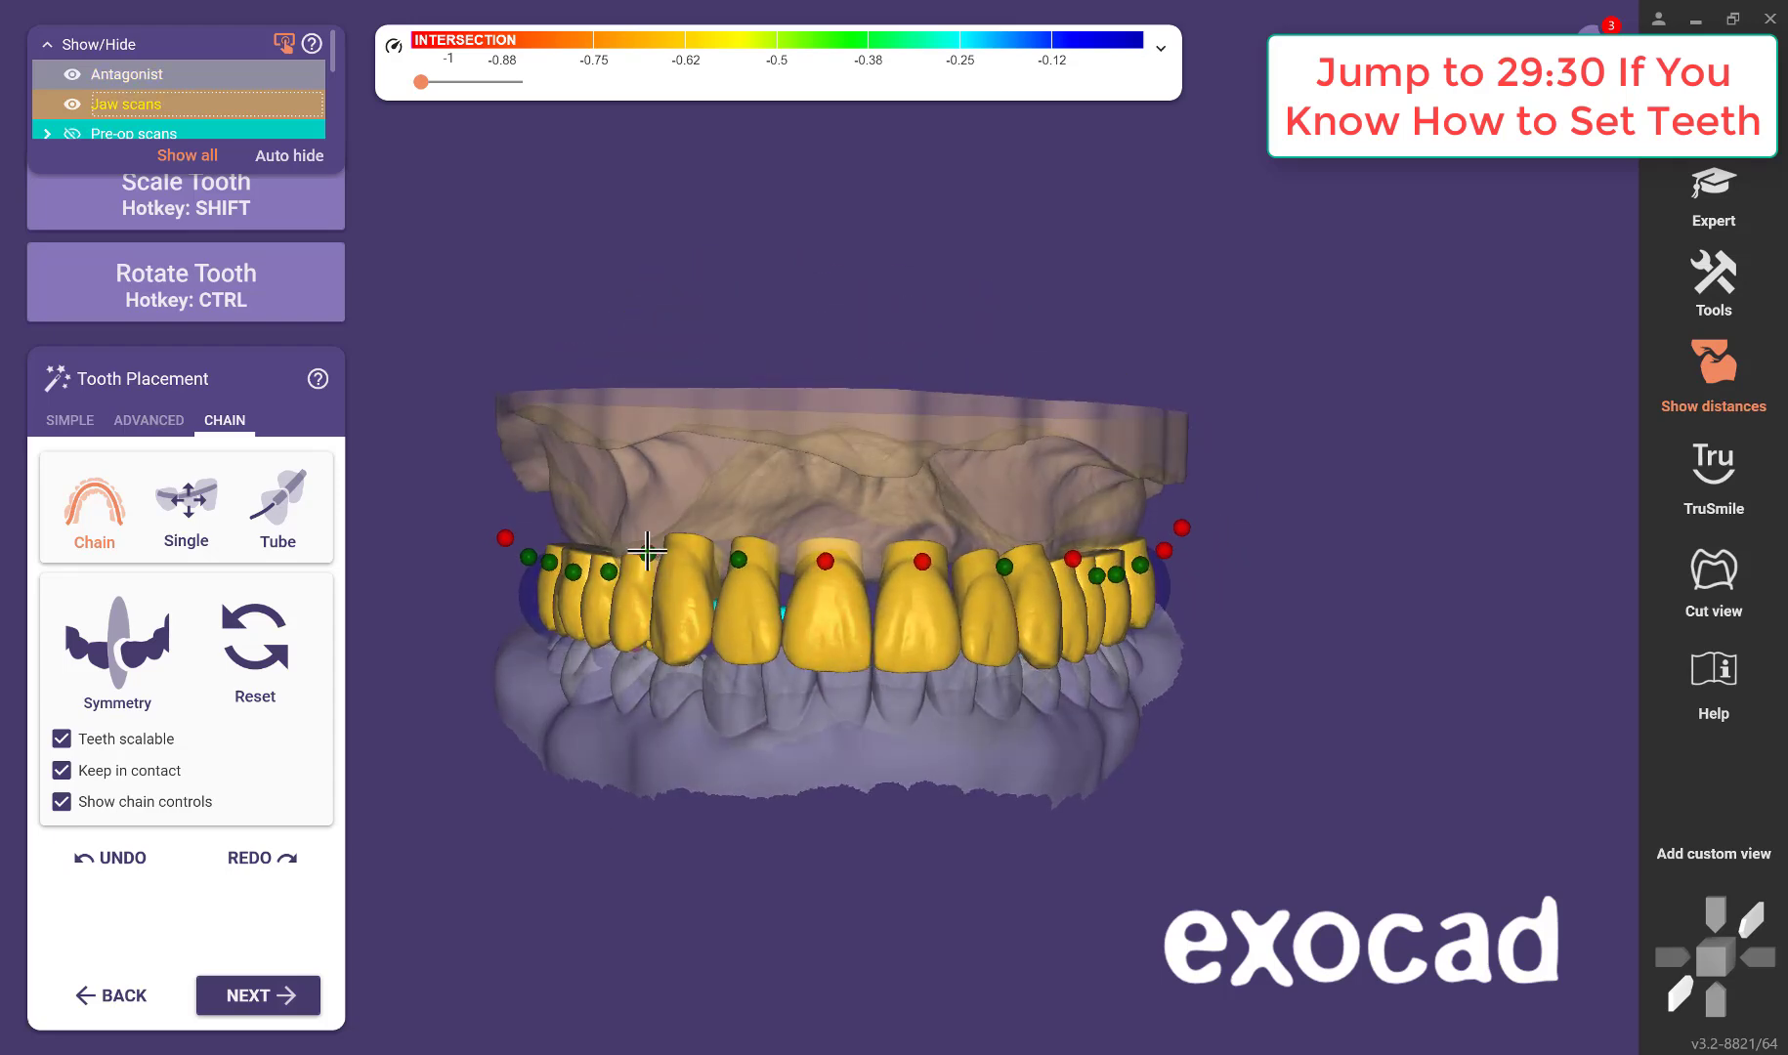
{"action": "left_click", "coordinate": [921, 561]}
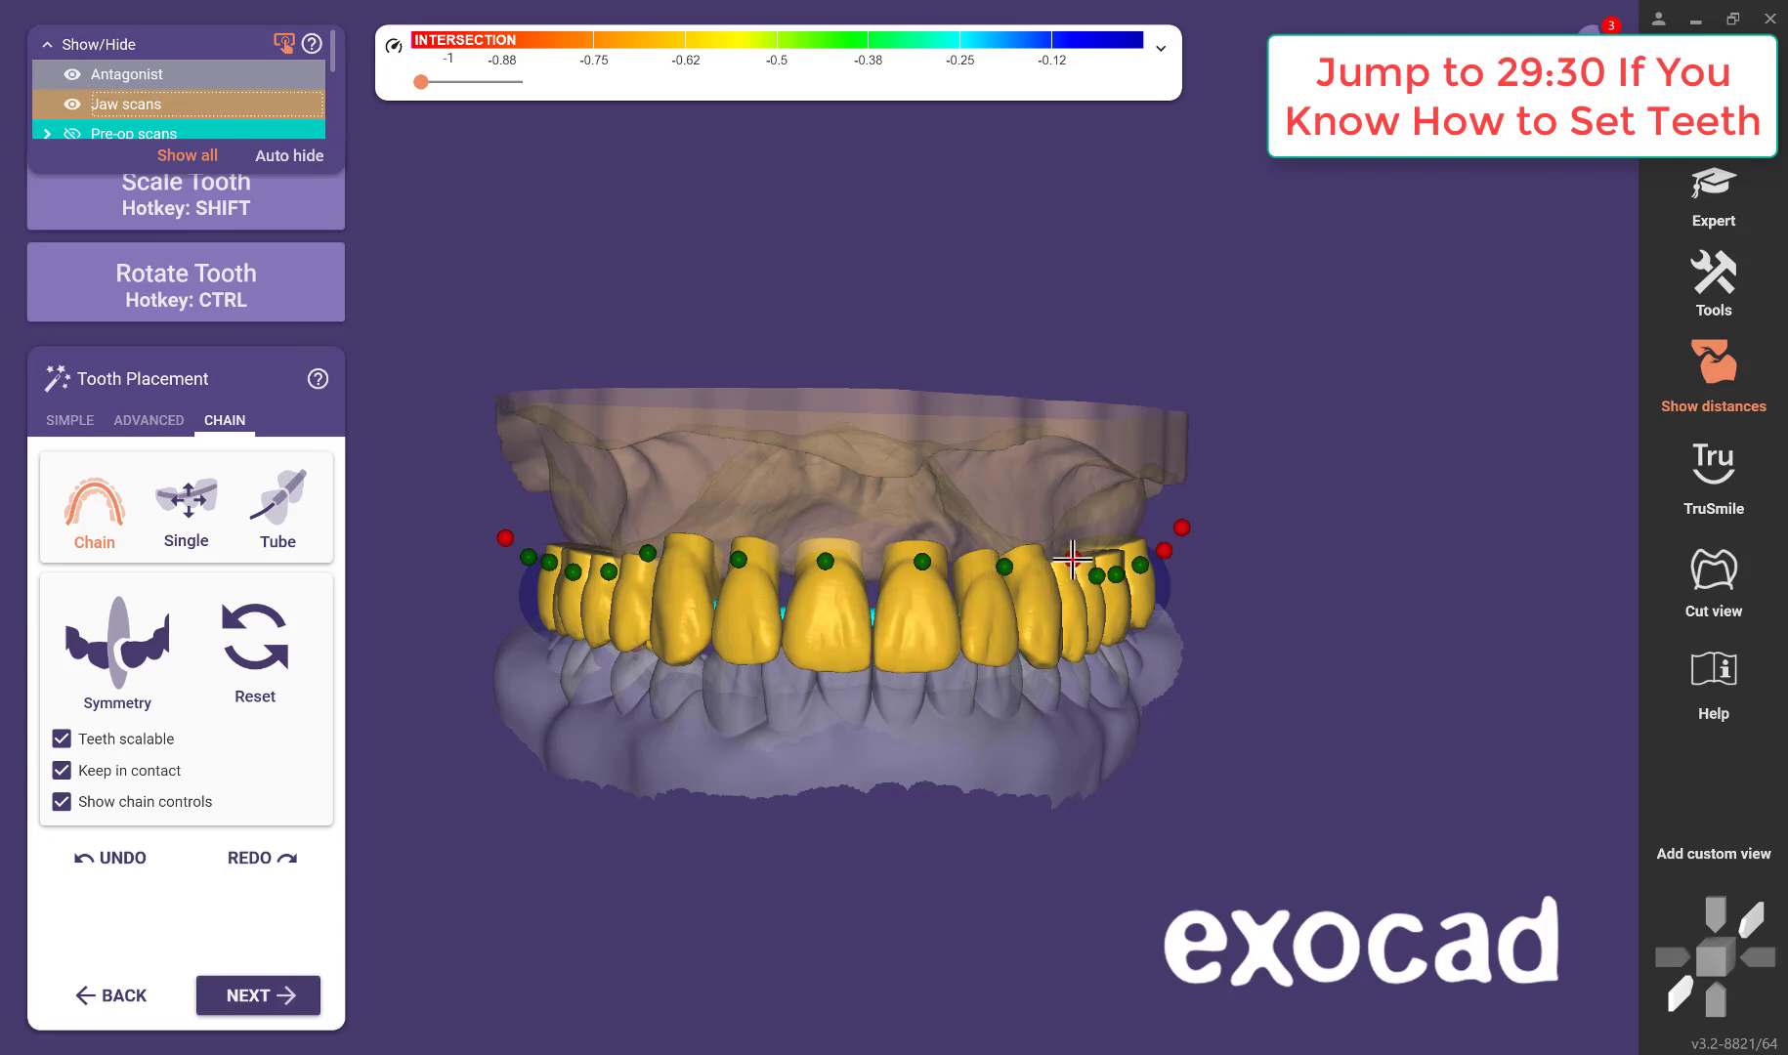
{"action": "mouse_move", "coordinate": [1095, 615]}
{"action": "right_mouse_down"}
{"action": "mouse_move", "coordinate": [1100, 642]}
{"action": "mouse_move", "coordinate": [1075, 591]}
{"action": "right_mouse_up"}
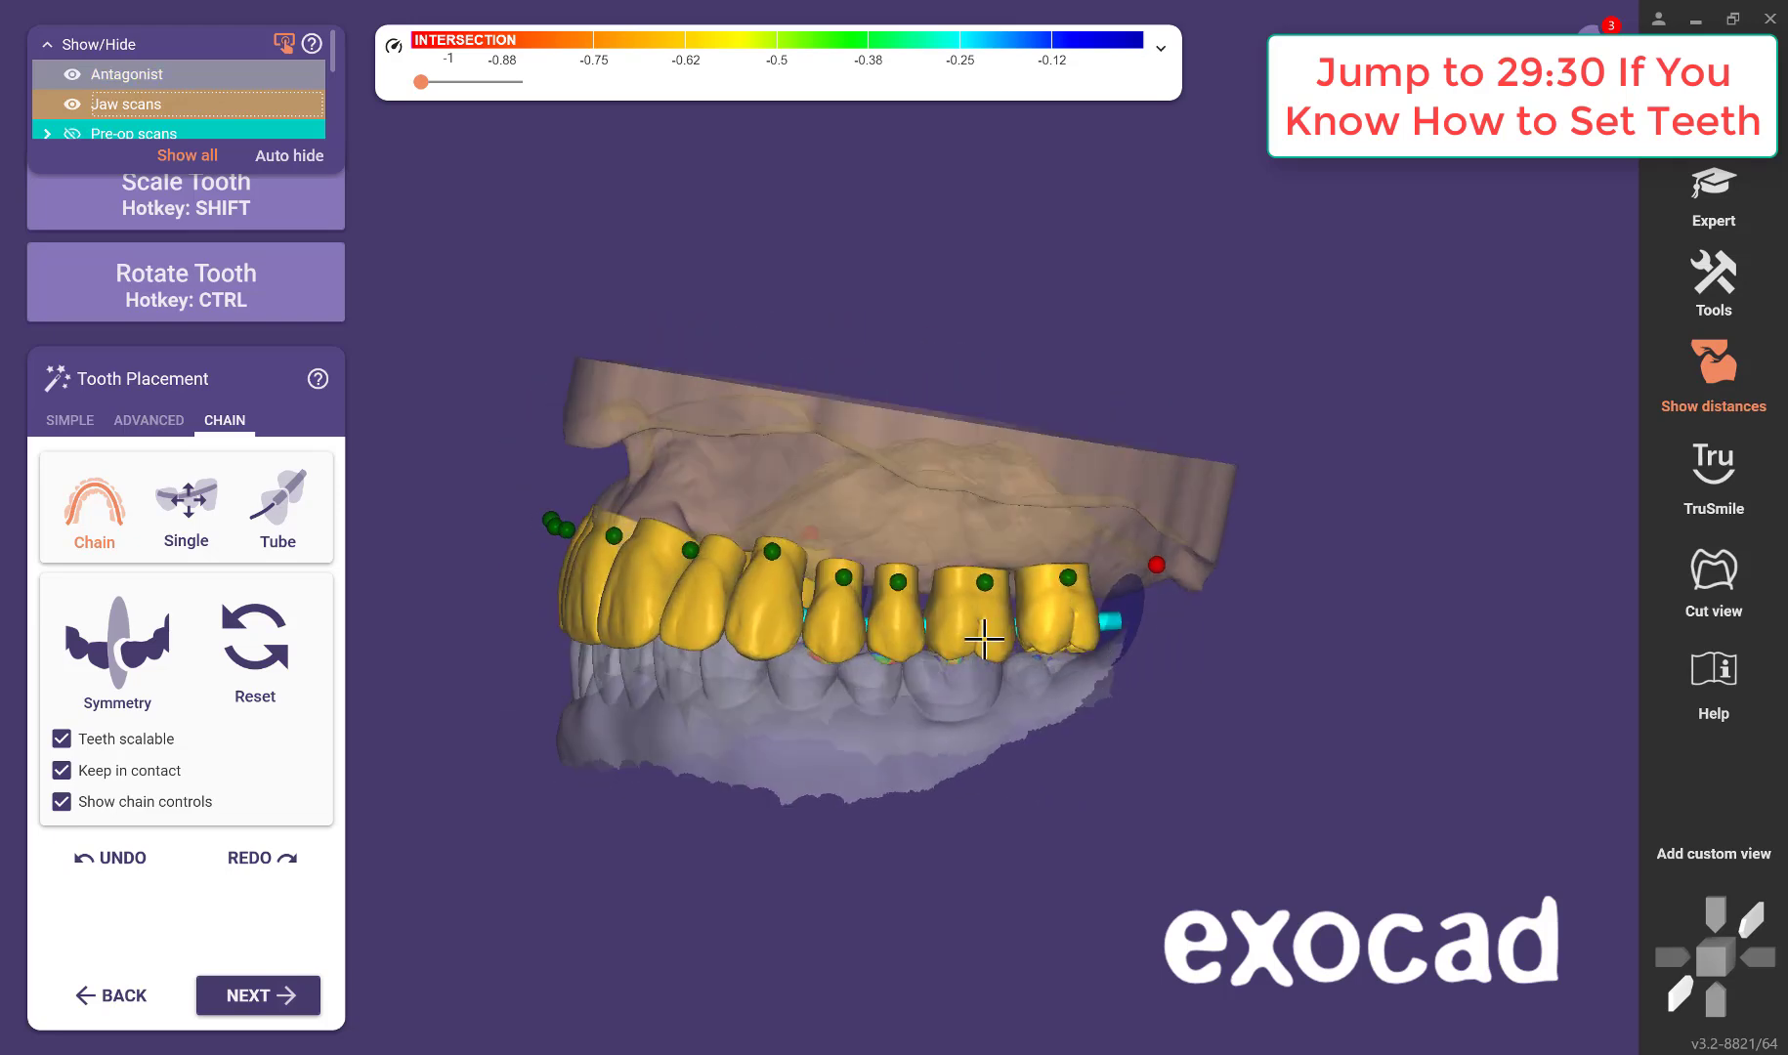
Open the advanced tooth placement options and morph the posterior teeth's anatomy close to Flat.
{"action": "right_click_drag", "start_coordinate": [779, 725], "coordinate": [838, 559]}
{"action": "middle_click_drag", "start_coordinate": [850, 660], "coordinate": [806, 975]}
{"action": "scroll", "coordinate": [841, 967], "scroll_direction": "up", "scroll_amount": 2}
{"action": "middle_click_drag", "start_coordinate": [893, 786], "coordinate": [961, 671]}
{"action": "scroll", "coordinate": [960, 684], "scroll_direction": "up", "scroll_amount": 1}
{"action": "right_click_drag", "start_coordinate": [948, 831], "coordinate": [955, 738]}
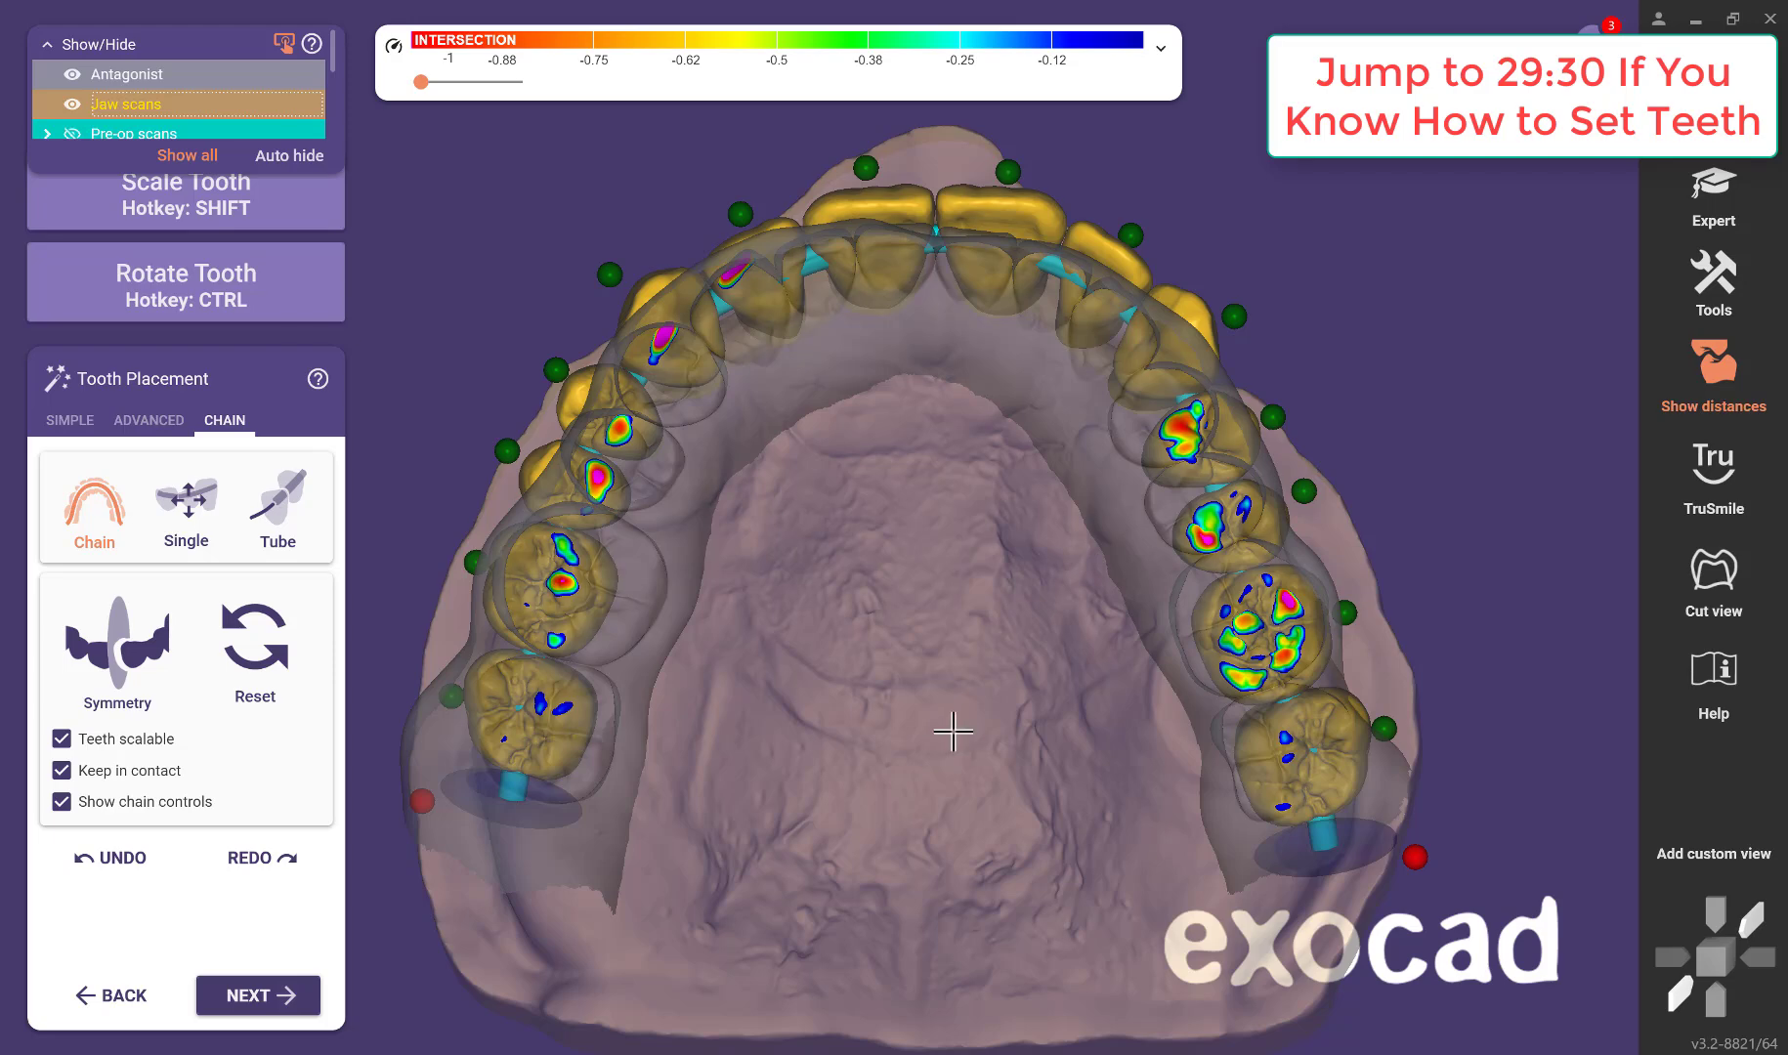
{"action": "left_click", "coordinate": [147, 422]}
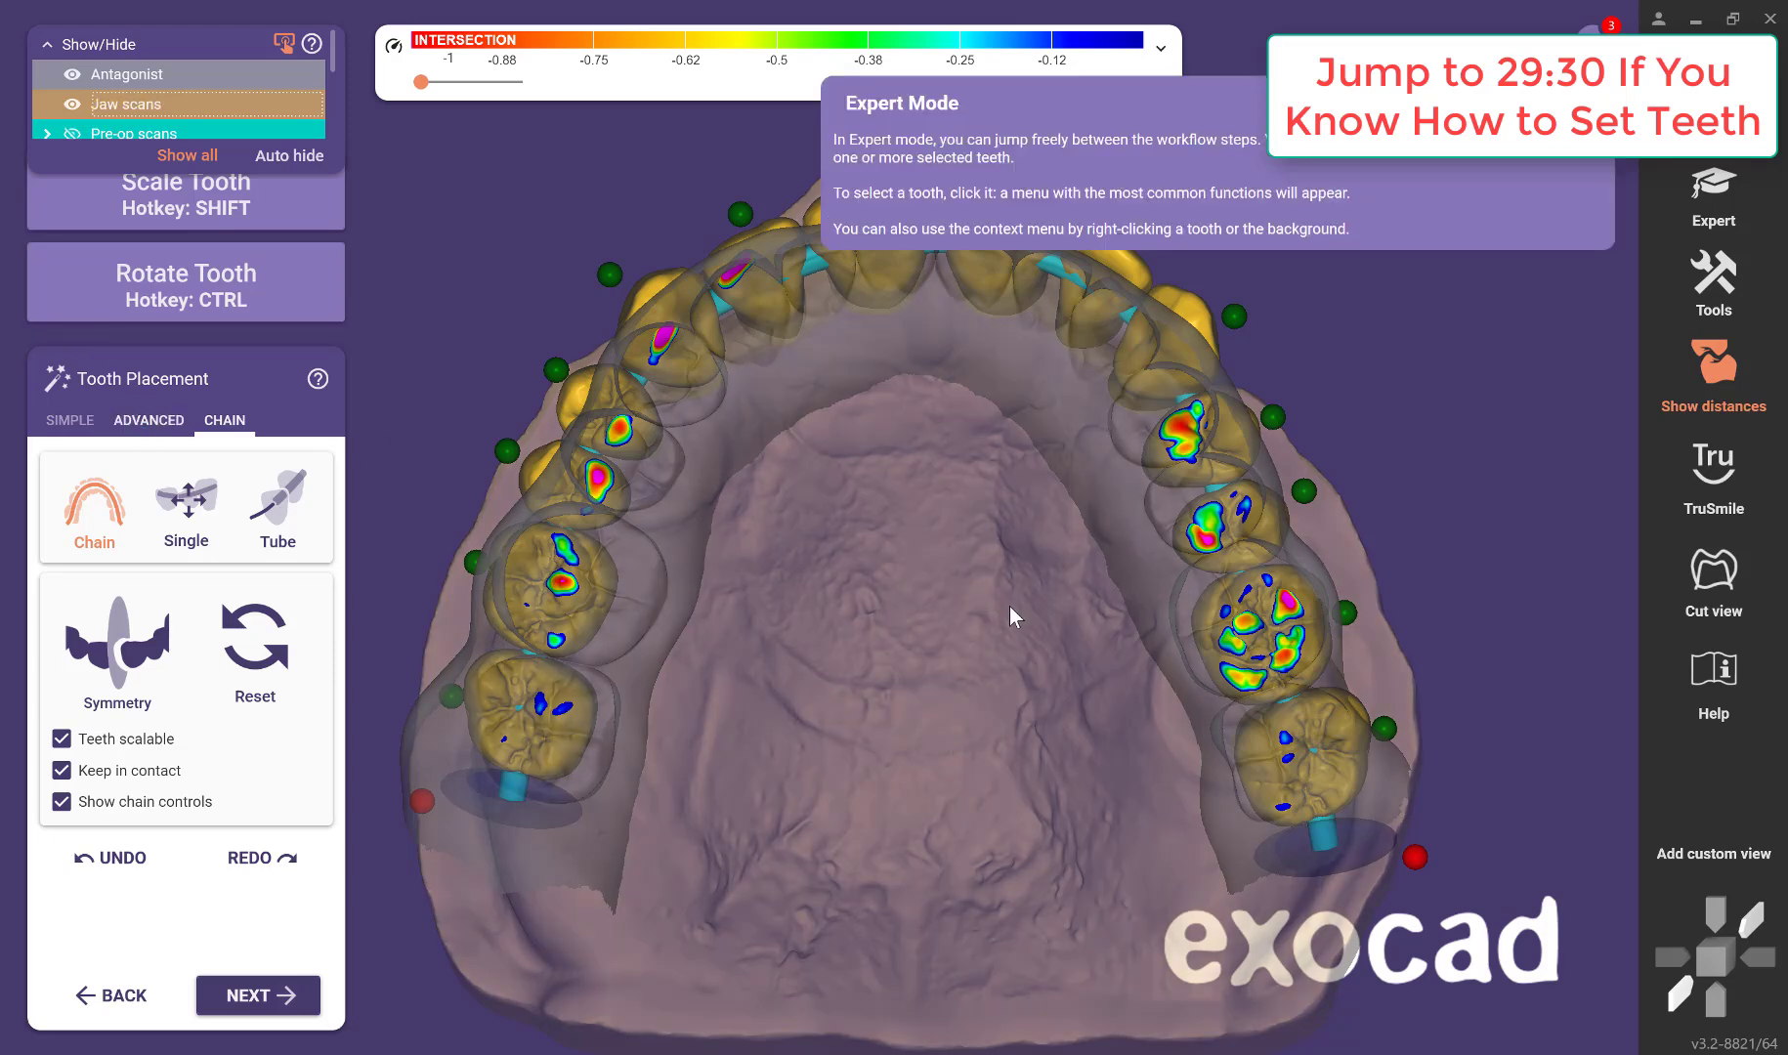
{"action": "right_click_drag", "start_coordinate": [781, 723], "coordinate": [803, 671]}
{"action": "scroll", "coordinate": [802, 671], "scroll_direction": "down", "scroll_amount": 2}
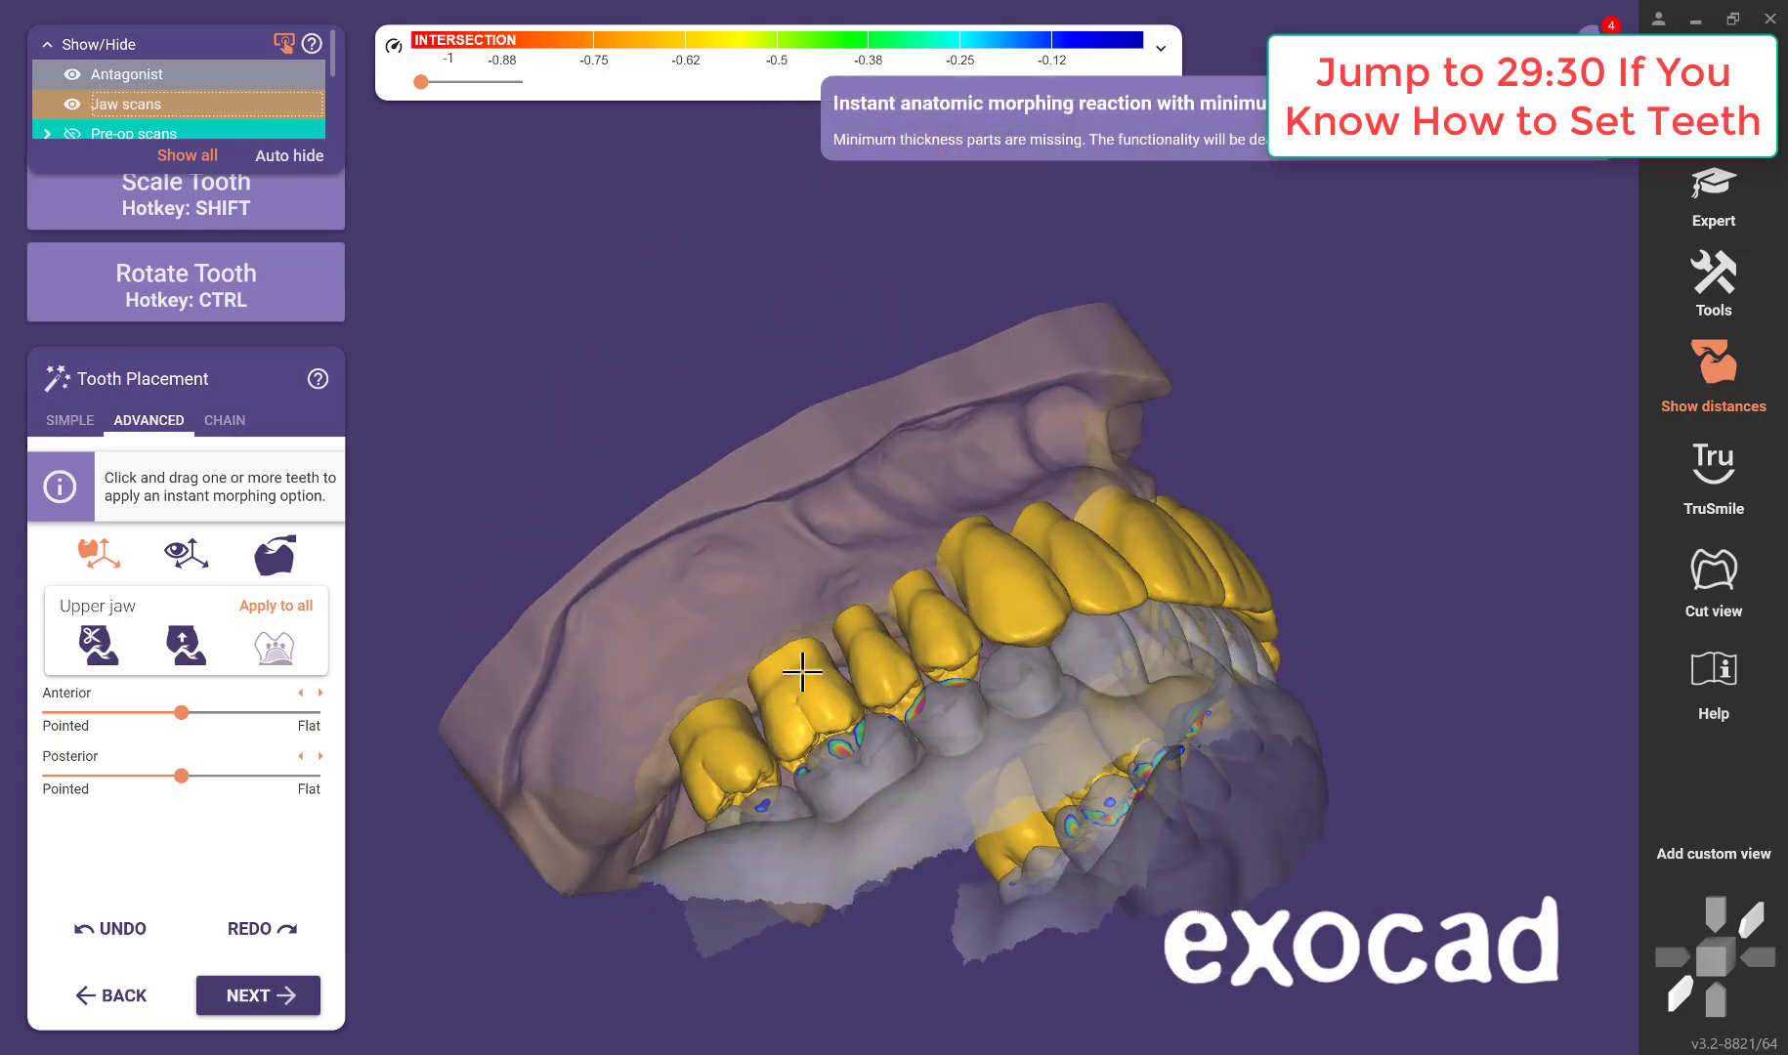
{"action": "right_click_drag", "start_coordinate": [901, 764], "coordinate": [946, 718]}
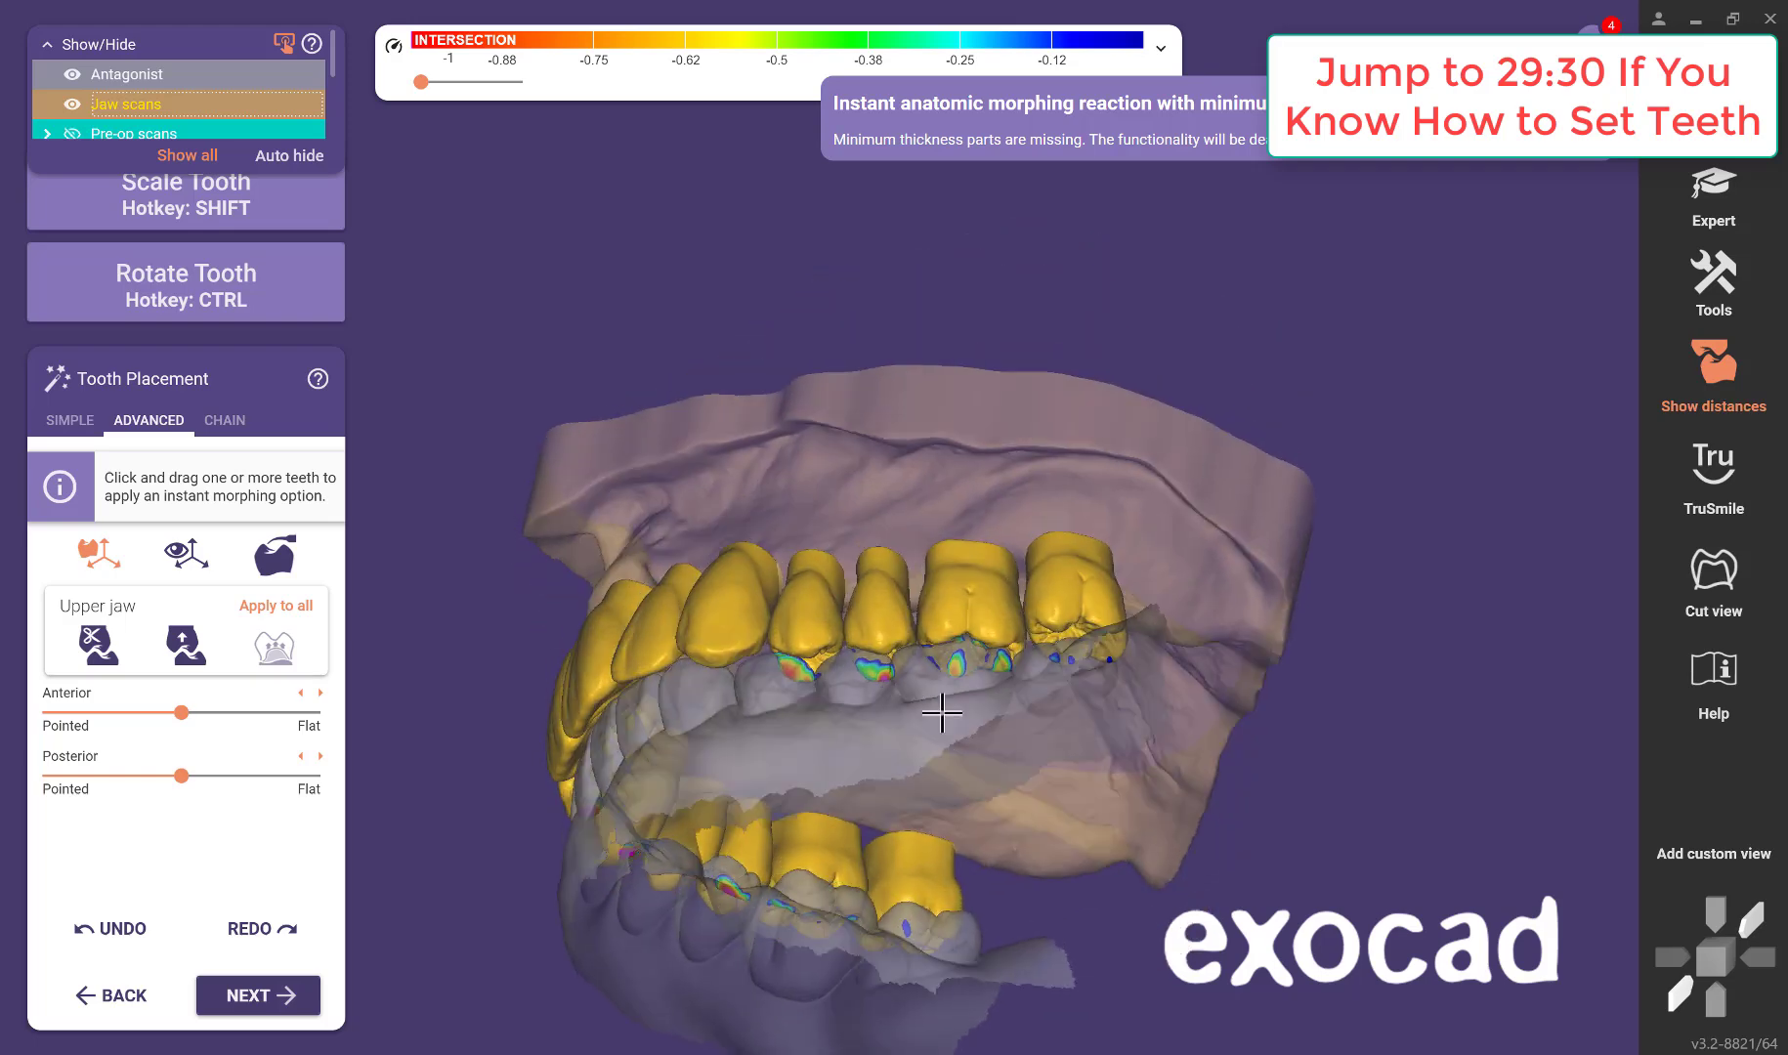
{"action": "scroll", "coordinate": [938, 782], "scroll_direction": "up", "scroll_amount": 4}
{"action": "right_click_drag", "start_coordinate": [934, 846], "coordinate": [904, 828]}
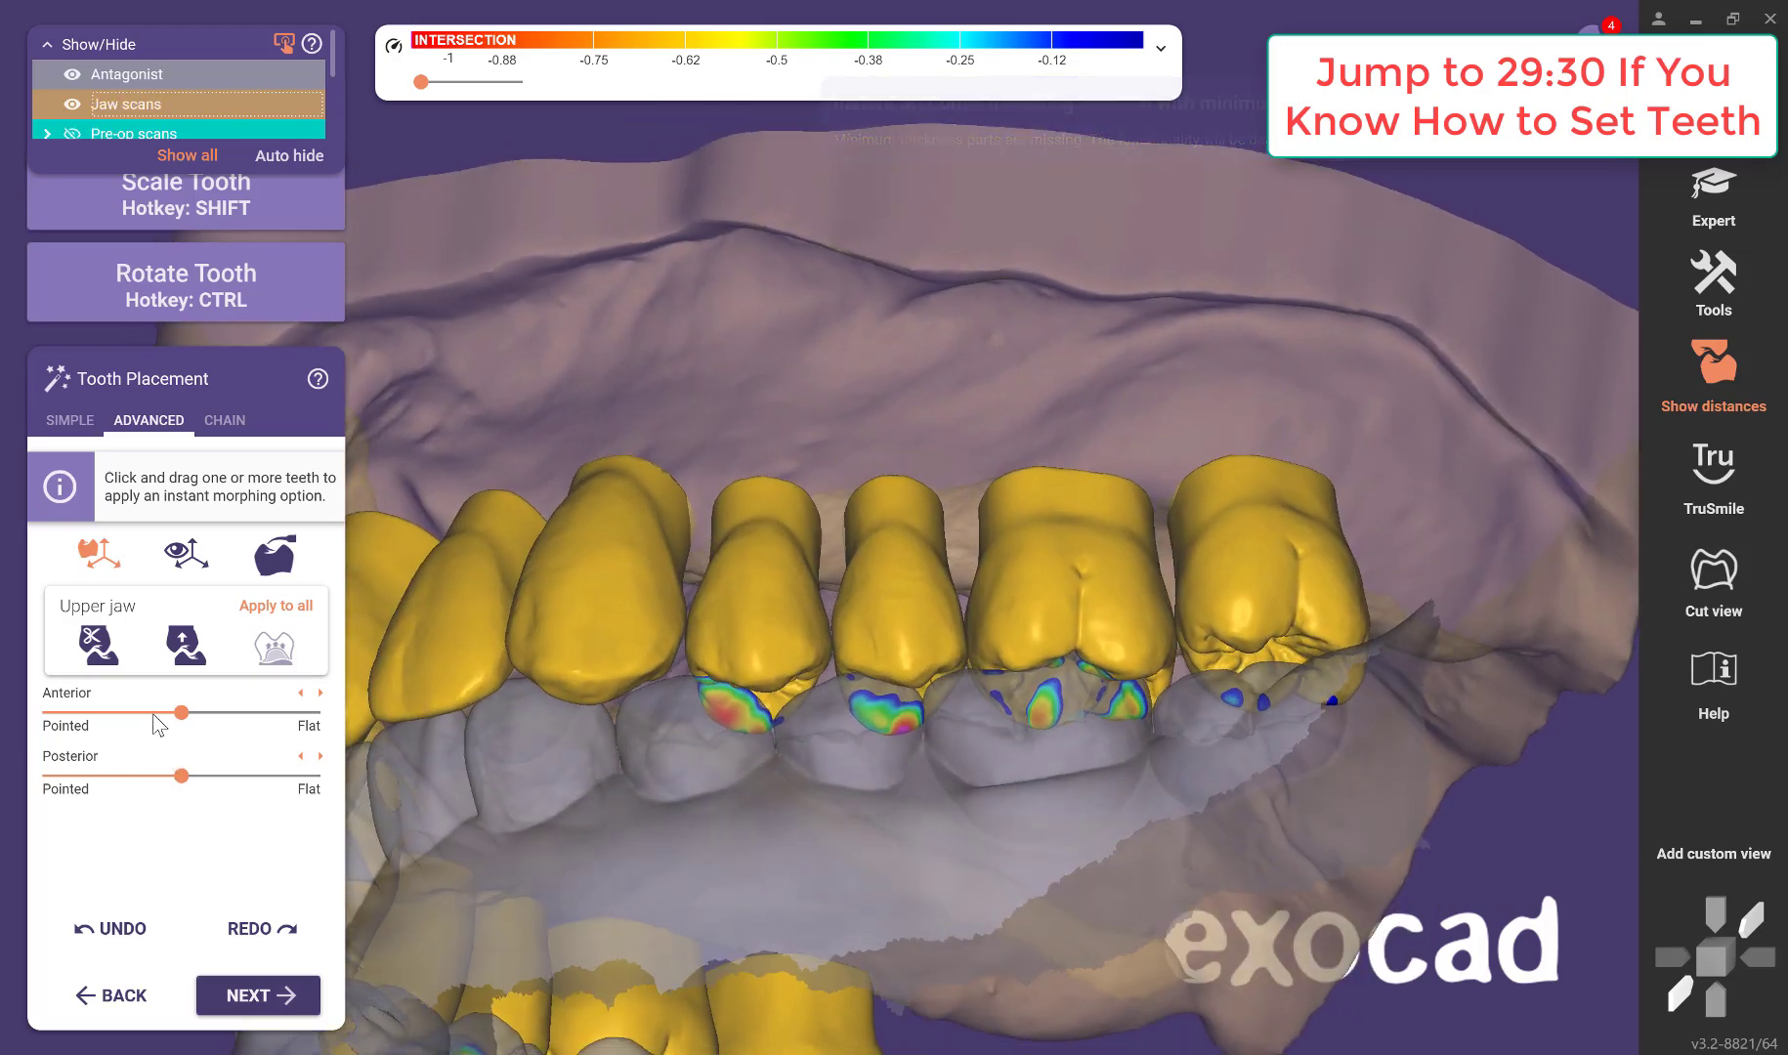
{"action": "left_click", "coordinate": [287, 776]}
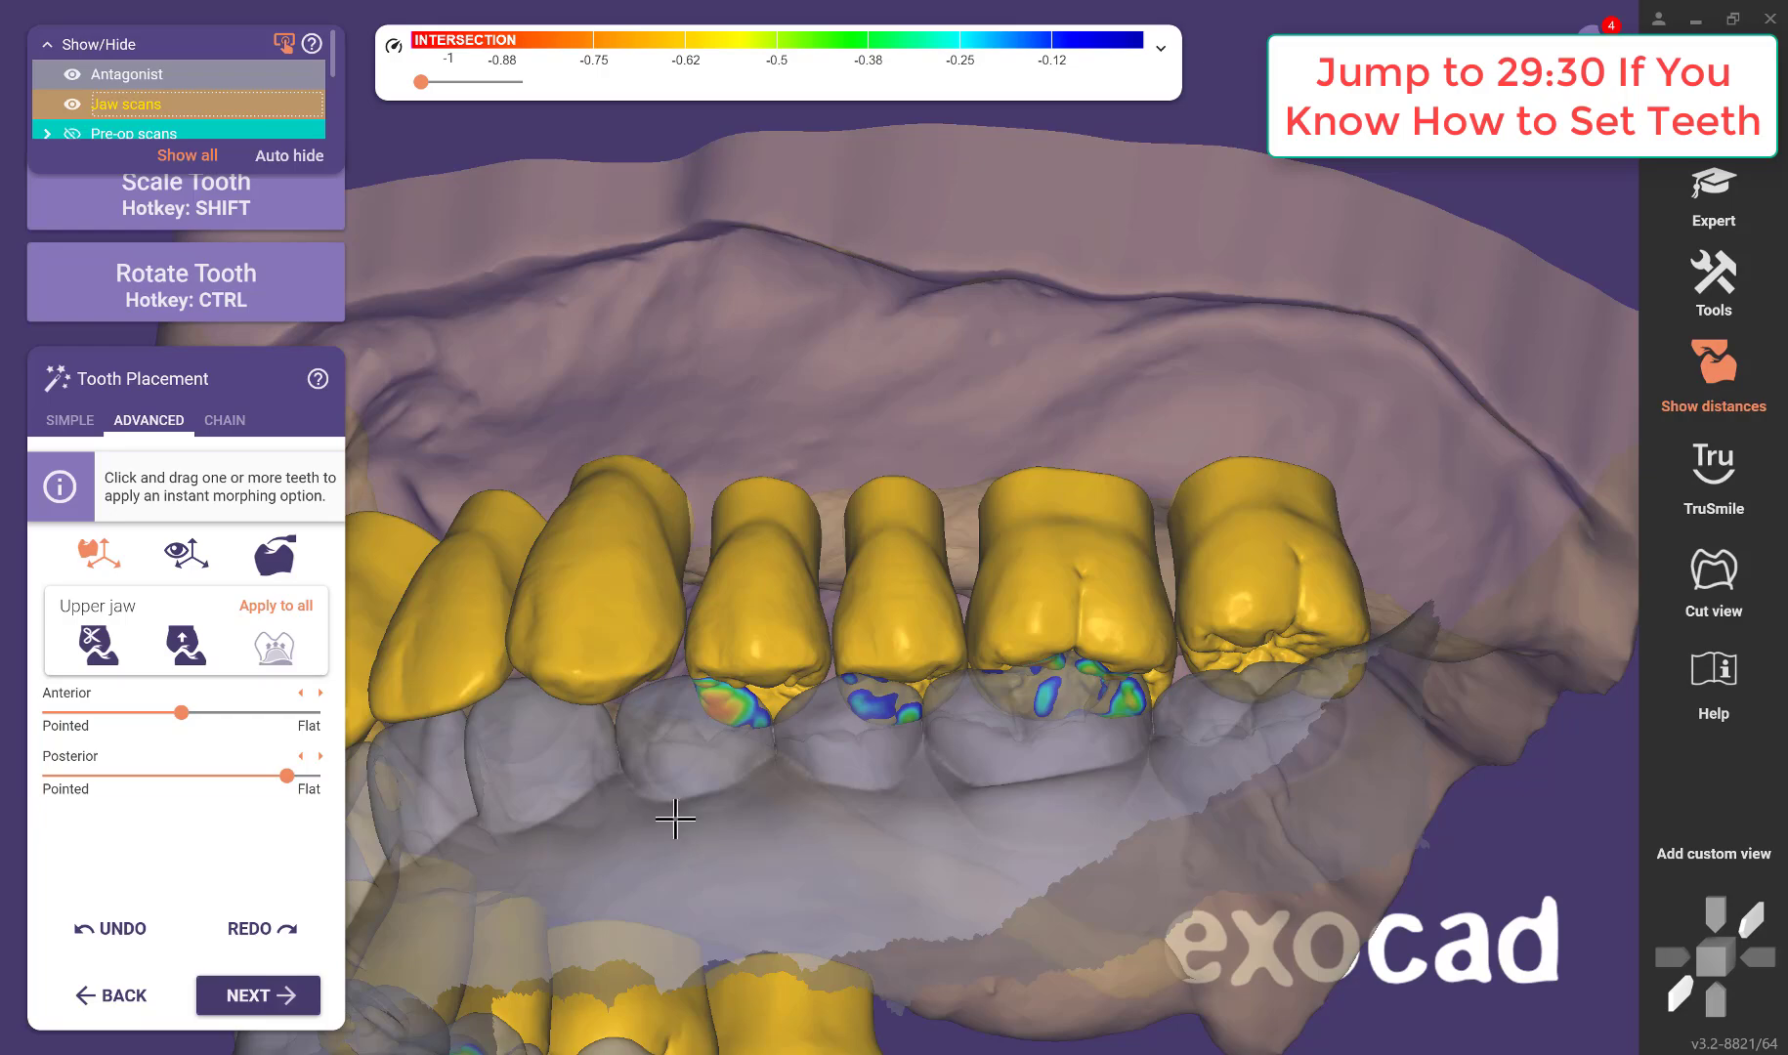
Examine the flattened posterior teeth's intersection with the antagonist on both sides of the arch.
{"action": "right_click_drag", "start_coordinate": [675, 819], "coordinate": [772, 781]}
{"action": "left_click_drag", "start_coordinate": [852, 746], "coordinate": [851, 761]}
{"action": "right_click_drag", "start_coordinate": [880, 635], "coordinate": [819, 624]}
{"action": "scroll", "coordinate": [762, 696], "scroll_direction": "down", "scroll_amount": 5}
{"action": "scroll", "coordinate": [806, 586], "scroll_direction": "up", "scroll_amount": 3}
{"action": "scroll", "coordinate": [811, 559], "scroll_direction": "down", "scroll_amount": 4}
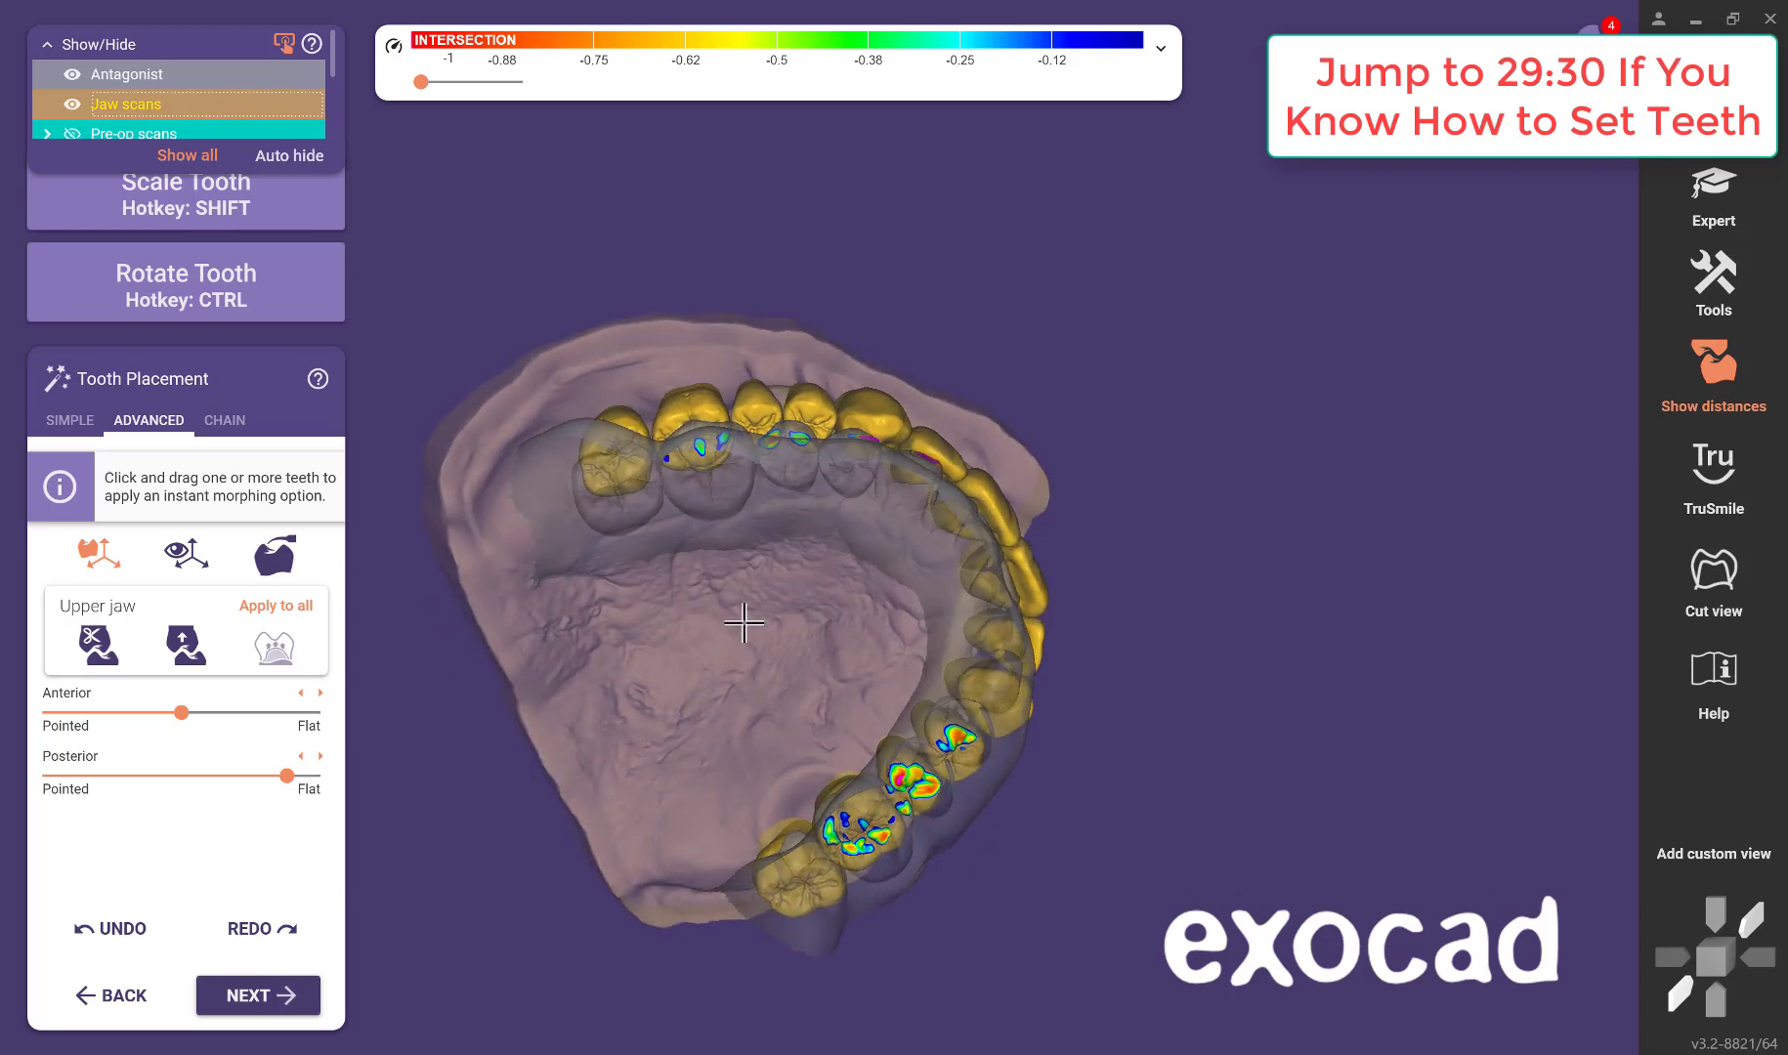
{"action": "left_click", "coordinate": [68, 420]}
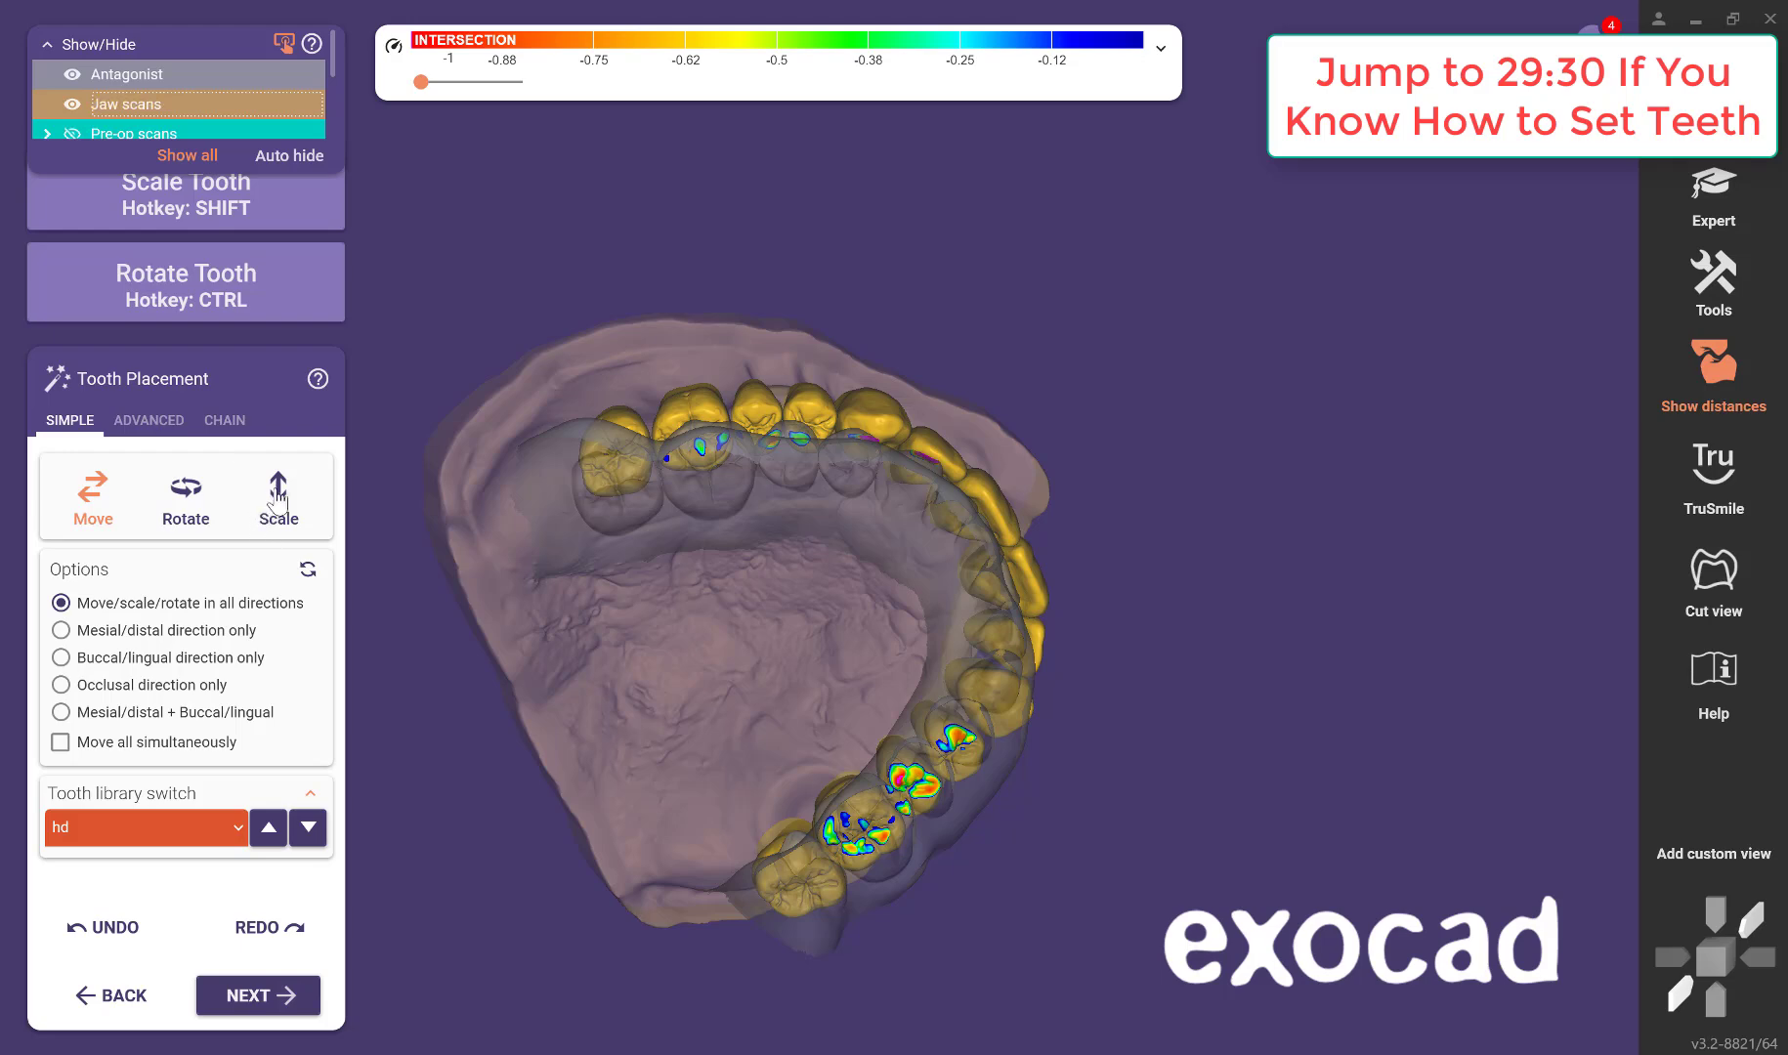
{"action": "scroll", "coordinate": [782, 576], "scroll_direction": "up", "scroll_amount": 4}
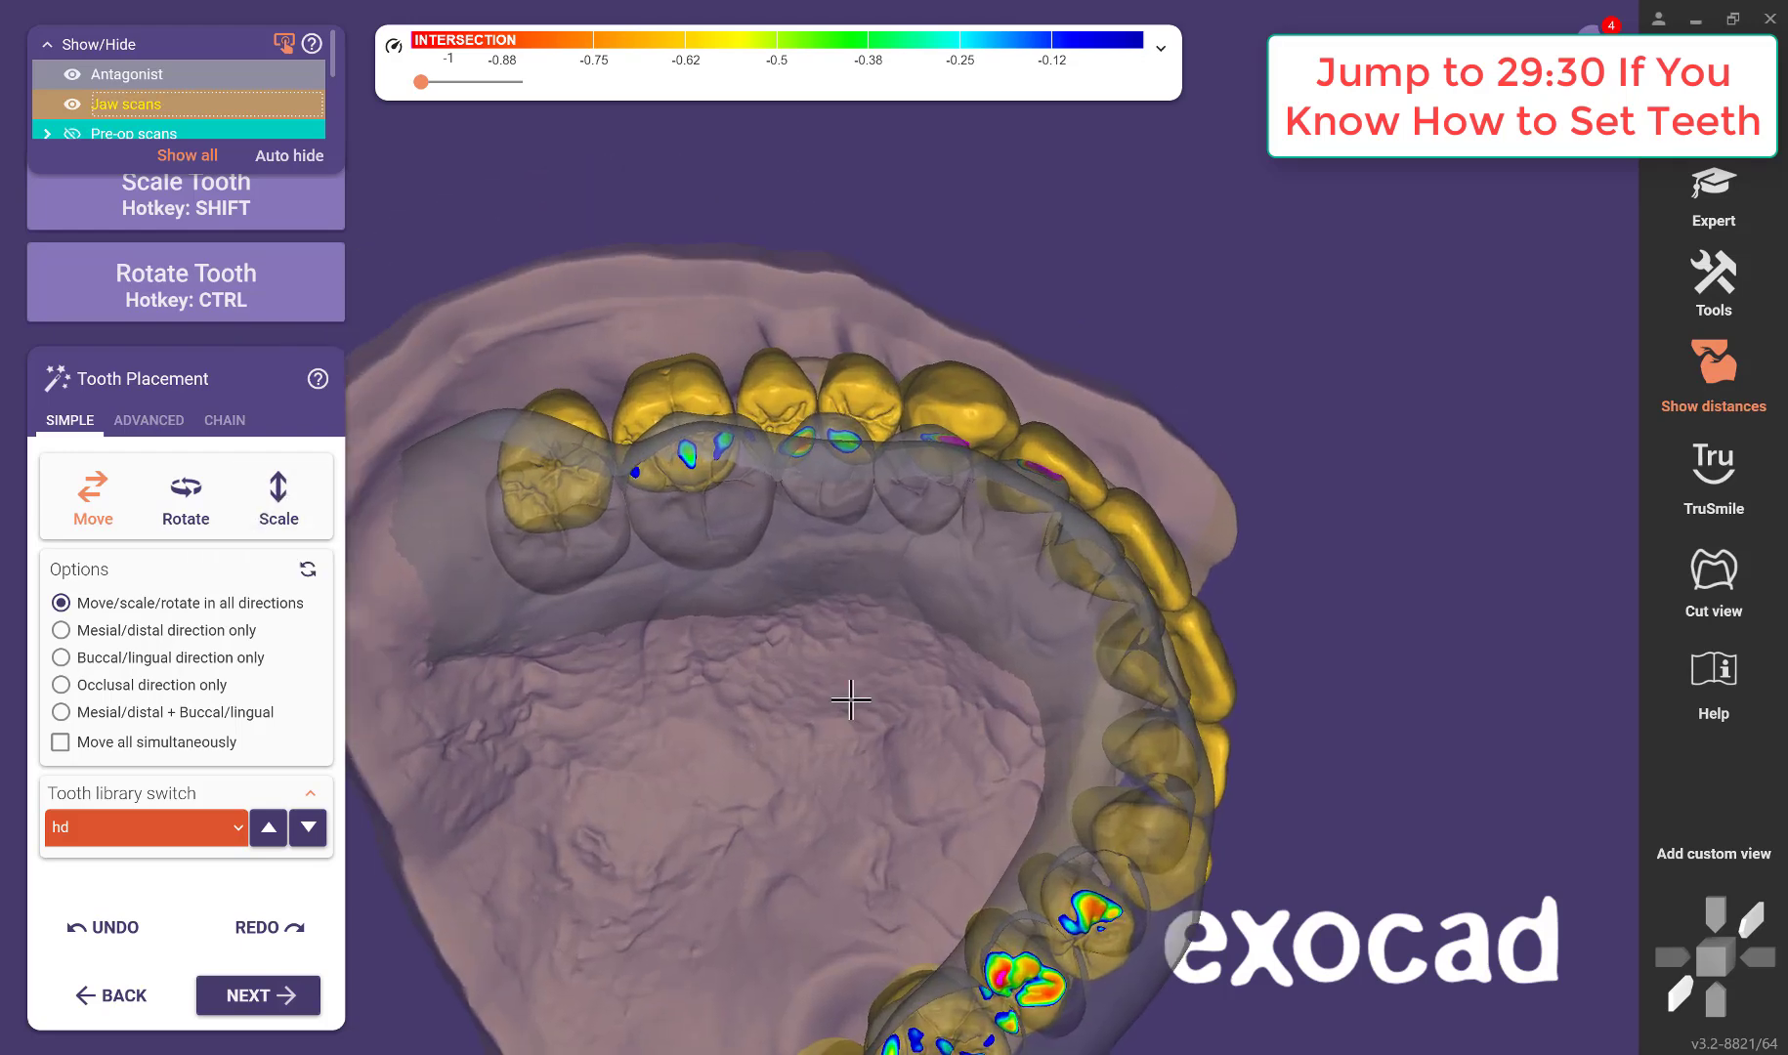
{"action": "middle_click_drag", "start_coordinate": [851, 700], "coordinate": [871, 829]}
{"action": "right_click_drag", "start_coordinate": [802, 747], "coordinate": [802, 650]}
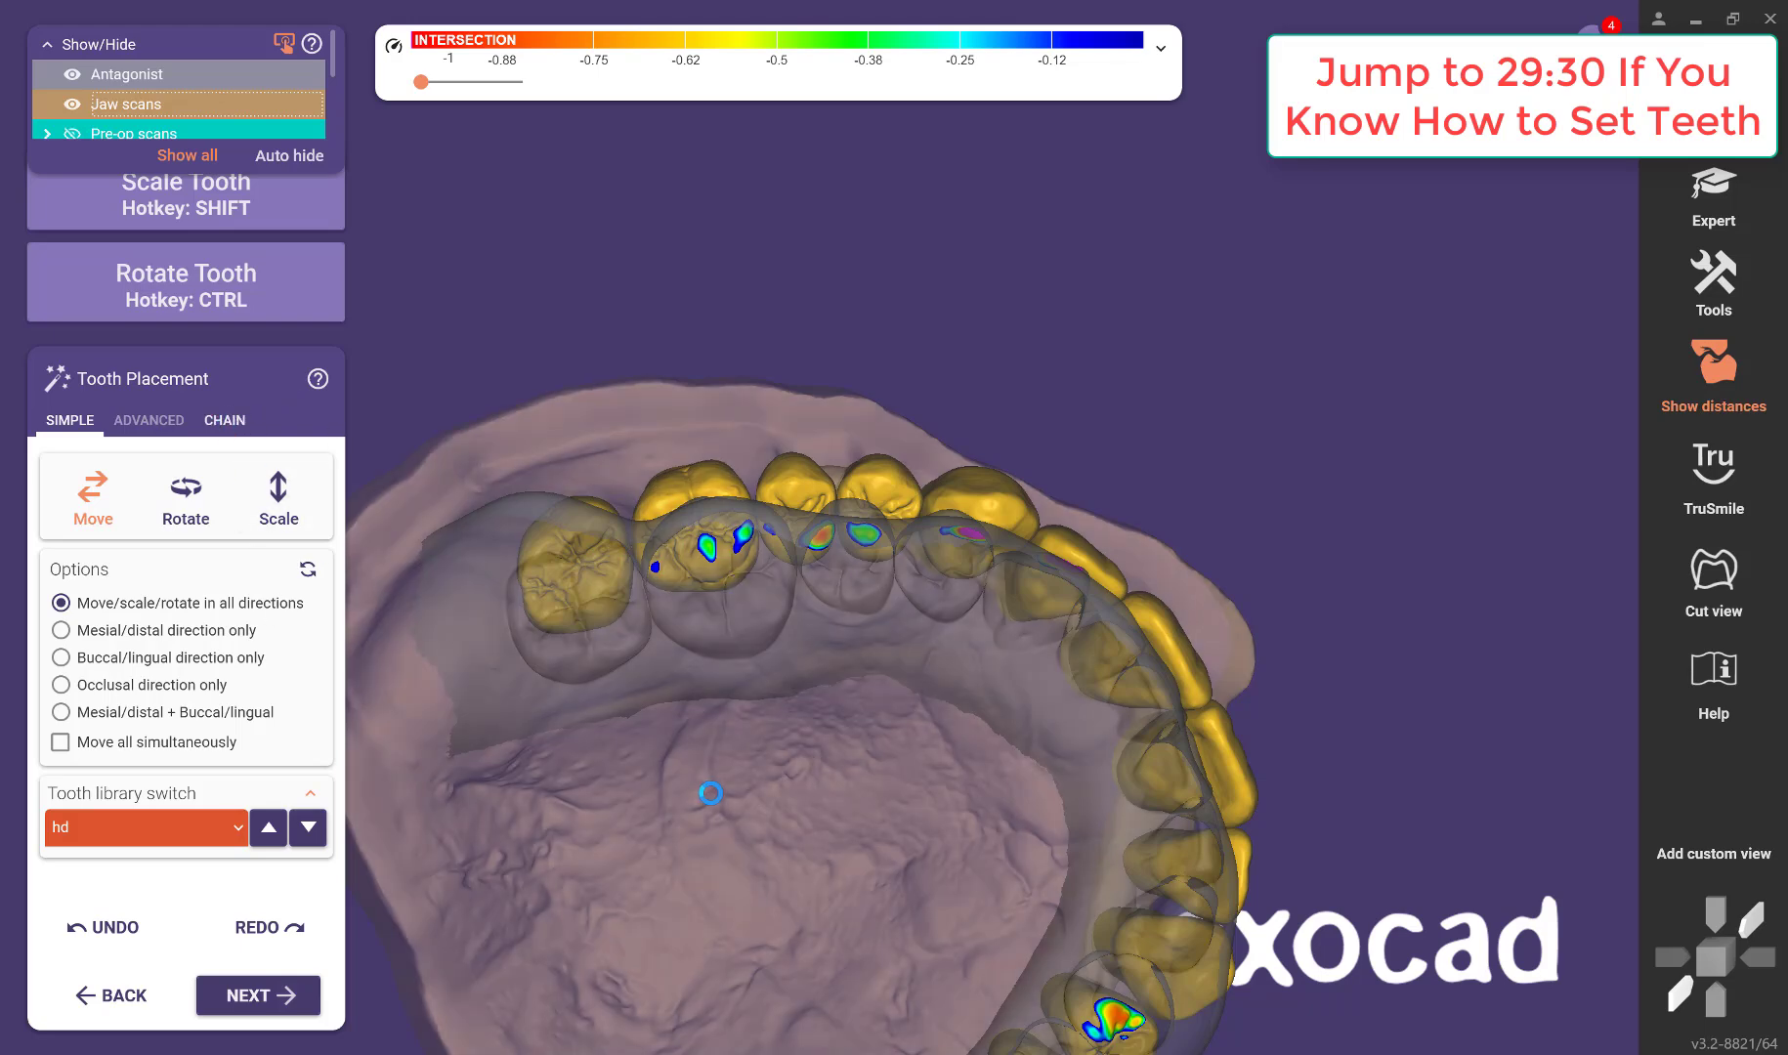
In chain mode, move the right end of the chain toward the antagonist and lock the chain at the upper right first molar.
{"action": "scroll", "coordinate": [704, 721], "scroll_direction": "up", "scroll_amount": 4}
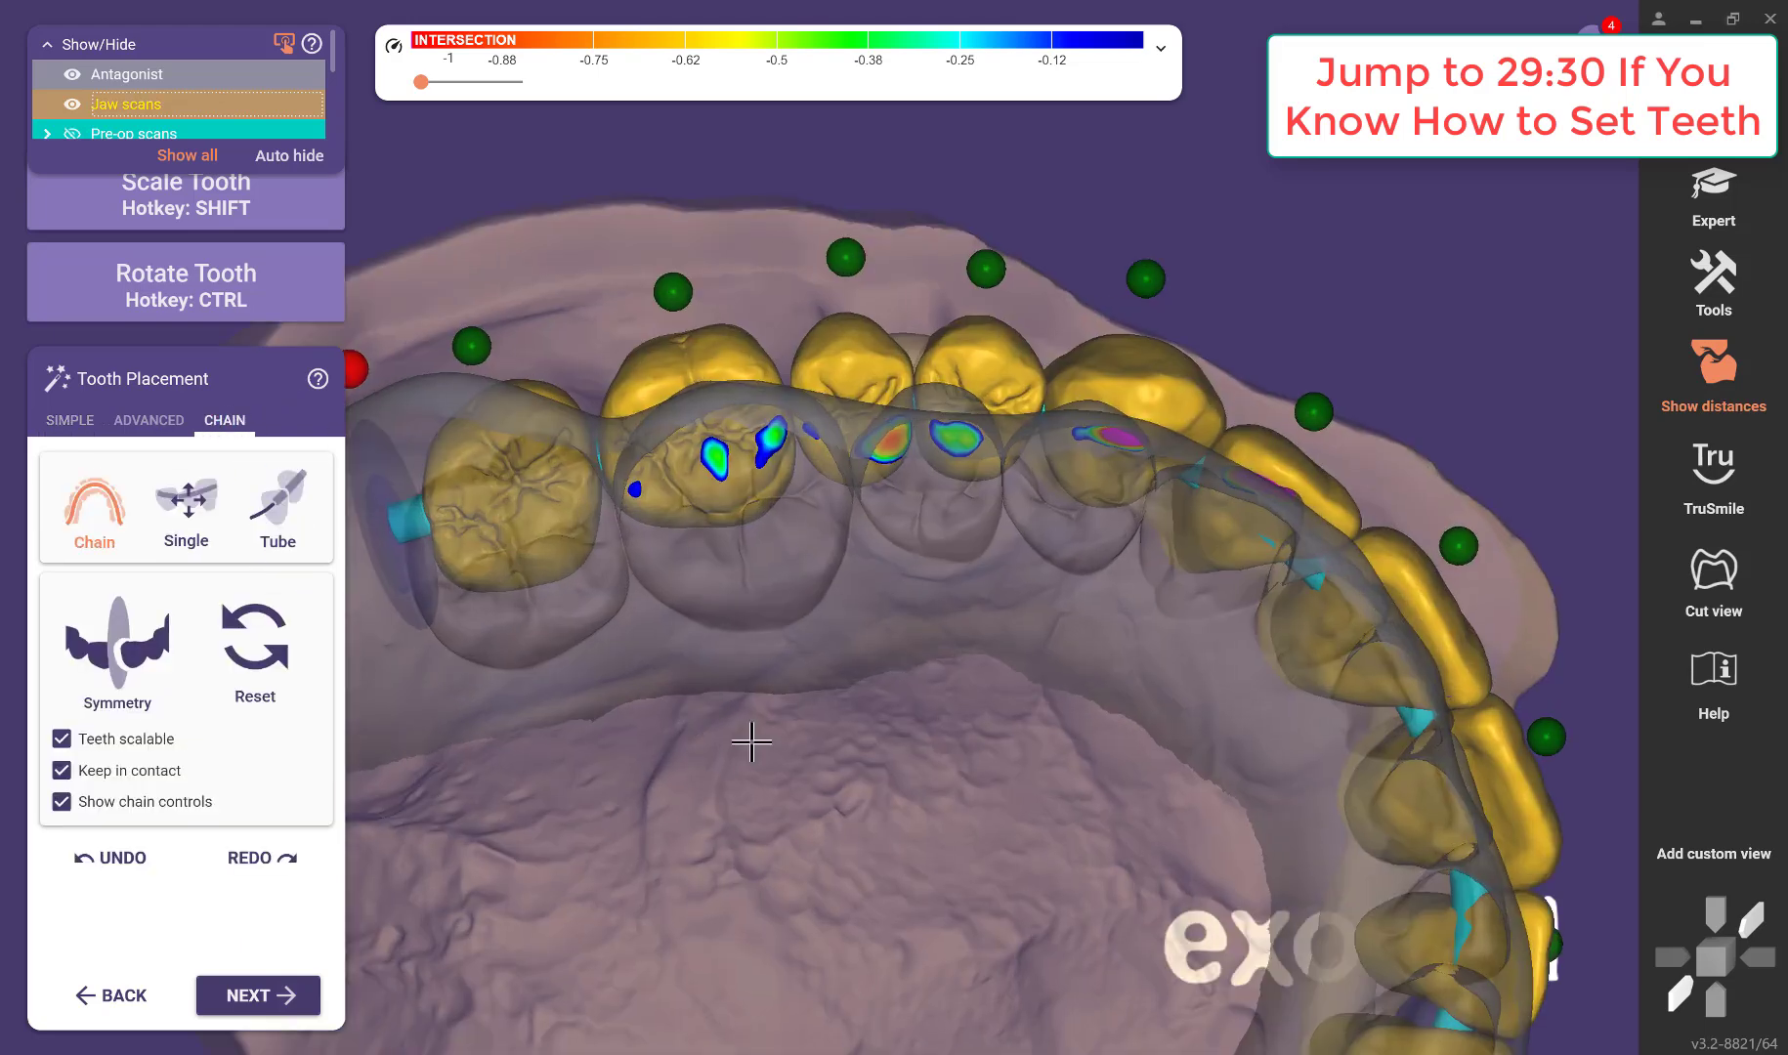
{"action": "middle_click_drag", "start_coordinate": [750, 742], "coordinate": [790, 826]}
{"action": "right_click_drag", "start_coordinate": [791, 826], "coordinate": [812, 754]}
{"action": "right_click_drag", "start_coordinate": [614, 503], "coordinate": [754, 482]}
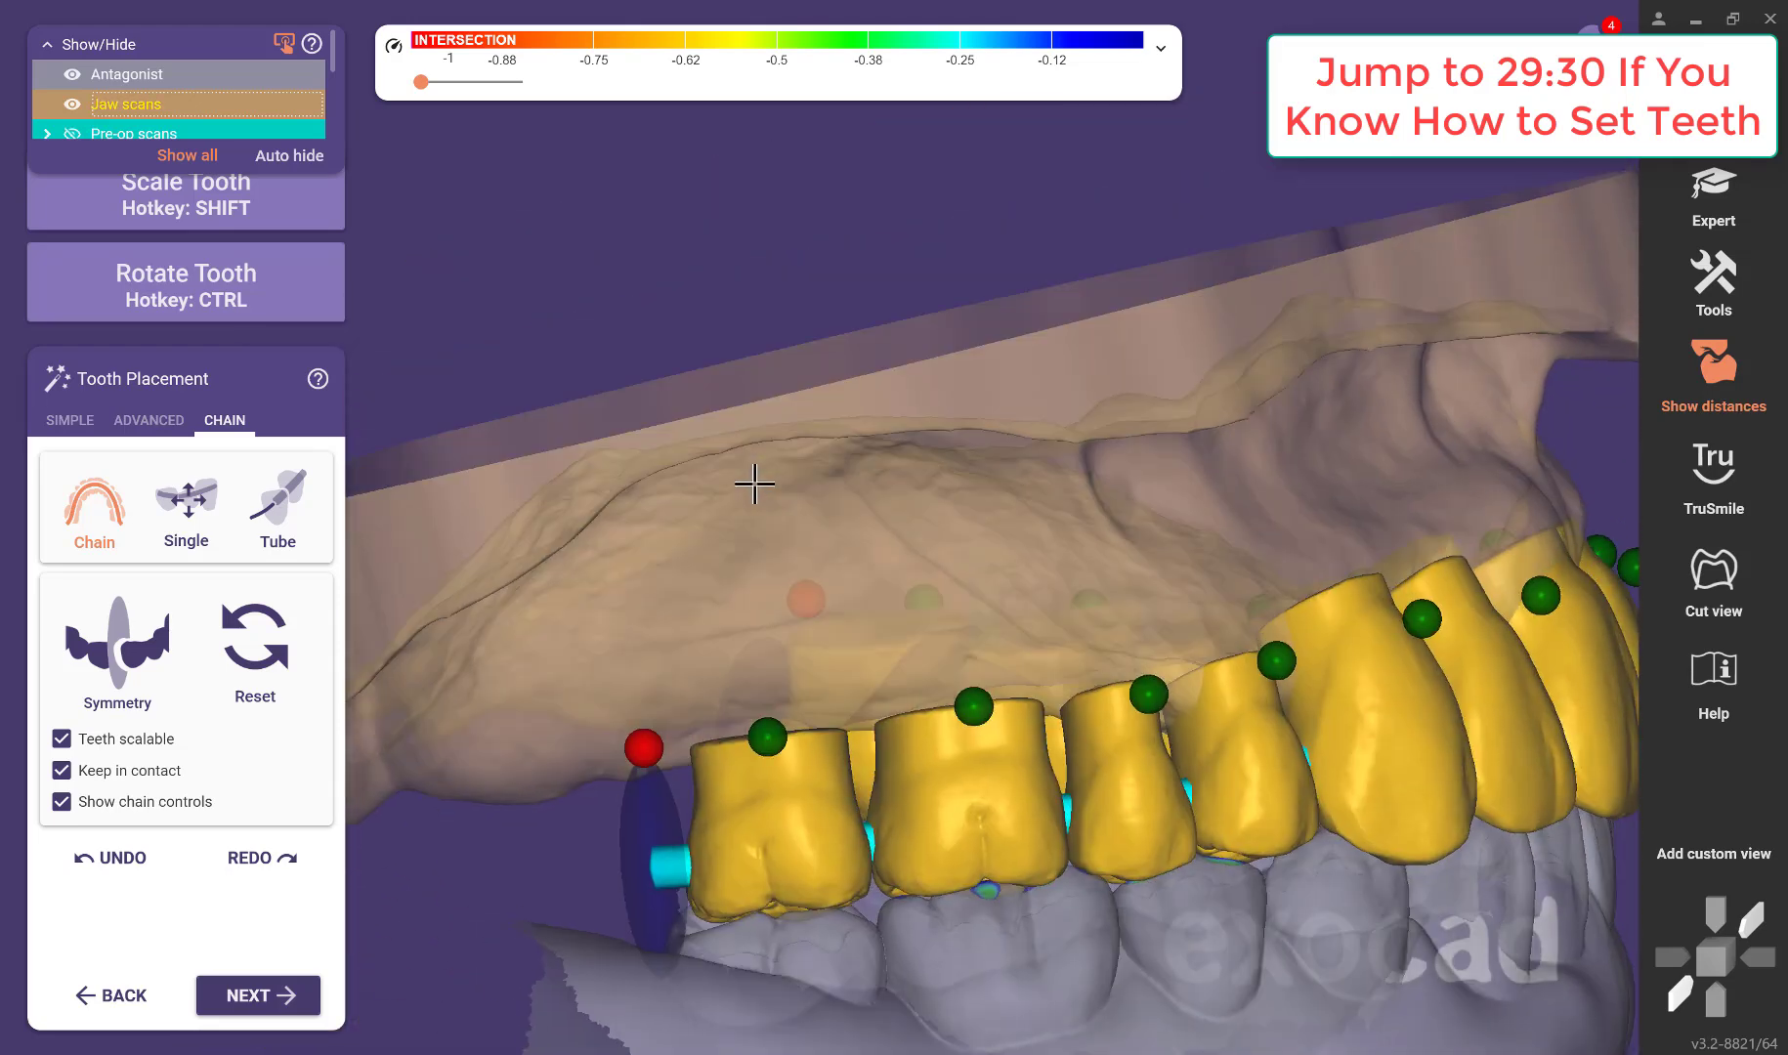
{"action": "left_click_drag", "start_coordinate": [676, 913], "coordinate": [639, 869]}
{"action": "left_click", "coordinate": [978, 741]}
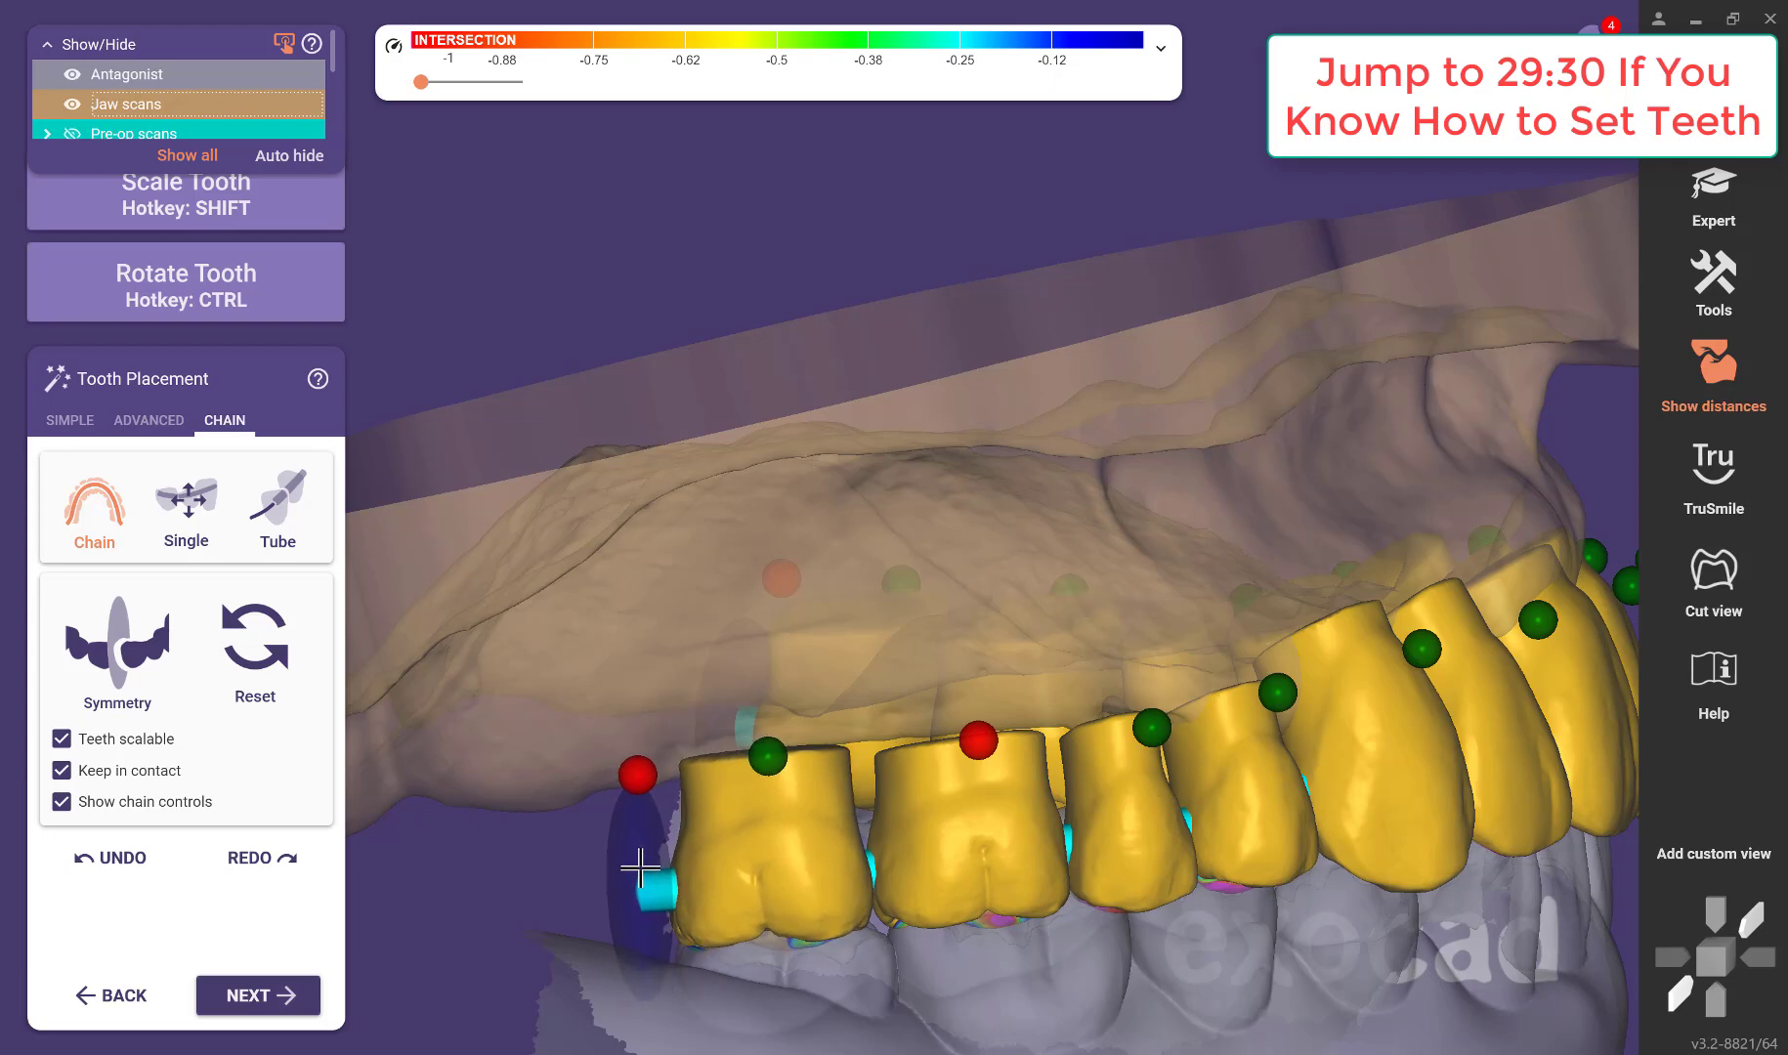
Undo the recent repositioning of the chain's upper right posterior end.
{"action": "scroll", "coordinate": [967, 807], "scroll_direction": "down", "scroll_amount": 4}
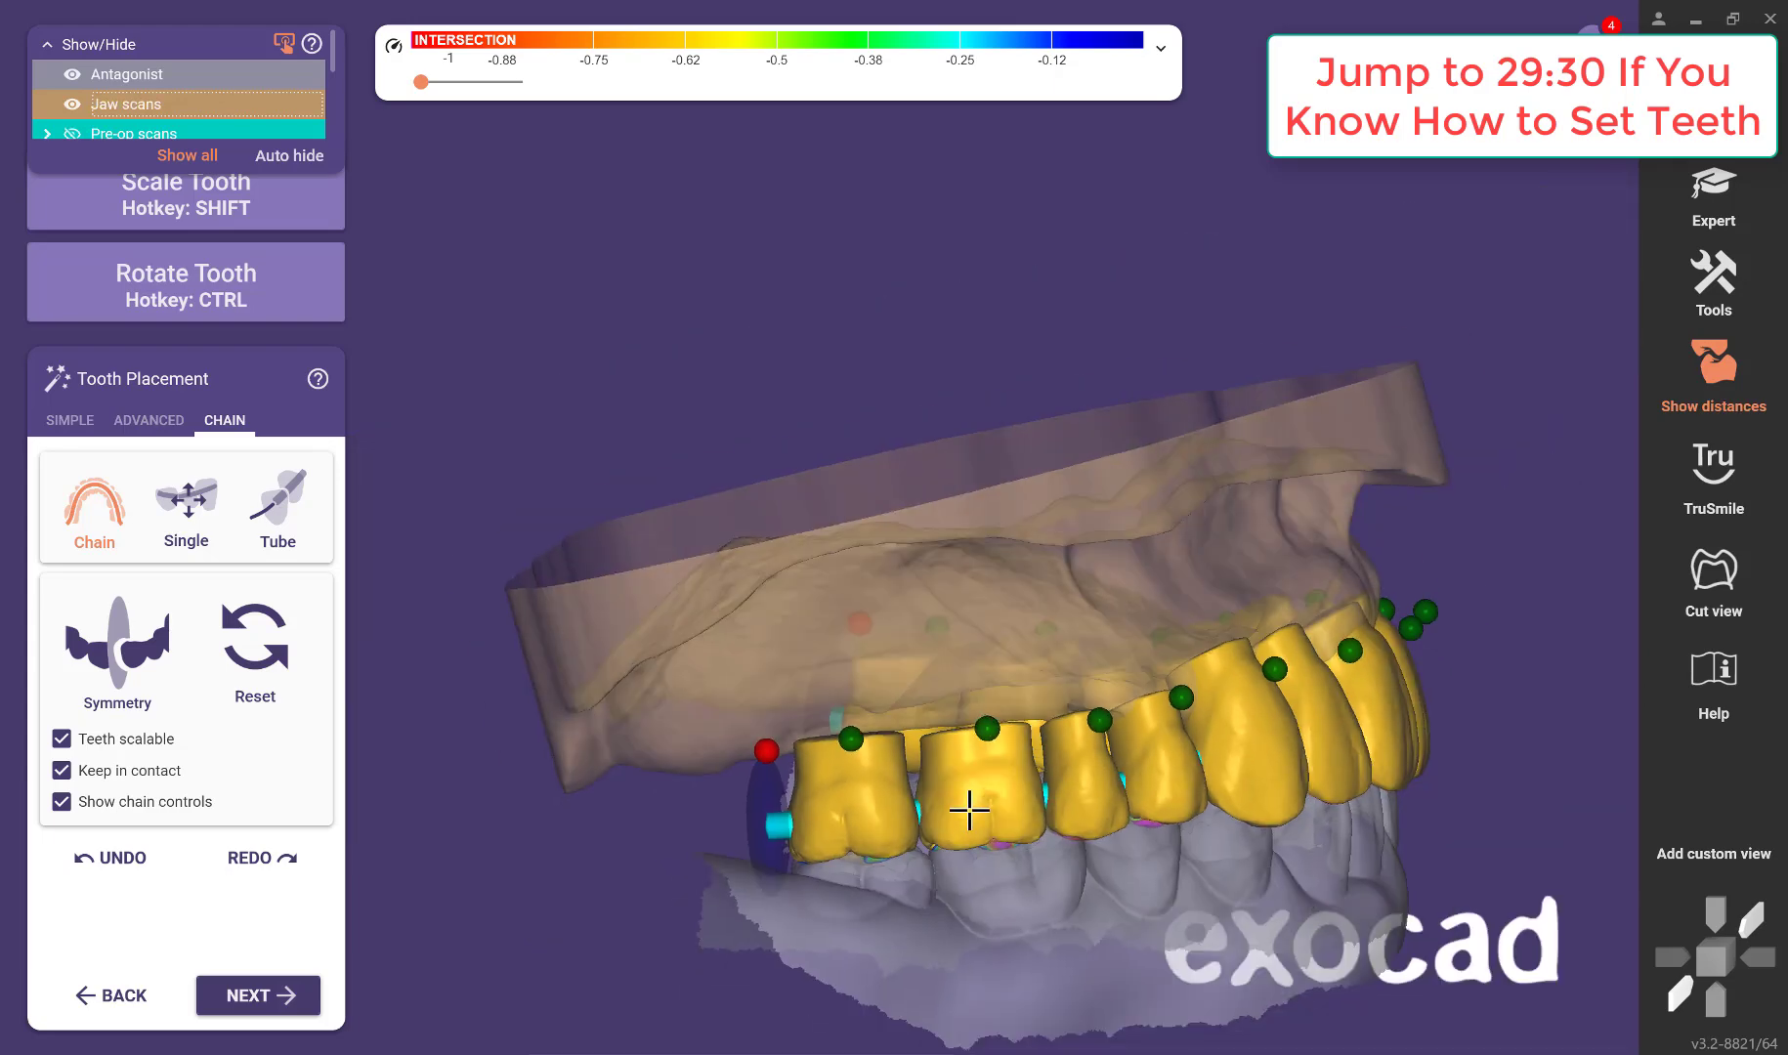
{"action": "right_click_drag", "start_coordinate": [970, 810], "coordinate": [869, 900]}
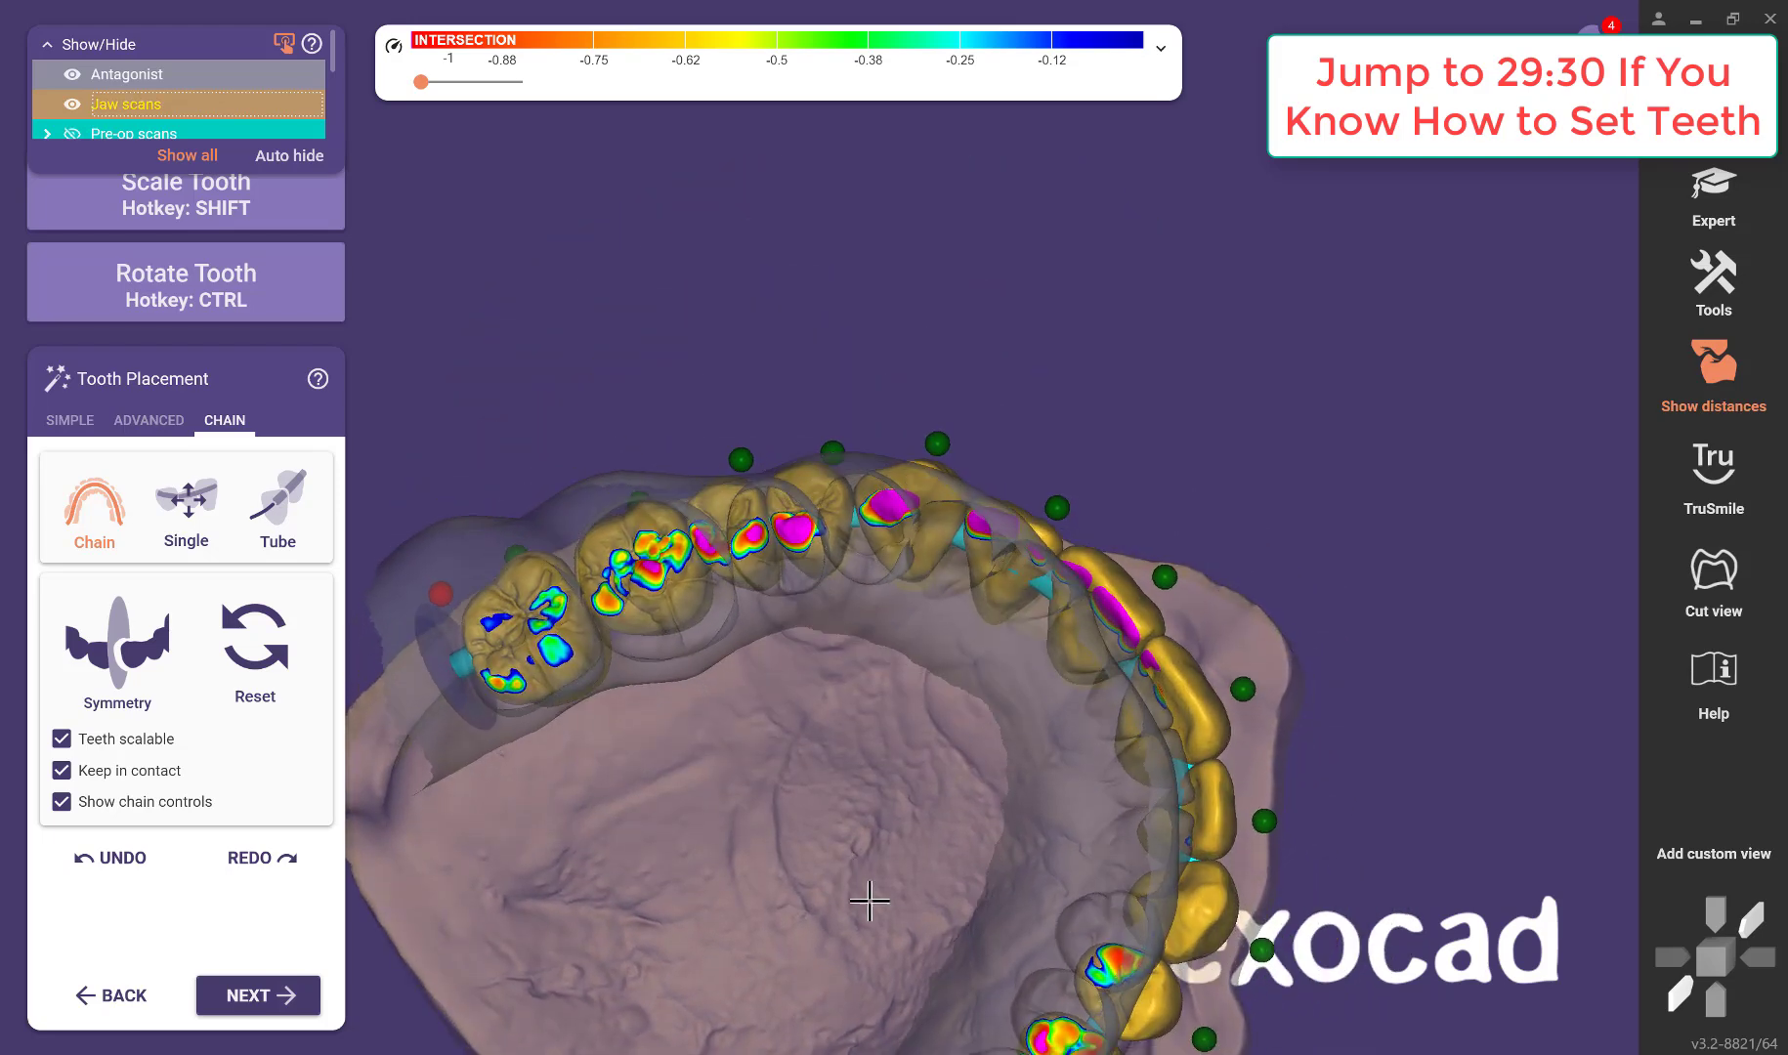
{"action": "right_click_drag", "start_coordinate": [791, 949], "coordinate": [906, 563]}
{"action": "key", "text": "ctrl"}
{"action": "key", "text": "ctrl+z"}
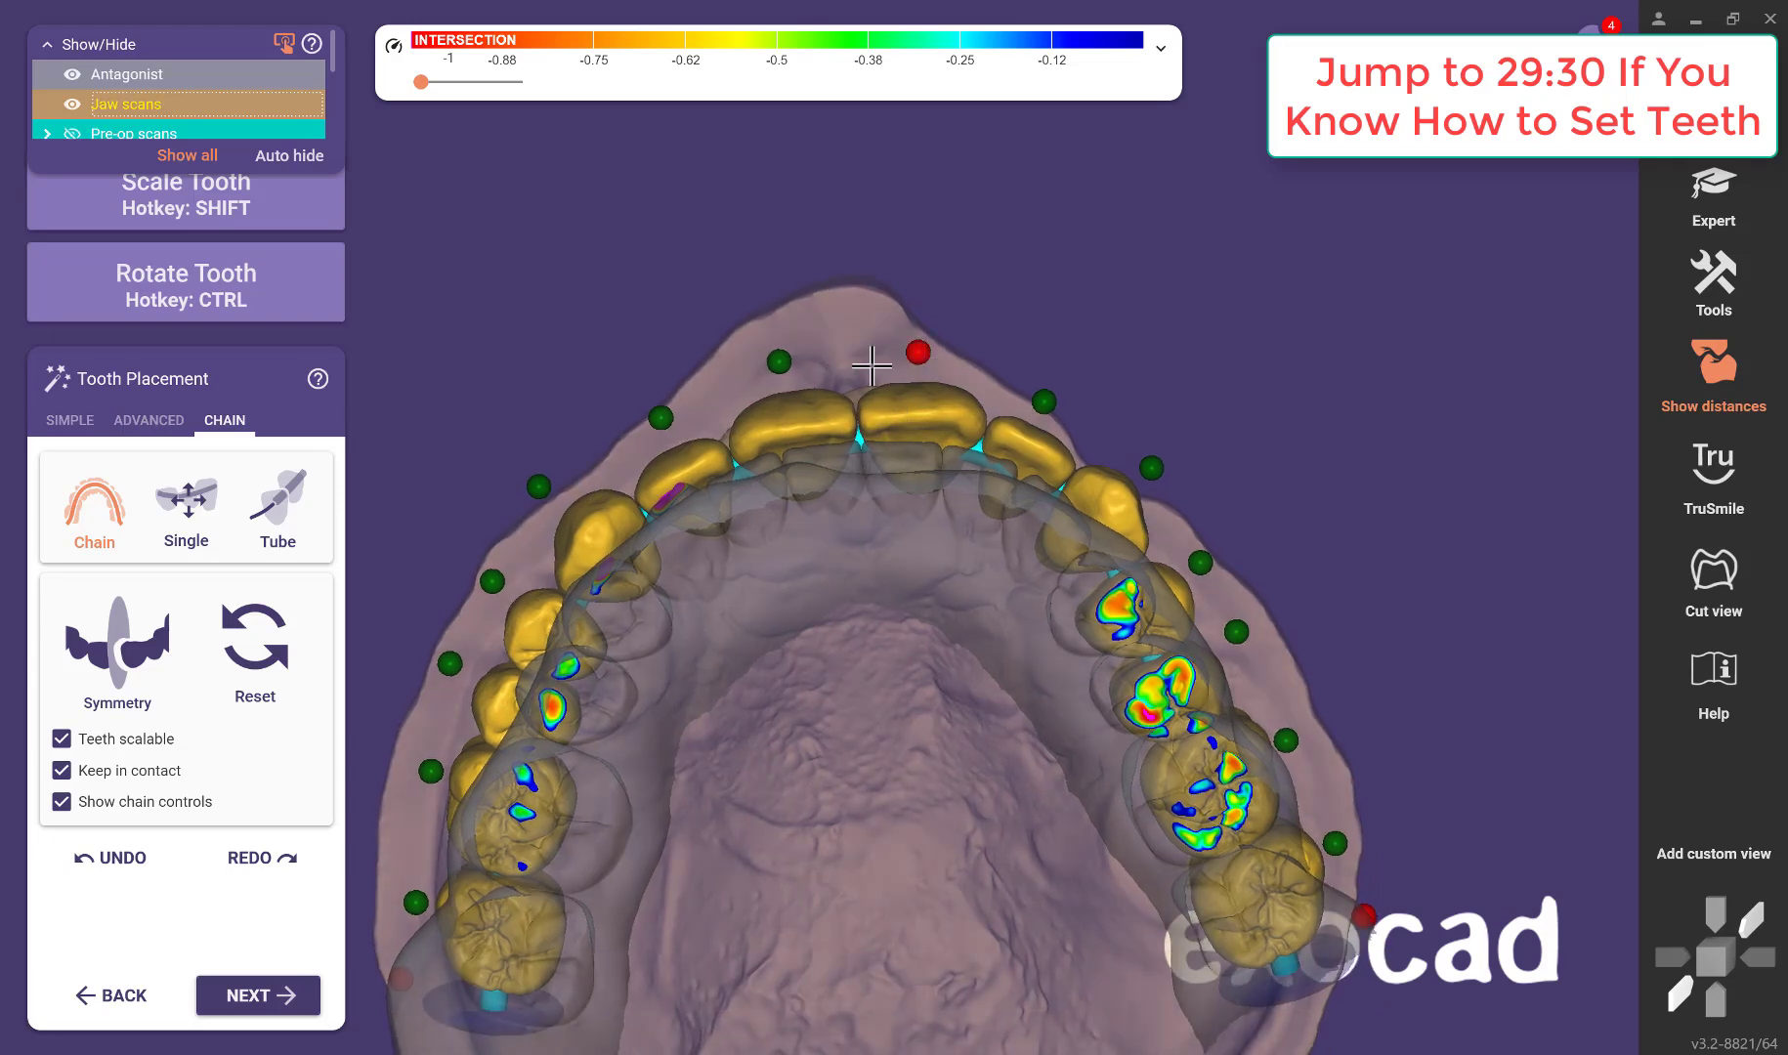
Lock the chain at the upper right canine and move the right posterior teeth slightly palatally and toward the antagonist.
{"action": "right_click_drag", "start_coordinate": [746, 583], "coordinate": [767, 600]}
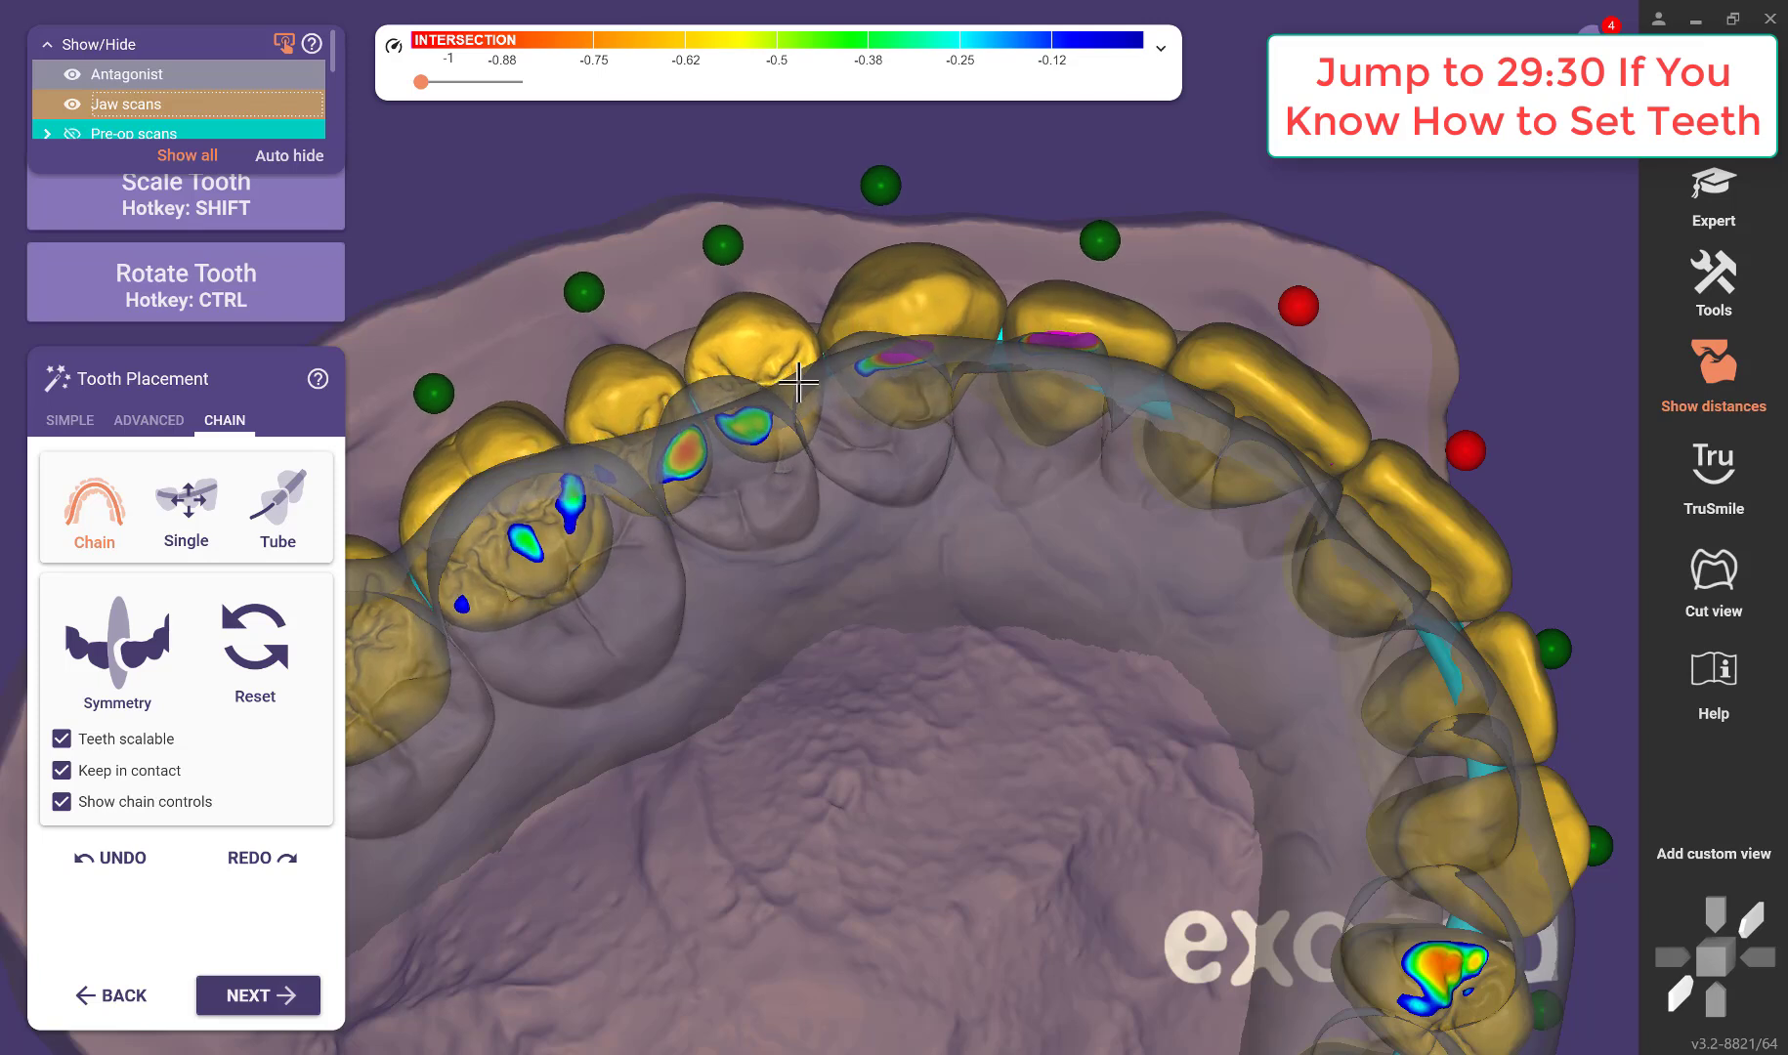
{"action": "left_click_drag", "start_coordinate": [799, 382], "coordinate": [798, 390]}
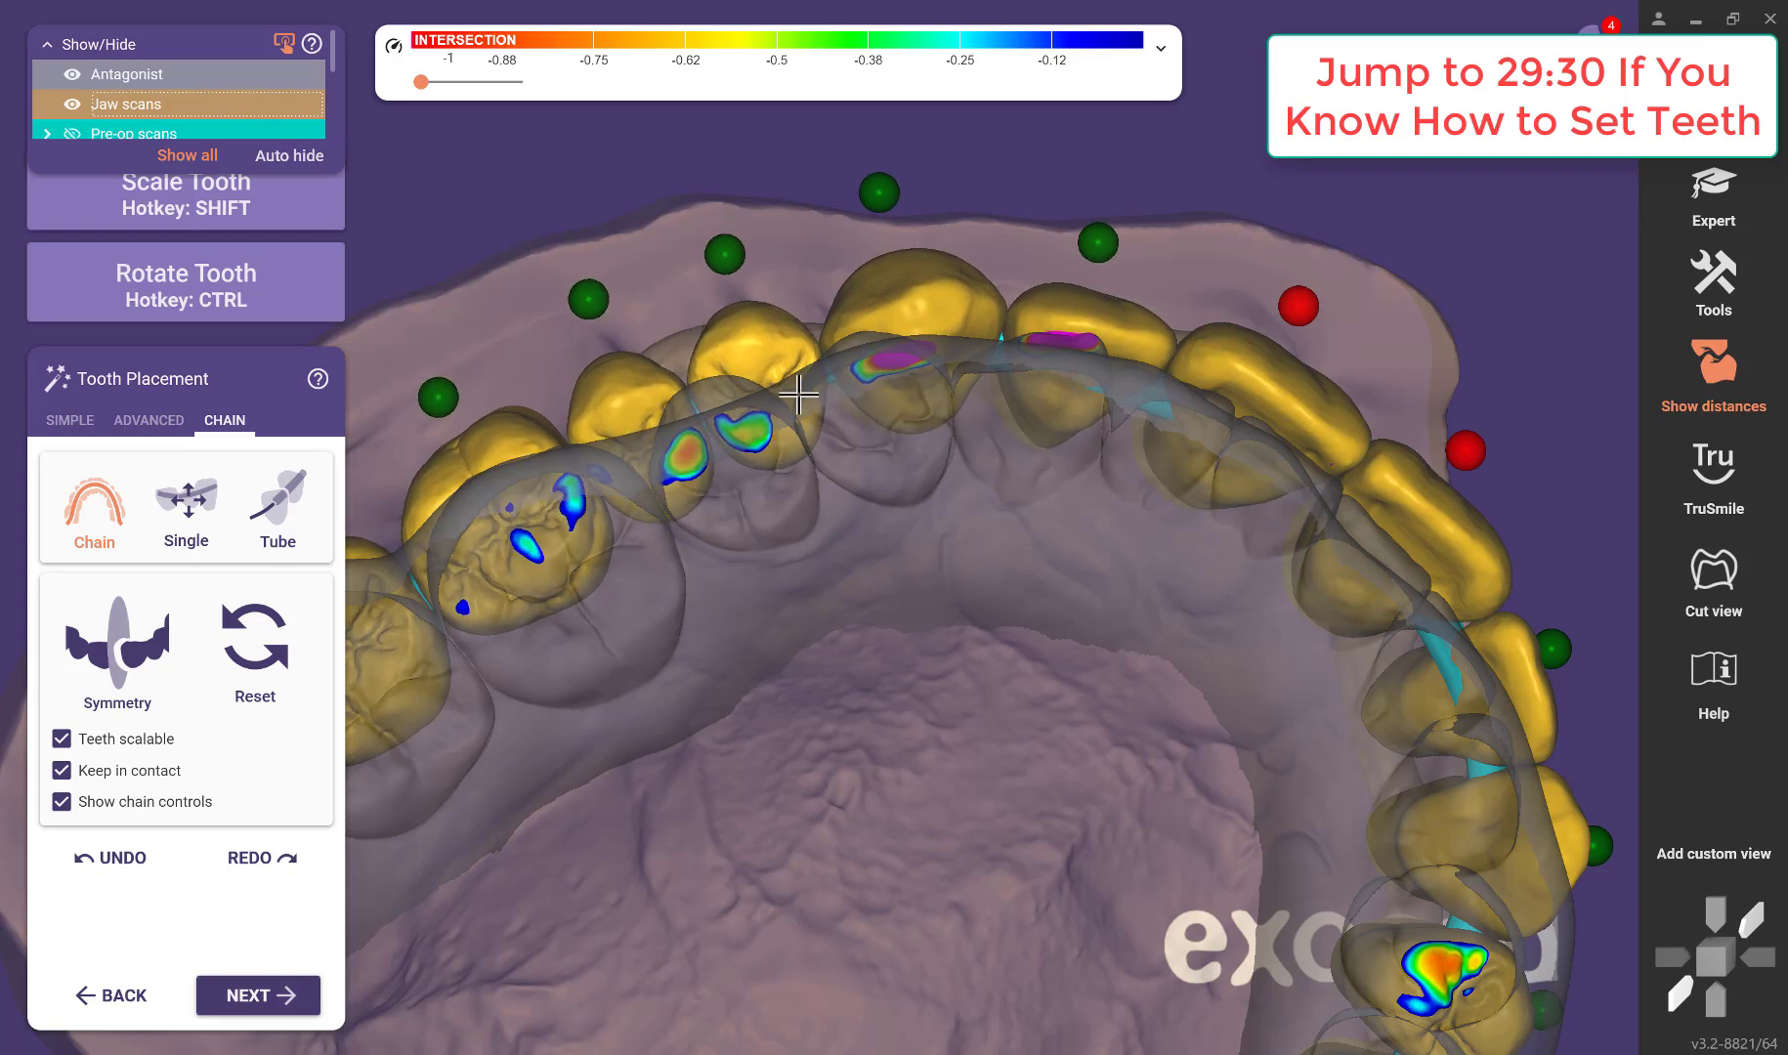
{"action": "left_click", "coordinate": [879, 193]}
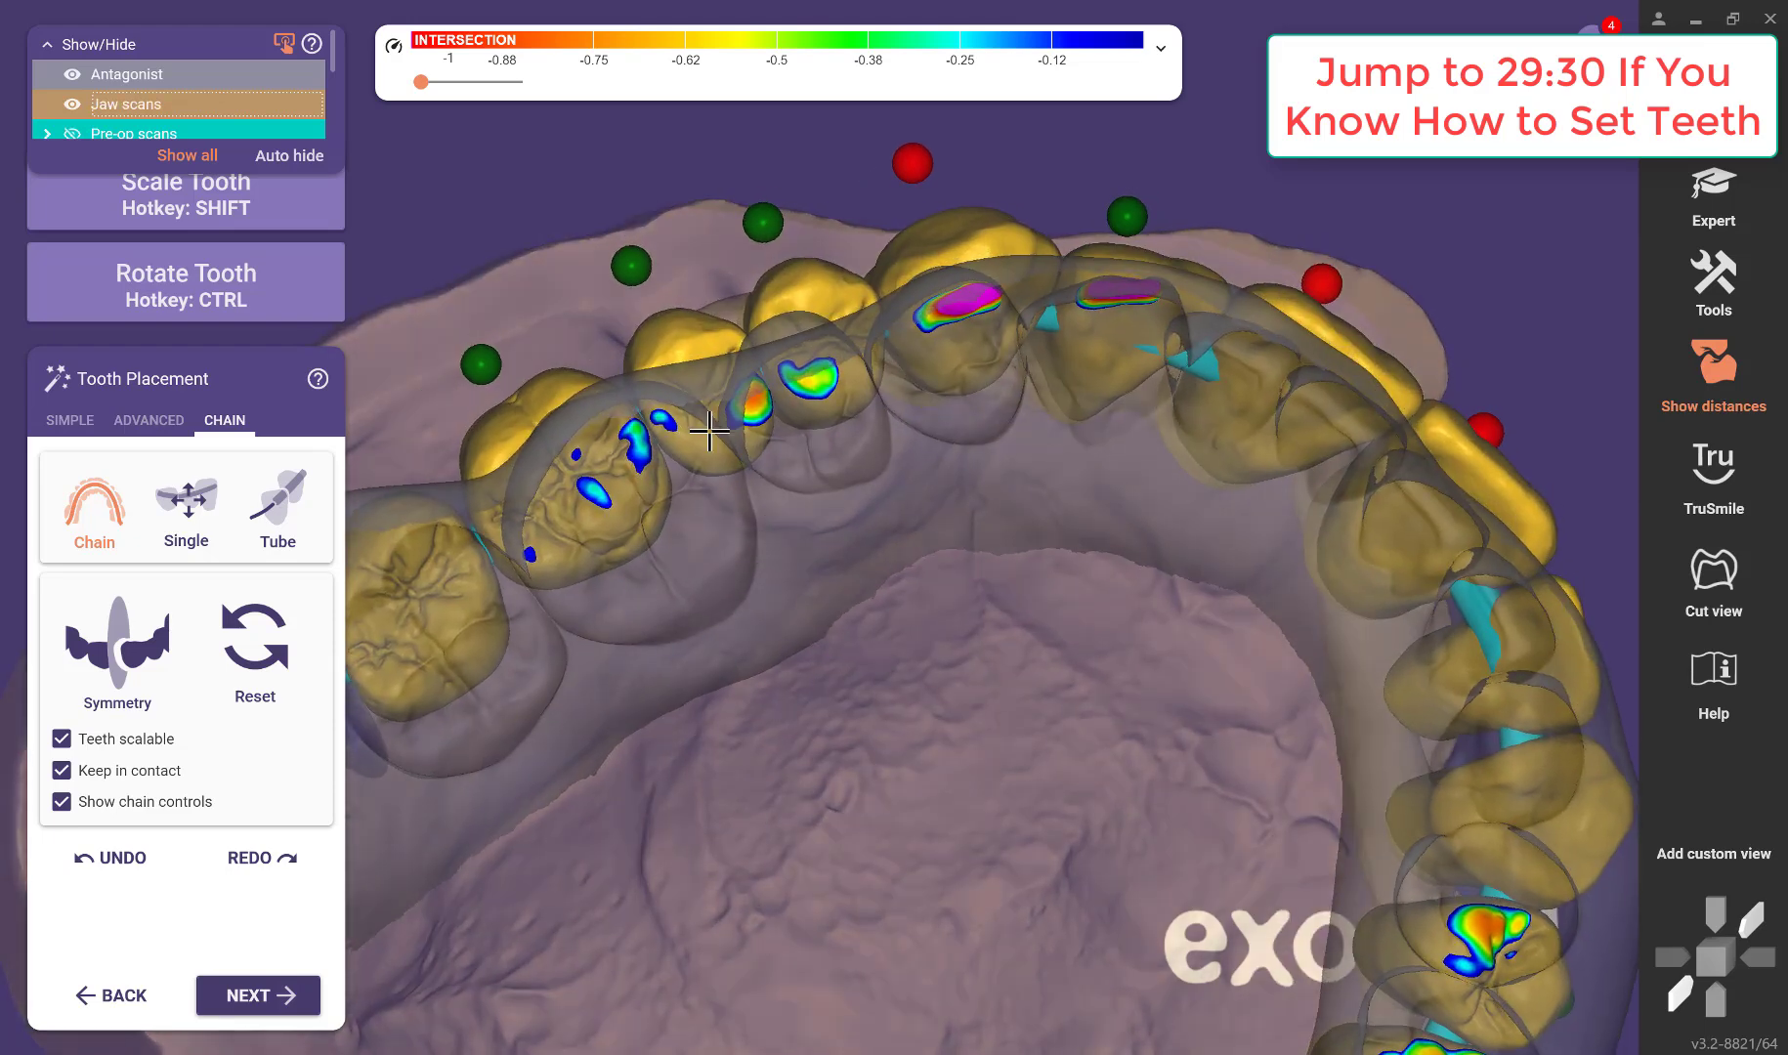
{"action": "left_click_drag", "start_coordinate": [709, 431], "coordinate": [720, 454]}
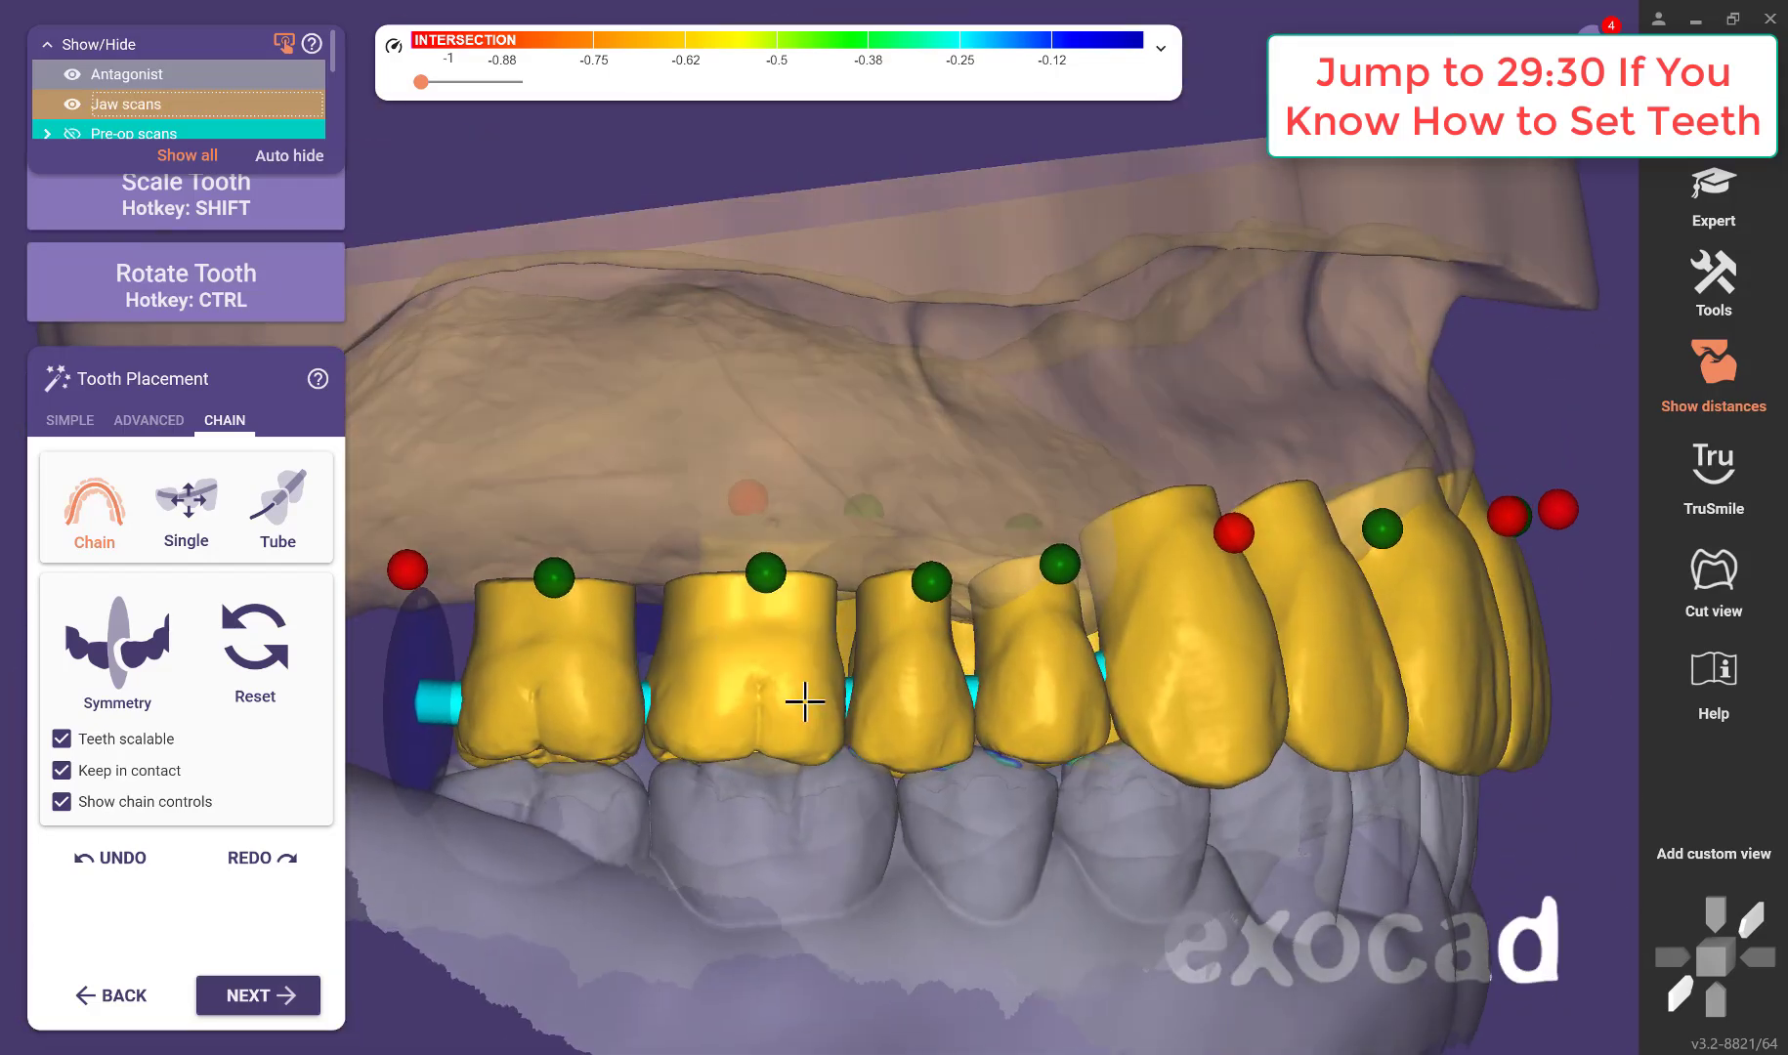
{"action": "left_click_drag", "start_coordinate": [807, 698], "coordinate": [810, 717]}
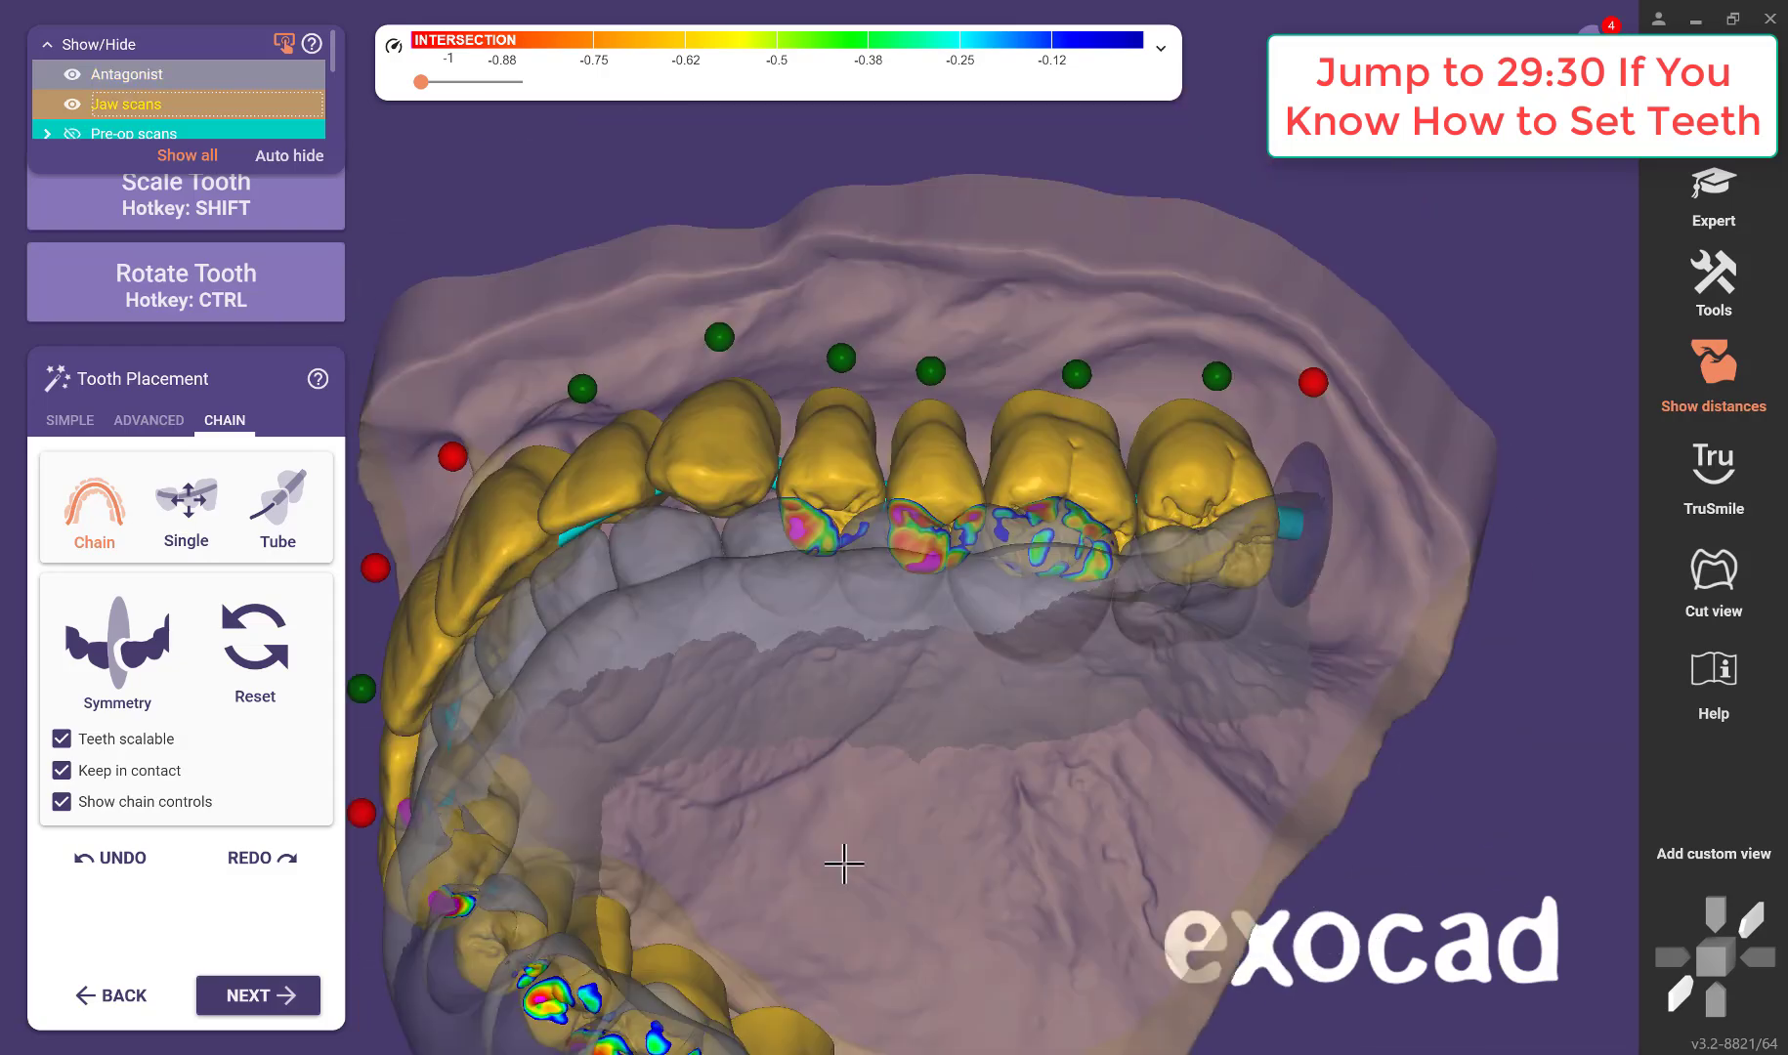
Rotate the upper left posterior teeth in the chain and lock the chain at the upper left second molar.
{"action": "right_click_drag", "start_coordinate": [844, 864], "coordinate": [848, 816]}
{"action": "left_click_drag", "start_coordinate": [1026, 543], "coordinate": [1002, 508], "text": "ctrl"}
{"action": "right_click_drag", "start_coordinate": [1110, 404], "coordinate": [1085, 586]}
{"action": "left_click", "coordinate": [1044, 823]}
{"action": "left_click_drag", "start_coordinate": [918, 864], "coordinate": [935, 847], "text": "ctrl"}
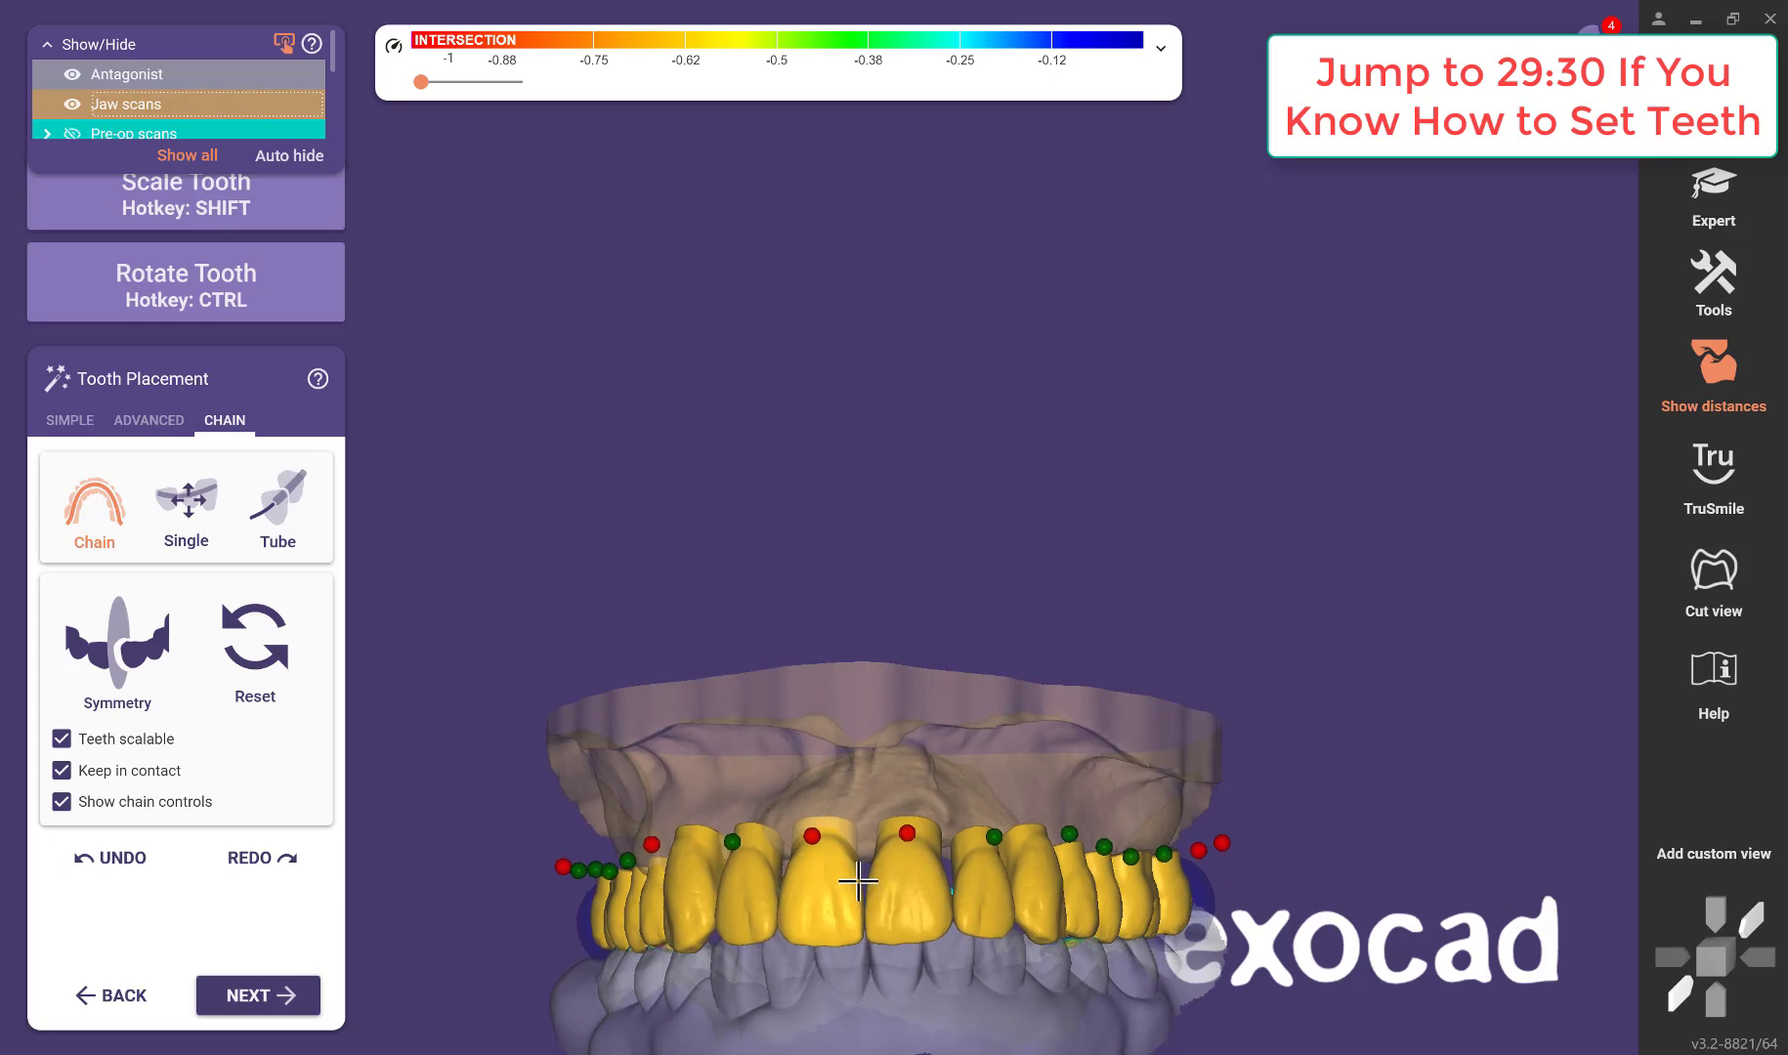
Move the upper right premolar area of the chain slightly buccally to adjust its intersection with the antagonist.
{"action": "right_click_drag", "start_coordinate": [855, 884], "coordinate": [819, 882]}
{"action": "scroll", "coordinate": [561, 867], "scroll_direction": "up", "scroll_amount": 5}
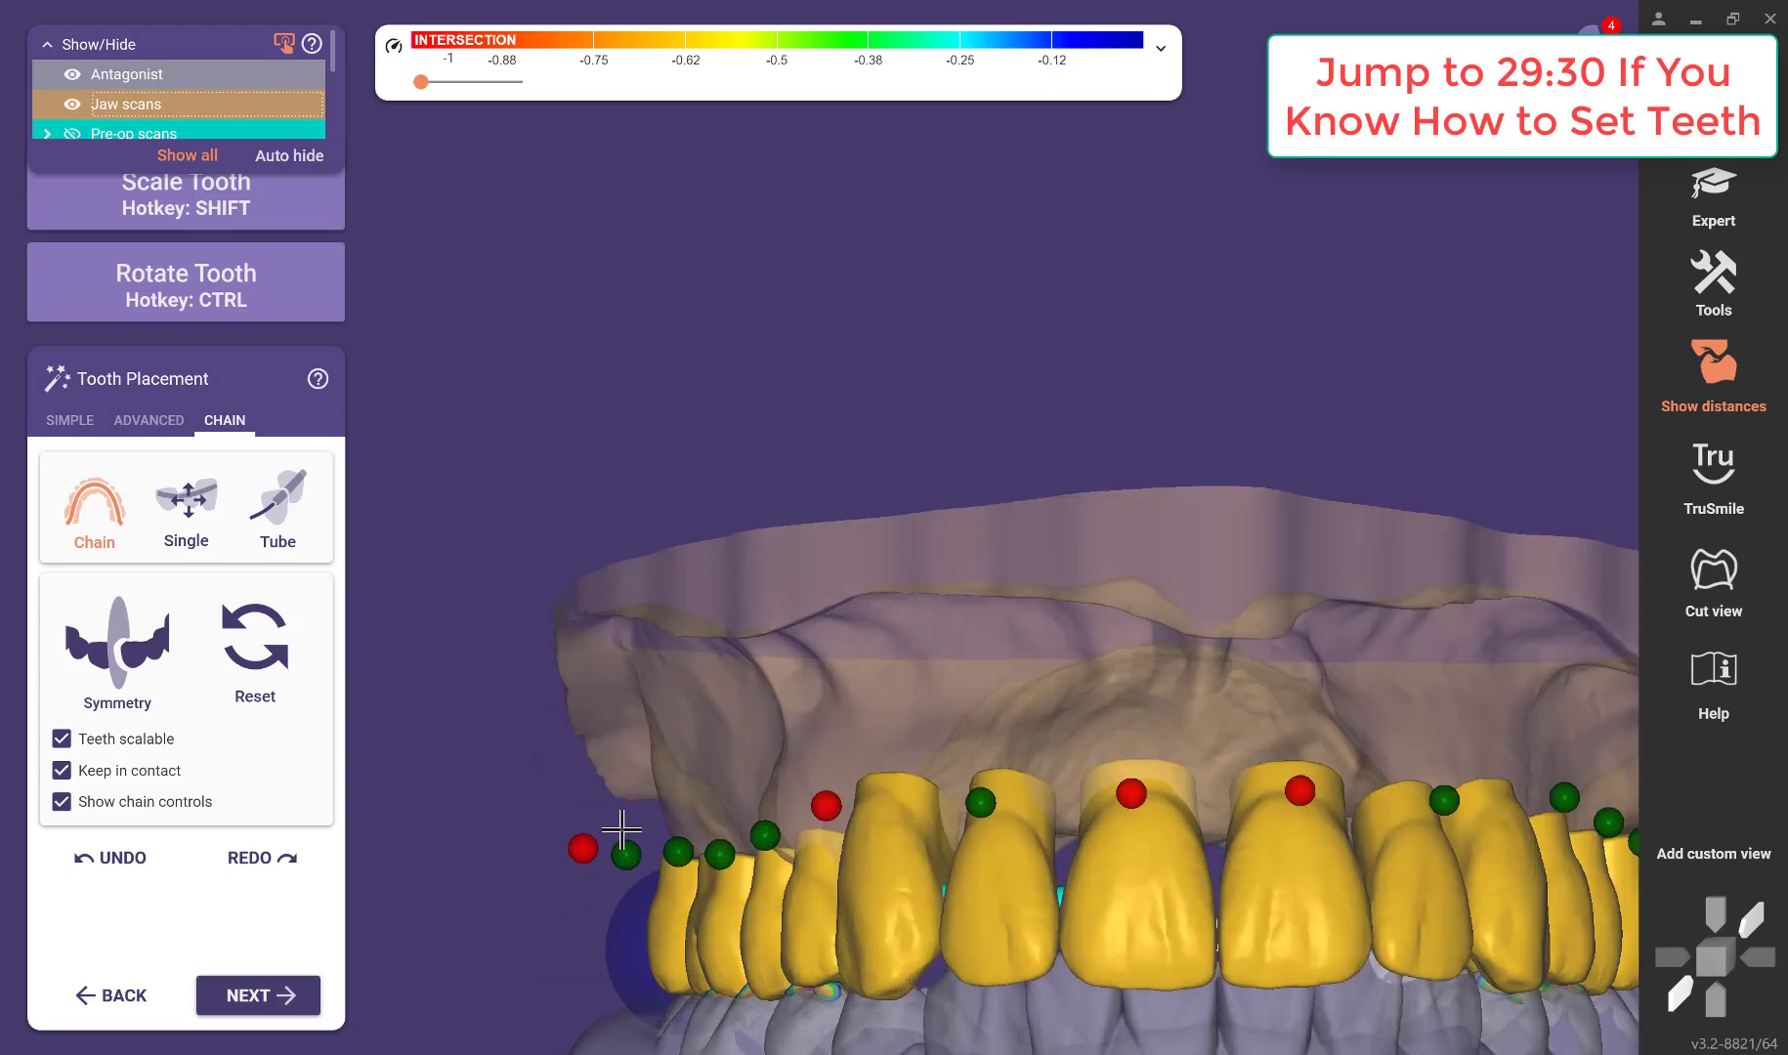
{"action": "middle_click_drag", "start_coordinate": [599, 691], "coordinate": [637, 391]}
{"action": "right_click_drag", "start_coordinate": [630, 771], "coordinate": [788, 725]}
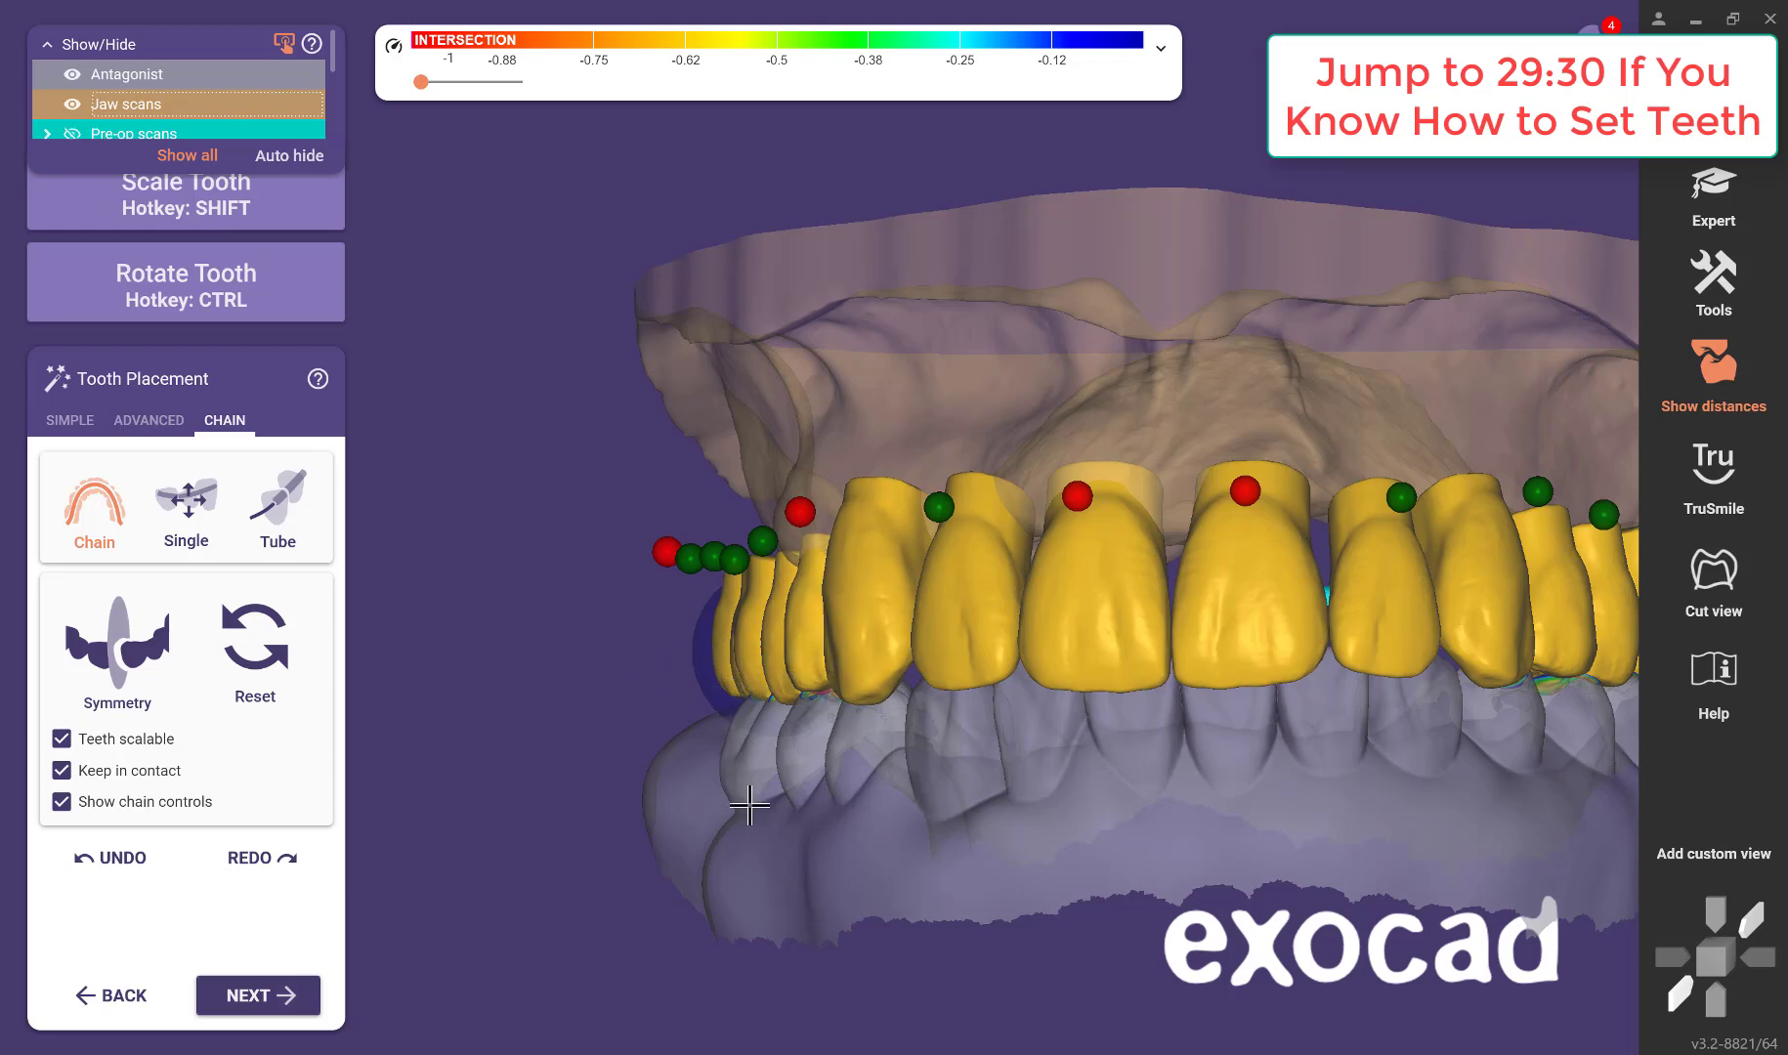
{"action": "right_click_drag", "start_coordinate": [751, 807], "coordinate": [796, 601]}
{"action": "scroll", "coordinate": [755, 810], "scroll_direction": "up", "scroll_amount": 5}
{"action": "middle_click_drag", "start_coordinate": [1185, 528], "coordinate": [1179, 748]}
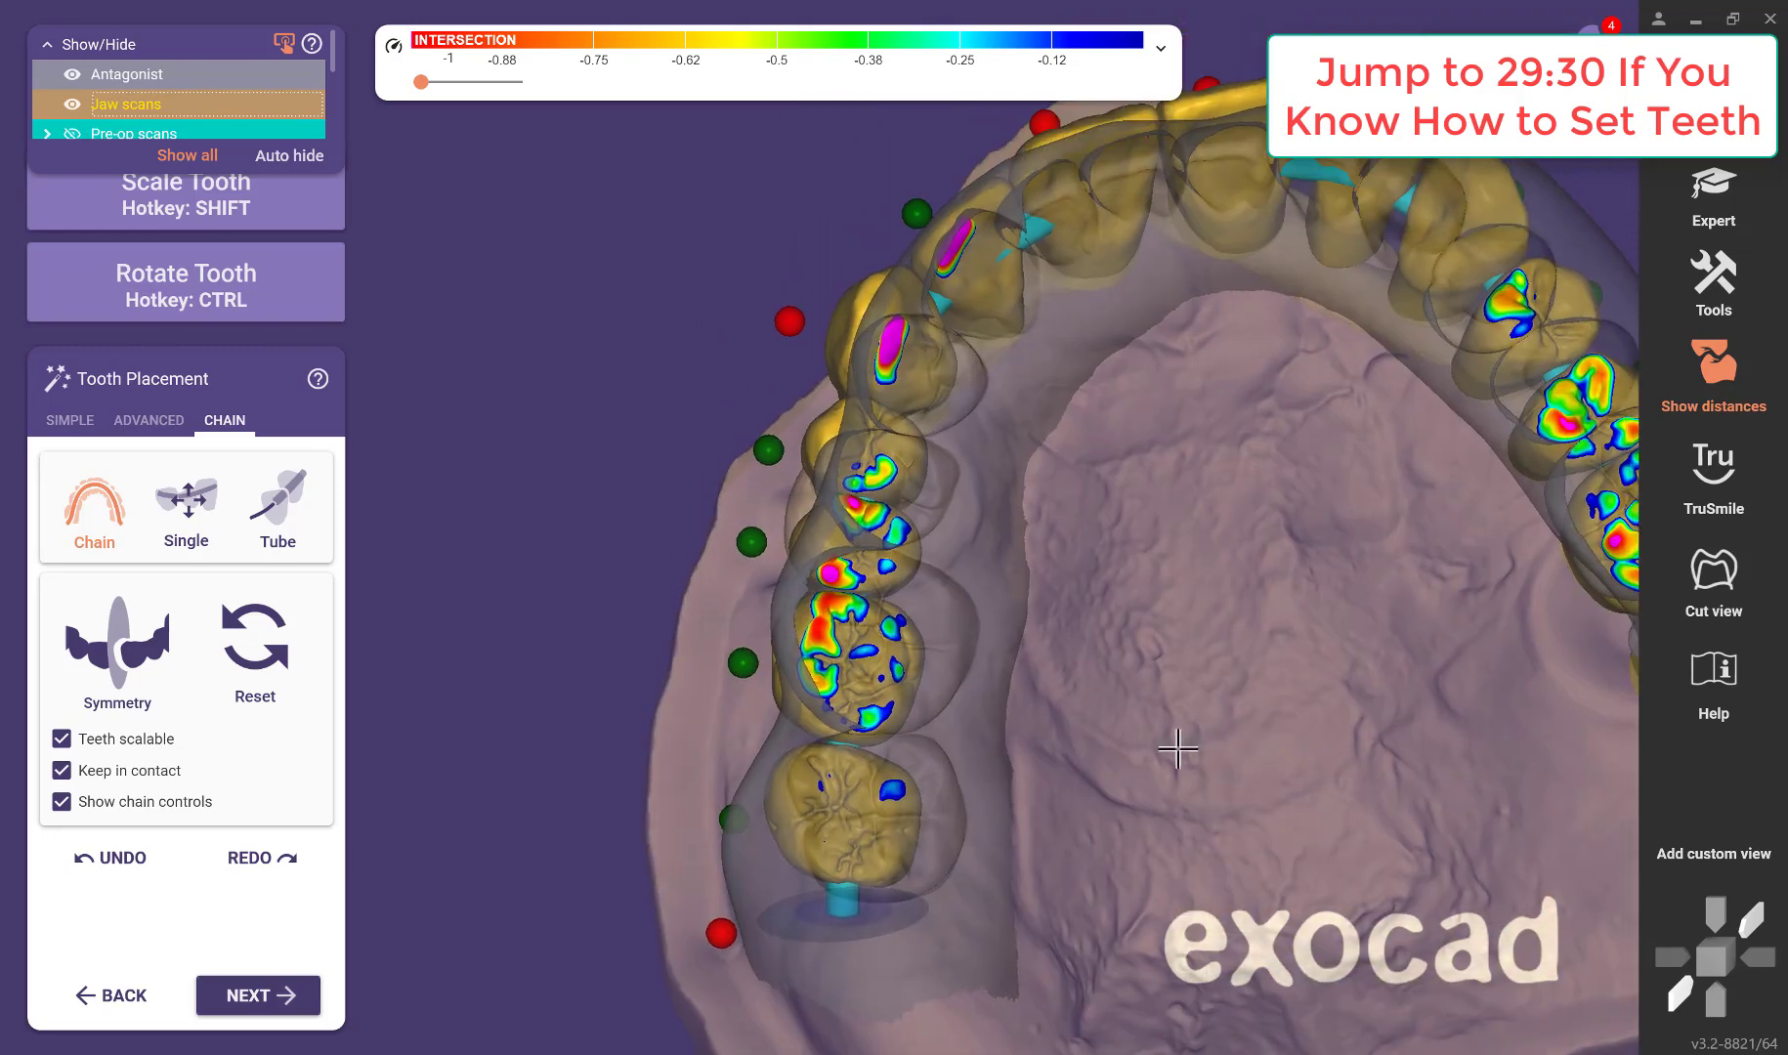
{"action": "right_click_drag", "start_coordinate": [1071, 766], "coordinate": [1068, 796]}
{"action": "left_click_drag", "start_coordinate": [887, 585], "coordinate": [870, 582]}
{"action": "scroll", "coordinate": [1016, 658], "scroll_direction": "down", "scroll_amount": 3}
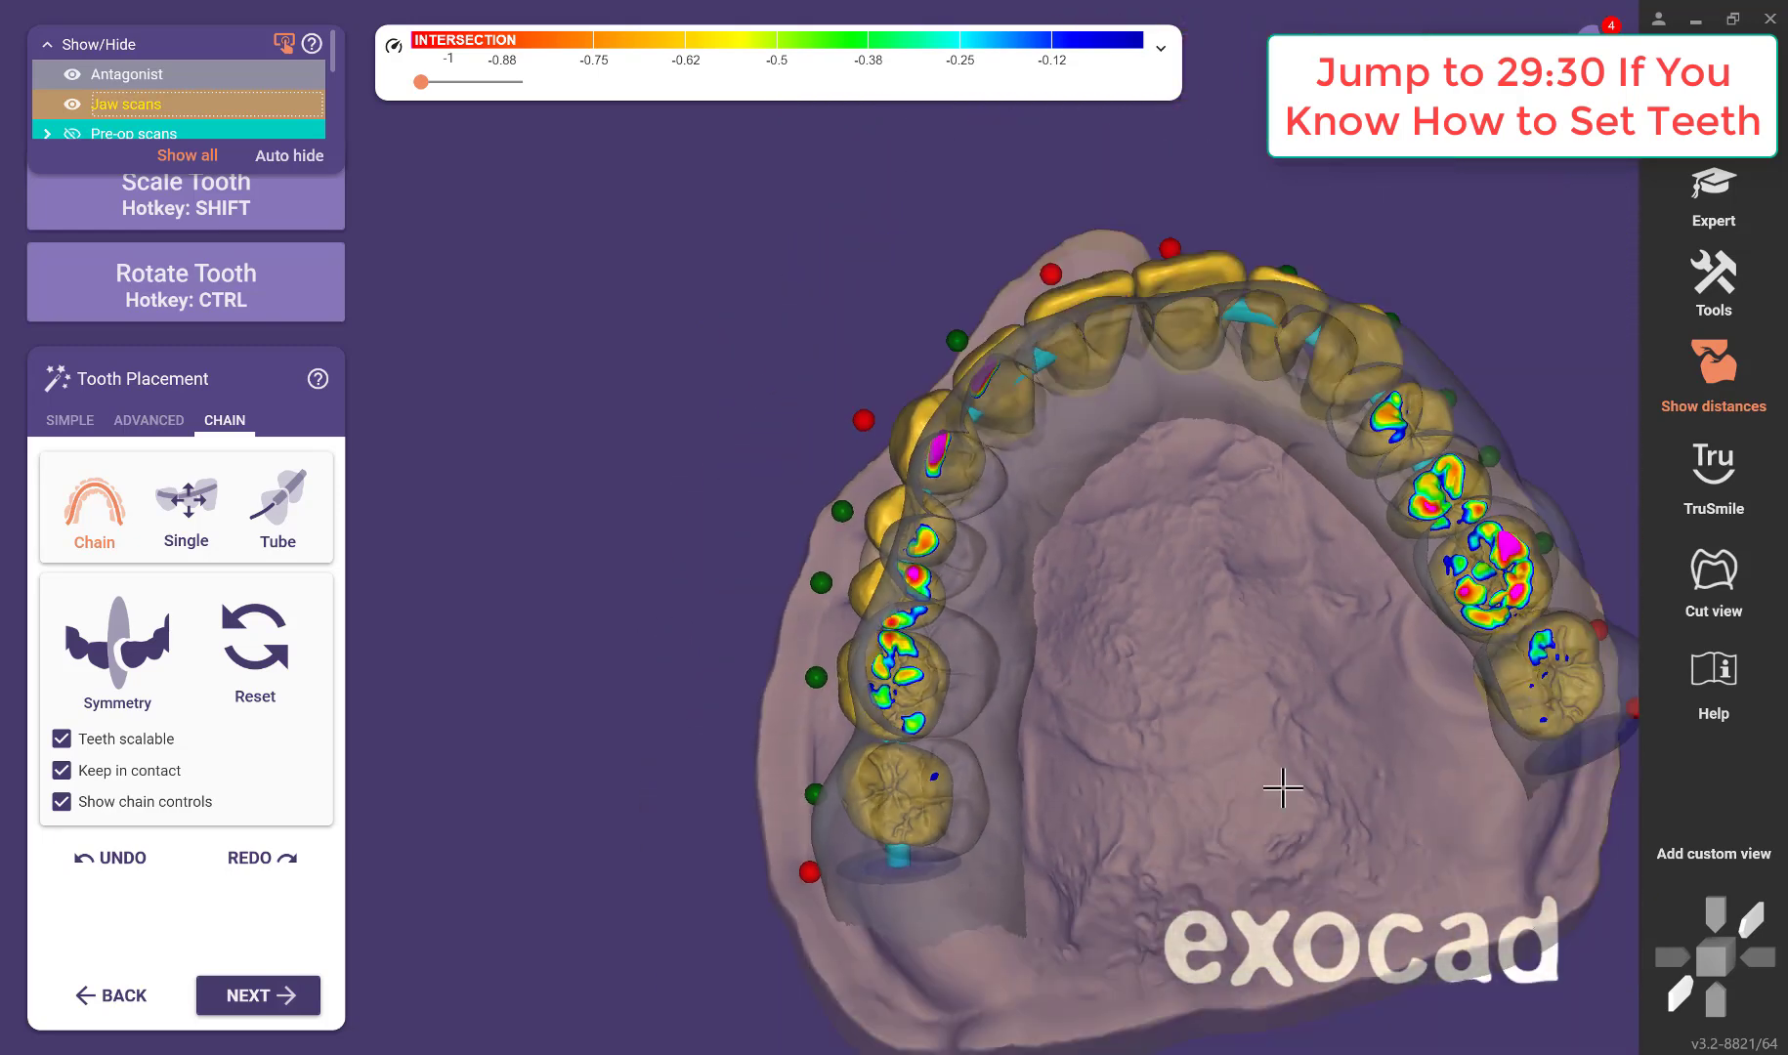
In simple placement, scale the upper right molars and premolars wider in the buccal/lingual direction only.
{"action": "right_click_drag", "start_coordinate": [1358, 790], "coordinate": [1286, 769]}
{"action": "middle_click_drag", "start_coordinate": [1162, 754], "coordinate": [949, 803]}
{"action": "right_click_drag", "start_coordinate": [949, 803], "coordinate": [1007, 789]}
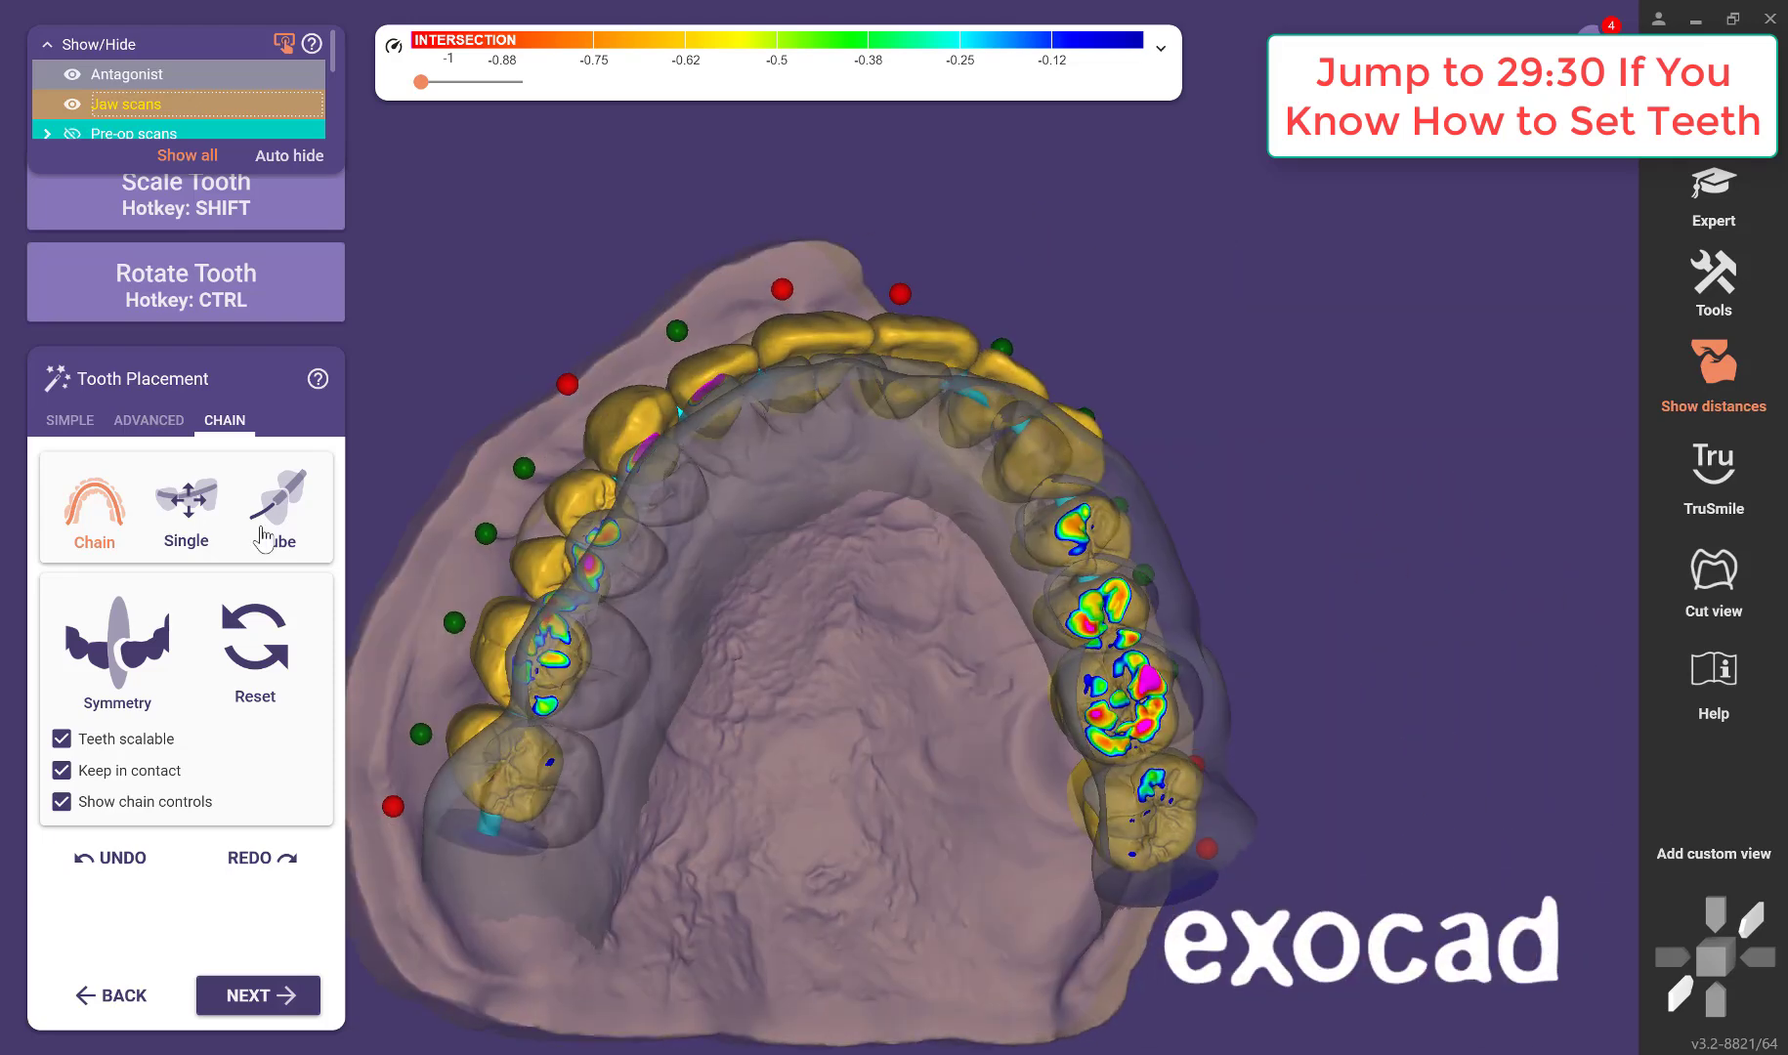
{"action": "left_click", "coordinate": [63, 422]}
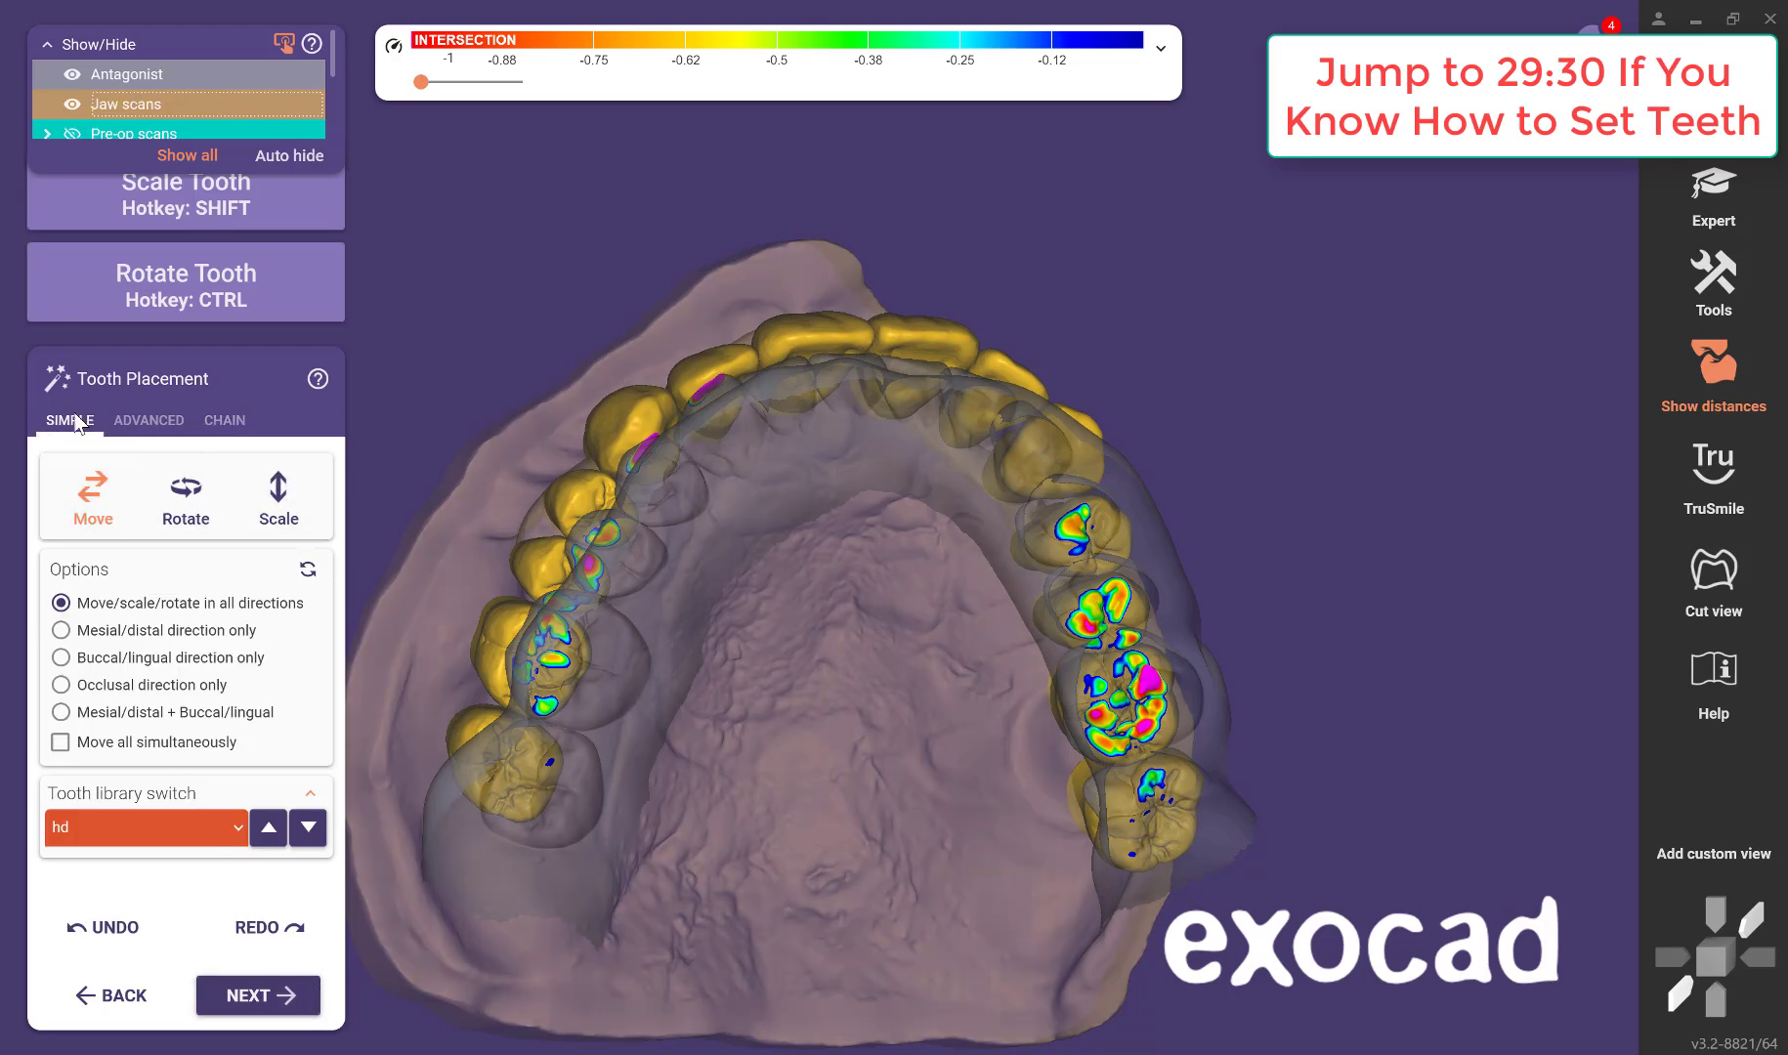
{"action": "left_click", "coordinate": [298, 508]}
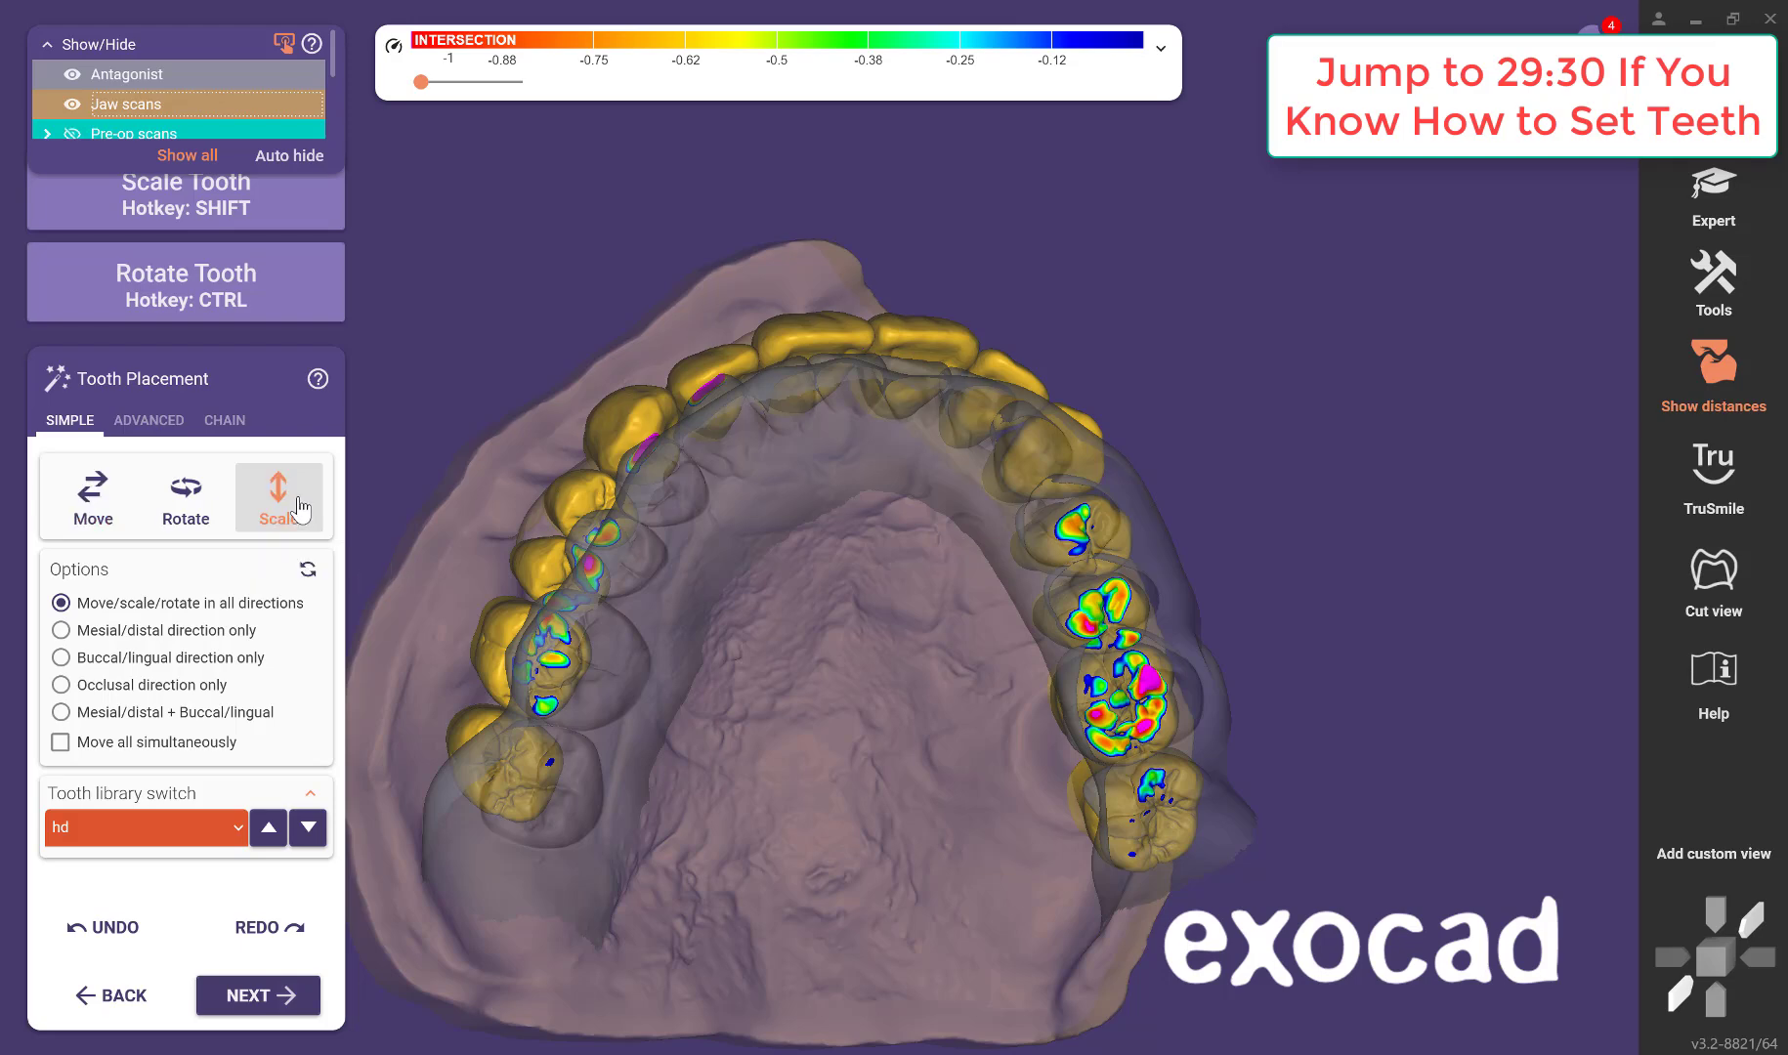
{"action": "middle_click_drag", "start_coordinate": [831, 887], "coordinate": [965, 892]}
{"action": "right_click_drag", "start_coordinate": [967, 893], "coordinate": [963, 869]}
{"action": "scroll", "coordinate": [906, 671], "scroll_direction": "up", "scroll_amount": 5}
{"action": "right_click_drag", "start_coordinate": [870, 657], "coordinate": [873, 665]}
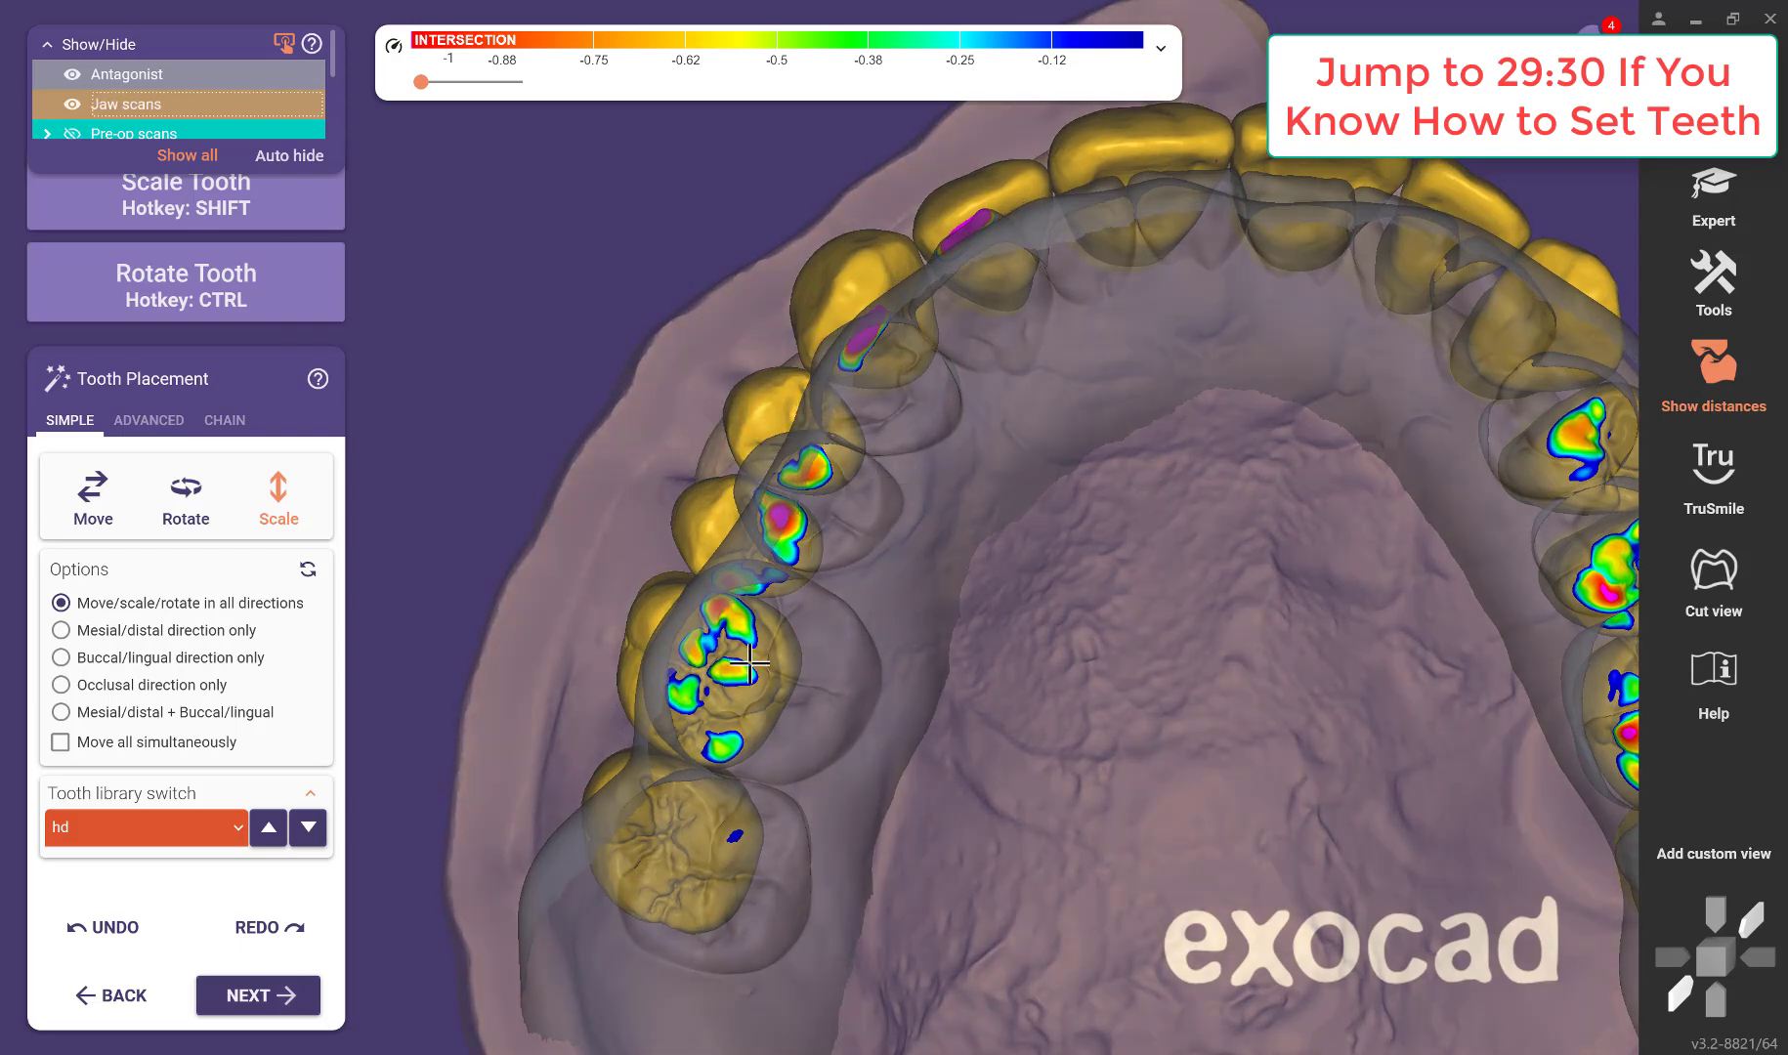
{"action": "right_click_drag", "start_coordinate": [941, 502], "coordinate": [1153, 984]}
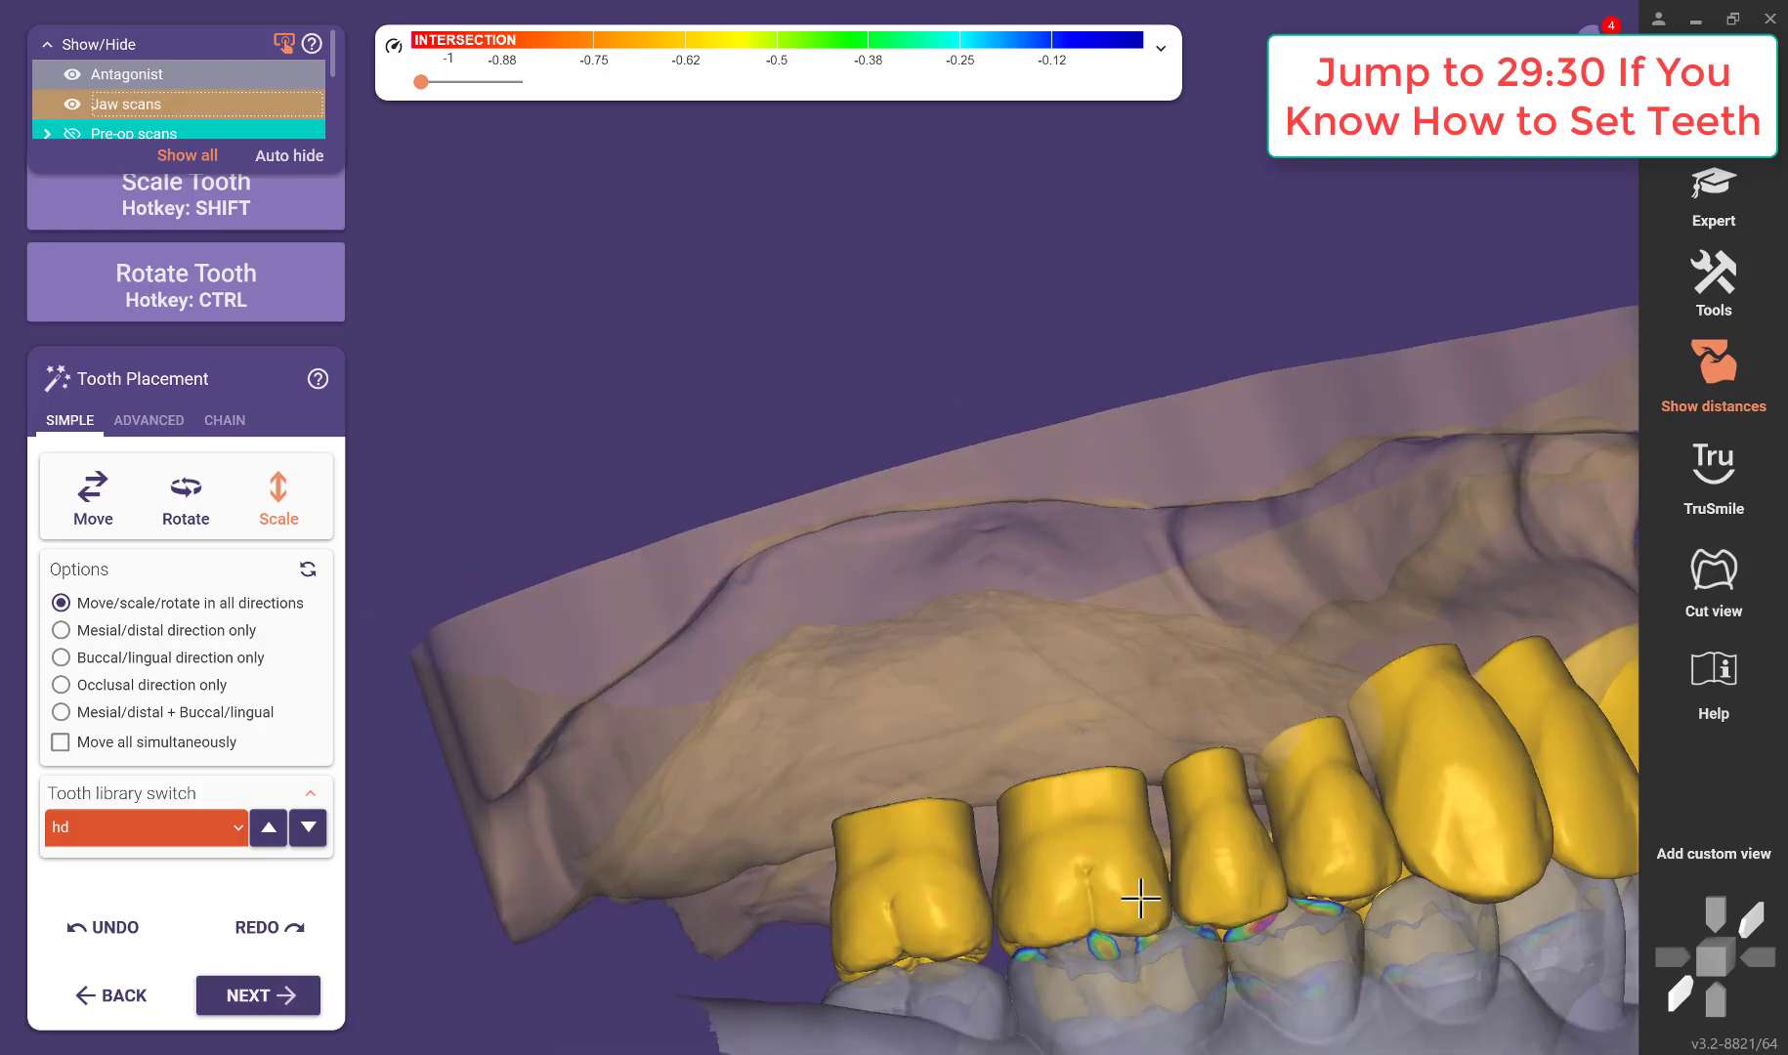
{"action": "right_click_drag", "start_coordinate": [1140, 897], "coordinate": [1040, 771]}
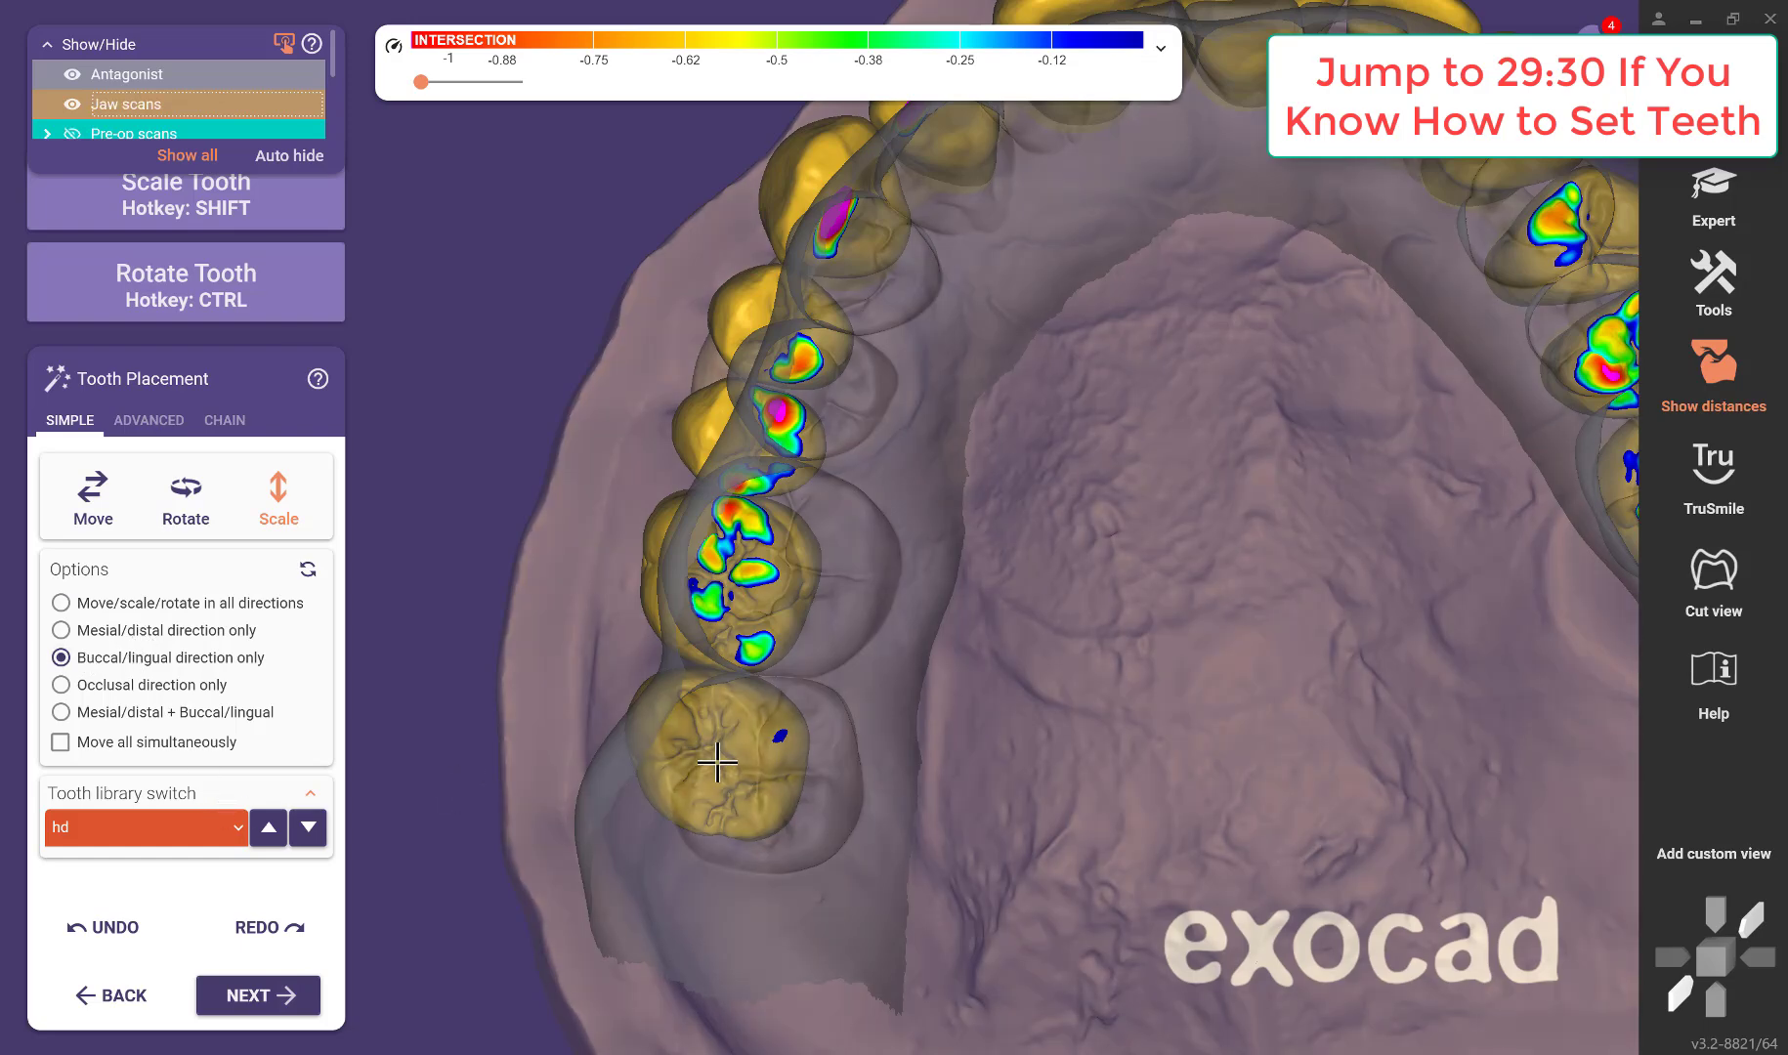
{"action": "left_click_drag", "start_coordinate": [751, 763], "coordinate": [755, 763]}
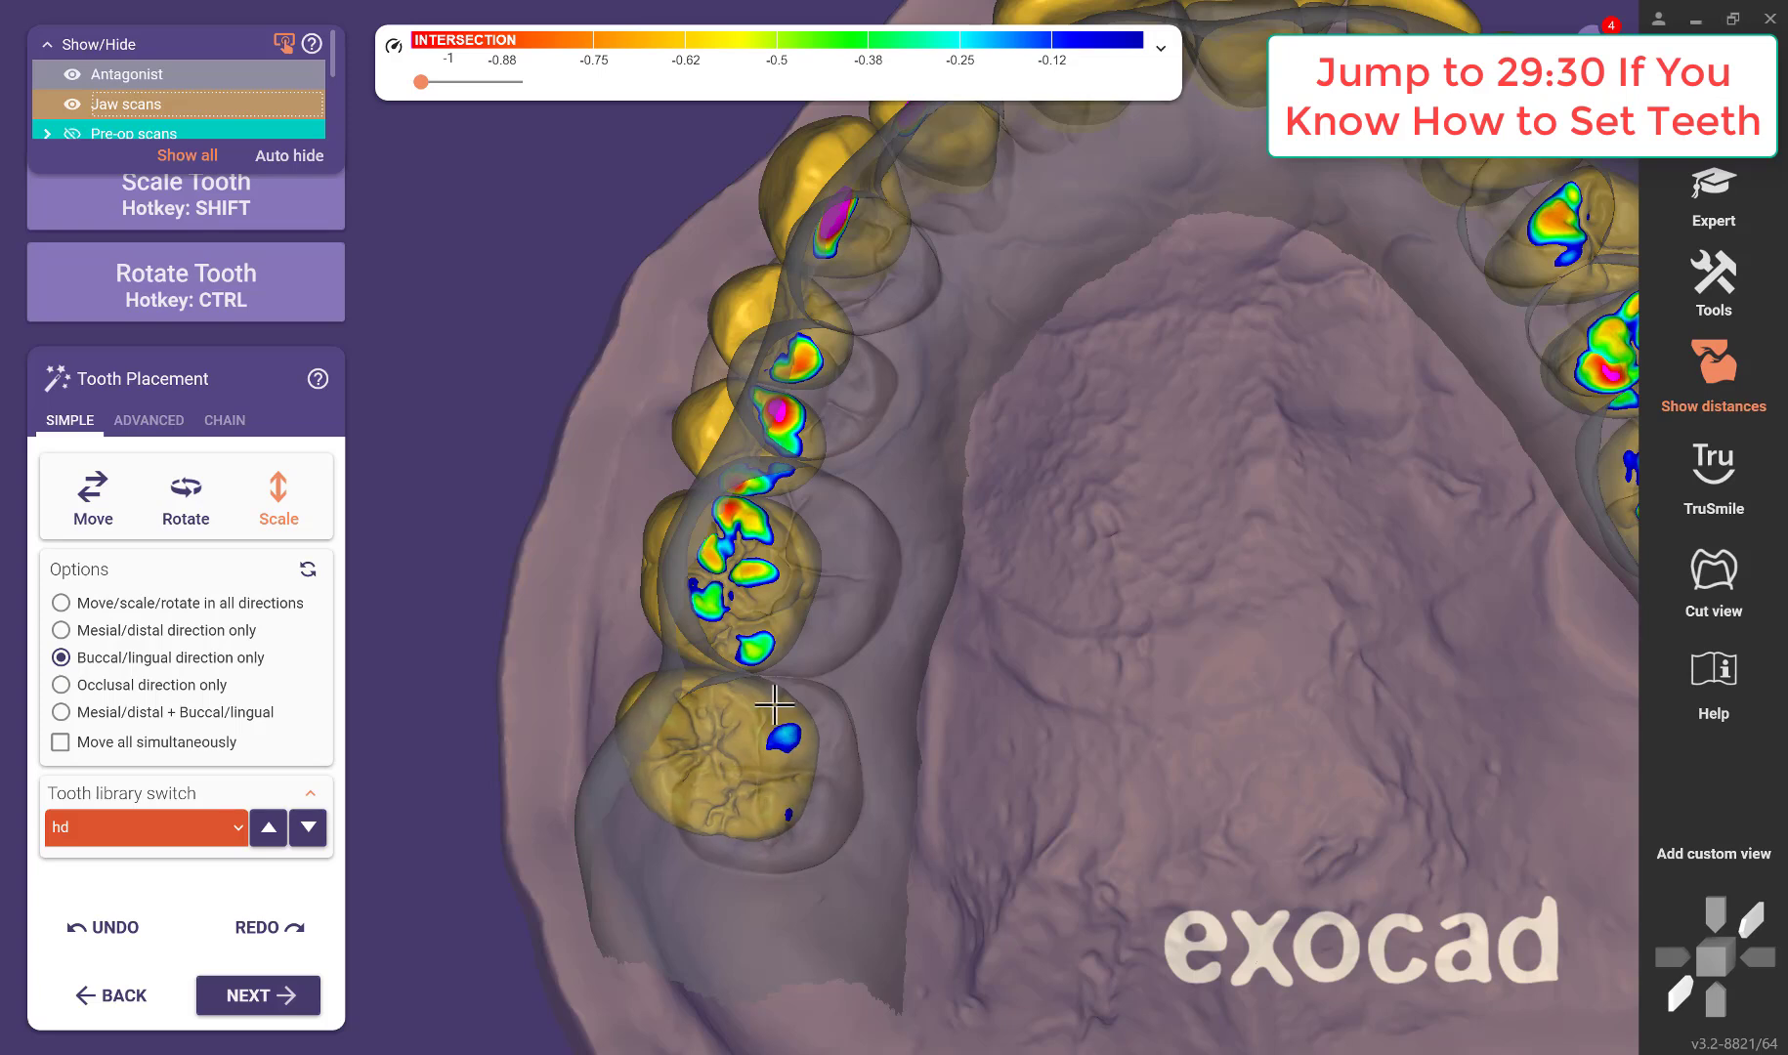
{"action": "left_click_drag", "start_coordinate": [776, 585], "coordinate": [792, 585]}
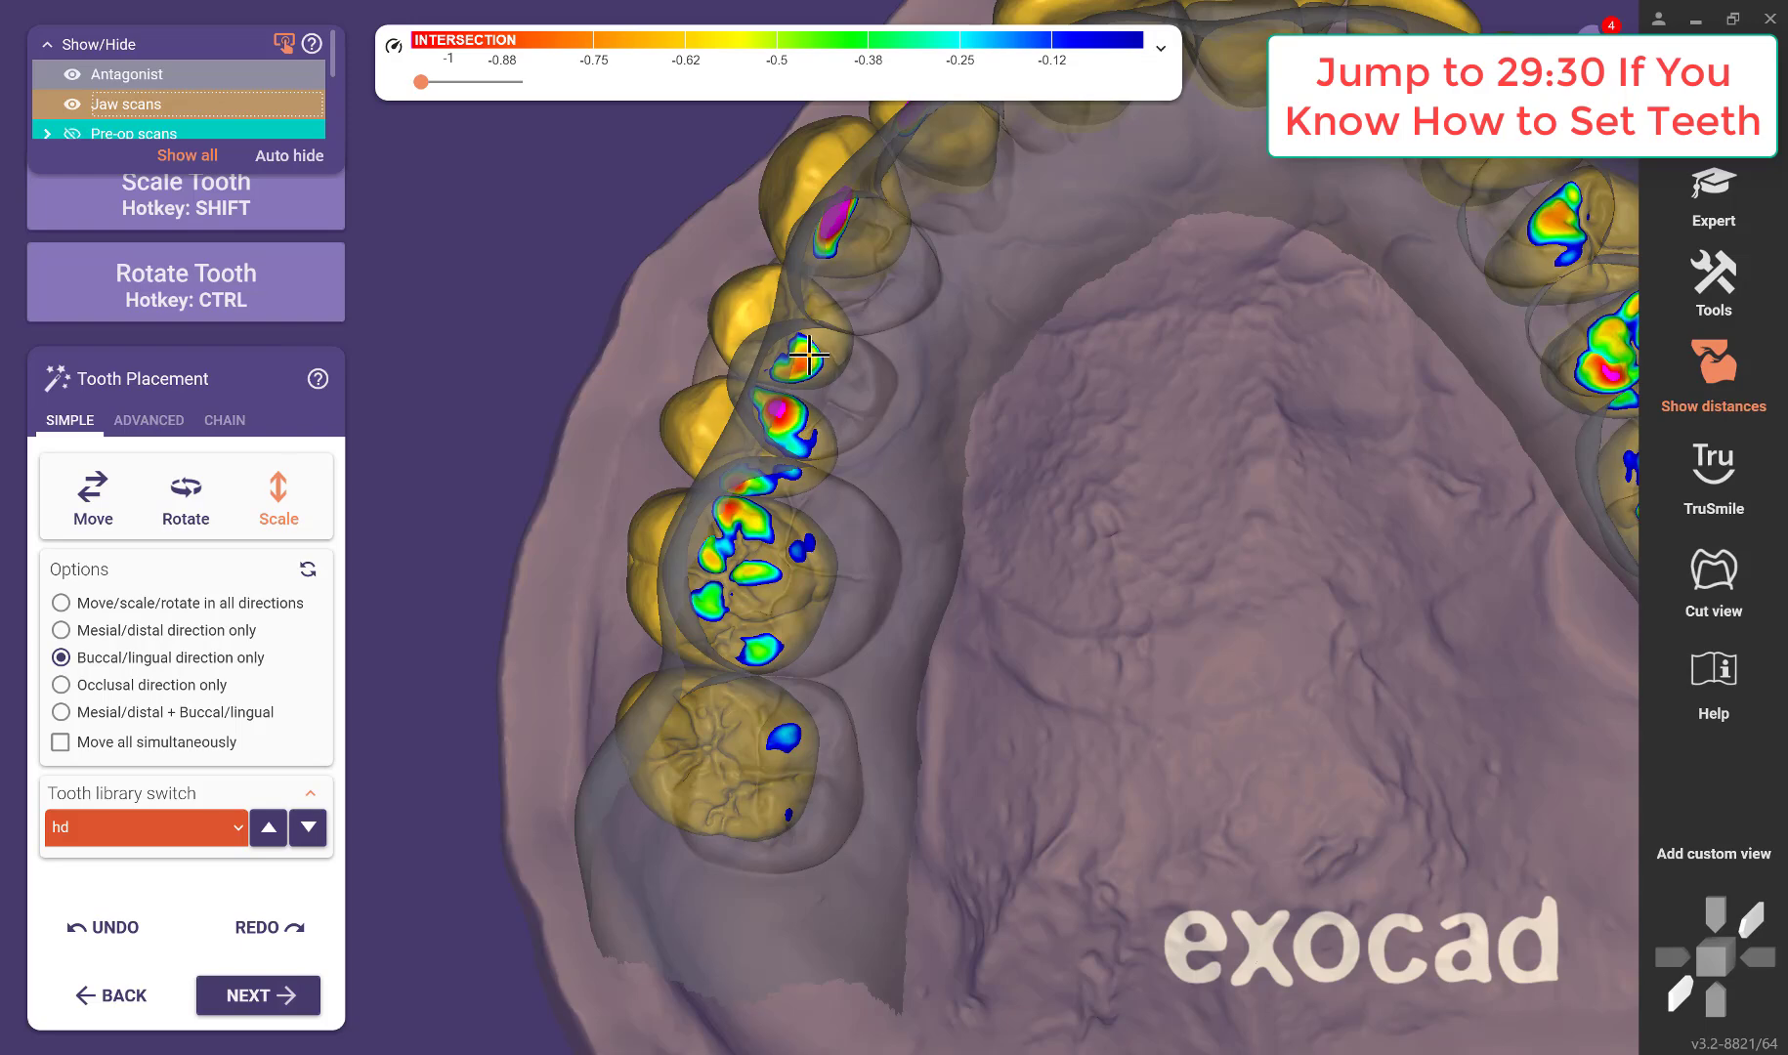
{"action": "left_click_drag", "start_coordinate": [811, 355], "coordinate": [823, 356]}
Scale the upper left premolars and molars slightly in the buccal/lingual direction only.
{"action": "middle_click_drag", "start_coordinate": [1228, 604], "coordinate": [710, 705]}
{"action": "right_click_drag", "start_coordinate": [898, 710], "coordinate": [904, 718]}
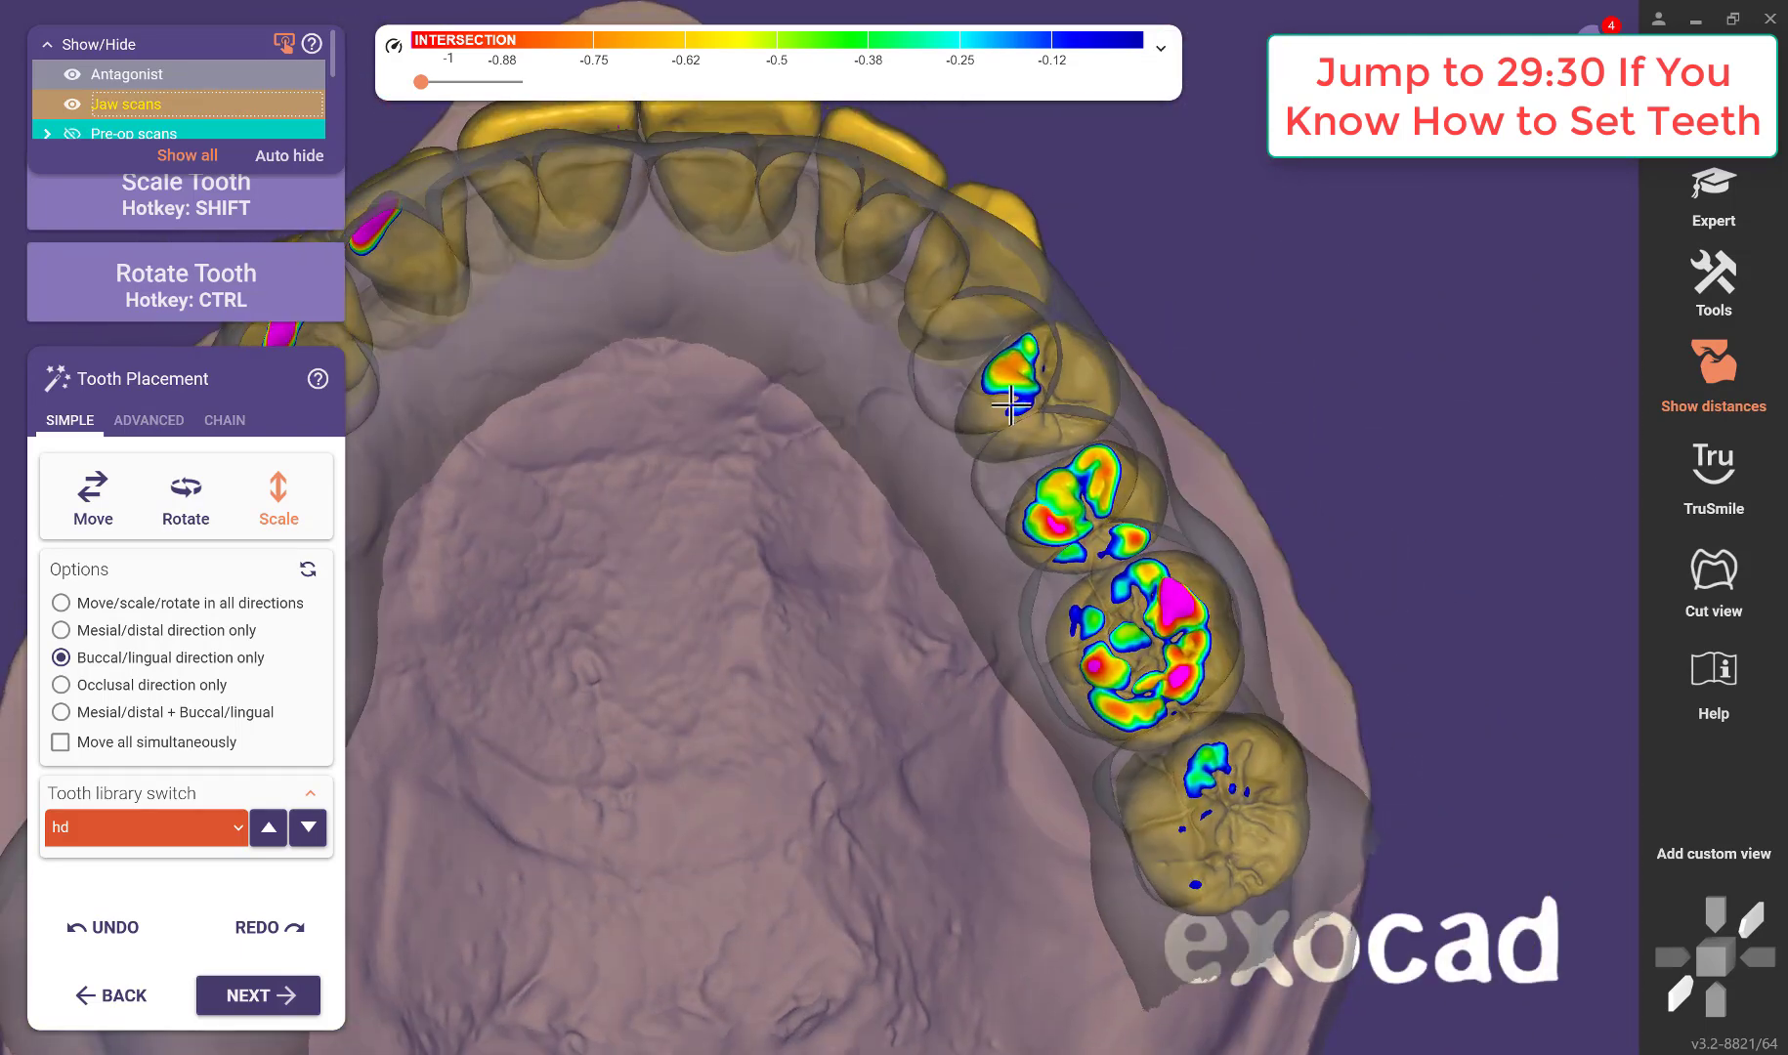
{"action": "left_click_drag", "start_coordinate": [1012, 414], "coordinate": [1004, 411]}
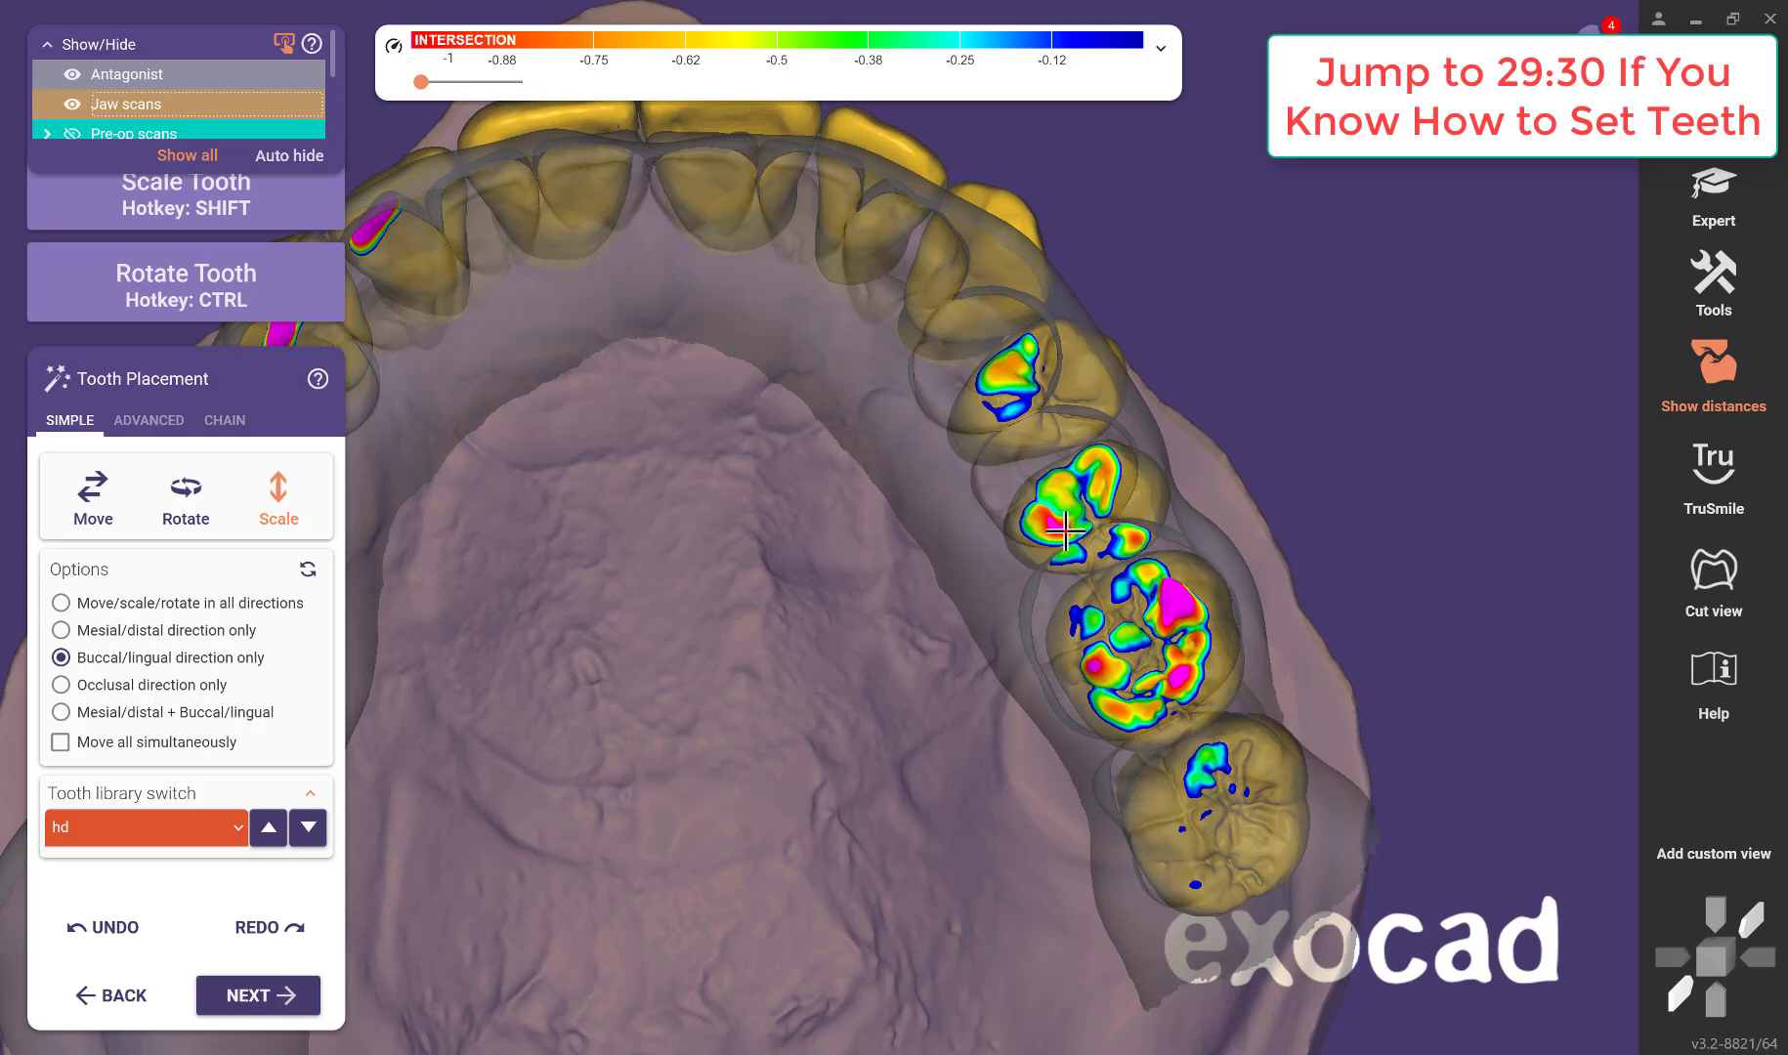
{"action": "left_click_drag", "start_coordinate": [1064, 531], "coordinate": [1072, 534]}
{"action": "left_click_drag", "start_coordinate": [1114, 656], "coordinate": [1101, 664]}
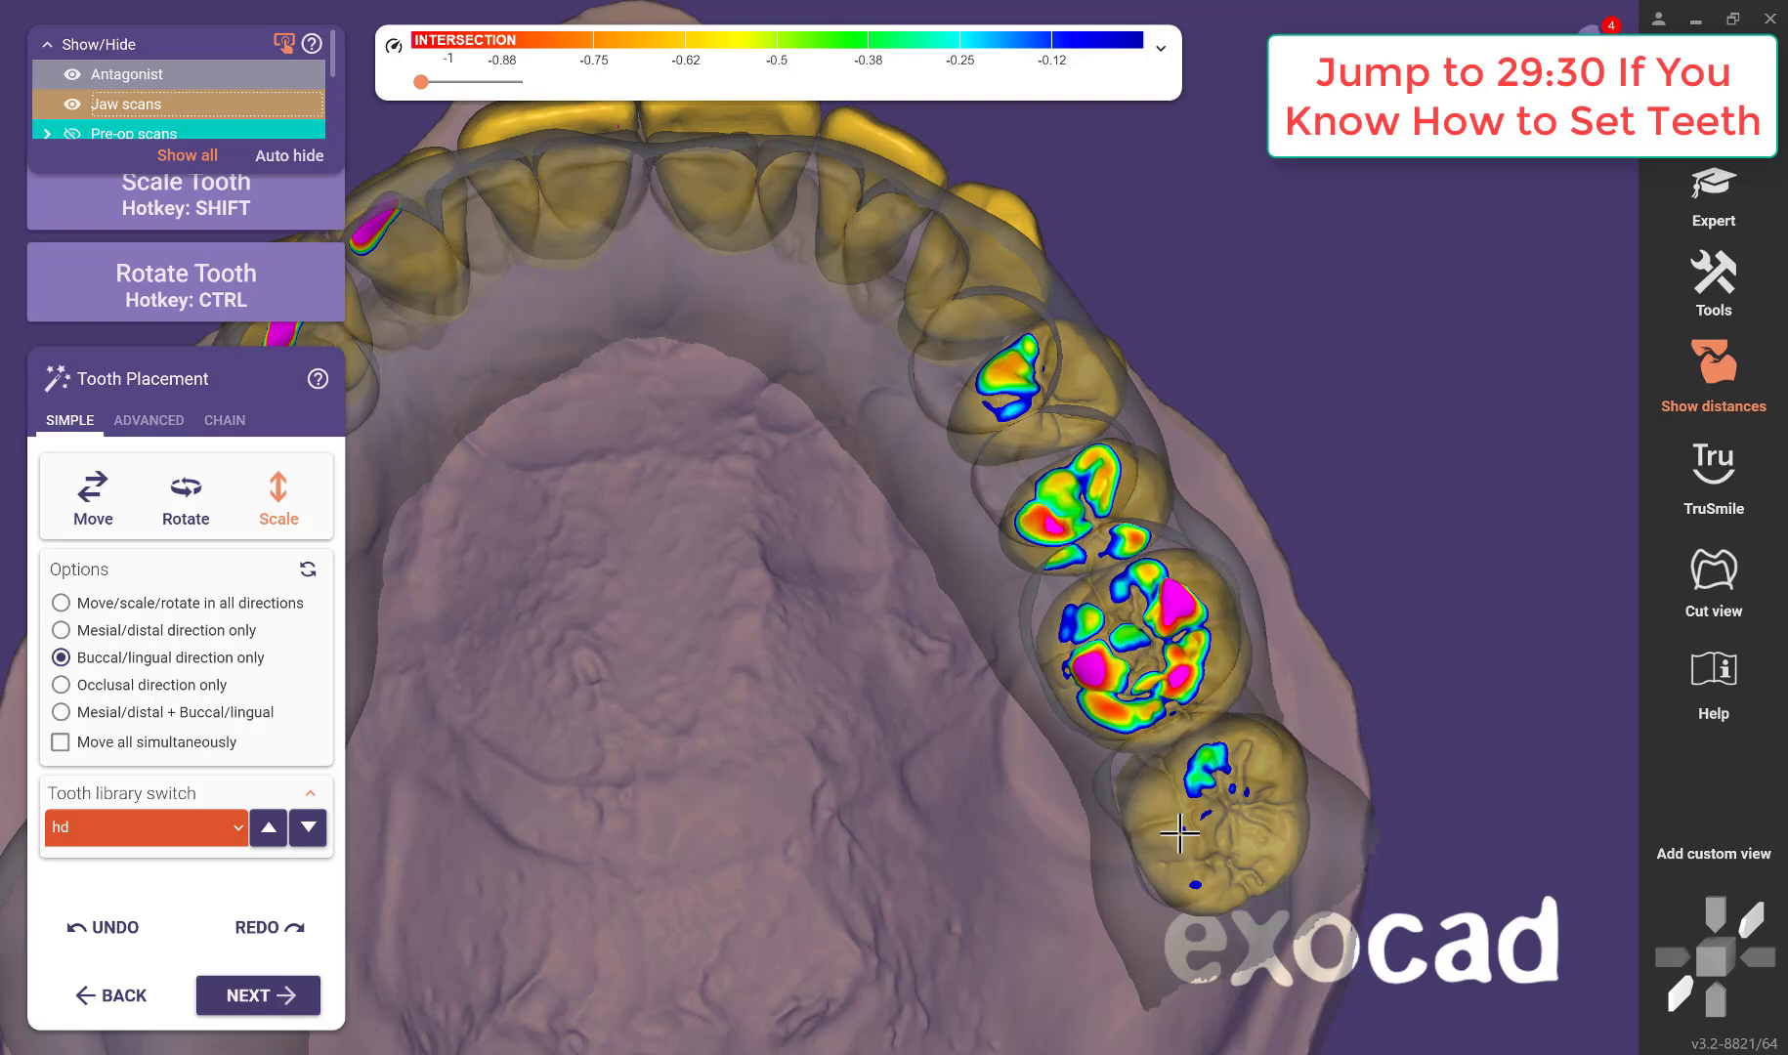
{"action": "mouse_move", "coordinate": [1181, 840]}
{"action": "left_mouse_down"}
{"action": "mouse_move", "coordinate": [1151, 845]}
{"action": "mouse_move", "coordinate": [1187, 845]}
{"action": "left_mouse_up"}
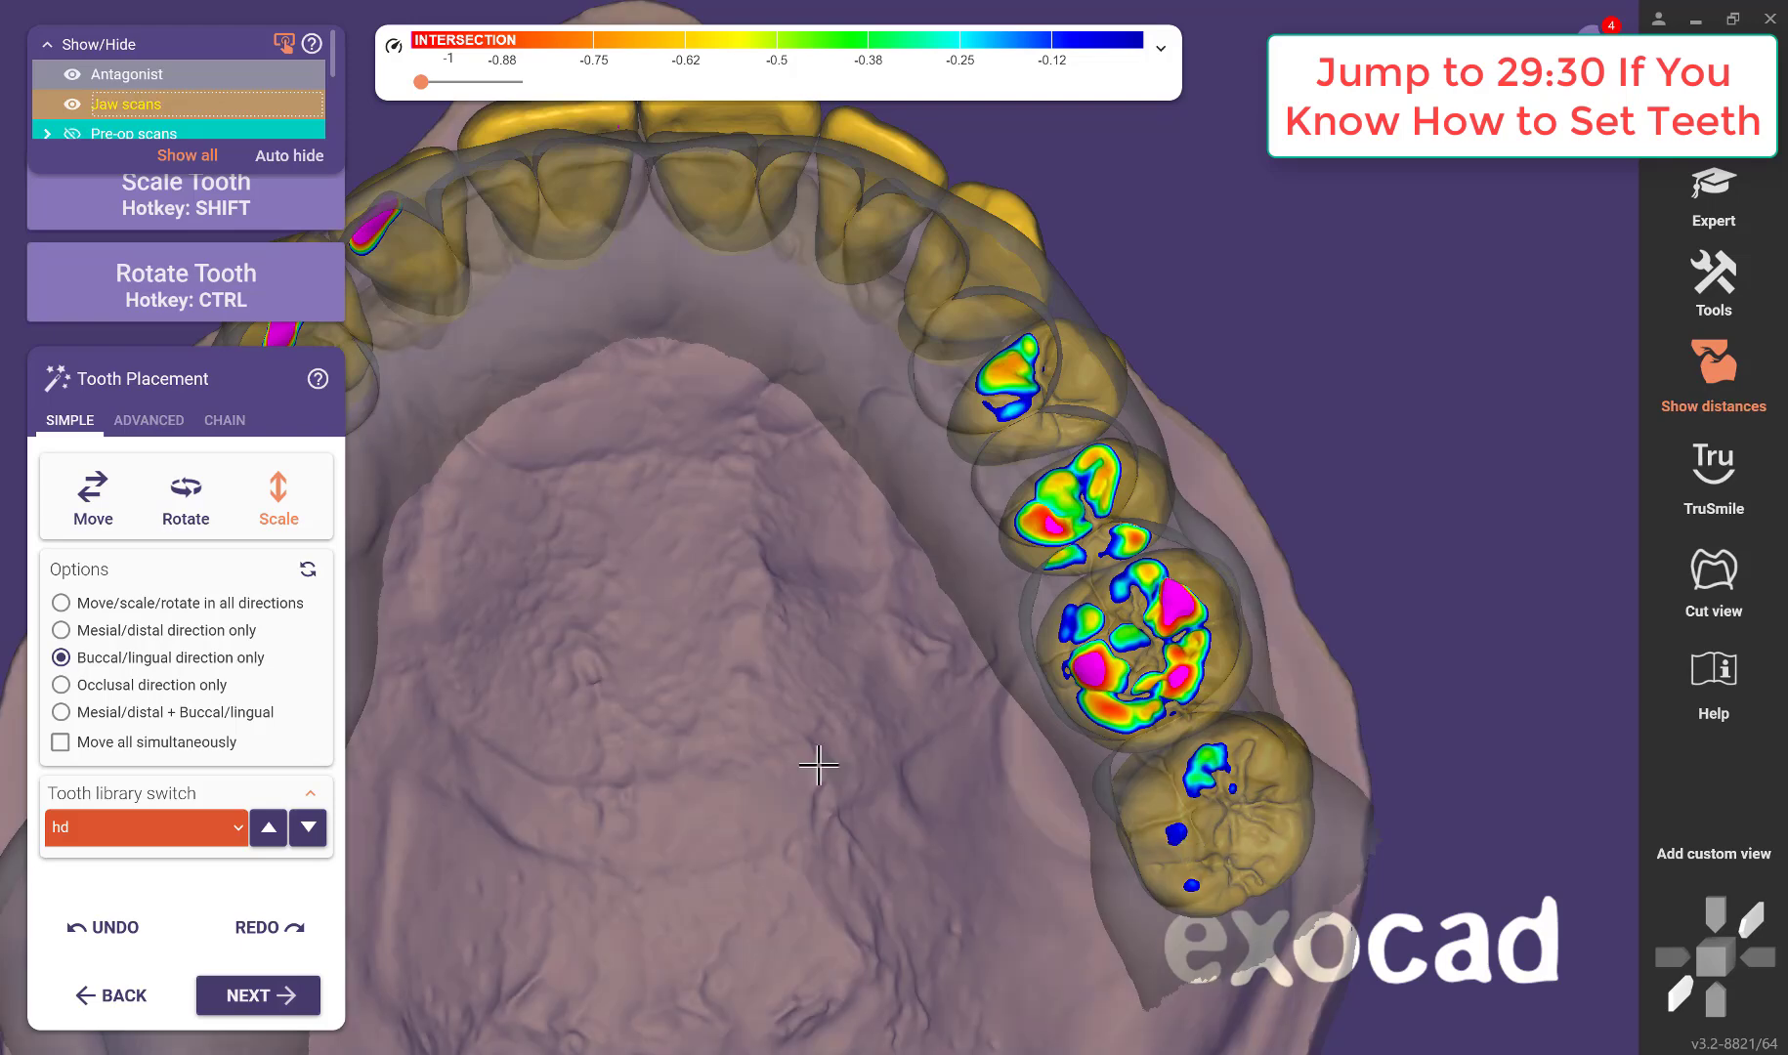
Return to chain mode and raise the upper left premolar area slightly away from the antagonist.
{"action": "scroll", "coordinate": [784, 736], "scroll_direction": "down", "scroll_amount": 3}
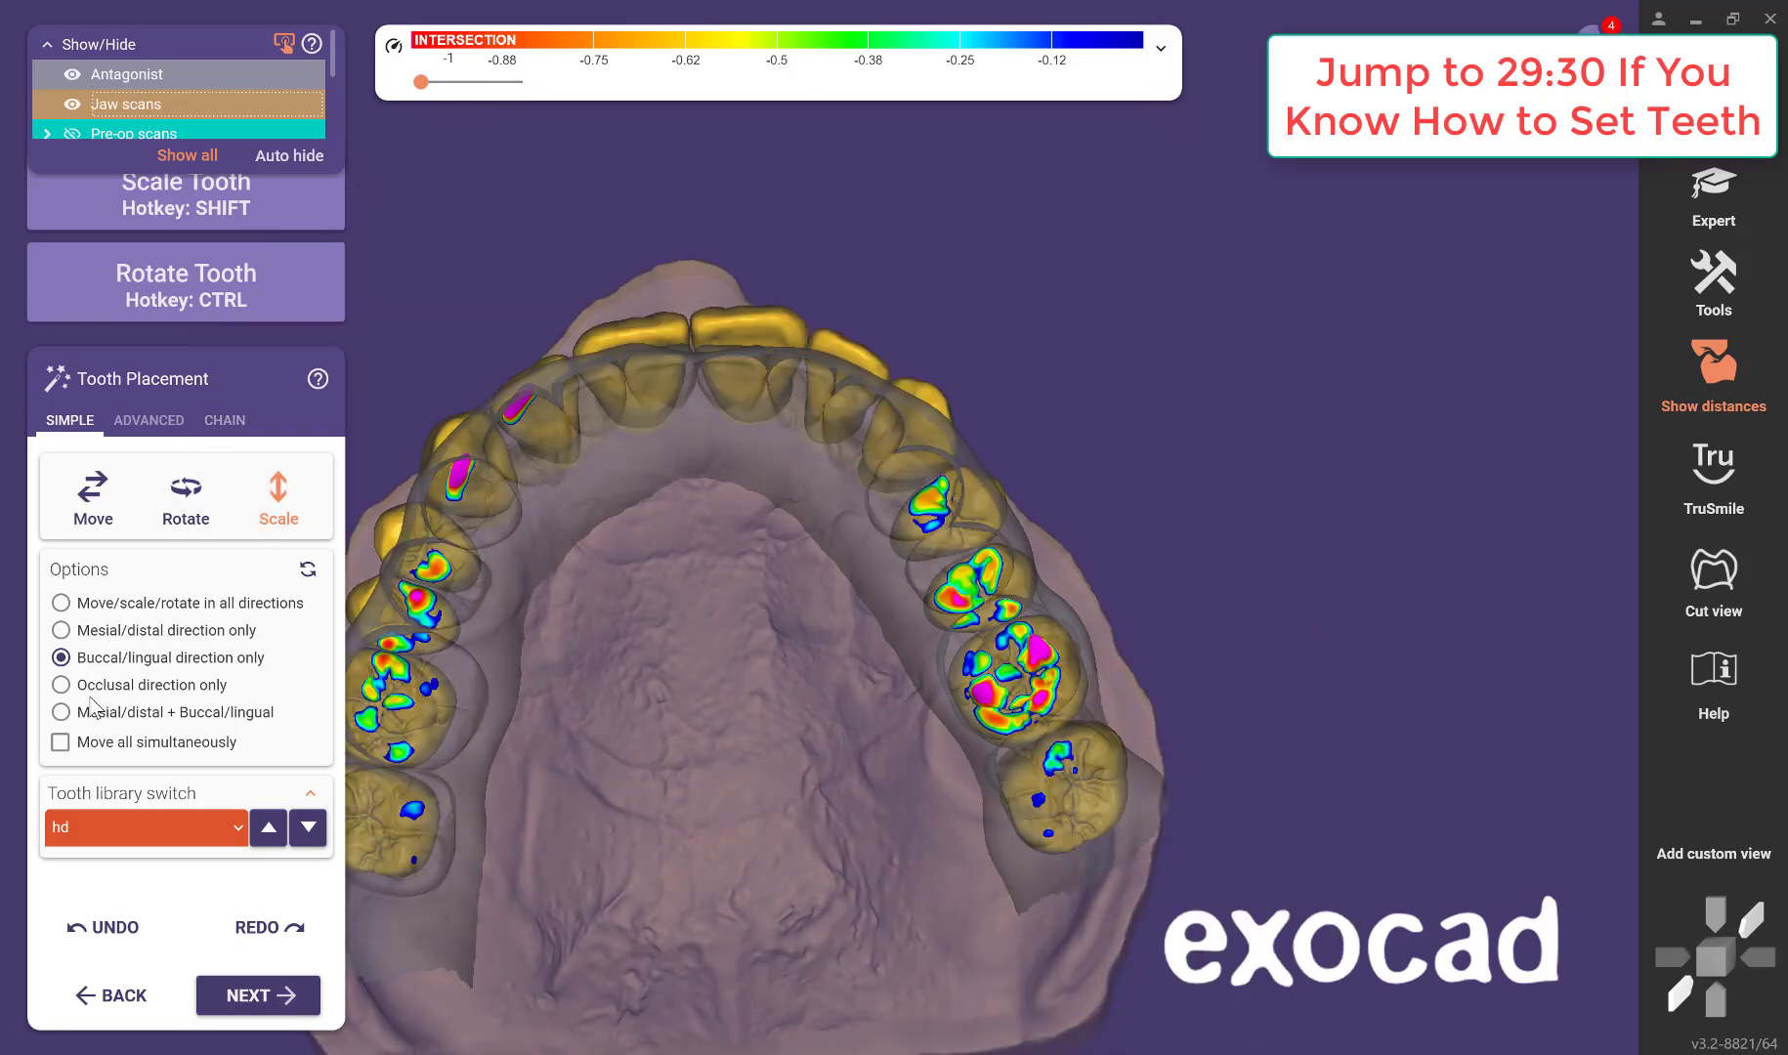
{"action": "left_click", "coordinate": [107, 525]}
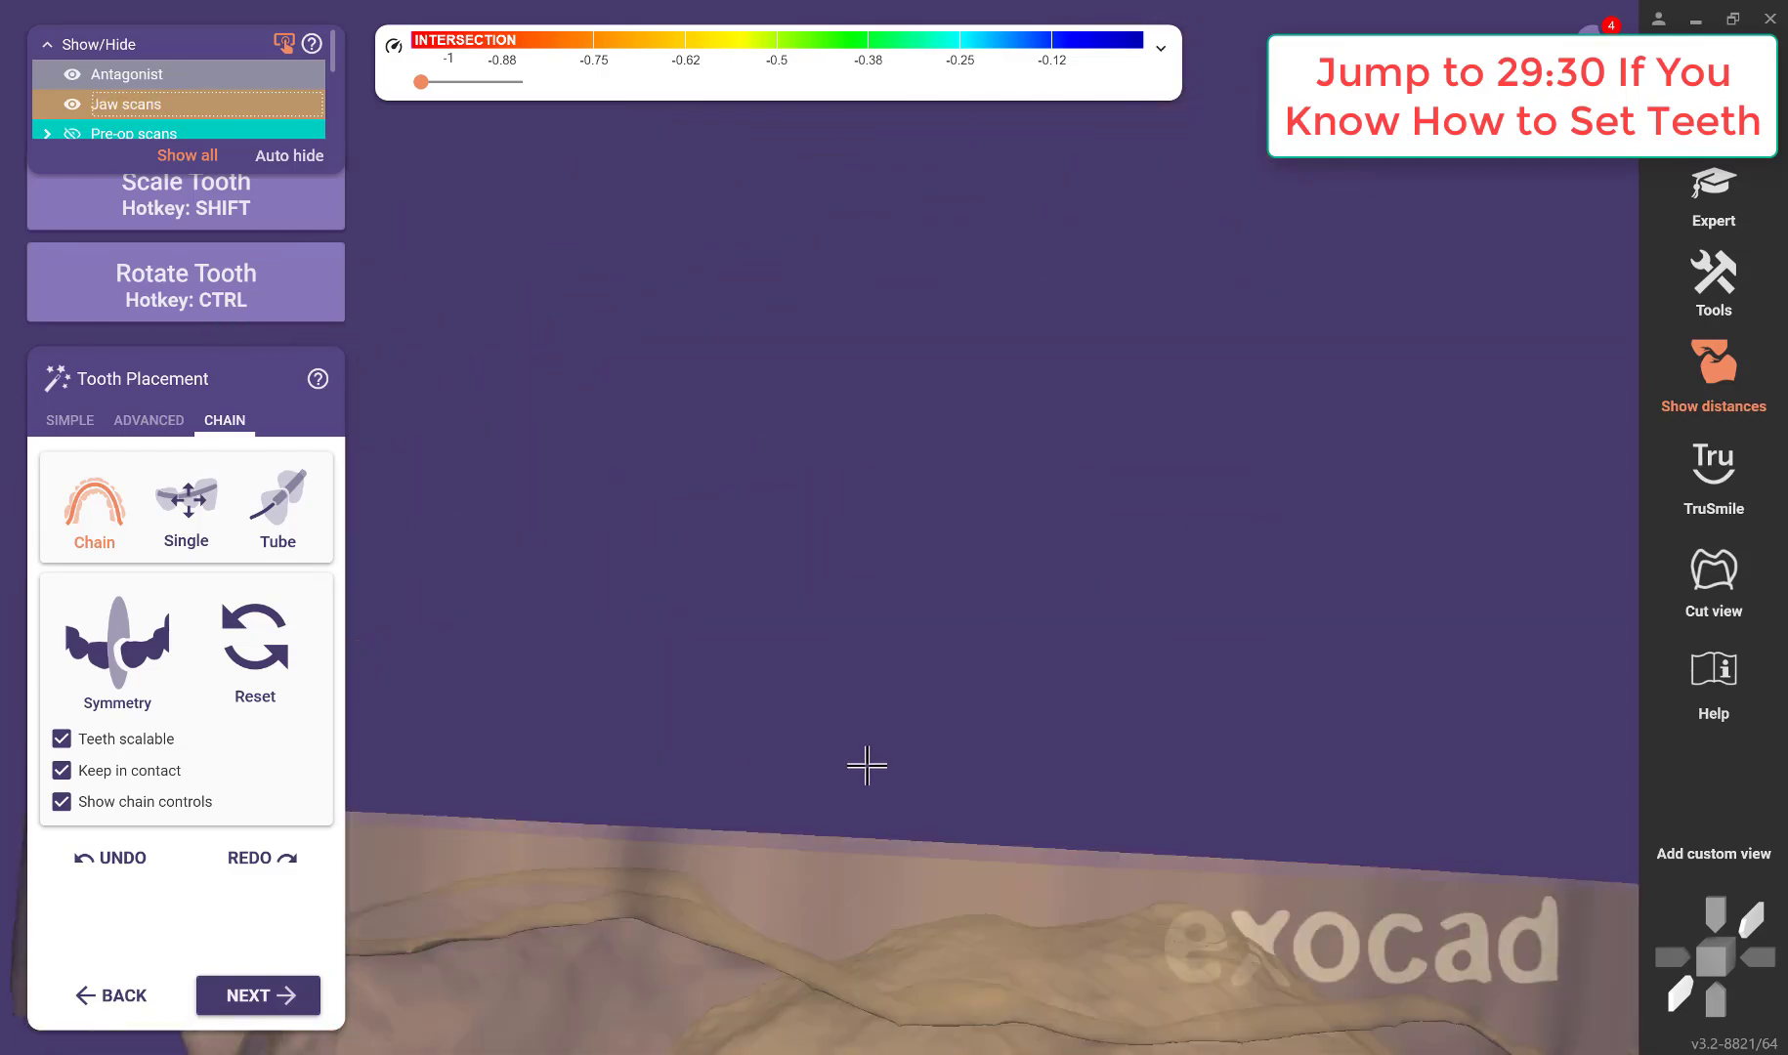
{"action": "middle_click_drag", "start_coordinate": [867, 766], "coordinate": [911, 145]}
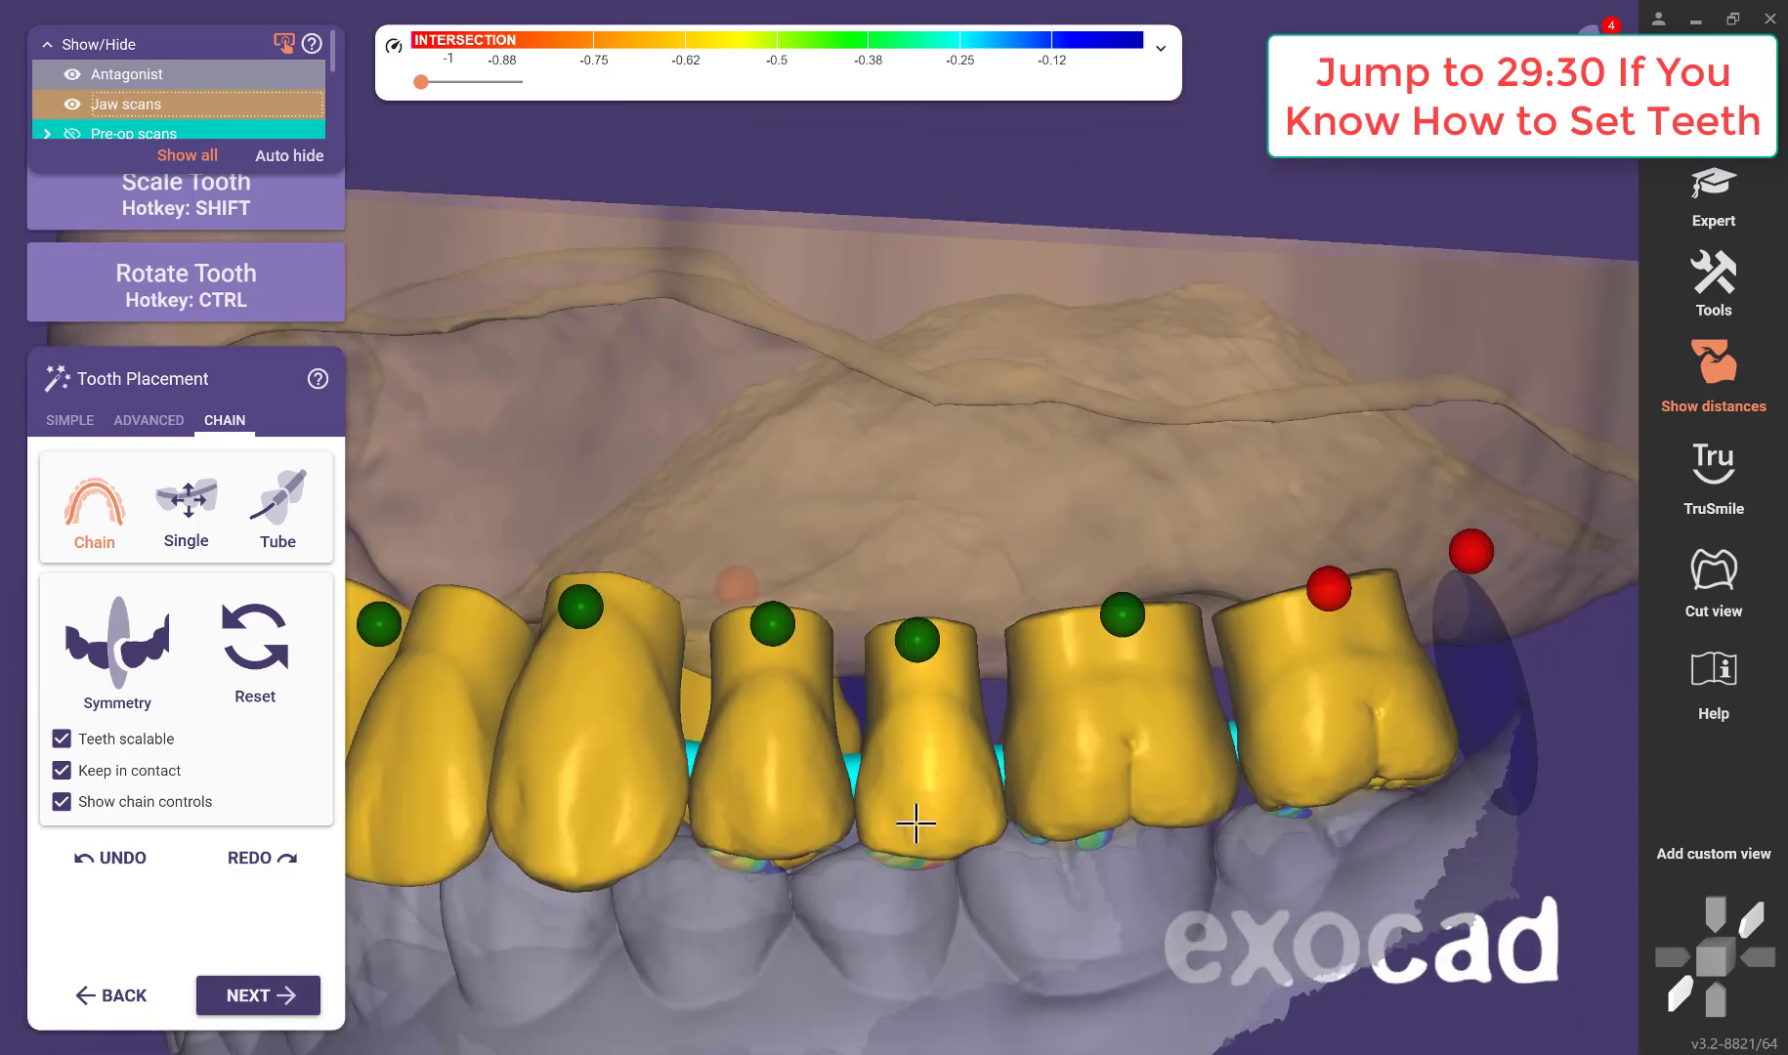
{"action": "left_click_drag", "start_coordinate": [916, 822], "coordinate": [916, 818]}
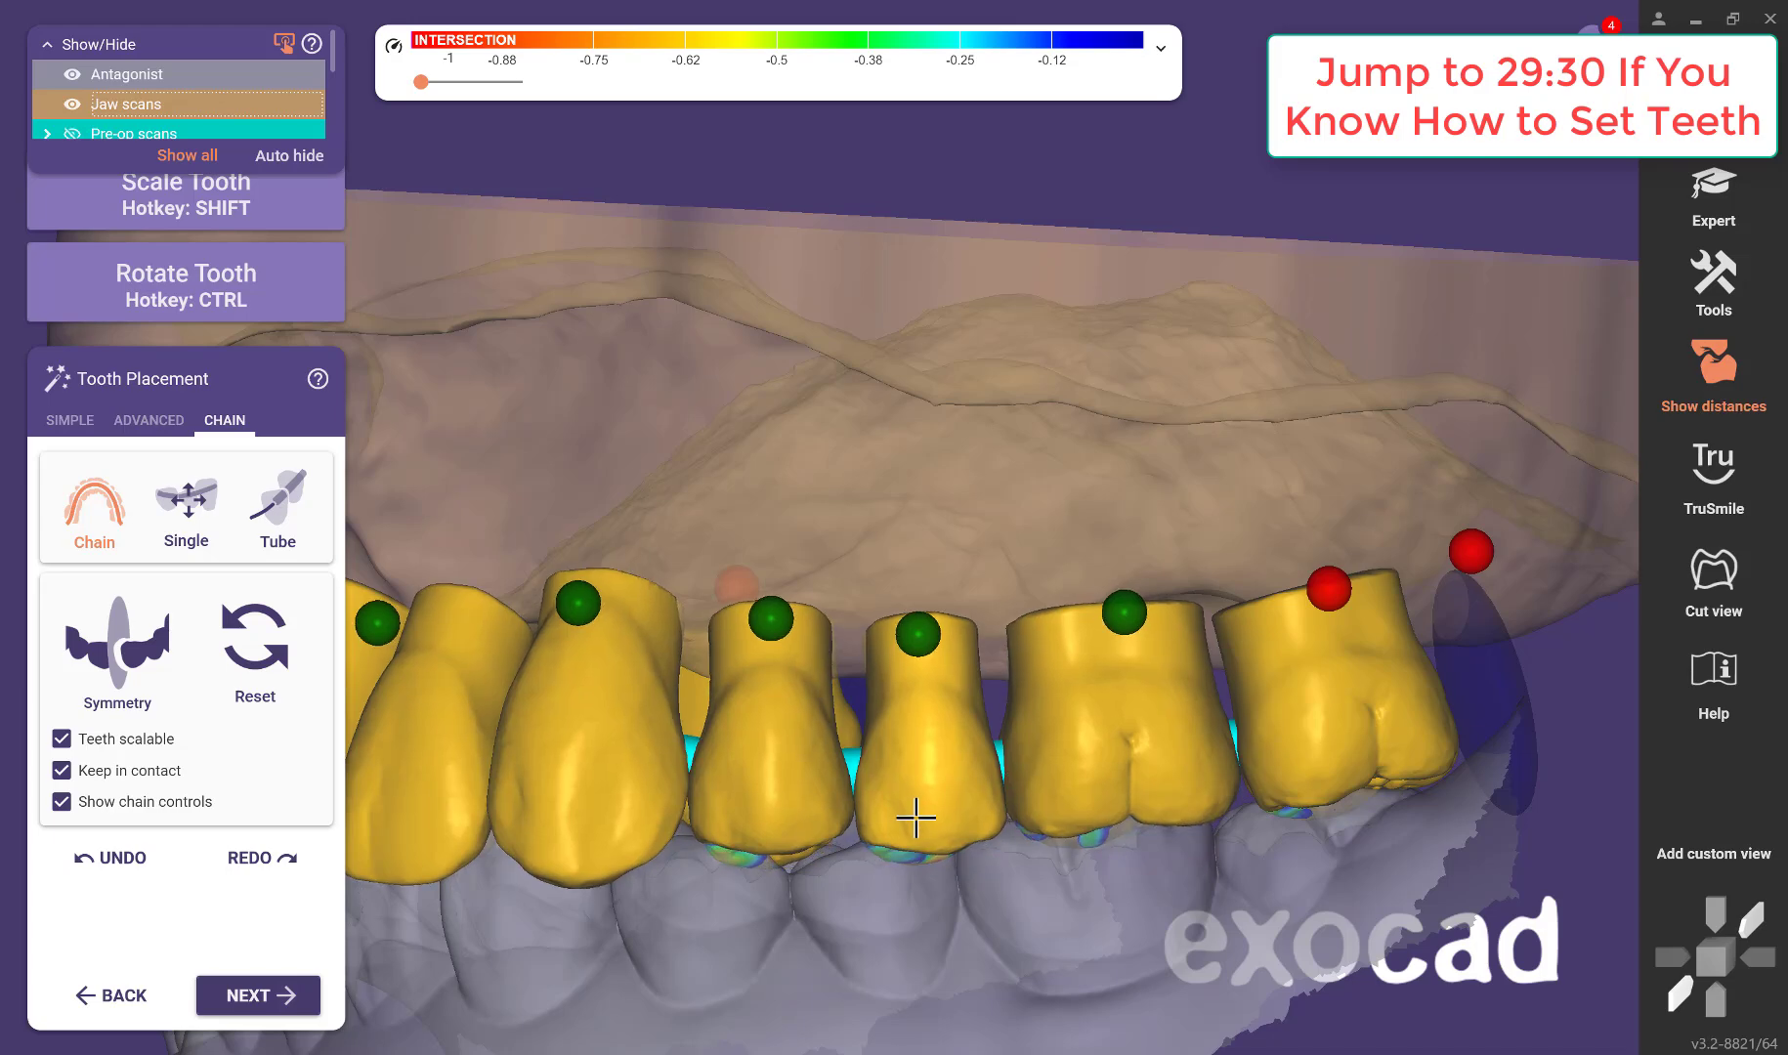
Lock the chain at the upper left first premolar and move the left canine slightly palatally.
{"action": "scroll", "coordinate": [908, 846], "scroll_direction": "down", "scroll_amount": 4}
{"action": "right_click_drag", "start_coordinate": [902, 848], "coordinate": [823, 770]}
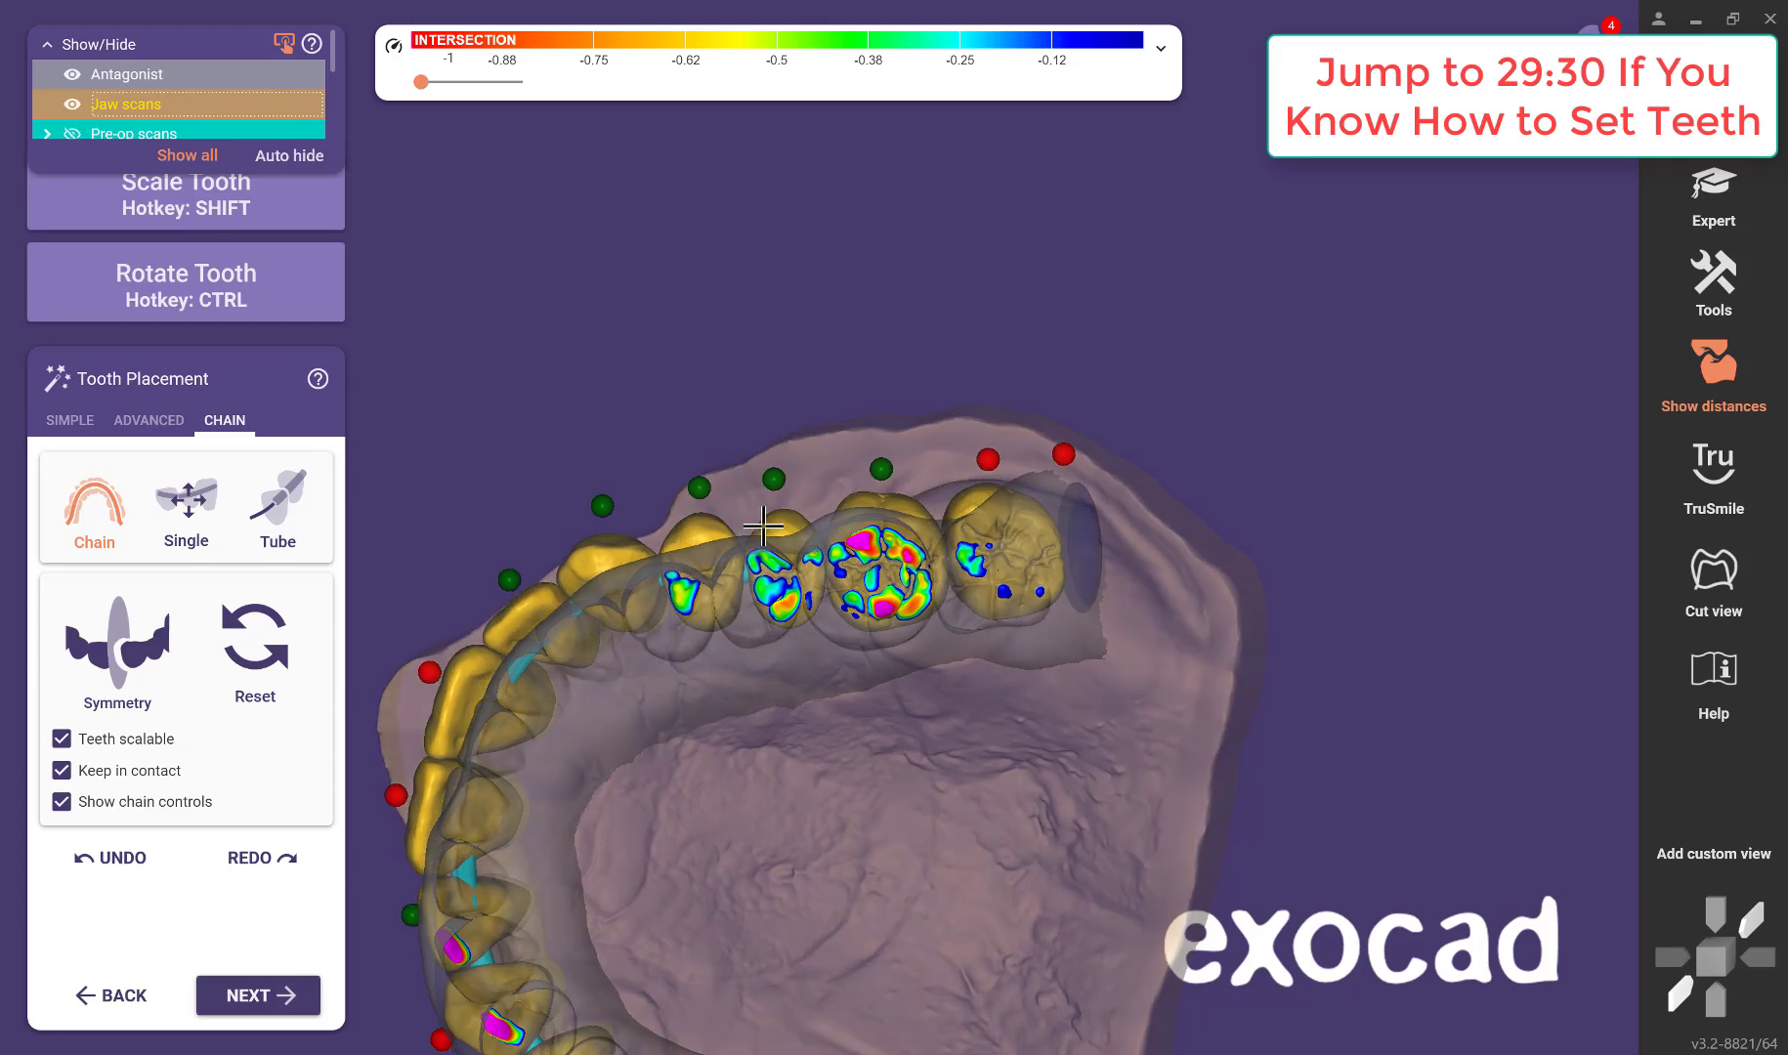
{"action": "scroll", "coordinate": [669, 731], "scroll_direction": "up", "scroll_amount": 3}
{"action": "middle_click_drag", "start_coordinate": [686, 782], "coordinate": [798, 743]}
{"action": "right_click_drag", "start_coordinate": [798, 743], "coordinate": [786, 775]}
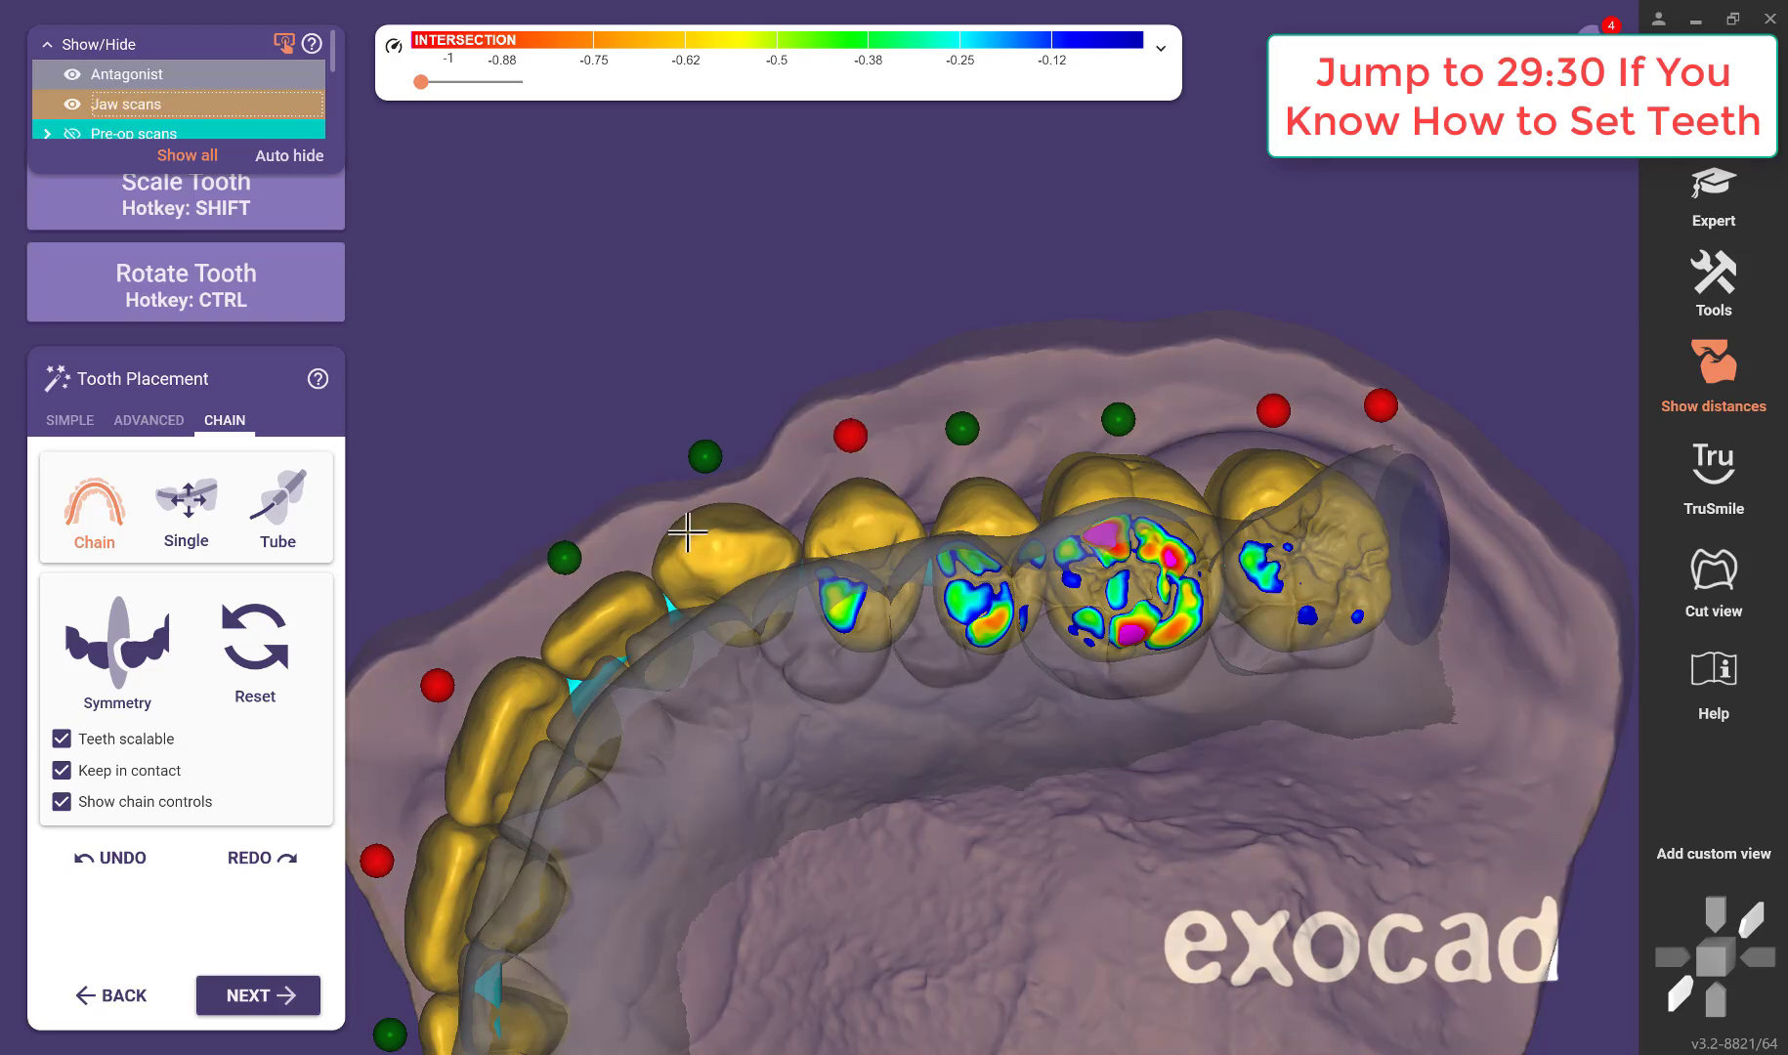
{"action": "left_click_drag", "start_coordinate": [687, 531], "coordinate": [691, 540]}
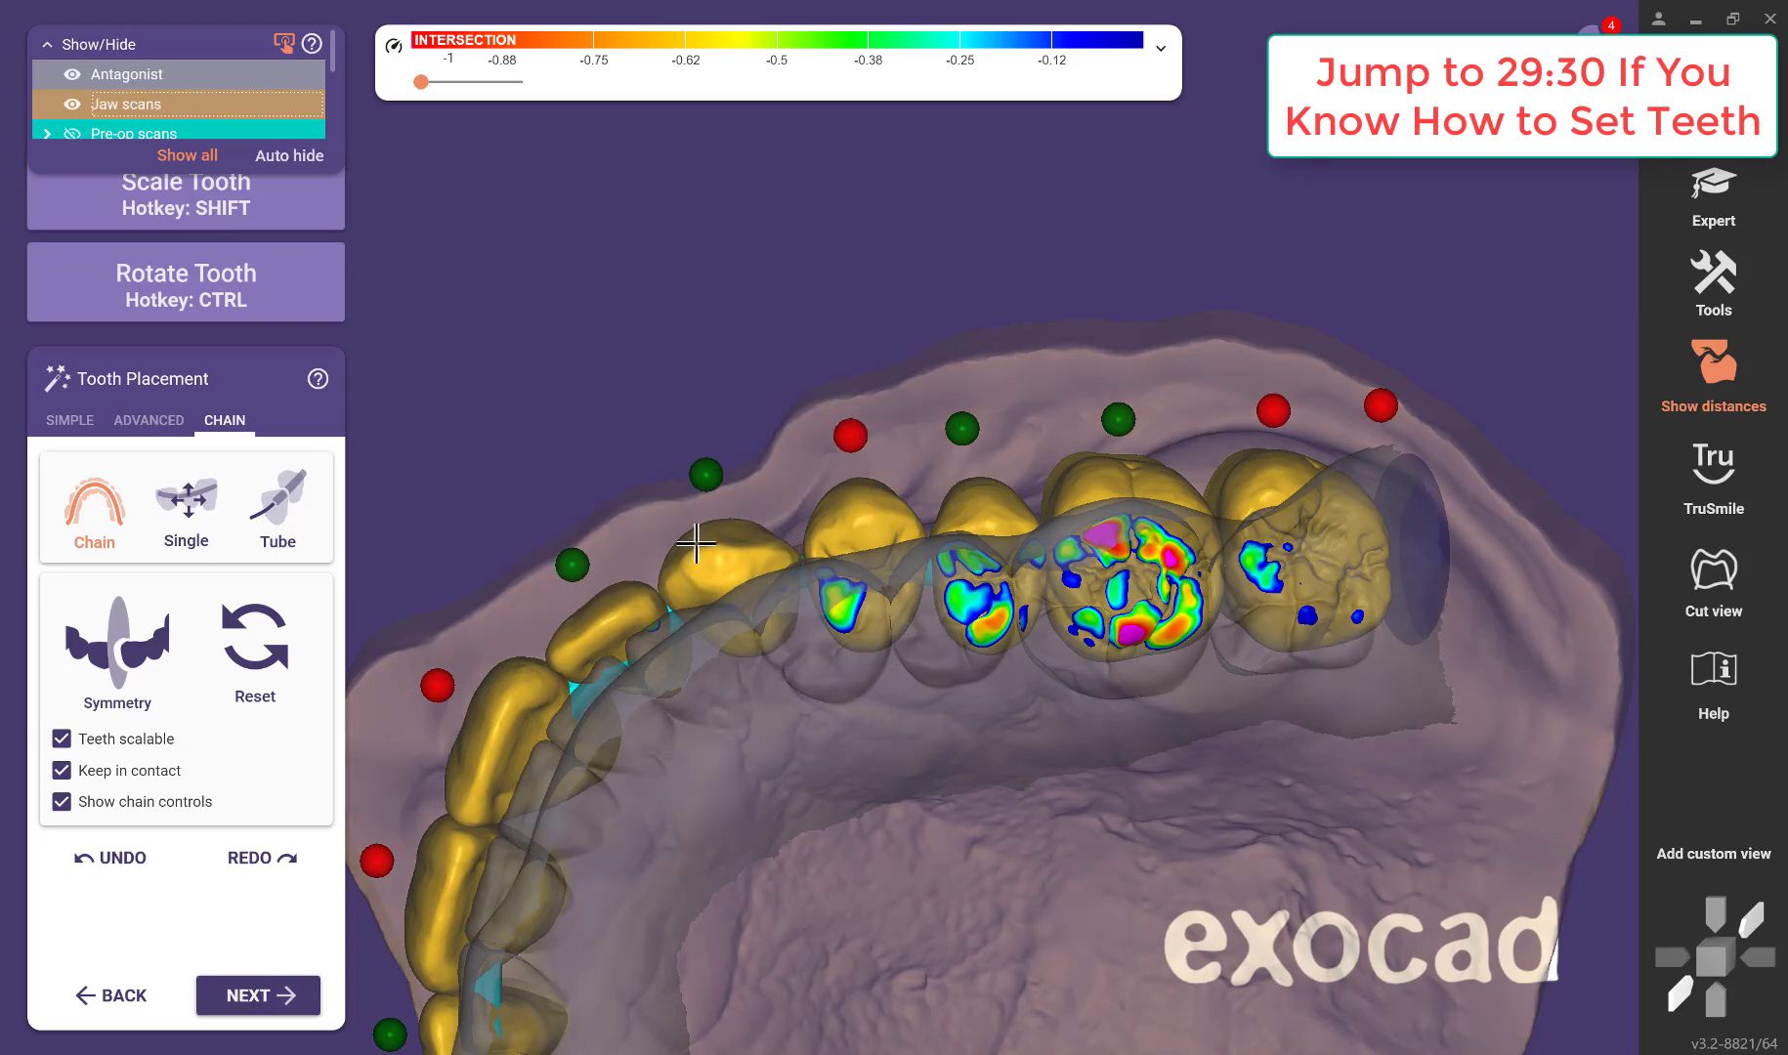
Lock the upper left canine, unlock the first premolar, and move the left premolars and first molar slightly buccally.
{"action": "right_click_drag", "start_coordinate": [961, 731], "coordinate": [934, 711]}
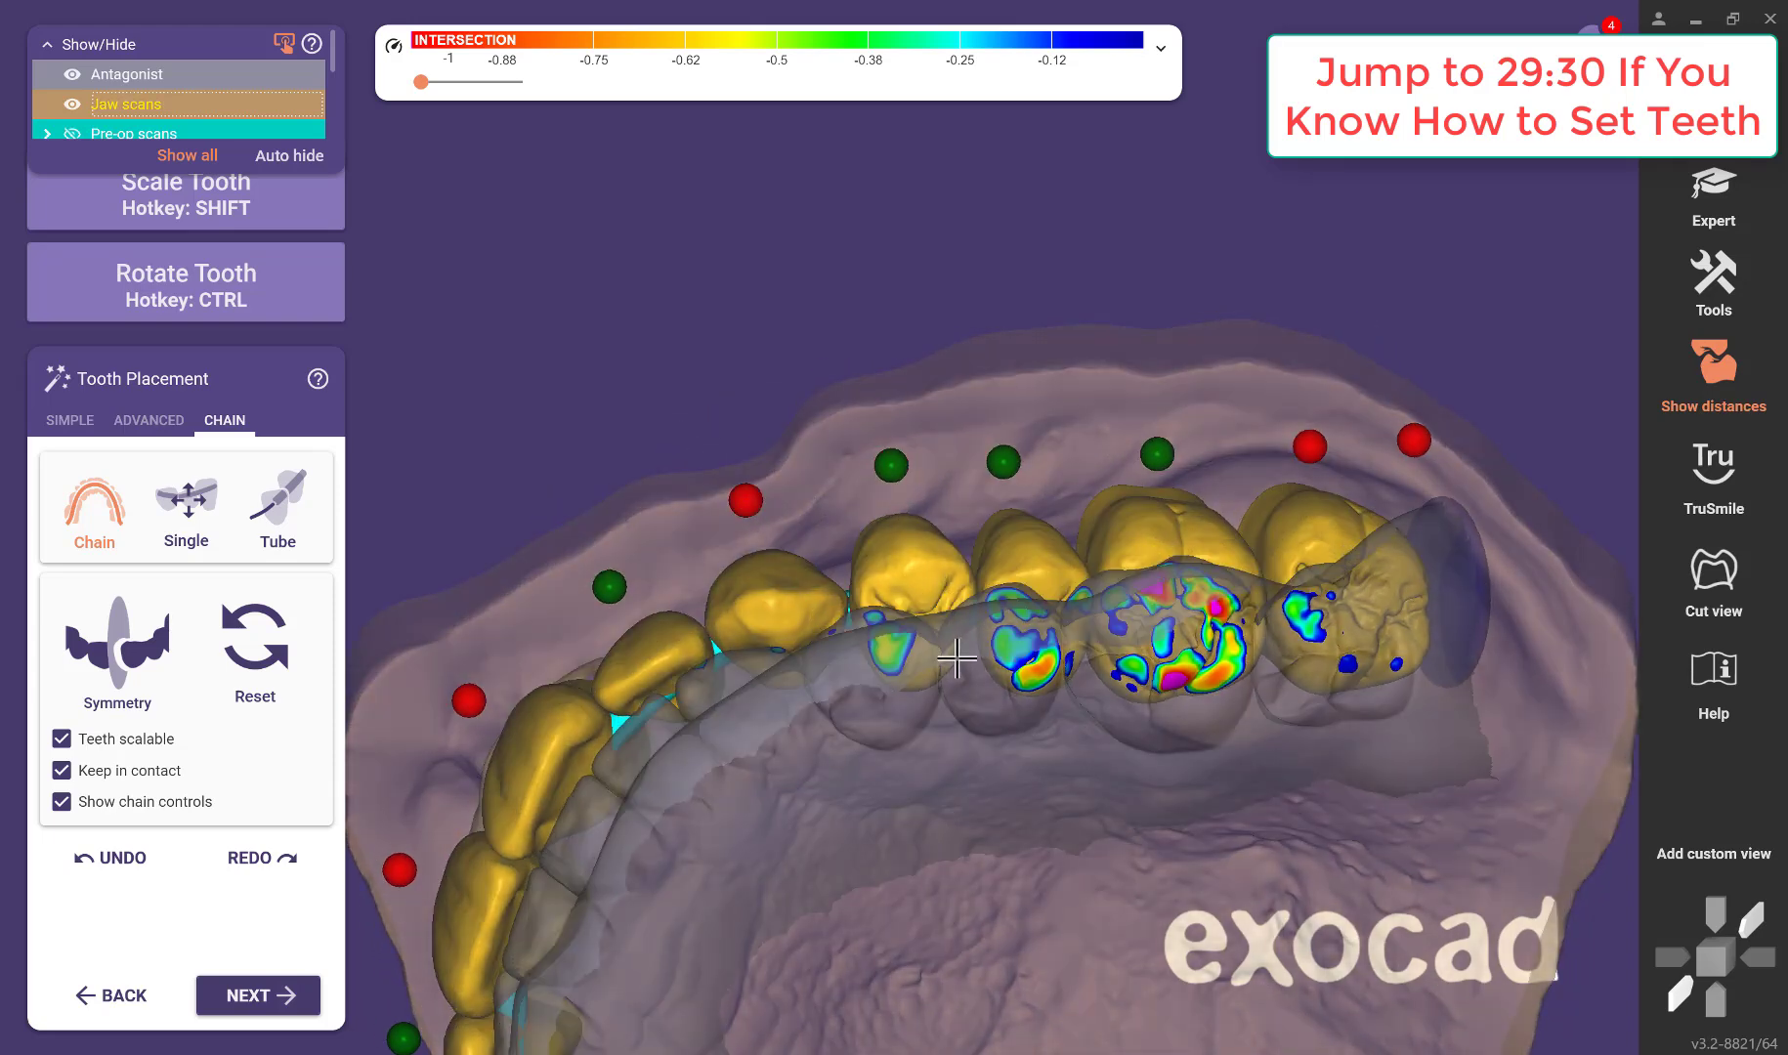
{"action": "right_click_drag", "start_coordinate": [962, 591], "coordinate": [970, 594]}
{"action": "scroll", "coordinate": [953, 635], "scroll_direction": "up", "scroll_amount": 3}
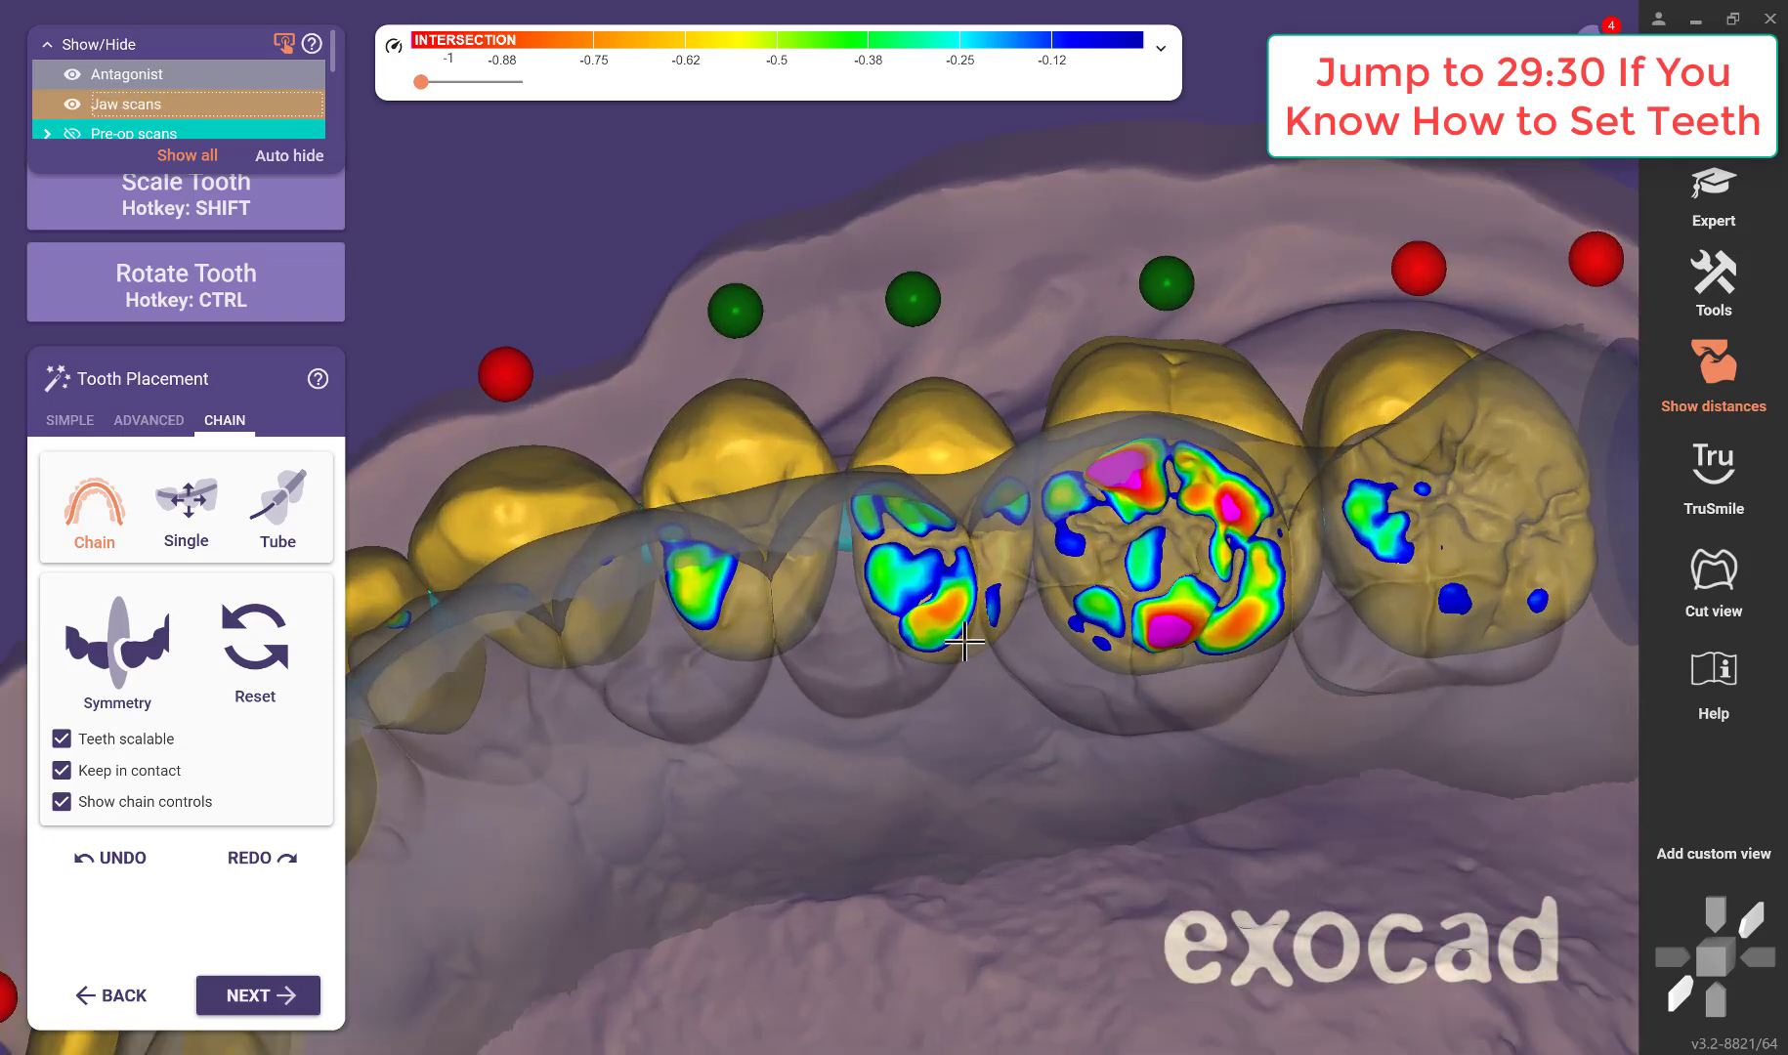
{"action": "left_click_drag", "start_coordinate": [961, 611], "coordinate": [968, 587]}
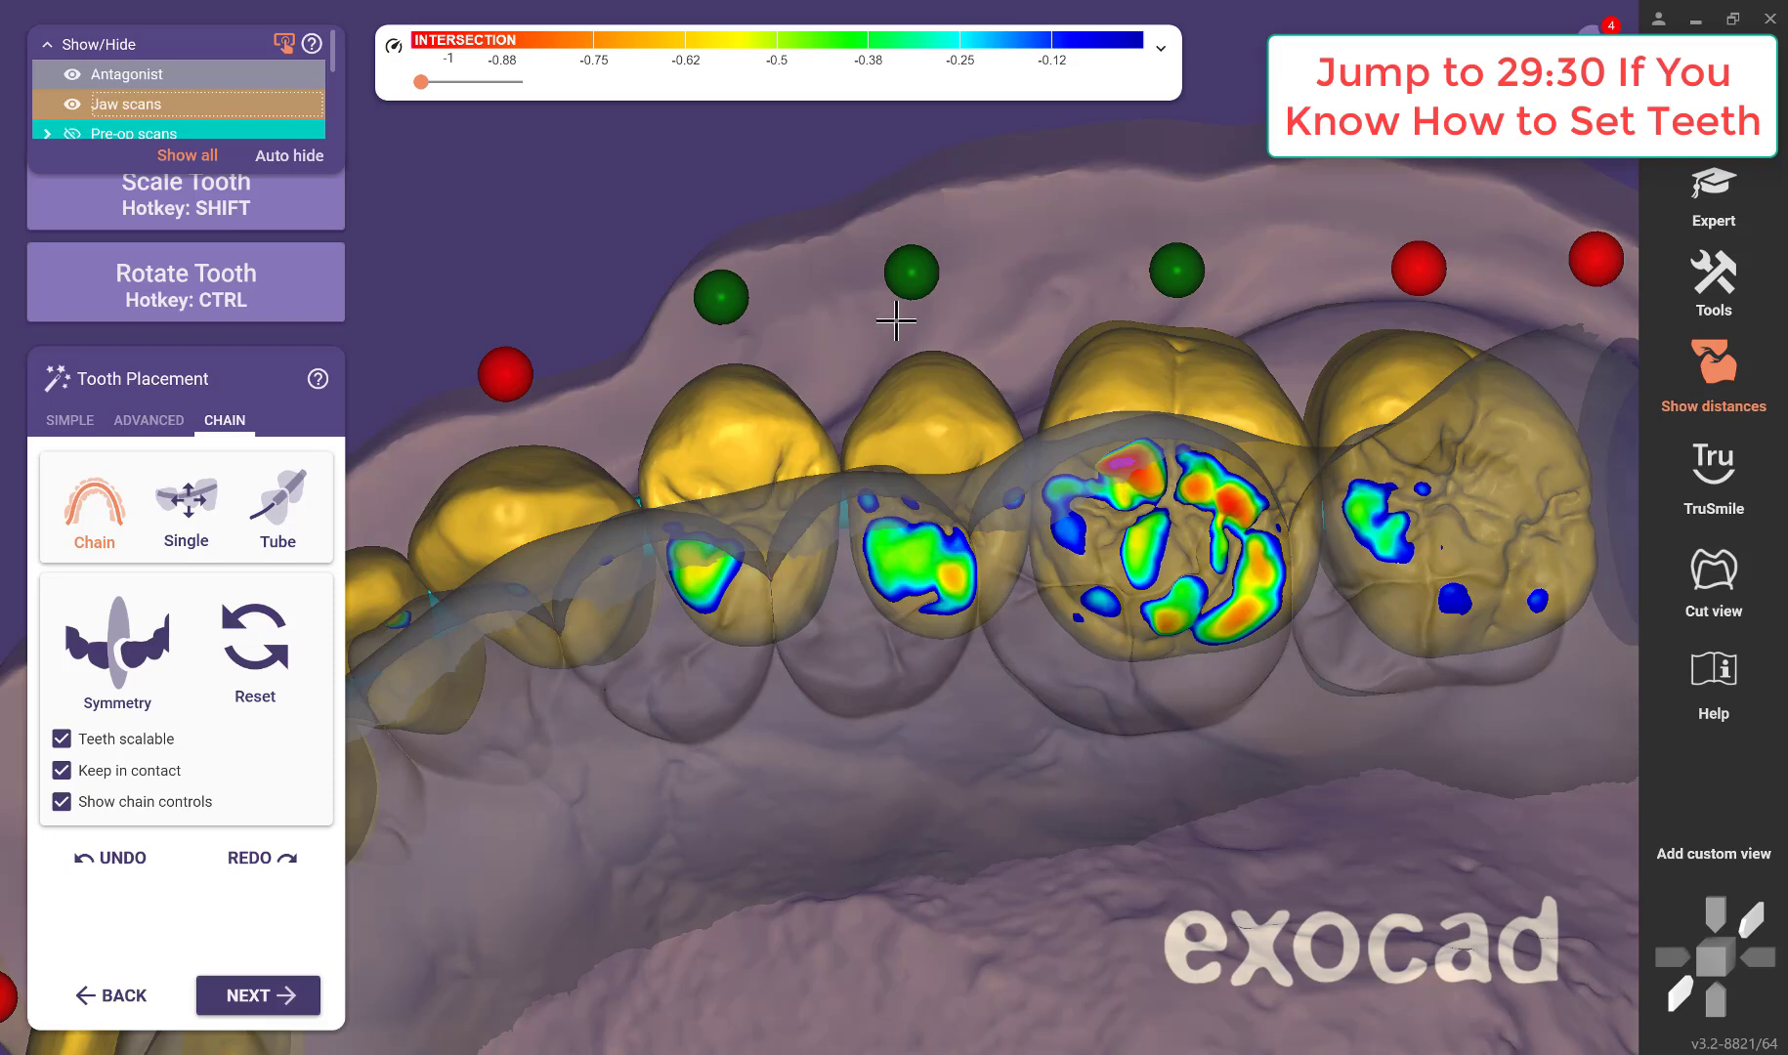
Lock the upper left second premolar and move the left first premolar and first molar slightly palatally.
{"action": "left_click", "coordinate": [910, 272]}
{"action": "left_click_drag", "start_coordinate": [733, 511], "coordinate": [735, 528]}
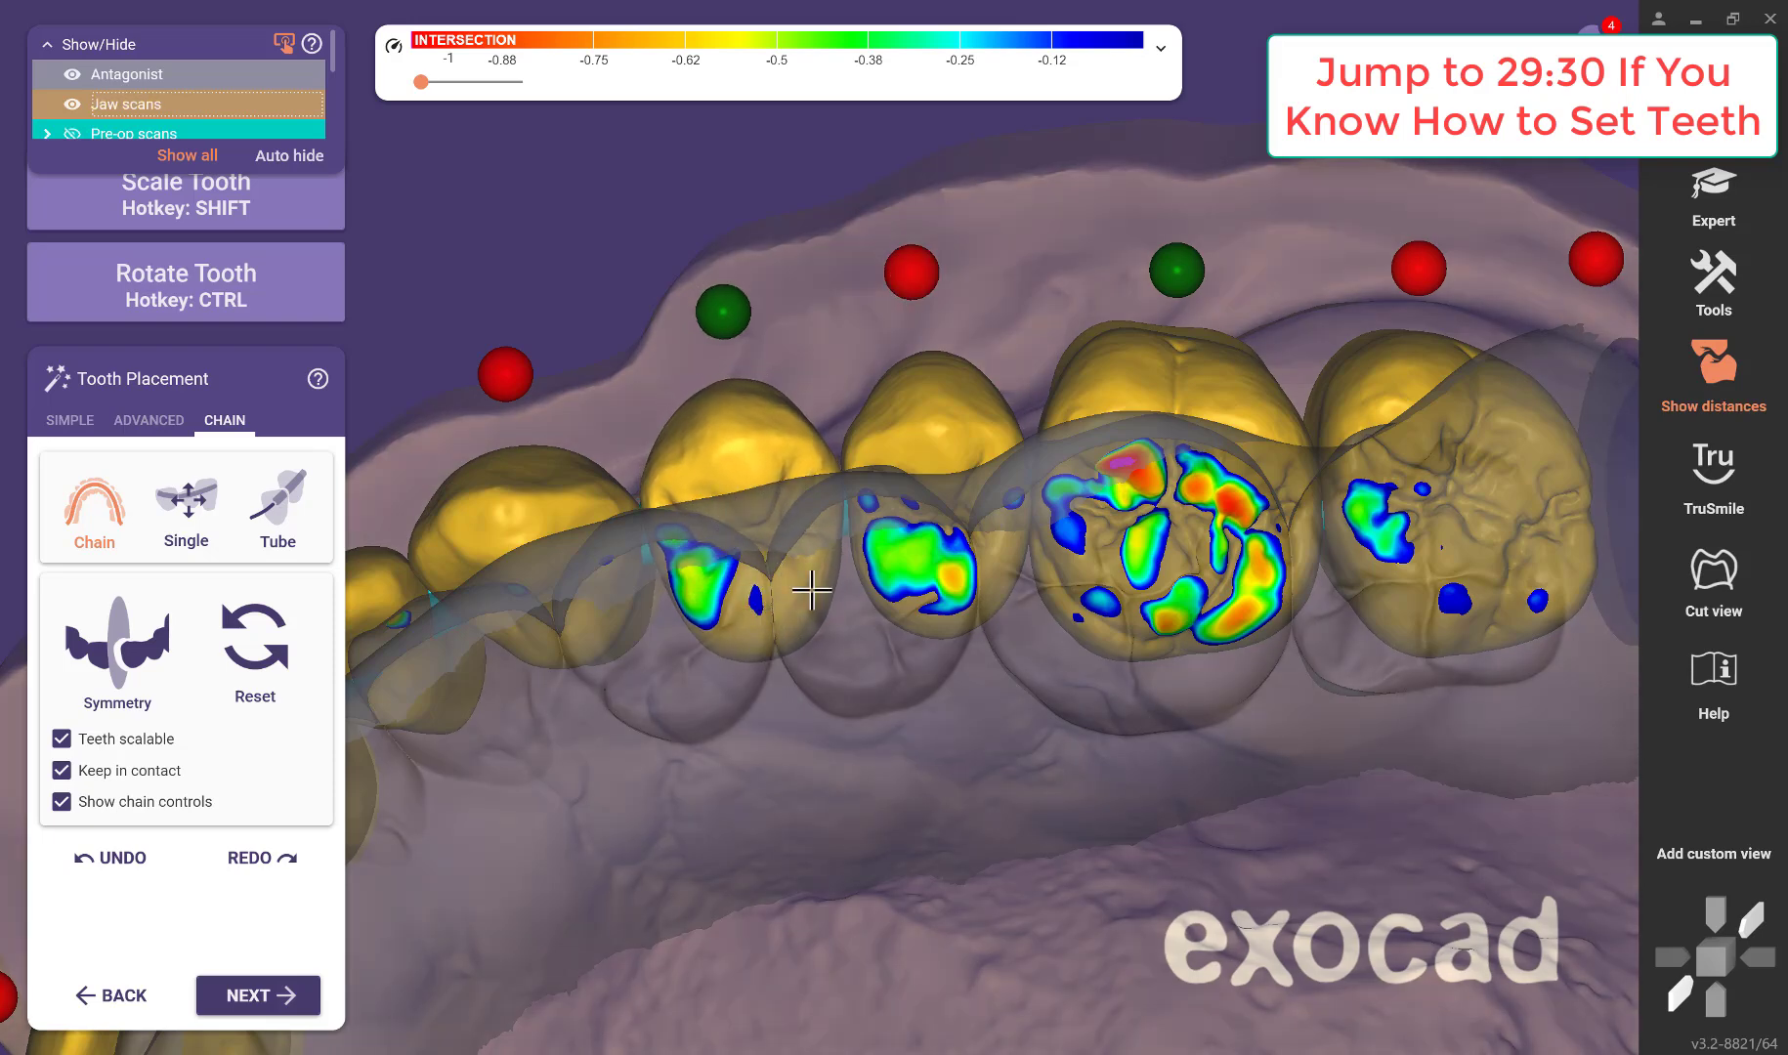
{"action": "middle_click_drag", "start_coordinate": [978, 725], "coordinate": [668, 793]}
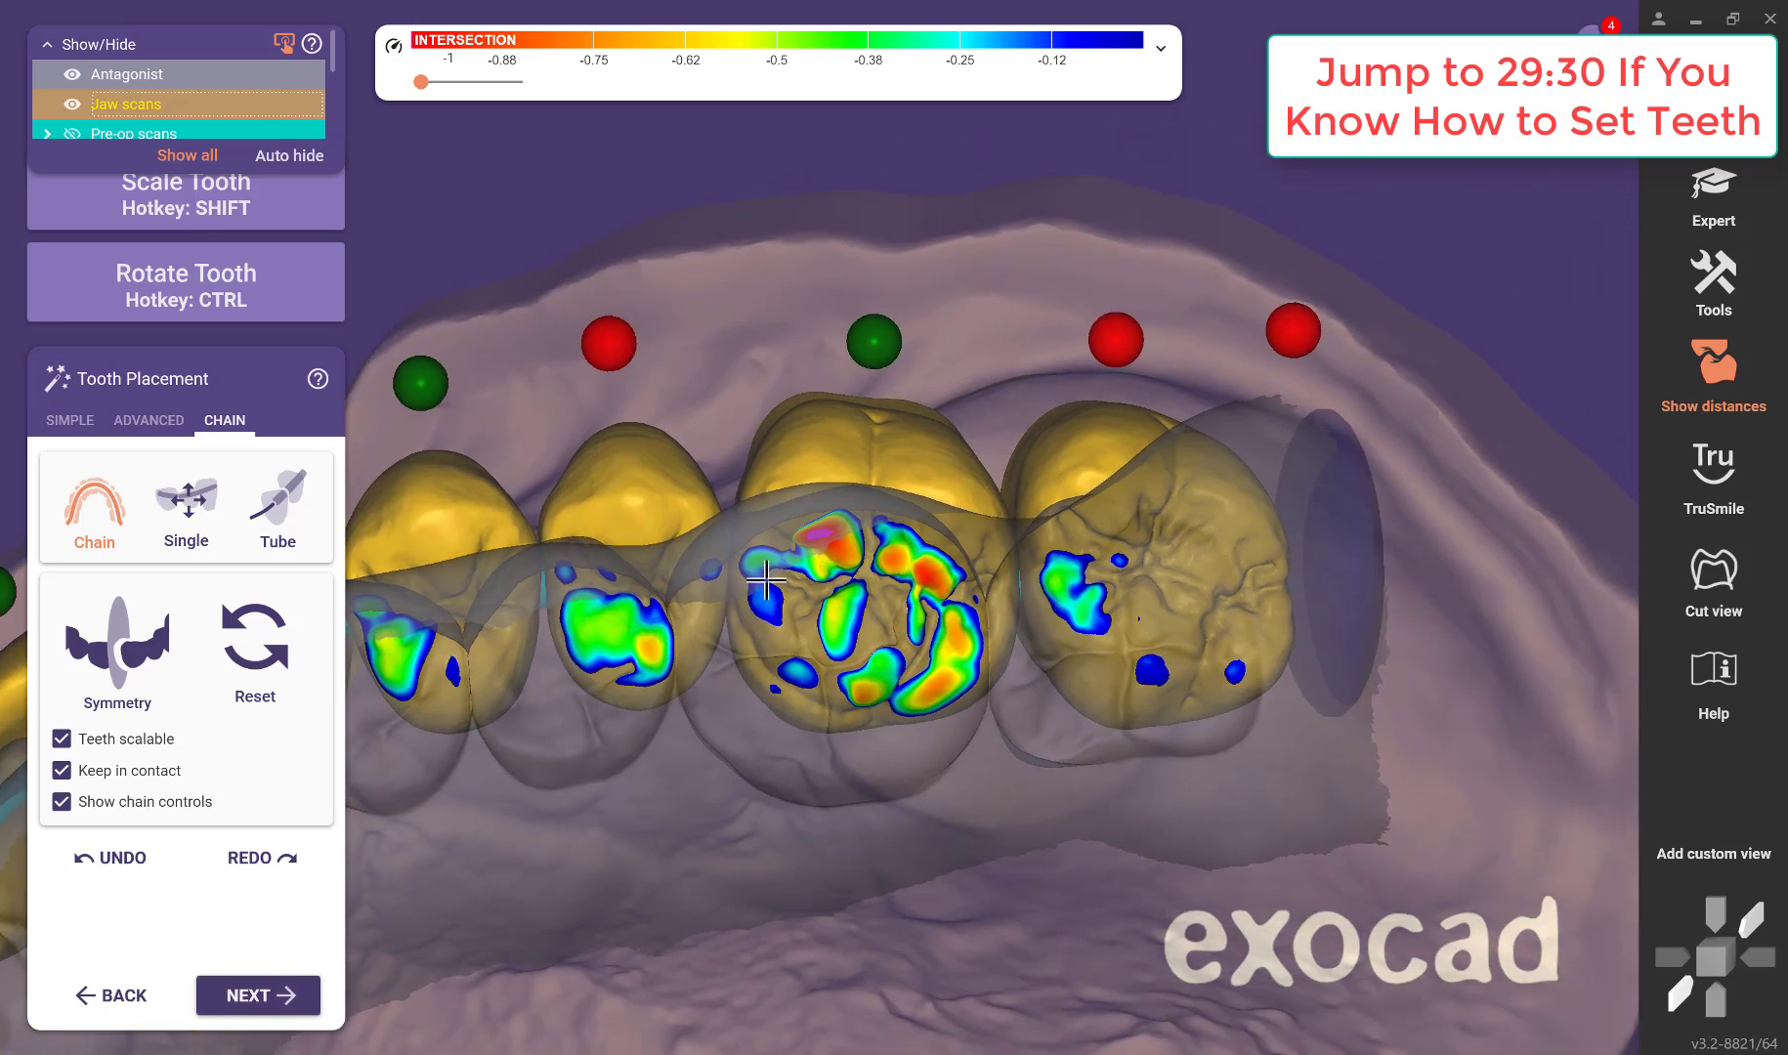
{"action": "right_click_drag", "start_coordinate": [826, 564], "coordinate": [830, 567]}
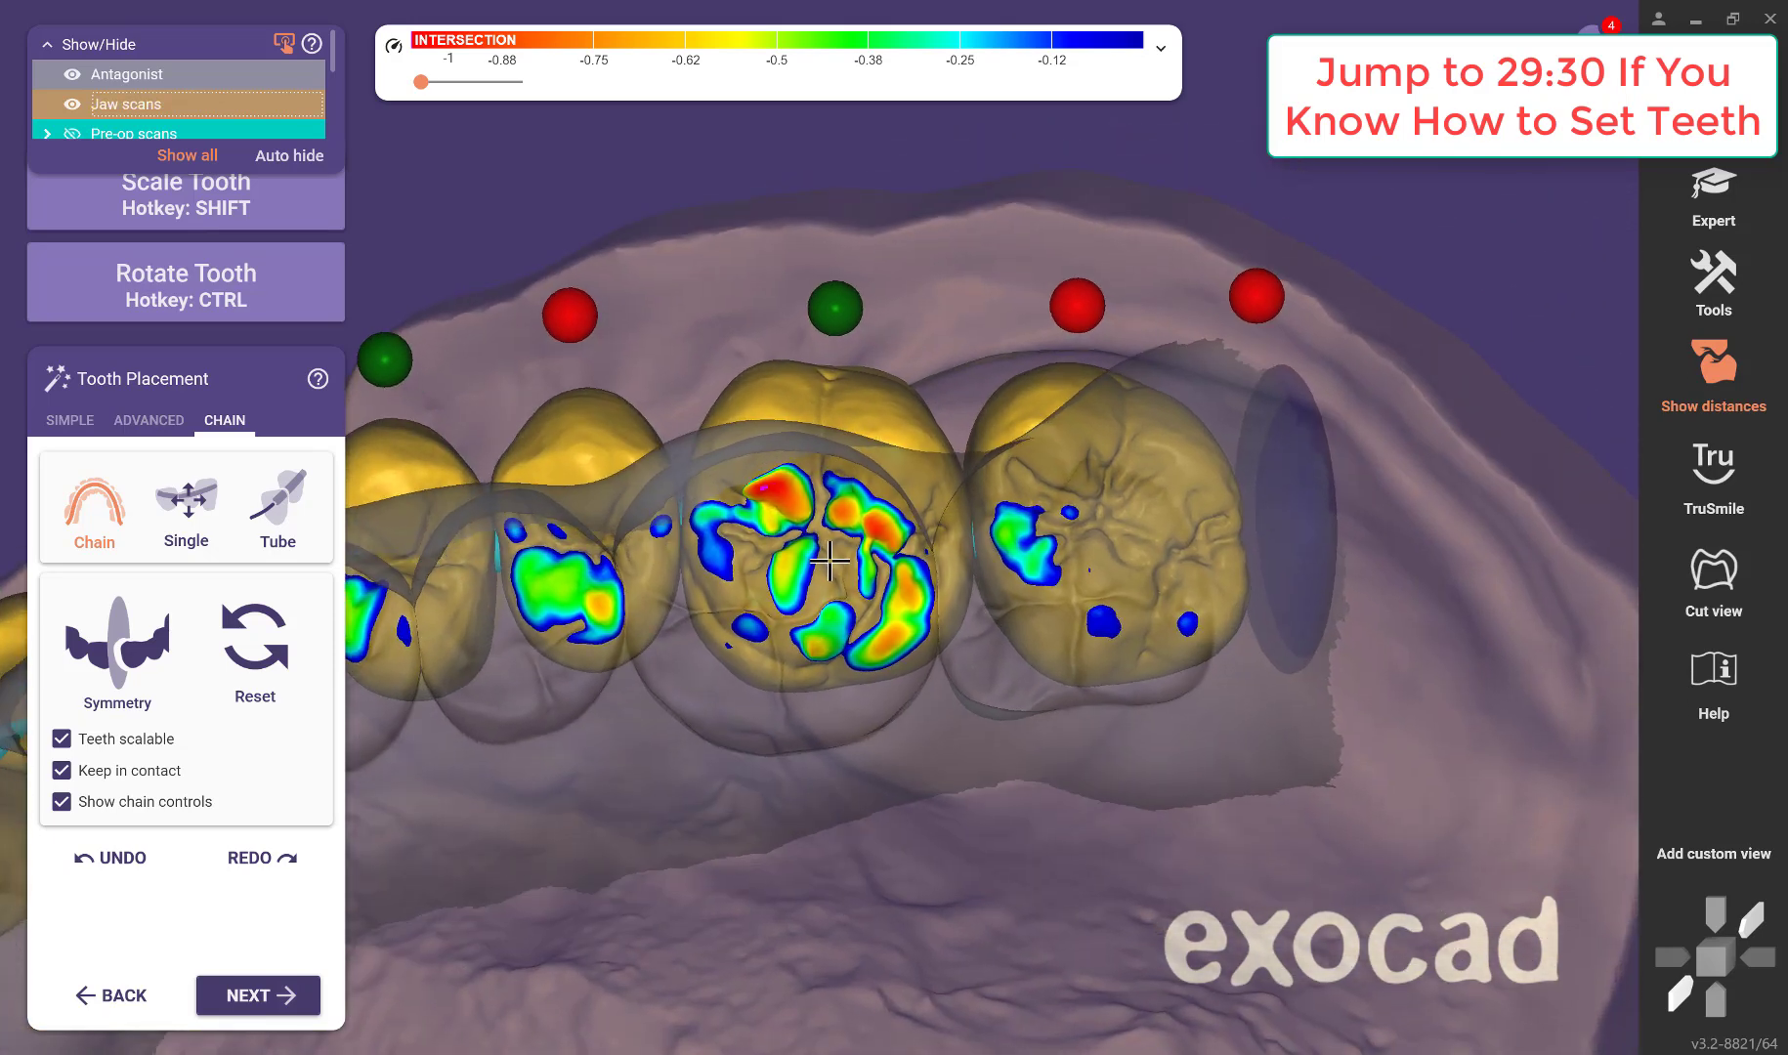
{"action": "left_click_drag", "start_coordinate": [829, 560], "coordinate": [820, 581]}
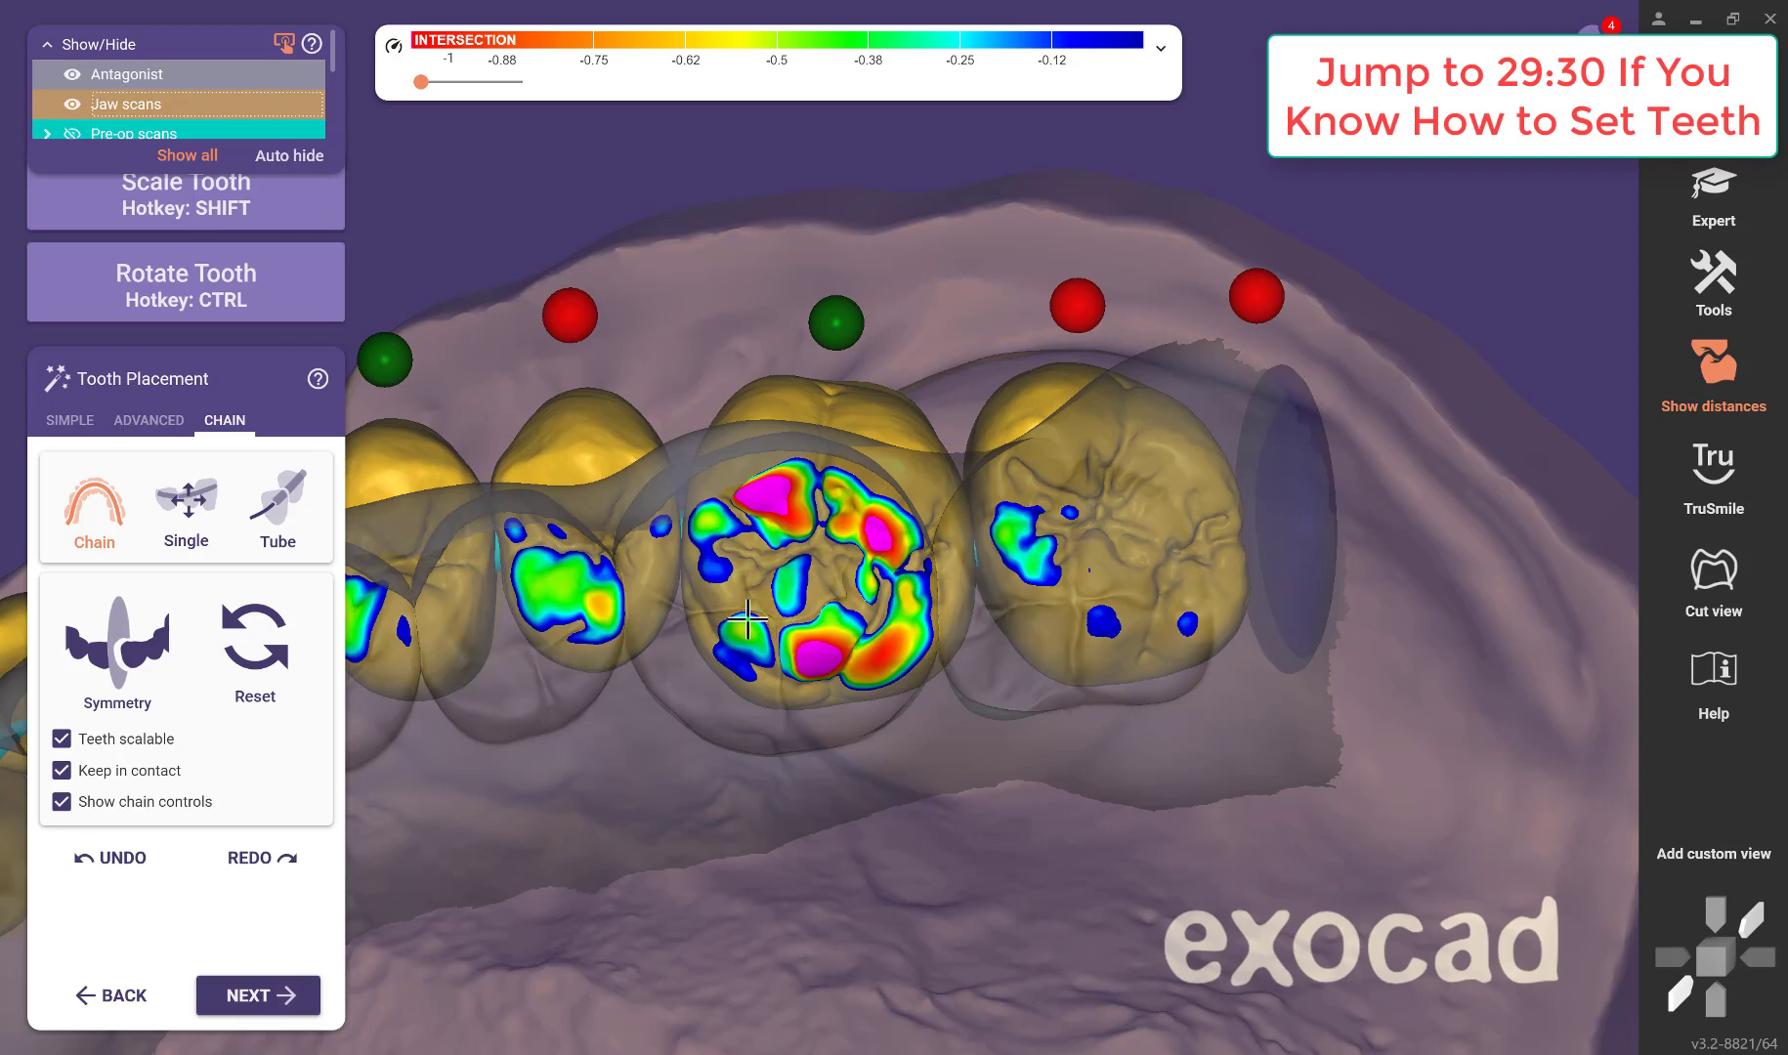
Unlock the upper right canine, lock the neighbouring first premolar, and move the canine slightly palatally.
{"action": "scroll", "coordinate": [777, 615], "scroll_direction": "down", "scroll_amount": 5}
{"action": "right_click_drag", "start_coordinate": [777, 618], "coordinate": [735, 620]}
{"action": "scroll", "coordinate": [734, 620], "scroll_direction": "up", "scroll_amount": 4}
{"action": "right_click_drag", "start_coordinate": [879, 762], "coordinate": [864, 786]}
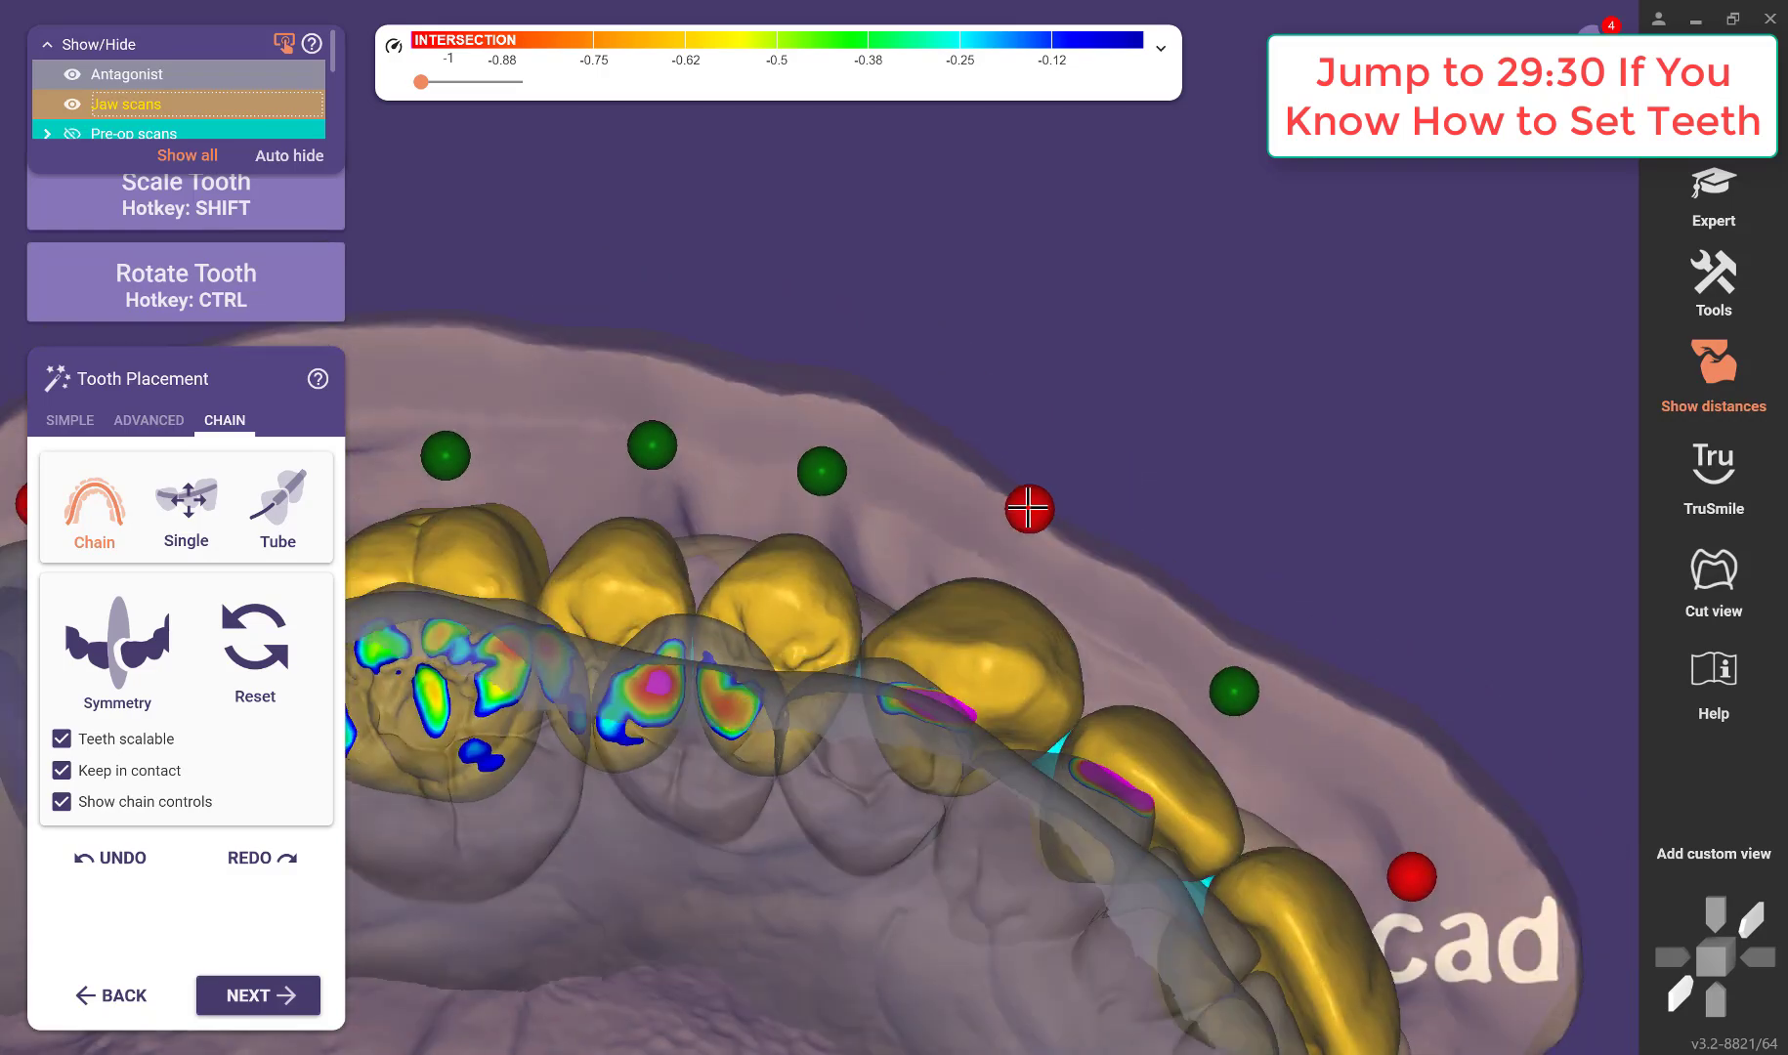
{"action": "left_click", "coordinate": [1030, 507]}
{"action": "left_click", "coordinate": [822, 471]}
{"action": "left_click_drag", "start_coordinate": [1036, 689], "coordinate": [1016, 693]}
{"action": "right_click_drag", "start_coordinate": [850, 511], "coordinate": [789, 738]}
{"action": "scroll", "coordinate": [783, 662], "scroll_direction": "down", "scroll_amount": 4}
{"action": "left_click_drag", "start_coordinate": [806, 599], "coordinate": [808, 620]}
Rotate the upper right canine slightly to refine its inclination in the arch.
{"action": "right_click_drag", "start_coordinate": [813, 664], "coordinate": [998, 562]}
{"action": "scroll", "coordinate": [969, 719], "scroll_direction": "down", "scroll_amount": 5}
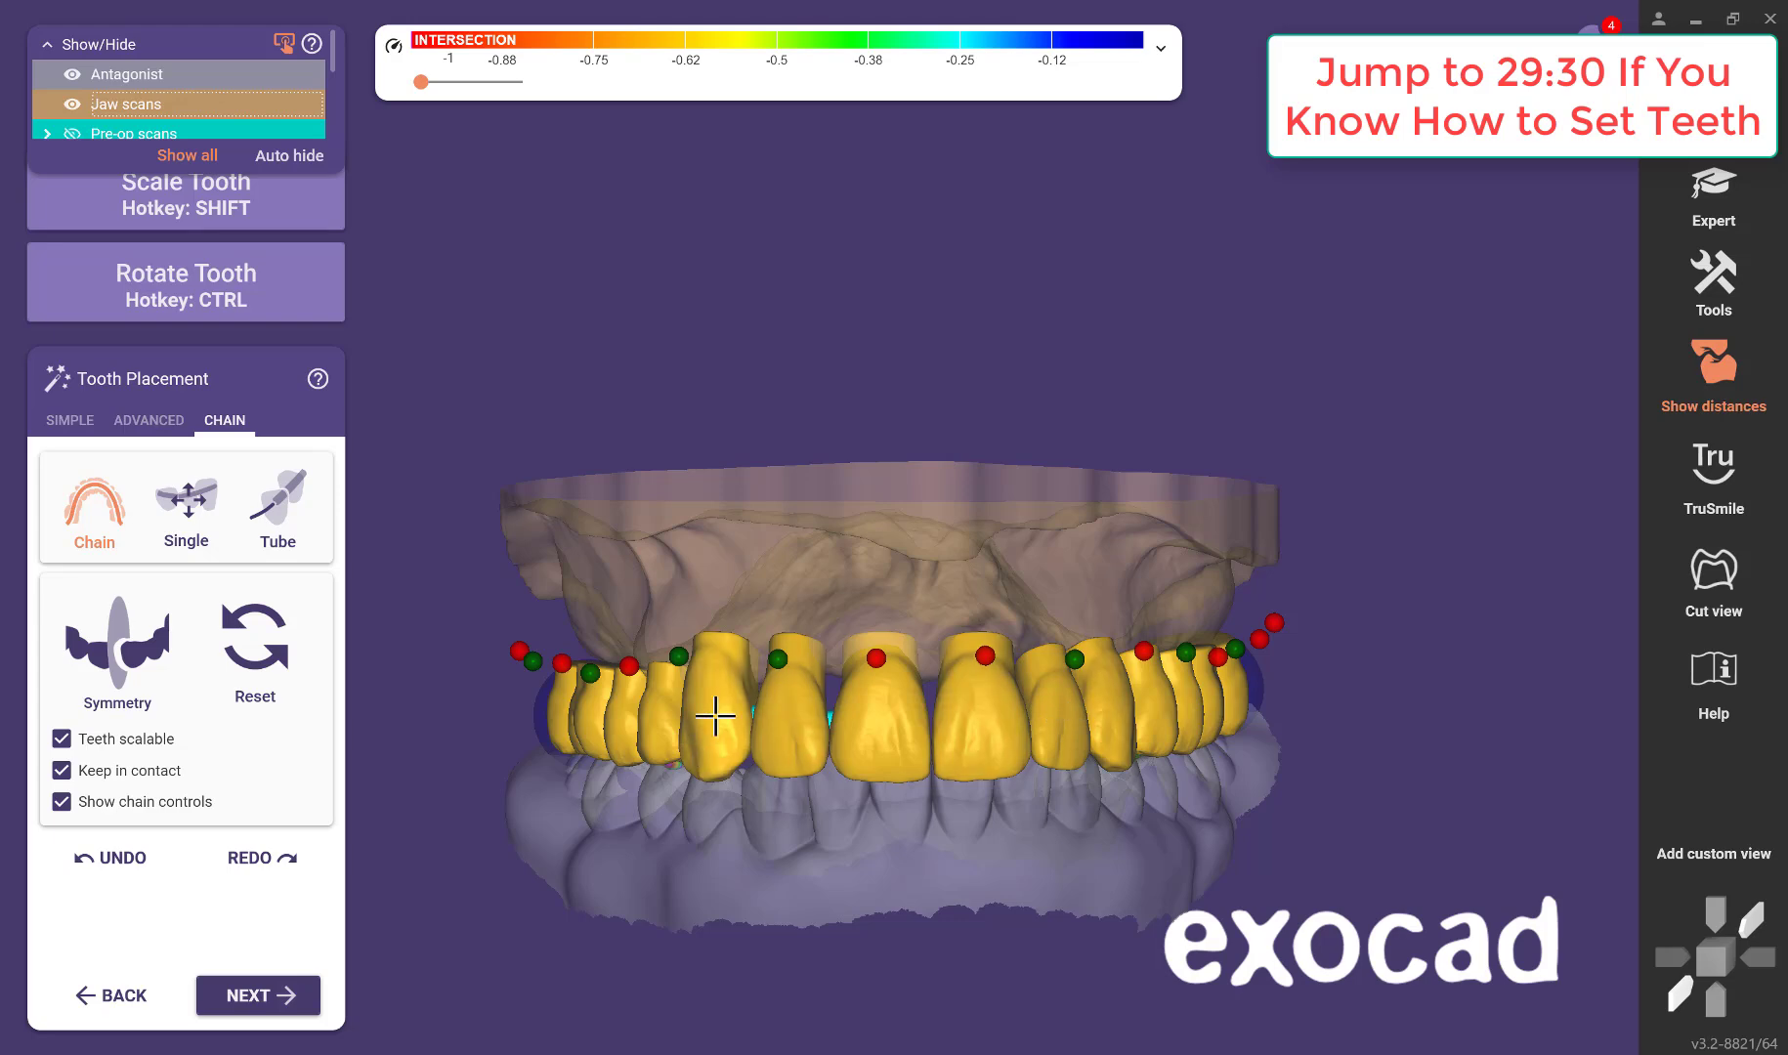
{"action": "right_click_drag", "start_coordinate": [1116, 700], "coordinate": [743, 683]}
{"action": "scroll", "coordinate": [874, 800], "scroll_direction": "up", "scroll_amount": 5}
{"action": "right_click_drag", "start_coordinate": [874, 800], "coordinate": [772, 728]}
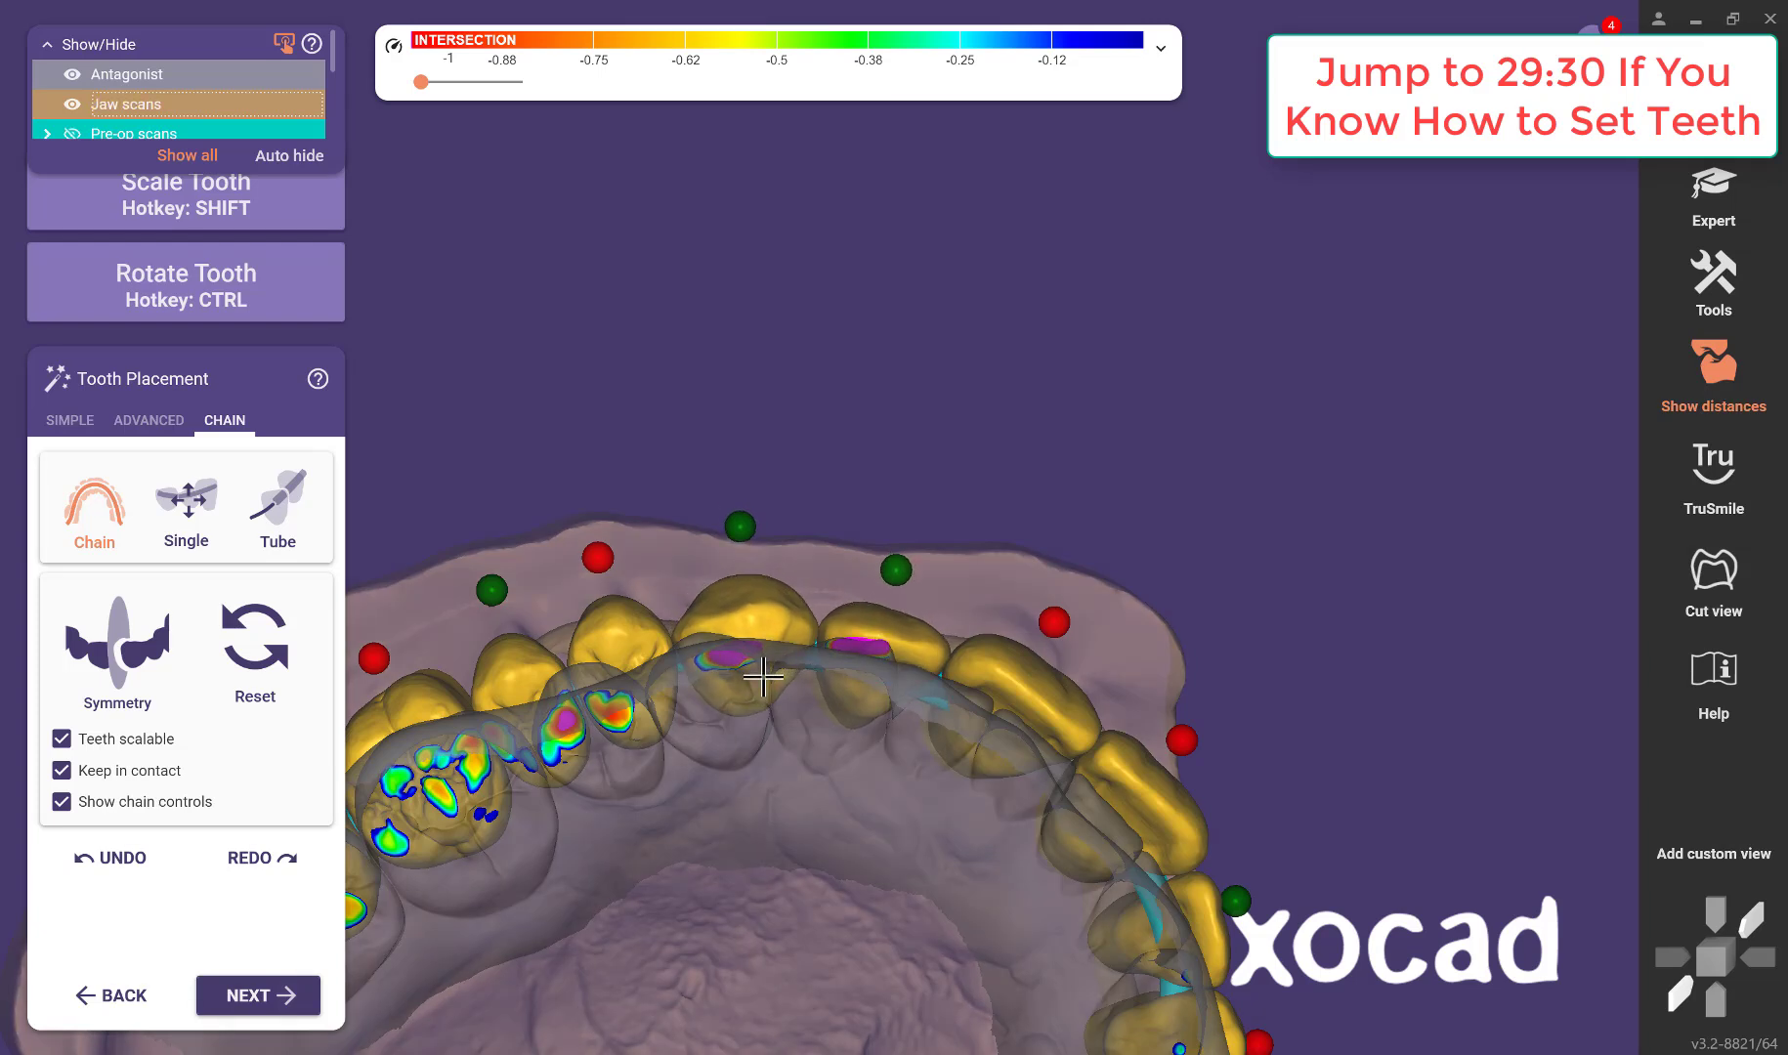
{"action": "key", "text": "ctrl"}
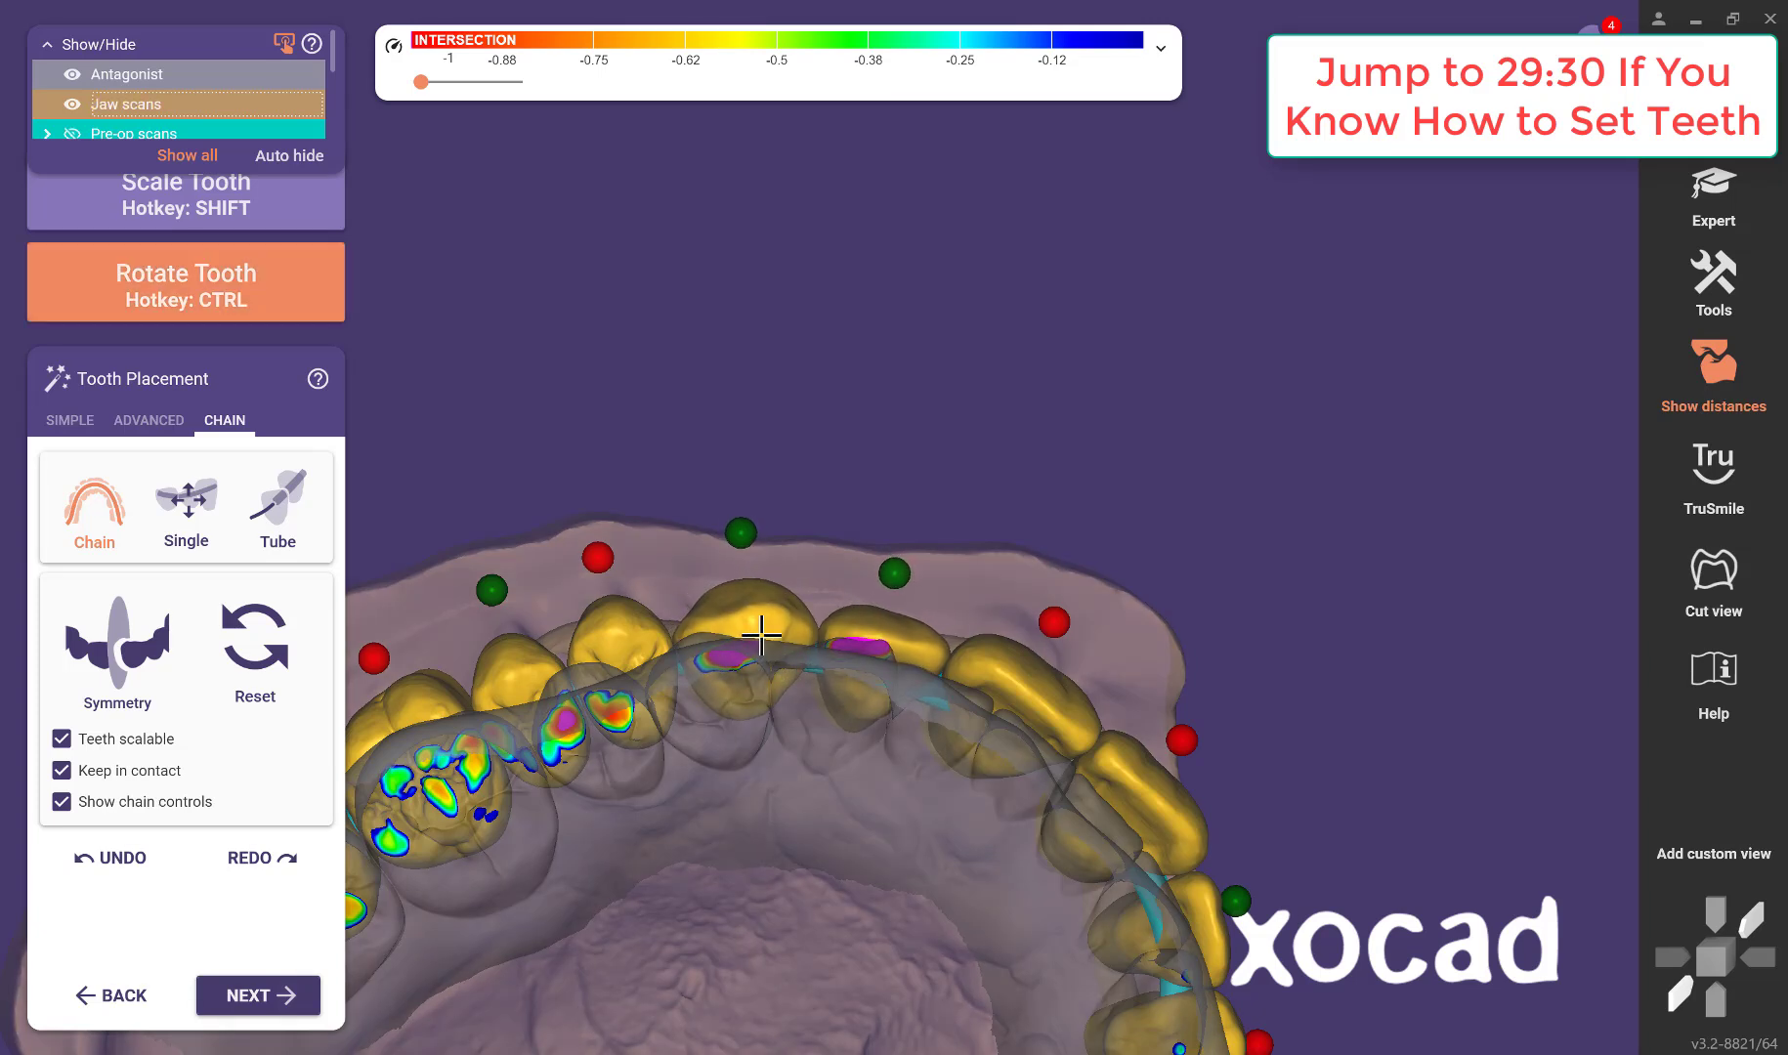
{"action": "right_click_drag", "start_coordinate": [761, 640], "coordinate": [827, 522]}
{"action": "key", "text": "ctrl"}
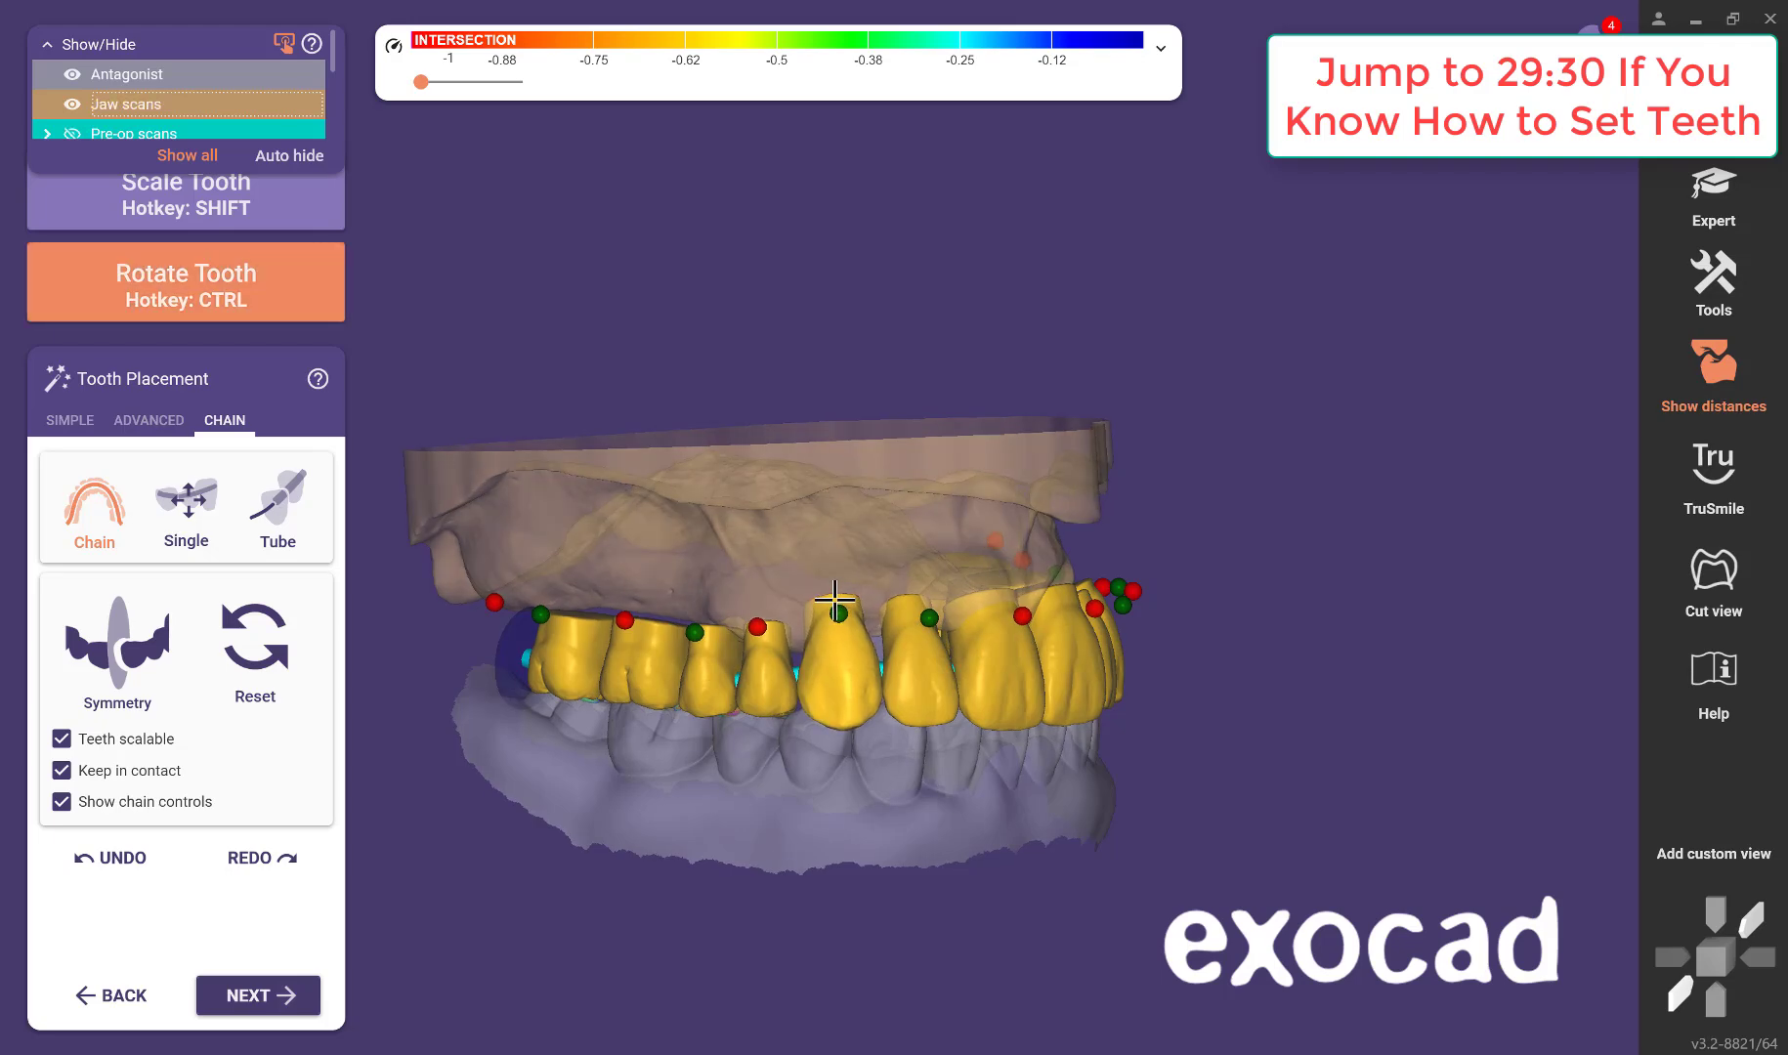
Unlock the upper right first premolar and first molar, and scale the right canine slightly smaller.
{"action": "right_click_drag", "start_coordinate": [910, 666], "coordinate": [878, 720]}
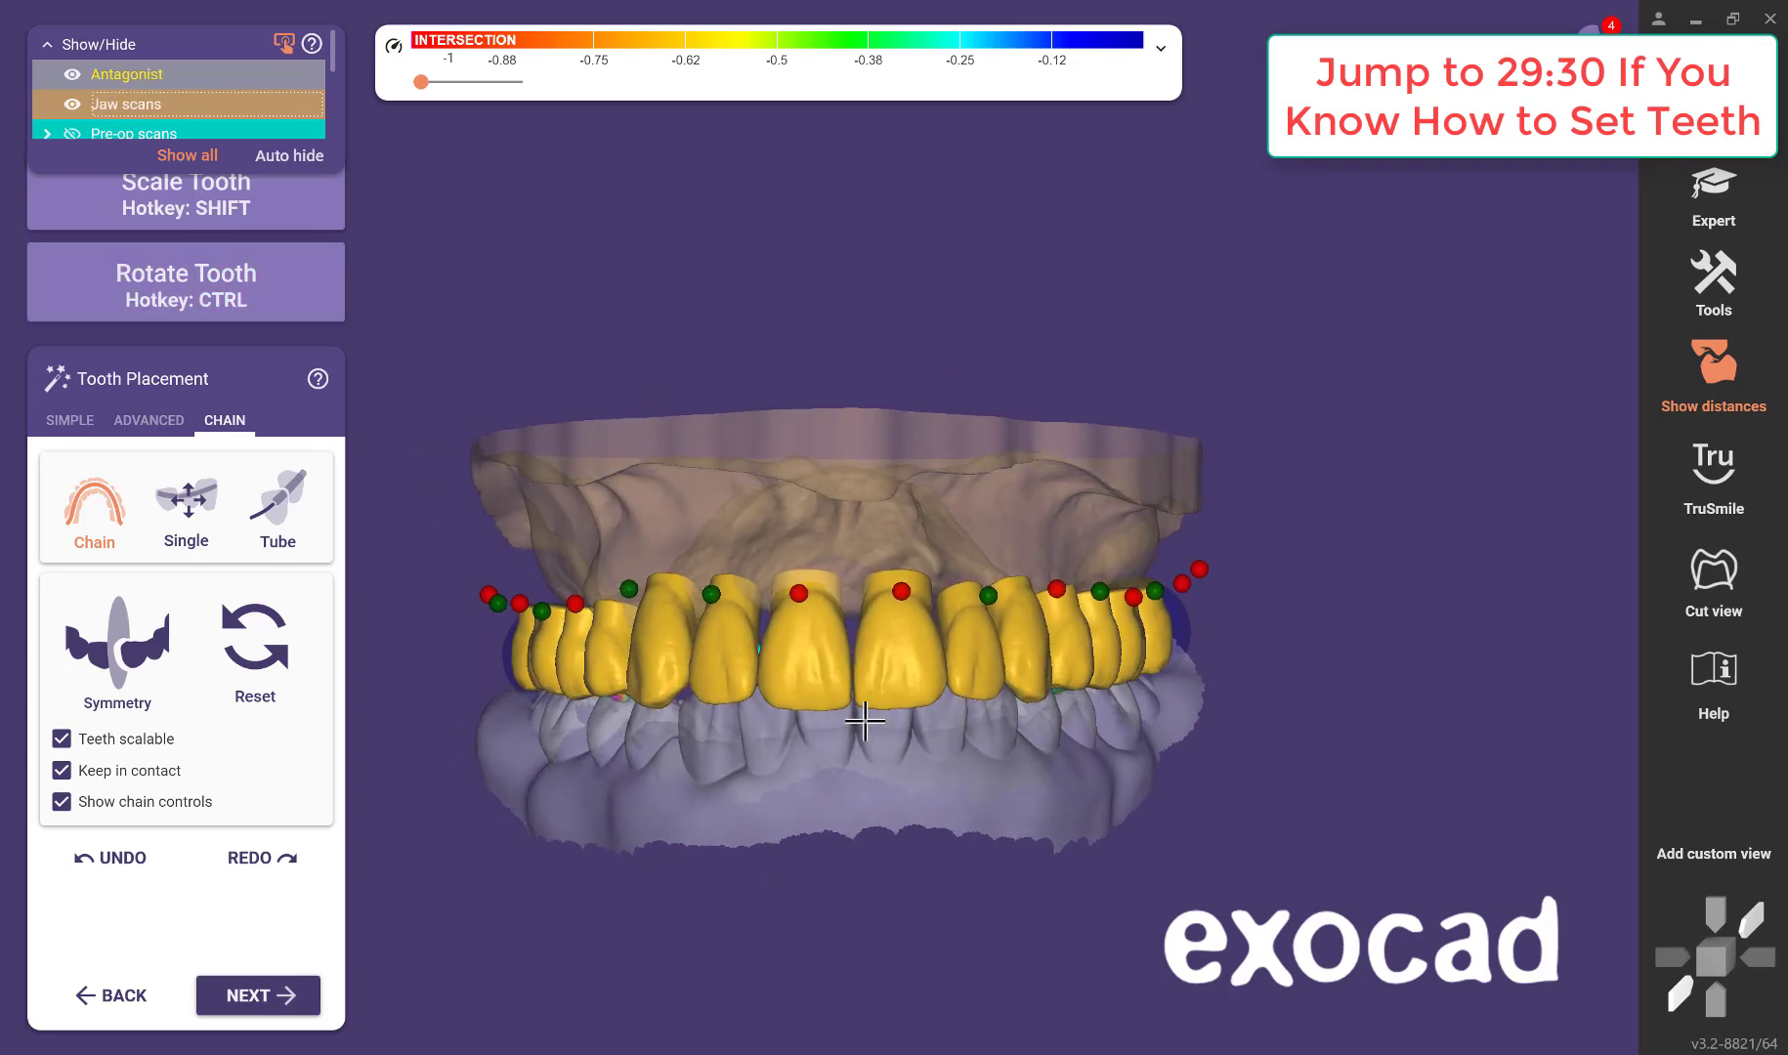
{"action": "key", "text": "shift"}
{"action": "right_click_drag", "start_coordinate": [622, 670], "coordinate": [644, 656]}
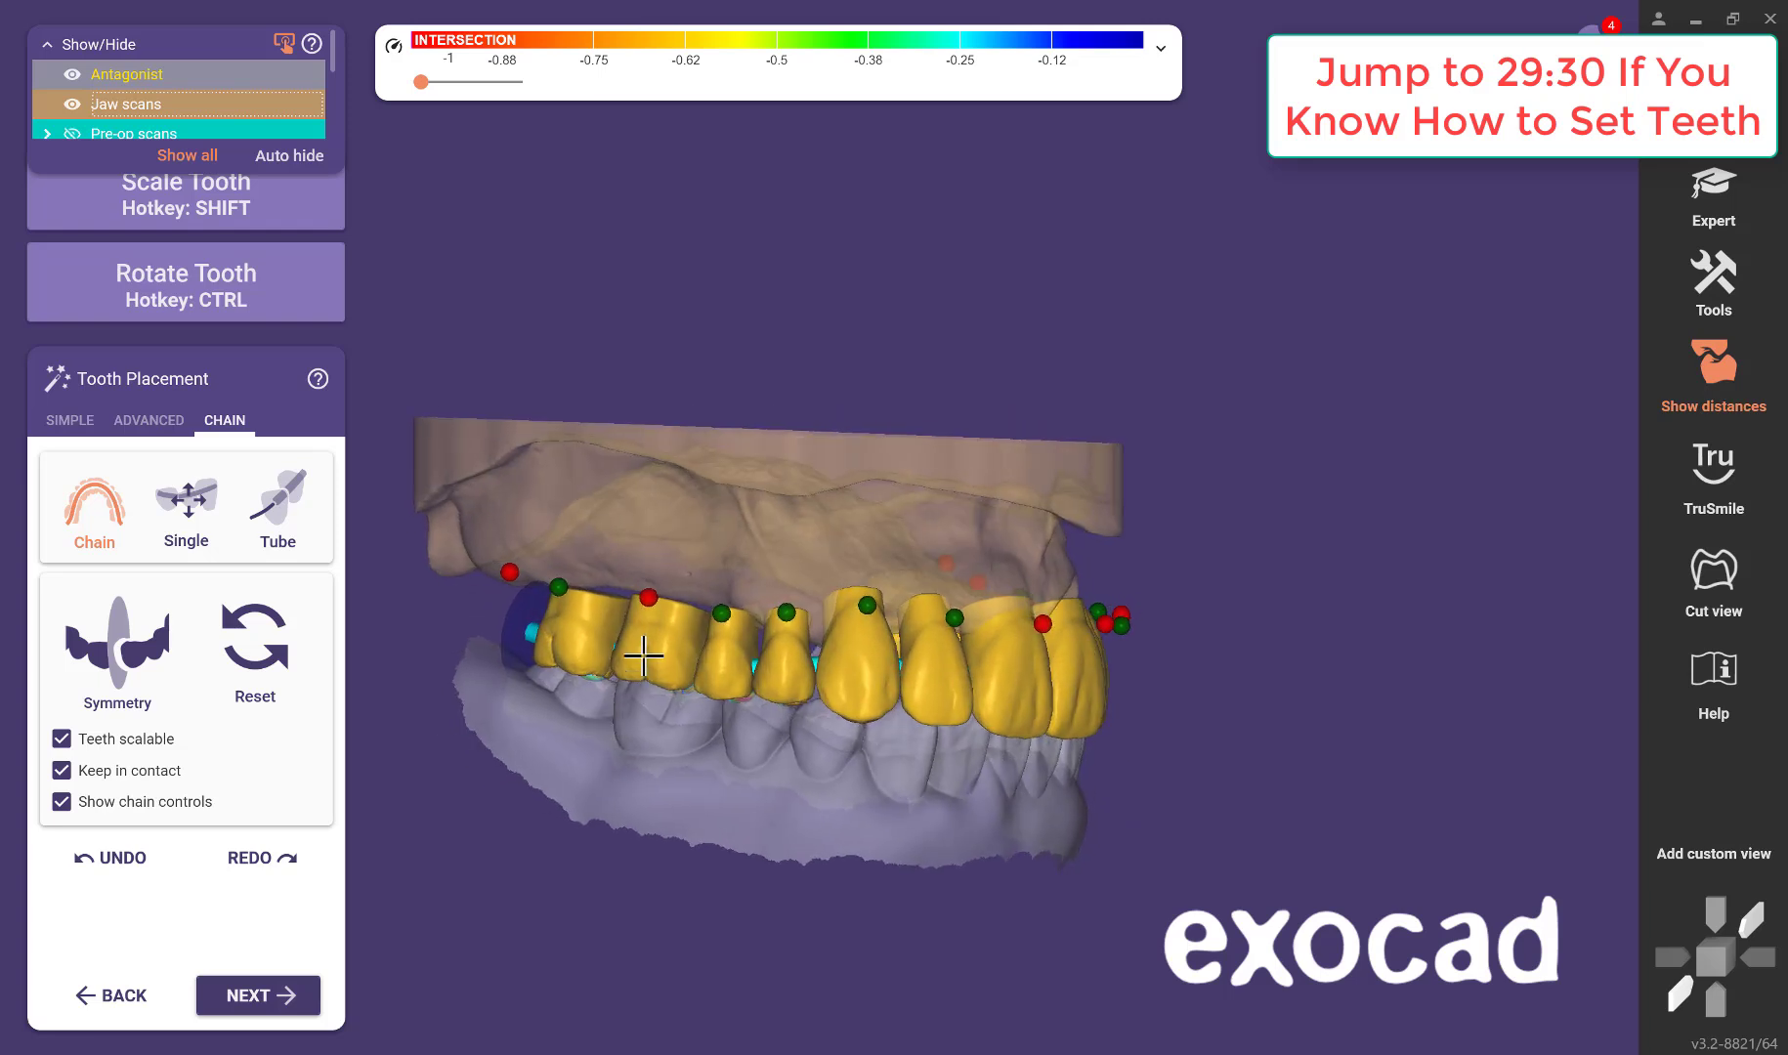
{"action": "key", "text": "shift"}
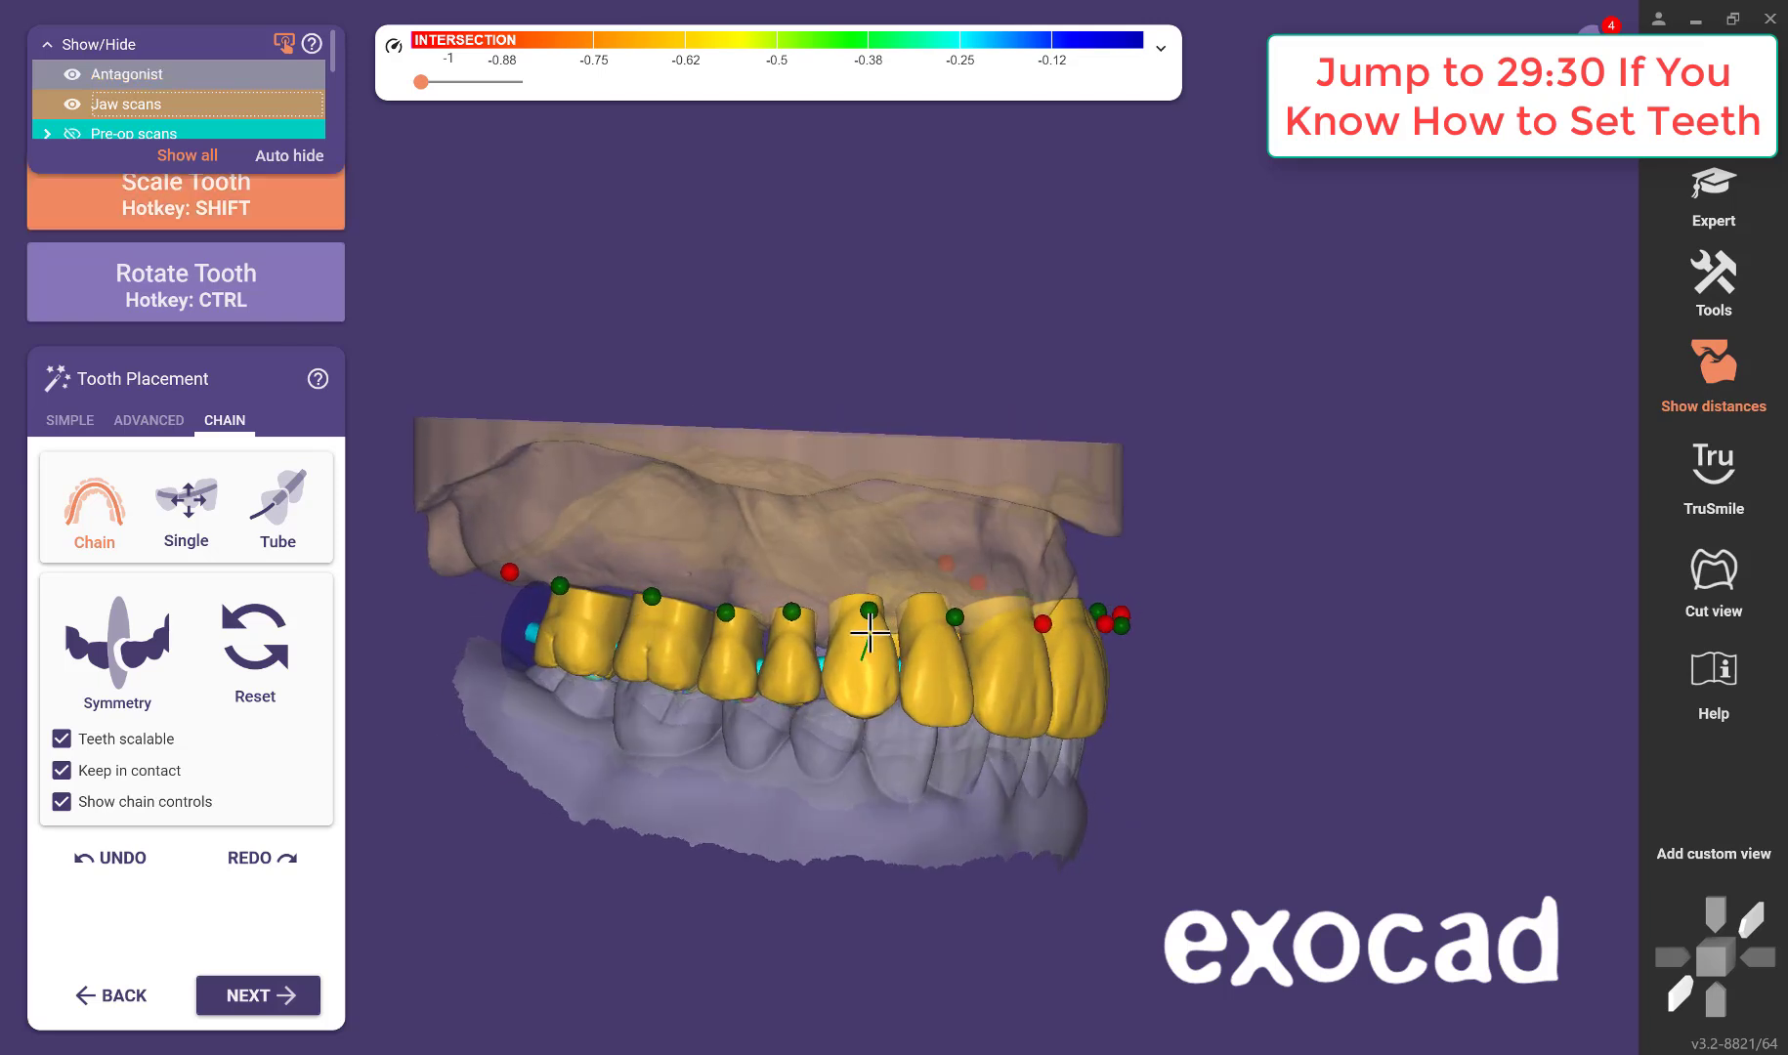
{"action": "mouse_move", "coordinate": [954, 753]}
{"action": "right_mouse_down"}
{"action": "mouse_move", "coordinate": [886, 787]}
{"action": "mouse_move", "coordinate": [906, 785]}
{"action": "mouse_move", "coordinate": [928, 881]}
{"action": "mouse_move", "coordinate": [773, 779]}
{"action": "mouse_move", "coordinate": [774, 754]}
{"action": "right_mouse_up"}
{"action": "scroll", "coordinate": [865, 745], "scroll_direction": "up", "scroll_amount": 2}
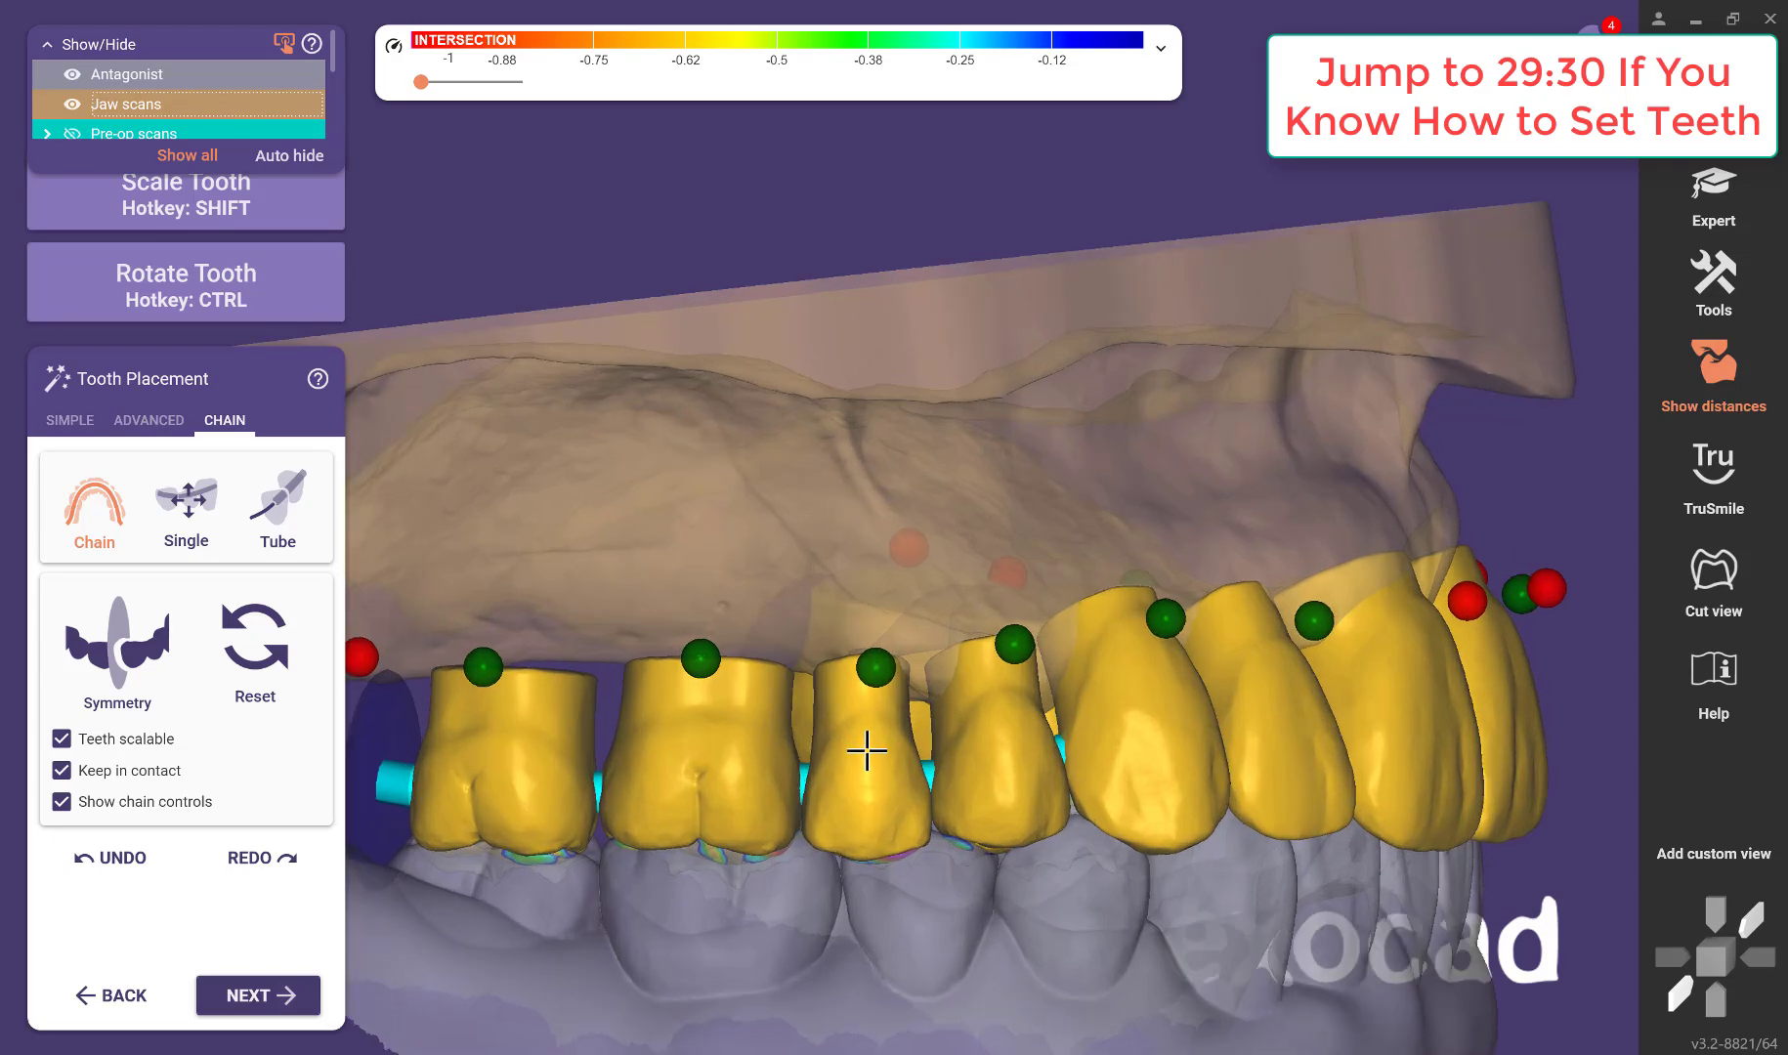
Lock the upper right second molar and second premolar, and raise the right first molar slightly away from the antagonist.
{"action": "left_click", "coordinate": [483, 668]}
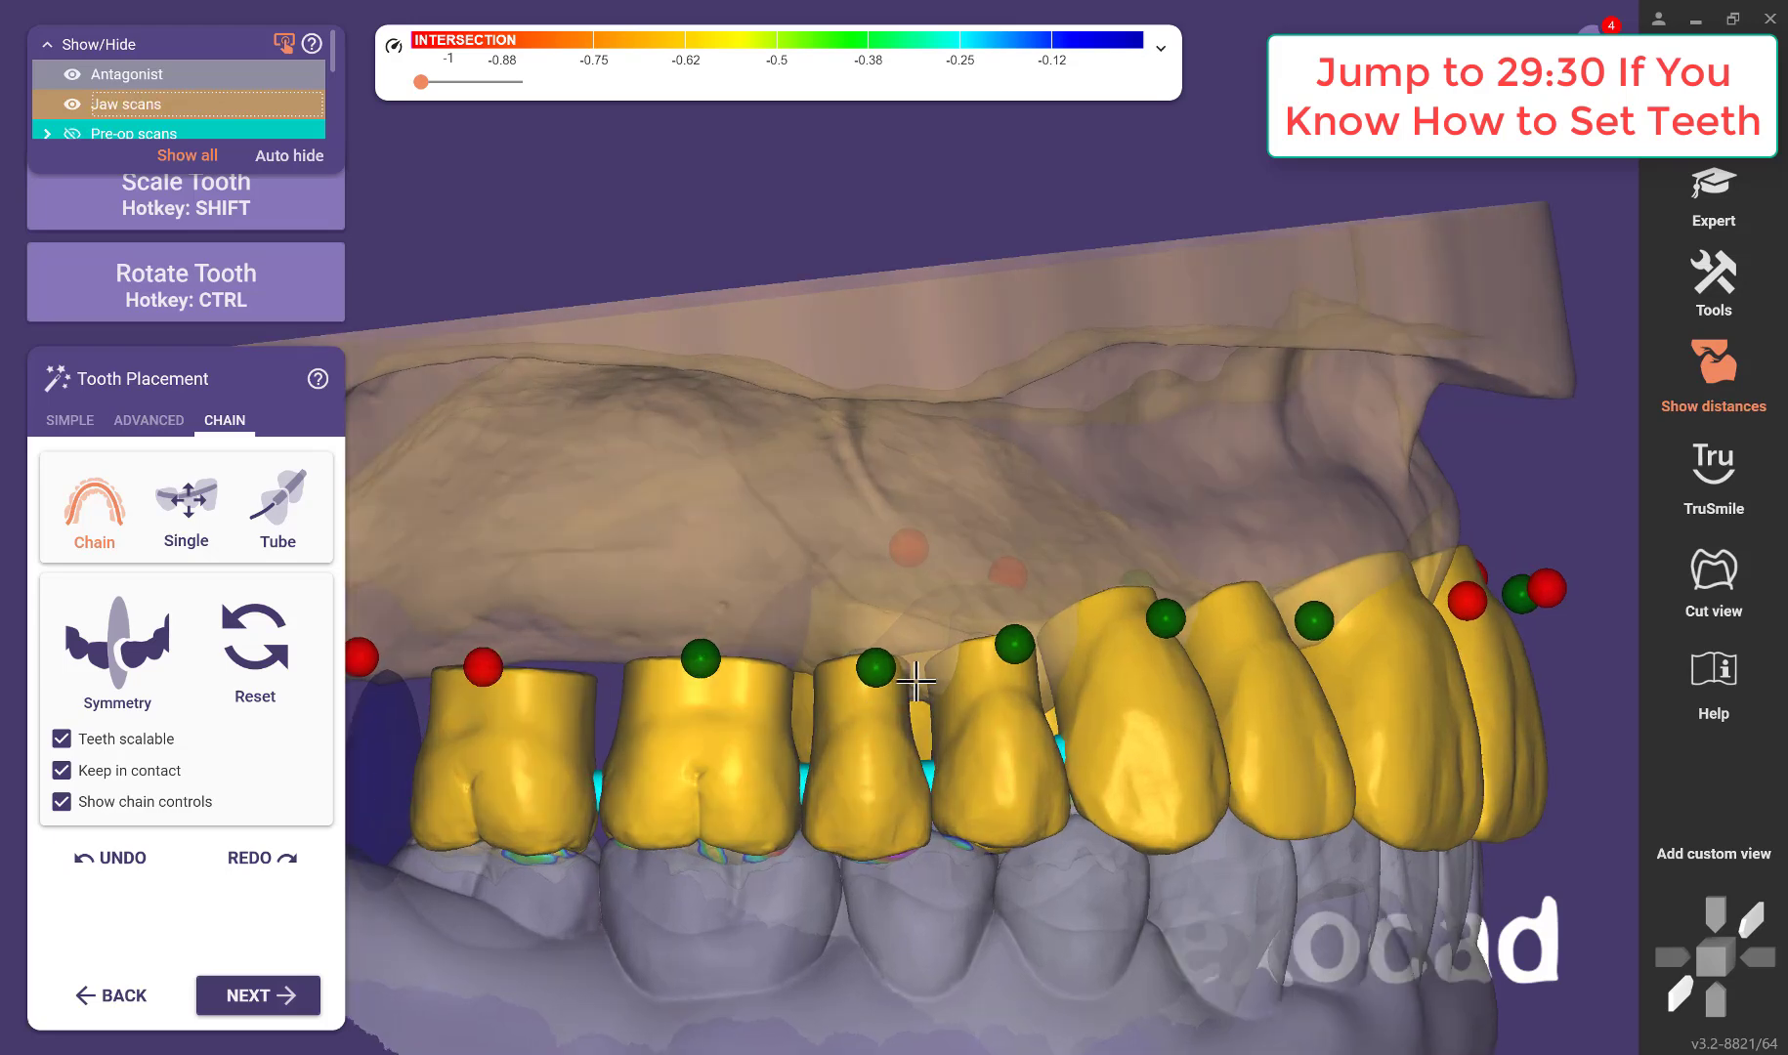
{"action": "left_click", "coordinate": [877, 665]}
{"action": "right_click_drag", "start_coordinate": [1152, 705], "coordinate": [956, 460]}
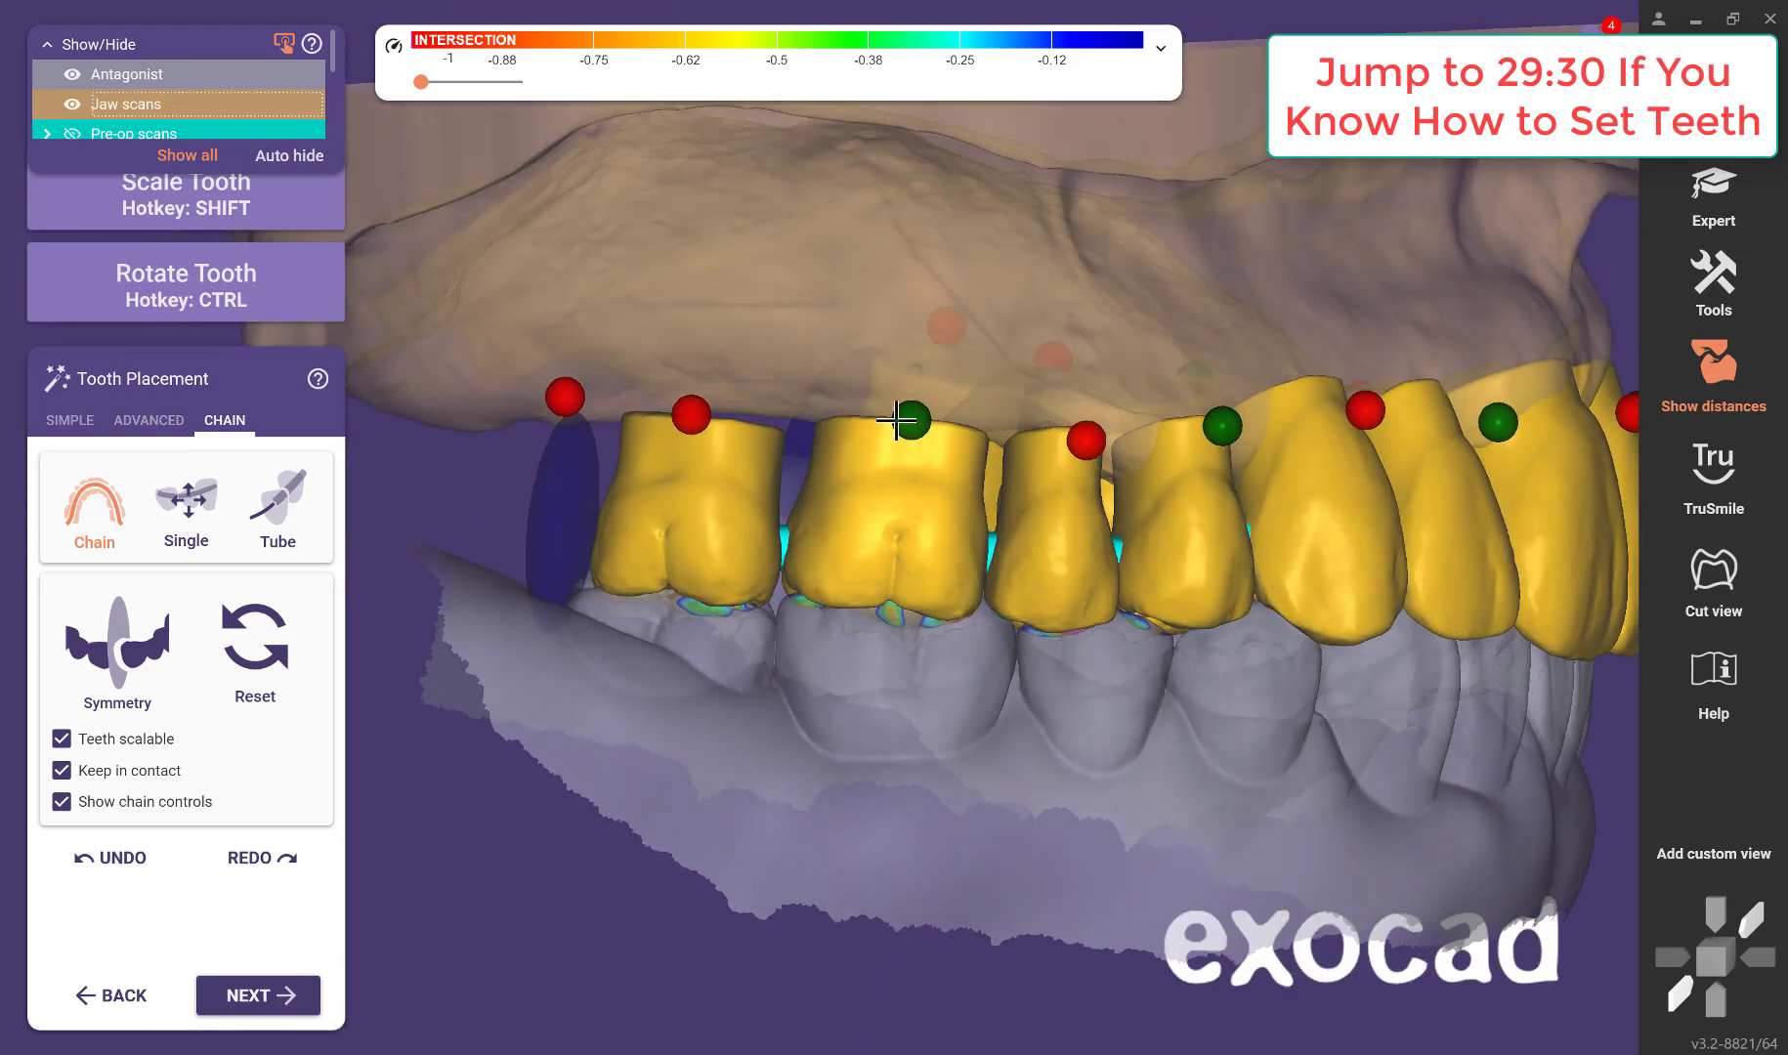
{"action": "left_click_drag", "start_coordinate": [910, 564], "coordinate": [910, 562]}
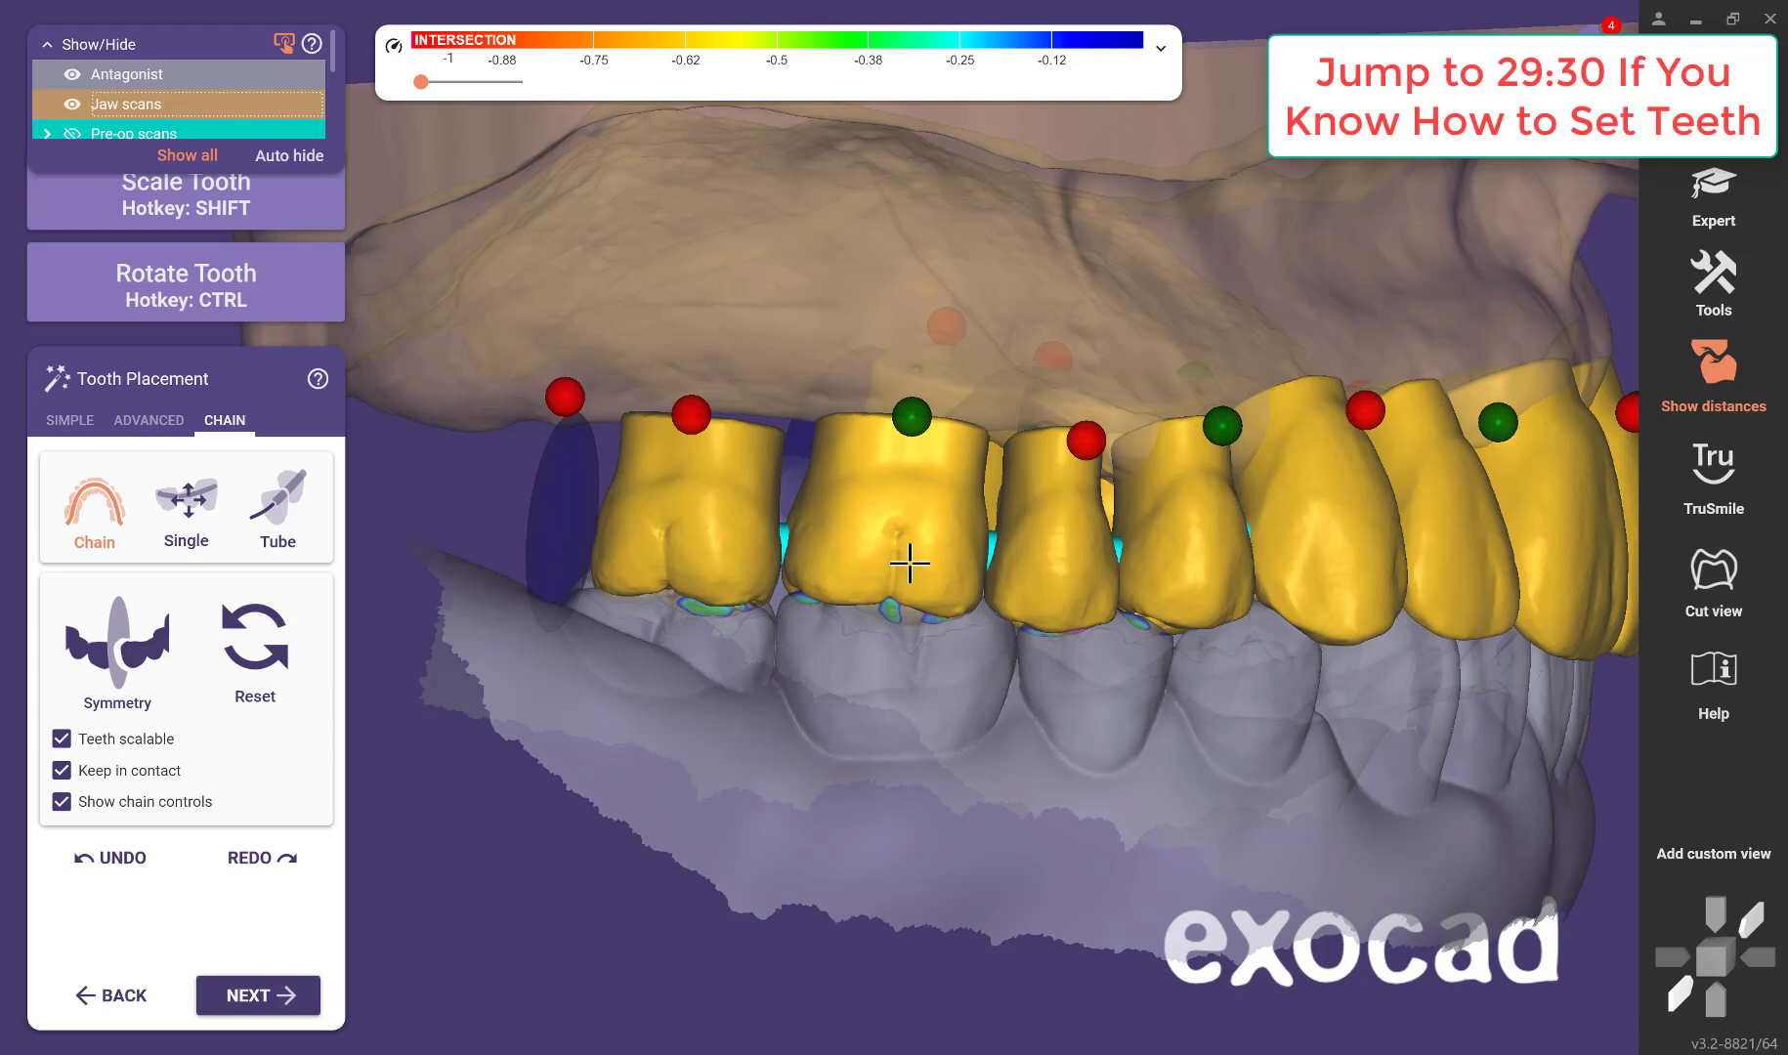
{"action": "right_click_drag", "start_coordinate": [914, 603], "coordinate": [880, 332]}
{"action": "left_click_drag", "start_coordinate": [881, 332], "coordinate": [881, 328]}
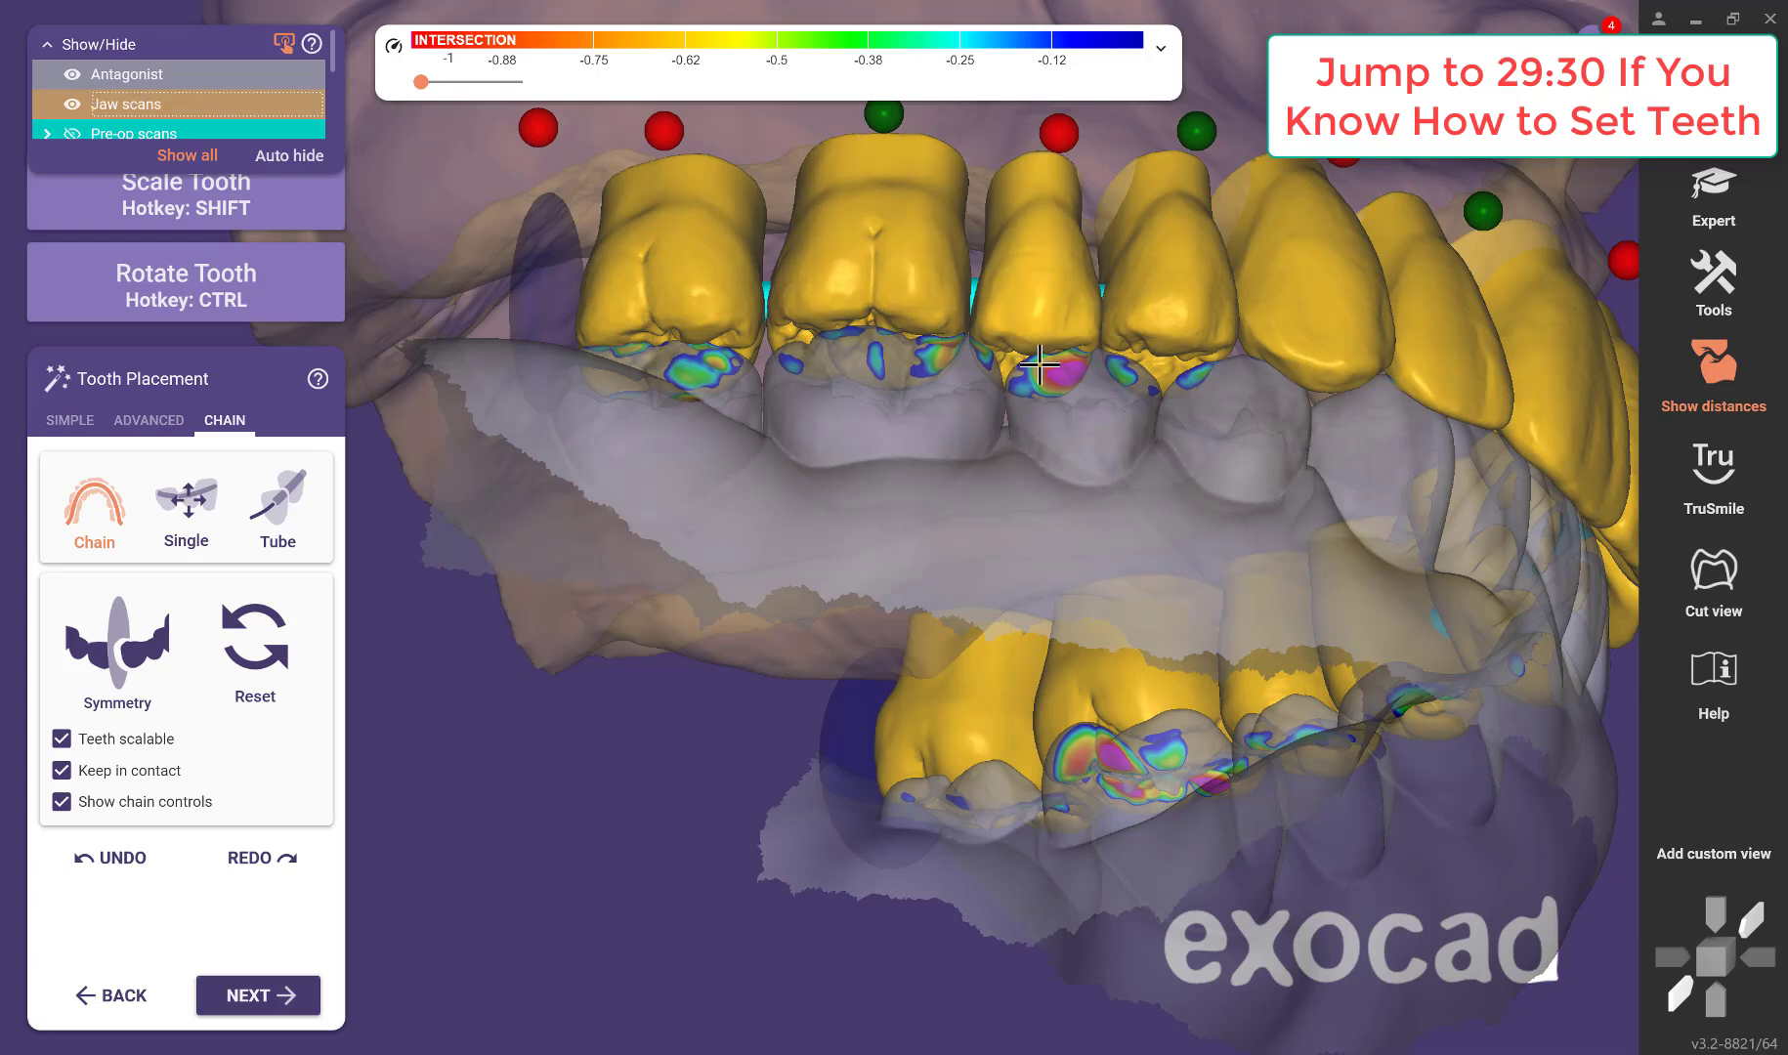
Free the upper right second premolar between its locked neighbours and raise it slightly away from the antagonist.
{"action": "left_click_drag", "start_coordinate": [1039, 364], "coordinate": [1018, 367]}
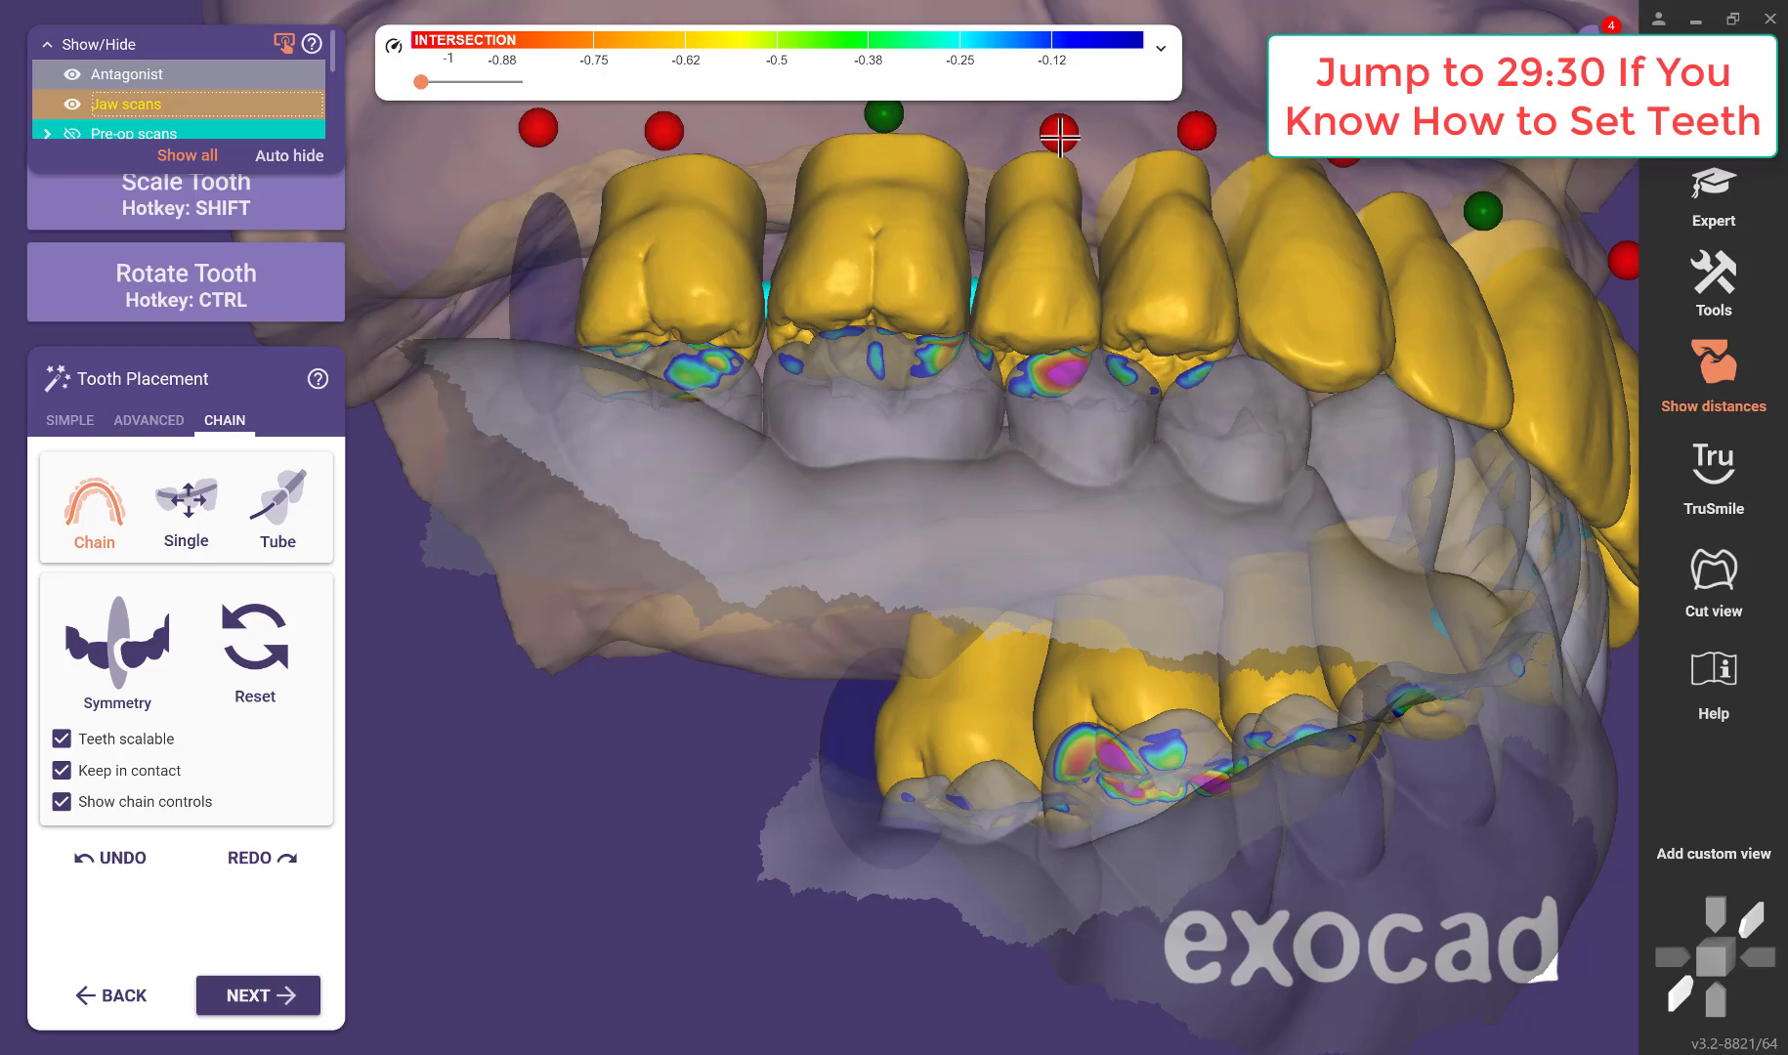
{"action": "left_click_drag", "start_coordinate": [1040, 310], "coordinate": [1041, 299]}
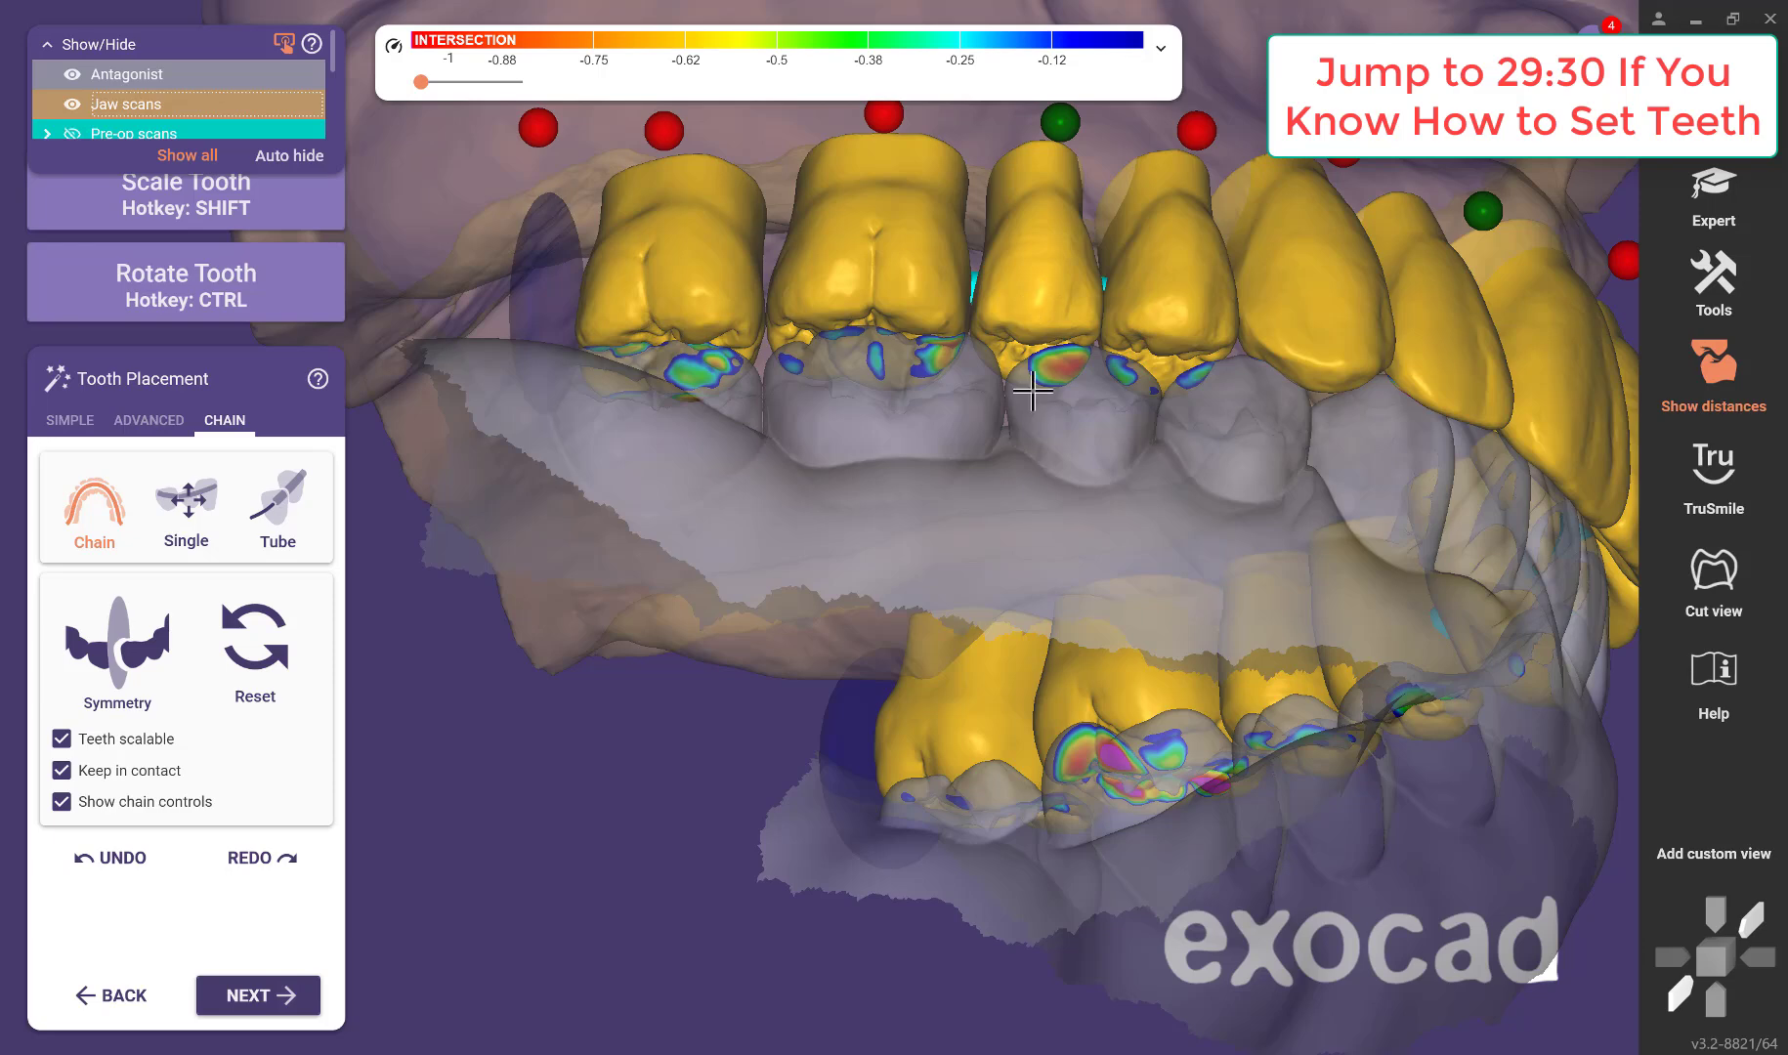
Lock the upper right first molar and unlock the second molar behind it.
{"action": "right_click_drag", "start_coordinate": [1032, 391], "coordinate": [1005, 815]}
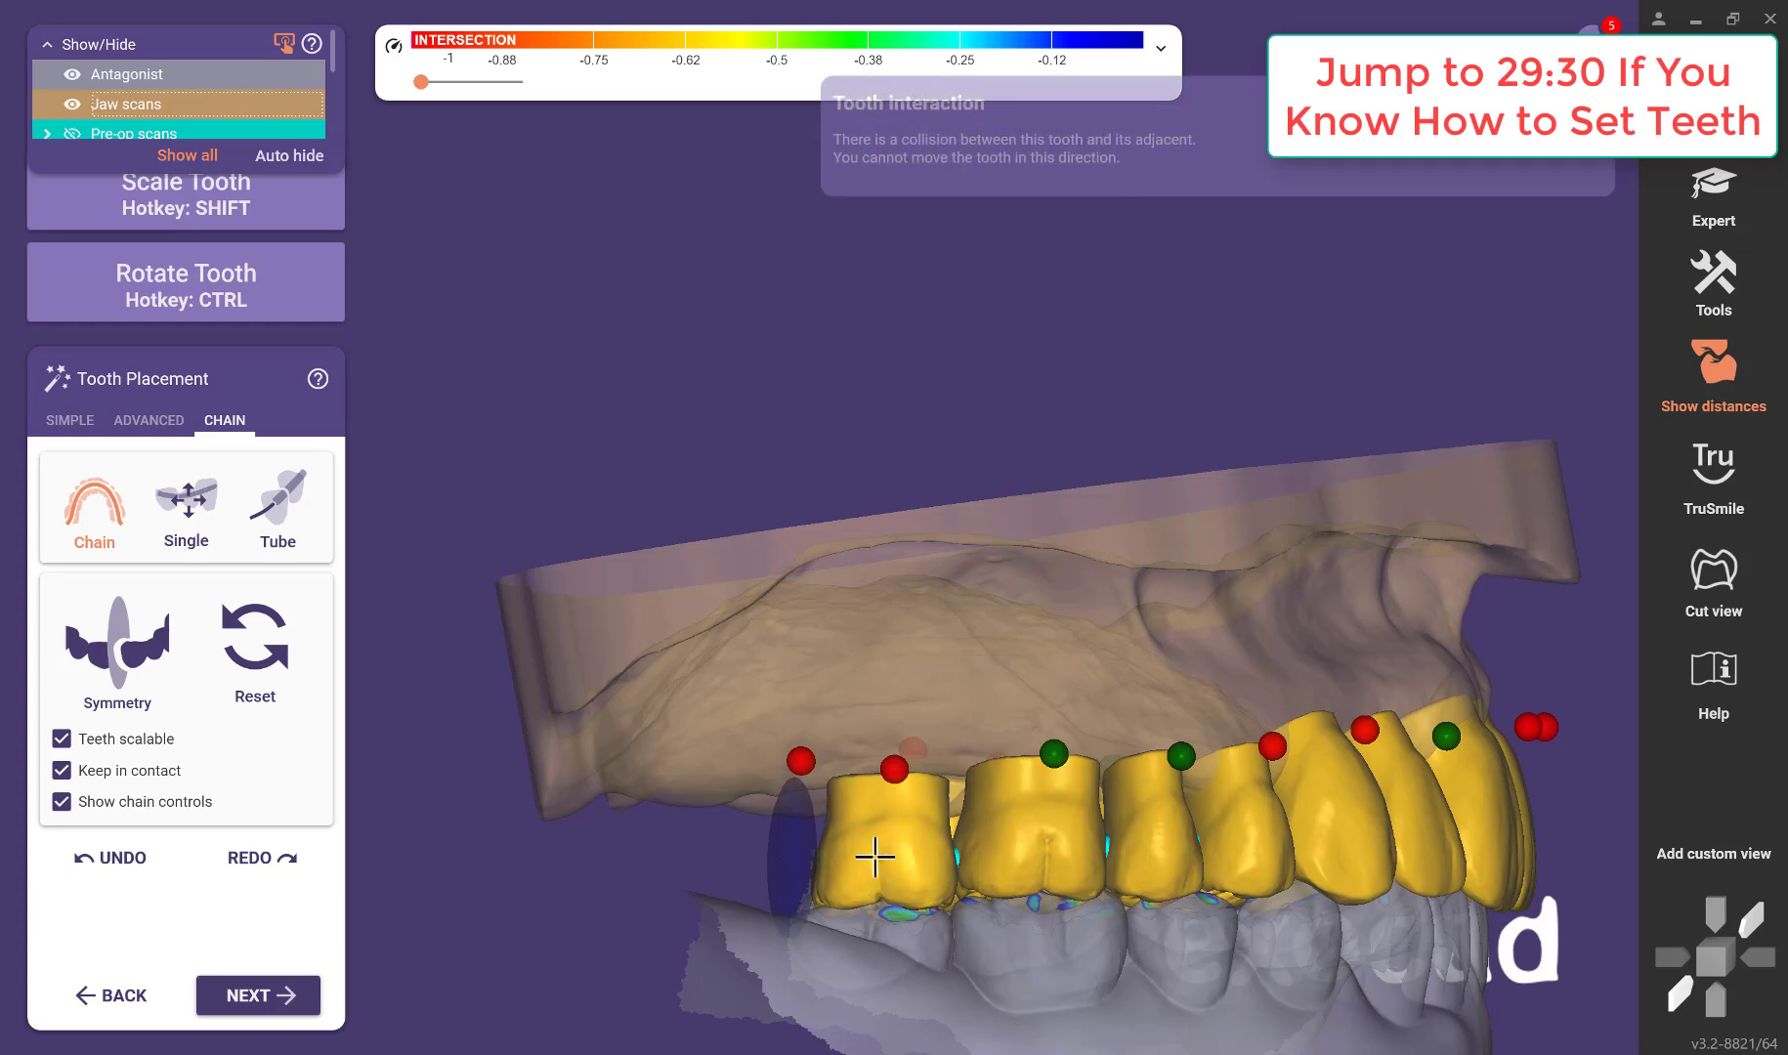
{"action": "left_click_drag", "start_coordinate": [875, 856], "coordinate": [876, 854]}
{"action": "key", "text": "ctrl+z"}
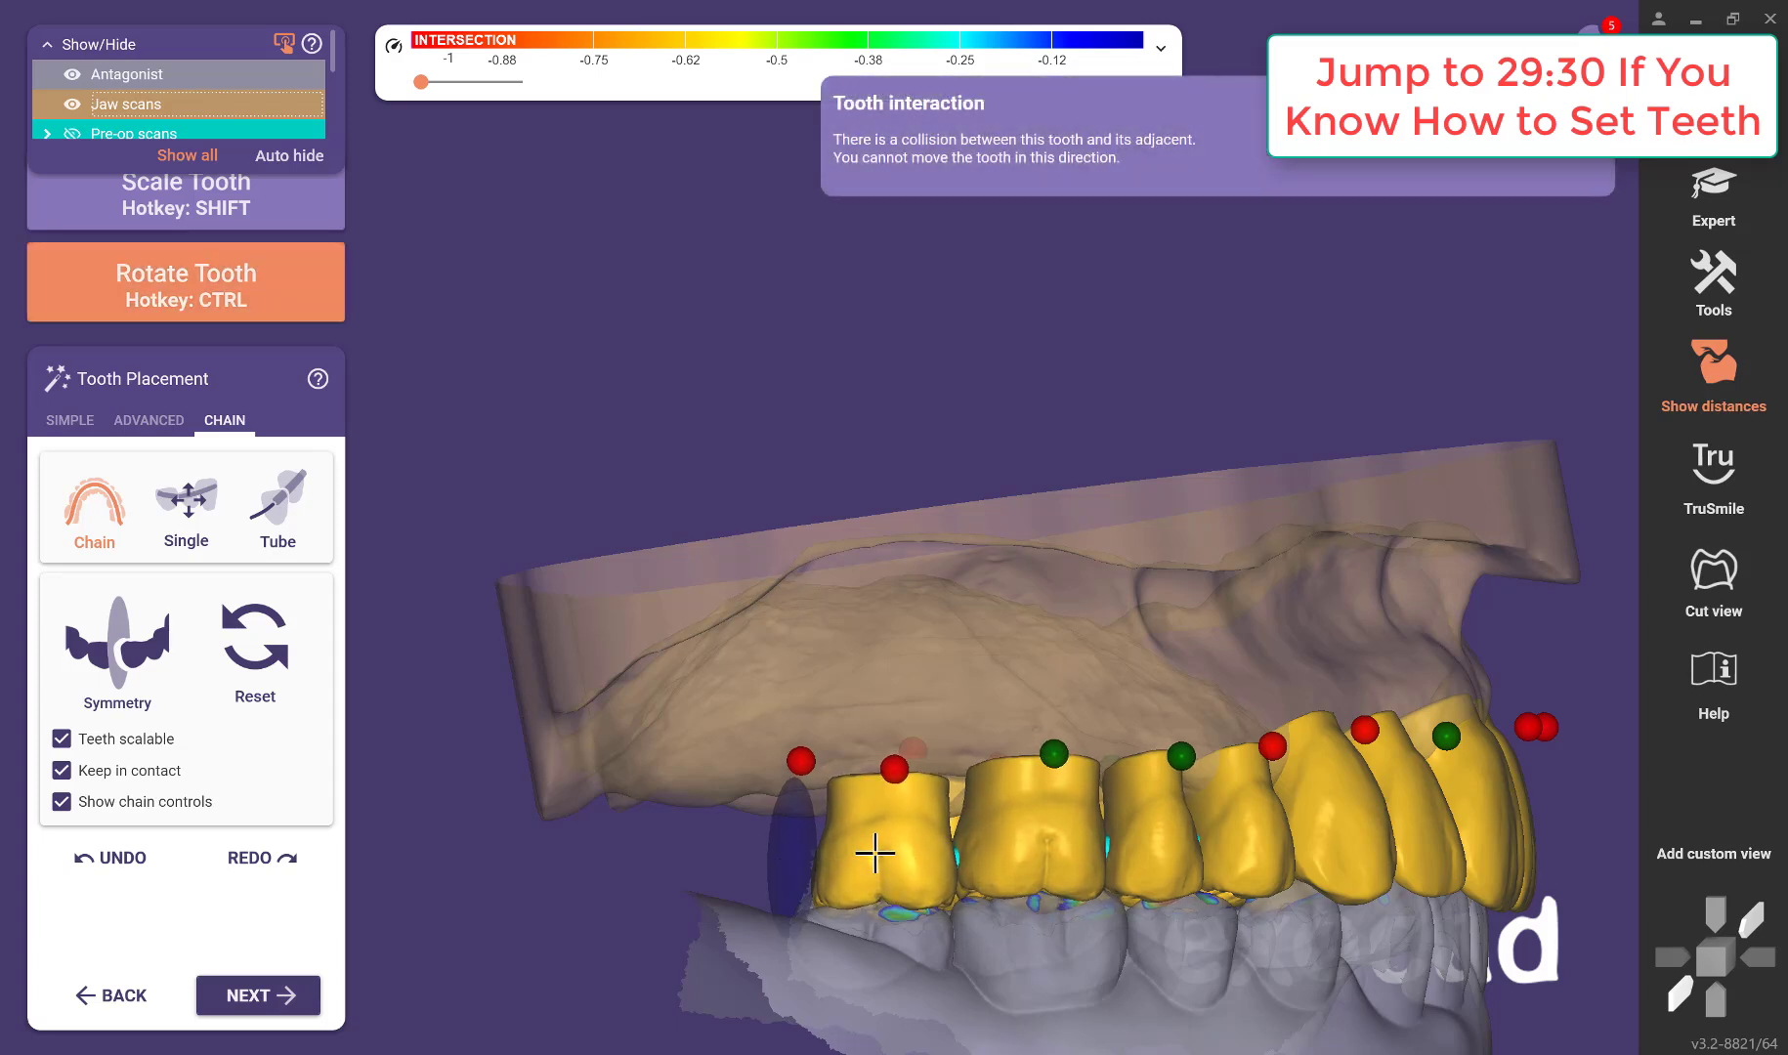
{"action": "left_click", "coordinate": [1054, 750]}
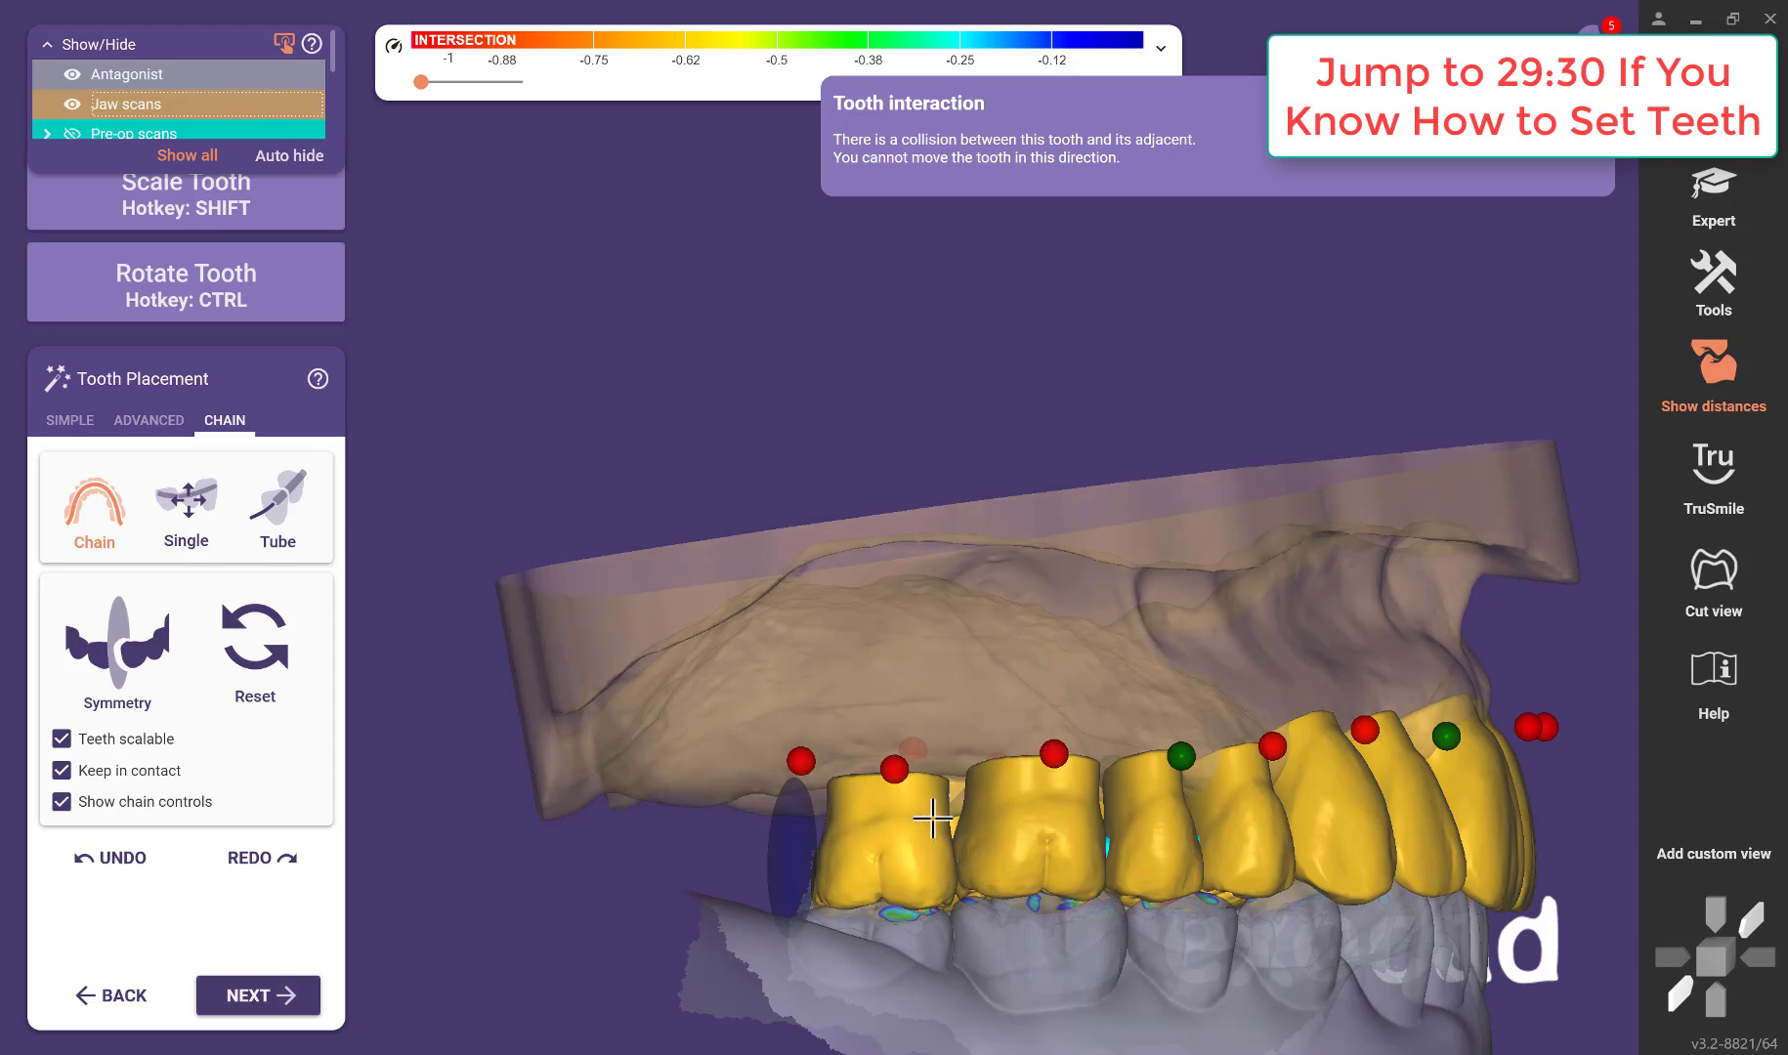
{"action": "left_click", "coordinate": [897, 769]}
Raise the upper left first molar slightly away from the antagonist while the neighbouring premolar and second molar stay locked.
{"action": "right_click_drag", "start_coordinate": [901, 919], "coordinate": [901, 443]}
{"action": "scroll", "coordinate": [874, 677], "scroll_direction": "up", "scroll_amount": 4}
{"action": "right_click_drag", "start_coordinate": [828, 859], "coordinate": [828, 859]}
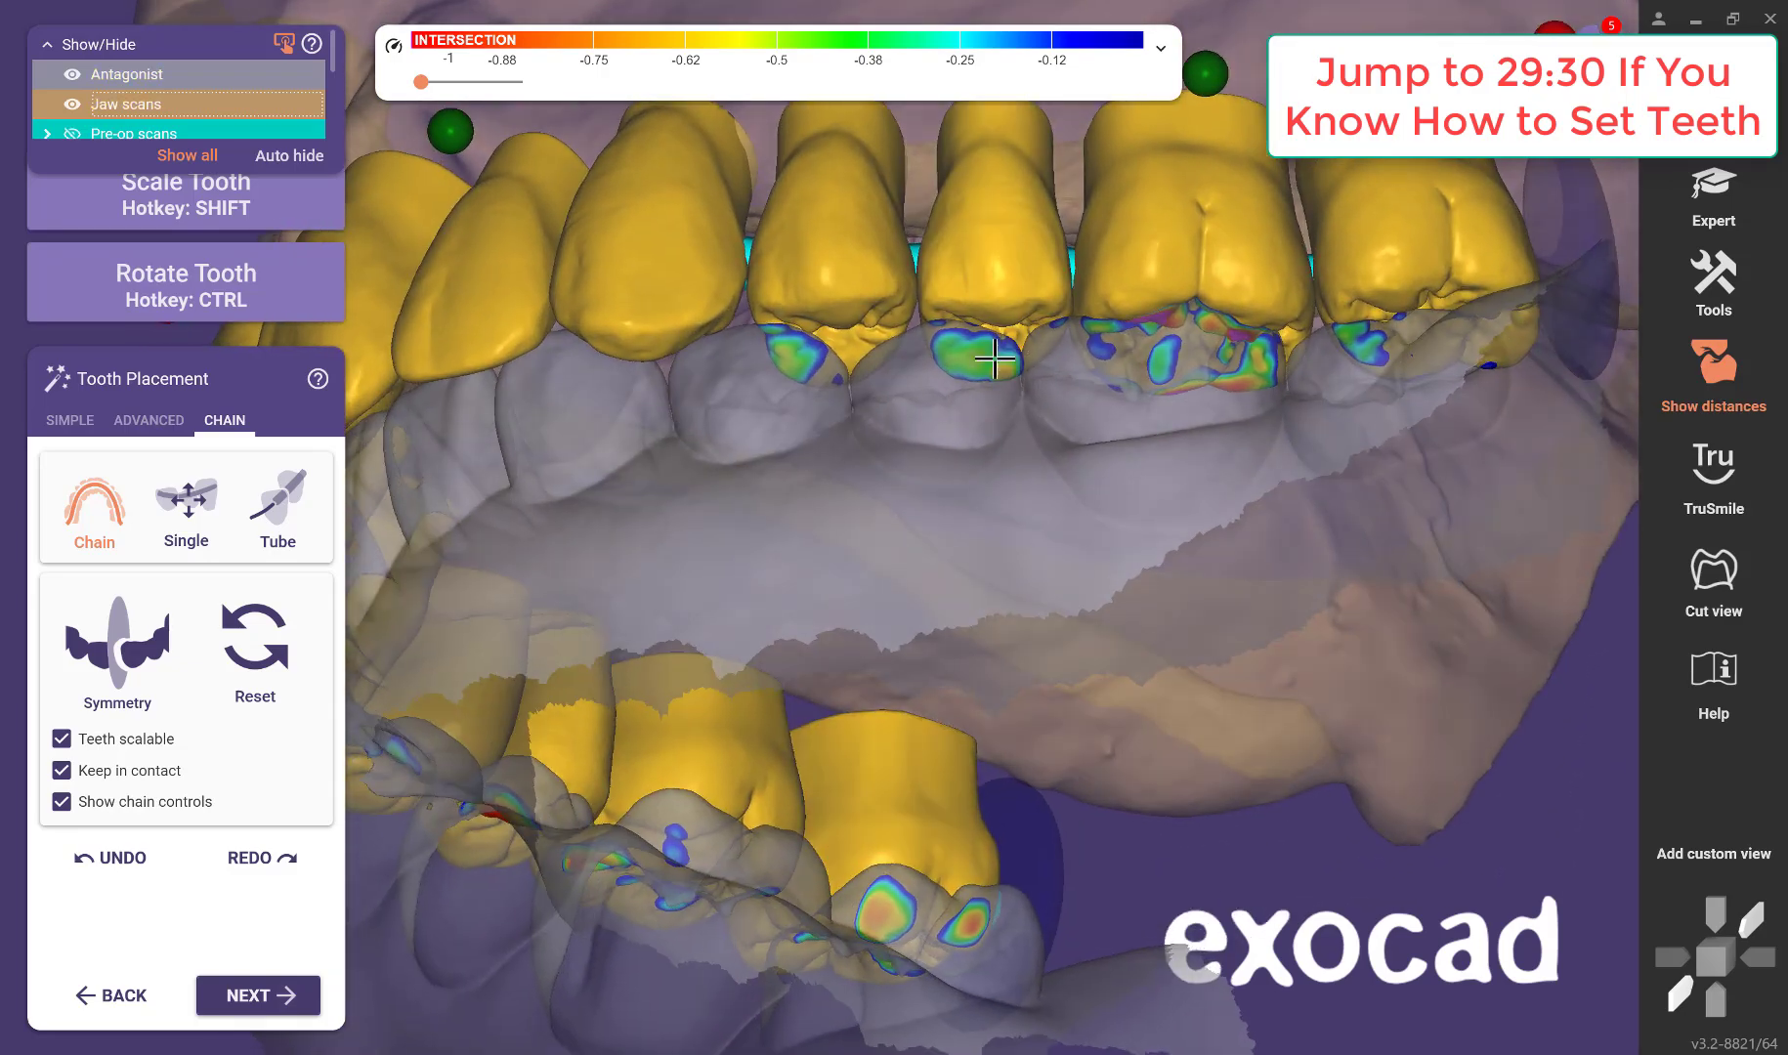
{"action": "right_click_drag", "start_coordinate": [936, 521], "coordinate": [828, 579]}
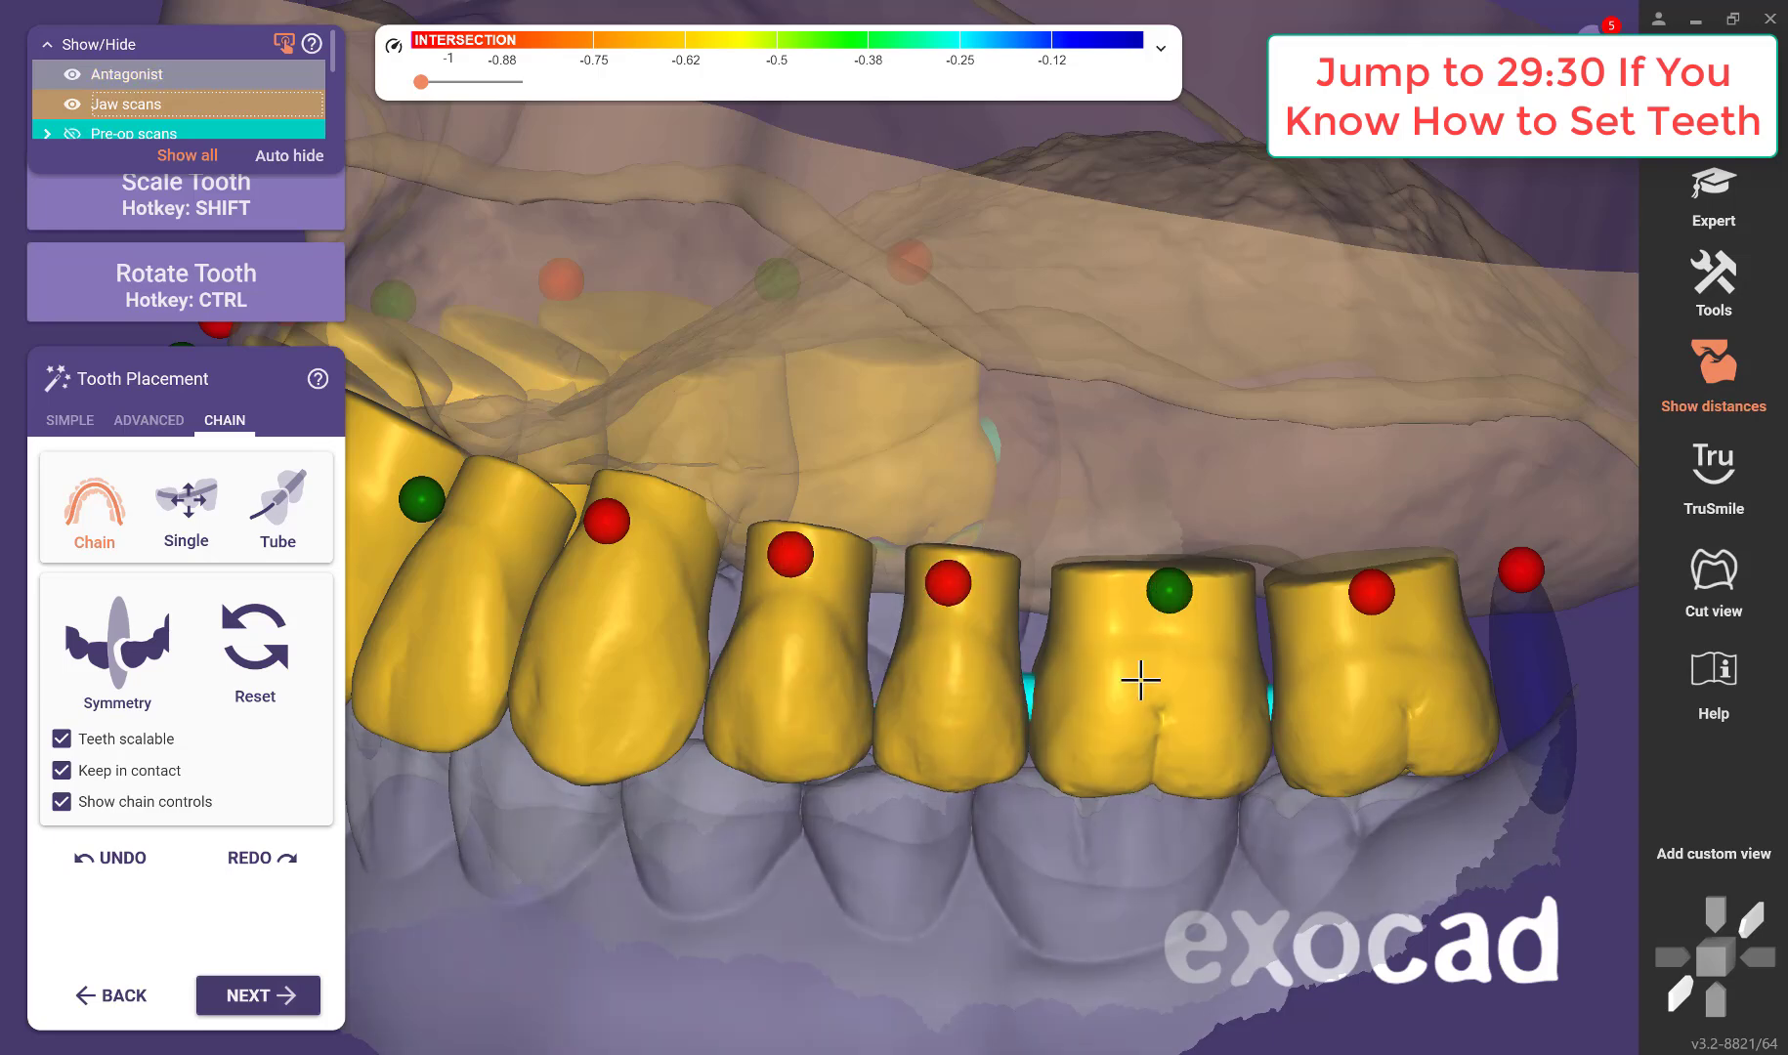
{"action": "right_click_drag", "start_coordinate": [1108, 734], "coordinate": [820, 719]}
{"action": "left_click_drag", "start_coordinate": [905, 376], "coordinate": [905, 364]}
Examine the whole upper set-up from the front and the occlusal side for antagonist contacts.
{"action": "right_click_drag", "start_coordinate": [932, 404], "coordinate": [787, 591]}
{"action": "scroll", "coordinate": [746, 651], "scroll_direction": "down", "scroll_amount": 5}
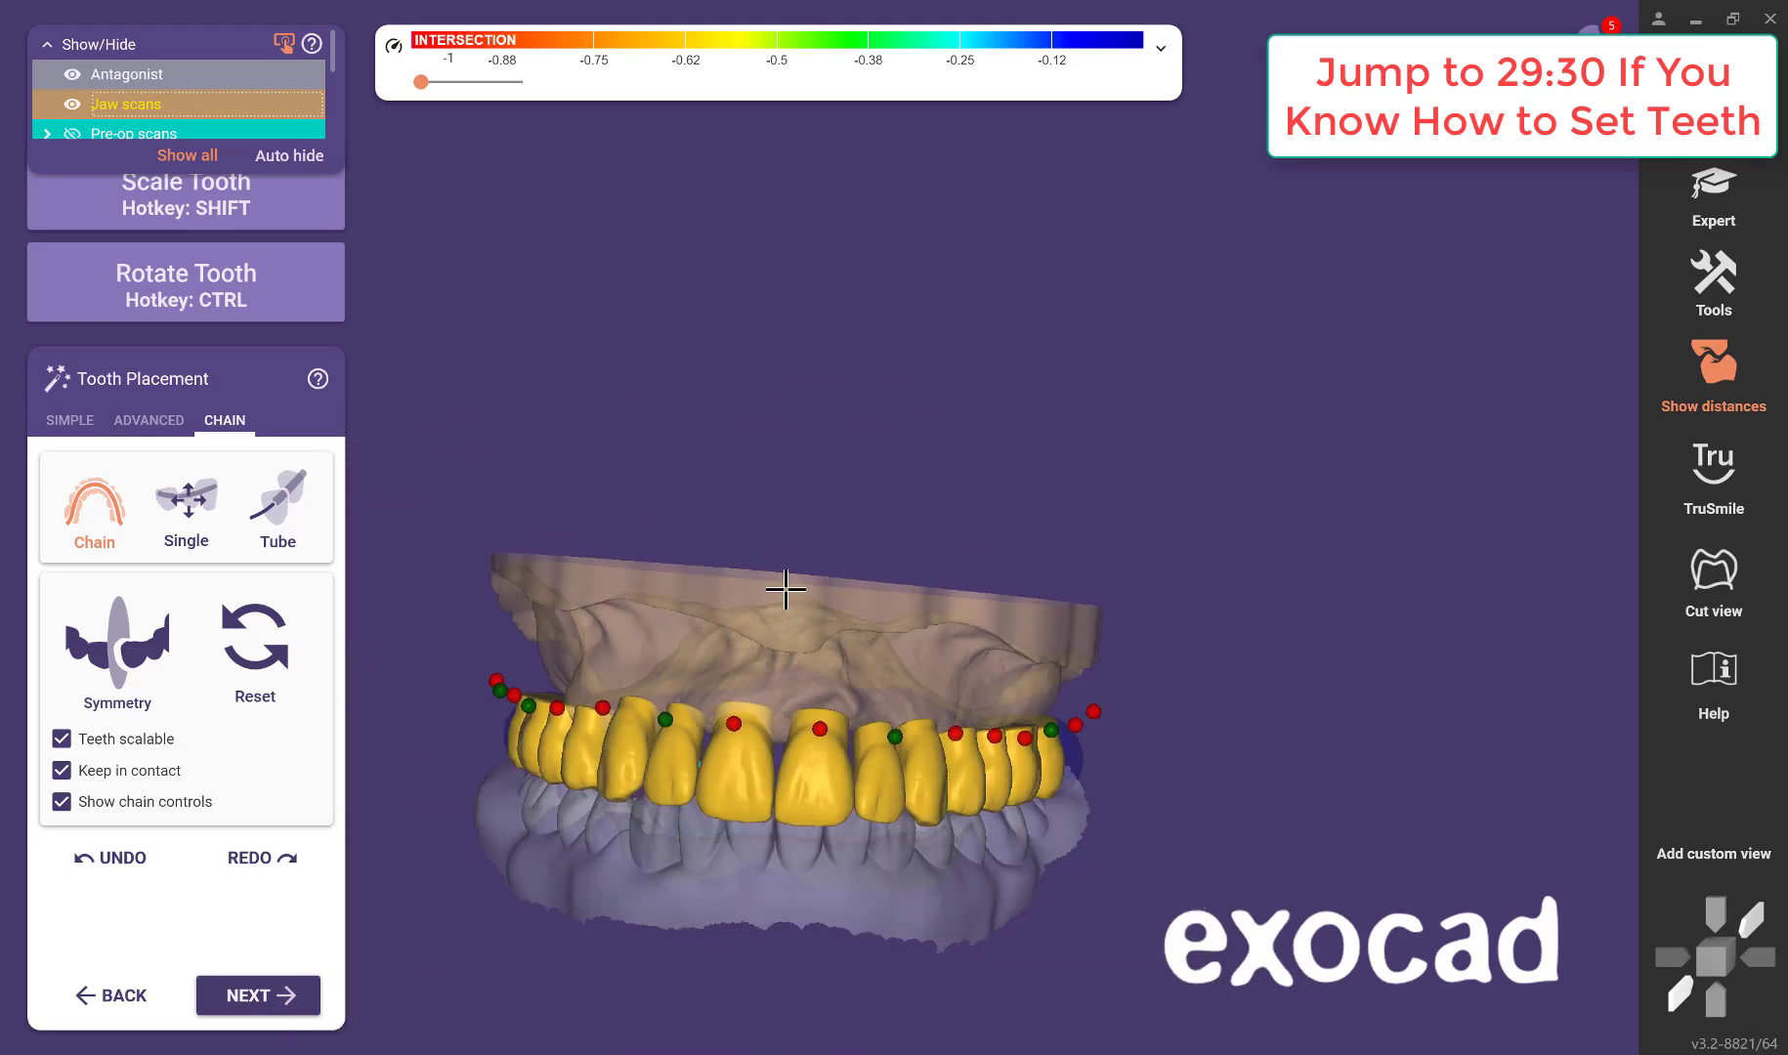
{"action": "right_click_drag", "start_coordinate": [751, 515], "coordinate": [765, 521]}
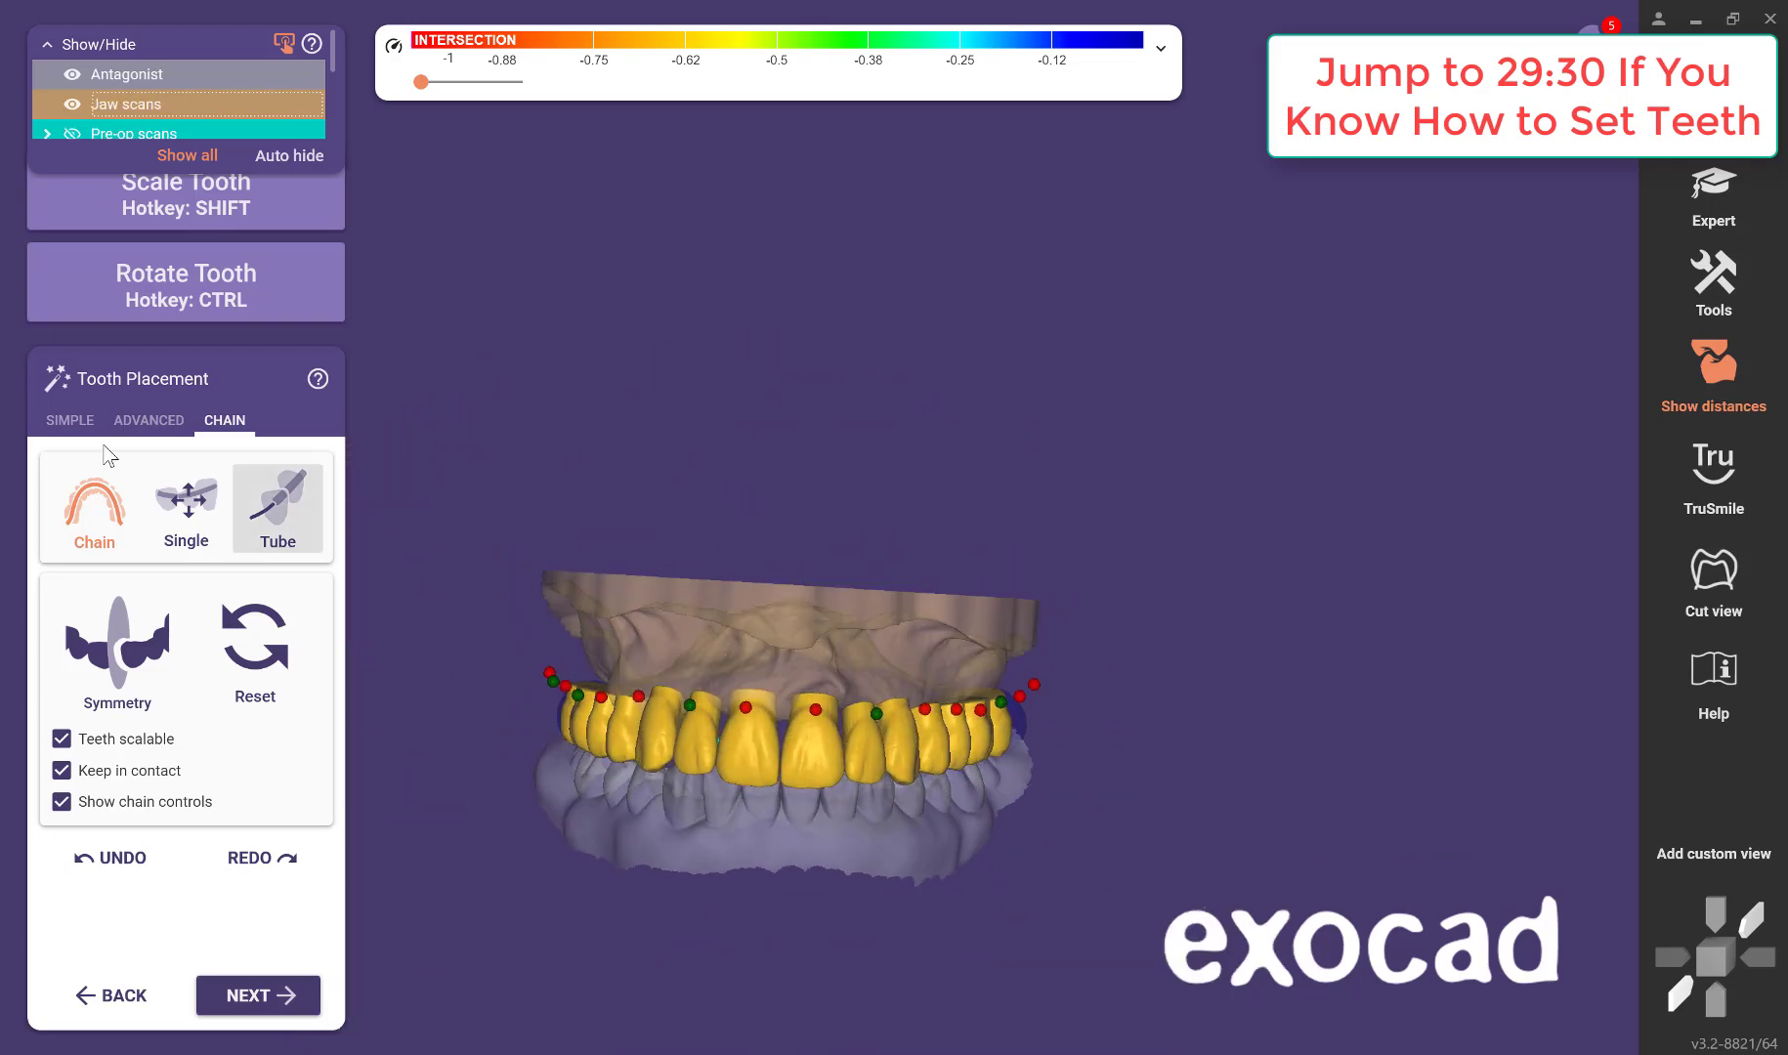
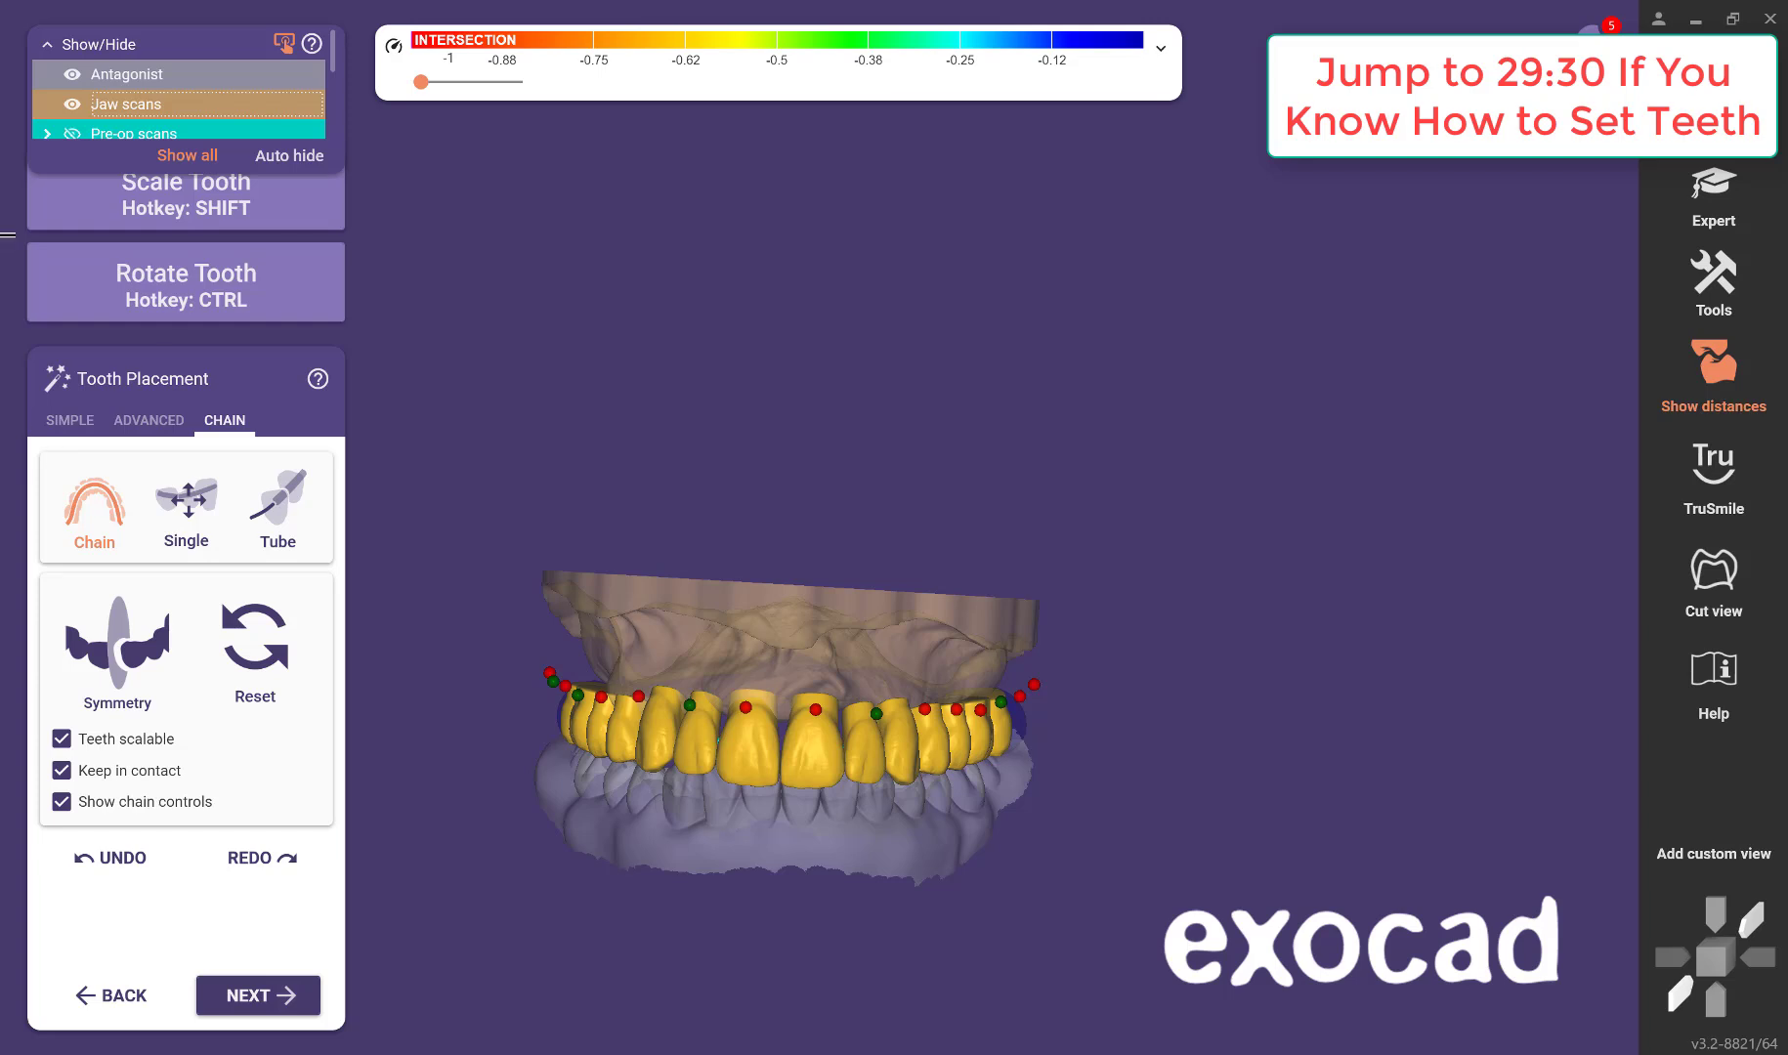
{"action": "scroll", "coordinate": [577, 264], "scroll_direction": "down", "scroll_amount": 2}
{"action": "right_click_drag", "start_coordinate": [684, 665], "coordinate": [683, 486]}
{"action": "middle_click_drag", "start_coordinate": [733, 644], "coordinate": [810, 806]}
{"action": "right_click_drag", "start_coordinate": [810, 806], "coordinate": [795, 711]}
{"action": "scroll", "coordinate": [791, 703], "scroll_direction": "up", "scroll_amount": 5}
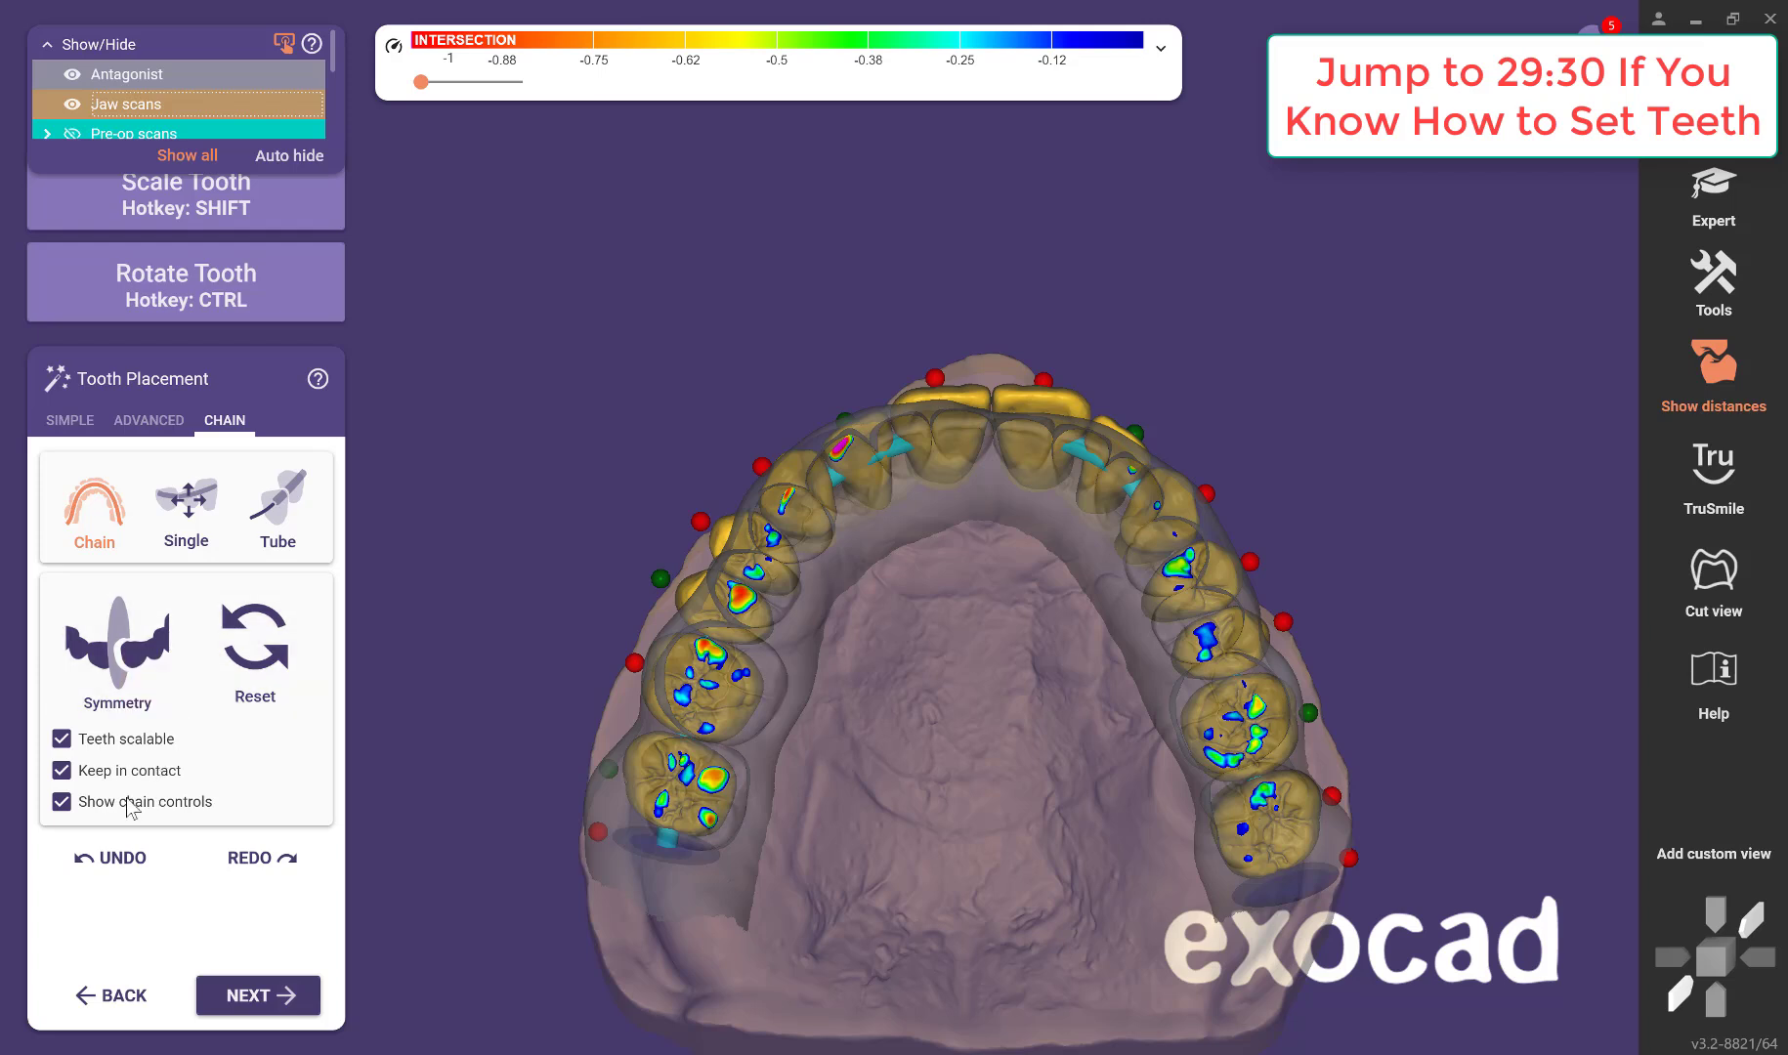
Hide the antagonist and widen the upper right first molar slightly with simple scaling in the mesial/distal direction only.
{"action": "left_click", "coordinate": [69, 420]}
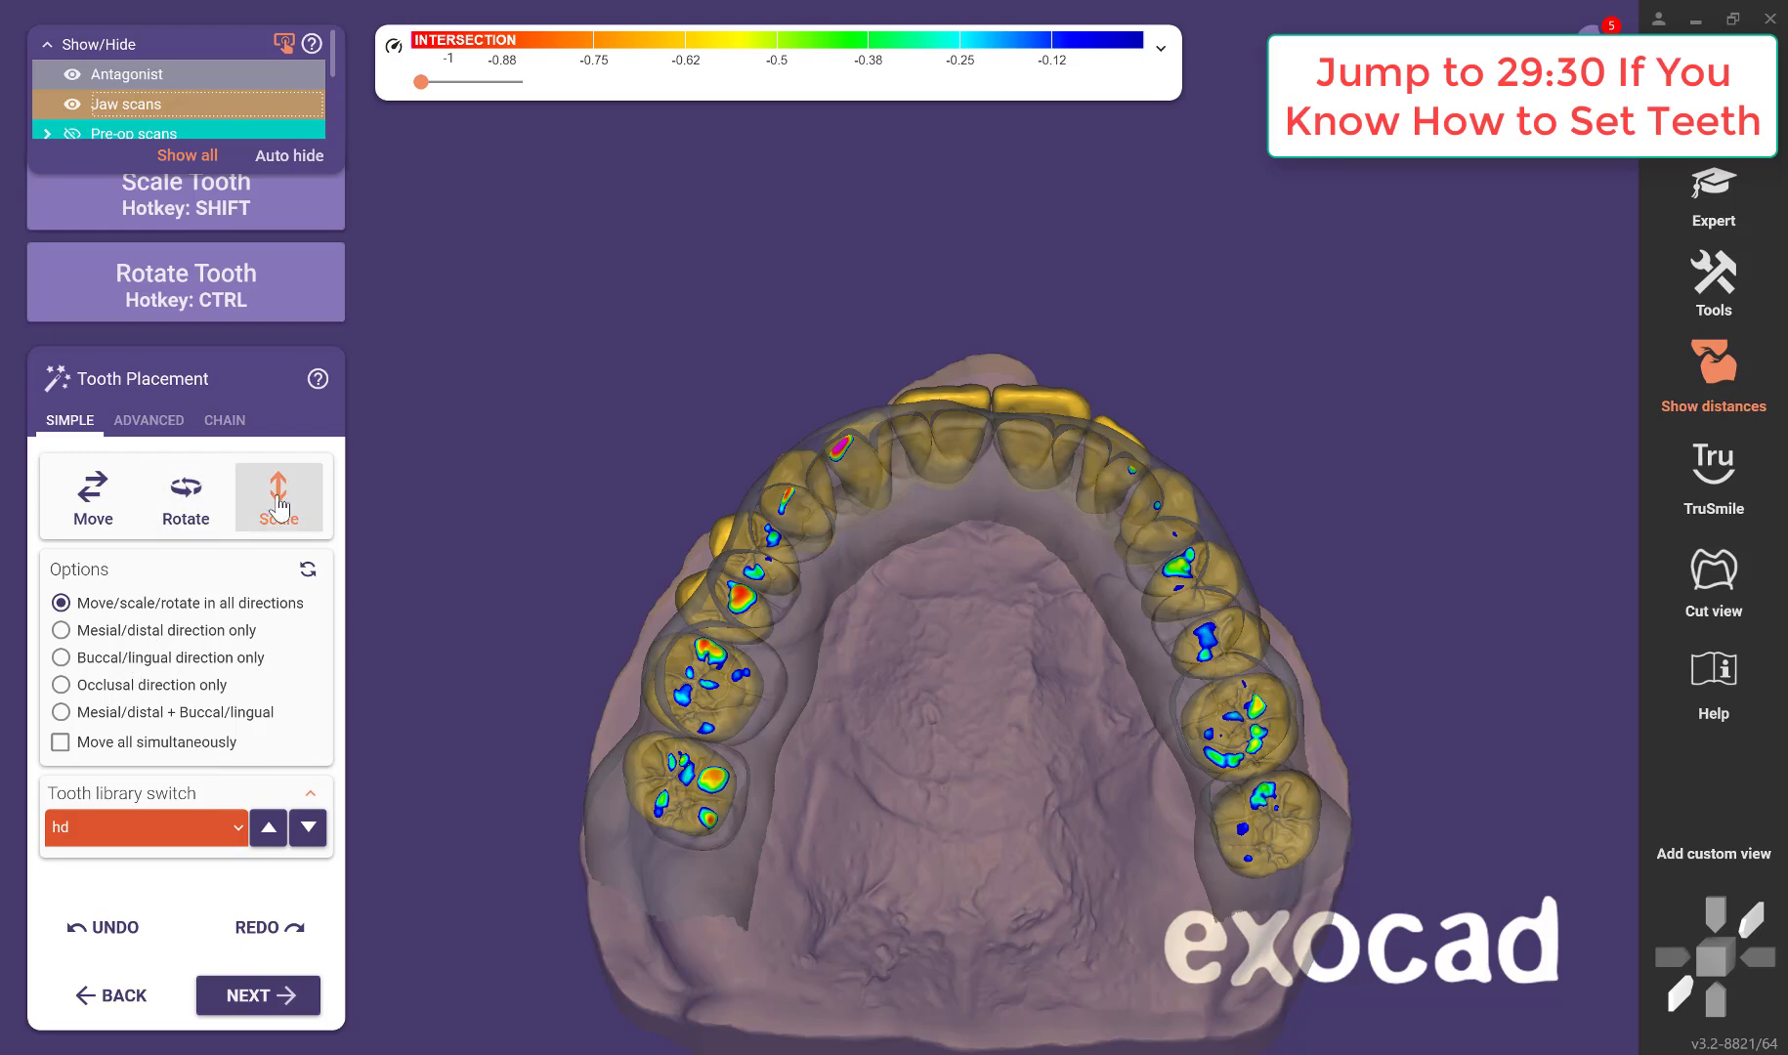
{"action": "left_click", "coordinate": [117, 634]}
{"action": "scroll", "coordinate": [970, 846], "scroll_direction": "up", "scroll_amount": 3}
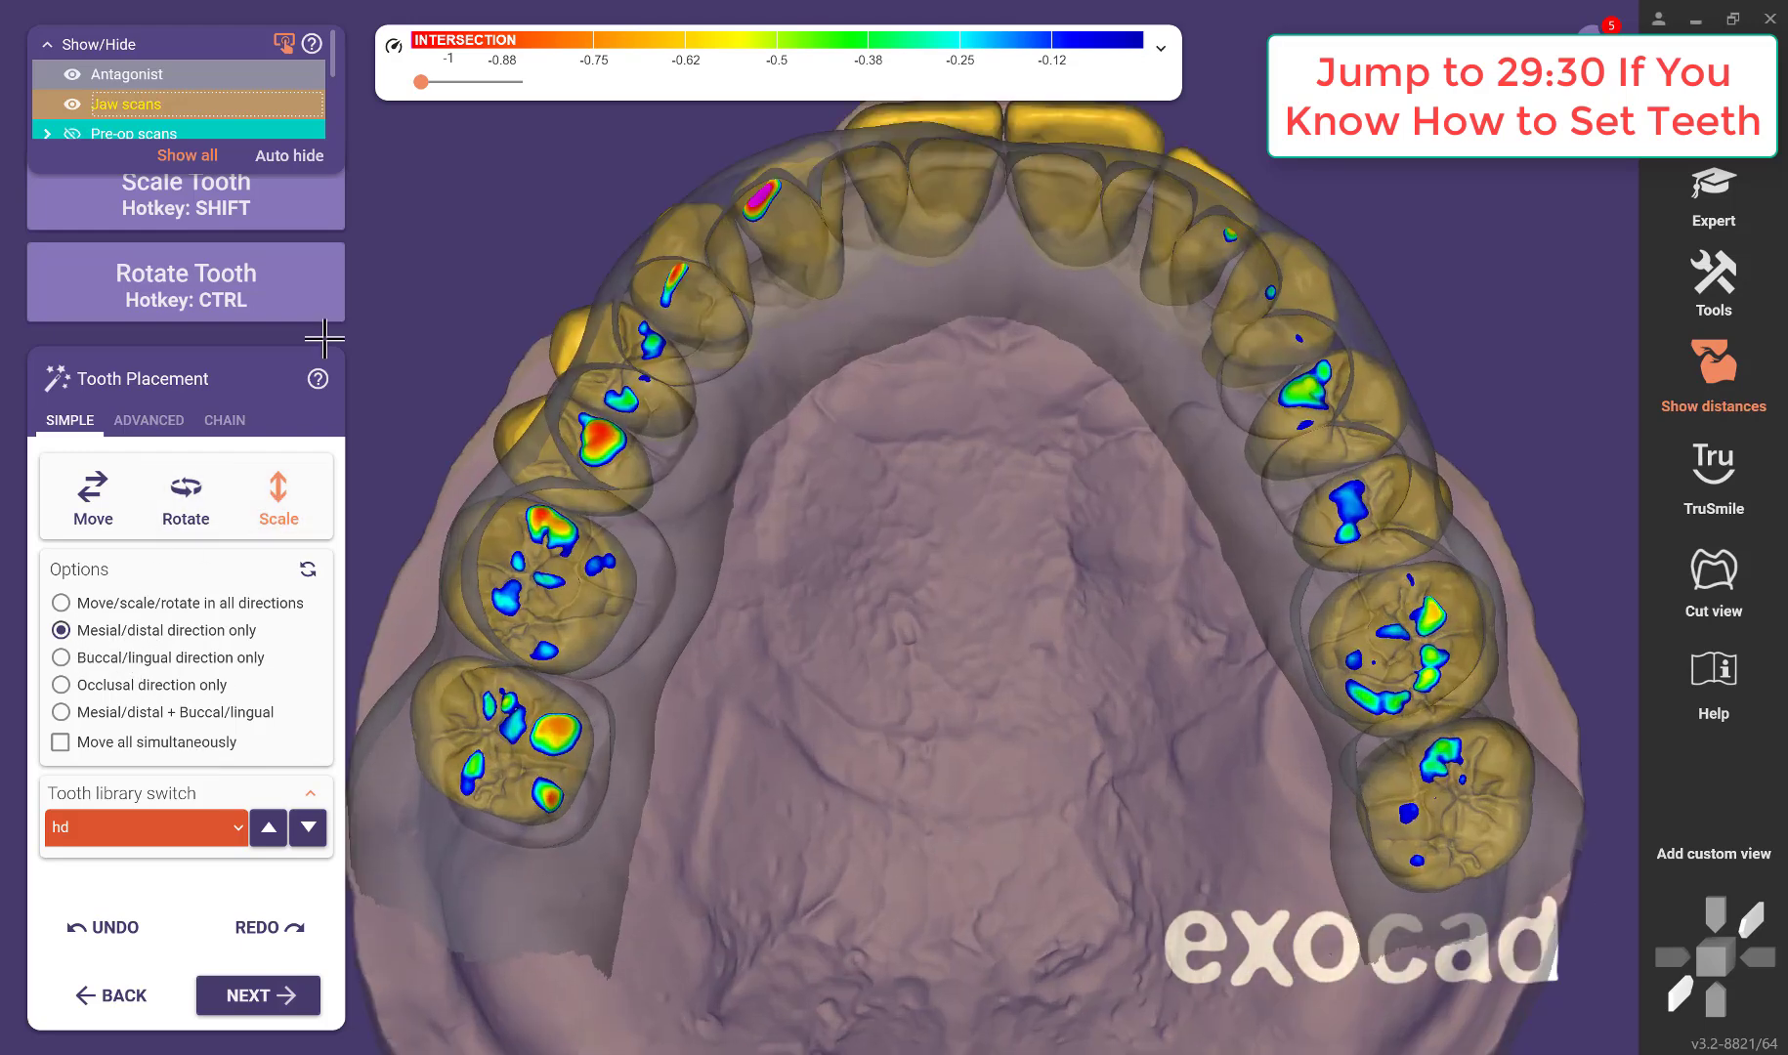
{"action": "left_click", "coordinate": [73, 76]}
{"action": "scroll", "coordinate": [998, 766], "scroll_direction": "up", "scroll_amount": 6}
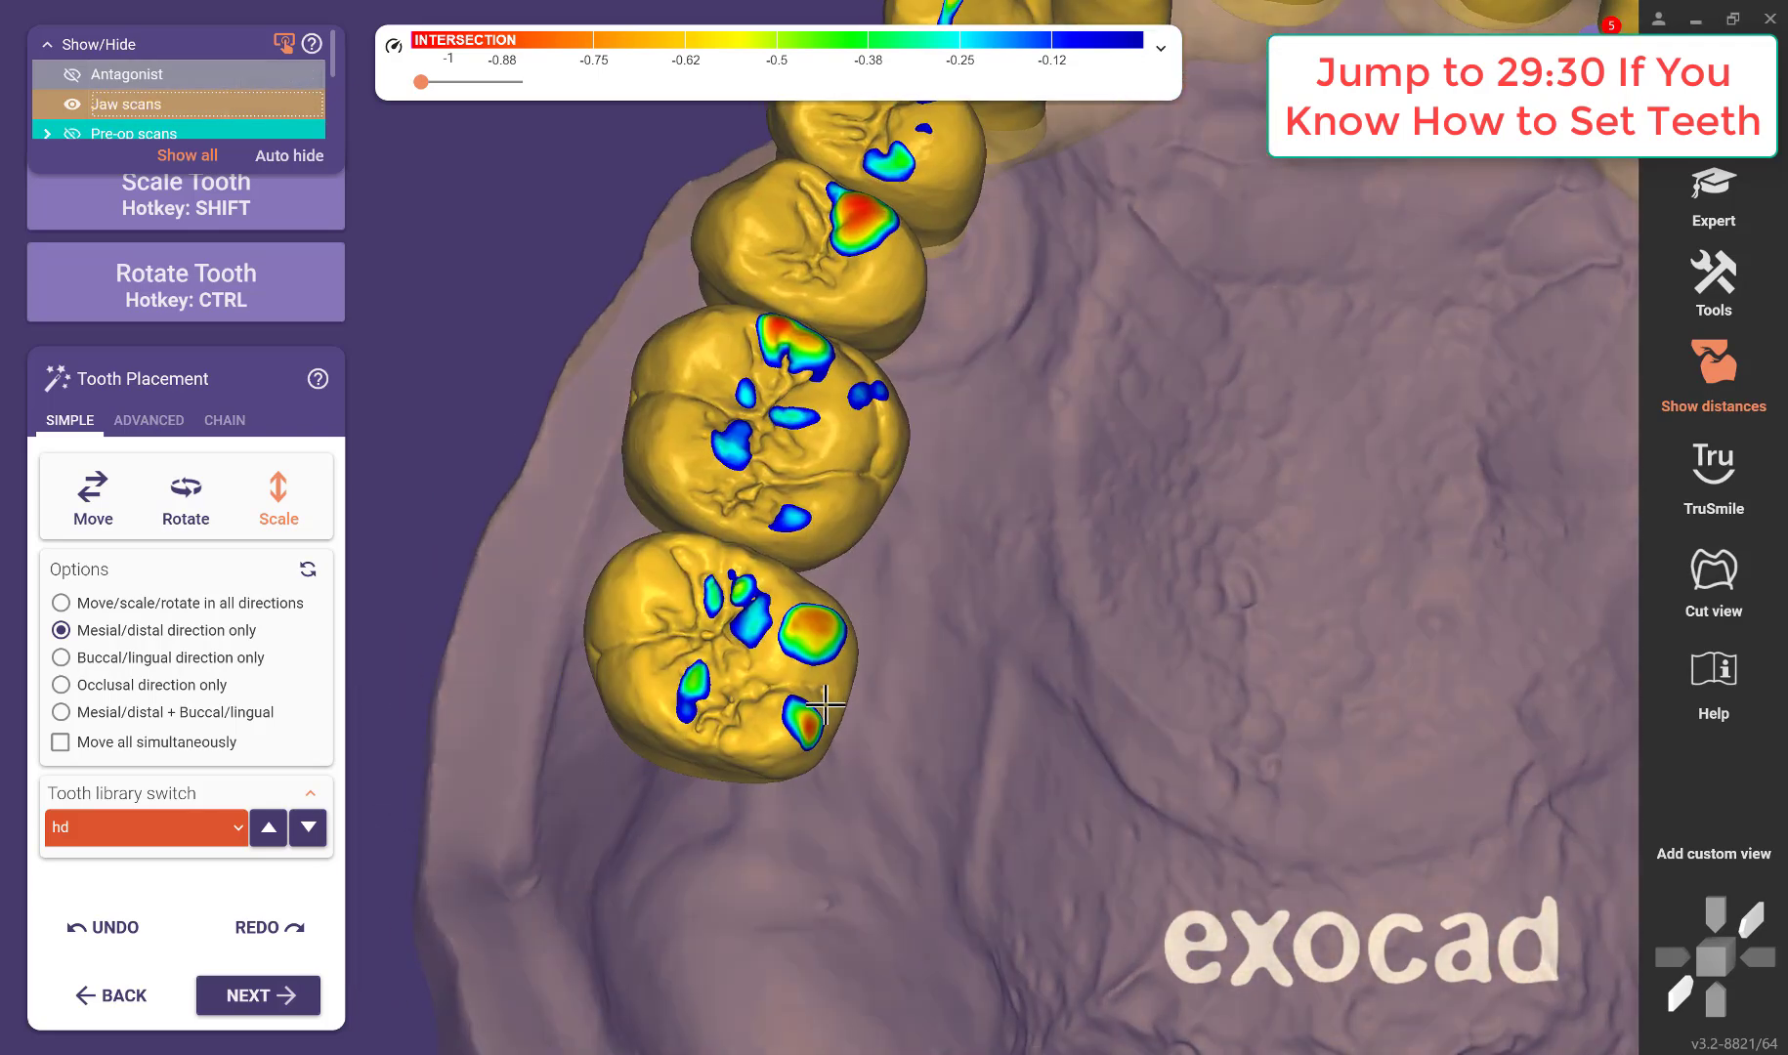
{"action": "right_click_drag", "start_coordinate": [825, 703], "coordinate": [756, 668]}
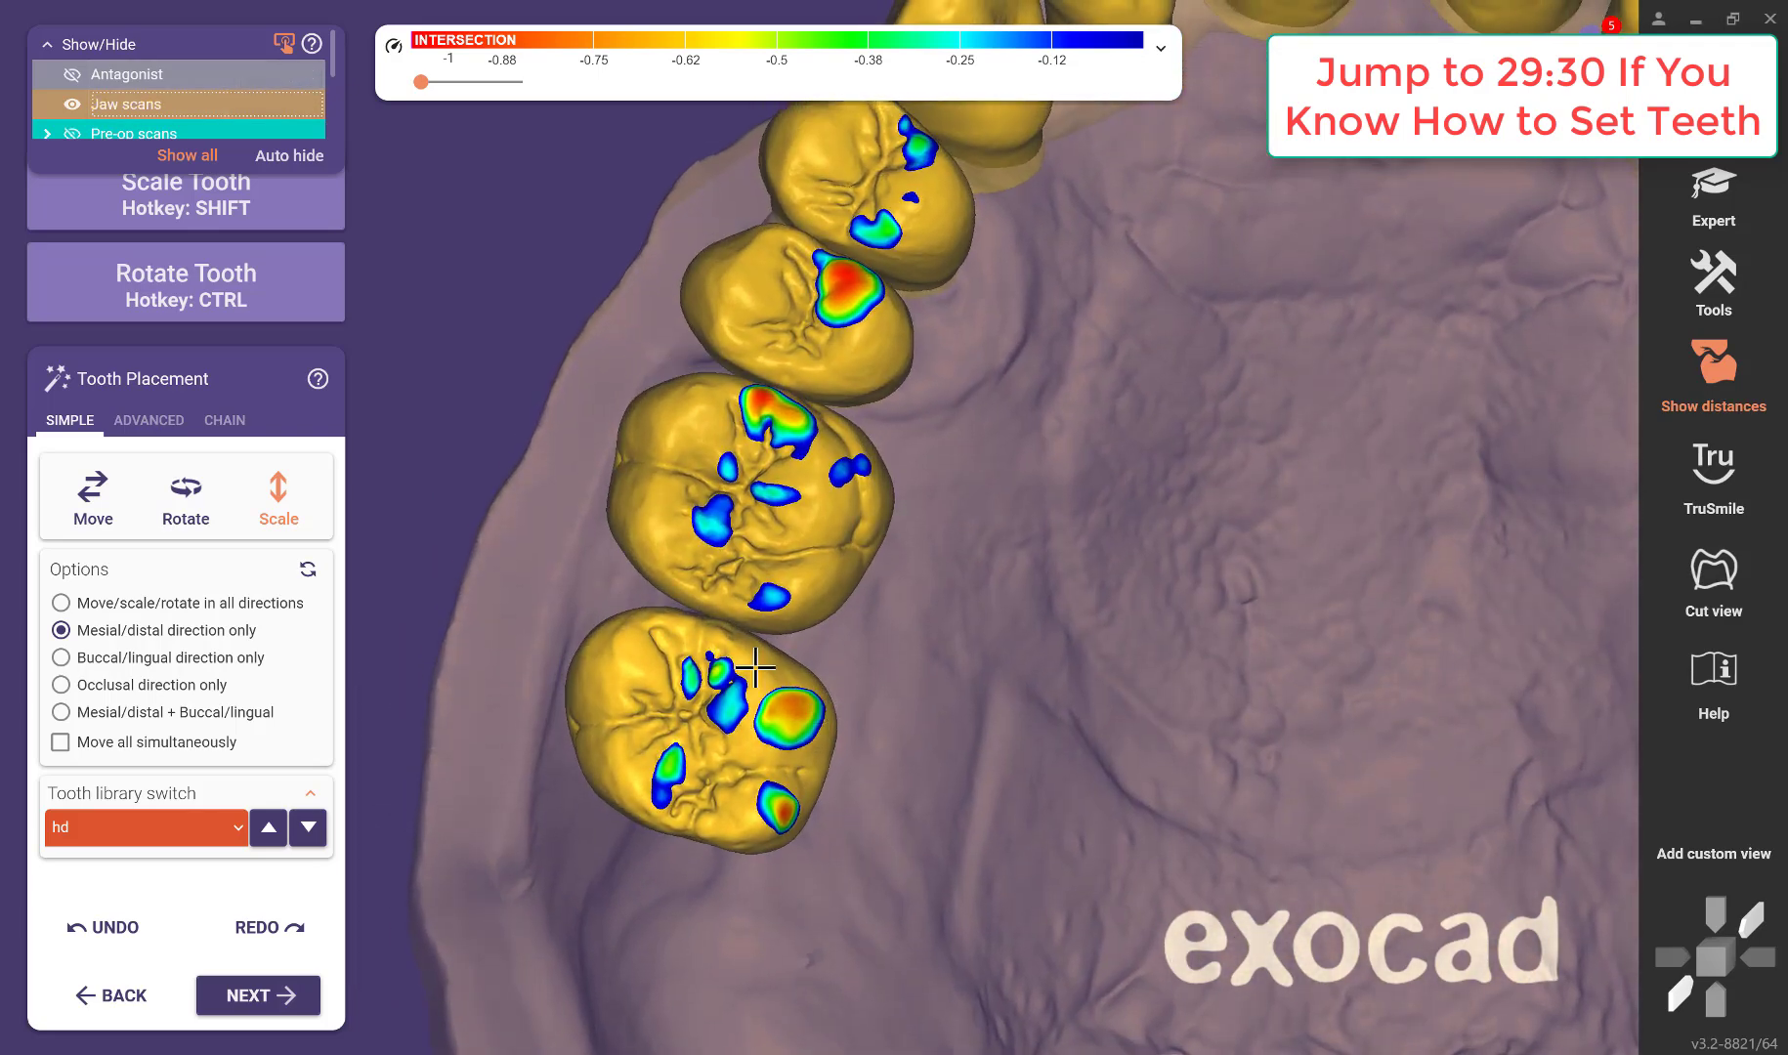
{"action": "left_click_drag", "start_coordinate": [772, 600], "coordinate": [770, 608]}
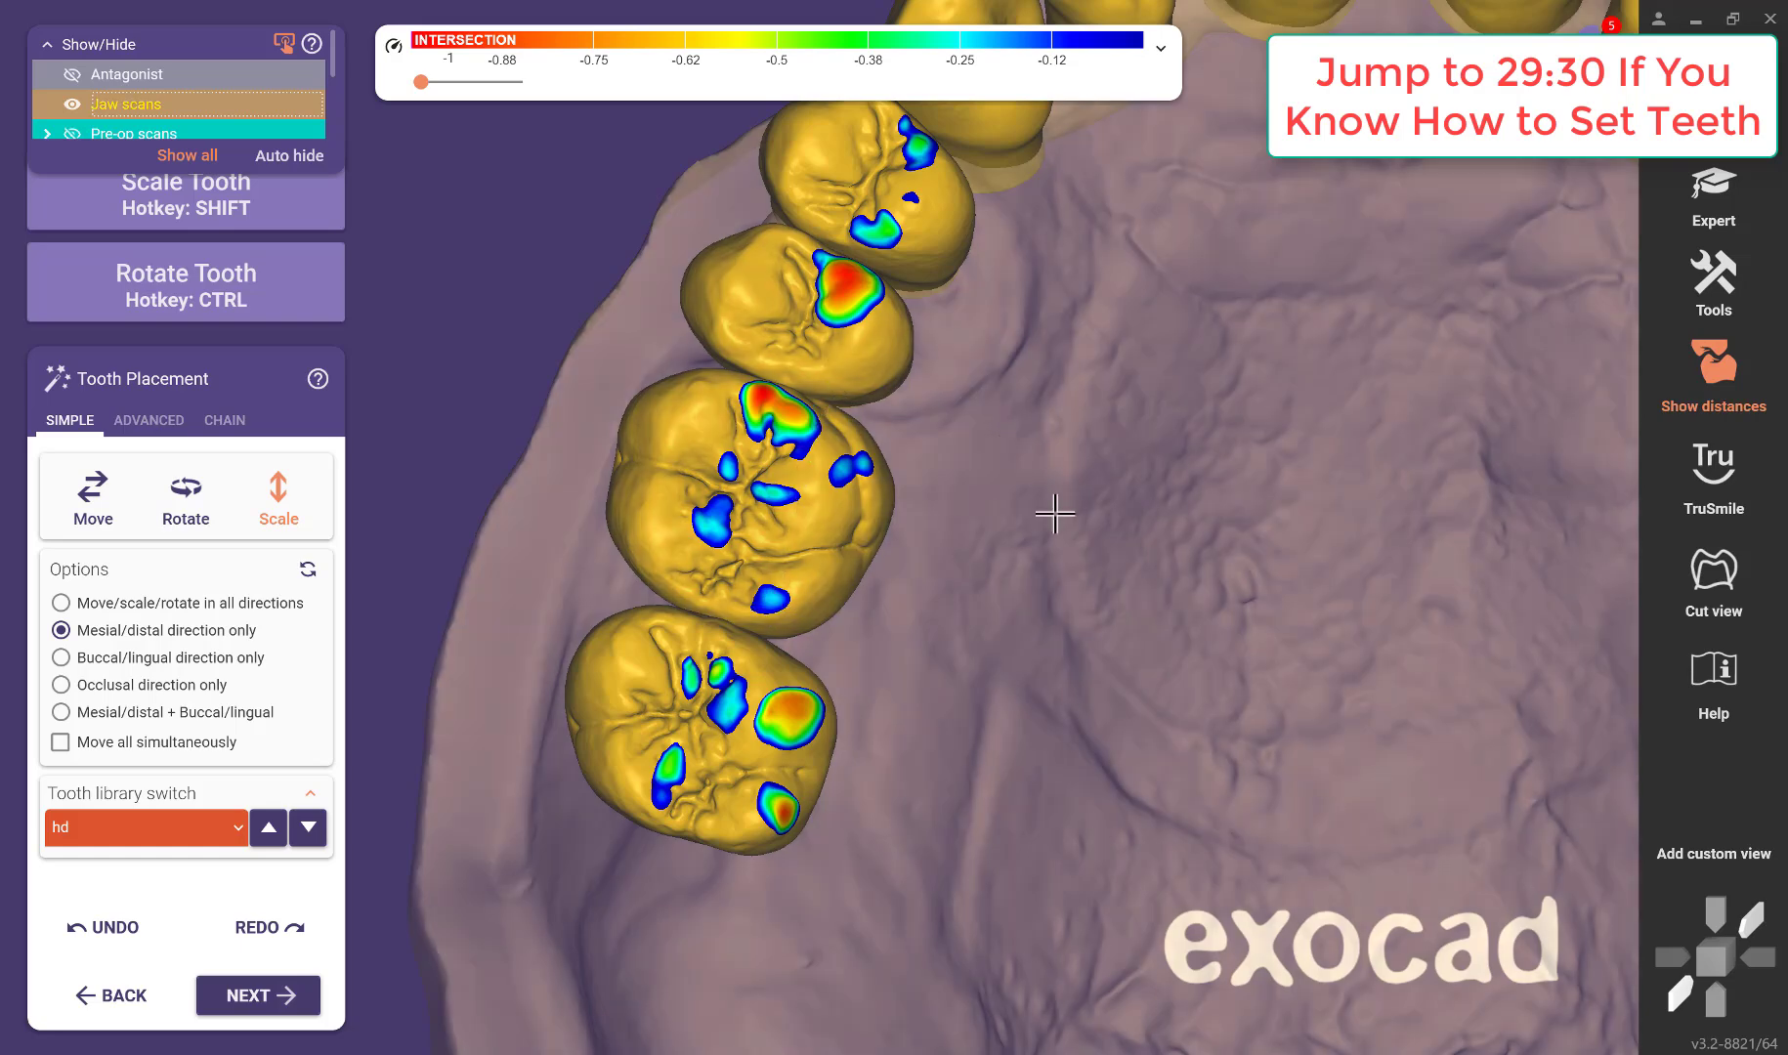
{"action": "right_click_drag", "start_coordinate": [1056, 513], "coordinate": [838, 582]}
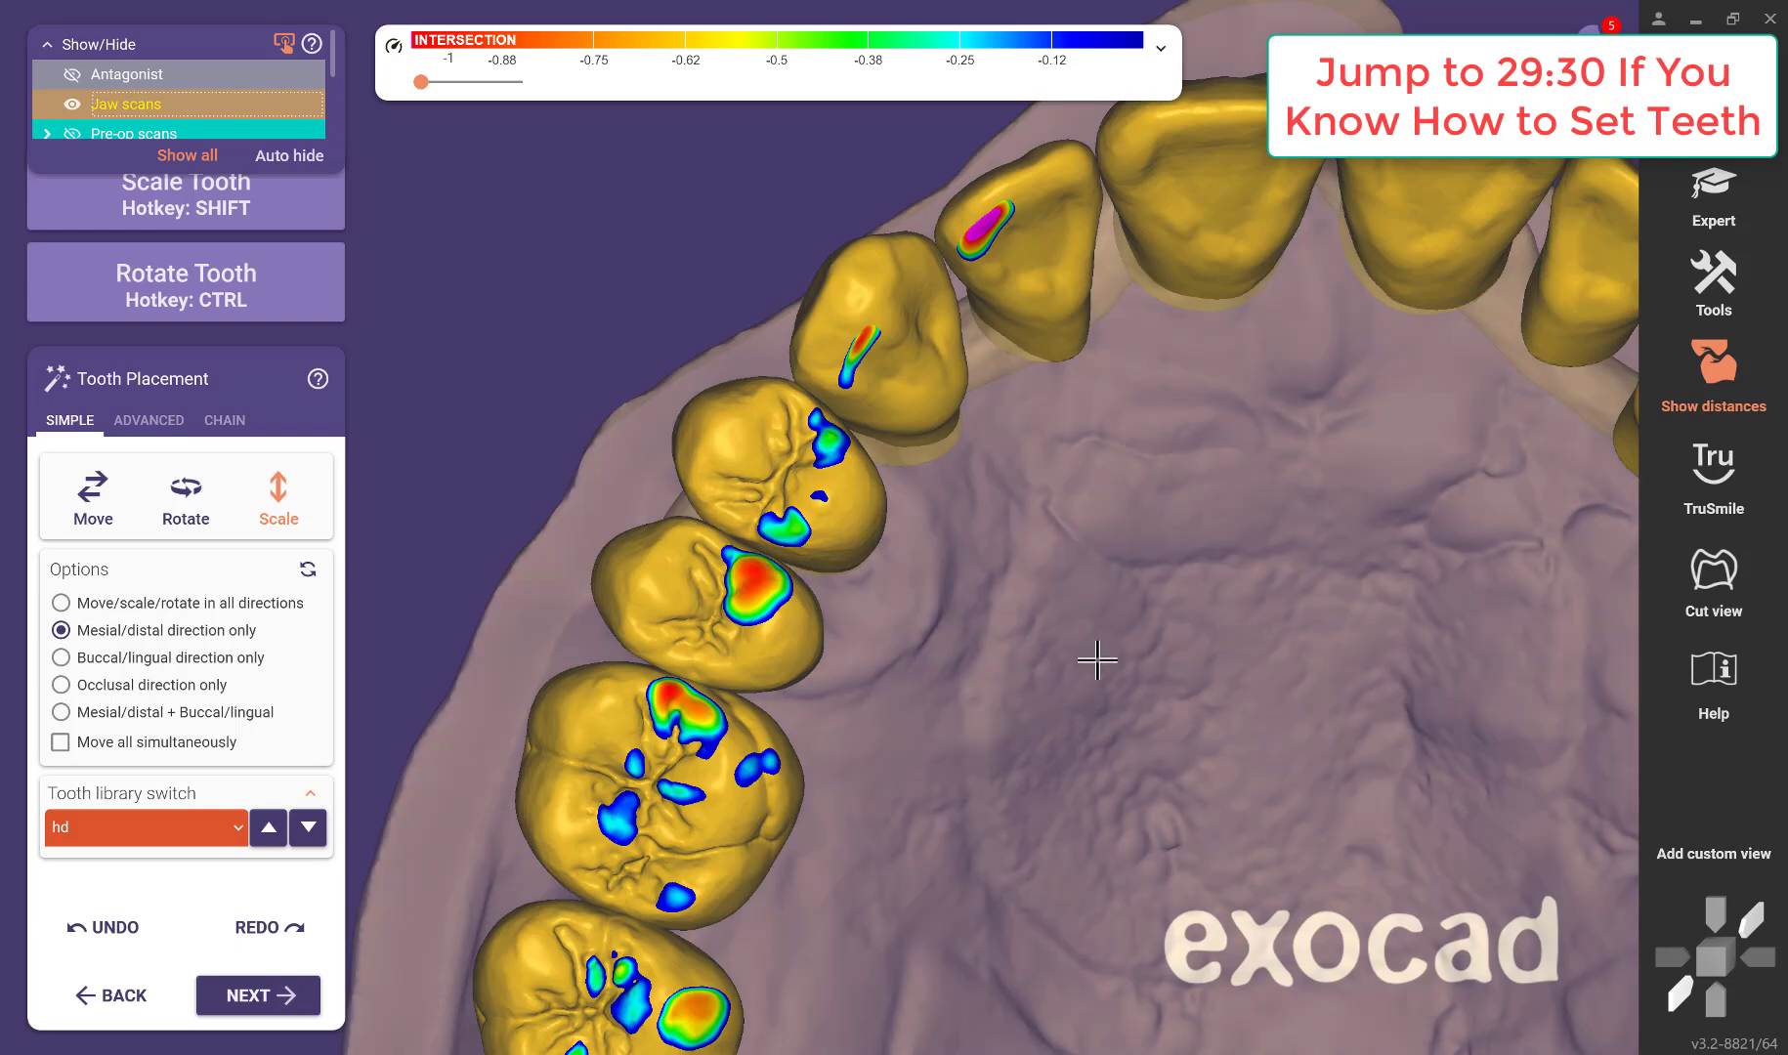
{"action": "middle_click_drag", "start_coordinate": [1084, 694], "coordinate": [1014, 772]}
{"action": "right_click_drag", "start_coordinate": [1014, 772], "coordinate": [998, 761]}
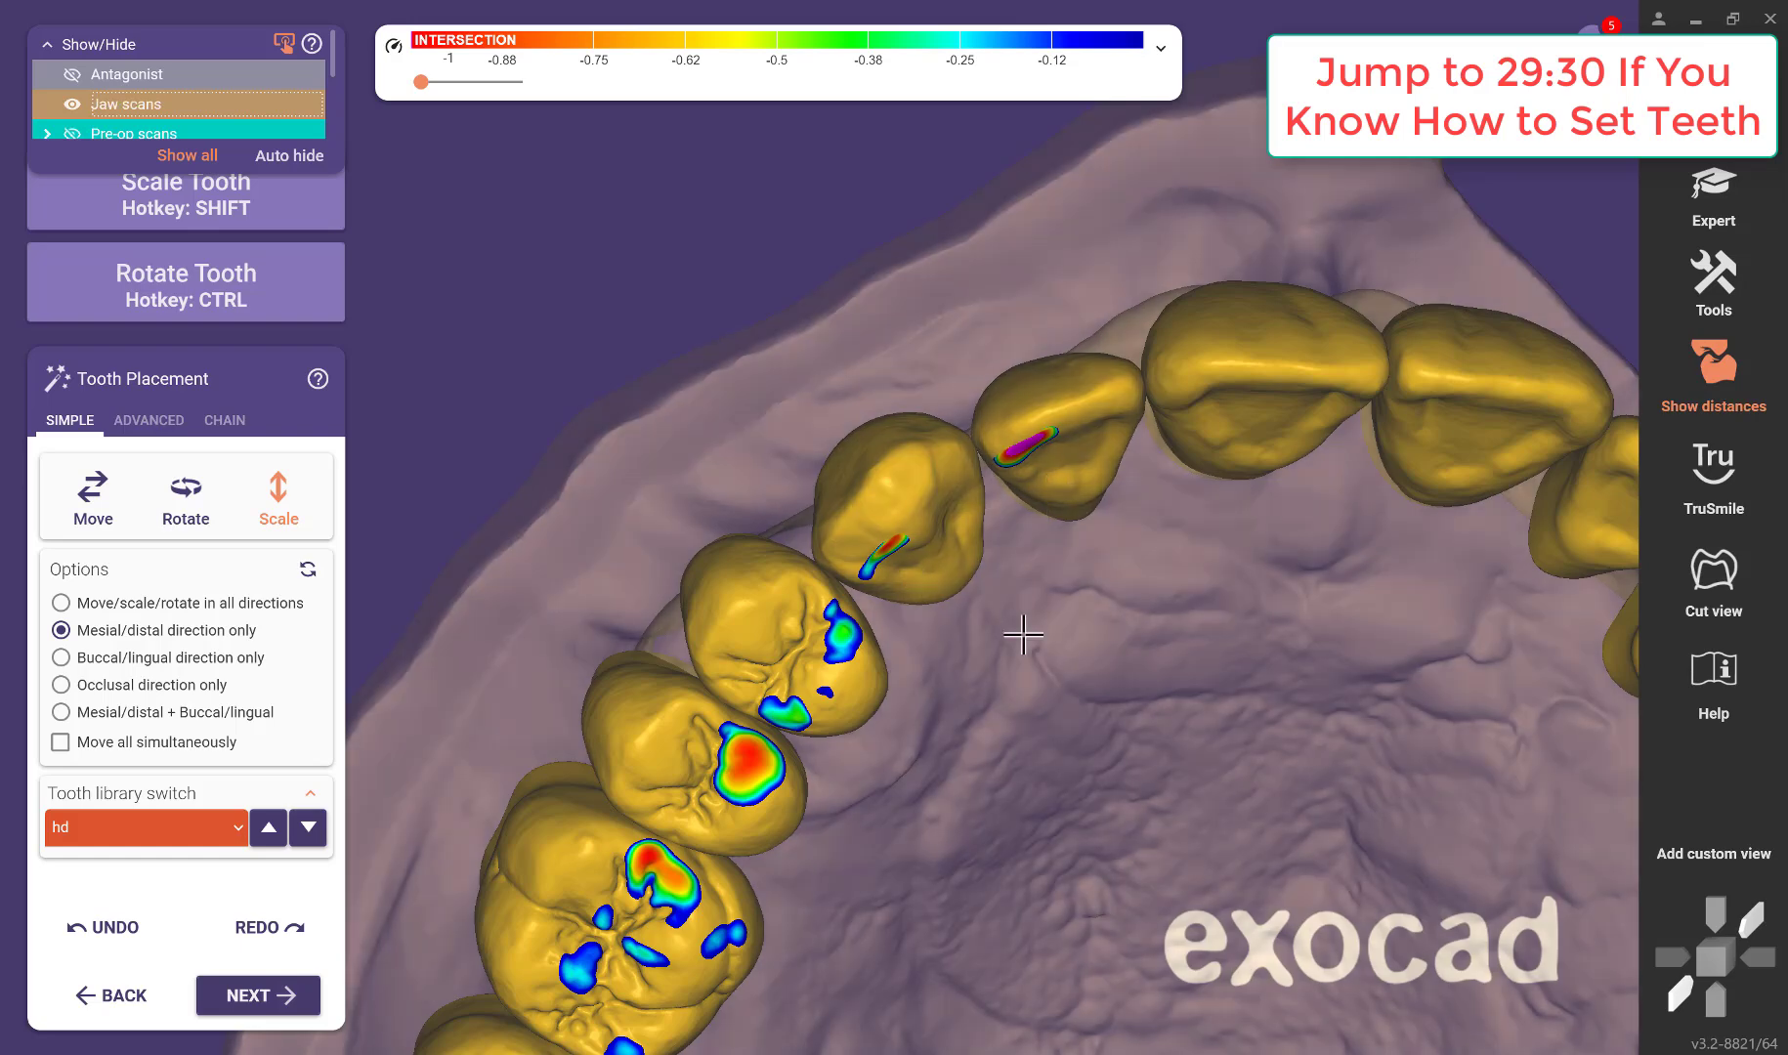
Examine the antagonist contacts around the upper arch from the occlusal side and the set-up from the front.
{"action": "right_click_drag", "start_coordinate": [1015, 642], "coordinate": [1018, 640]}
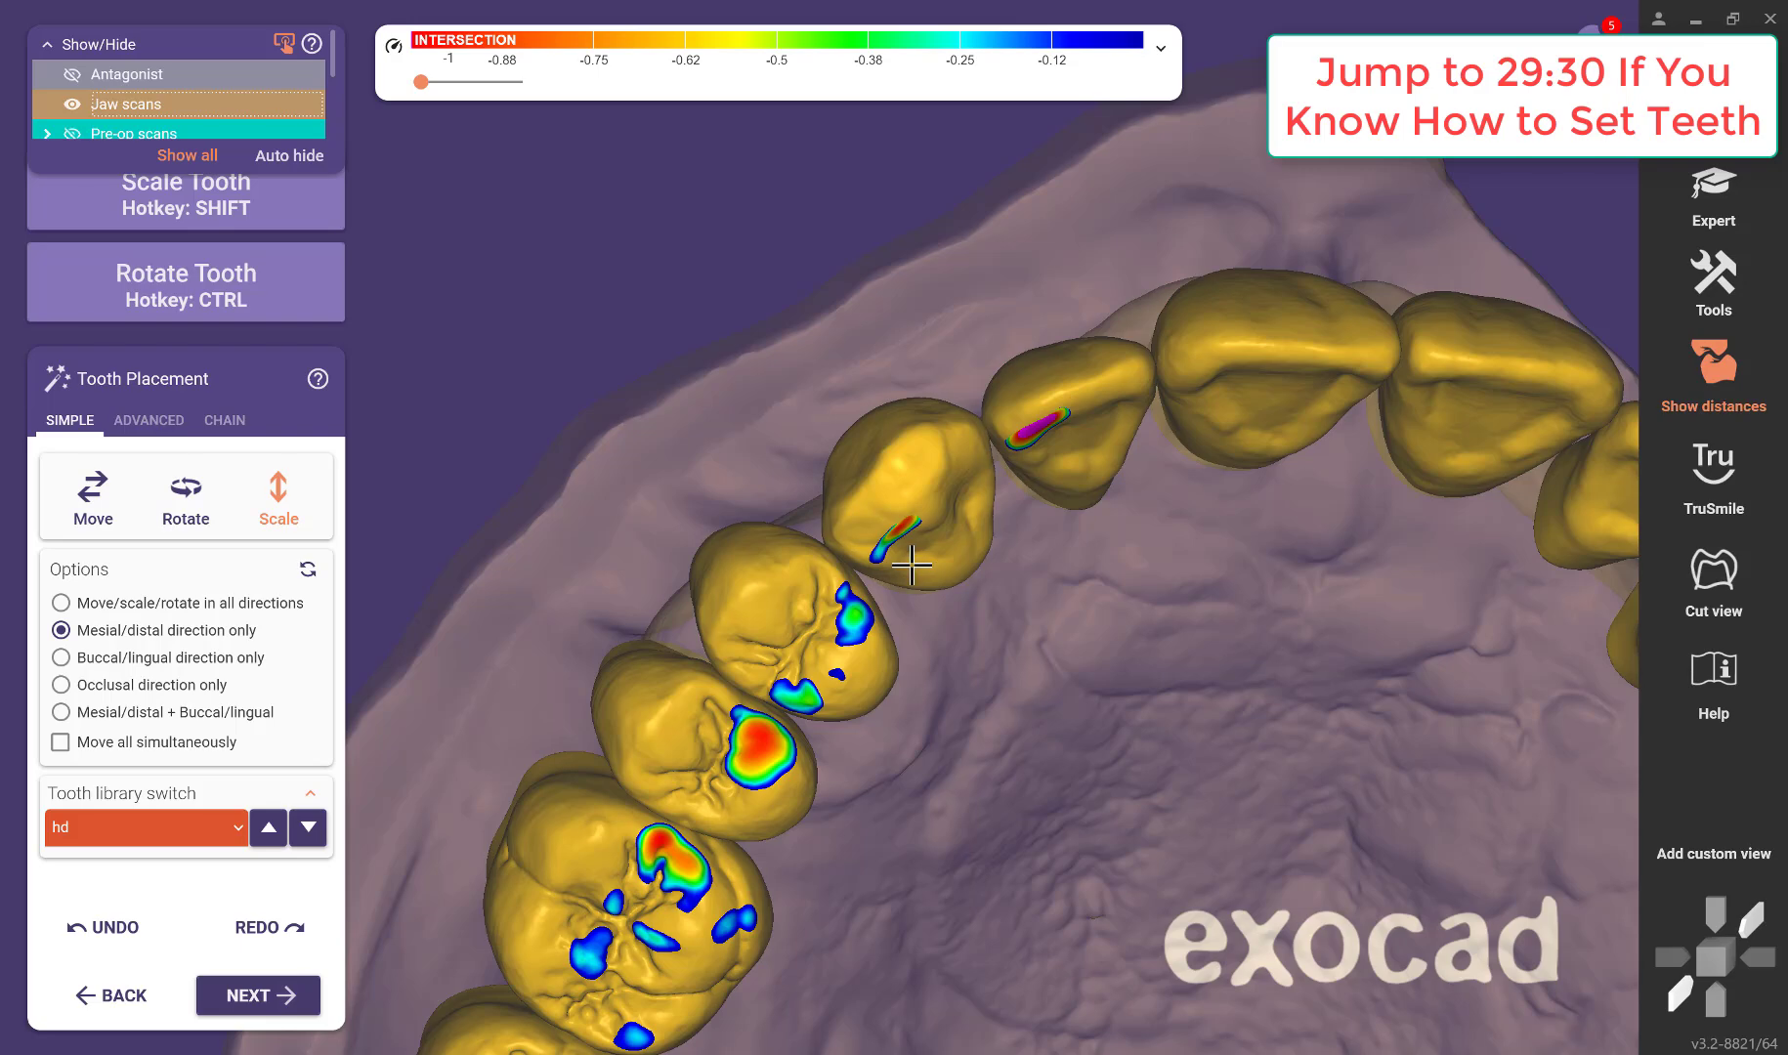
{"action": "right_click_drag", "start_coordinate": [1014, 736], "coordinate": [909, 760]}
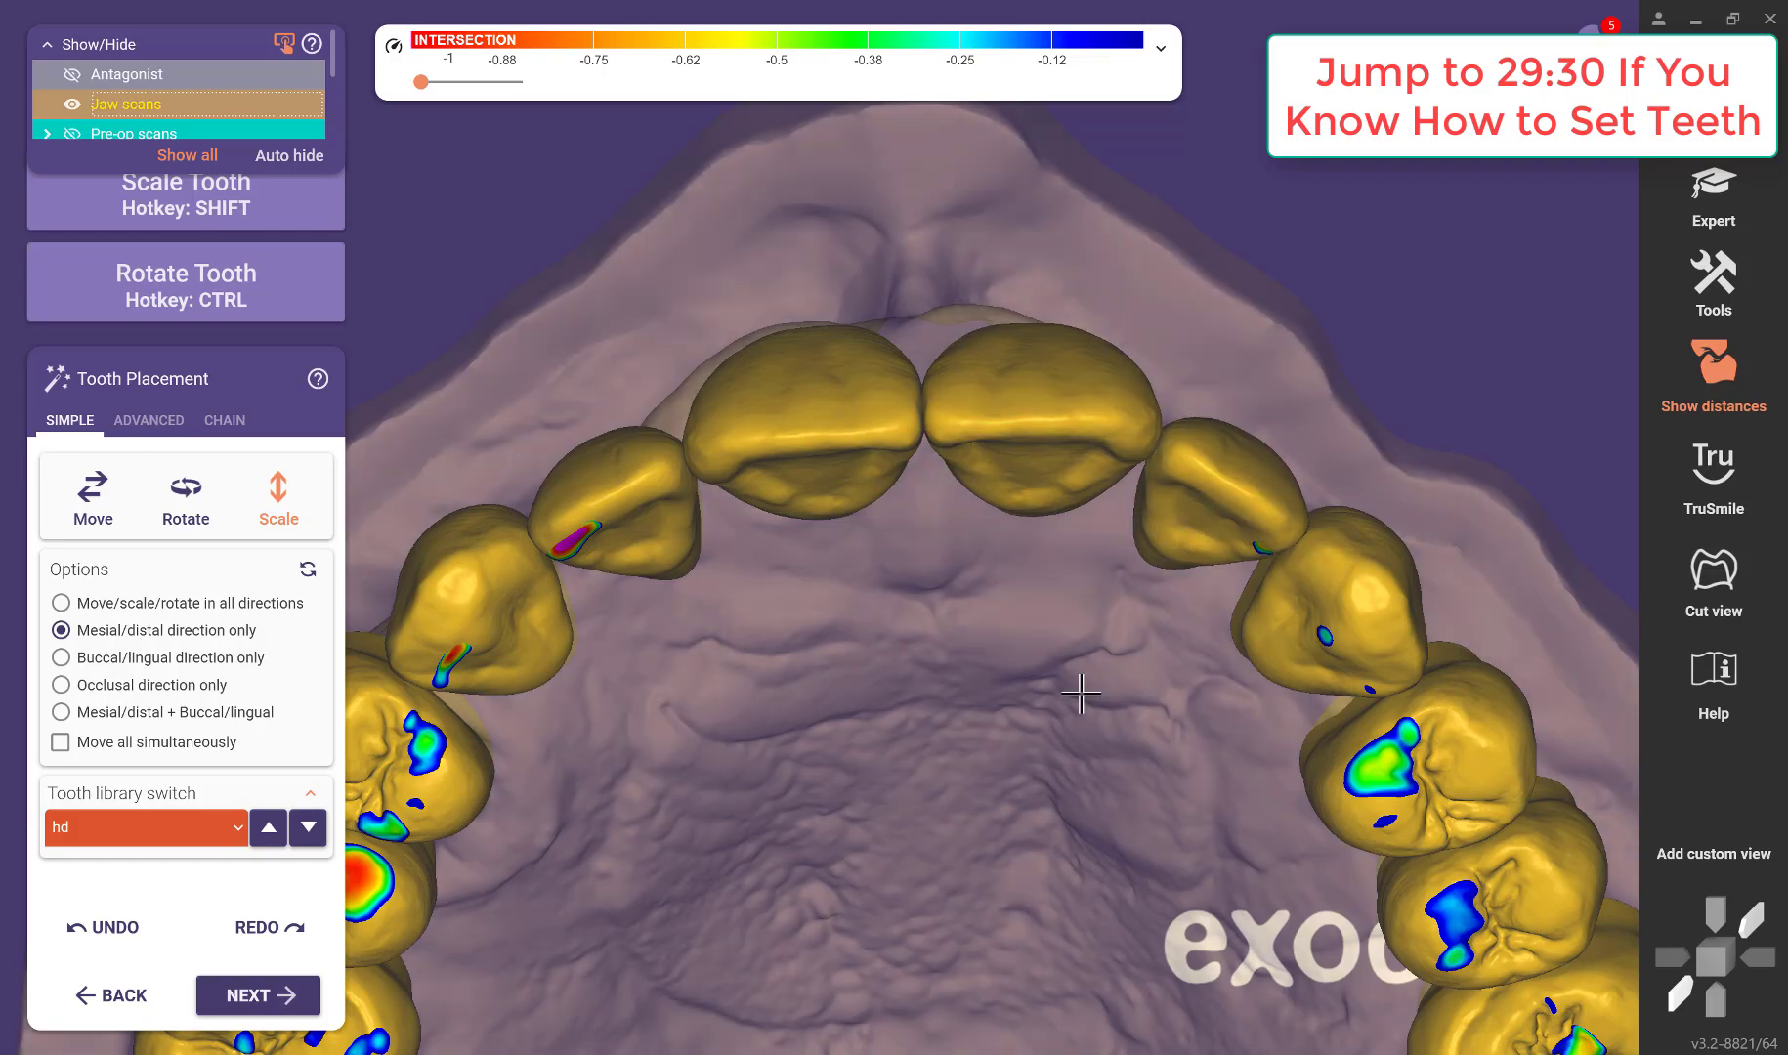
{"action": "right_click_drag", "start_coordinate": [1081, 692], "coordinate": [1071, 688]}
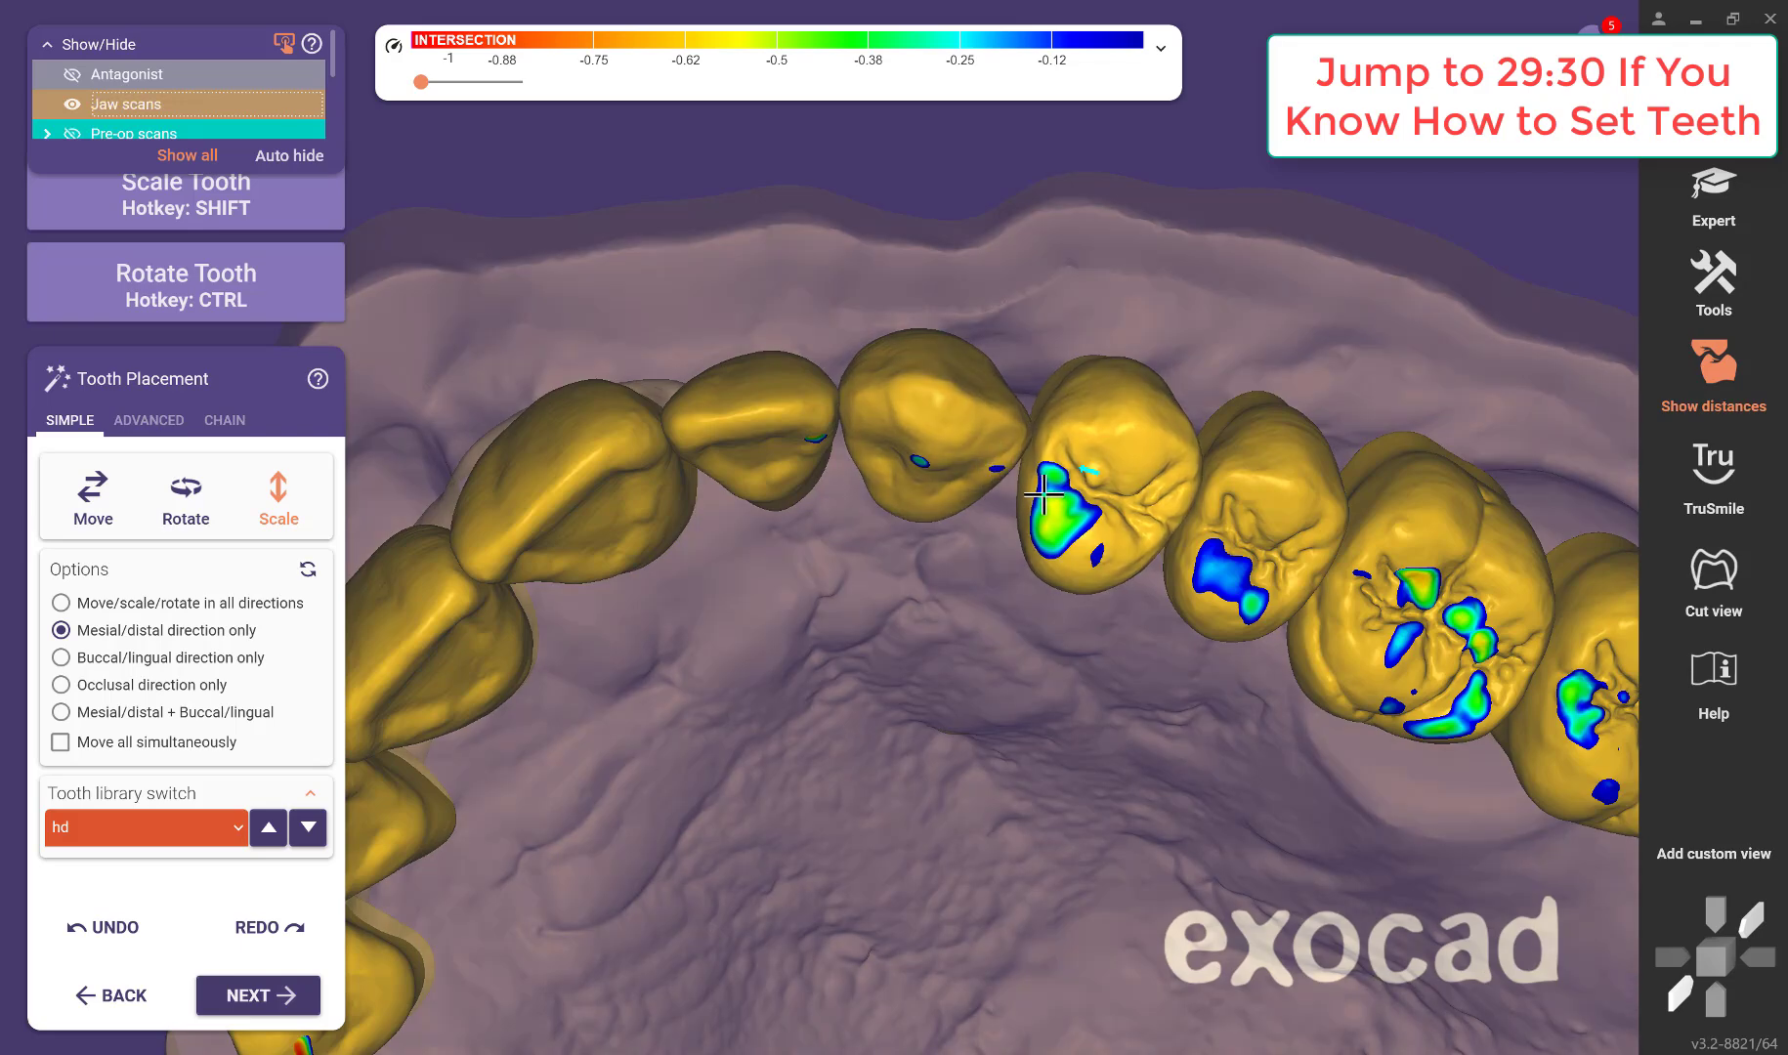
{"action": "right_click_drag", "start_coordinate": [1111, 657], "coordinate": [1104, 651]}
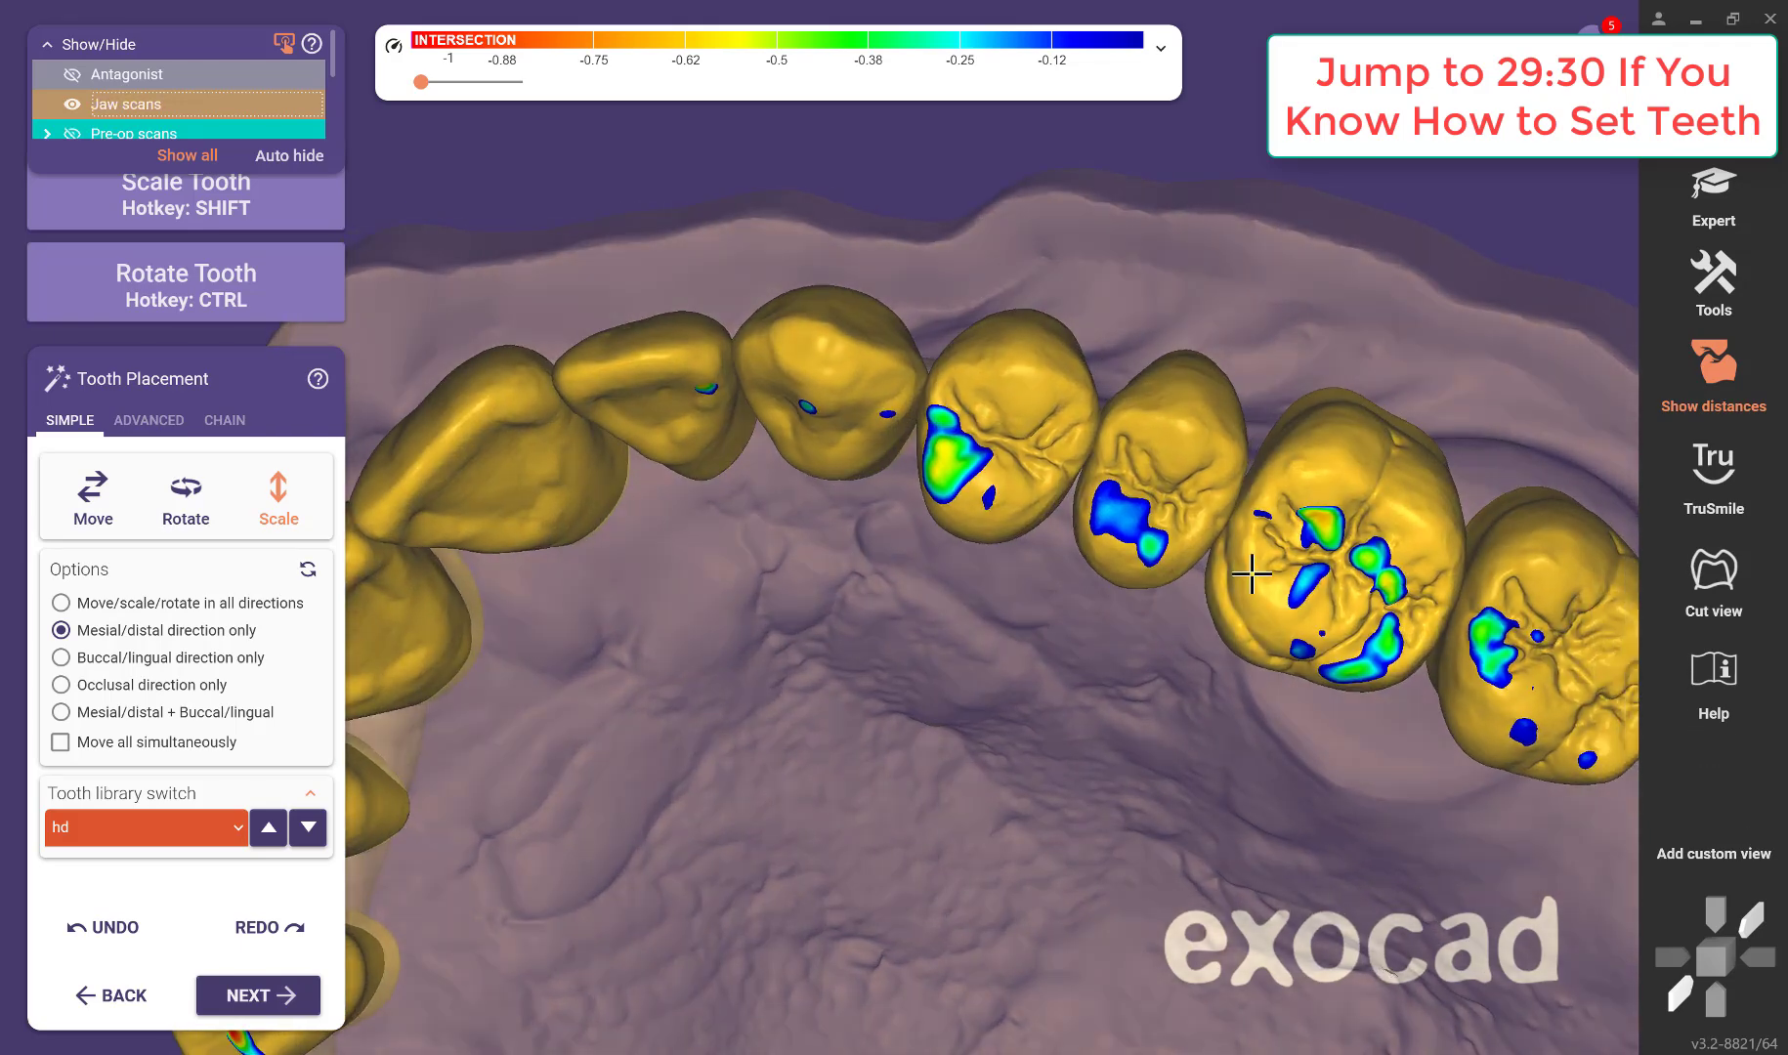
{"action": "right_click_drag", "start_coordinate": [1260, 557], "coordinate": [1334, 613]}
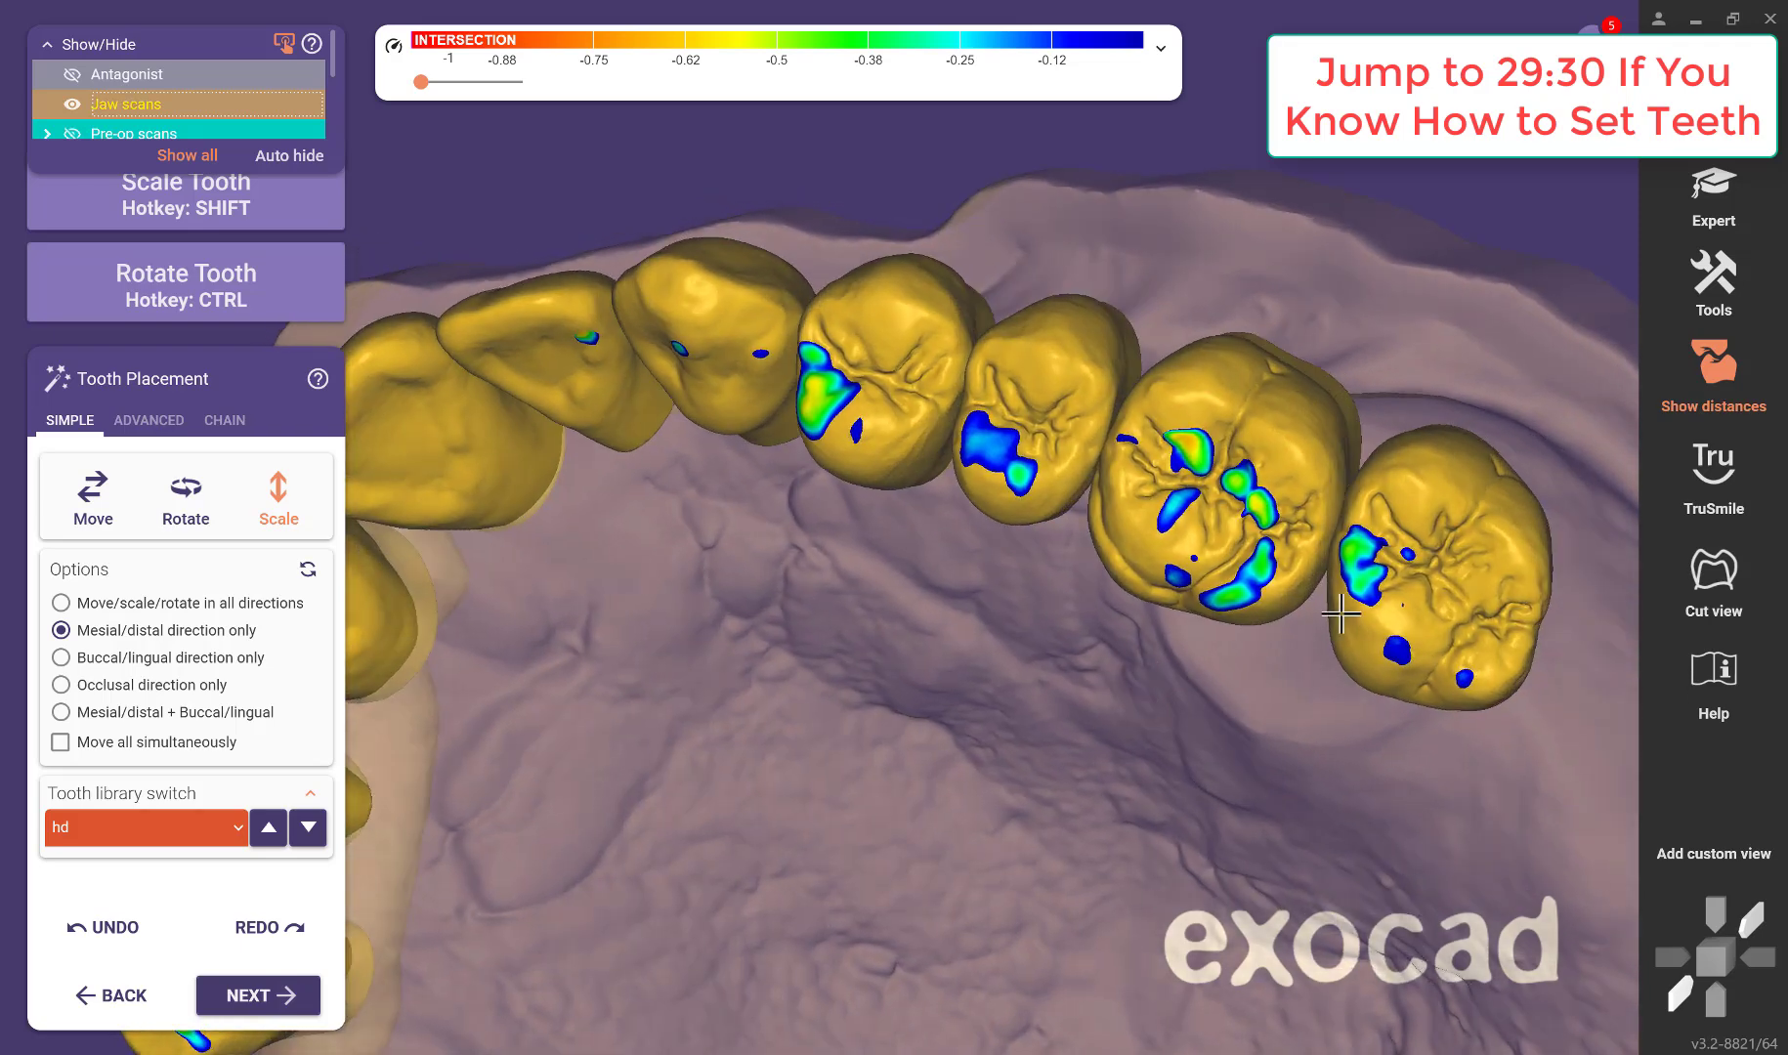
{"action": "scroll", "coordinate": [915, 616], "scroll_direction": "down", "scroll_amount": 3}
{"action": "right_click_drag", "start_coordinate": [786, 592], "coordinate": [848, 682]}
{"action": "scroll", "coordinate": [816, 682], "scroll_direction": "down", "scroll_amount": 3}
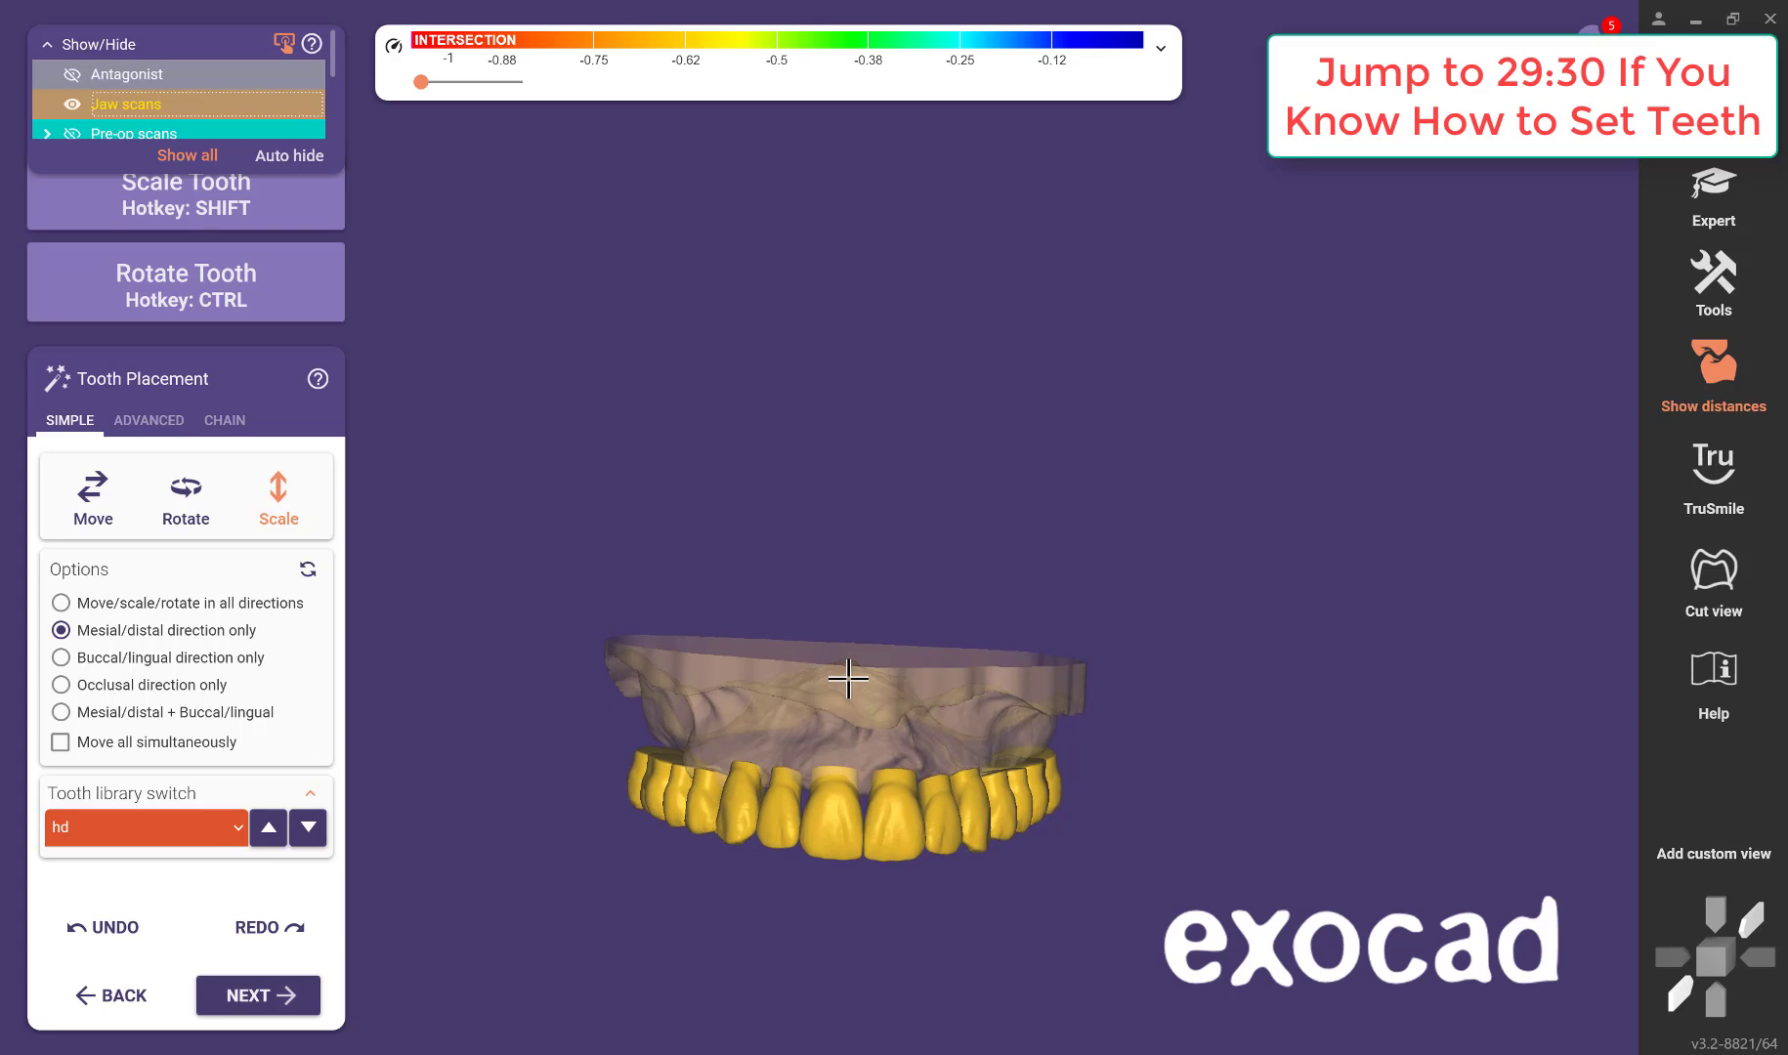
Accept the tooth placement, proceed to free-forming and inspect the set-up from the occlusal side and the front.
{"action": "left_click", "coordinate": [269, 1016]}
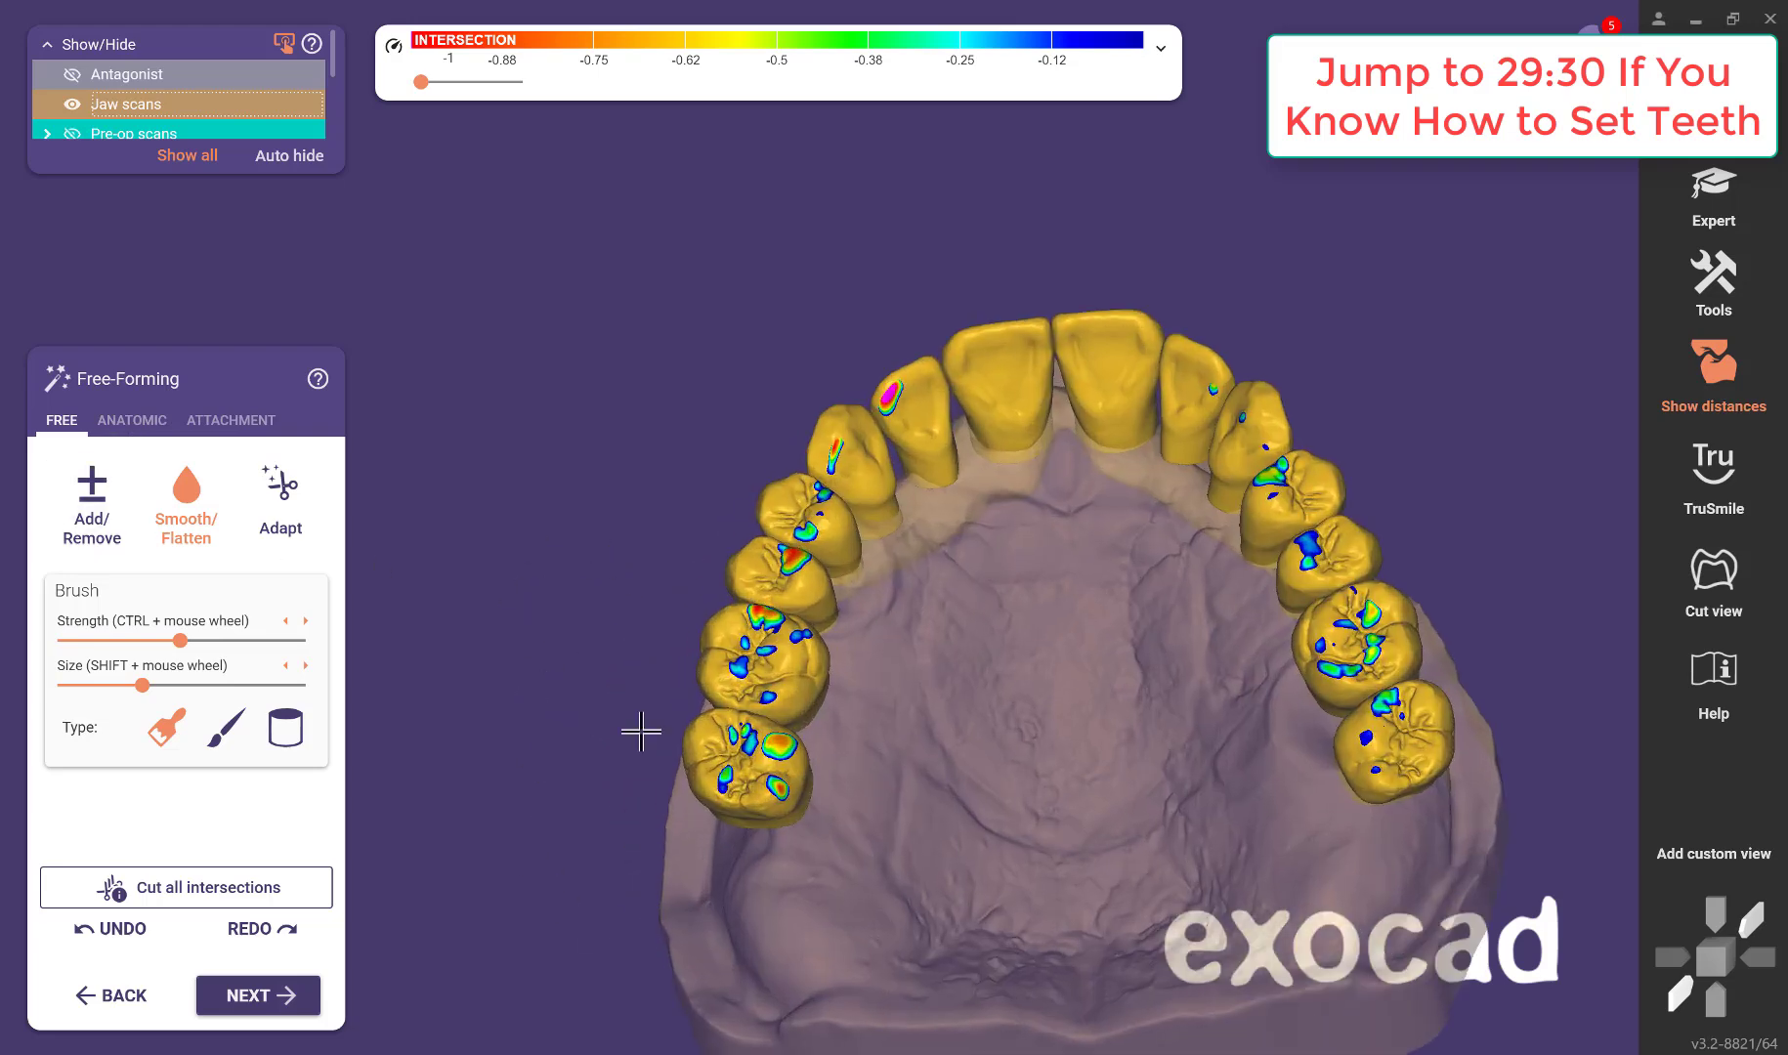
{"action": "scroll", "coordinate": [814, 695], "scroll_direction": "up", "scroll_amount": 3}
{"action": "right_click_drag", "start_coordinate": [814, 695], "coordinate": [989, 706]}
{"action": "middle_click_drag", "start_coordinate": [990, 706], "coordinate": [885, 710]}
{"action": "scroll", "coordinate": [887, 707], "scroll_direction": "down", "scroll_amount": 5}
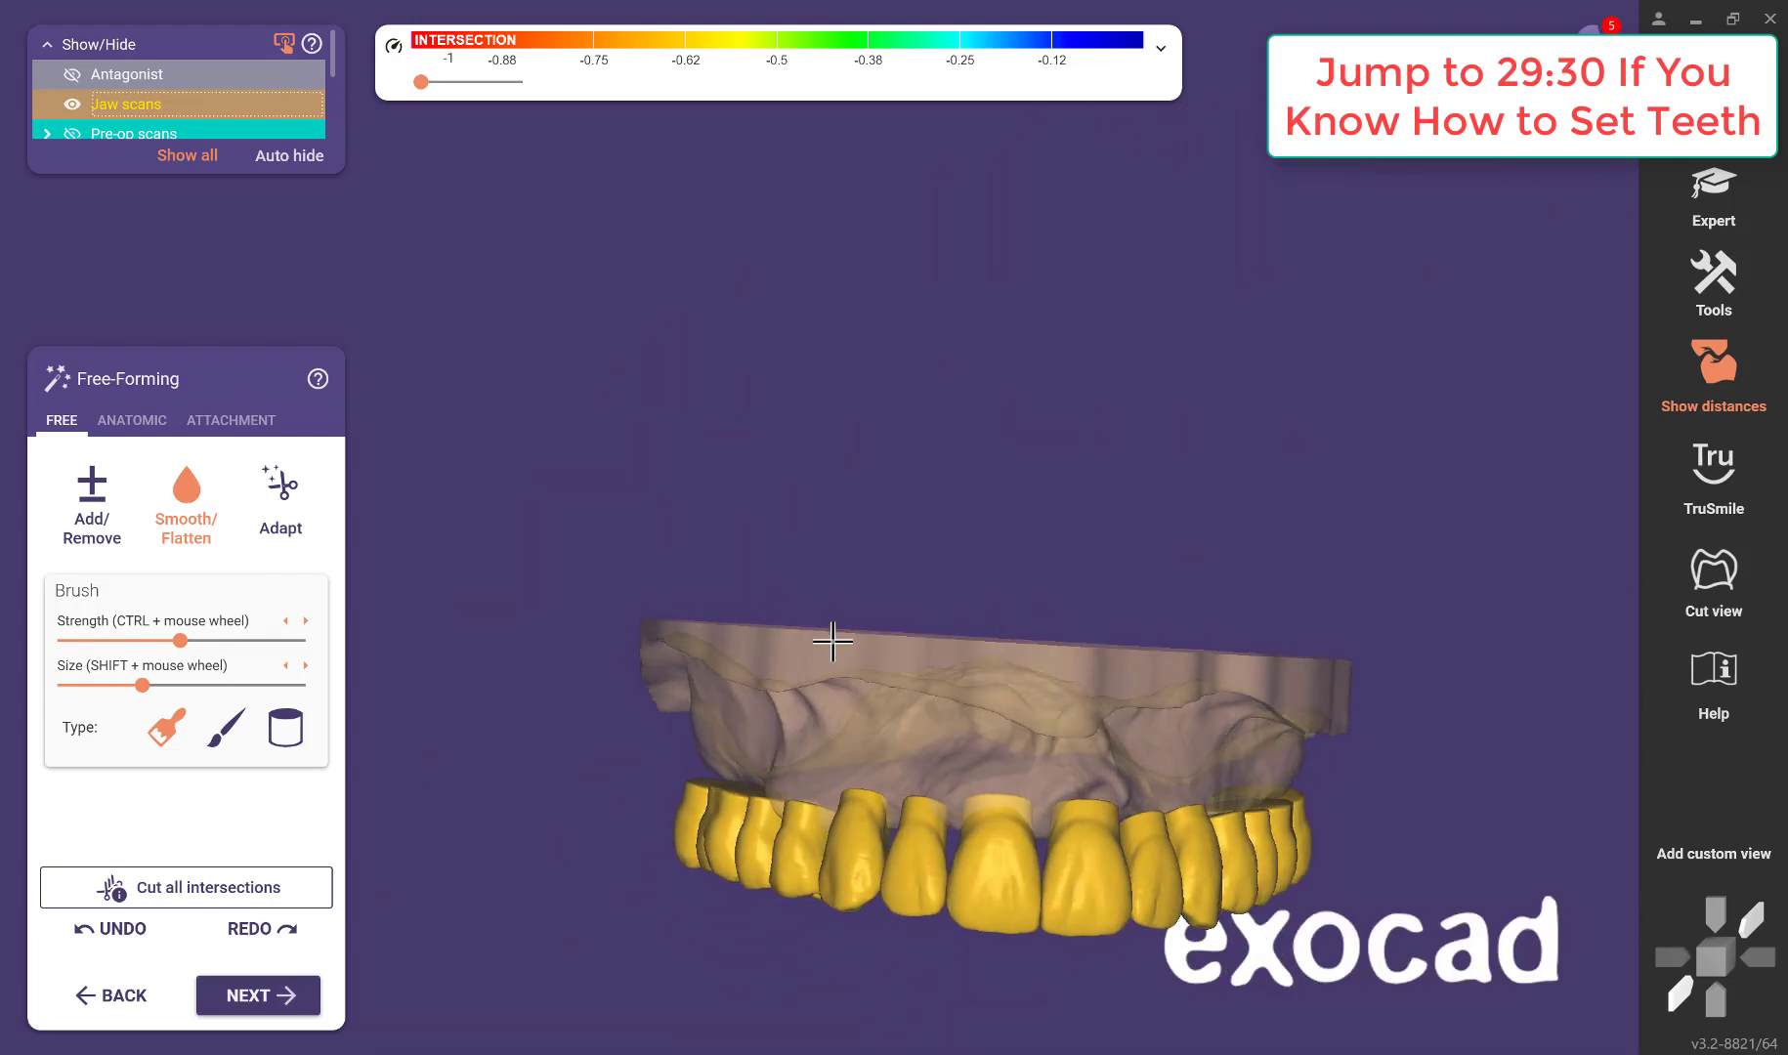
{"action": "right_click", "coordinate": [713, 803]}
{"action": "left_click", "coordinate": [636, 785]}
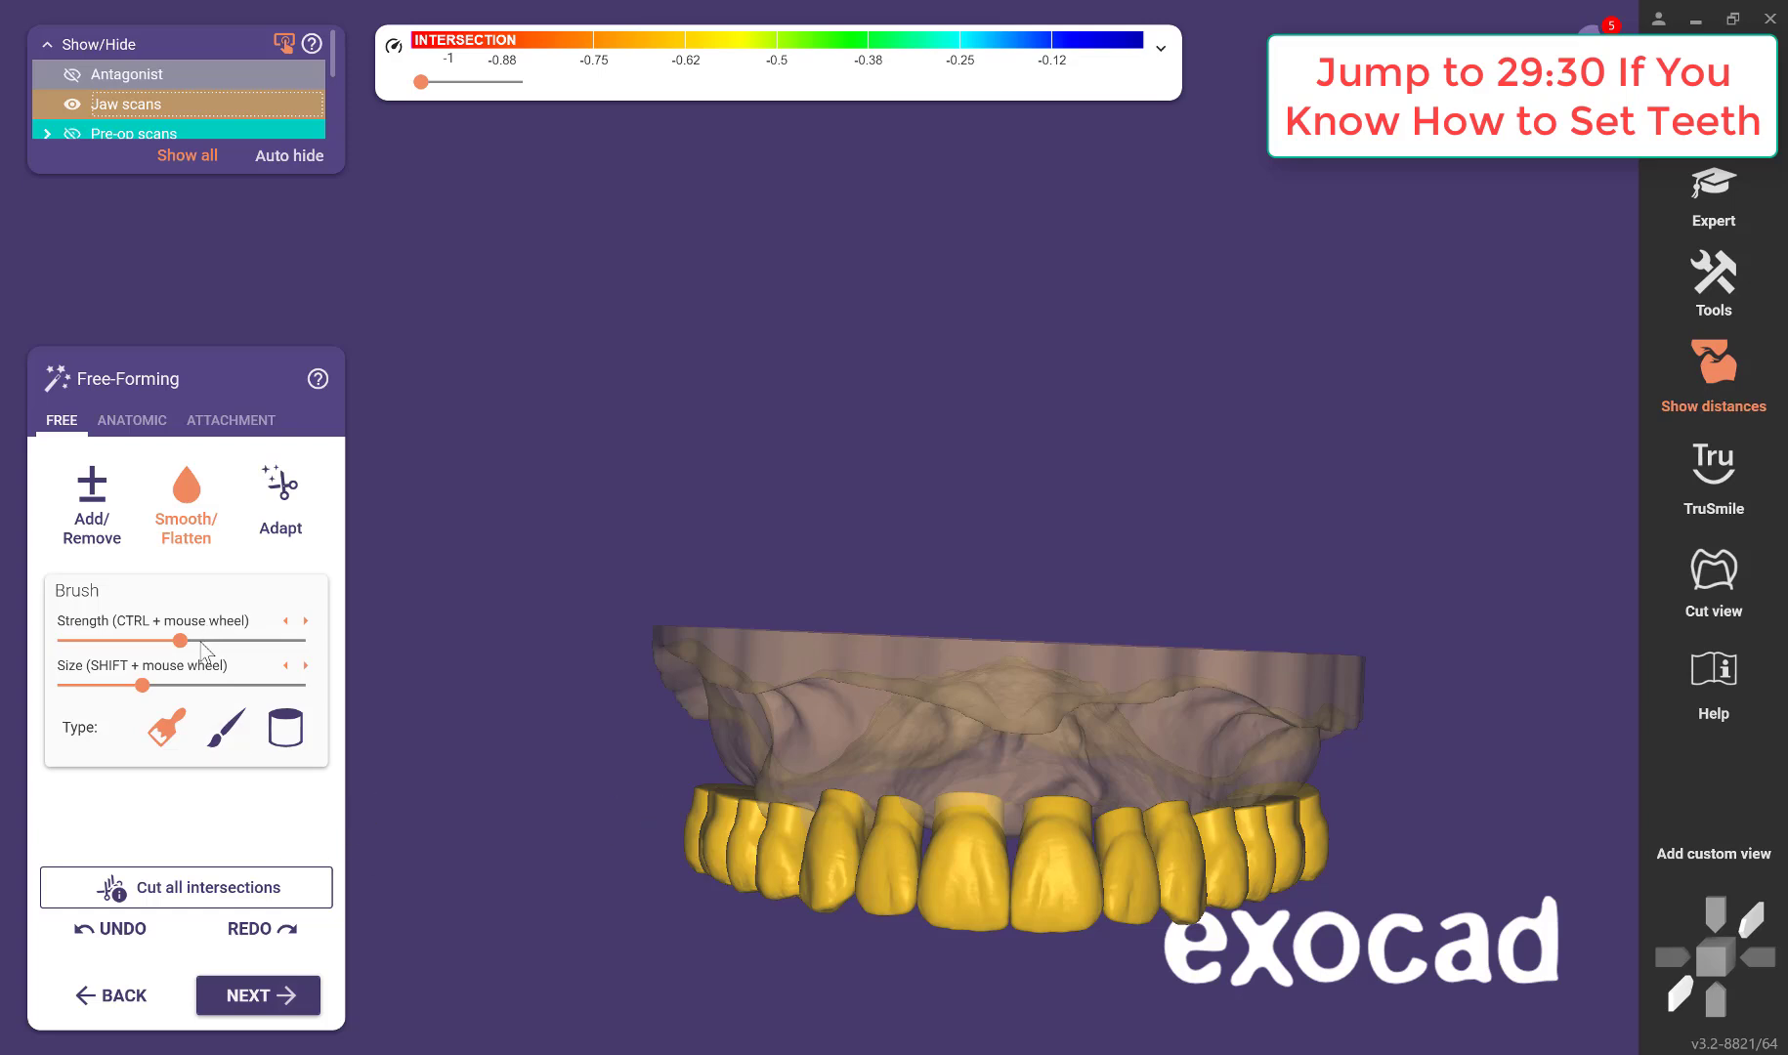
With anatomic Cusps free-forming and the equator locked, pull the basal ends of the upper teeth inward toward the palate.
{"action": "left_click", "coordinate": [137, 421]}
{"action": "left_click", "coordinate": [283, 699]}
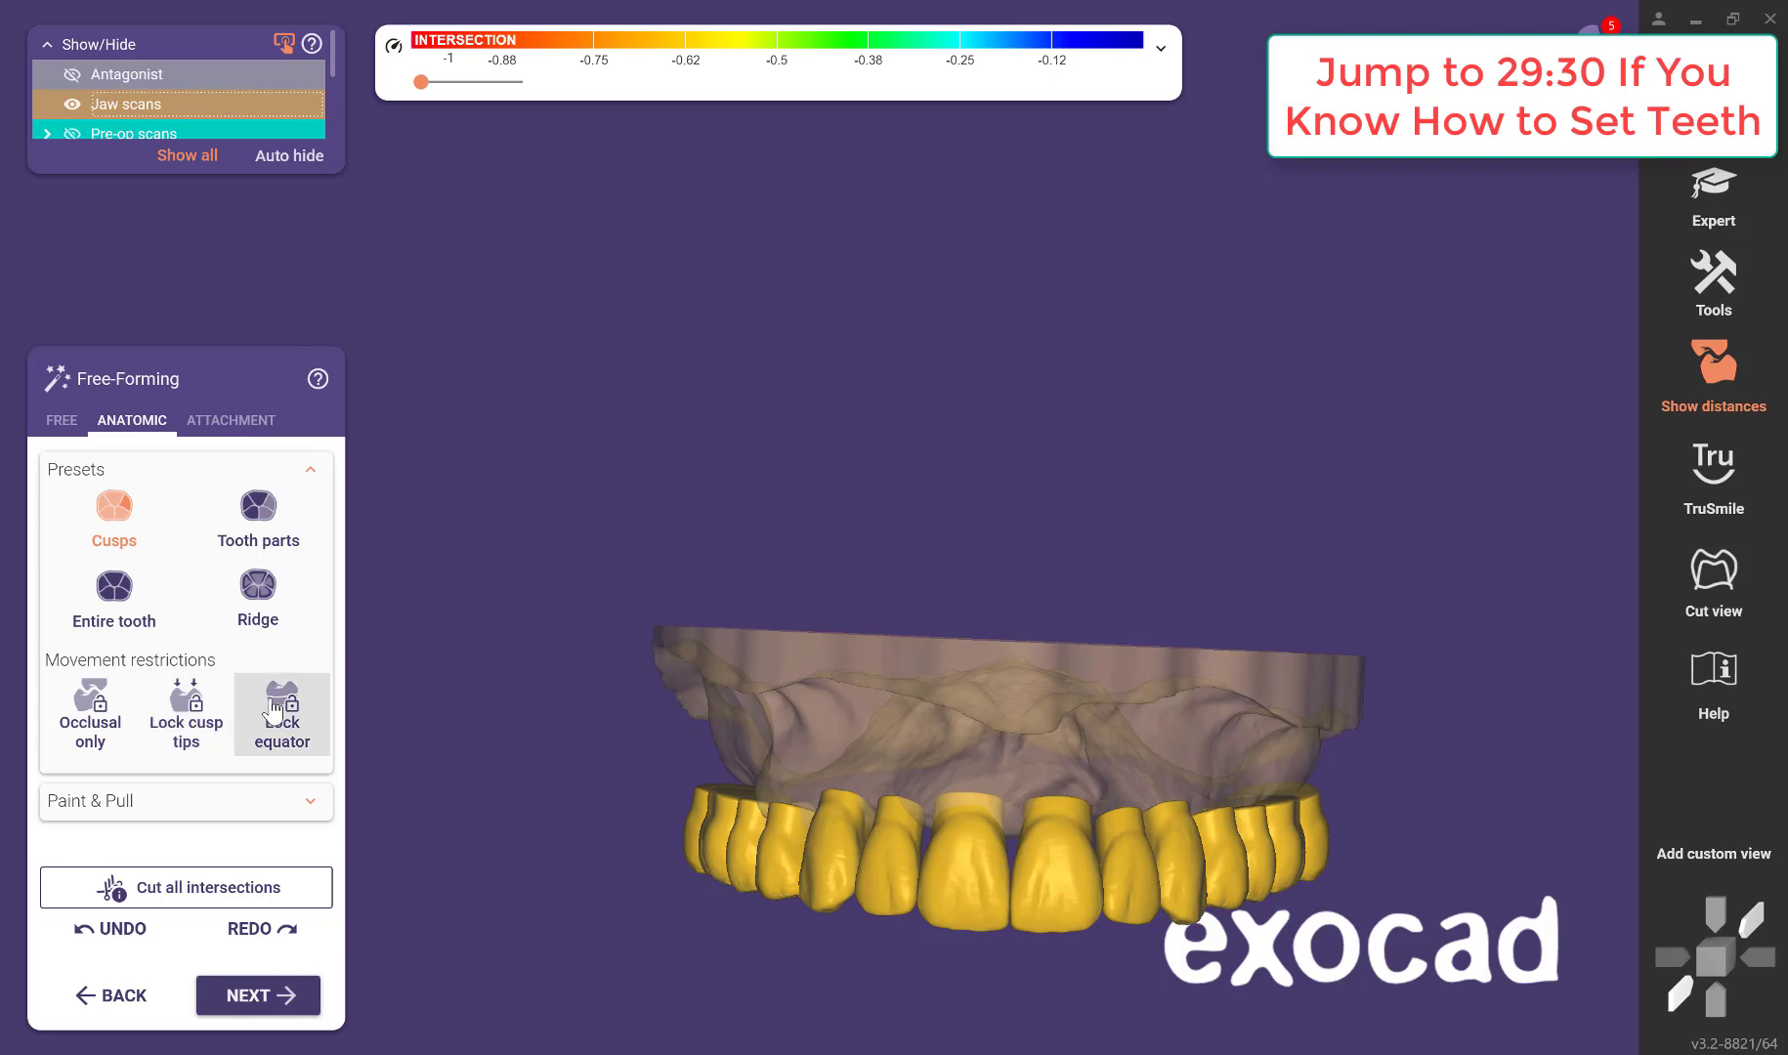
{"action": "mouse_move", "coordinate": [926, 686]}
{"action": "right_mouse_down"}
{"action": "mouse_move", "coordinate": [1026, 651]}
{"action": "mouse_move", "coordinate": [1018, 621]}
{"action": "mouse_move", "coordinate": [1026, 649]}
{"action": "mouse_move", "coordinate": [950, 703]}
{"action": "right_mouse_up"}
{"action": "scroll", "coordinate": [739, 858], "scroll_direction": "up", "scroll_amount": 5}
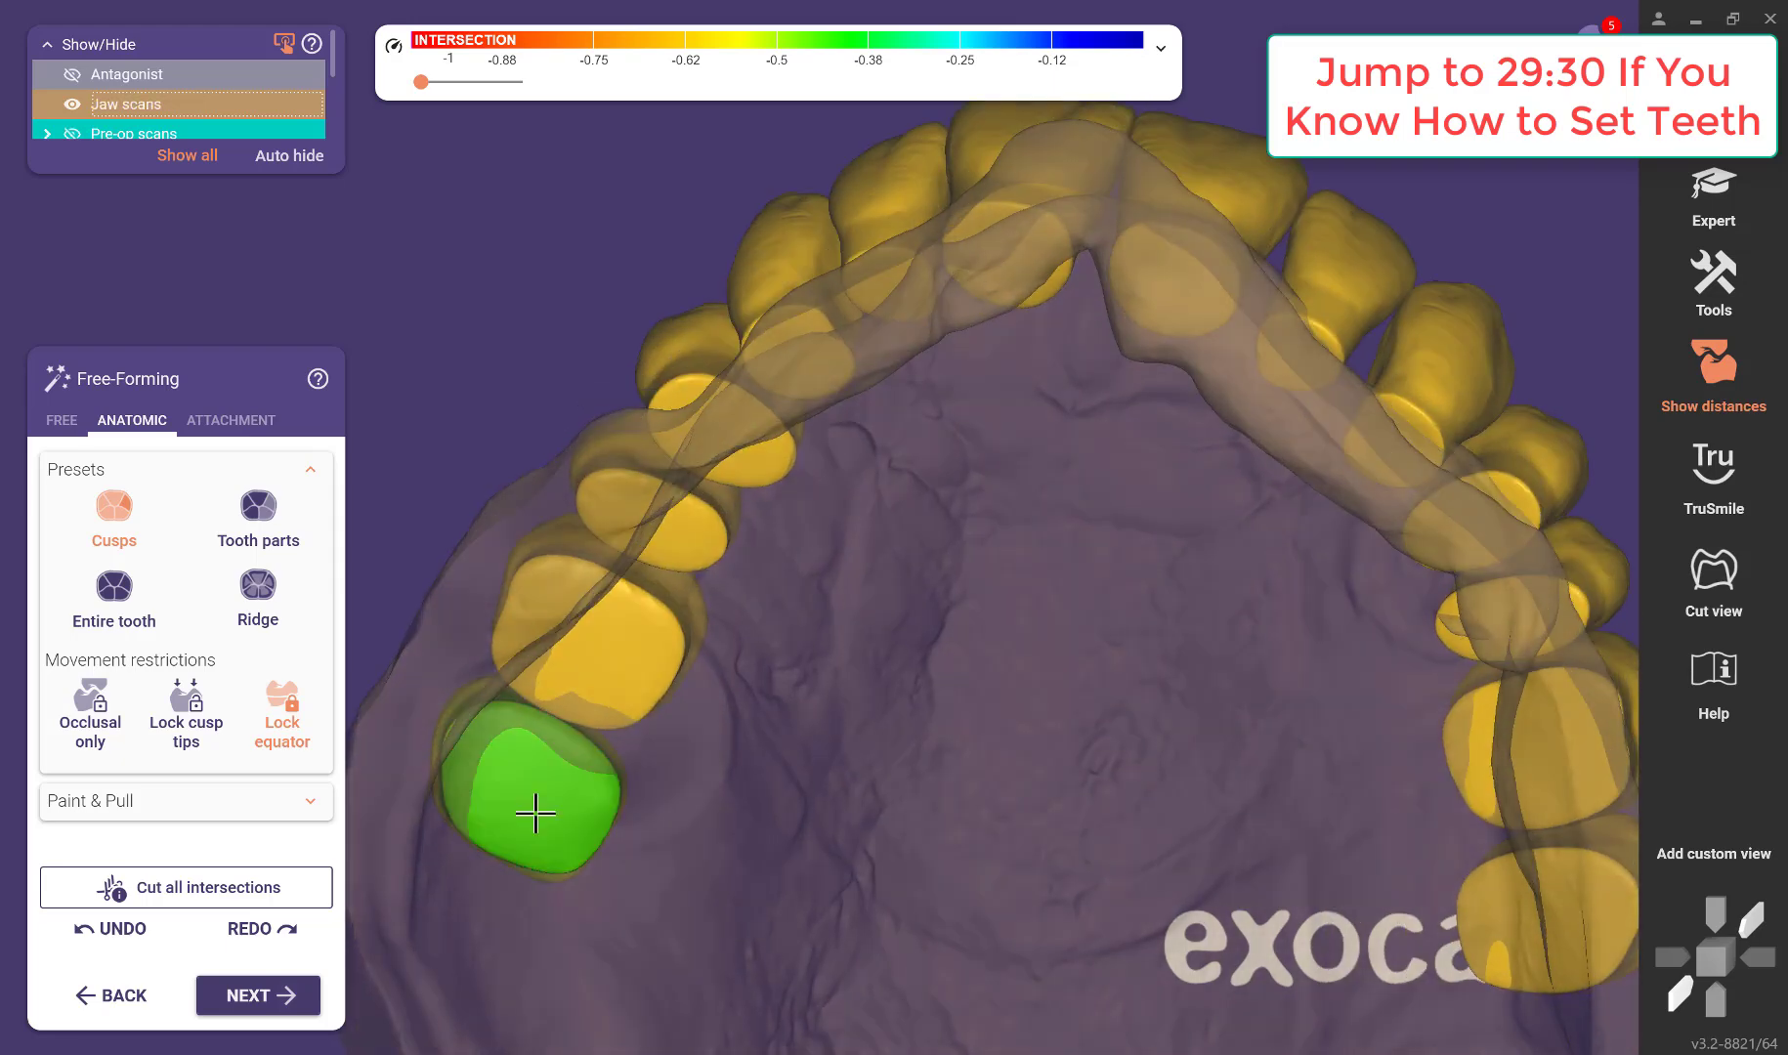
{"action": "left_click_drag", "start_coordinate": [639, 641], "coordinate": [699, 671]}
{"action": "left_click_drag", "start_coordinate": [689, 542], "coordinate": [723, 560]}
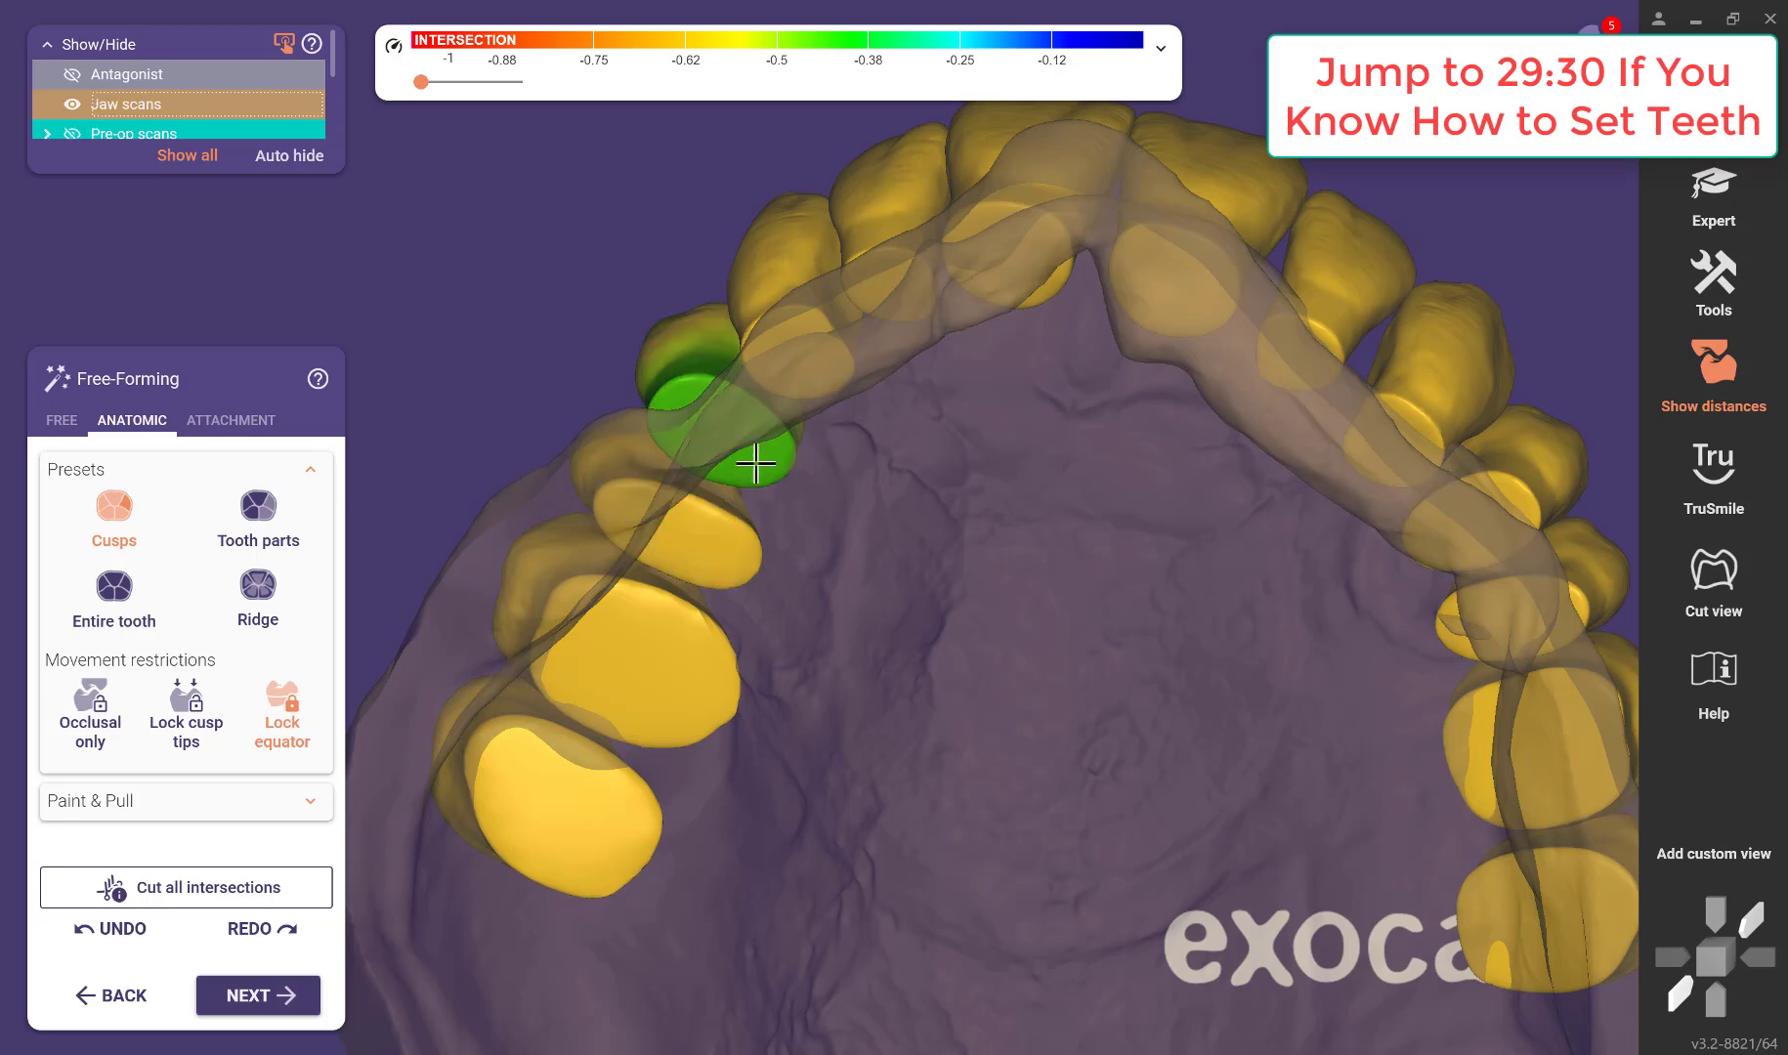
{"action": "left_click_drag", "start_coordinate": [755, 459], "coordinate": [795, 491]}
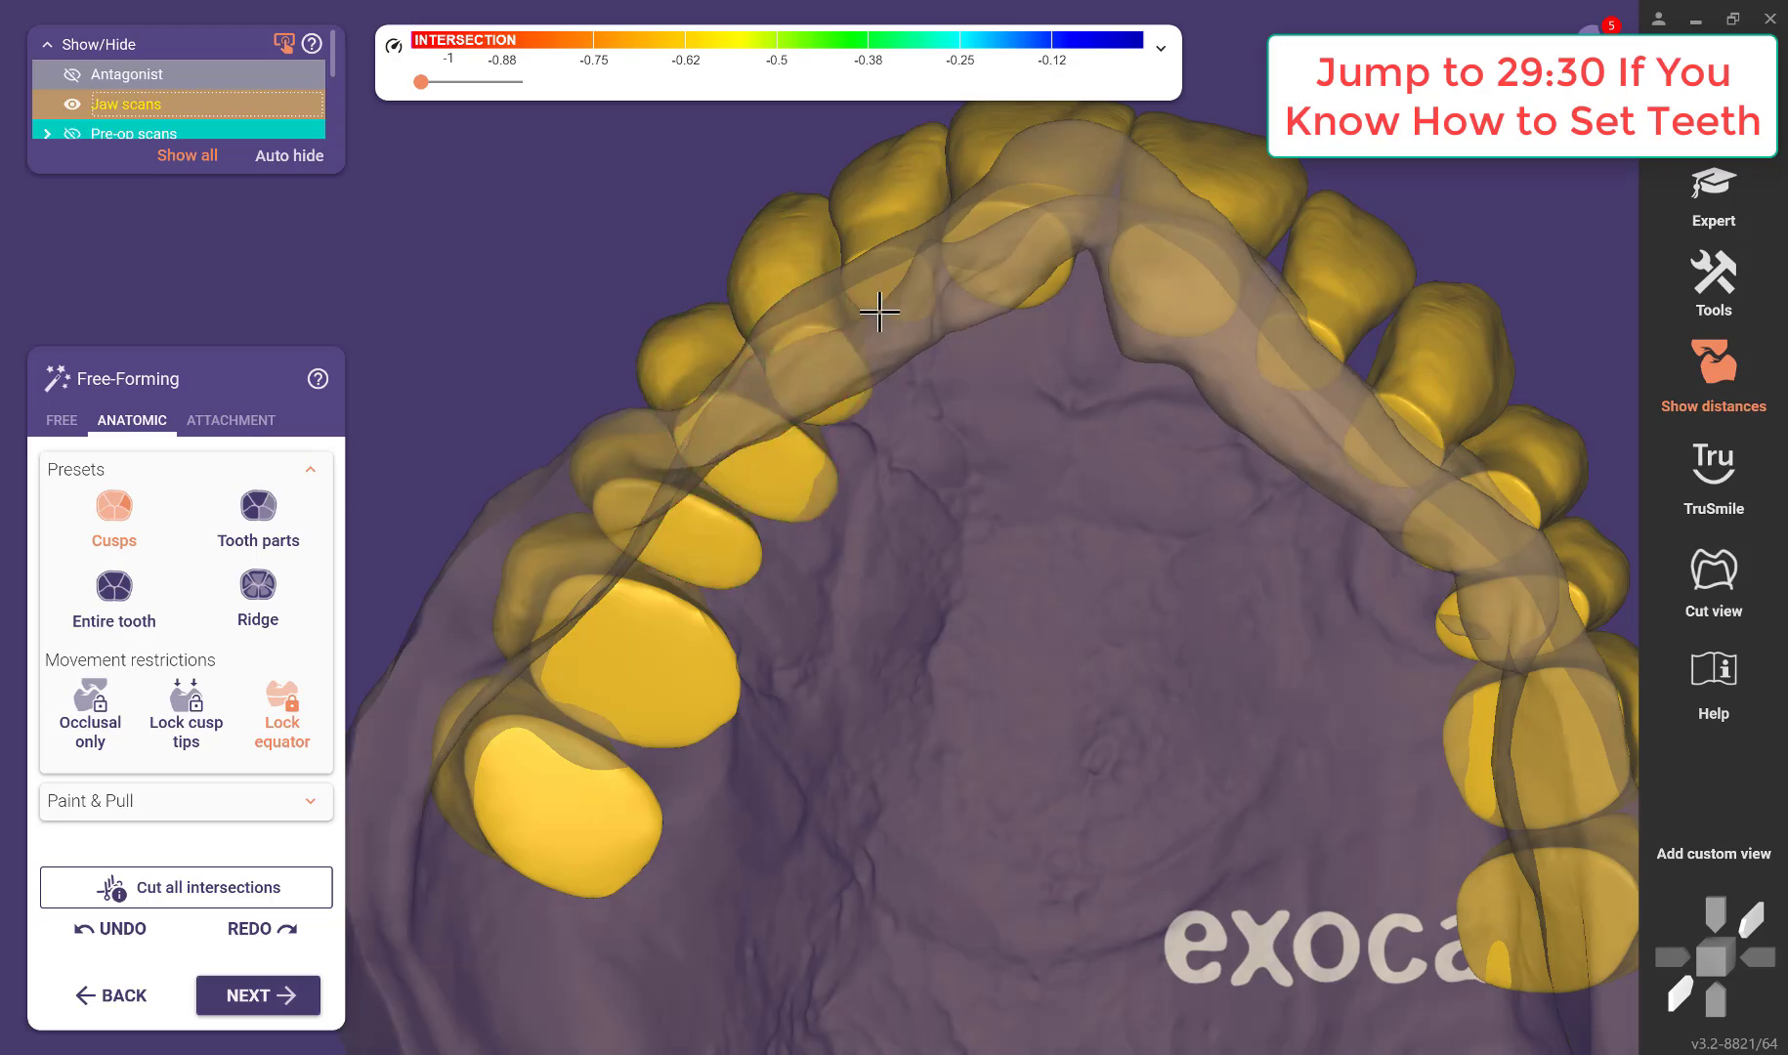
{"action": "right_click_drag", "start_coordinate": [930, 471], "coordinate": [954, 459]}
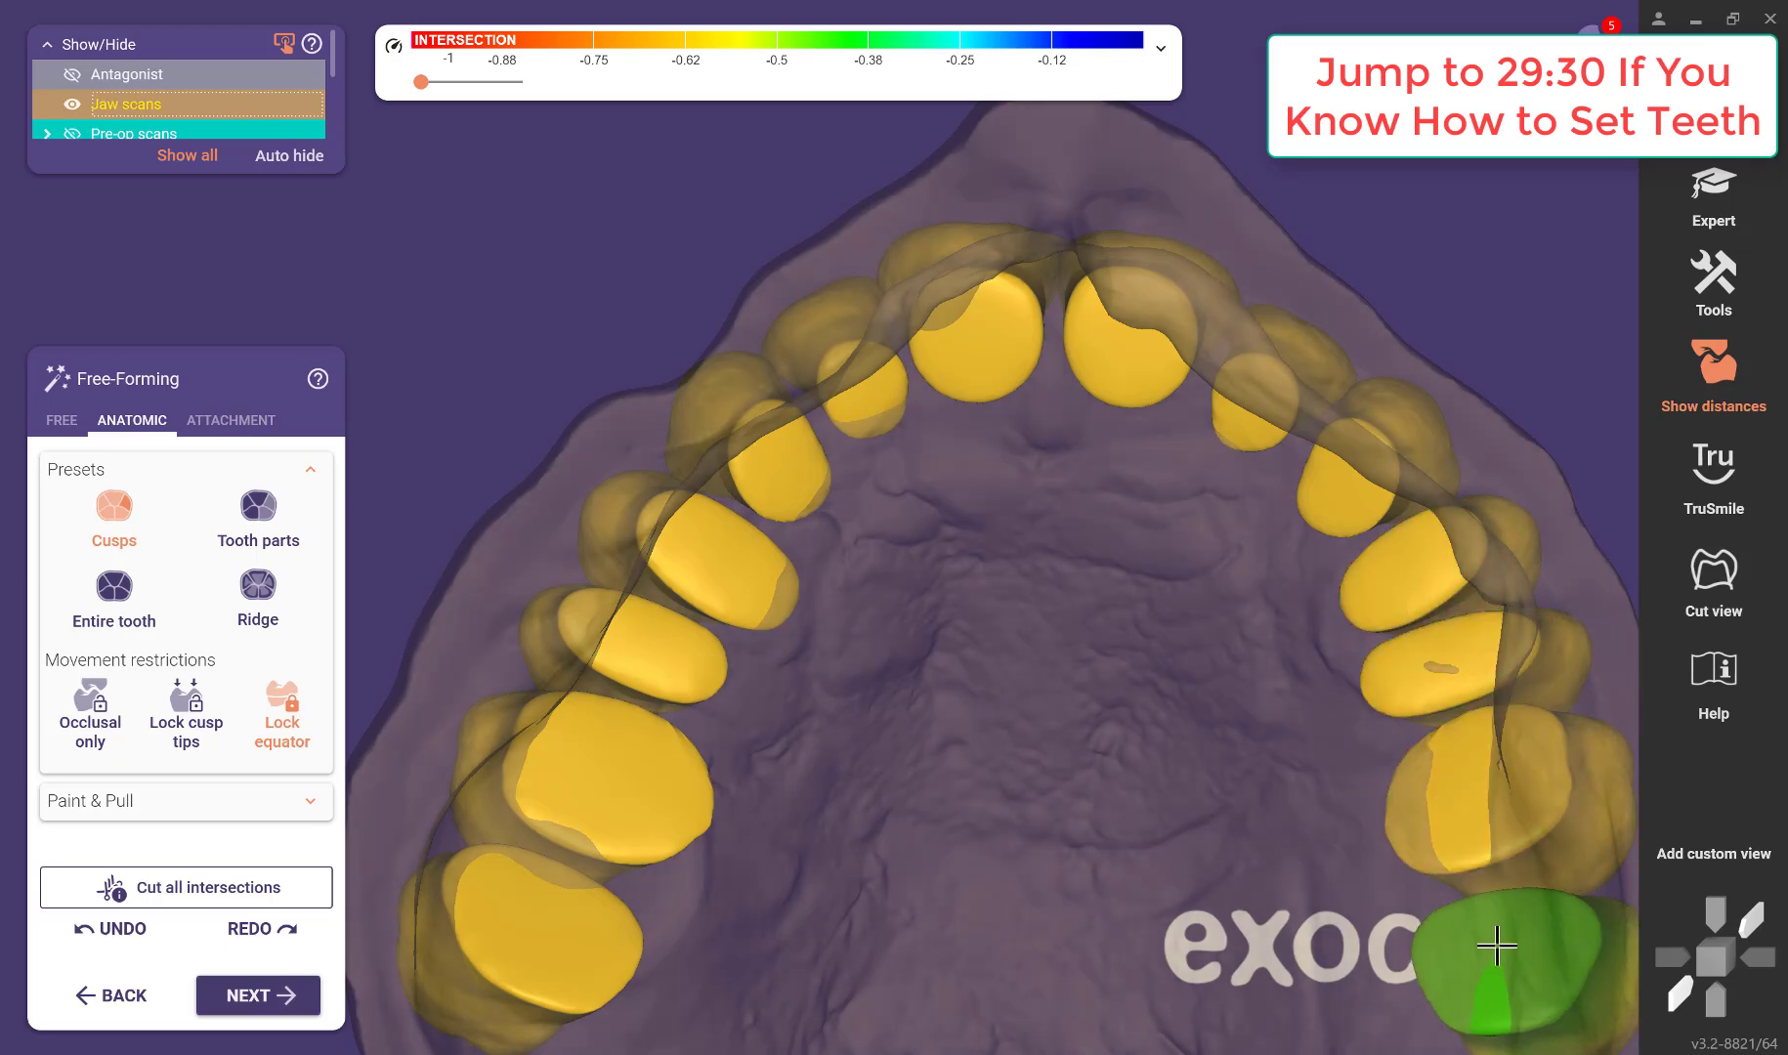
Keep the Cusps preset for anatomic free-forming and release the equator lock.
{"action": "scroll", "coordinate": [1013, 745], "scroll_direction": "down", "scroll_amount": 3}
{"action": "right_click_drag", "start_coordinate": [1013, 745], "coordinate": [899, 615]}
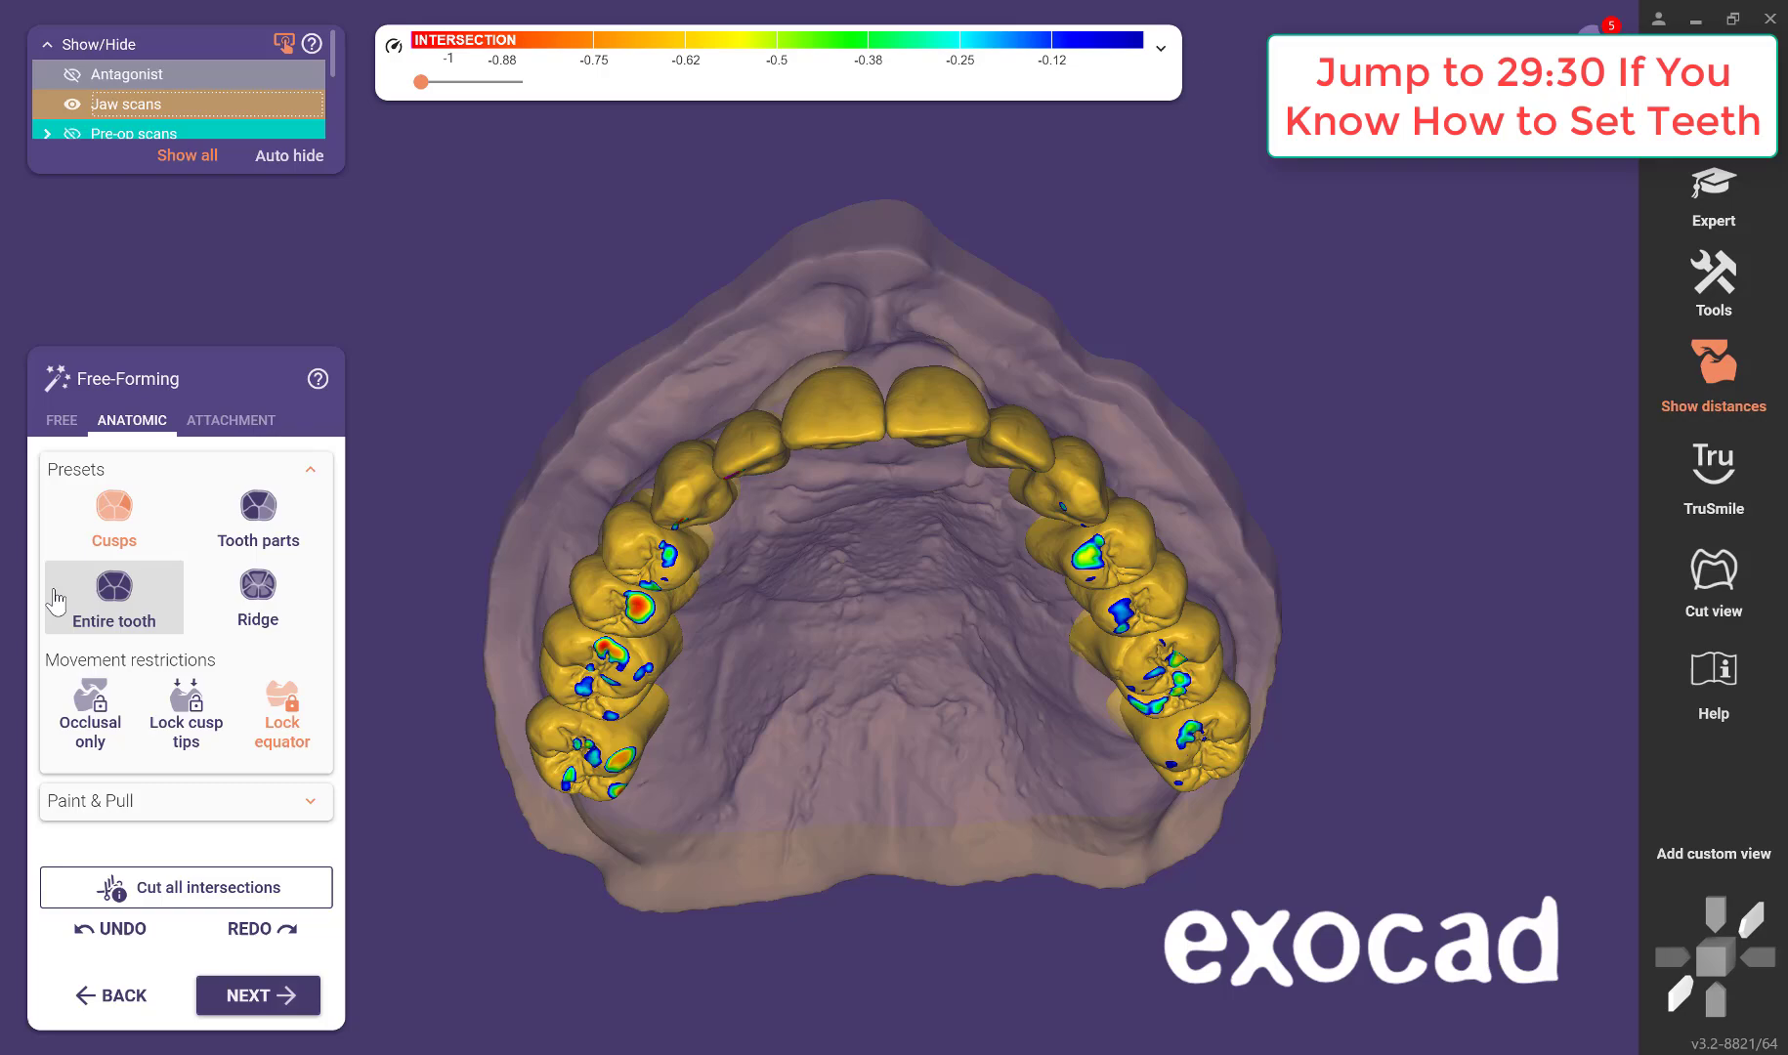
{"action": "left_click", "coordinate": [114, 508]}
{"action": "left_click", "coordinate": [282, 718]}
Reshape the distopalatal cusp of the upper left first molar to lighten its antagonist contact.
{"action": "scroll", "coordinate": [1067, 832], "scroll_direction": "up", "scroll_amount": 3}
{"action": "right_click_drag", "start_coordinate": [1067, 831], "coordinate": [858, 699]}
{"action": "scroll", "coordinate": [860, 697], "scroll_direction": "up", "scroll_amount": 5}
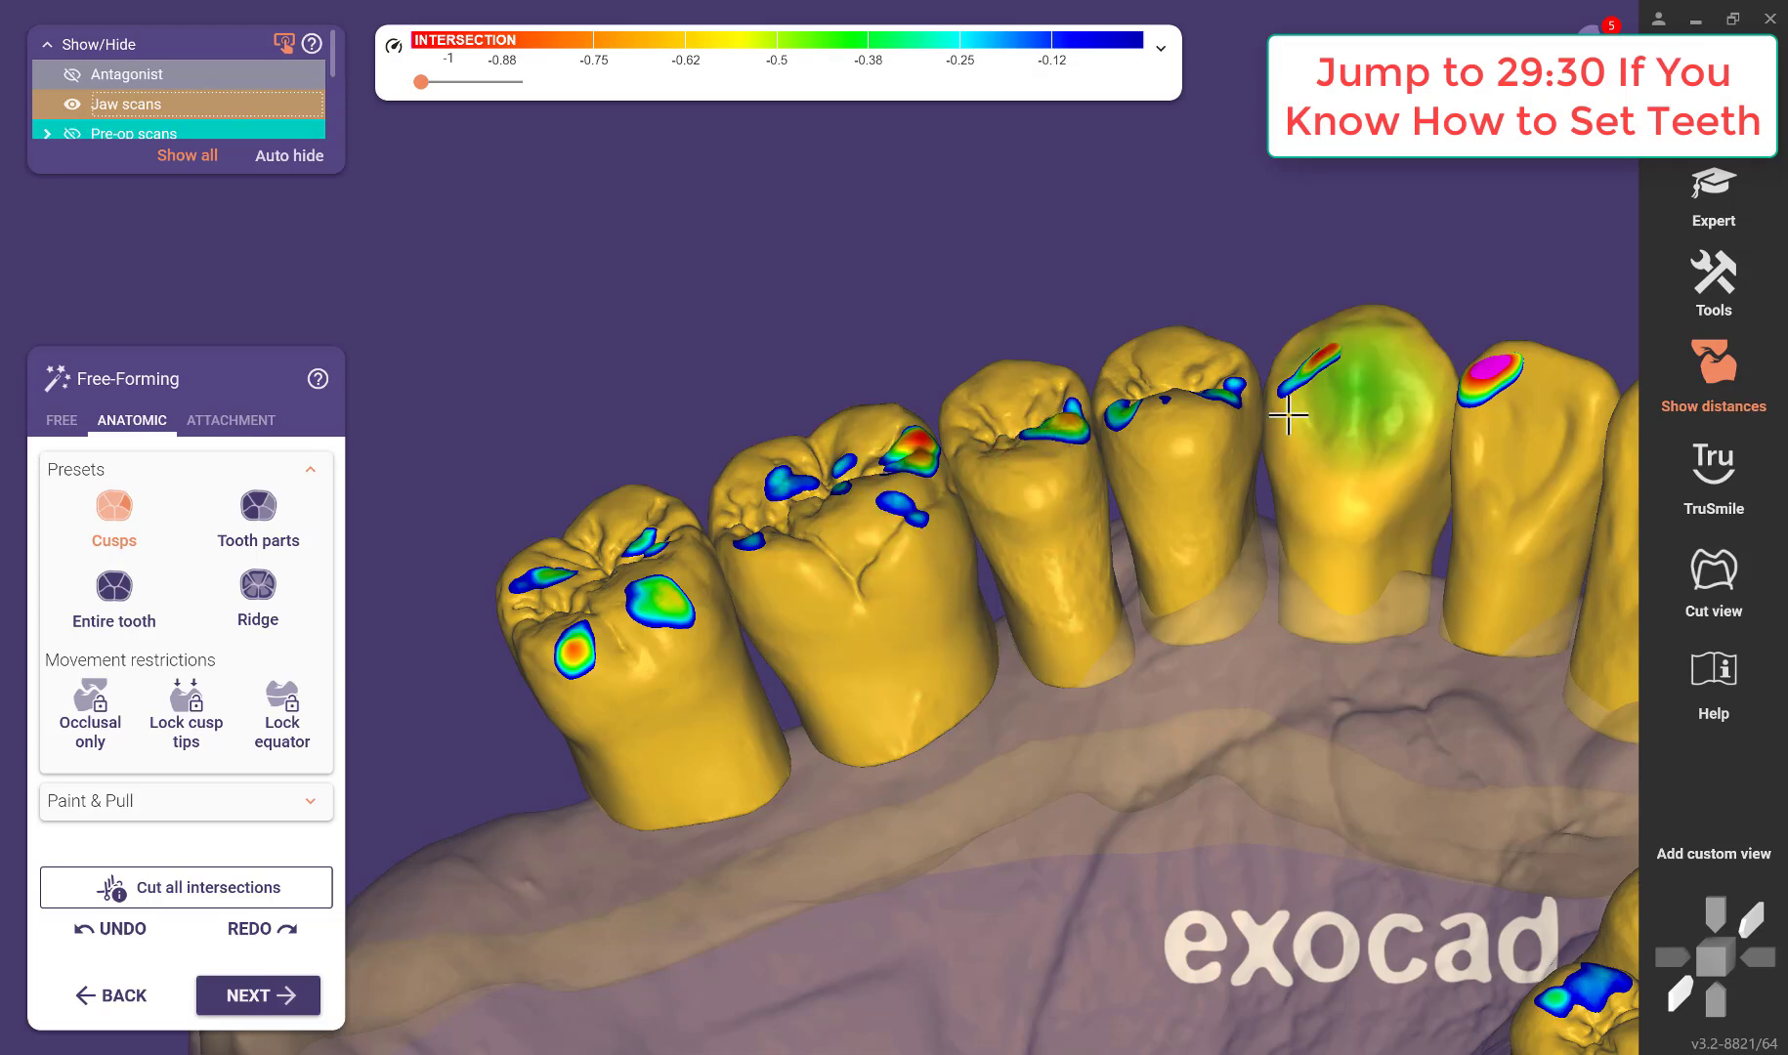
{"action": "mouse_move", "coordinate": [1211, 547]}
{"action": "right_mouse_down"}
{"action": "mouse_move", "coordinate": [1189, 658]}
{"action": "mouse_move", "coordinate": [1197, 615]}
{"action": "mouse_move", "coordinate": [1205, 655]}
{"action": "mouse_move", "coordinate": [902, 786]}
{"action": "mouse_move", "coordinate": [1037, 789]}
{"action": "mouse_move", "coordinate": [1002, 559]}
{"action": "mouse_move", "coordinate": [946, 626]}
{"action": "mouse_move", "coordinate": [1047, 591]}
{"action": "right_mouse_up"}
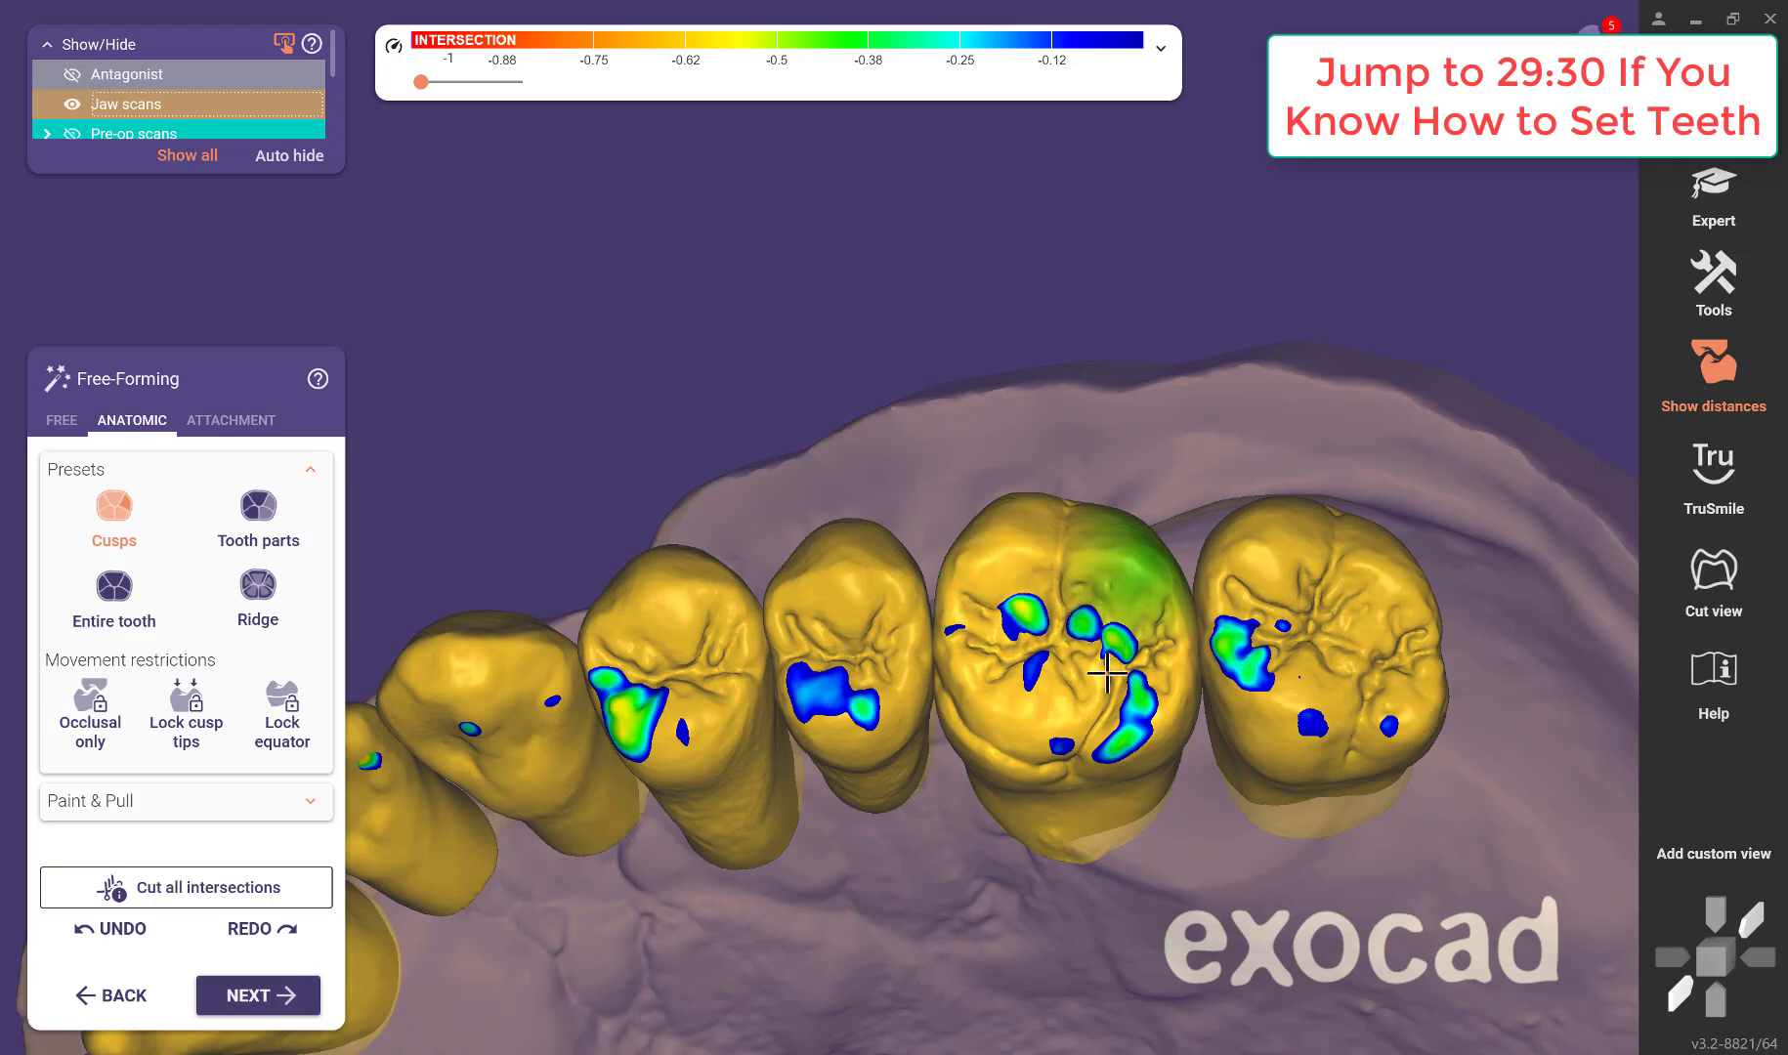
{"action": "right_click_drag", "start_coordinate": [1131, 767], "coordinate": [1139, 551]}
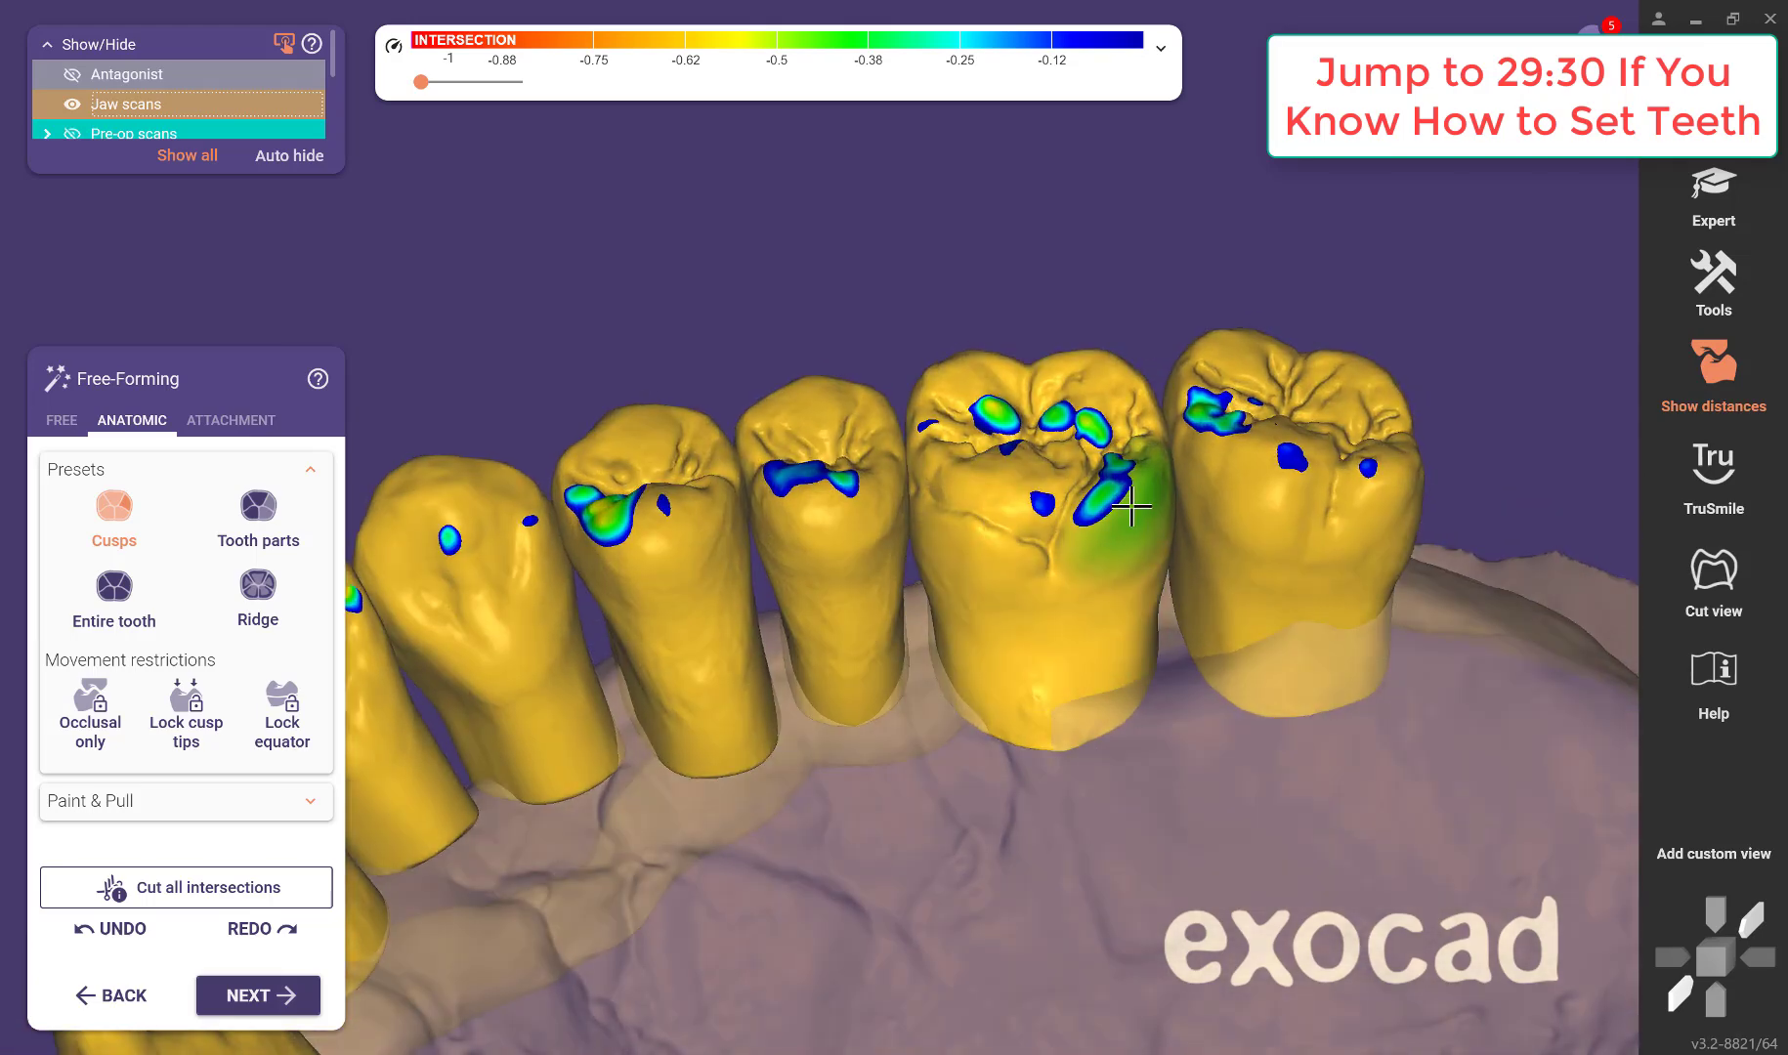
{"action": "right_click_drag", "start_coordinate": [663, 666], "coordinate": [763, 733]}
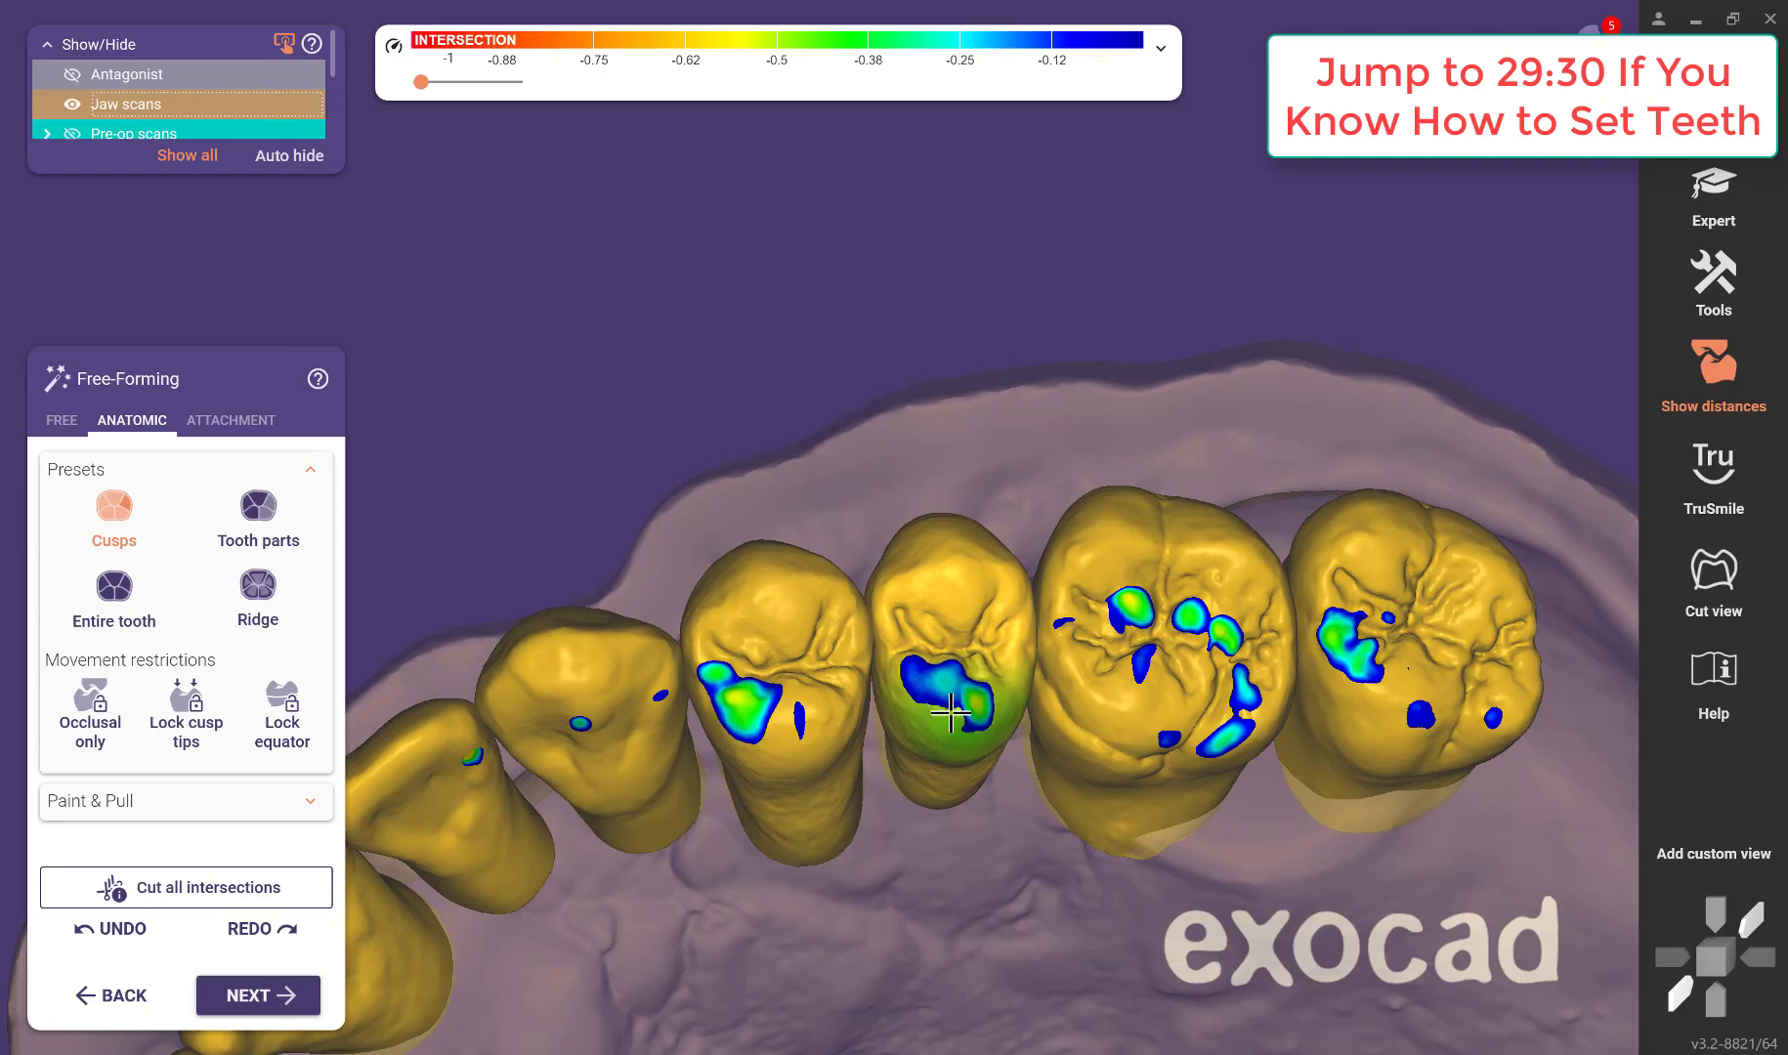
Reshape the palatal cusp of the upper right second premolar to reduce its intersection with the antagonist.
{"action": "right_click_drag", "start_coordinate": [946, 703], "coordinate": [827, 495]}
{"action": "middle_click_drag", "start_coordinate": [827, 496], "coordinate": [906, 599]}
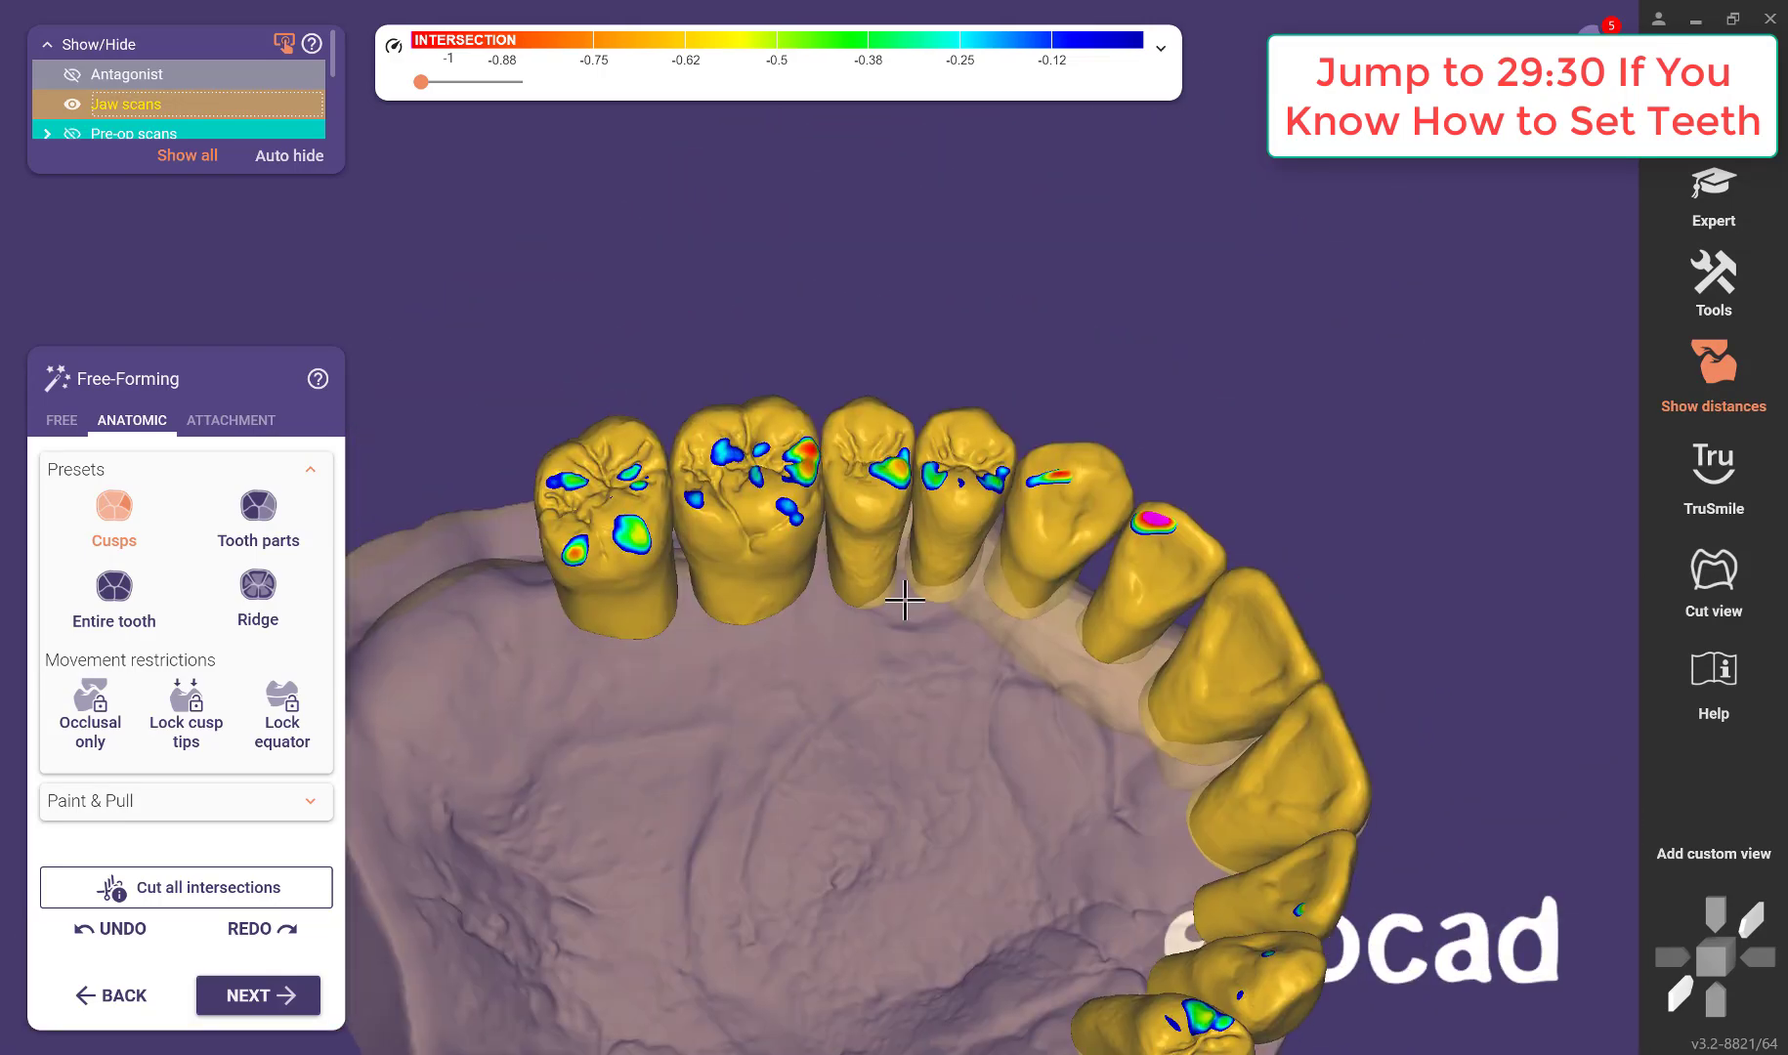
{"action": "scroll", "coordinate": [904, 599], "scroll_direction": "up", "scroll_amount": 4}
{"action": "right_click_drag", "start_coordinate": [857, 683], "coordinate": [863, 676]}
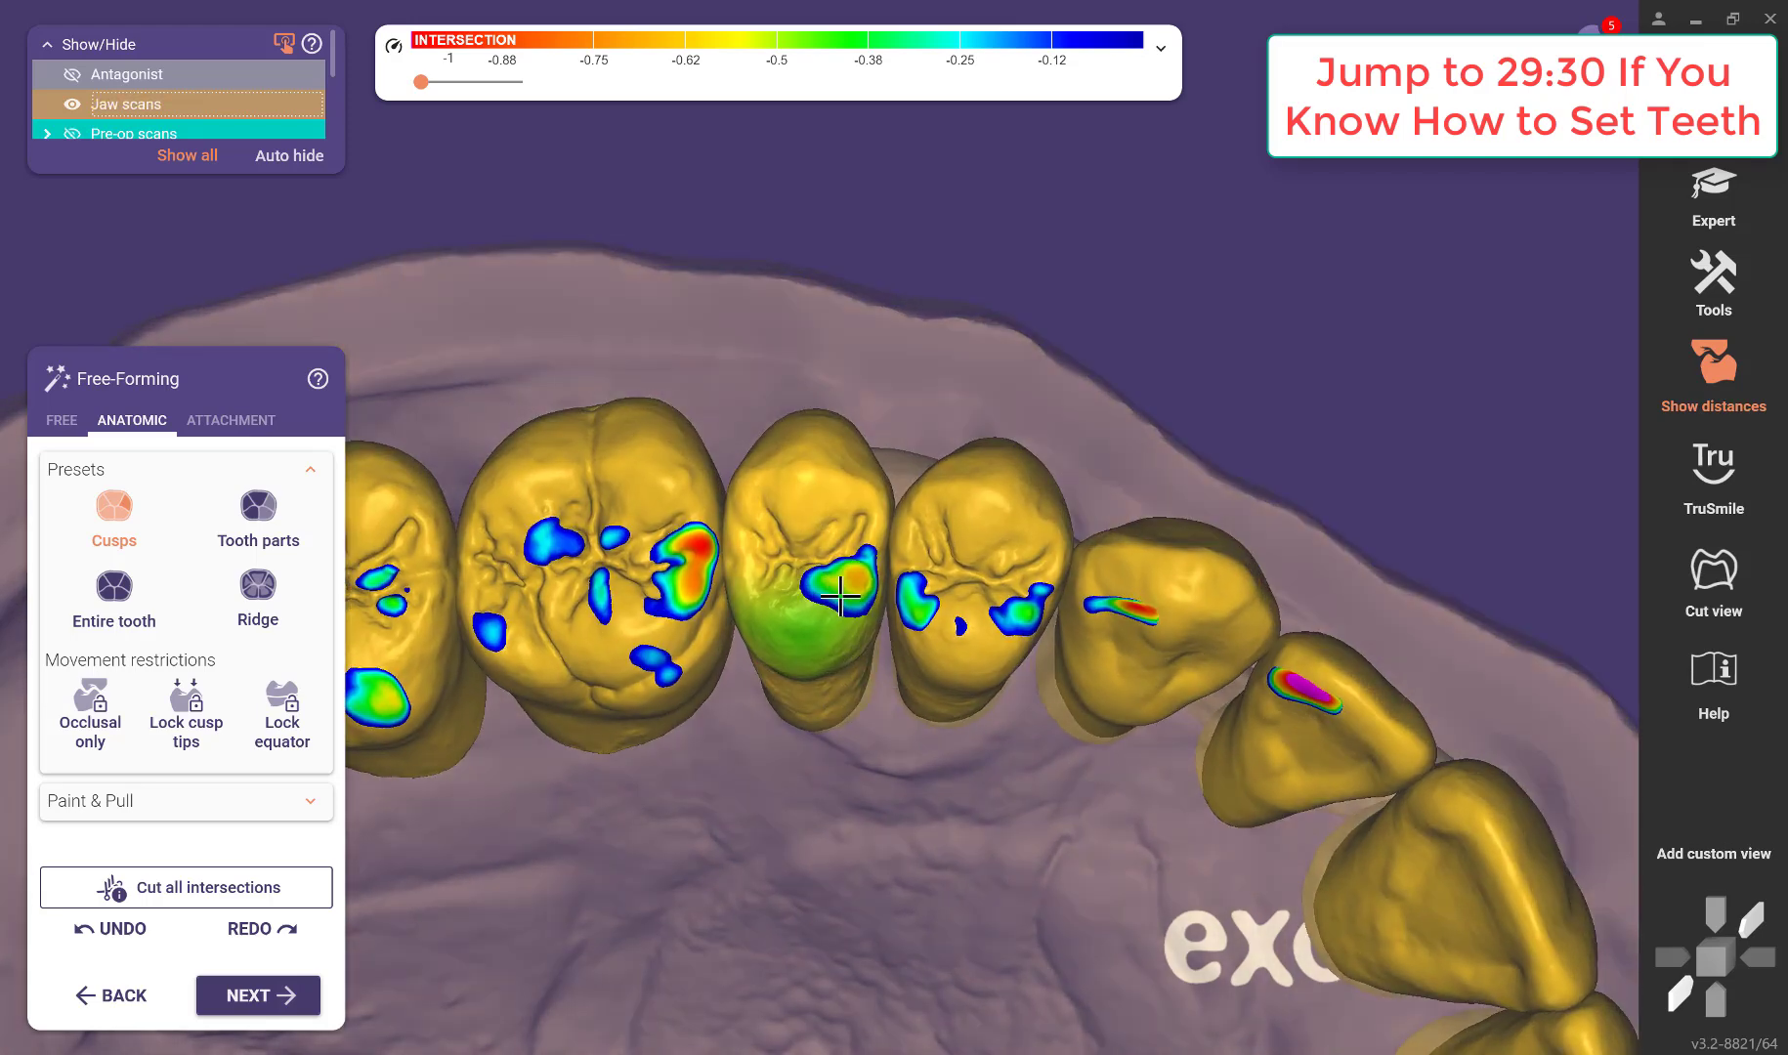
{"action": "right_click_drag", "start_coordinate": [838, 597], "coordinate": [826, 387]}
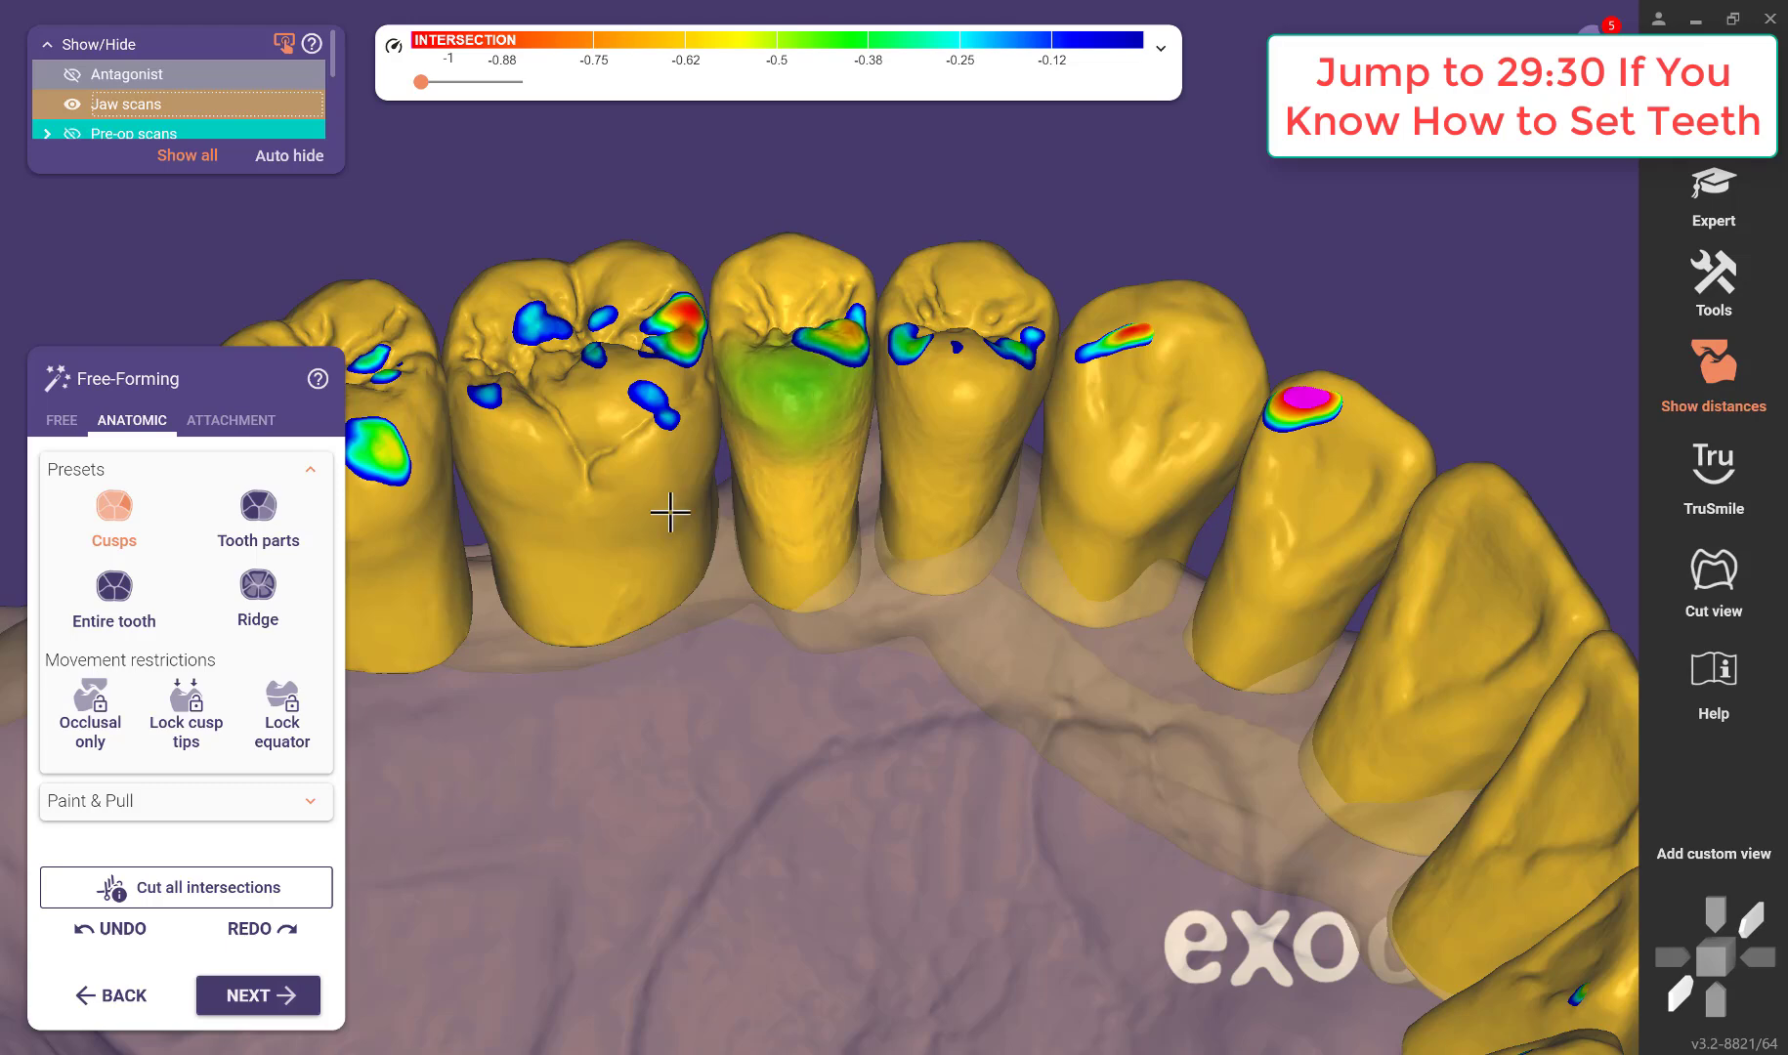
{"action": "scroll", "coordinate": [668, 516], "scroll_direction": "down", "scroll_amount": 2}
Lower the palatal cusps of the upper right second molar to lighten their antagonist contacts.
{"action": "middle_click_drag", "start_coordinate": [831, 723], "coordinate": [1157, 750]}
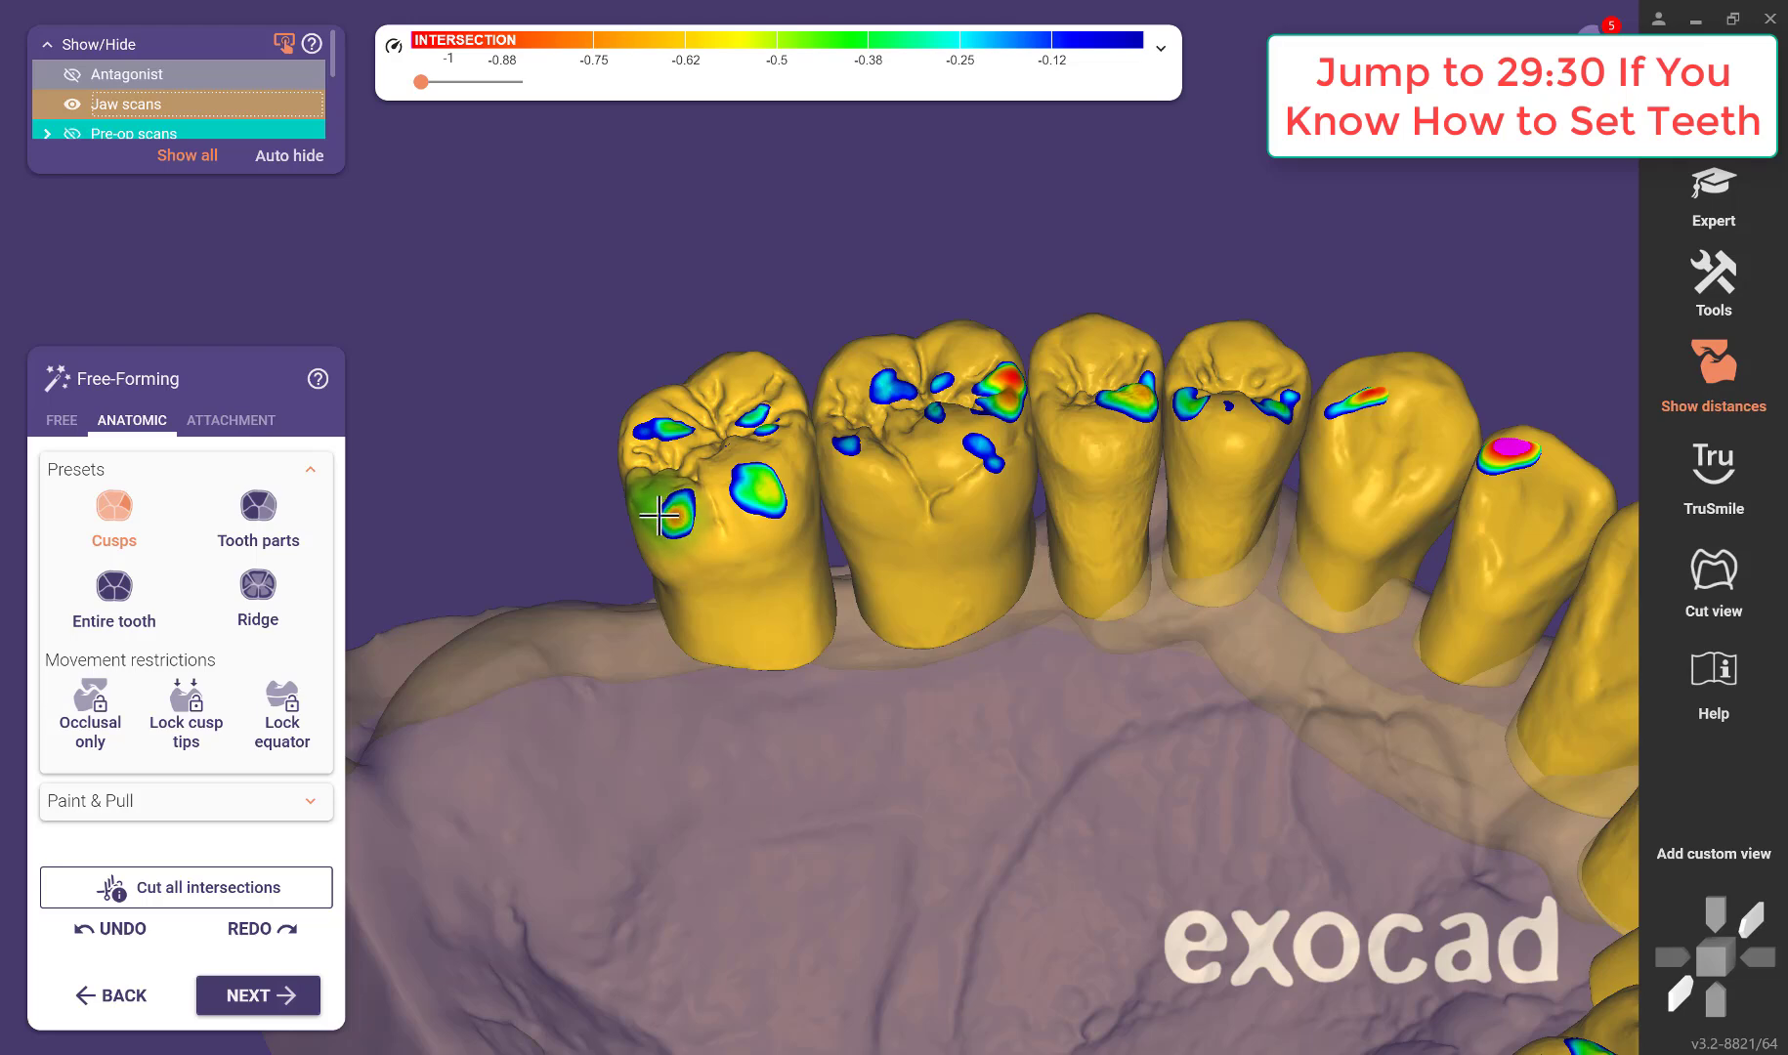
{"action": "right_click_drag", "start_coordinate": [659, 516], "coordinate": [735, 674]}
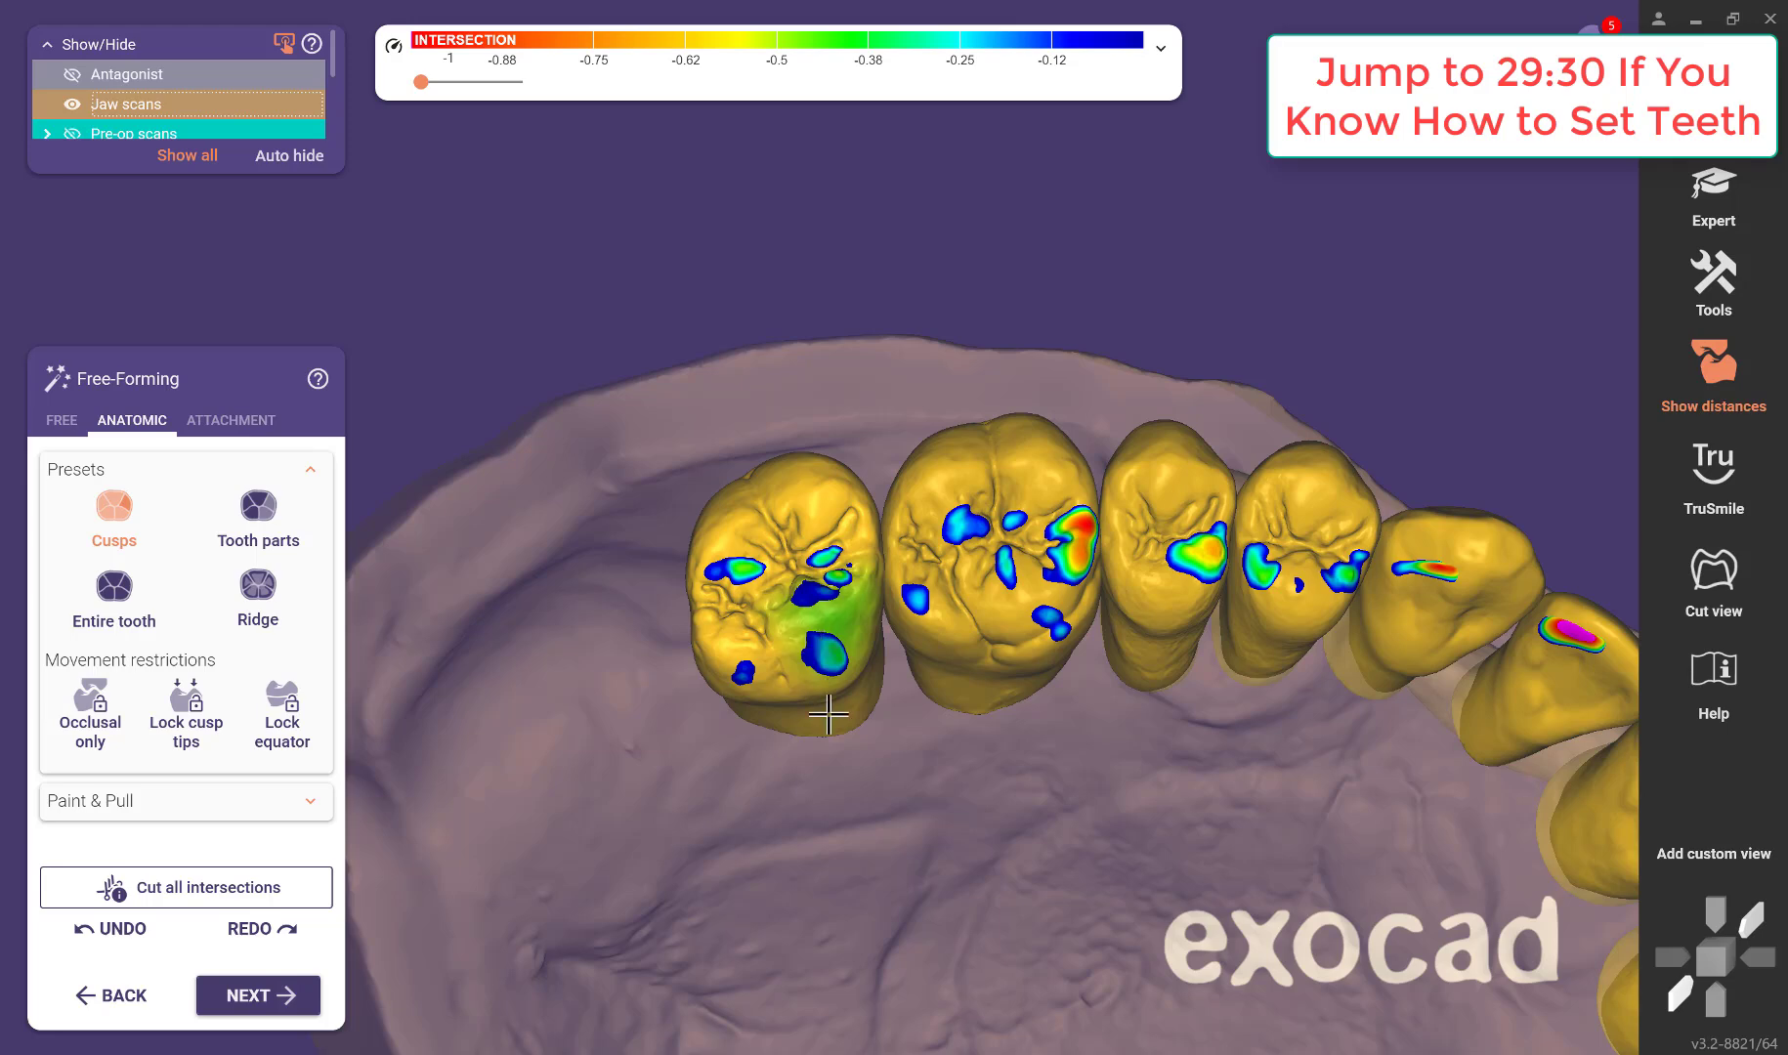
{"action": "right_click_drag", "start_coordinate": [828, 715], "coordinate": [770, 642]}
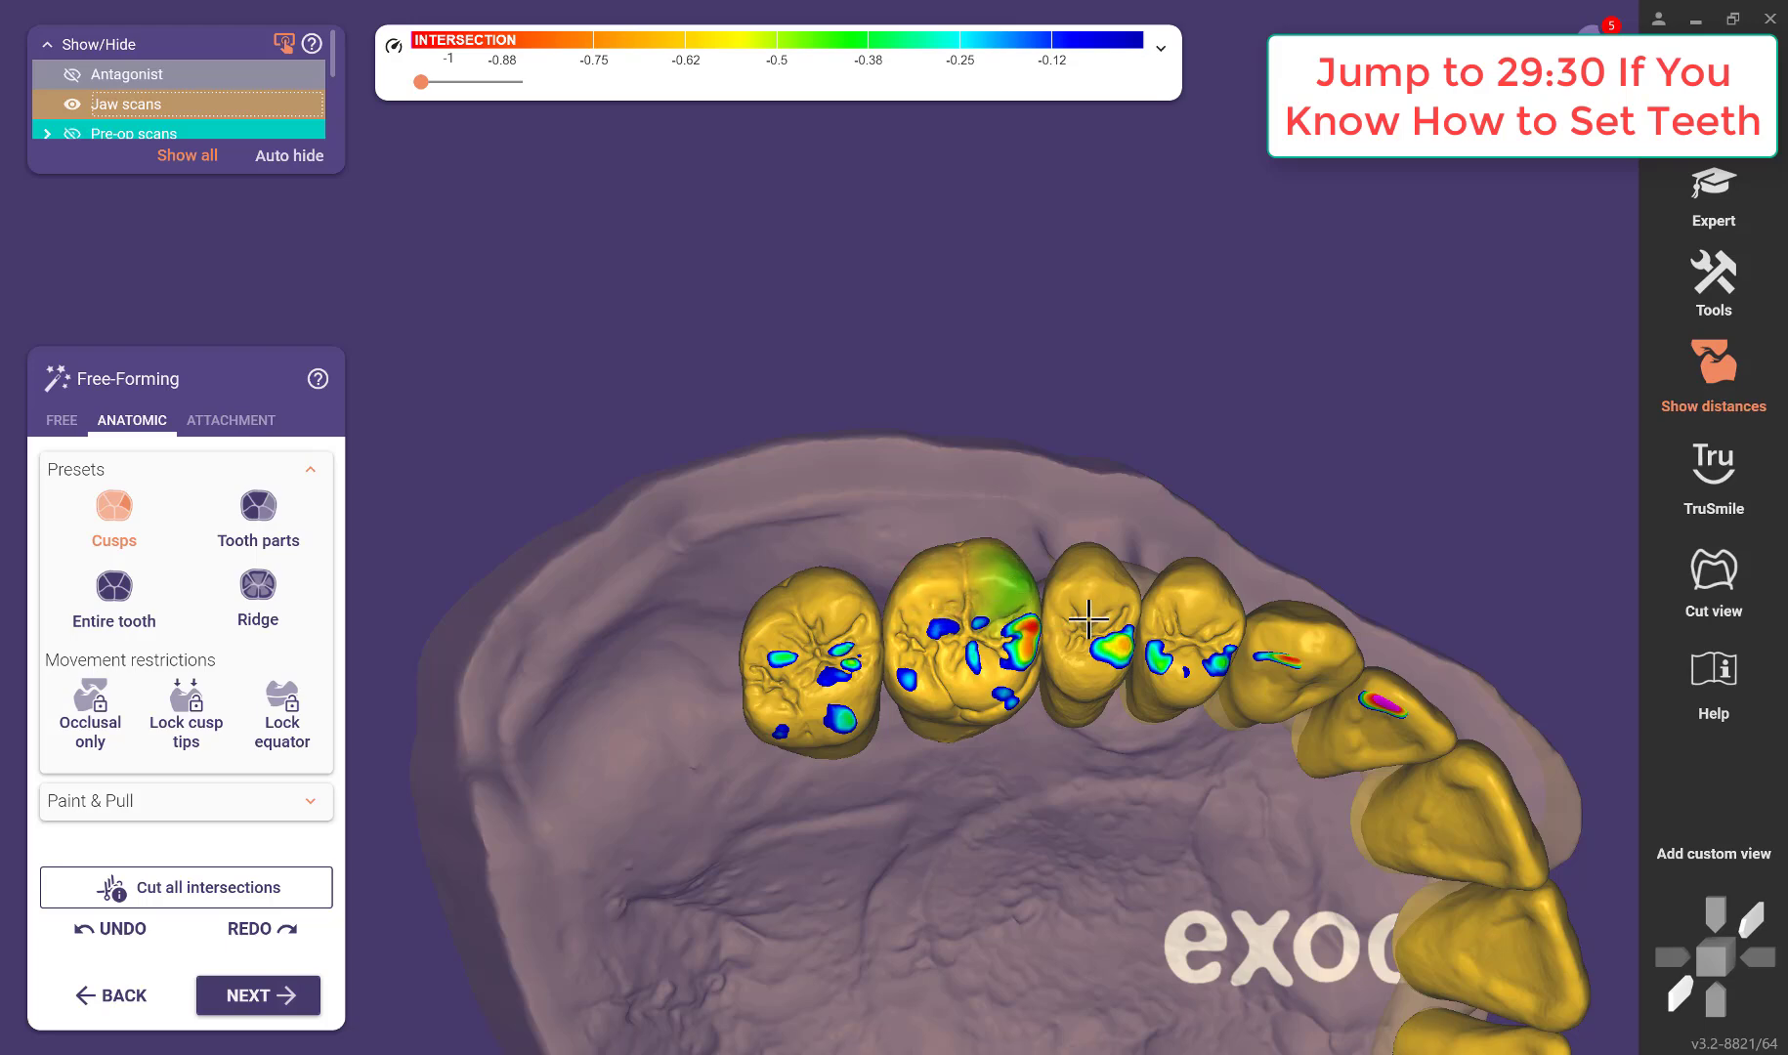
Examine the antagonist contacts on both sides of the upper arch from the occlusal side.
{"action": "right_click_drag", "start_coordinate": [987, 645], "coordinate": [978, 759]}
{"action": "scroll", "coordinate": [1045, 782], "scroll_direction": "up", "scroll_amount": 5}
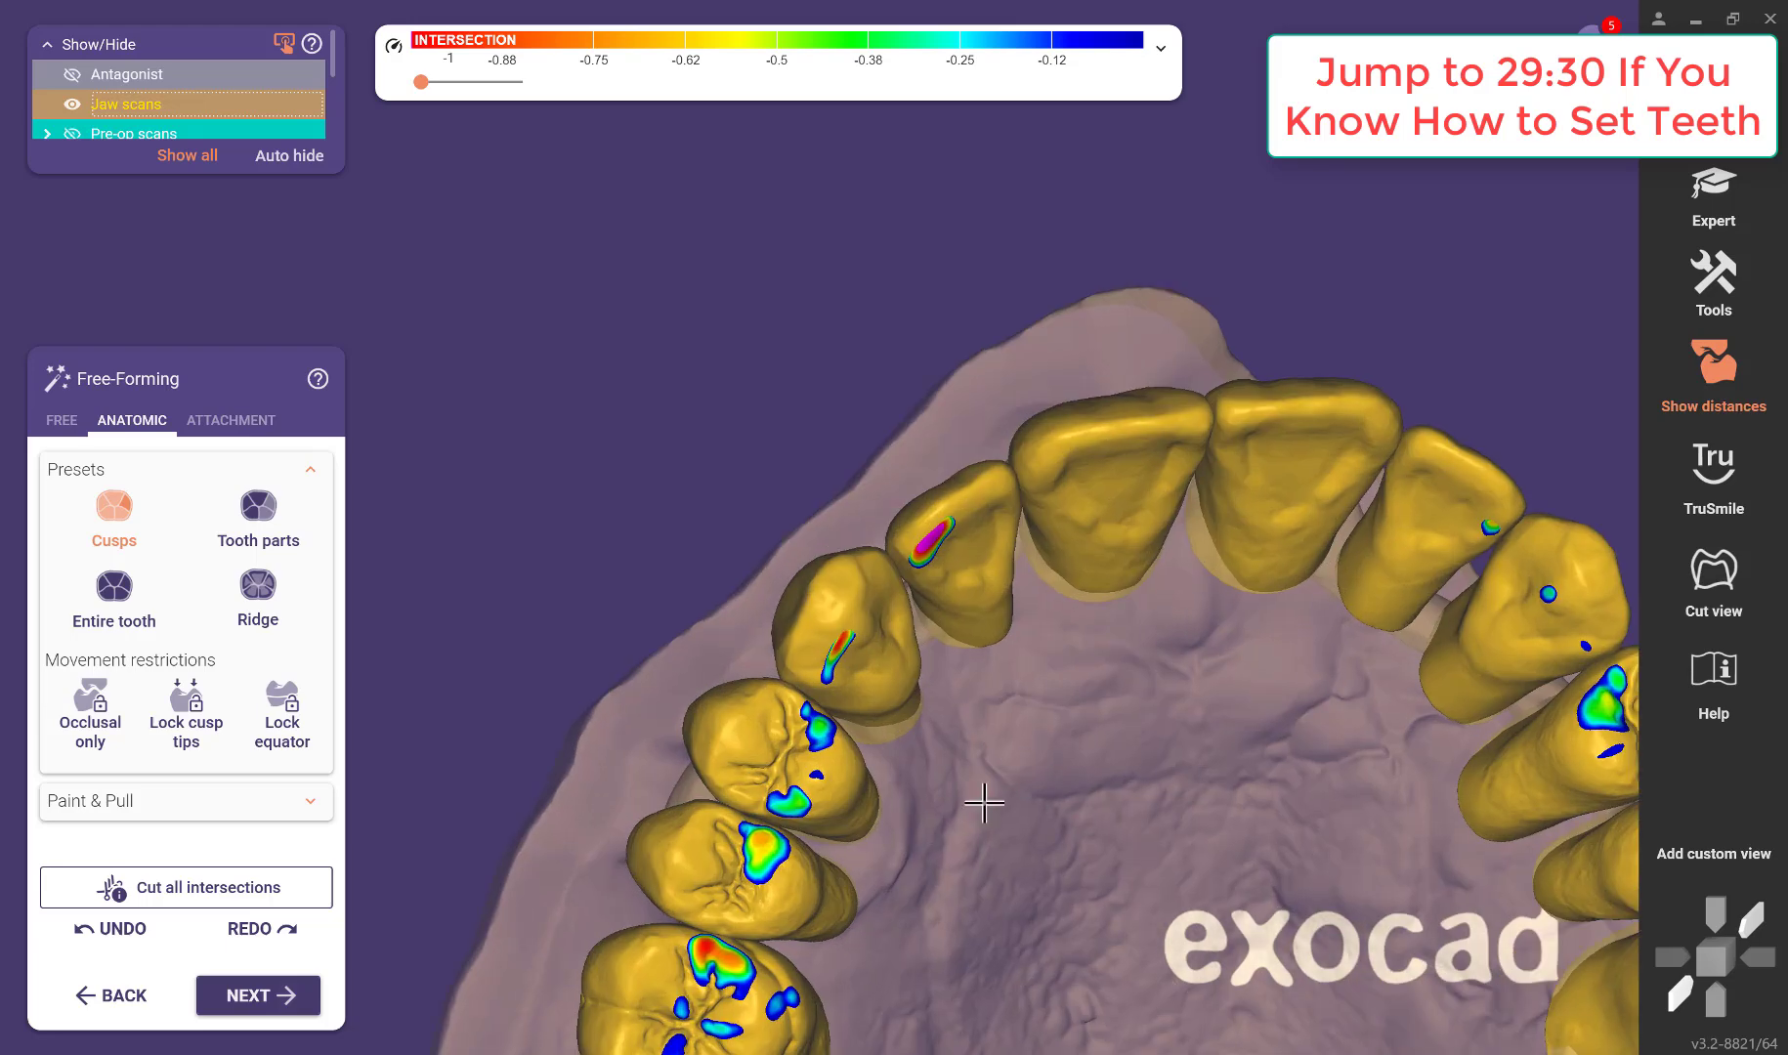
{"action": "scroll", "coordinate": [984, 803], "scroll_direction": "down", "scroll_amount": 5}
{"action": "scroll", "coordinate": [858, 799], "scroll_direction": "up", "scroll_amount": 3}
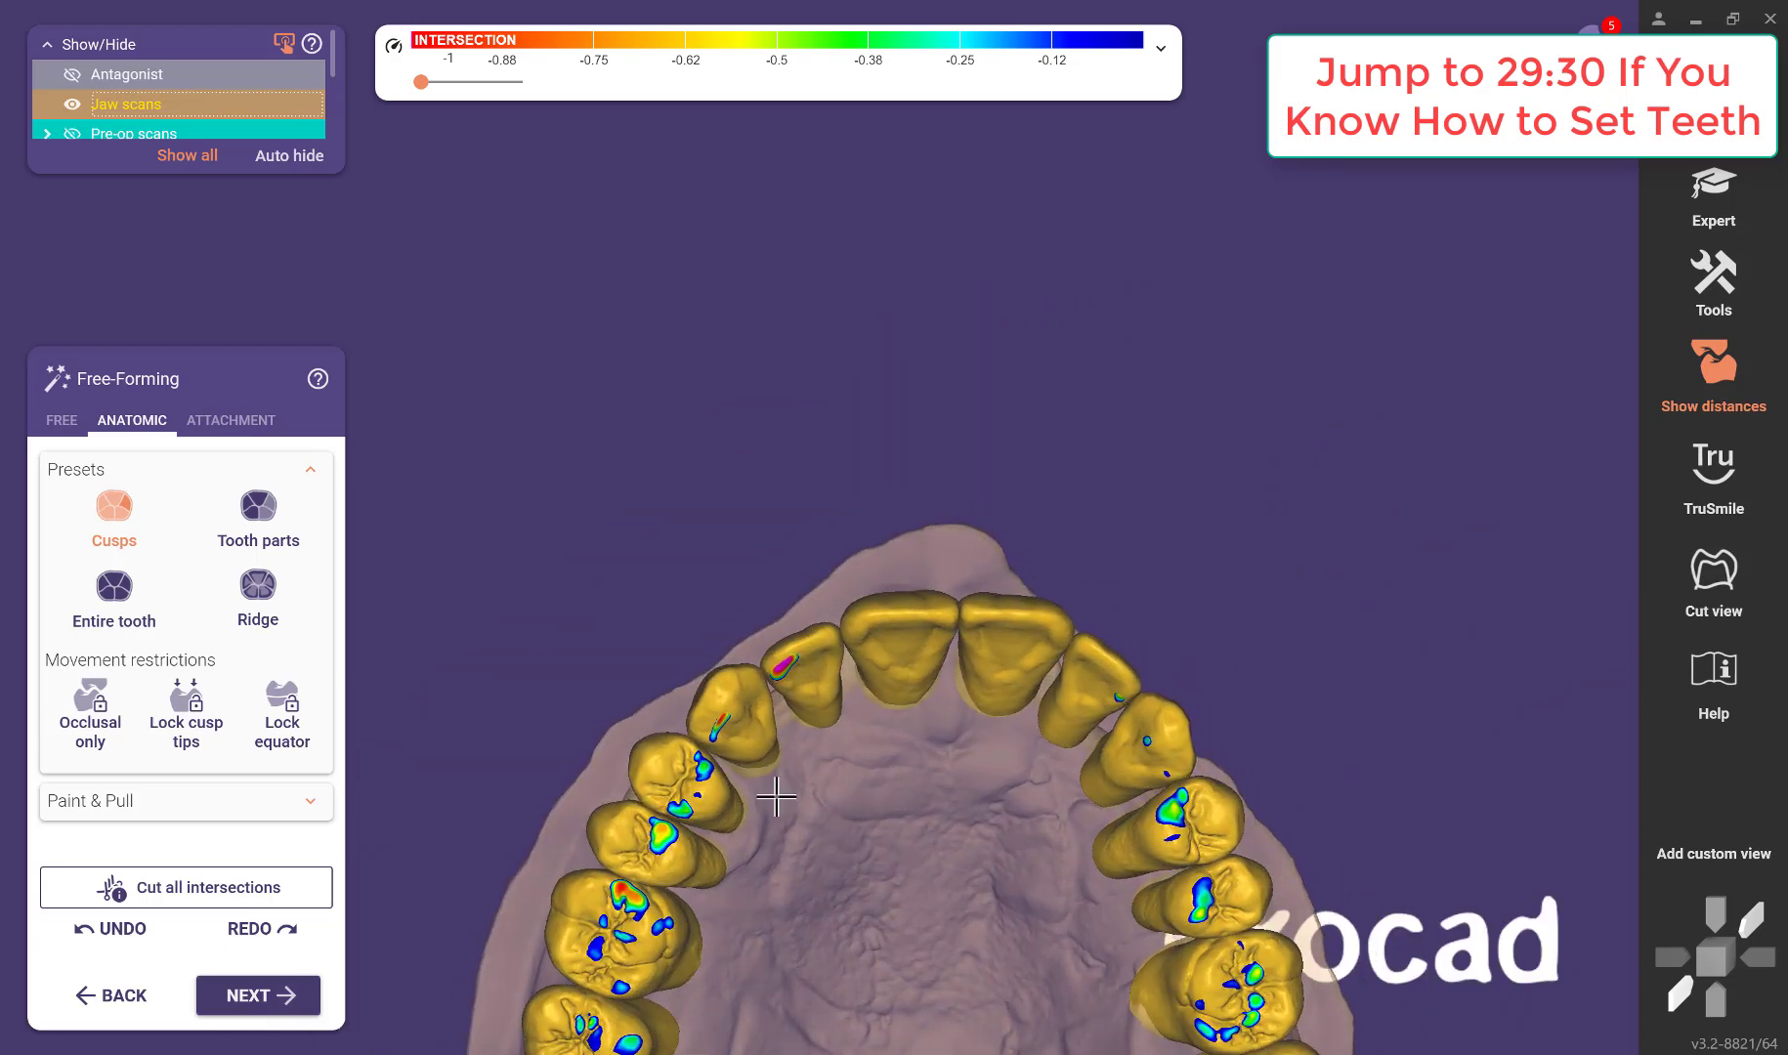
{"action": "middle_click_drag", "start_coordinate": [777, 796], "coordinate": [625, 801]}
{"action": "right_click_drag", "start_coordinate": [825, 791], "coordinate": [839, 818]}
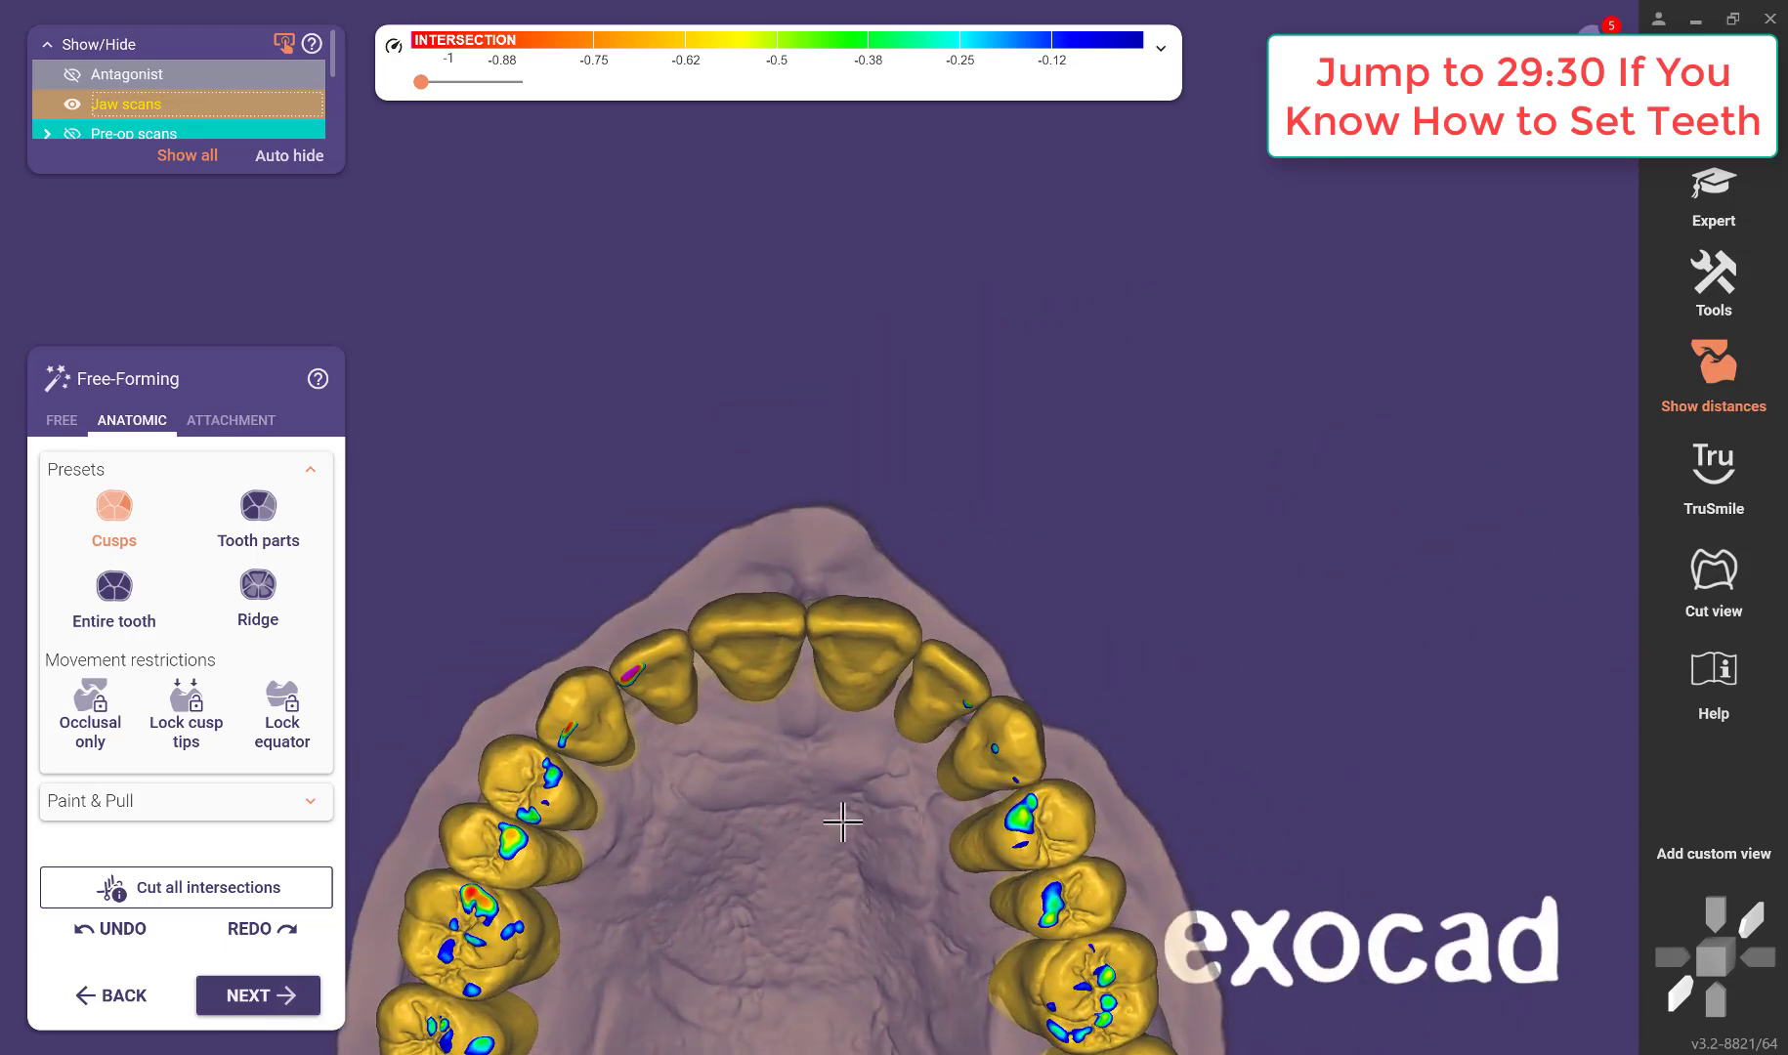
{"action": "middle_click_drag", "start_coordinate": [686, 869], "coordinate": [751, 694]}
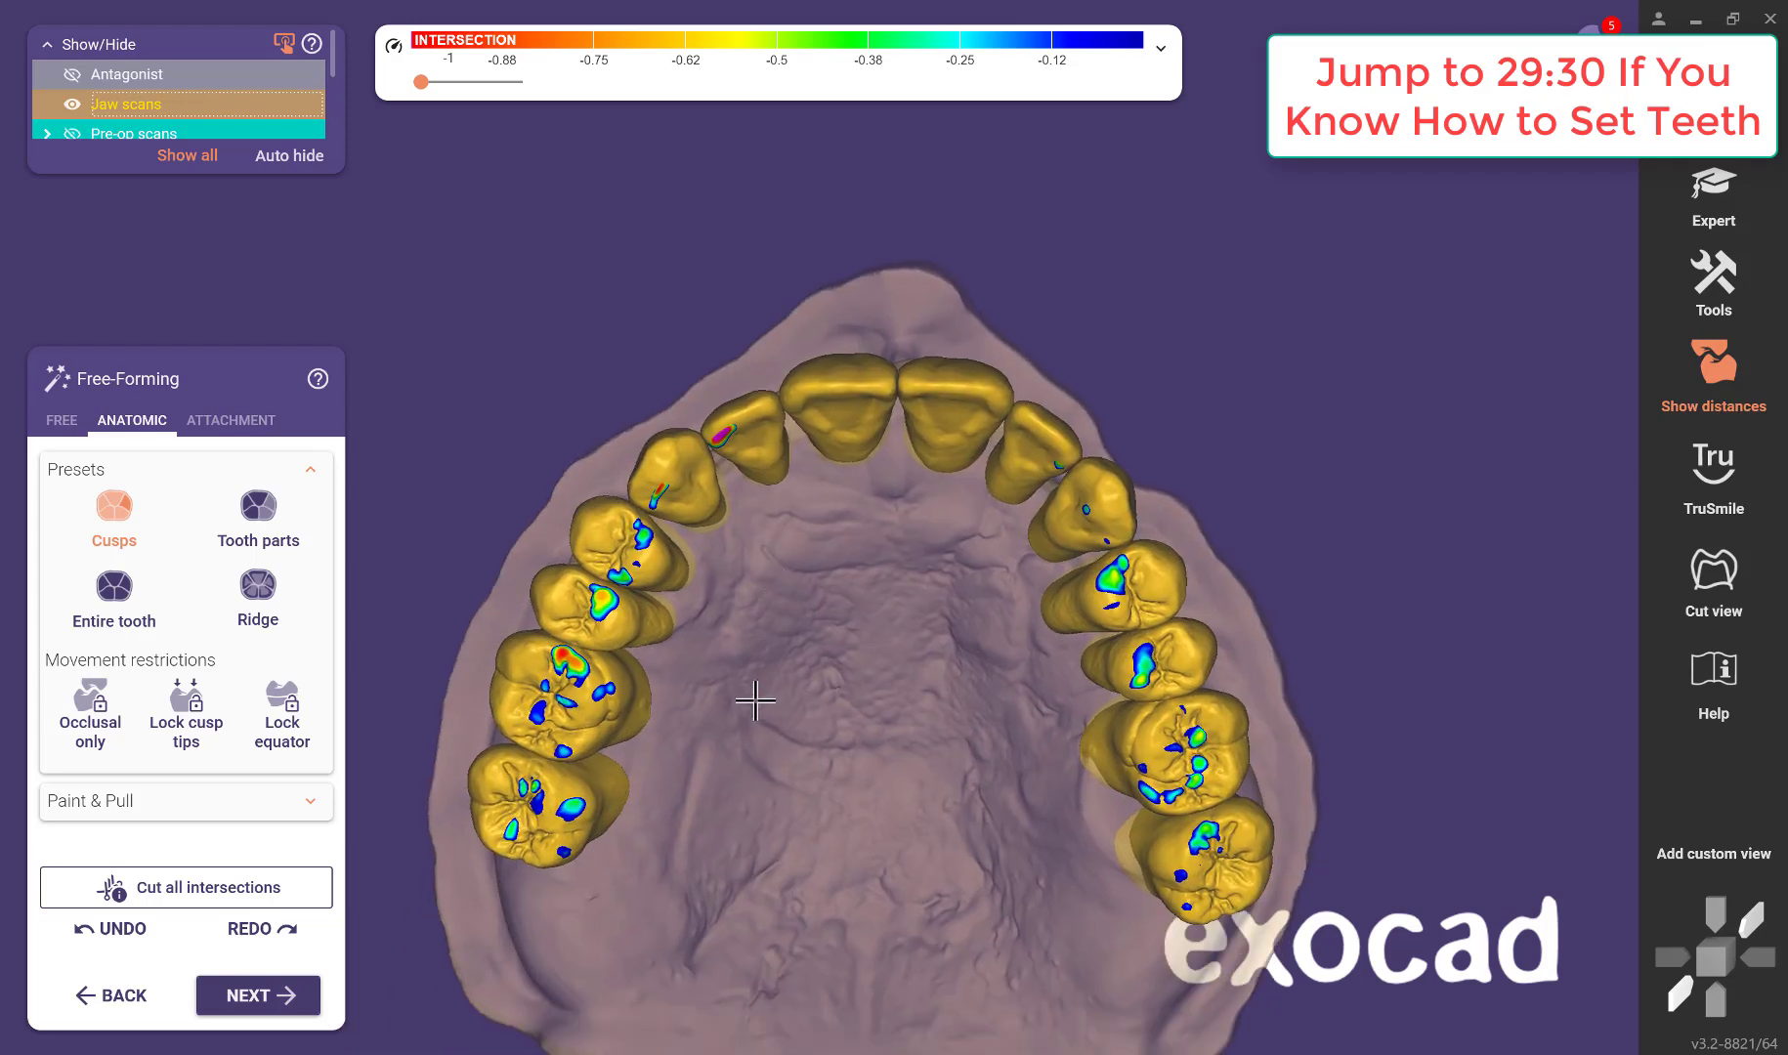
{"action": "right_click_drag", "start_coordinate": [752, 694], "coordinate": [697, 693]}
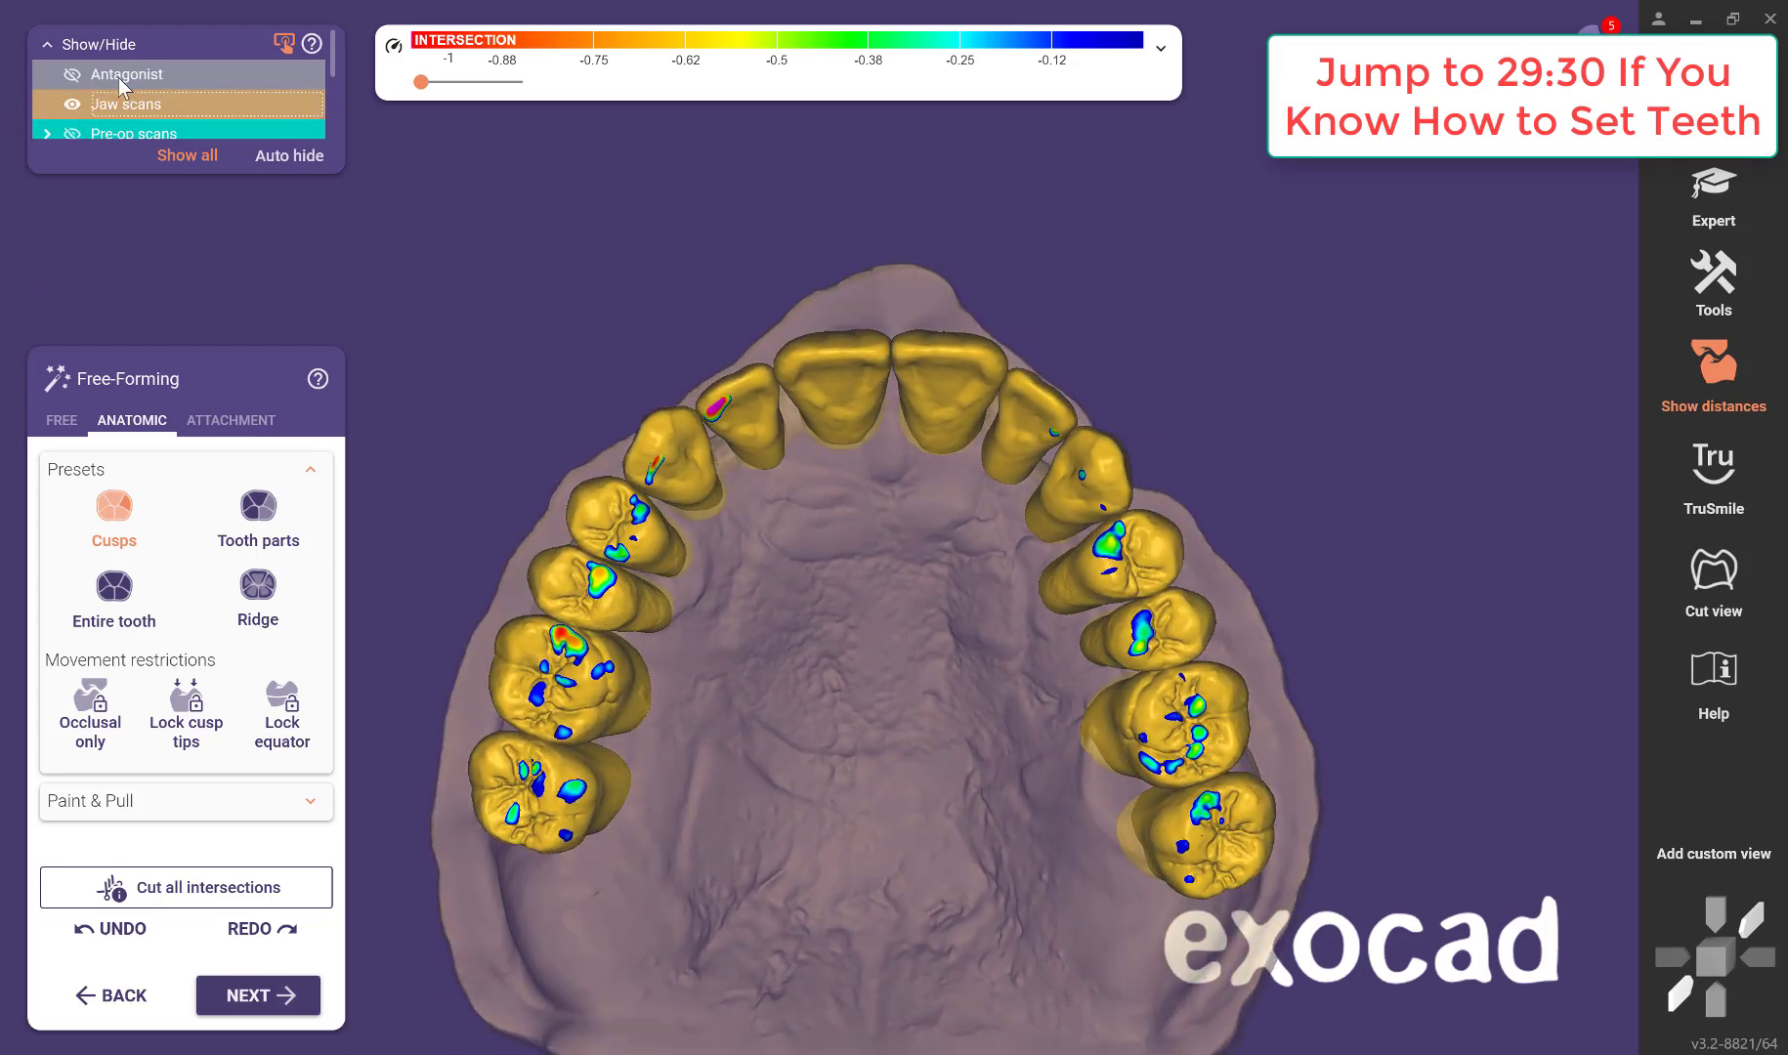
Show the antagonist and set its opacity to 79%.
{"action": "left_click", "coordinate": [73, 74]}
{"action": "scroll", "coordinate": [583, 636], "scroll_direction": "down", "scroll_amount": 3}
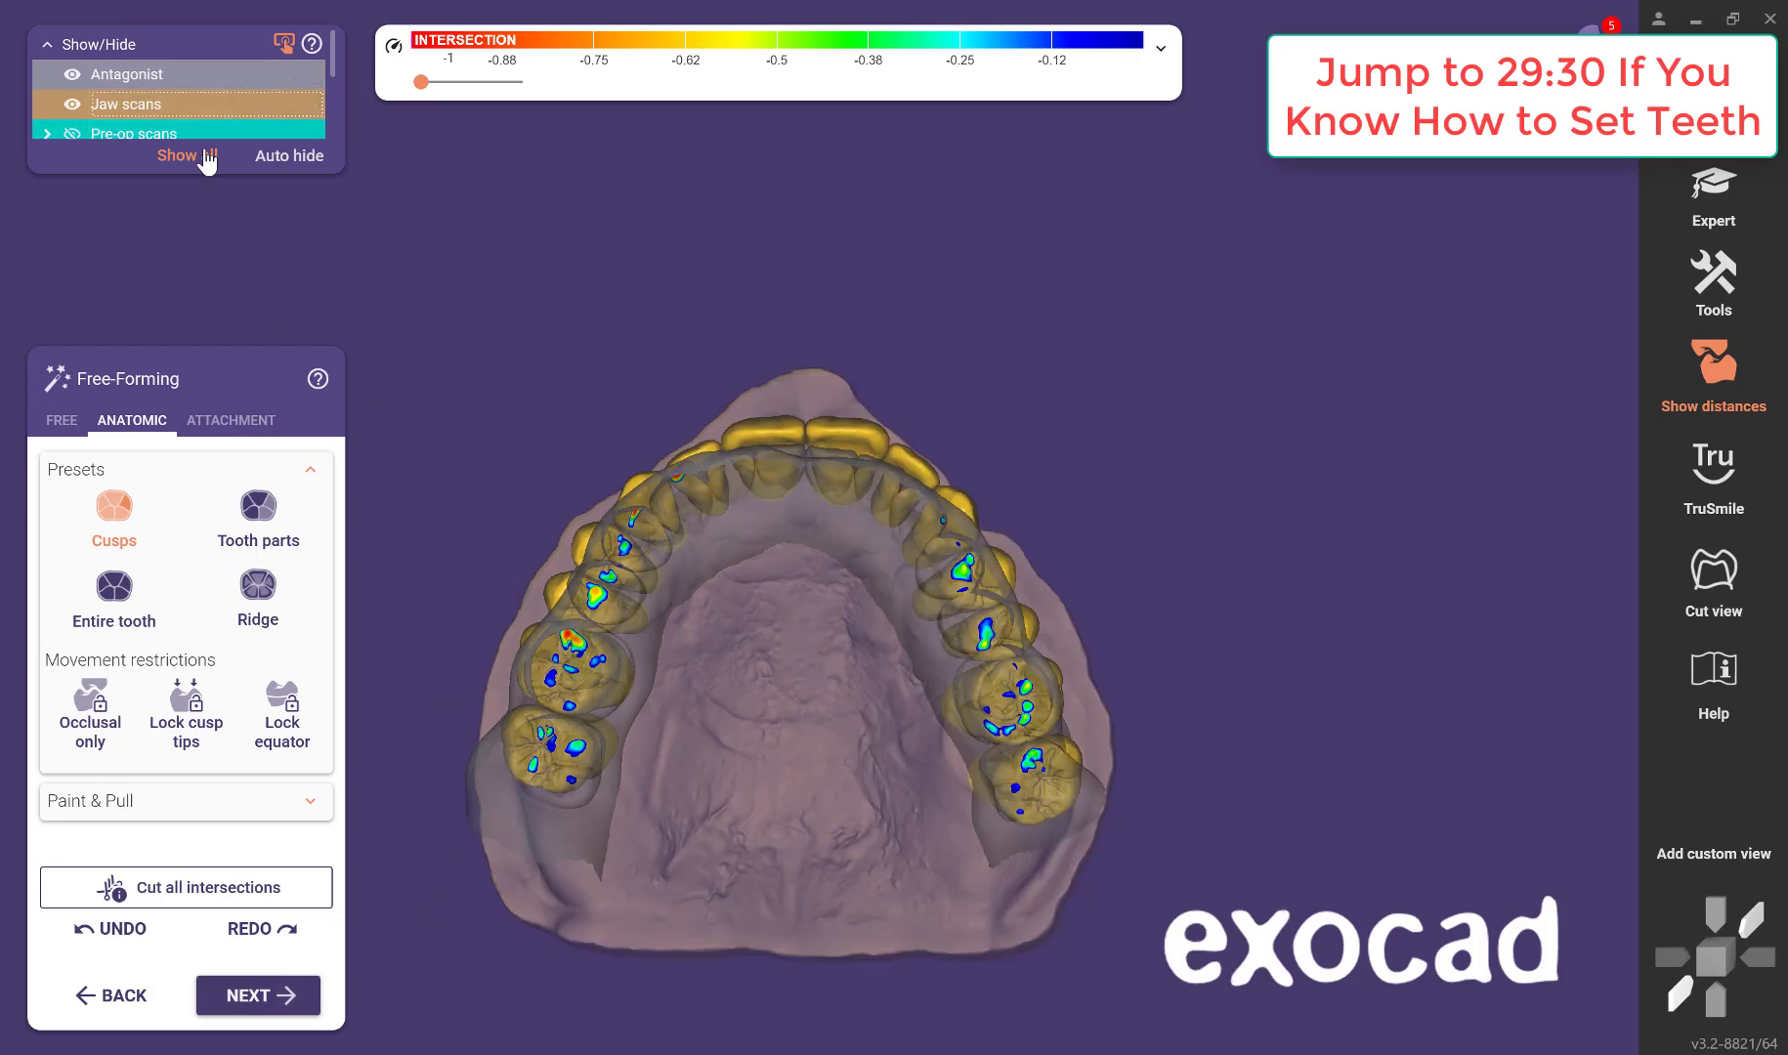
{"action": "left_click_drag", "start_coordinate": [209, 78], "coordinate": [274, 84]}
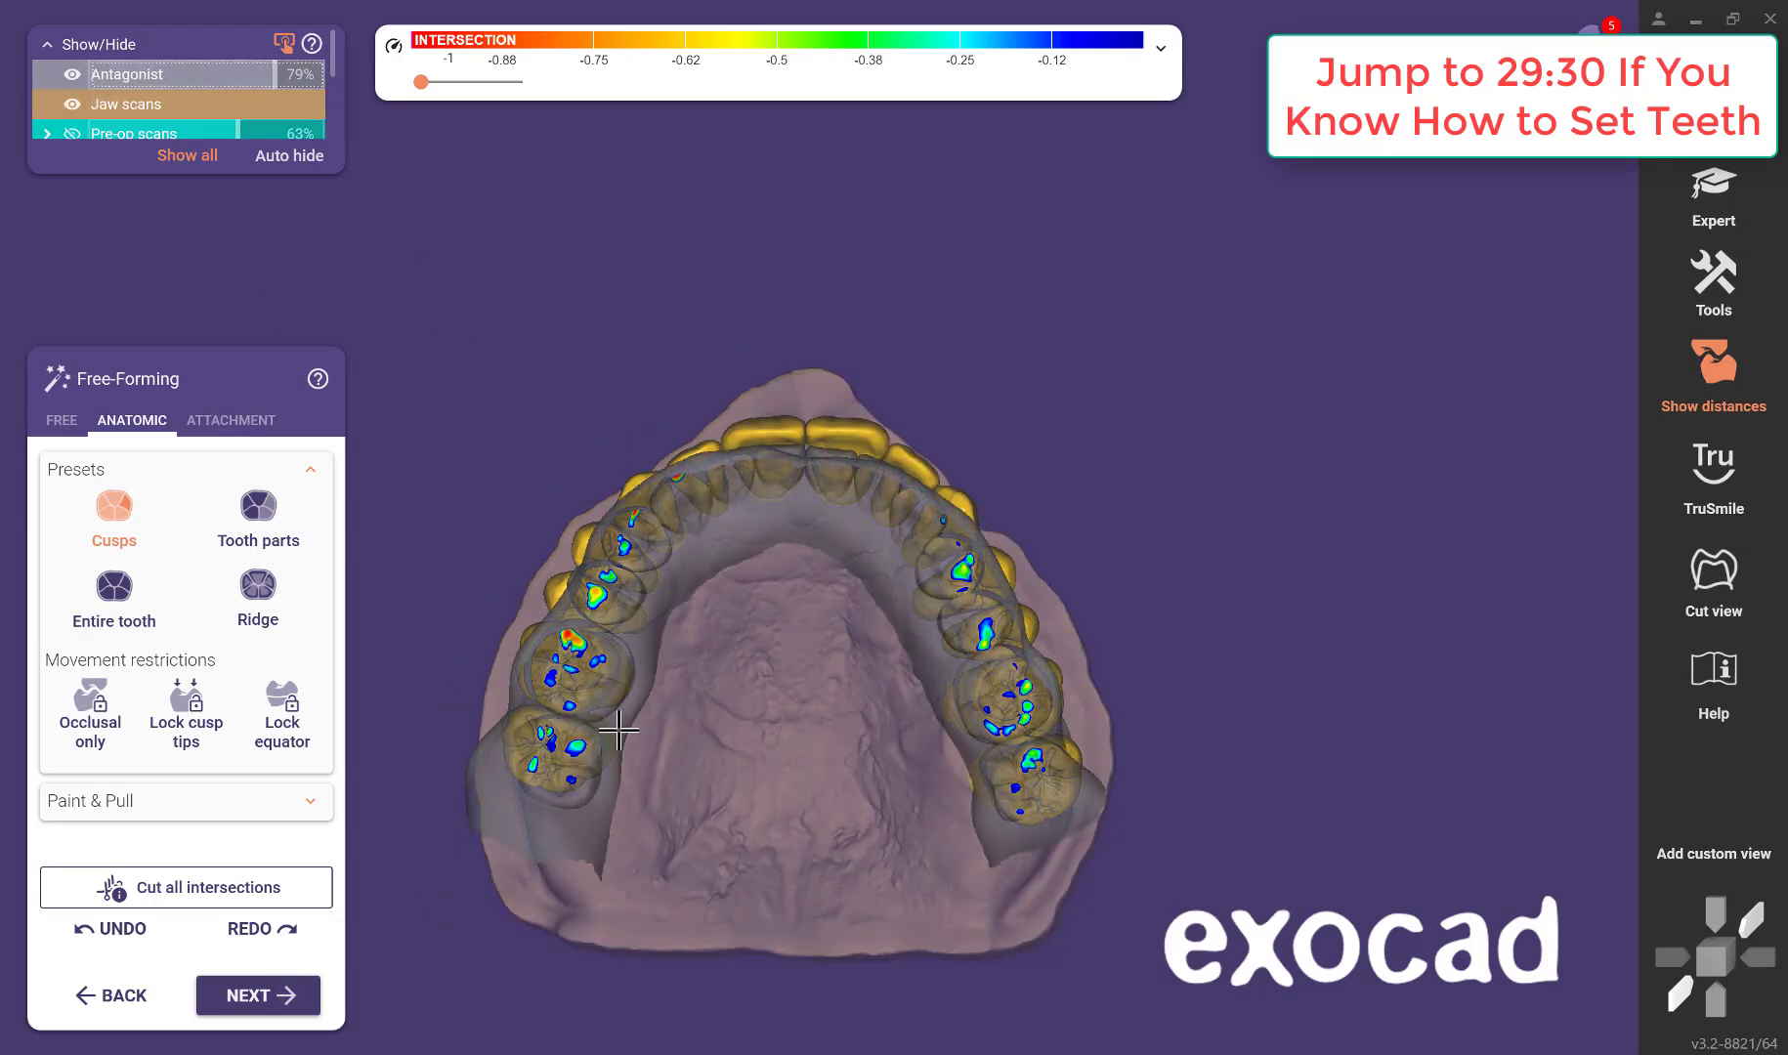
{"action": "right_click_drag", "start_coordinate": [619, 731], "coordinate": [618, 733]}
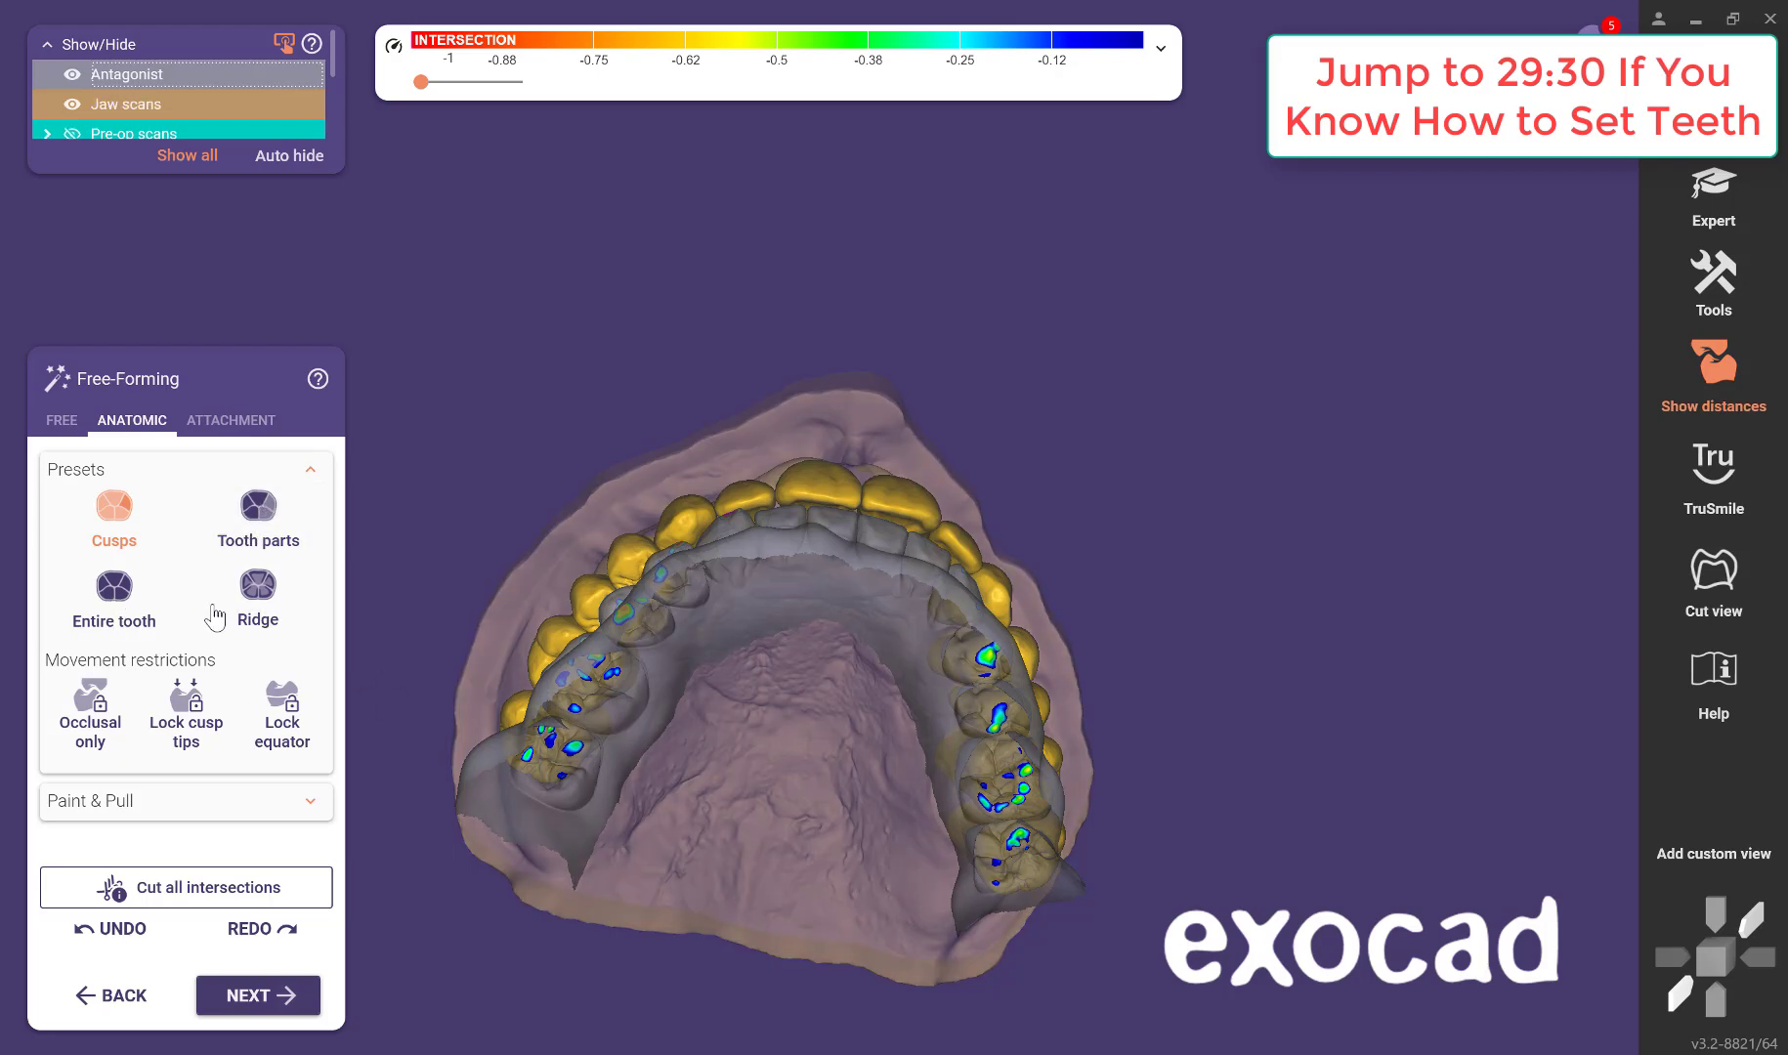
Set anatomic shaping to tooth parts and examine the upper front teeth's contacts with the antagonist.
{"action": "left_click", "coordinate": [262, 533]}
{"action": "scroll", "coordinate": [750, 559], "scroll_direction": "up", "scroll_amount": 10}
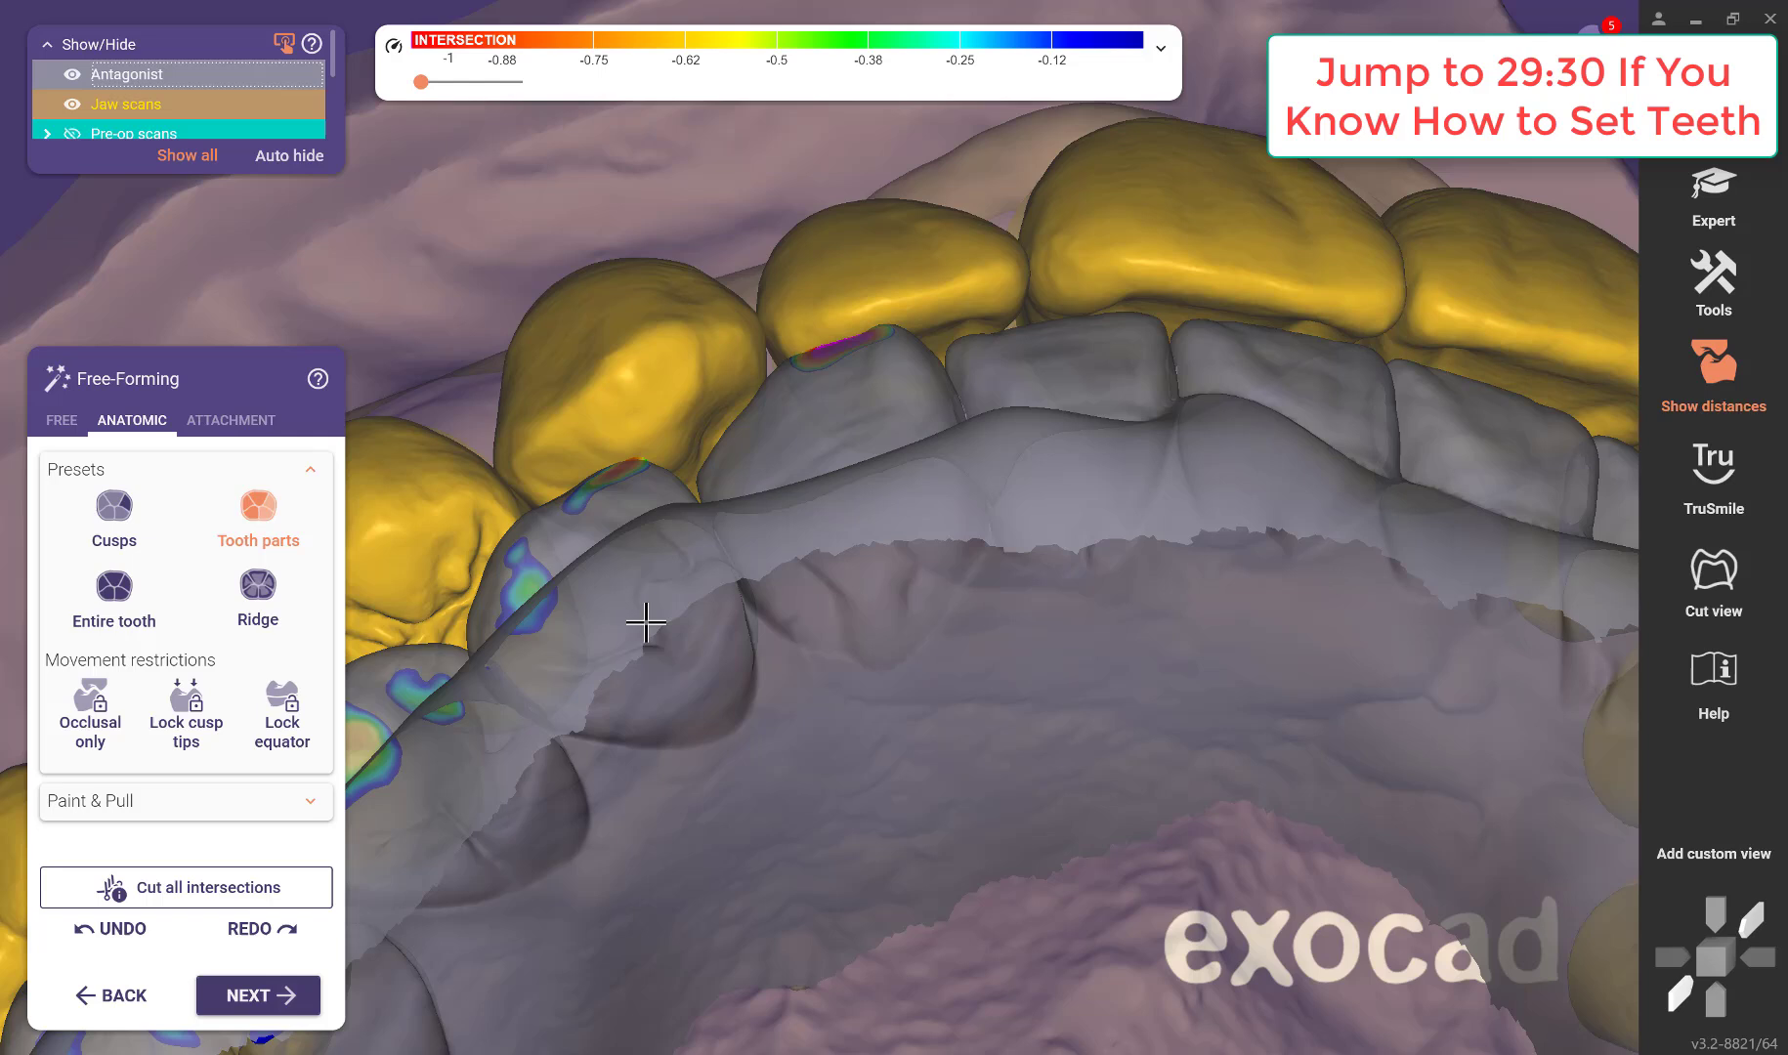
{"action": "right_click_drag", "start_coordinate": [646, 623], "coordinate": [628, 618]}
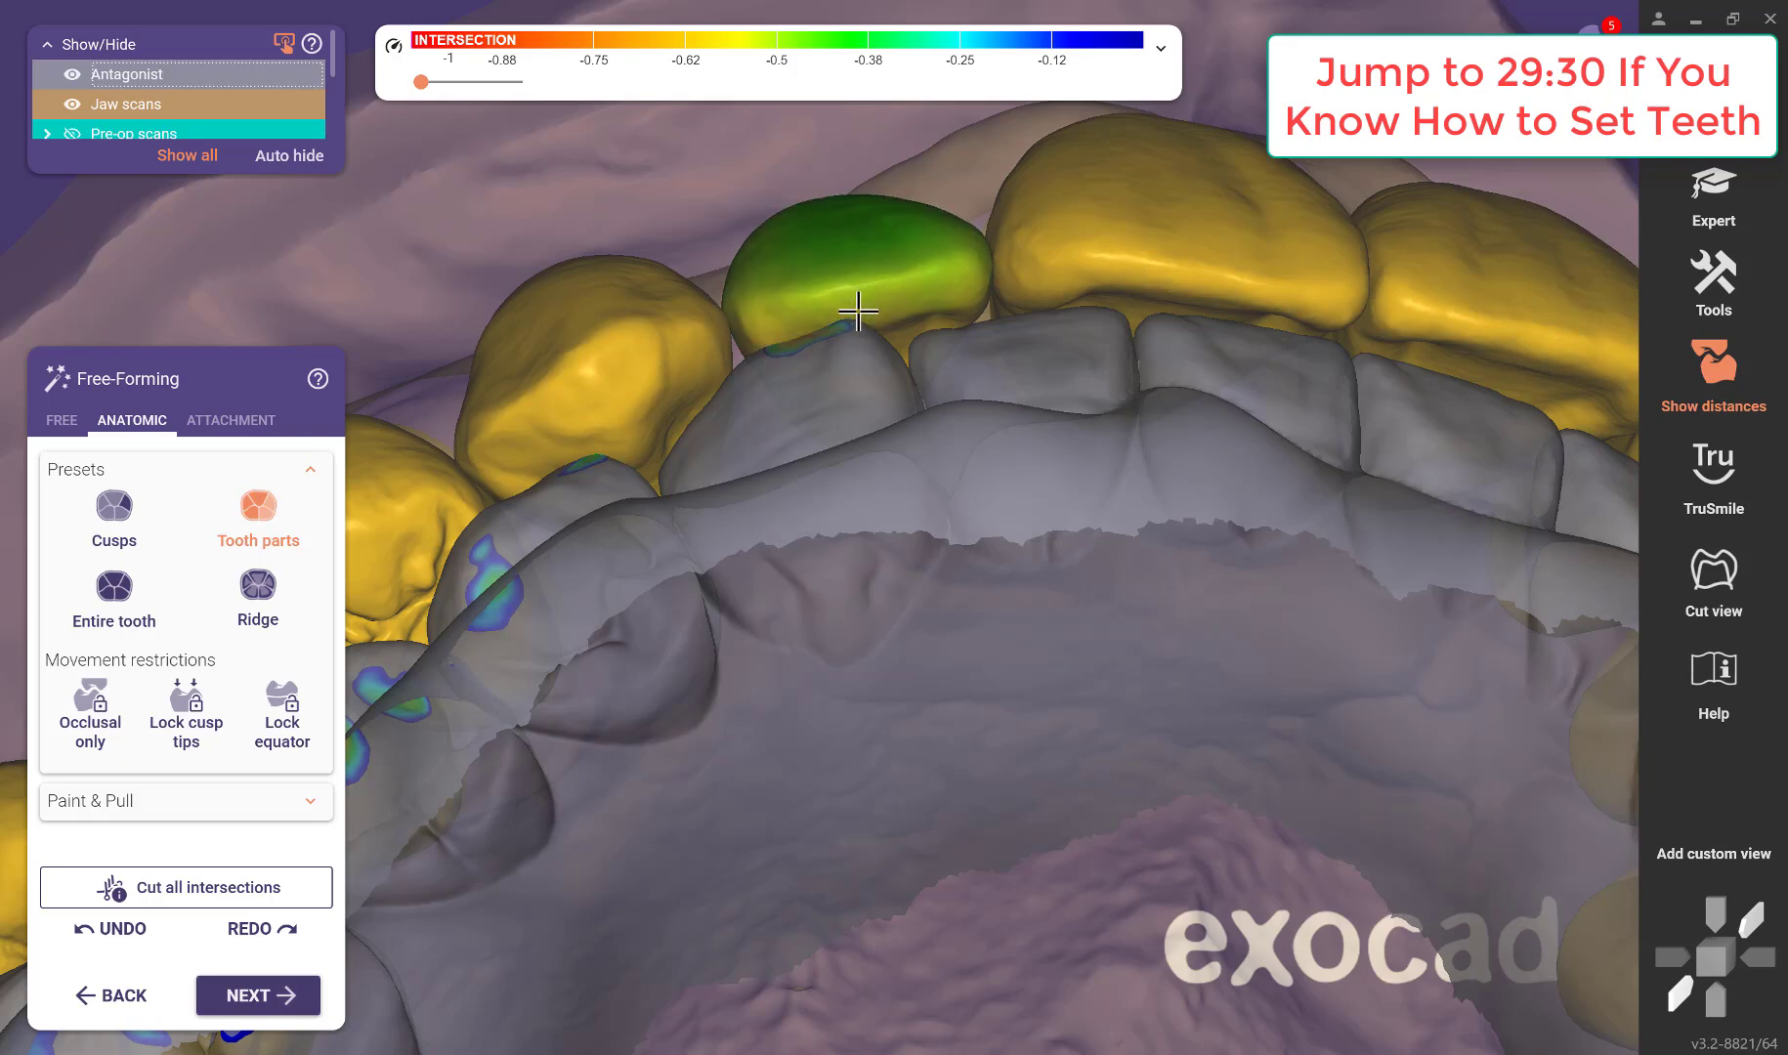
{"action": "scroll", "coordinate": [1073, 695], "scroll_direction": "down", "scroll_amount": 3}
{"action": "right_click_drag", "start_coordinate": [1074, 694], "coordinate": [1075, 697]}
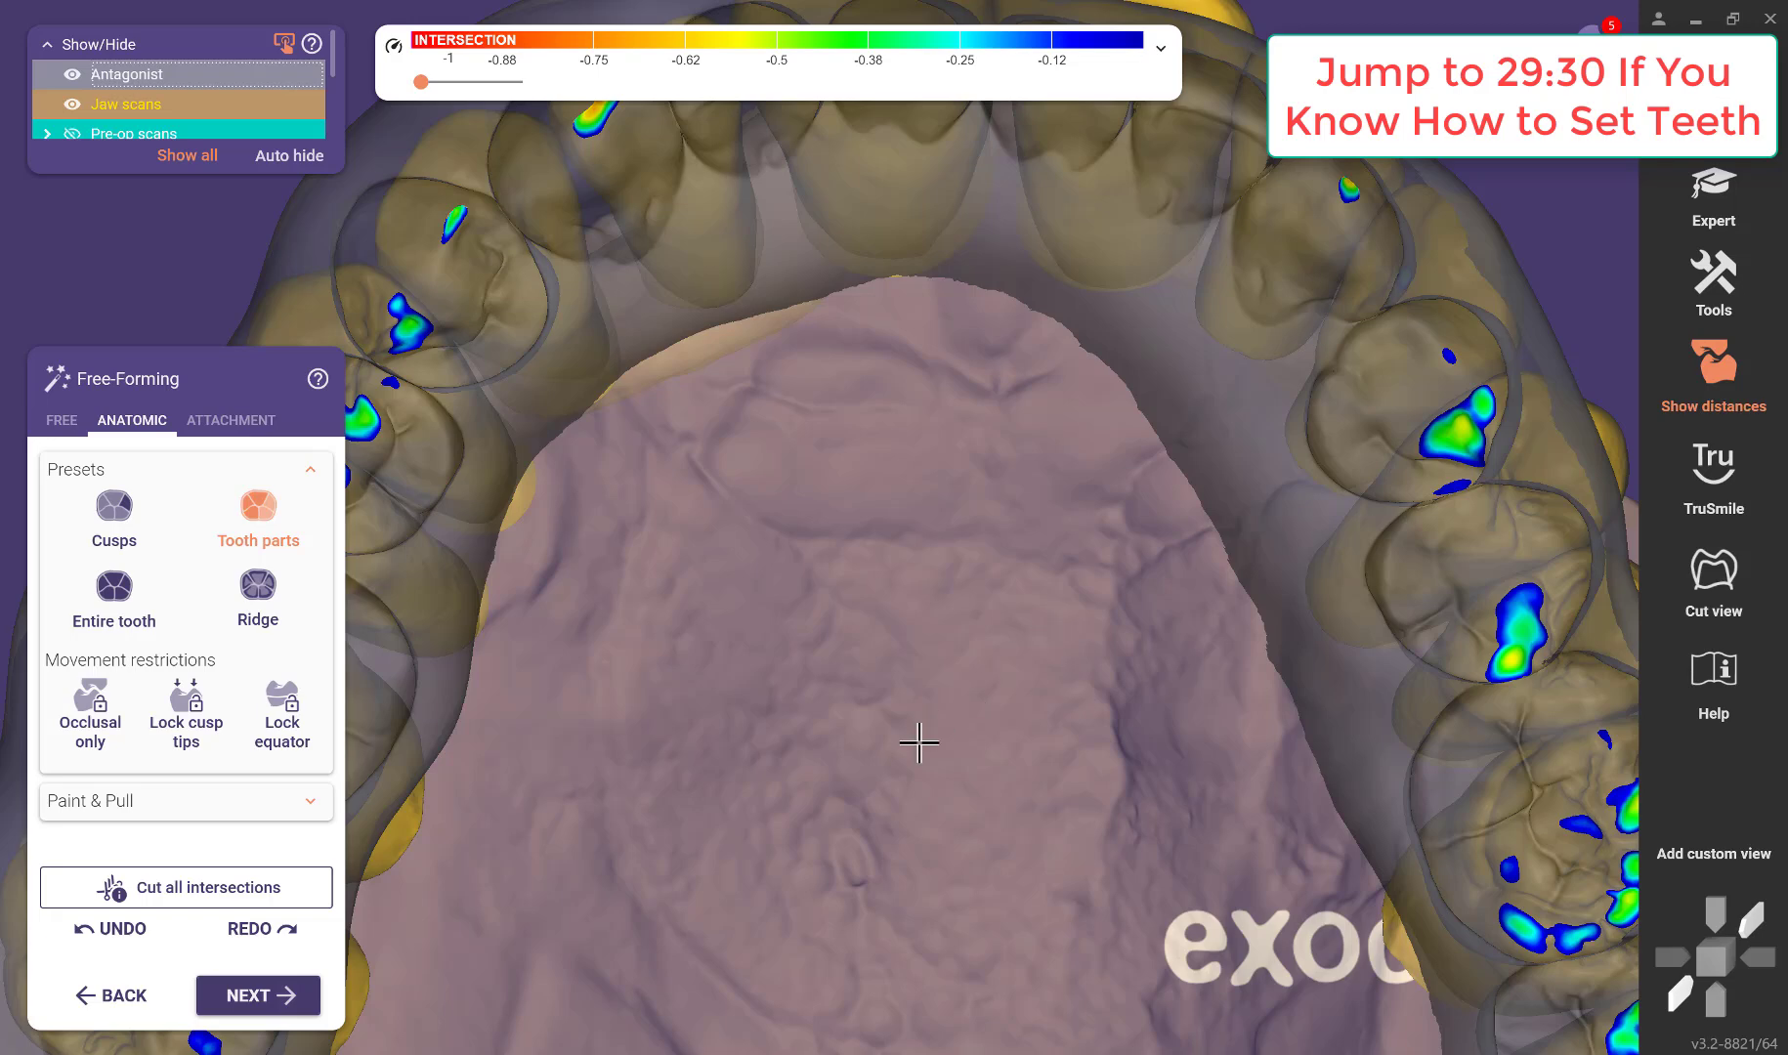
Hide the antagonist to expose the intersection areas on the upper left canine, premolars and molars.
{"action": "right_click_drag", "start_coordinate": [919, 744], "coordinate": [97, 452]}
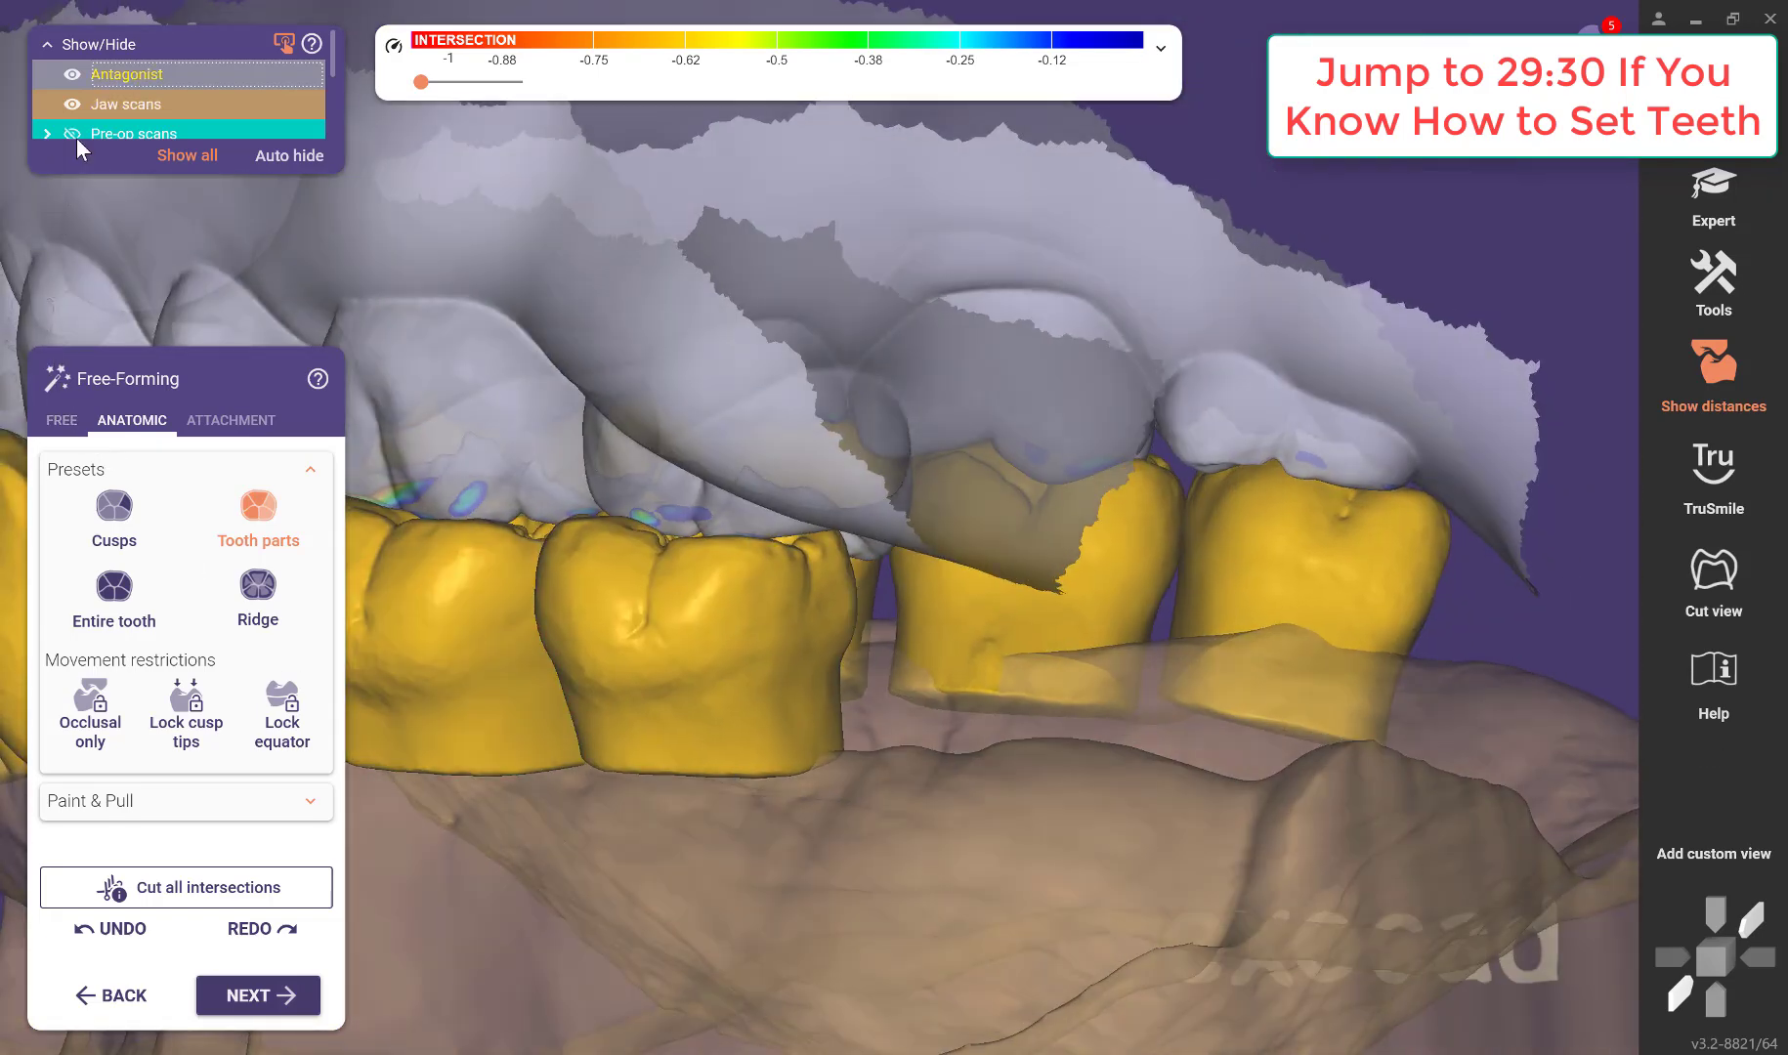
{"action": "left_click", "coordinate": [71, 74]}
{"action": "right_click_drag", "start_coordinate": [639, 277], "coordinate": [750, 451]}
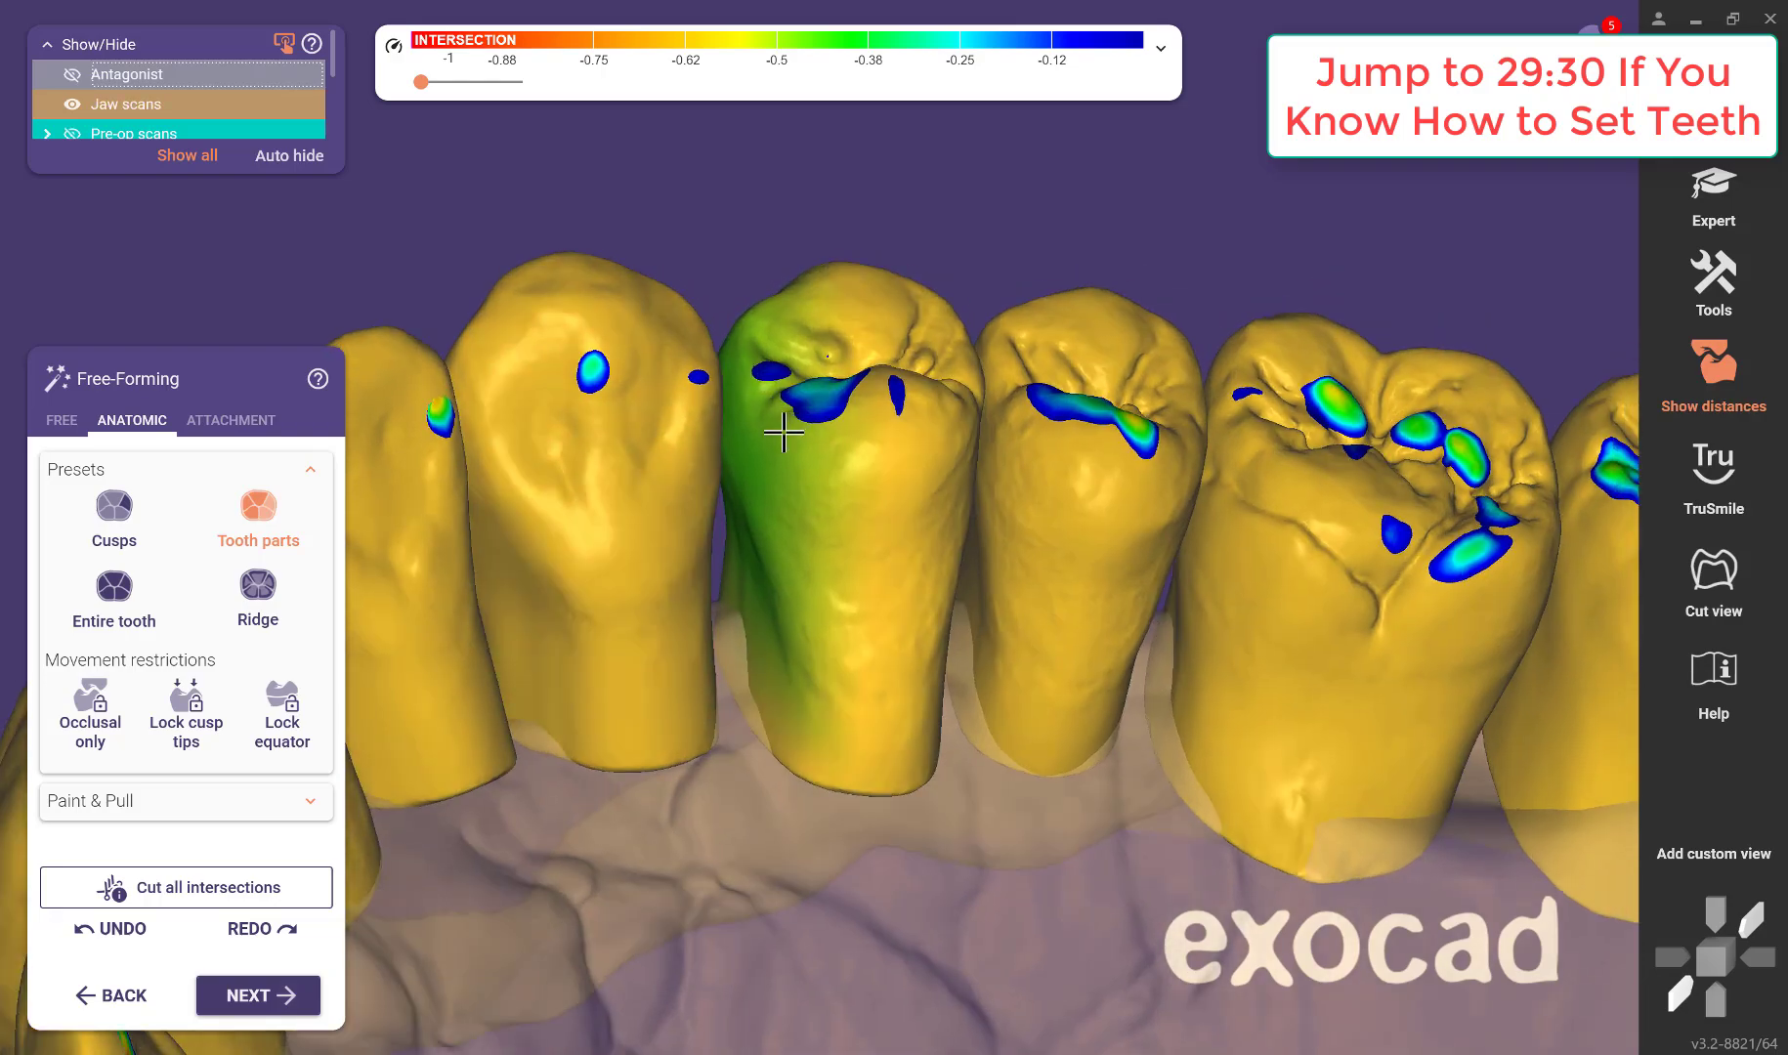
Examine the antagonist intersections on the front teeth and on the upper right premolars and molars.
{"action": "right_click_drag", "start_coordinate": [782, 432], "coordinate": [1038, 779]}
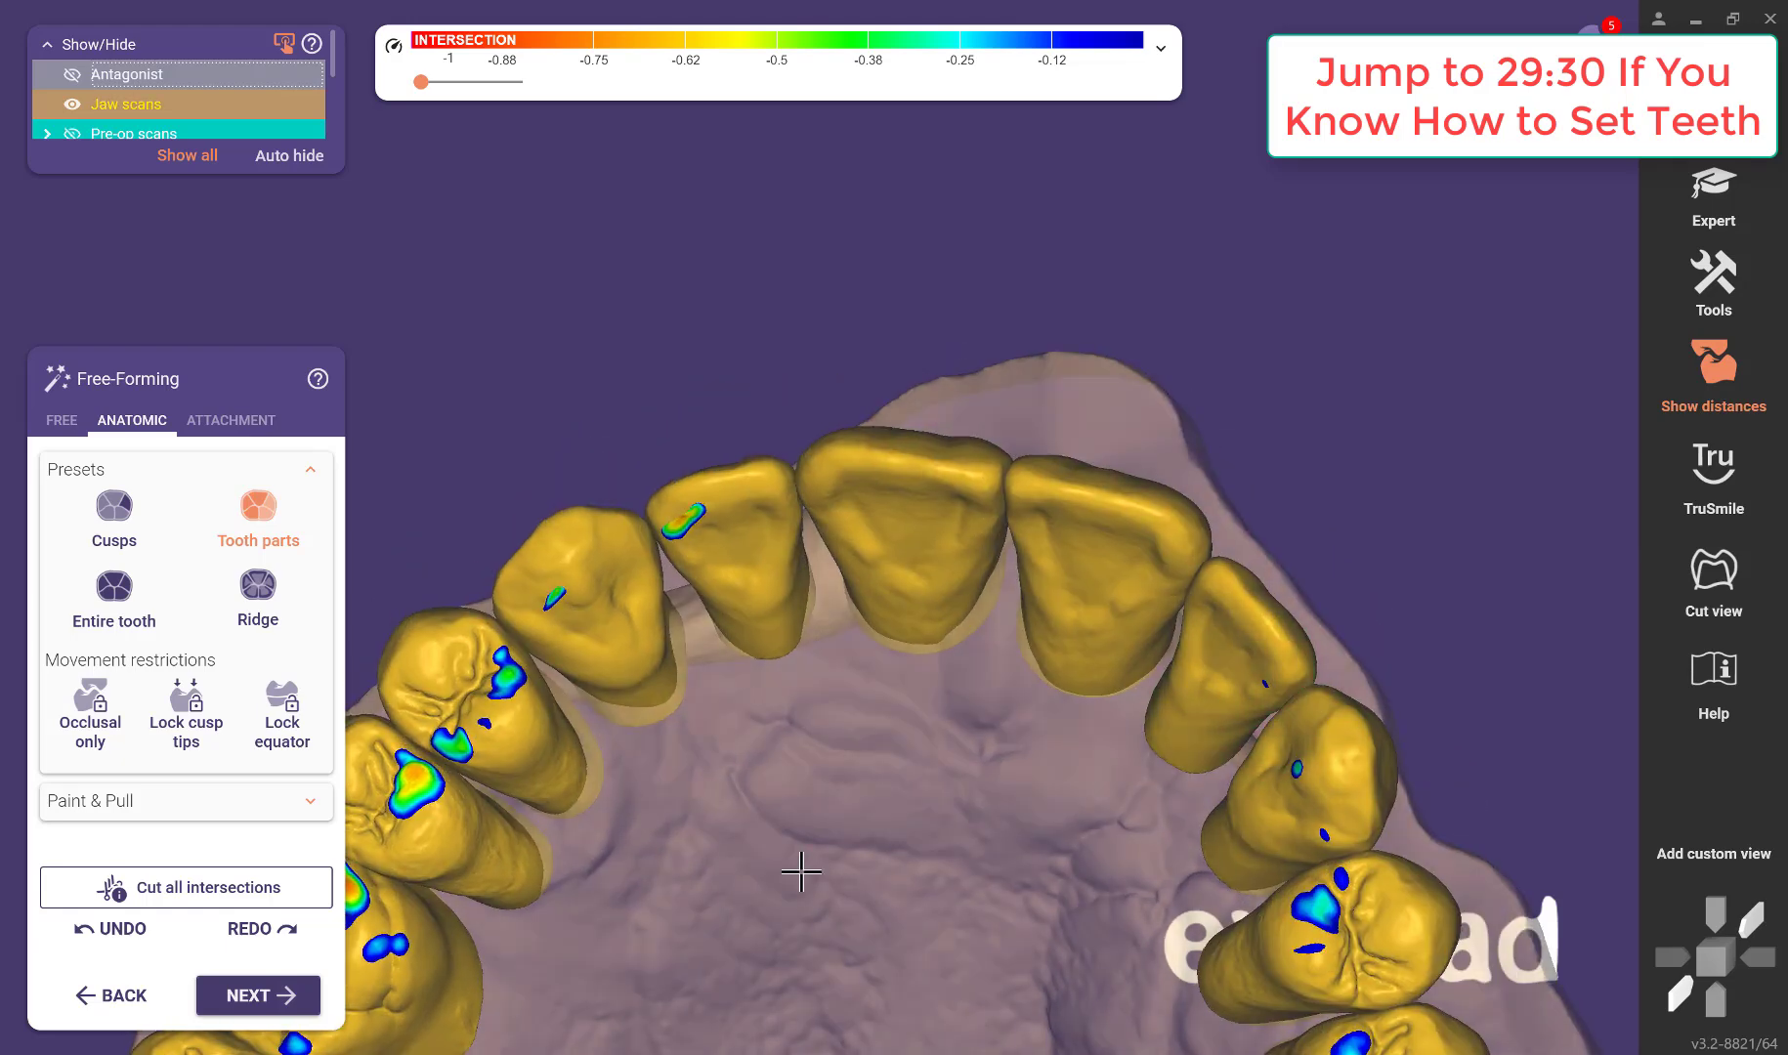
{"action": "scroll", "coordinate": [802, 868], "scroll_direction": "down", "scroll_amount": 2}
{"action": "scroll", "coordinate": [1012, 774], "scroll_direction": "up", "scroll_amount": 3}
{"action": "right_click_drag", "start_coordinate": [1012, 774], "coordinate": [950, 810]}
{"action": "scroll", "coordinate": [1010, 602], "scroll_direction": "up", "scroll_amount": 3}
{"action": "right_click_drag", "start_coordinate": [1010, 603], "coordinate": [913, 559]}
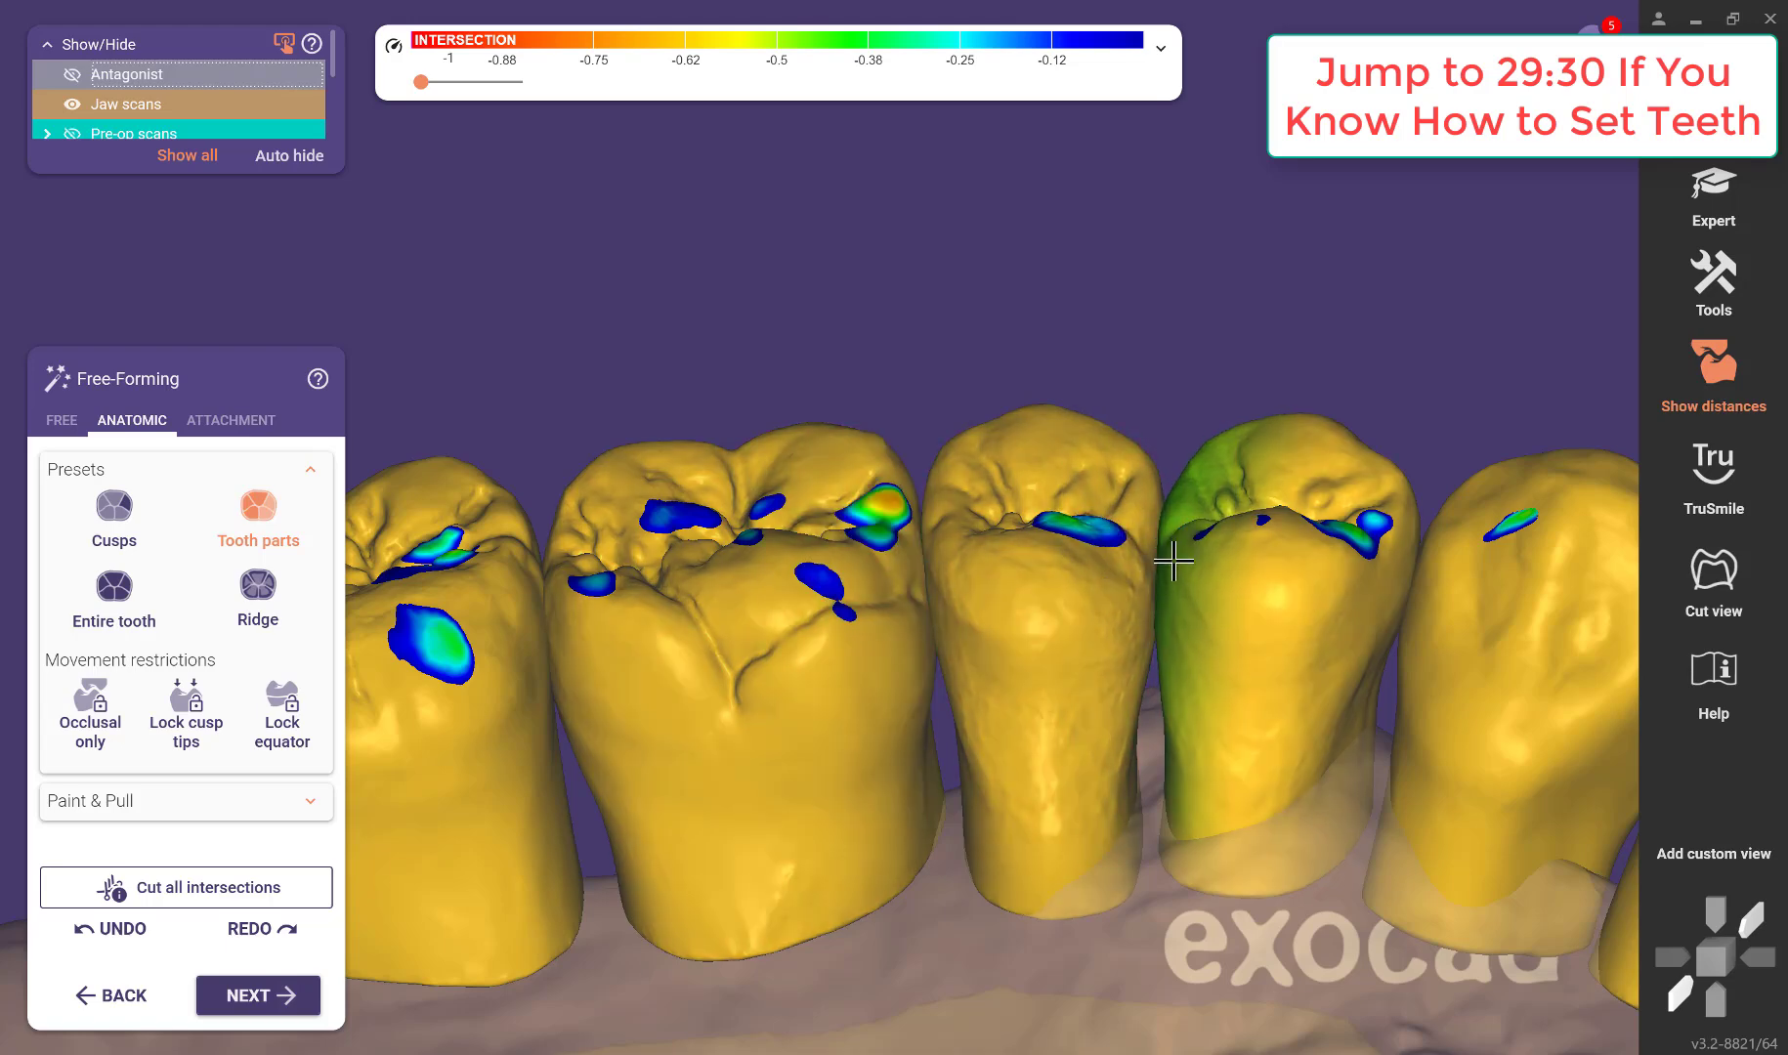
{"action": "scroll", "coordinate": [1187, 640], "scroll_direction": "down", "scroll_amount": 3}
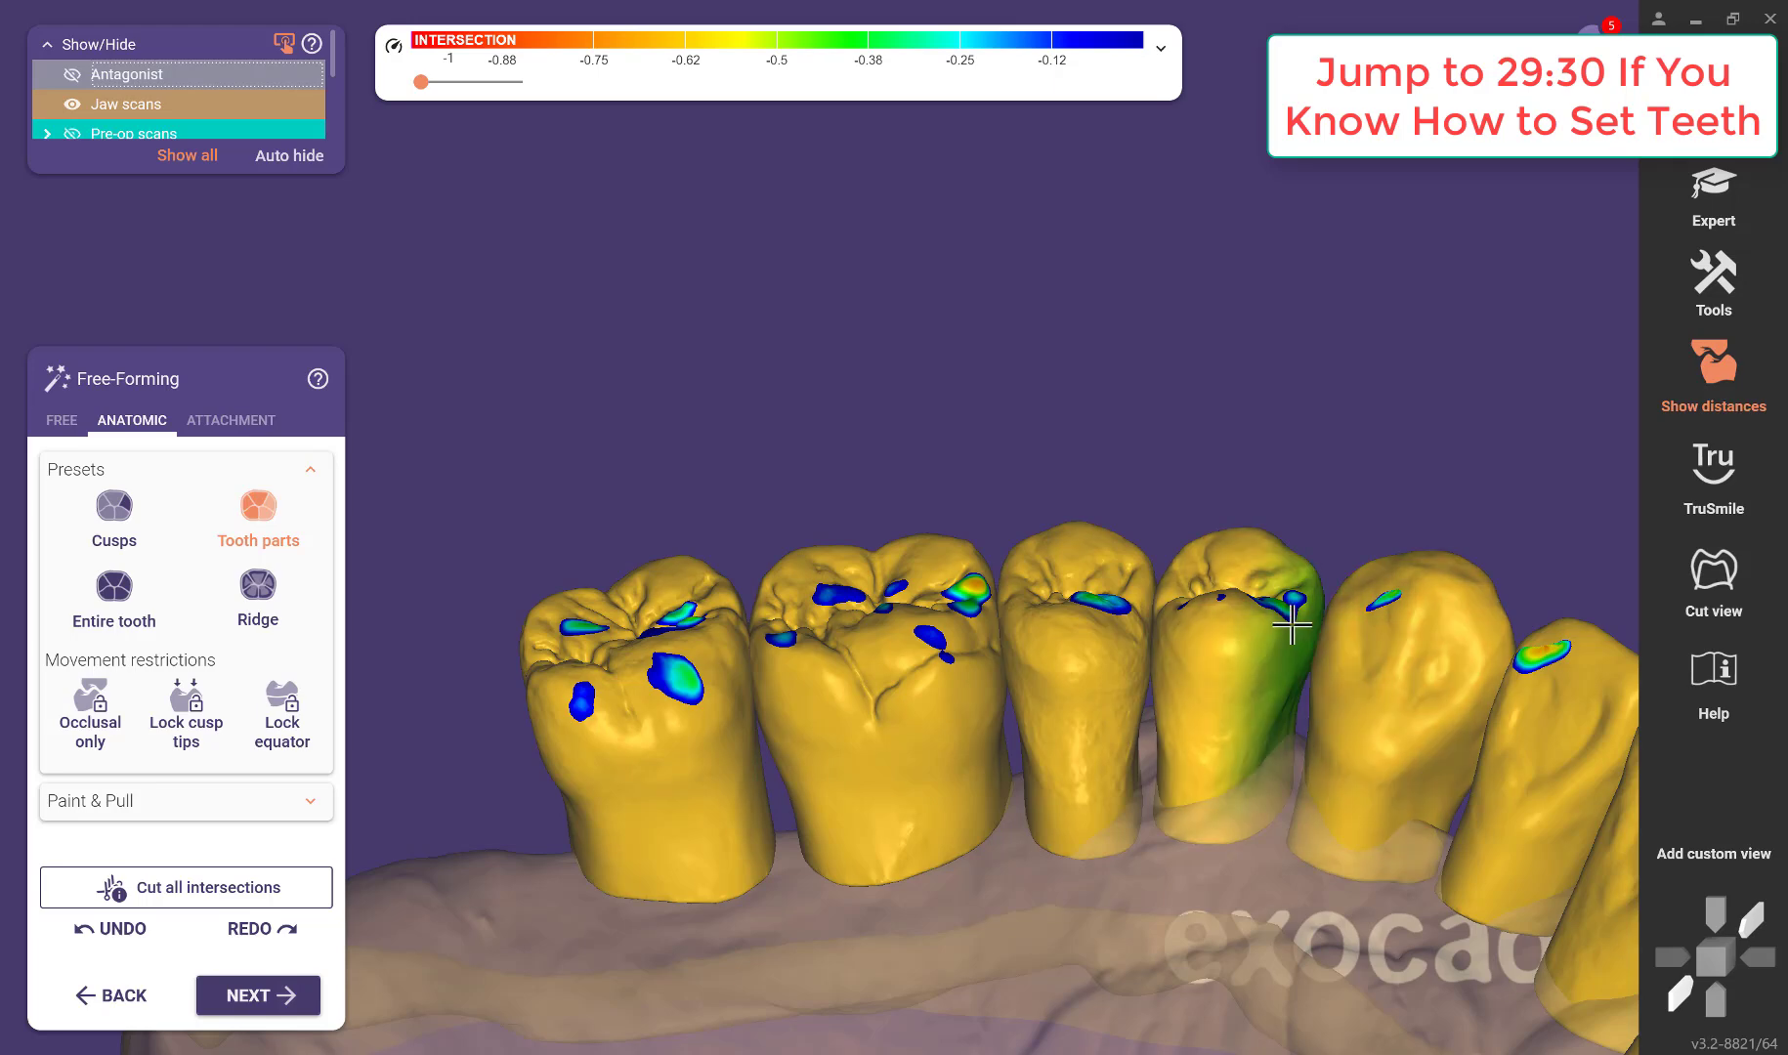
{"action": "scroll", "coordinate": [1021, 749], "scroll_direction": "down", "scroll_amount": 1}
{"action": "right_click_drag", "start_coordinate": [835, 810], "coordinate": [832, 828]}
{"action": "right_click_drag", "start_coordinate": [969, 837], "coordinate": [1008, 812]}
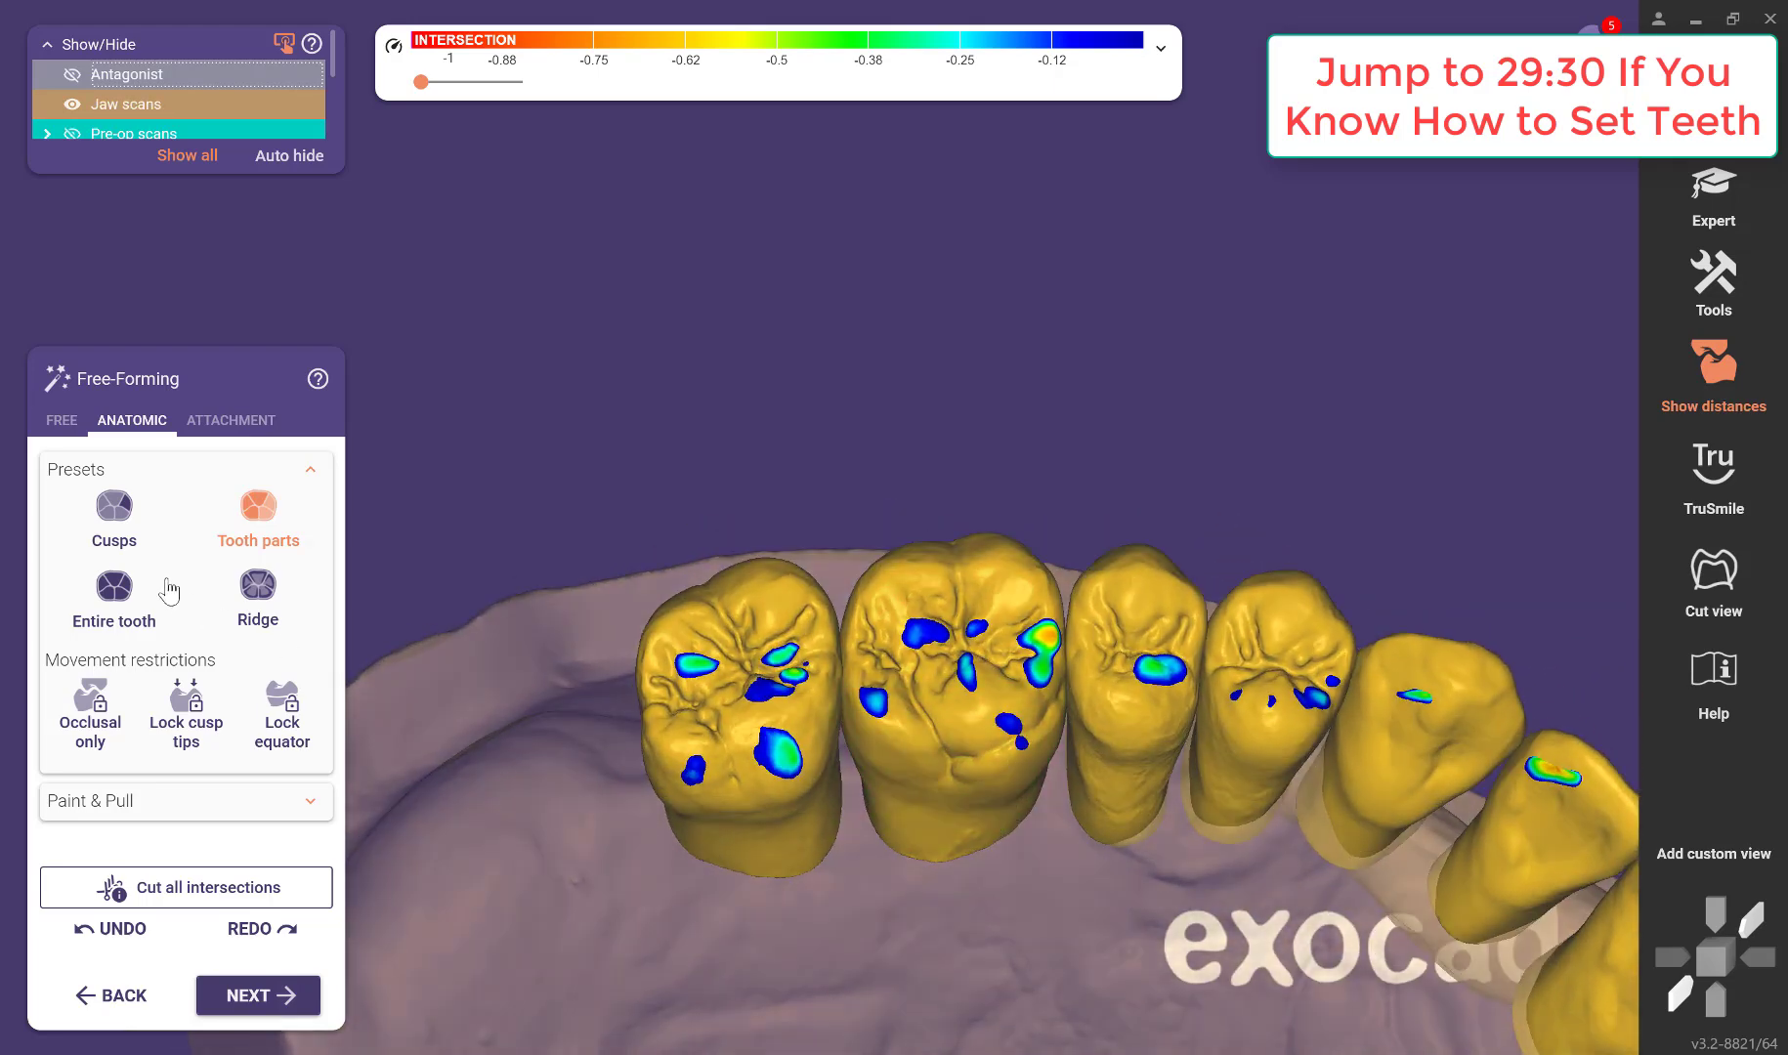
Switch to free-hand forming with the Add/Remove brush, focusing on the upper right first molar.
{"action": "left_click", "coordinate": [62, 420]}
{"action": "scroll", "coordinate": [733, 547], "scroll_direction": "down", "scroll_amount": 2}
{"action": "scroll", "coordinate": [856, 577], "scroll_direction": "up", "scroll_amount": 5}
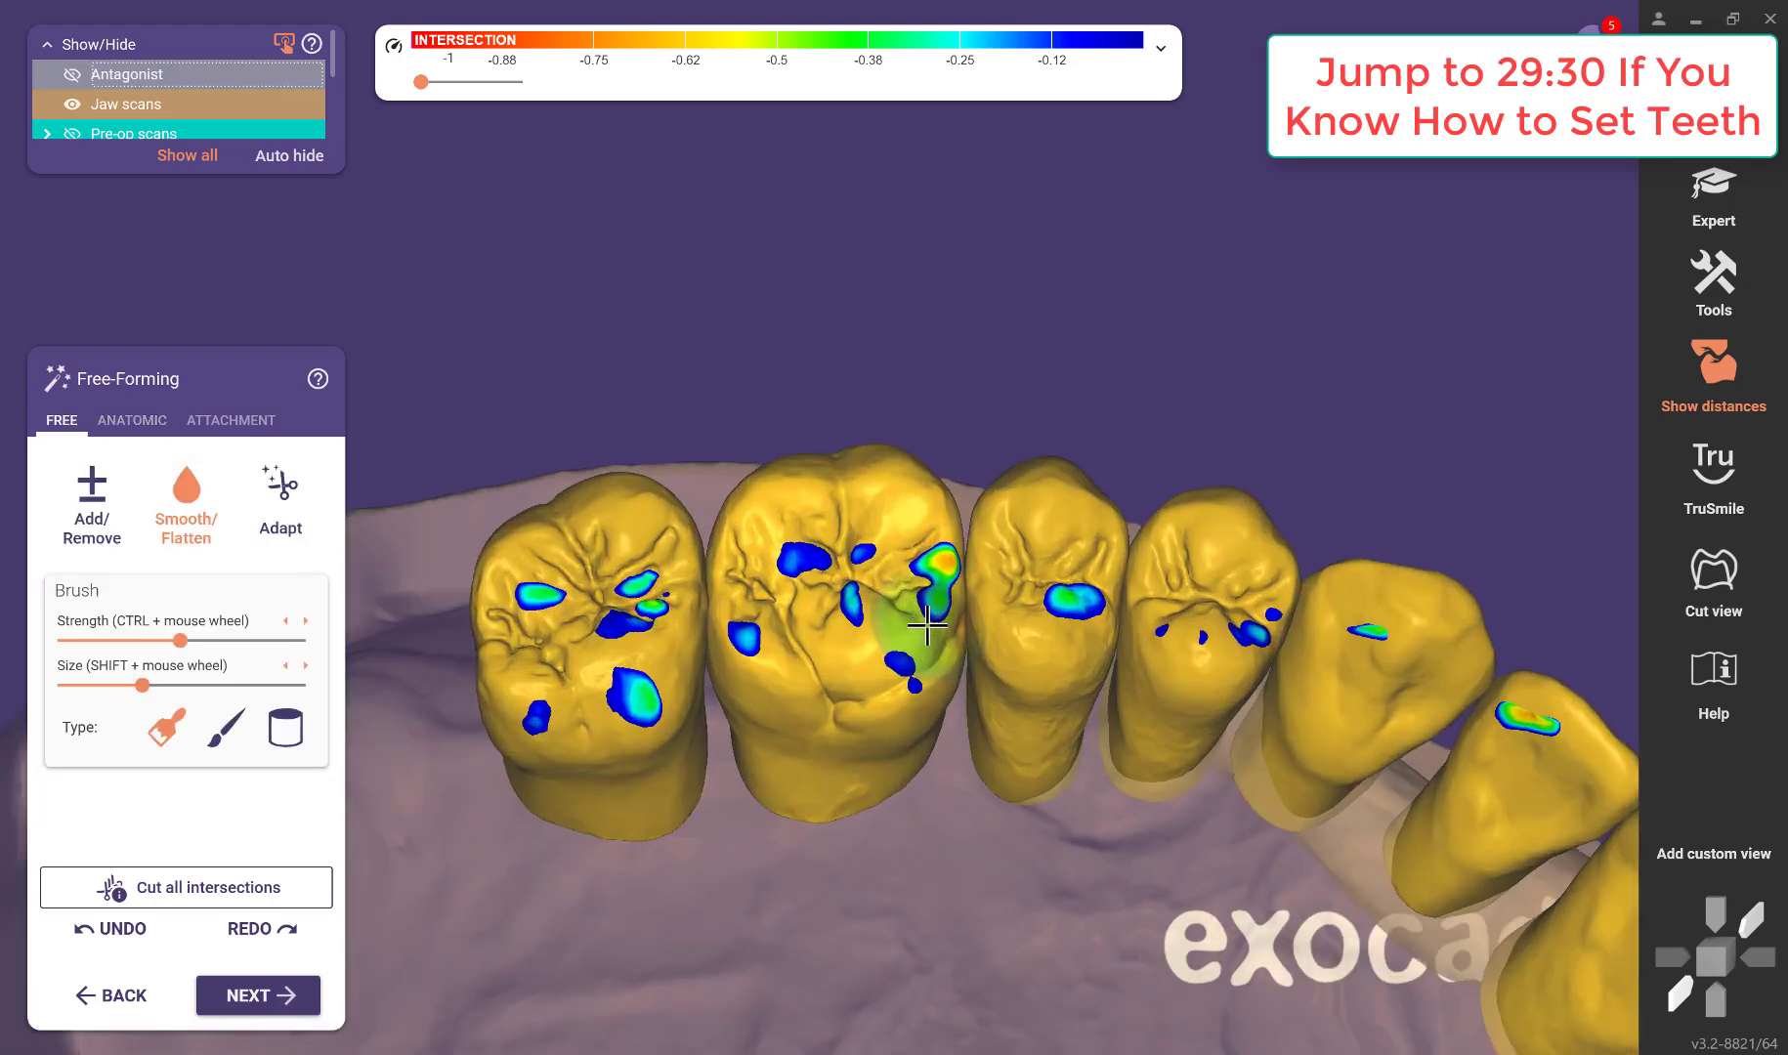
{"action": "left_click", "coordinate": [92, 503]}
{"action": "scroll", "coordinate": [901, 618], "scroll_direction": "up", "scroll_amount": 2}
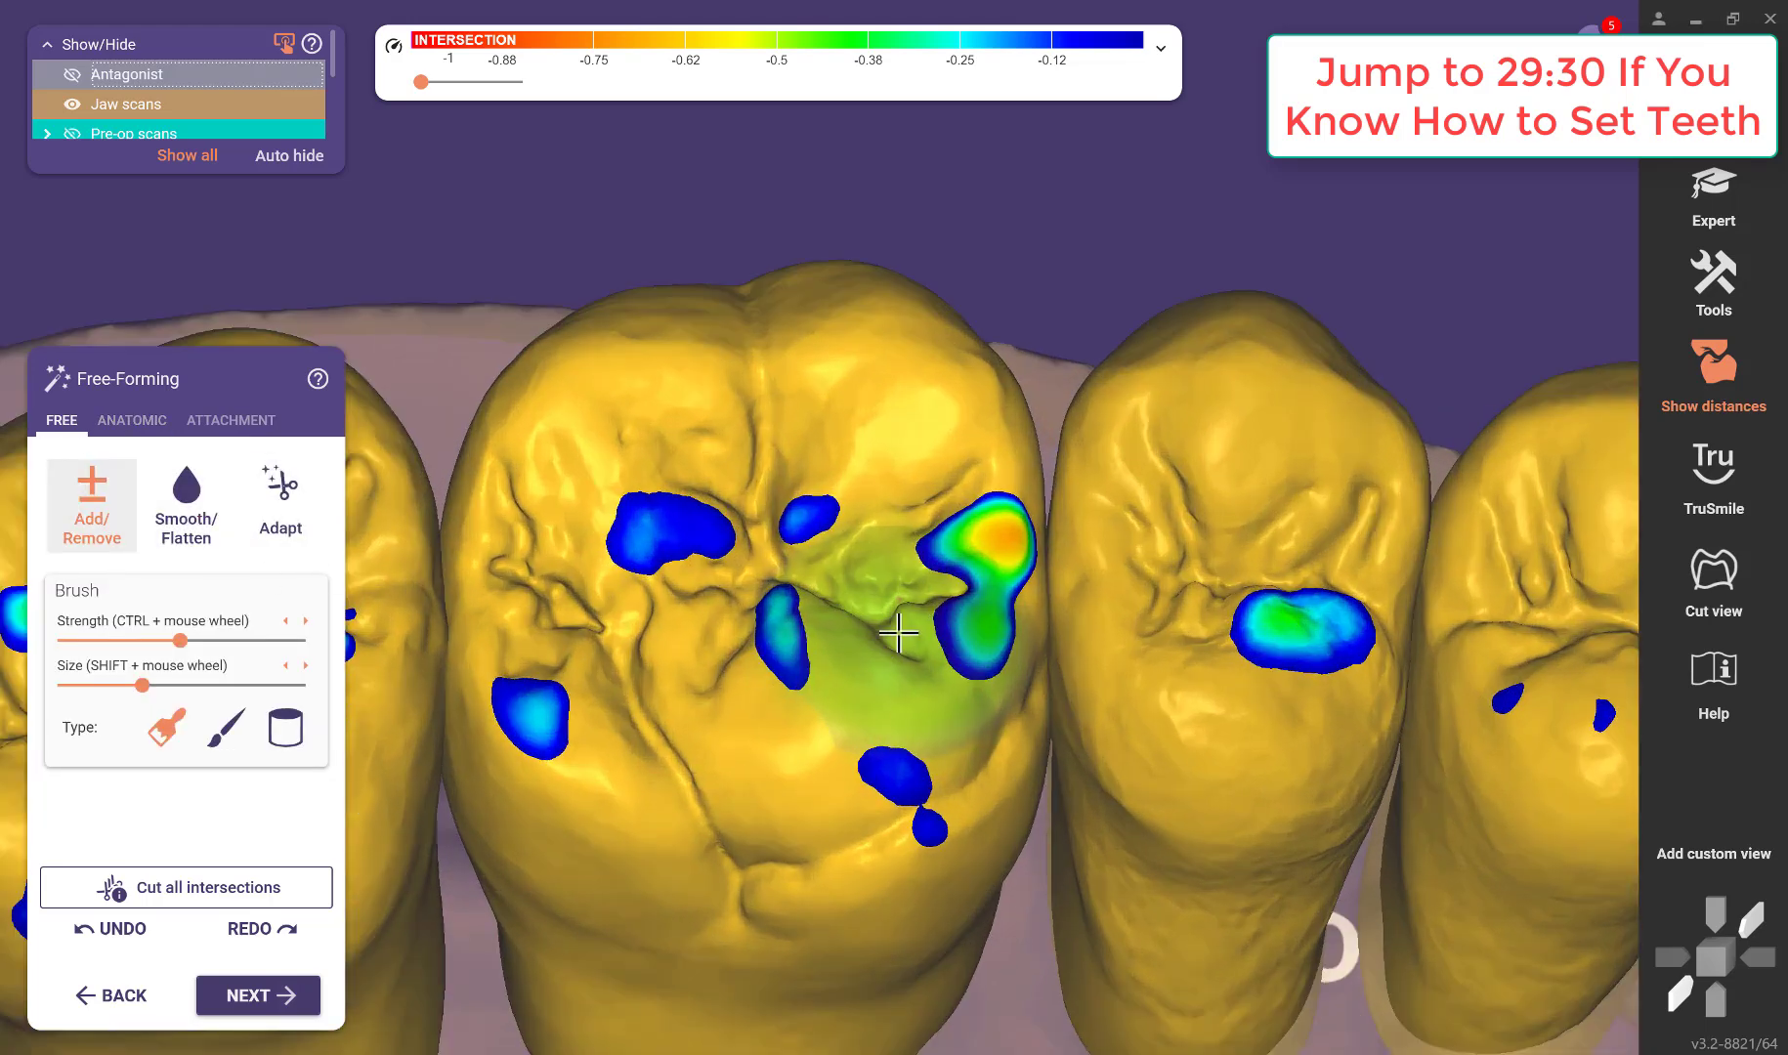
Reduce the brush size and remove material from the strong intersections on the upper left first molar.
{"action": "scroll", "coordinate": [909, 604], "scroll_direction": "down", "scroll_amount": 2}
{"action": "right_click_drag", "start_coordinate": [1110, 299], "coordinate": [1153, 232]}
{"action": "scroll", "coordinate": [1153, 231], "scroll_direction": "down", "scroll_amount": 5}
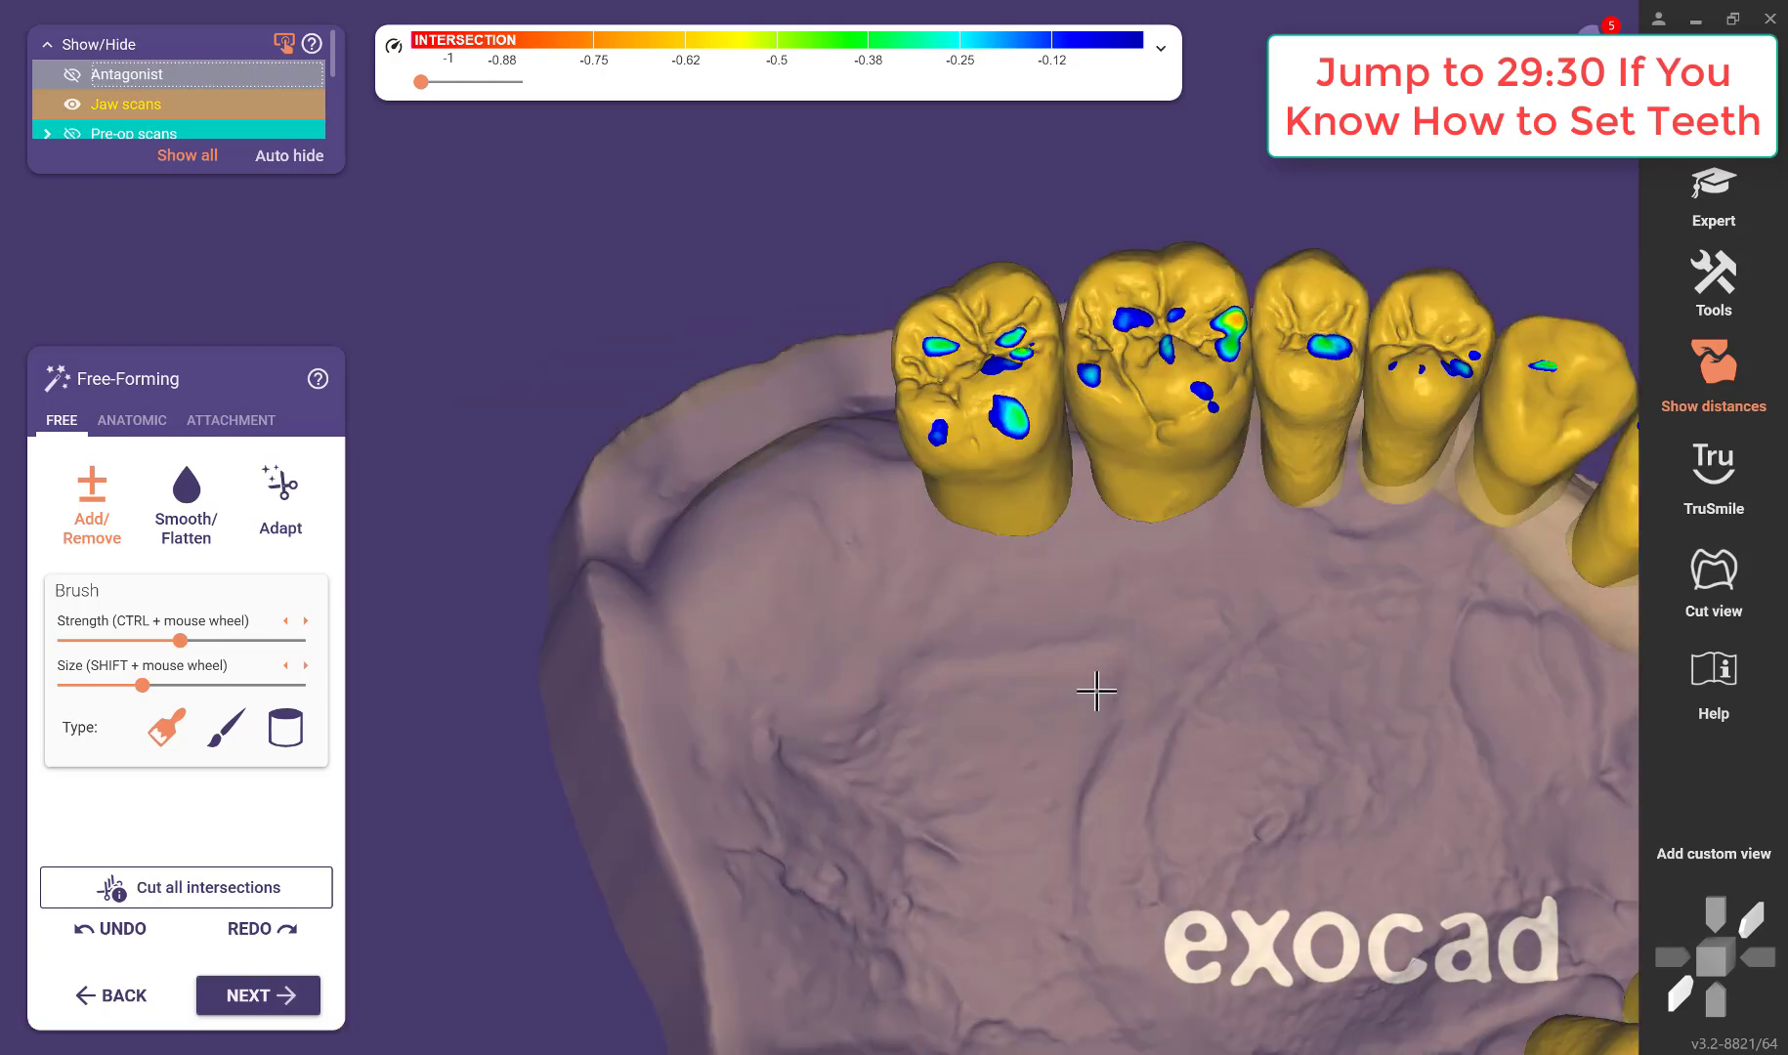
{"action": "right_click_drag", "start_coordinate": [1101, 690], "coordinate": [1221, 756]}
{"action": "mouse_move", "coordinate": [1026, 702]}
{"action": "right_mouse_down"}
{"action": "mouse_move", "coordinate": [874, 658]}
{"action": "mouse_move", "coordinate": [942, 647]}
{"action": "mouse_move", "coordinate": [827, 671]}
{"action": "mouse_move", "coordinate": [722, 723]}
{"action": "mouse_move", "coordinate": [779, 840]}
{"action": "mouse_move", "coordinate": [760, 847]}
{"action": "right_mouse_up"}
{"action": "scroll", "coordinate": [935, 654], "scroll_direction": "up", "scroll_amount": 3}
{"action": "scroll", "coordinate": [1018, 486], "scroll_direction": "up", "scroll_amount": 3}
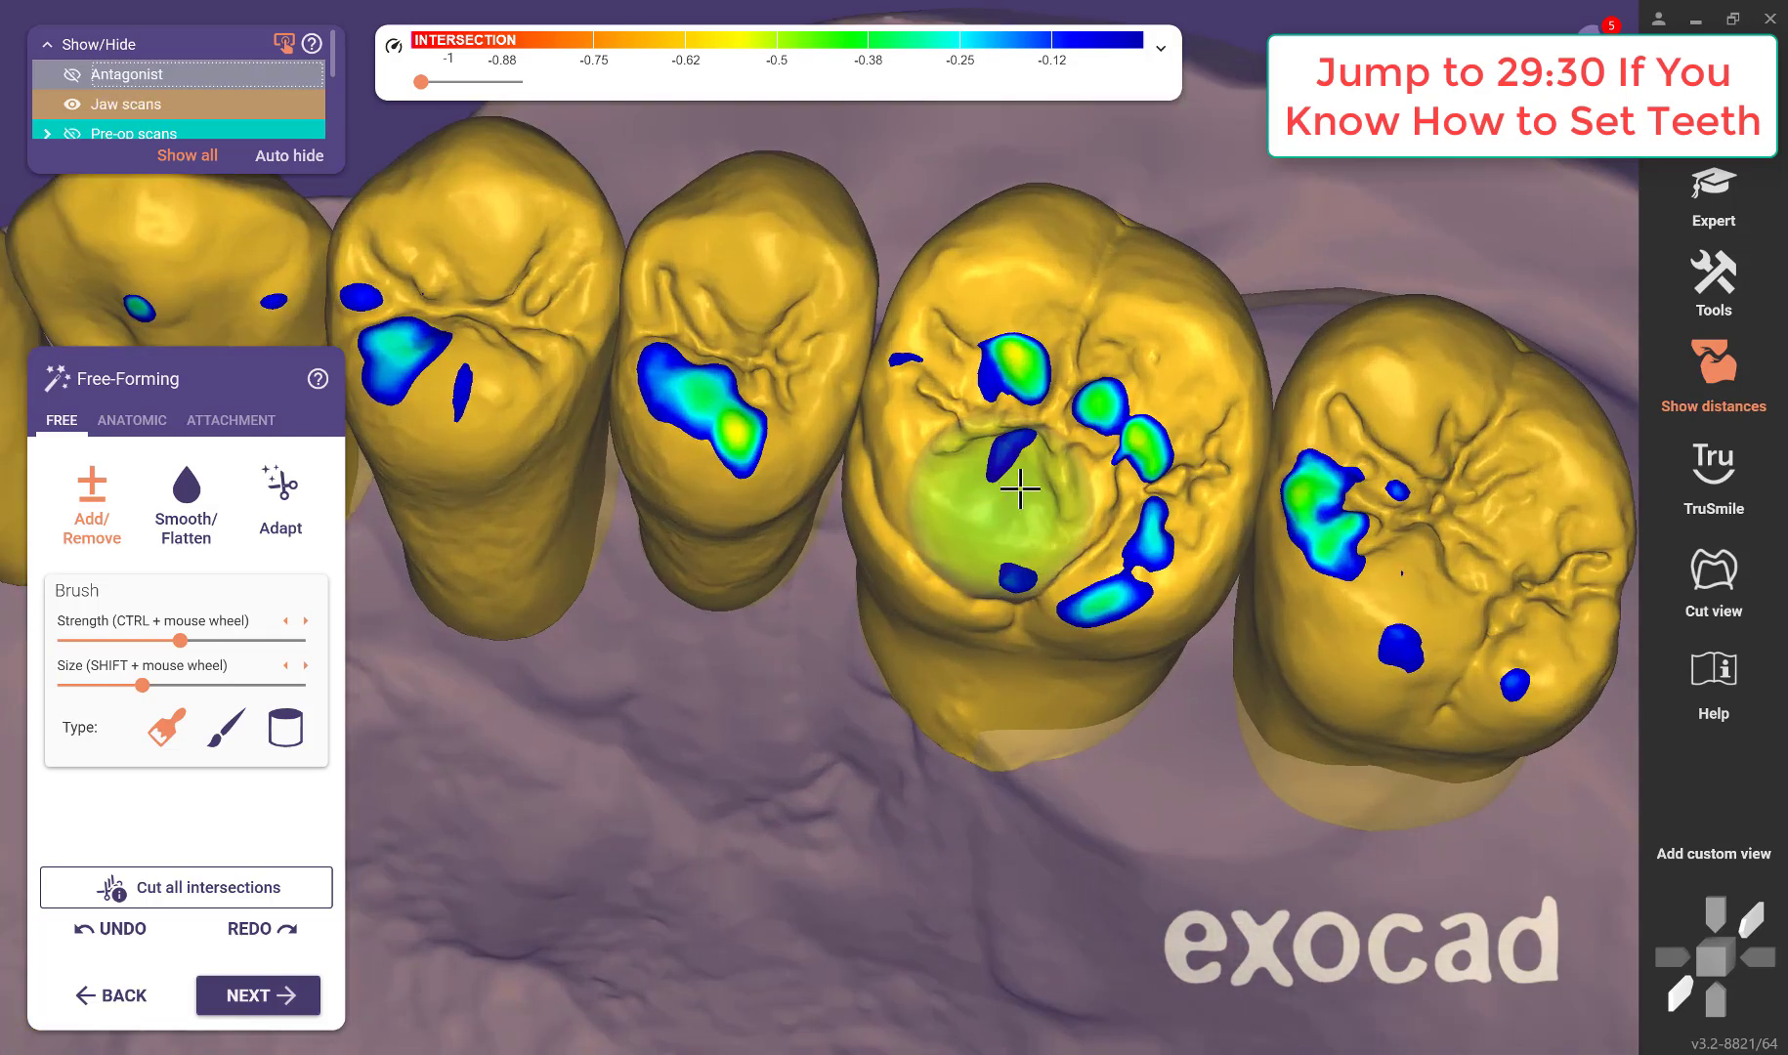
{"action": "scroll", "coordinate": [1006, 375], "scroll_direction": "down", "scroll_amount": 2, "text": "shift"}
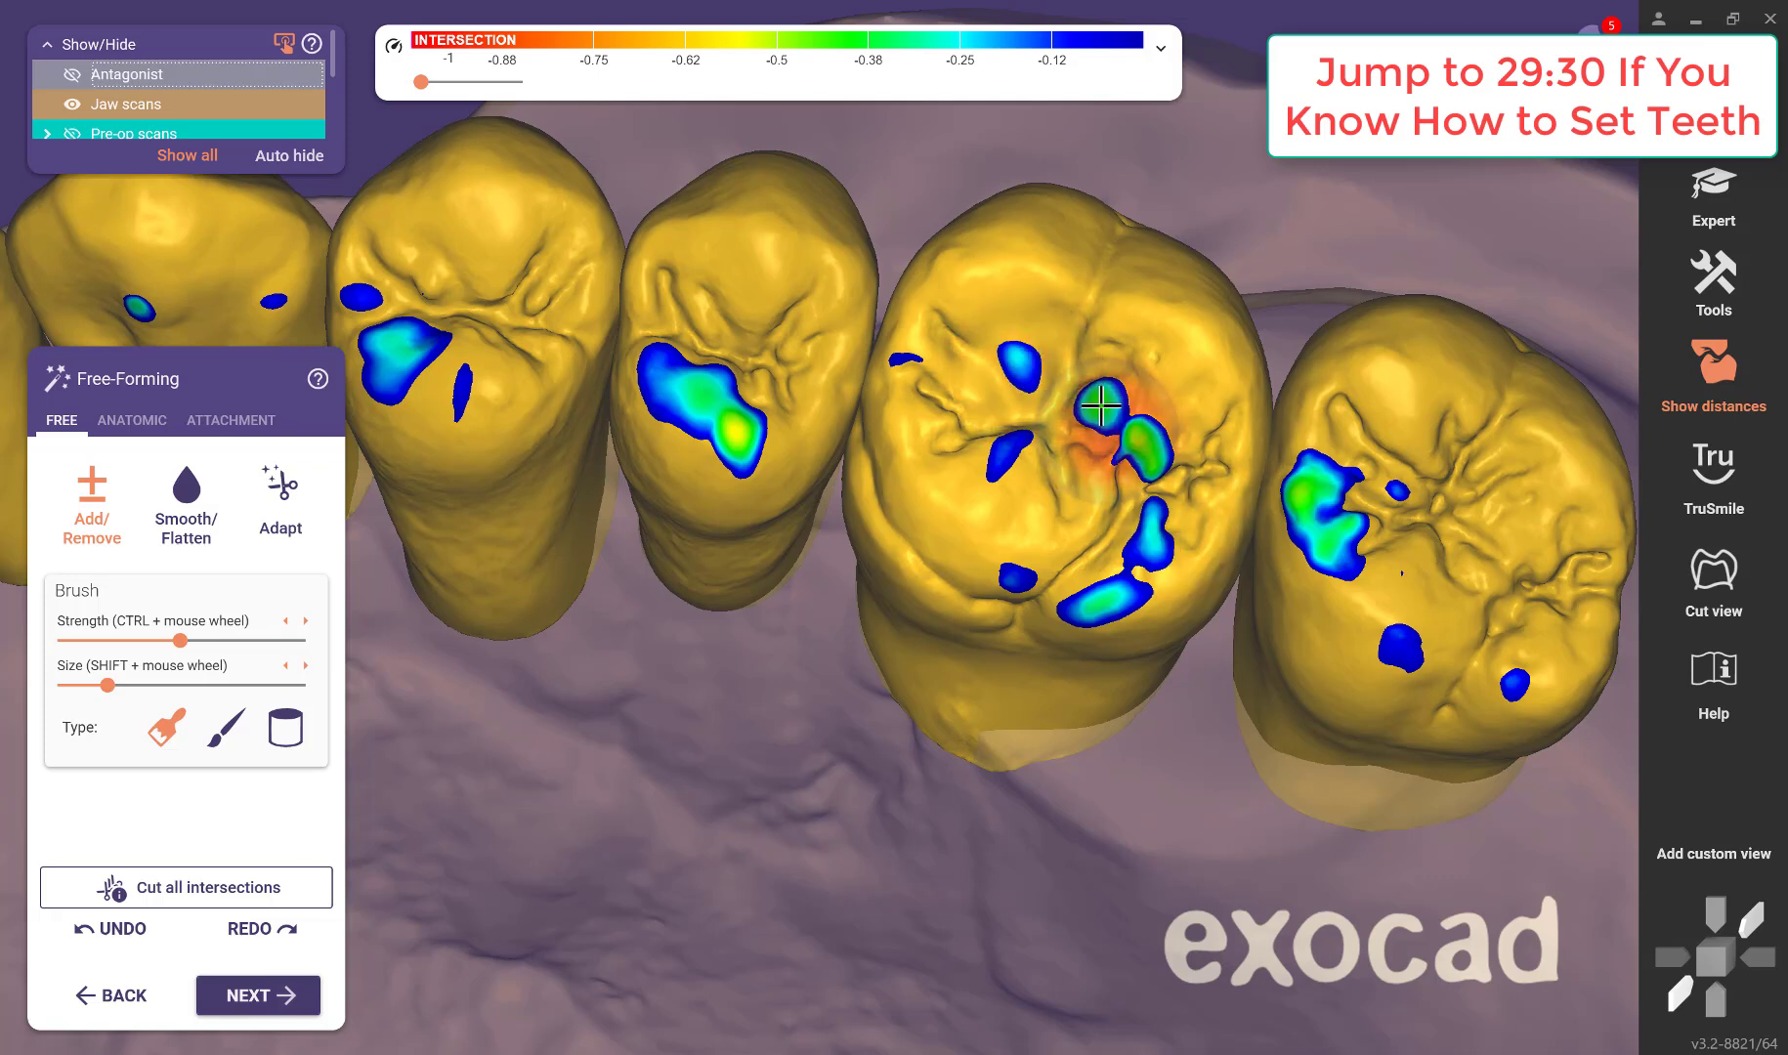
{"action": "mouse_move", "coordinate": [1124, 425]}
{"action": "left_mouse_down"}
{"action": "mouse_move", "coordinate": [1100, 401]}
{"action": "mouse_move", "coordinate": [1162, 517]}
{"action": "mouse_move", "coordinate": [1106, 611]}
{"action": "left_mouse_up"}
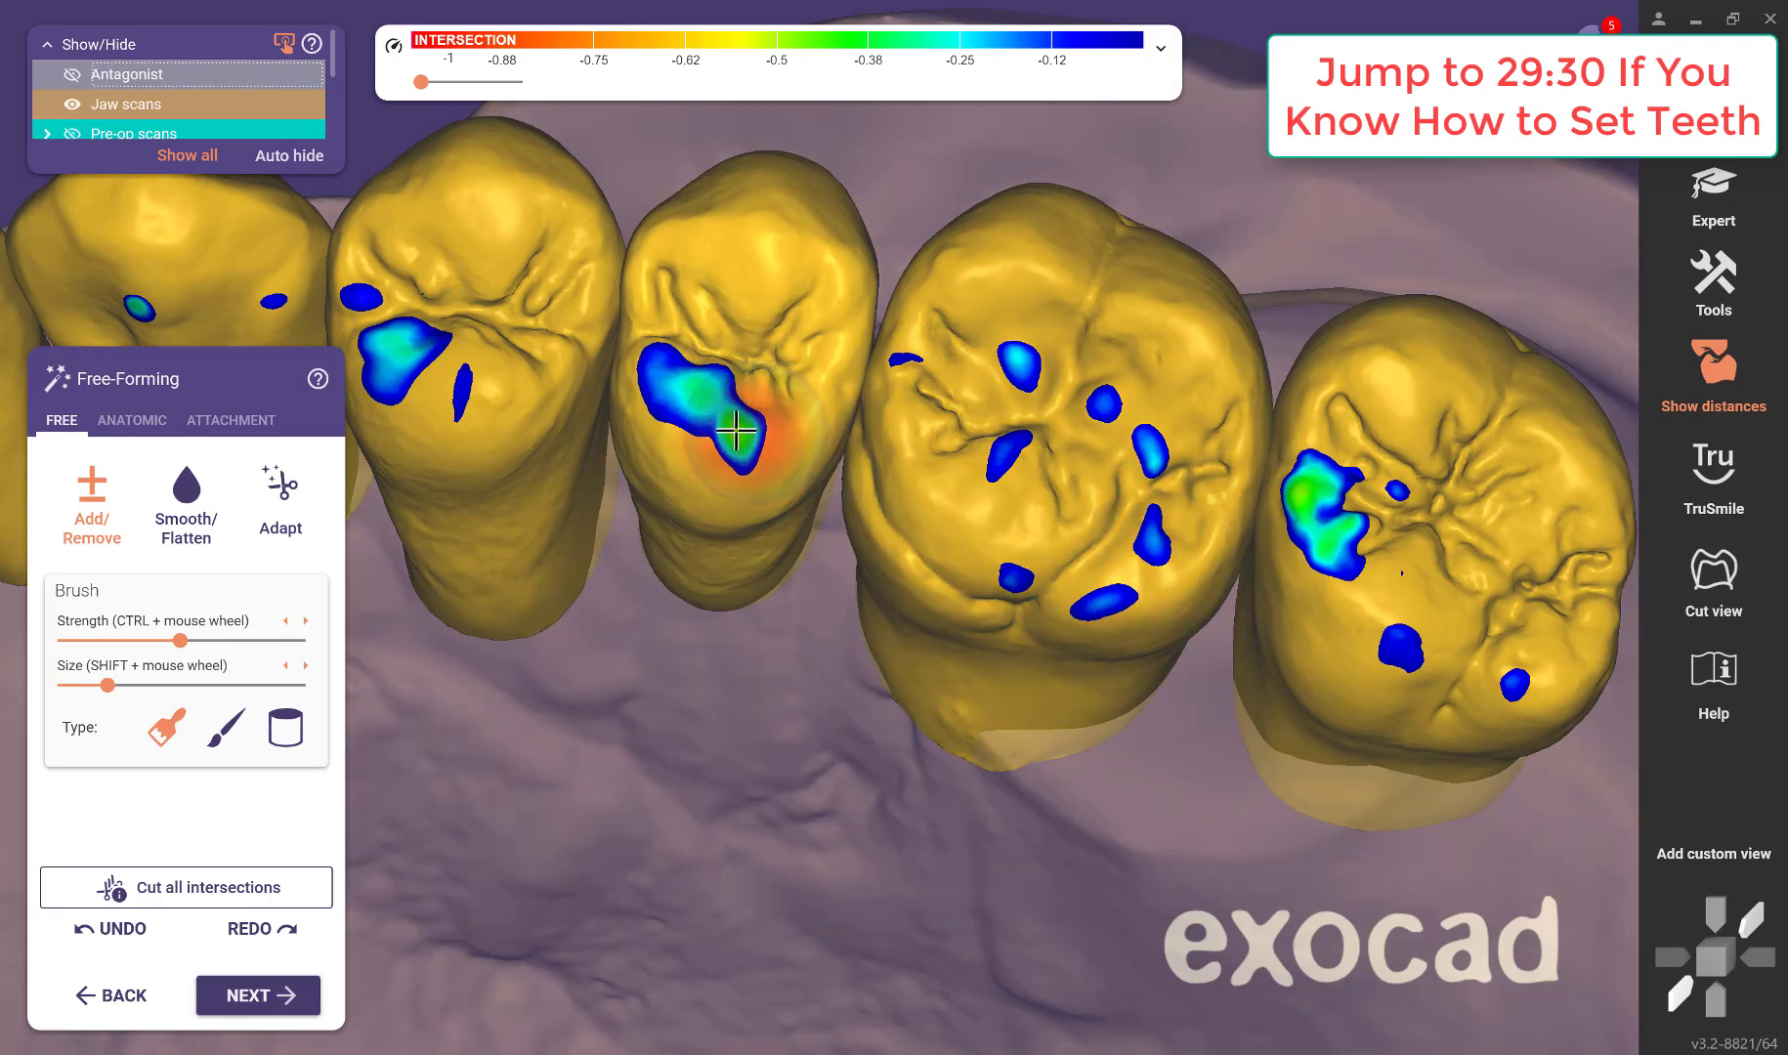
Remove material from the palatal cusp intersections of the upper left second and first premolars.
{"action": "left_click_drag", "start_coordinate": [719, 435], "coordinate": [731, 427]}
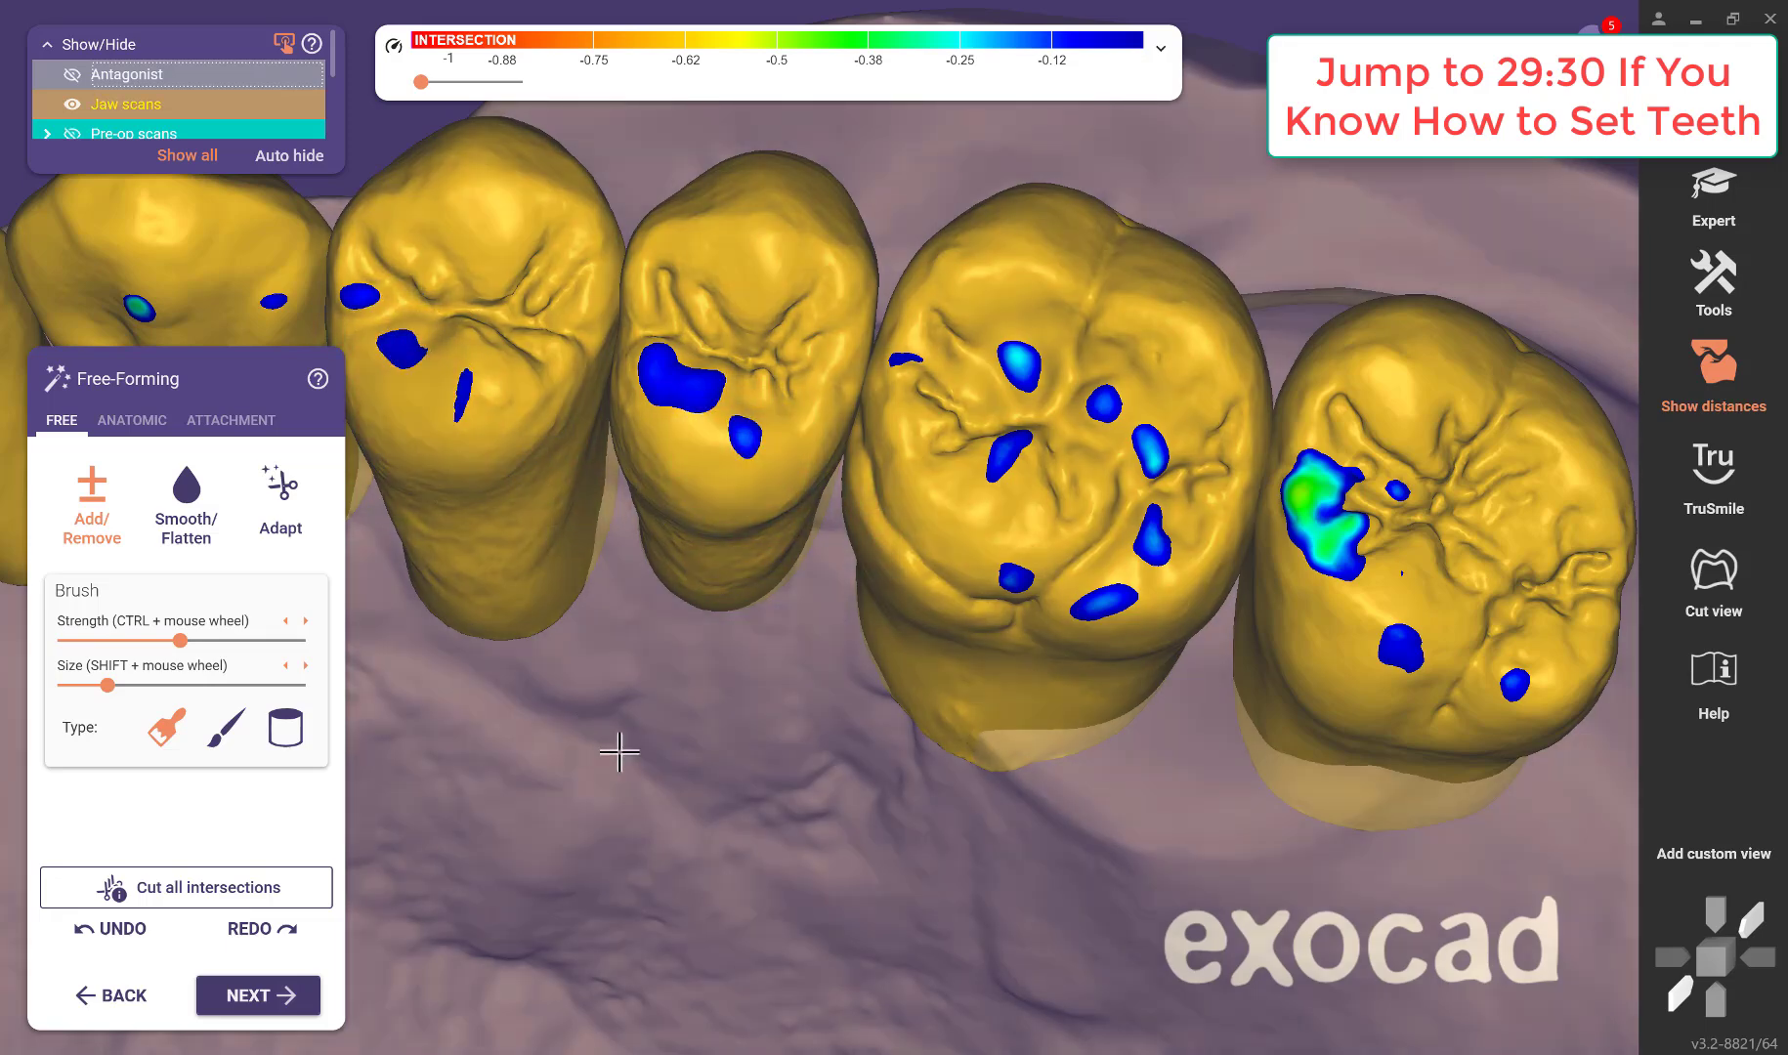
{"action": "middle_click_drag", "start_coordinate": [619, 753], "coordinate": [1247, 864]}
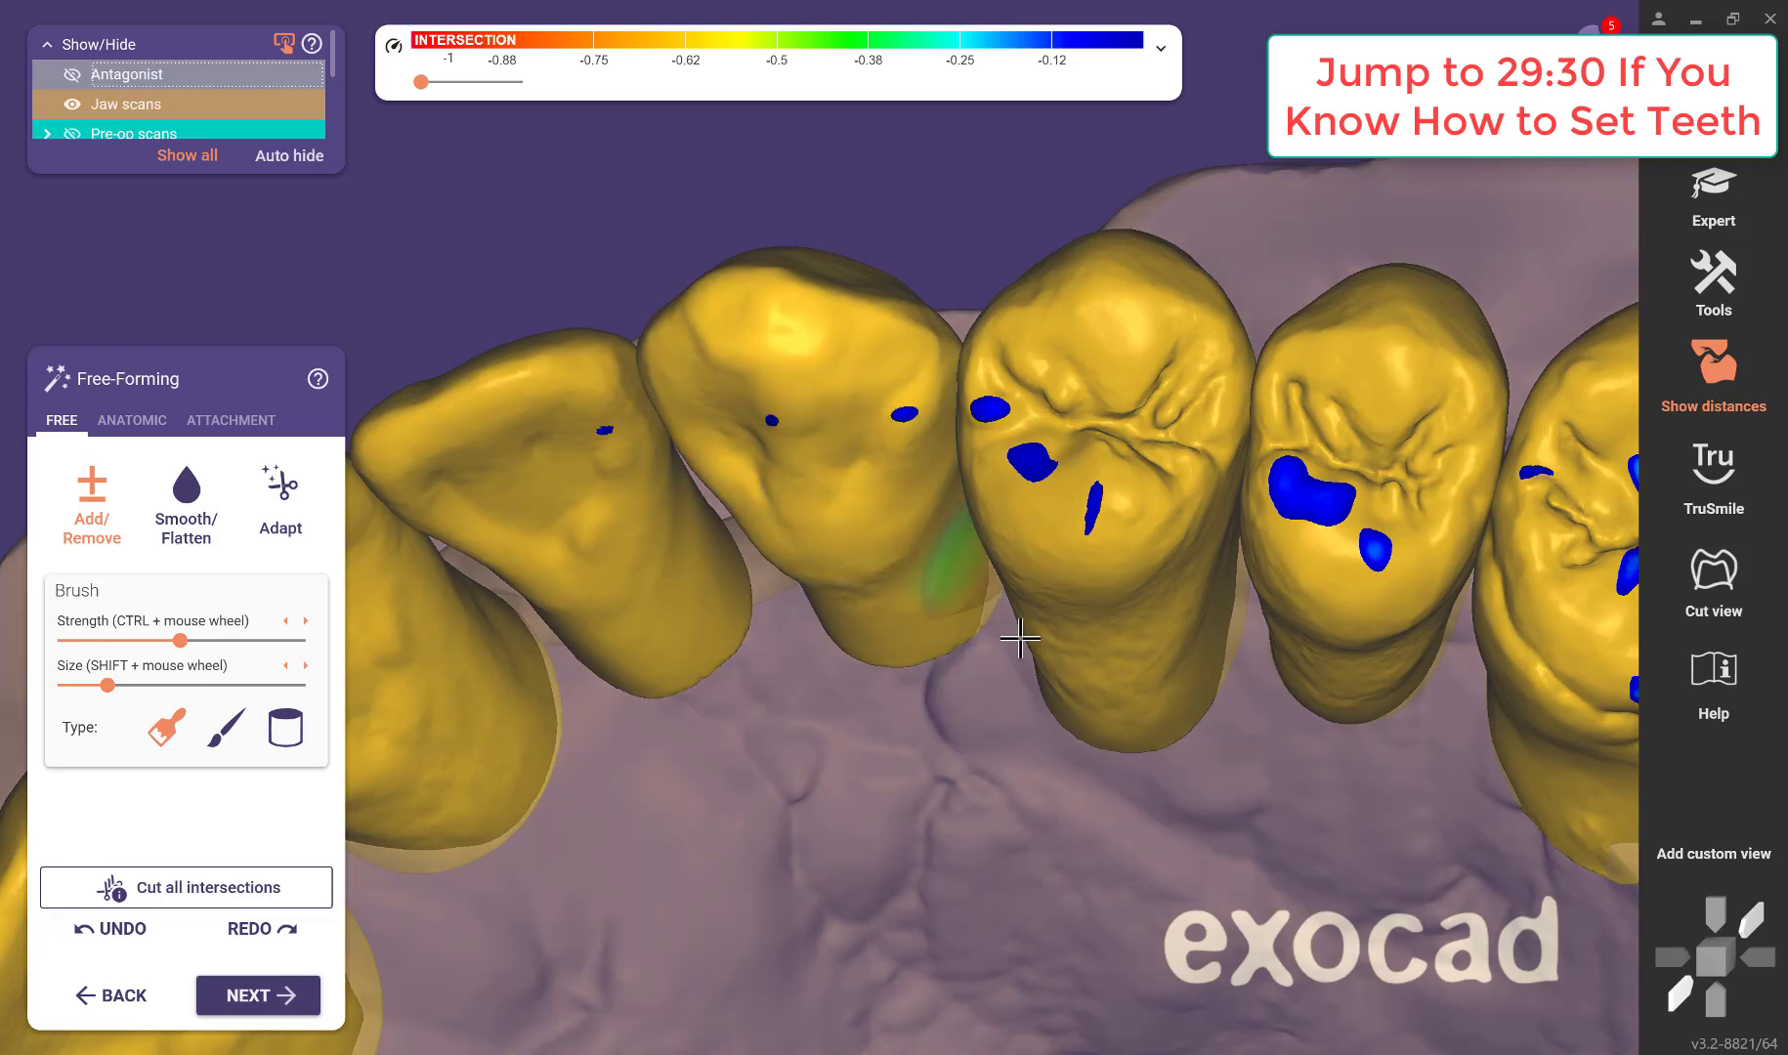
{"action": "middle_click_drag", "start_coordinate": [810, 789], "coordinate": [157, 708]}
Remove material from the mesial intersections on the upper left first molar and upper left second molar.
{"action": "middle_click_drag", "start_coordinate": [883, 813], "coordinate": [647, 796]}
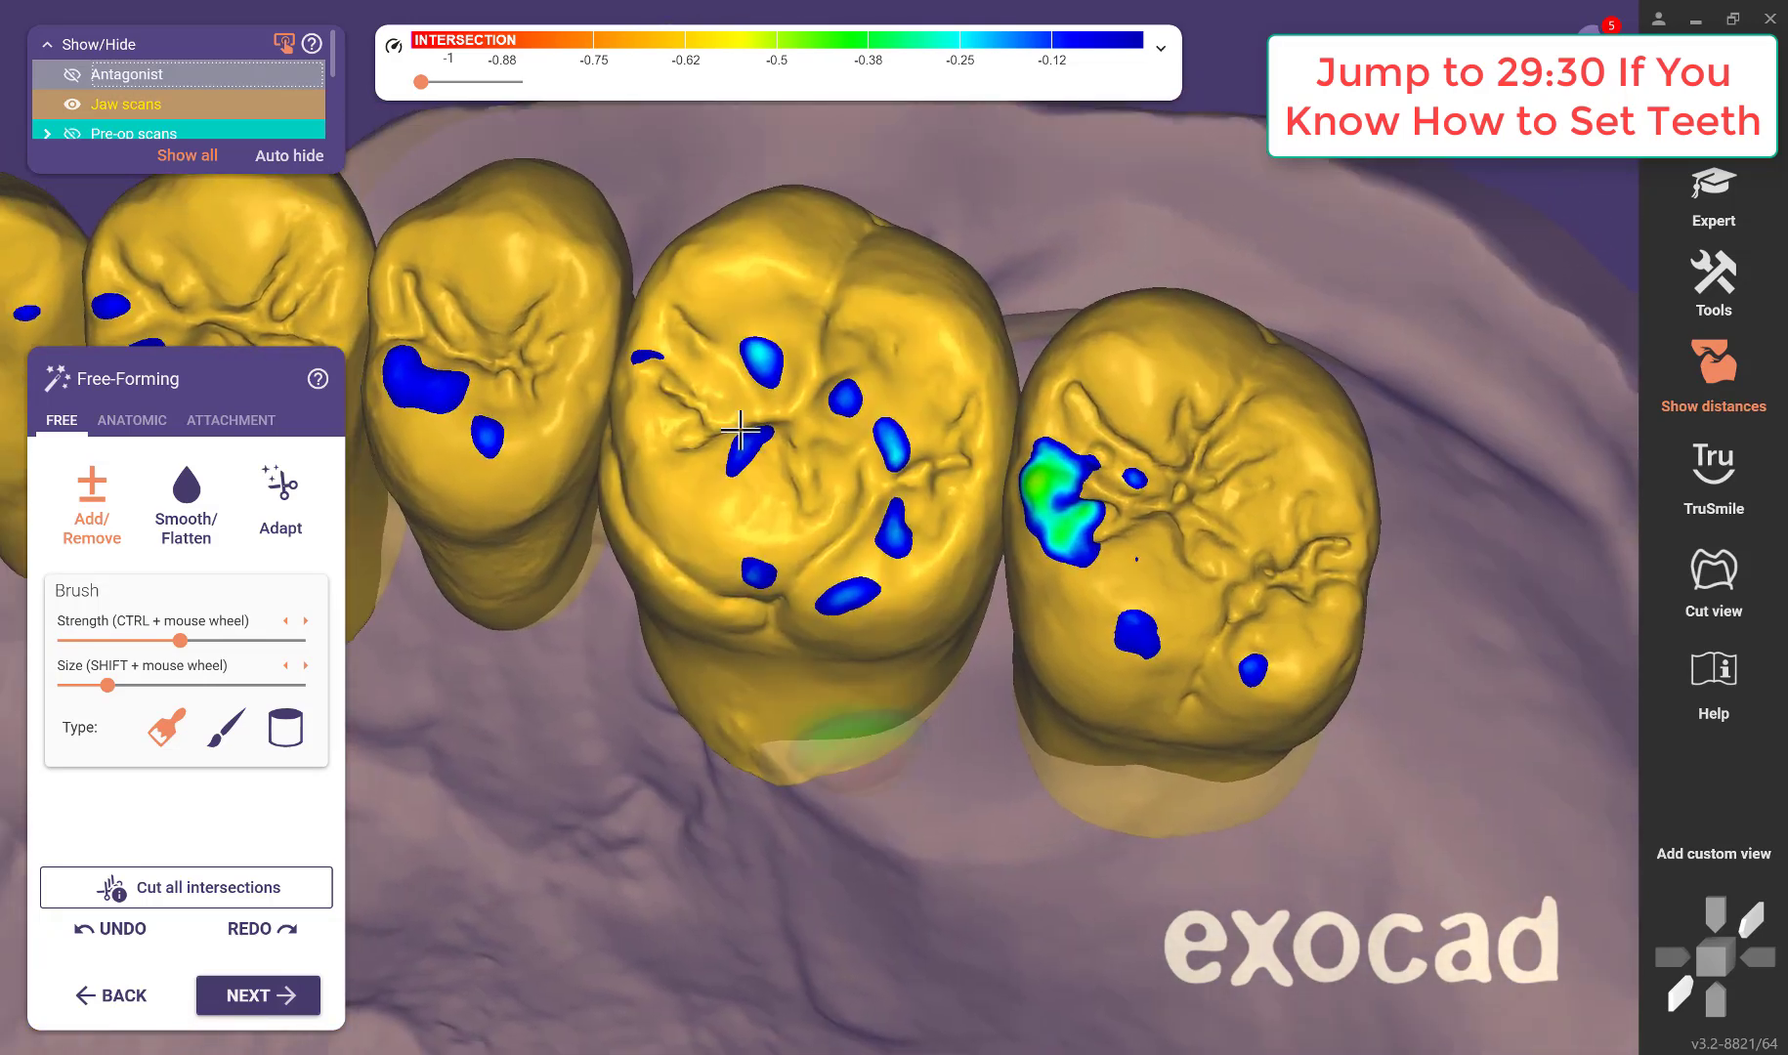
{"action": "left_click", "coordinate": [762, 359], "text": "shift"}
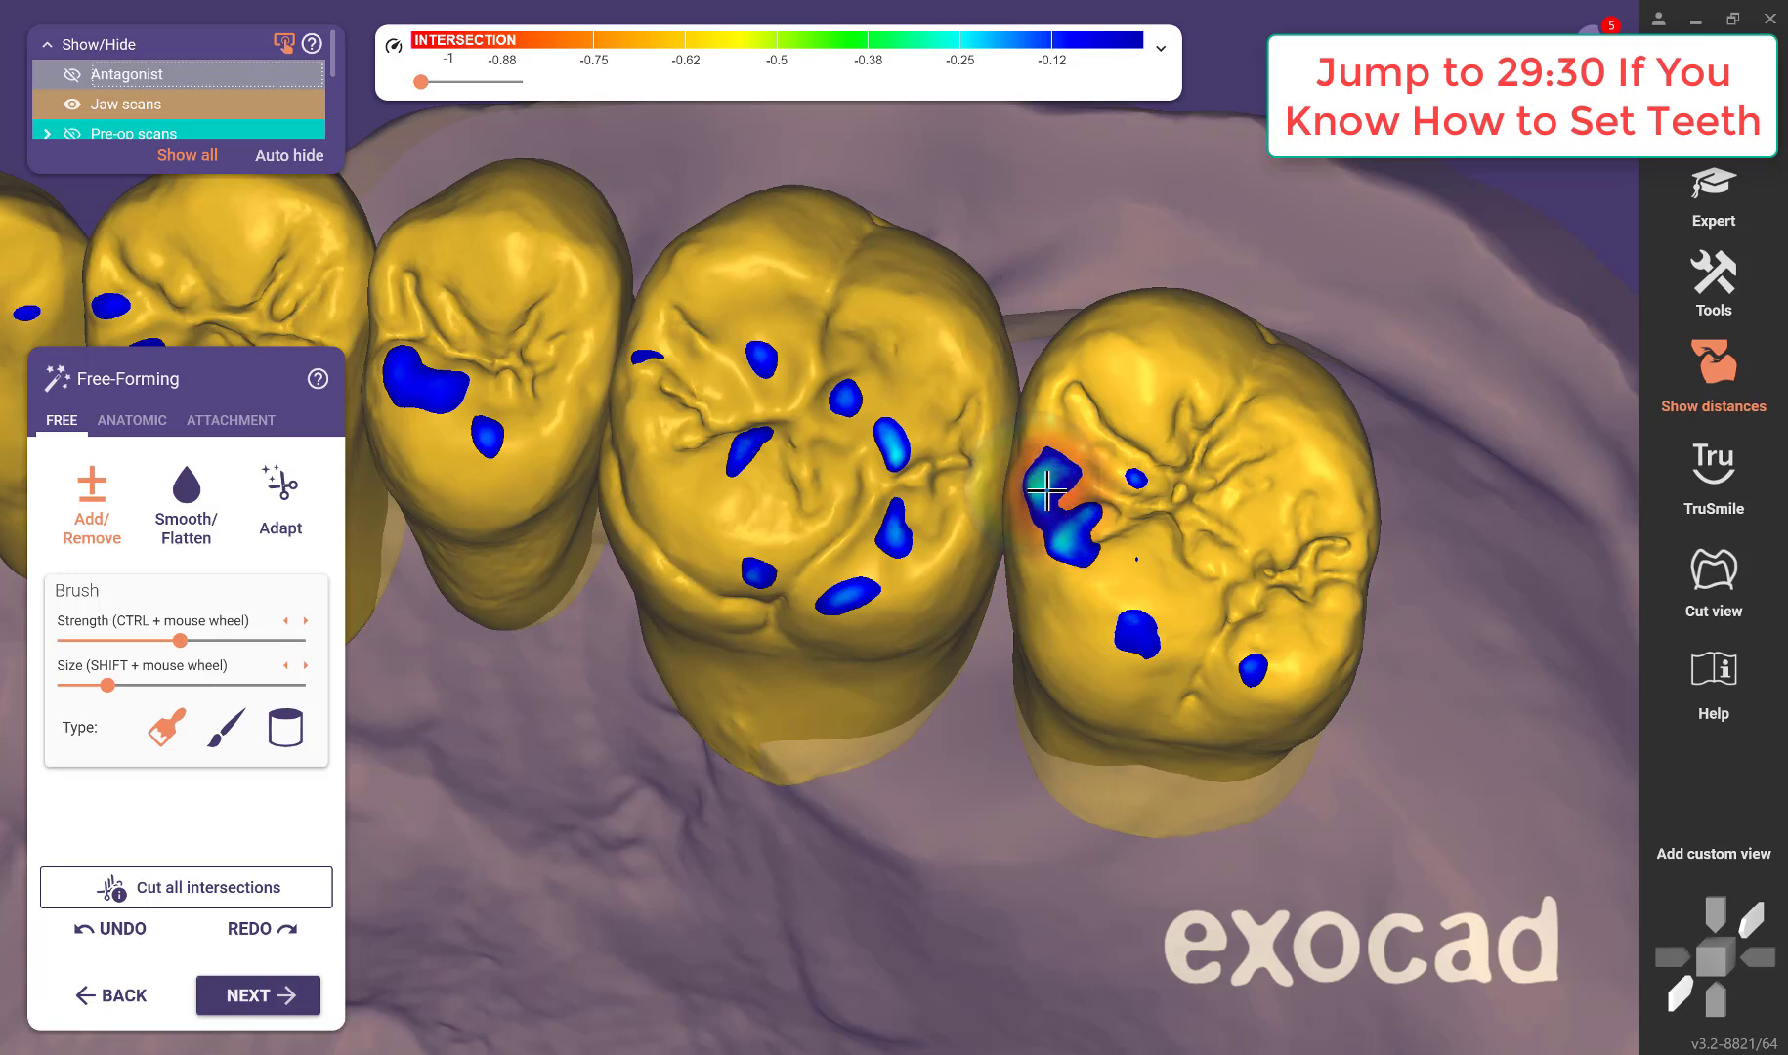
{"action": "mouse_move", "coordinate": [1044, 495]}
{"action": "left_mouse_down", "text": "shift"}
{"action": "mouse_move", "coordinate": [1134, 674]}
{"action": "mouse_move", "coordinate": [1258, 667]}
{"action": "mouse_move", "coordinate": [1278, 686]}
{"action": "mouse_move", "coordinate": [1197, 596]}
{"action": "mouse_move", "coordinate": [1060, 507]}
{"action": "mouse_move", "coordinate": [1172, 504]}
{"action": "mouse_move", "coordinate": [1045, 524]}
{"action": "mouse_move", "coordinate": [876, 398]}
{"action": "mouse_move", "coordinate": [892, 835]}
{"action": "left_mouse_up", "text": "shift"}
Try smoothing the distal intersection area on the upper right second molar, and undo the stroke.
{"action": "right_click_drag", "start_coordinate": [892, 836], "coordinate": [706, 768]}
{"action": "middle_click_drag", "start_coordinate": [501, 735], "coordinate": [831, 884]}
{"action": "scroll", "coordinate": [779, 667], "scroll_direction": "up", "scroll_amount": 5}
{"action": "right_click_drag", "start_coordinate": [778, 666], "coordinate": [868, 660]}
{"action": "scroll", "coordinate": [674, 627], "scroll_direction": "up", "scroll_amount": 3}
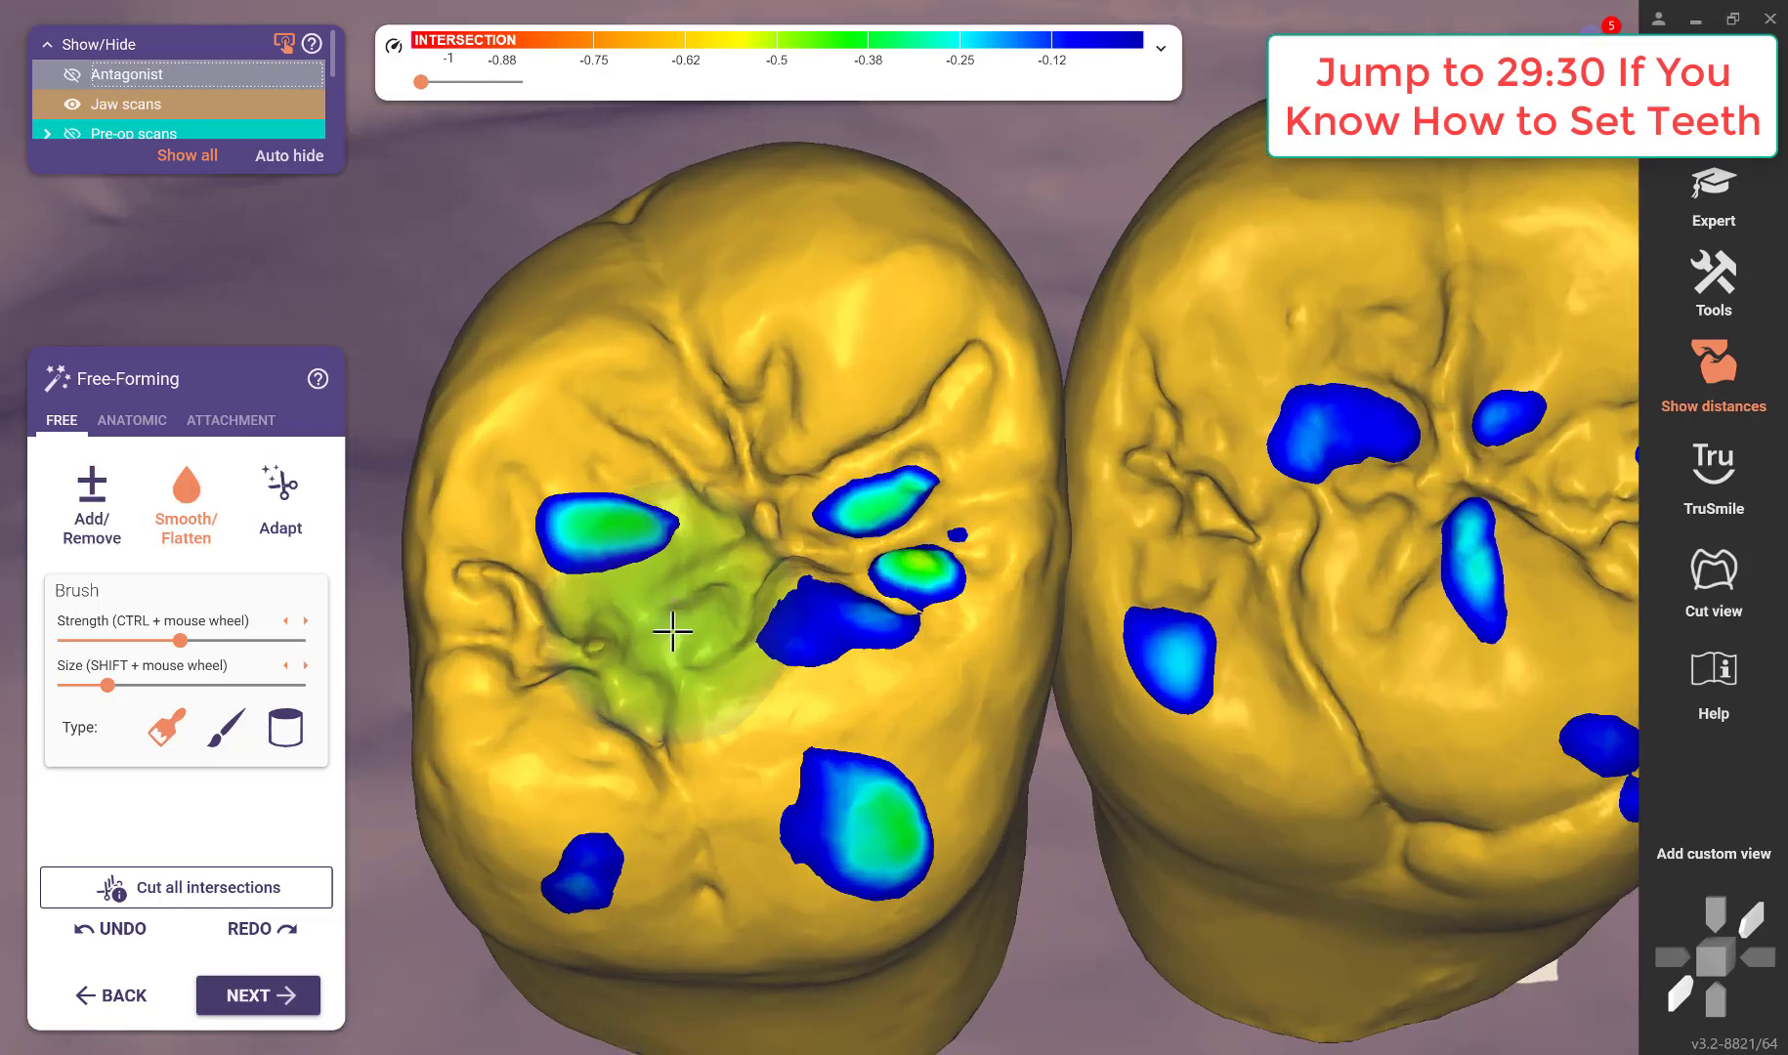
{"action": "middle_click_drag", "start_coordinate": [674, 626], "coordinate": [625, 542]}
{"action": "left_click_drag", "start_coordinate": [618, 548], "coordinate": [609, 541]}
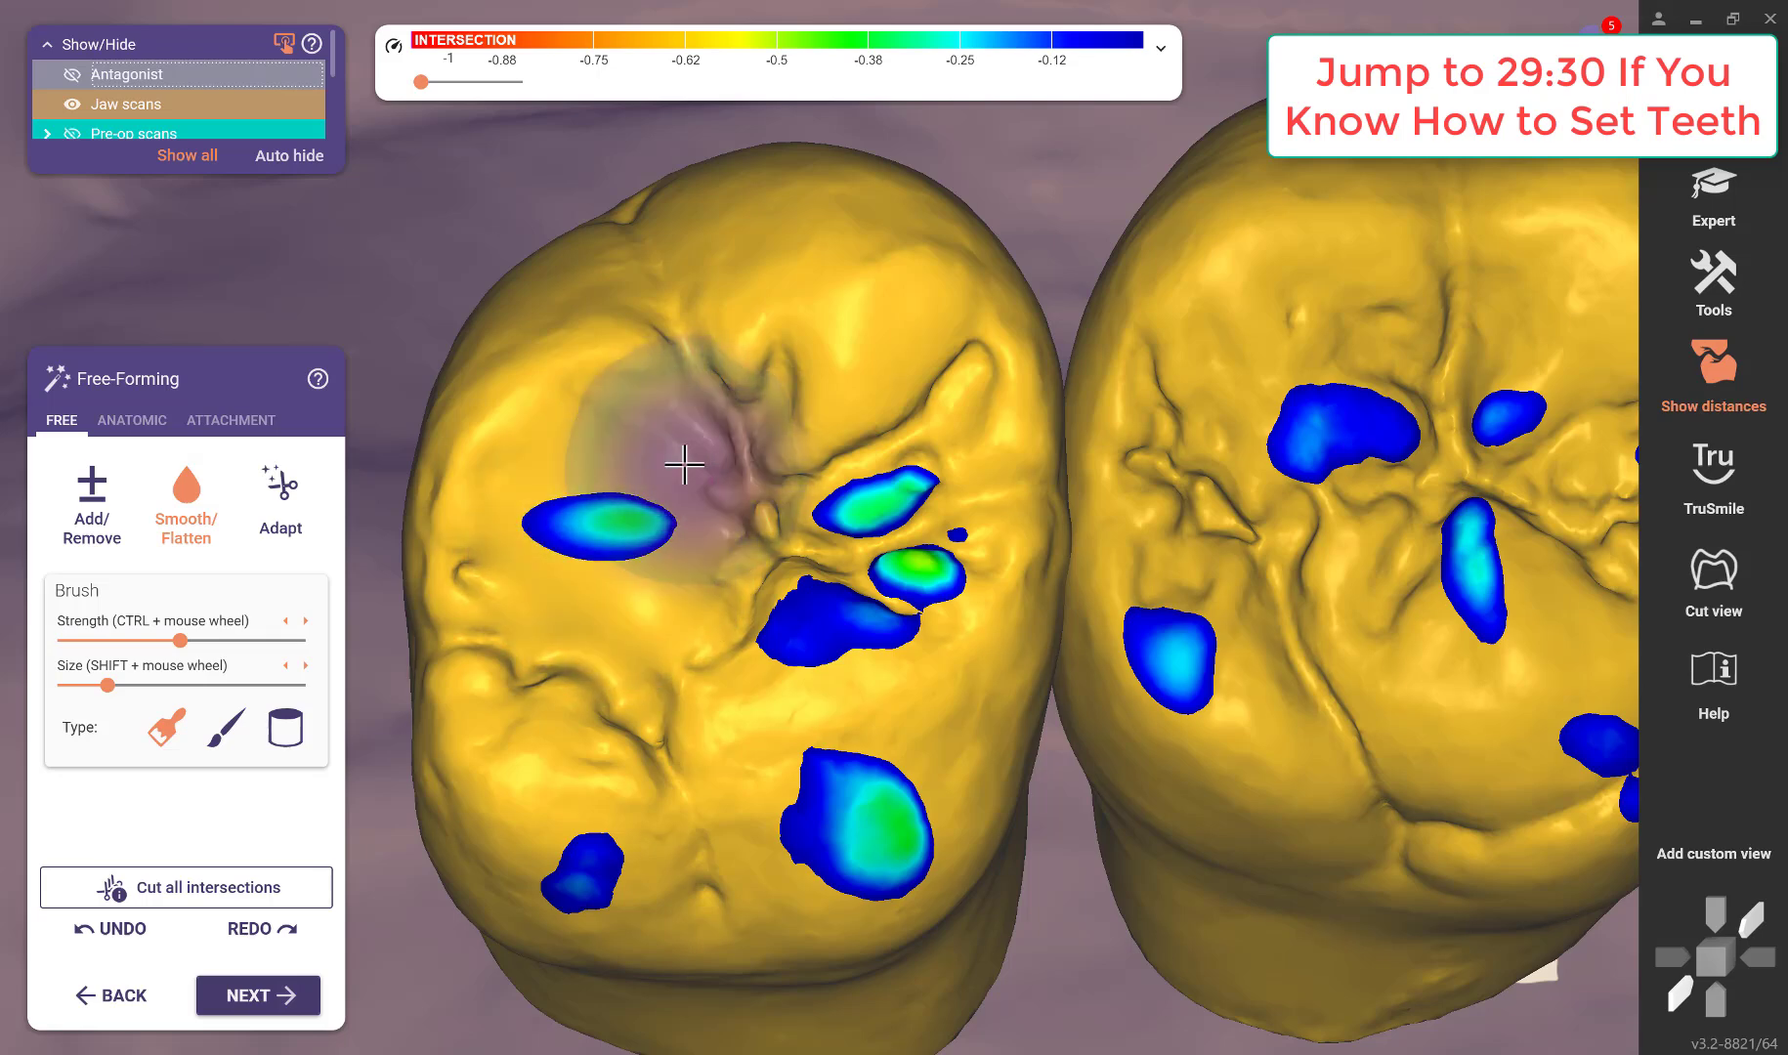
{"action": "key", "text": "ctrl+z"}
Remove material from the upper right second molar's intersections with the smallest Add/Remove brush, and smooth its palatal contact areas.
{"action": "left_click", "coordinate": [83, 510]}
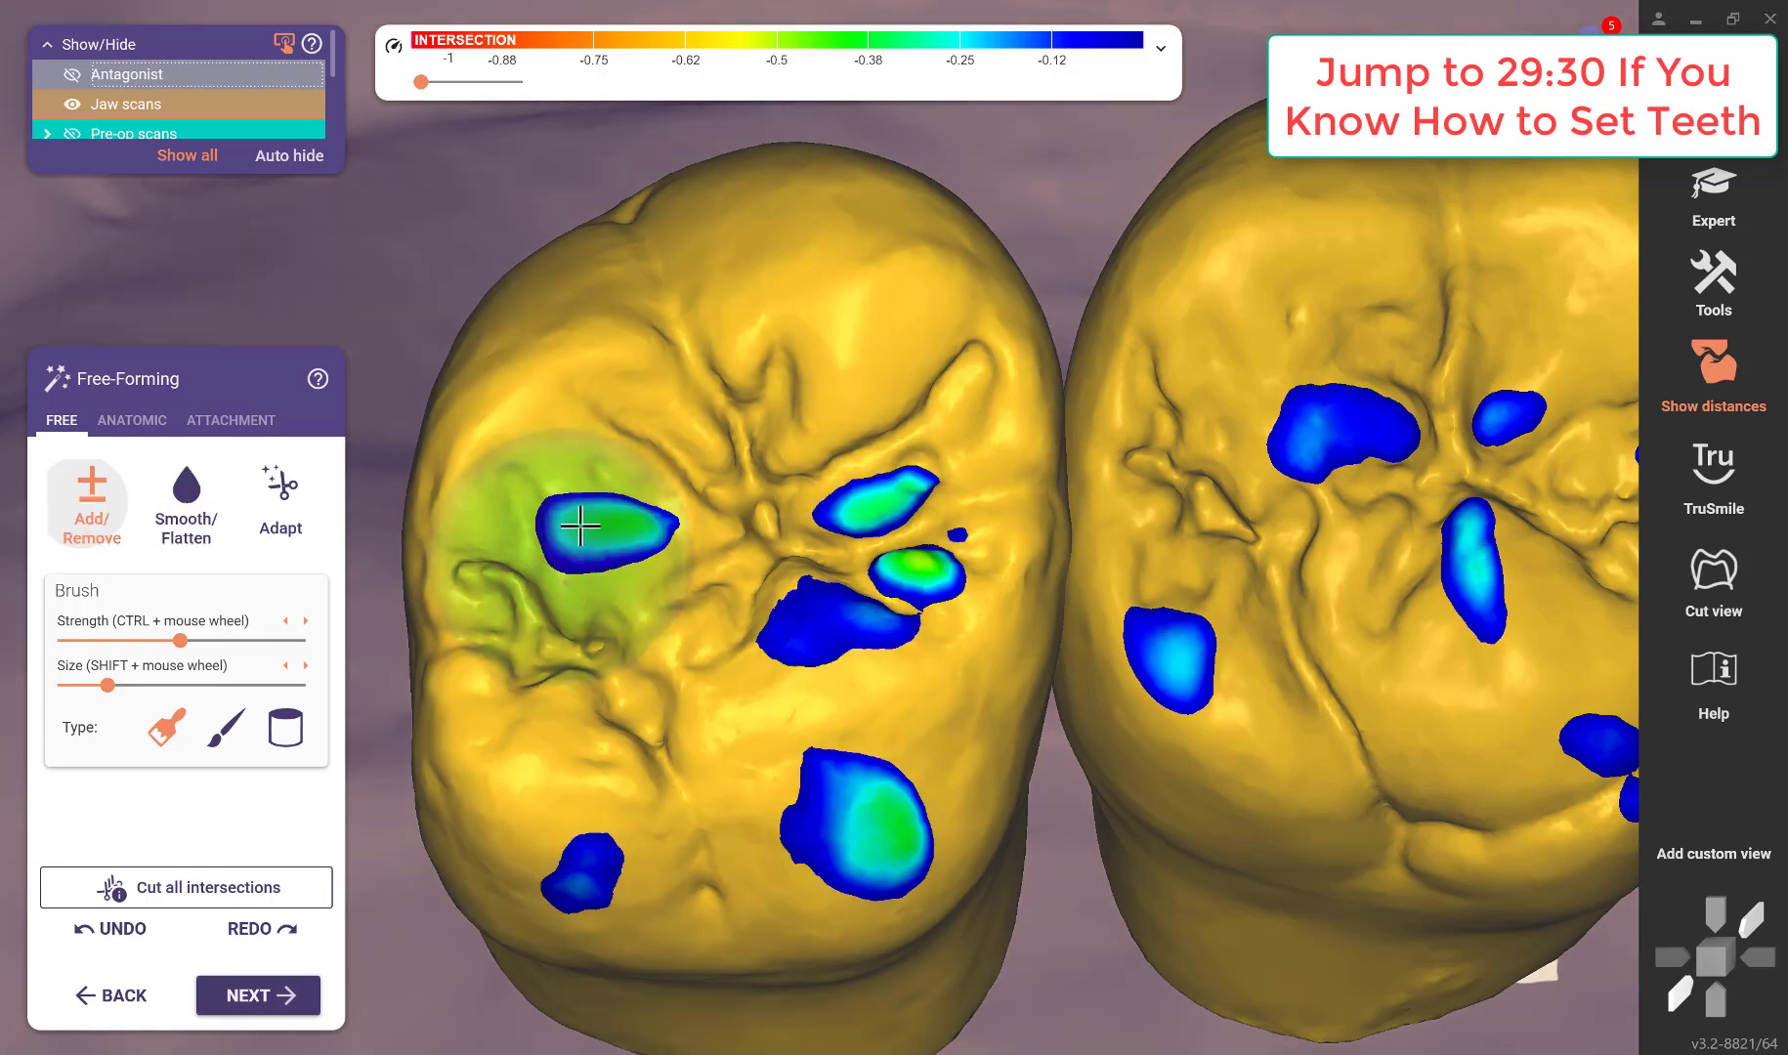
{"action": "mouse_move", "coordinate": [595, 529]}
{"action": "left_mouse_down", "text": "shift"}
{"action": "mouse_move", "coordinate": [617, 542]}
{"action": "mouse_move", "coordinate": [614, 525]}
{"action": "left_mouse_up", "text": "shift"}
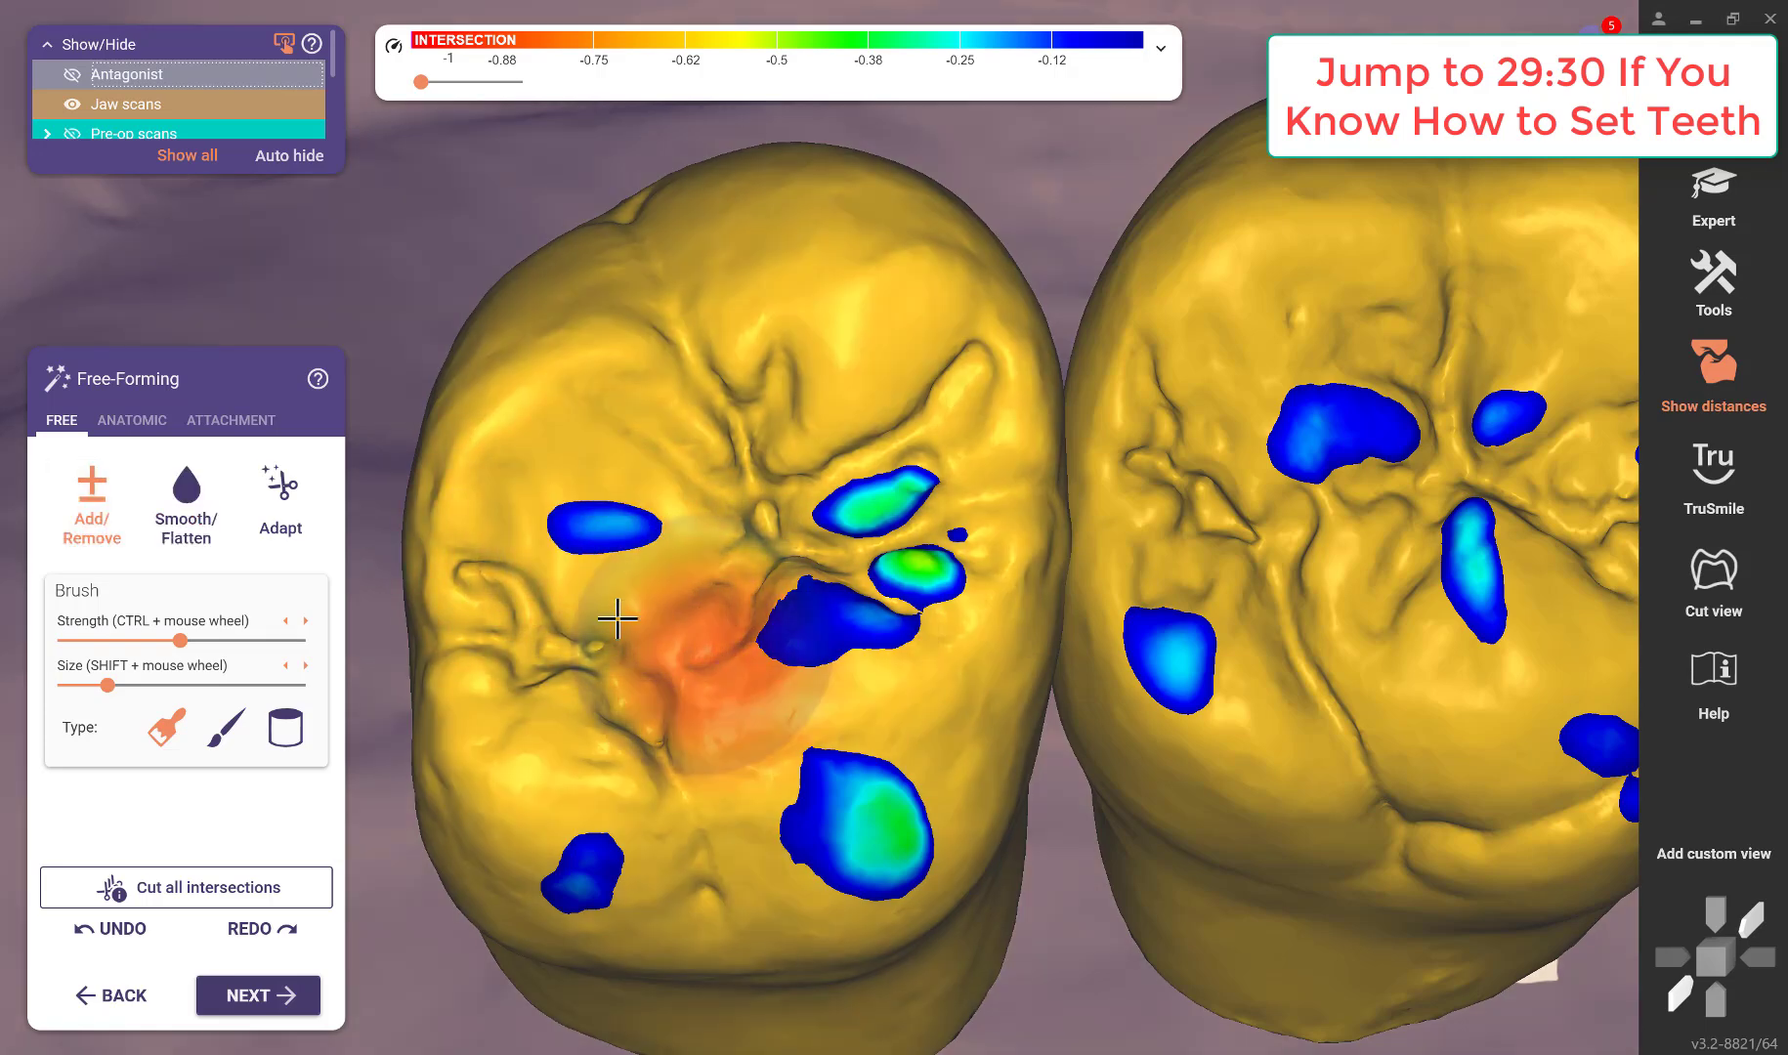
{"action": "scroll", "coordinate": [606, 532], "scroll_direction": "down", "scroll_amount": 2, "text": "shift"}
{"action": "scroll", "coordinate": [606, 533], "scroll_direction": "down", "scroll_amount": 2, "text": "shift"}
{"action": "left_click", "coordinate": [603, 524], "text": "shift"}
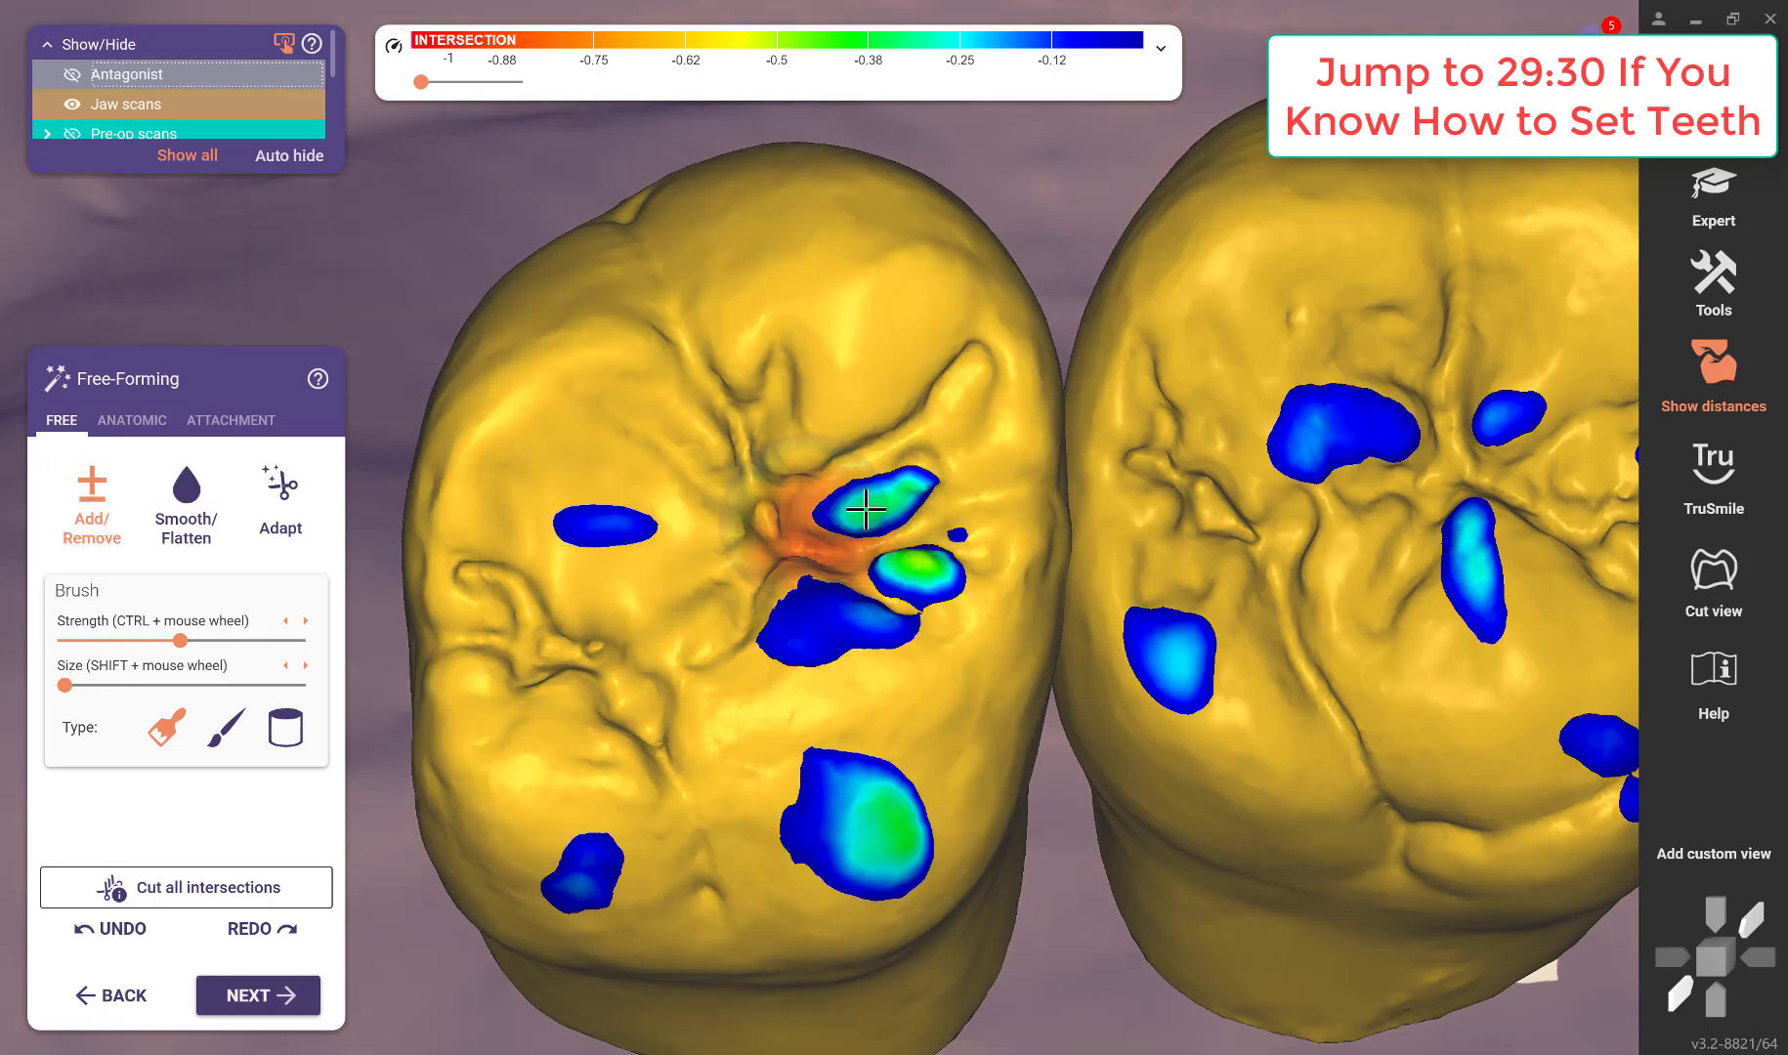
{"action": "mouse_move", "coordinate": [870, 507]}
{"action": "left_mouse_down", "text": "shift"}
{"action": "mouse_move", "coordinate": [902, 500]}
{"action": "mouse_move", "coordinate": [894, 538]}
{"action": "mouse_move", "coordinate": [818, 572]}
{"action": "mouse_move", "coordinate": [835, 701]}
{"action": "left_mouse_up", "text": "shift"}
{"action": "left_click_drag", "start_coordinate": [865, 817], "coordinate": [923, 810], "text": "shift"}
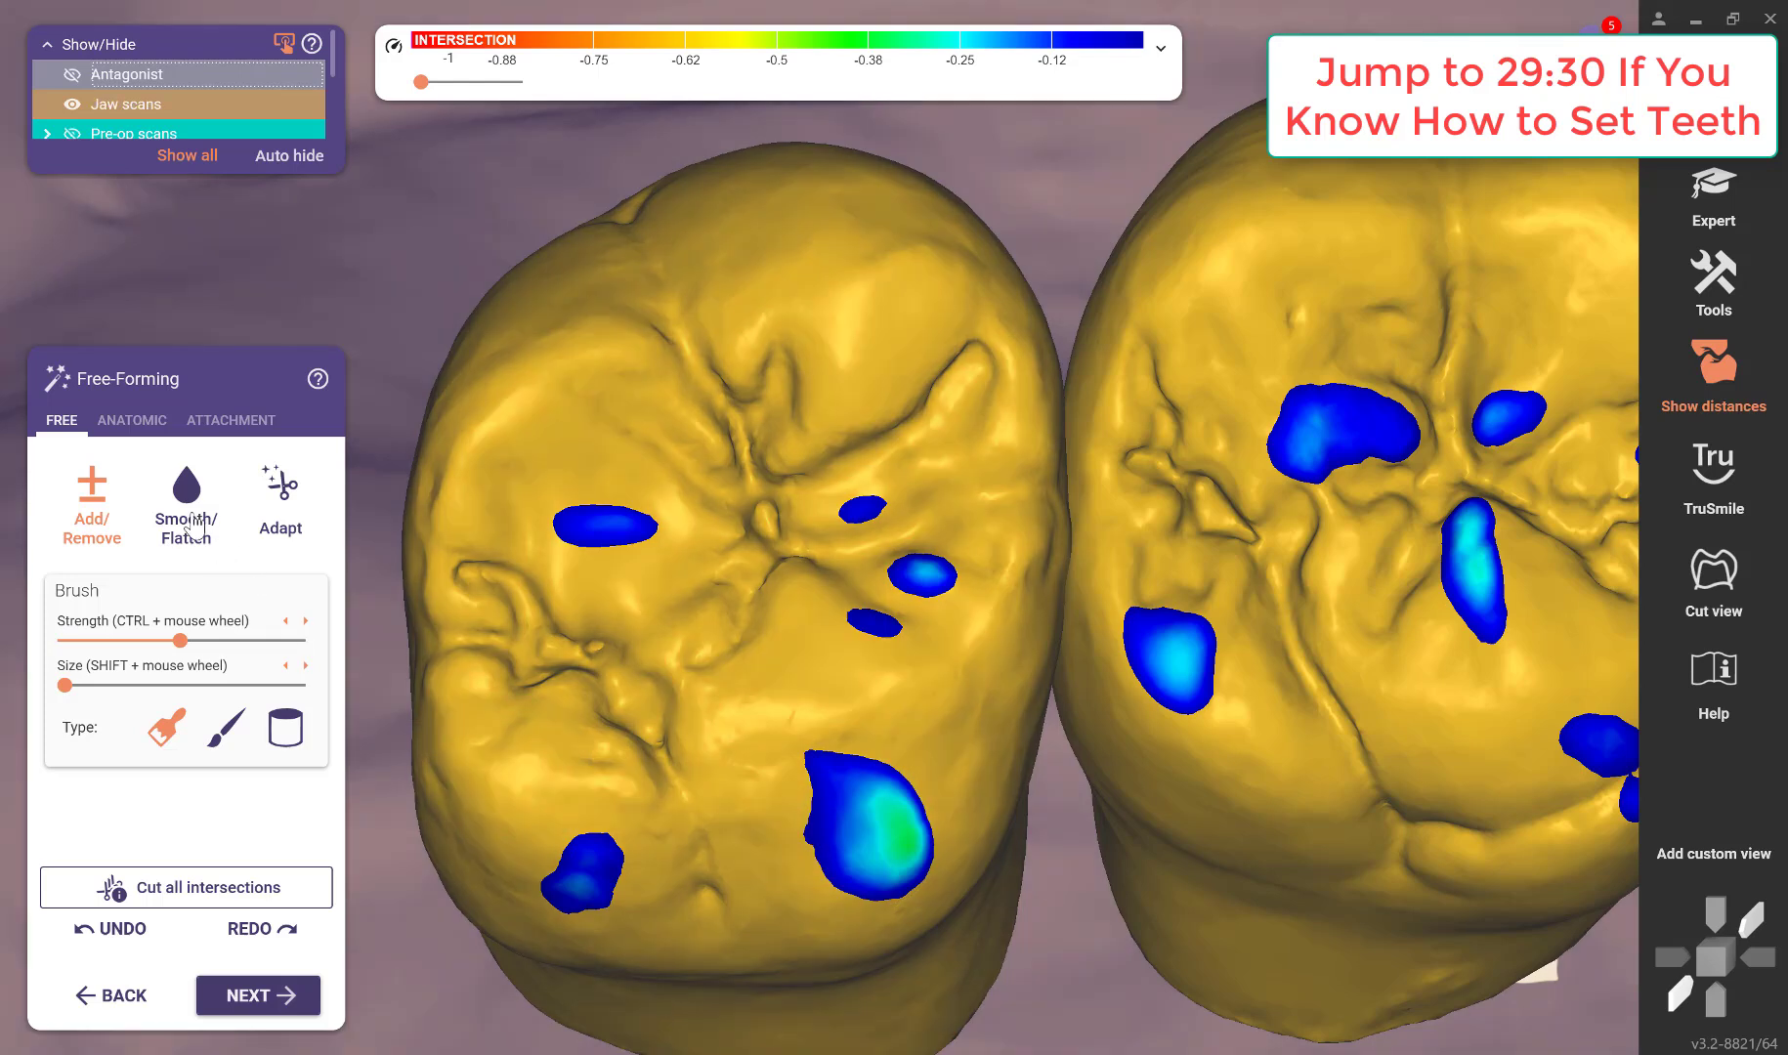
{"action": "left_click", "coordinate": [188, 514]}
{"action": "mouse_move", "coordinate": [961, 790]}
{"action": "left_mouse_down"}
{"action": "mouse_move", "coordinate": [894, 832]}
{"action": "mouse_move", "coordinate": [912, 839]}
{"action": "mouse_move", "coordinate": [849, 860]}
{"action": "mouse_move", "coordinate": [896, 825]}
{"action": "left_mouse_up"}
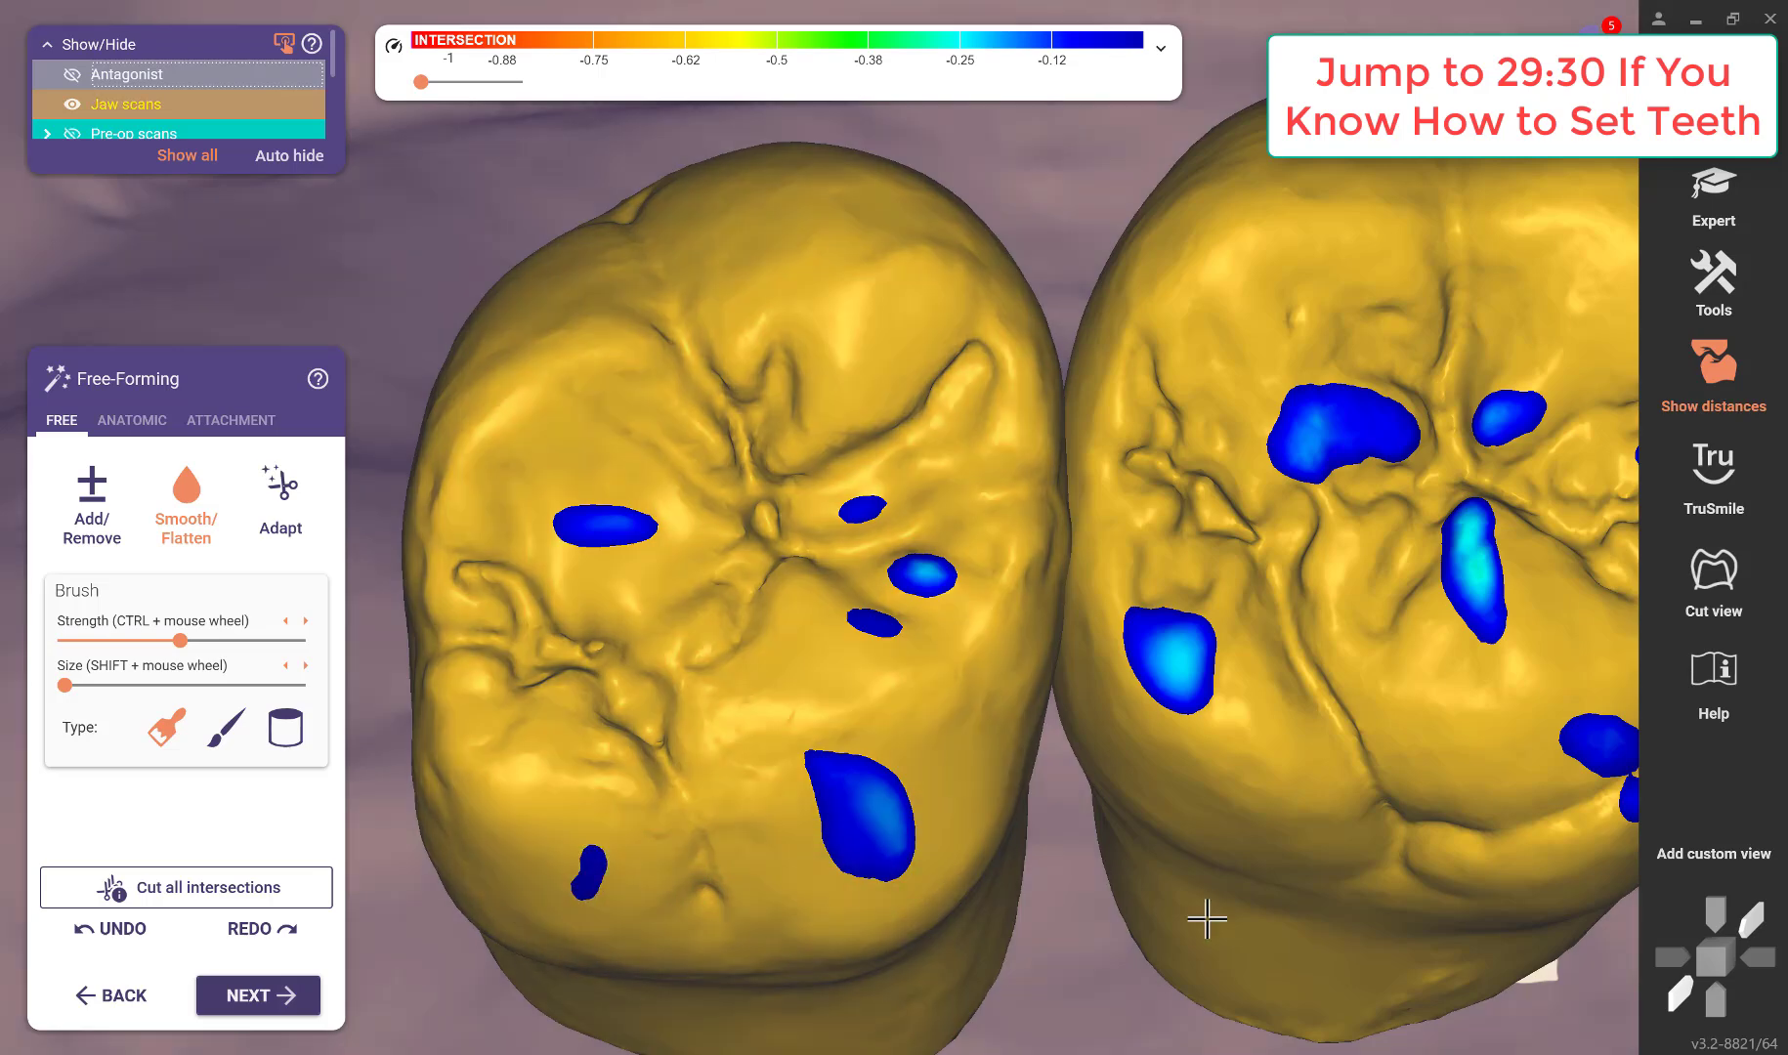
Remove material from the intersections on the upper right first molar and second premolar.
{"action": "mouse_move", "coordinate": [1003, 883]}
{"action": "middle_mouse_down"}
{"action": "mouse_move", "coordinate": [958, 851]}
{"action": "mouse_move", "coordinate": [557, 771]}
{"action": "middle_mouse_up"}
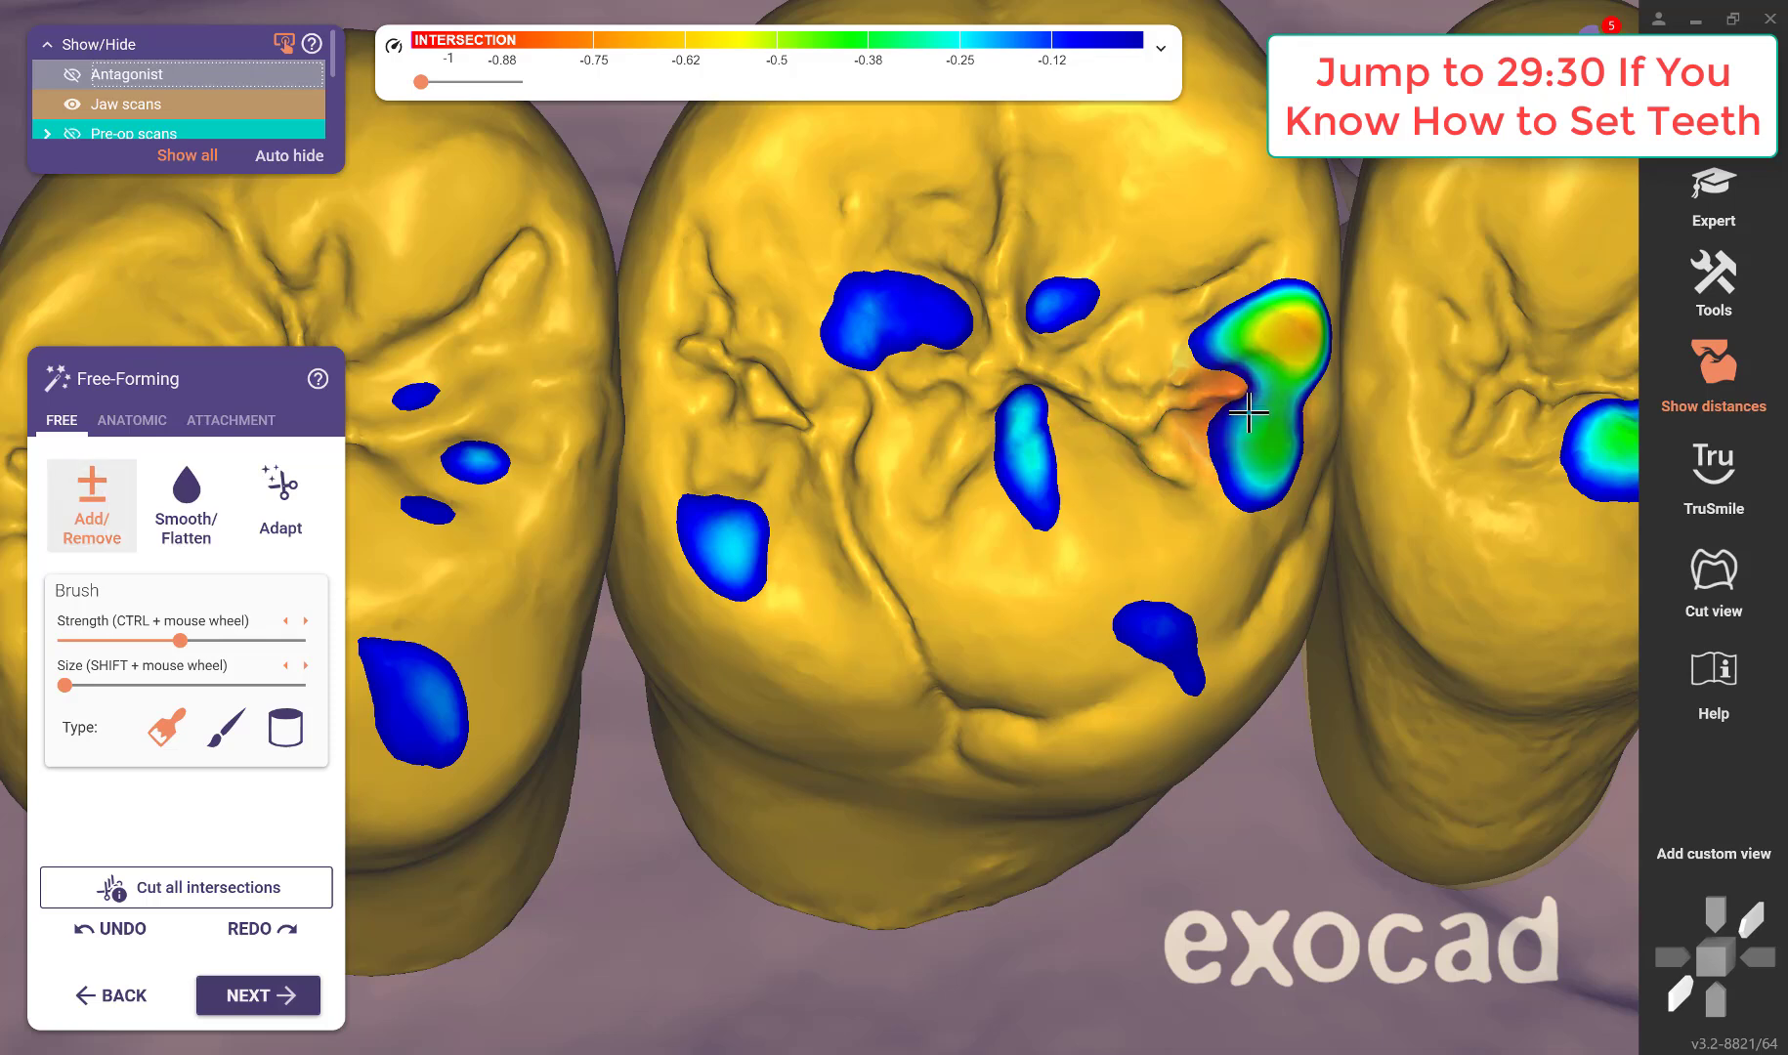
{"action": "mouse_move", "coordinate": [1217, 412]}
{"action": "left_mouse_down", "text": "shift"}
{"action": "mouse_move", "coordinate": [1277, 371]}
{"action": "mouse_move", "coordinate": [1277, 283]}
{"action": "mouse_move", "coordinate": [1250, 451]}
{"action": "mouse_move", "coordinate": [1023, 443]}
{"action": "mouse_move", "coordinate": [722, 547]}
{"action": "mouse_move", "coordinate": [731, 560]}
{"action": "left_mouse_up", "text": "shift"}
{"action": "scroll", "coordinate": [730, 560], "scroll_direction": "down", "scroll_amount": 3}
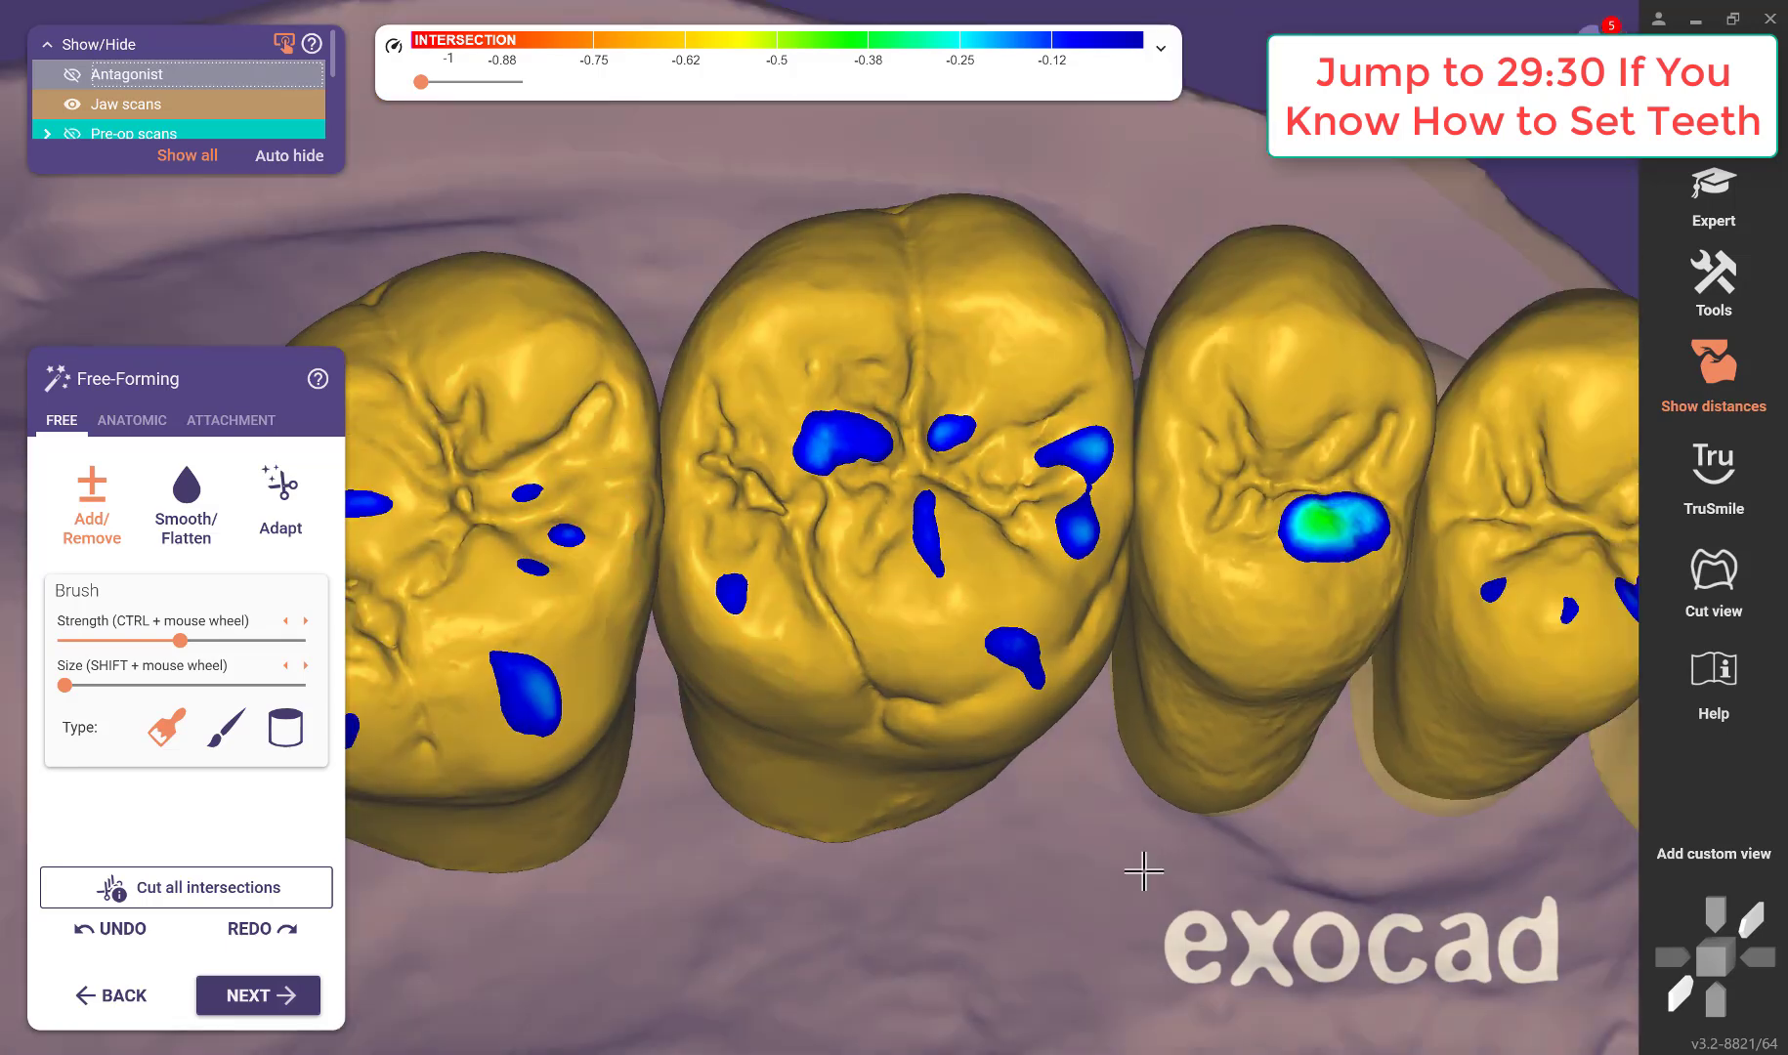
{"action": "right_click_drag", "start_coordinate": [1145, 867], "coordinate": [710, 871]}
{"action": "scroll", "coordinate": [982, 627], "scroll_direction": "up", "scroll_amount": 3}
{"action": "mouse_move", "coordinate": [989, 538]}
{"action": "left_mouse_down", "text": "shift"}
{"action": "mouse_move", "coordinate": [926, 621]}
{"action": "mouse_move", "coordinate": [950, 568]}
{"action": "mouse_move", "coordinate": [918, 599]}
{"action": "left_mouse_up", "text": "shift"}
Remove material from the intersections on the upper right first premolar and canine, and select Smooth/Flatten.
{"action": "middle_click_drag", "start_coordinate": [973, 846], "coordinate": [1130, 571]}
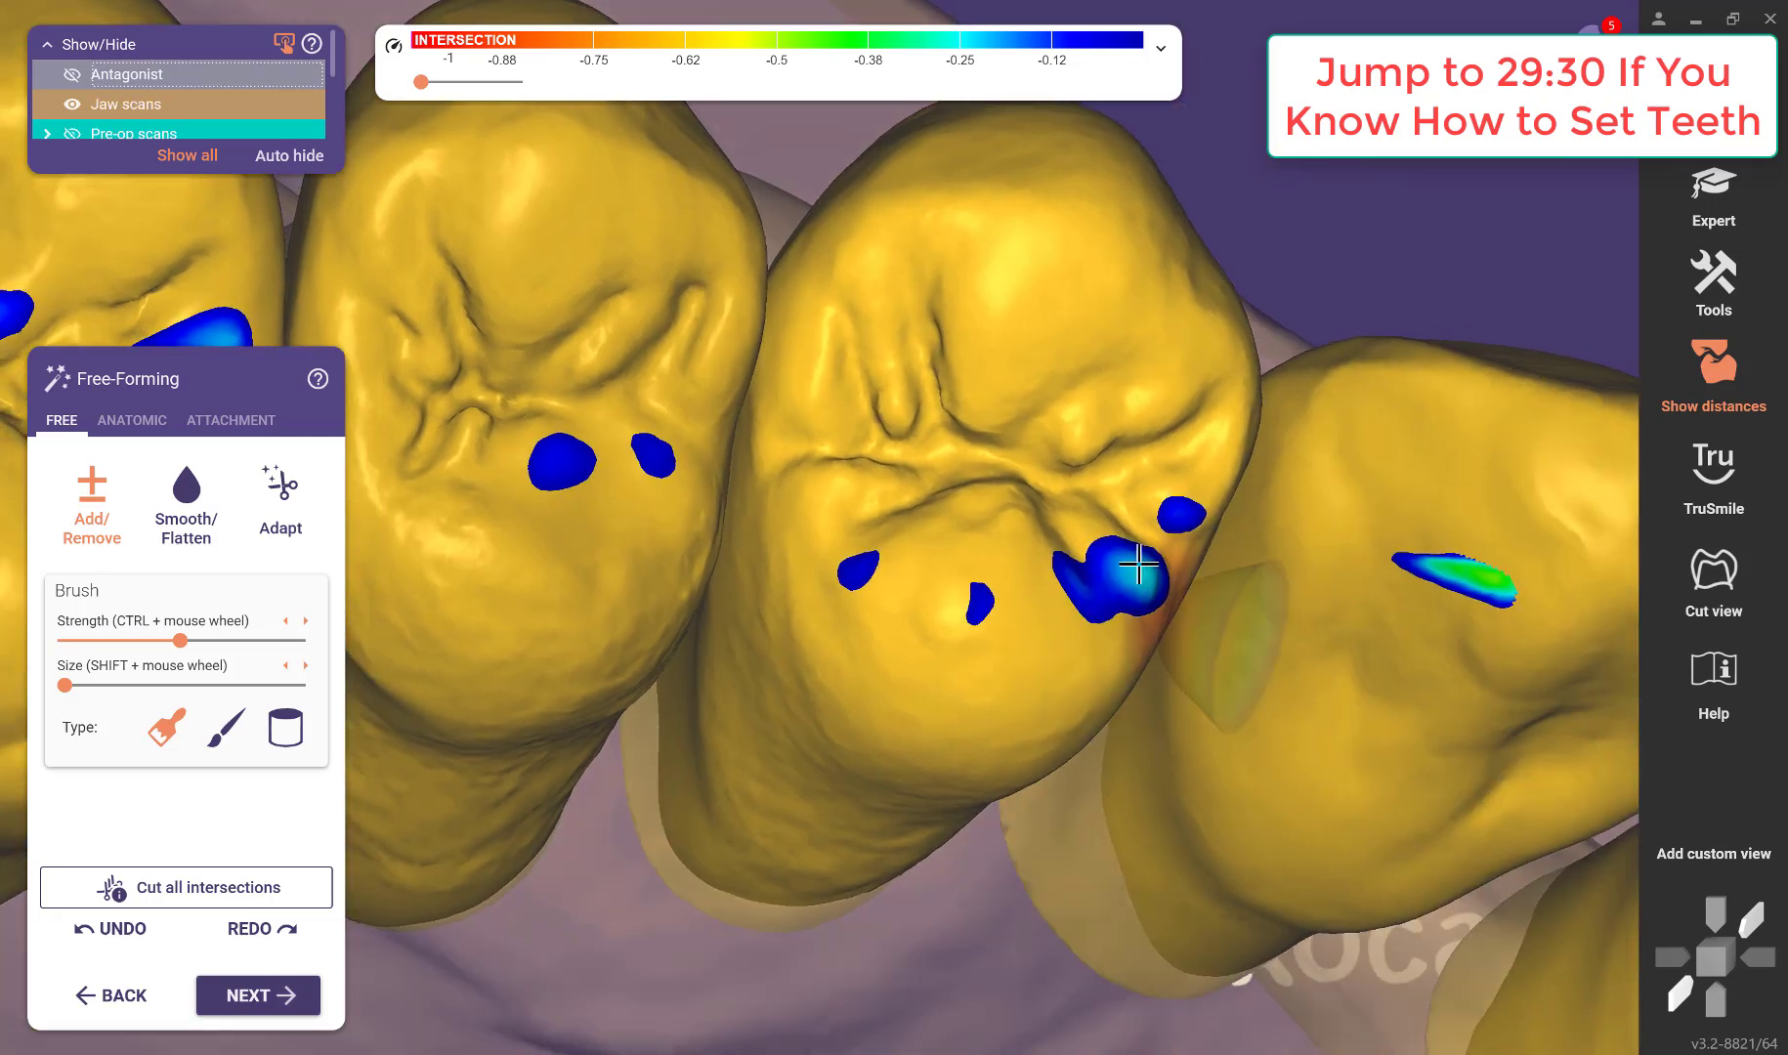
{"action": "mouse_move", "coordinate": [1529, 578]}
{"action": "left_mouse_down", "text": "shift"}
{"action": "mouse_move", "coordinate": [1424, 579]}
{"action": "mouse_move", "coordinate": [1500, 639]}
{"action": "left_mouse_up", "text": "shift"}
{"action": "left_click", "coordinate": [186, 503]}
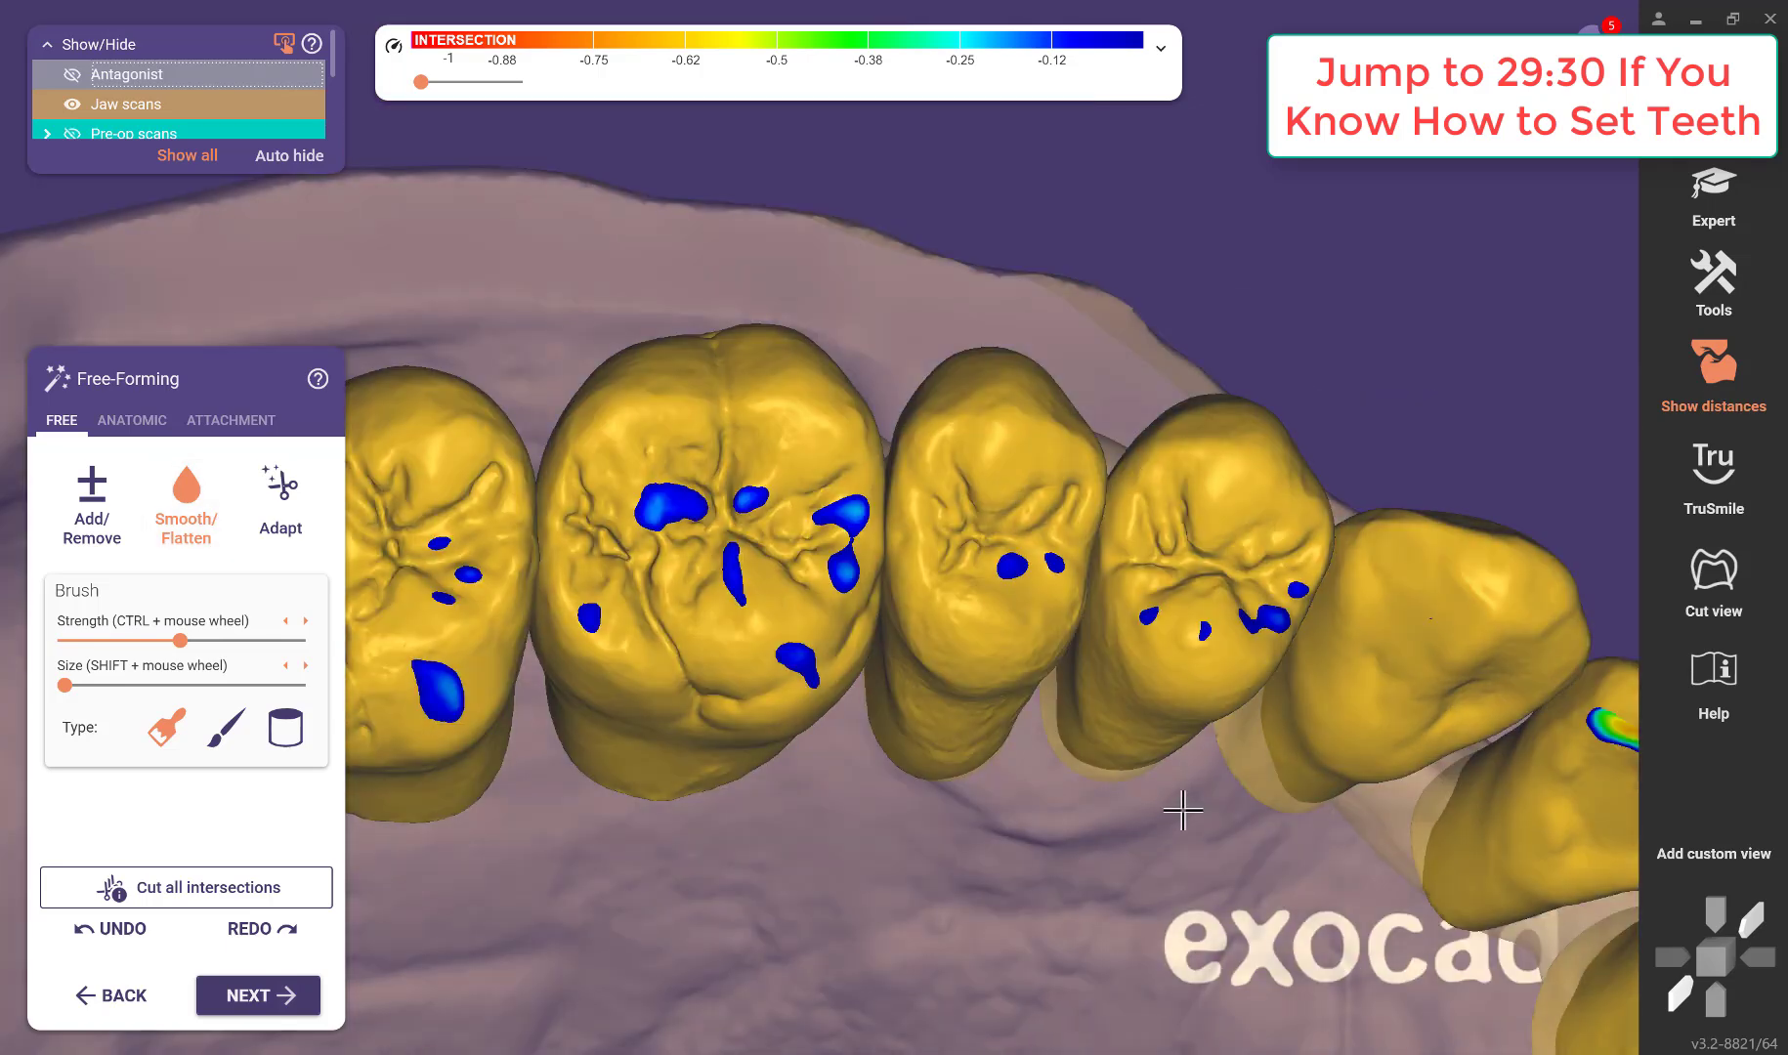
Remove material from the palatal intersection near the upper right lateral incisor's edge, and select Smooth/Flatten.
{"action": "mouse_move", "coordinate": [1183, 810]}
{"action": "right_mouse_down"}
{"action": "mouse_move", "coordinate": [1206, 787]}
{"action": "mouse_move", "coordinate": [902, 810]}
{"action": "right_mouse_up"}
{"action": "scroll", "coordinate": [850, 829], "scroll_direction": "up", "scroll_amount": 4}
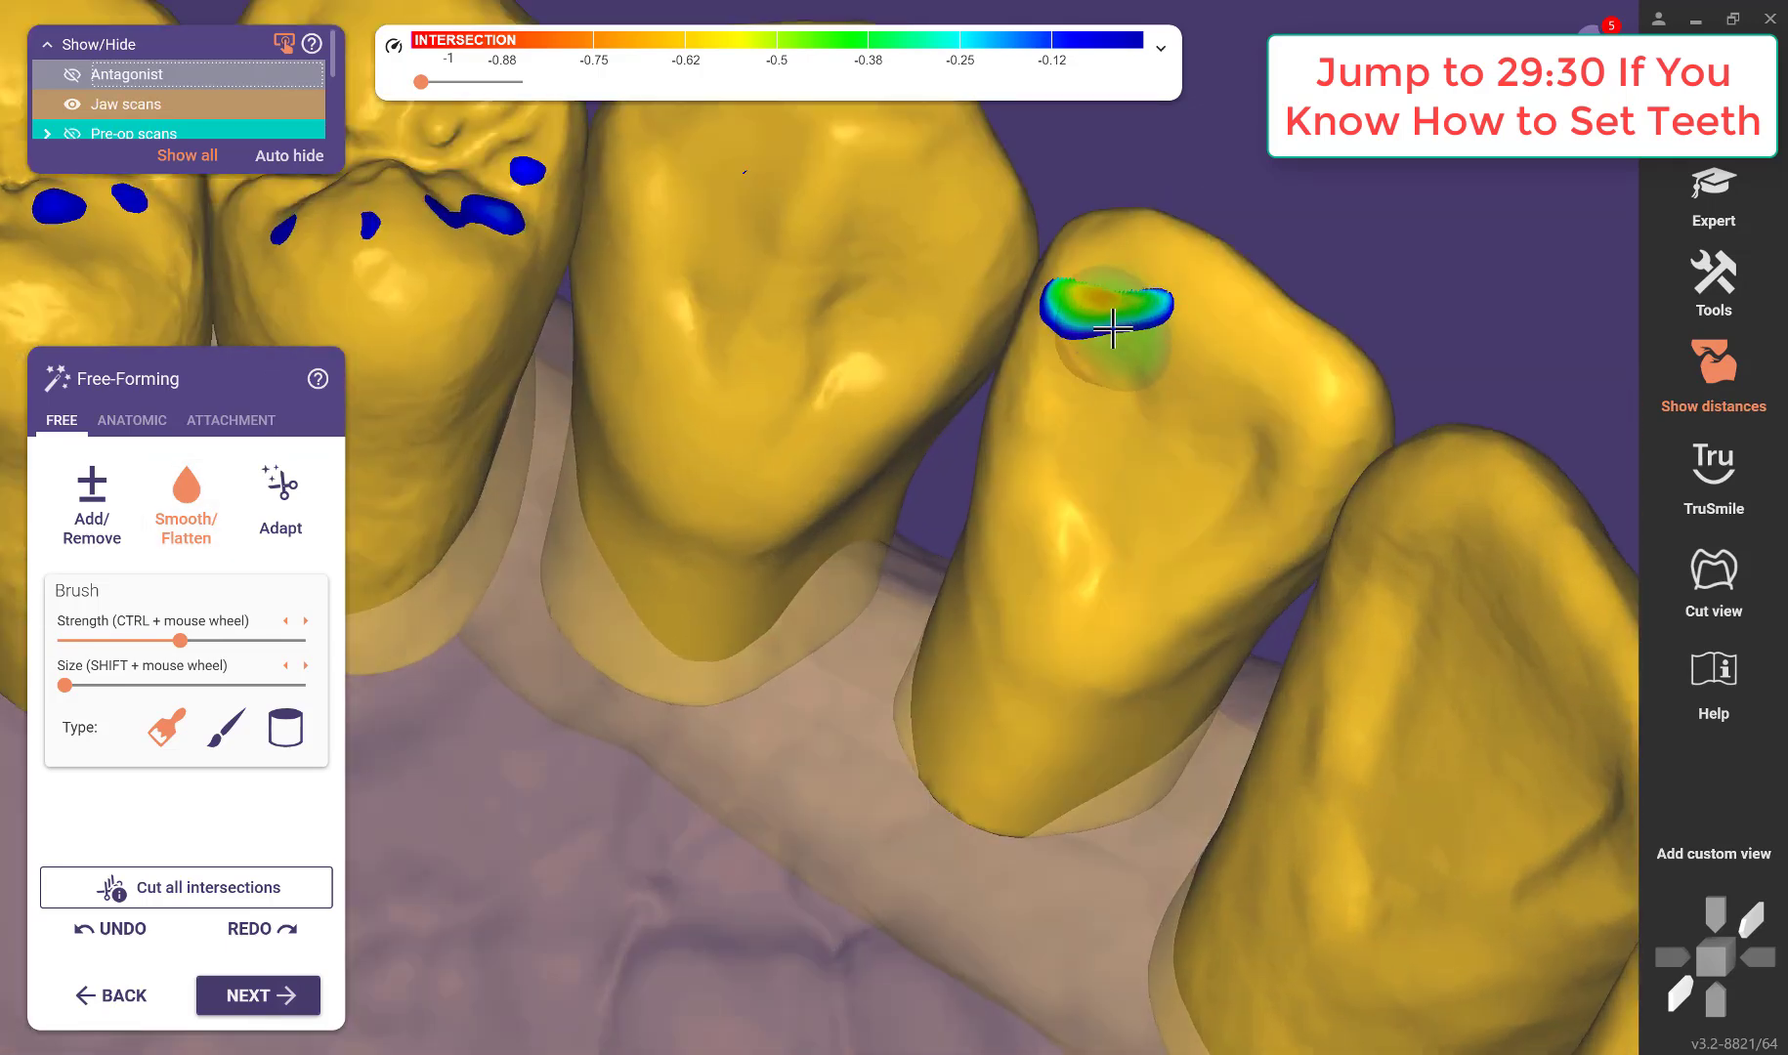
{"action": "left_click", "coordinate": [98, 518]}
{"action": "left_click_drag", "start_coordinate": [1161, 332], "coordinate": [1078, 299]}
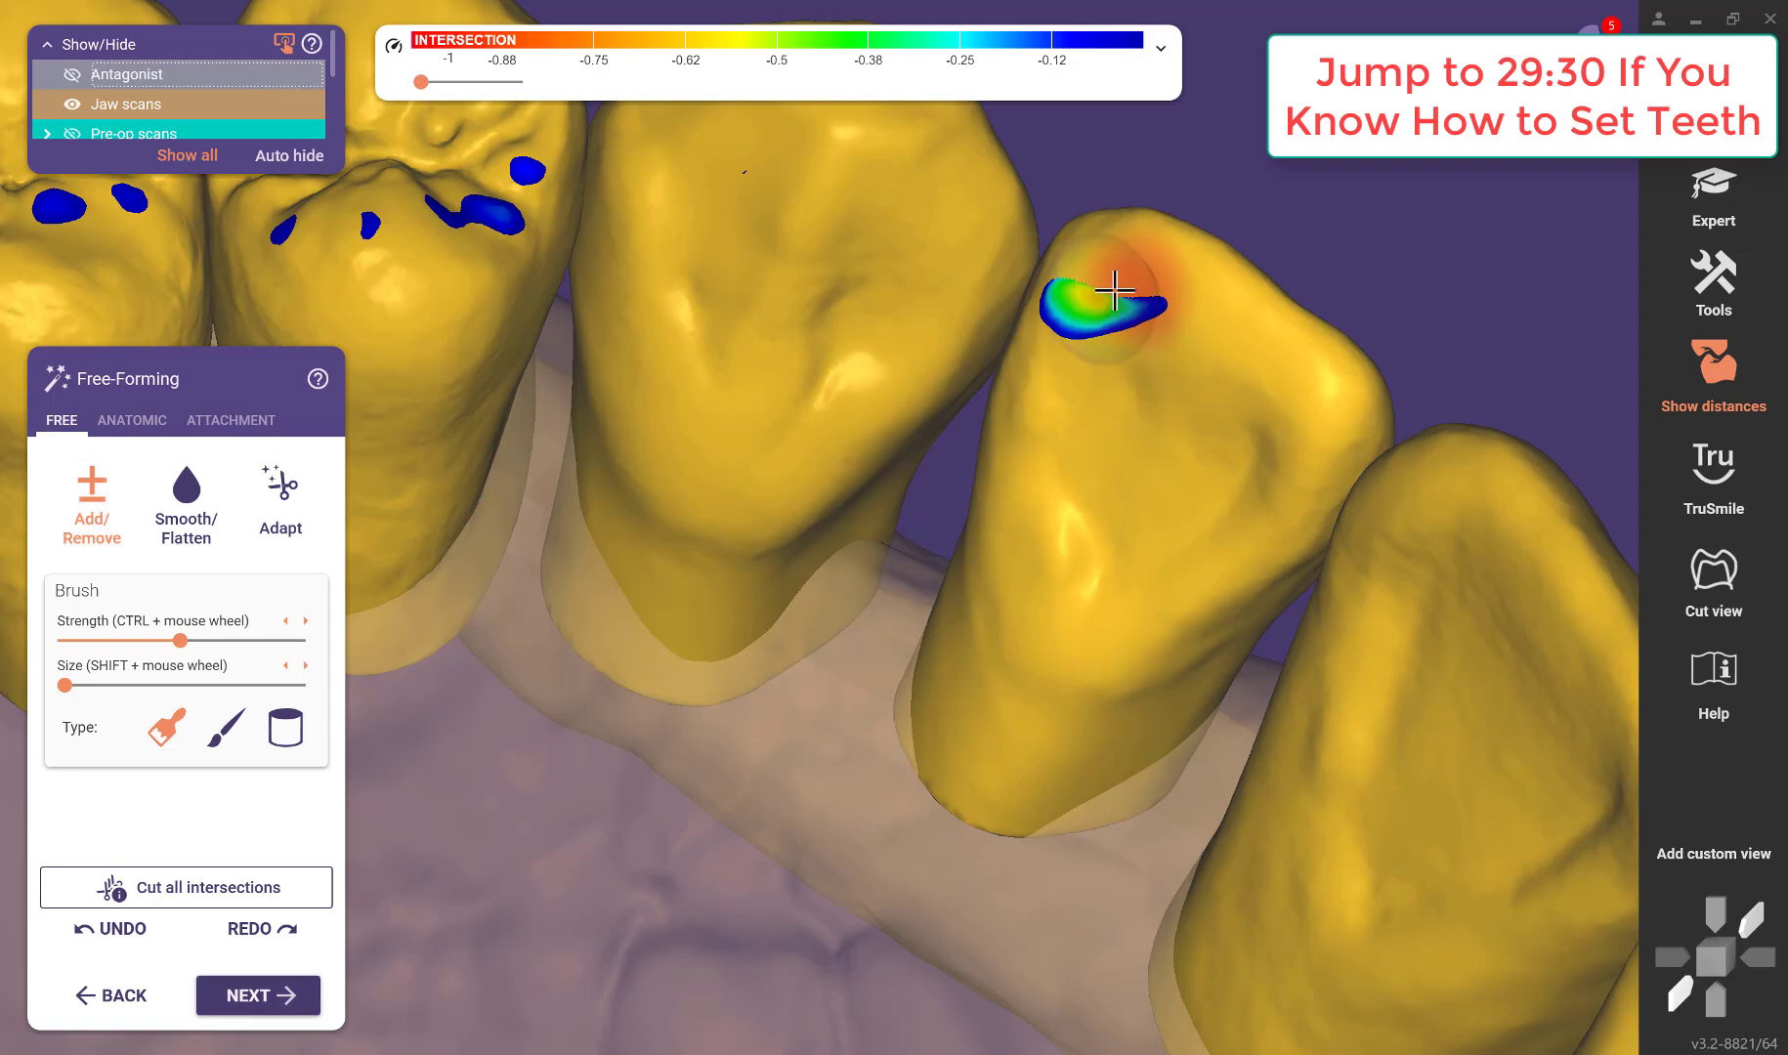
{"action": "left_click", "coordinate": [186, 501]}
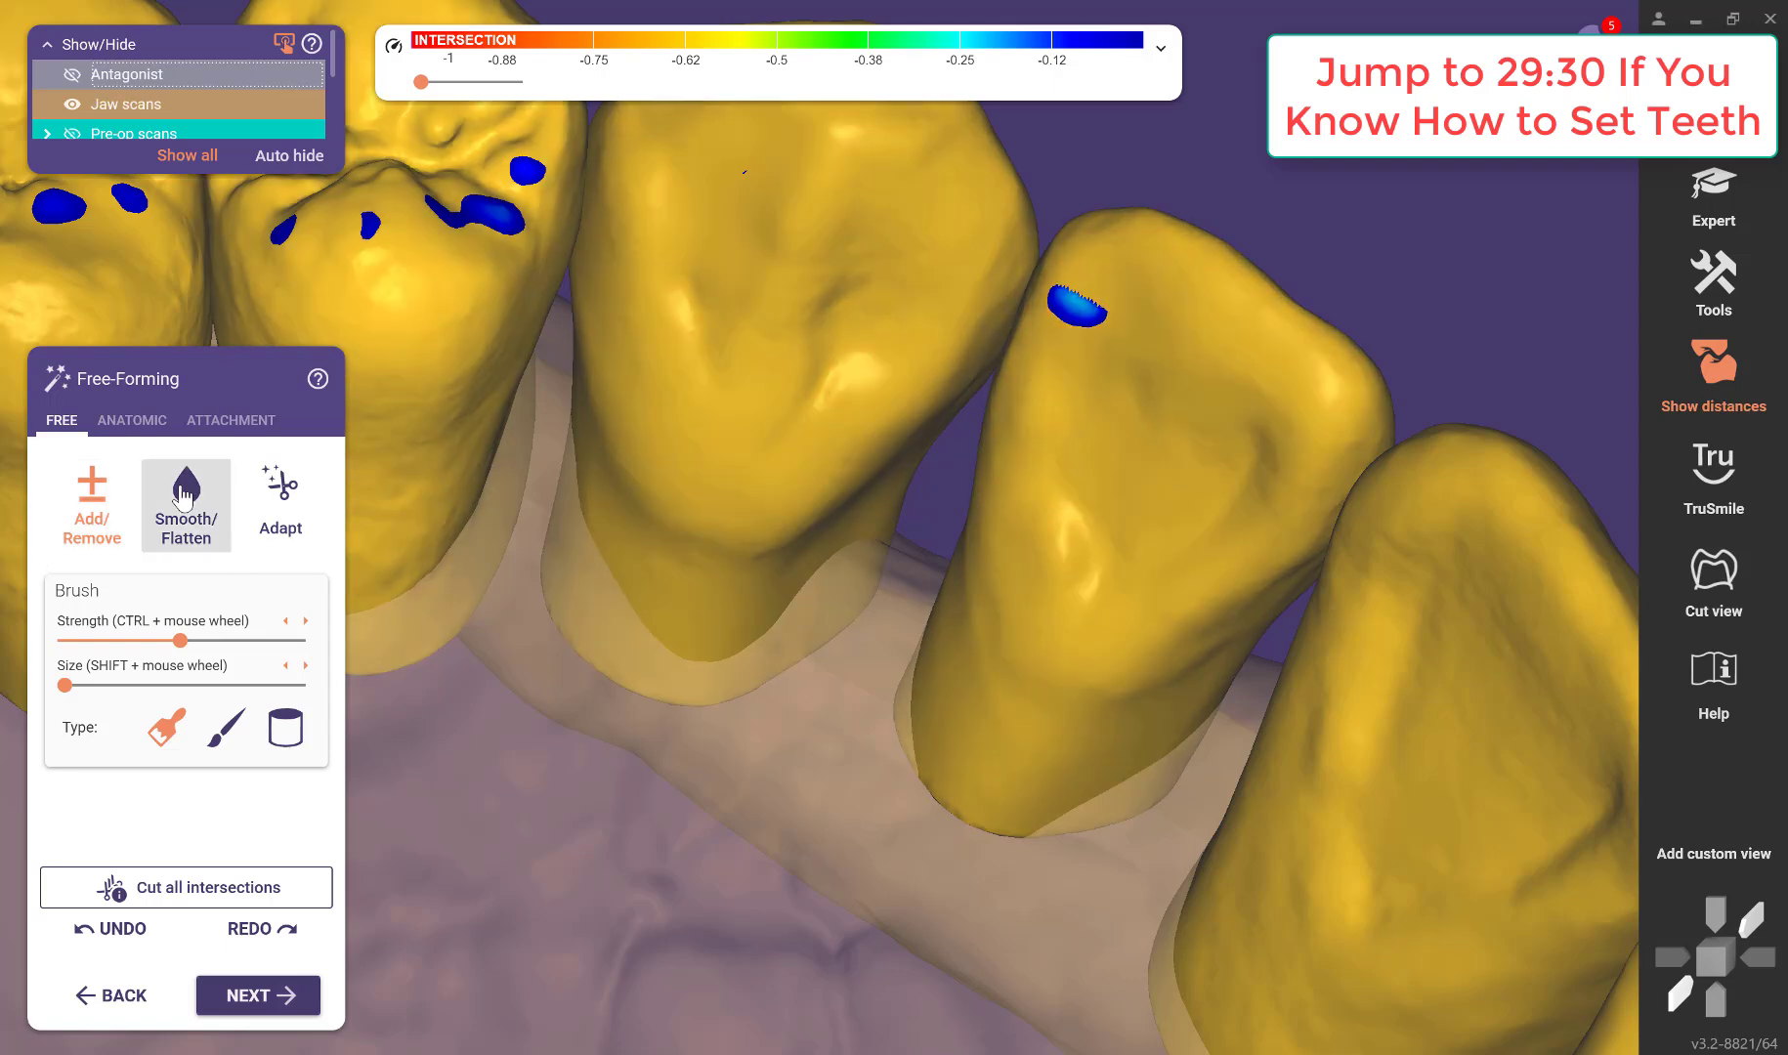
Examine the remaining intersections across the whole upper arch and view the teeth from the gingival side.
{"action": "scroll", "coordinate": [1070, 328], "scroll_direction": "down", "scroll_amount": 5}
{"action": "right_click_drag", "start_coordinate": [1016, 626], "coordinate": [915, 593]}
{"action": "scroll", "coordinate": [974, 694], "scroll_direction": "down", "scroll_amount": 5}
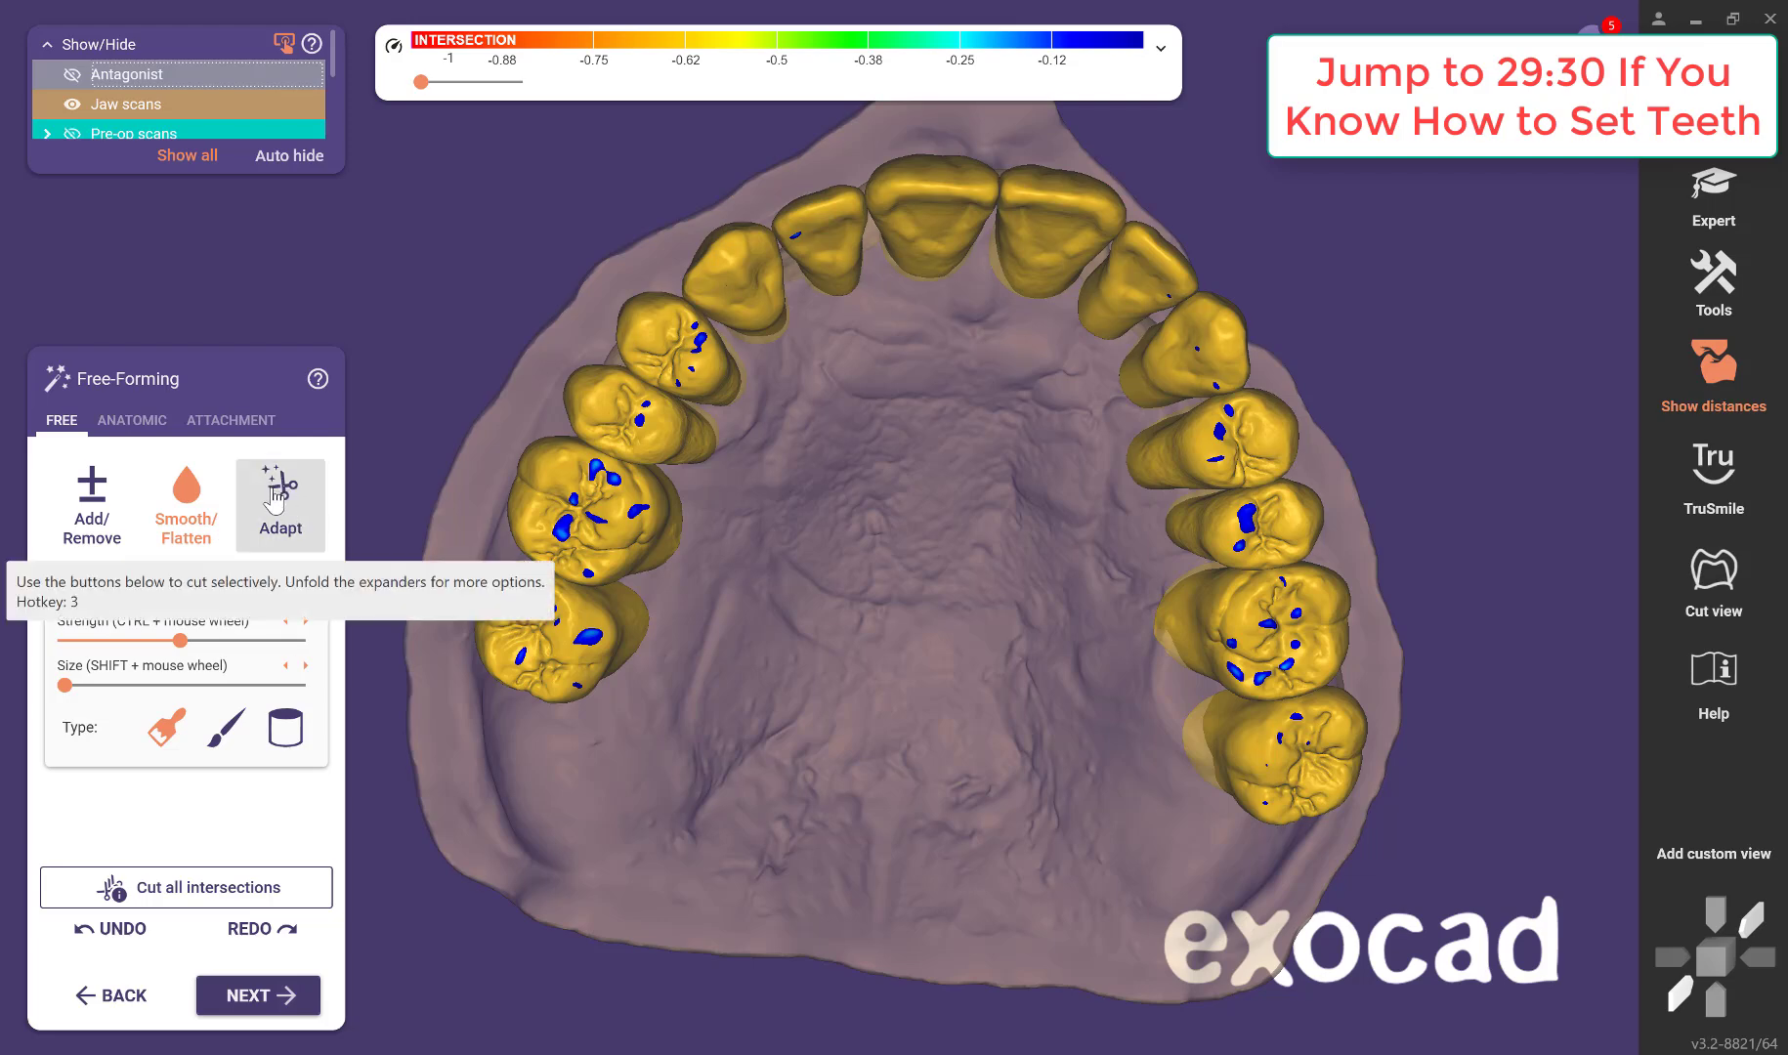
{"action": "scroll", "coordinate": [909, 576], "scroll_direction": "down", "scroll_amount": 5}
{"action": "right_click_drag", "start_coordinate": [918, 600], "coordinate": [918, 596]}
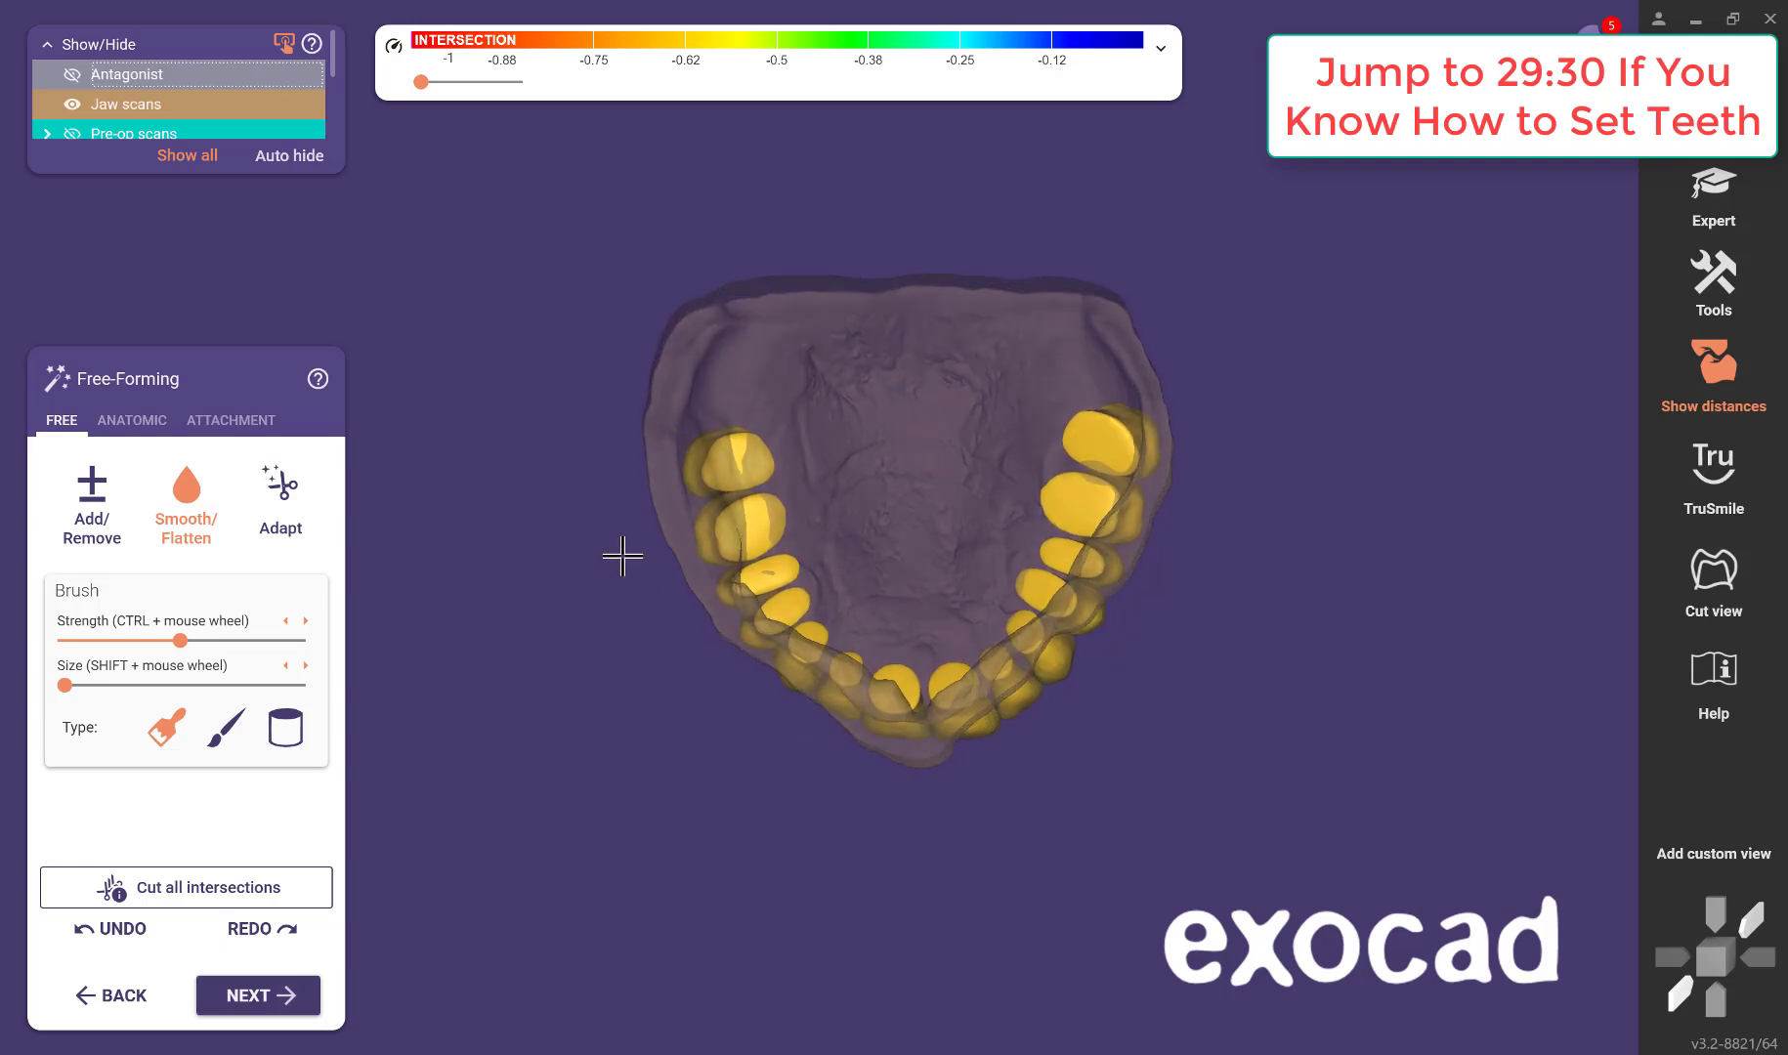
Hide the jaw scans and inspect the exposed gingival bases of all the upper teeth.
{"action": "scroll", "coordinate": [625, 549], "scroll_direction": "up", "scroll_amount": 3}
{"action": "scroll", "coordinate": [658, 540], "scroll_direction": "down", "scroll_amount": 1}
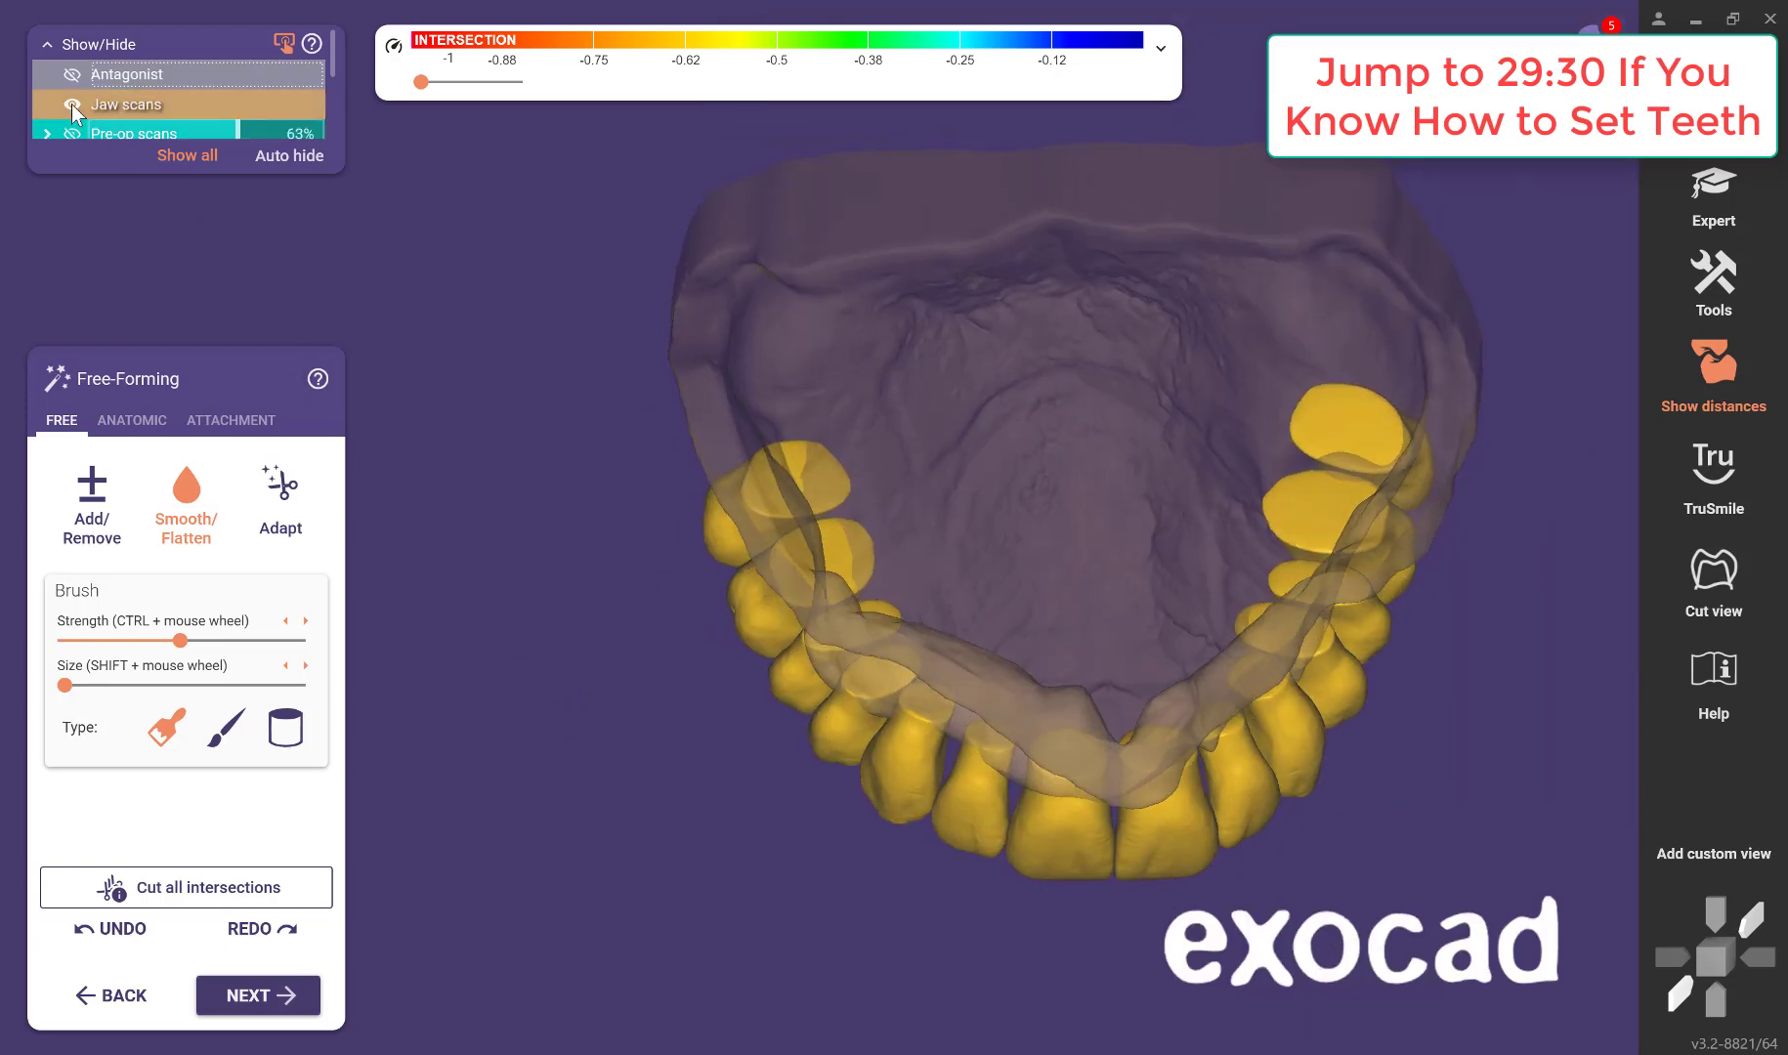
{"action": "left_click", "coordinate": [71, 104]}
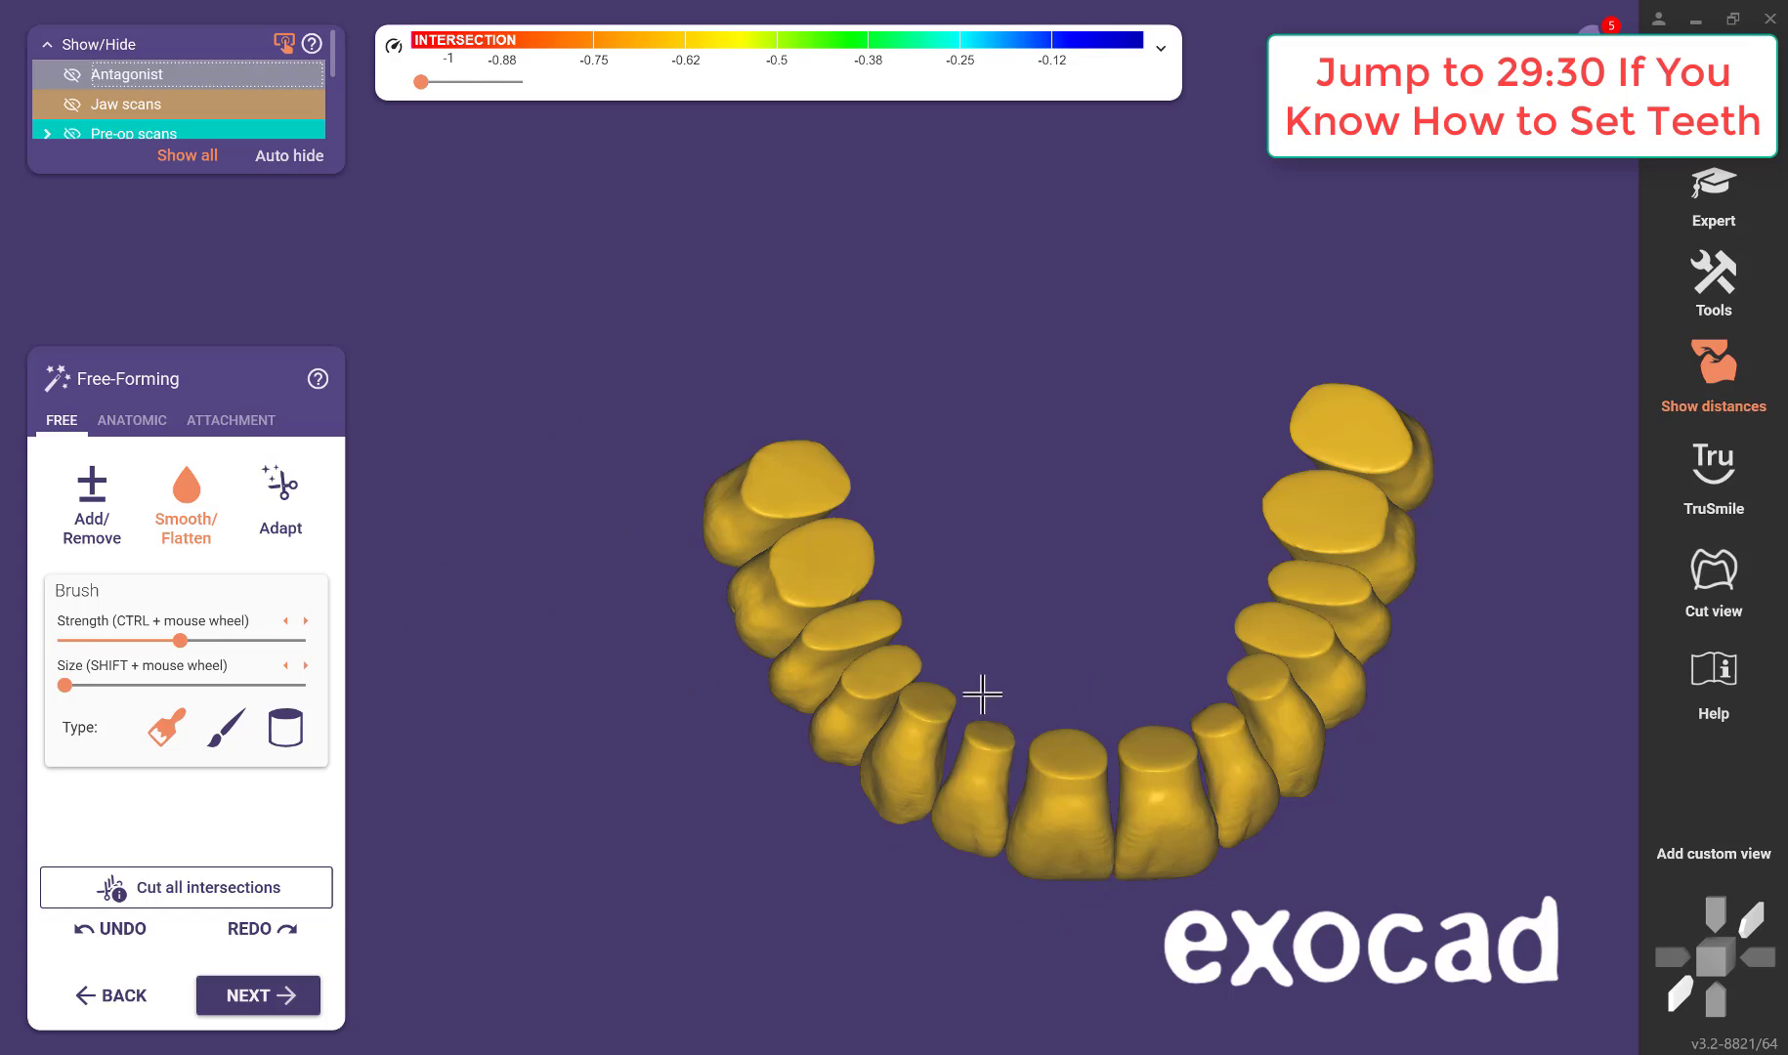
{"action": "scroll", "coordinate": [985, 695], "scroll_direction": "up", "scroll_amount": 4}
{"action": "right_click_drag", "start_coordinate": [993, 659], "coordinate": [966, 661]}
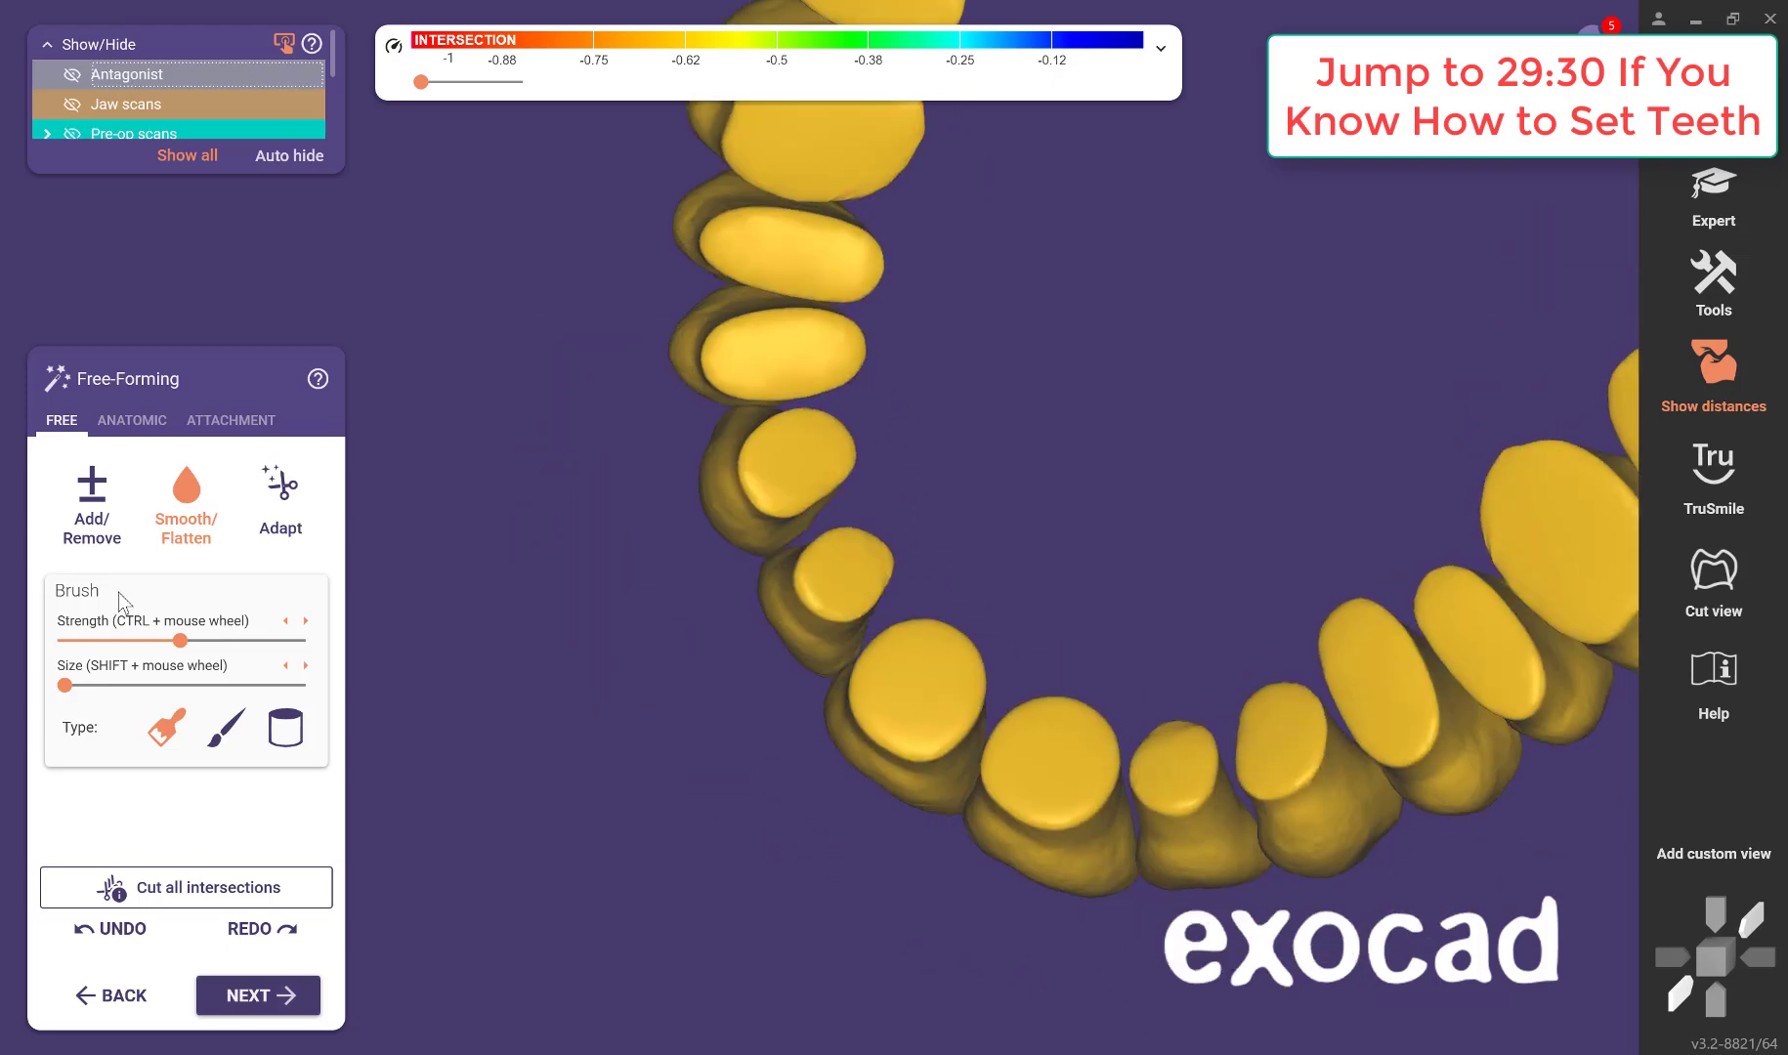
{"action": "scroll", "coordinate": [875, 680], "scroll_direction": "down", "scroll_amount": 4}
{"action": "right_click_drag", "start_coordinate": [841, 801], "coordinate": [836, 819]}
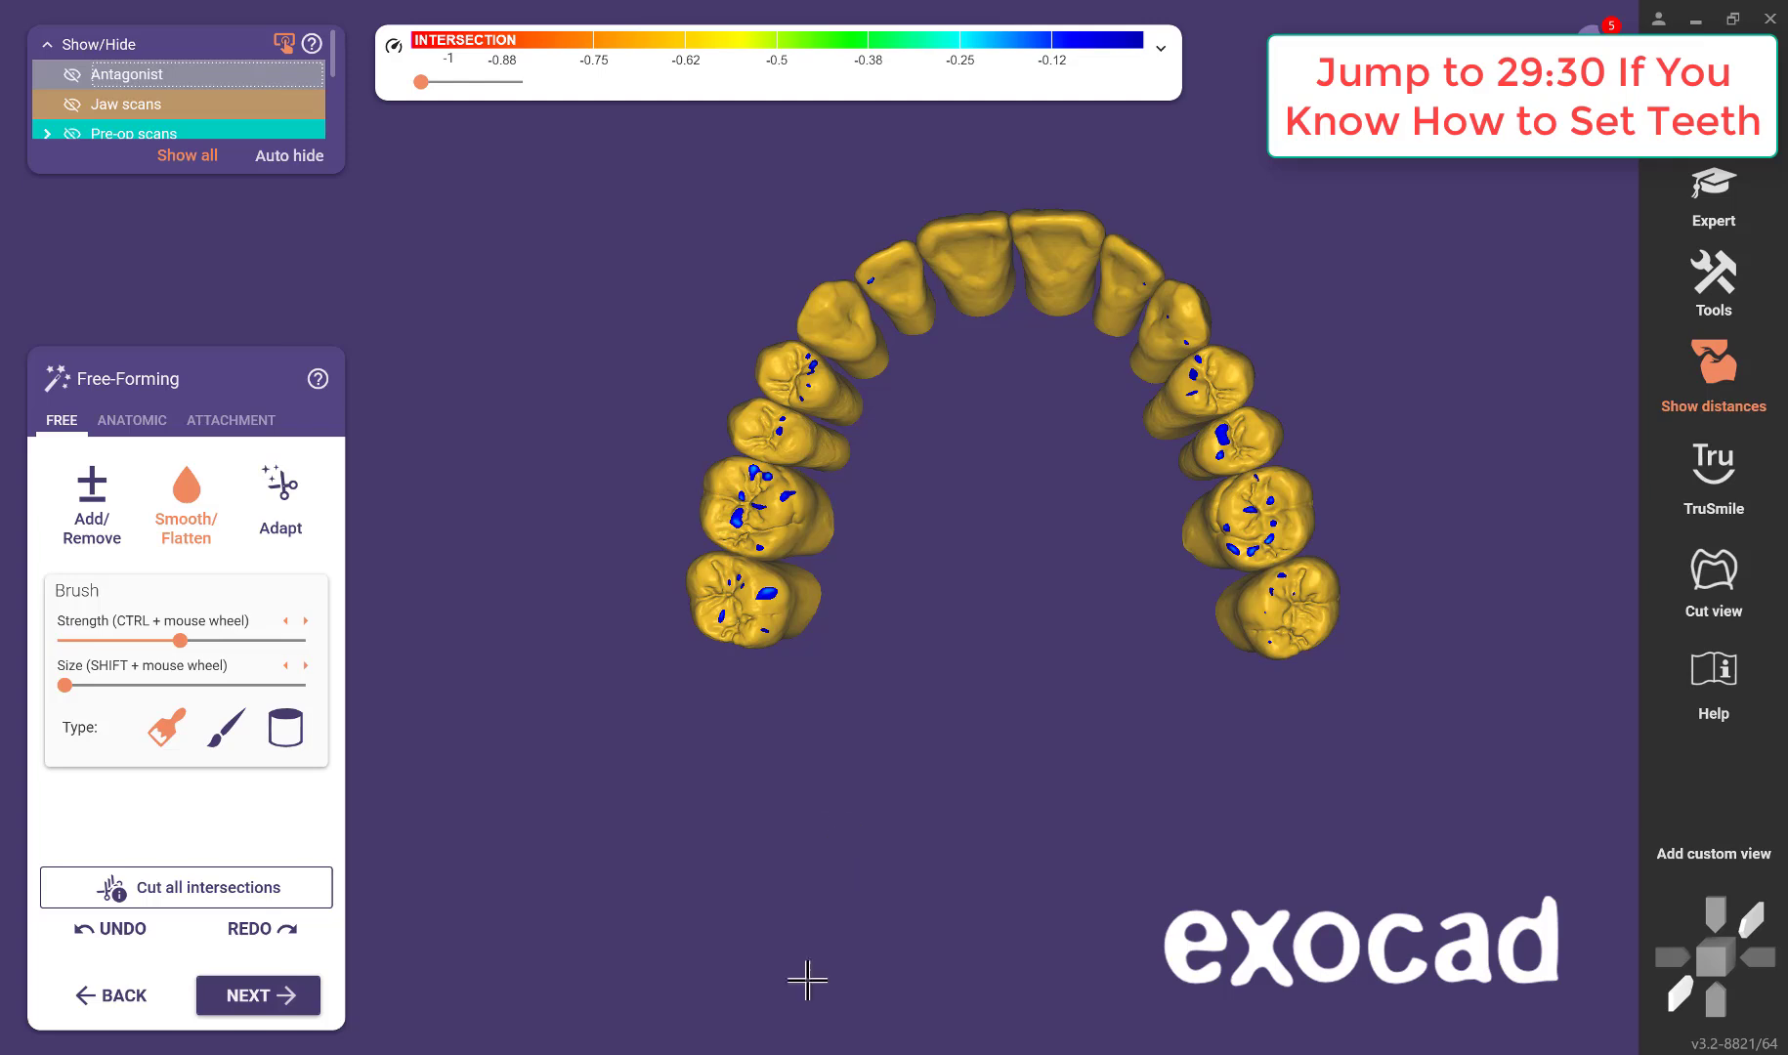
{"action": "mouse_move", "coordinate": [786, 1053]}
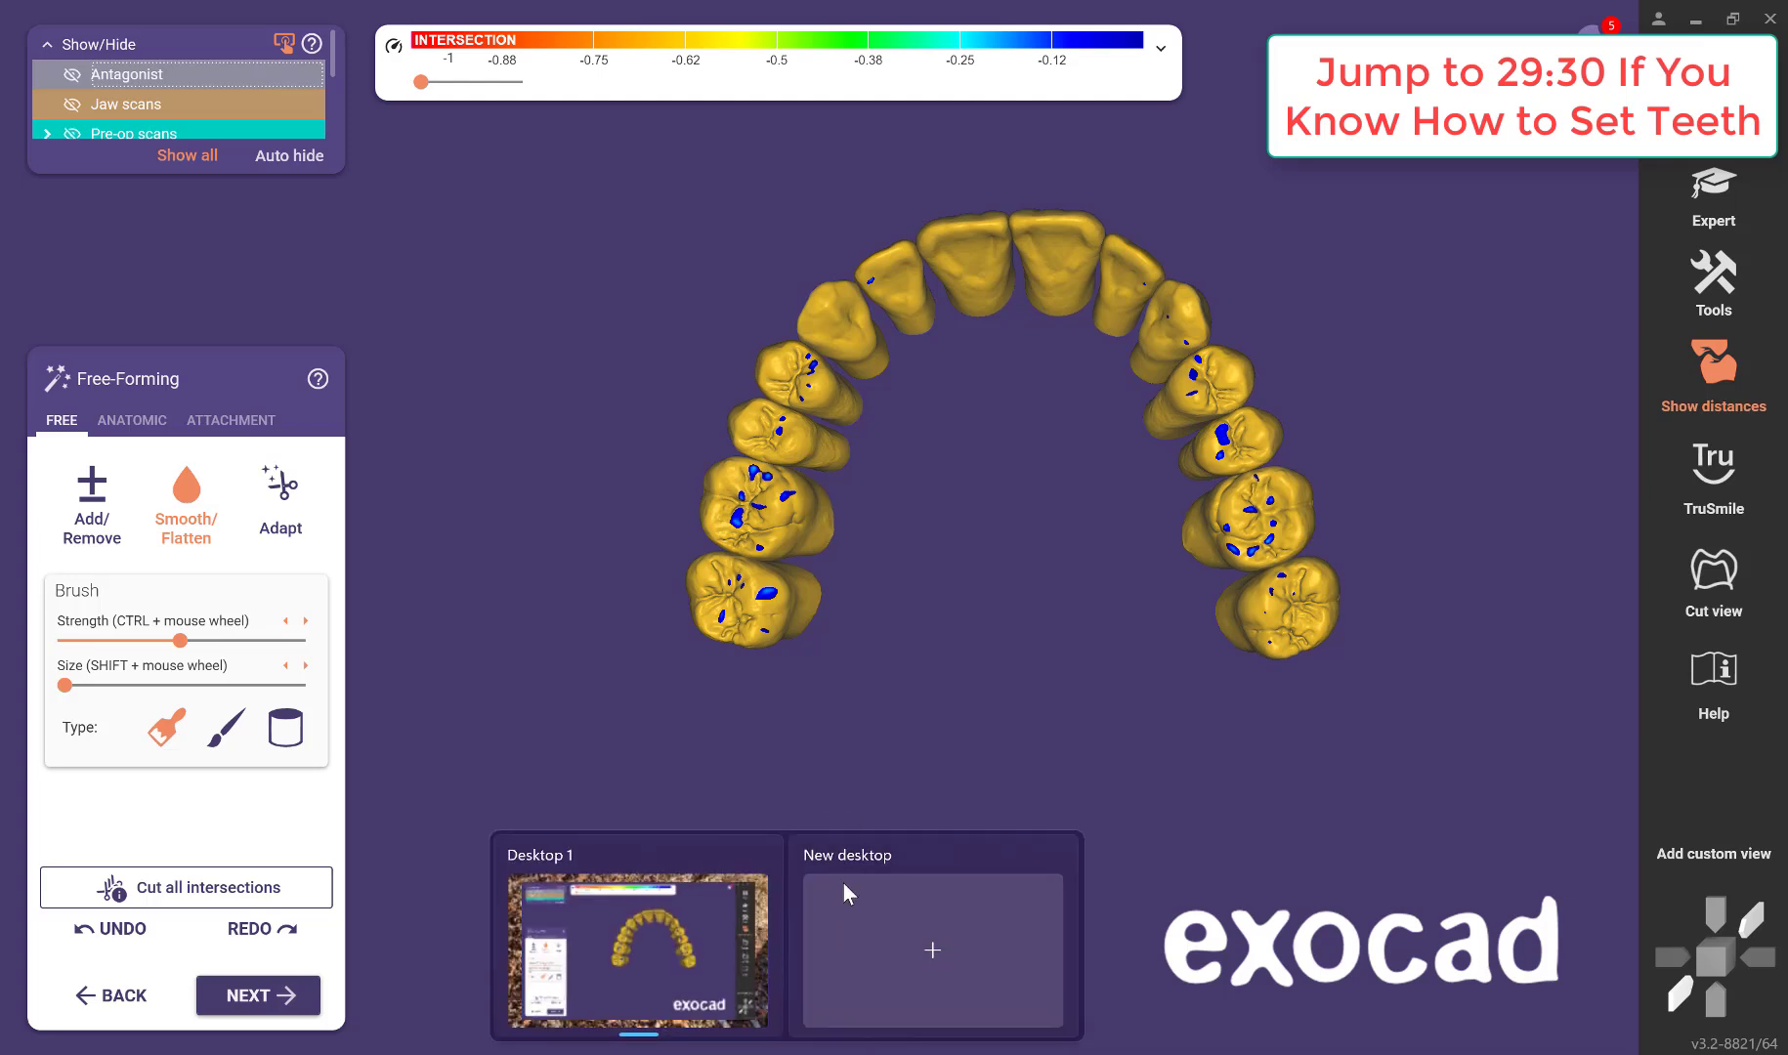
{"action": "right_click_drag", "start_coordinate": [943, 625], "coordinate": [947, 616]}
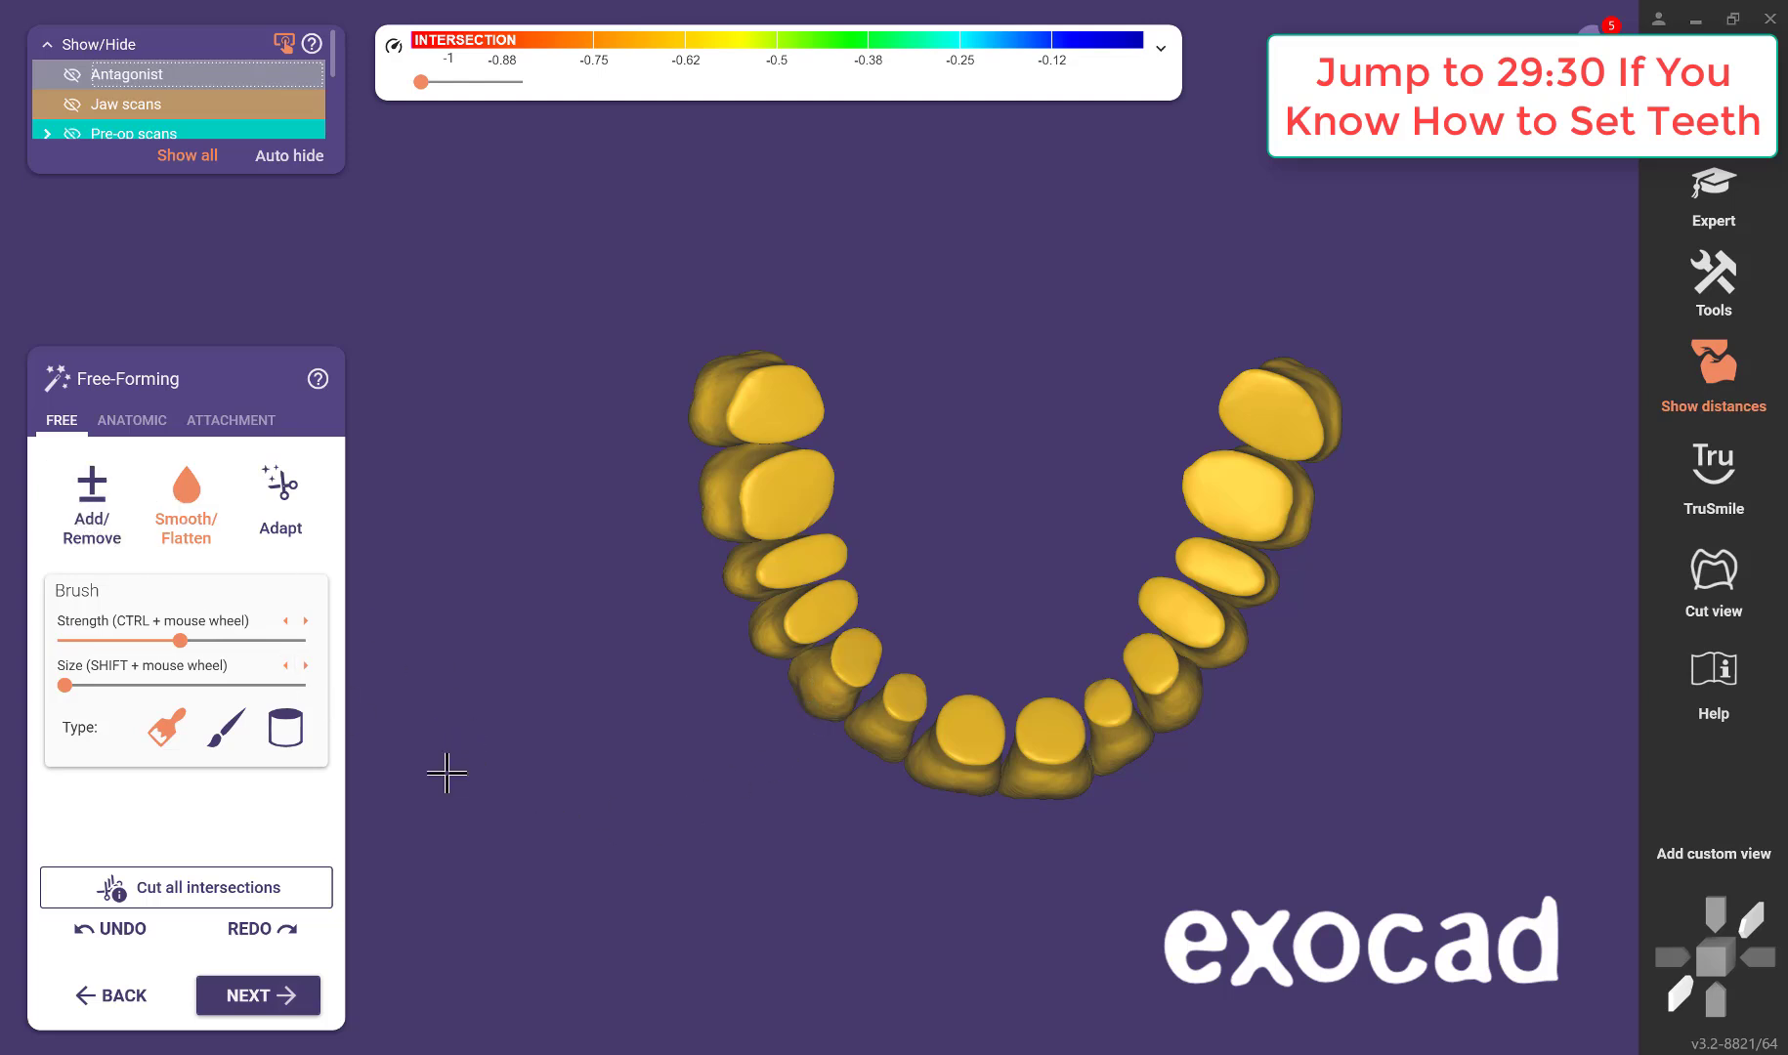
Enlarge the Smooth/Flatten brush, raise its strength to maximum, and round off the gingival base of the upper right second molar.
{"action": "left_click_drag", "start_coordinate": [70, 685], "coordinate": [194, 685]}
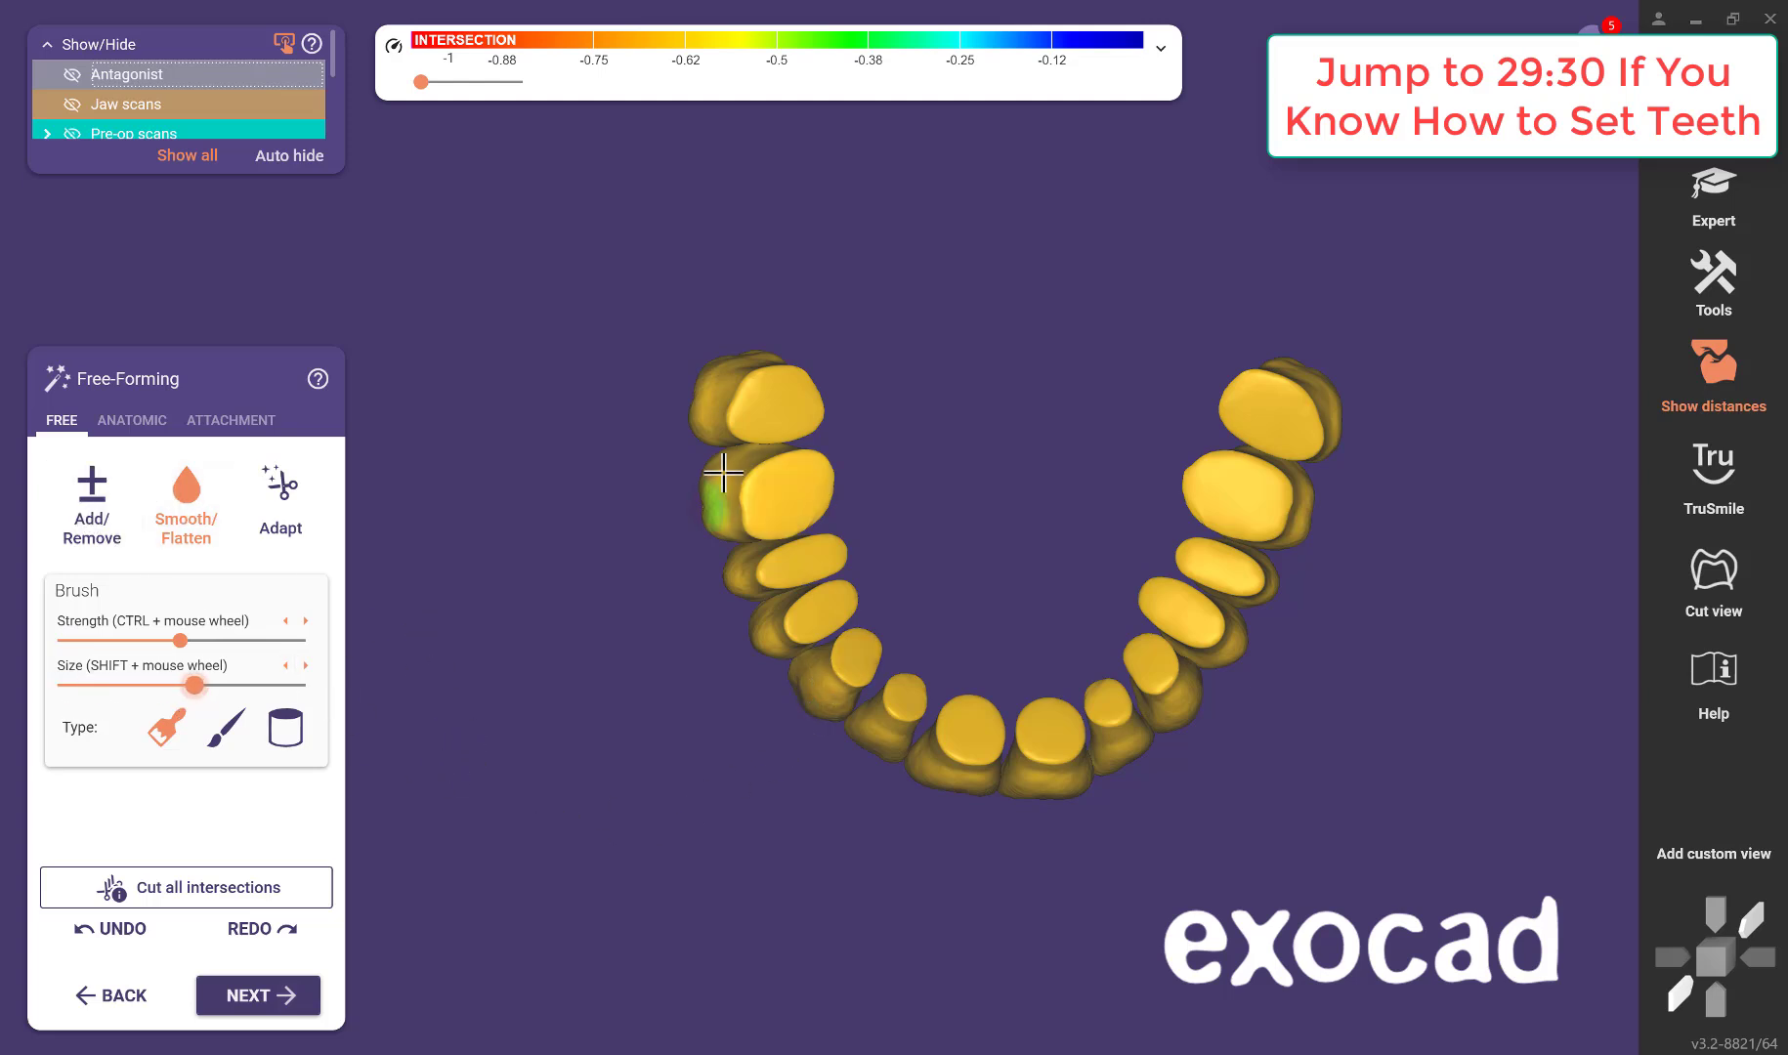
{"action": "scroll", "coordinate": [723, 473], "scroll_direction": "up", "scroll_amount": 3}
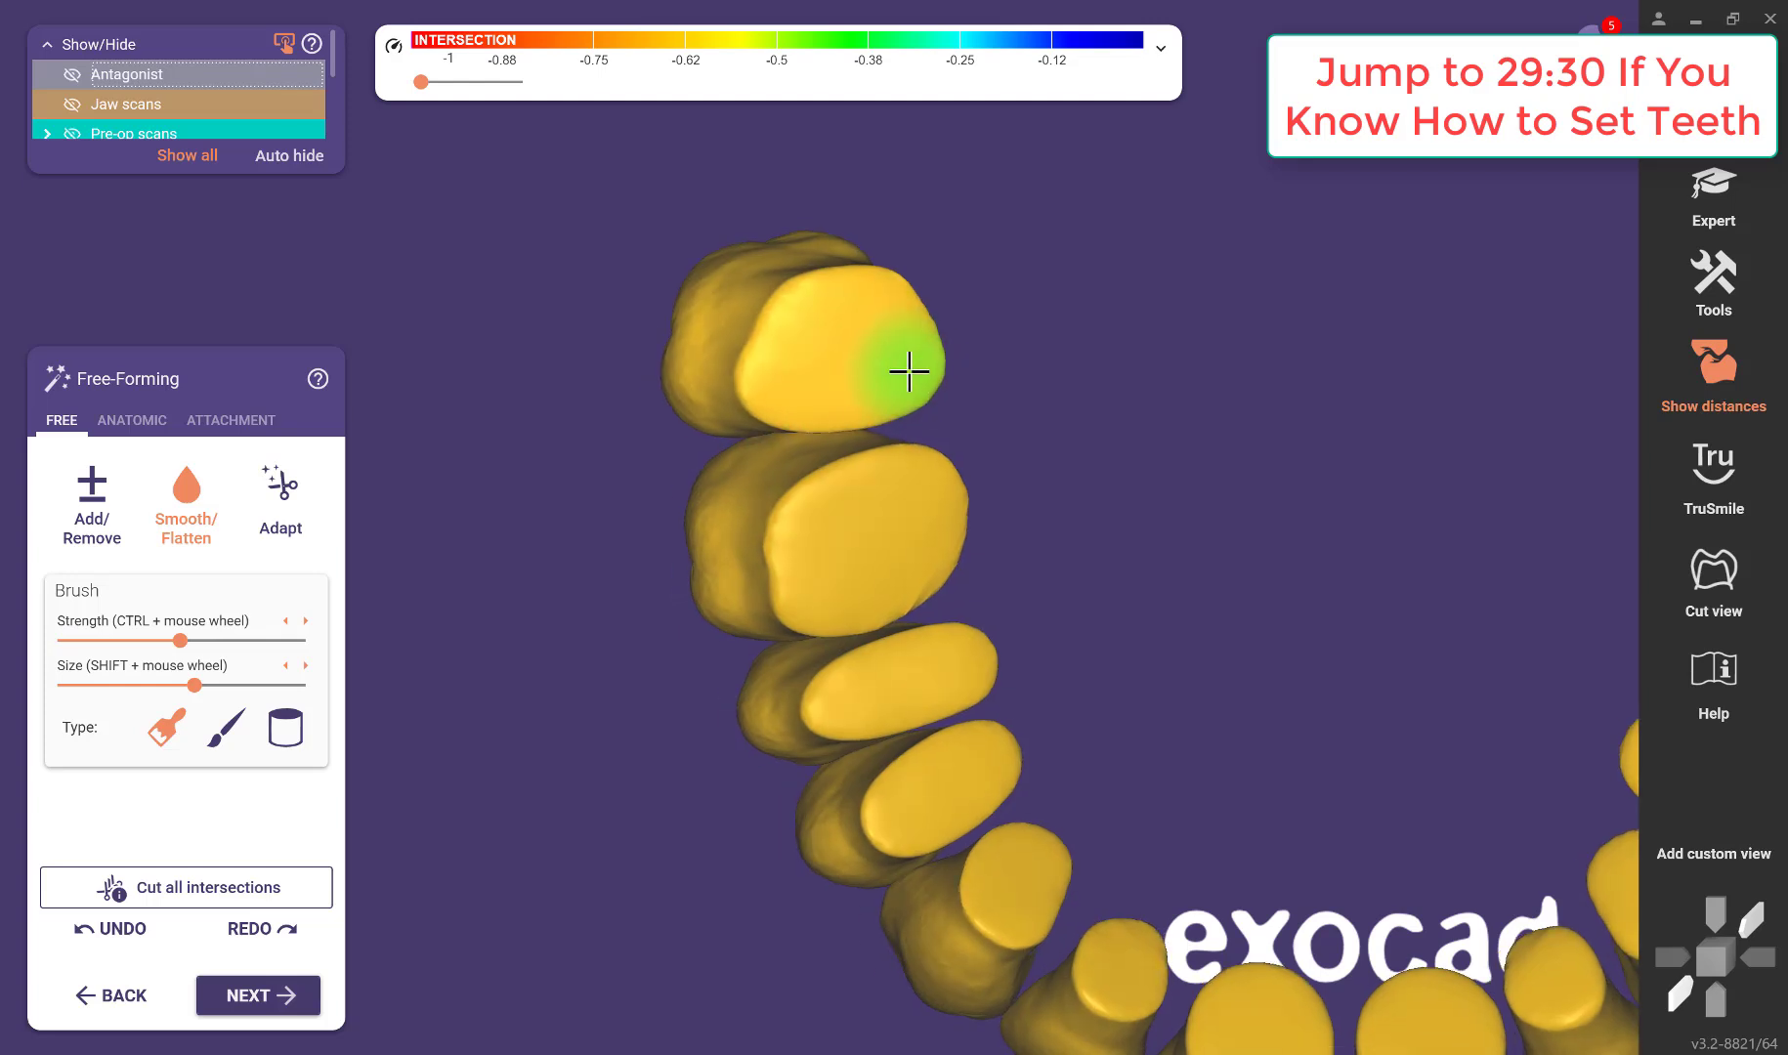
{"action": "right_click_drag", "start_coordinate": [909, 371], "coordinate": [922, 361]}
{"action": "mouse_move", "coordinate": [924, 351]}
{"action": "left_mouse_down"}
{"action": "mouse_move", "coordinate": [906, 300]}
{"action": "mouse_move", "coordinate": [919, 365]}
{"action": "mouse_move", "coordinate": [806, 397]}
{"action": "mouse_move", "coordinate": [787, 349]}
{"action": "mouse_move", "coordinate": [846, 287]}
{"action": "mouse_move", "coordinate": [898, 320]}
{"action": "mouse_move", "coordinate": [814, 387]}
{"action": "mouse_move", "coordinate": [842, 388]}
{"action": "mouse_move", "coordinate": [898, 312]}
{"action": "mouse_move", "coordinate": [767, 391]}
{"action": "left_mouse_up"}
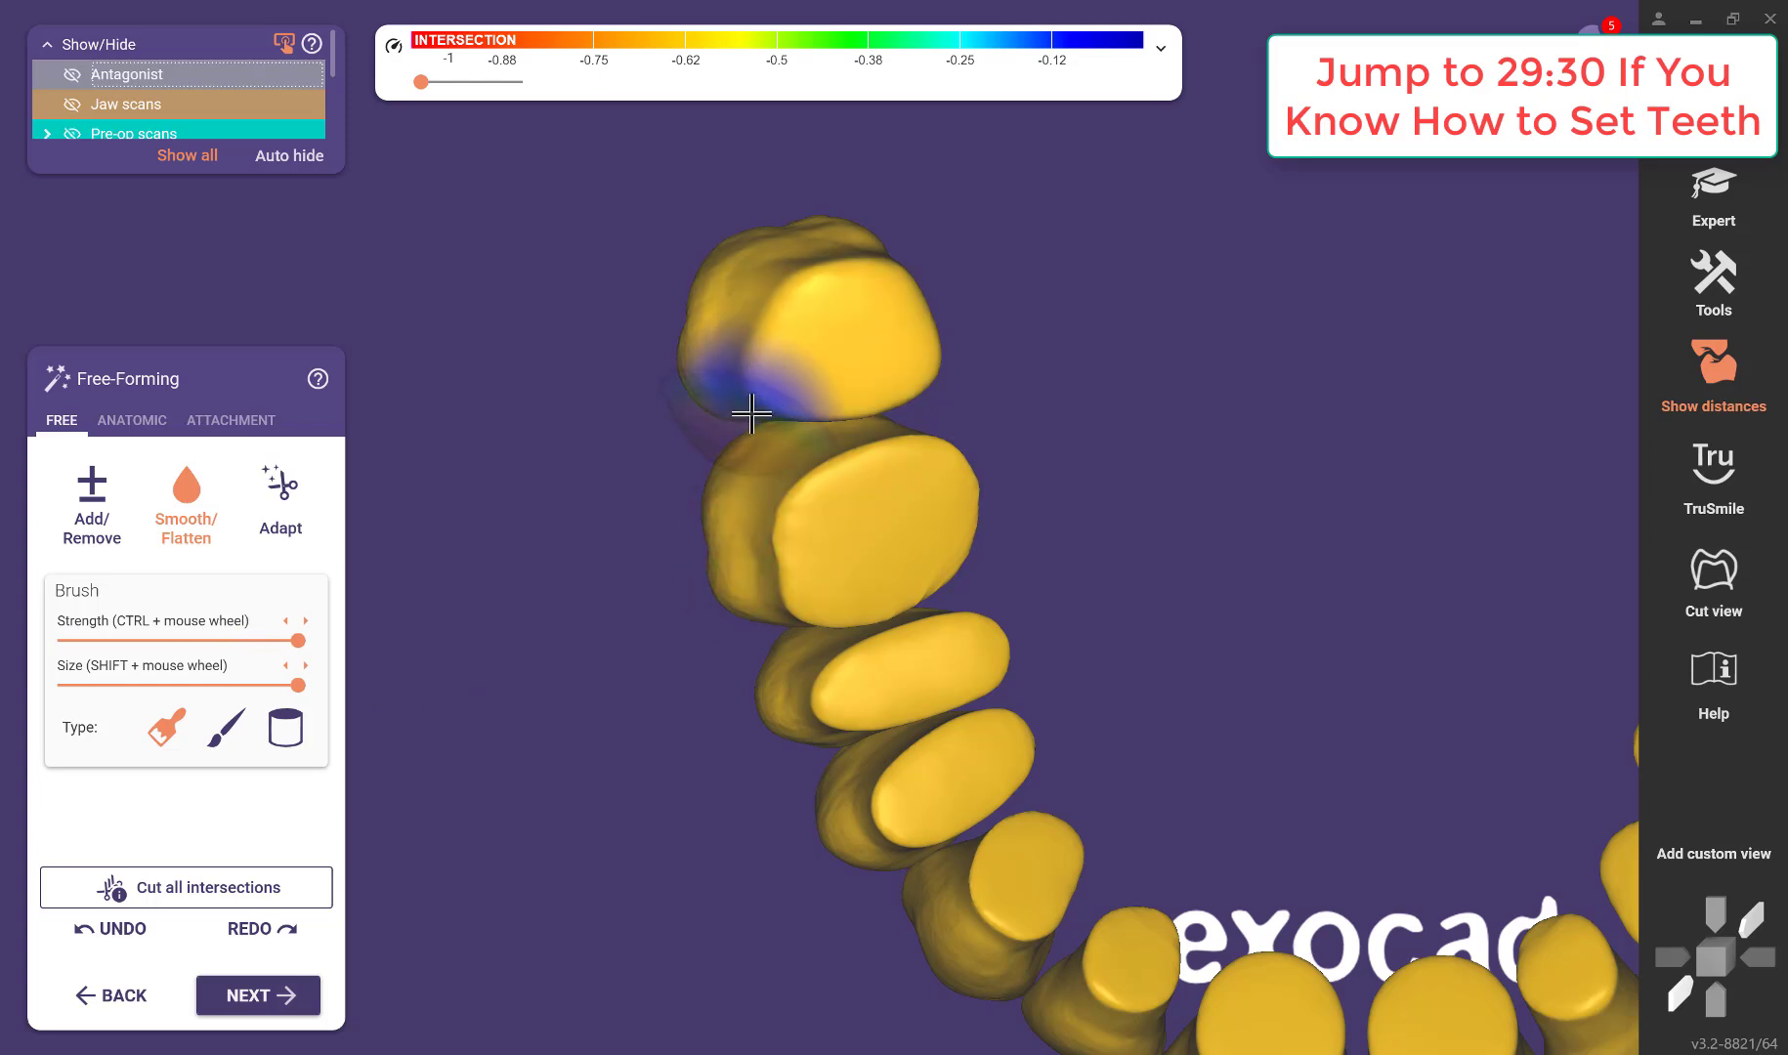
{"action": "scroll", "coordinate": [744, 414], "scroll_direction": "up", "scroll_amount": 2, "text": "ctrl"}
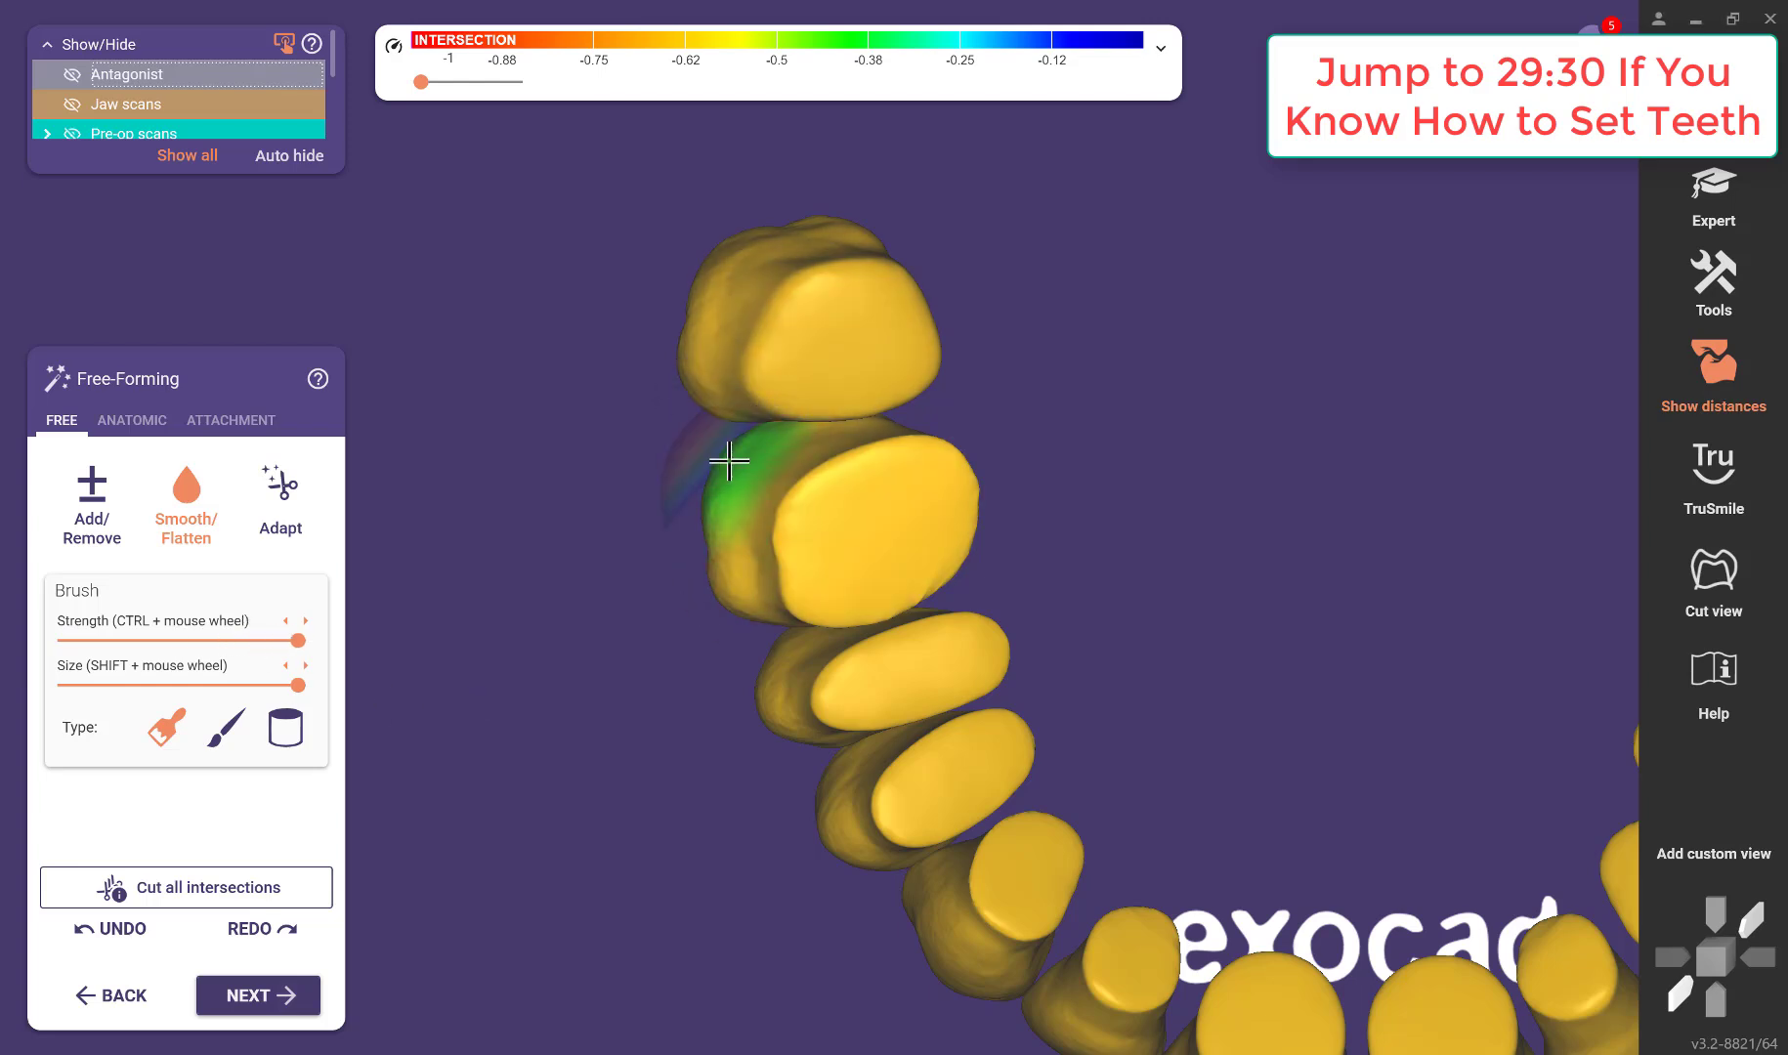
{"action": "mouse_move", "coordinate": [922, 351]}
{"action": "left_mouse_down"}
{"action": "mouse_move", "coordinate": [895, 304]}
{"action": "mouse_move", "coordinate": [802, 335]}
{"action": "mouse_move", "coordinate": [912, 376]}
{"action": "mouse_move", "coordinate": [862, 319]}
{"action": "mouse_move", "coordinate": [806, 368]}
{"action": "mouse_move", "coordinate": [841, 341]}
{"action": "mouse_move", "coordinate": [903, 344]}
{"action": "mouse_move", "coordinate": [898, 312]}
{"action": "left_mouse_up"}
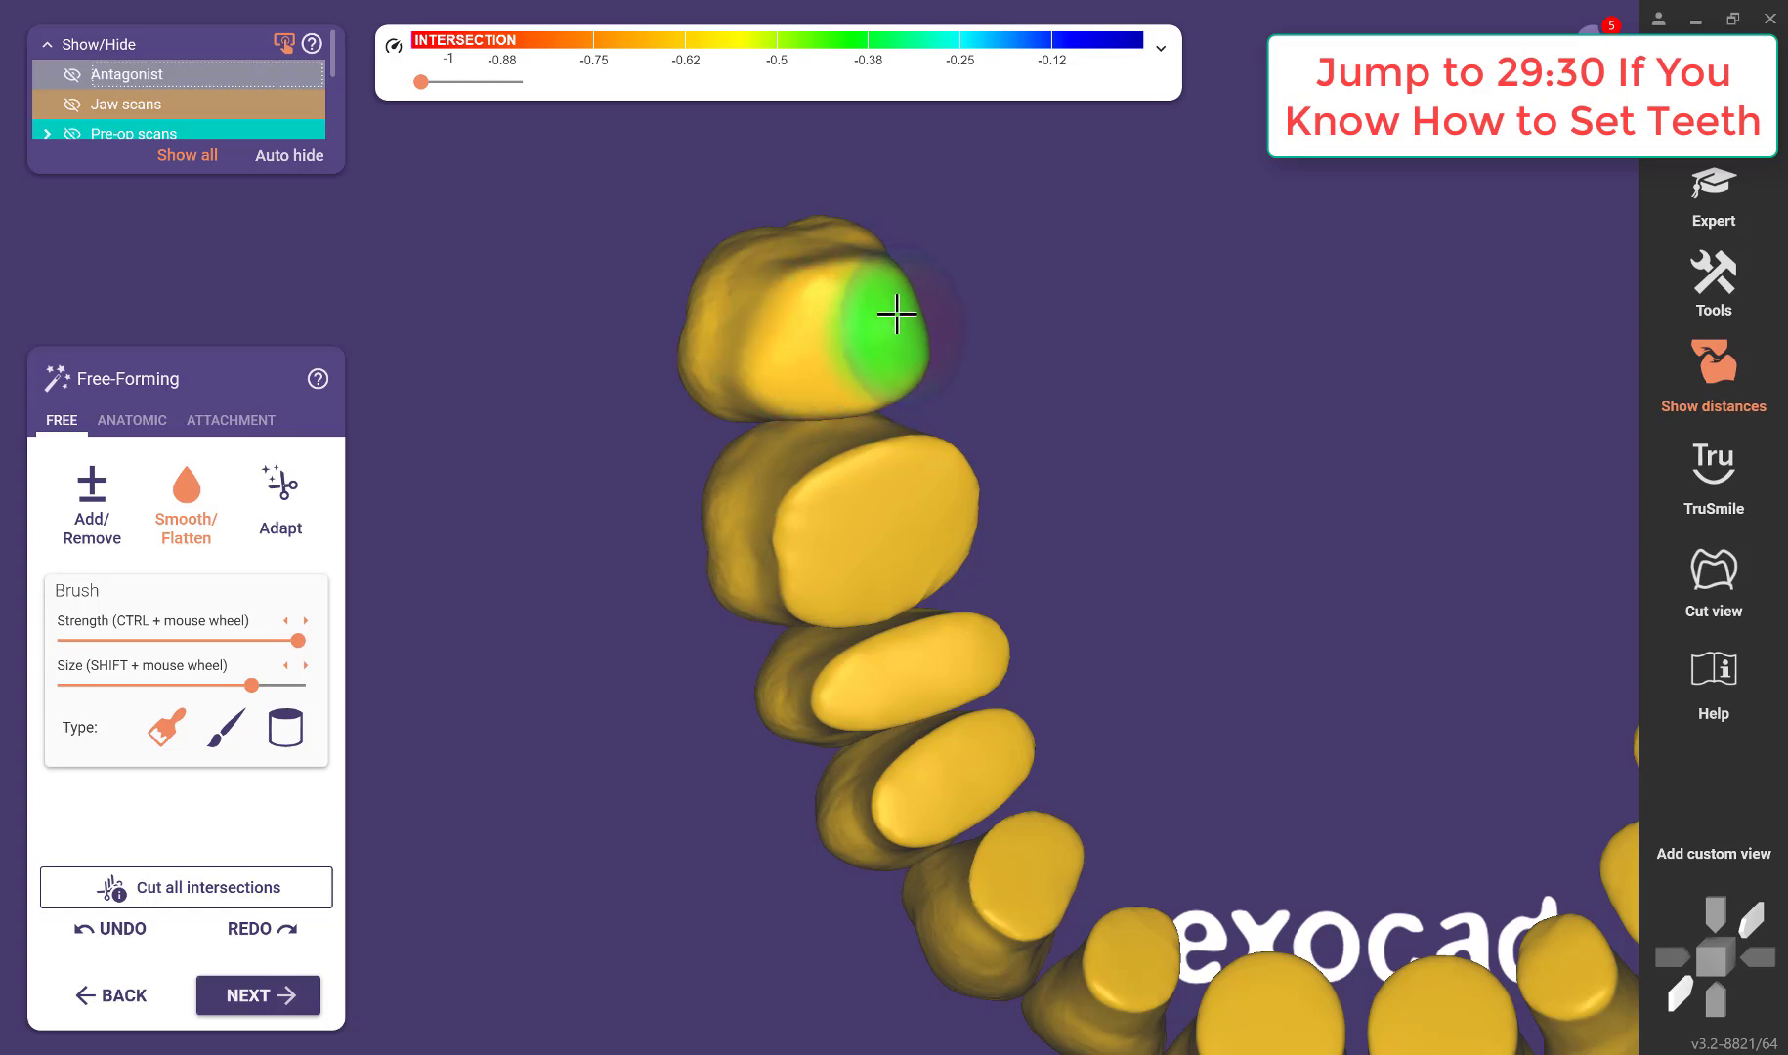
Smooth the gingival bases of the remaining teeth, from the upper right first molar around to the upper left second molar.
{"action": "scroll", "coordinate": [1289, 471], "scroll_direction": "down", "scroll_amount": 5}
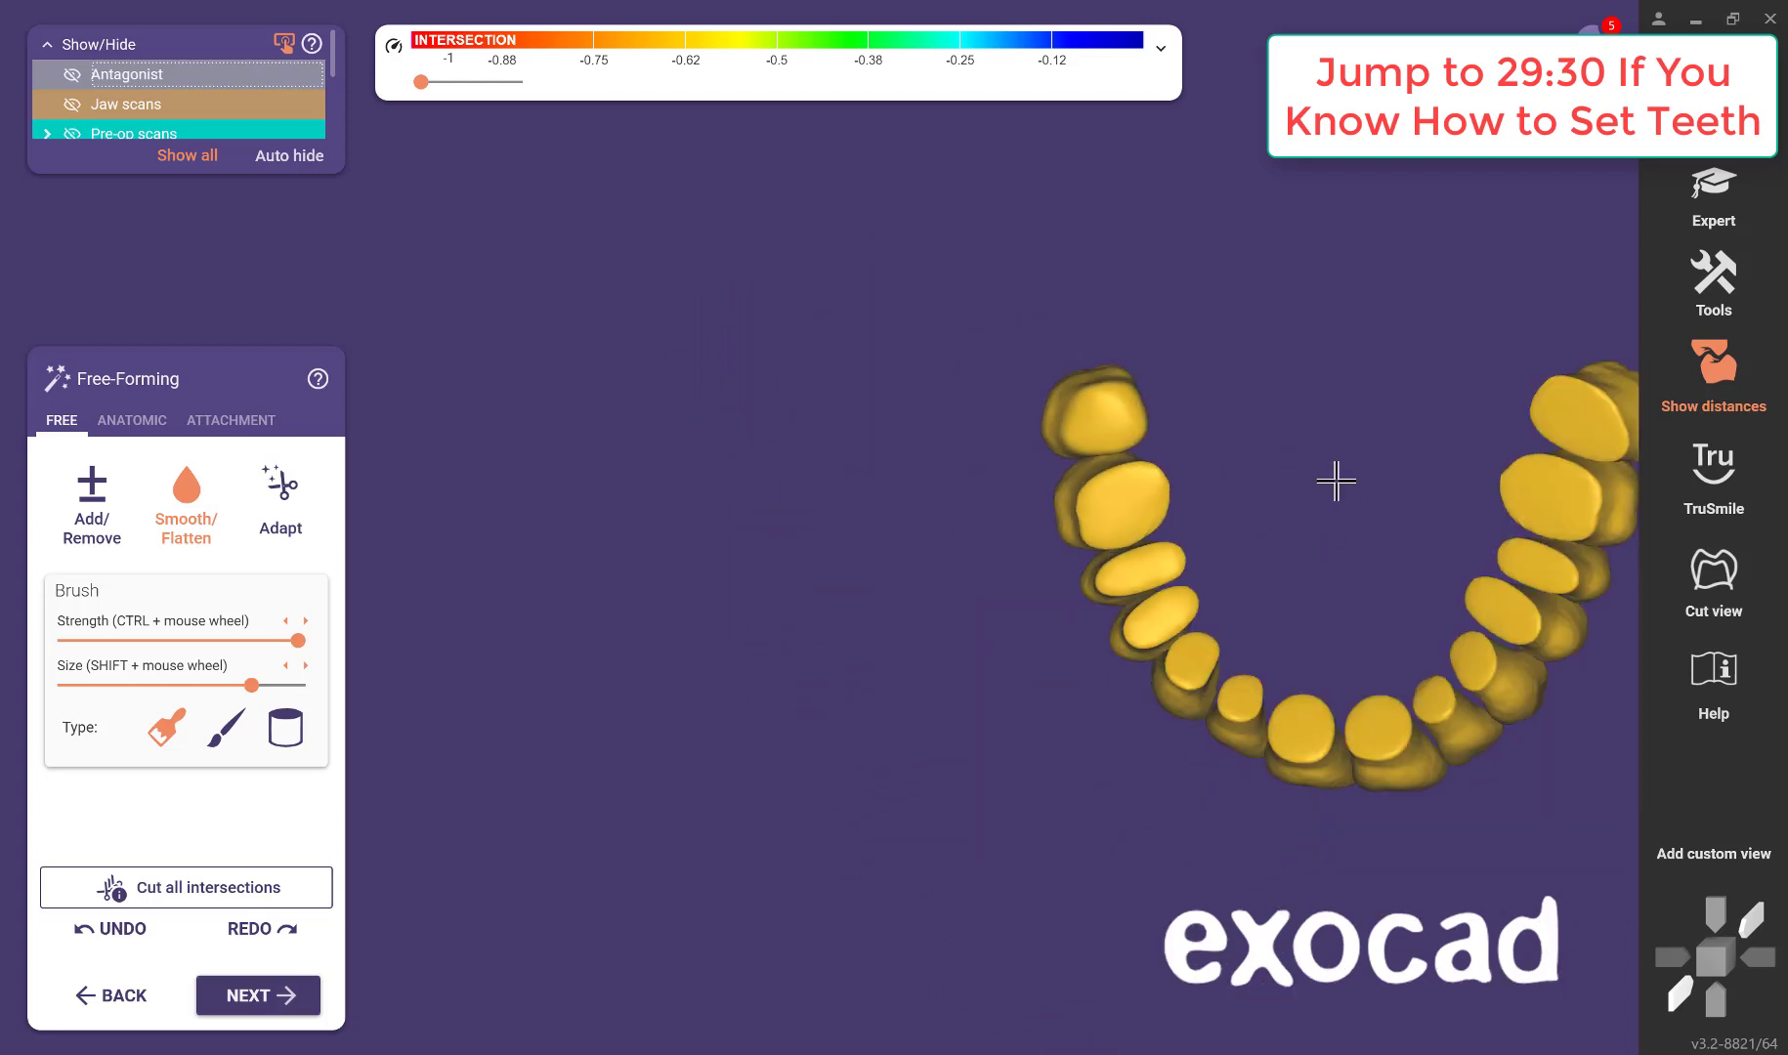
{"action": "right_click_drag", "start_coordinate": [1336, 481], "coordinate": [946, 526]}
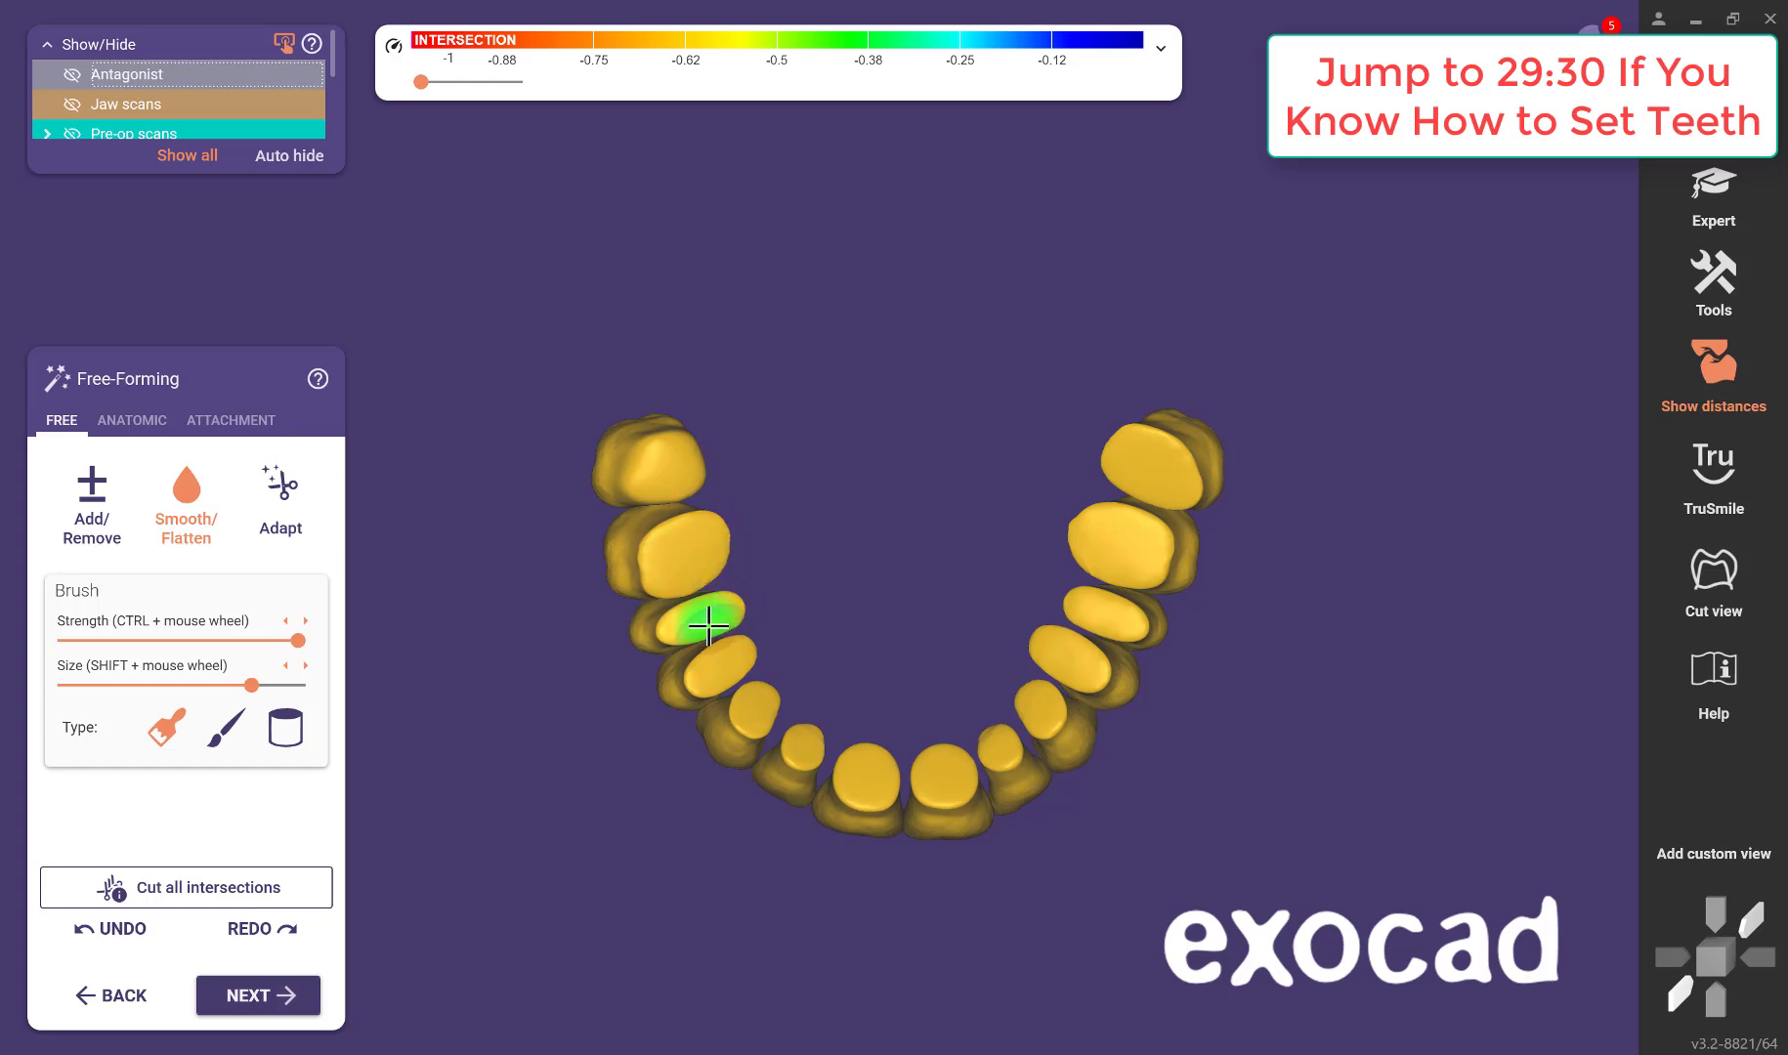
{"action": "scroll", "coordinate": [708, 625], "scroll_direction": "up", "scroll_amount": 4}
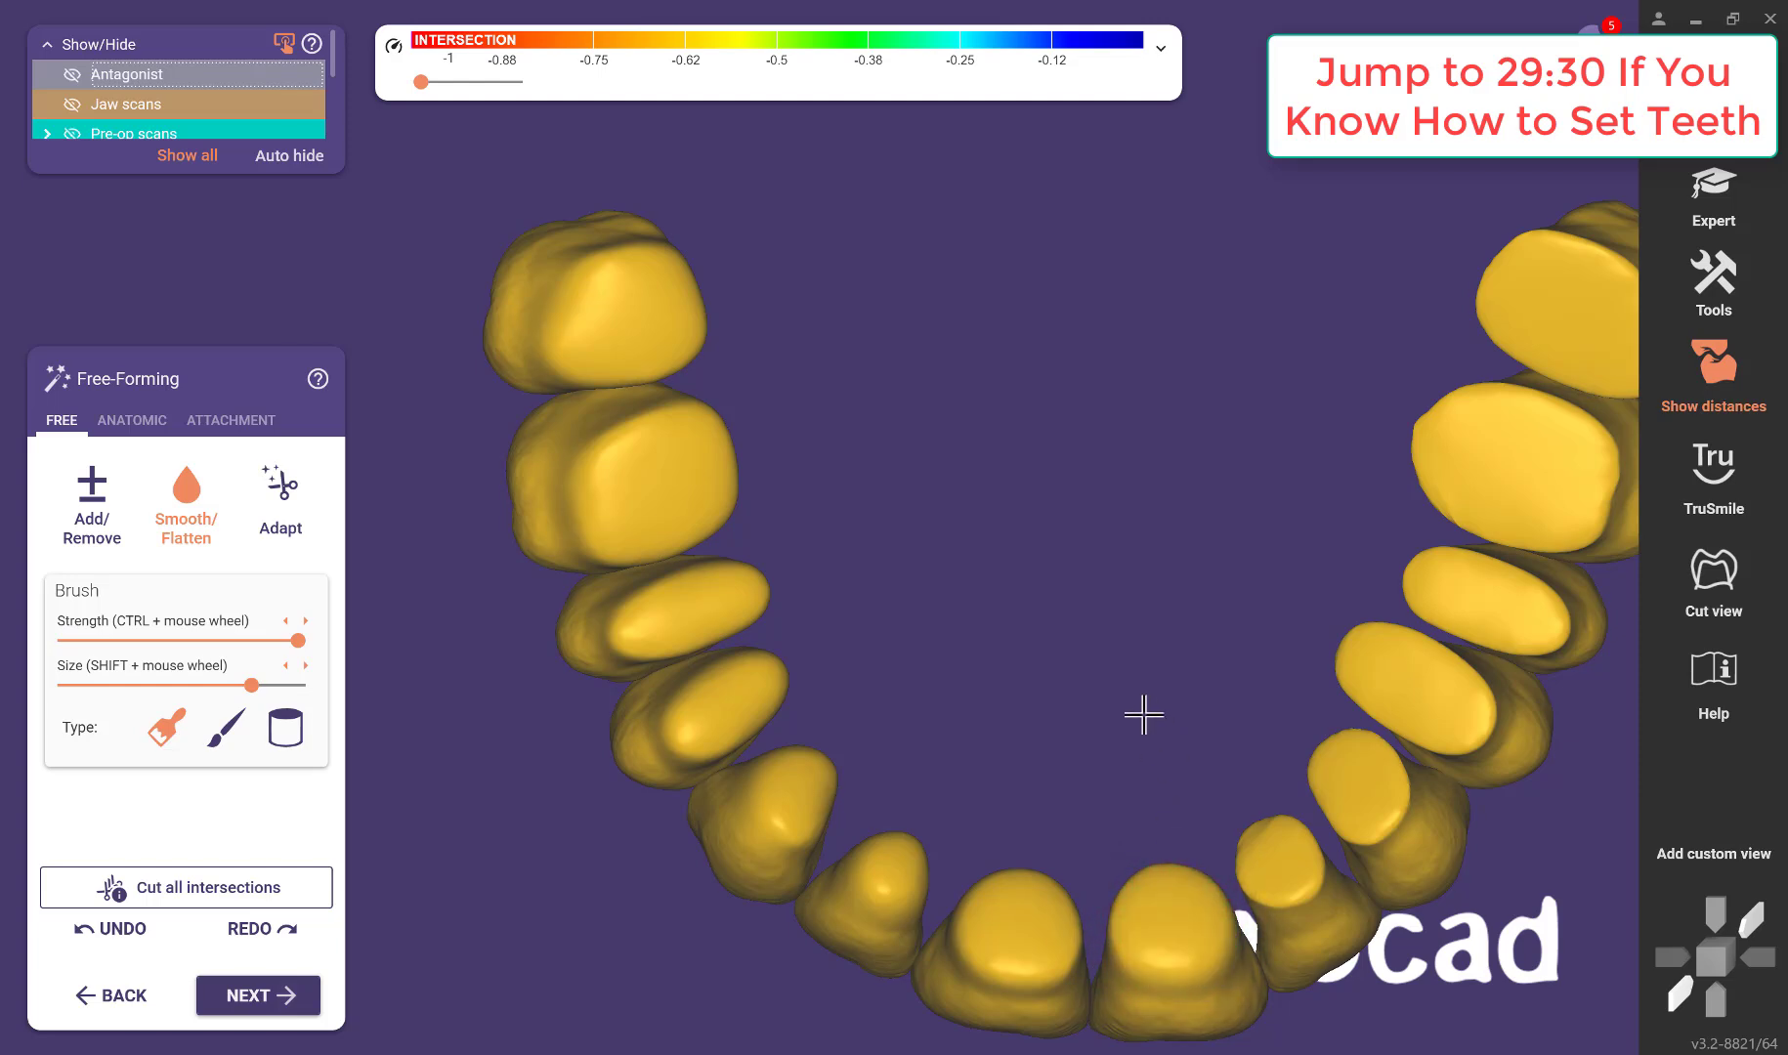
{"action": "mouse_move", "coordinate": [1129, 649]}
{"action": "middle_mouse_down"}
{"action": "mouse_move", "coordinate": [950, 538]}
{"action": "mouse_move", "coordinate": [814, 530]}
{"action": "middle_mouse_up"}
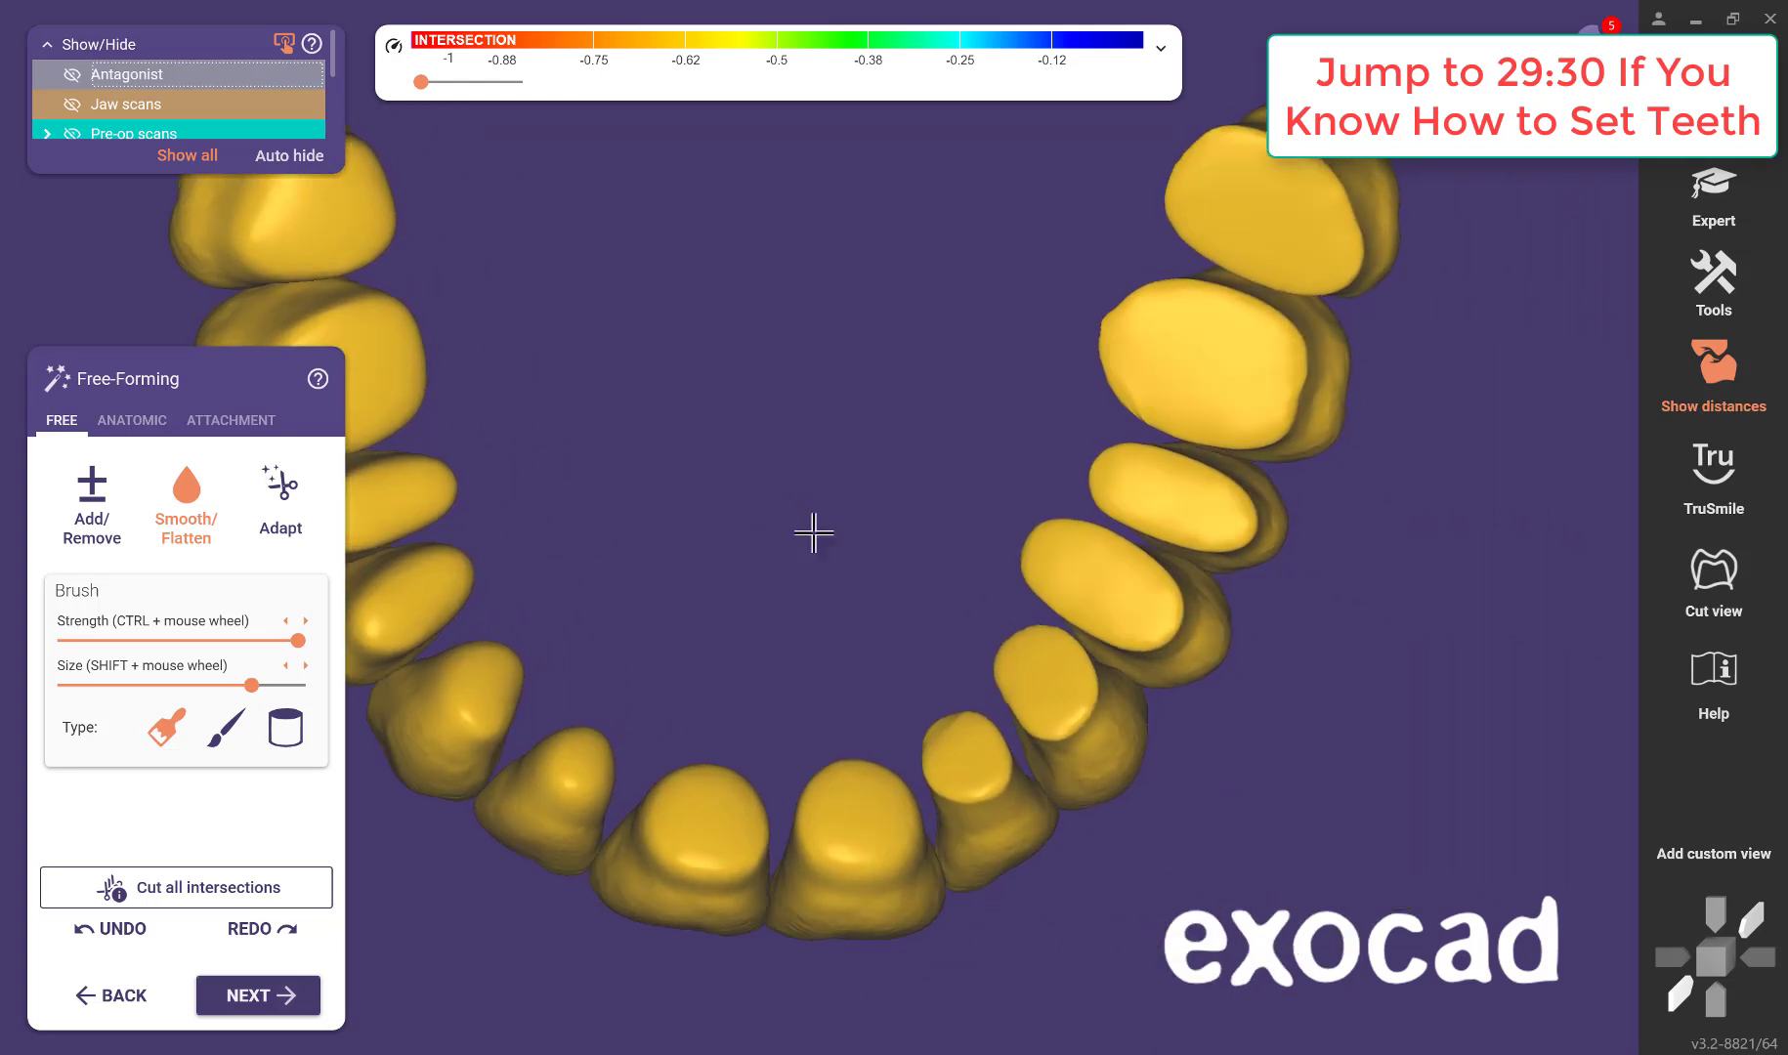
{"action": "right_click_drag", "start_coordinate": [794, 596], "coordinate": [798, 602]}
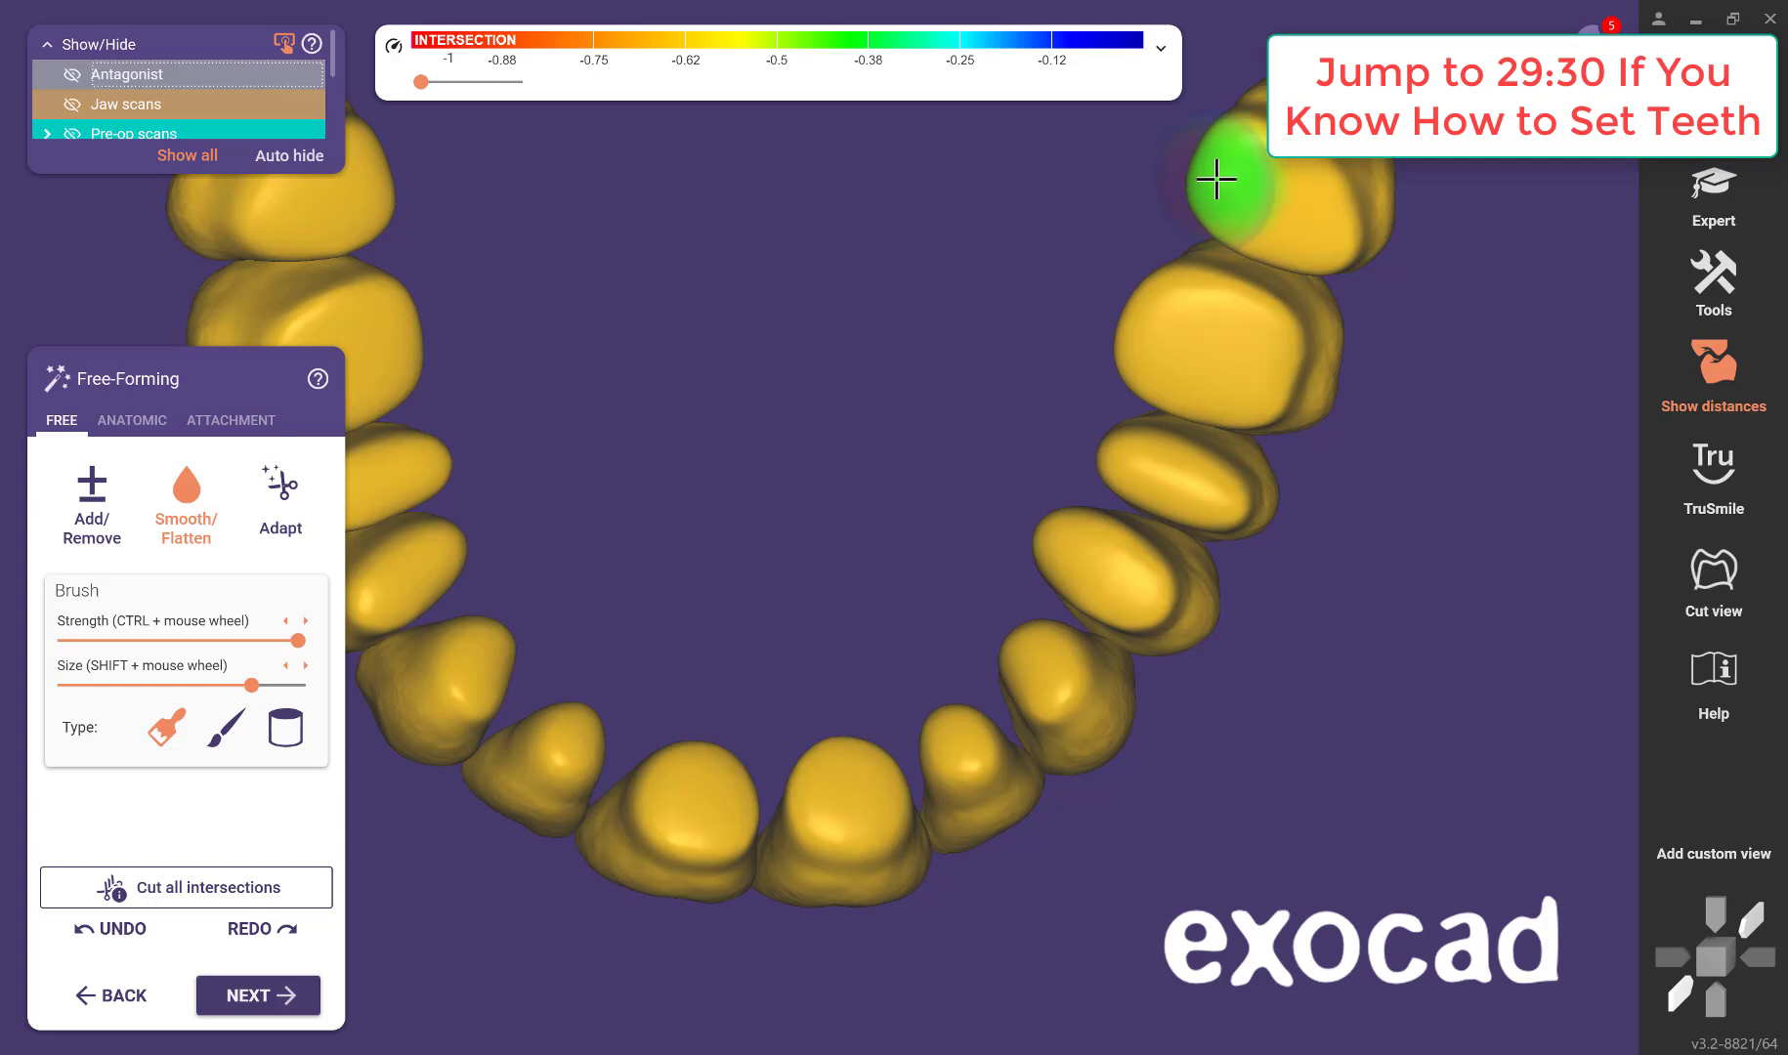
Examine the smoothed tooth bases across the whole arch from the front and from the gingival side.
{"action": "scroll", "coordinate": [970, 390], "scroll_direction": "down", "scroll_amount": 5}
{"action": "right_click_drag", "start_coordinate": [970, 390], "coordinate": [965, 496]}
{"action": "scroll", "coordinate": [948, 542], "scroll_direction": "down", "scroll_amount": 5}
{"action": "middle_click_drag", "start_coordinate": [905, 556], "coordinate": [933, 681]}
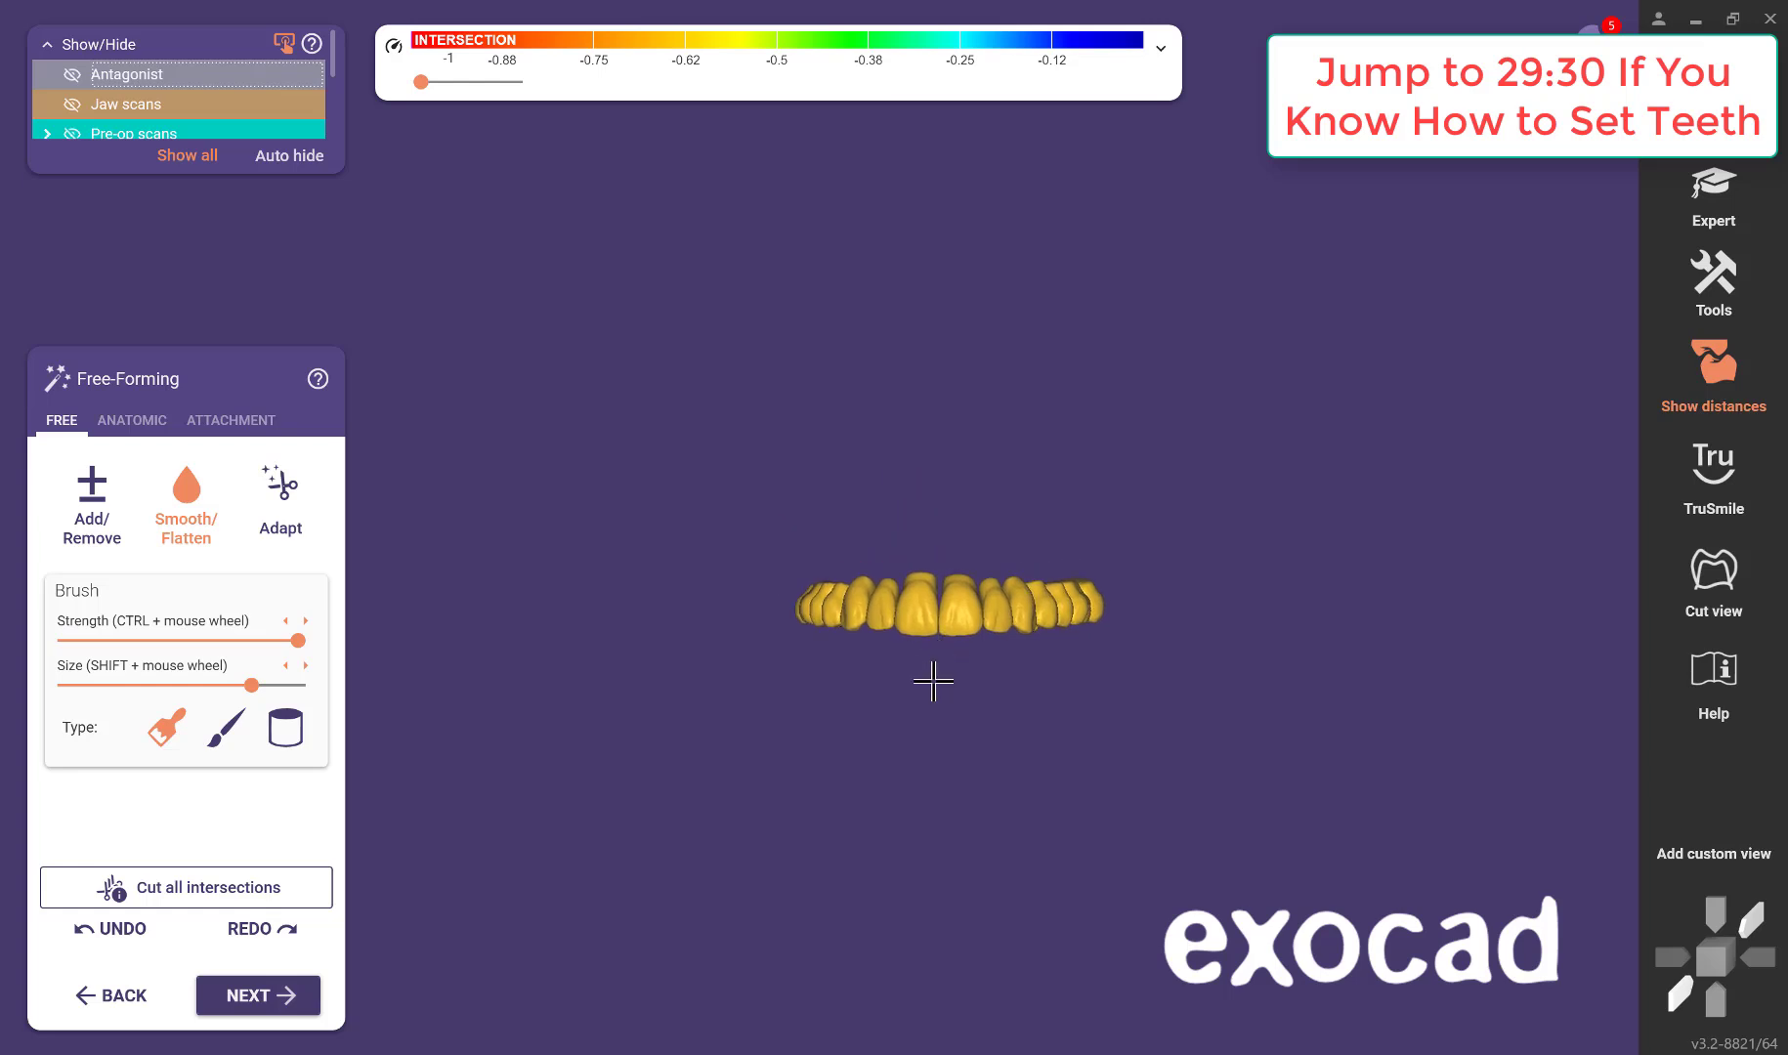
{"action": "right_click_drag", "start_coordinate": [933, 681], "coordinate": [898, 552]}
{"action": "scroll", "coordinate": [1026, 750], "scroll_direction": "up", "scroll_amount": 6}
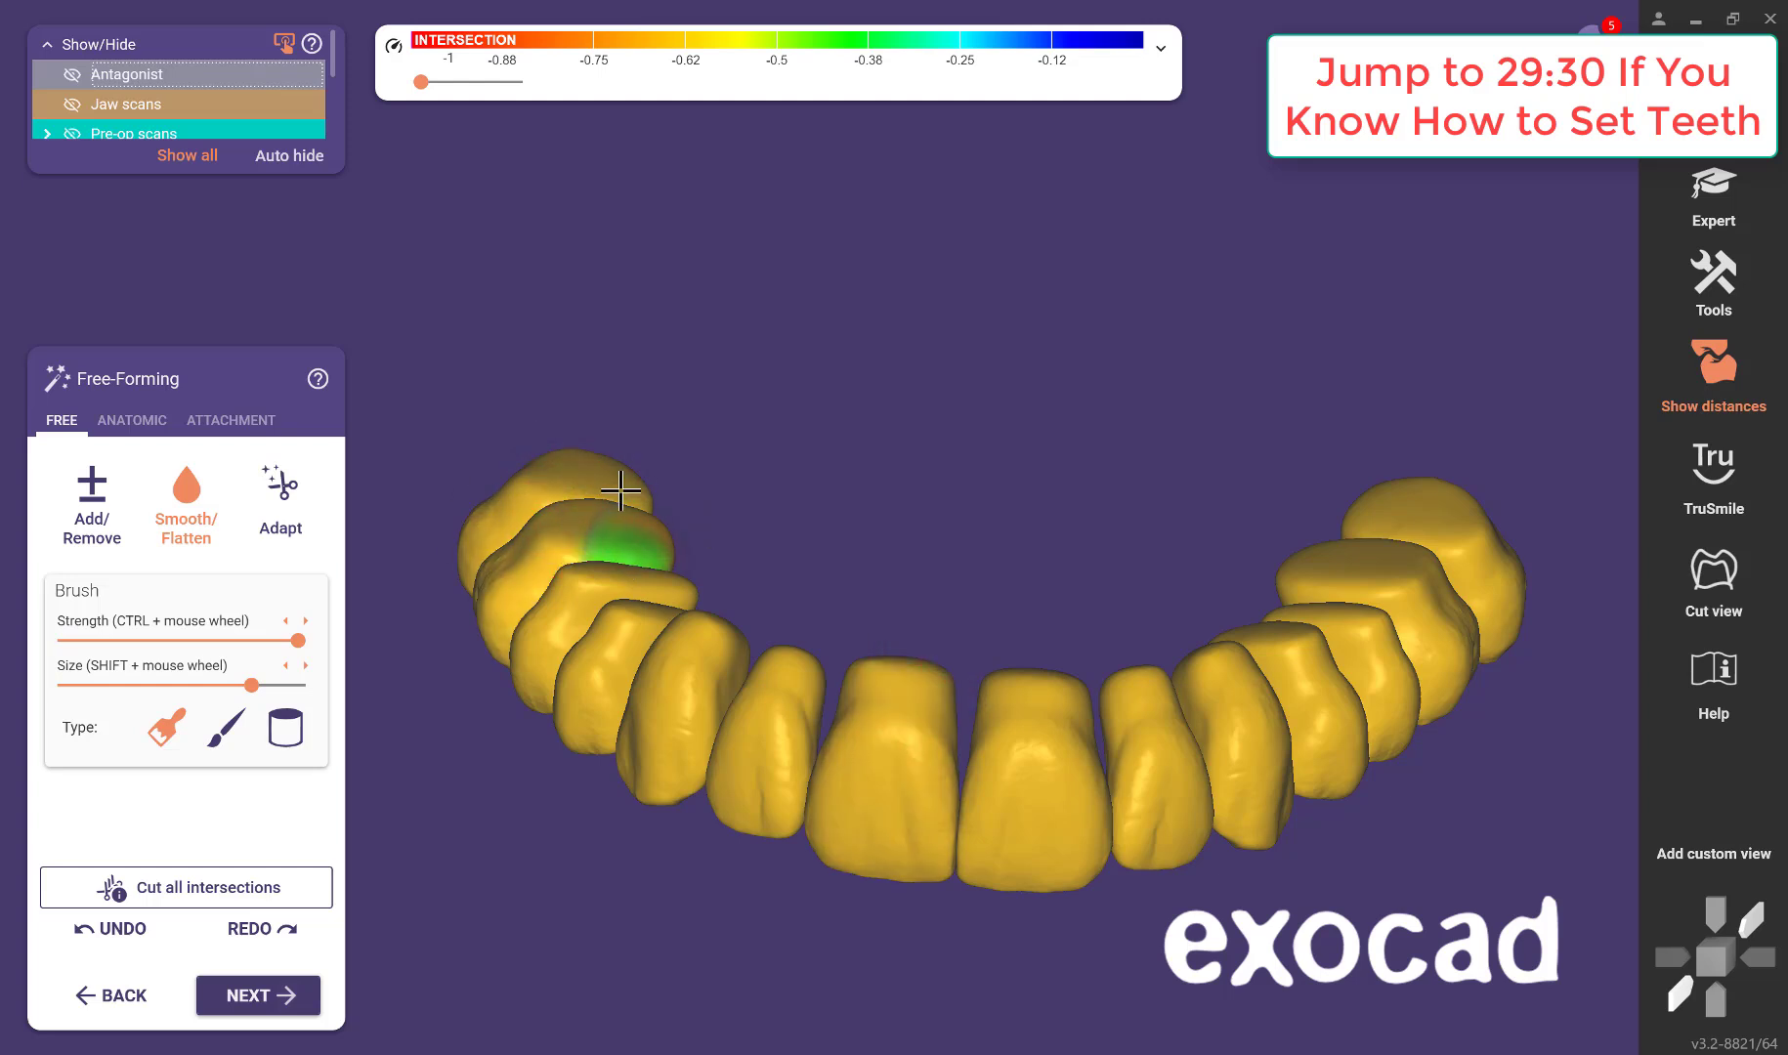
{"action": "scroll", "coordinate": [757, 451], "scroll_direction": "down", "scroll_amount": 5}
{"action": "right_click_drag", "start_coordinate": [918, 384], "coordinate": [917, 400]}
{"action": "scroll", "coordinate": [833, 448], "scroll_direction": "up", "scroll_amount": 5}
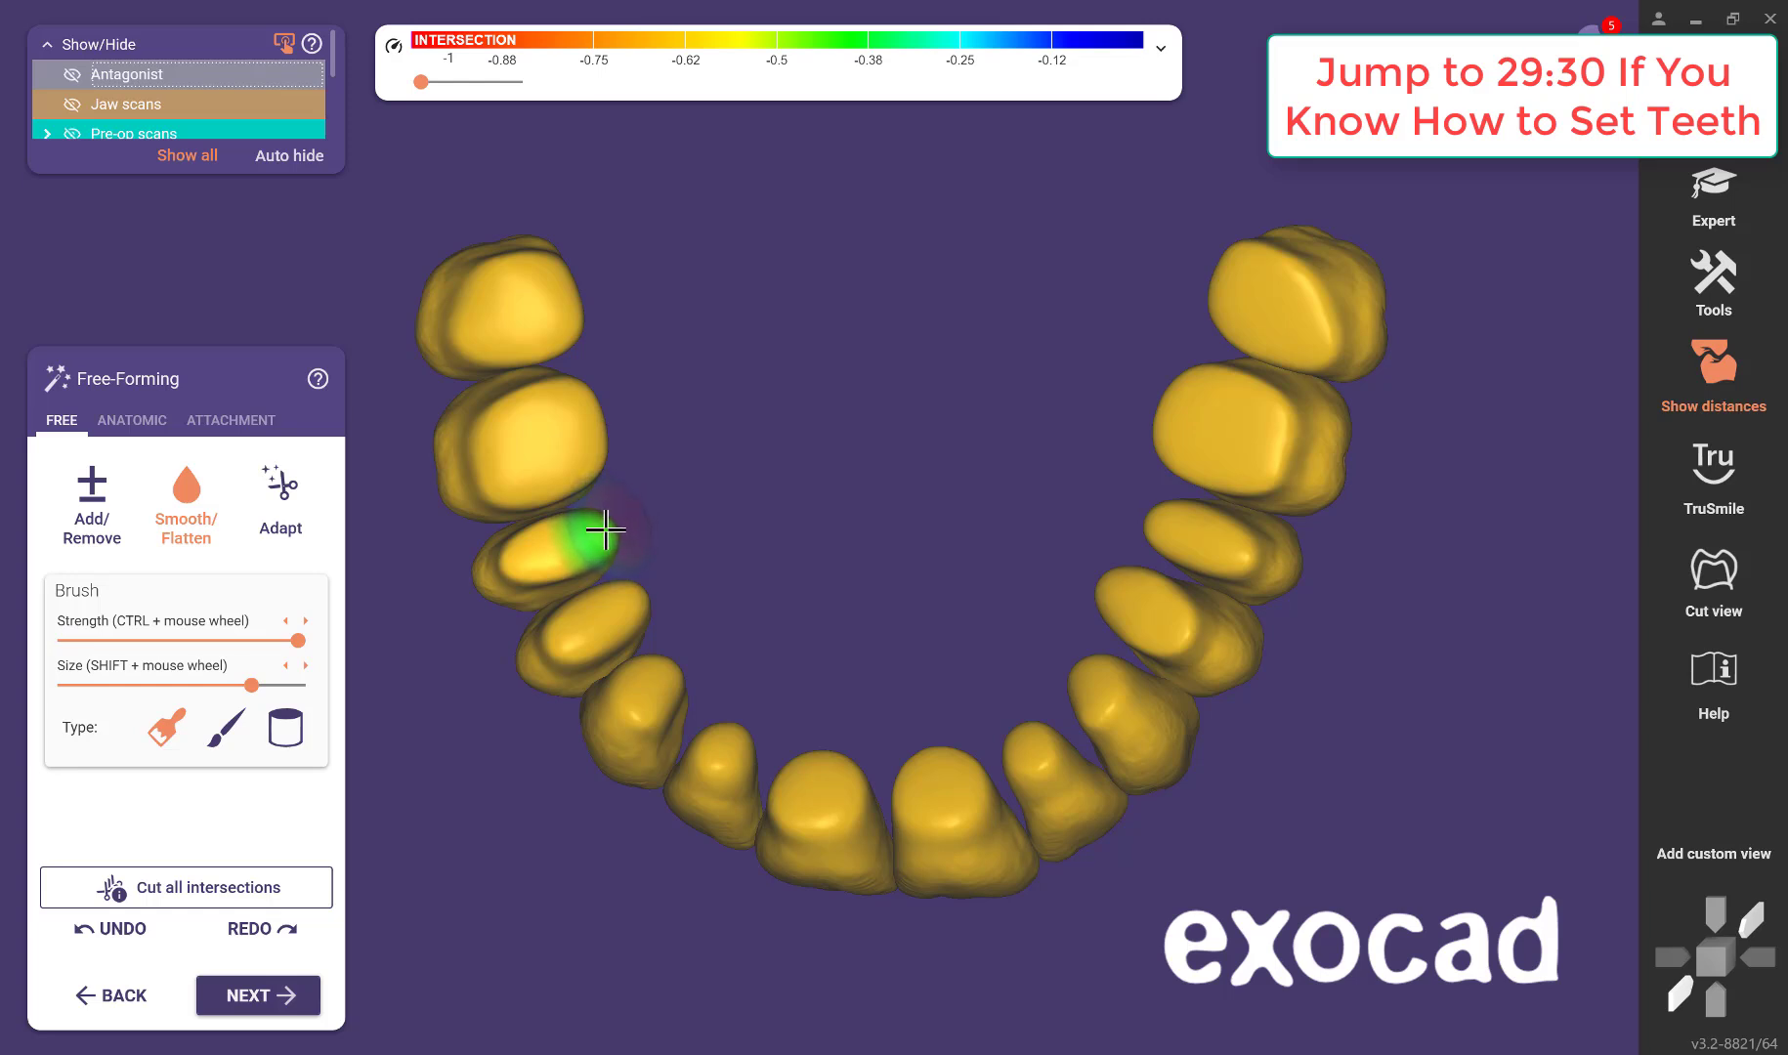
{"action": "scroll", "coordinate": [726, 490], "scroll_direction": "down", "scroll_amount": 3}
{"action": "right_click_drag", "start_coordinate": [752, 490], "coordinate": [793, 509]}
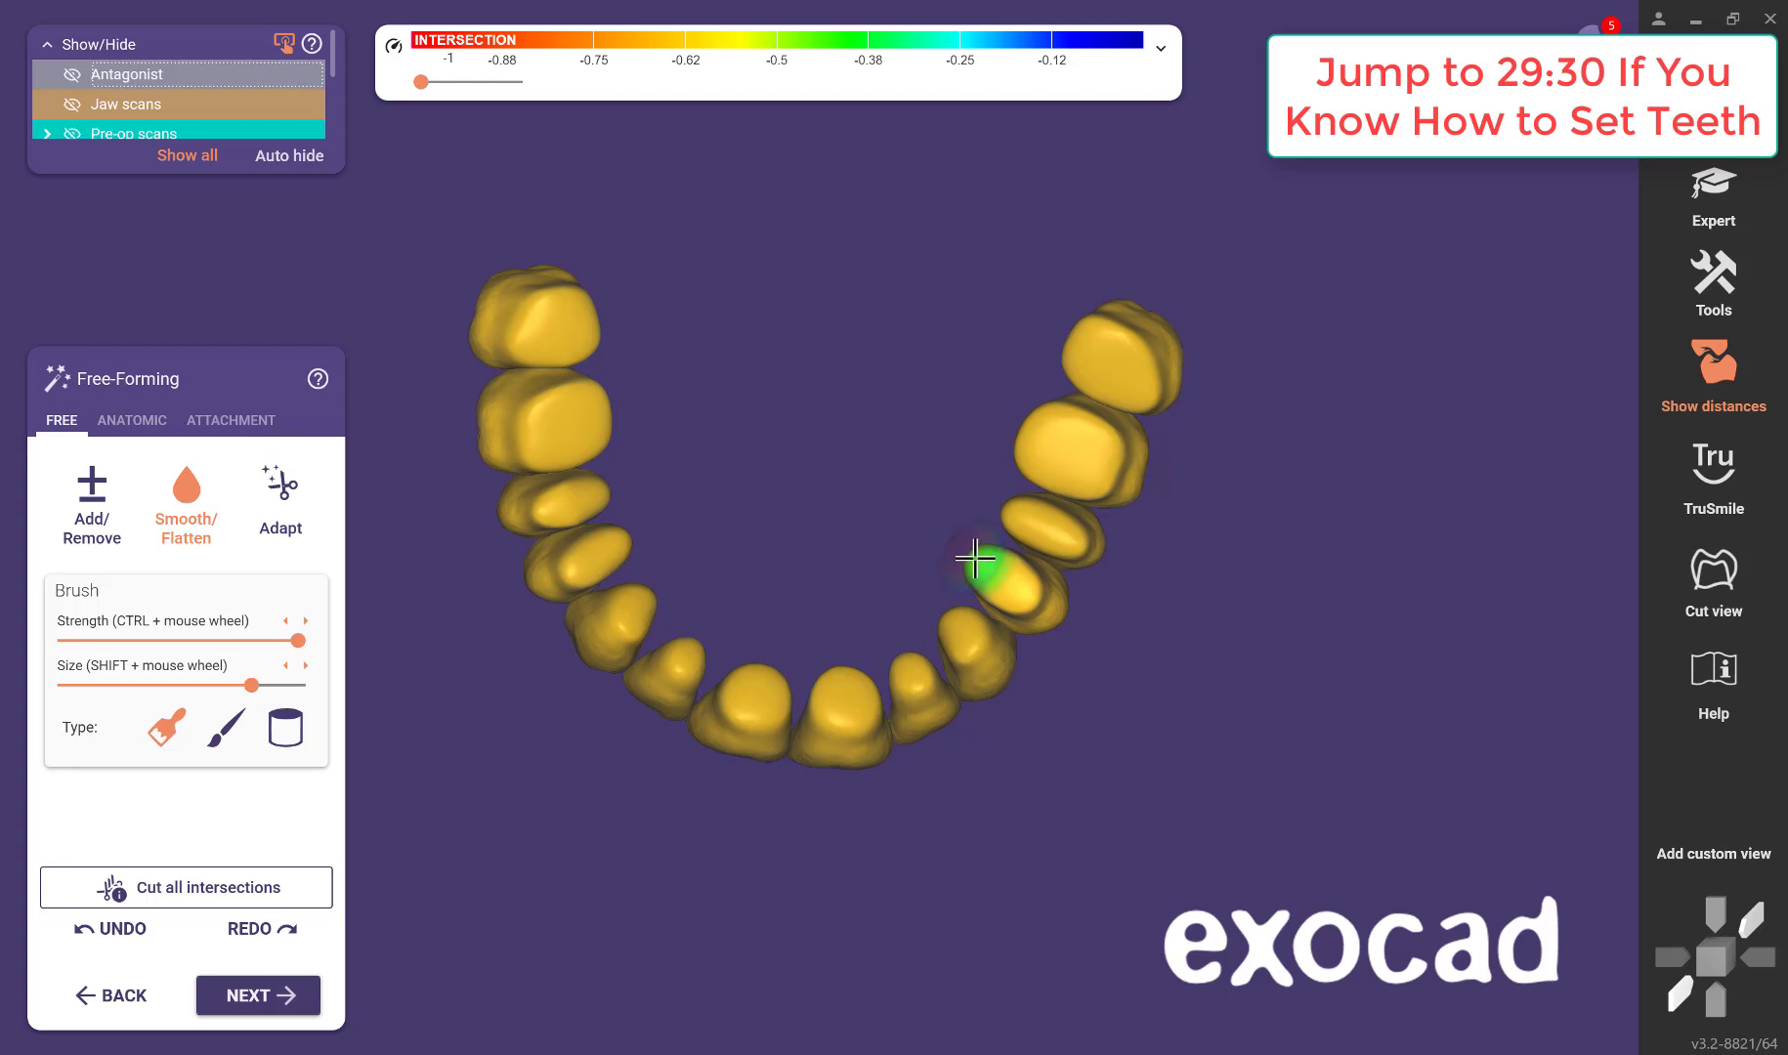
{"action": "scroll", "coordinate": [678, 788], "scroll_direction": "down", "scroll_amount": 3}
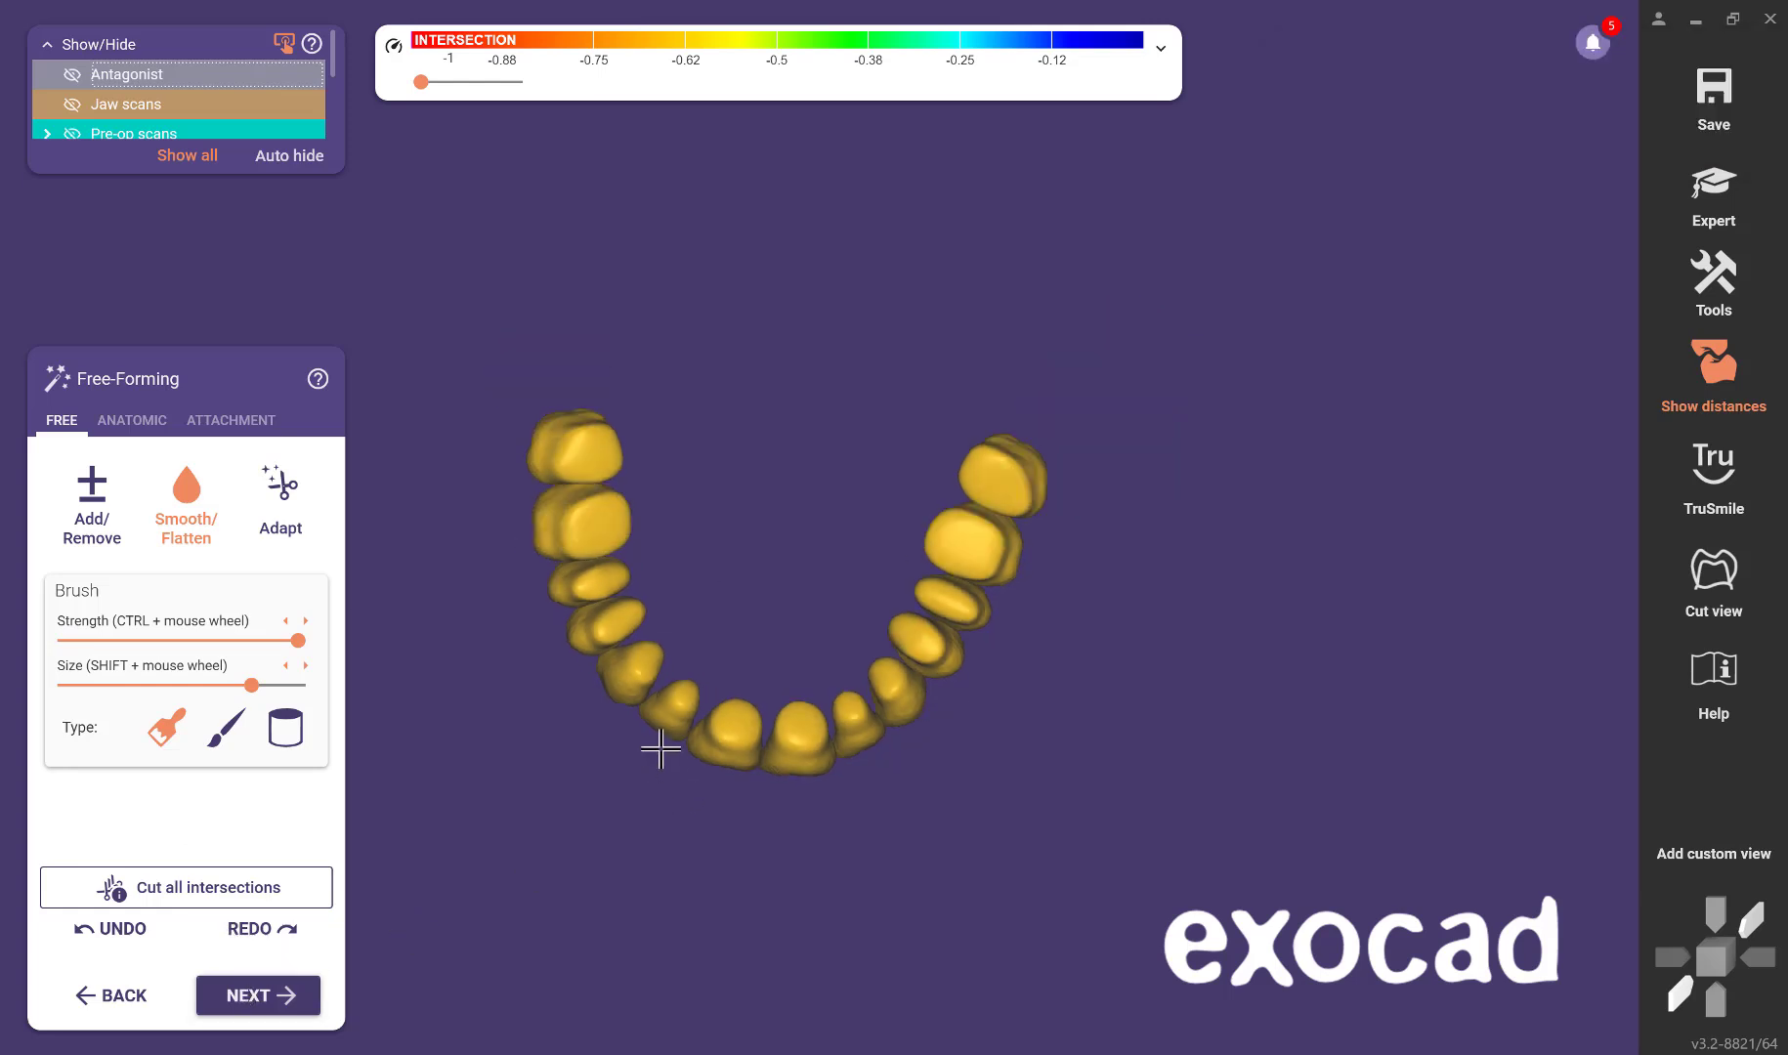
Adapt the teeth to the antagonist using static occlusion at 0.1 mm.
{"action": "right_click_drag", "start_coordinate": [660, 748], "coordinate": [653, 735]}
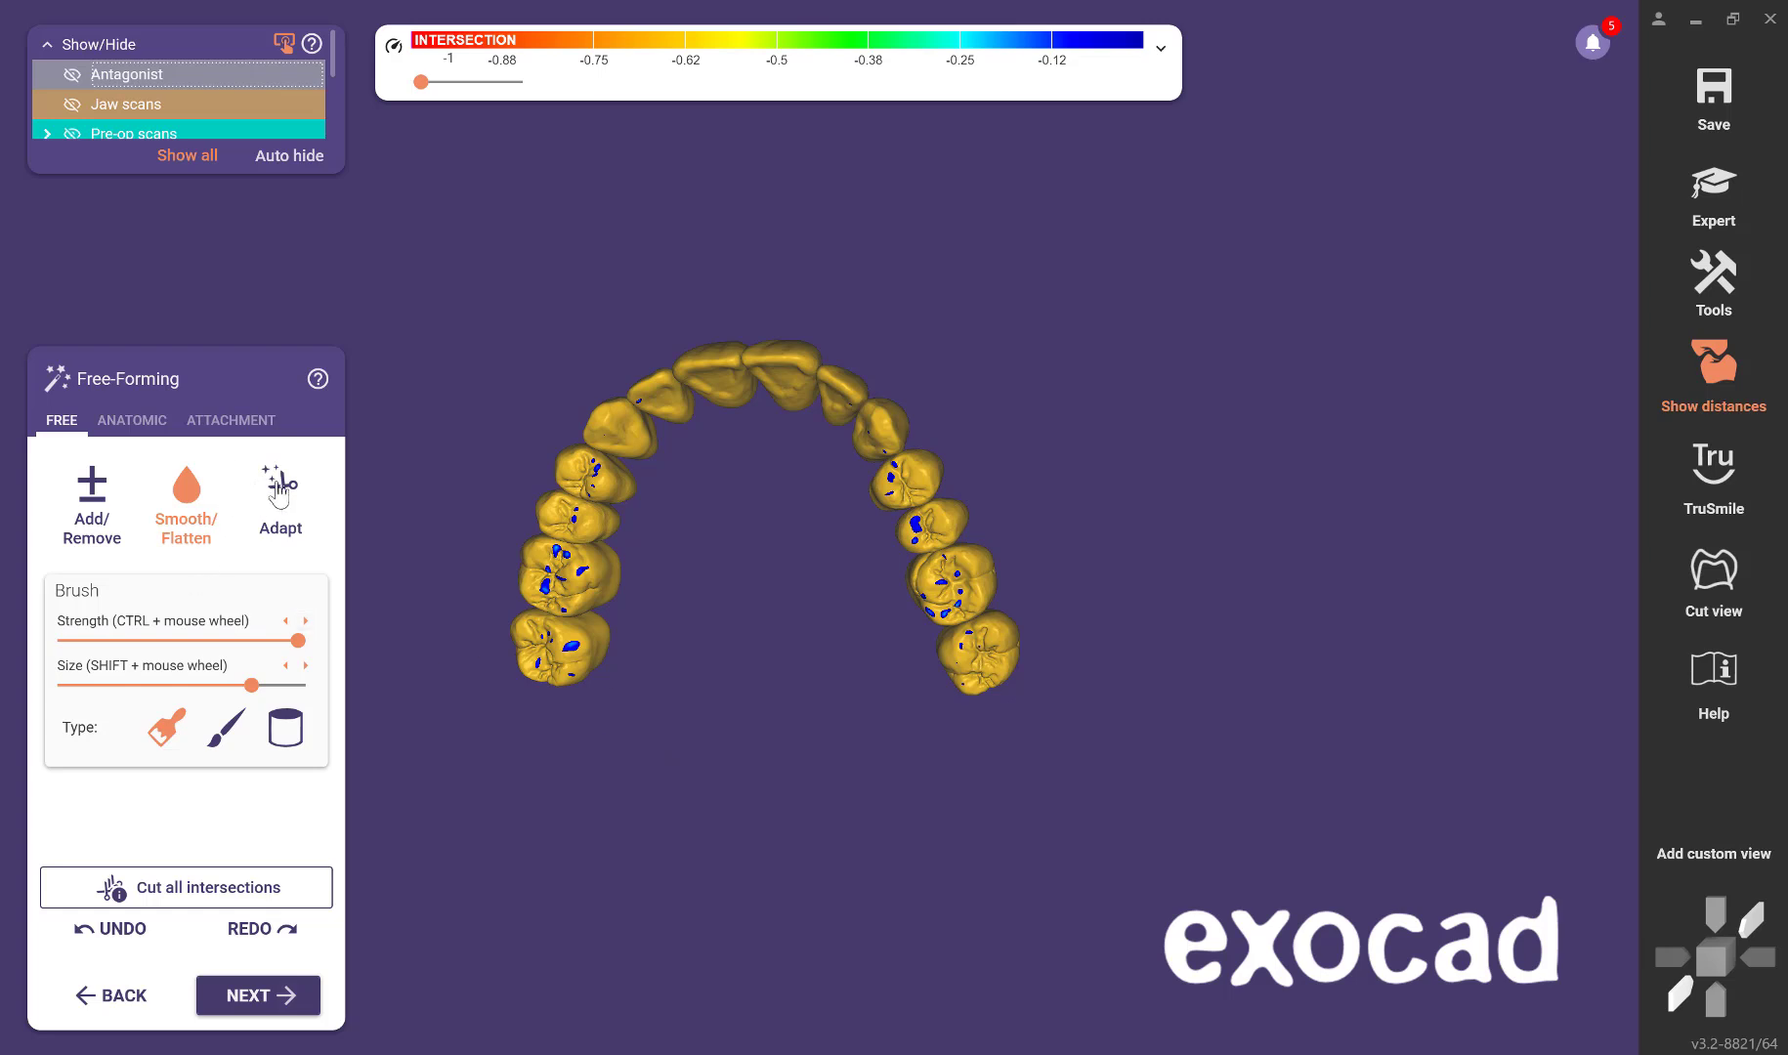
{"action": "left_click", "coordinate": [279, 488]}
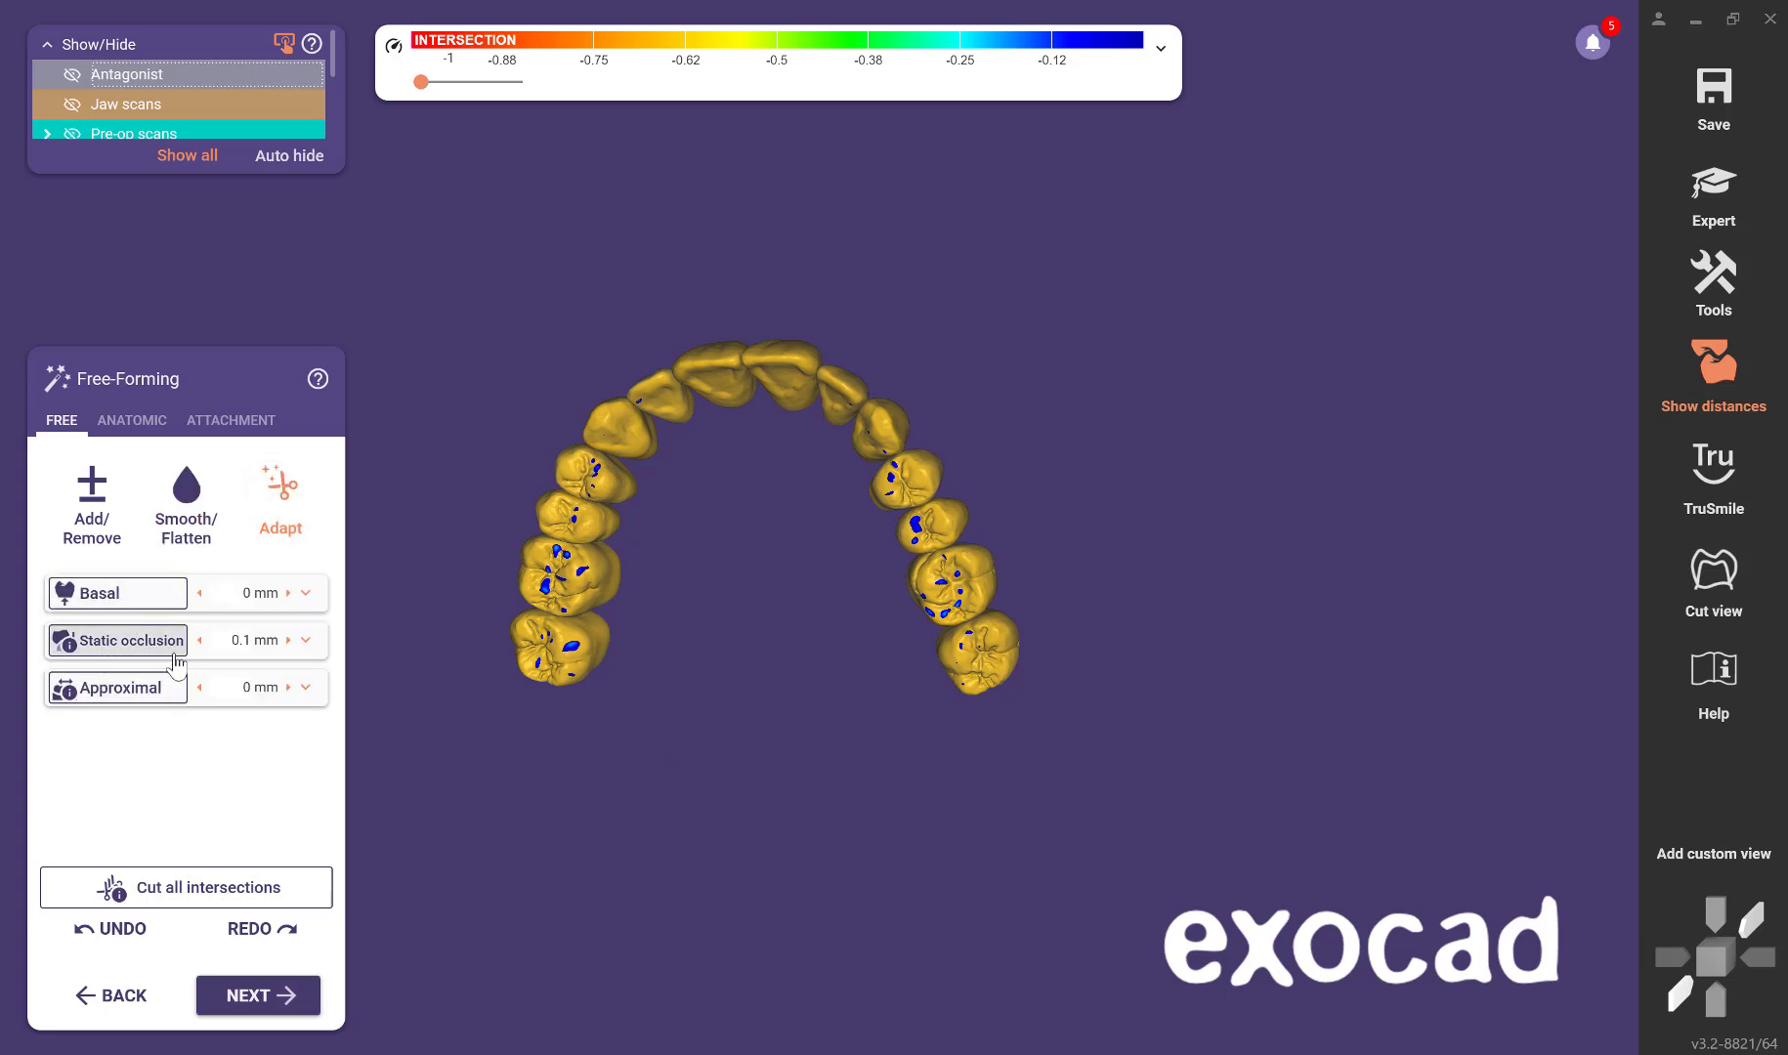
{"action": "scroll", "coordinate": [782, 674], "scroll_direction": "up", "scroll_amount": 4}
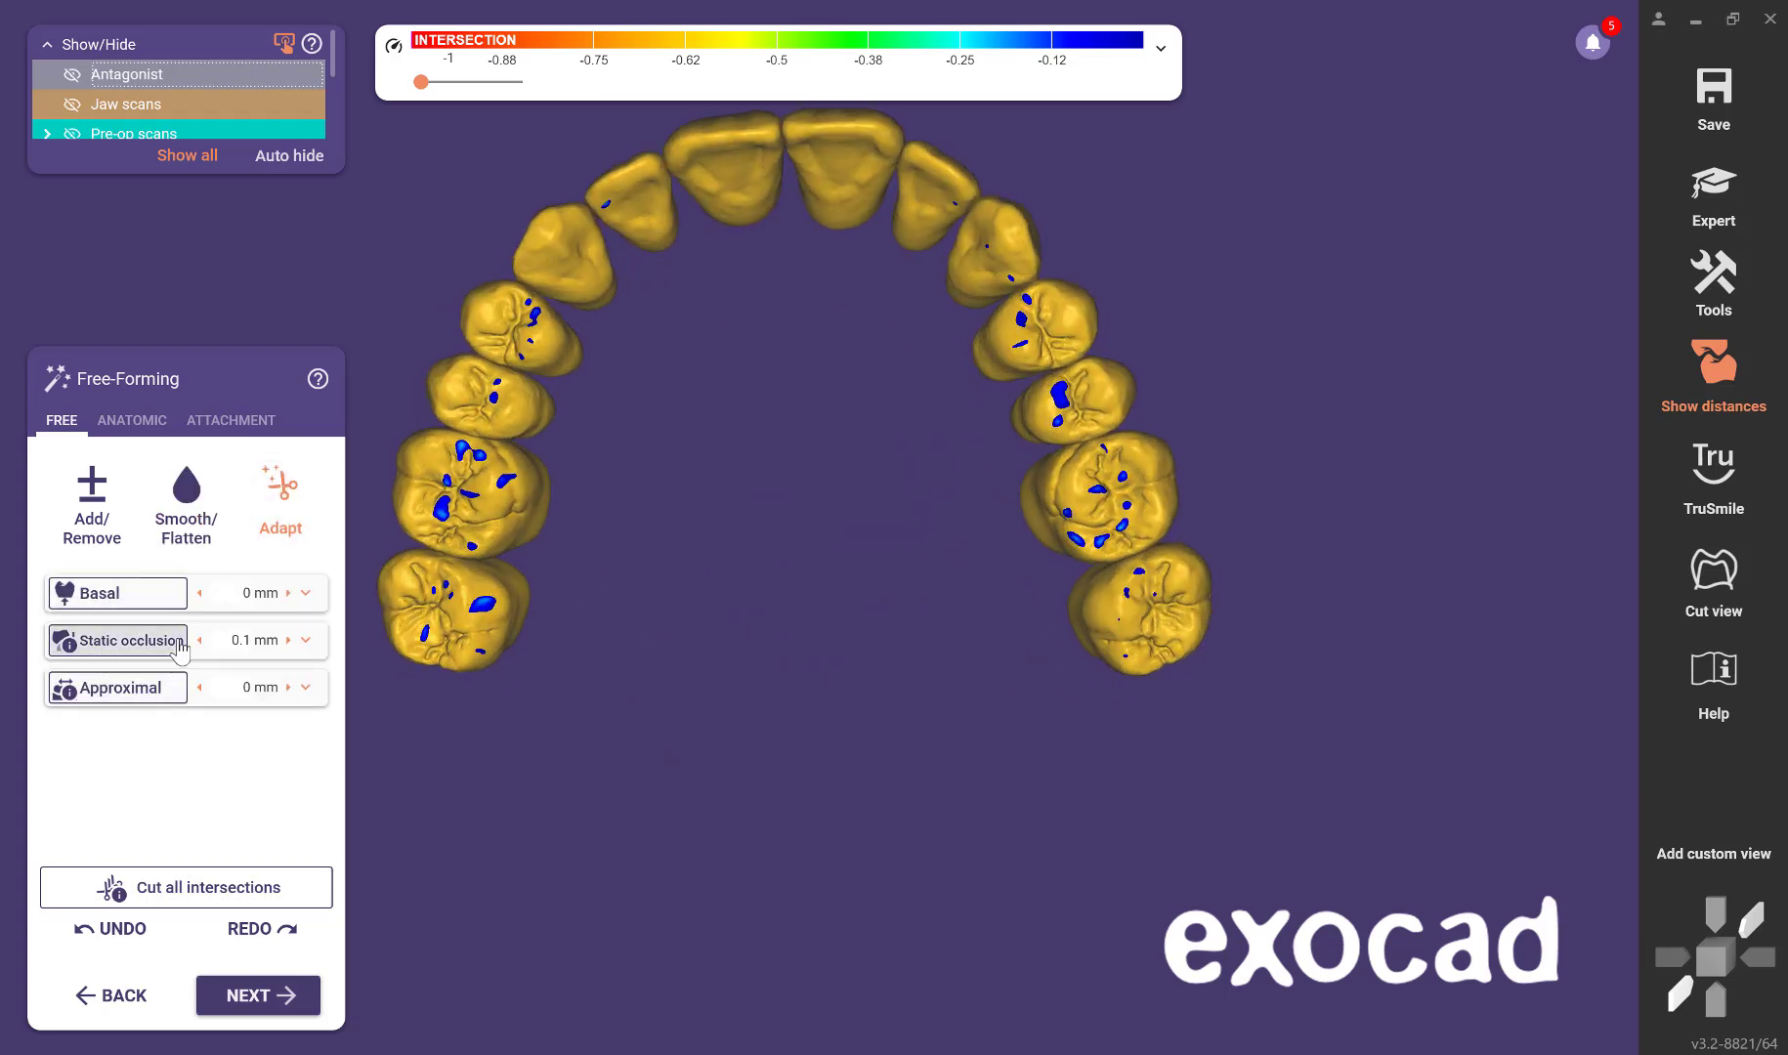
{"action": "left_click", "coordinate": [126, 643]}
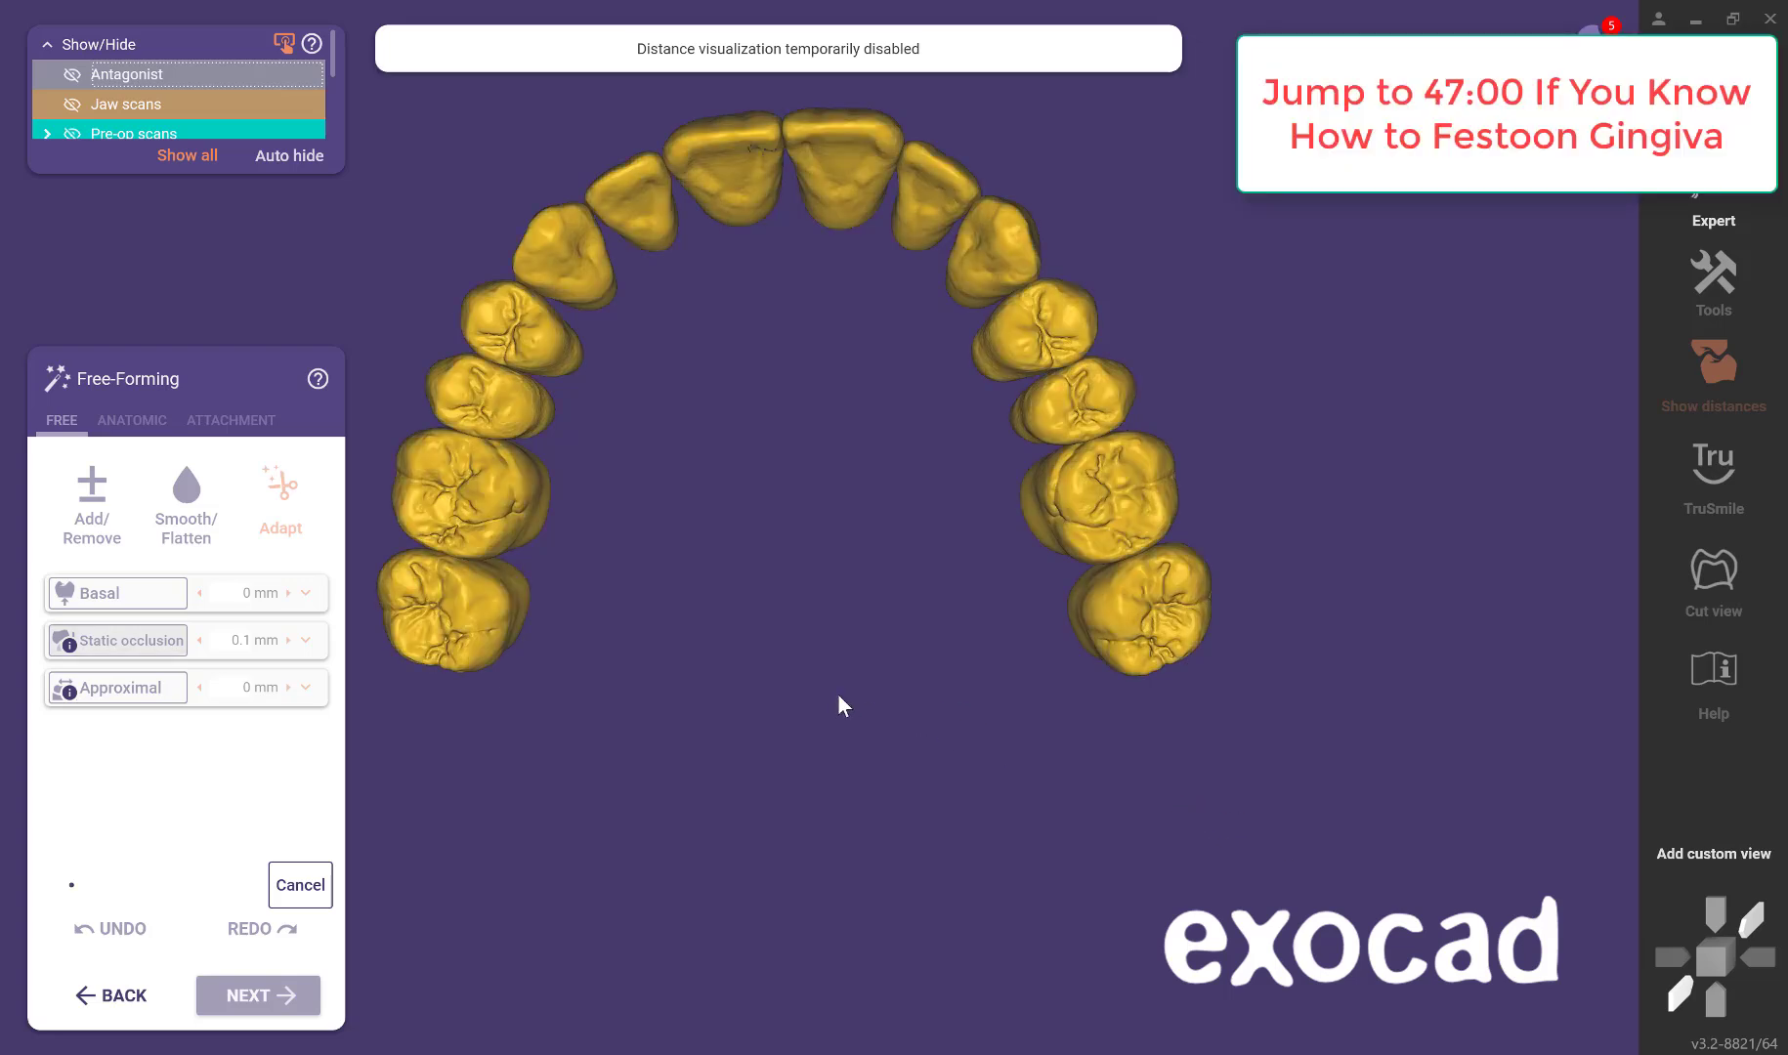
Examine the adapted occlusal surfaces, closely on the upper right molars and premolars and across the whole arch.
{"action": "middle_click_drag", "start_coordinate": [822, 677], "coordinate": [956, 733]}
{"action": "right_click_drag", "start_coordinate": [982, 756], "coordinate": [935, 631]}
{"action": "scroll", "coordinate": [935, 631], "scroll_direction": "up", "scroll_amount": 3}
{"action": "middle_click_drag", "start_coordinate": [879, 664], "coordinate": [937, 783]}
{"action": "right_click_drag", "start_coordinate": [936, 783], "coordinate": [919, 771]}
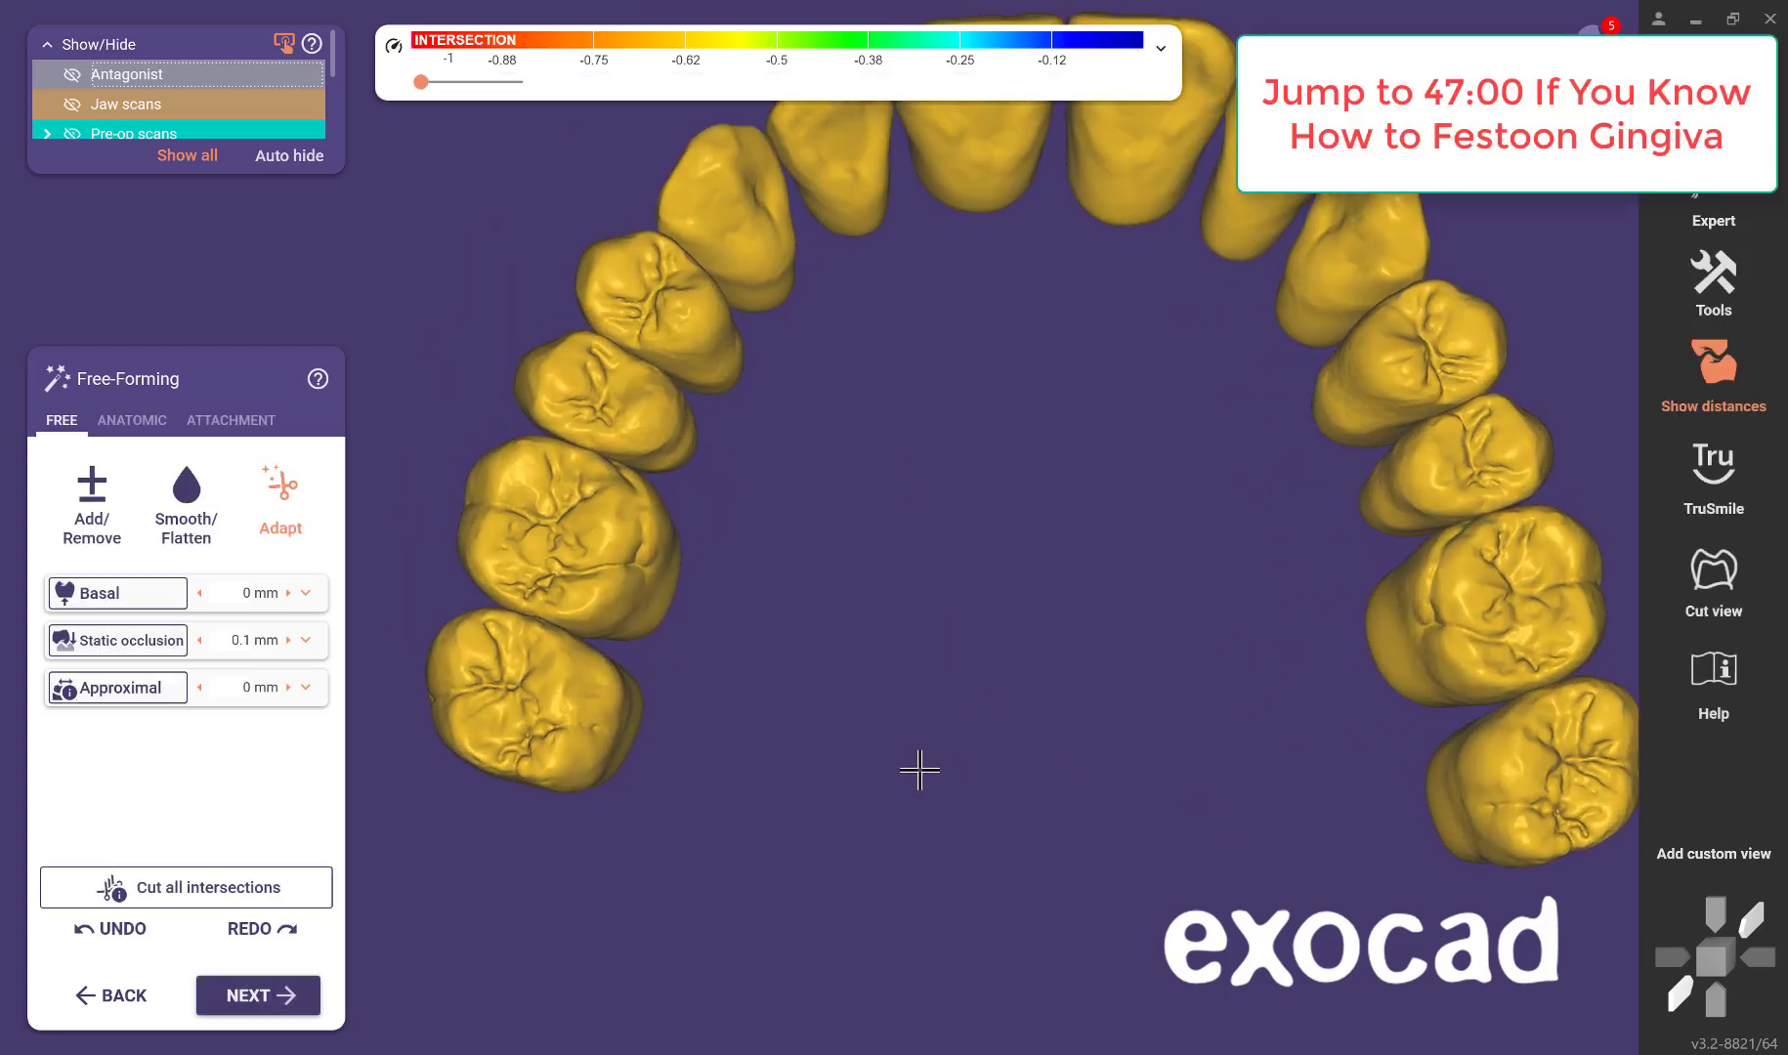
{"action": "scroll", "coordinate": [823, 676], "scroll_direction": "up", "scroll_amount": 4}
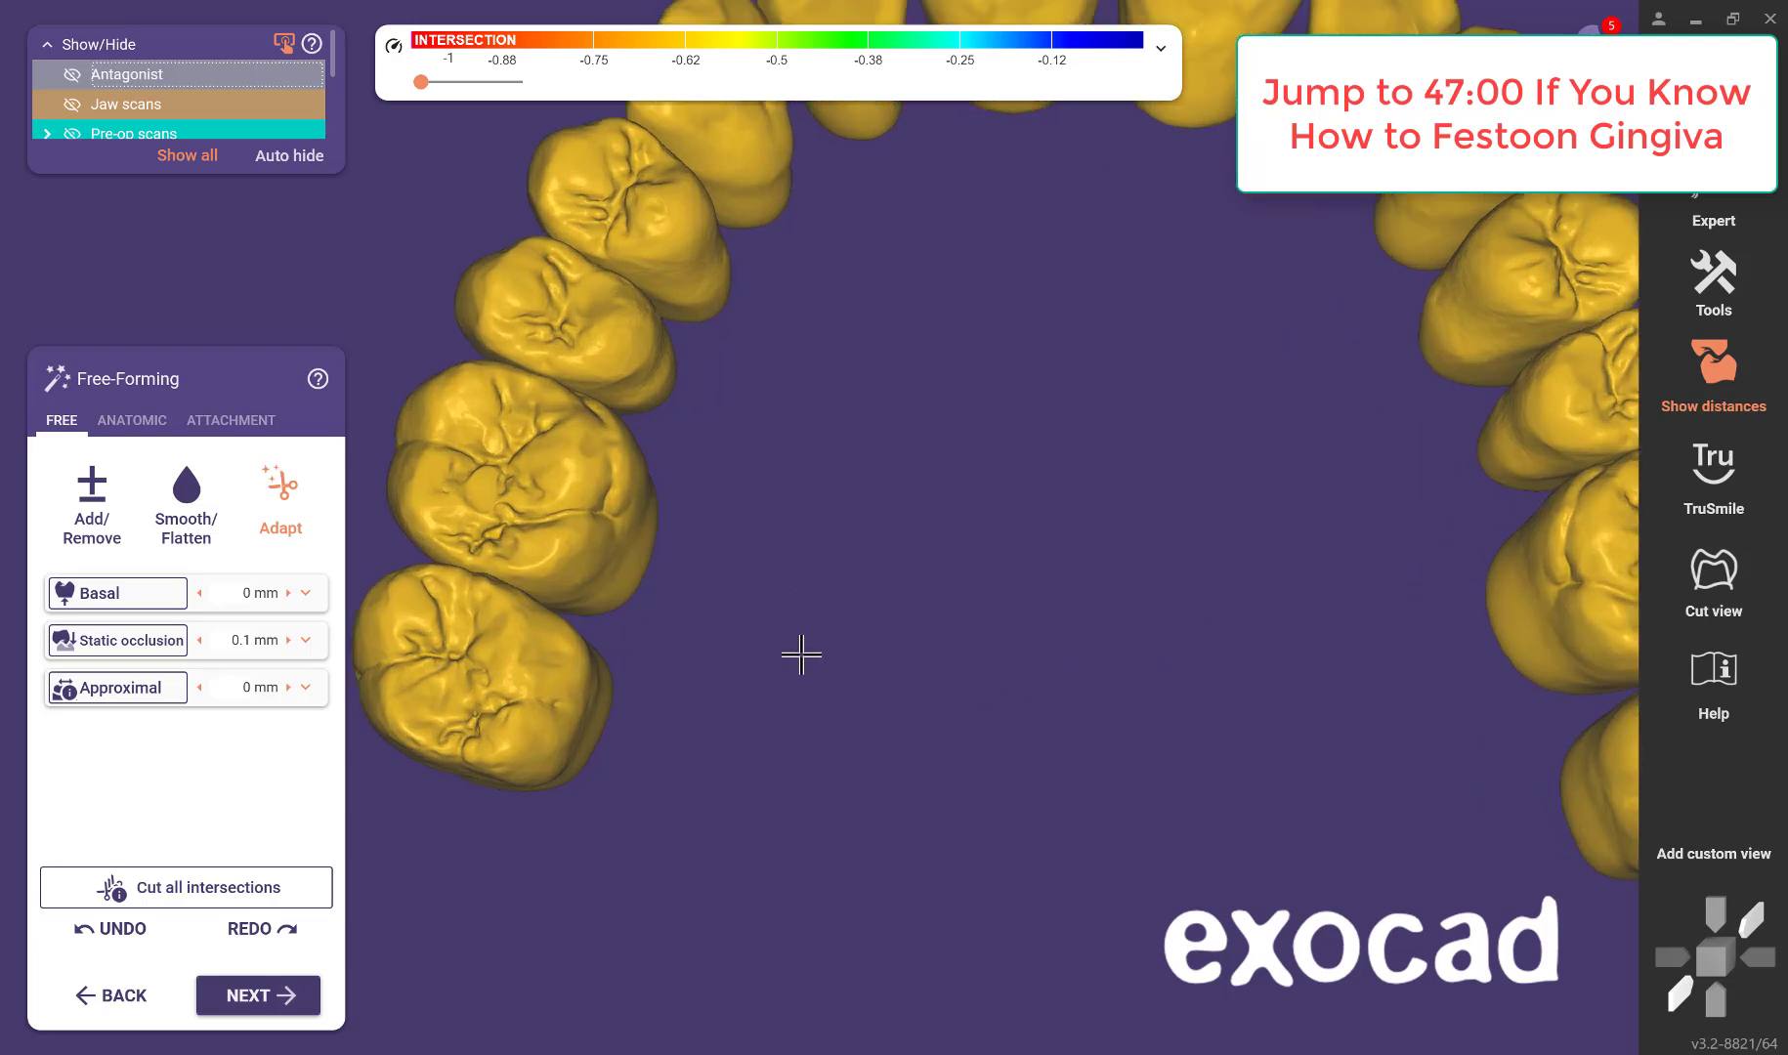
{"action": "middle_click_drag", "start_coordinate": [976, 577], "coordinate": [994, 703]}
{"action": "right_click_drag", "start_coordinate": [993, 703], "coordinate": [976, 695]}
{"action": "scroll", "coordinate": [854, 459], "scroll_direction": "up", "scroll_amount": 3}
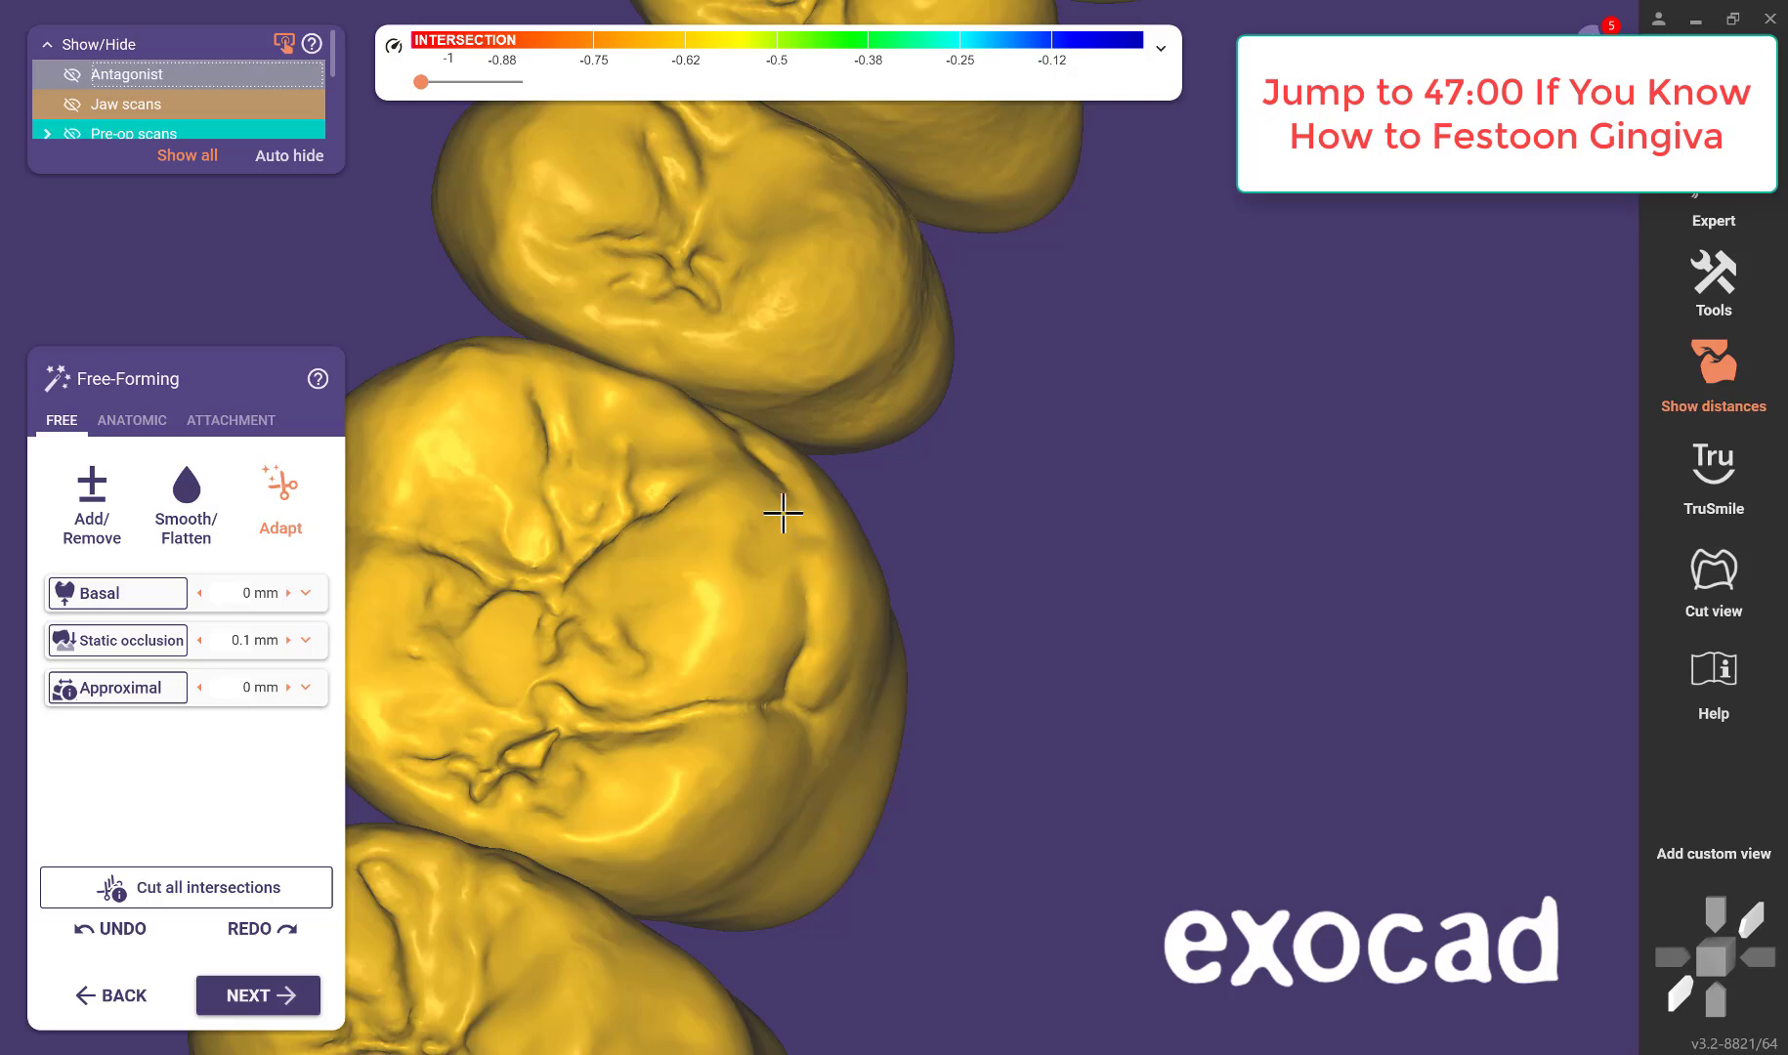
{"action": "scroll", "coordinate": [1265, 703], "scroll_direction": "down", "scroll_amount": 10}
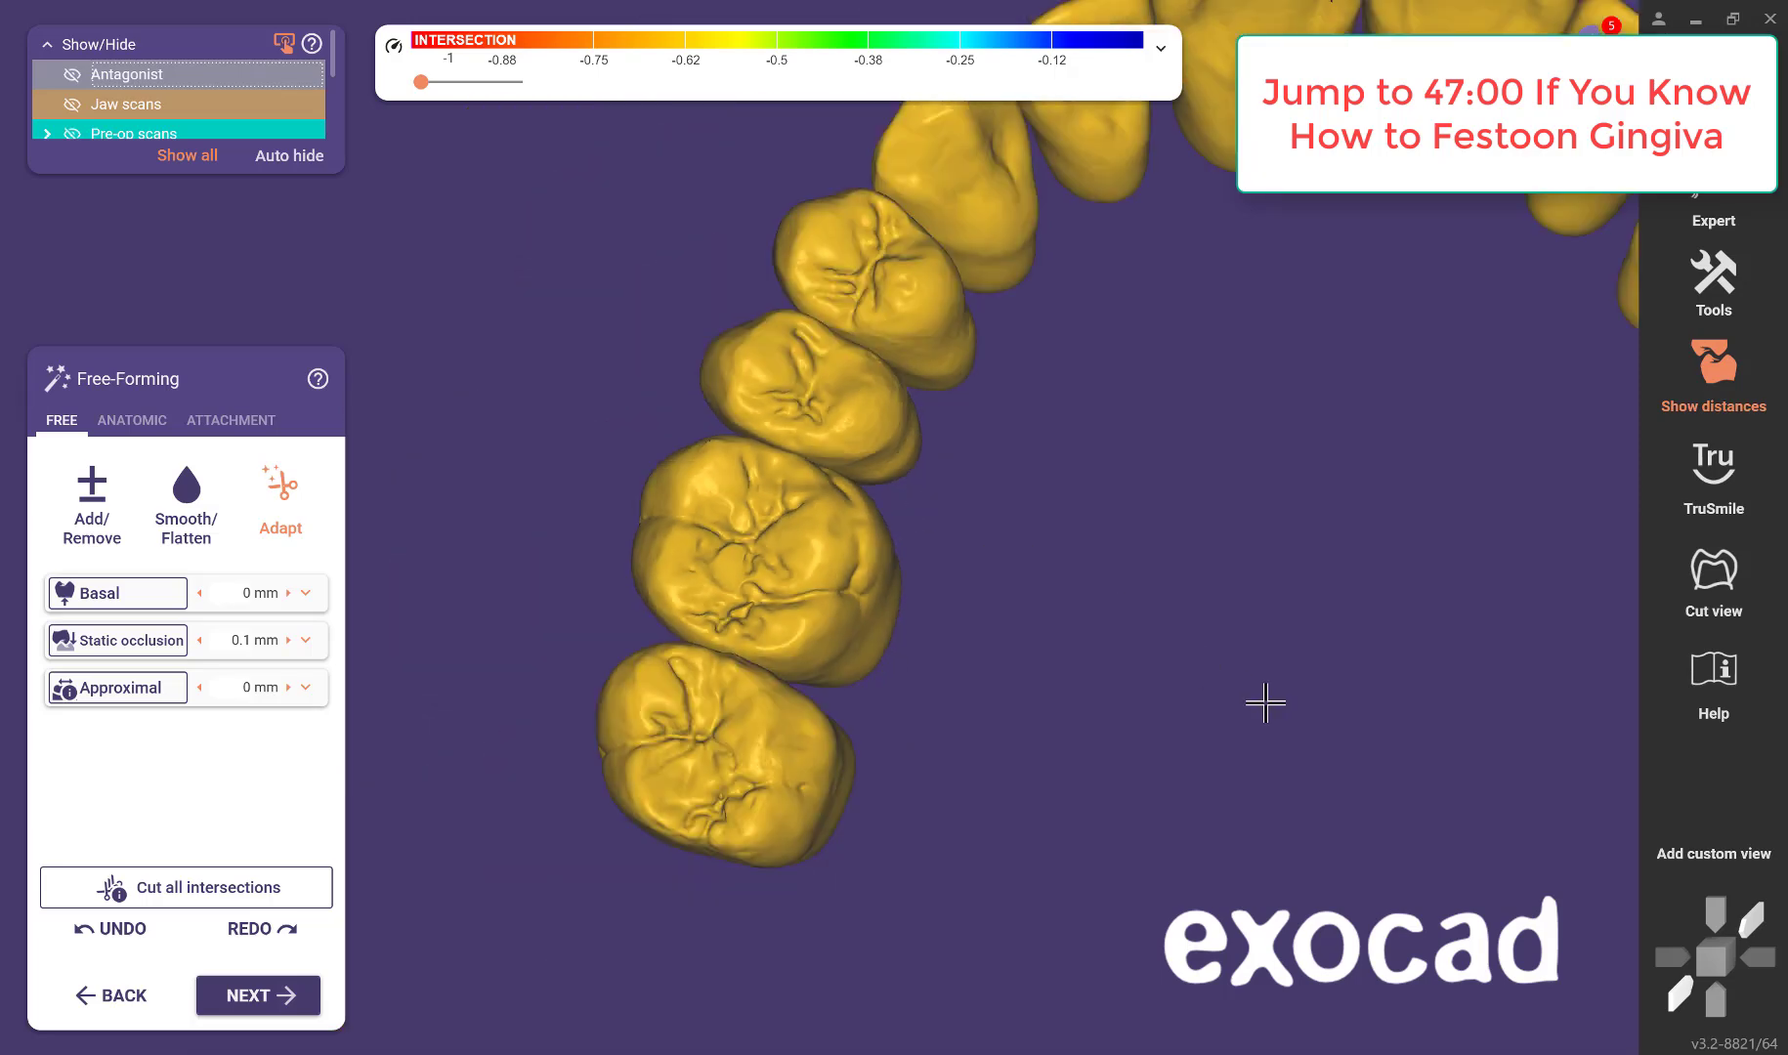
{"action": "right_click_drag", "start_coordinate": [936, 753], "coordinate": [934, 752]}
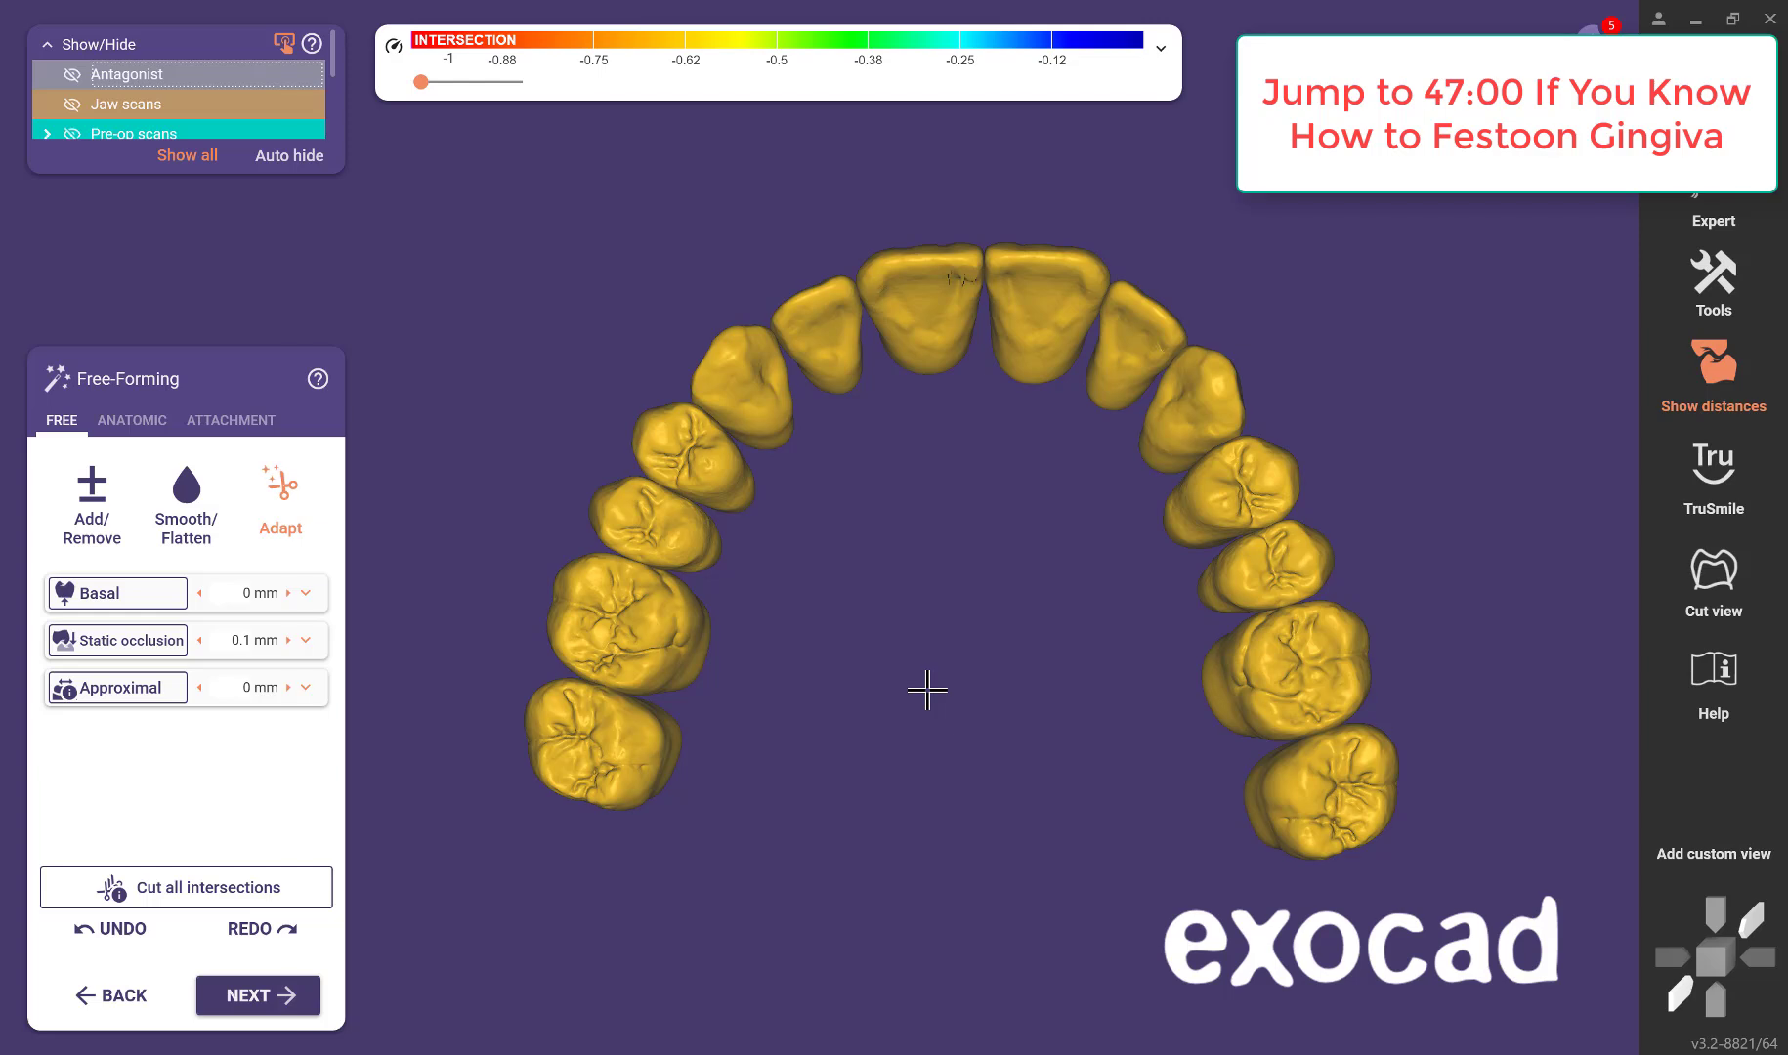
{"action": "mouse_move", "coordinate": [677, 654]}
{"action": "right_mouse_down"}
{"action": "mouse_move", "coordinate": [902, 570]}
{"action": "mouse_move", "coordinate": [684, 657]}
{"action": "right_mouse_up"}
{"action": "right_click_drag", "start_coordinate": [899, 624], "coordinate": [899, 626]}
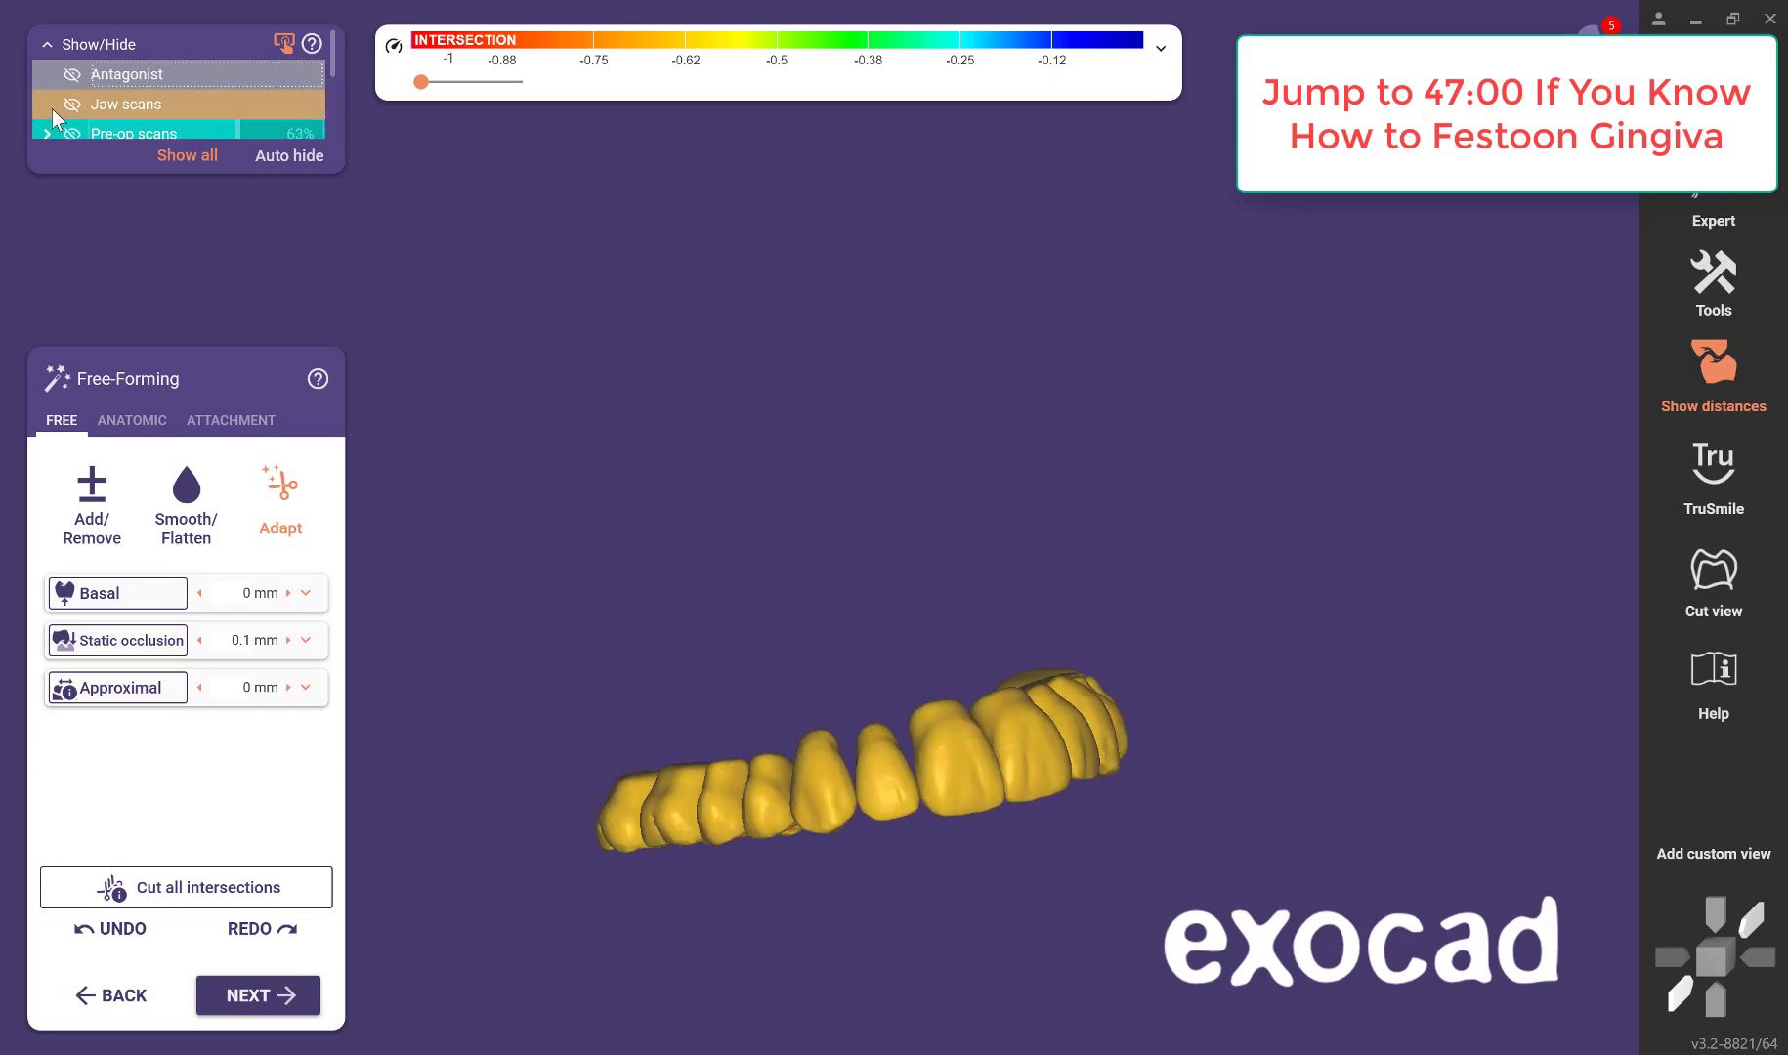
Show the jaw scans again and view the teeth against the upper ridge from the front.
{"action": "left_click", "coordinate": [69, 105]}
{"action": "right_click_drag", "start_coordinate": [917, 416], "coordinate": [924, 548]}
{"action": "scroll", "coordinate": [923, 571], "scroll_direction": "up", "scroll_amount": 3}
{"action": "middle_click_drag", "start_coordinate": [923, 571], "coordinate": [1110, 331]}
{"action": "scroll", "coordinate": [1110, 331], "scroll_direction": "down", "scroll_amount": 2}
{"action": "right_click_drag", "start_coordinate": [1110, 332], "coordinate": [1074, 452]}
{"action": "scroll", "coordinate": [1074, 452], "scroll_direction": "up", "scroll_amount": 5}
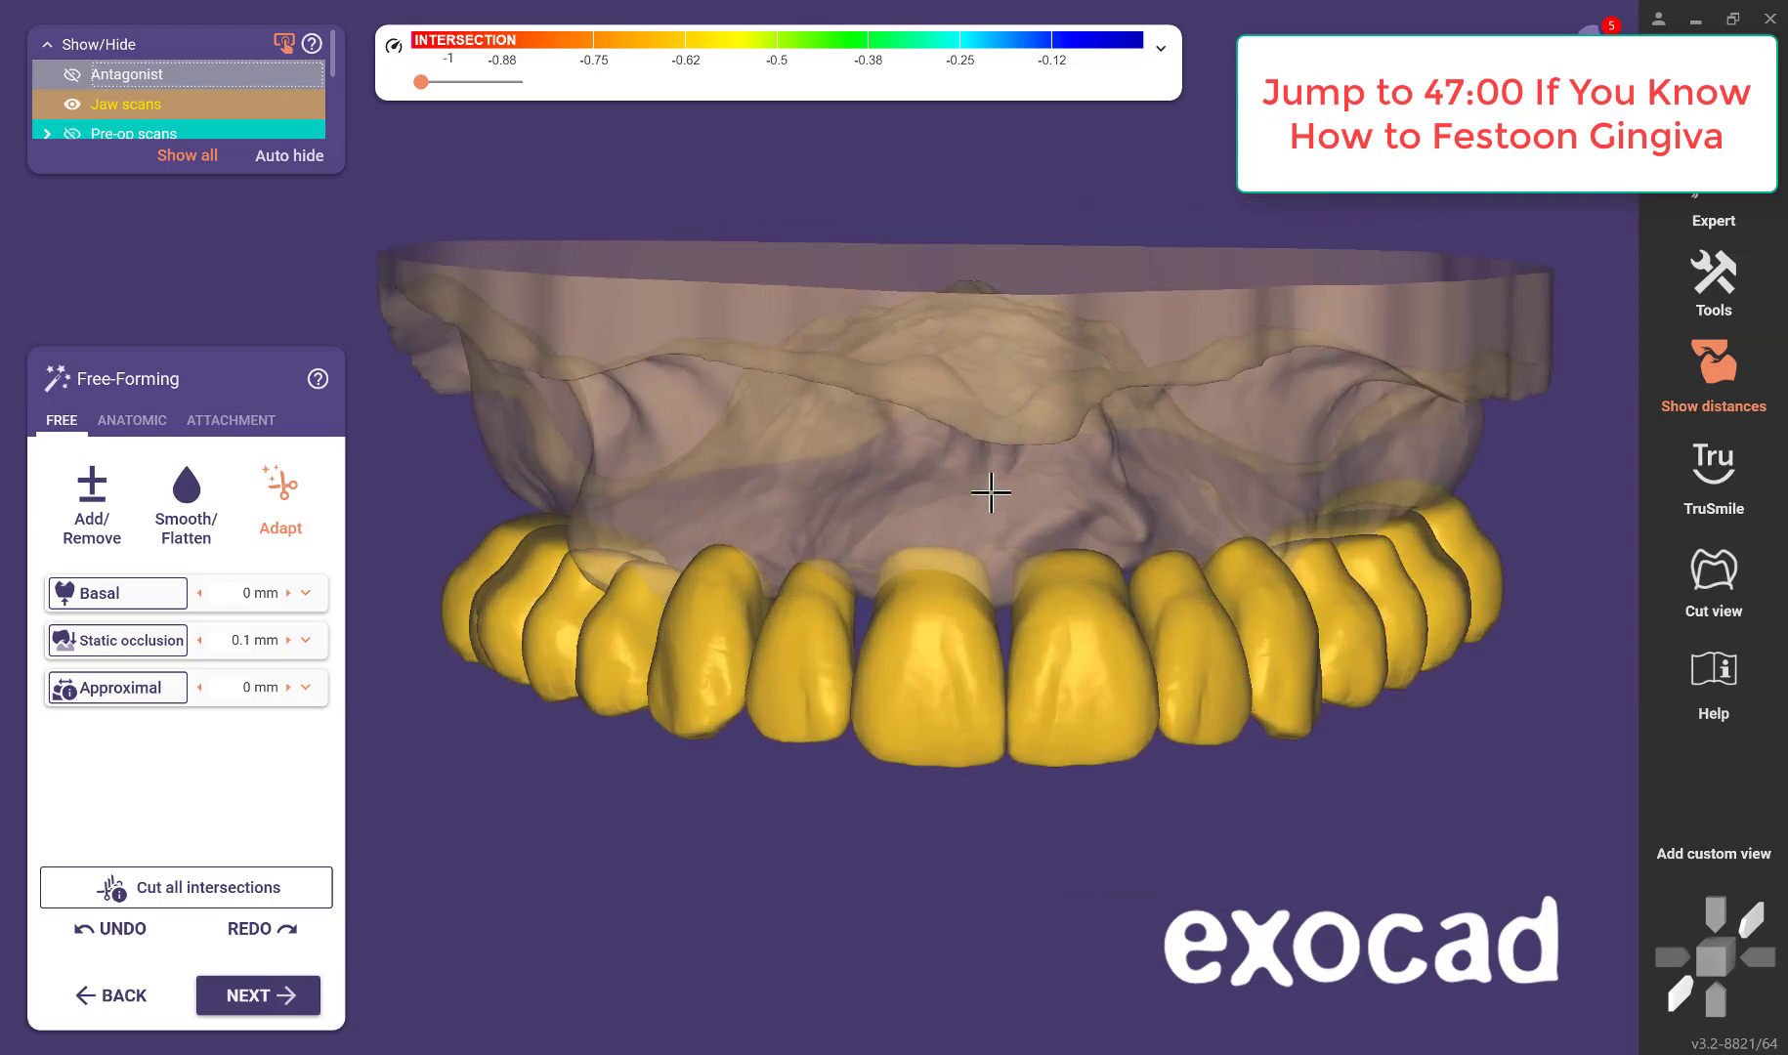
{"action": "scroll", "coordinate": [980, 491], "scroll_direction": "up", "scroll_amount": 1}
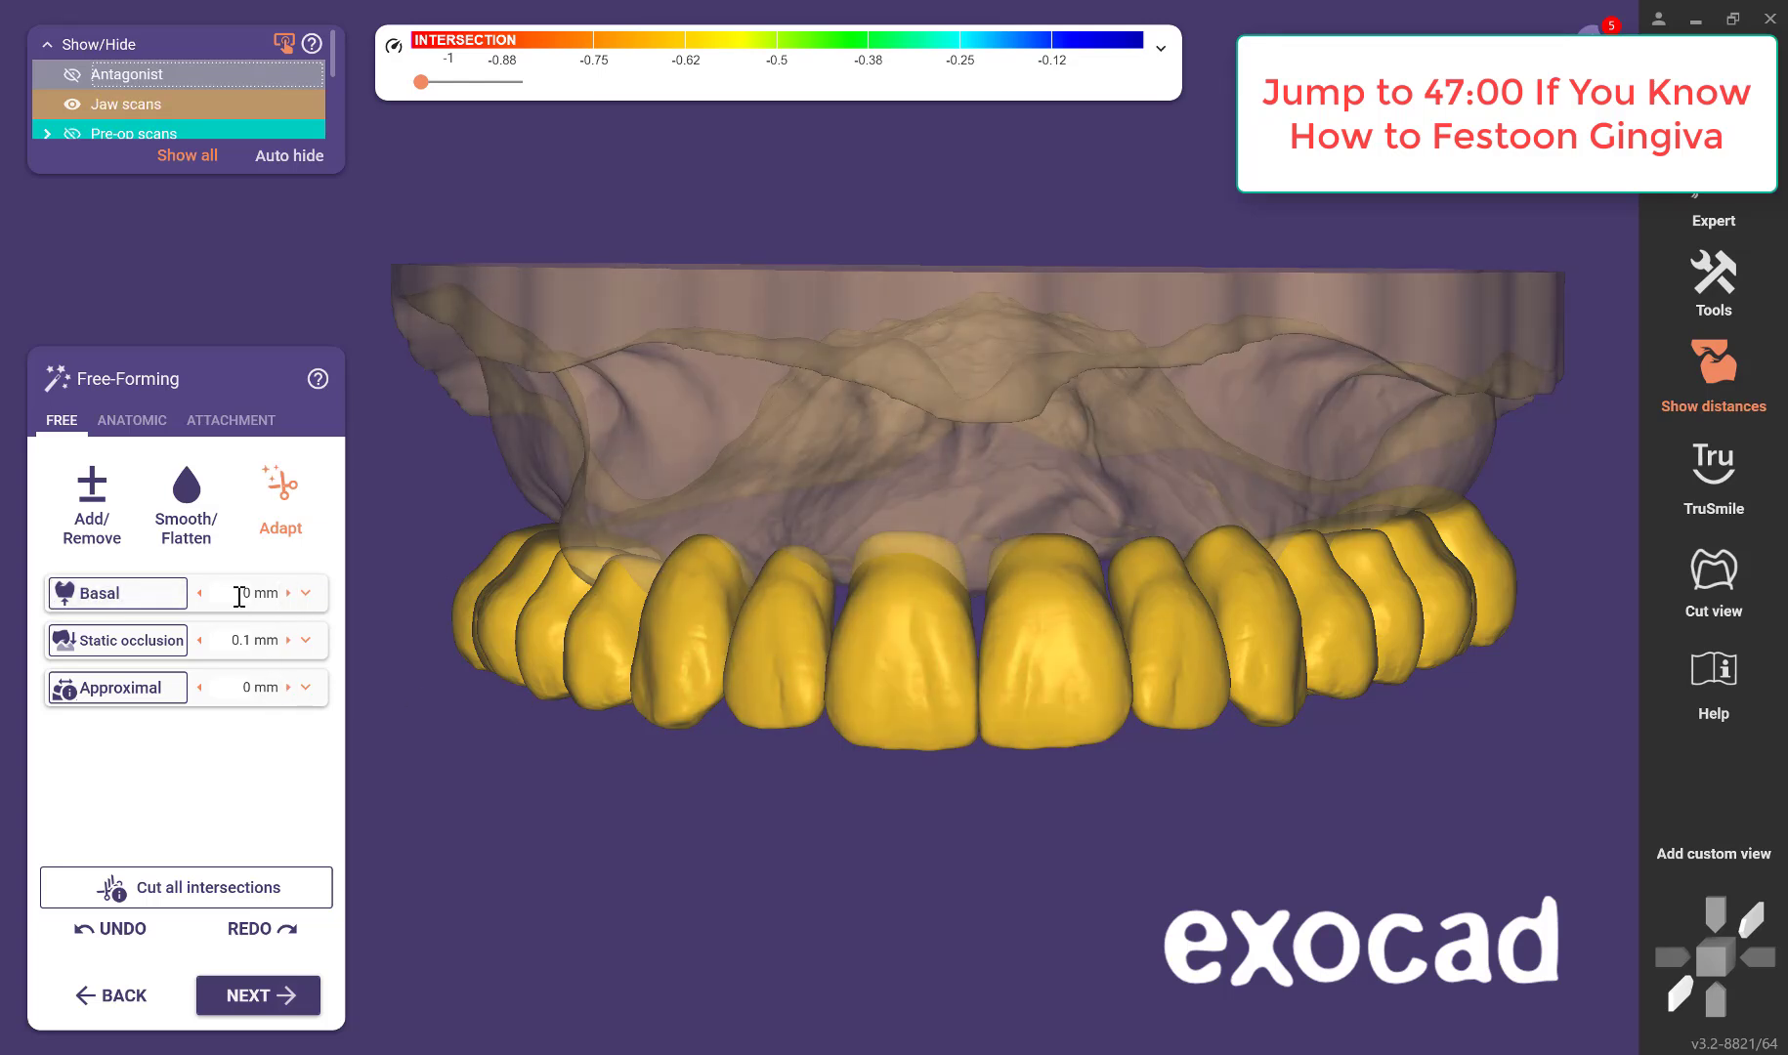
Cut the teeth's intersections with the gingiva at a basal distance of 1 mm, accepting the hard cut to the jaw scan.
{"action": "left_click", "coordinate": [280, 603]}
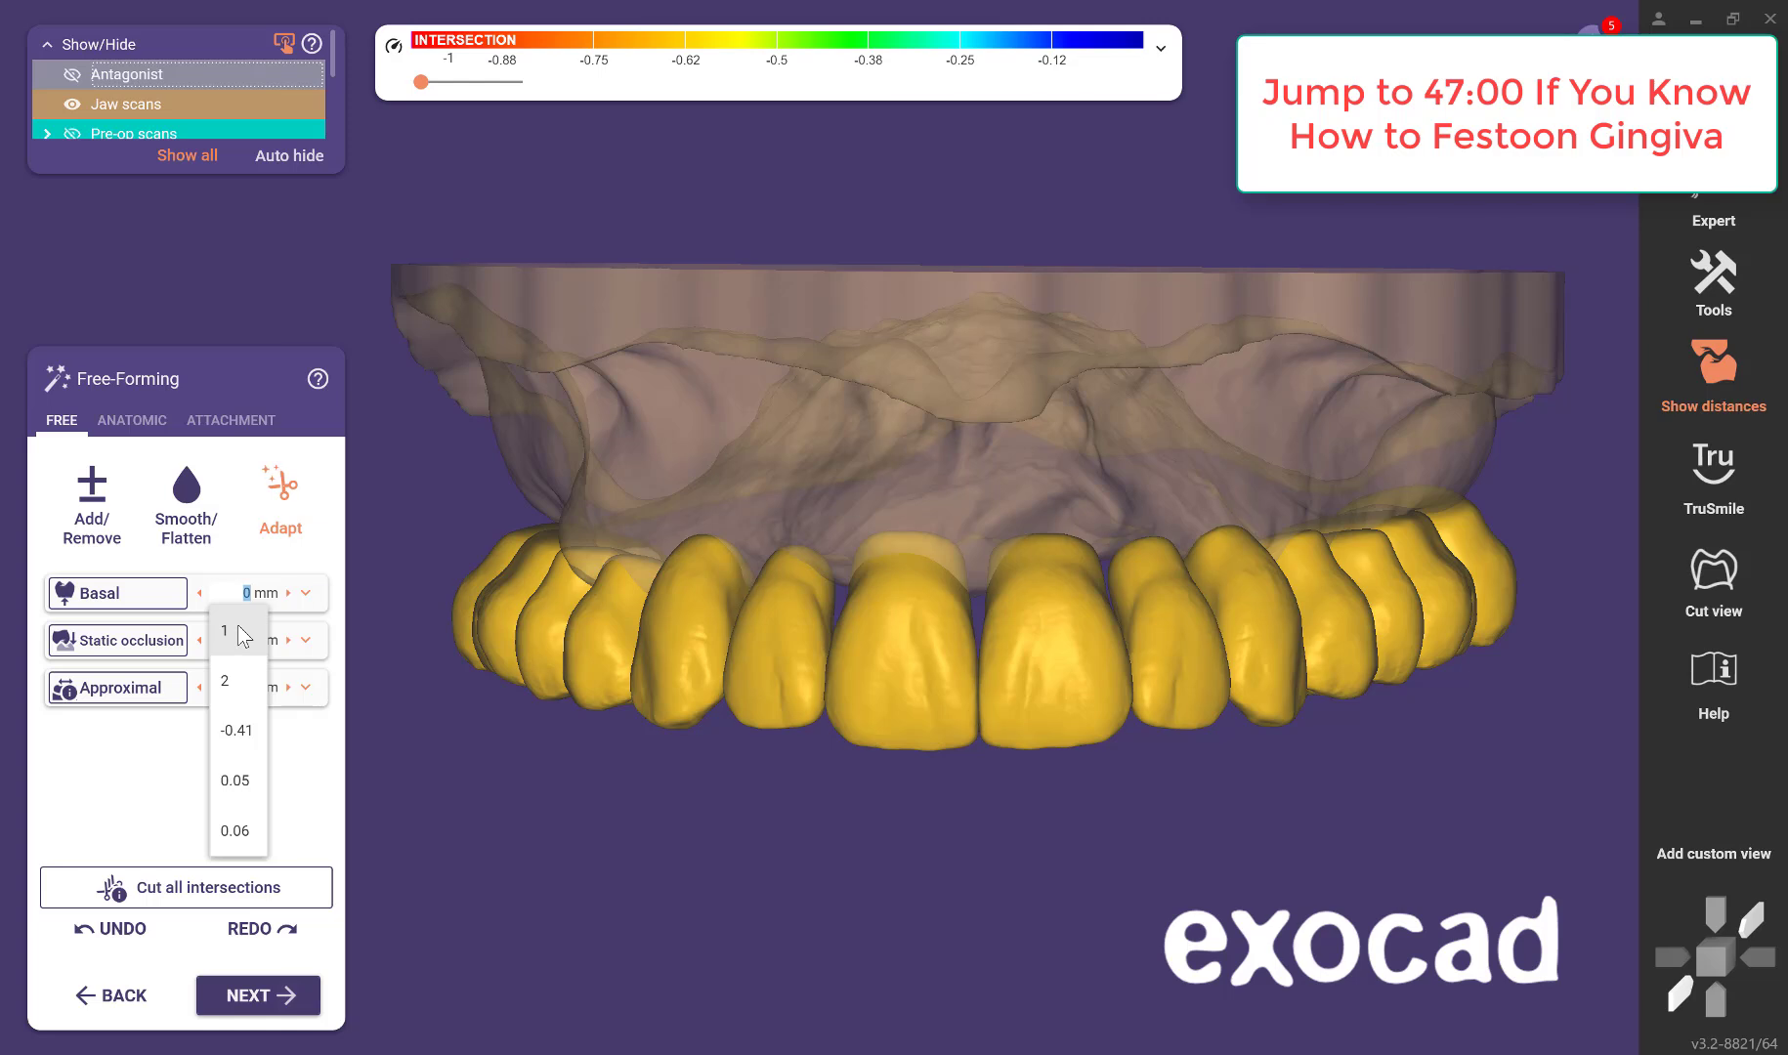
{"action": "left_click", "coordinate": [238, 631]}
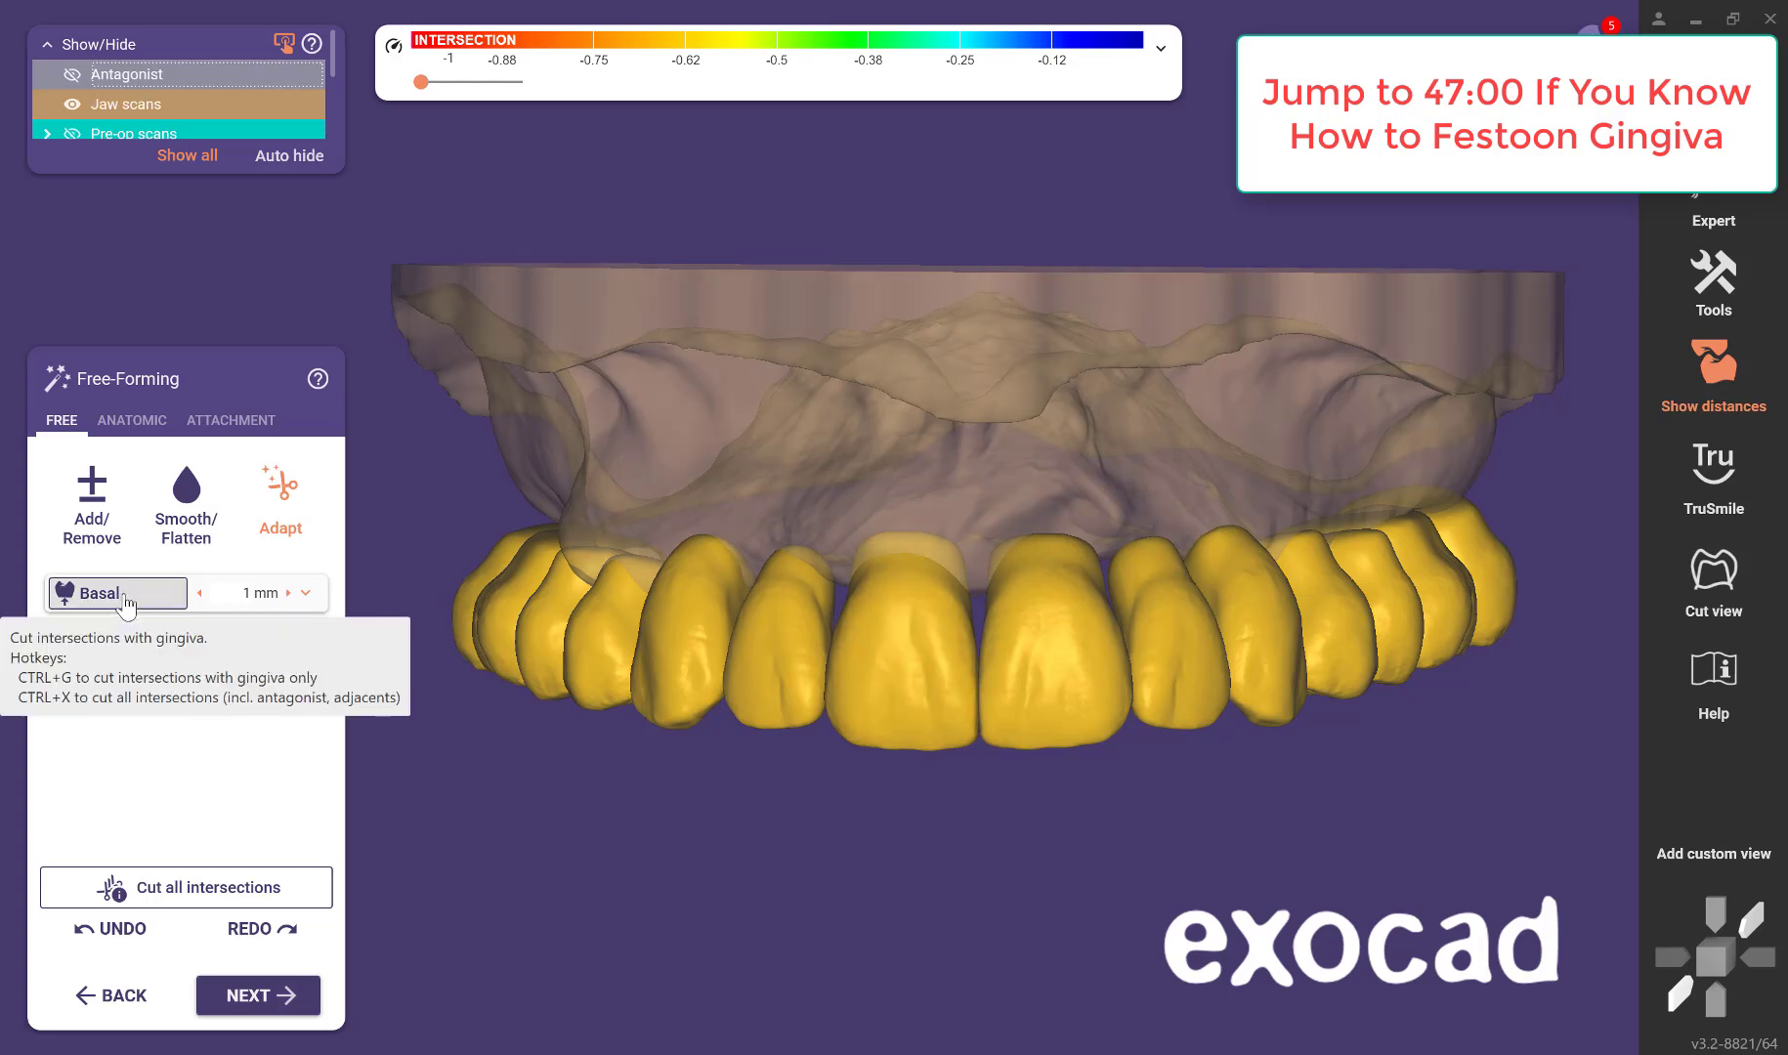
{"action": "left_click", "coordinate": [125, 601]}
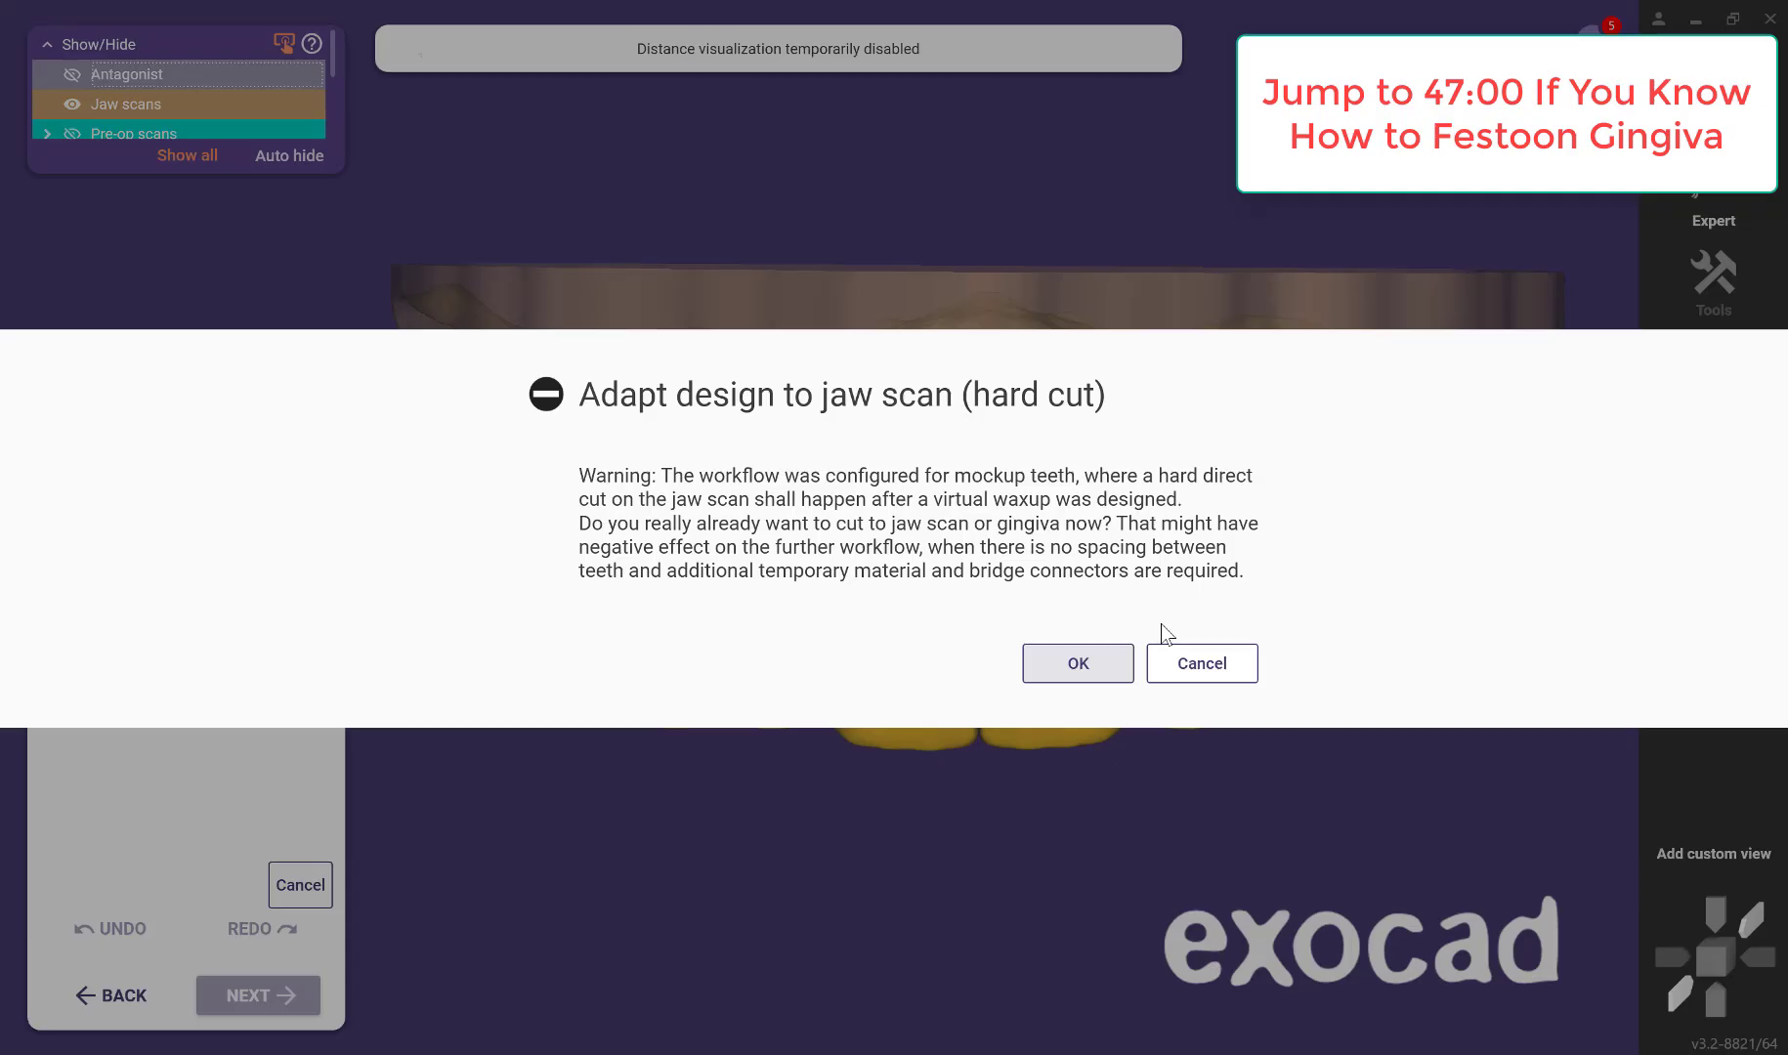
{"action": "left_click", "coordinate": [1037, 667]}
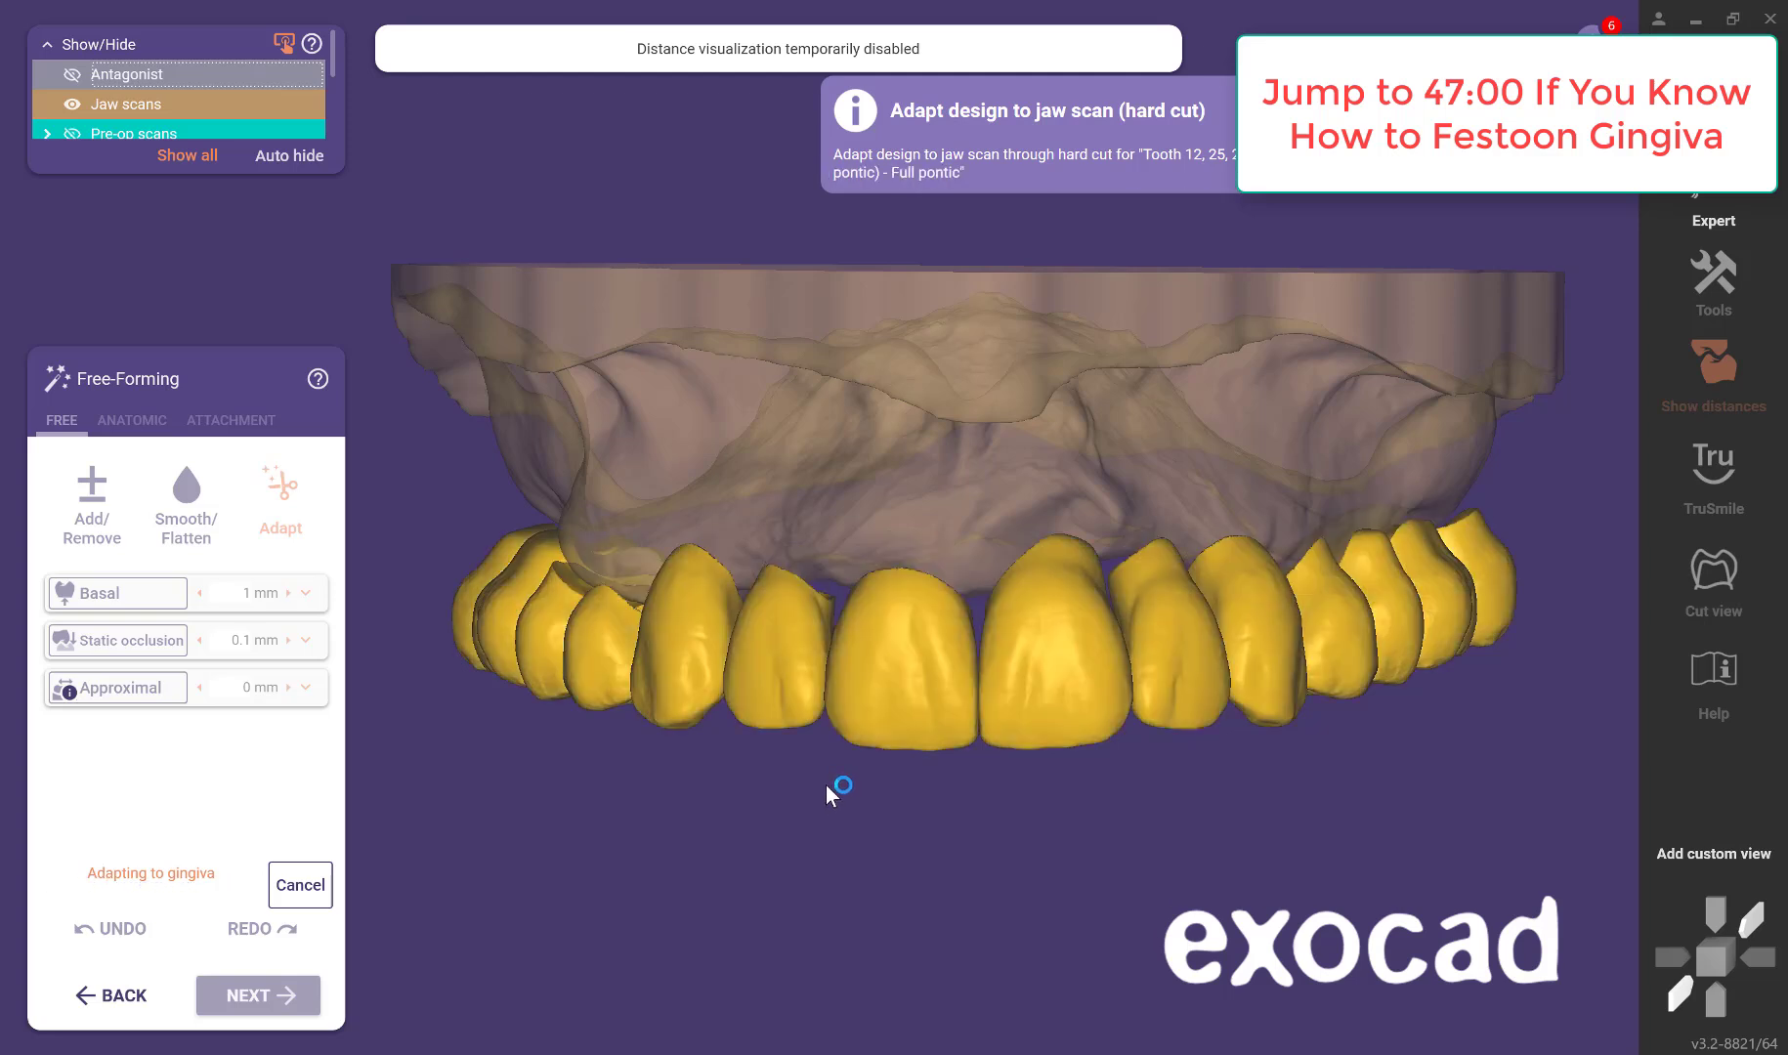
{"action": "right_click_drag", "start_coordinate": [823, 786], "coordinate": [934, 762]}
{"action": "scroll", "coordinate": [949, 714], "scroll_direction": "up", "scroll_amount": 2}
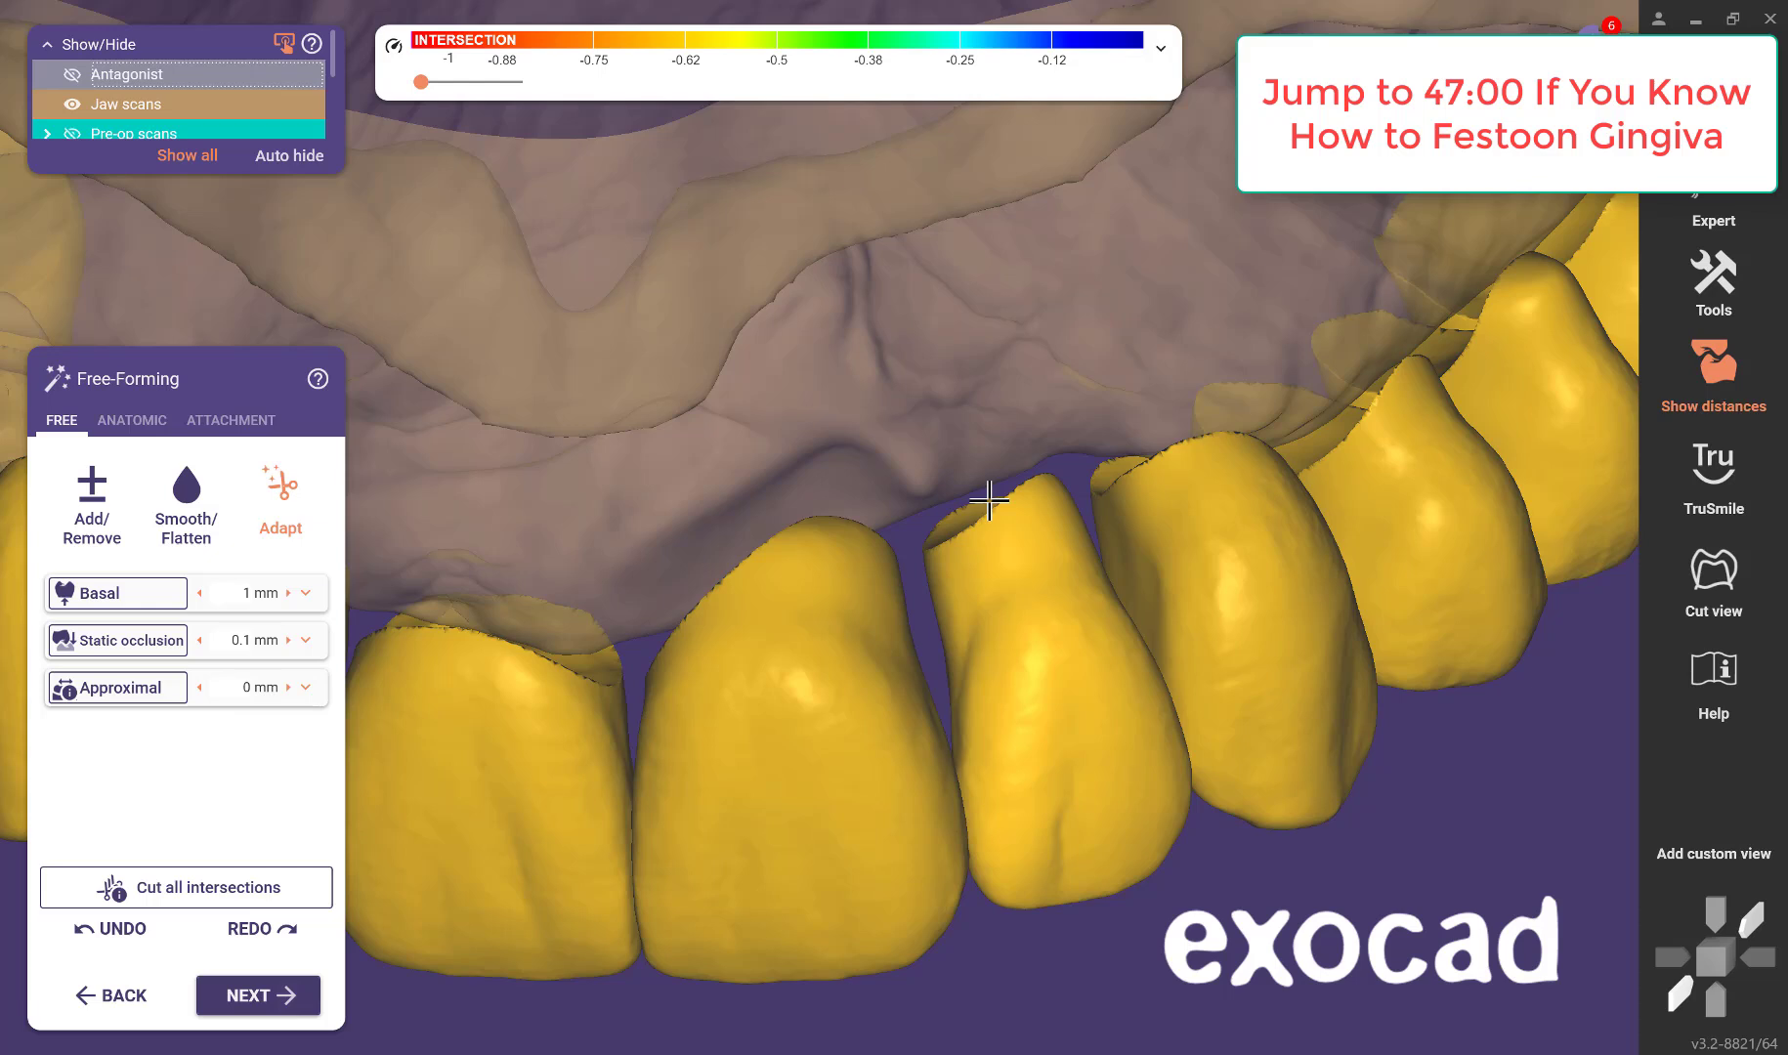
{"action": "scroll", "coordinate": [110, 115], "scroll_direction": "down", "scroll_amount": 3}
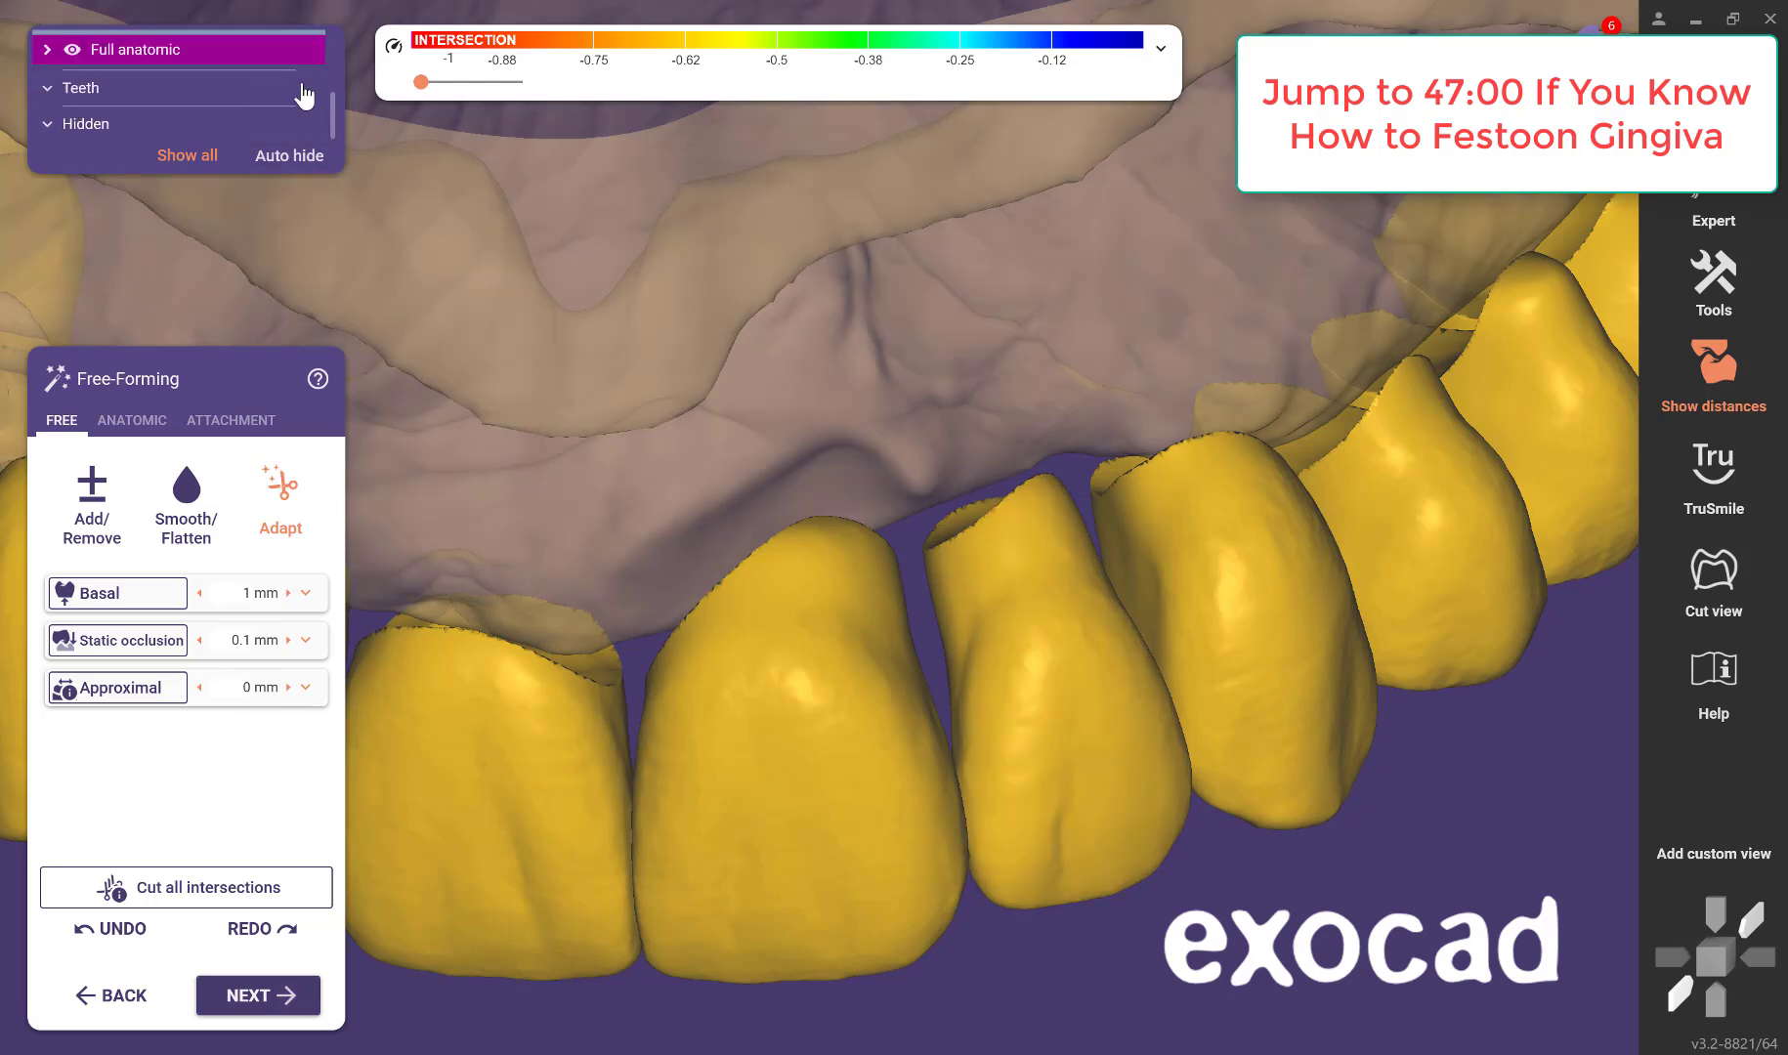
Hide the jaw scans to expose the cut basal surfaces of the teeth.
{"action": "left_click_drag", "start_coordinate": [330, 112], "coordinate": [337, 28]}
{"action": "left_click", "coordinate": [70, 103]}
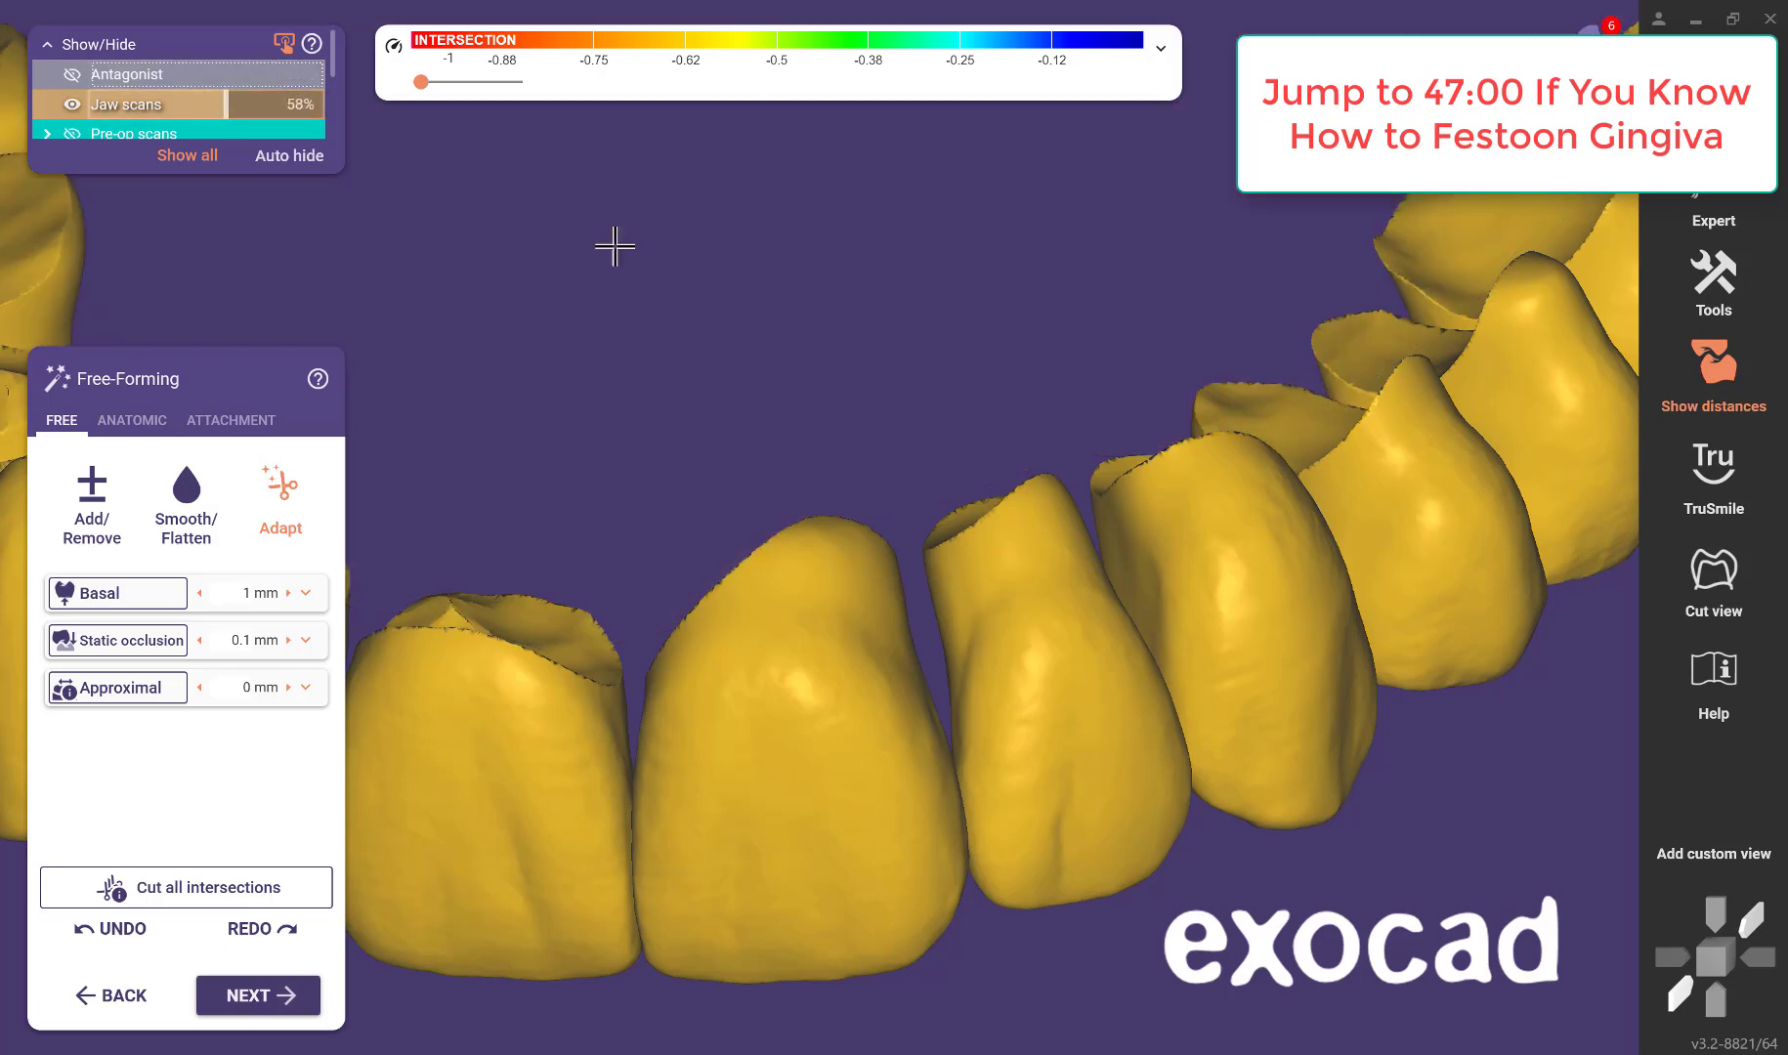
{"action": "scroll", "coordinate": [650, 251], "scroll_direction": "down", "scroll_amount": 5}
{"action": "mouse_move", "coordinate": [887, 280]}
{"action": "right_mouse_down"}
{"action": "mouse_move", "coordinate": [826, 275]}
{"action": "mouse_move", "coordinate": [747, 176]}
{"action": "mouse_move", "coordinate": [828, 372]}
{"action": "mouse_move", "coordinate": [970, 475]}
{"action": "mouse_move", "coordinate": [954, 474]}
{"action": "mouse_move", "coordinate": [1122, 466]}
{"action": "mouse_move", "coordinate": [1060, 462]}
{"action": "mouse_move", "coordinate": [1258, 387]}
{"action": "mouse_move", "coordinate": [1183, 427]}
{"action": "mouse_move", "coordinate": [1188, 446]}
{"action": "right_mouse_up"}
Smooth the cut basal surfaces of the teeth along the first half of the arch with the Smooth/Flatten brush at maximum strength.
{"action": "left_click", "coordinate": [193, 508]}
{"action": "middle_click_drag", "start_coordinate": [786, 706], "coordinate": [1105, 479]}
{"action": "scroll", "coordinate": [1105, 479], "scroll_direction": "up", "scroll_amount": 3}
{"action": "right_click_drag", "start_coordinate": [1105, 479], "coordinate": [1054, 579]}
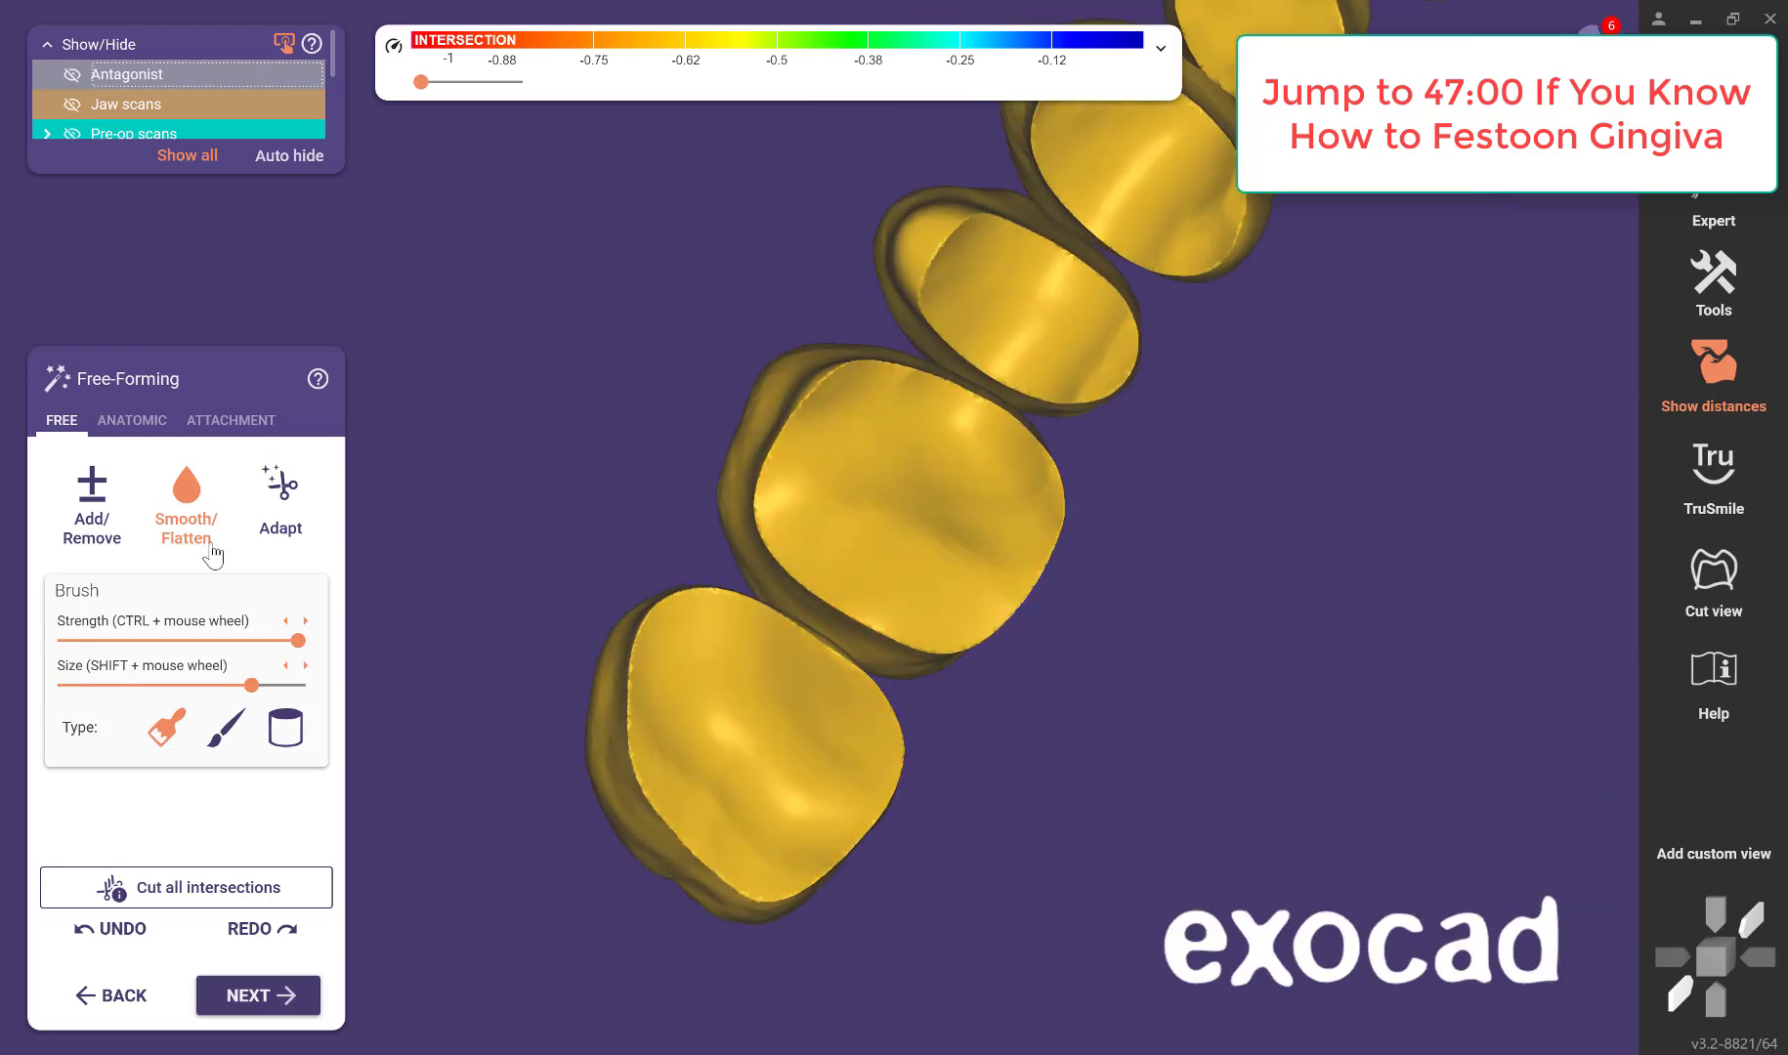
{"action": "mouse_move", "coordinate": [779, 723]}
{"action": "left_mouse_down"}
{"action": "mouse_move", "coordinate": [850, 722]}
{"action": "mouse_move", "coordinate": [726, 639]}
{"action": "mouse_move", "coordinate": [692, 749]}
{"action": "mouse_move", "coordinate": [799, 827]}
{"action": "mouse_move", "coordinate": [1022, 523]}
{"action": "mouse_move", "coordinate": [912, 448]}
{"action": "mouse_move", "coordinate": [827, 468]}
{"action": "mouse_move", "coordinate": [898, 600]}
{"action": "mouse_move", "coordinate": [978, 543]}
{"action": "mouse_move", "coordinate": [1096, 360]}
{"action": "mouse_move", "coordinate": [986, 268]}
{"action": "mouse_move", "coordinate": [1090, 351]}
{"action": "mouse_move", "coordinate": [1175, 203]}
{"action": "mouse_move", "coordinate": [1143, 145]}
{"action": "mouse_move", "coordinate": [1133, 188]}
{"action": "mouse_move", "coordinate": [1101, 132]}
{"action": "mouse_move", "coordinate": [1192, 191]}
{"action": "left_mouse_up"}
{"action": "middle_click_drag", "start_coordinate": [1397, 395], "coordinate": [1153, 831]}
{"action": "mouse_move", "coordinate": [1231, 636]}
{"action": "middle_mouse_down"}
{"action": "mouse_move", "coordinate": [1114, 774]}
{"action": "mouse_move", "coordinate": [1086, 841]}
{"action": "middle_mouse_up"}
{"action": "mouse_move", "coordinate": [1302, 500]}
{"action": "left_mouse_down"}
{"action": "mouse_move", "coordinate": [1229, 463]}
{"action": "mouse_move", "coordinate": [1210, 539]}
{"action": "left_mouse_up"}
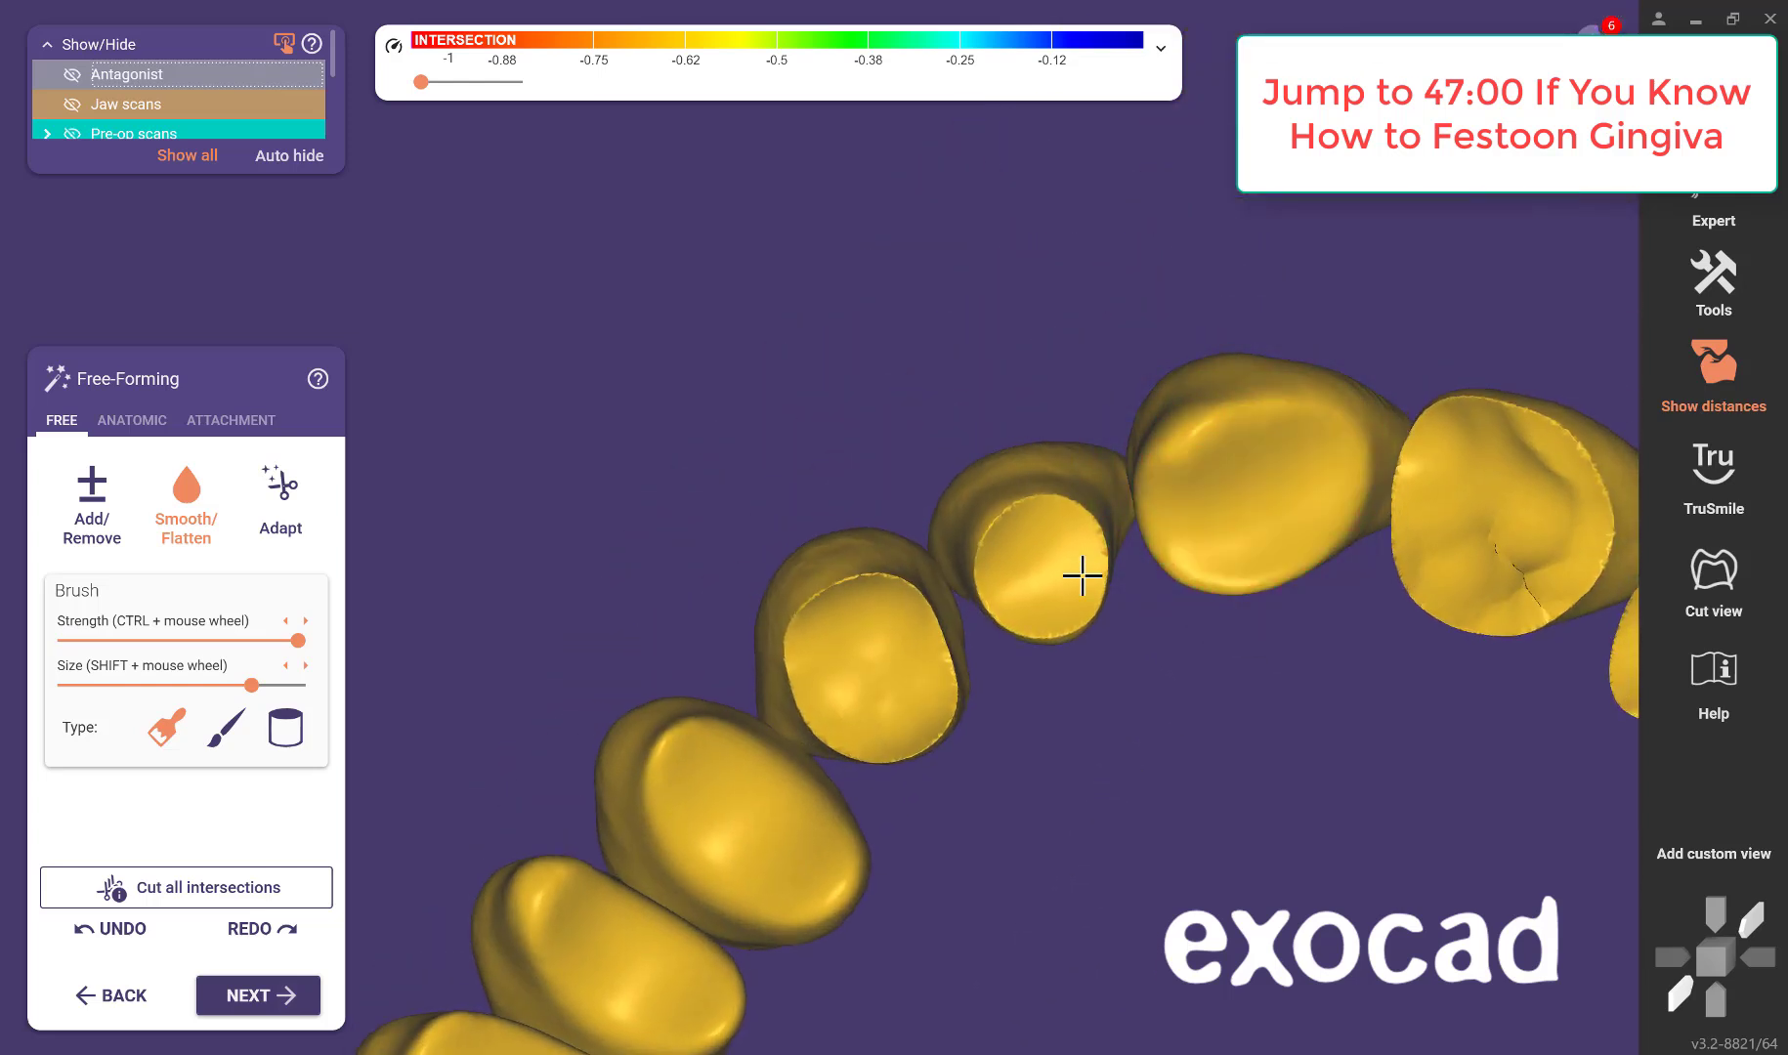
{"action": "mouse_move", "coordinate": [1082, 575]}
{"action": "left_mouse_down"}
{"action": "mouse_move", "coordinate": [1045, 559]}
{"action": "mouse_move", "coordinate": [1059, 587]}
{"action": "left_mouse_up"}
{"action": "mouse_move", "coordinate": [897, 689]}
{"action": "left_mouse_down"}
{"action": "mouse_move", "coordinate": [911, 723]}
{"action": "mouse_move", "coordinate": [878, 660]}
{"action": "left_mouse_up"}
Smooth the rough basal surfaces of the remaining teeth, from the other central incisor back to the last molar.
{"action": "right_click_drag", "start_coordinate": [1241, 822], "coordinate": [950, 701]}
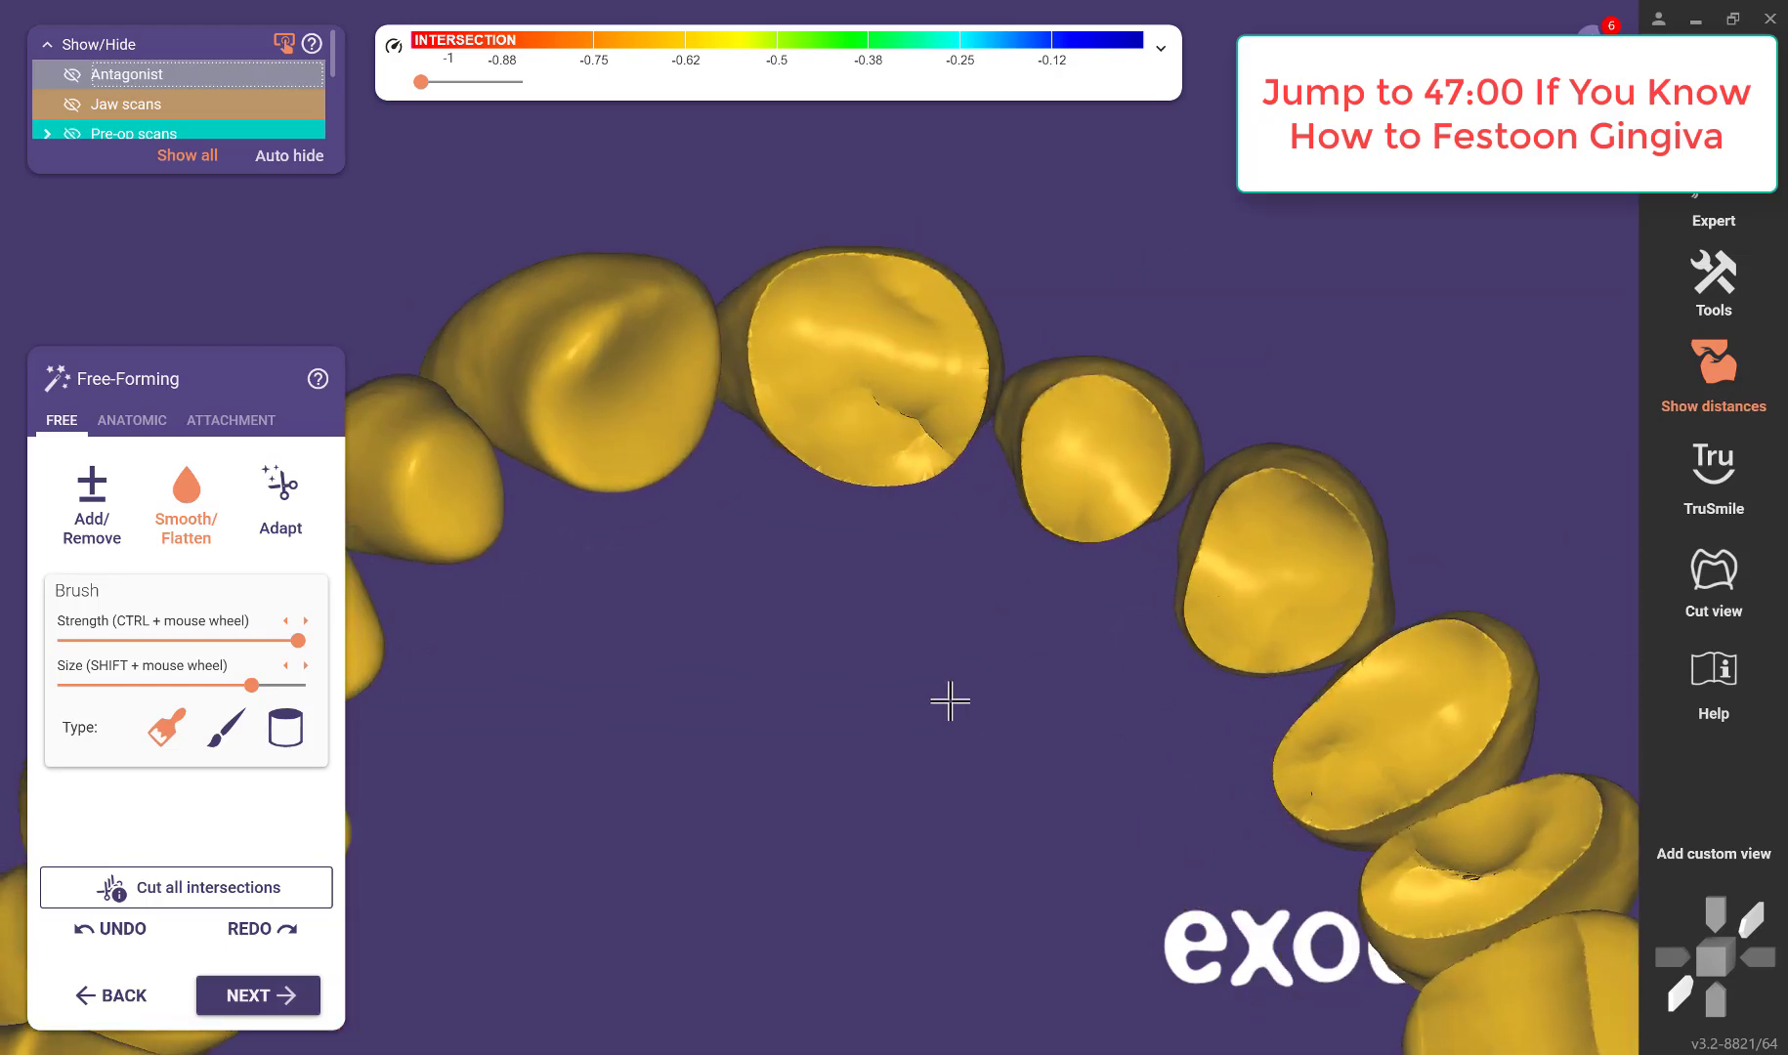
{"action": "mouse_move", "coordinate": [897, 494]}
{"action": "left_mouse_down"}
{"action": "mouse_move", "coordinate": [895, 468]}
{"action": "mouse_move", "coordinate": [818, 432]}
{"action": "mouse_move", "coordinate": [818, 344]}
{"action": "mouse_move", "coordinate": [909, 359]}
{"action": "mouse_move", "coordinate": [856, 373]}
{"action": "mouse_move", "coordinate": [872, 373]}
{"action": "left_mouse_up"}
{"action": "mouse_move", "coordinate": [1082, 488]}
{"action": "left_mouse_down"}
{"action": "mouse_move", "coordinate": [1066, 488]}
{"action": "mouse_move", "coordinate": [1281, 603]}
{"action": "mouse_move", "coordinate": [1281, 543]}
{"action": "mouse_move", "coordinate": [1231, 608]}
{"action": "mouse_move", "coordinate": [1296, 547]}
{"action": "left_mouse_up"}
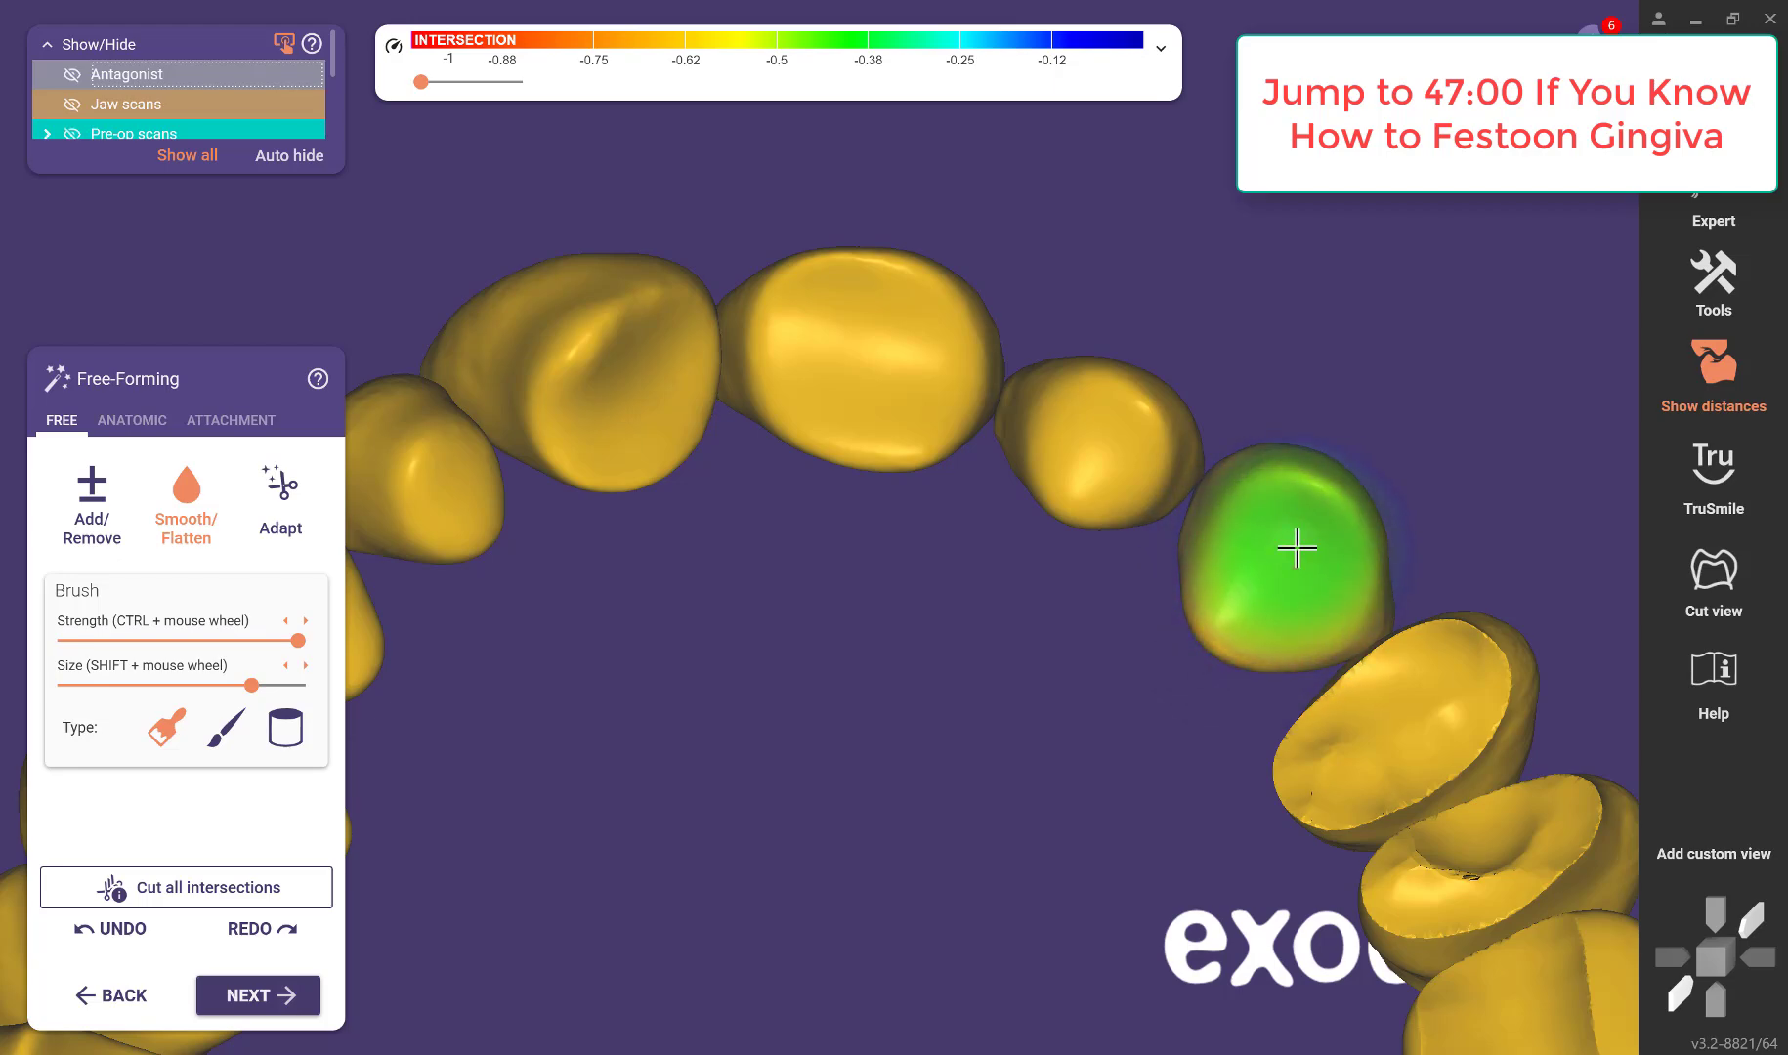
{"action": "mouse_move", "coordinate": [1195, 672]}
{"action": "right_mouse_down"}
{"action": "mouse_move", "coordinate": [663, 787]}
{"action": "mouse_move", "coordinate": [806, 586]}
{"action": "mouse_move", "coordinate": [806, 692]}
{"action": "mouse_move", "coordinate": [798, 663]}
{"action": "mouse_move", "coordinate": [958, 452]}
{"action": "right_mouse_up"}
{"action": "mouse_move", "coordinate": [987, 254]}
{"action": "left_mouse_down"}
{"action": "mouse_move", "coordinate": [967, 388]}
{"action": "mouse_move", "coordinate": [978, 300]}
{"action": "mouse_move", "coordinate": [959, 297]}
{"action": "mouse_move", "coordinate": [957, 344]}
{"action": "mouse_move", "coordinate": [1077, 359]}
{"action": "mouse_move", "coordinate": [1087, 276]}
{"action": "mouse_move", "coordinate": [1070, 383]}
{"action": "mouse_move", "coordinate": [1217, 372]}
{"action": "mouse_move", "coordinate": [1222, 322]}
{"action": "mouse_move", "coordinate": [1182, 368]}
{"action": "mouse_move", "coordinate": [1225, 412]}
{"action": "mouse_move", "coordinate": [1293, 379]}
{"action": "mouse_move", "coordinate": [1206, 388]}
{"action": "mouse_move", "coordinate": [1376, 419]}
{"action": "mouse_move", "coordinate": [1385, 388]}
{"action": "mouse_move", "coordinate": [1460, 376]}
{"action": "mouse_move", "coordinate": [1473, 411]}
{"action": "mouse_move", "coordinate": [1413, 424]}
{"action": "mouse_move", "coordinate": [1453, 391]}
{"action": "mouse_move", "coordinate": [1401, 383]}
{"action": "mouse_move", "coordinate": [1425, 371]}
{"action": "left_mouse_up"}
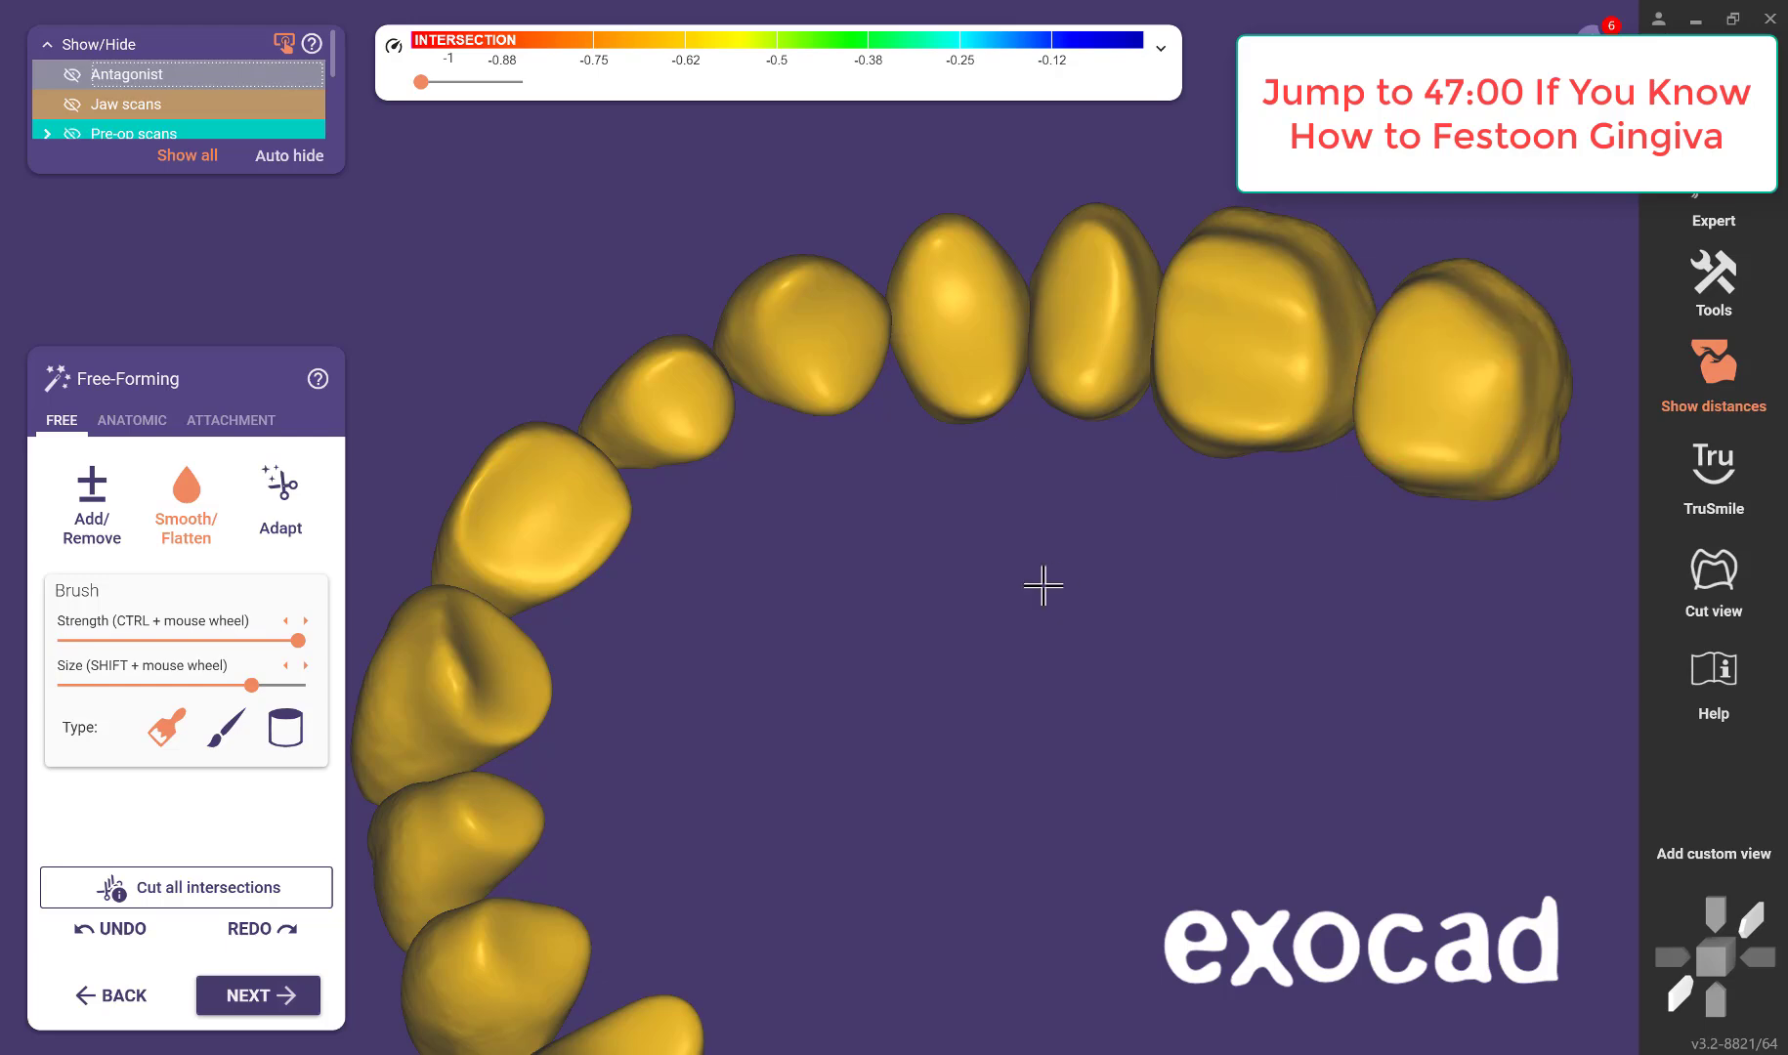
{"action": "scroll", "coordinate": [917, 621], "scroll_direction": "down", "scroll_amount": 3}
{"action": "right_click_drag", "start_coordinate": [916, 621], "coordinate": [921, 638]}
{"action": "scroll", "coordinate": [831, 483], "scroll_direction": "up", "scroll_amount": 3}
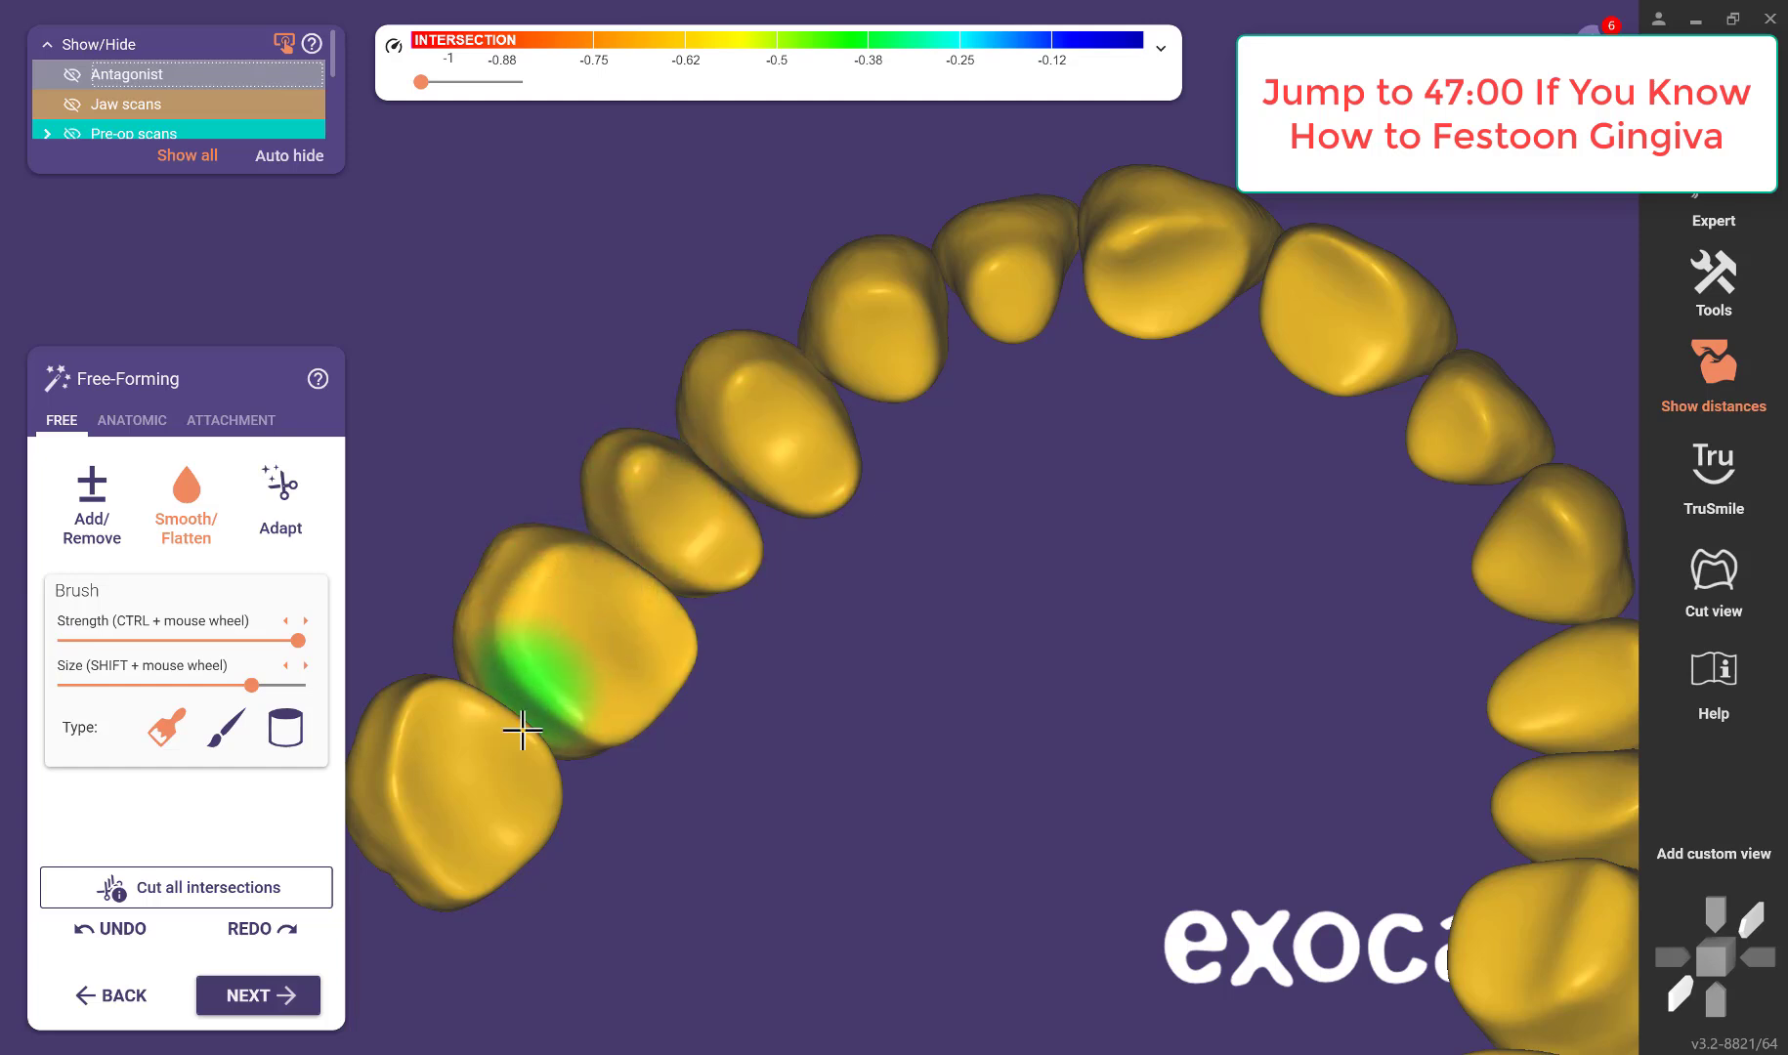
{"action": "scroll", "coordinate": [782, 737], "scroll_direction": "down", "scroll_amount": 2}
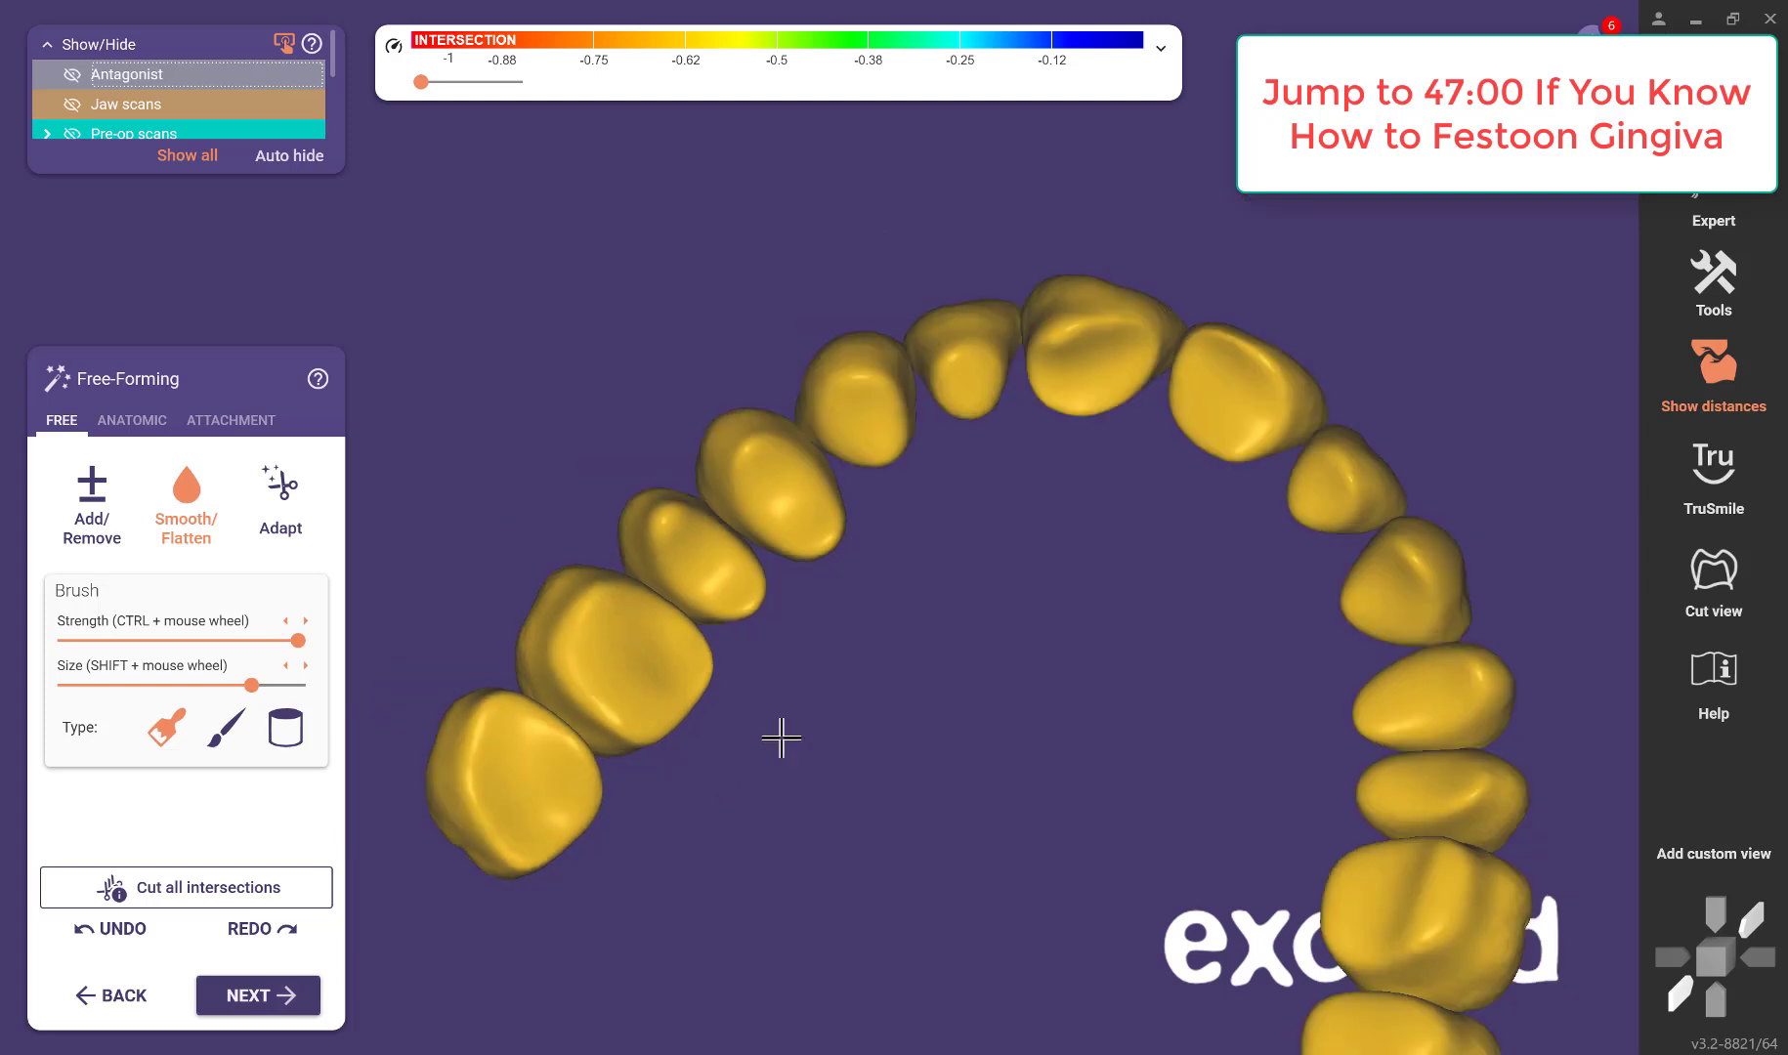
{"action": "right_click_drag", "start_coordinate": [781, 738], "coordinate": [762, 691]}
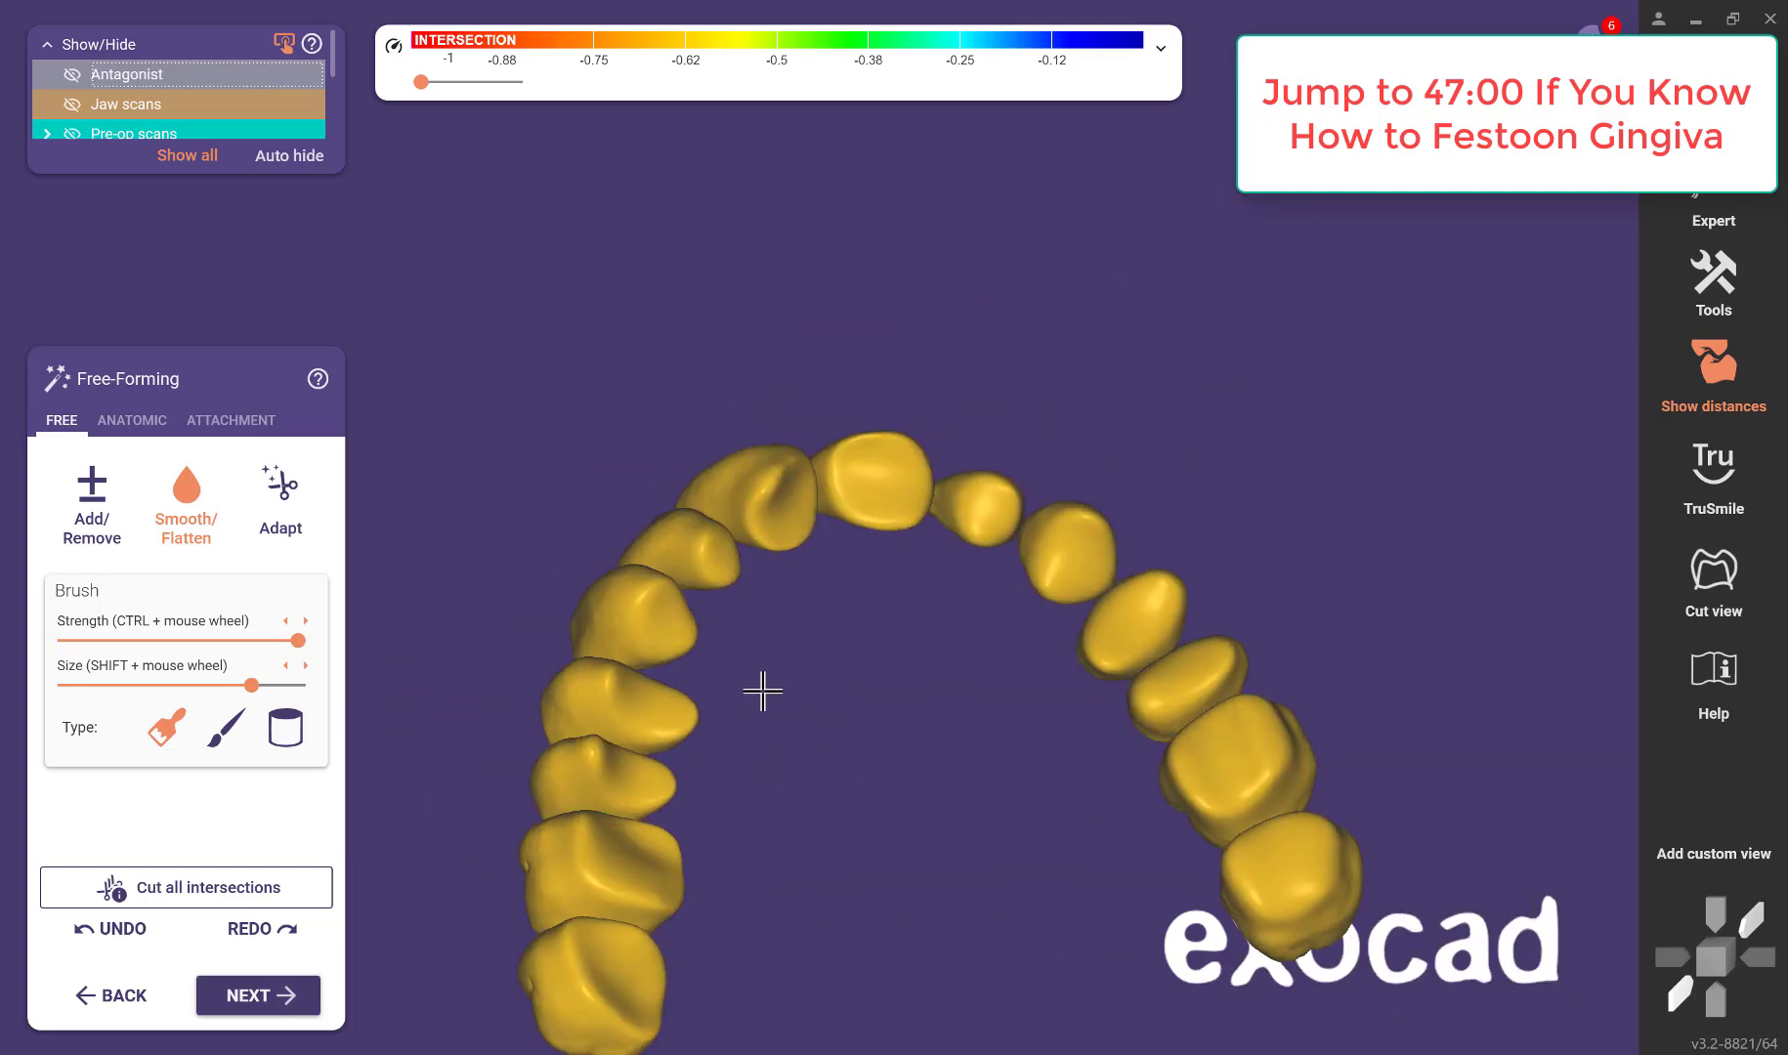
Adapt the smoothed tooth bases to the gingiva again with a basal distance of 1 mm.
{"action": "left_click", "coordinate": [262, 495]}
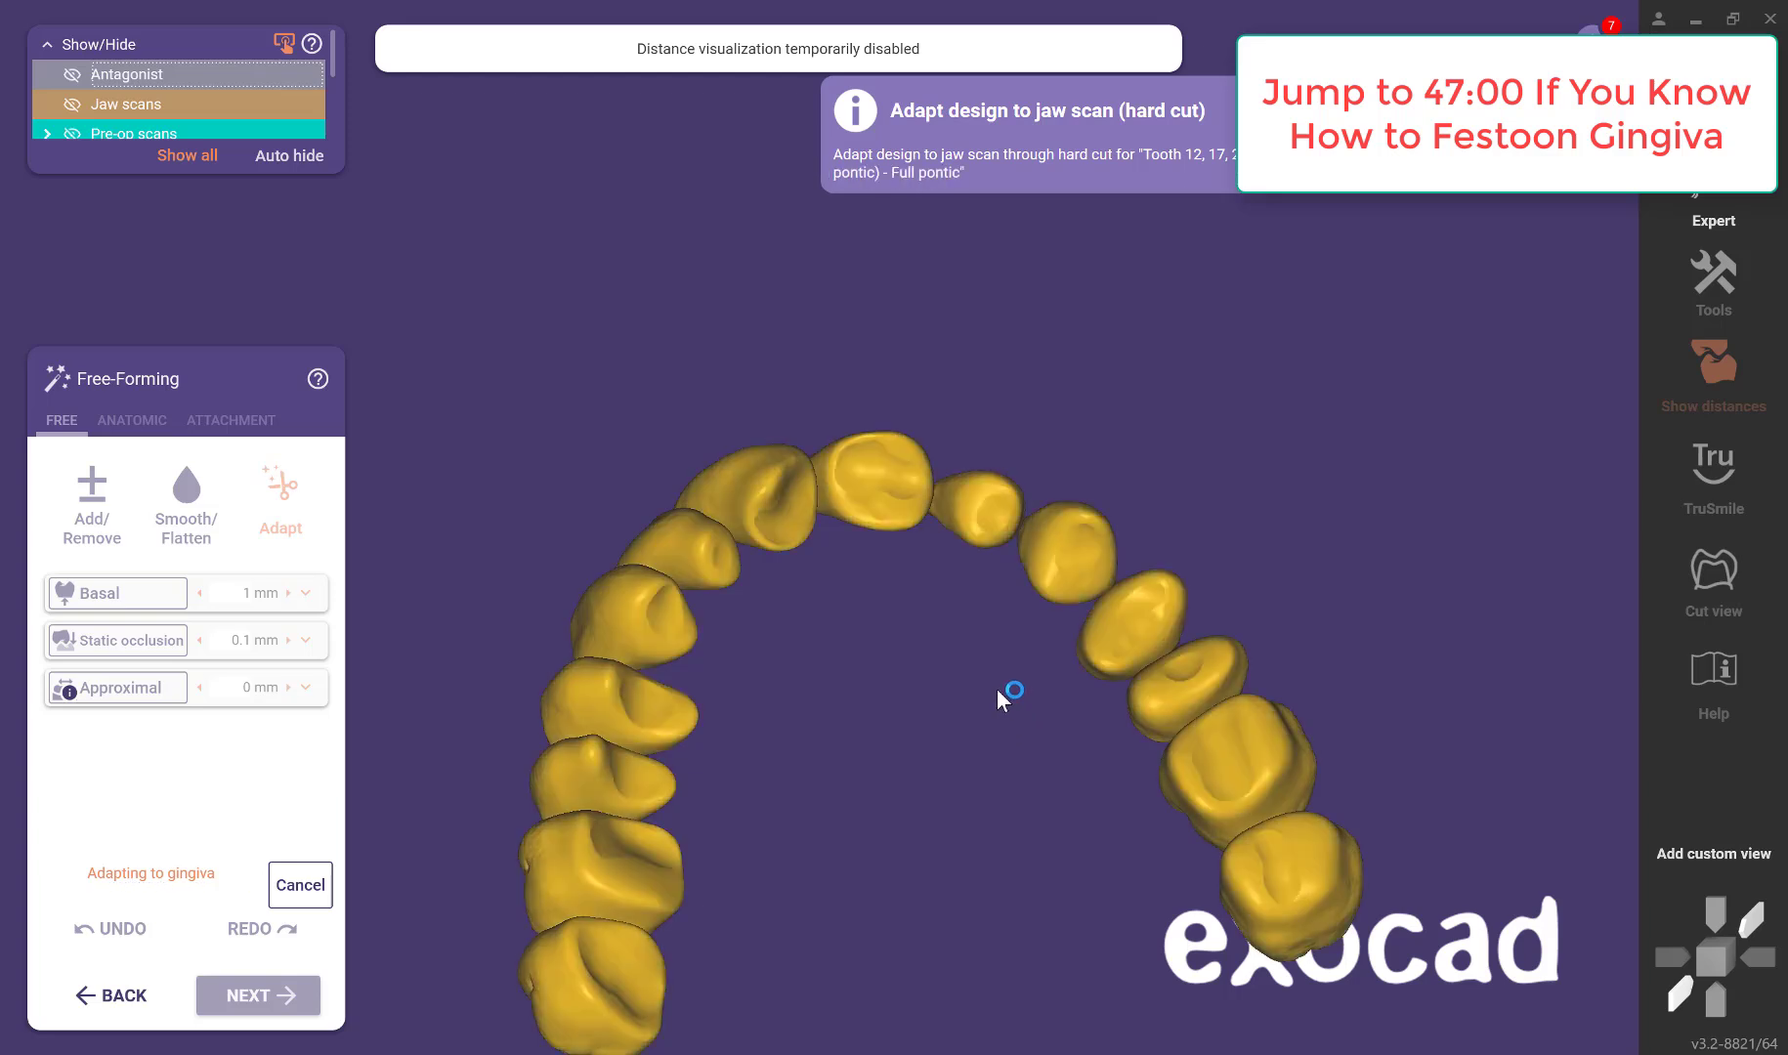
{"action": "right_click_drag", "start_coordinate": [982, 681], "coordinate": [1019, 695]}
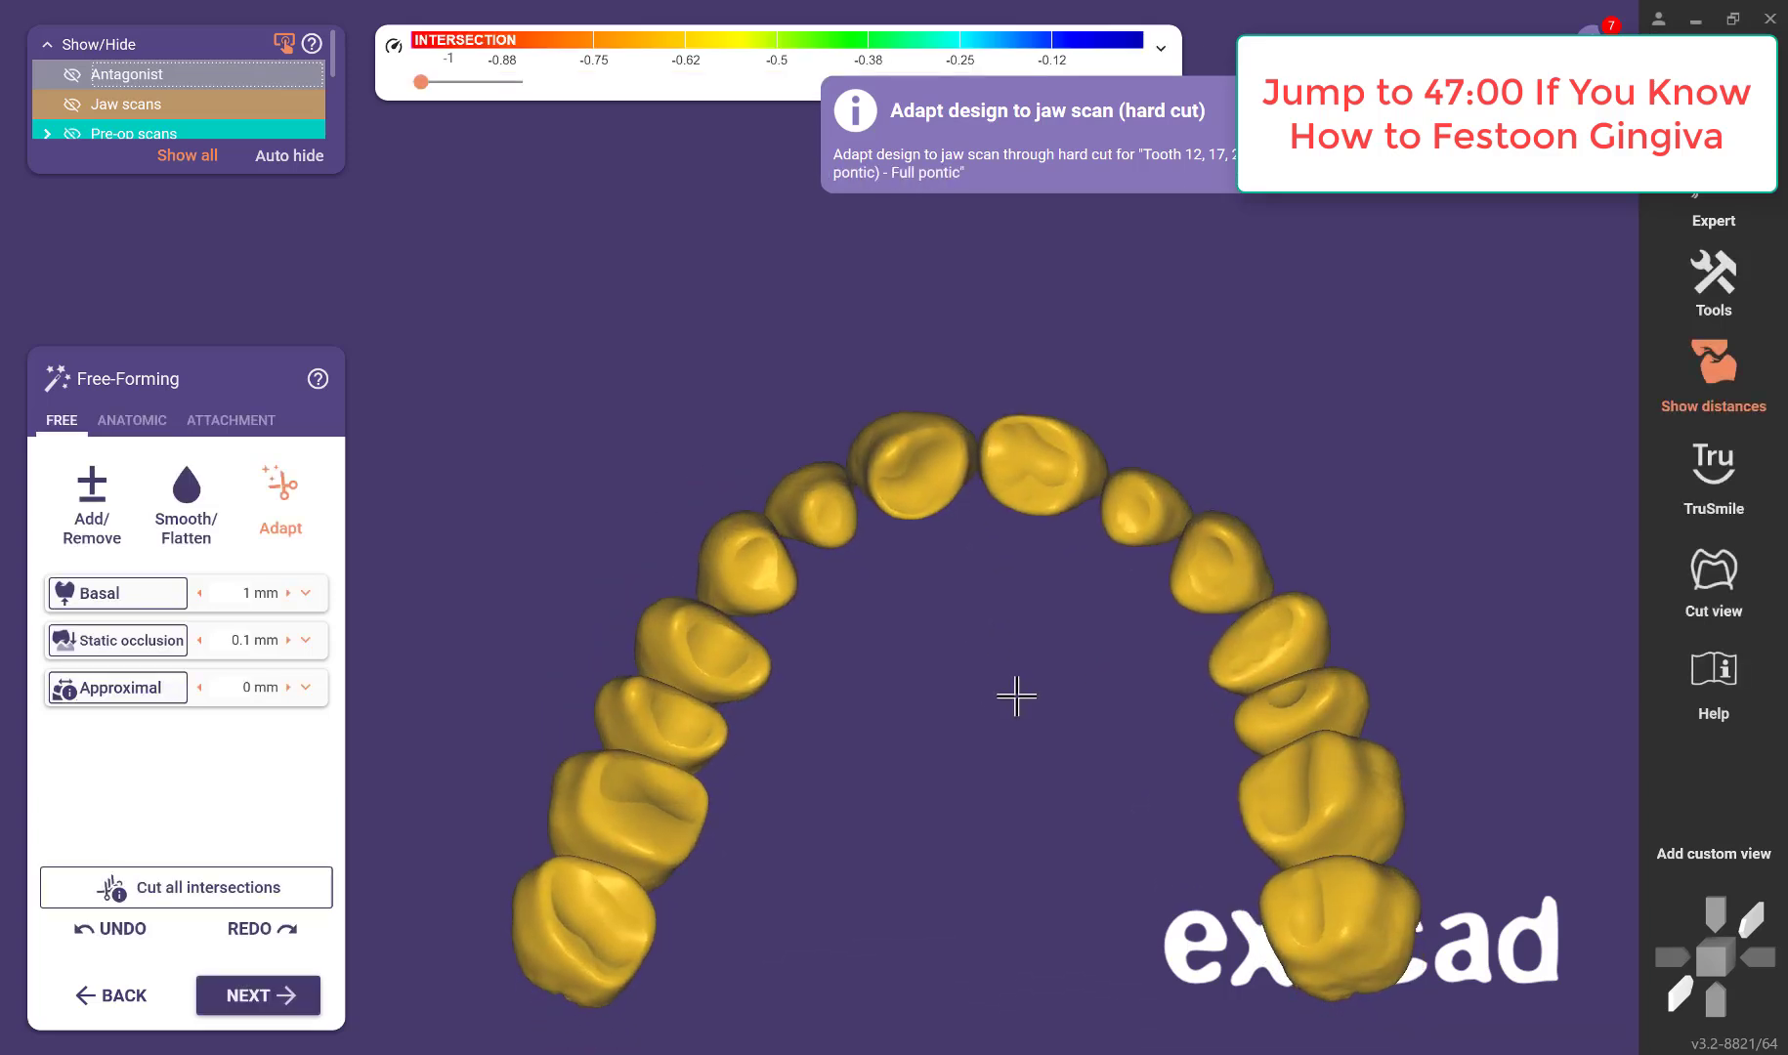
{"action": "scroll", "coordinate": [1020, 694], "scroll_direction": "up", "scroll_amount": 3}
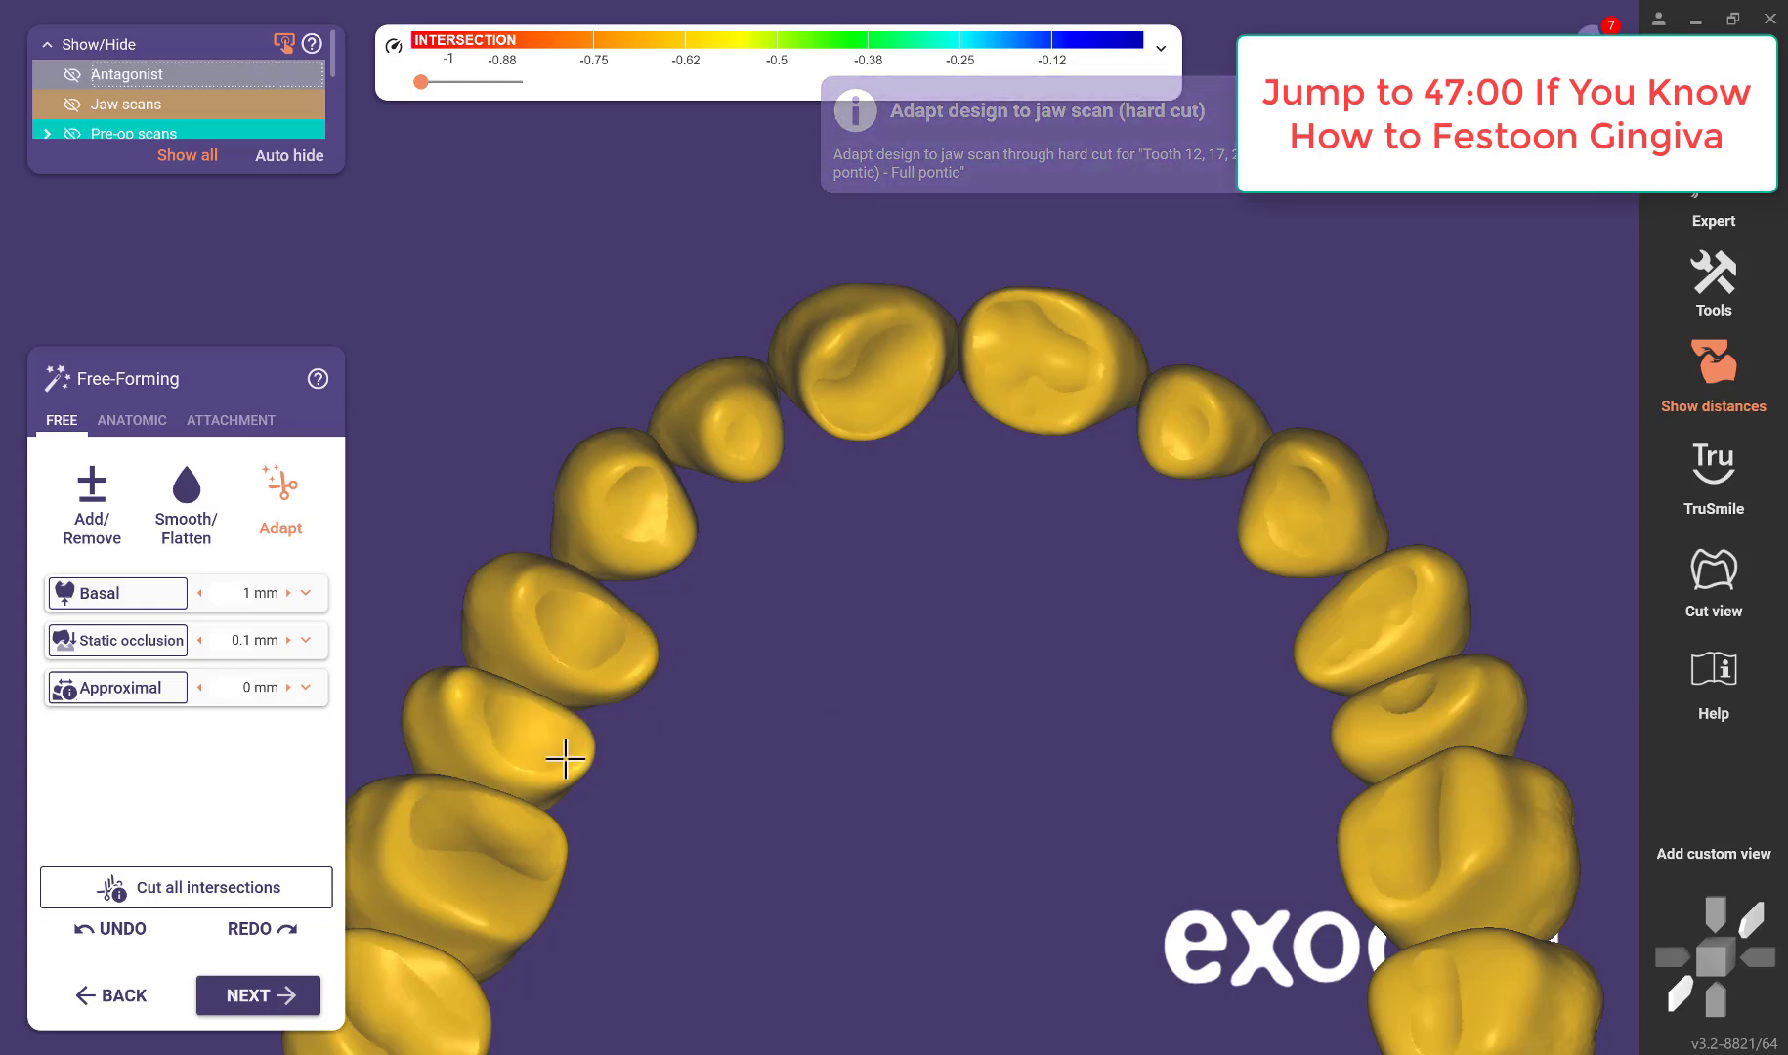
{"action": "scroll", "coordinate": [637, 691], "scroll_direction": "down", "scroll_amount": 4}
{"action": "right_click_drag", "start_coordinate": [705, 705], "coordinate": [858, 367]}
{"action": "scroll", "coordinate": [906, 541], "scroll_direction": "up", "scroll_amount": 3}
{"action": "right_click_drag", "start_coordinate": [906, 540], "coordinate": [772, 789]}
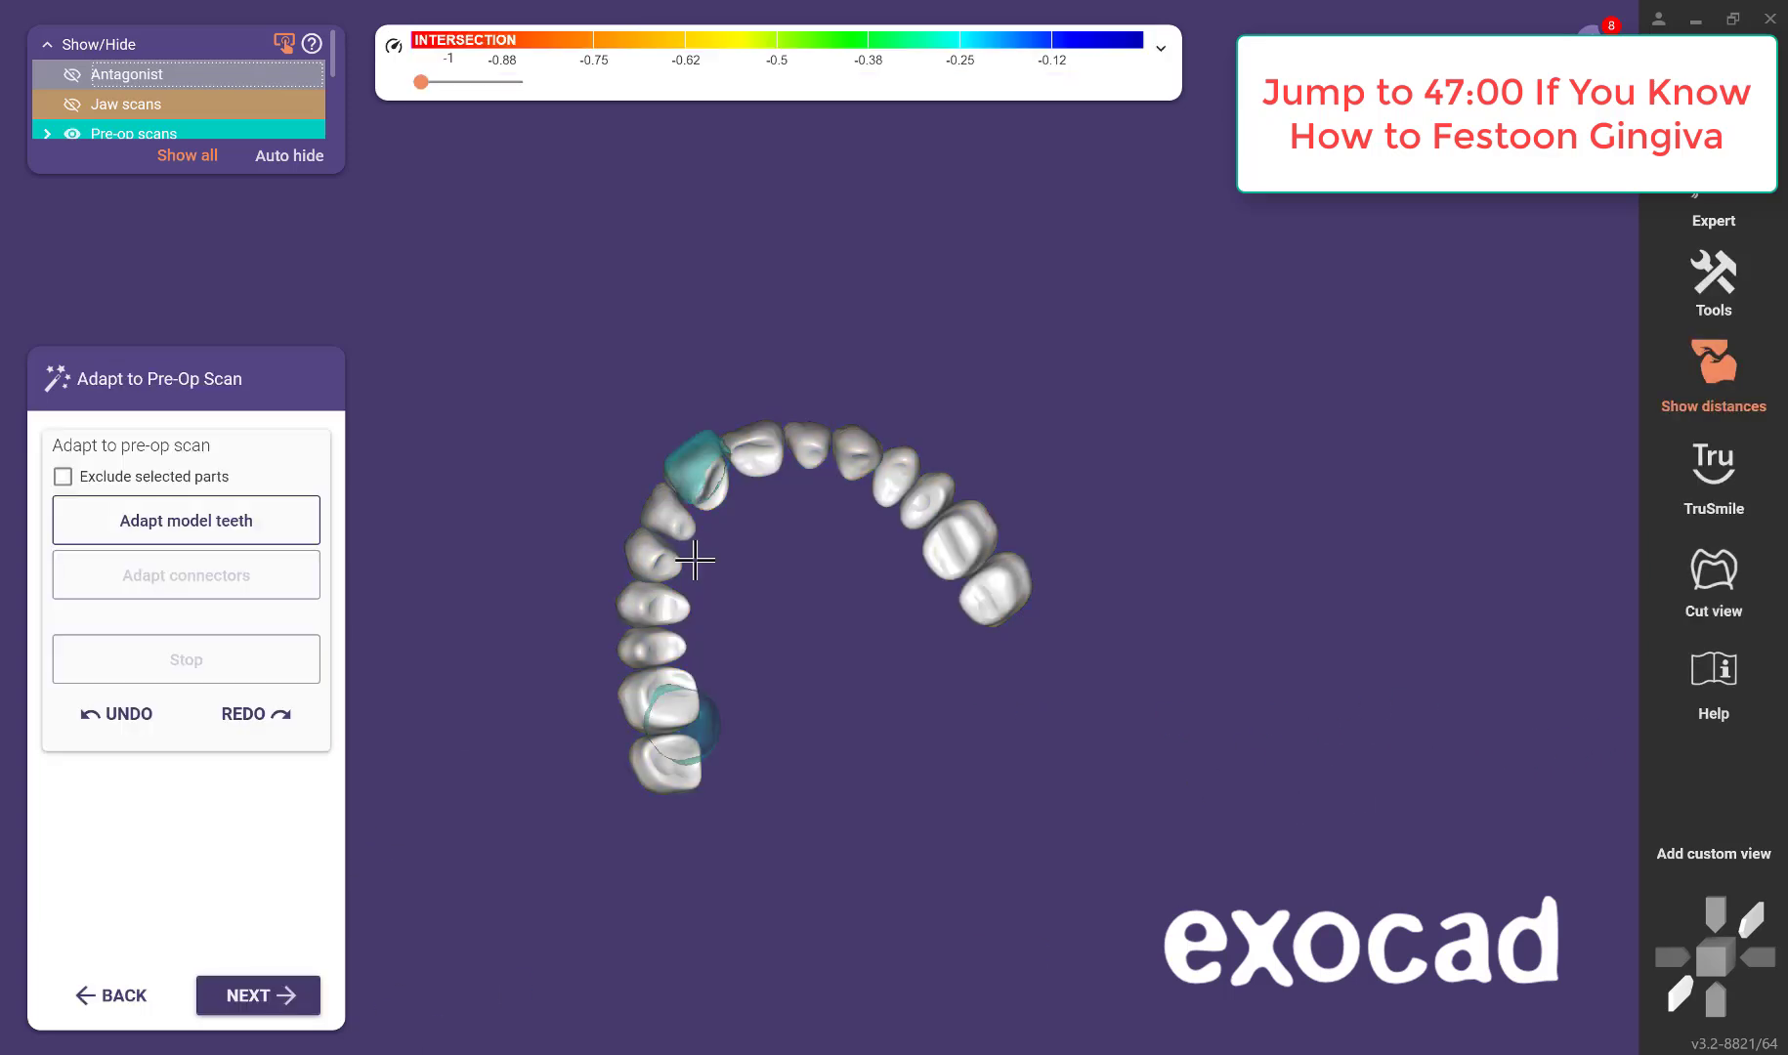
Skip the pre-op scan adaptation and draw the gingiva base margin line along the vestibule from the front to behind tooth 17.
{"action": "left_click", "coordinate": [260, 996]}
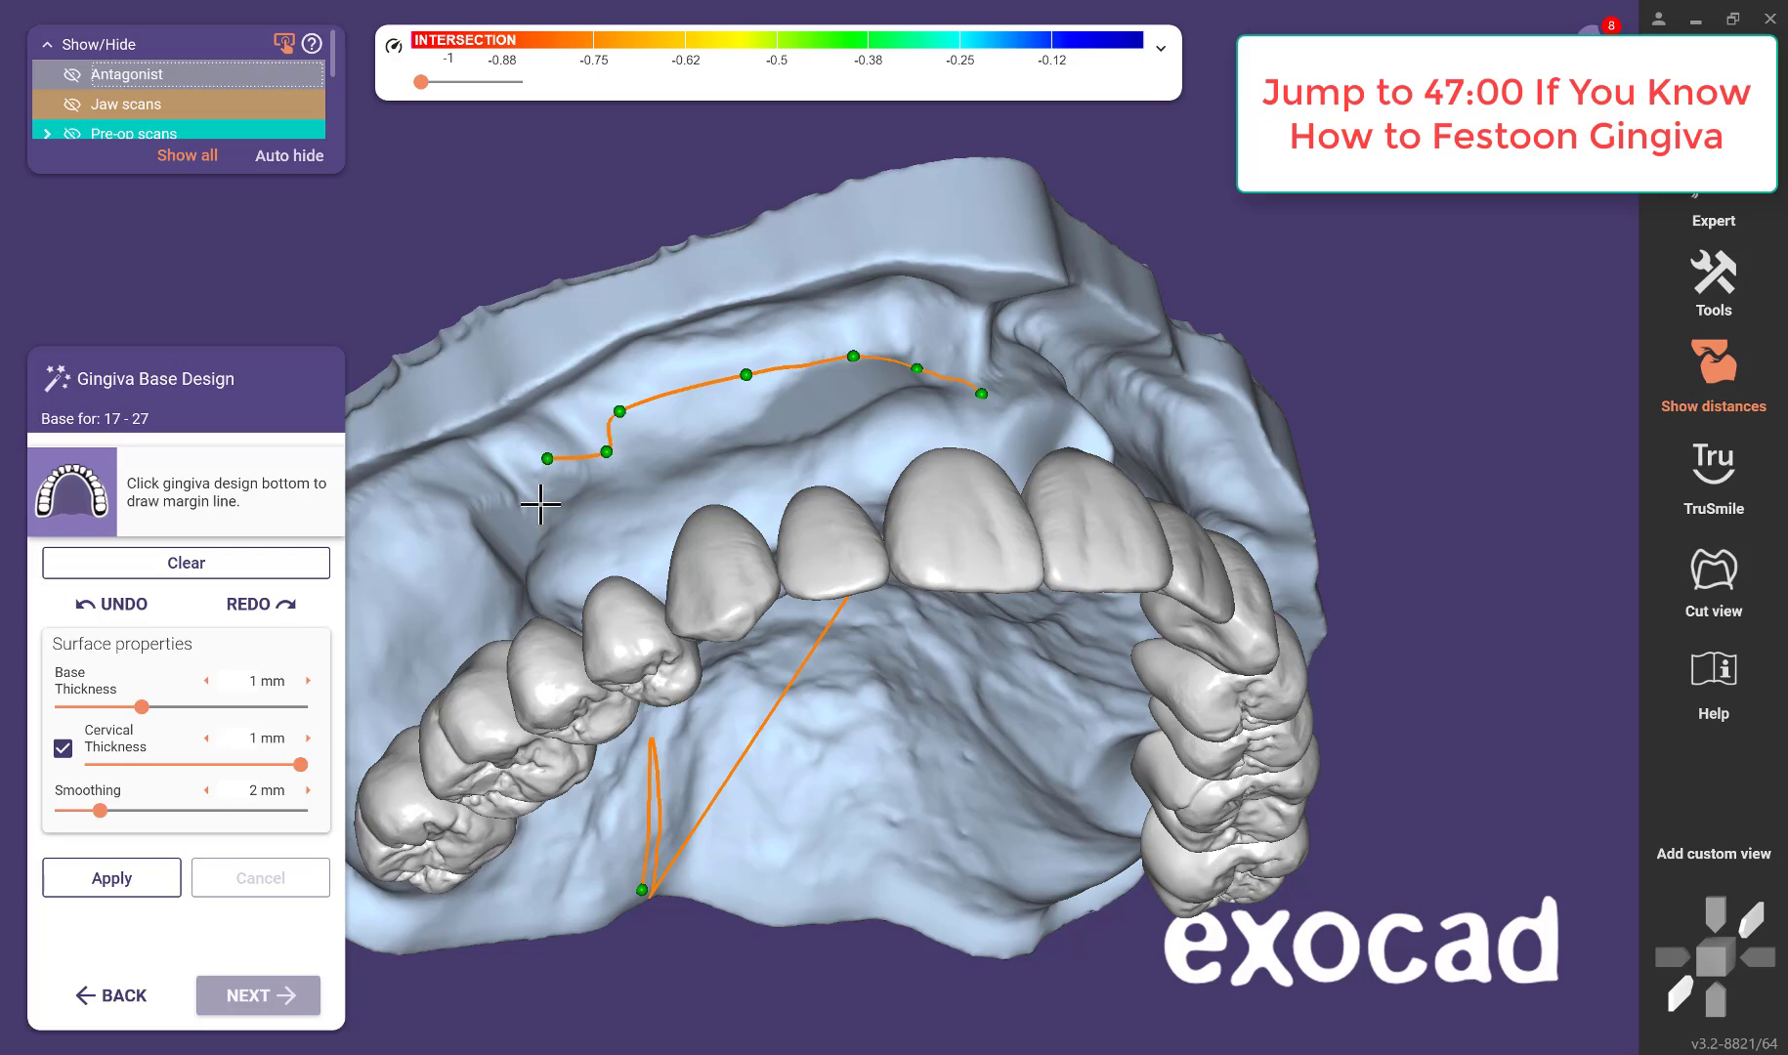
{"action": "right_click_drag", "start_coordinate": [474, 486], "coordinate": [784, 389]}
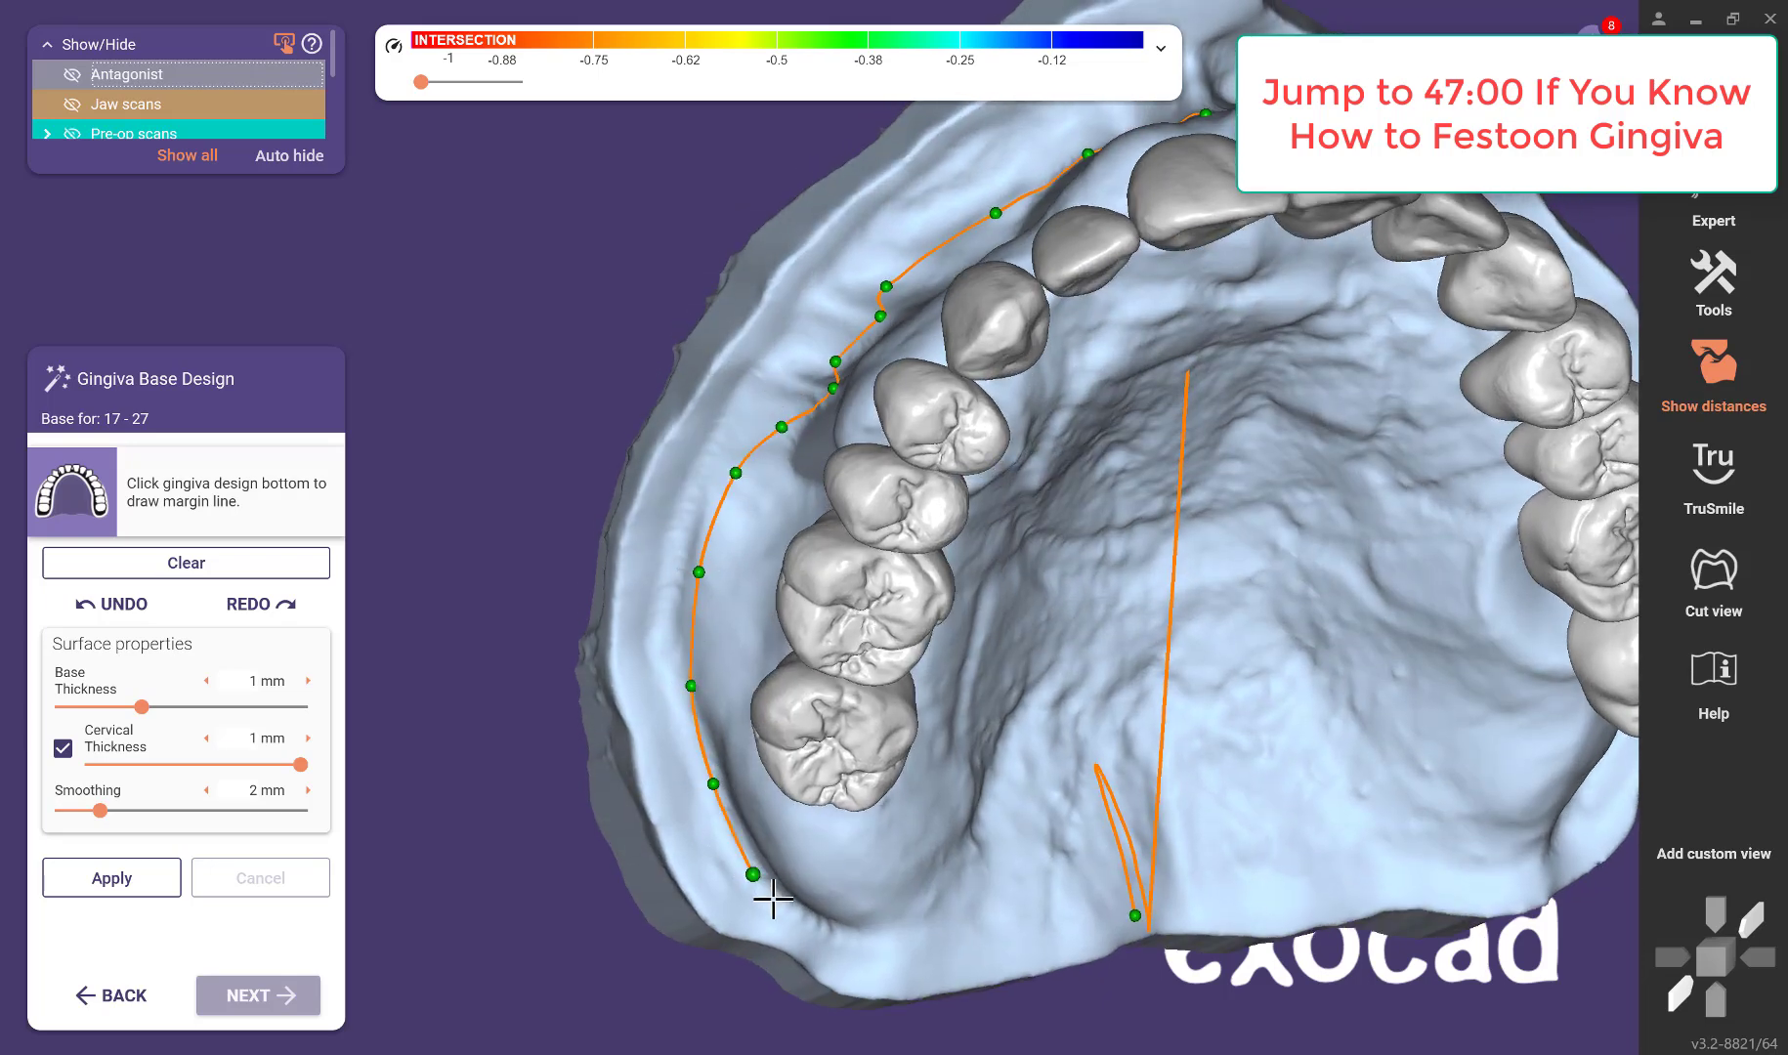
{"action": "right_click_drag", "start_coordinate": [1332, 926], "coordinate": [1385, 1035]}
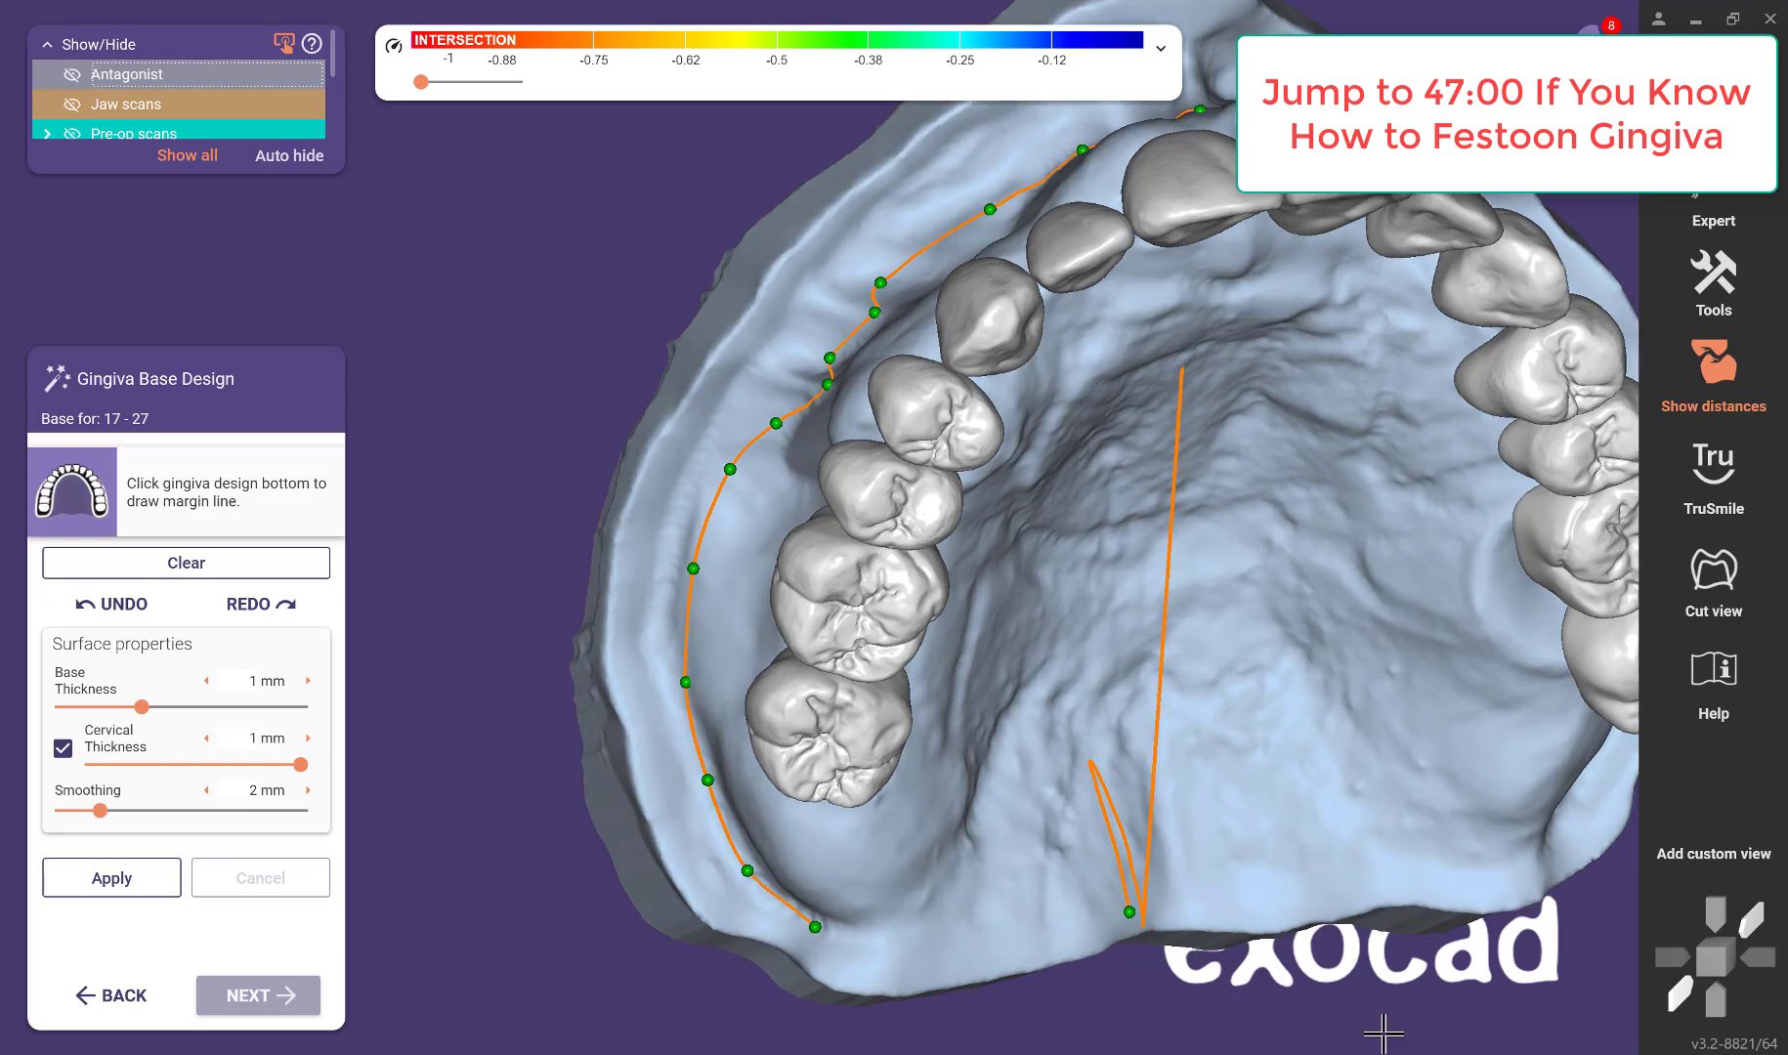
{"action": "middle_click_drag", "start_coordinate": [1384, 1034], "coordinate": [1066, 903]}
{"action": "right_click_drag", "start_coordinate": [1066, 903], "coordinate": [1062, 823]}
{"action": "scroll", "coordinate": [1062, 823], "scroll_direction": "down", "scroll_amount": 3}
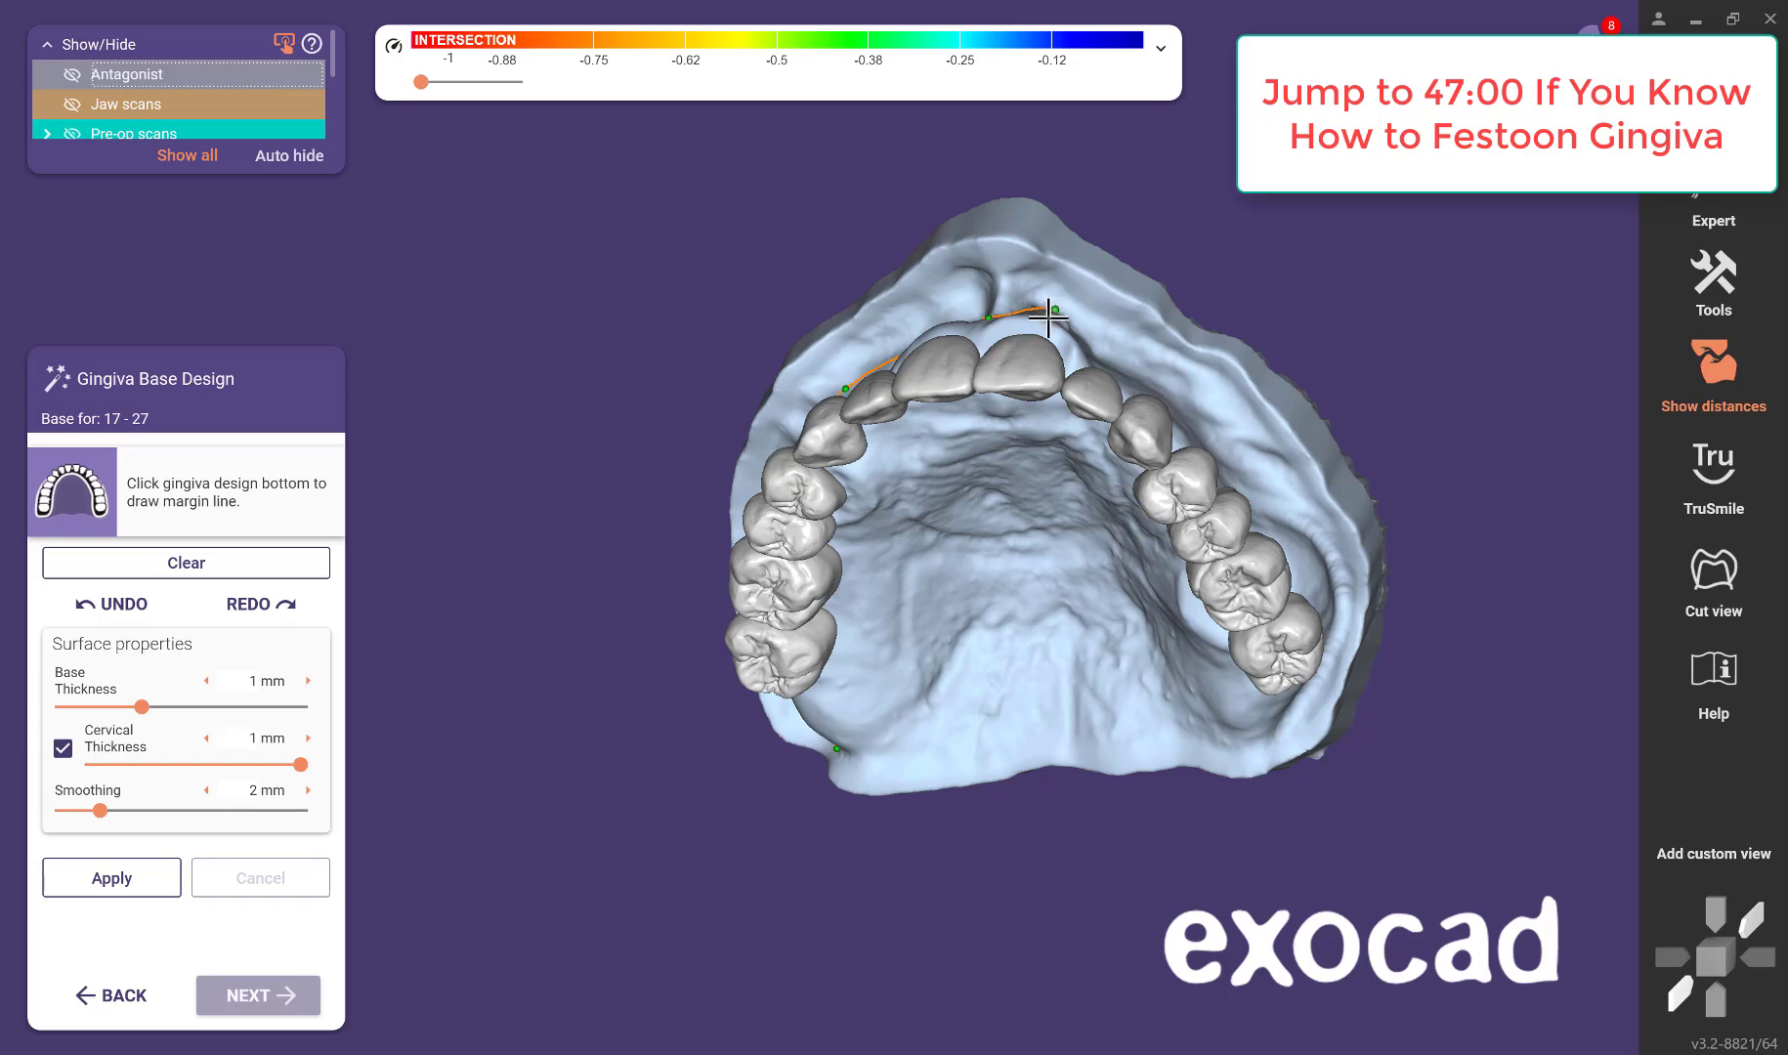
{"action": "right_click_drag", "start_coordinate": [830, 788], "coordinate": [779, 782]}
{"action": "scroll", "coordinate": [759, 811], "scroll_direction": "up", "scroll_amount": 4}
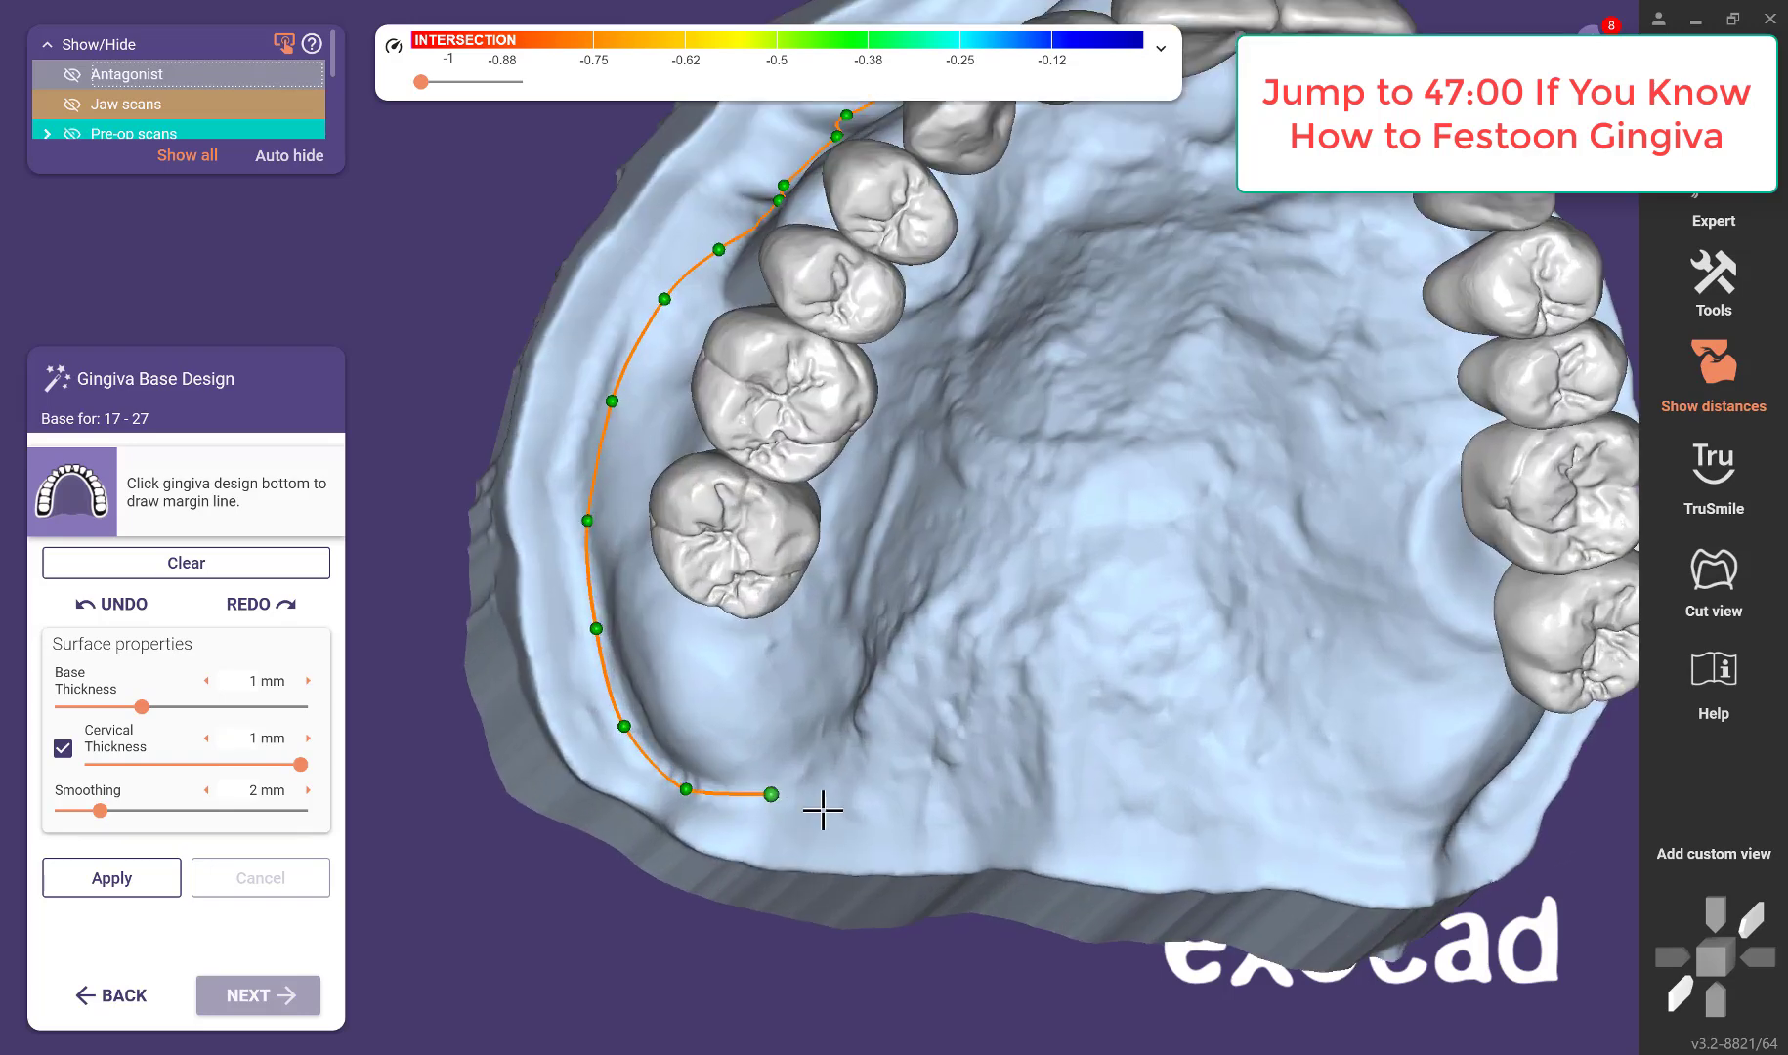
Complete the margin line across the posterior palate and around the opposite vestibule, and generate the gingiva base.
{"action": "scroll", "coordinate": [1086, 918], "scroll_direction": "down", "scroll_amount": 5}
{"action": "right_click_drag", "start_coordinate": [1085, 927], "coordinate": [940, 854]}
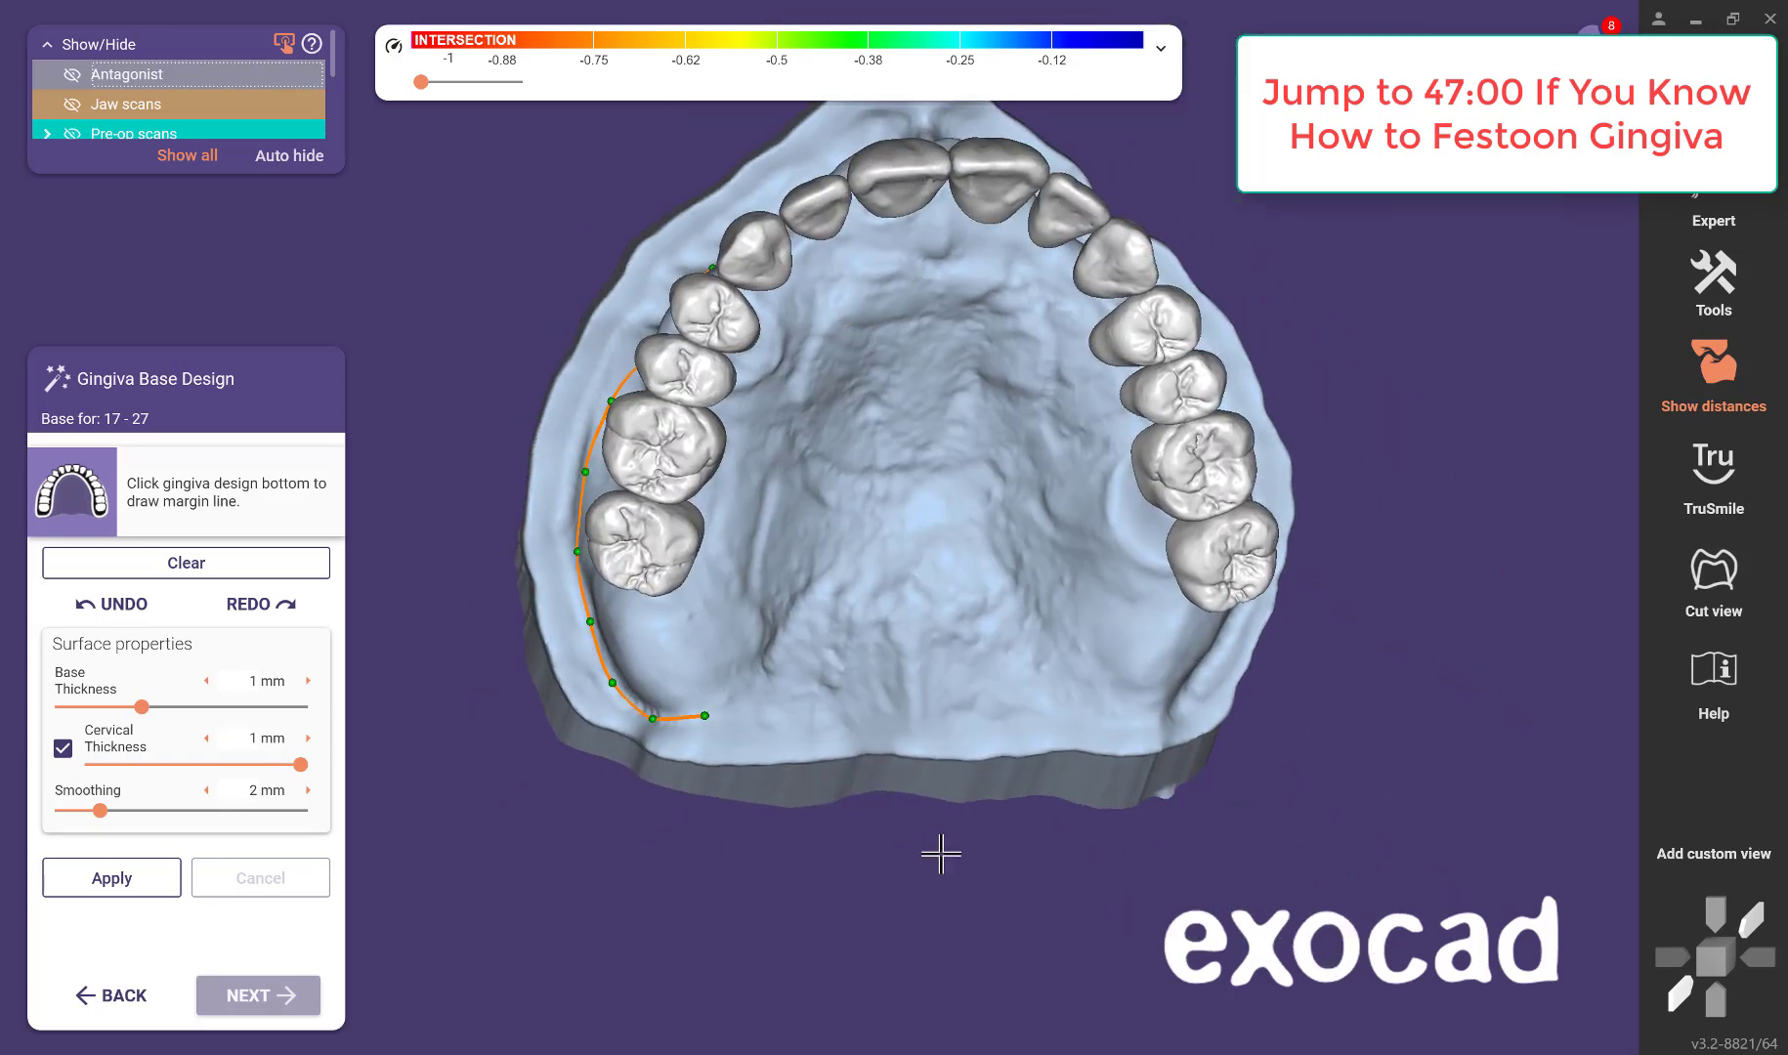
{"action": "scroll", "coordinate": [944, 852], "scroll_direction": "up", "scroll_amount": 5}
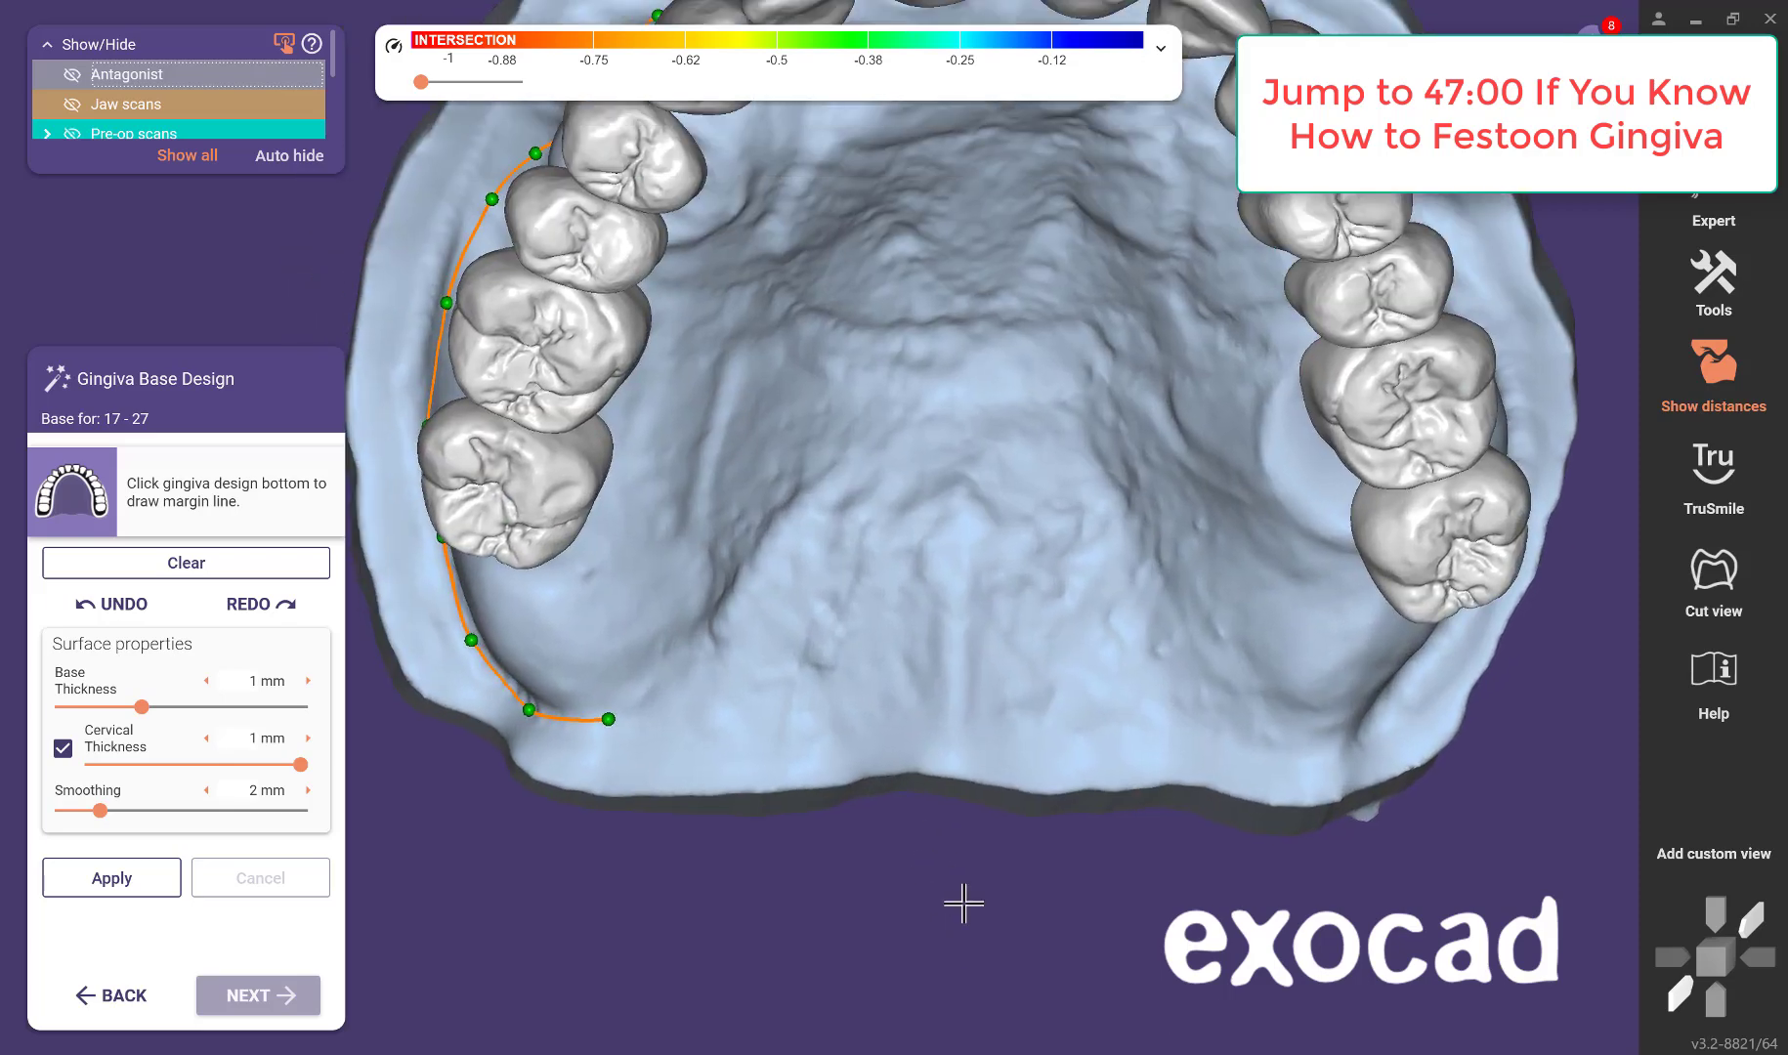
{"action": "scroll", "coordinate": [906, 866], "scroll_direction": "down", "scroll_amount": 4}
{"action": "scroll", "coordinate": [903, 868], "scroll_direction": "up", "scroll_amount": 4}
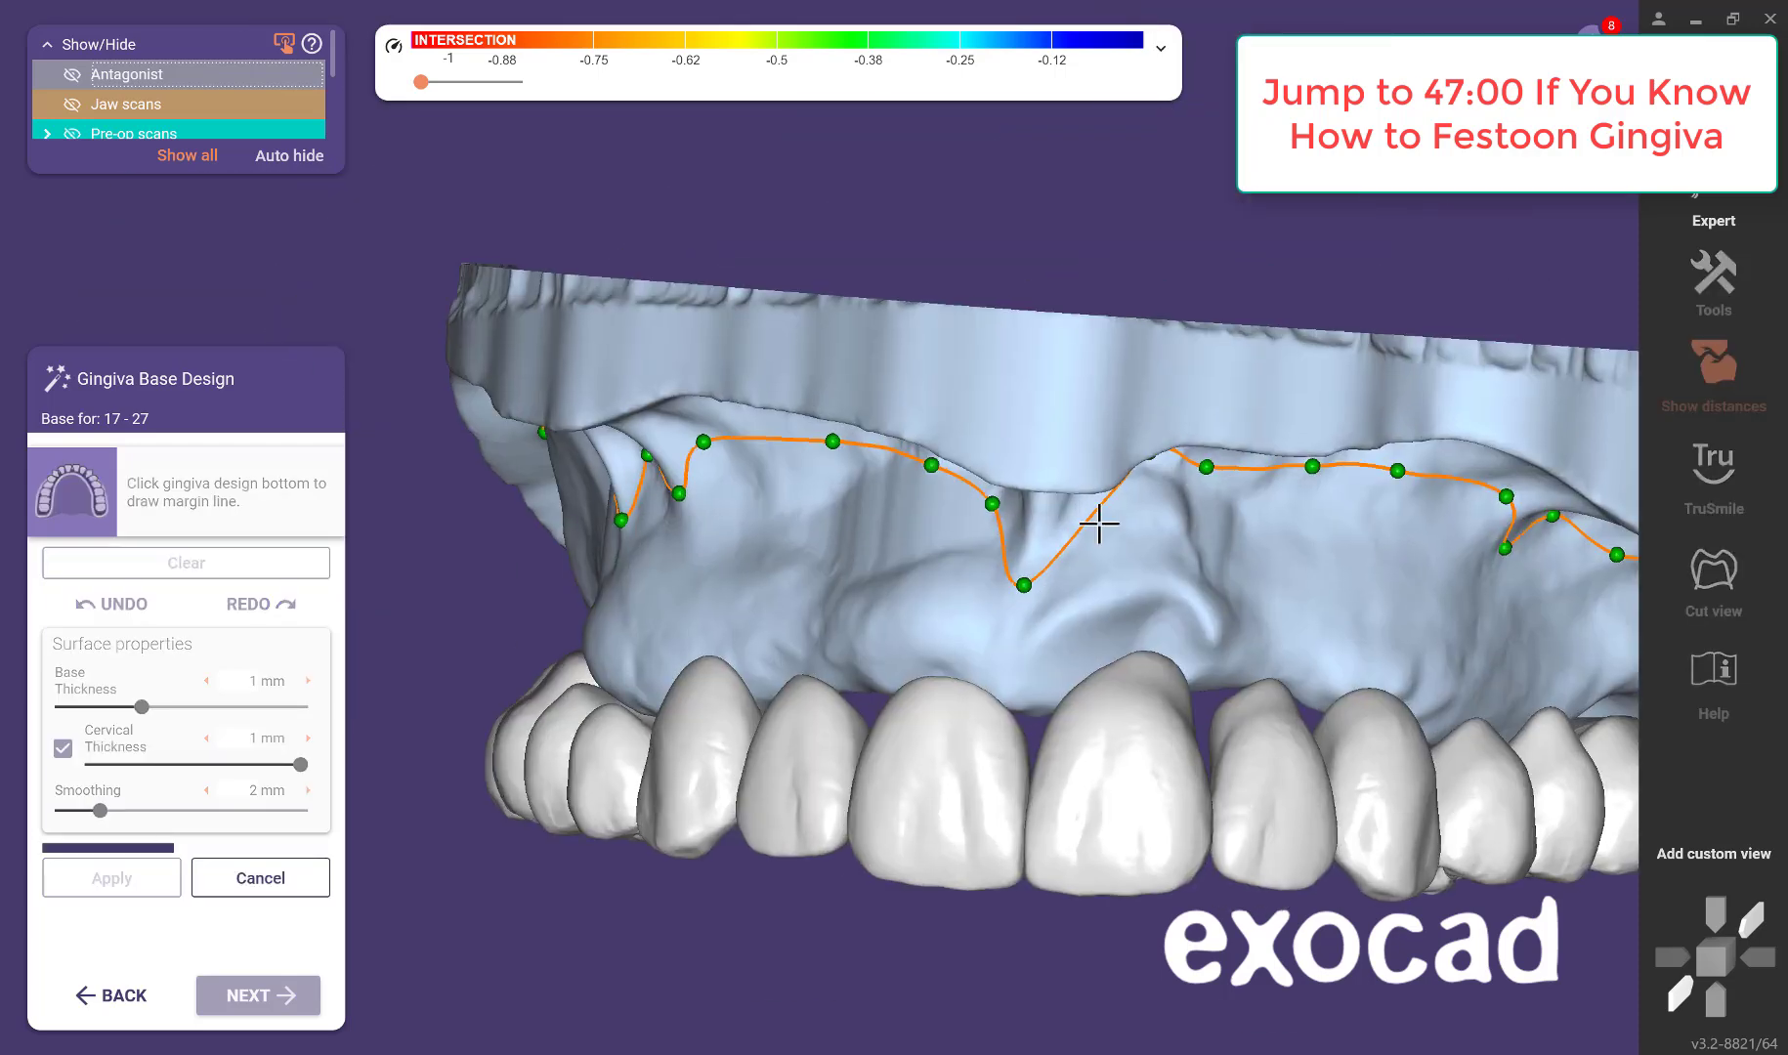
{"action": "right_click_drag", "start_coordinate": [1100, 524], "coordinate": [1085, 697]}
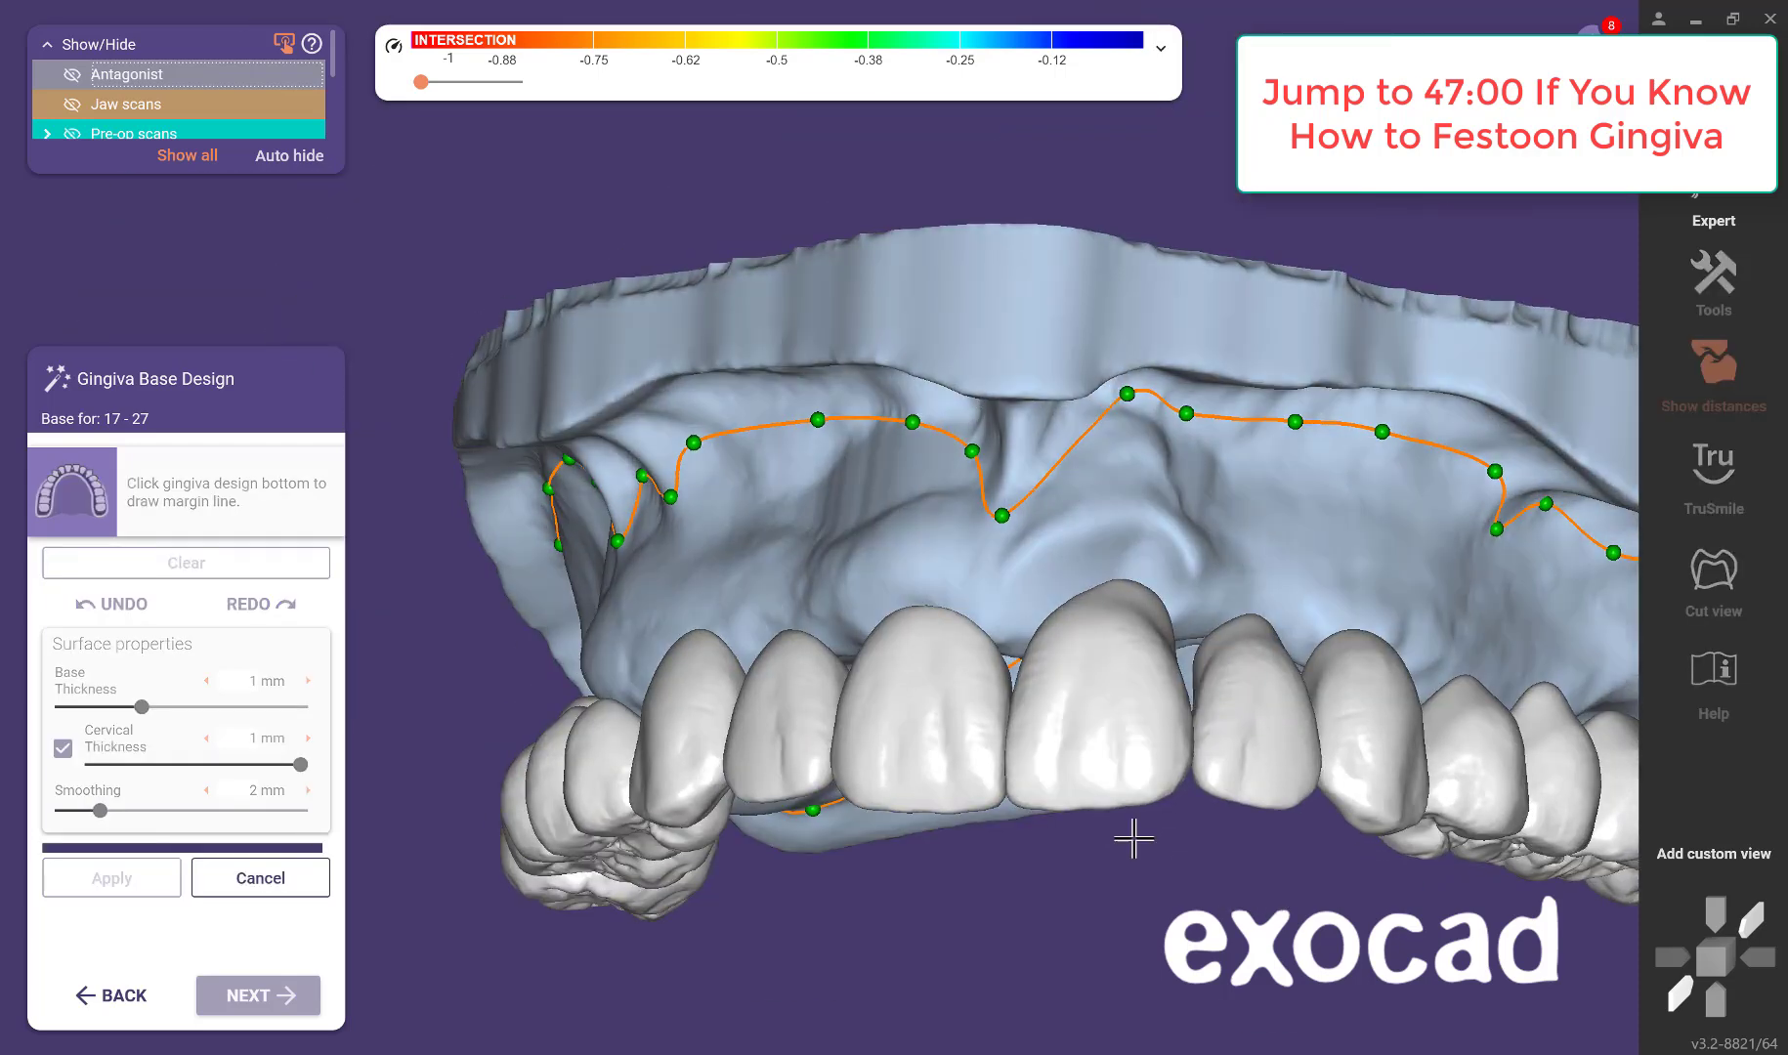
{"action": "scroll", "coordinate": [1072, 448], "scroll_direction": "up", "scroll_amount": 4}
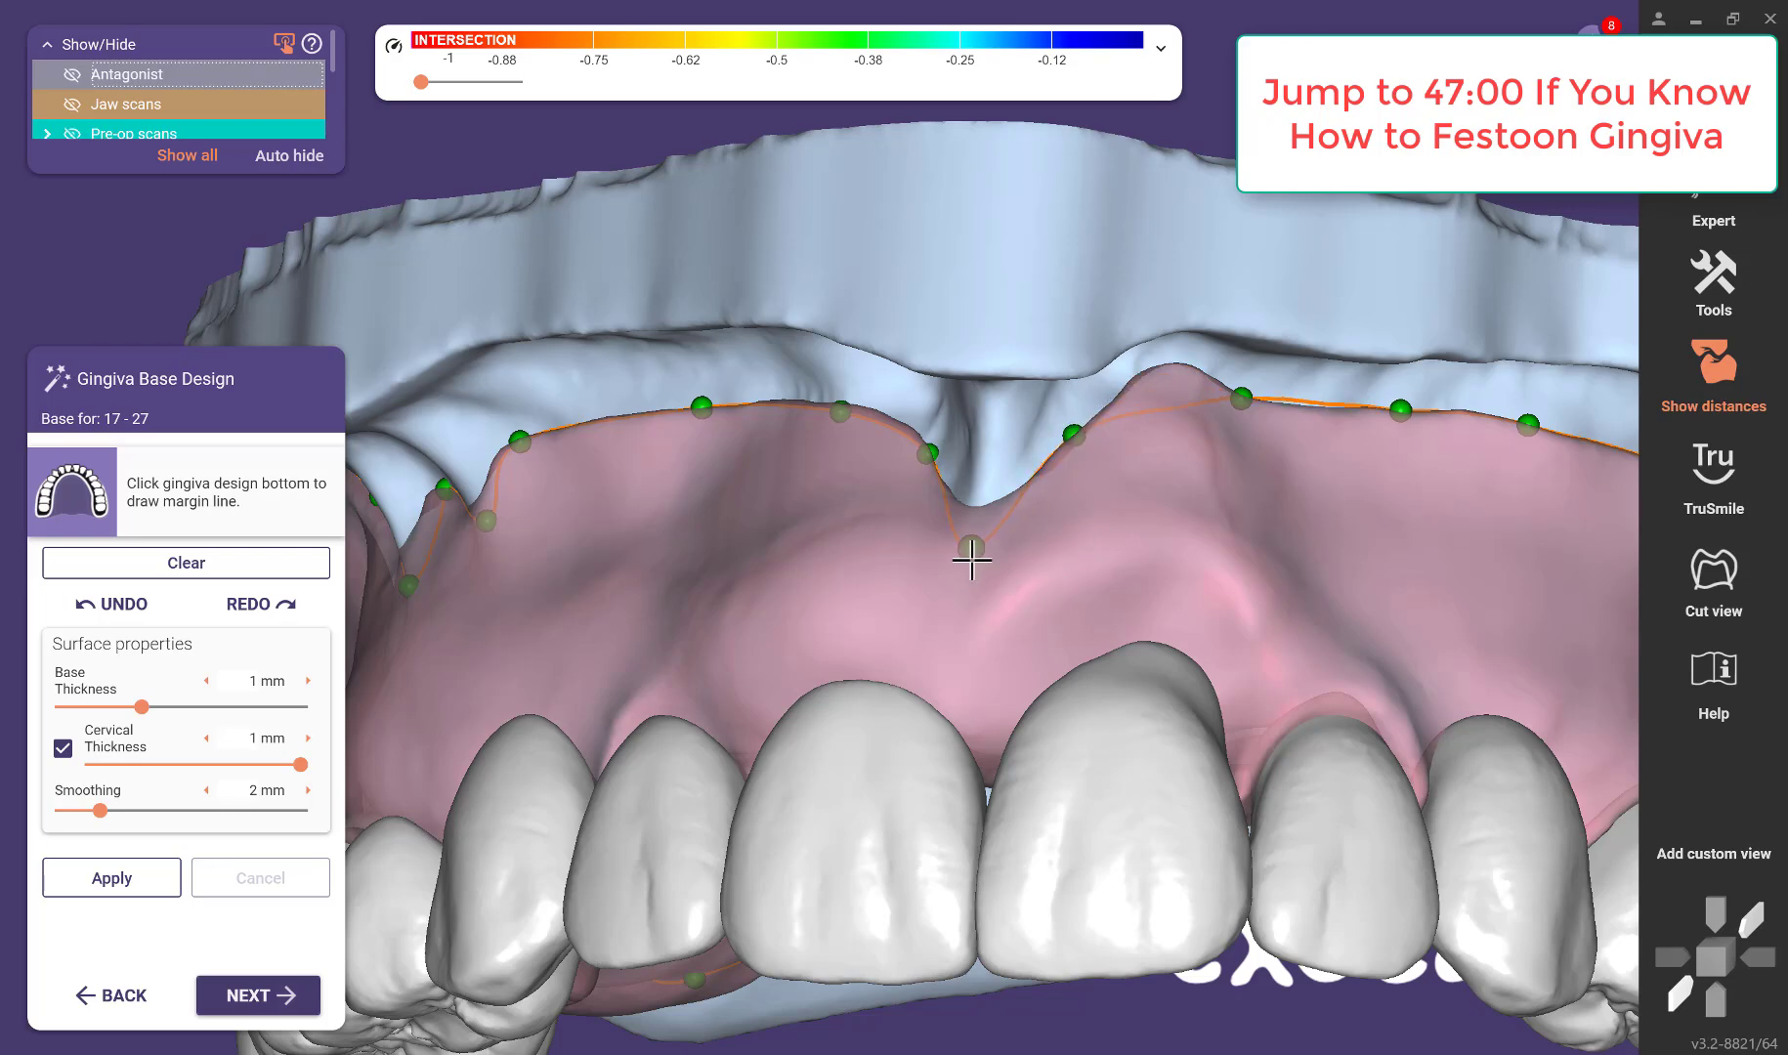
Set the gingiva's base thickness to 2 mm and cervical thickness to 1.75 mm, and regenerate the base.
{"action": "scroll", "coordinate": [982, 559], "scroll_direction": "down", "scroll_amount": 6}
{"action": "right_click_drag", "start_coordinate": [946, 758], "coordinate": [749, 603]}
{"action": "right_click_drag", "start_coordinate": [683, 507], "coordinate": [718, 287]}
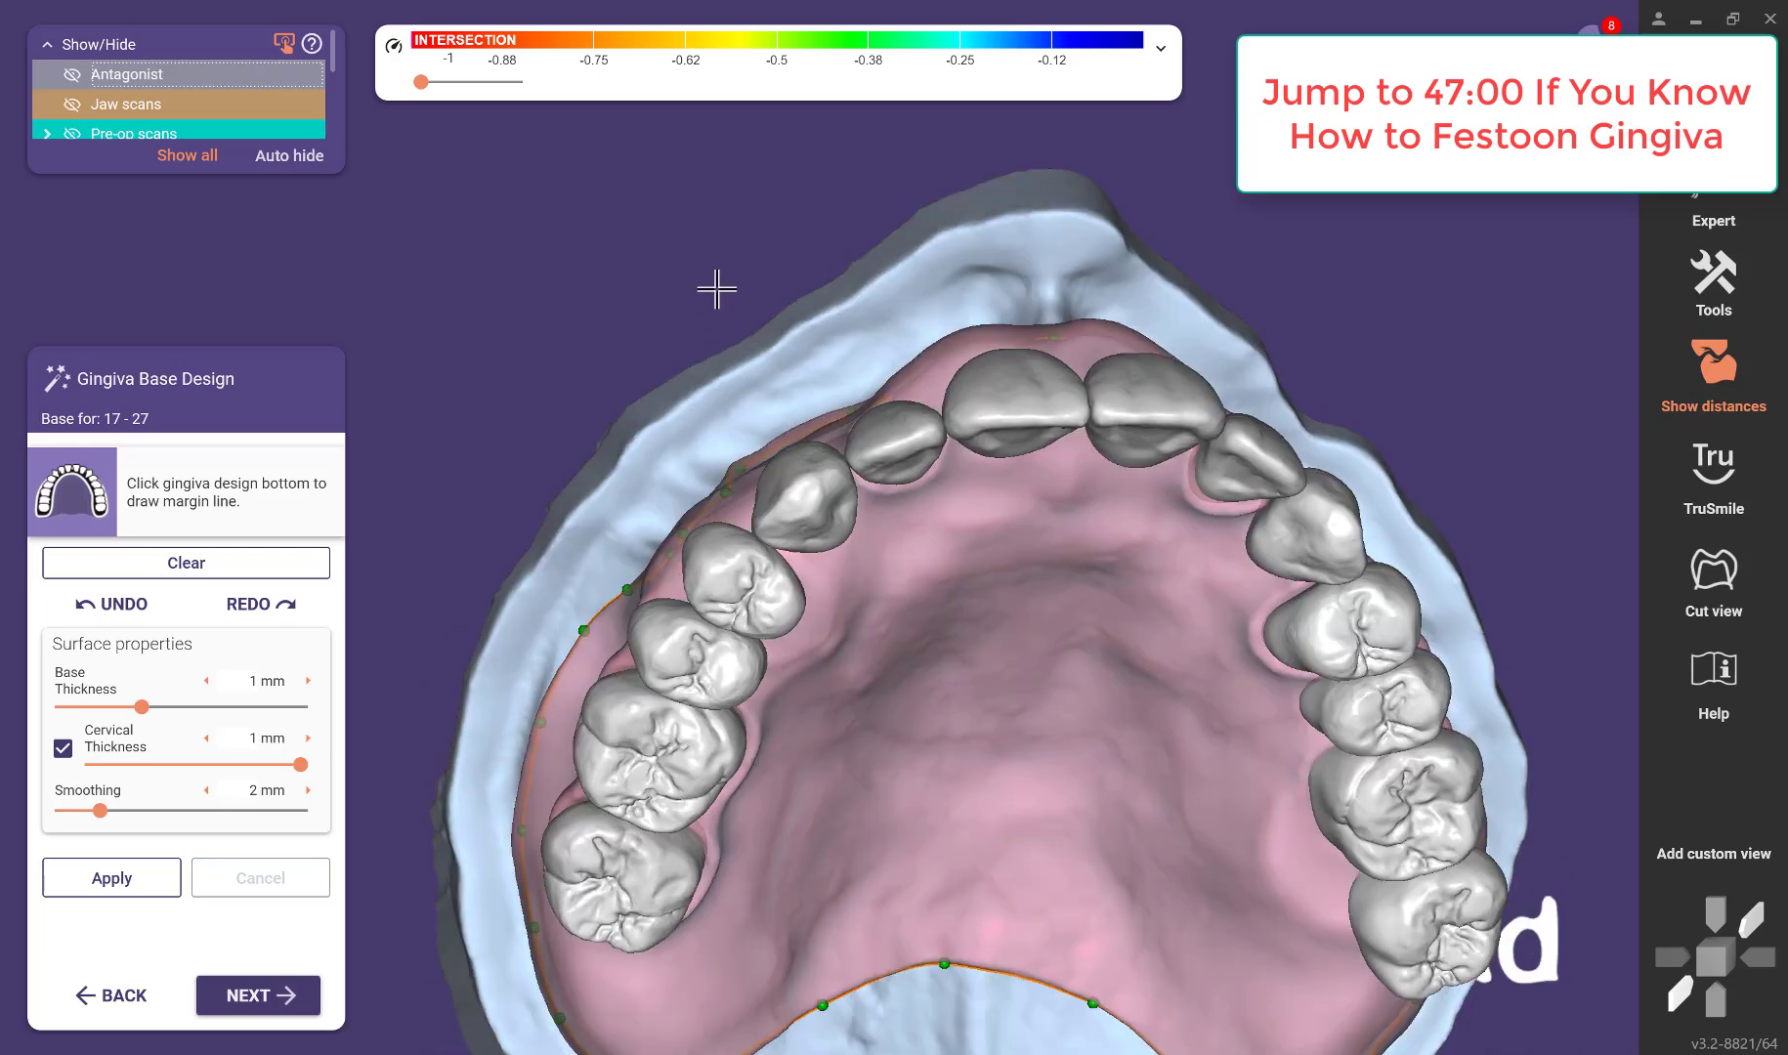
{"action": "scroll", "coordinate": [723, 295], "scroll_direction": "down", "scroll_amount": 4}
{"action": "right_click_drag", "start_coordinate": [814, 580], "coordinate": [838, 572]}
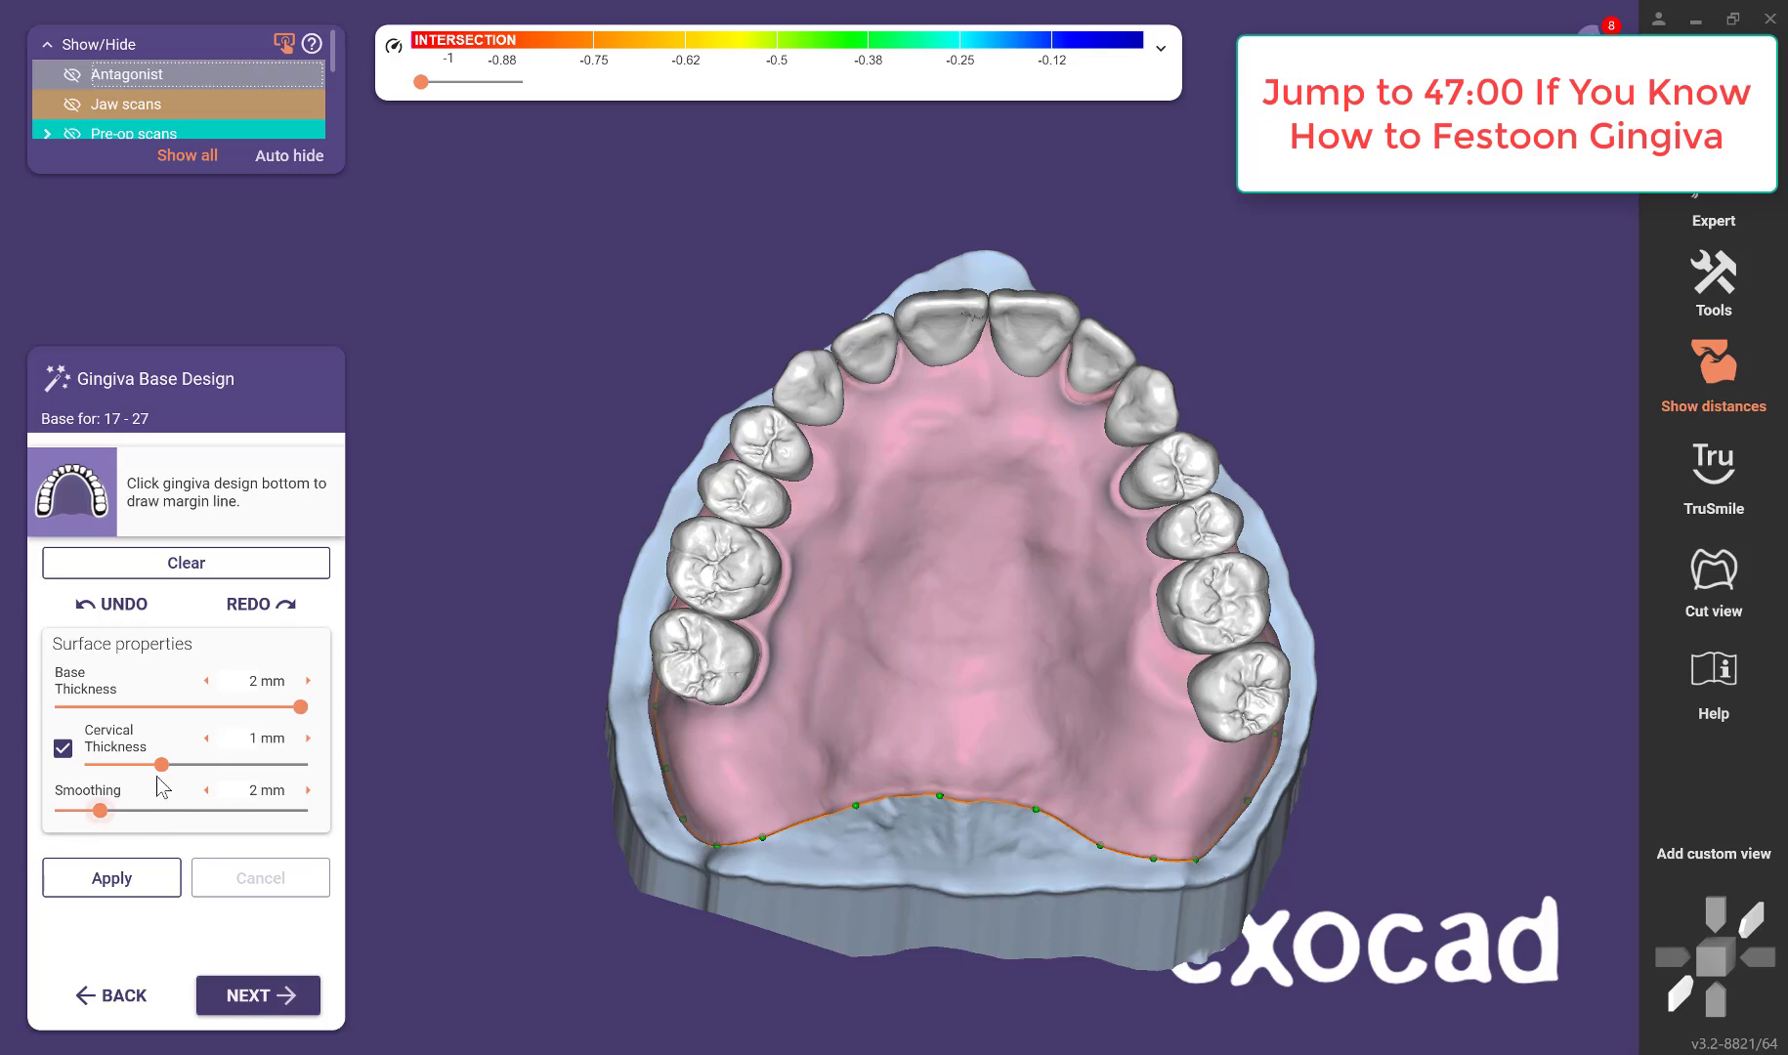
{"action": "left_click_drag", "start_coordinate": [159, 763], "coordinate": [204, 765]}
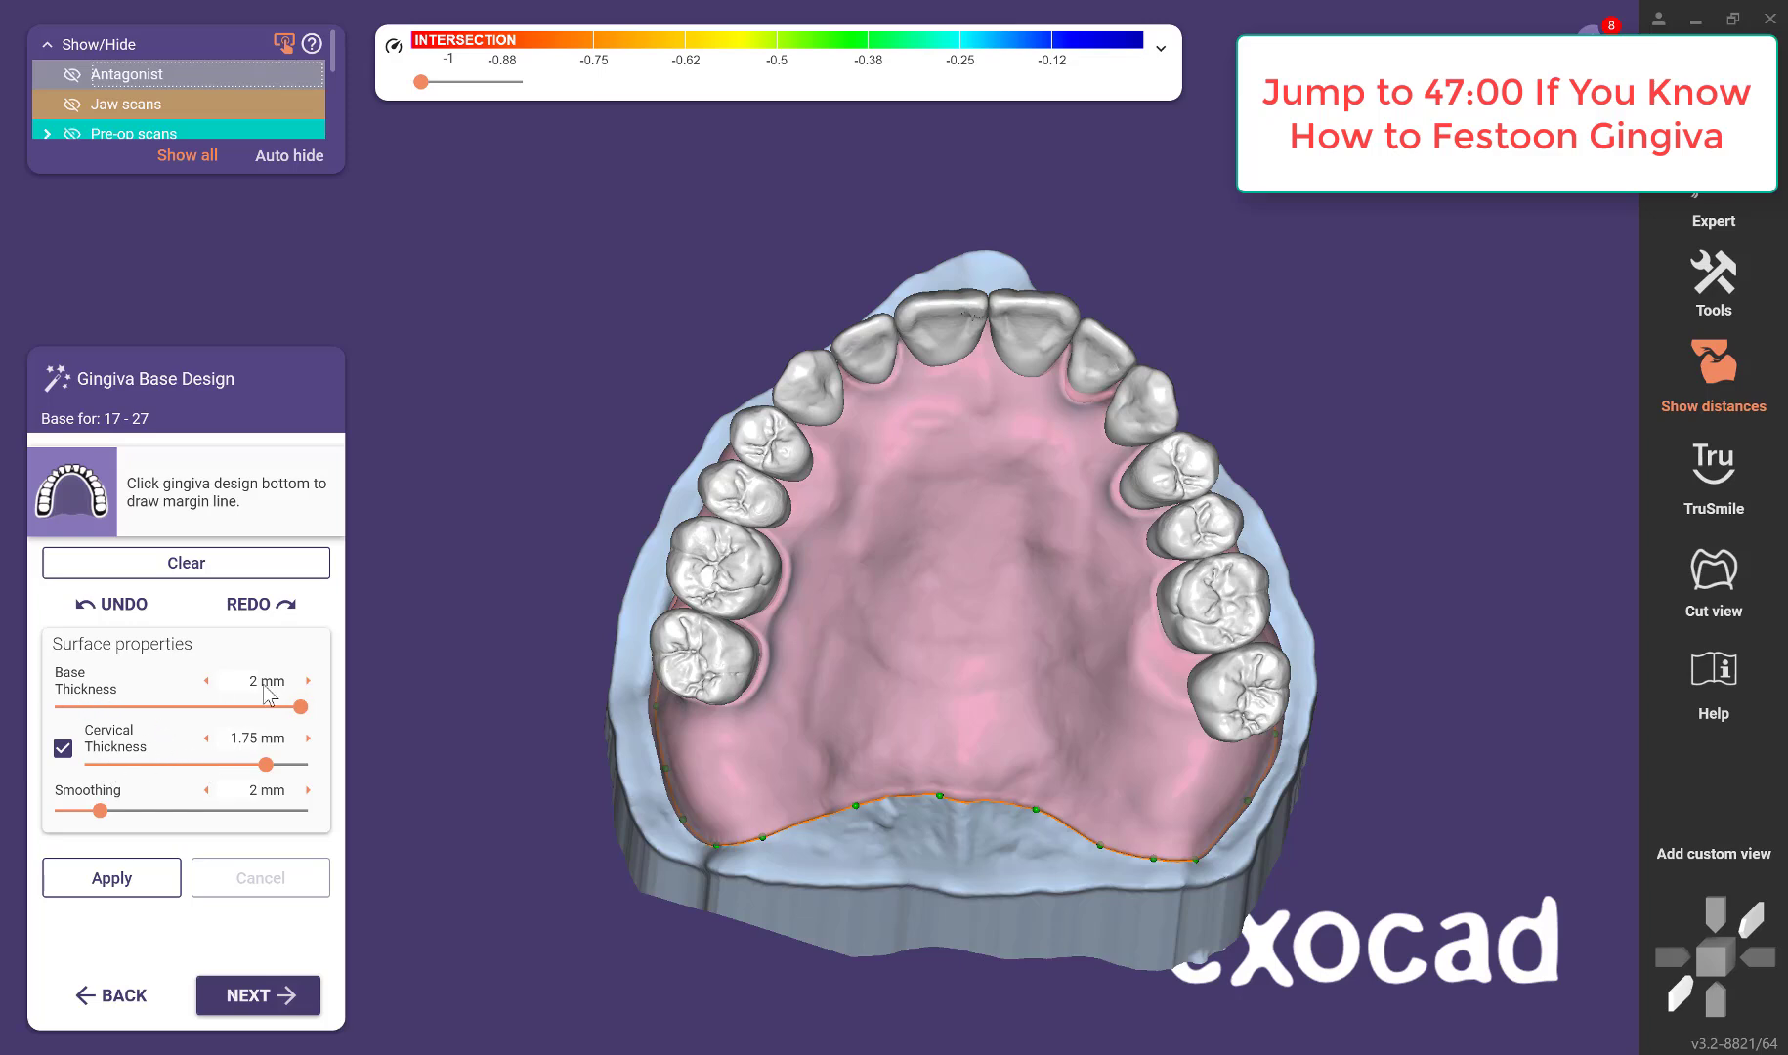
{"action": "left_click", "coordinate": [108, 879]}
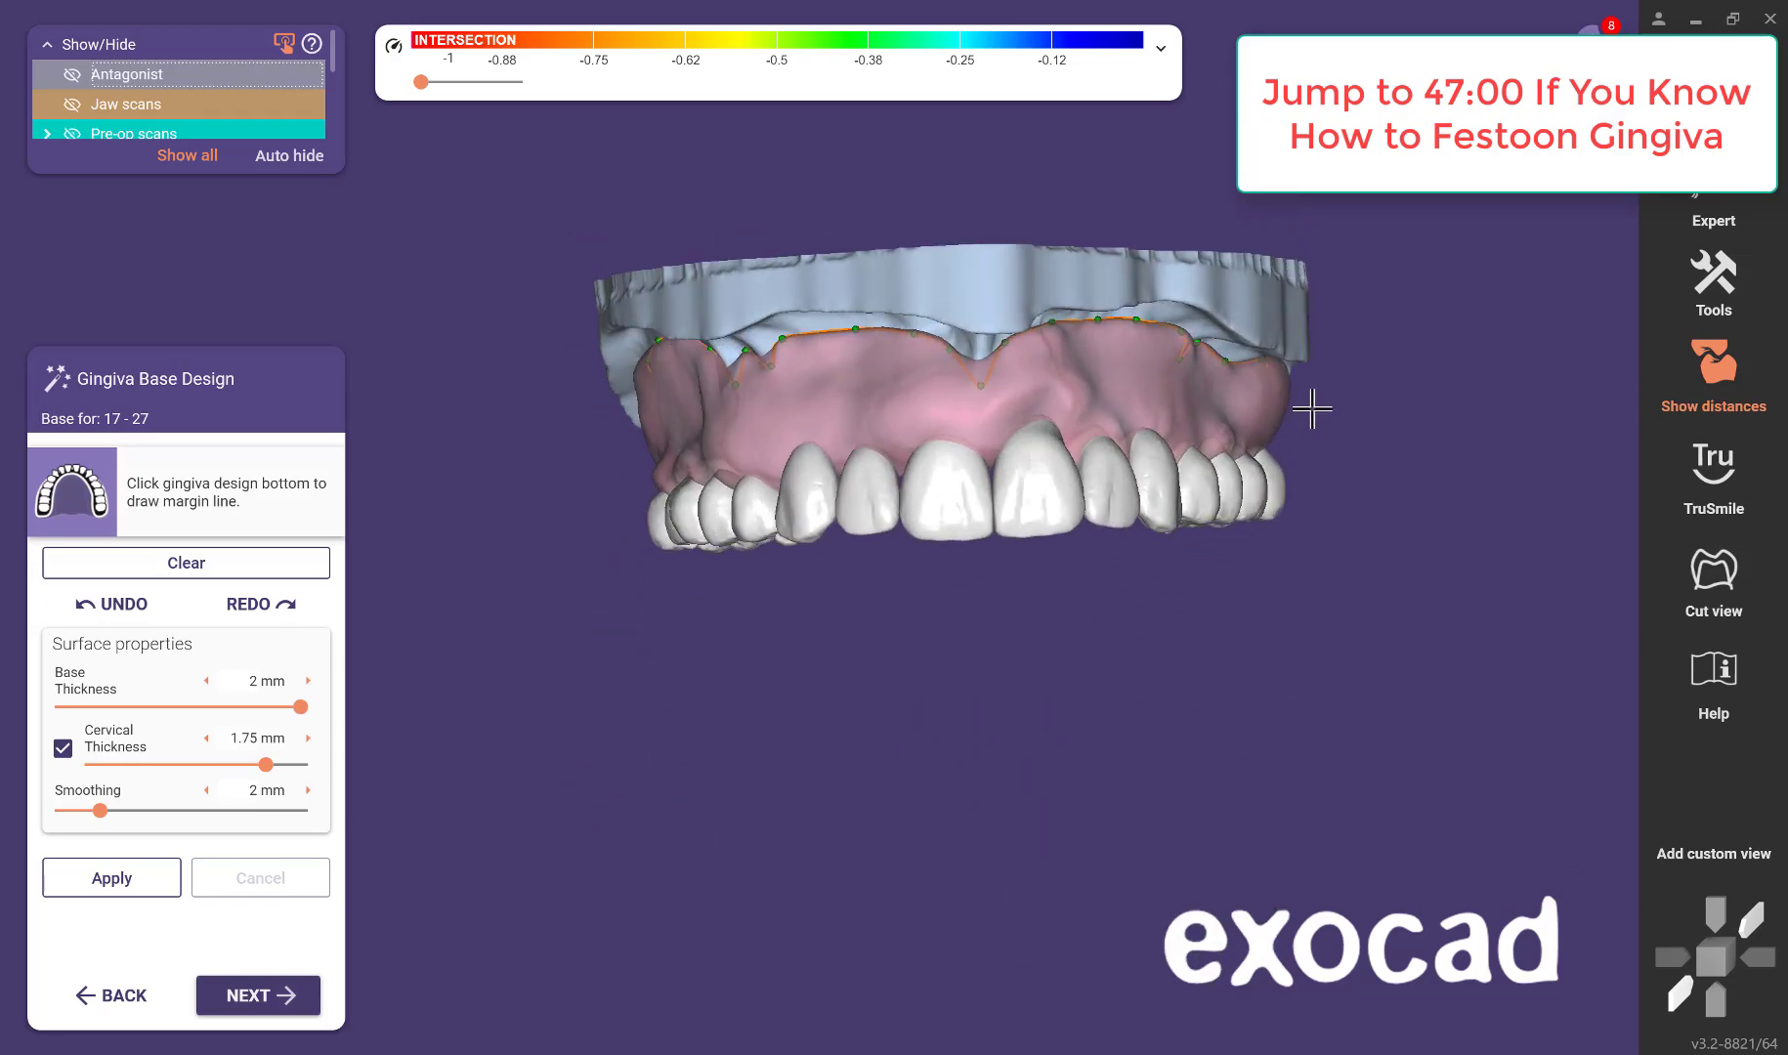
Accept the gingiva base and proceed to its free-form design.
{"action": "left_click", "coordinate": [254, 997]}
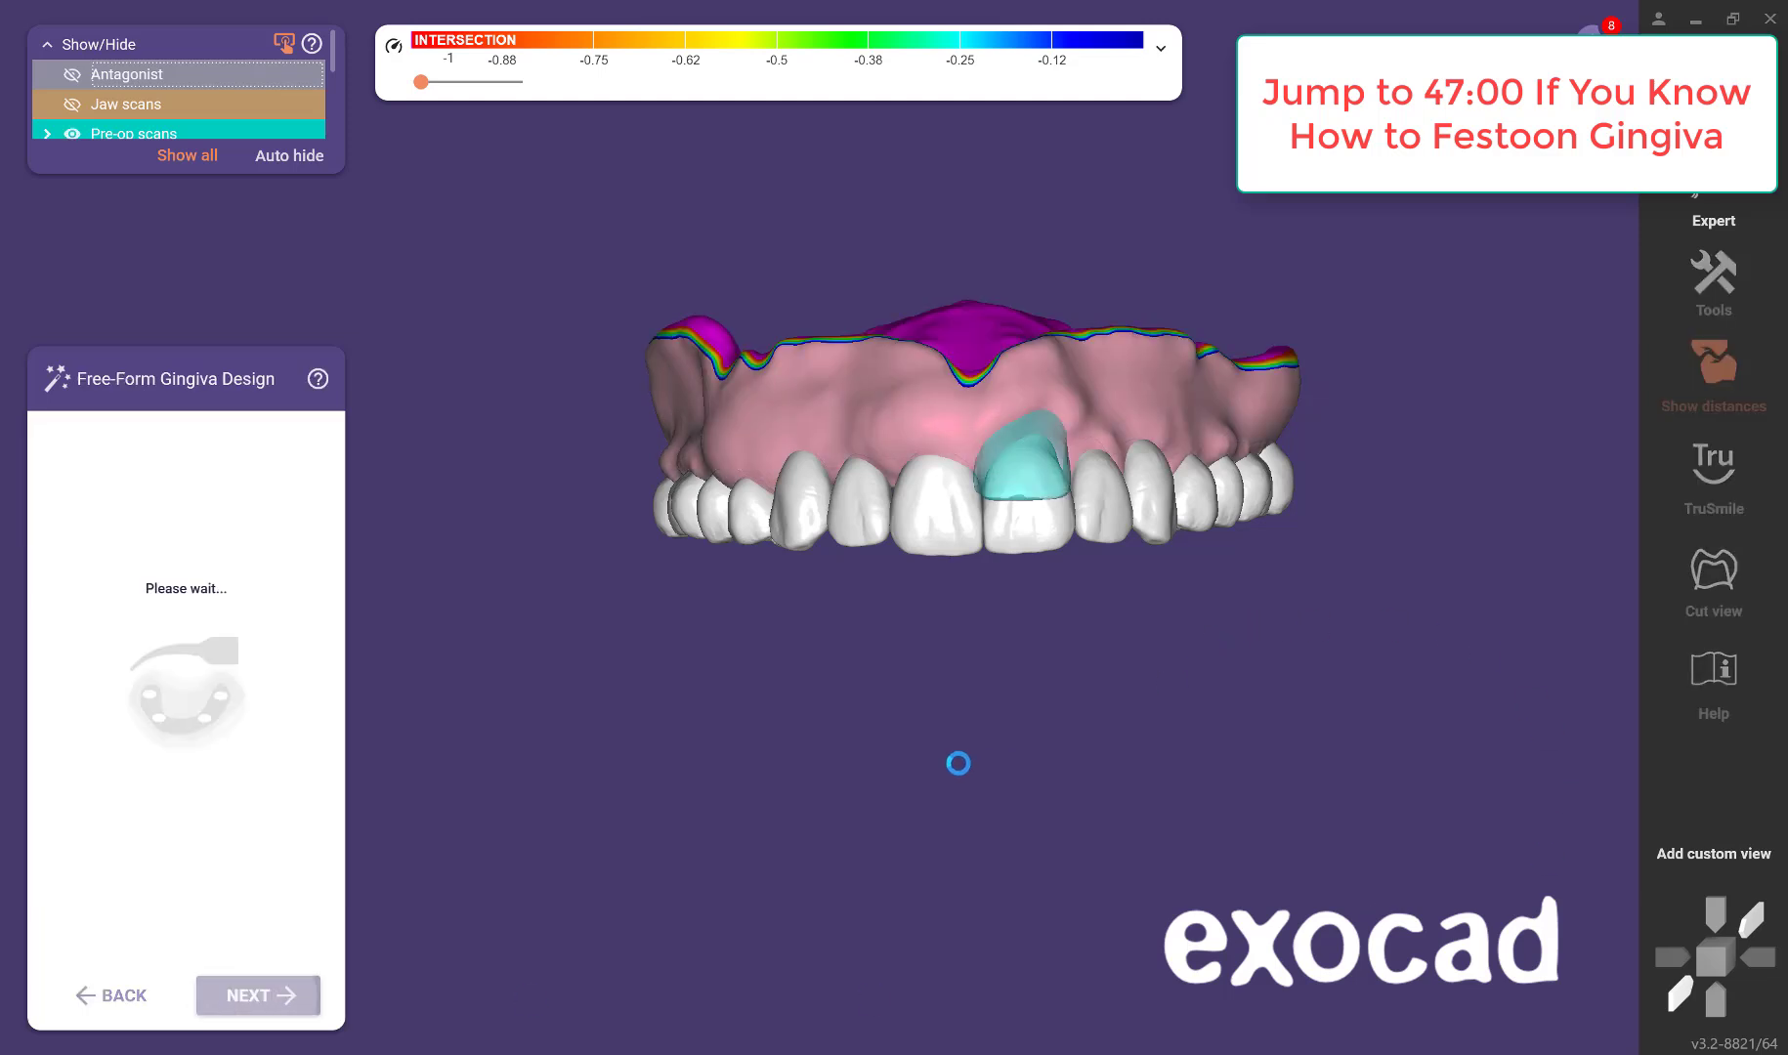
{"action": "right_click_drag", "start_coordinate": [684, 841], "coordinate": [893, 702]}
{"action": "scroll", "coordinate": [793, 726], "scroll_direction": "up", "scroll_amount": 4}
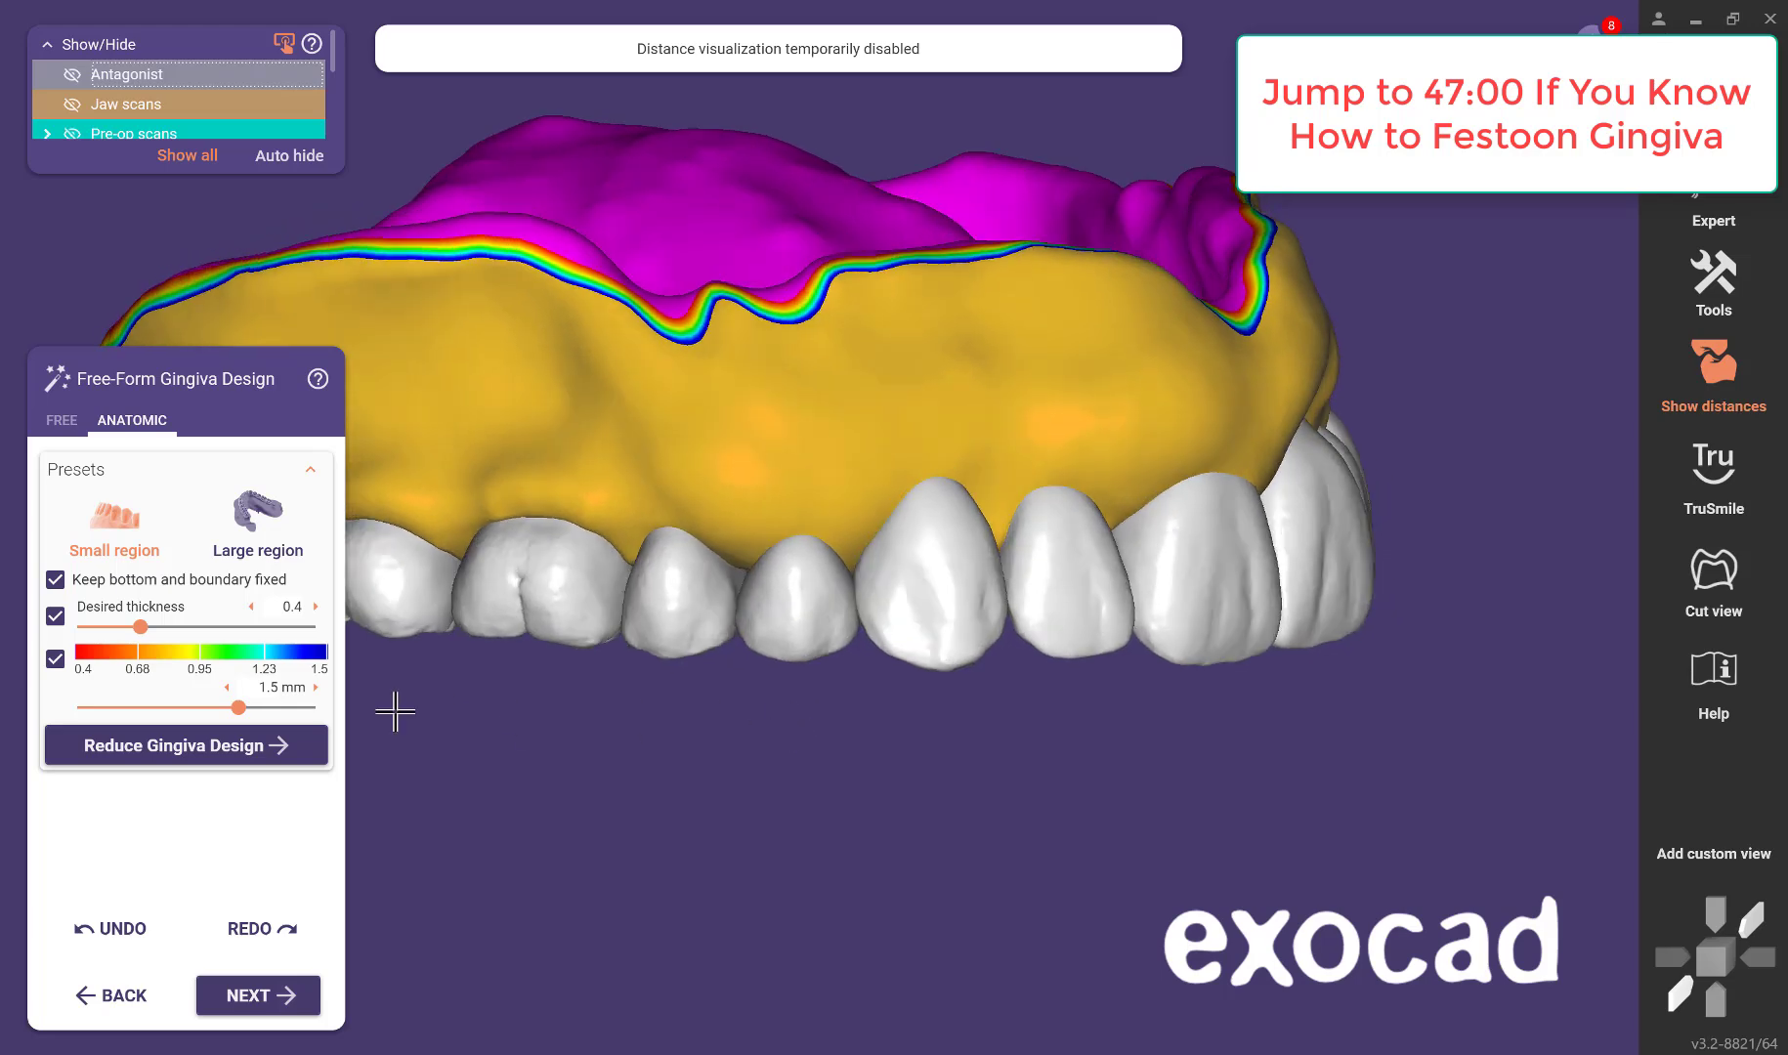
Set free-form smoothing to maximum brush strength and smooth the vestibular gingiva above the right posterior teeth.
{"action": "mouse_move", "coordinate": [390, 711]}
{"action": "right_mouse_down"}
{"action": "mouse_move", "coordinate": [666, 607]}
{"action": "mouse_move", "coordinate": [667, 710]}
{"action": "mouse_move", "coordinate": [615, 763]}
{"action": "mouse_move", "coordinate": [706, 769]}
{"action": "right_mouse_up"}
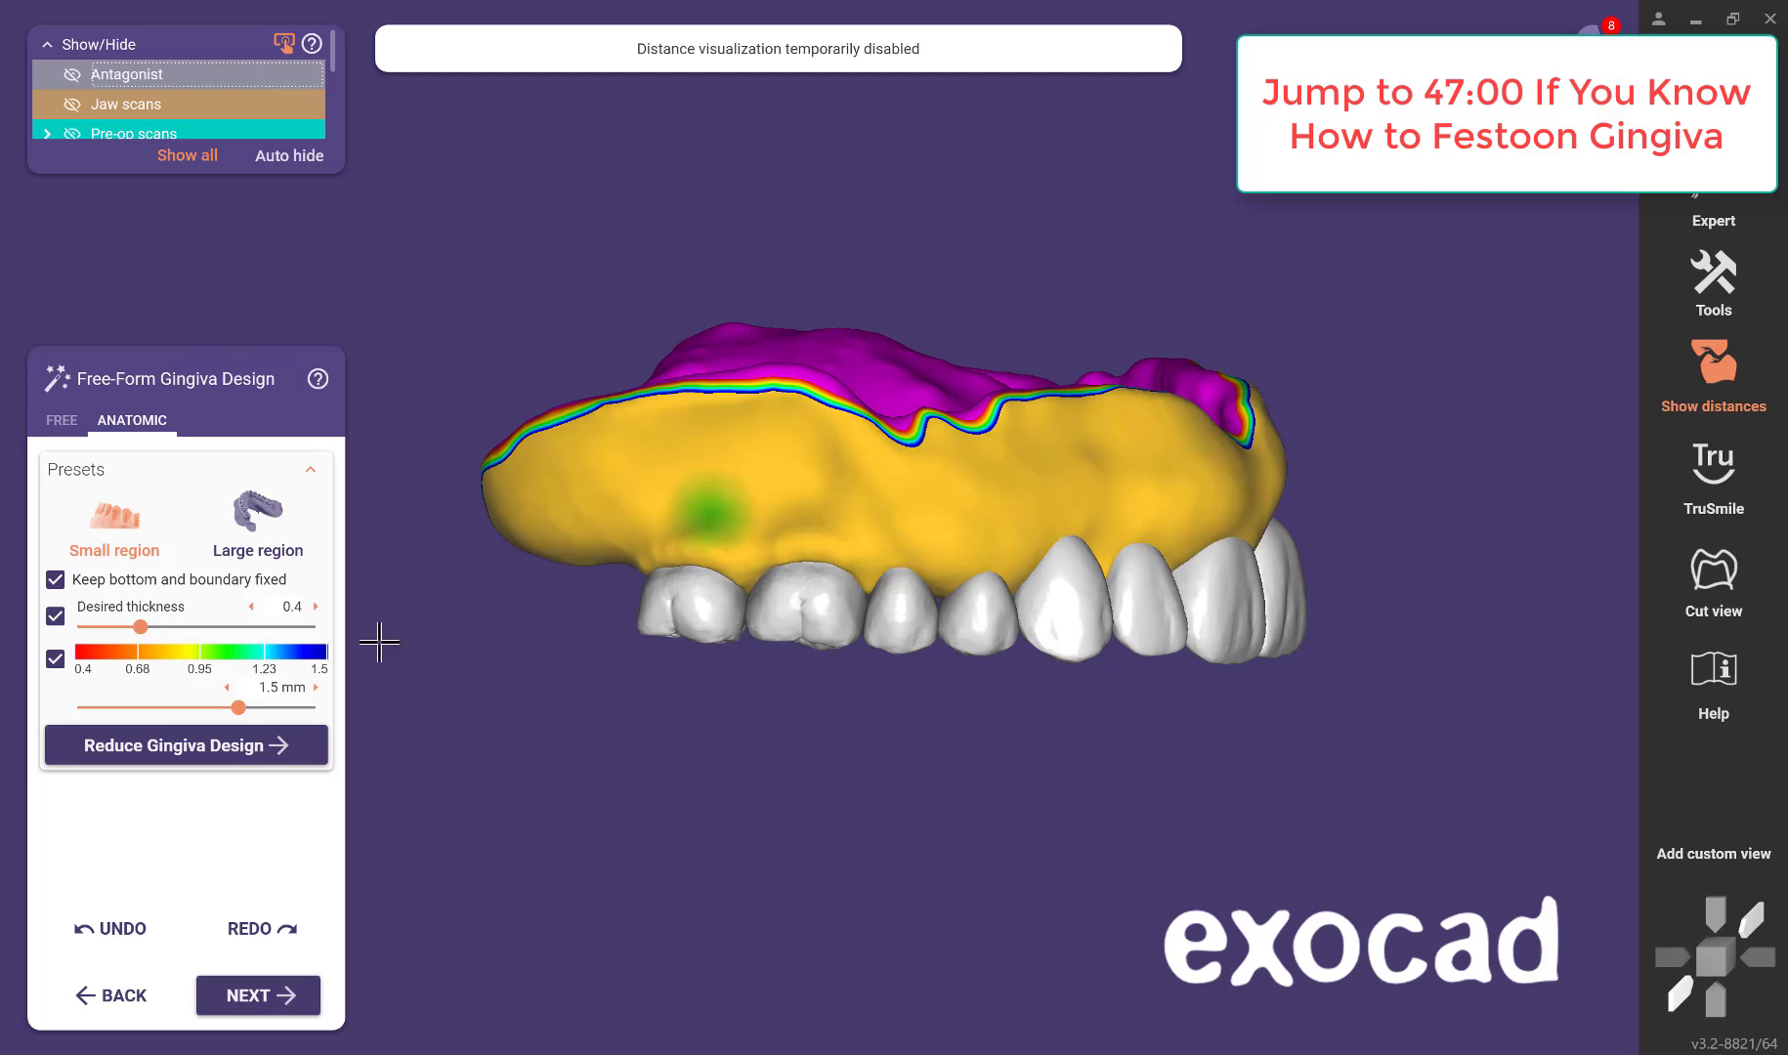
{"action": "left_click", "coordinate": [65, 422]}
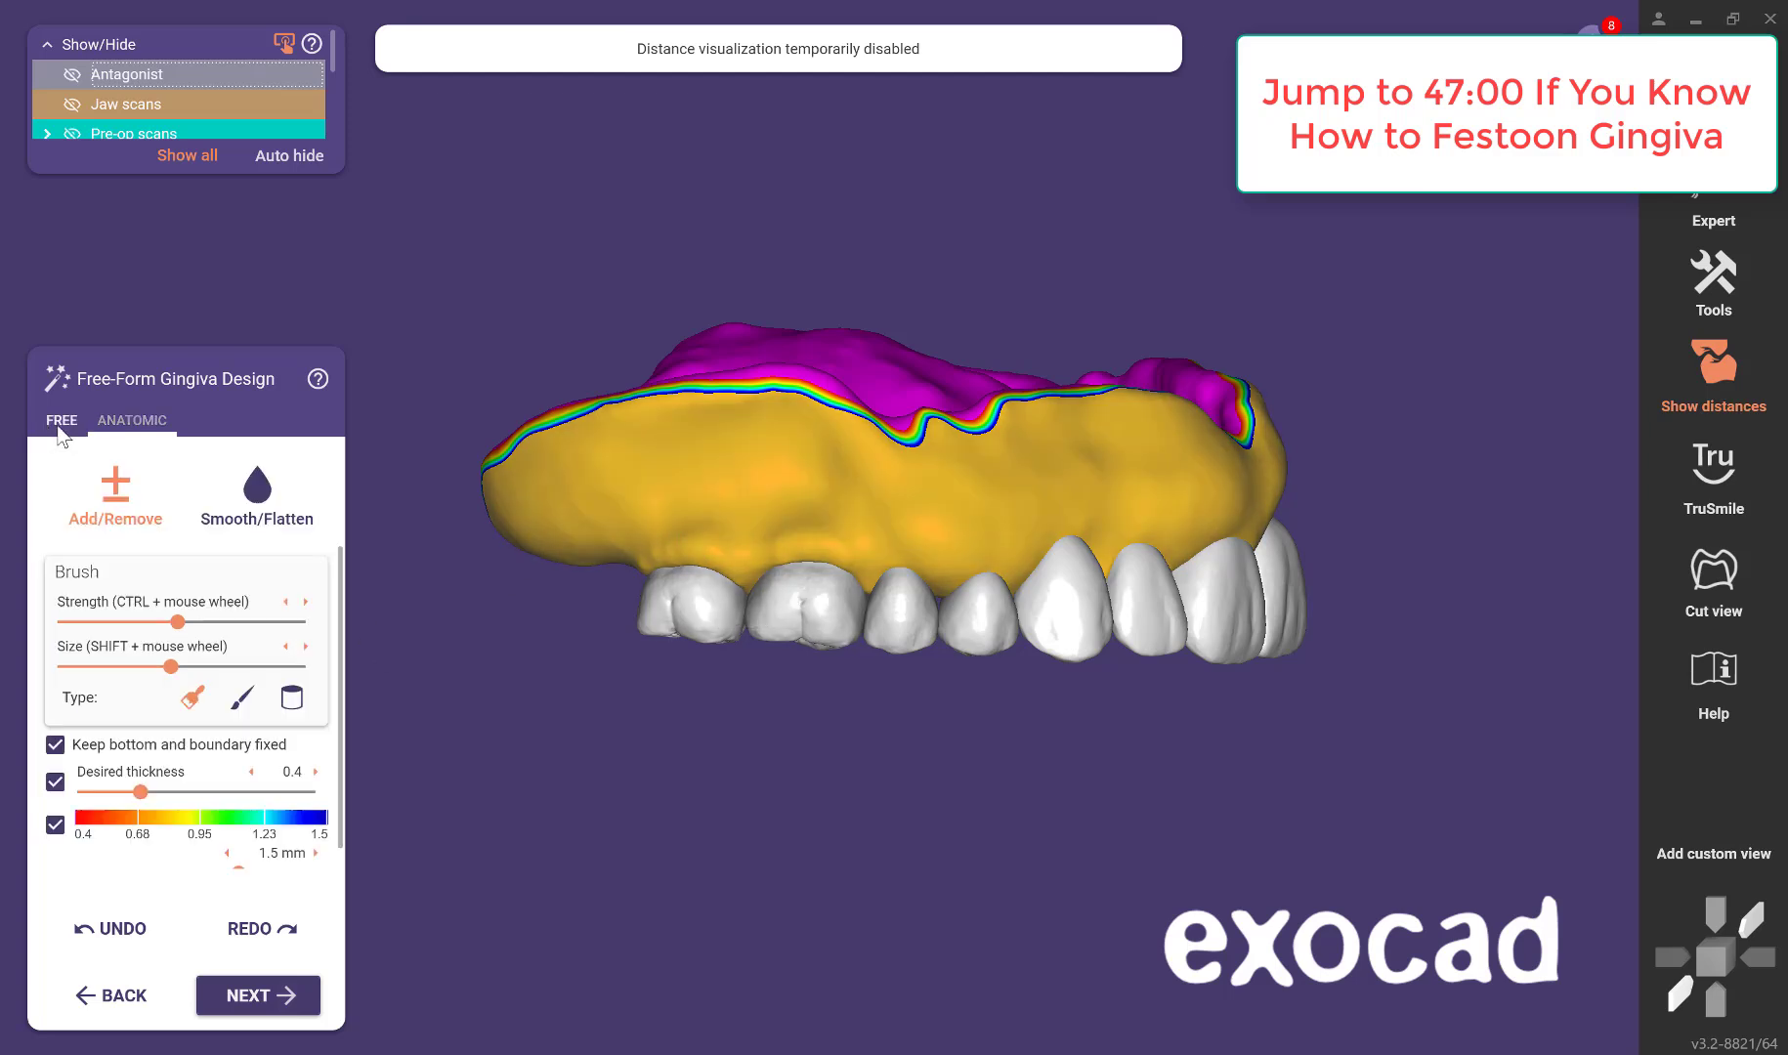
{"action": "left_click", "coordinate": [282, 507]}
{"action": "scroll", "coordinate": [1016, 493], "scroll_direction": "up", "scroll_amount": 4}
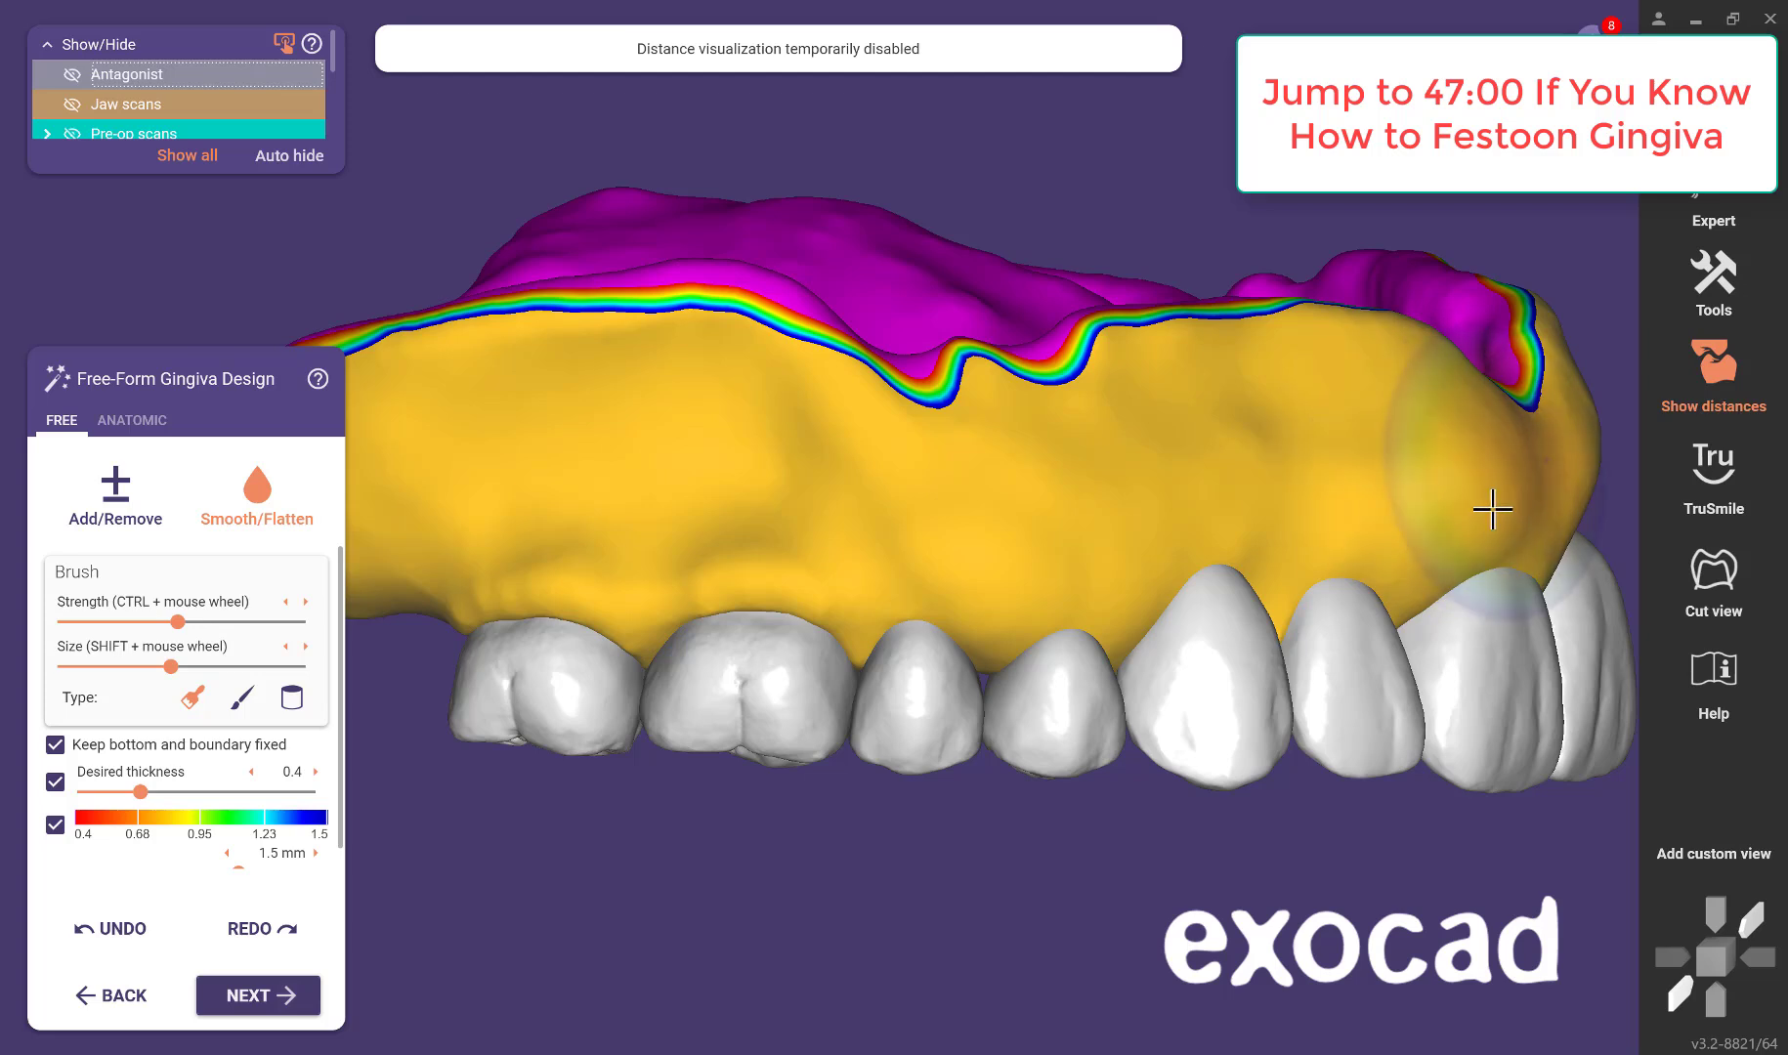
{"action": "scroll", "coordinate": [945, 519], "scroll_direction": "up", "scroll_amount": 1, "text": "ctrl"}
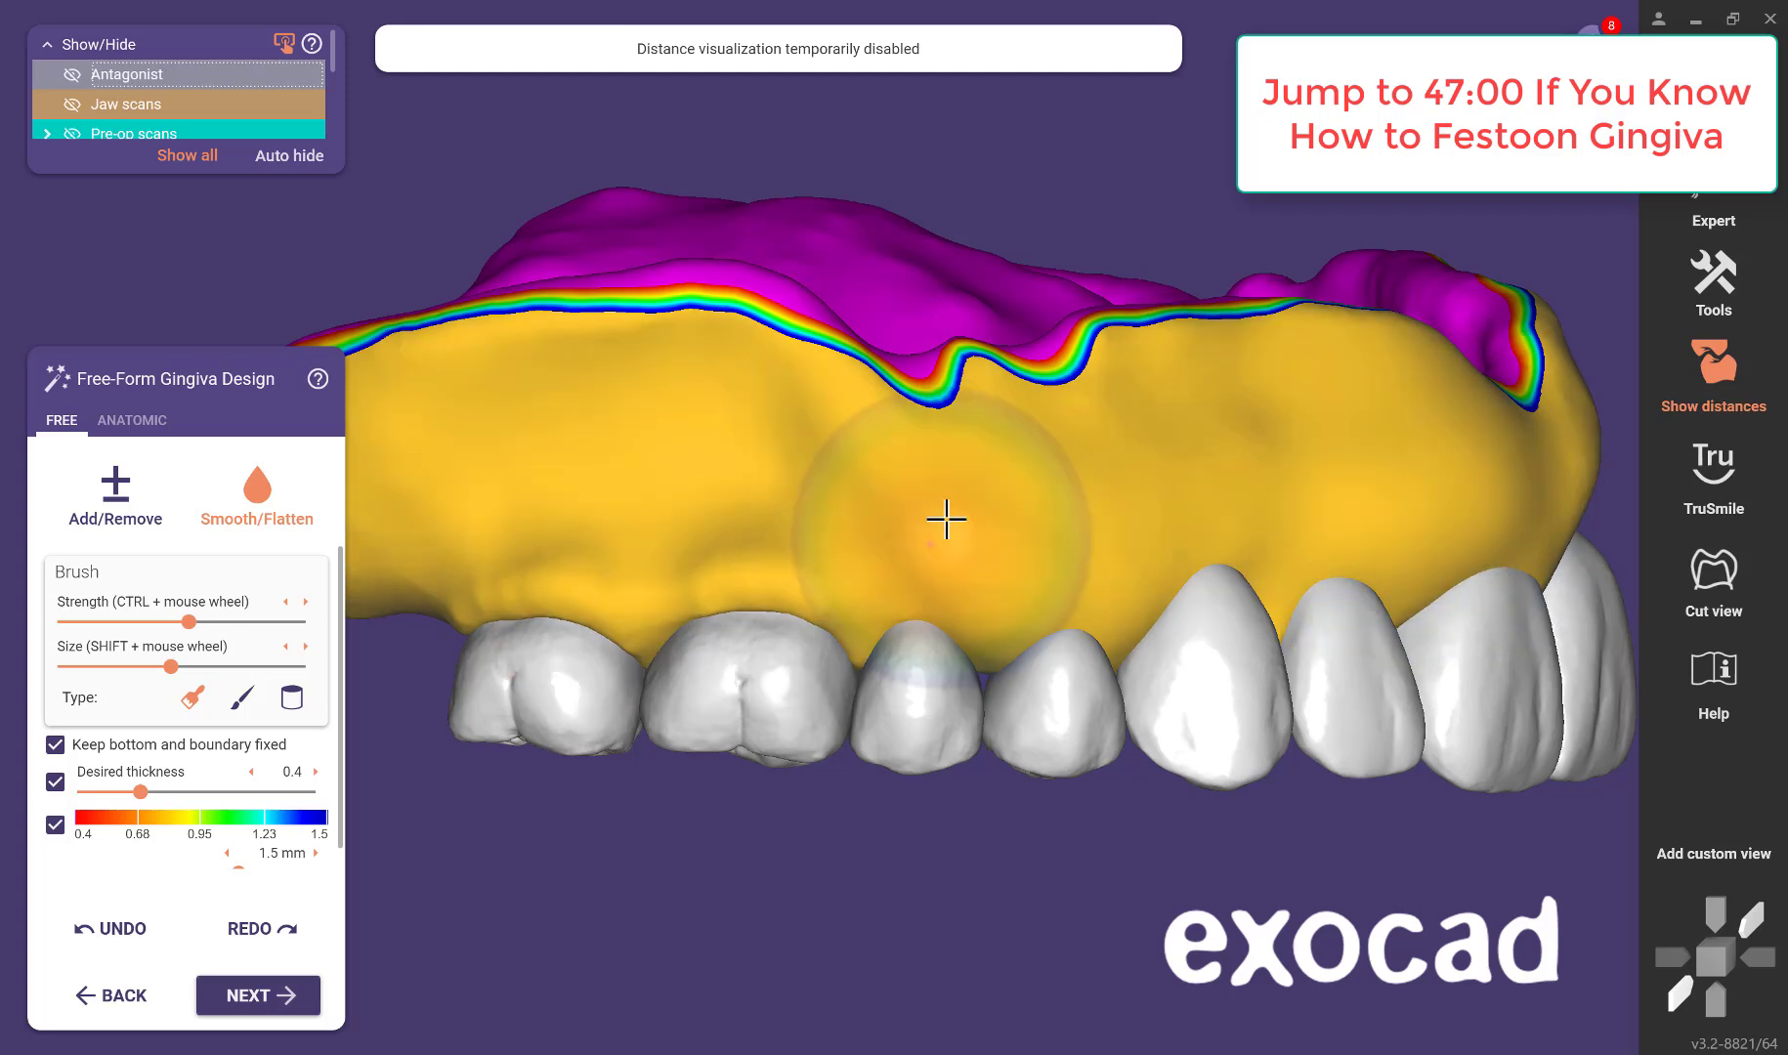
{"action": "scroll", "coordinate": [953, 513], "scroll_direction": "up", "scroll_amount": 9, "text": "ctrl"}
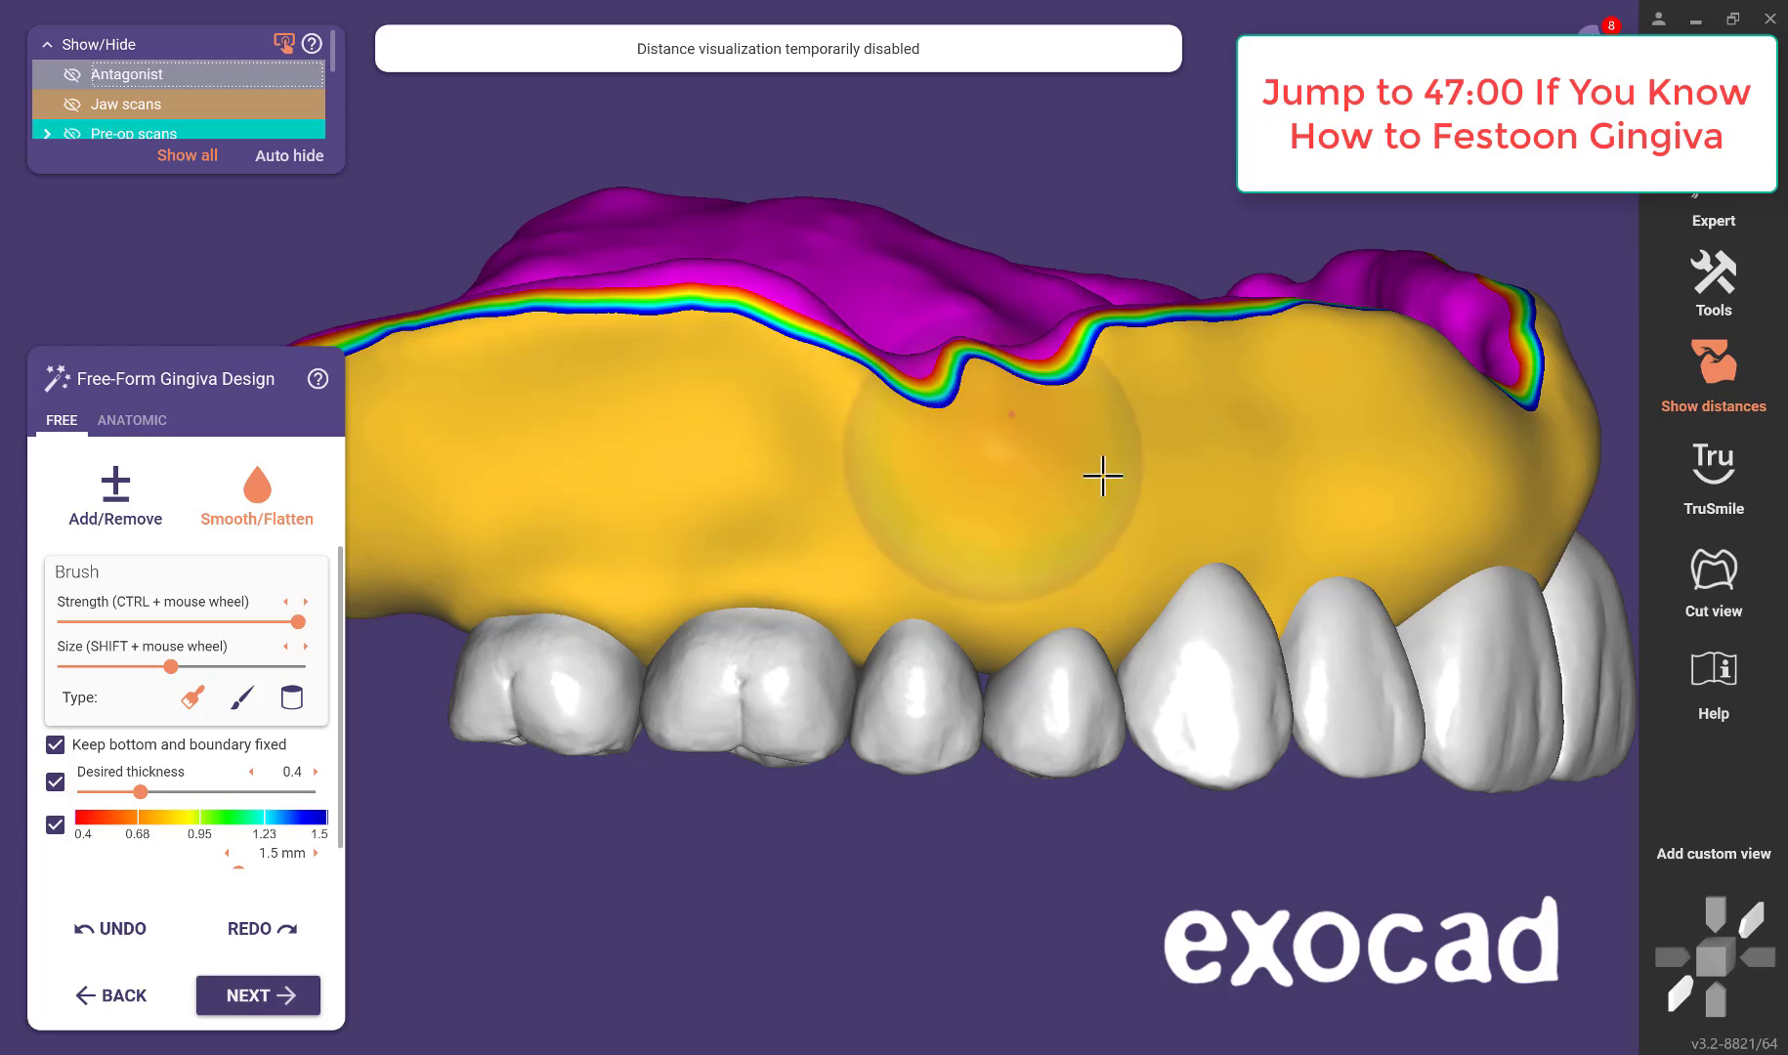
Smooth the vestibular gingiva across the front teeth and along the left side of the arch.
{"action": "mouse_move", "coordinate": [1329, 452]}
{"action": "right_mouse_down"}
{"action": "mouse_move", "coordinate": [1510, 552]}
{"action": "mouse_move", "coordinate": [1285, 547]}
{"action": "right_mouse_up"}
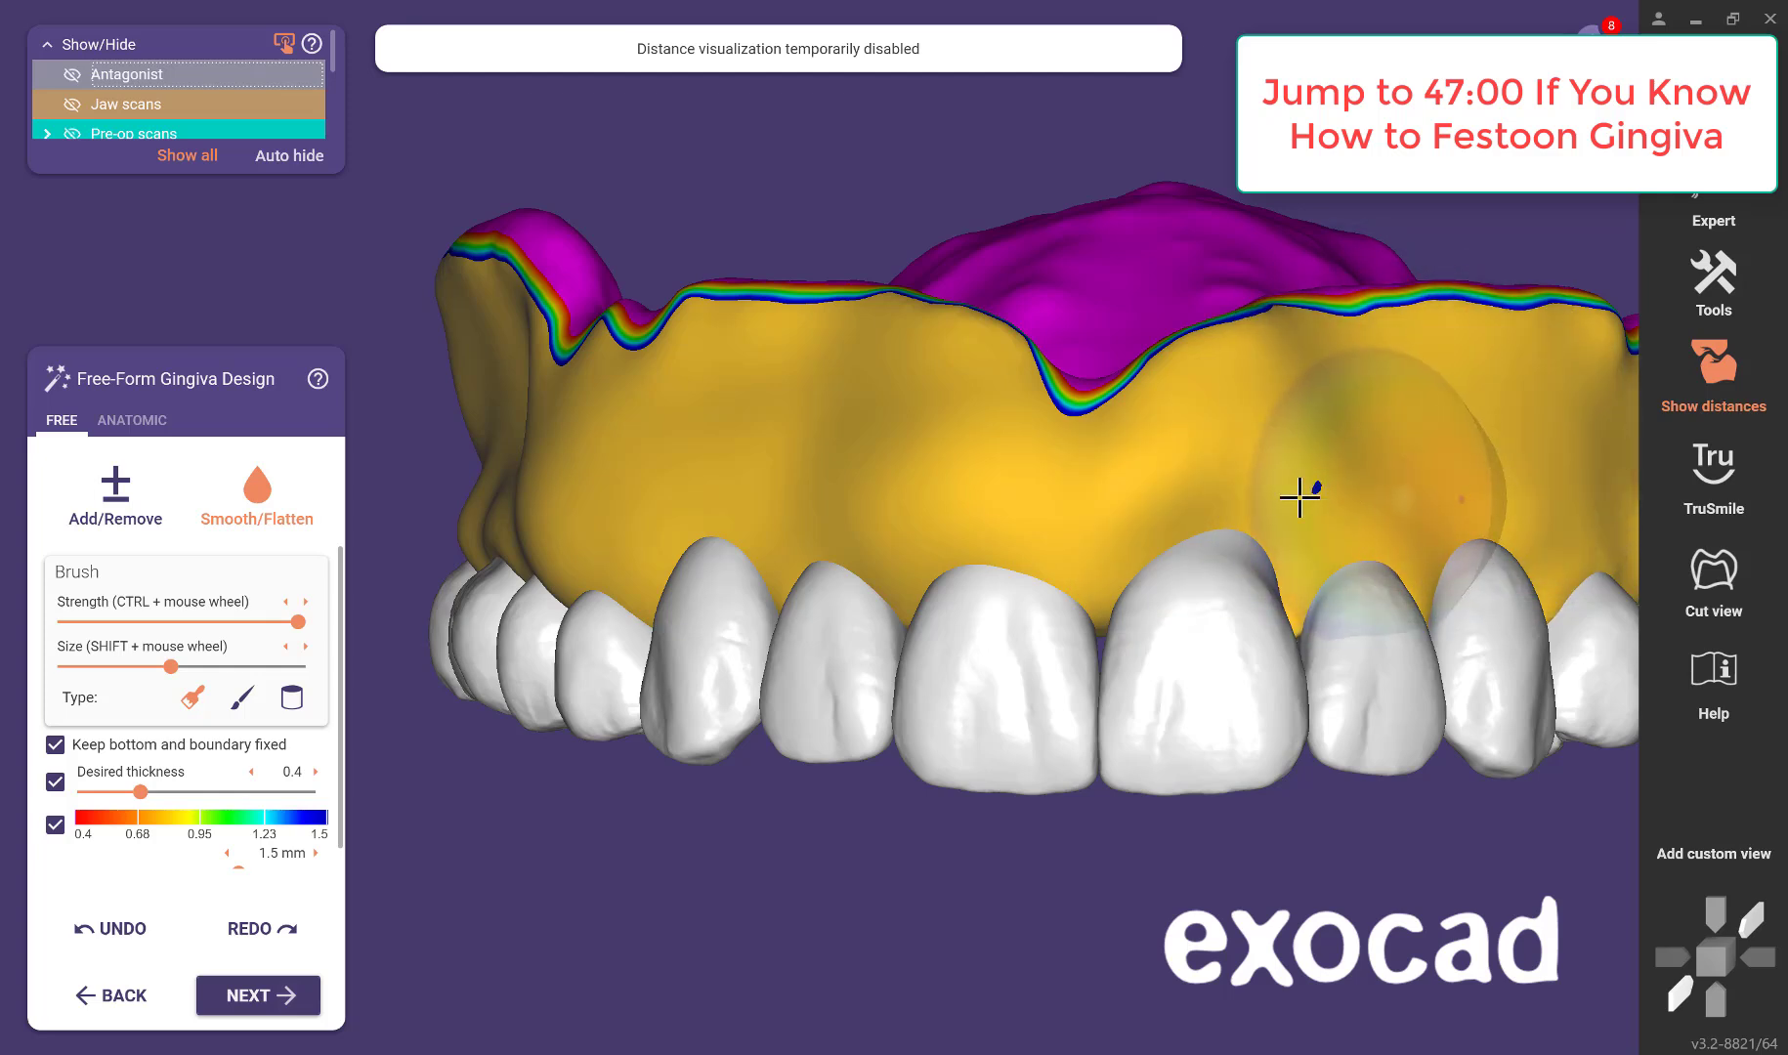
{"action": "left_click_drag", "start_coordinate": [1299, 497], "coordinate": [1314, 474]}
{"action": "scroll", "coordinate": [1387, 596], "scroll_direction": "down", "scroll_amount": 3}
{"action": "middle_click_drag", "start_coordinate": [1392, 872], "coordinate": [1046, 850]}
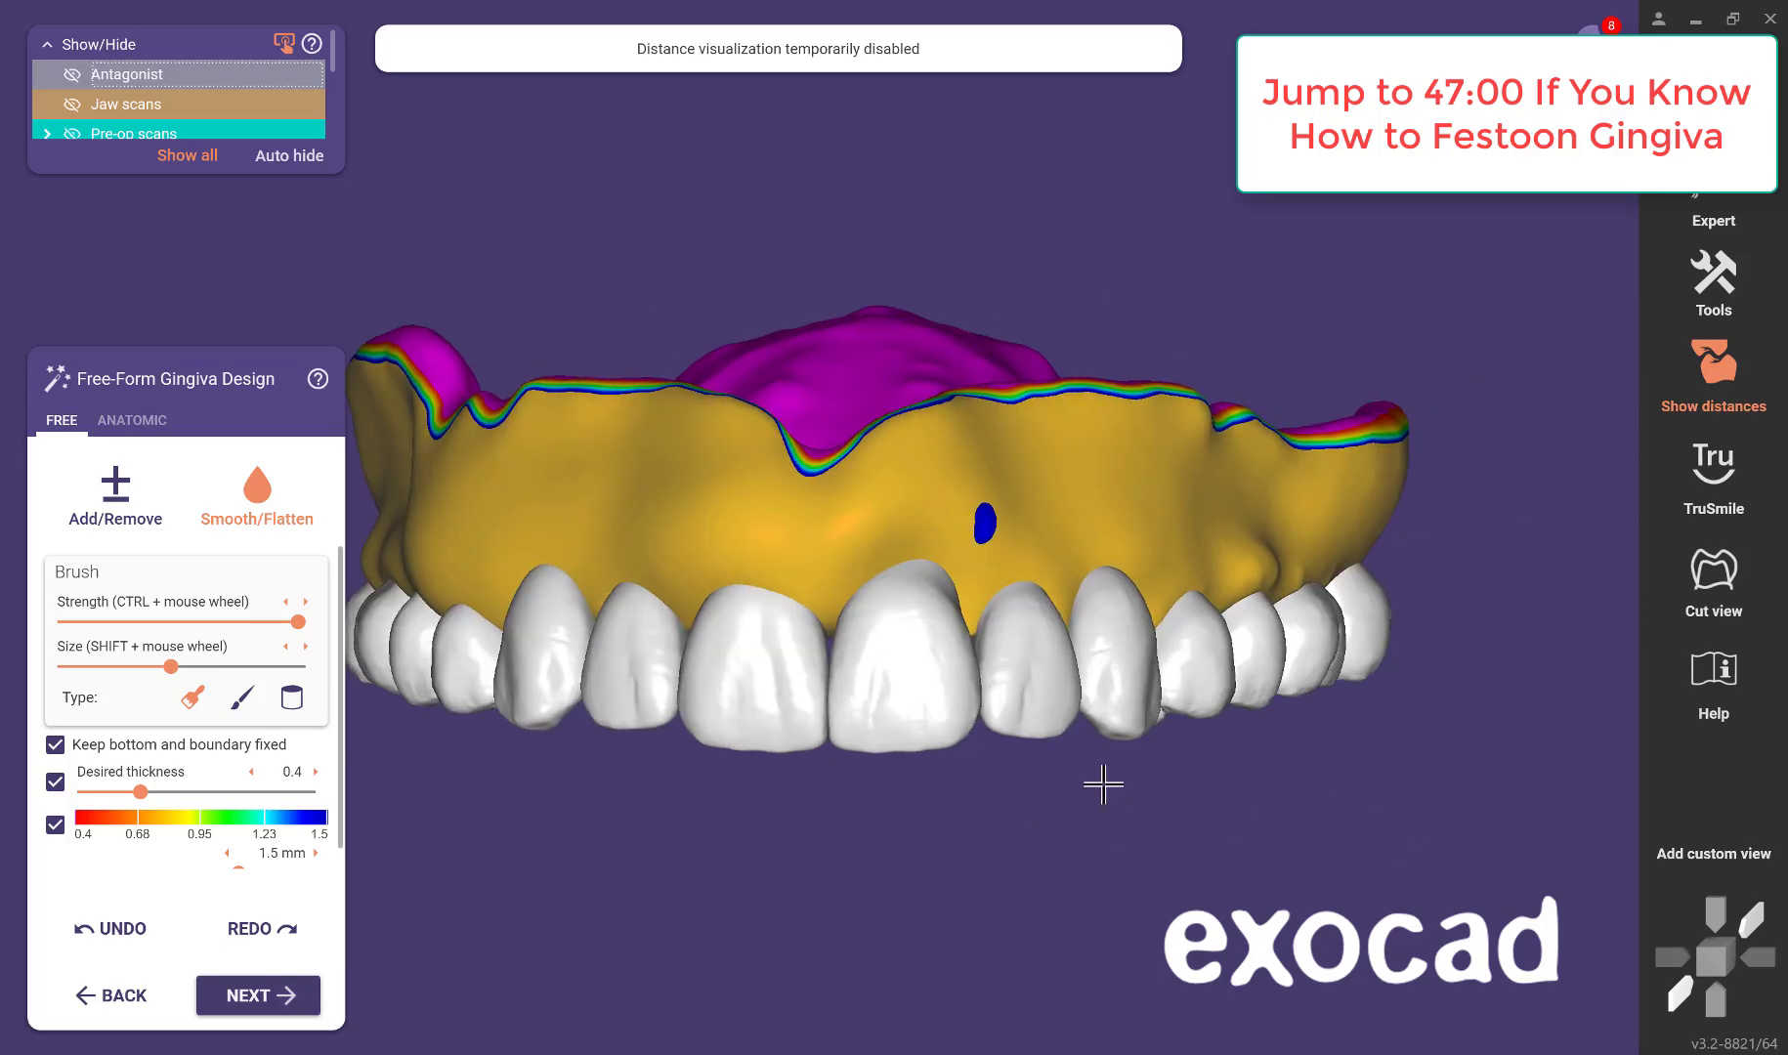
{"action": "right_click_drag", "start_coordinate": [1104, 785], "coordinate": [1065, 831]}
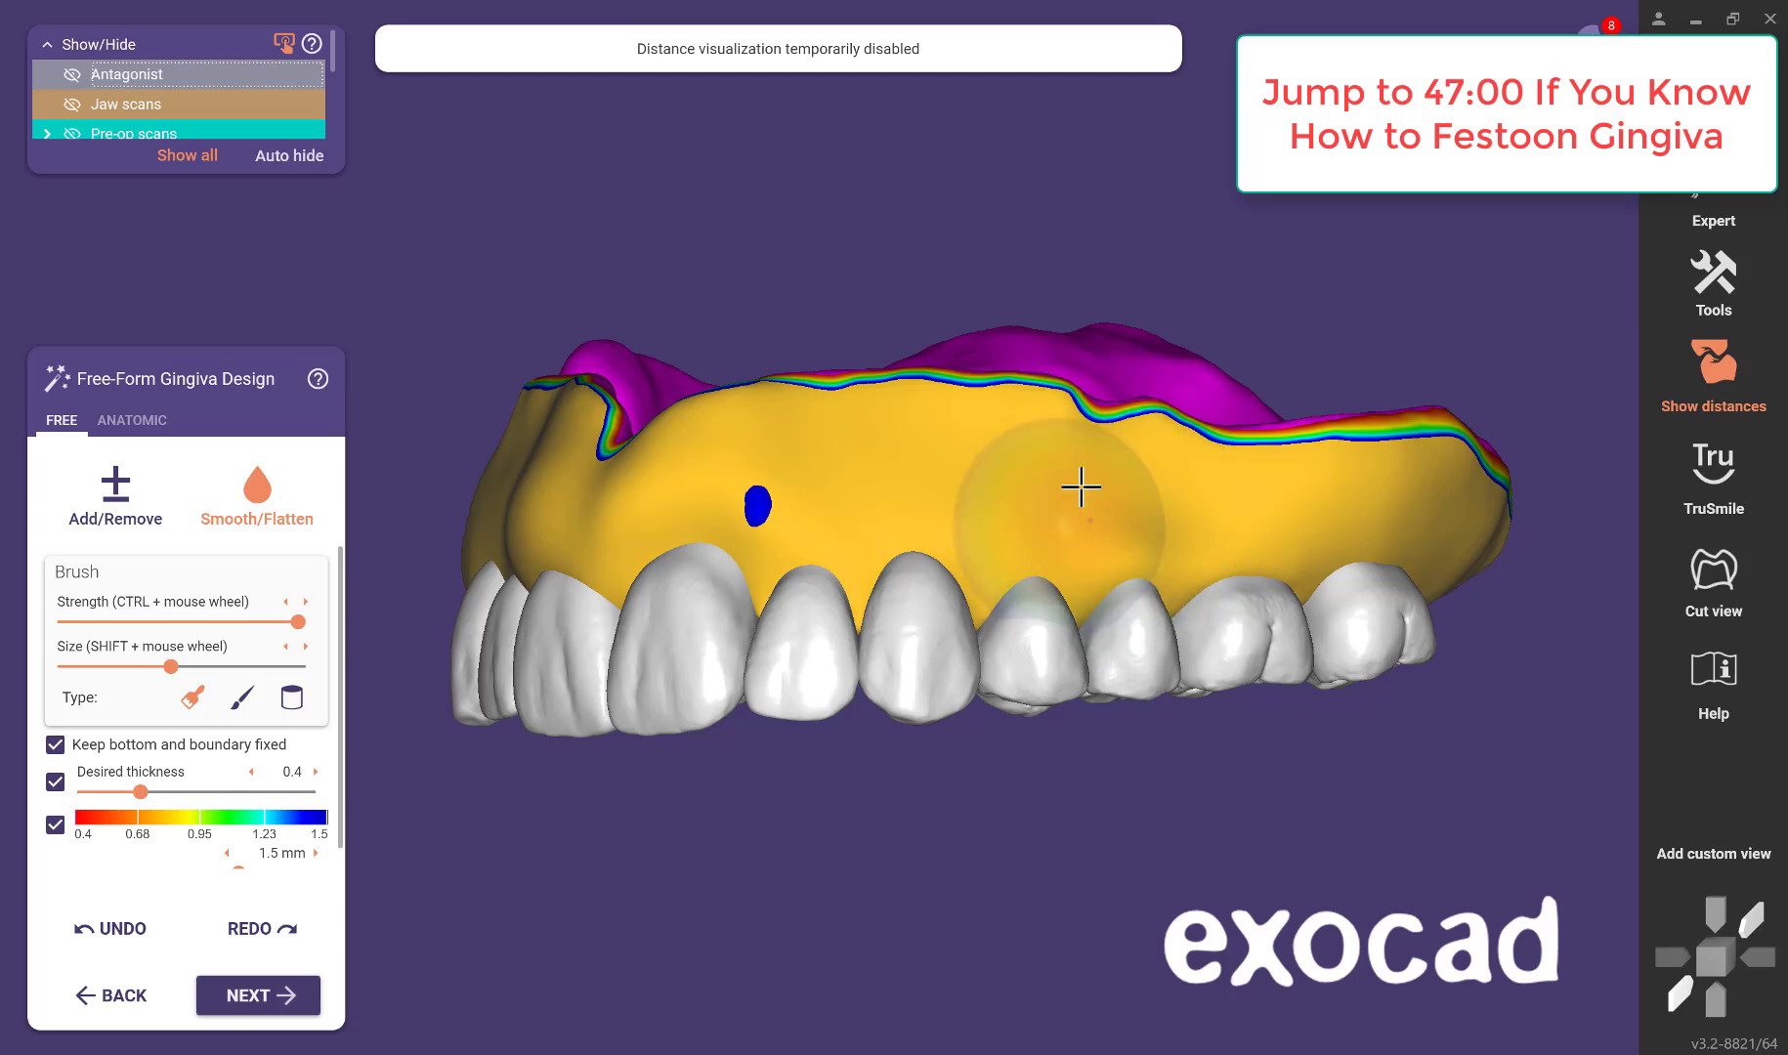
{"action": "mouse_move", "coordinate": [1039, 489]}
{"action": "right_mouse_down"}
{"action": "mouse_move", "coordinate": [858, 687]}
{"action": "mouse_move", "coordinate": [831, 693]}
{"action": "right_mouse_up"}
{"action": "scroll", "coordinate": [949, 658], "scroll_direction": "up", "scroll_amount": 3}
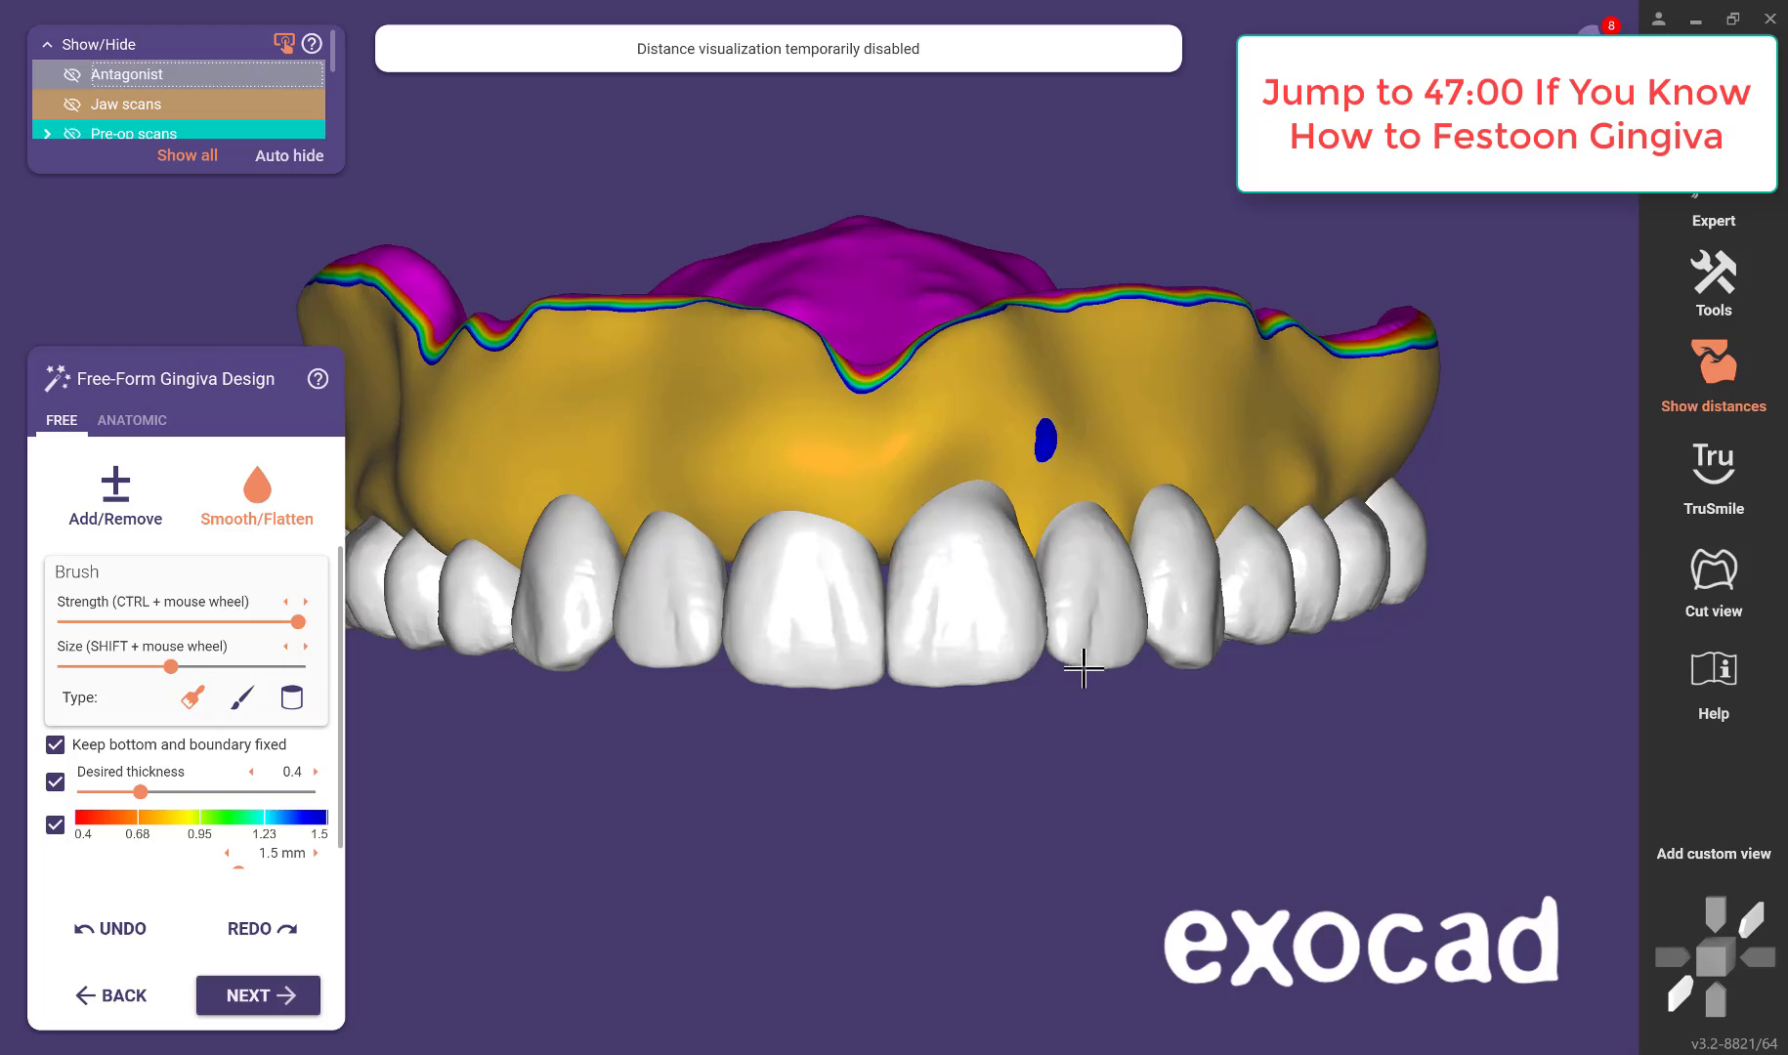
{"action": "right_click_drag", "start_coordinate": [1078, 739], "coordinate": [1062, 487]}
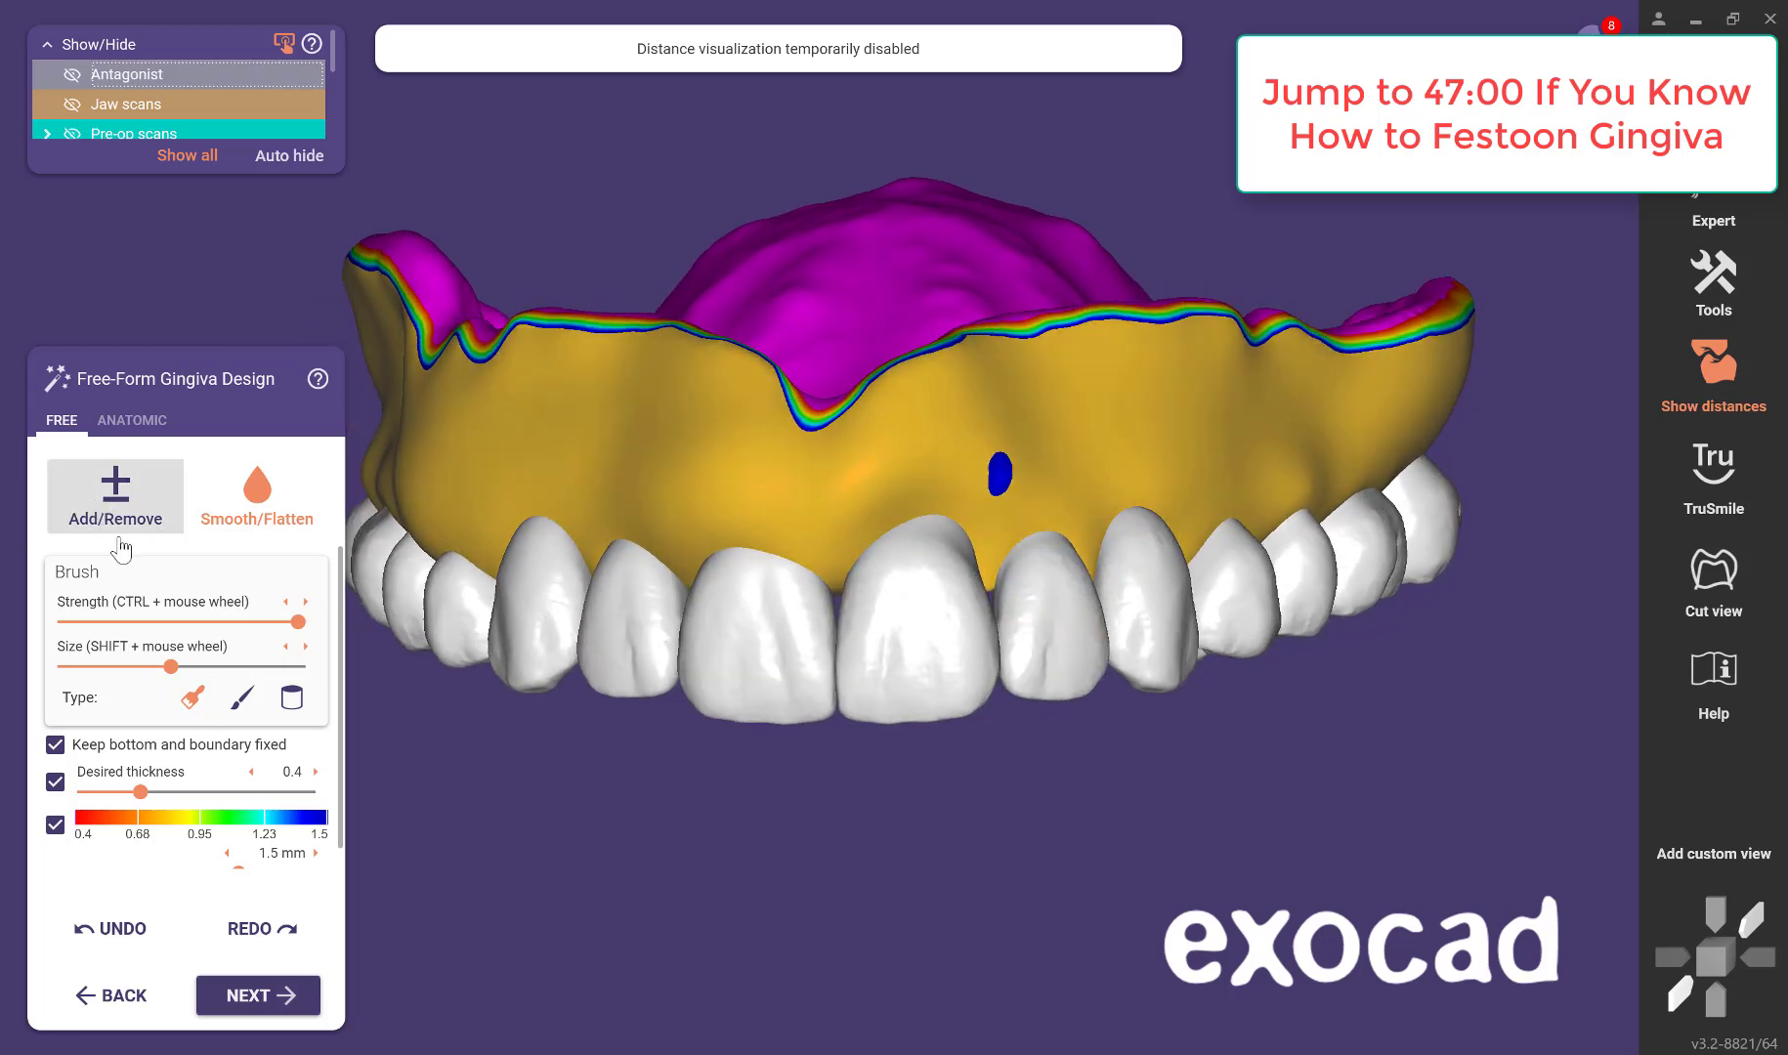
Add material along the vestibular gingiva from behind tooth 27 to the front, covering the thin spot above the left lateral incisor.
{"action": "left_click", "coordinate": [115, 498]}
{"action": "mouse_move", "coordinate": [684, 547]}
{"action": "right_mouse_down"}
{"action": "mouse_move", "coordinate": [898, 574]}
{"action": "mouse_move", "coordinate": [1053, 711]}
{"action": "mouse_move", "coordinate": [1269, 547]}
{"action": "mouse_move", "coordinate": [1350, 779]}
{"action": "right_mouse_up"}
{"action": "scroll", "coordinate": [1254, 507], "scroll_direction": "up", "scroll_amount": 4}
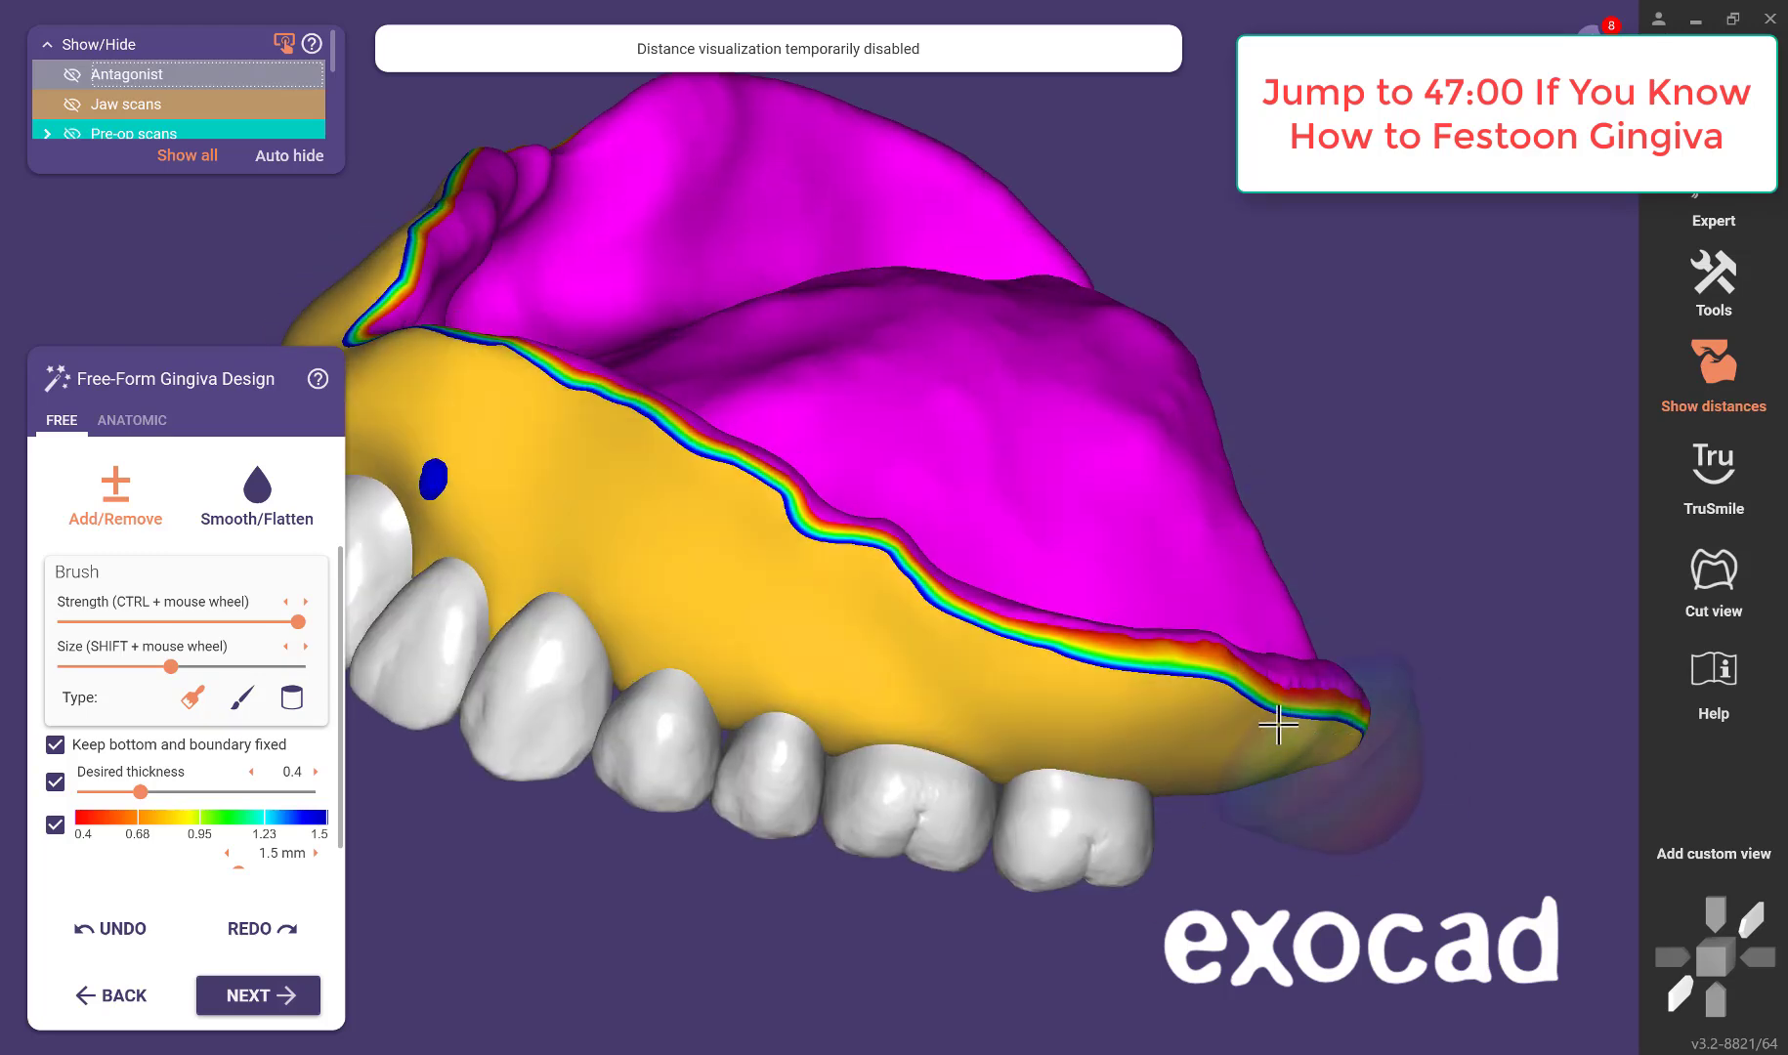
{"action": "right_click_drag", "start_coordinate": [1210, 787], "coordinate": [1159, 761]}
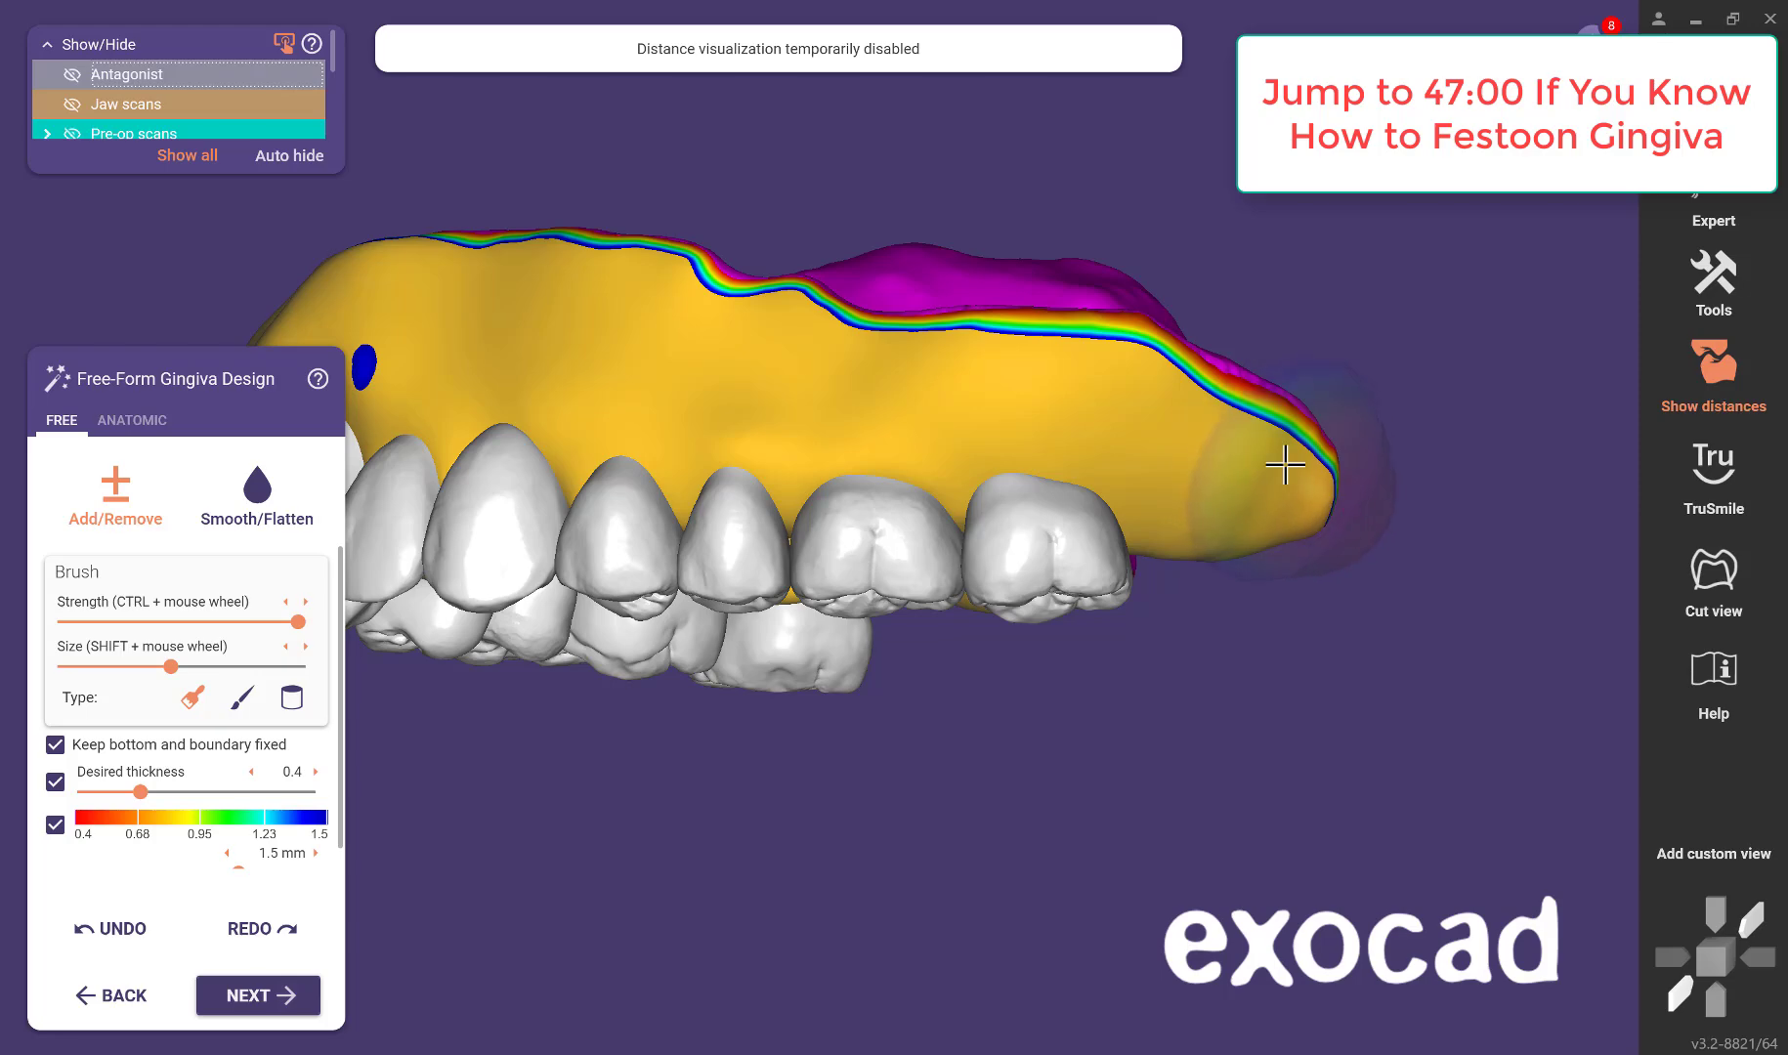
{"action": "mouse_move", "coordinate": [1237, 441]}
{"action": "left_mouse_down"}
{"action": "mouse_move", "coordinate": [1058, 367]}
{"action": "mouse_move", "coordinate": [527, 303]}
{"action": "mouse_move", "coordinate": [403, 354]}
{"action": "left_mouse_up"}
{"action": "mouse_move", "coordinate": [403, 354]}
{"action": "right_mouse_down"}
{"action": "mouse_move", "coordinate": [419, 415]}
{"action": "mouse_move", "coordinate": [731, 311]}
{"action": "right_mouse_up"}
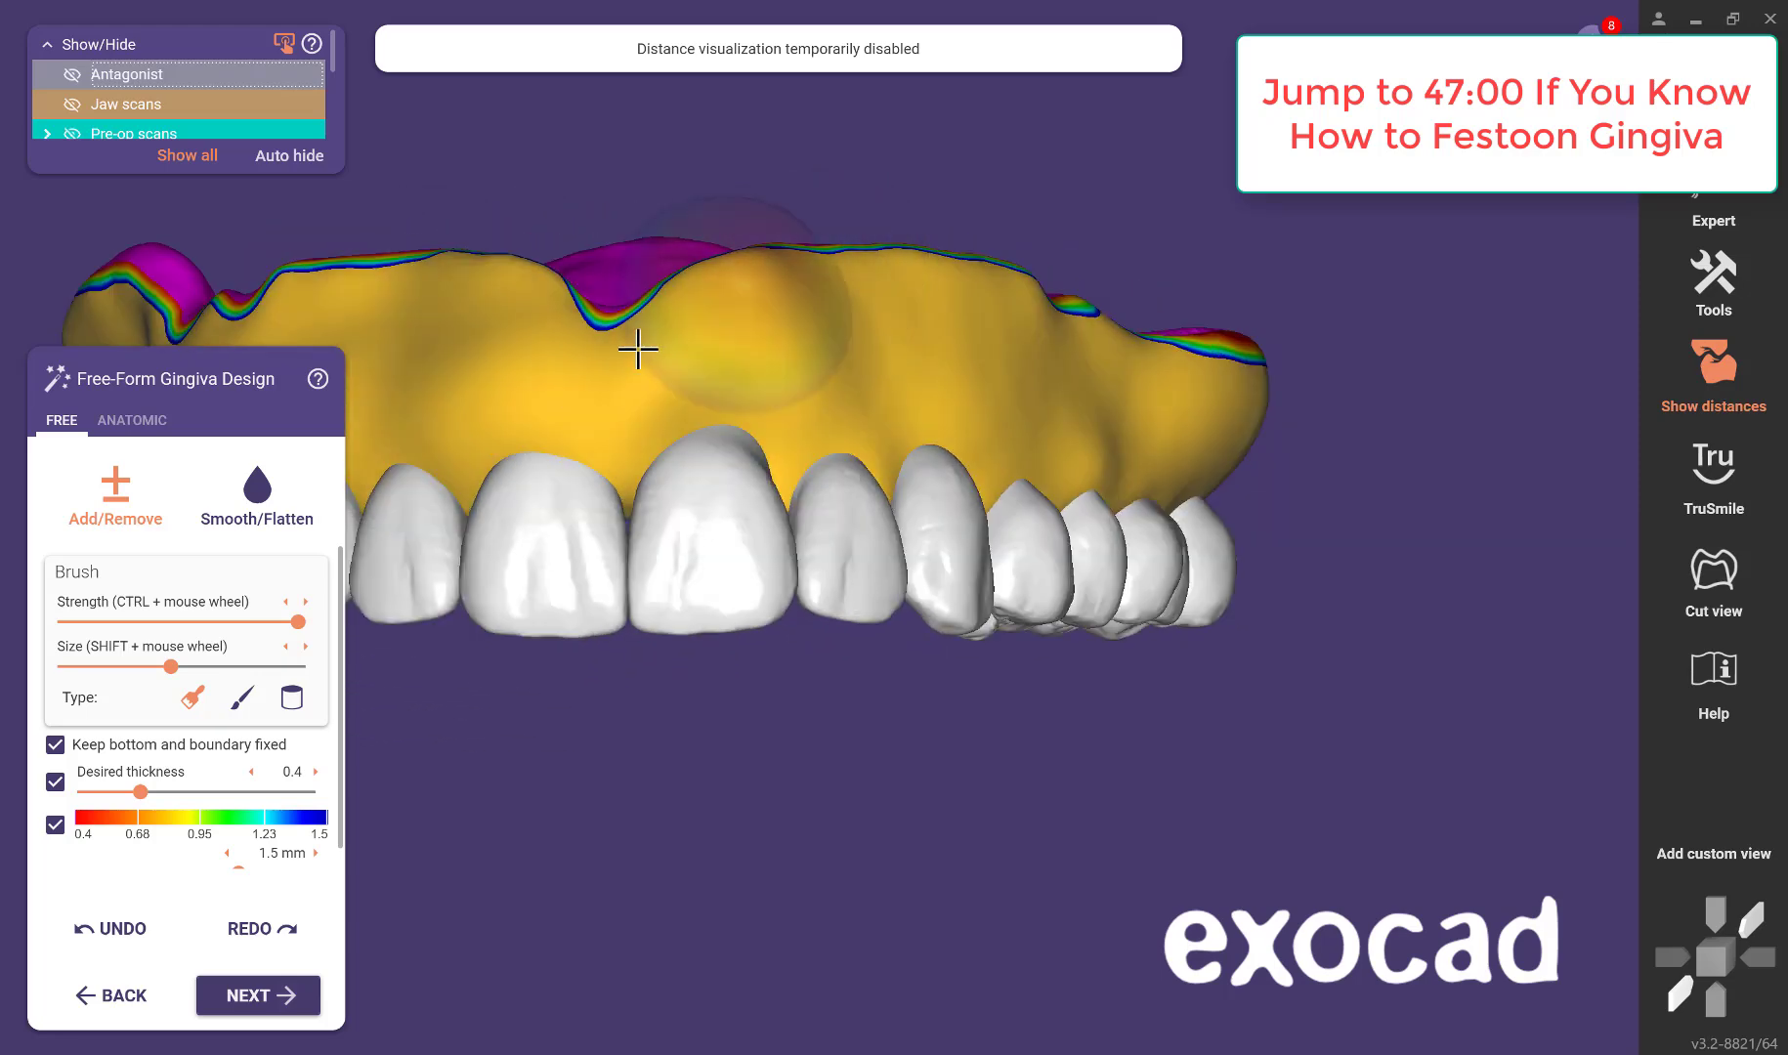
Add material along the right vestibular gingiva border from the front to behind tooth 17.
{"action": "right_click_drag", "start_coordinate": [439, 291], "coordinate": [733, 186]}
{"action": "mouse_move", "coordinate": [933, 249]}
{"action": "left_mouse_down"}
{"action": "mouse_move", "coordinate": [806, 262]}
{"action": "mouse_move", "coordinate": [379, 383]}
{"action": "left_mouse_up"}
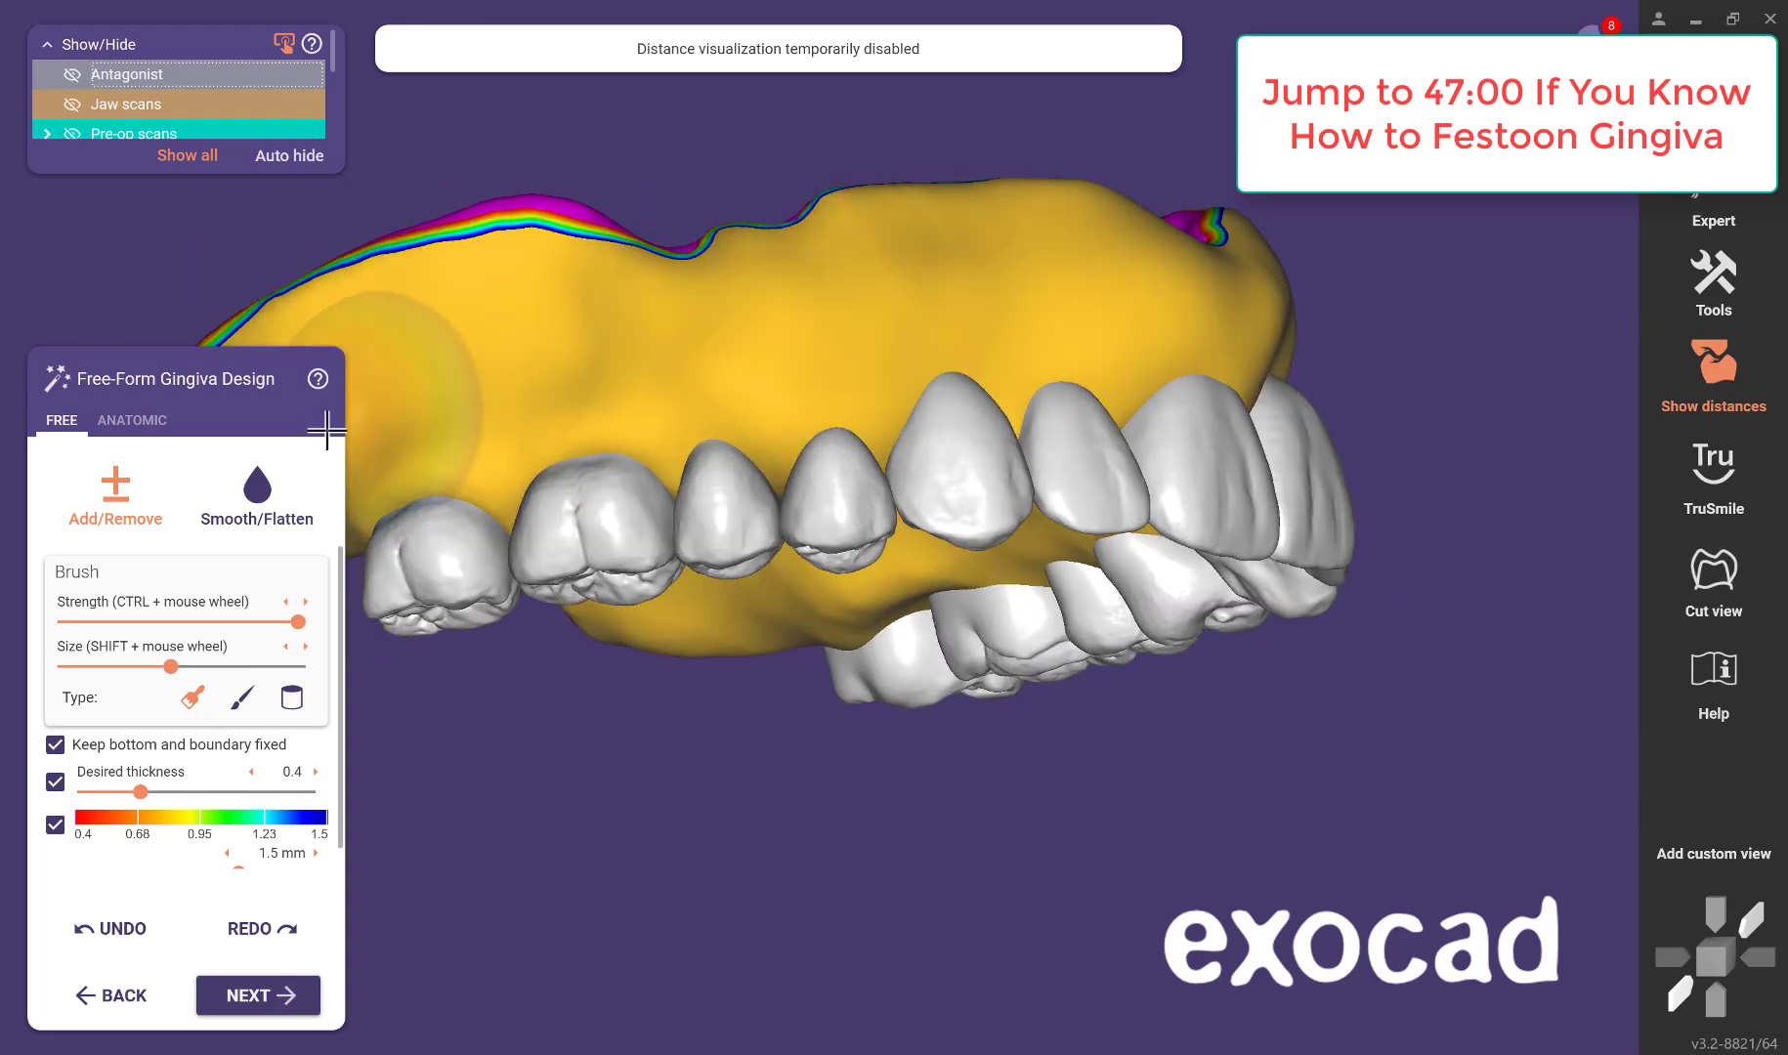
{"action": "mouse_move", "coordinate": [674, 169]}
{"action": "right_mouse_down"}
{"action": "mouse_move", "coordinate": [949, 223]}
{"action": "mouse_move", "coordinate": [934, 251]}
{"action": "mouse_move", "coordinate": [1158, 224]}
{"action": "right_mouse_up"}
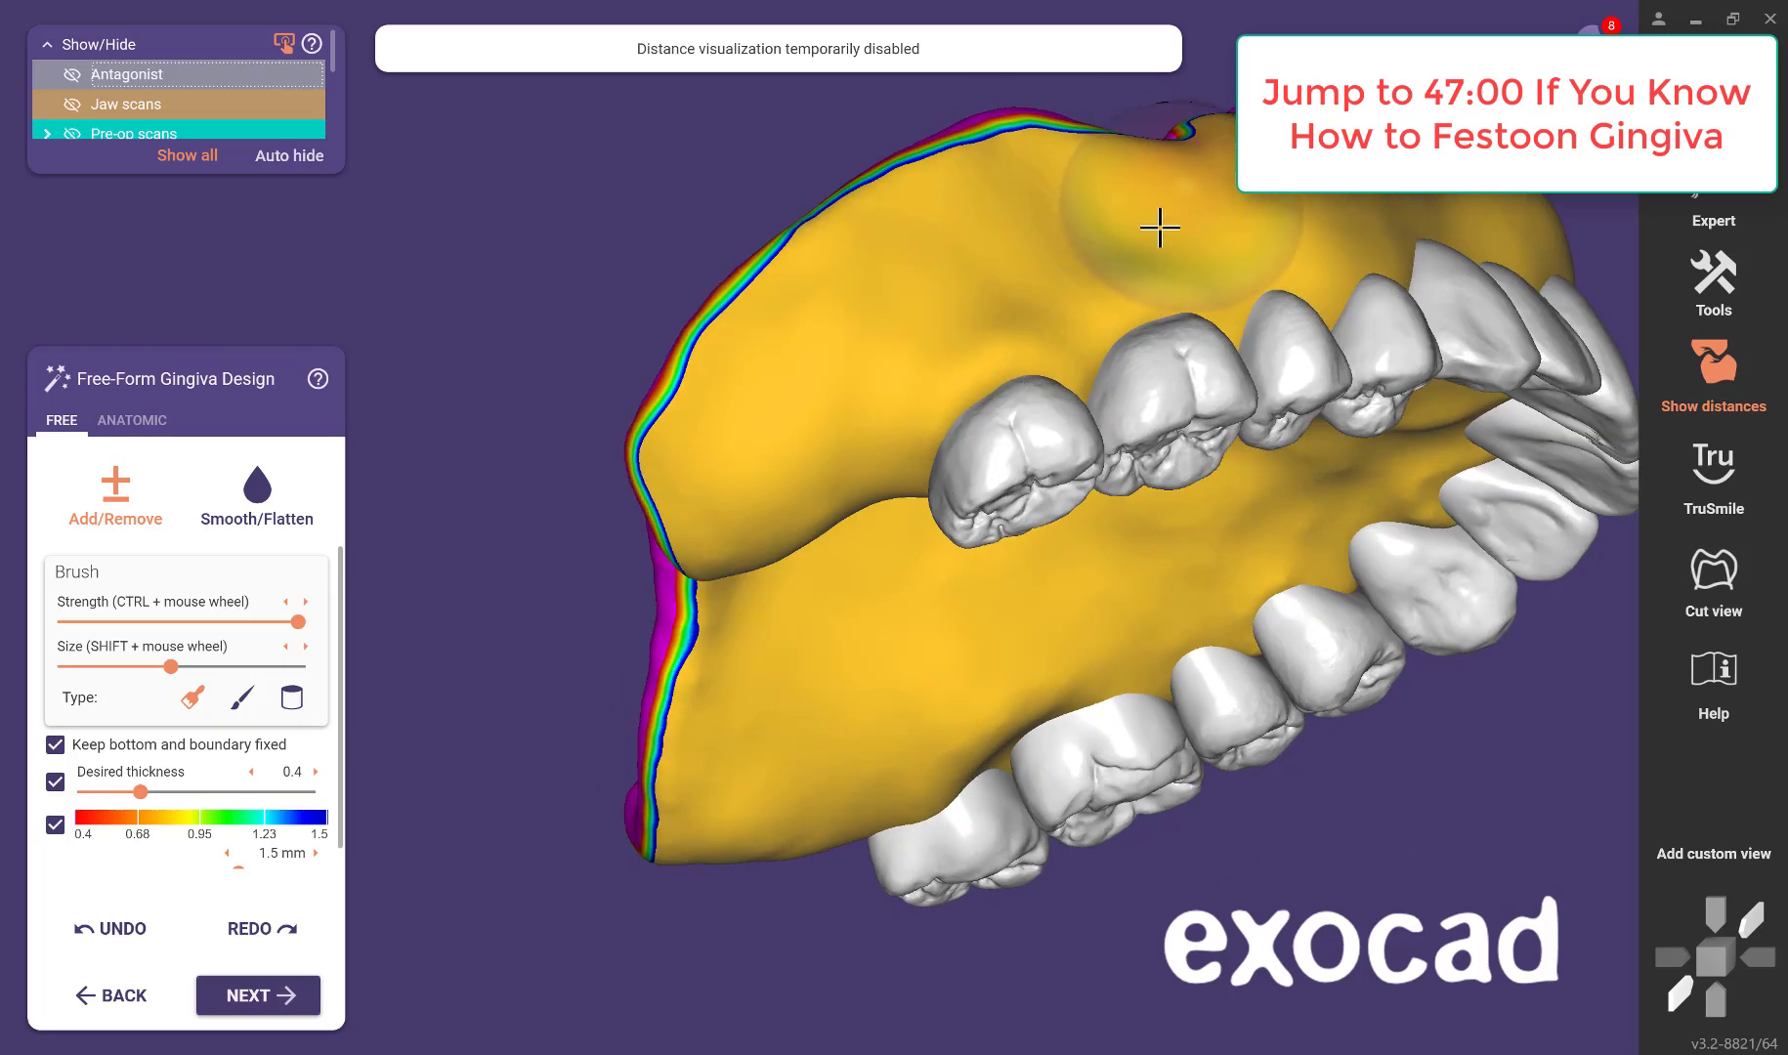
{"action": "mouse_move", "coordinate": [1126, 221]}
{"action": "left_mouse_down"}
{"action": "mouse_move", "coordinate": [998, 207]}
{"action": "mouse_move", "coordinate": [742, 360]}
{"action": "mouse_move", "coordinate": [1002, 227]}
{"action": "mouse_move", "coordinate": [1005, 143]}
{"action": "mouse_move", "coordinate": [1053, 132]}
{"action": "mouse_move", "coordinate": [811, 321]}
{"action": "left_mouse_up"}
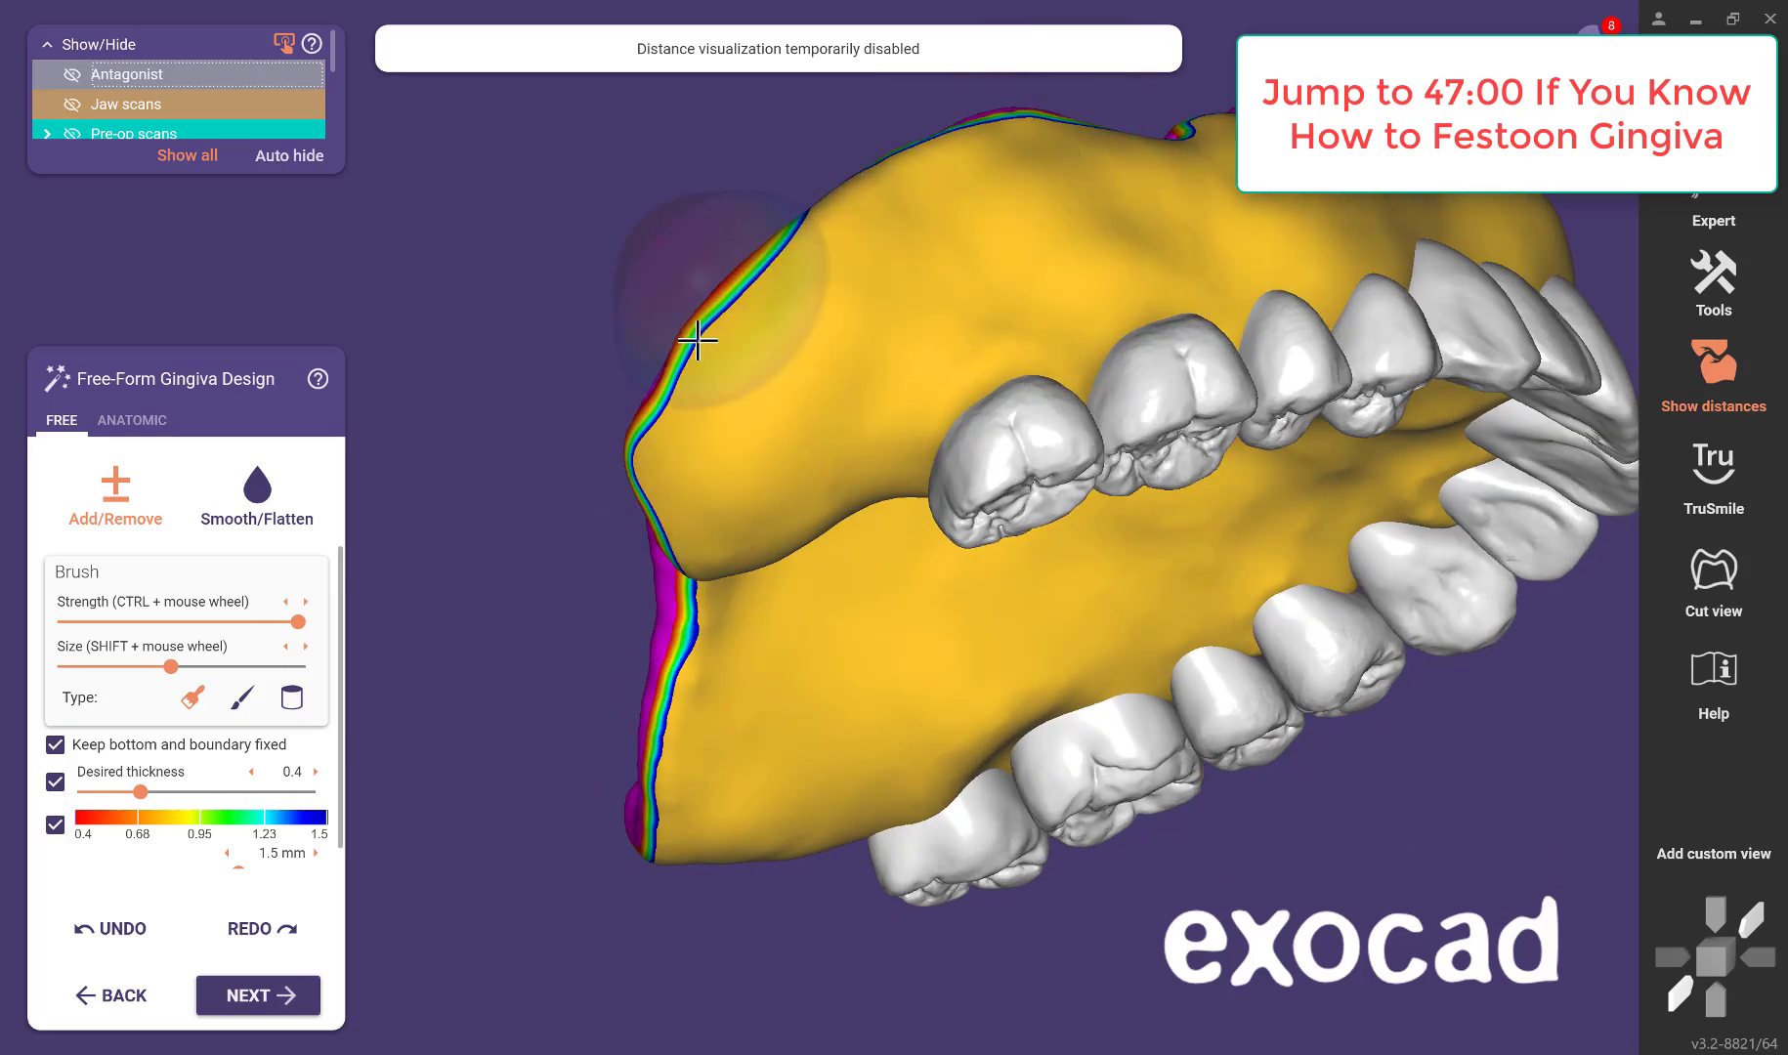
{"action": "right_click_drag", "start_coordinate": [1005, 240], "coordinate": [843, 378]}
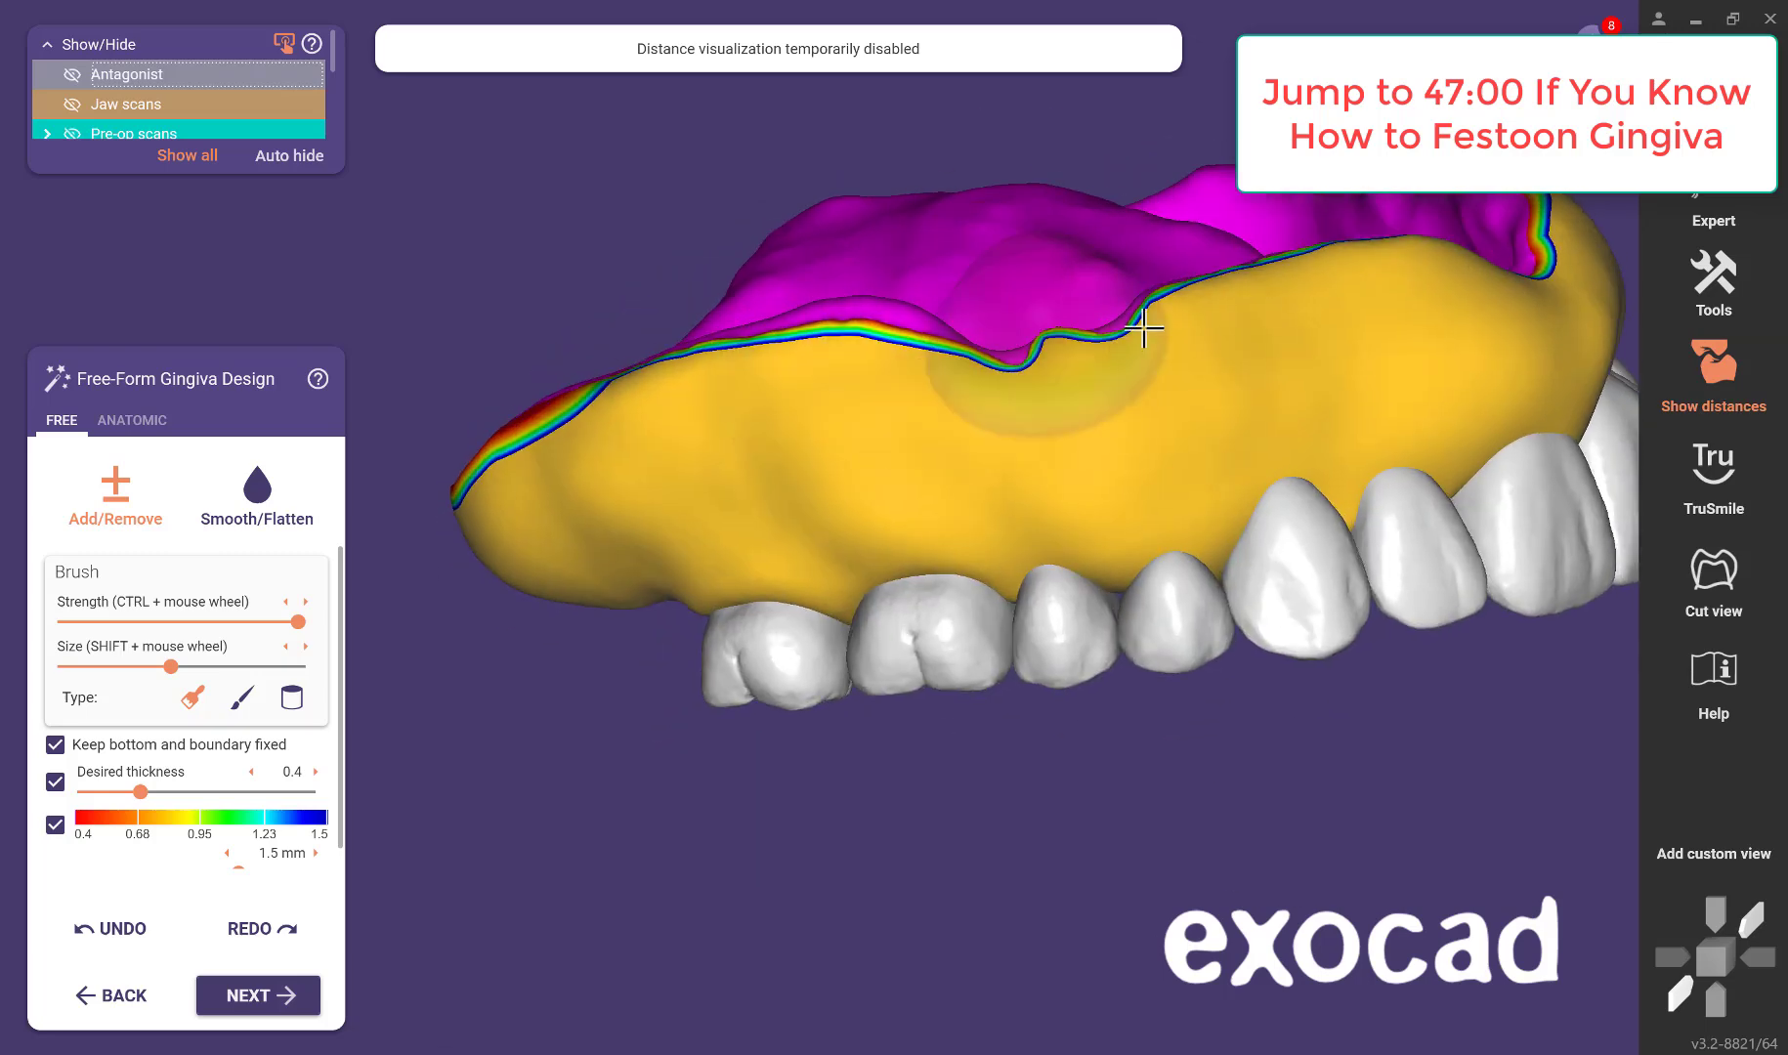
Show the jaw scans and compare the gingiva's vestibular borders with them on both sides and at the front.
{"action": "left_click", "coordinate": [74, 107]}
{"action": "scroll", "coordinate": [706, 303], "scroll_direction": "down", "scroll_amount": 3}
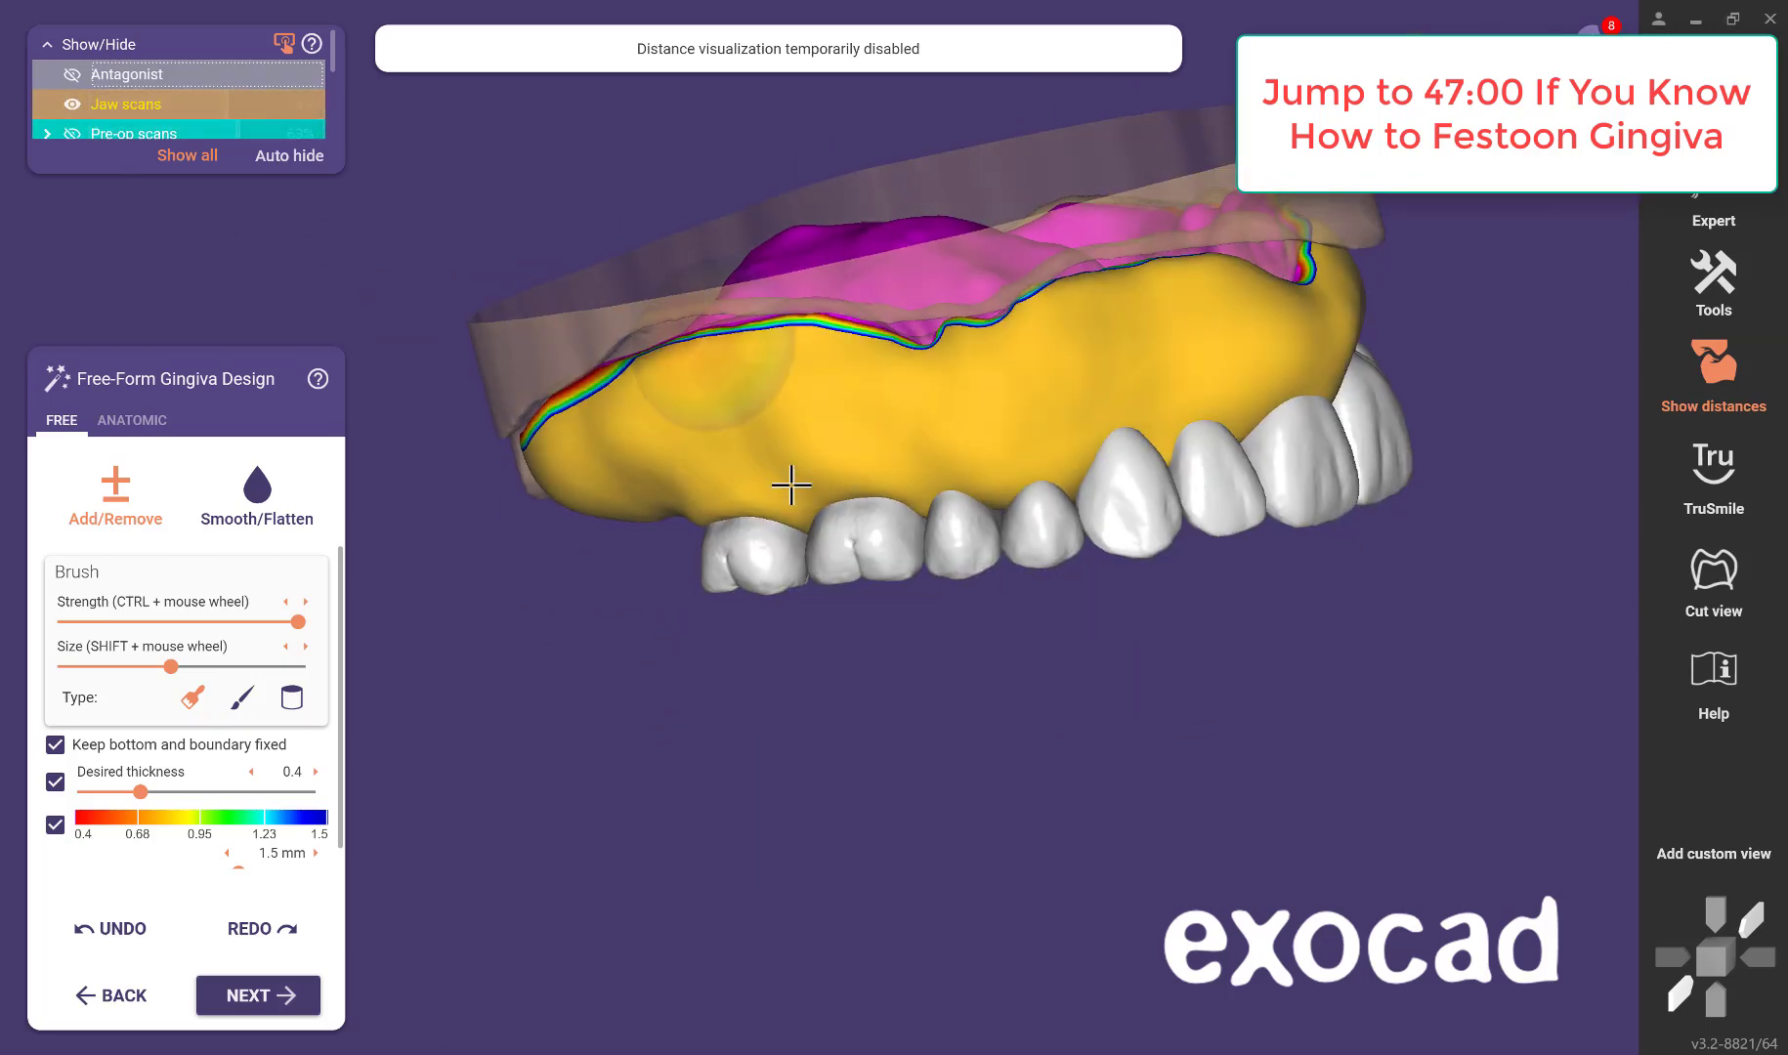
{"action": "right_click_drag", "start_coordinate": [791, 485], "coordinate": [846, 528]}
{"action": "right_click_drag", "start_coordinate": [846, 526], "coordinate": [1082, 220]}
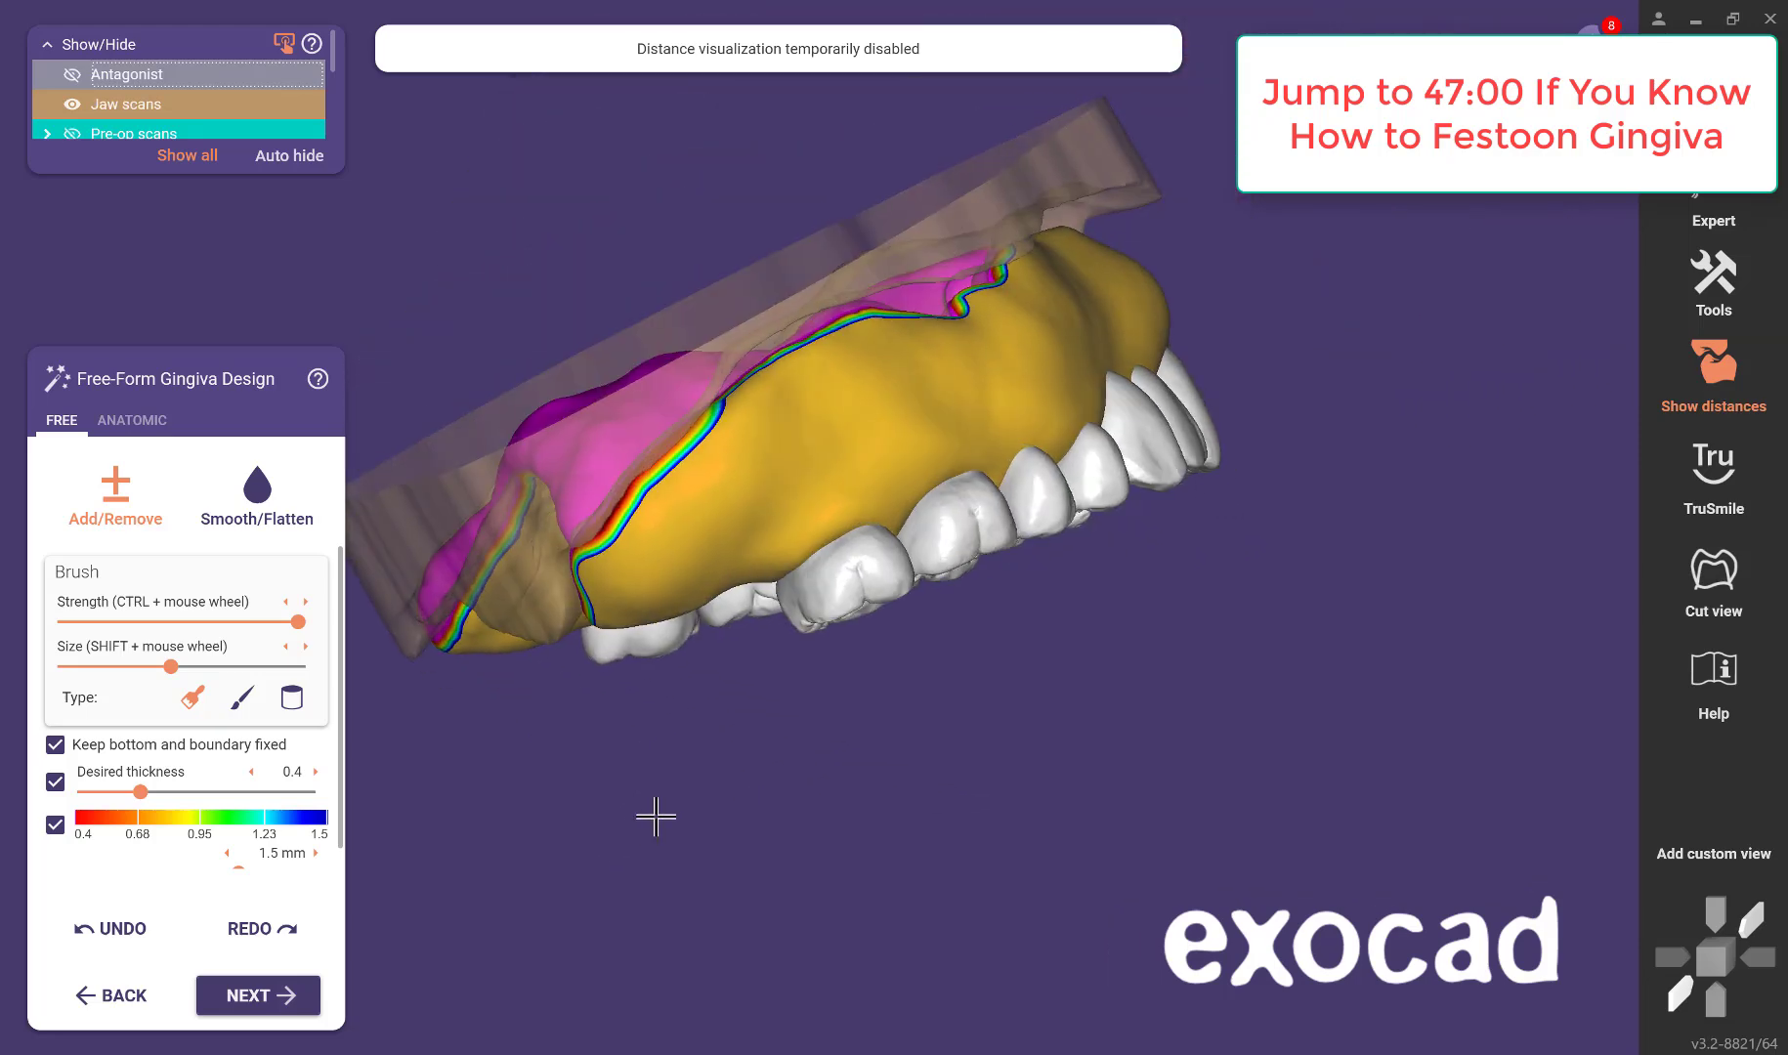
{"action": "scroll", "coordinate": [854, 554], "scroll_direction": "up", "scroll_amount": 2}
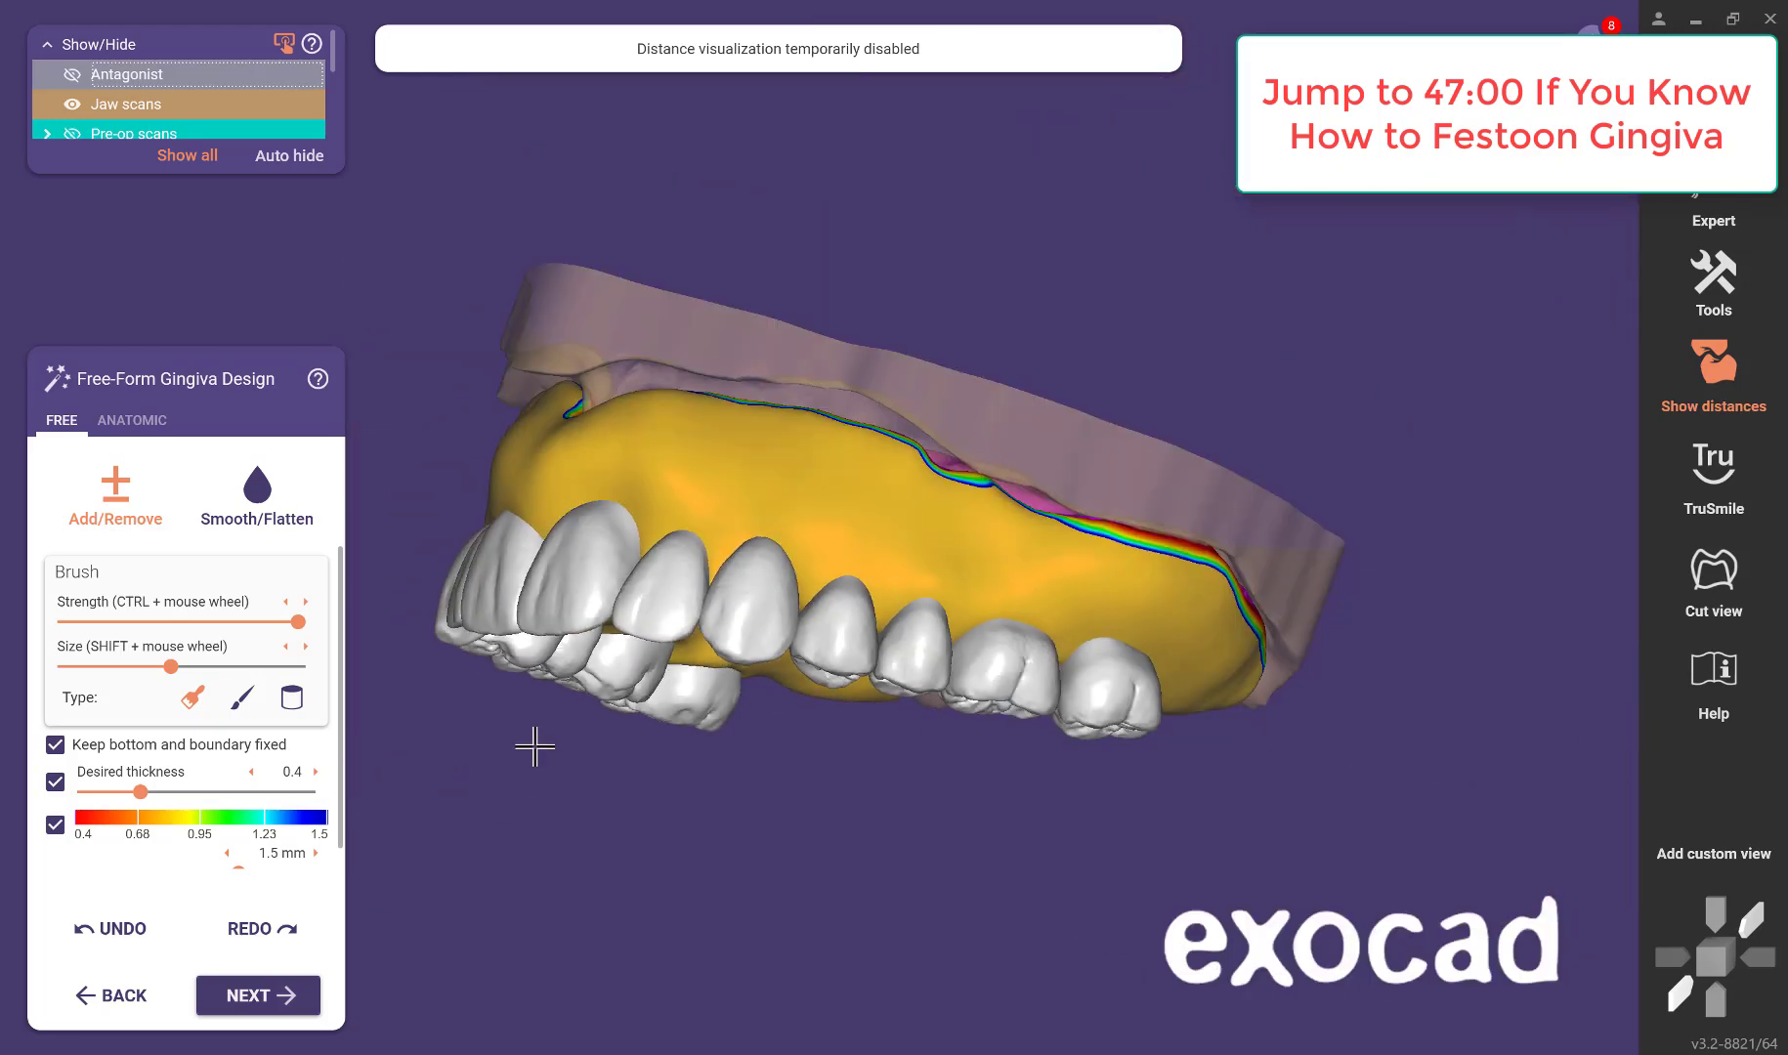
{"action": "right_click_drag", "start_coordinate": [535, 746], "coordinate": [598, 648]}
{"action": "scroll", "coordinate": [674, 521], "scroll_direction": "up", "scroll_amount": 3}
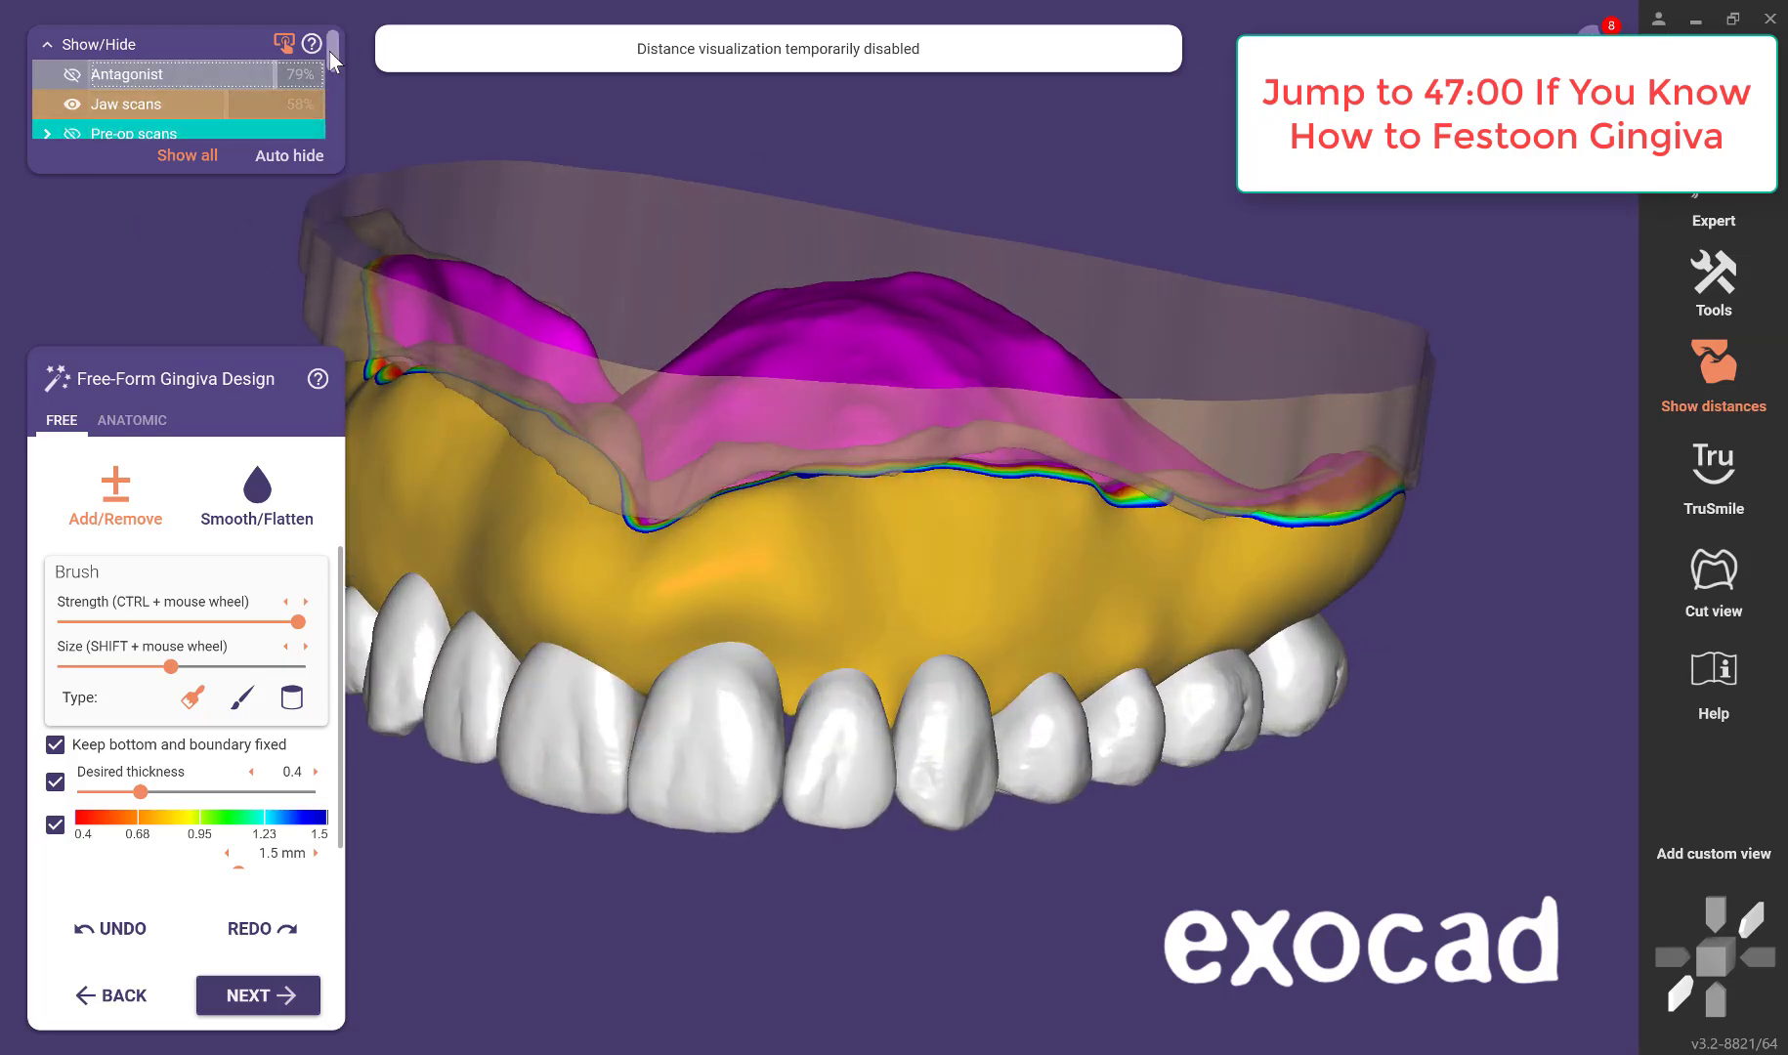
{"action": "left_click_drag", "start_coordinate": [329, 50], "coordinate": [328, 65]}
{"action": "scroll", "coordinate": [645, 422], "scroll_direction": "down", "scroll_amount": 4}
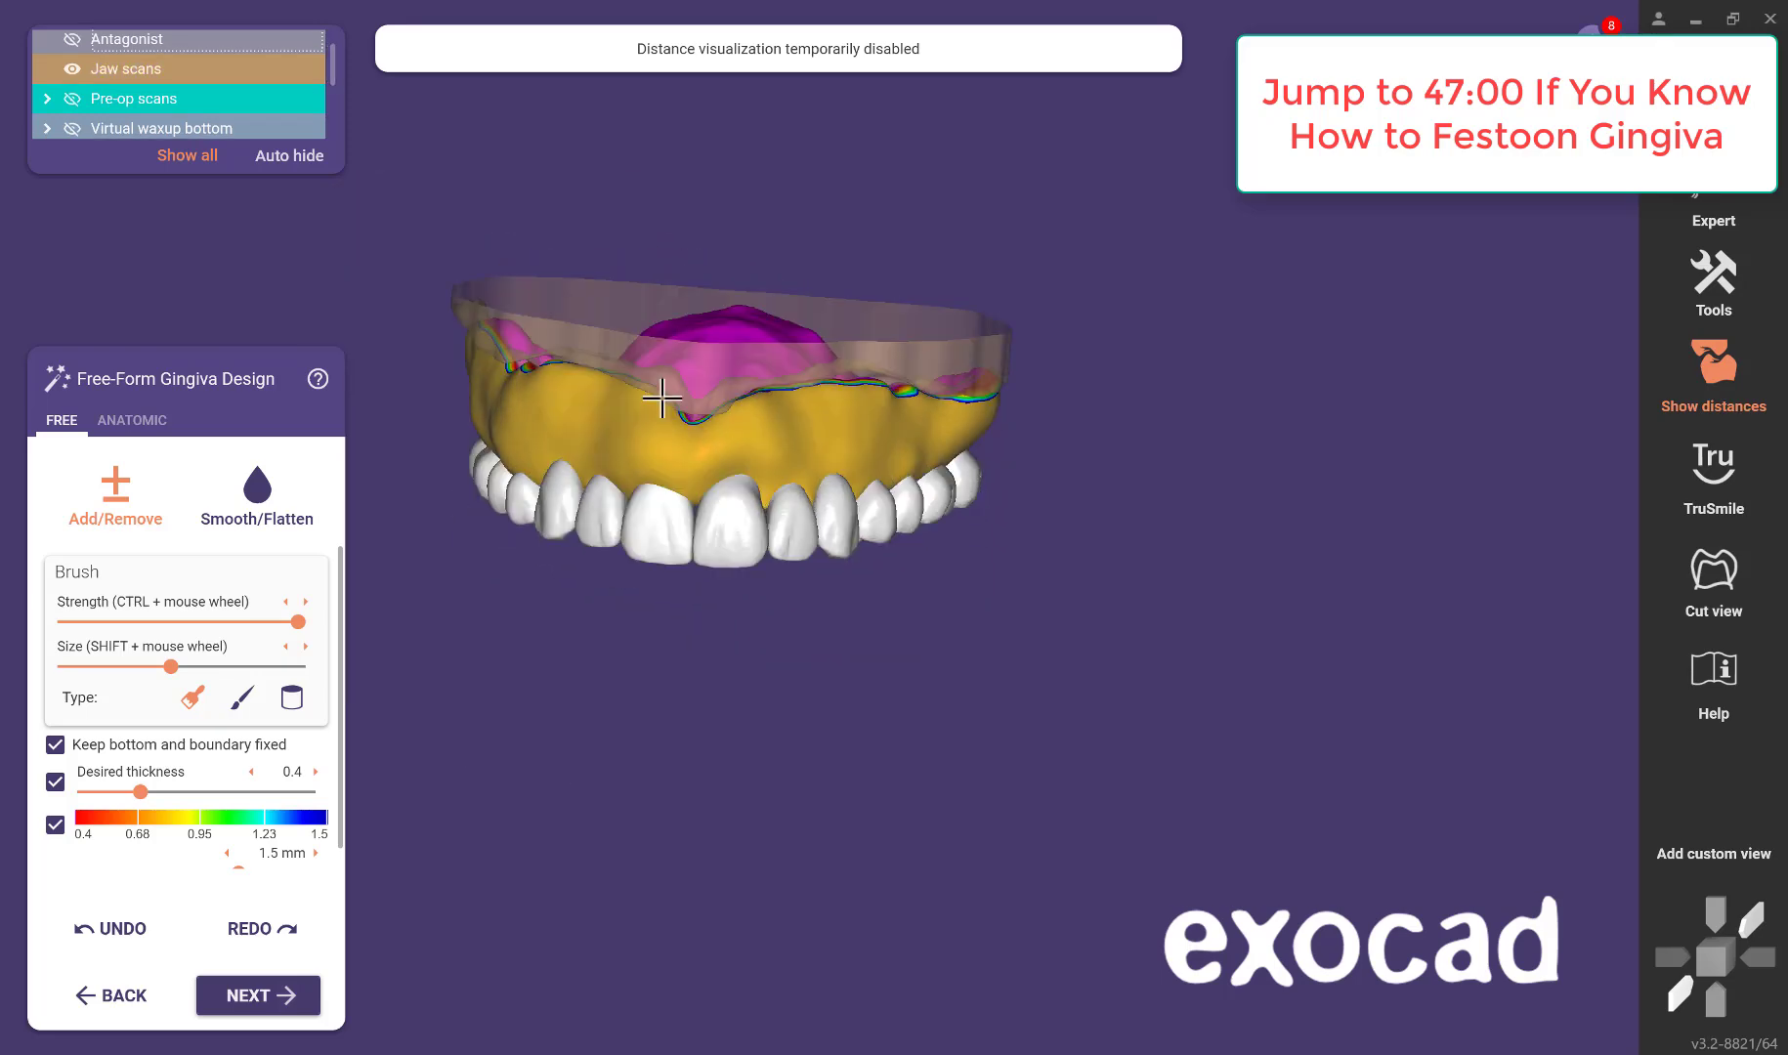
Check the border roll from the tissue side and add material to the front vestibular border beside the midline notch.
{"action": "right_click_drag", "start_coordinate": [591, 398], "coordinate": [507, 440]}
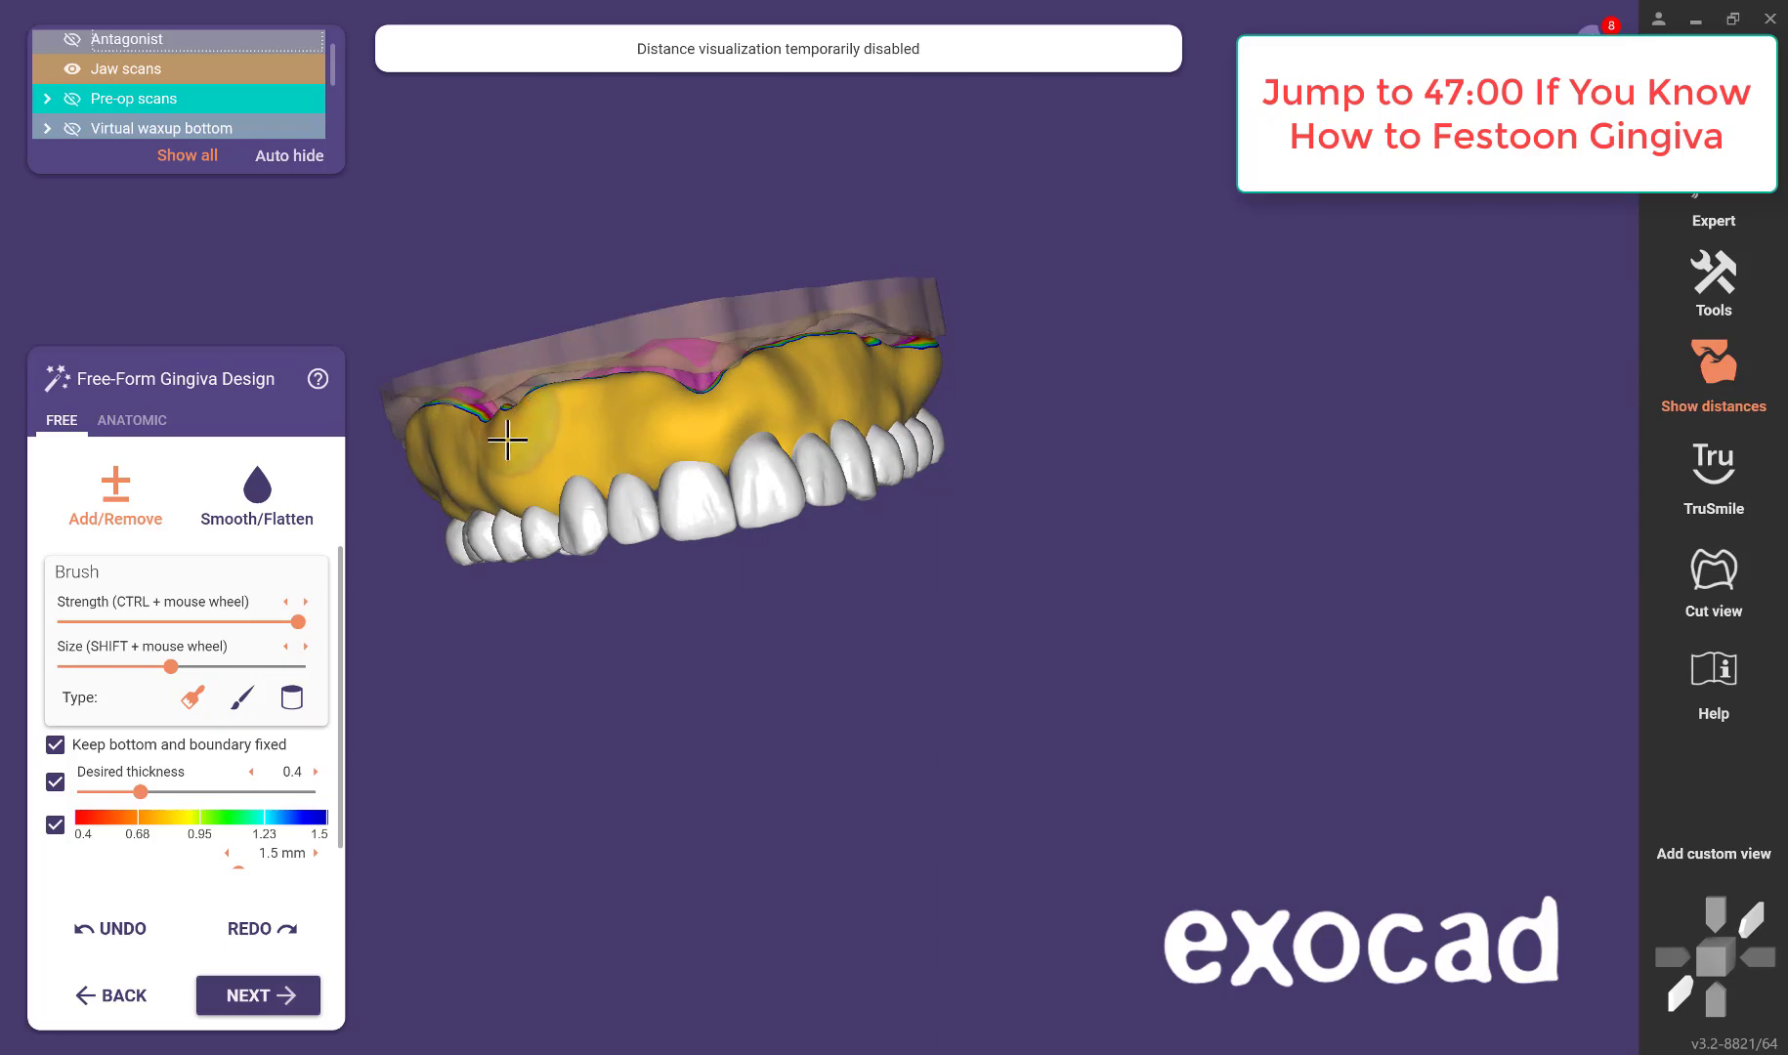
{"action": "scroll", "coordinate": [664, 488], "scroll_direction": "up", "scroll_amount": 10}
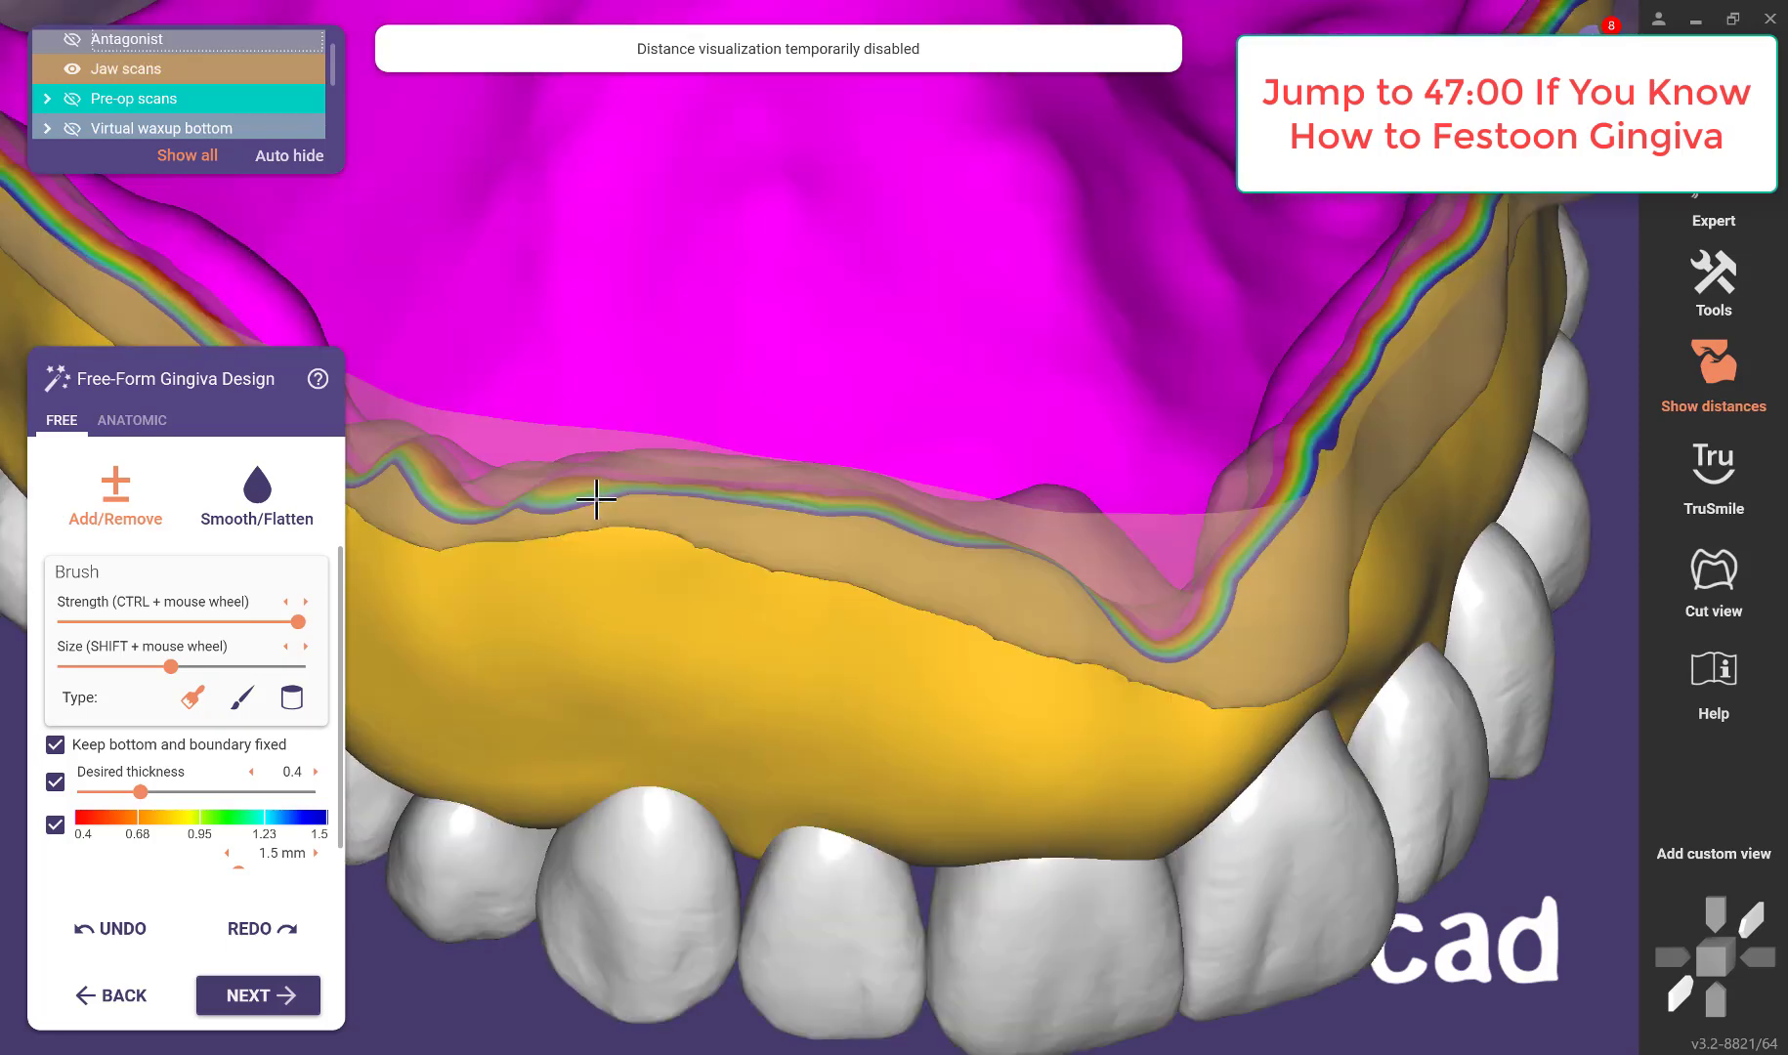
{"action": "right_click_drag", "start_coordinate": [596, 500], "coordinate": [592, 691]}
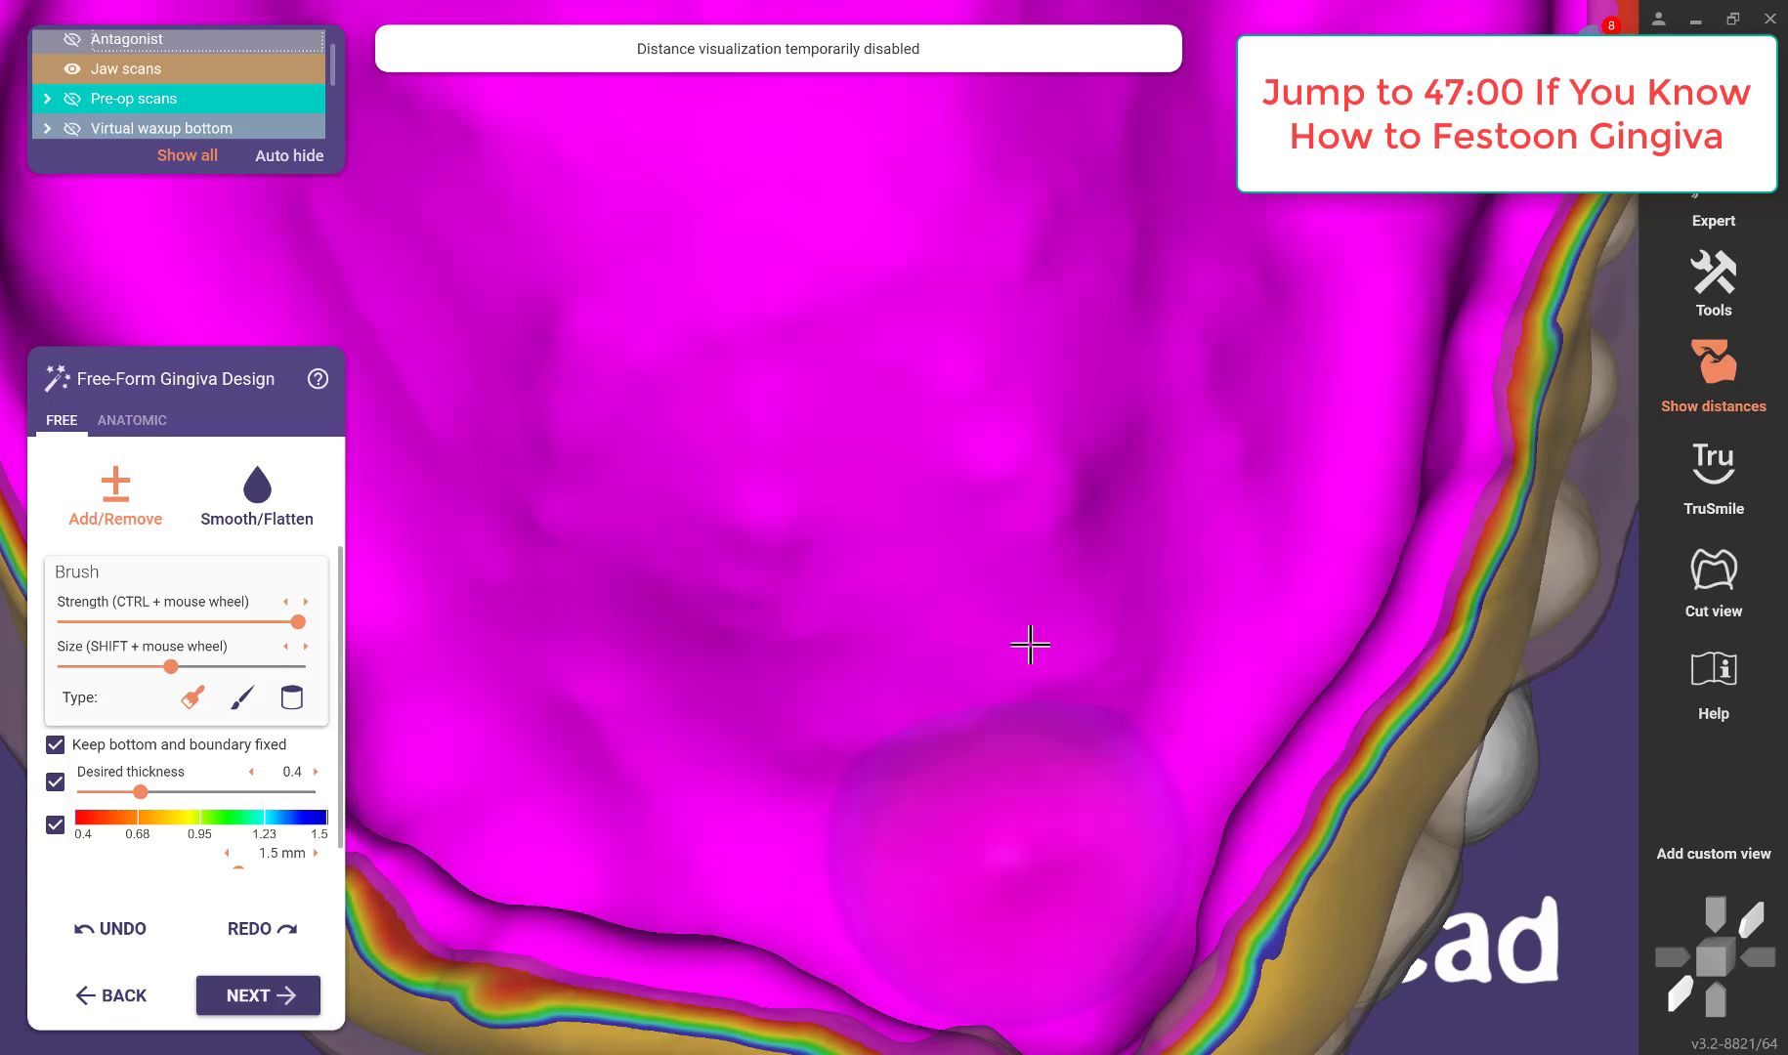
{"action": "scroll", "coordinate": [929, 682], "scroll_direction": "down", "scroll_amount": 8}
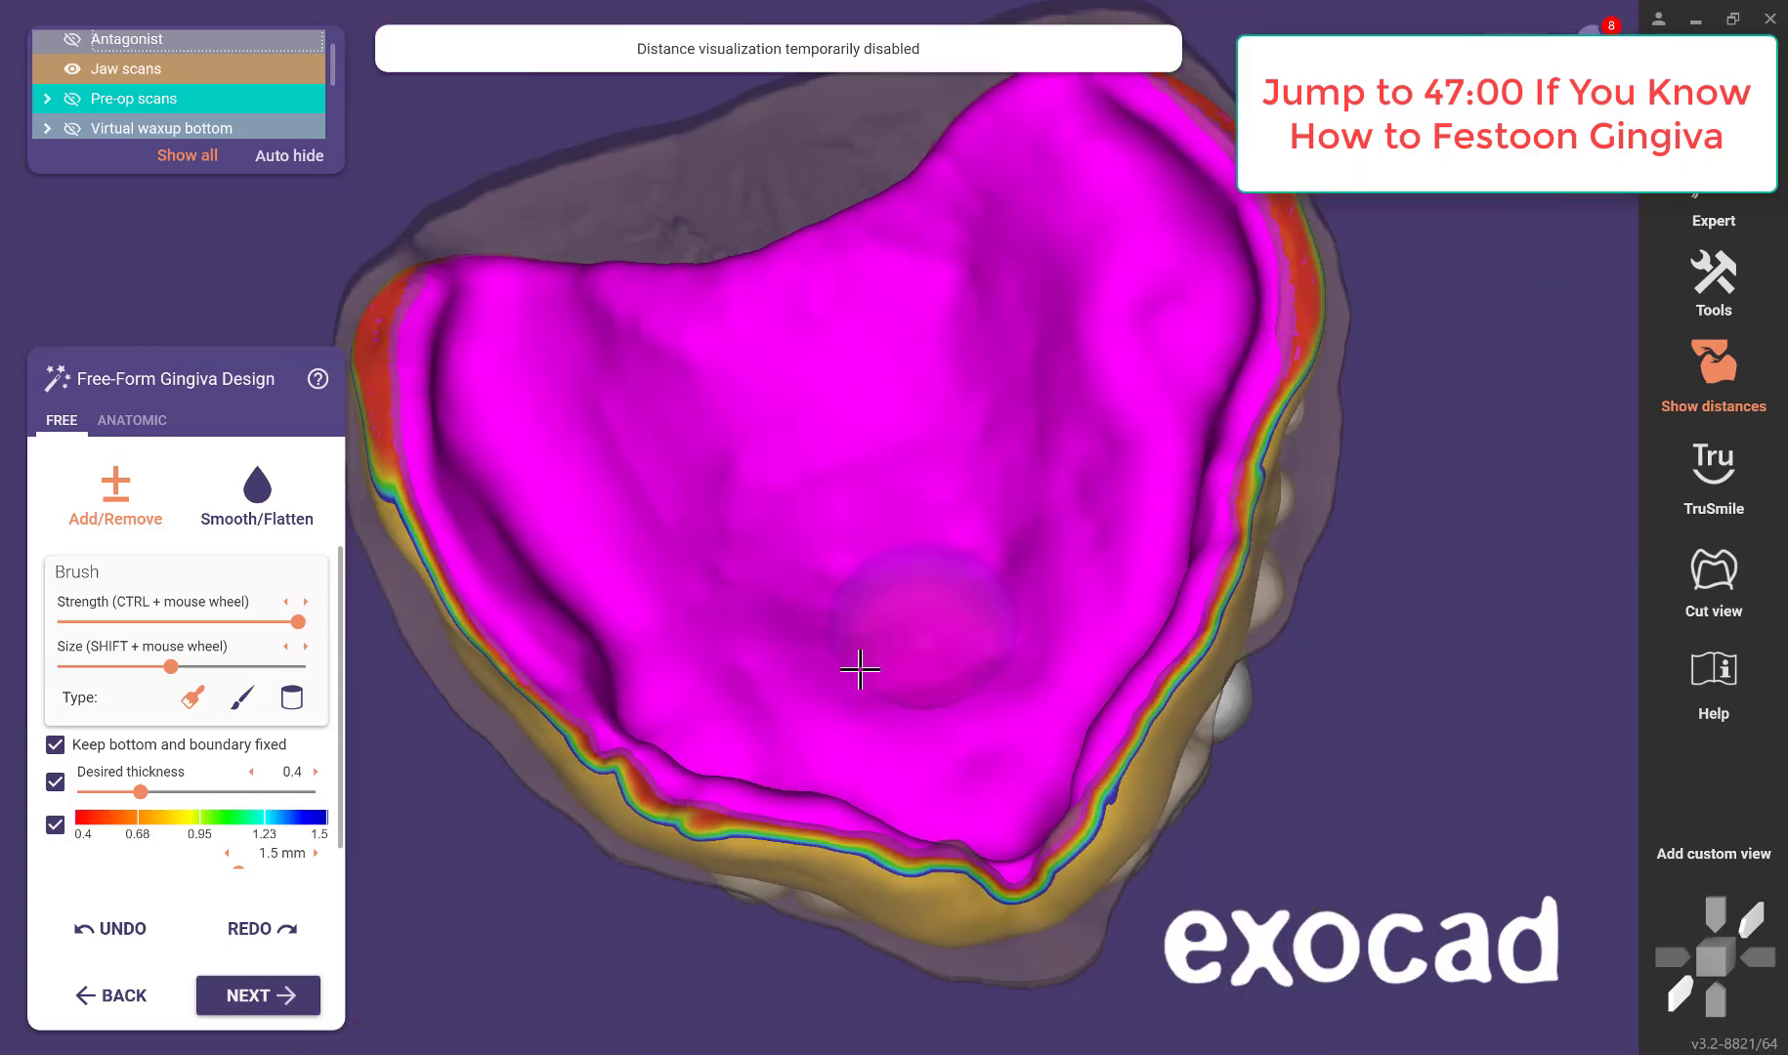
{"action": "mouse_move", "coordinate": [858, 671]}
{"action": "right_mouse_down"}
{"action": "mouse_move", "coordinate": [848, 627]}
{"action": "mouse_move", "coordinate": [846, 746]}
{"action": "right_mouse_up"}
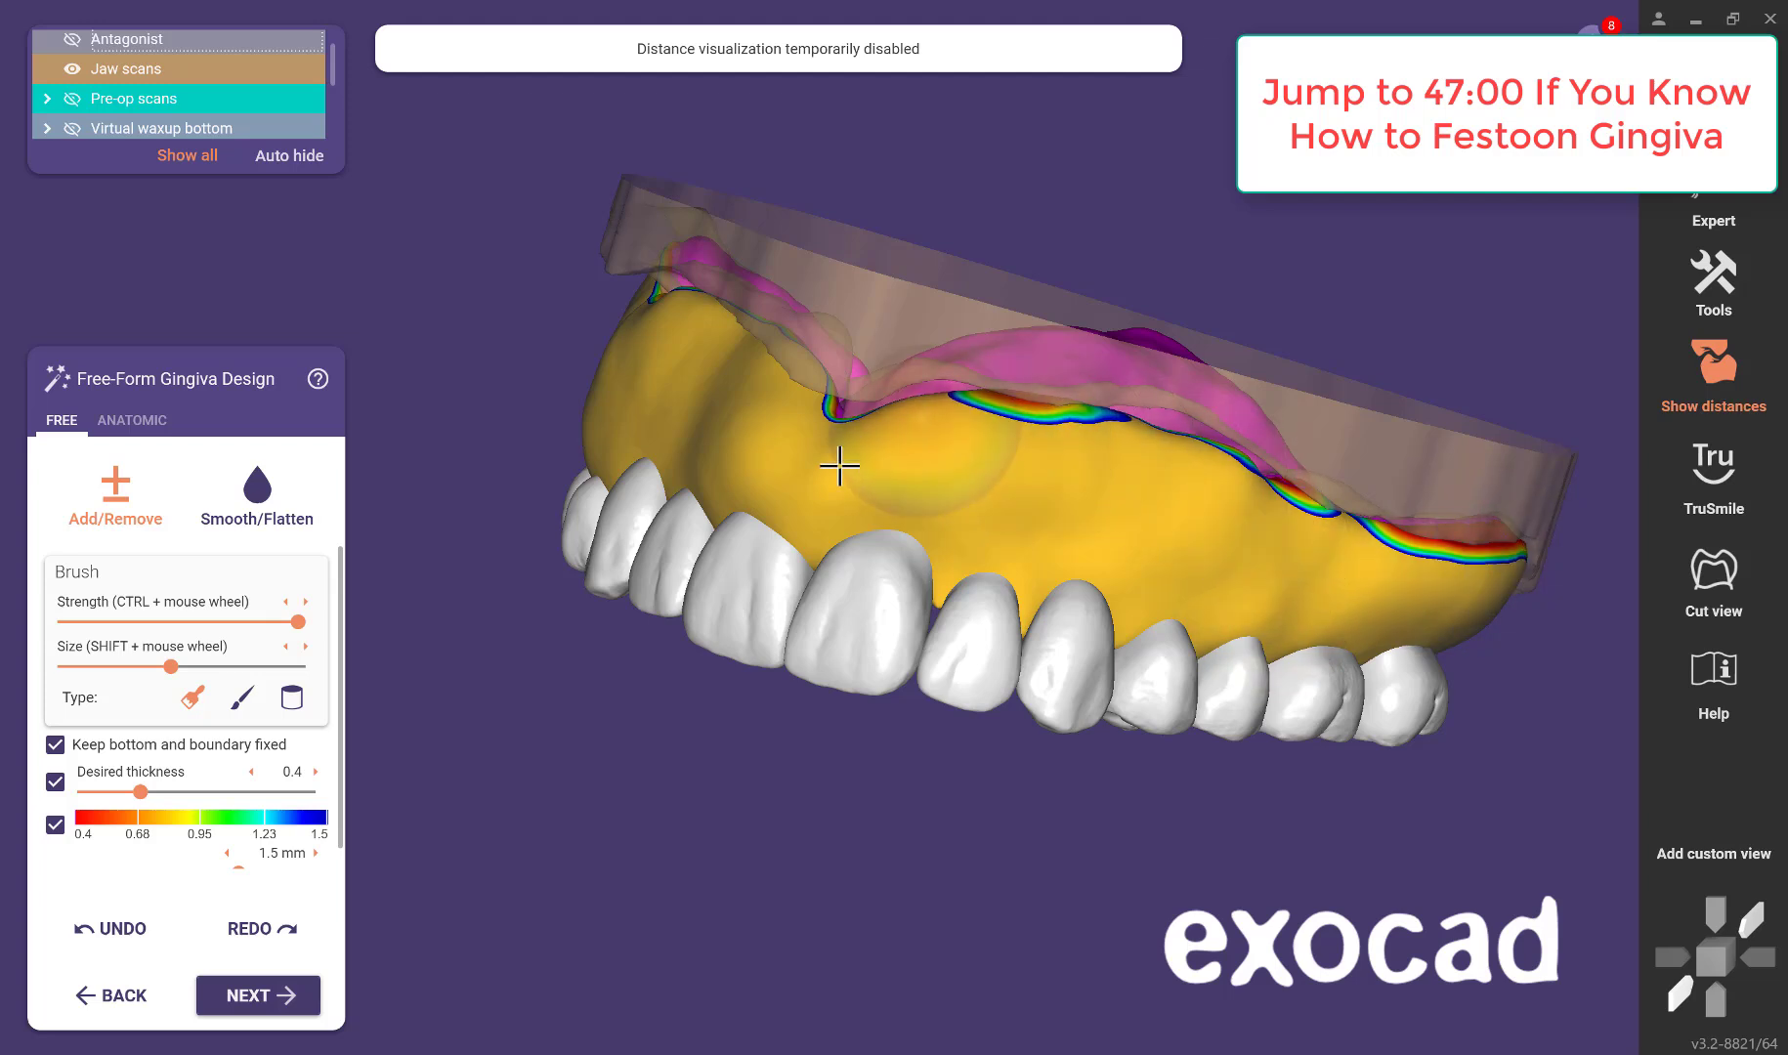
{"action": "right_click_drag", "start_coordinate": [838, 460], "coordinate": [938, 442]}
{"action": "mouse_move", "coordinate": [828, 357]}
{"action": "left_mouse_down"}
{"action": "mouse_move", "coordinate": [739, 387]}
{"action": "mouse_move", "coordinate": [822, 415]}
{"action": "left_mouse_up"}
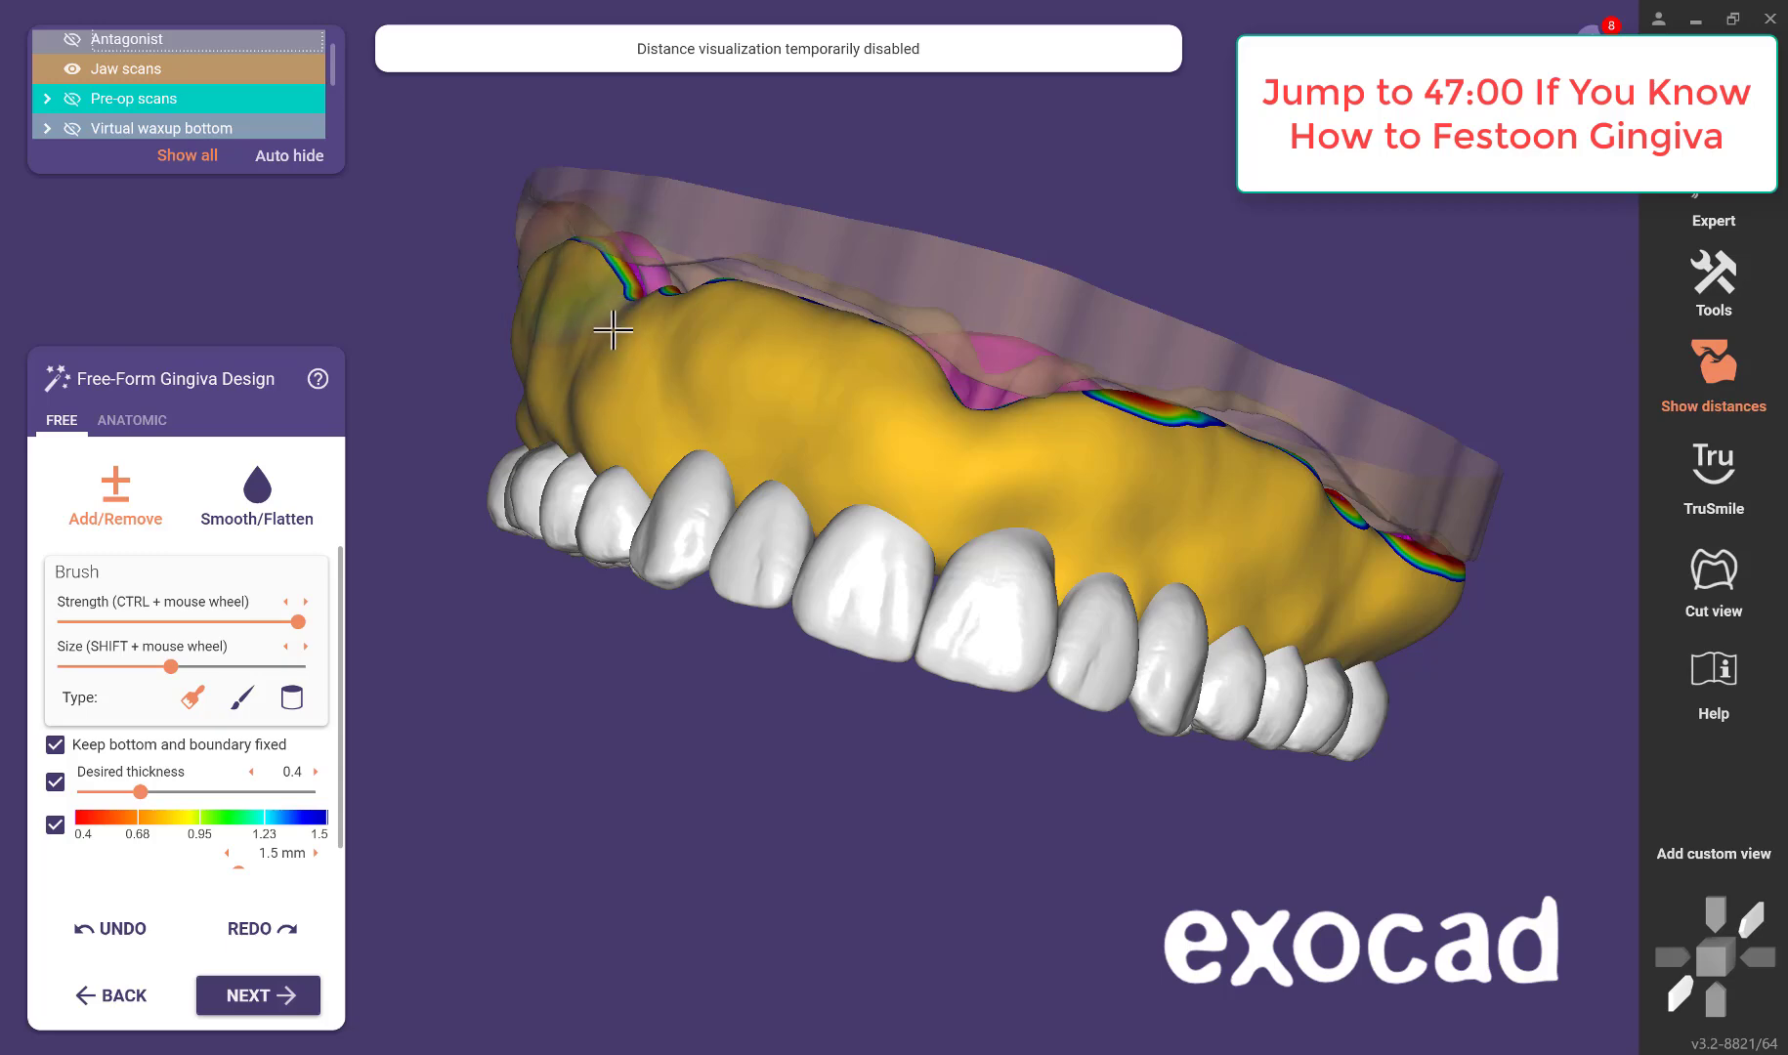
Smooth the palatal surface and the right vestibular gingiva at full brush strength.
{"action": "right_click_drag", "start_coordinate": [613, 332], "coordinate": [923, 796]}
{"action": "scroll", "coordinate": [985, 672], "scroll_direction": "up", "scroll_amount": 3}
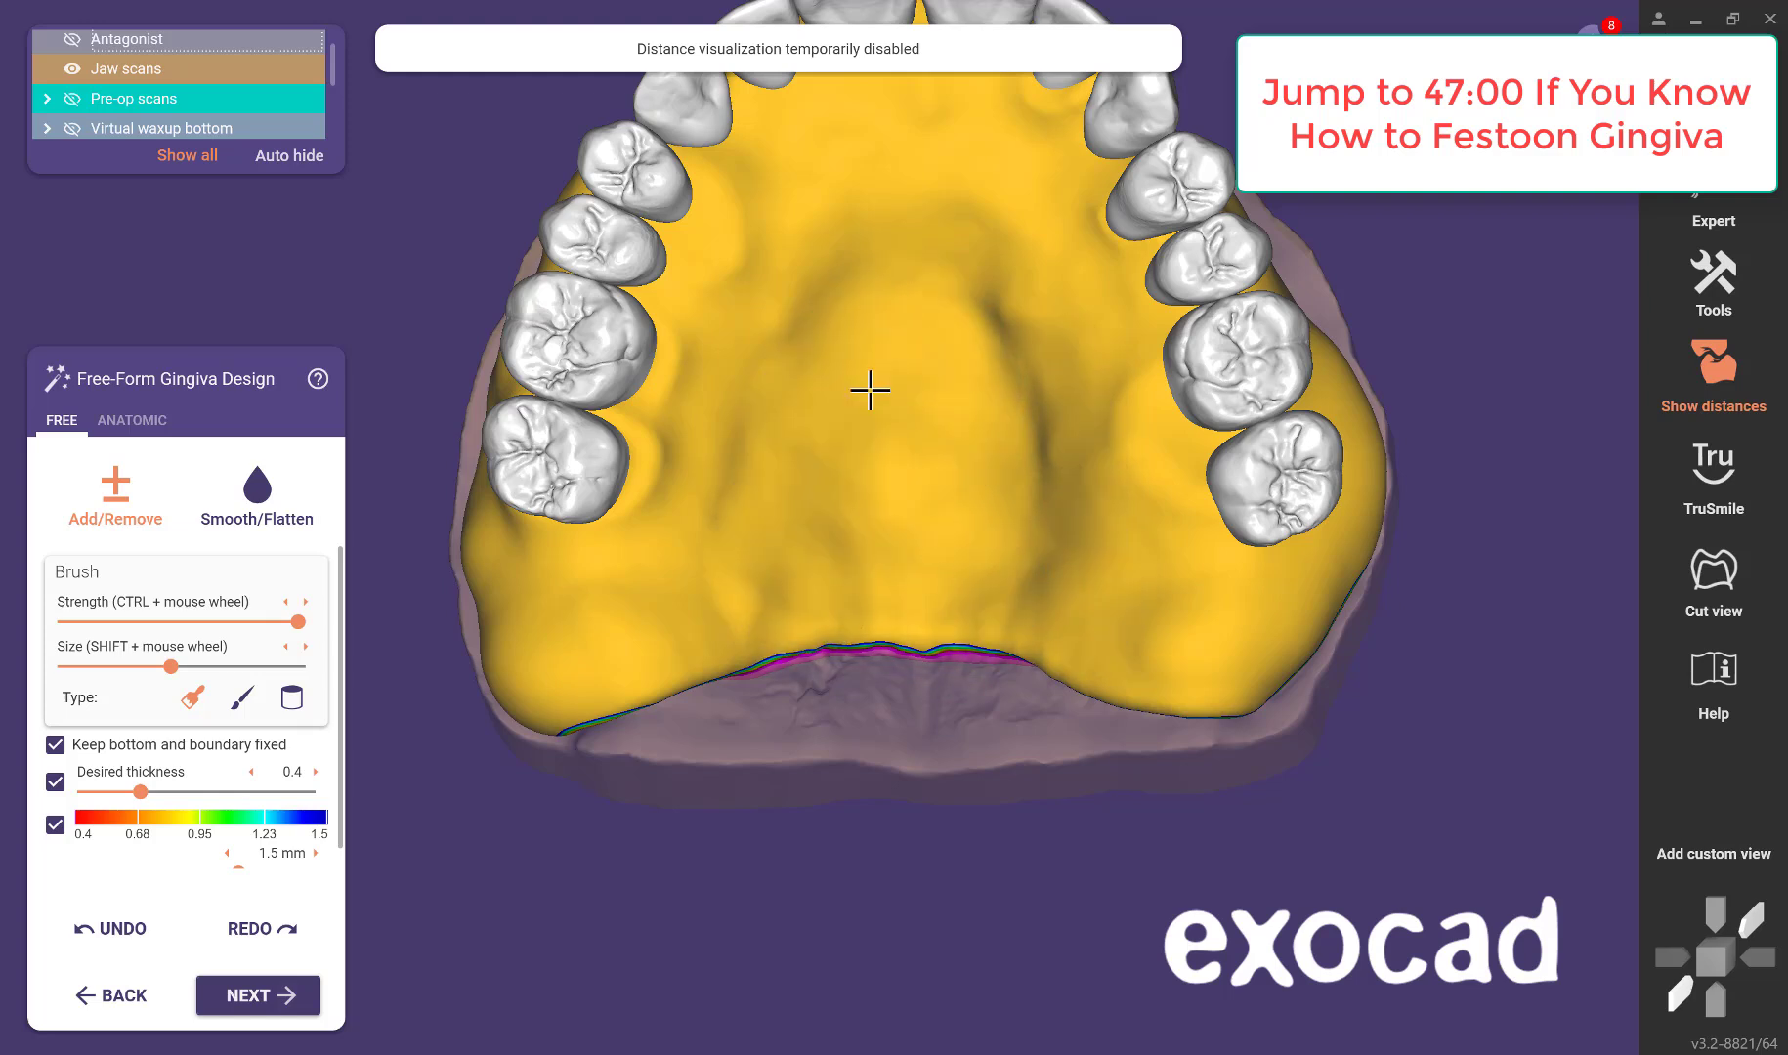
{"action": "left_click", "coordinate": [257, 498]}
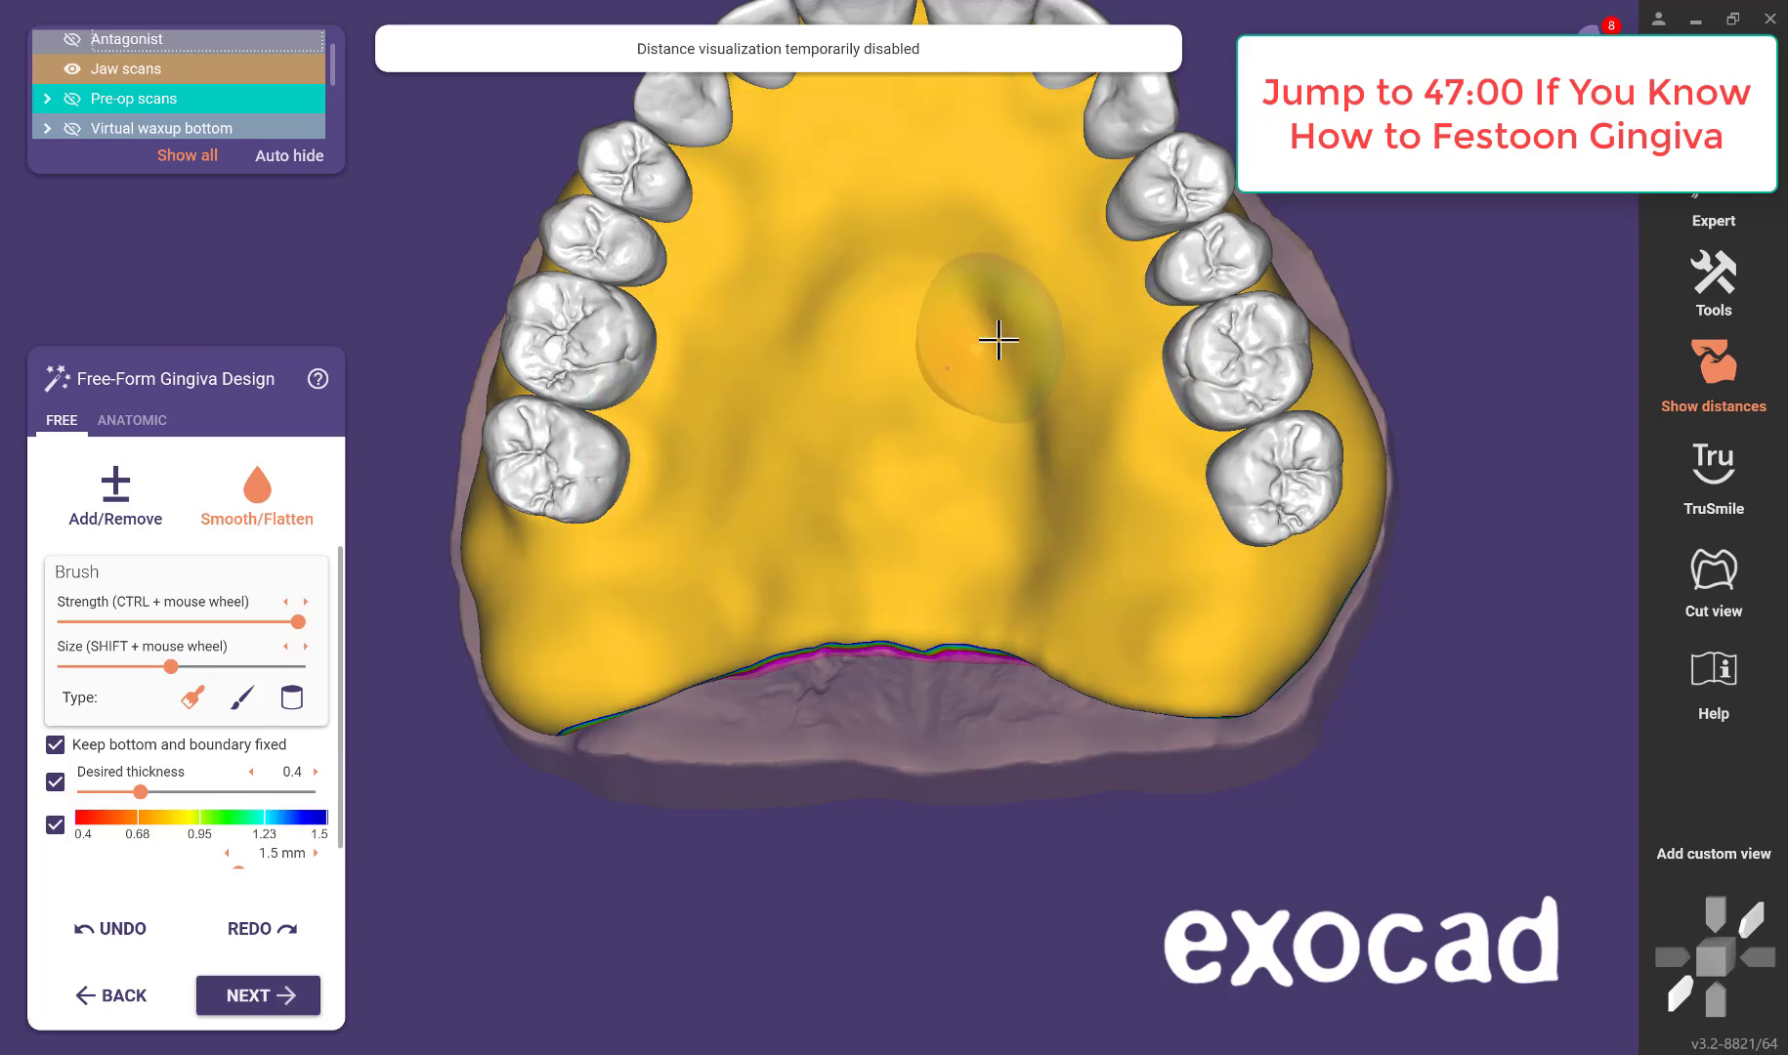
{"action": "right_click_drag", "start_coordinate": [909, 340], "coordinate": [1026, 342]}
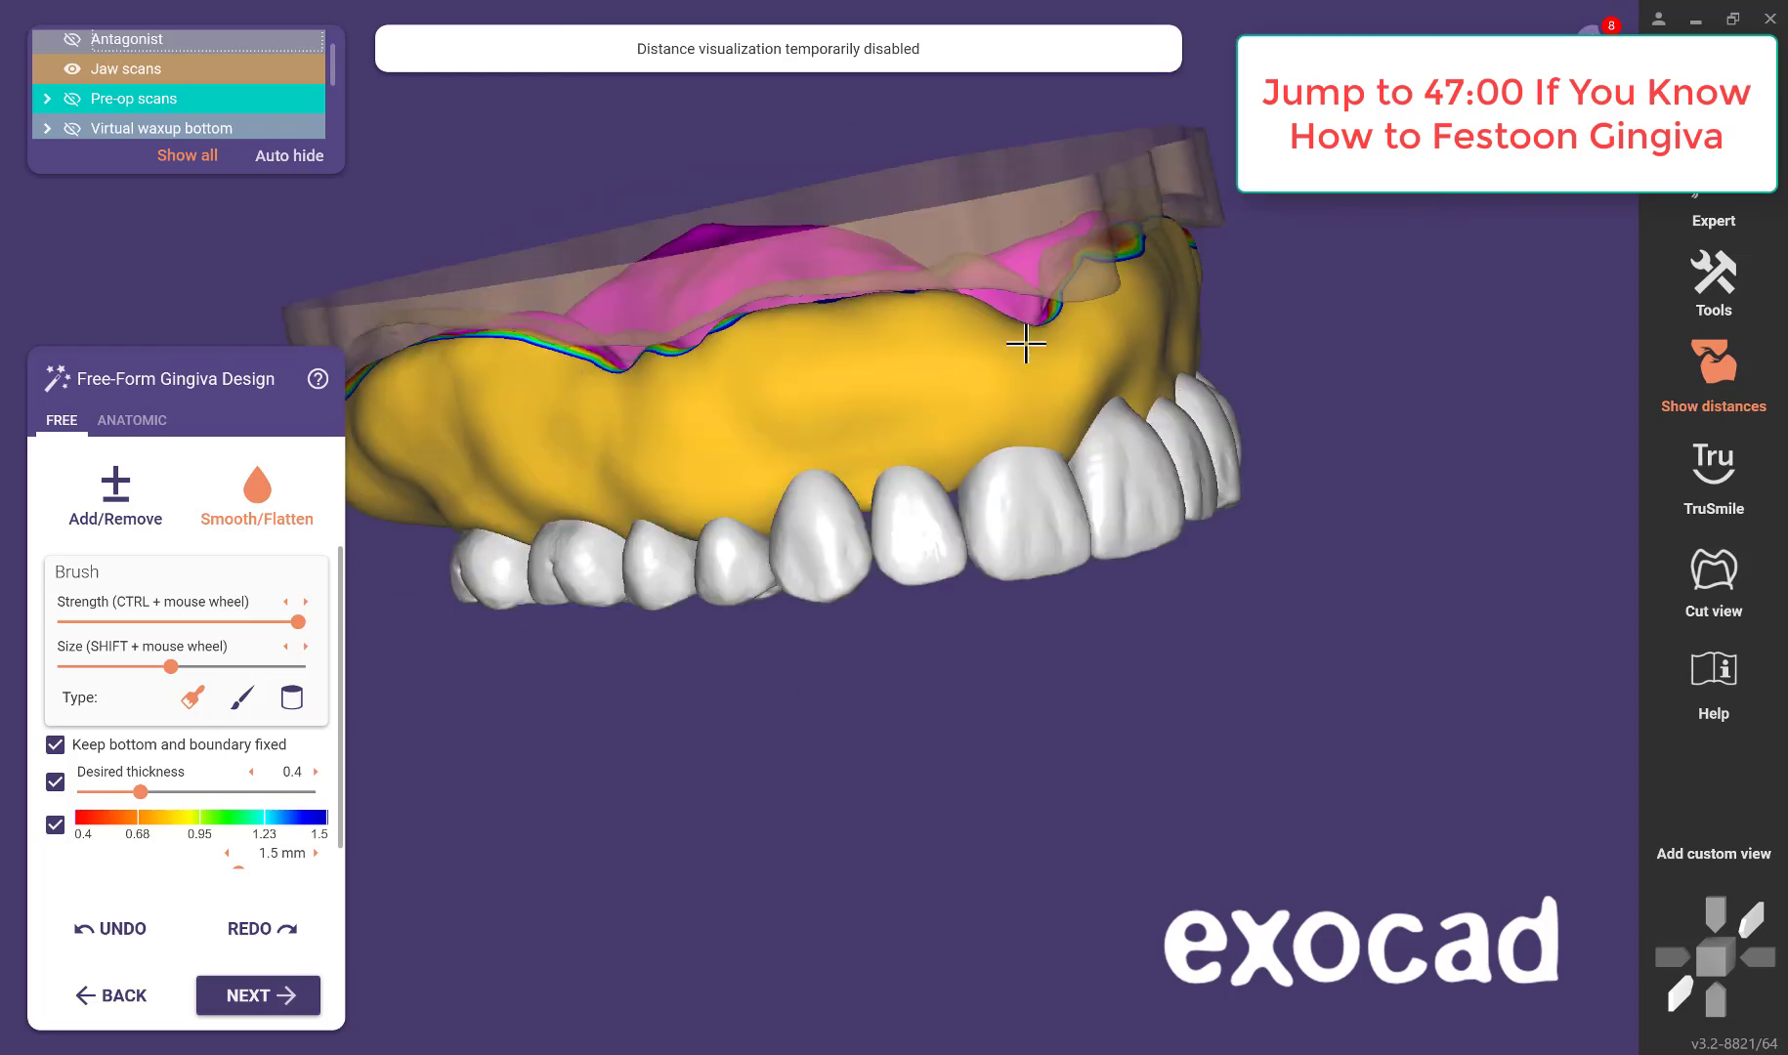
{"action": "right_click_drag", "start_coordinate": [407, 504], "coordinate": [758, 710]}
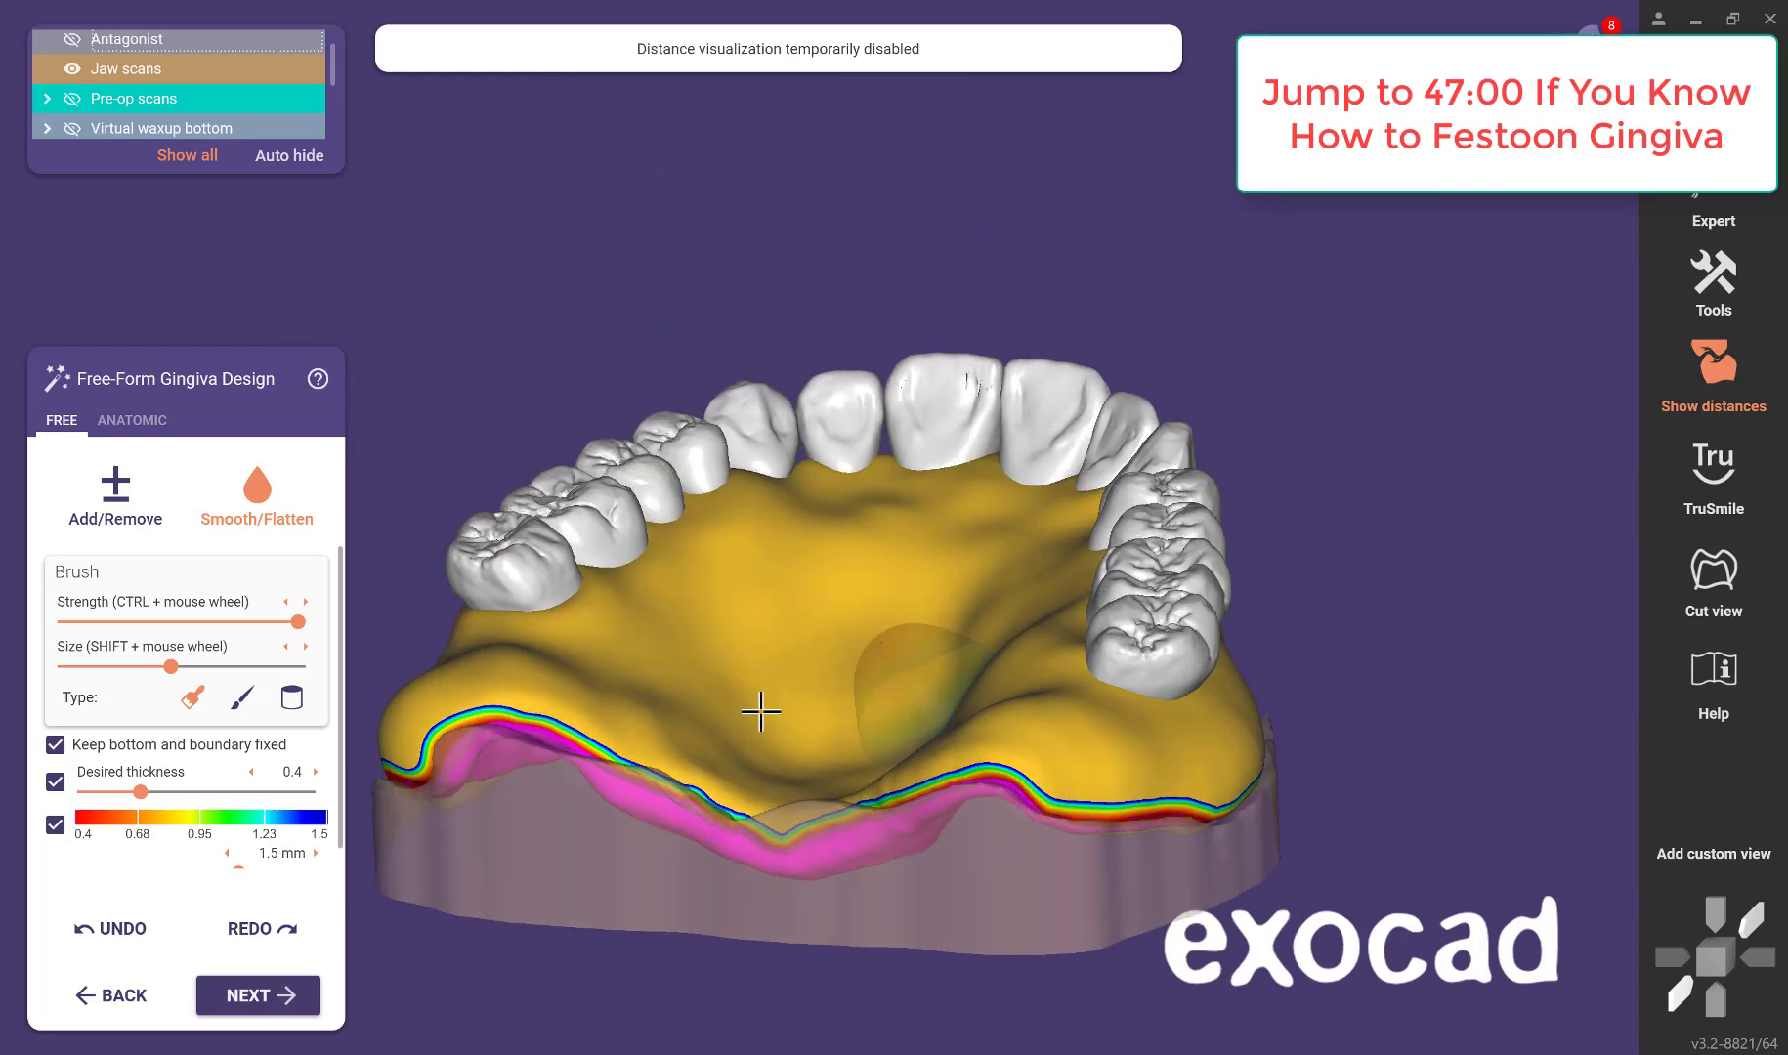
Add material to the palatal gingiva behind the front teeth and premolars.
{"action": "left_click", "coordinate": [122, 513]}
{"action": "mouse_move", "coordinate": [806, 288]}
{"action": "right_mouse_down"}
{"action": "mouse_move", "coordinate": [786, 339]}
{"action": "mouse_move", "coordinate": [723, 225]}
{"action": "mouse_move", "coordinate": [748, 310]}
{"action": "mouse_move", "coordinate": [659, 315]}
{"action": "mouse_move", "coordinate": [670, 350]}
{"action": "right_mouse_up"}
{"action": "scroll", "coordinate": [942, 591], "scroll_direction": "up", "scroll_amount": 5}
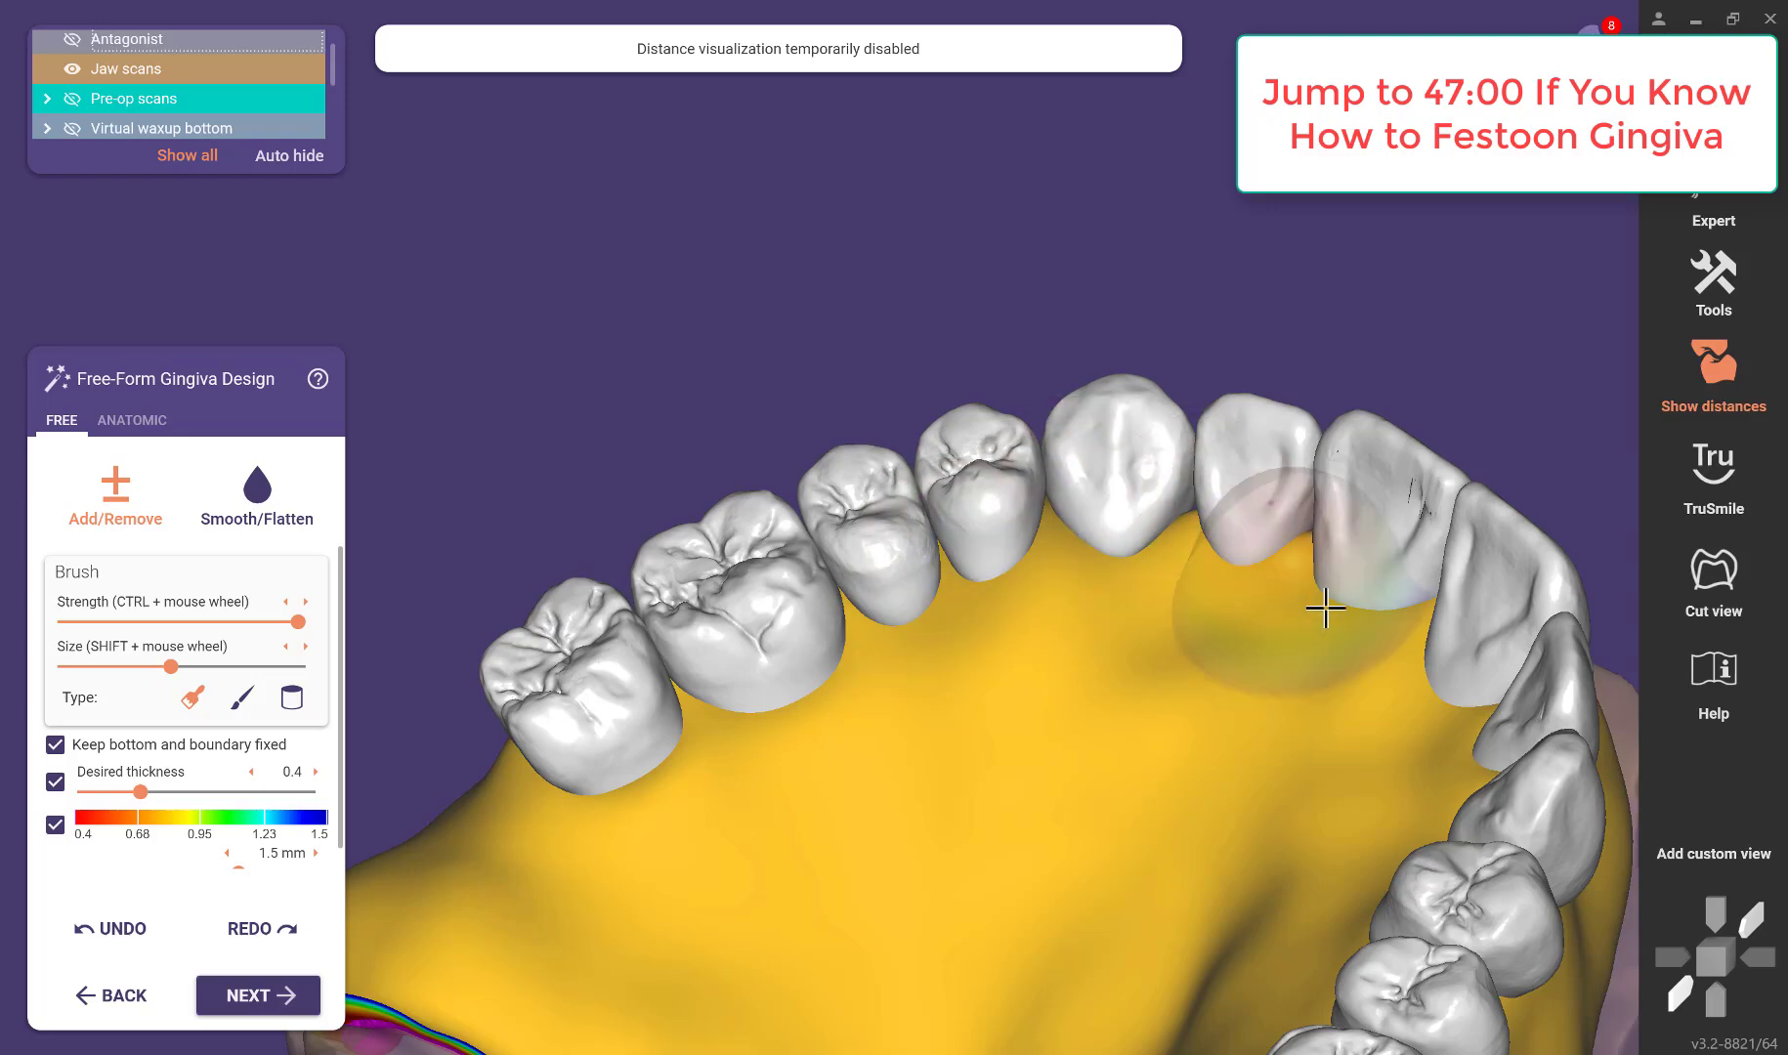
{"action": "right_click_drag", "start_coordinate": [1137, 547], "coordinate": [1158, 468]}
{"action": "scroll", "coordinate": [1158, 591], "scroll_direction": "down", "scroll_amount": 4}
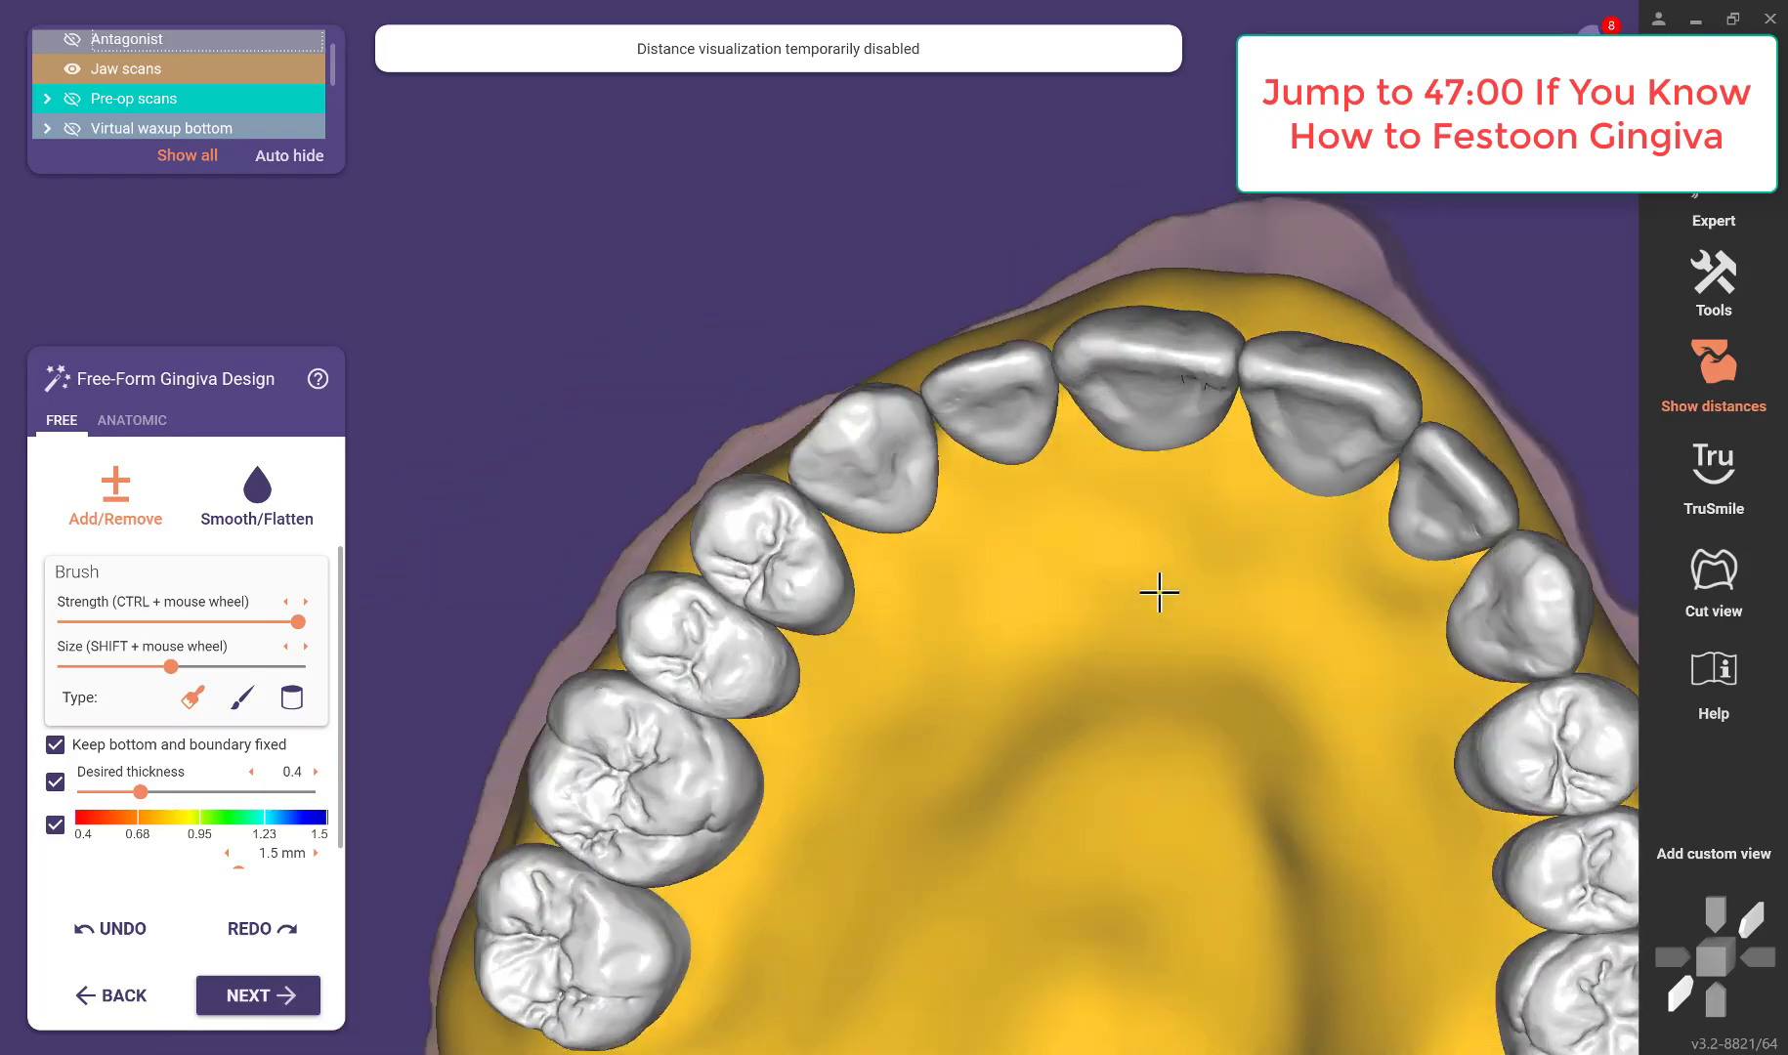
{"action": "right_click_drag", "start_coordinate": [1133, 599], "coordinate": [1106, 610]}
{"action": "middle_click_drag", "start_coordinate": [1474, 321], "coordinate": [1255, 325]}
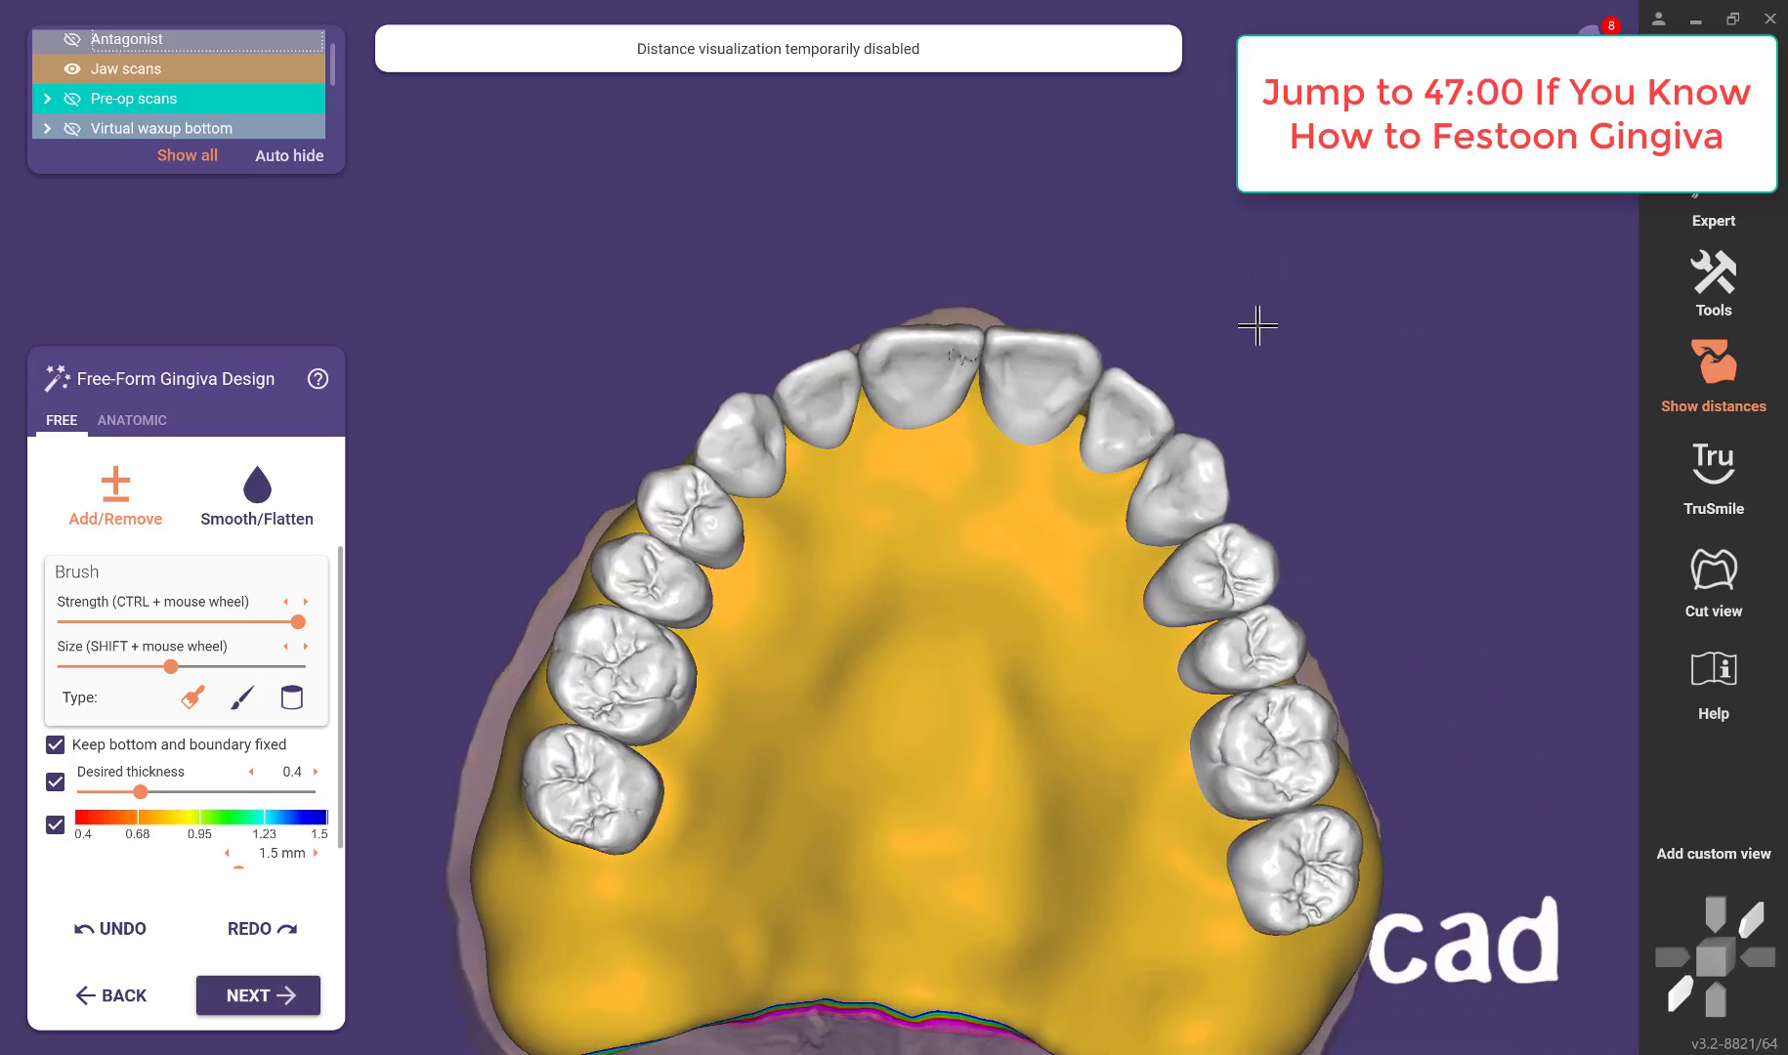
Smooth the palatal gingiva behind the front teeth and along the premolars and molars, then reduce the brush size.
{"action": "right_click_drag", "start_coordinate": [1256, 324], "coordinate": [1229, 360]}
{"action": "scroll", "coordinate": [989, 478], "scroll_direction": "up", "scroll_amount": 1}
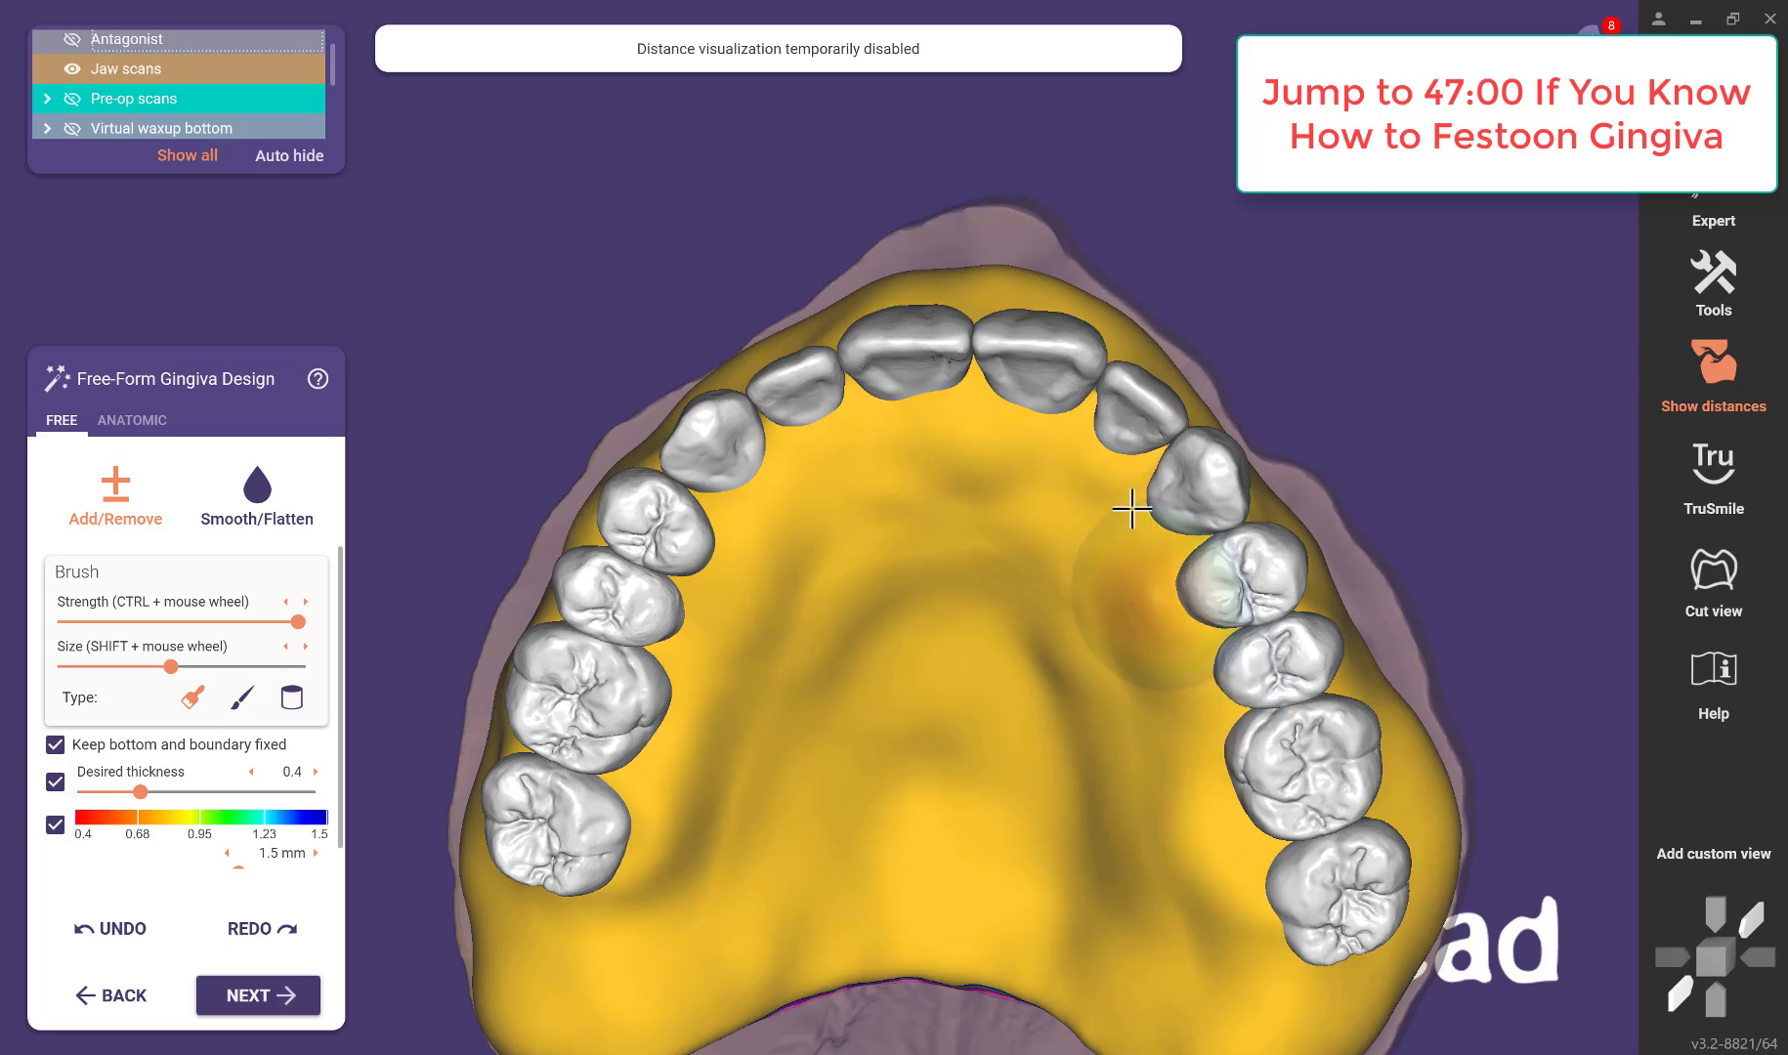
{"action": "right_click_drag", "start_coordinate": [1101, 661], "coordinate": [1105, 679]}
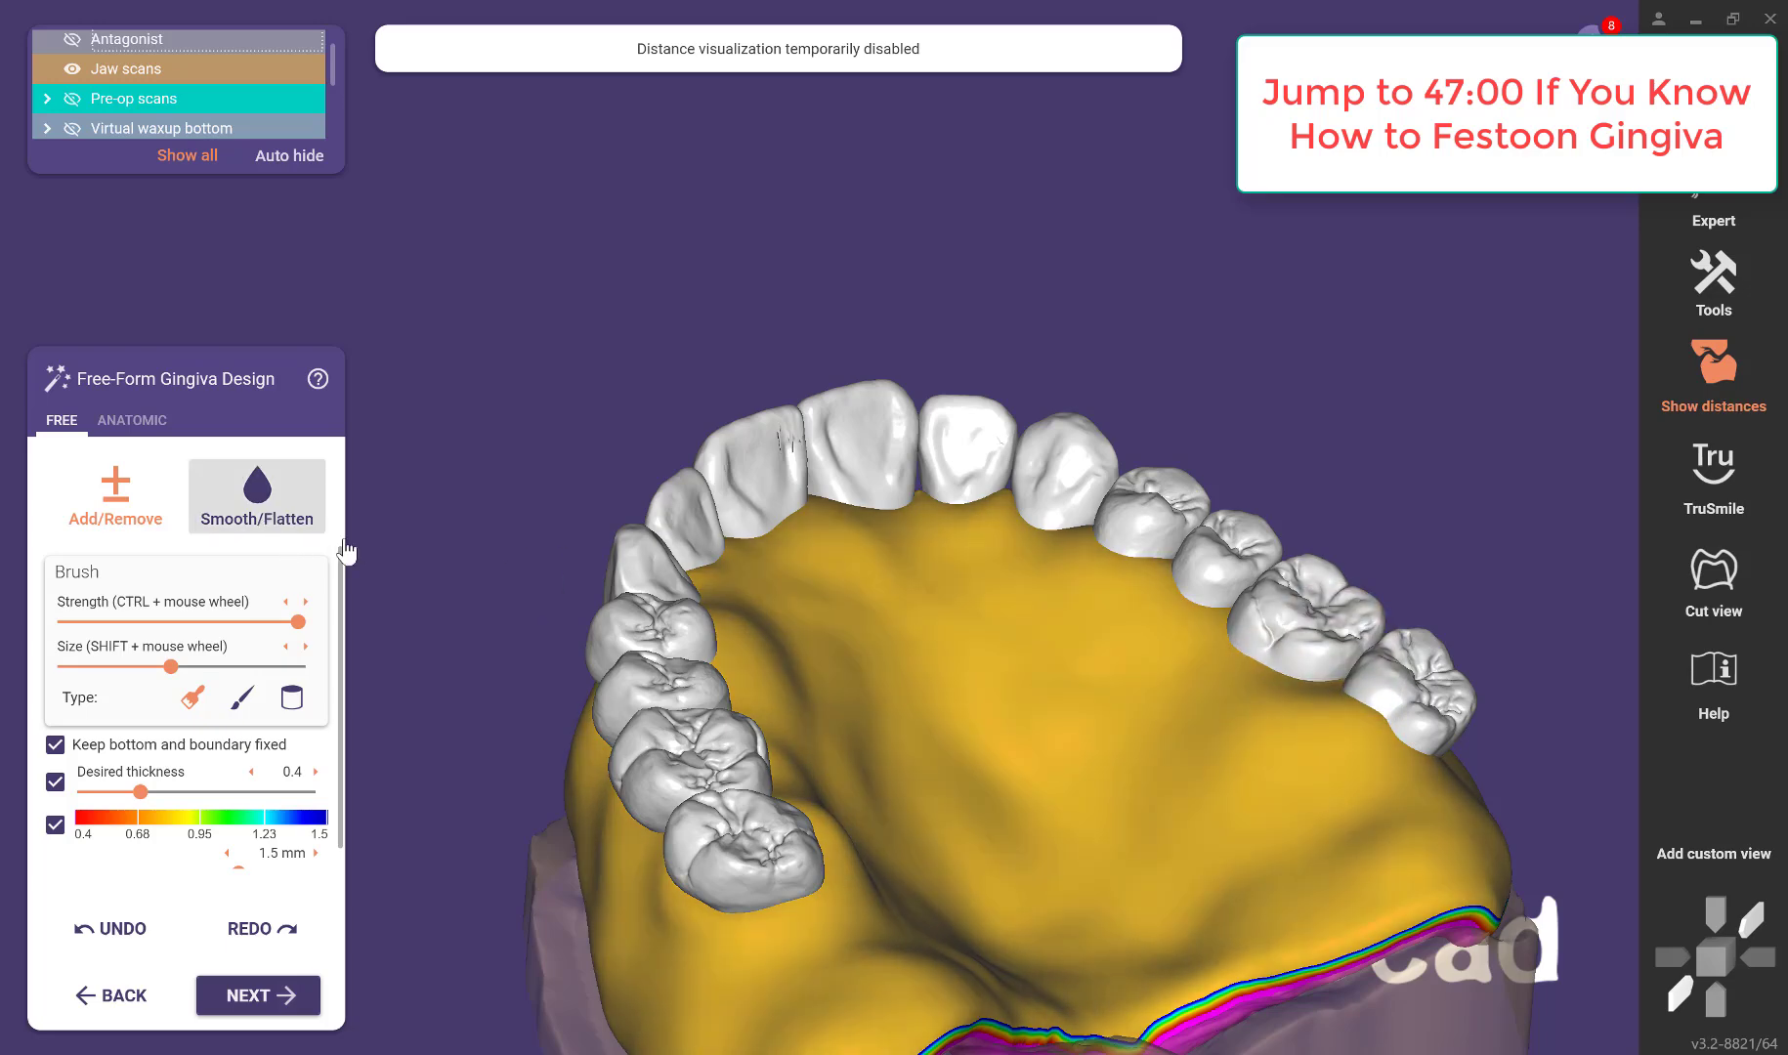
{"action": "left_click", "coordinate": [273, 507]}
{"action": "mouse_move", "coordinate": [1309, 711]}
{"action": "left_mouse_down"}
{"action": "mouse_move", "coordinate": [1099, 563]}
{"action": "mouse_move", "coordinate": [966, 511]}
{"action": "mouse_move", "coordinate": [842, 551]}
{"action": "left_mouse_up"}
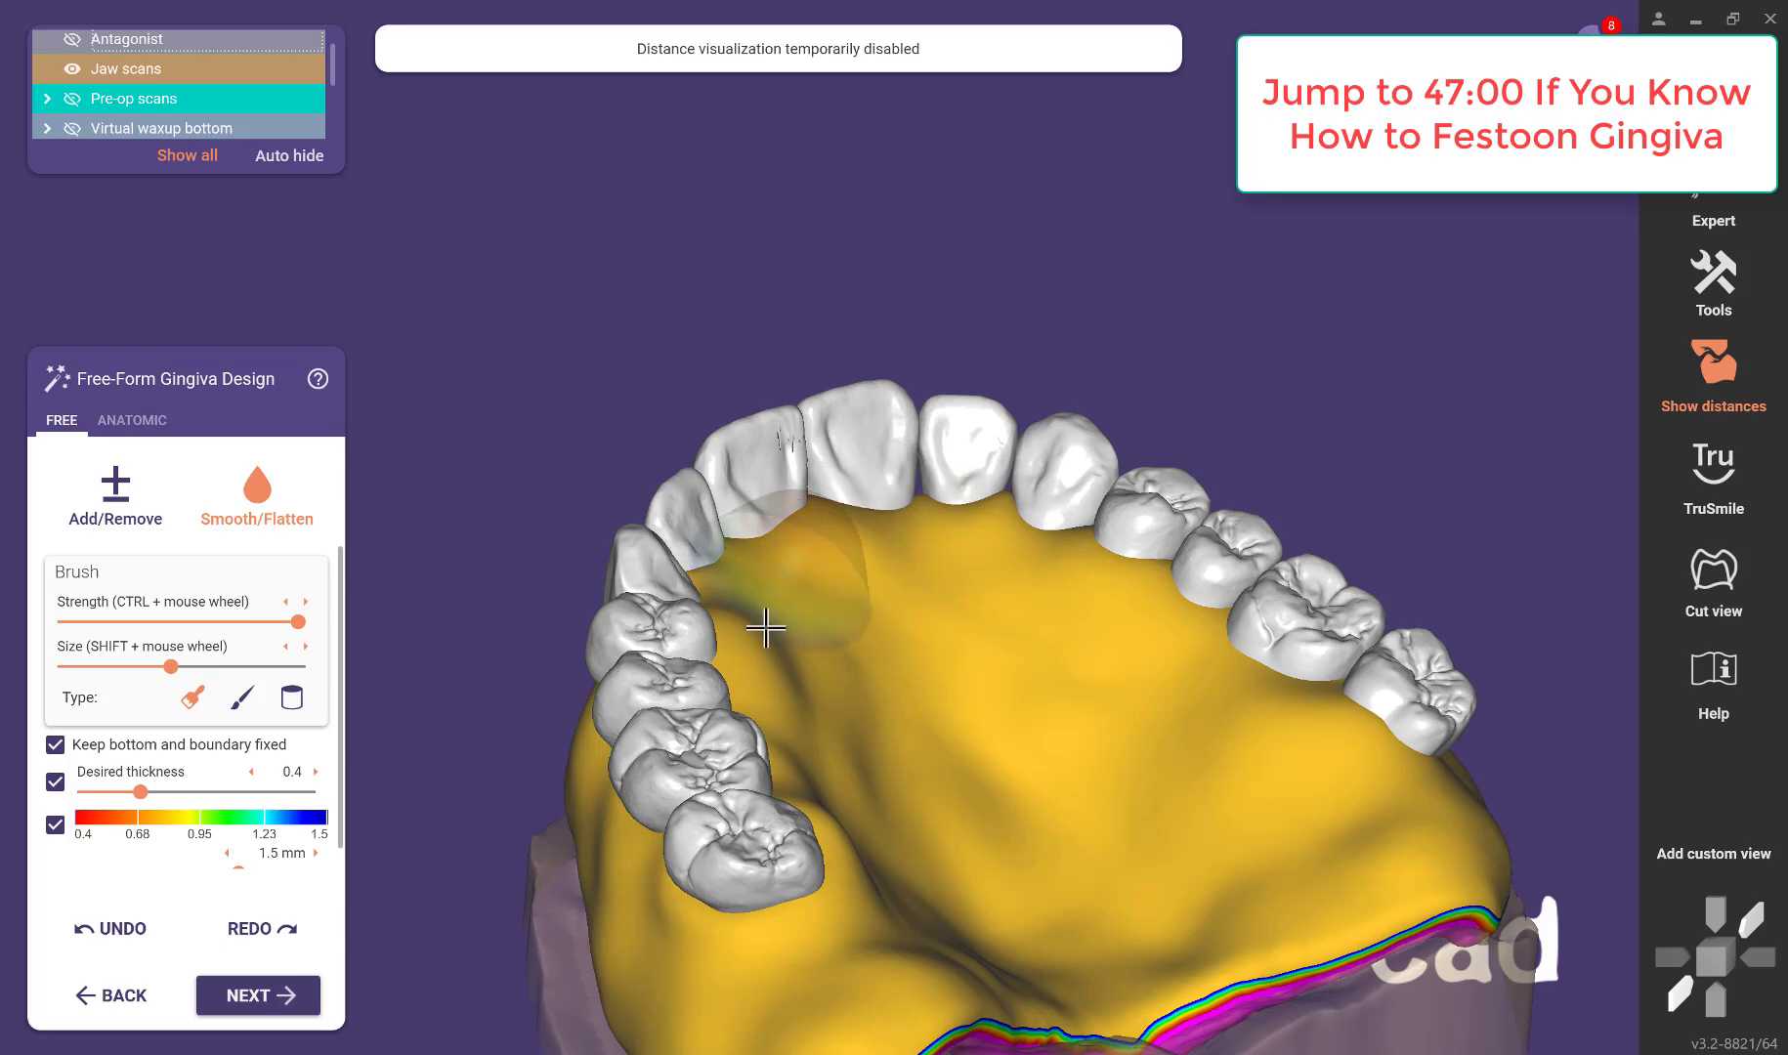
{"action": "left_click_drag", "start_coordinate": [742, 667], "coordinate": [826, 833]}
{"action": "right_click_drag", "start_coordinate": [1067, 773], "coordinate": [1006, 660]}
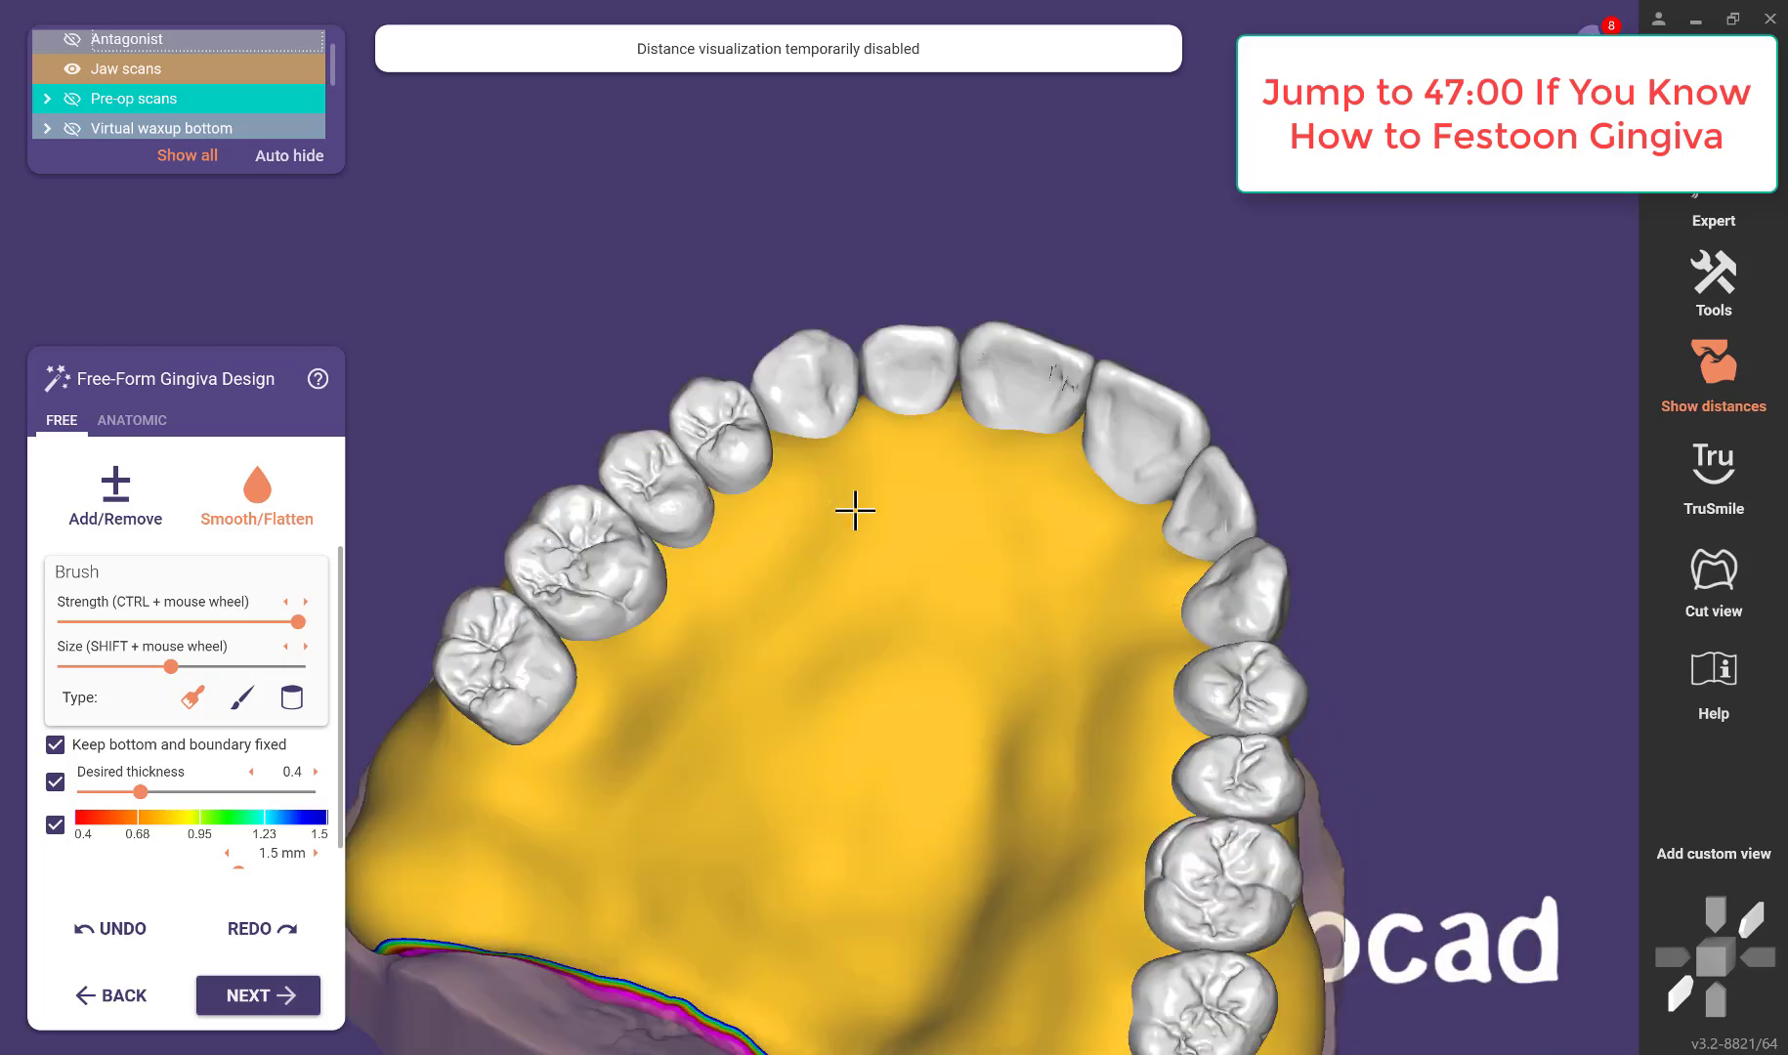
{"action": "scroll", "coordinate": [814, 699], "scroll_direction": "down", "scroll_amount": 3, "text": "shift"}
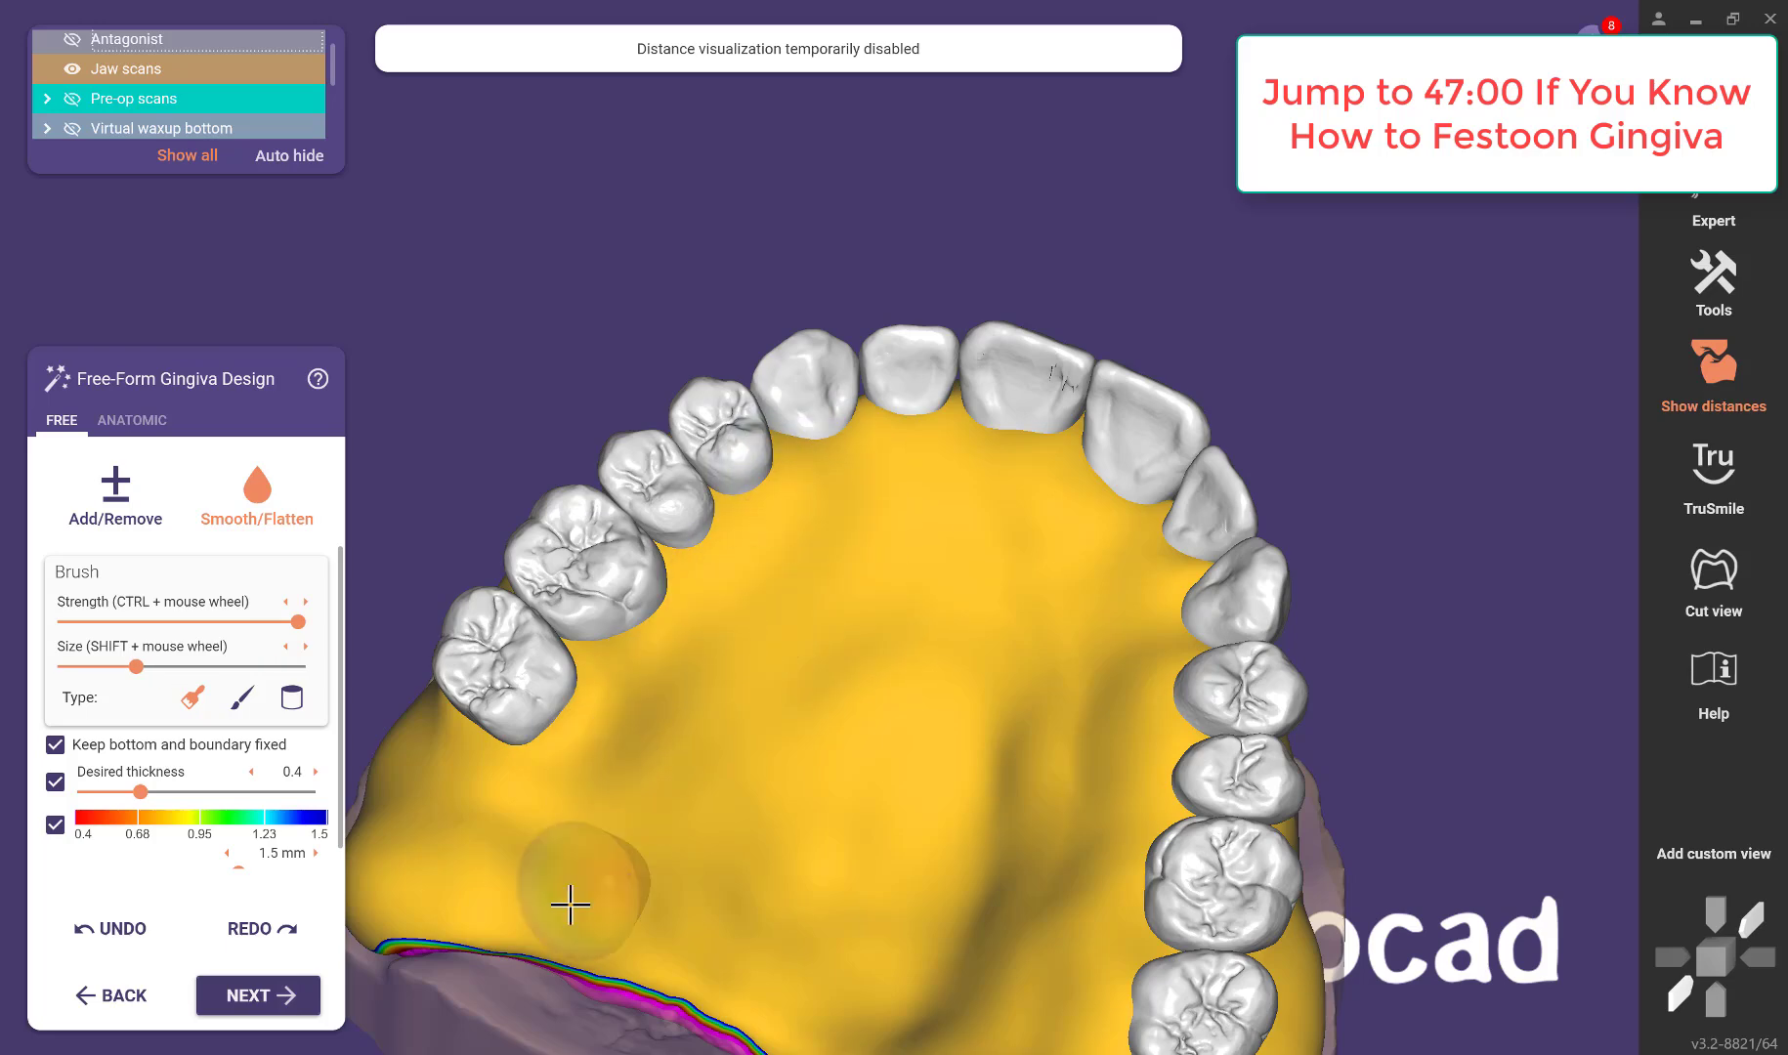
Switch to anatomic free-forming with the Large region preset and make the Full anatomic teeth semi-transparent.
{"action": "right_click_drag", "start_coordinate": [876, 1016], "coordinate": [921, 669]}
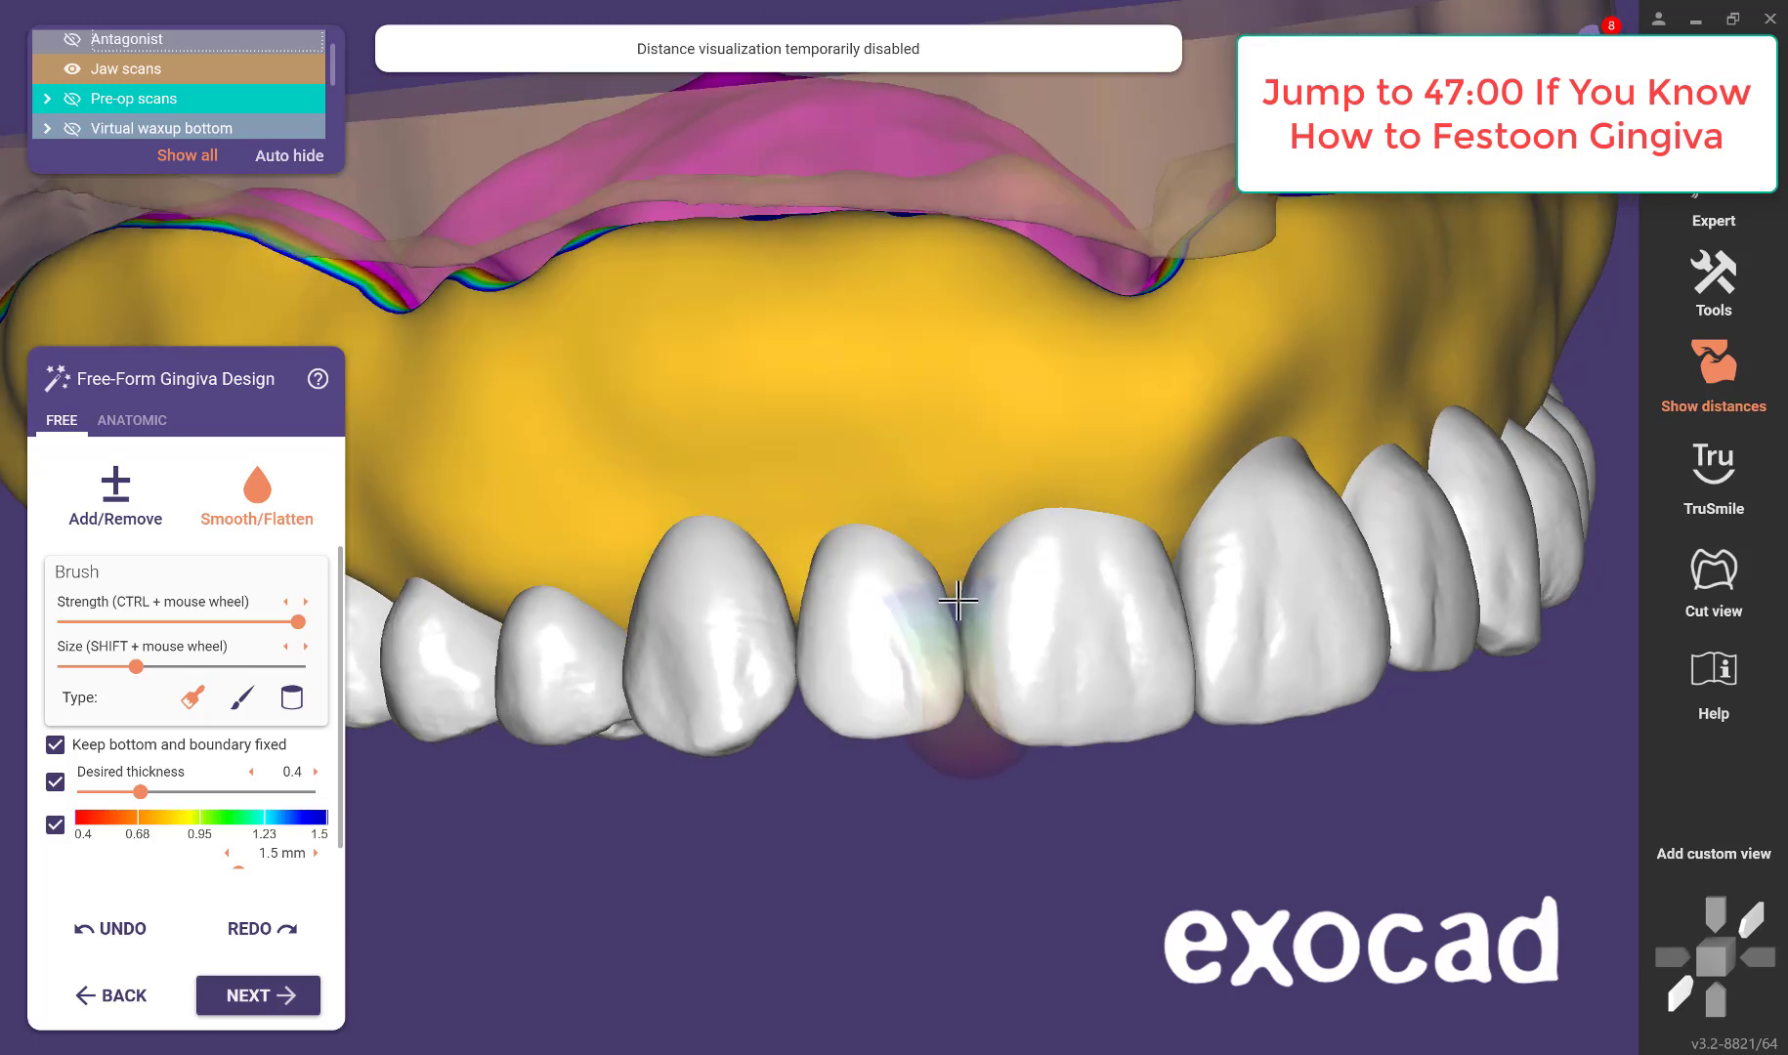
{"action": "scroll", "coordinate": [958, 600], "scroll_direction": "down", "scroll_amount": 5}
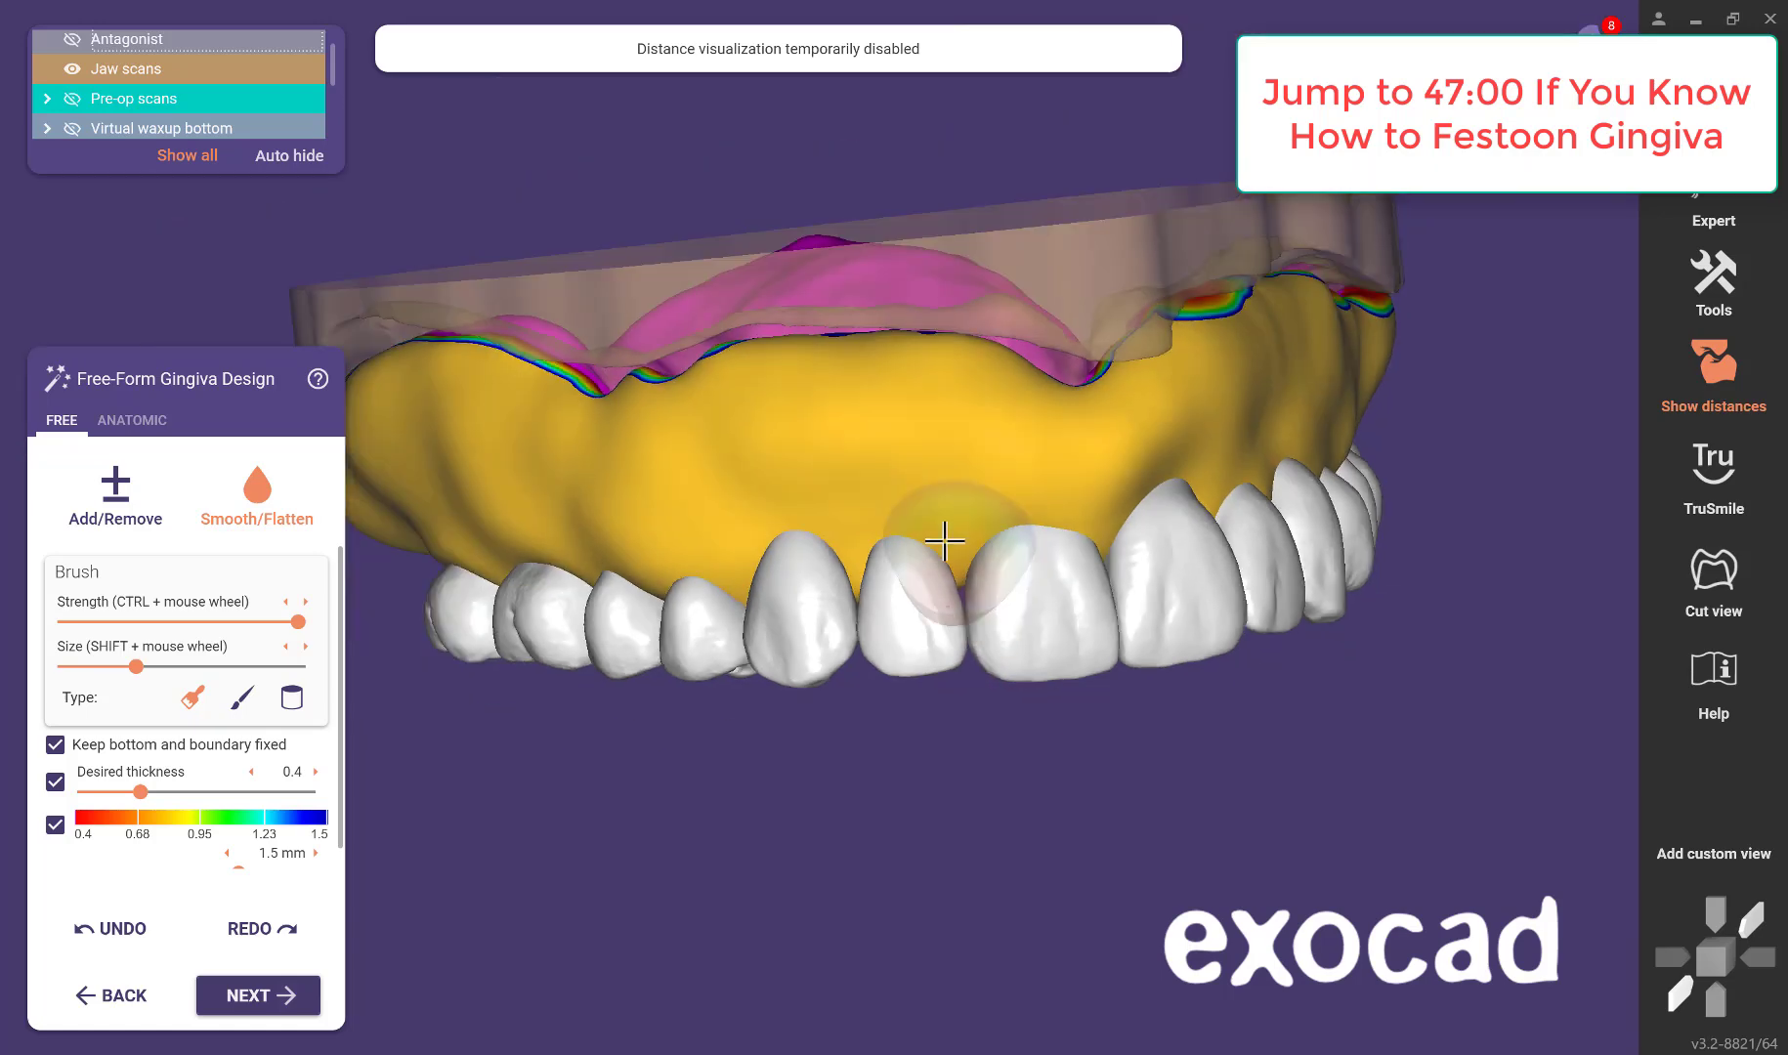
{"action": "right_click_drag", "start_coordinate": [942, 540], "coordinate": [871, 601]}
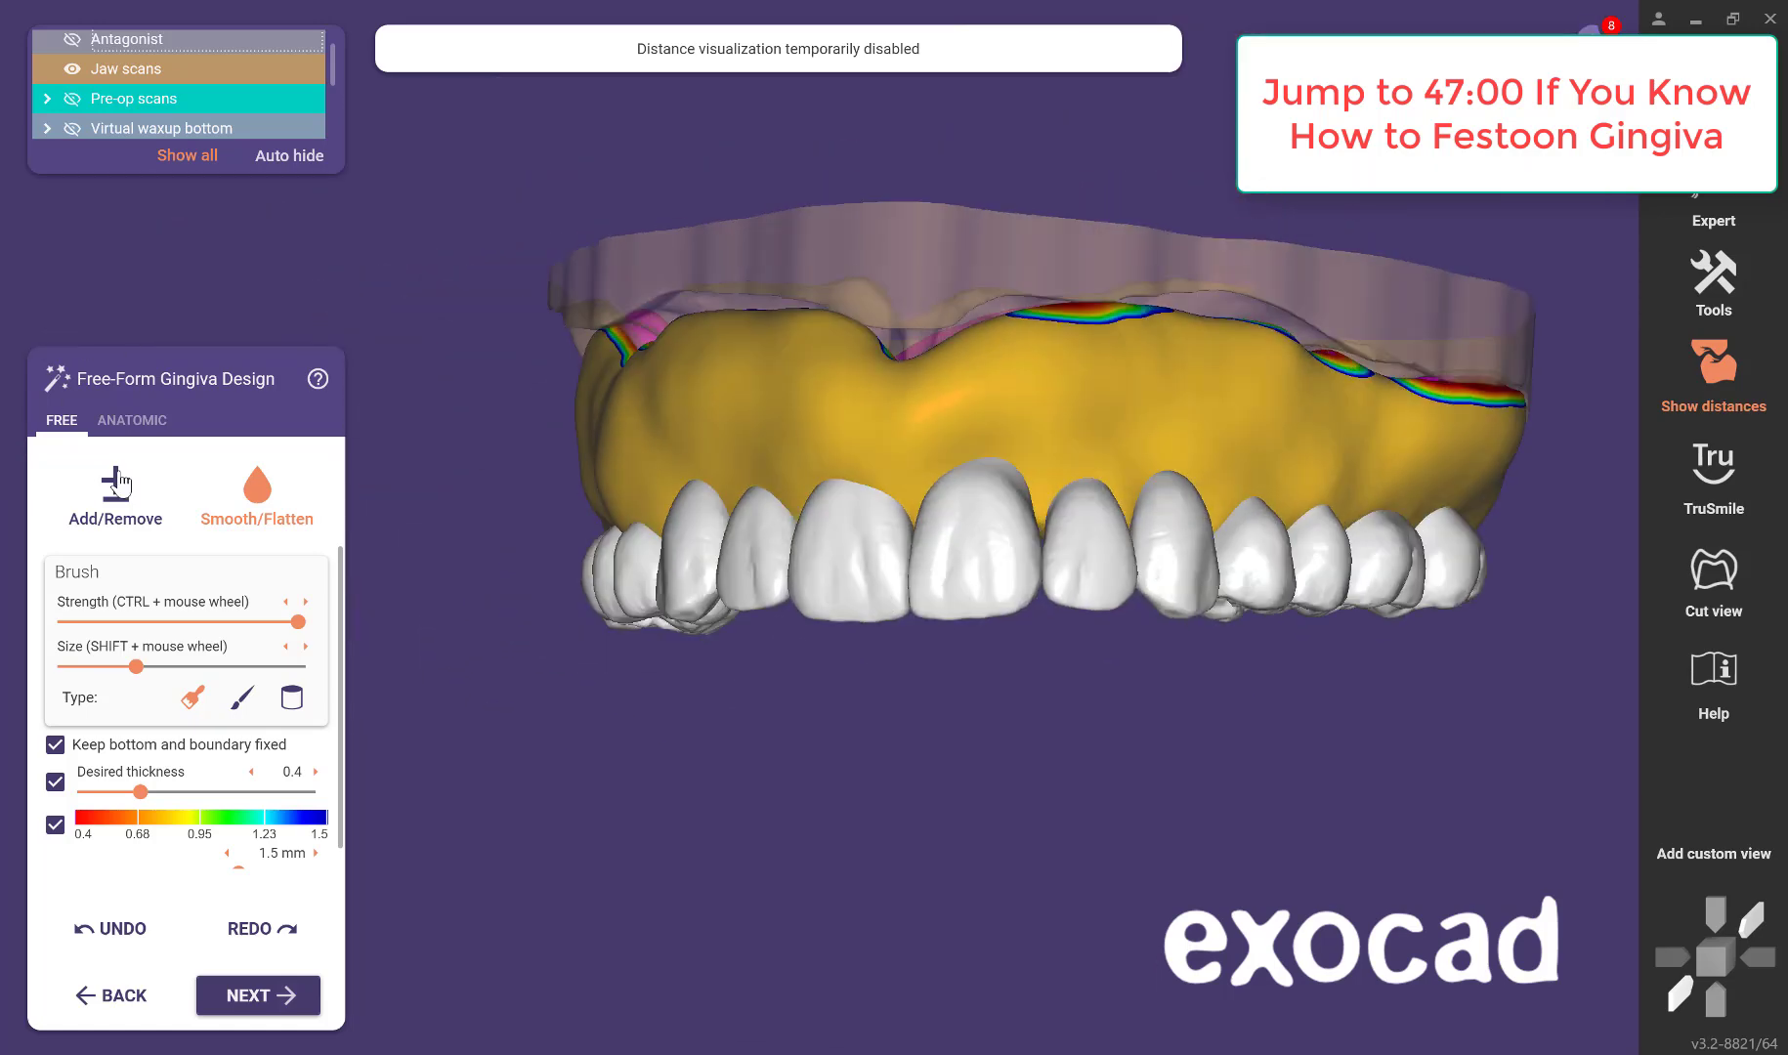
{"action": "left_click", "coordinate": [121, 417]}
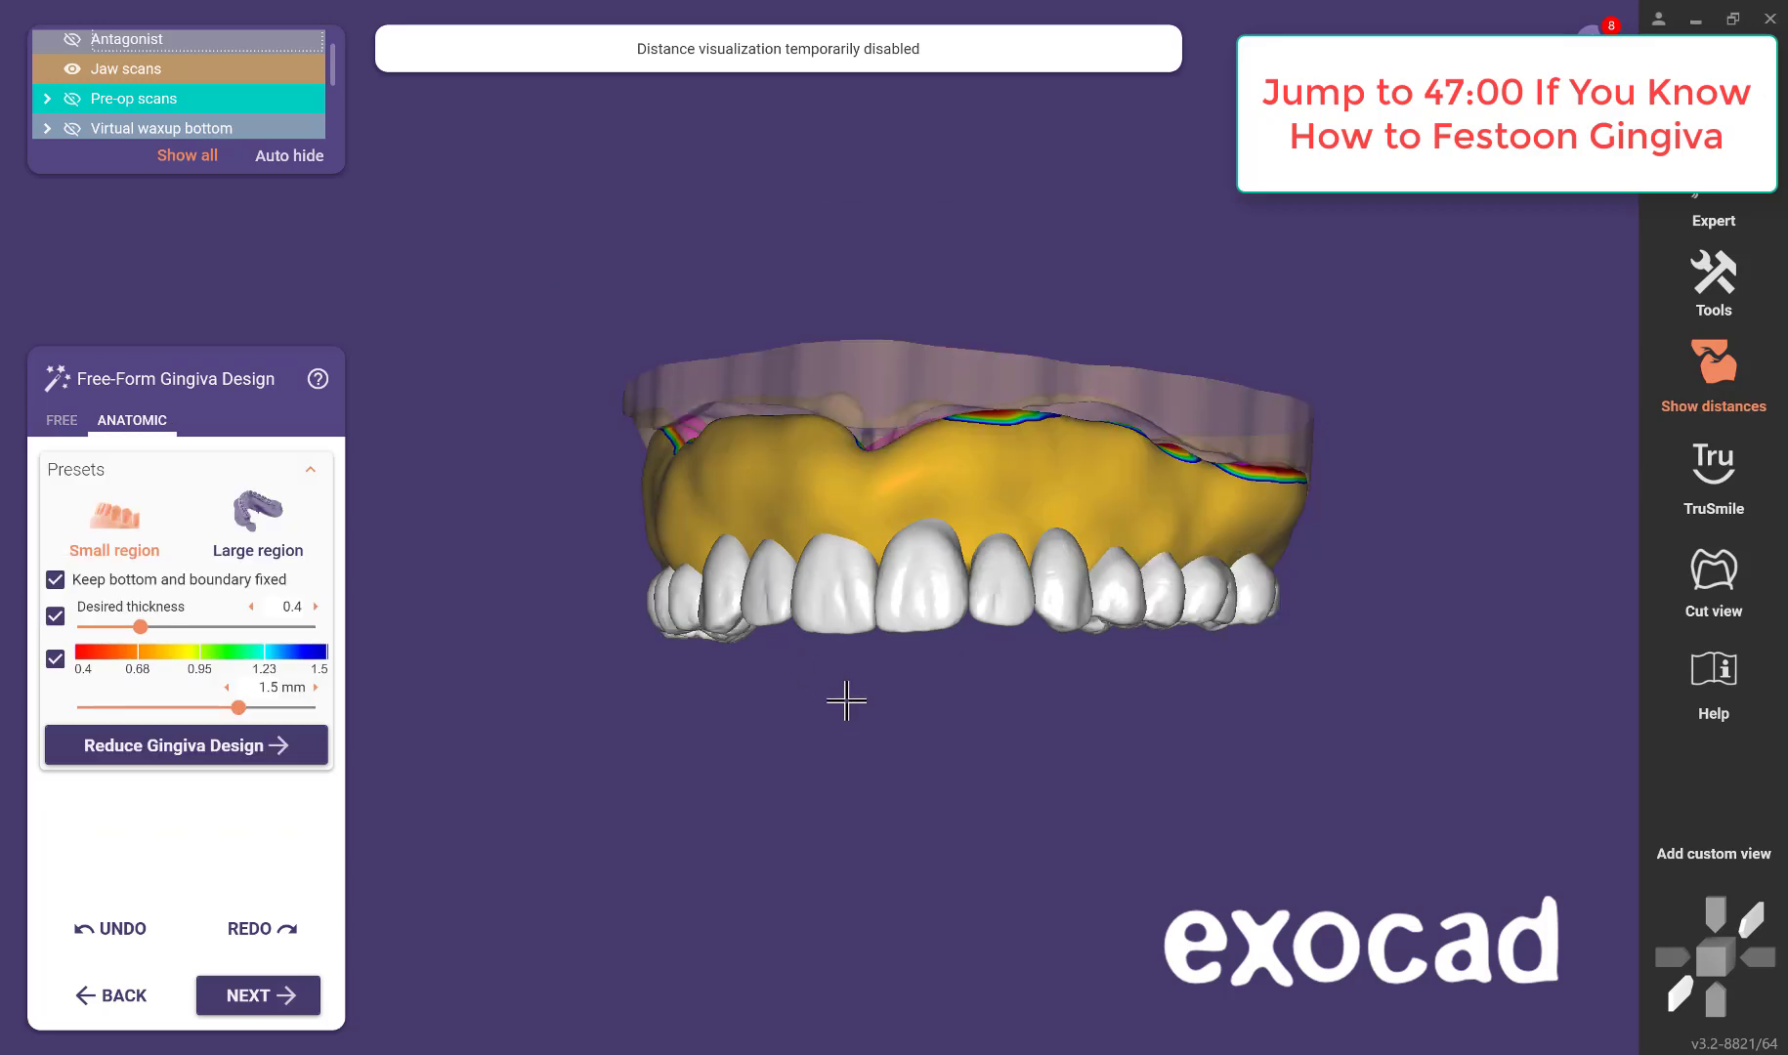
{"action": "left_click", "coordinate": [149, 529]}
{"action": "middle_click_drag", "start_coordinate": [1055, 811], "coordinate": [998, 1006]}
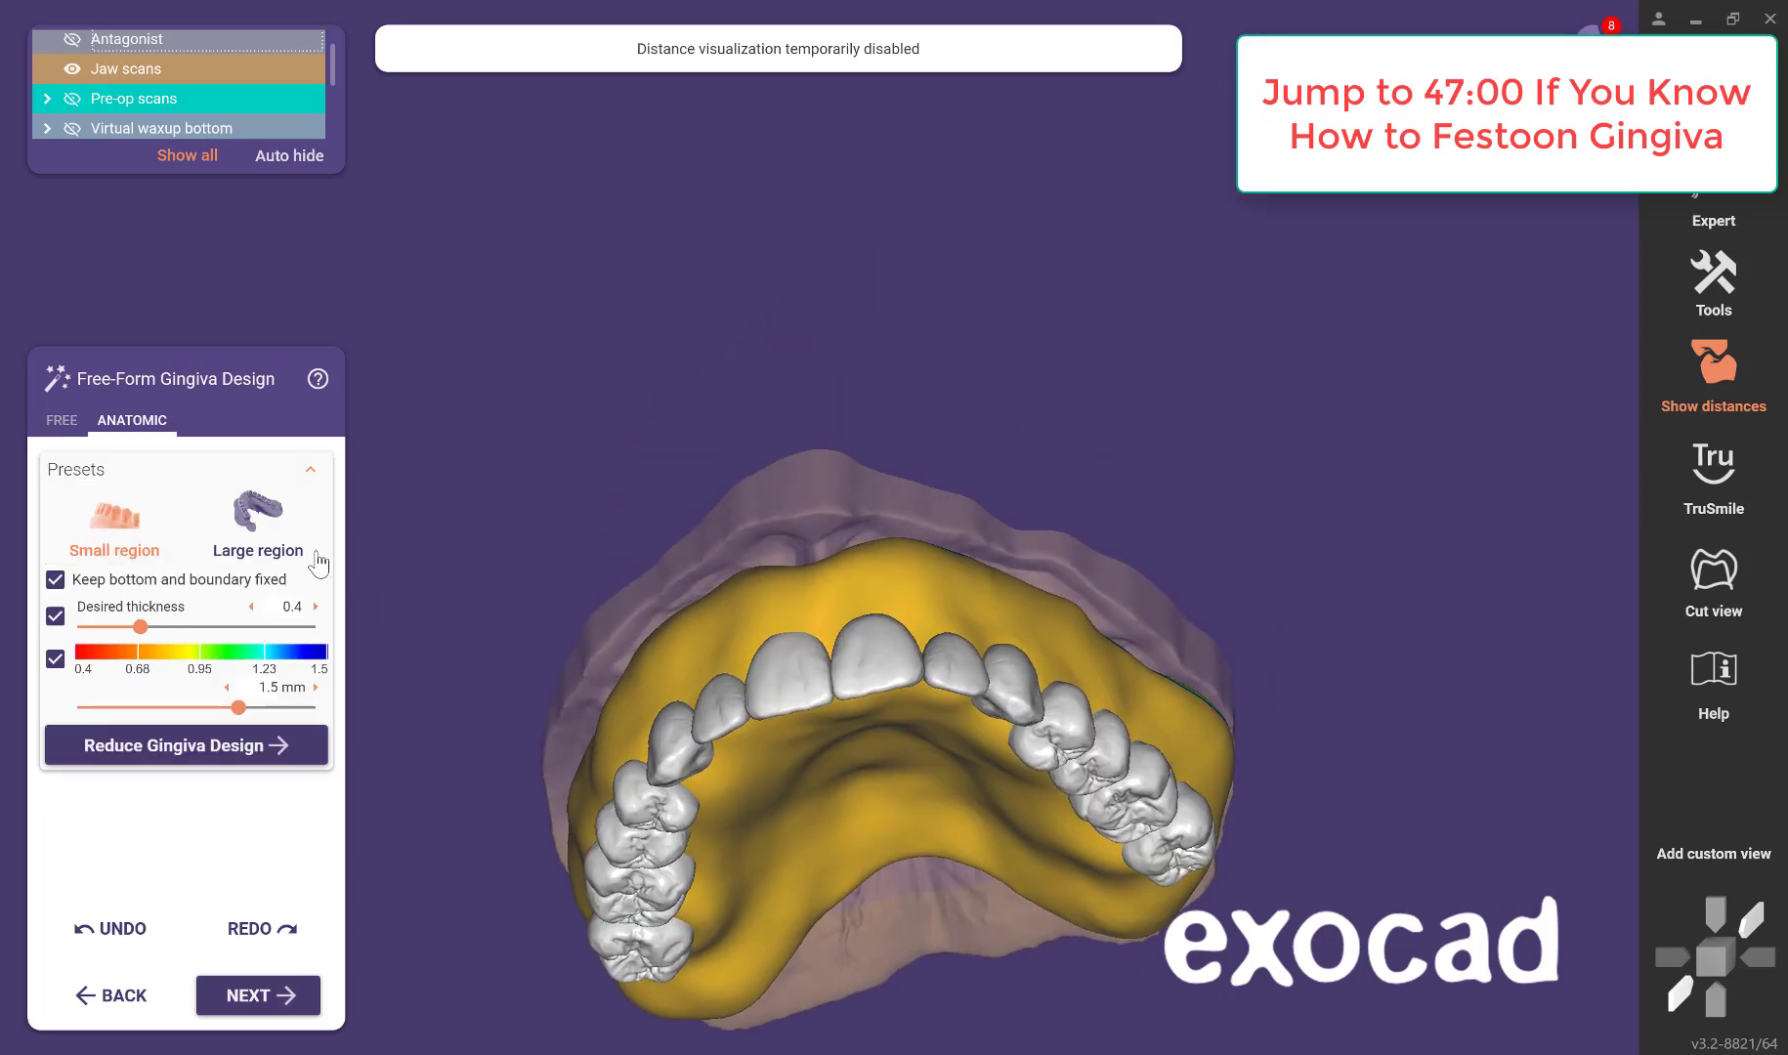
{"action": "scroll", "coordinate": [710, 519], "scroll_direction": "up", "scroll_amount": 8}
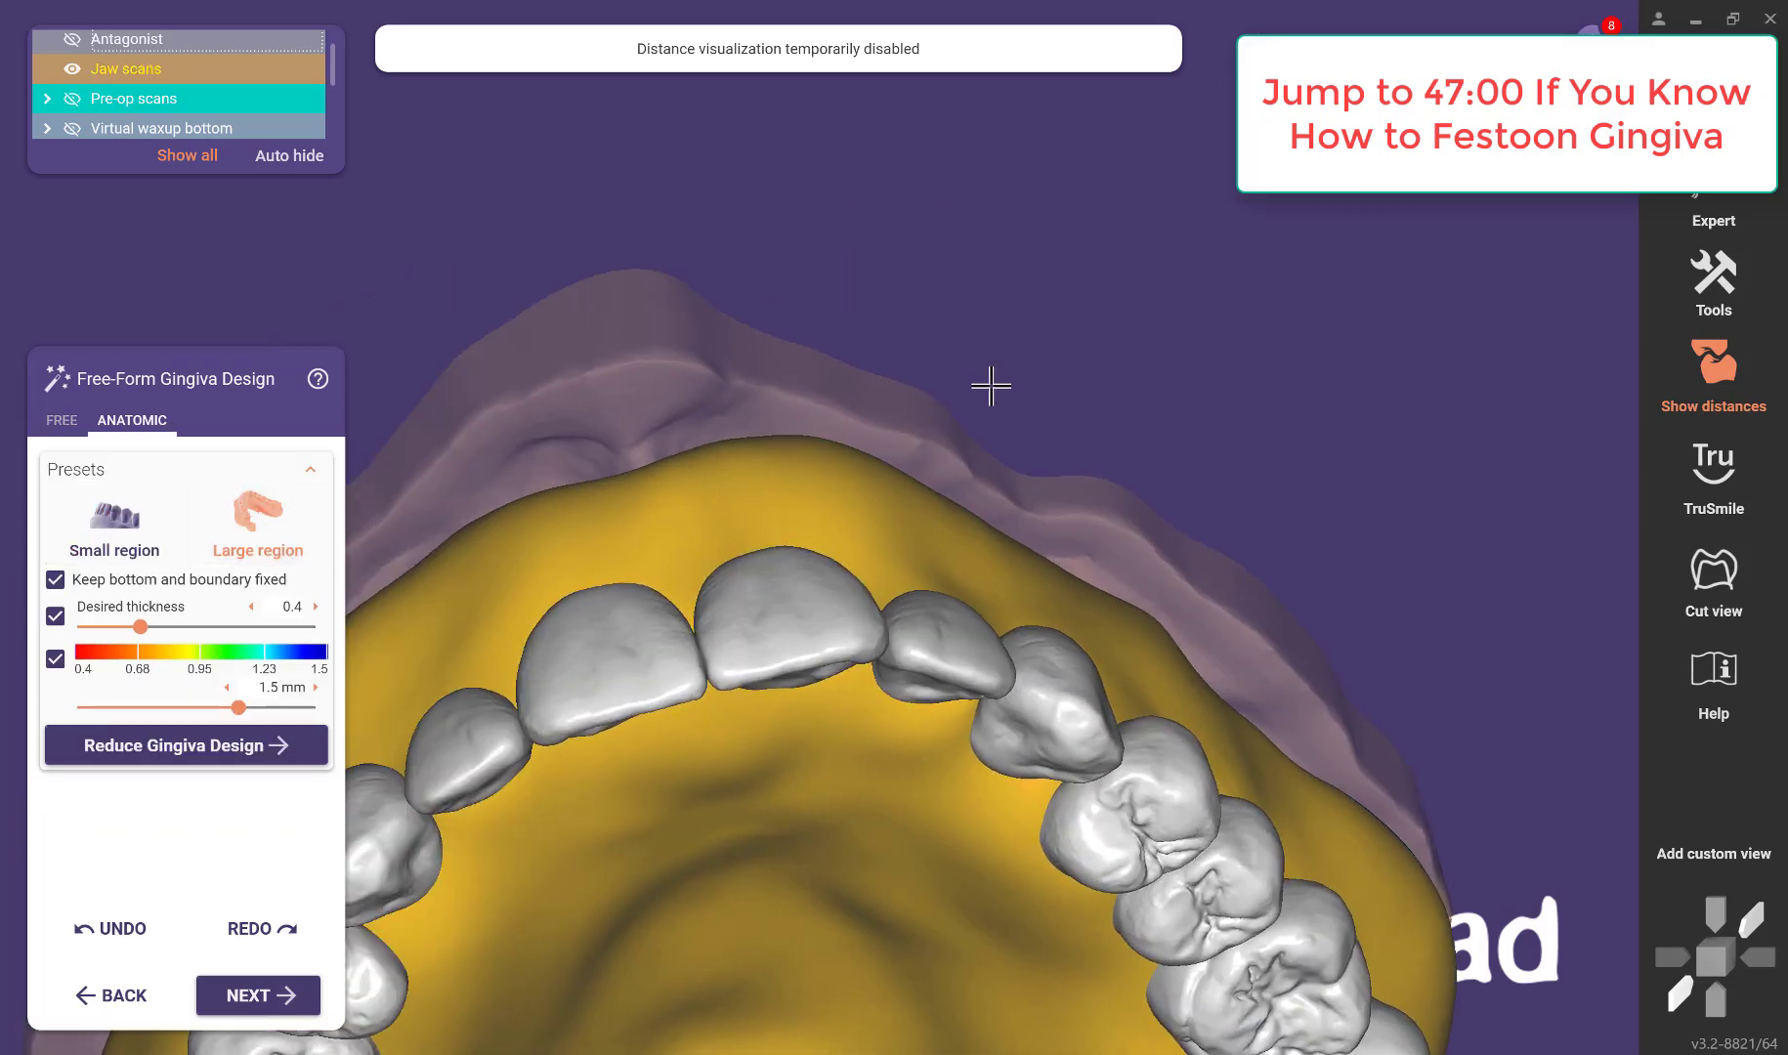
{"action": "right_click_drag", "start_coordinate": [894, 423], "coordinate": [881, 411]}
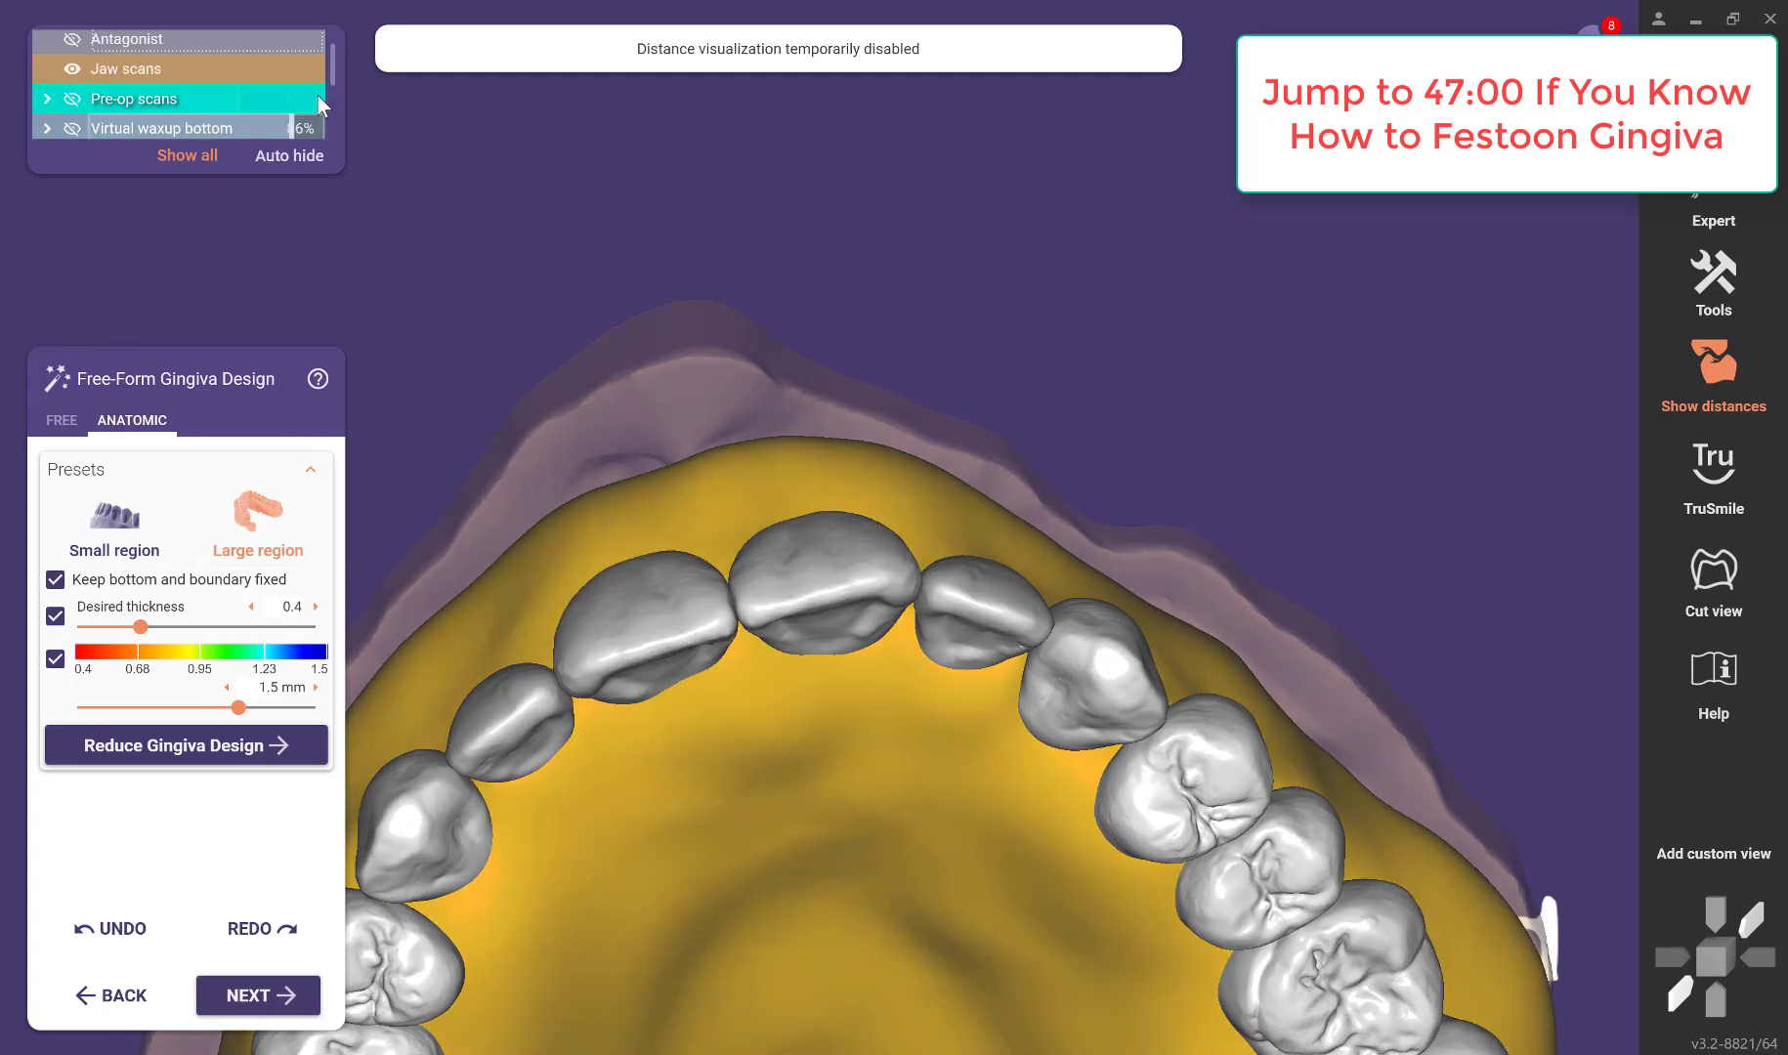
{"action": "scroll", "coordinate": [326, 67], "scroll_direction": "down", "scroll_amount": 3}
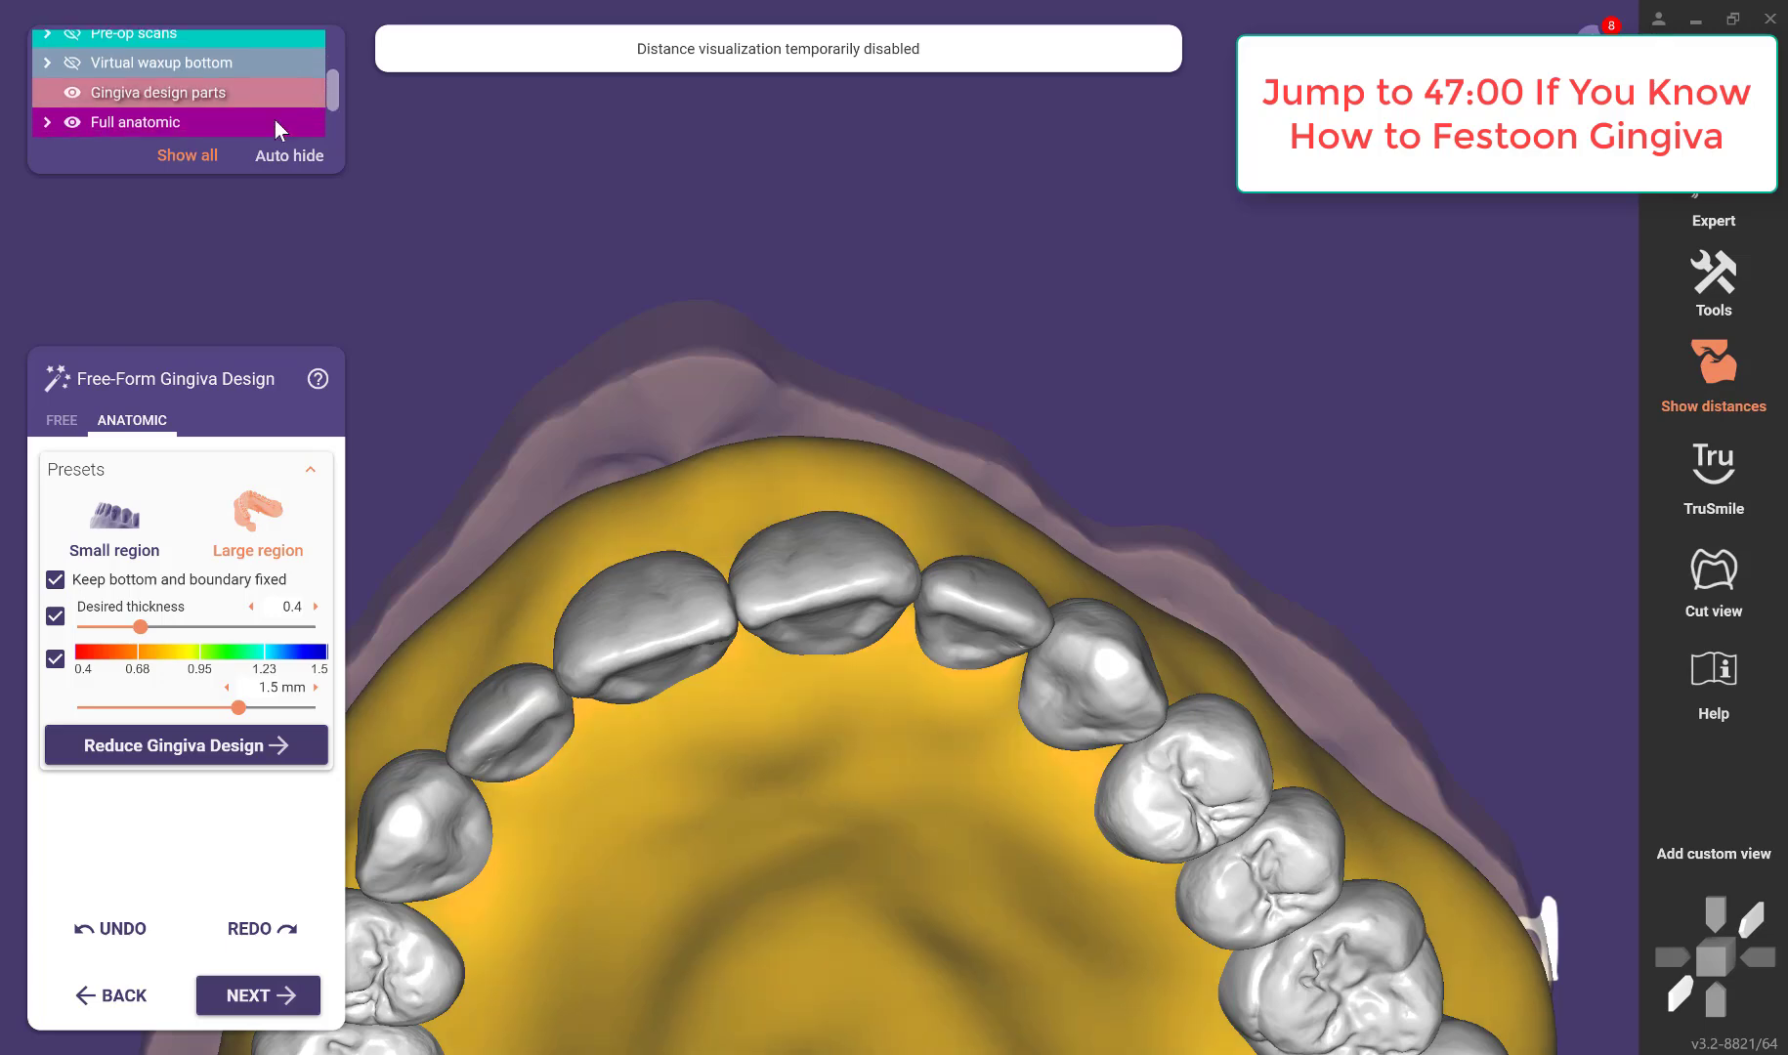
{"action": "left_click", "coordinate": [221, 127]}
{"action": "scroll", "coordinate": [851, 603], "scroll_direction": "up", "scroll_amount": 3}
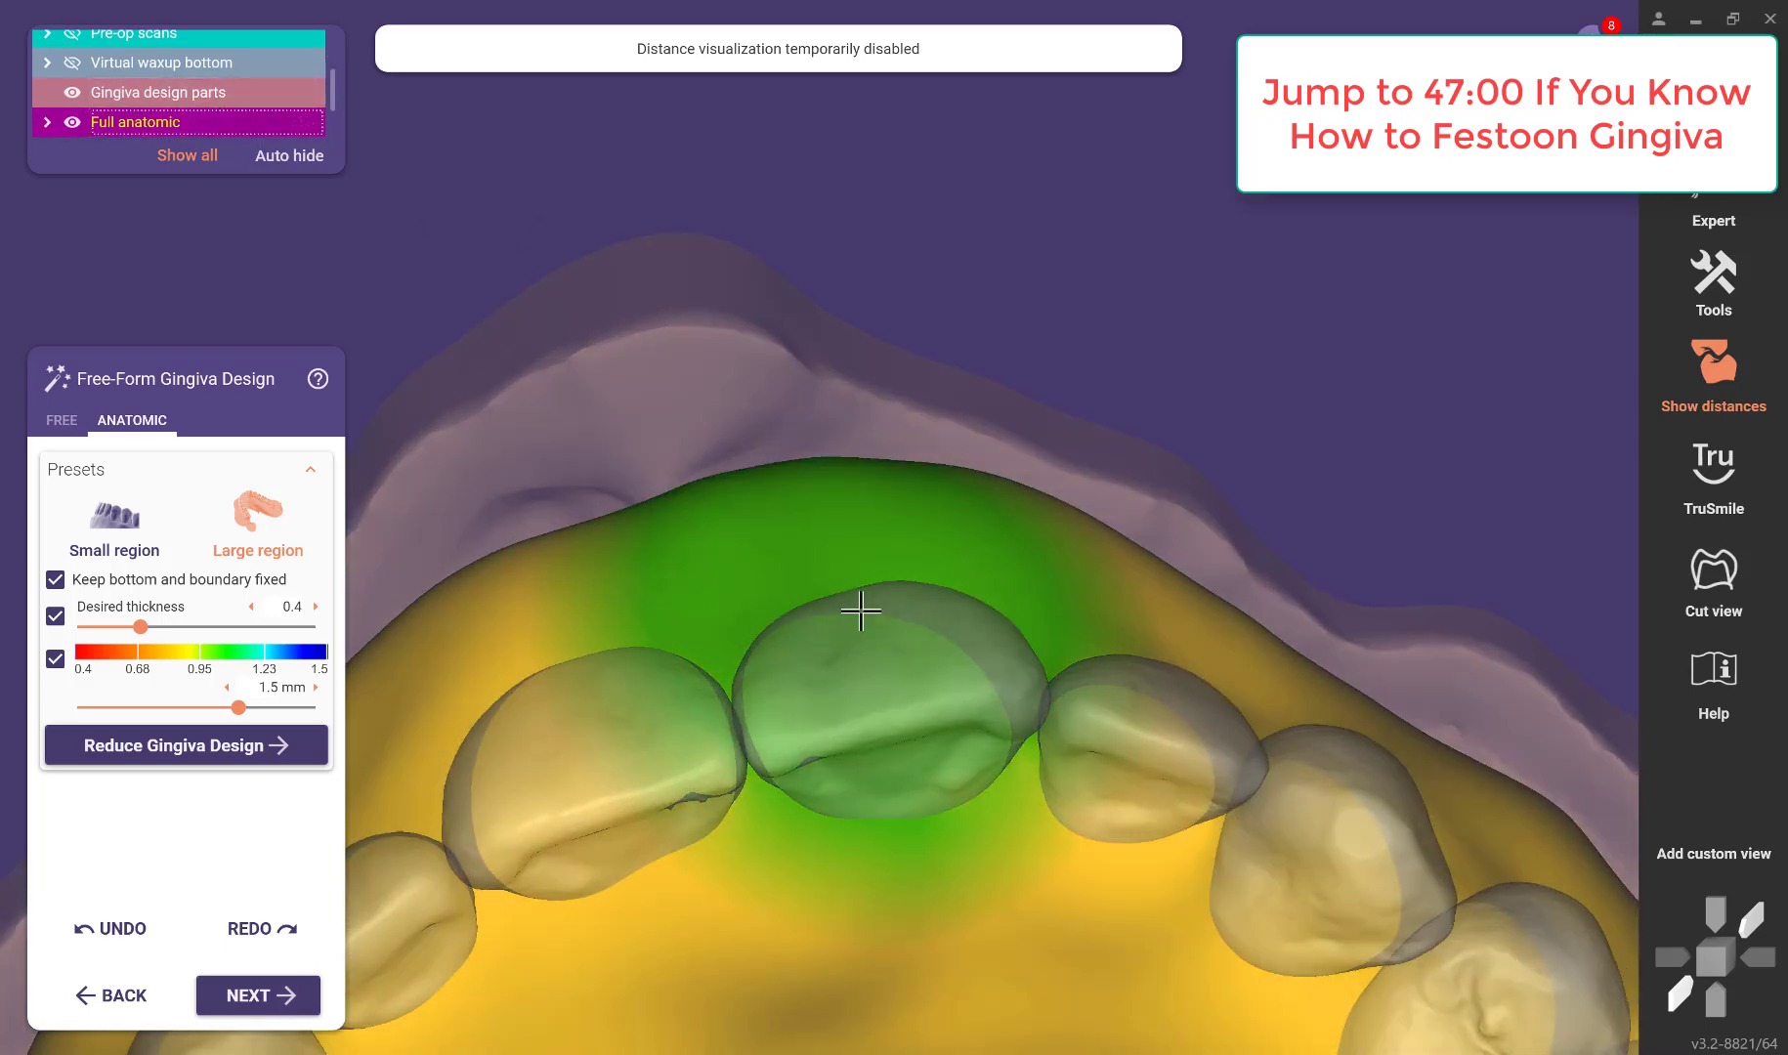
Examine how the gingiva overlaps the semi-transparent teeth from the front, the palatal side and both posterior segments.
{"action": "scroll", "coordinate": [1071, 348], "scroll_direction": "down", "scroll_amount": 3}
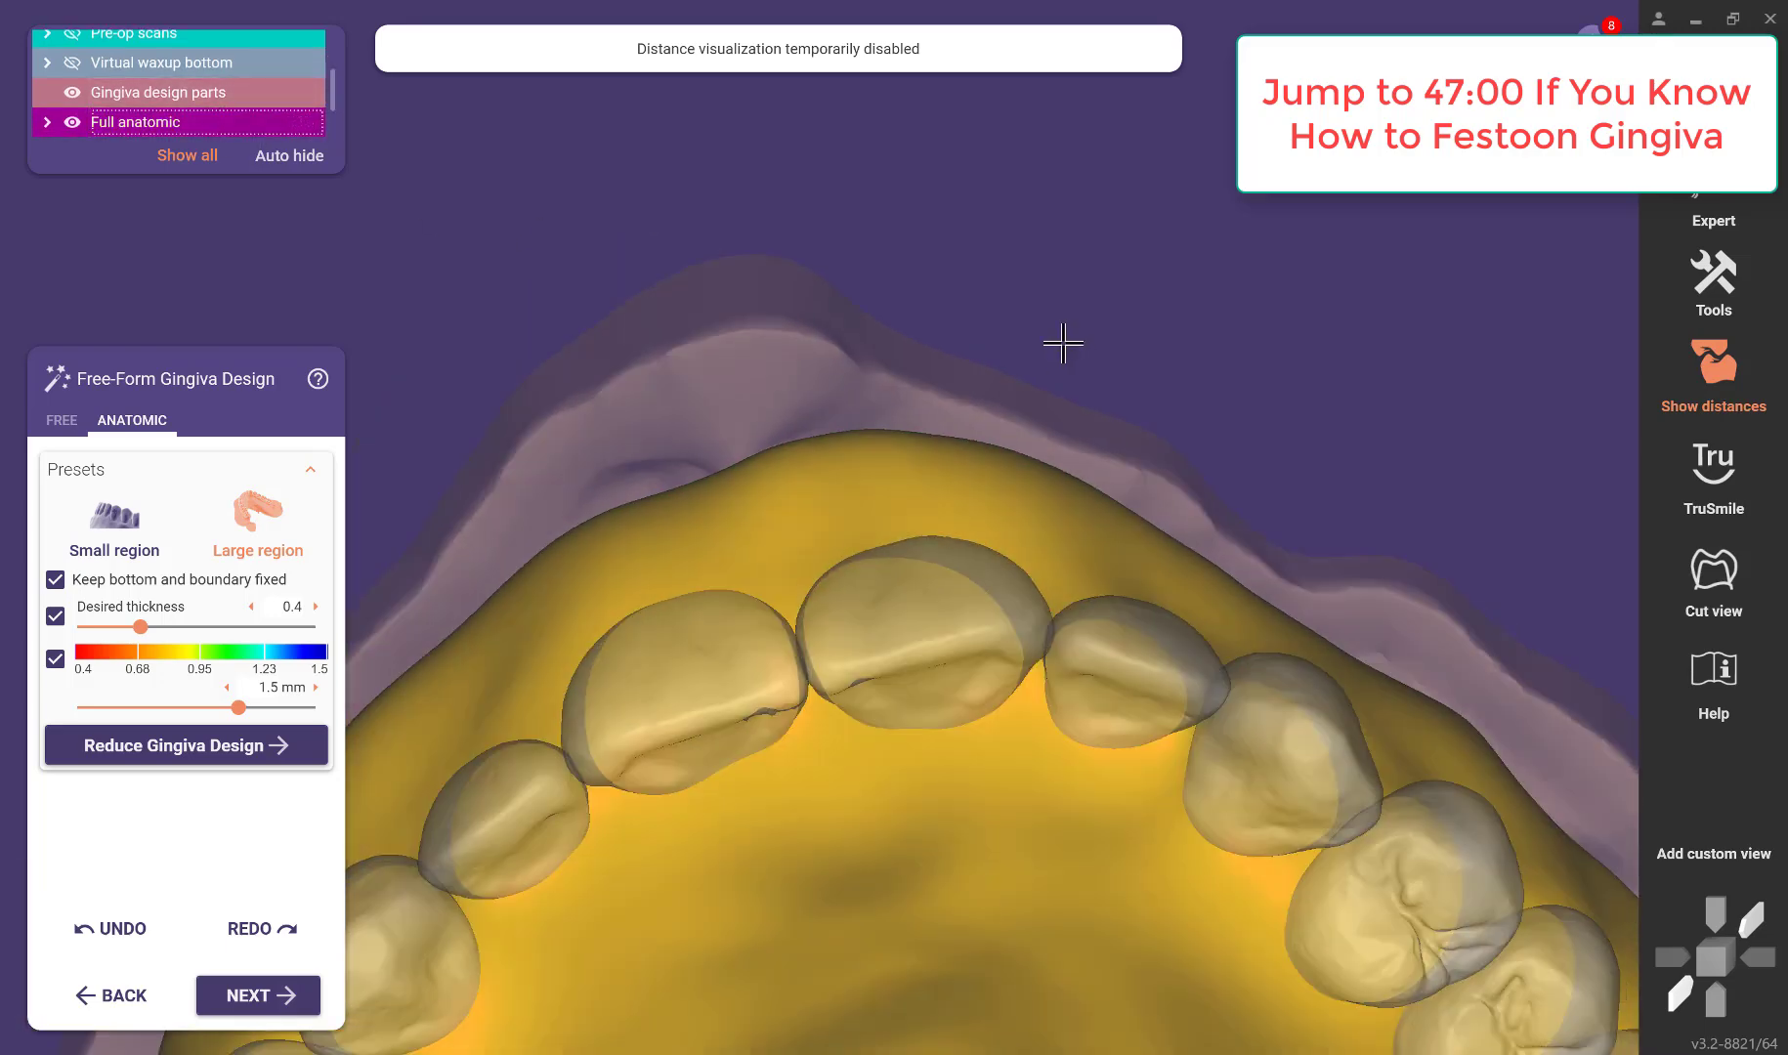
{"action": "right_click_drag", "start_coordinate": [1063, 344], "coordinate": [997, 679]}
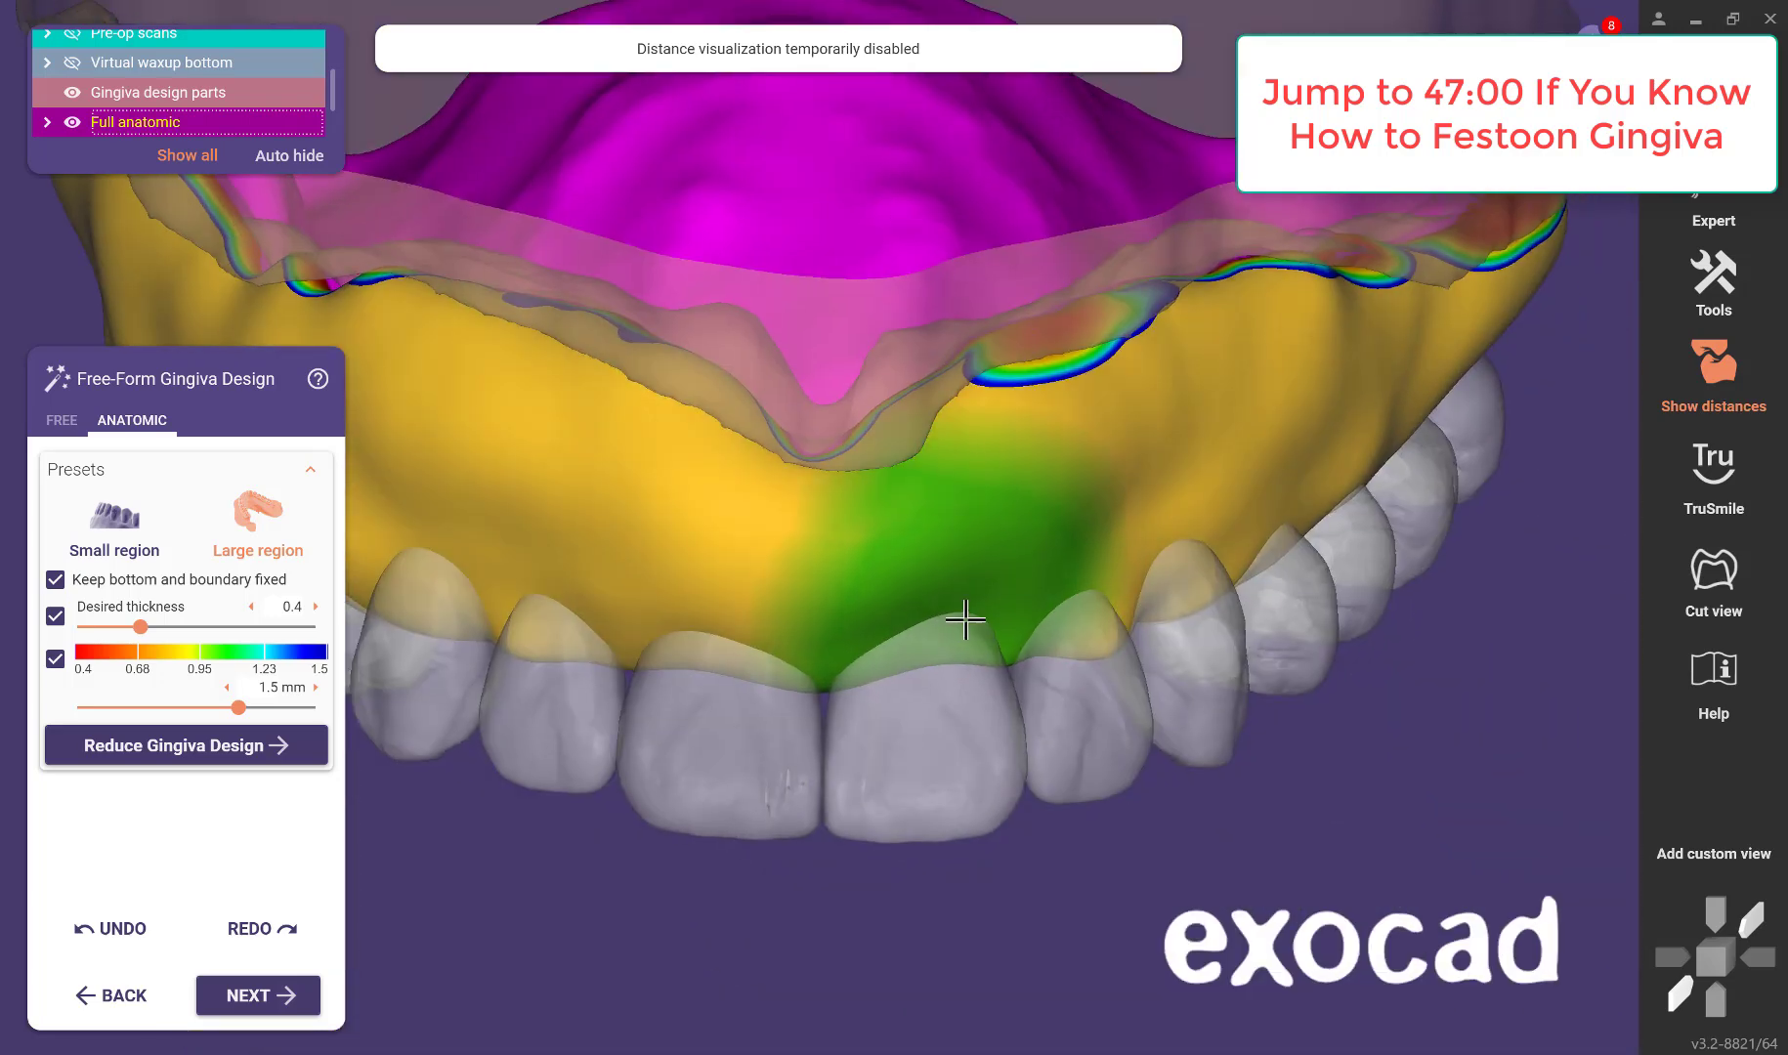
{"action": "right_click_drag", "start_coordinate": [971, 862], "coordinate": [963, 151]}
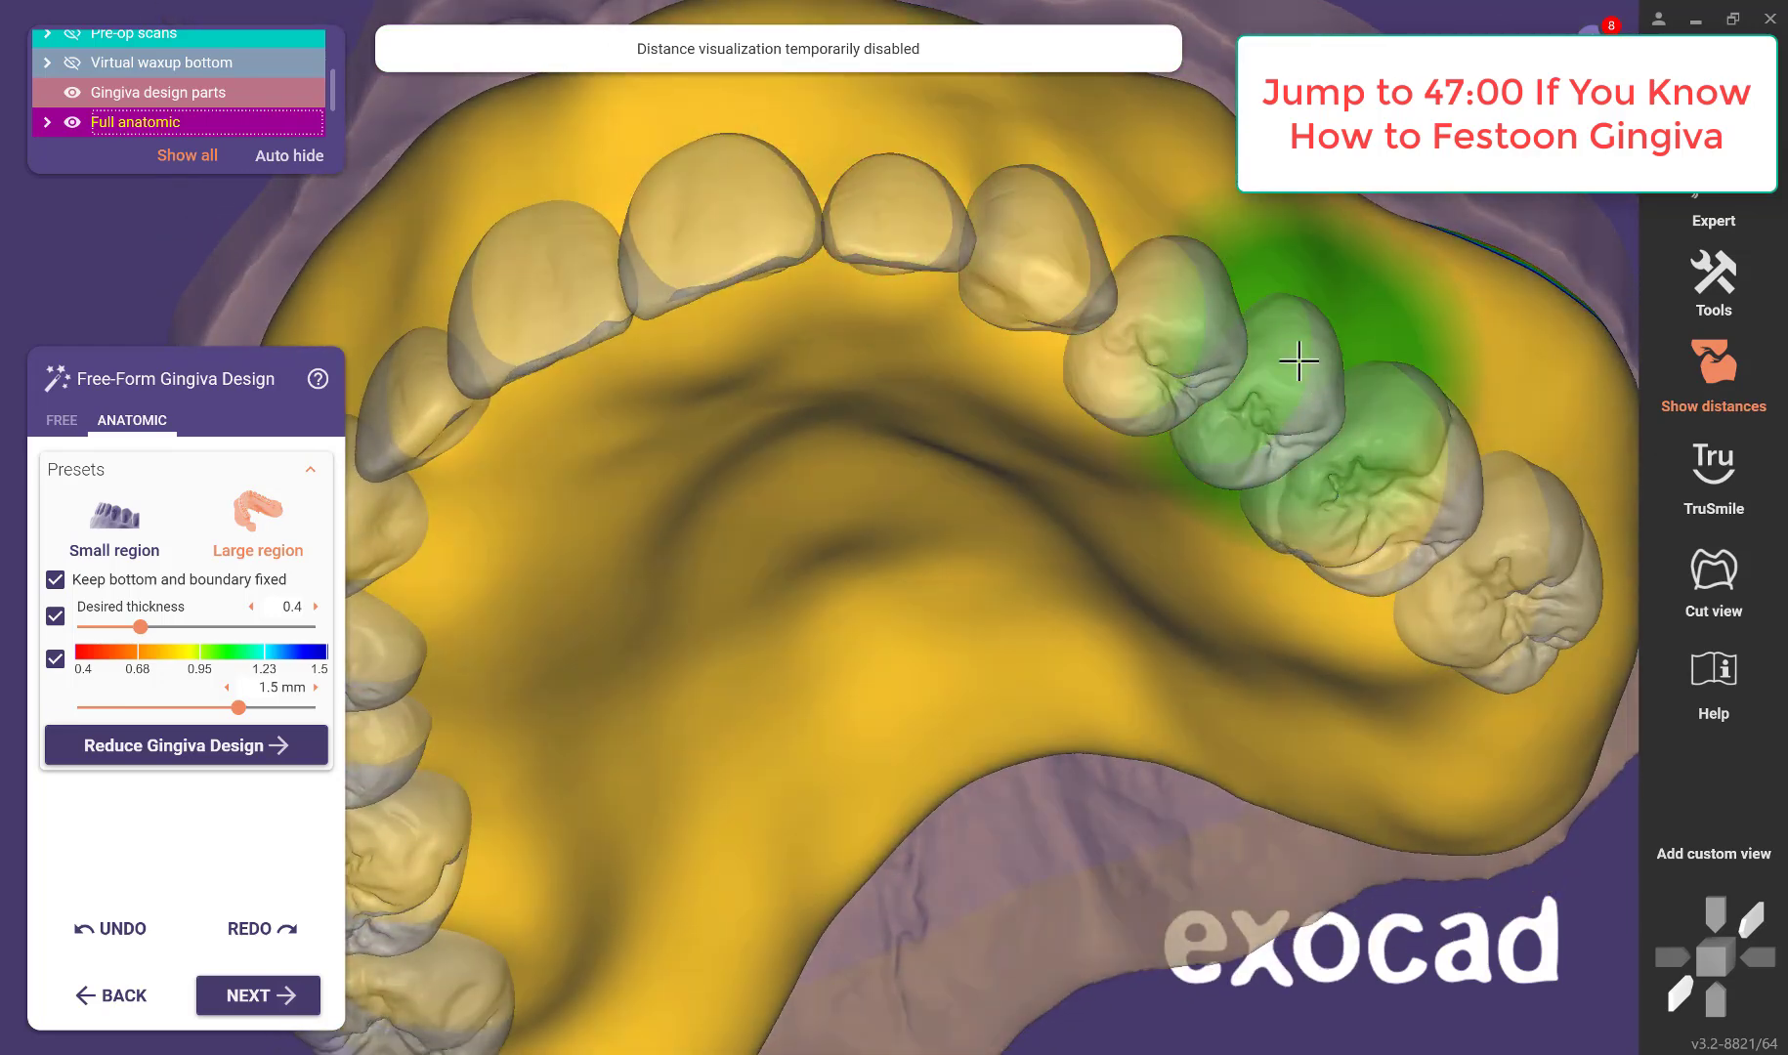
{"action": "scroll", "coordinate": [1298, 360], "scroll_direction": "up", "scroll_amount": 5}
{"action": "scroll", "coordinate": [1302, 363], "scroll_direction": "down", "scroll_amount": 2}
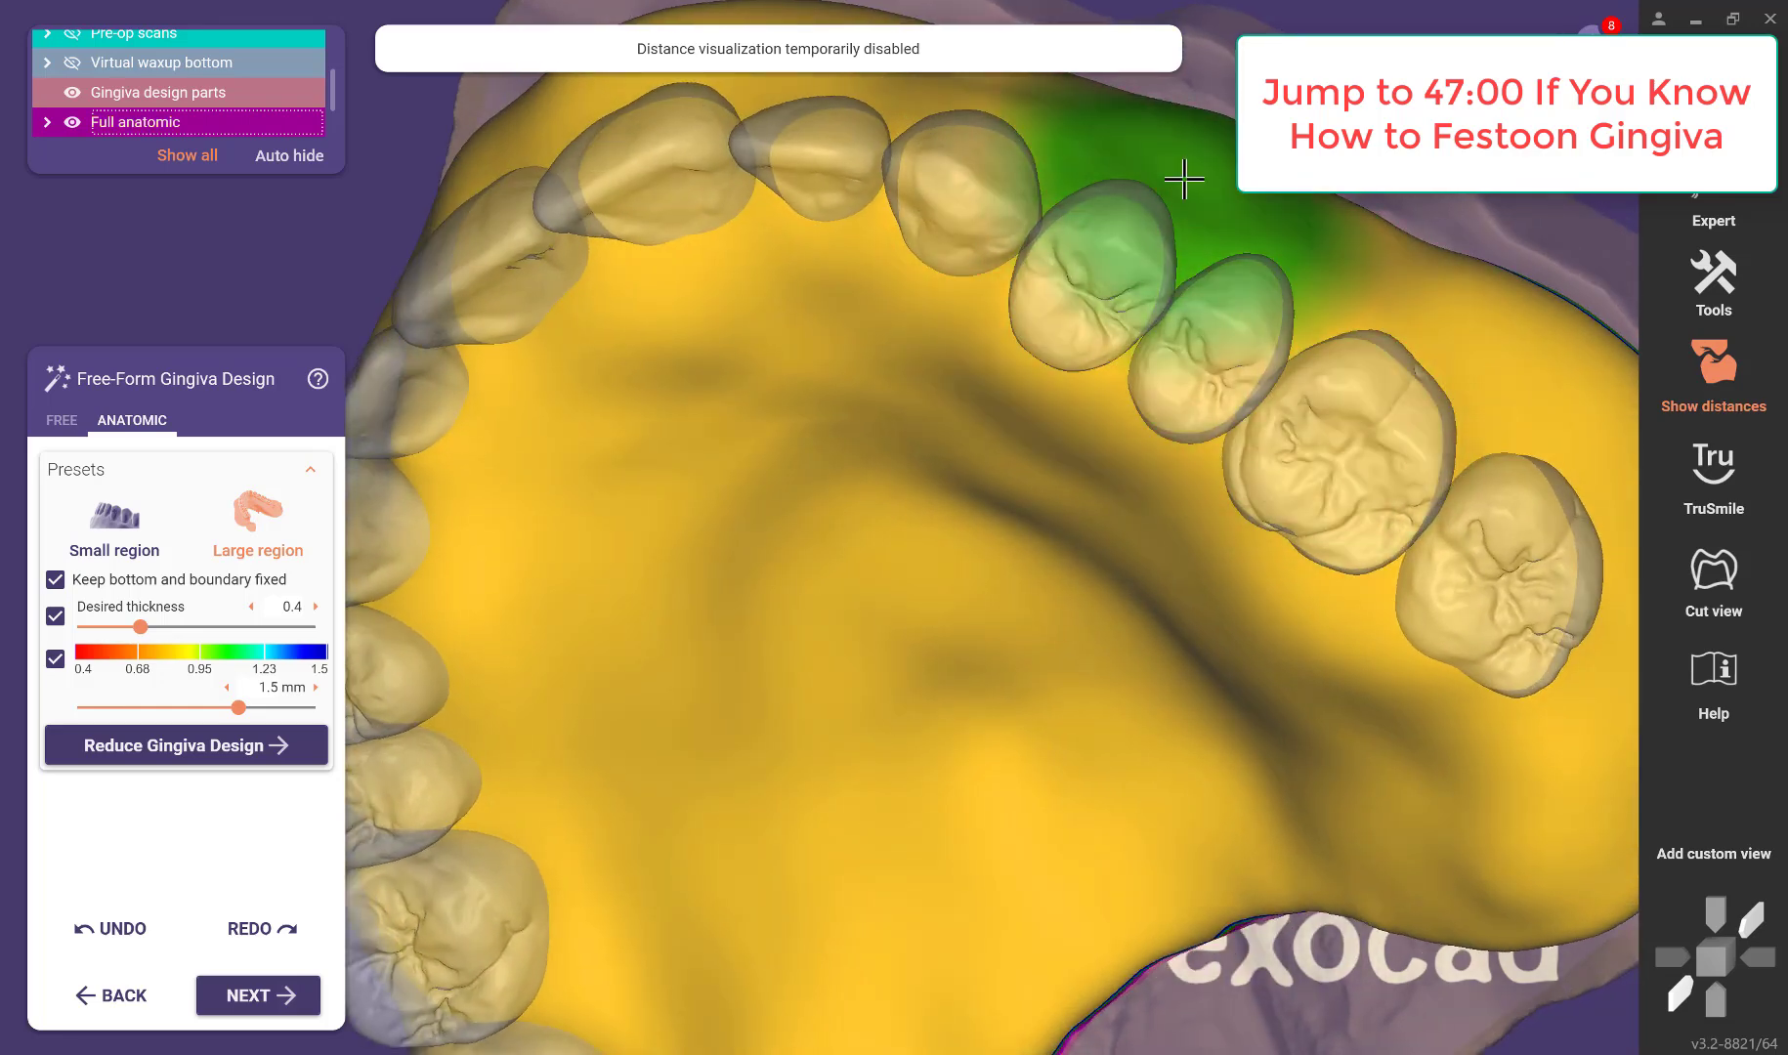
{"action": "scroll", "coordinate": [846, 503], "scroll_direction": "down", "scroll_amount": 4}
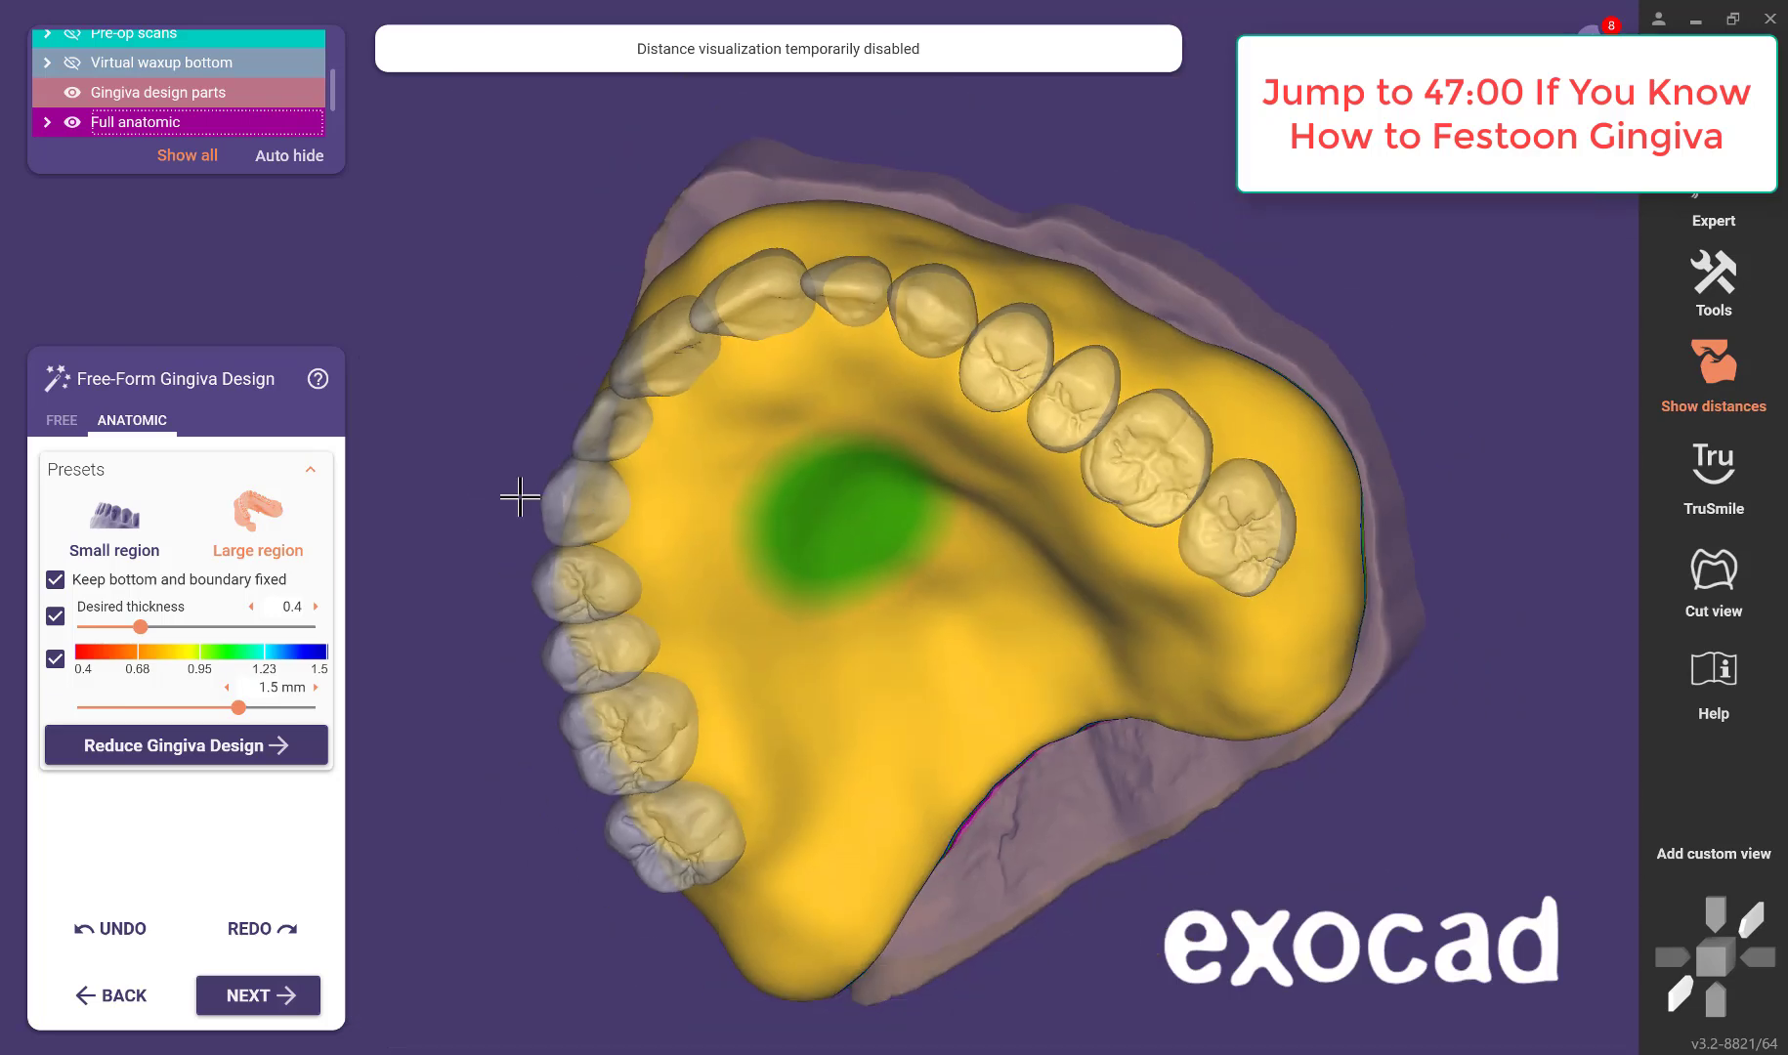
{"action": "right_click_drag", "start_coordinate": [515, 499], "coordinate": [830, 342]}
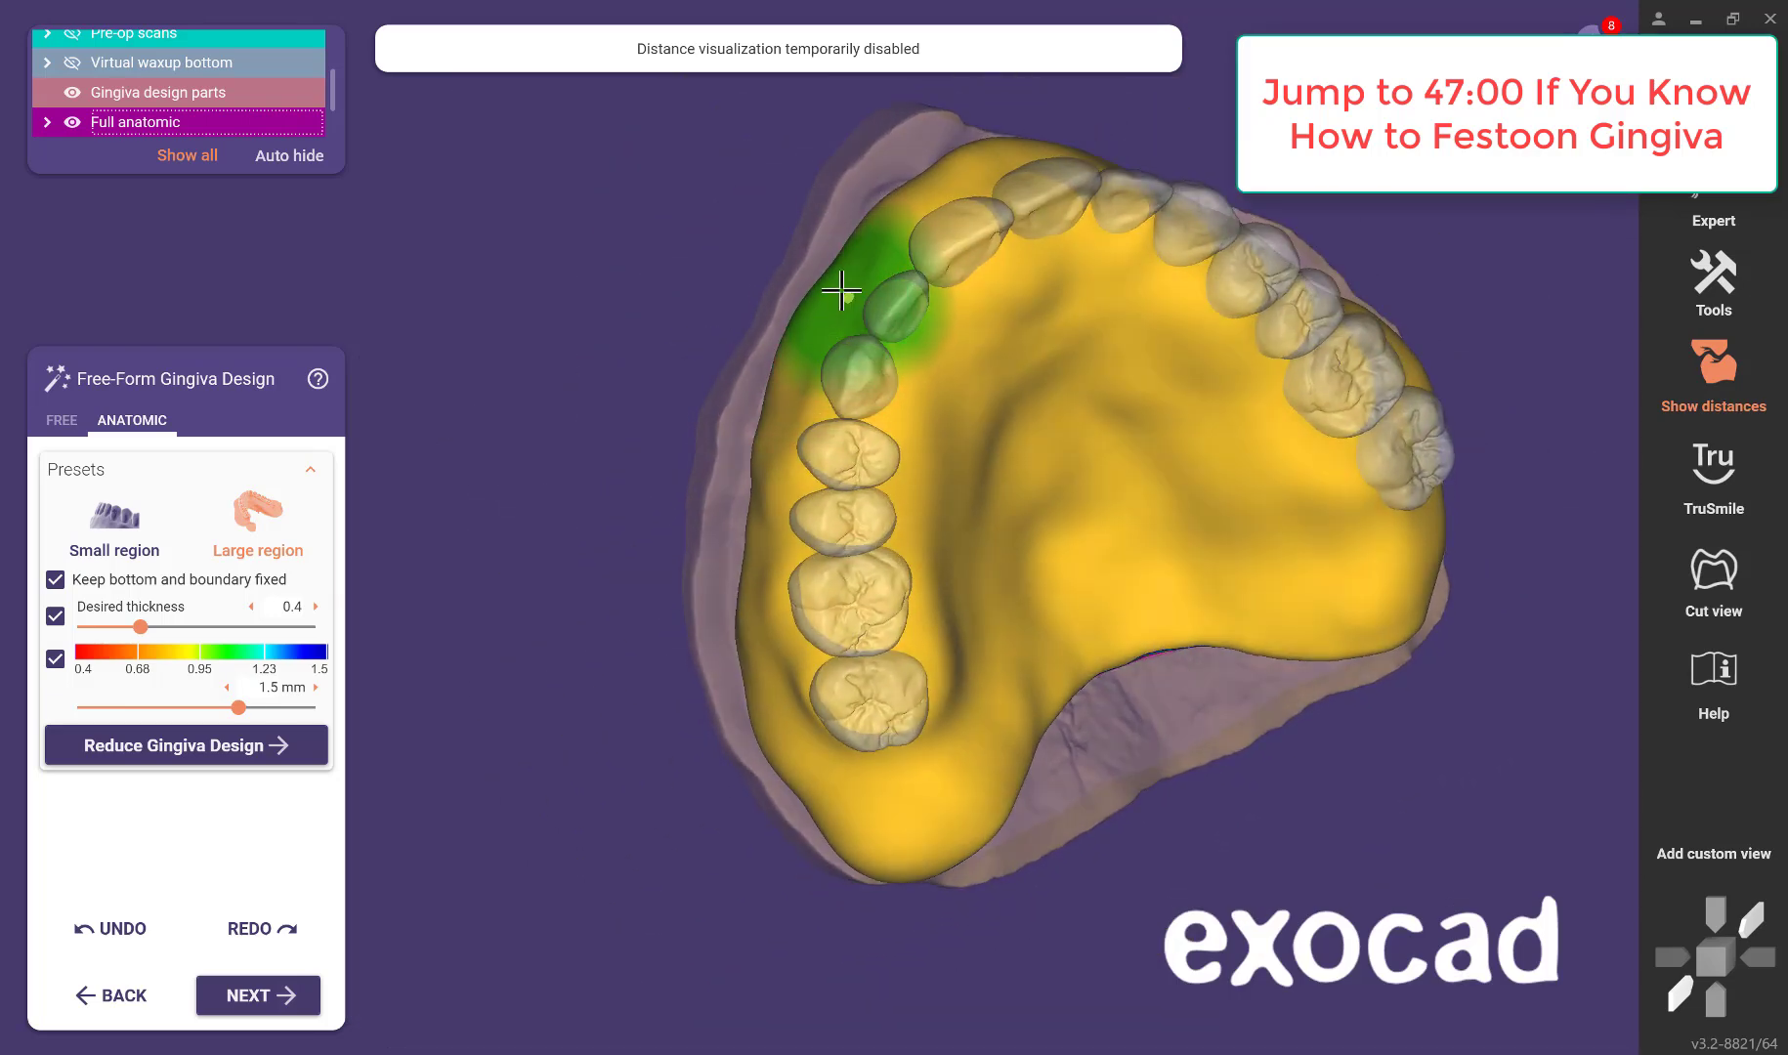
{"action": "right_click_drag", "start_coordinate": [806, 758], "coordinate": [801, 727]}
{"action": "right_click_drag", "start_coordinate": [956, 595], "coordinate": [842, 558]}
Return to free mode and examine the vestibular gingiva contours and tooth necks from the front and both sides.
{"action": "left_click", "coordinate": [62, 421]}
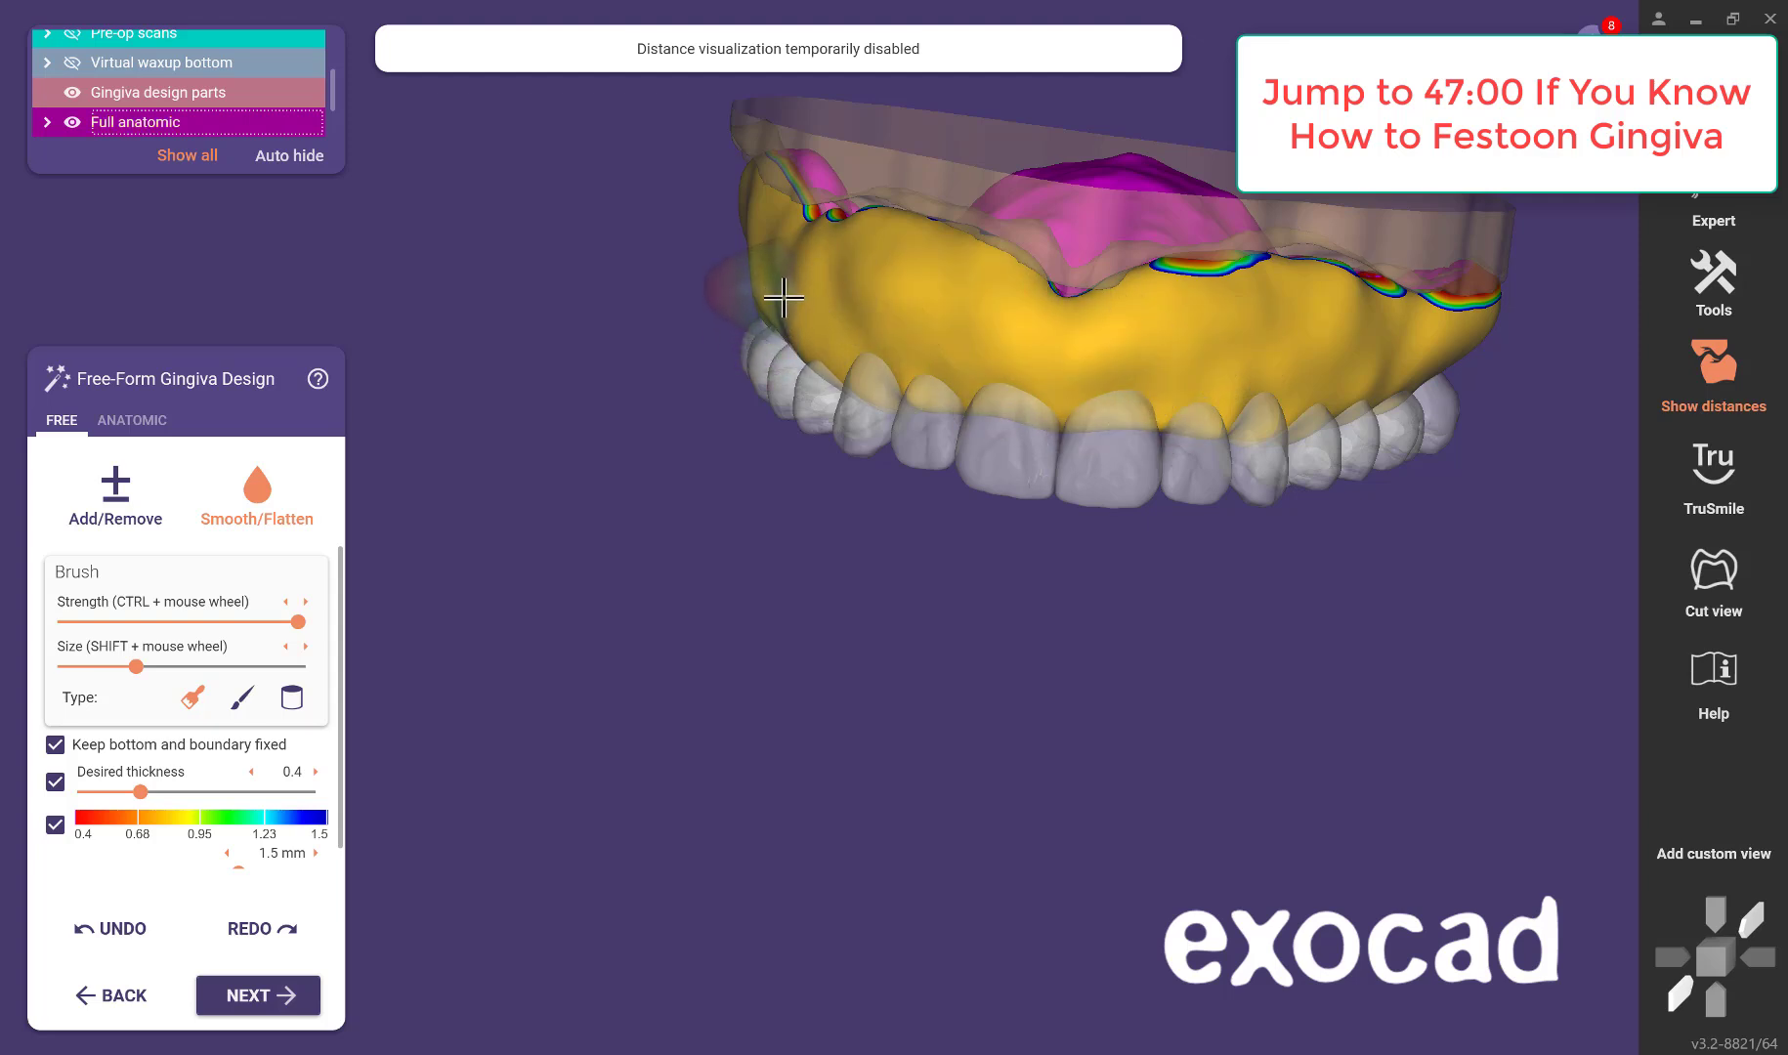
{"action": "right_click_drag", "start_coordinate": [829, 275], "coordinate": [886, 612]}
{"action": "scroll", "coordinate": [977, 746], "scroll_direction": "up", "scroll_amount": 5}
{"action": "scroll", "coordinate": [978, 747], "scroll_direction": "down", "scroll_amount": 5}
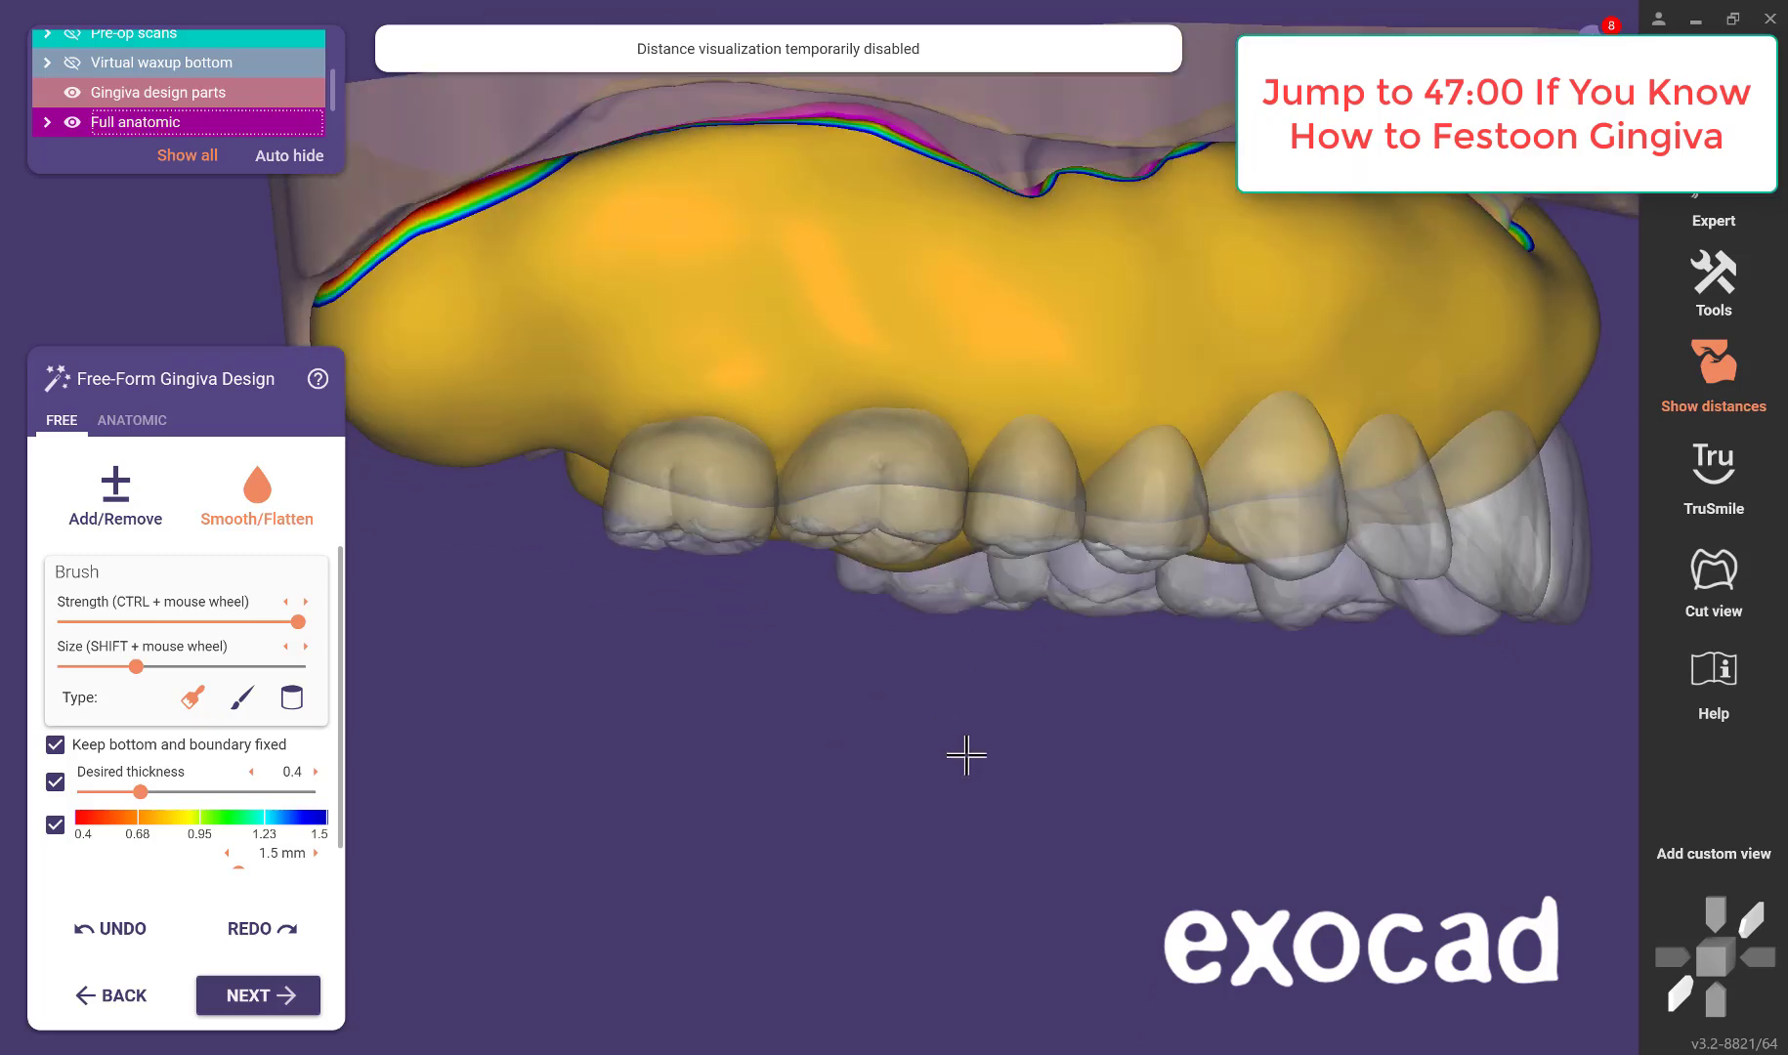
{"action": "mouse_move", "coordinate": [962, 751]}
{"action": "right_mouse_down"}
{"action": "mouse_move", "coordinate": [1002, 735]}
{"action": "mouse_move", "coordinate": [965, 748]}
{"action": "right_mouse_up"}
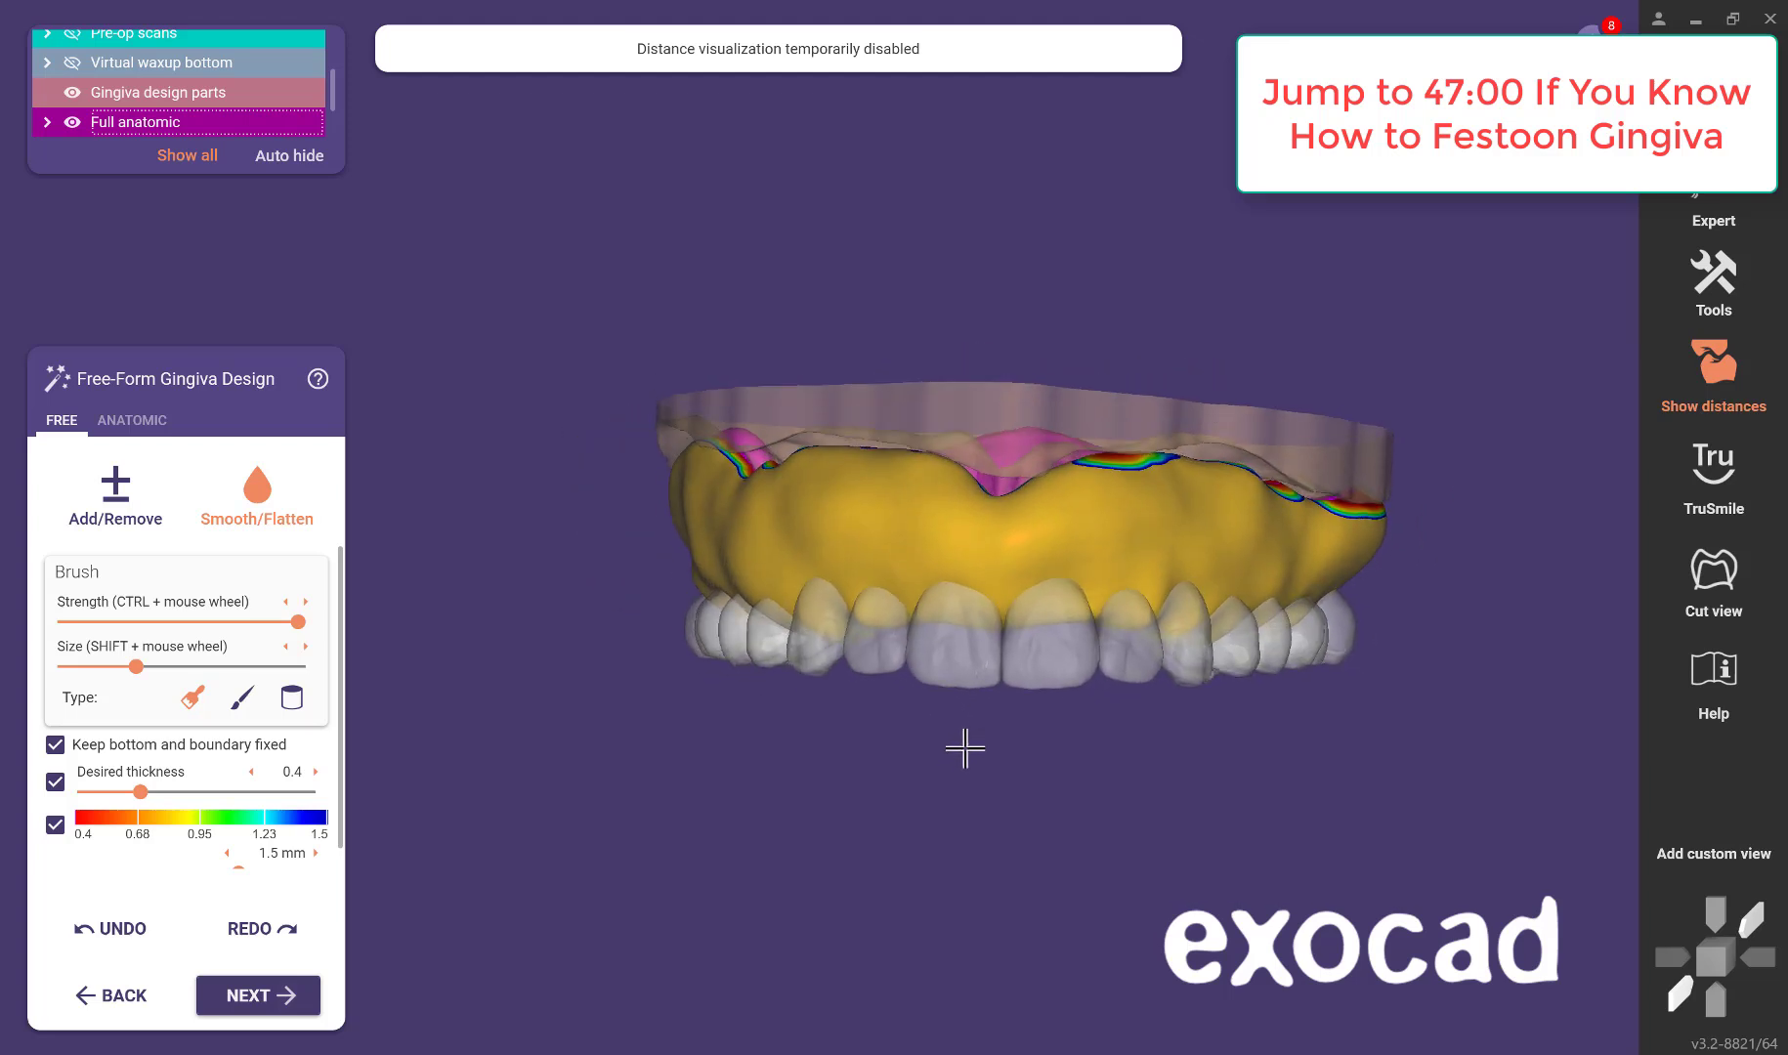
{"action": "scroll", "coordinate": [1192, 695], "scroll_direction": "up", "scroll_amount": 4}
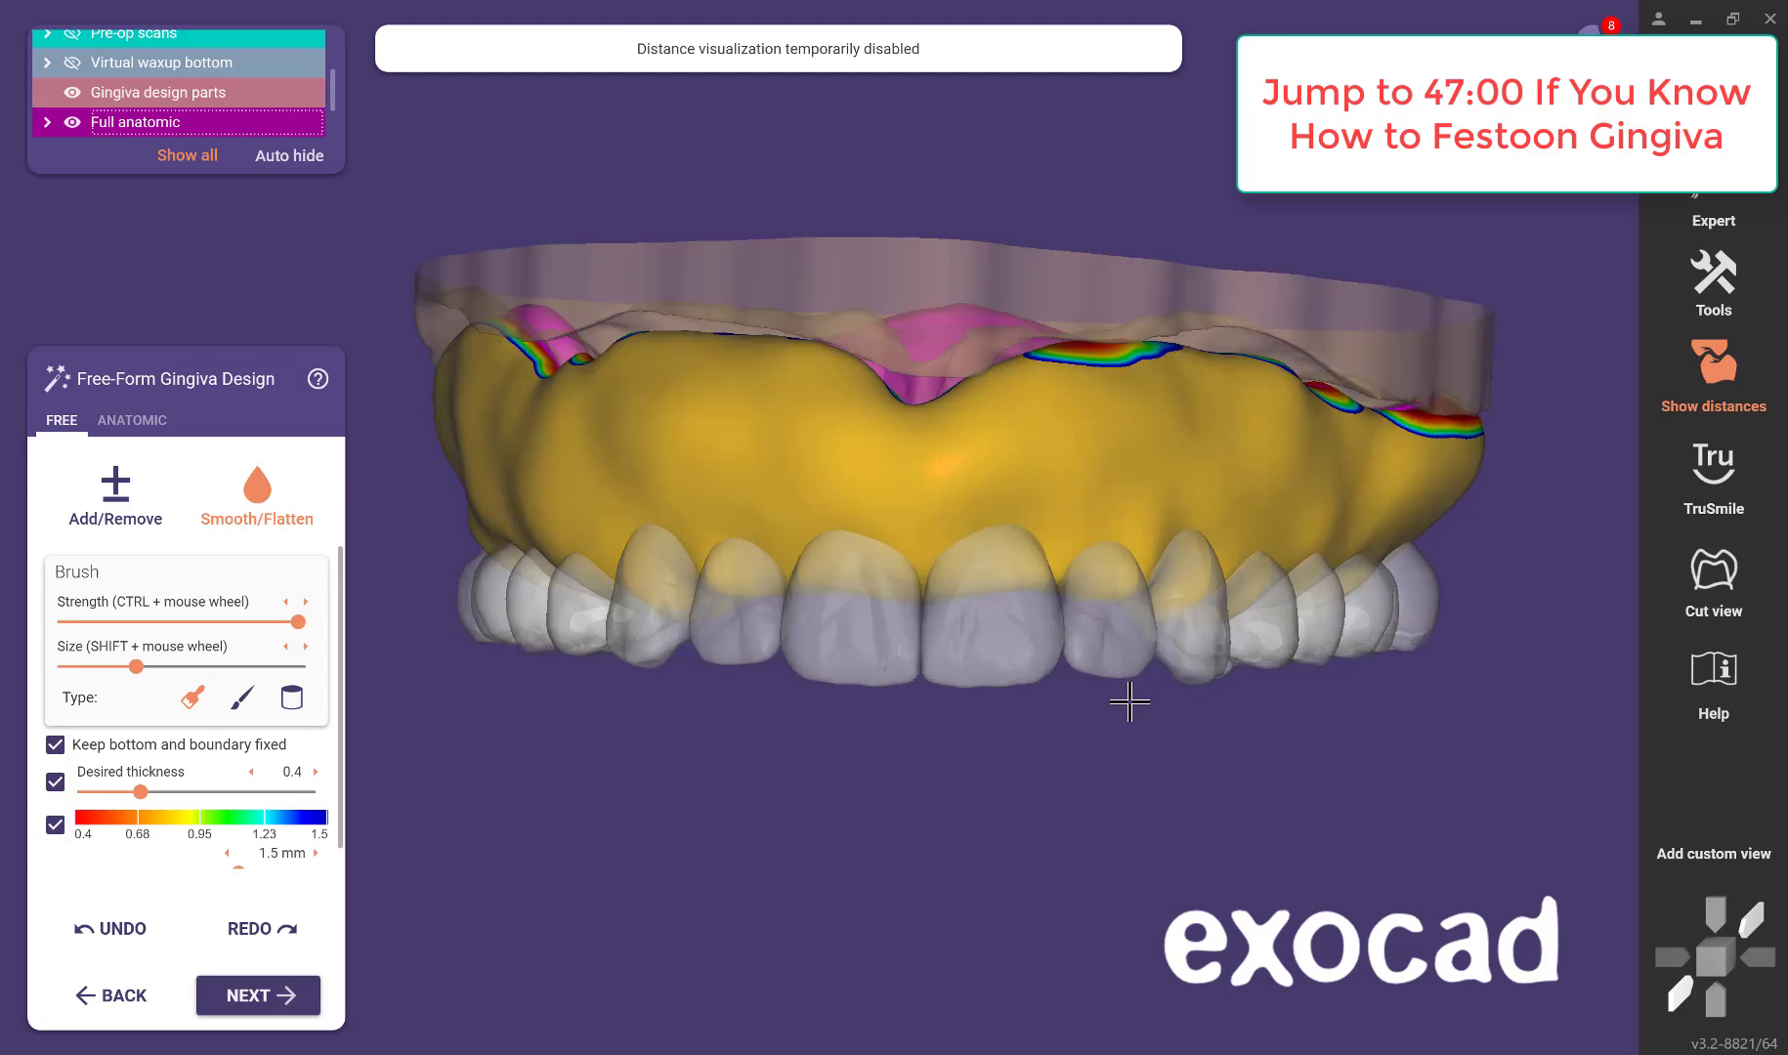
{"action": "right_click_drag", "start_coordinate": [1130, 699], "coordinate": [1174, 626]}
{"action": "scroll", "coordinate": [1173, 626], "scroll_direction": "up", "scroll_amount": 5}
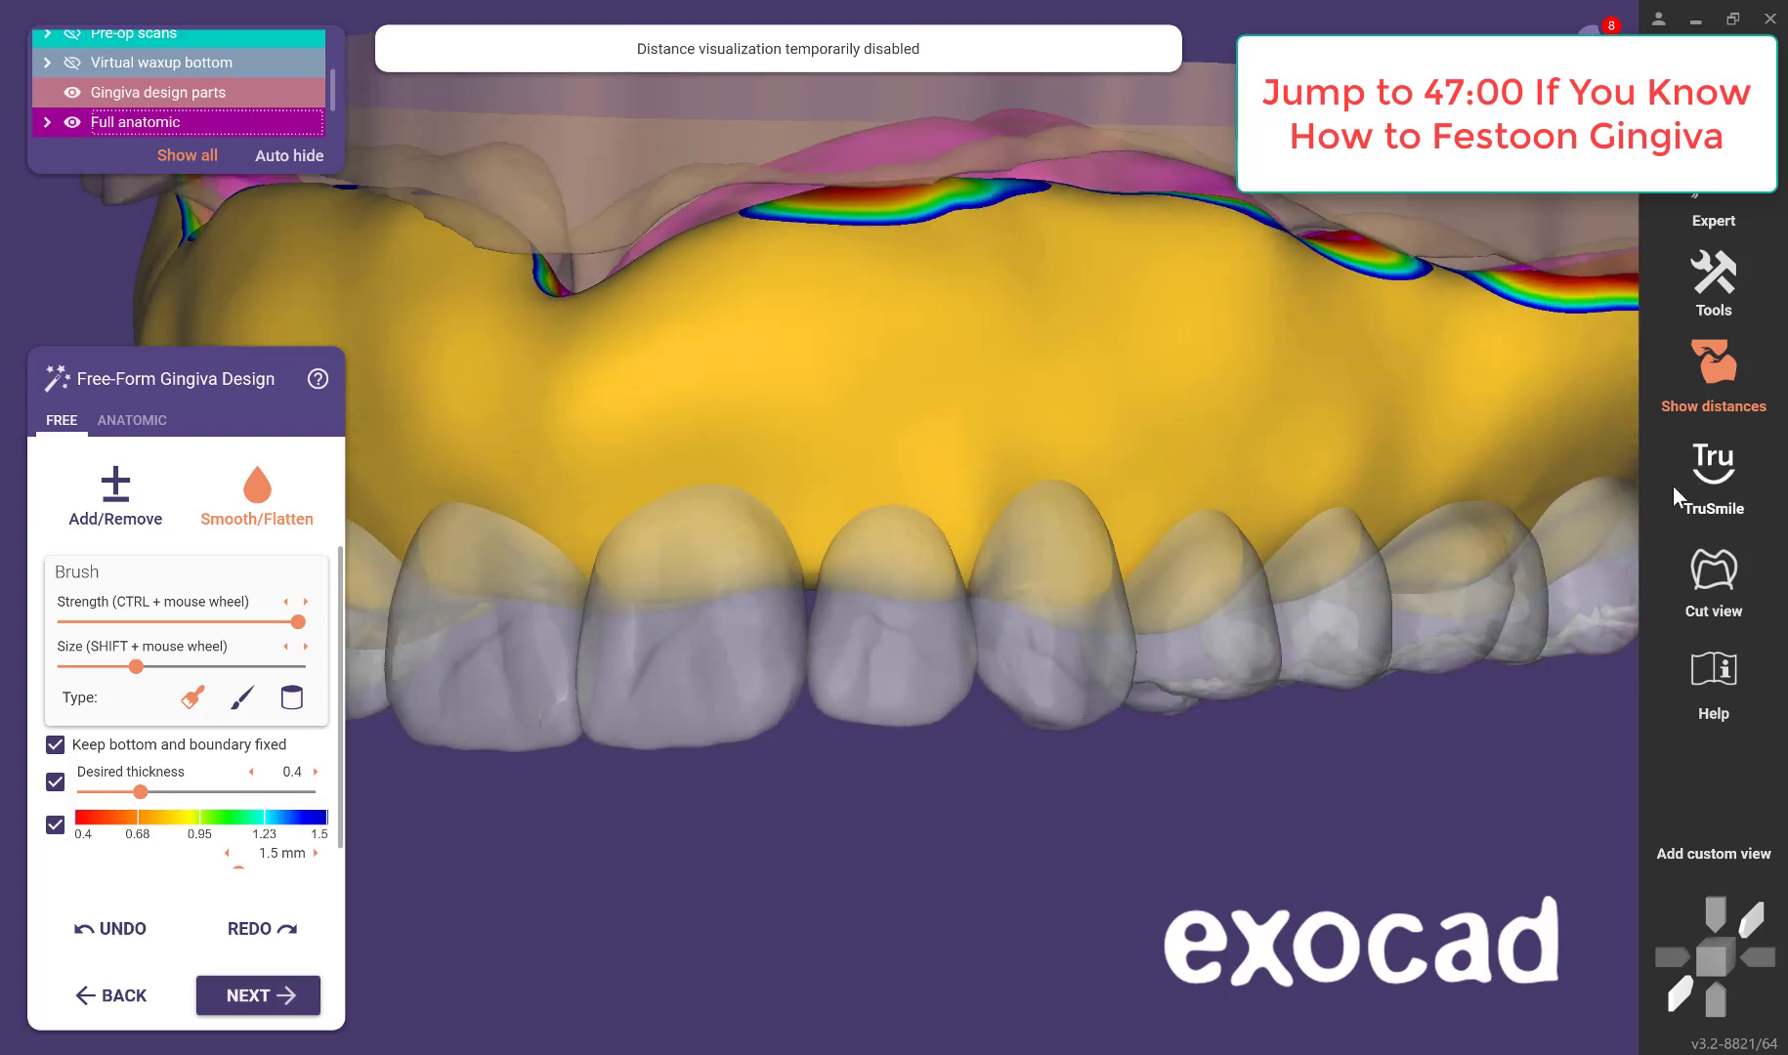
{"action": "scroll", "coordinate": [743, 689], "scroll_direction": "down", "scroll_amount": 5}
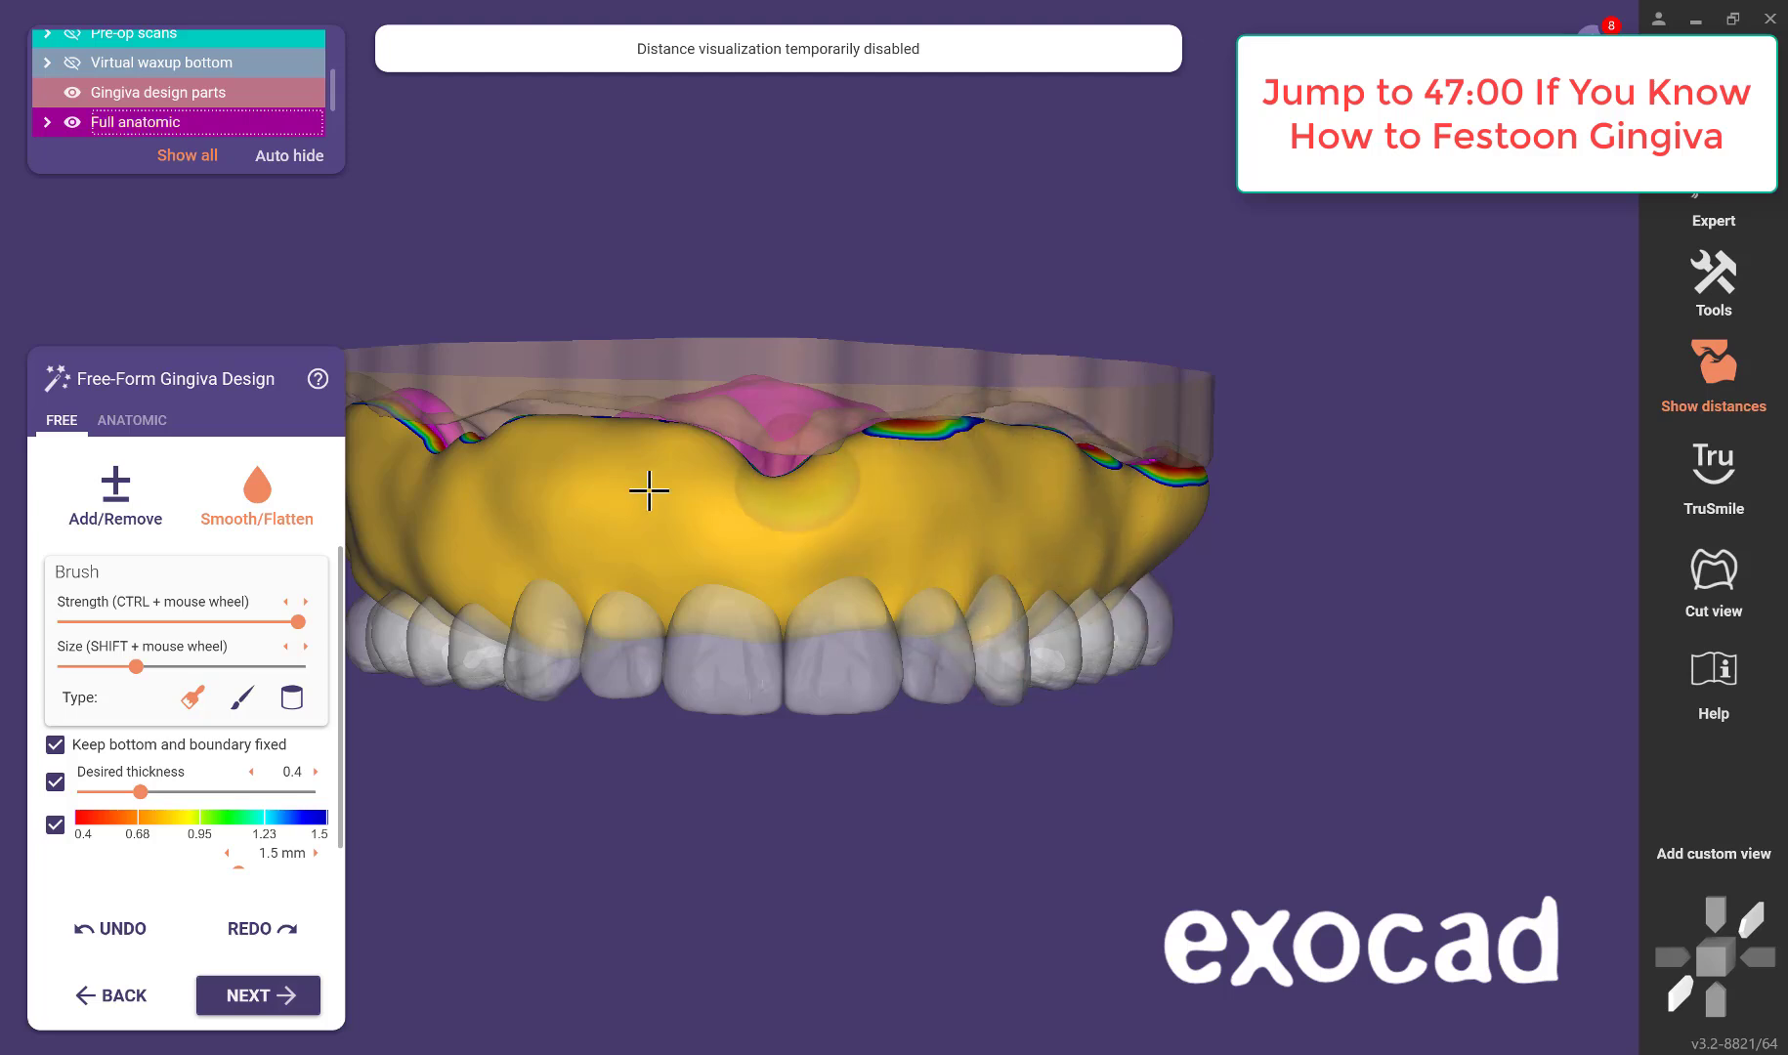
{"action": "scroll", "coordinate": [621, 761], "scroll_direction": "down", "scroll_amount": 3}
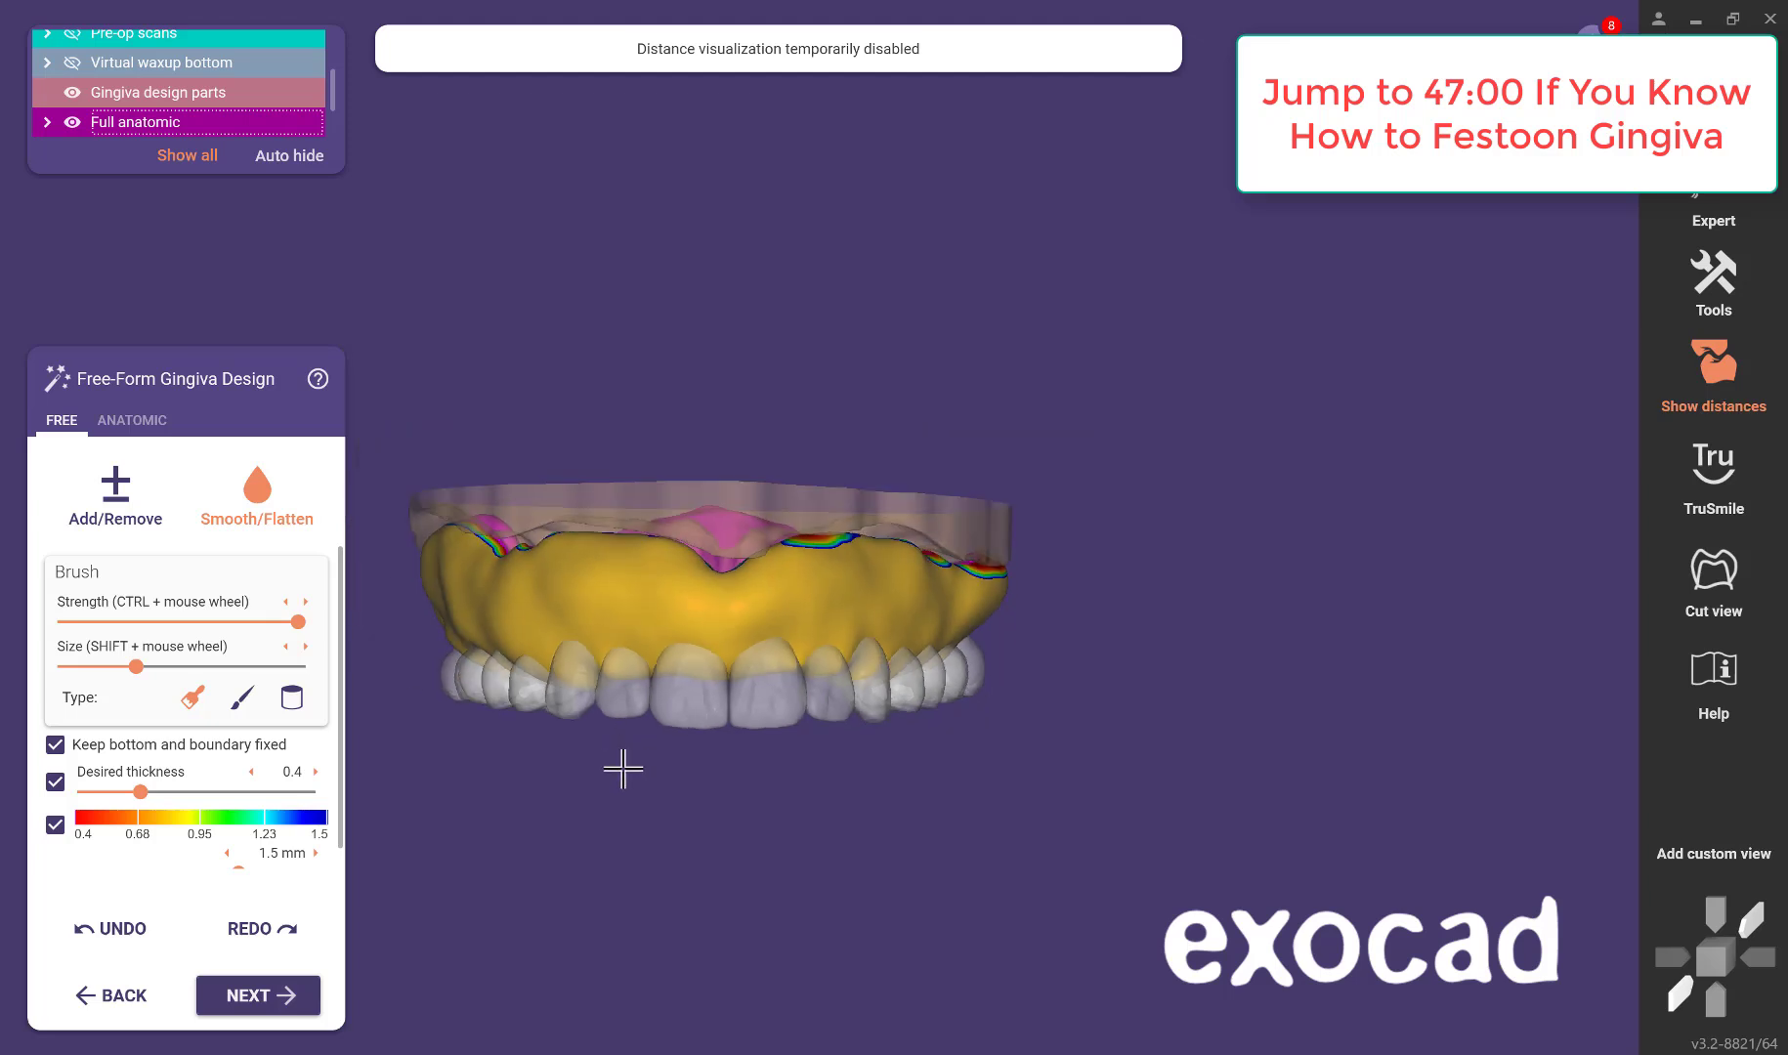
{"action": "right_click_drag", "start_coordinate": [739, 821], "coordinate": [644, 831]}
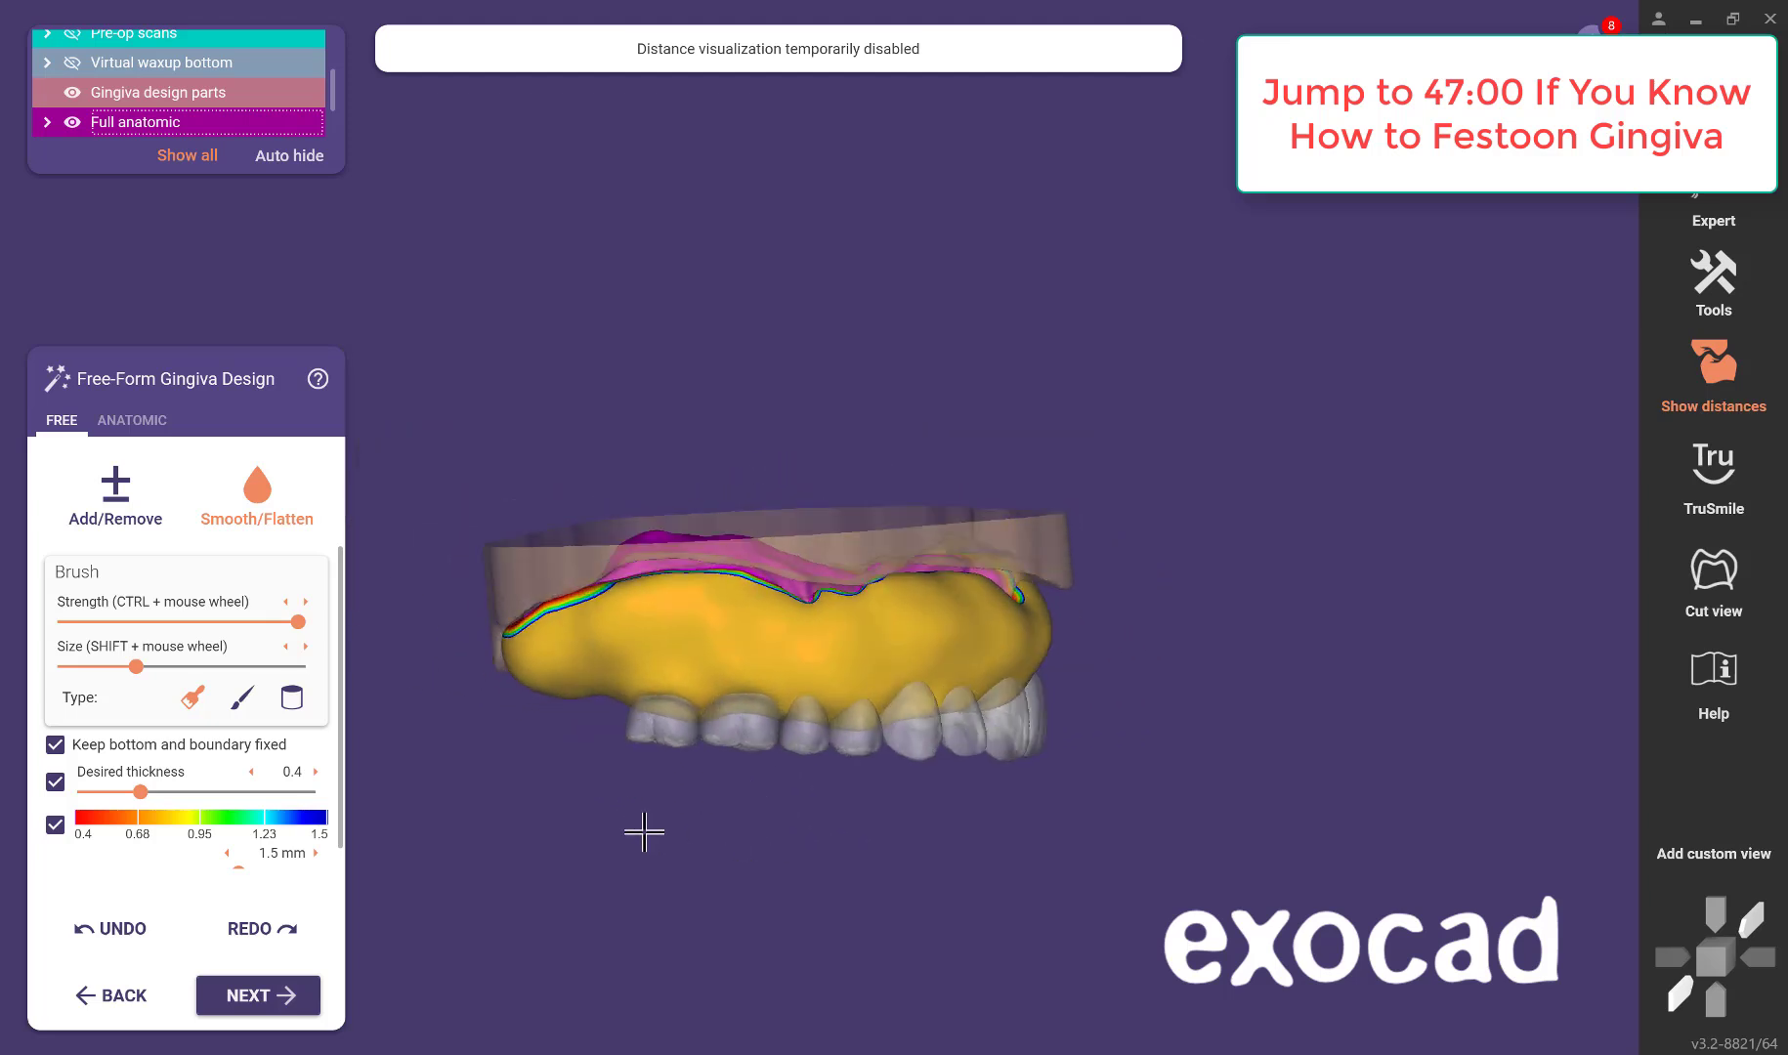
Reactivate anatomic free-forming with the Large region preset for the right vestibular gingiva.
{"action": "left_click", "coordinate": [130, 422]}
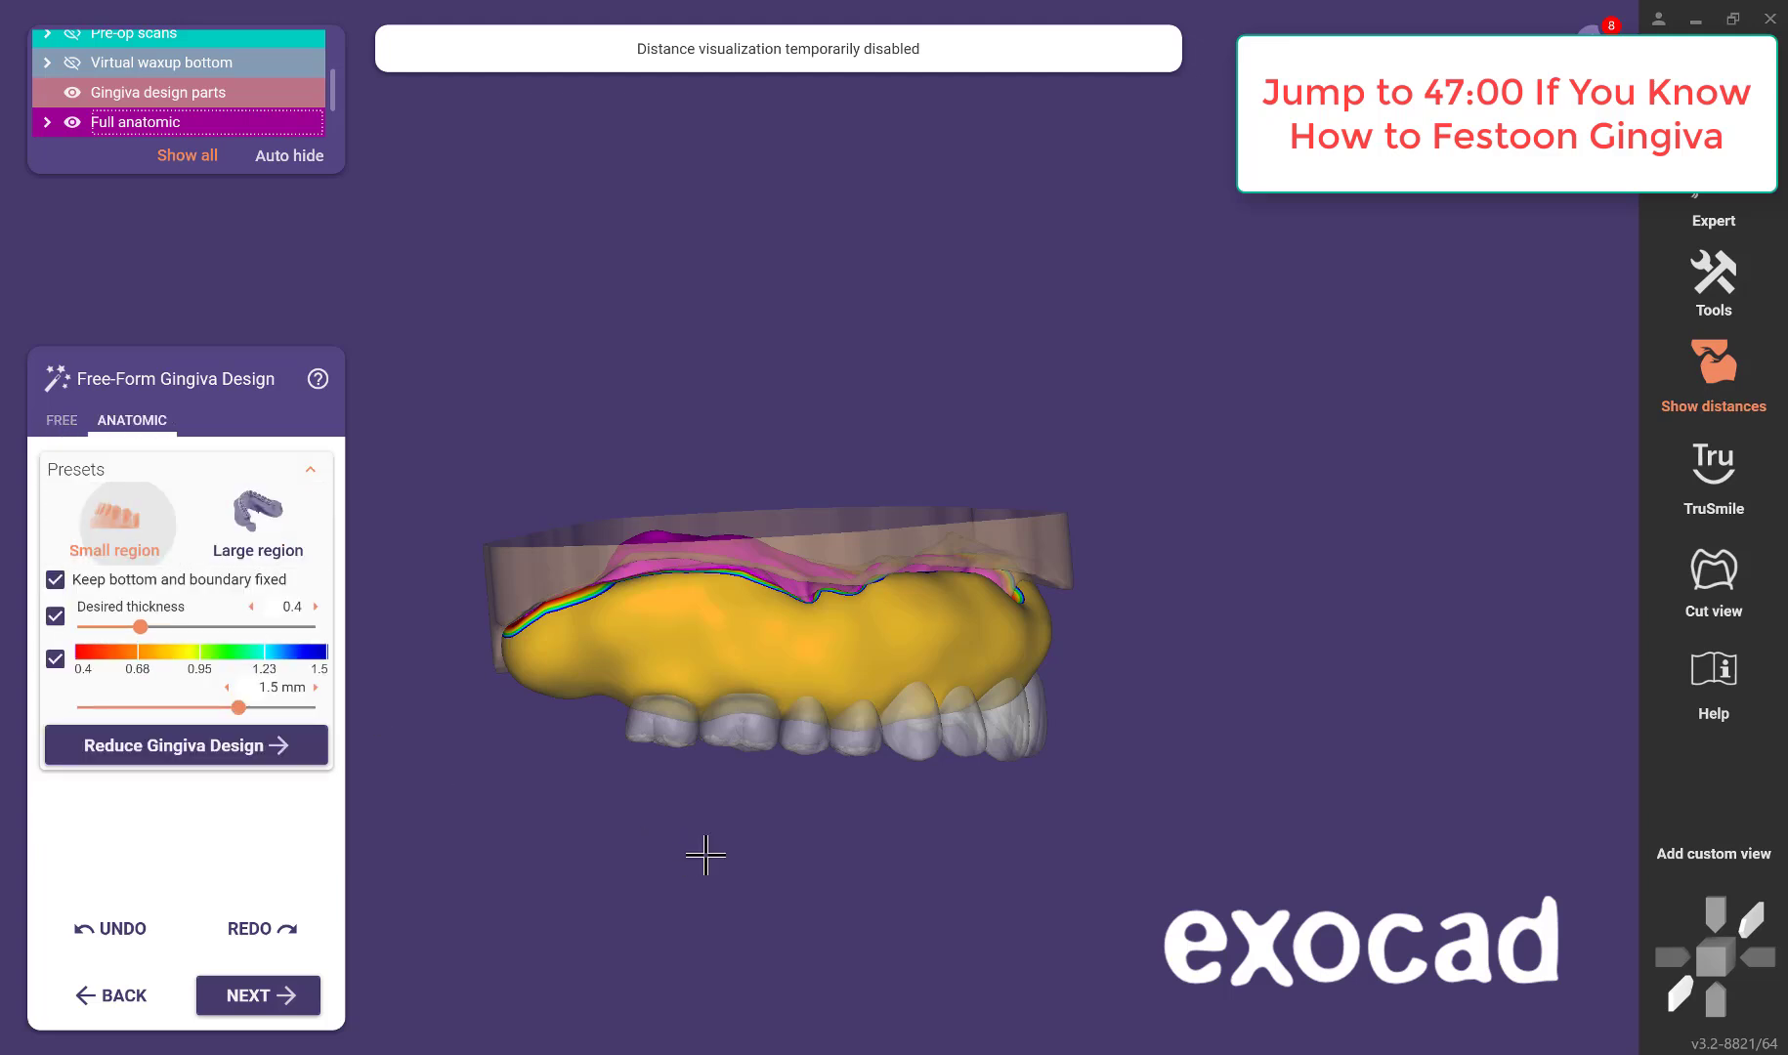
{"action": "right_click_drag", "start_coordinate": [703, 851], "coordinate": [698, 810]}
{"action": "scroll", "coordinate": [698, 810], "scroll_direction": "up", "scroll_amount": 6}
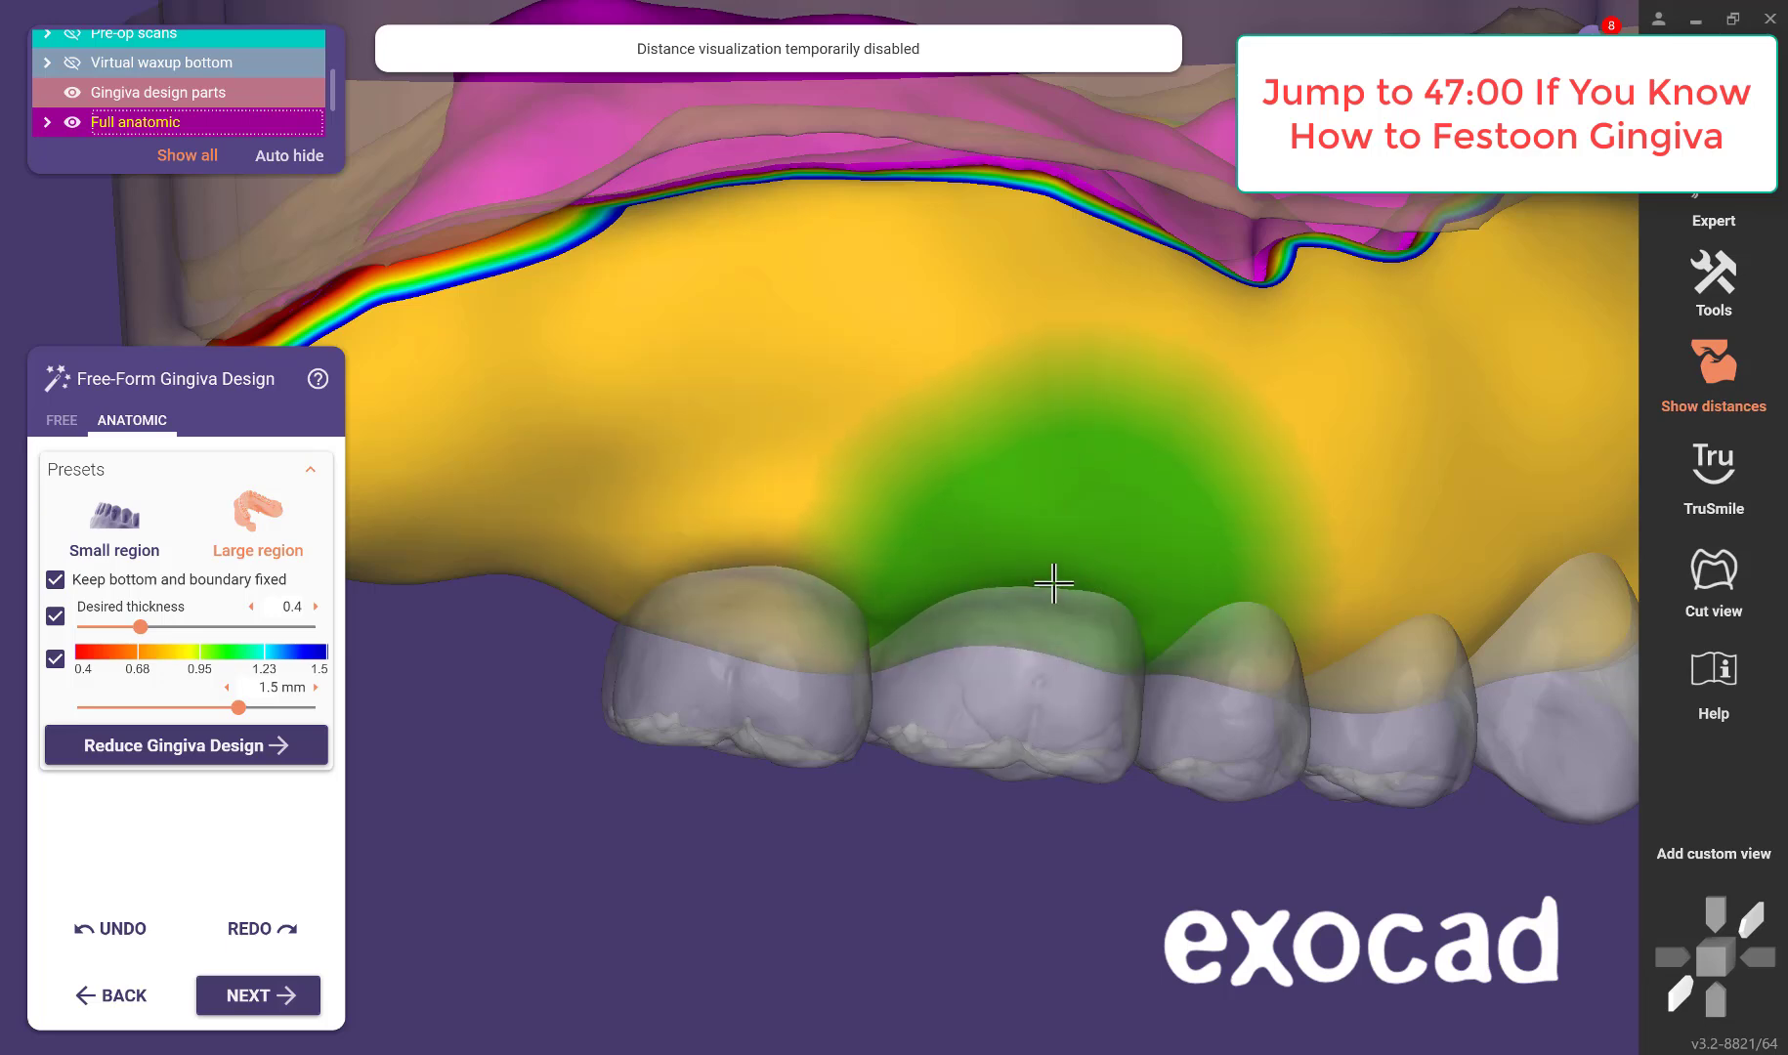
Try to push the right vestibular gingiva inward above the premolars, then undo the change.
{"action": "right_click_drag", "start_coordinate": [1050, 557], "coordinate": [1029, 608]}
{"action": "left_click_drag", "start_coordinate": [1030, 592], "coordinate": [1030, 583]}
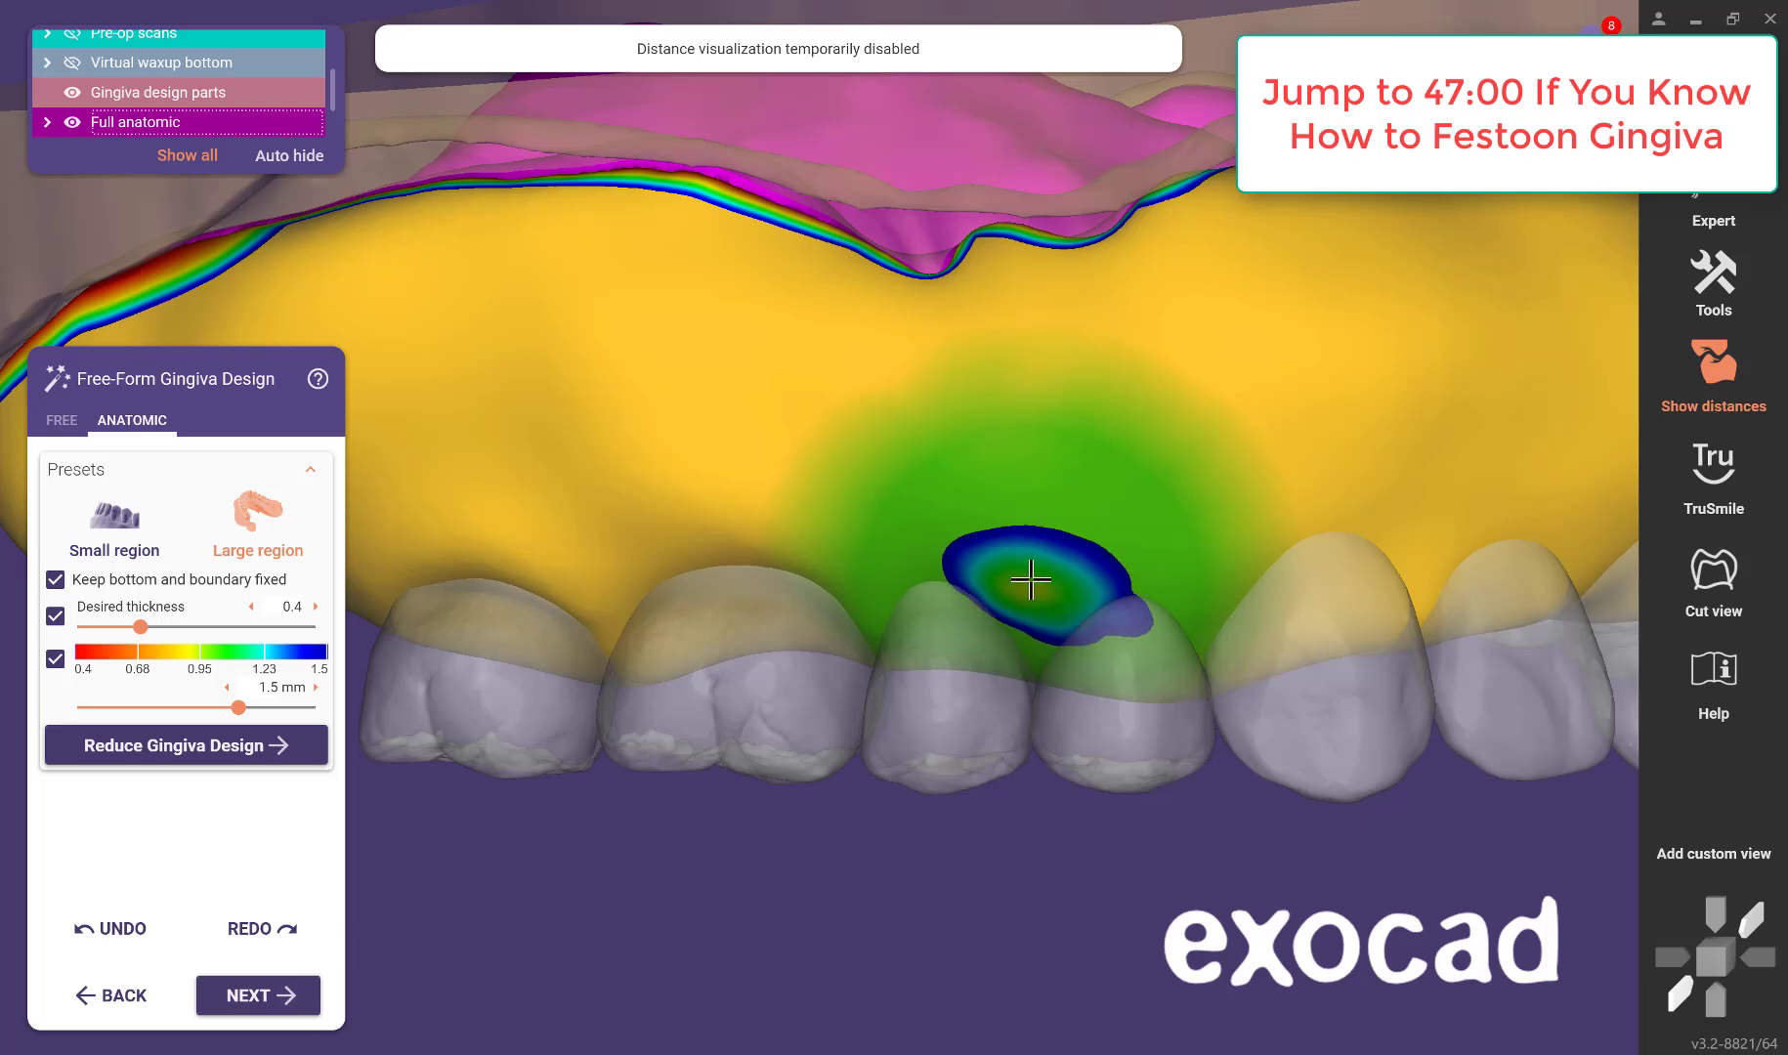
{"action": "right_click_drag", "start_coordinate": [1250, 866], "coordinate": [1246, 865]}
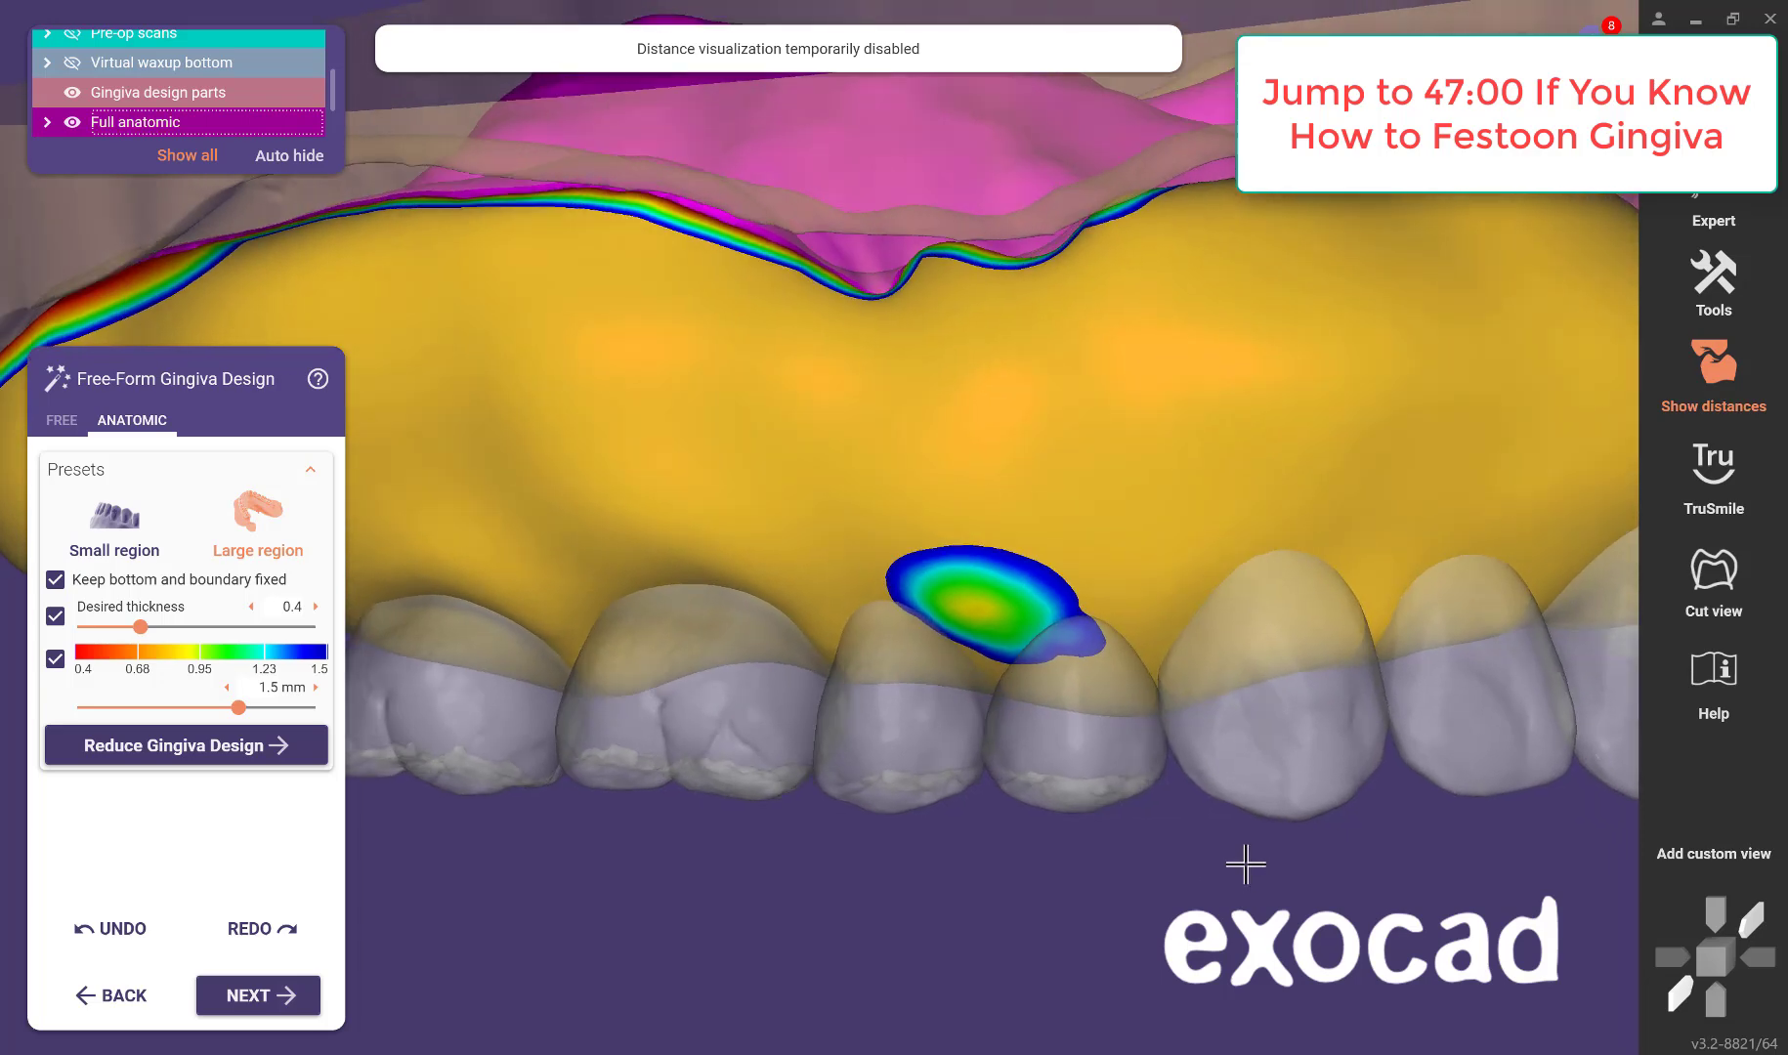
{"action": "key", "text": "ctrl+z"}
Push the vestibular gingiva inward between the right lateral and central incisors and check it from the side.
{"action": "middle_click_drag", "start_coordinate": [1138, 913], "coordinate": [948, 948]}
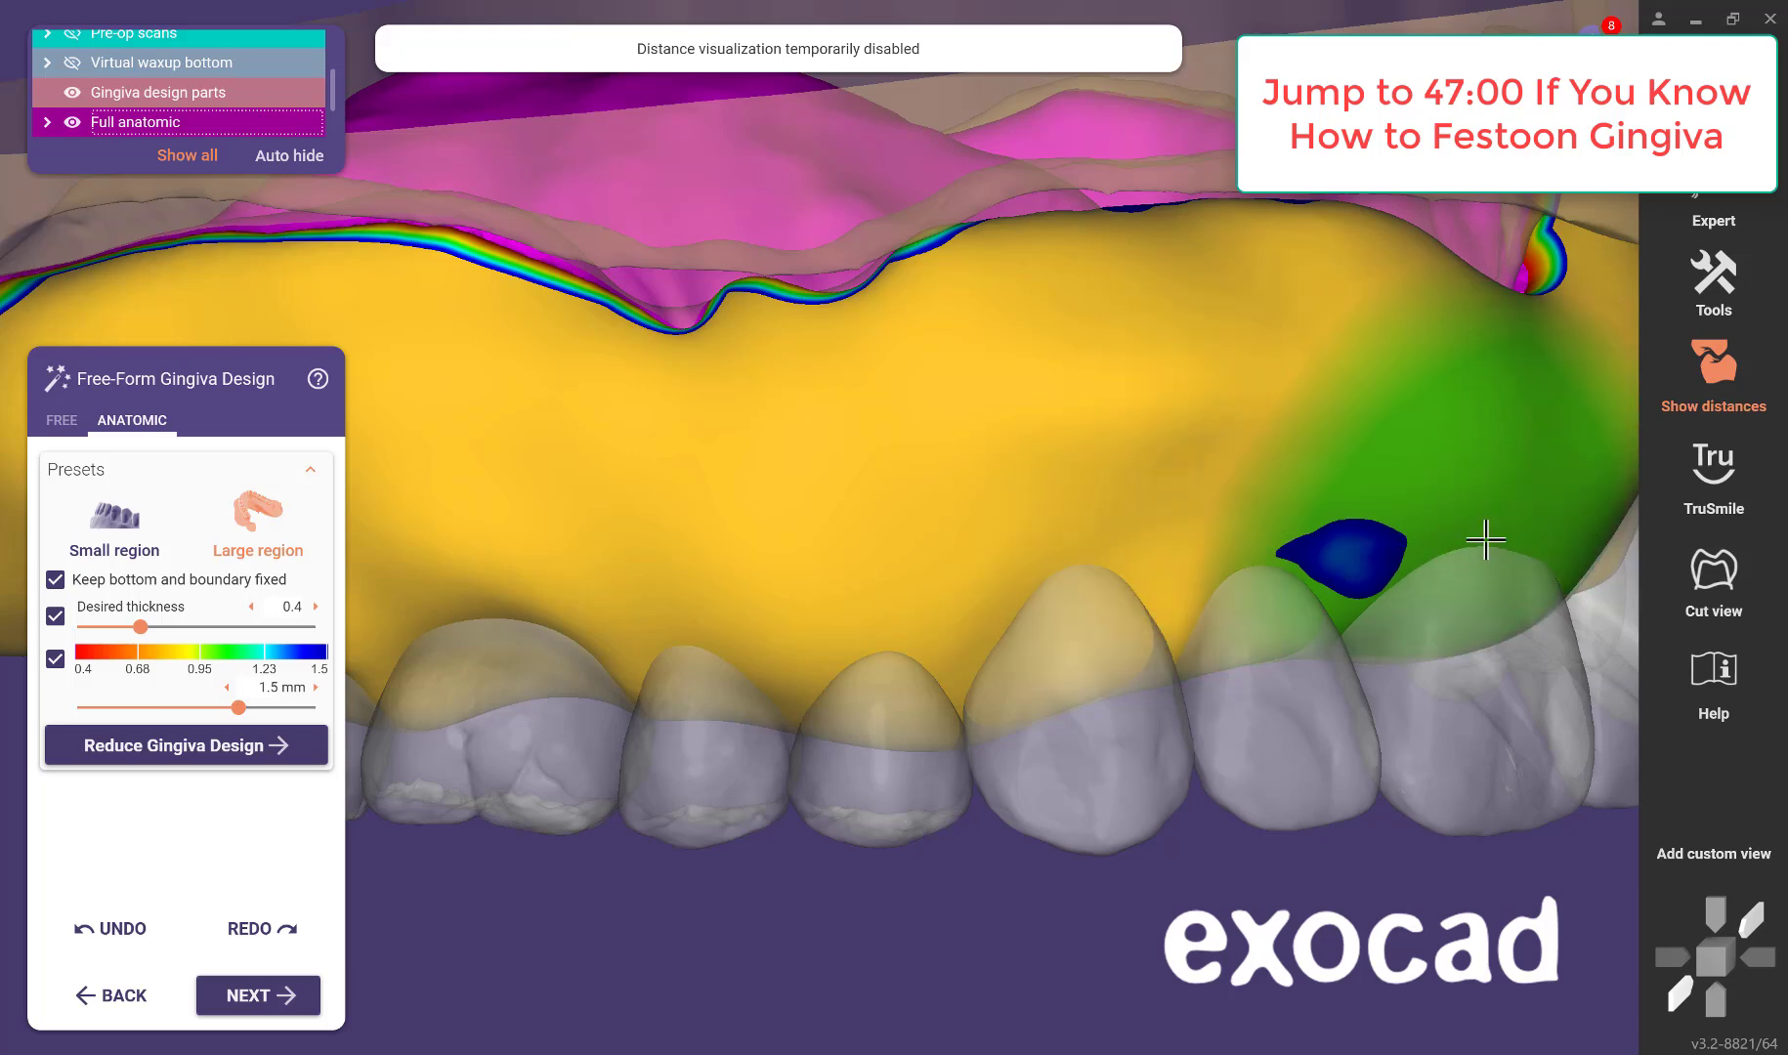
{"action": "left_click_drag", "start_coordinate": [1481, 526], "coordinate": [1483, 536]}
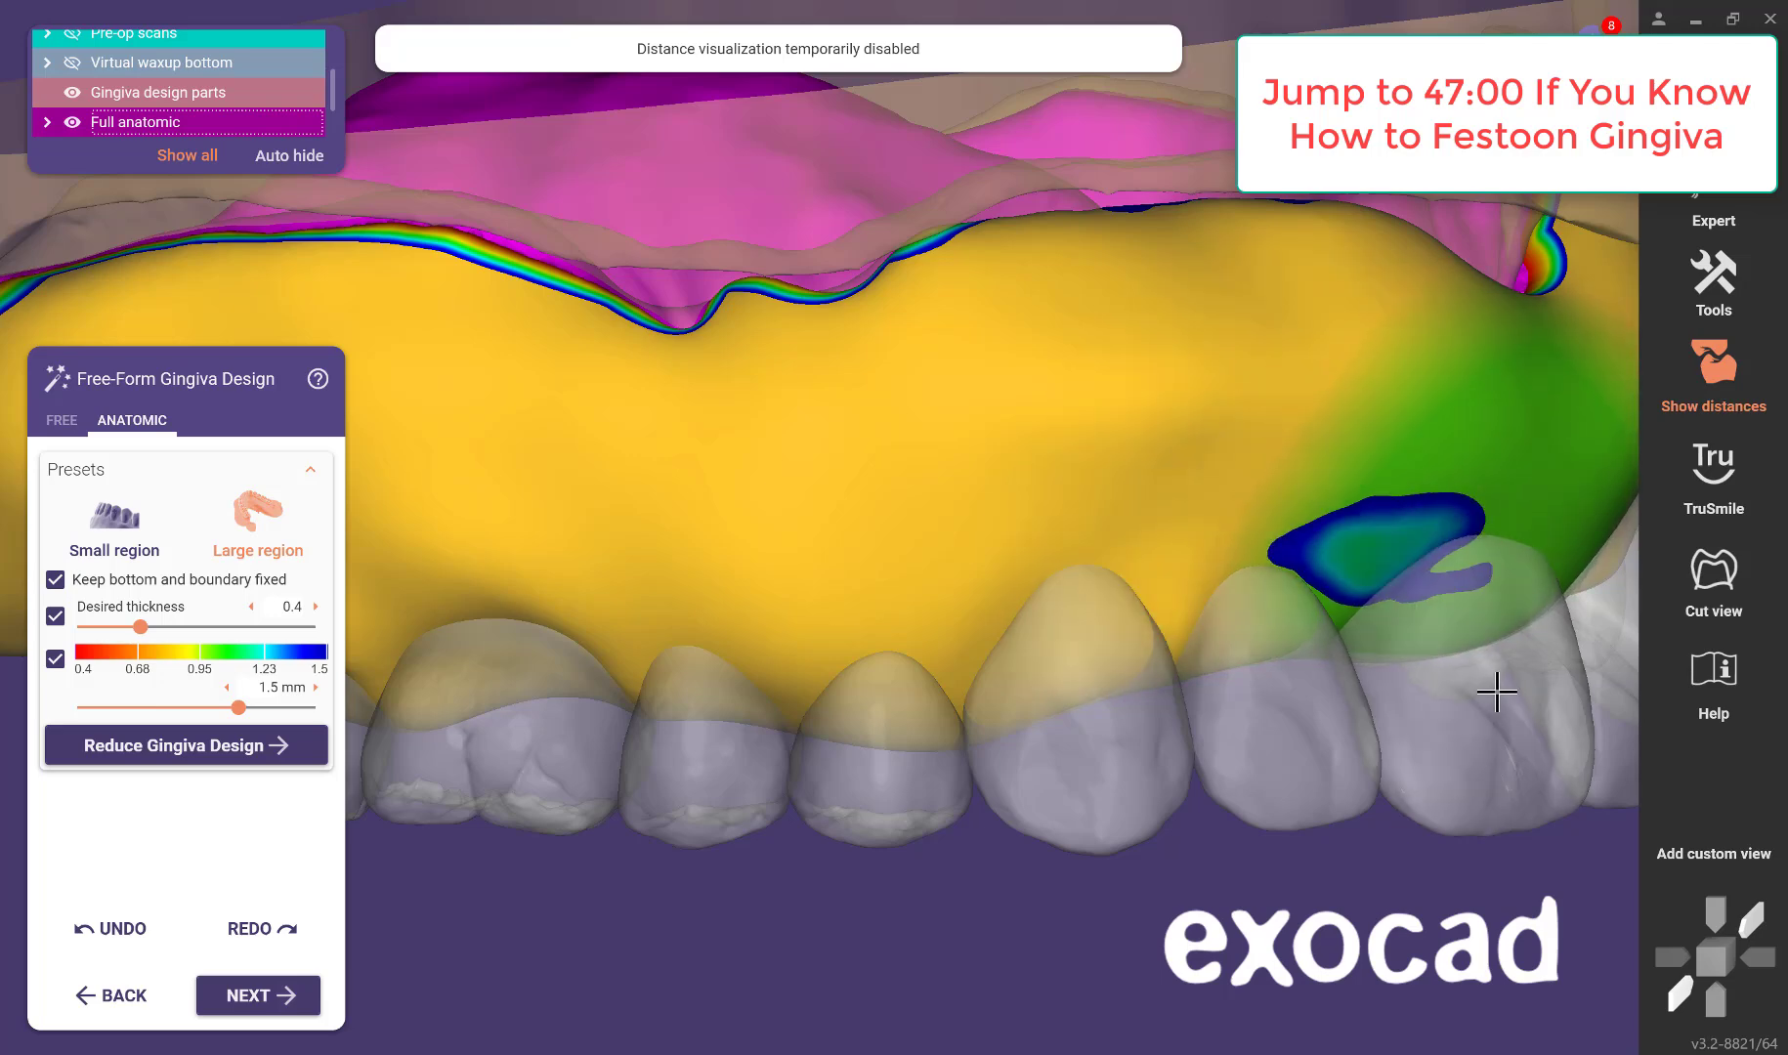
{"action": "scroll", "coordinate": [1497, 691], "scroll_direction": "down", "scroll_amount": 4}
{"action": "right_click_drag", "start_coordinate": [1413, 806], "coordinate": [1434, 784]}
{"action": "scroll", "coordinate": [1375, 476], "scroll_direction": "down", "scroll_amount": 4}
{"action": "middle_click_drag", "start_coordinate": [1302, 839], "coordinate": [946, 774]}
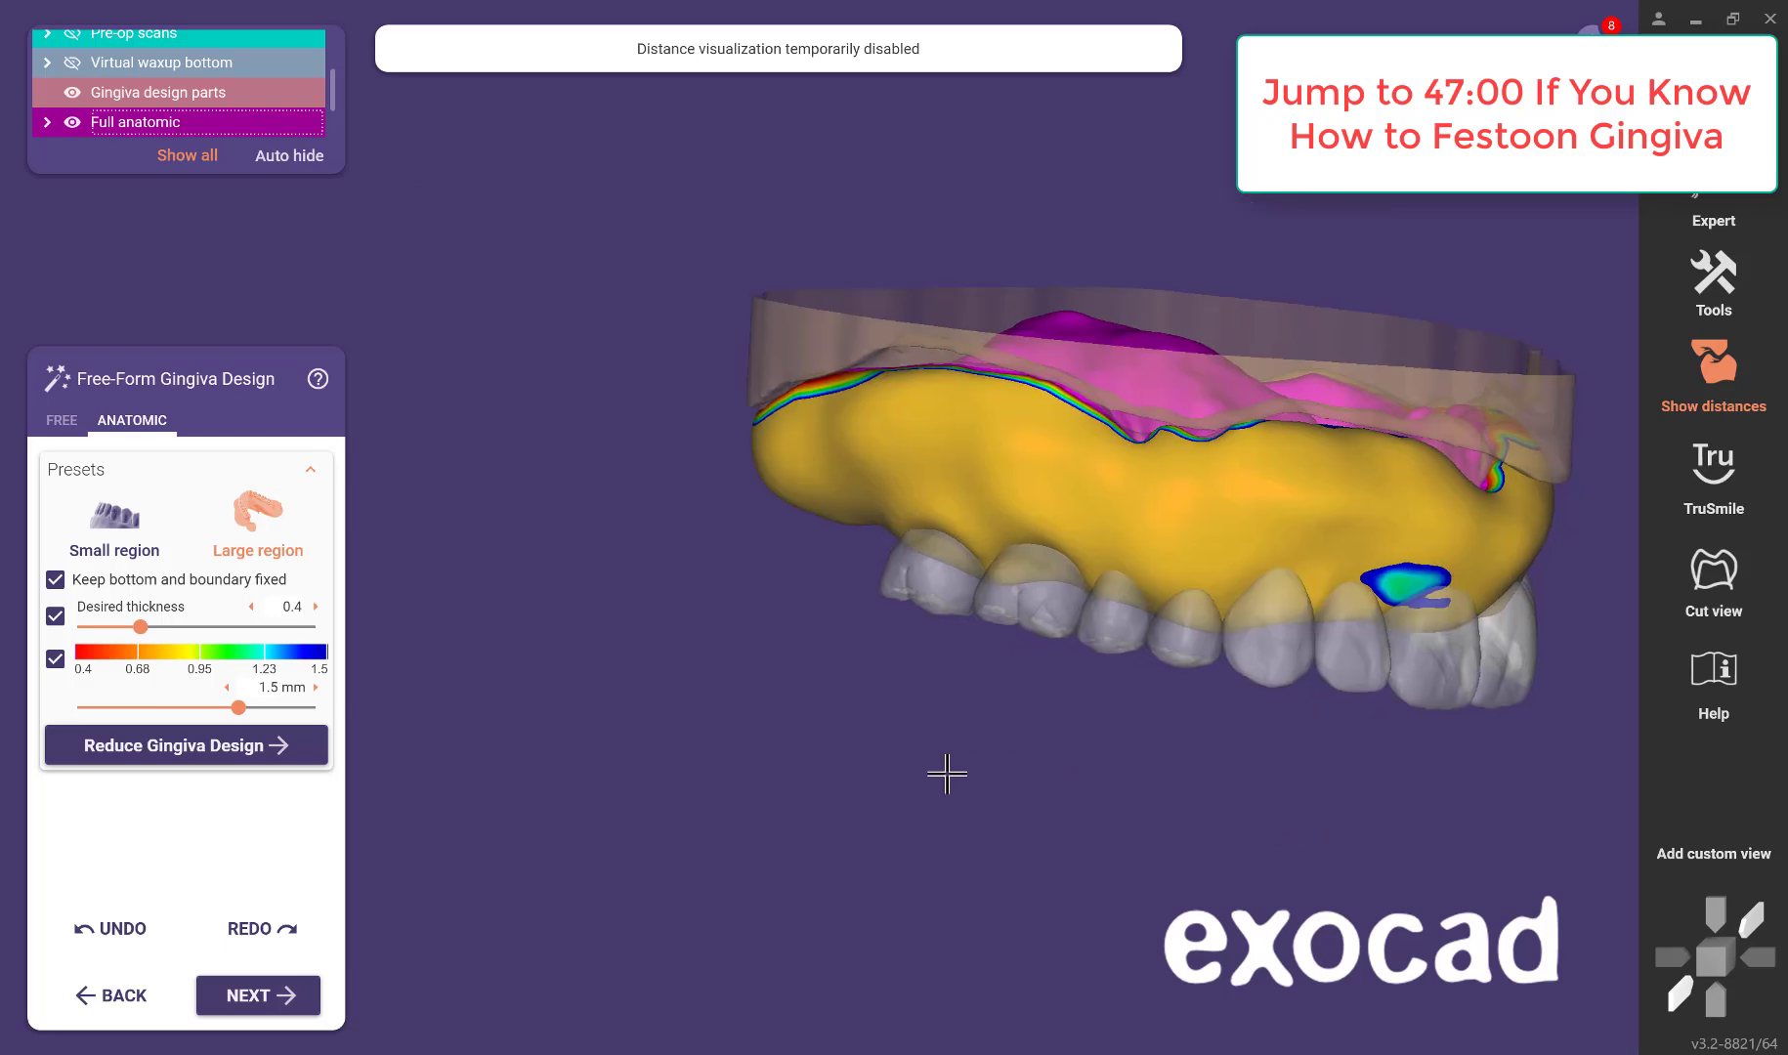
Contour the left vestibular gingiva above the lateral incisor, canine and molars with the Large region anatomic tool.
{"action": "right_click_drag", "start_coordinate": [1231, 782], "coordinate": [1124, 792]}
{"action": "scroll", "coordinate": [1123, 791], "scroll_direction": "up", "scroll_amount": 4}
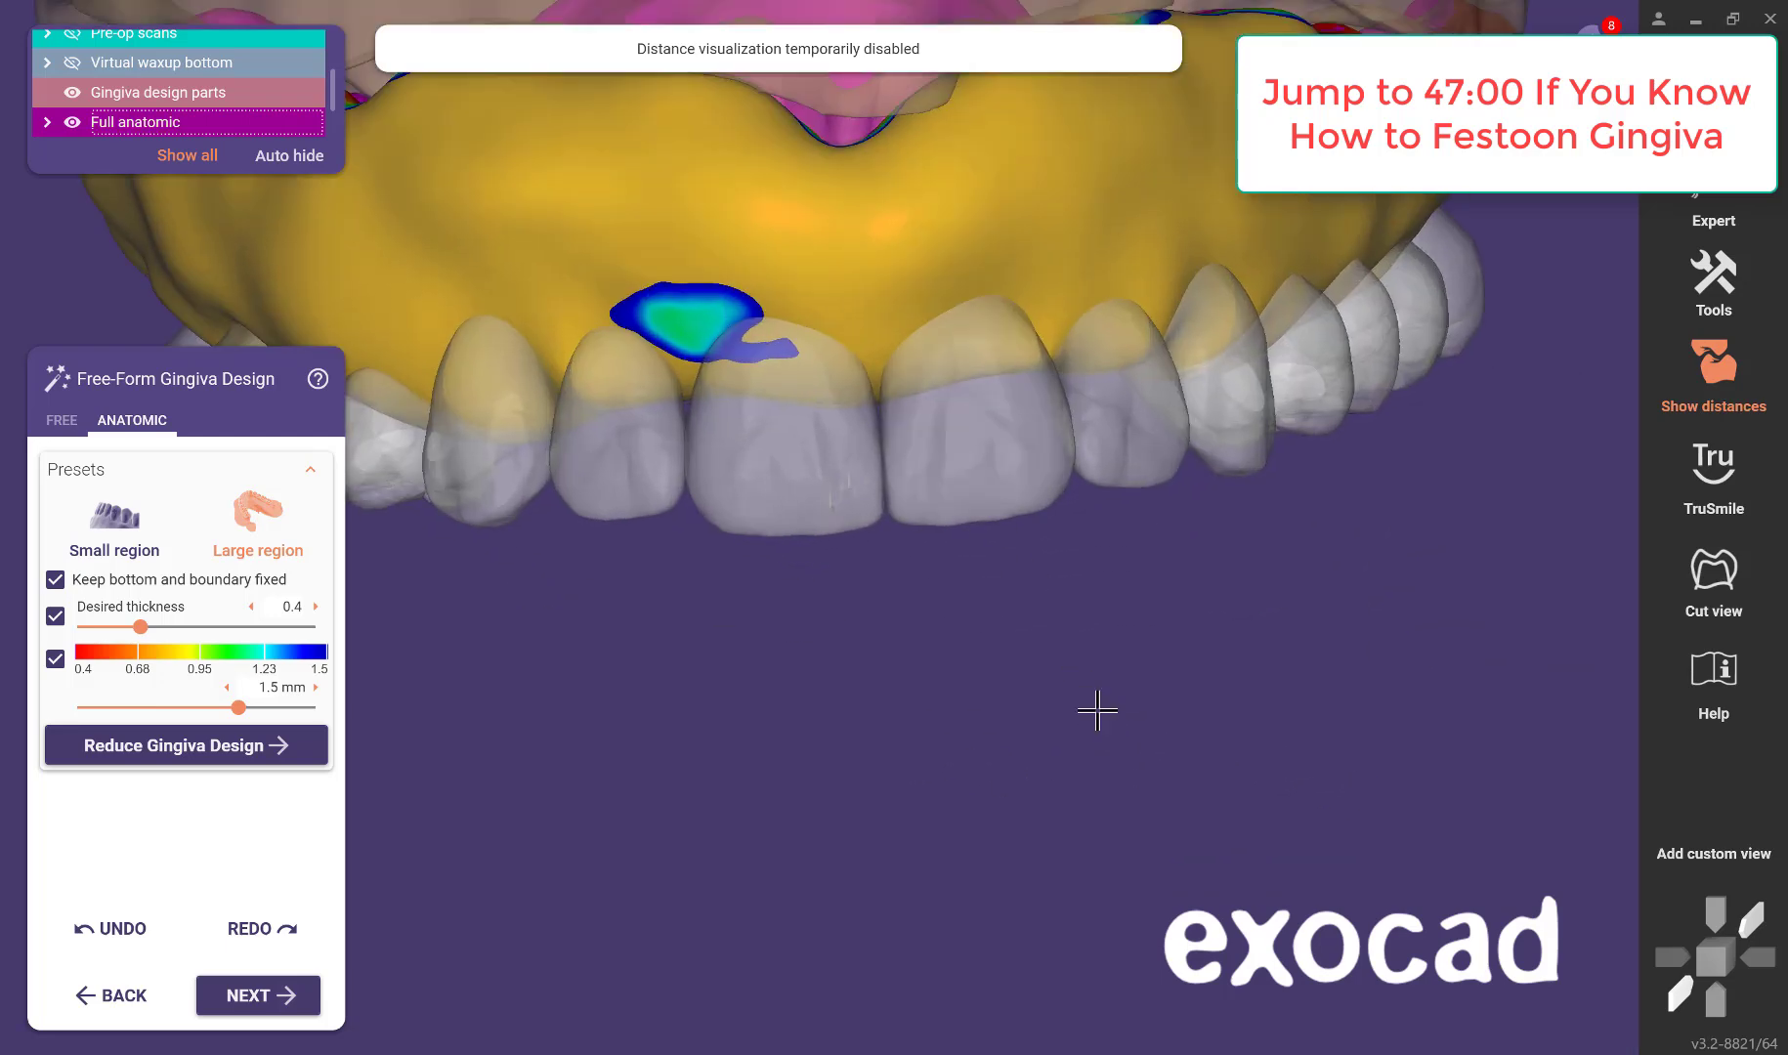
{"action": "middle_click_drag", "start_coordinate": [1097, 710], "coordinate": [1076, 827]}
{"action": "right_click_drag", "start_coordinate": [1075, 826], "coordinate": [1069, 819]}
{"action": "left_click_drag", "start_coordinate": [1045, 563], "coordinate": [980, 509]}
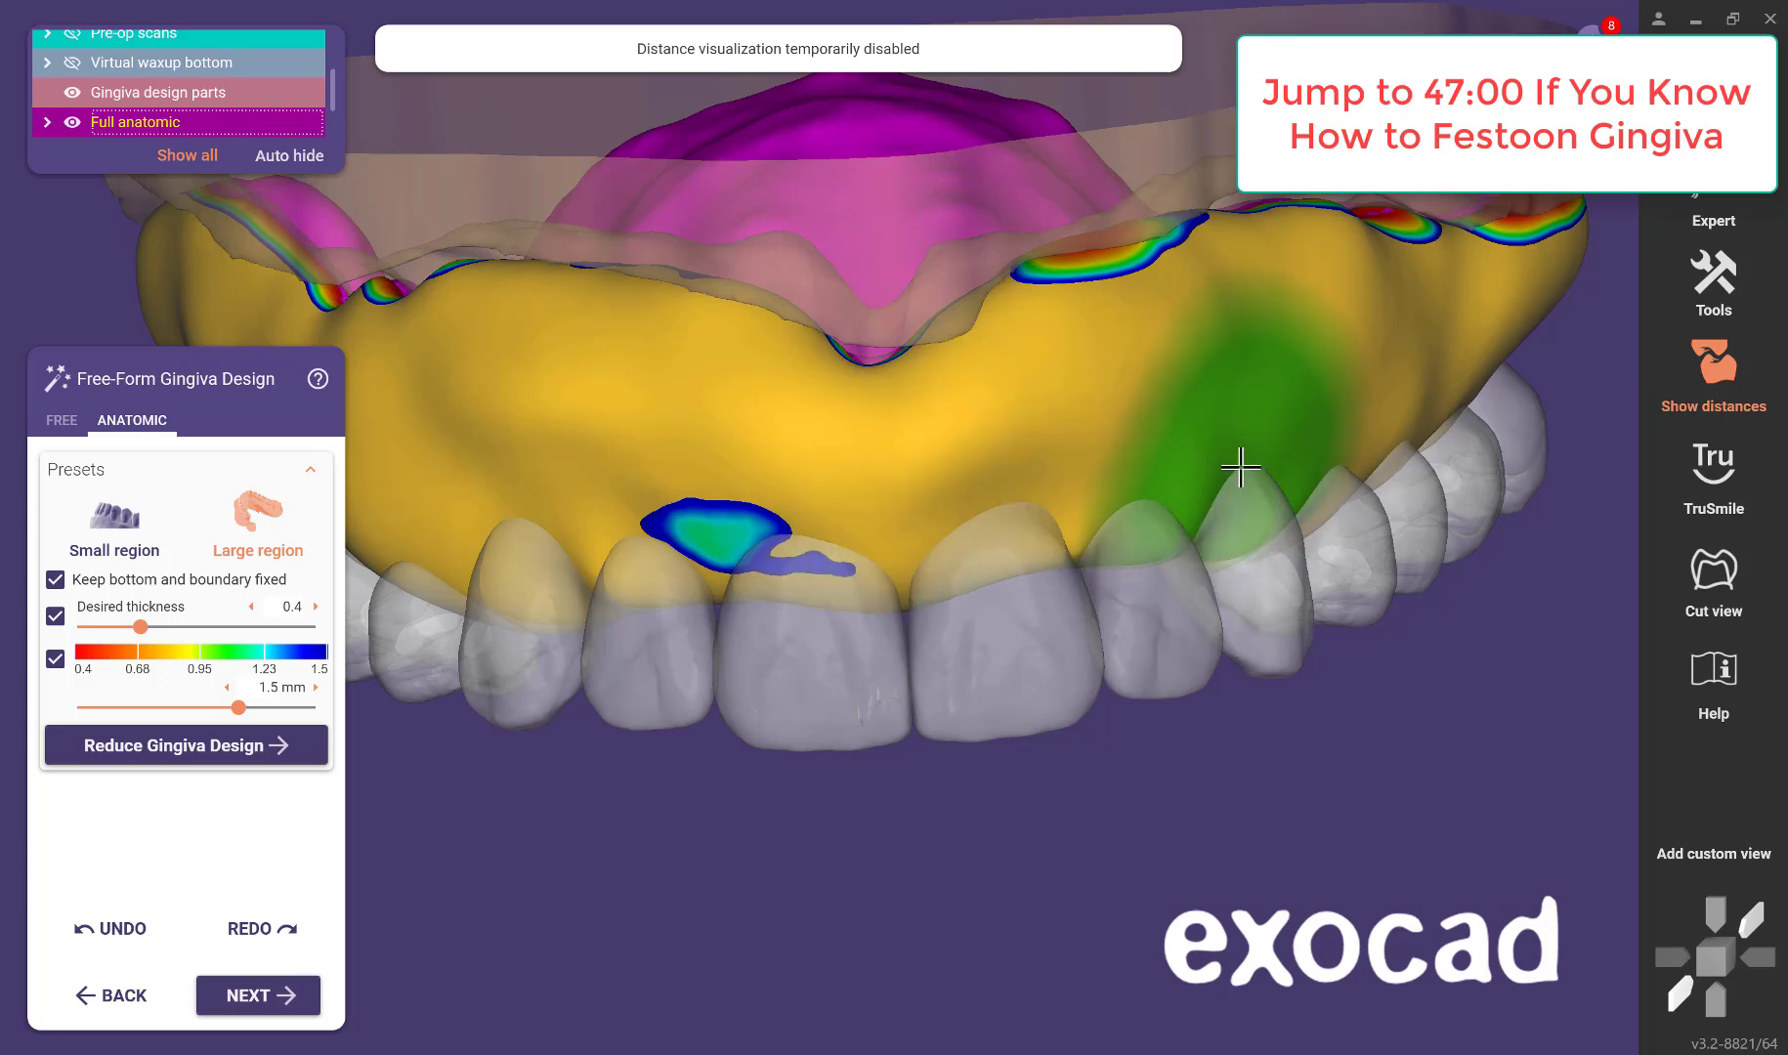
{"action": "right_click_drag", "start_coordinate": [1378, 739], "coordinate": [1356, 725]}
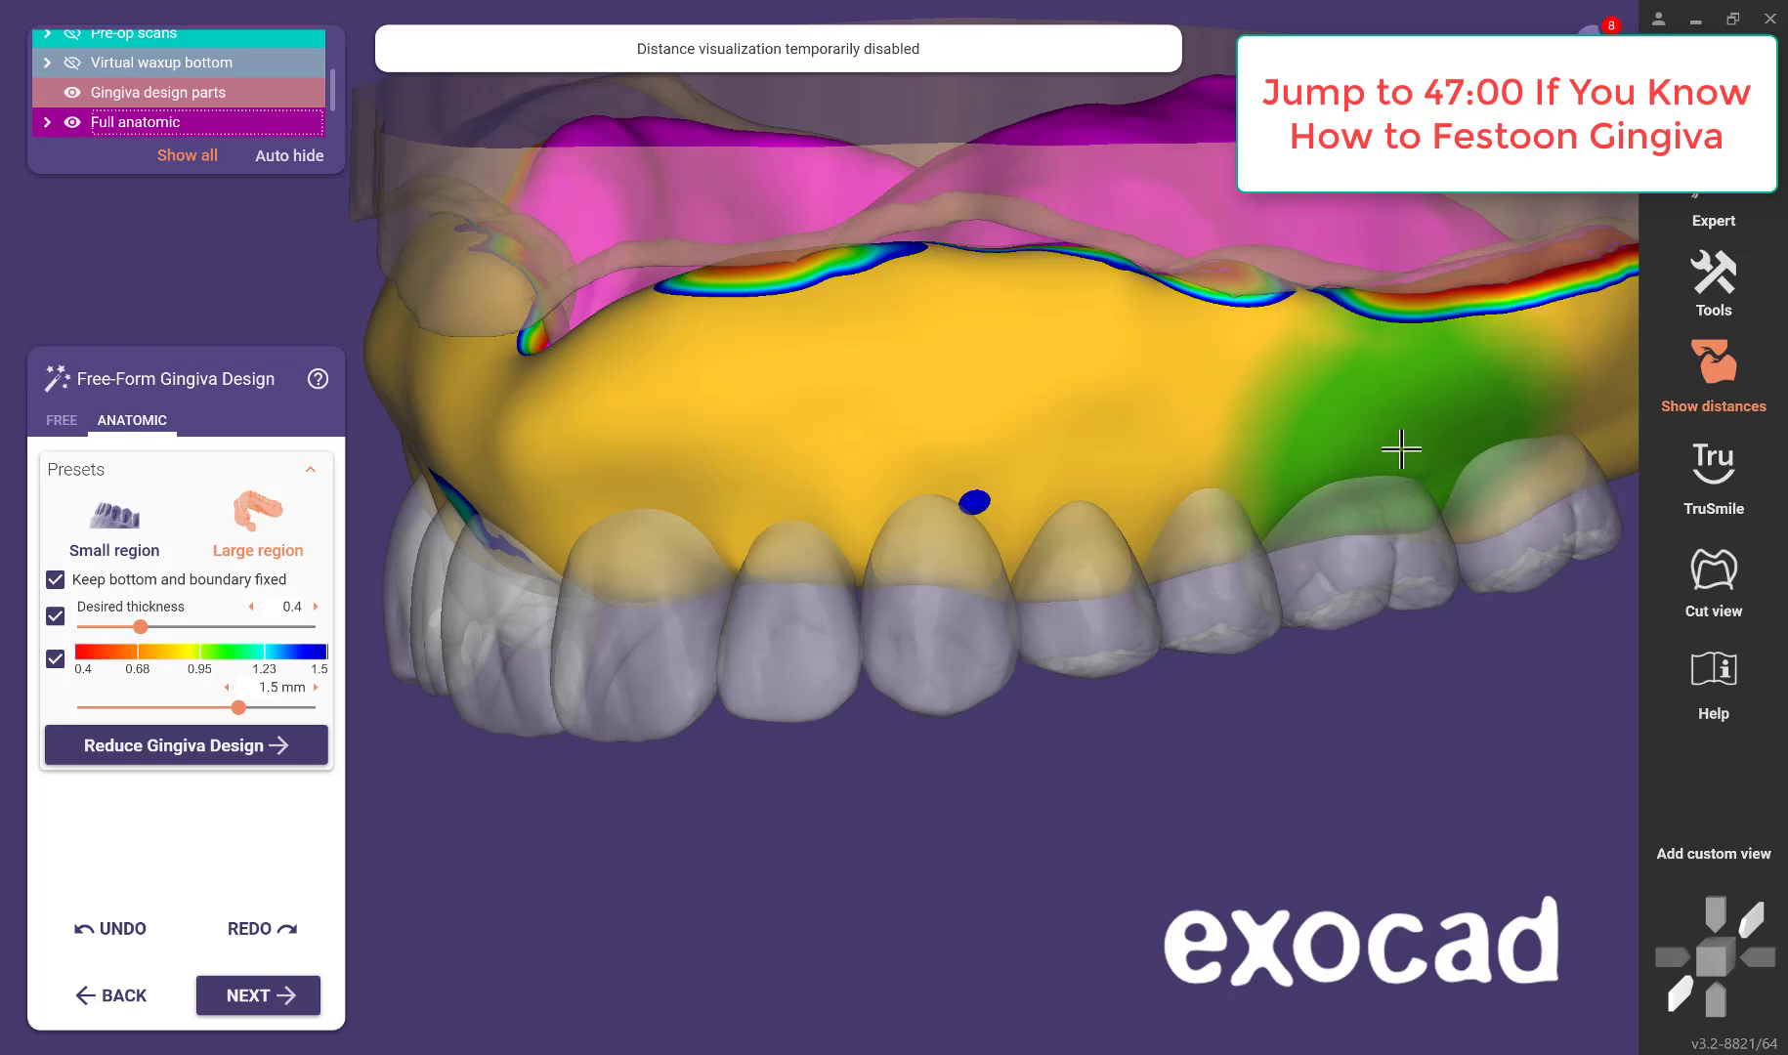
{"action": "right_click_drag", "start_coordinate": [1399, 442], "coordinate": [1385, 621]}
Switch to the Small region preset and pull the gingiva down into papillae between the left canine, premolars and first molar.
{"action": "left_click", "coordinate": [118, 518]}
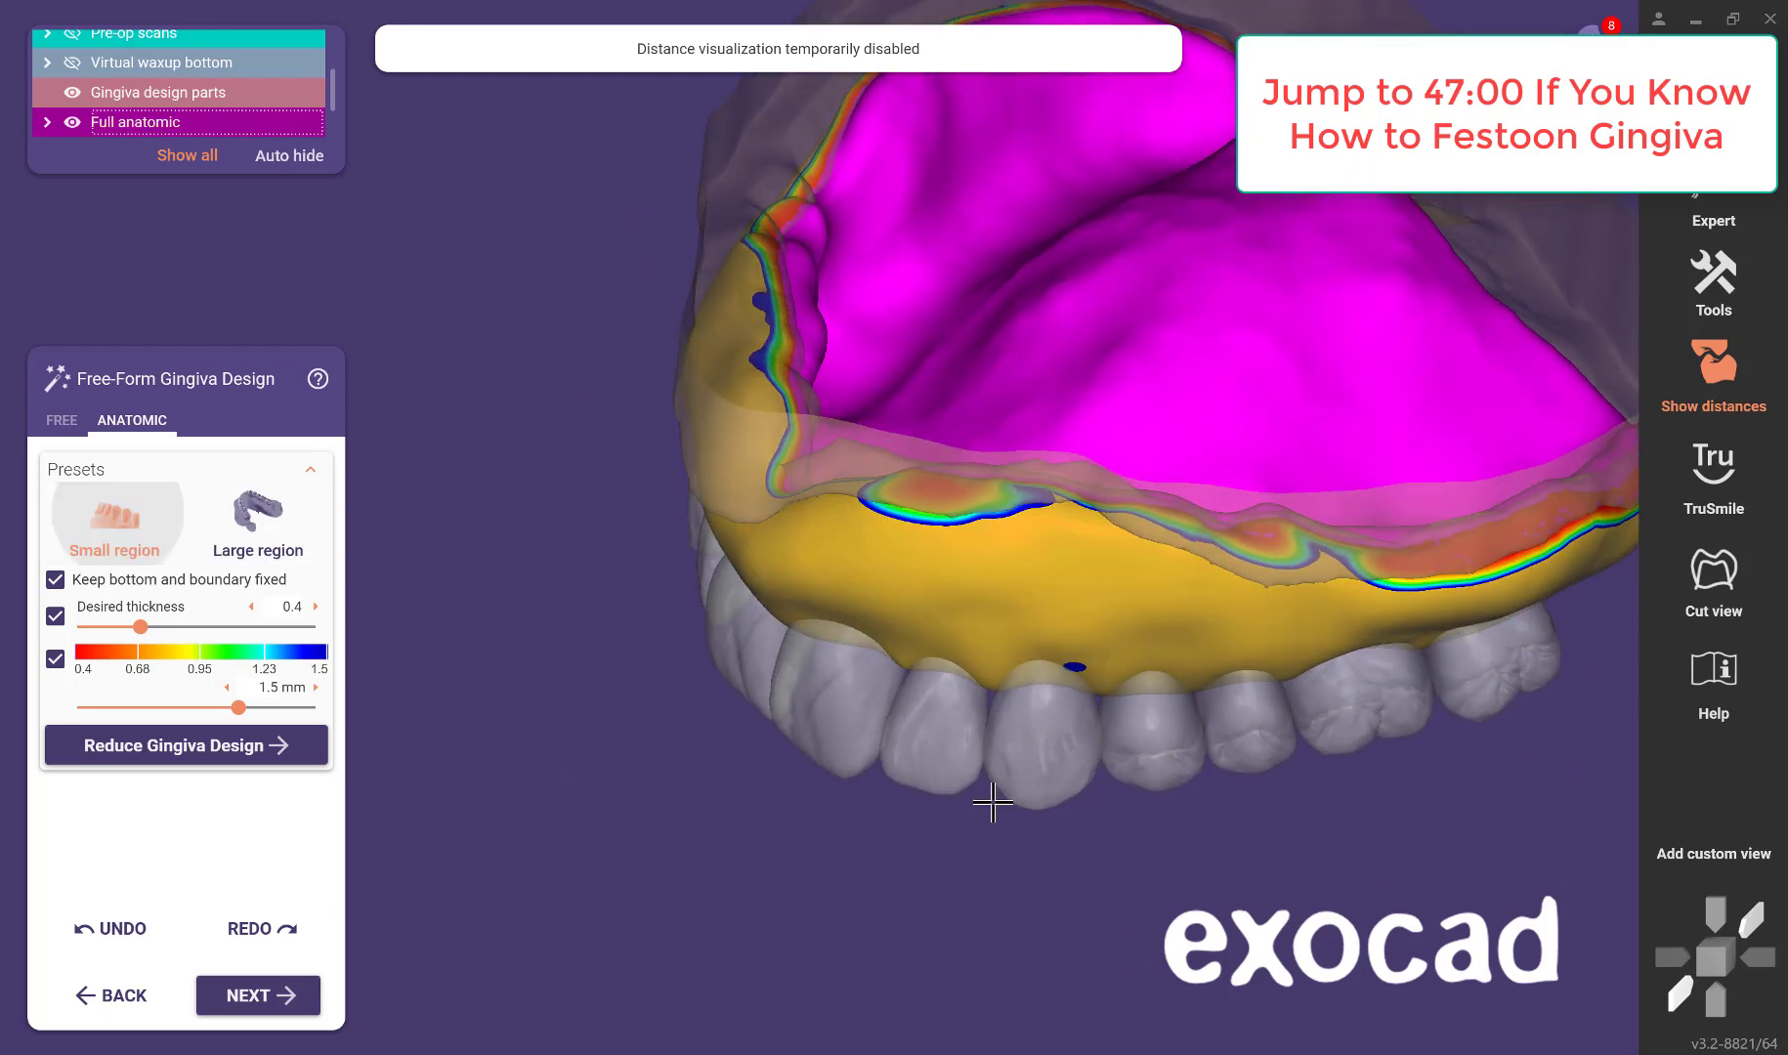
{"action": "scroll", "coordinate": [991, 803], "scroll_direction": "up", "scroll_amount": 3}
{"action": "right_click_drag", "start_coordinate": [1178, 809], "coordinate": [1176, 815]}
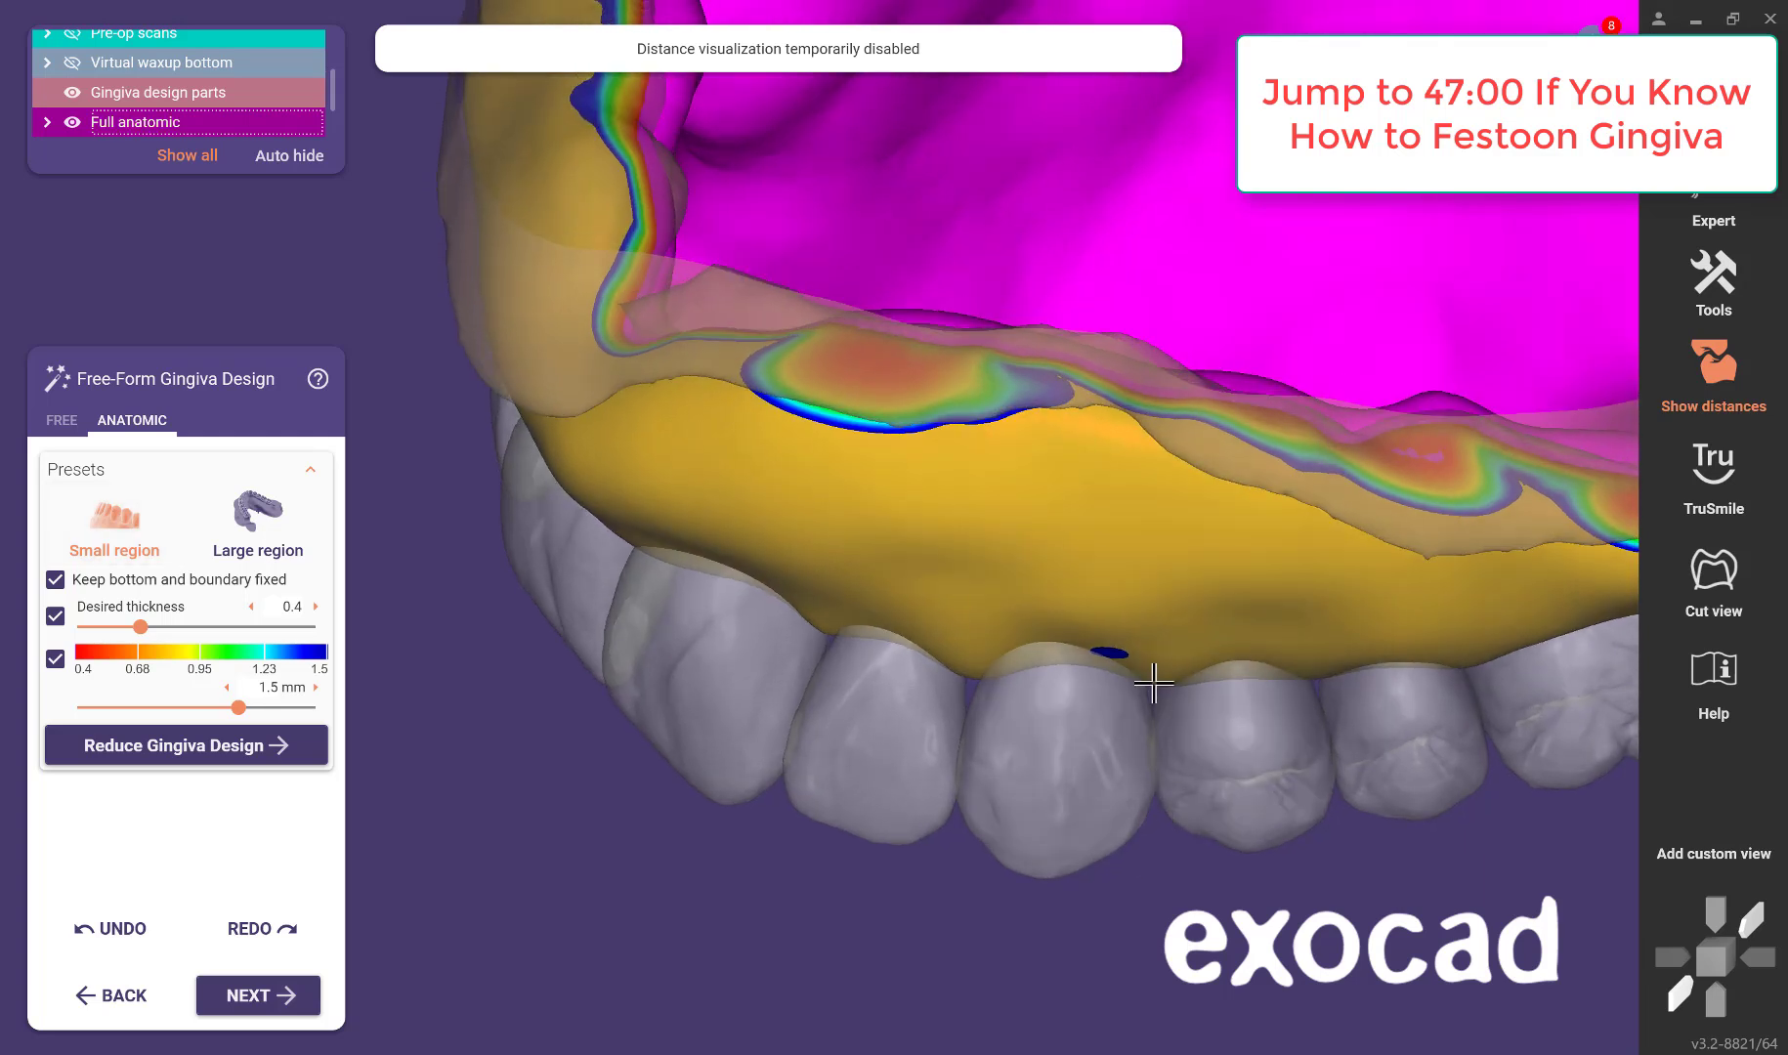
{"action": "left_click_drag", "start_coordinate": [1154, 686], "coordinate": [1154, 705]}
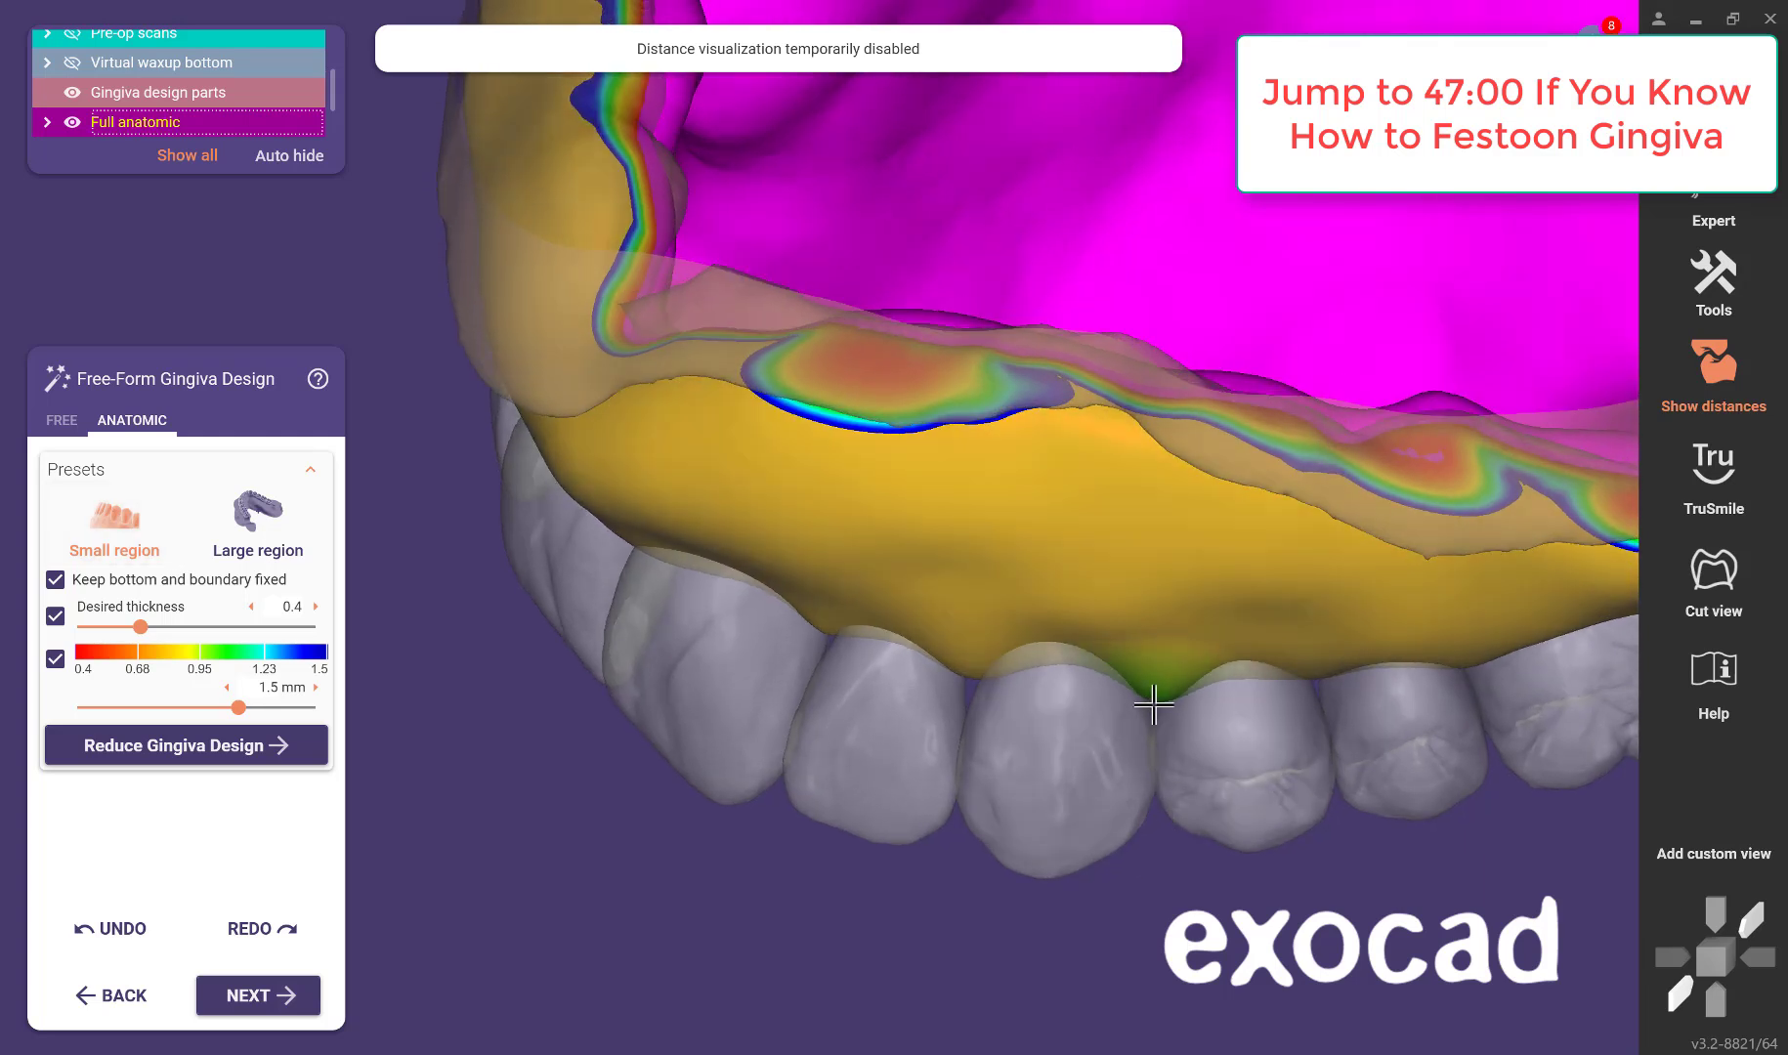
{"action": "left_click_drag", "start_coordinate": [1317, 691], "coordinate": [1321, 721]}
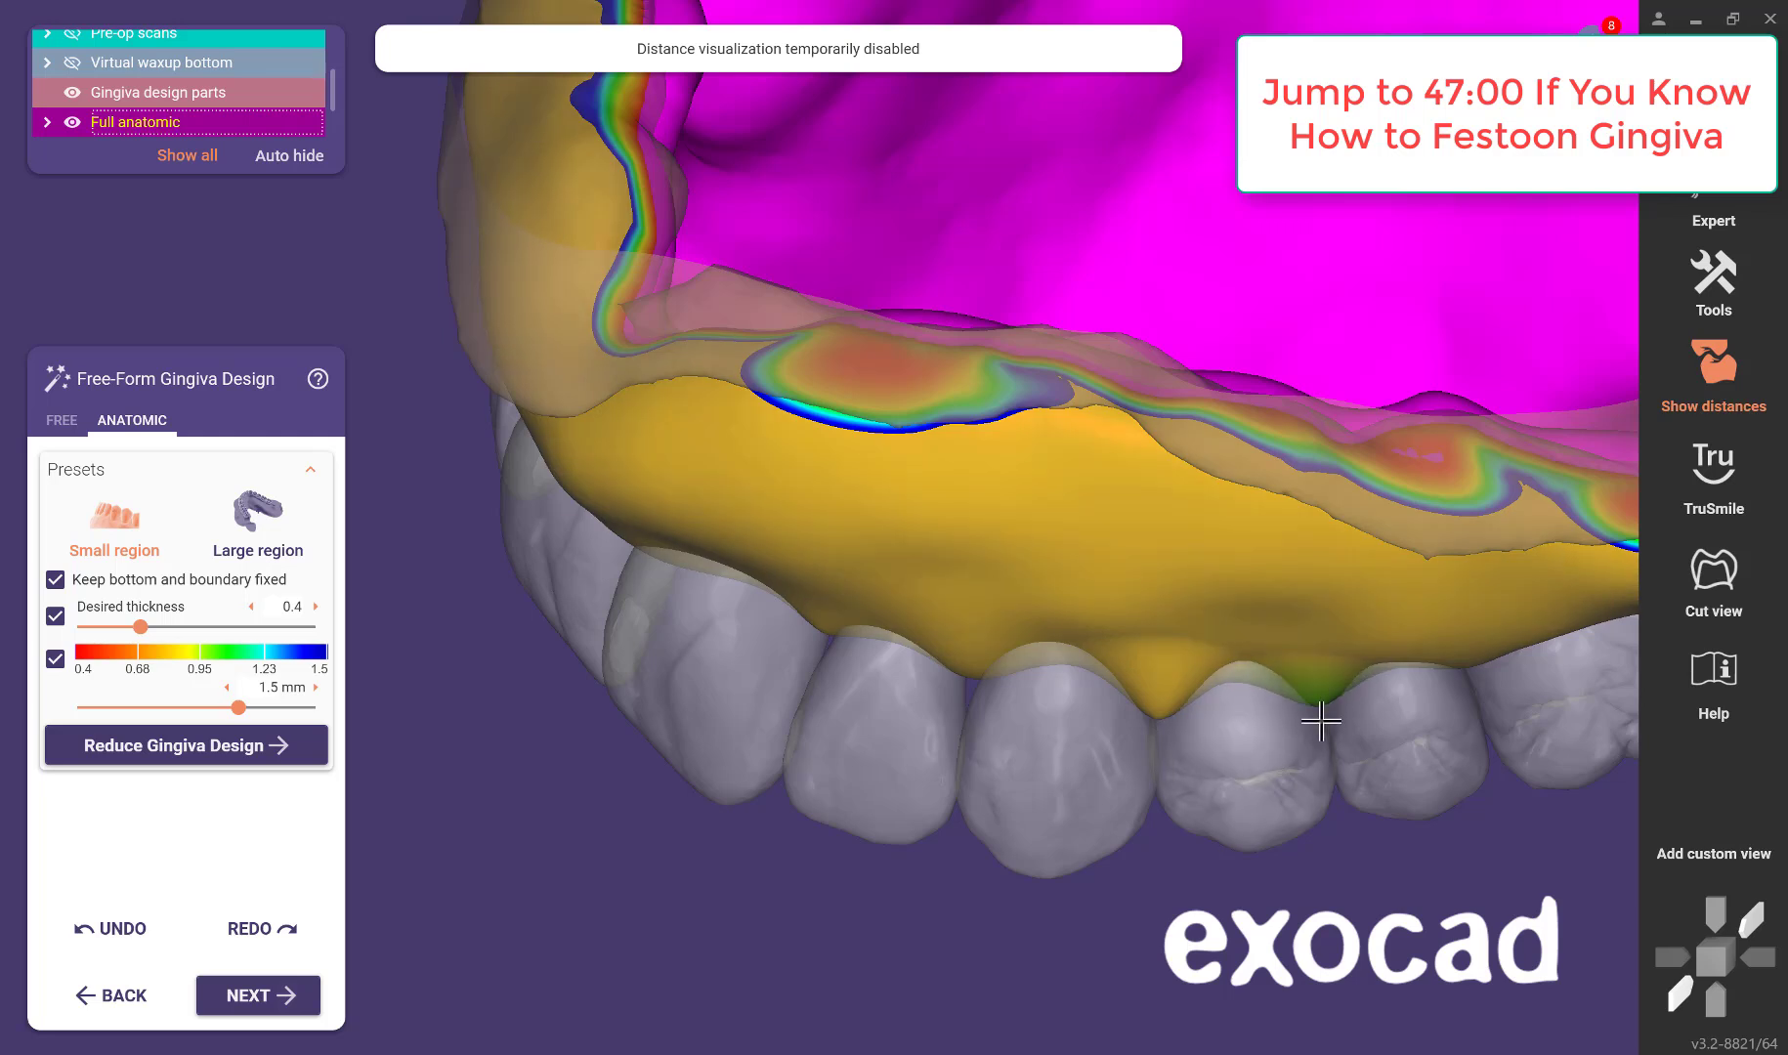
{"action": "left_click_drag", "start_coordinate": [1465, 663], "coordinate": [1478, 696]}
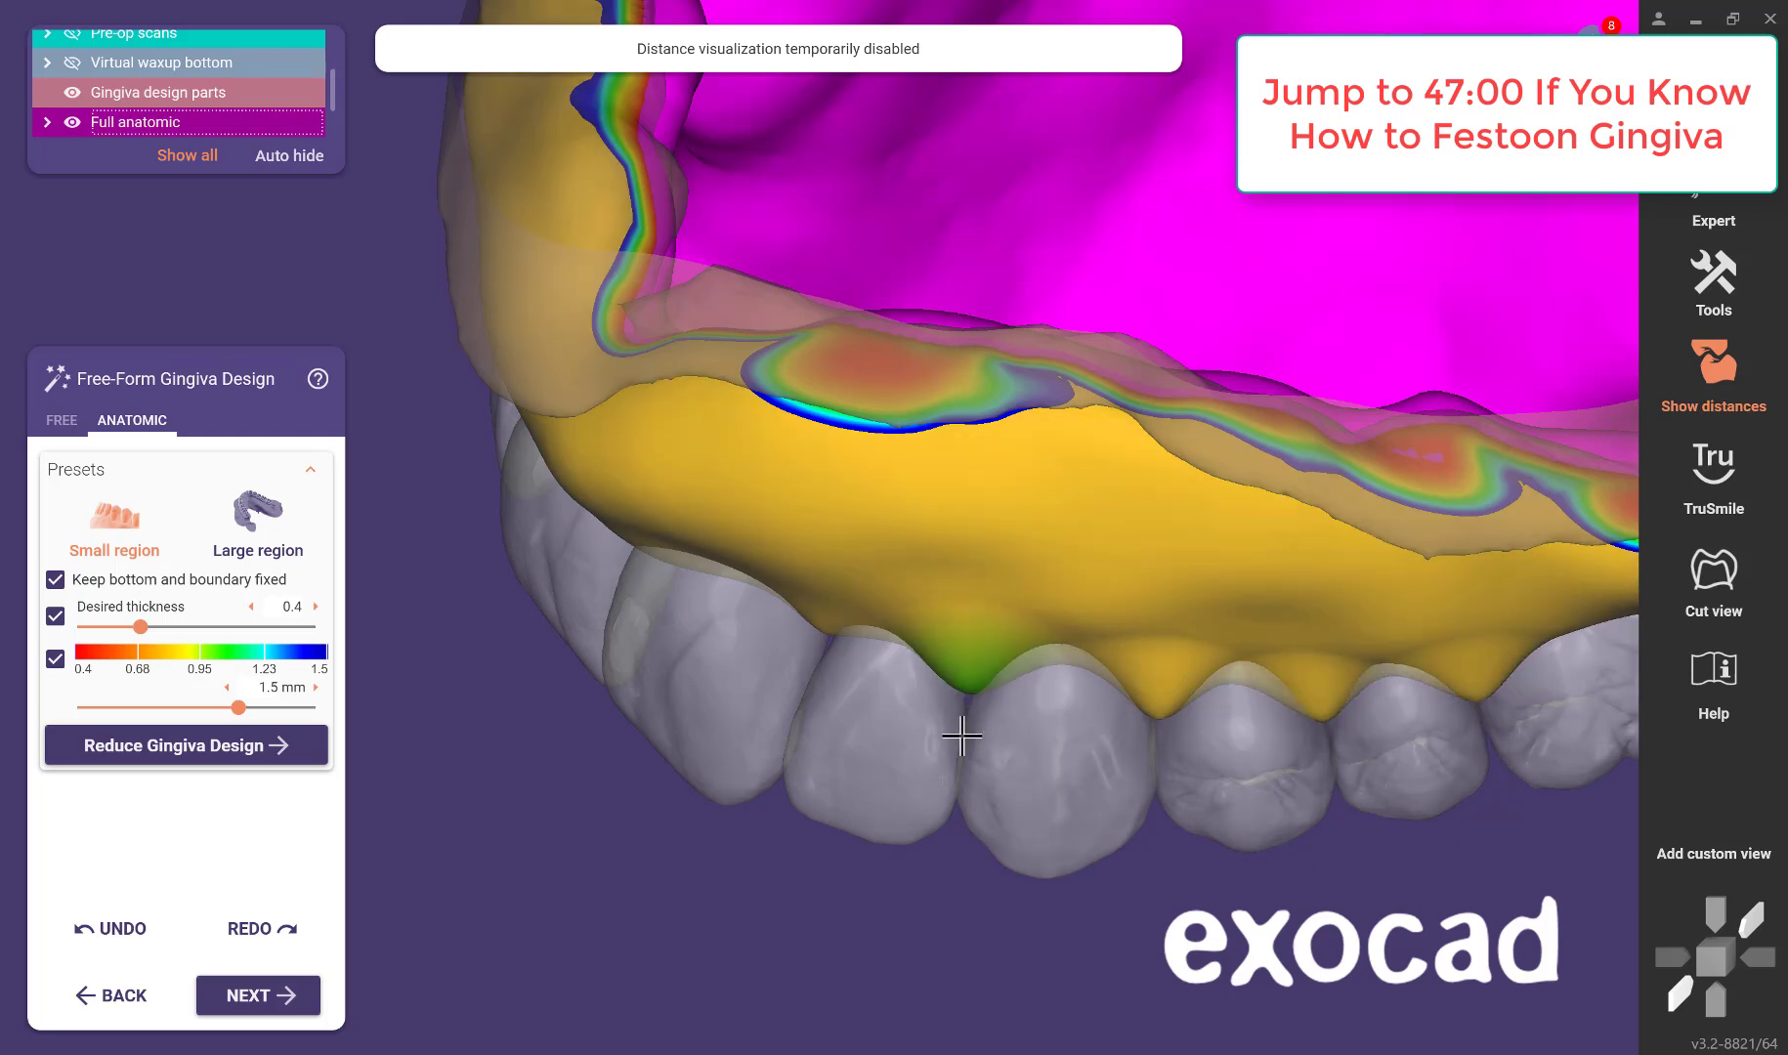
Extend the papillae between the left lateral and central incisors and between the two central incisors.
{"action": "right_click_drag", "start_coordinate": [962, 735], "coordinate": [1055, 733]}
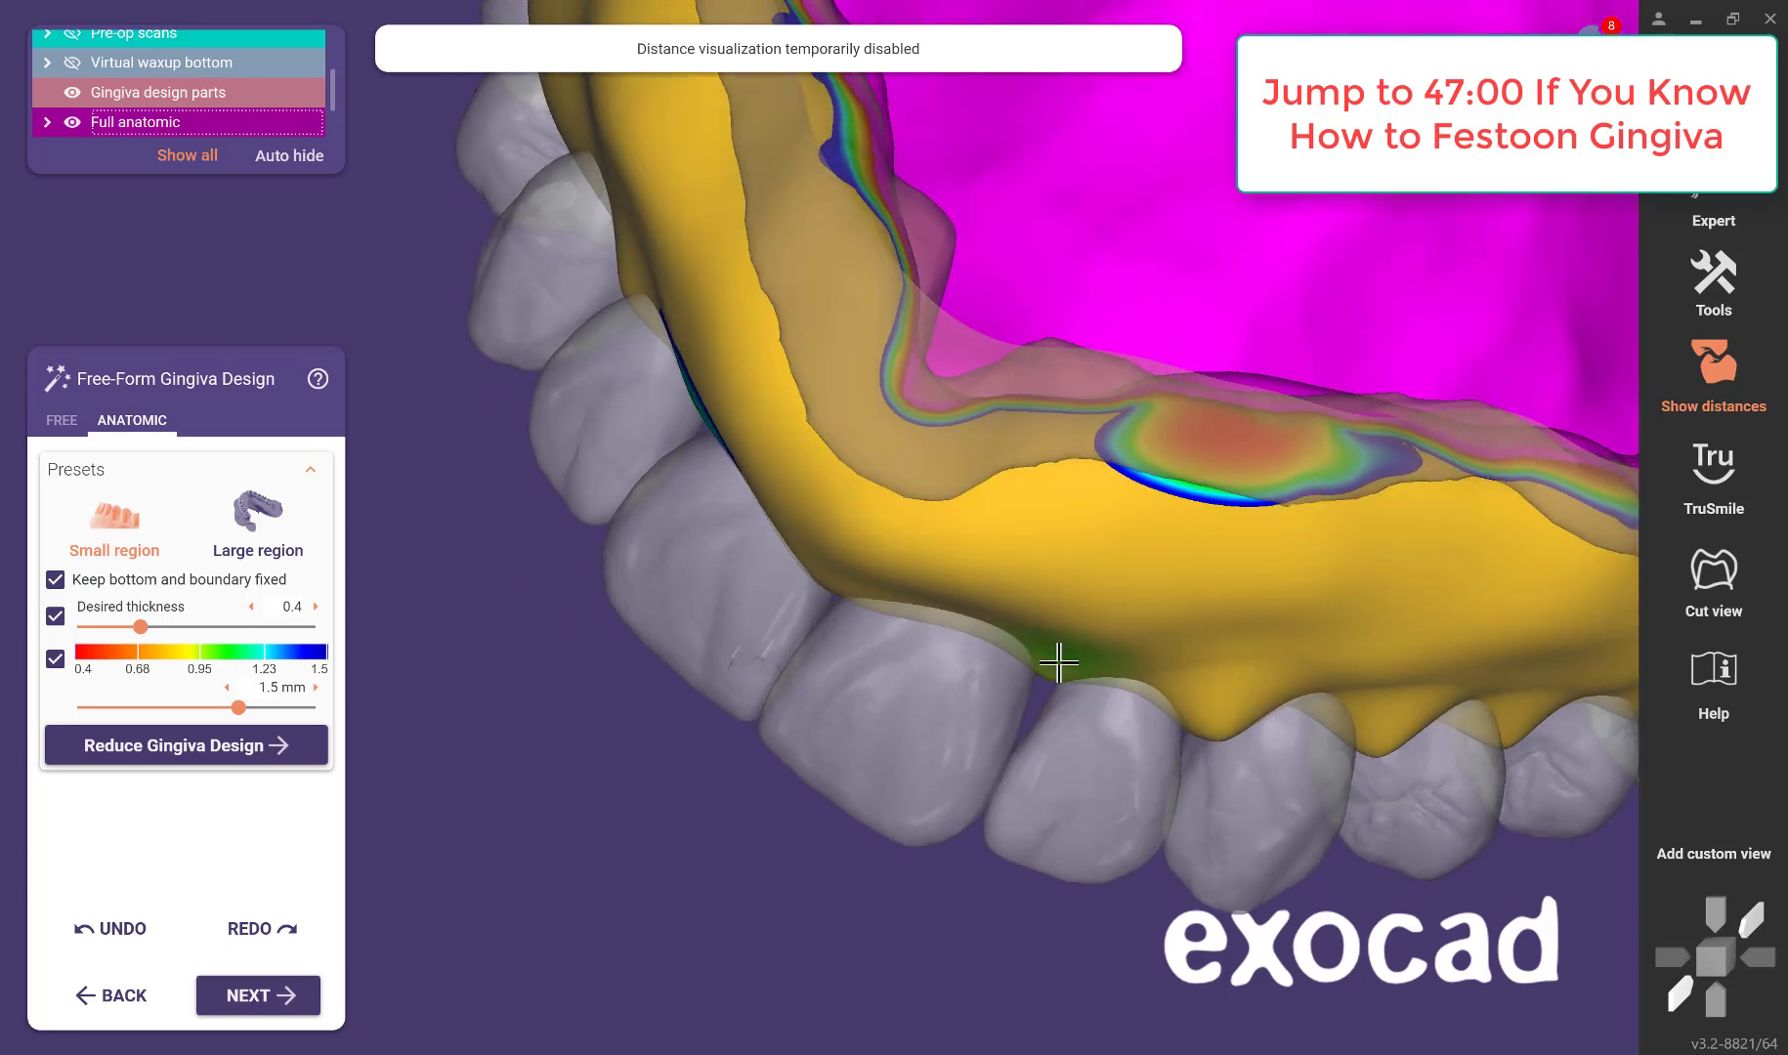
{"action": "left_click_drag", "start_coordinate": [1058, 662], "coordinate": [1039, 699]}
{"action": "right_click_drag", "start_coordinate": [838, 759], "coordinate": [1131, 622]}
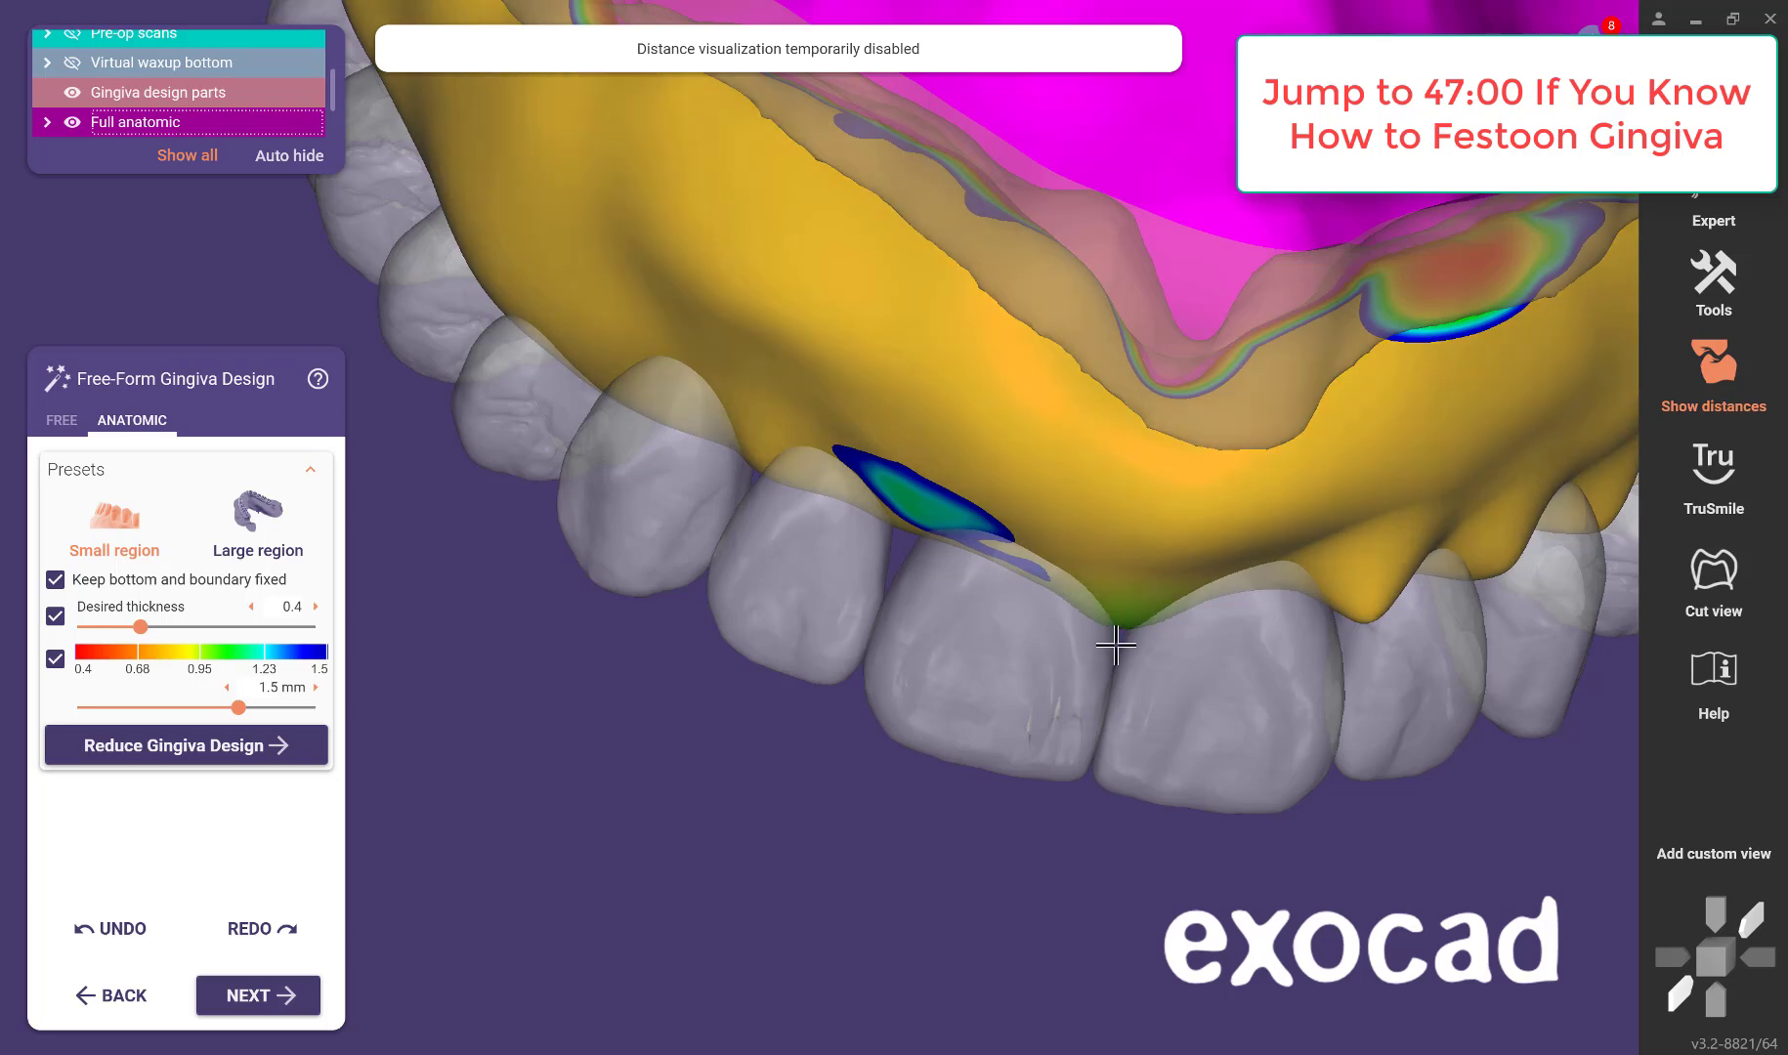
{"action": "right_click_drag", "start_coordinate": [847, 611], "coordinate": [783, 444]}
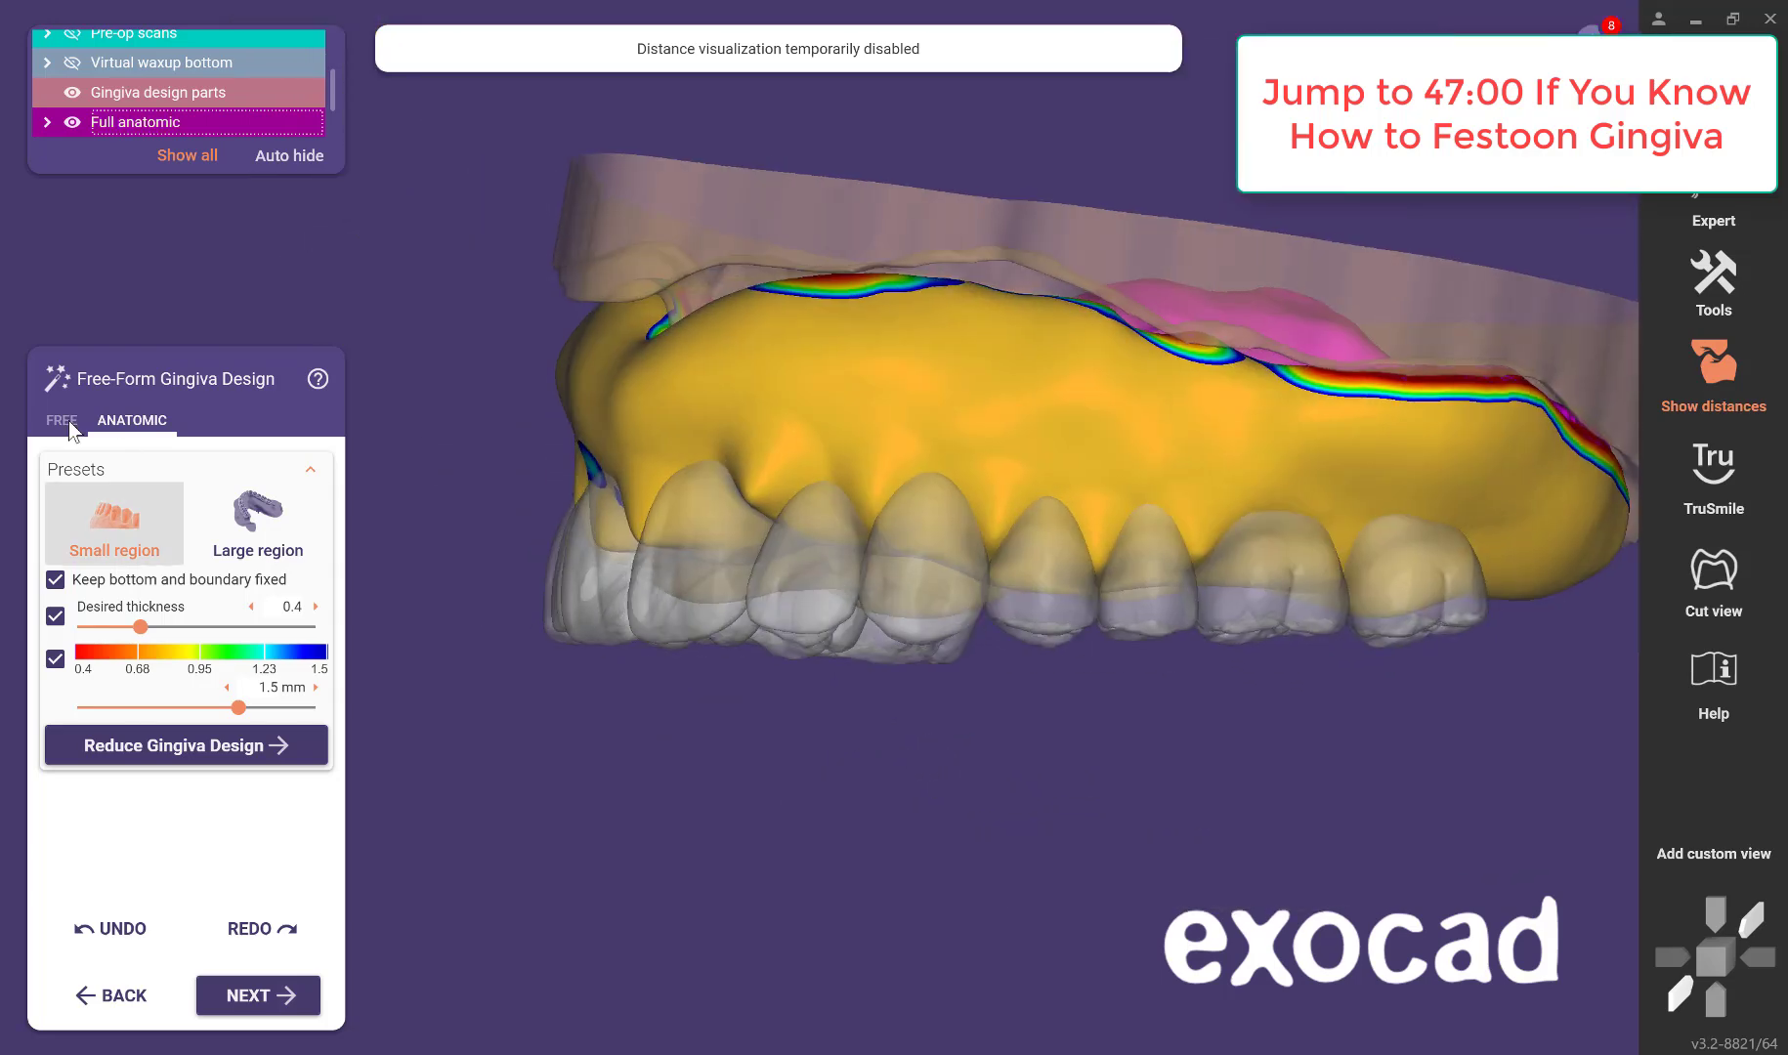
Return to free mode and smooth the vestibular gingiva above the tooth necks with Smooth/Flatten.
{"action": "left_click", "coordinate": [62, 420]}
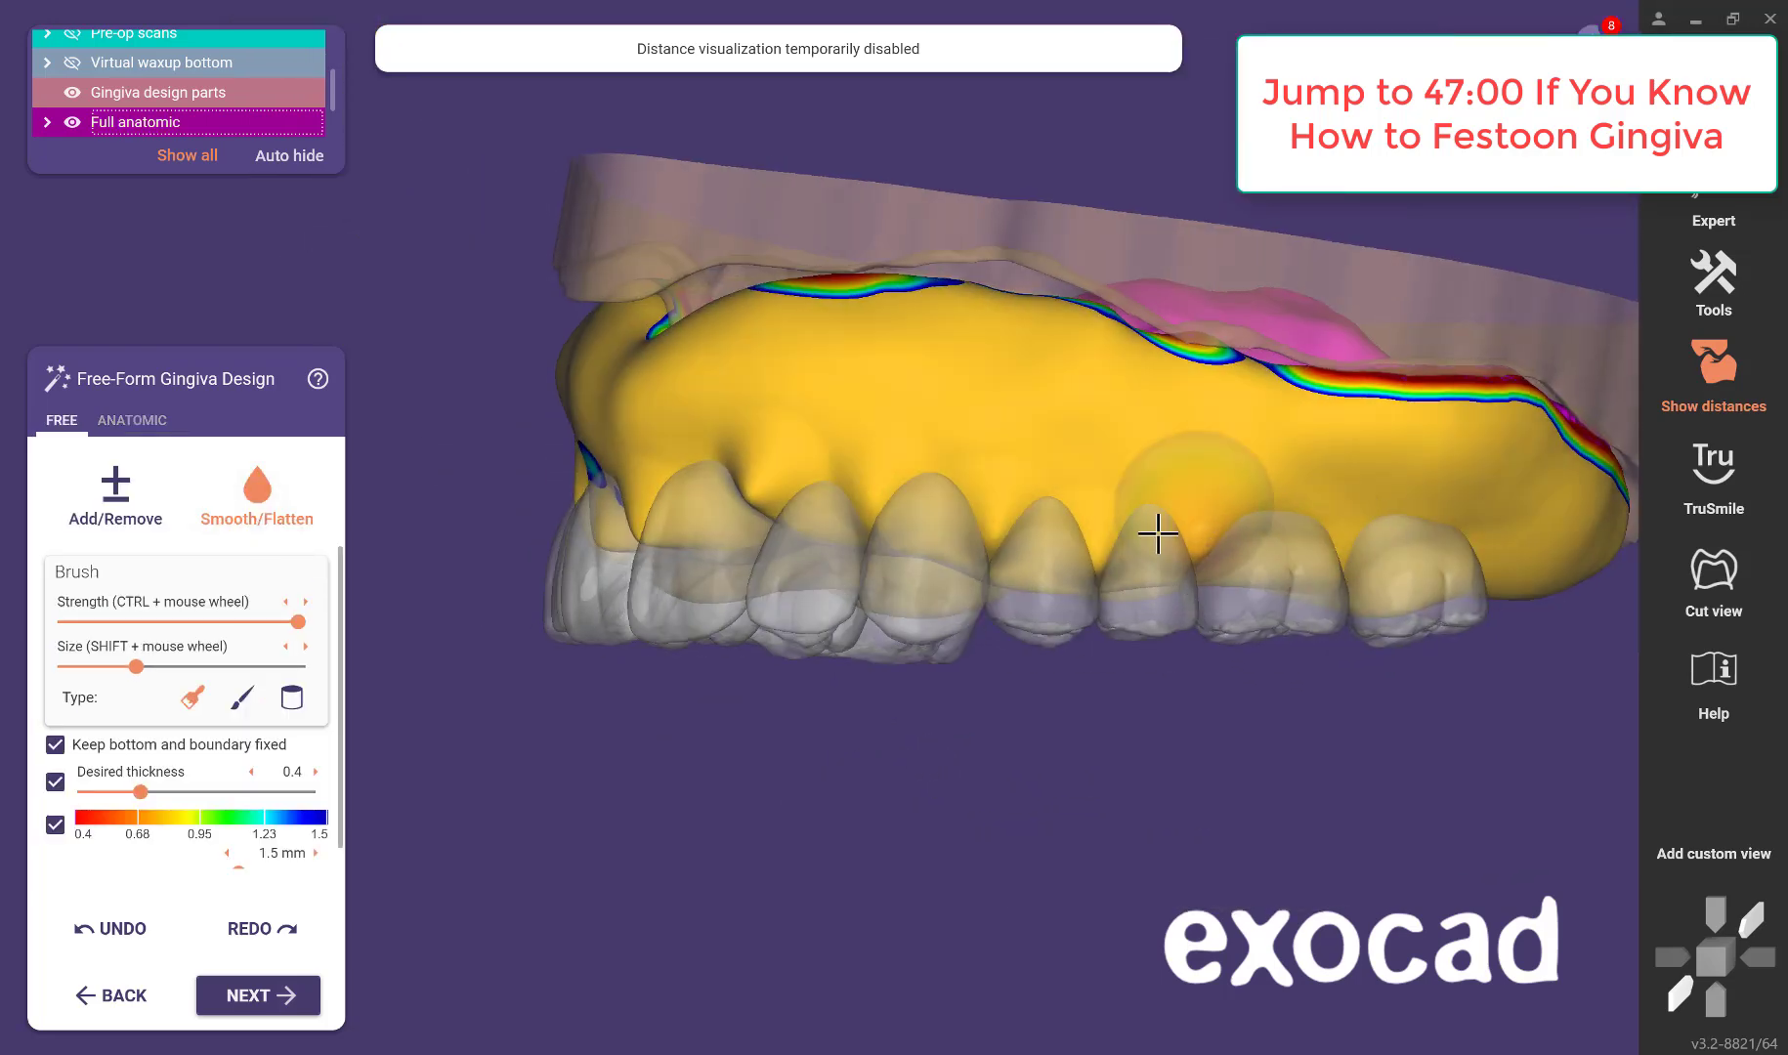
{"action": "right_click_drag", "start_coordinate": [704, 541], "coordinate": [759, 531]}
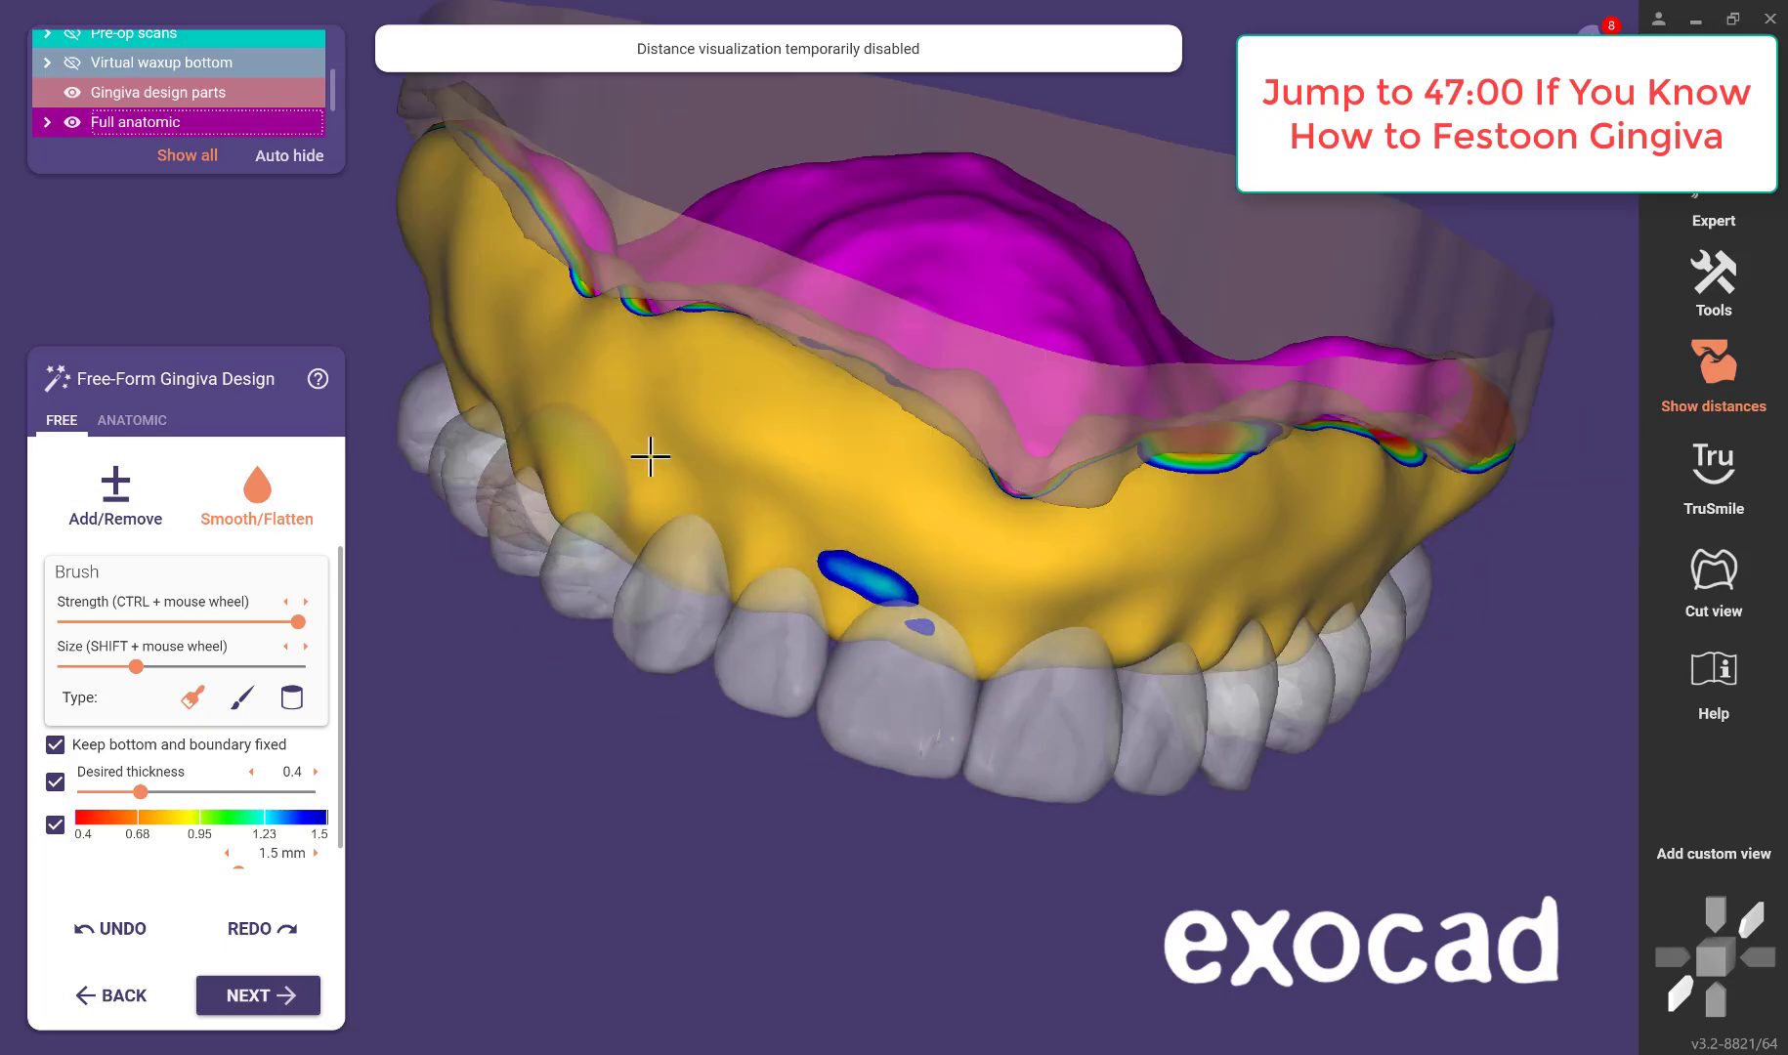
{"action": "mouse_move", "coordinate": [651, 451]}
{"action": "right_mouse_down"}
{"action": "mouse_move", "coordinate": [552, 555]}
{"action": "mouse_move", "coordinate": [1124, 828]}
{"action": "mouse_move", "coordinate": [1106, 838]}
{"action": "right_mouse_up"}
Add gingiva material in the interdental spaces along the palatal side of the arch with Add/Remove.
{"action": "left_click", "coordinate": [115, 497]}
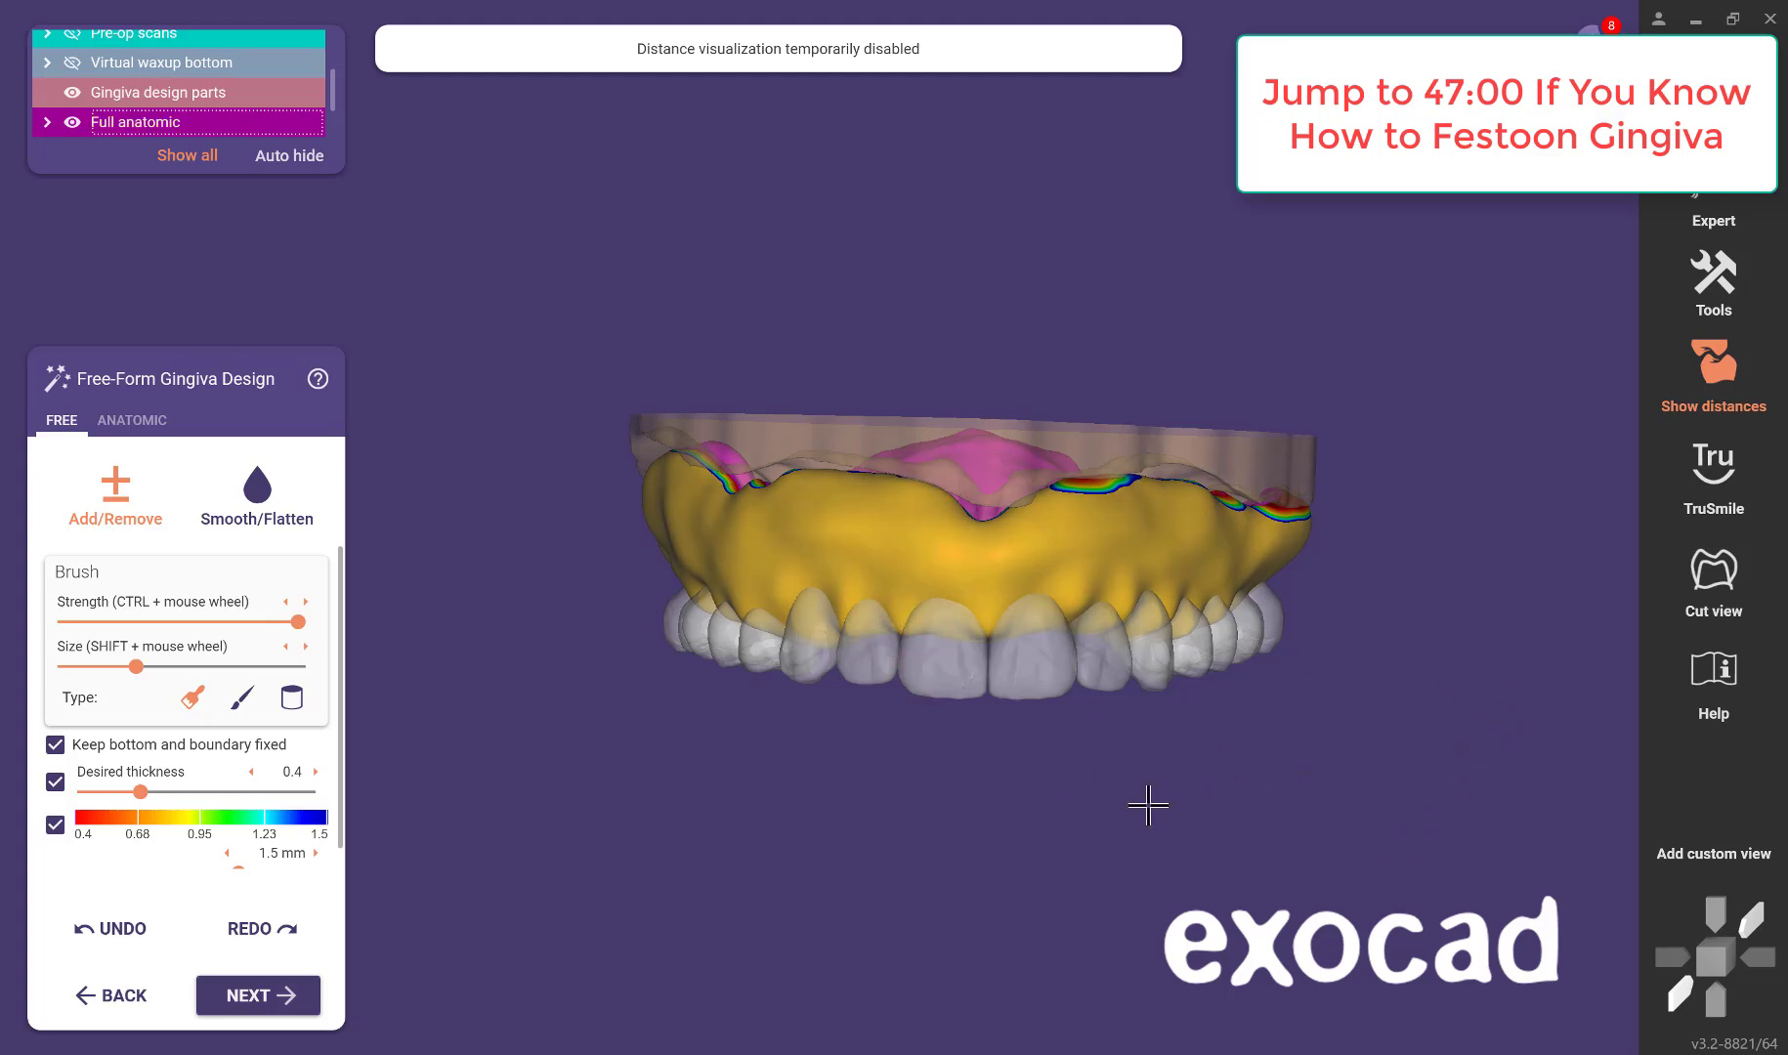
{"action": "right_click_drag", "start_coordinate": [1054, 785], "coordinate": [1045, 710]}
{"action": "scroll", "coordinate": [847, 428], "scroll_direction": "up", "scroll_amount": 3}
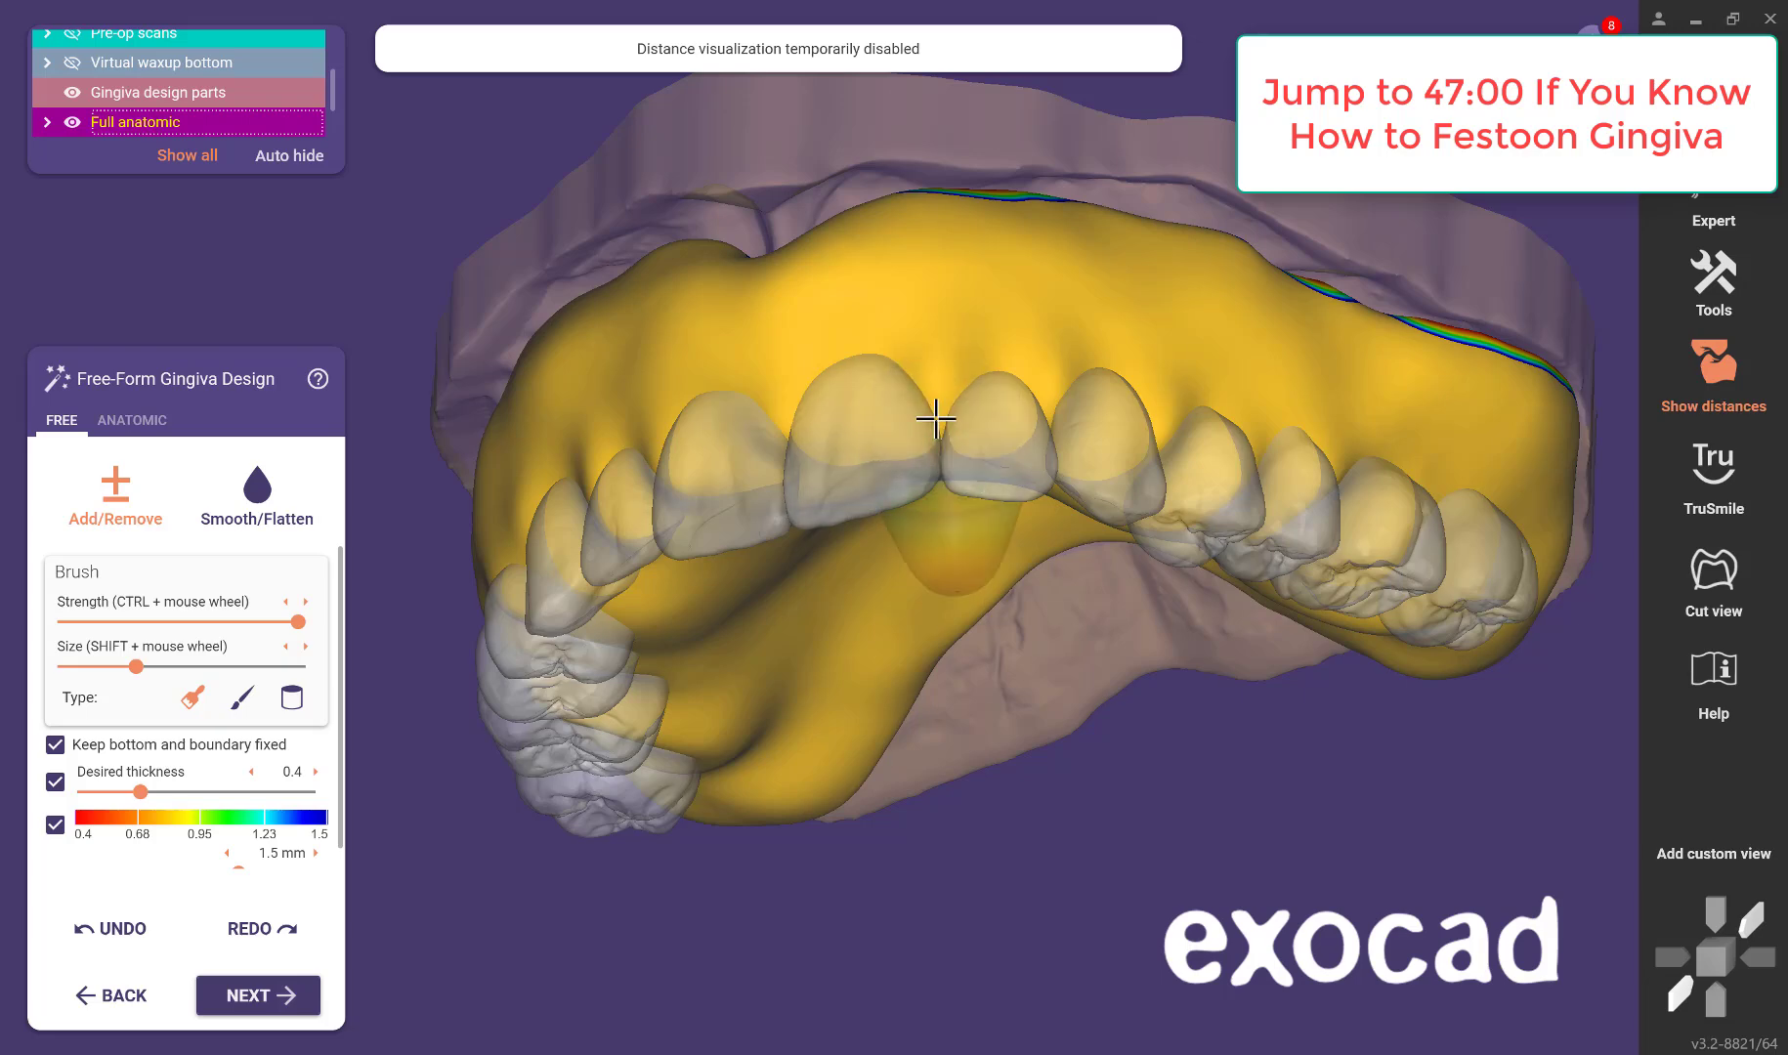
{"action": "right_click_drag", "start_coordinate": [1063, 496], "coordinate": [904, 440]}
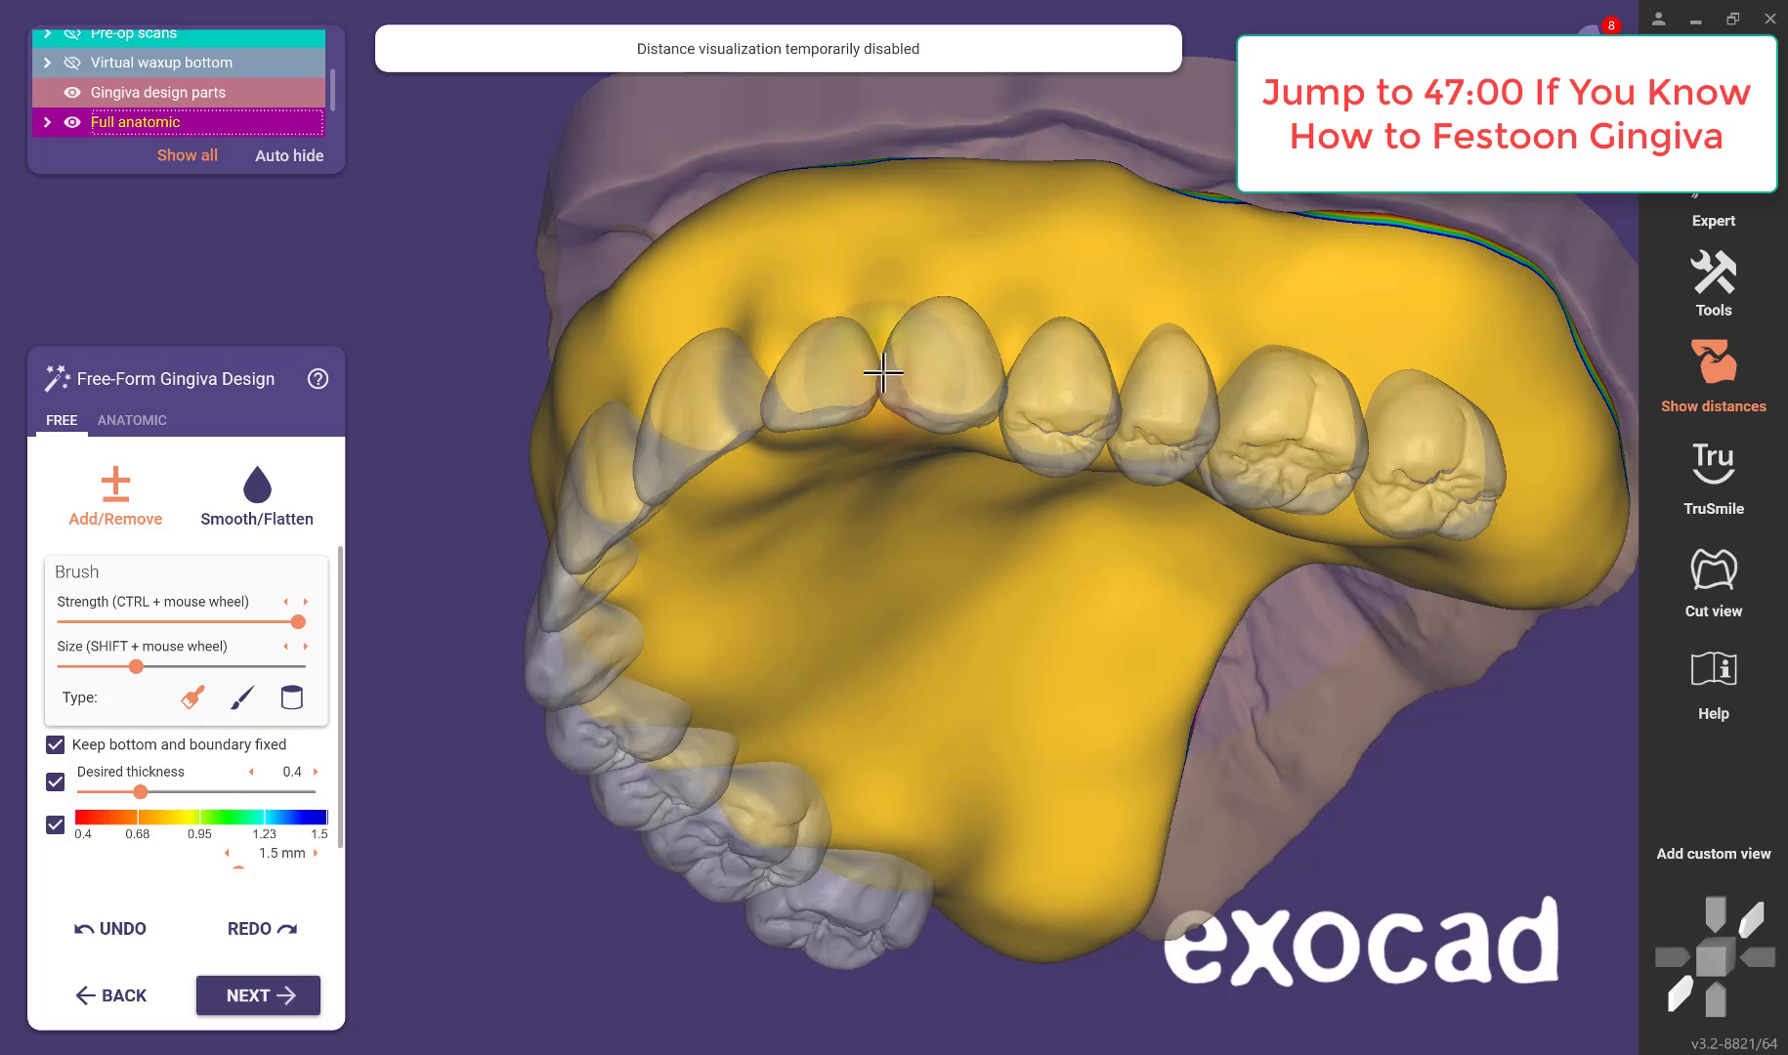
{"action": "right_click_drag", "start_coordinate": [1077, 545], "coordinate": [885, 290]}
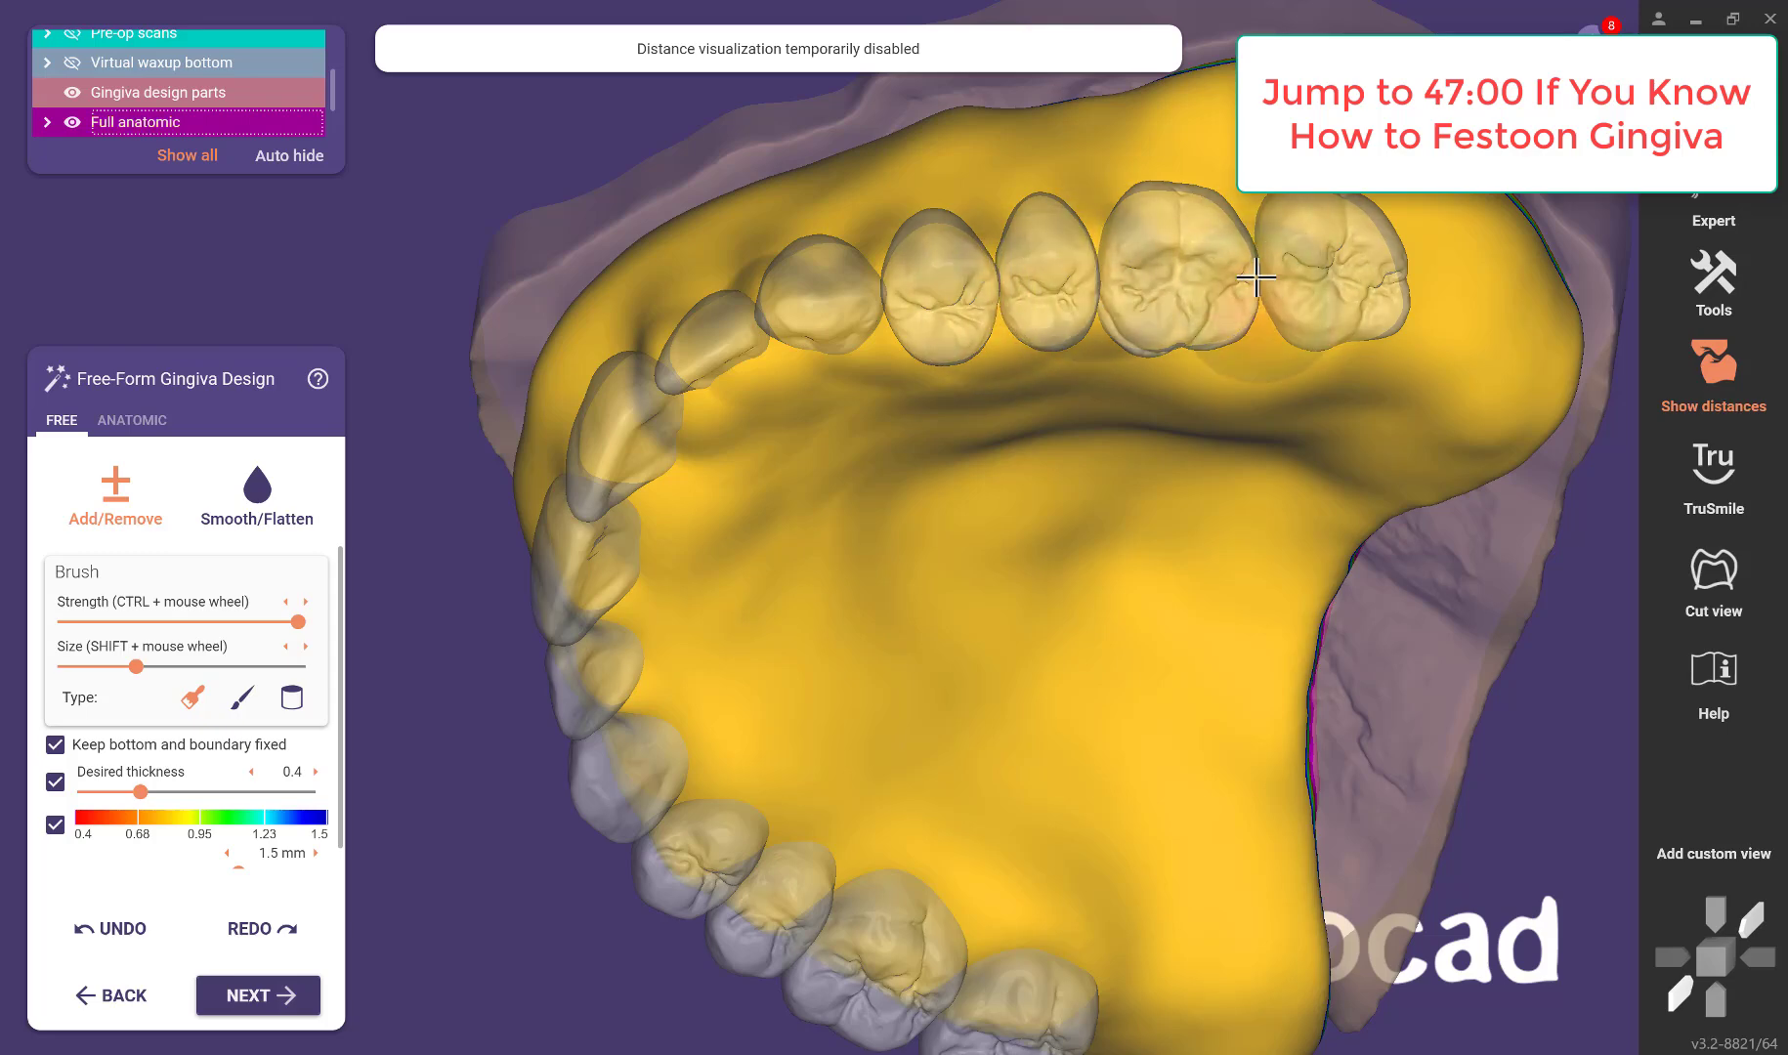
{"action": "mouse_move", "coordinate": [1006, 472]}
{"action": "right_mouse_down"}
{"action": "mouse_move", "coordinate": [958, 472]}
{"action": "mouse_move", "coordinate": [975, 295]}
{"action": "right_mouse_up"}
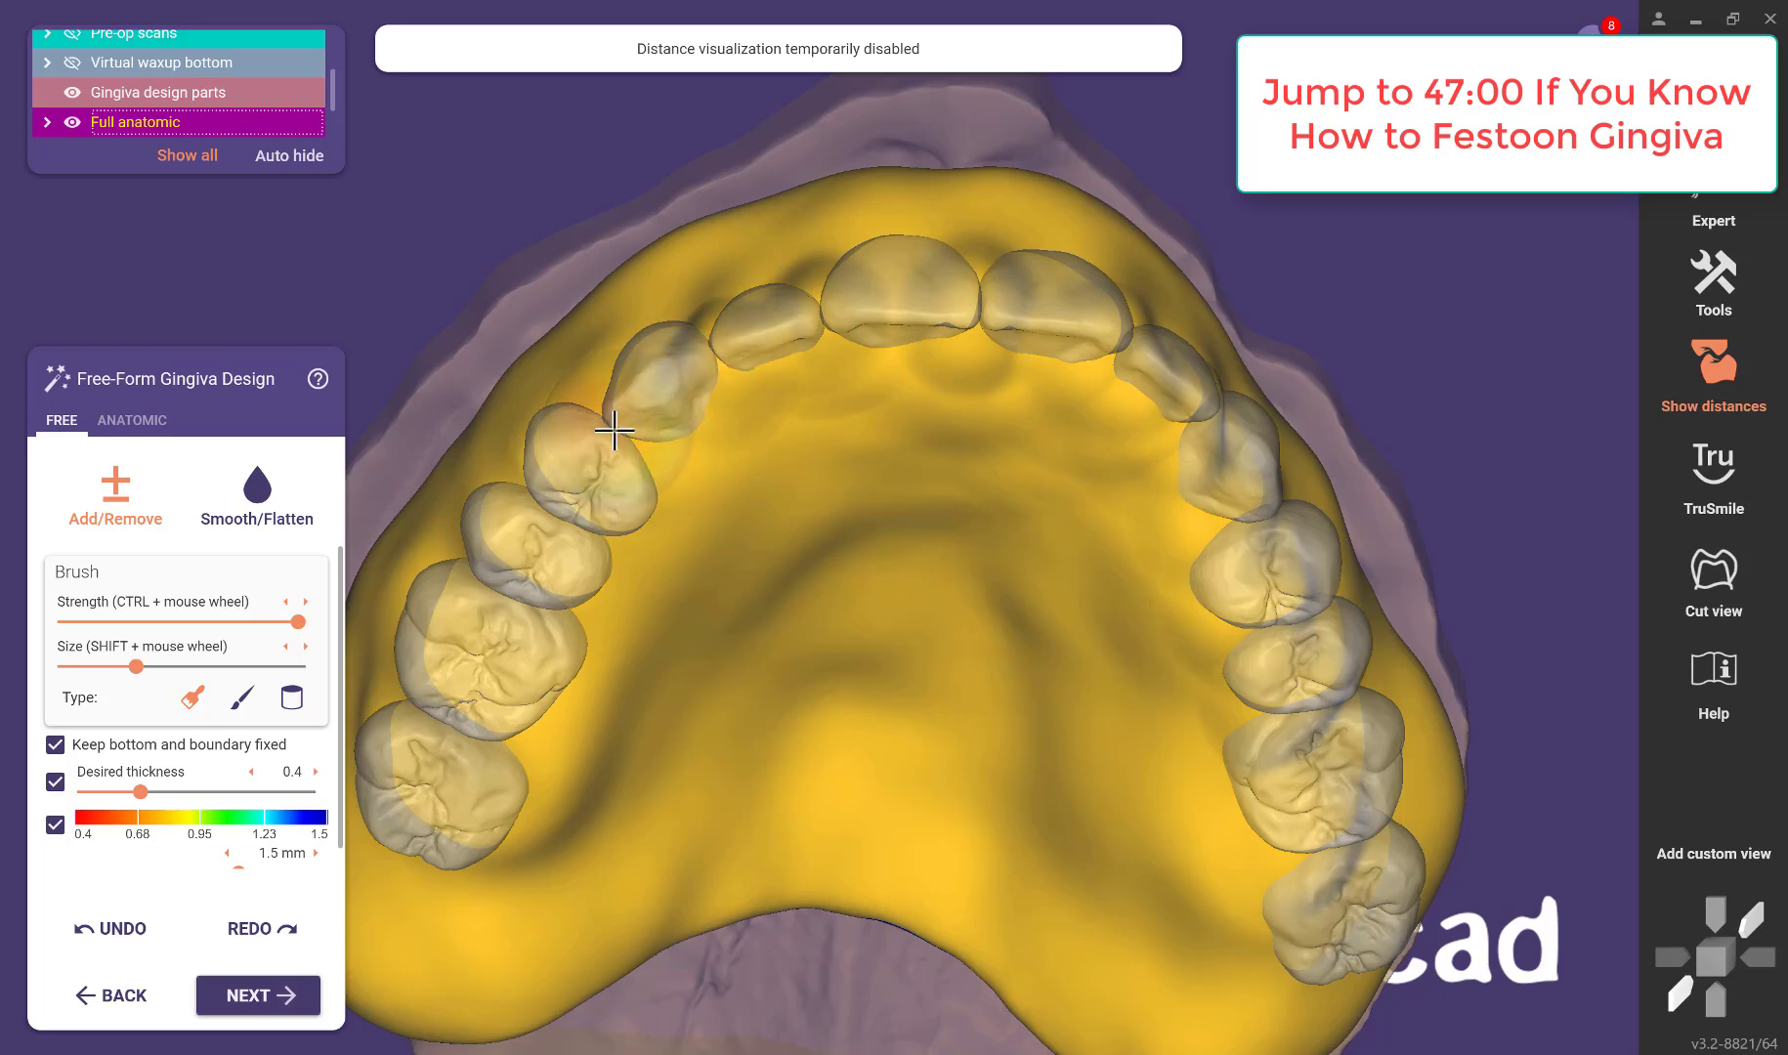
{"action": "middle_click_drag", "start_coordinate": [797, 772], "coordinate": [1300, 674]}
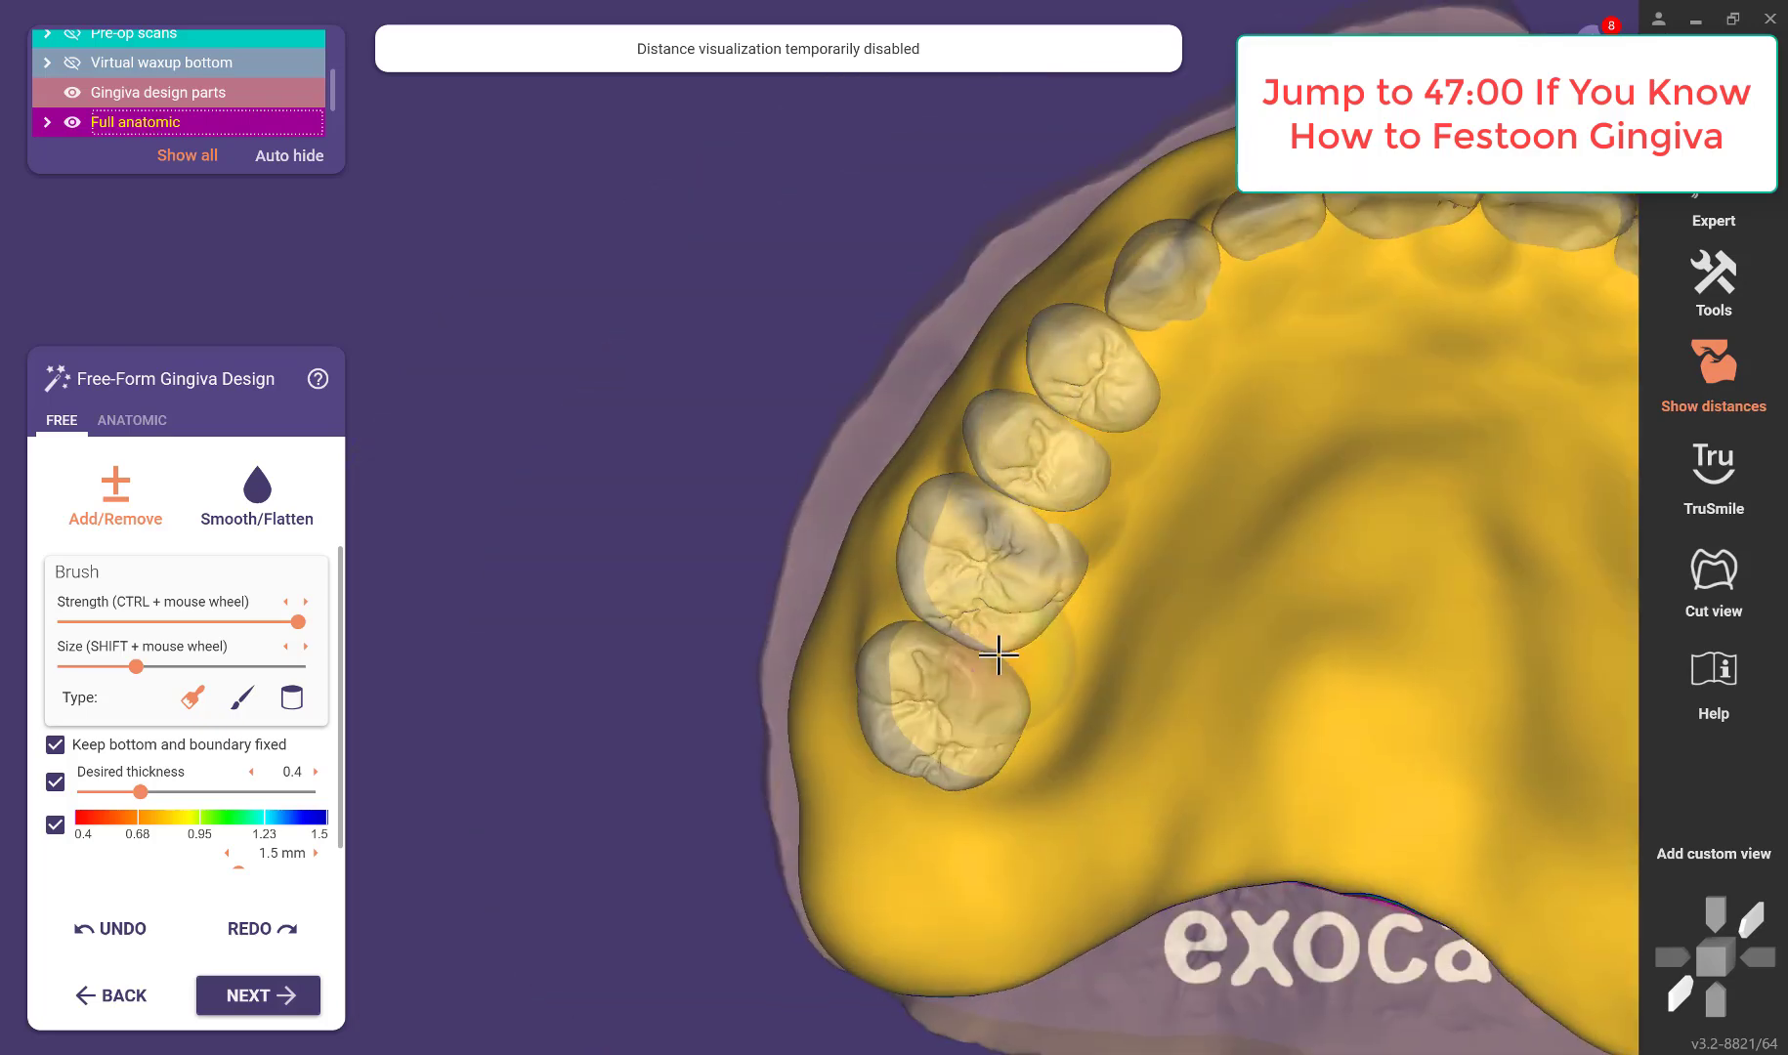
{"action": "key", "text": "ctrl"}
Smooth the vestibular gingiva above the right canine and incisors with the Smooth/Flatten brush.
{"action": "right_click_drag", "start_coordinate": [943, 636], "coordinate": [1167, 347]}
{"action": "right_click_drag", "start_coordinate": [952, 254], "coordinate": [913, 455]}
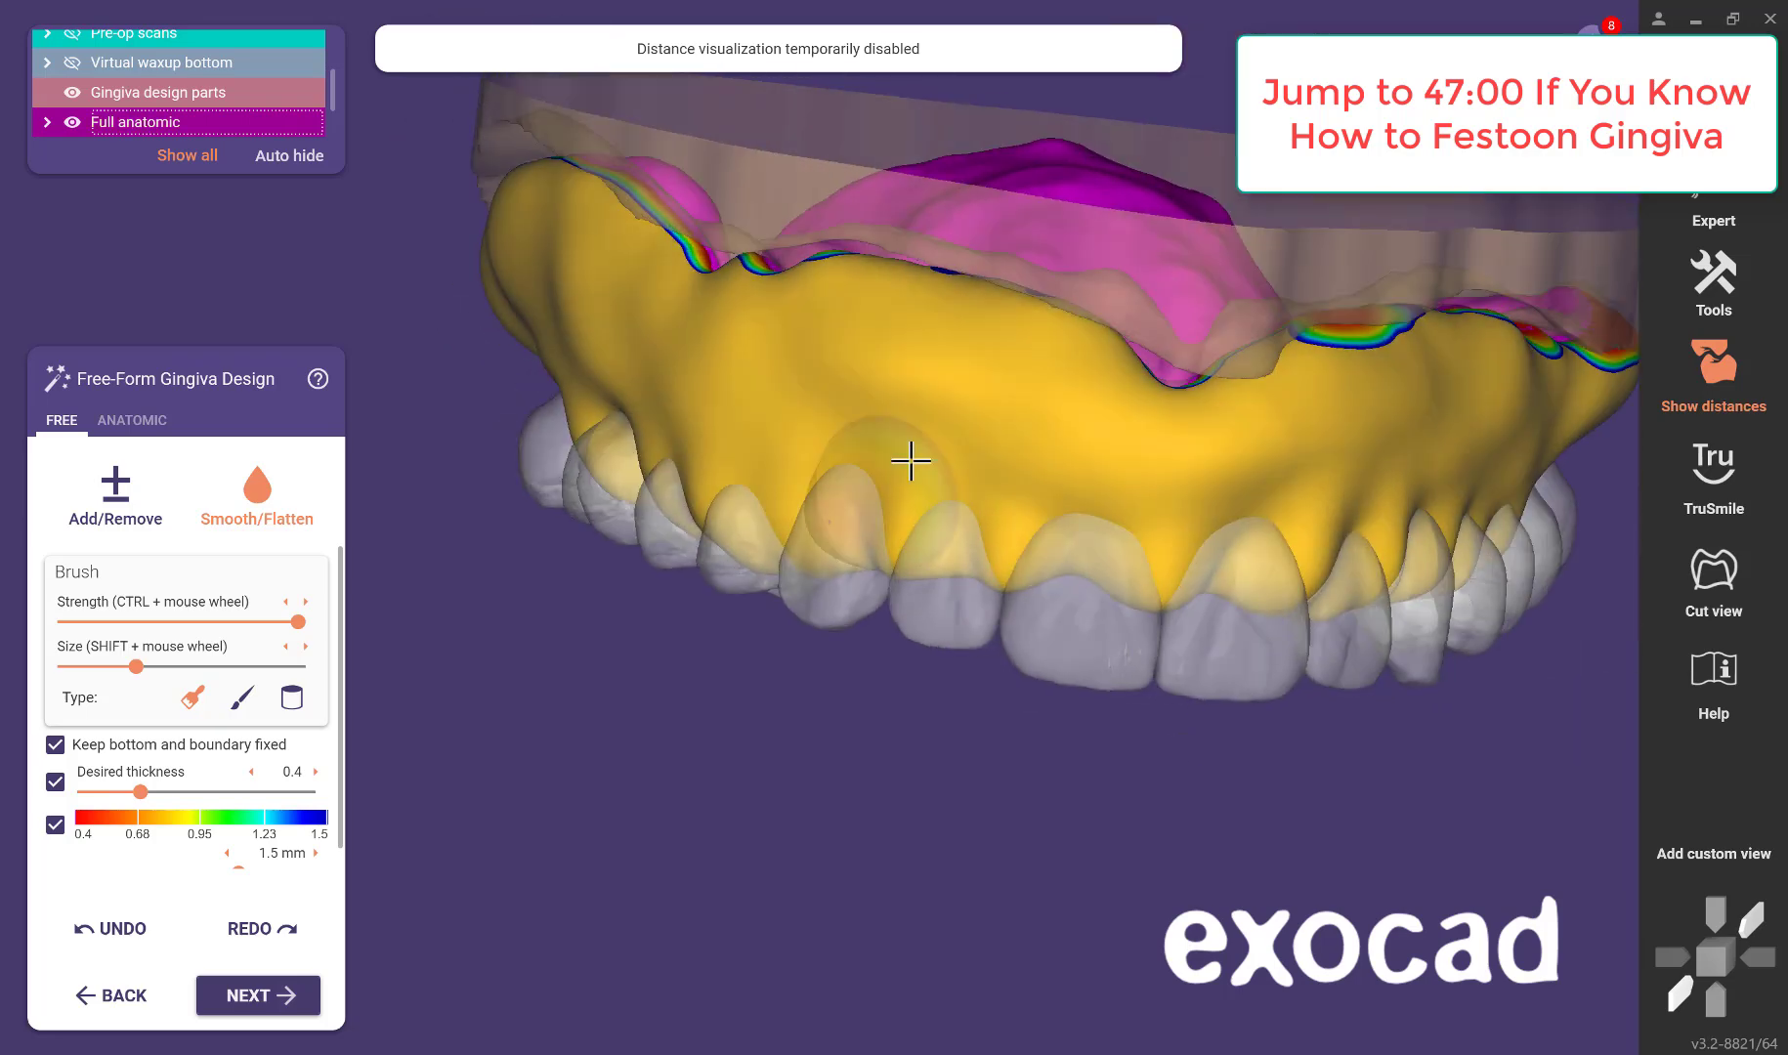
{"action": "scroll", "coordinate": [978, 555], "scroll_direction": "down", "scroll_amount": 4}
{"action": "right_click_drag", "start_coordinate": [978, 555], "coordinate": [943, 746]}
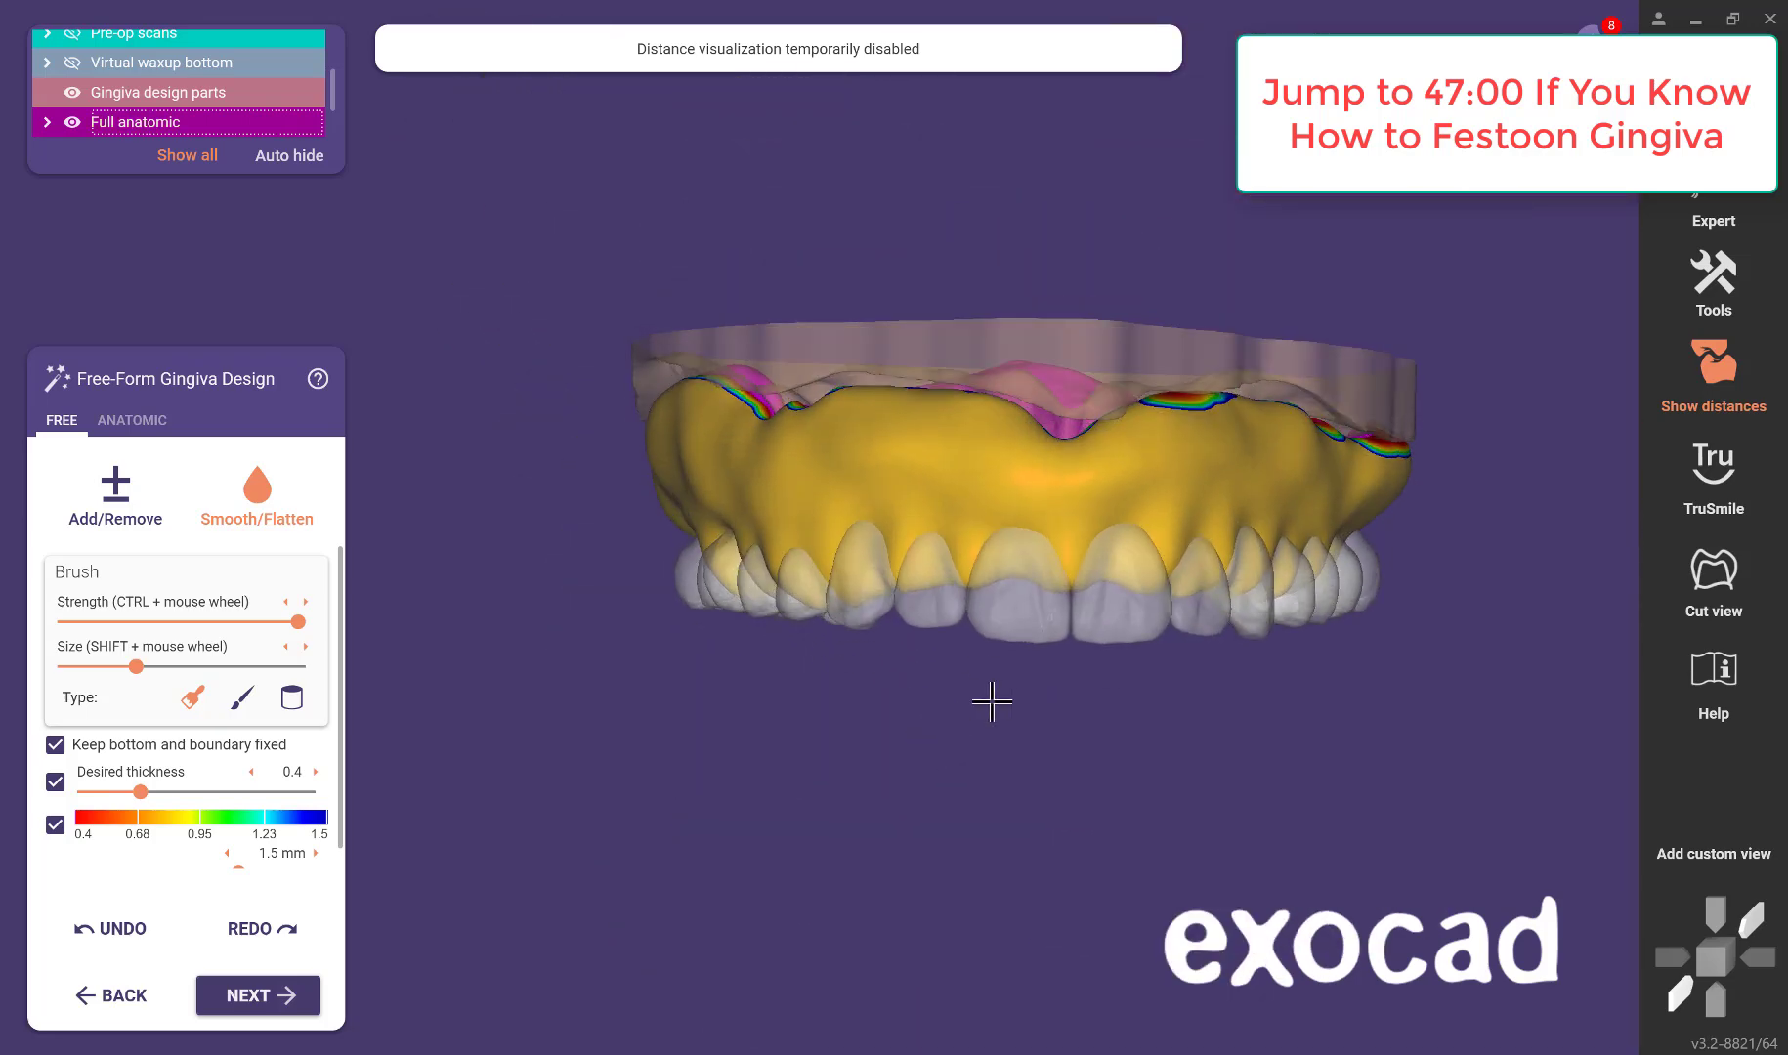
{"action": "scroll", "coordinate": [949, 595], "scroll_direction": "up", "scroll_amount": 4}
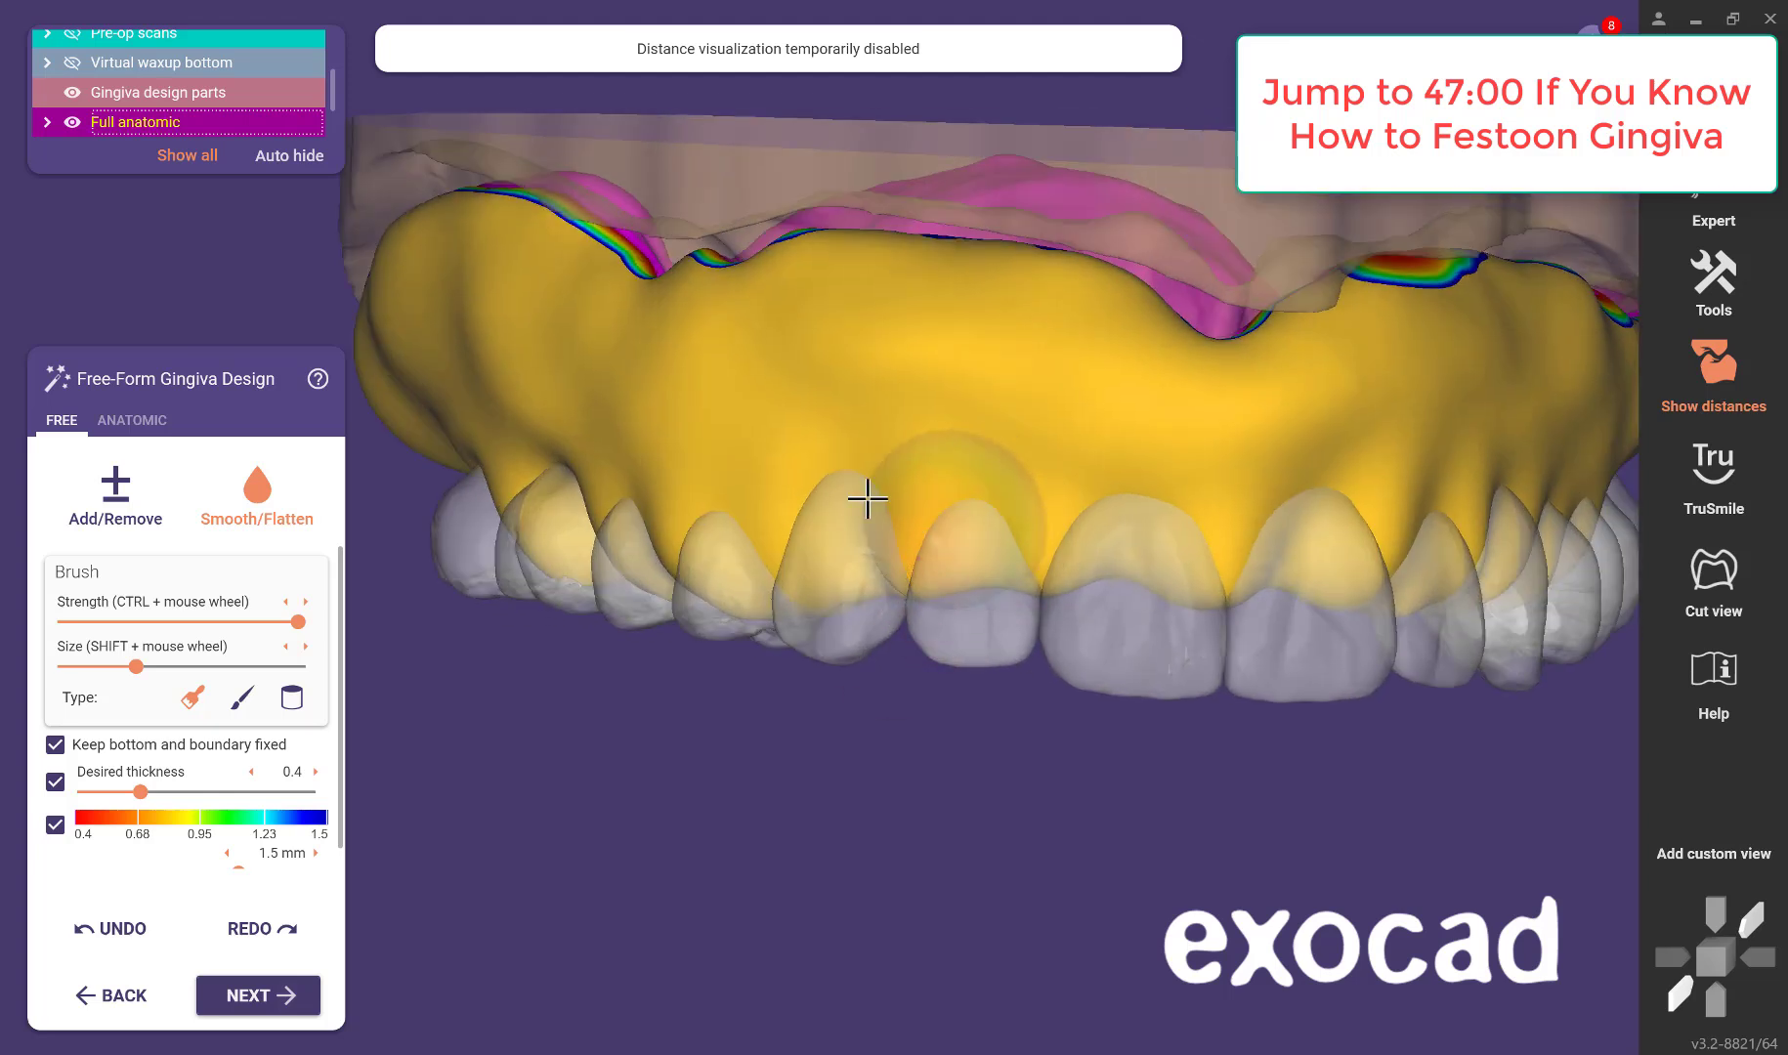
Build raised gingival margins around the tooth necks from left to right using a small Add/Remove brush at reduced strength.
{"action": "left_click", "coordinate": [110, 485]}
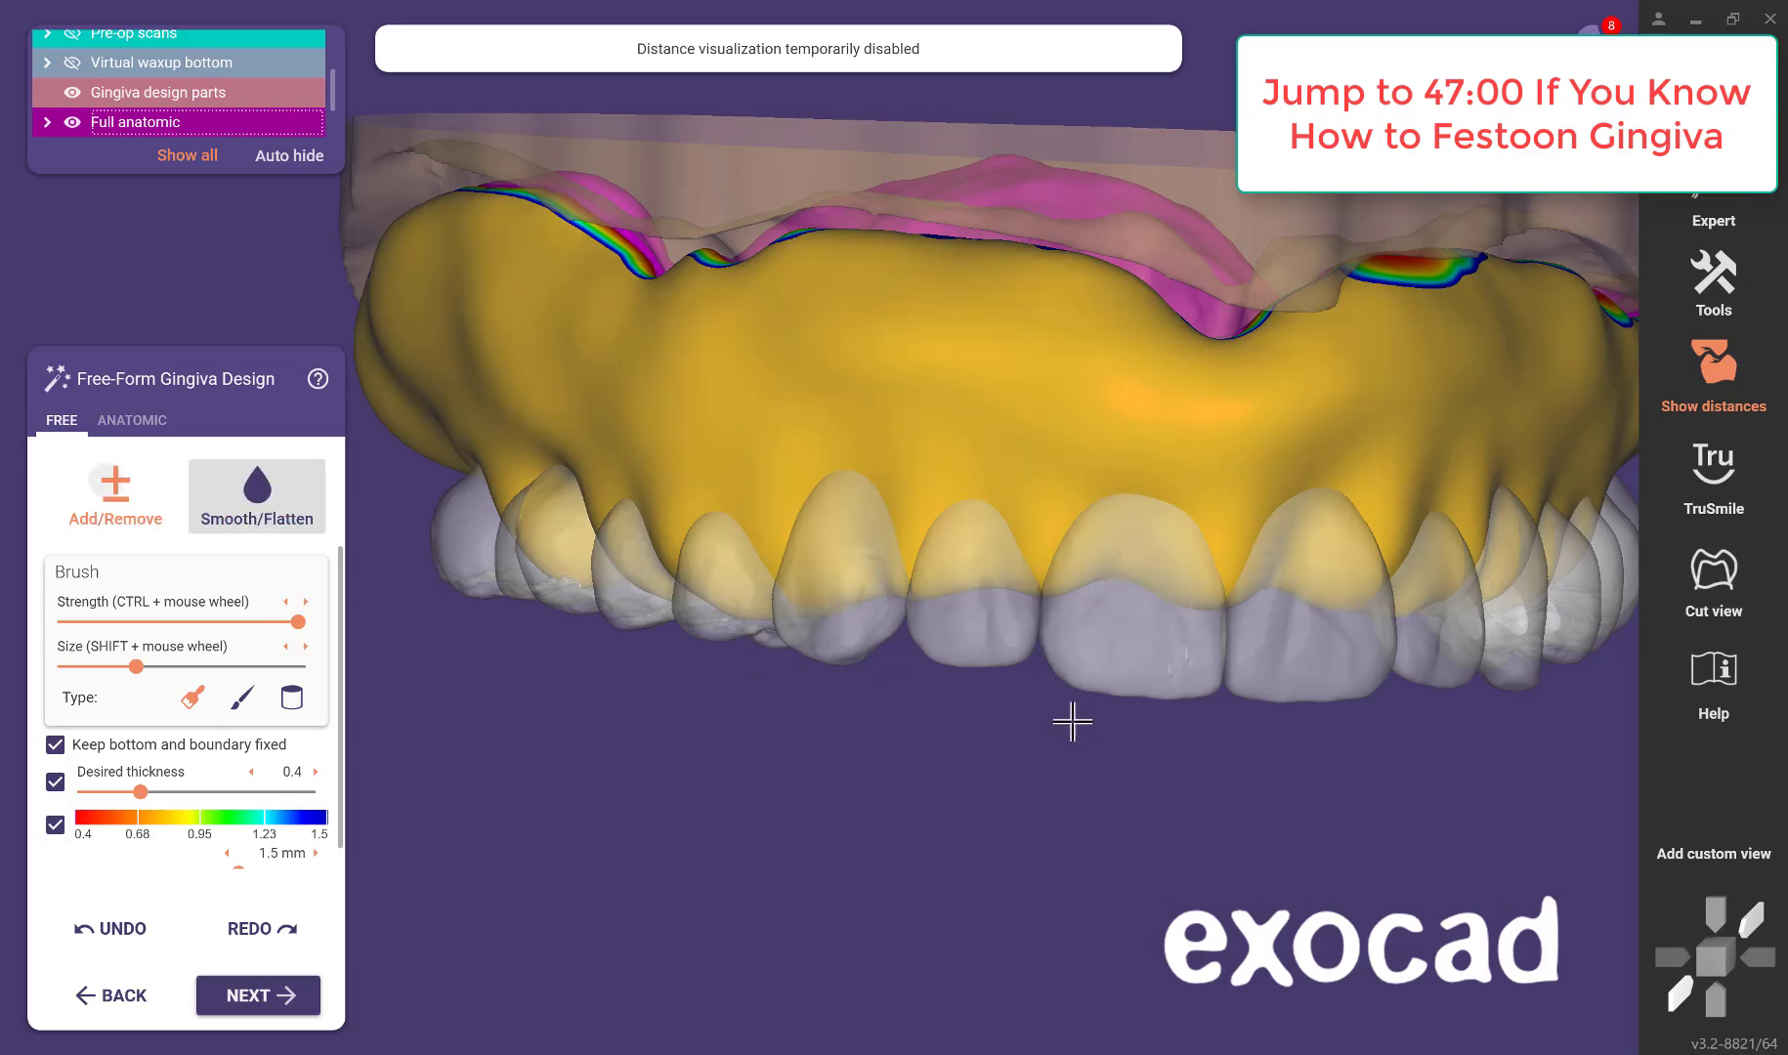
{"action": "scroll", "coordinate": [1072, 721], "scroll_direction": "down", "scroll_amount": 4}
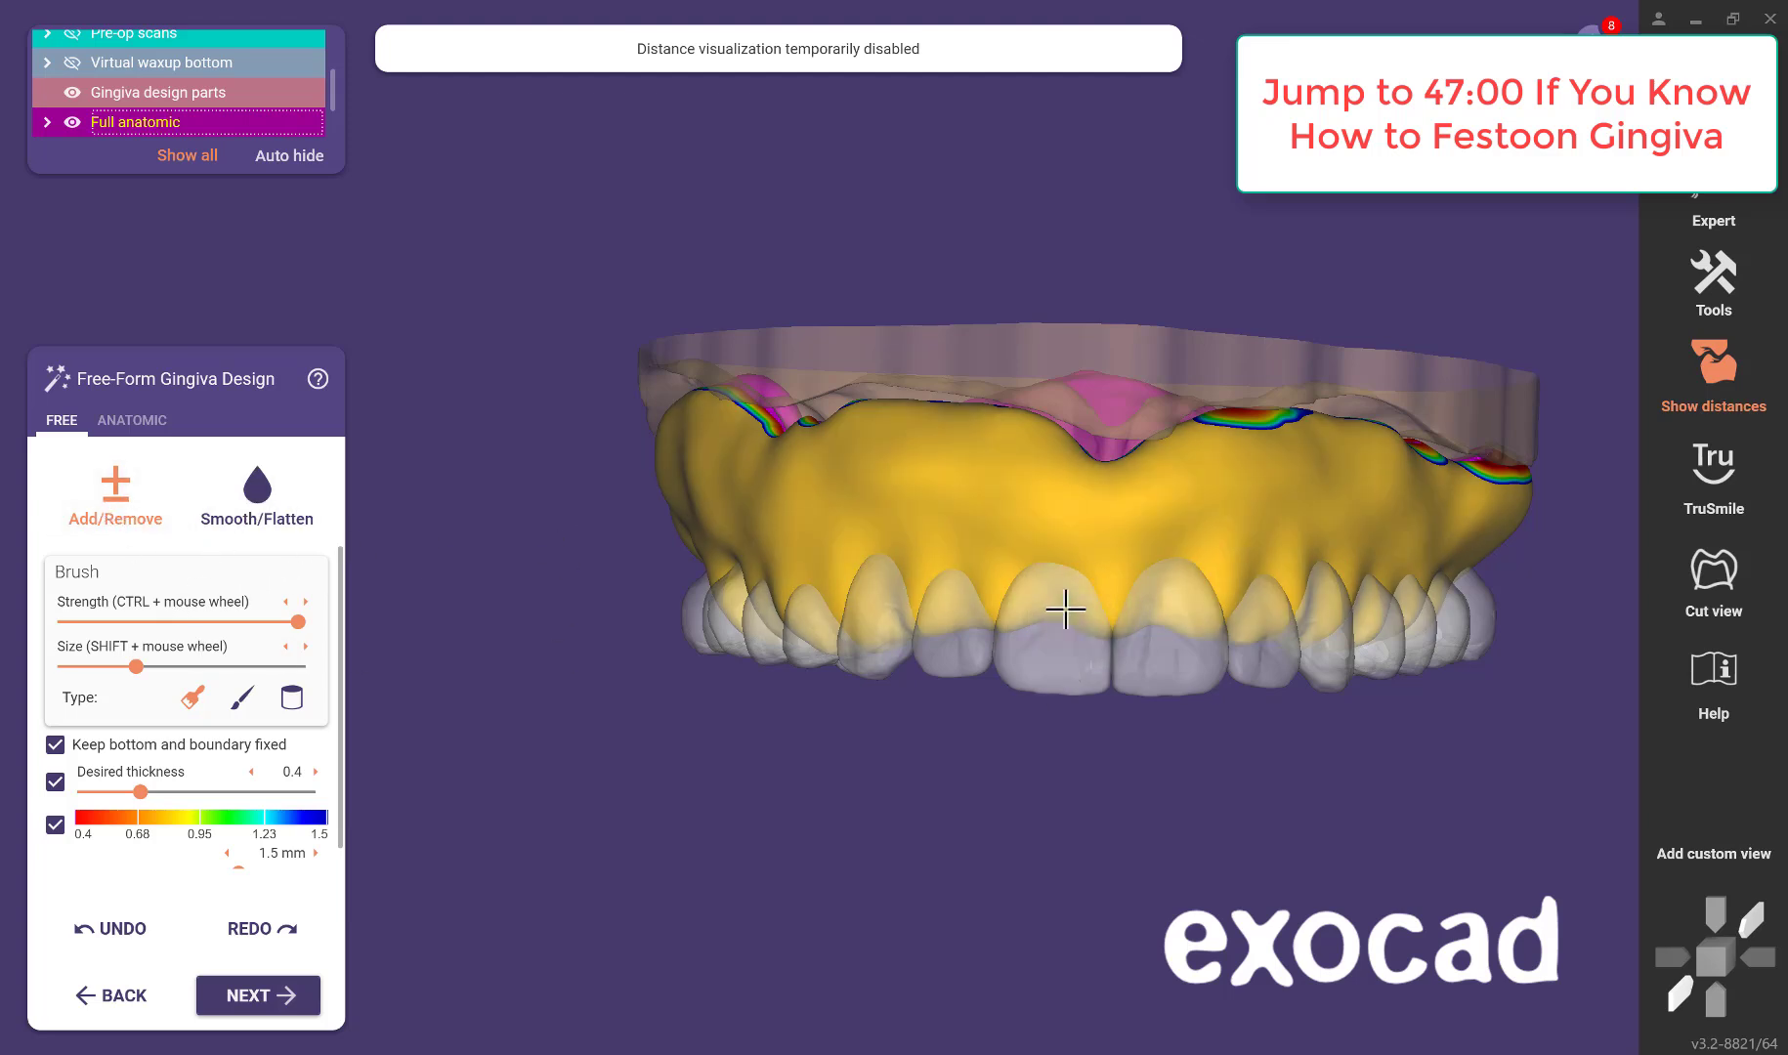
{"action": "scroll", "coordinate": [1069, 611], "scroll_direction": "up", "scroll_amount": 3}
{"action": "scroll", "coordinate": [1122, 543], "scroll_direction": "down", "scroll_amount": 3, "text": "shift"}
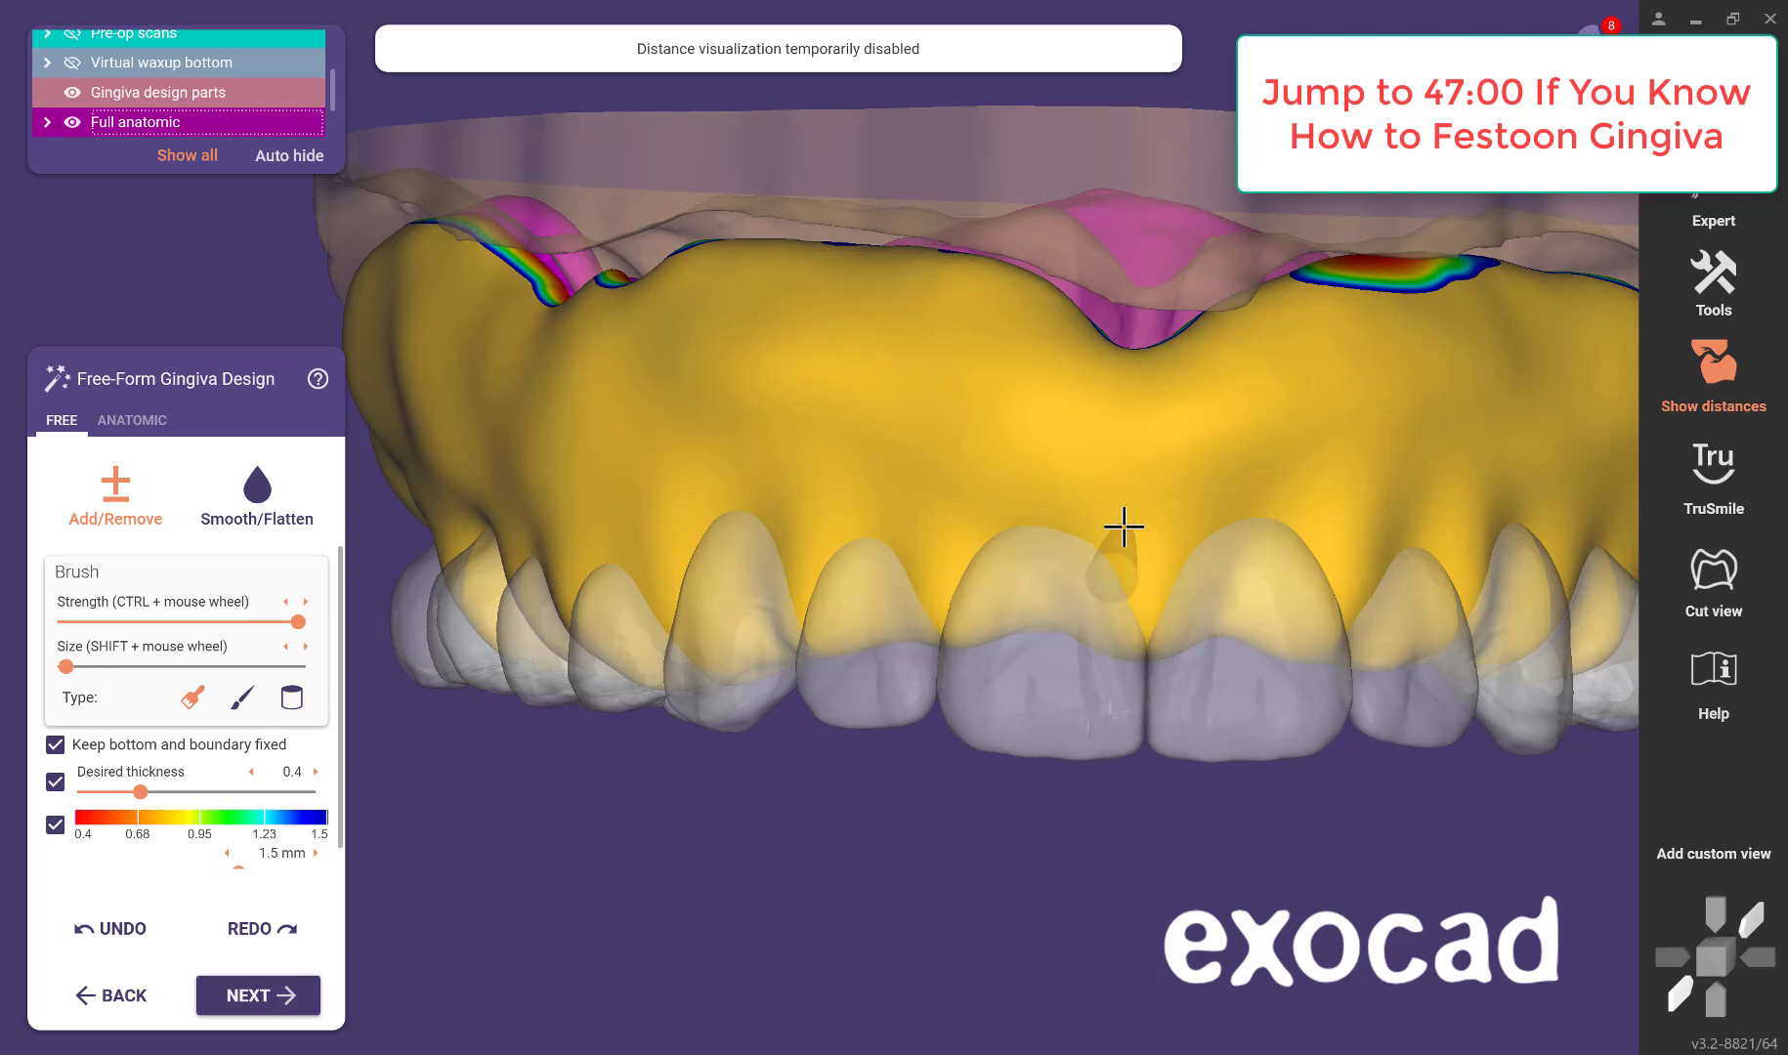
{"action": "scroll", "coordinate": [1130, 606], "scroll_direction": "up", "scroll_amount": 3}
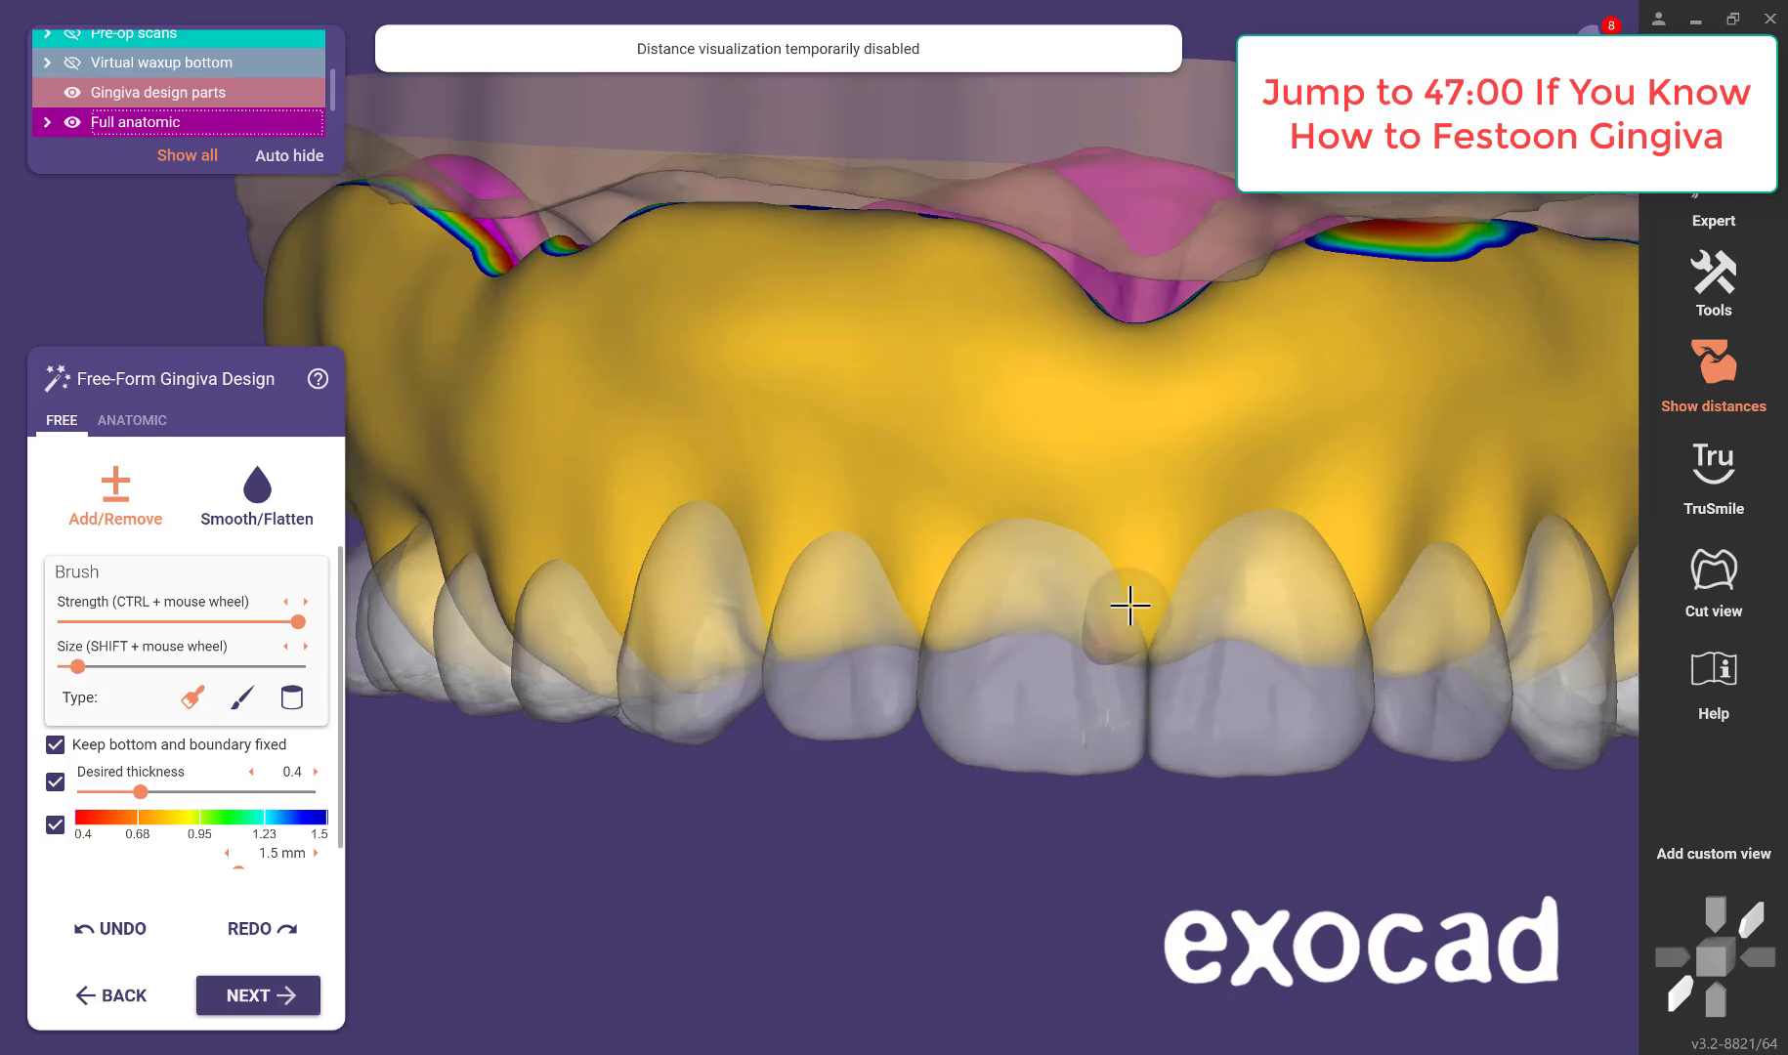
{"action": "right_click_drag", "start_coordinate": [906, 798], "coordinate": [1038, 830]}
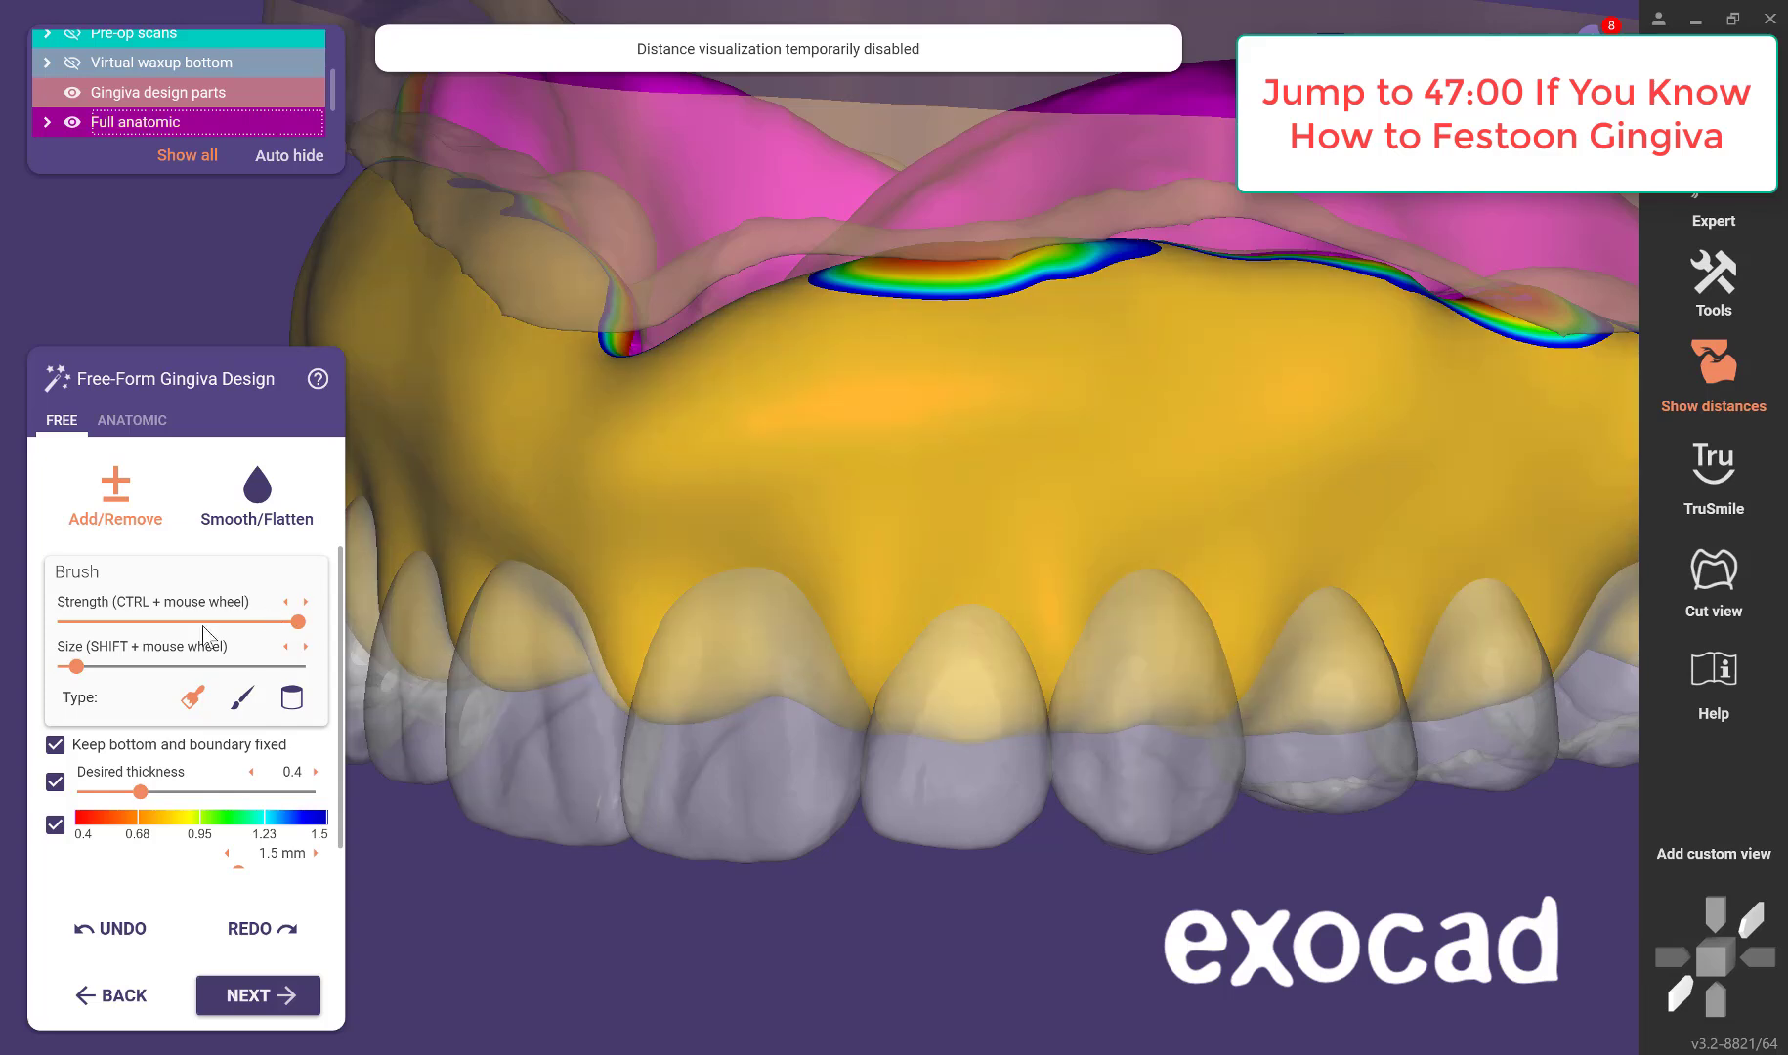
{"action": "left_click", "coordinate": [153, 621]}
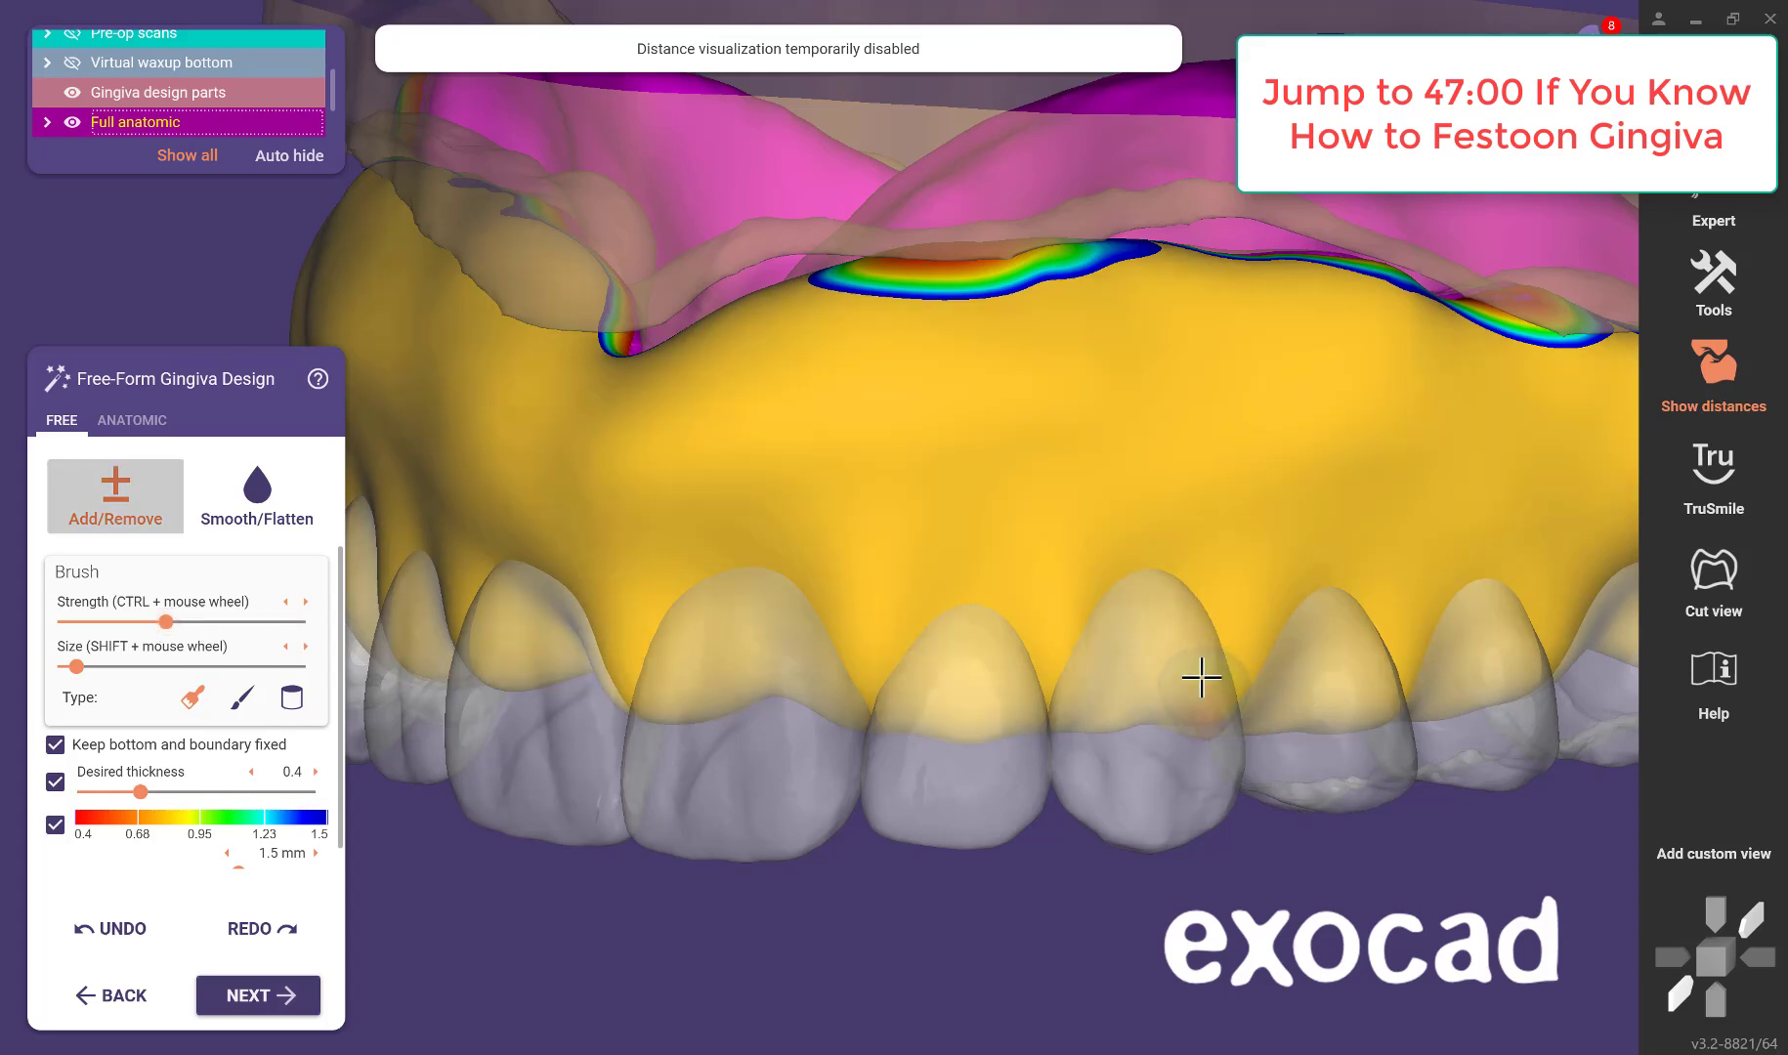
{"action": "right_click_drag", "start_coordinate": [1203, 675], "coordinate": [1138, 679]}
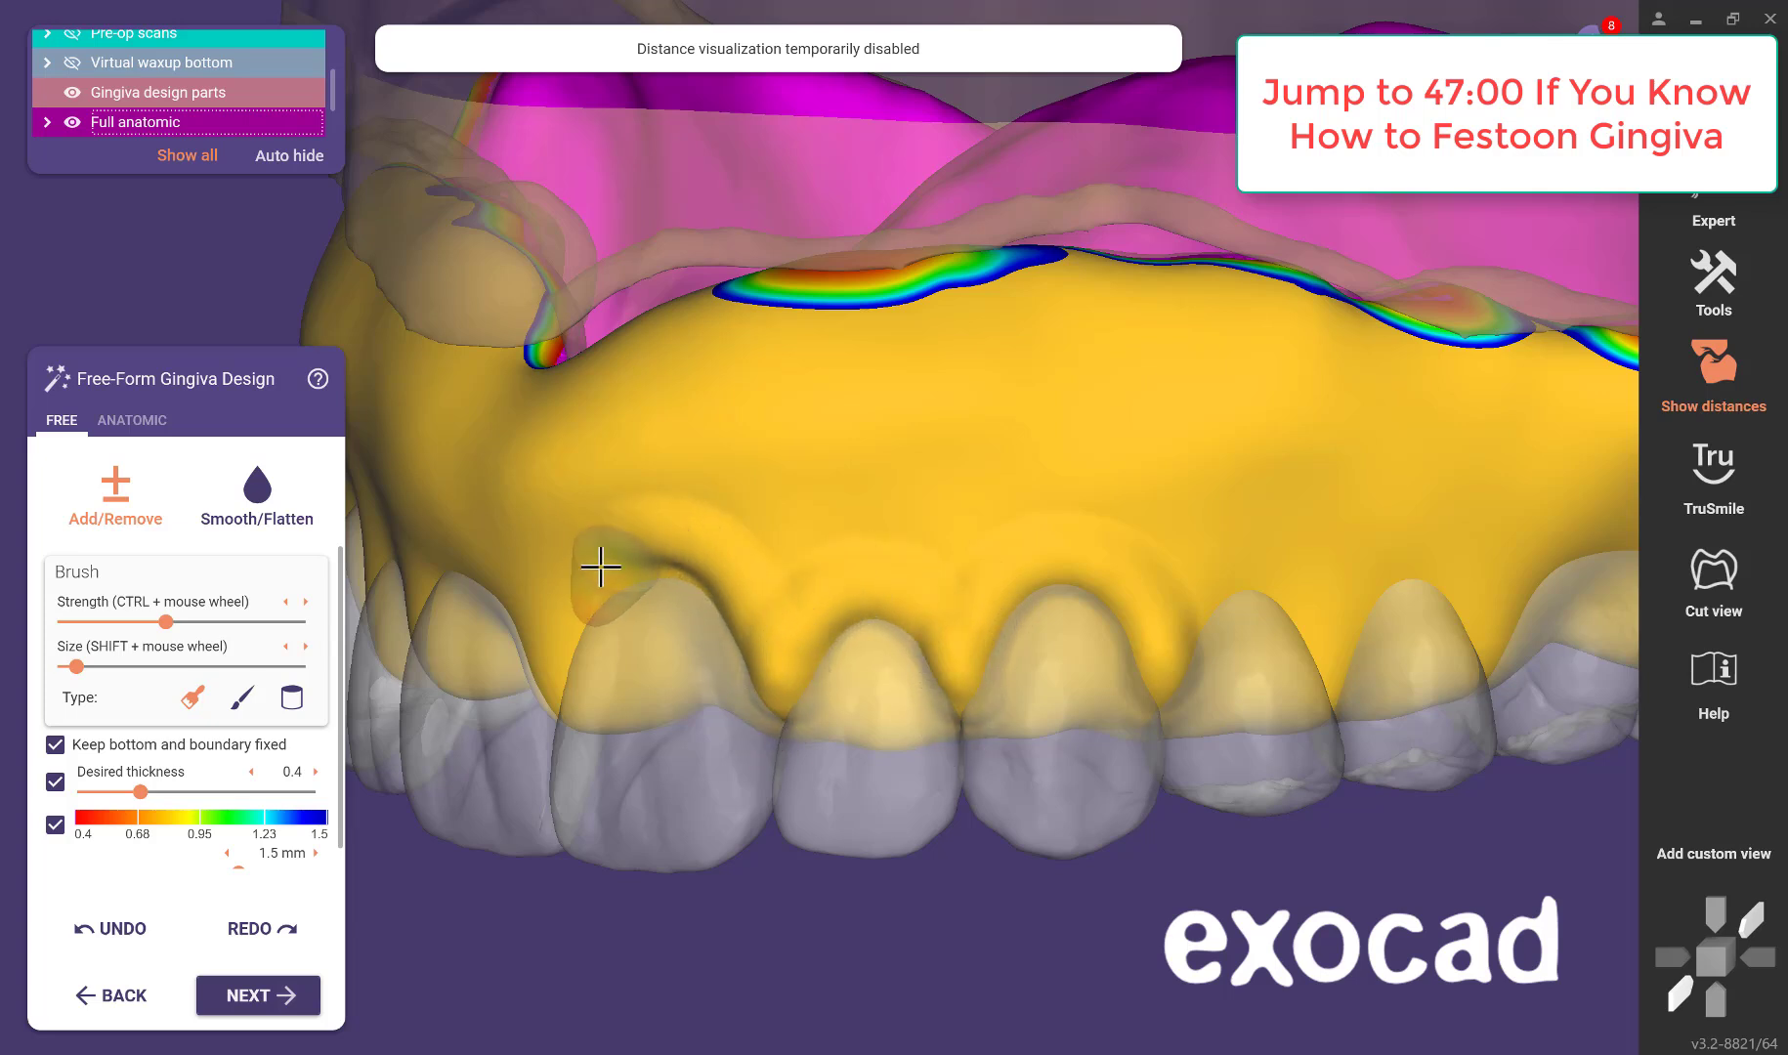
{"action": "right_click_drag", "start_coordinate": [564, 687], "coordinate": [1039, 727]}
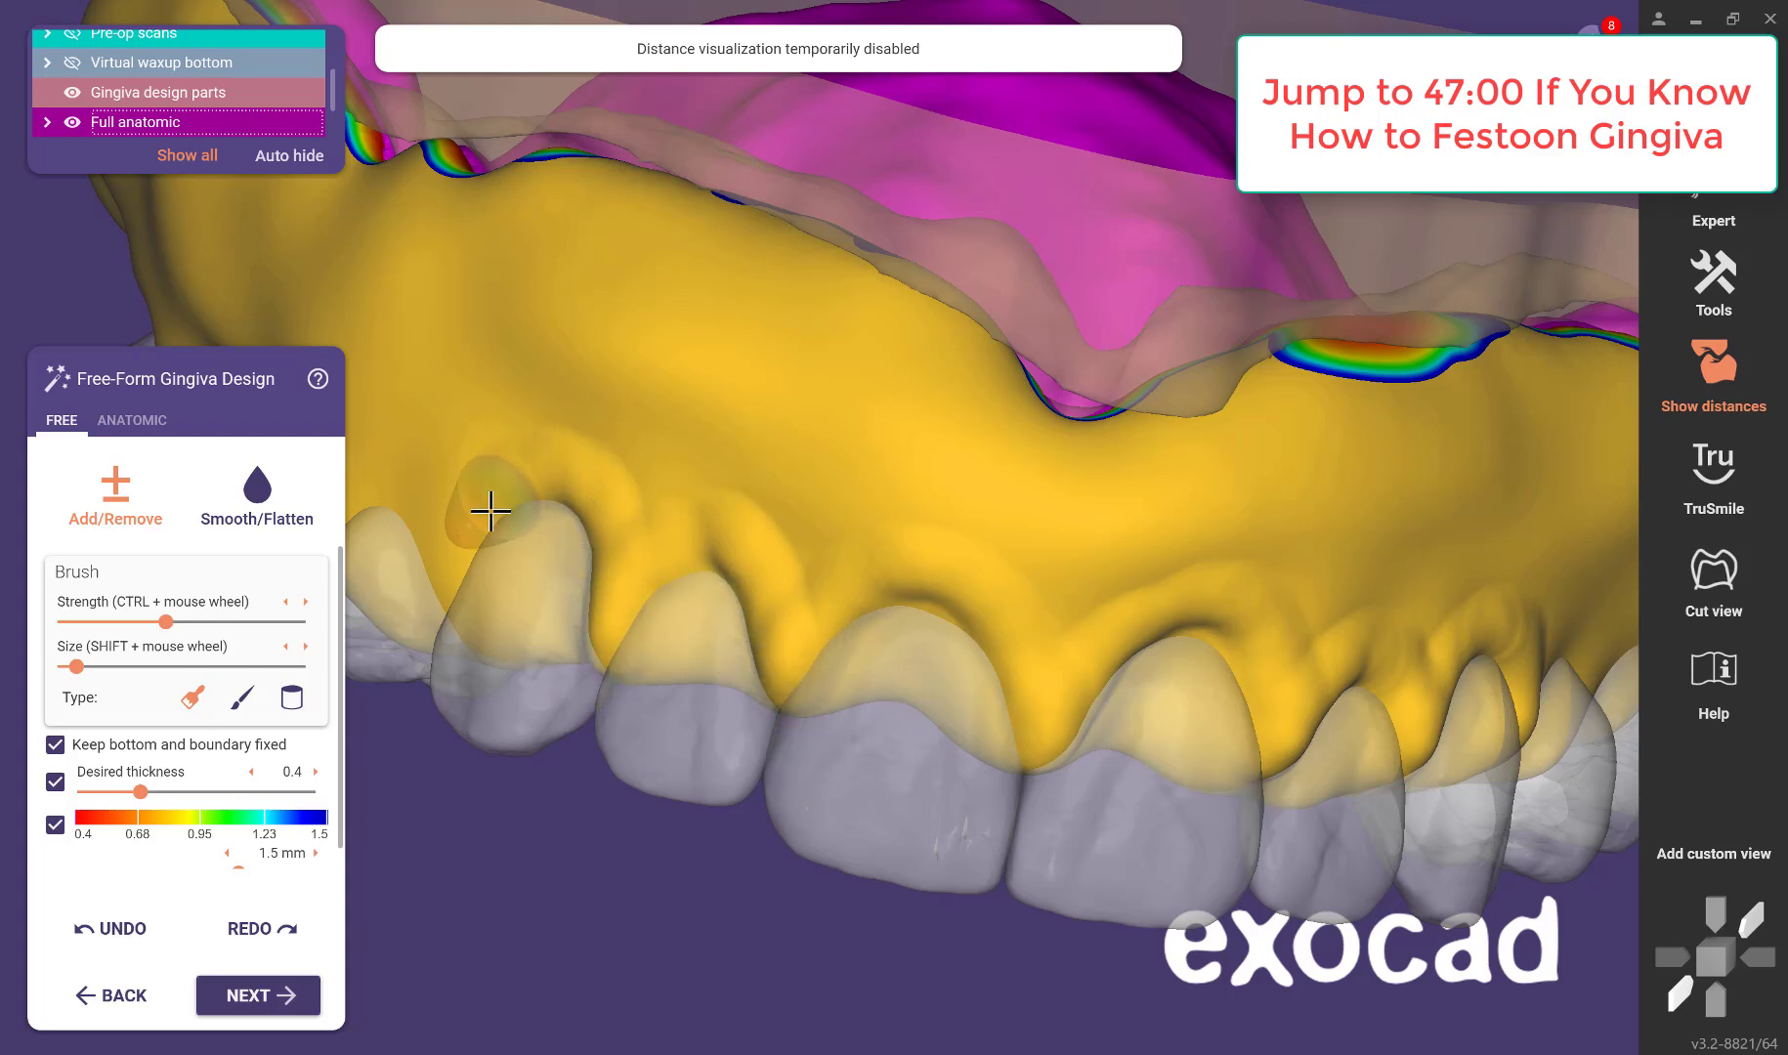
{"action": "left_click_drag", "start_coordinate": [472, 555], "coordinate": [460, 607]}
Smooth the festooned gingival margins across the vestibular front with a larger Smooth/Flatten brush at reduced strength.
{"action": "scroll", "coordinate": [961, 782], "scroll_direction": "down", "scroll_amount": 5}
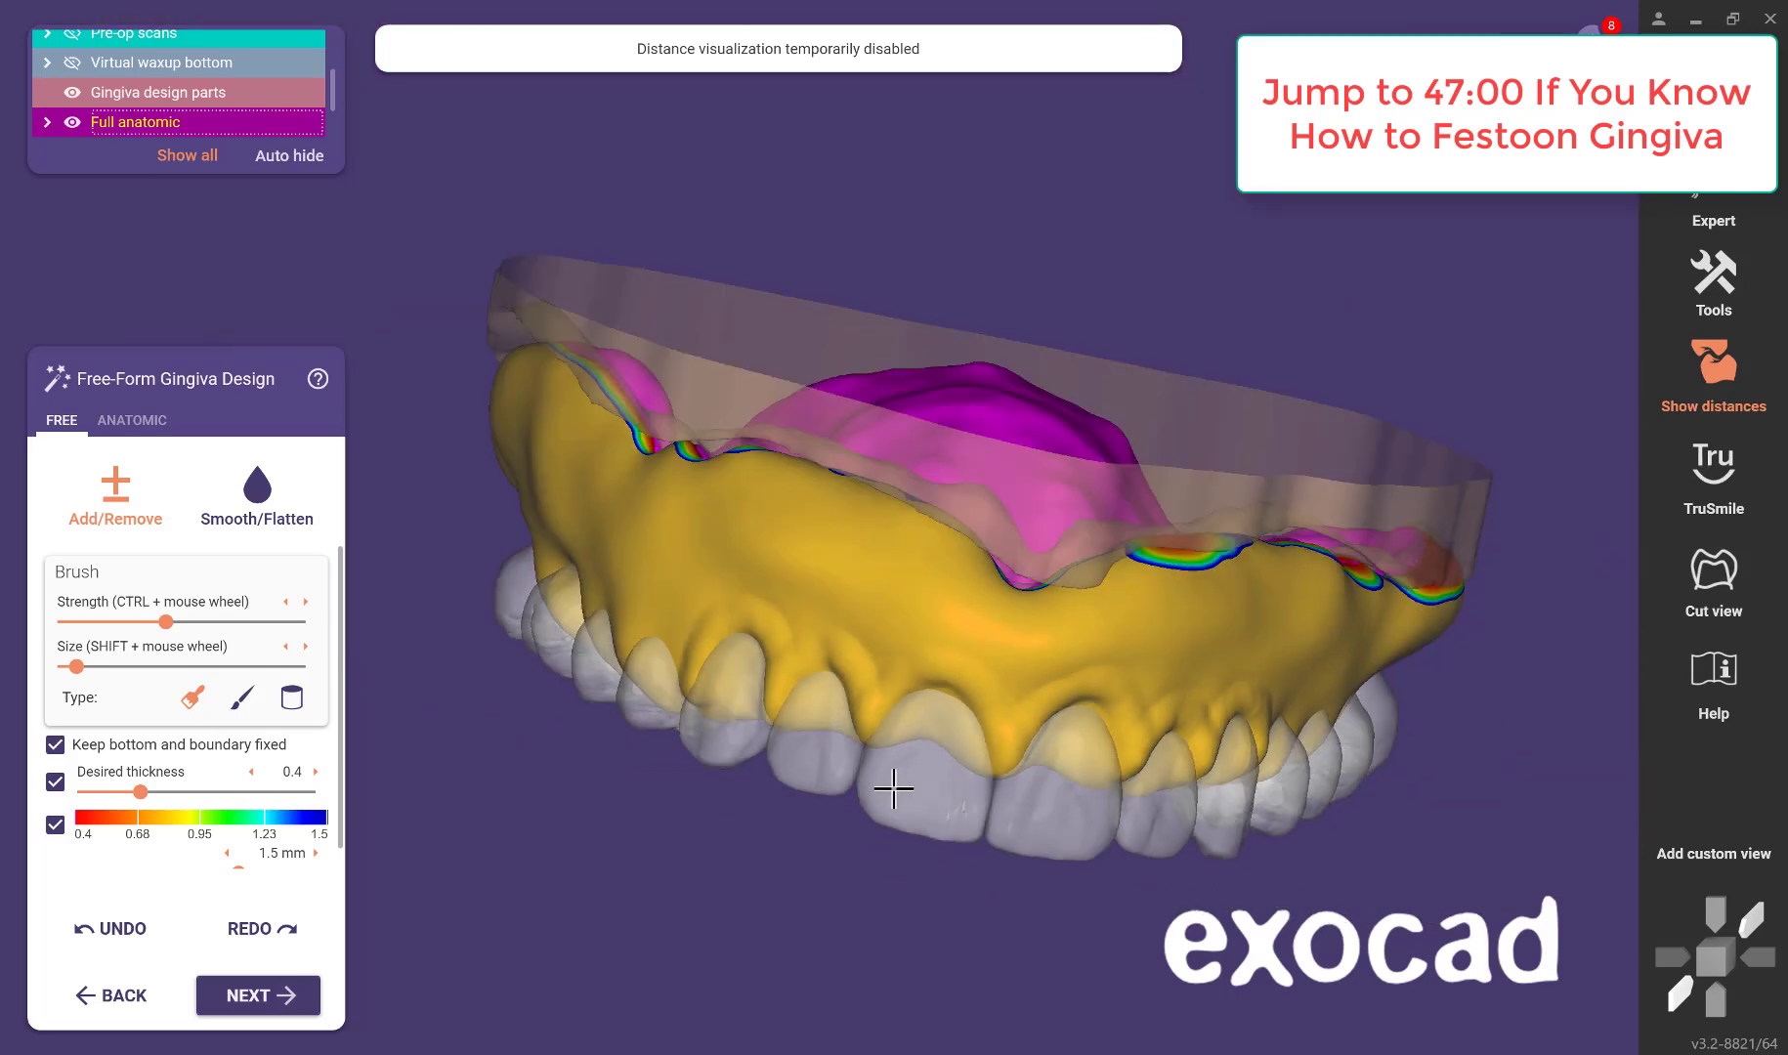
{"action": "right_click_drag", "start_coordinate": [894, 786], "coordinate": [899, 796]}
{"action": "left_click", "coordinate": [289, 506]}
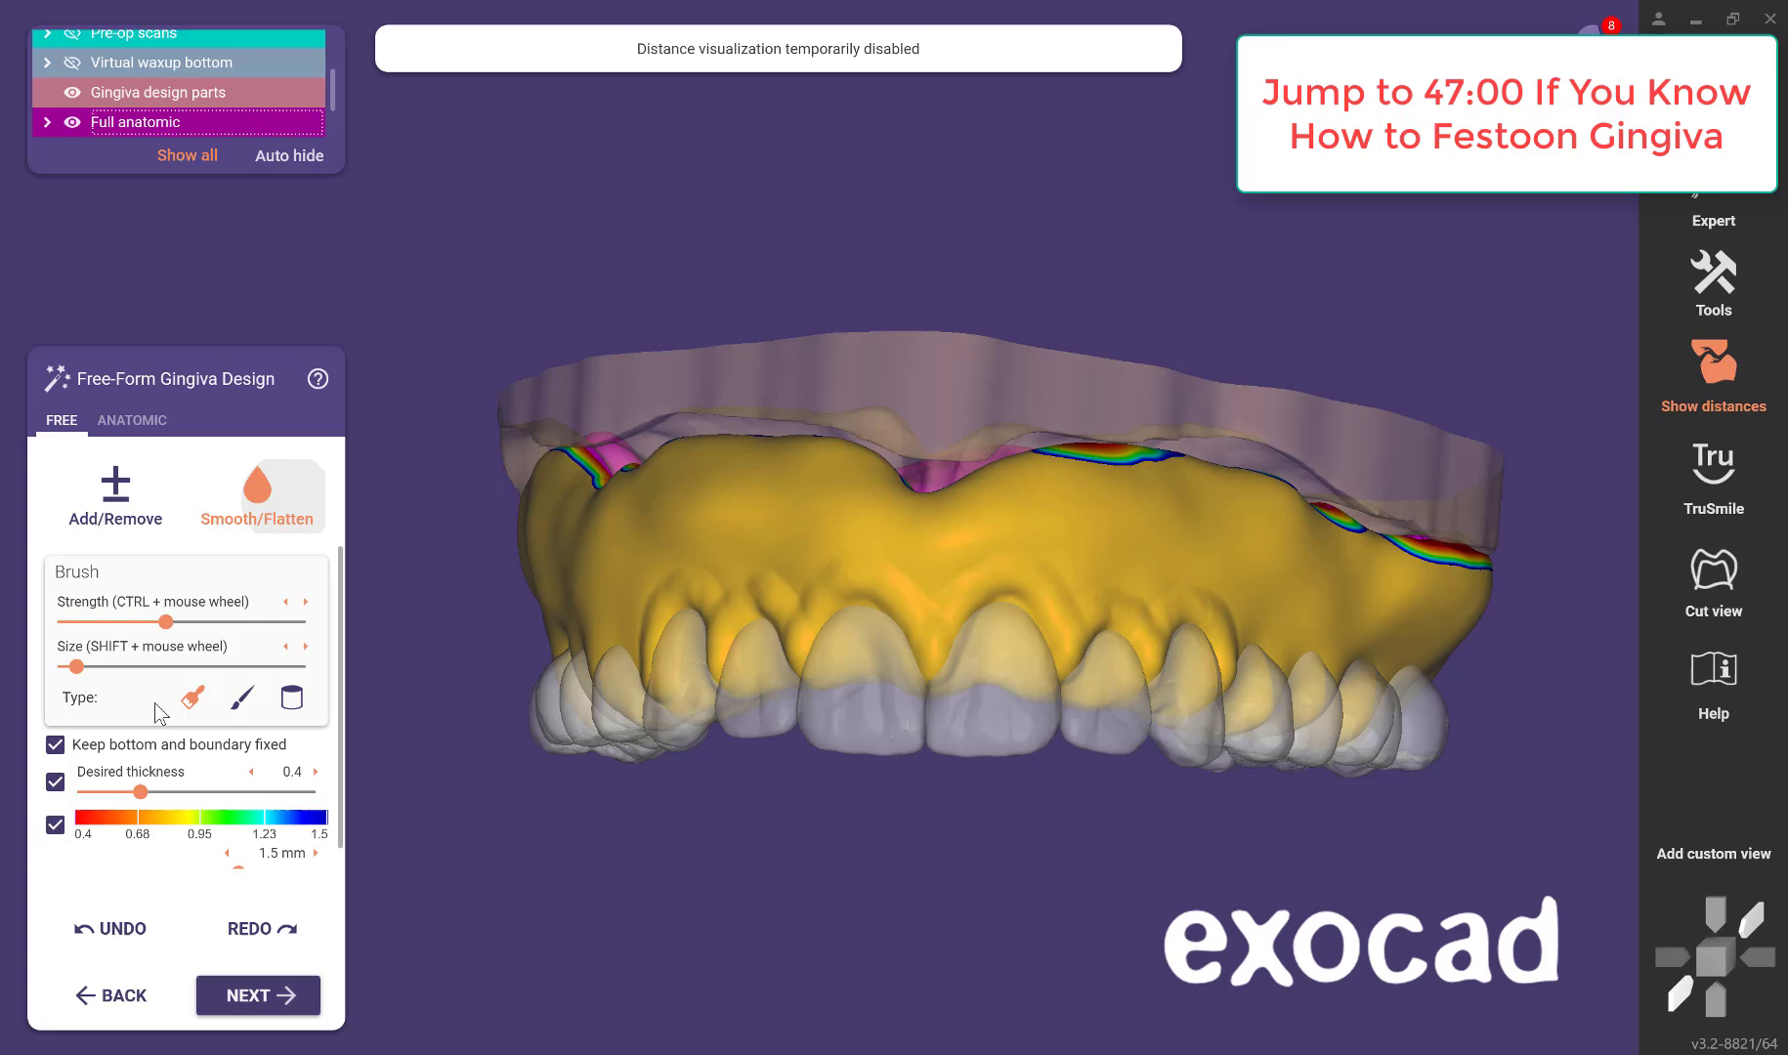
{"action": "left_click", "coordinate": [203, 622]}
{"action": "scroll", "coordinate": [985, 678], "scroll_direction": "up", "scroll_amount": 5}
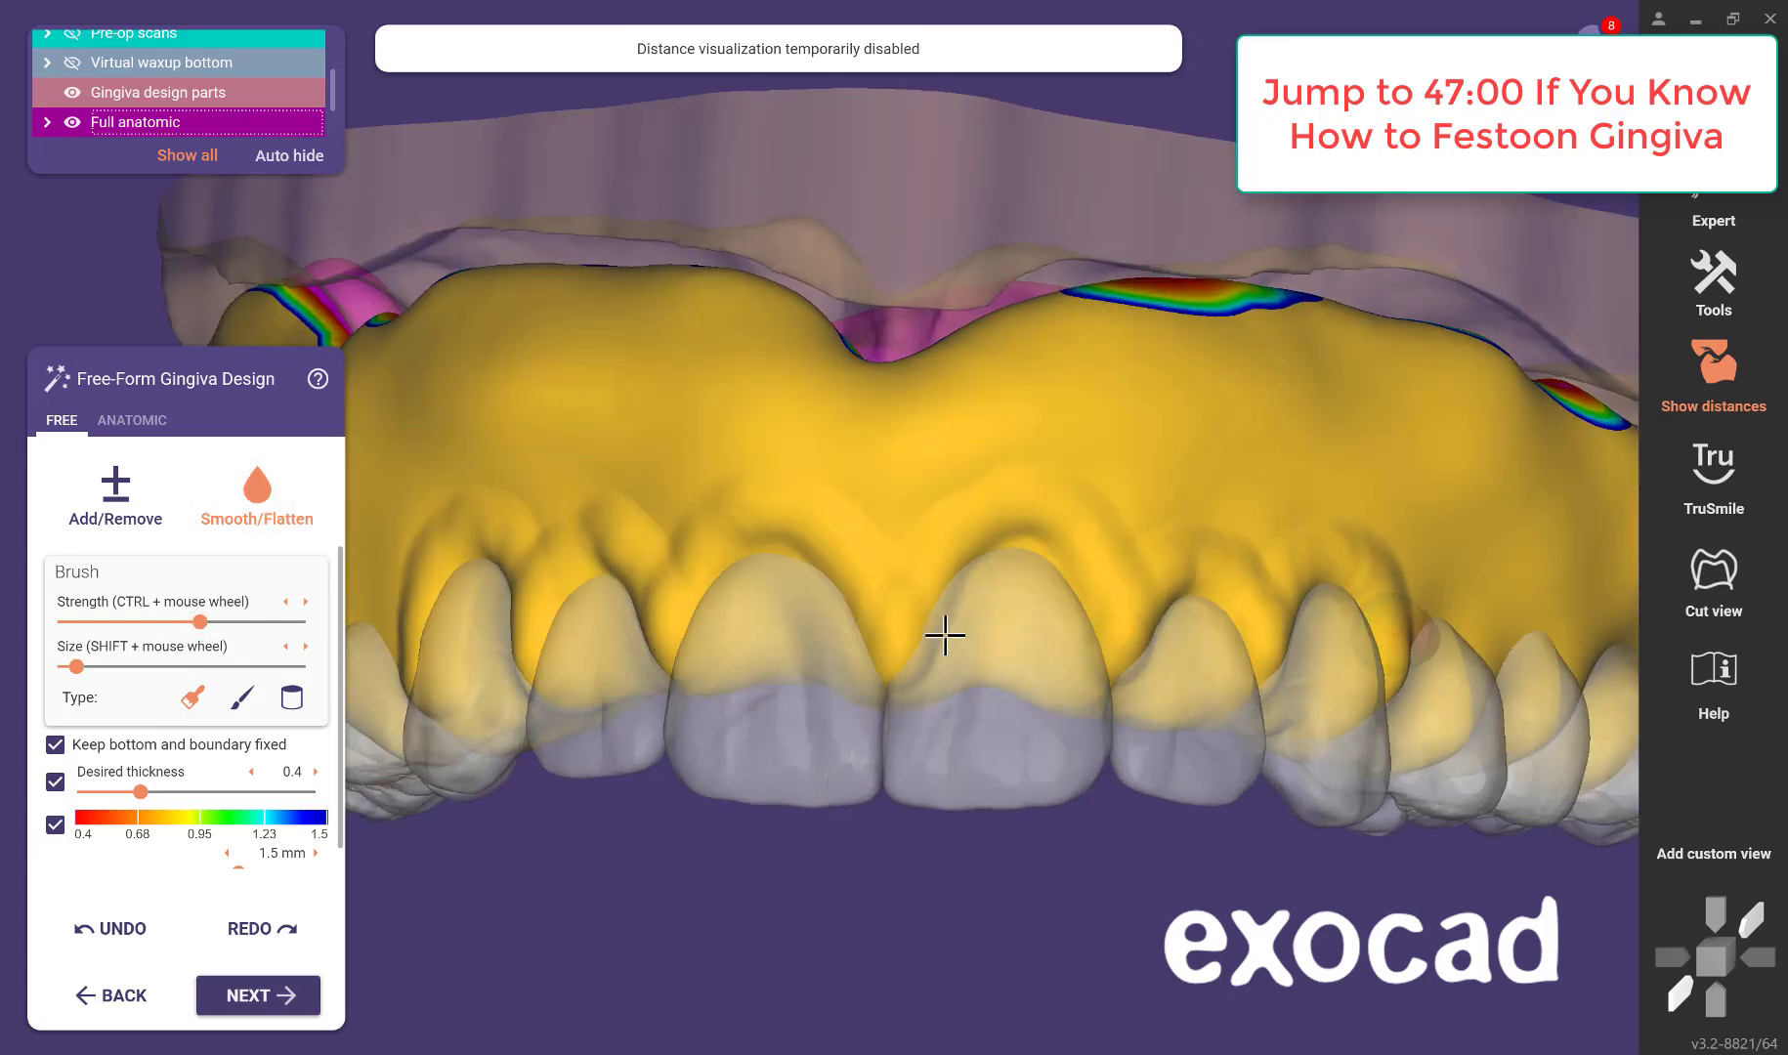
{"action": "scroll", "coordinate": [940, 627], "scroll_direction": "up", "scroll_amount": 6, "text": "shift"}
{"action": "middle_click", "coordinate": [950, 624], "text": "shift"}
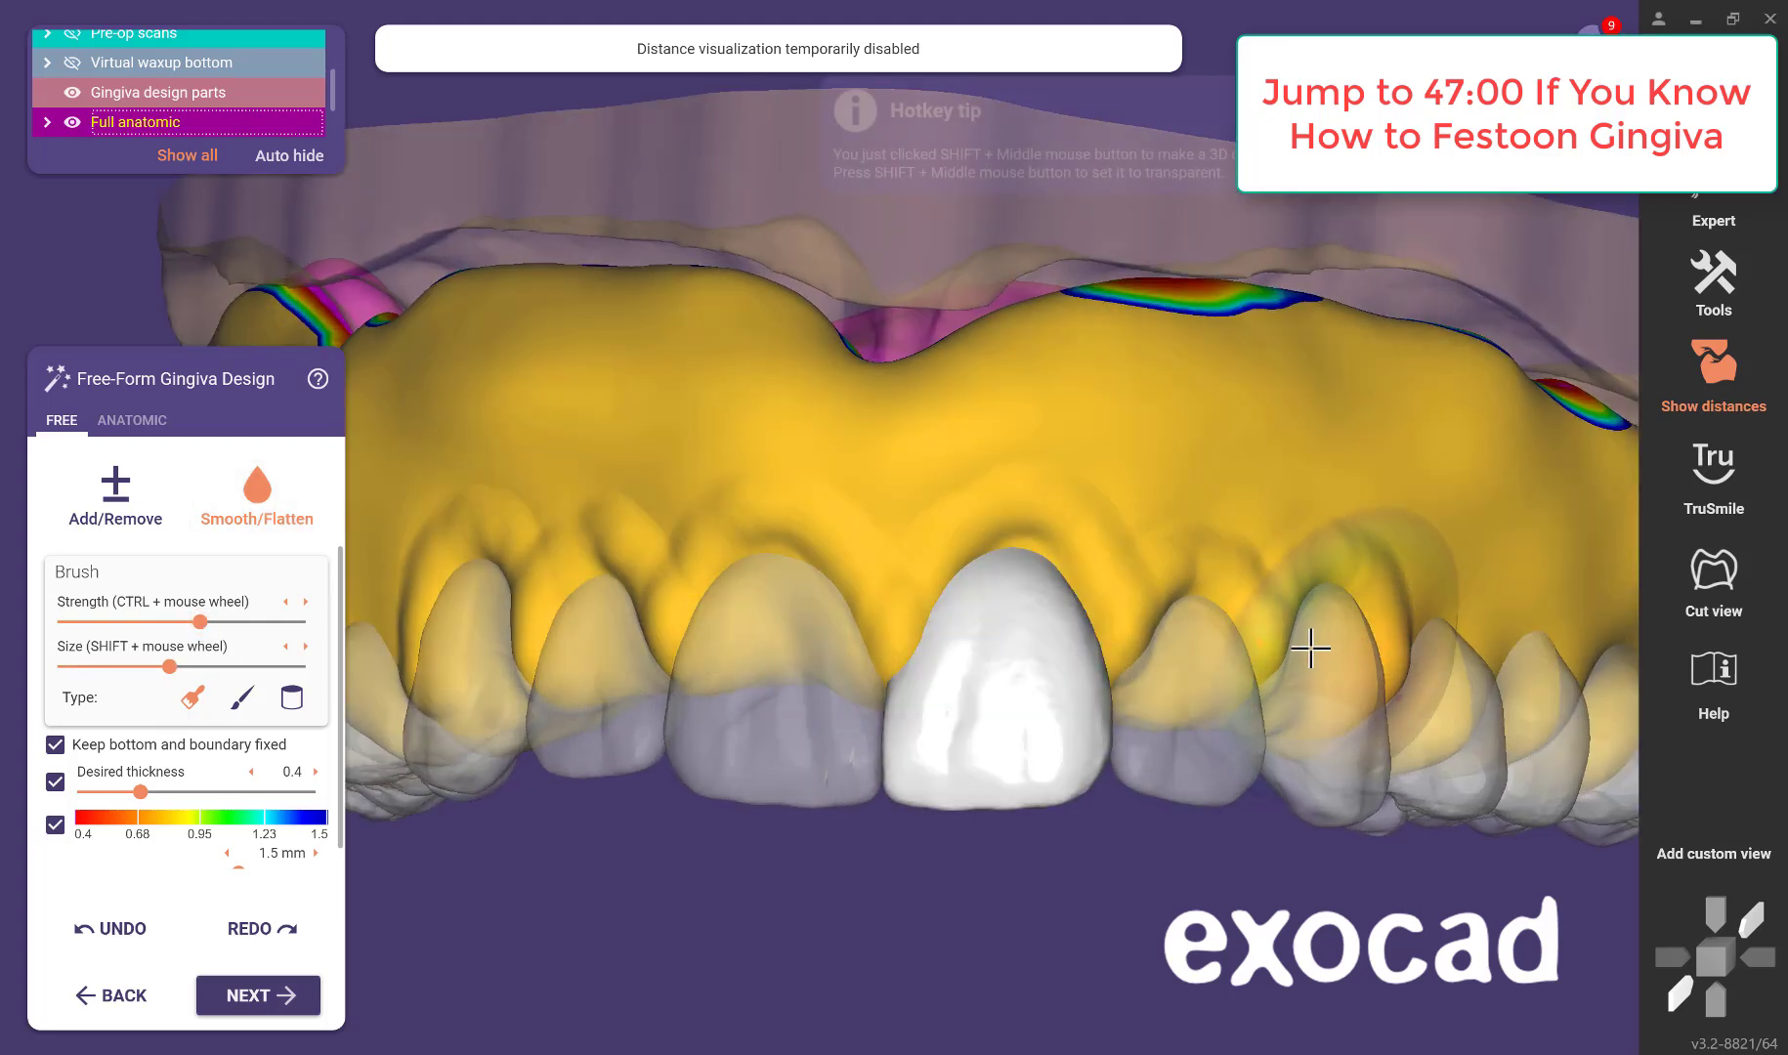
{"action": "right_click_drag", "start_coordinate": [1310, 645], "coordinate": [1246, 650]}
{"action": "scroll", "coordinate": [909, 679], "scroll_direction": "down", "scroll_amount": 5, "text": "ctrl"}
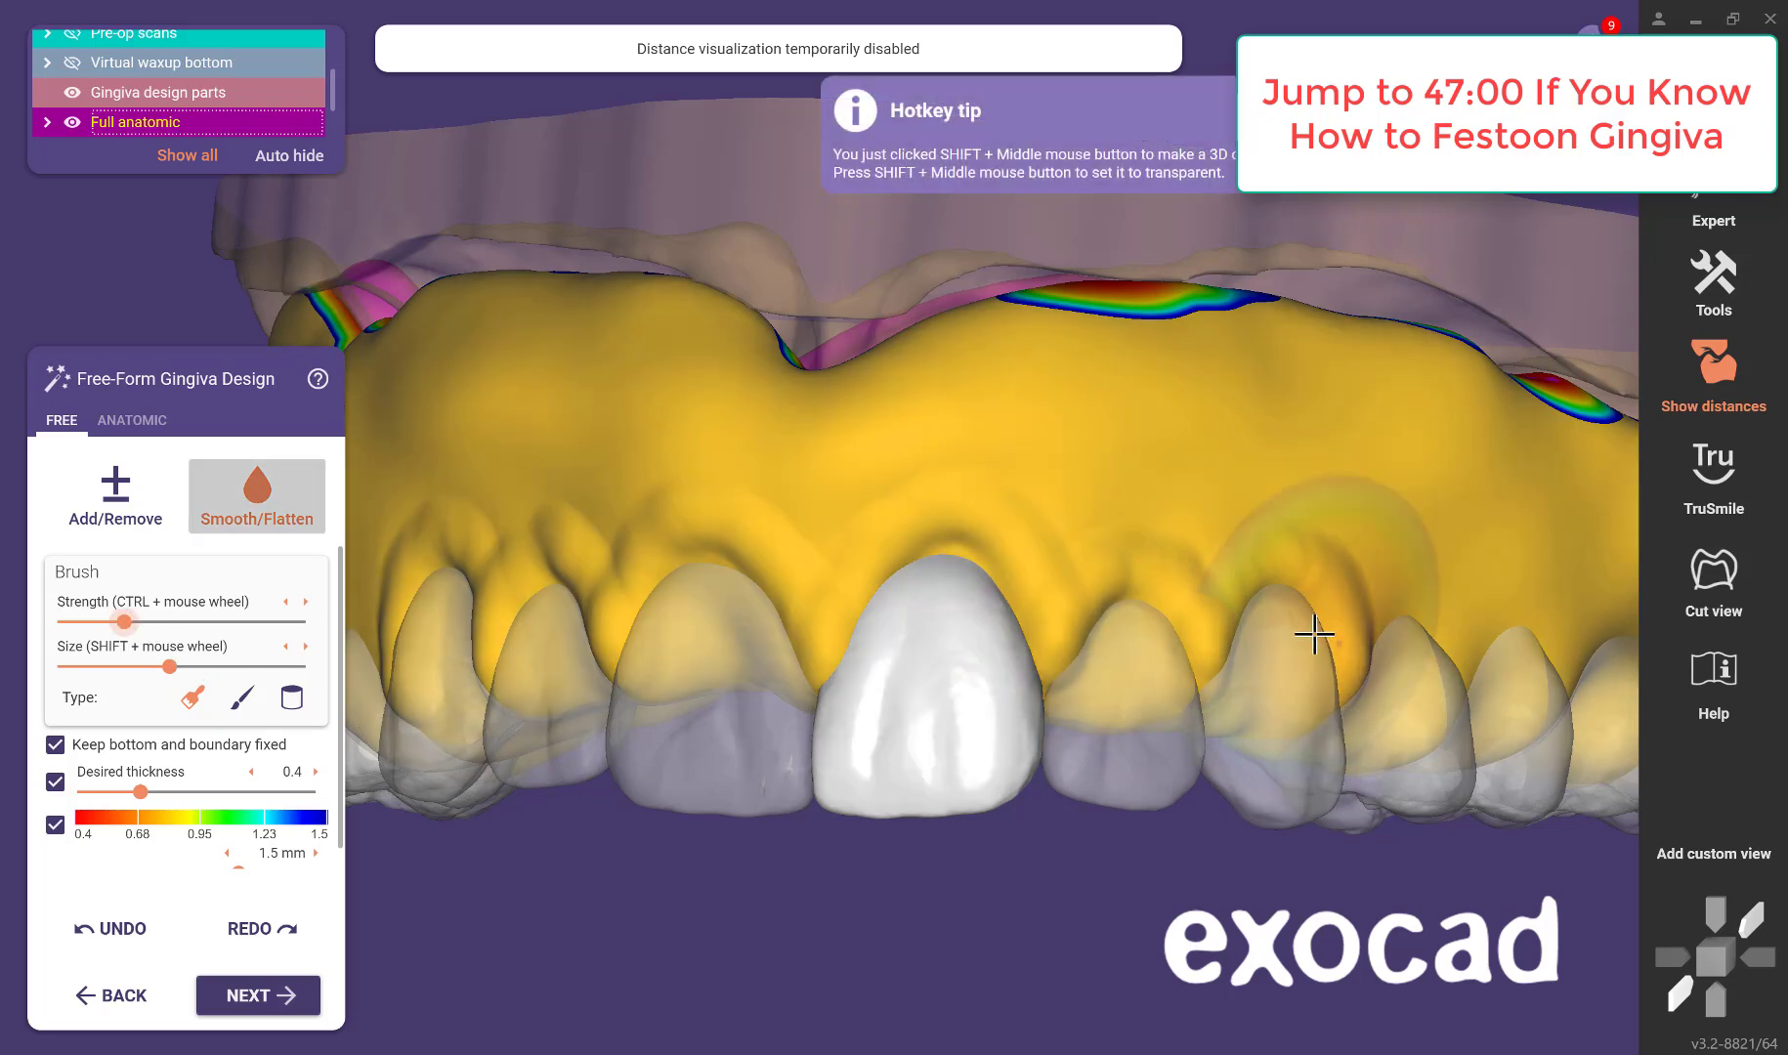
{"action": "mouse_move", "coordinate": [1366, 601]}
{"action": "left_mouse_down"}
{"action": "mouse_move", "coordinate": [1218, 611]}
{"action": "mouse_move", "coordinate": [1135, 543]}
{"action": "mouse_move", "coordinate": [947, 540]}
{"action": "mouse_move", "coordinate": [982, 569]}
{"action": "mouse_move", "coordinate": [519, 524]}
{"action": "mouse_move", "coordinate": [398, 611]}
{"action": "left_mouse_up"}
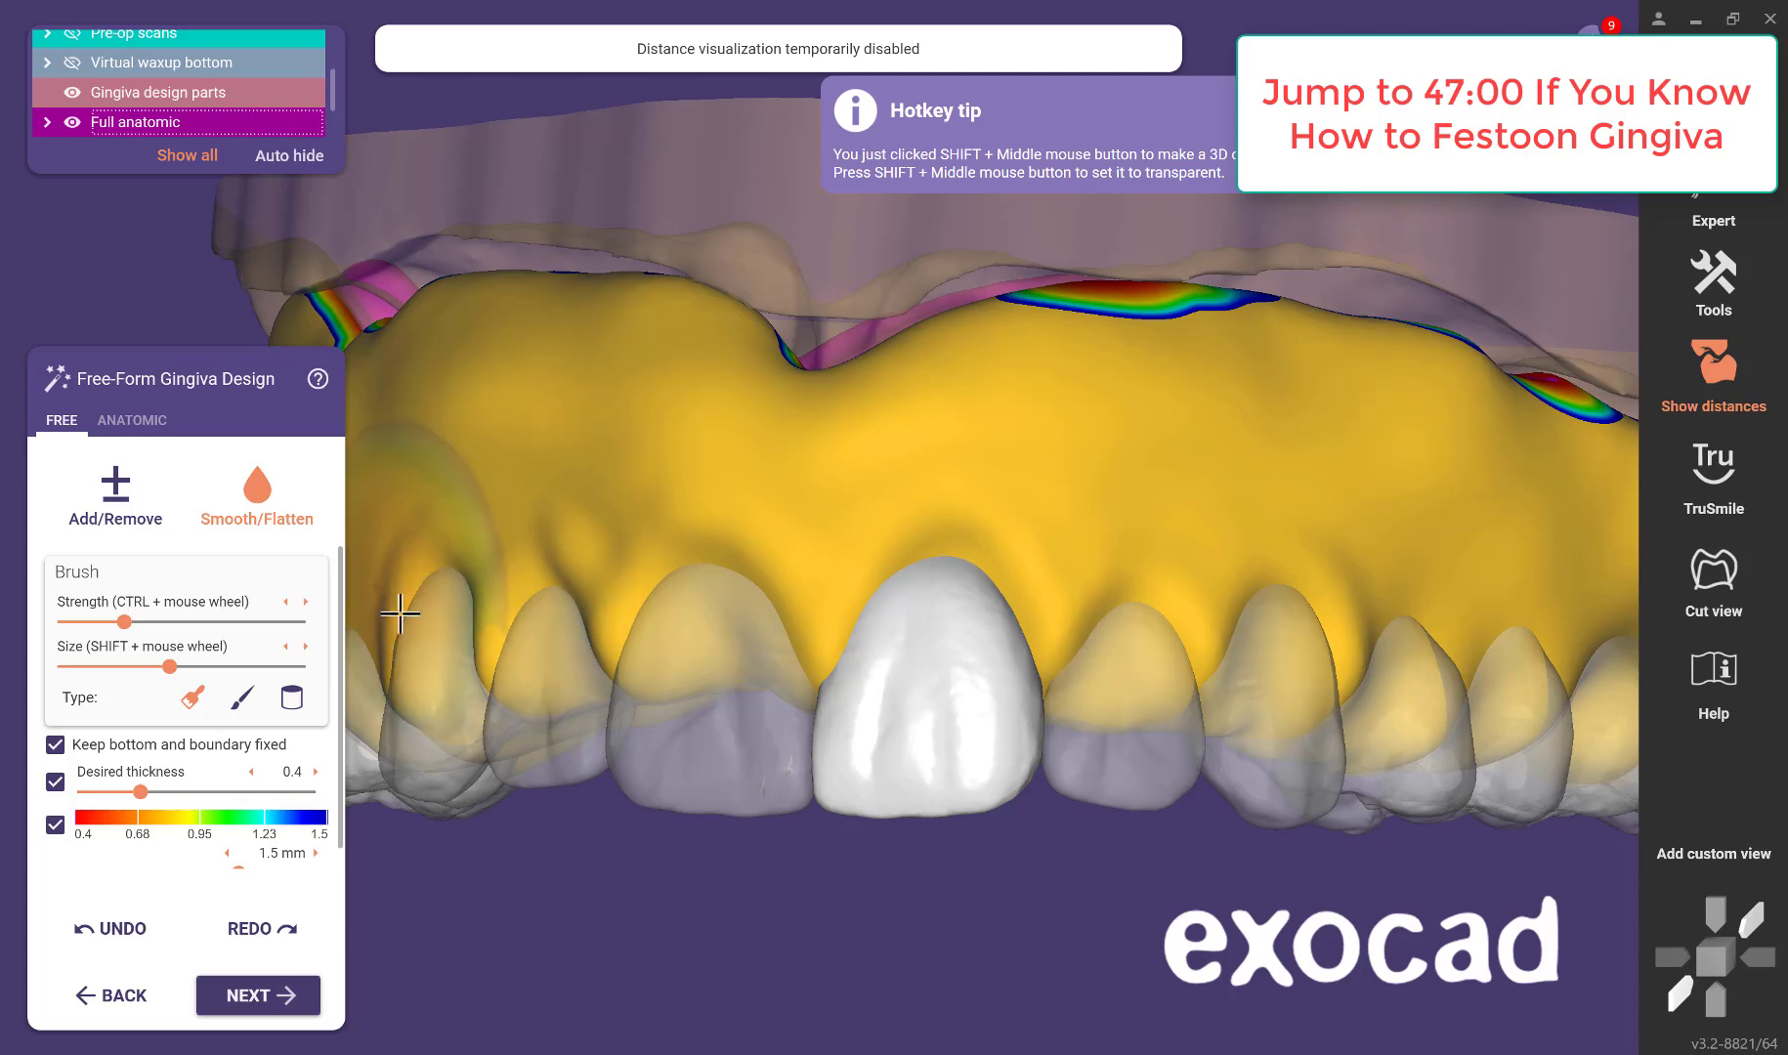
Sculpt root contours in the gingiva above the central incisors using a small Add/Remove brush at increased strength.
{"action": "scroll", "coordinate": [880, 665], "scroll_direction": "down", "scroll_amount": 5}
{"action": "right_click_drag", "start_coordinate": [942, 871], "coordinate": [806, 740]}
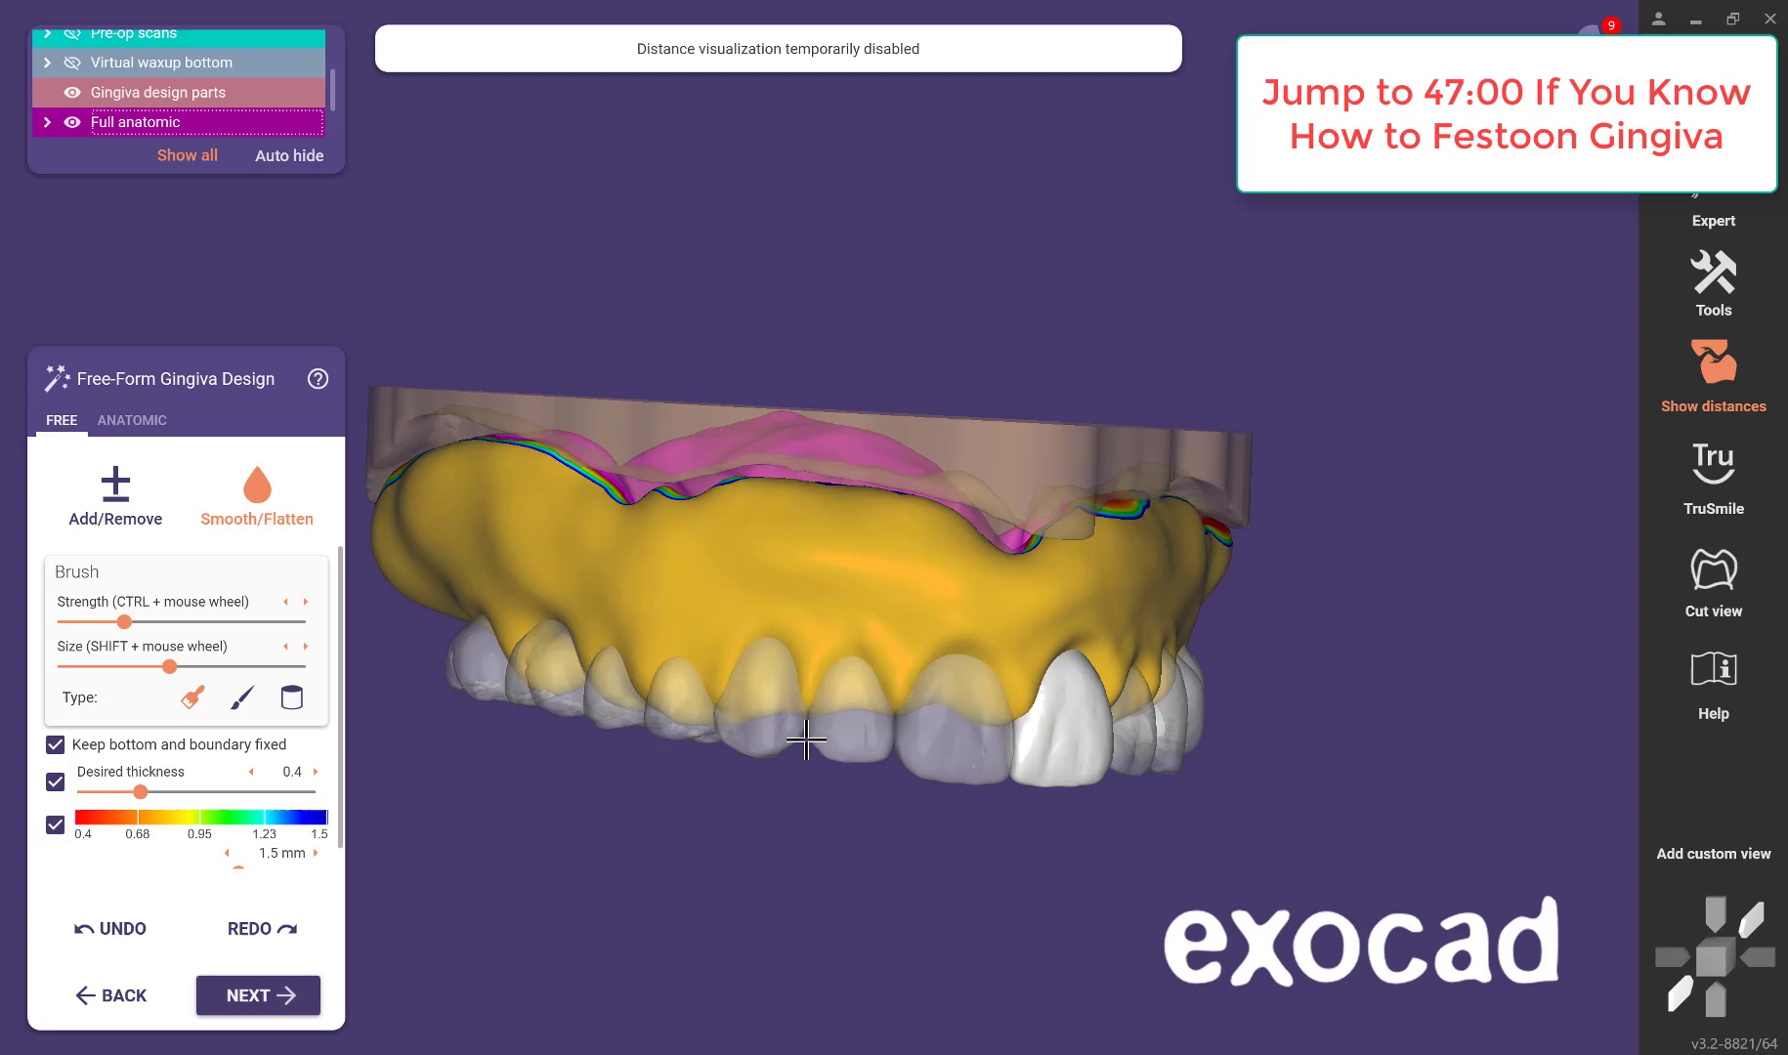
{"action": "left_click", "coordinate": [93, 503]}
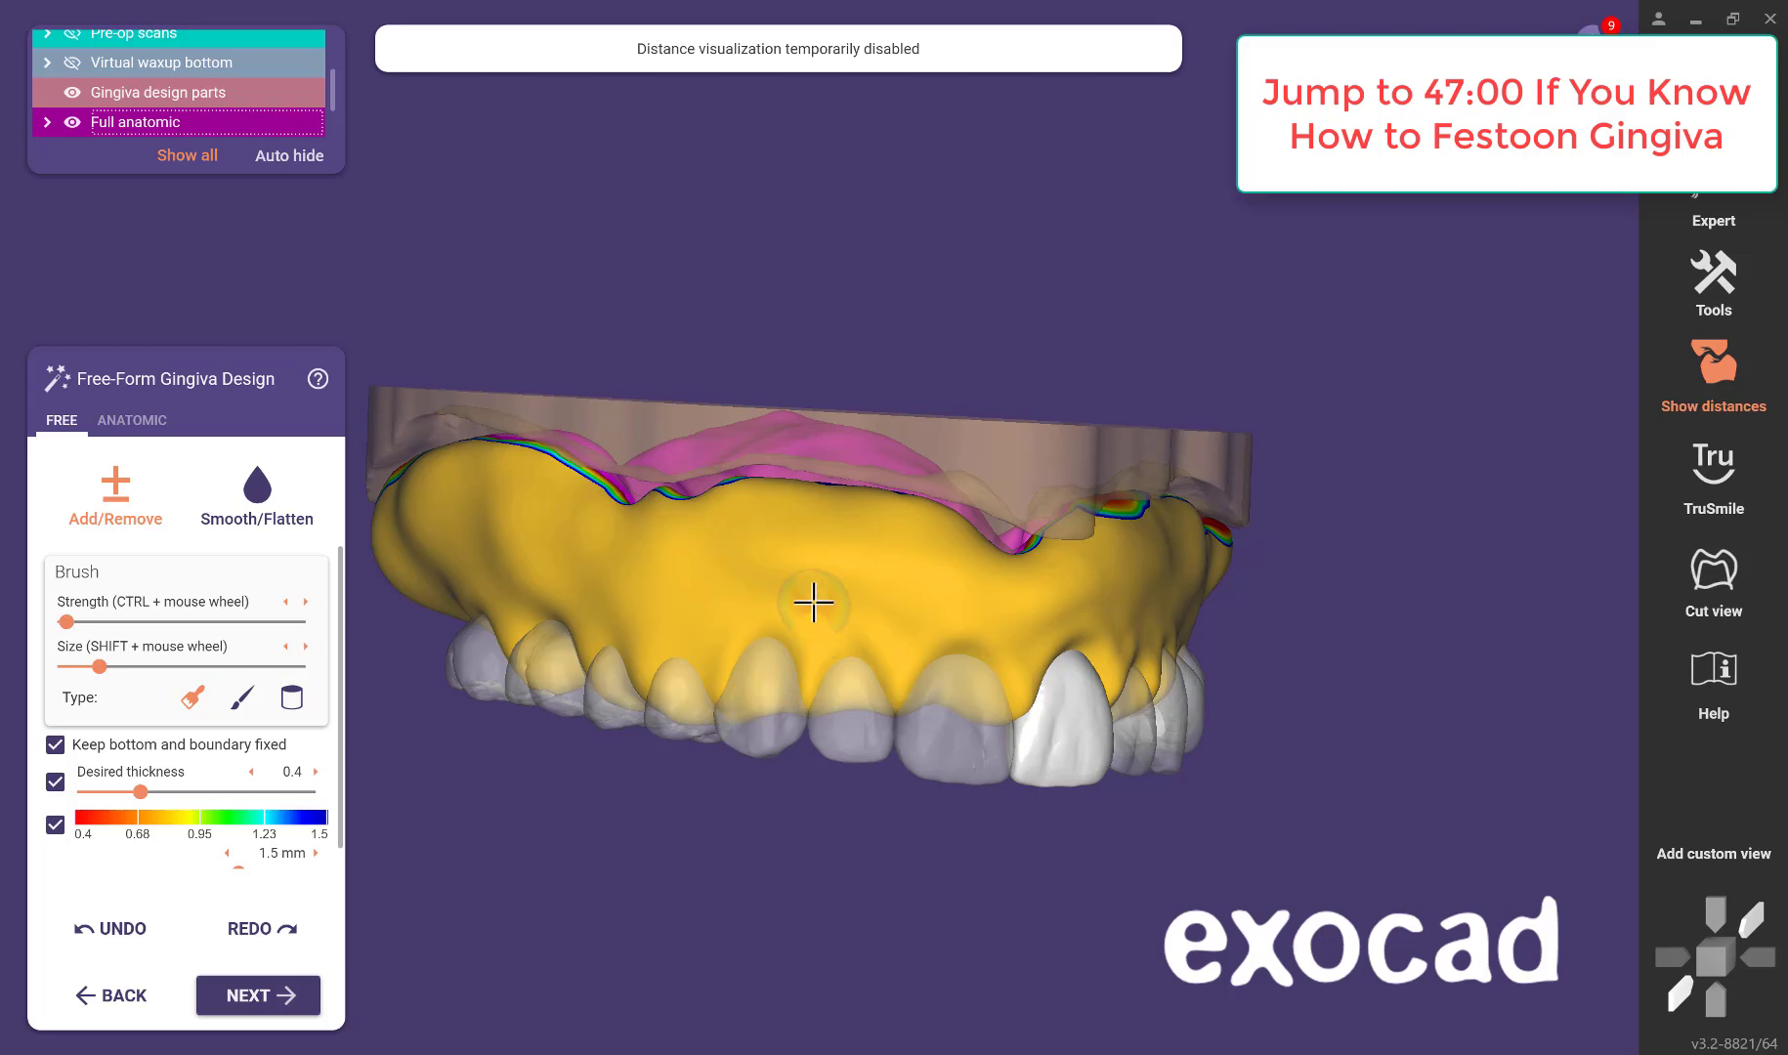
{"action": "right_click_drag", "start_coordinate": [822, 604], "coordinate": [806, 611]}
{"action": "scroll", "coordinate": [810, 607], "scroll_direction": "up", "scroll_amount": 2}
{"action": "mouse_move", "coordinate": [910, 706]}
{"action": "right_mouse_down"}
{"action": "mouse_move", "coordinate": [886, 671]}
{"action": "mouse_move", "coordinate": [970, 606]}
{"action": "right_mouse_up"}
{"action": "scroll", "coordinate": [970, 609], "scroll_direction": "up", "scroll_amount": 3}
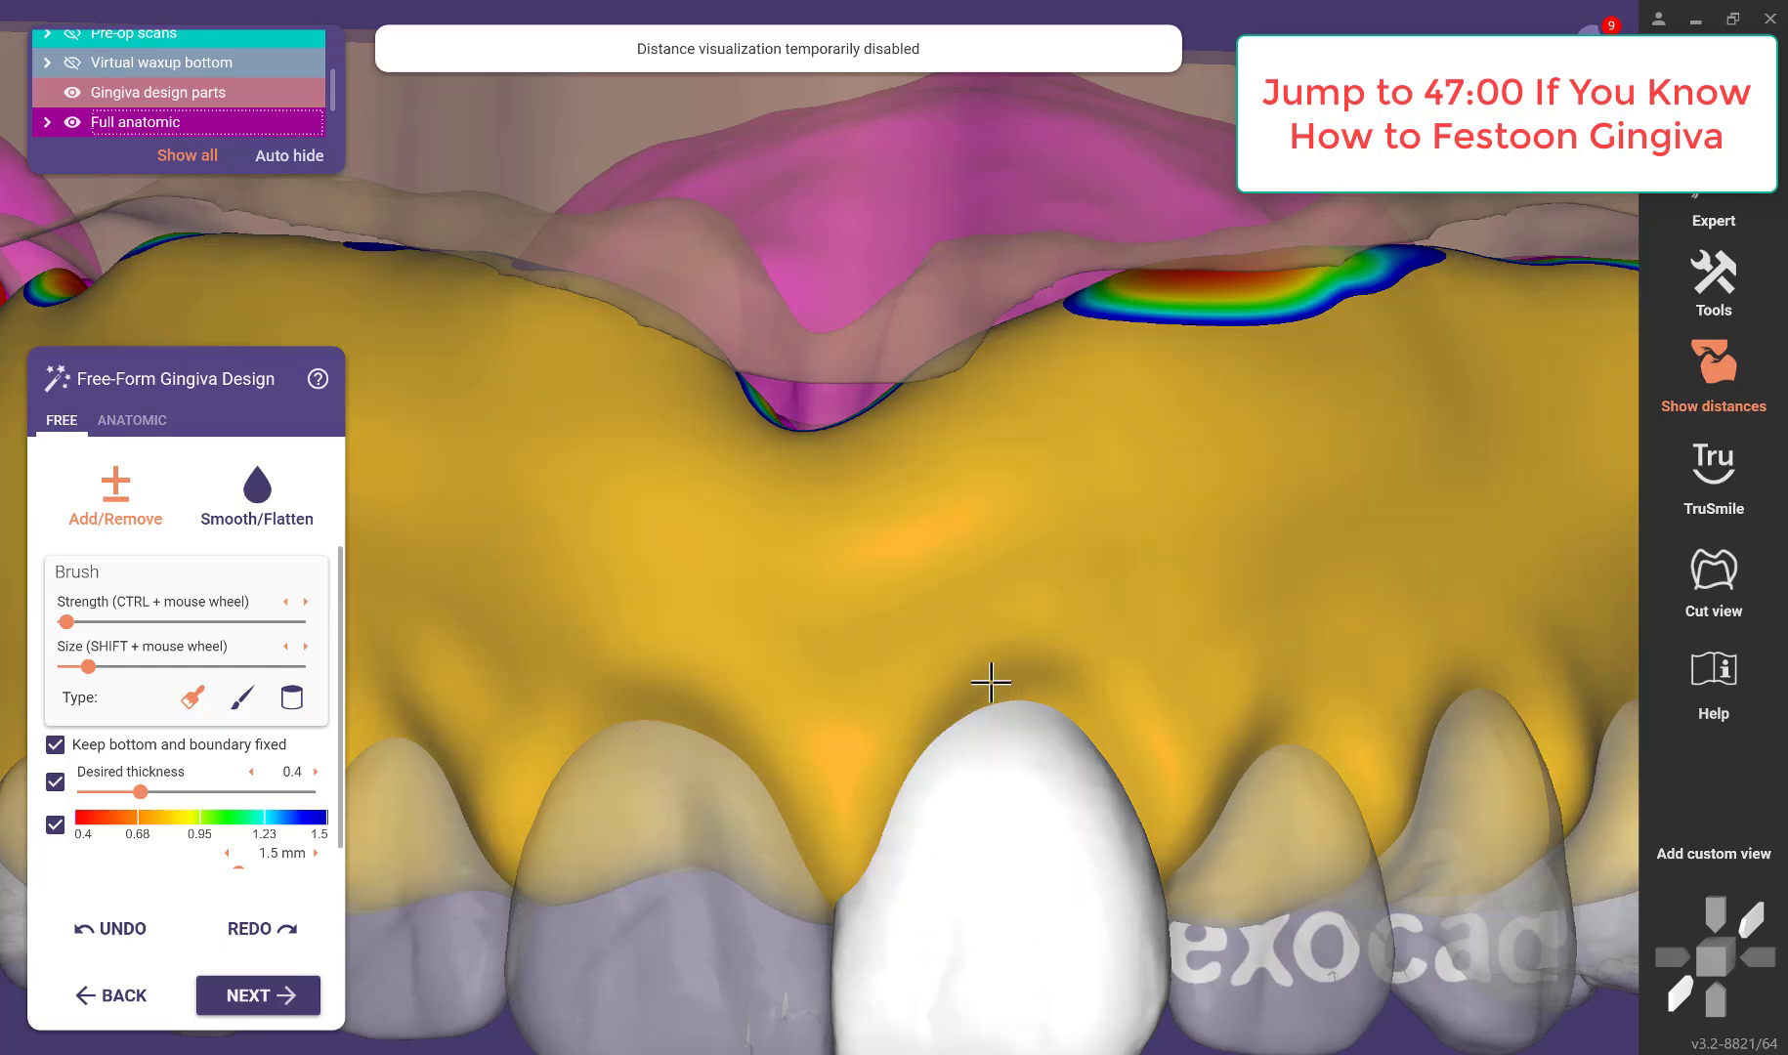
{"action": "right_click_drag", "start_coordinate": [990, 687], "coordinate": [1050, 371]}
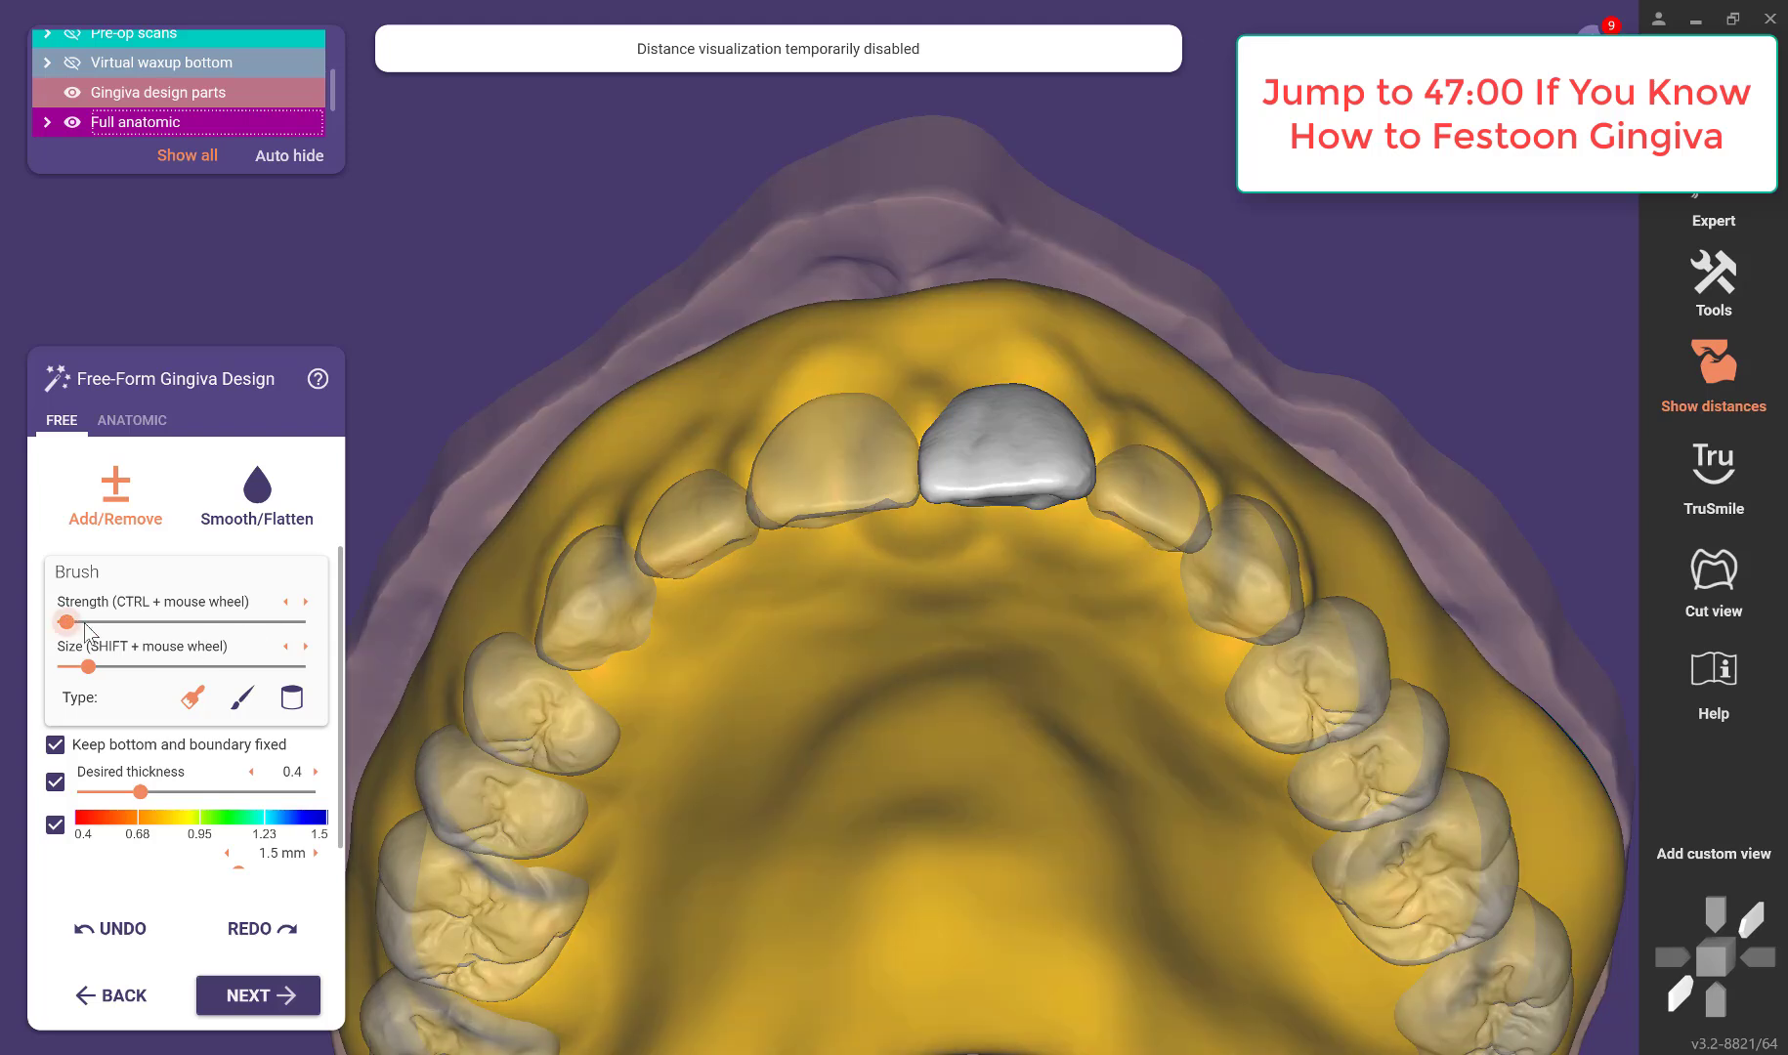
{"action": "left_click", "coordinate": [176, 621]}
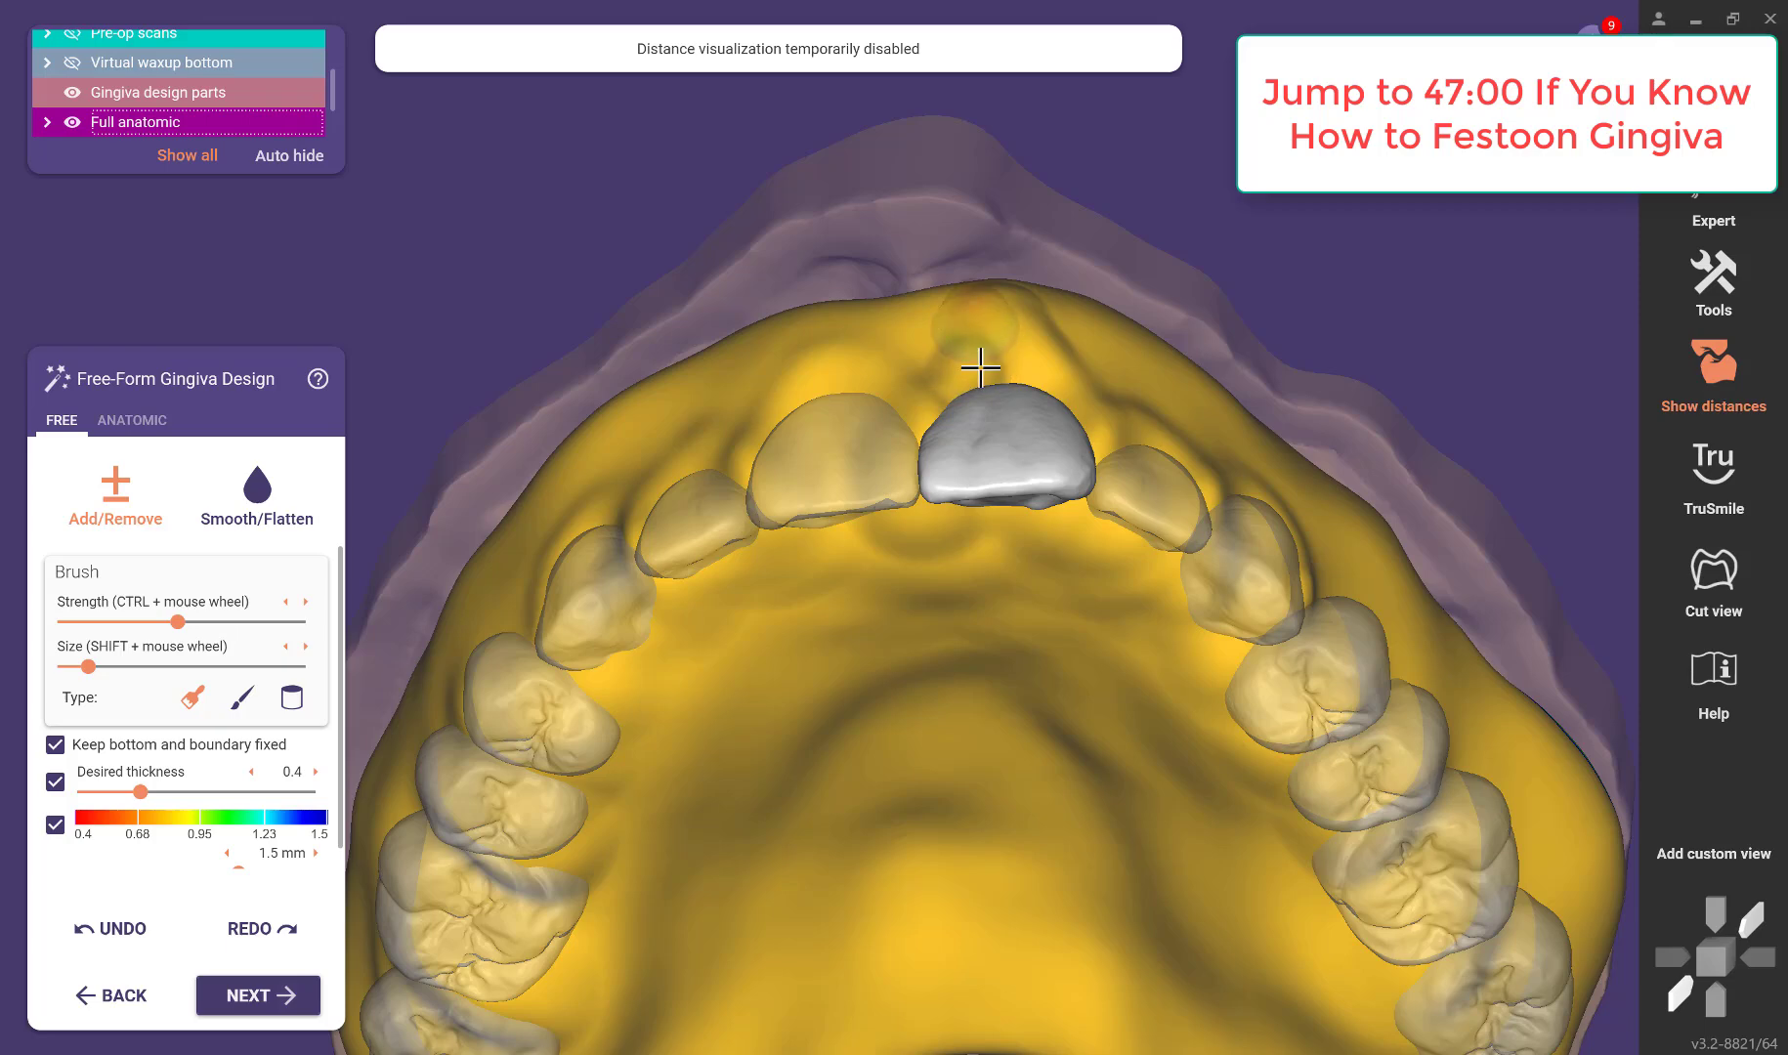
{"action": "right_click_drag", "start_coordinate": [980, 367], "coordinate": [927, 538]}
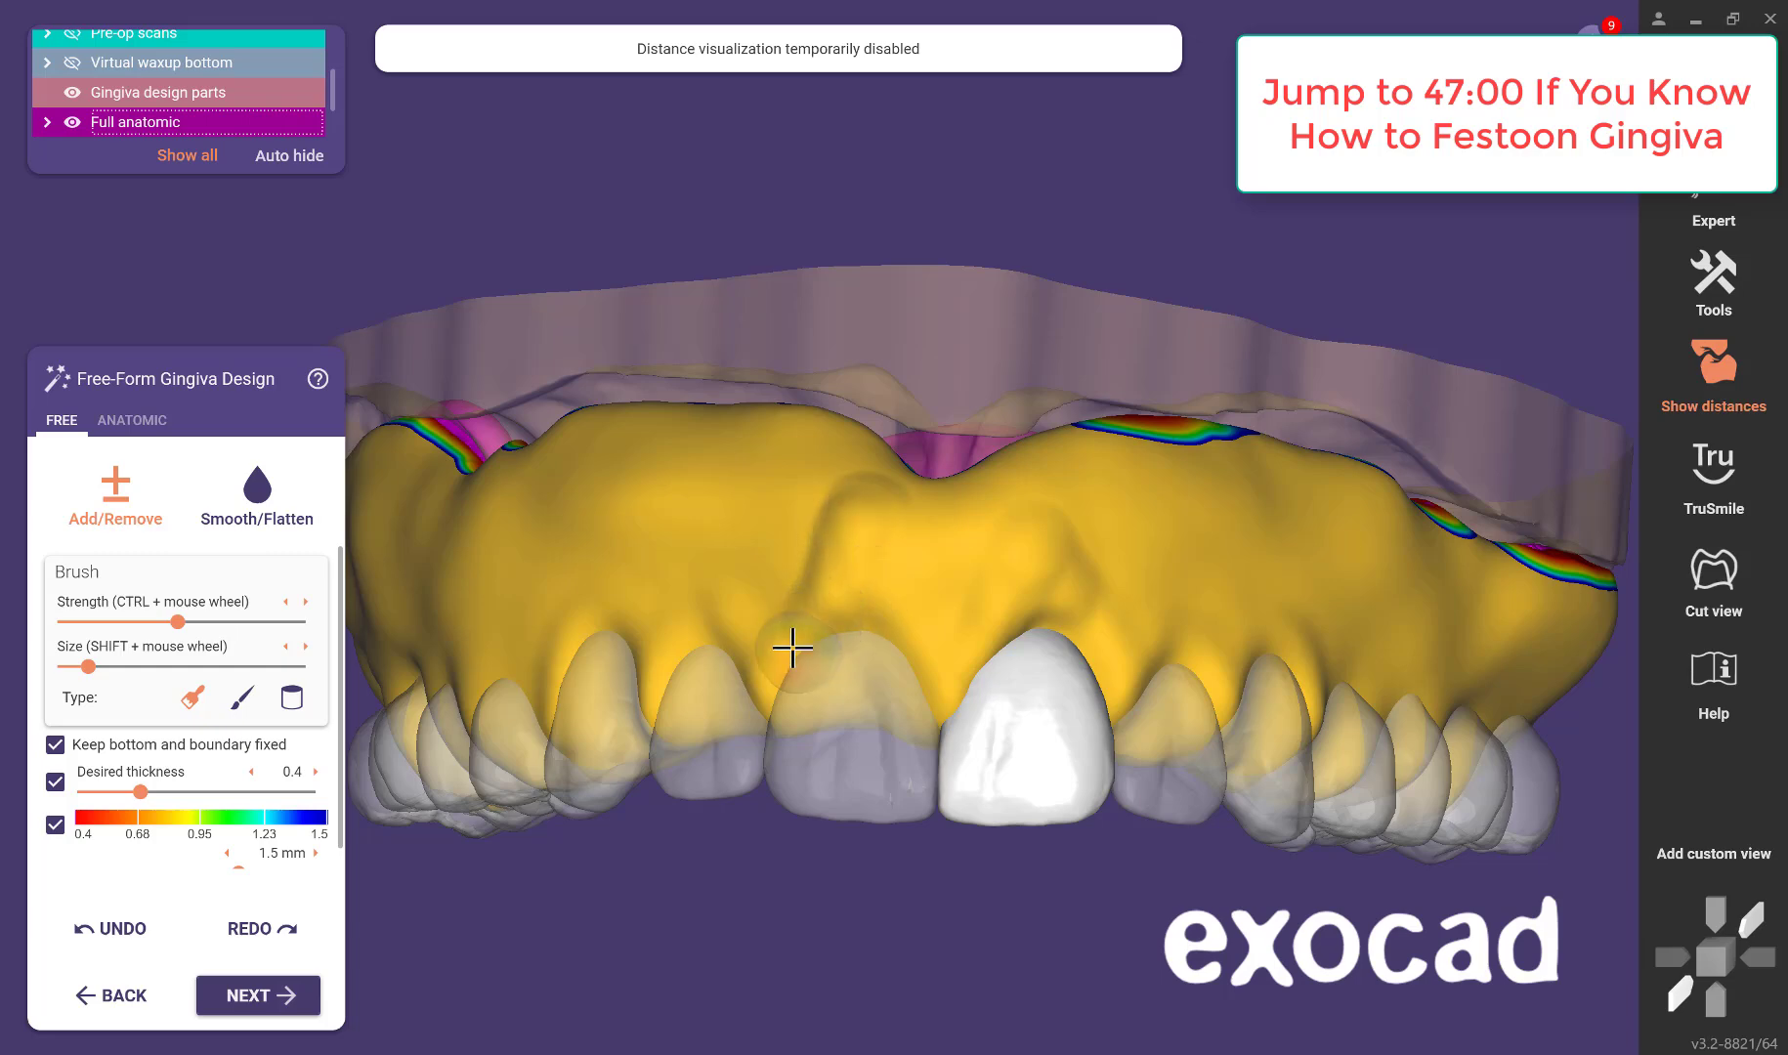
Extend the root contours above the lateral incisors, canines and neighbouring teeth on both sides with Add/Remove.
{"action": "right_click_drag", "start_coordinate": [792, 648], "coordinate": [924, 652]}
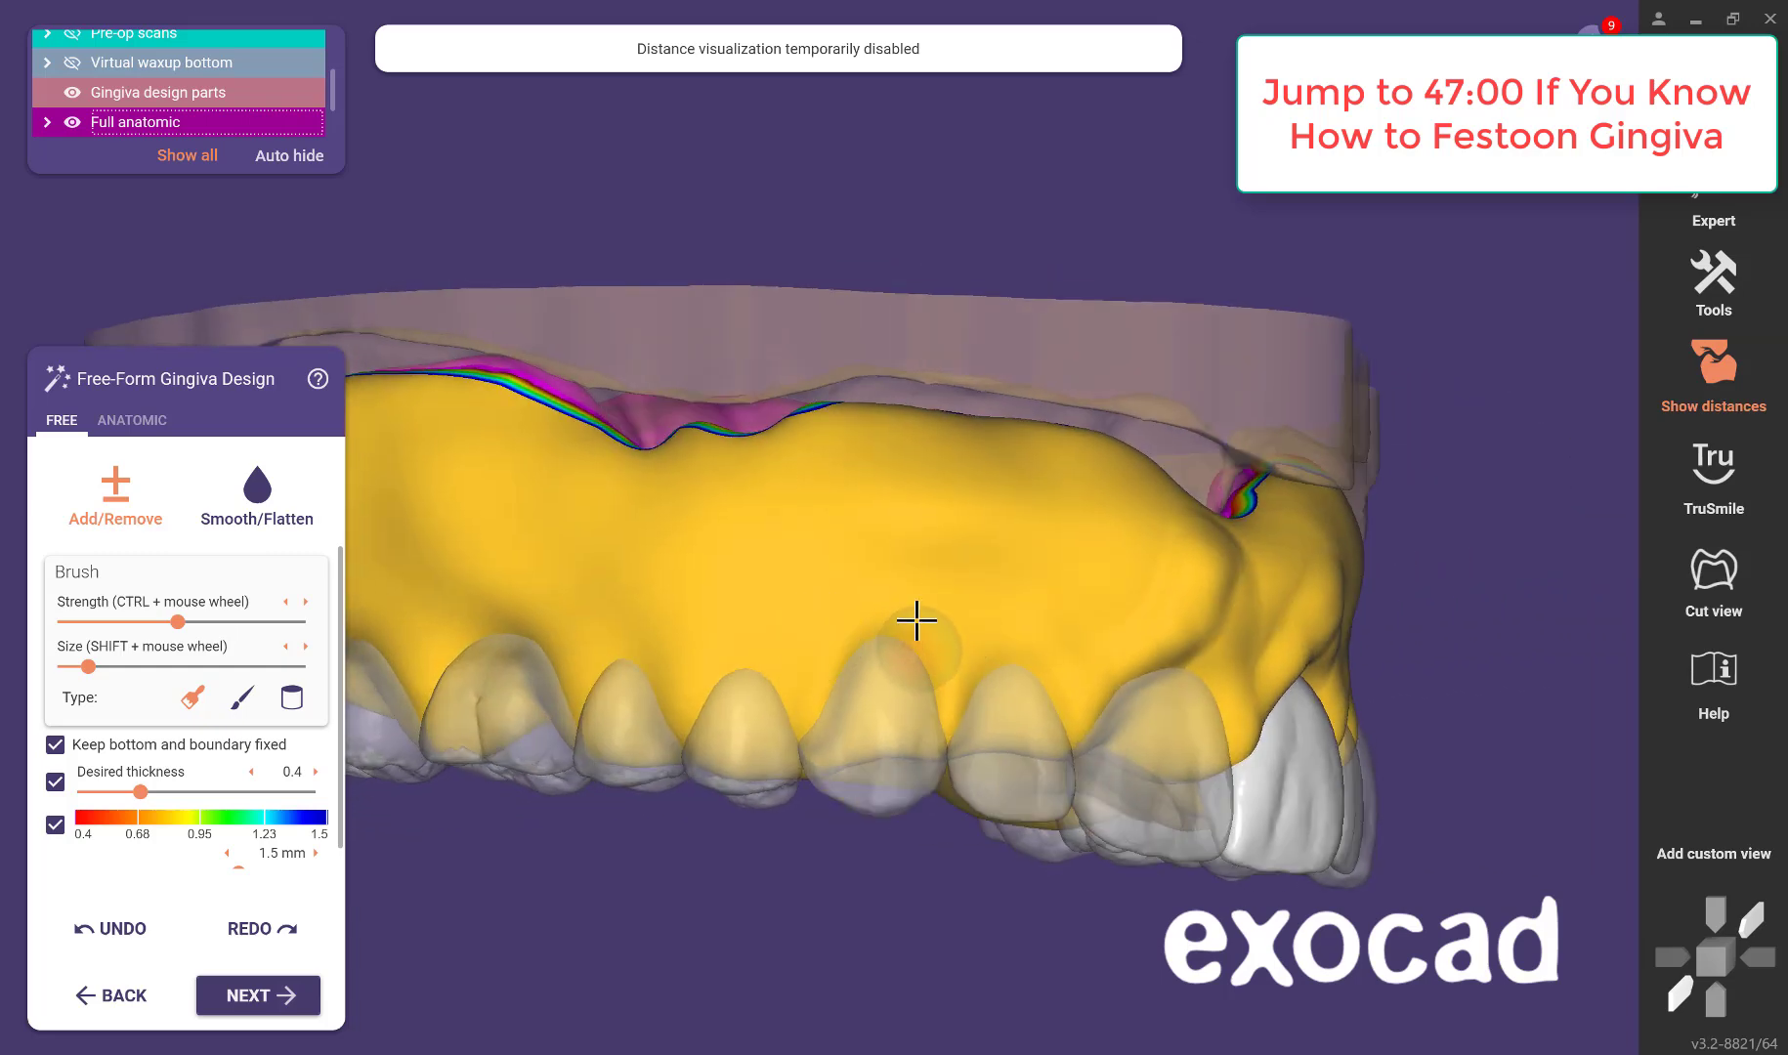
{"action": "mouse_move", "coordinate": [875, 540]}
{"action": "left_mouse_down"}
{"action": "mouse_move", "coordinate": [854, 639]}
{"action": "mouse_move", "coordinate": [859, 534]}
{"action": "left_mouse_up"}
{"action": "mouse_move", "coordinate": [863, 723]}
{"action": "right_mouse_down"}
{"action": "mouse_move", "coordinate": [948, 747]}
{"action": "mouse_move", "coordinate": [914, 647]}
{"action": "right_mouse_up"}
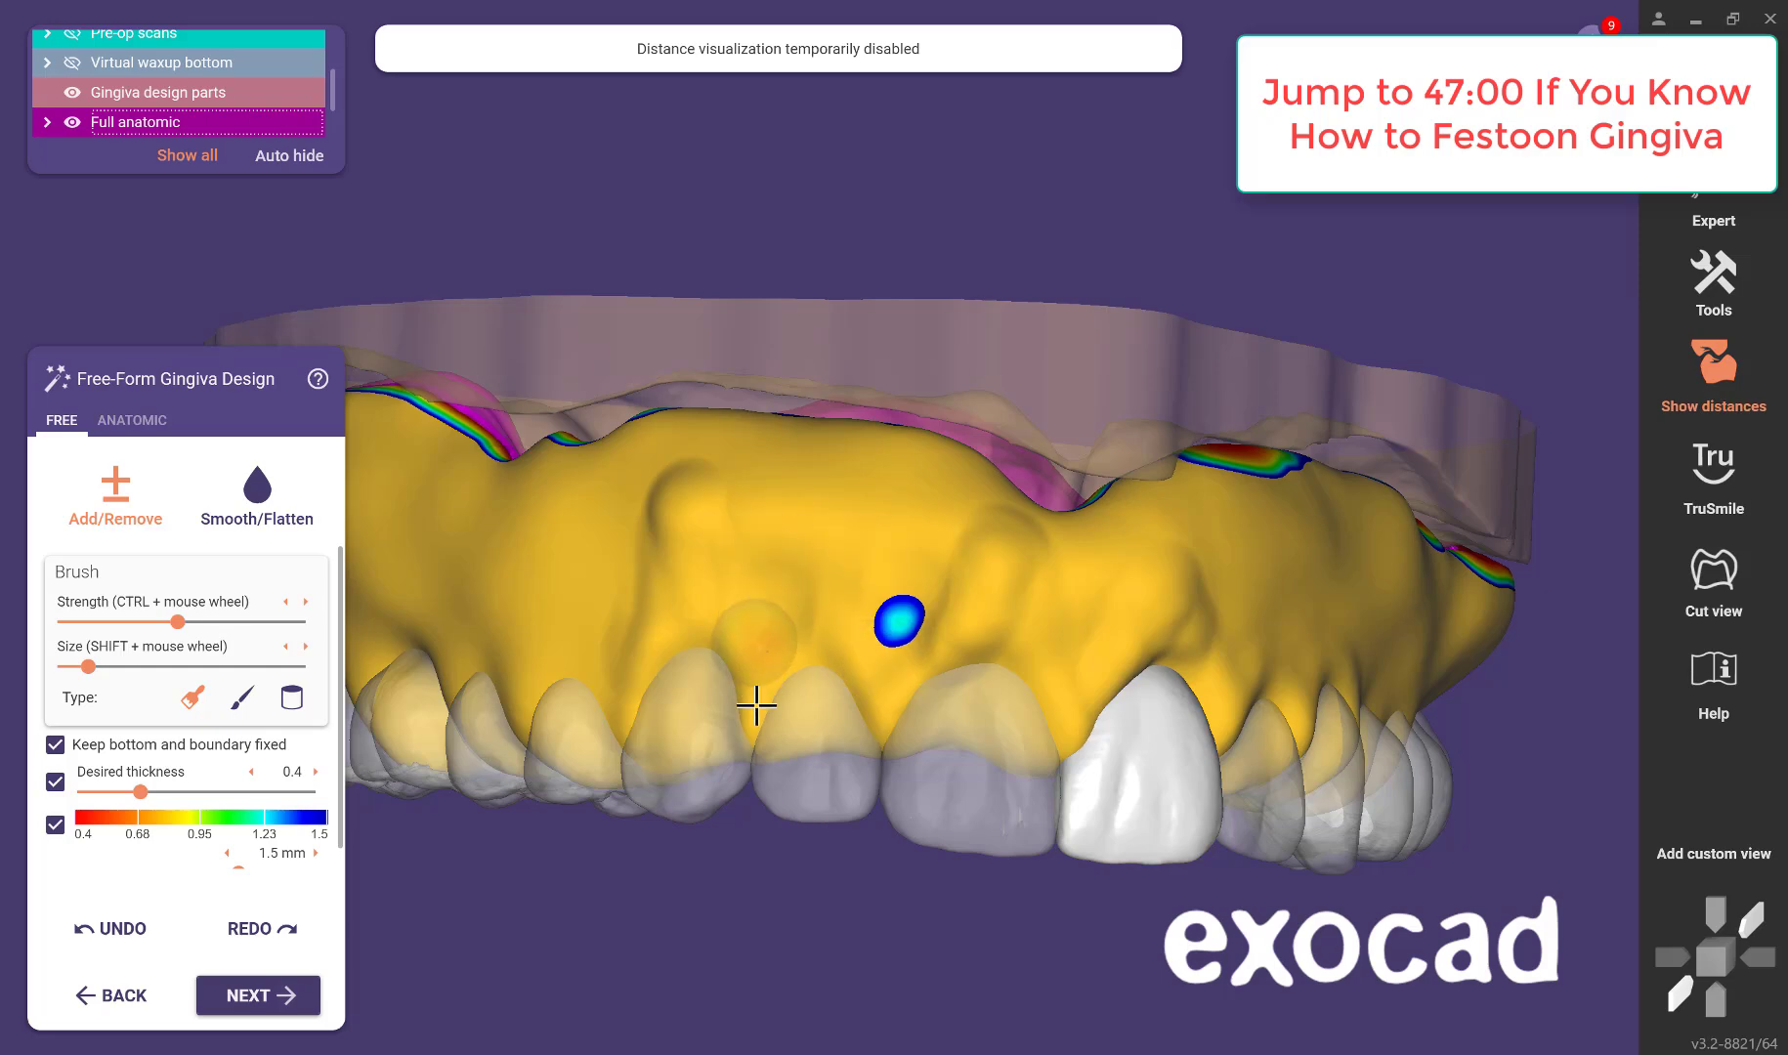
{"action": "mouse_move", "coordinate": [756, 705]}
{"action": "right_mouse_down"}
{"action": "mouse_move", "coordinate": [1014, 726]}
{"action": "mouse_move", "coordinate": [929, 545]}
{"action": "right_mouse_up"}
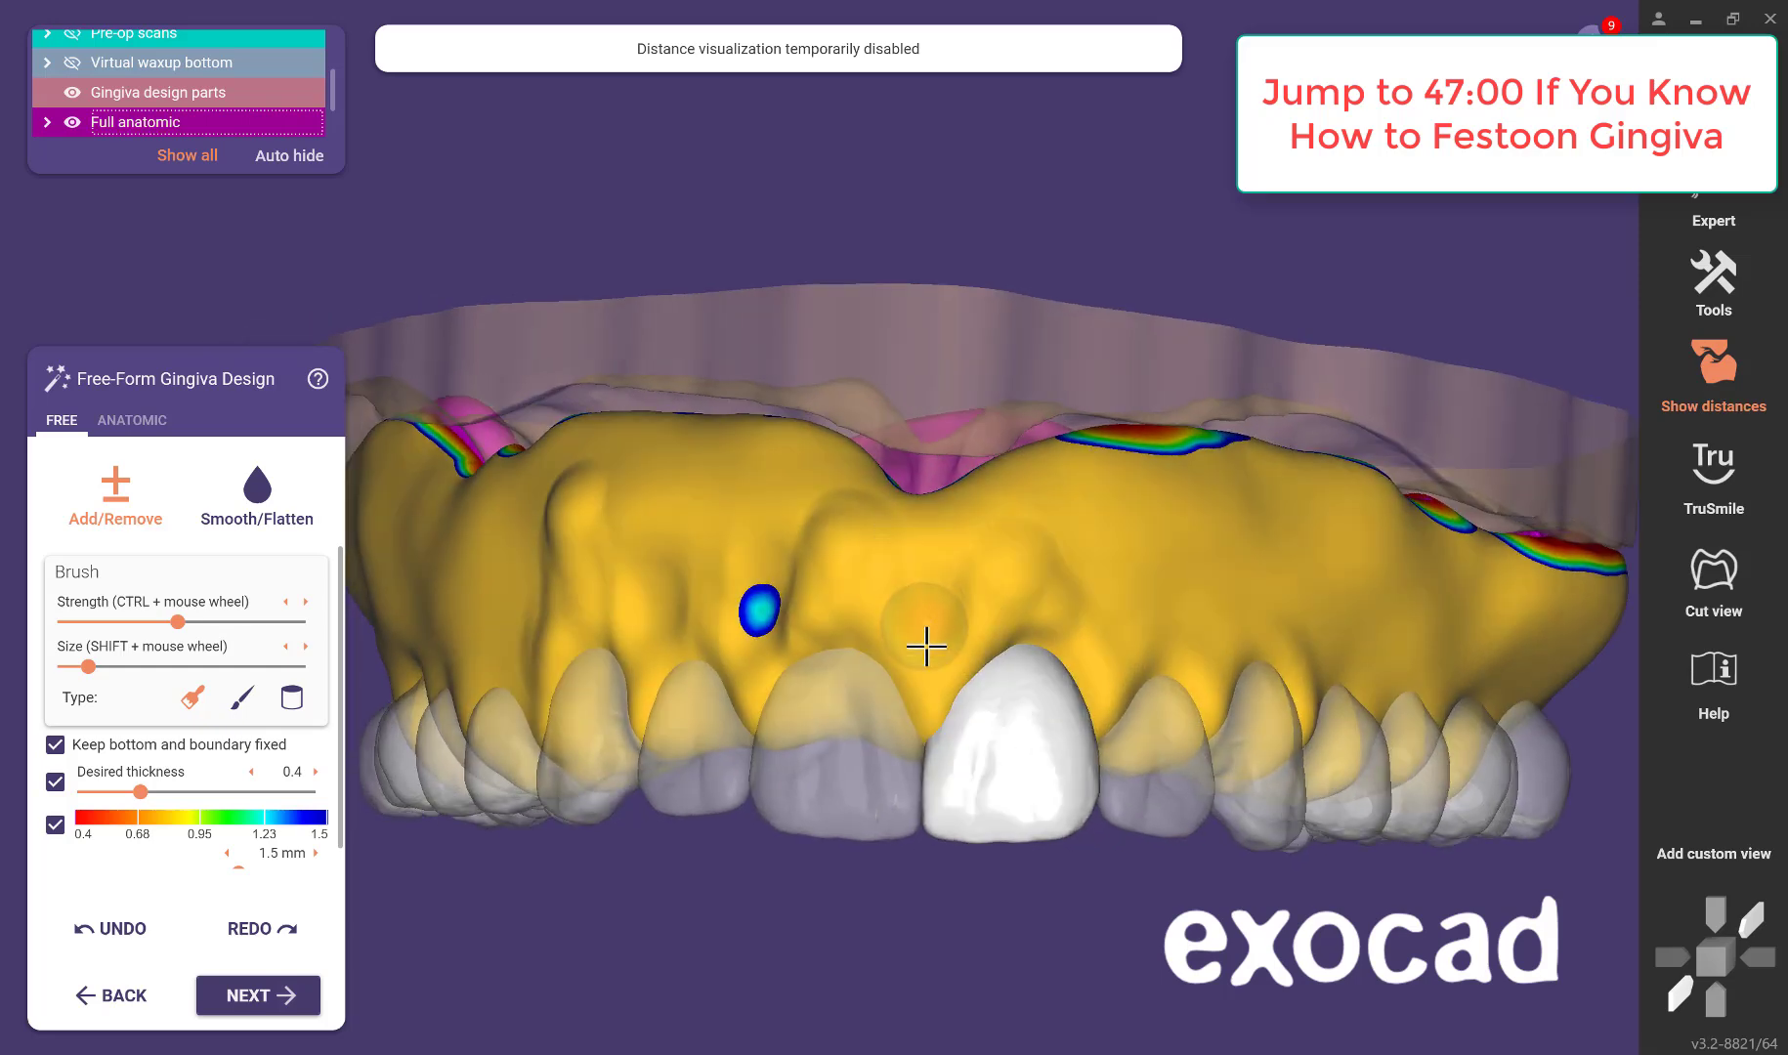
{"action": "mouse_move", "coordinate": [926, 646]}
{"action": "right_mouse_down"}
{"action": "mouse_move", "coordinate": [1029, 722]}
{"action": "mouse_move", "coordinate": [1006, 683]}
{"action": "mouse_move", "coordinate": [1003, 563]}
{"action": "right_mouse_up"}
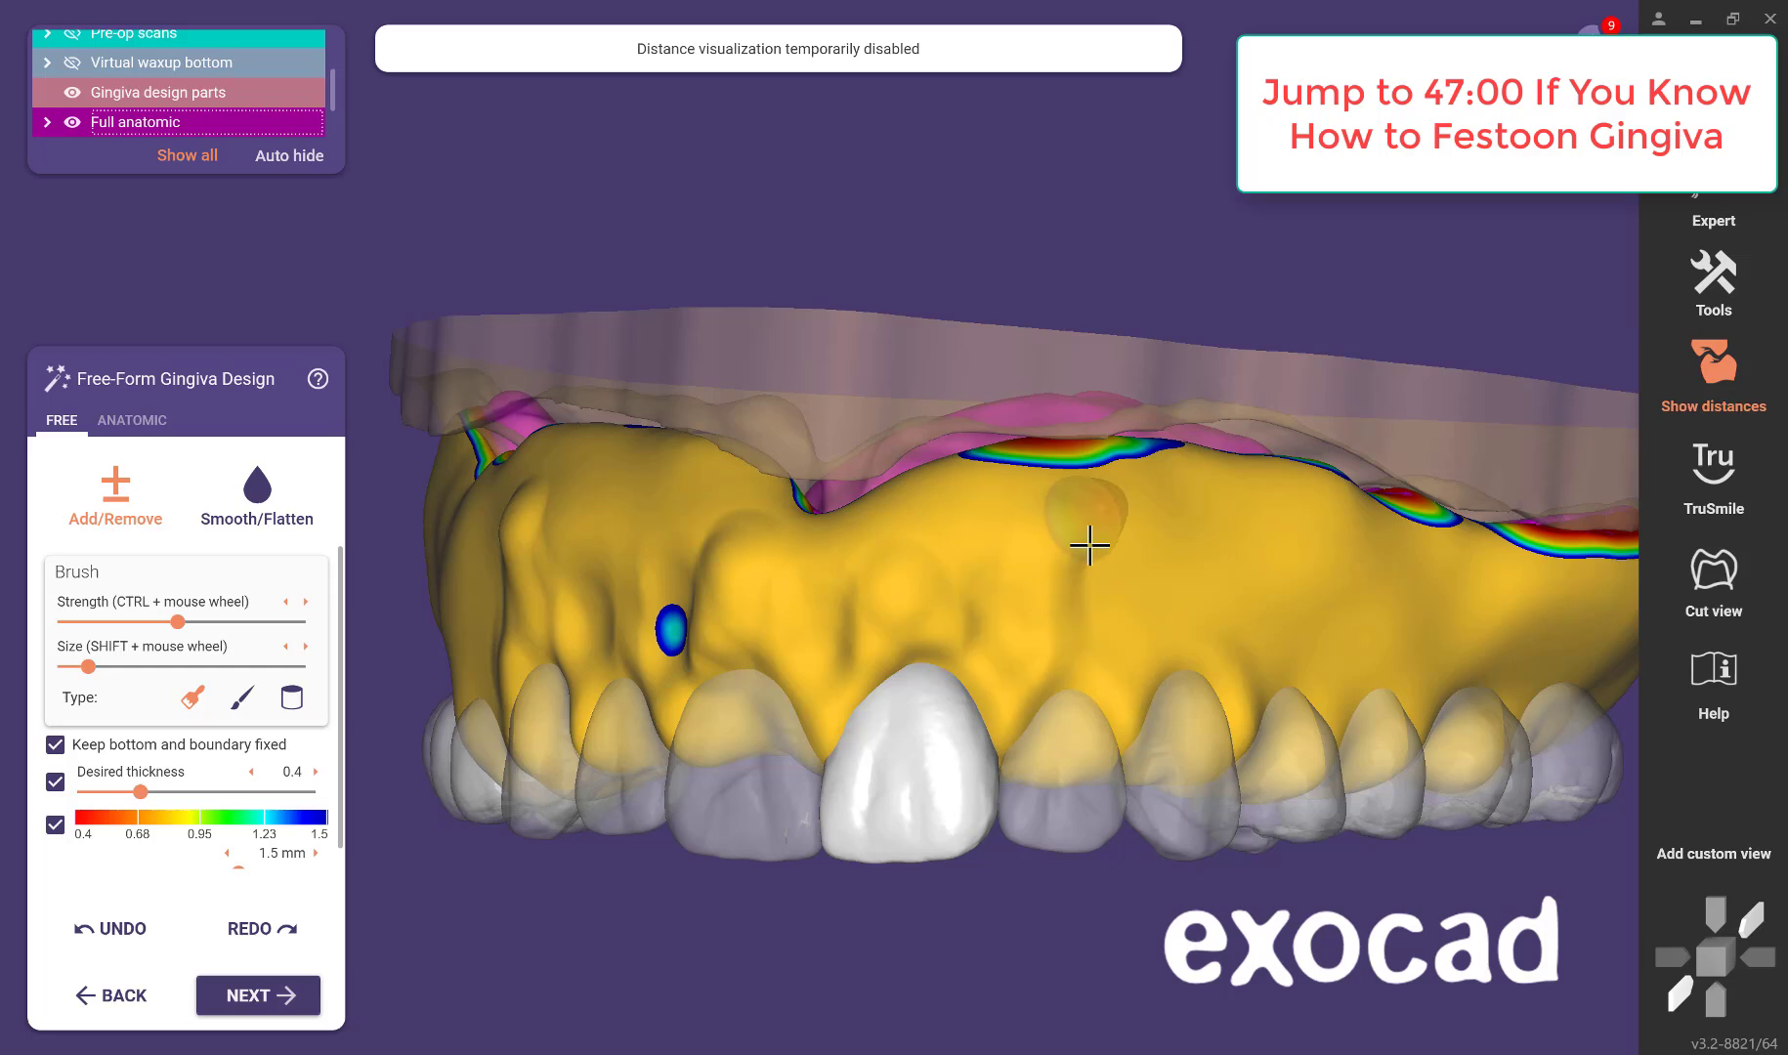
{"action": "mouse_move", "coordinate": [1103, 667]}
{"action": "right_mouse_down"}
{"action": "mouse_move", "coordinate": [607, 640]}
{"action": "mouse_move", "coordinate": [808, 614]}
{"action": "right_mouse_up"}
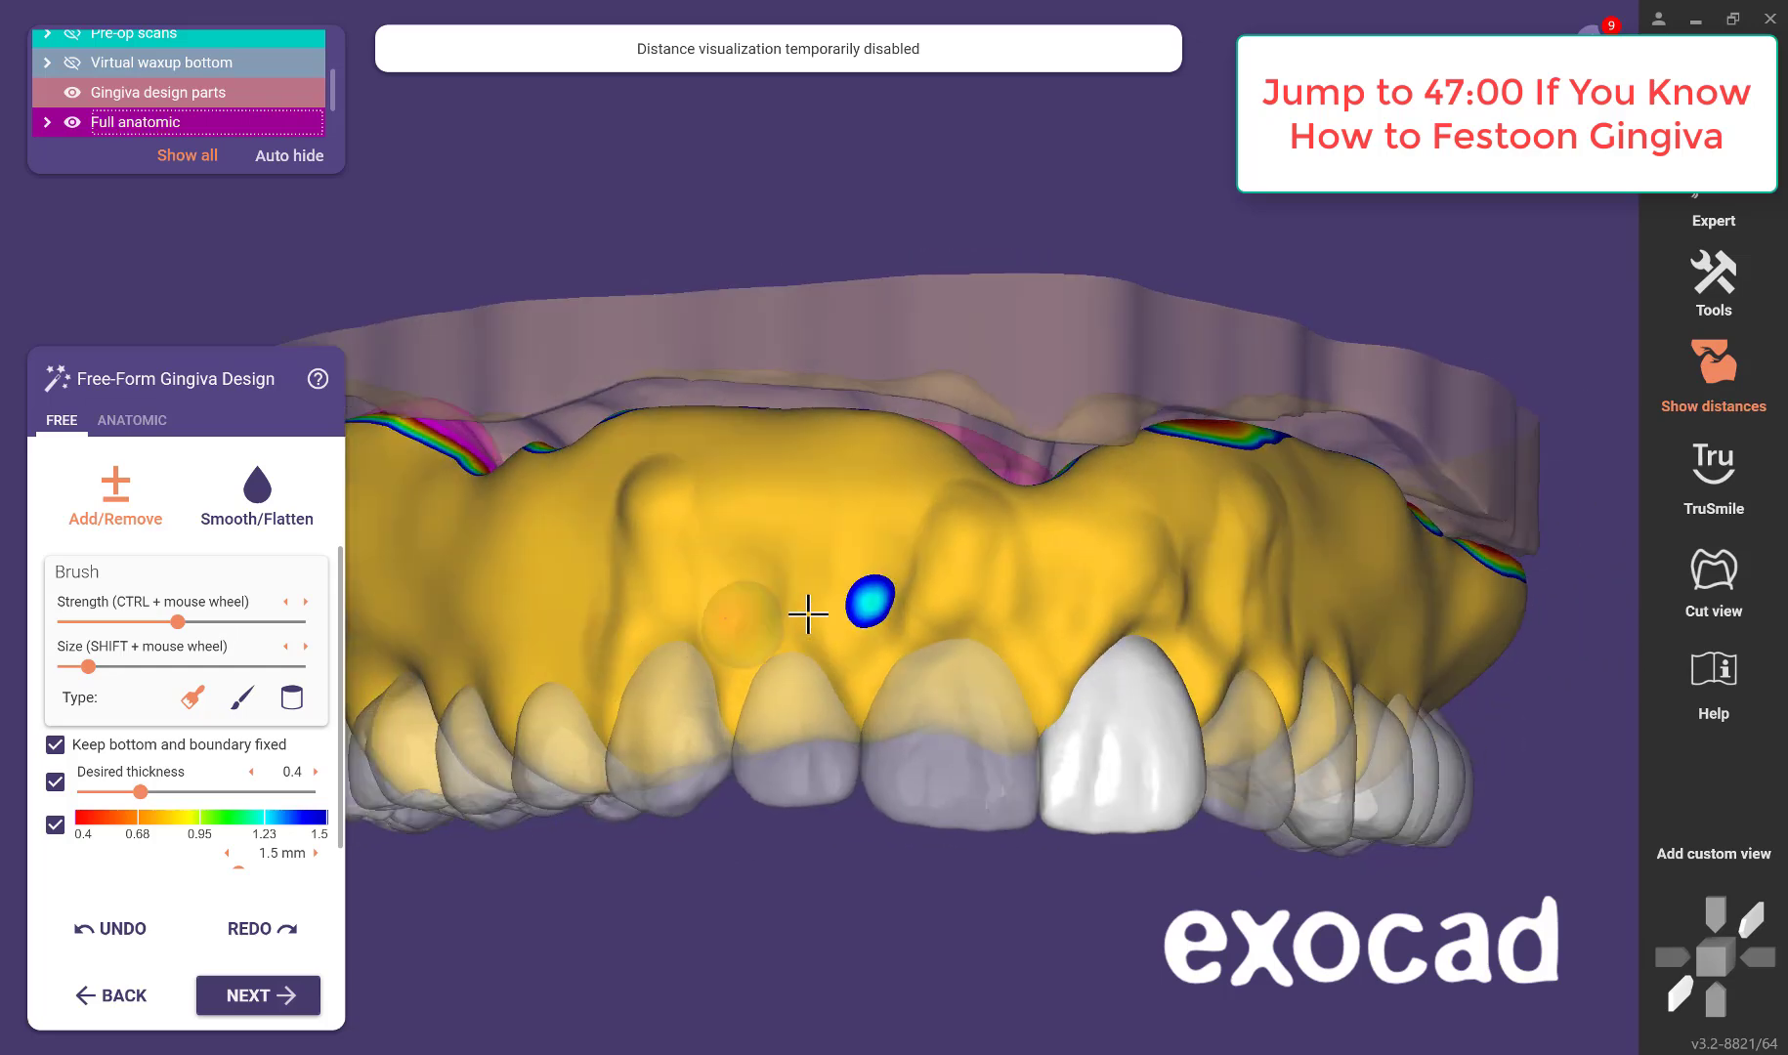
{"action": "right_click_drag", "start_coordinate": [941, 711], "coordinate": [994, 636]}
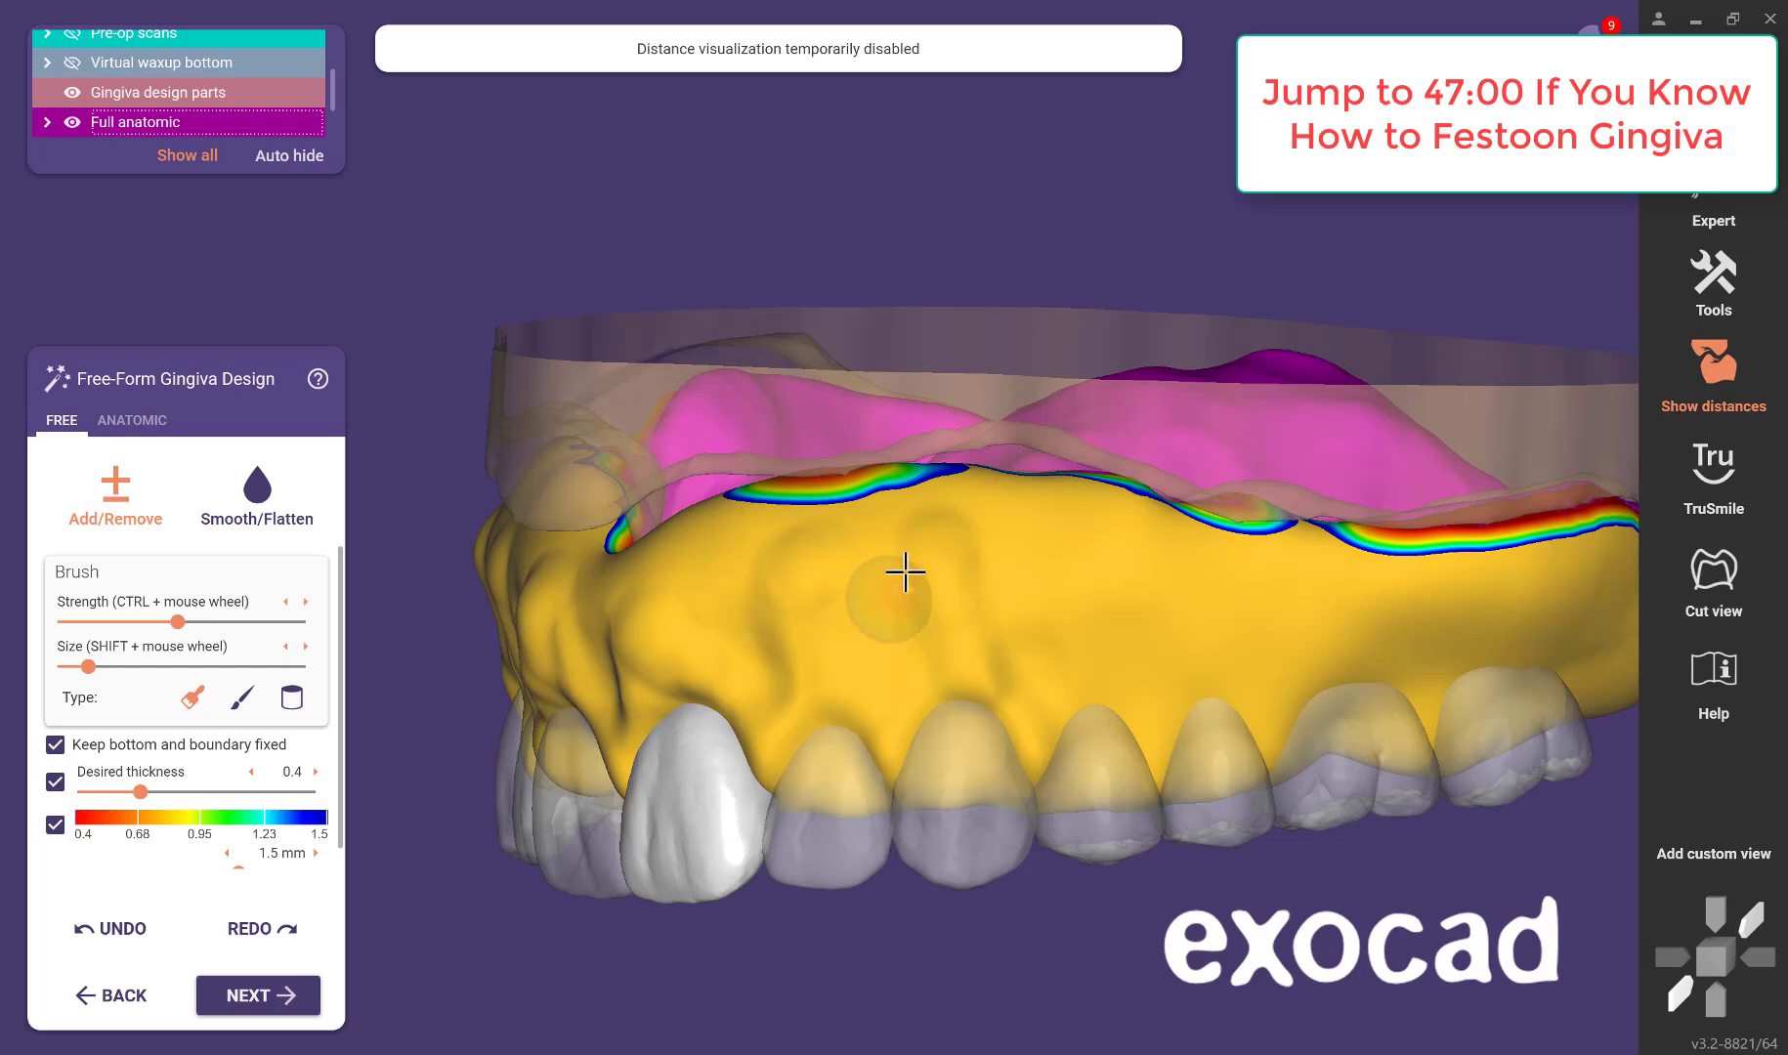
{"action": "mouse_move", "coordinate": [842, 790]}
{"action": "right_mouse_down"}
{"action": "mouse_move", "coordinate": [923, 731]}
{"action": "mouse_move", "coordinate": [931, 746]}
{"action": "right_mouse_up"}
Blend the root contours into the vestibular gingiva with an enlarged Smooth/Flatten brush.
{"action": "scroll", "coordinate": [930, 745], "scroll_direction": "down", "scroll_amount": 5}
{"action": "left_click", "coordinate": [257, 489]}
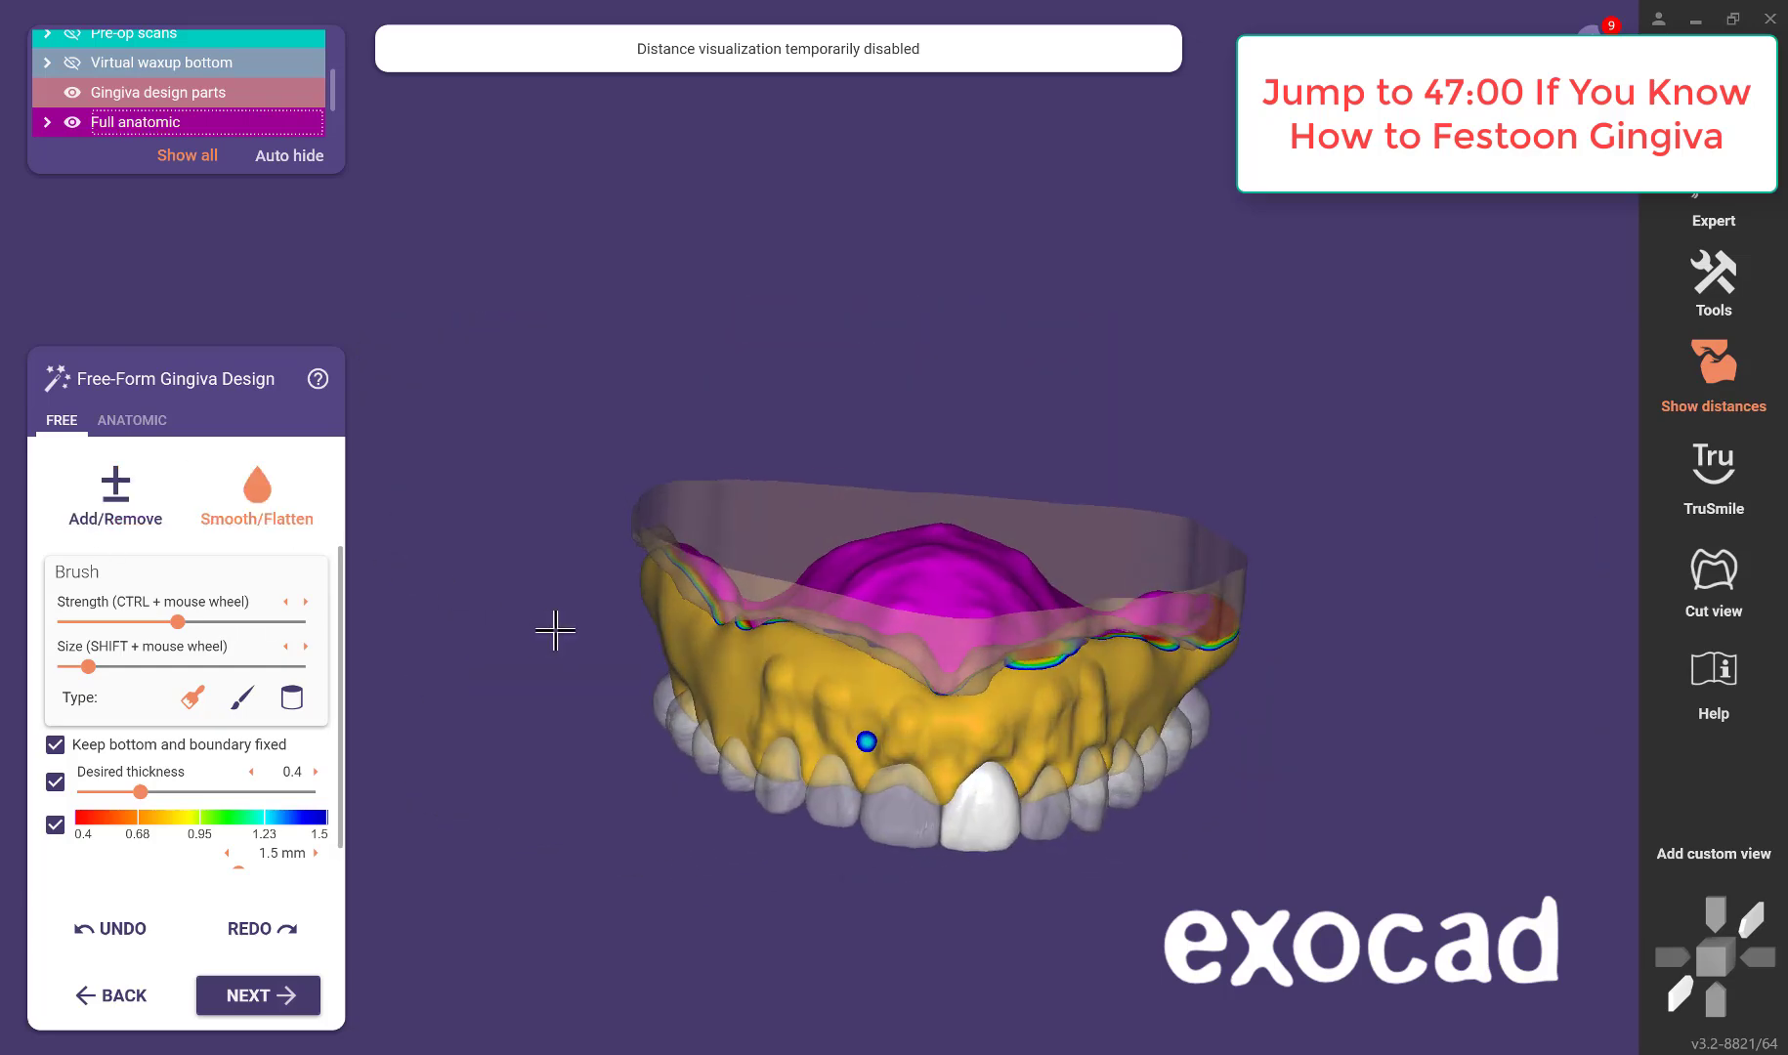
{"action": "scroll", "coordinate": [660, 723], "scroll_direction": "up", "scroll_amount": 3}
{"action": "right_click_drag", "start_coordinate": [660, 723], "coordinate": [879, 668]}
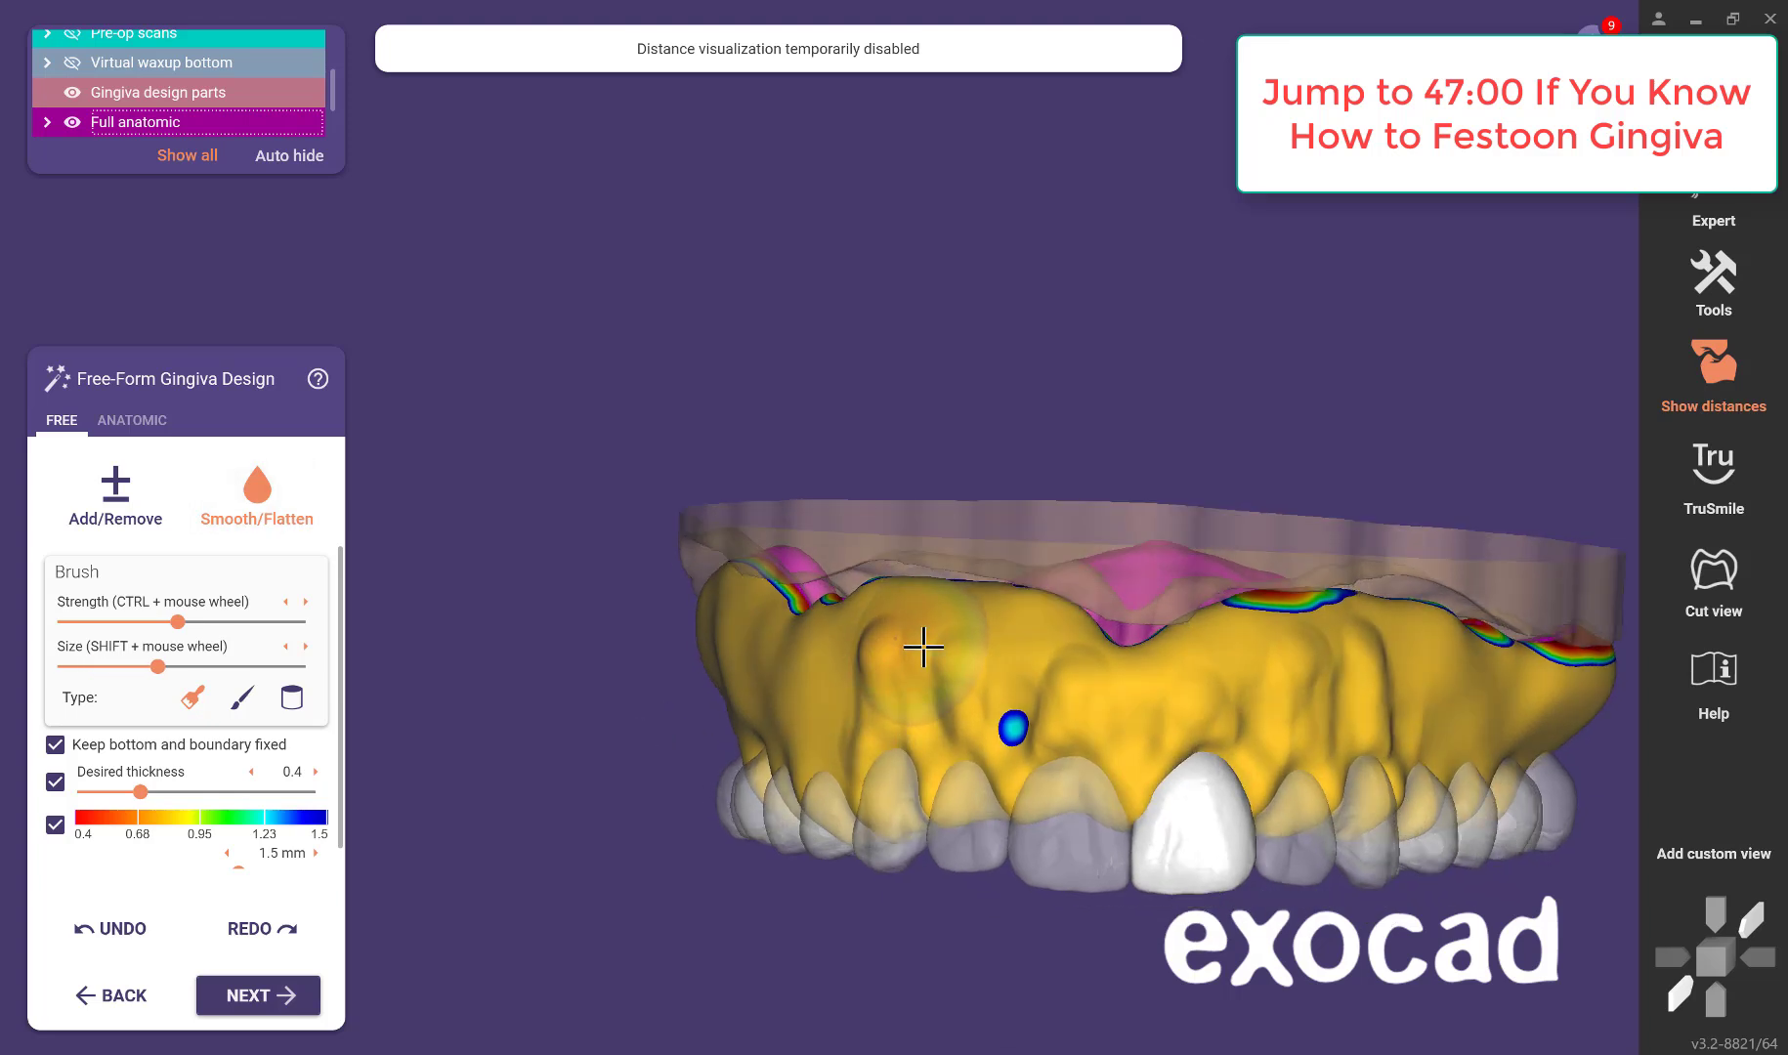
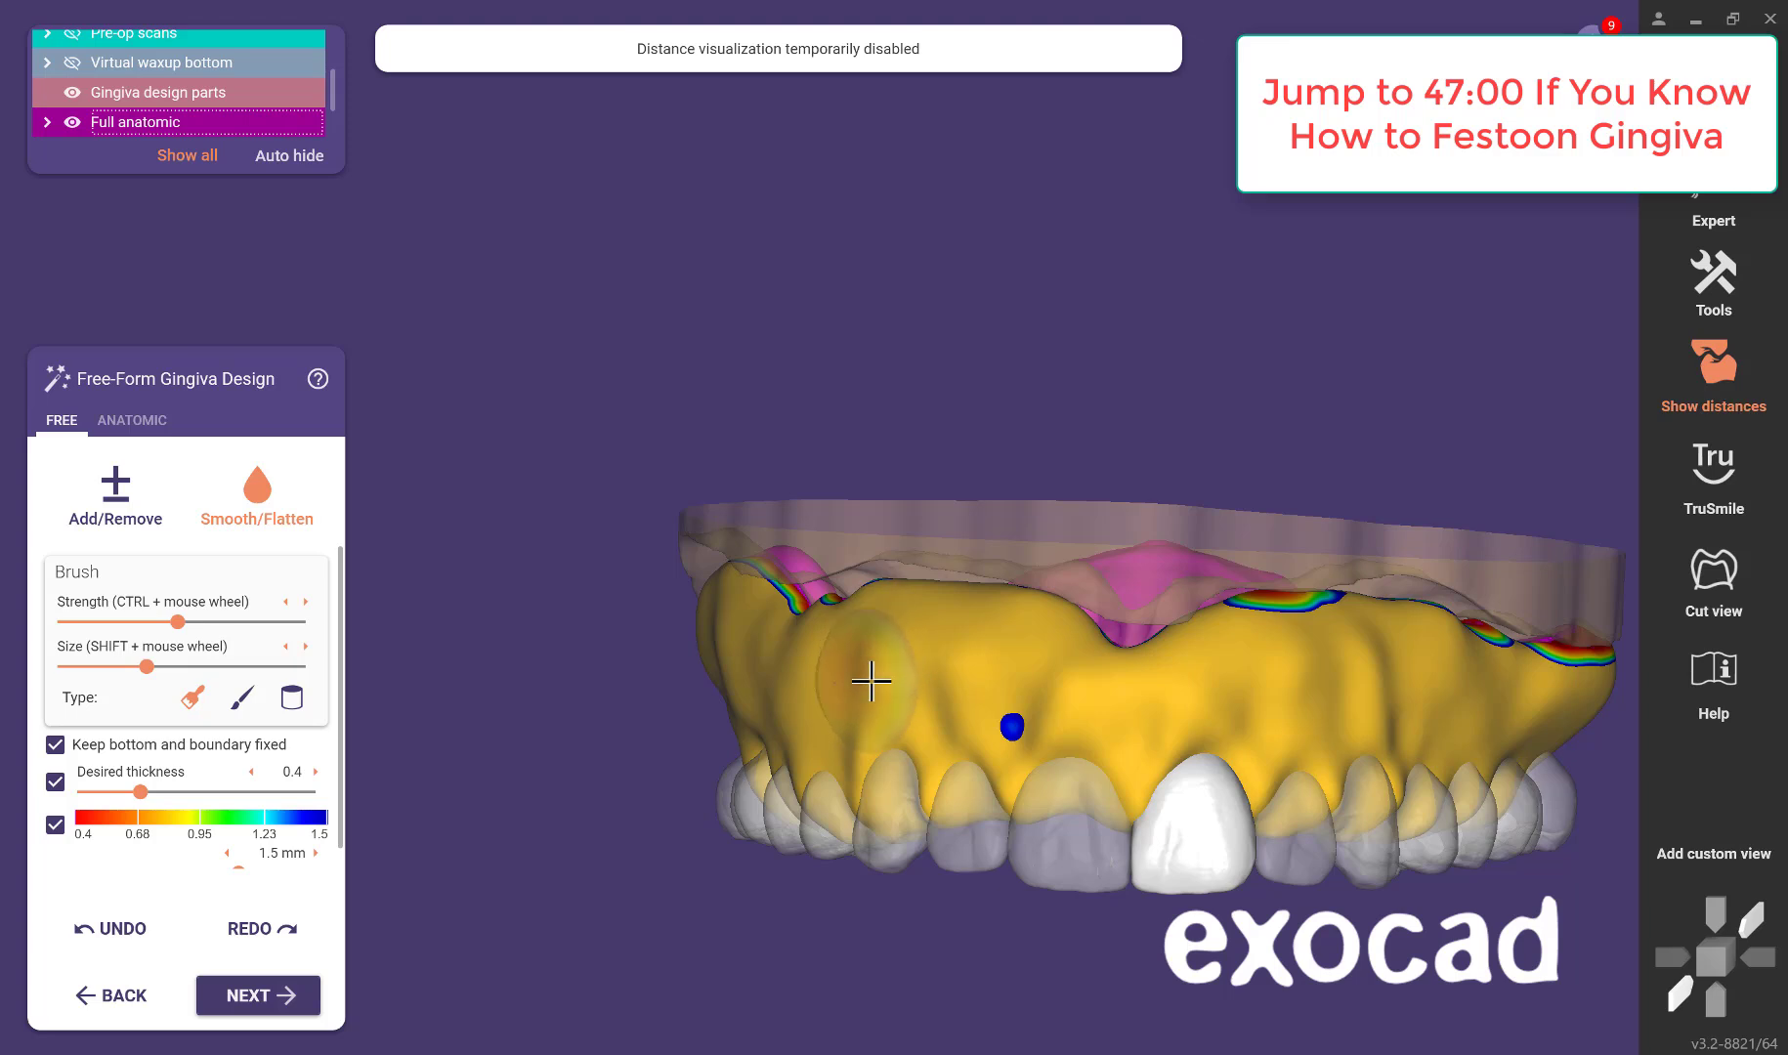
{"action": "scroll", "coordinate": [1158, 880], "scroll_direction": "down", "scroll_amount": 3}
{"action": "middle_click_drag", "start_coordinate": [1161, 943], "coordinate": [961, 844]}
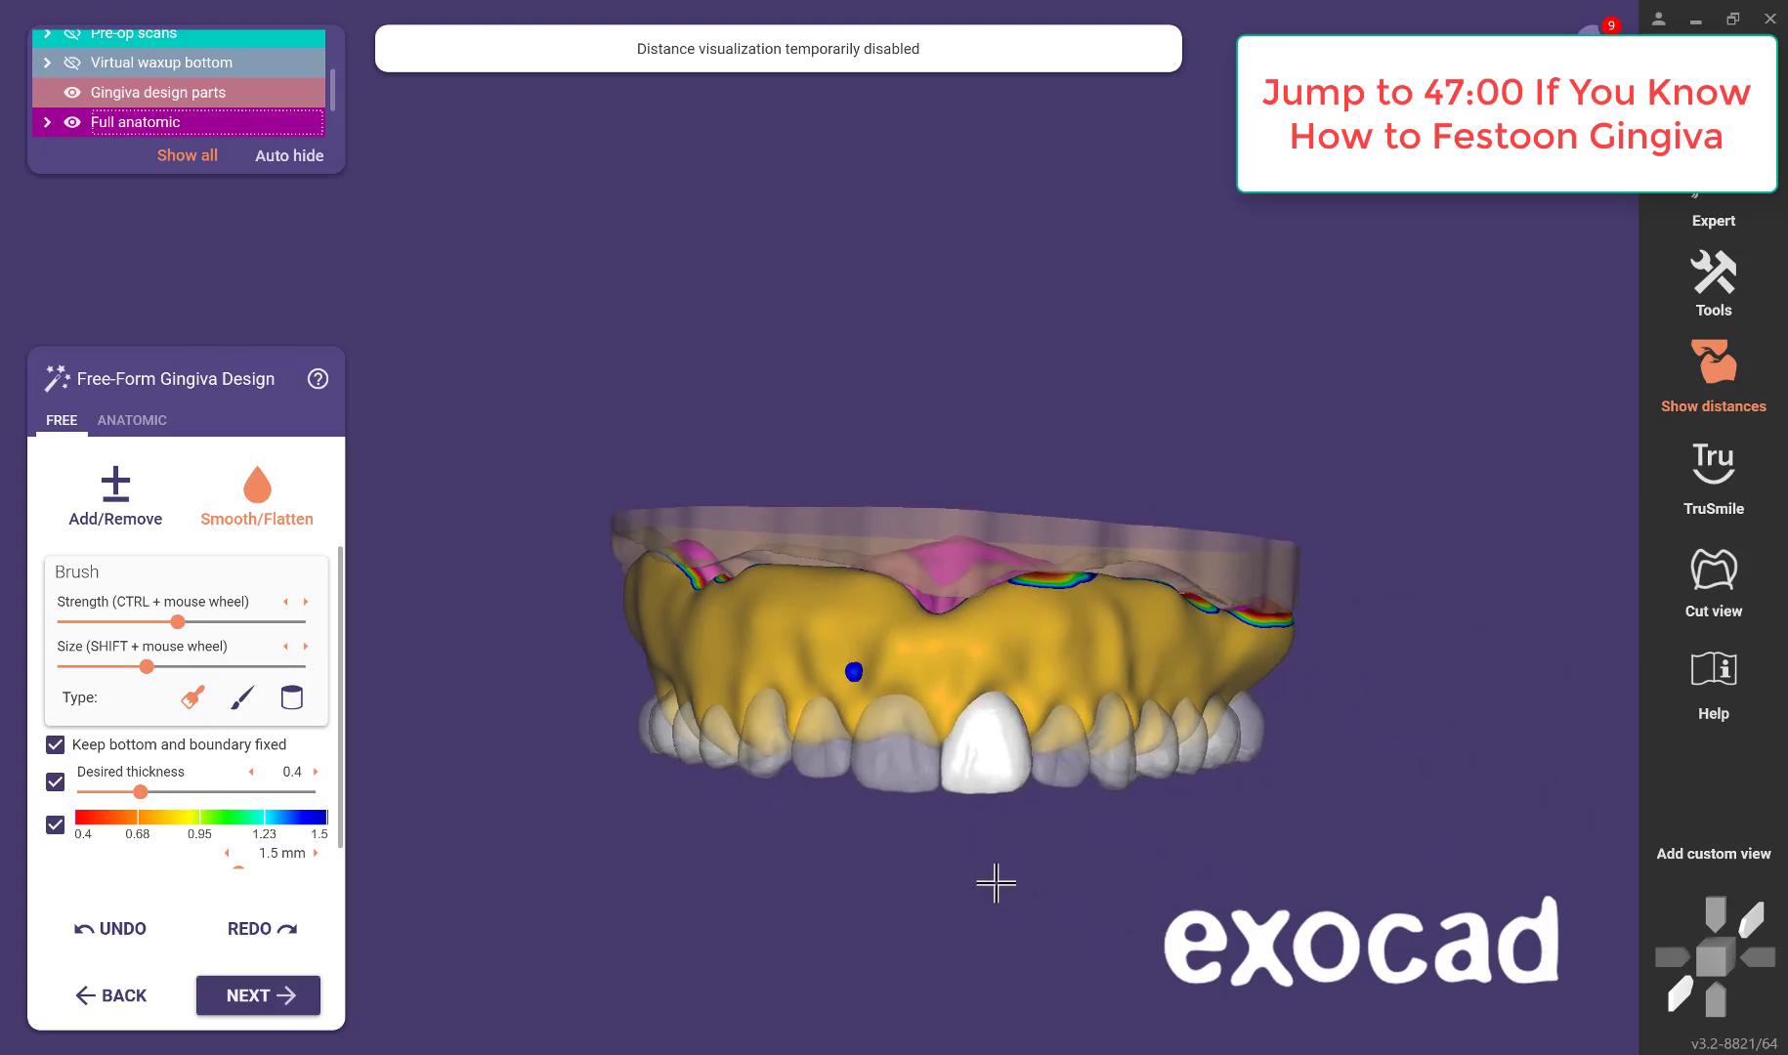
{"action": "right_click_drag", "start_coordinate": [1094, 660], "coordinate": [1067, 672]}
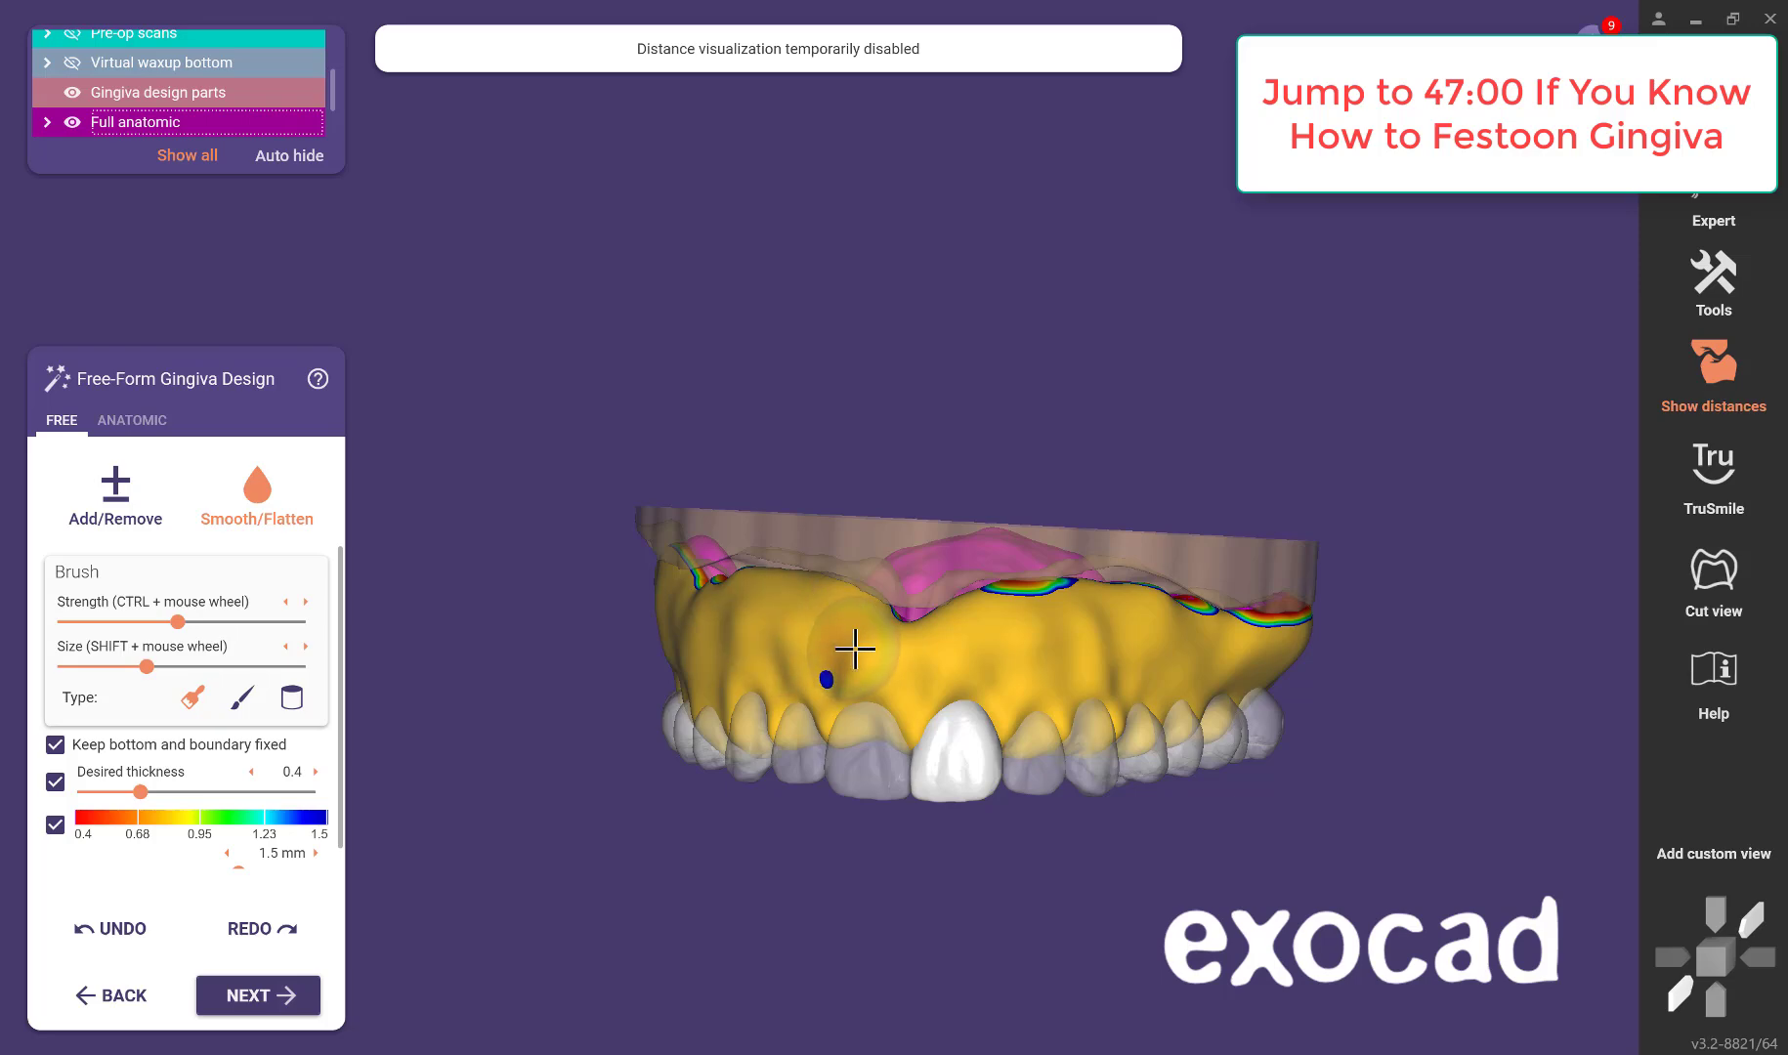
Carve the gingiva above the gap between the central incisors with Add/Remove, then smooth the surrounding vestibular surface.
{"action": "right_click_drag", "start_coordinate": [878, 742], "coordinate": [918, 719]}
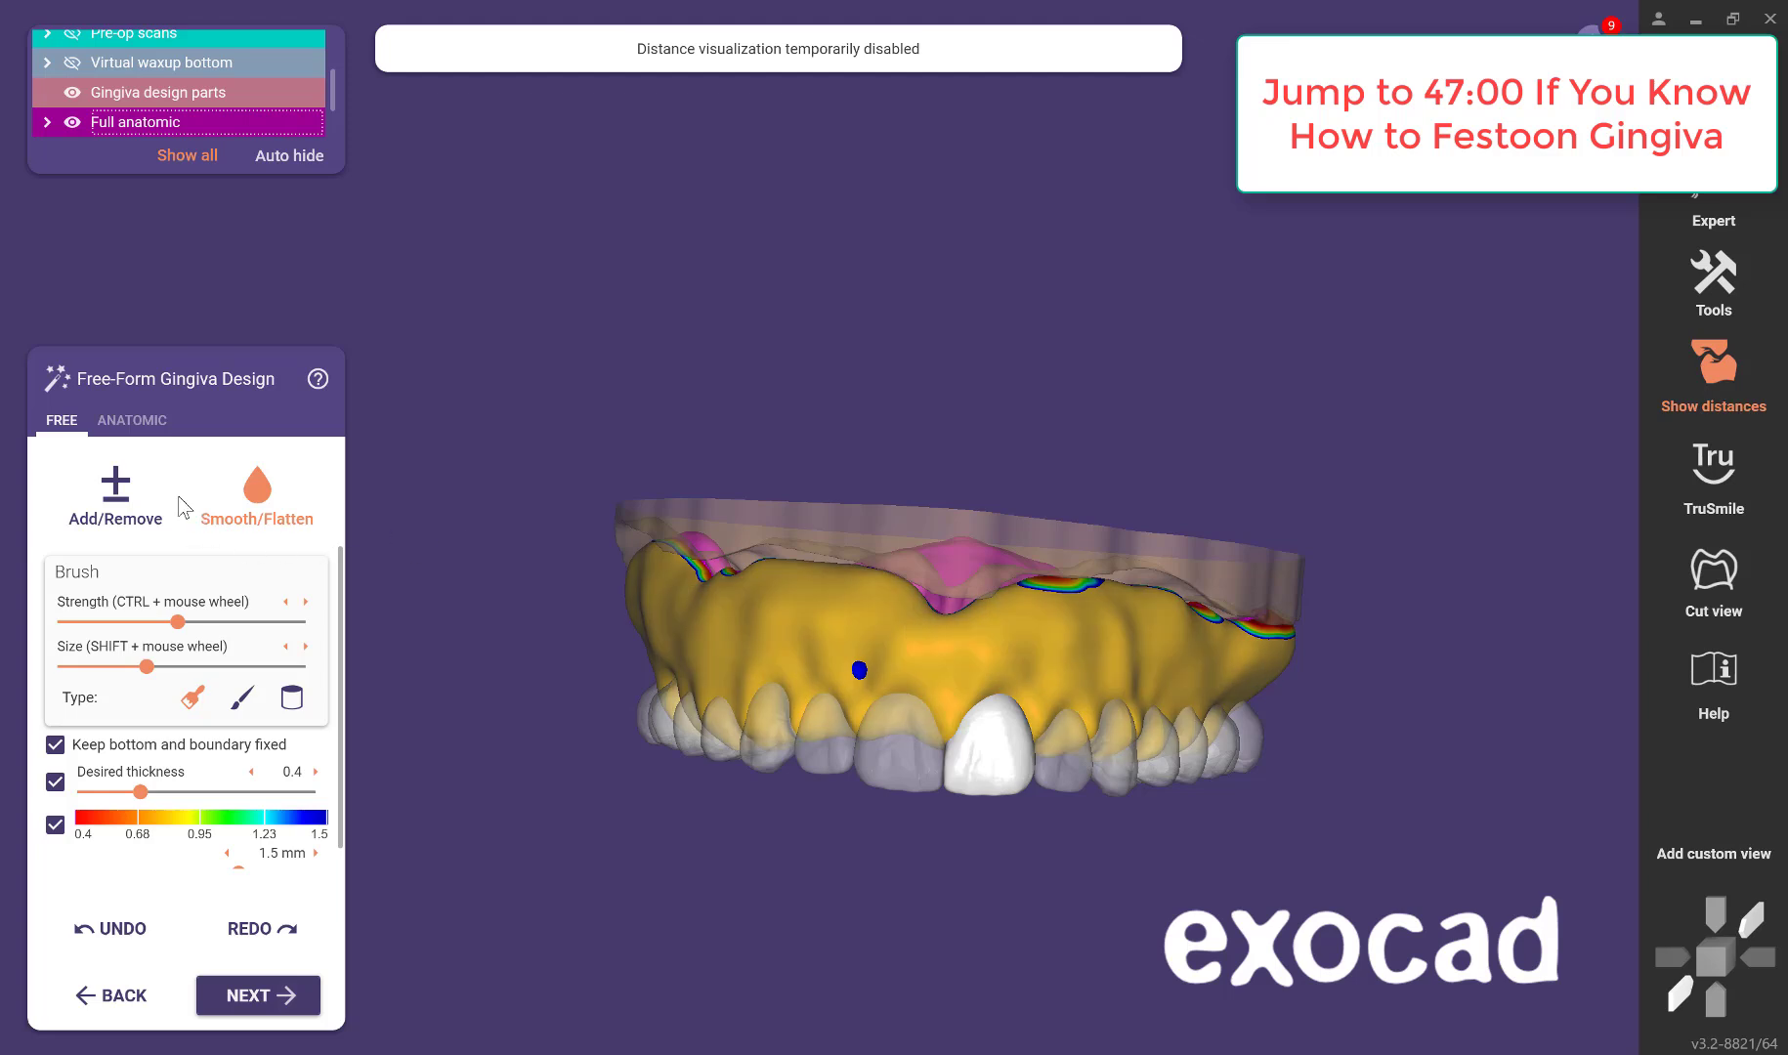
{"action": "scroll", "coordinate": [1107, 684], "scroll_direction": "up", "scroll_amount": 5}
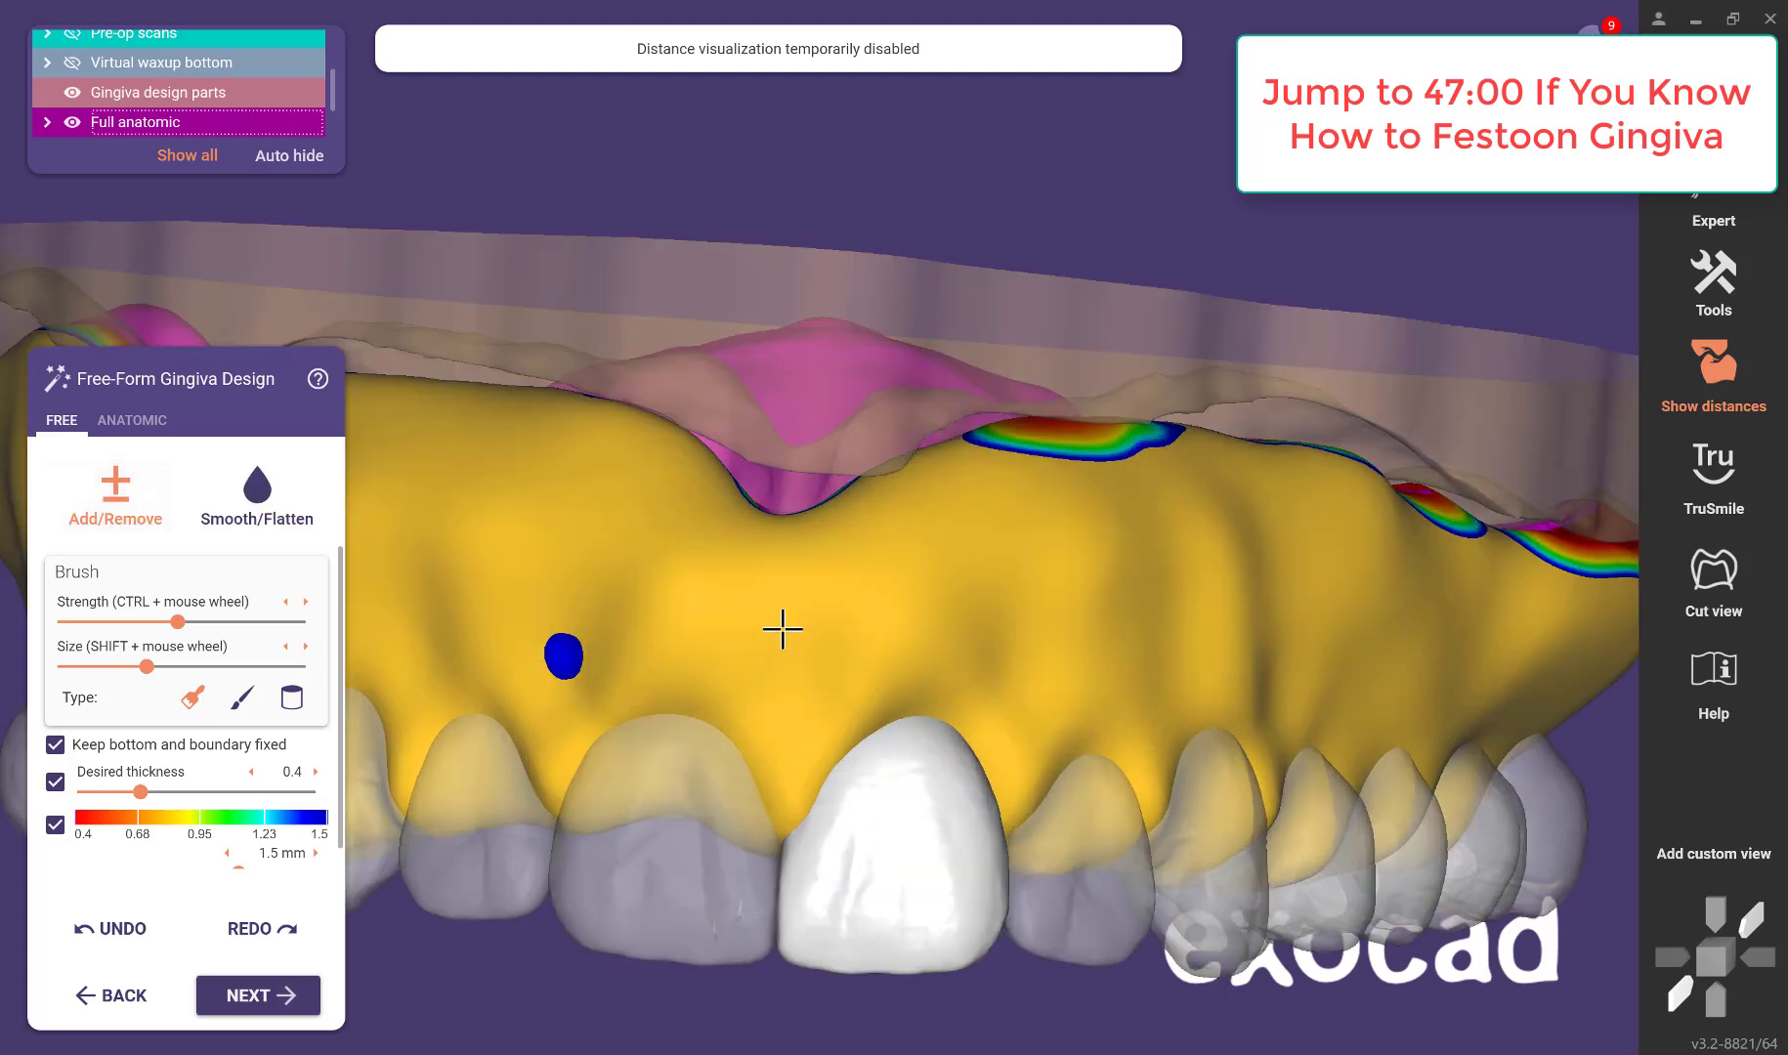
{"action": "left_click_drag", "start_coordinate": [782, 629], "coordinate": [782, 644]}
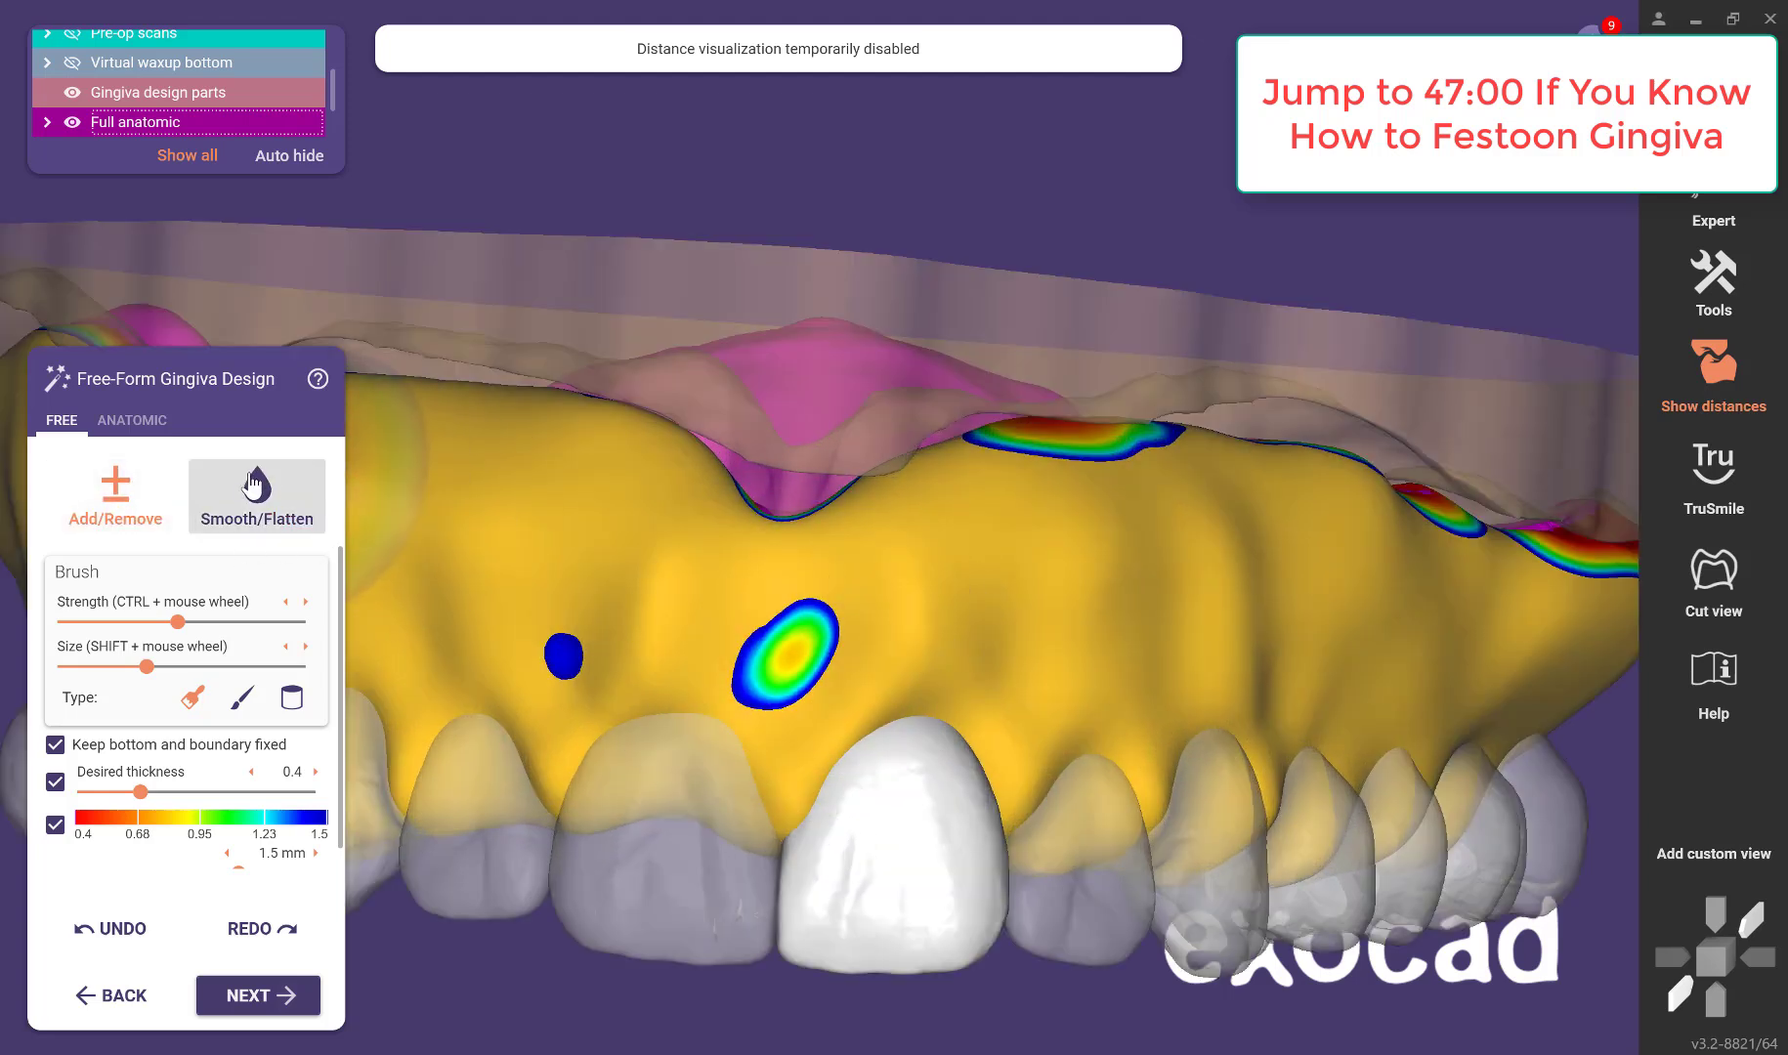
{"action": "left_click", "coordinate": [257, 494]}
{"action": "mouse_move", "coordinate": [845, 661]}
{"action": "left_mouse_down"}
{"action": "mouse_move", "coordinate": [711, 583]}
{"action": "mouse_move", "coordinate": [738, 624]}
{"action": "mouse_move", "coordinate": [883, 614]}
{"action": "mouse_move", "coordinate": [671, 551]}
{"action": "mouse_move", "coordinate": [731, 631]}
{"action": "mouse_move", "coordinate": [879, 664]}
{"action": "mouse_move", "coordinate": [916, 650]}
{"action": "mouse_move", "coordinate": [631, 529]}
{"action": "mouse_move", "coordinate": [563, 656]}
{"action": "mouse_move", "coordinate": [555, 507]}
{"action": "mouse_move", "coordinate": [395, 615]}
{"action": "mouse_move", "coordinate": [471, 679]}
{"action": "mouse_move", "coordinate": [427, 703]}
{"action": "left_mouse_up"}
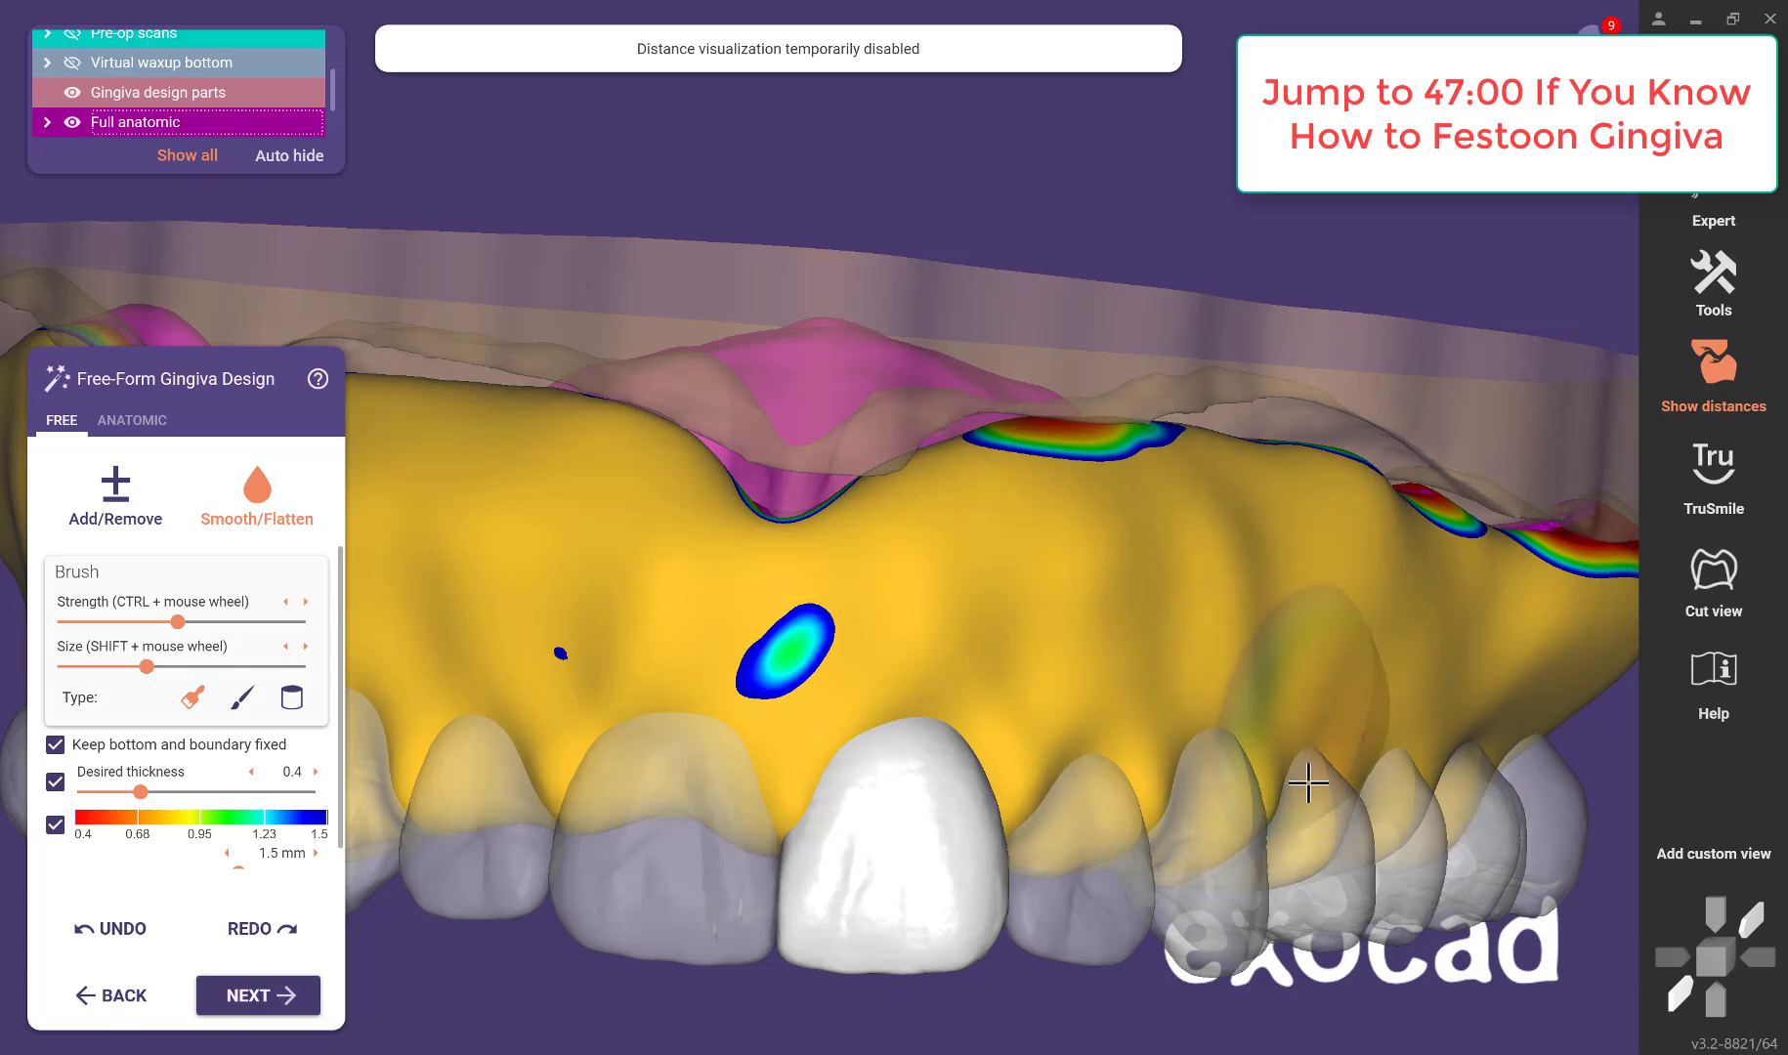
Smooth the palatal gingiva behind the teeth with the Smooth/Flatten brush.
{"action": "scroll", "coordinate": [1124, 740], "scroll_direction": "down", "scroll_amount": 10}
{"action": "right_click_drag", "start_coordinate": [1038, 938], "coordinate": [990, 827]}
{"action": "scroll", "coordinate": [1043, 868], "scroll_direction": "up", "scroll_amount": 2}
{"action": "scroll", "coordinate": [1044, 861], "scroll_direction": "up", "scroll_amount": 8}
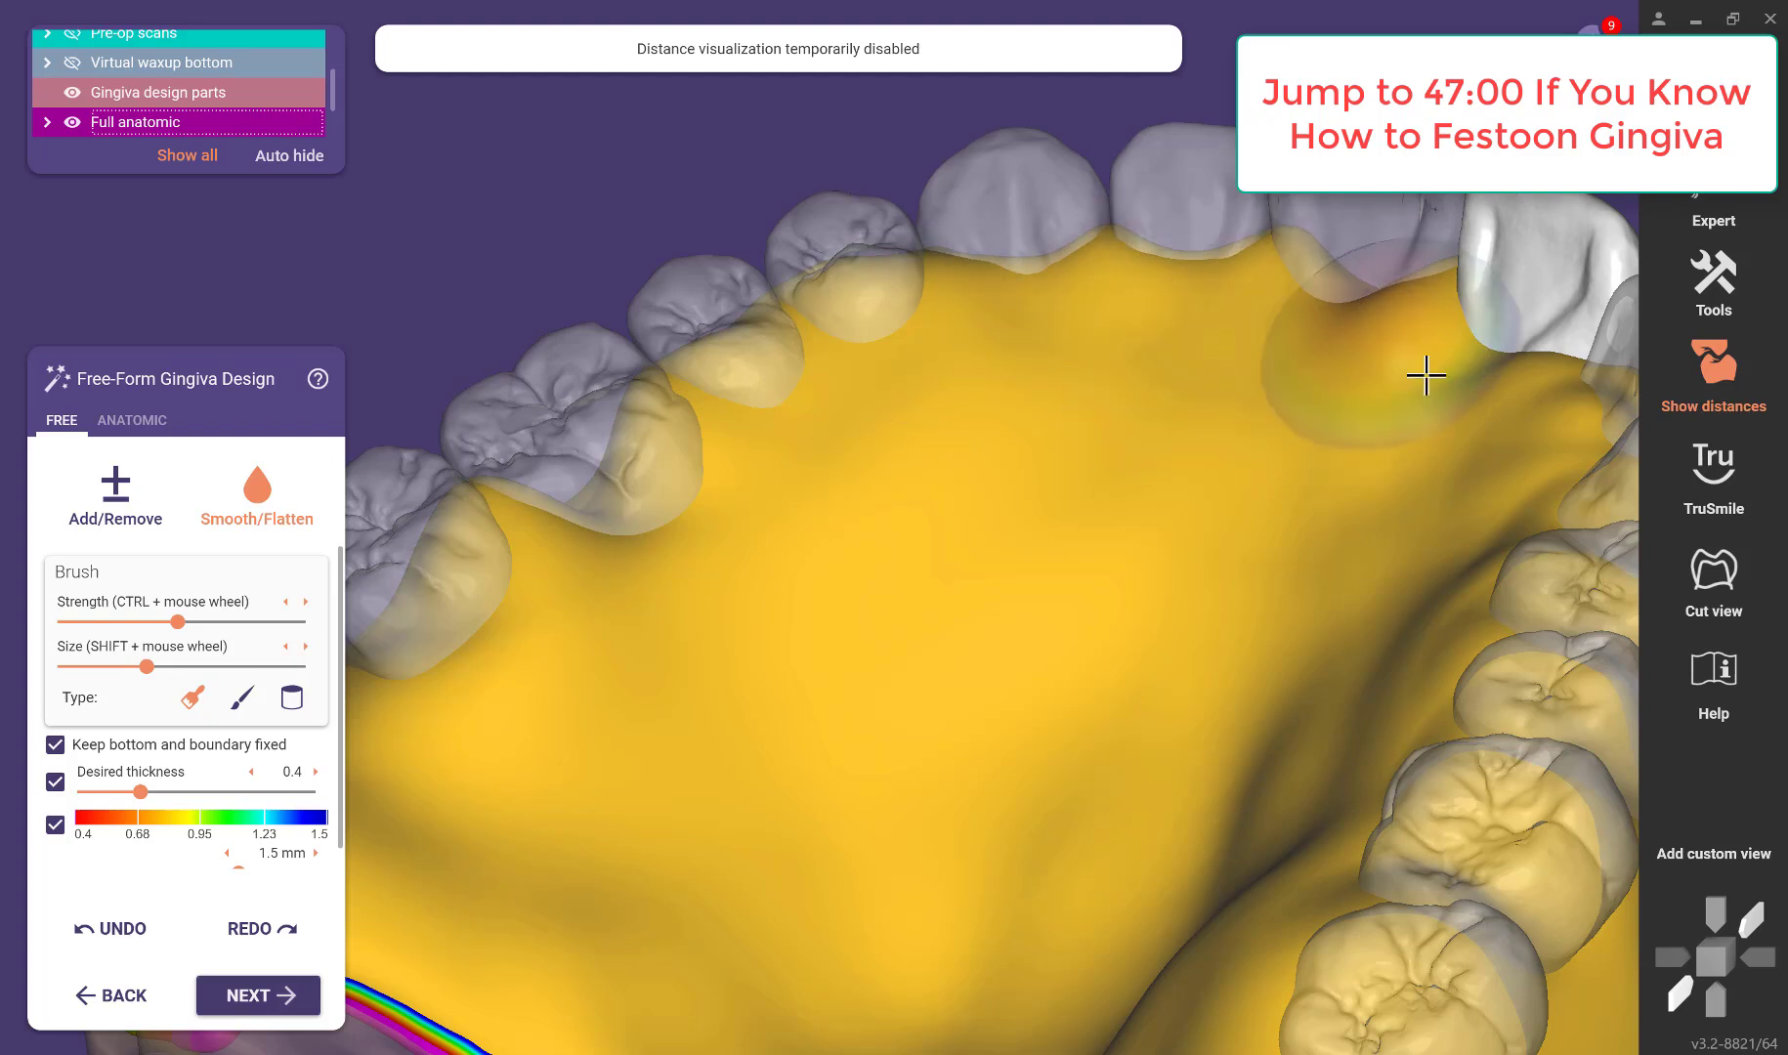
{"action": "mouse_move", "coordinate": [1553, 429]}
{"action": "left_mouse_down"}
{"action": "mouse_move", "coordinate": [1517, 591]}
{"action": "mouse_move", "coordinate": [1497, 580]}
{"action": "mouse_move", "coordinate": [1405, 759]}
{"action": "mouse_move", "coordinate": [1320, 708]}
{"action": "left_mouse_up"}
{"action": "scroll", "coordinate": [1320, 707], "scroll_direction": "down", "scroll_amount": 5}
{"action": "mouse_move", "coordinate": [1320, 708]}
{"action": "right_mouse_down"}
{"action": "mouse_move", "coordinate": [1227, 648]}
{"action": "mouse_move", "coordinate": [1309, 684]}
{"action": "right_mouse_up"}
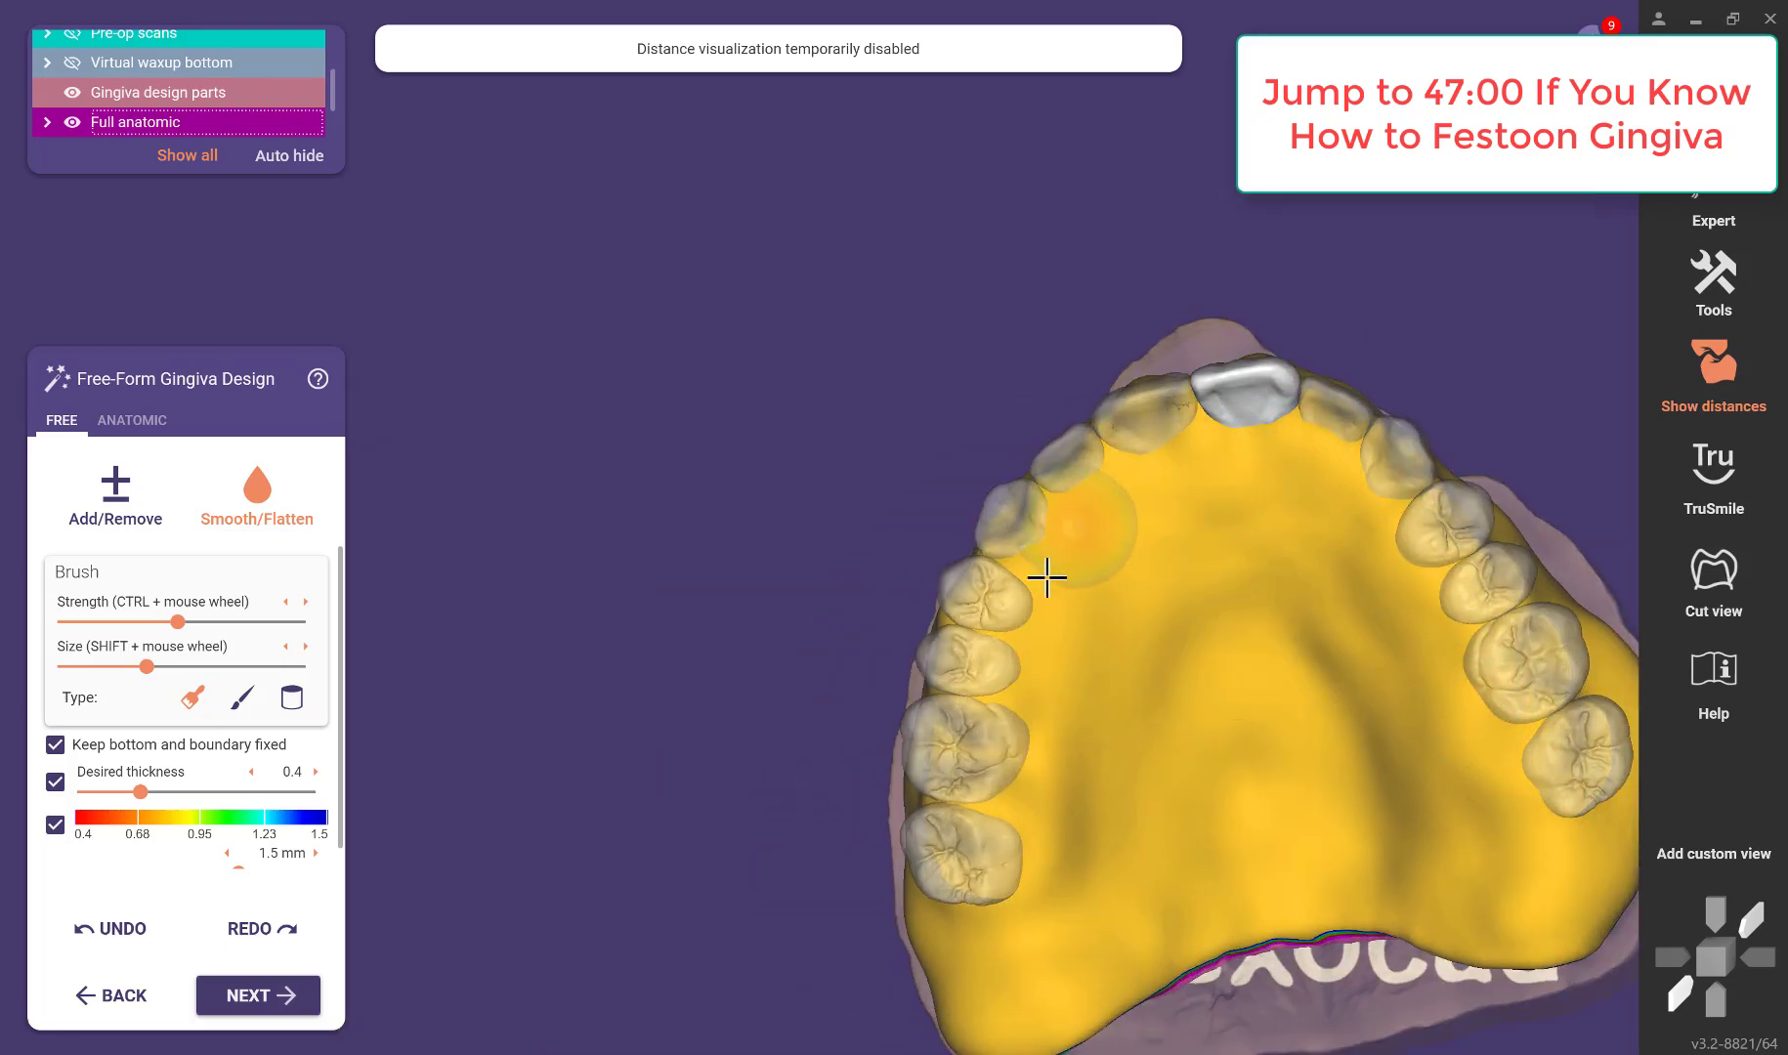
Reshape the palatal gingiva along the inner side of the arch with Add/Remove at maximum strength, building up the thin areas.
{"action": "left_click", "coordinate": [117, 487]}
{"action": "scroll", "coordinate": [766, 699], "scroll_direction": "up", "scroll_amount": 6}
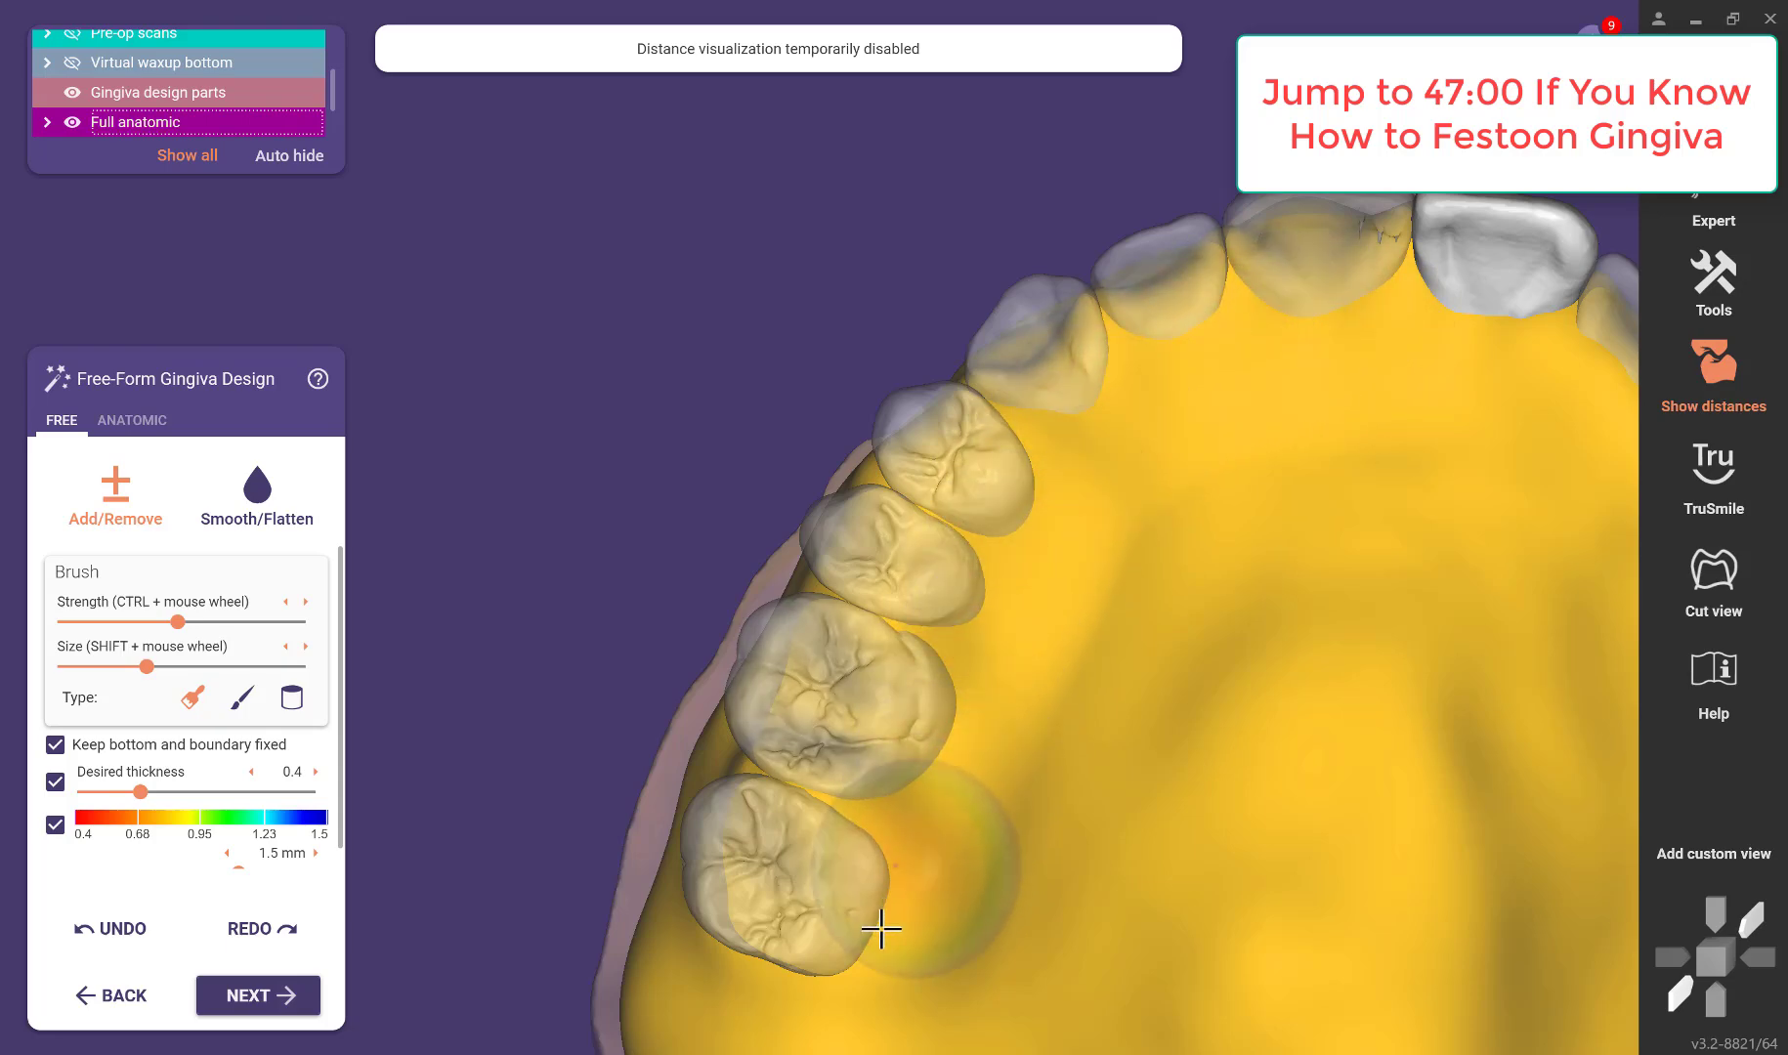
{"action": "right_click_drag", "start_coordinate": [791, 456], "coordinate": [722, 477]}
{"action": "mouse_move", "coordinate": [1092, 606]}
{"action": "left_mouse_down", "text": "shift"}
{"action": "mouse_move", "coordinate": [1154, 682]}
{"action": "mouse_move", "coordinate": [1121, 651]}
{"action": "mouse_move", "coordinate": [1089, 670]}
{"action": "left_mouse_up", "text": "shift"}
{"action": "right_click_drag", "start_coordinate": [1089, 669], "coordinate": [769, 369]}
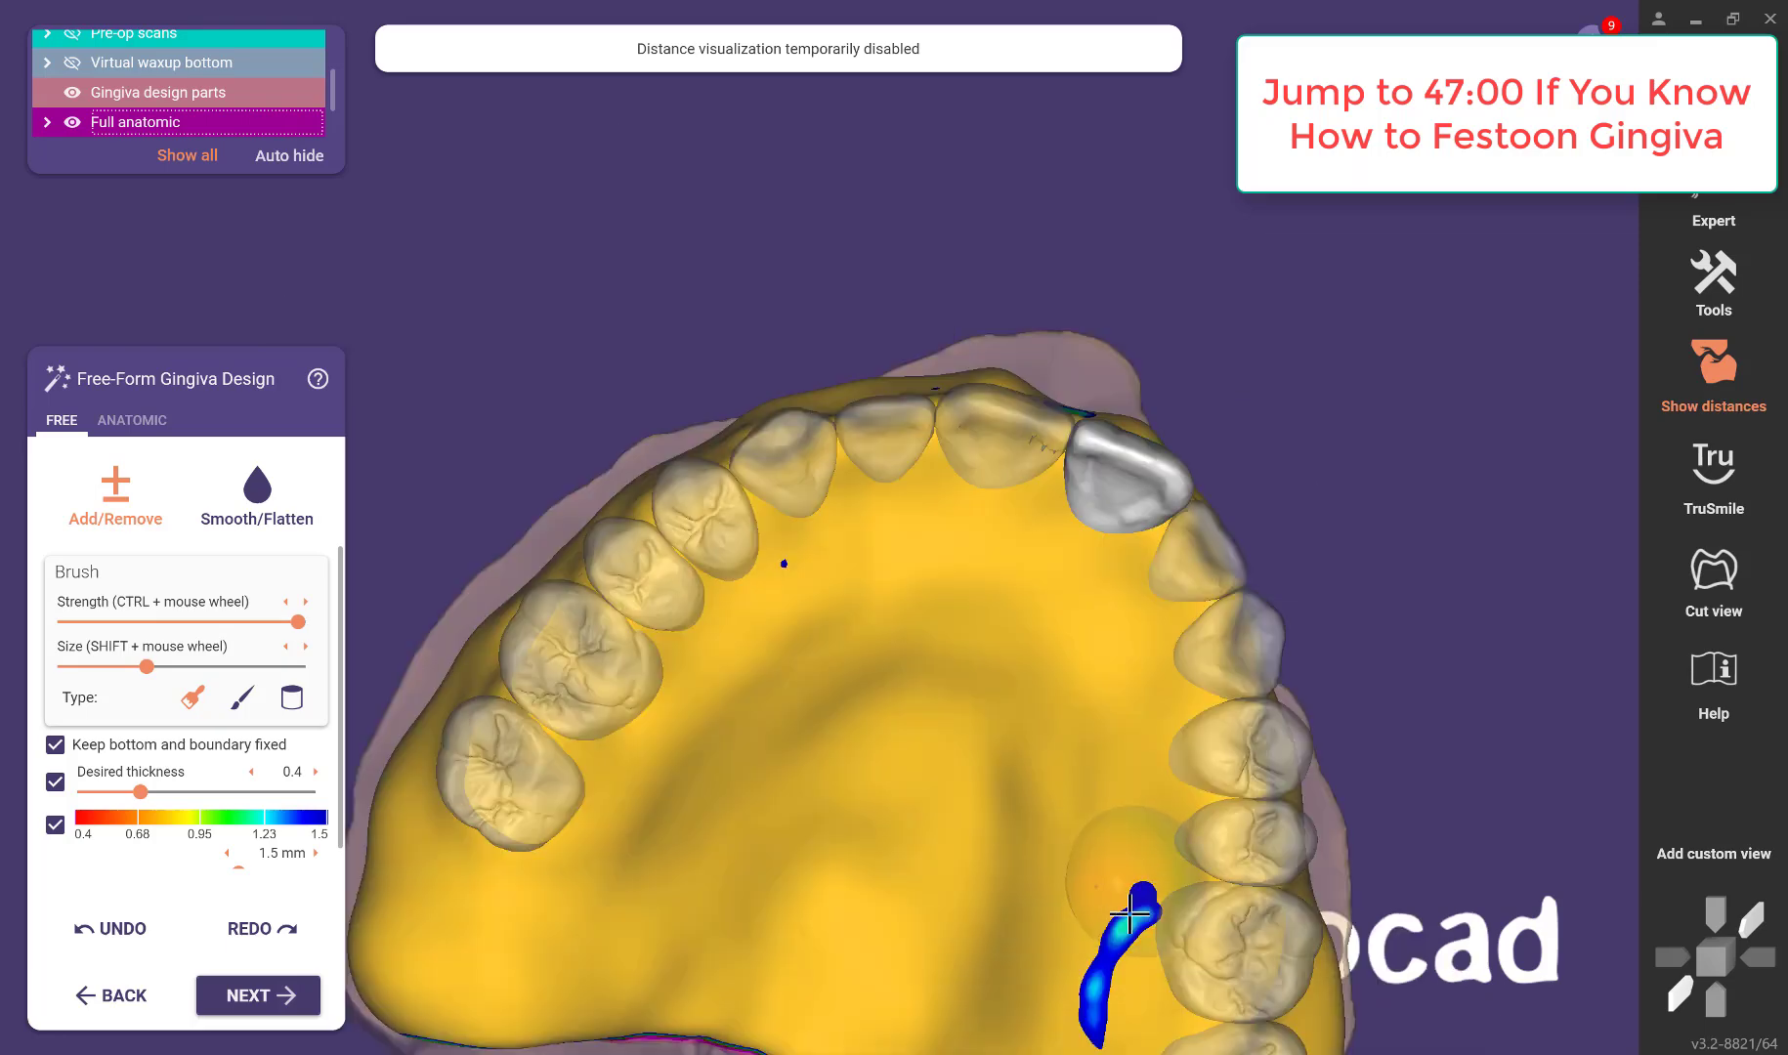
{"action": "left_click_drag", "start_coordinate": [1134, 880], "coordinate": [1114, 970]}
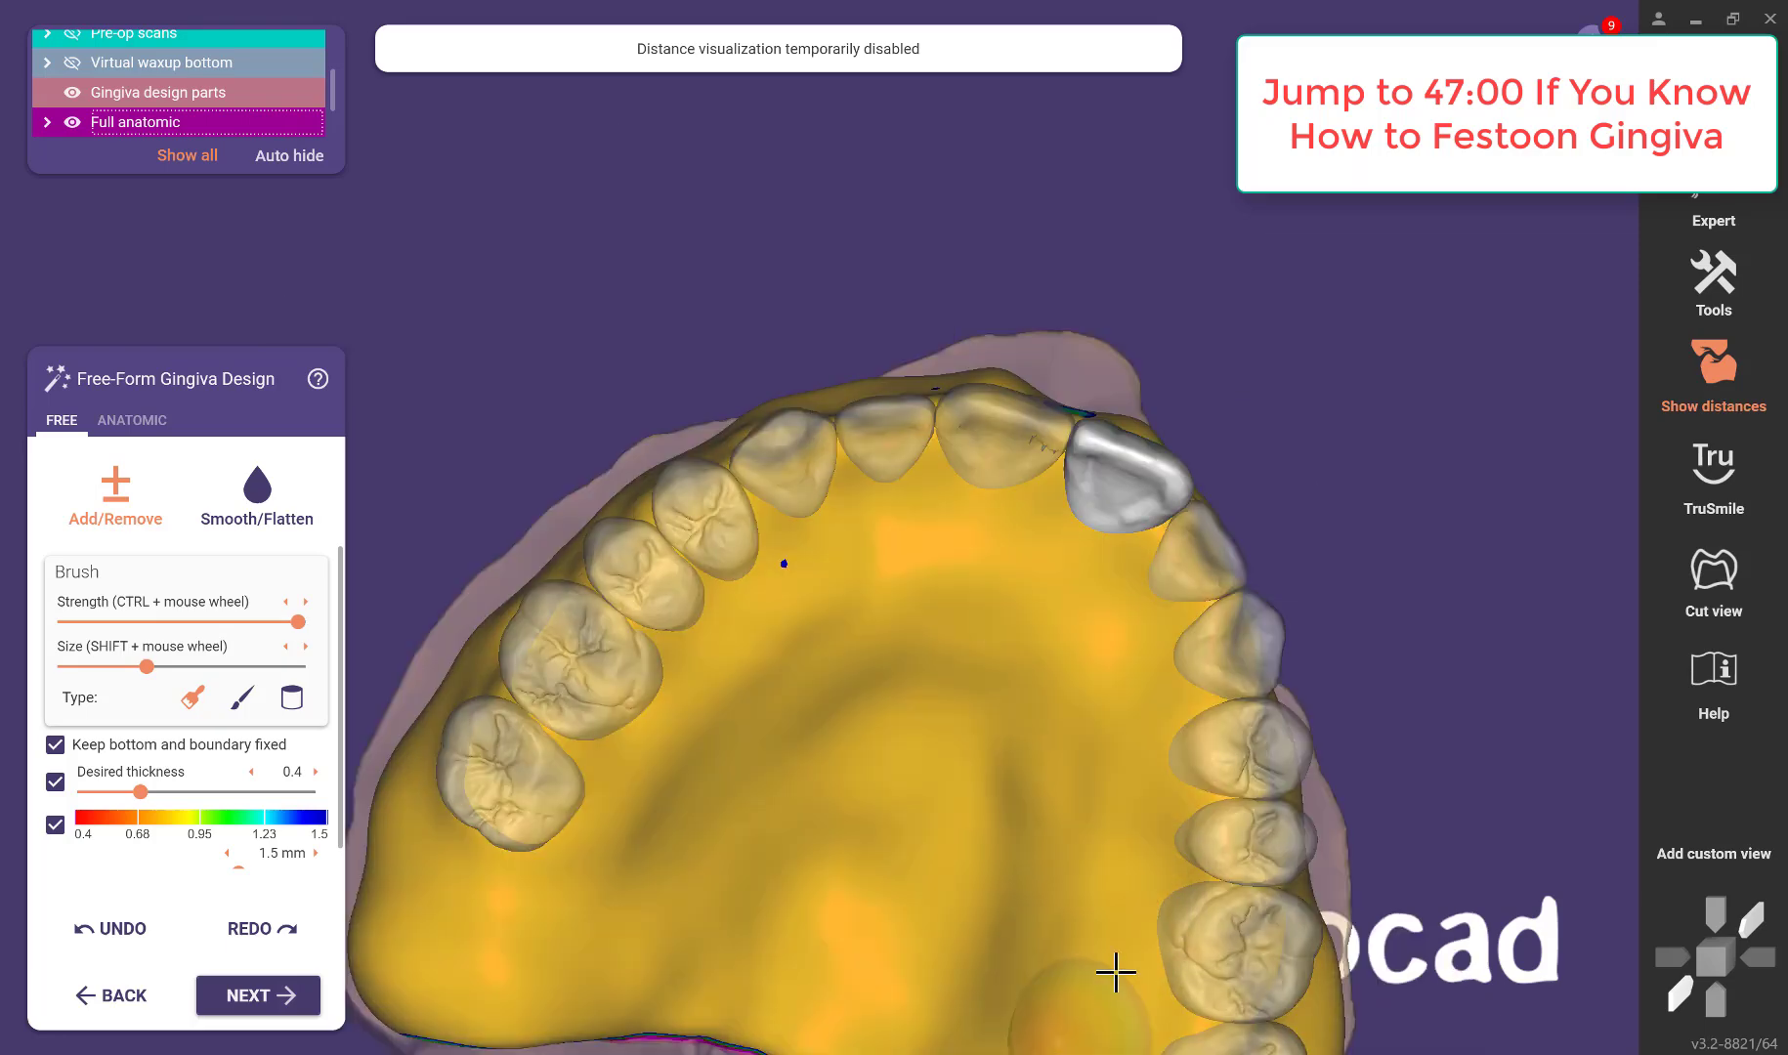
Touch up the thin vestibular spot above the central incisors with the Add/Remove brush.
{"action": "scroll", "coordinate": [946, 695], "scroll_direction": "down", "scroll_amount": 5}
{"action": "right_click_drag", "start_coordinate": [1058, 703], "coordinate": [950, 607]}
{"action": "left_click_drag", "start_coordinate": [936, 626], "coordinate": [925, 635]}
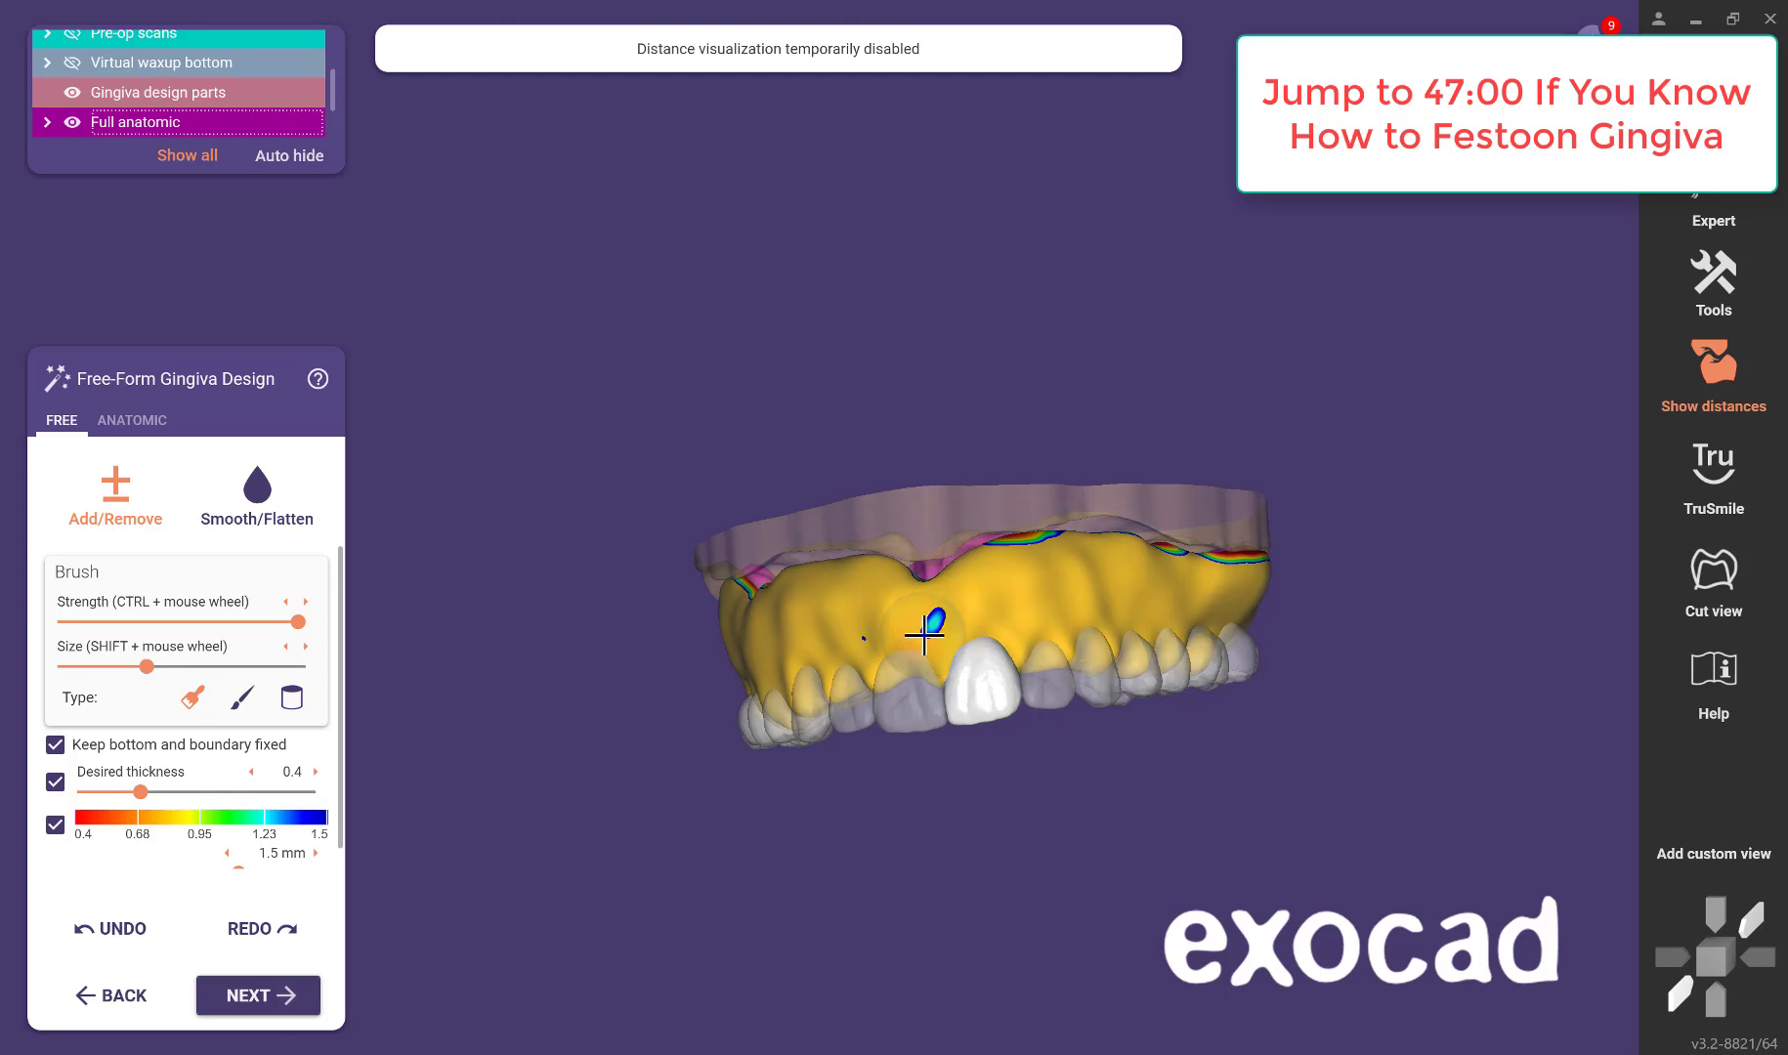
Finish the free-form gingiva design, proceed to Connectors and hide the gingiva design parts.
{"action": "left_click", "coordinate": [275, 995]}
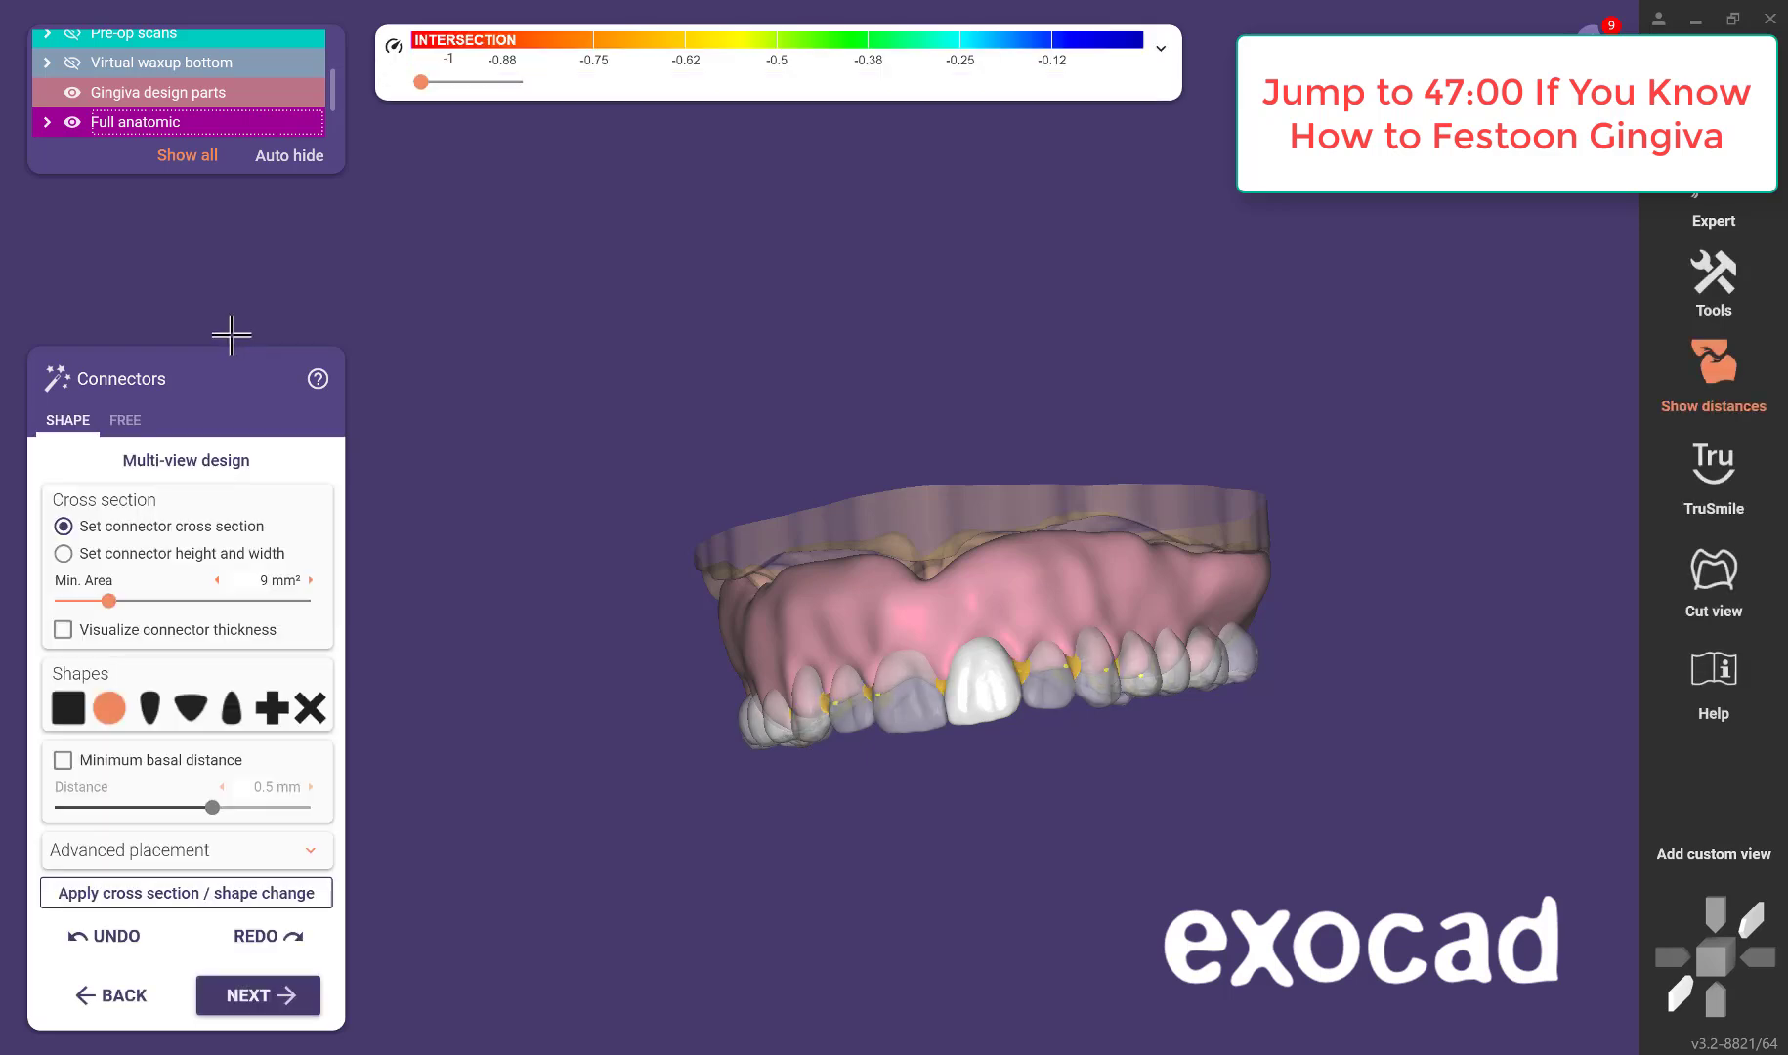
{"action": "left_click", "coordinate": [73, 91]}
{"action": "right_click_drag", "start_coordinate": [498, 316], "coordinate": [506, 323]}
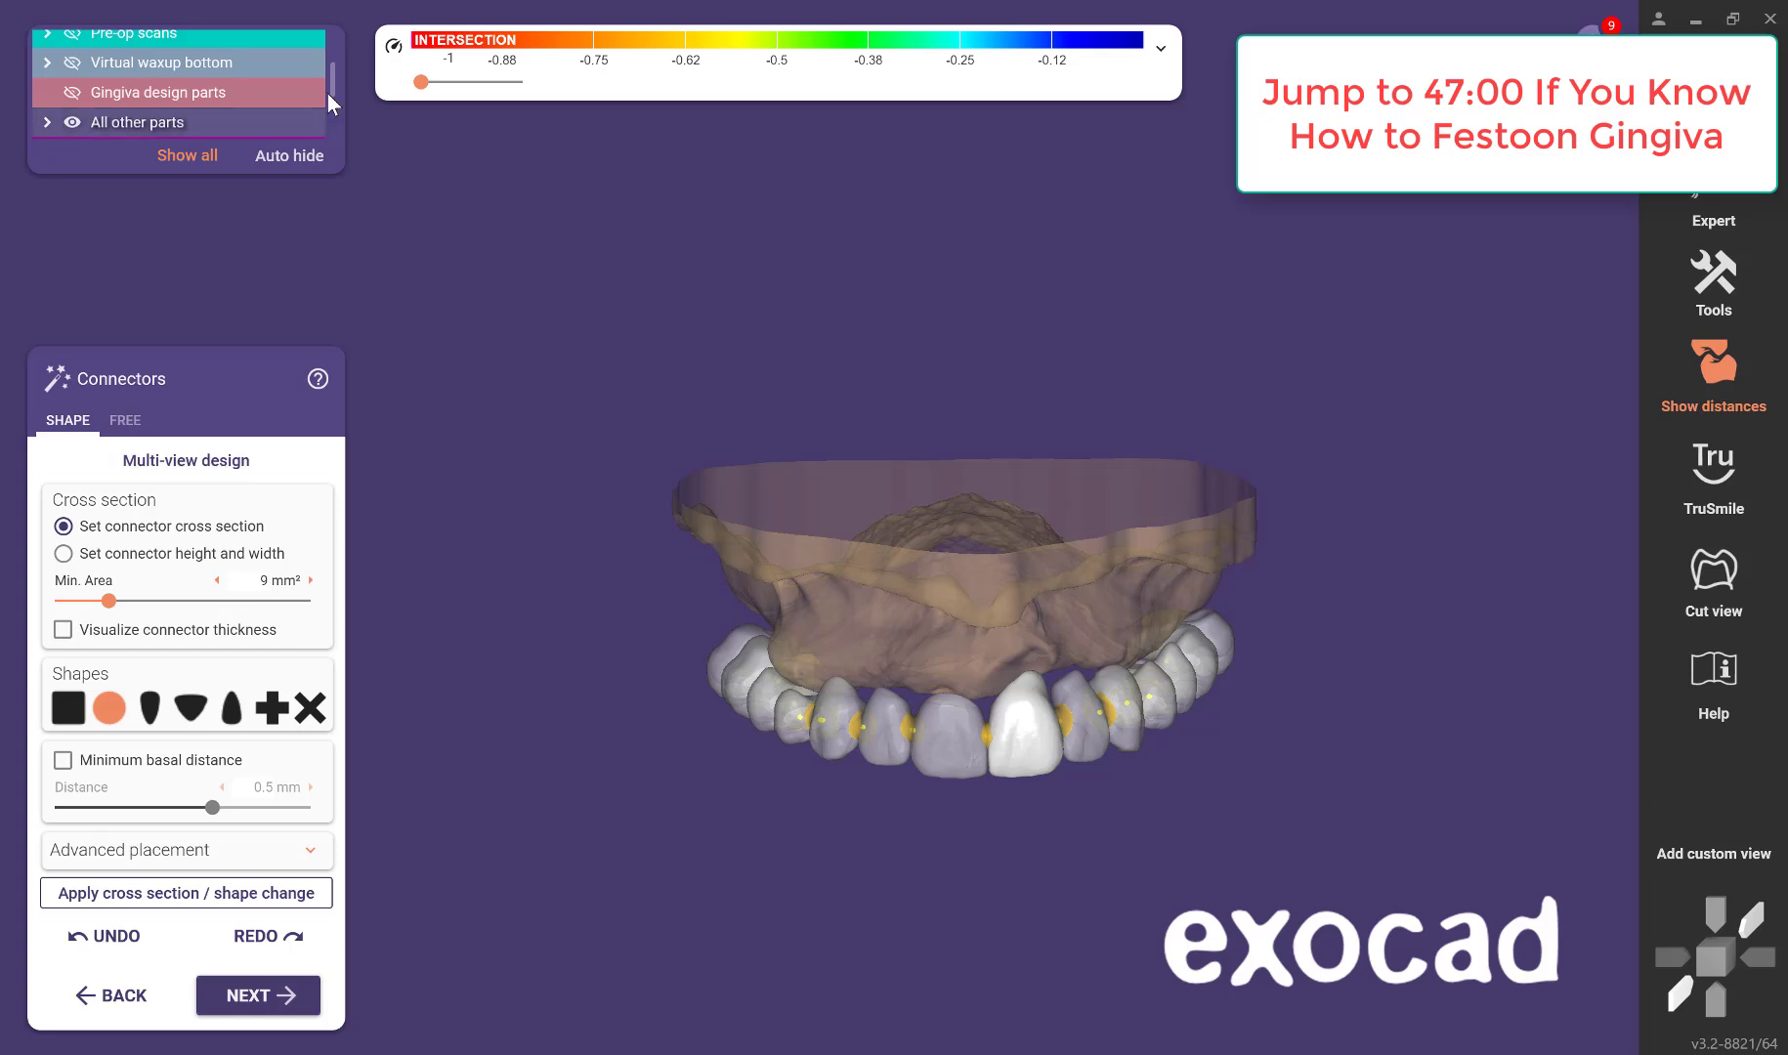
Hide the jaw scans and apply the teardrop cross-section shape with a 9 mm² minimum area to the tooth connectors.
{"action": "scroll", "coordinate": [332, 64], "scroll_direction": "up", "scroll_amount": 3}
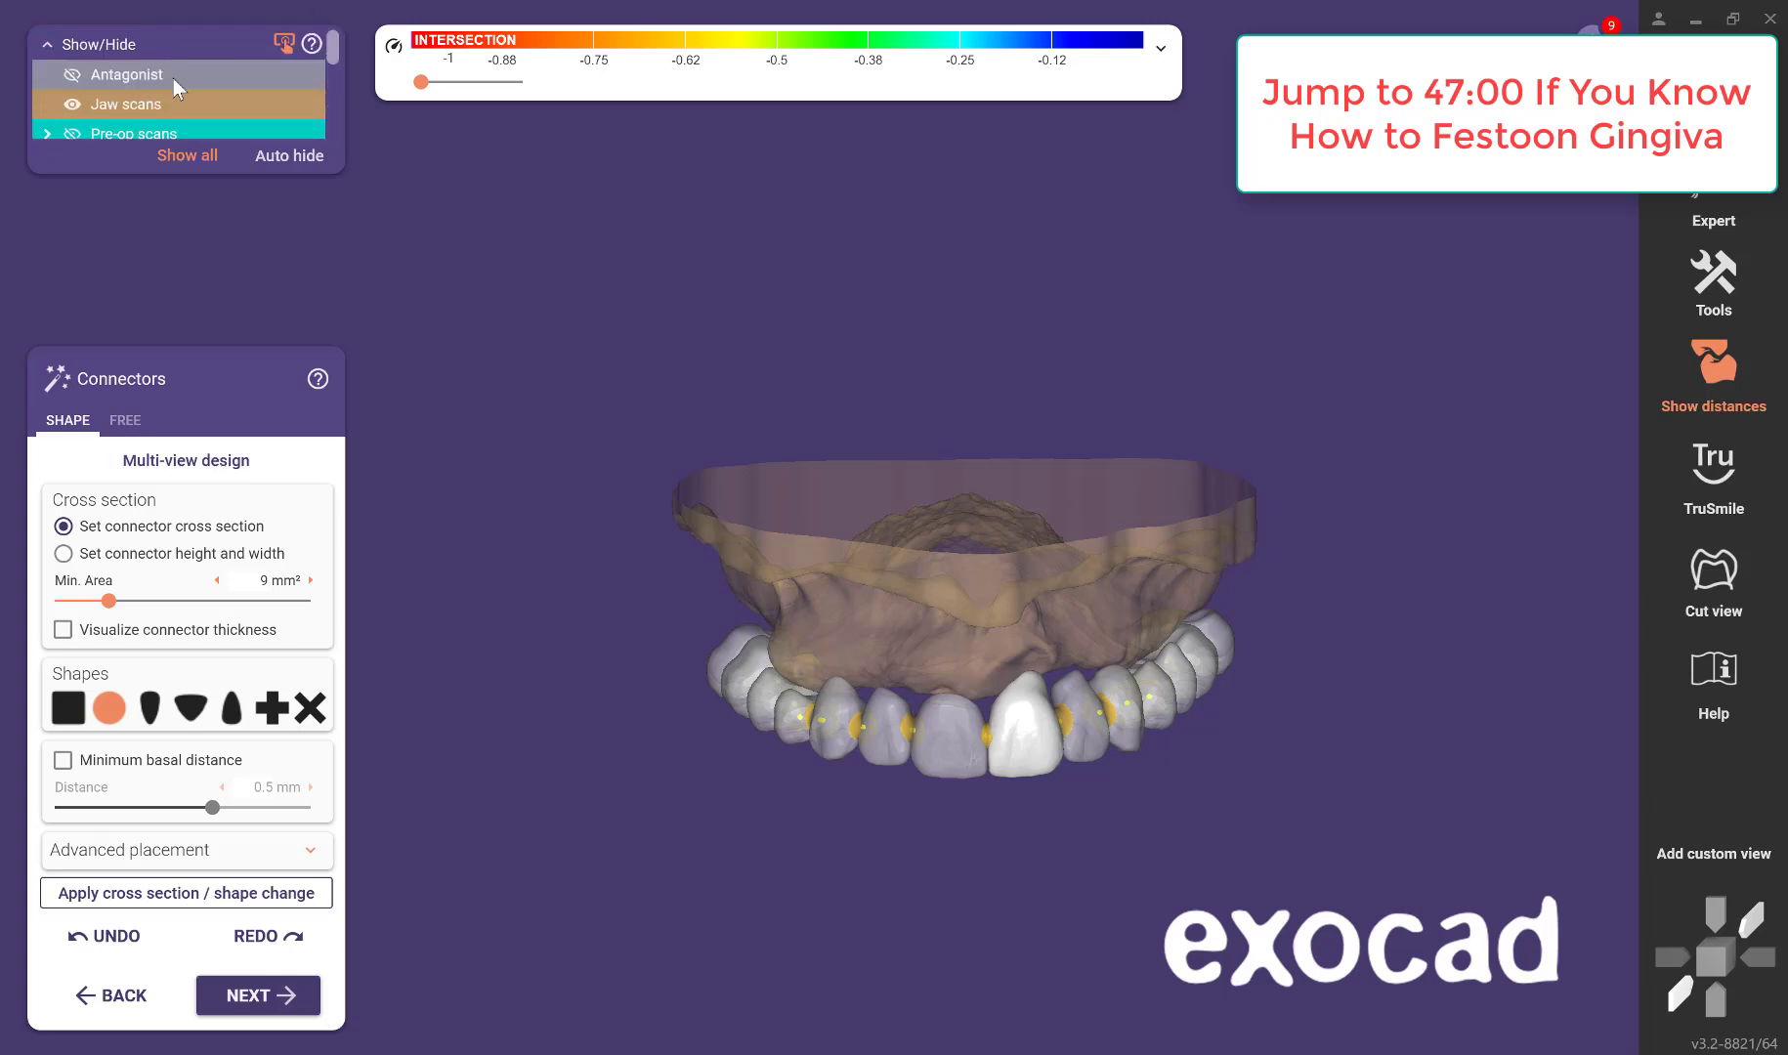
{"action": "left_click", "coordinate": [72, 105]}
{"action": "right_click_drag", "start_coordinate": [818, 279], "coordinate": [853, 474]}
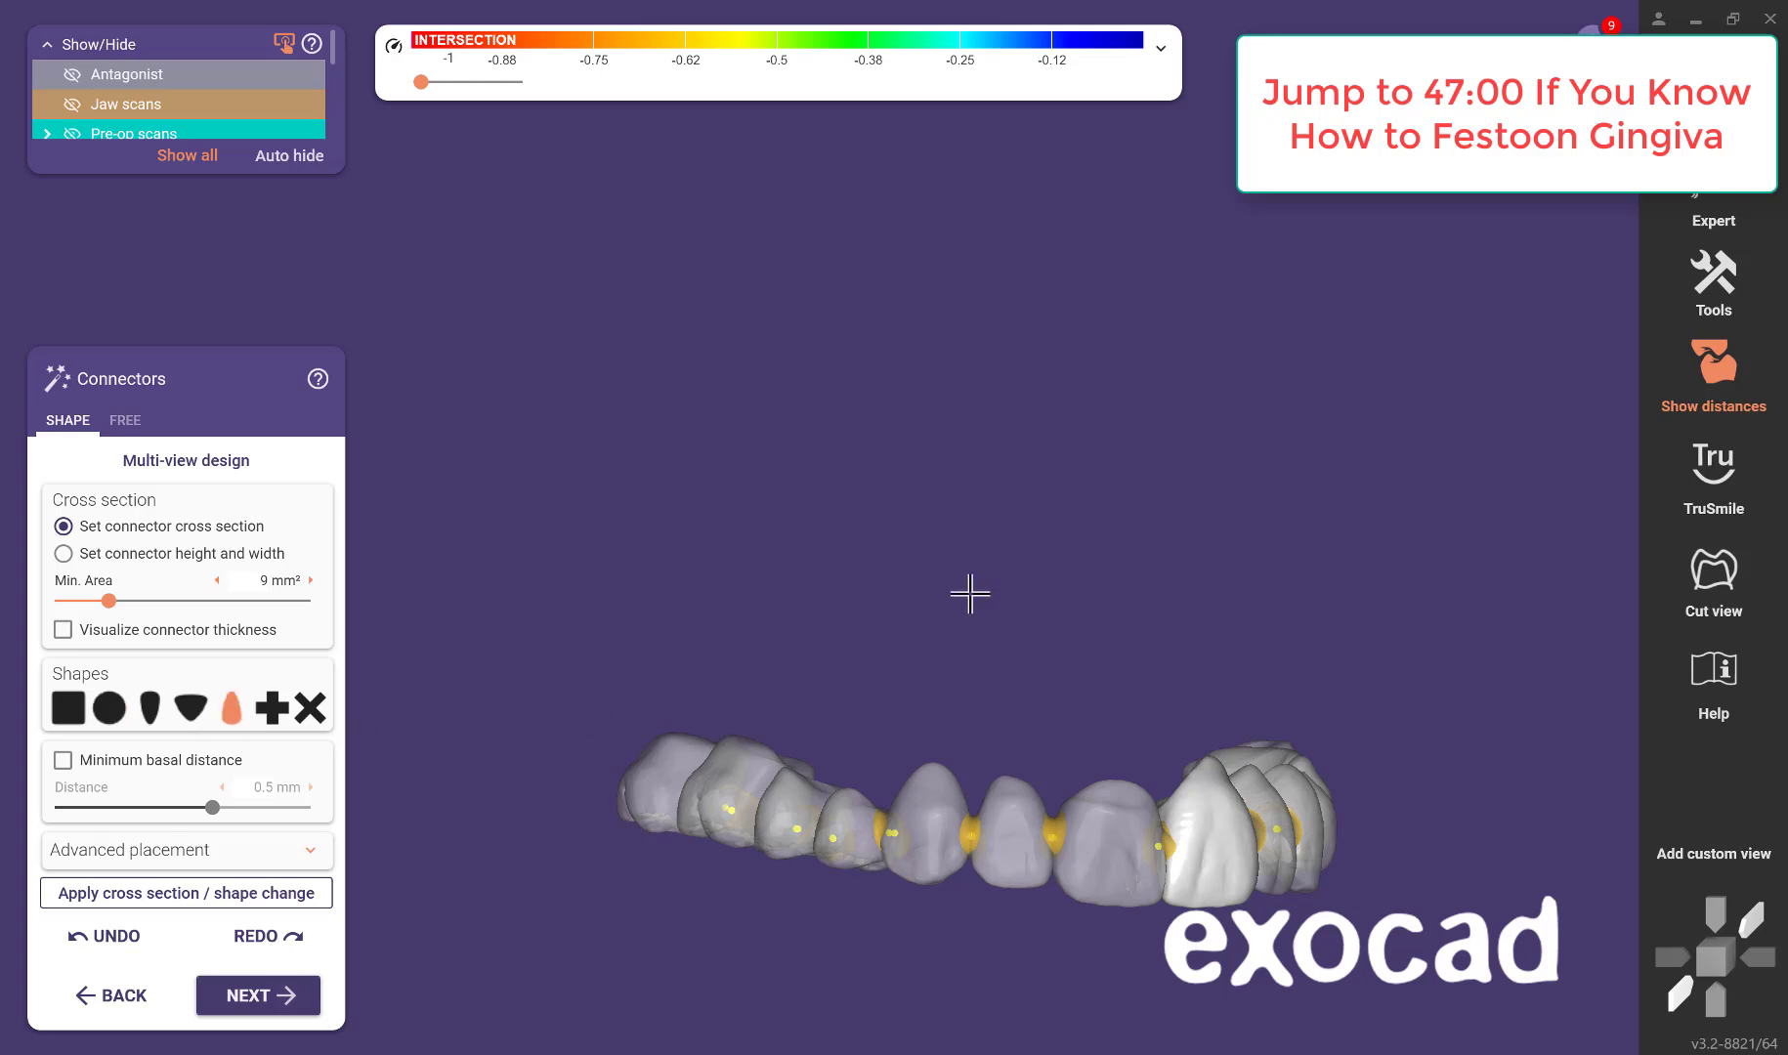
{"action": "right_click_drag", "start_coordinate": [969, 593], "coordinate": [1016, 459]}
{"action": "left_click", "coordinate": [228, 893]}
{"action": "scroll", "coordinate": [626, 616], "scroll_direction": "up", "scroll_amount": 5}
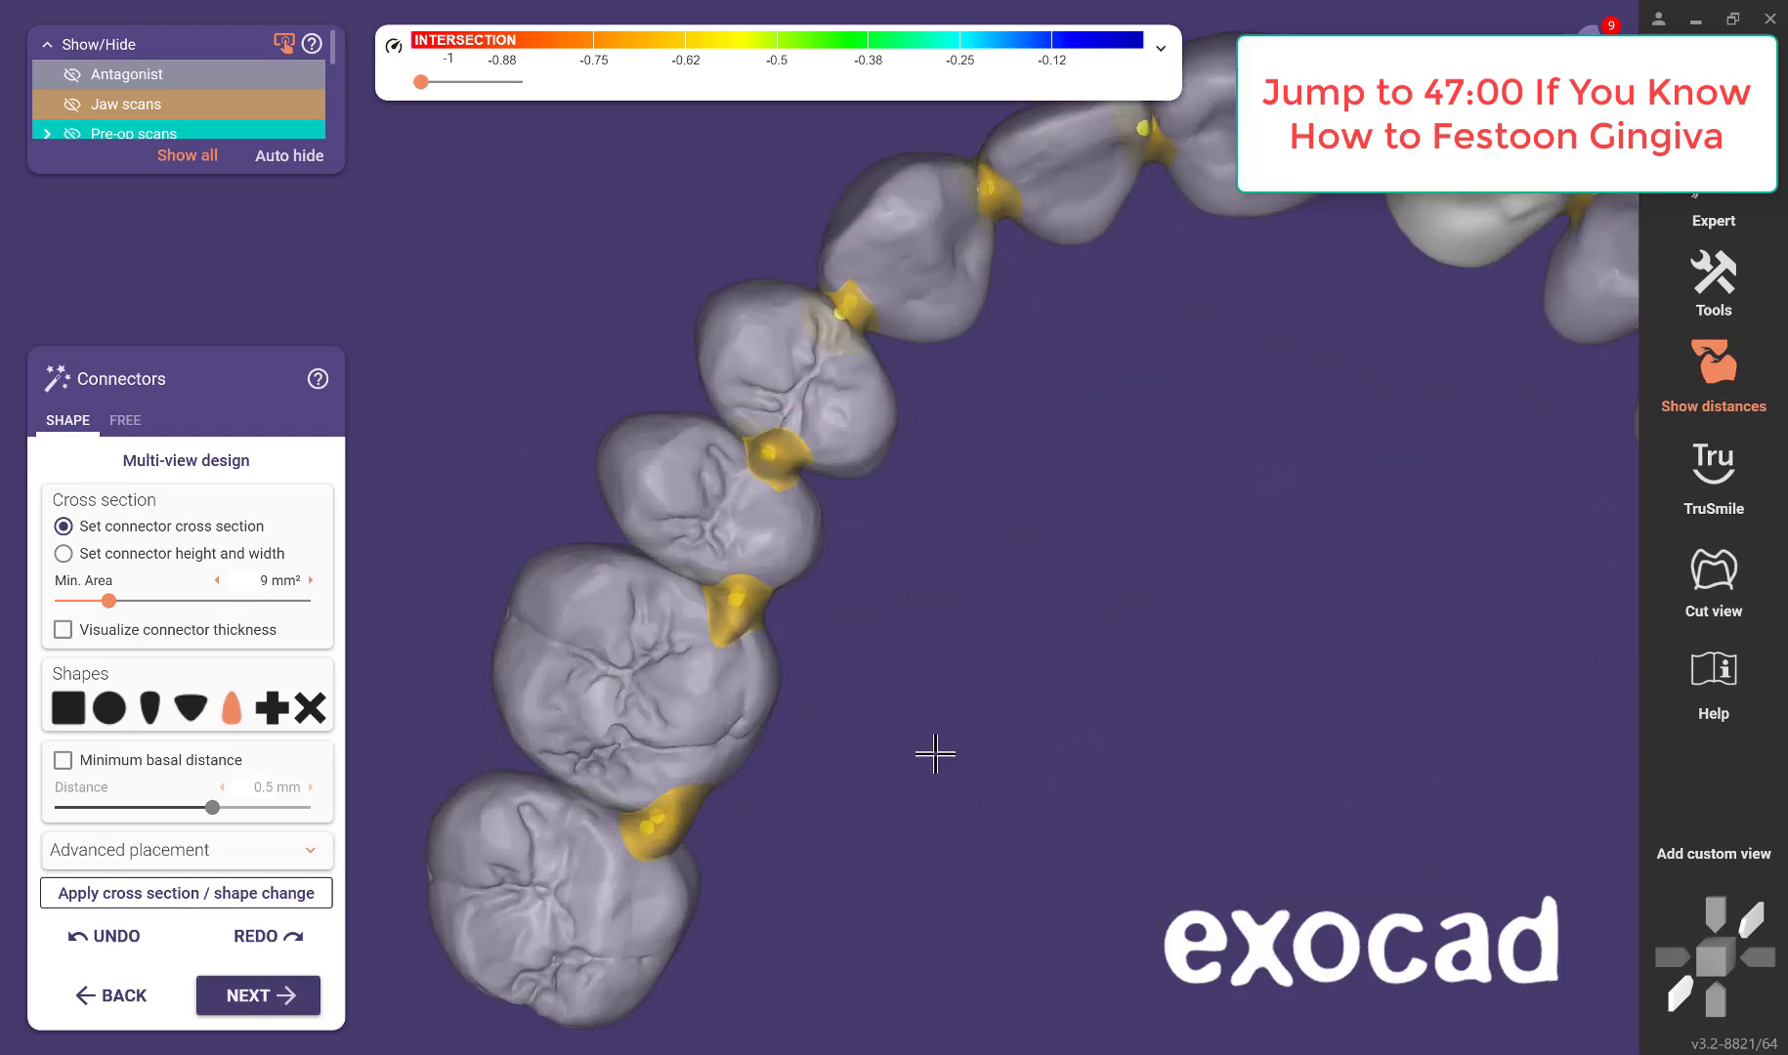
Center the connectors between the upper left molars and between the second premolar and first molar.
{"action": "right_click_drag", "start_coordinate": [935, 754], "coordinate": [846, 759]}
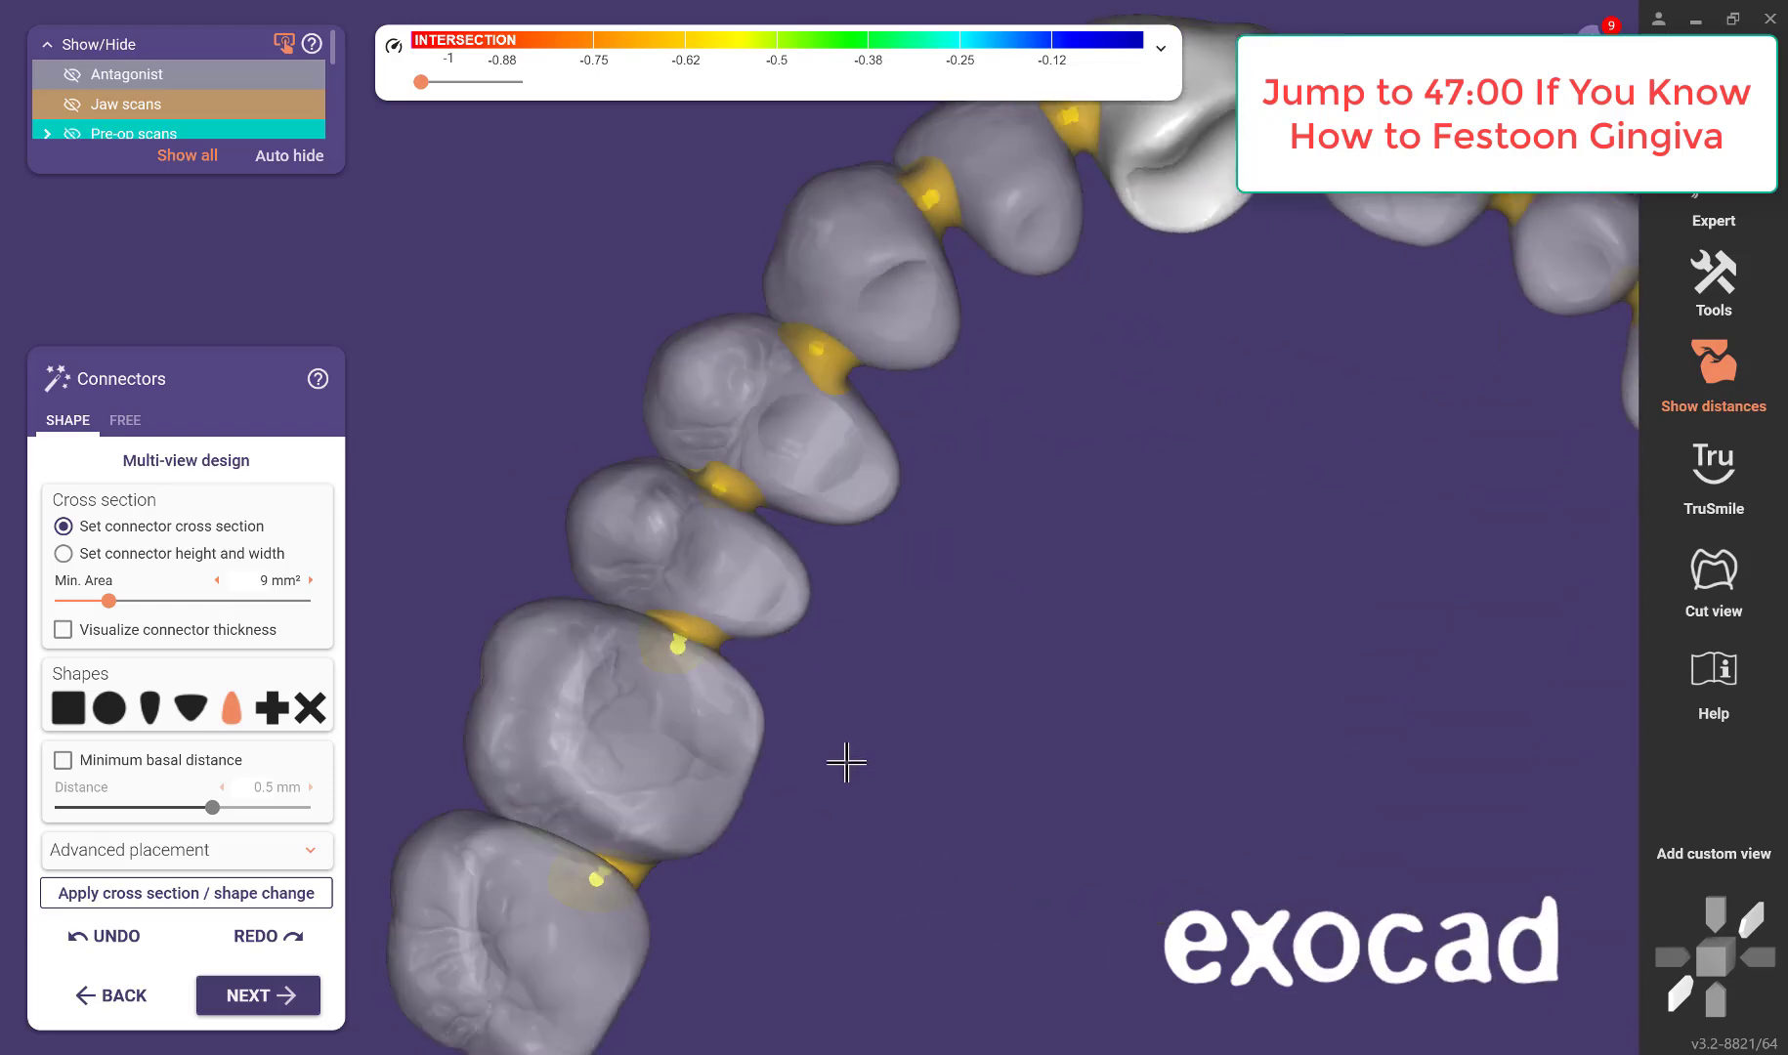
{"action": "right_click_drag", "start_coordinate": [882, 691], "coordinate": [632, 823]}
{"action": "left_click_drag", "start_coordinate": [618, 787], "coordinate": [571, 771]}
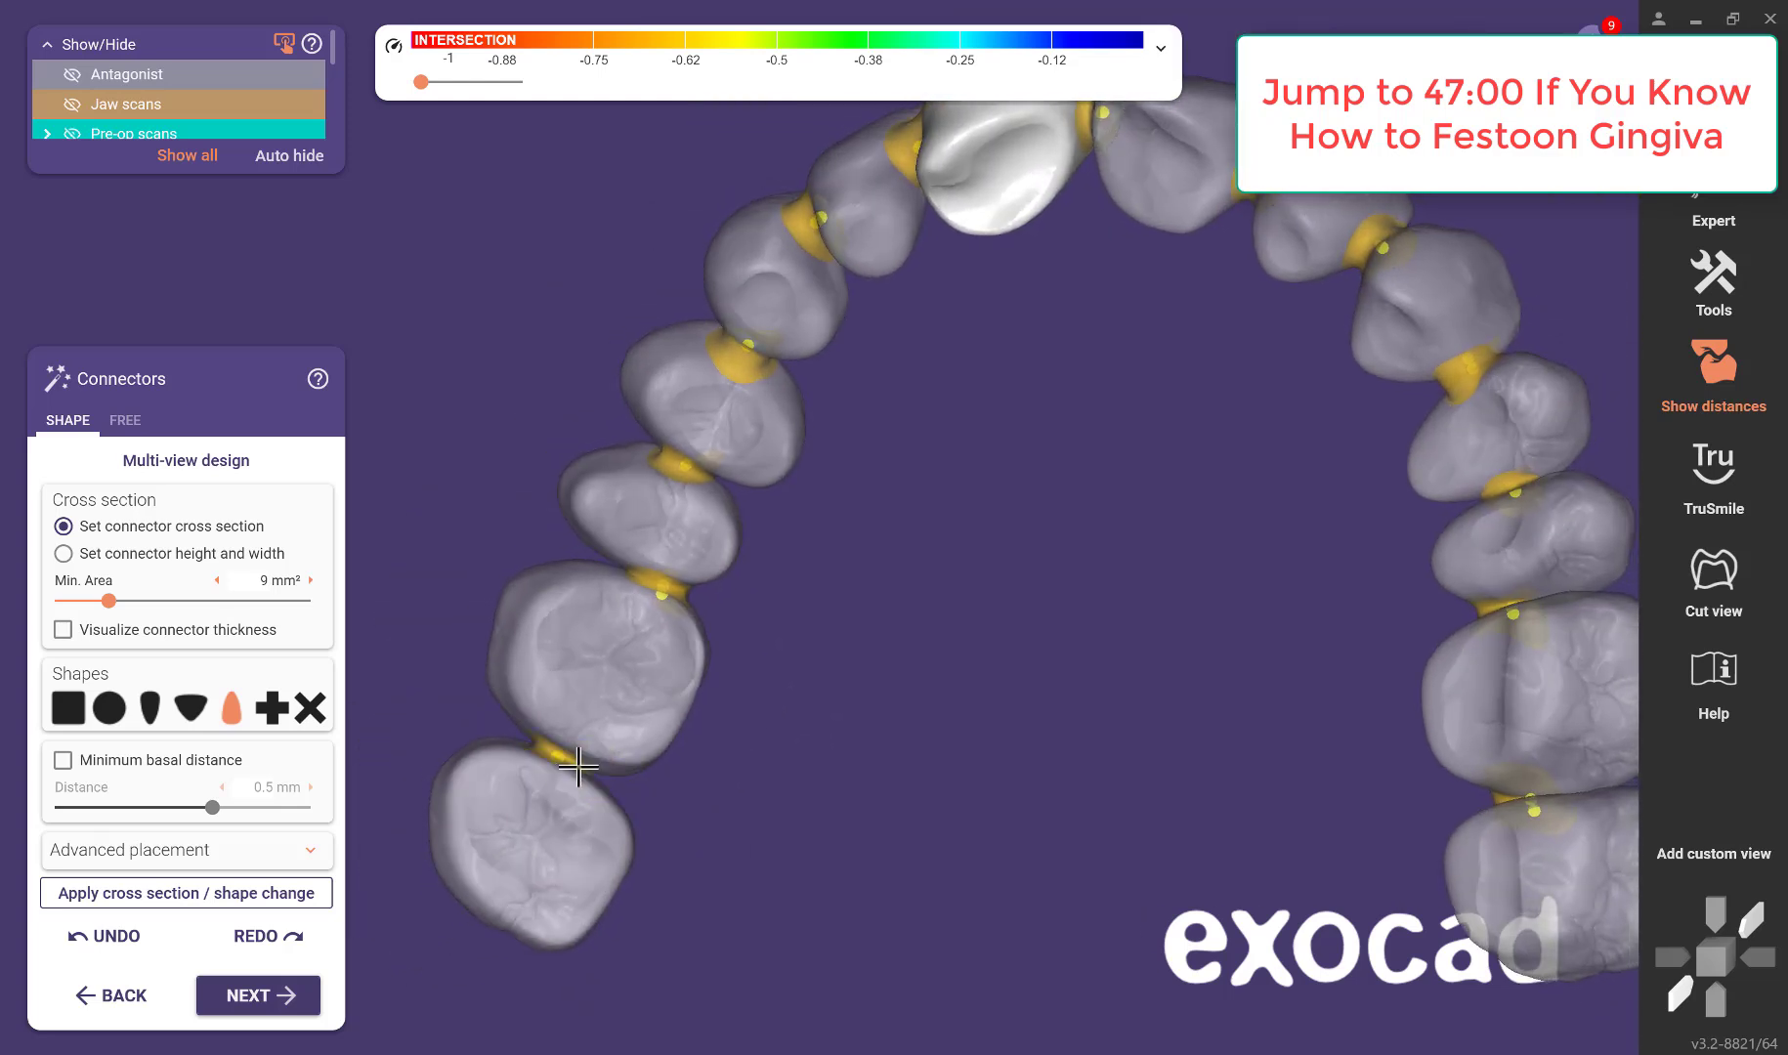
{"action": "left_click_drag", "start_coordinate": [643, 579], "coordinate": [629, 580]}
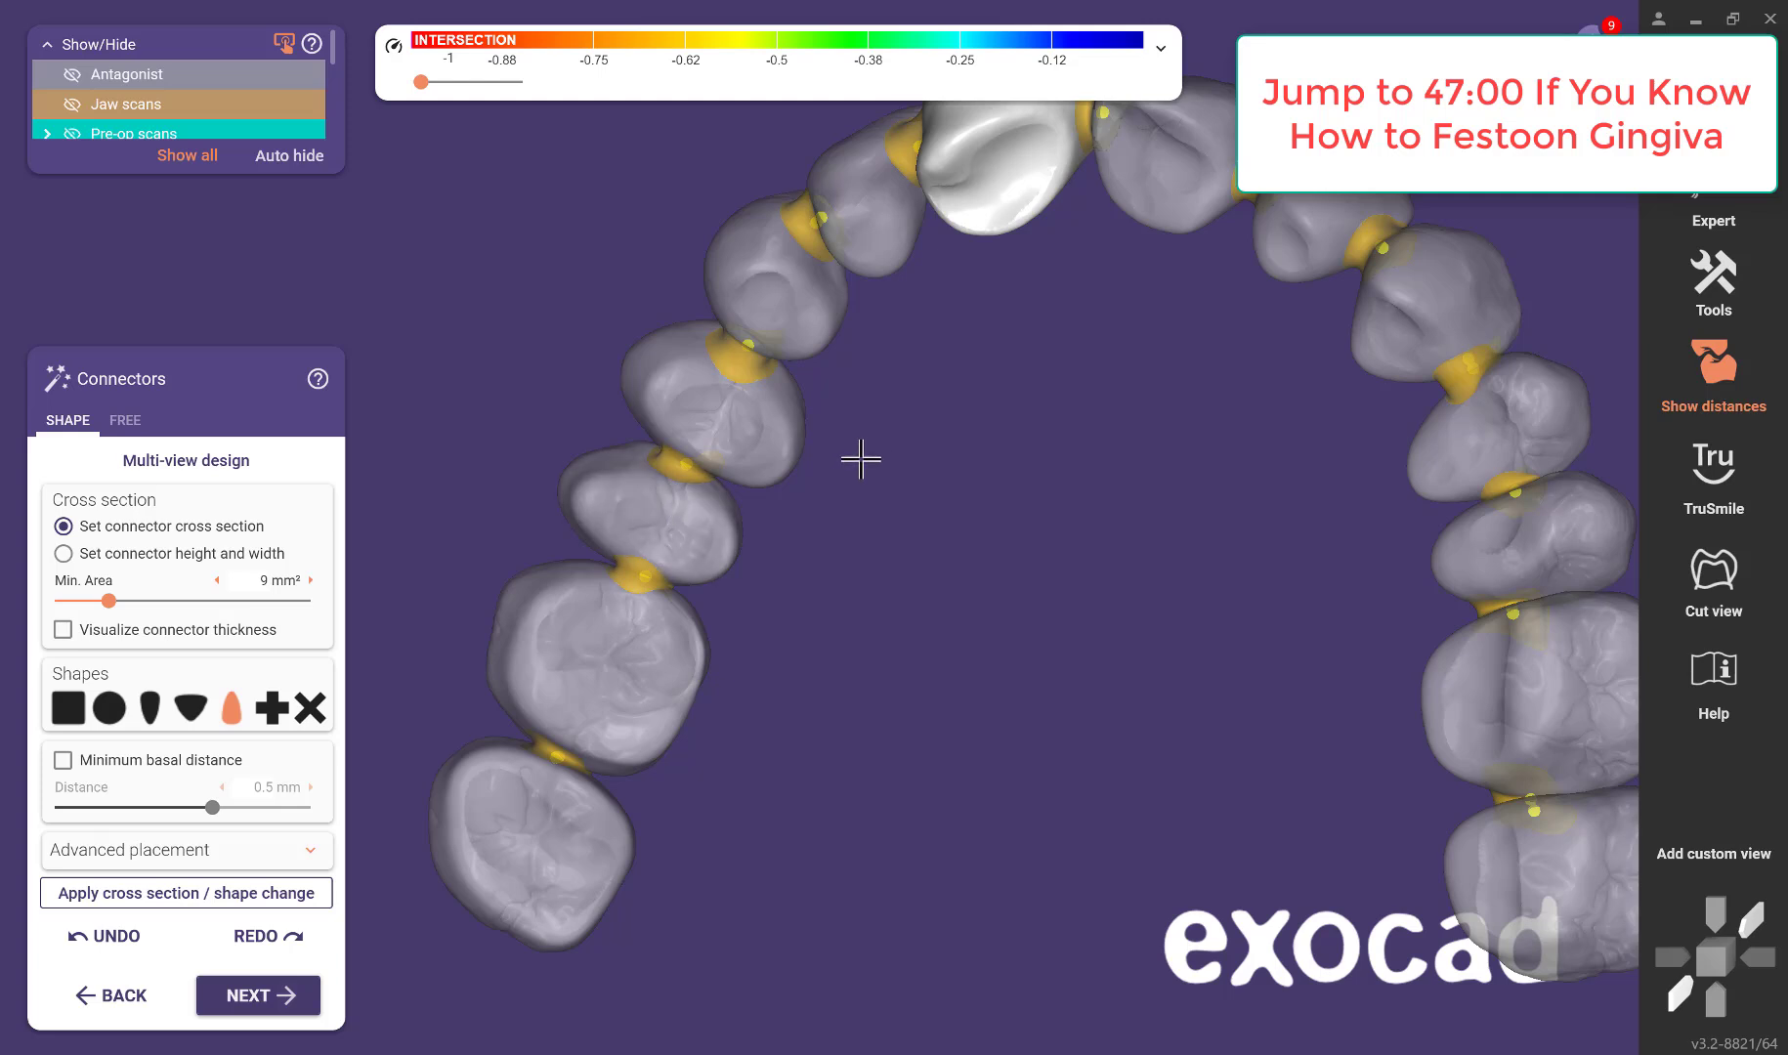
Reposition the anterior connectors and those along the upper right side to sit centrally between the teeth, viewed from the basal side.
{"action": "right_click_drag", "start_coordinate": [861, 459], "coordinate": [855, 460]}
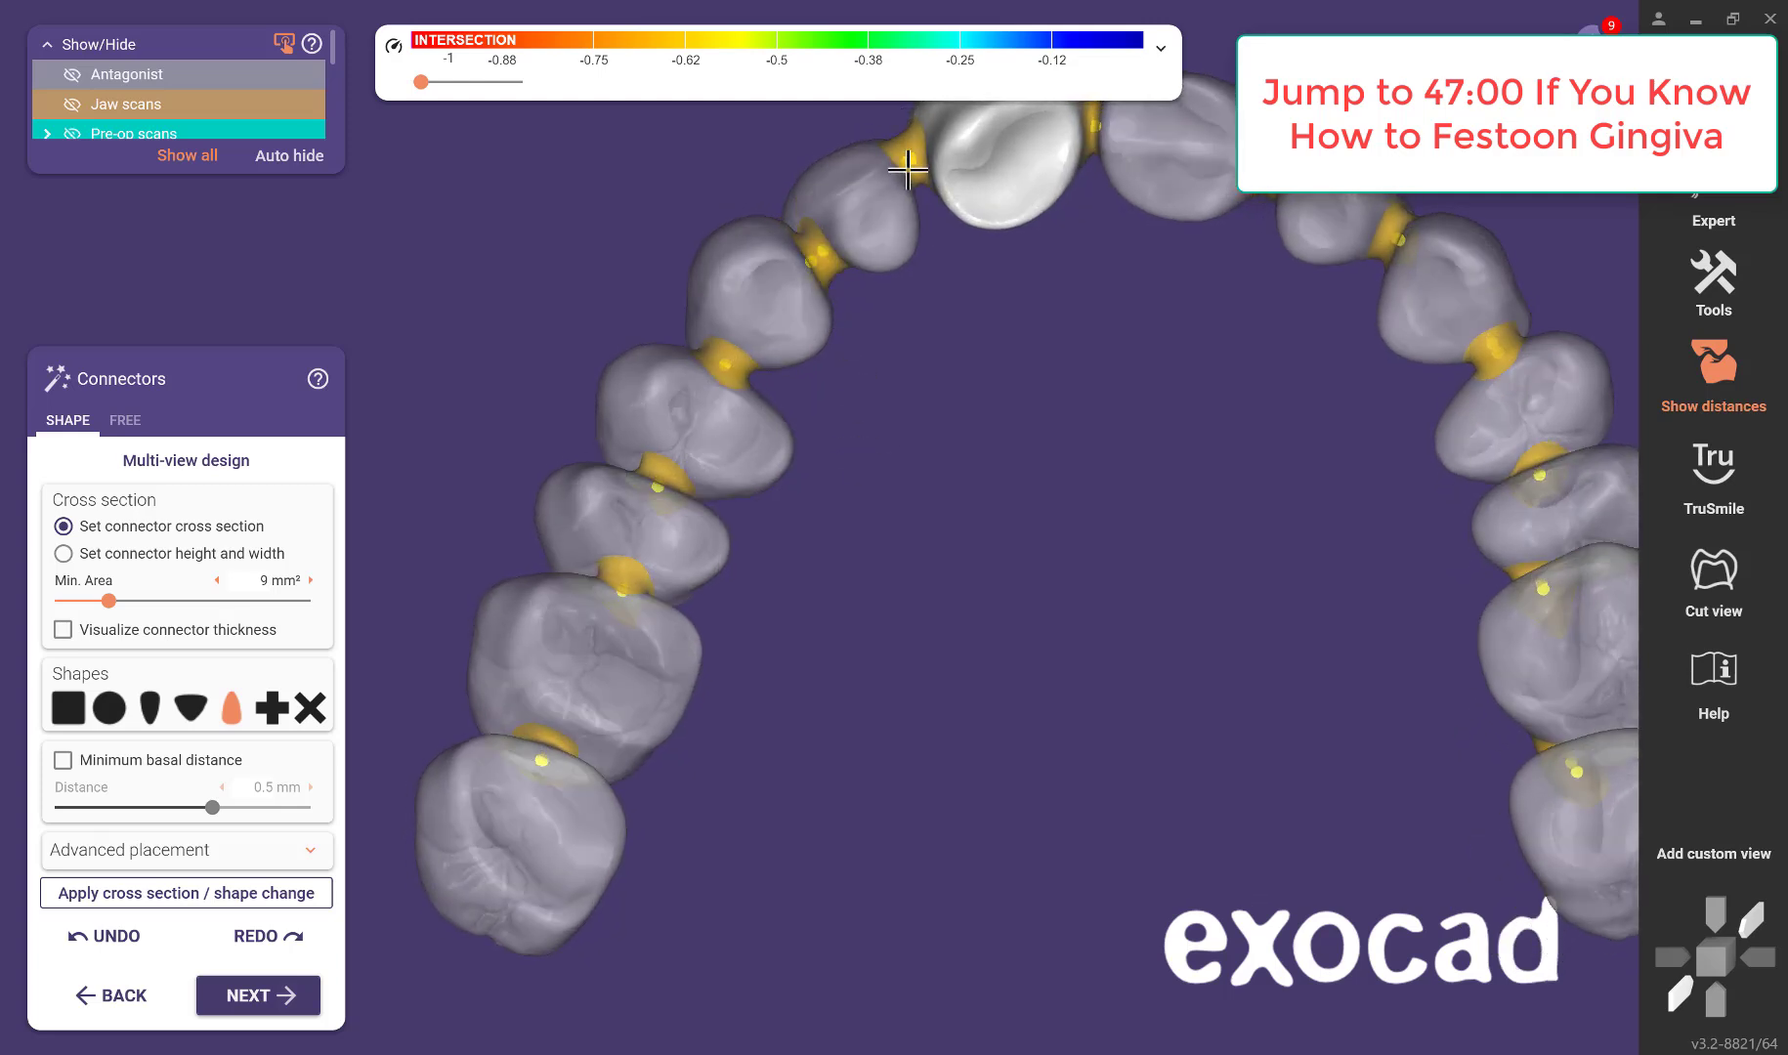
{"action": "right_click_drag", "start_coordinate": [1143, 448], "coordinate": [977, 305]}
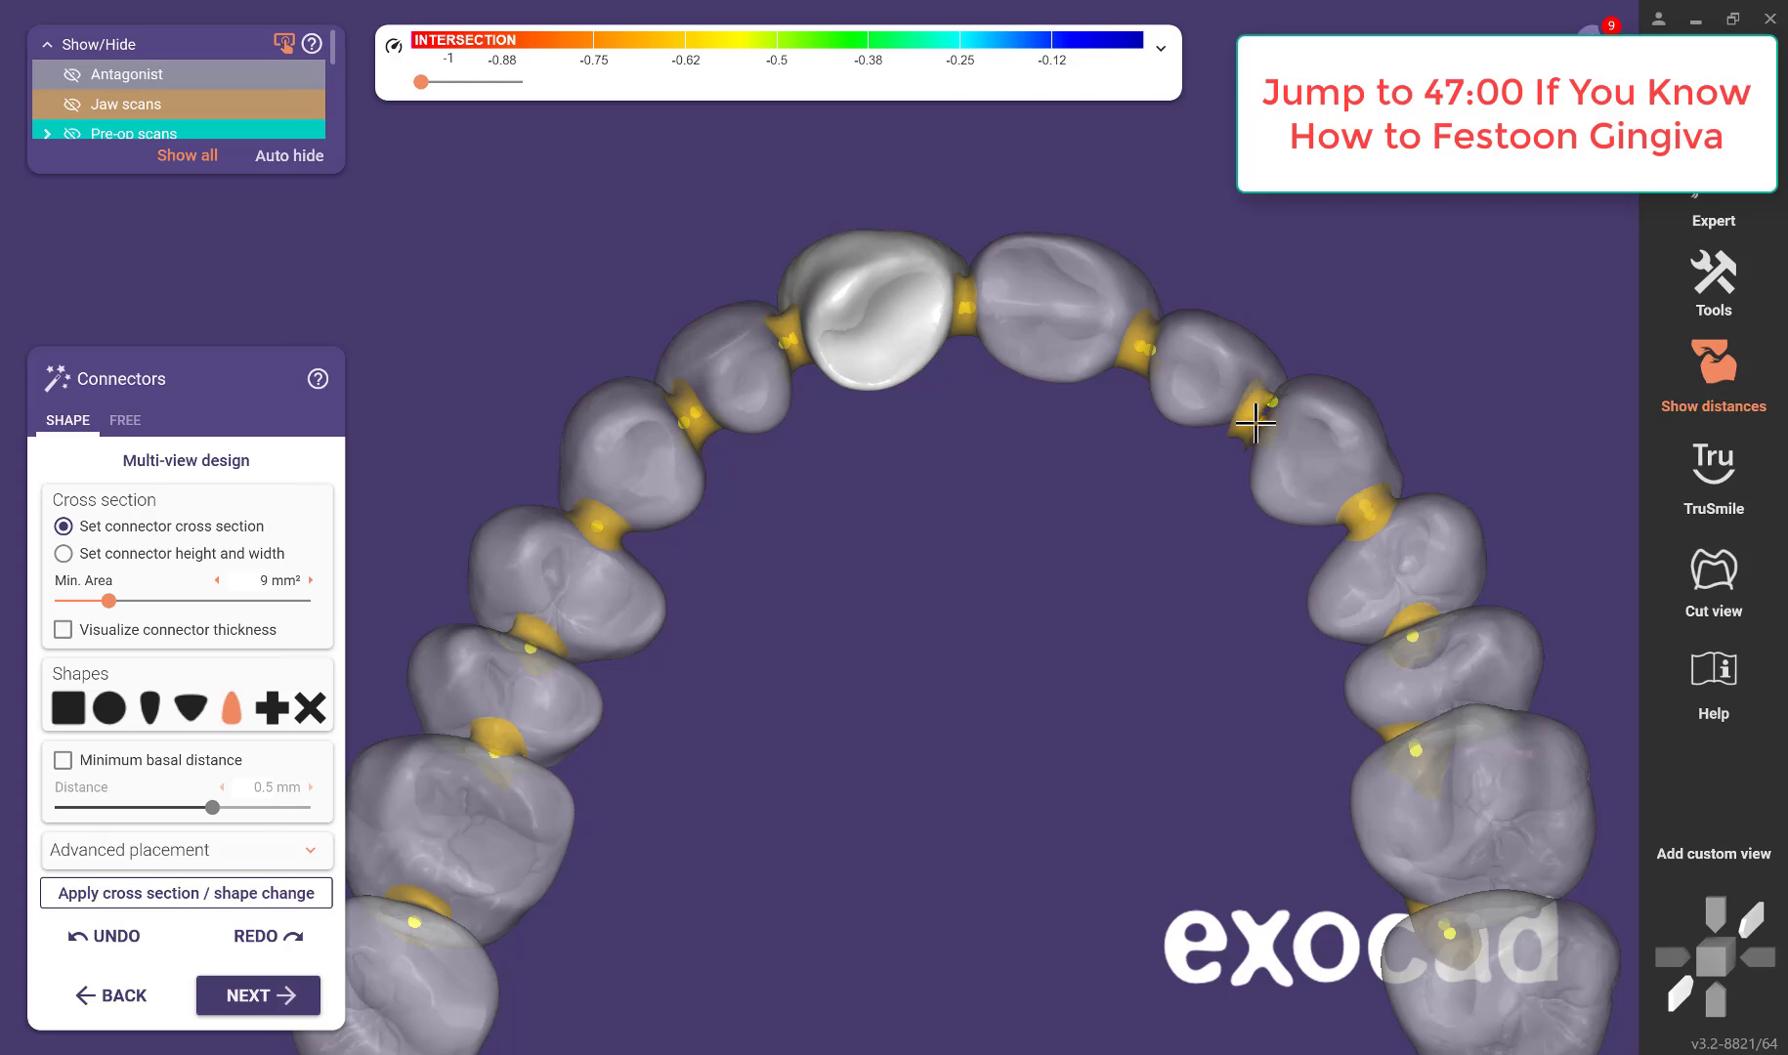
{"action": "right_click_drag", "start_coordinate": [1216, 582], "coordinate": [1137, 691]}
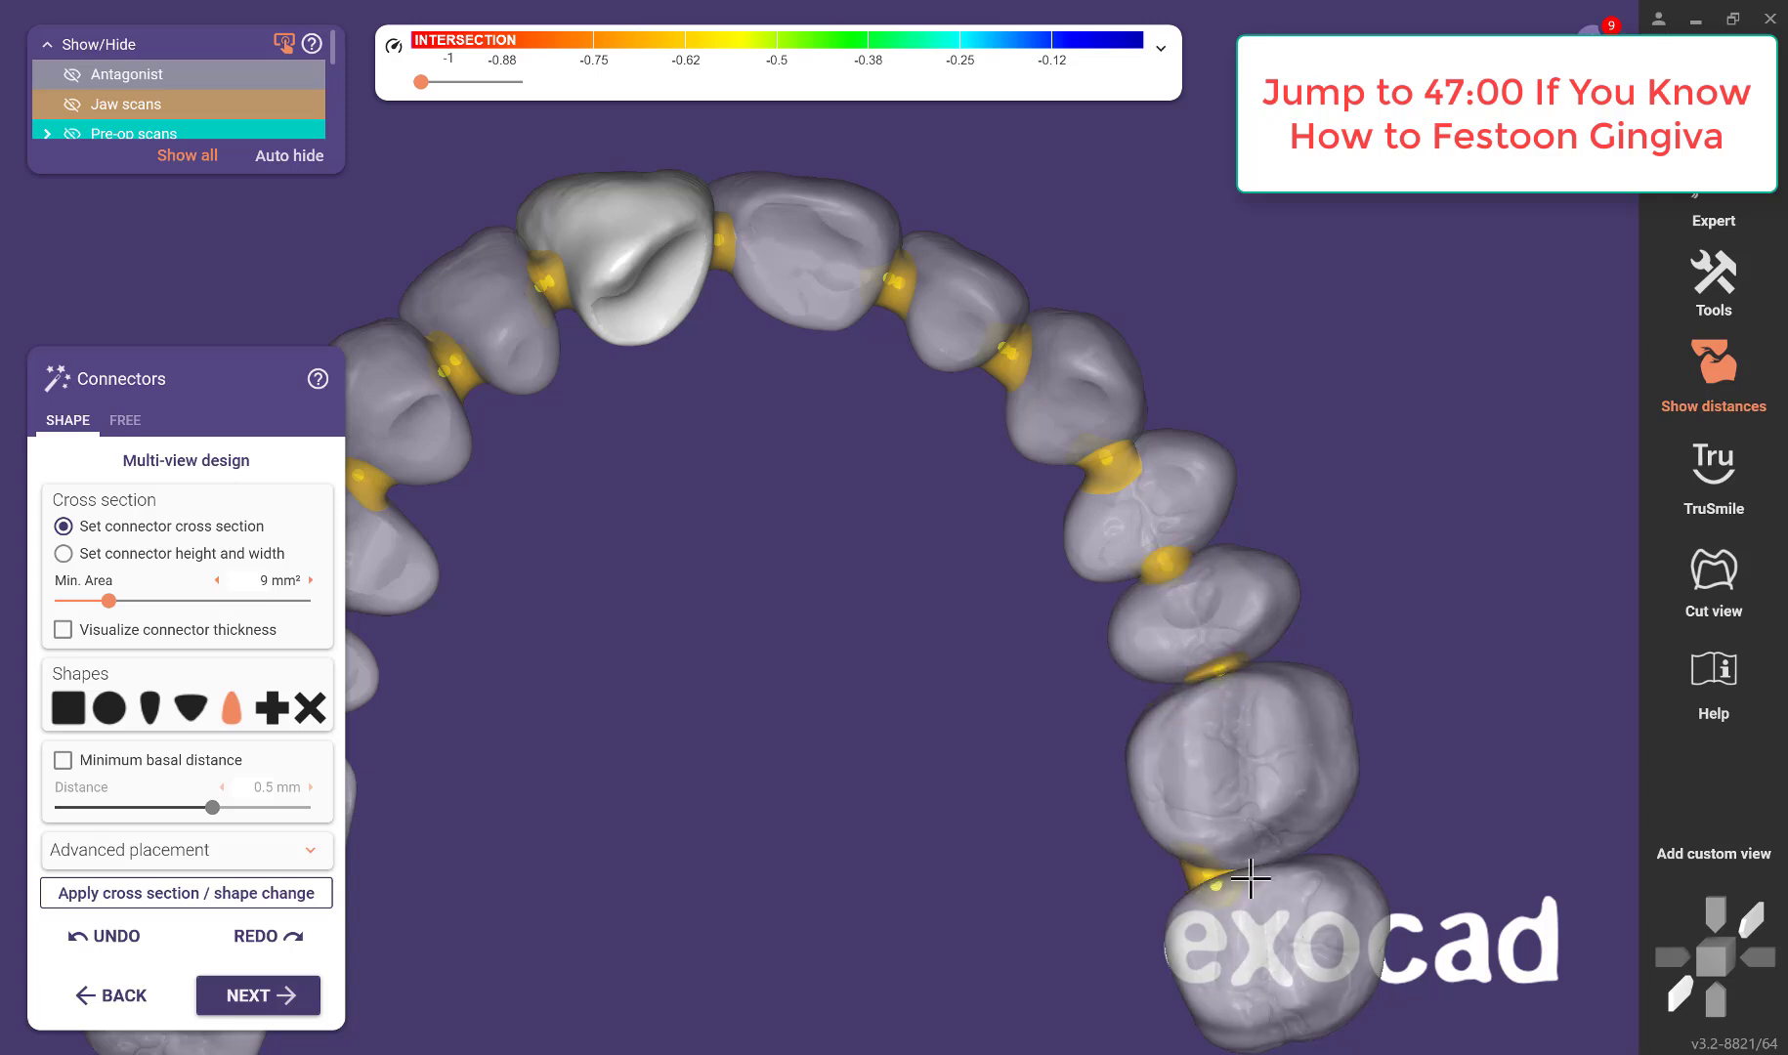
Shift the connectors between the upper left premolars and molars toward the gingiva, working from the buccal side.
{"action": "right_click_drag", "start_coordinate": [1003, 892], "coordinate": [1131, 856]}
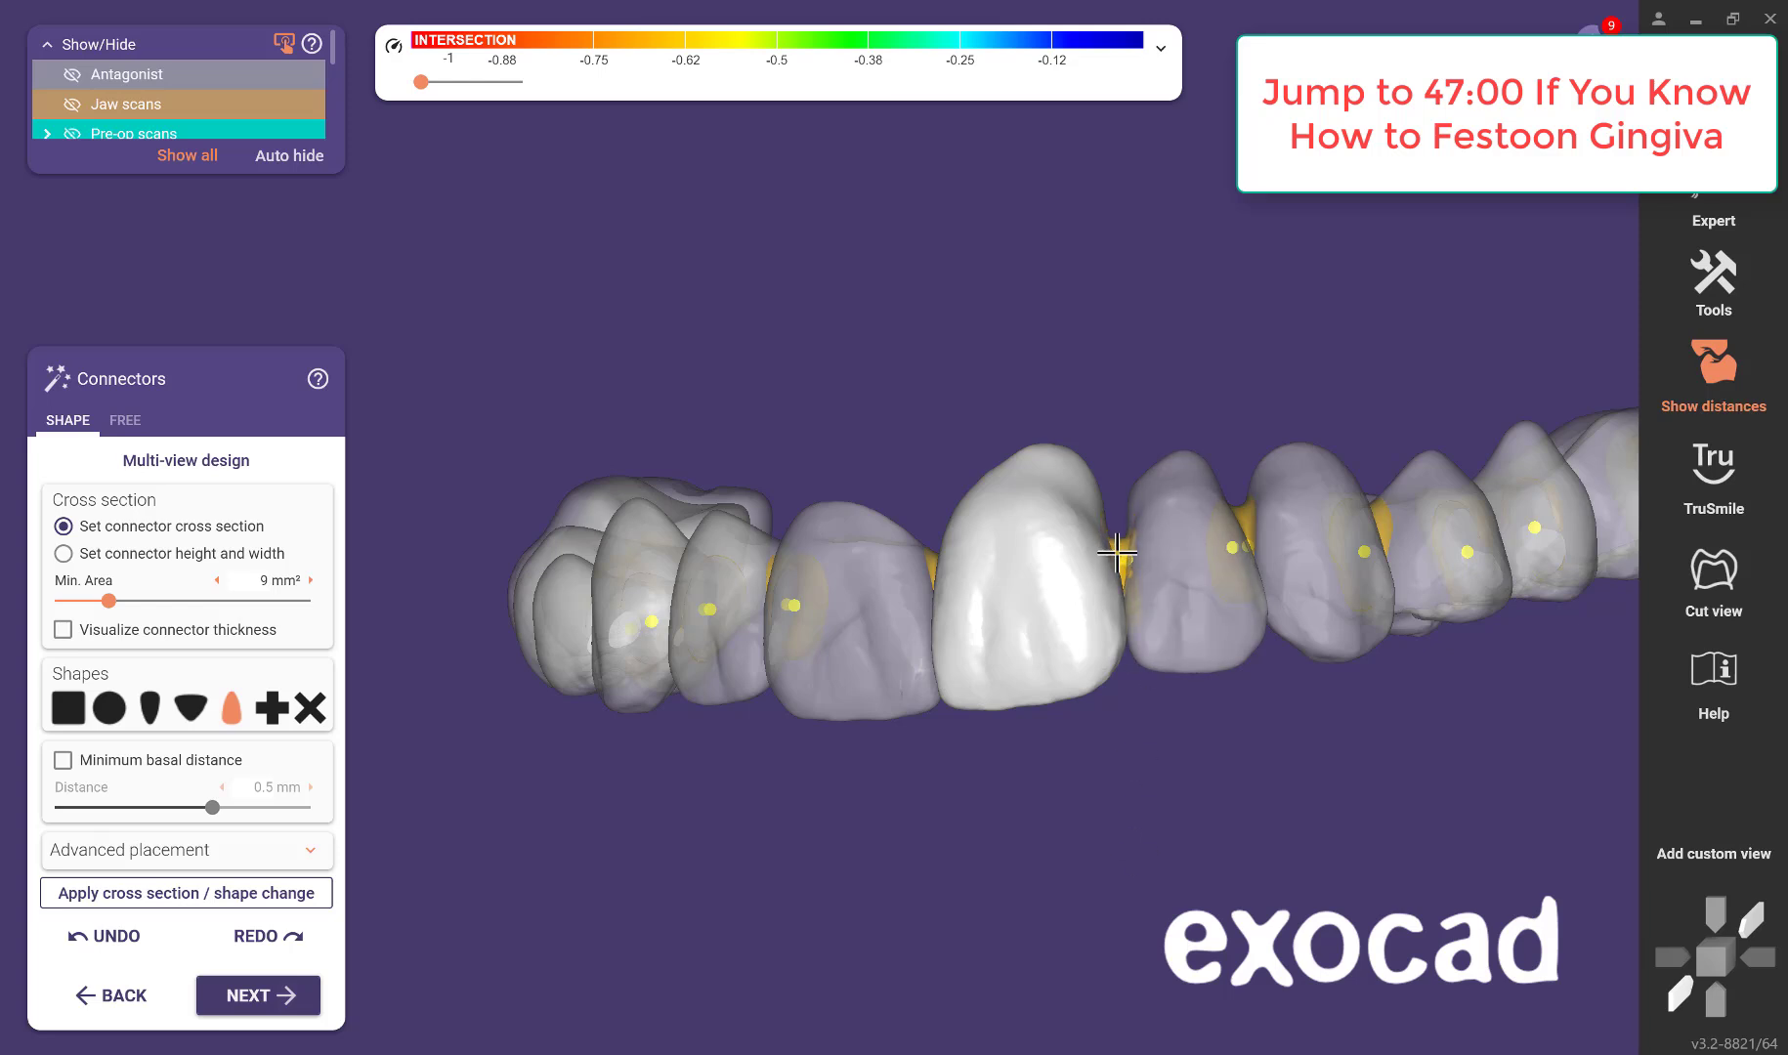
{"action": "right_click_drag", "start_coordinate": [1237, 766], "coordinate": [1244, 768]}
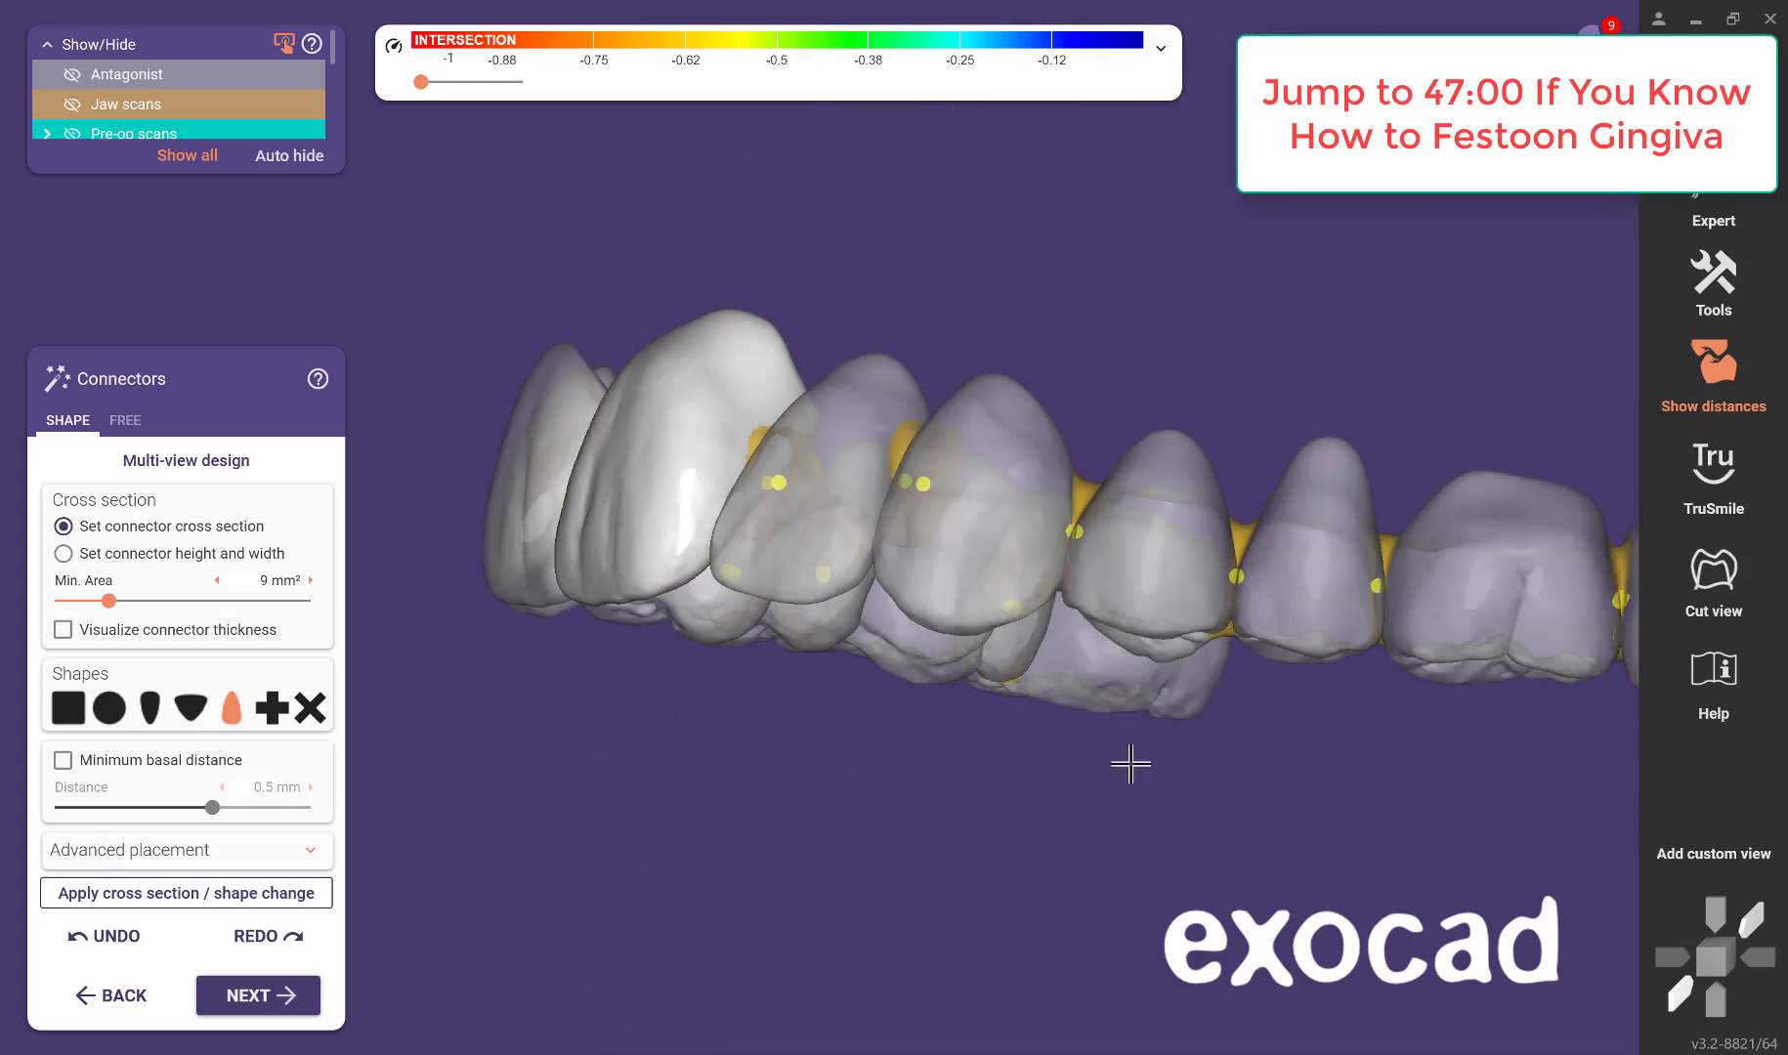
{"action": "right_click_drag", "start_coordinate": [1130, 764], "coordinate": [1122, 811]}
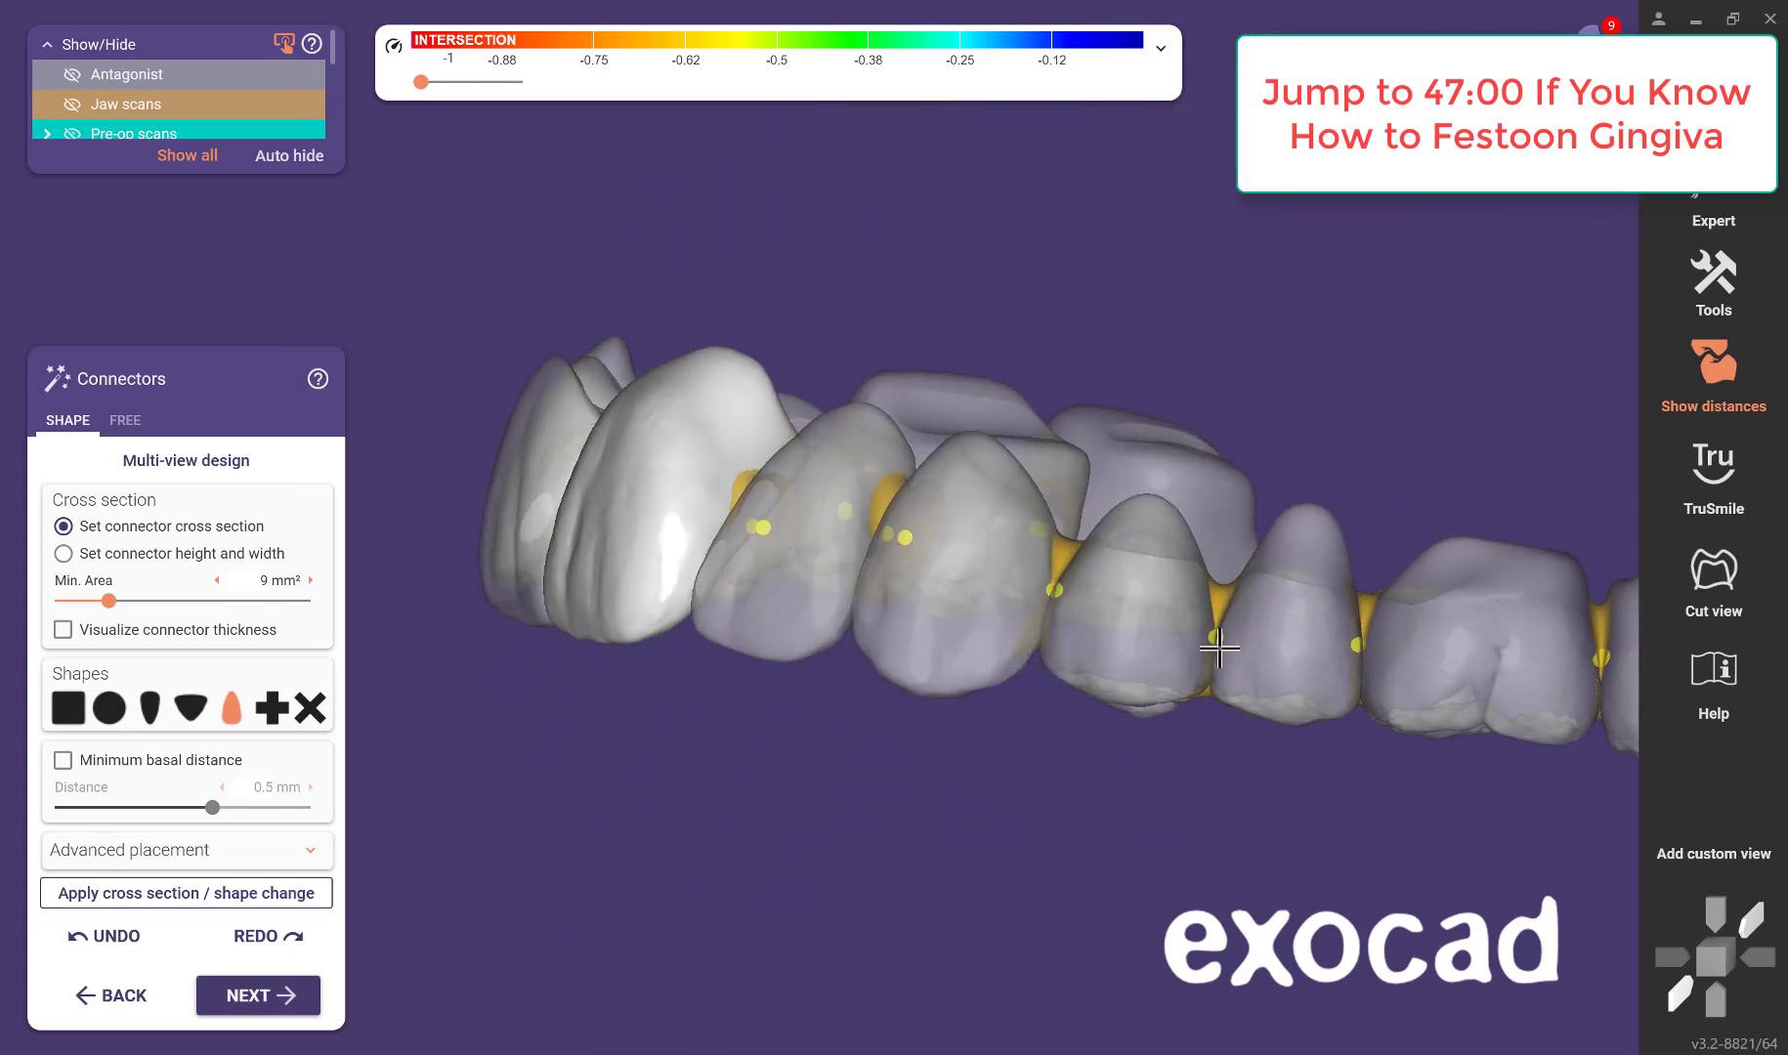
{"action": "left_click_drag", "start_coordinate": [1363, 628], "coordinate": [1360, 608]}
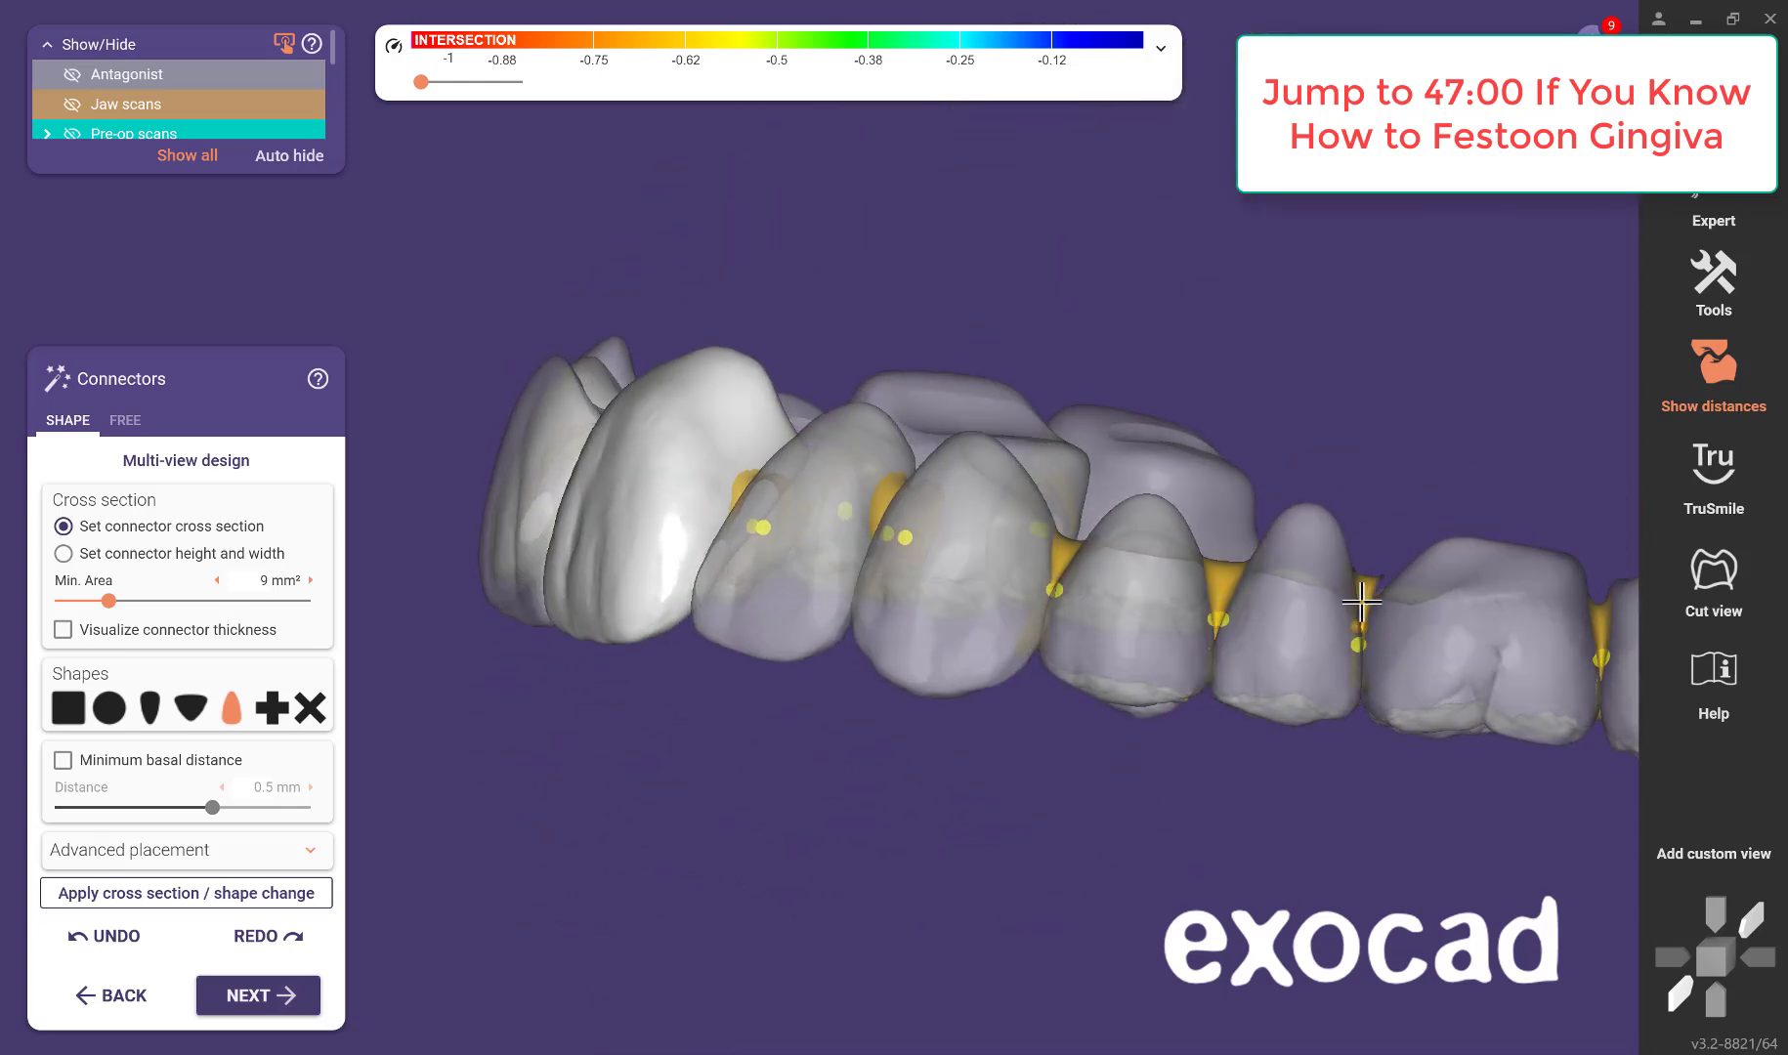
{"action": "middle_click_drag", "start_coordinate": [1426, 836], "coordinate": [1078, 817]}
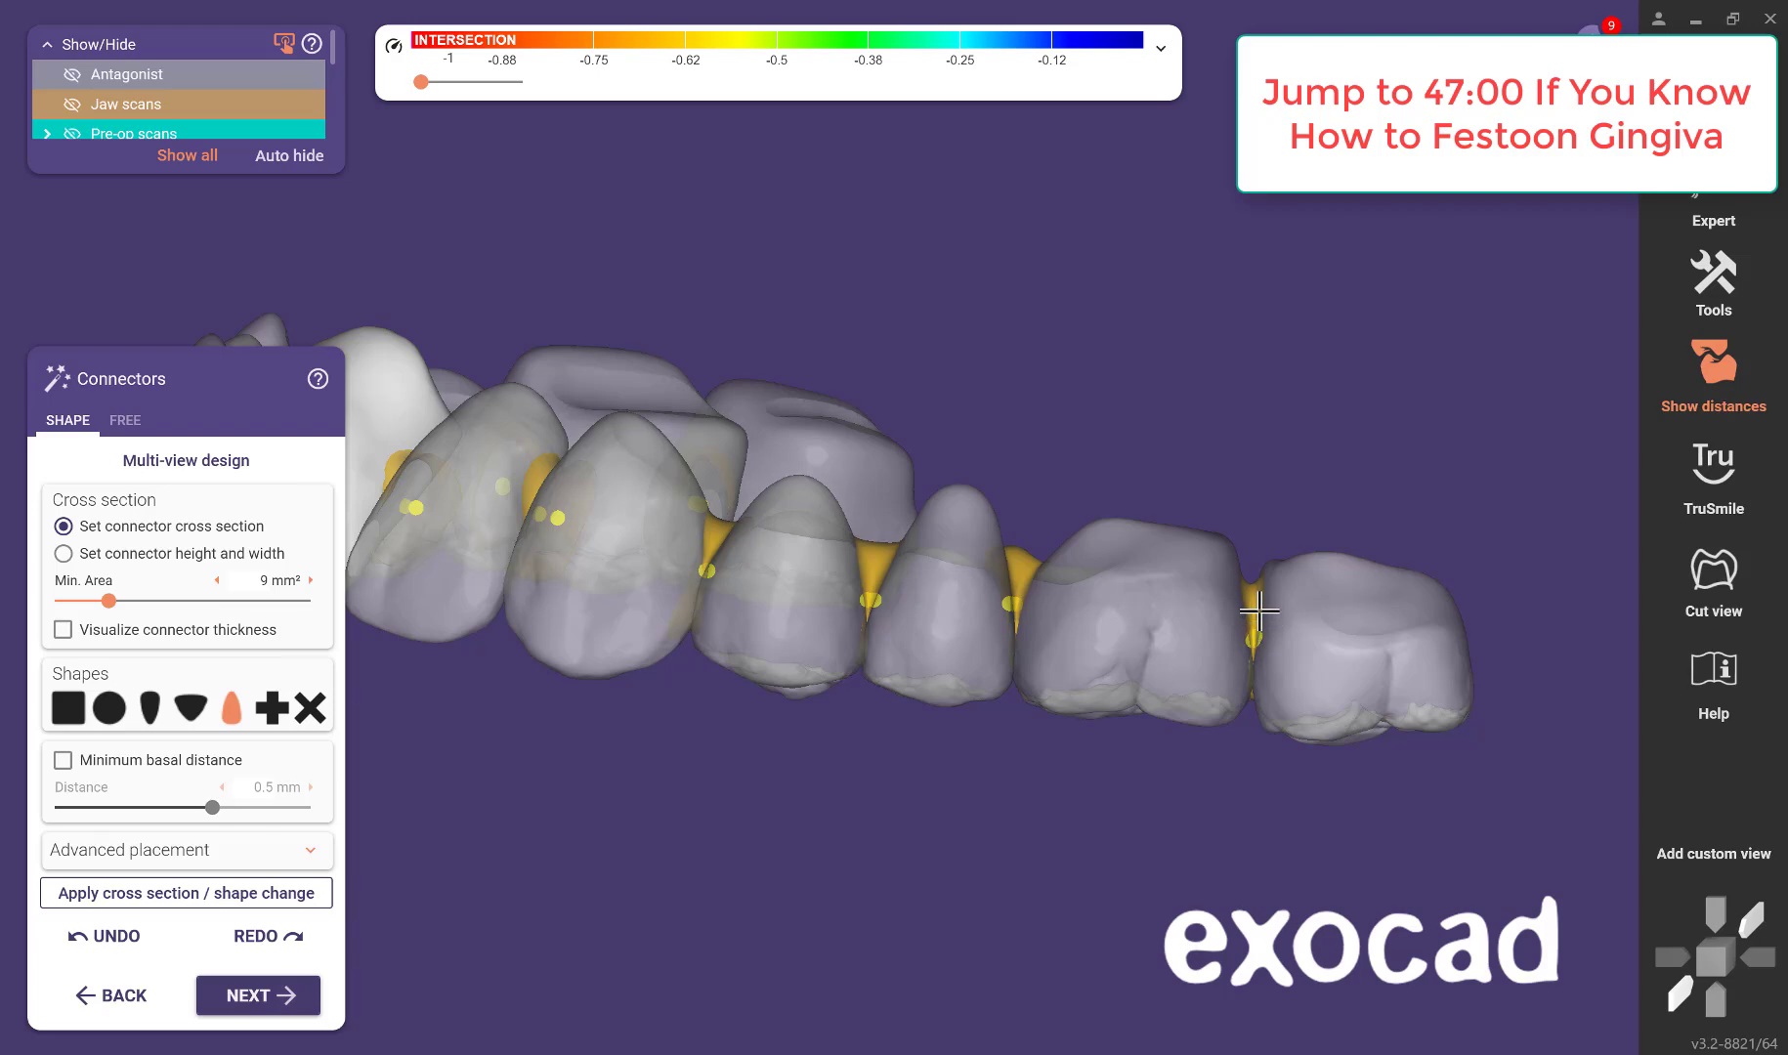
Adjust the connectors between the front teeth from the incisal side, keeping them toward the palatal side.
{"action": "right_click_drag", "start_coordinate": [908, 772], "coordinate": [898, 400]}
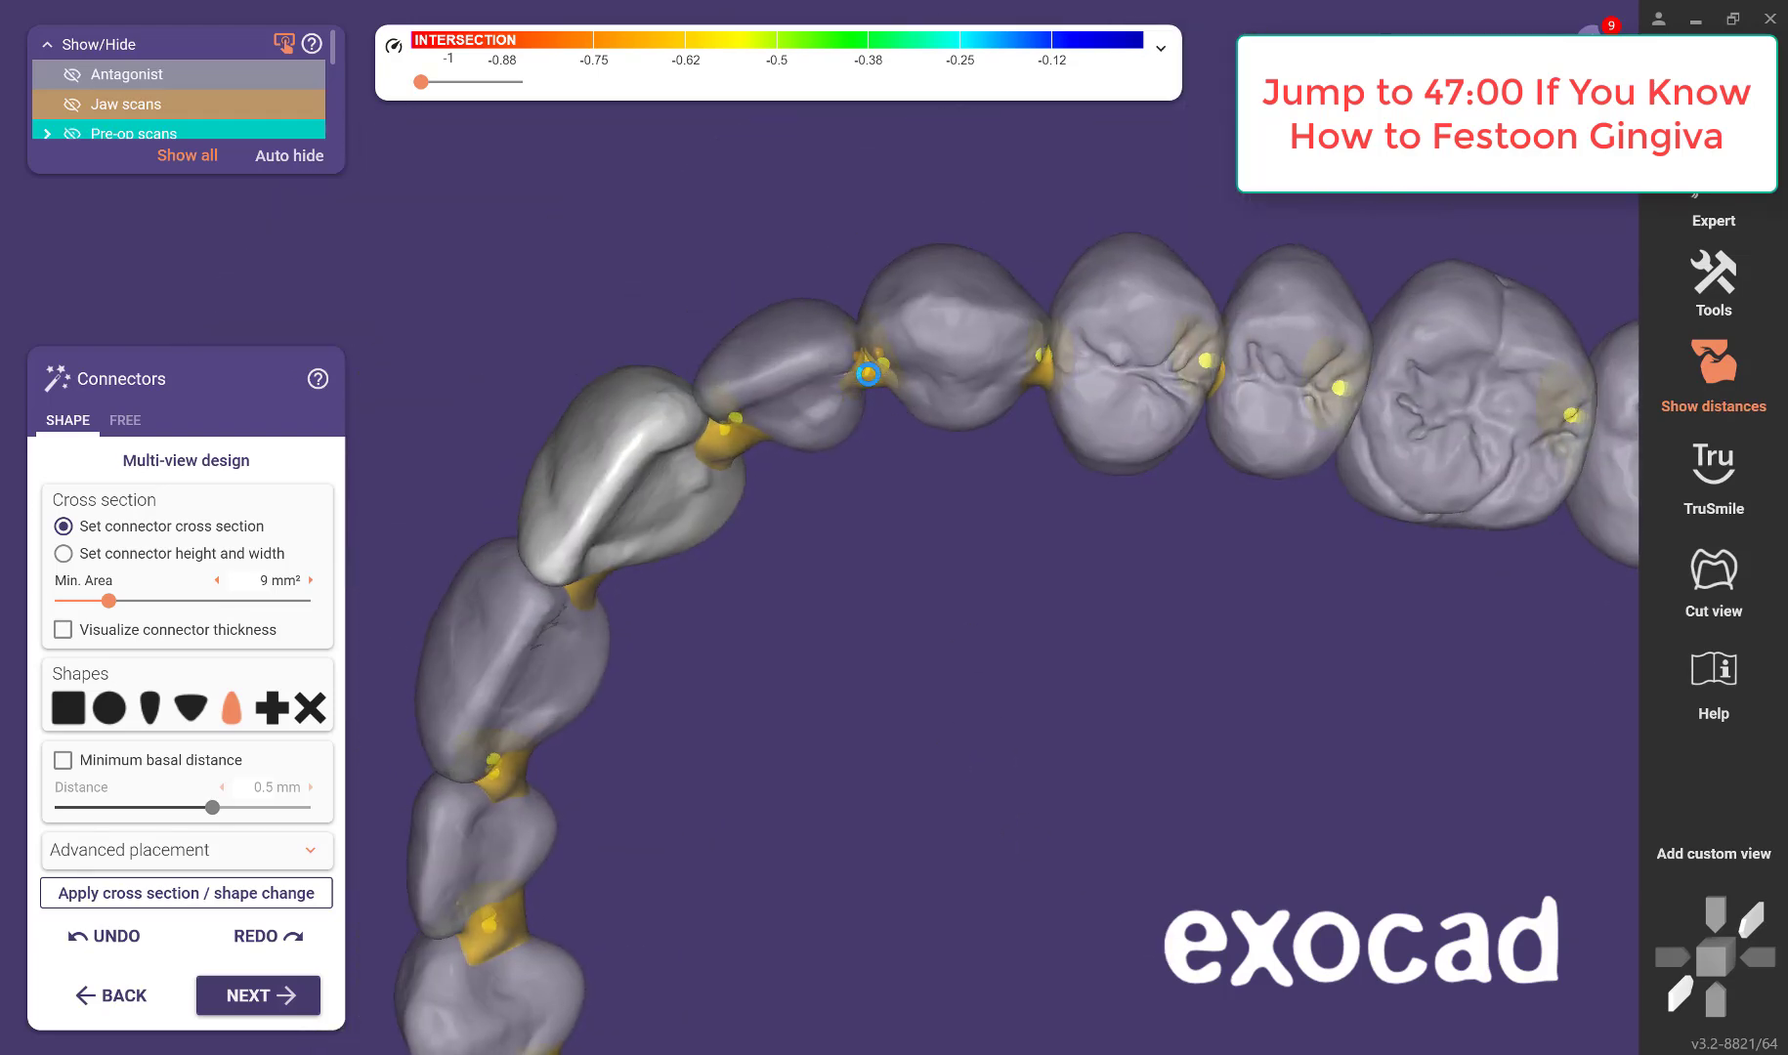
{"action": "right_click_drag", "start_coordinate": [886, 508], "coordinate": [821, 479]}
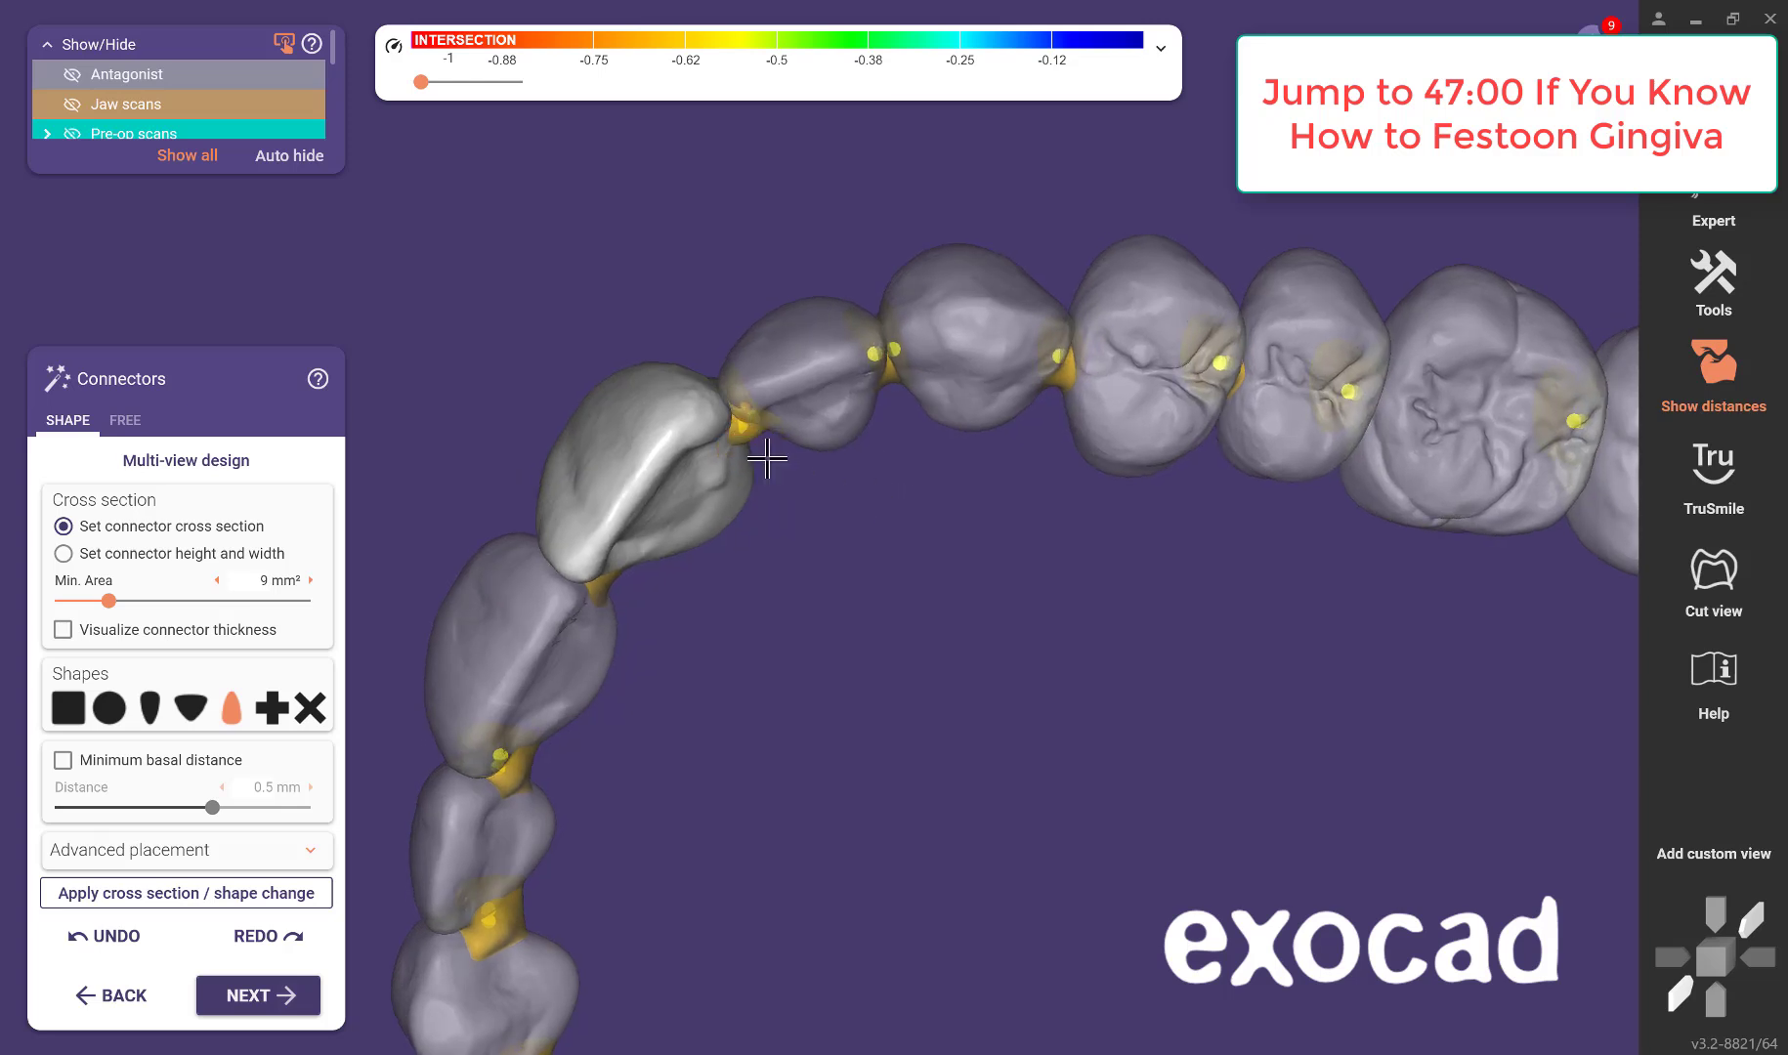
{"action": "right_click_drag", "start_coordinate": [787, 582], "coordinate": [895, 688]}
{"action": "scroll", "coordinate": [992, 626], "scroll_direction": "up", "scroll_amount": 3}
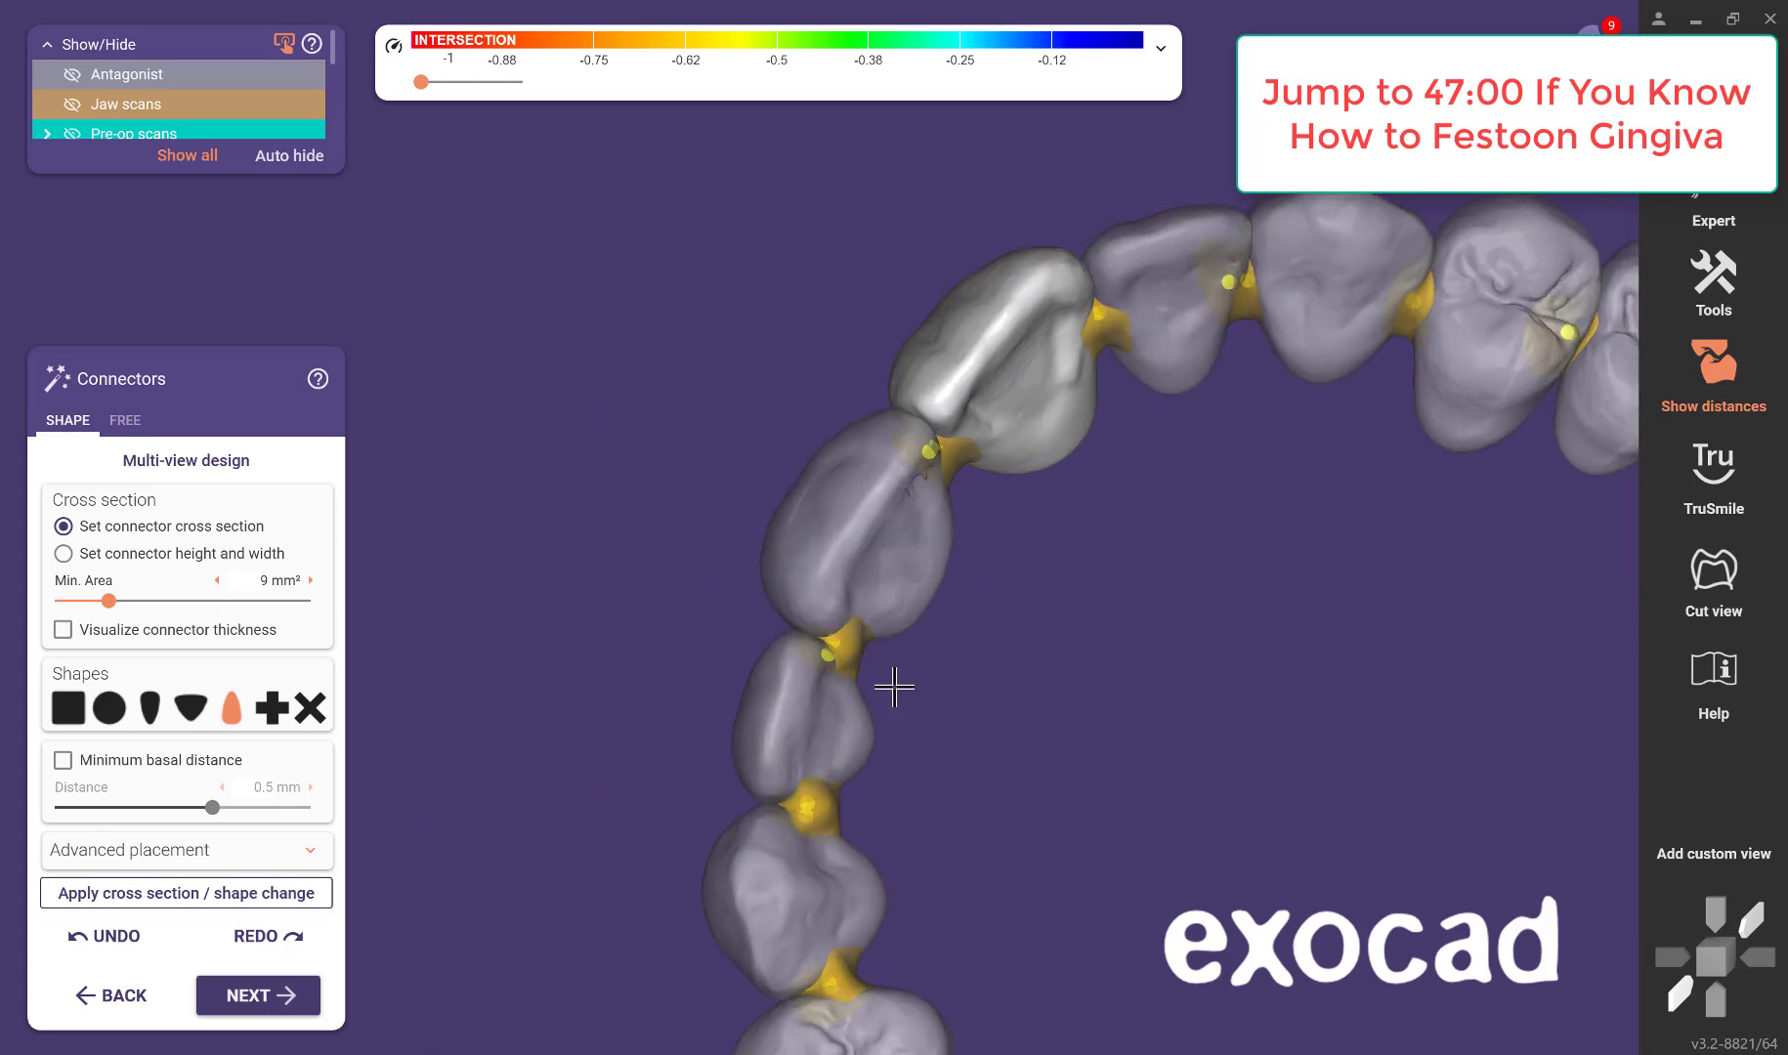
{"action": "right_click_drag", "start_coordinate": [1014, 735], "coordinate": [611, 626]}
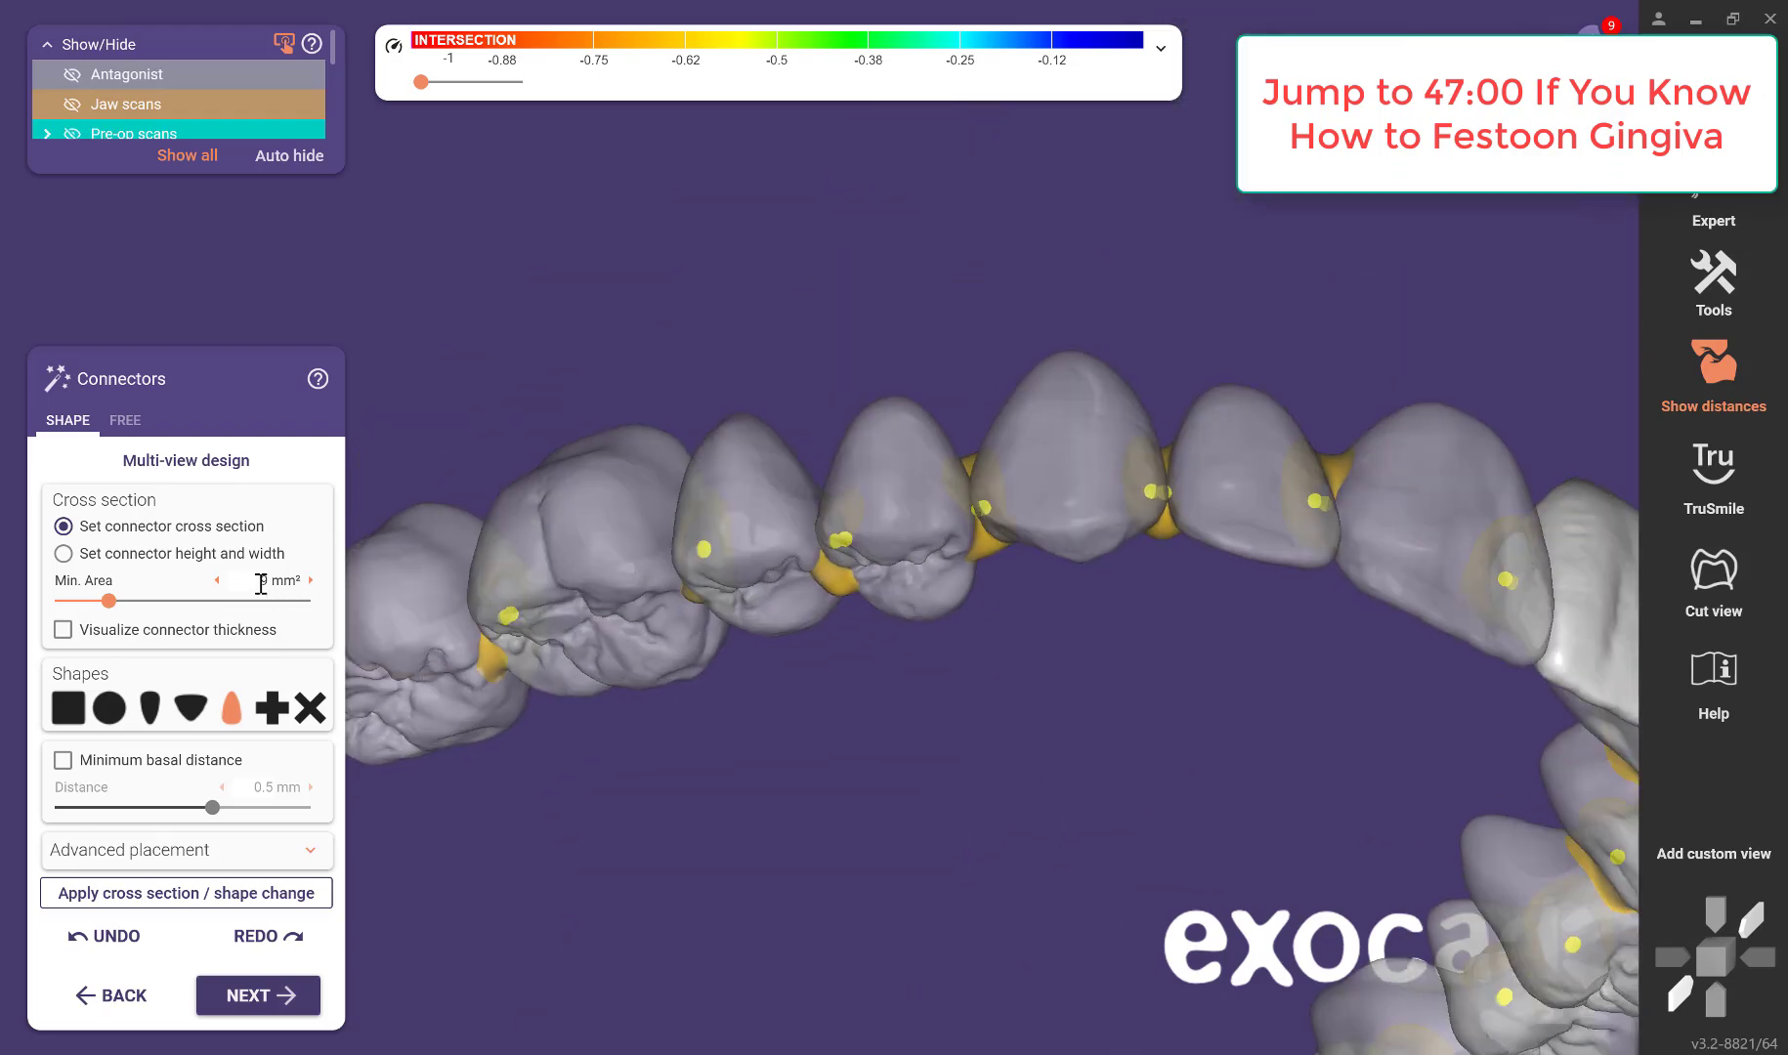
Check and adjust the connectors from the upper right canine back through the premolars and molars.
{"action": "right_click_drag", "start_coordinate": [826, 691], "coordinate": [1007, 476]}
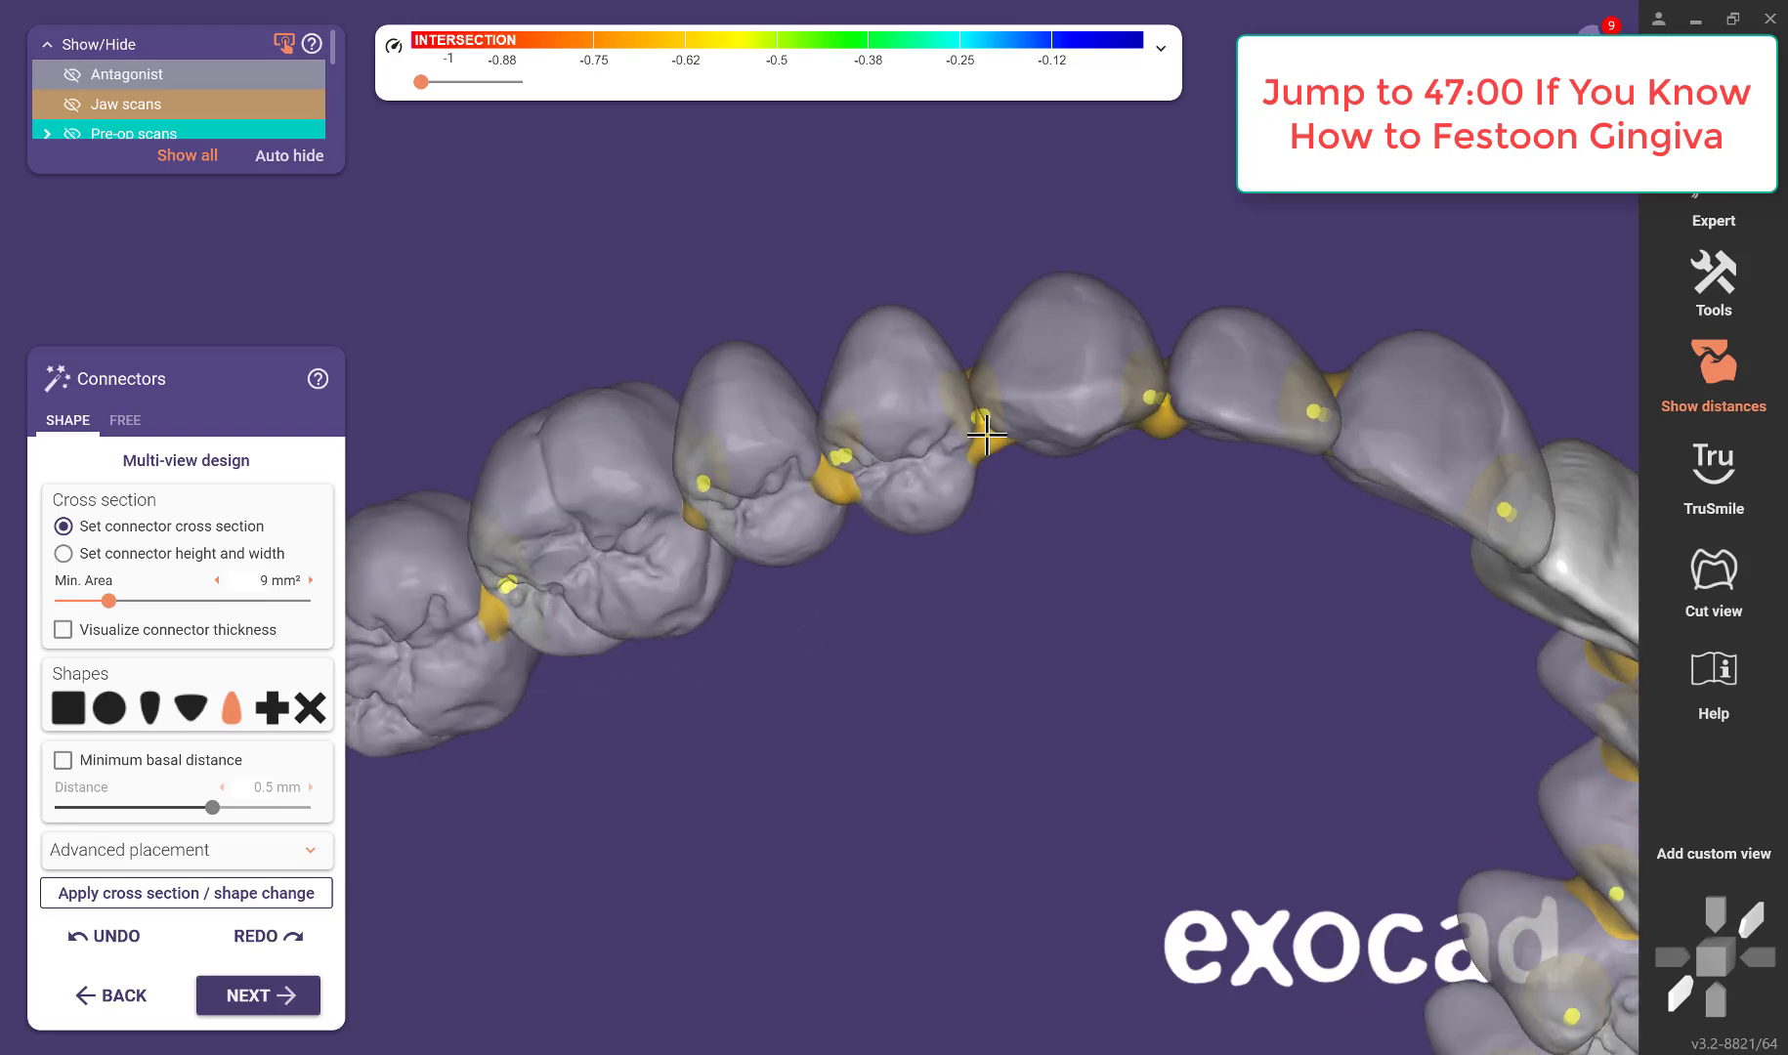
{"action": "right_click_drag", "start_coordinate": [886, 595], "coordinate": [899, 544]}
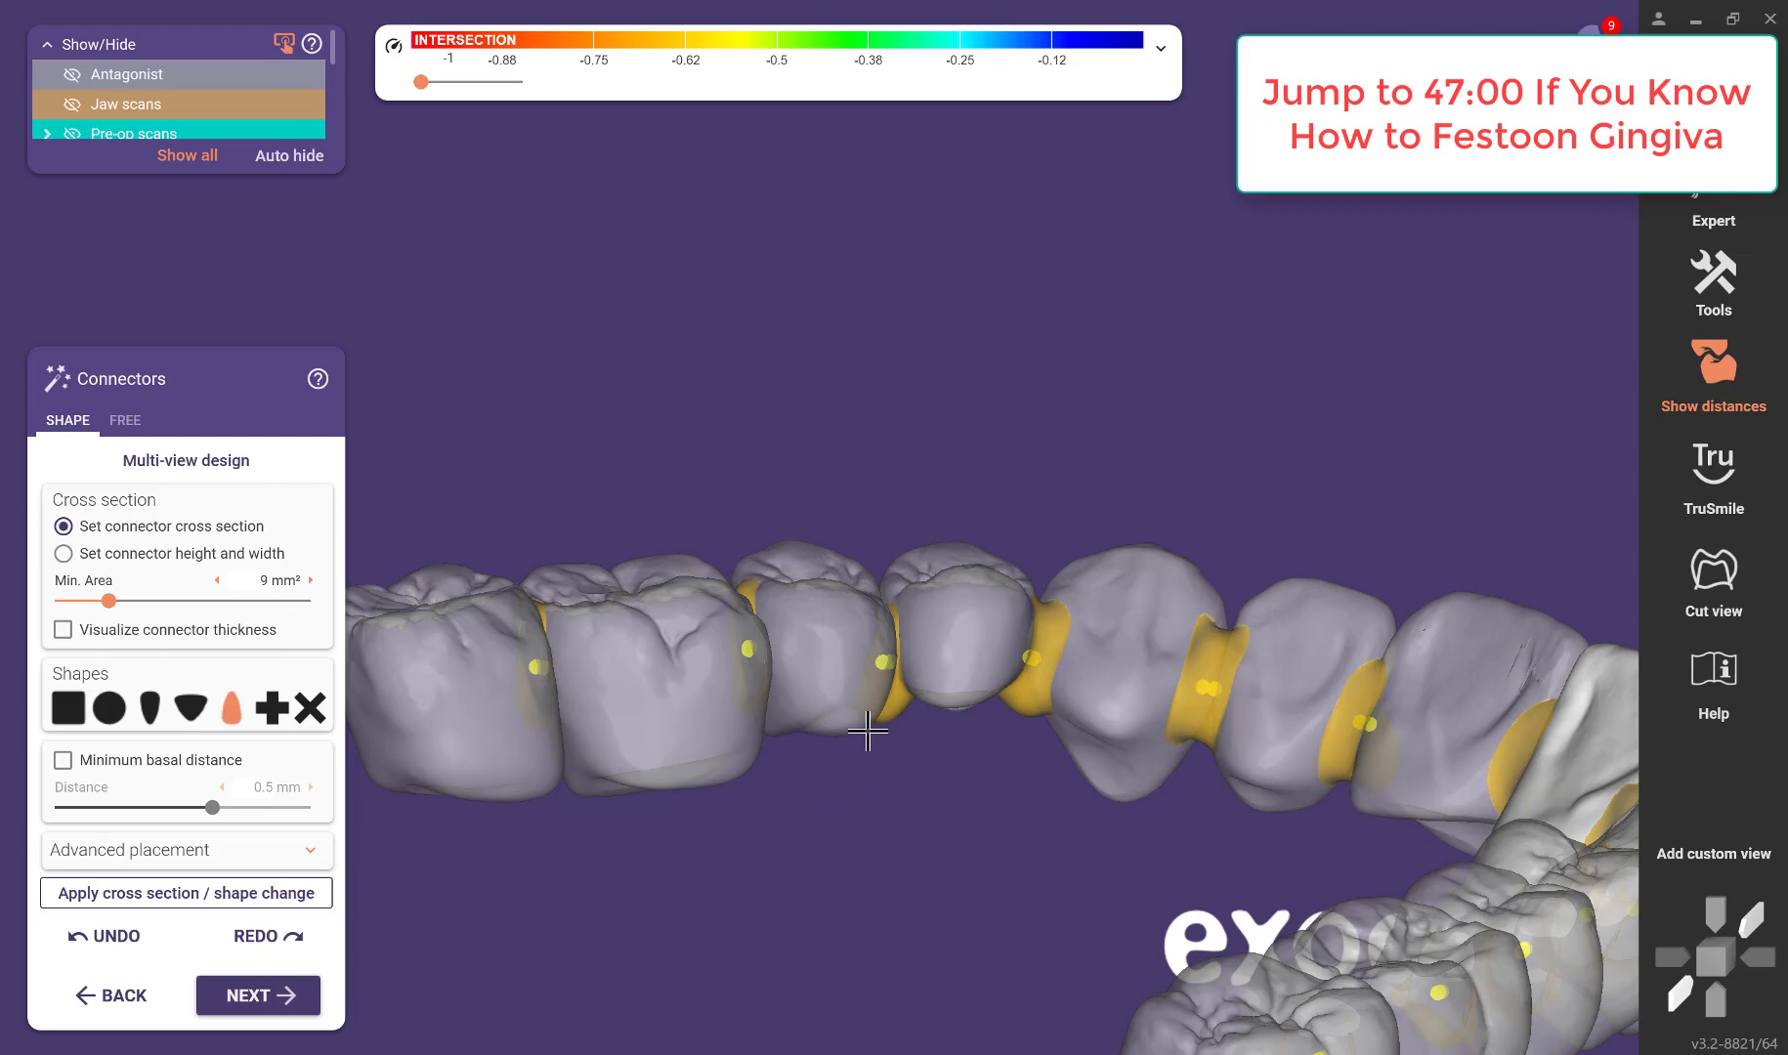
{"action": "right_click_drag", "start_coordinate": [867, 731], "coordinate": [907, 536]}
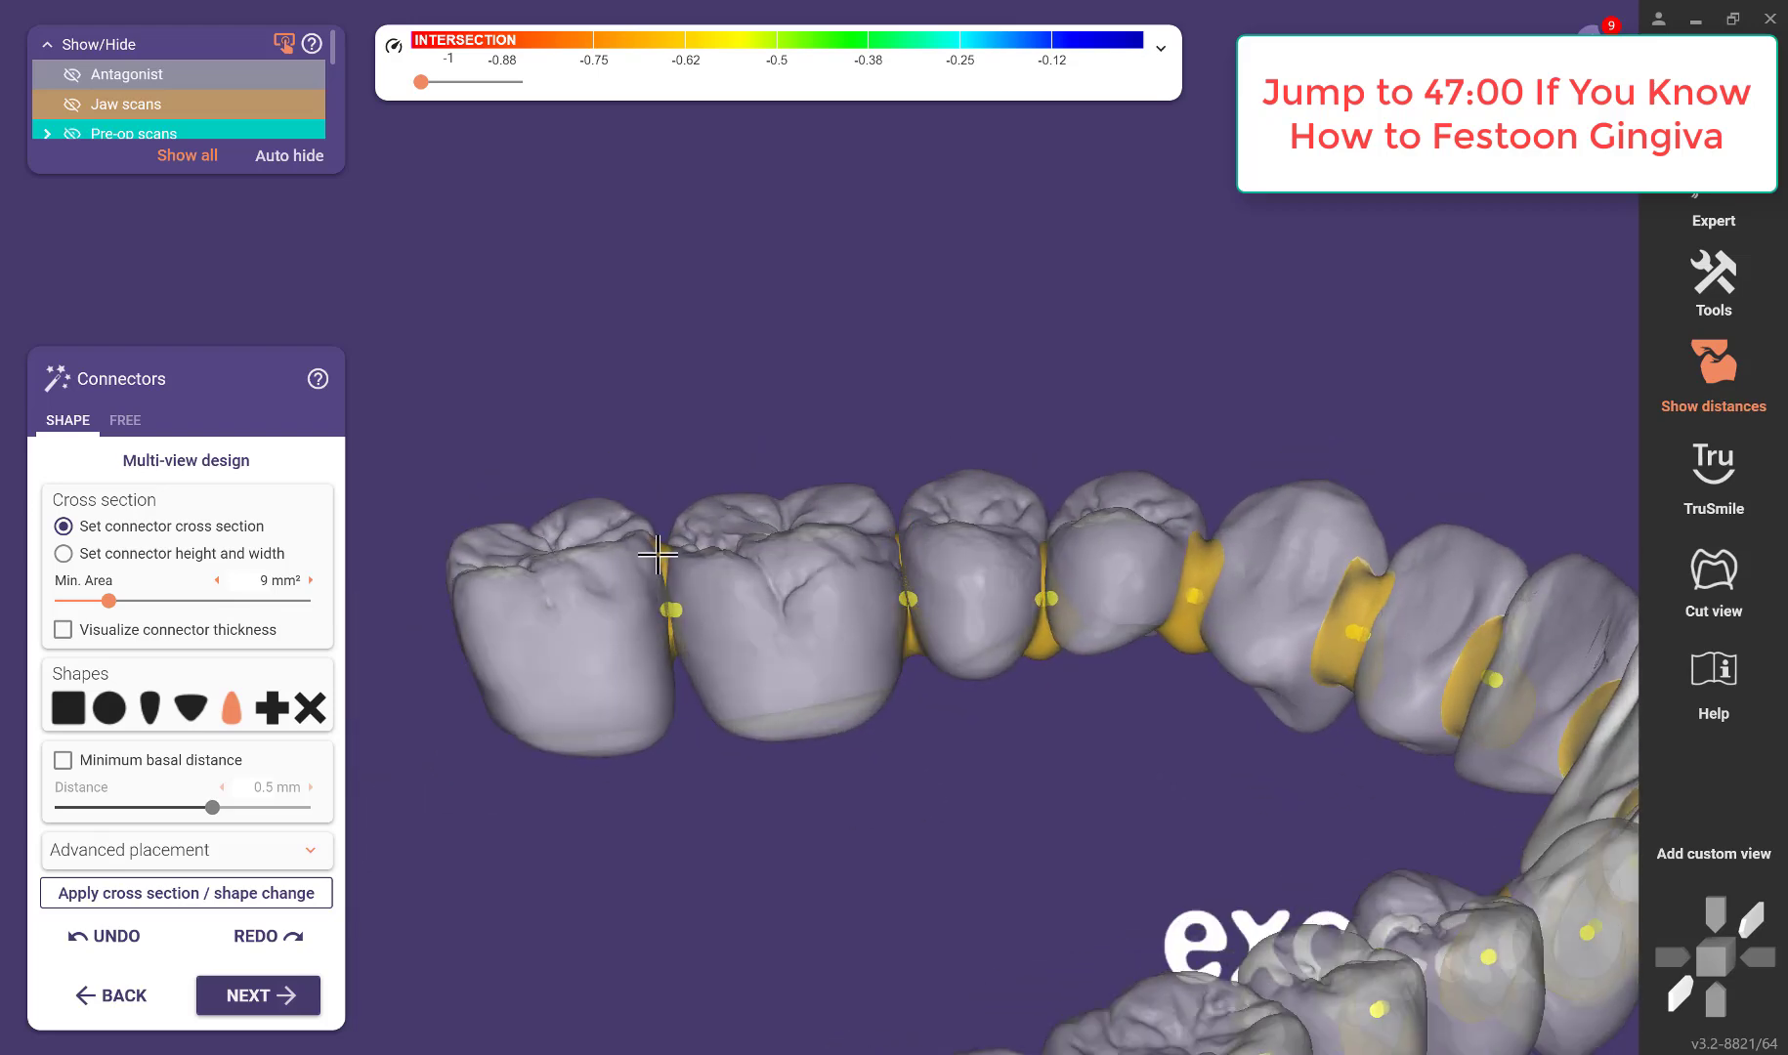
{"action": "right_click_drag", "start_coordinate": [903, 742], "coordinate": [783, 783]}
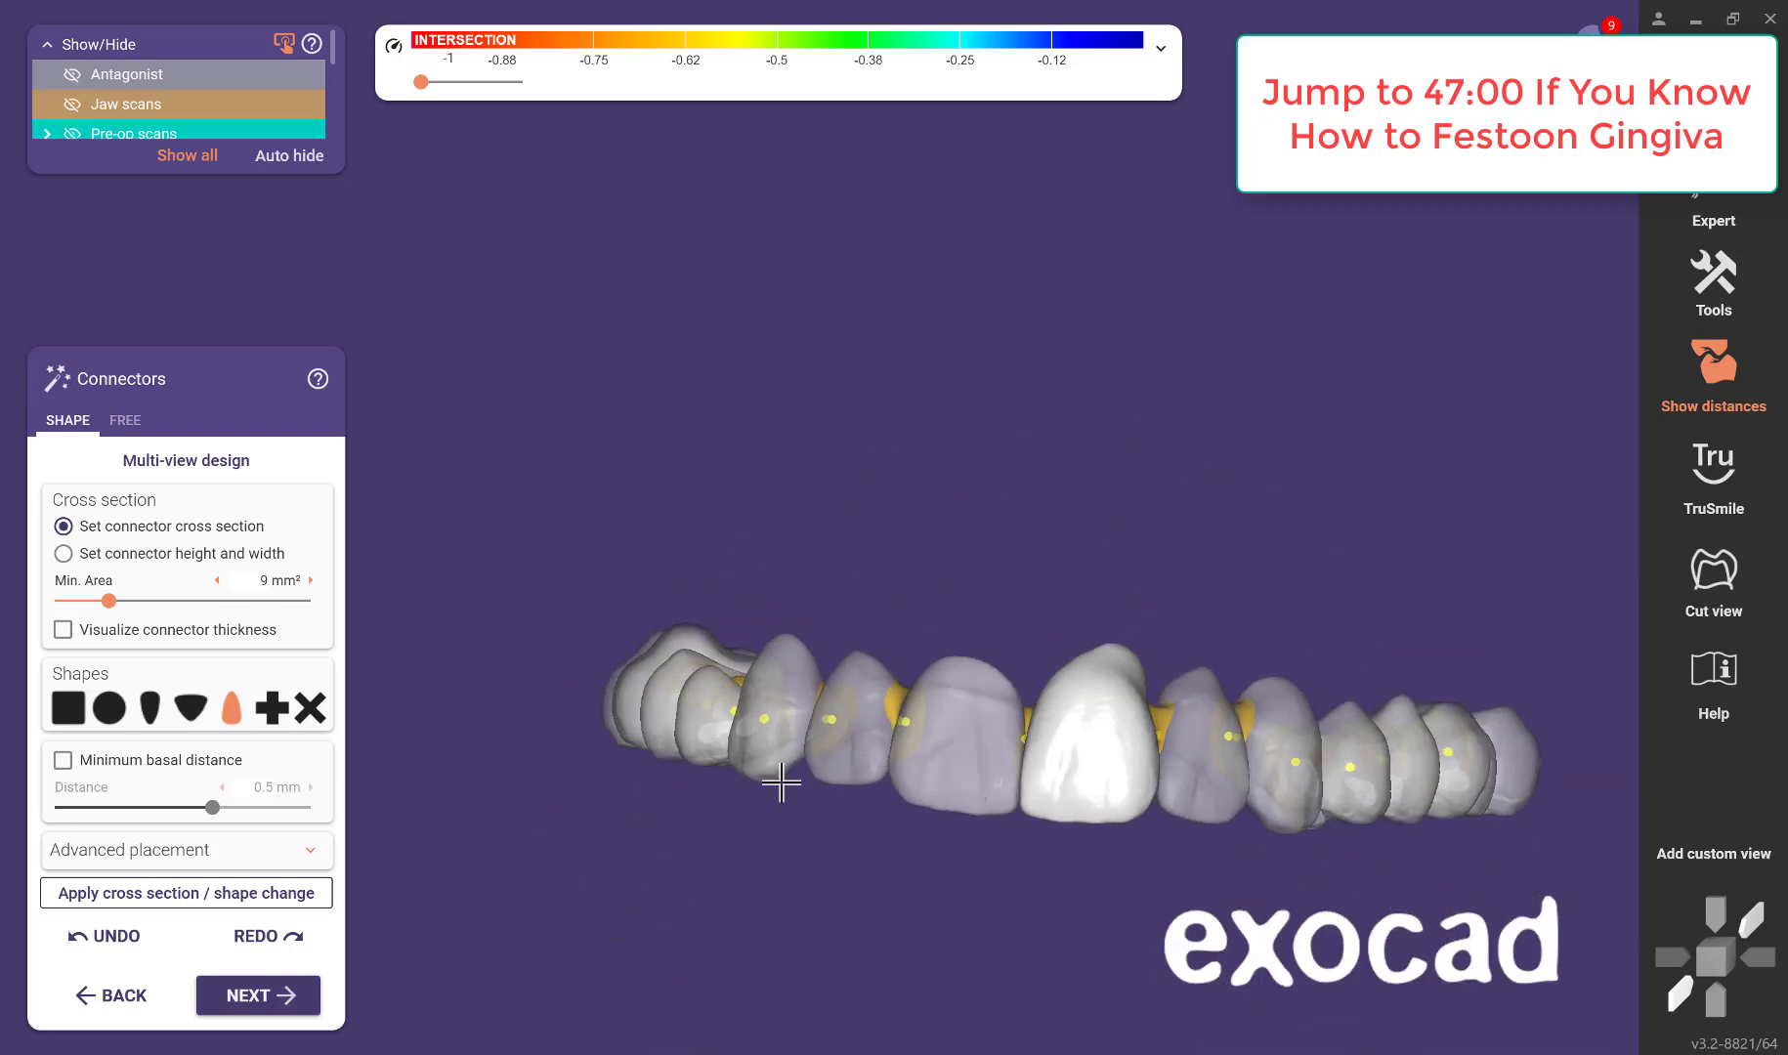
Finish the connectors, proceed to merge the teeth and gingiva into one denture, and inspect the merged result.
{"action": "left_click", "coordinate": [258, 996]}
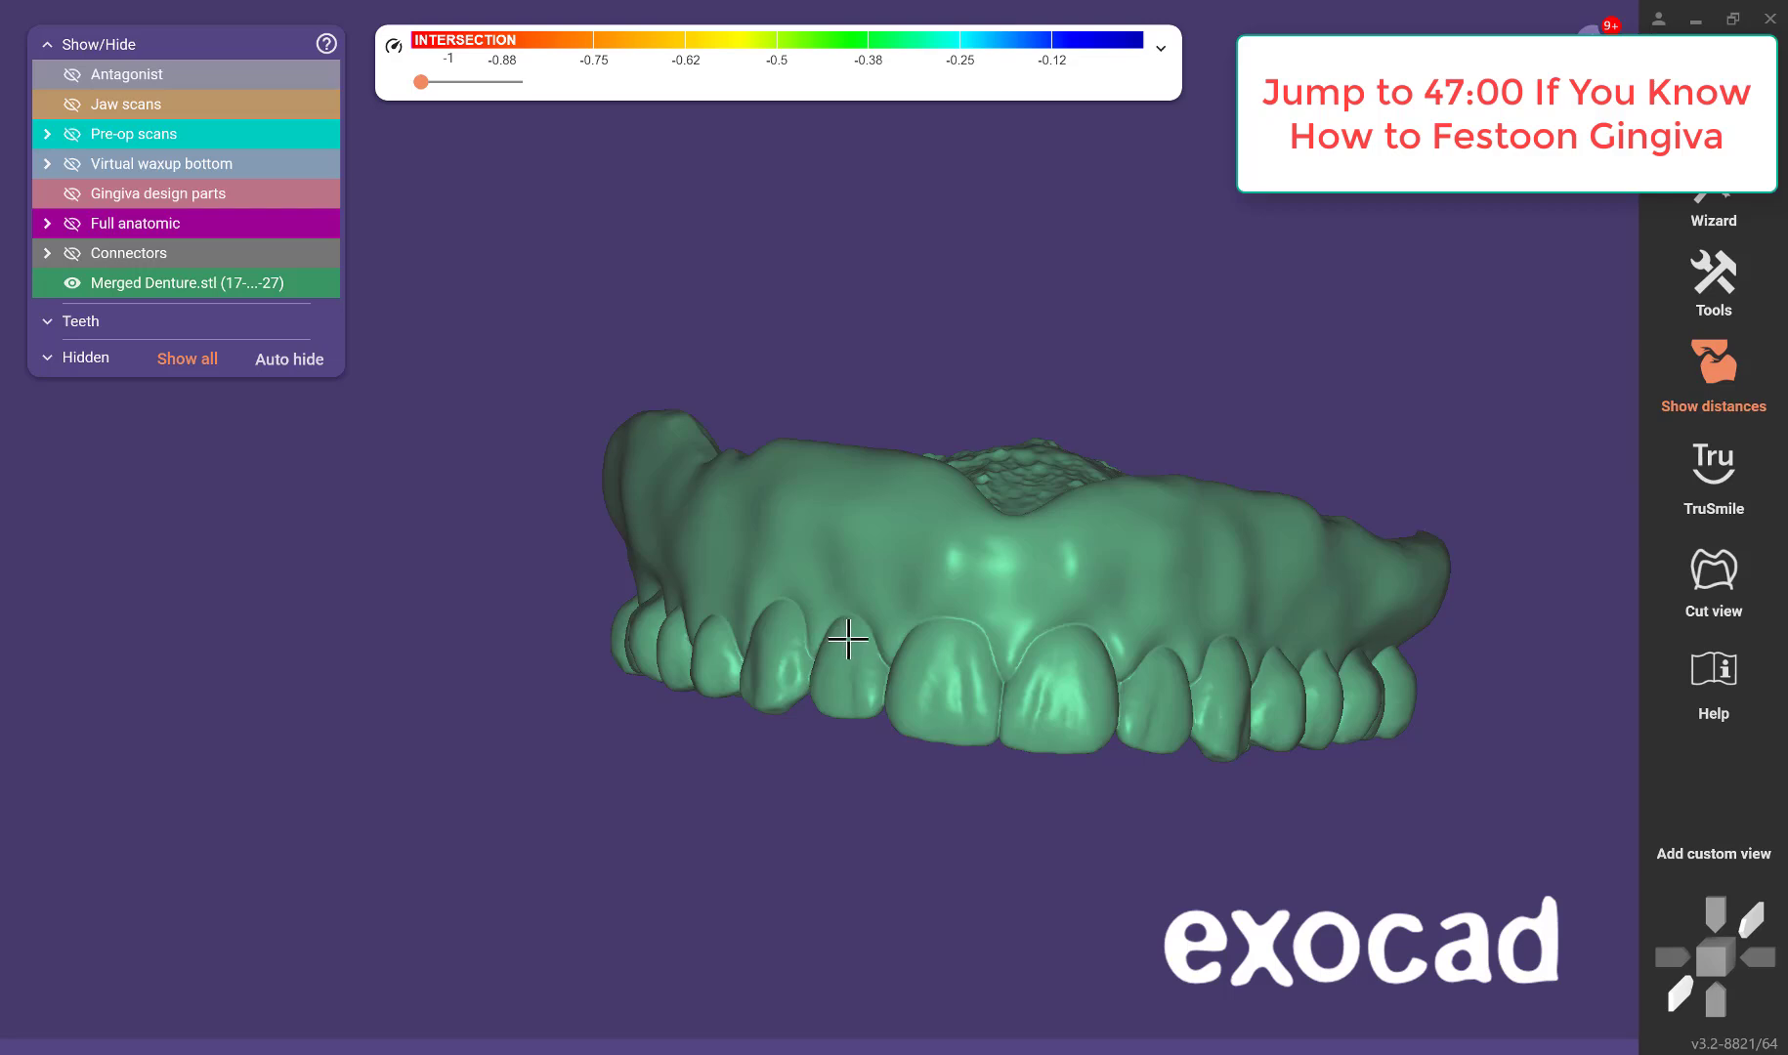
{"action": "right_click_drag", "start_coordinate": [1163, 775], "coordinate": [1113, 705]}
{"action": "scroll", "coordinate": [1124, 718], "scroll_direction": "down", "scroll_amount": 5}
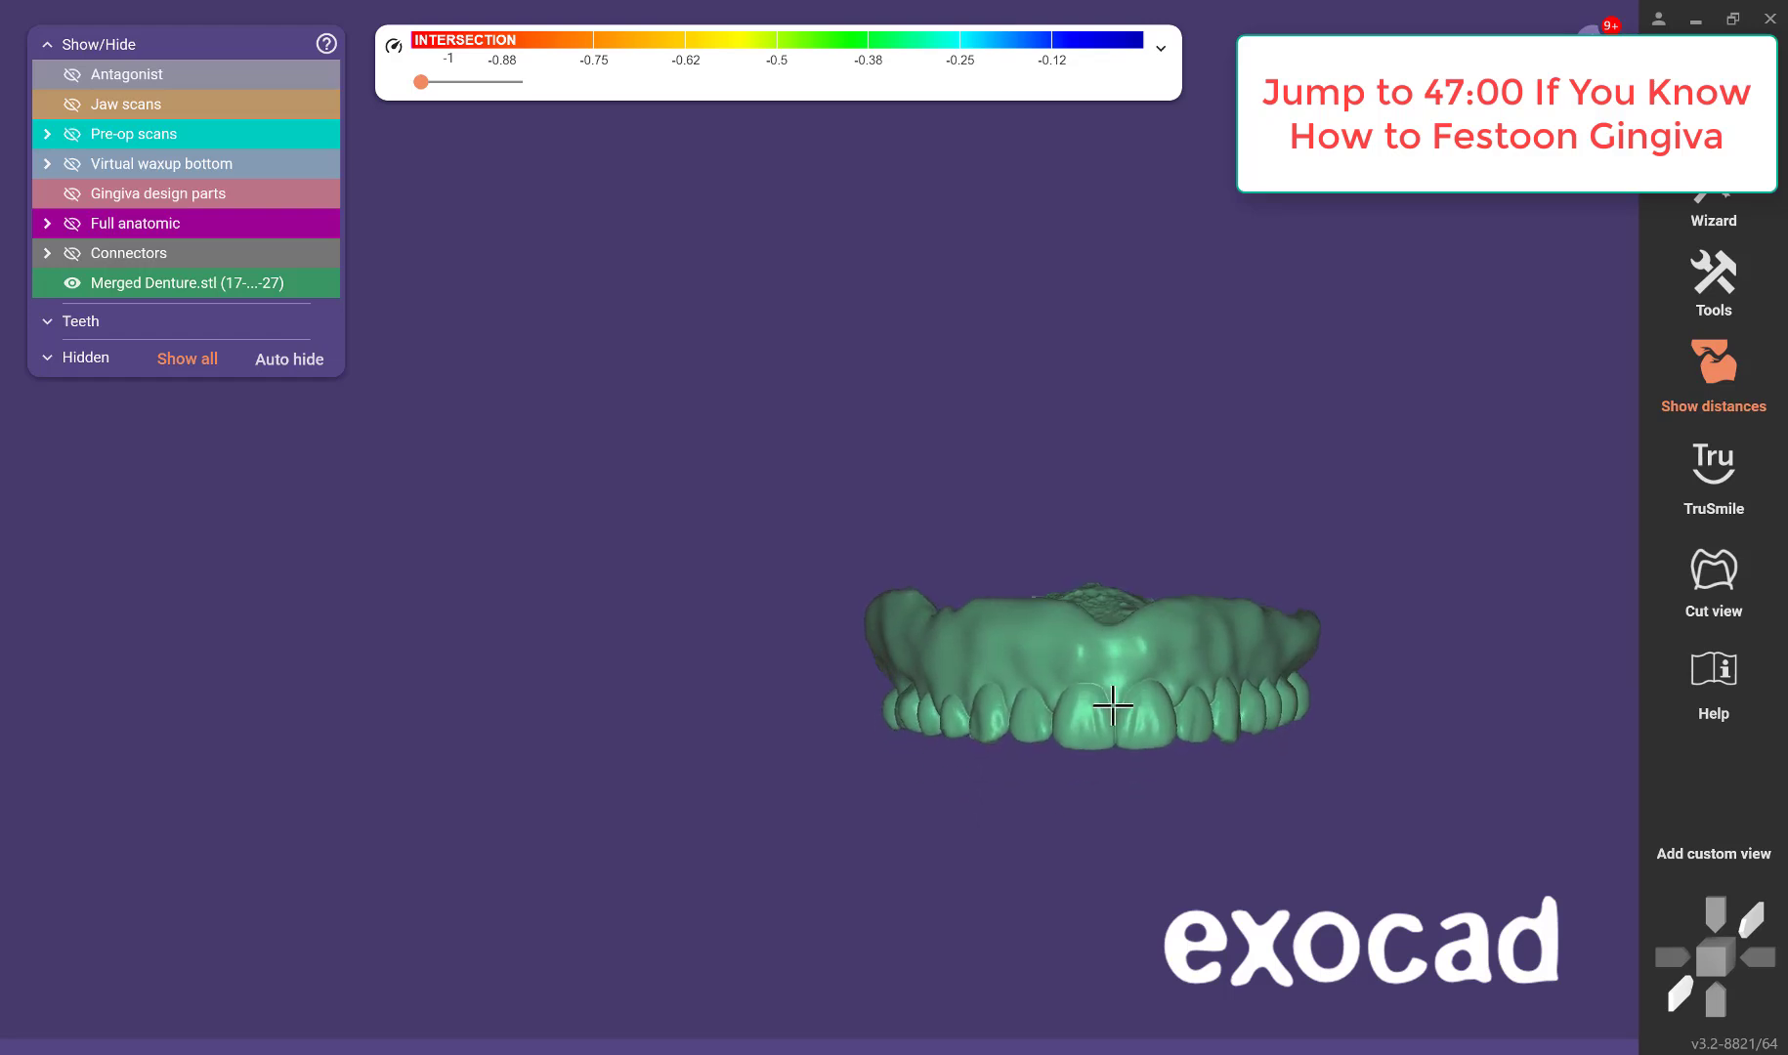
{"action": "scroll", "coordinate": [1113, 705], "scroll_direction": "up", "scroll_amount": 6}
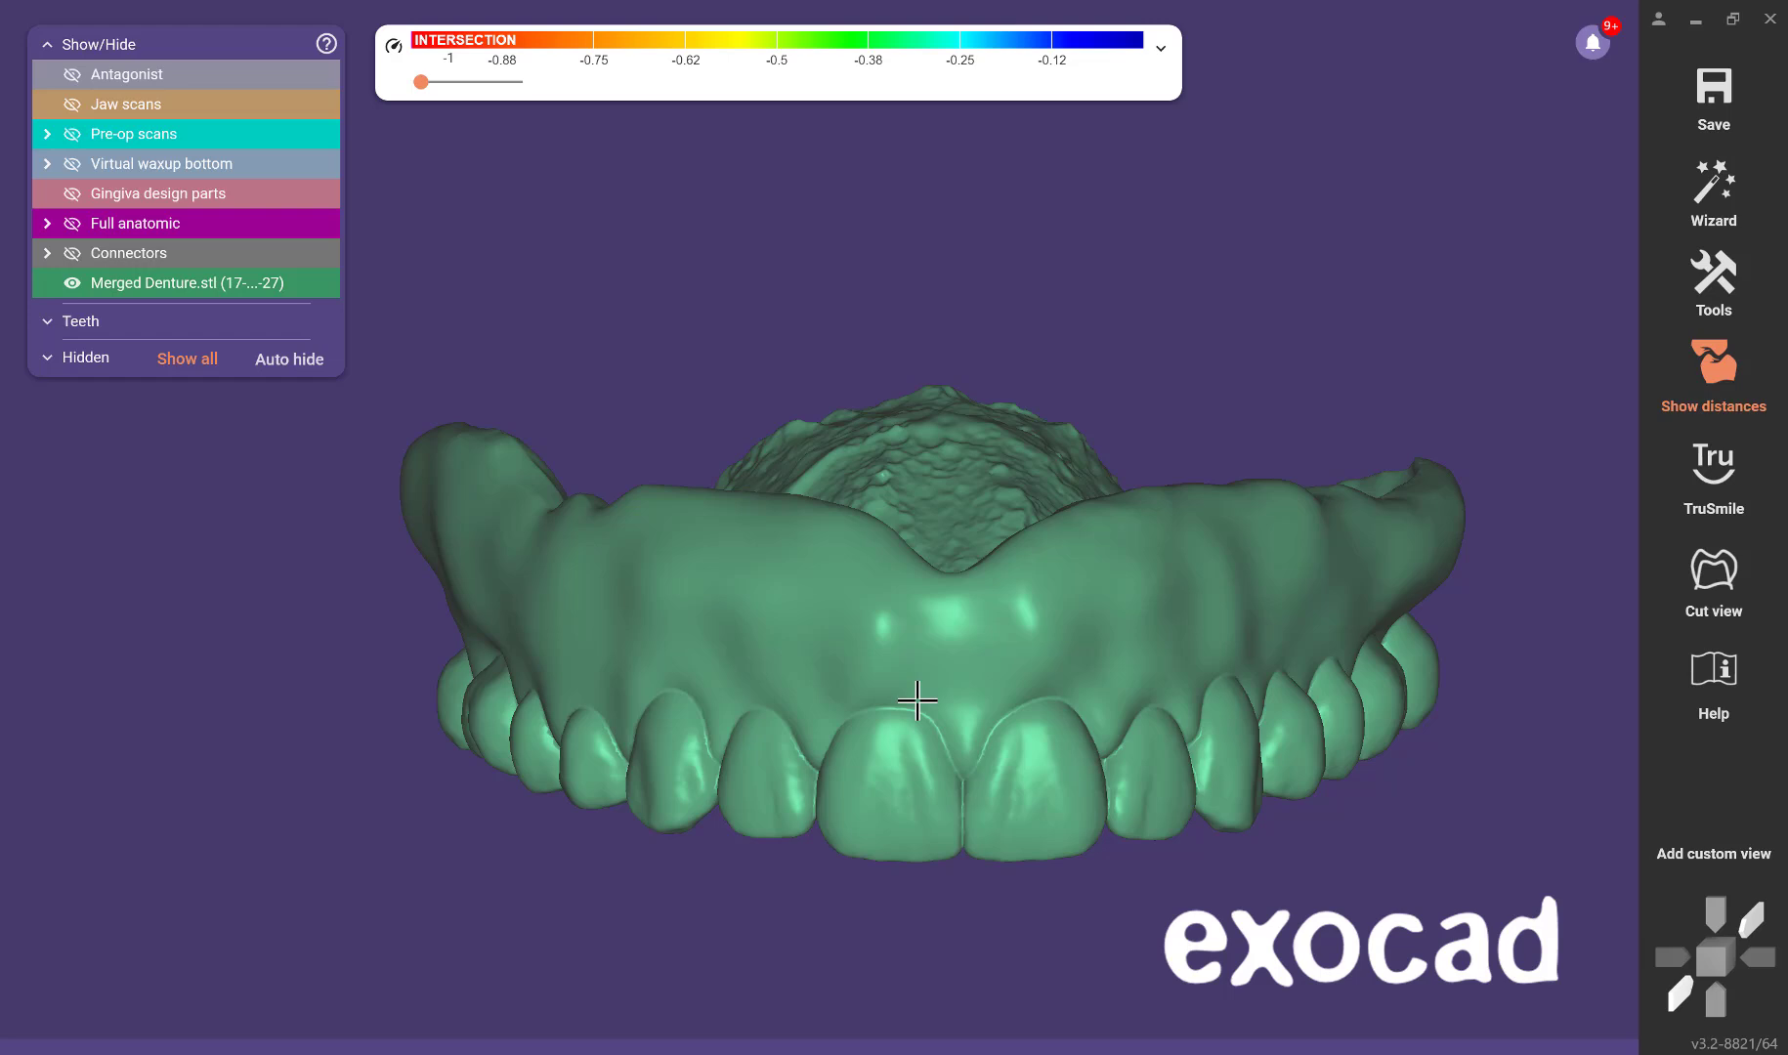
{"action": "scroll", "coordinate": [1026, 415], "scroll_direction": "down", "scroll_amount": 3}
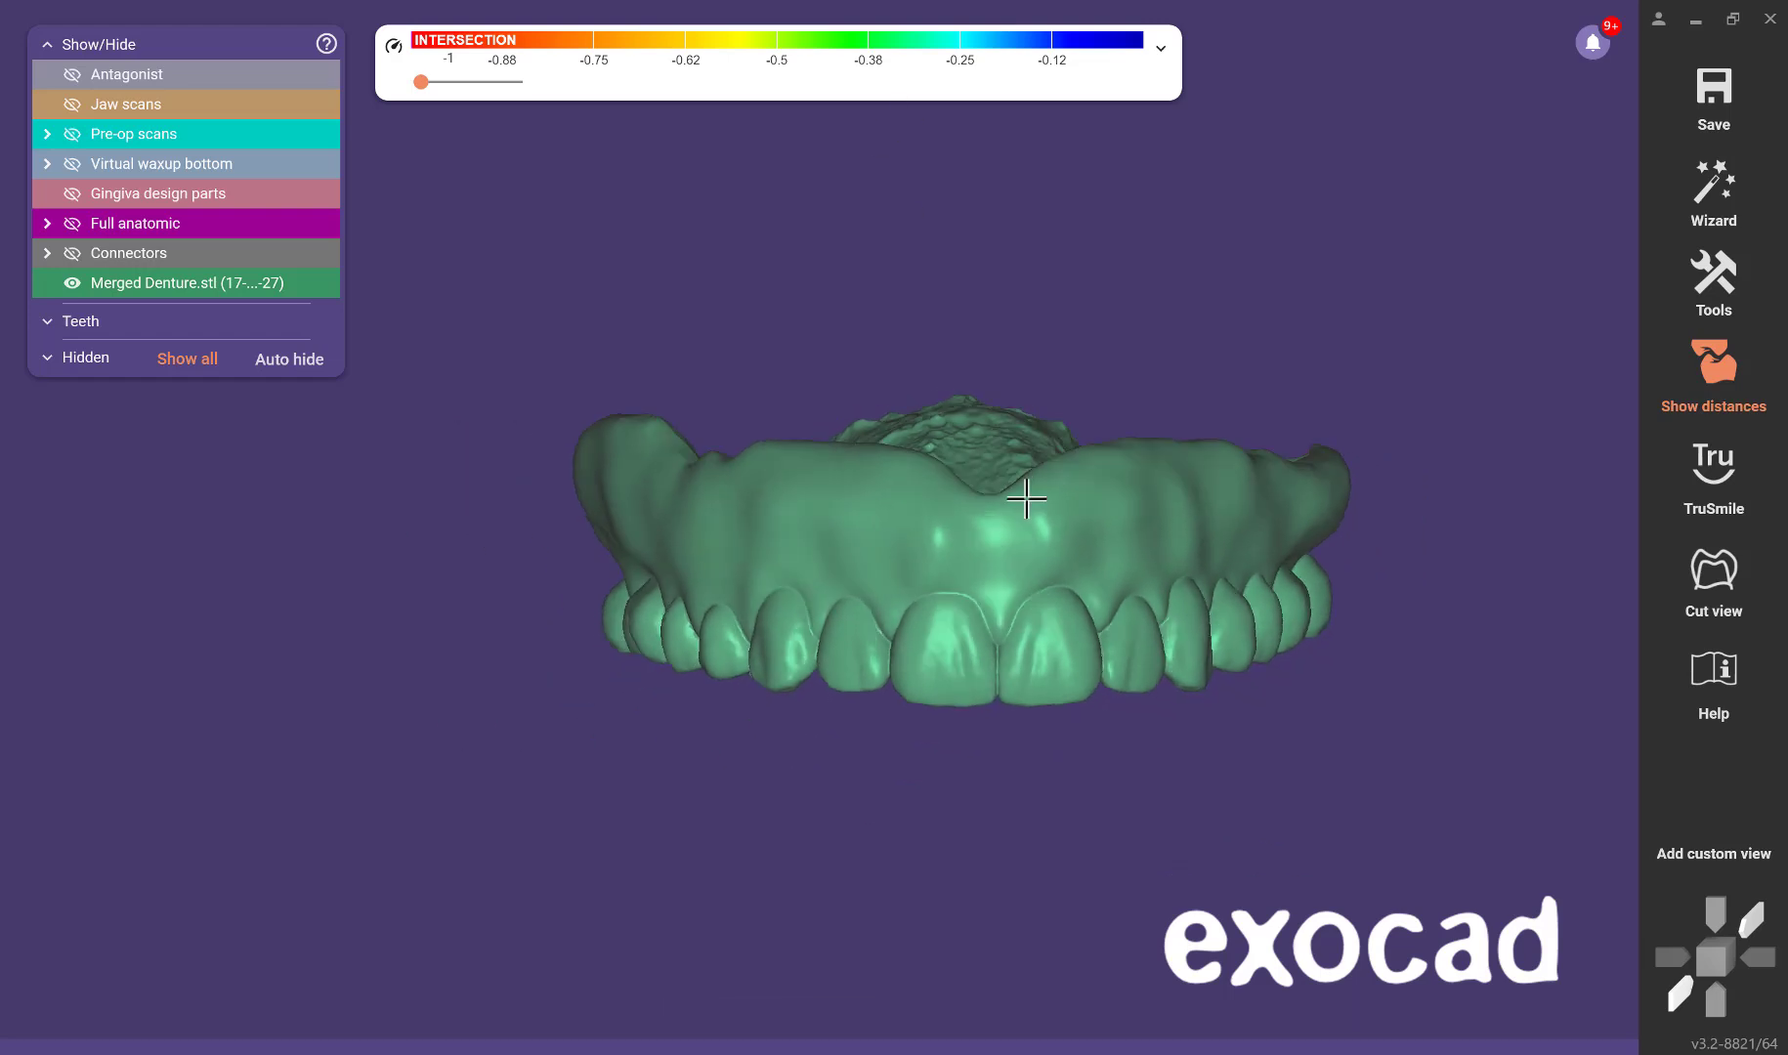
{"action": "scroll", "coordinate": [1026, 498], "scroll_direction": "up", "scroll_amount": 2}
{"action": "right_click_drag", "start_coordinate": [1214, 351], "coordinate": [1225, 419]}
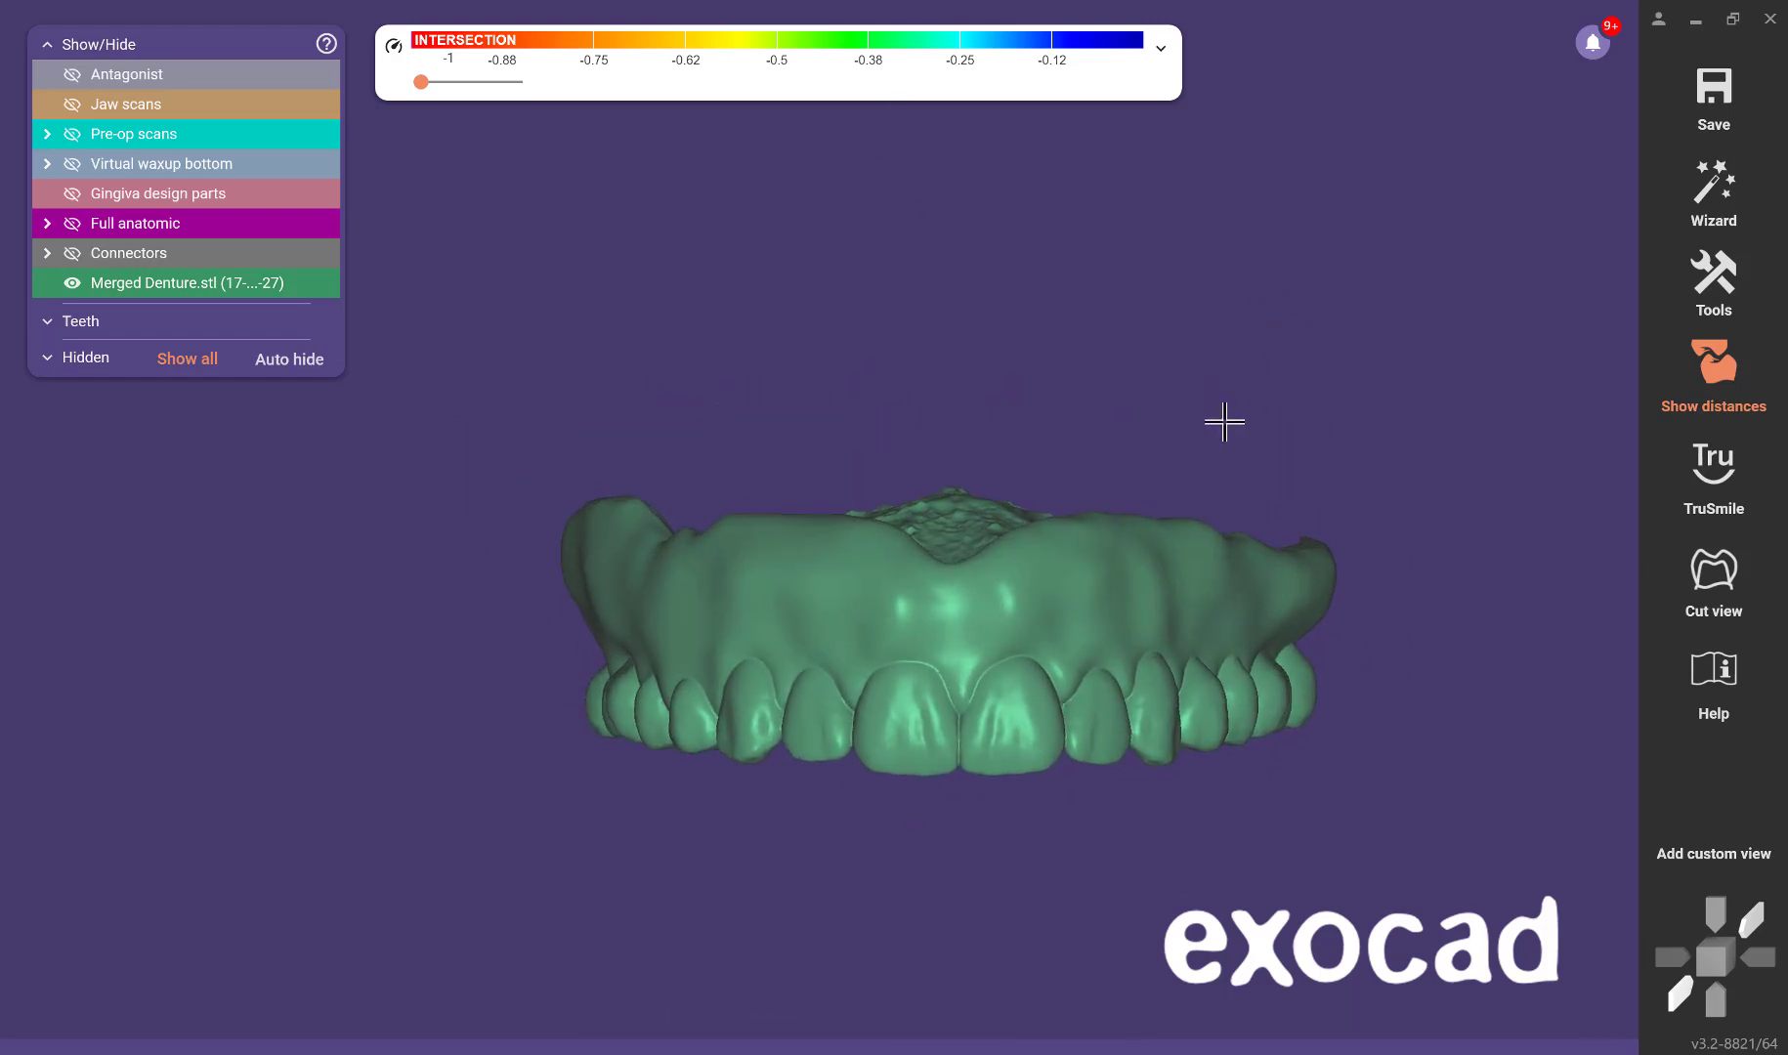
Start exporting the scene to mesh as Plain STL and choose the destination folder.
{"action": "right_click", "coordinate": [1709, 94]}
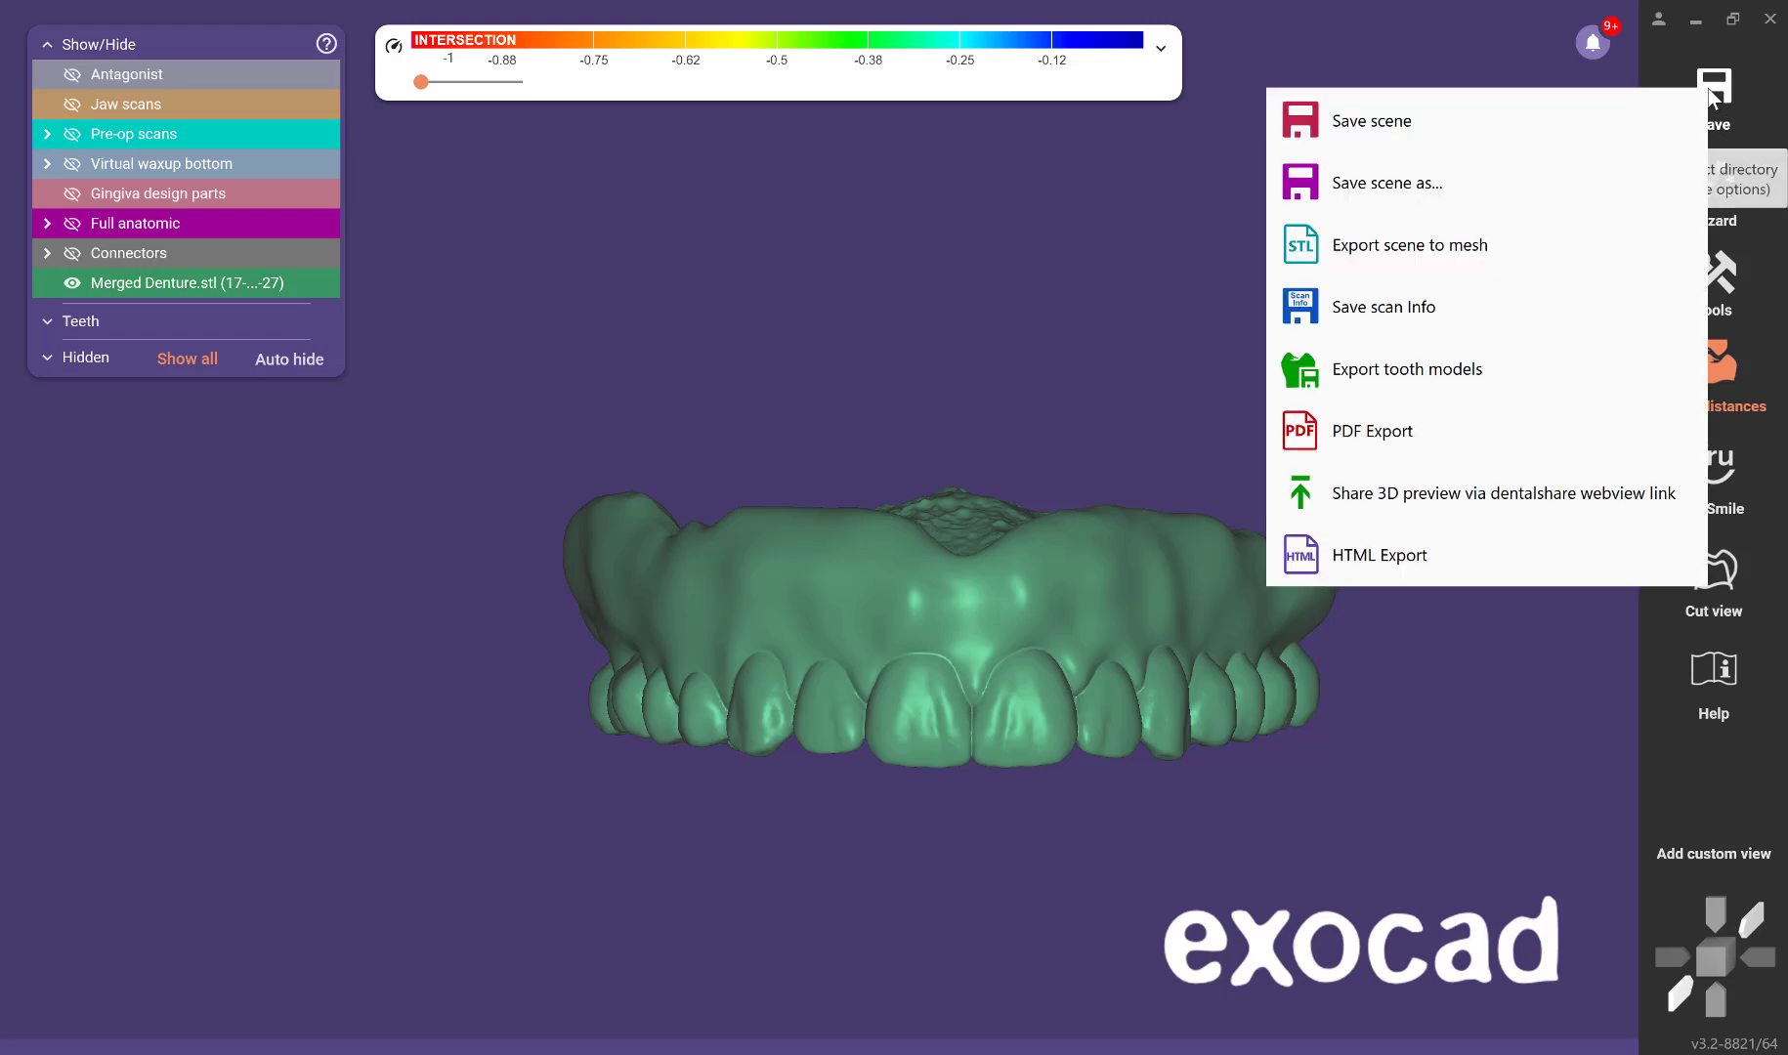
{"action": "left_click", "coordinate": [1459, 240]}
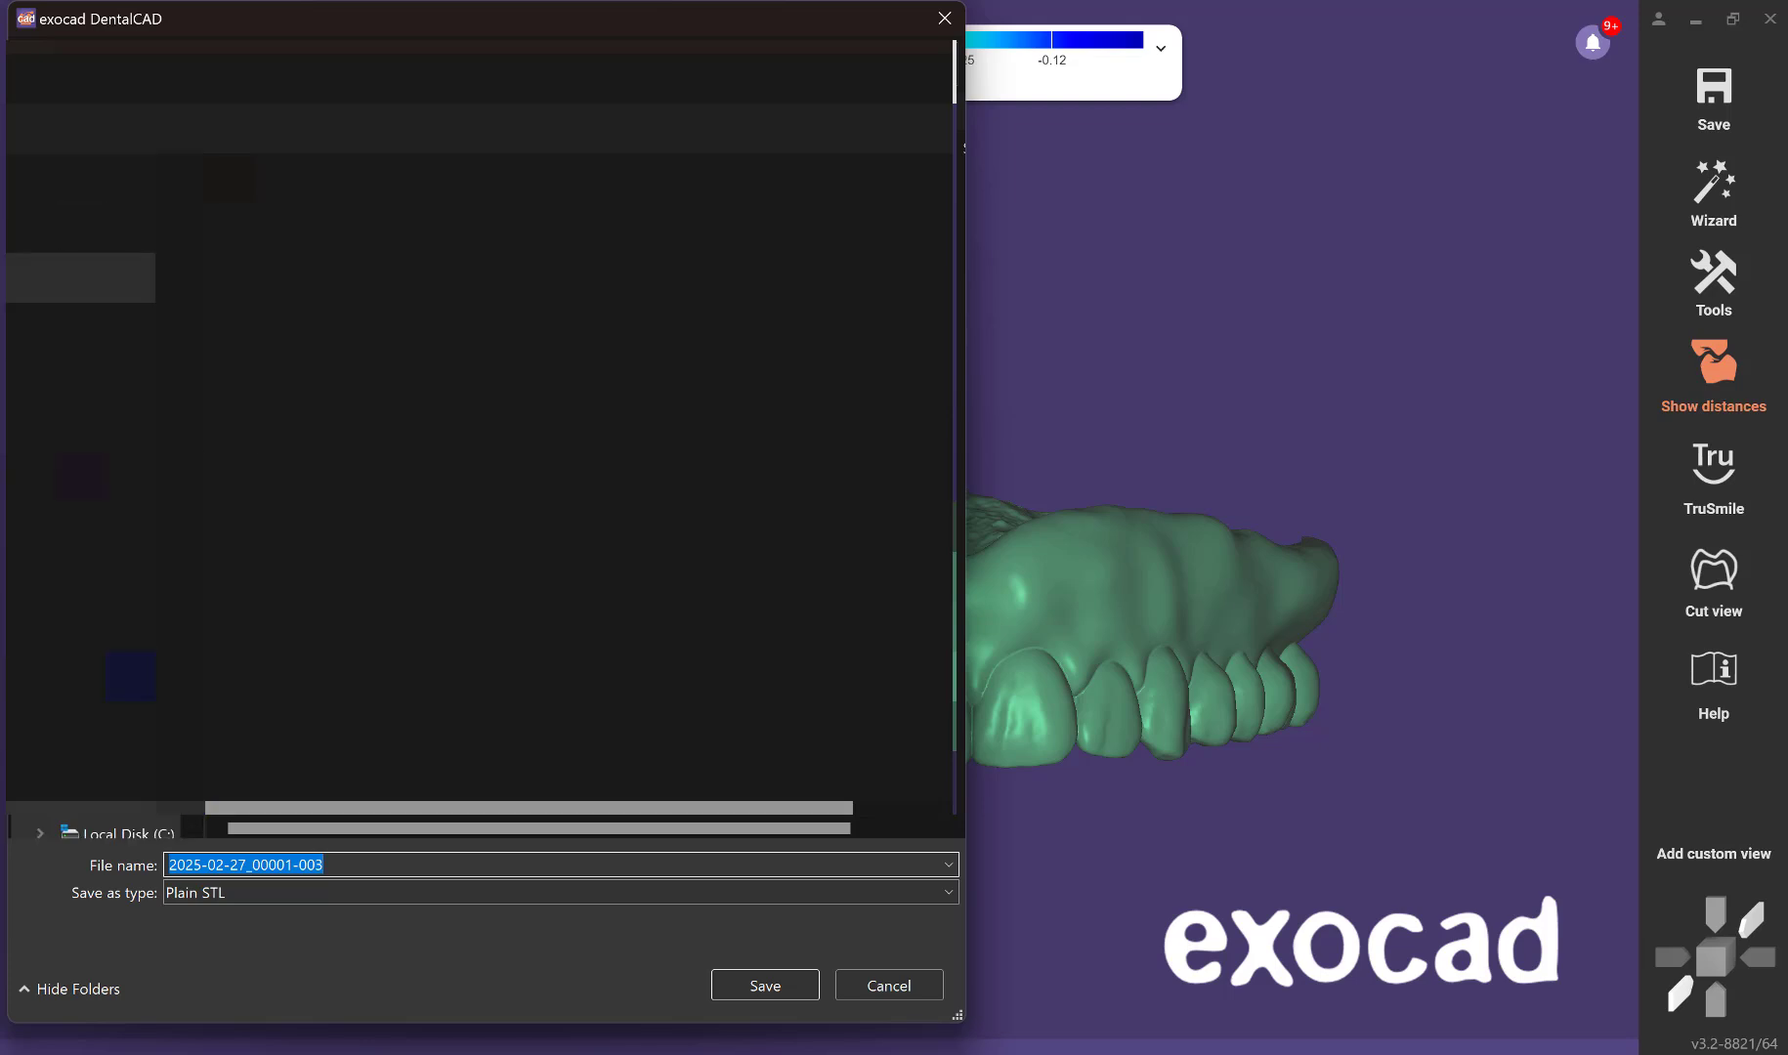
{"action": "right_click", "coordinate": [696, 410]}
{"action": "left_click", "coordinate": [772, 681]}
{"action": "left_click", "coordinate": [994, 736]}
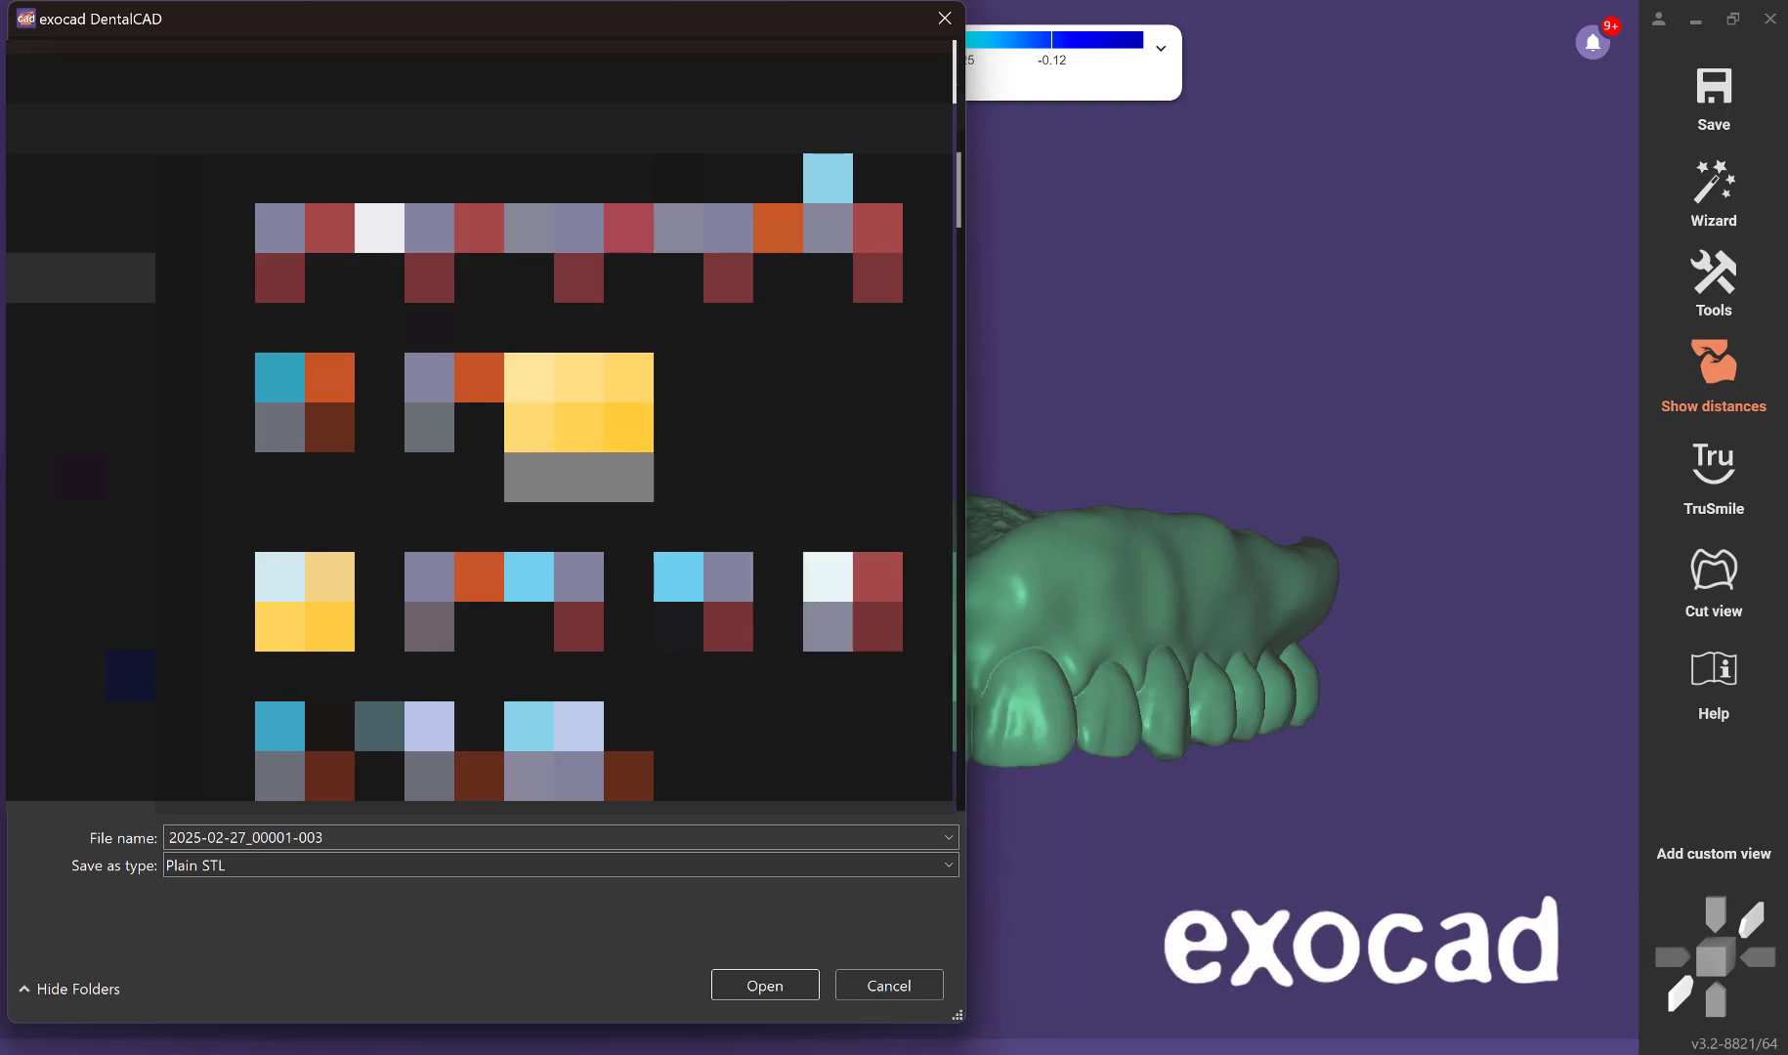
Save the export as "monolithic denture" with visible objects only, using the original coordinate system of the scan data.
{"action": "left_click", "coordinate": [357, 834]}
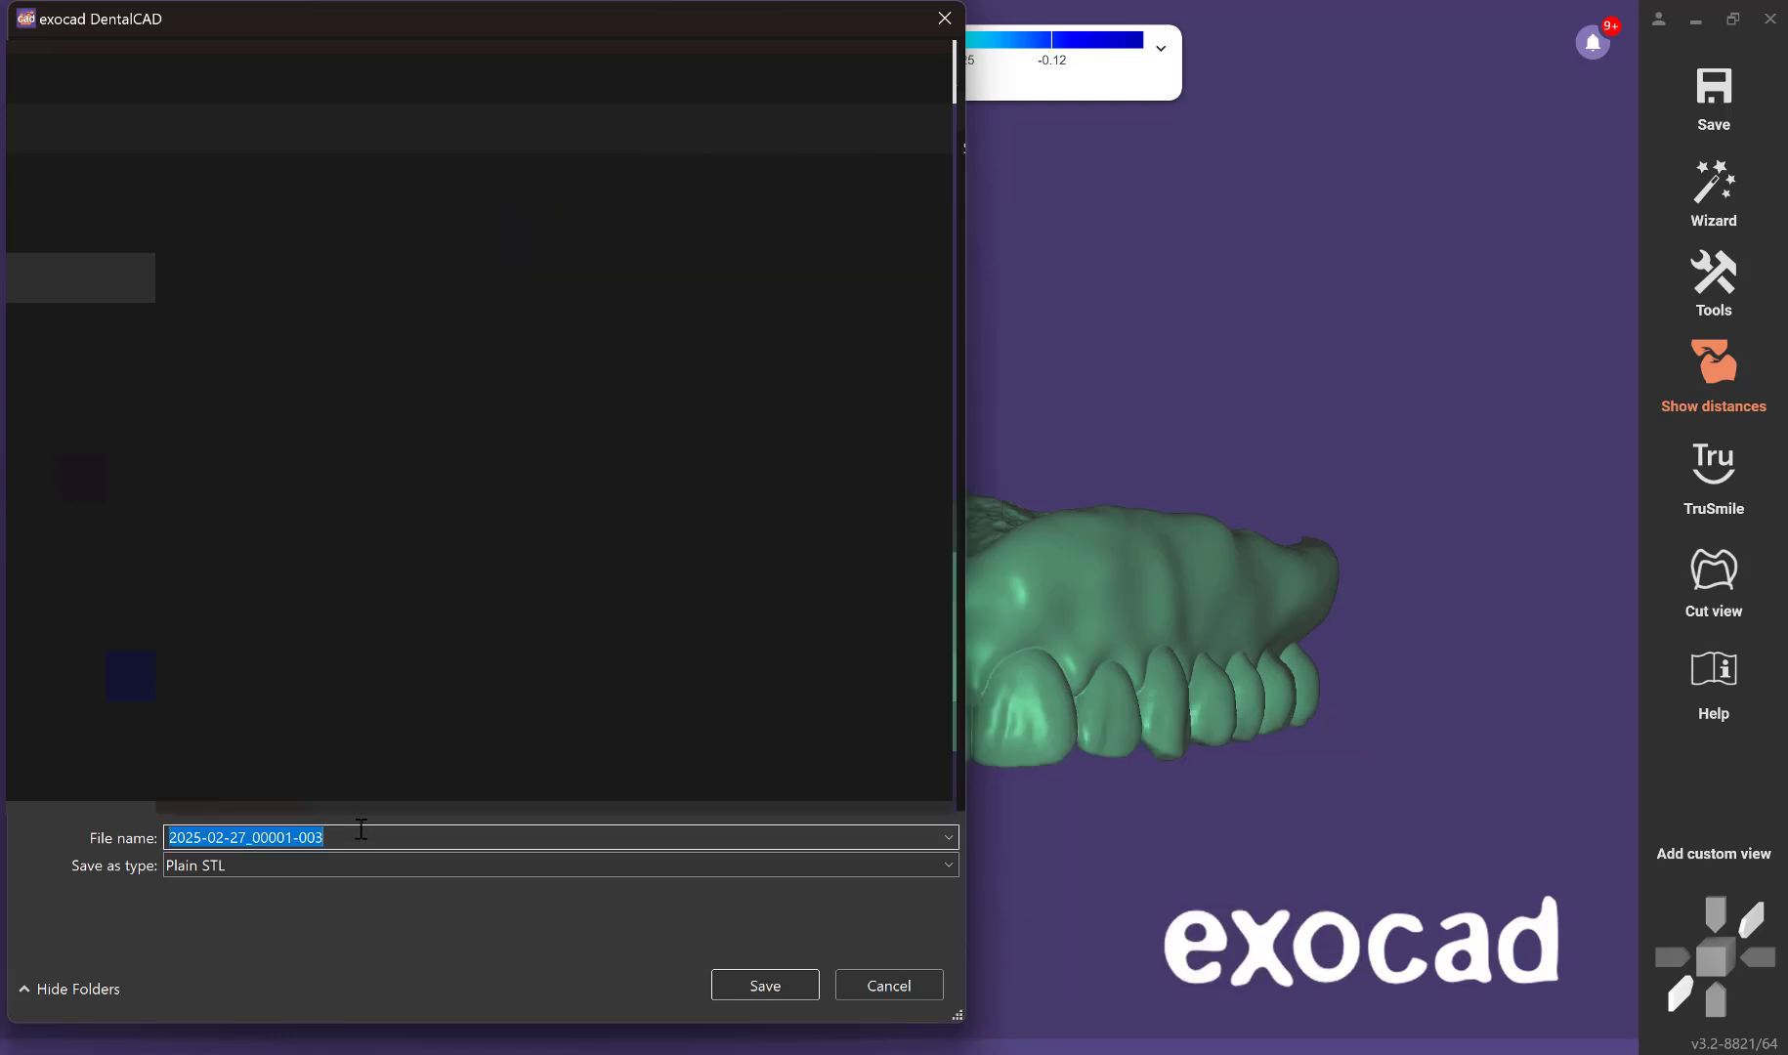
{"action": "type", "text": "mon"}
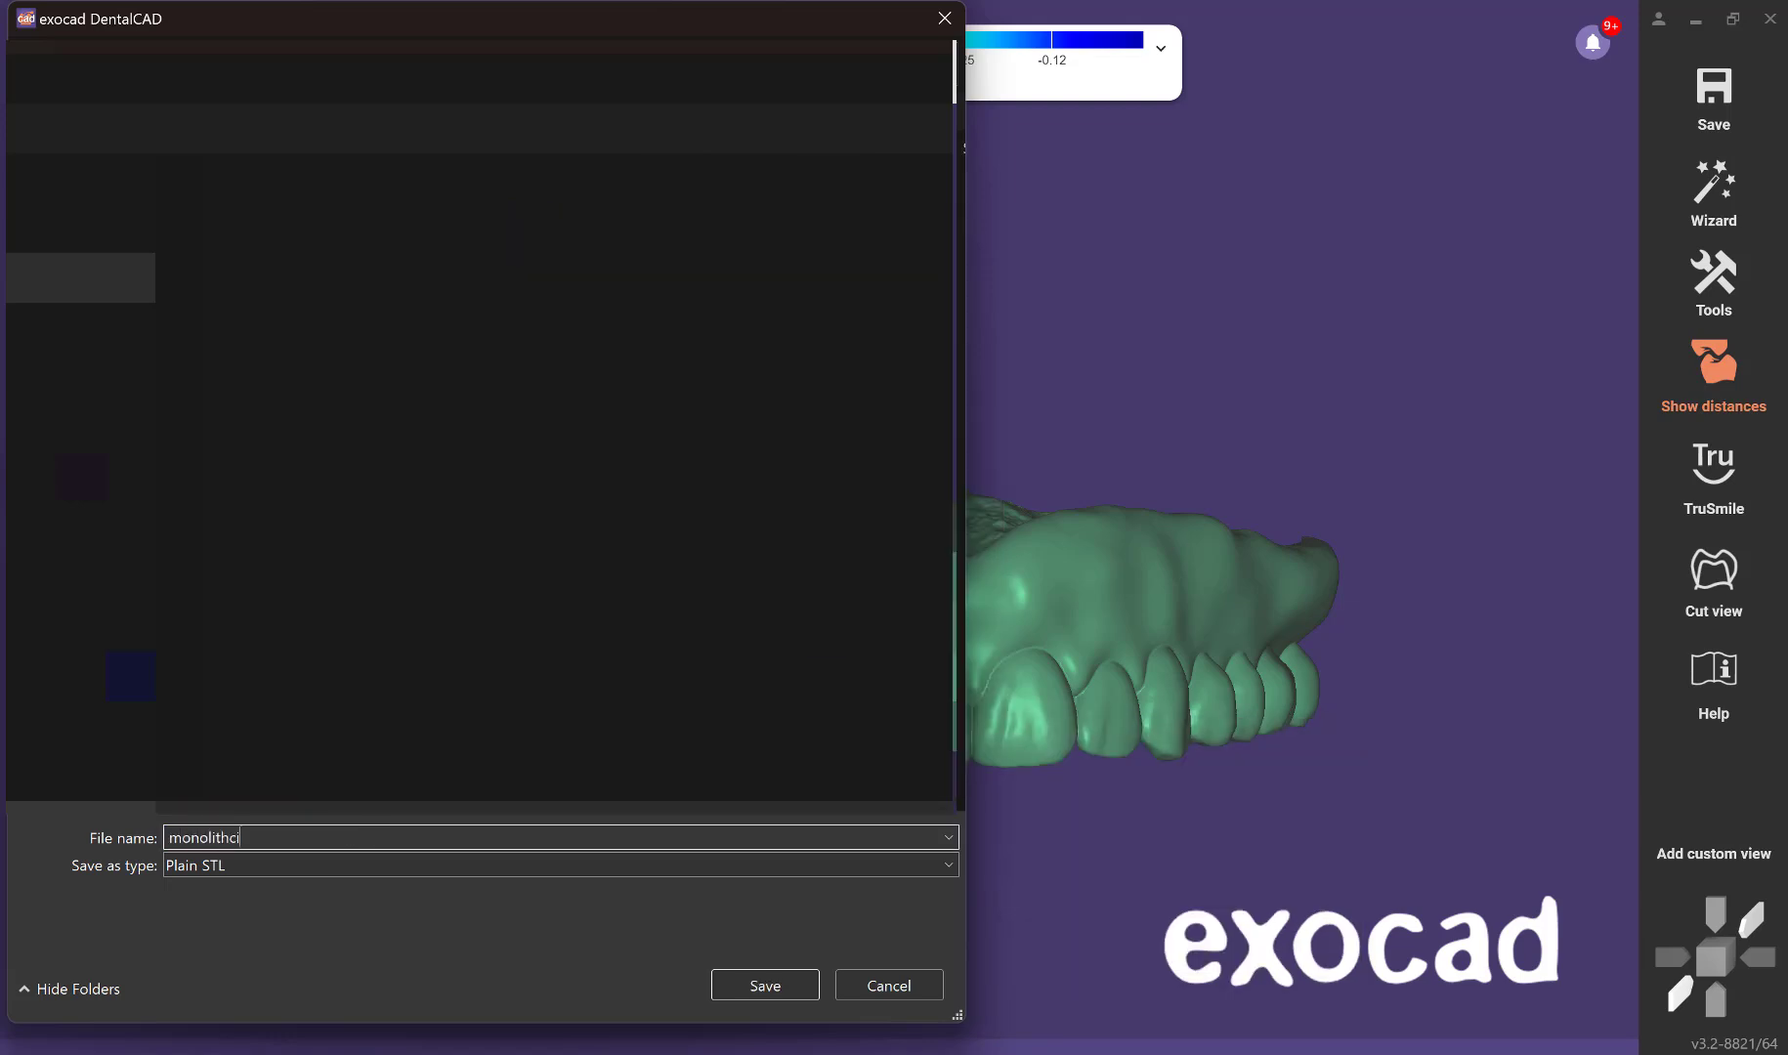
{"action": "type", "text": "olithic denture"}
{"action": "key", "text": "Return"}
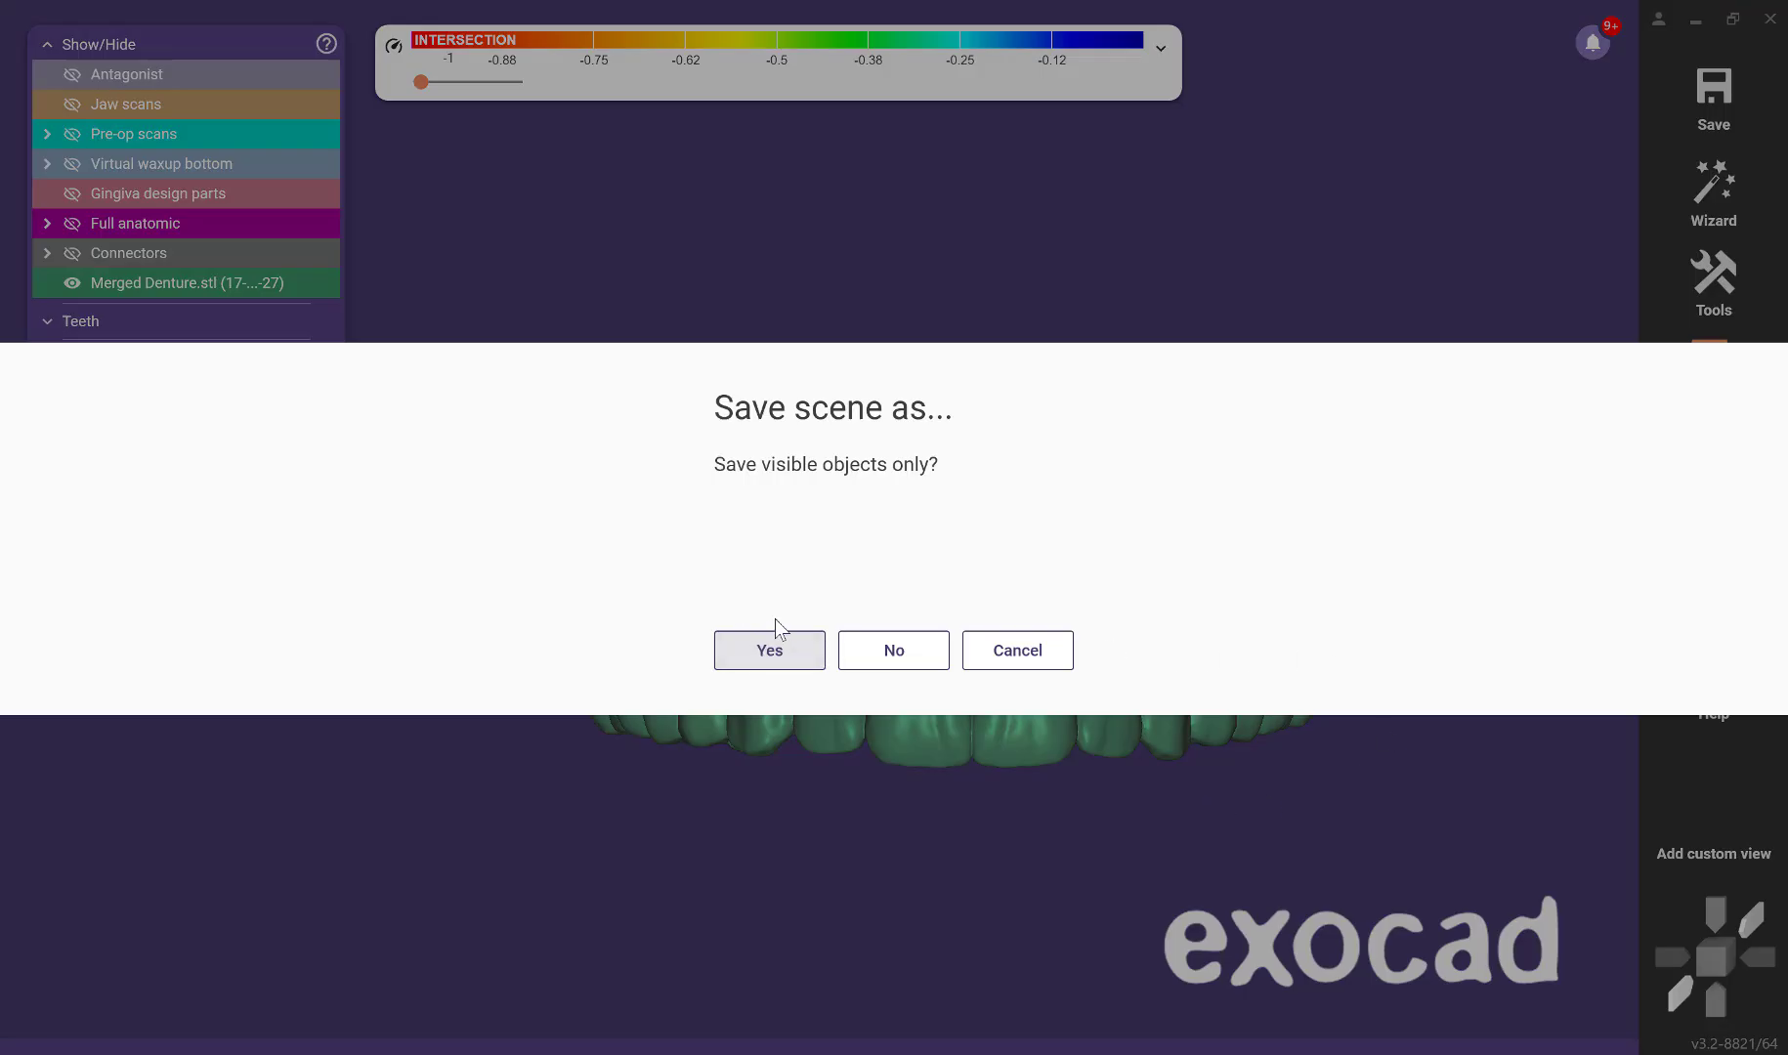
{"action": "left_click", "coordinate": [772, 645]}
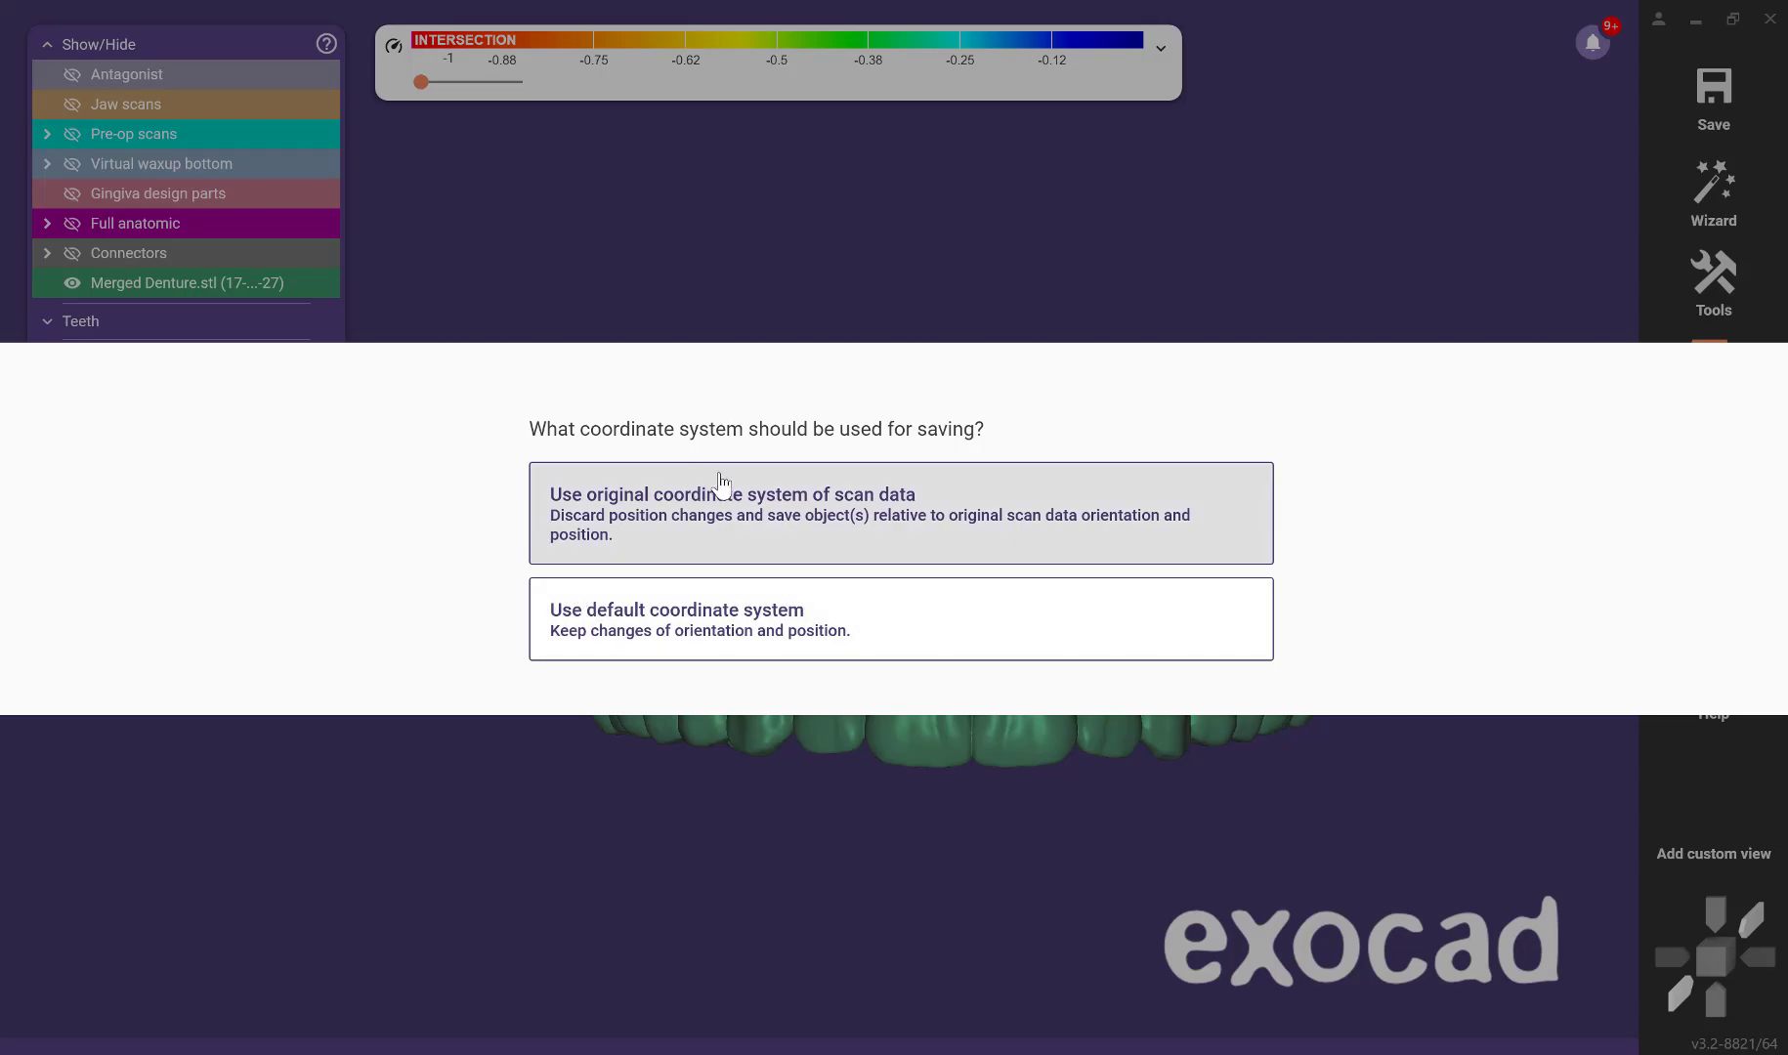
{"action": "left_click", "coordinate": [754, 515]}
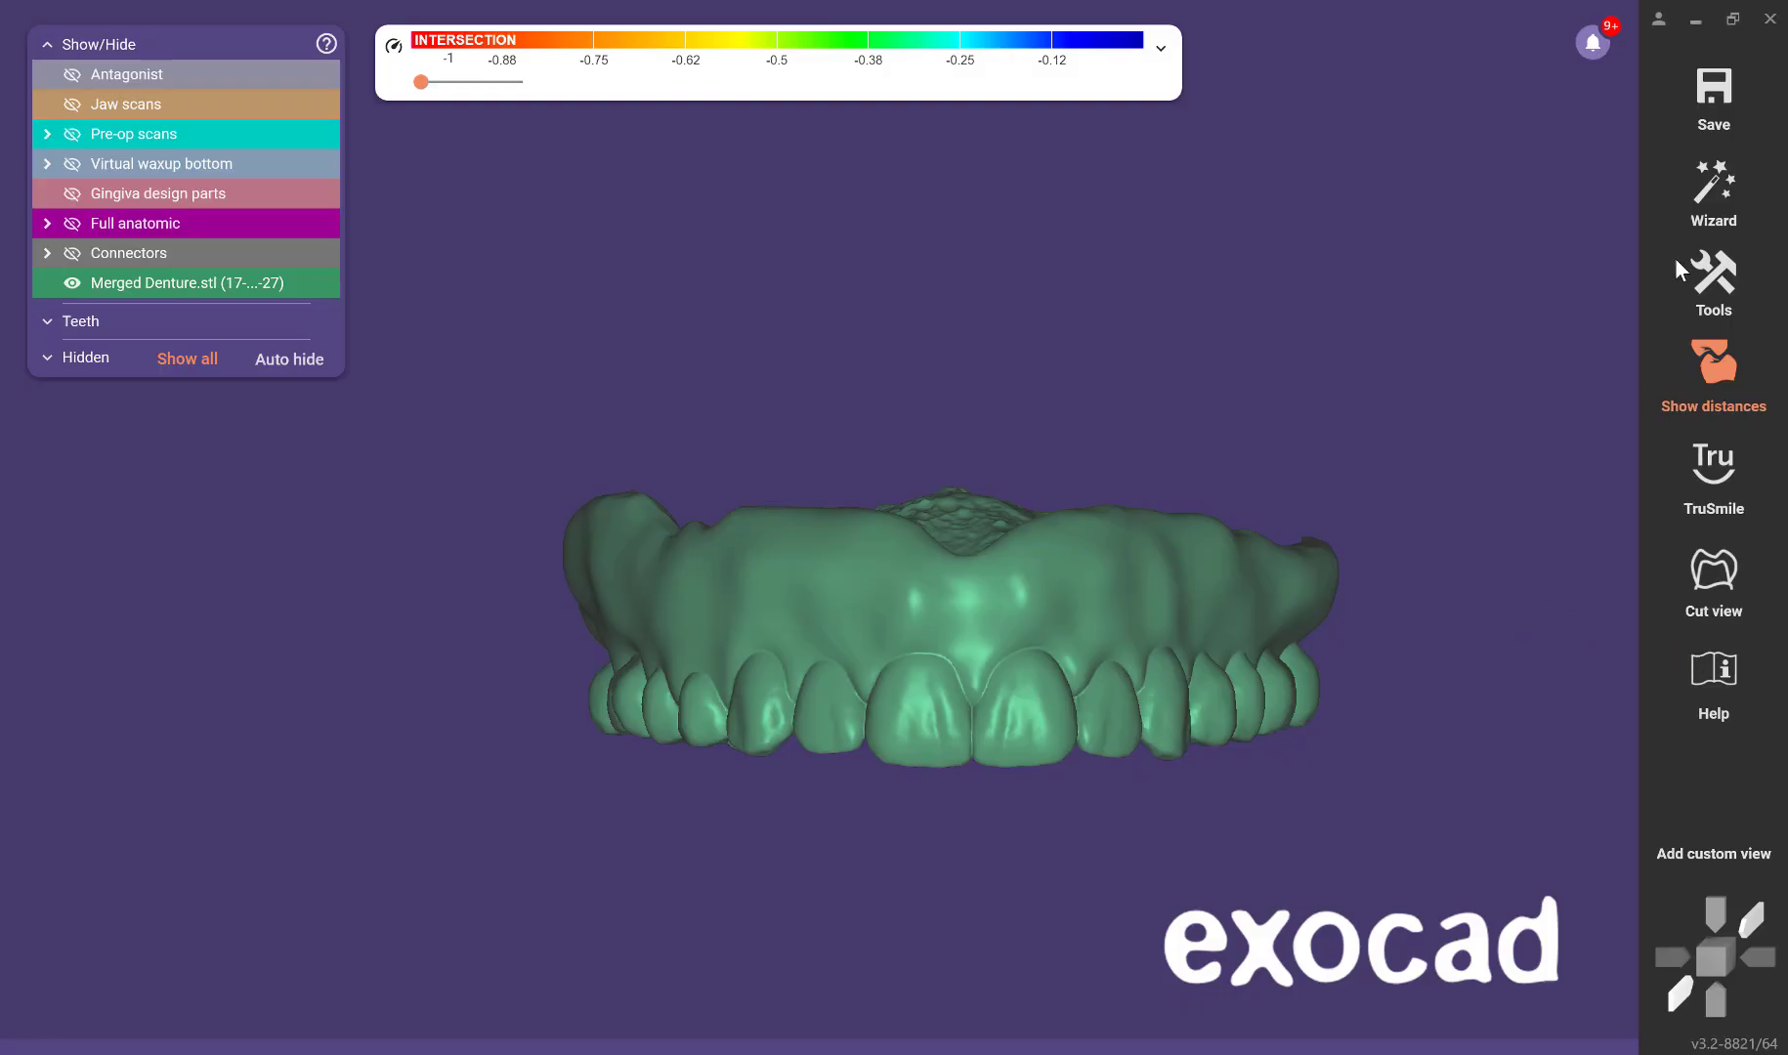
Hide the merged denture and show only the full anatomic teeth and the connectors.
{"action": "left_click", "coordinate": [72, 284]}
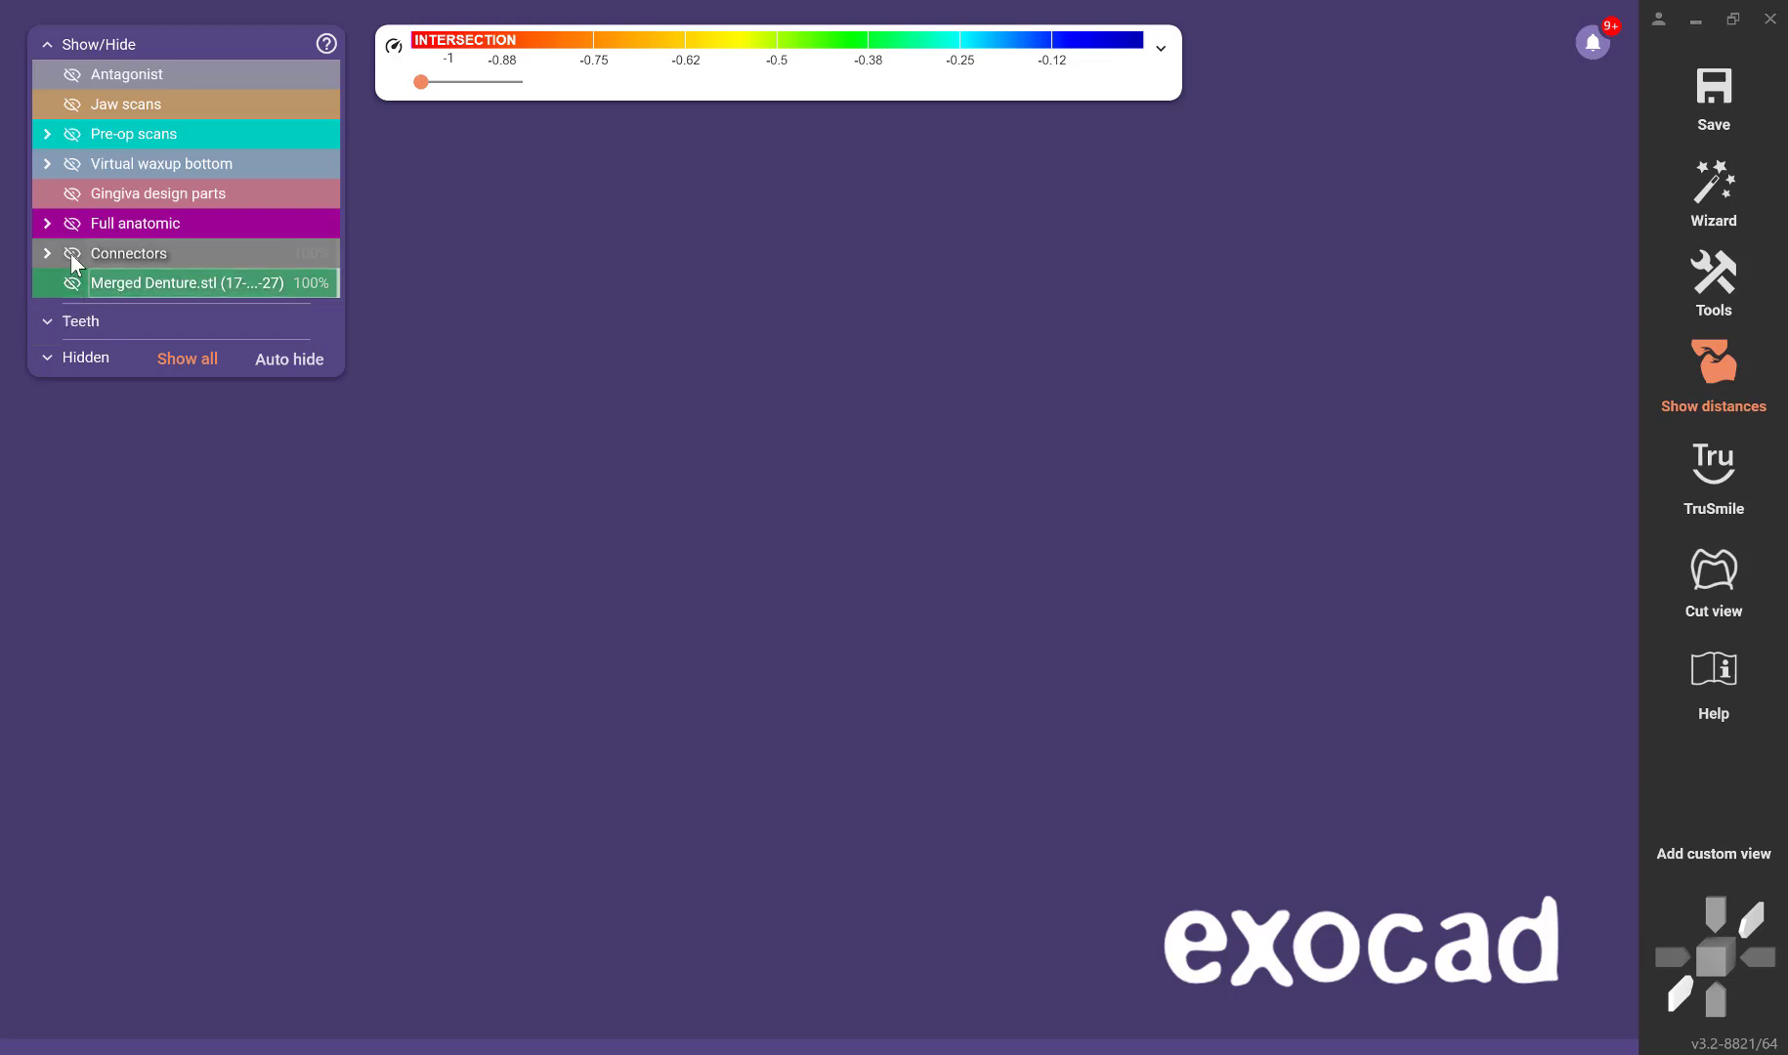
{"action": "left_click", "coordinate": [72, 253]}
{"action": "left_click", "coordinate": [73, 224]}
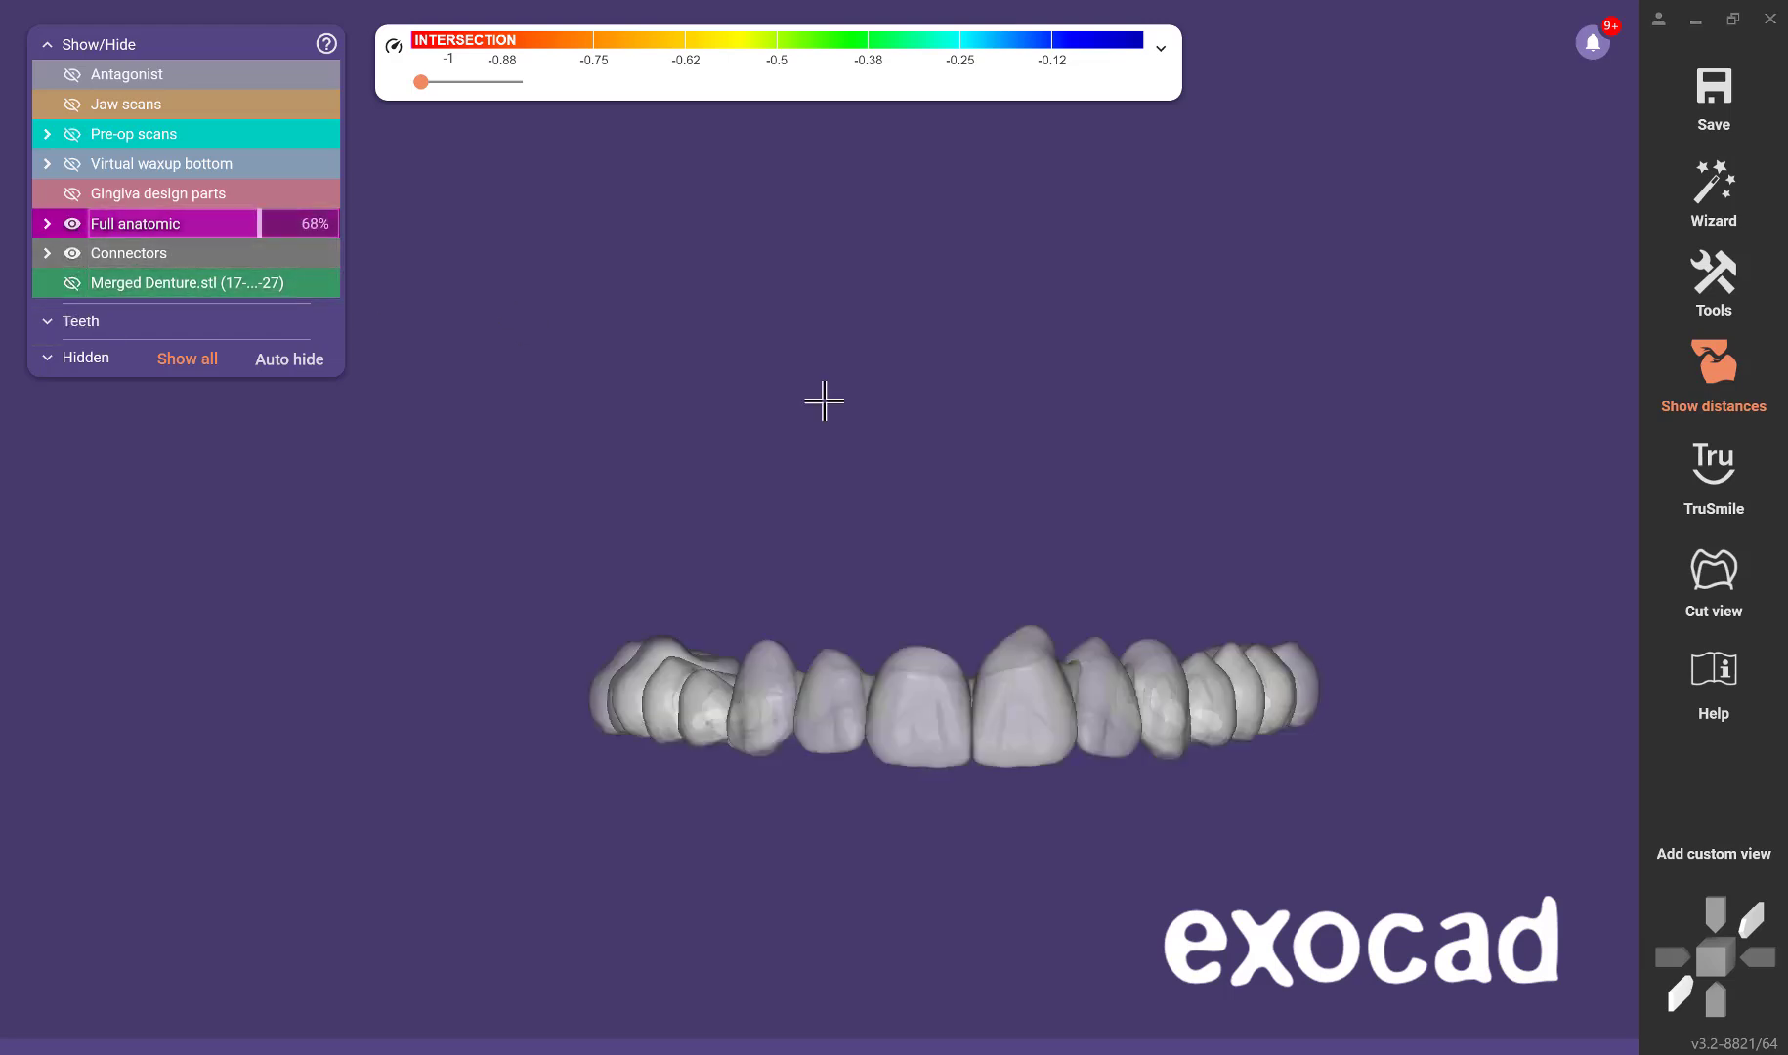
{"action": "middle_click_drag", "start_coordinate": [1034, 594], "coordinate": [1050, 395]}
{"action": "right_click_drag", "start_coordinate": [1009, 387], "coordinate": [1024, 387]}
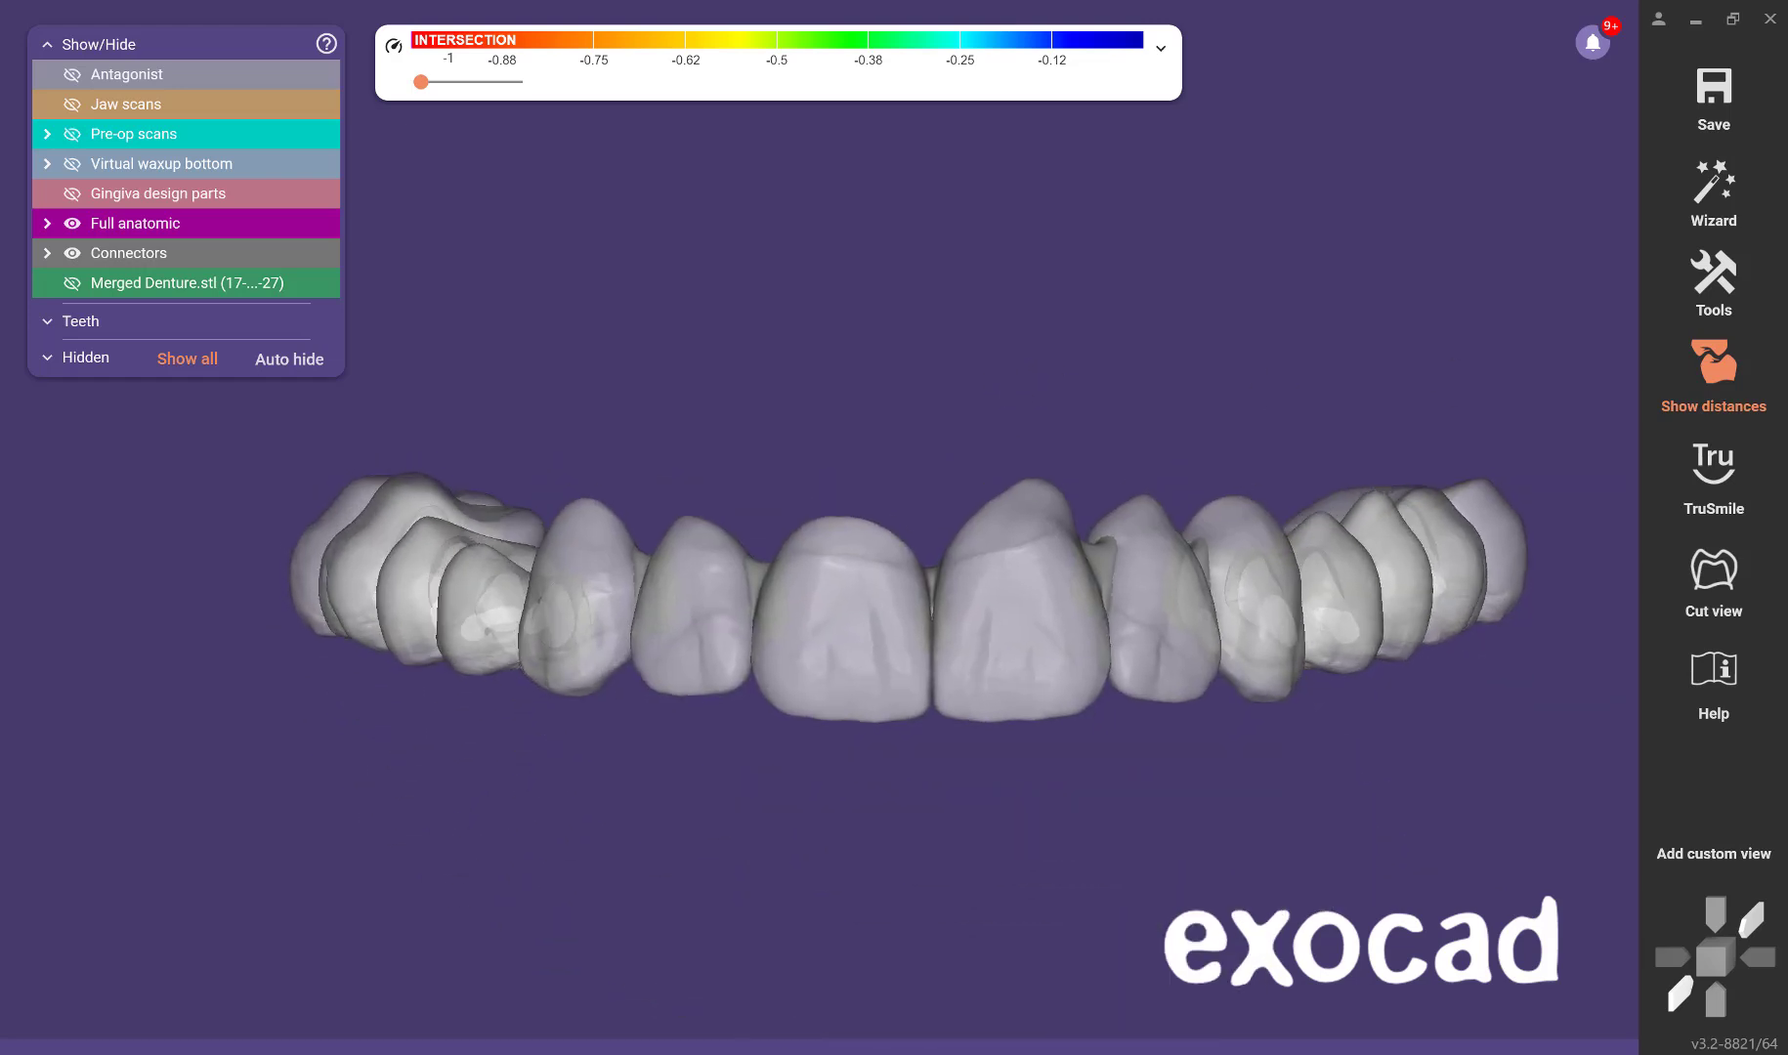
Export the visible teeth and connectors to mesh as a Plain STL named "teeth and connectors".
{"action": "right_click", "coordinate": [1713, 98]}
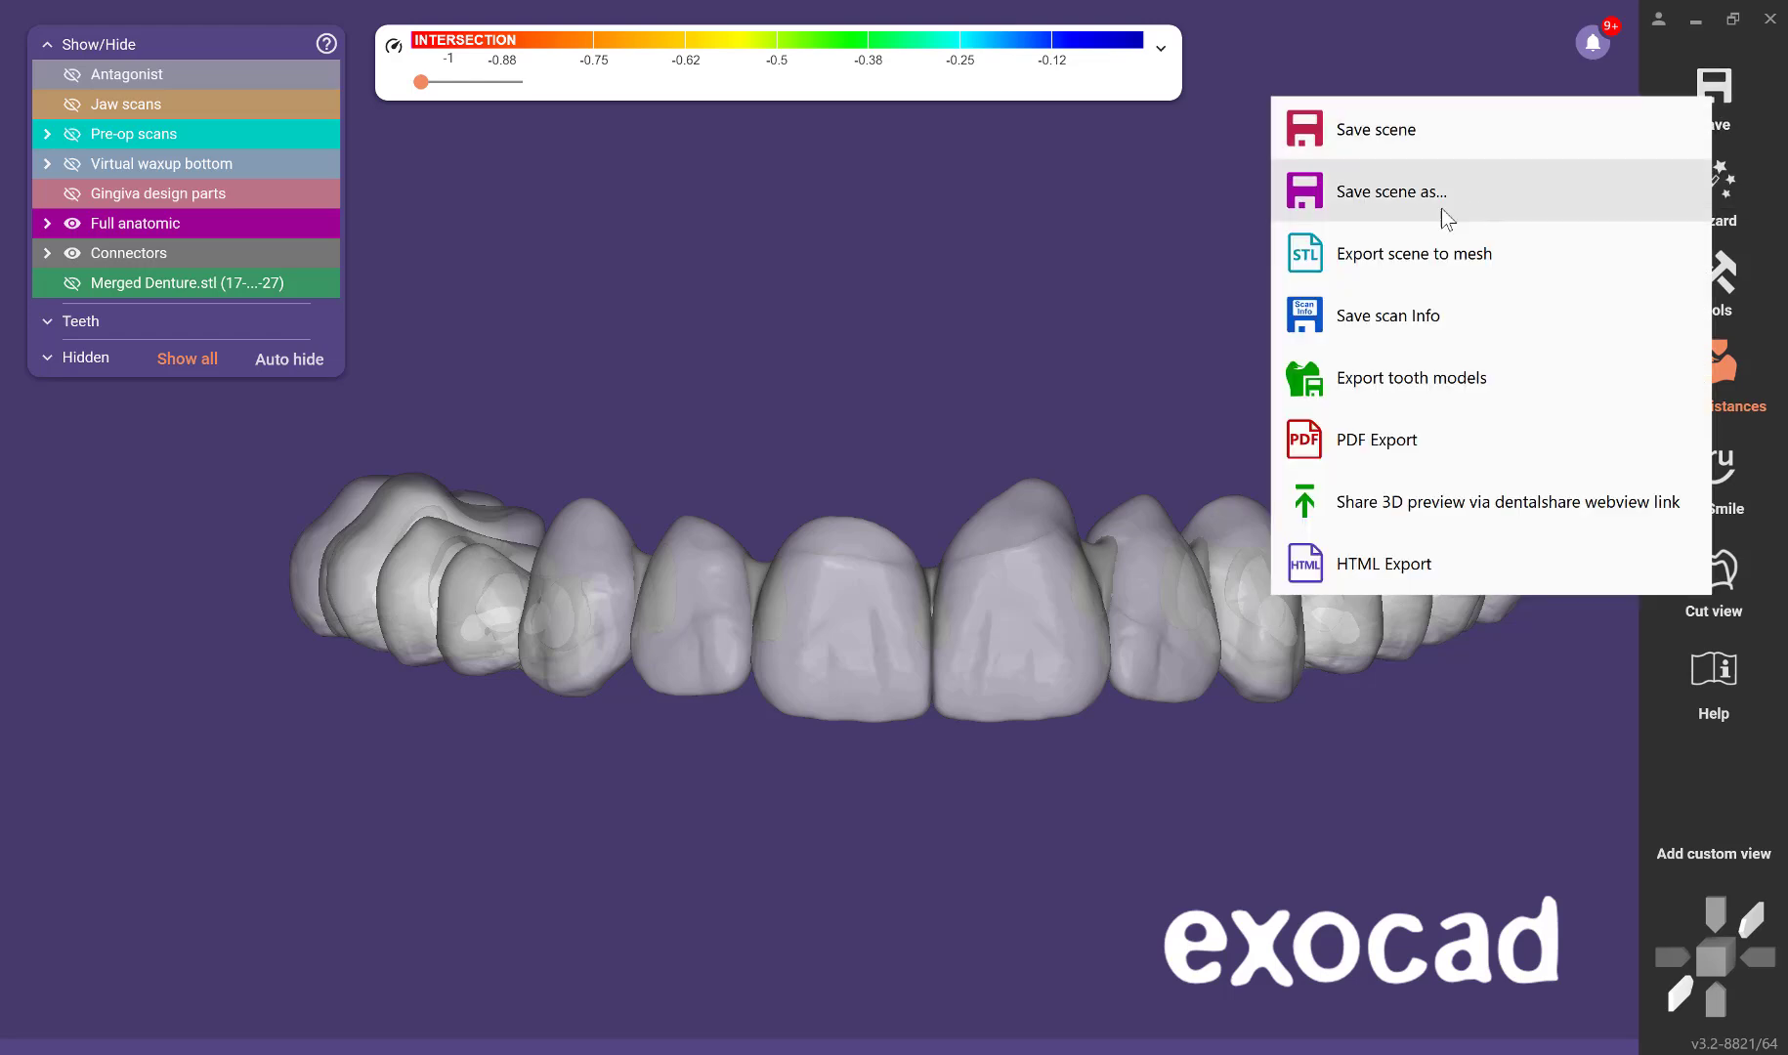
{"action": "left_click", "coordinate": [1432, 276]}
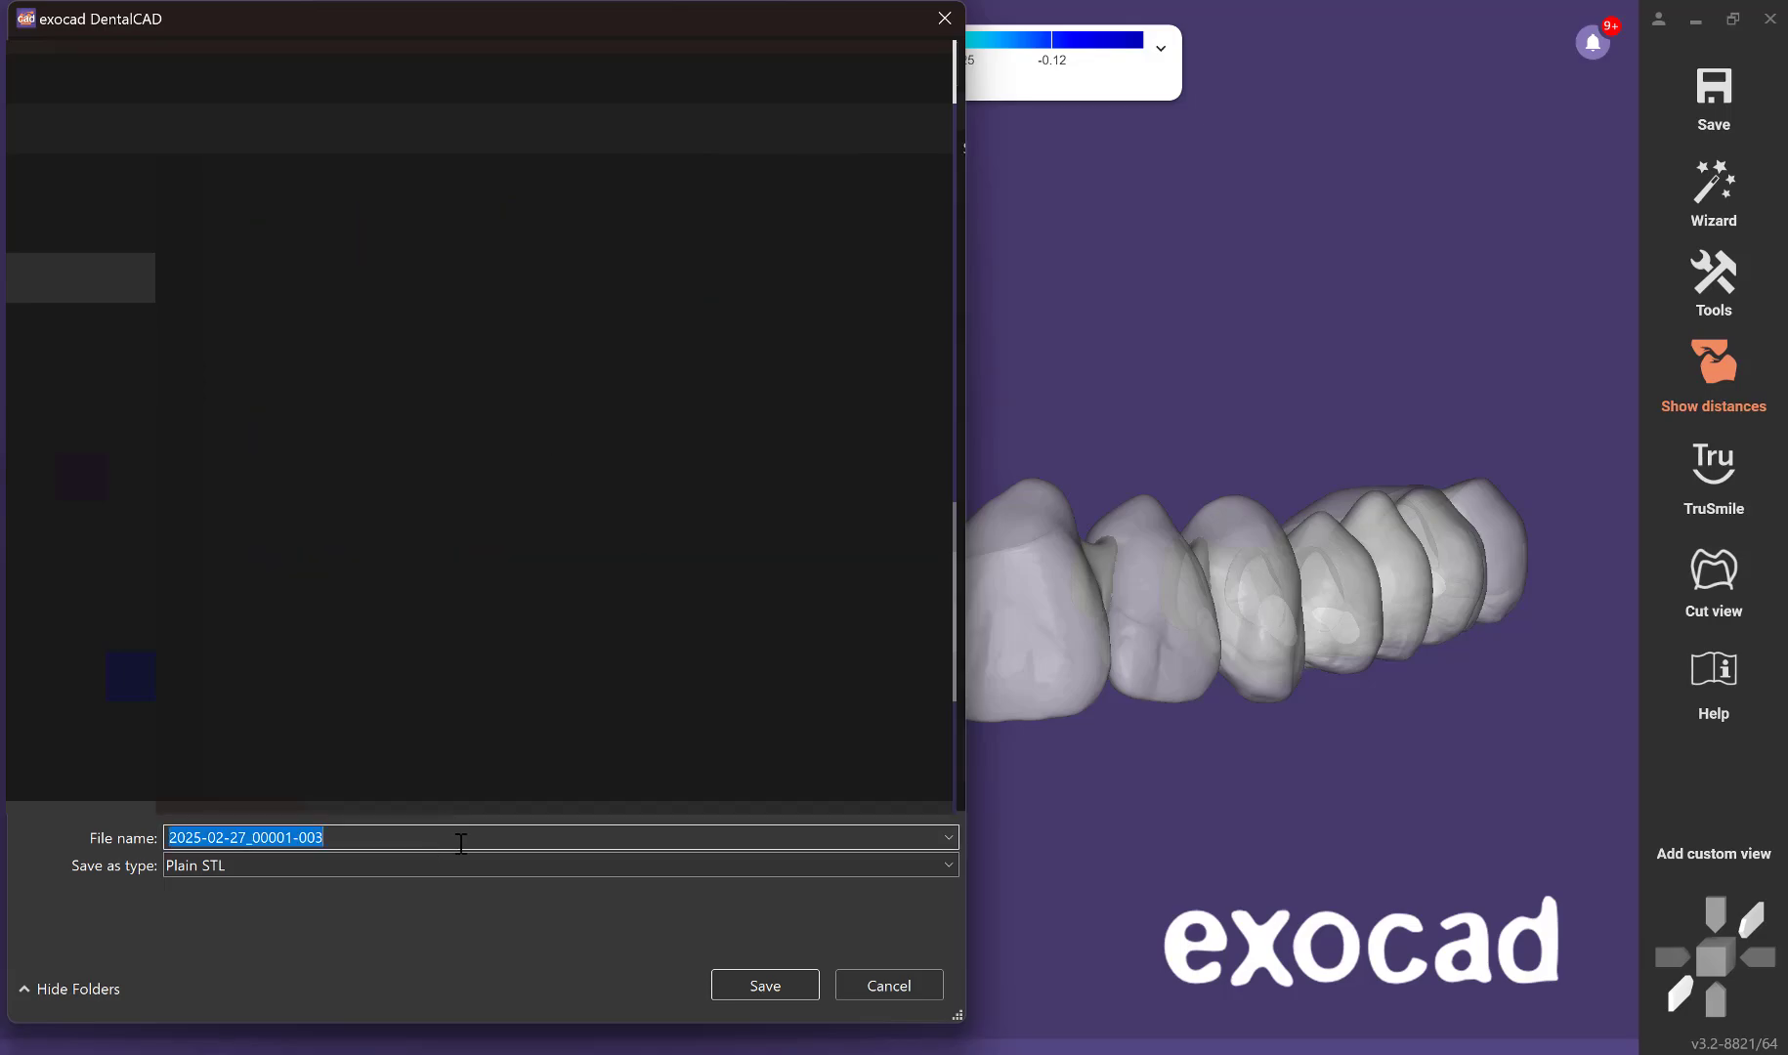
{"action": "type", "text": "teeth and connectors"}
{"action": "key", "text": "Return"}
{"action": "left_click", "coordinate": [819, 655]}
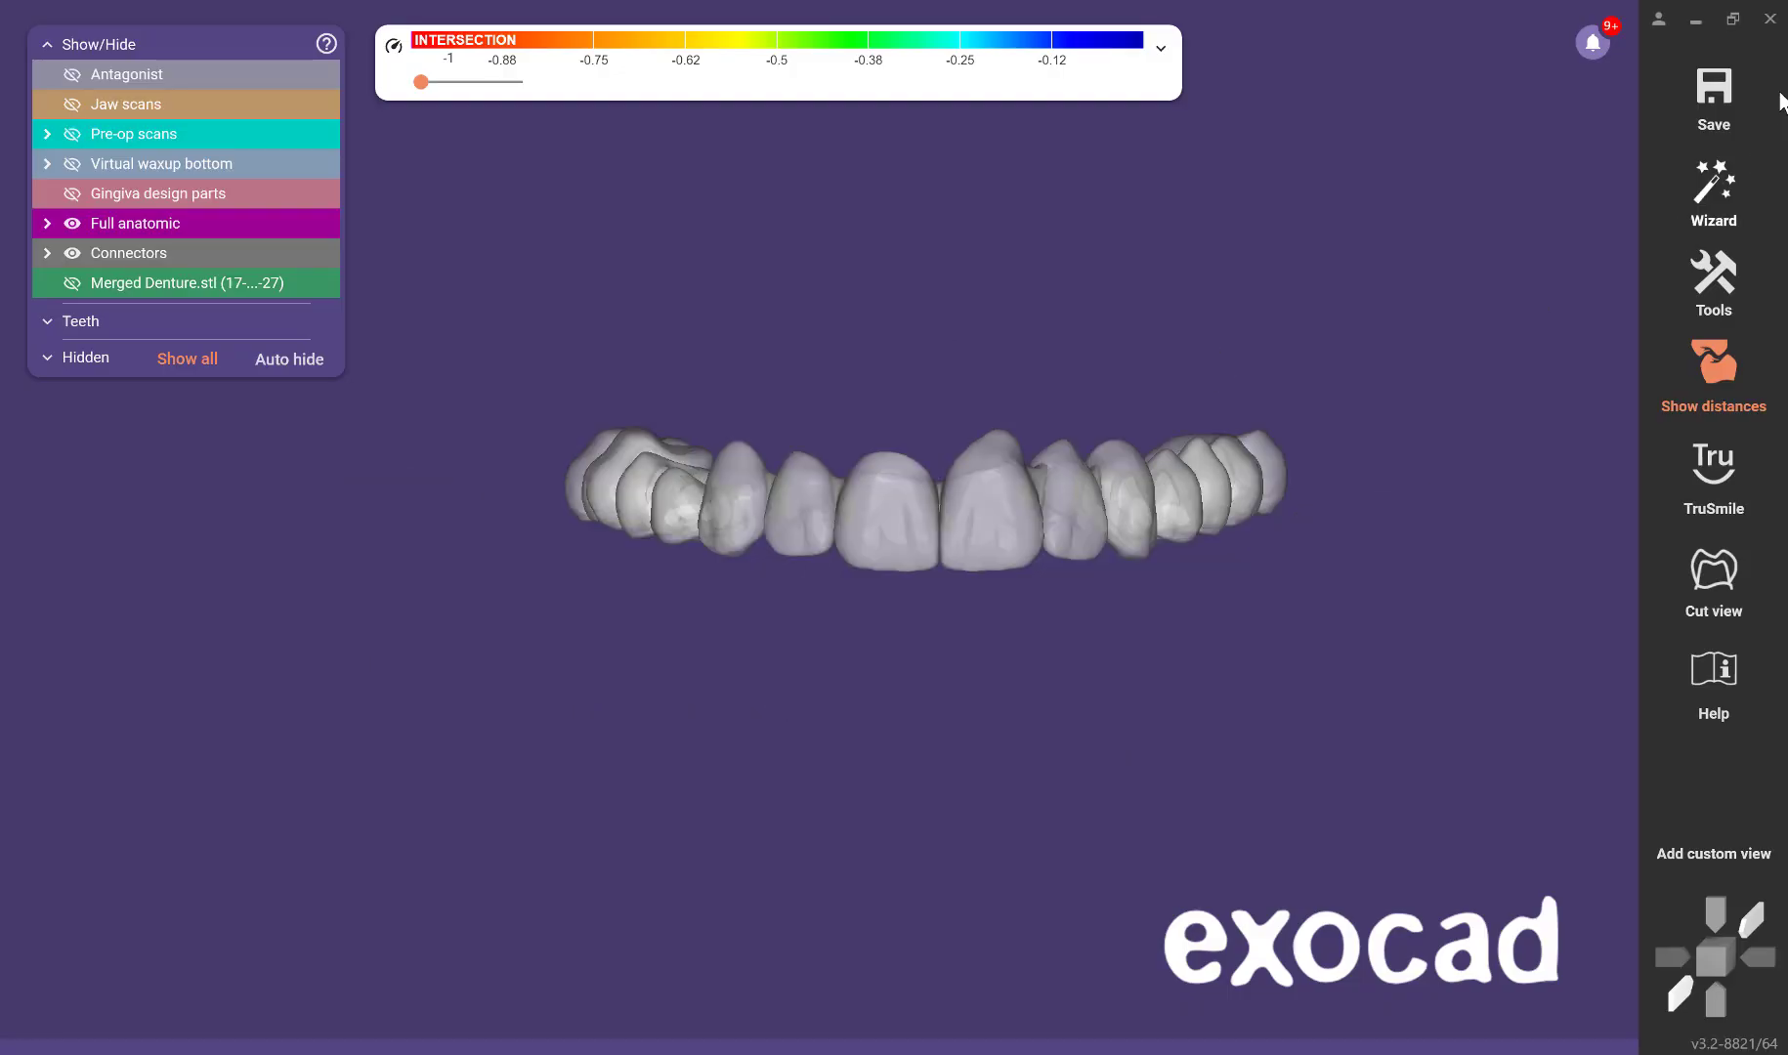
Close the CAD window and save the scene over the existing scene file in the project directory.
{"action": "left_click", "coordinate": [1769, 18]}
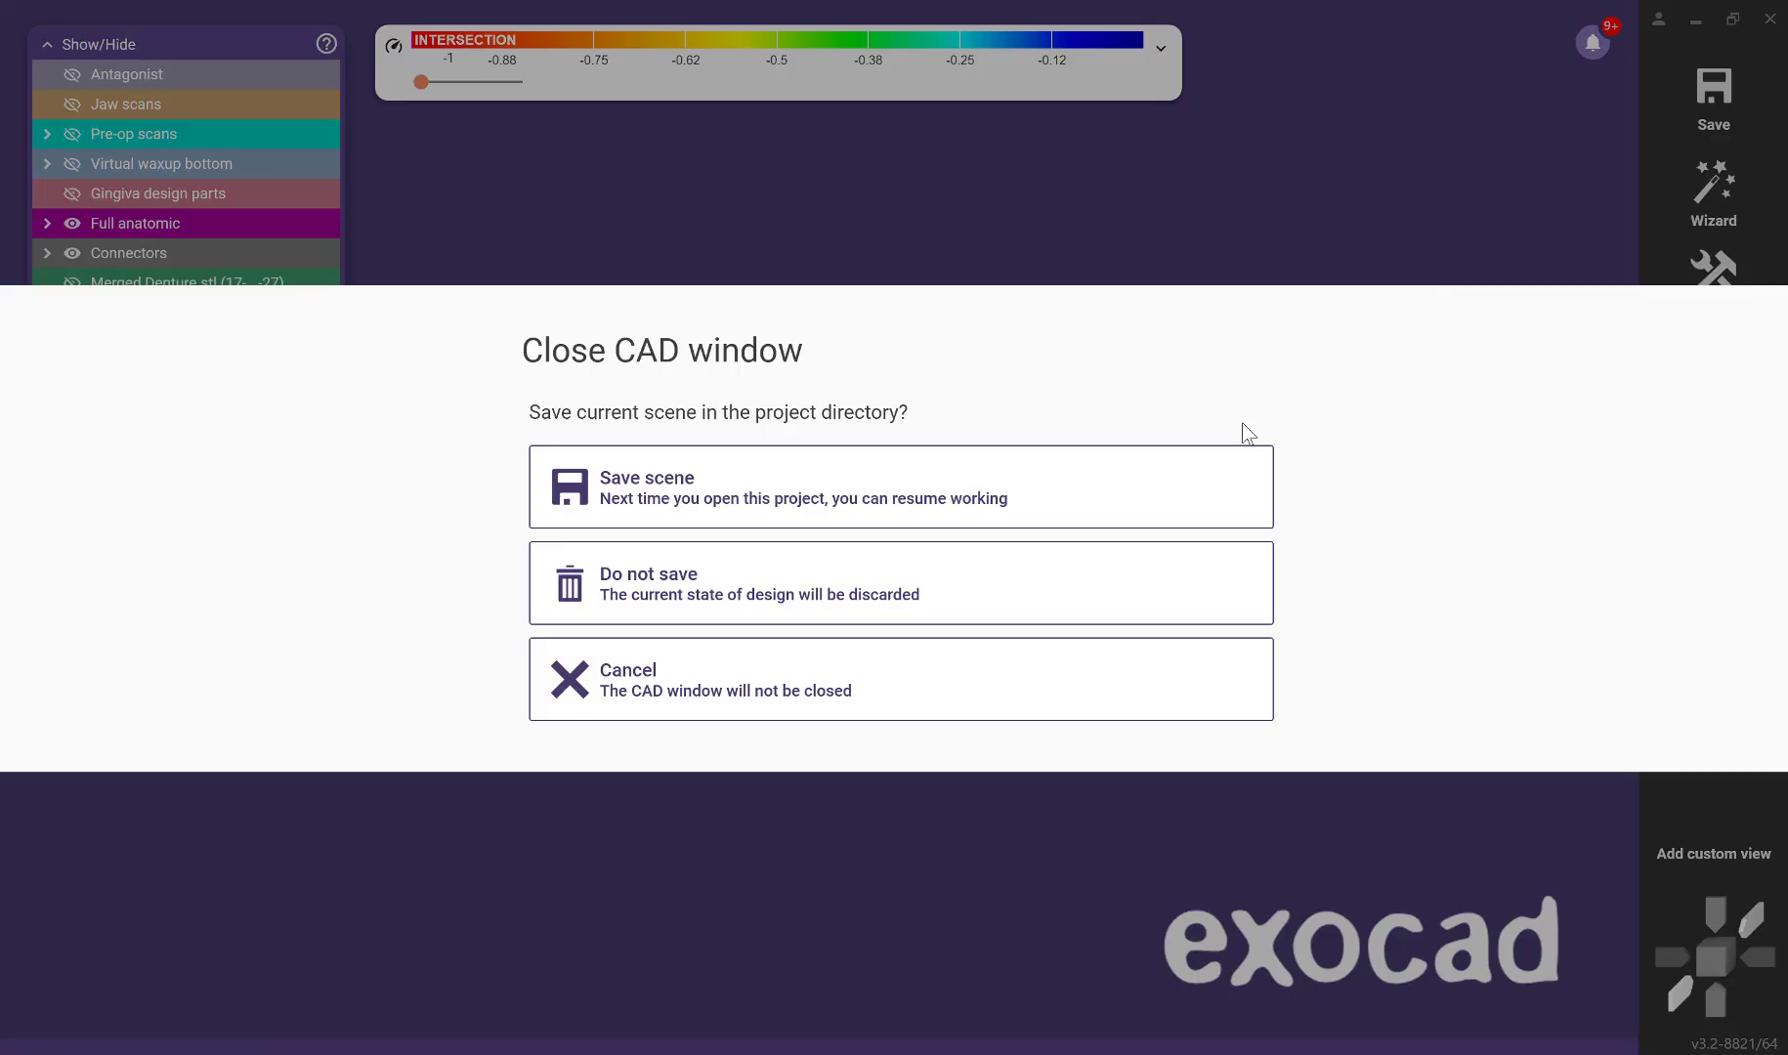
{"action": "left_click", "coordinate": [733, 483]}
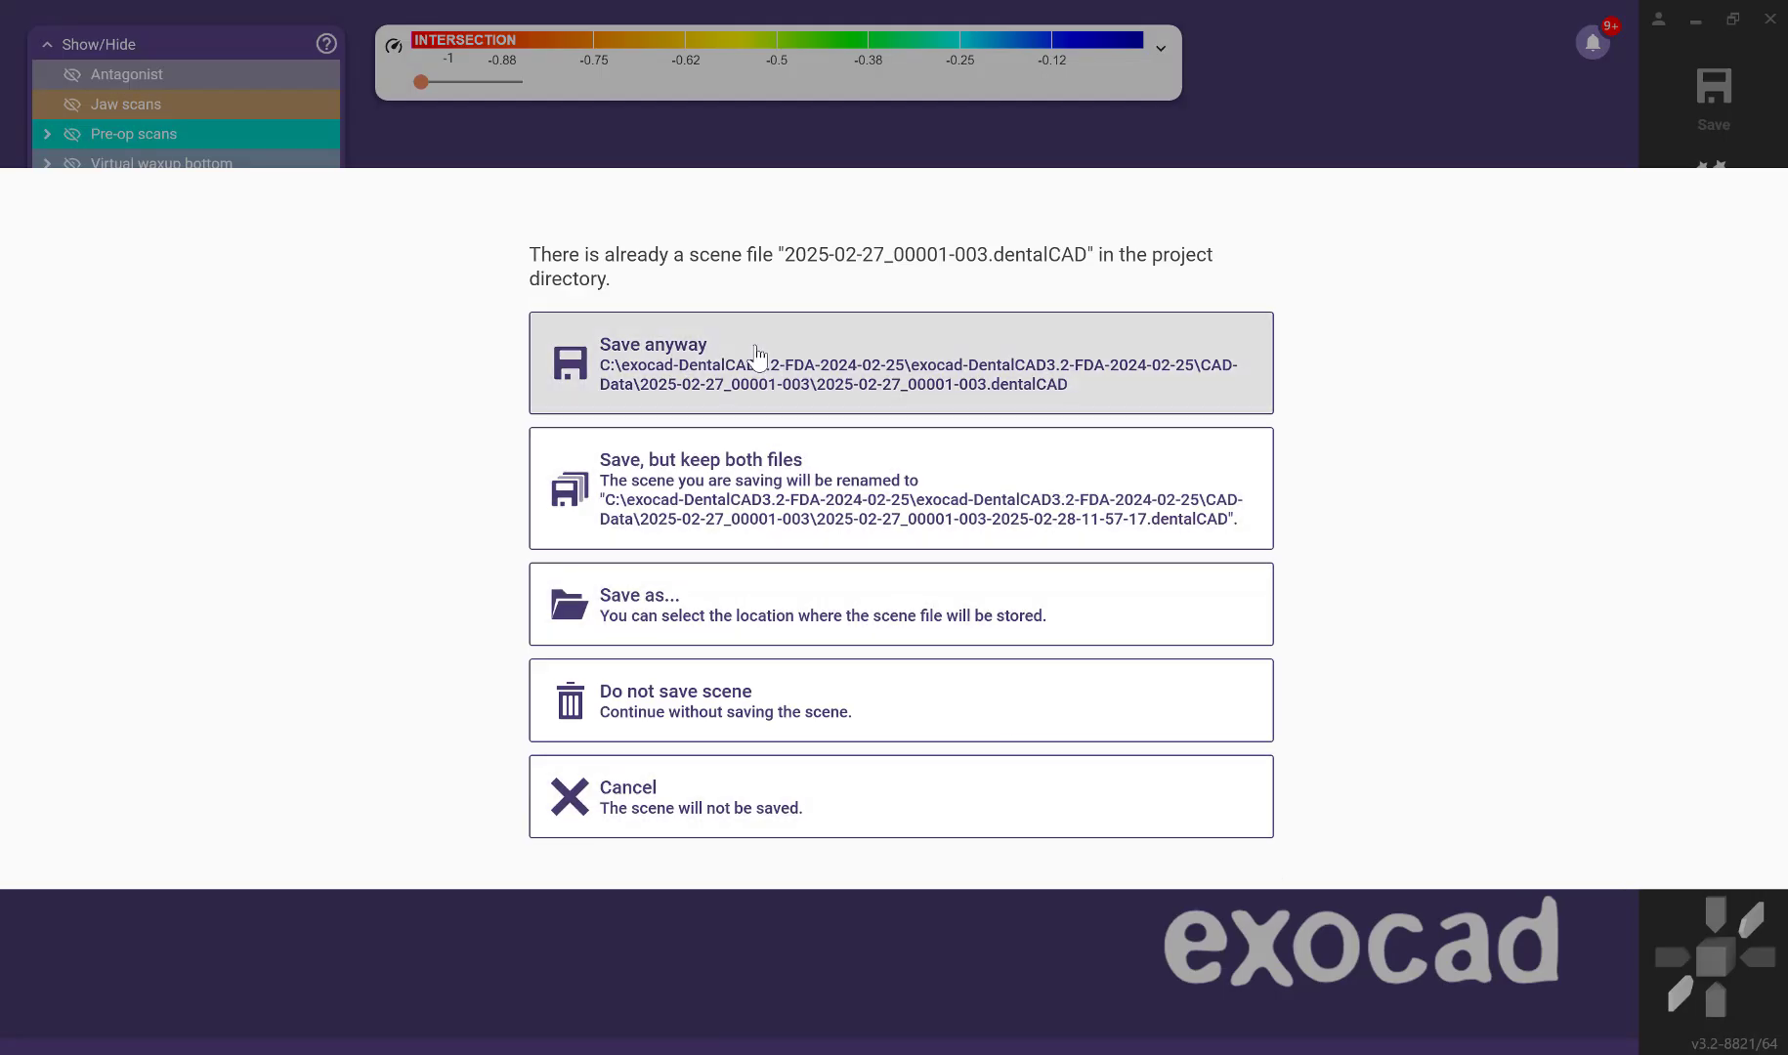
{"action": "left_click", "coordinate": [750, 351]}
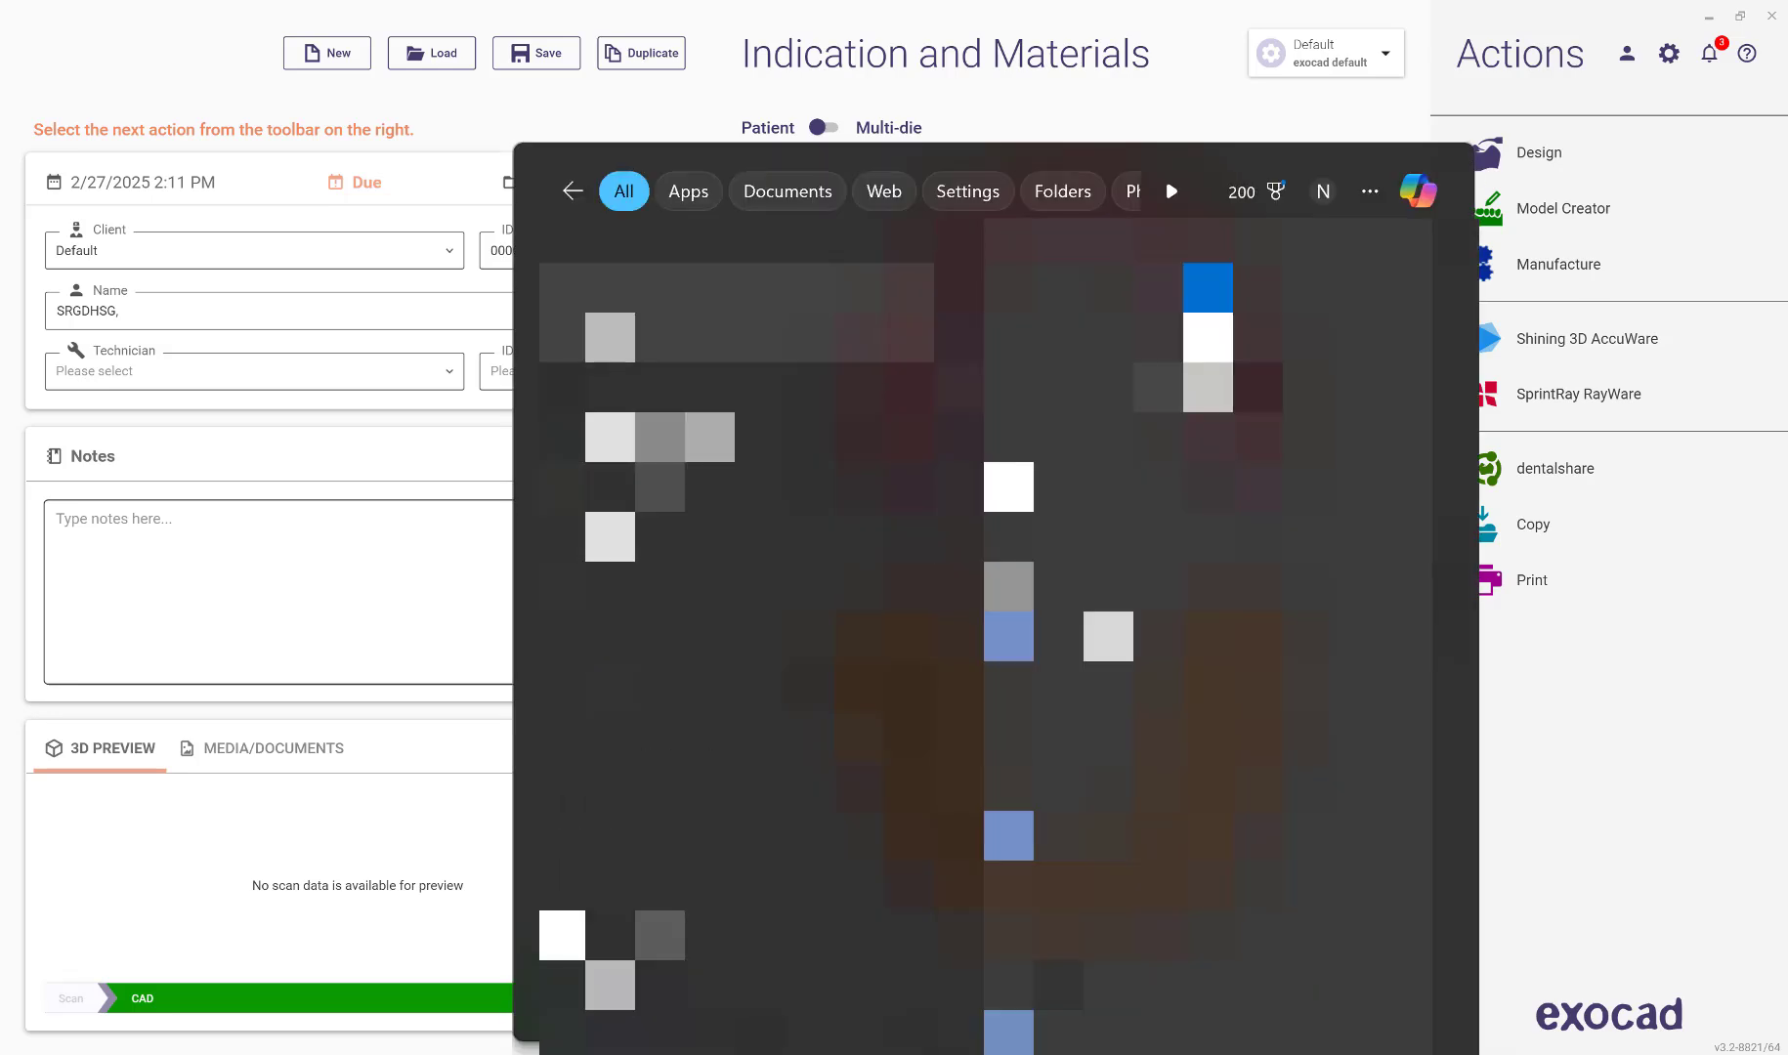
Switch to Blue Sky Plan, start a Model Master project and import both exported STL models from the denture folder.
{"action": "left_click", "coordinate": [1684, 547]}
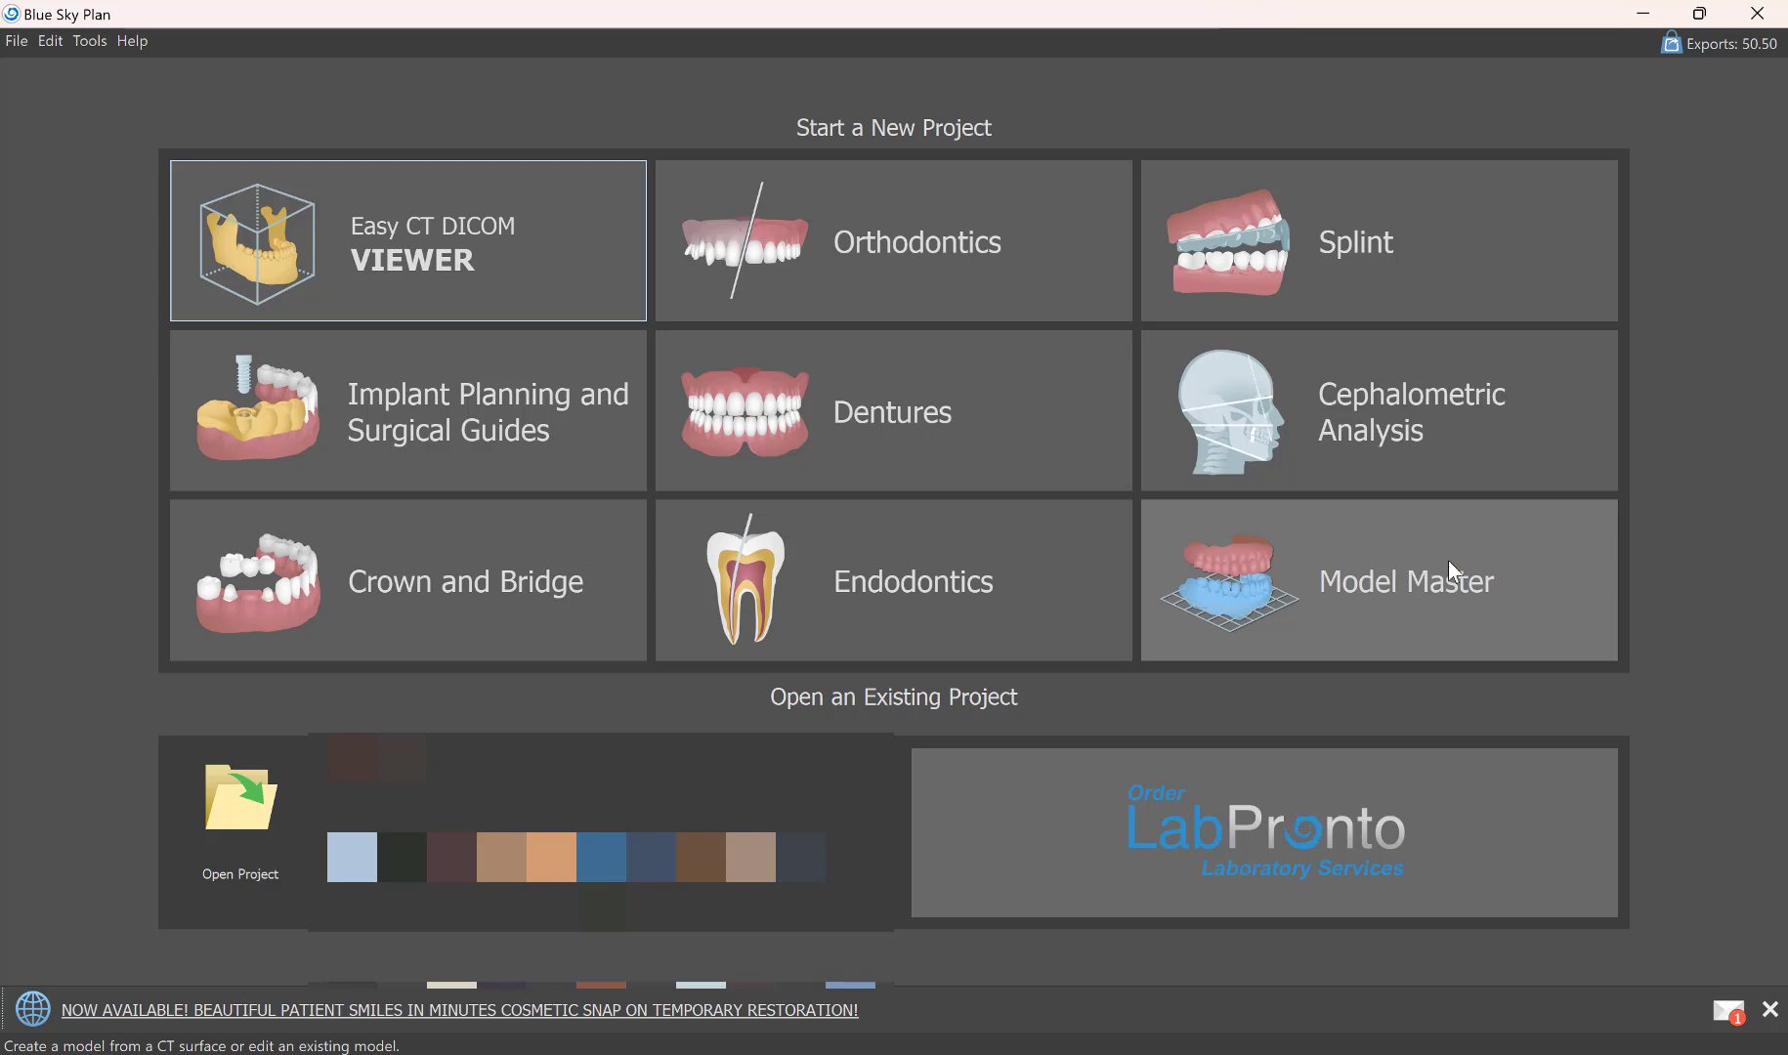
{"action": "left_click", "coordinate": [1425, 589]}
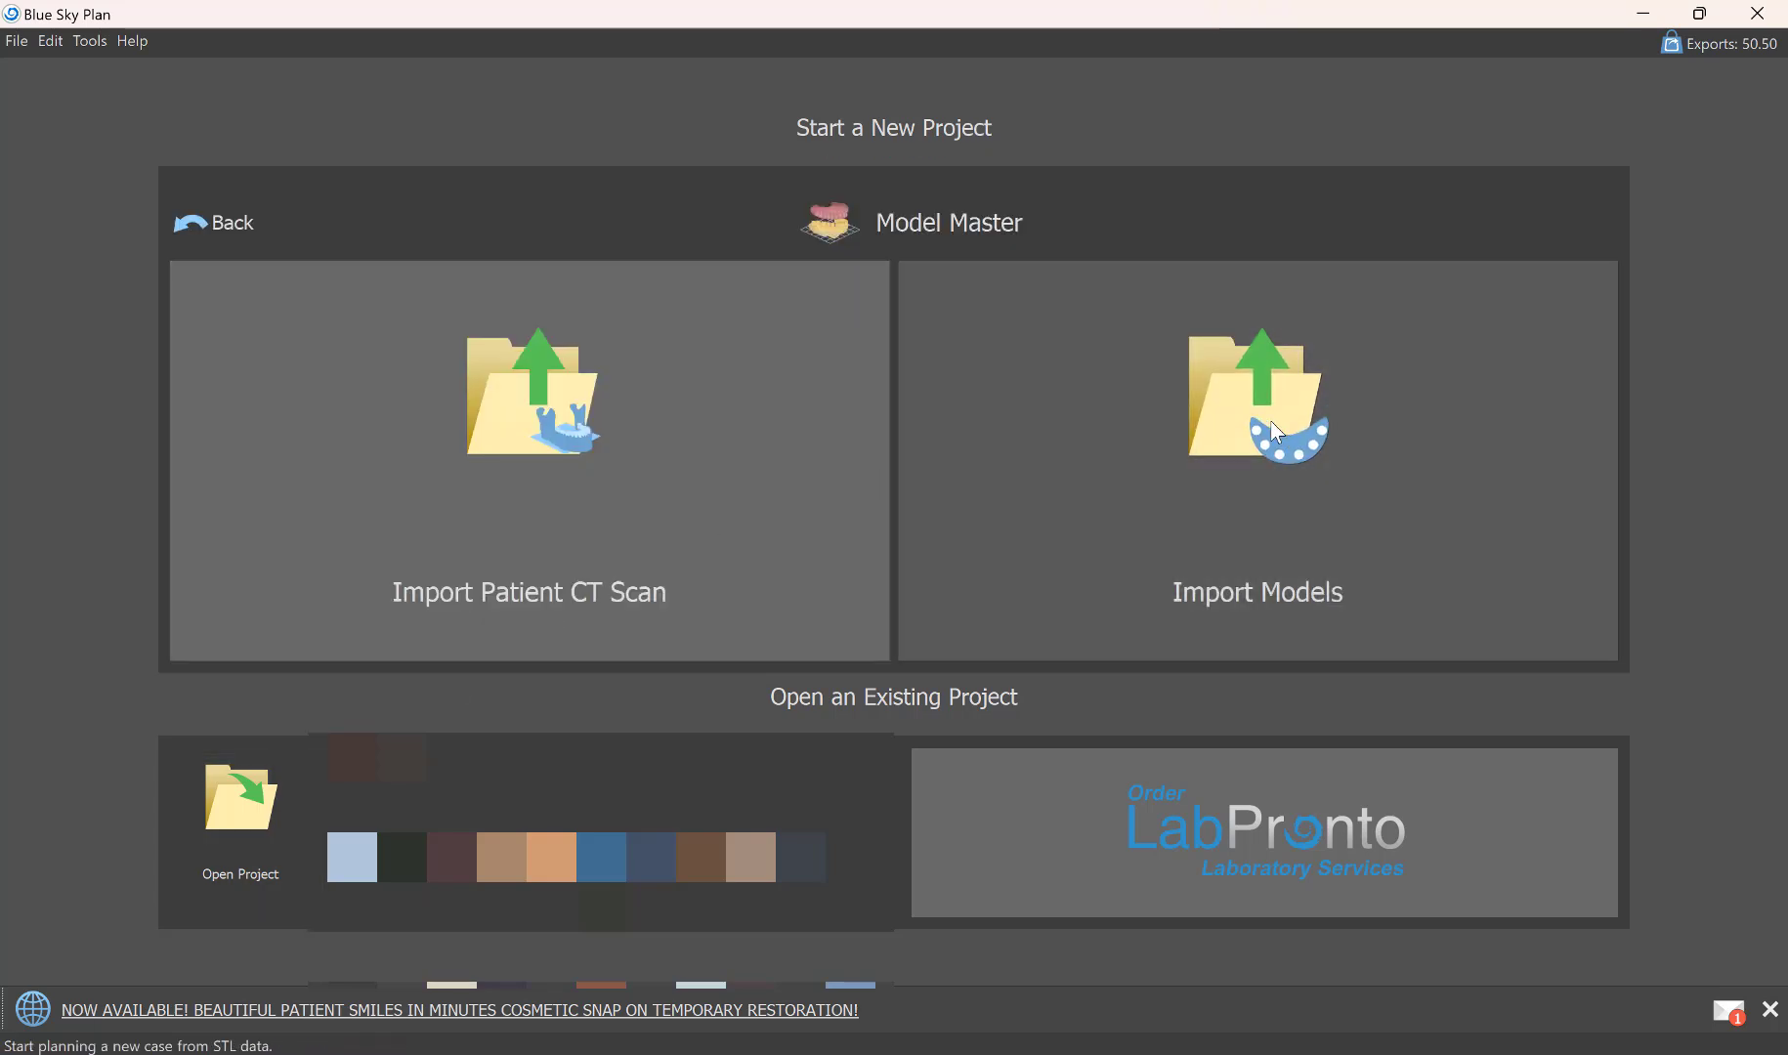
{"action": "left_click", "coordinate": [1250, 480]}
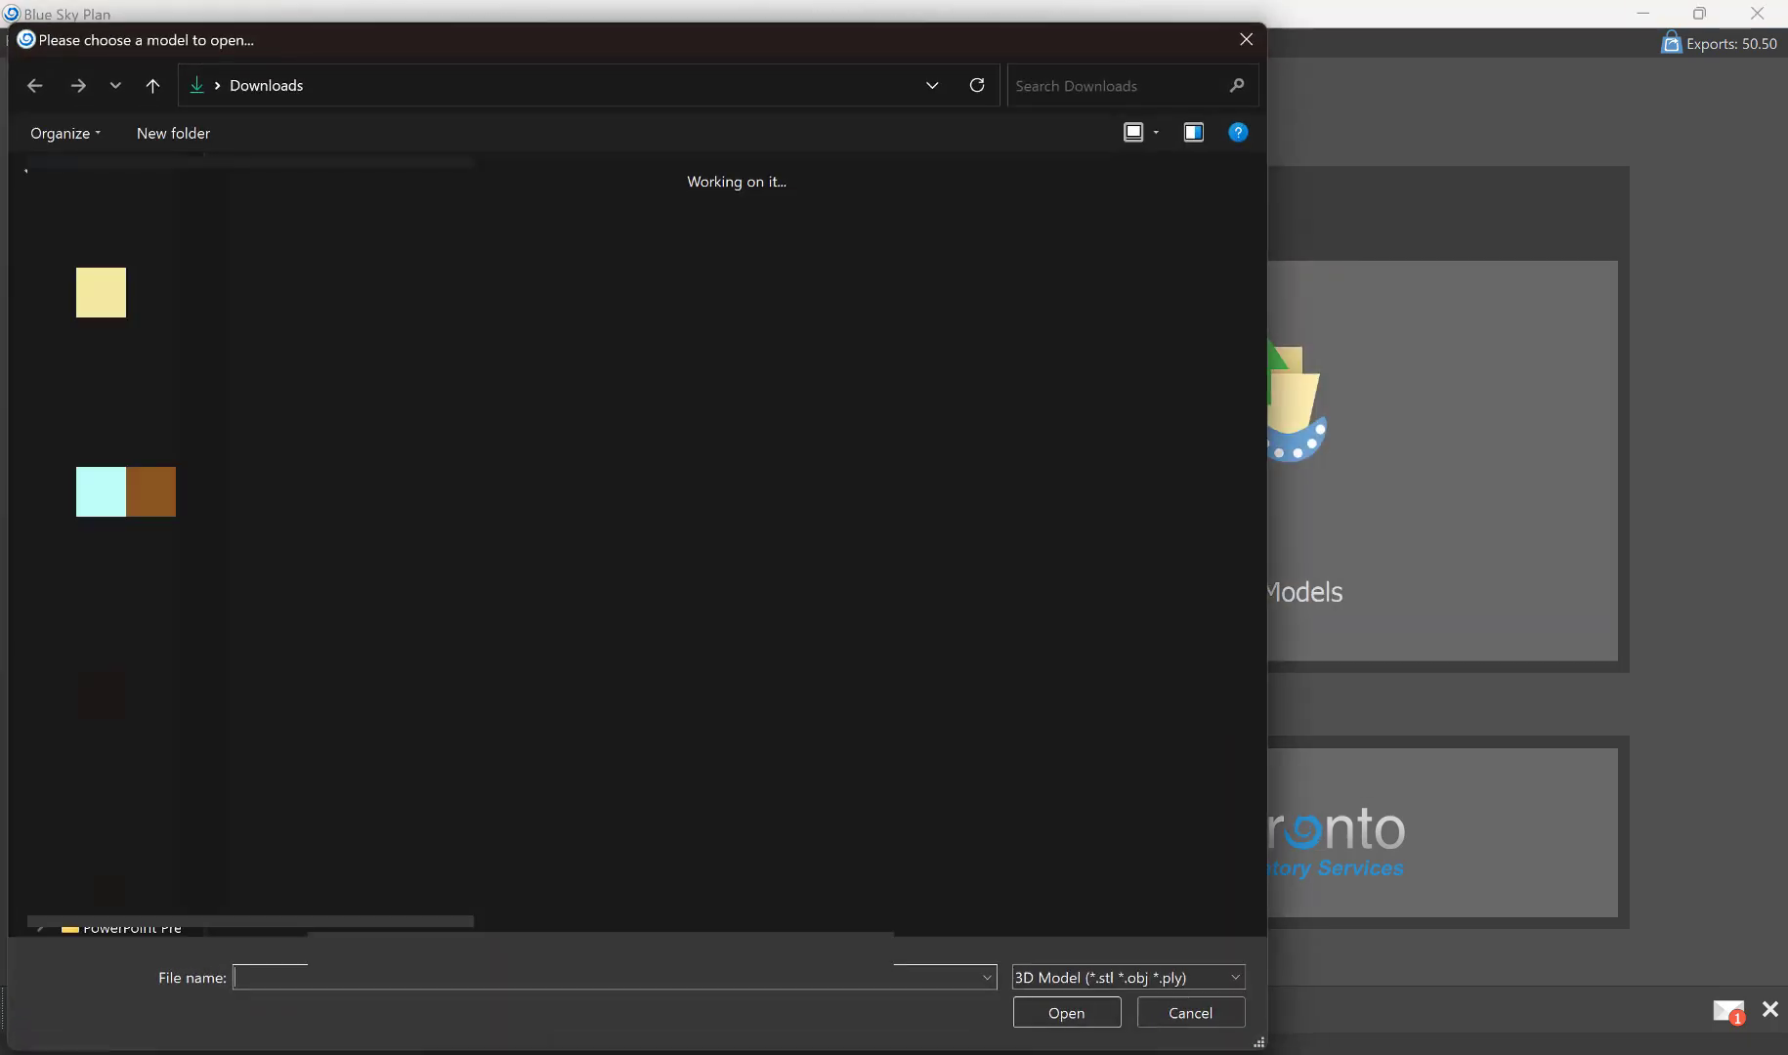
{"action": "double_click", "coordinate": [295, 272]}
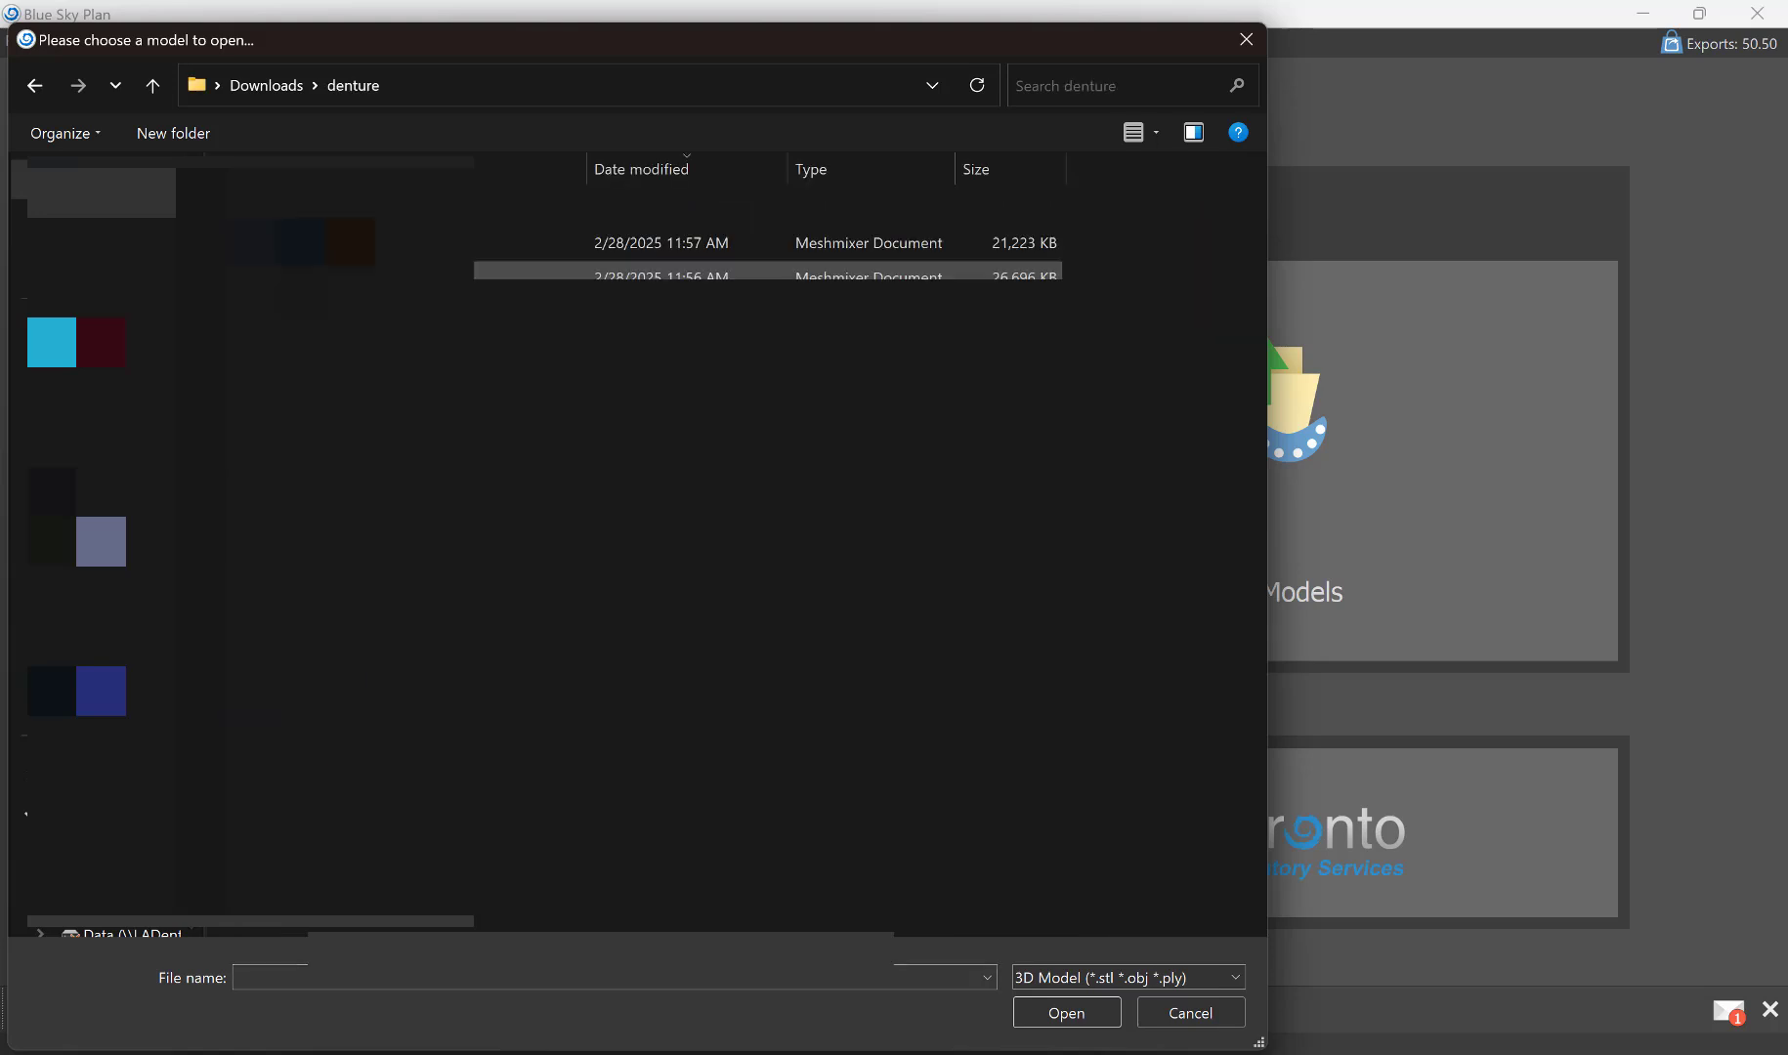
{"action": "key", "text": "ctrl+a"}
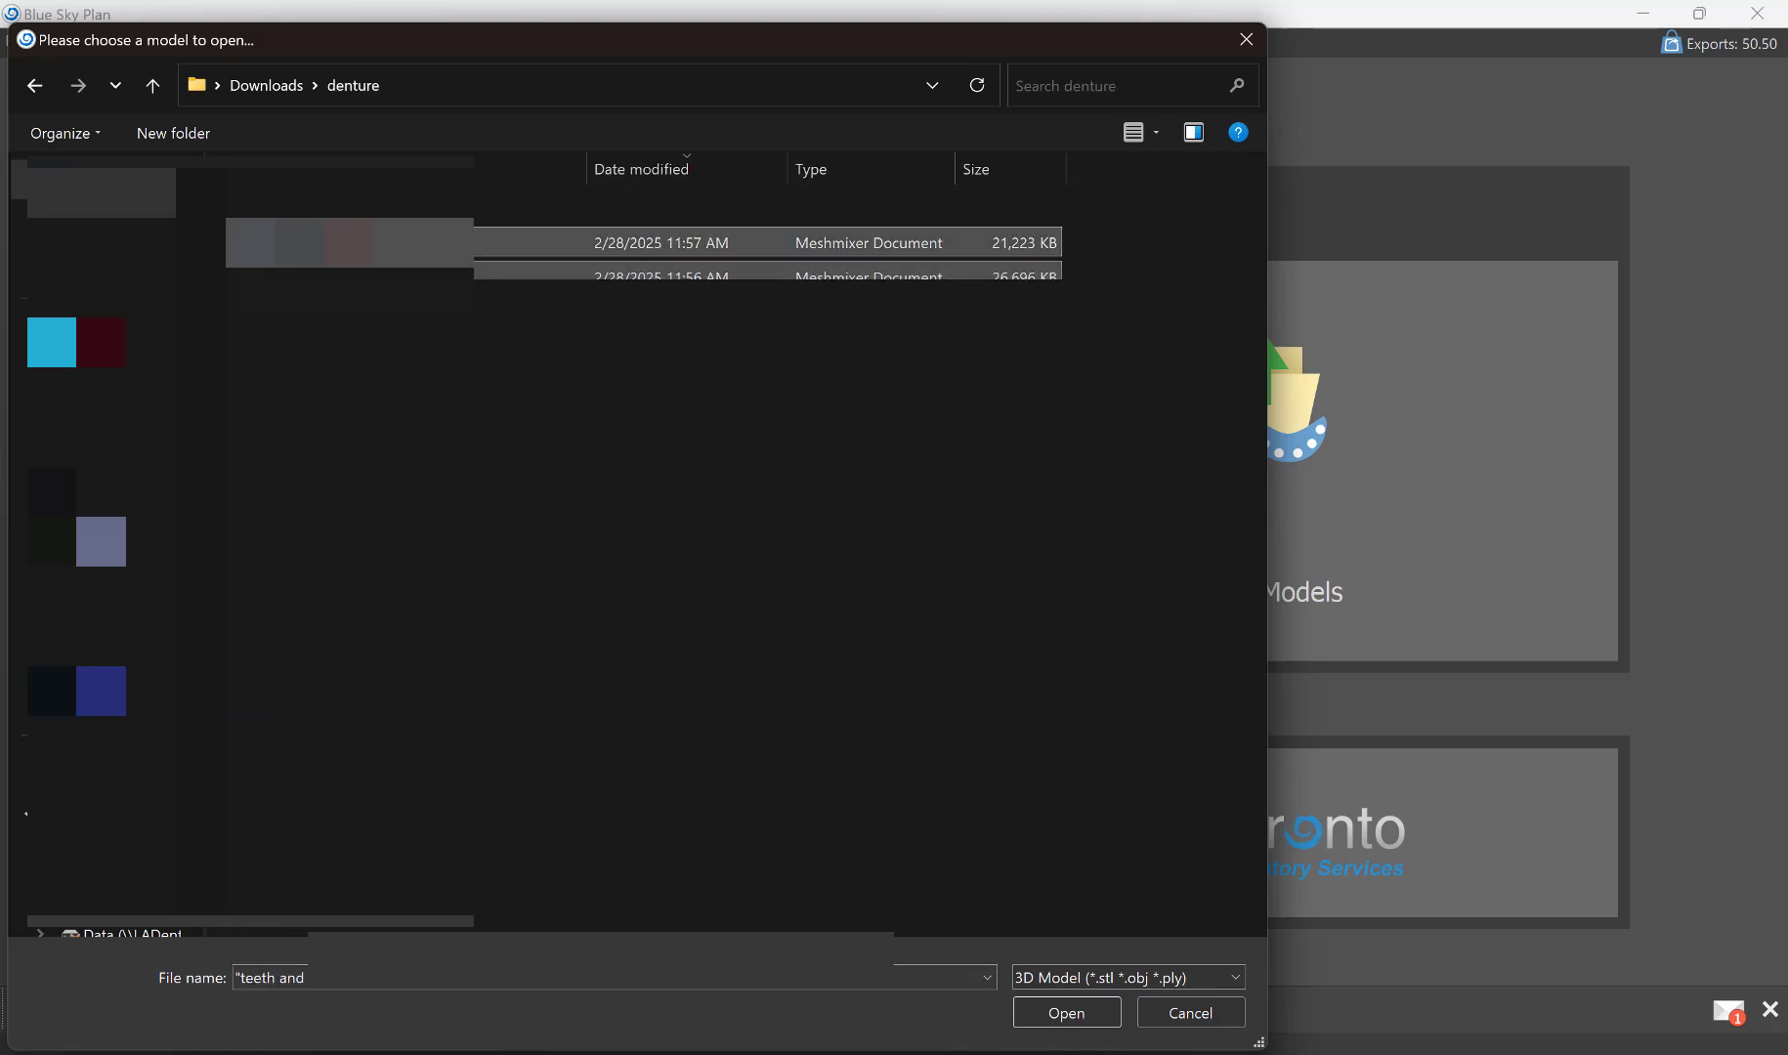
{"action": "left_click", "coordinate": [1069, 1018]}
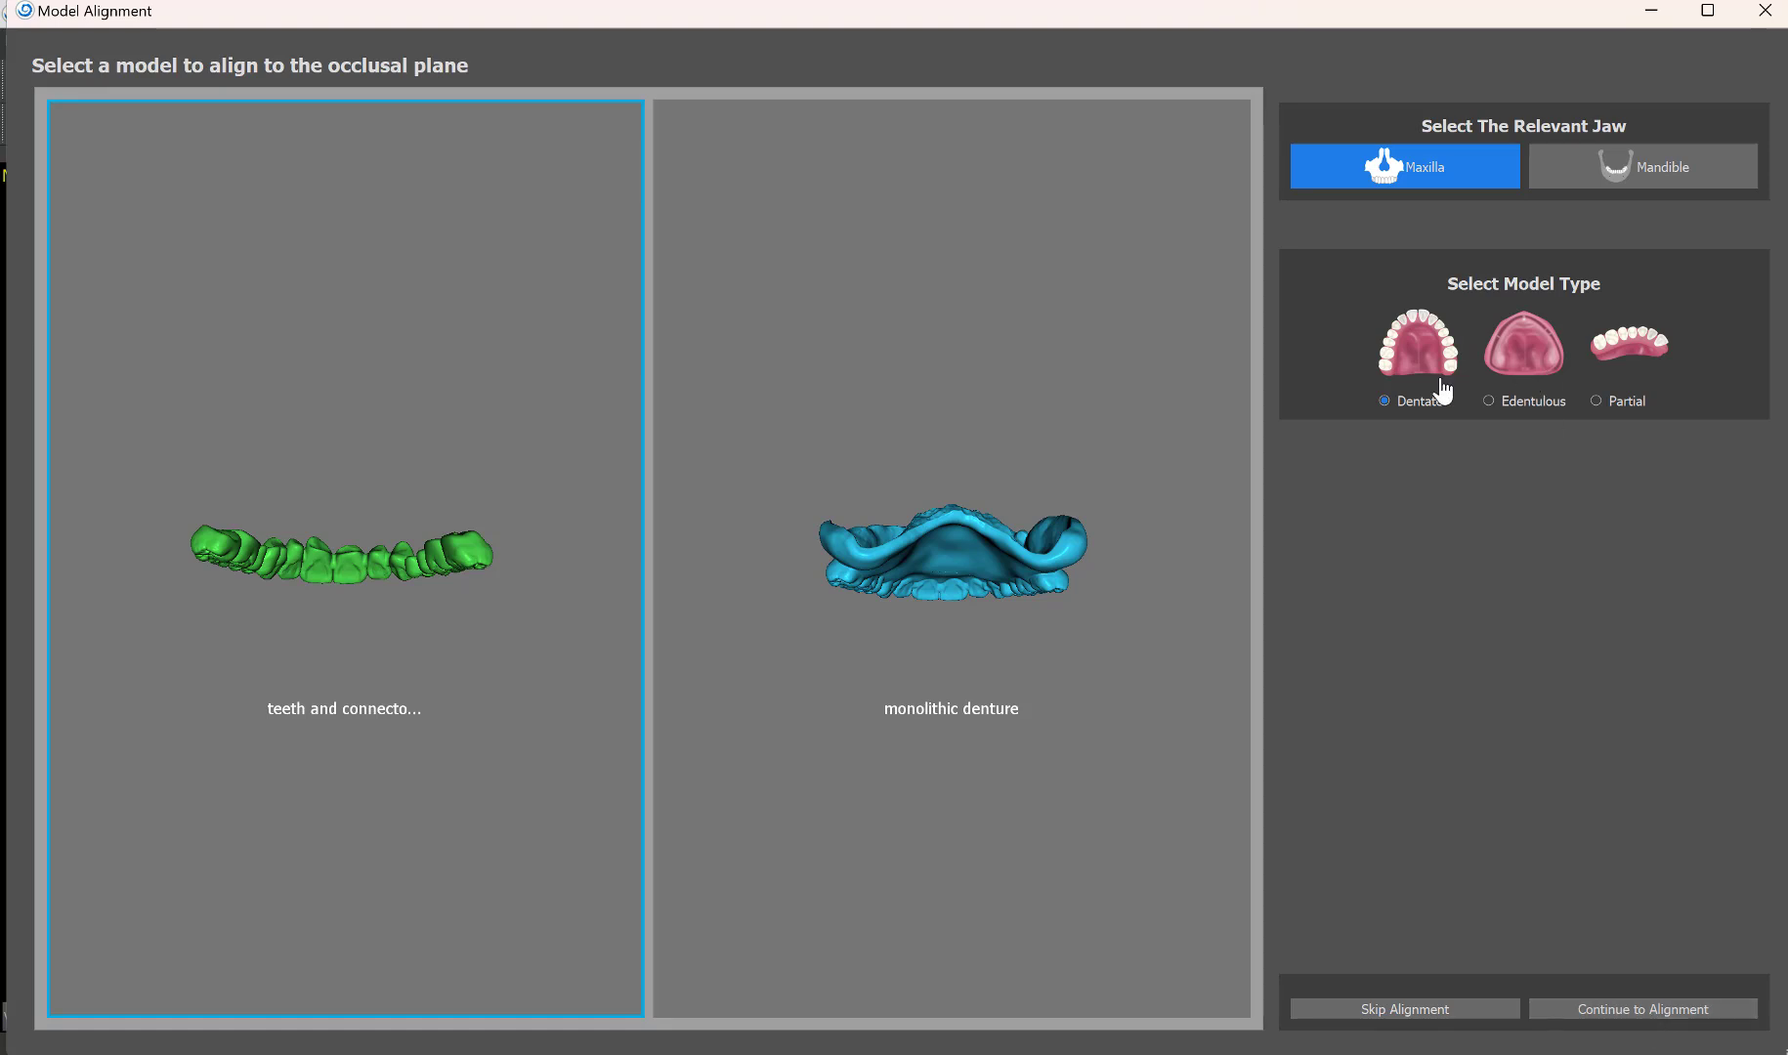
Align the teeth and connectors model as a dentate maxilla, rotate it upright against the grid and finish the alignment.
{"action": "left_click", "coordinate": [1642, 1016]}
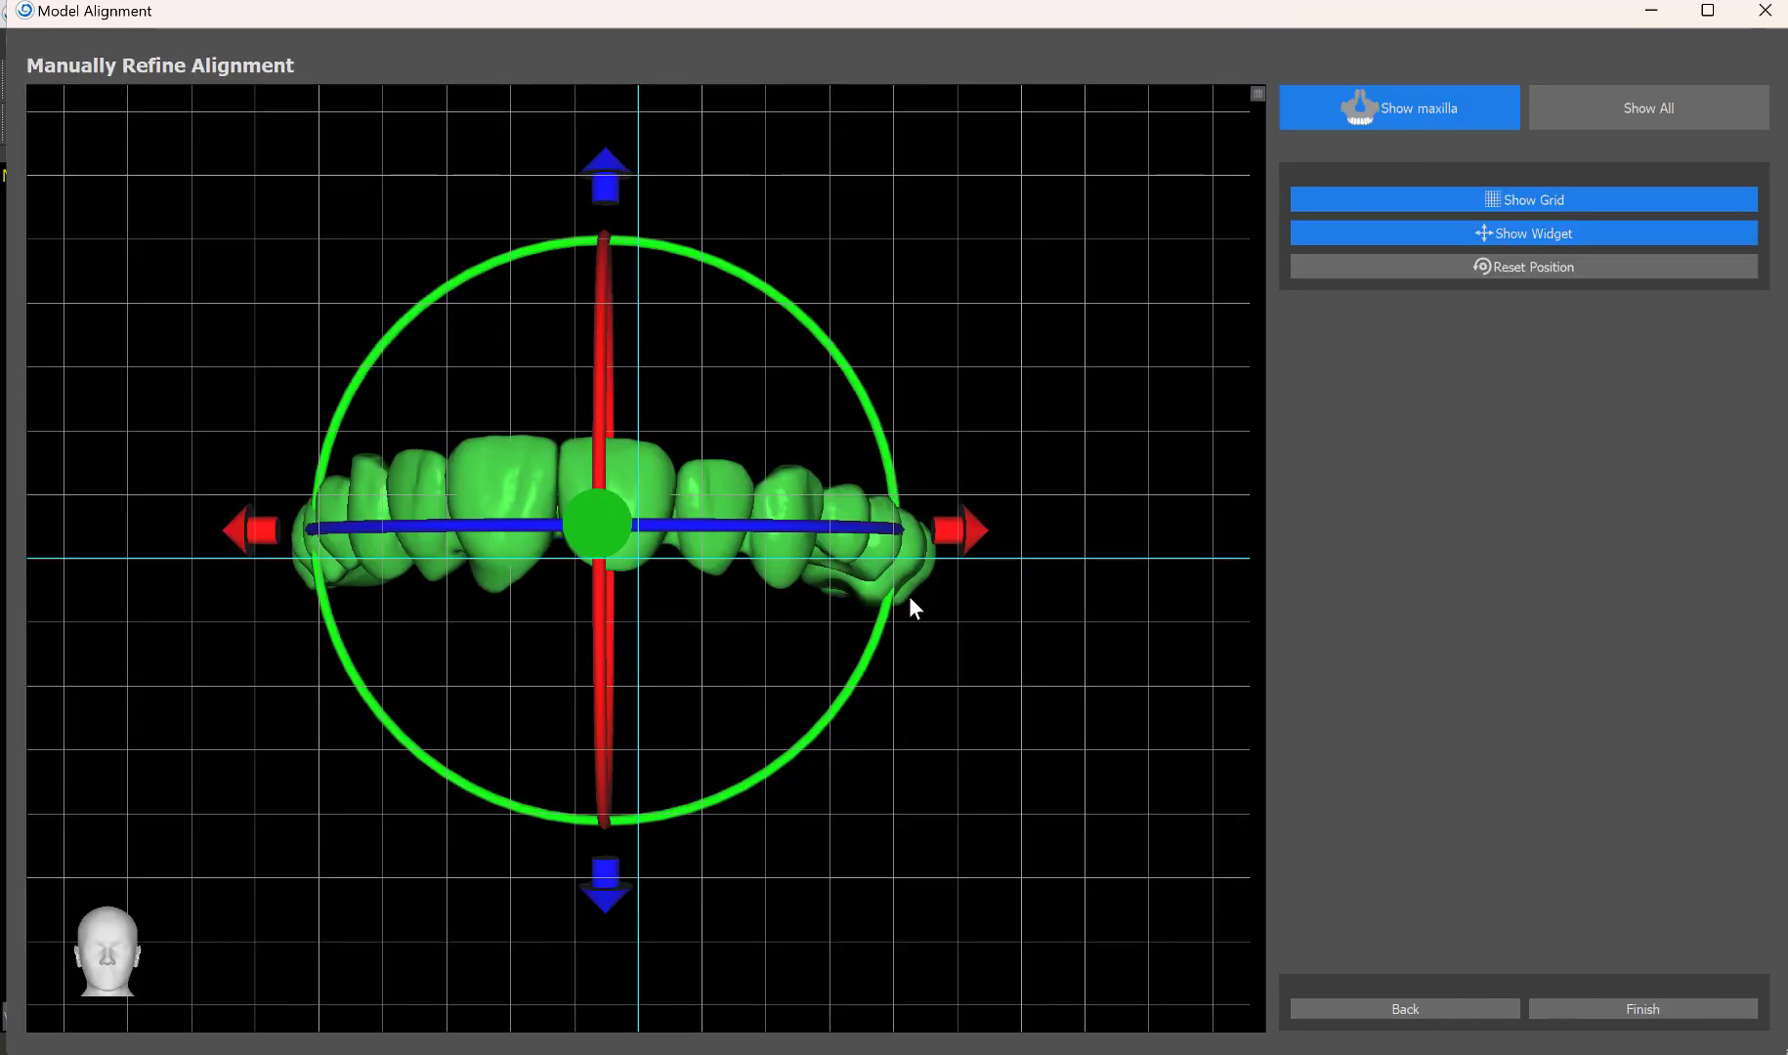
{"action": "left_click_drag", "start_coordinate": [742, 283], "coordinate": [475, 802]}
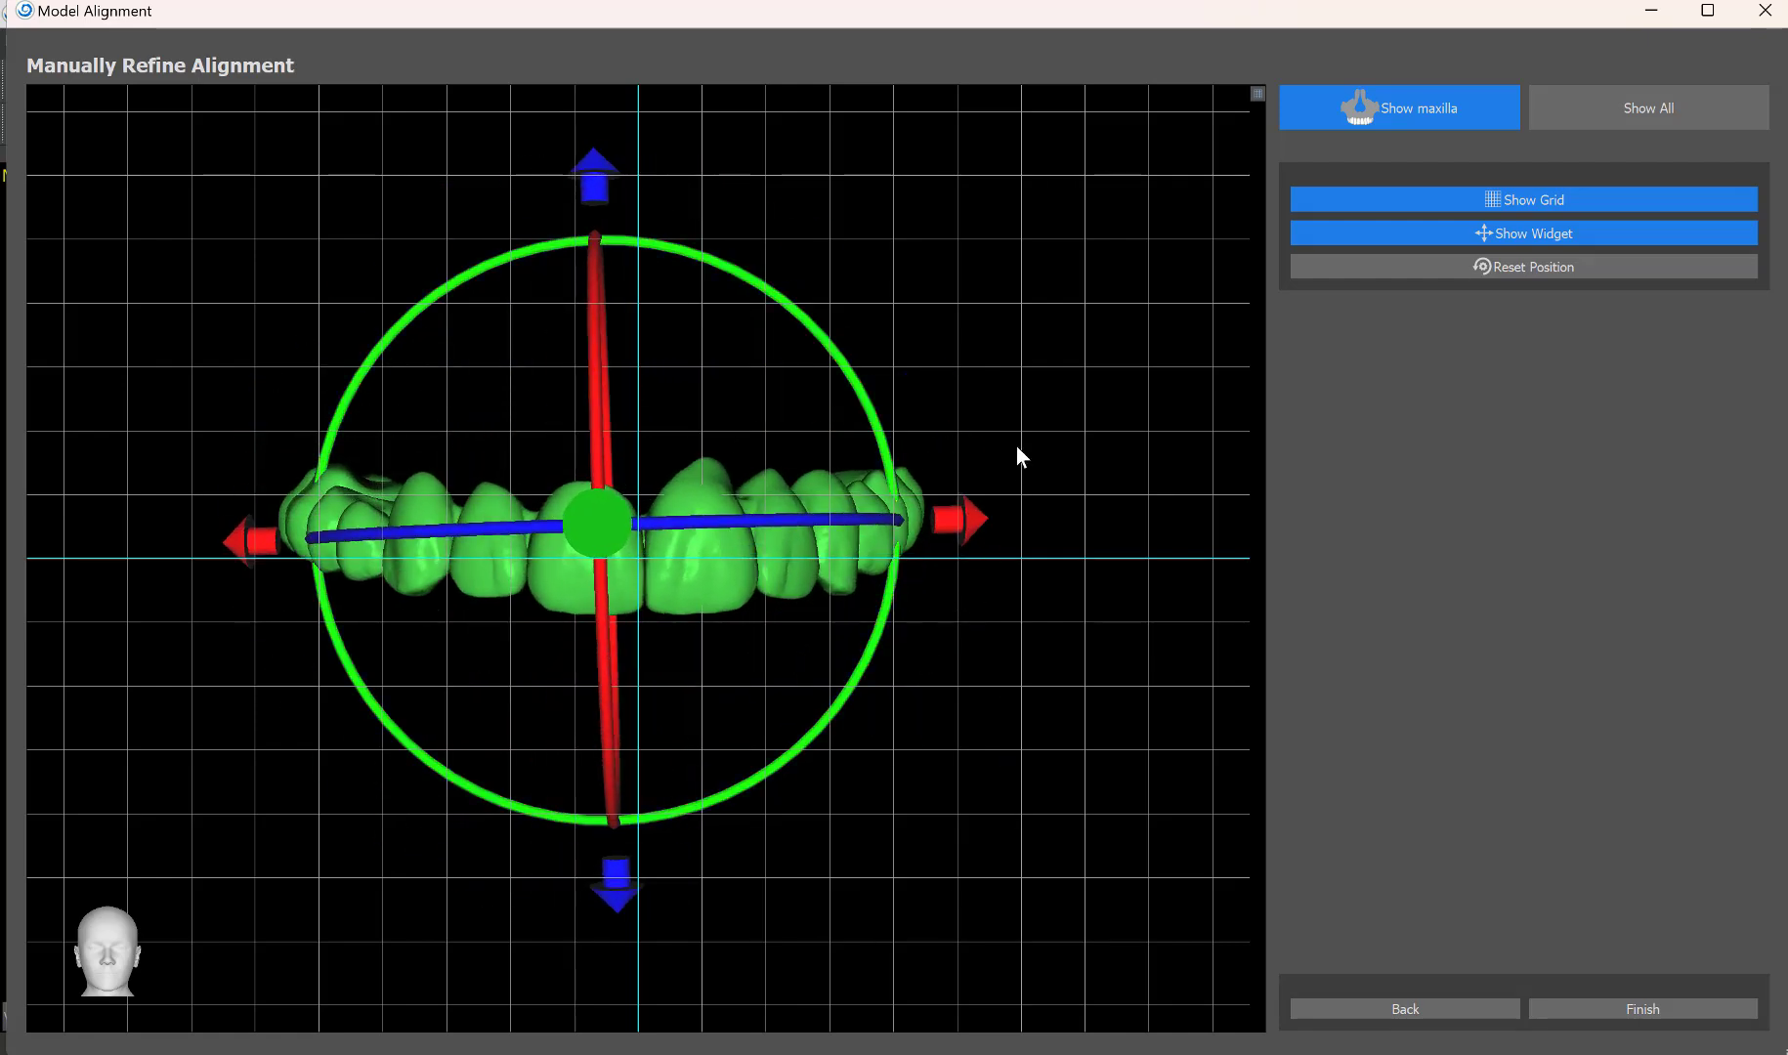
{"action": "scroll", "coordinate": [977, 420], "scroll_direction": "down", "scroll_amount": 3}
{"action": "left_click_drag", "start_coordinate": [858, 533], "coordinate": [862, 541]}
{"action": "scroll", "coordinate": [904, 345], "scroll_direction": "down", "scroll_amount": 2}
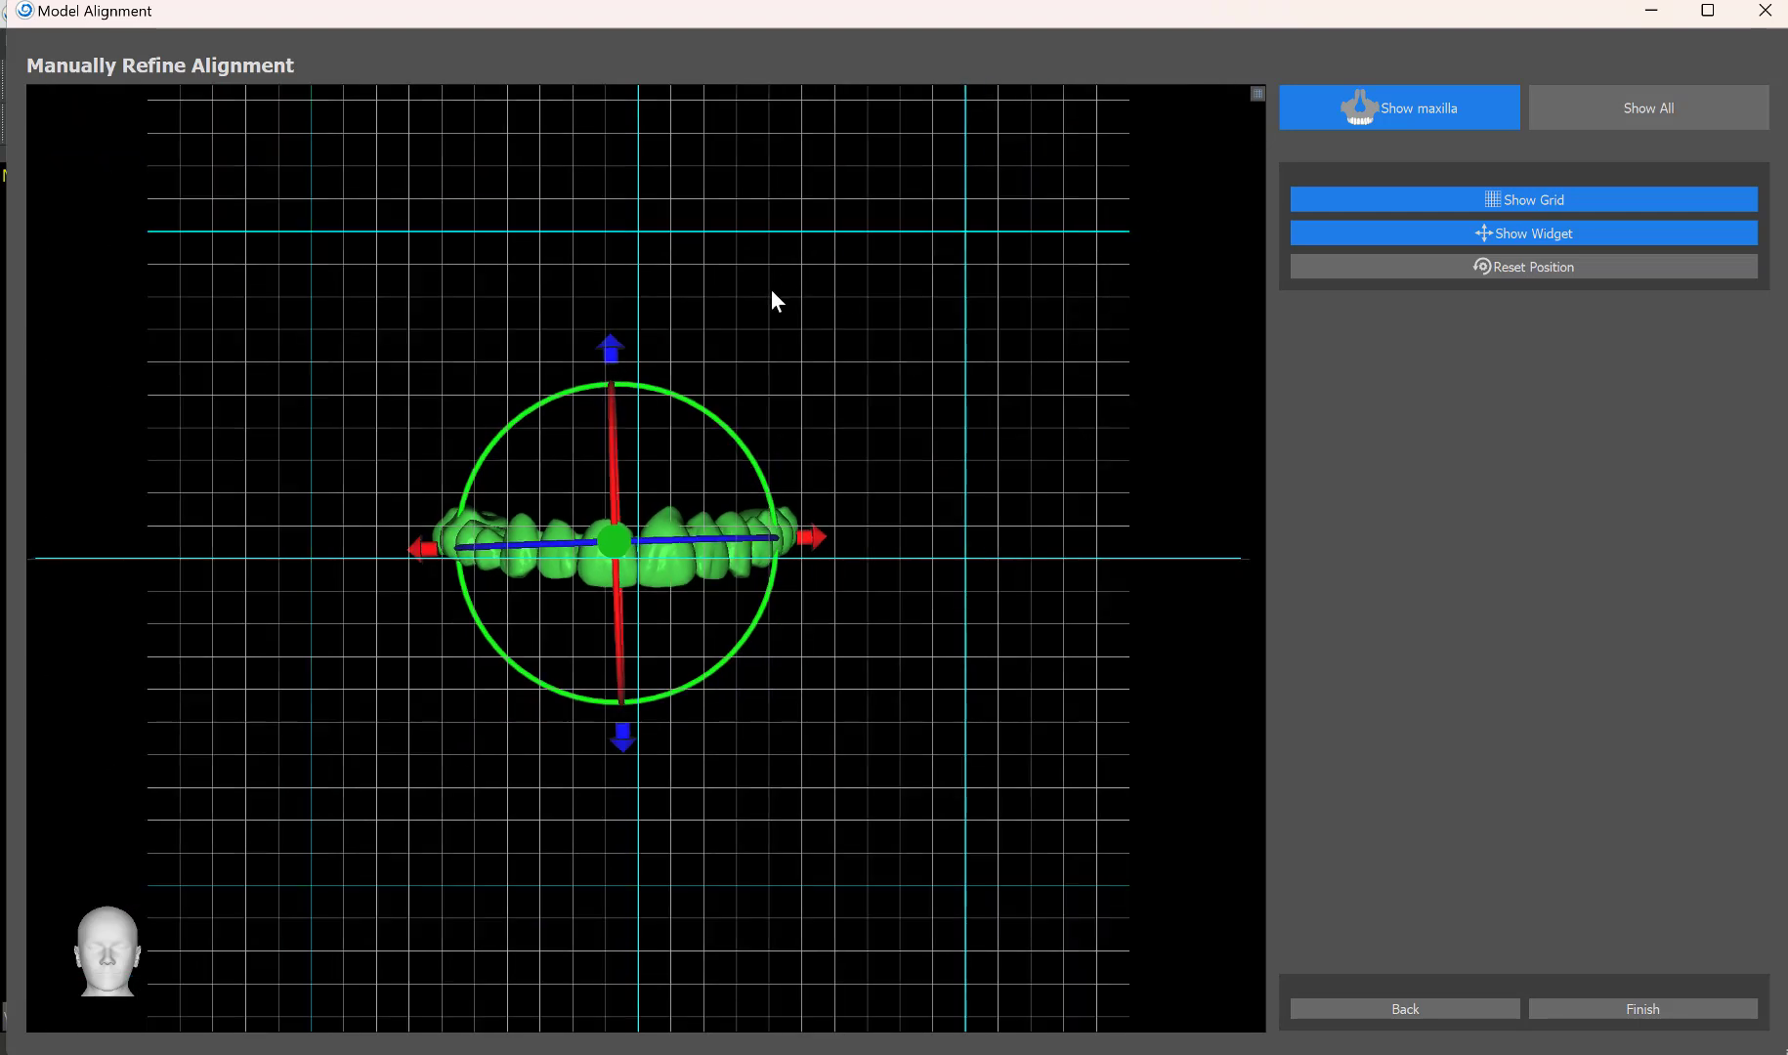
{"action": "left_click_drag", "start_coordinate": [738, 317], "coordinate": [705, 363]}
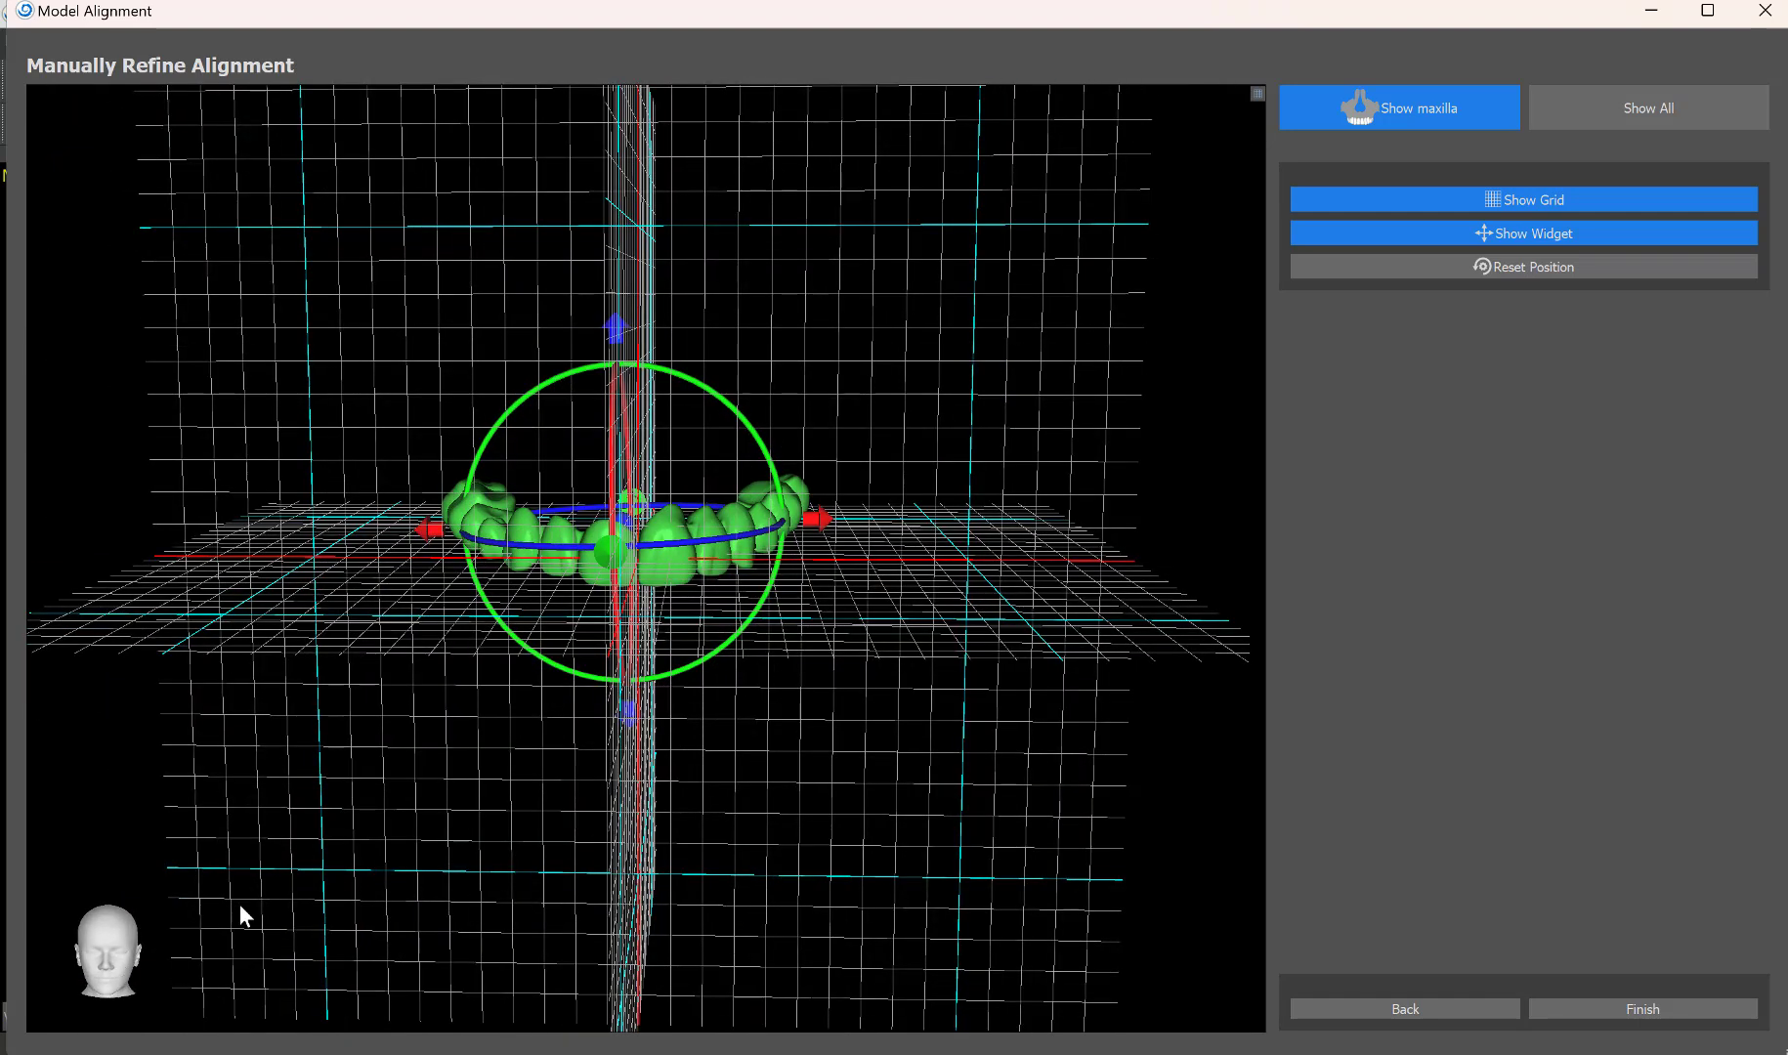
{"action": "left_click_drag", "start_coordinate": [243, 913], "coordinate": [596, 772]}
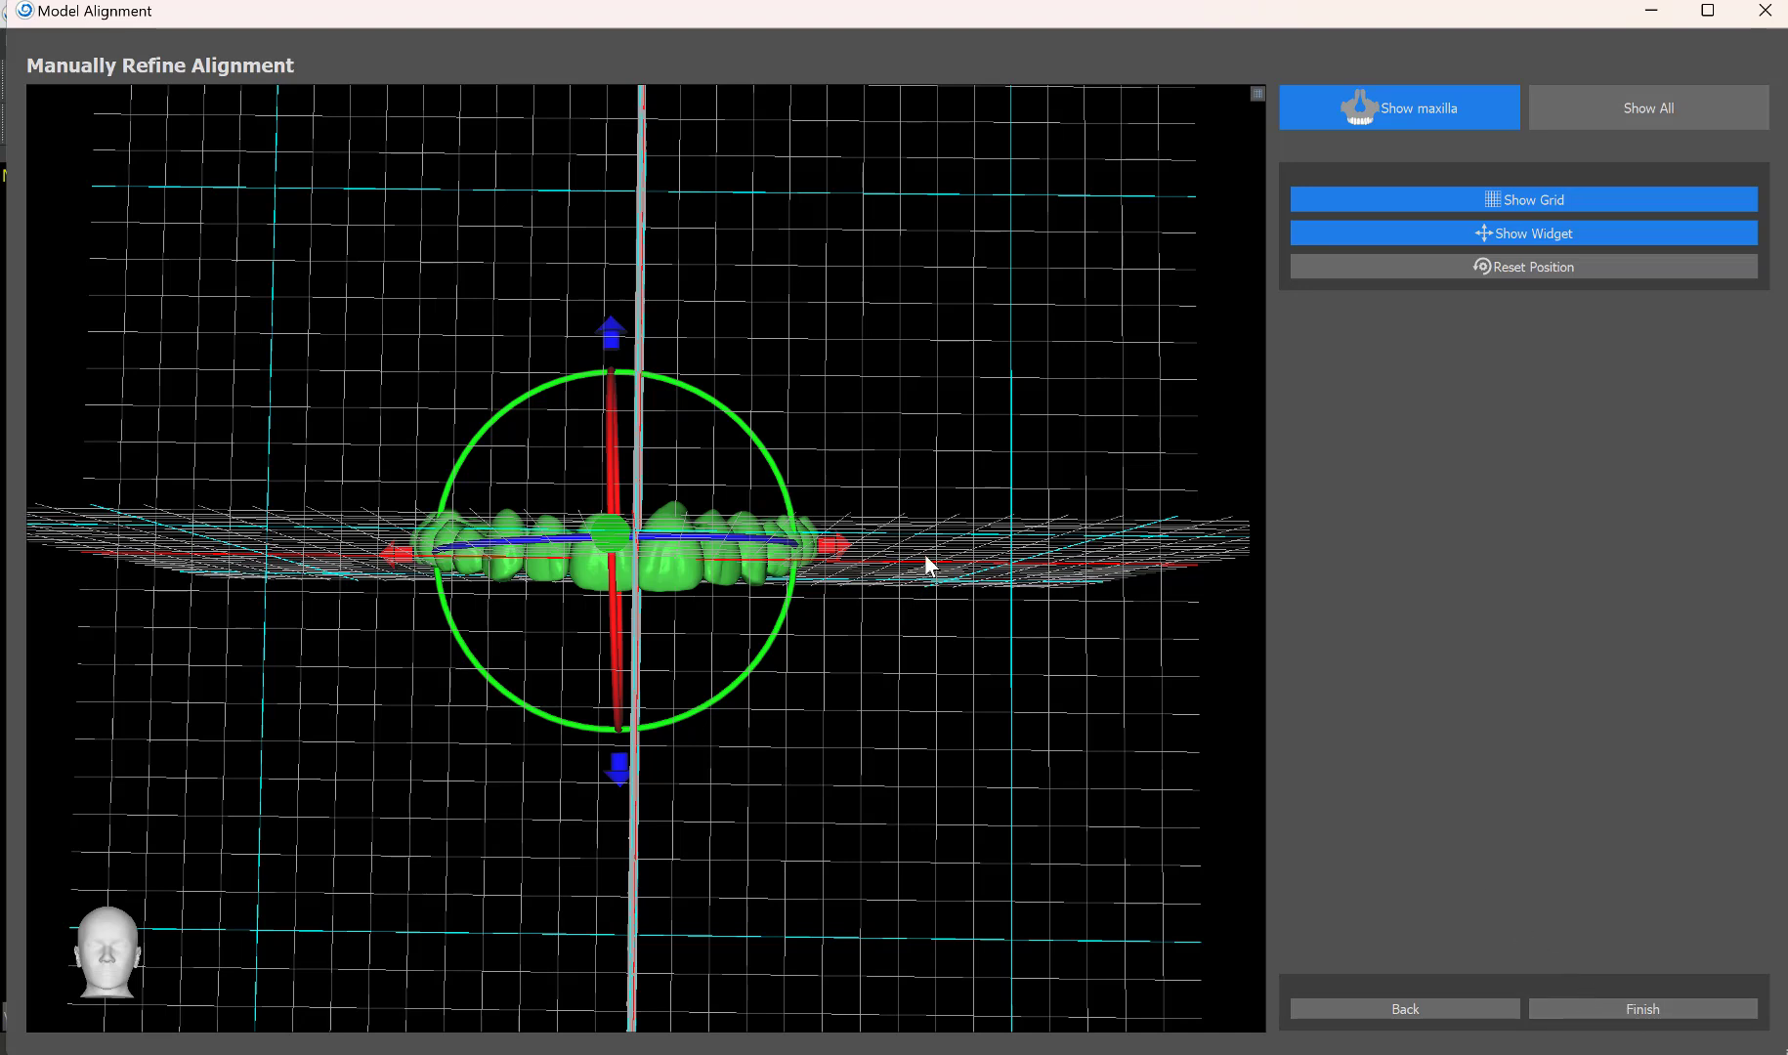
{"action": "left_click", "coordinate": [1637, 1009]}
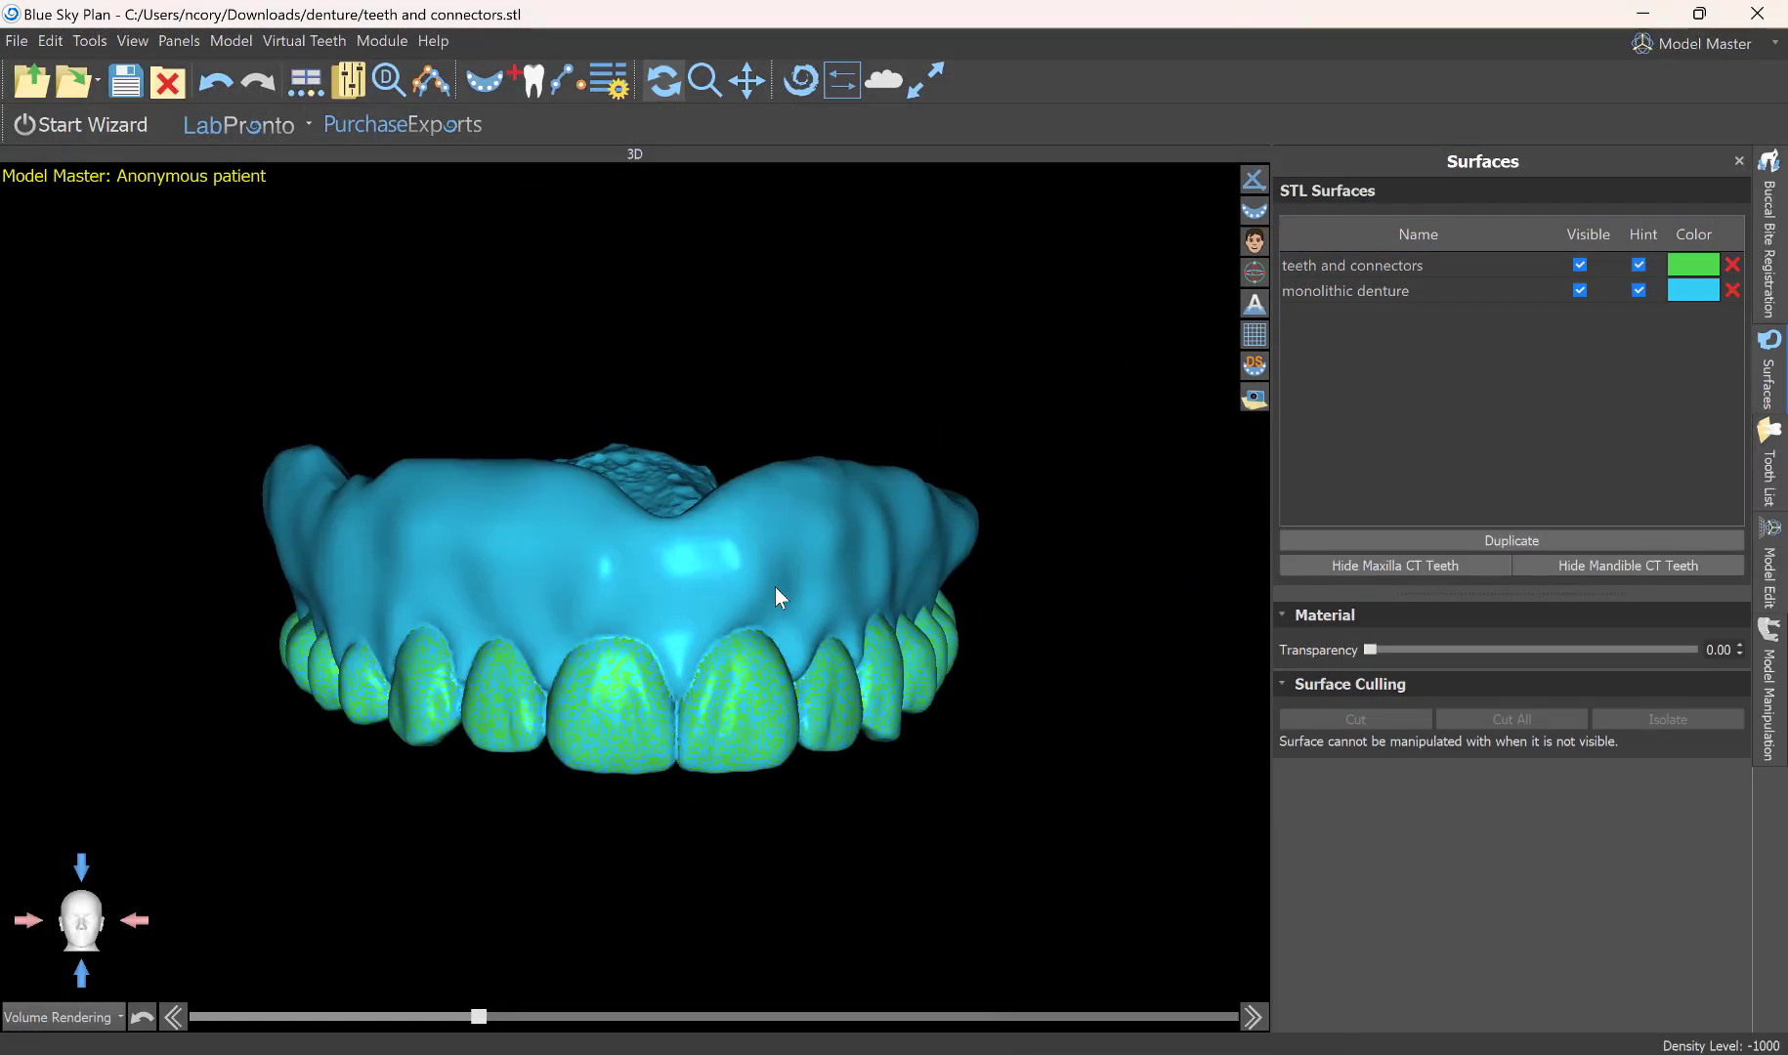
Turn off the hint outline of teeth and connectors, hide the monolithic denture and inspect the connected teeth up close.
{"action": "left_click", "coordinate": [1581, 261]}
{"action": "left_click", "coordinate": [1581, 266]}
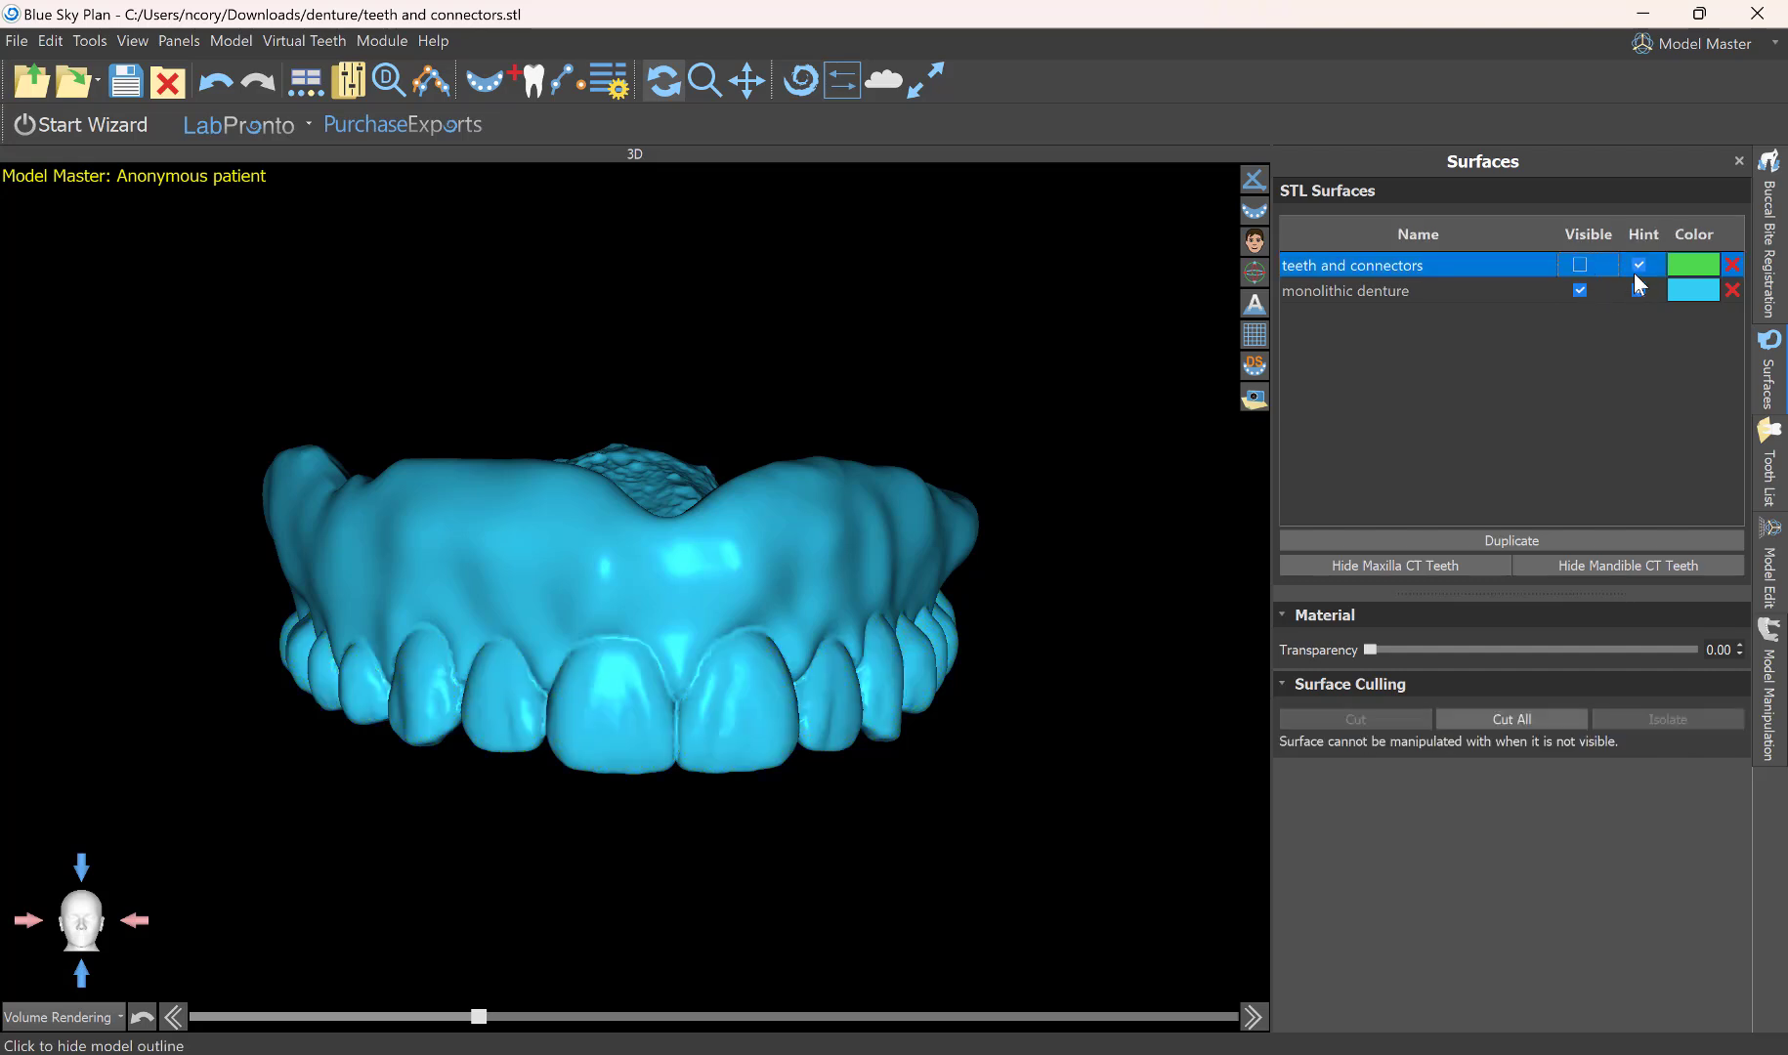
{"action": "left_click", "coordinate": [1638, 265]}
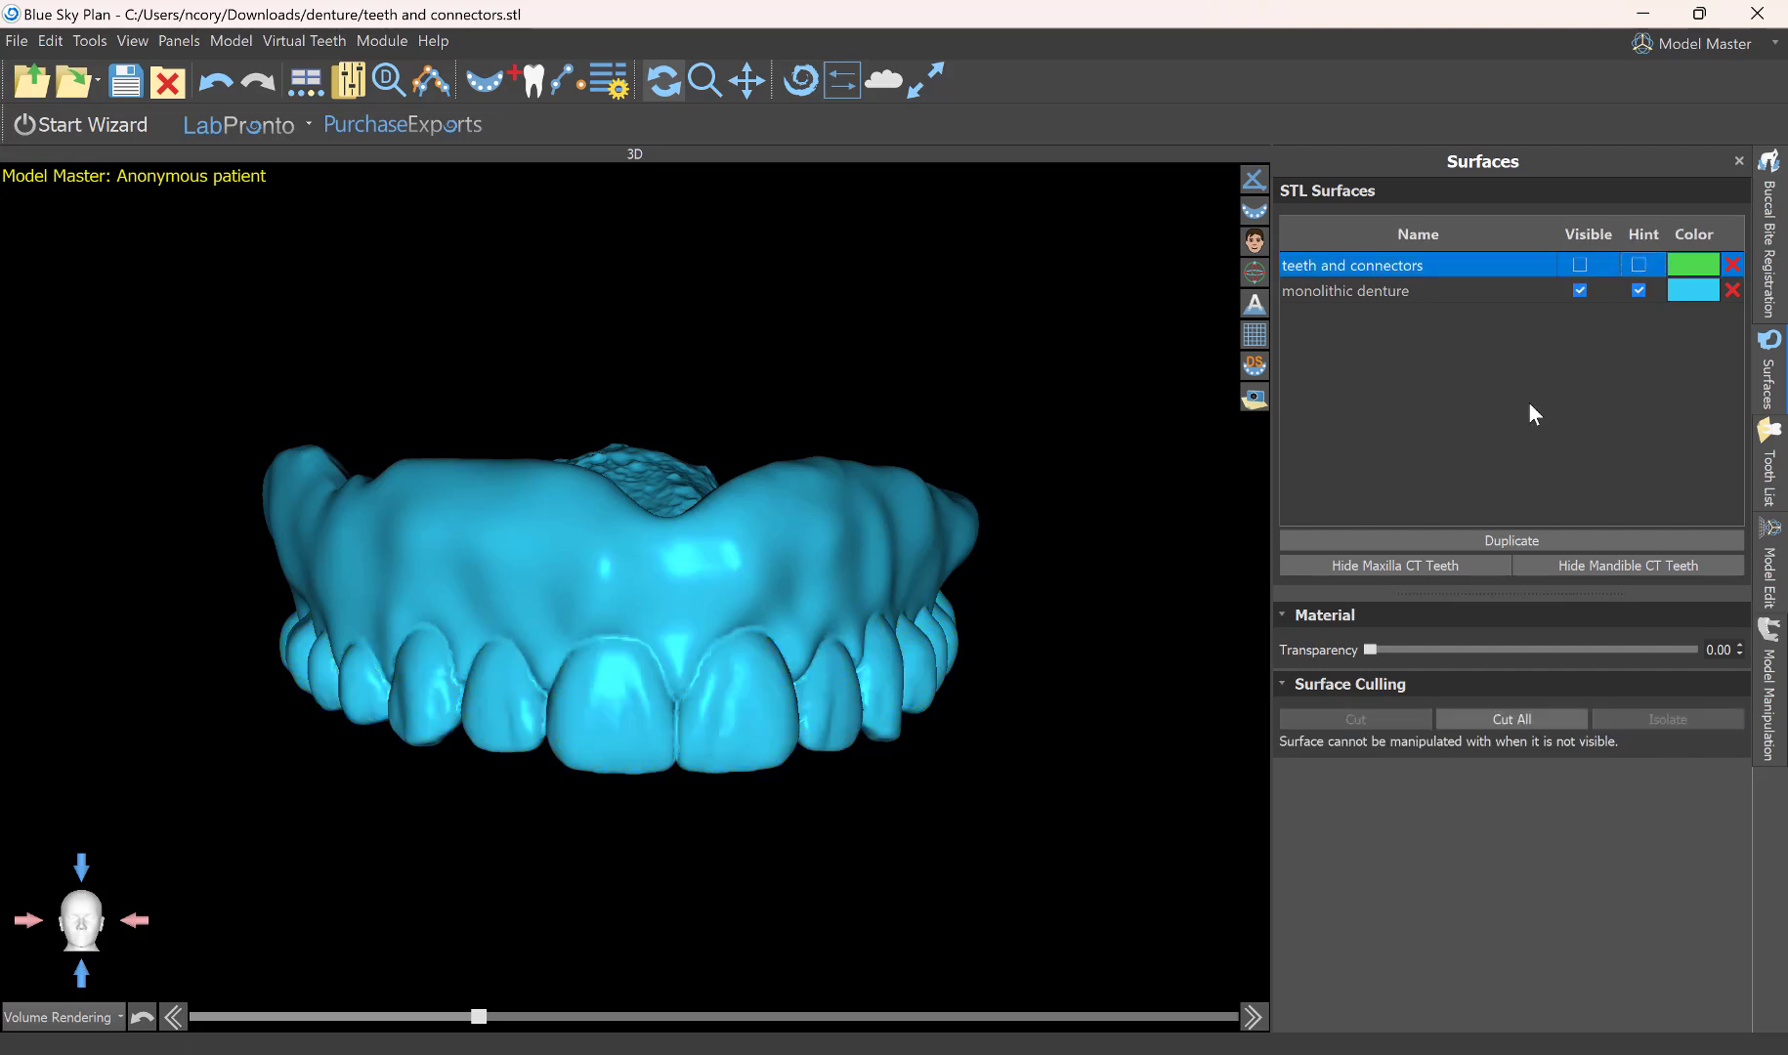
{"action": "left_click", "coordinate": [1580, 290]}
{"action": "left_click", "coordinate": [1580, 265]}
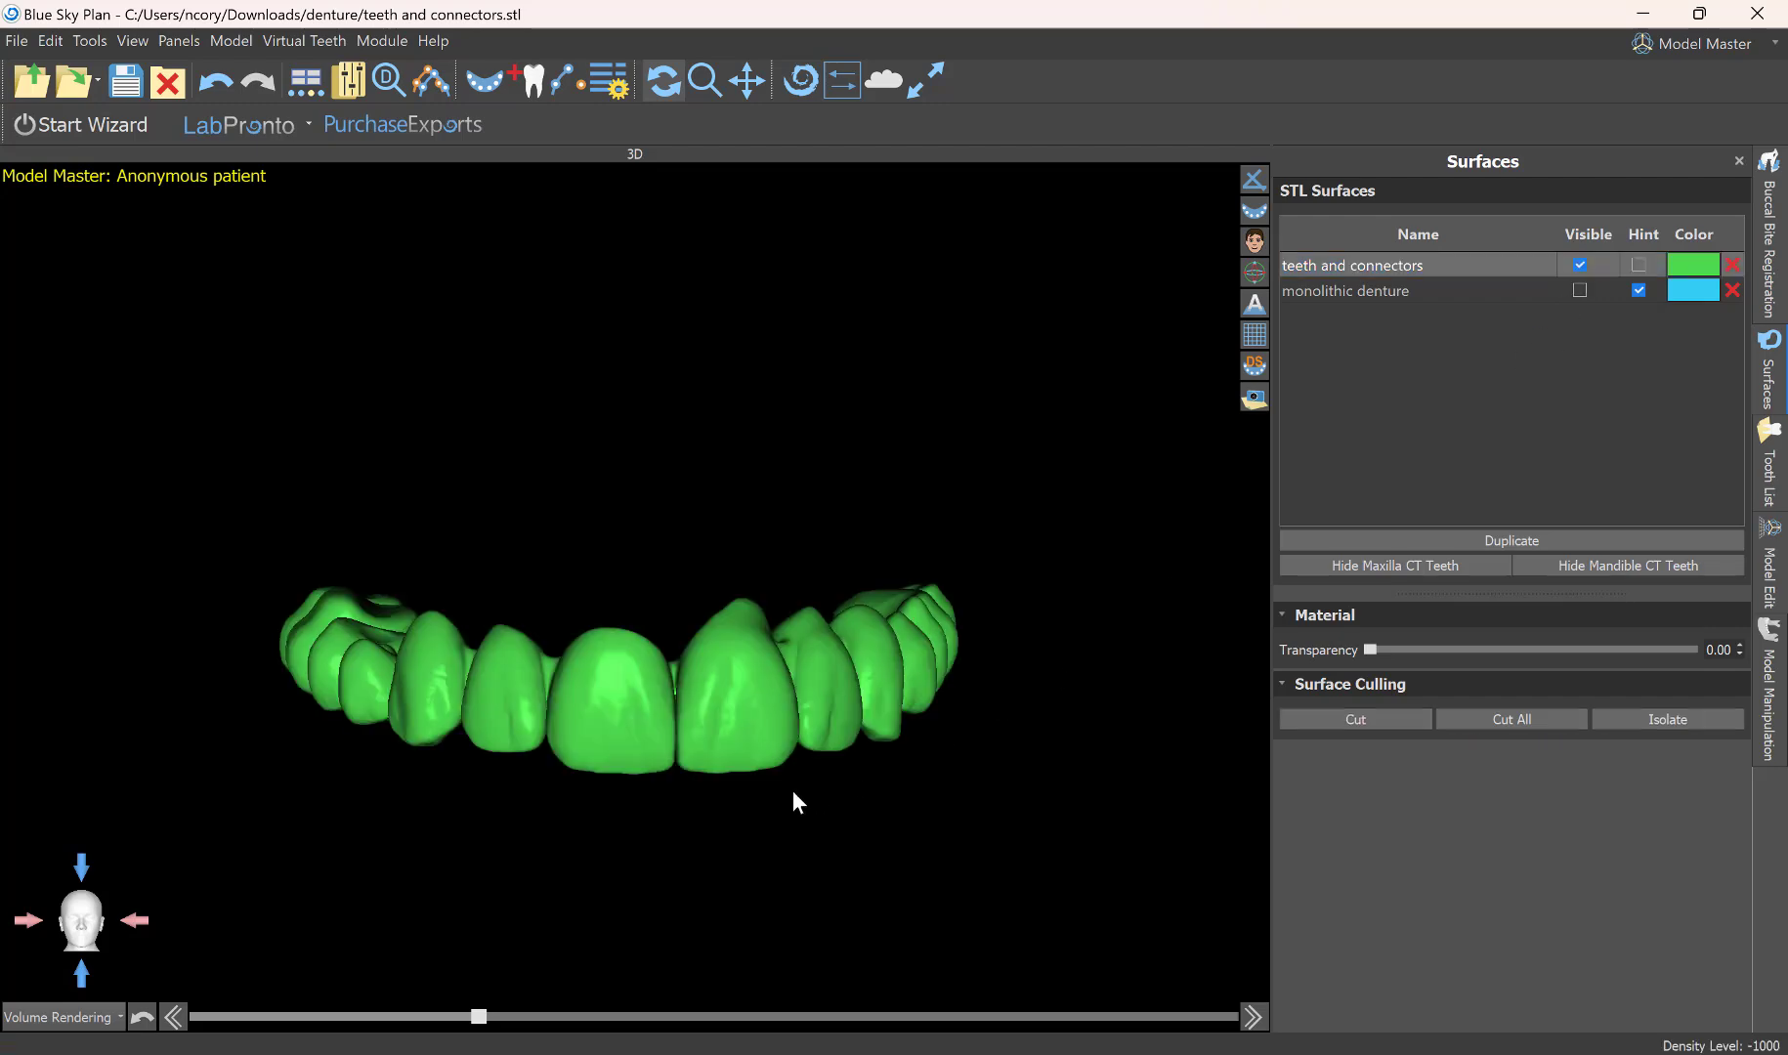
{"action": "scroll", "coordinate": [787, 729], "scroll_direction": "up", "scroll_amount": 5}
{"action": "left_click_drag", "start_coordinate": [783, 658], "coordinate": [822, 758]}
{"action": "scroll", "coordinate": [793, 706], "scroll_direction": "up", "scroll_amount": 3}
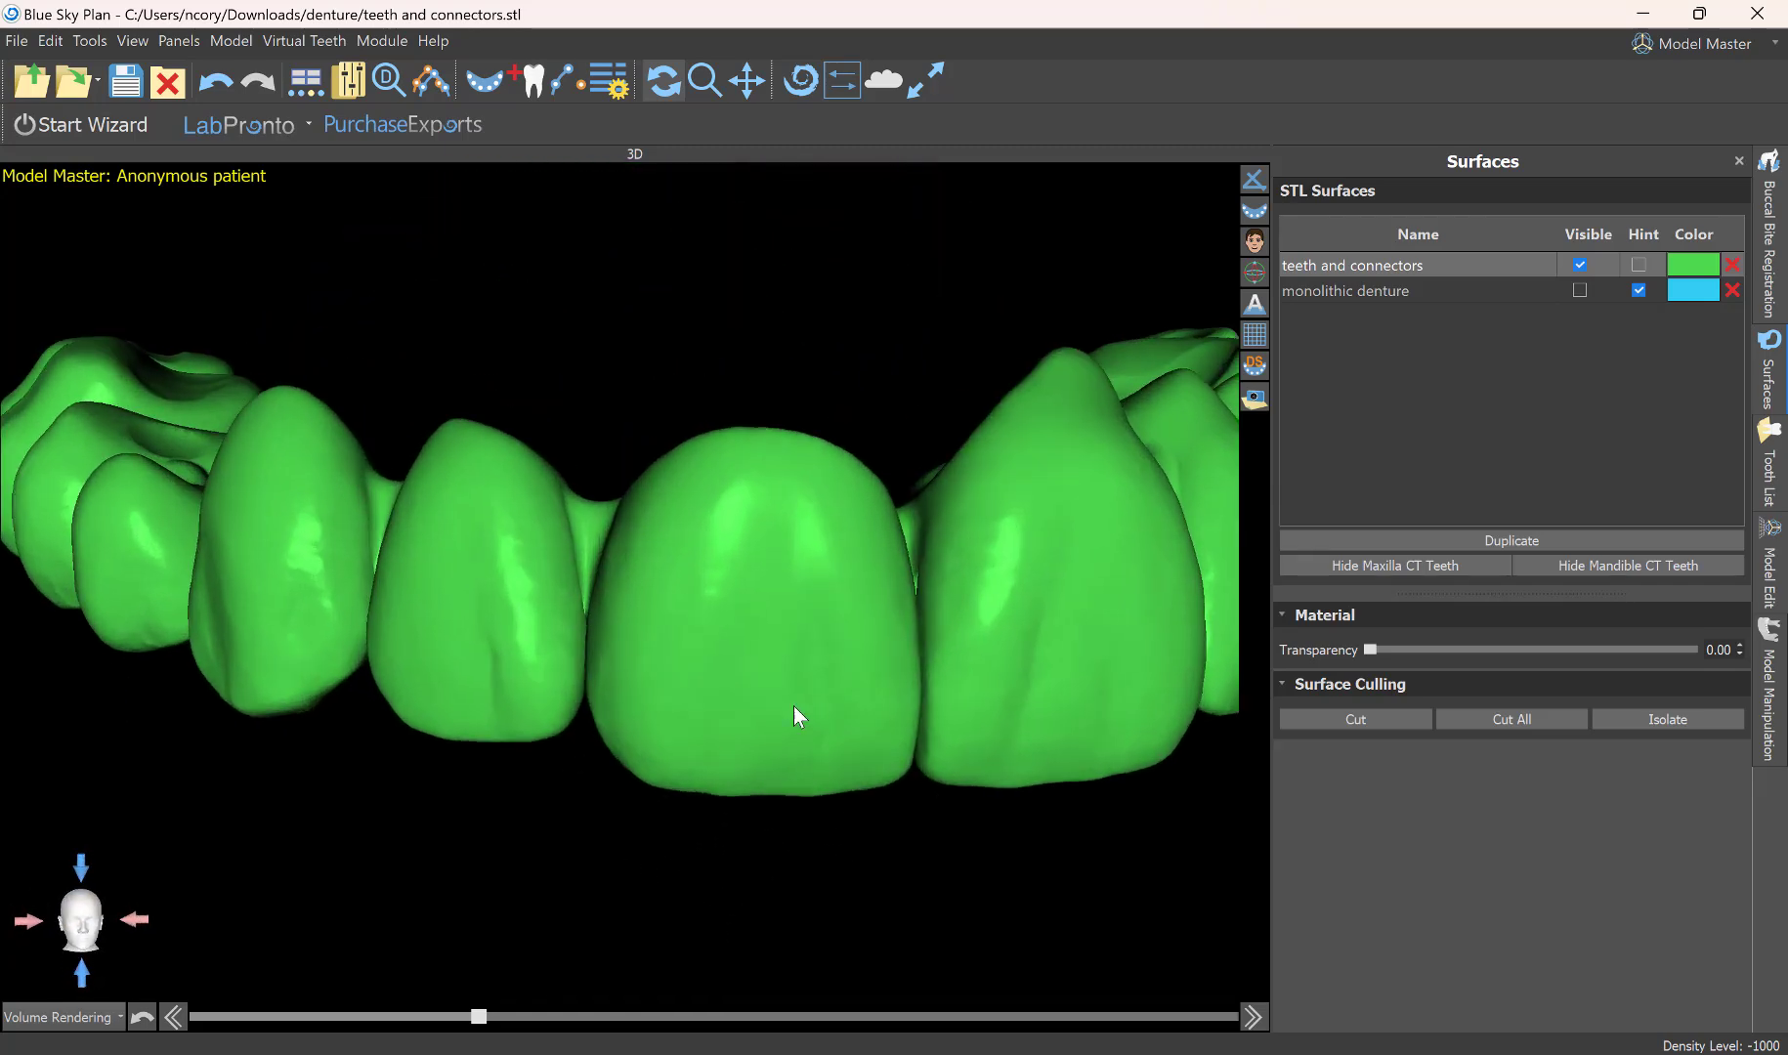
{"action": "left_click_drag", "start_coordinate": [614, 777], "coordinate": [663, 685]}
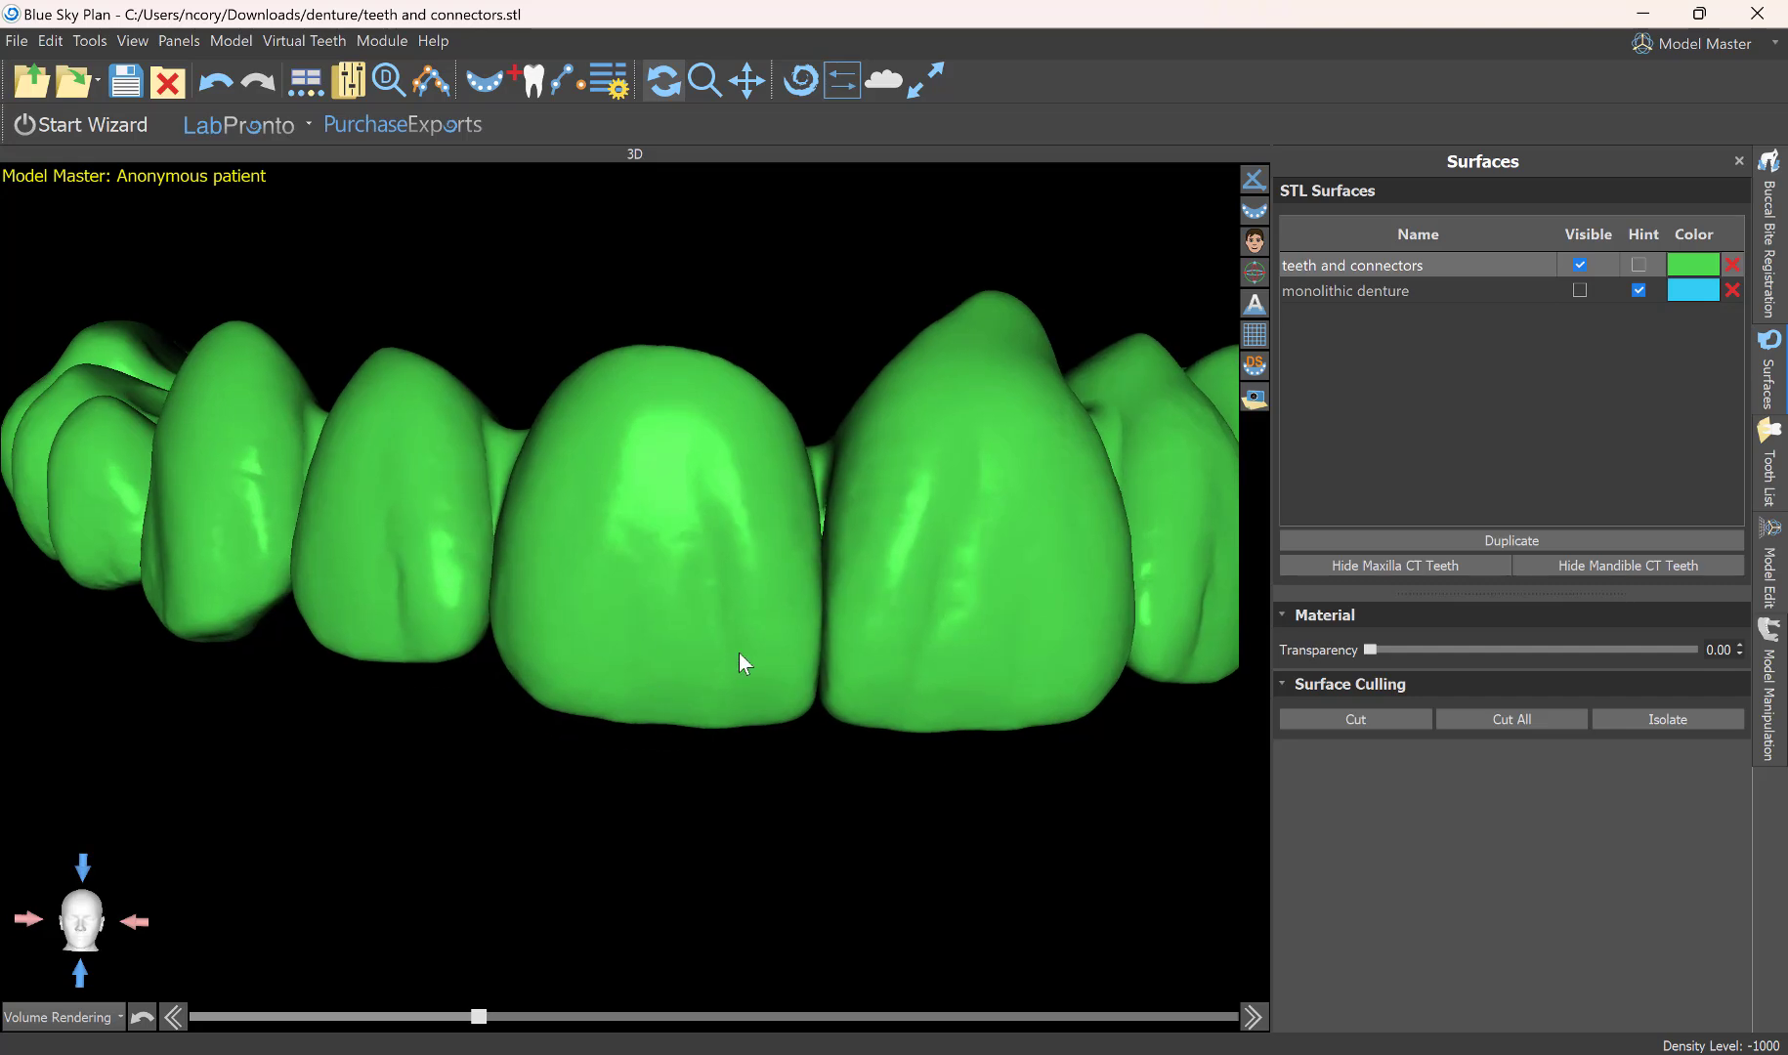
Switch to Meshmixer and examine the mesh boundaries between the connectors and the premolars and canine.
{"action": "mouse_move", "coordinate": [896, 1054]}
{"action": "left_click", "coordinate": [1075, 1054]}
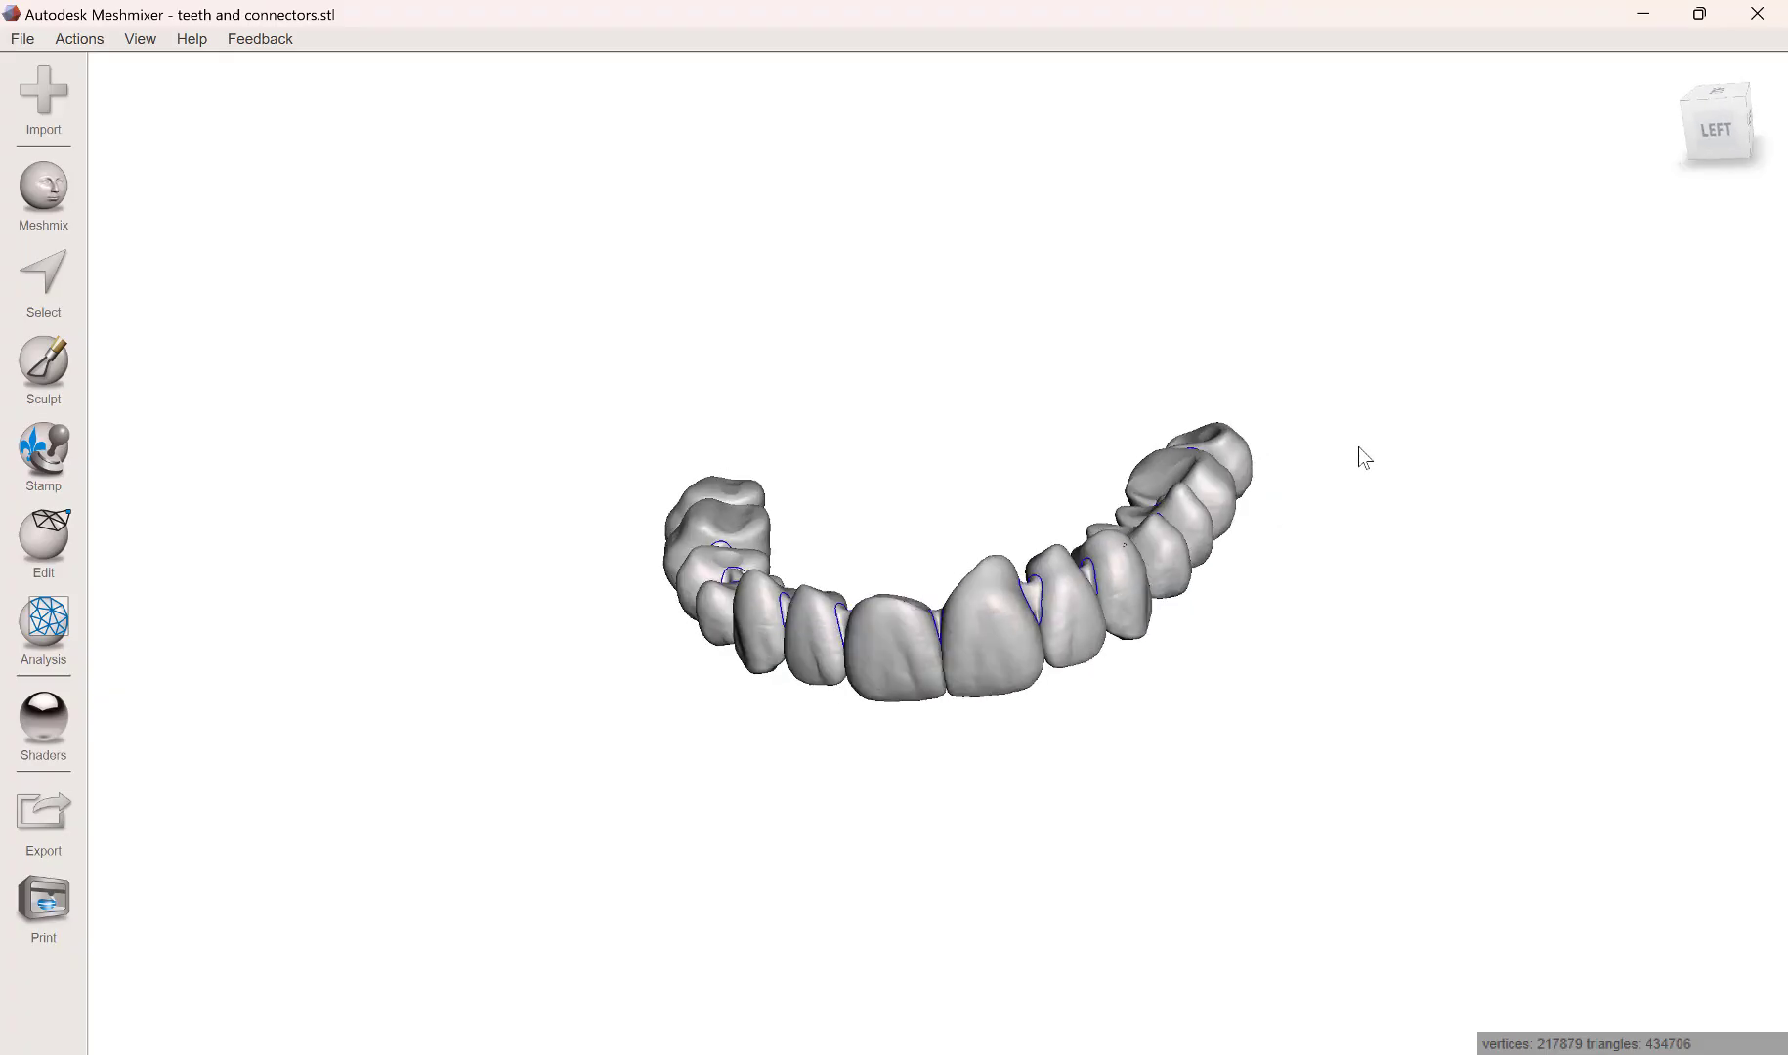
{"action": "scroll", "coordinate": [1051, 619], "scroll_direction": "up", "scroll_amount": 4}
{"action": "right_click_drag", "start_coordinate": [1058, 630], "coordinate": [1228, 439]}
{"action": "scroll", "coordinate": [866, 542], "scroll_direction": "up", "scroll_amount": 3}
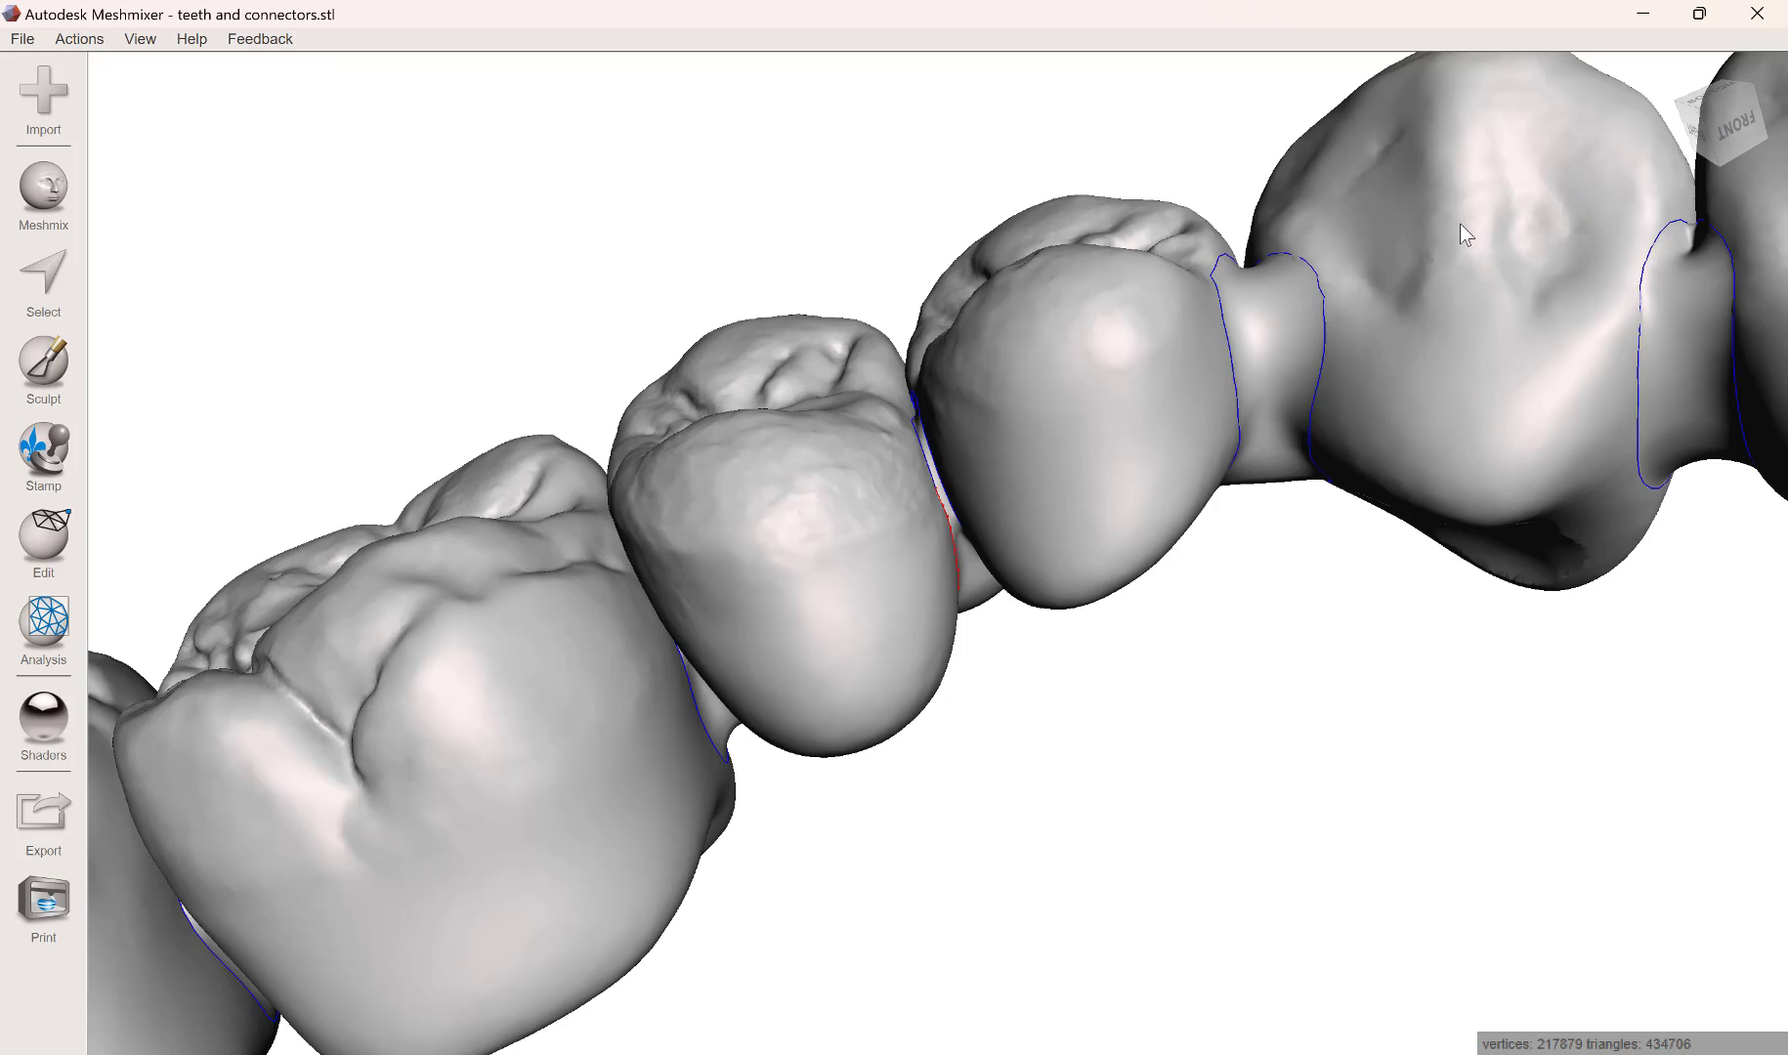
{"action": "right_click_drag", "start_coordinate": [1460, 222], "coordinate": [1075, 342]}
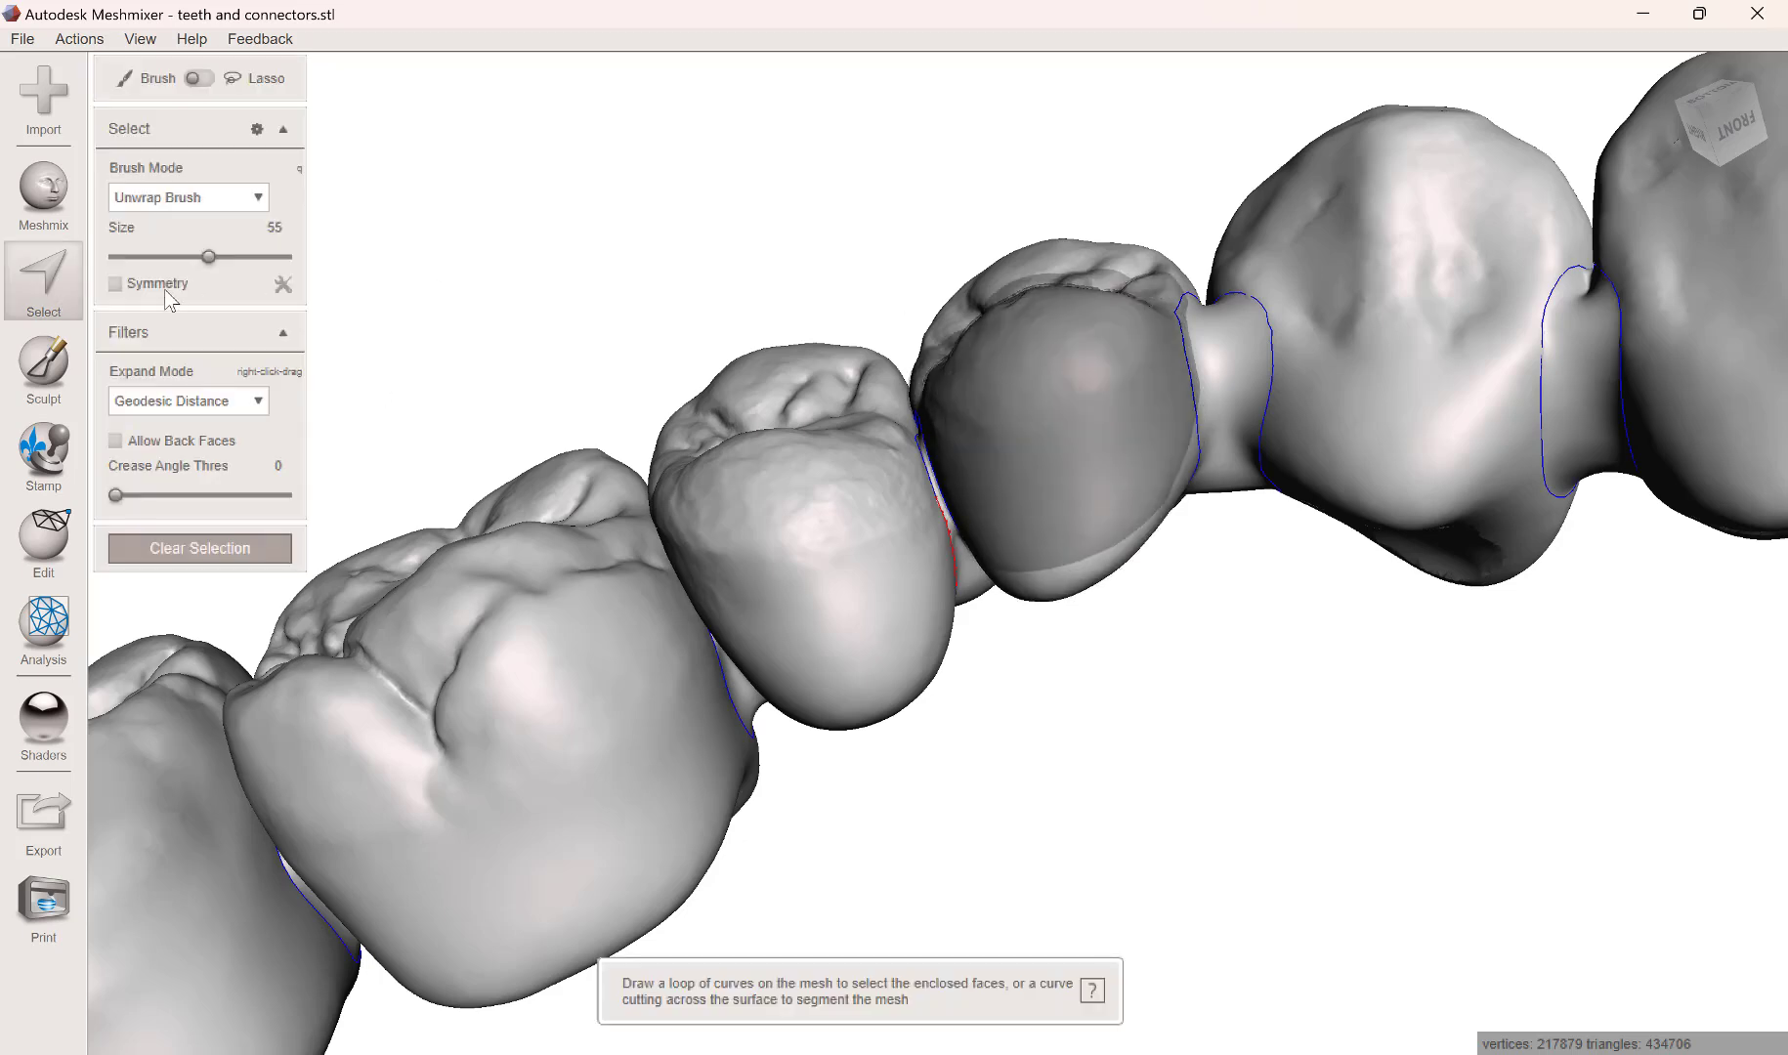
Select the entire premolar shell beside the canine, separate it into its own object and hide it.
{"action": "left_click", "coordinate": [1056, 374]}
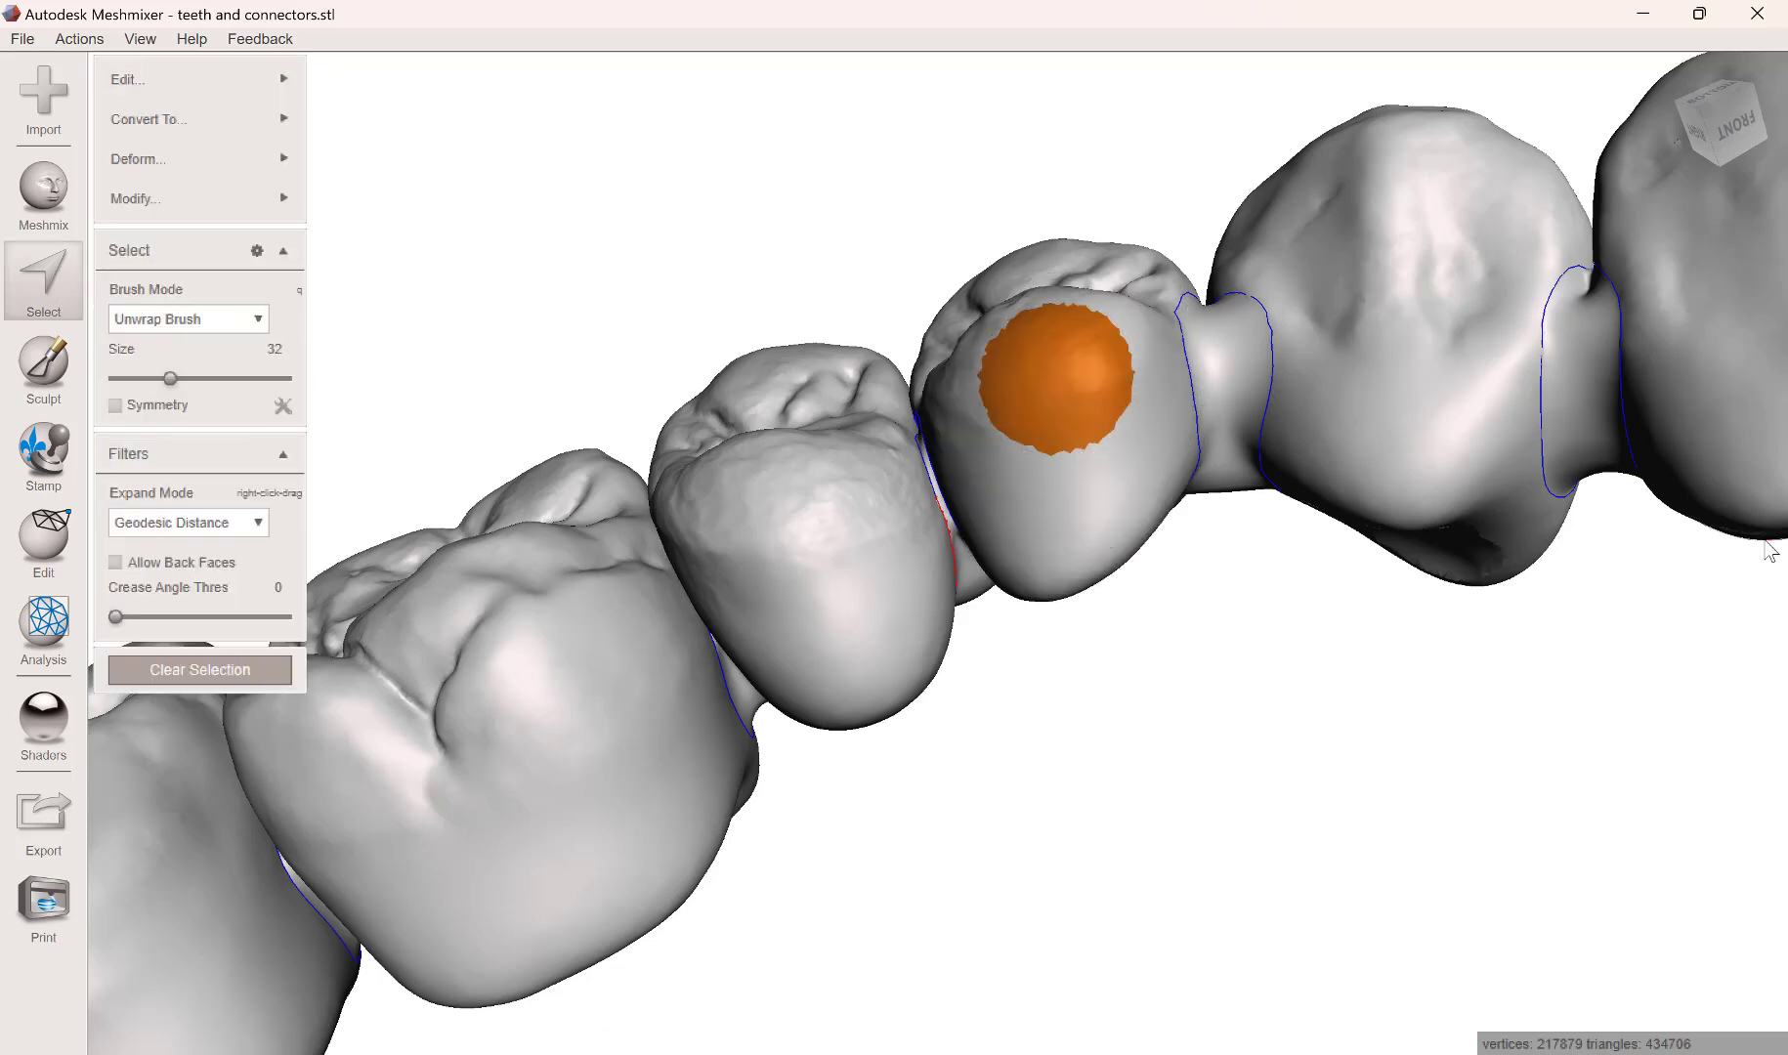
{"action": "key", "text": "e"}
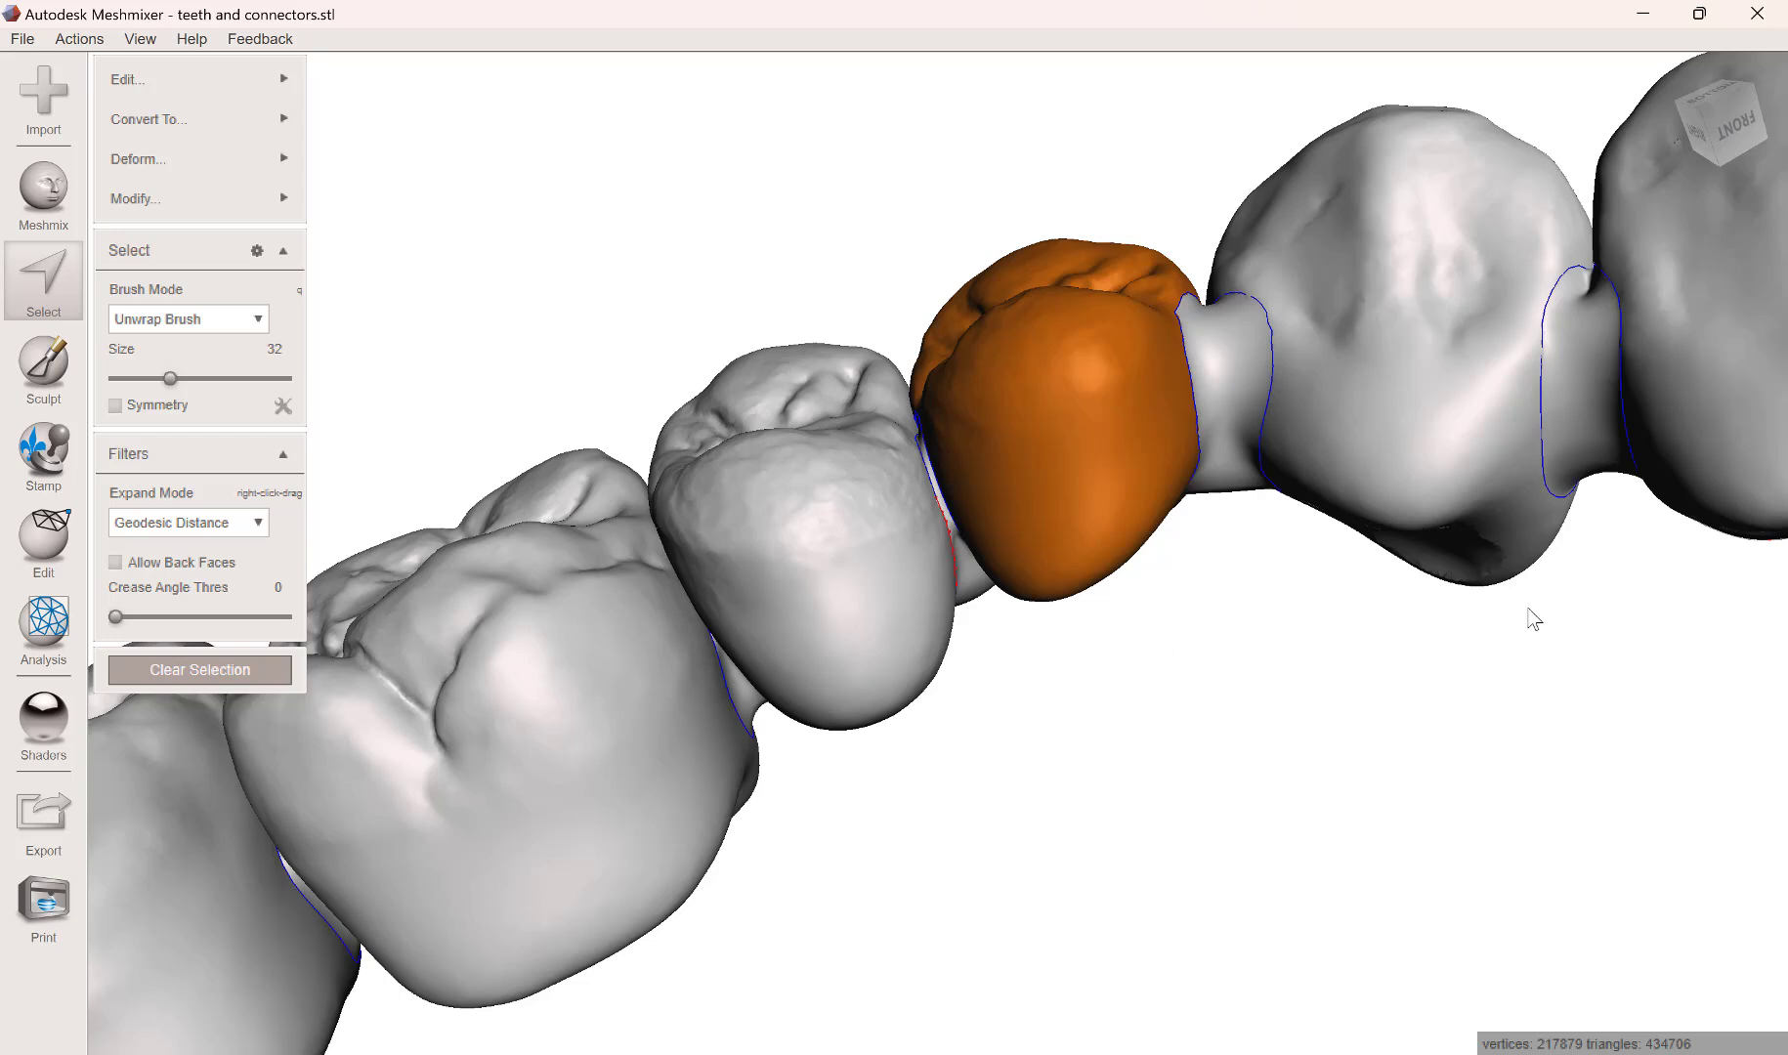
{"action": "key", "text": "y"}
{"action": "left_click", "coordinate": [785, 664]}
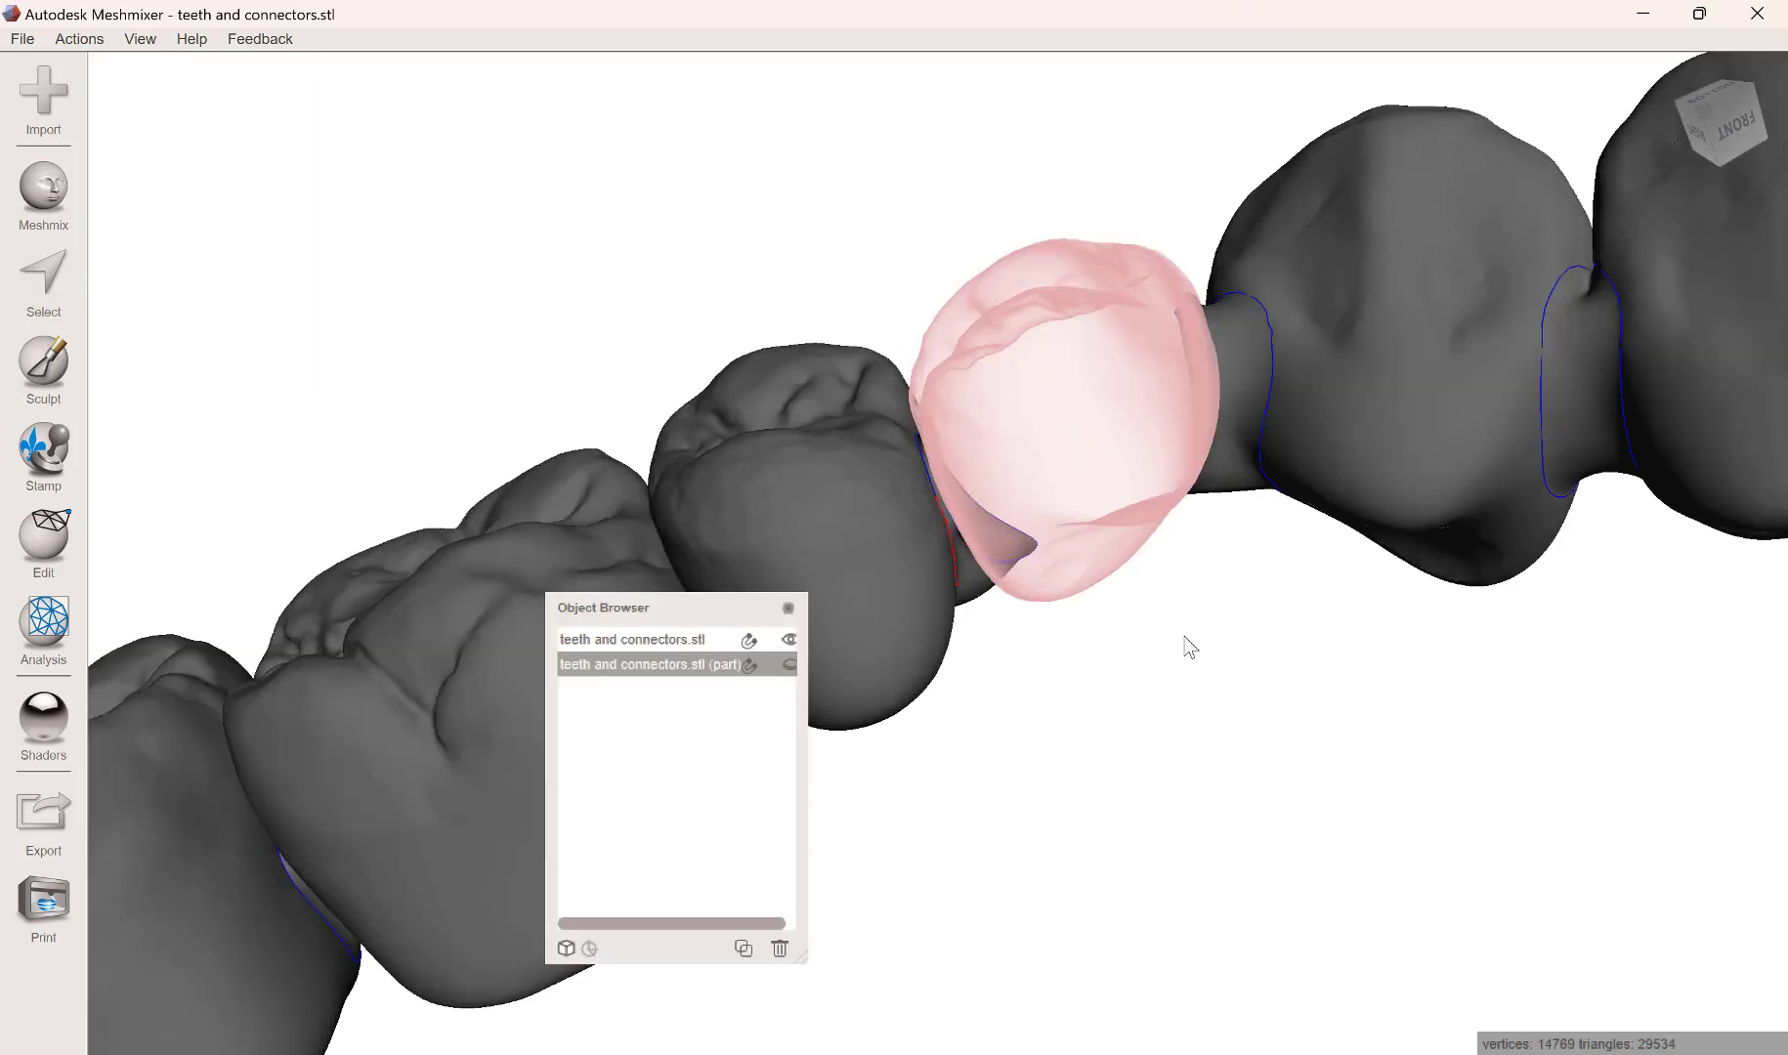
Inspect the open connector ends around the hidden premolar and switch back to Blue Sky Plan.
{"action": "right_click_drag", "start_coordinate": [1185, 641], "coordinate": [1034, 771]}
{"action": "left_click", "coordinate": [1062, 553]}
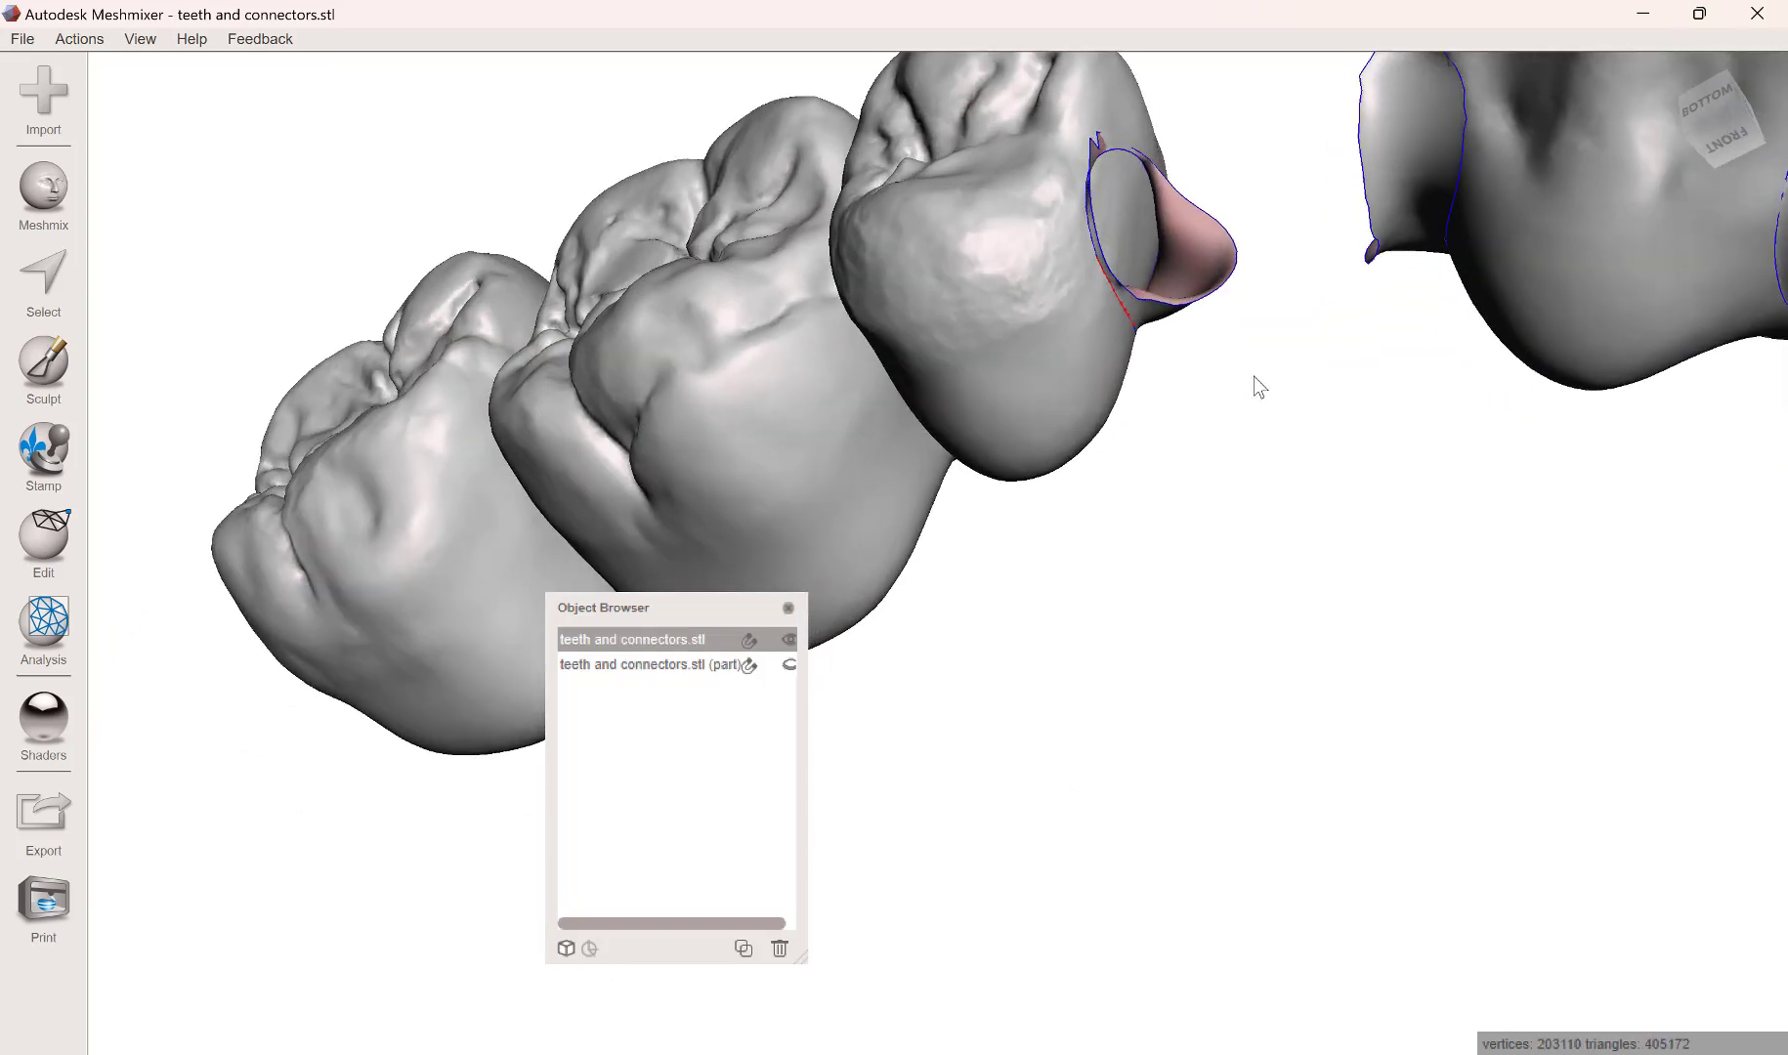
{"action": "right_click_drag", "start_coordinate": [1255, 383], "coordinate": [1331, 261]}
{"action": "scroll", "coordinate": [787, 608], "scroll_direction": "down", "scroll_amount": 5}
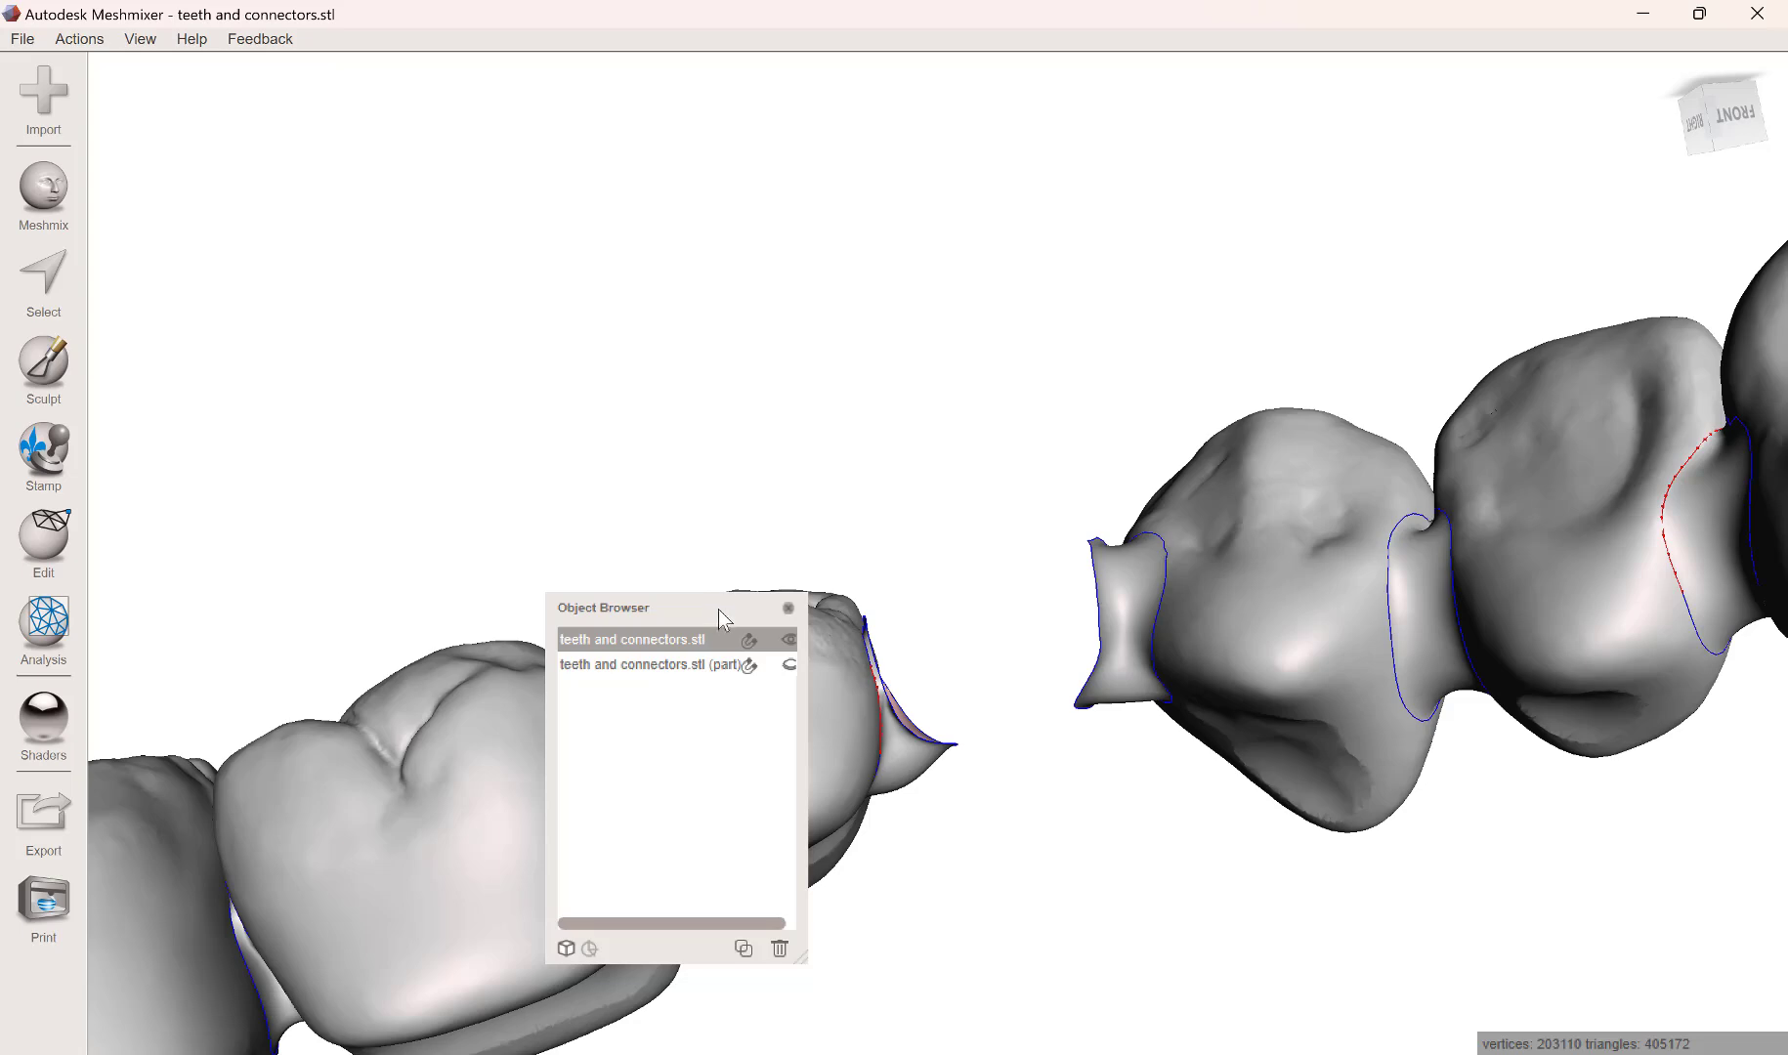
{"action": "left_click", "coordinate": [1306, 1054]}
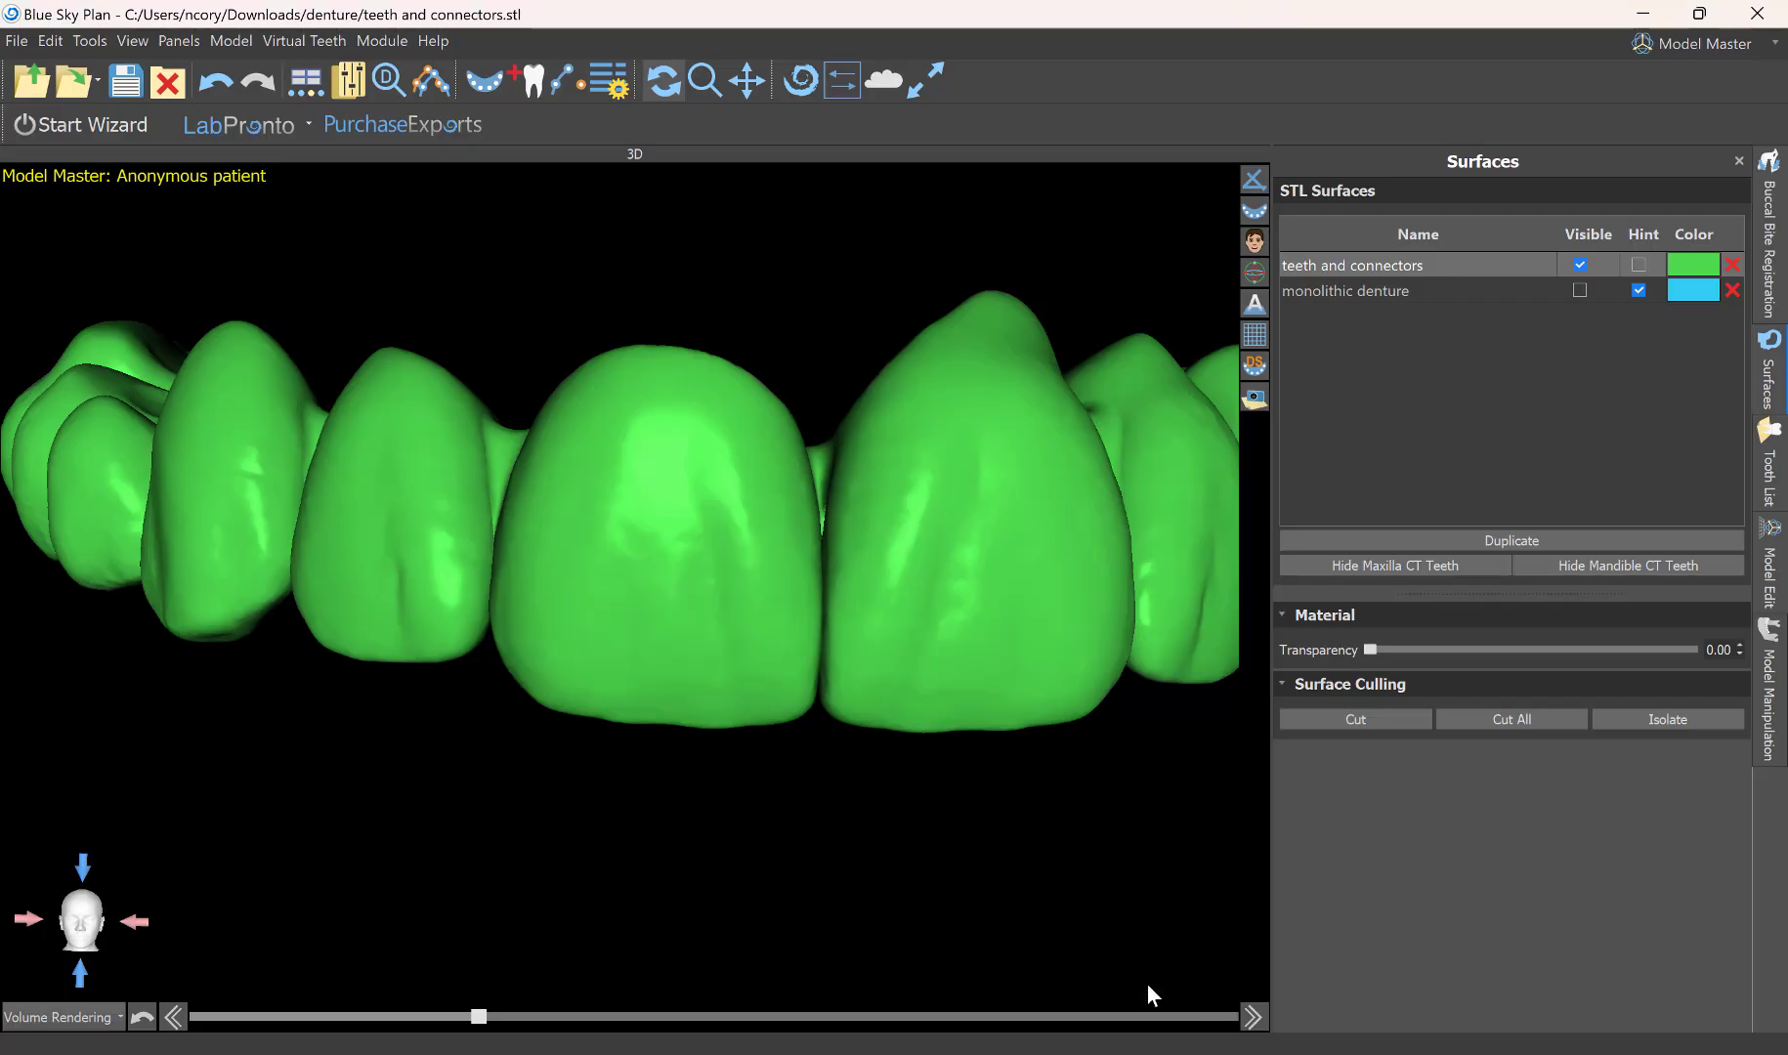
Create a closed stone model from the teeth and connectors surface.
{"action": "scroll", "coordinate": [752, 567], "scroll_direction": "down", "scroll_amount": 4}
{"action": "scroll", "coordinate": [743, 562], "scroll_direction": "up", "scroll_amount": 3}
{"action": "scroll", "coordinate": [729, 559], "scroll_direction": "down", "scroll_amount": 3}
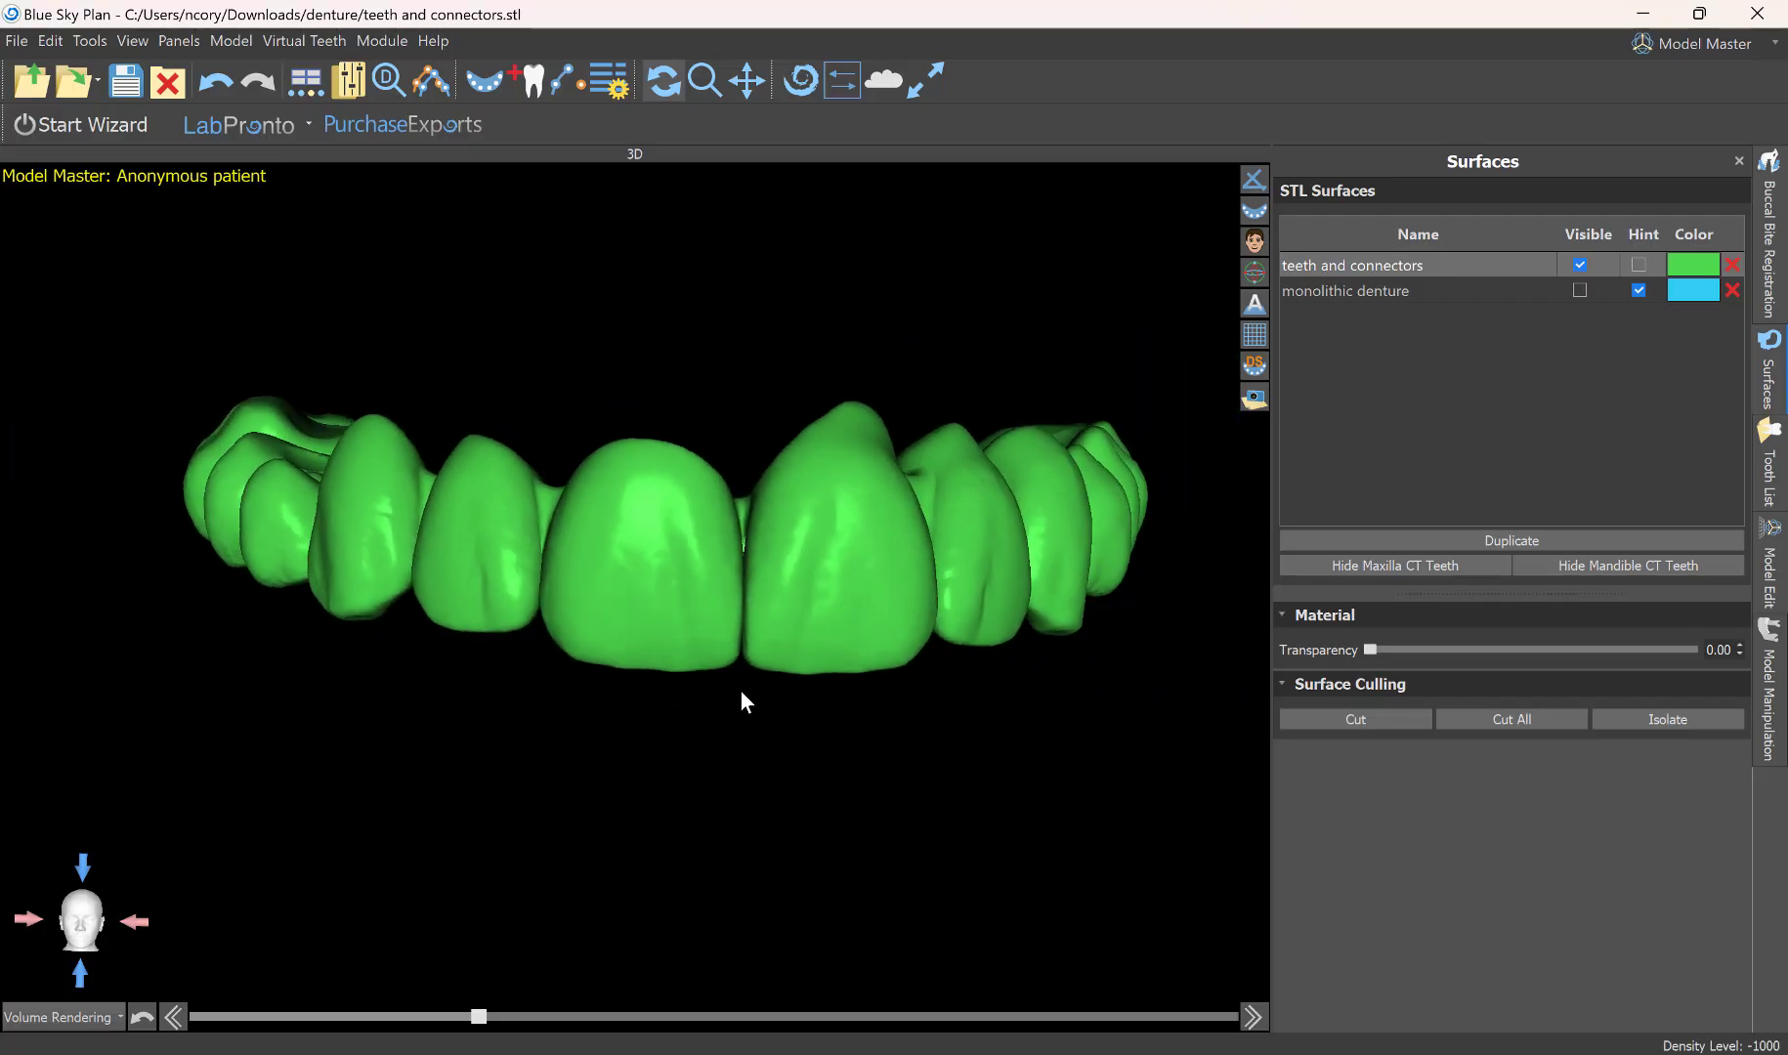
{"action": "left_click_drag", "start_coordinate": [739, 699], "coordinate": [713, 635]}
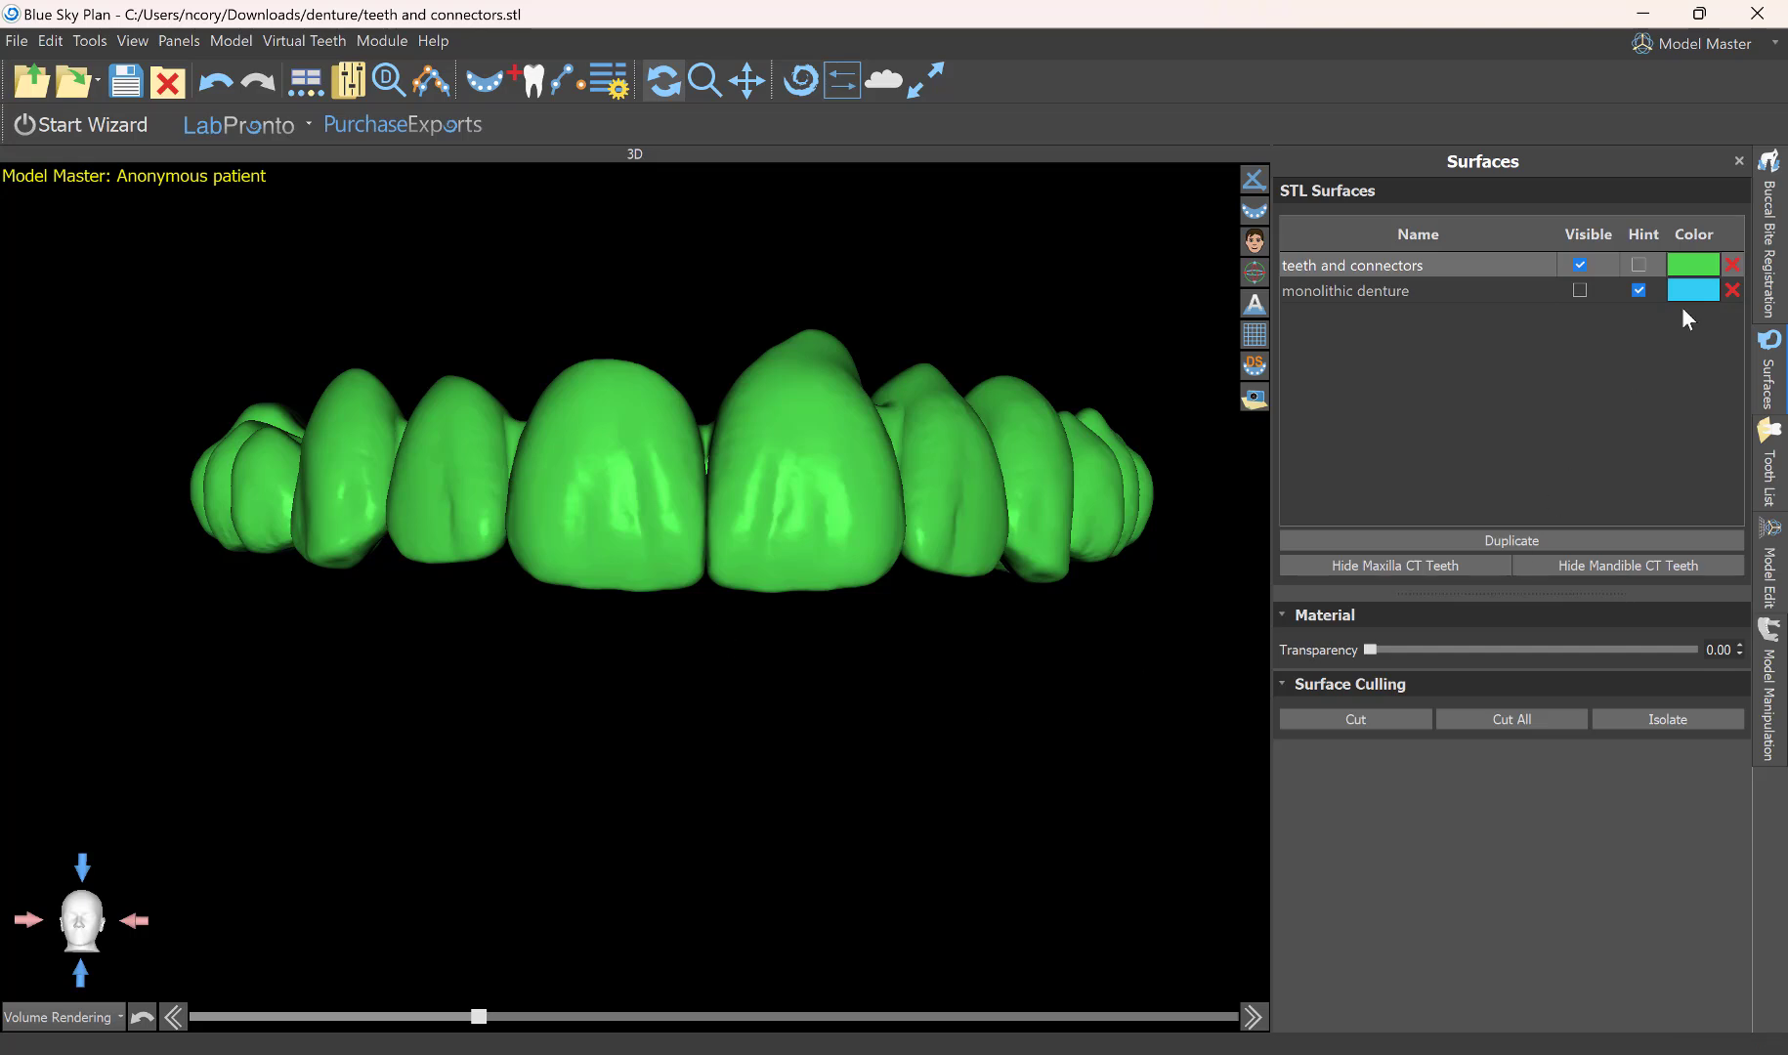
{"action": "left_click", "coordinate": [1770, 693]}
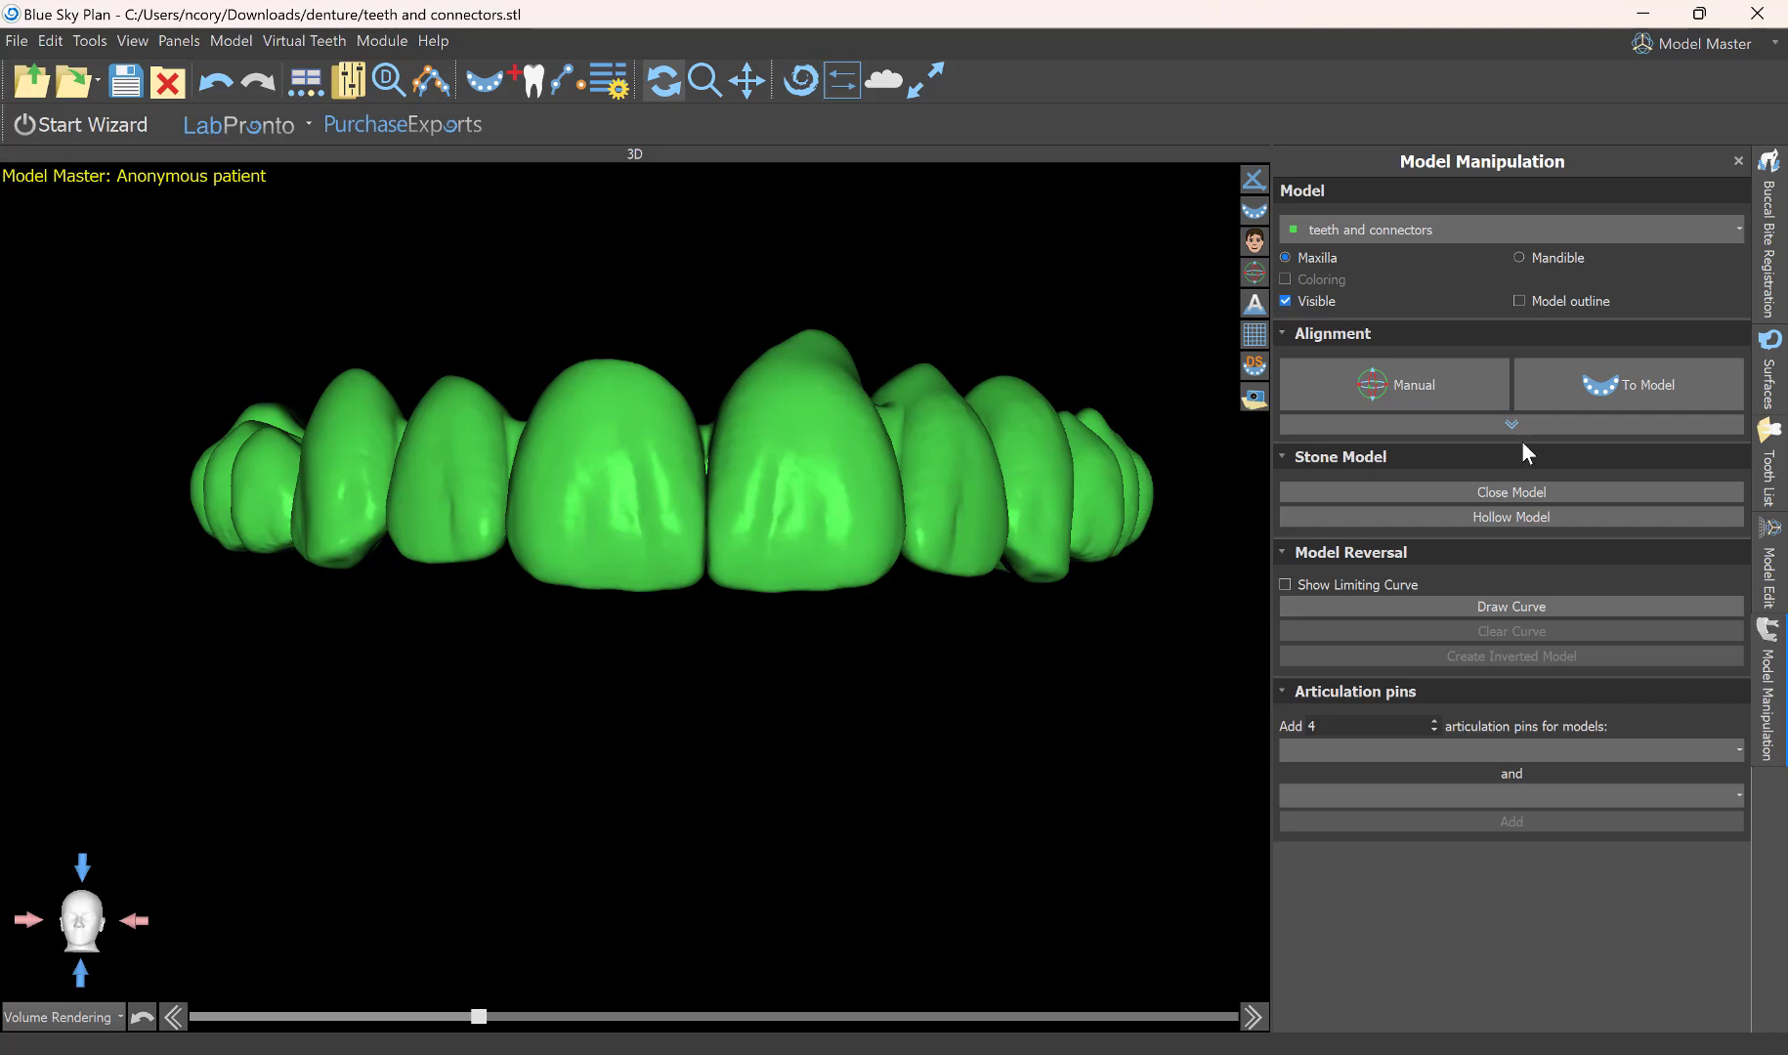
{"action": "left_click", "coordinate": [1501, 491]}
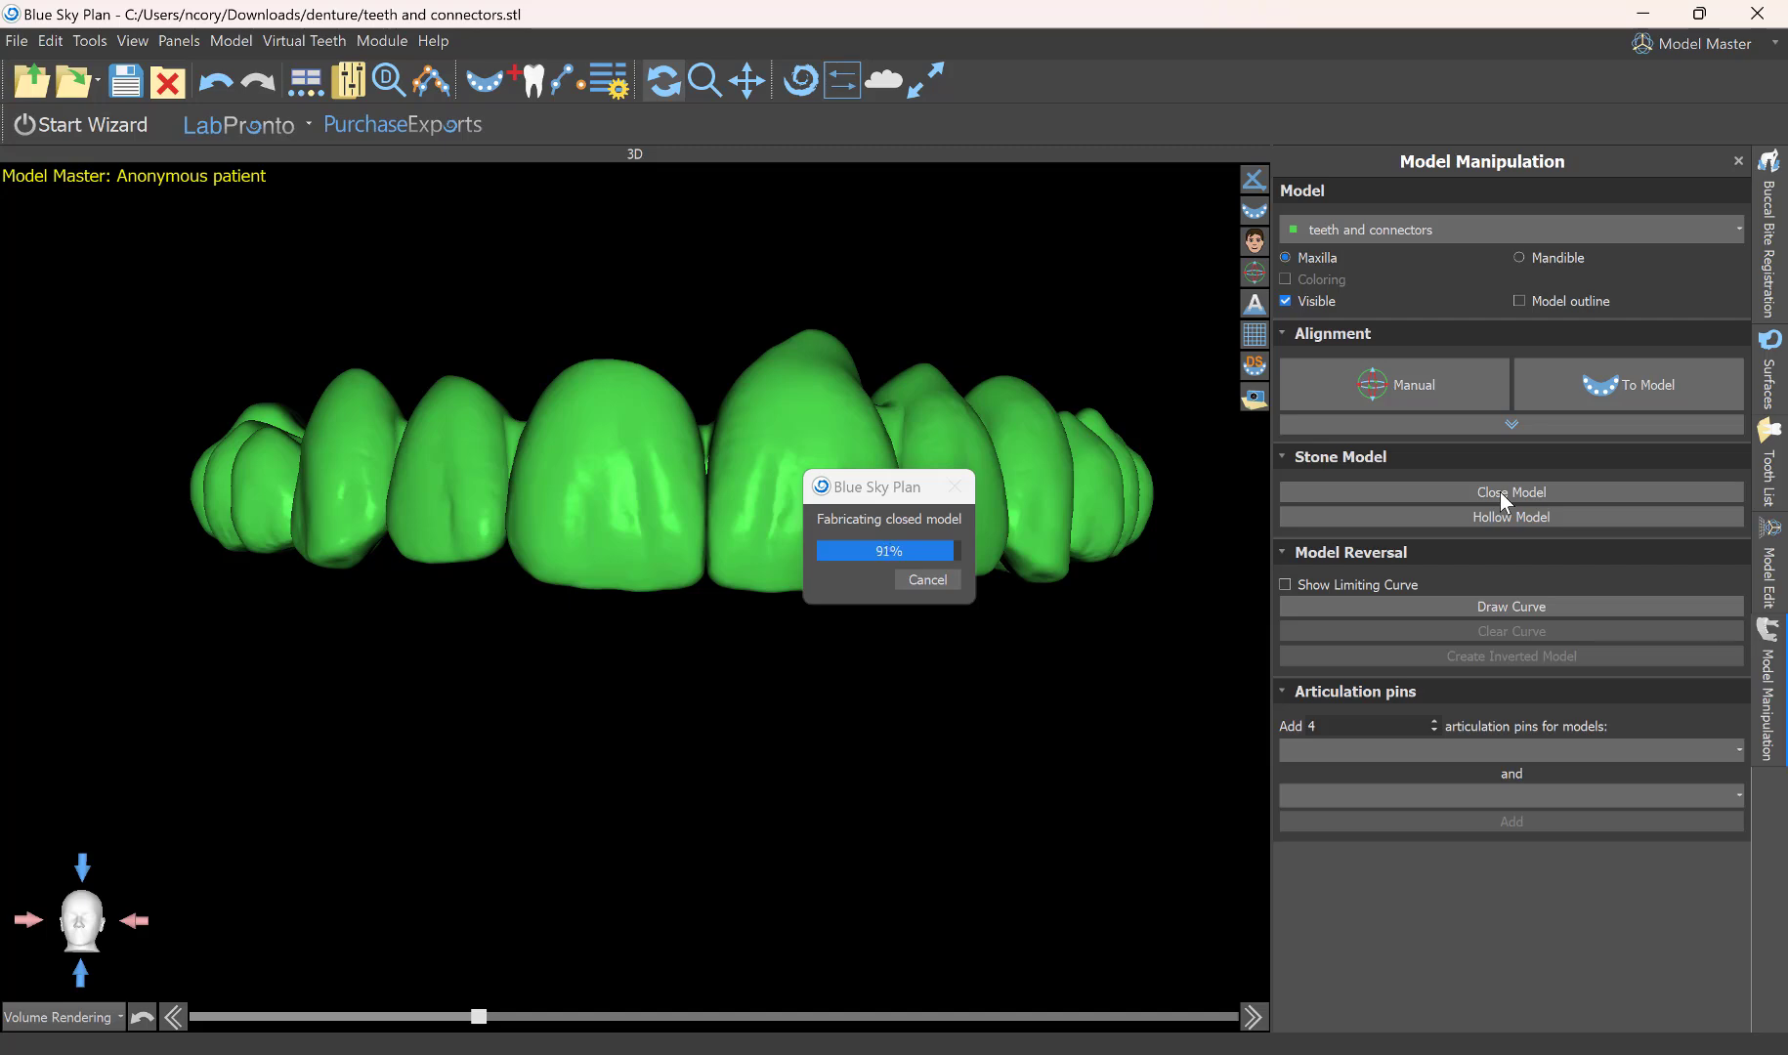
{"action": "scroll", "coordinate": [764, 584], "scroll_direction": "down", "scroll_amount": 1}
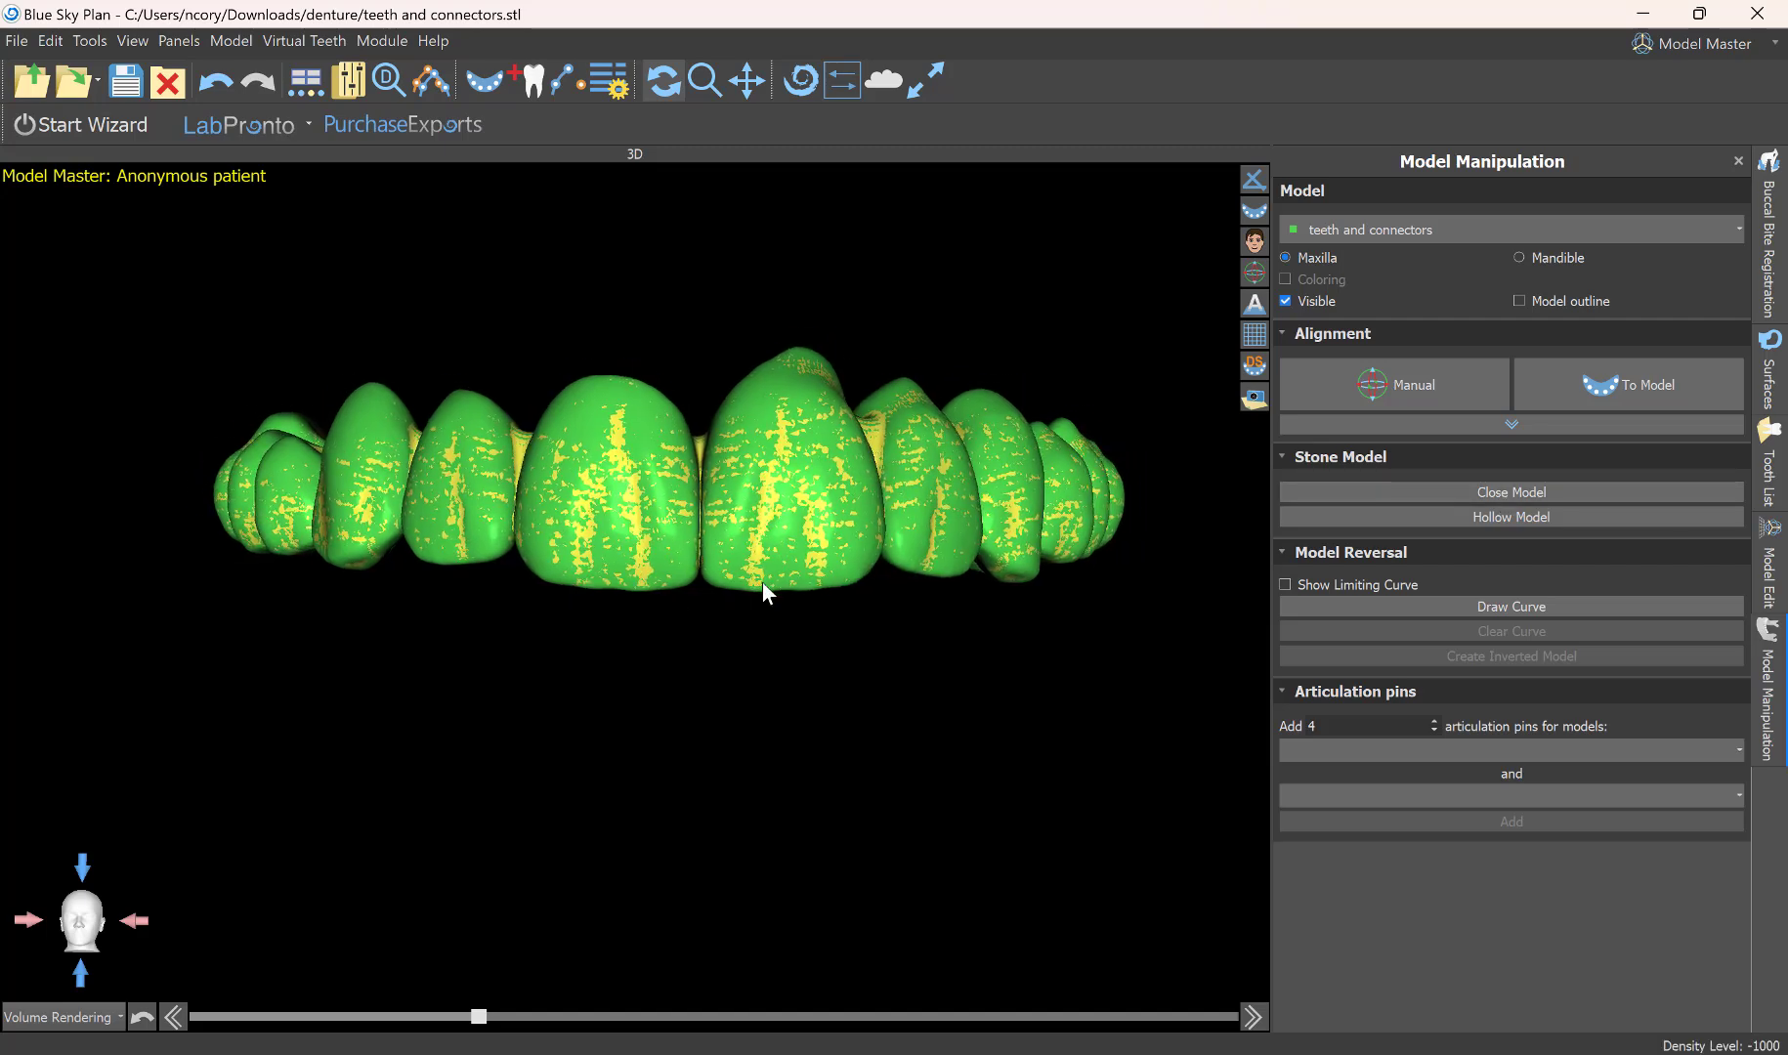
Hide the original teeth and connectors surface and inspect the closed model on its own.
{"action": "left_click_drag", "start_coordinate": [763, 584], "coordinate": [728, 533]}
{"action": "left_click", "coordinate": [1768, 376]}
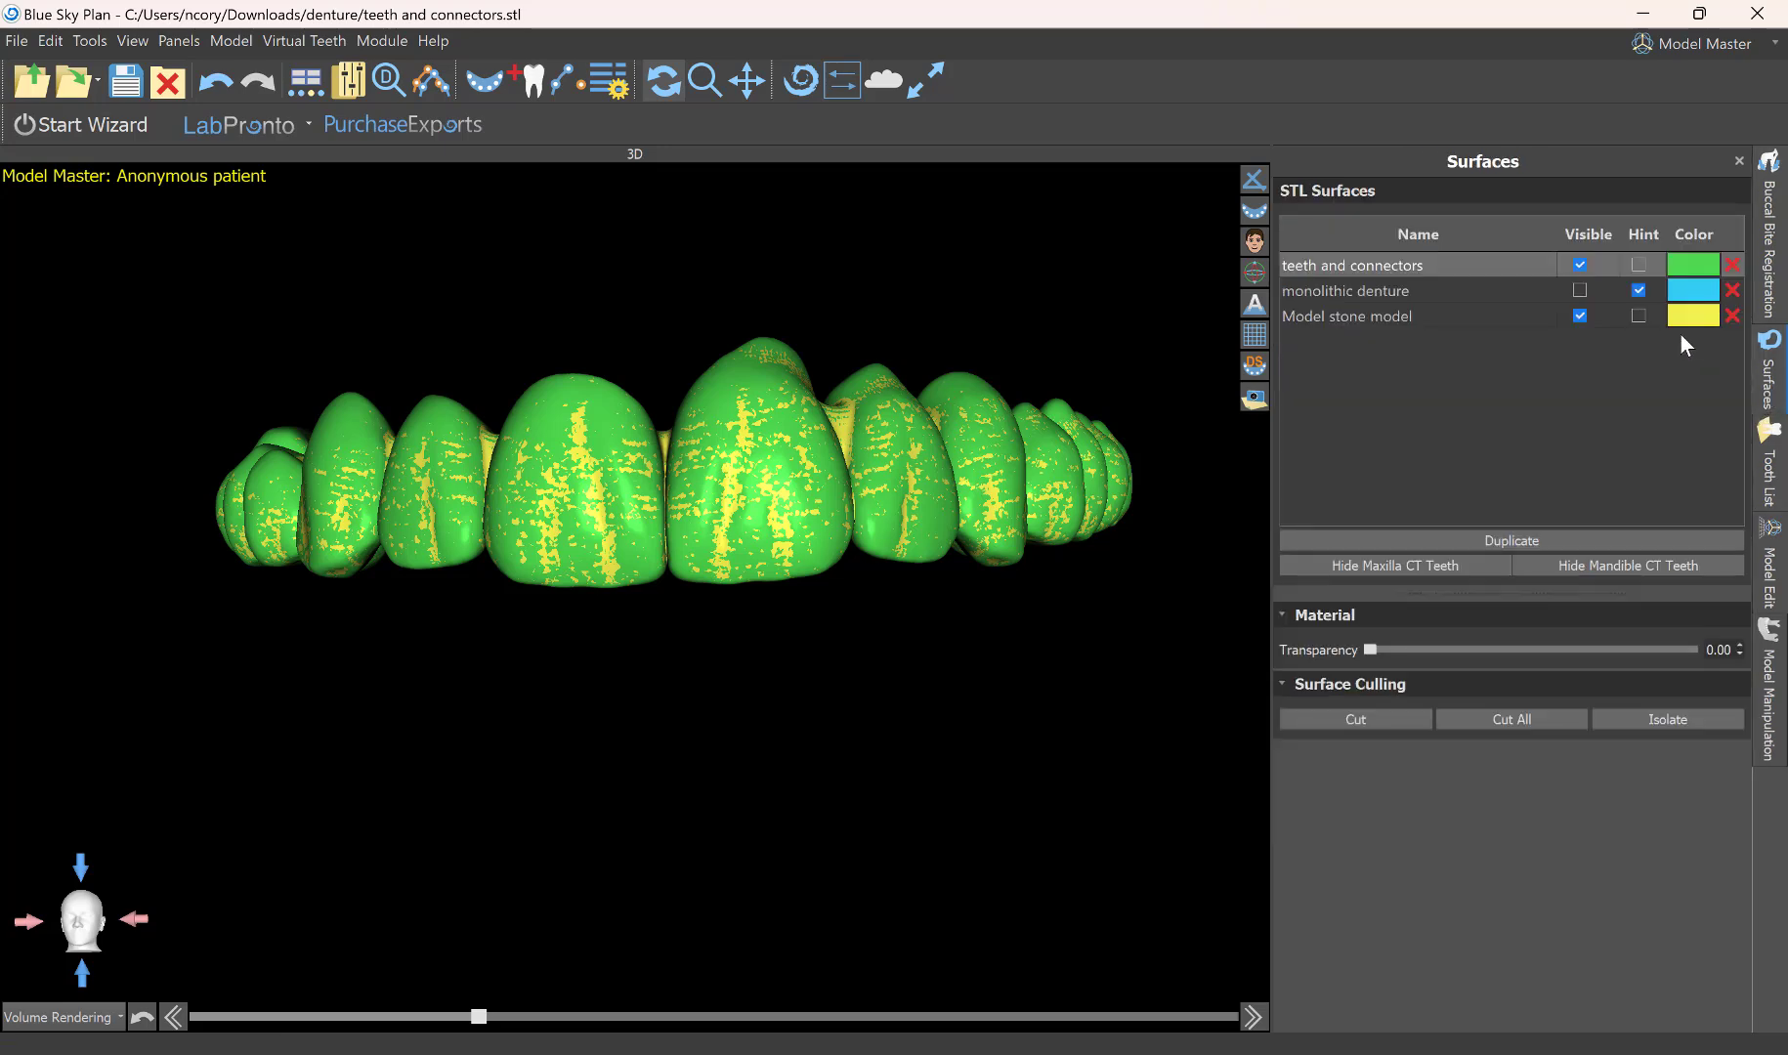
{"action": "left_click", "coordinate": [1580, 263]}
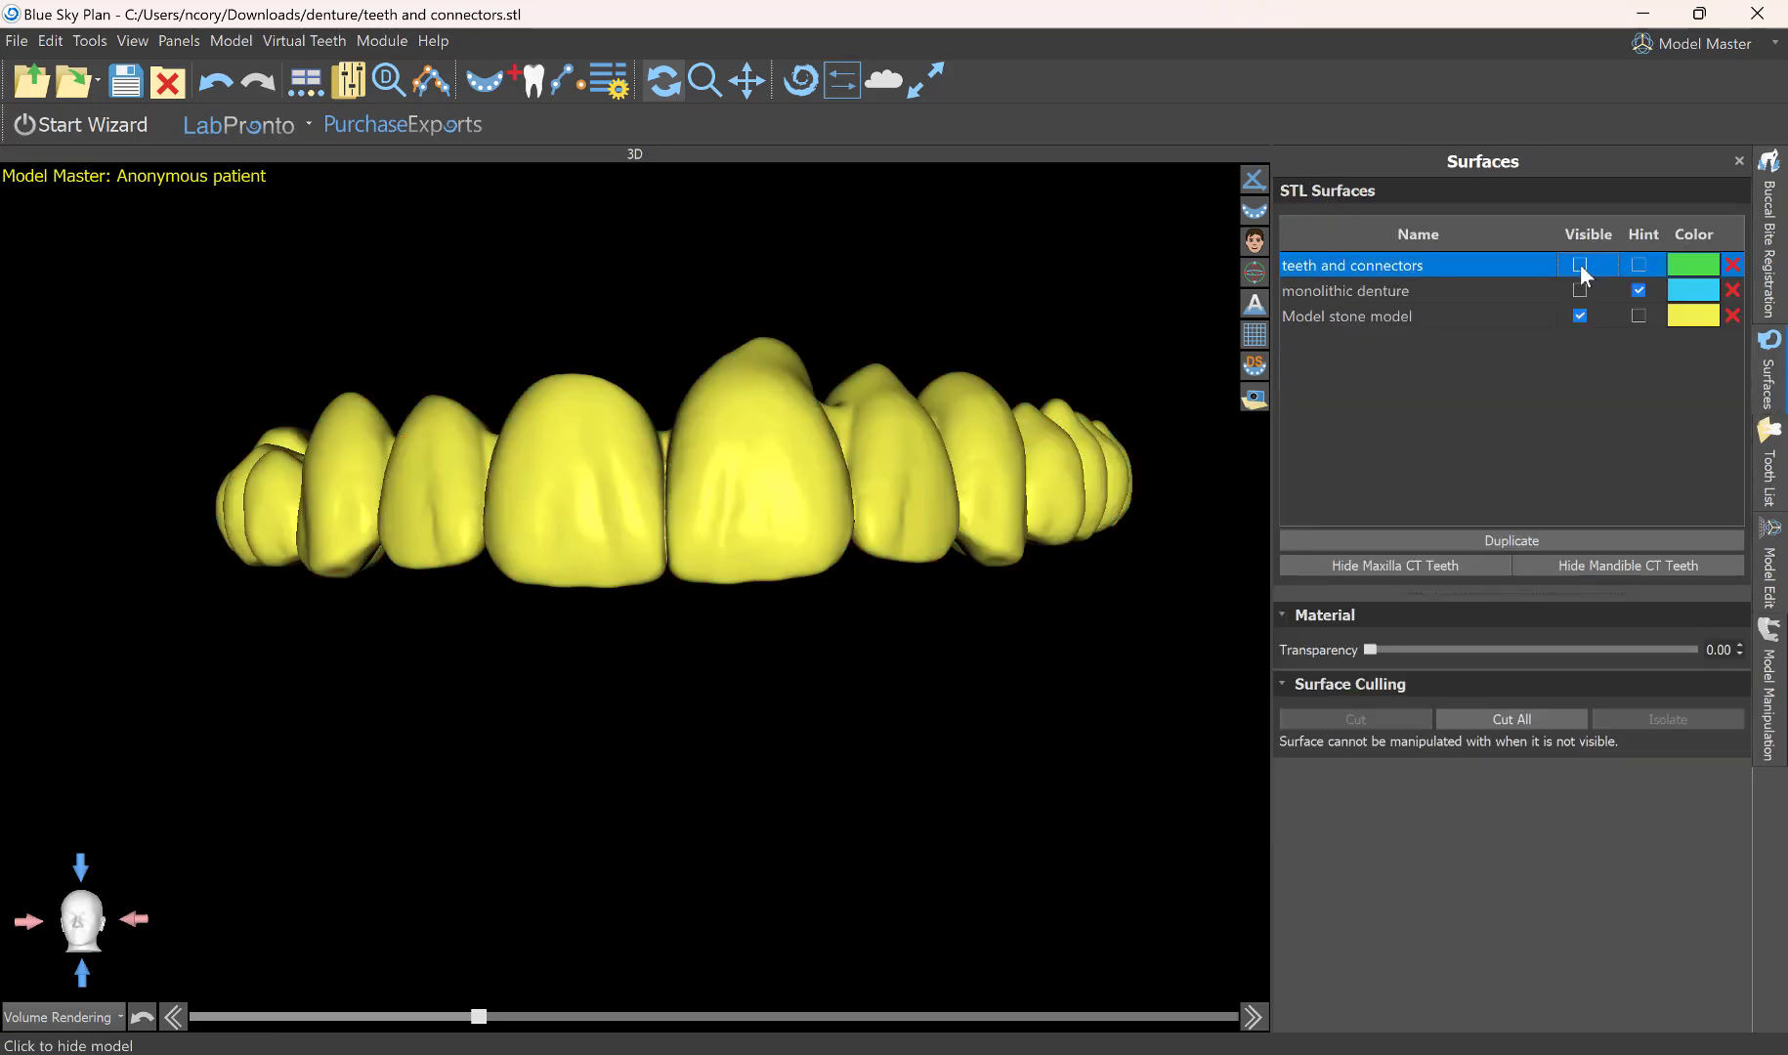
{"action": "left_click_drag", "start_coordinate": [770, 571], "coordinate": [757, 353]}
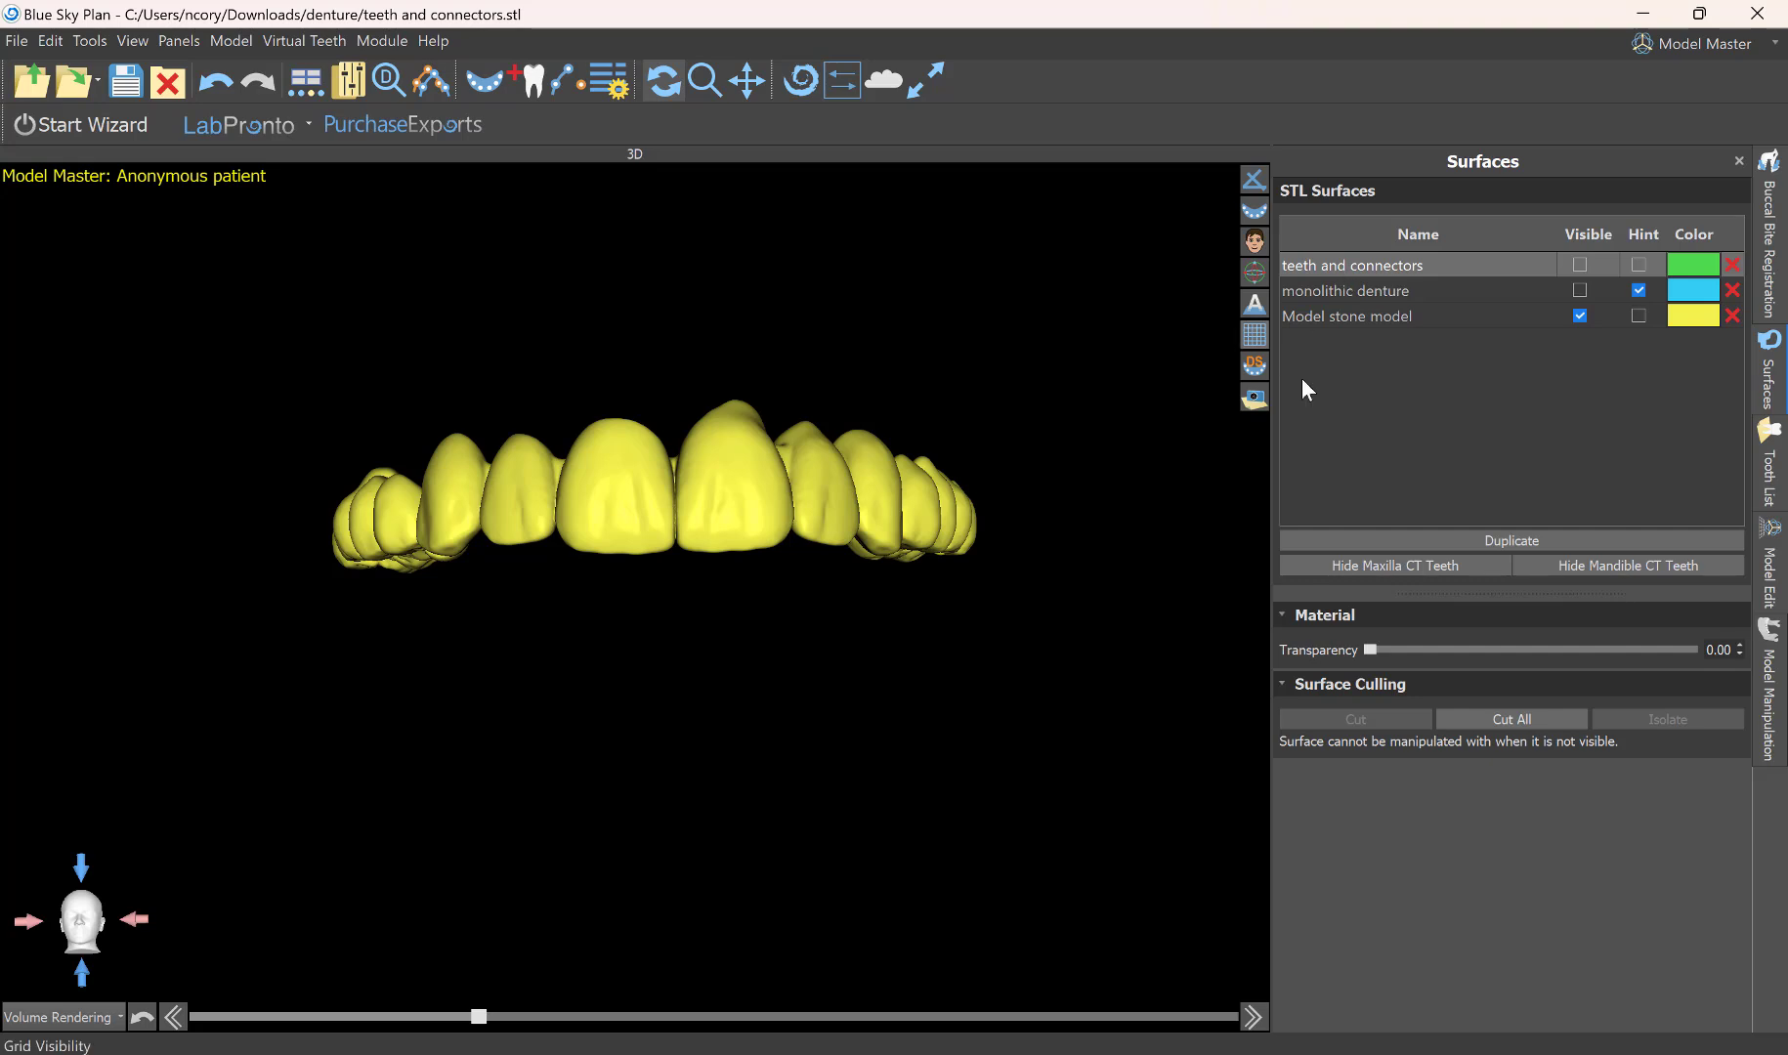
Compare the closed teeth model with and without the monolithic denture, leaving both surfaces visible.
{"action": "left_click", "coordinate": [1583, 293]}
{"action": "left_click", "coordinate": [1581, 291]}
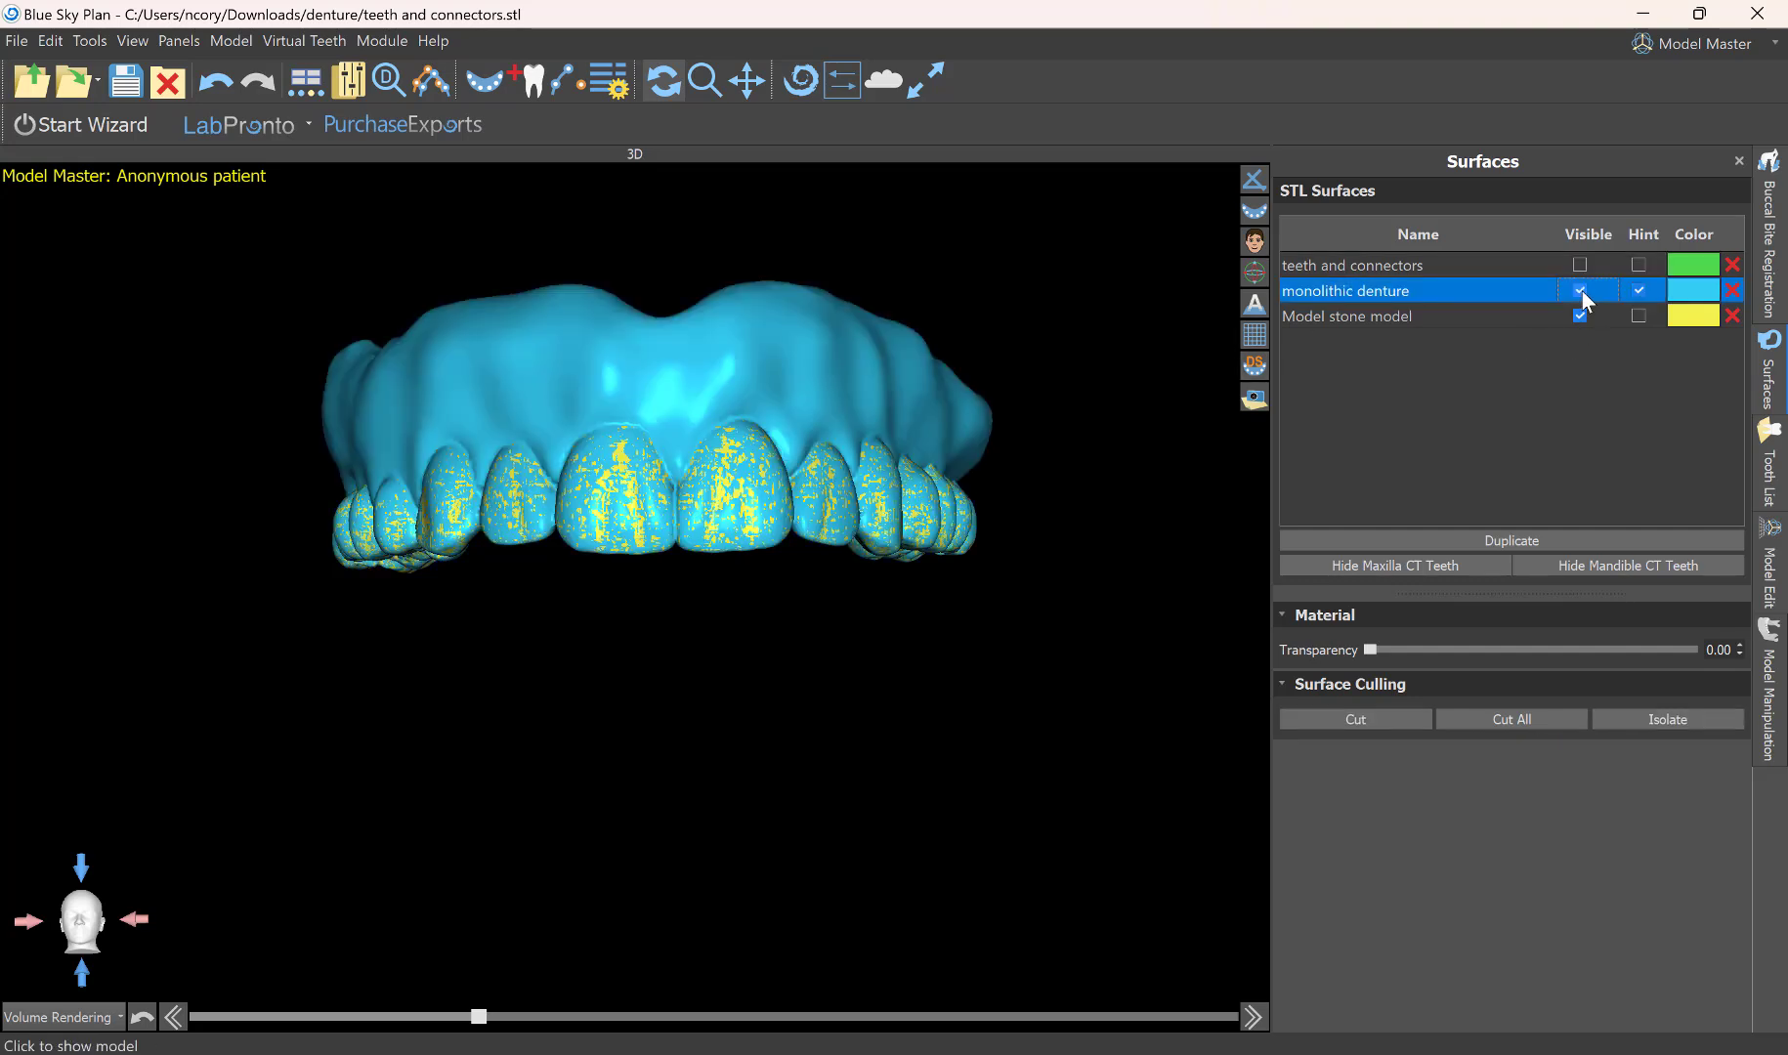
{"action": "left_click", "coordinate": [1581, 292]}
{"action": "left_click_drag", "start_coordinate": [689, 765], "coordinate": [815, 594]}
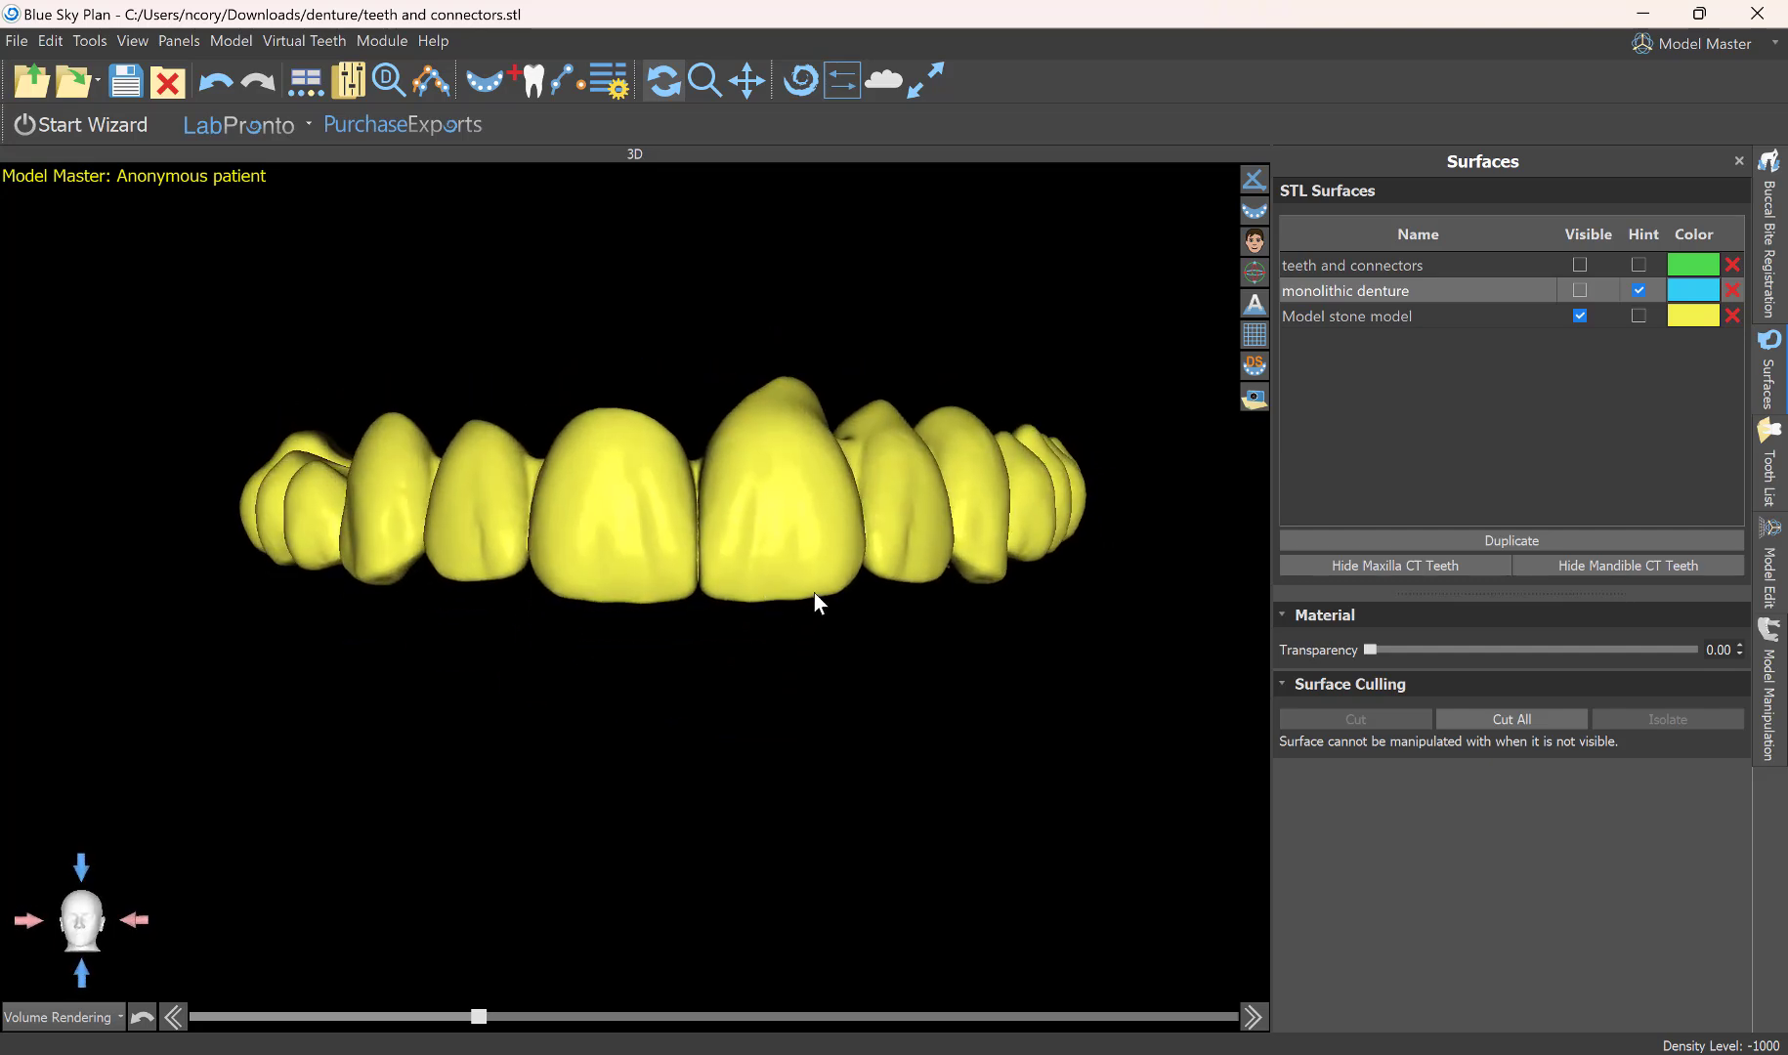
{"action": "left_click_drag", "start_coordinate": [977, 556], "coordinate": [852, 713]}
{"action": "left_click", "coordinate": [1580, 291]}
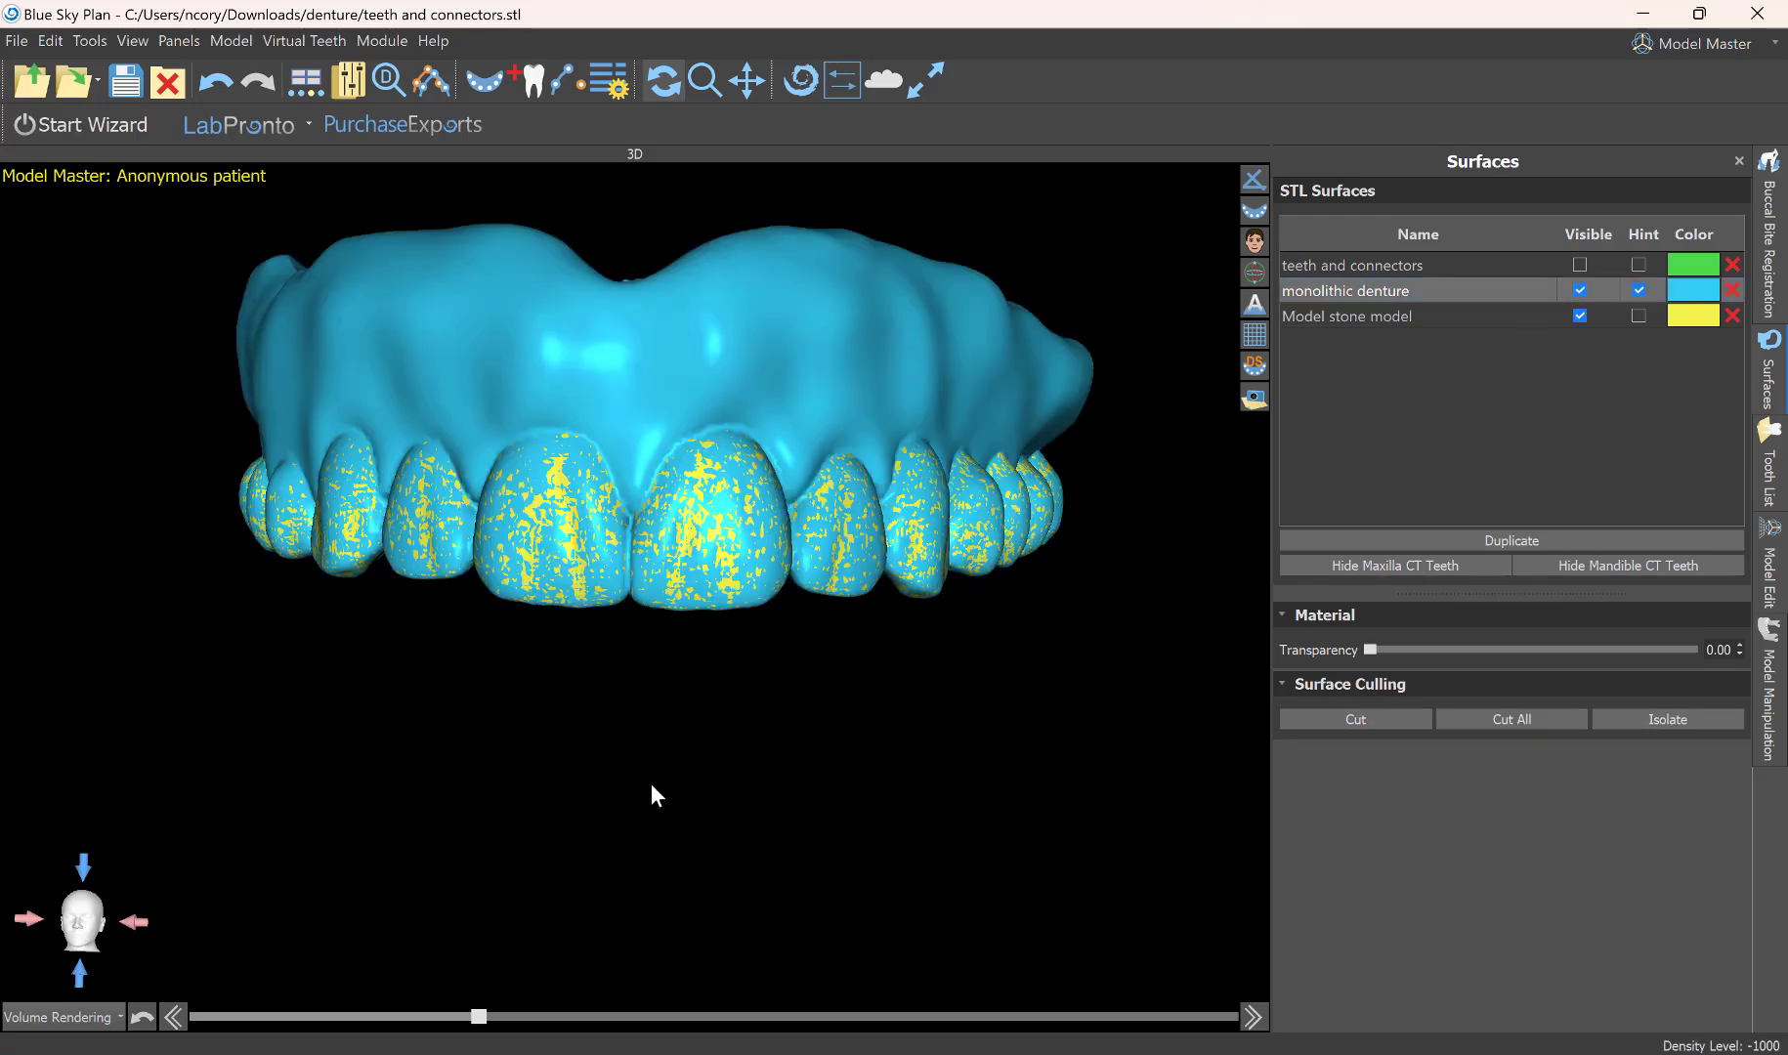
{"action": "left_click_drag", "start_coordinate": [632, 804], "coordinate": [918, 730]}
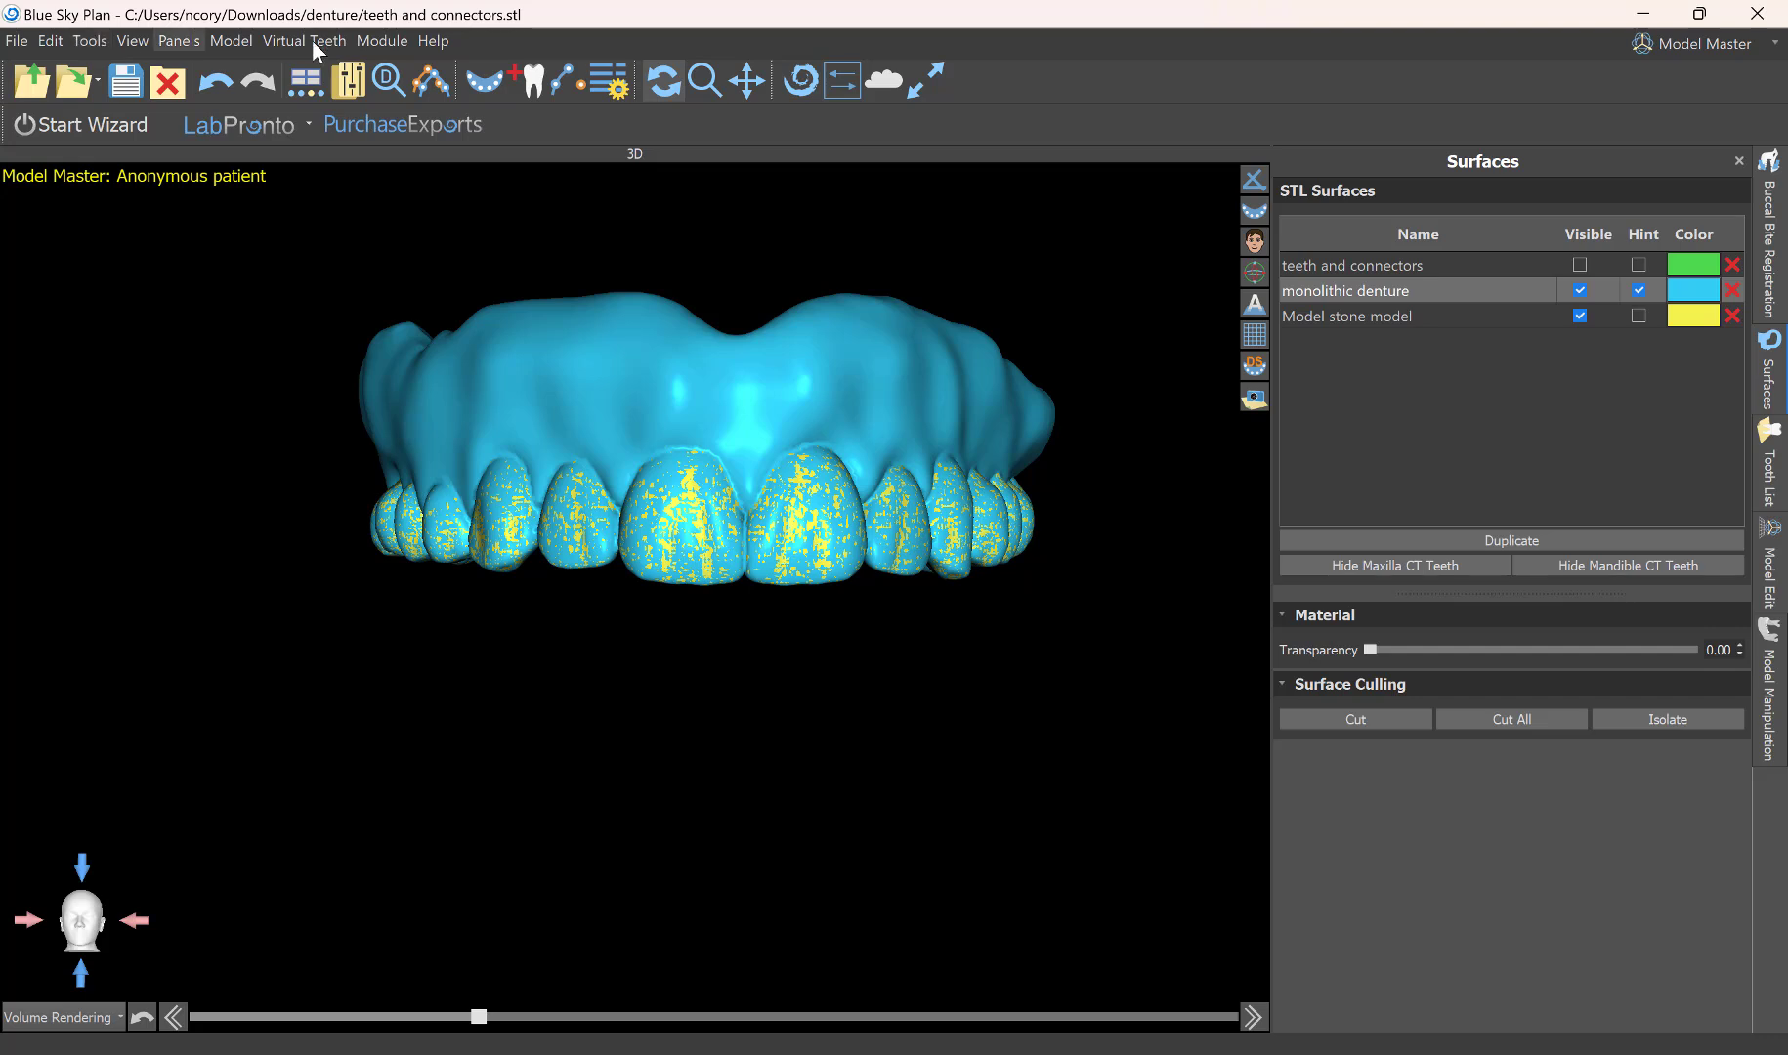
Switch to the Crown and Bridge module and open the Boolean operations among the teeth editing tools.
{"action": "left_click", "coordinate": [1713, 45]}
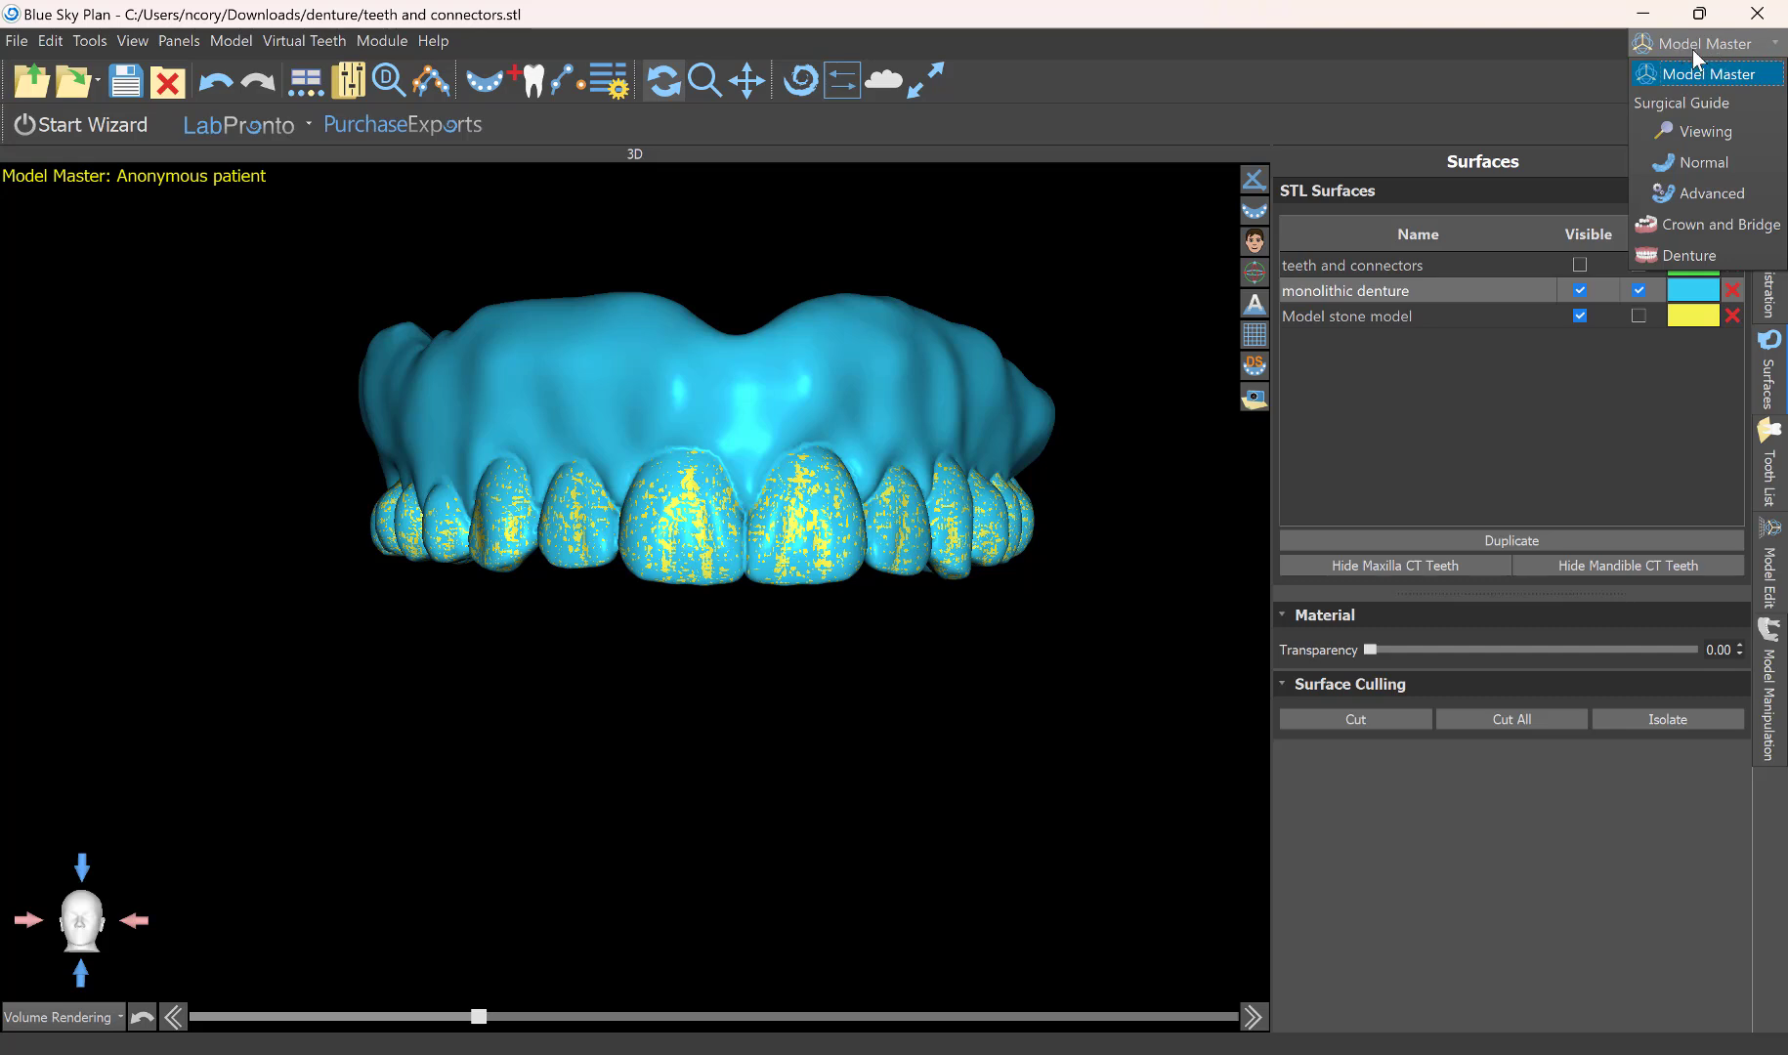
{"action": "left_click", "coordinate": [1714, 227]}
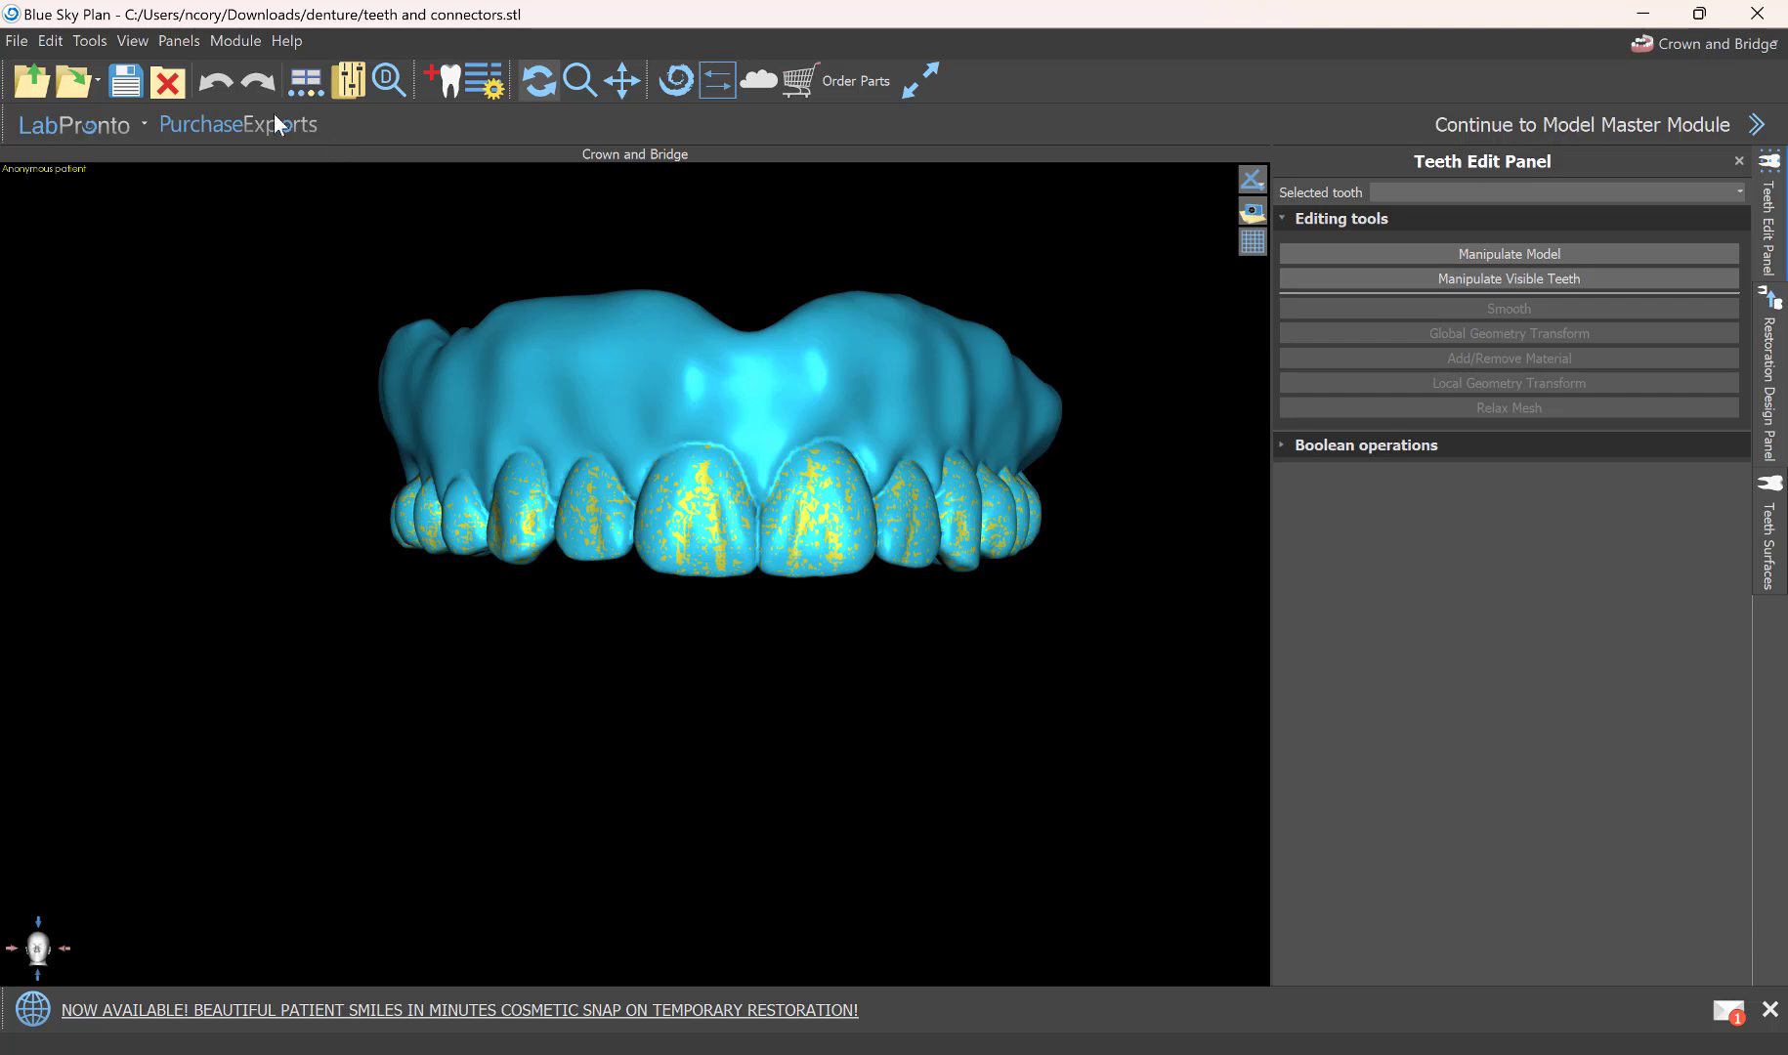
{"action": "left_click", "coordinate": [171, 46]}
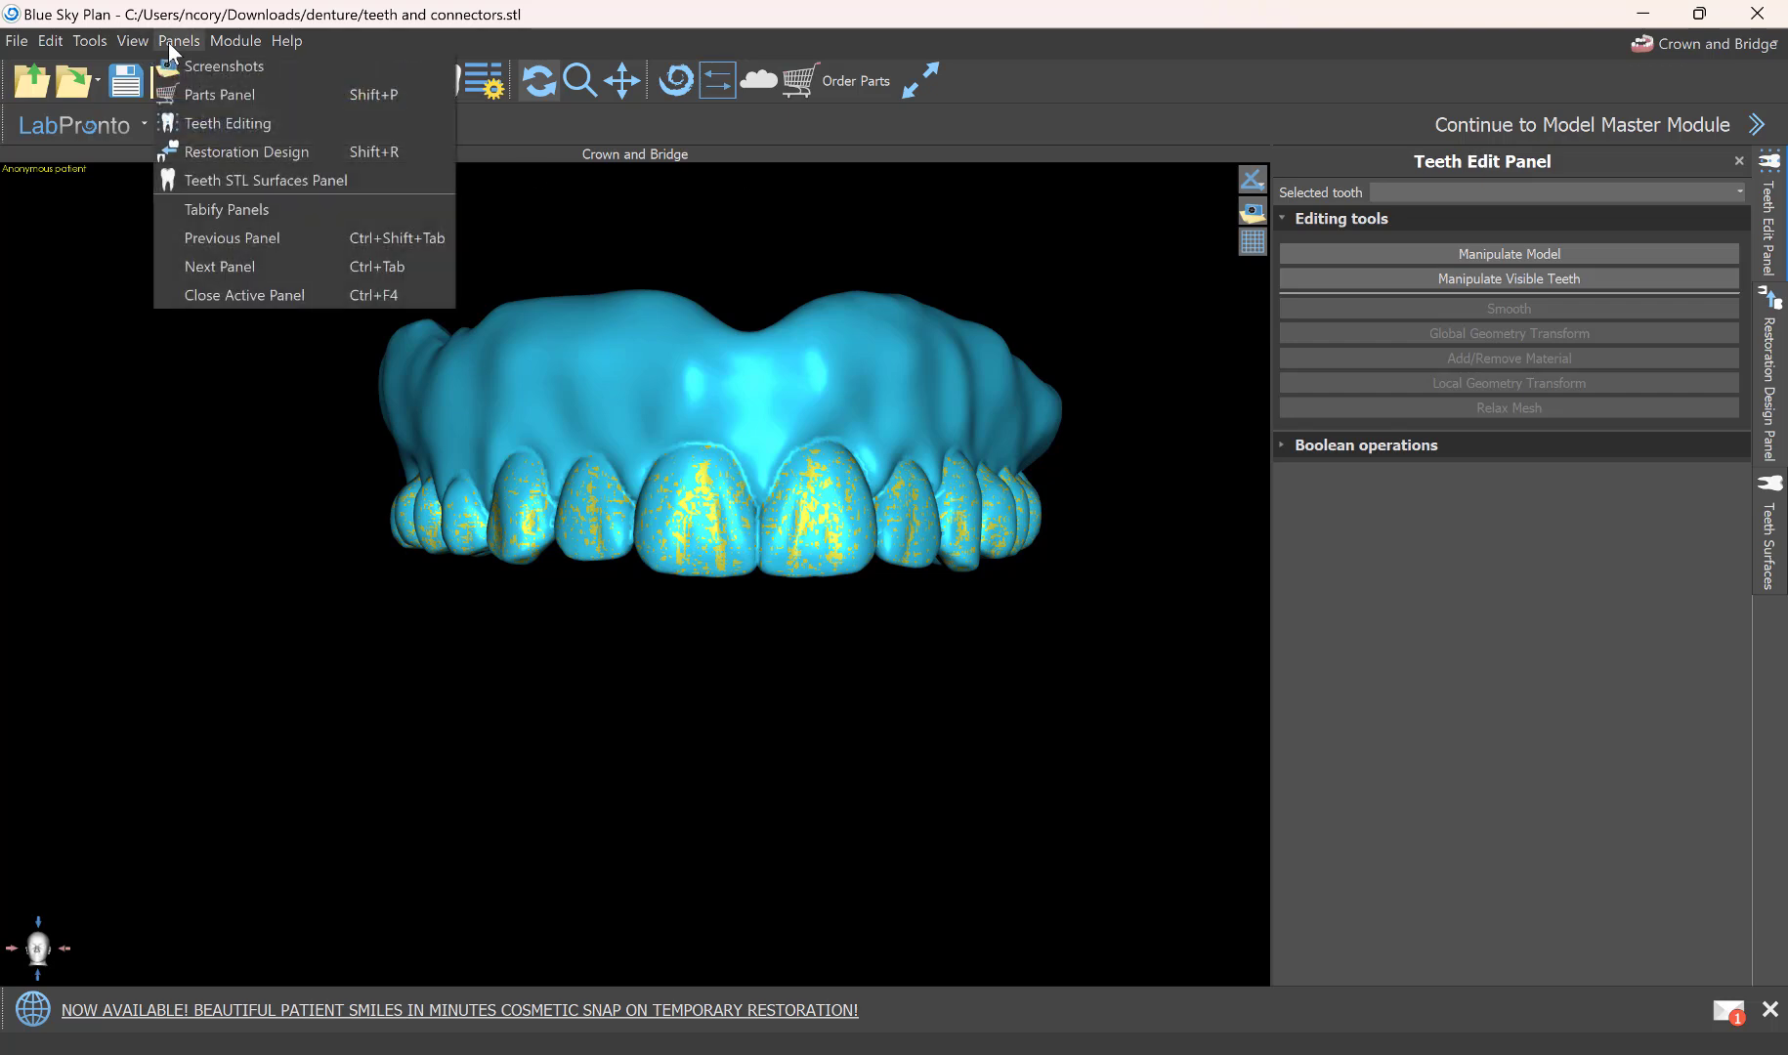
{"action": "left_click", "coordinate": [217, 120]}
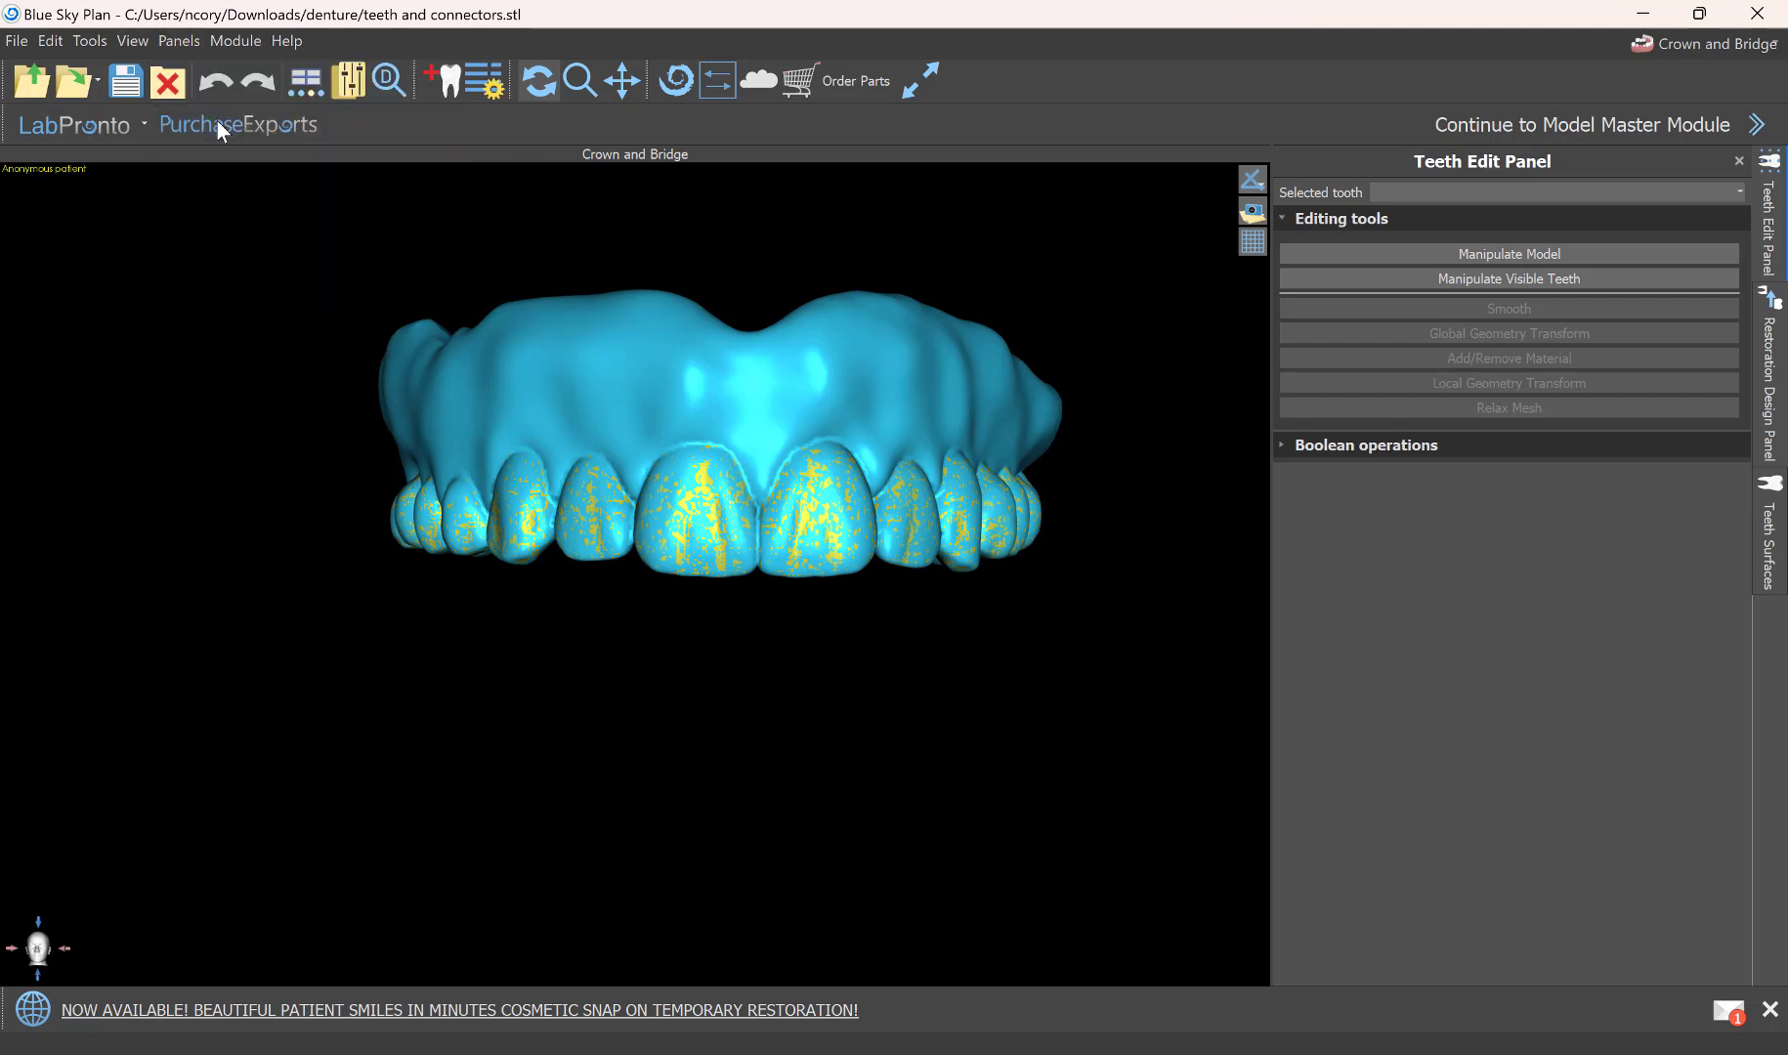
{"action": "left_click", "coordinate": [1282, 445]}
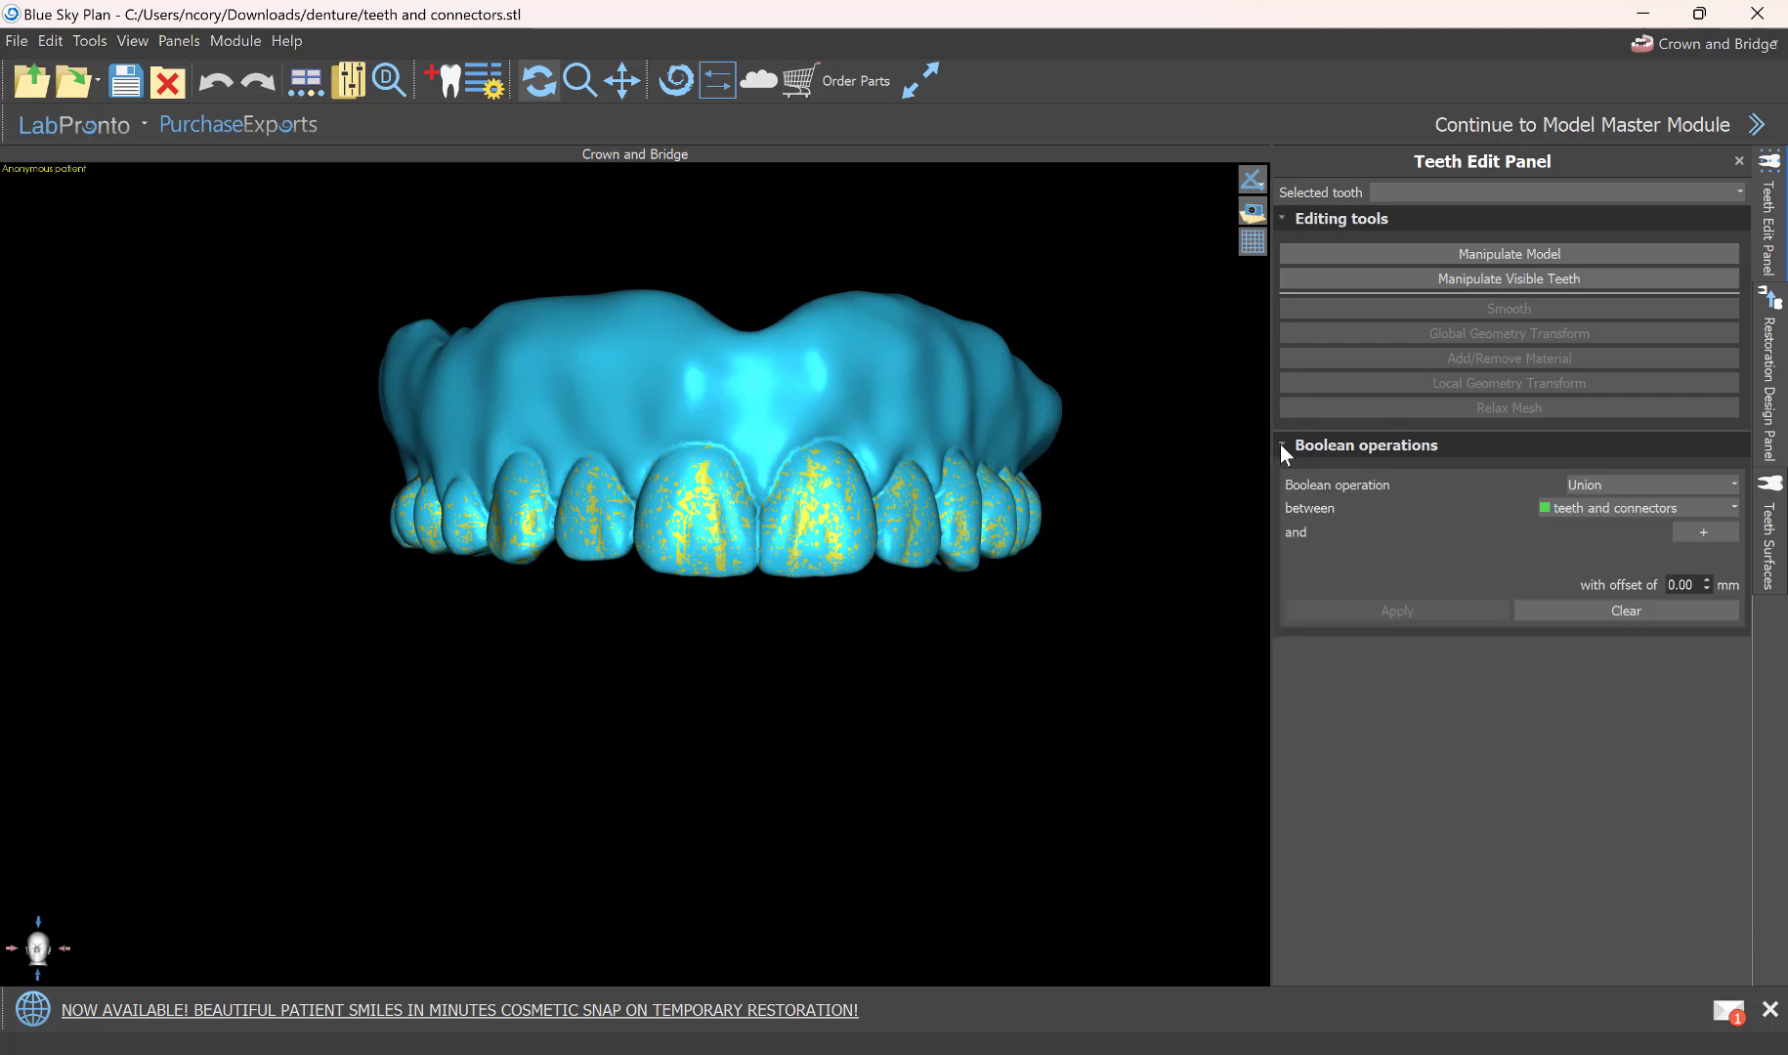
{"action": "mouse_move", "coordinate": [1055, 740]}
{"action": "left_mouse_down"}
{"action": "mouse_move", "coordinate": [1030, 735]}
{"action": "mouse_move", "coordinate": [1035, 756]}
{"action": "left_mouse_up"}
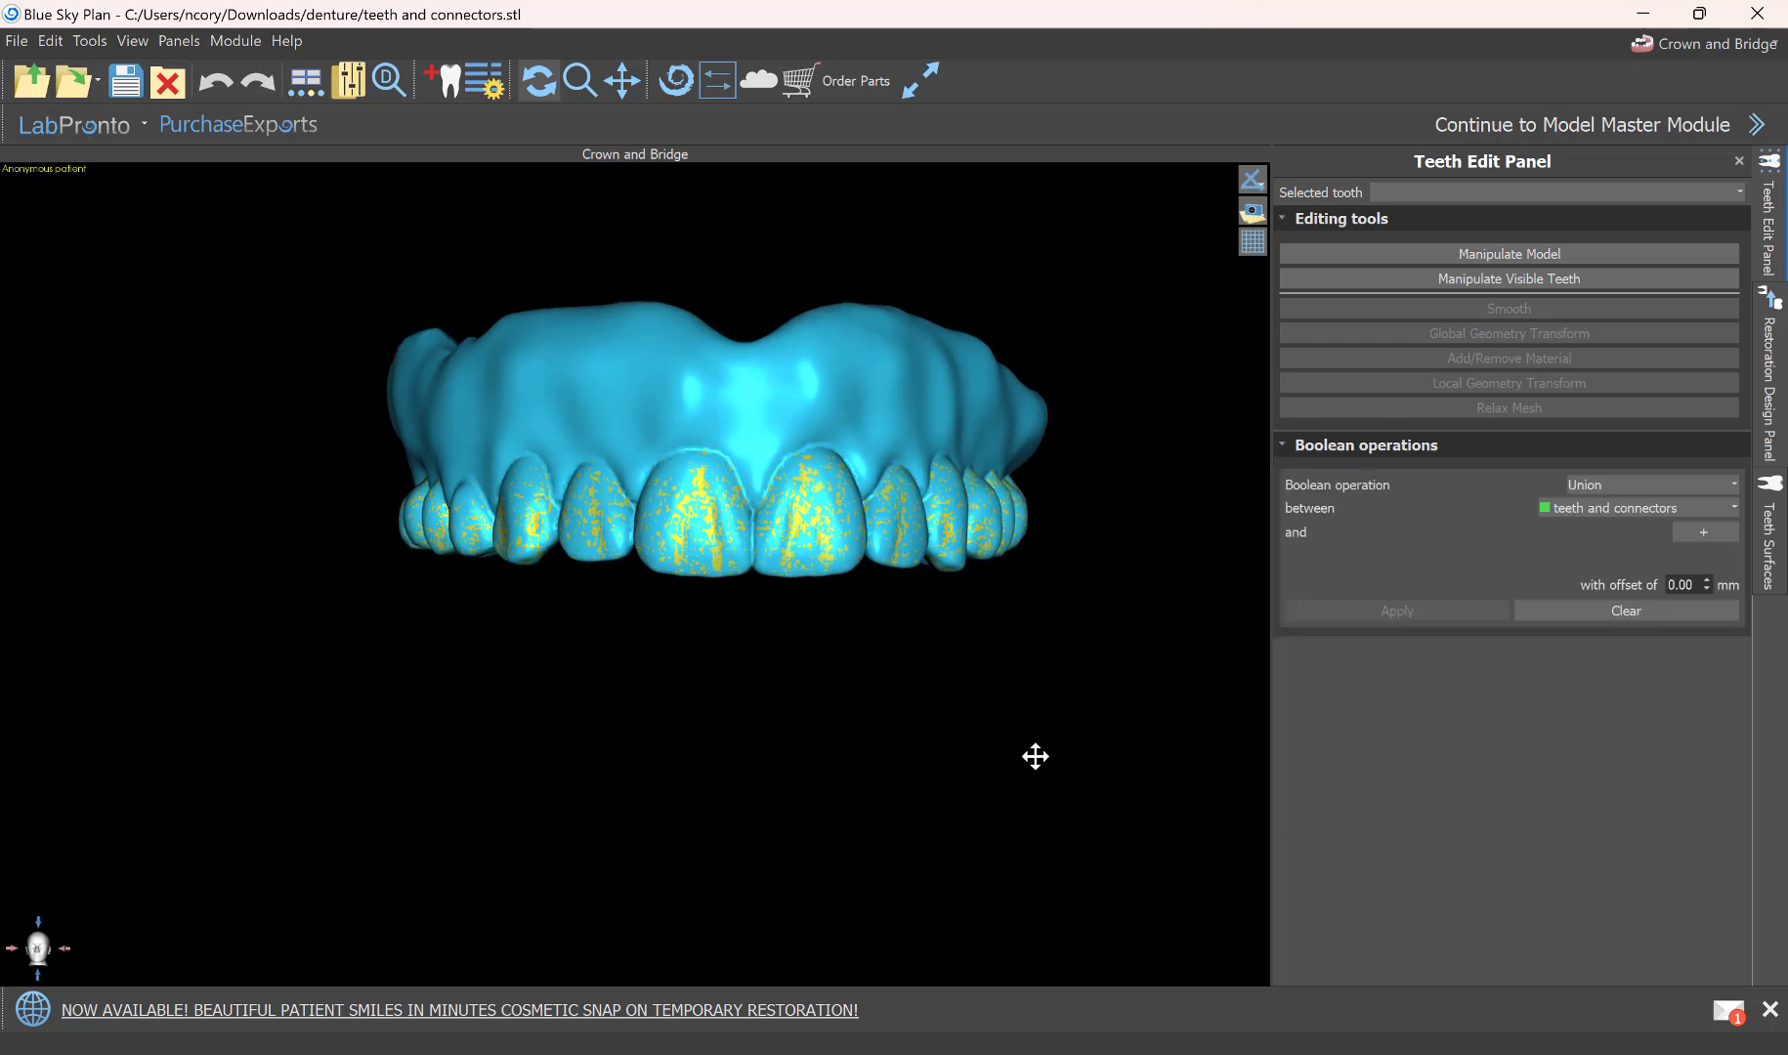
{"action": "left_click_drag", "start_coordinate": [987, 690], "coordinate": [830, 489]}
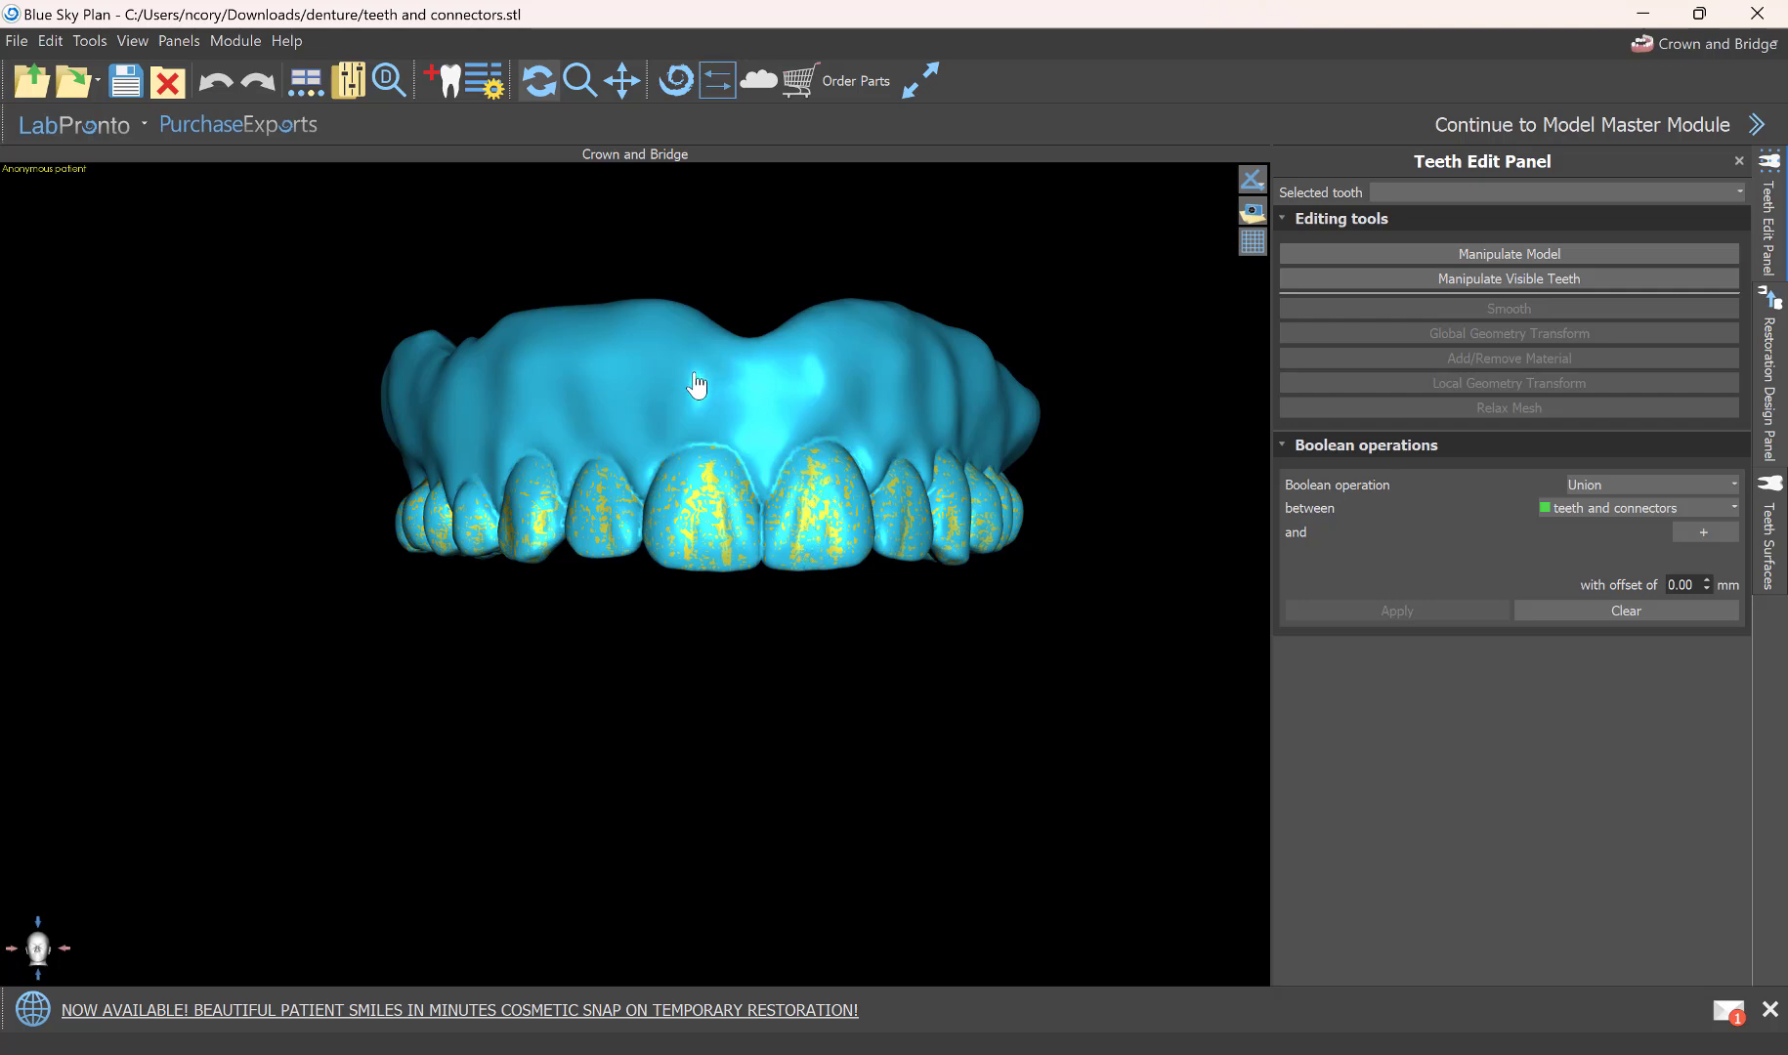
Set up a Boolean Difference that subtracts Model stone model from the monolithic denture.
{"action": "left_click", "coordinate": [1716, 484]}
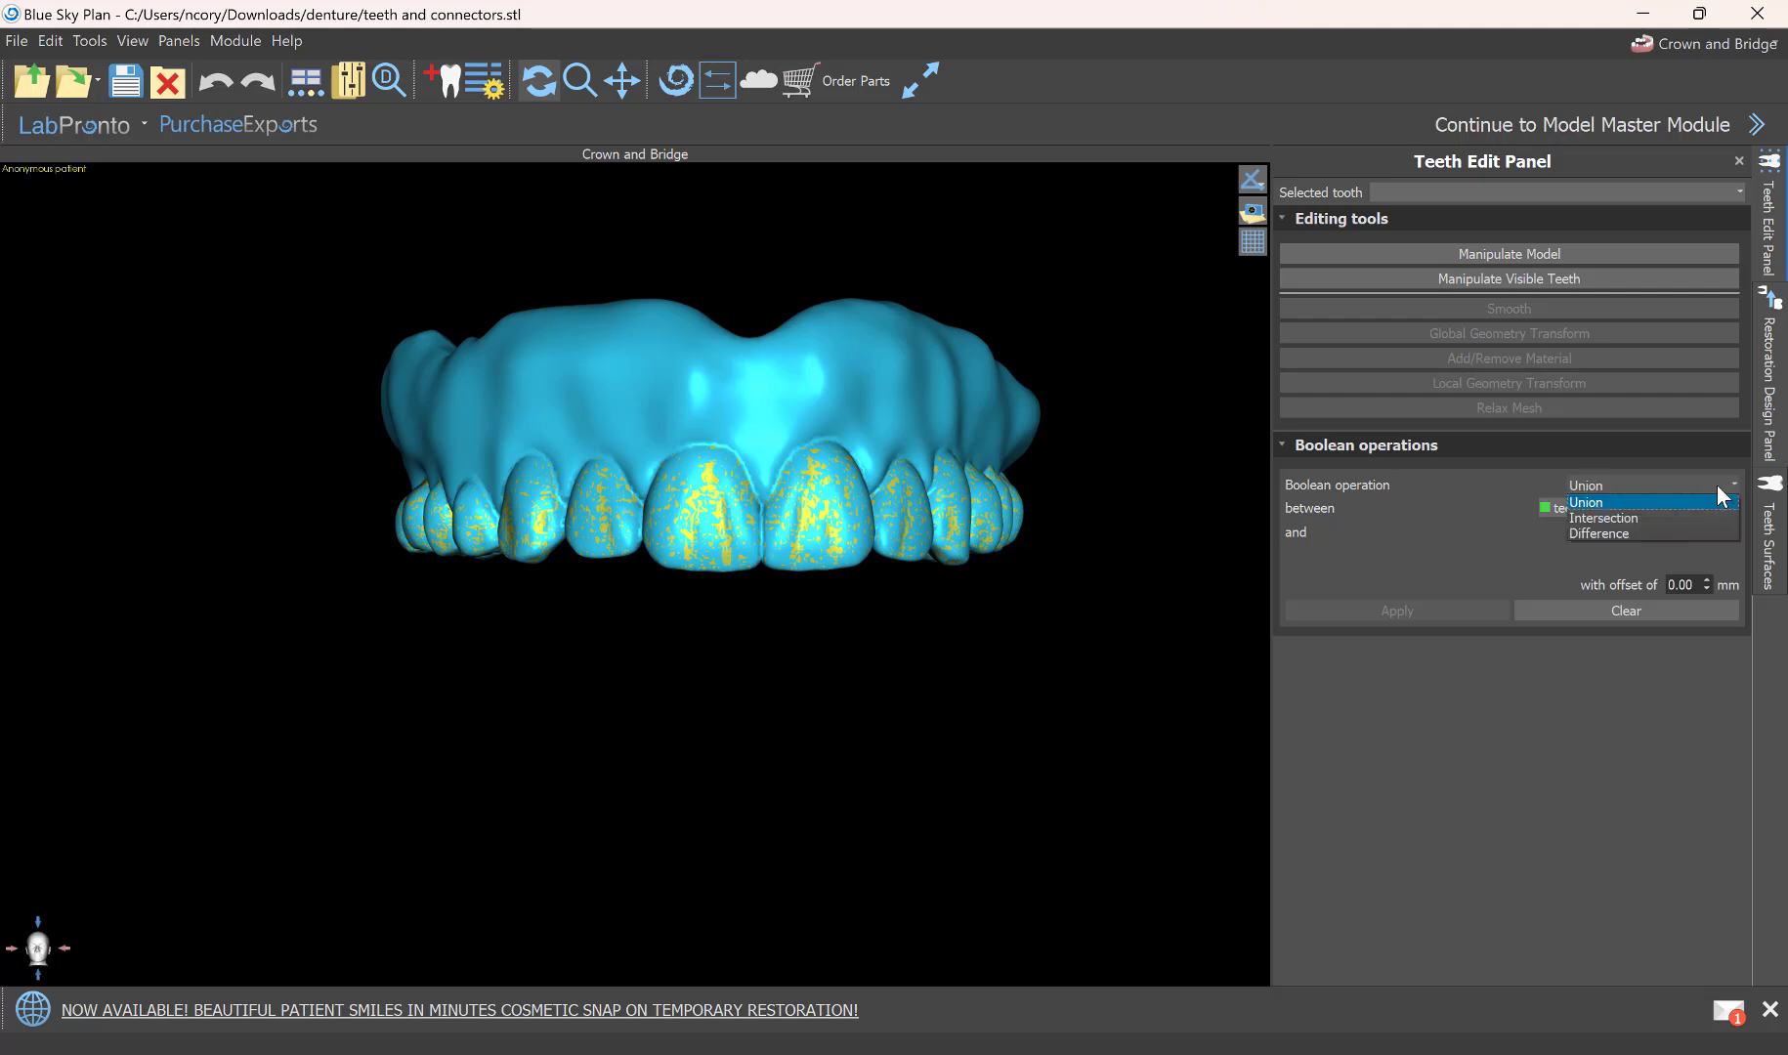
{"action": "left_click", "coordinate": [1604, 536]}
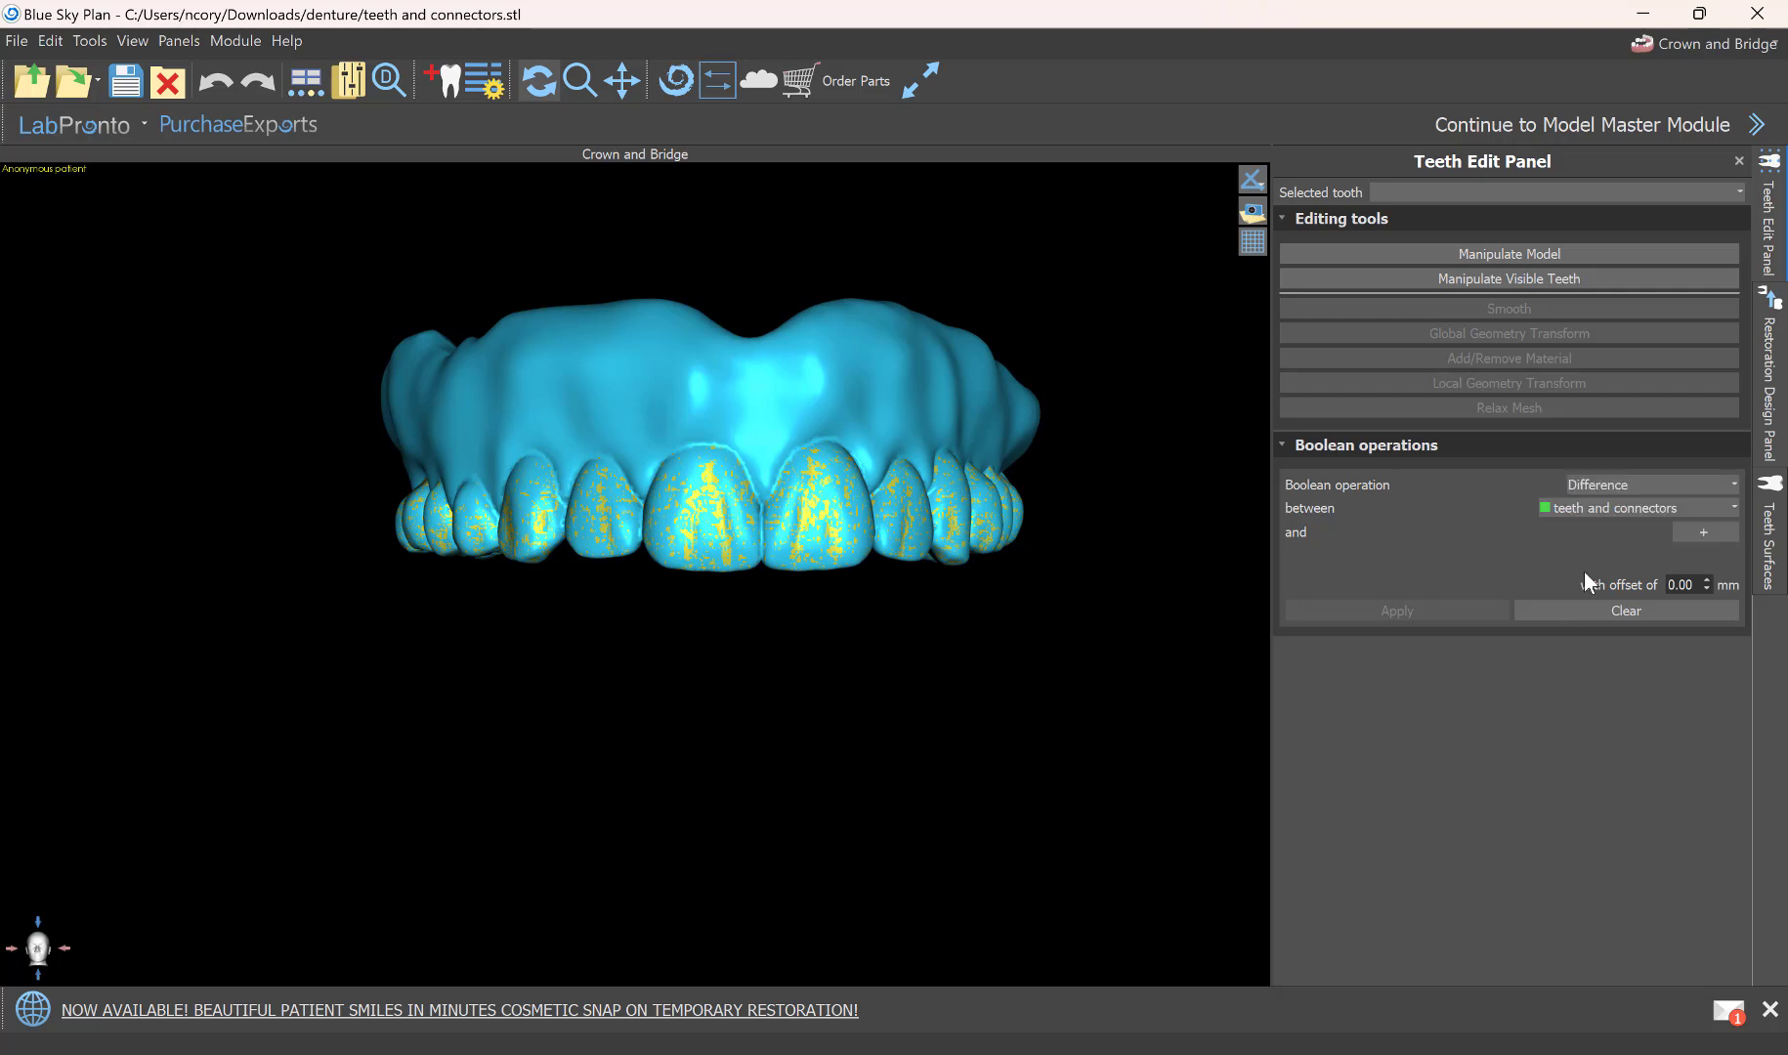
{"action": "left_click", "coordinate": [1654, 508]}
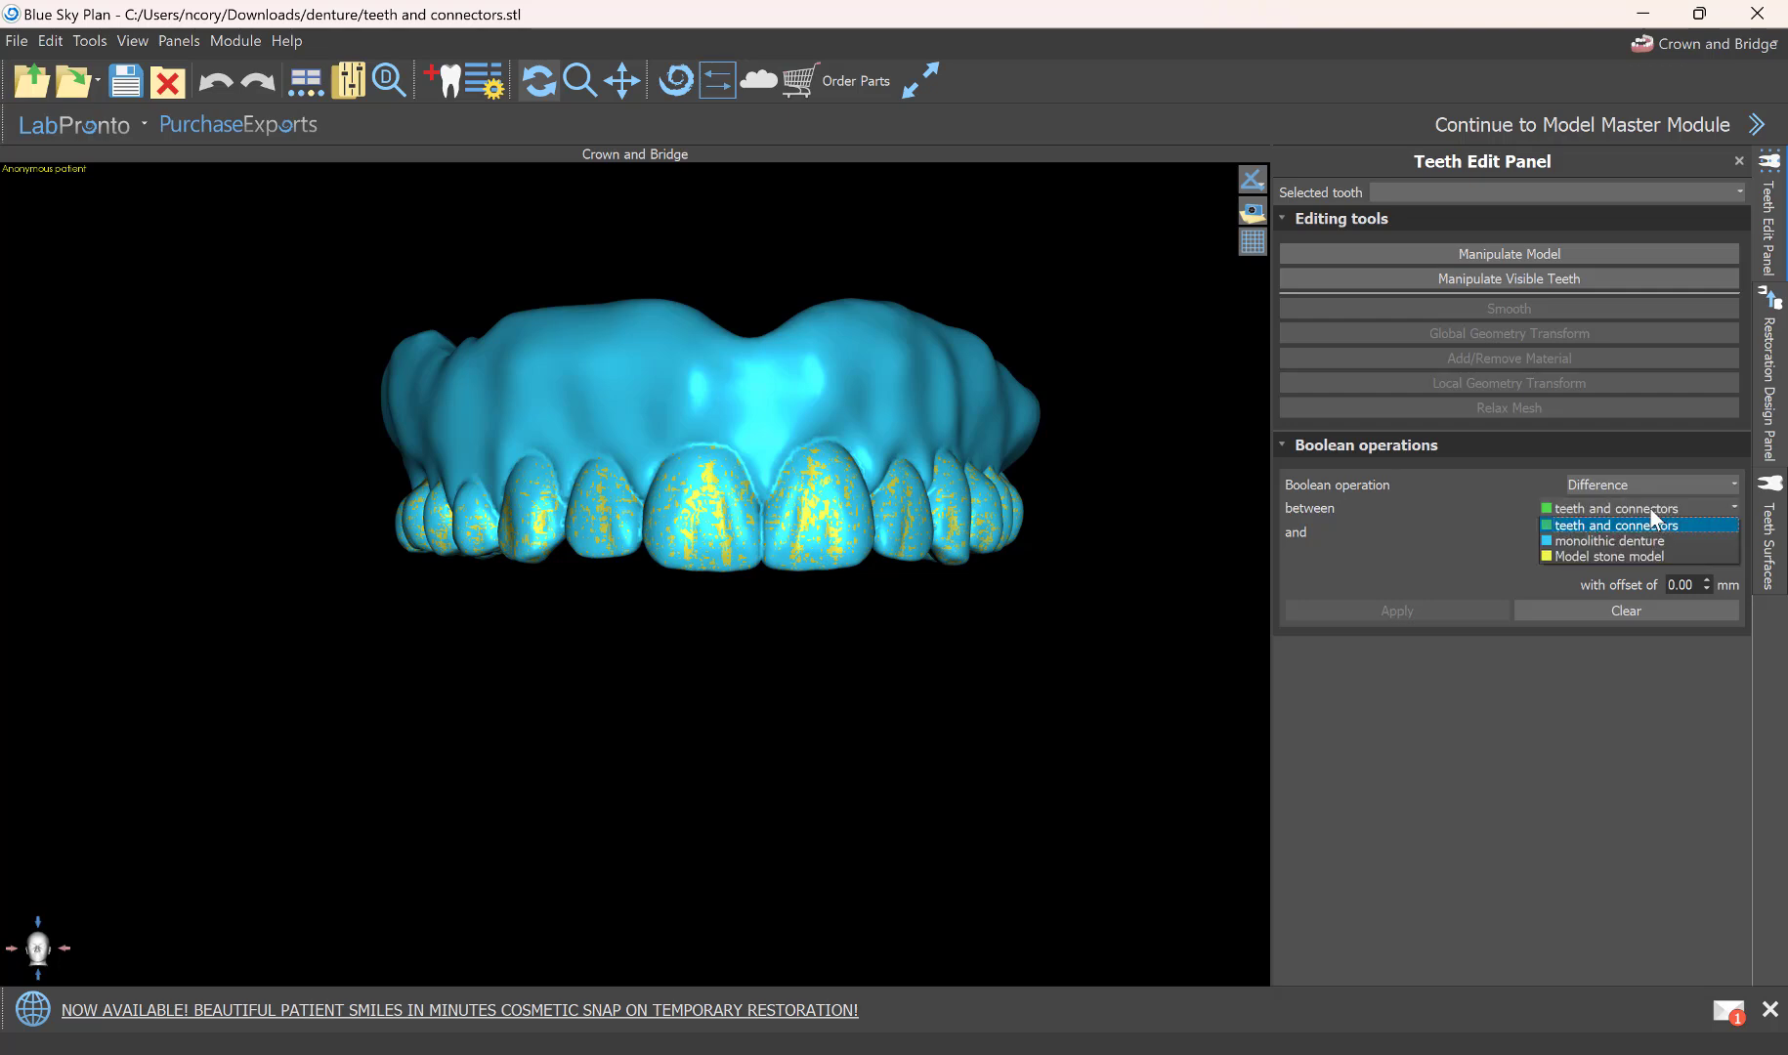
{"action": "left_click", "coordinate": [1577, 542]}
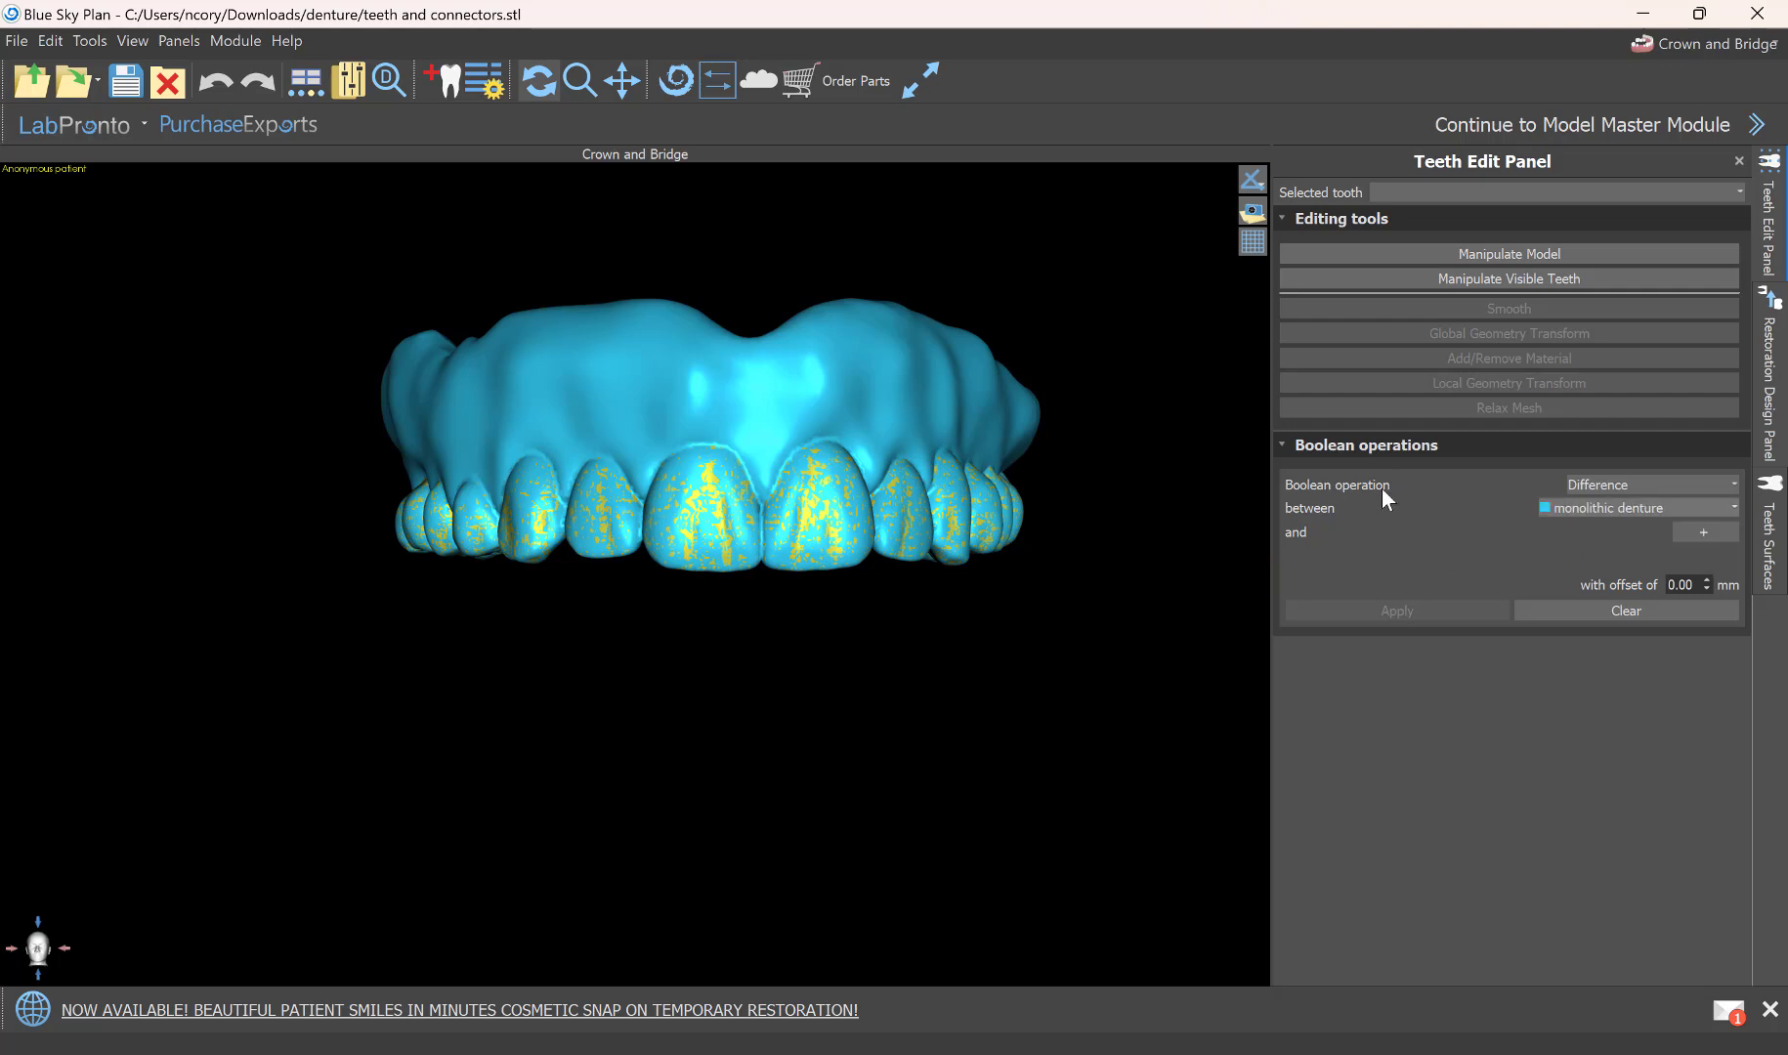
{"action": "left_click", "coordinate": [1709, 531]}
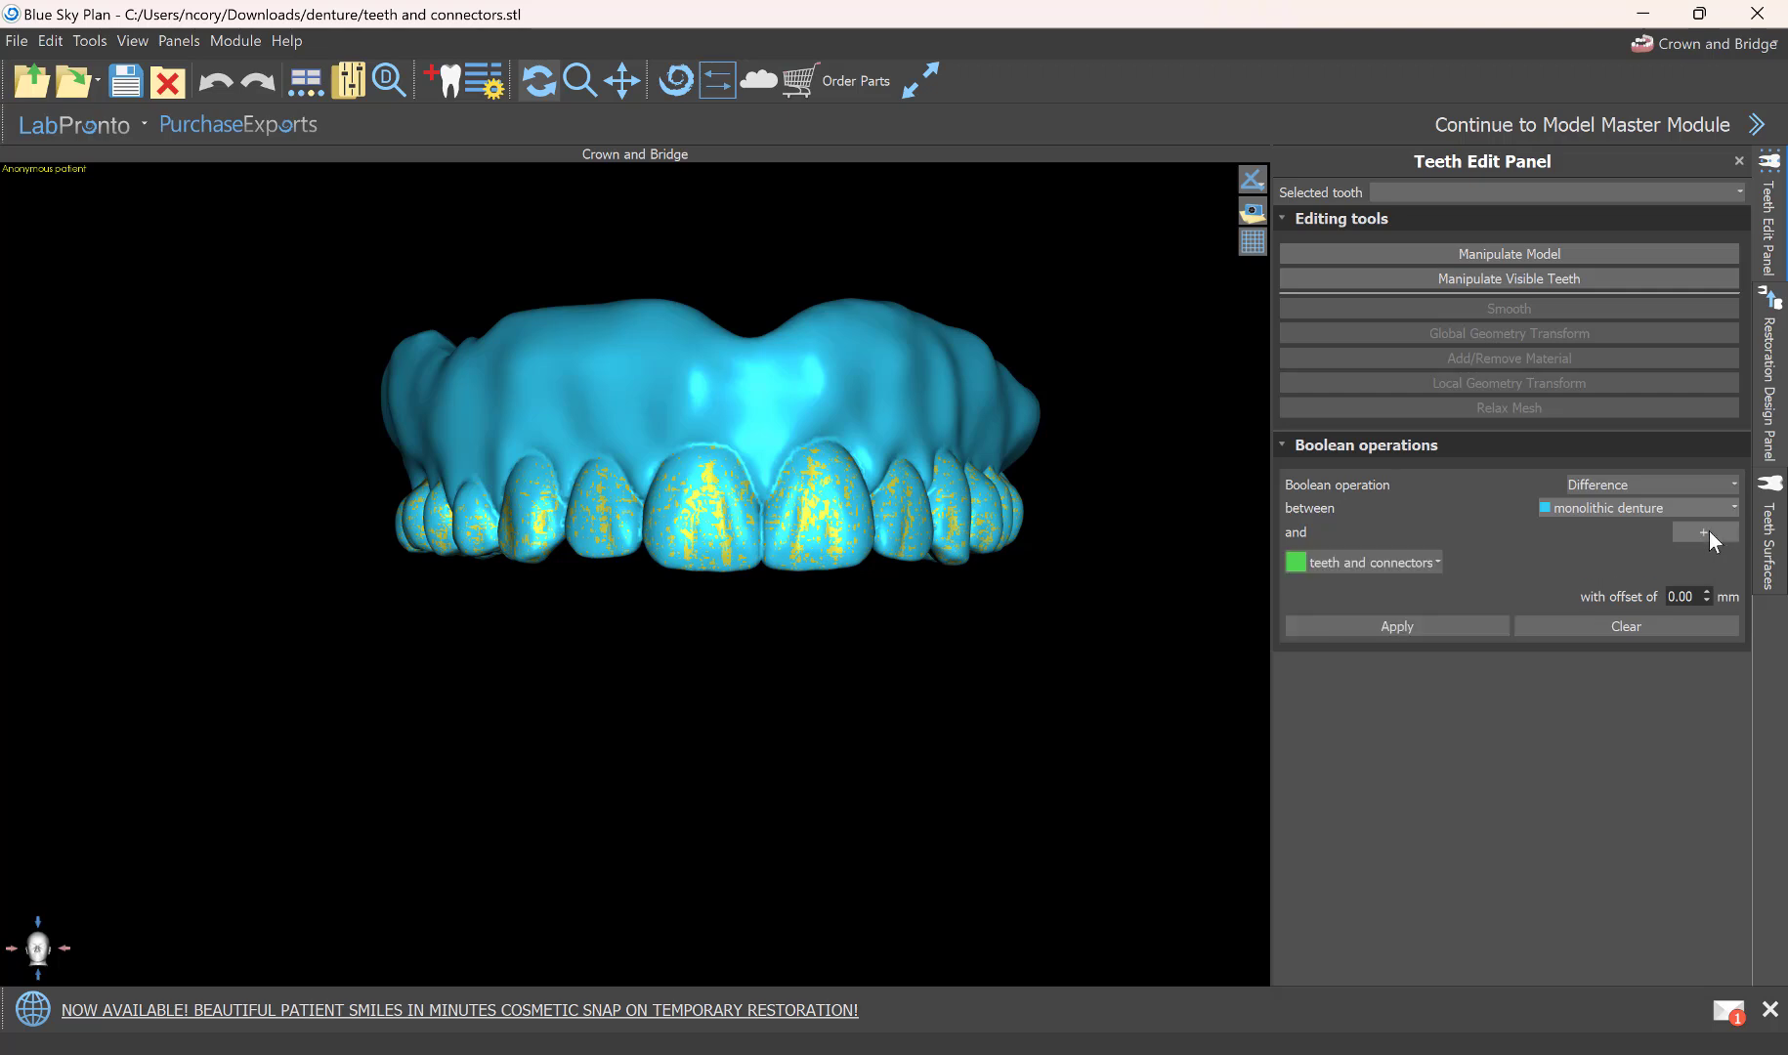
{"action": "left_click", "coordinate": [1410, 567]}
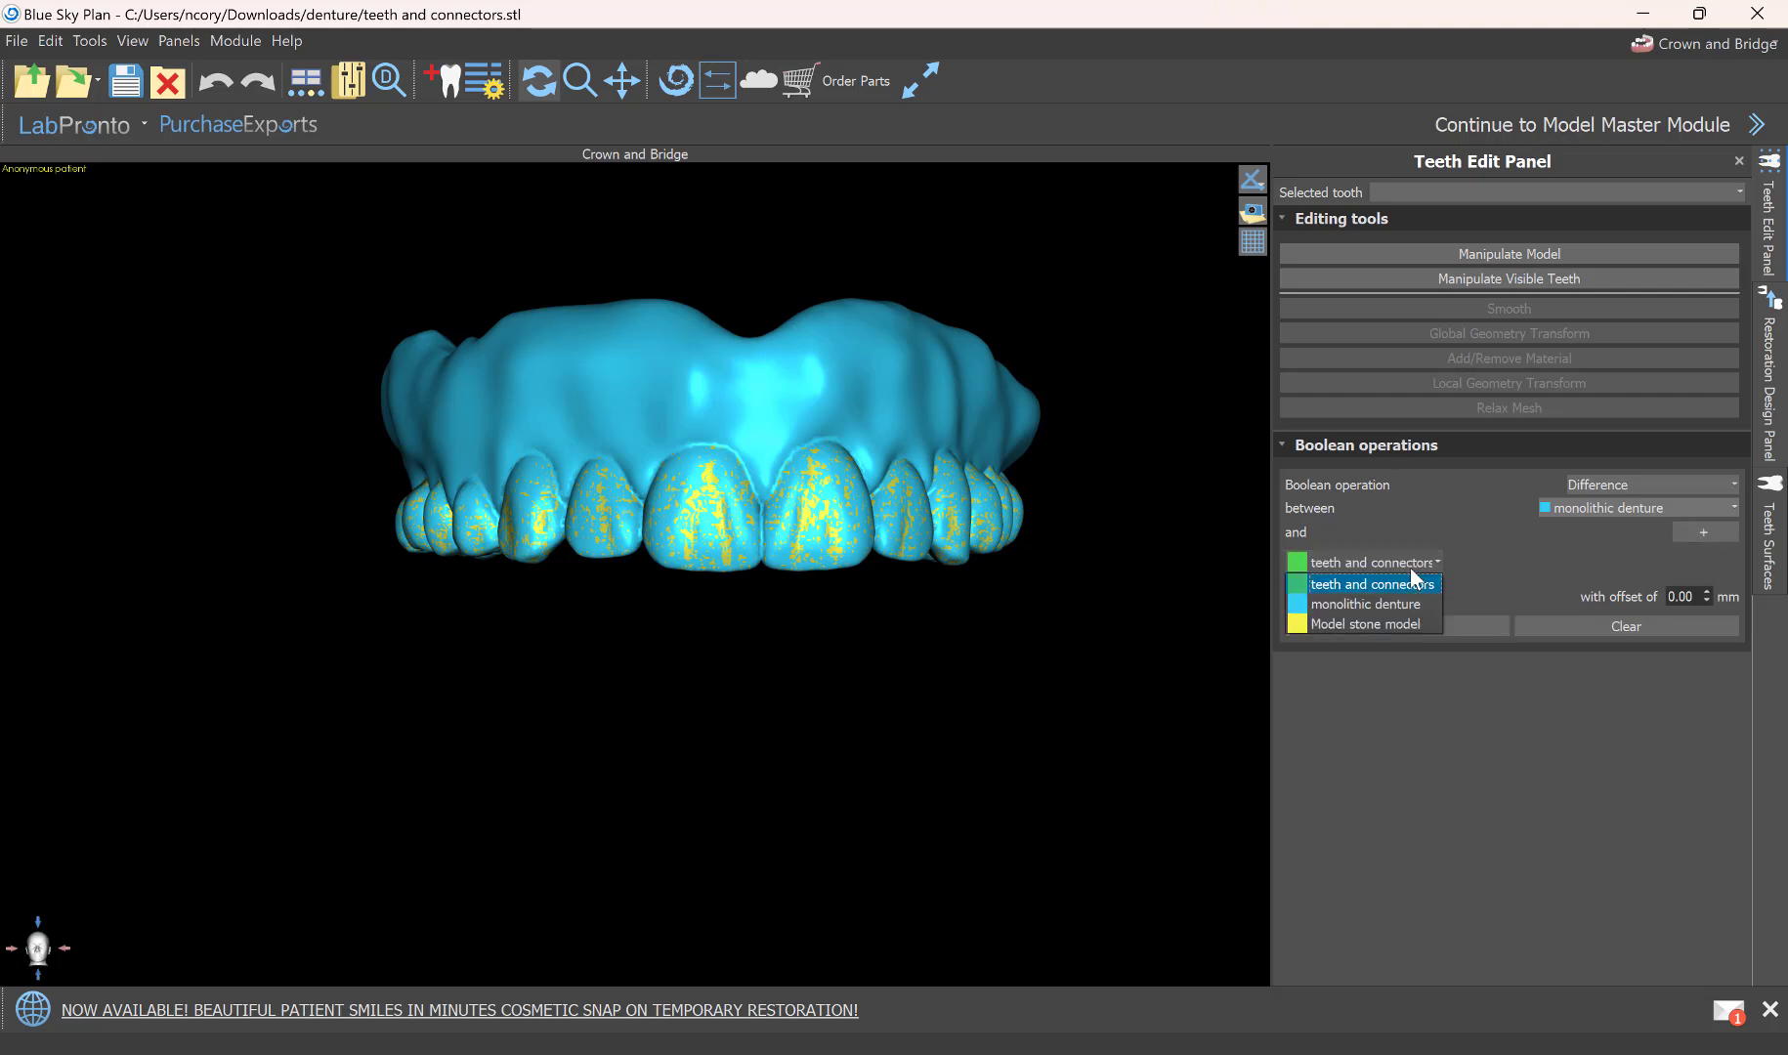
{"action": "left_click", "coordinate": [1330, 625]}
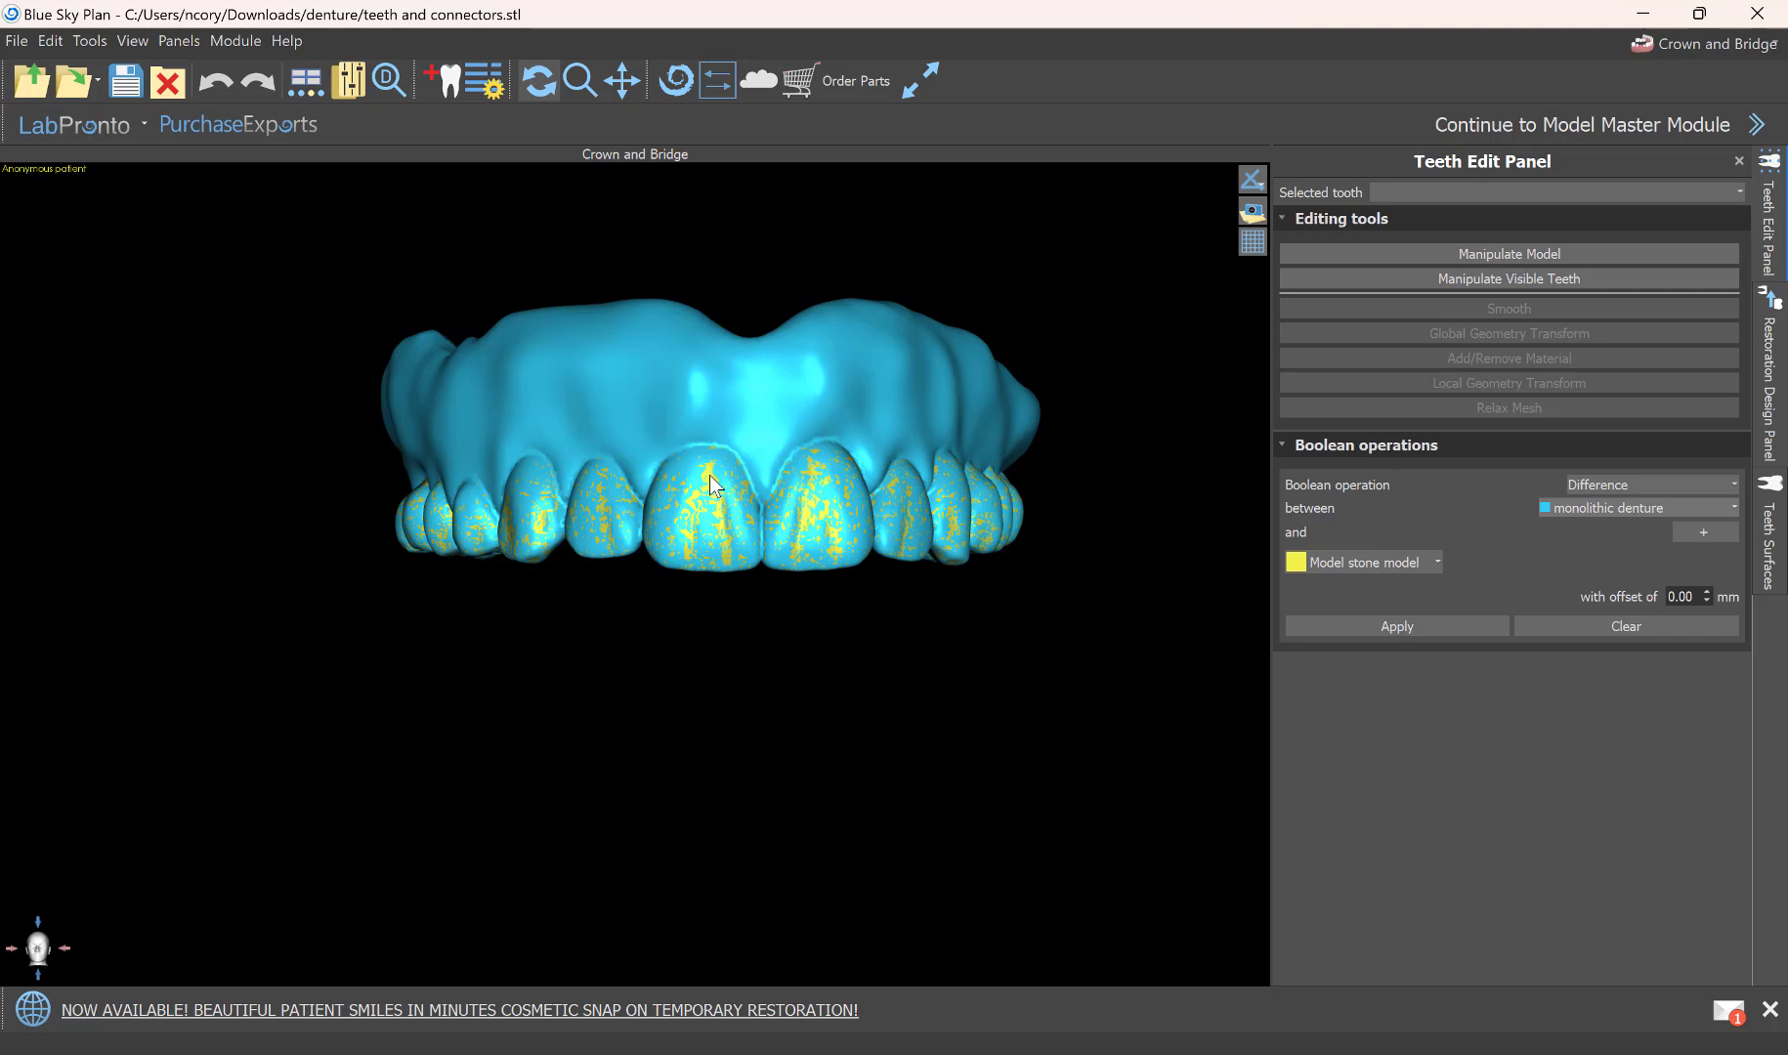
Set the Boolean offset to 0.2 mm and apply the difference.
{"action": "left_click", "coordinate": [1706, 592]}
{"action": "left_click", "coordinate": [1706, 592]}
{"action": "left_click", "coordinate": [1700, 598]}
{"action": "type", "text": ".2"}
{"action": "left_click", "coordinate": [1412, 626]}
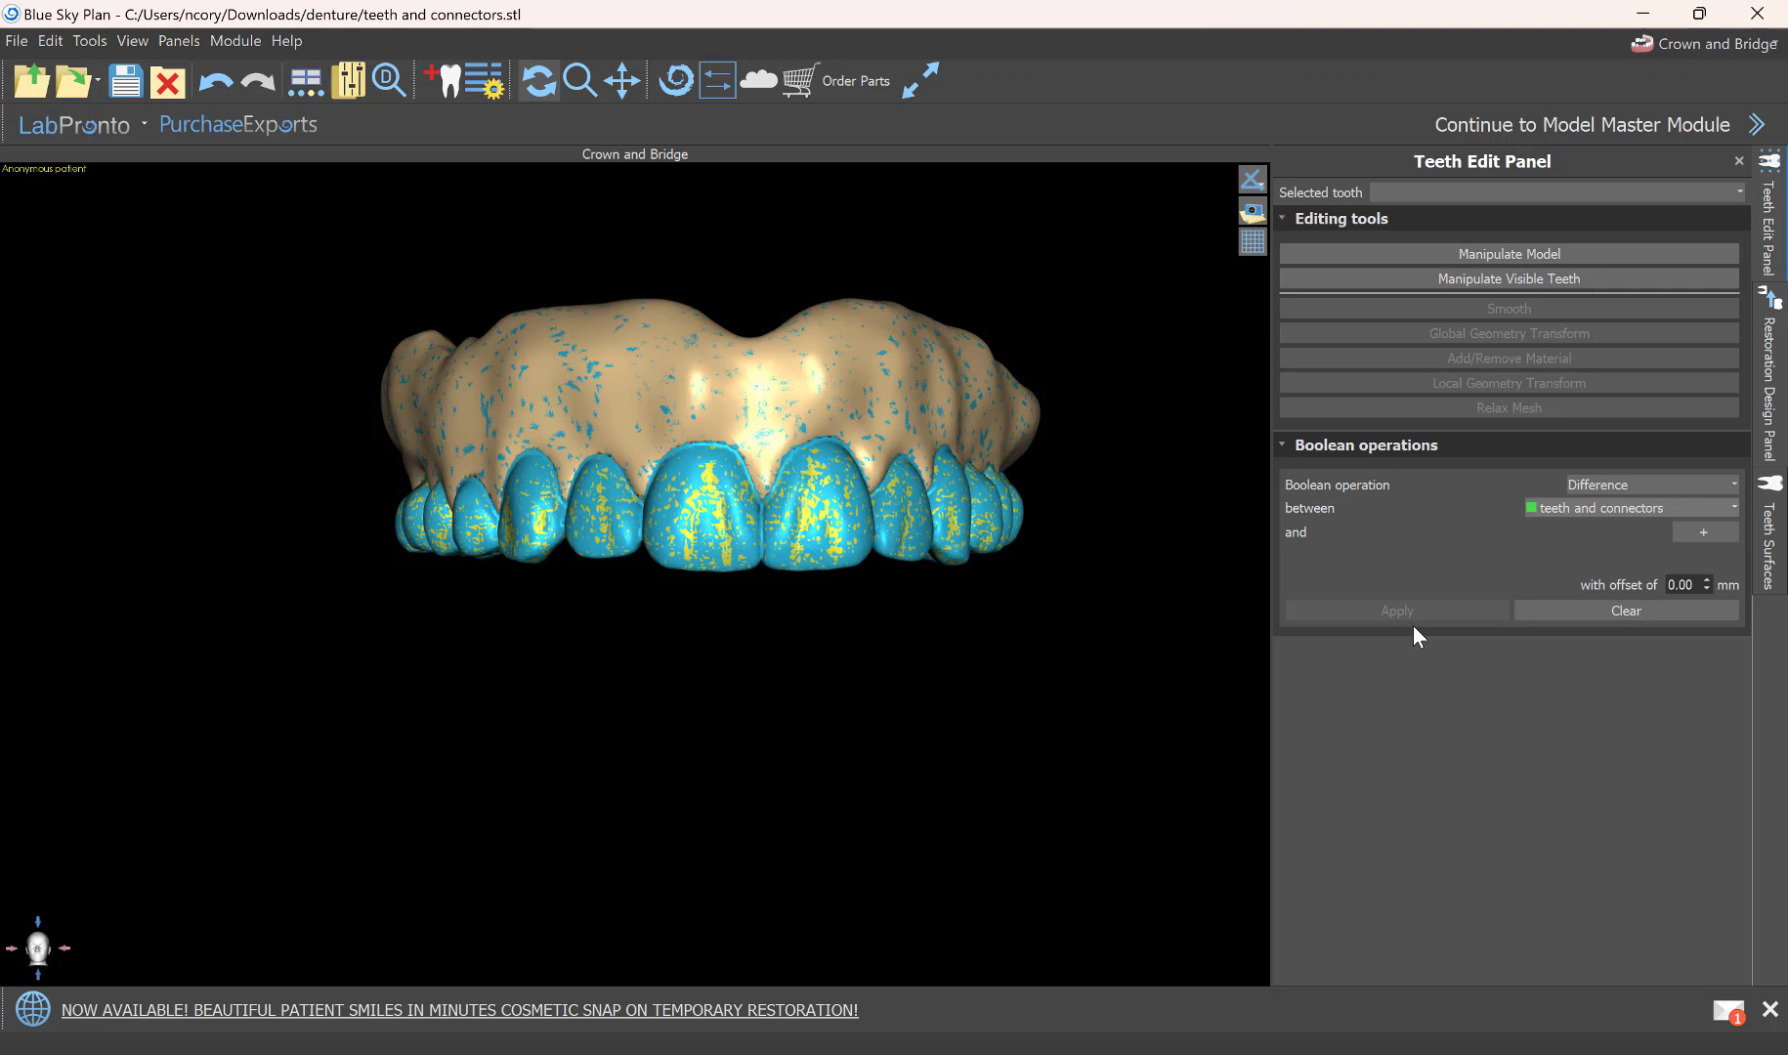
Hide the original monolithic denture and the closed teeth model, and inspect the tooth sockets in the subtracted denture base.
{"action": "left_click", "coordinate": [1770, 1010]}
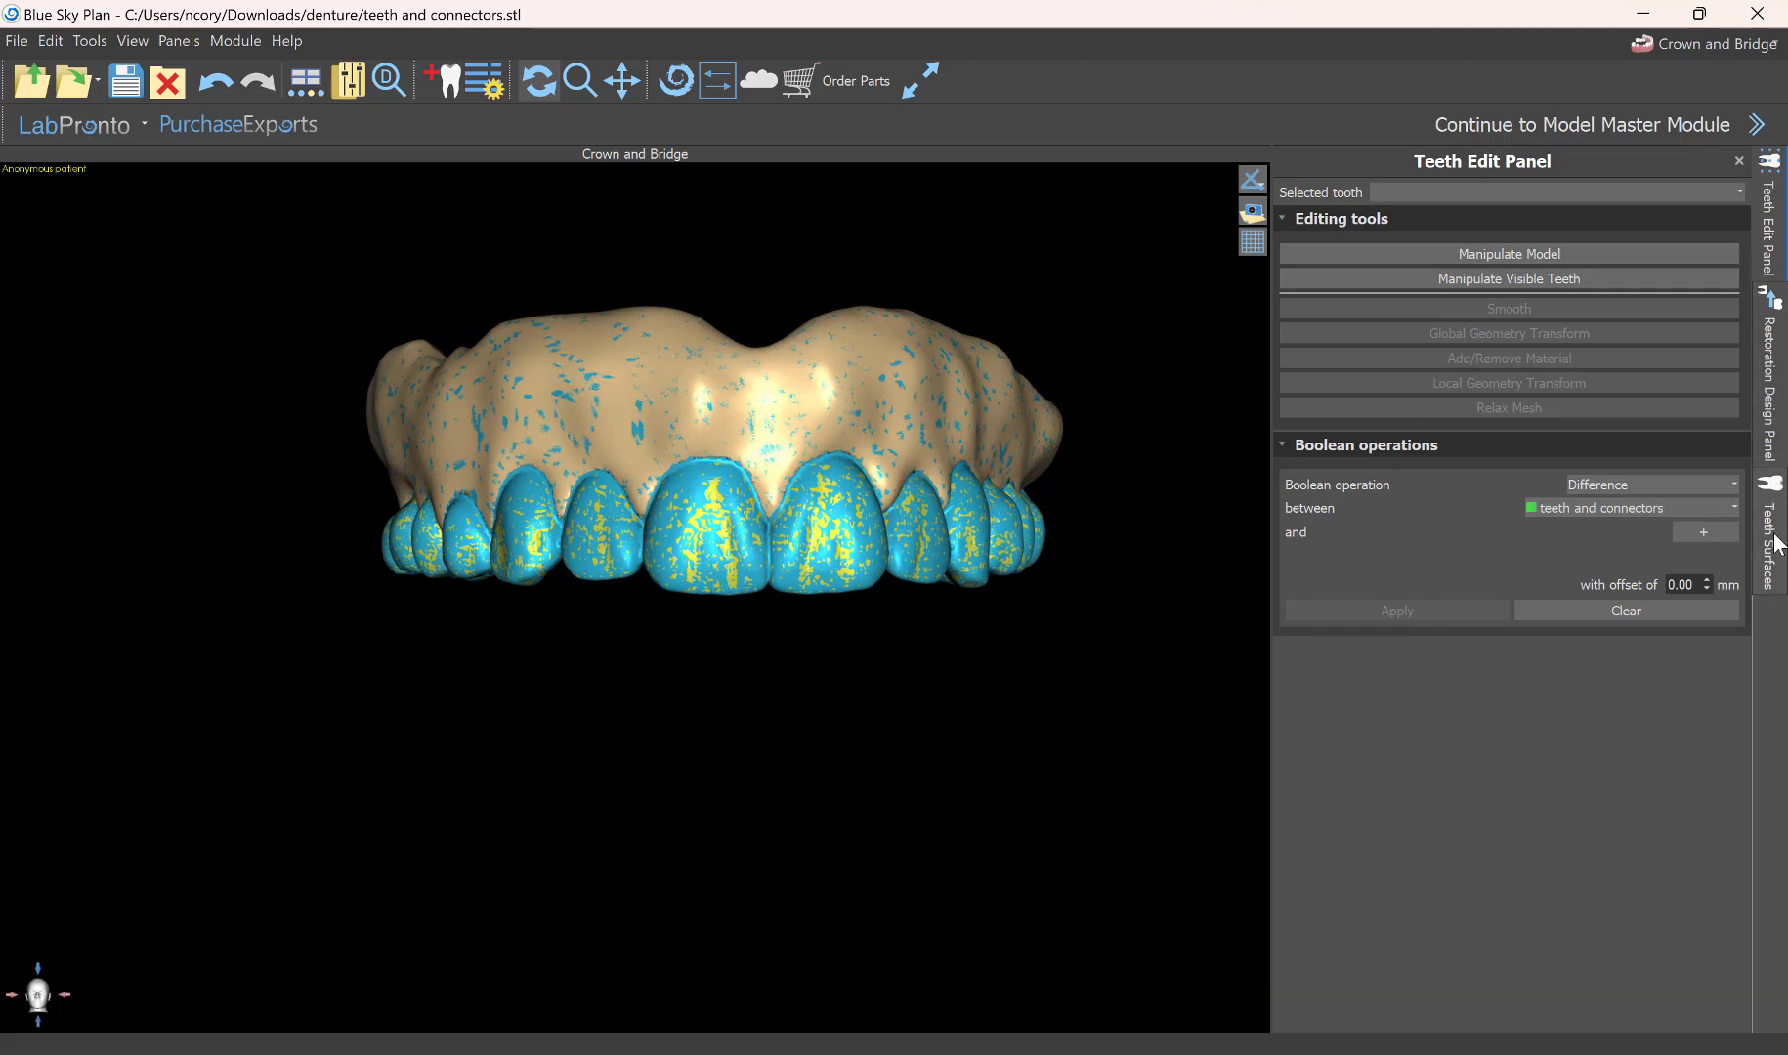
{"action": "left_click", "coordinate": [1769, 390]}
{"action": "left_click", "coordinate": [1770, 561]}
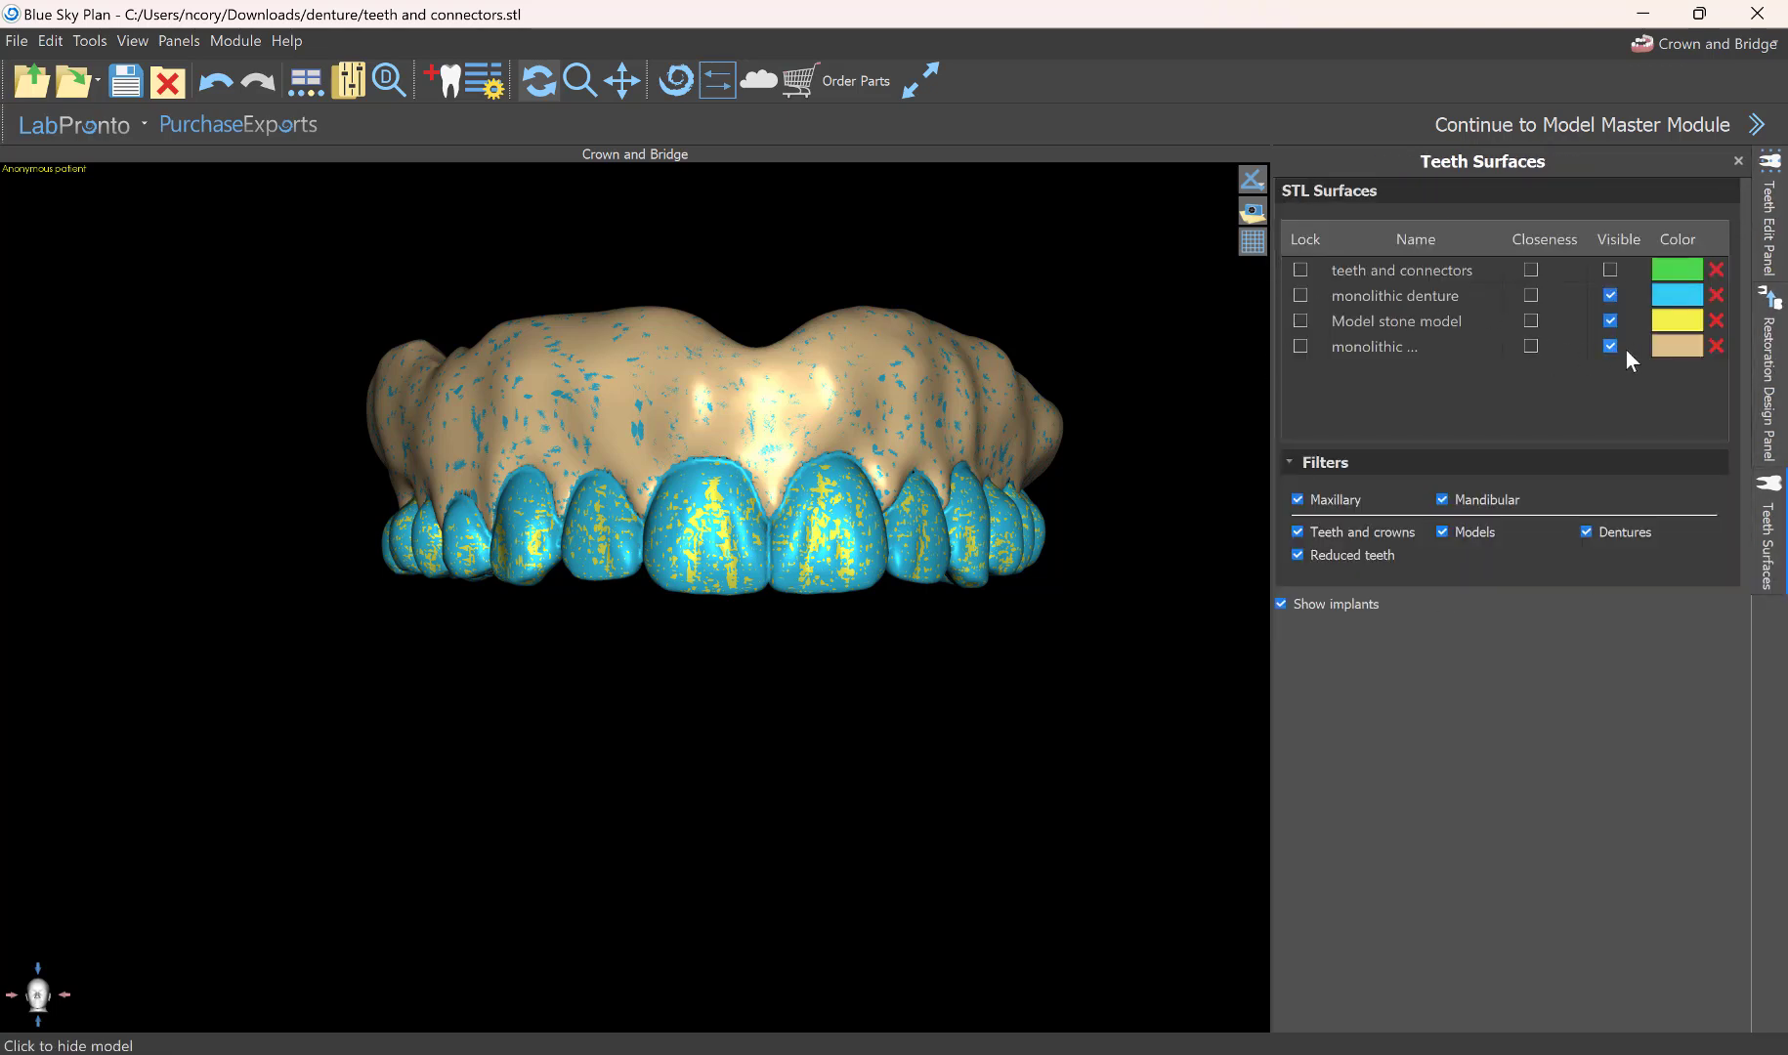
{"action": "left_click", "coordinate": [1609, 295]}
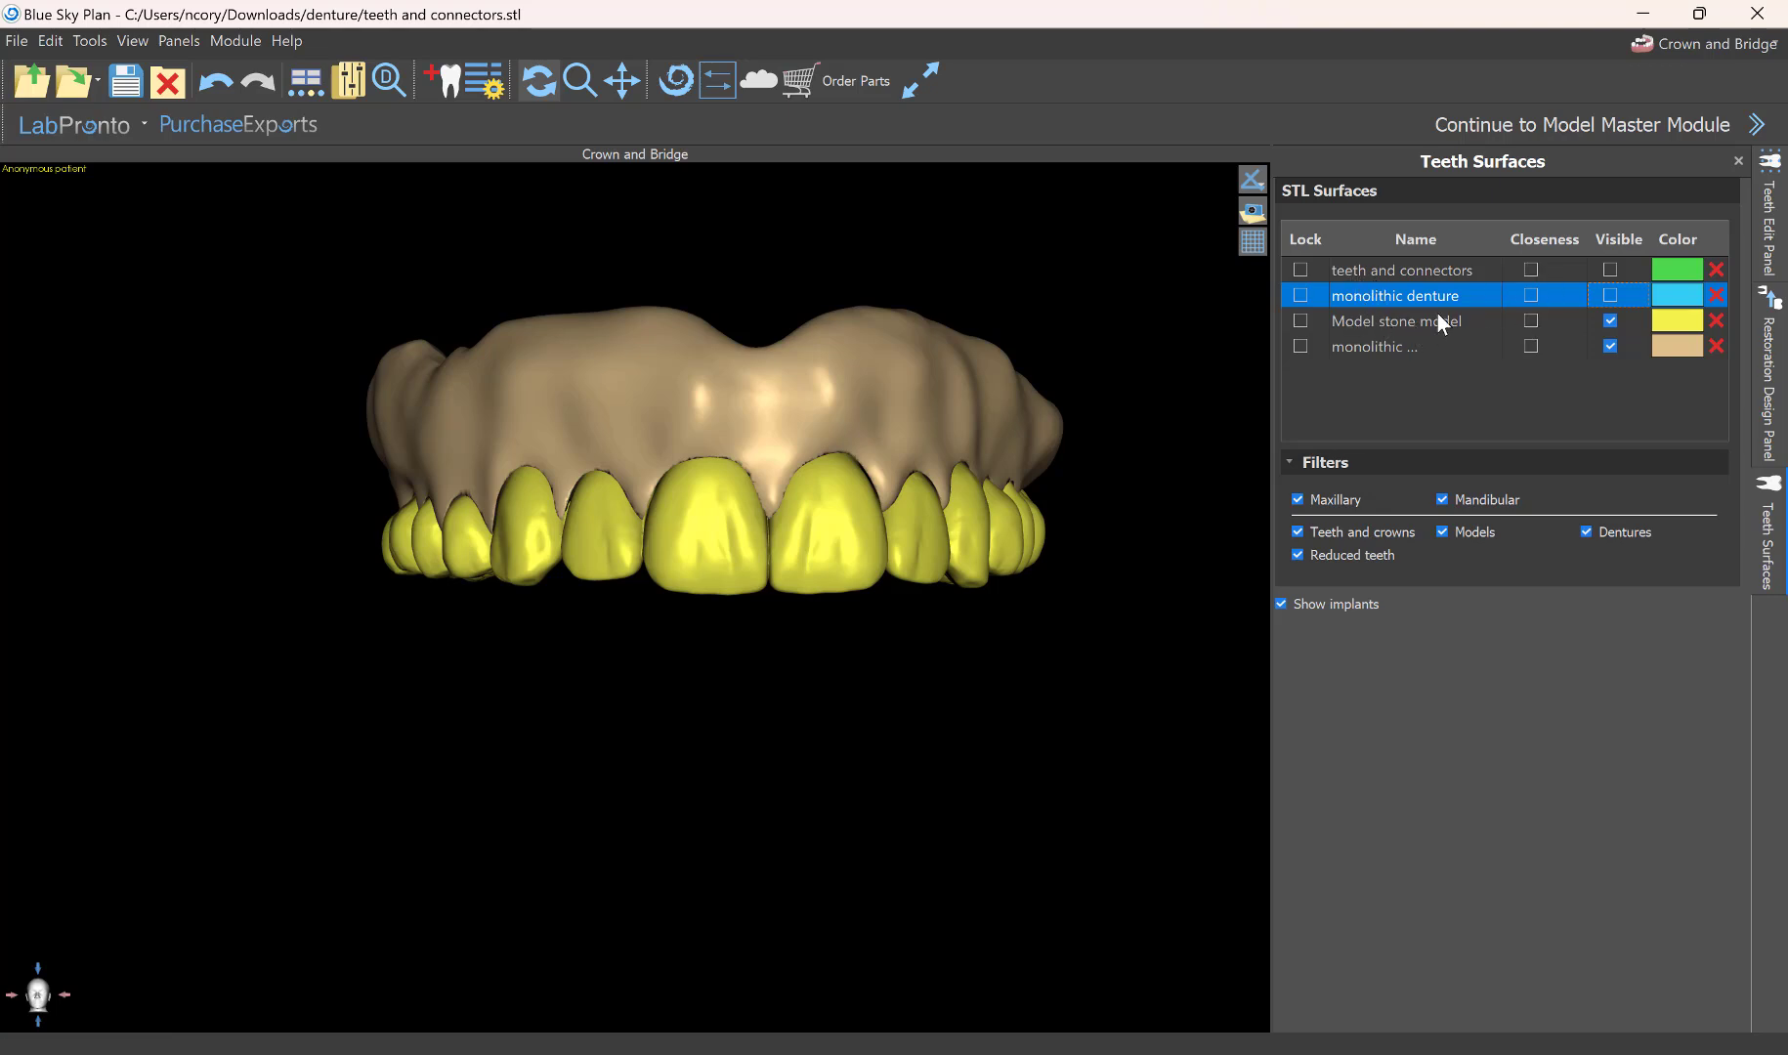
{"action": "left_click", "coordinate": [1609, 347]}
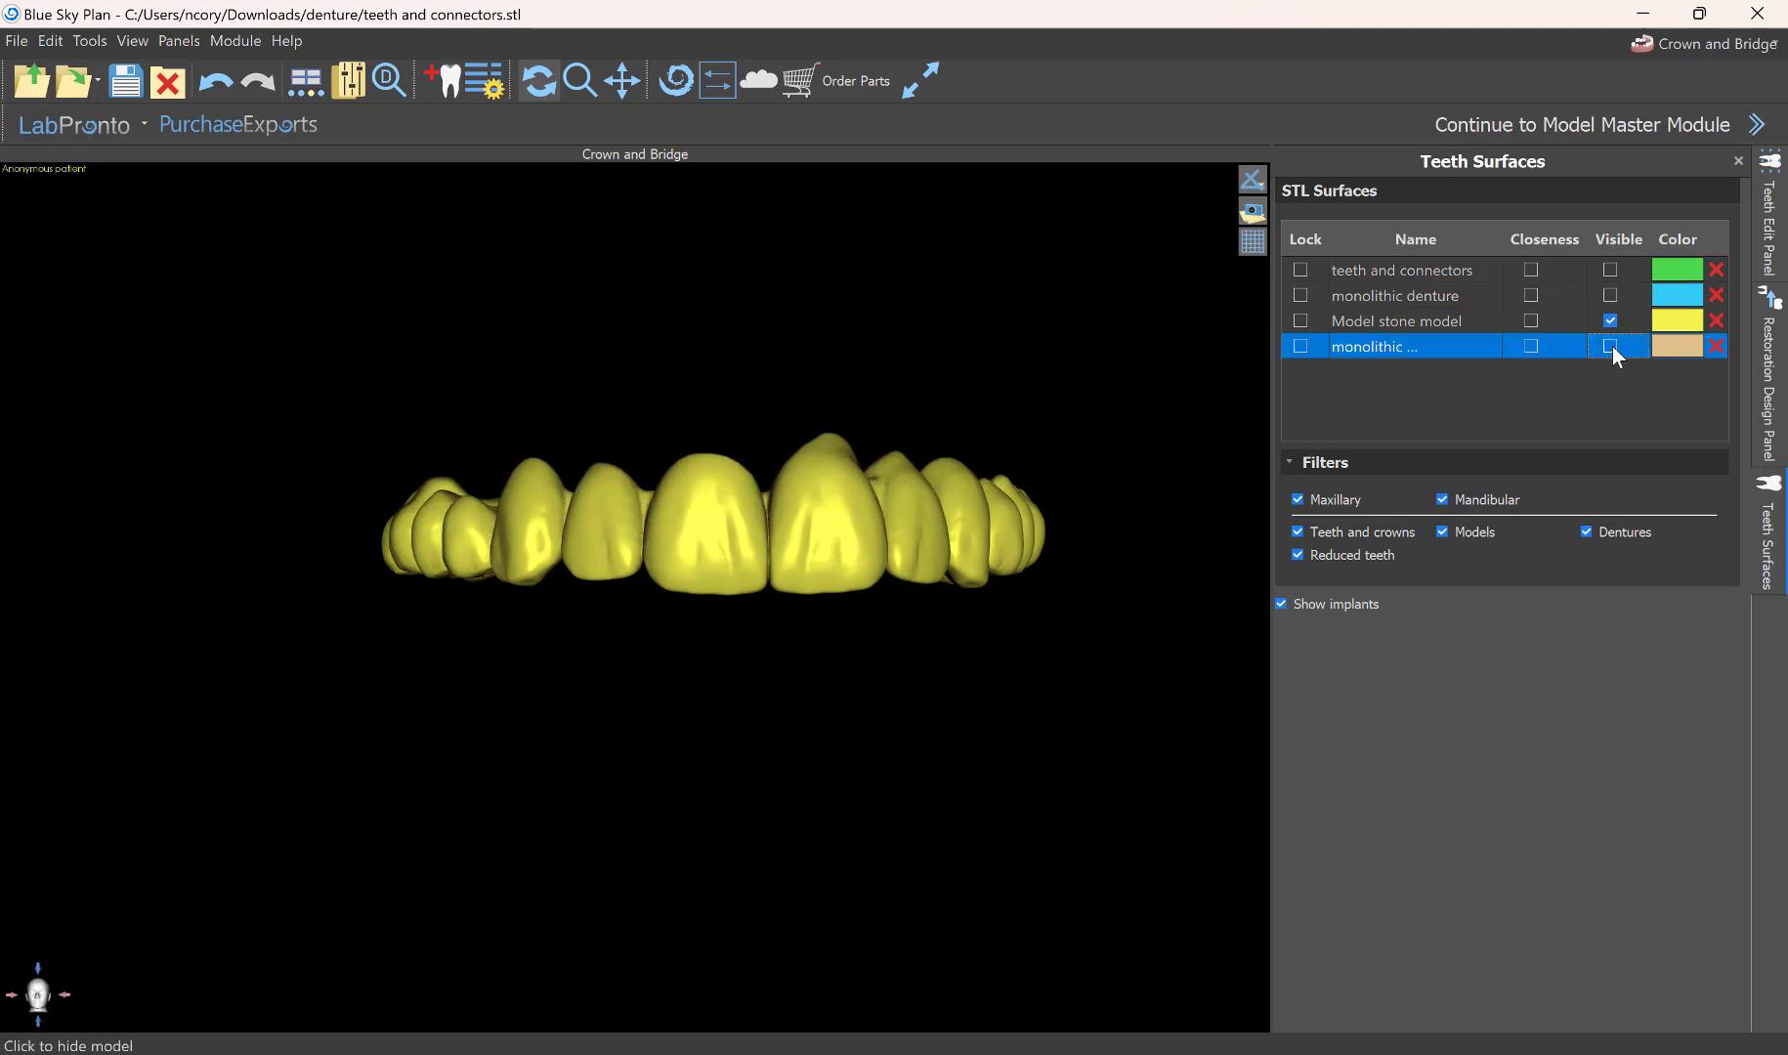
{"action": "left_click", "coordinate": [1610, 347]}
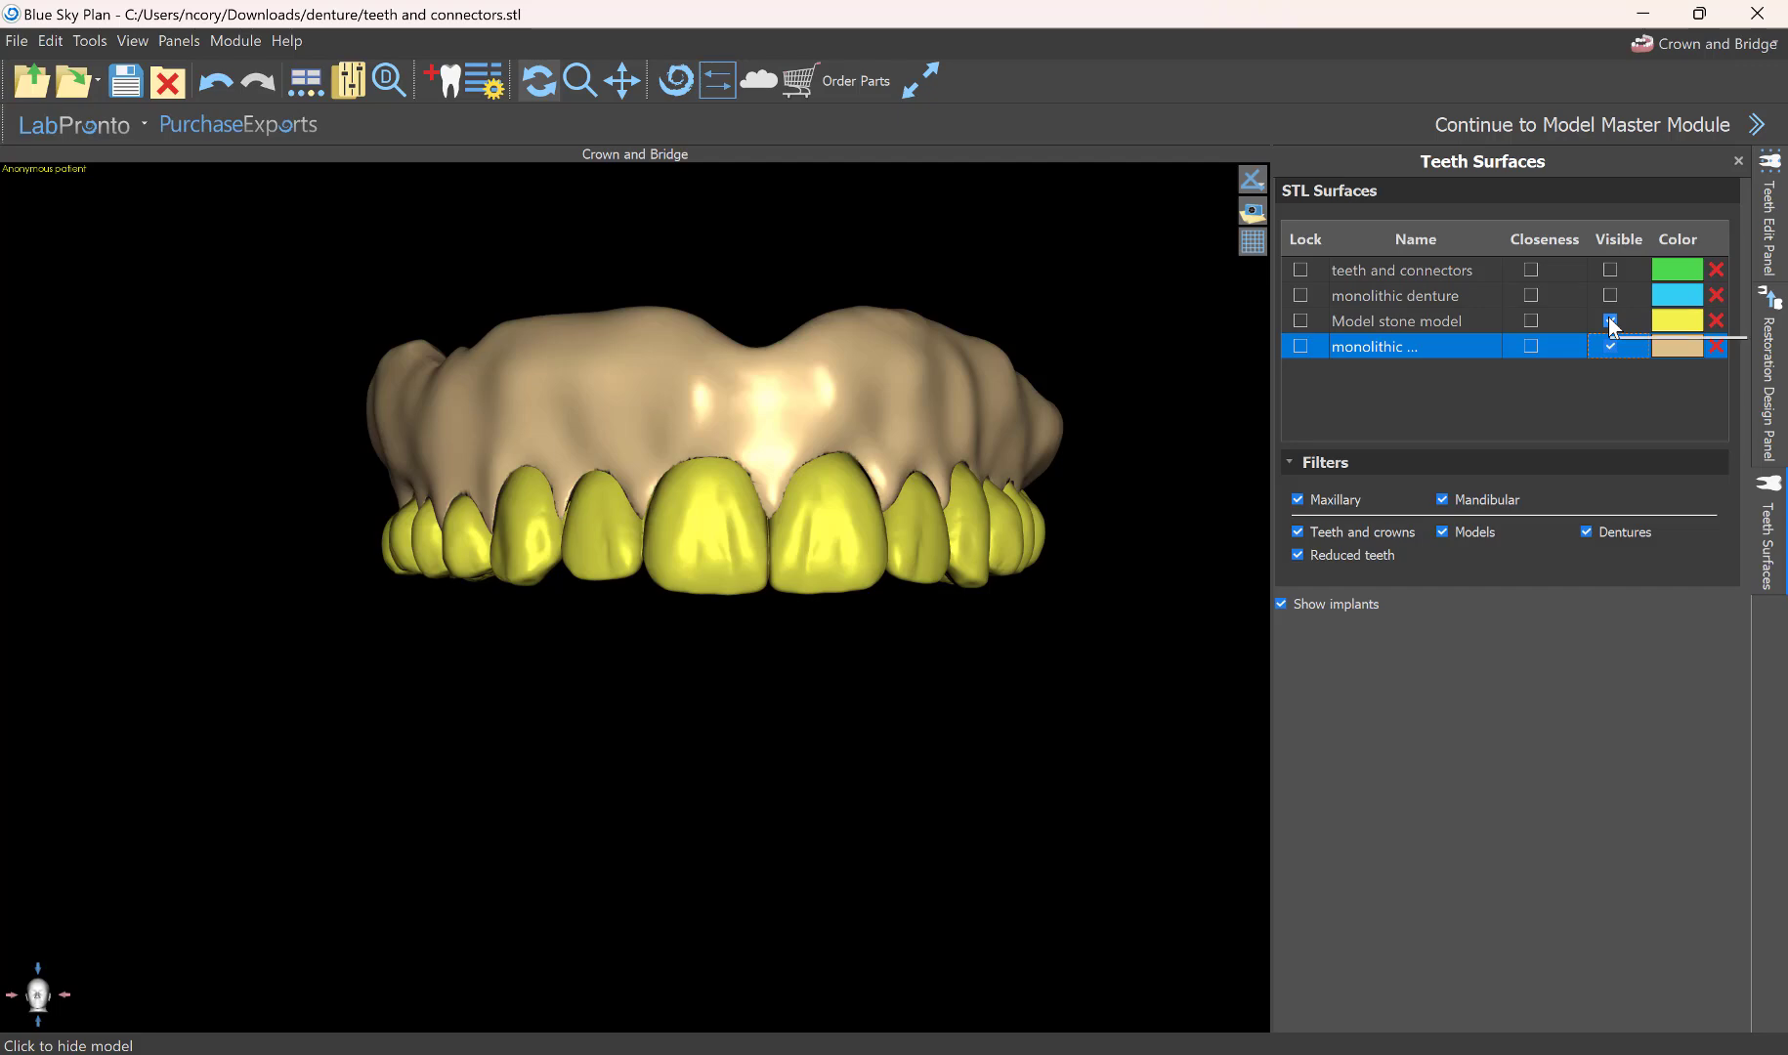
{"action": "left_click", "coordinate": [1611, 321]}
{"action": "left_click_drag", "start_coordinate": [737, 763], "coordinate": [846, 890]}
{"action": "scroll", "coordinate": [838, 587], "scroll_direction": "up", "scroll_amount": 3}
{"action": "scroll", "coordinate": [827, 587], "scroll_direction": "down", "scroll_amount": 3}
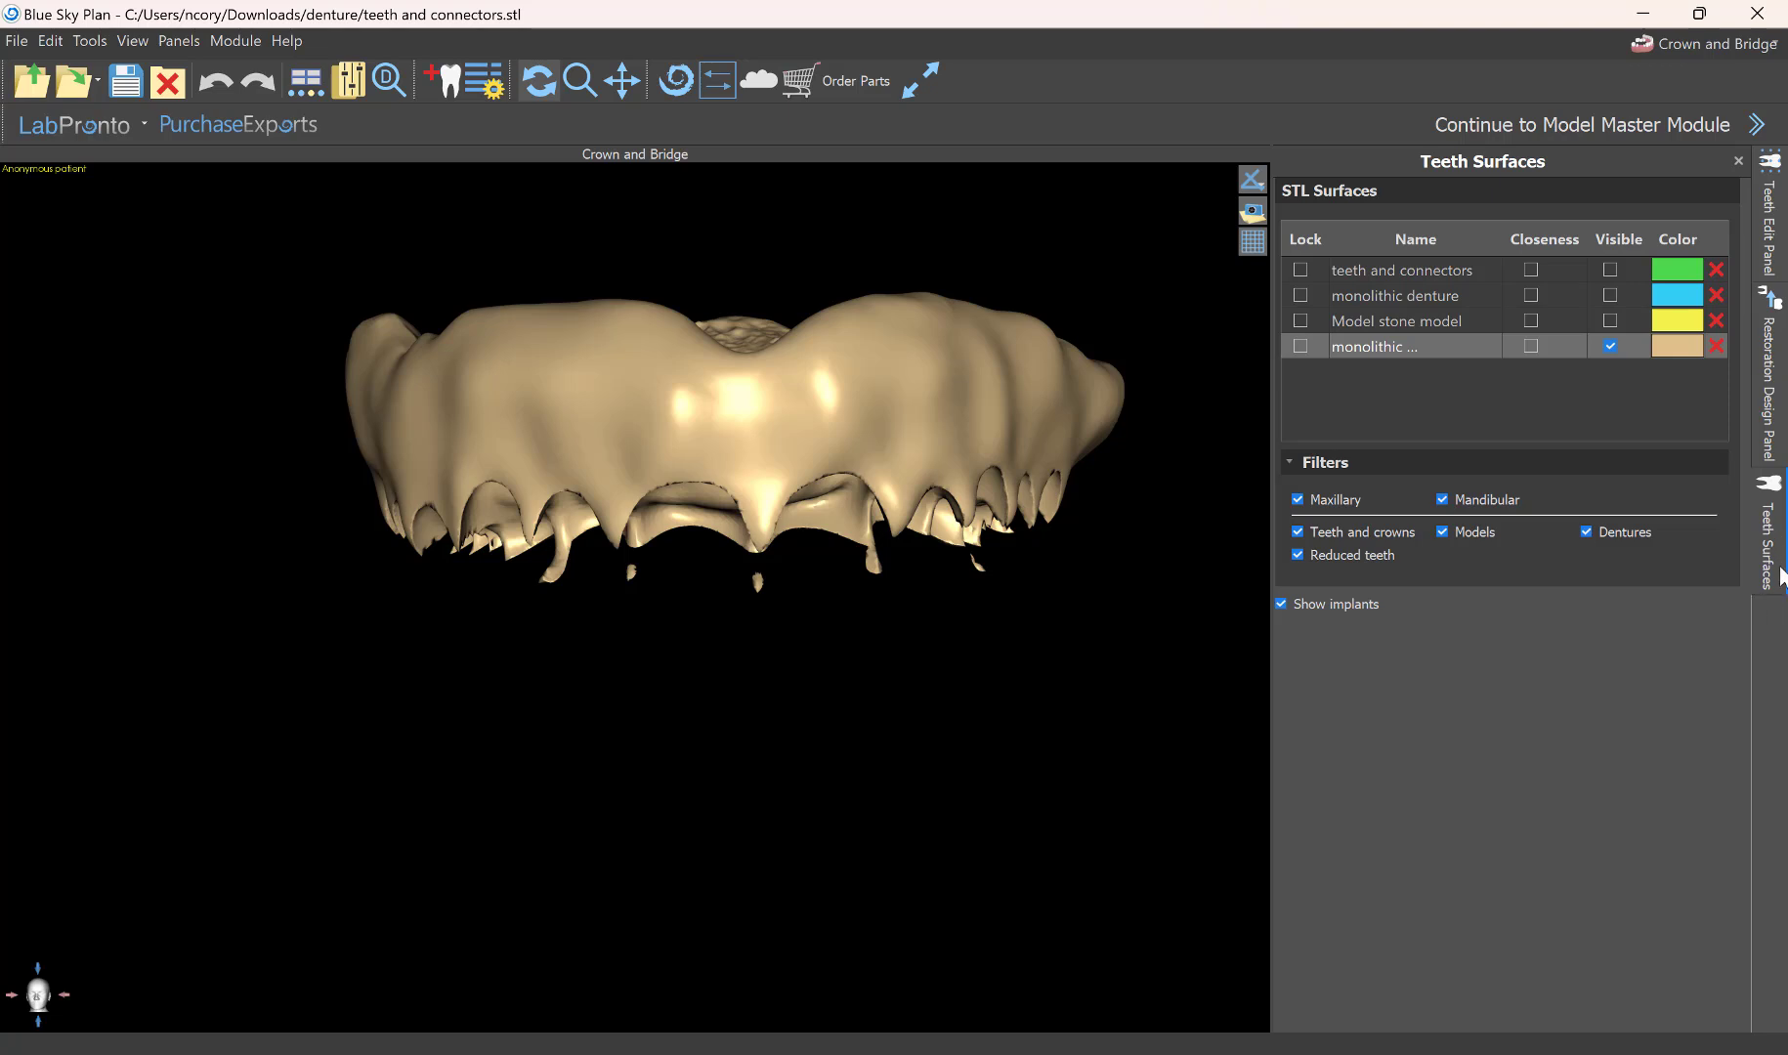
Switch to the Model Master module and isolate the main body of monolithic denture_Difference_0 to remove its loose fragments.
{"action": "left_click", "coordinate": [1733, 43]}
{"action": "left_click", "coordinate": [1728, 73]}
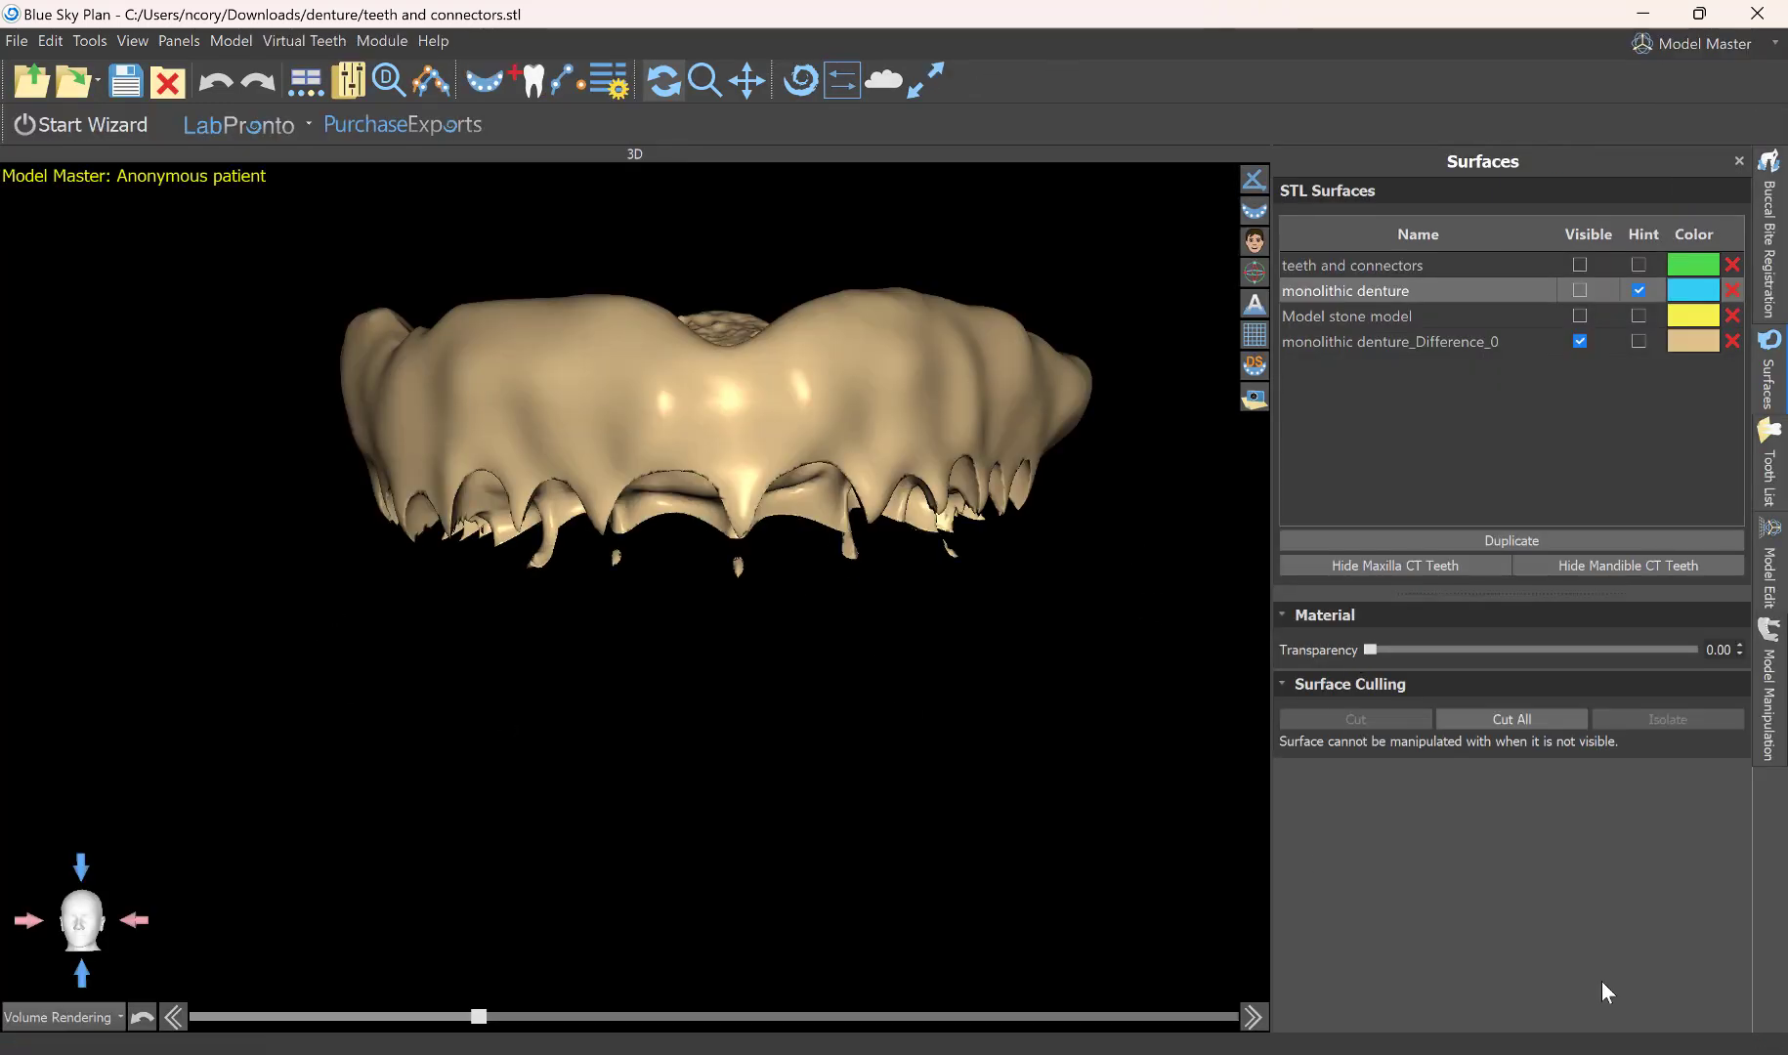
{"action": "left_click", "coordinate": [1366, 342]}
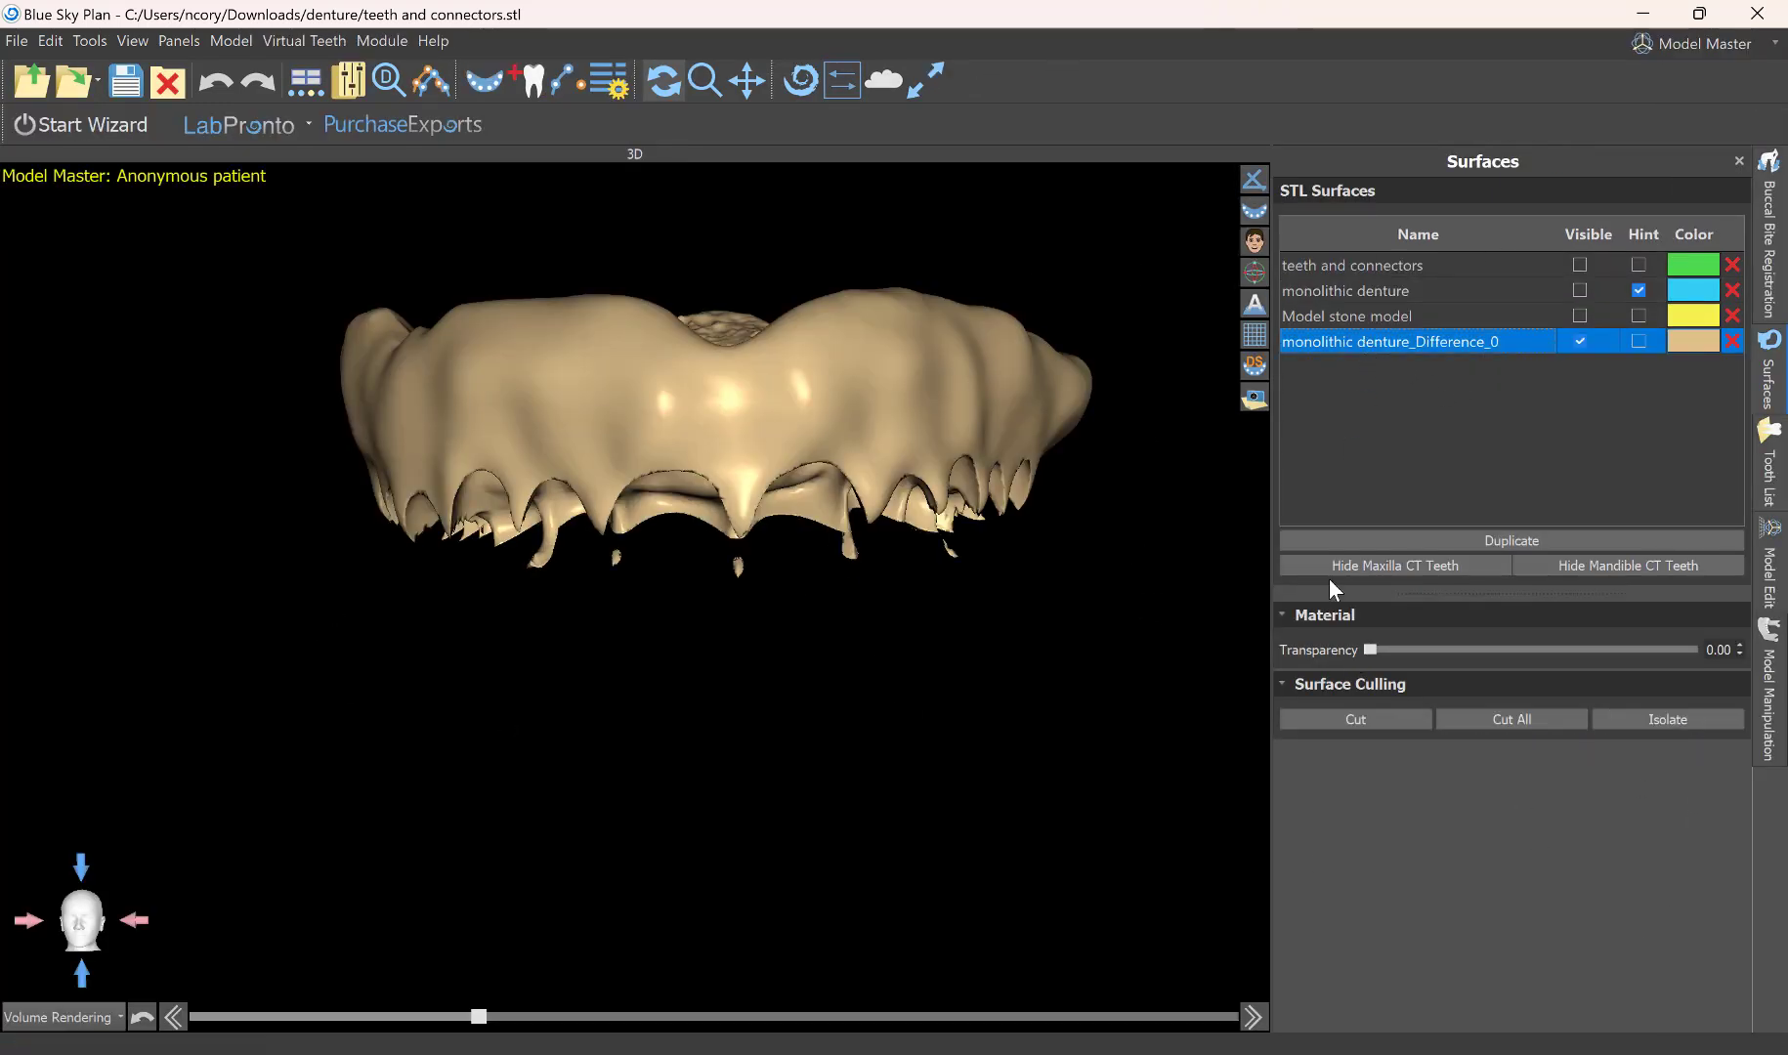
{"action": "left_click", "coordinate": [1697, 719]}
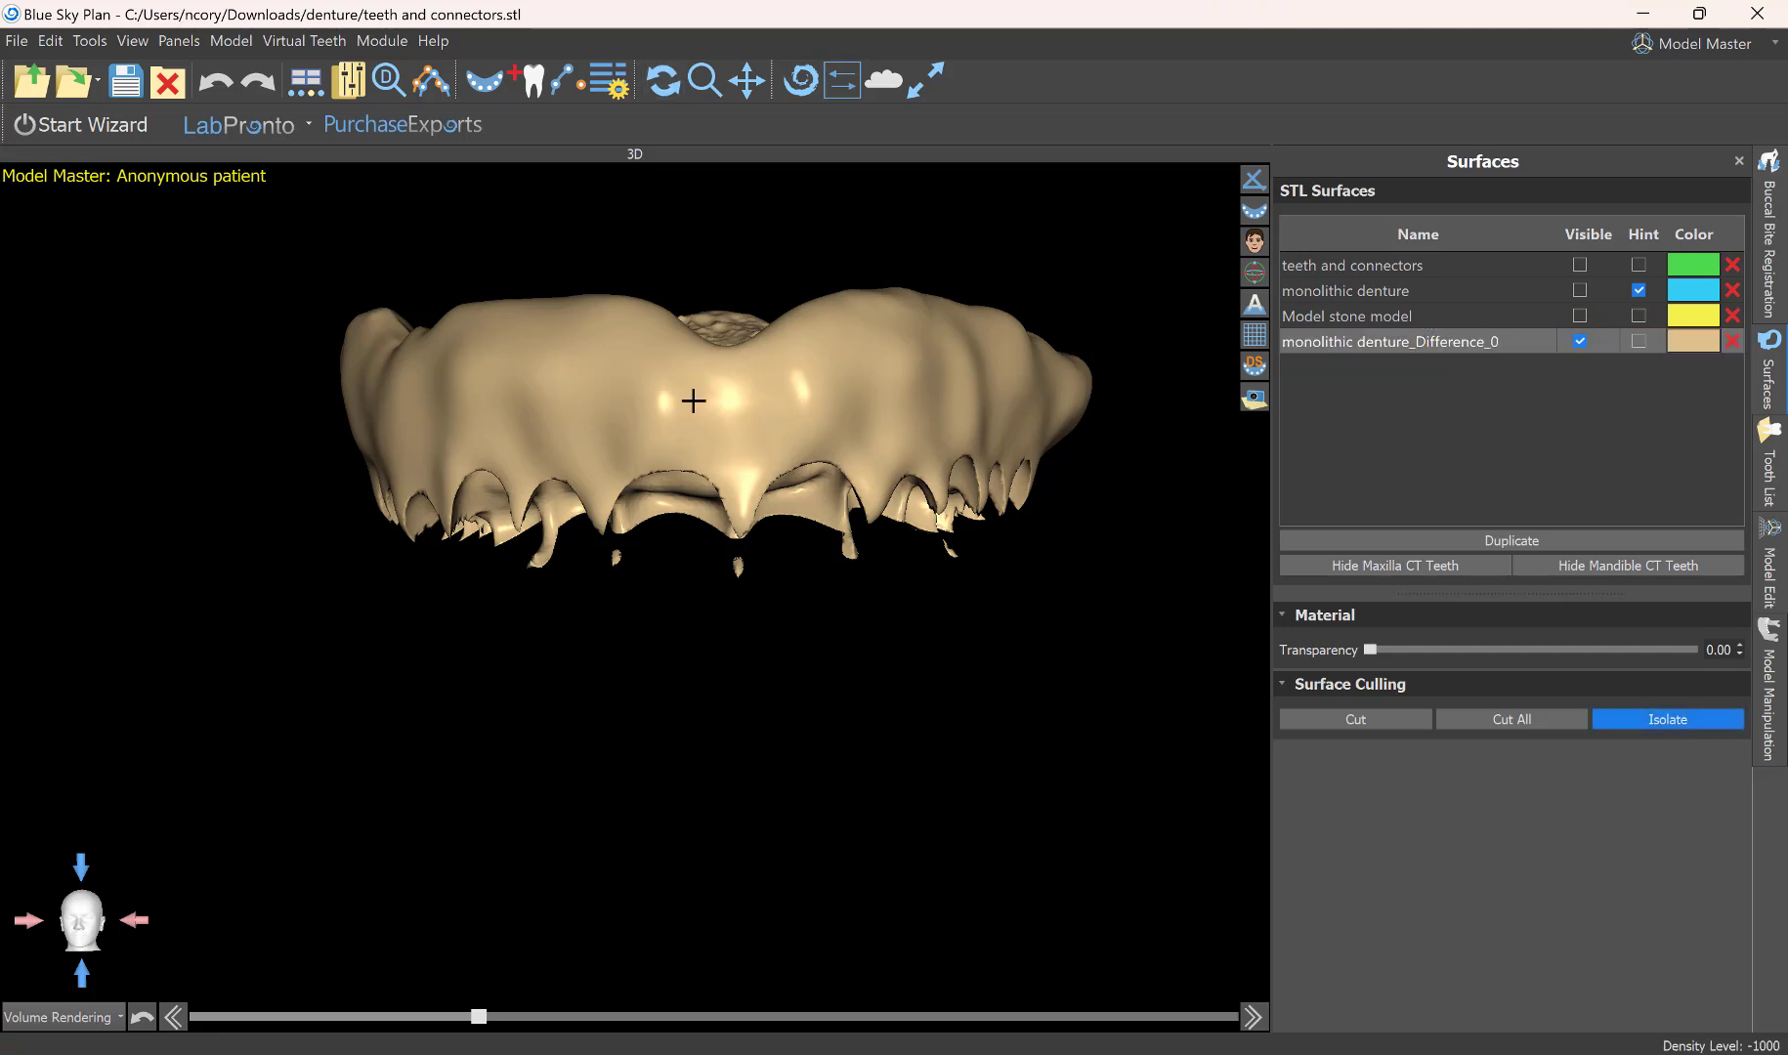
{"action": "left_click", "coordinate": [696, 401]}
Show the Model stone model together with the socketed denture base and inspect how the teeth fit from the front.
{"action": "left_click_drag", "start_coordinate": [1038, 585], "coordinate": [717, 663]}
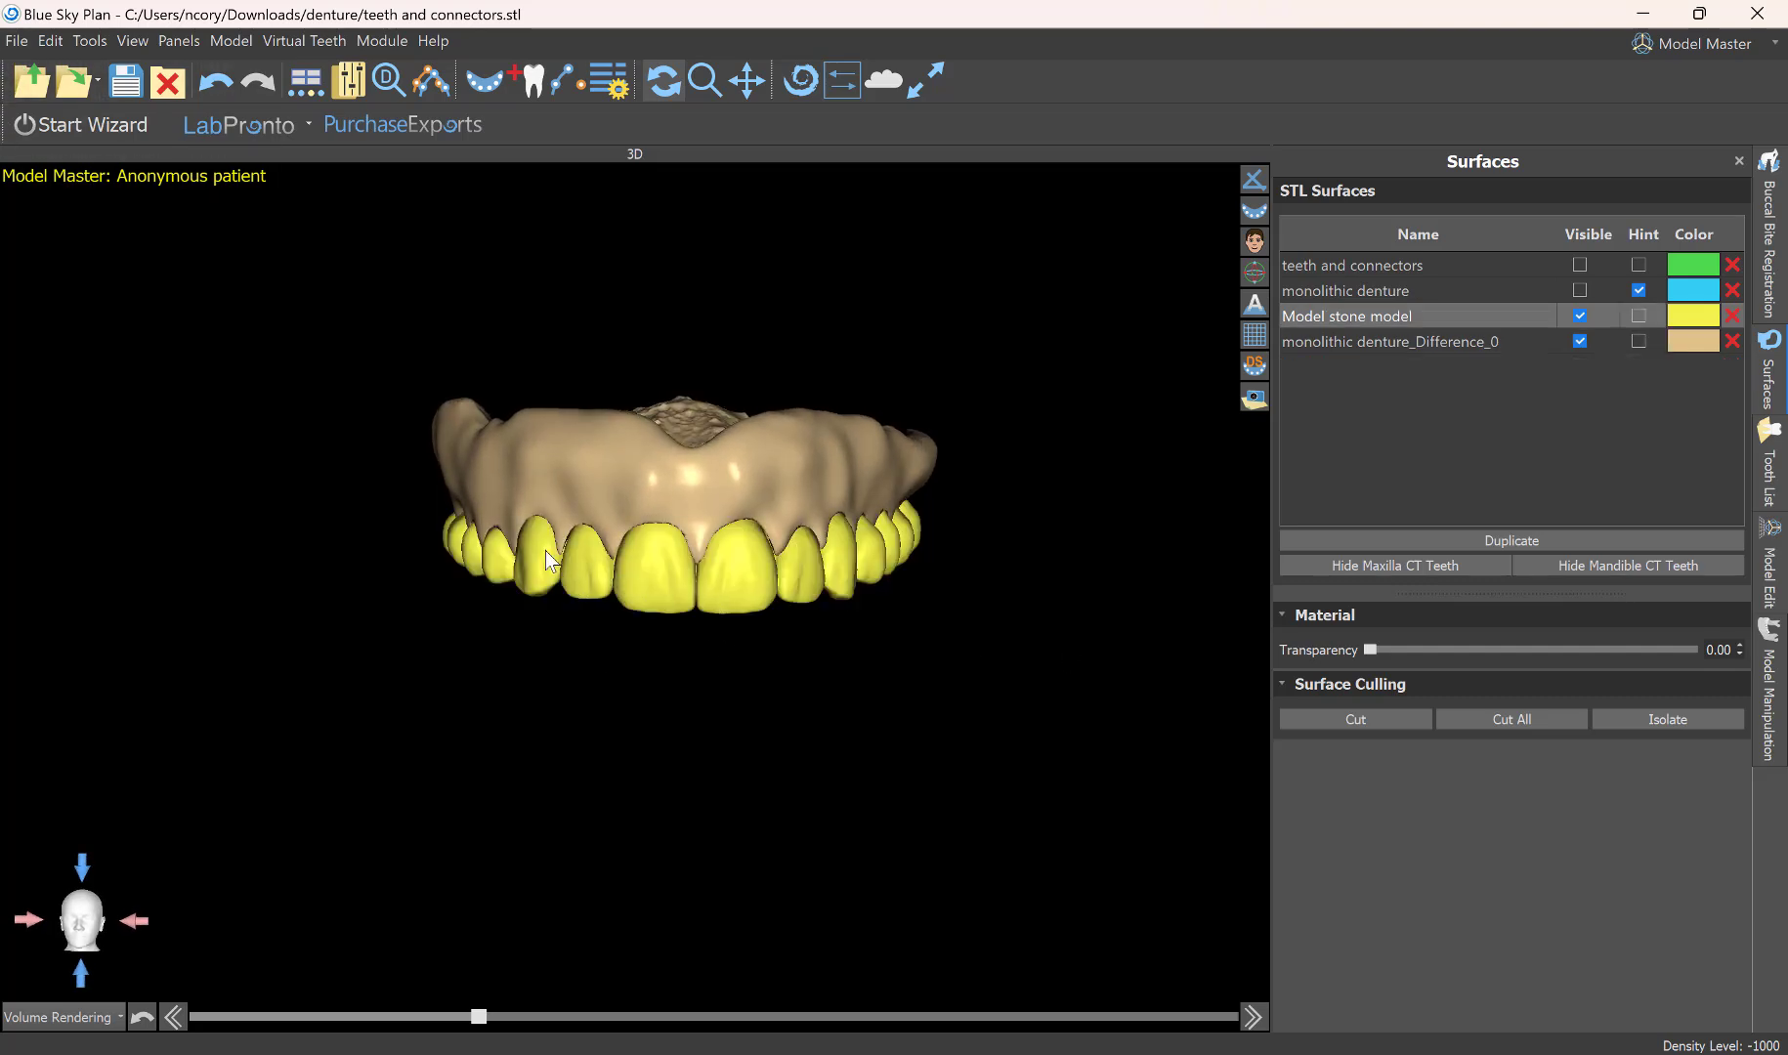
{"action": "scroll", "coordinate": [866, 591], "scroll_direction": "up", "scroll_amount": 6}
{"action": "mouse_move", "coordinate": [979, 592]}
{"action": "left_mouse_down"}
{"action": "mouse_move", "coordinate": [956, 546]}
{"action": "mouse_move", "coordinate": [972, 590]}
{"action": "left_mouse_up"}
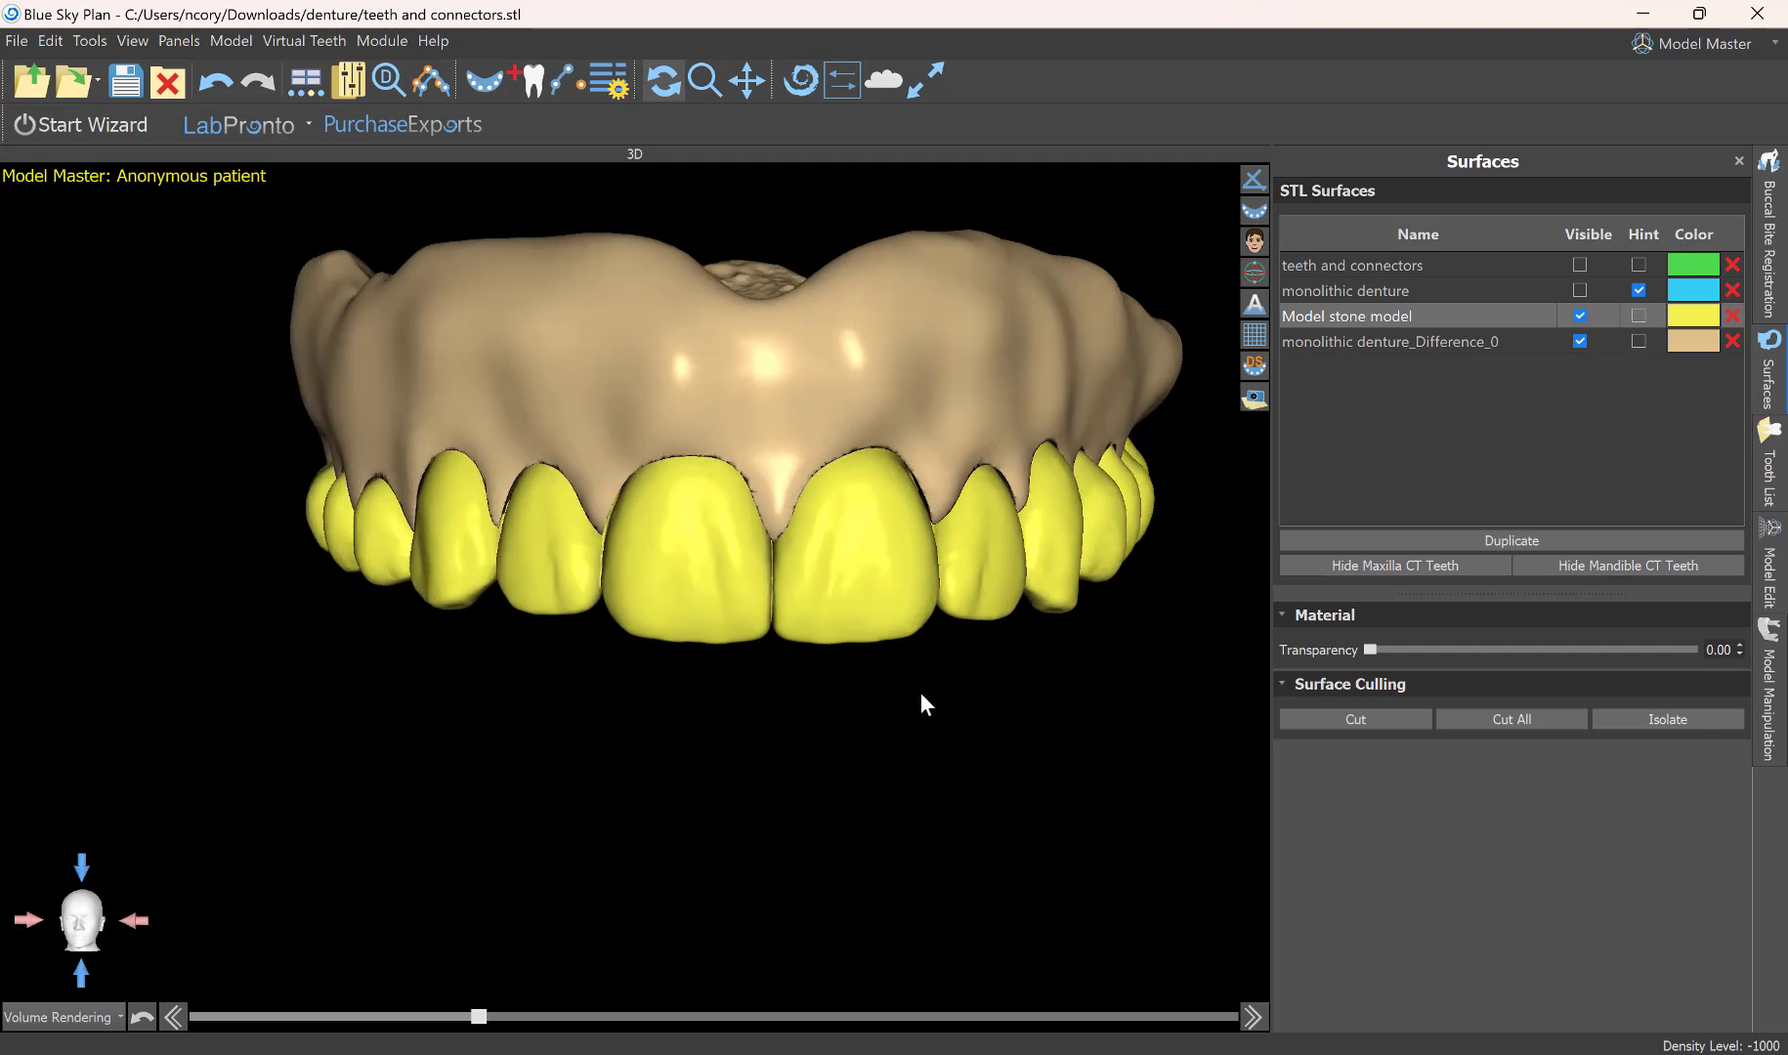
{"action": "left_click_drag", "start_coordinate": [921, 695], "coordinate": [969, 771]}
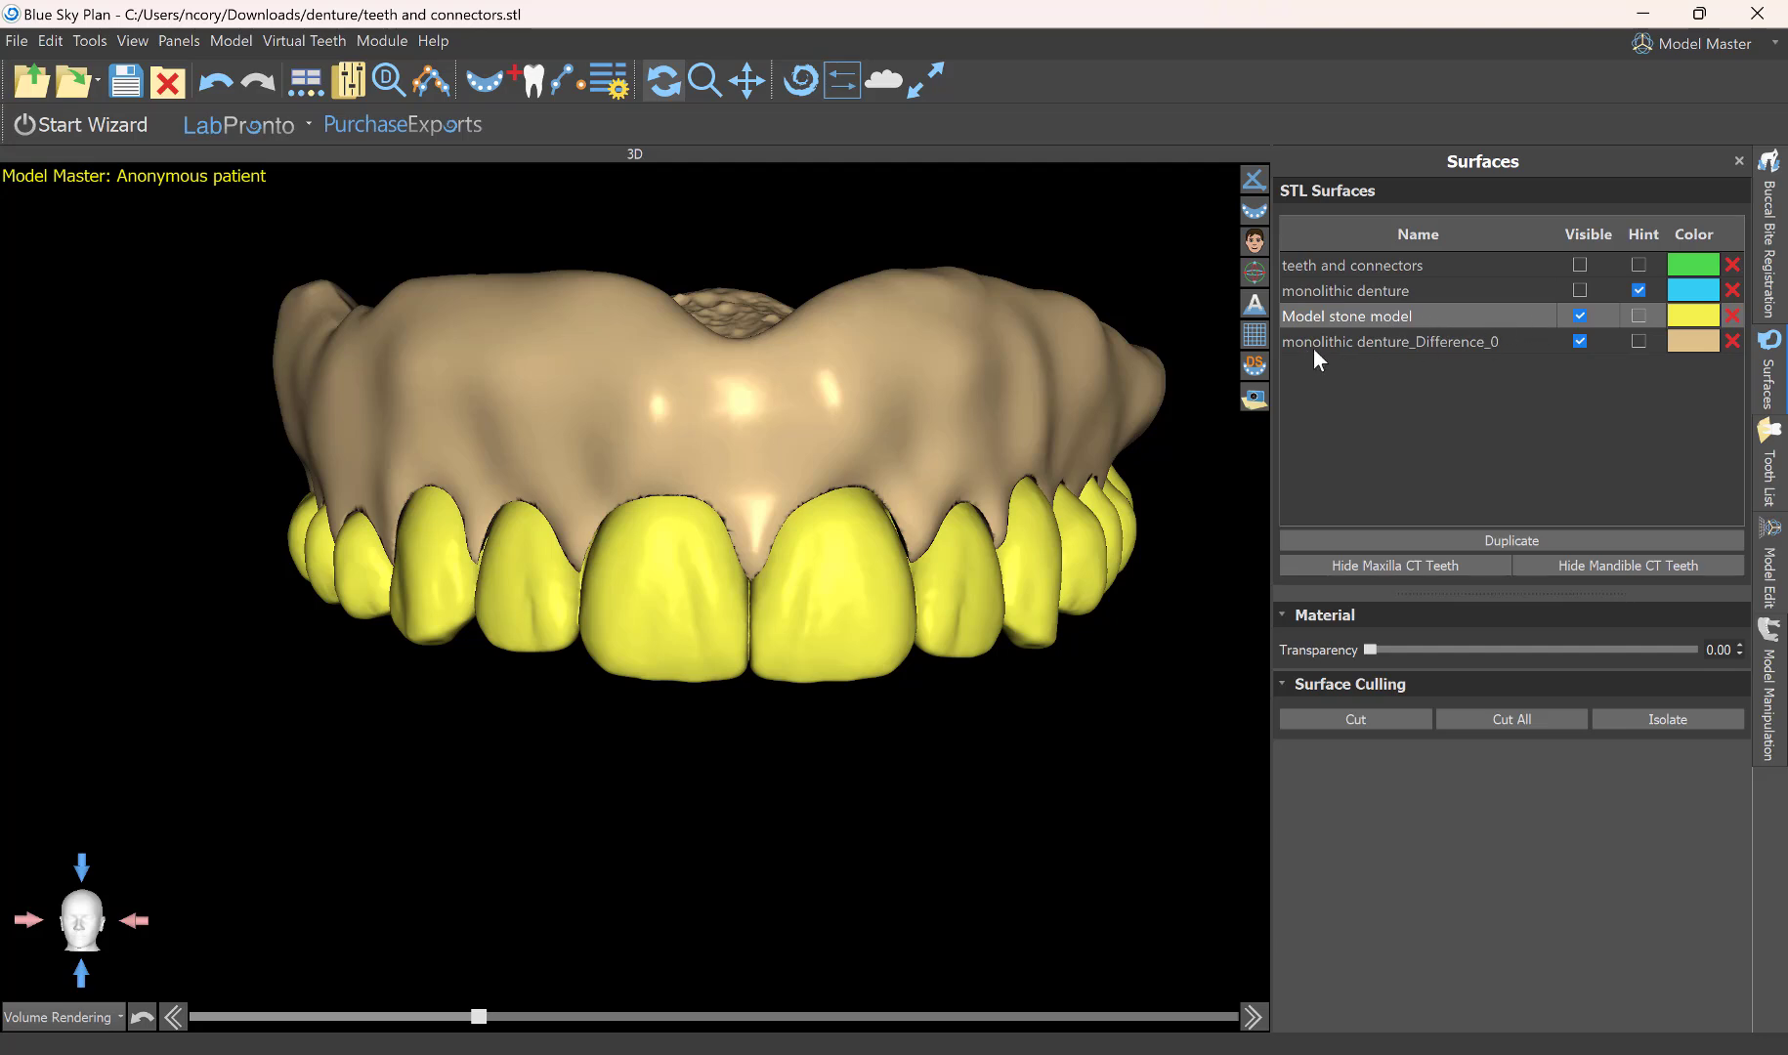
Export Model stone model and monolithic denture_Difference_0 as separate standard-quality STL files into the denture folder in Downloads.
{"action": "left_click", "coordinate": [14, 41]}
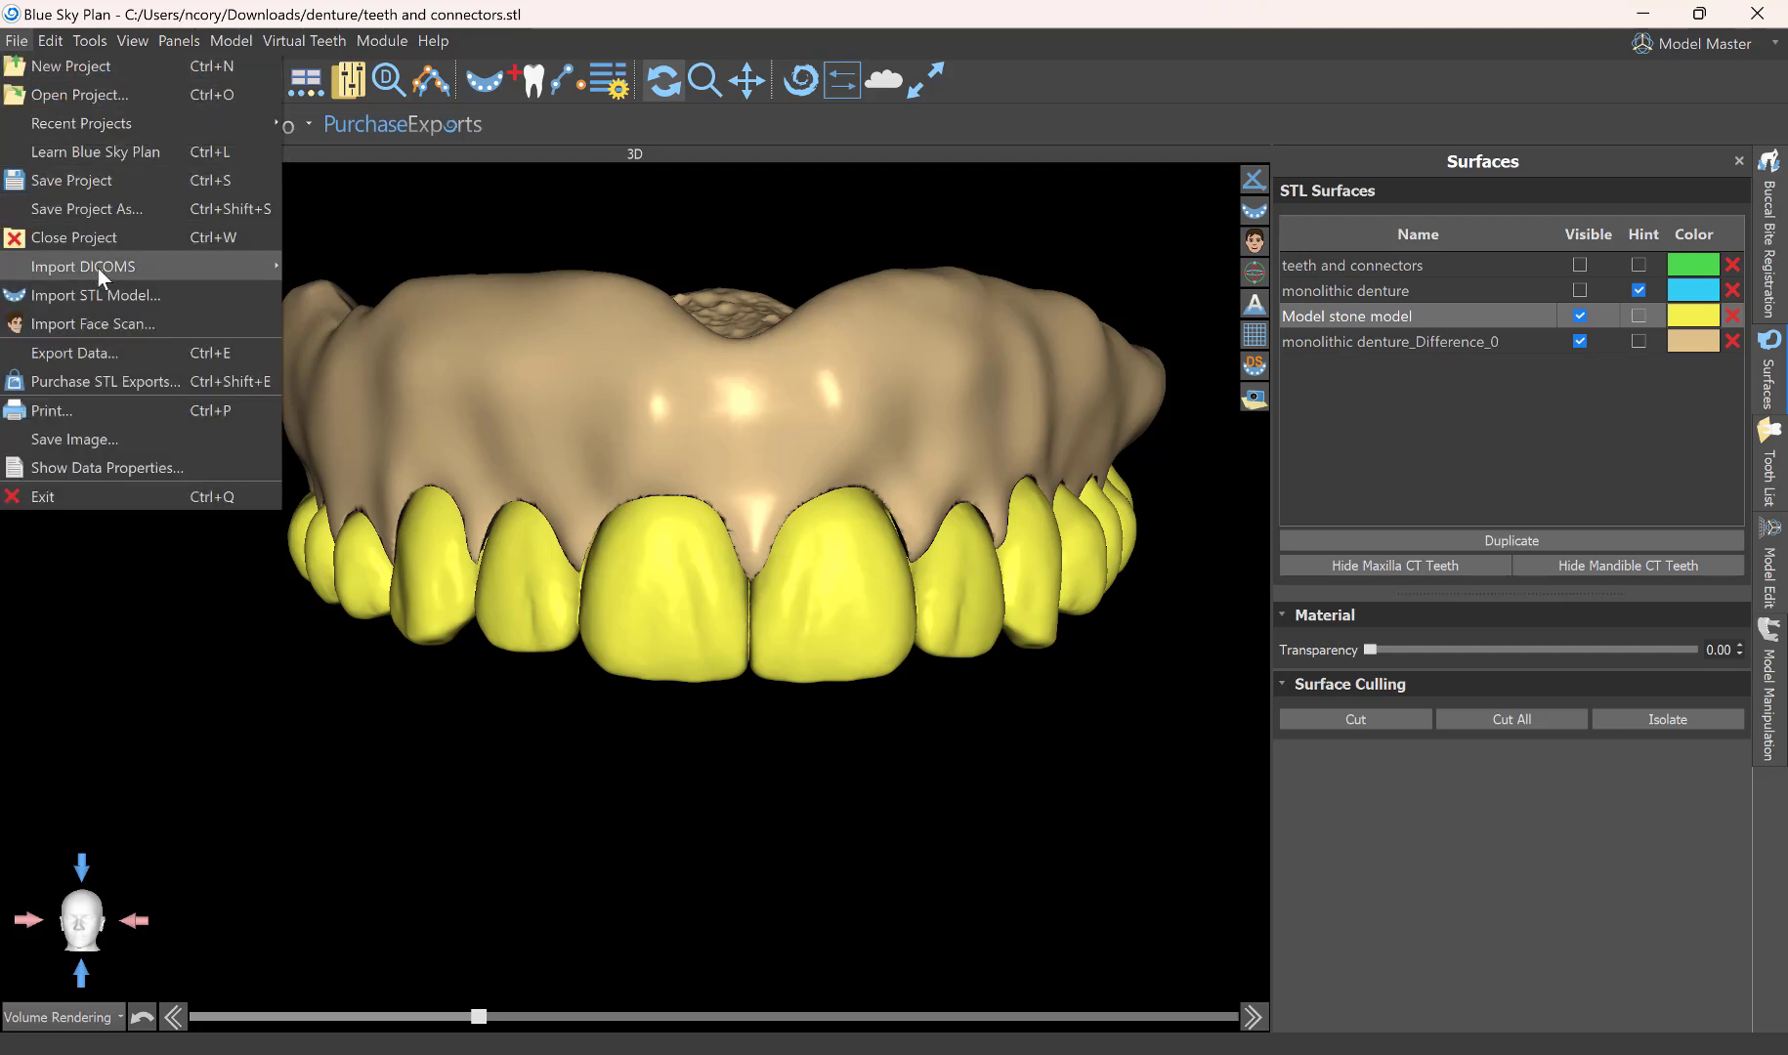
{"action": "left_click", "coordinate": [106, 353]}
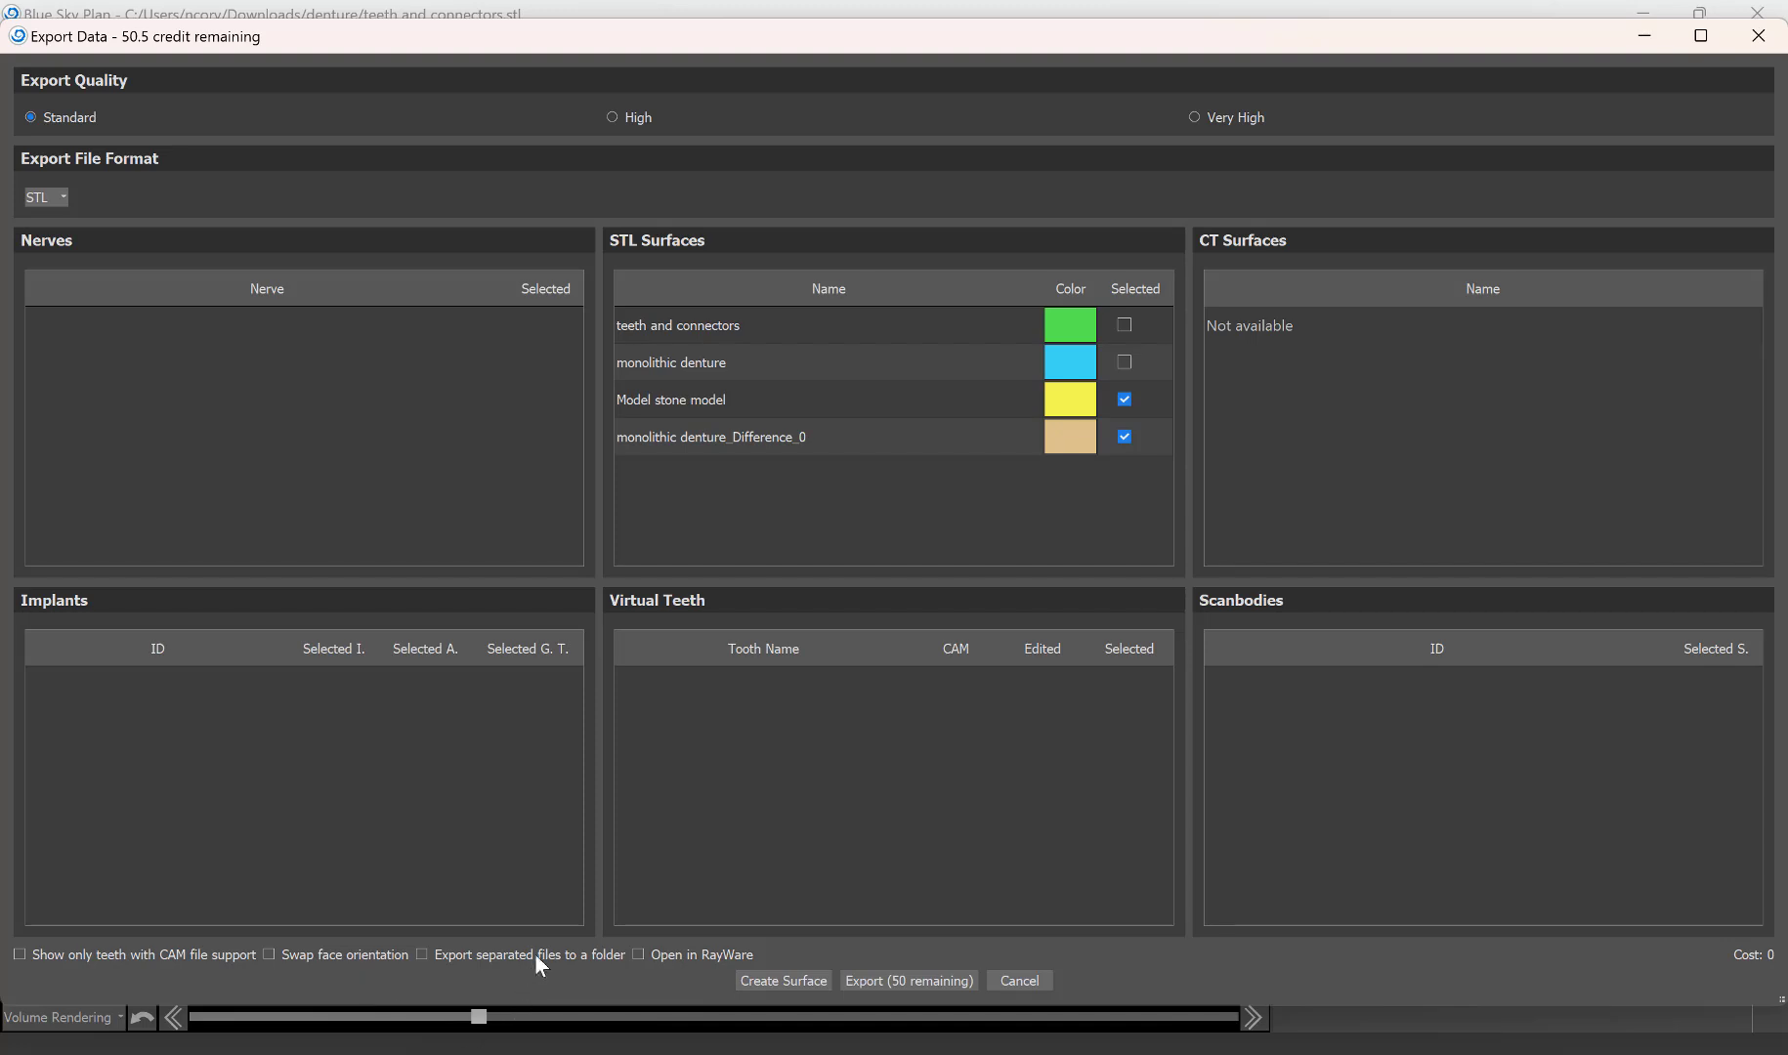
{"action": "left_click", "coordinate": [536, 955]}
{"action": "left_click", "coordinate": [927, 981]}
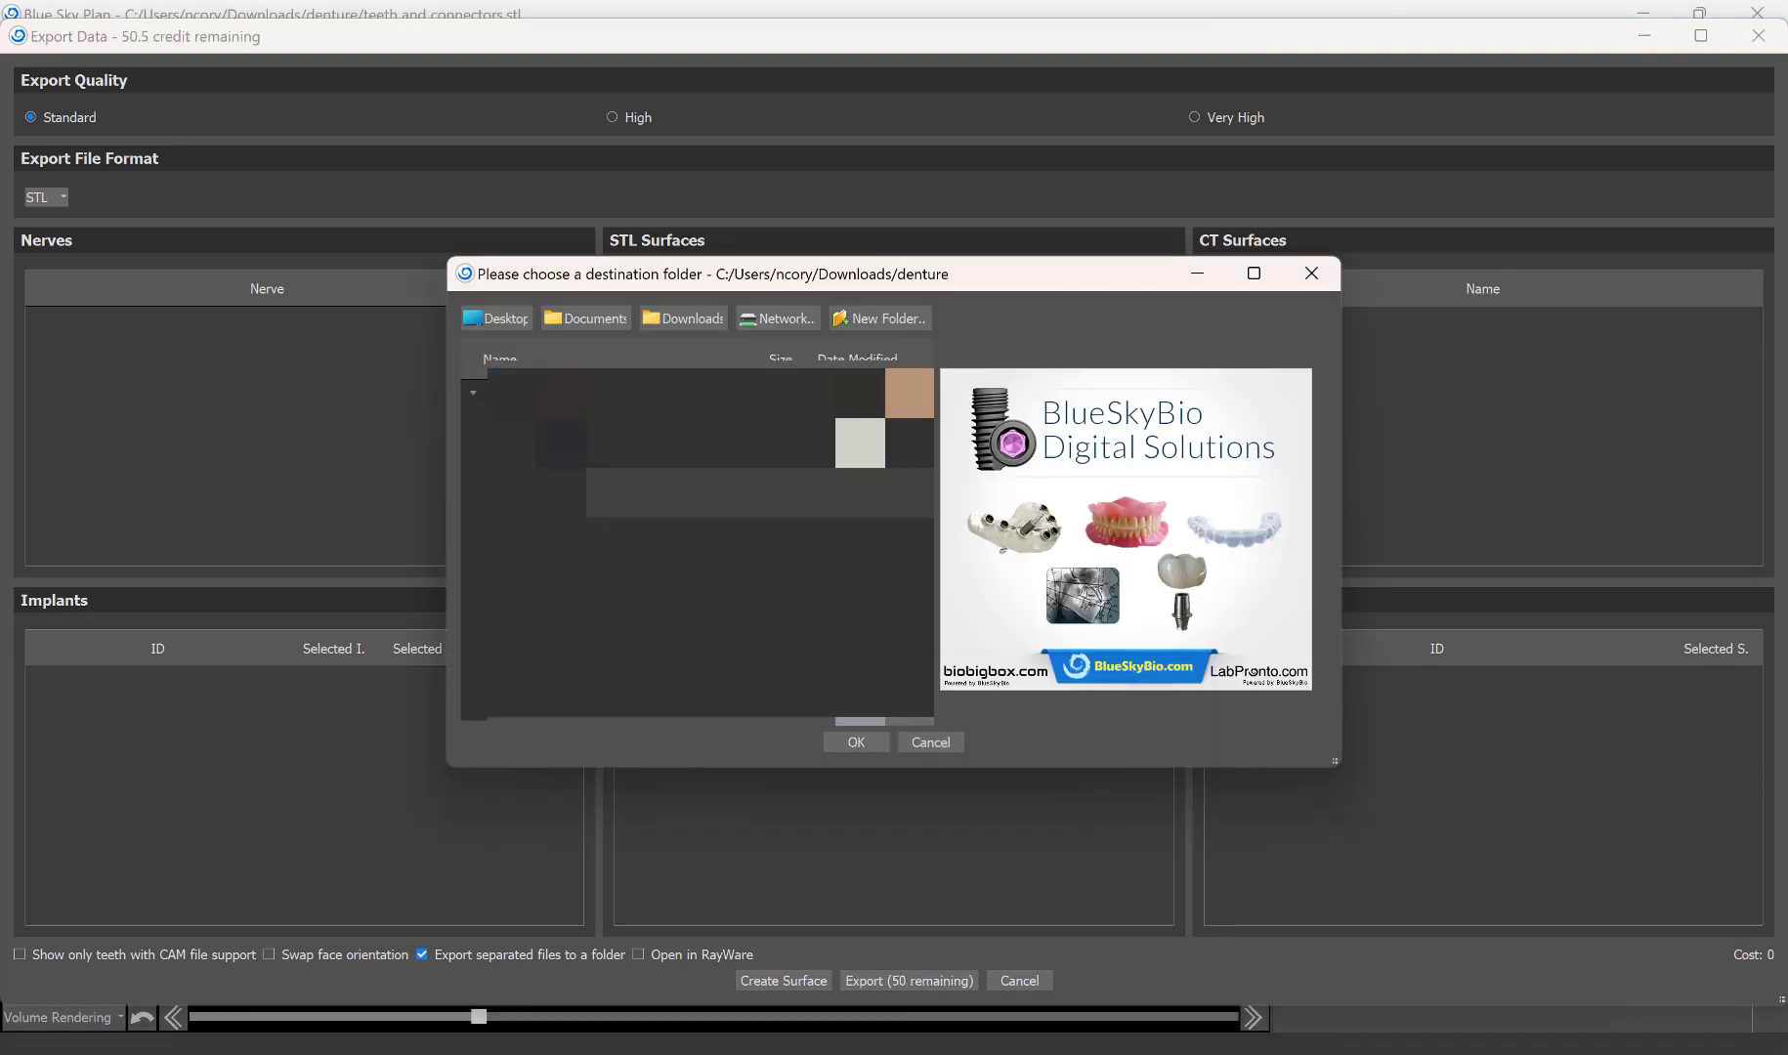
{"action": "left_click", "coordinate": [774, 319]}
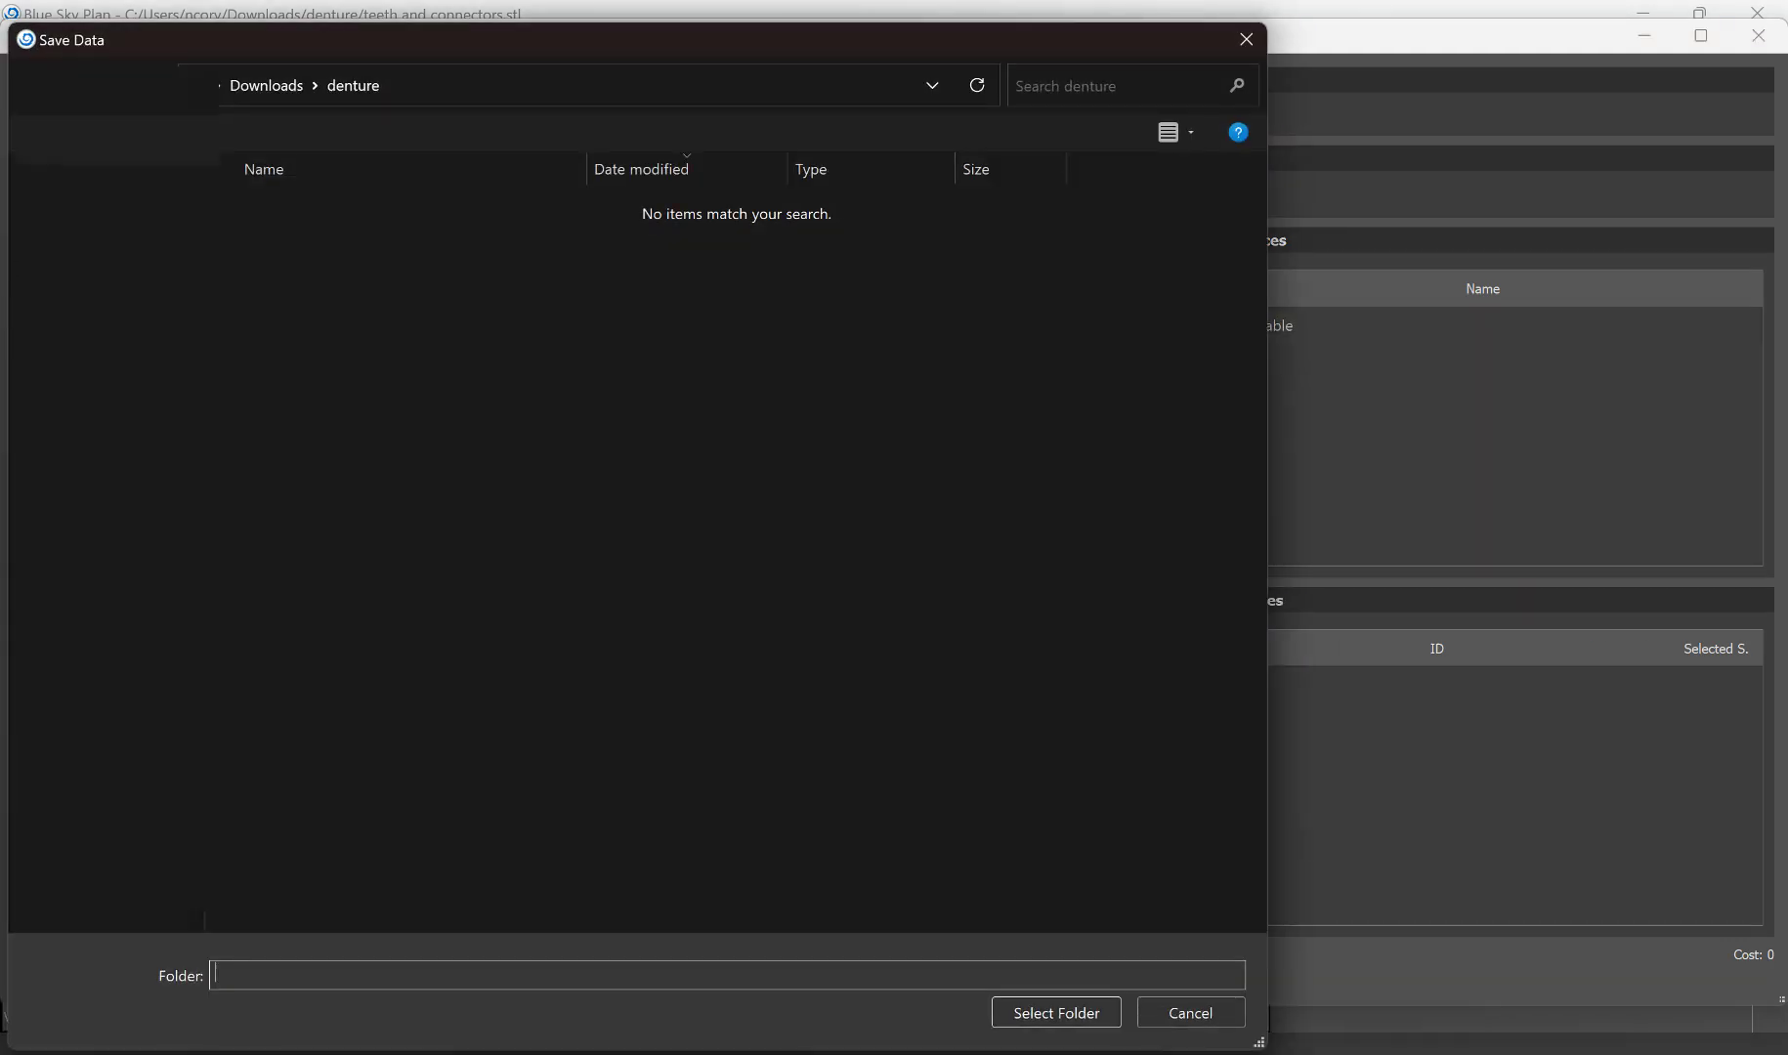
{"action": "left_click", "coordinate": [109, 339]}
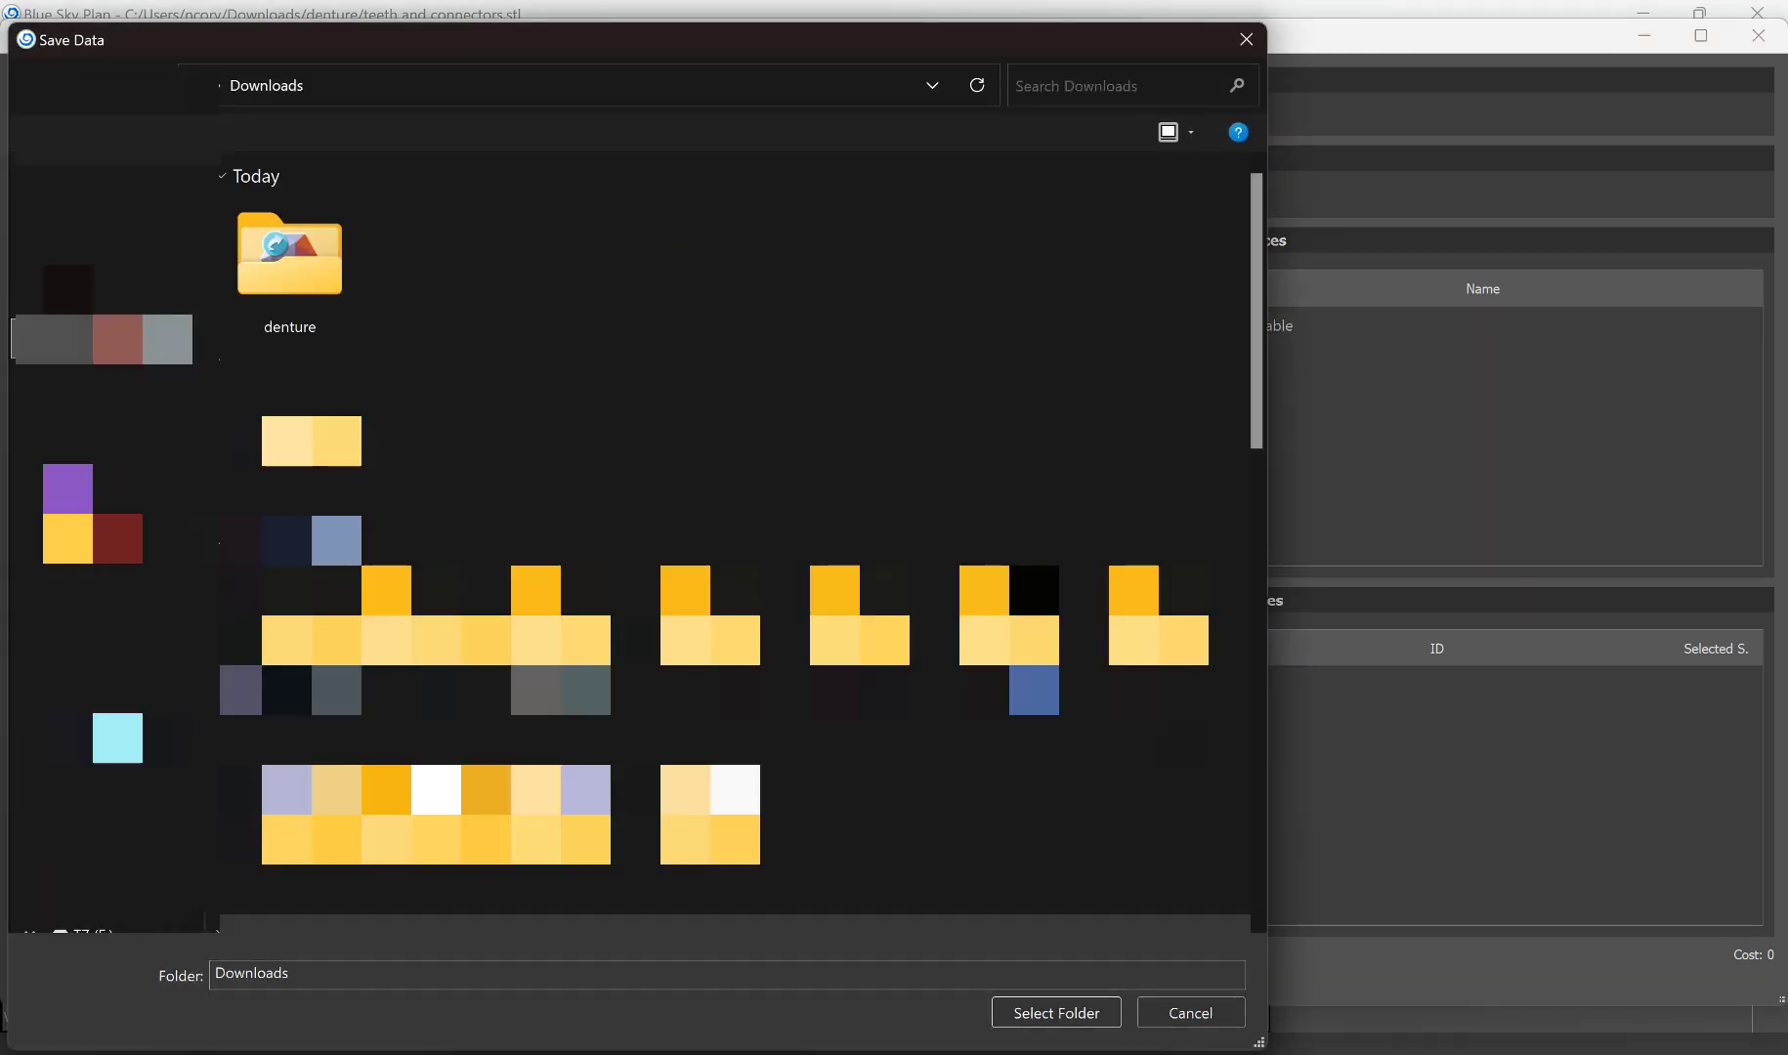
{"action": "double_click", "coordinate": [289, 256]}
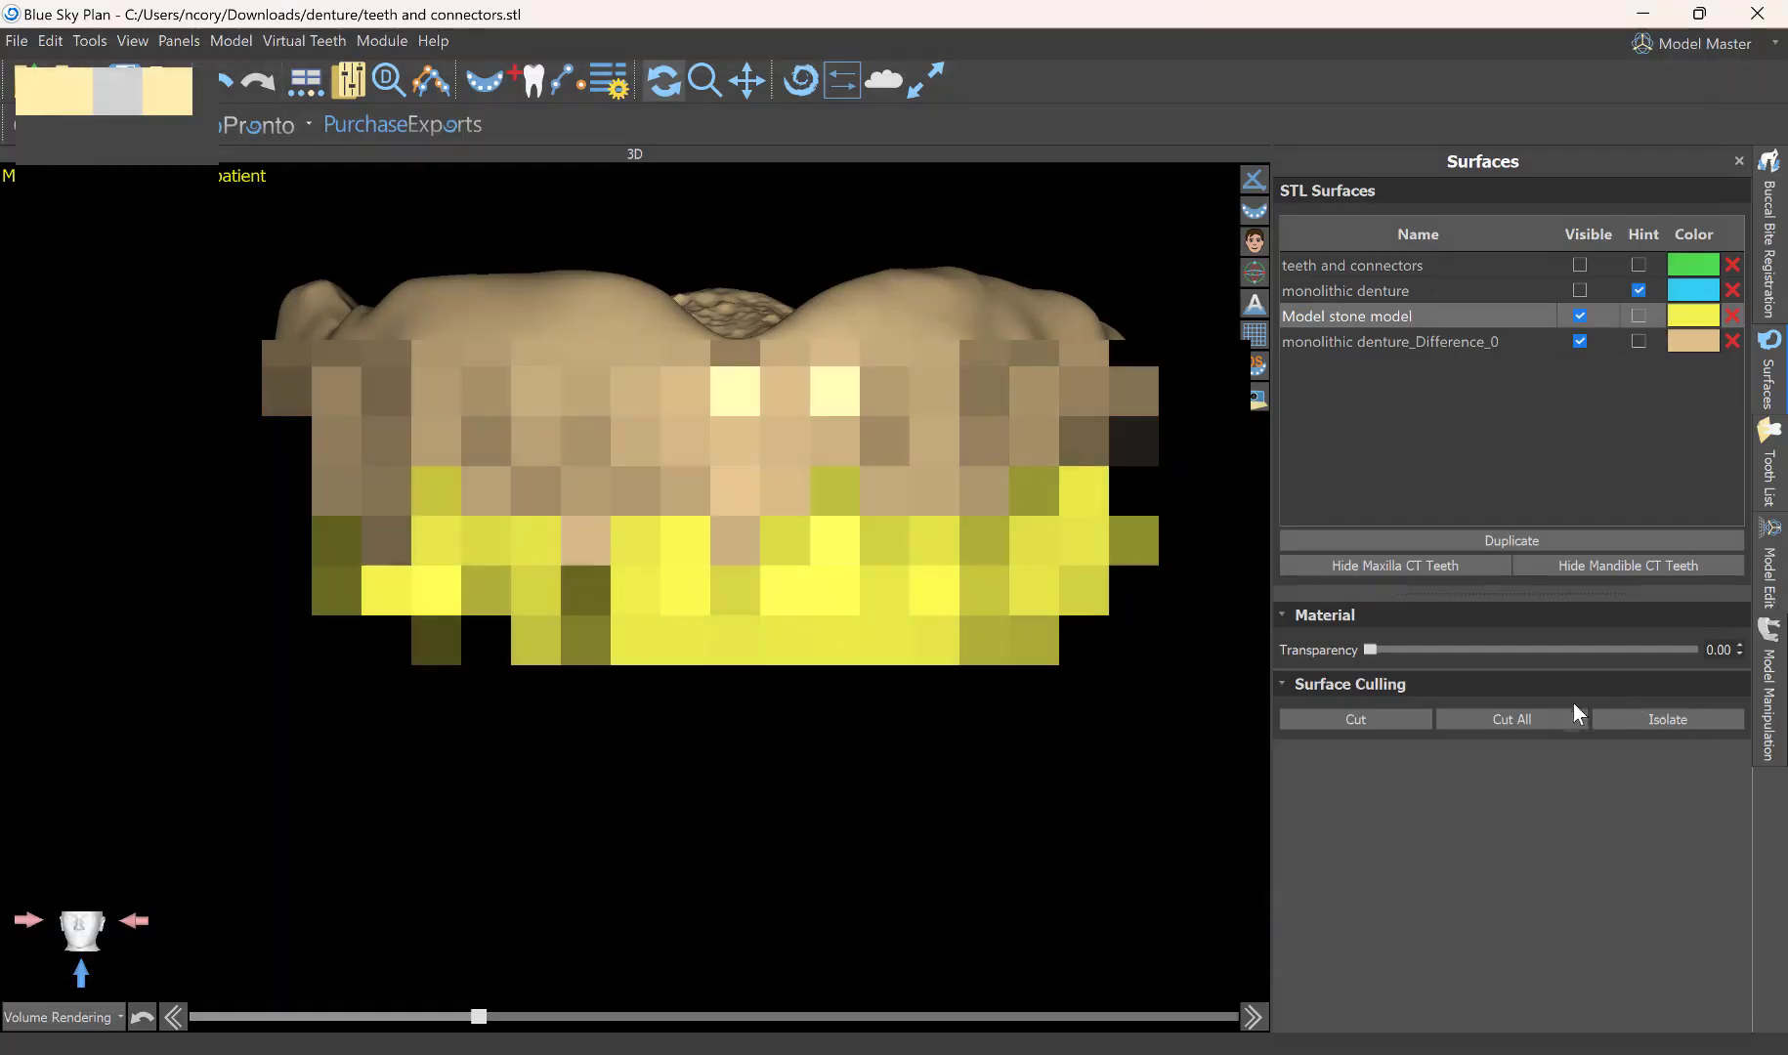
Switch to File Explorer and rename the exported monolithic denture_Difference_0 file in the denture folder as "denture base with sockets".
{"action": "left_click", "coordinate": [612, 977]}
{"action": "left_click", "coordinate": [1086, 635]}
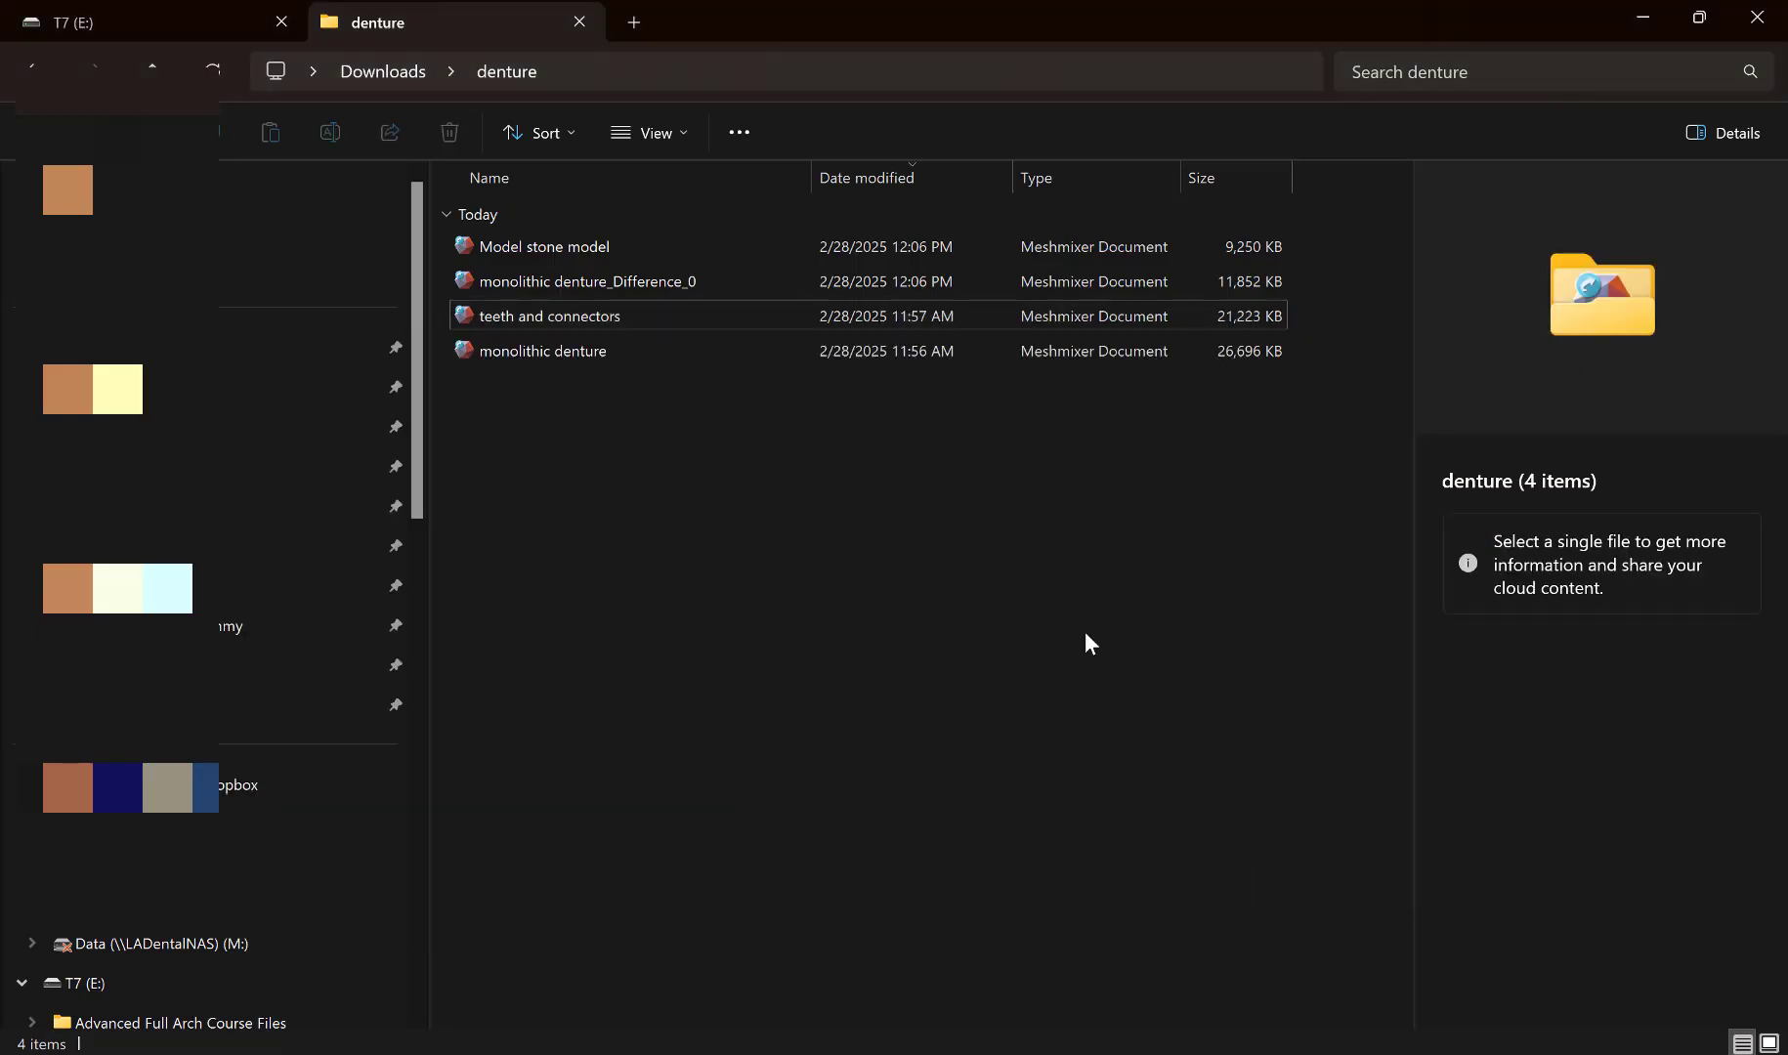
{"action": "right_click", "coordinate": [634, 408]}
{"action": "left_click", "coordinate": [669, 288]}
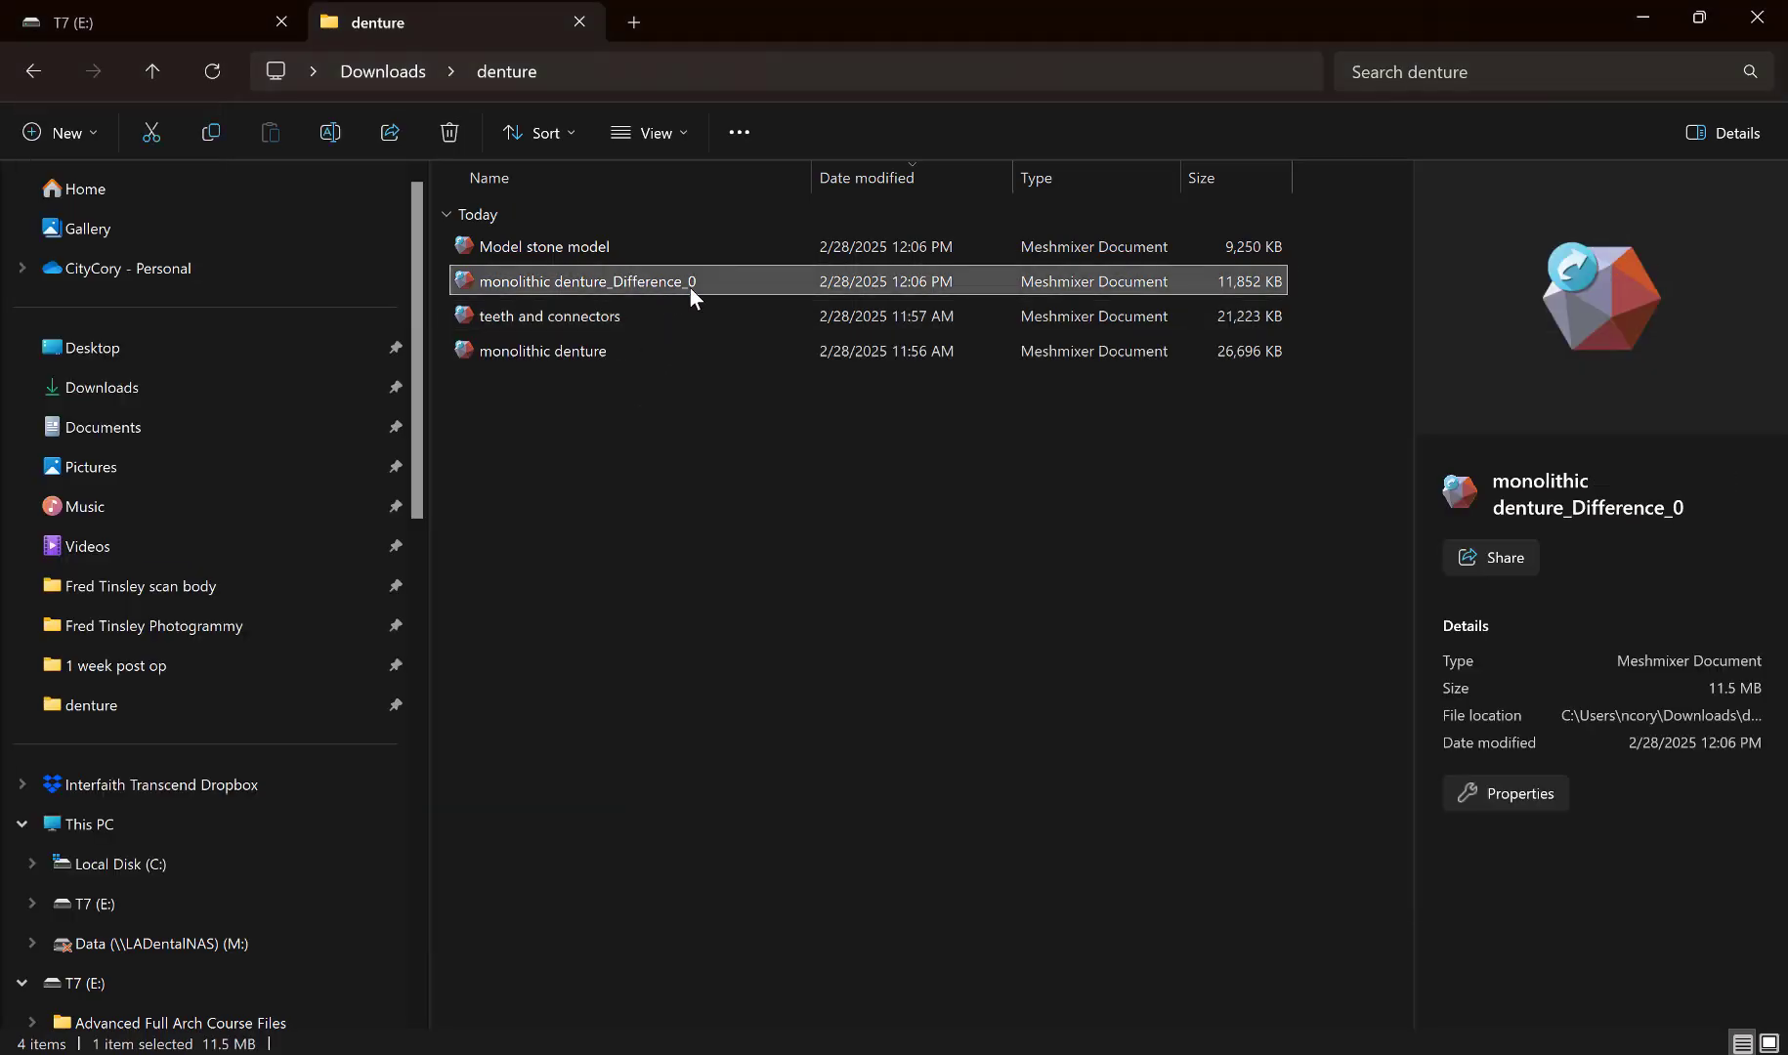
{"action": "left_click", "coordinate": [685, 285]}
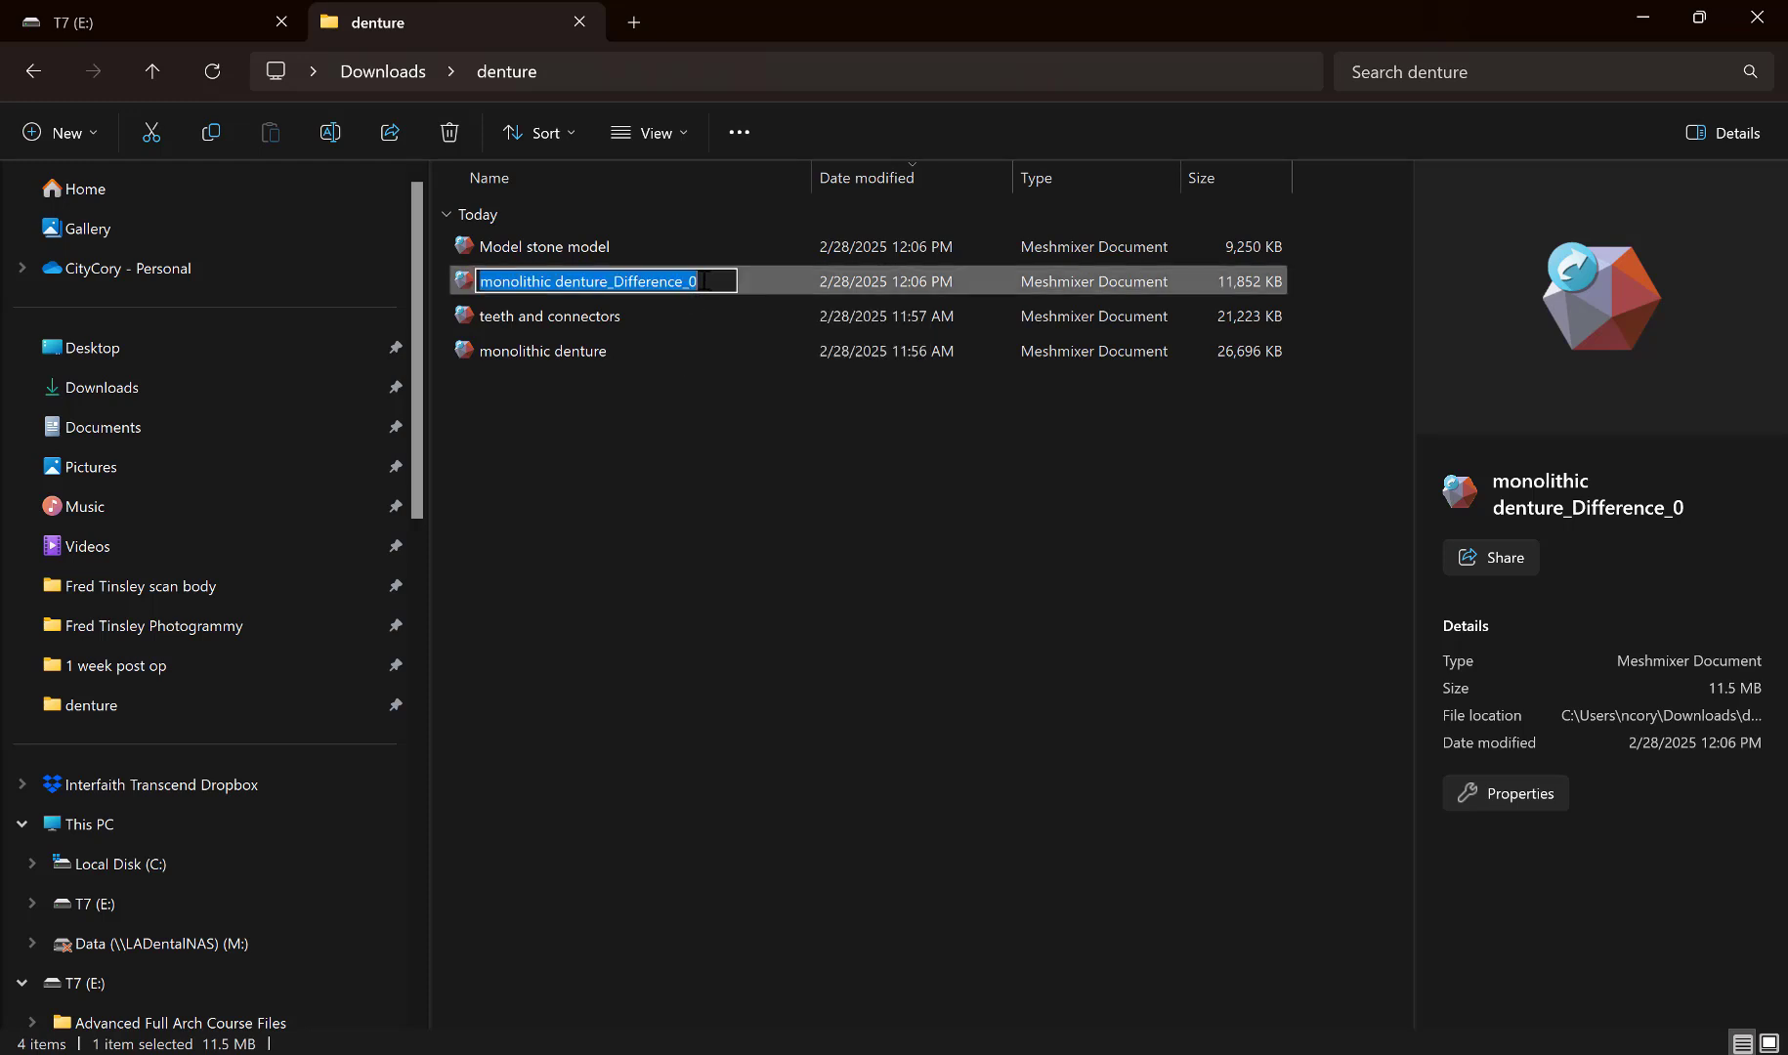
{"action": "type", "text": "dent"}
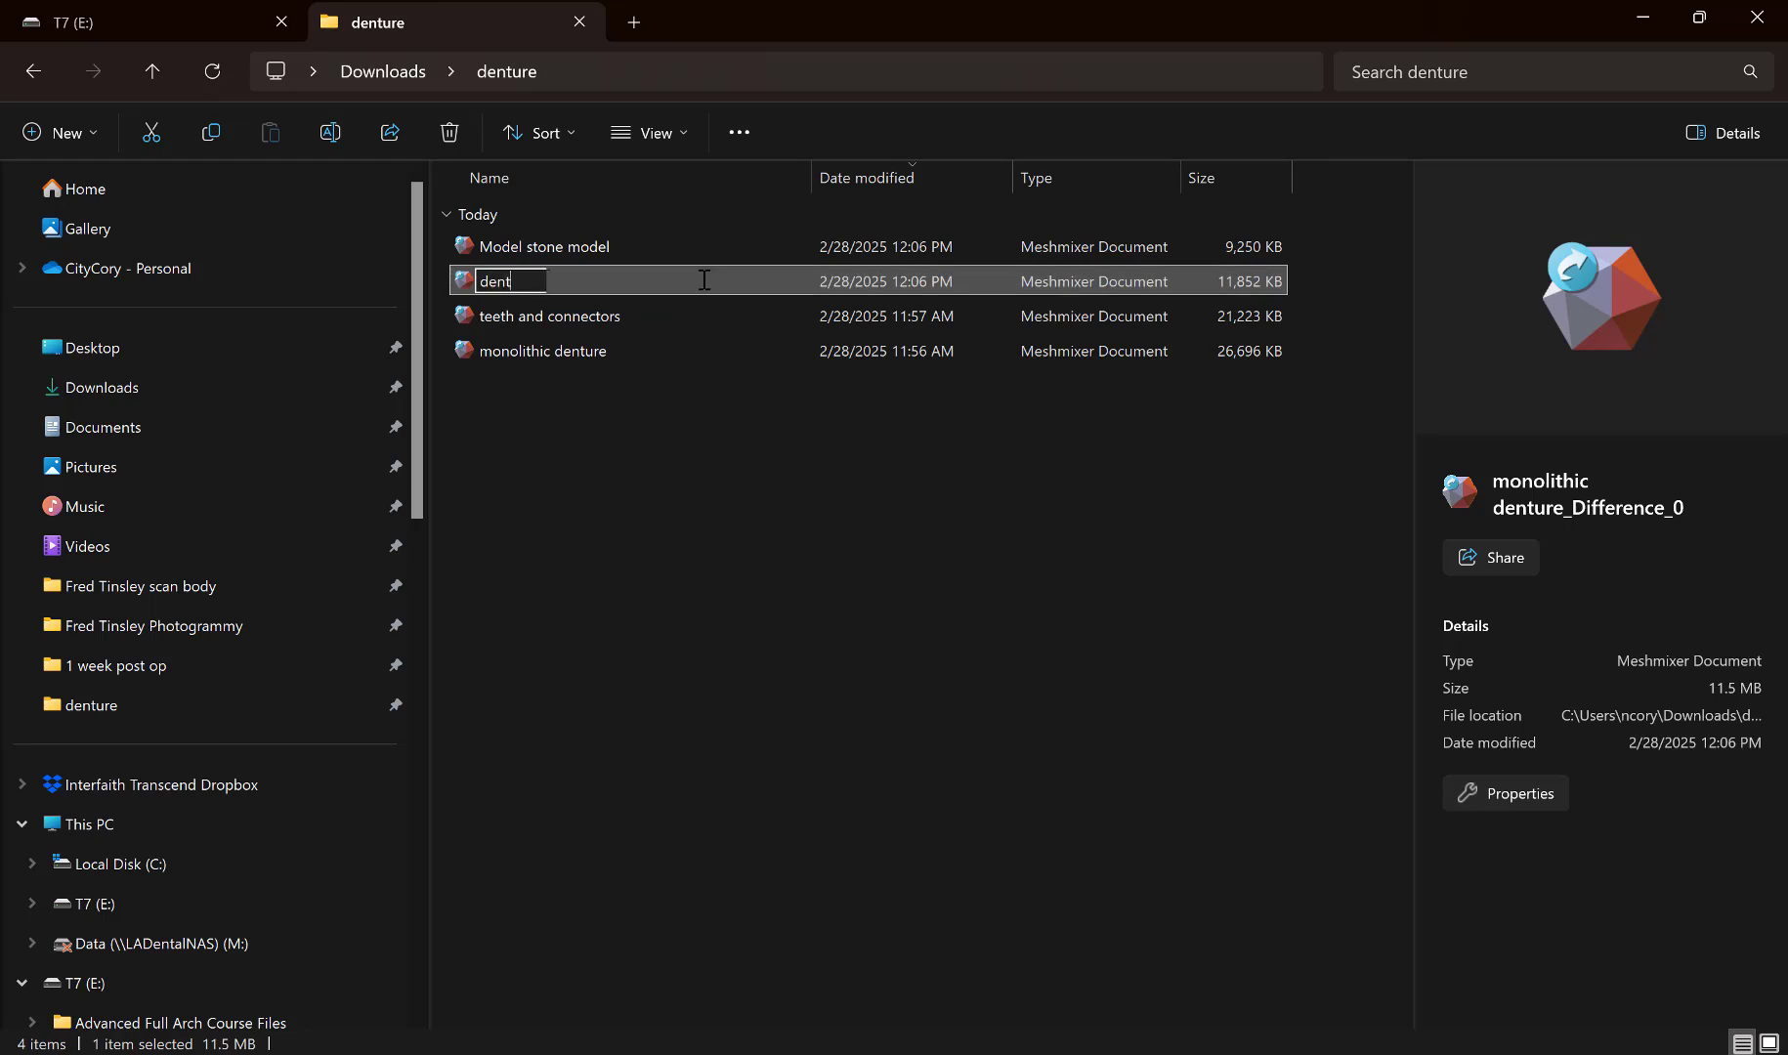
{"action": "type", "text": "ure base with sockets"}
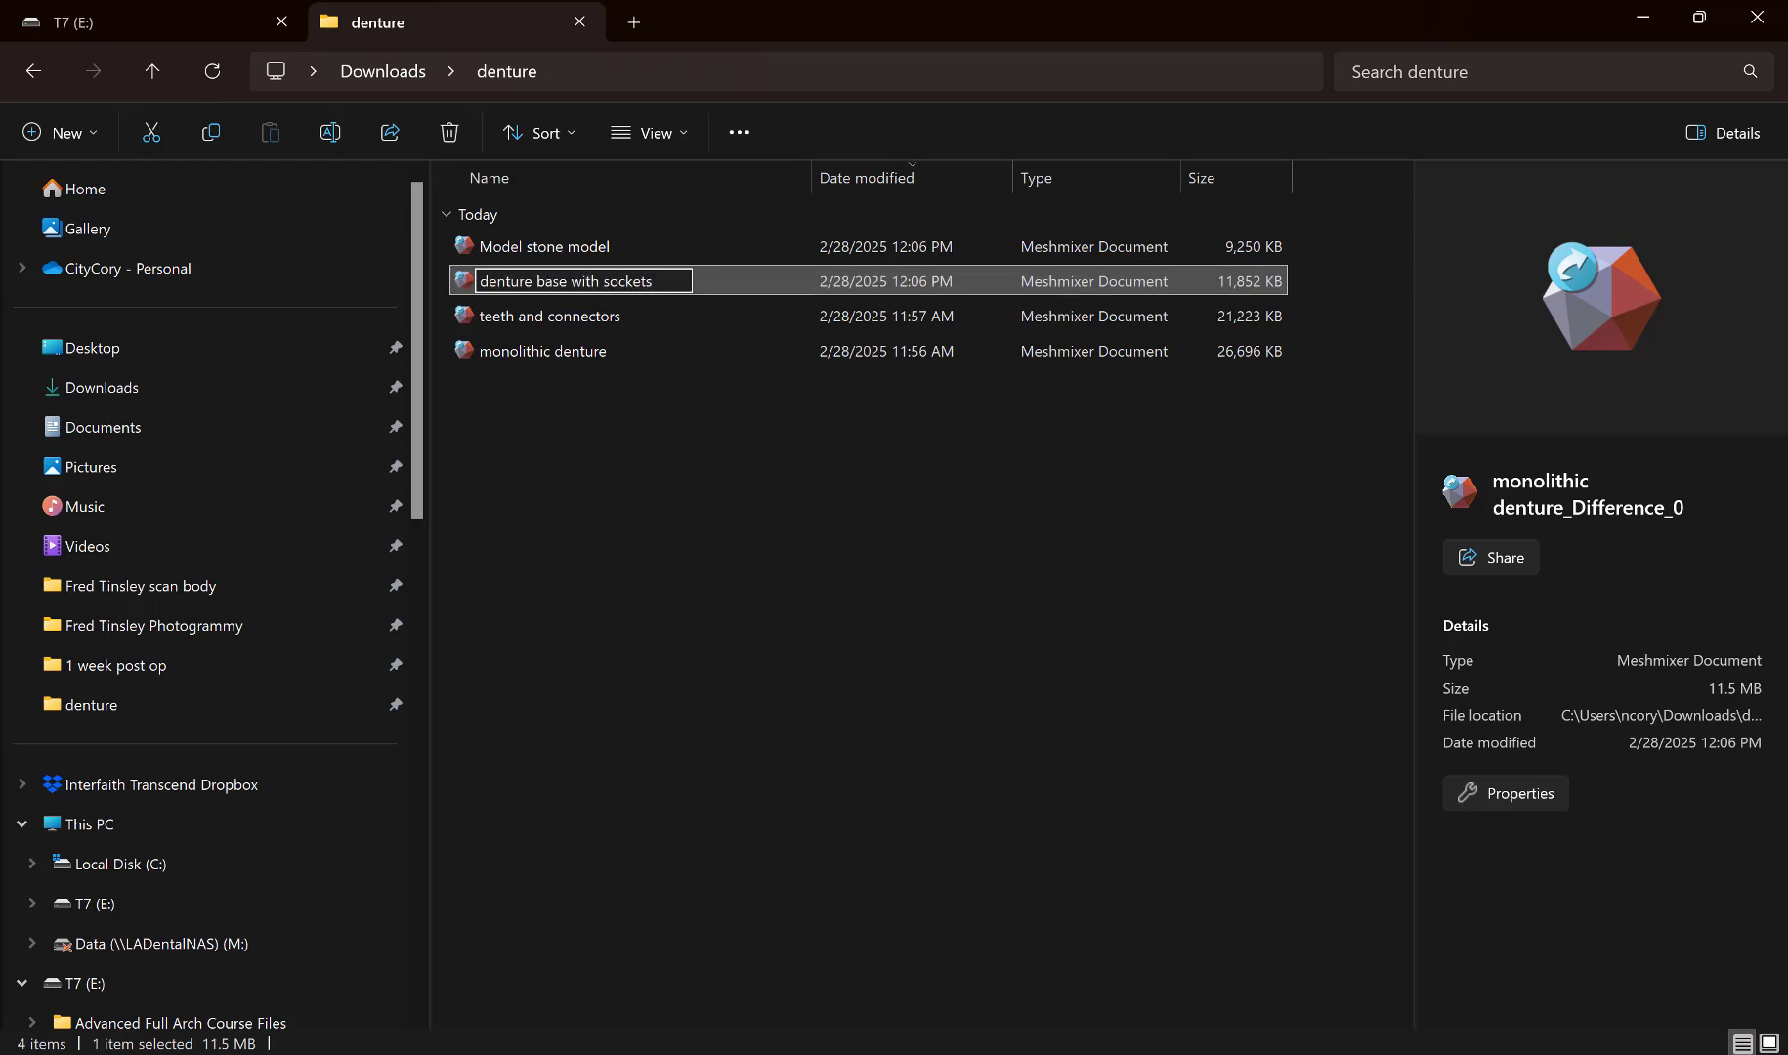
Rename the exported Model stone model file as "solid tooth chain".
{"action": "left_click", "coordinate": [579, 247]}
{"action": "left_click", "coordinate": [591, 285]}
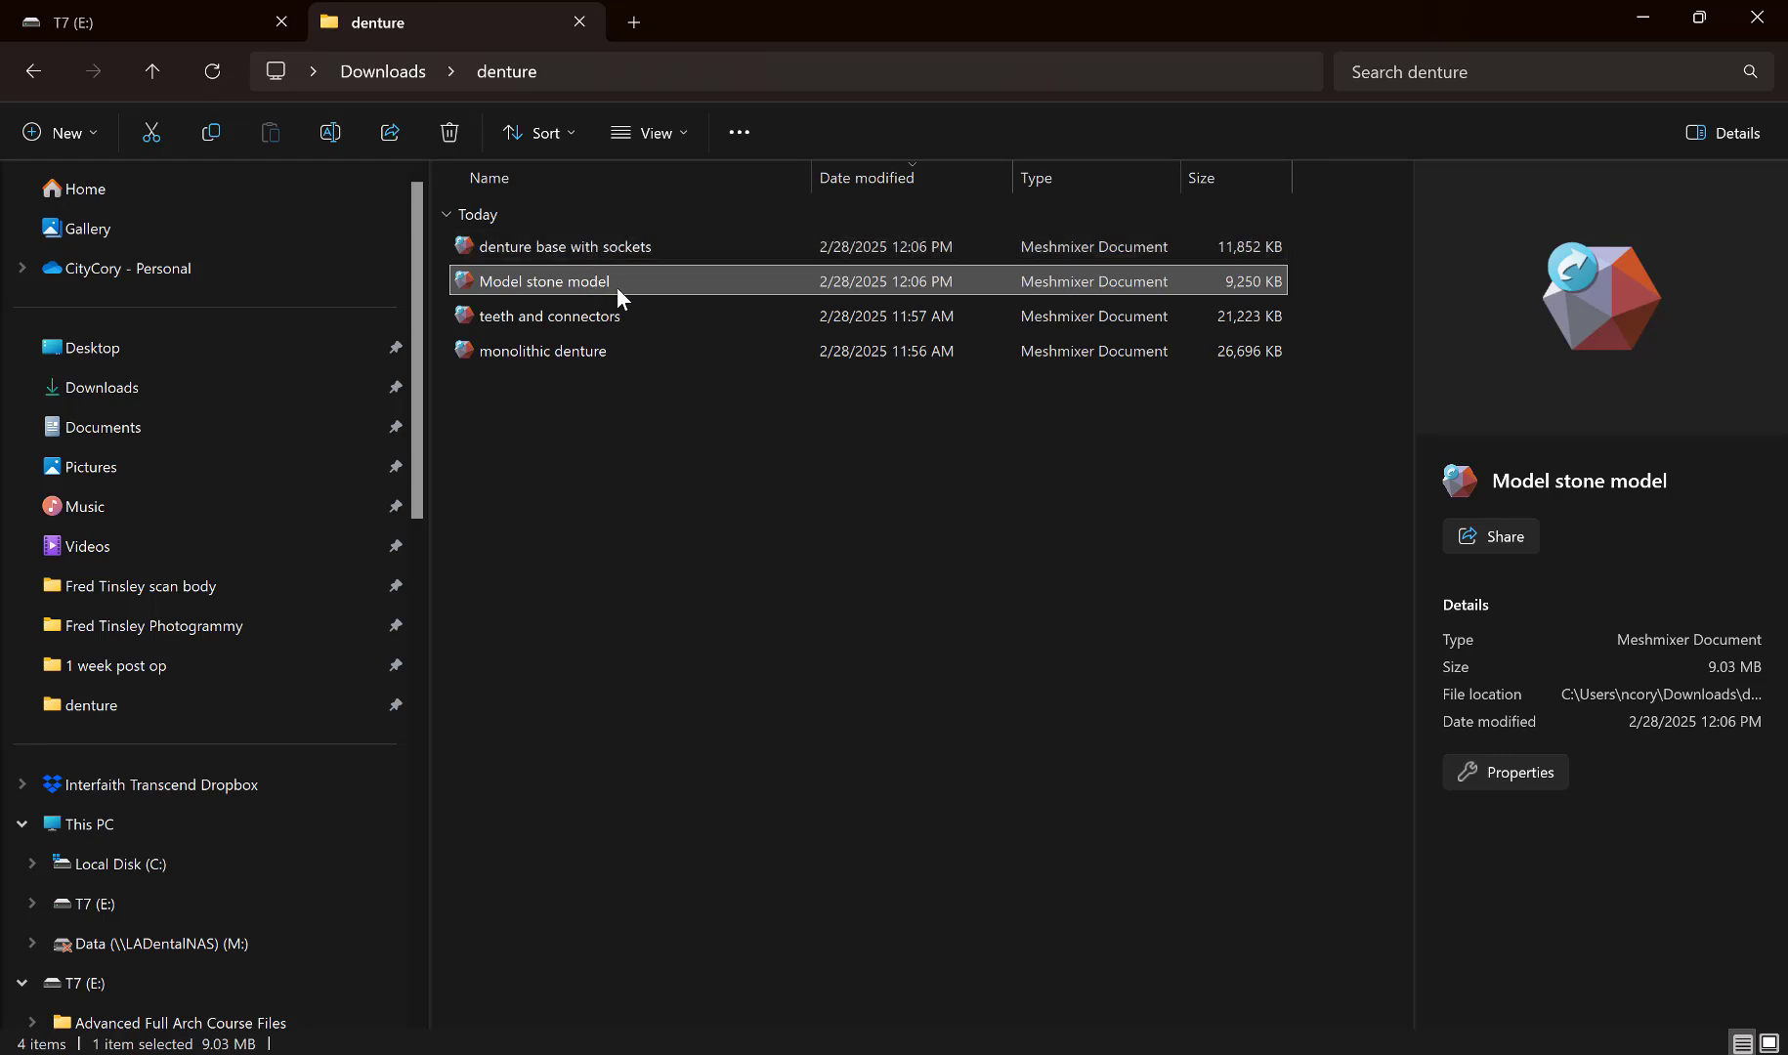
{"action": "type", "text": "sol"}
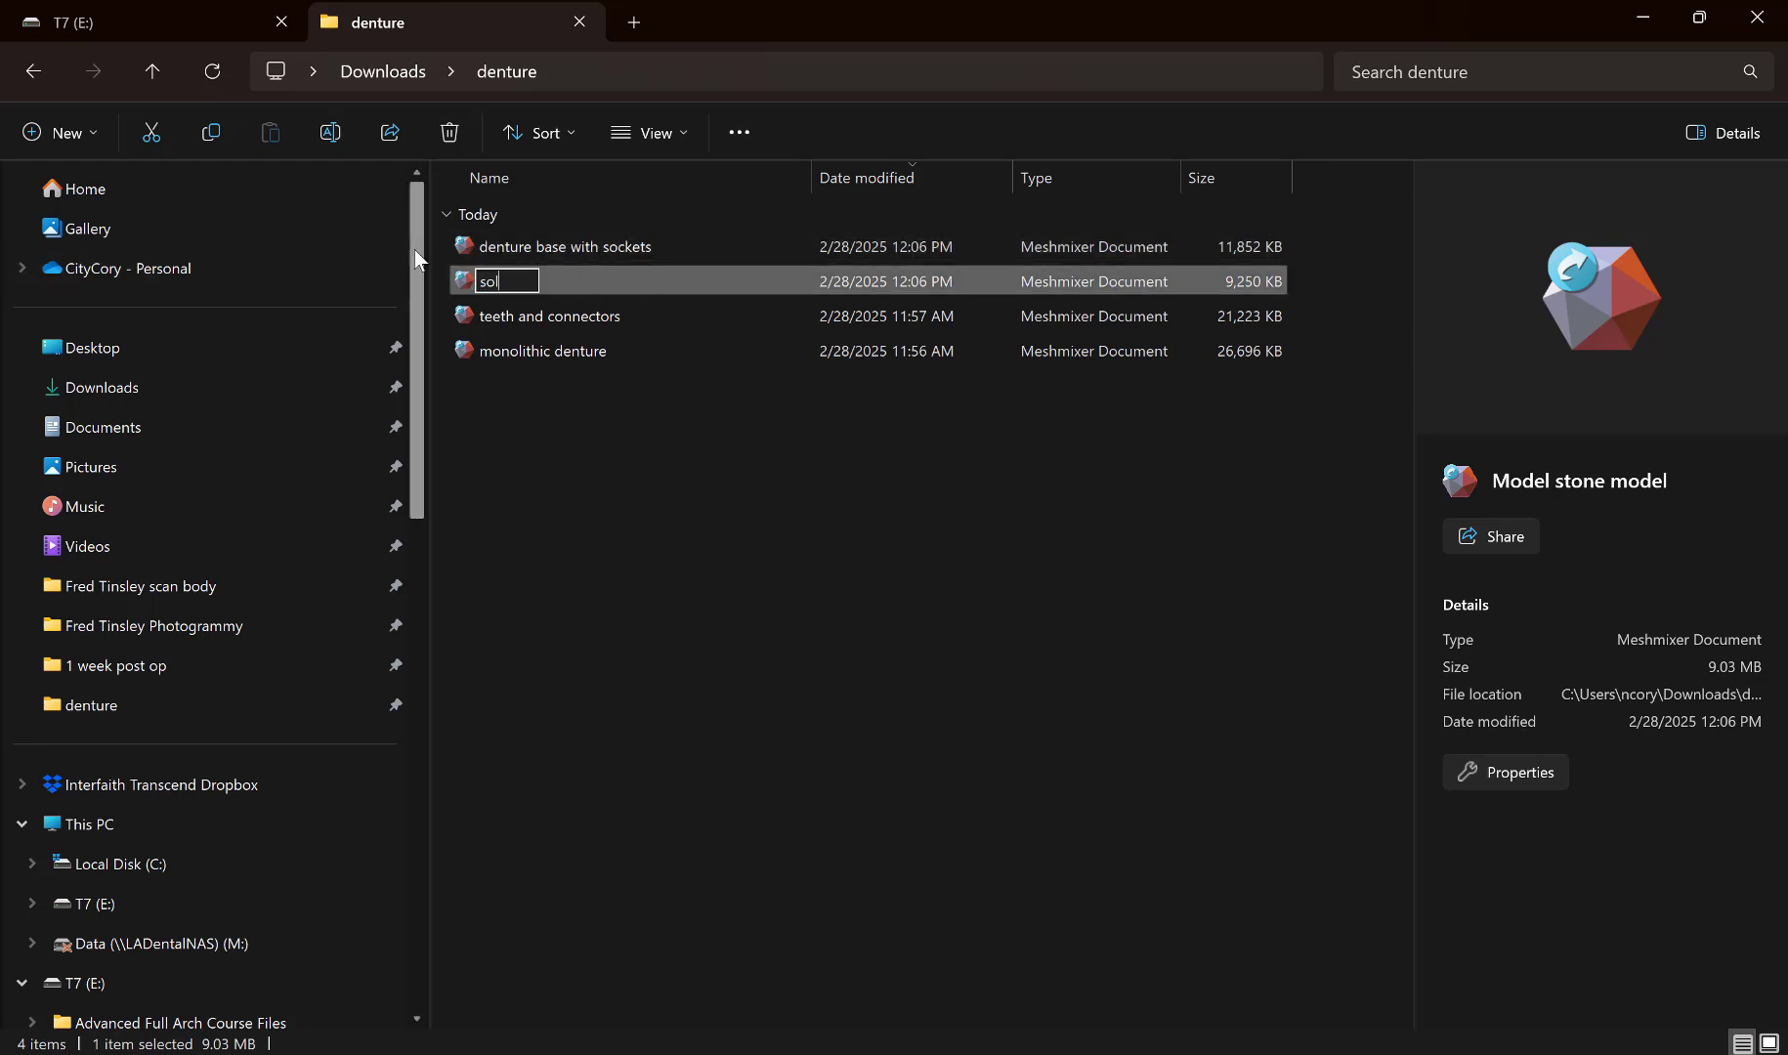
{"action": "type", "text": "id tooth chain"}
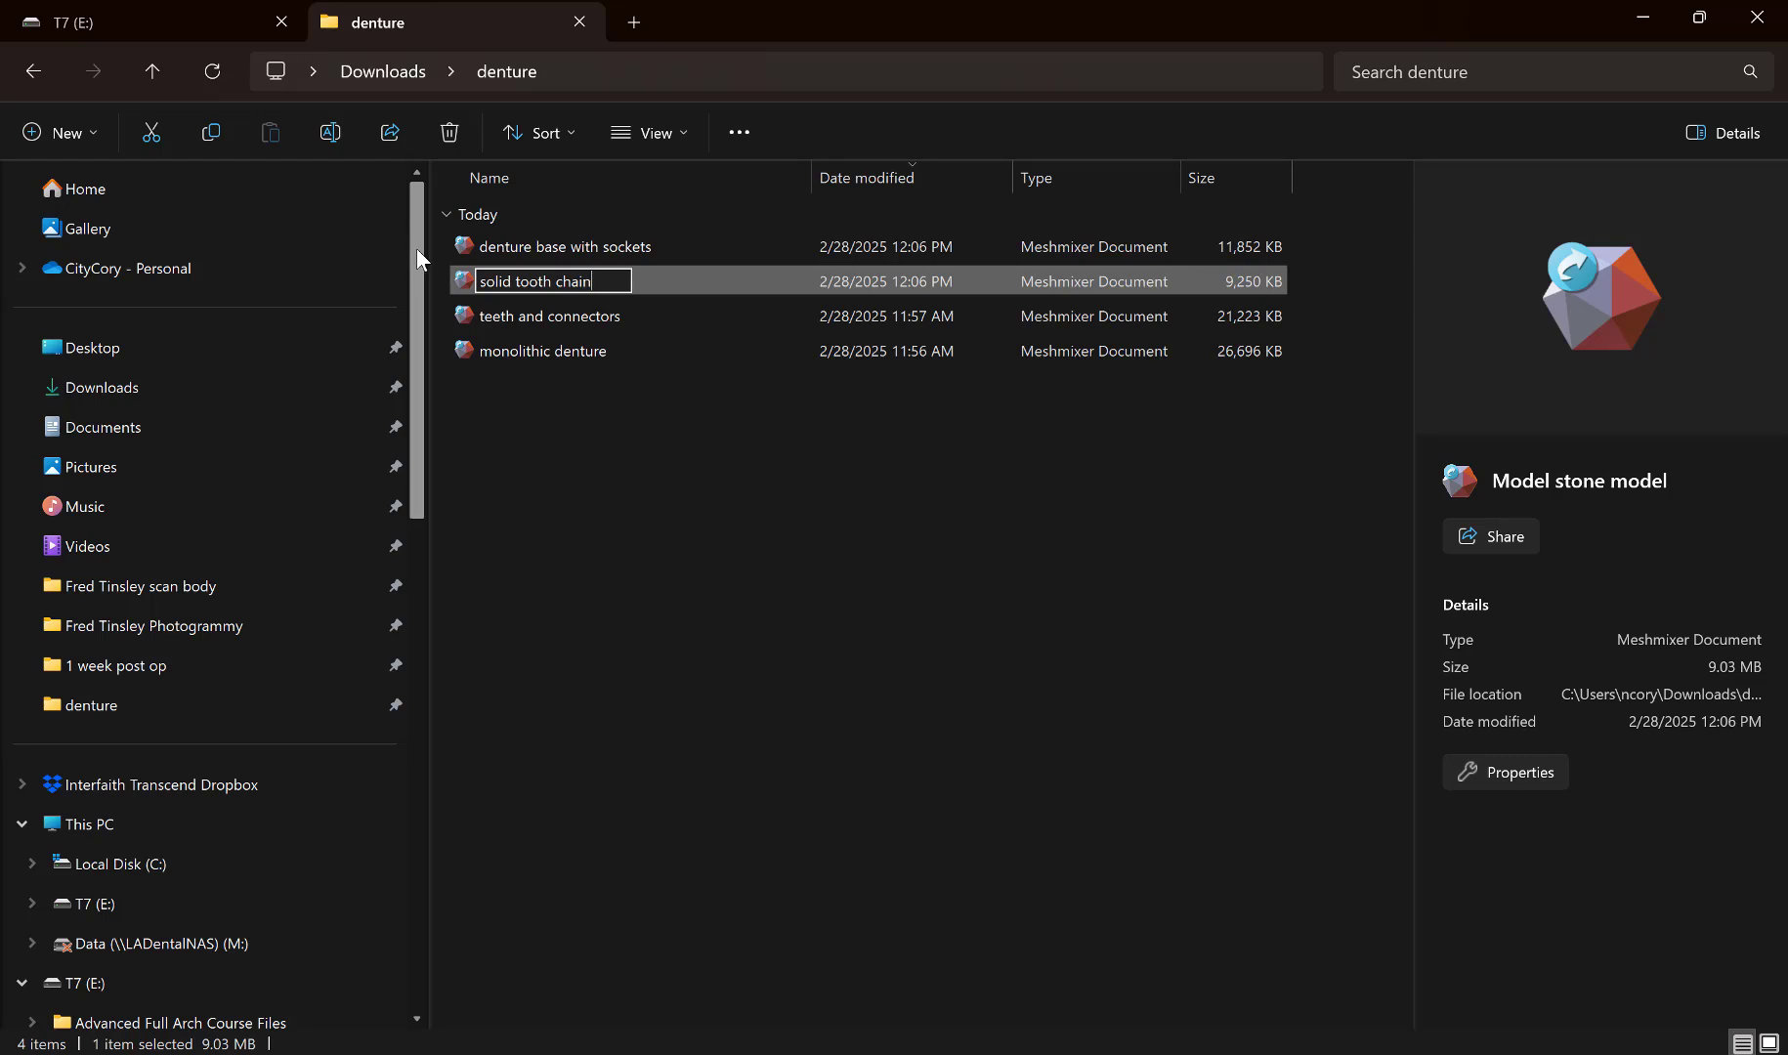
{"action": "key", "text": "Return"}
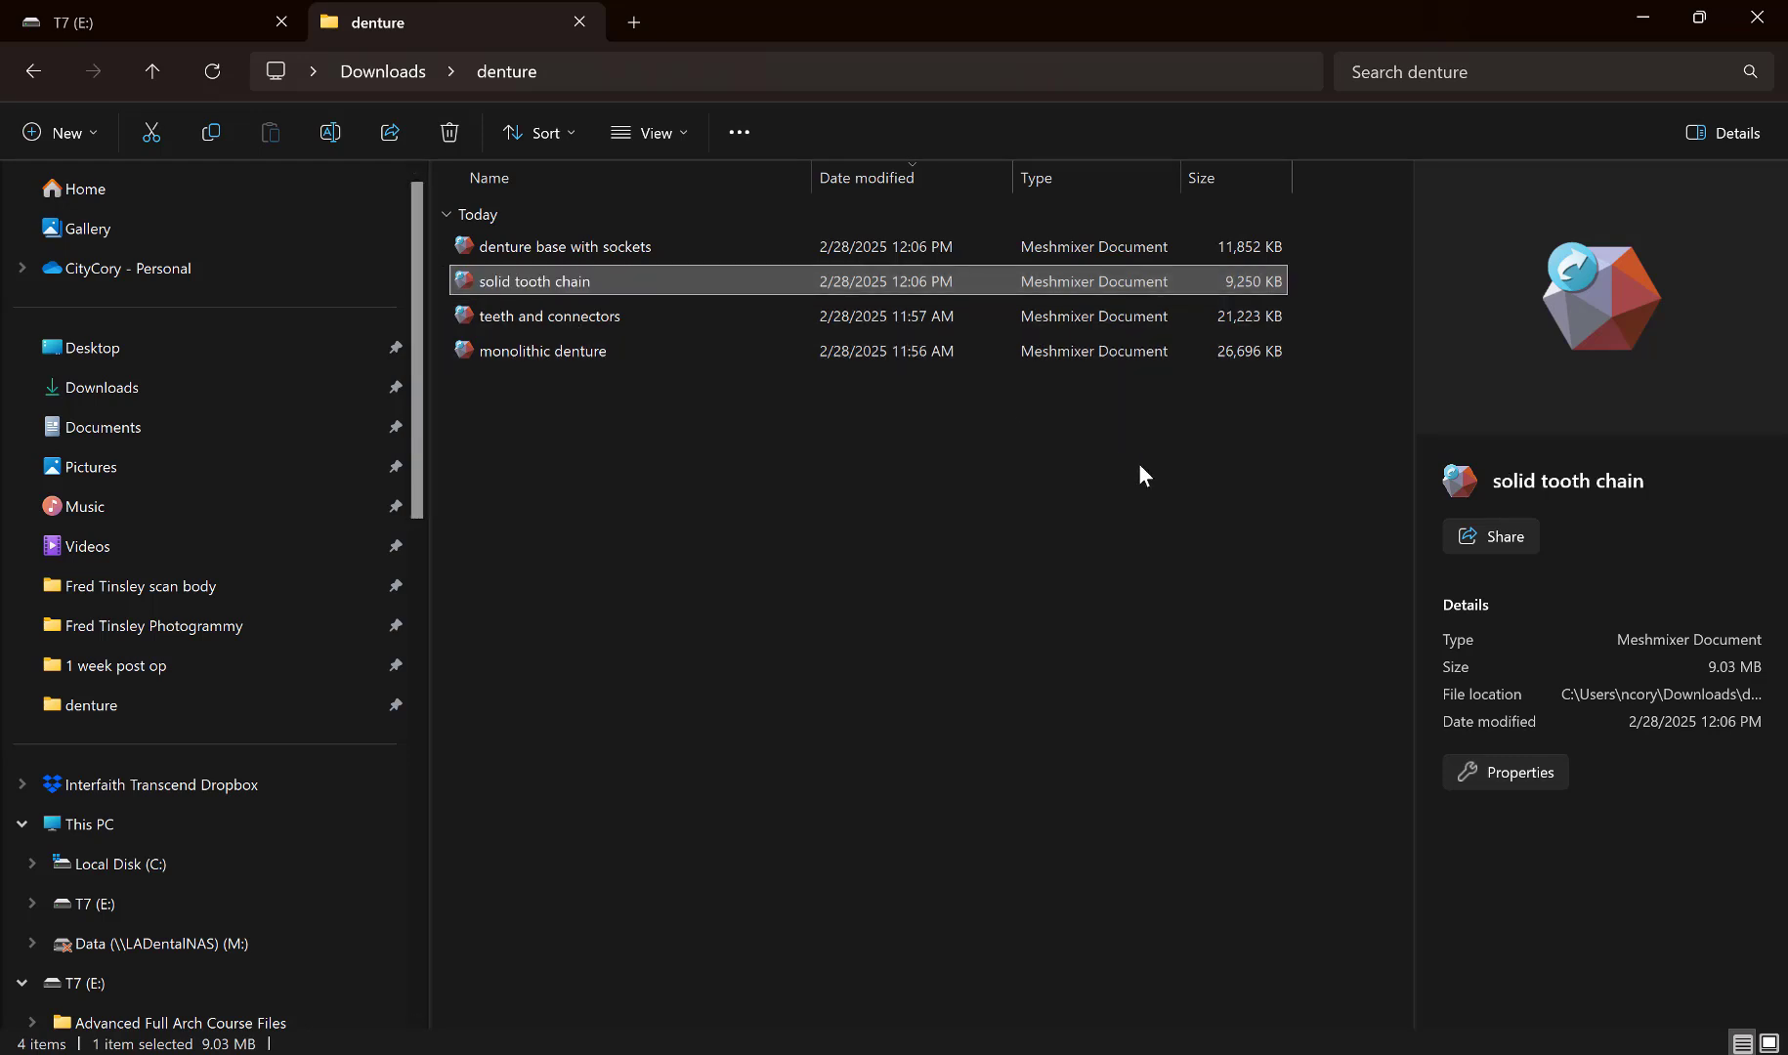
Open the solid tooth chain file in Meshmixer, append the denture base with sockets, and move the Object Browser clear of the model.
{"action": "double_click", "coordinate": [537, 280]}
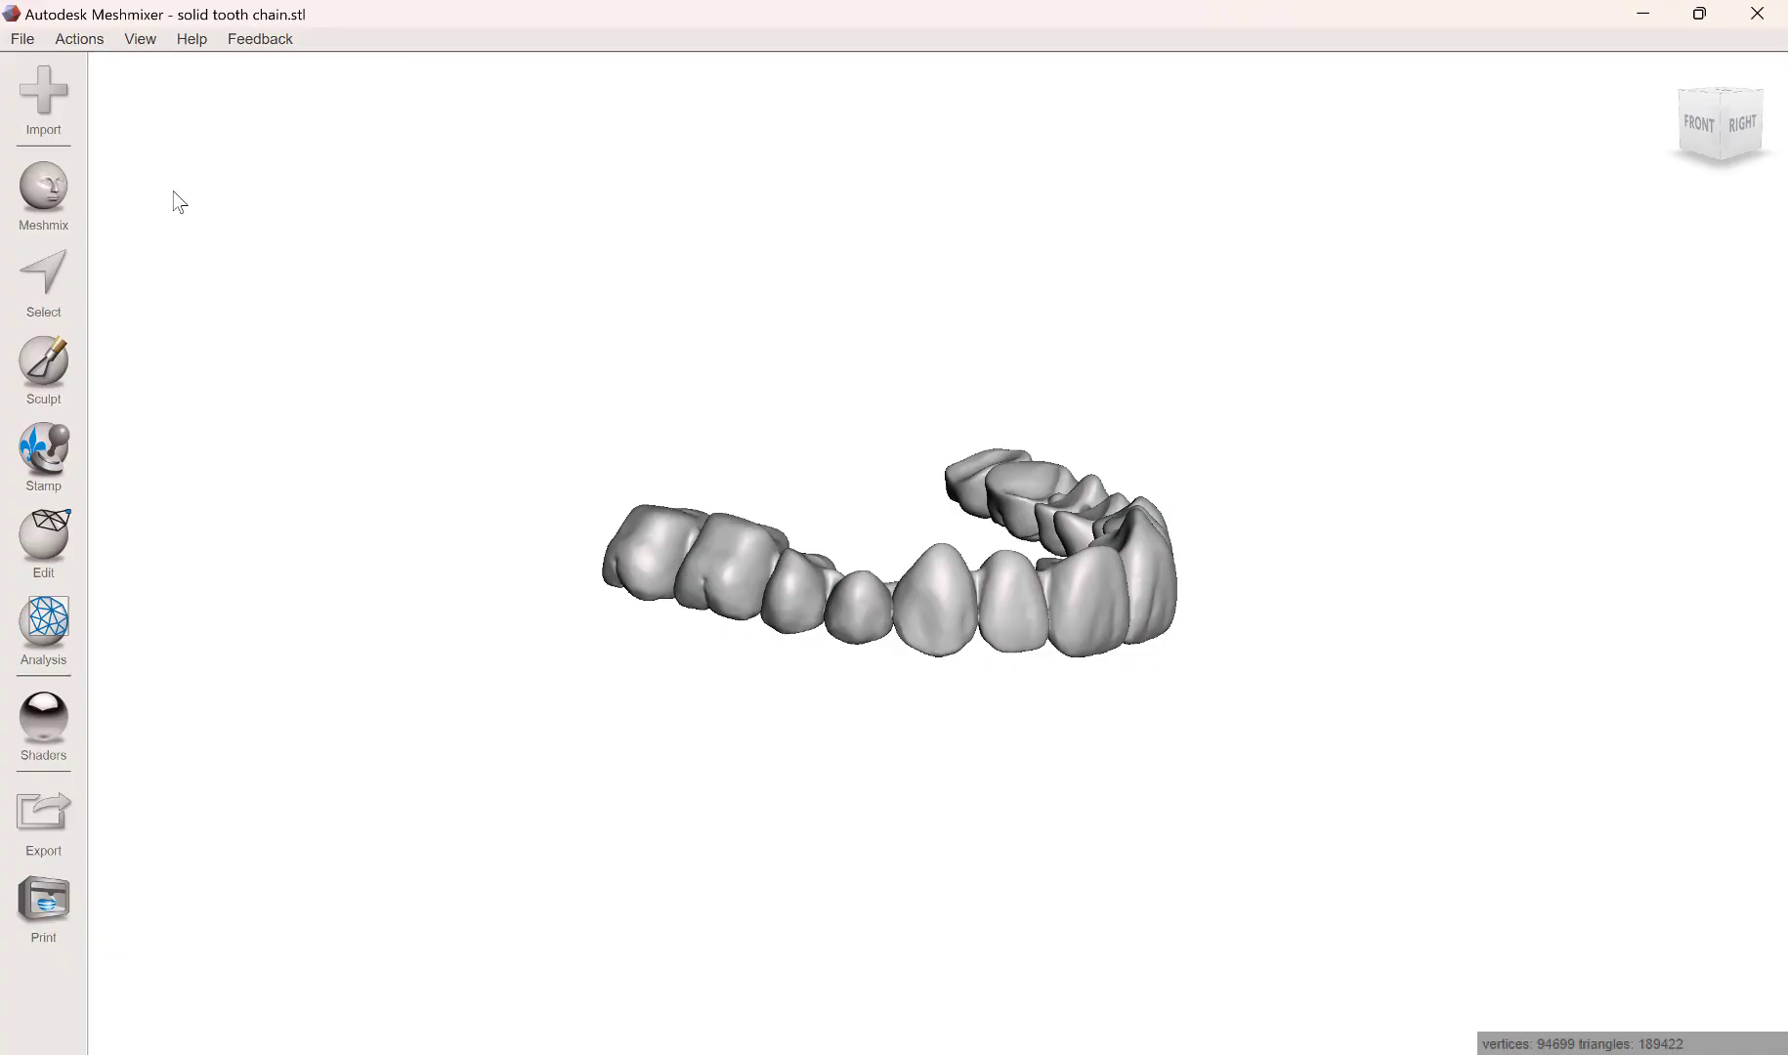
{"action": "left_click", "coordinate": [45, 113]}
{"action": "left_click", "coordinate": [964, 564]}
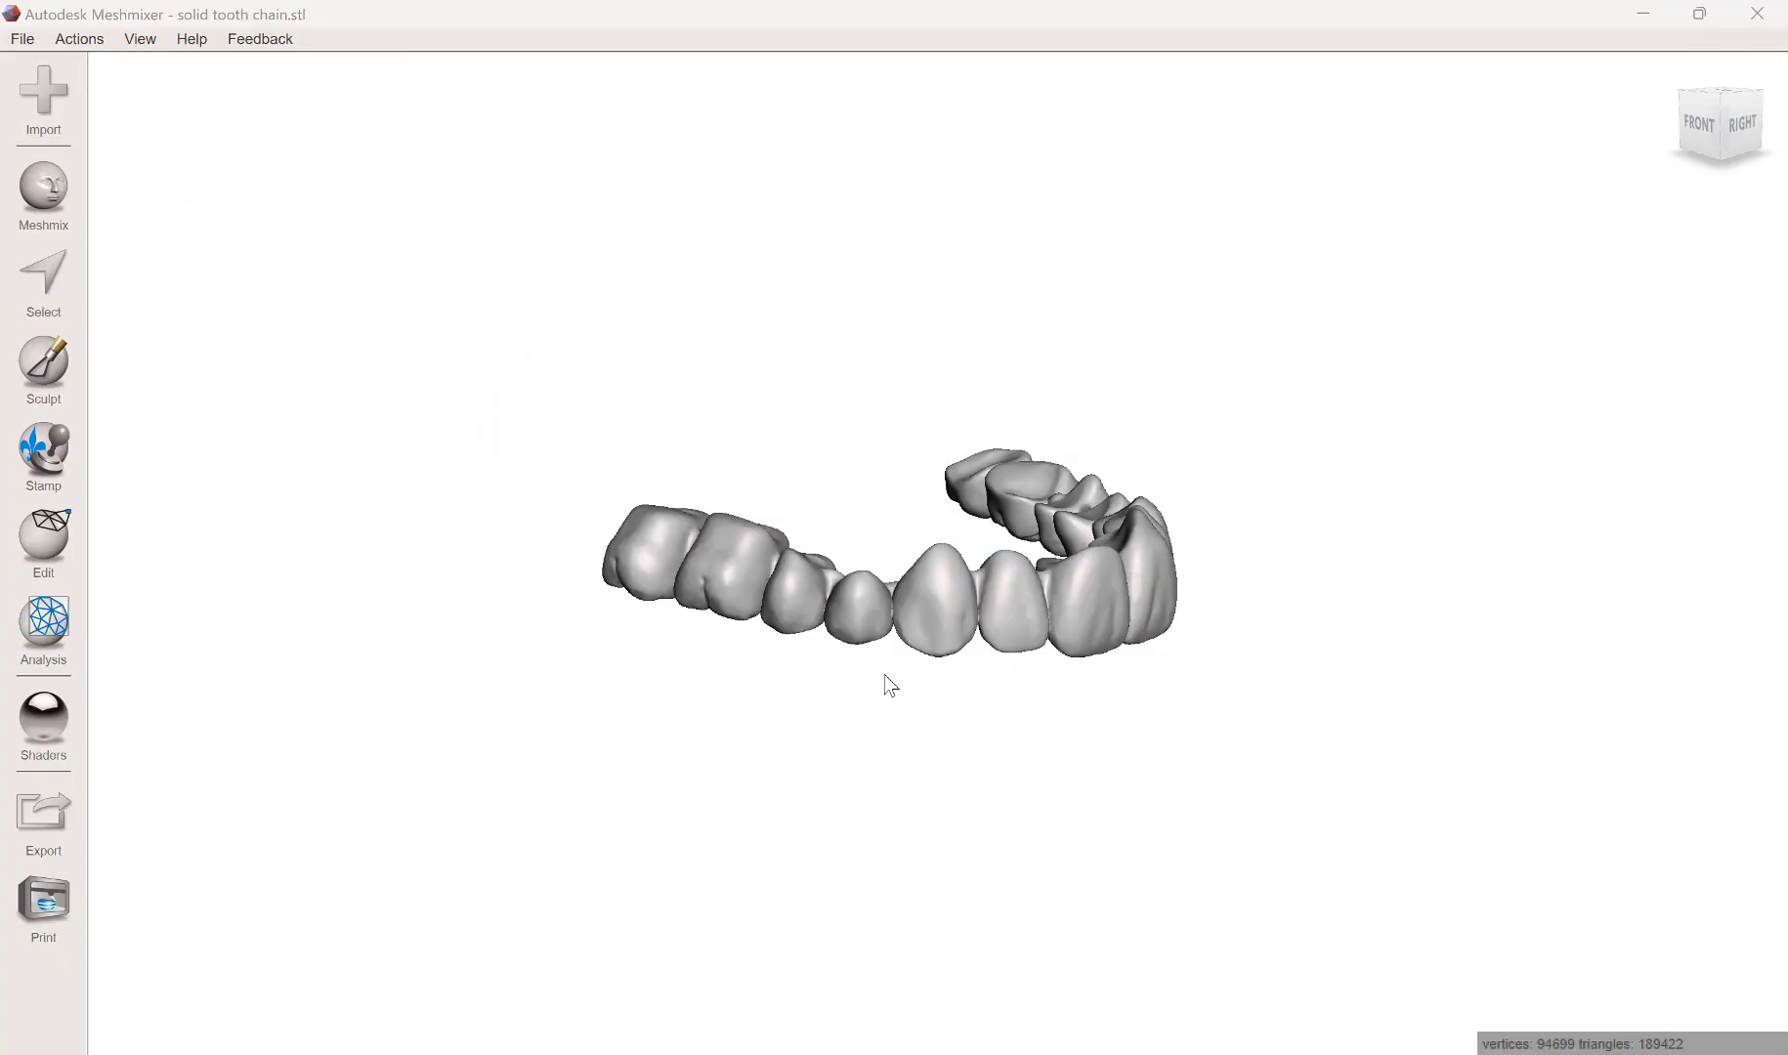
{"action": "double_click", "coordinate": [325, 248]}
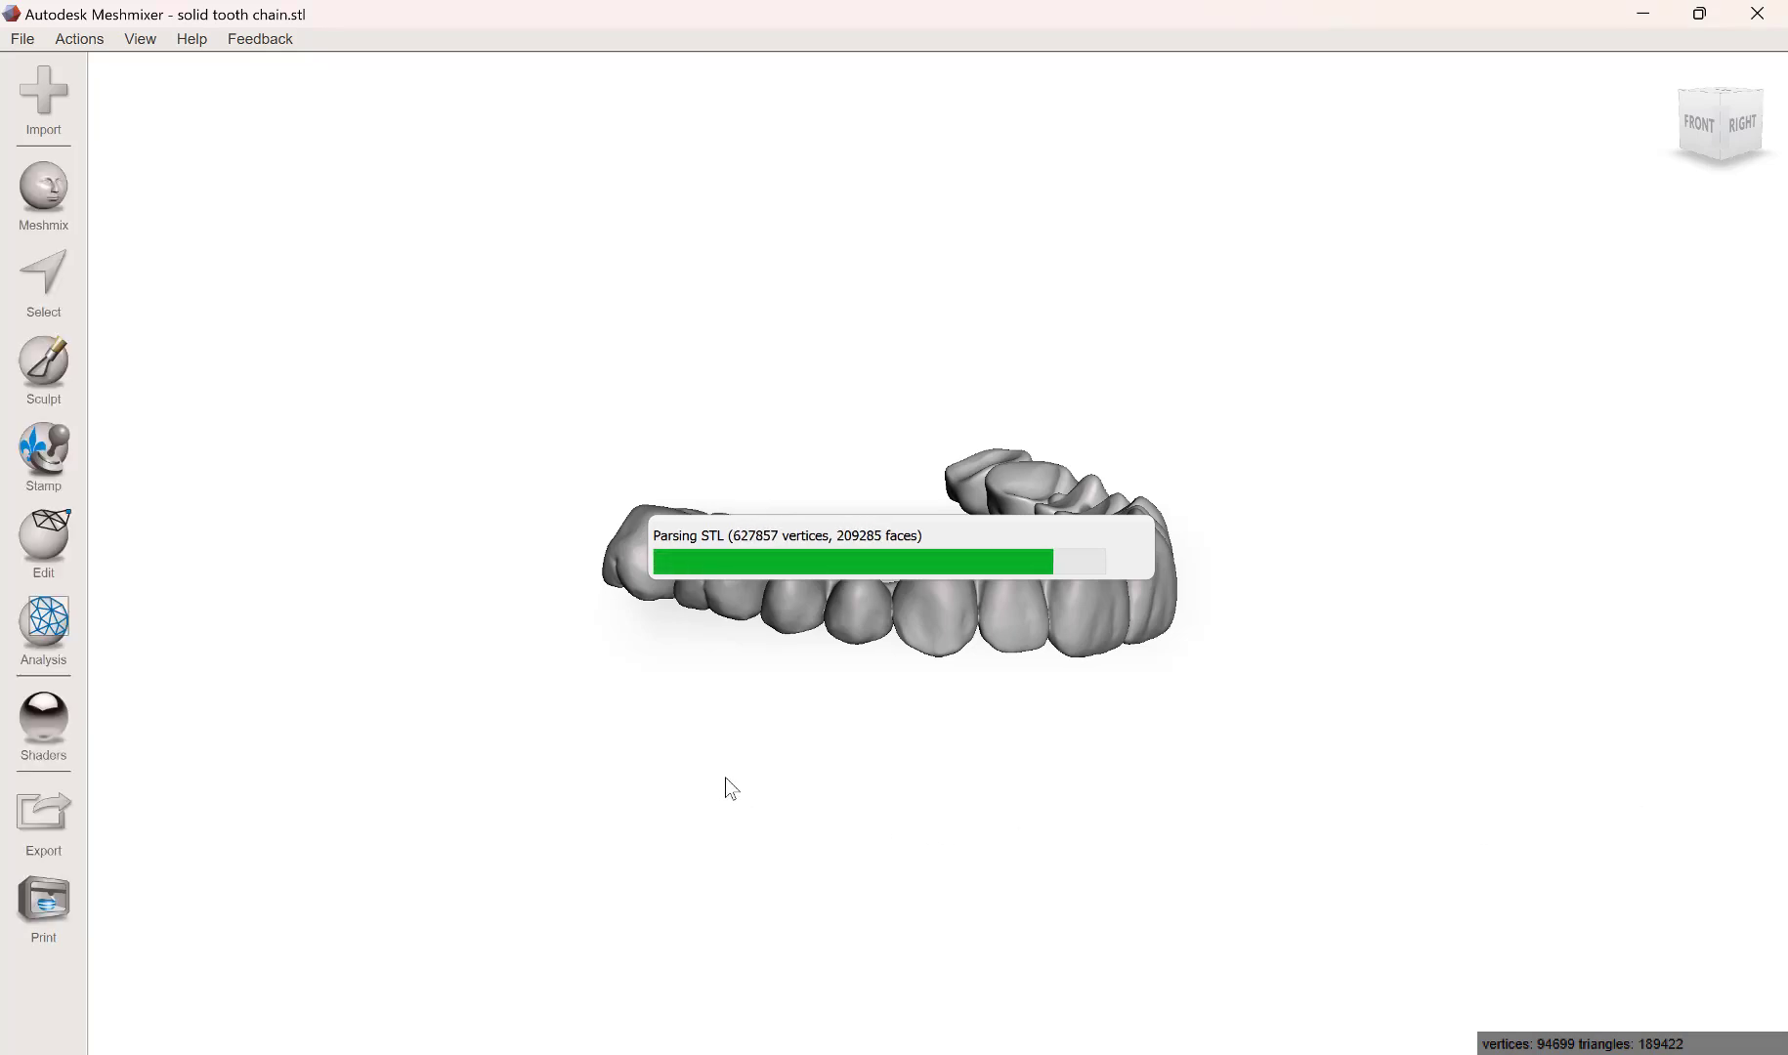
{"action": "right_click_drag", "start_coordinate": [1020, 780], "coordinate": [927, 768]}
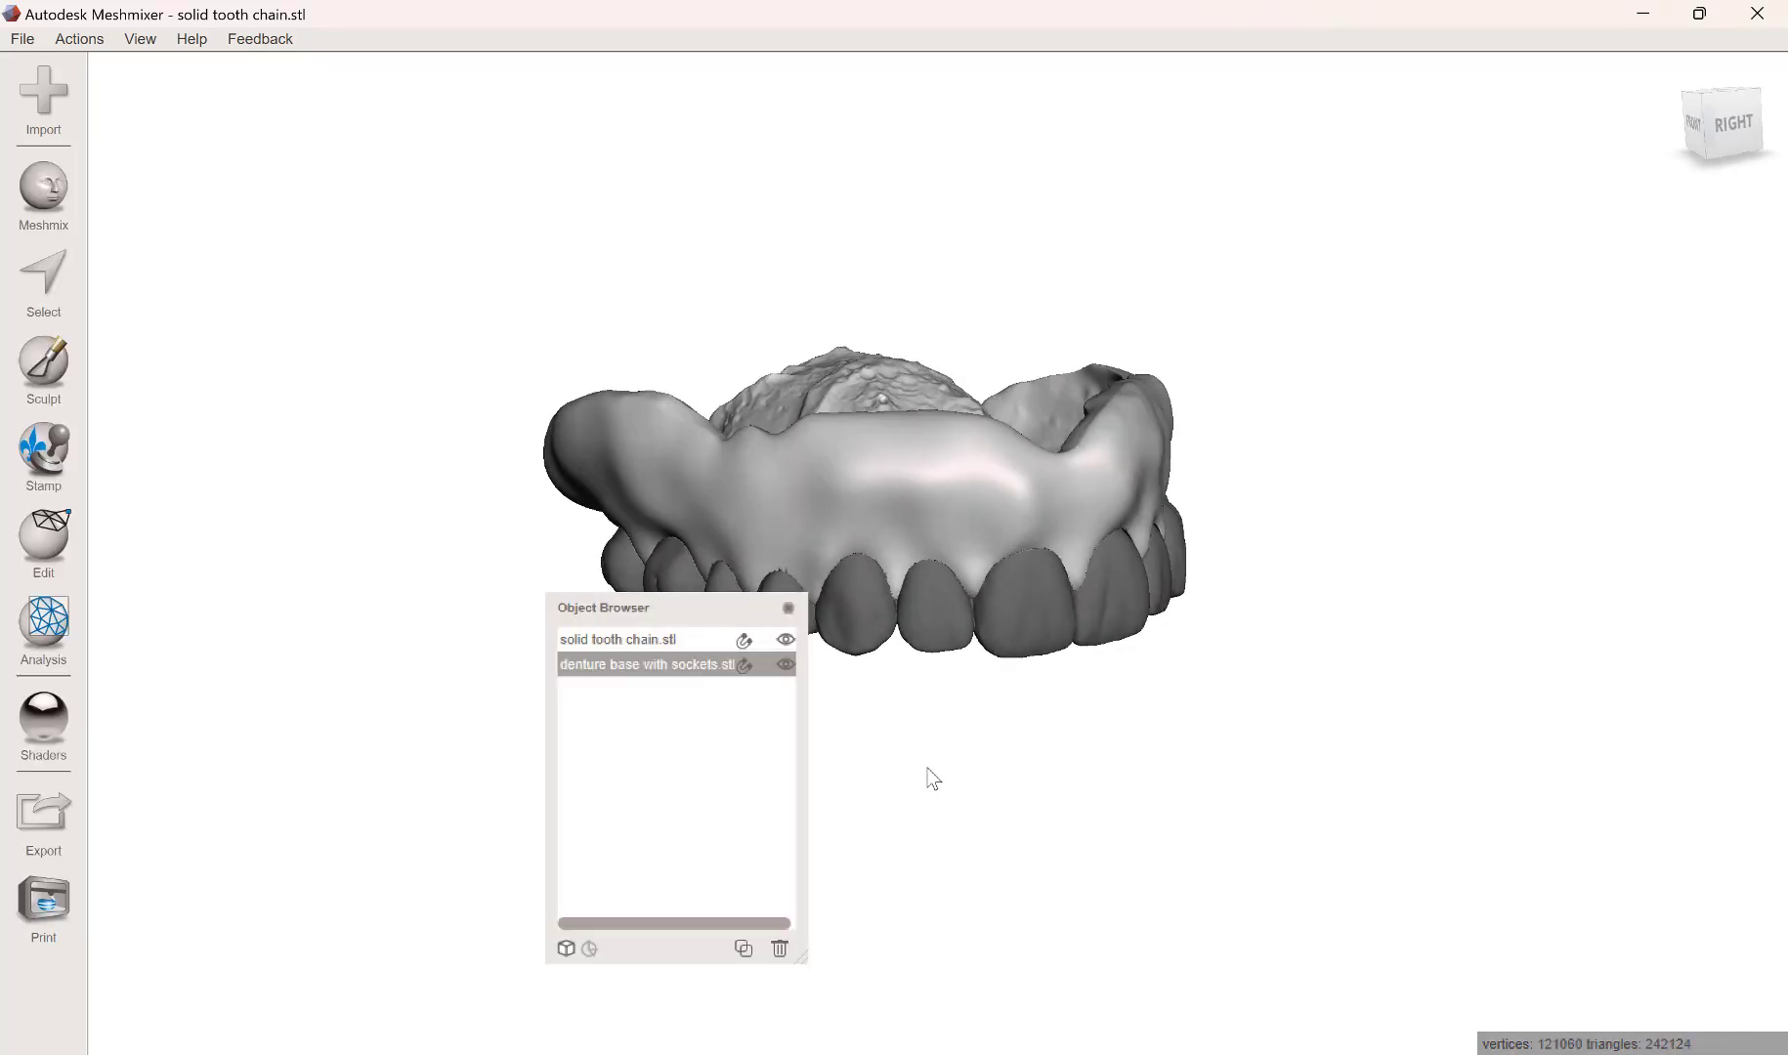
{"action": "left_click_drag", "start_coordinate": [721, 604], "coordinate": [1642, 102]}
Examine the socket margins and the gaps around the front teeth from the facial and palatal sides.
{"action": "scroll", "coordinate": [1261, 655], "scroll_direction": "up", "scroll_amount": 2}
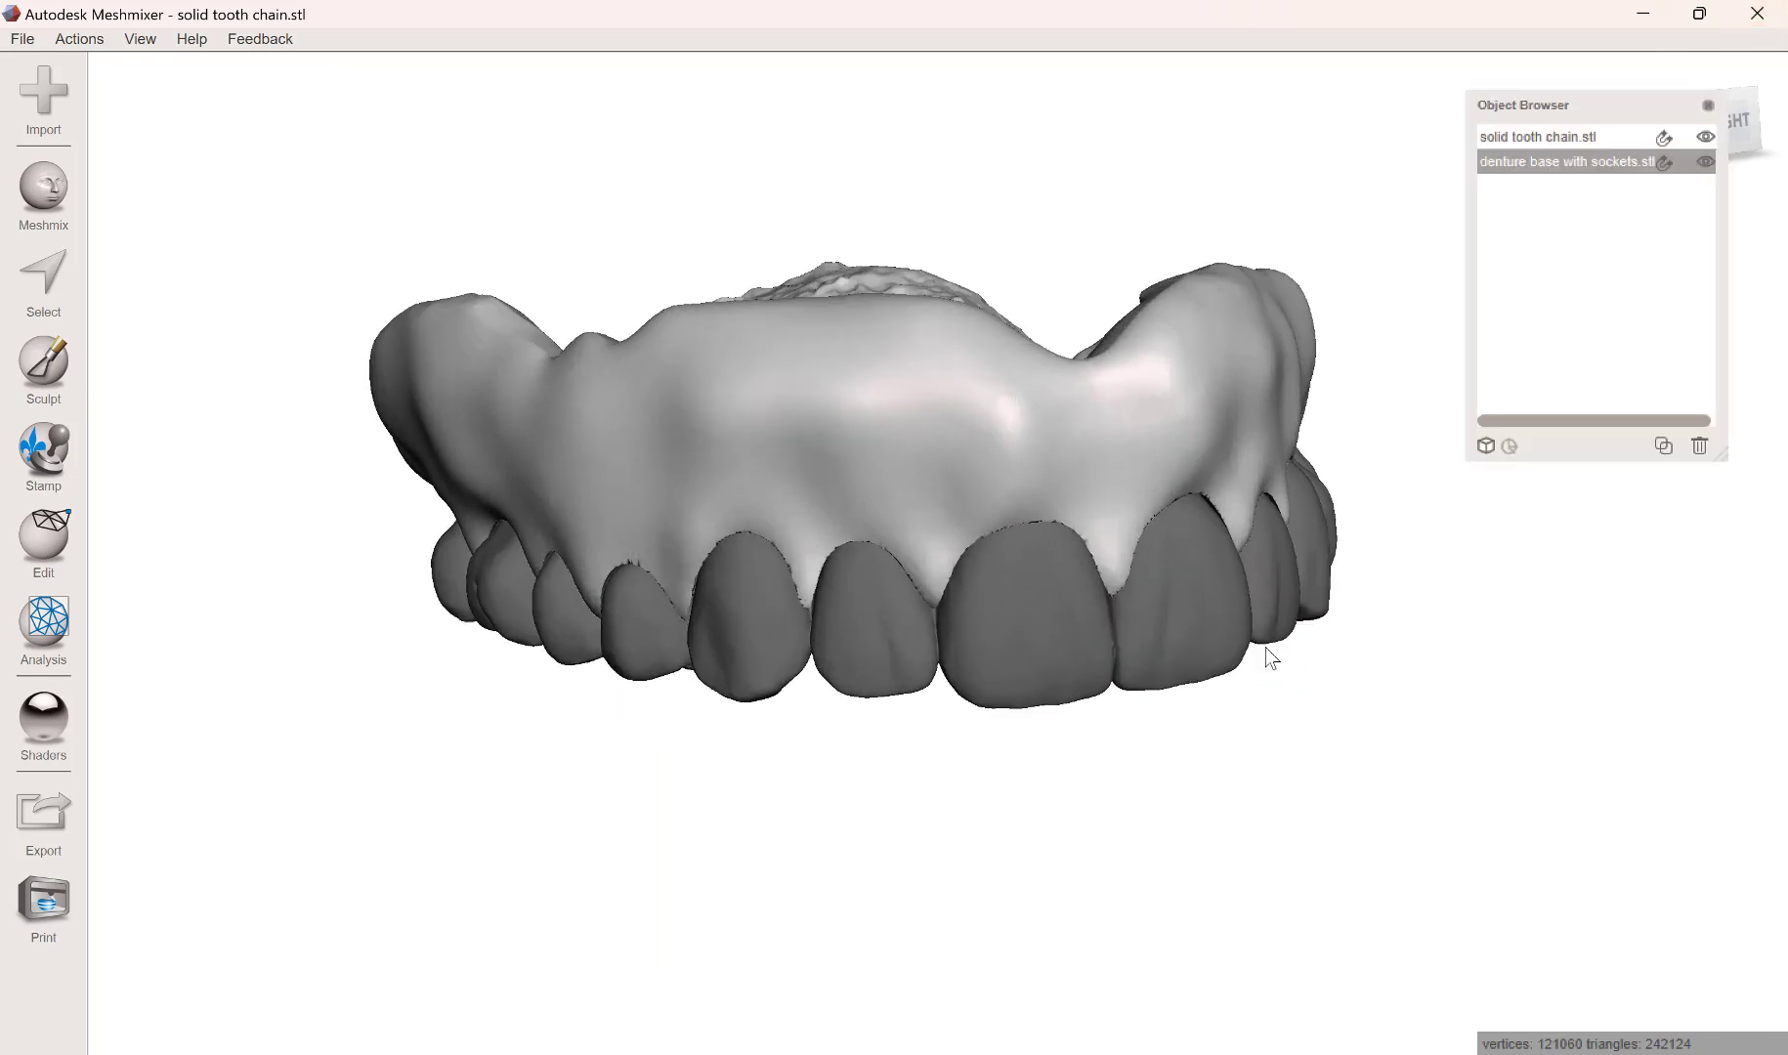
{"action": "right_click_drag", "start_coordinate": [1271, 656], "coordinate": [1045, 667]}
{"action": "scroll", "coordinate": [1041, 668], "scroll_direction": "up", "scroll_amount": 5}
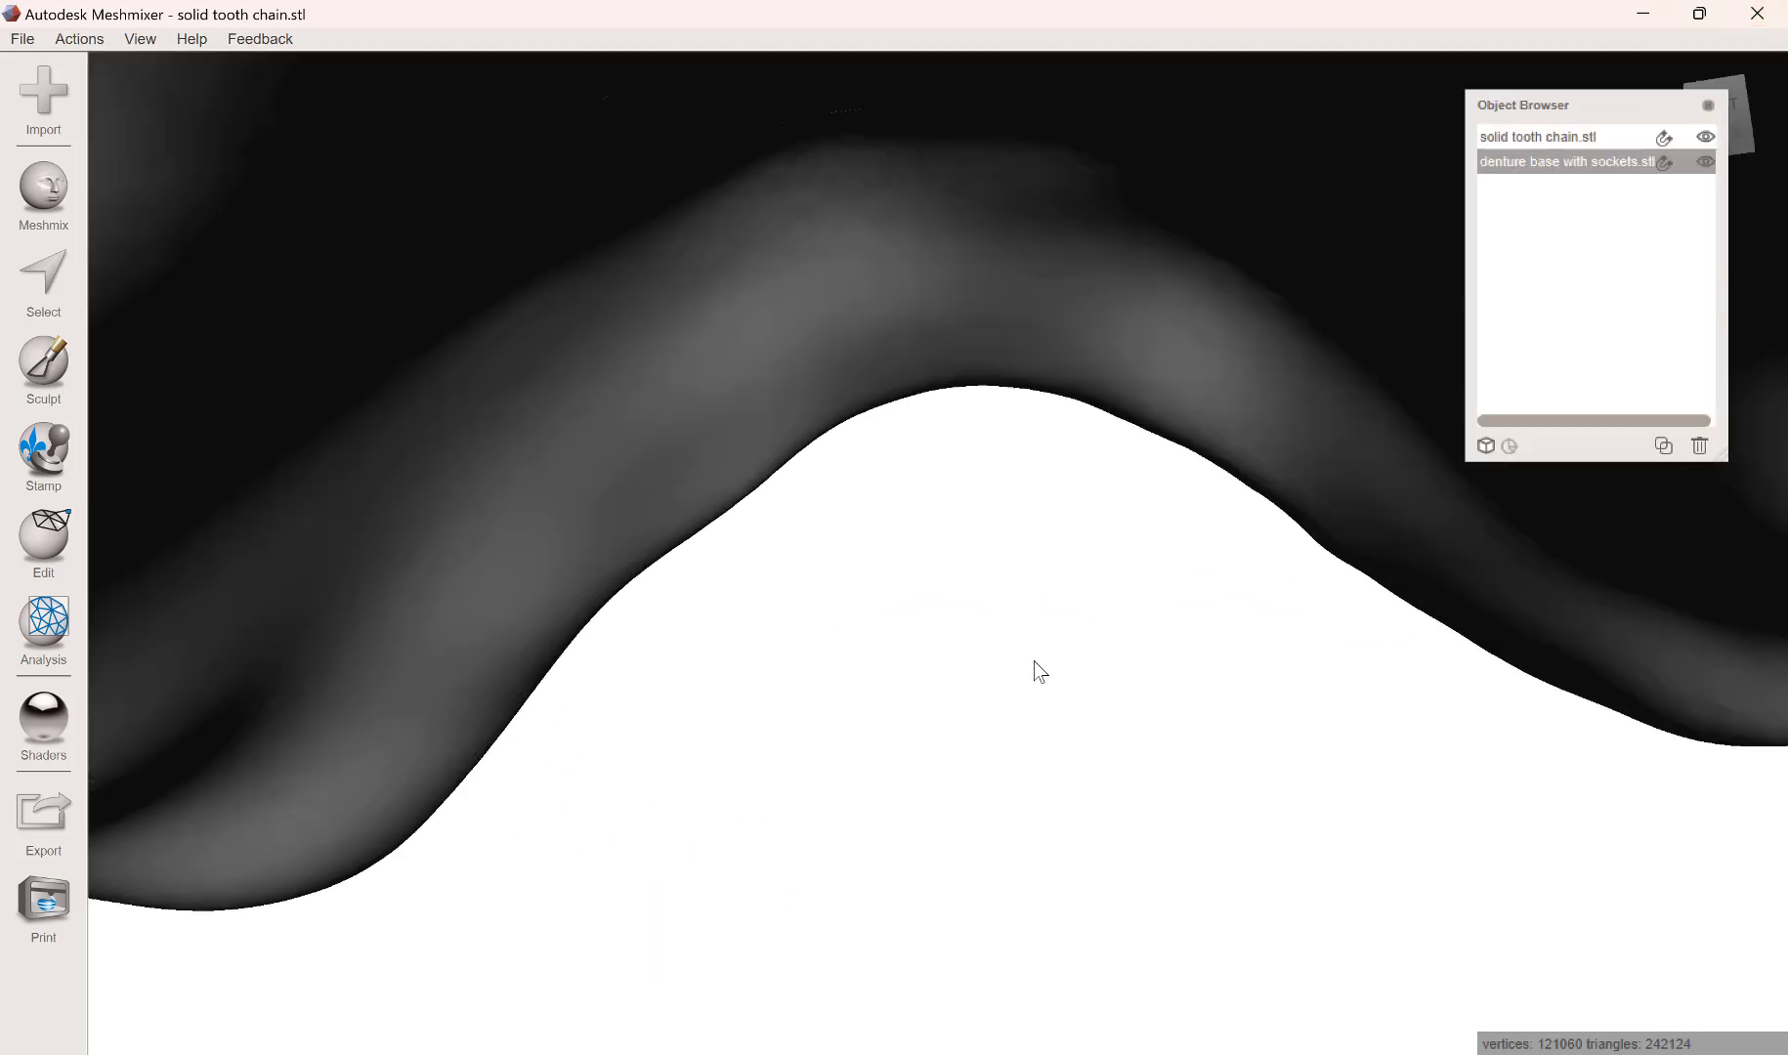
{"action": "scroll", "coordinate": [1030, 643], "scroll_direction": "down", "scroll_amount": 10}
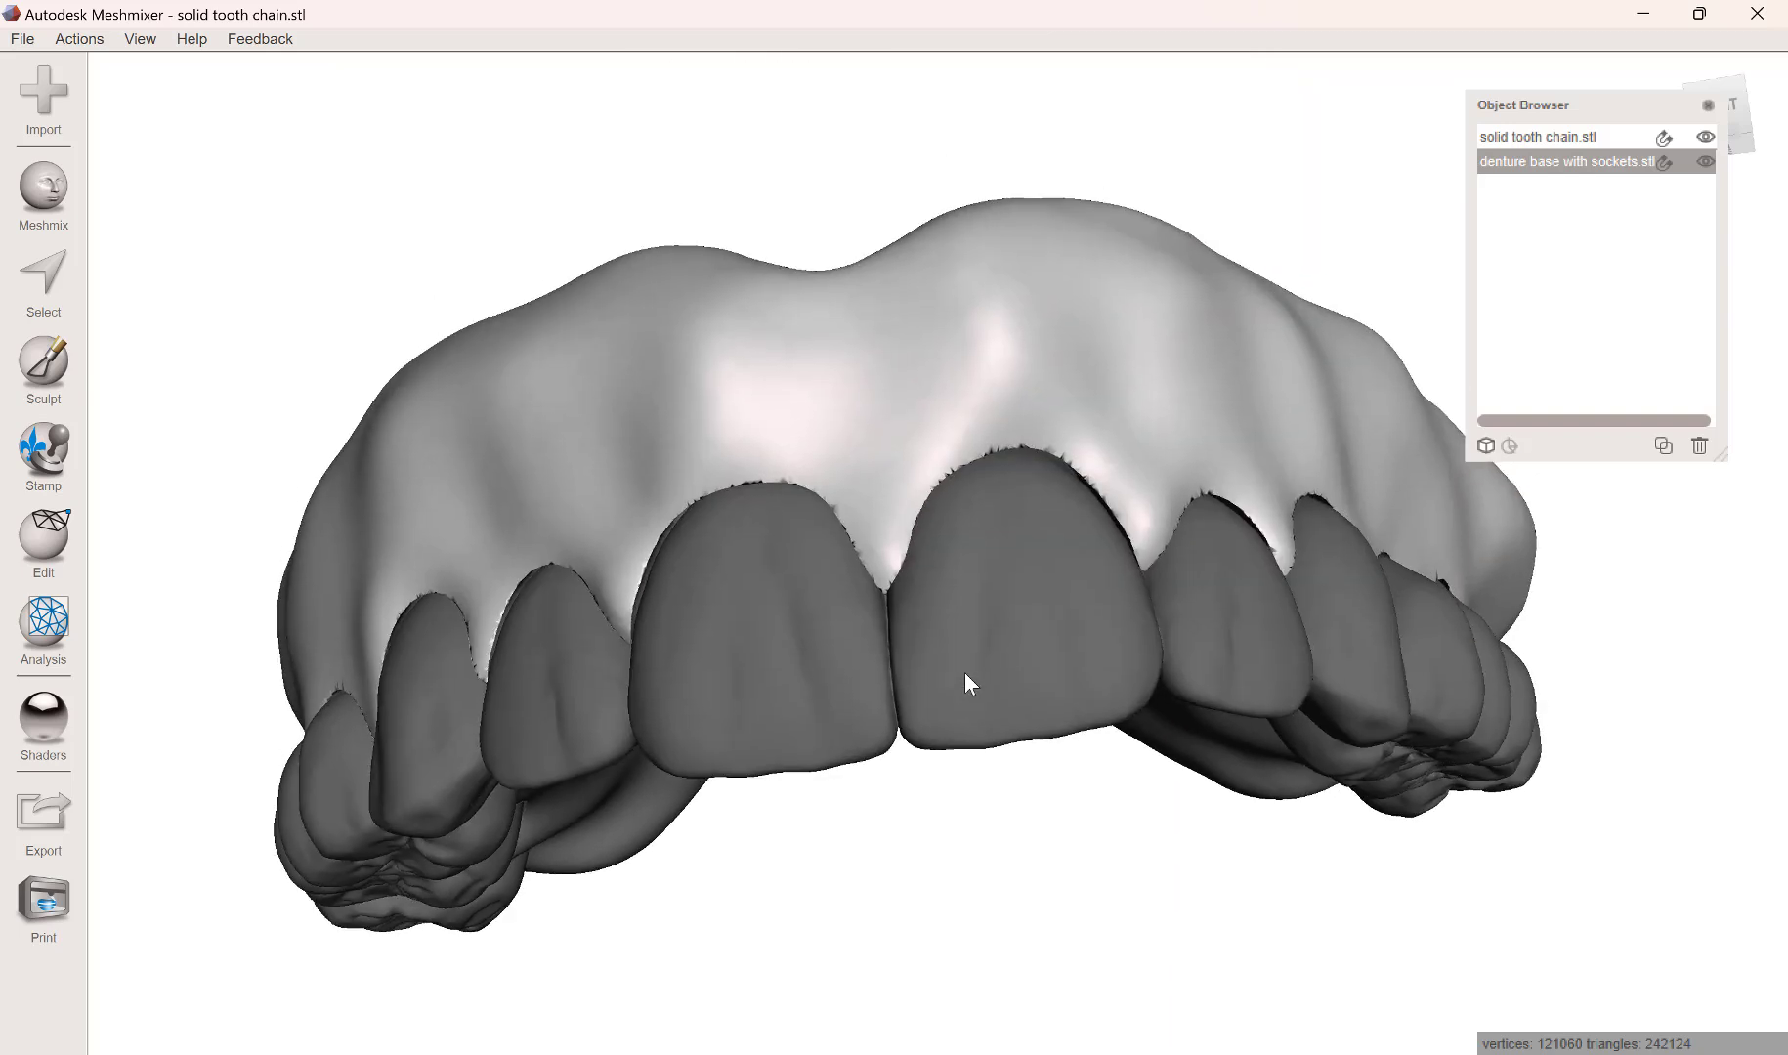
{"action": "right_click_drag", "start_coordinate": [964, 672], "coordinate": [934, 482]}
{"action": "scroll", "coordinate": [934, 482], "scroll_direction": "up", "scroll_amount": 4}
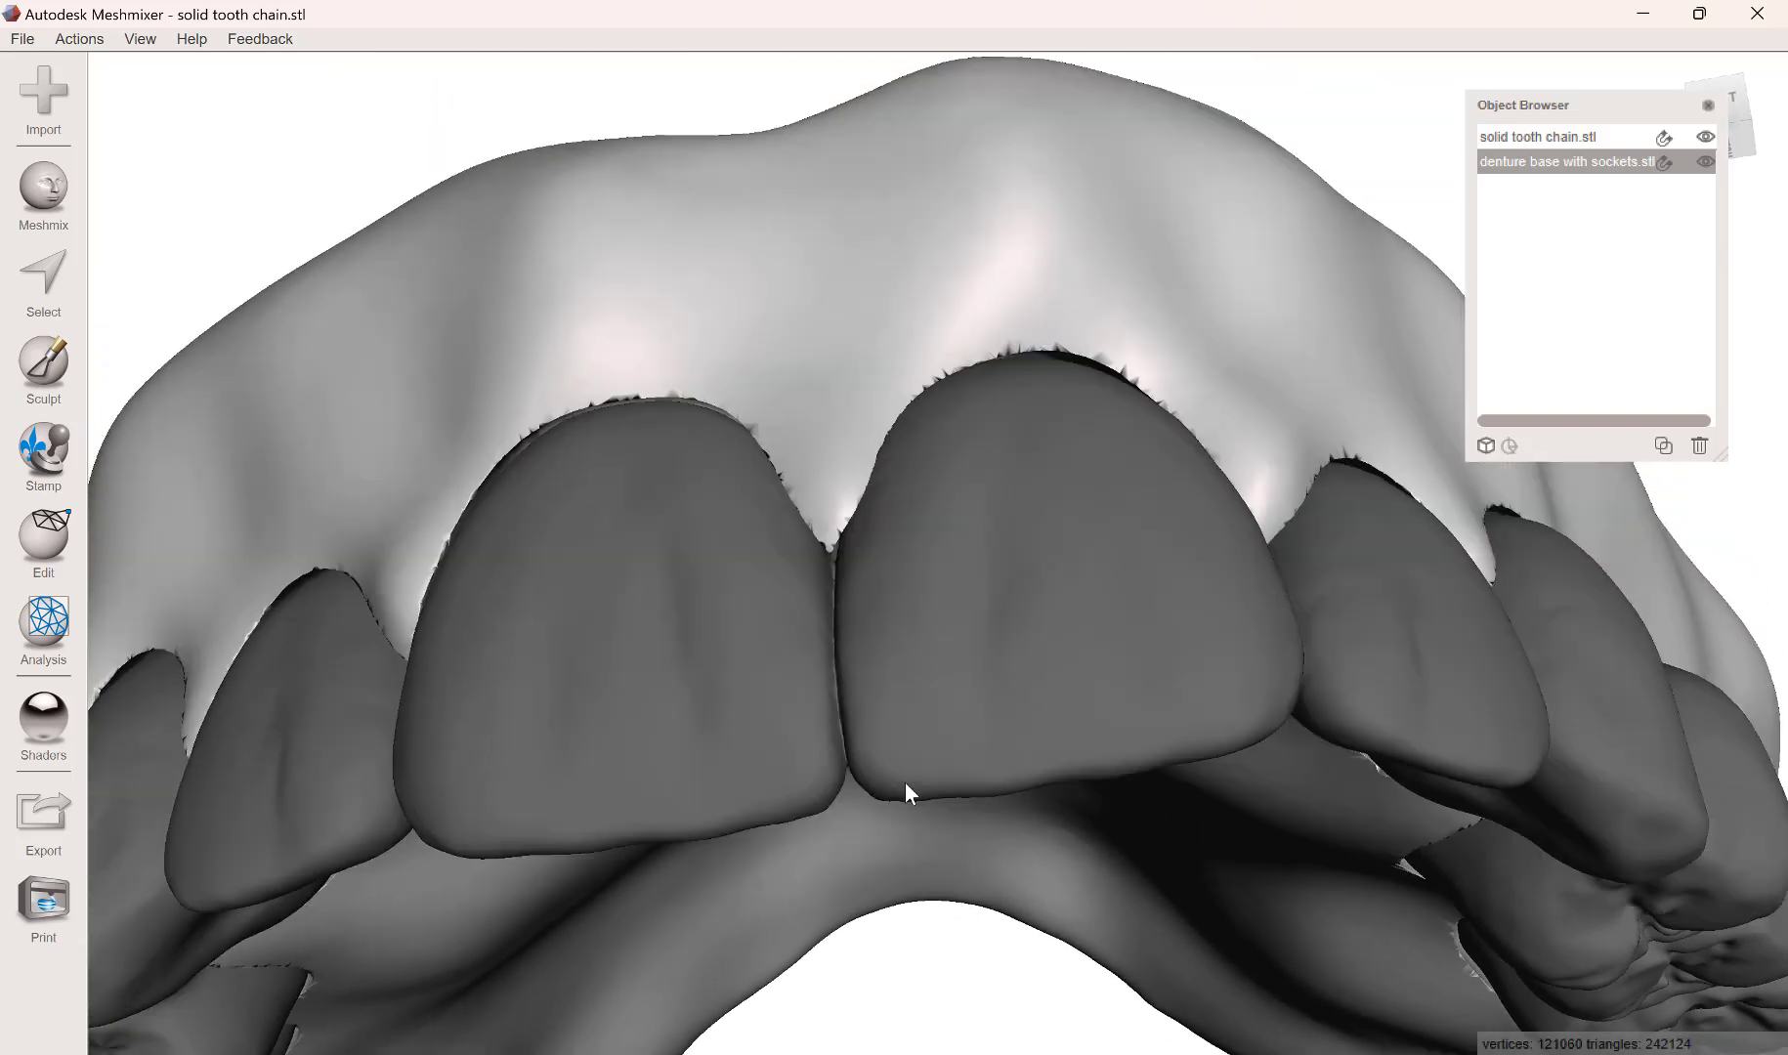
{"action": "middle_click_drag", "start_coordinate": [905, 783], "coordinate": [914, 706]}
{"action": "scroll", "coordinate": [908, 709], "scroll_direction": "up", "scroll_amount": 3}
{"action": "right_click_drag", "start_coordinate": [890, 711], "coordinate": [914, 623]}
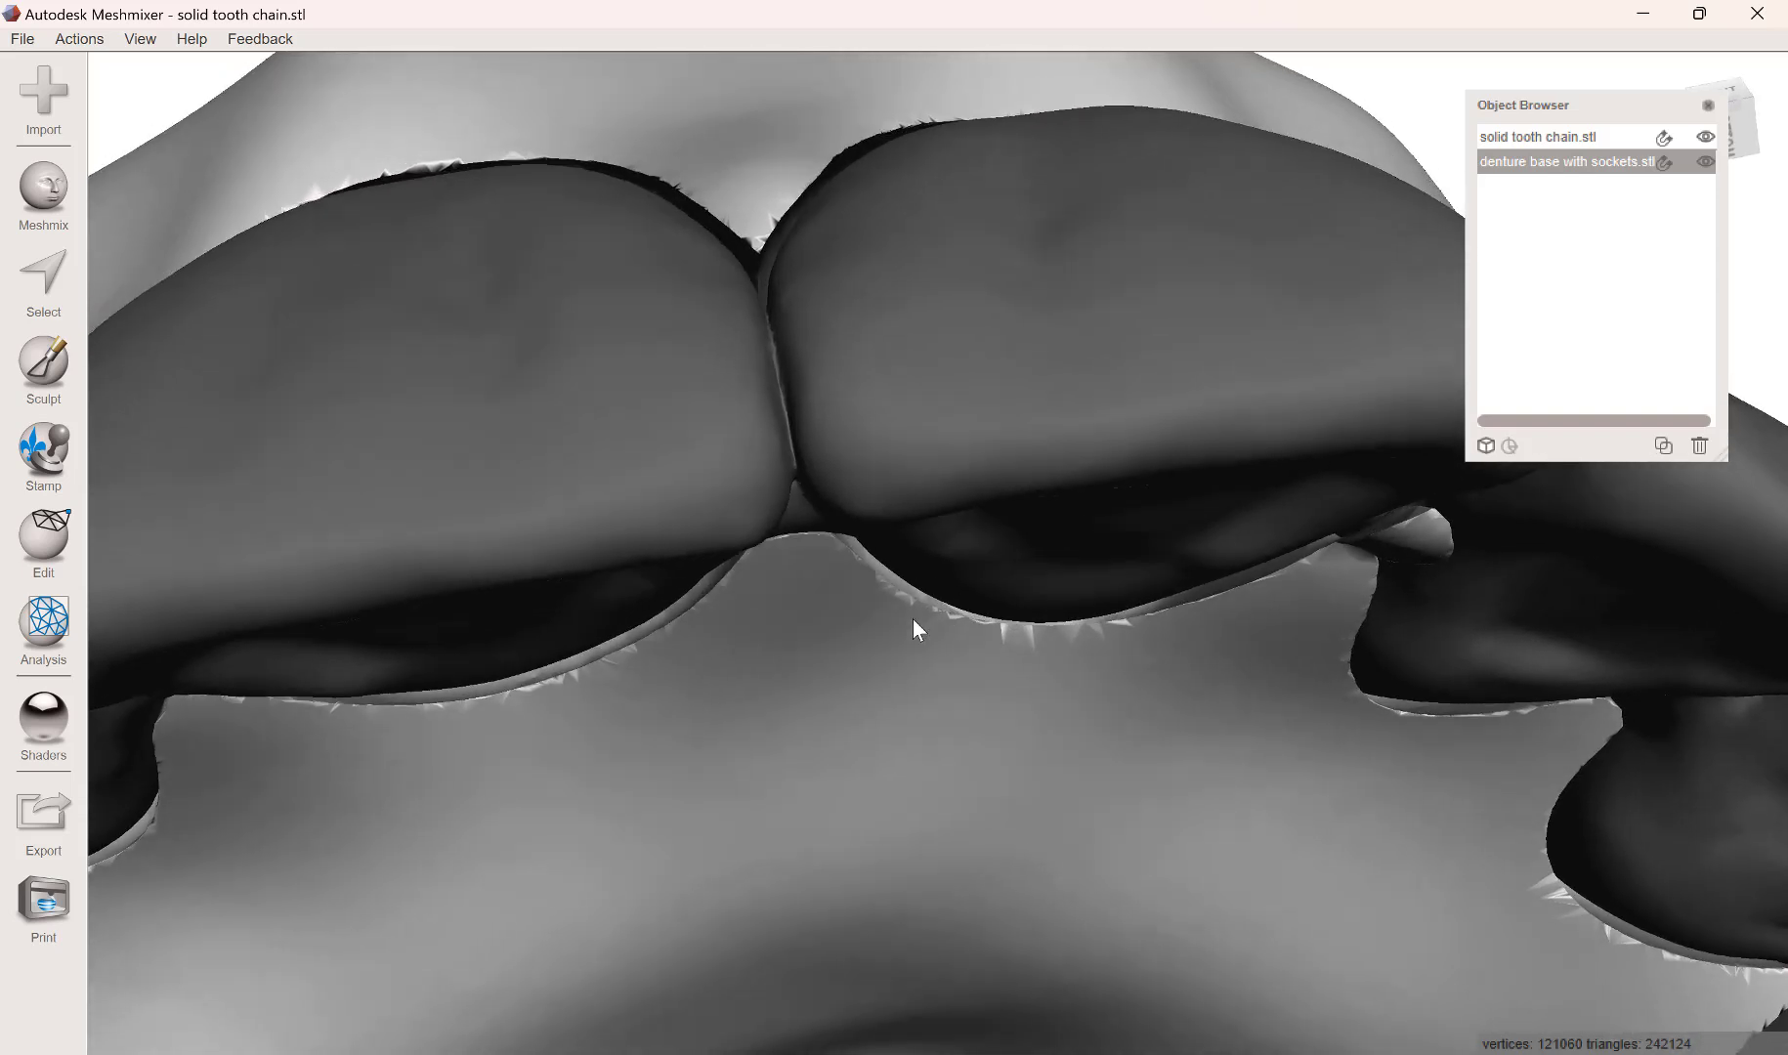
Select both meshes and inspect the gap between teeth and base, ending with only the solid tooth chain selected.
{"action": "left_click", "coordinate": [1554, 132], "text": "shift"}
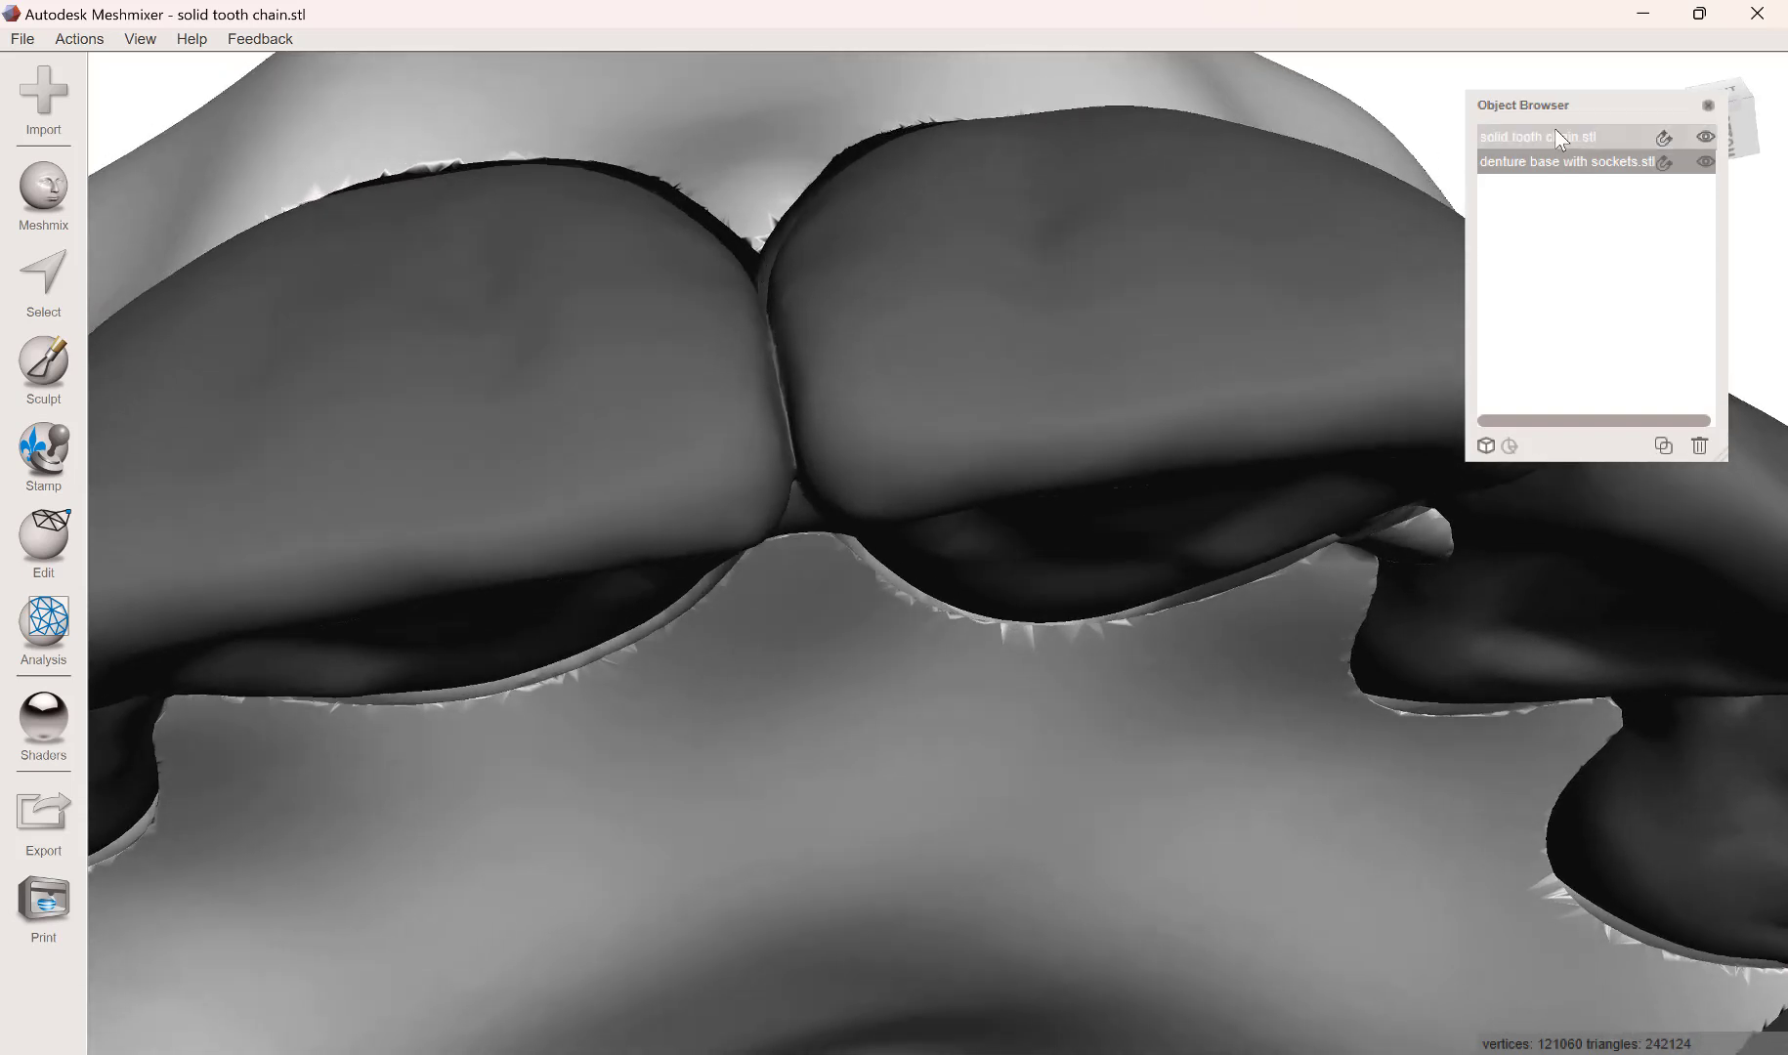
{"action": "scroll", "coordinate": [809, 342], "scroll_direction": "up", "scroll_amount": 3}
{"action": "middle_click_drag", "start_coordinate": [809, 342], "coordinate": [898, 704]}
{"action": "right_click_drag", "start_coordinate": [875, 573], "coordinate": [872, 576]}
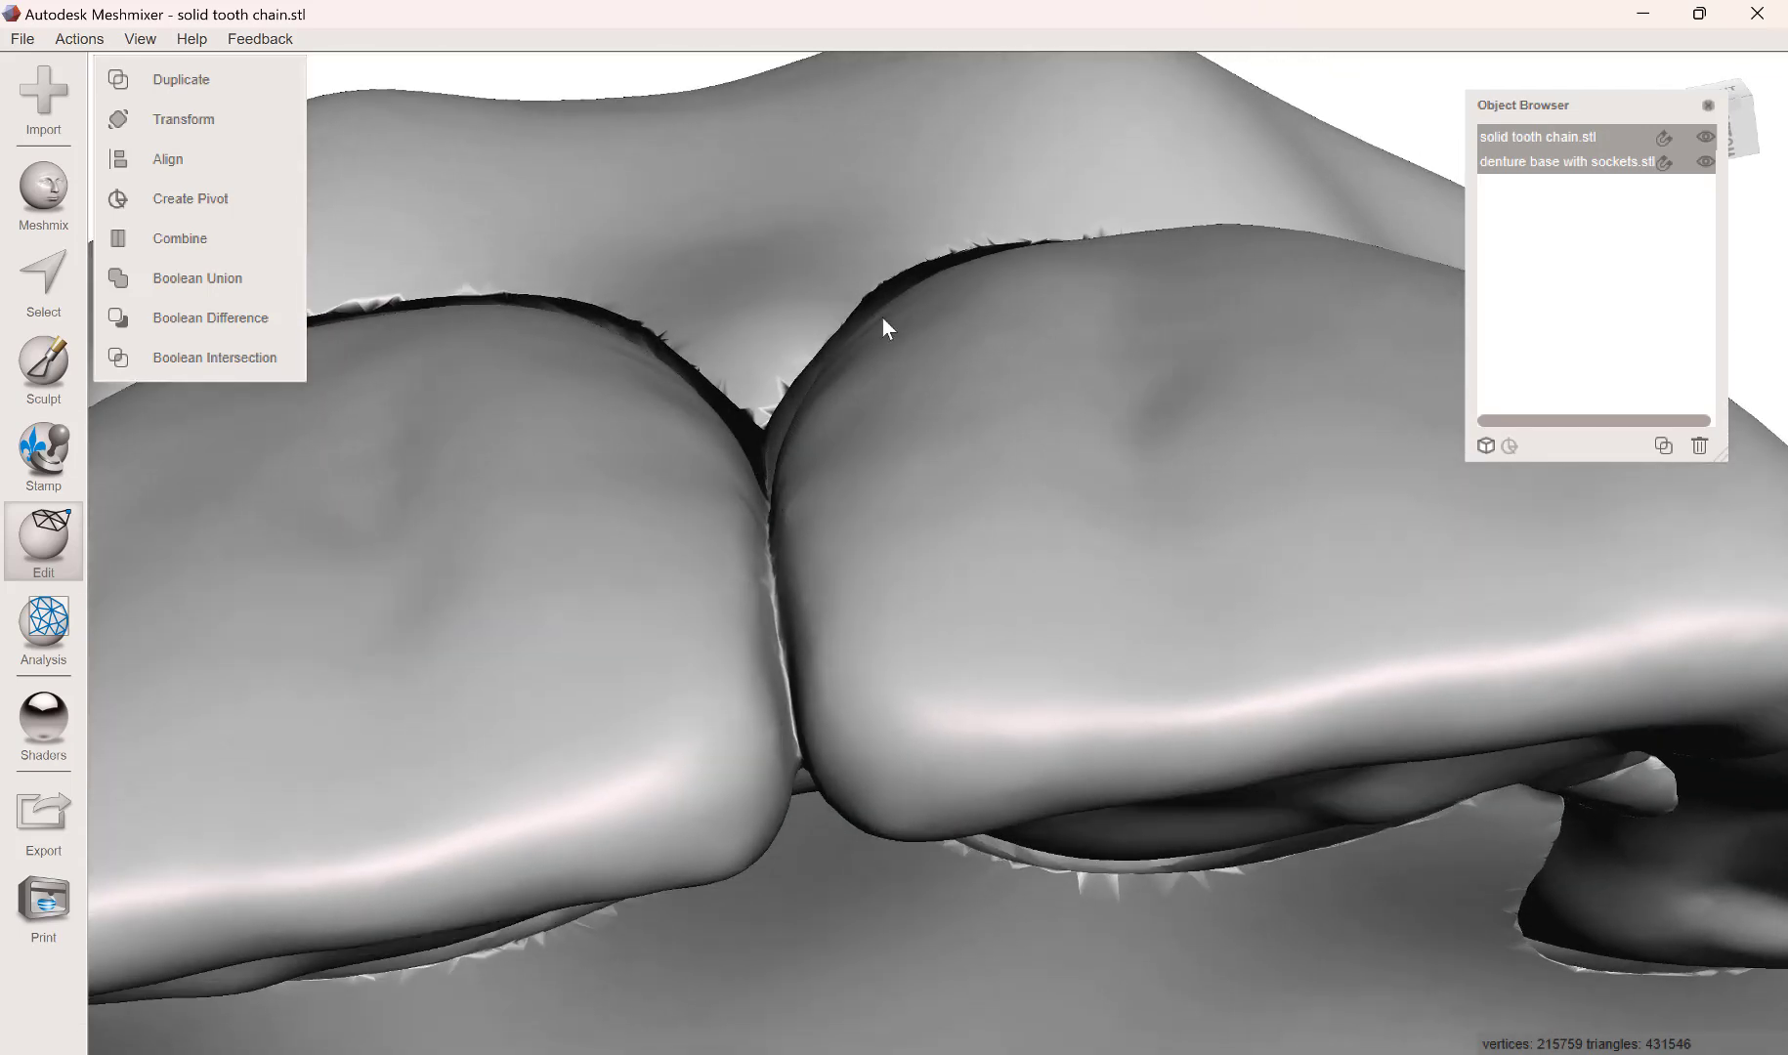
{"action": "scroll", "coordinate": [883, 327], "scroll_direction": "down", "scroll_amount": 15}
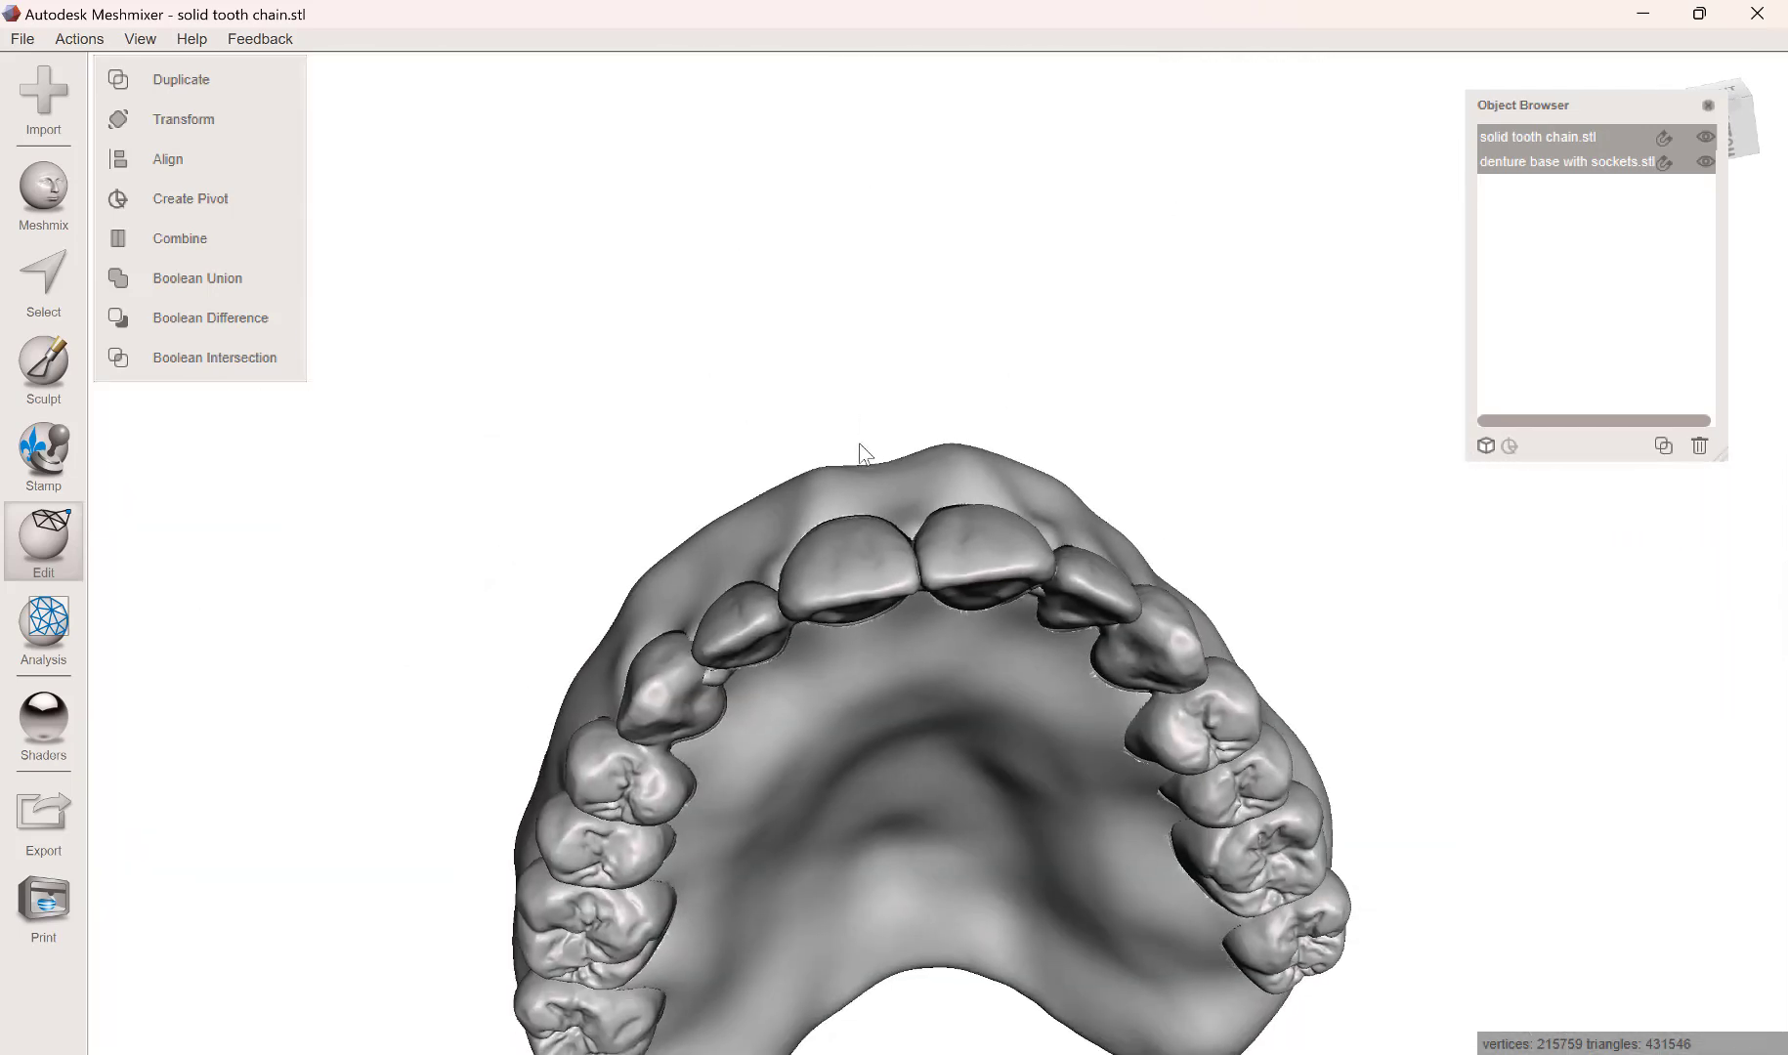
{"action": "right_click_drag", "start_coordinate": [862, 452], "coordinate": [962, 484]}
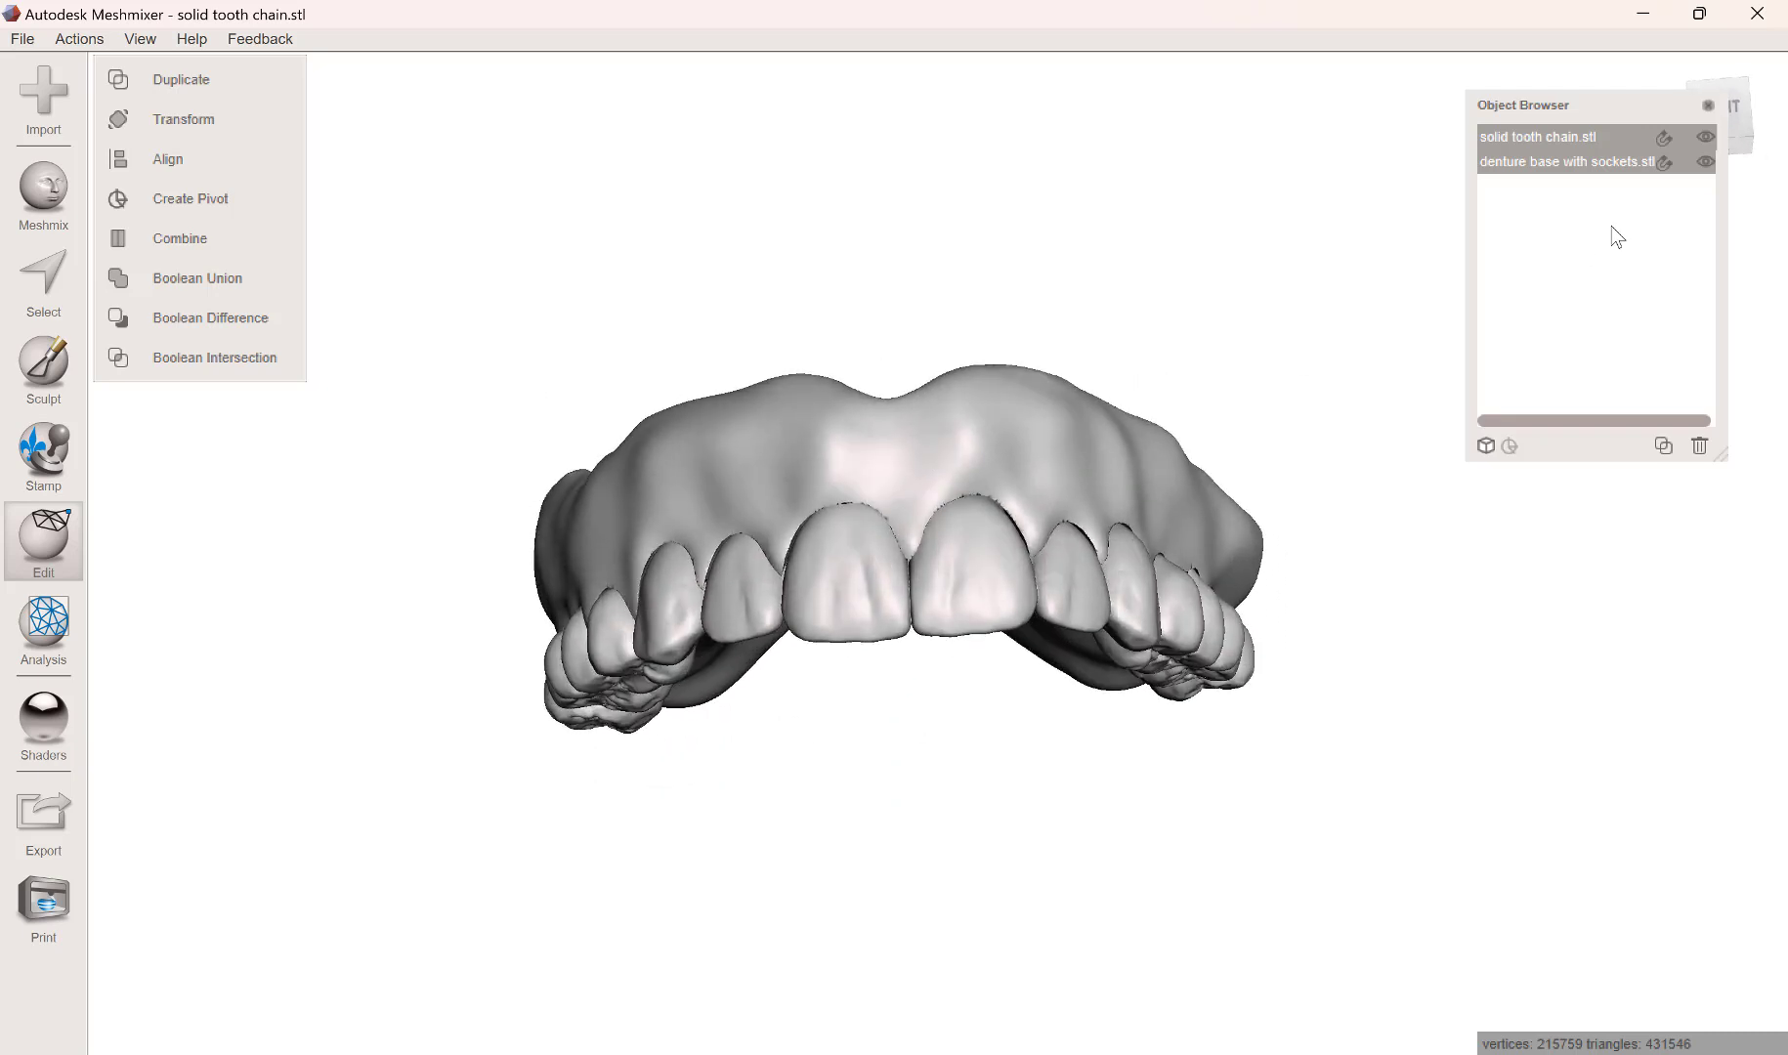
{"action": "left_click", "coordinate": [1564, 137]}
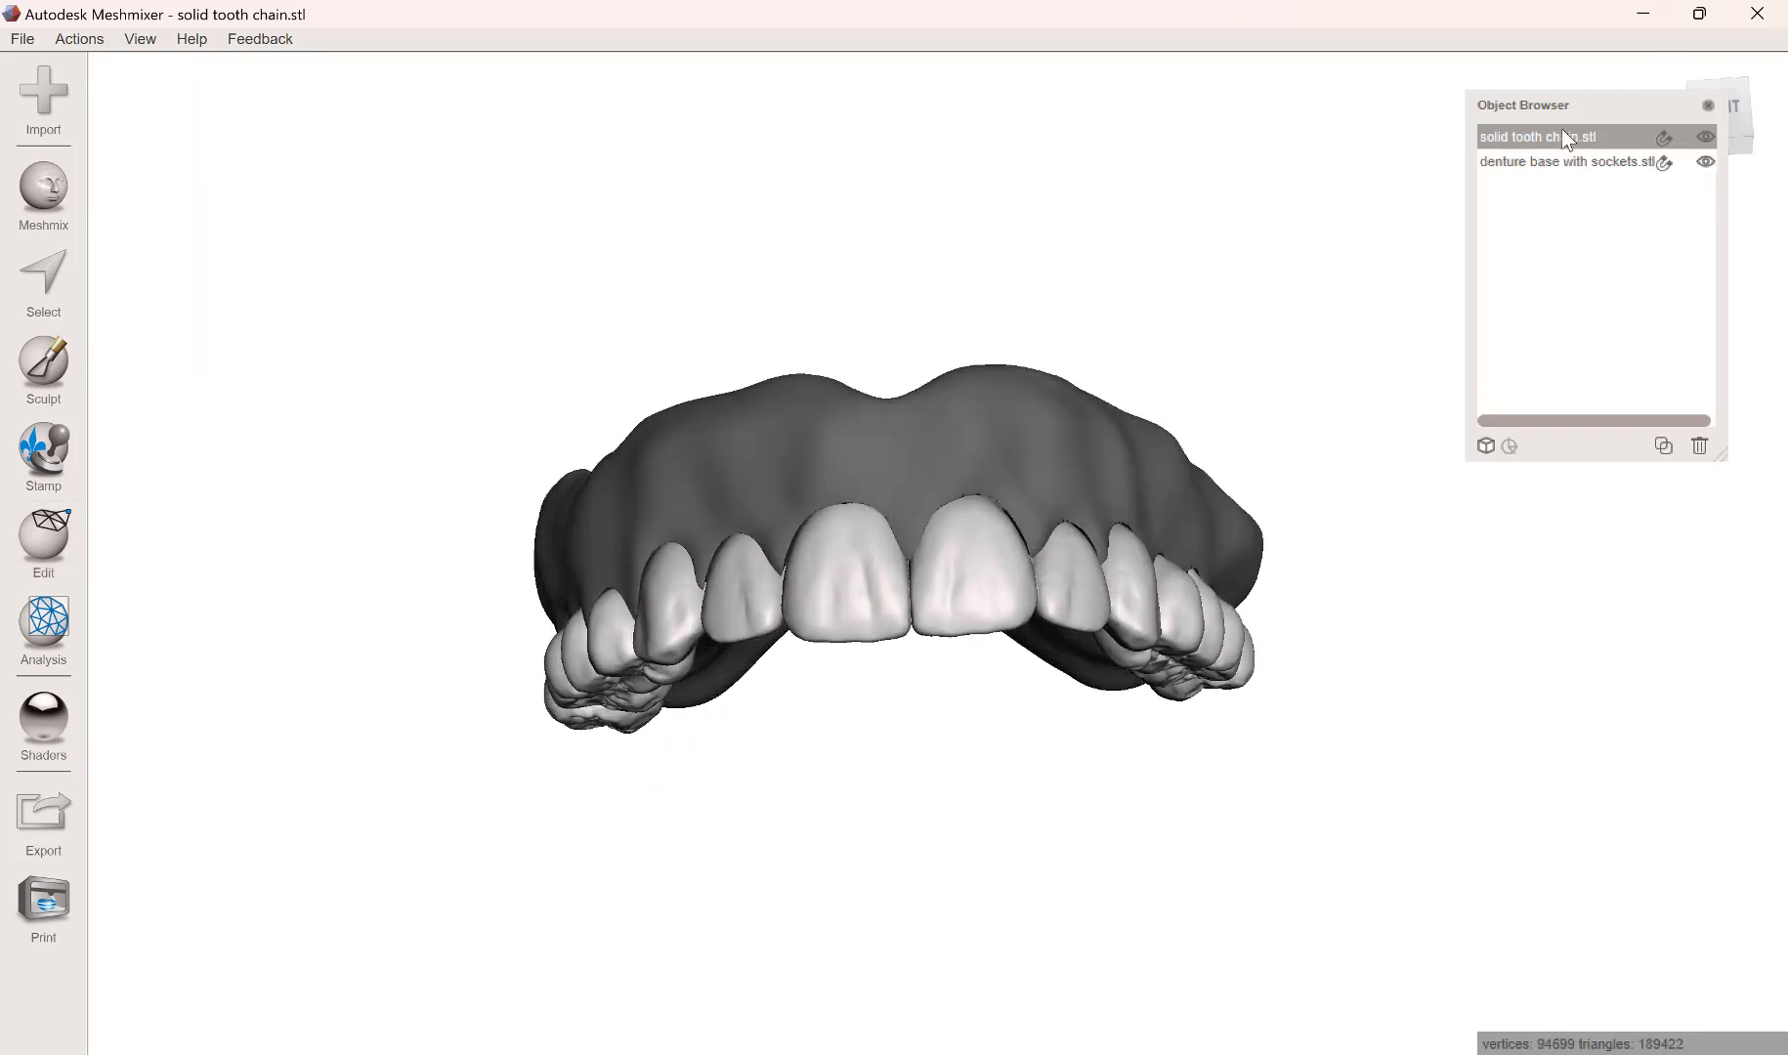
Hide the solid tooth chain and inspect the empty sockets of the denture base from the facial and occlusal sides.
{"action": "left_click", "coordinate": [1706, 139]}
{"action": "left_click", "coordinate": [969, 445]}
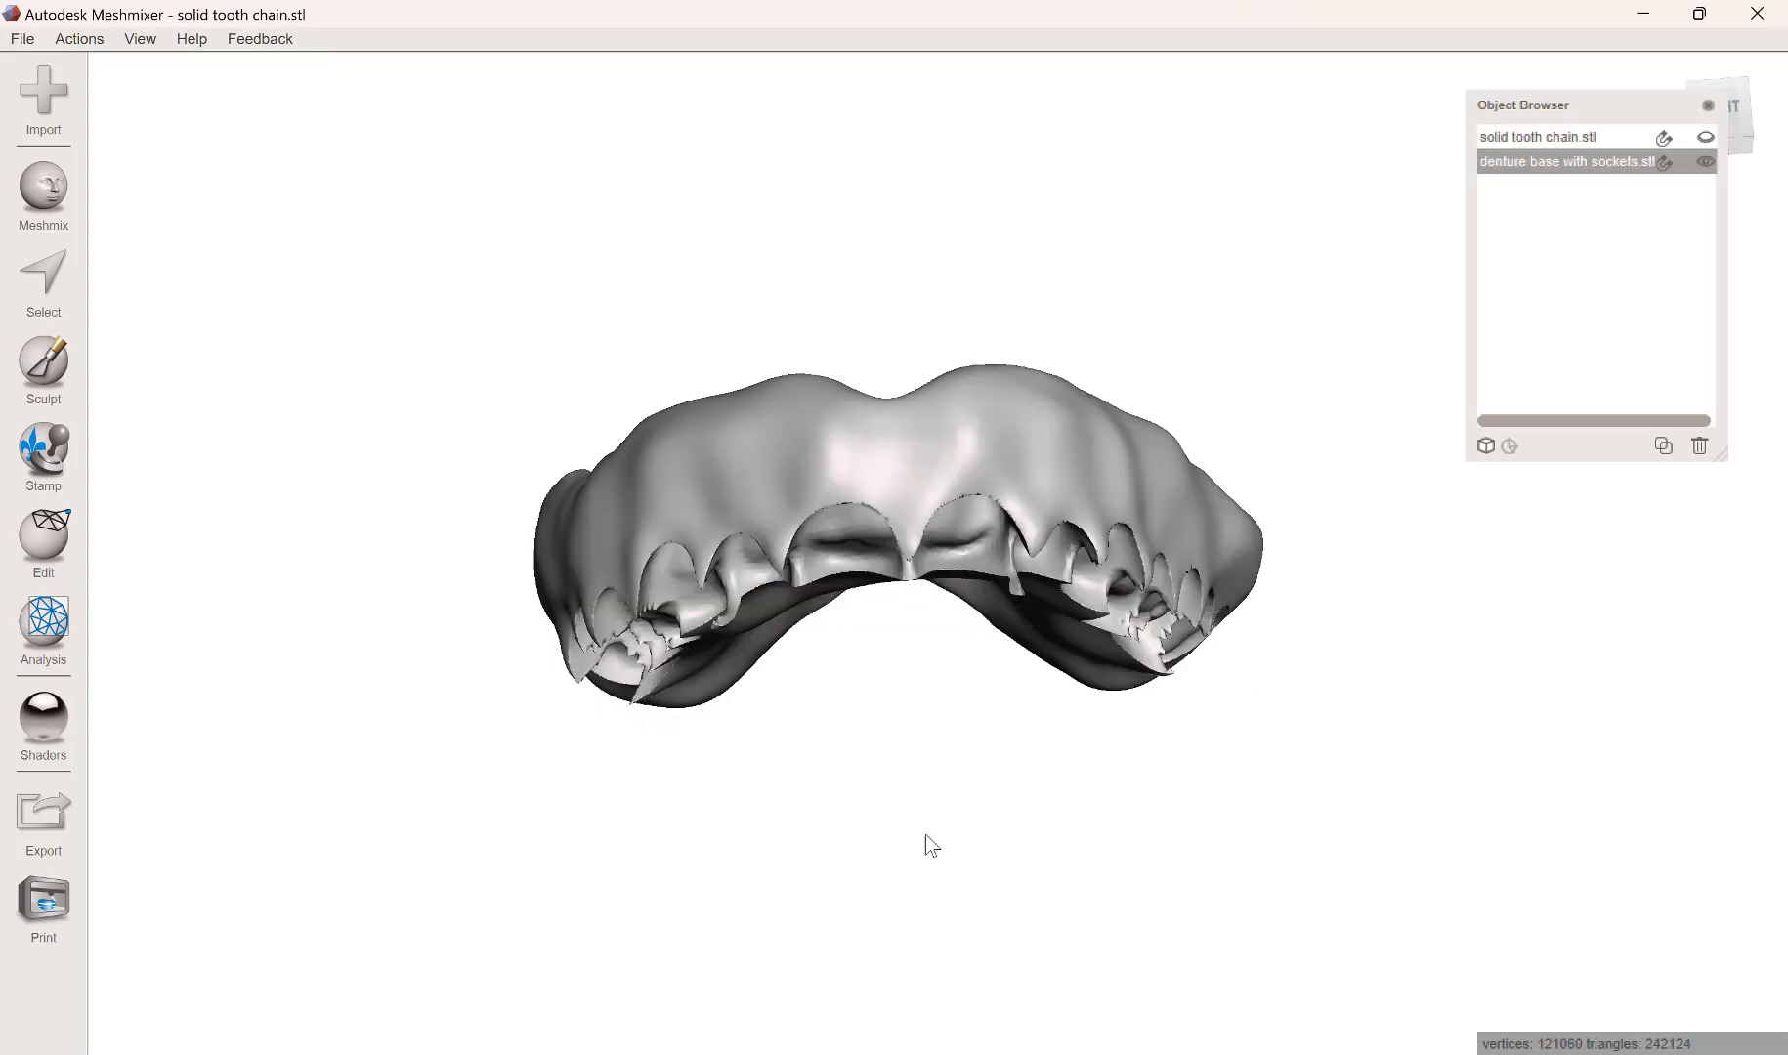
{"action": "right_click_drag", "start_coordinate": [926, 842], "coordinate": [1052, 497]}
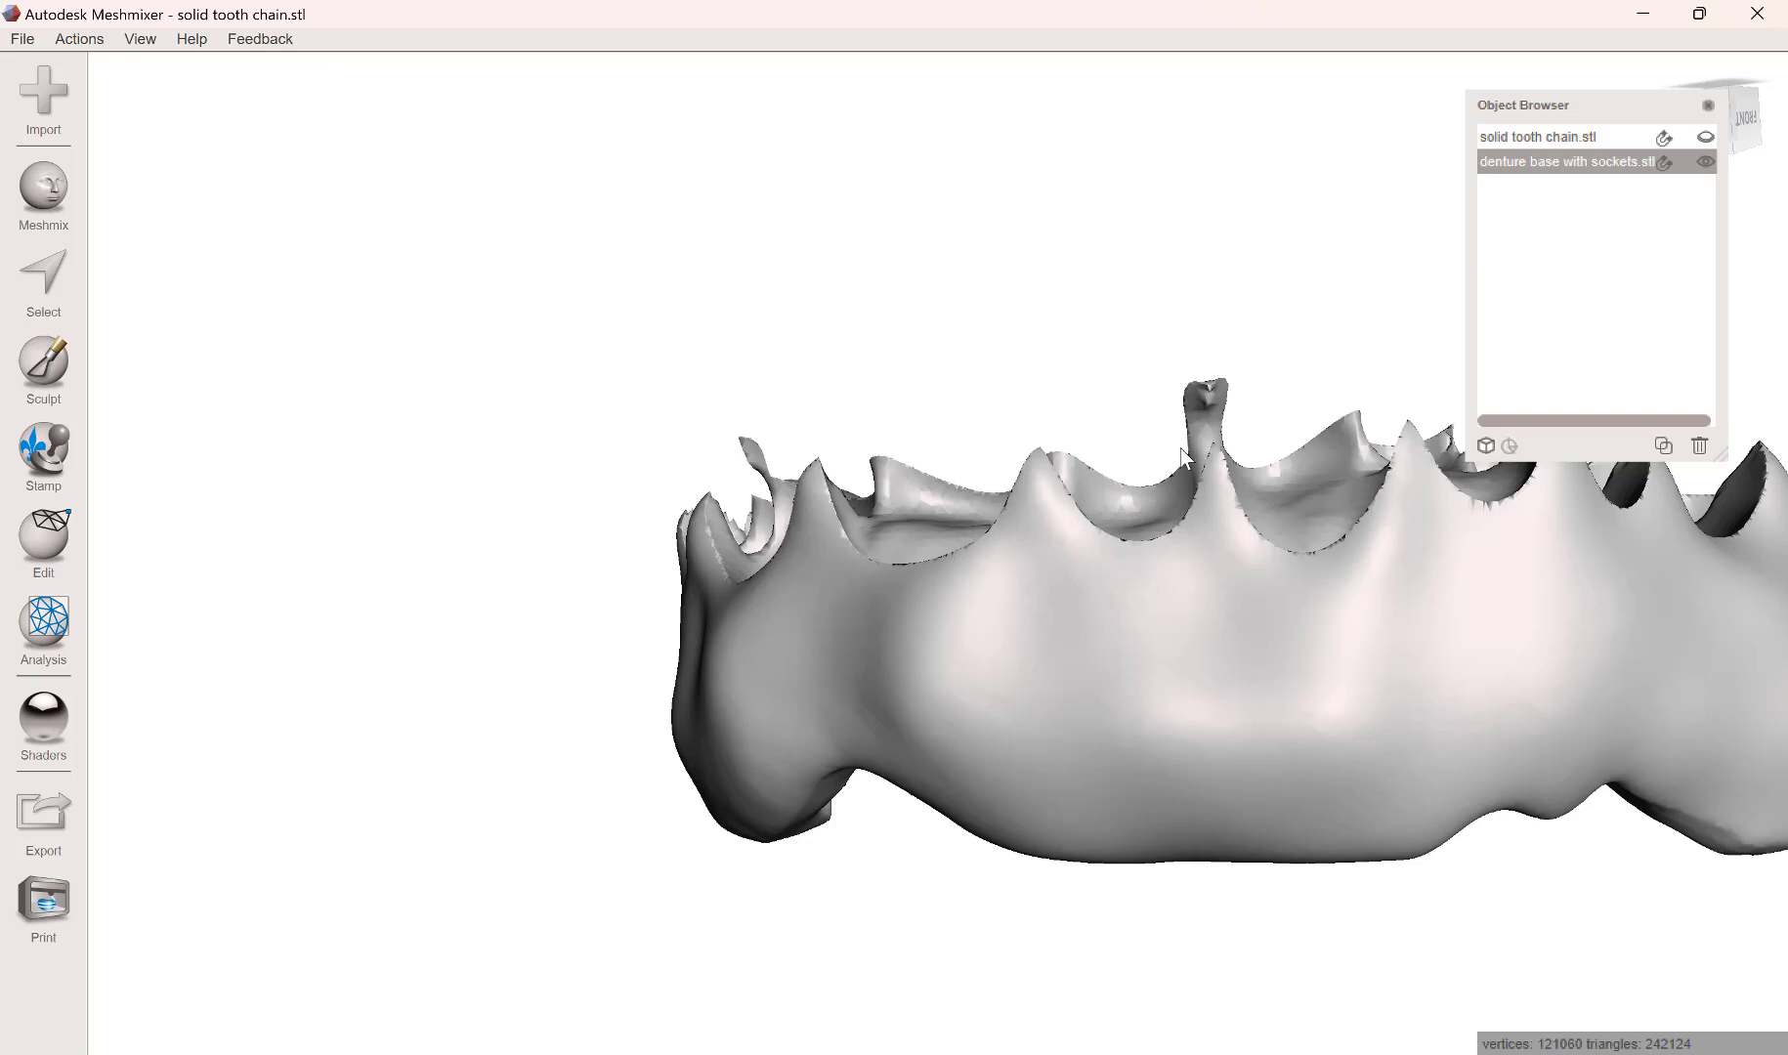
{"action": "right_click_drag", "start_coordinate": [1226, 451], "coordinate": [1087, 789]}
{"action": "right_click_drag", "start_coordinate": [1183, 744], "coordinate": [1284, 716]}
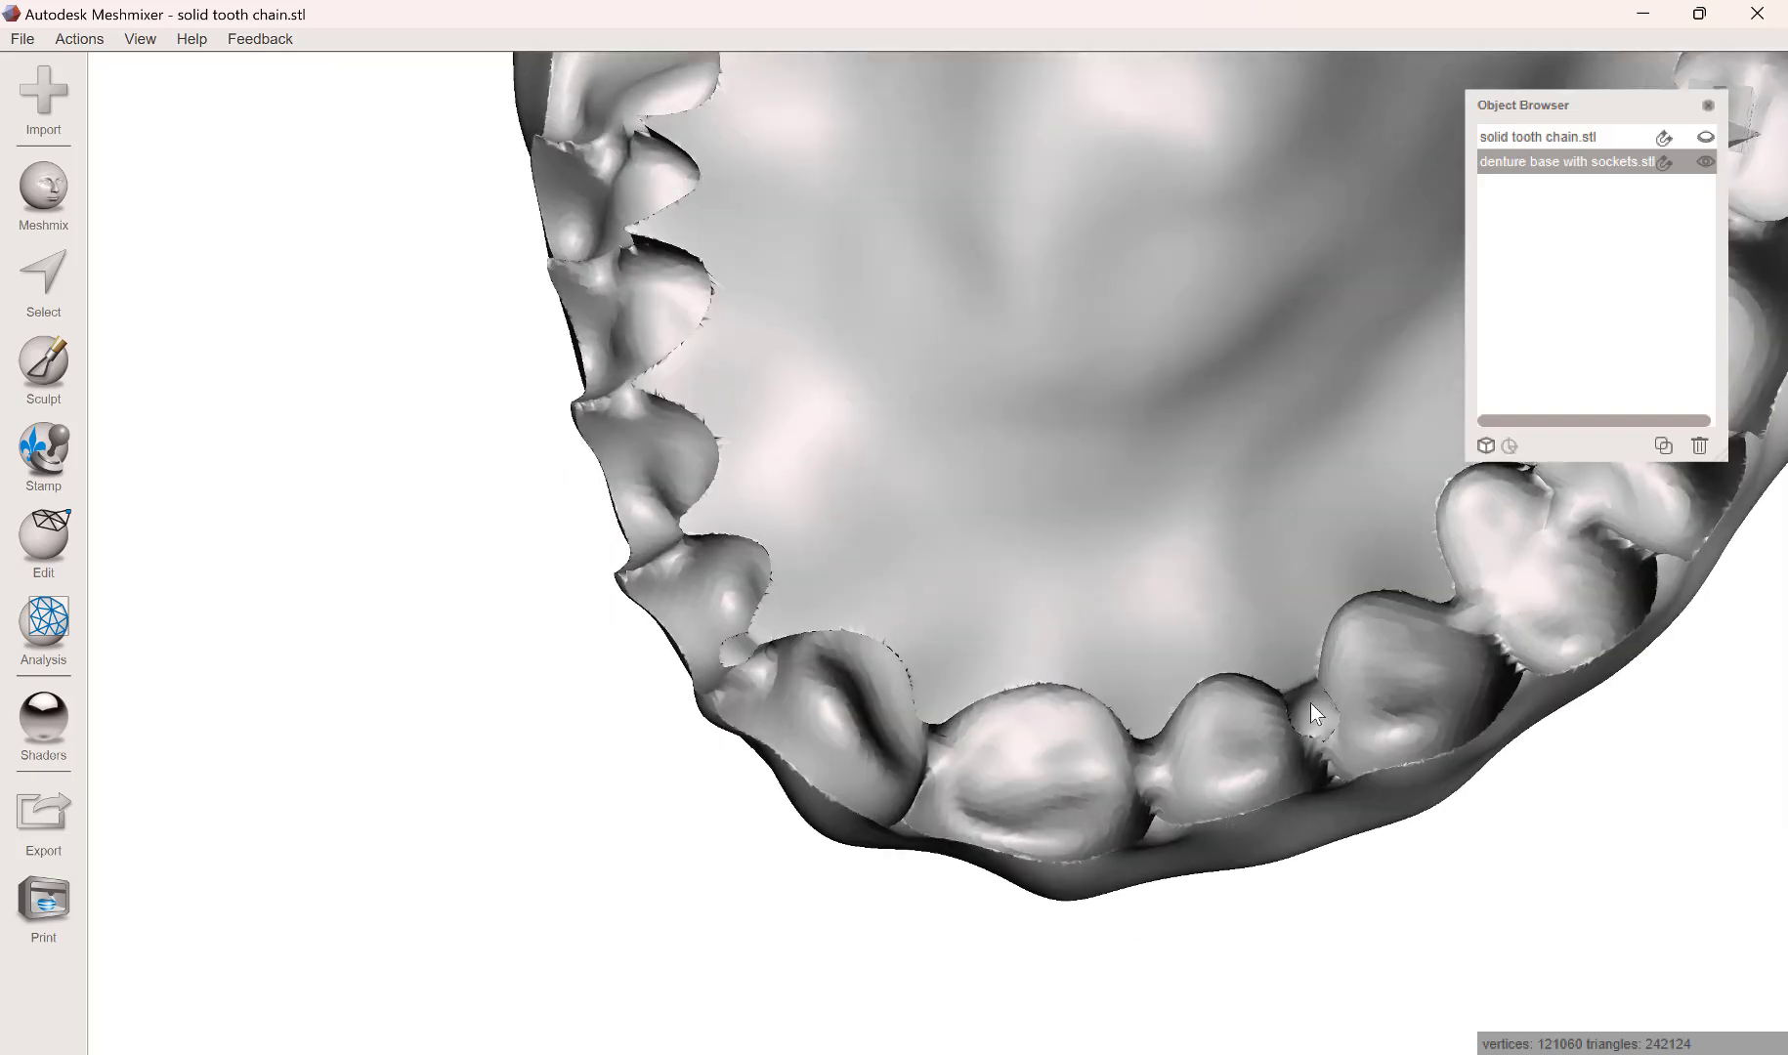
Examine the socket floors and margins around the whole arch of the denture base, including the posterior sockets on both sides.
{"action": "scroll", "coordinate": [745, 641], "scroll_direction": "down", "scroll_amount": 4}
{"action": "right_click_drag", "start_coordinate": [787, 662], "coordinate": [926, 644]}
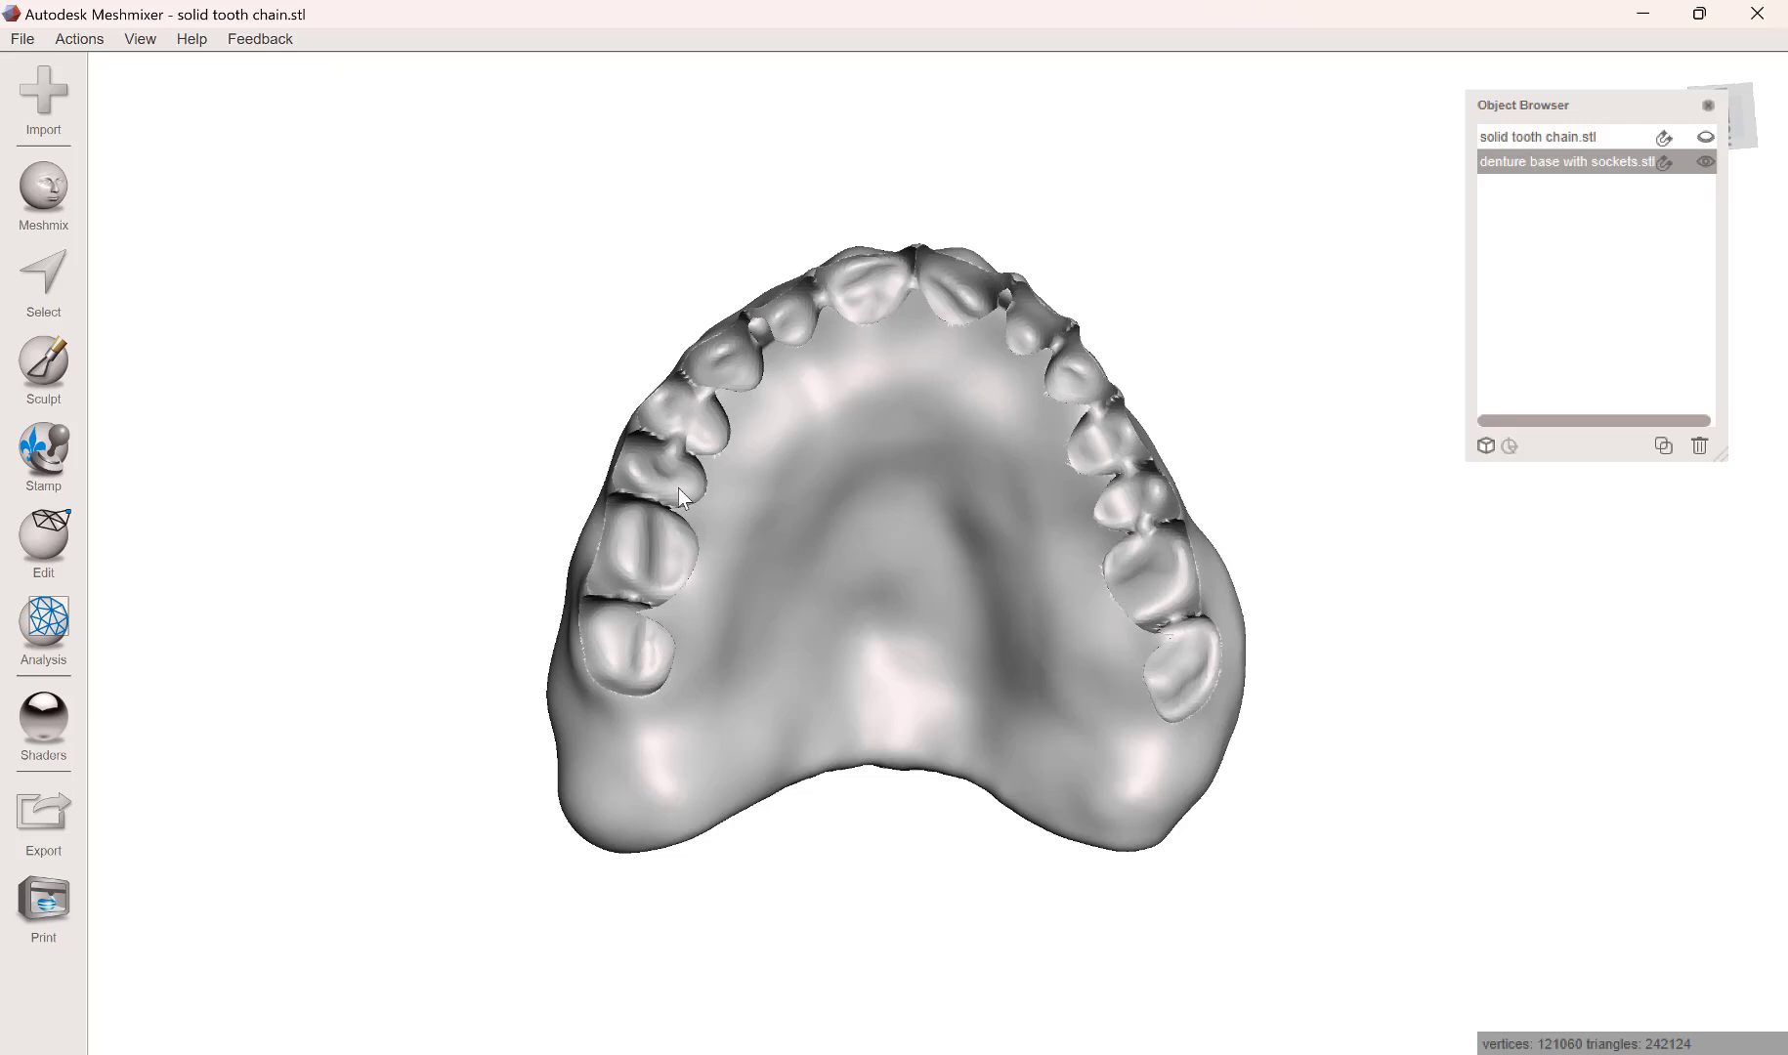
{"action": "right_click_drag", "start_coordinate": [628, 628], "coordinate": [1248, 738]}
{"action": "scroll", "coordinate": [1248, 736], "scroll_direction": "up", "scroll_amount": 3}
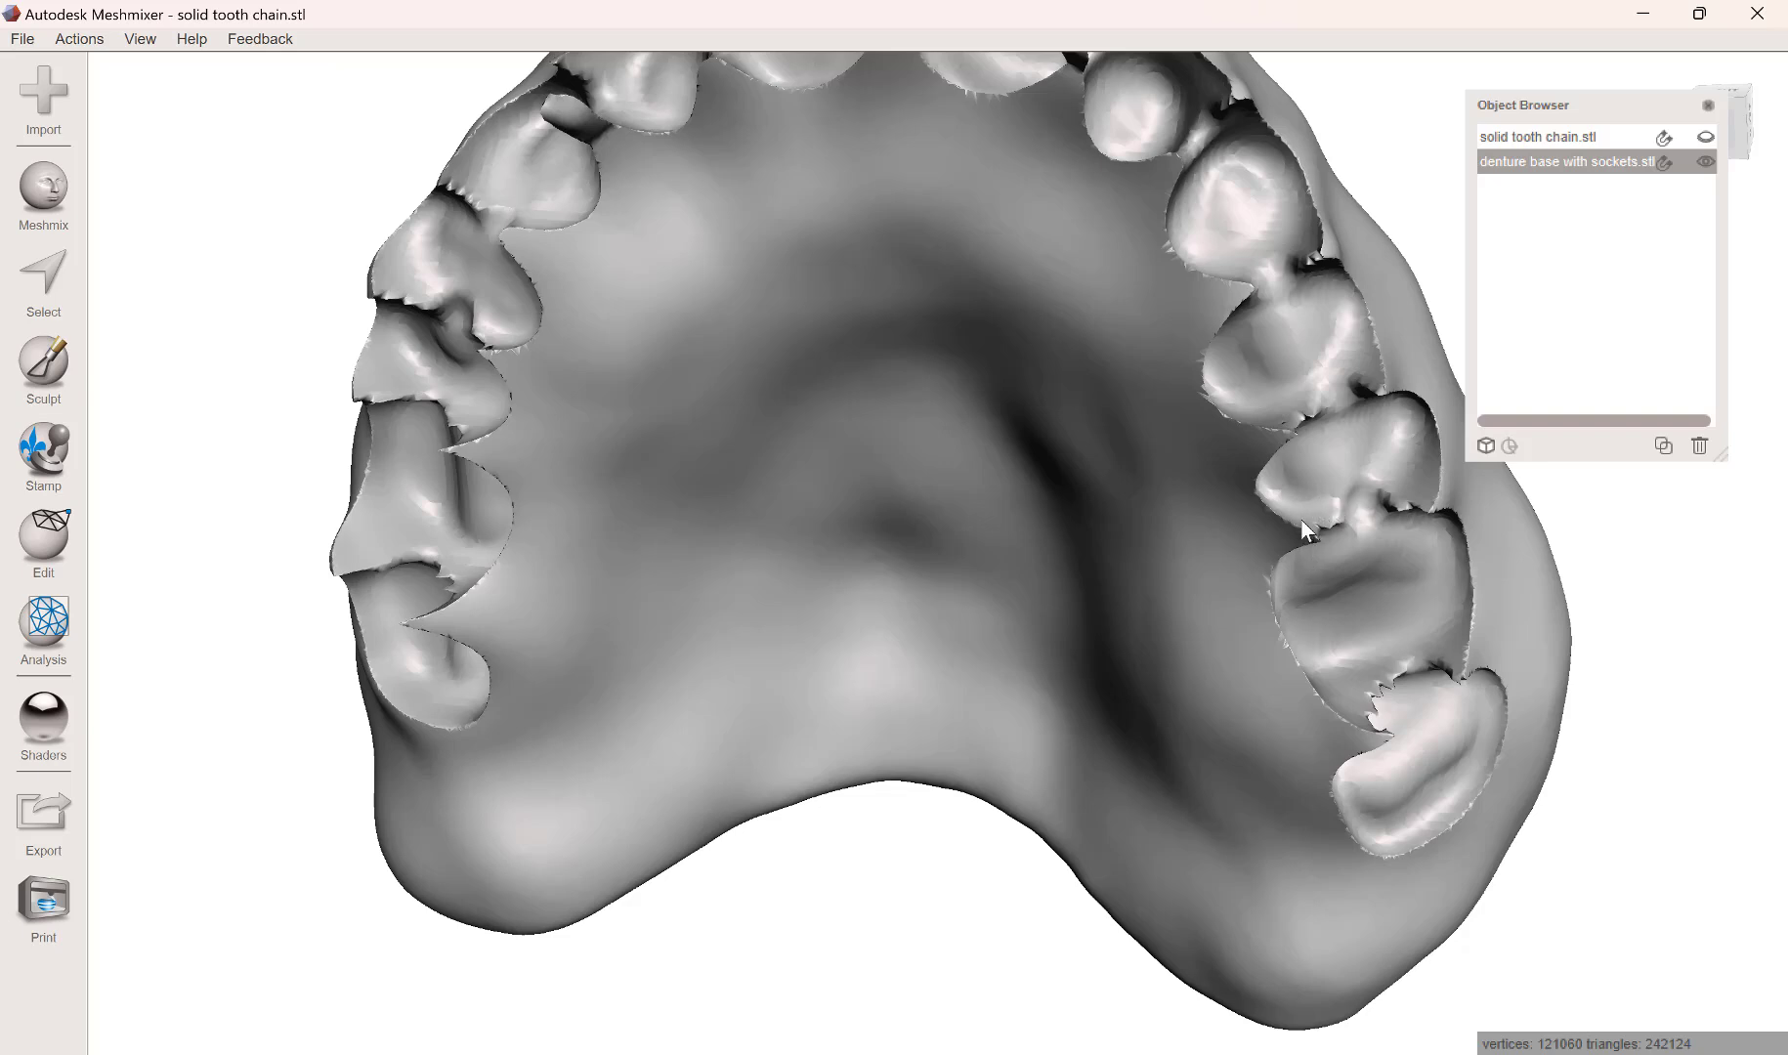
{"action": "scroll", "coordinate": [1226, 344], "scroll_direction": "down", "scroll_amount": 3}
{"action": "right_click_drag", "start_coordinate": [962, 307], "coordinate": [1064, 180]}
{"action": "right_click_drag", "start_coordinate": [800, 296], "coordinate": [788, 339]}
{"action": "scroll", "coordinate": [787, 339], "scroll_direction": "down", "scroll_amount": 3}
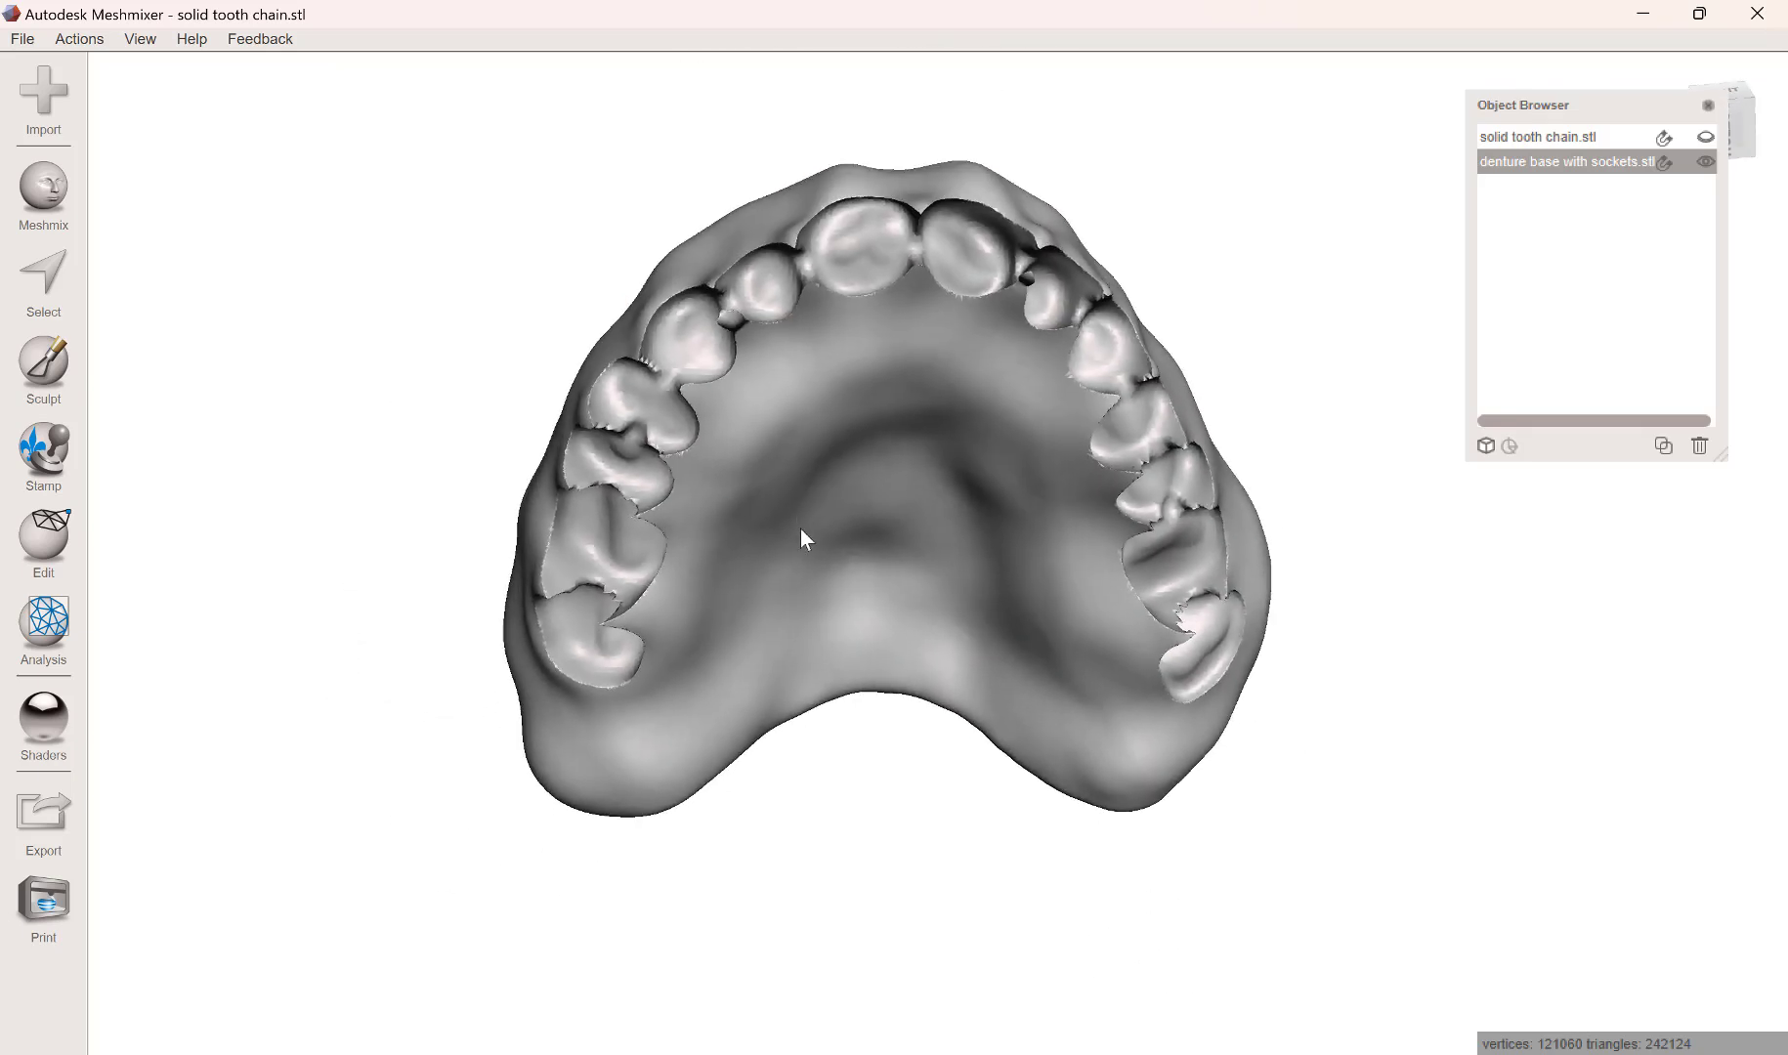
{"action": "right_click_drag", "start_coordinate": [800, 528], "coordinate": [798, 485]}
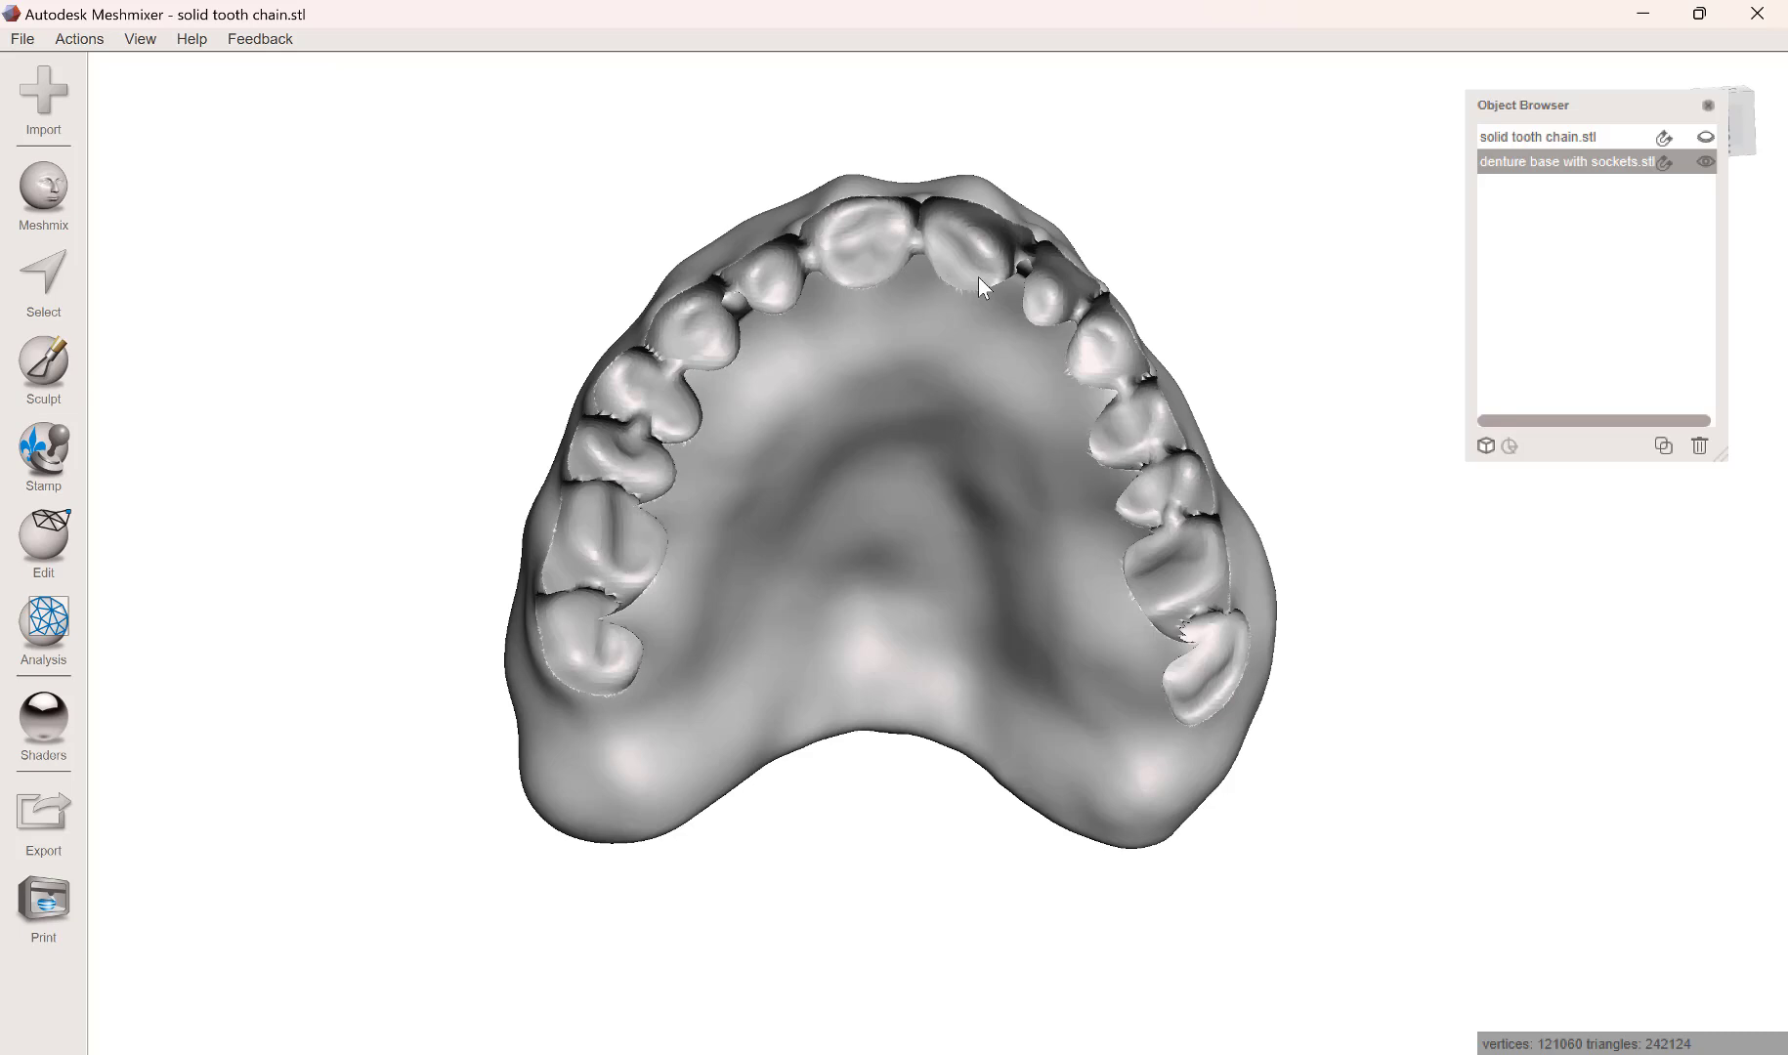
Switch to RayWare and set the print job's material to SprintRay High Impact Denture Base.
{"action": "mouse_move", "coordinate": [1196, 1054]}
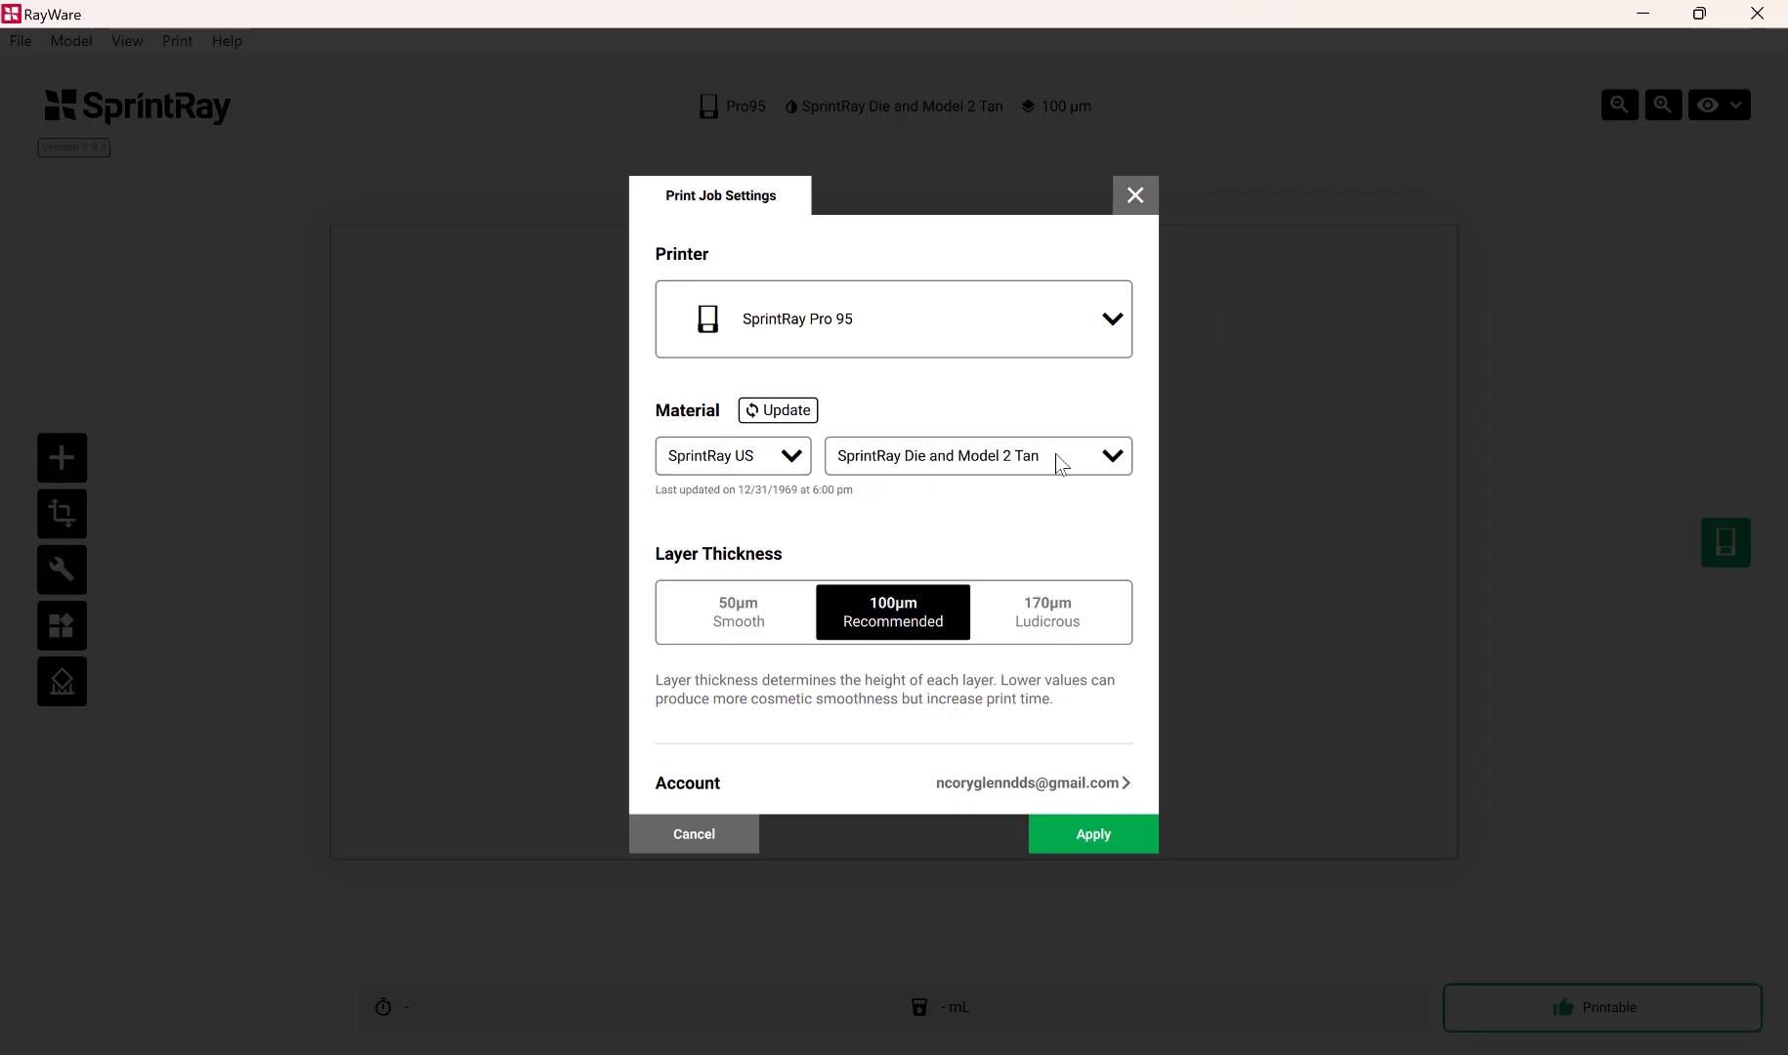
{"action": "left_click", "coordinate": [1062, 463]}
{"action": "scroll", "coordinate": [1042, 580], "scroll_direction": "down", "scroll_amount": 4}
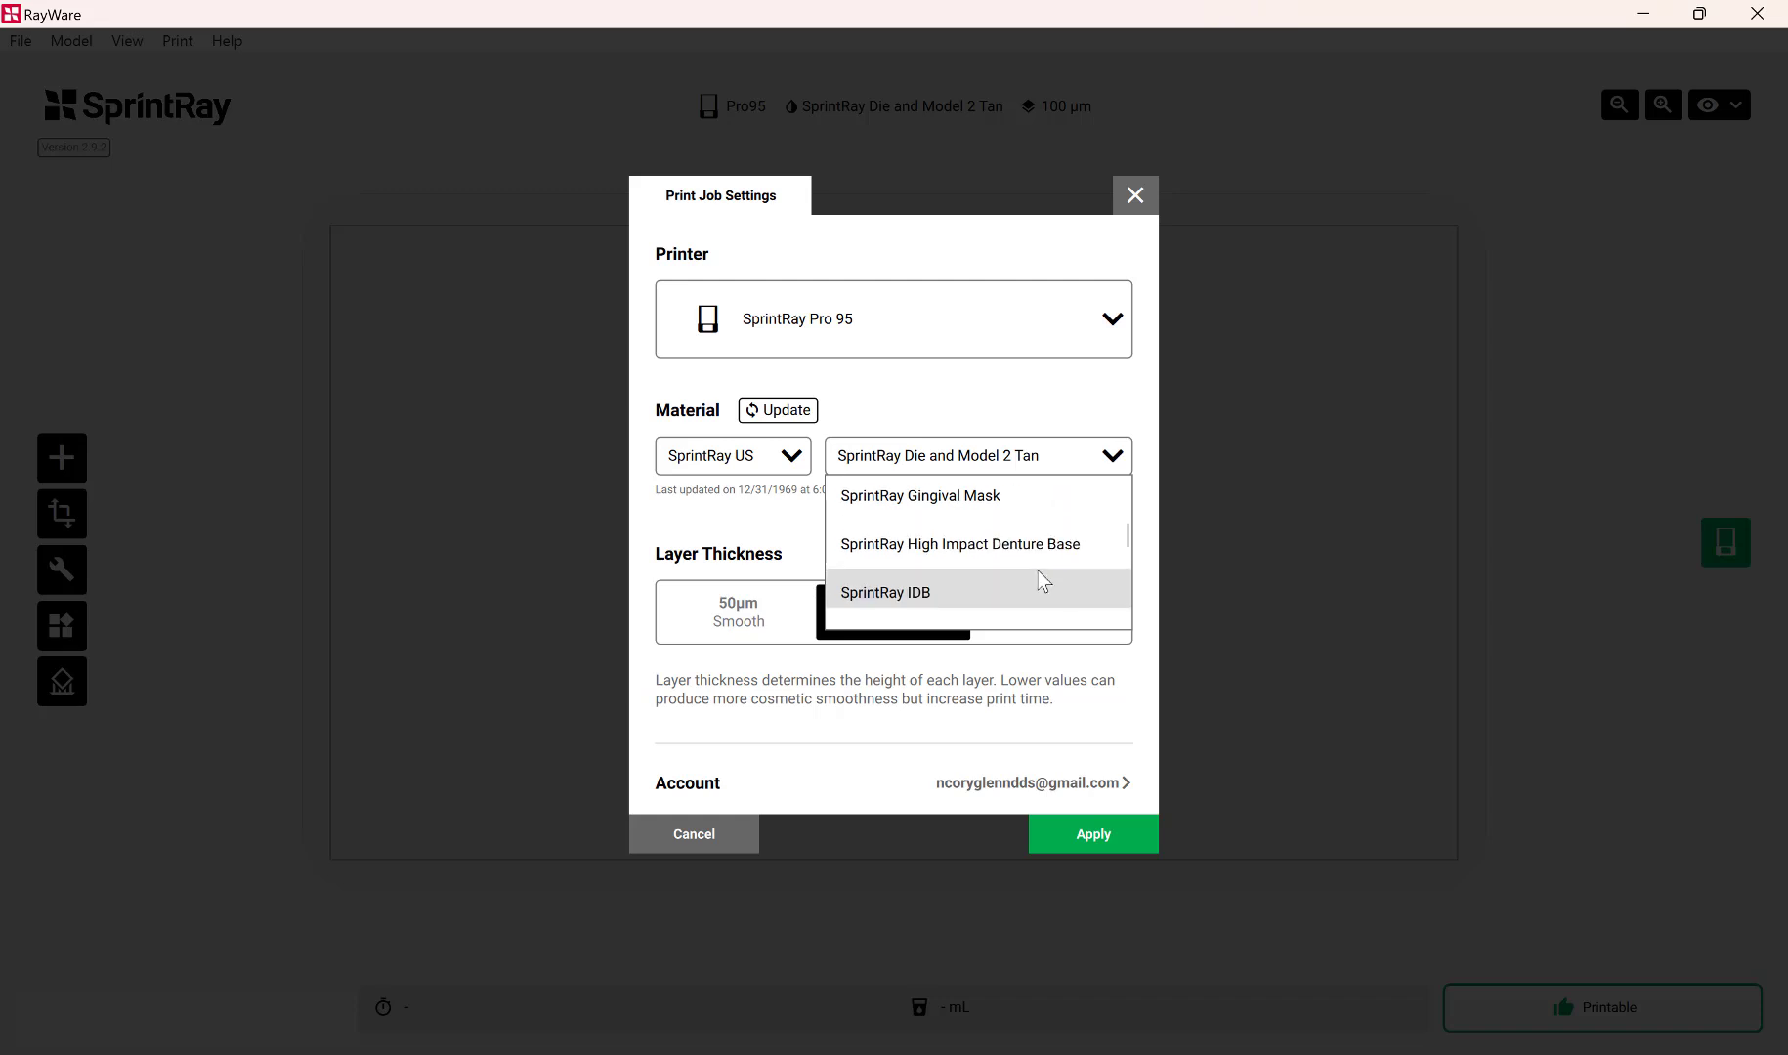
{"action": "scroll", "coordinate": [1042, 580], "scroll_direction": "up", "scroll_amount": 1}
{"action": "scroll", "coordinate": [1011, 615], "scroll_direction": "down", "scroll_amount": 1}
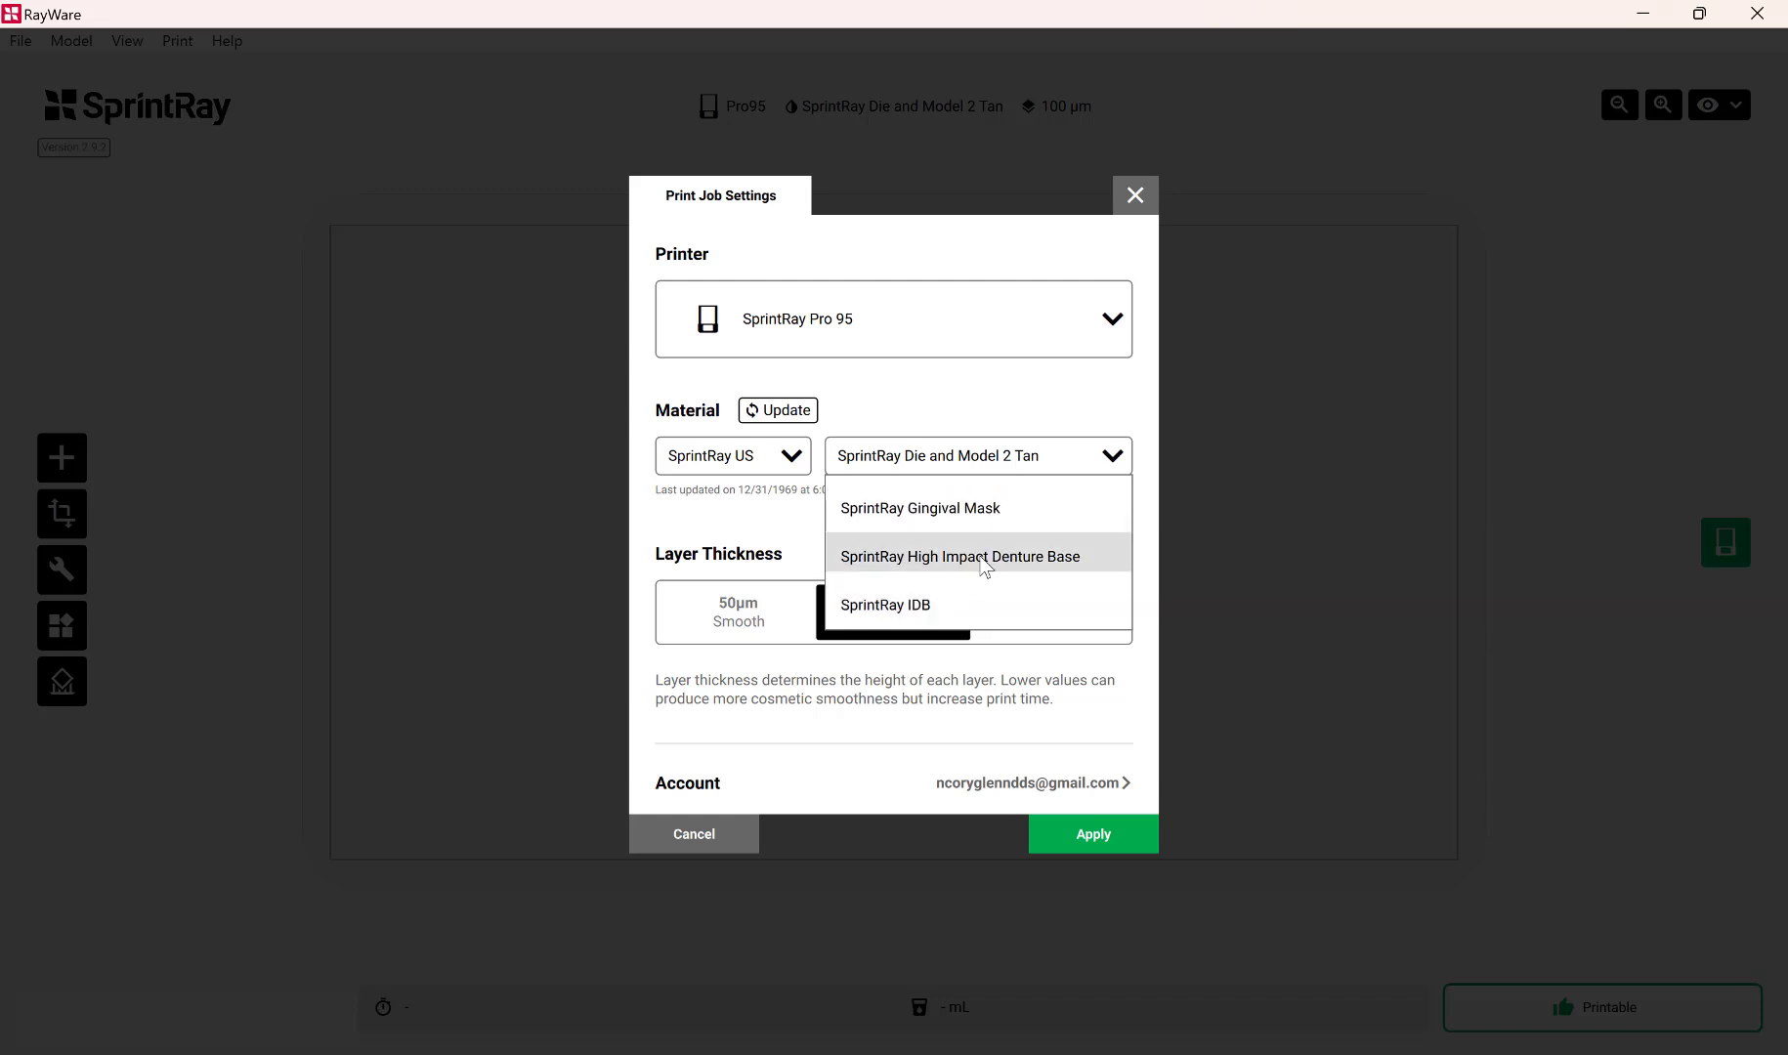
{"action": "left_click", "coordinate": [985, 556]}
{"action": "left_click", "coordinate": [1083, 838]}
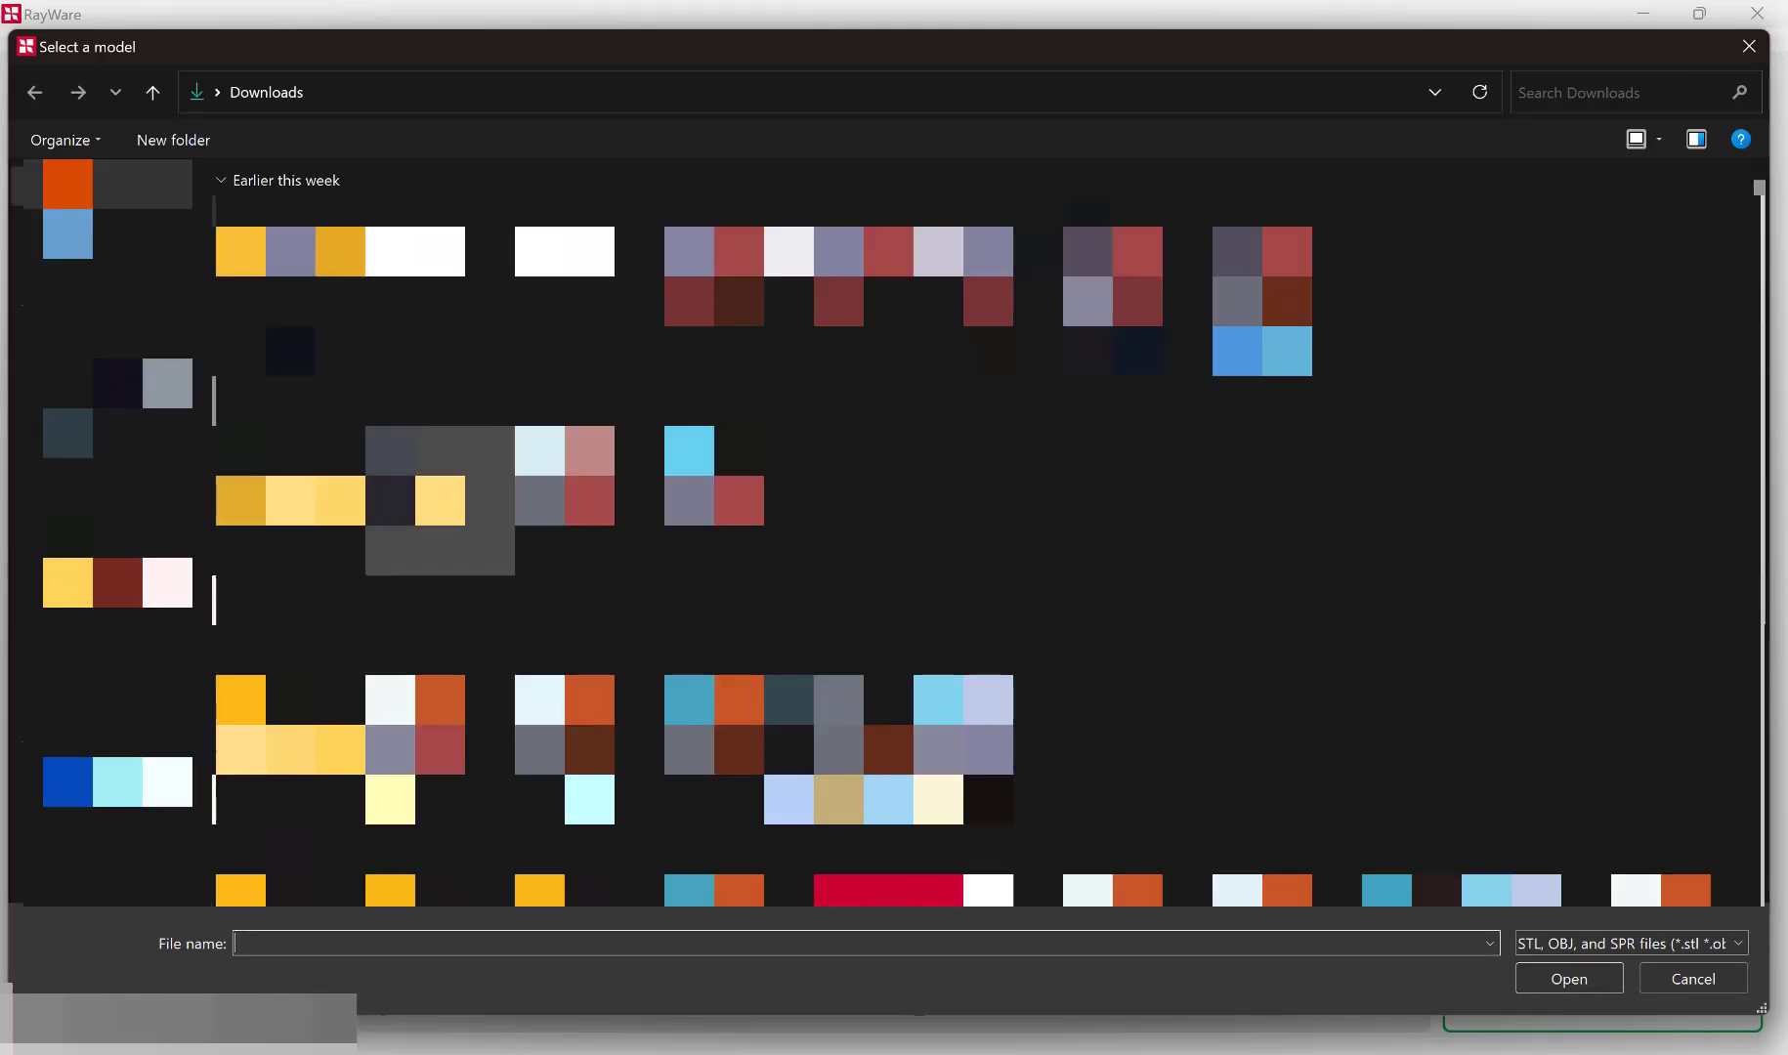
Import the denture base with sockets from the denture folder and move it to the middle of the build platform.
{"action": "double_click", "coordinate": [383, 264]}
{"action": "double_click", "coordinate": [381, 246]}
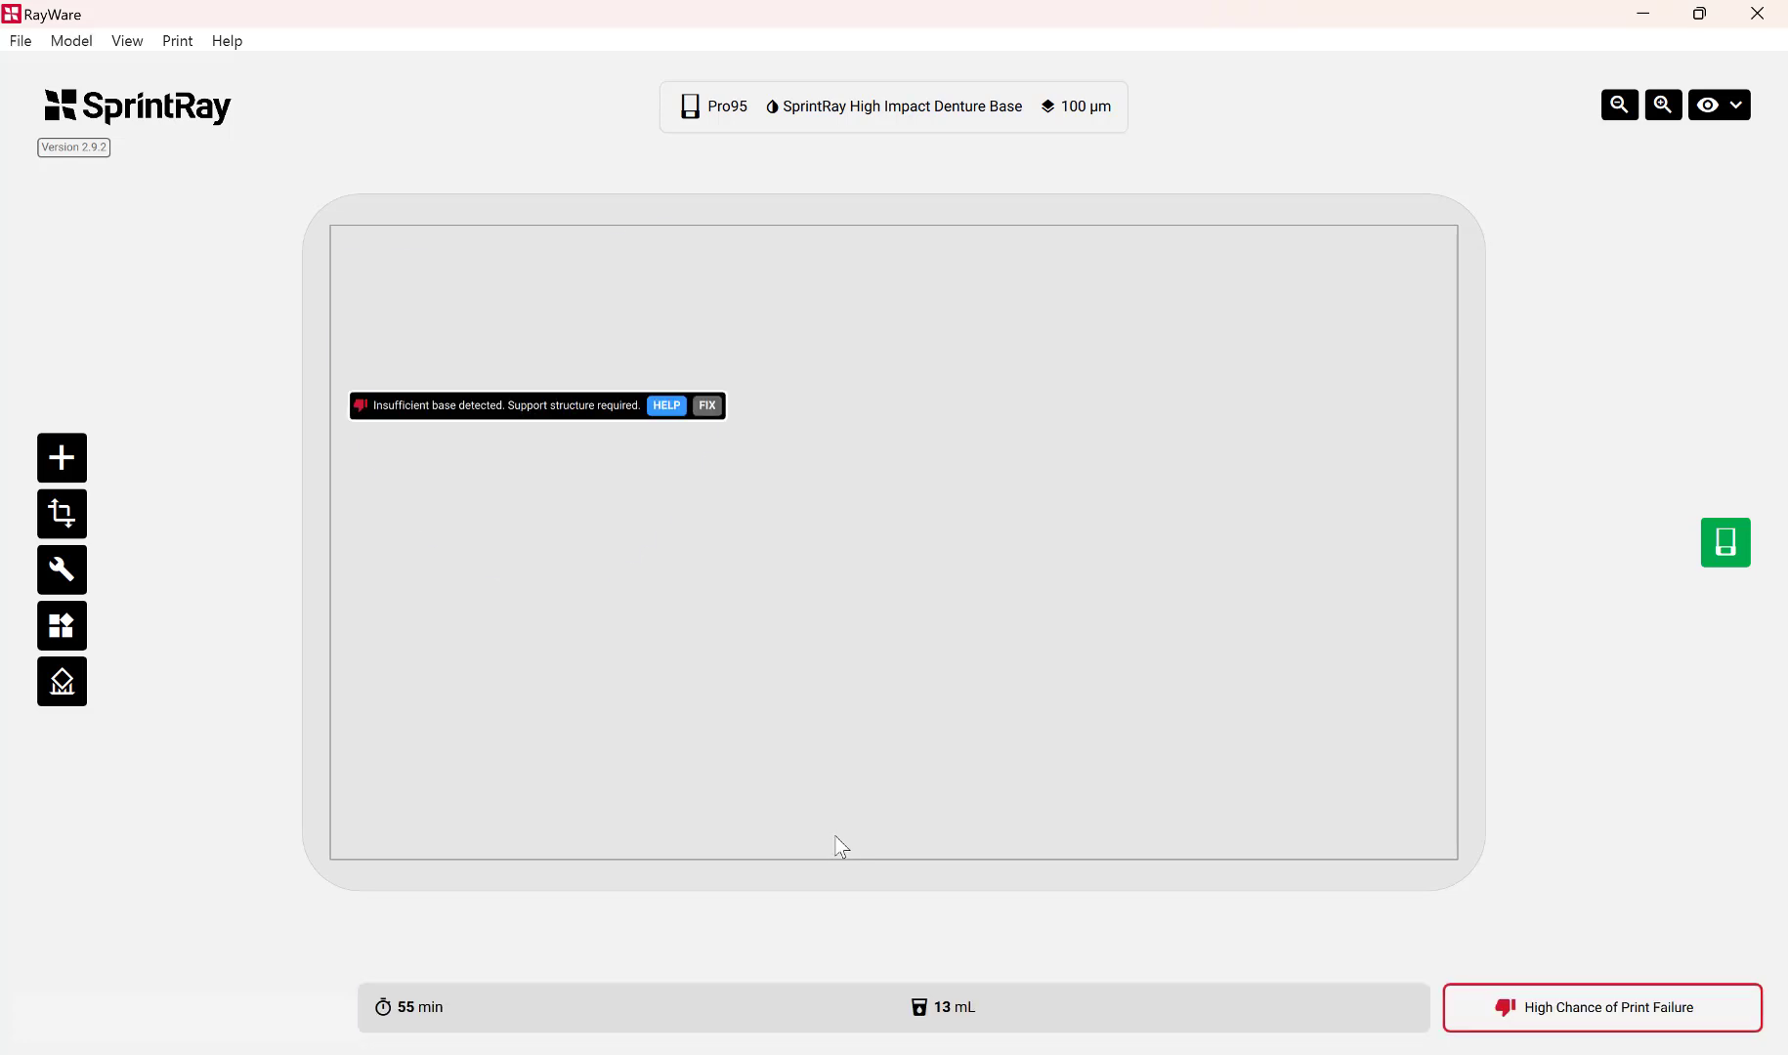
{"action": "left_click", "coordinate": [550, 453]}
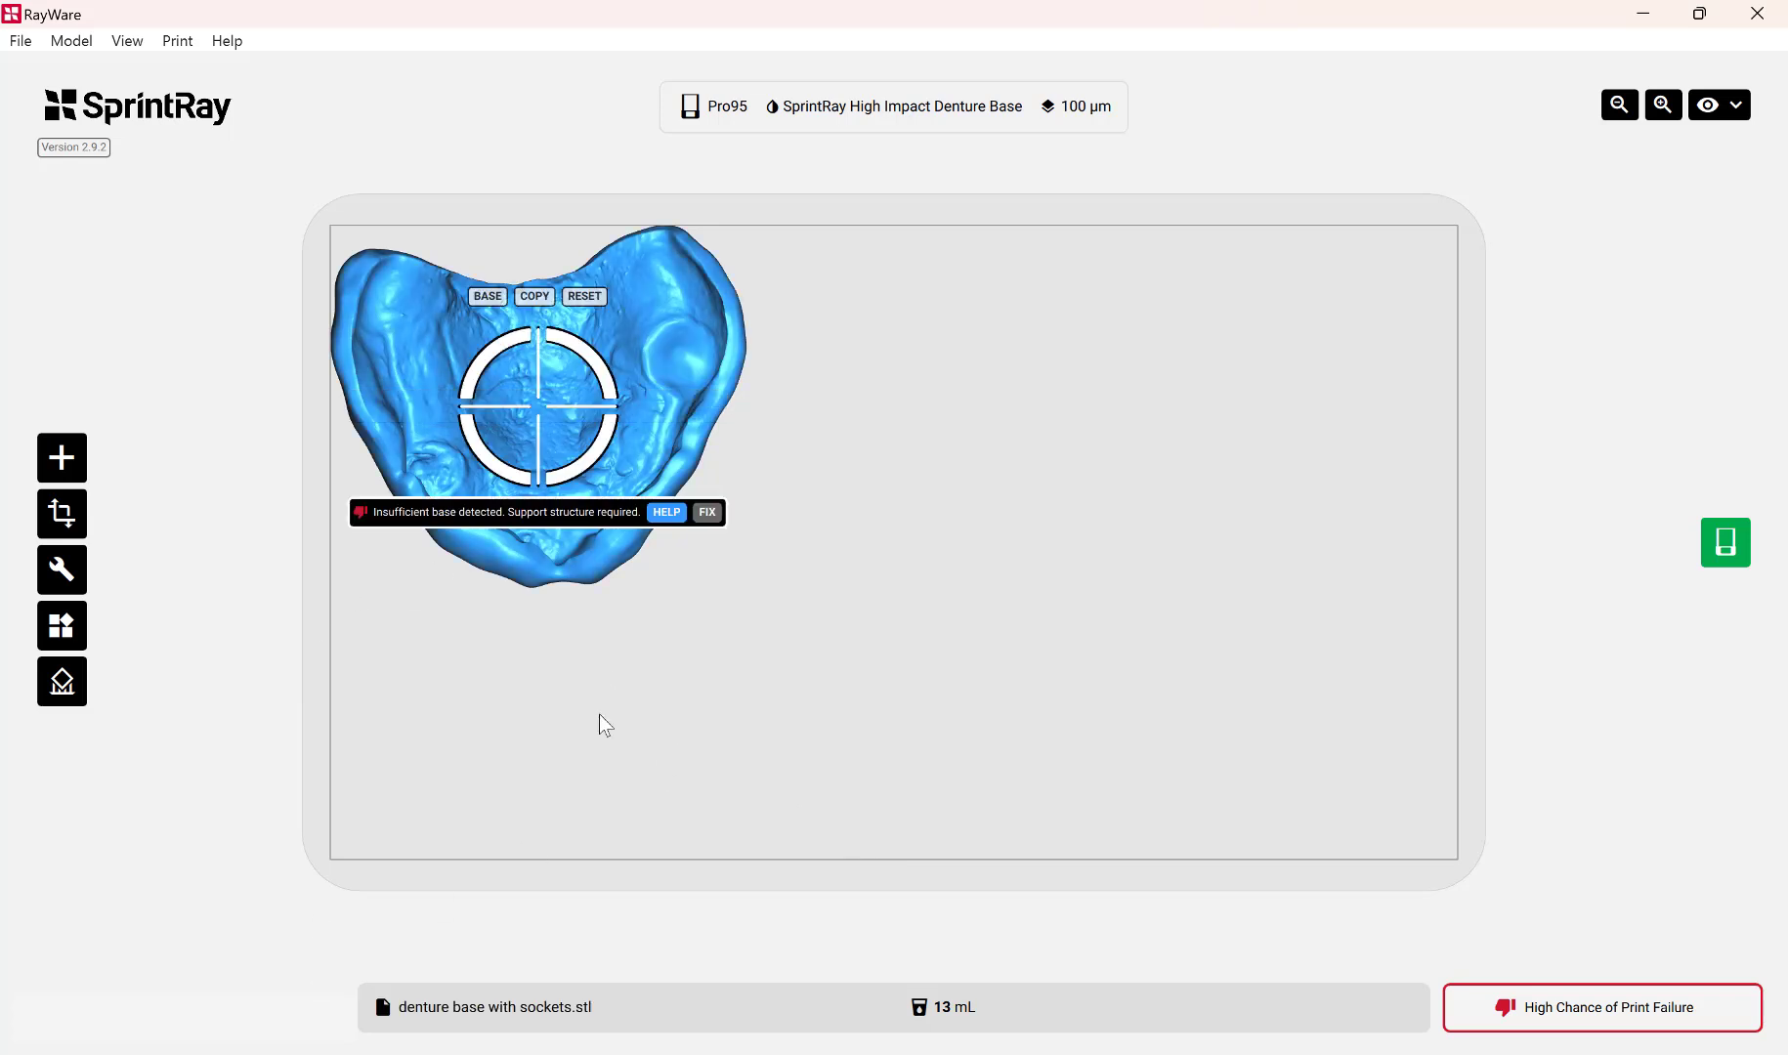
{"action": "left_click_drag", "start_coordinate": [599, 718], "coordinate": [590, 496]}
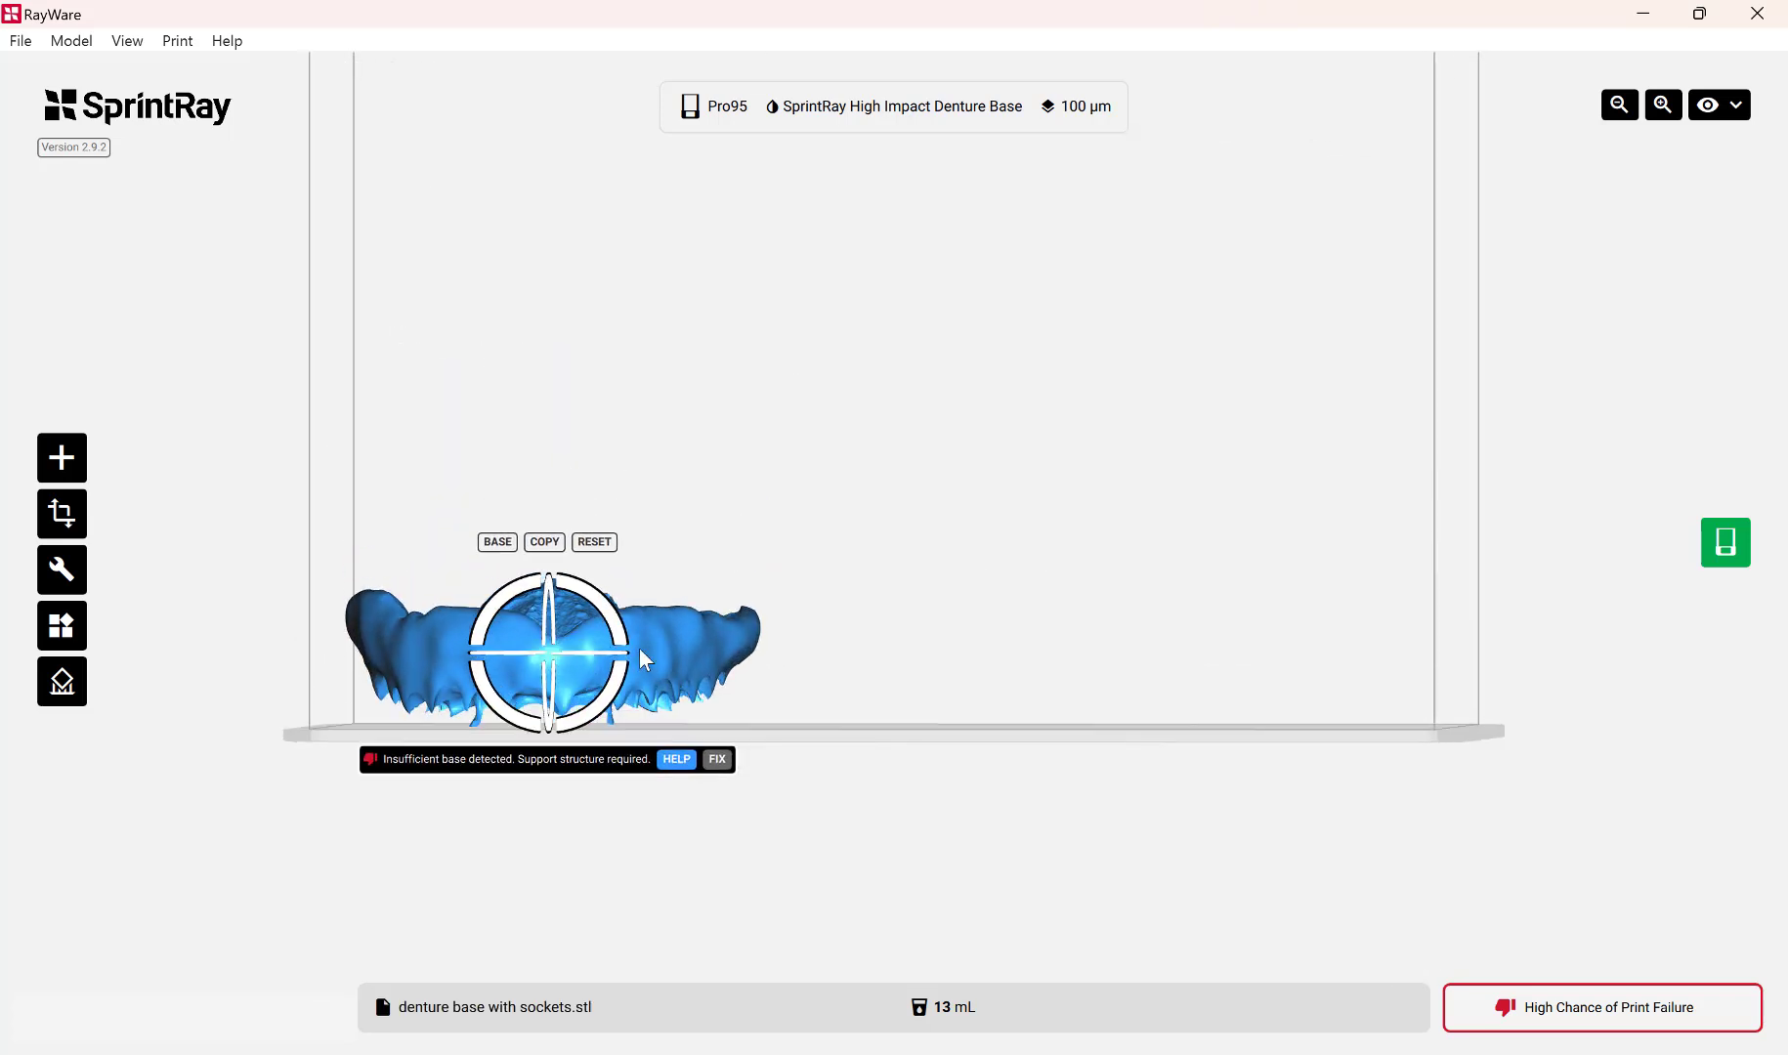
{"action": "left_click_drag", "start_coordinate": [638, 649], "coordinate": [836, 661]}
{"action": "right_click_drag", "start_coordinate": [845, 626], "coordinate": [866, 695]}
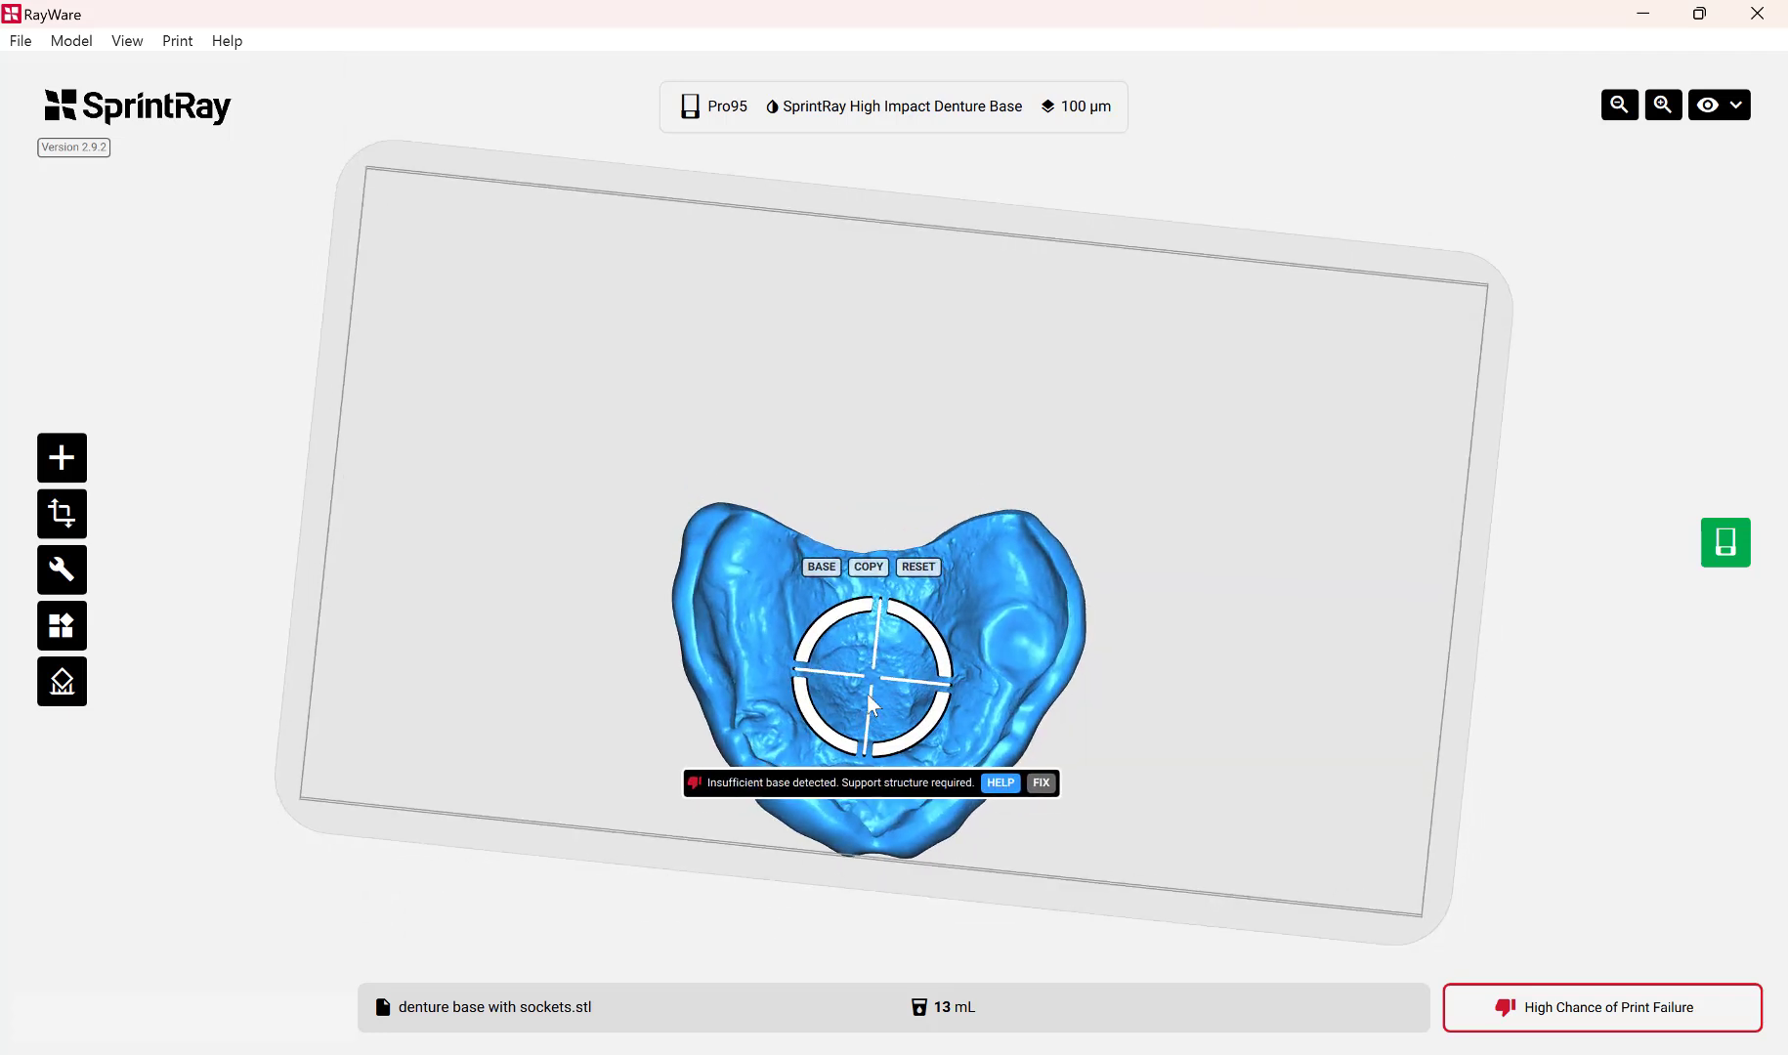
{"action": "left_click_drag", "start_coordinate": [951, 565], "coordinate": [945, 407]}
Examine the denture base's socket side from below the build platform, checking the thin spikes and socket surfaces where supports could attach.
{"action": "right_click_drag", "start_coordinate": [1003, 706], "coordinate": [996, 526]}
{"action": "scroll", "coordinate": [995, 527], "scroll_direction": "up", "scroll_amount": 6}
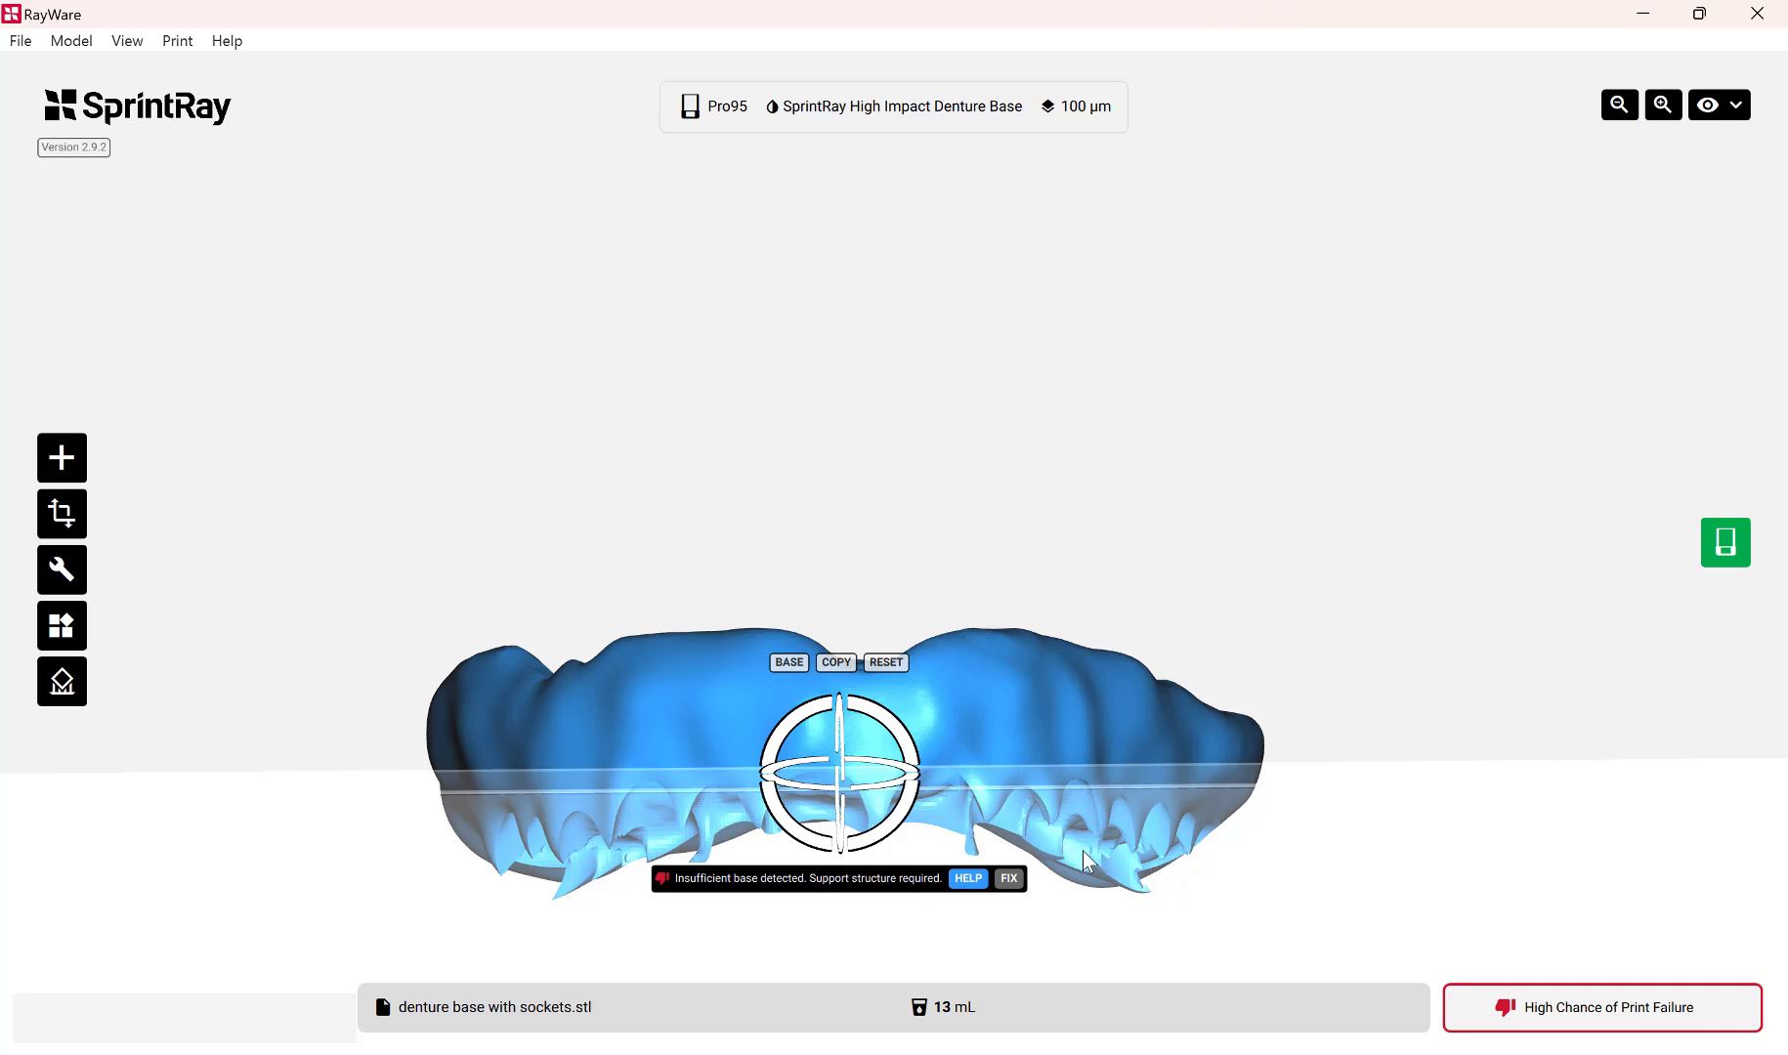
{"action": "mouse_move", "coordinate": [1074, 916]}
{"action": "right_mouse_down"}
{"action": "mouse_move", "coordinate": [1072, 933]}
{"action": "mouse_move", "coordinate": [1057, 920]}
{"action": "right_mouse_up"}
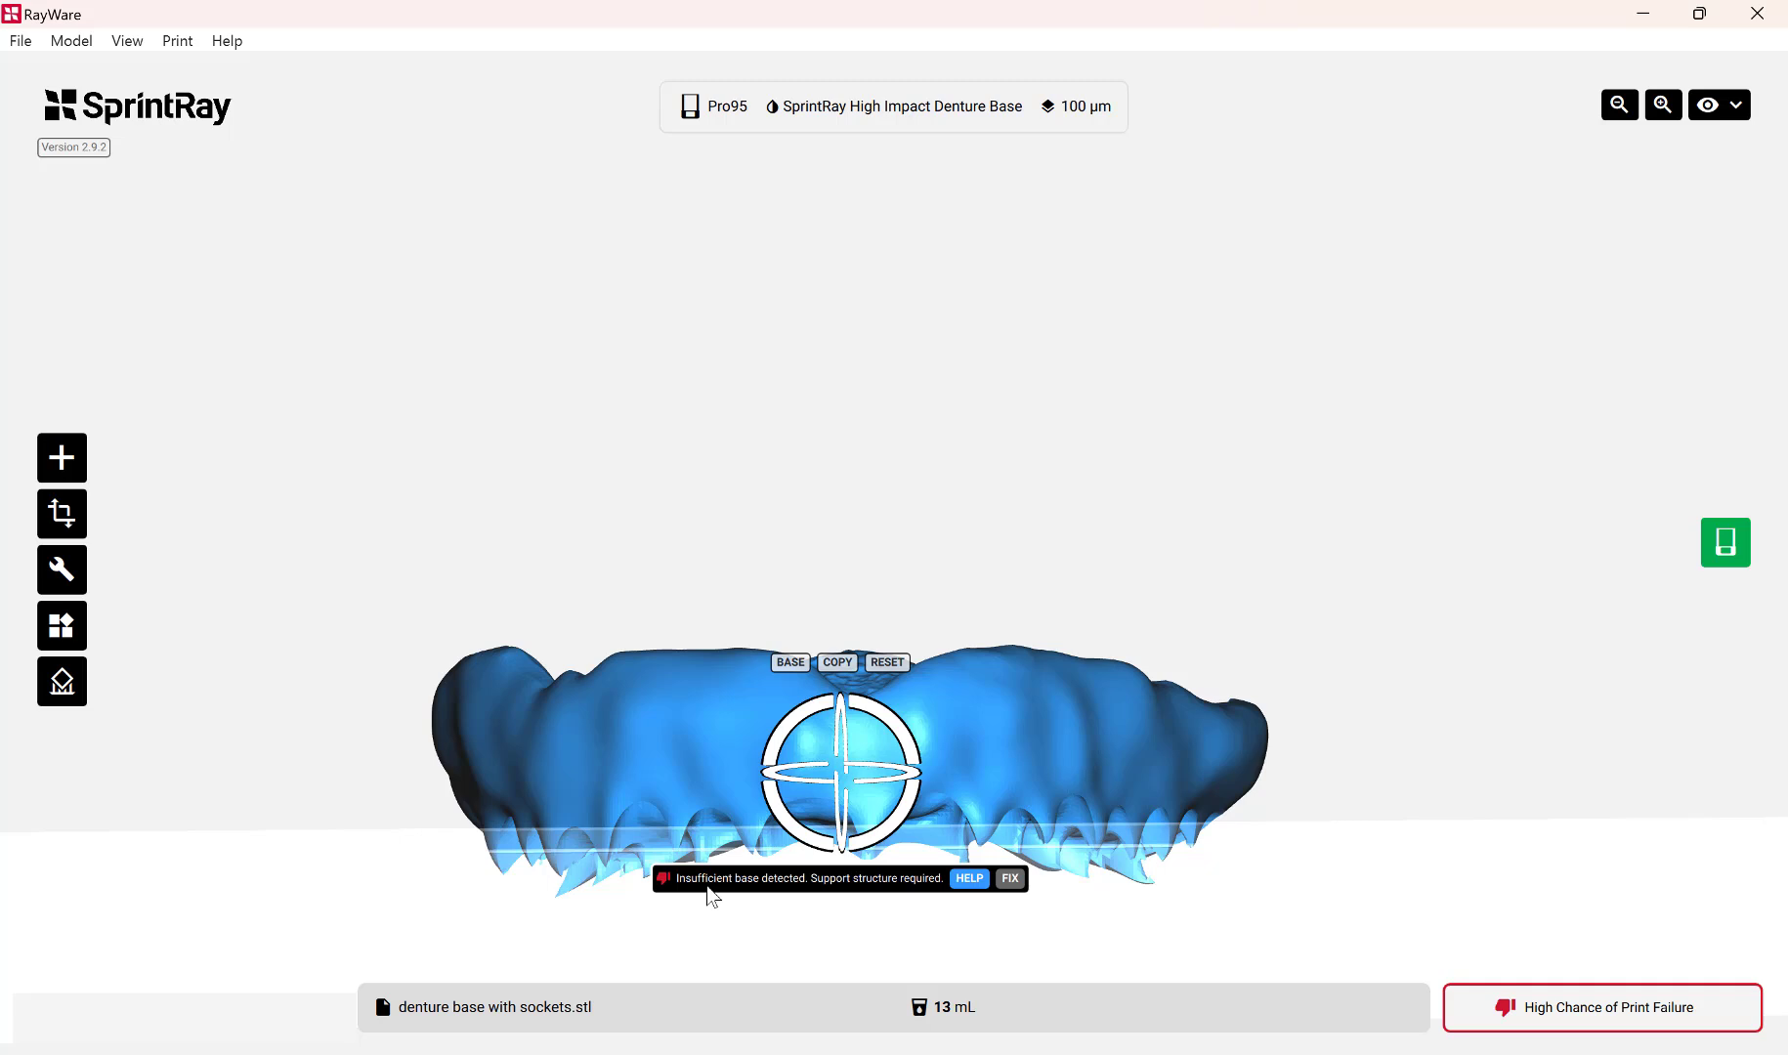
{"action": "right_click_drag", "start_coordinate": [1023, 503], "coordinate": [1128, 430]}
{"action": "scroll", "coordinate": [1031, 732], "scroll_direction": "down", "scroll_amount": 3}
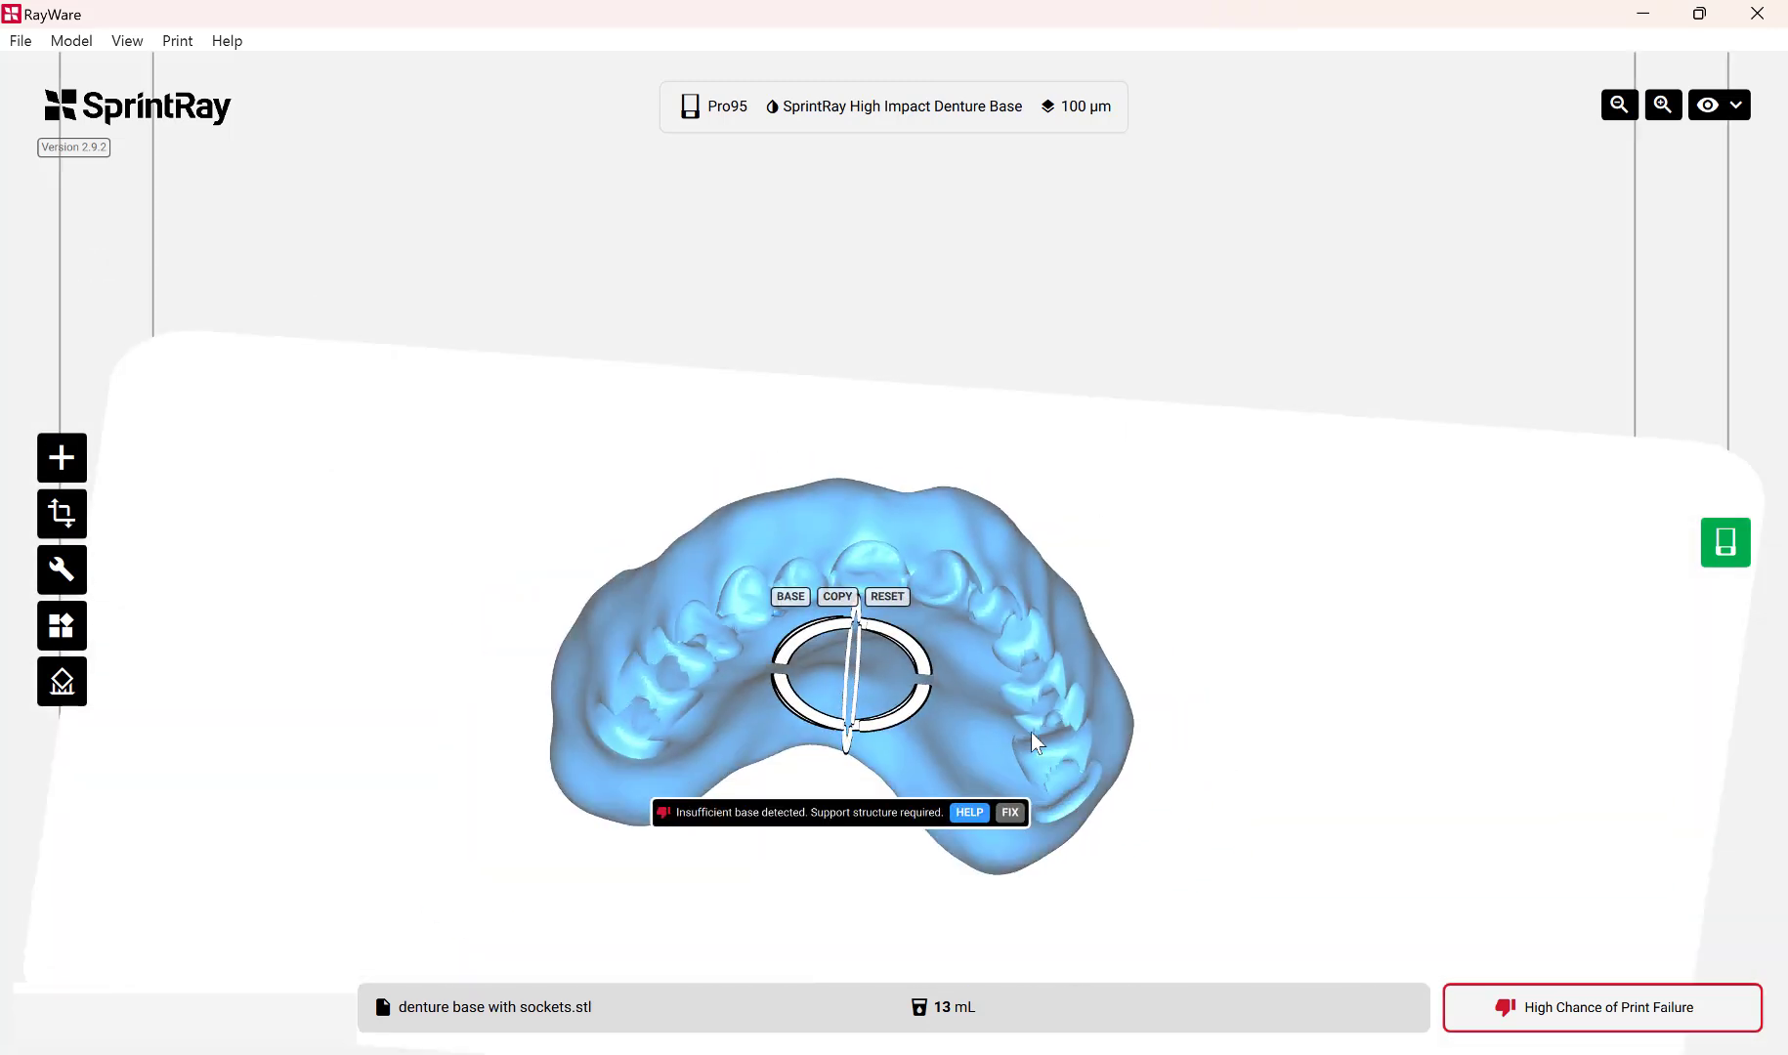
{"action": "scroll", "coordinate": [1024, 729], "scroll_direction": "up", "scroll_amount": 8}
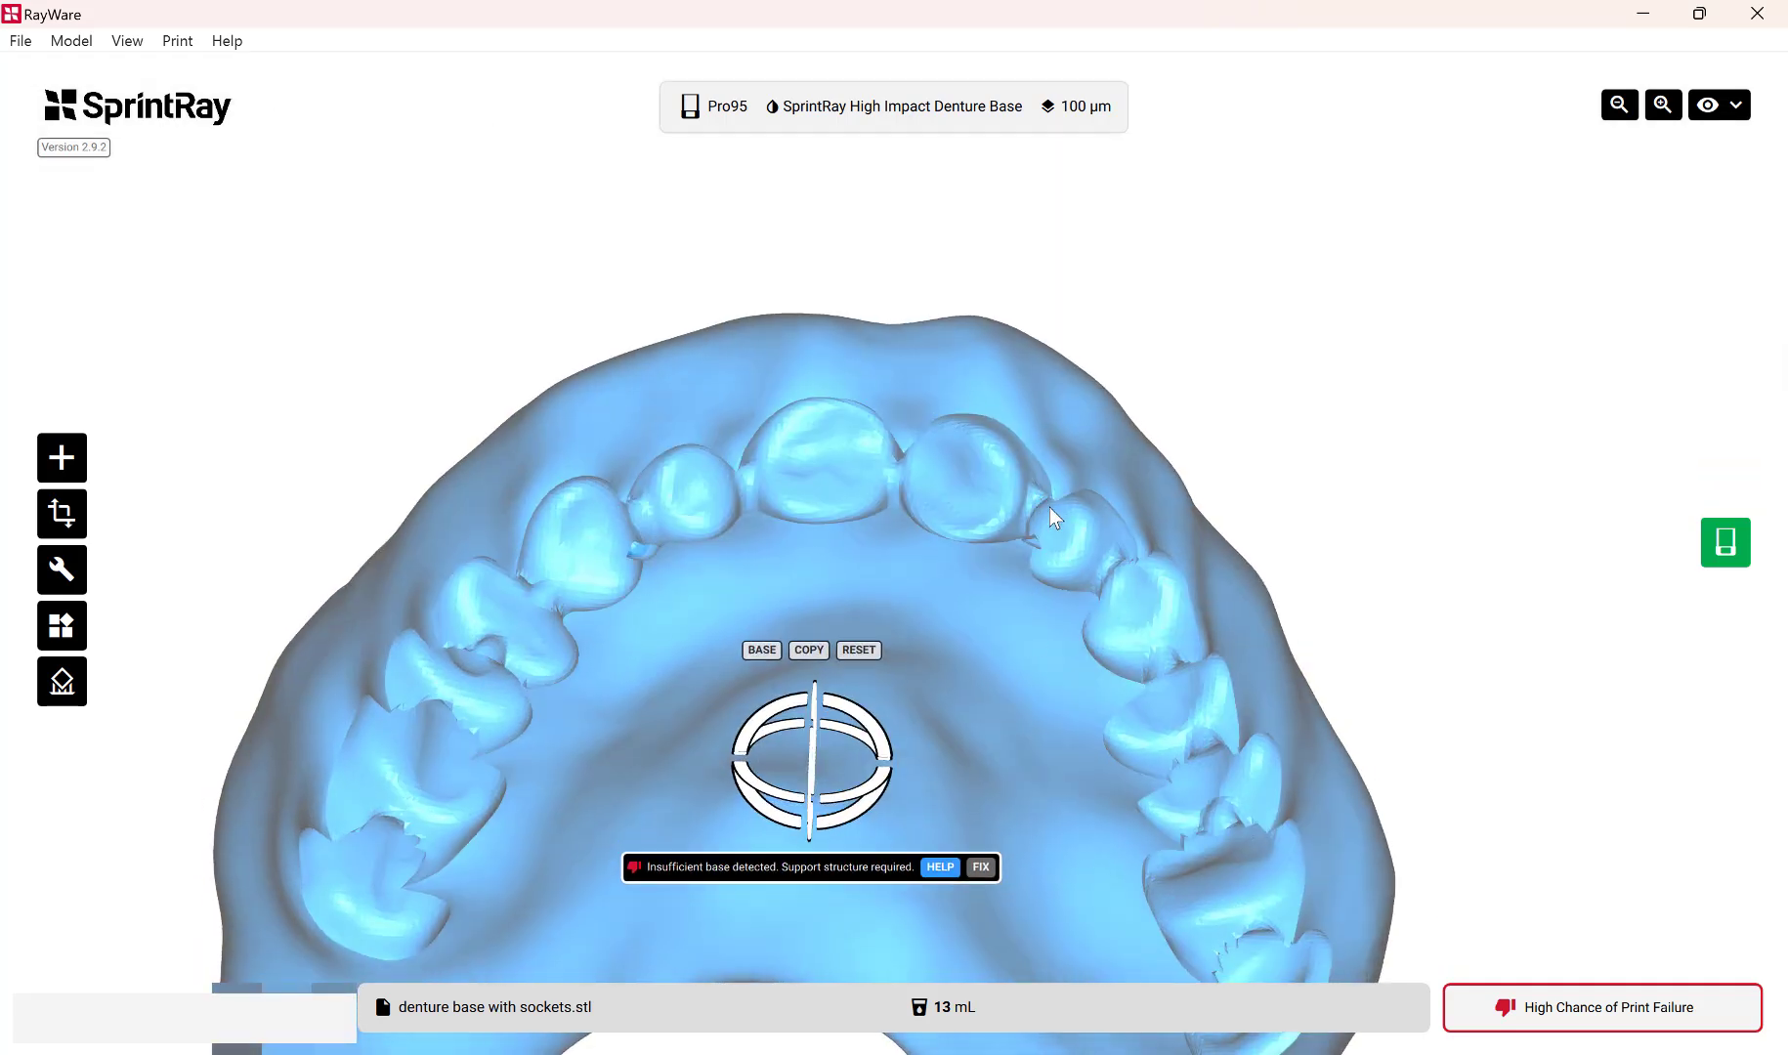
{"action": "scroll", "coordinate": [1050, 507], "scroll_direction": "down", "scroll_amount": 5}
{"action": "scroll", "coordinate": [1047, 508], "scroll_direction": "down", "scroll_amount": 1}
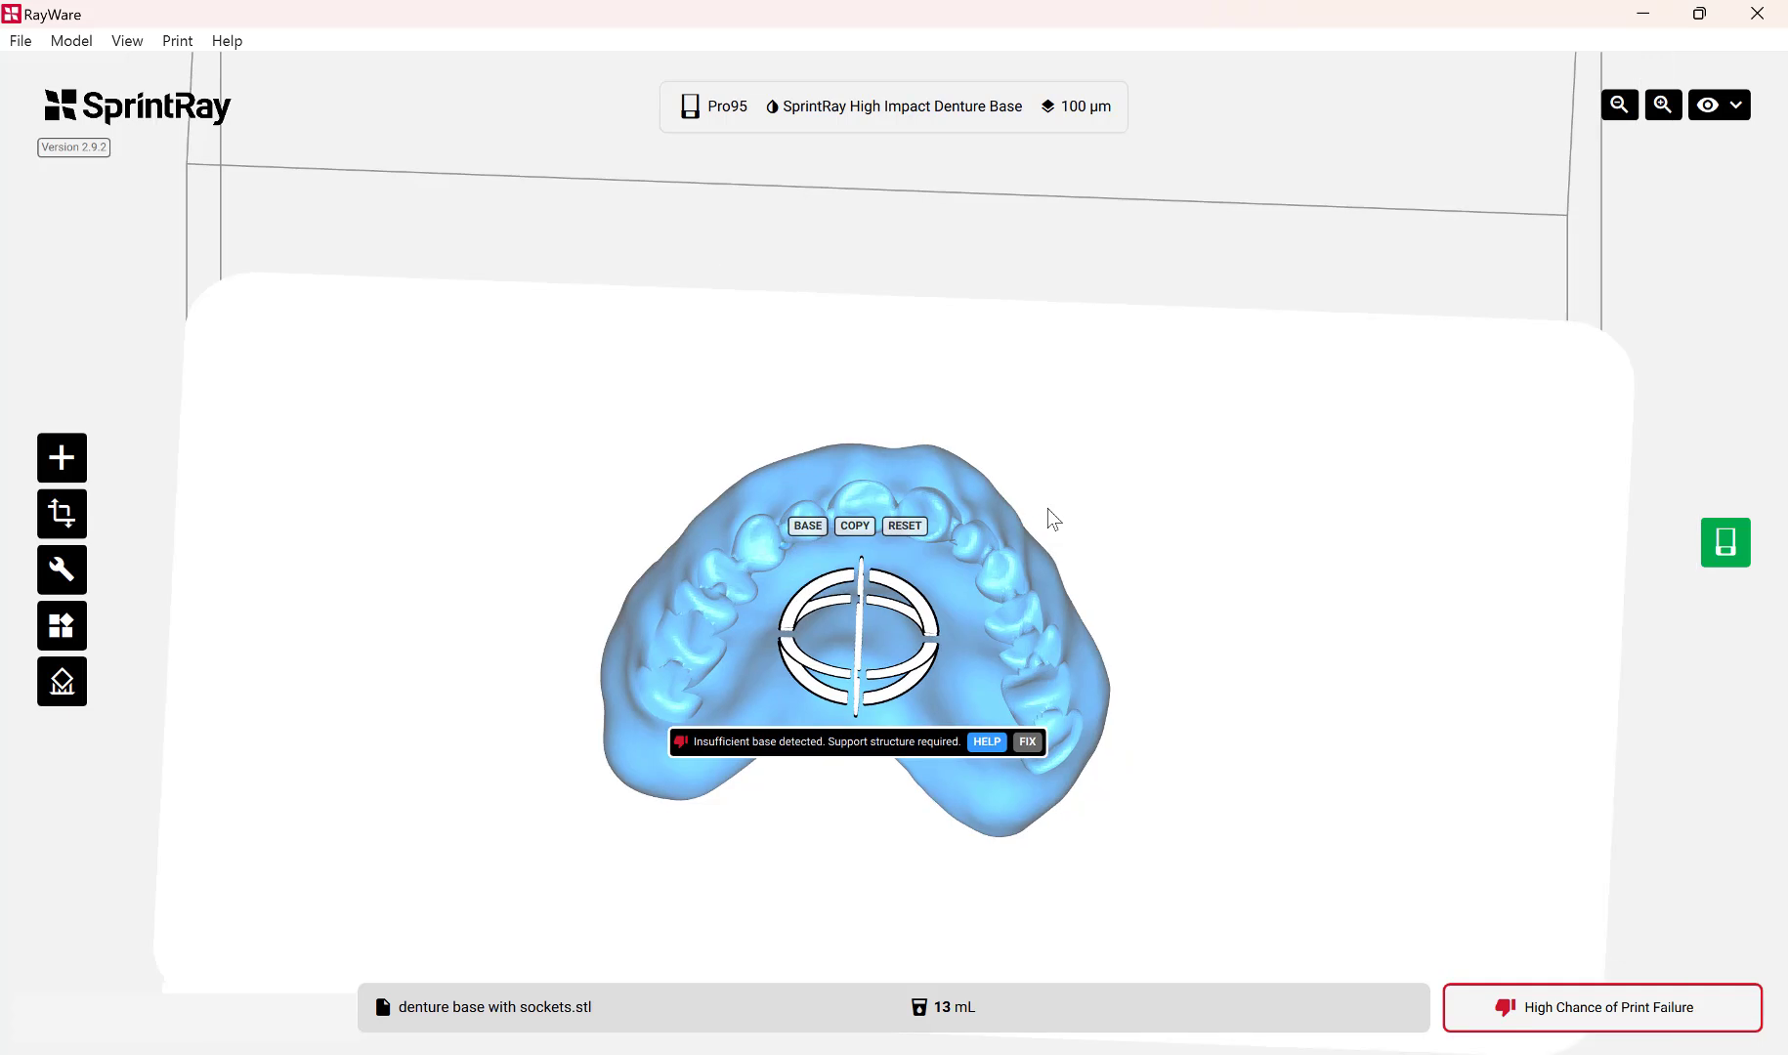
{"action": "right_click_drag", "start_coordinate": [1047, 508], "coordinate": [1069, 397]}
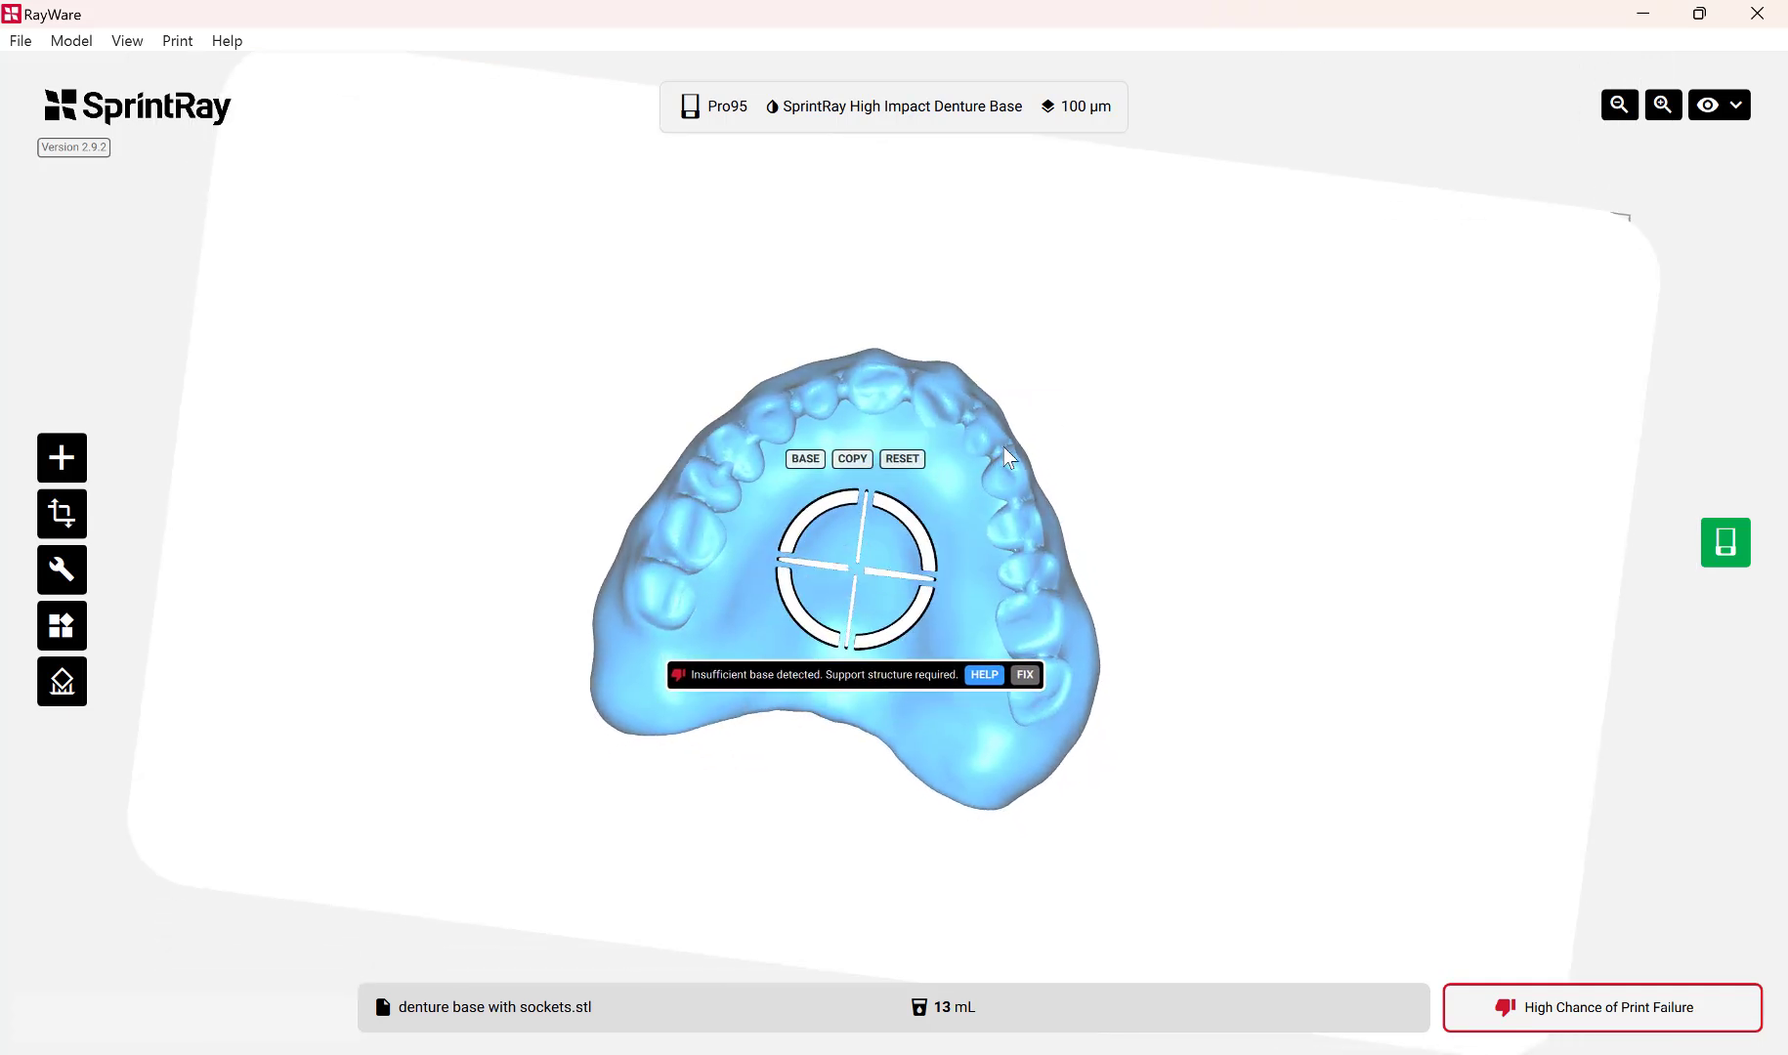
{"action": "right_click_drag", "start_coordinate": [1004, 447], "coordinate": [1022, 688]}
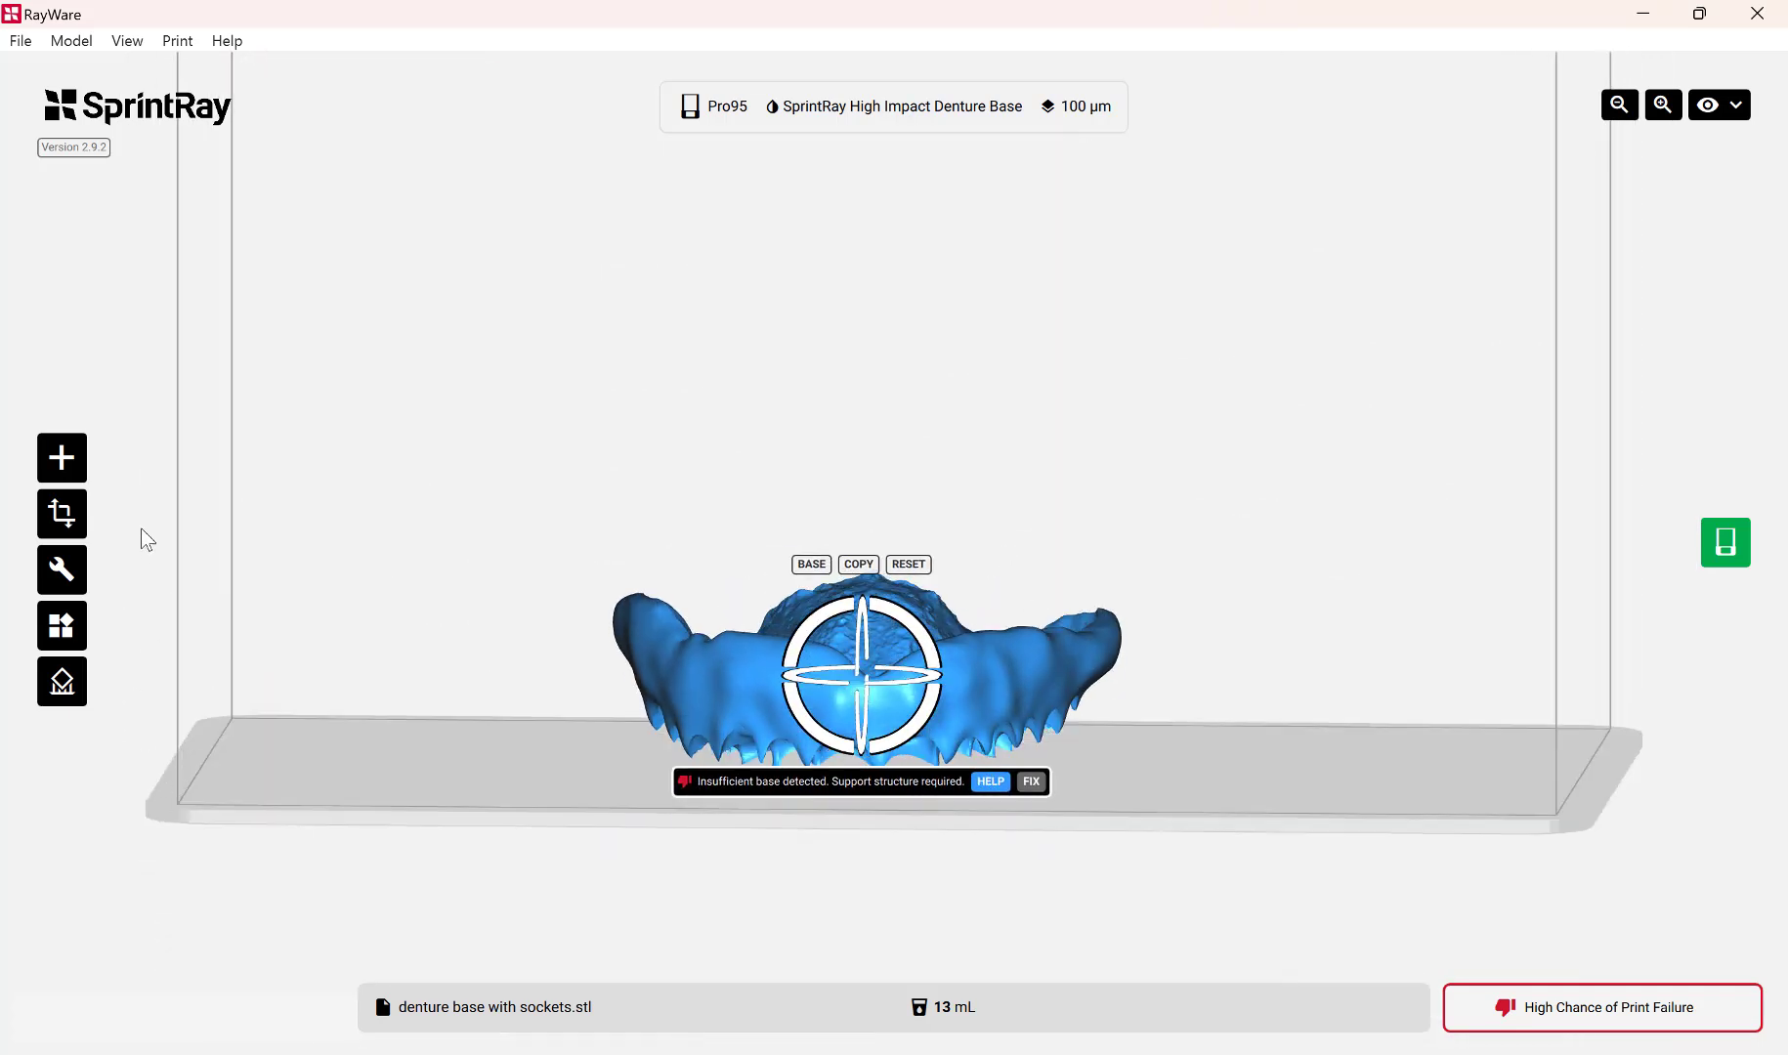
Add the solid tooth chain file to the print job and arrange it beside the denture base on the build platform.
{"action": "left_click", "coordinate": [68, 457]}
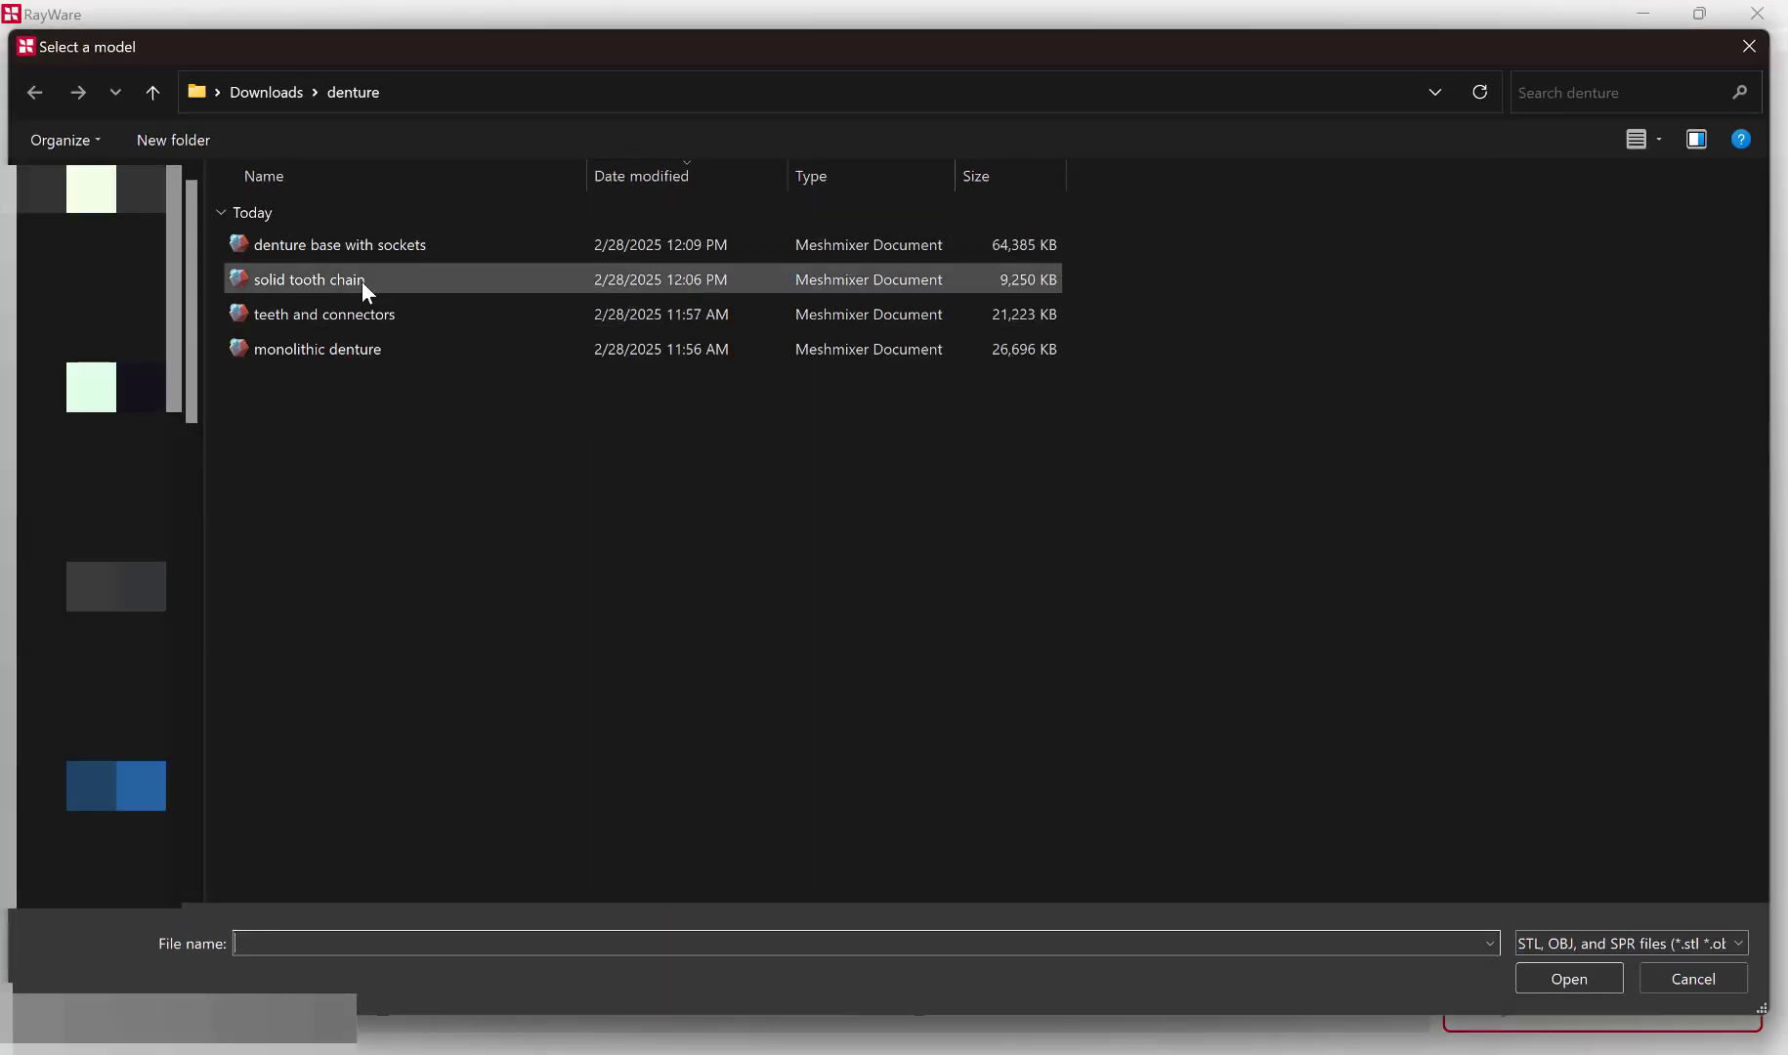
{"action": "double_click", "coordinate": [361, 281]}
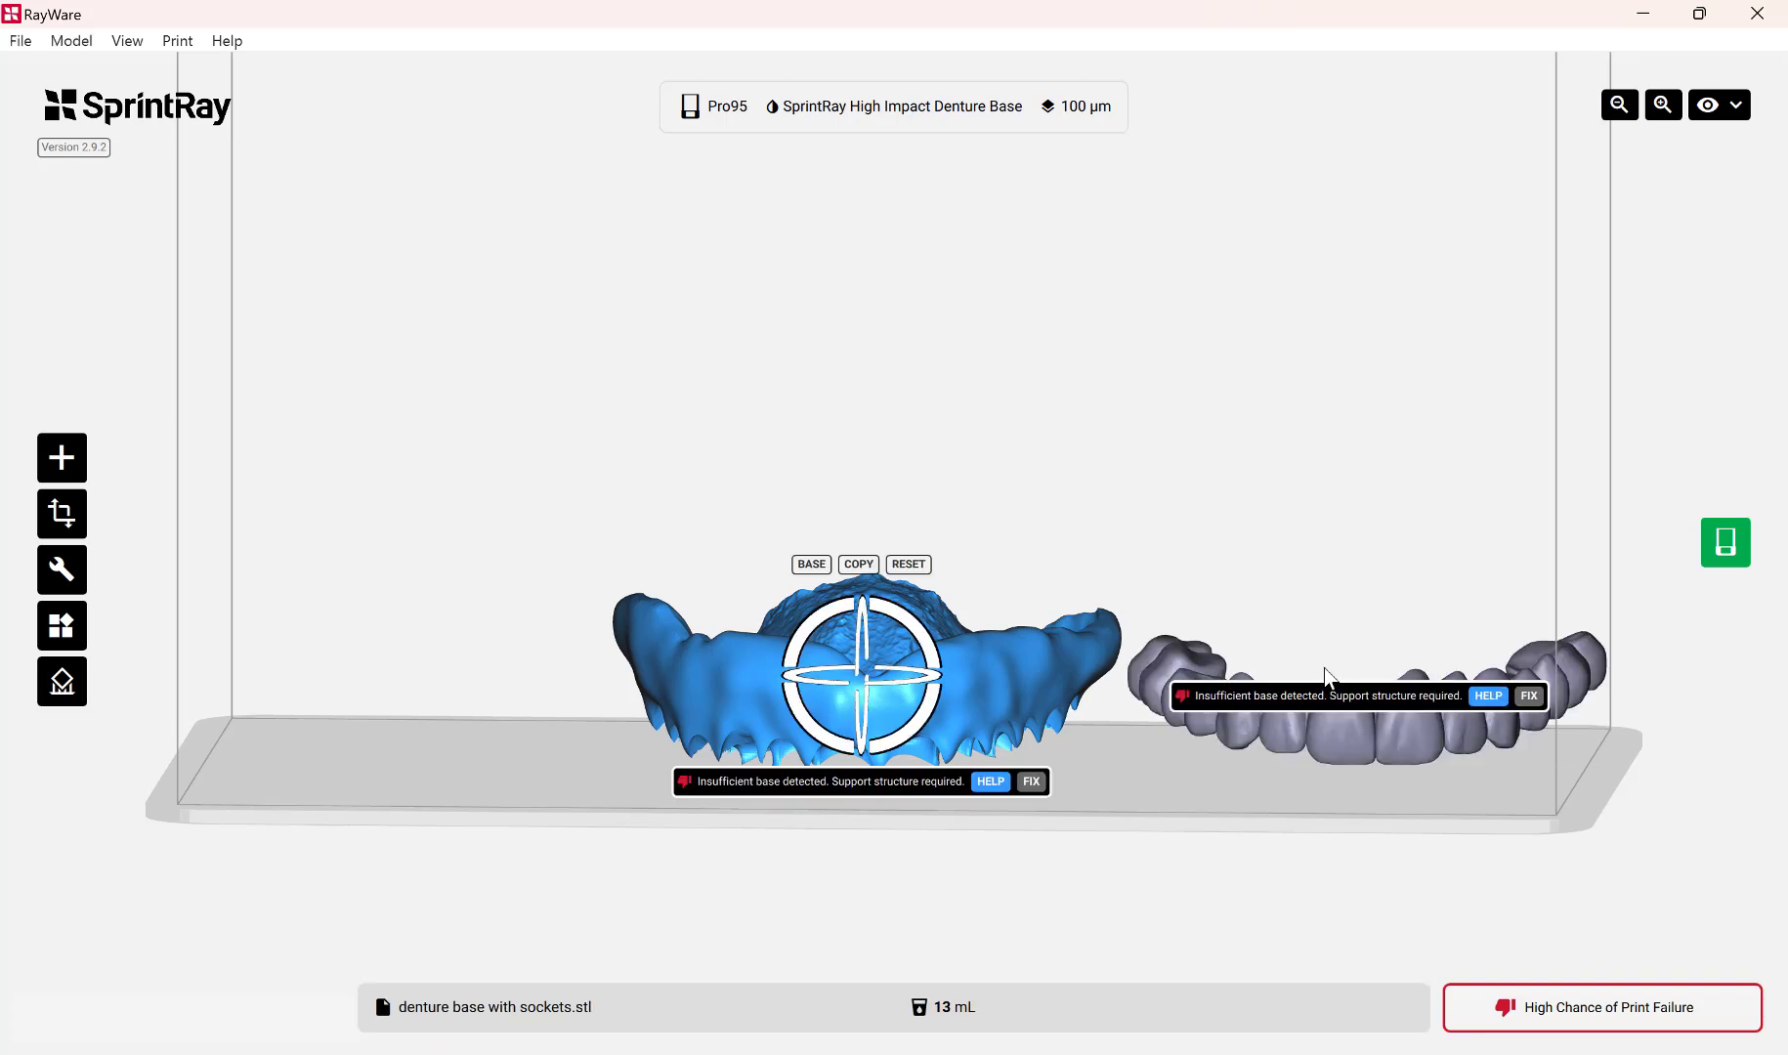
{"action": "right_click_drag", "start_coordinate": [1324, 667], "coordinate": [1348, 801]}
{"action": "left_click", "coordinate": [1356, 636]}
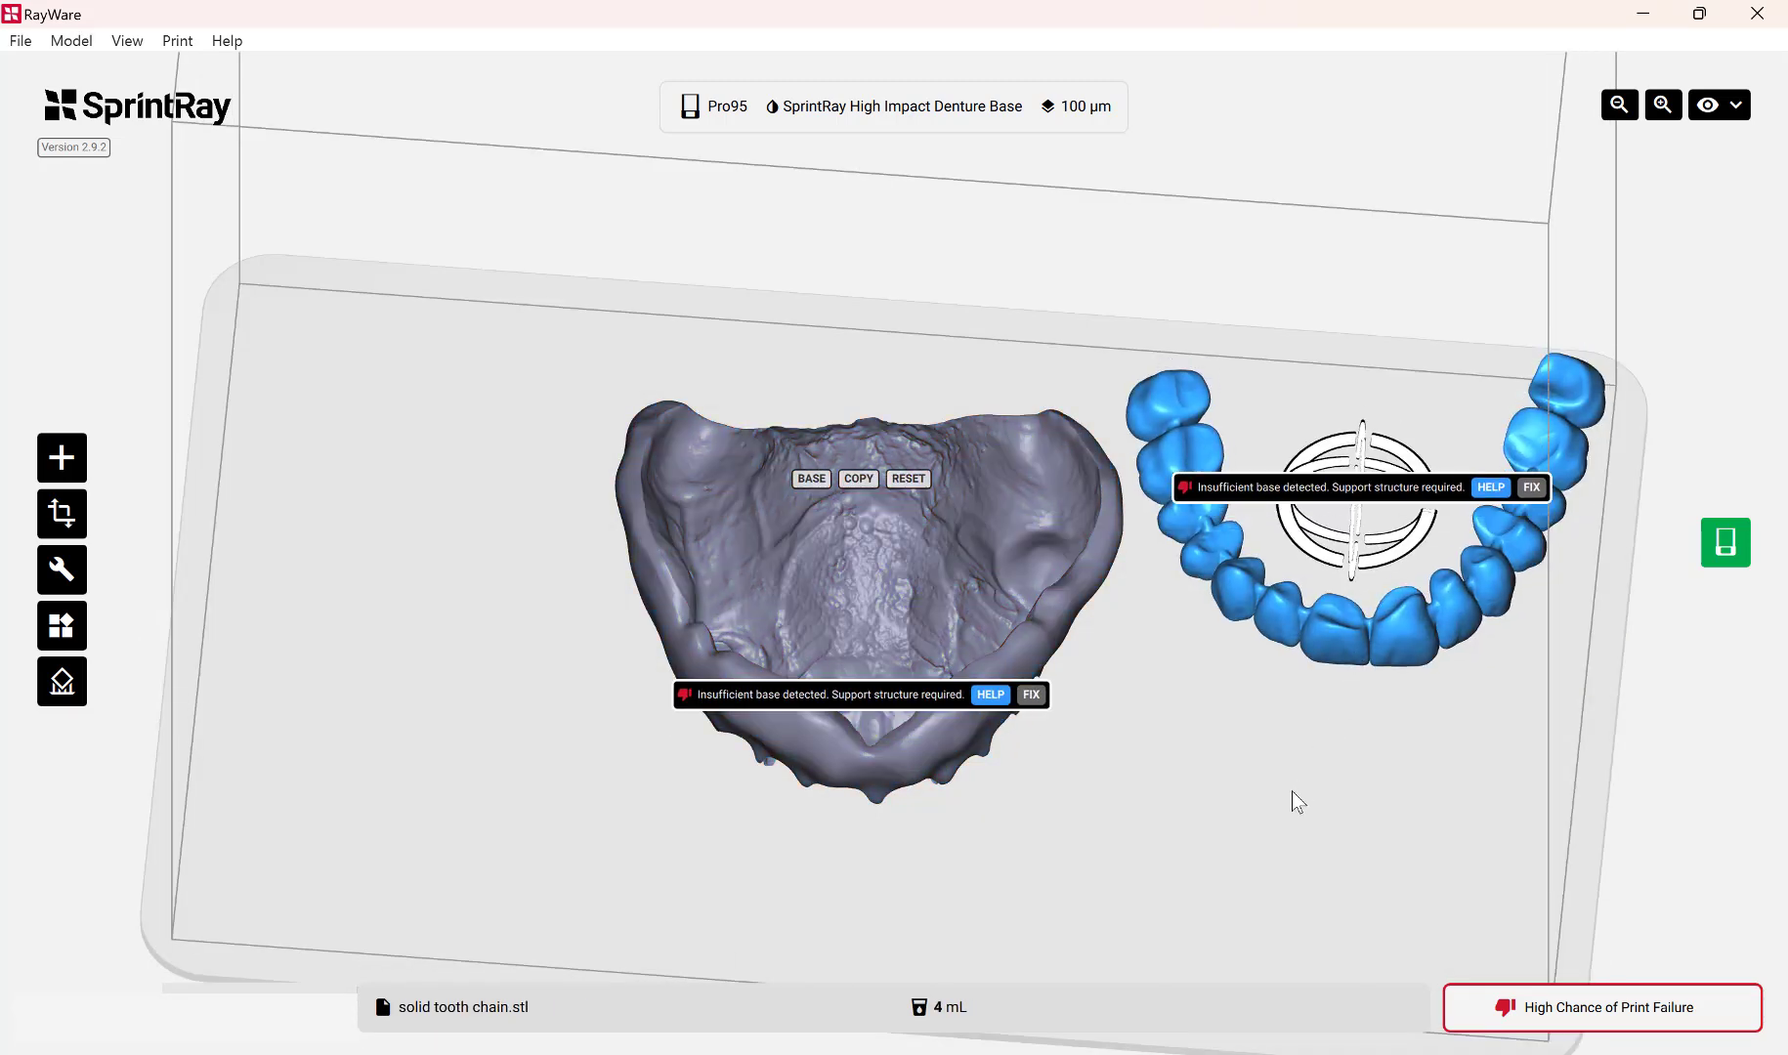
{"action": "left_click_drag", "start_coordinate": [1292, 791], "coordinate": [1247, 962]}
{"action": "left_click_drag", "start_coordinate": [917, 744], "coordinate": [620, 694]}
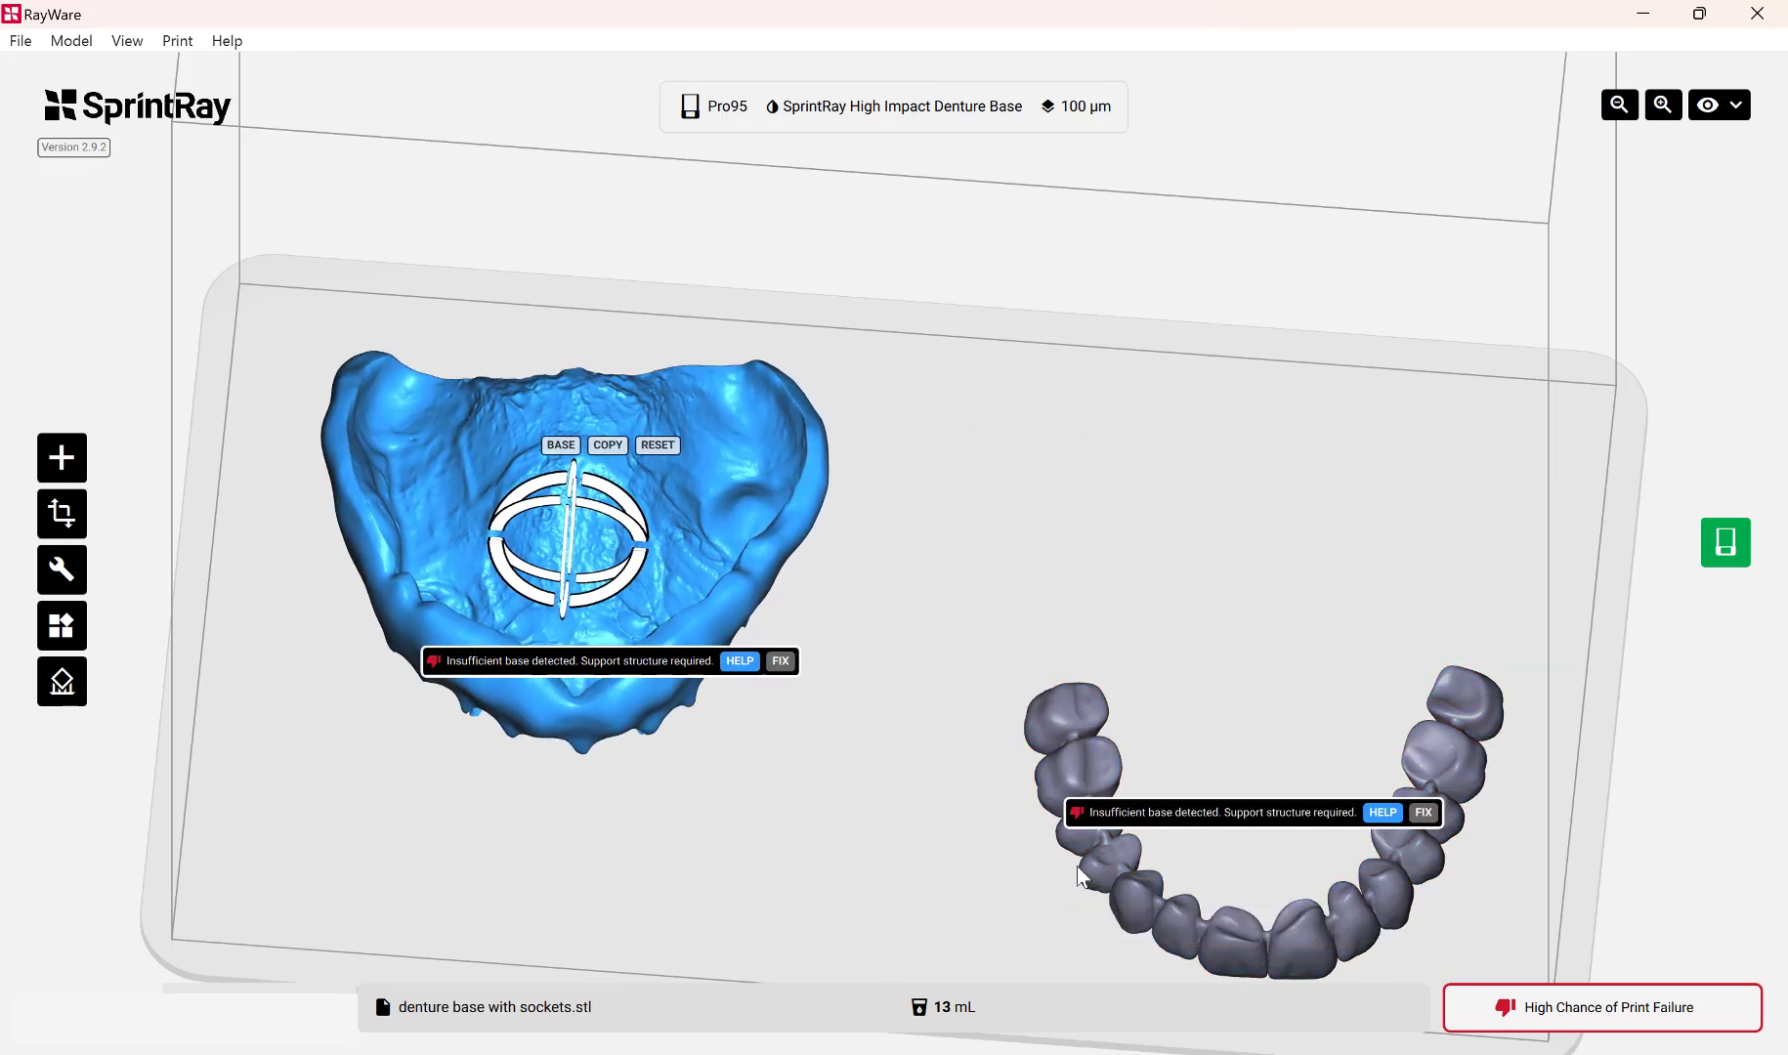
{"action": "left_click_drag", "start_coordinate": [1064, 758], "coordinate": [956, 636]}
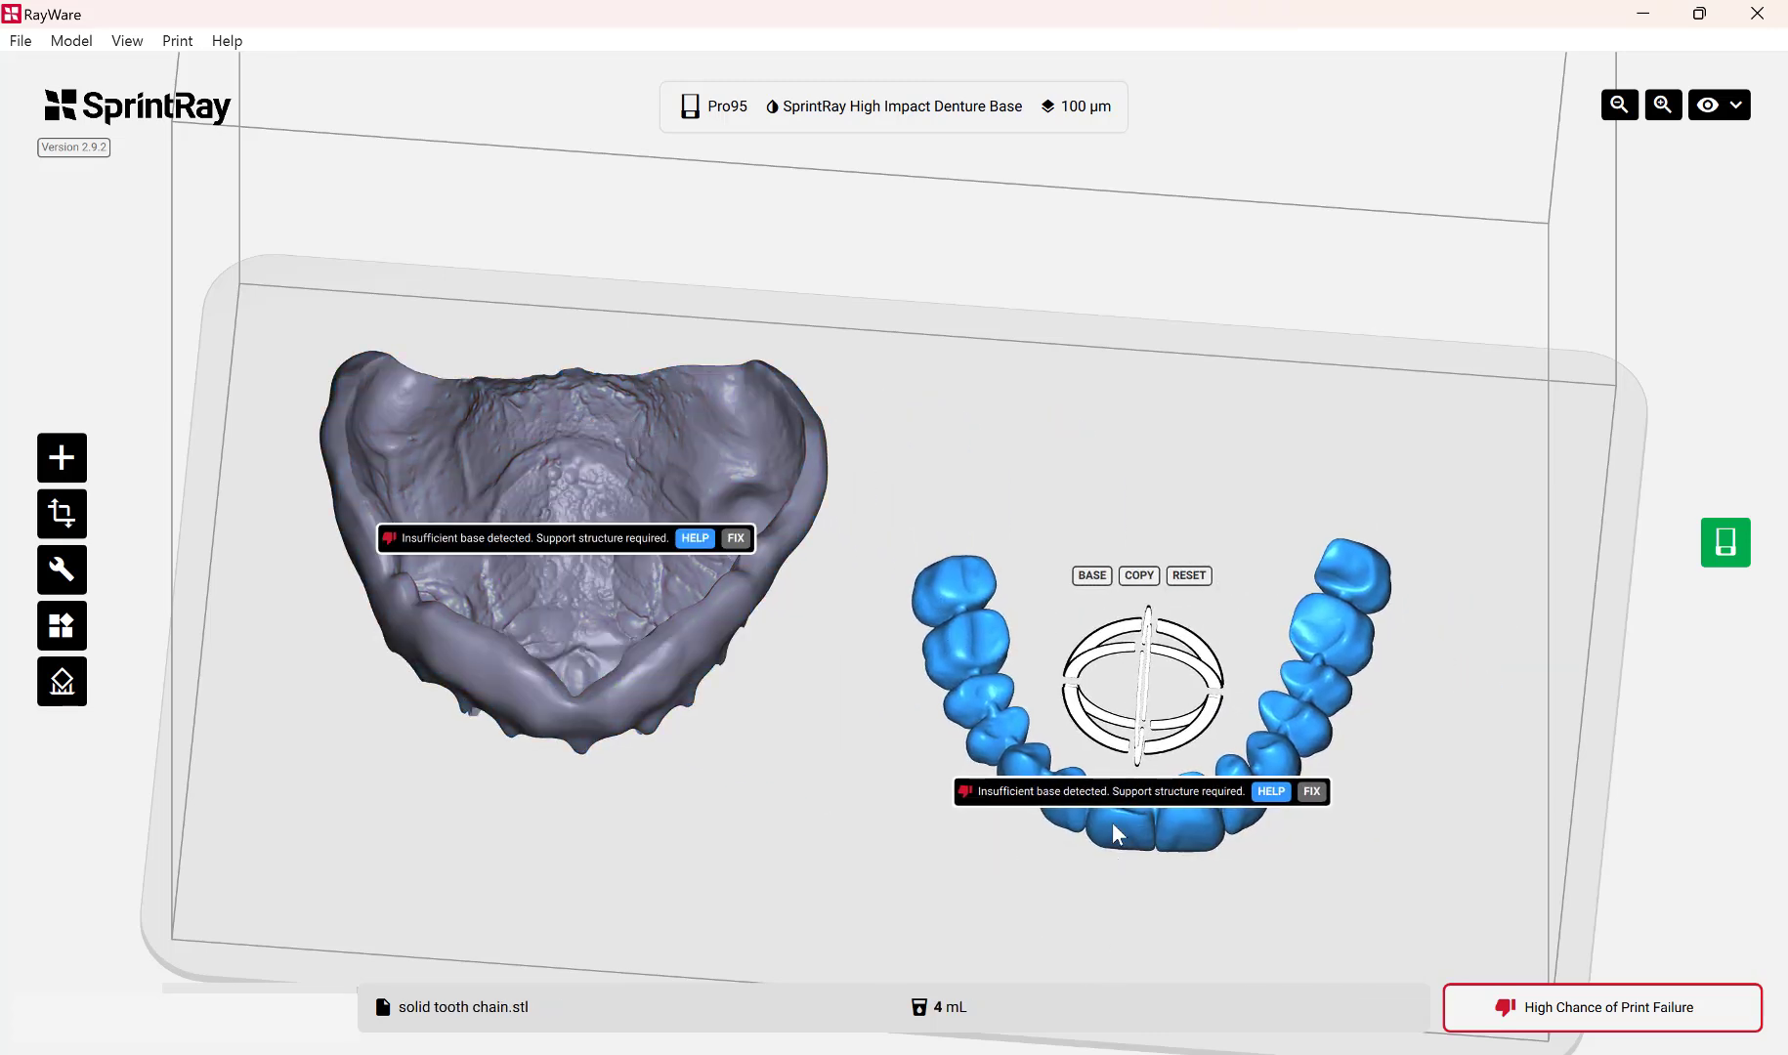
Generate support structures for both the denture base and the solid tooth chain.
{"action": "right_click_drag", "start_coordinate": [1112, 824], "coordinate": [1105, 786]}
{"action": "right_click_drag", "start_coordinate": [955, 786], "coordinate": [877, 796]}
{"action": "left_click_drag", "start_coordinate": [917, 681], "coordinate": [922, 688]}
{"action": "right_click_drag", "start_coordinate": [832, 608], "coordinate": [866, 618]}
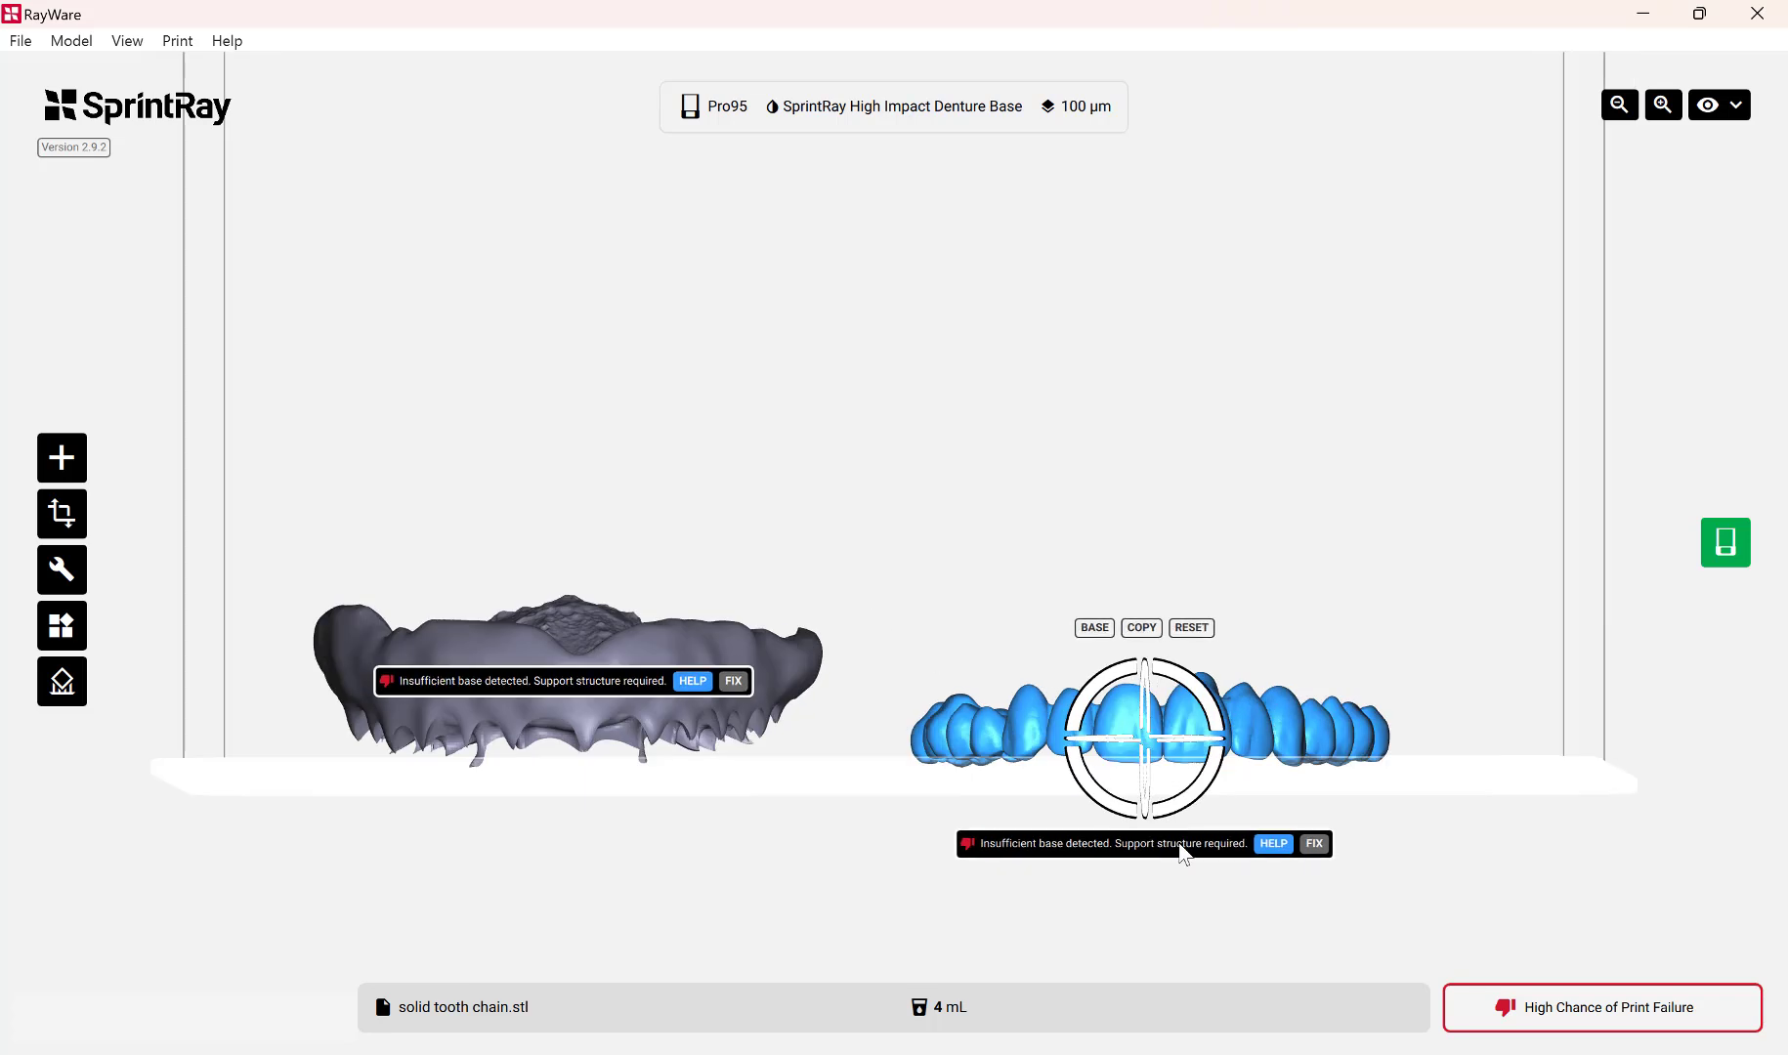
{"action": "left_click", "coordinate": [637, 652]}
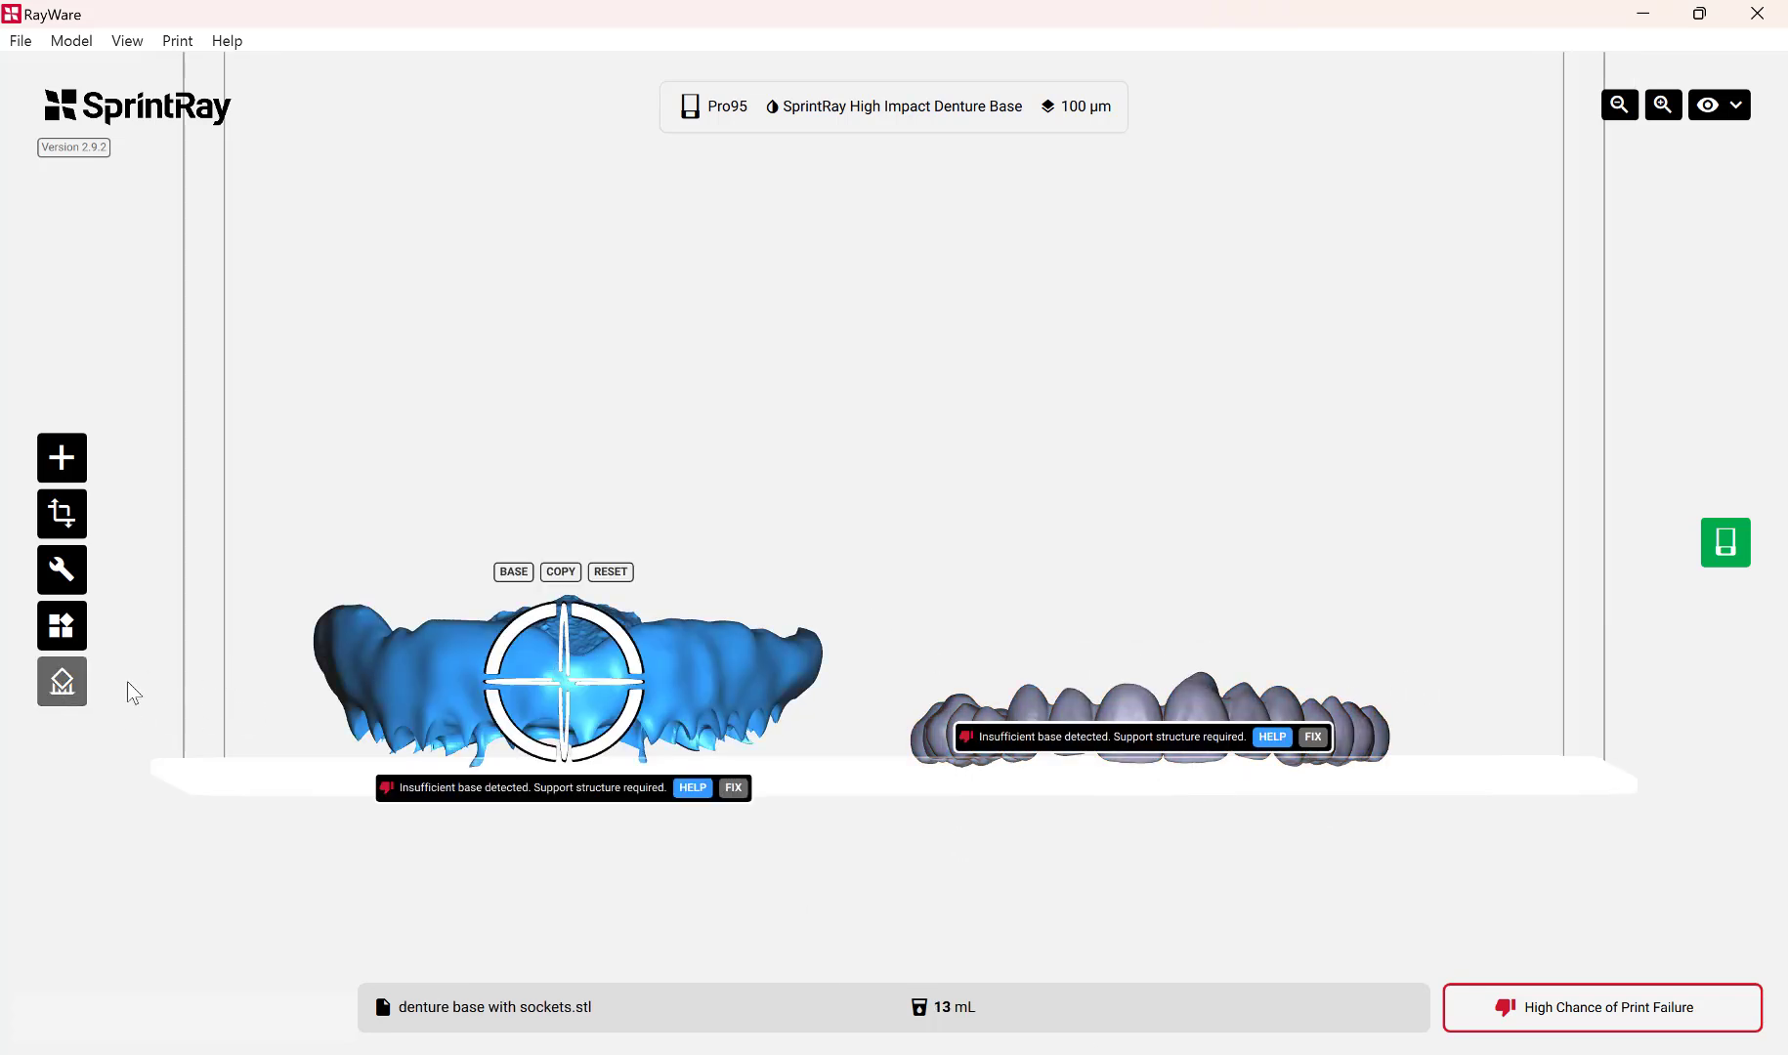
{"action": "left_click", "coordinate": [62, 681]}
{"action": "left_click", "coordinate": [250, 441]}
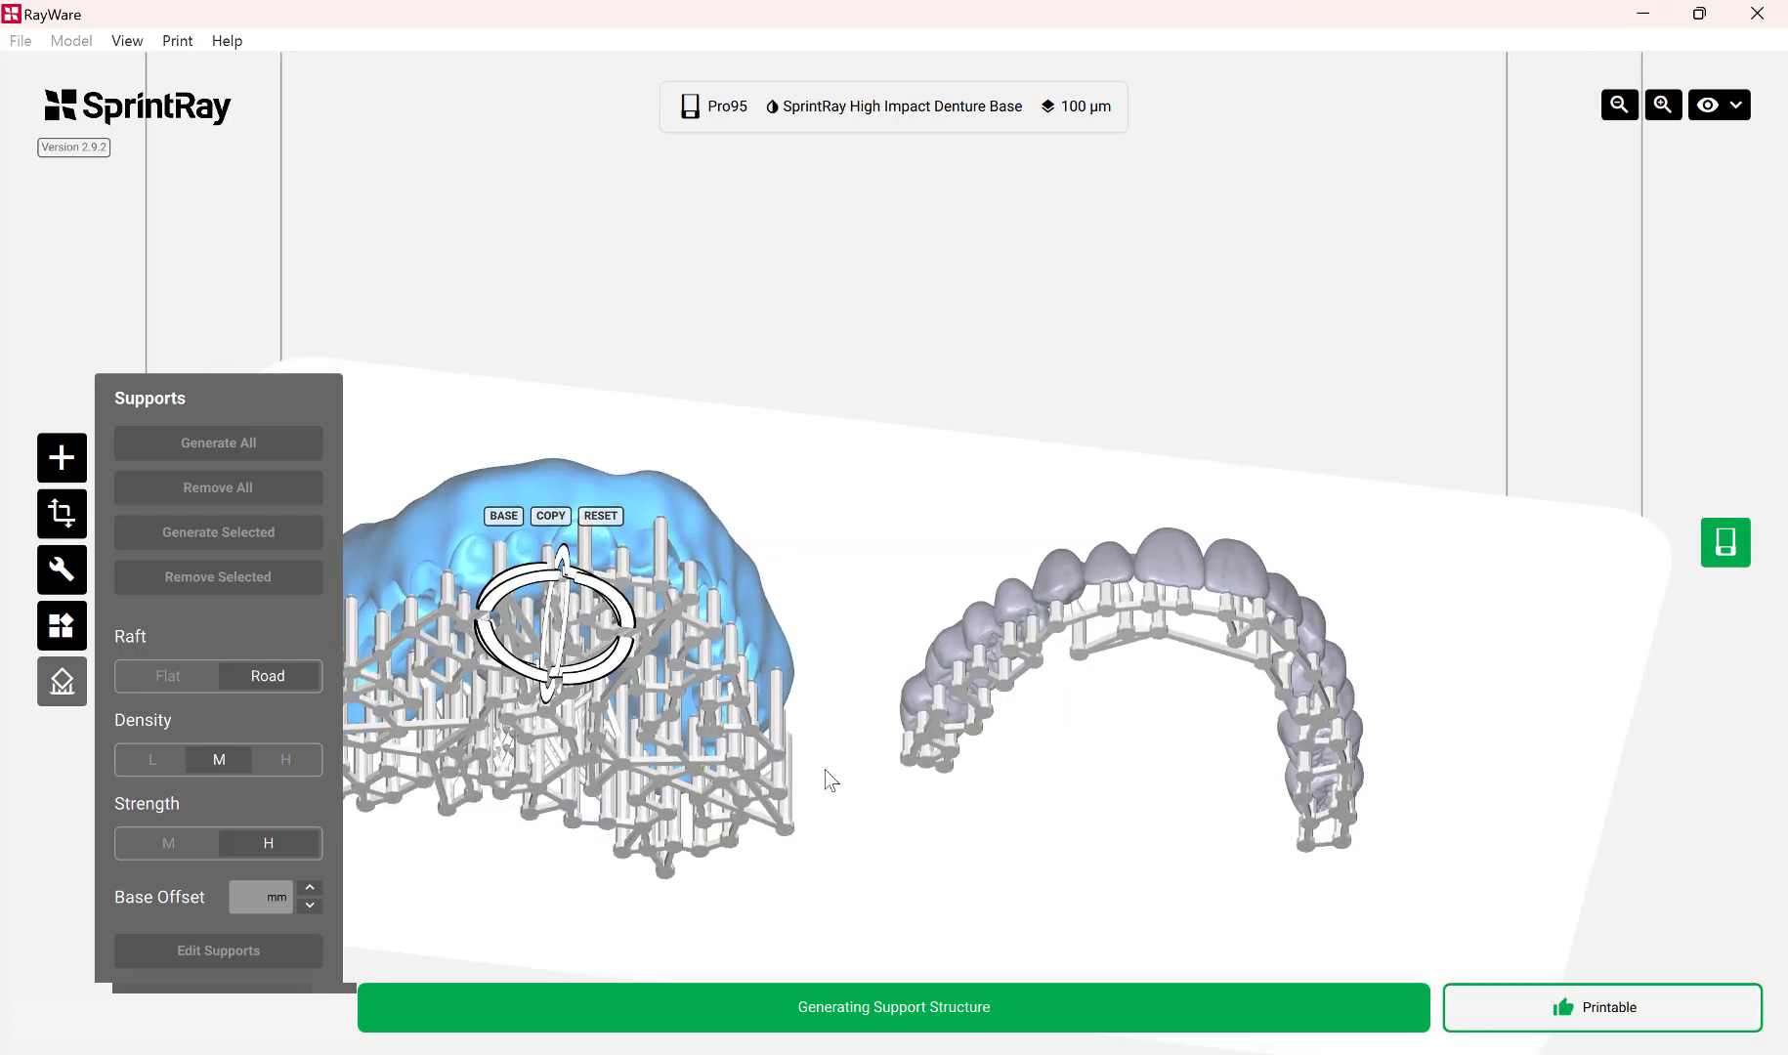
Examine where the supports touch the denture base's sockets and borders and the tooth chain, from below, above and the front.
{"action": "right_click_drag", "start_coordinate": [831, 780], "coordinate": [833, 517]}
{"action": "scroll", "coordinate": [830, 508], "scroll_direction": "down", "scroll_amount": 3}
{"action": "scroll", "coordinate": [824, 451], "scroll_direction": "up", "scroll_amount": 10}
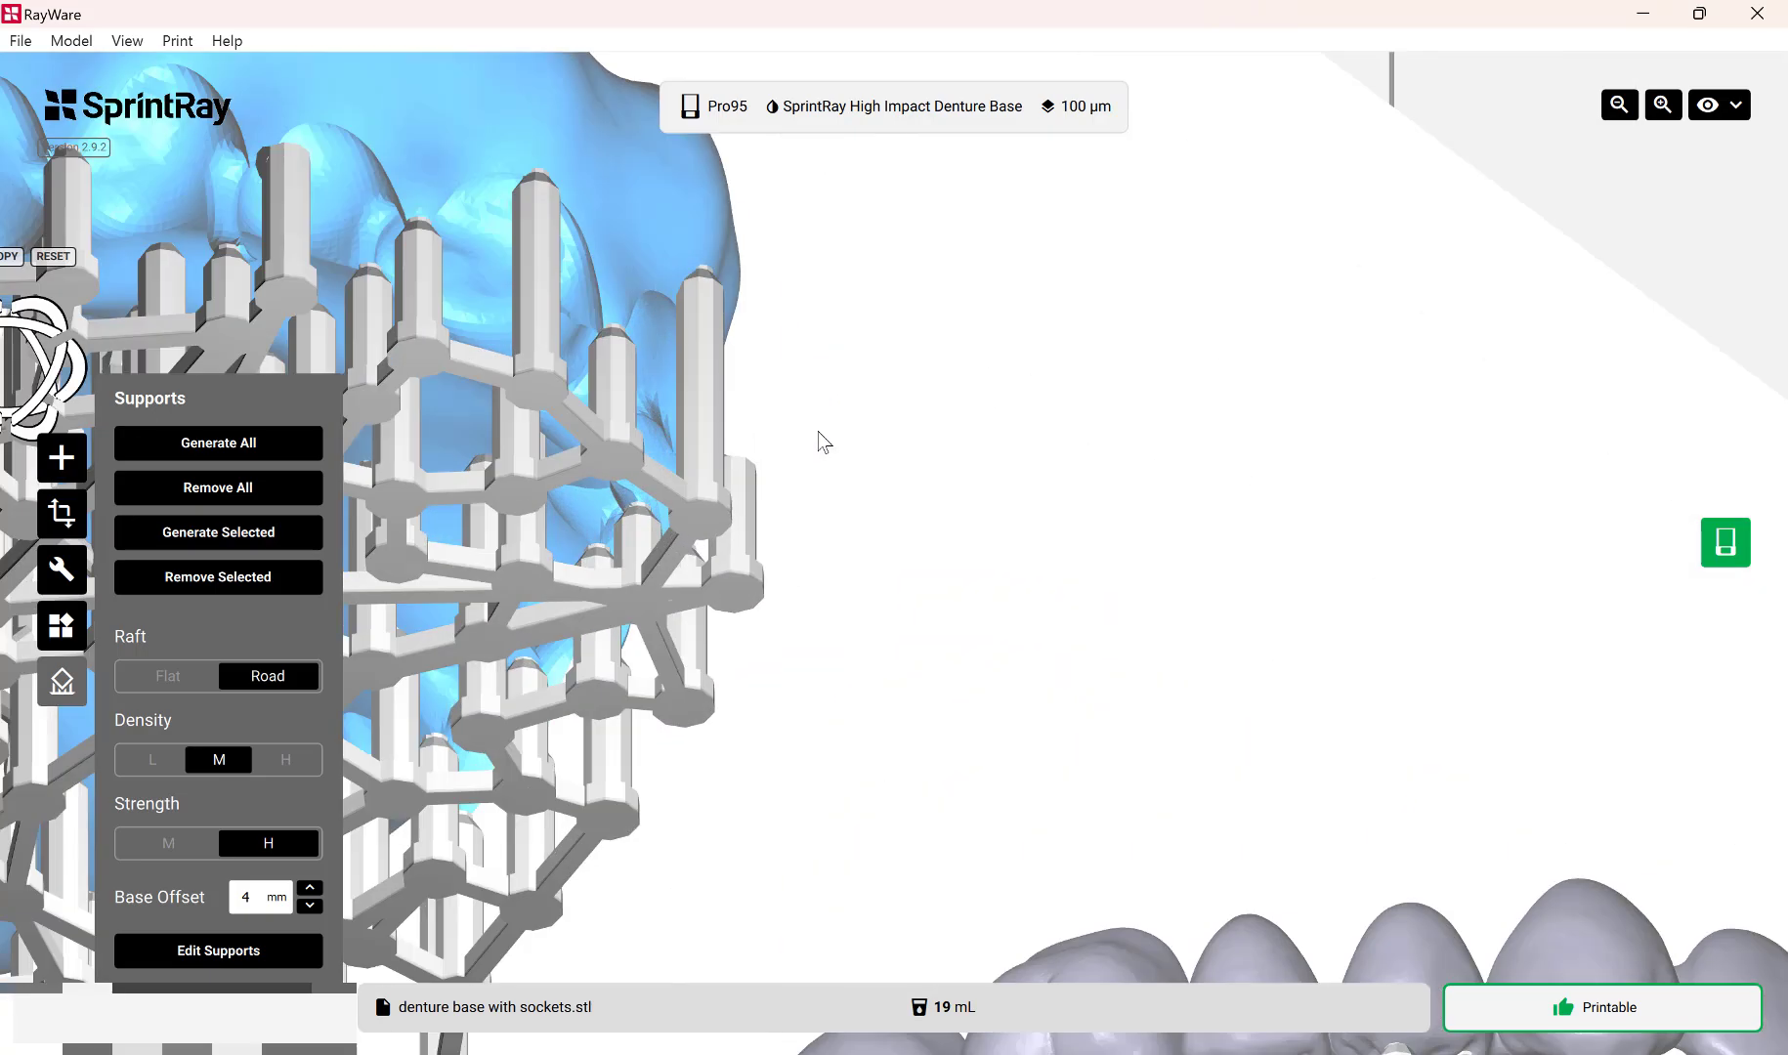
{"action": "right_click_drag", "start_coordinate": [818, 432], "coordinate": [987, 493]}
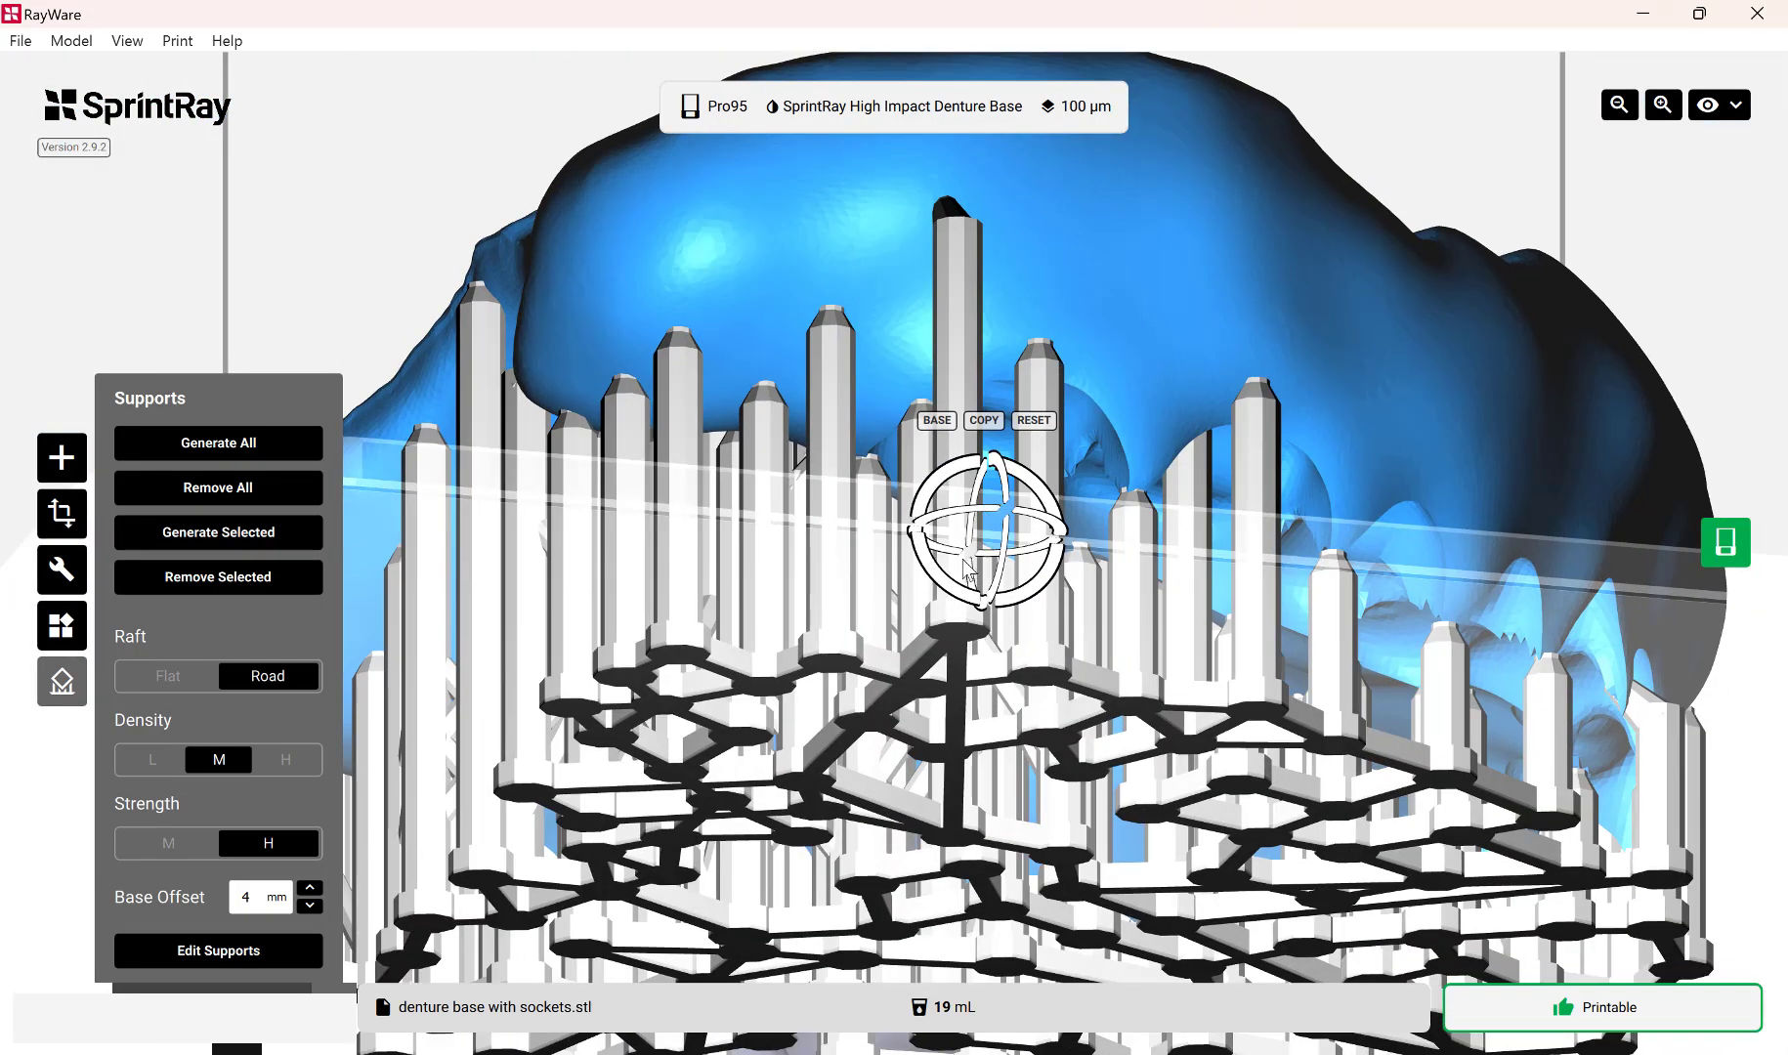
{"action": "right_click_drag", "start_coordinate": [962, 559], "coordinate": [891, 527]}
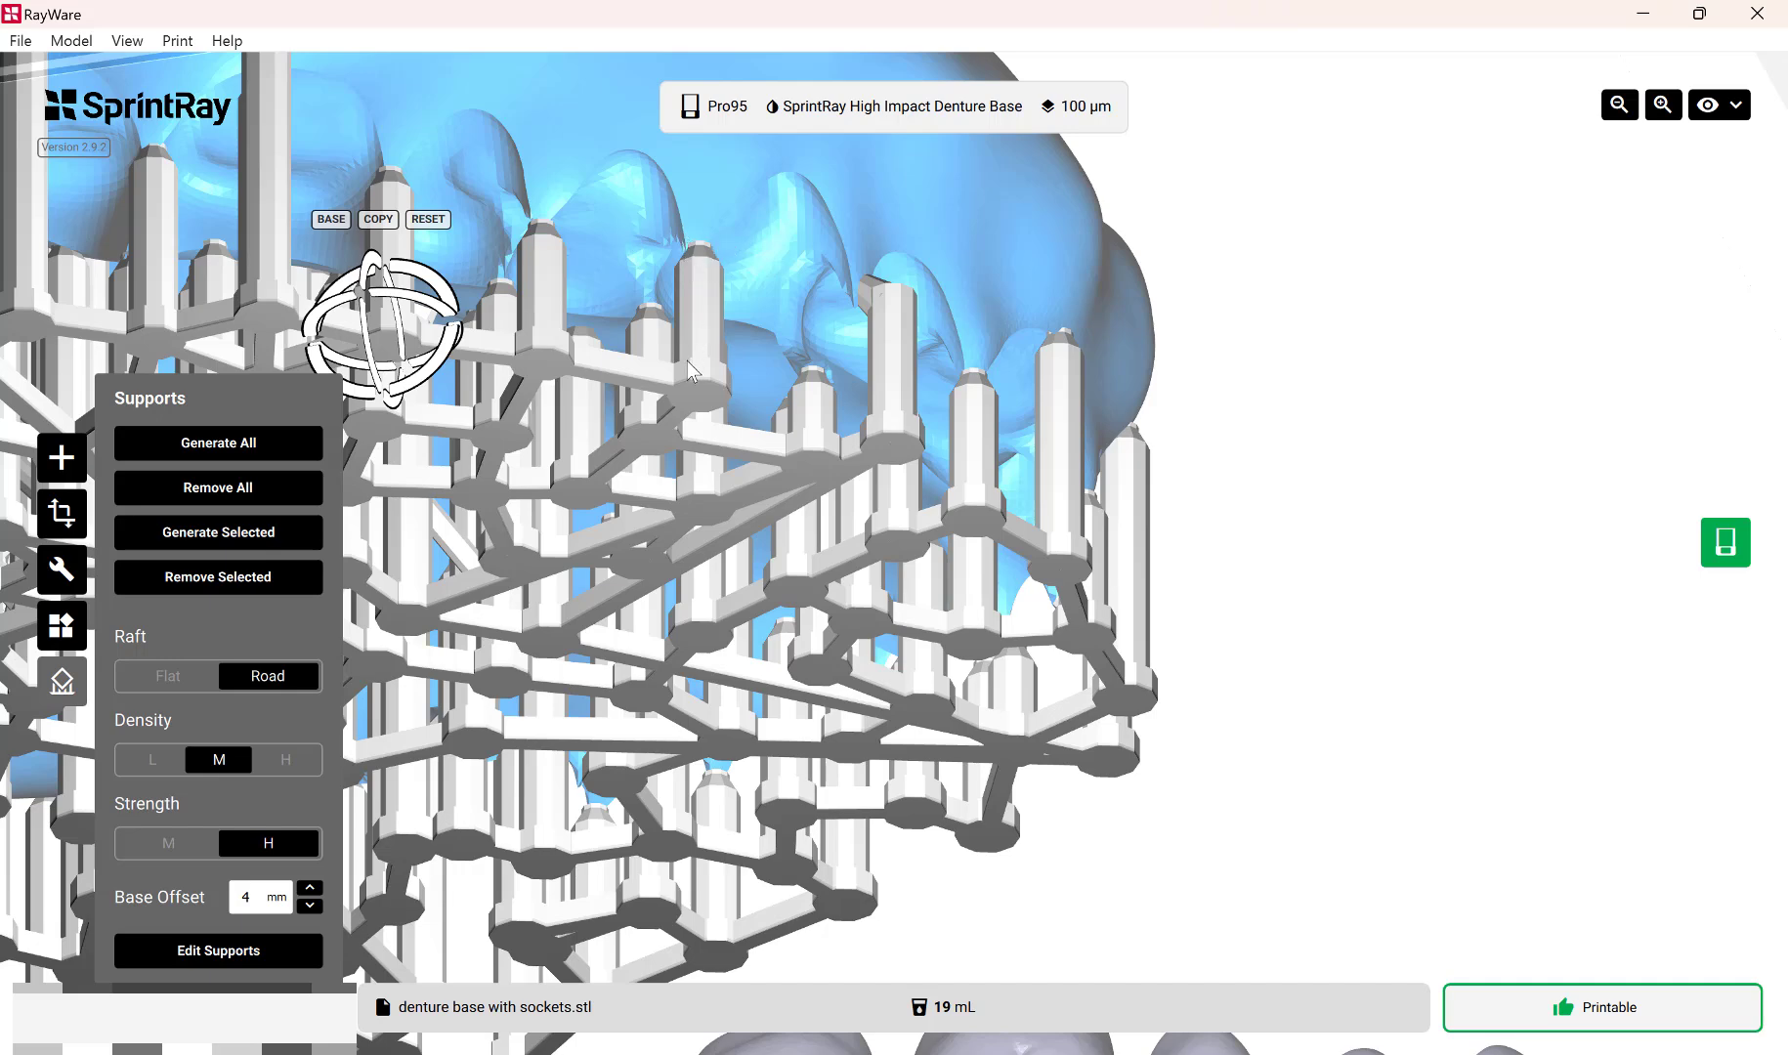
{"action": "right_click_drag", "start_coordinate": [1308, 537], "coordinate": [1216, 579]}
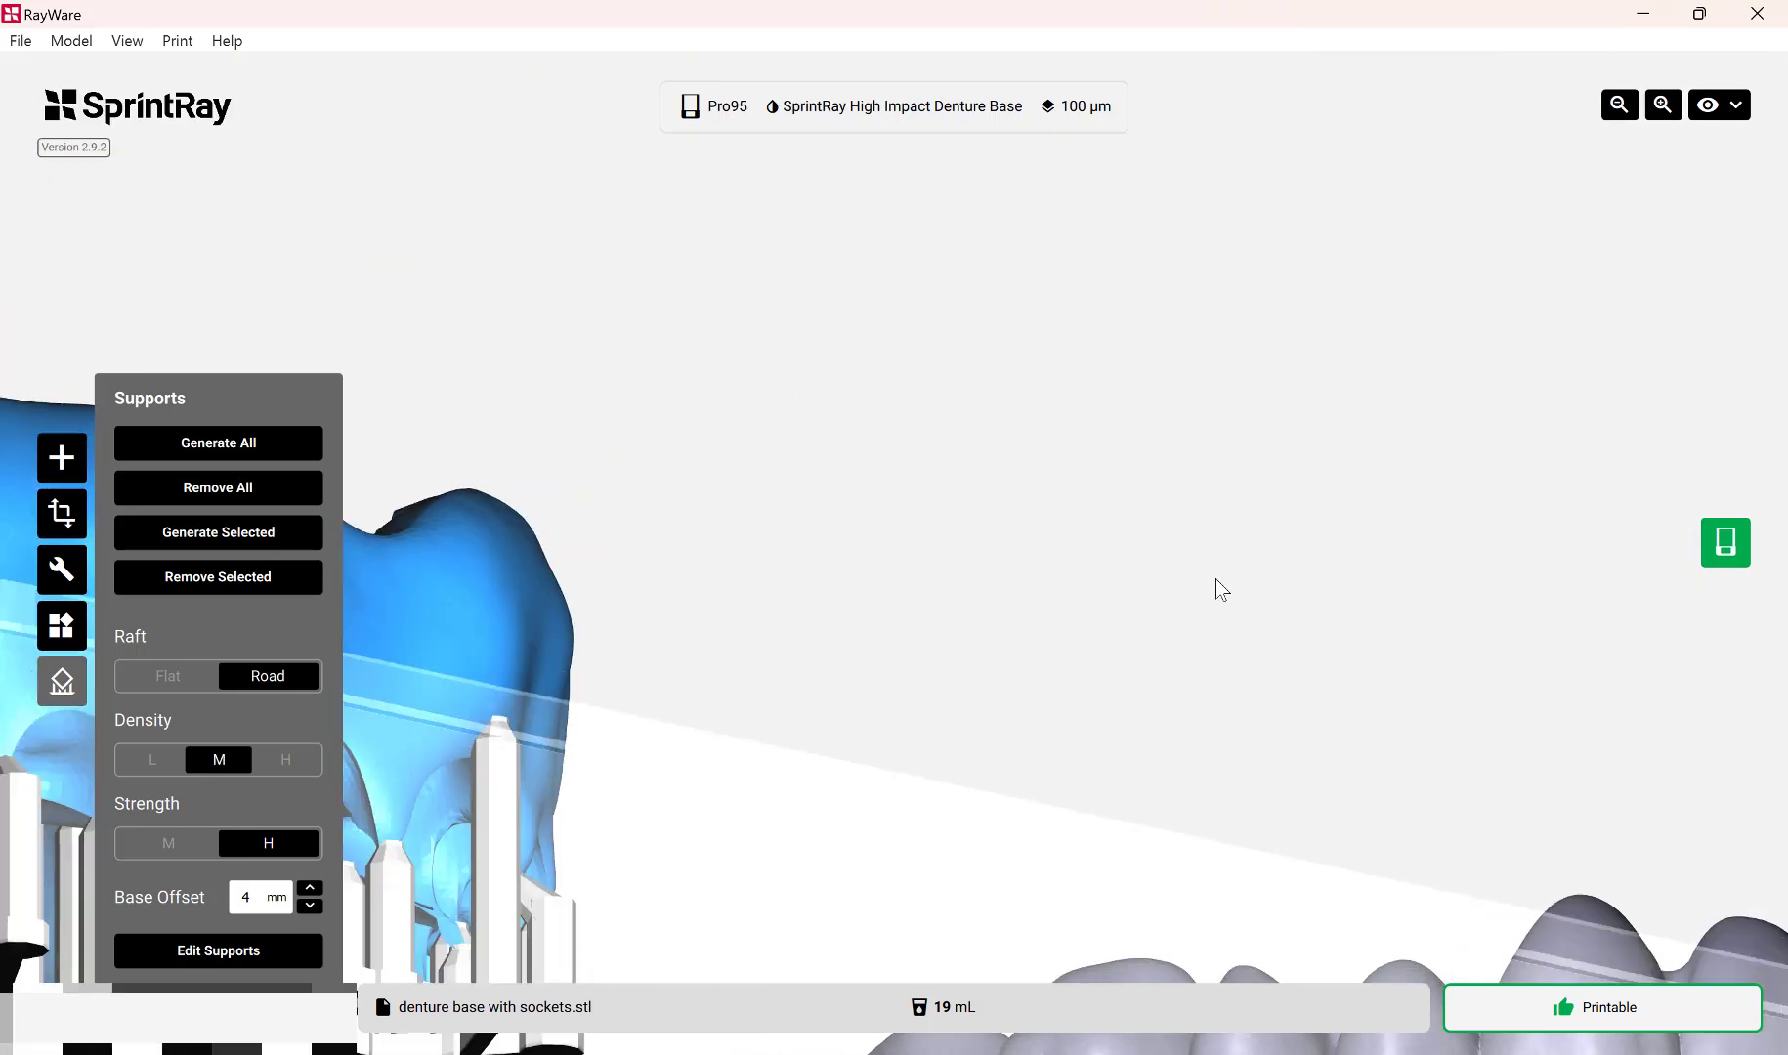
{"action": "scroll", "coordinate": [1209, 684], "scroll_direction": "down", "scroll_amount": 5}
{"action": "right_click_drag", "start_coordinate": [1185, 695], "coordinate": [1122, 929]}
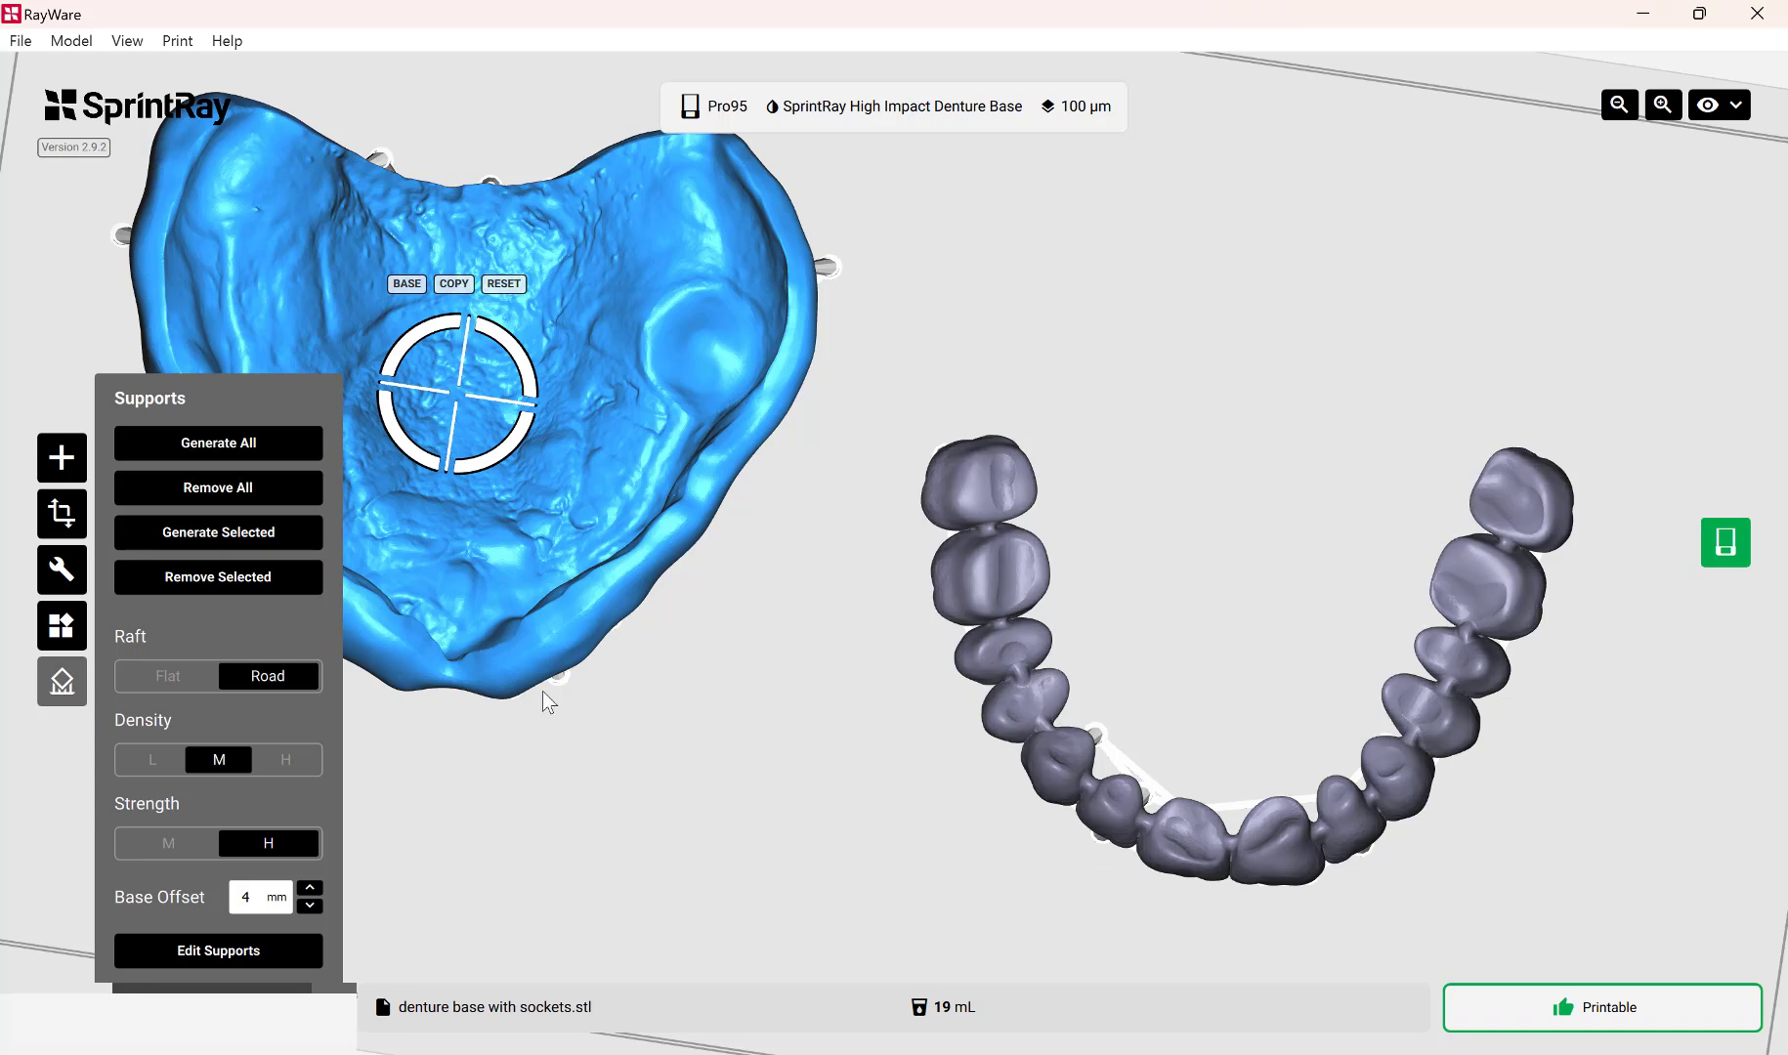
{"action": "right_click_drag", "start_coordinate": [779, 858], "coordinate": [747, 706]}
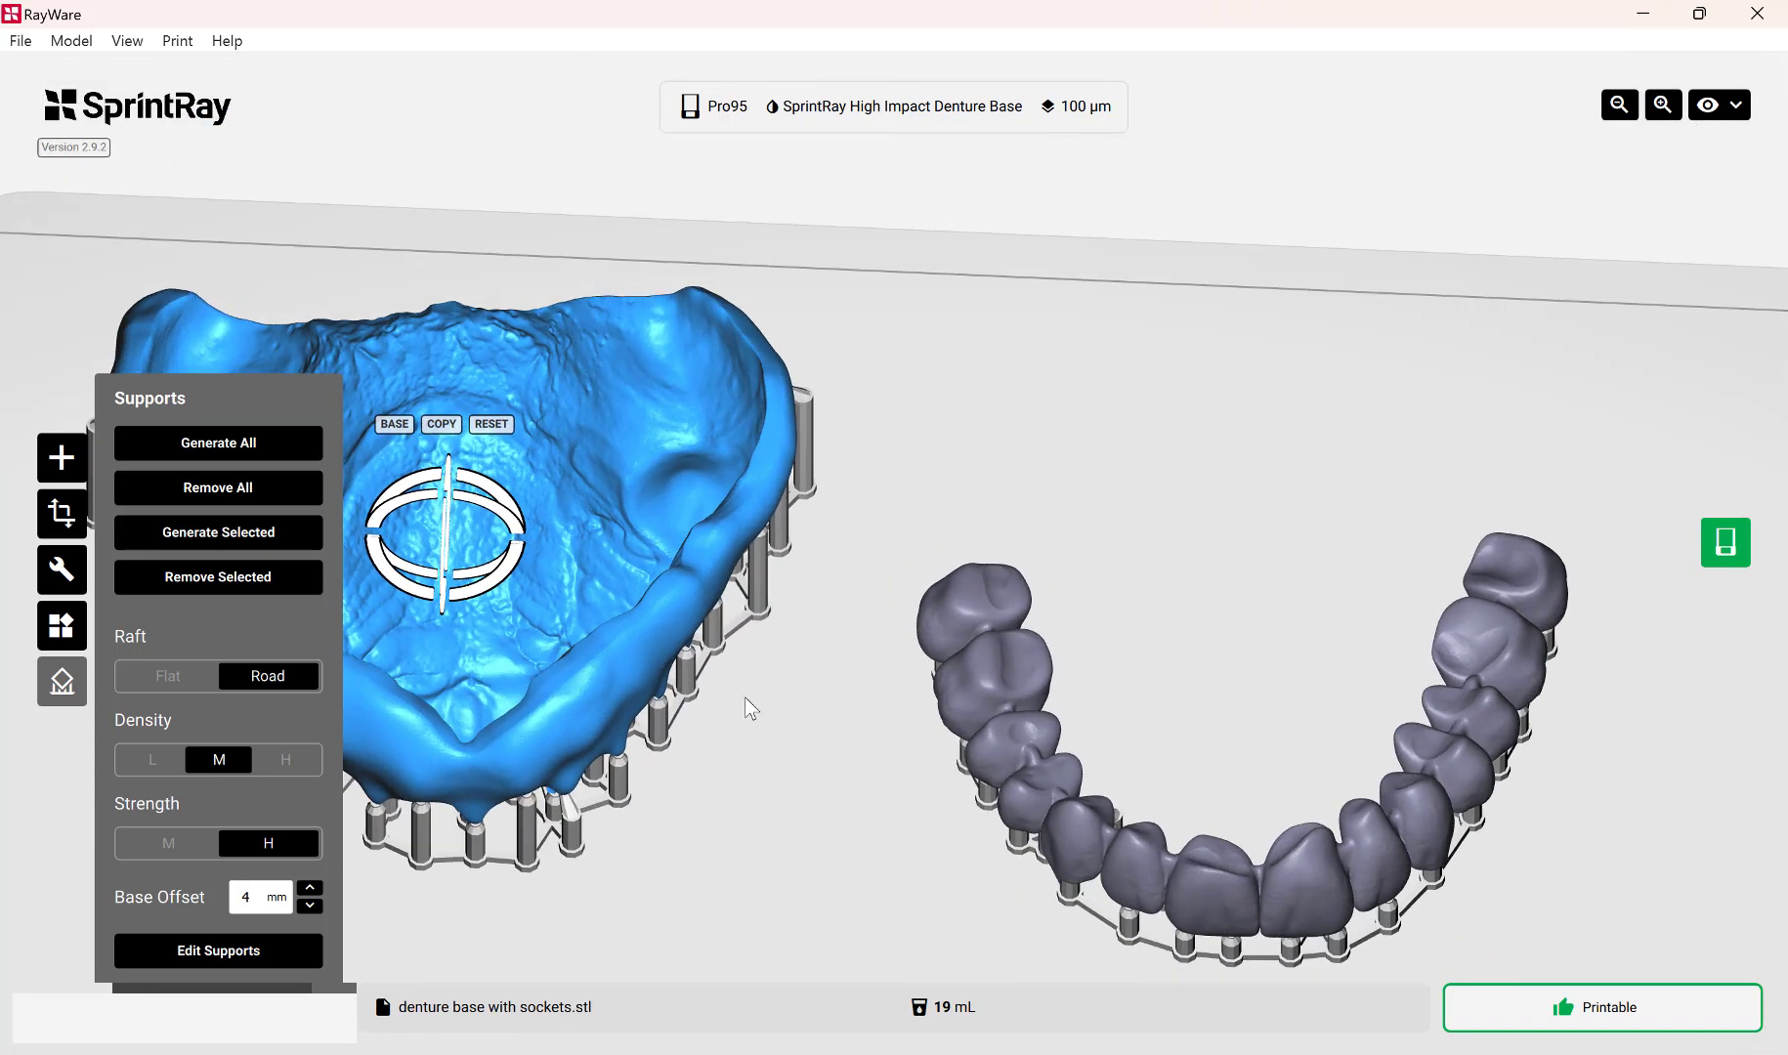
{"action": "scroll", "coordinate": [753, 710], "scroll_direction": "up", "scroll_amount": 5}
{"action": "scroll", "coordinate": [749, 701], "scroll_direction": "down", "scroll_amount": 7}
{"action": "right_click_drag", "start_coordinate": [813, 802], "coordinate": [839, 722]}
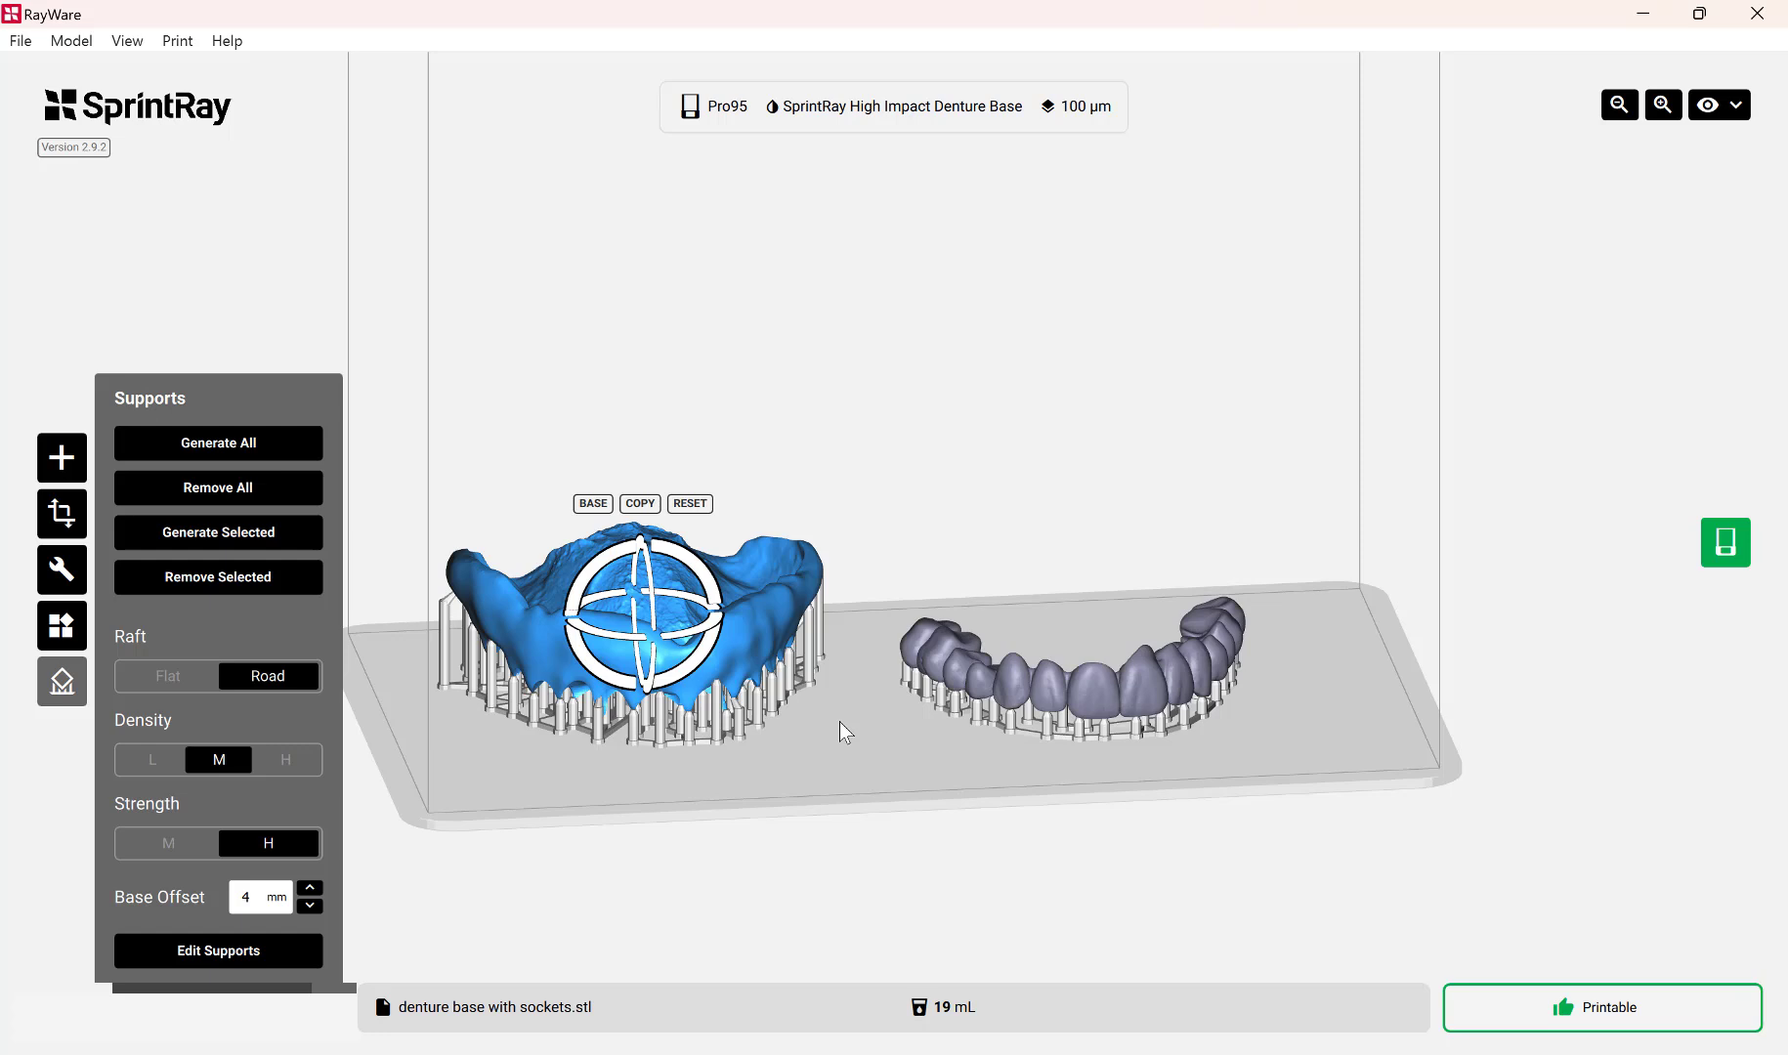